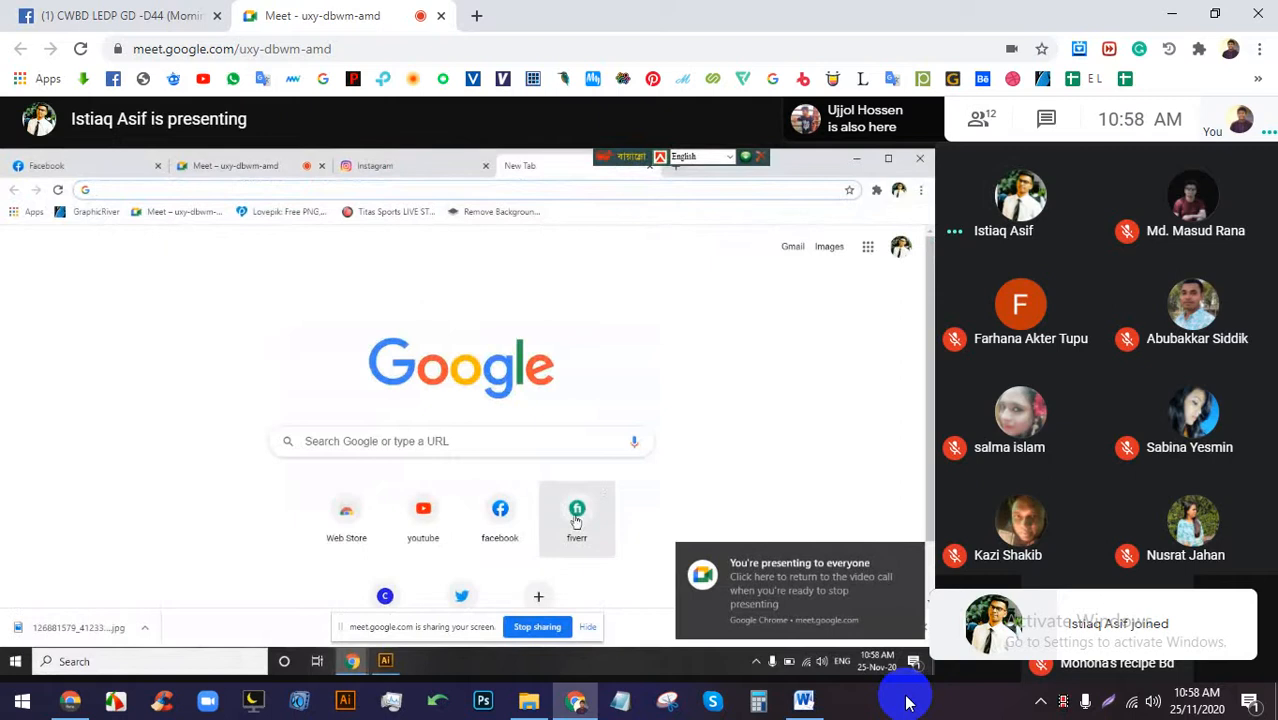
# Expand the meeting presentation to full screen and admit the participants waiting to join the call.
pyautogui.doubleClick(652, 405)
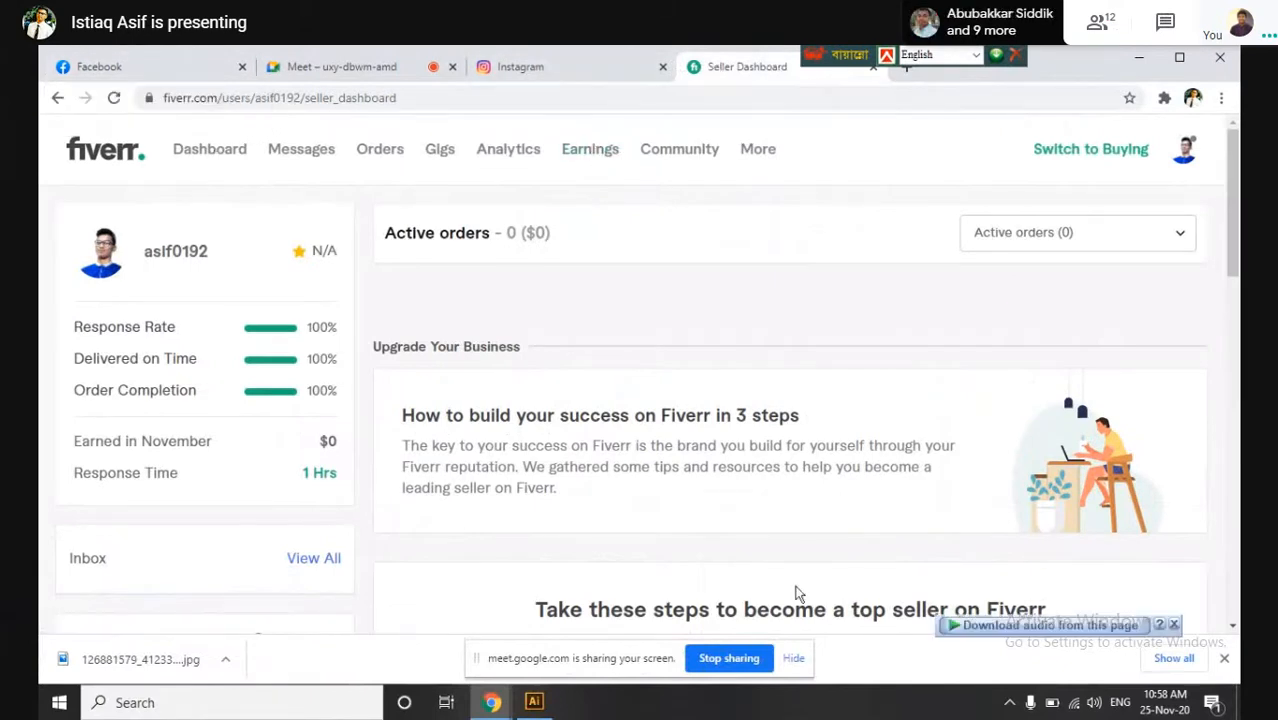
pyautogui.moveTo(306, 330)
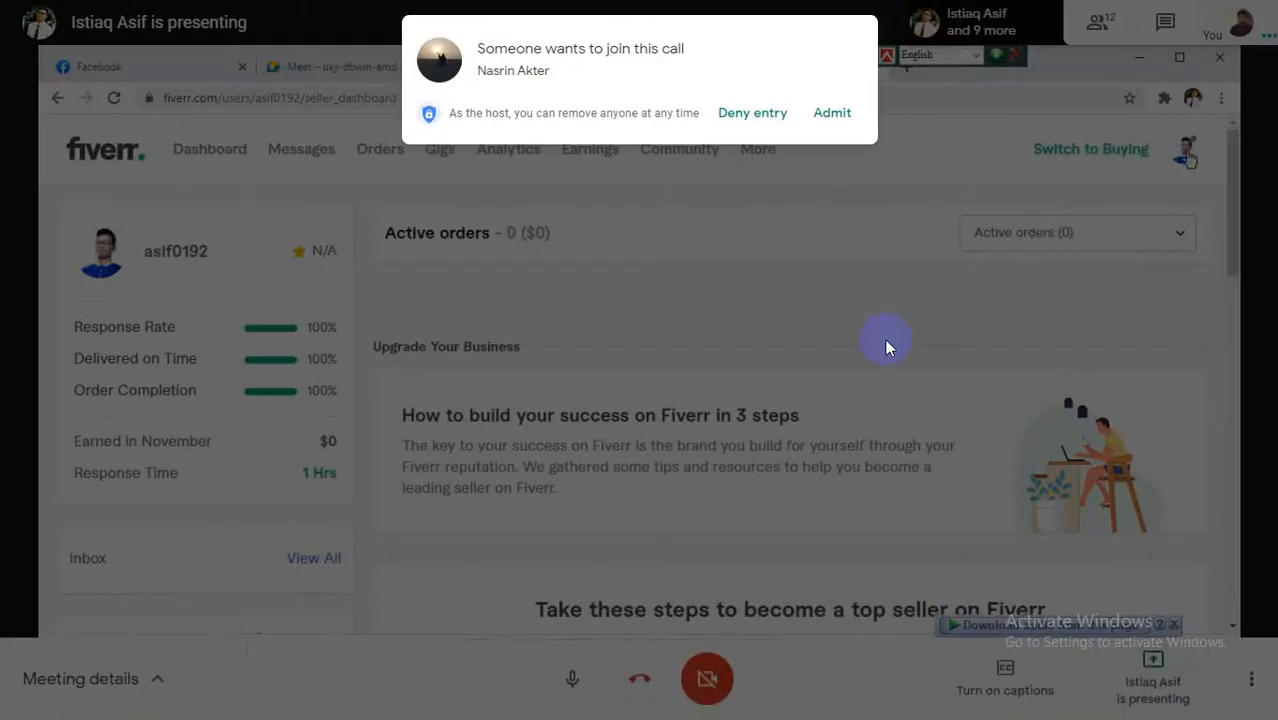
pyautogui.click(830, 118)
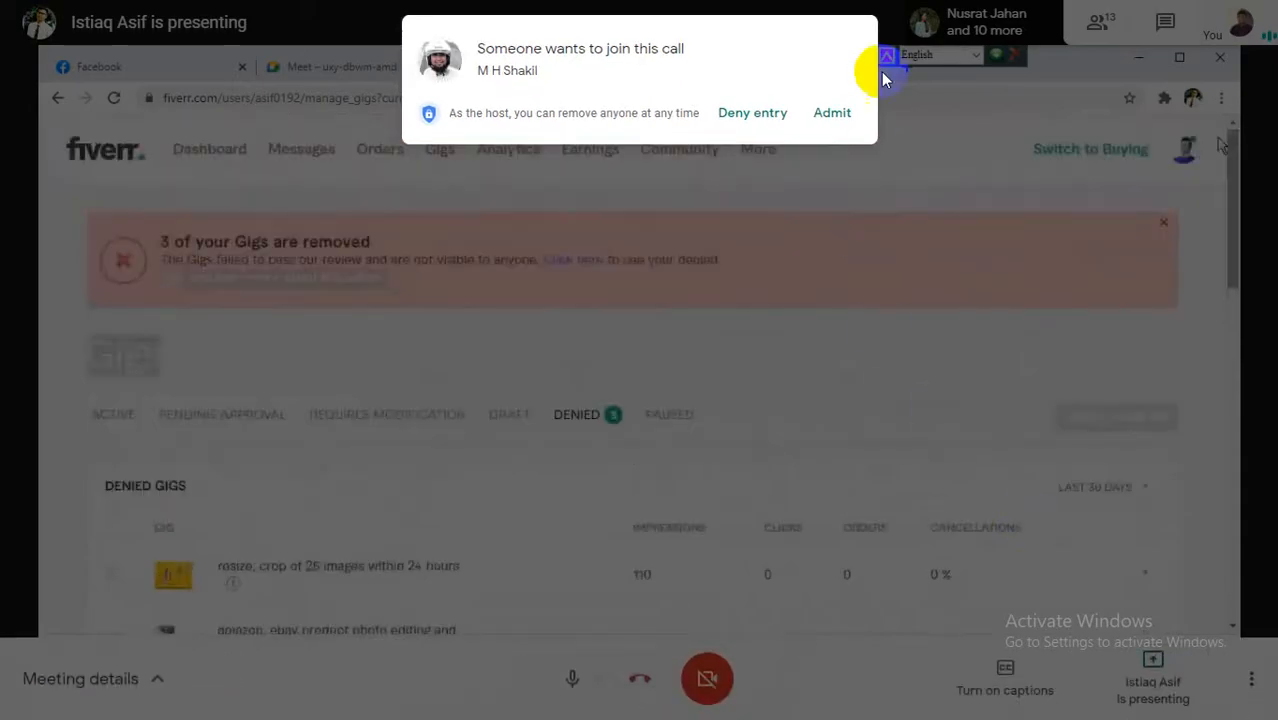
pyautogui.click(855, 112)
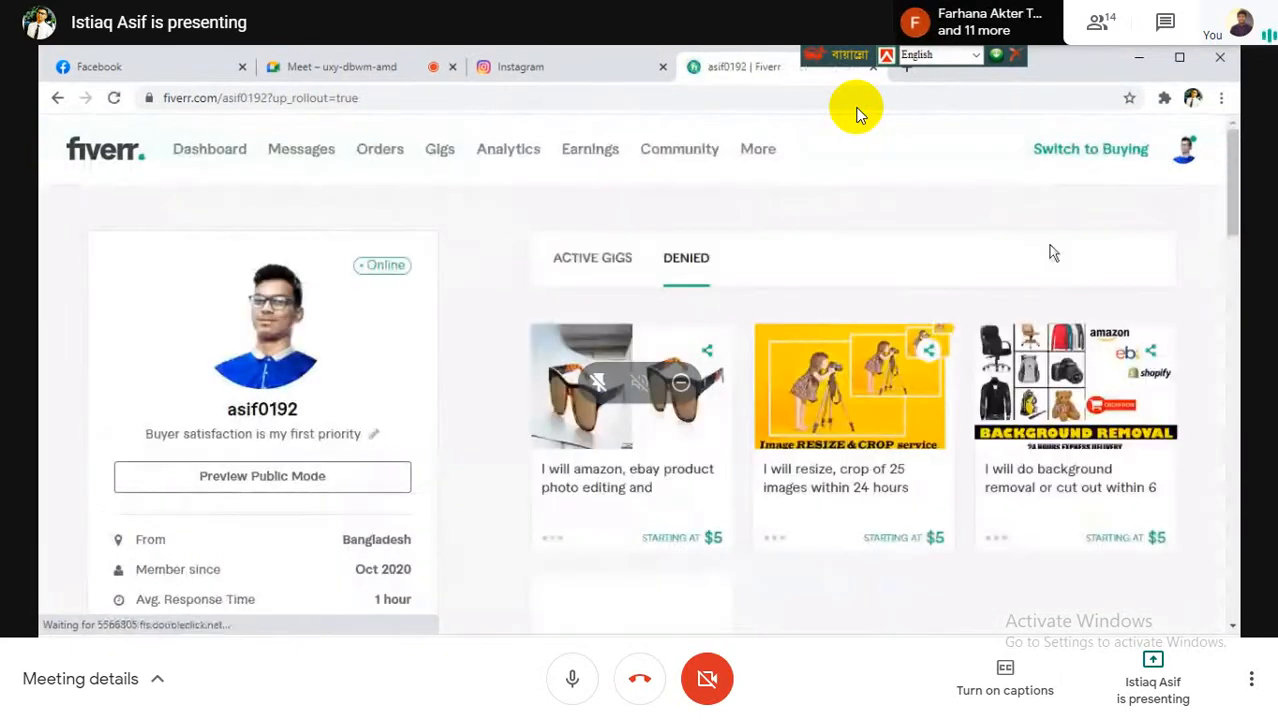
# Try to delete the denied amazon, ebay product photo editing gig from the Fiverr profile.
pyautogui.click(552, 540)
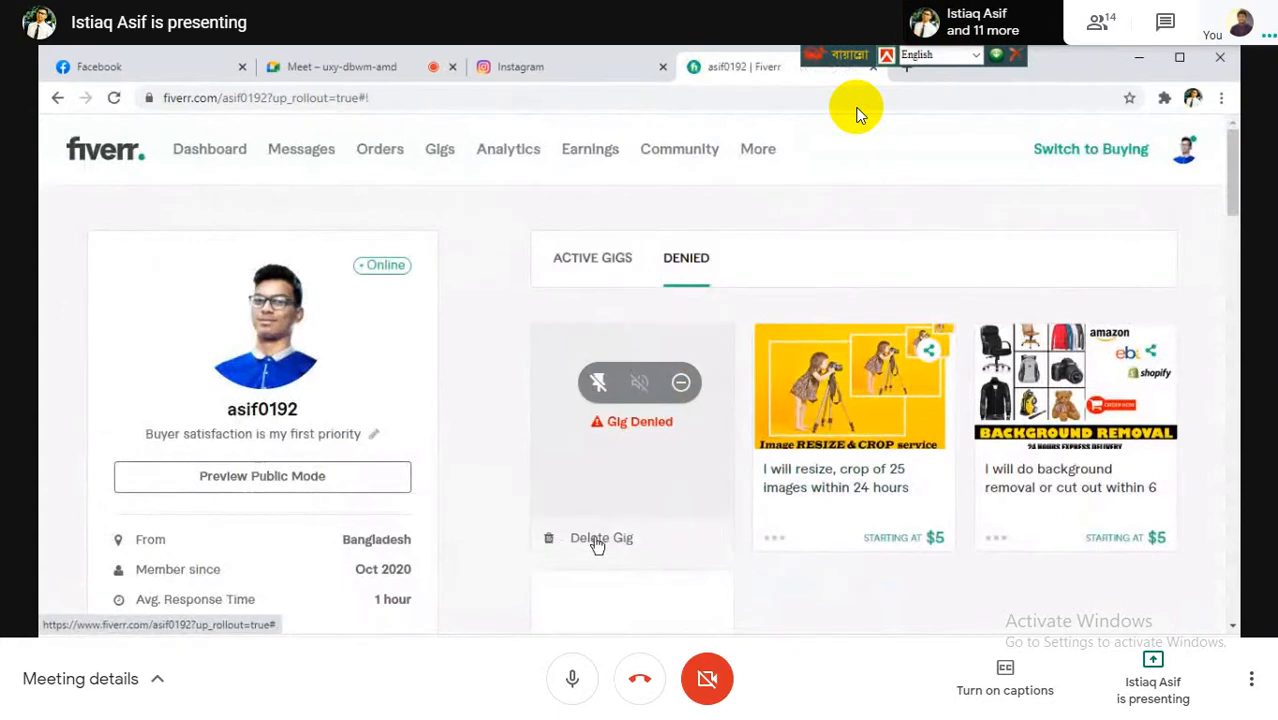
pyautogui.click(596, 541)
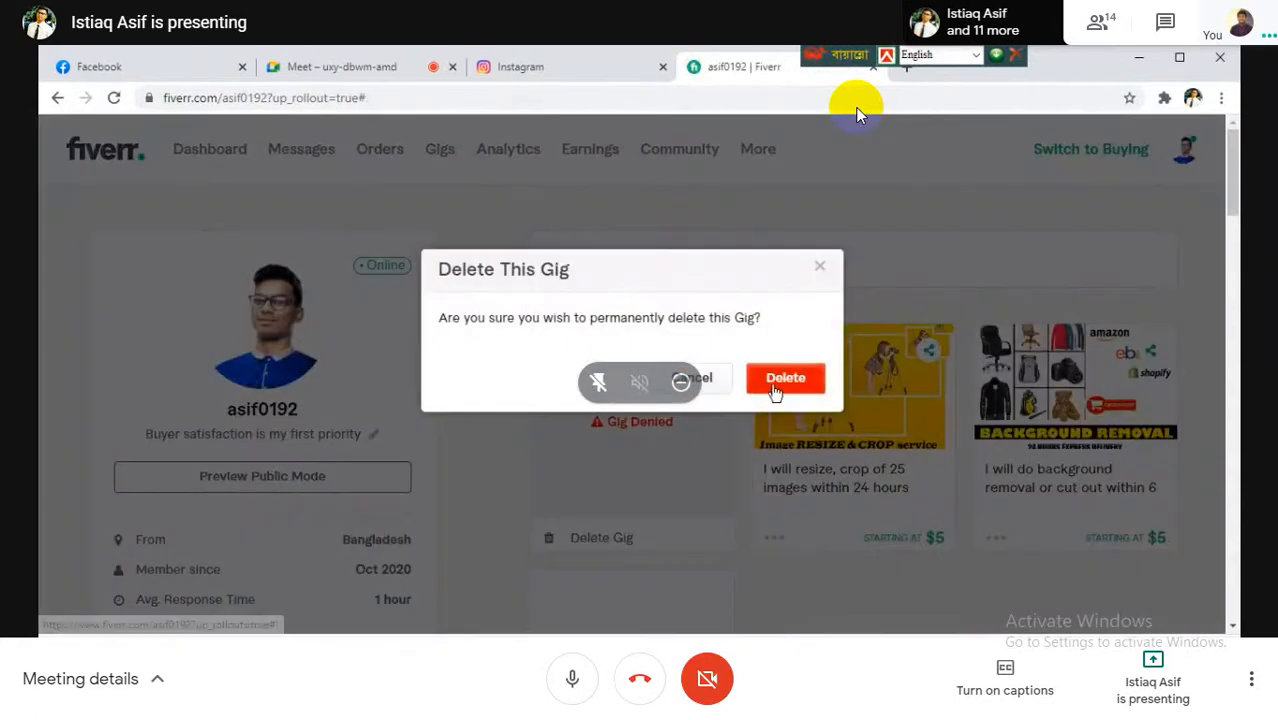
pyautogui.click(778, 386)
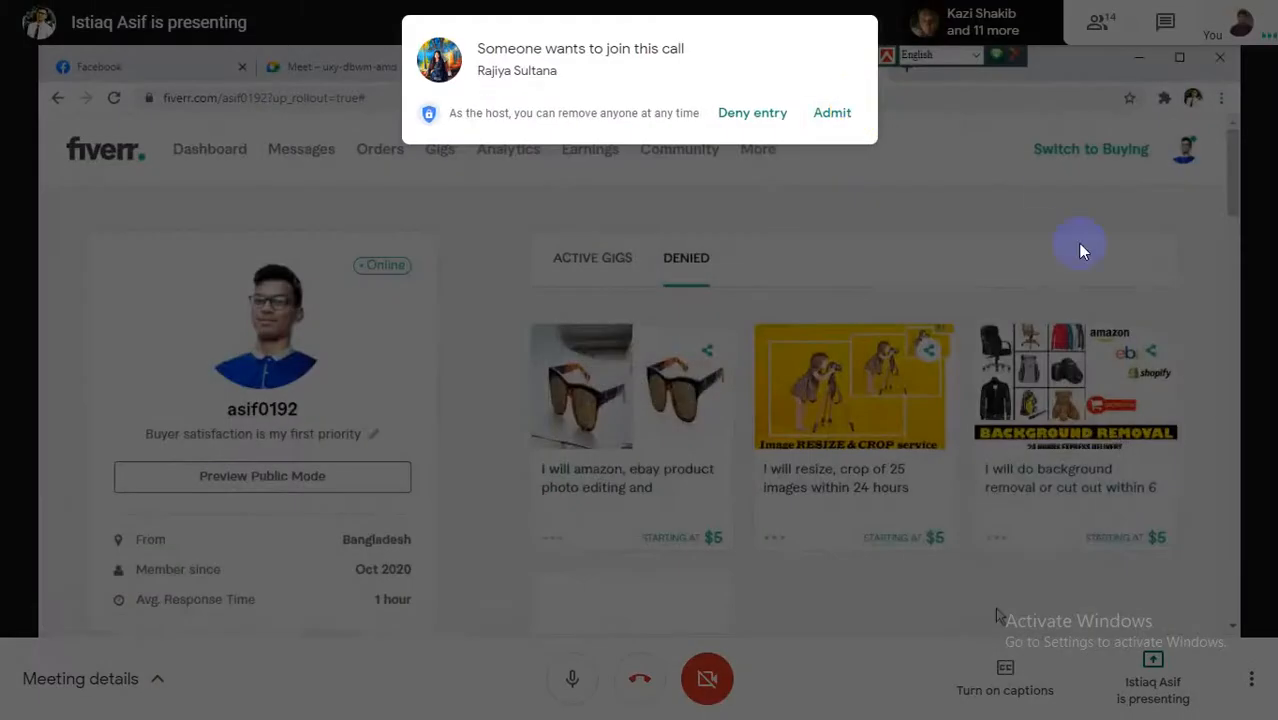
# Admit the next three participants who ask to join the call.
pyautogui.click(832, 114)
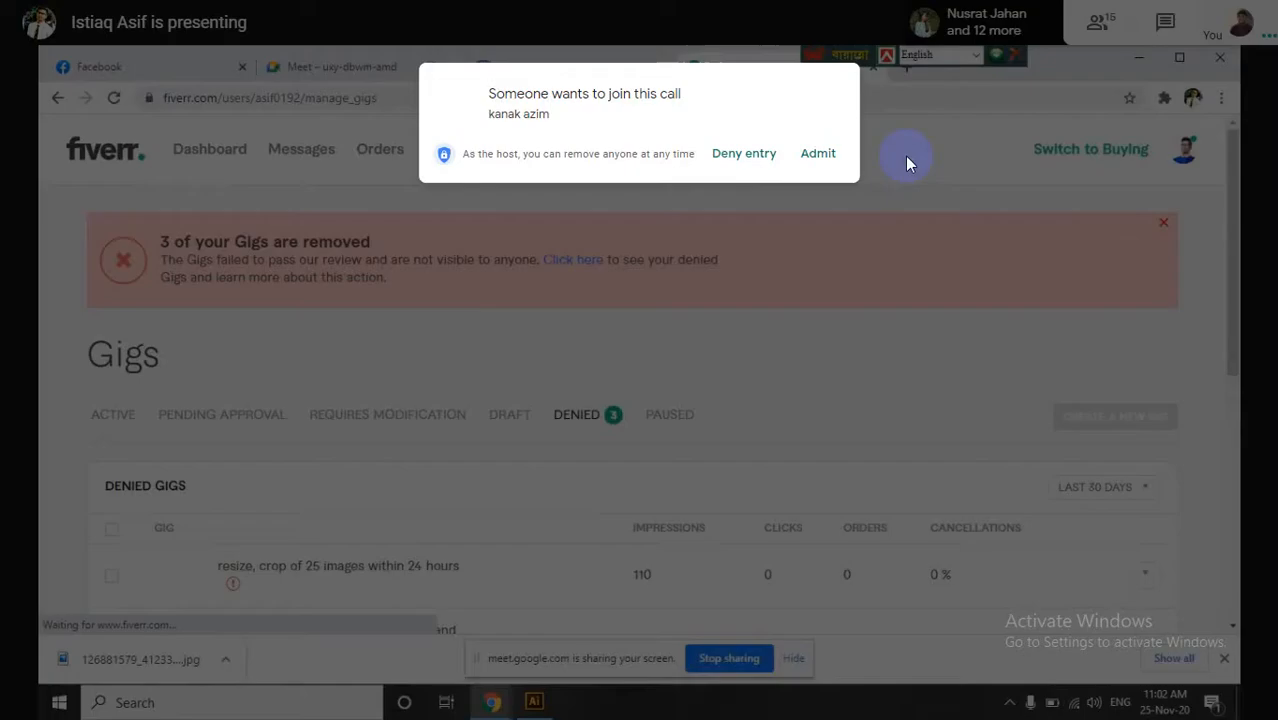
pyautogui.click(838, 116)
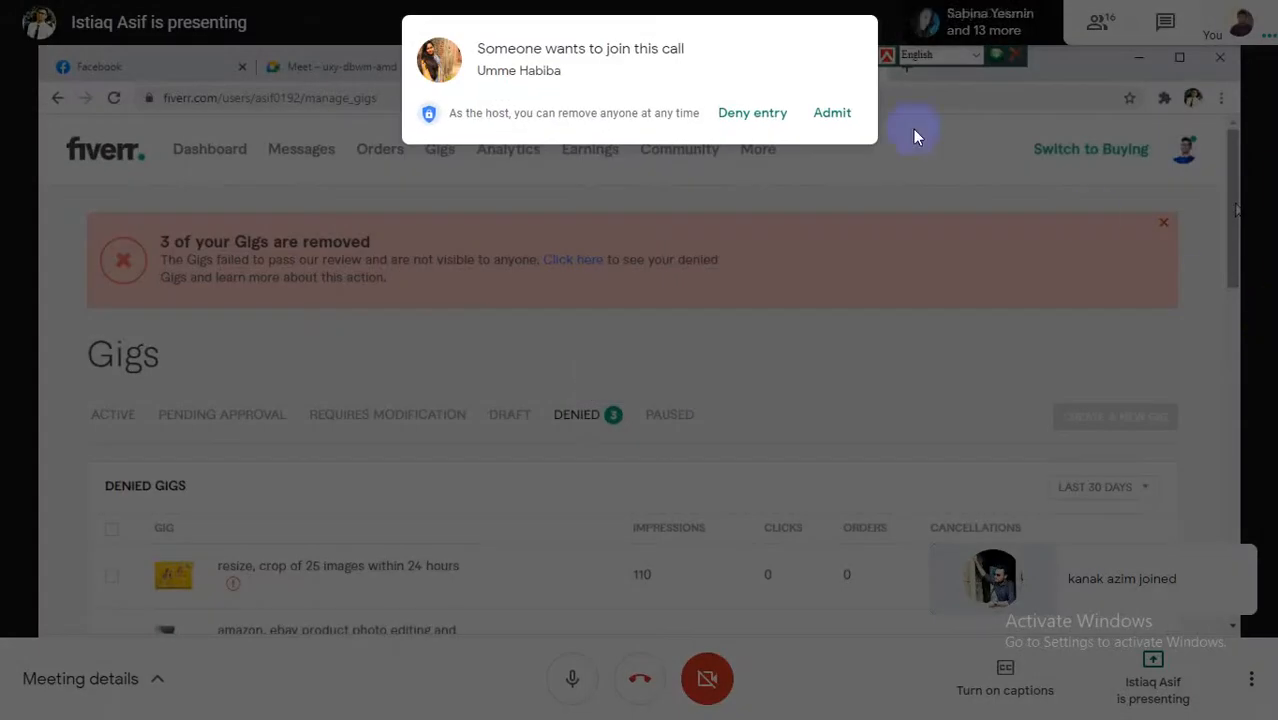
pyautogui.click(815, 110)
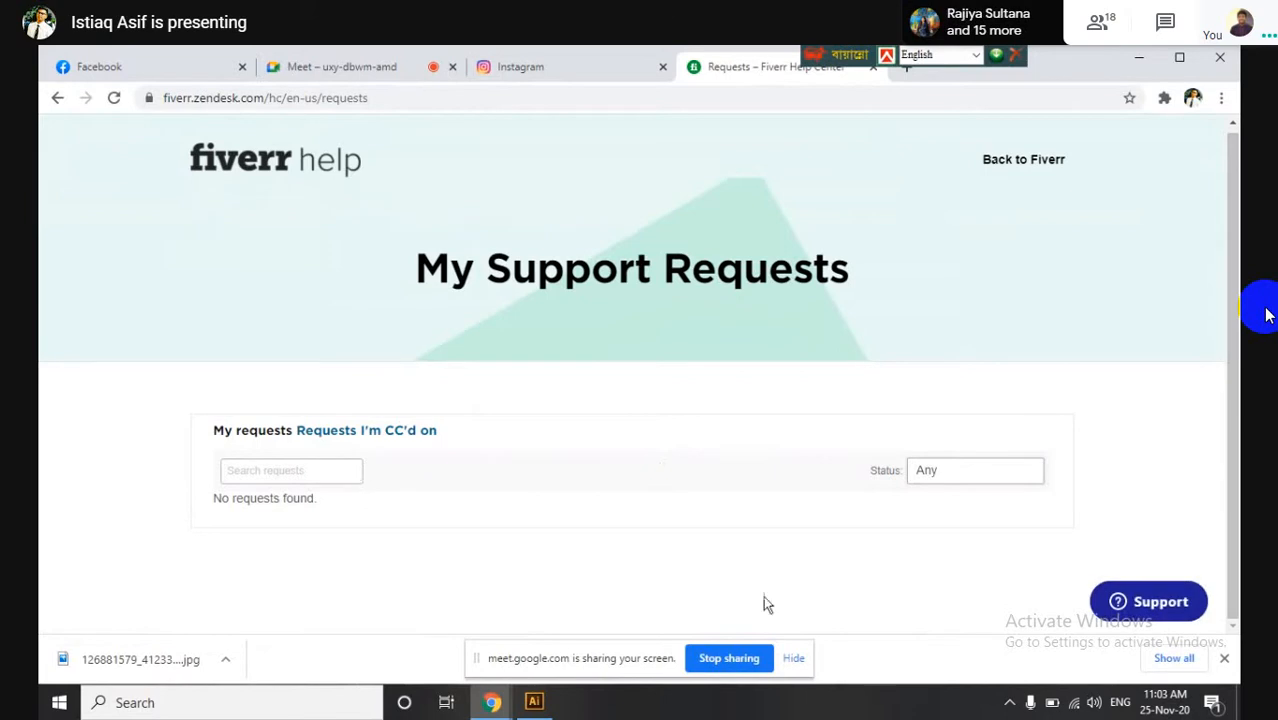
# Check the Fiverr support requests CC'd on and return to My requests, admitting the waiting meeting participant.
pyautogui.click(1160, 606)
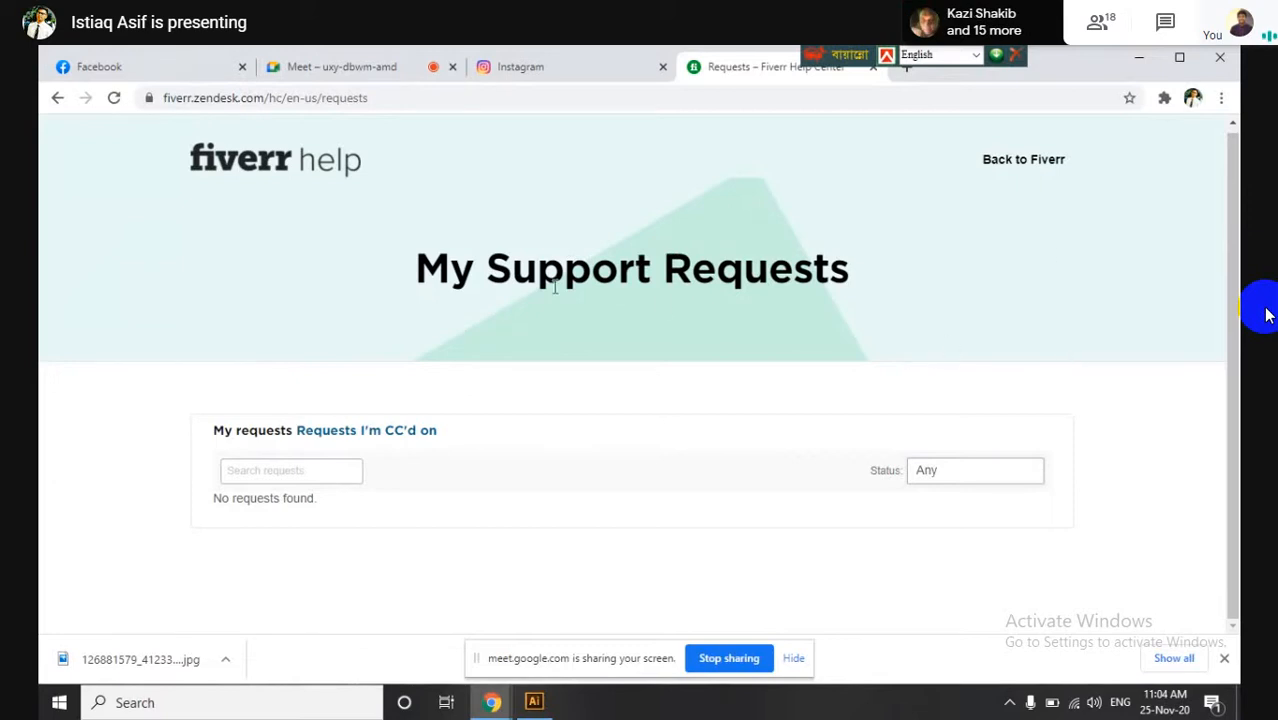
pyautogui.click(366, 437)
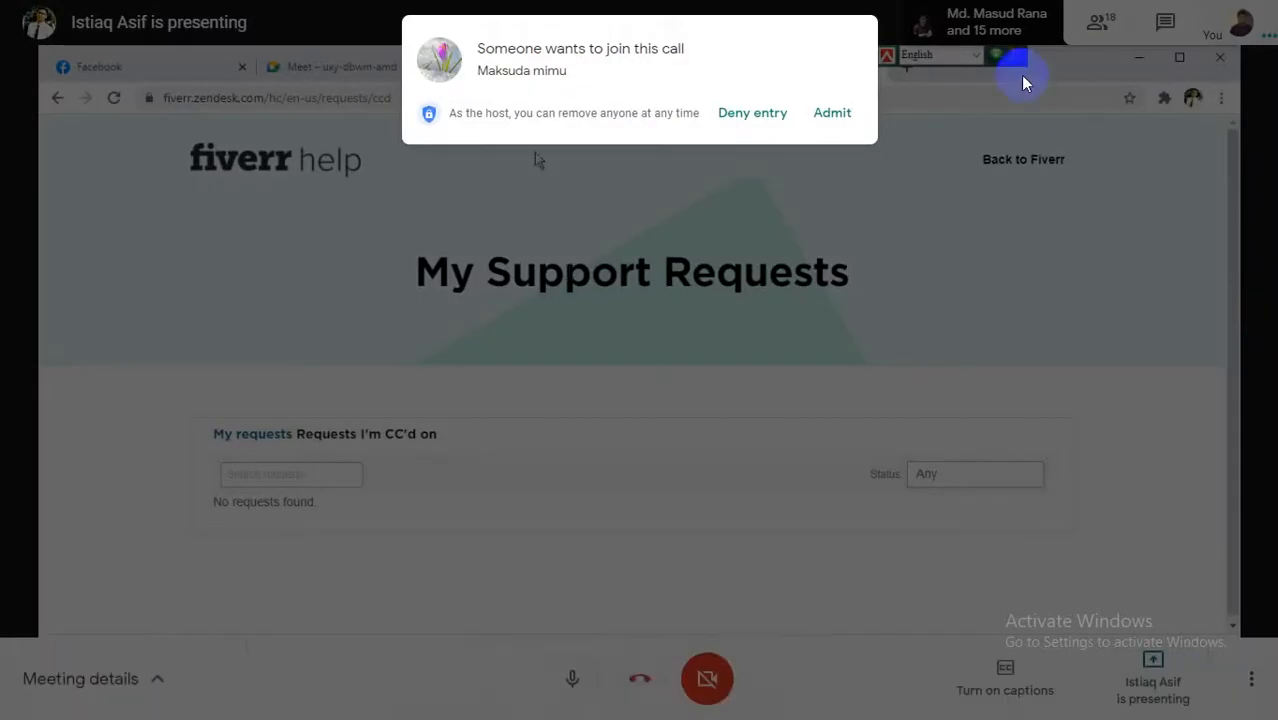
pyautogui.click(834, 113)
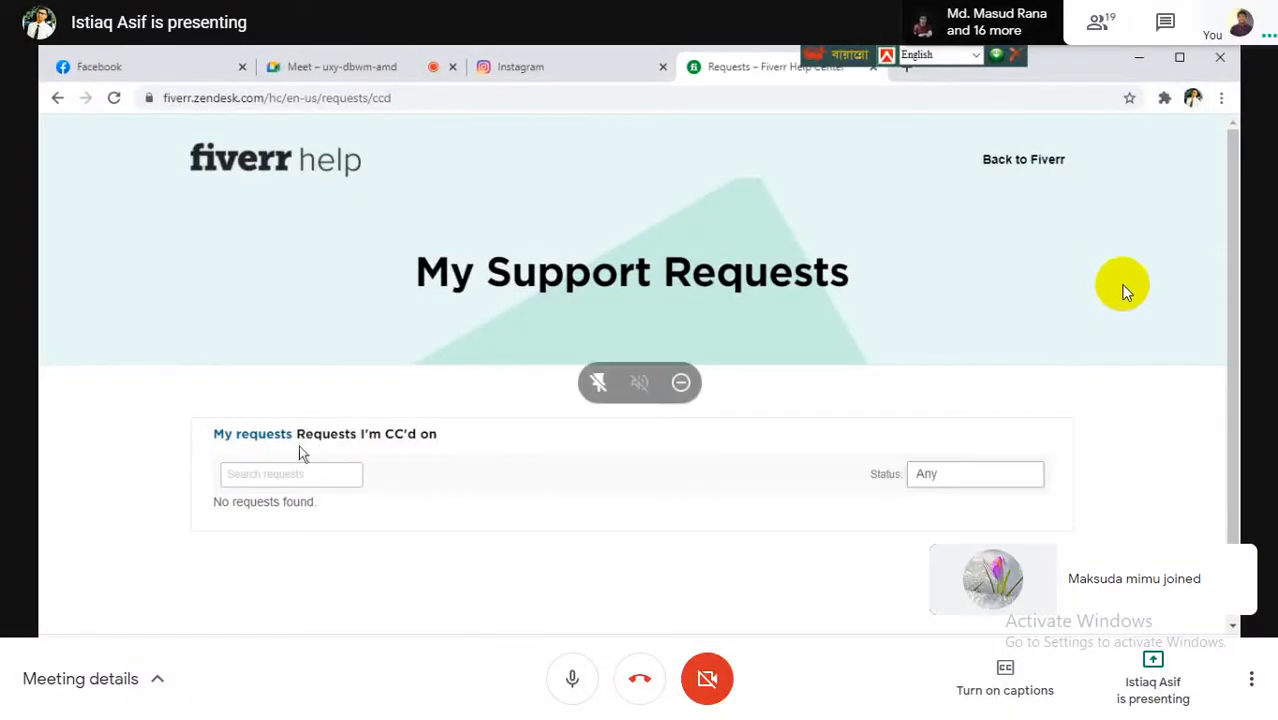
pyautogui.click(250, 437)
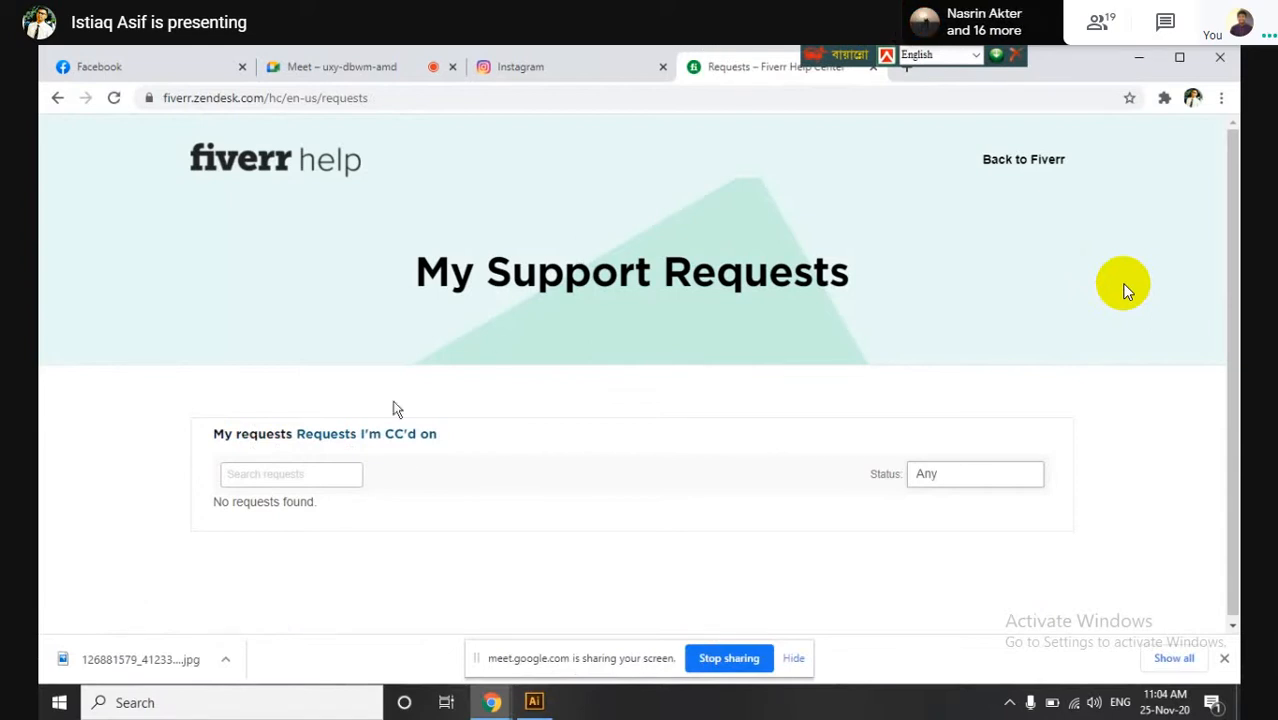
# Search My Support Requests for "gig", then clear the search and go back to Fiverr.
pyautogui.click(279, 476)
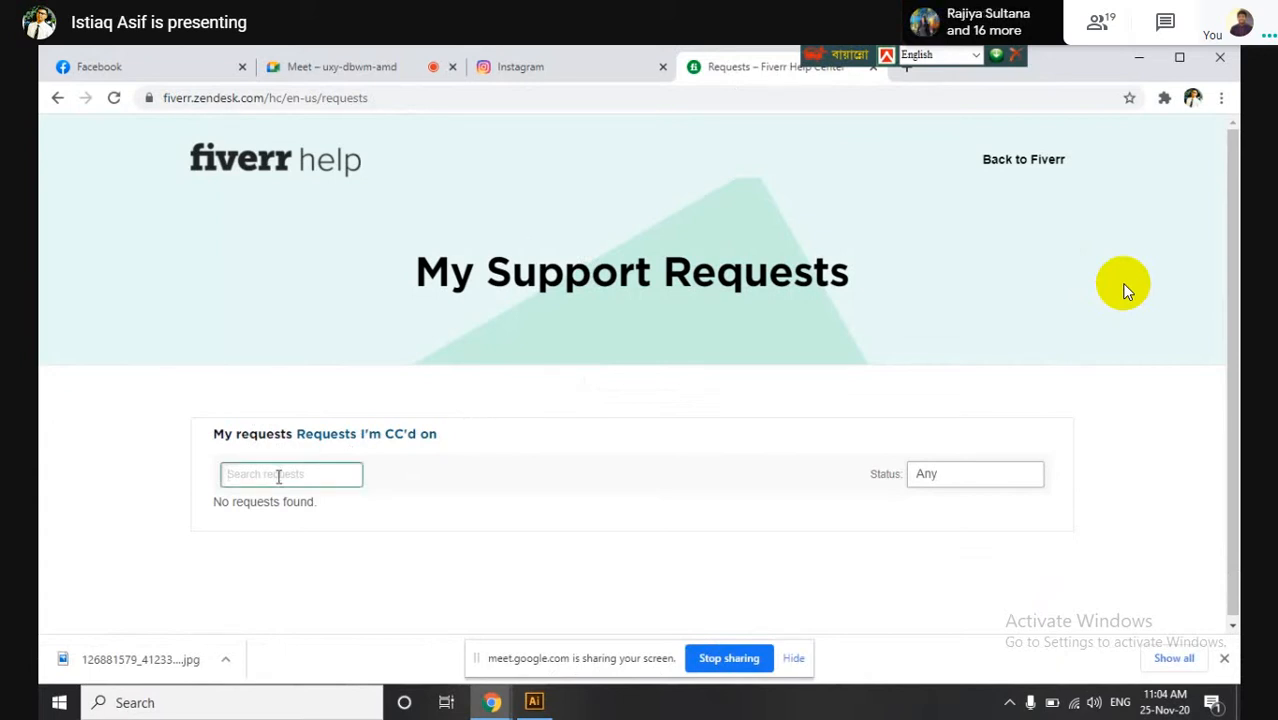
pyautogui.write('gig')
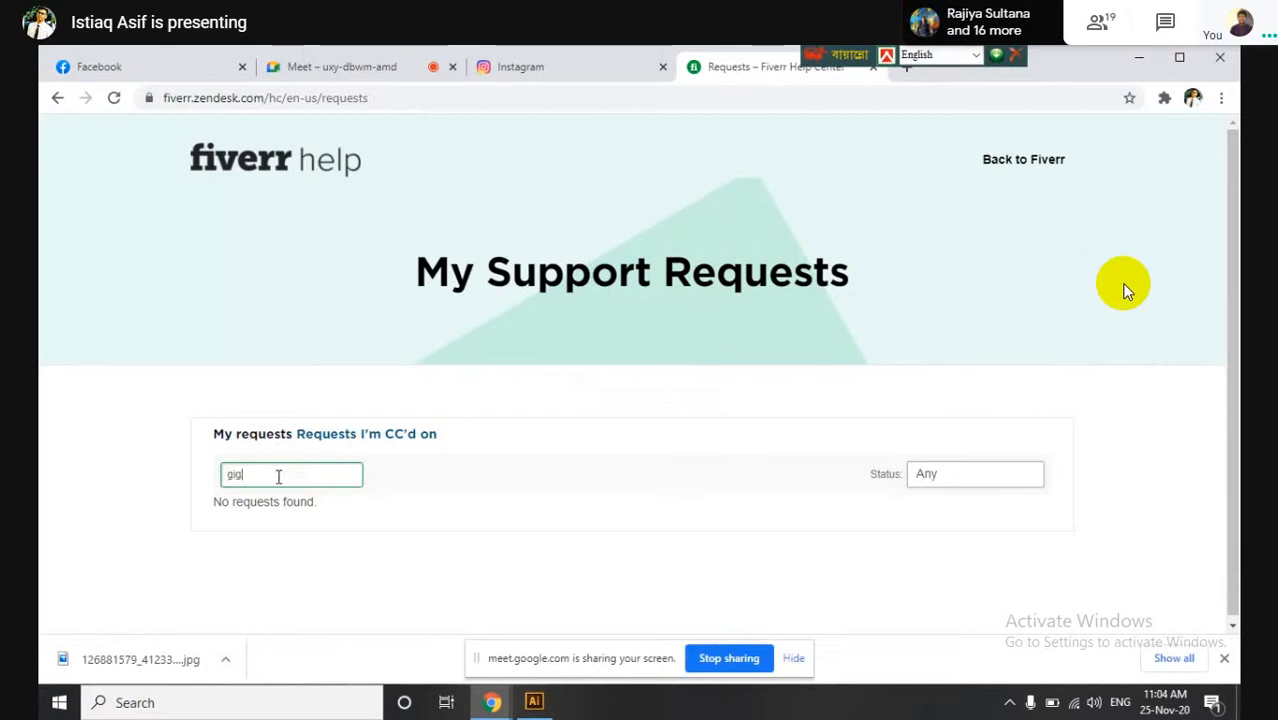
pyautogui.press('Return')
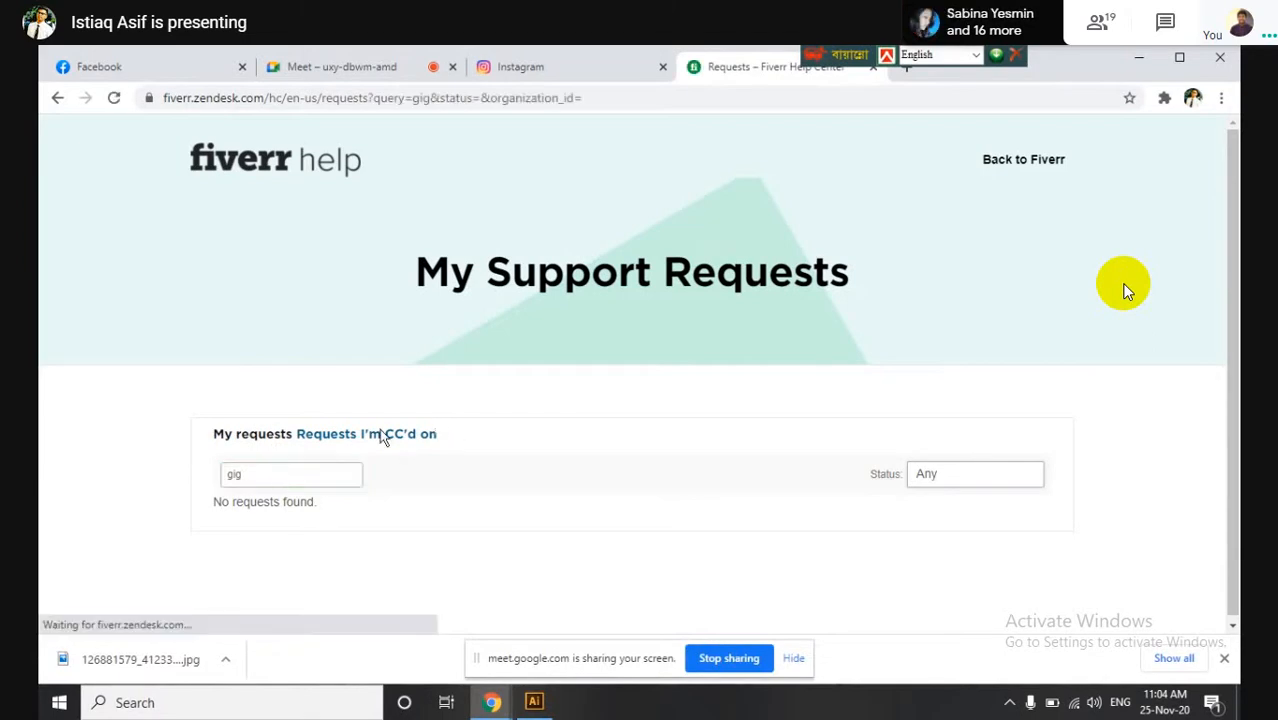
pyautogui.click(232, 474)
pyautogui.press('BackSpace')
pyautogui.press('BackSpace')
pyautogui.press('BackSpace')
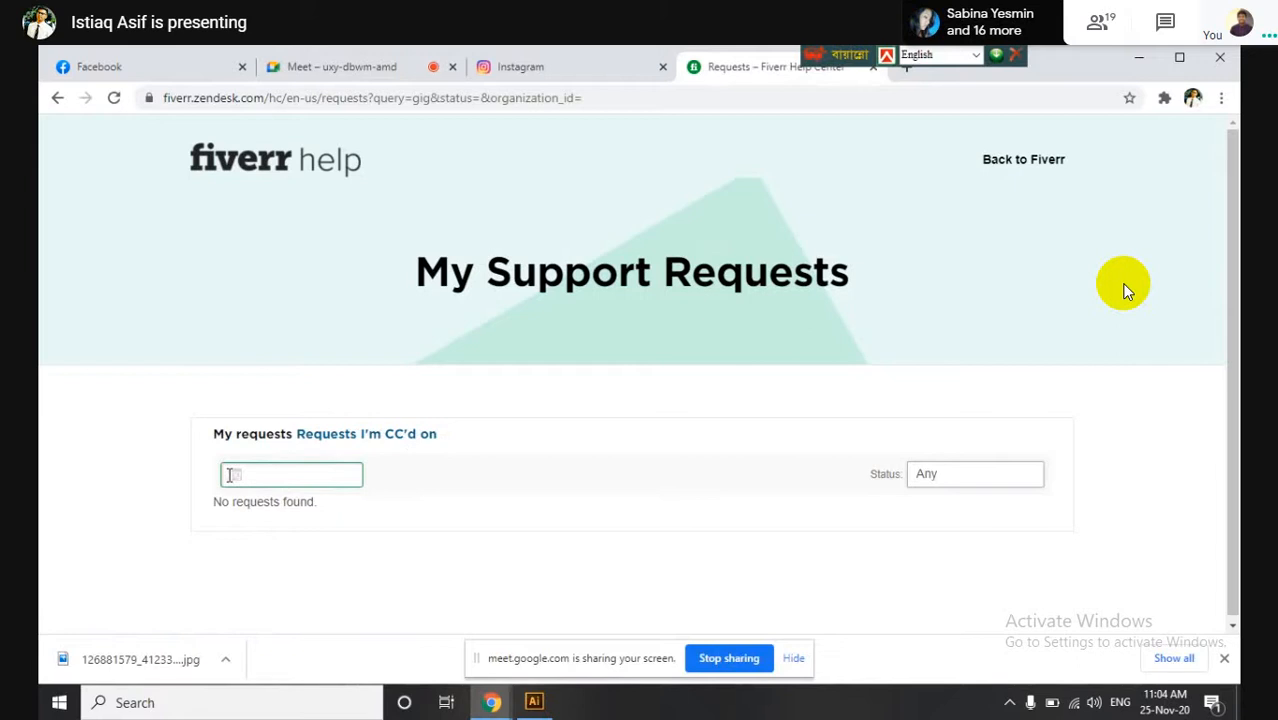
pyautogui.click(551, 514)
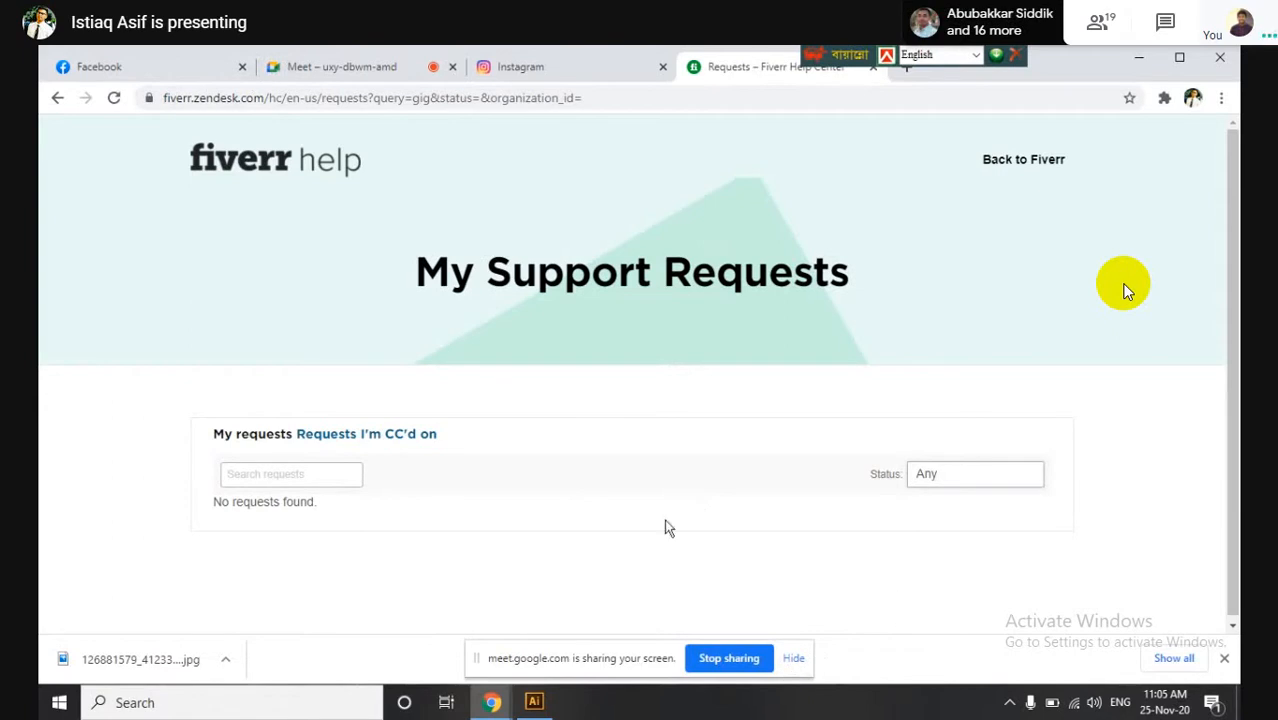
pyautogui.click(1029, 162)
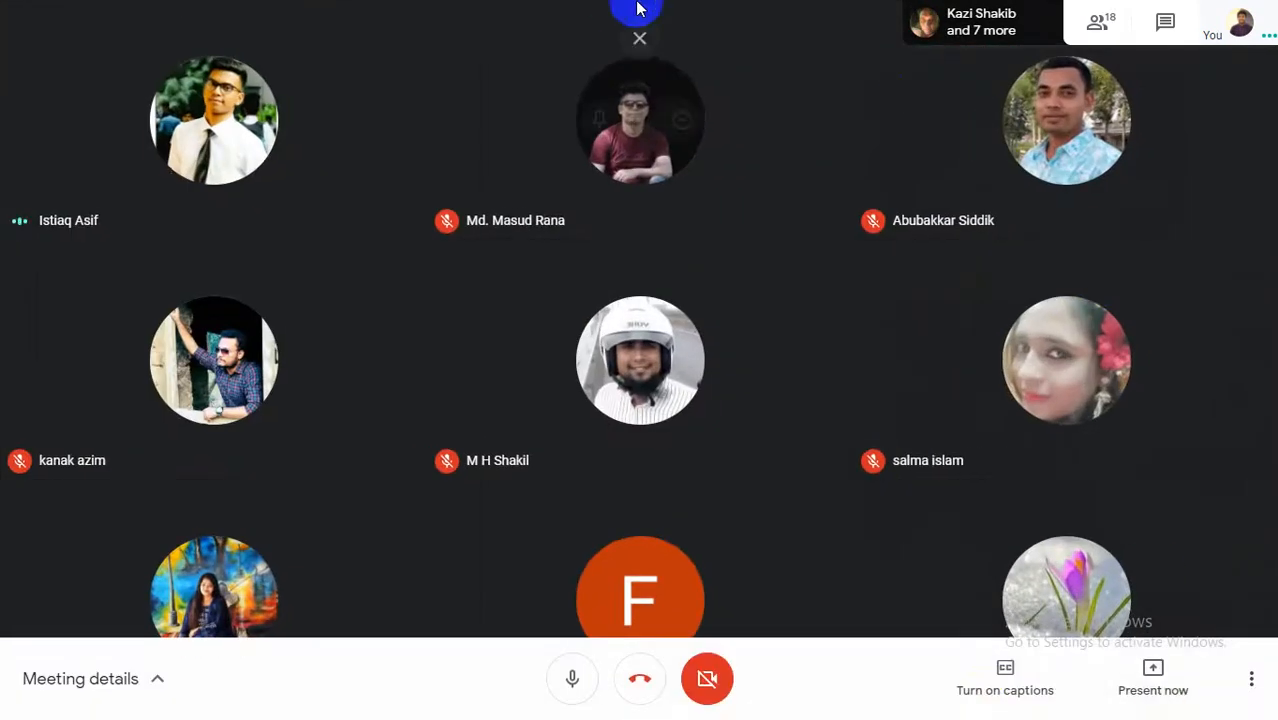
# Exit the full-screen meeting view and show the list of people in the call.
pyautogui.click(640, 55)
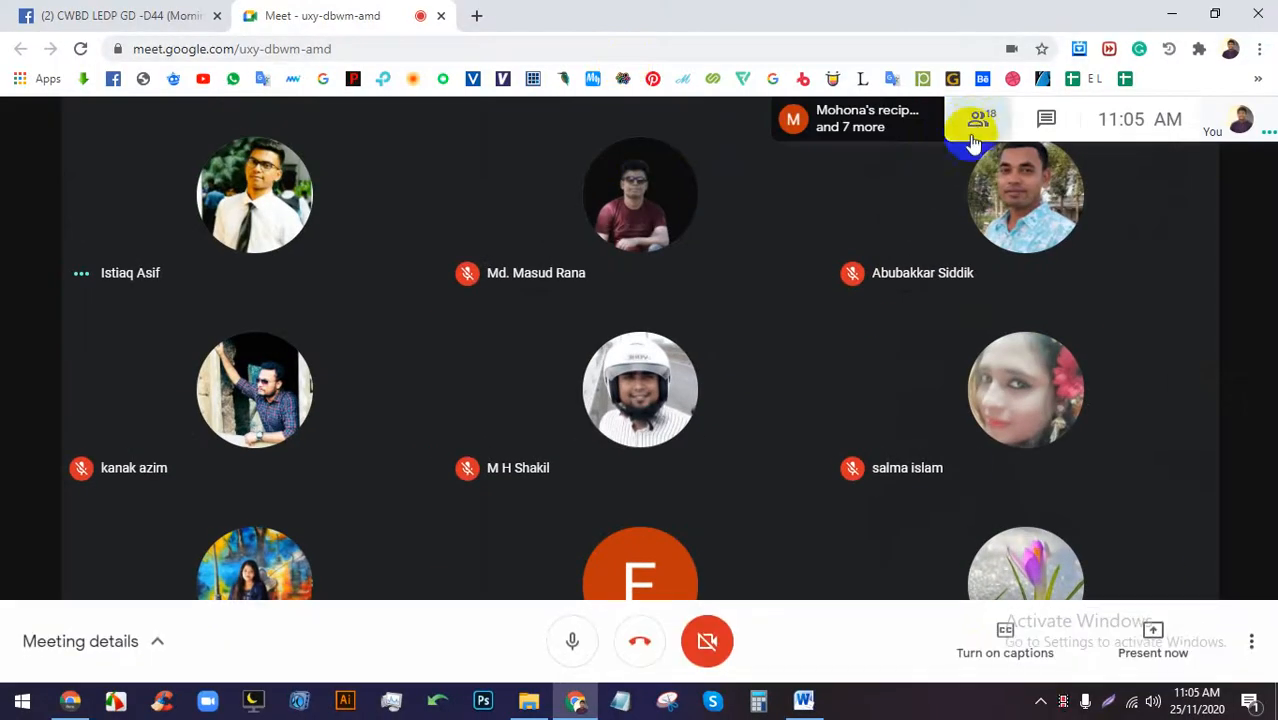
pyautogui.click(974, 138)
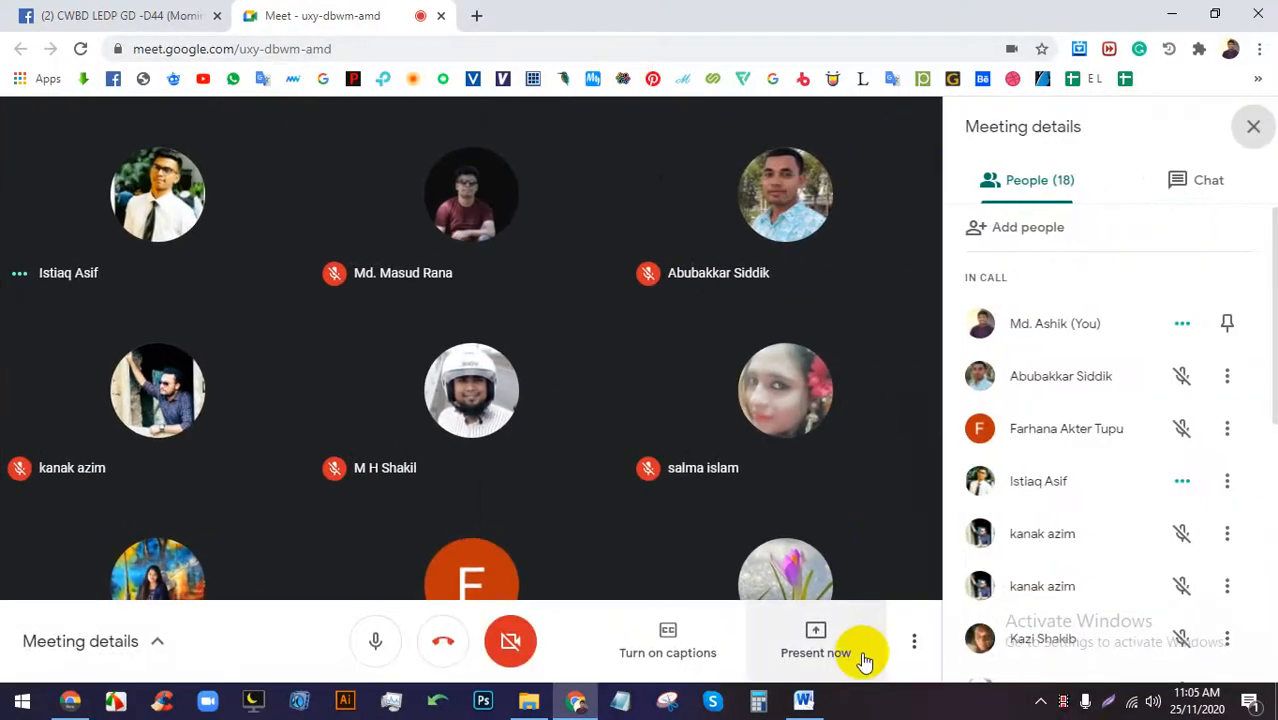
# Switch to Microsoft Word and close the LEDP-2.docx document.
pyautogui.click(803, 700)
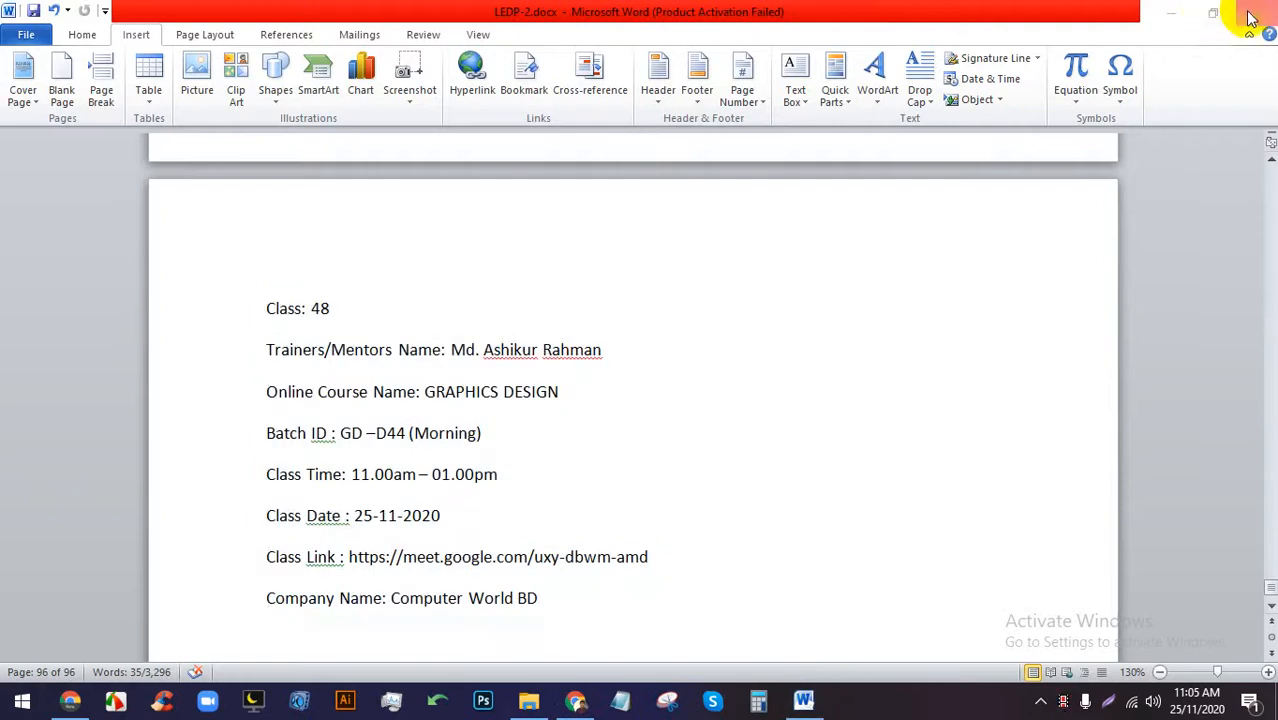
pyautogui.click(1250, 18)
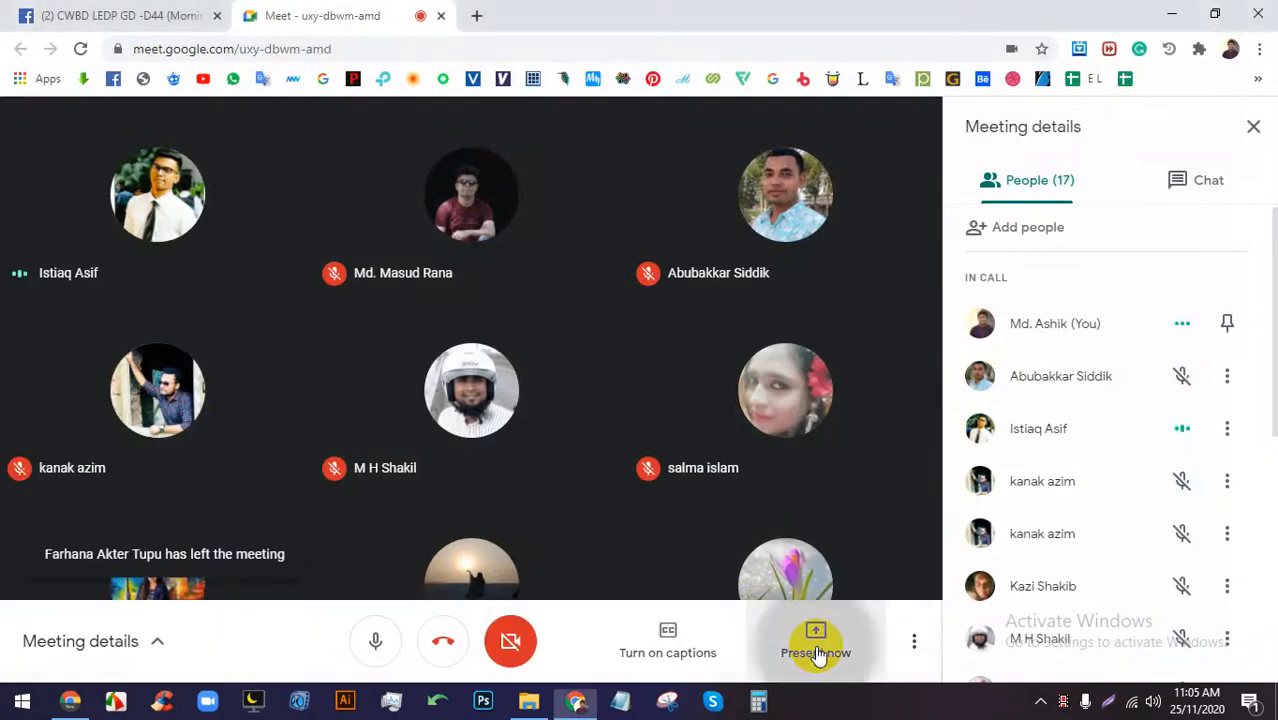
# Present the entire screen to the meeting and hide the screen-sharing notice.
pyautogui.click(817, 655)
pyautogui.click(797, 477)
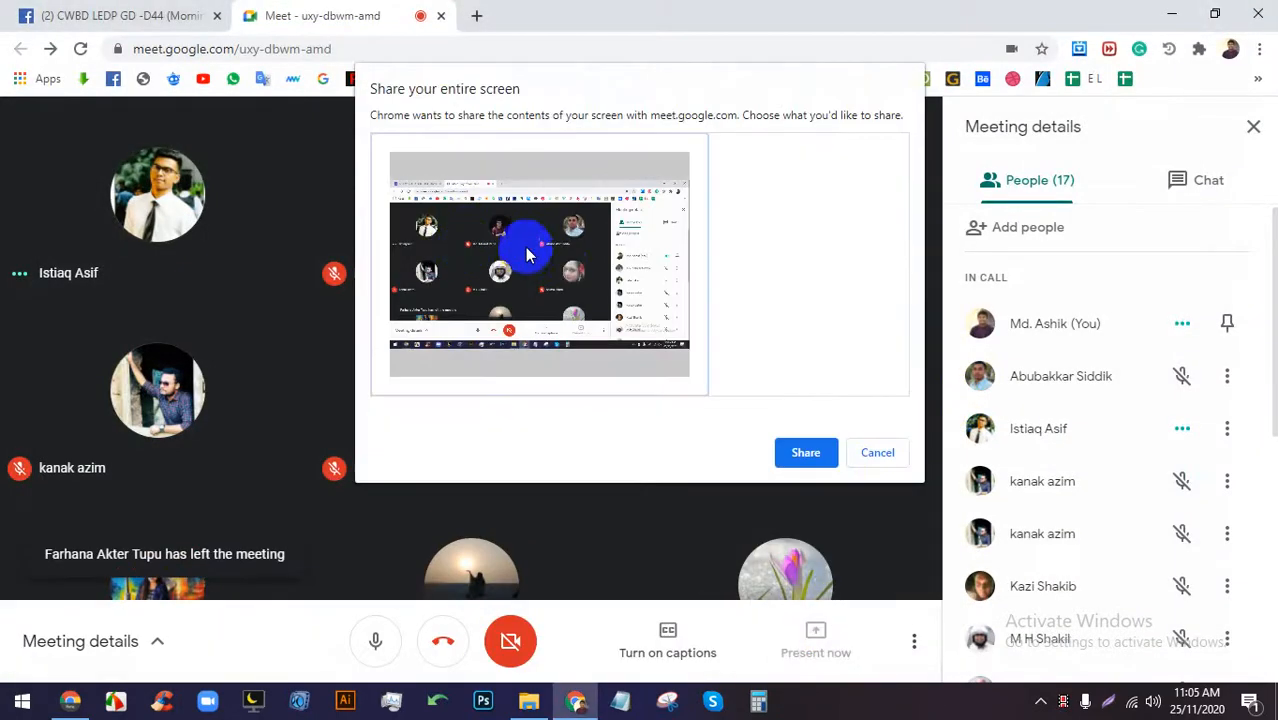
pyautogui.click(809, 455)
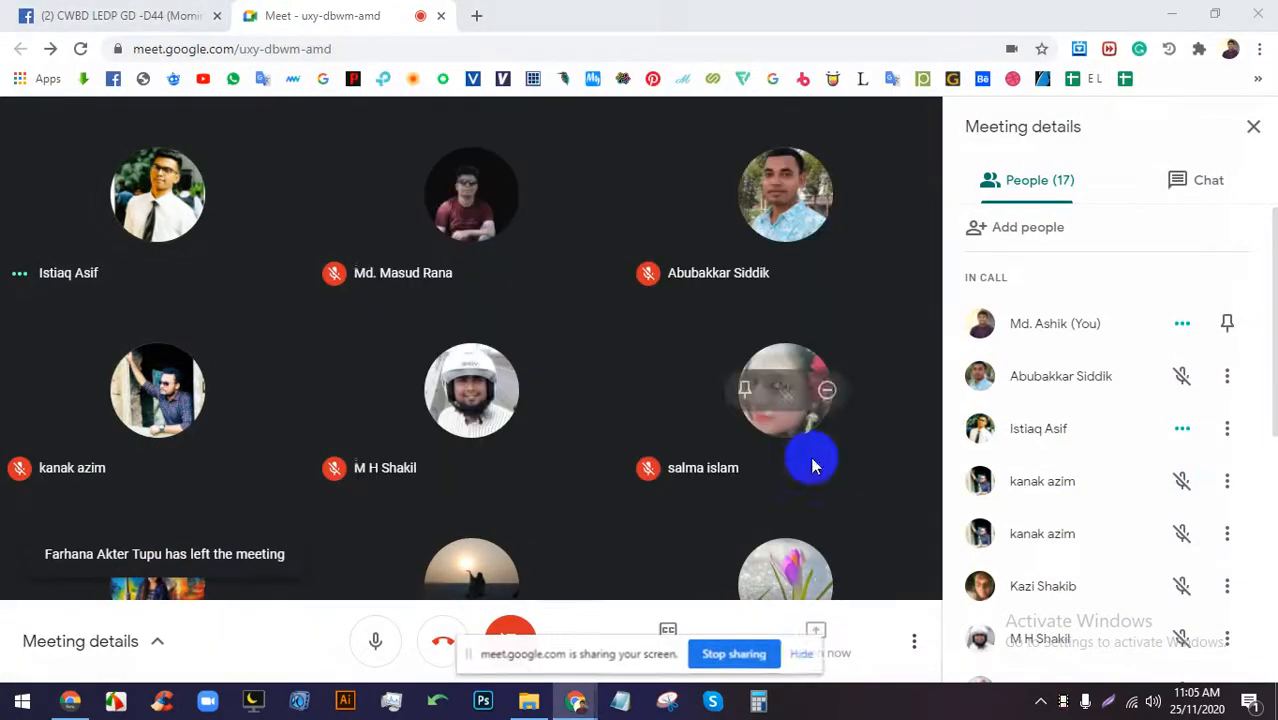
pyautogui.click(809, 656)
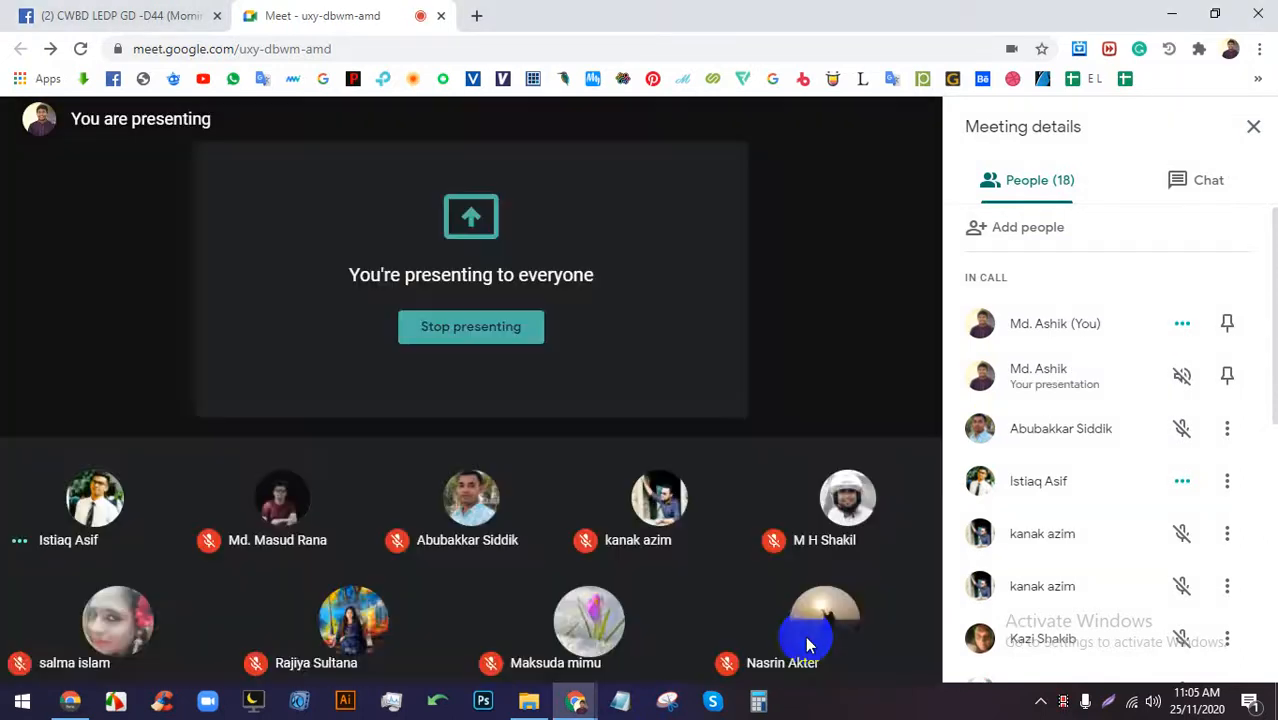
# Switch to the CWBD LEDP GD -D44 (Morning) Facebook group, close the open chat and reload the page.
pyautogui.click(35, 14)
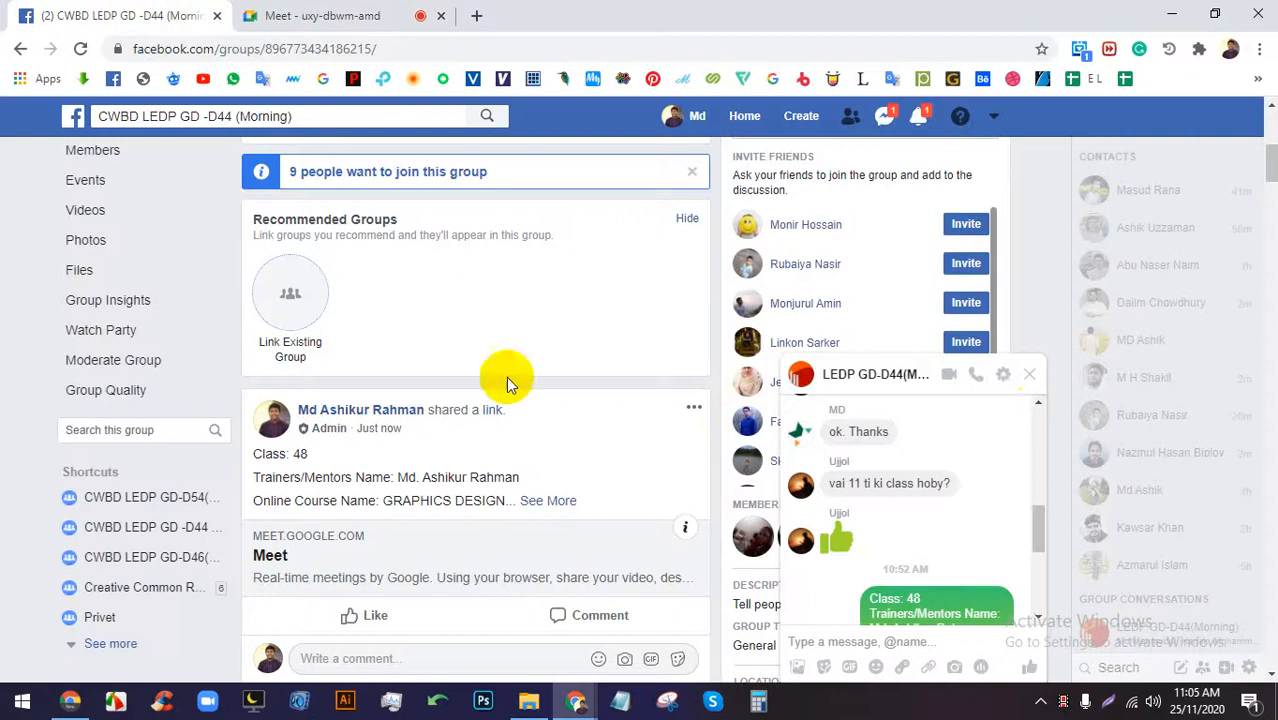
pyautogui.click(1028, 374)
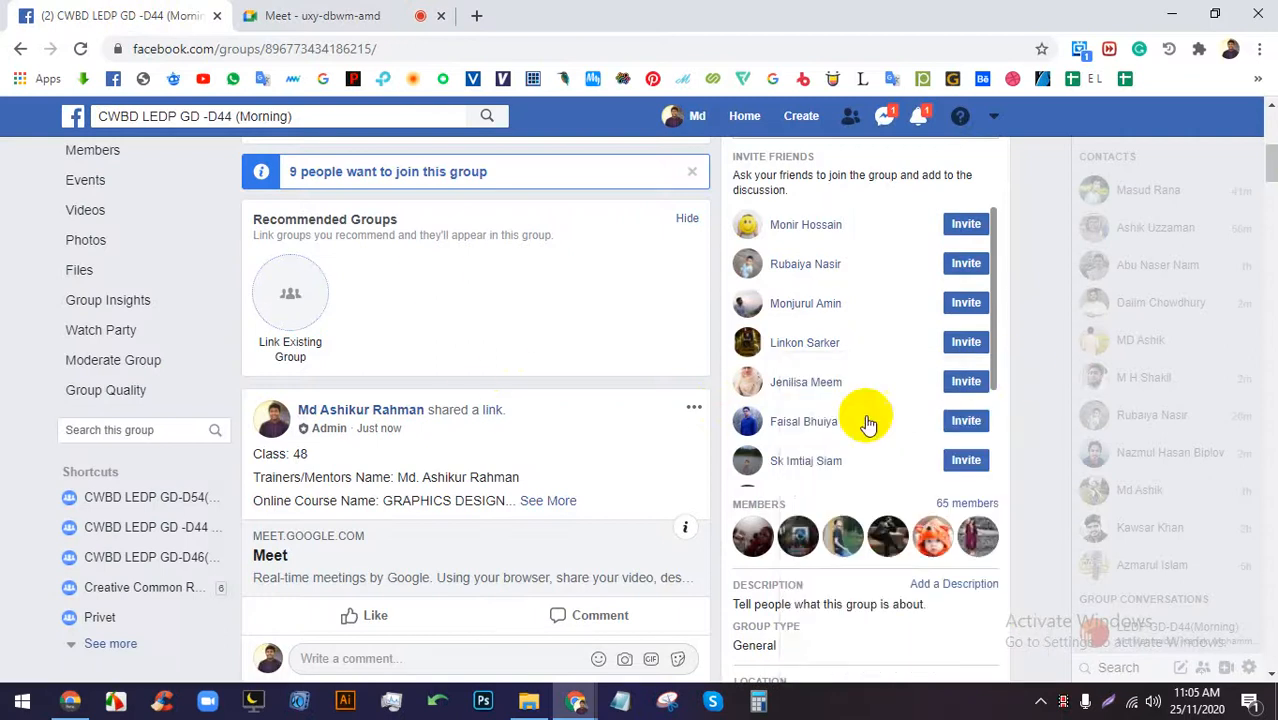
pyautogui.scroll(4, 465, 400)
pyautogui.click(82, 47)
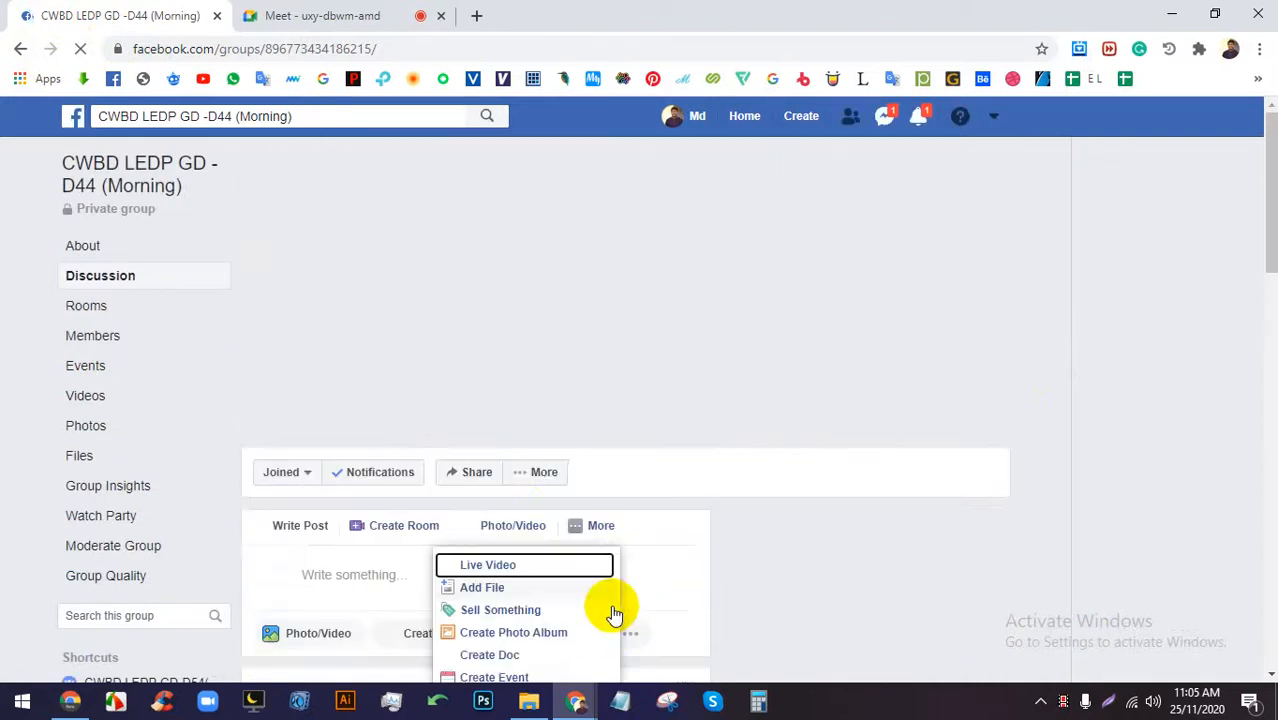
# Dismiss the post composer and open the group photo of the mountain, tree and sun for review.
pyautogui.scroll(-6, 545, 470)
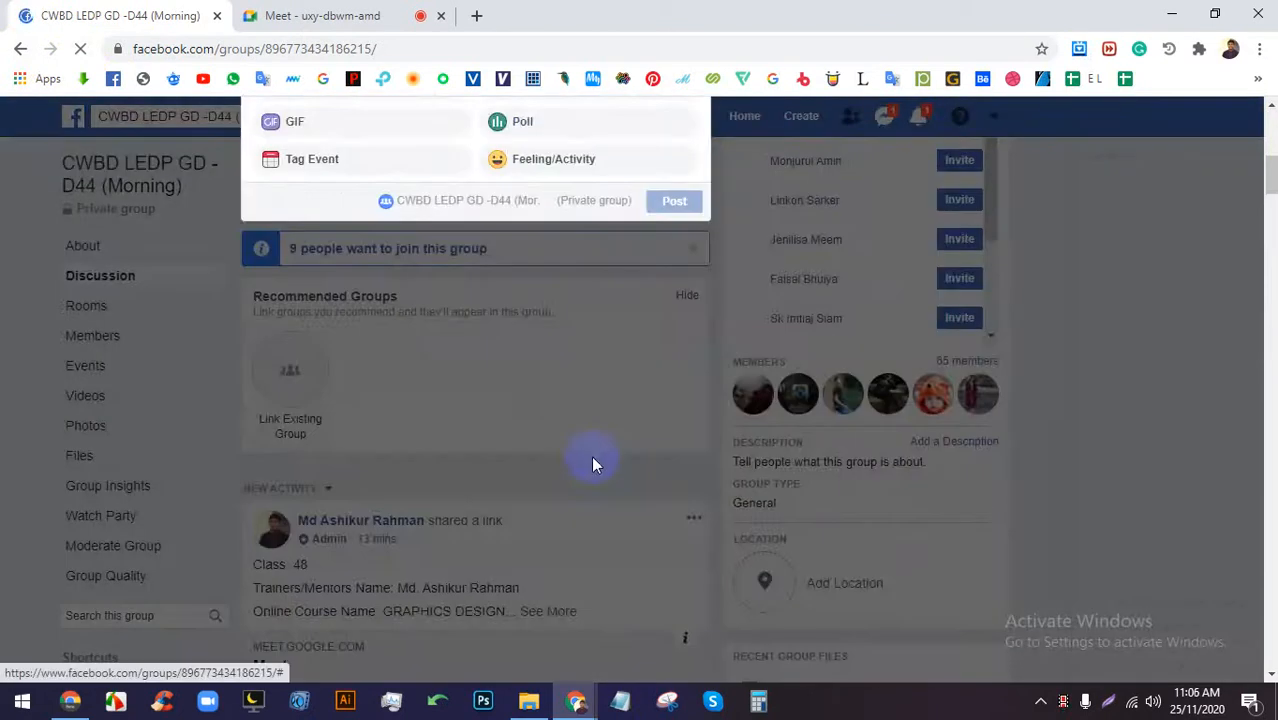
pyautogui.click(600, 460)
pyautogui.scroll(-4, 600, 460)
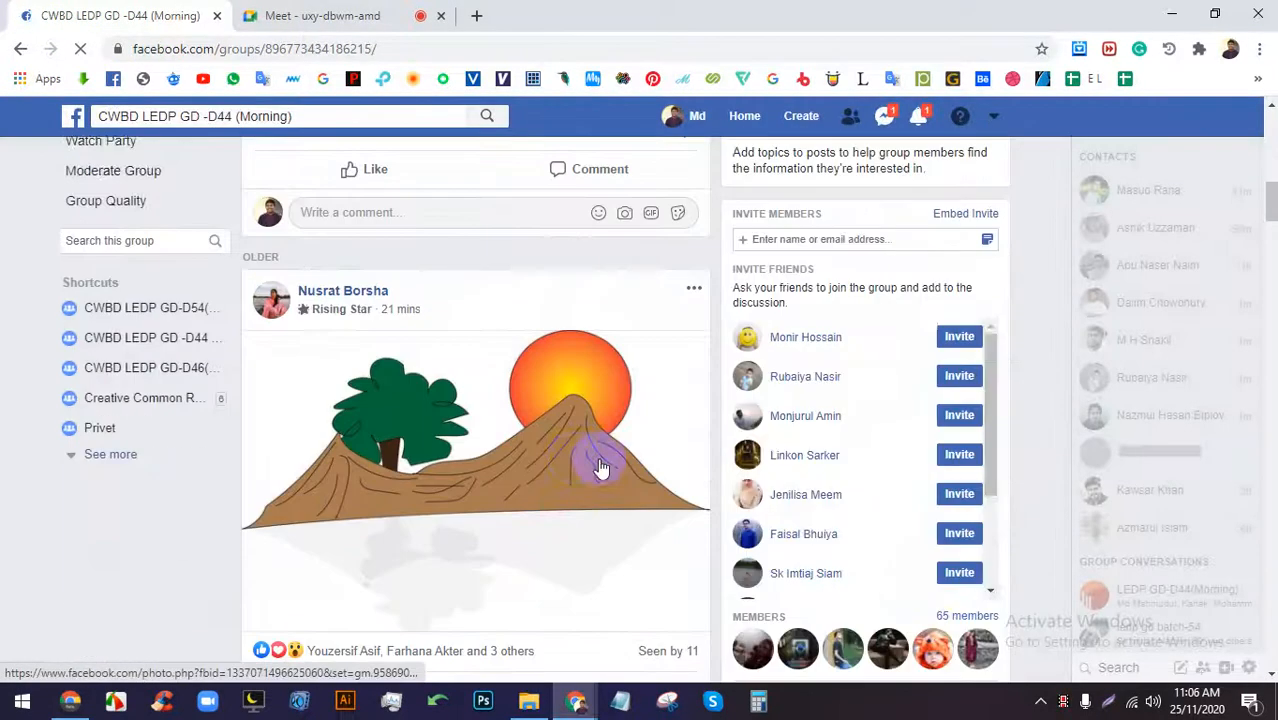
pyautogui.click(548, 465)
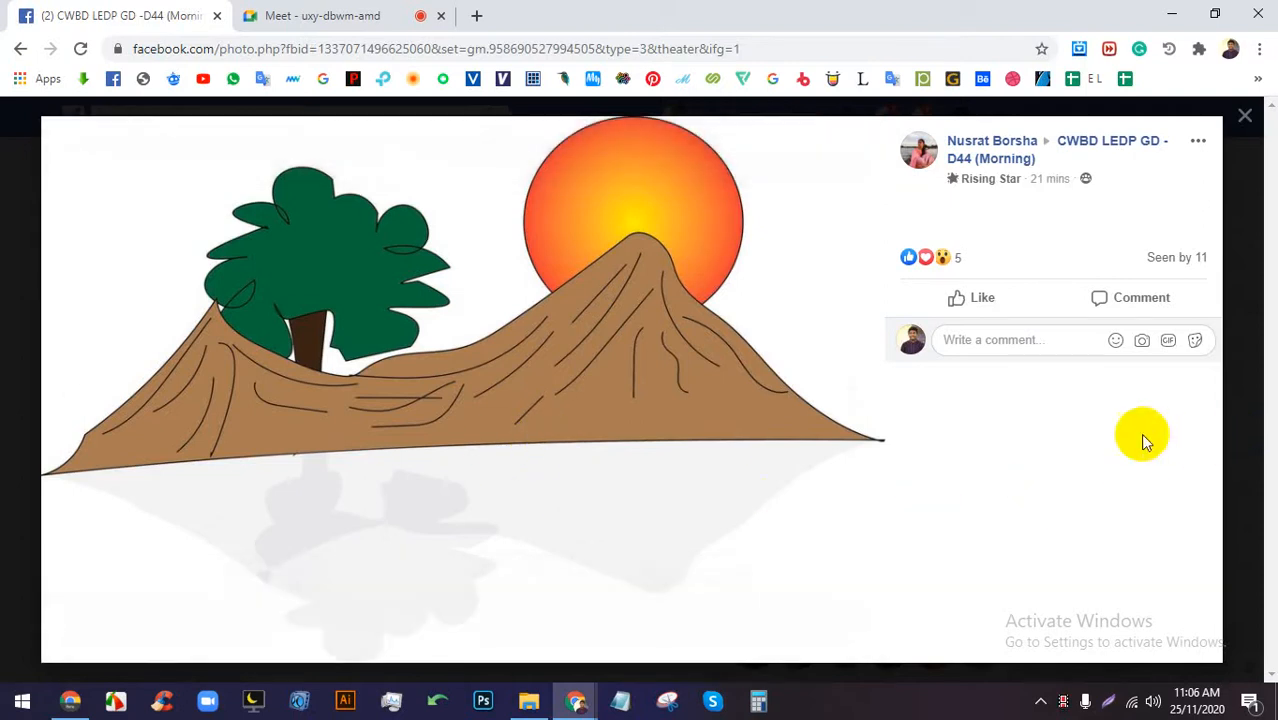
# Close the enlarged mountain artwork and like its post in the group feed.
pyautogui.click(2, 500)
pyautogui.scroll(-3, 465, 476)
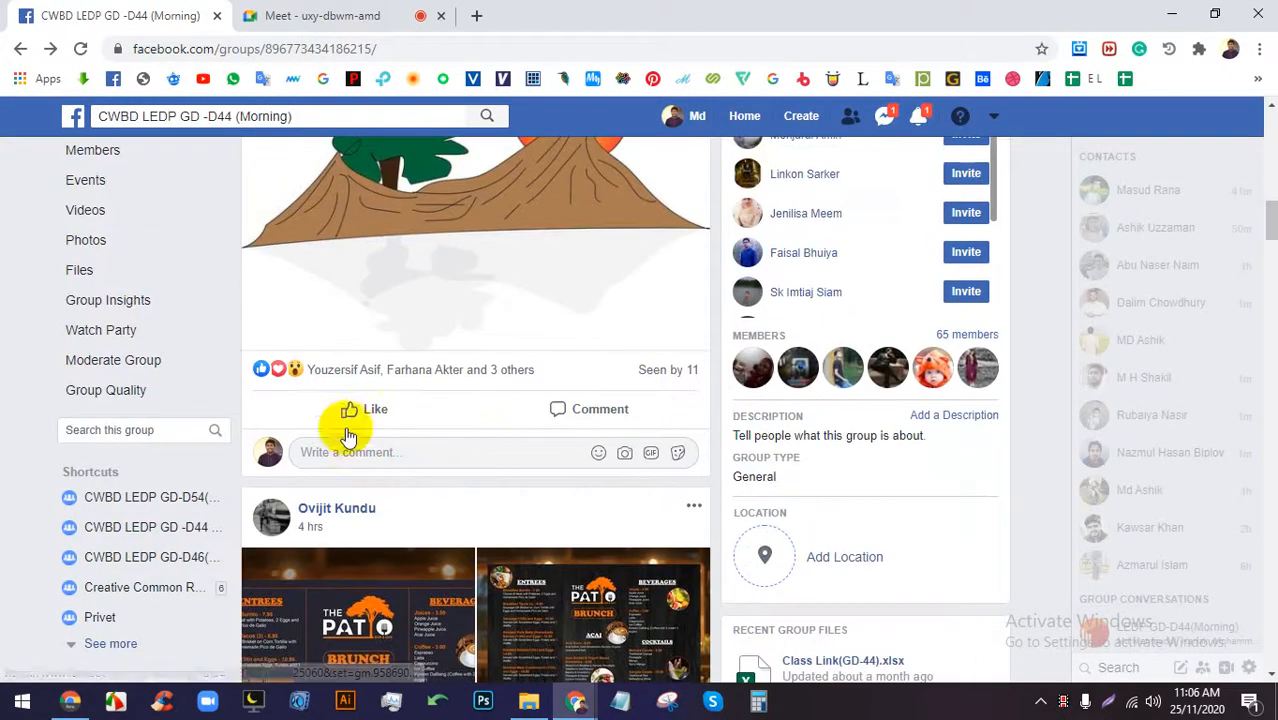
pyautogui.click(348, 410)
pyautogui.scroll(-3, 410, 430)
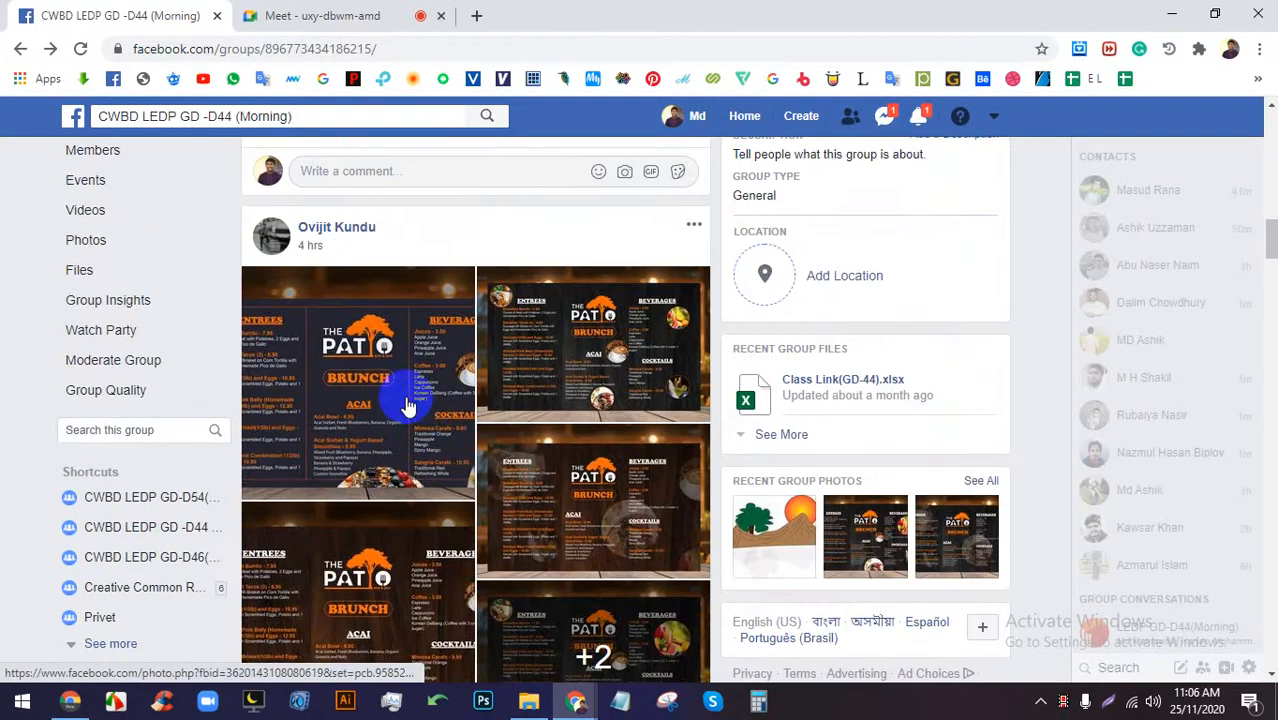
# Open The Patio brunch menu photos, advance to the dark design with circular food pictures, and like that photo.
pyautogui.click(408, 405)
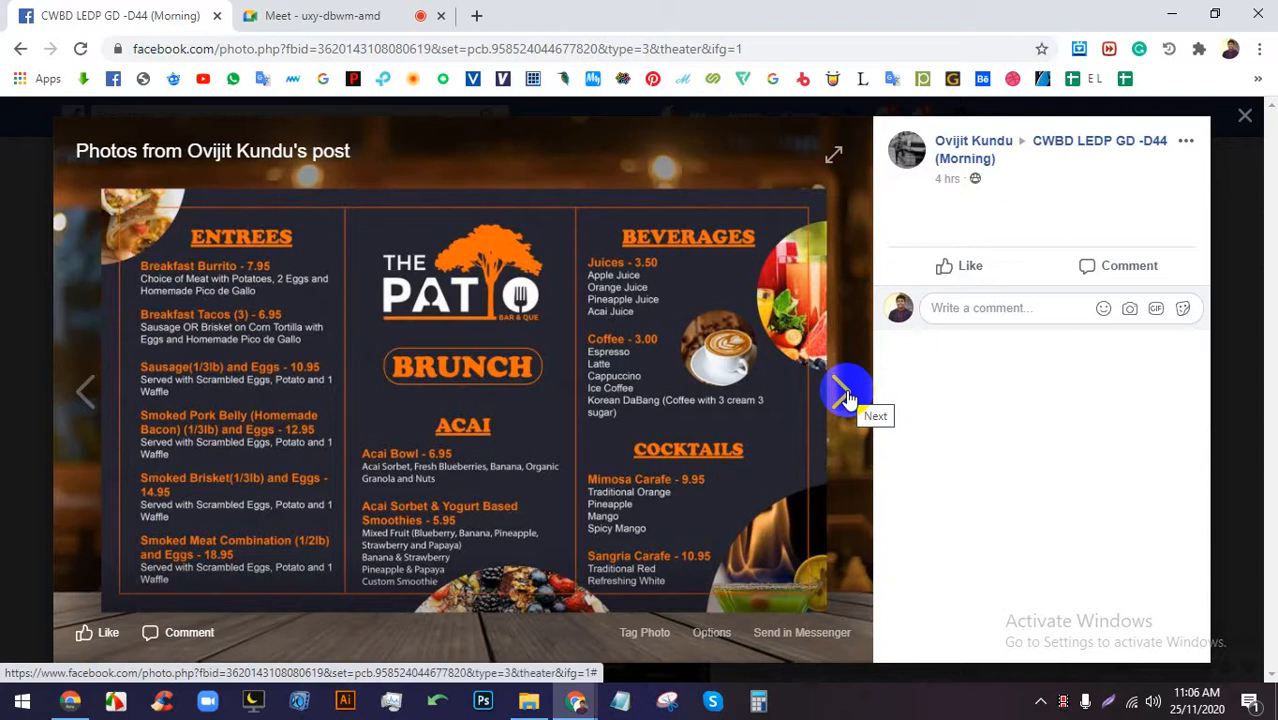
pyautogui.click(845, 398)
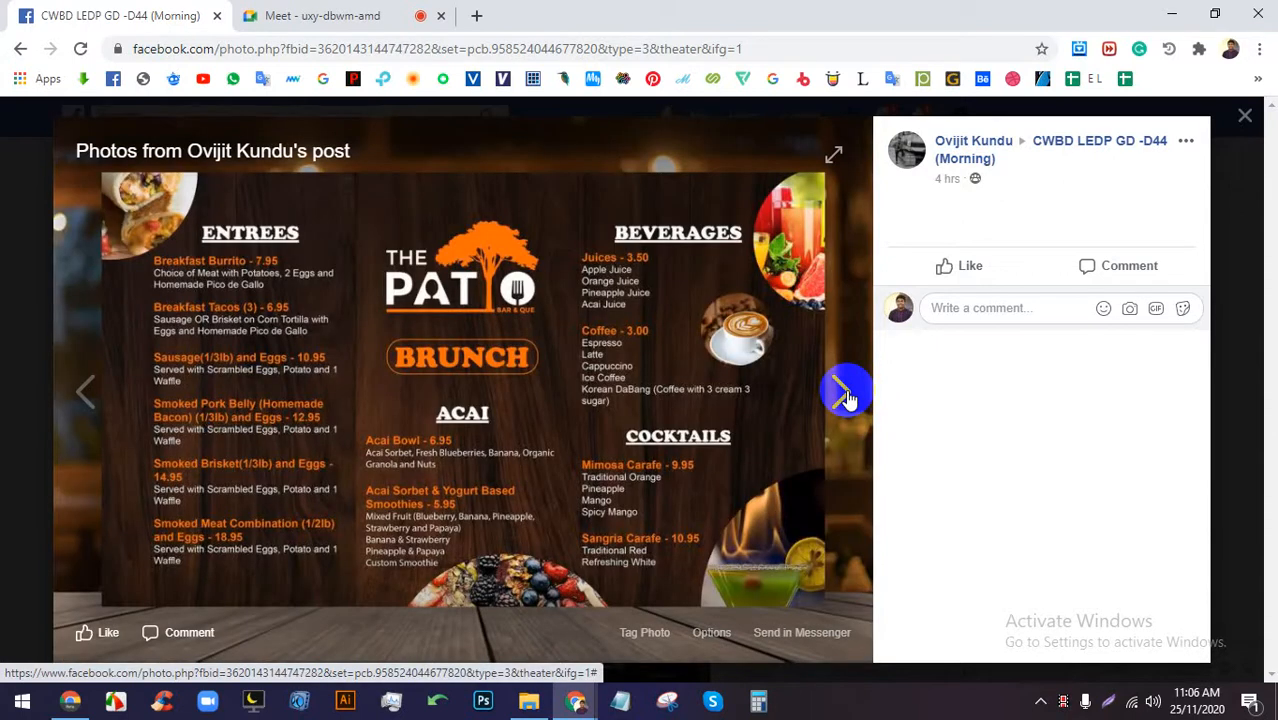
pyautogui.click(845, 398)
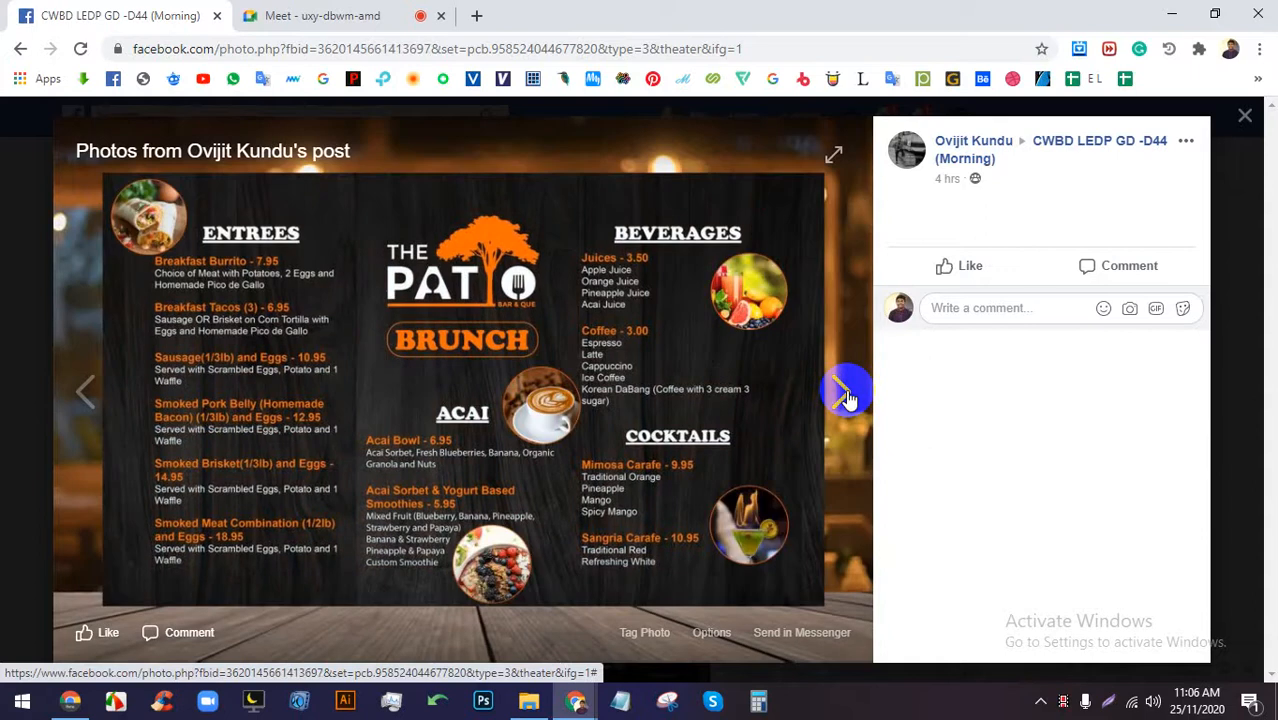
pyautogui.click(955, 265)
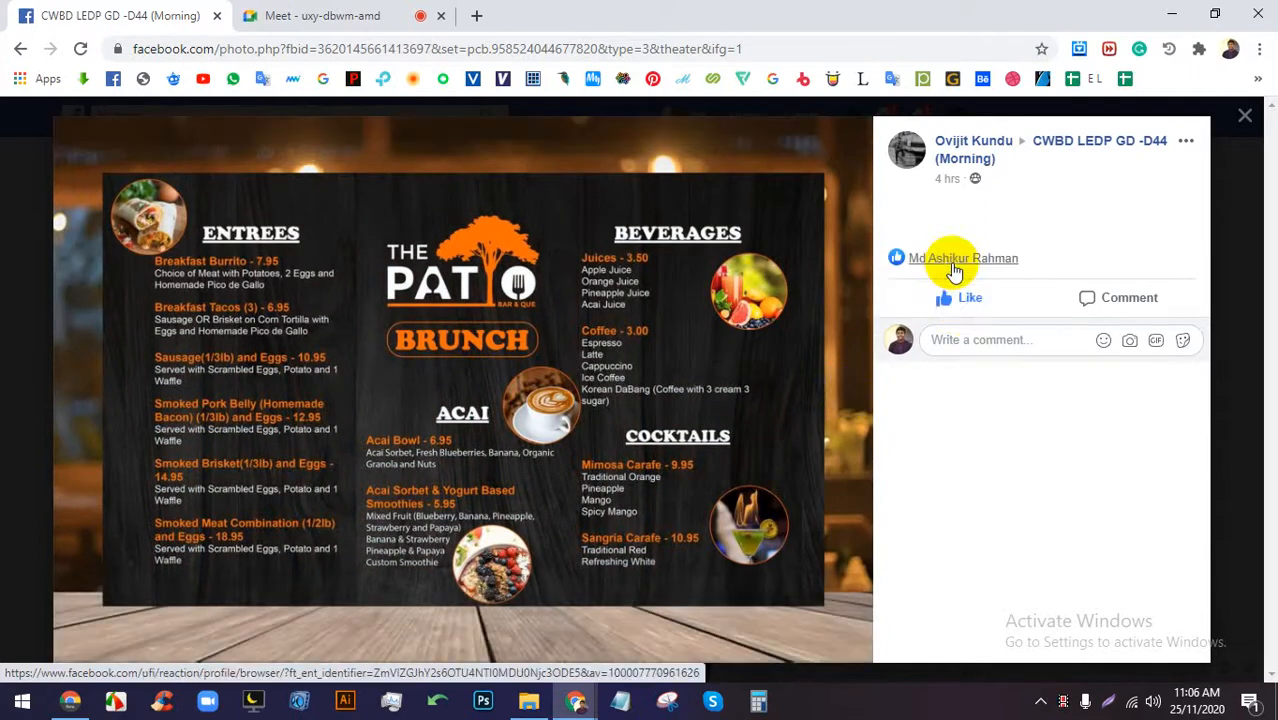
# Review the remaining Patio brunch menu variations in the post and close the photo viewer.
pyautogui.moveTo(862, 425)
pyautogui.click(856, 399)
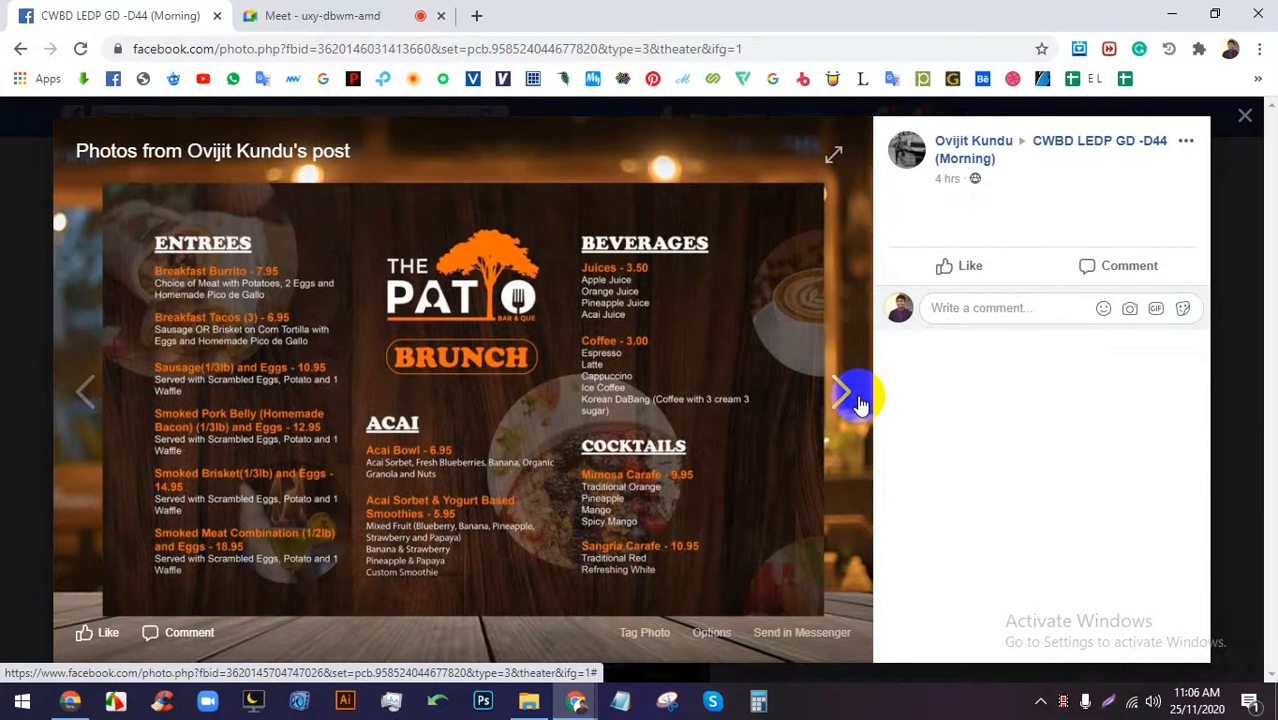
pyautogui.click(858, 400)
pyautogui.click(858, 400)
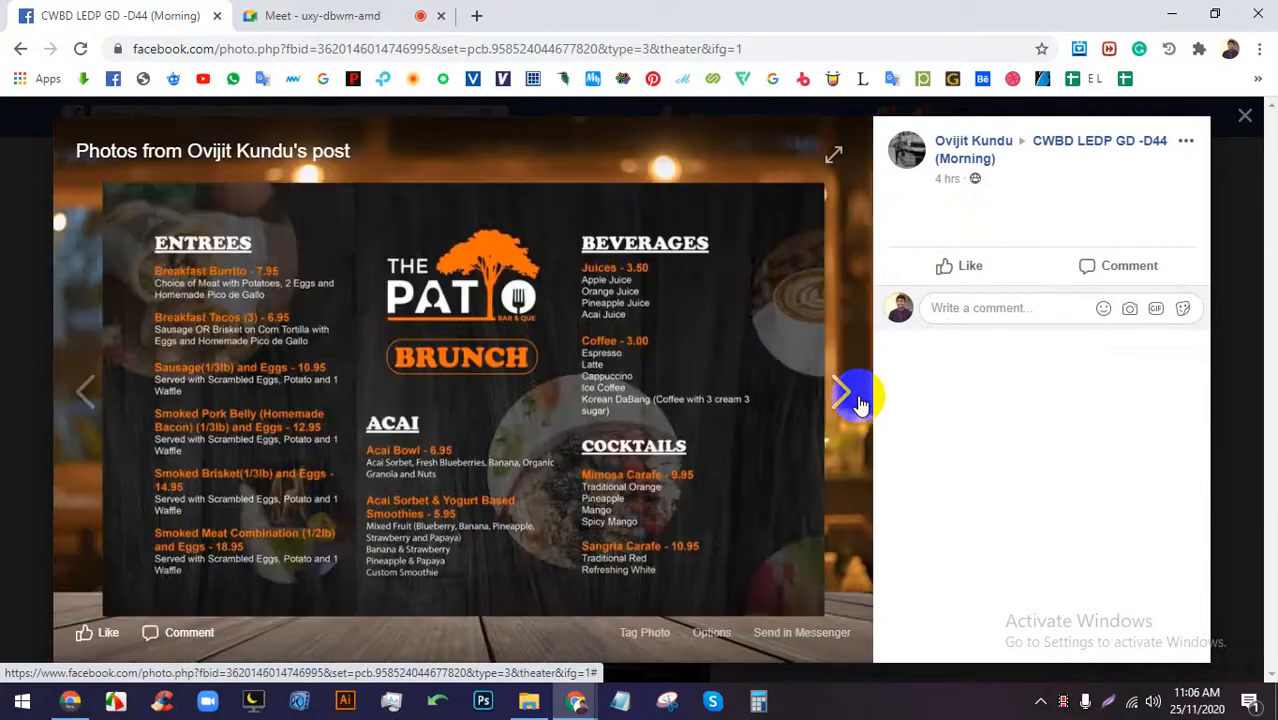
pyautogui.click(858, 400)
pyautogui.click(858, 400)
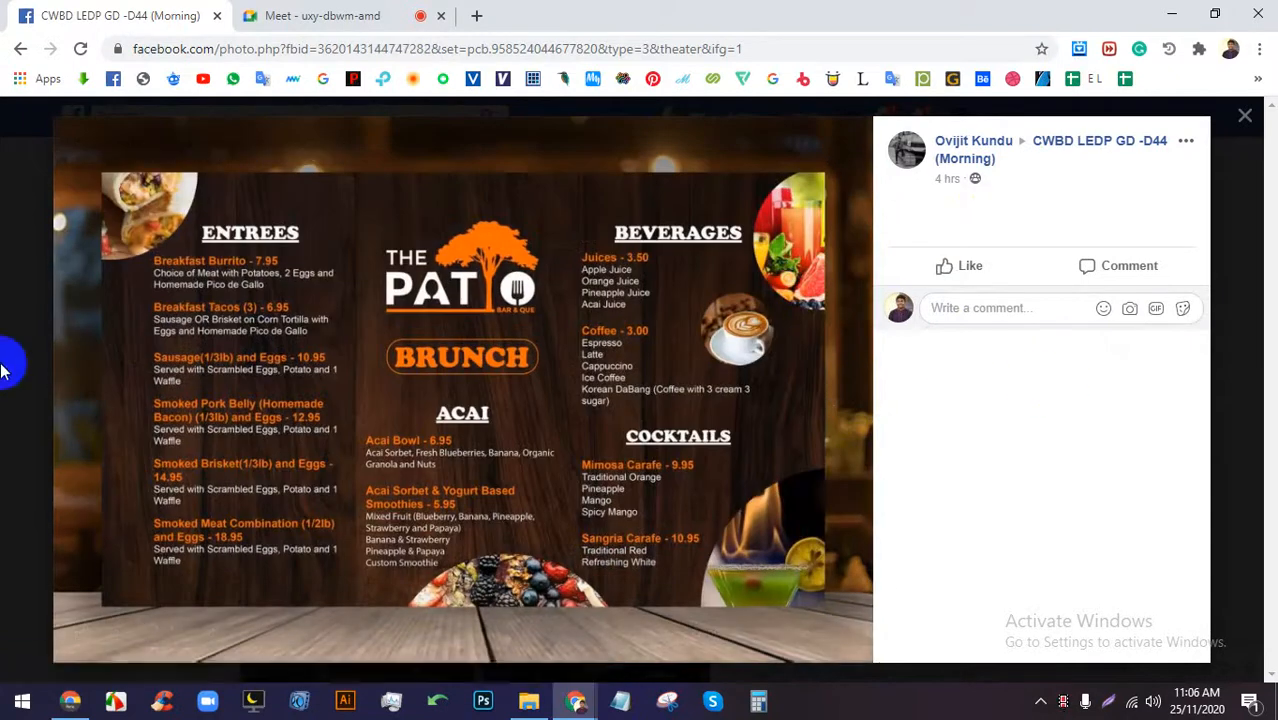
pyautogui.click(2, 370)
# Find the Facebook cover photo post in the group feed and highlight its caption about the simple mockup.
pyautogui.scroll(-9, 391, 500)
pyautogui.scroll(4, 432, 481)
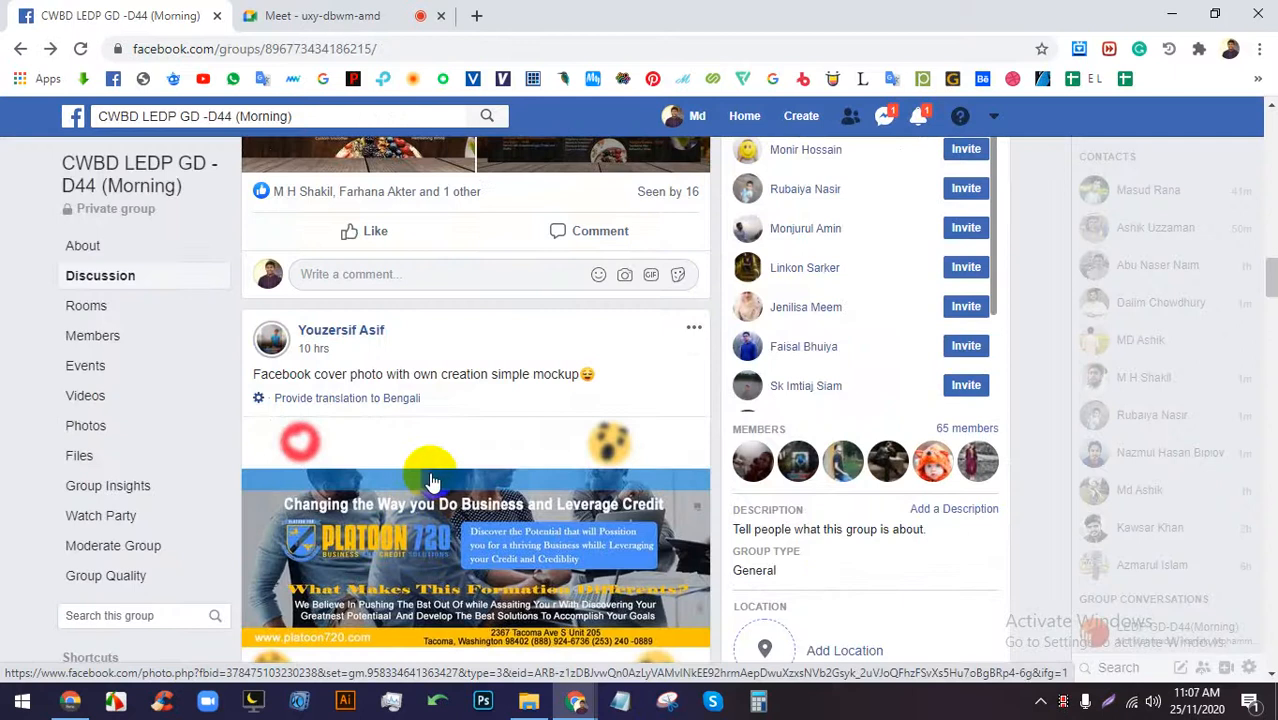
pyautogui.doubleClick(380, 373)
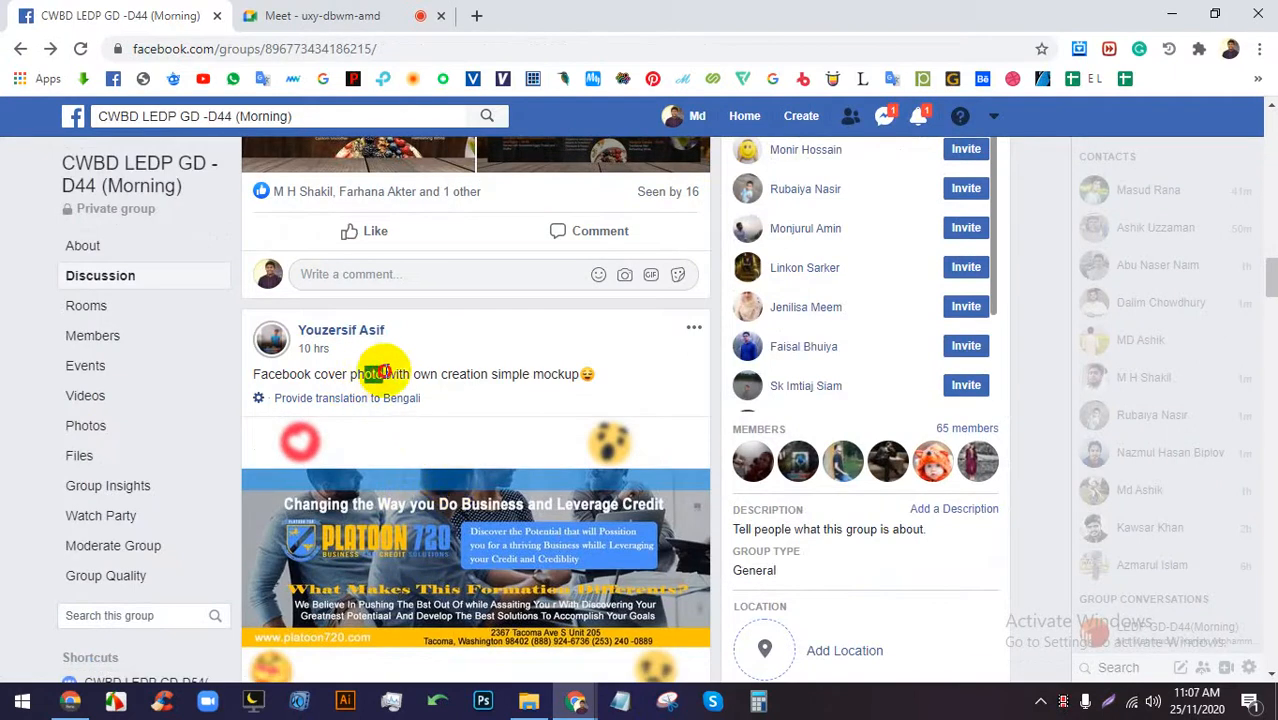
pyautogui.moveTo(380, 373); pyautogui.dragTo(579, 372)
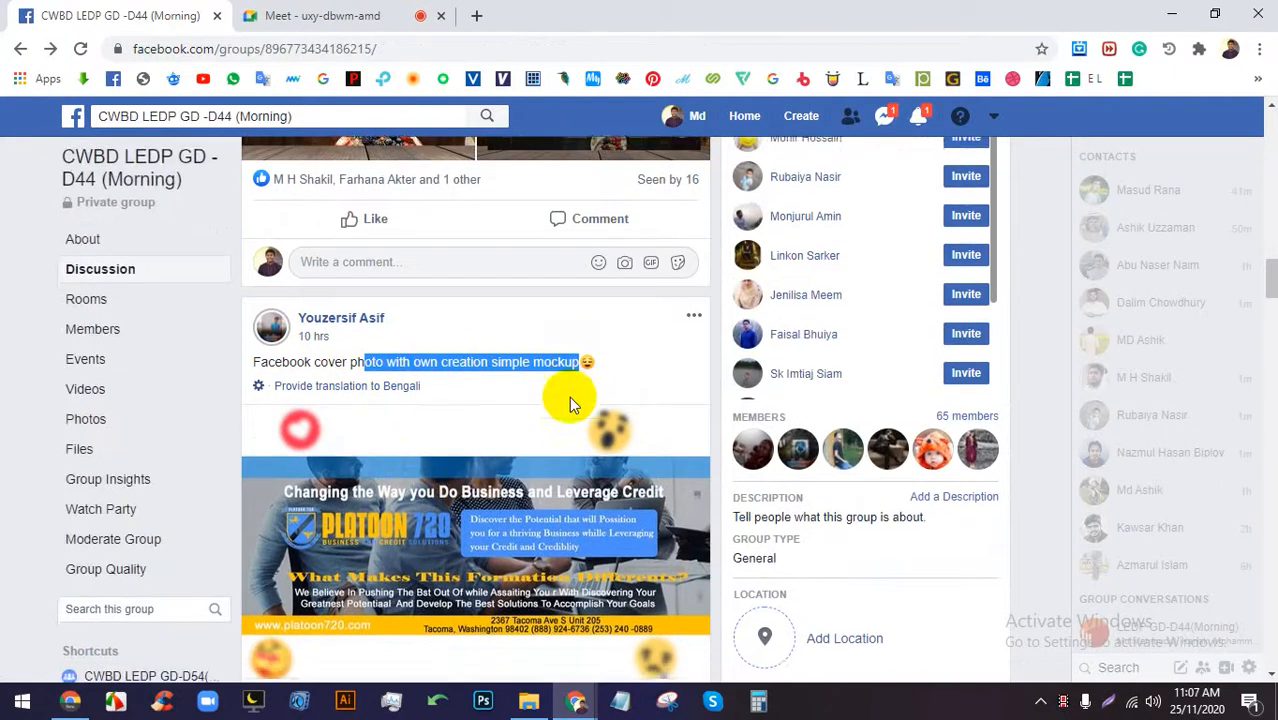
# Enlarge the Platoon 720 cover design, like the photo, and return to the group feed.
pyautogui.scroll(-1, 569, 400)
pyautogui.click(498, 452)
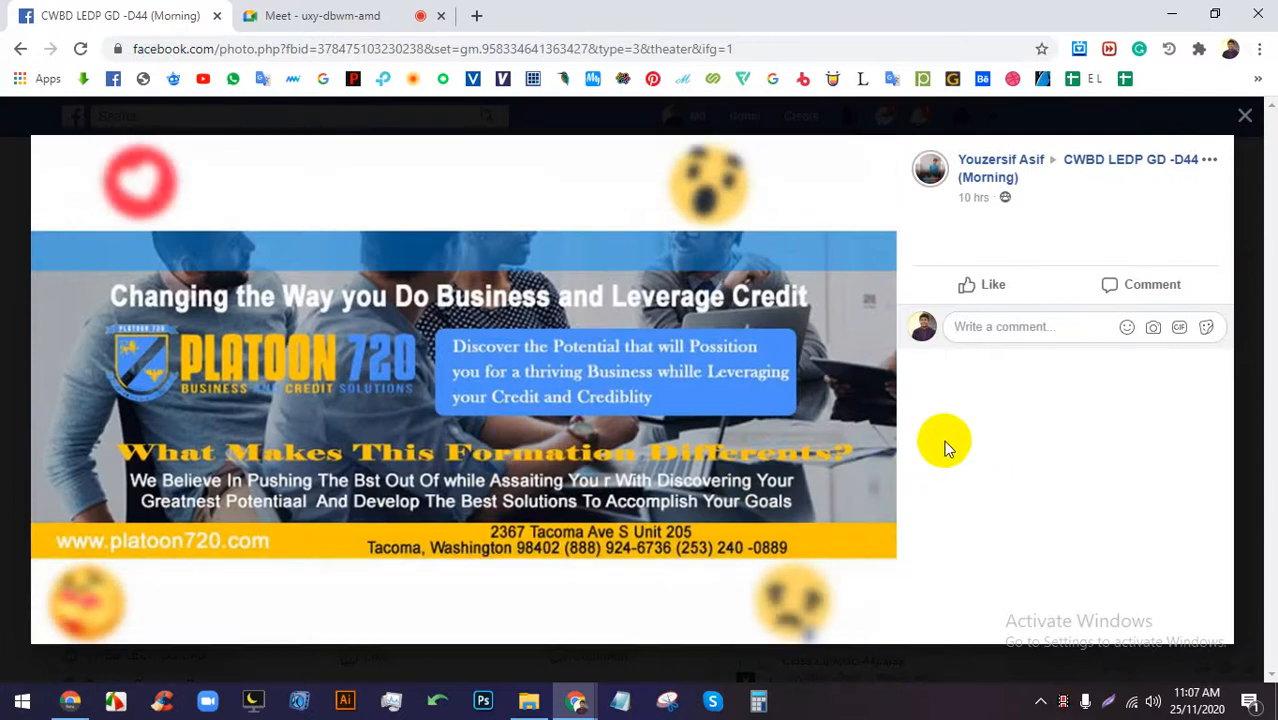
pyautogui.click(985, 285)
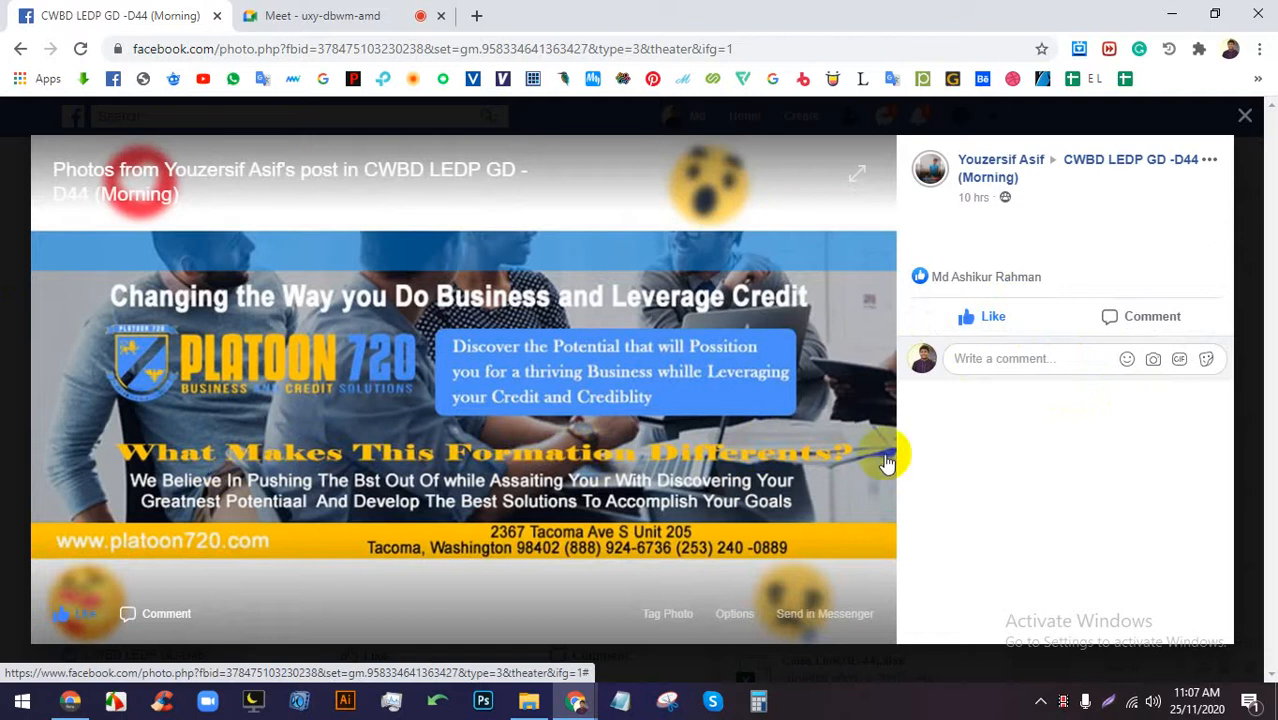
pyautogui.click(3, 452)
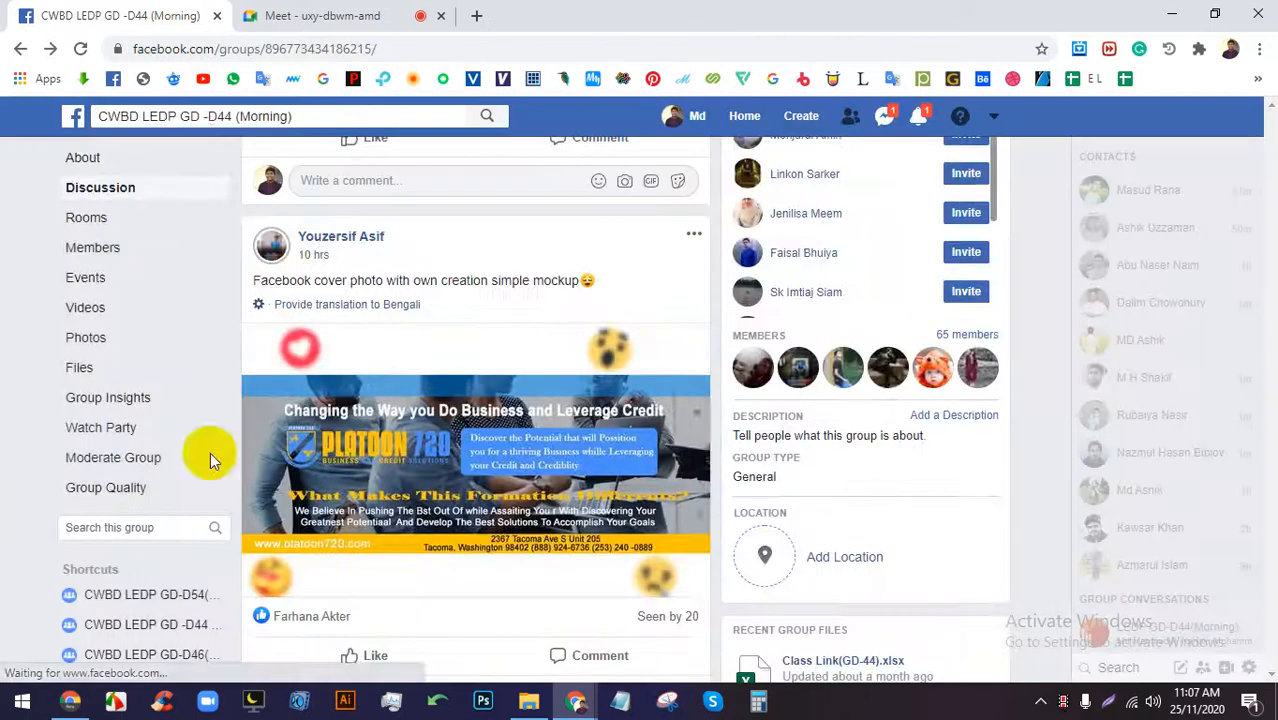
# Open the post comparing two PrimoCare bee logos for review and close its photo viewer.
pyautogui.scroll(-5, 422, 456)
pyautogui.click(428, 420)
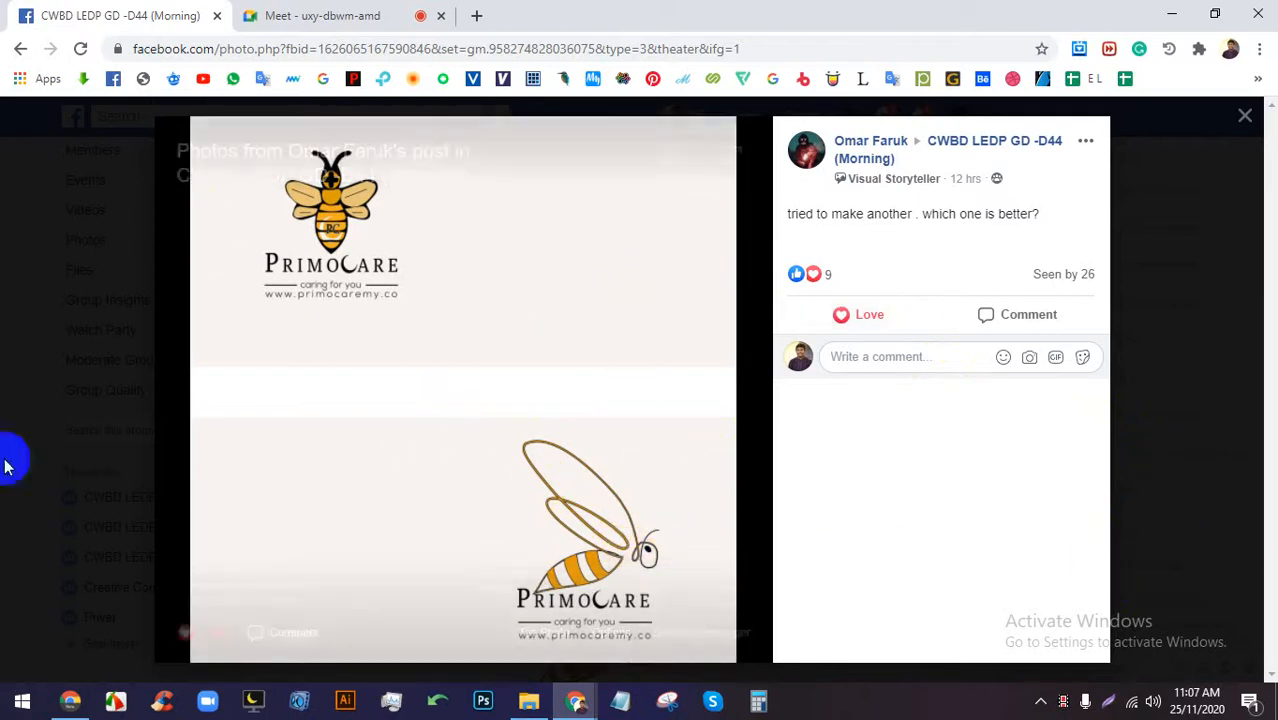
pyautogui.click(22, 375)
# Find the shared Fiverr business card gig post in the feed and open its link in a new tab.
pyautogui.scroll(-3, 489, 465)
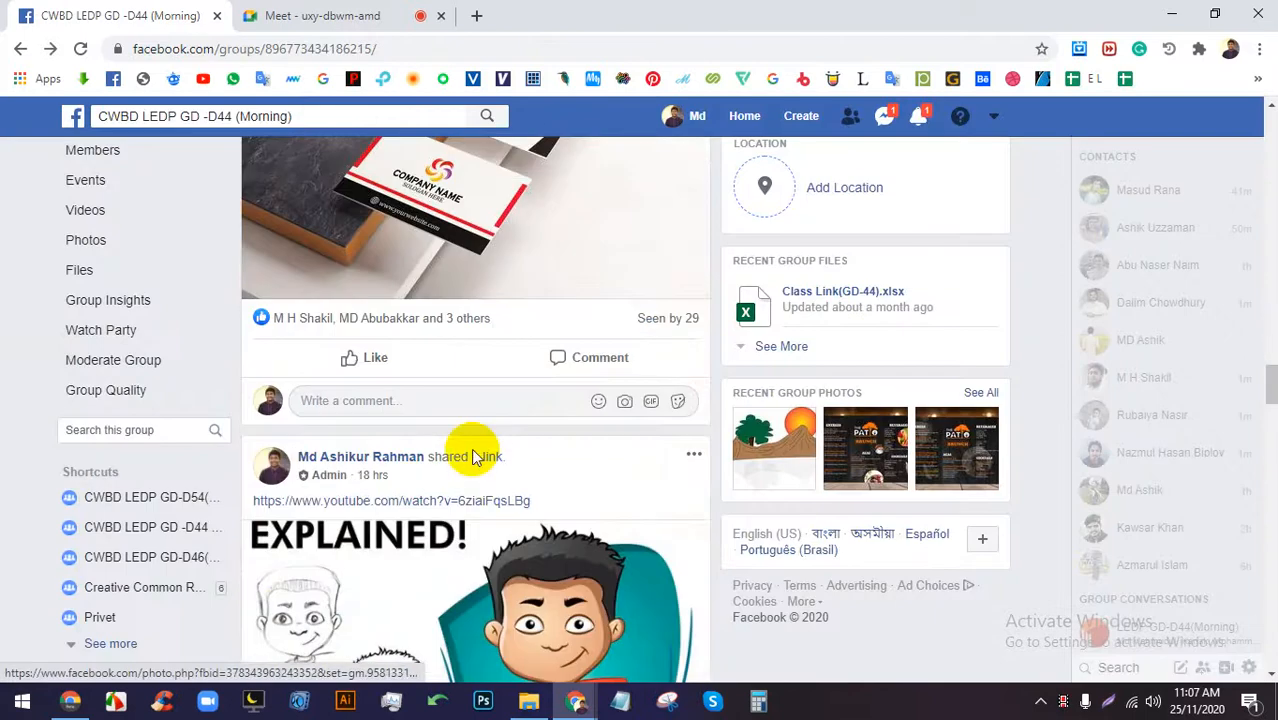
pyautogui.scroll(-2, 470, 452)
pyautogui.scroll(-10, 469, 440)
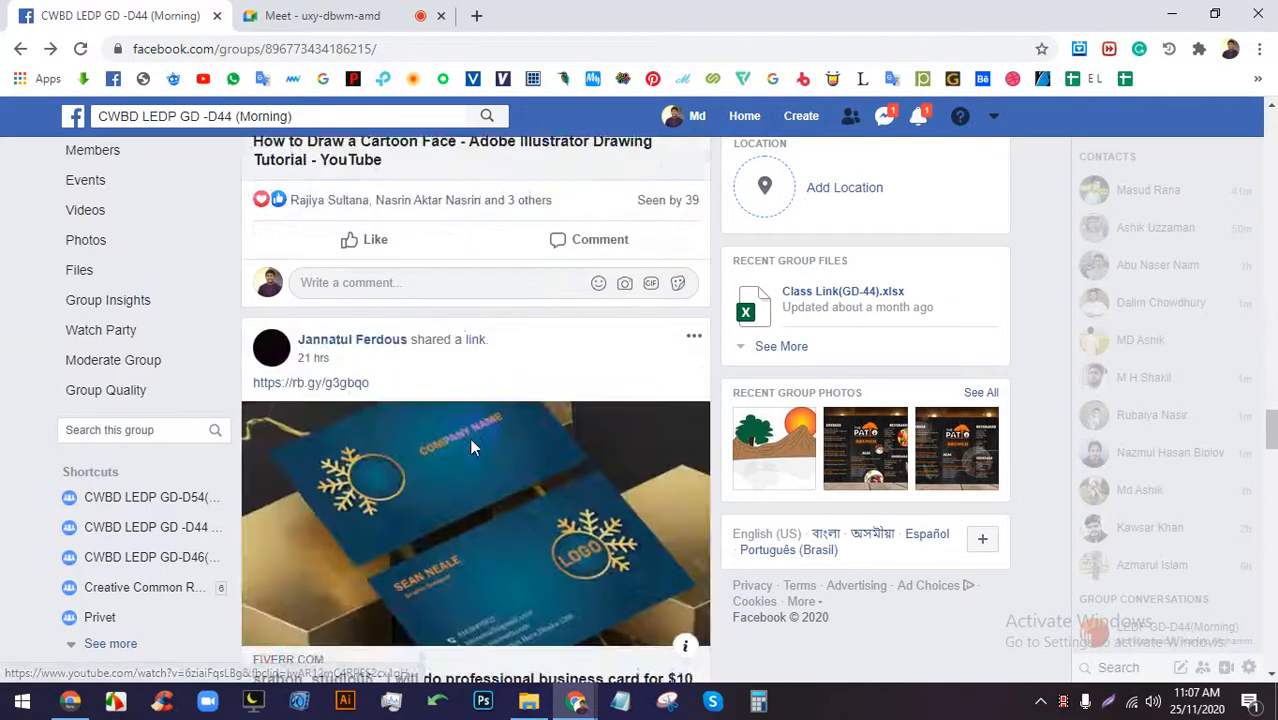
pyautogui.scroll(3, 455, 410)
pyautogui.rightClick(400, 282)
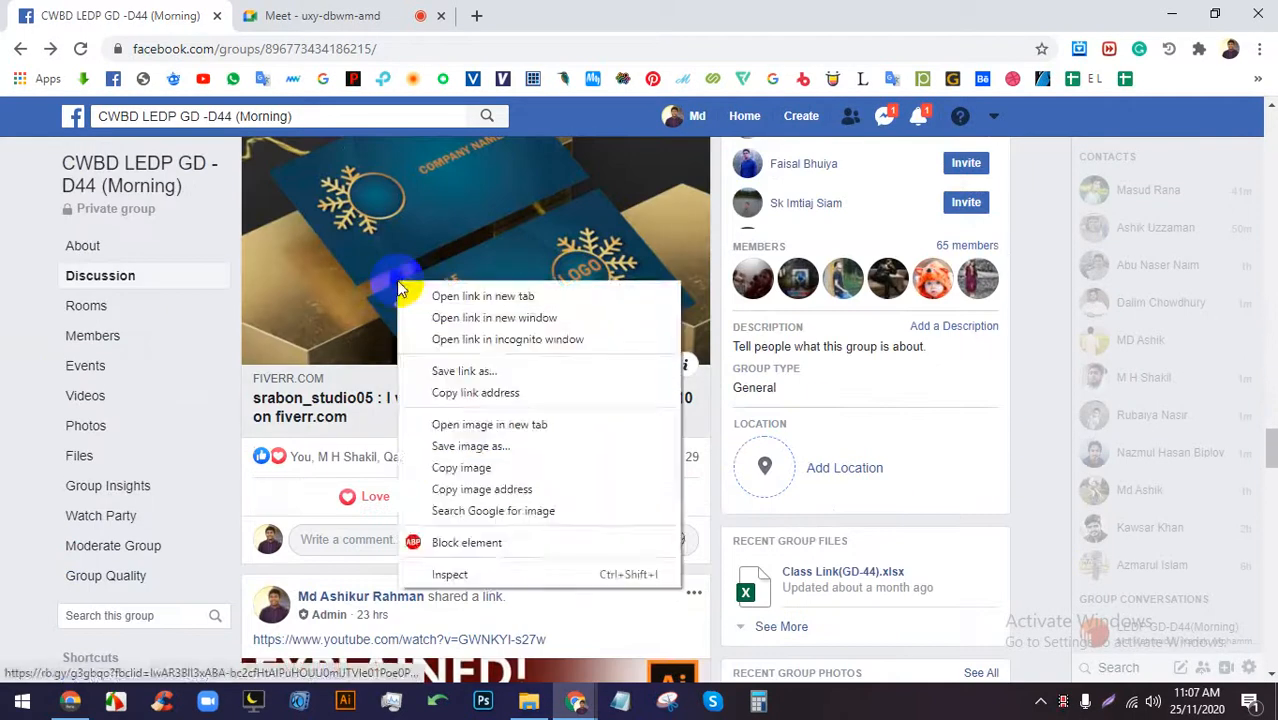
pyautogui.click(450, 295)
# Look through the older class videos and student artwork posts in the group feed.
pyautogui.scroll(4, 503, 357)
pyautogui.scroll(10, 505, 357)
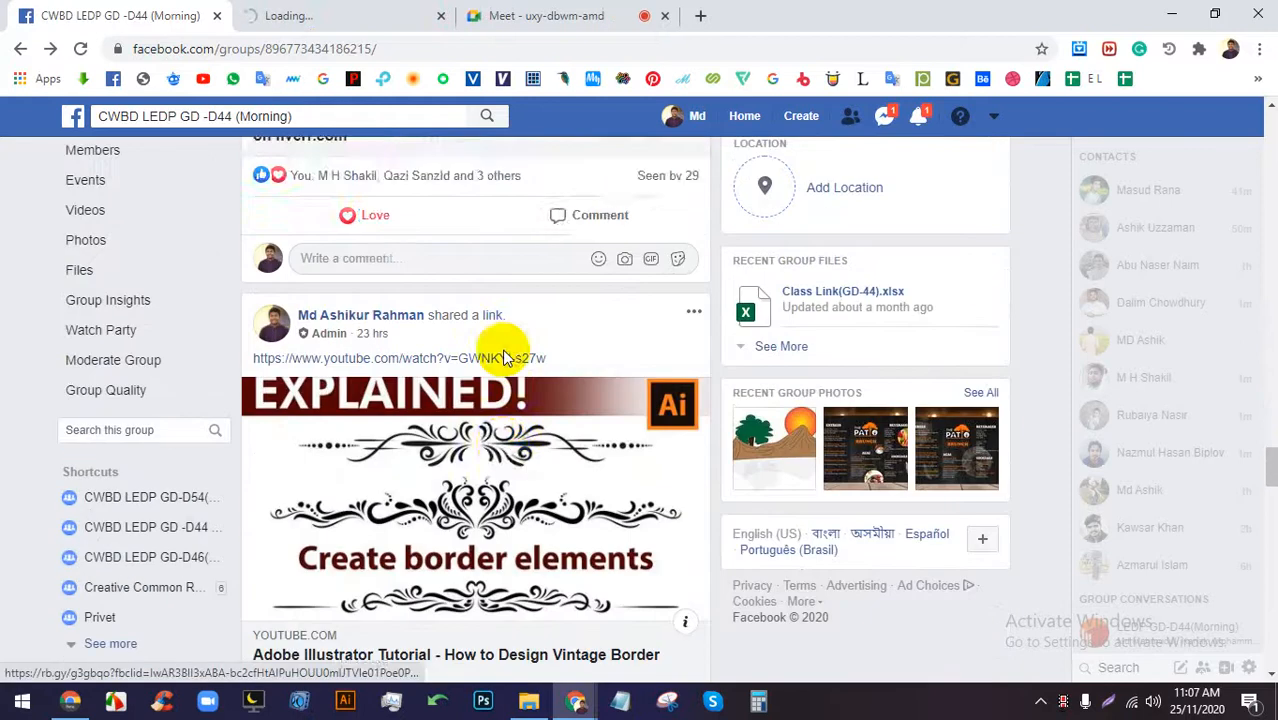
pyautogui.scroll(-6, 505, 357)
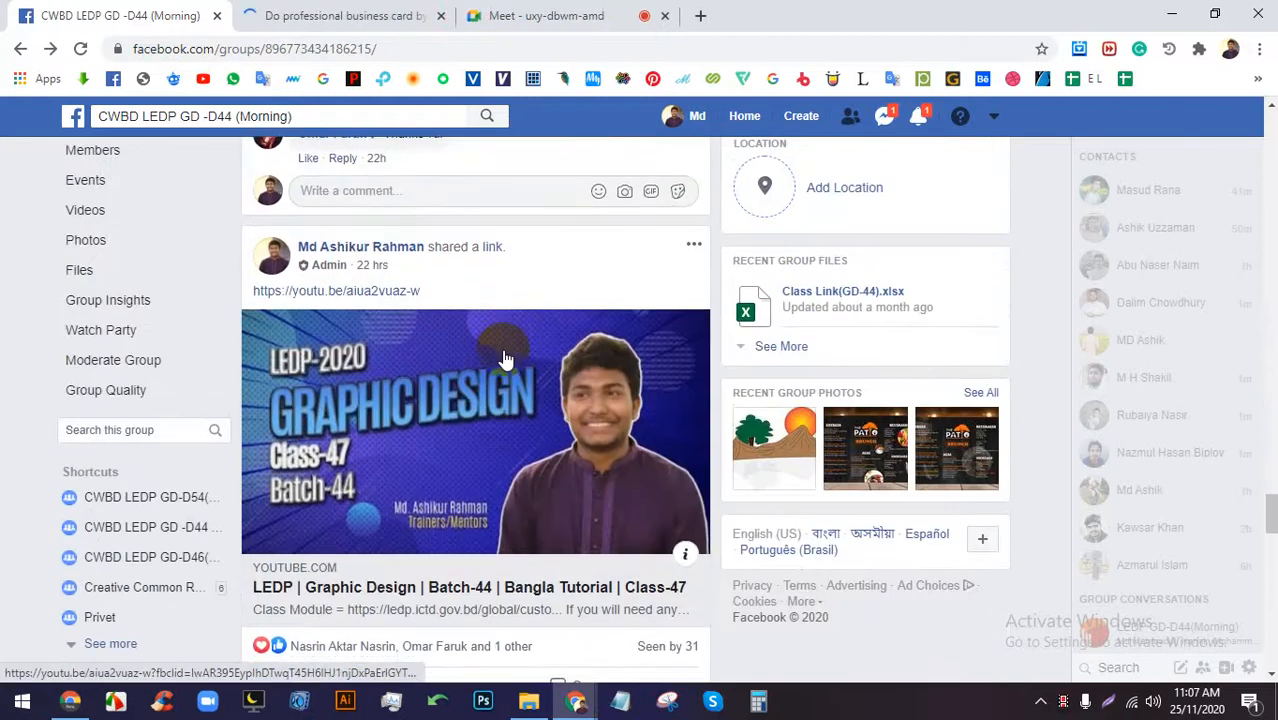
pyautogui.scroll(-10, 505, 357)
pyautogui.scroll(-3, 504, 358)
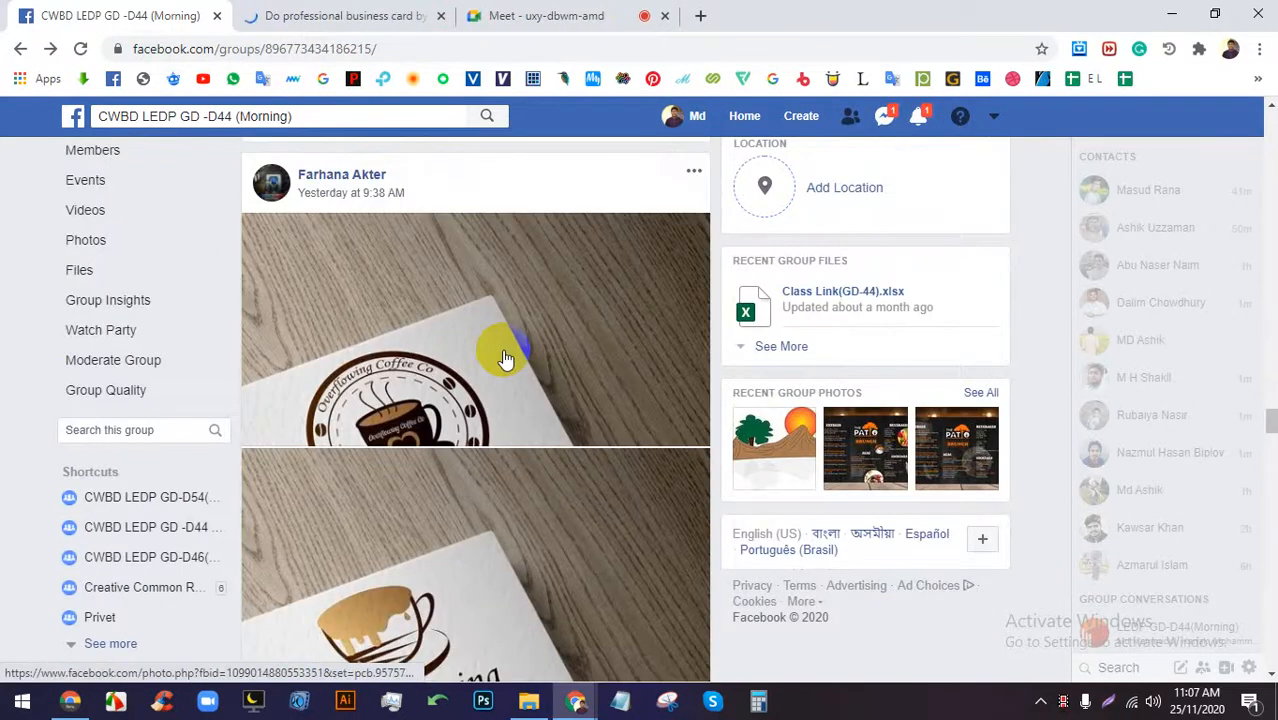
pyautogui.scroll(-15, 485, 340)
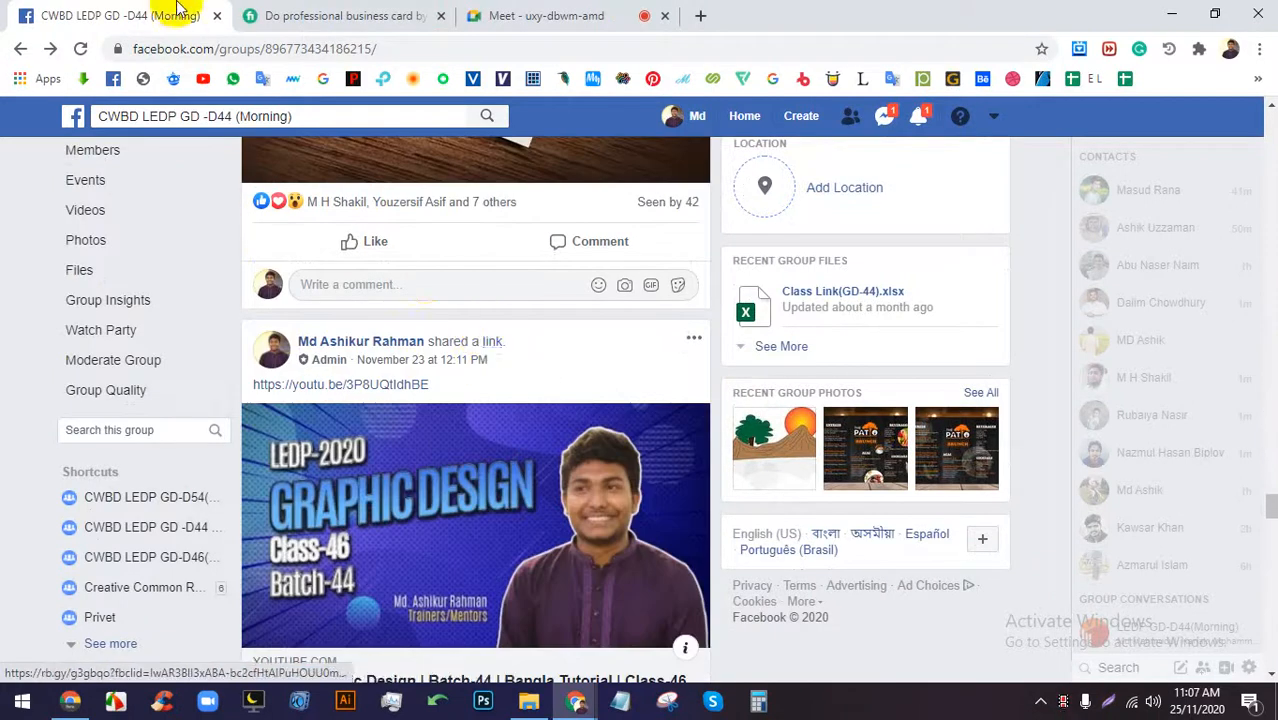
# Switch to the Fiverr business card gig and compare its Standard, Premium and Basic packages.
pyautogui.click(385, 14)
pyautogui.scroll(-1, 650, 547)
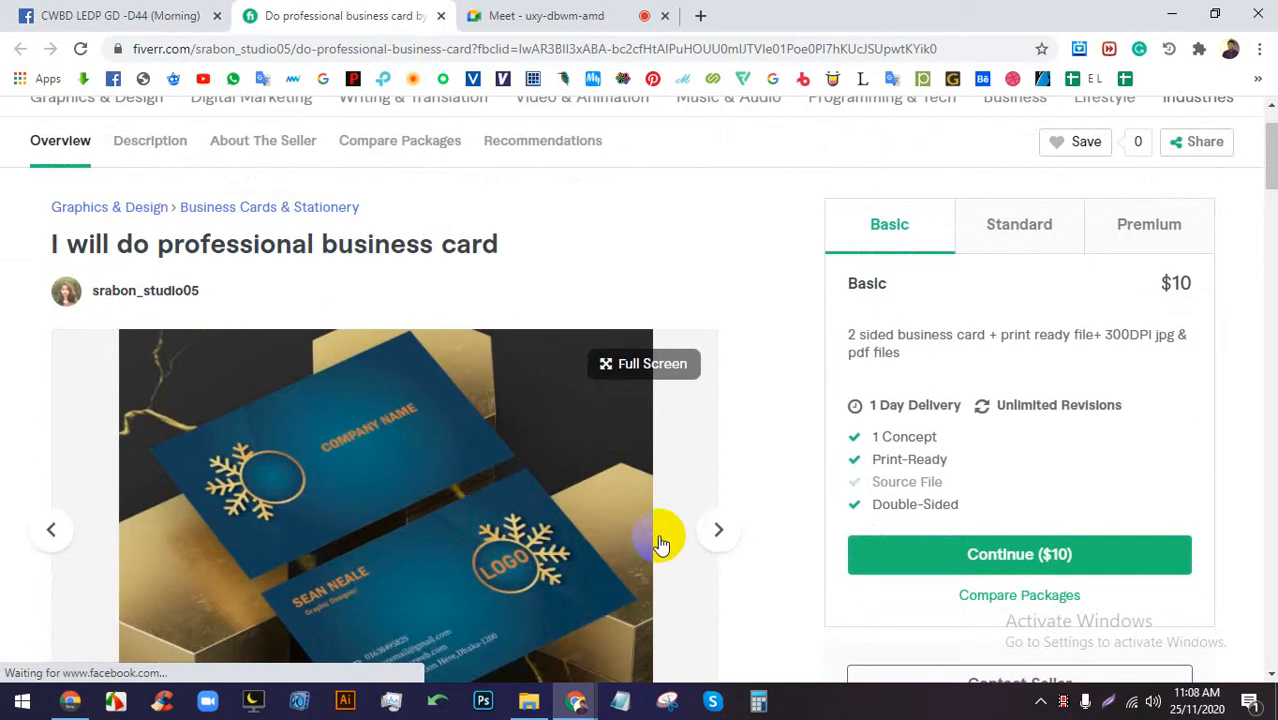
pyautogui.click(702, 520)
pyautogui.click(1004, 234)
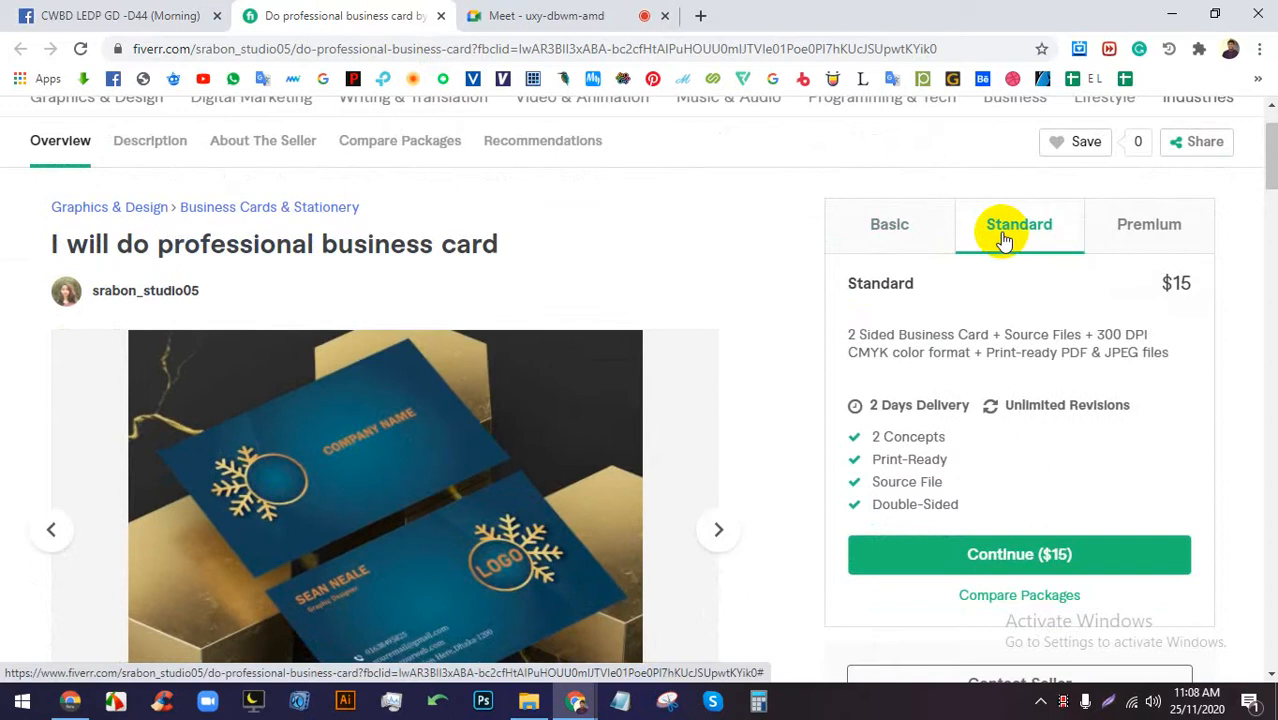
pyautogui.click(1099, 236)
pyautogui.click(902, 236)
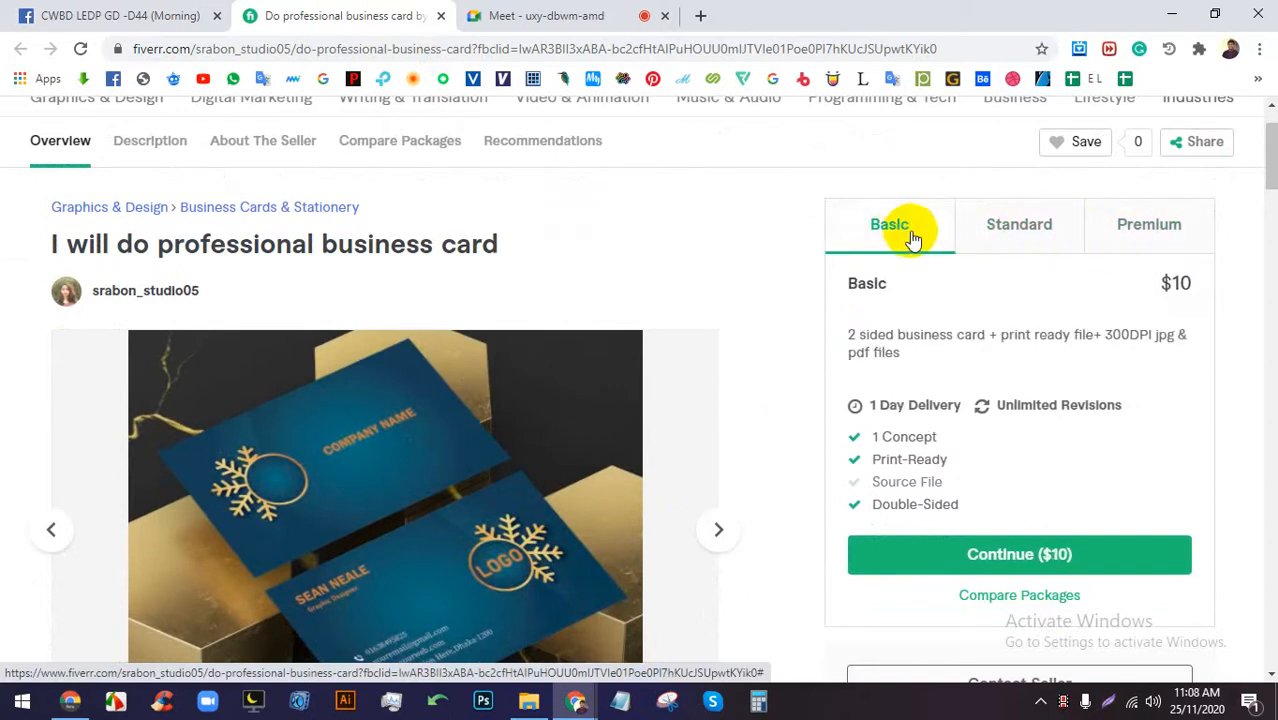
# Enlarge the gig's gallery images, examine the gold-bordered black business card, and close the full-screen view.
pyautogui.scroll(-2, 827, 342)
pyautogui.click(722, 345)
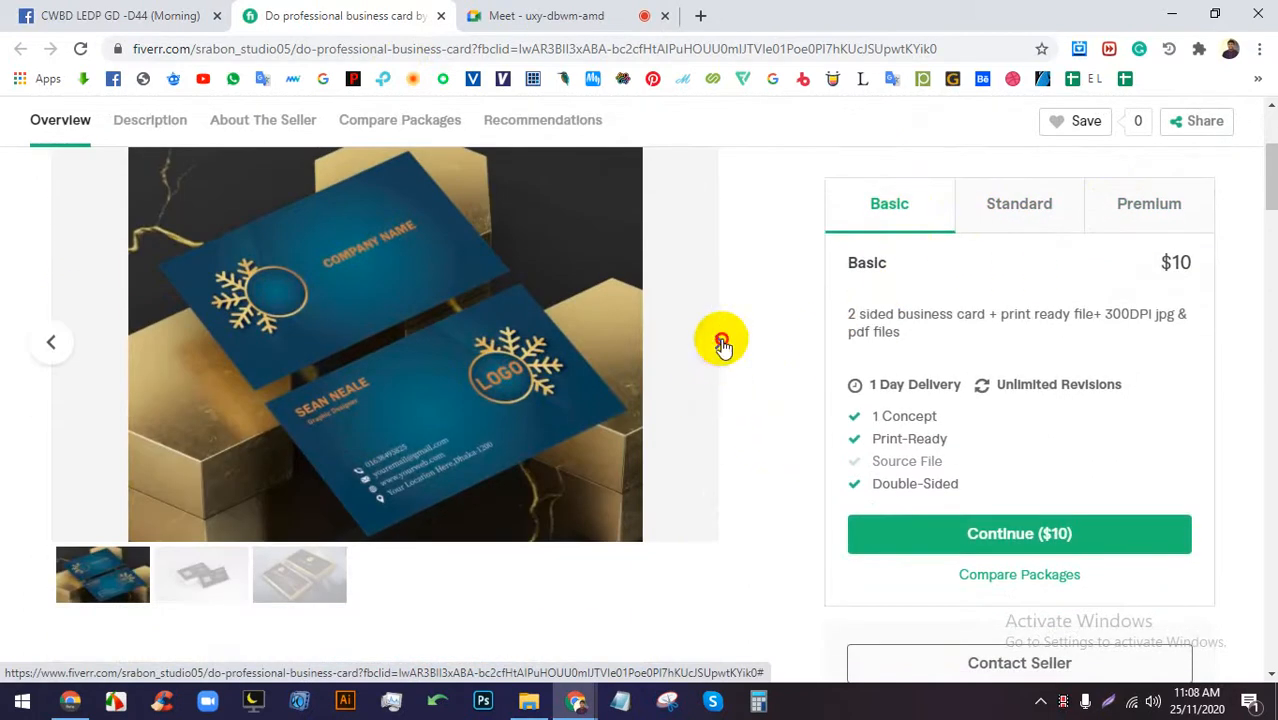
pyautogui.click(695, 340)
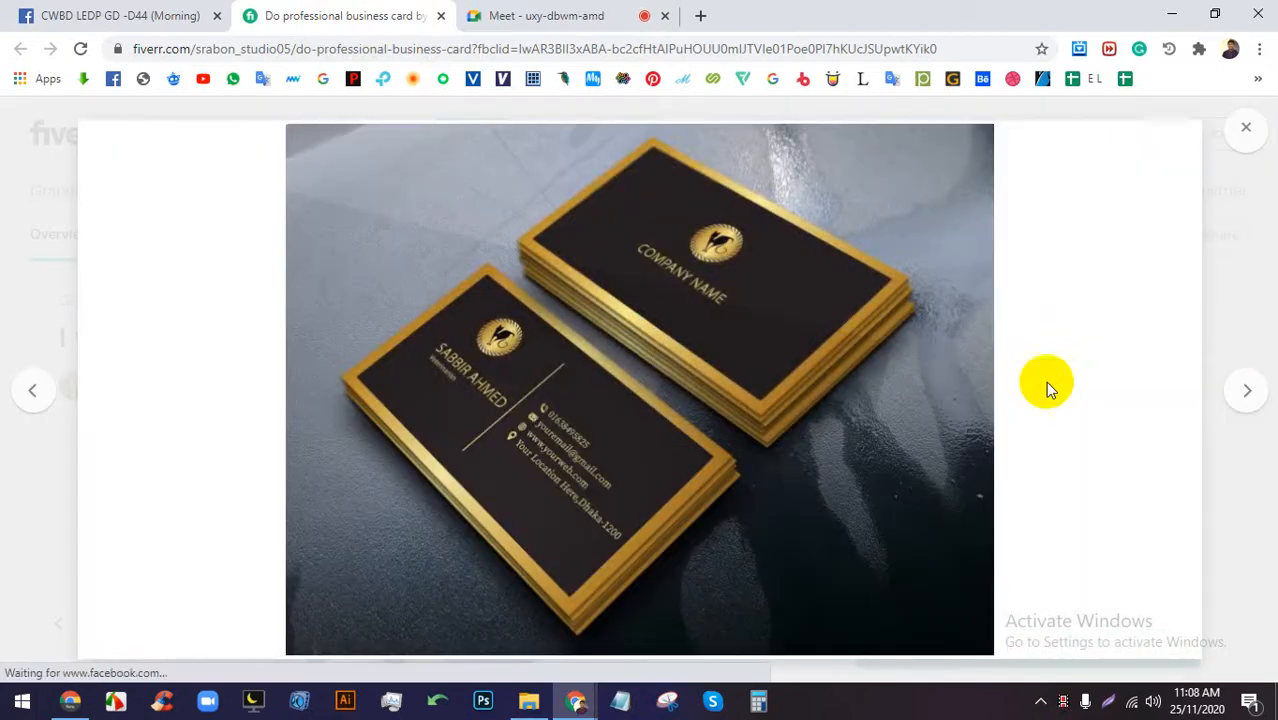
pyautogui.click(1240, 127)
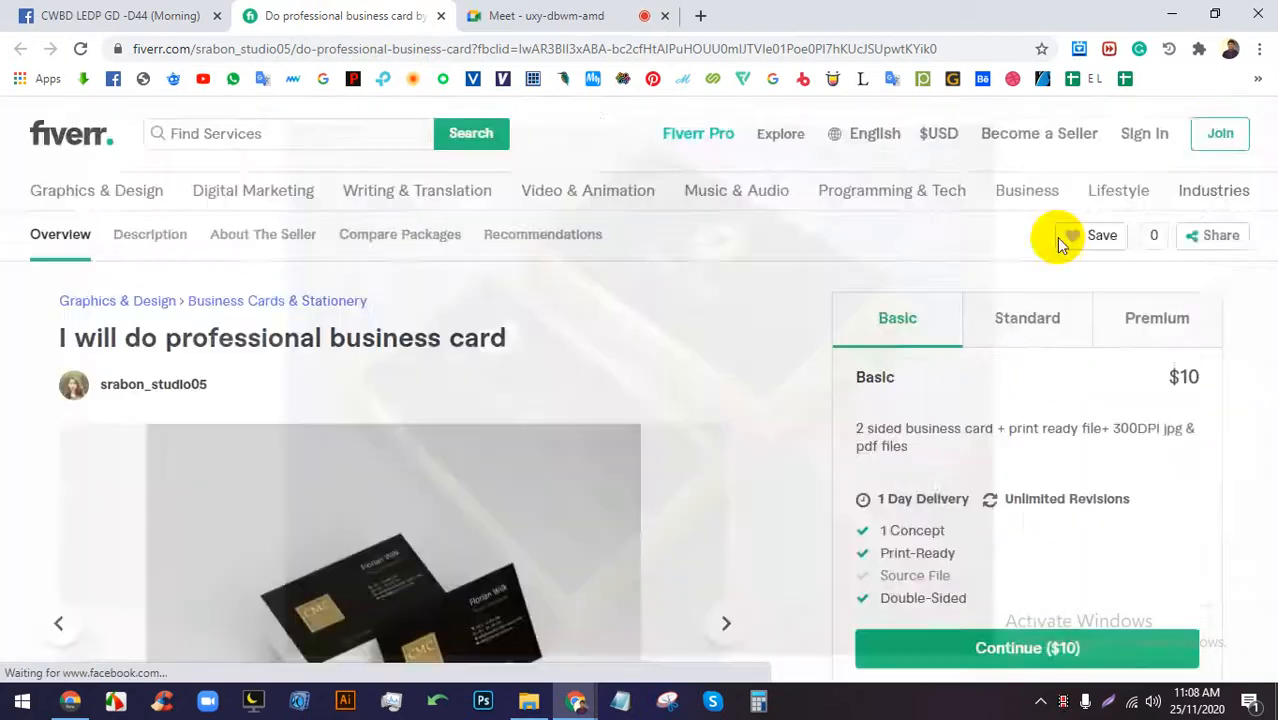
# Show the black CMC business card sample and the blue snowflake card in the gig gallery.
pyautogui.scroll(-3, 110, 445)
pyautogui.click(194, 496)
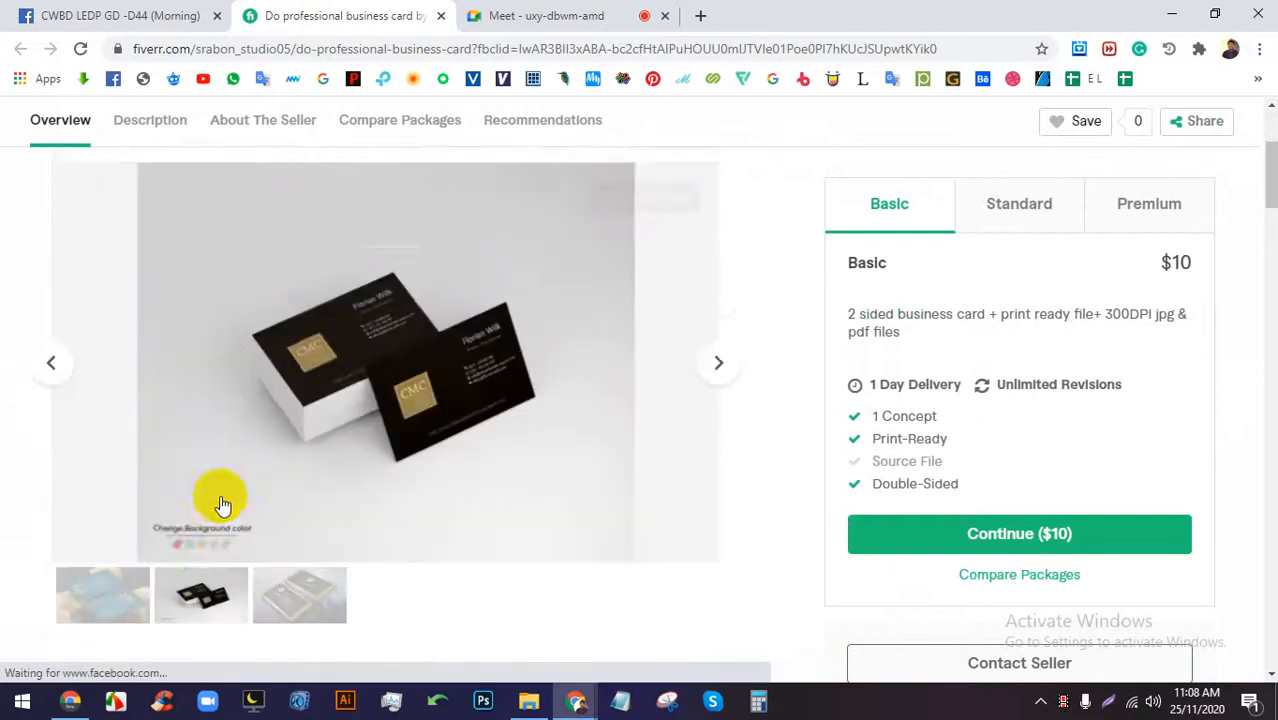
pyautogui.scroll(-1, 249, 497)
pyautogui.click(140, 565)
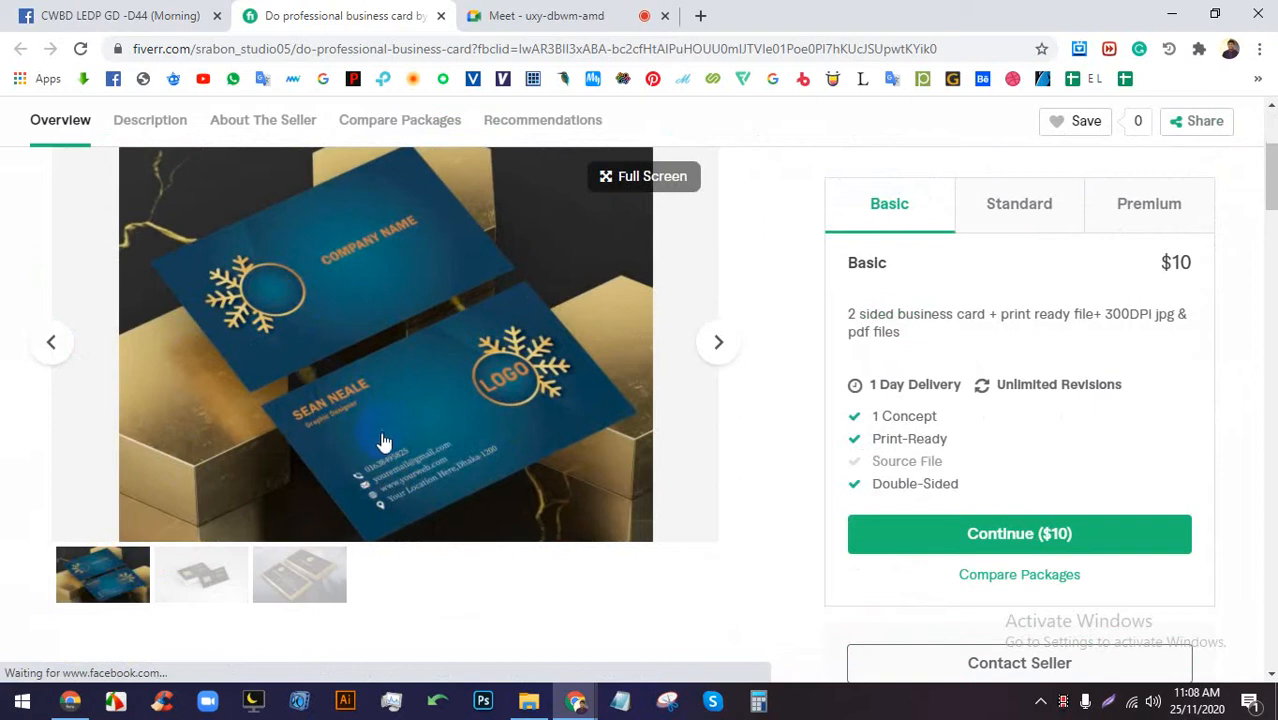
# Review the gig description and the seller section, and open the seller's Fiverr profile.
pyautogui.scroll(-2, 415, 420)
pyautogui.scroll(-10, 502, 292)
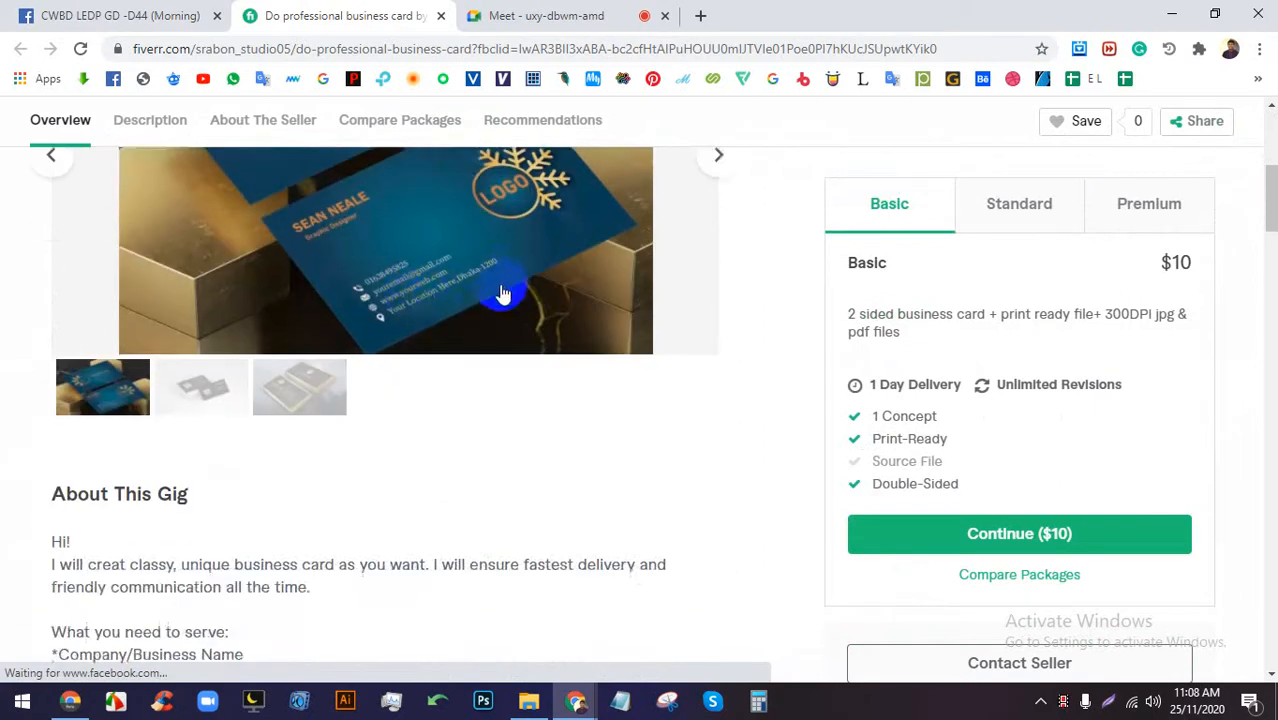
pyautogui.scroll(2, 502, 295)
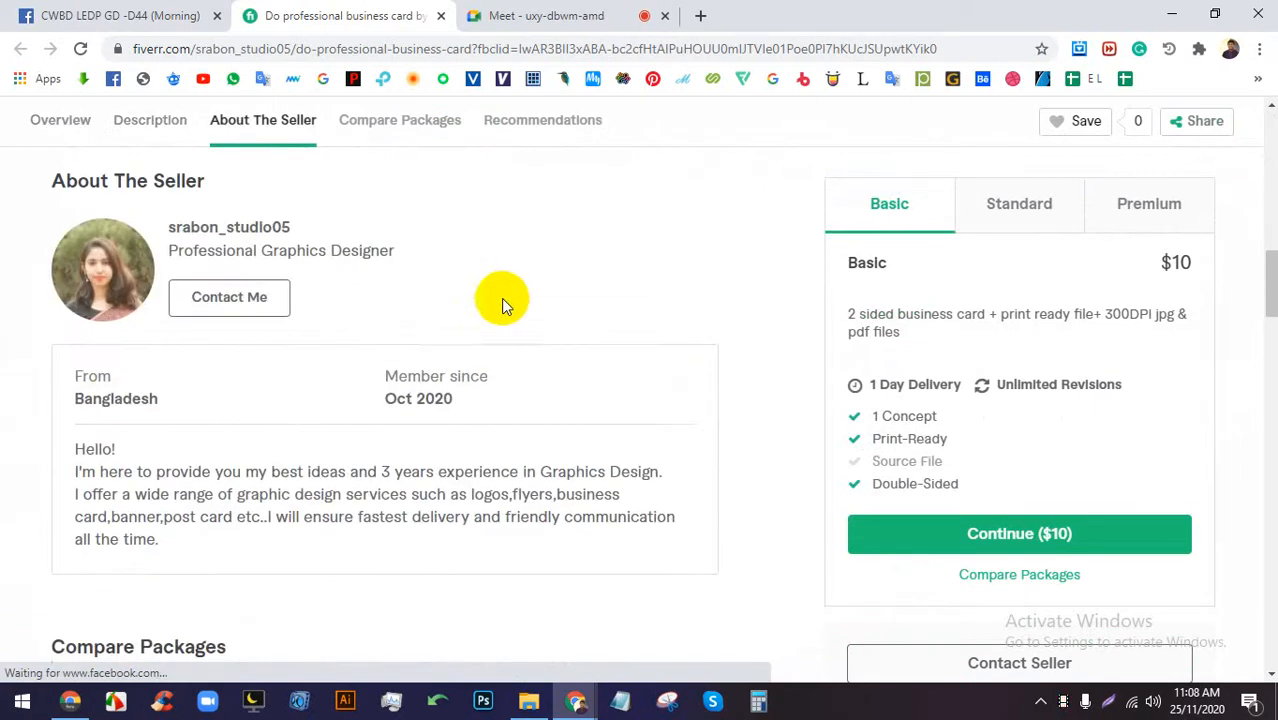
pyautogui.click(262, 229)
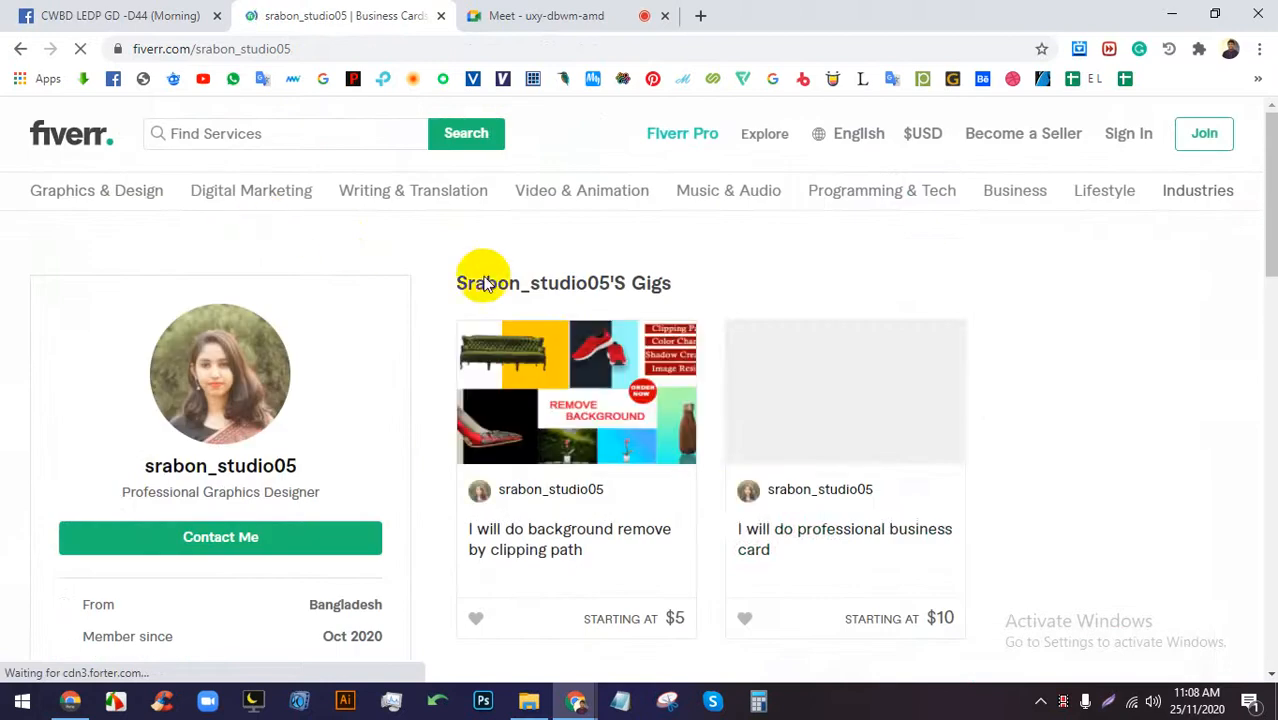
# Look over the seller's gigs and browse the sample images of the clipping path background removal gig.
pyautogui.scroll(-3, 950, 380)
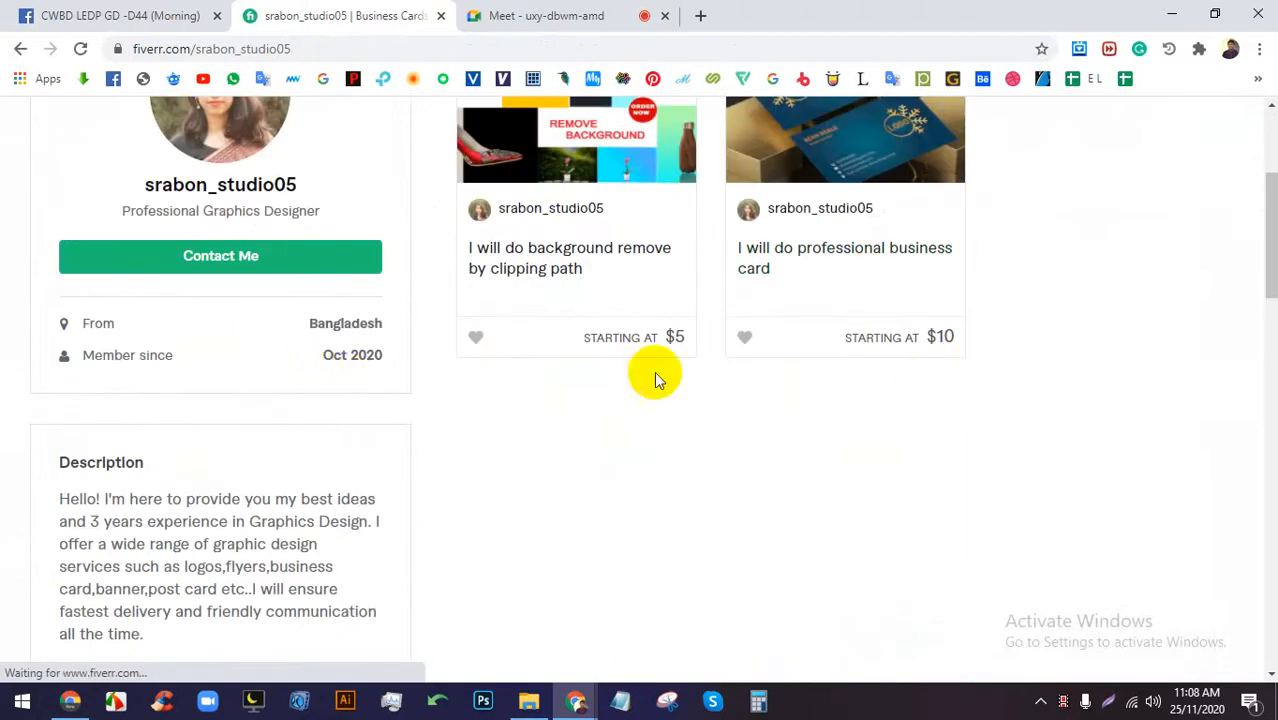
pyautogui.scroll(2, 654, 371)
pyautogui.click(688, 300)
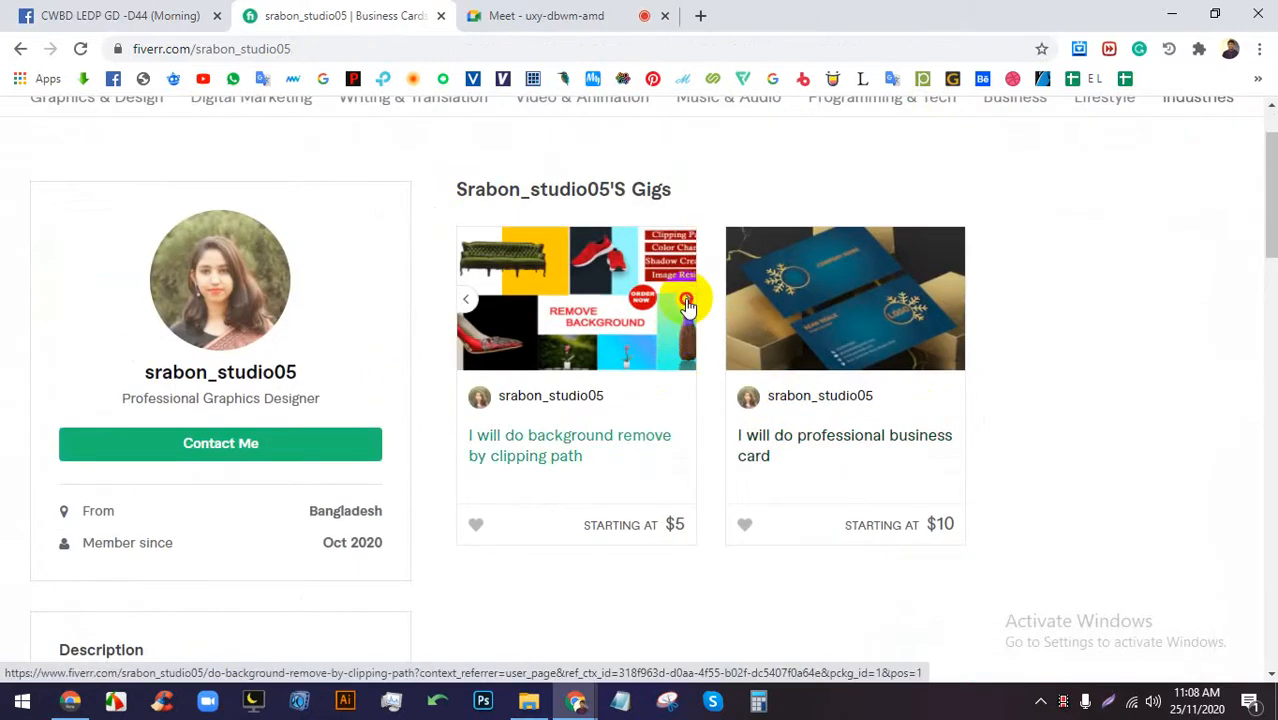
pyautogui.click(688, 300)
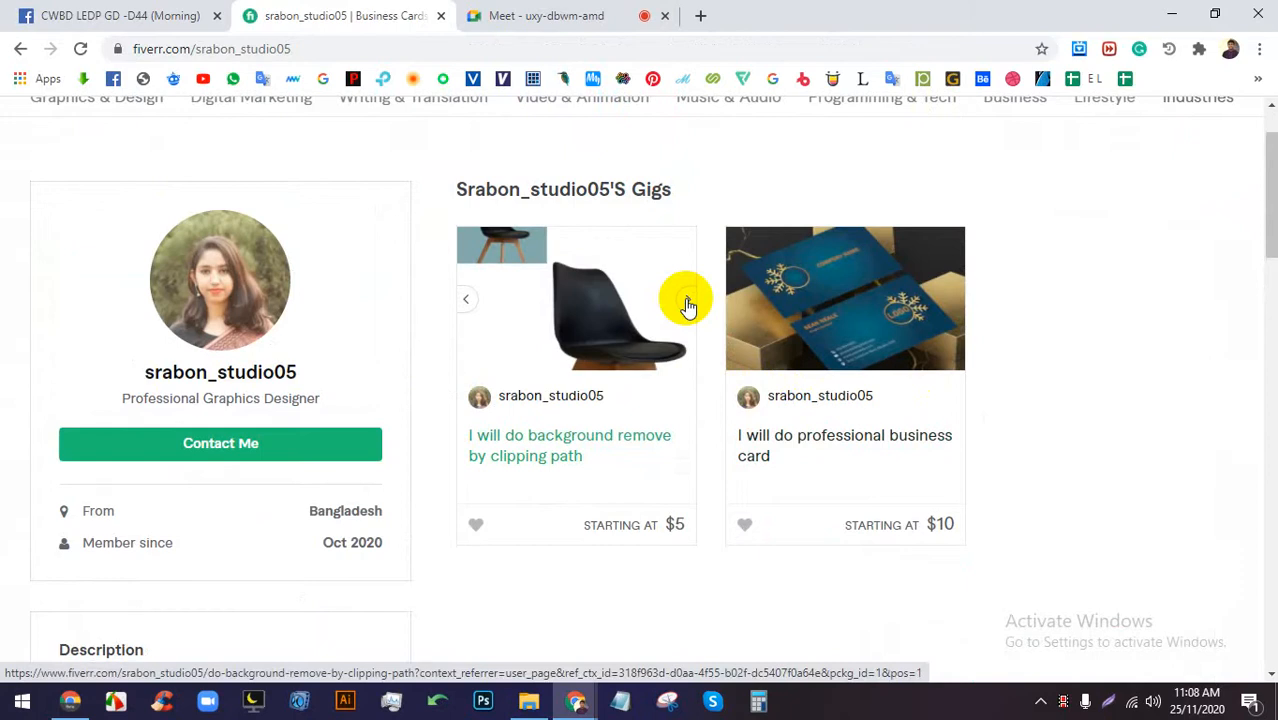
# Browse the sample images of the seller's professional business card gig.
pyautogui.click(686, 302)
pyautogui.click(956, 302)
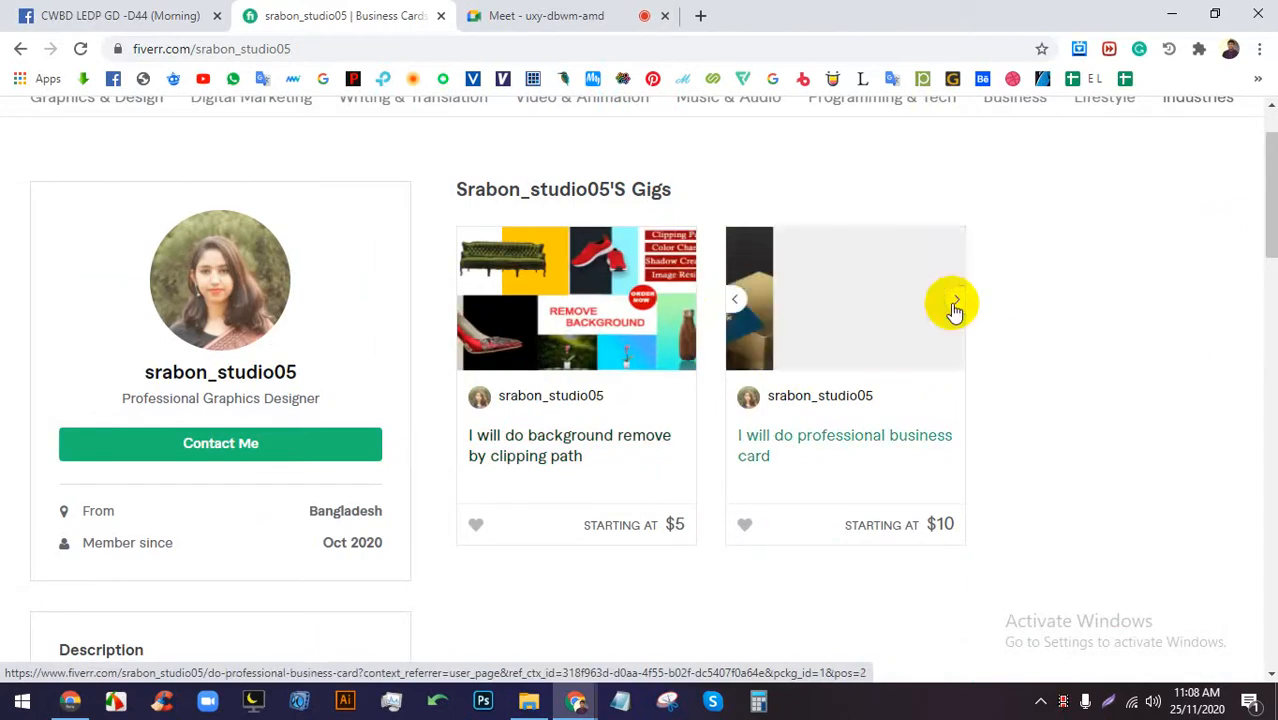
pyautogui.click(956, 302)
pyautogui.click(955, 303)
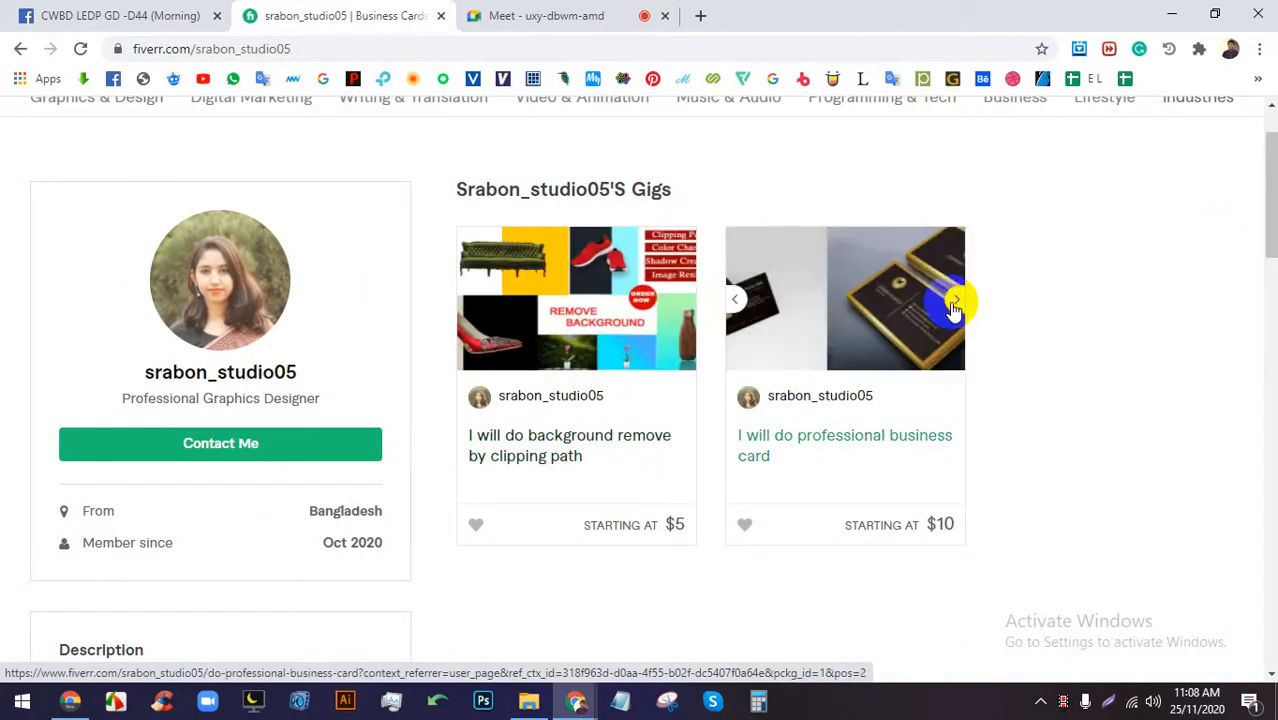
pyautogui.click(955, 303)
pyautogui.click(954, 304)
pyautogui.click(953, 305)
pyautogui.click(953, 305)
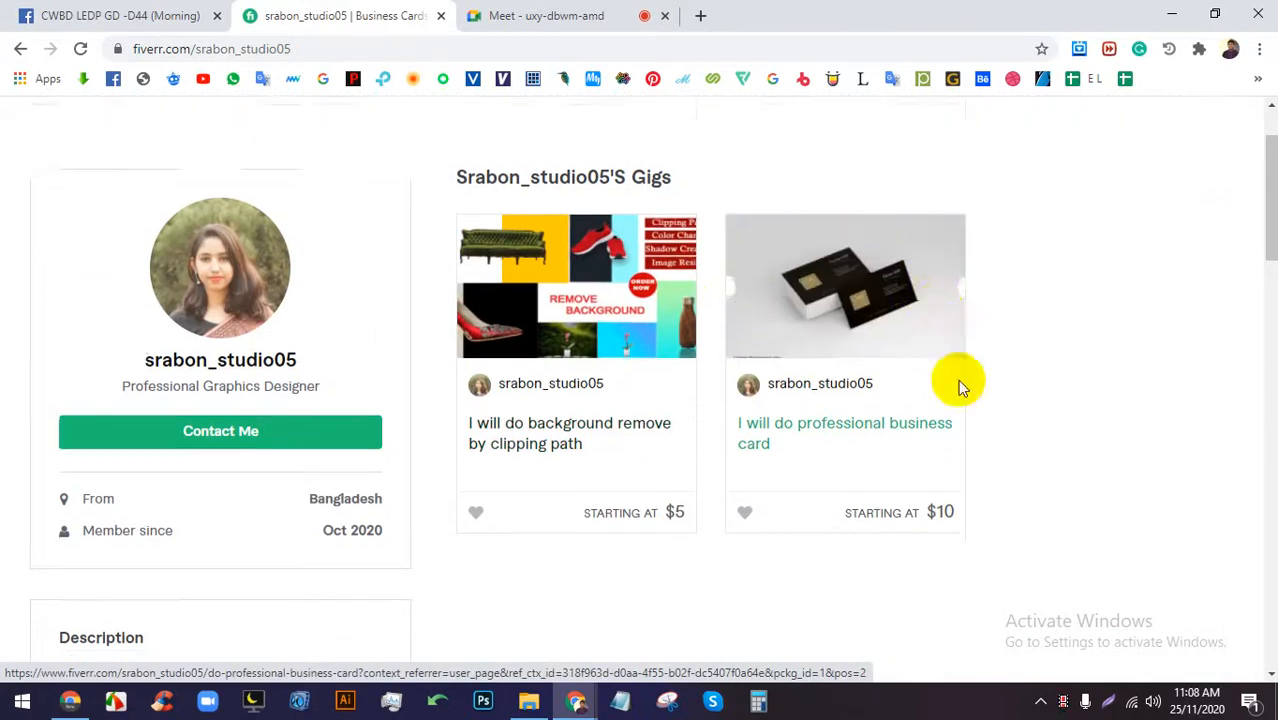
# Read through the description text on the seller's profile, highlighting it for the class.
pyautogui.scroll(-3, 474, 337)
pyautogui.scroll(1, 185, 125)
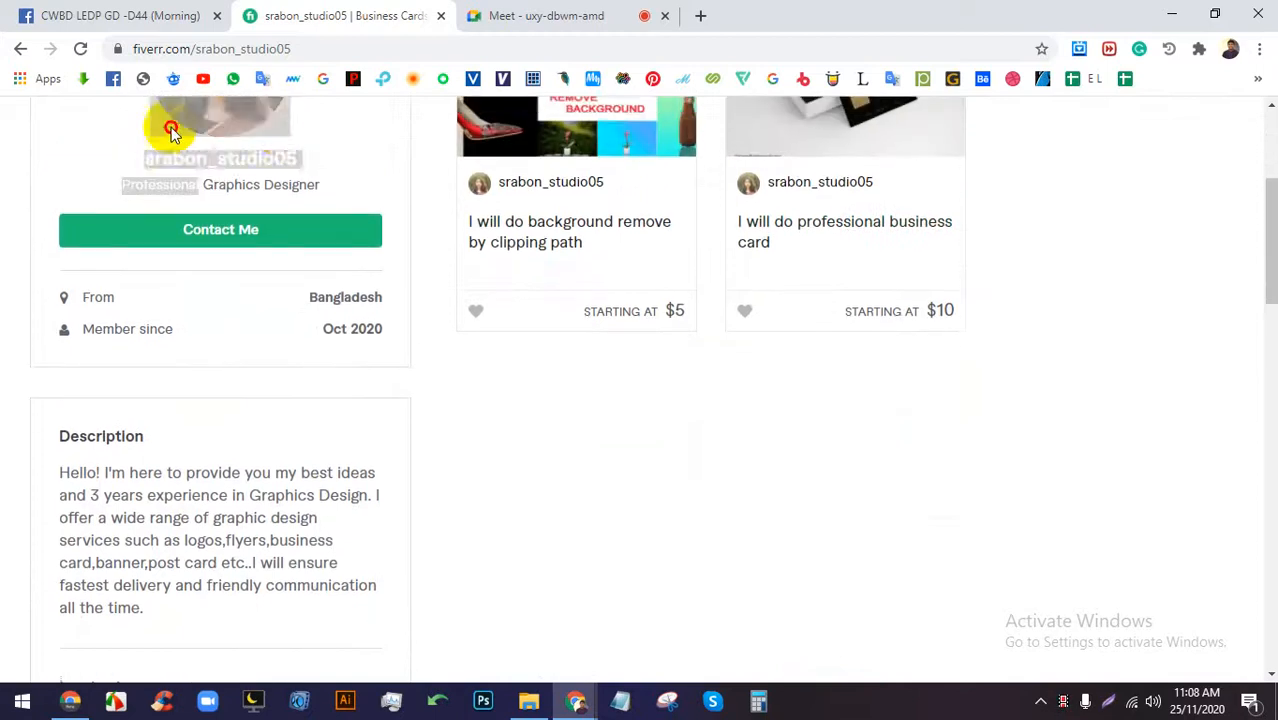
pyautogui.scroll(-2, 340, 220)
pyautogui.moveTo(59, 266); pyautogui.dragTo(297, 428)
pyautogui.click(328, 277)
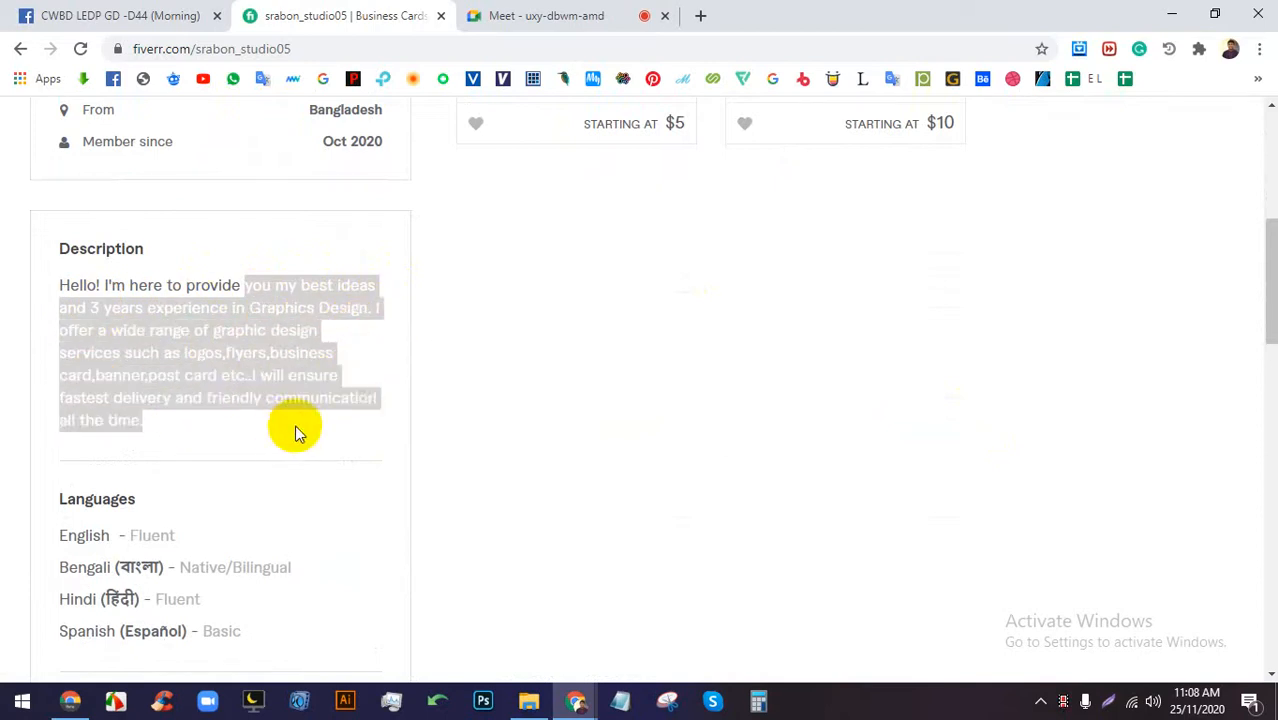
# Review the languages, linked accounts, skills and education sections of the seller's profile.
pyautogui.scroll(-2, 240, 371)
pyautogui.scroll(-1, 208, 415)
pyautogui.scroll(-1, 208, 415)
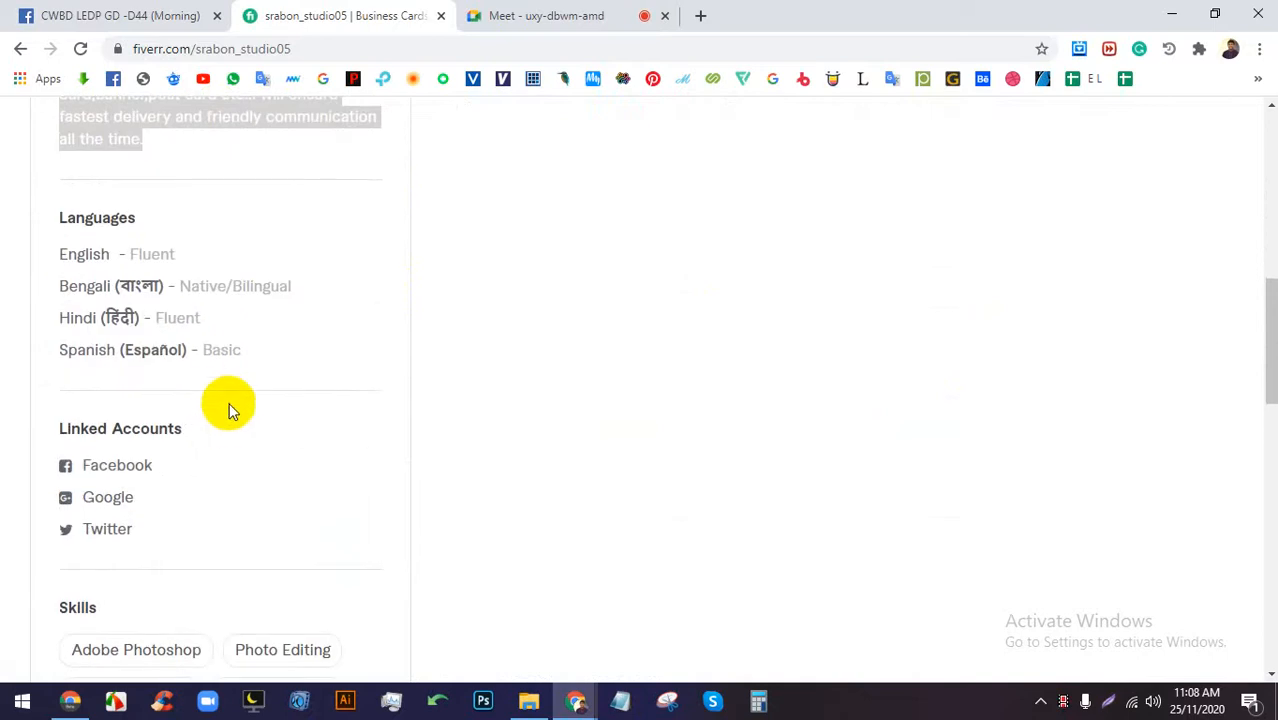
pyautogui.scroll(-2, 234, 391)
pyautogui.scroll(-10, 243, 392)
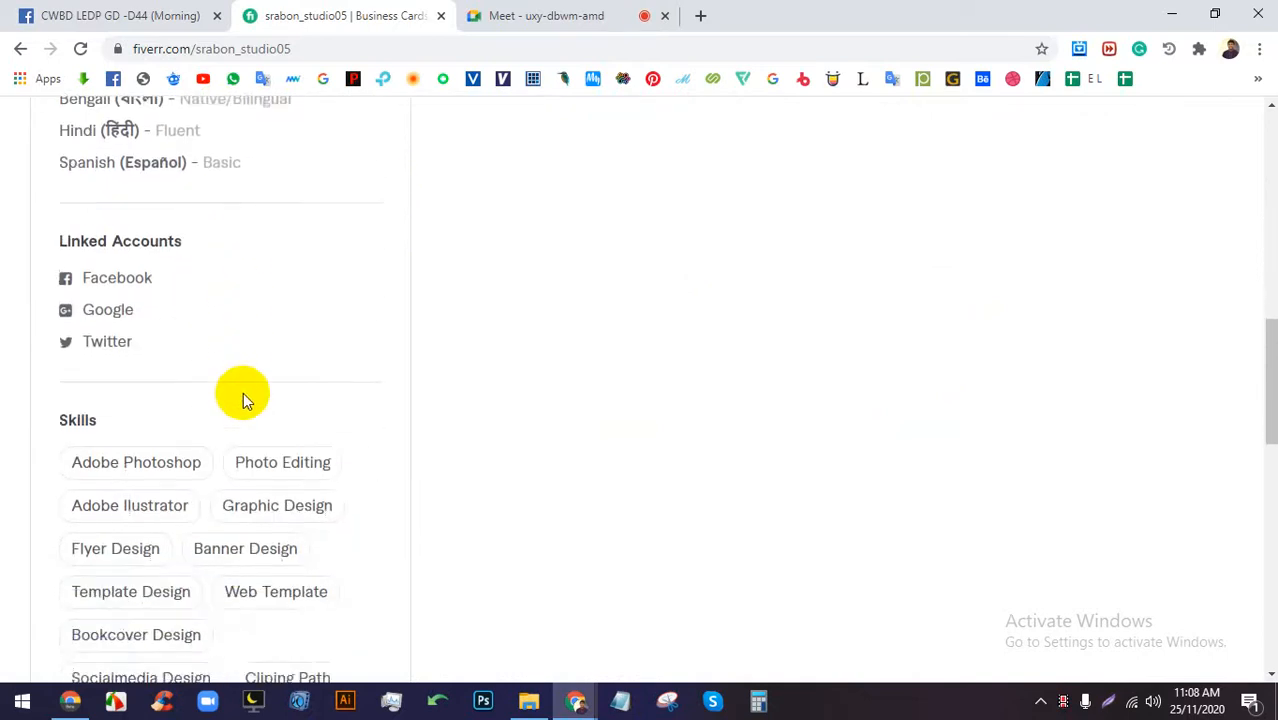
pyautogui.scroll(-1, 243, 392)
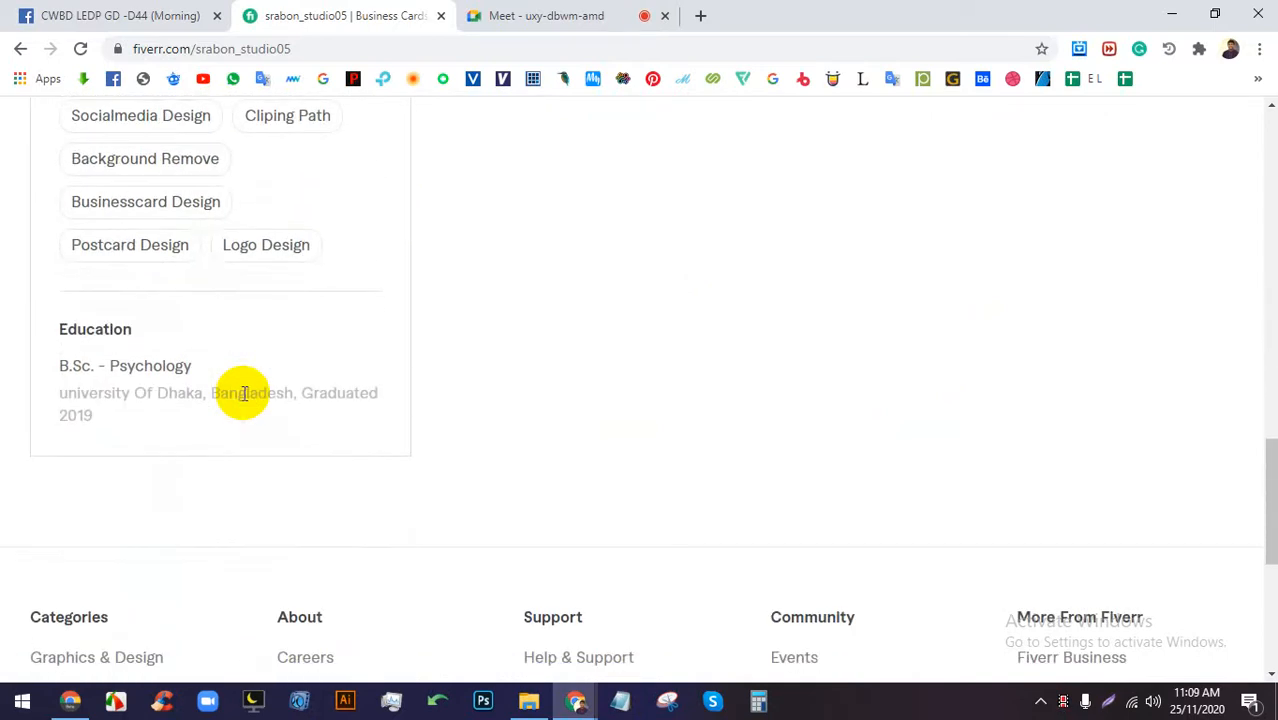
pyautogui.scroll(-4, 245, 392)
pyautogui.scroll(3, 245, 394)
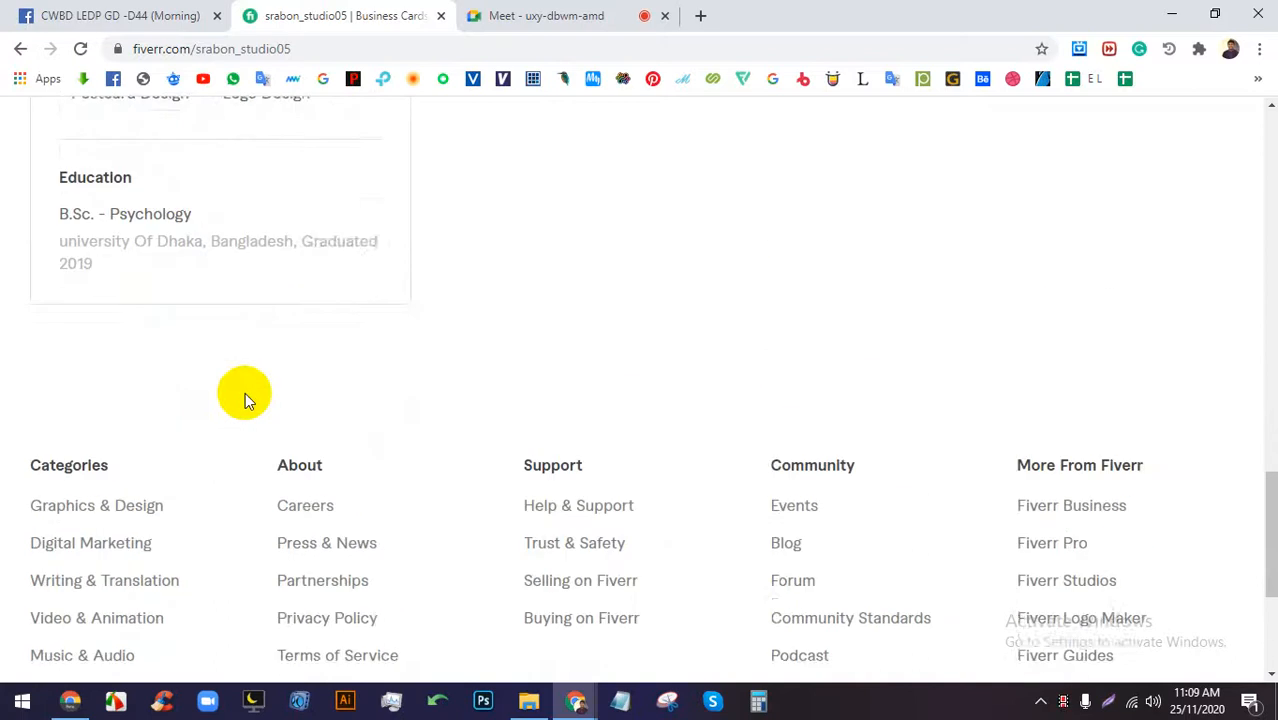
pyautogui.scroll(2, 451, 318)
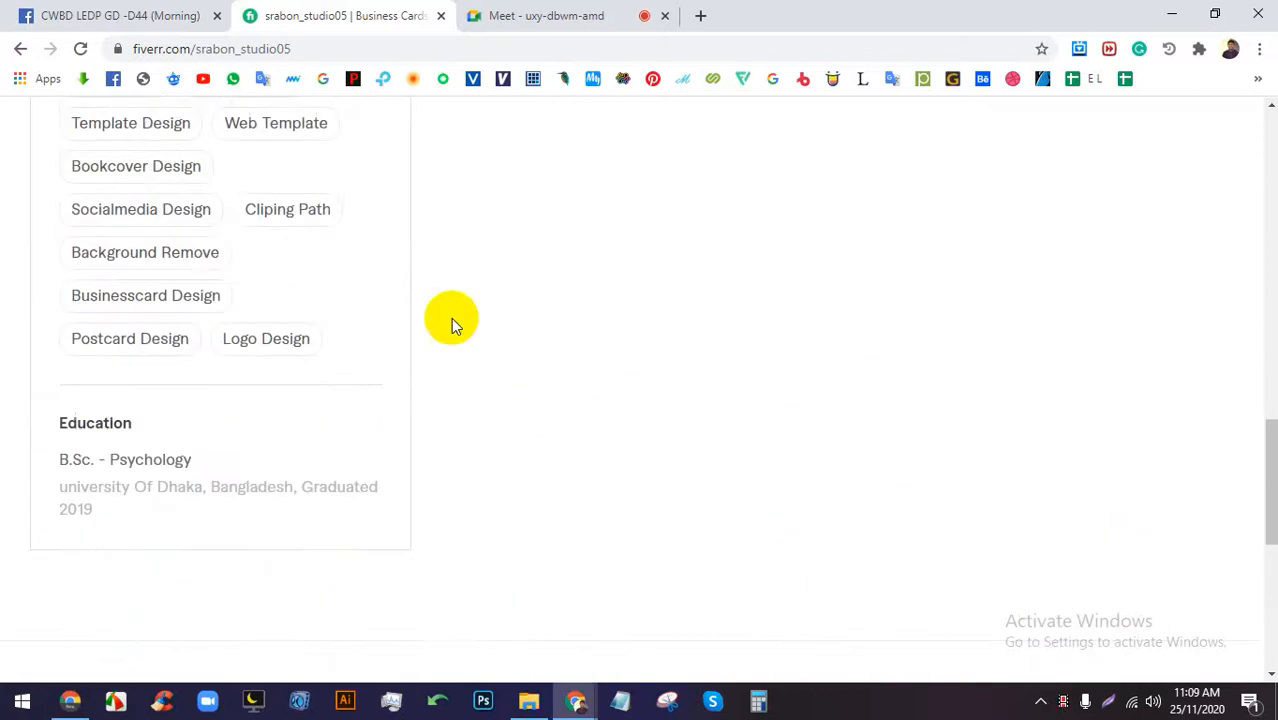
# Close the Fiverr profile, check the Facebook group, and admit the waiting participant to the Meet call.
pyautogui.click(441, 15)
pyautogui.click(345, 10)
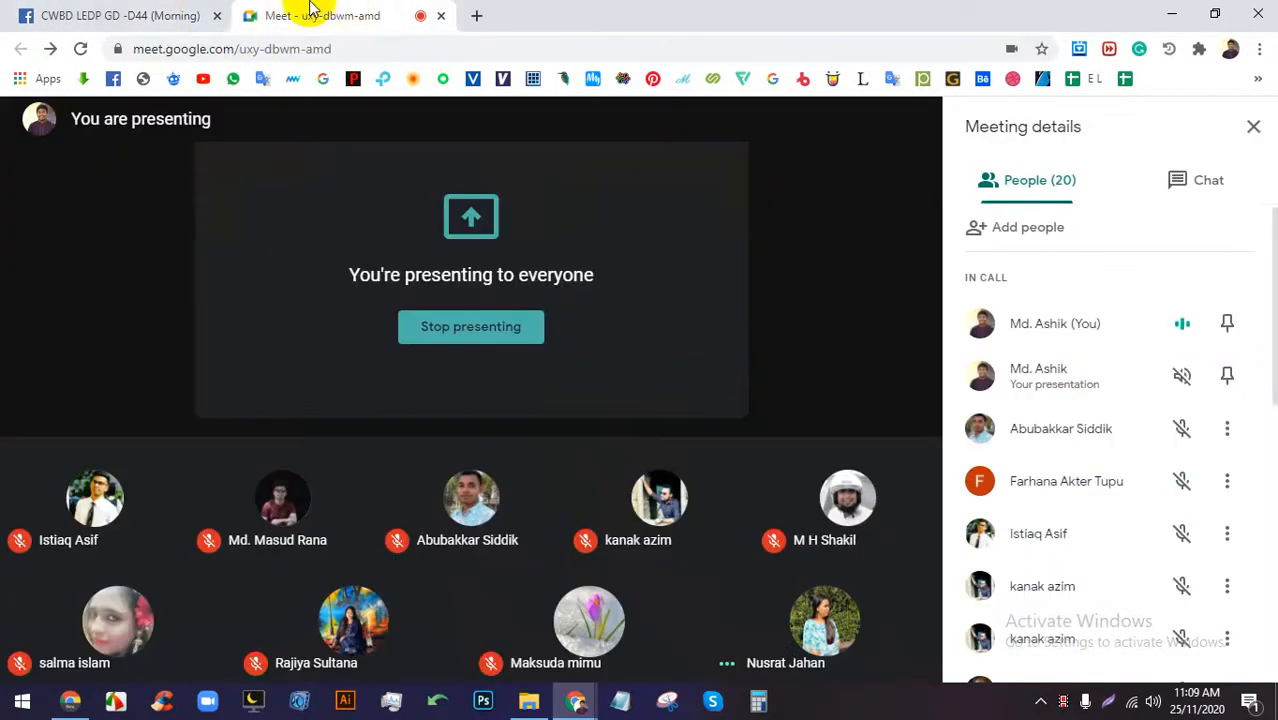
pyautogui.click(205, 16)
pyautogui.scroll(2, 600, 458)
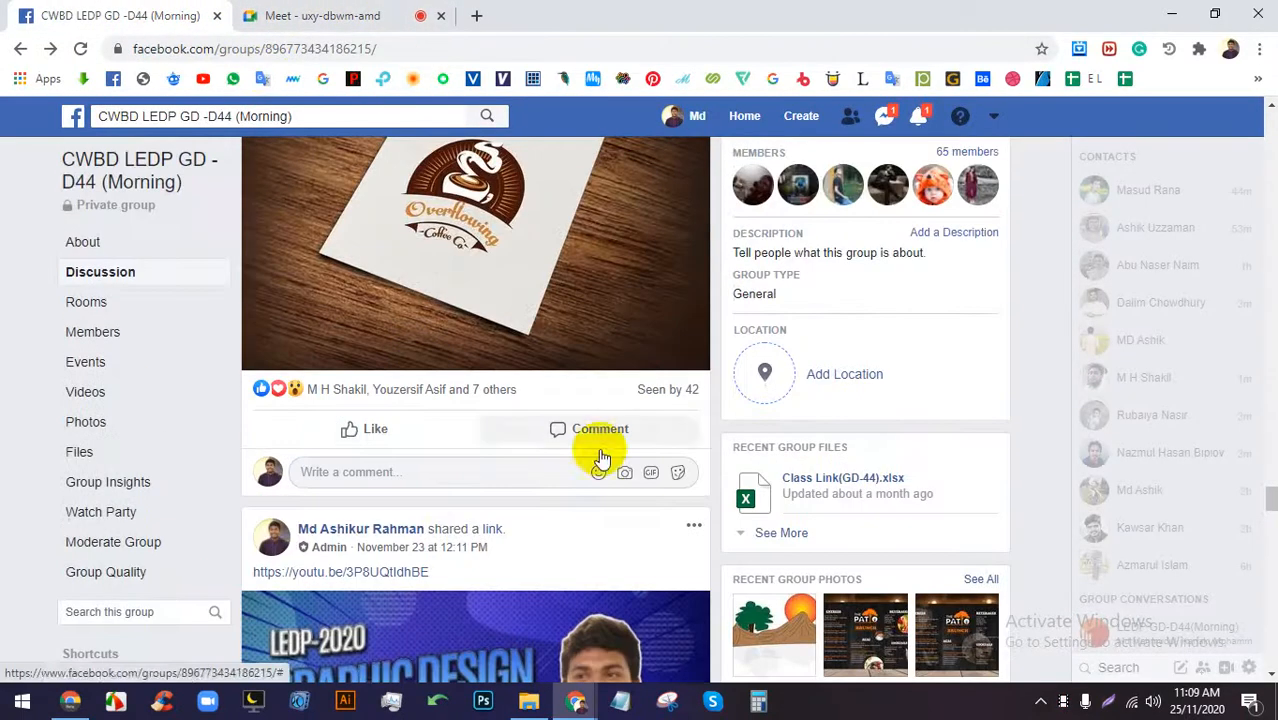
pyautogui.click(300, 14)
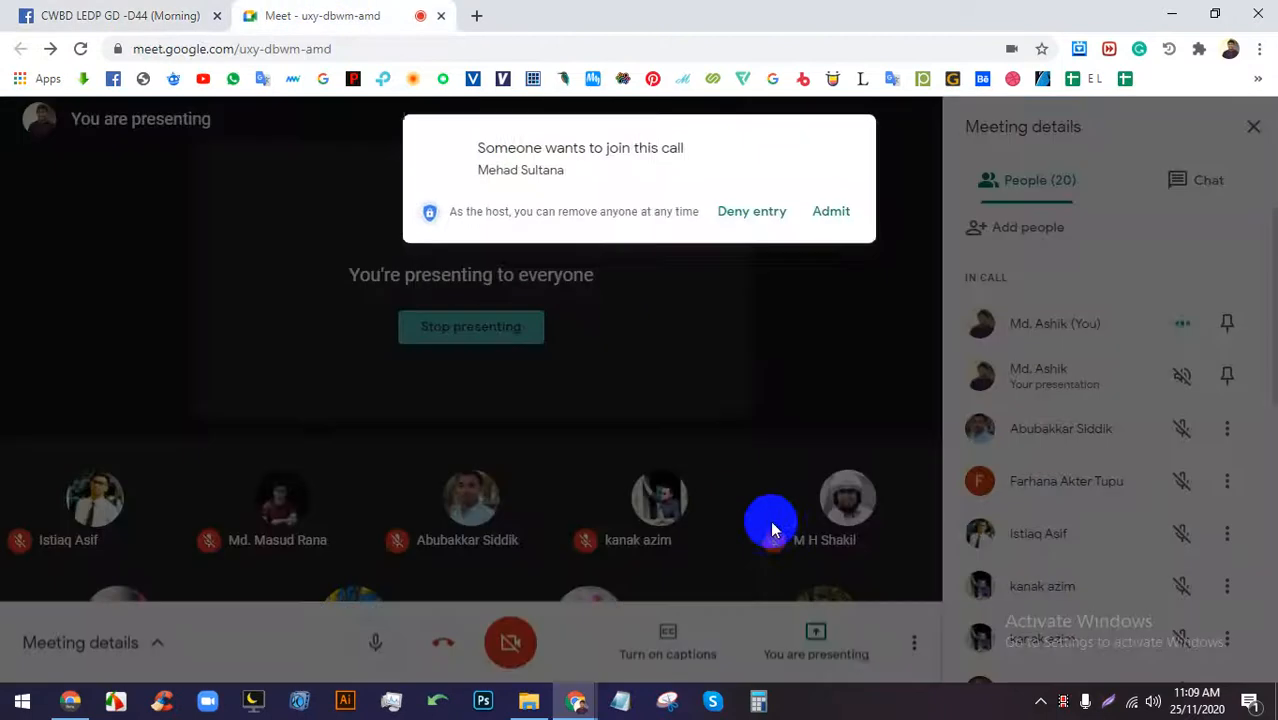
pyautogui.click(836, 212)
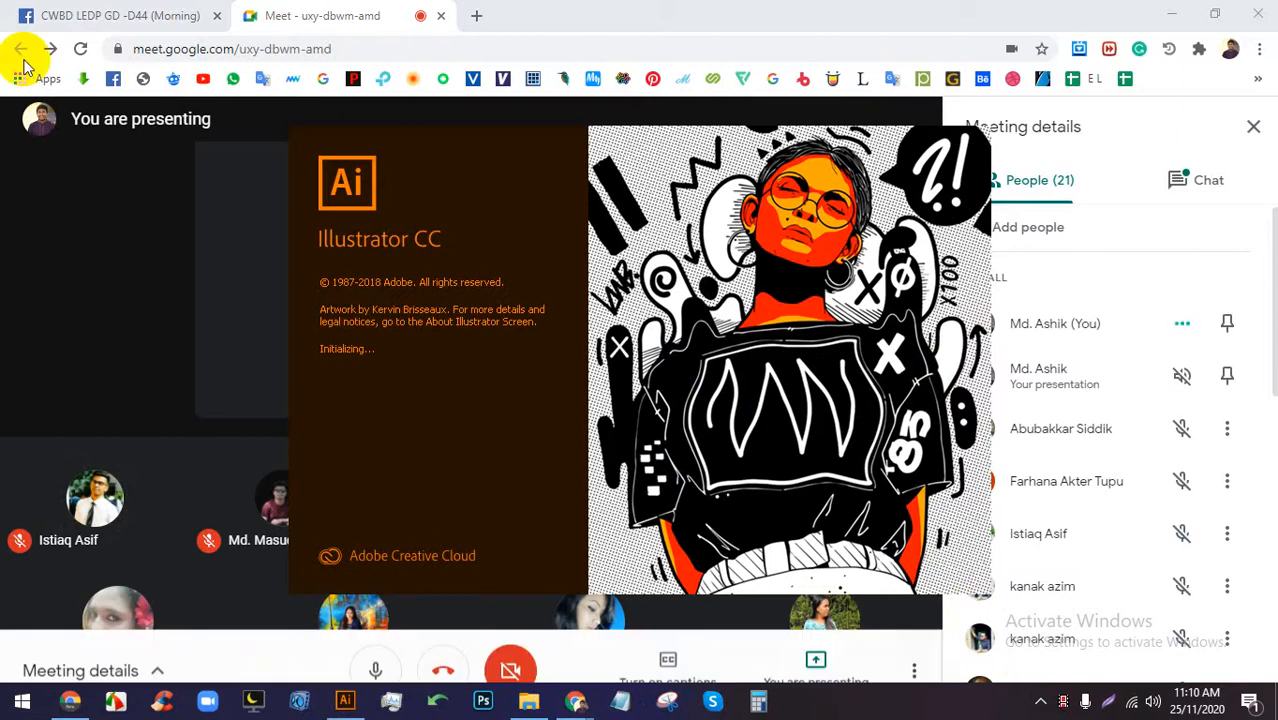
# Search Google for "brochure design" in a new browser tab and show the image results.
pyautogui.click(480, 14)
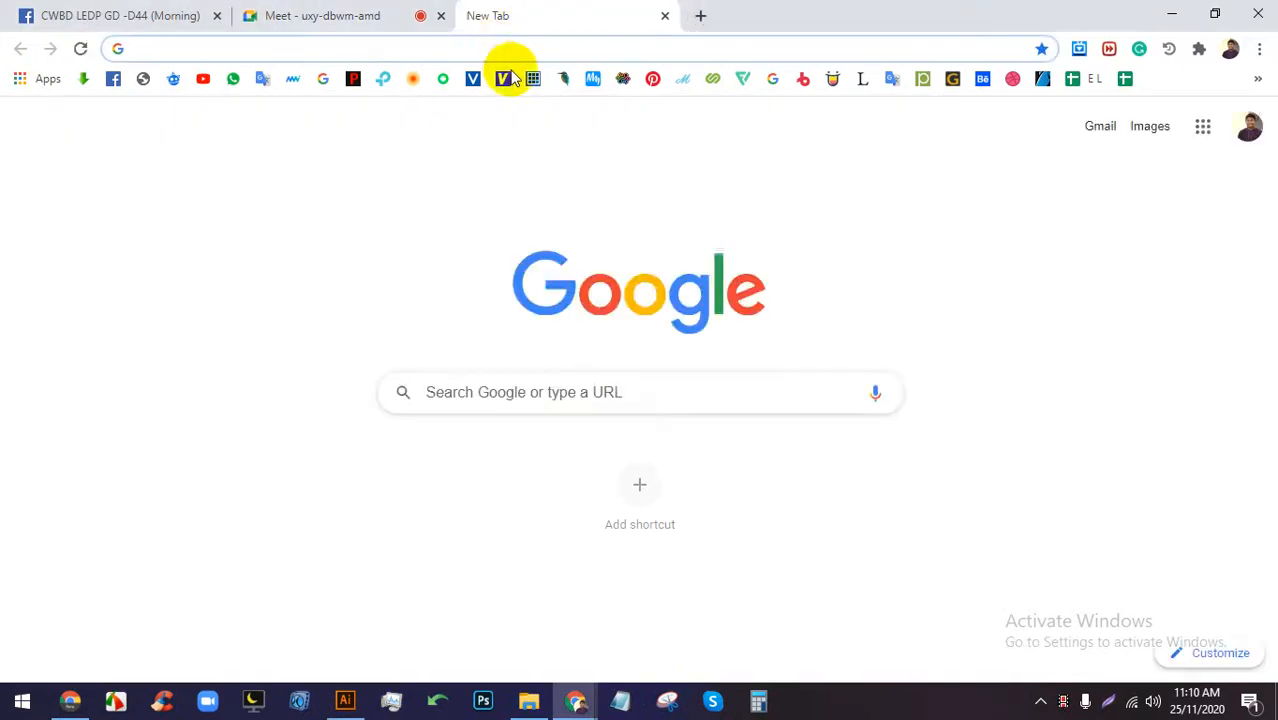
pyautogui.click(508, 48)
pyautogui.write('b')
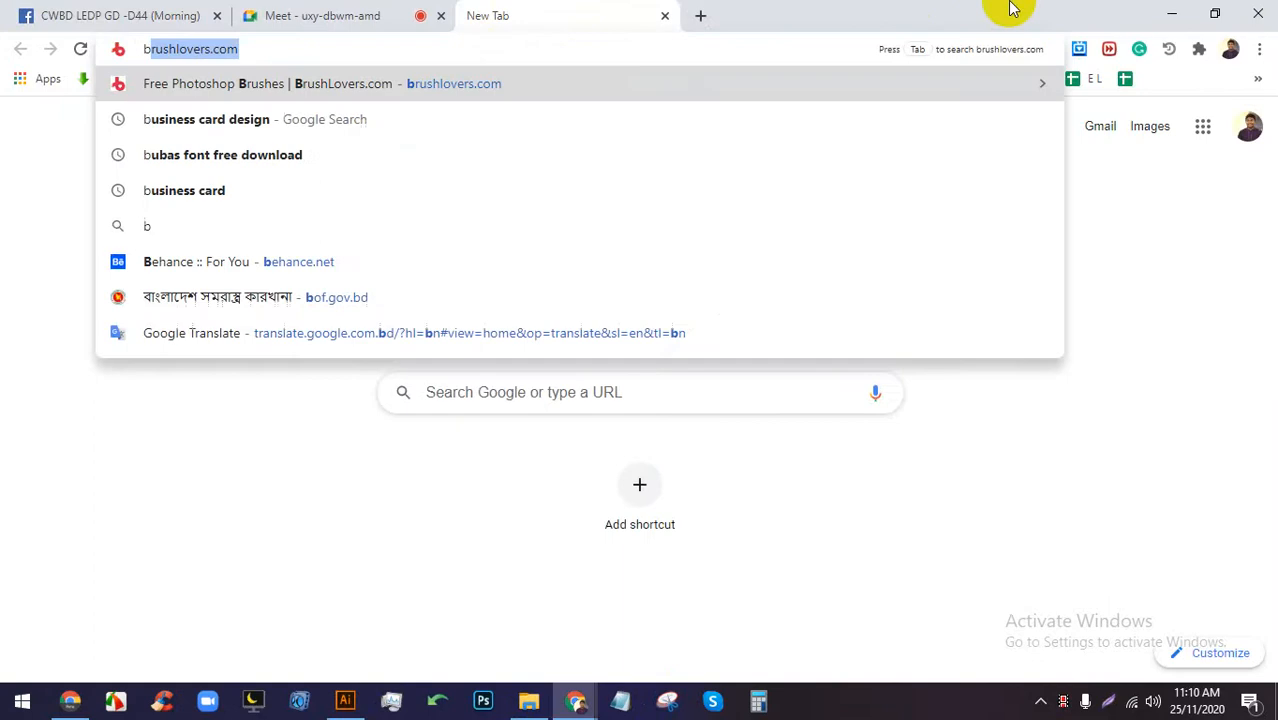
pyautogui.write('ro')
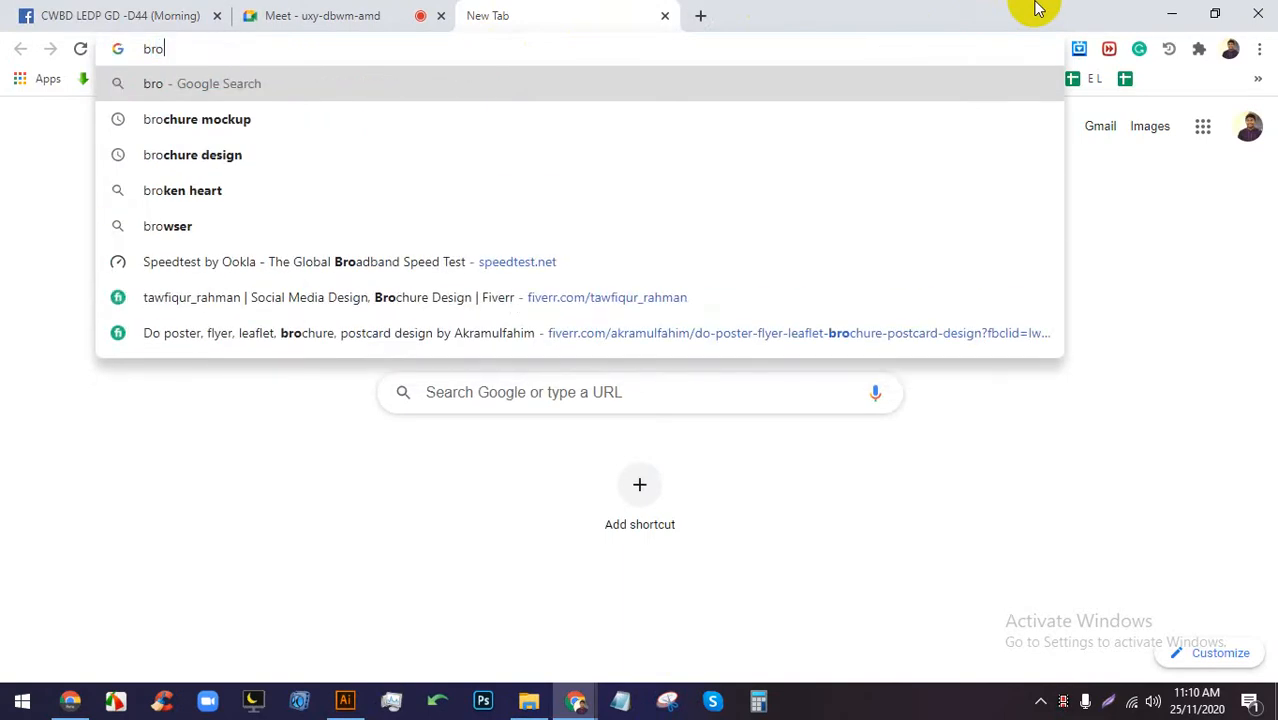
pyautogui.press('Down')
pyautogui.press('Down')
pyautogui.press('Return')
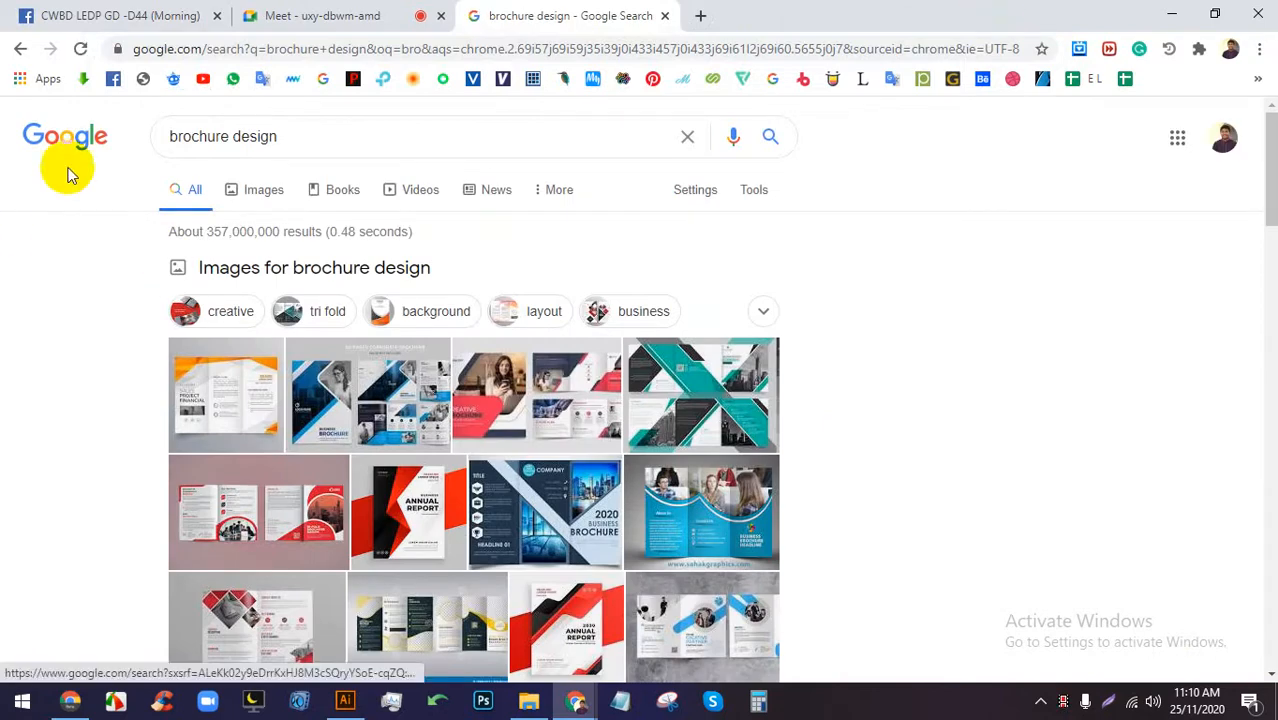
pyautogui.click(248, 192)
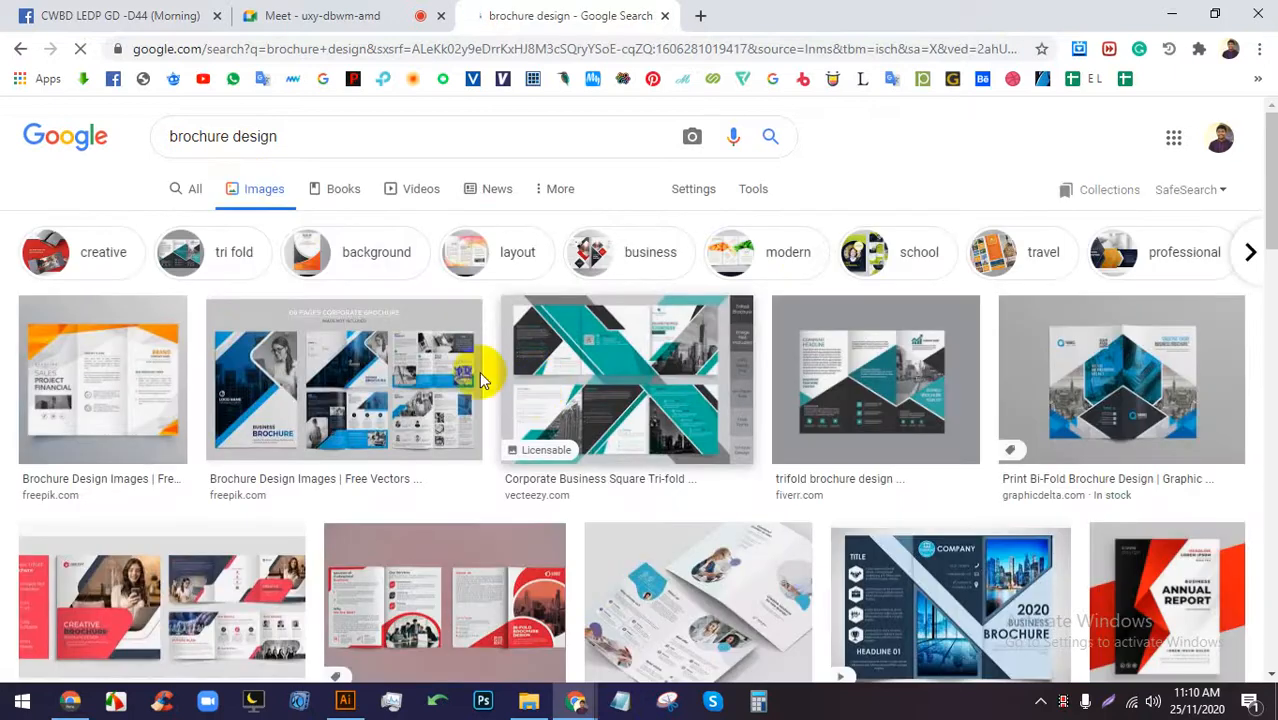
# Look over the brochure images and preview the orange trifold brochure and the blue Print Bi-Fold Brochure Design.
pyautogui.scroll(-1, 560, 400)
pyautogui.scroll(-3, 578, 418)
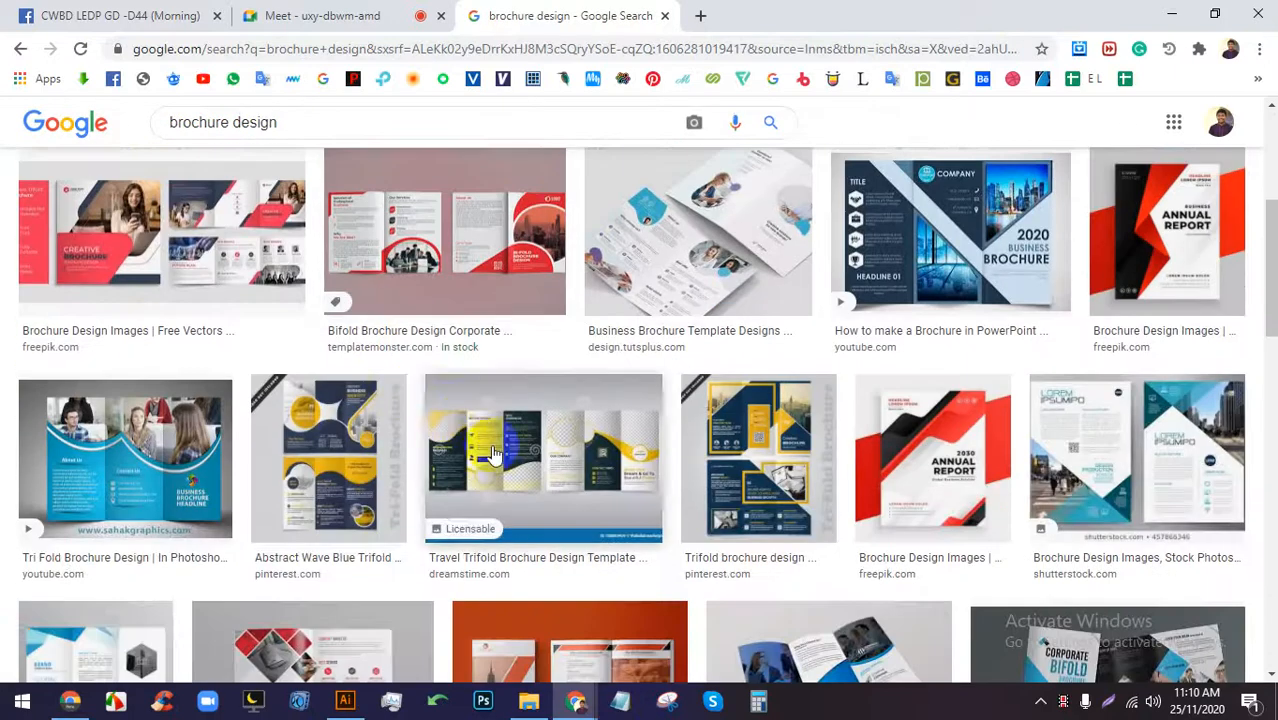
pyautogui.scroll(1, 185, 491)
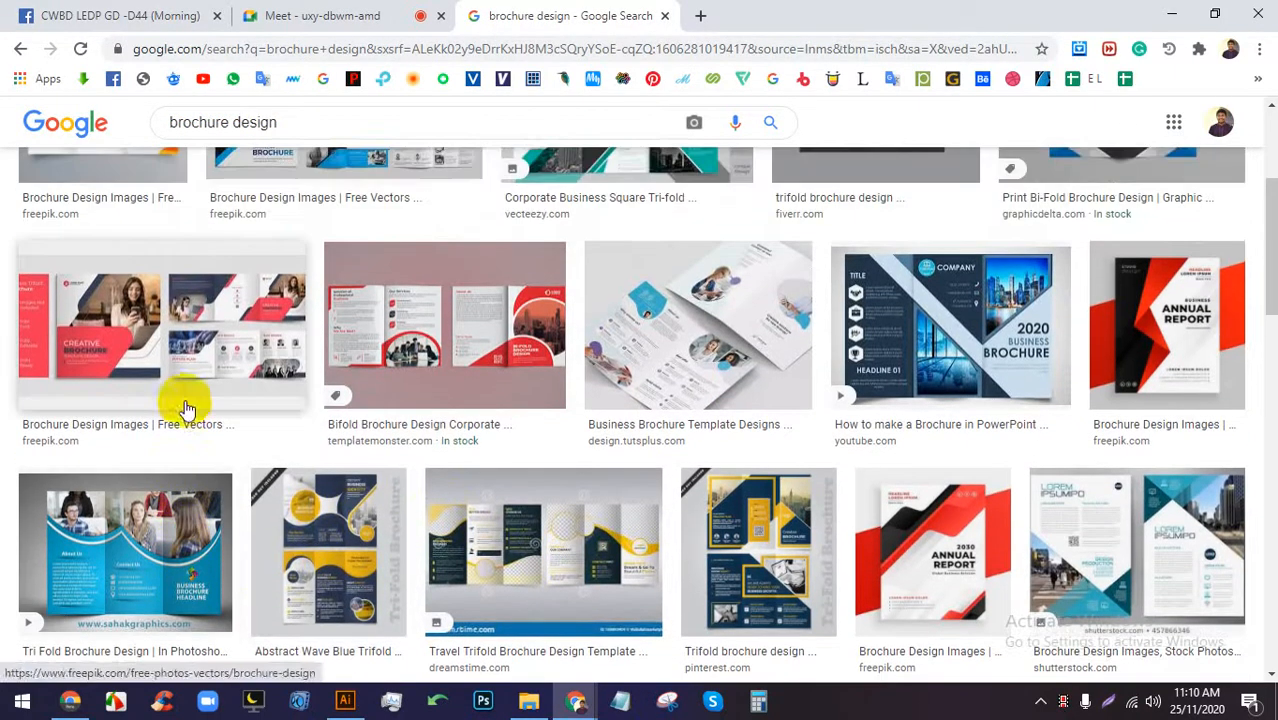
pyautogui.scroll(3, 195, 370)
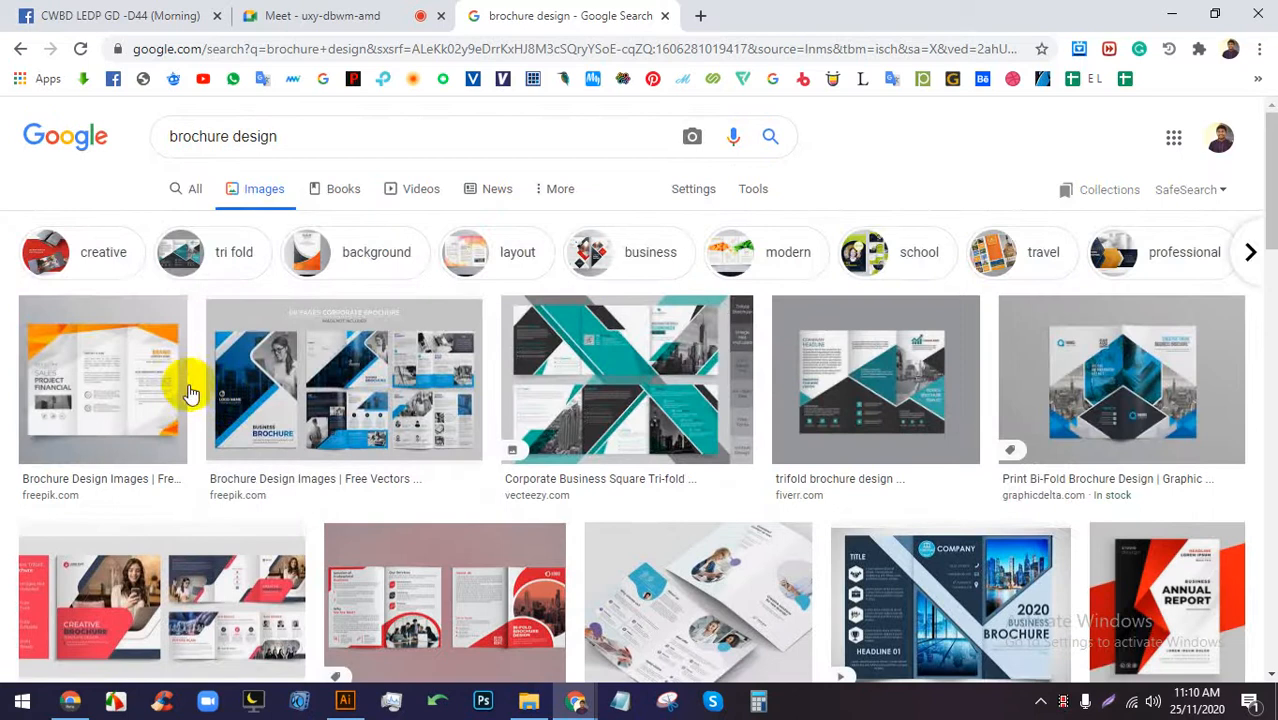
pyautogui.click(183, 388)
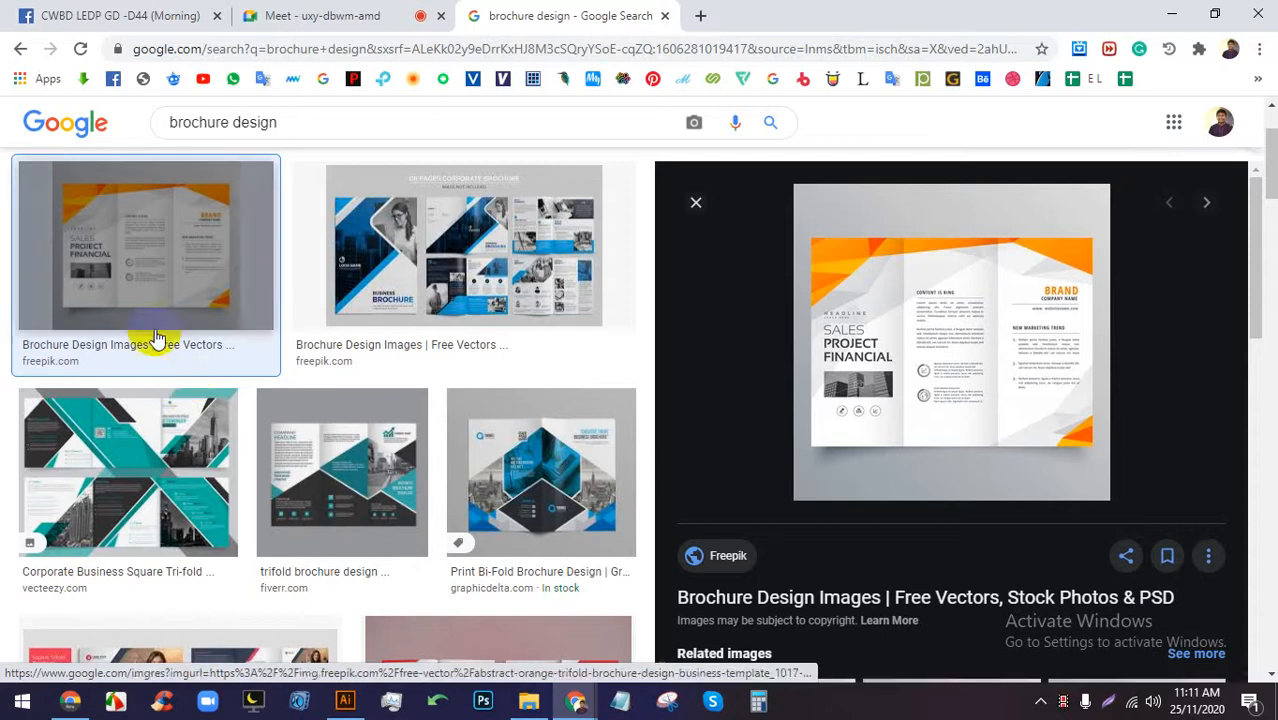
pyautogui.click(505, 478)
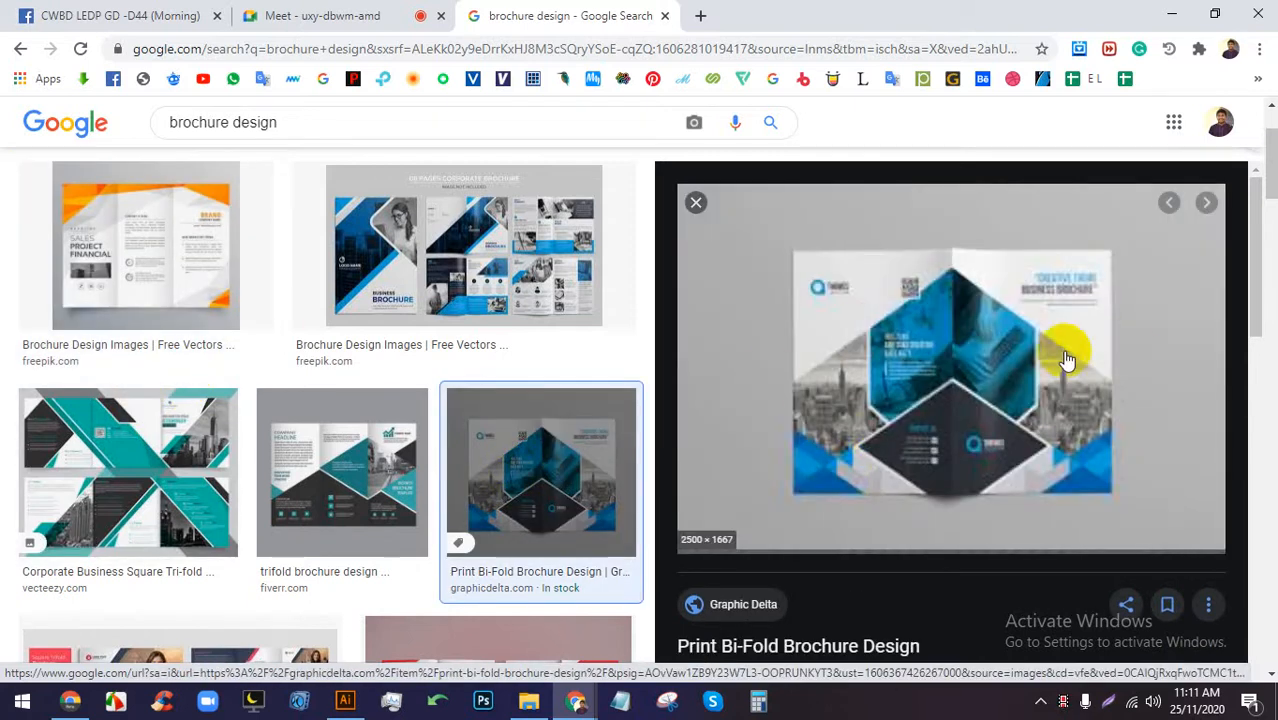
# Preview the 2020 Business Brochure and the blue and yellow trifold brochure, and browse further brochure samples.
pyautogui.scroll(-3, 475, 358)
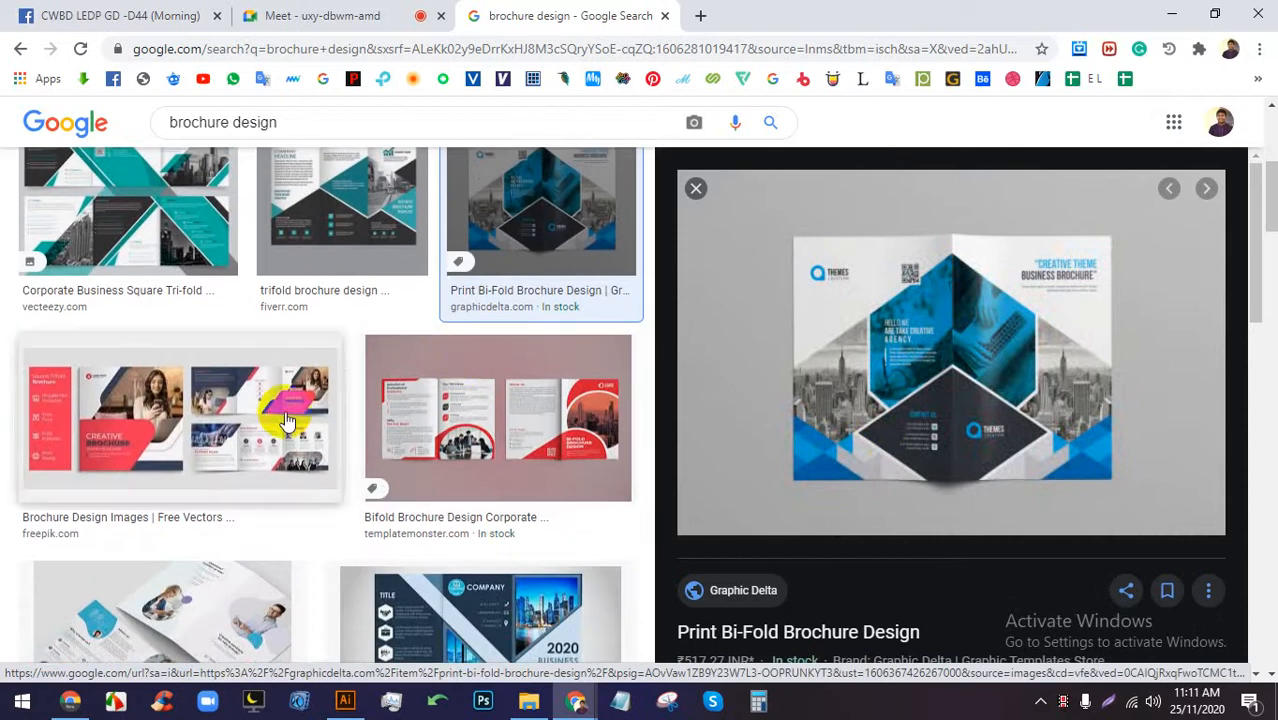
pyautogui.scroll(-3, 290, 420)
pyautogui.click(503, 352)
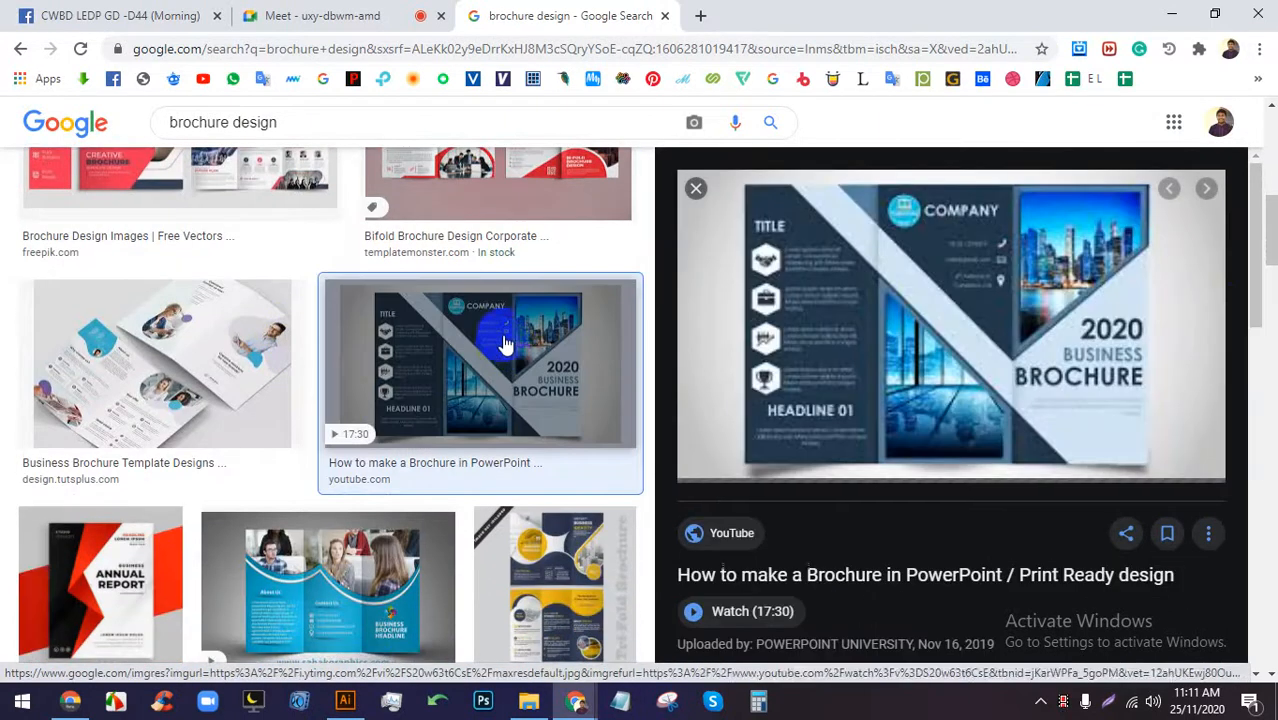
pyautogui.scroll(-3, 450, 368)
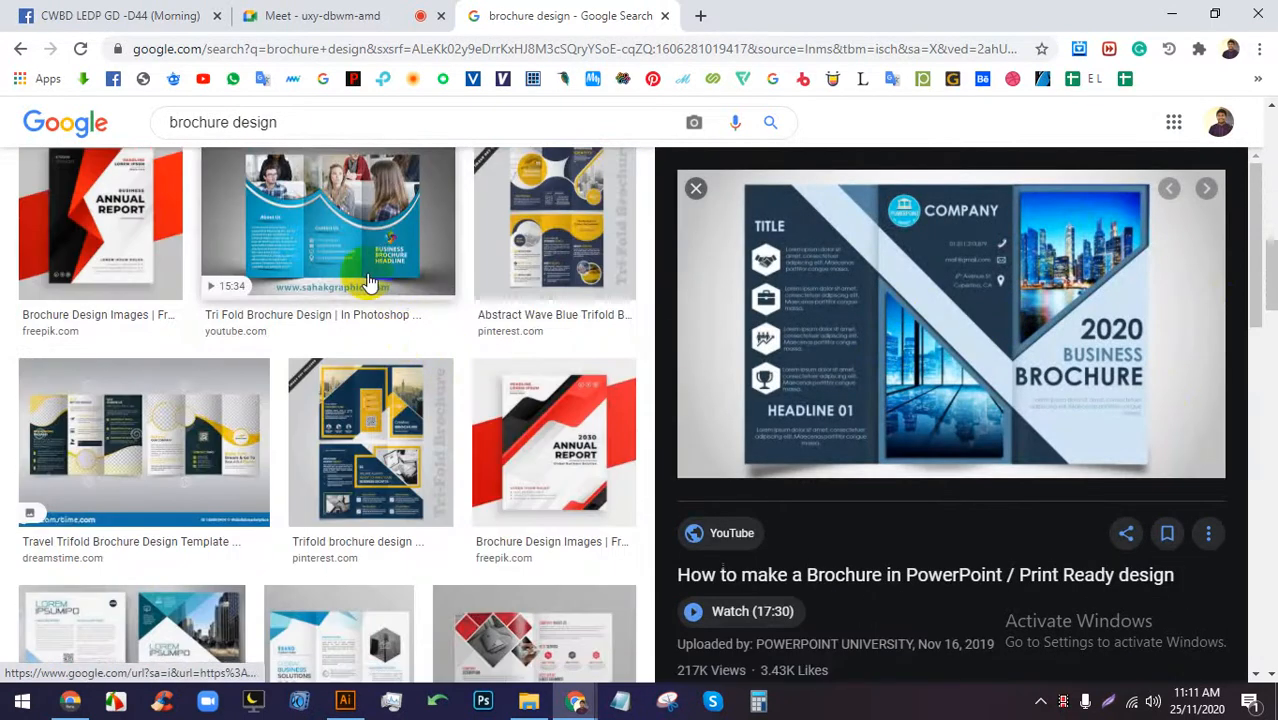
pyautogui.click(556, 273)
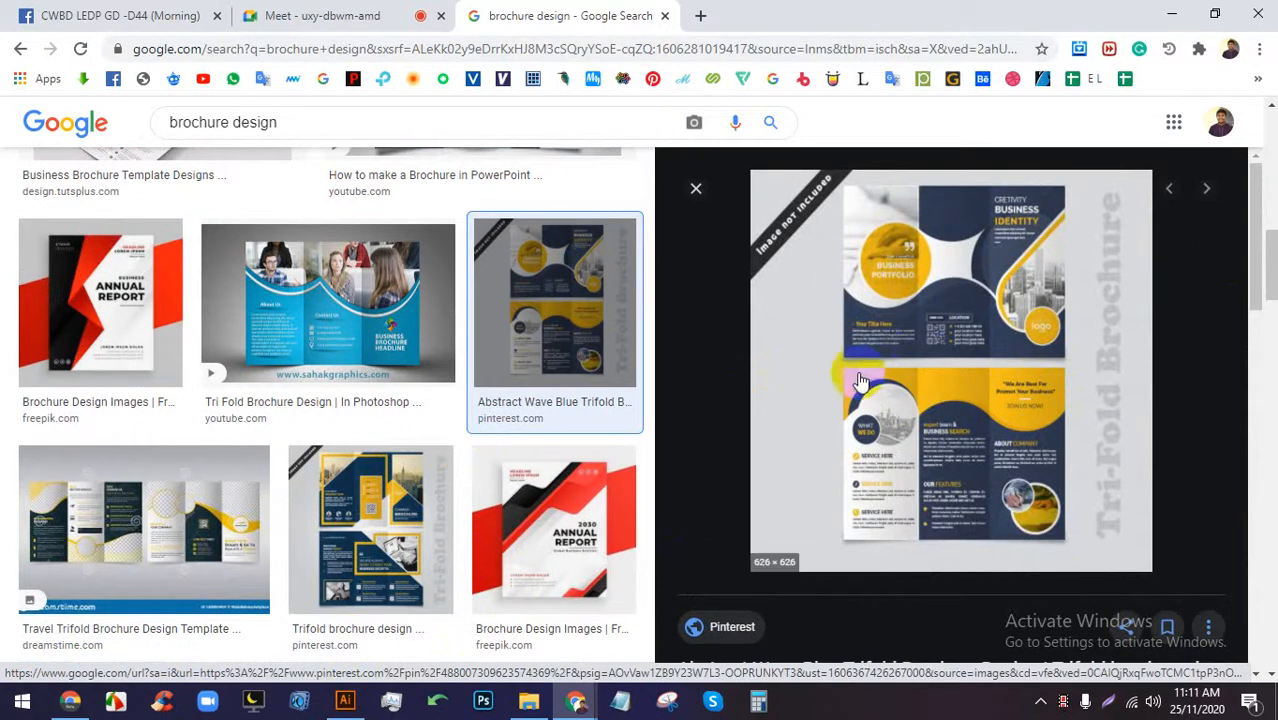
pyautogui.scroll(-12, 458, 378)
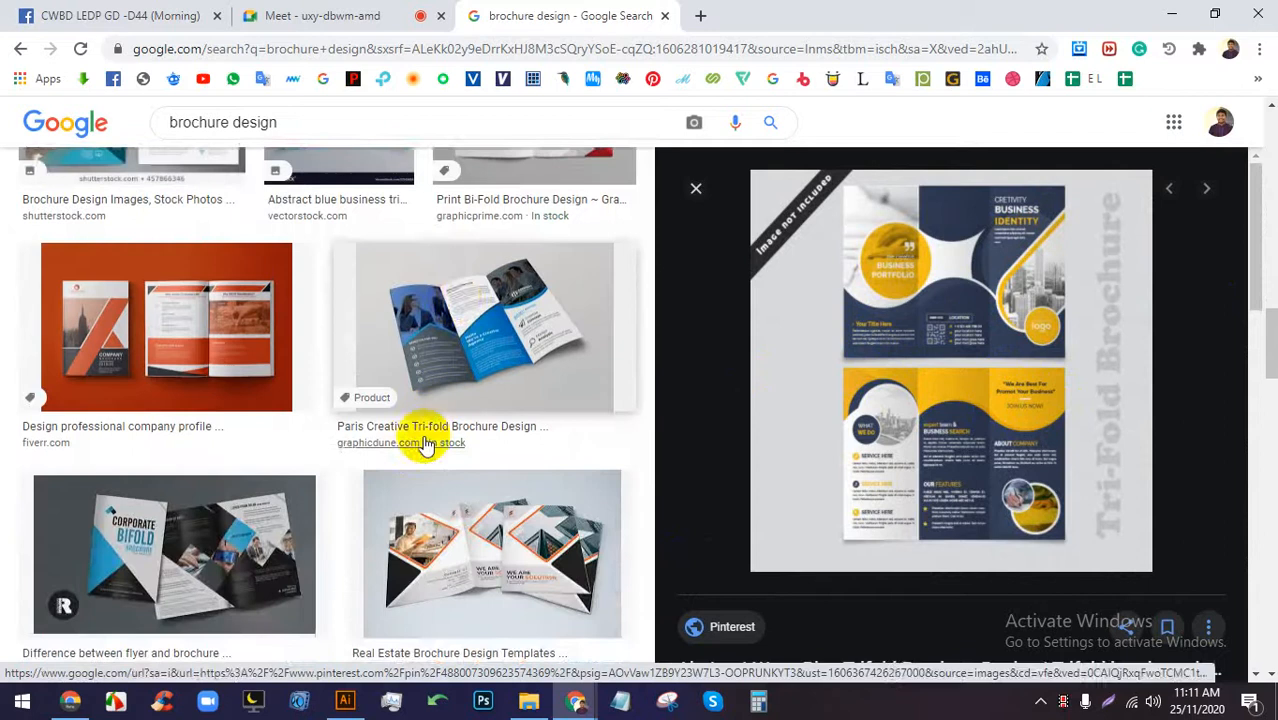
pyautogui.scroll(5, 400, 482)
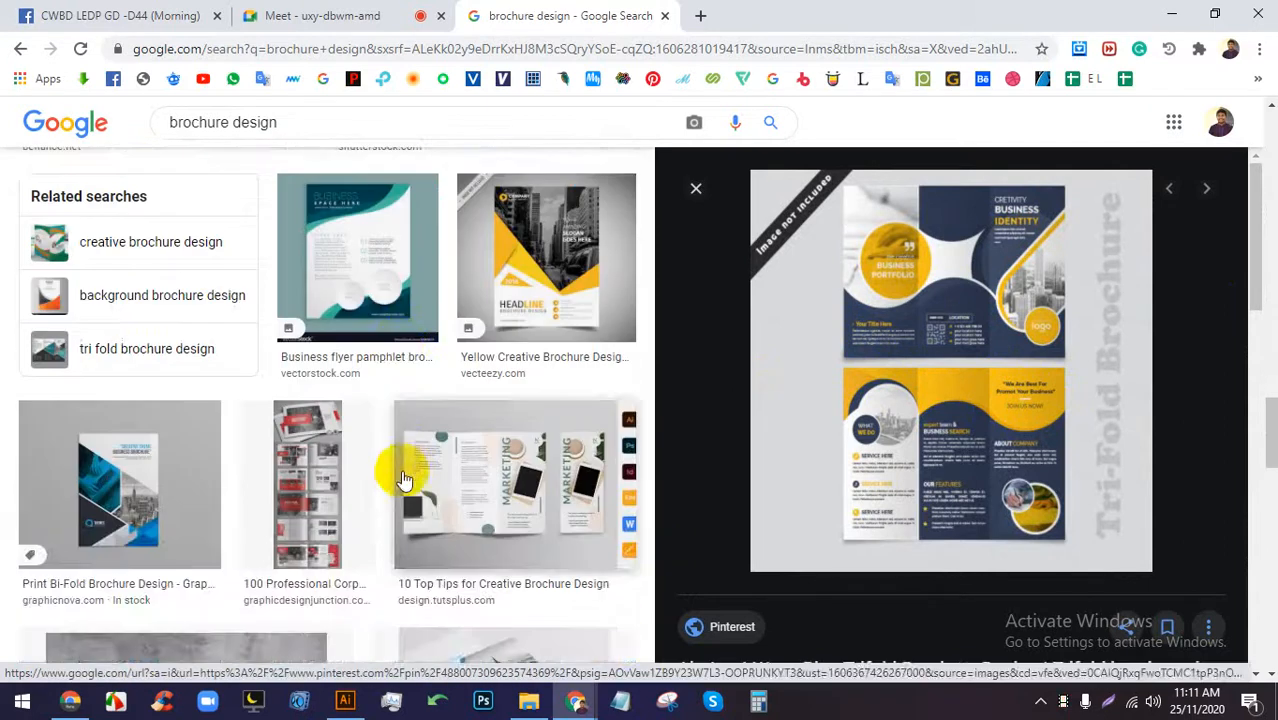
# Switch to Illustrator and start a new document from the A4 print preset, with units in inches.
pyautogui.click(350, 702)
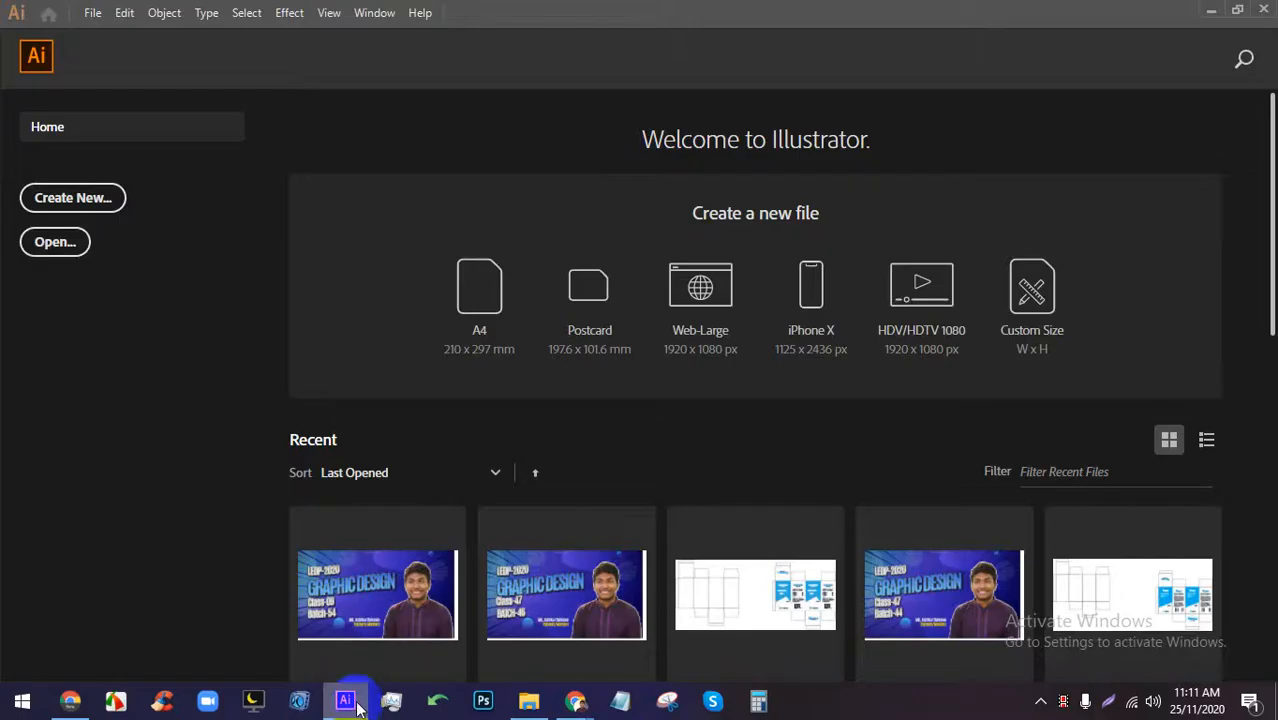
pyautogui.click(112, 219)
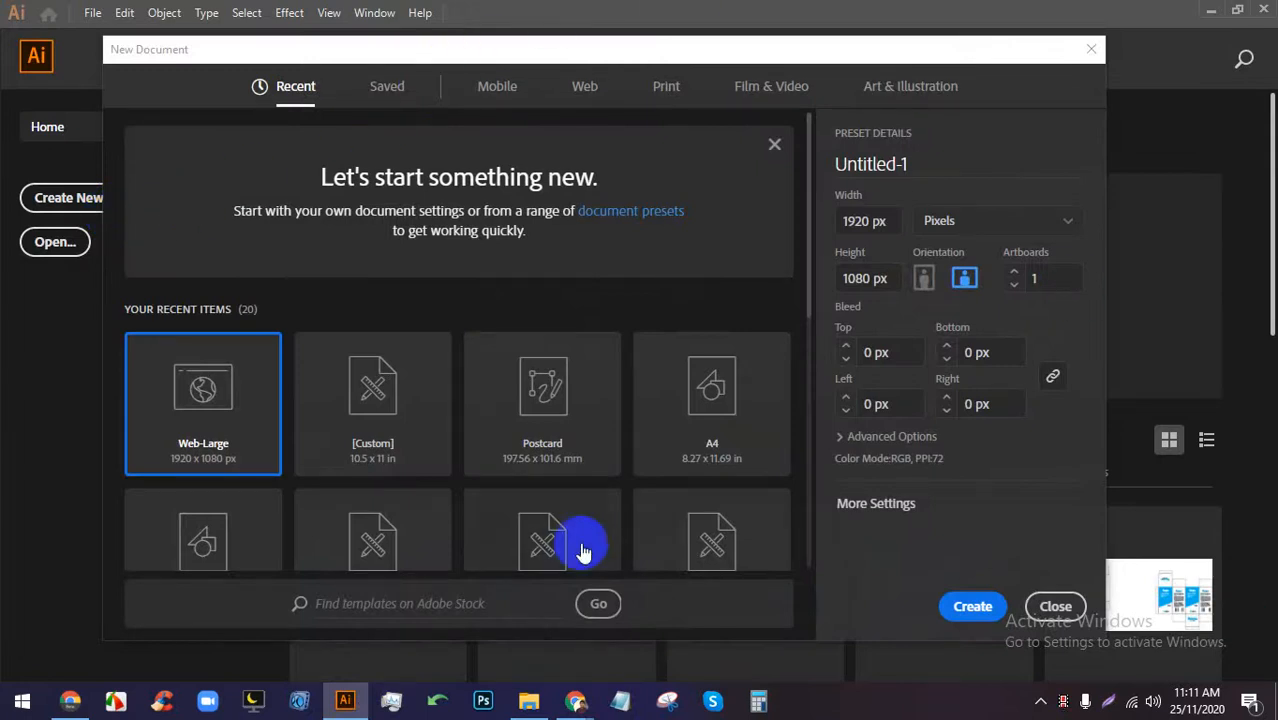
pyautogui.click(666, 86)
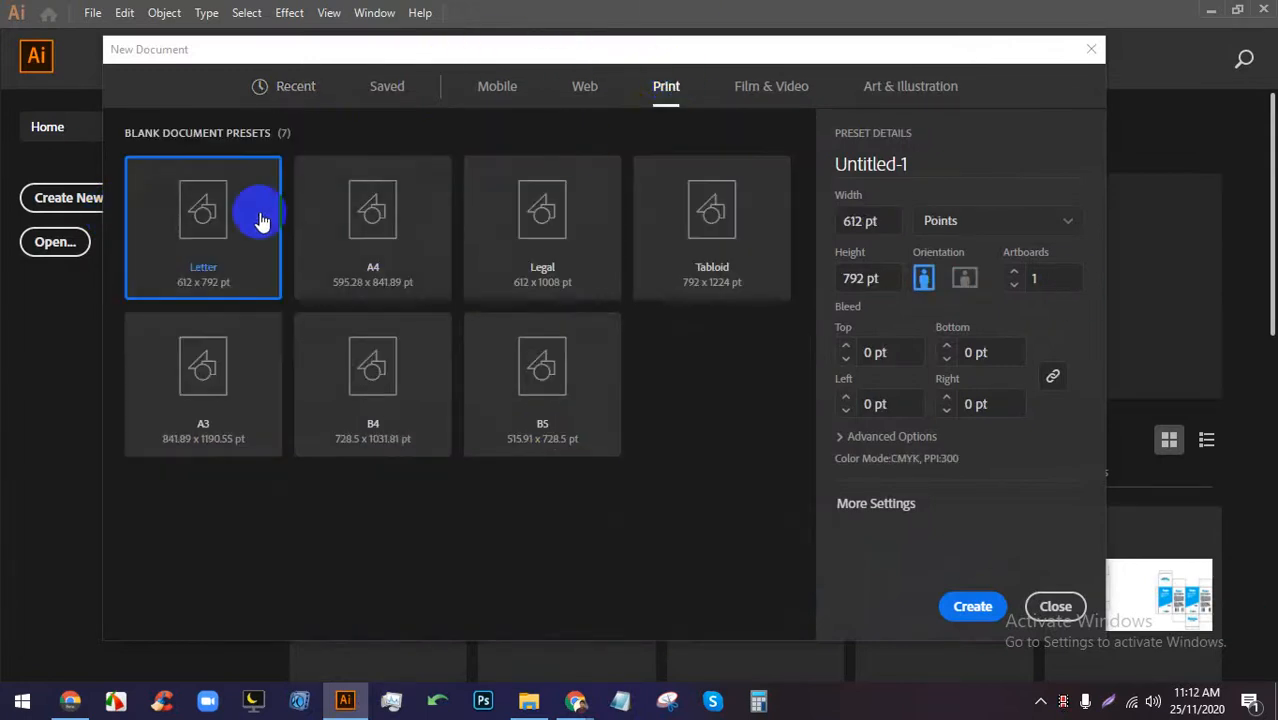
pyautogui.click(335, 219)
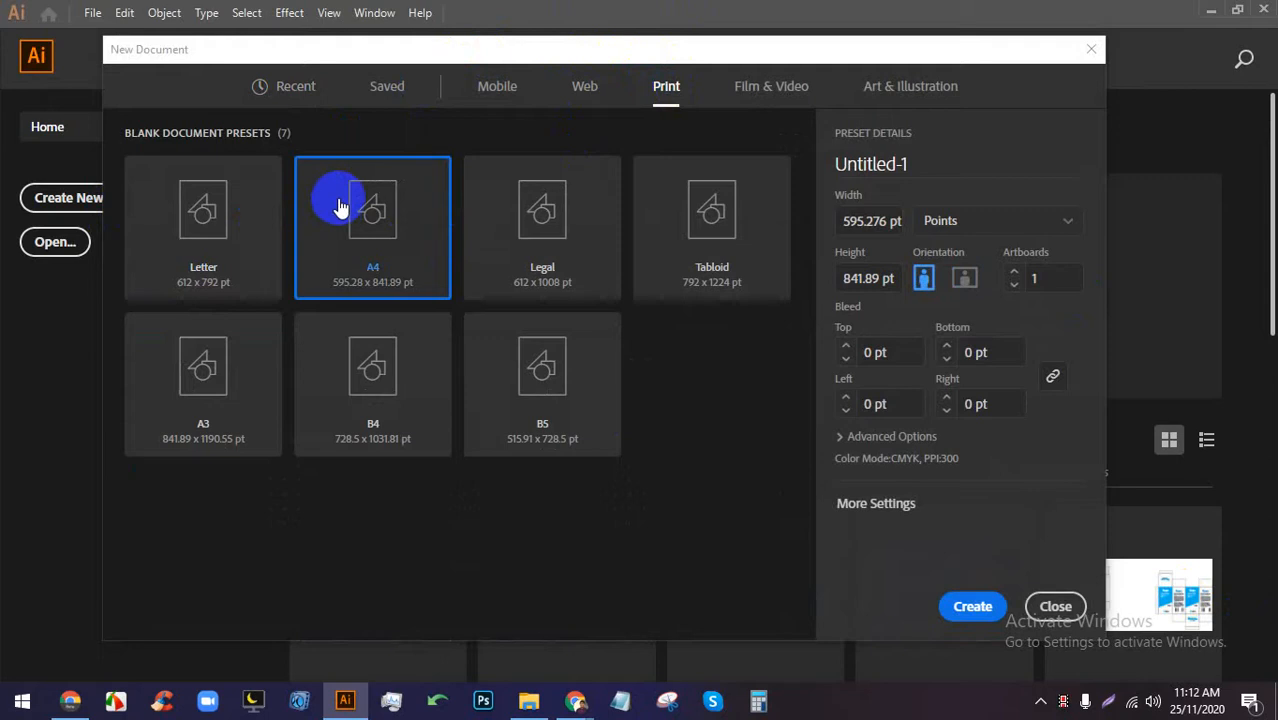
pyautogui.click(995, 221)
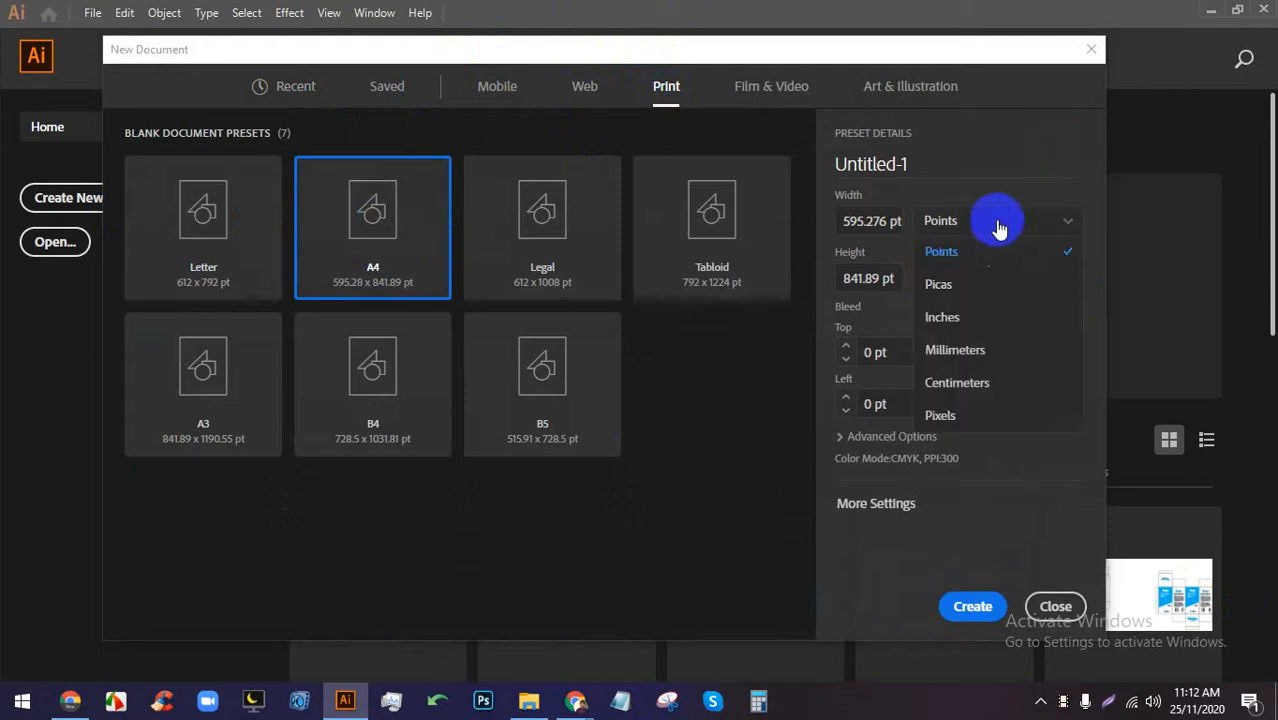
pyautogui.click(995, 314)
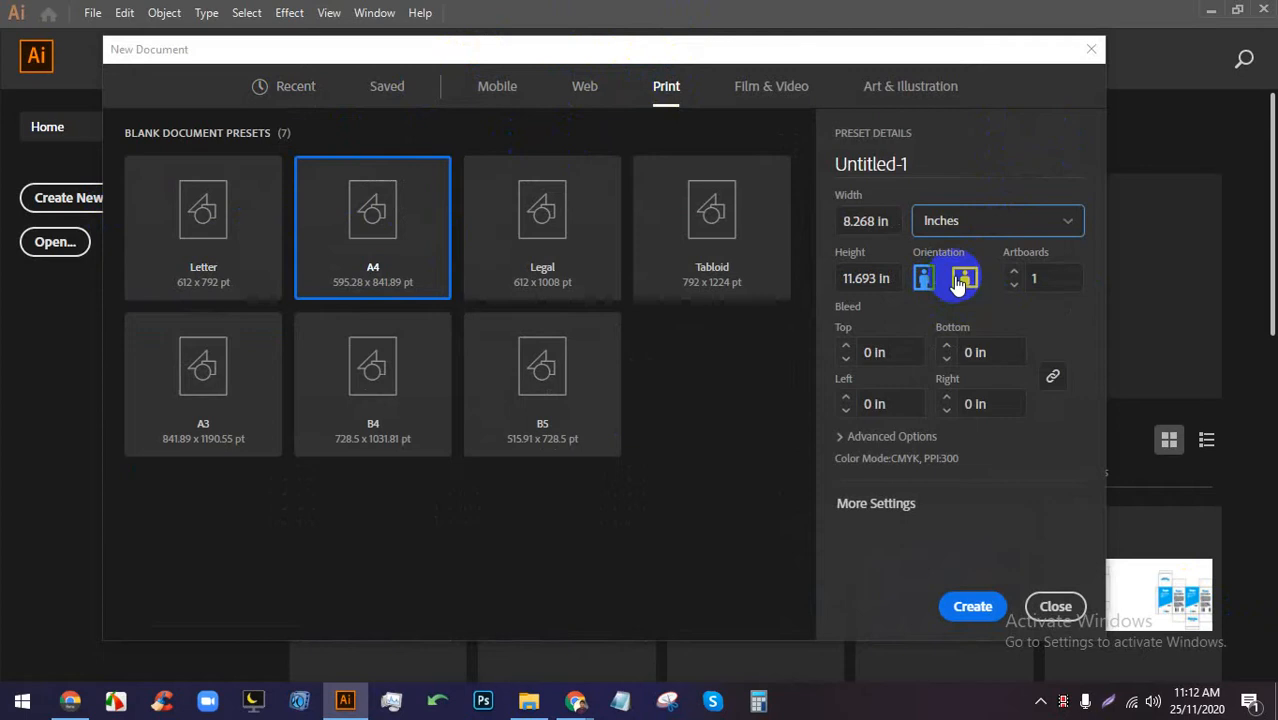
# Create the document in landscape orientation with 2 artboards, 0.125 in bleed on all sides, CMYK color and 300 ppi raster effects.
pyautogui.click(967, 279)
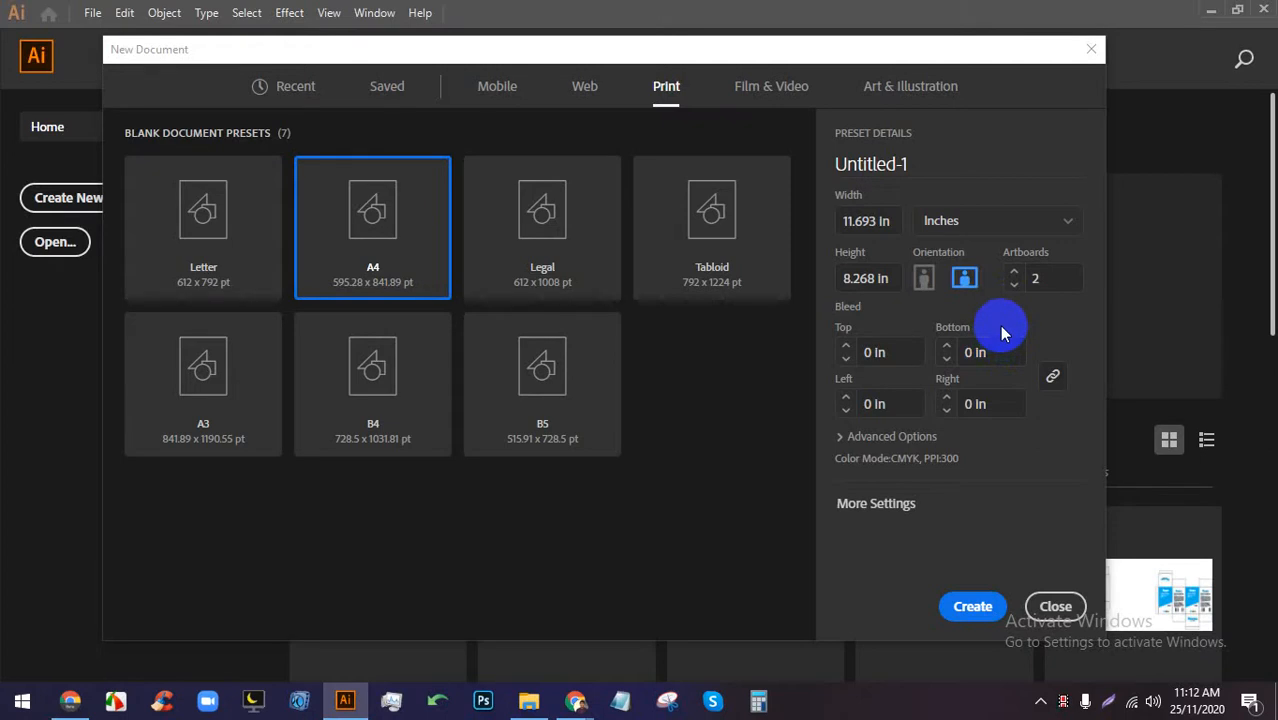
pyautogui.click(846, 346)
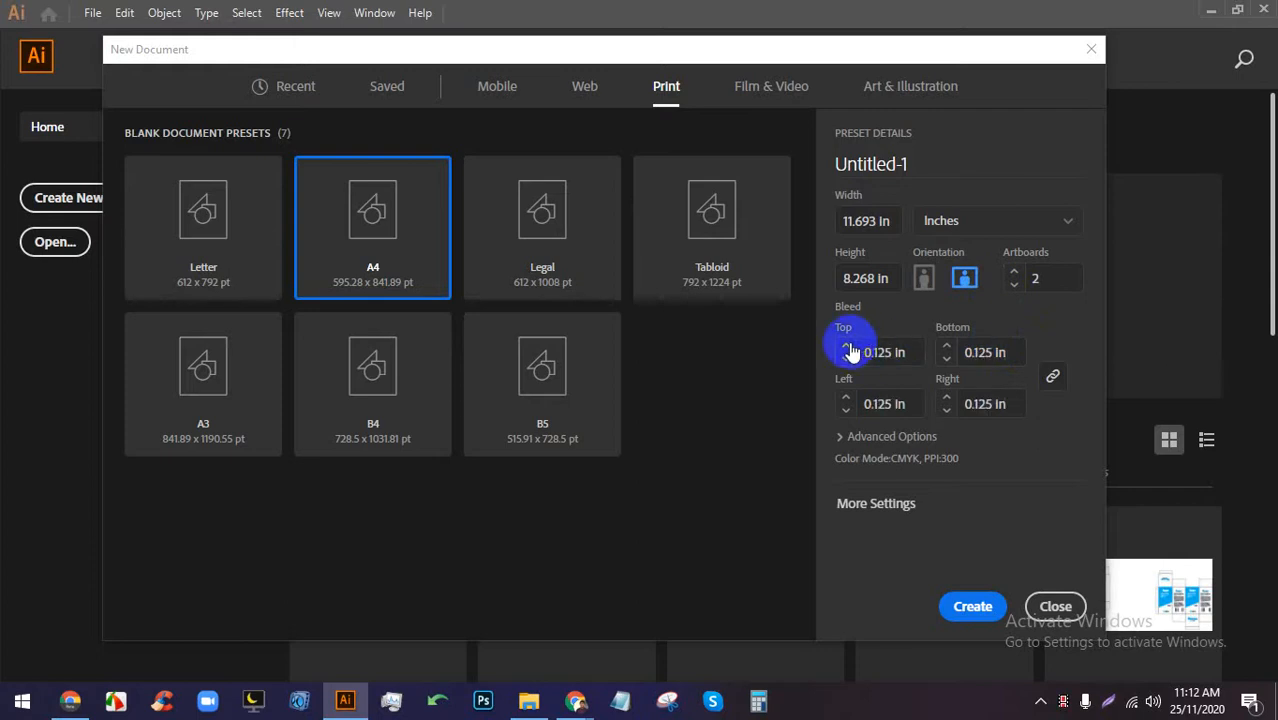
pyautogui.click(848, 434)
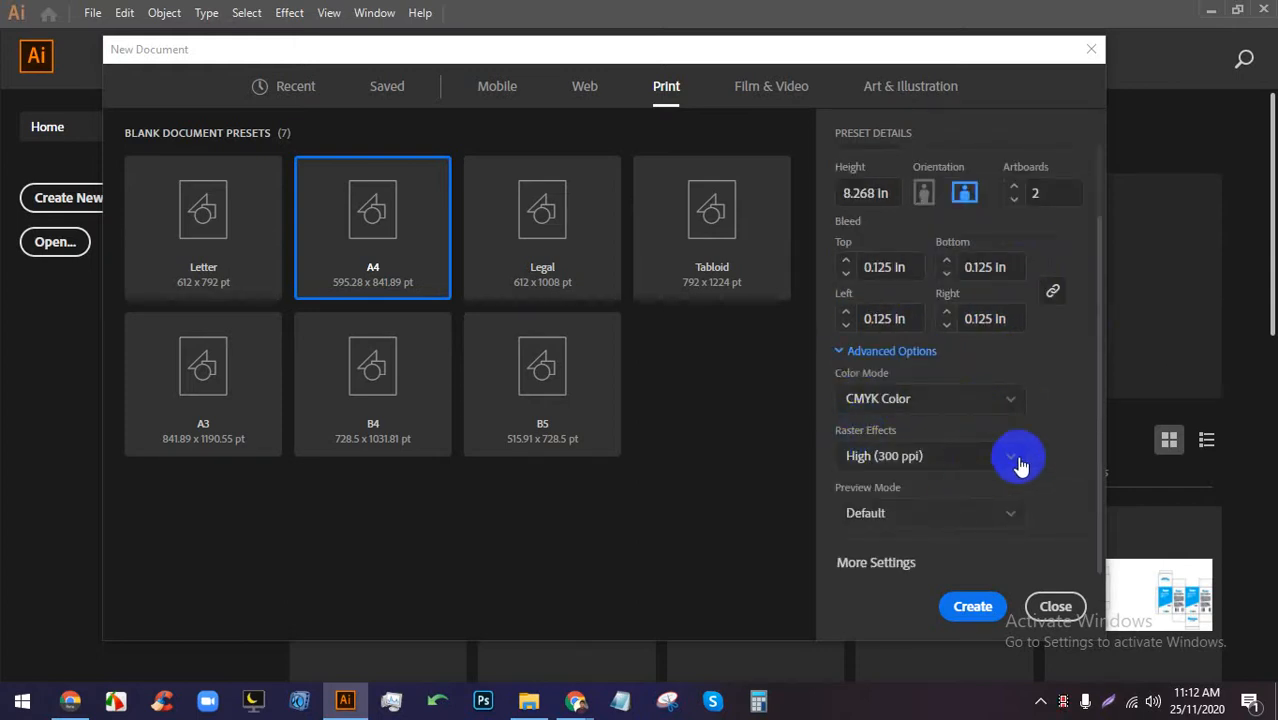
pyautogui.click(975, 608)
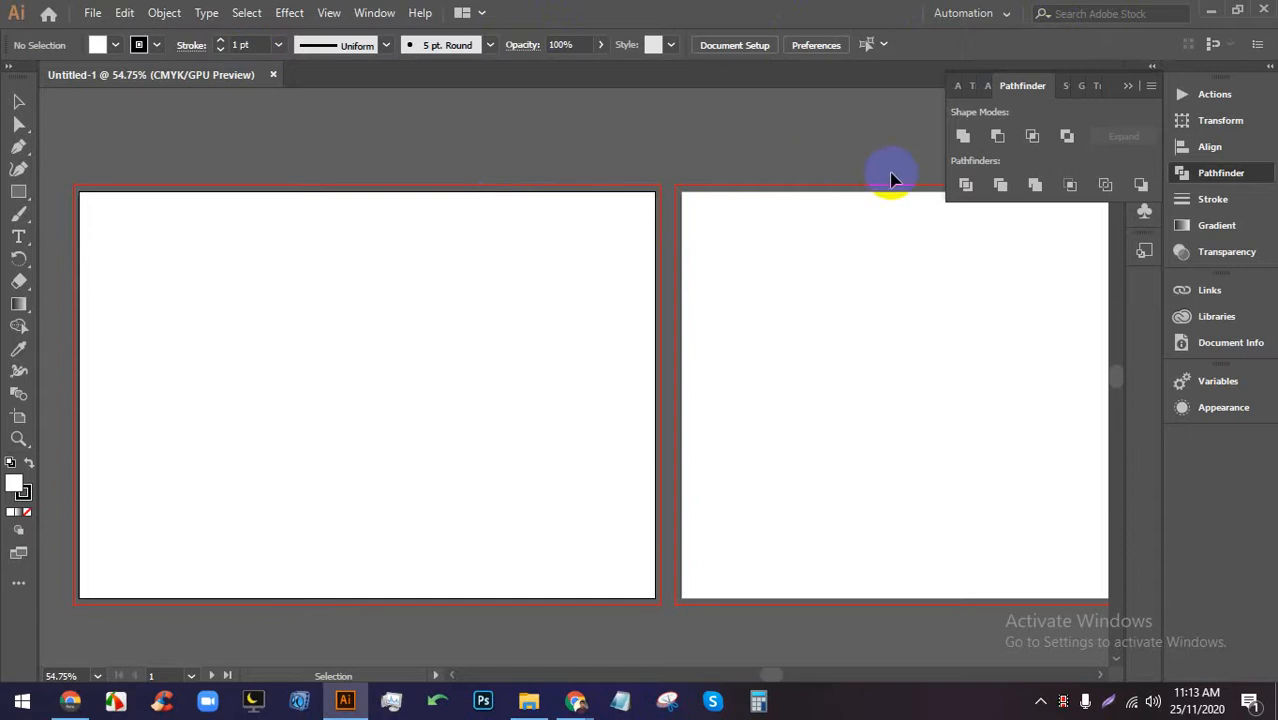
# Collapse the Pathfinder panel and draw a rectangle covering the whole first artboard.
pyautogui.click(1124, 88)
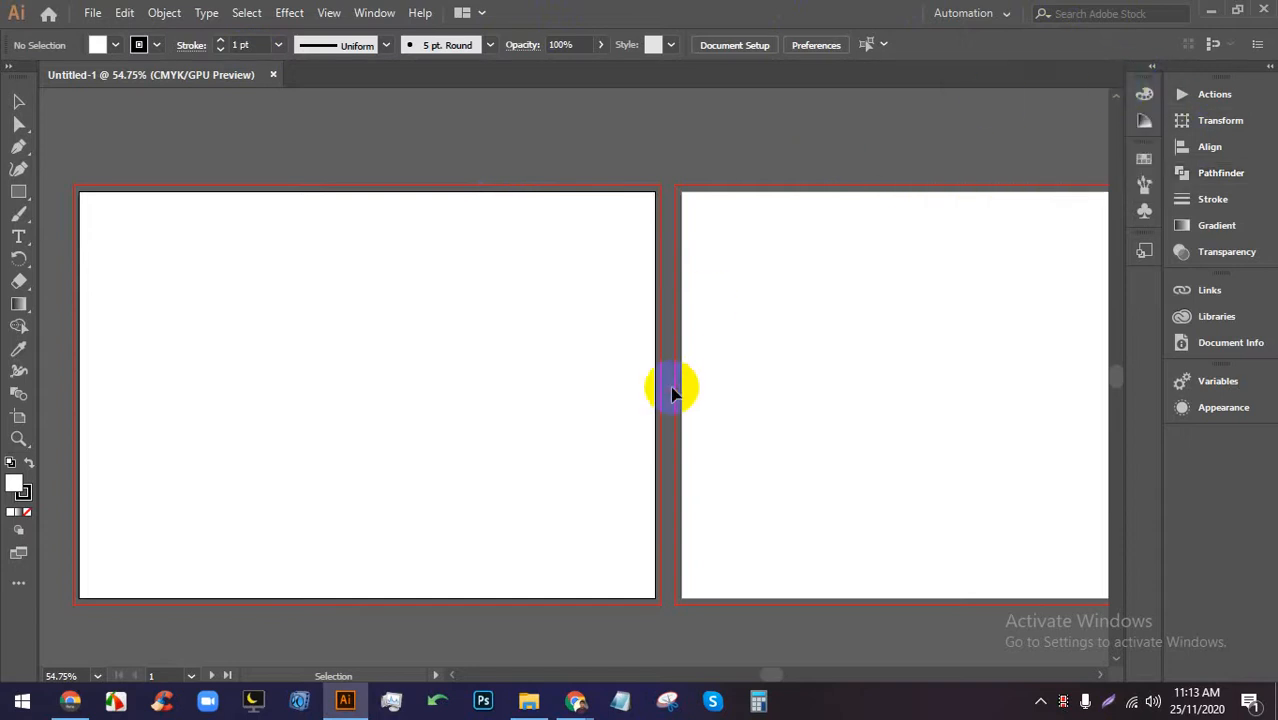
pyautogui.scroll(-1, 630, 375)
pyautogui.moveTo(18, 191); pyautogui.dragTo(120, 191)
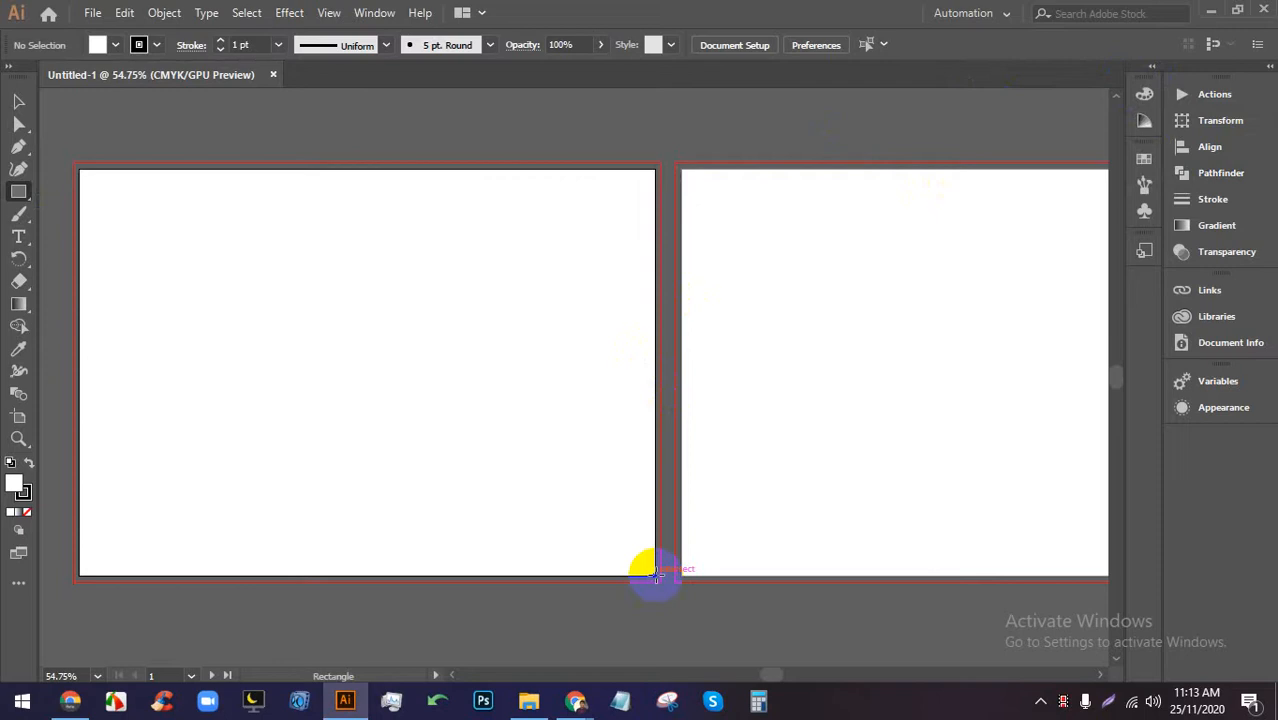
pyautogui.moveTo(656, 574); pyautogui.dragTo(80, 169)
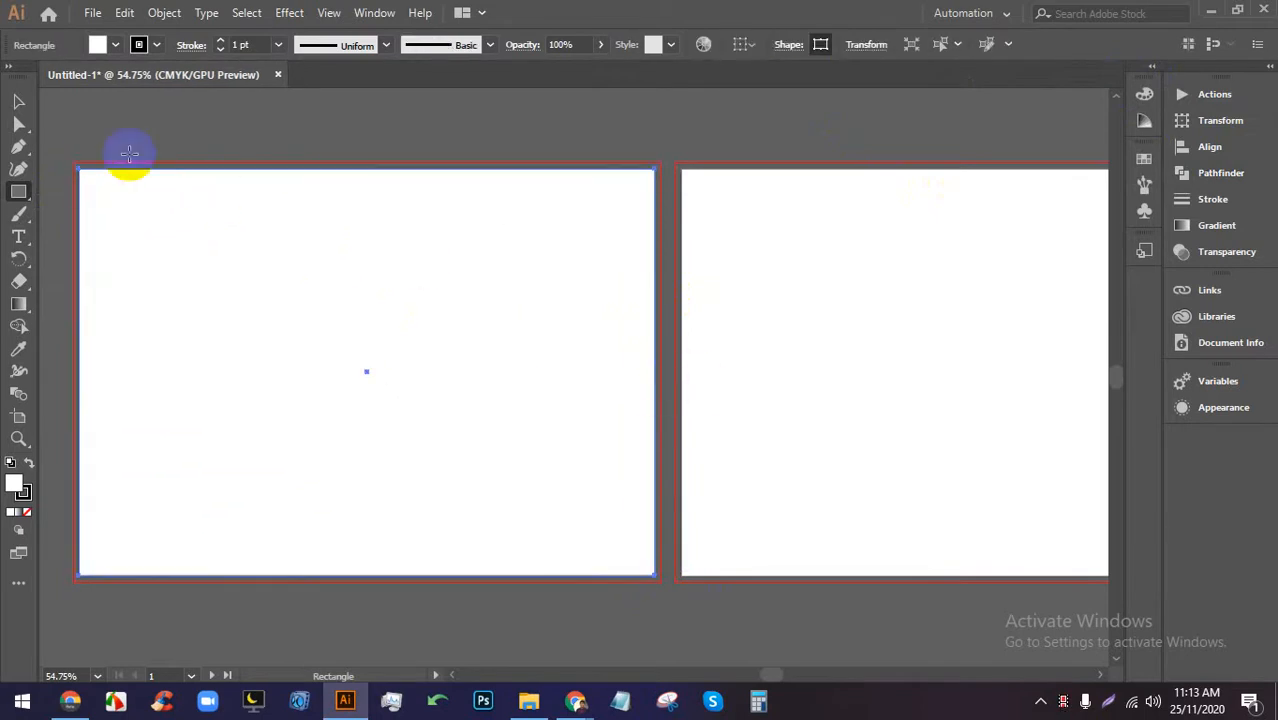
pyautogui.click(18, 101)
pyautogui.click(727, 157)
# Move Artboard 2 directly below Artboard 1 and align their side edges.
pyautogui.scroll(-2, 740, 170)
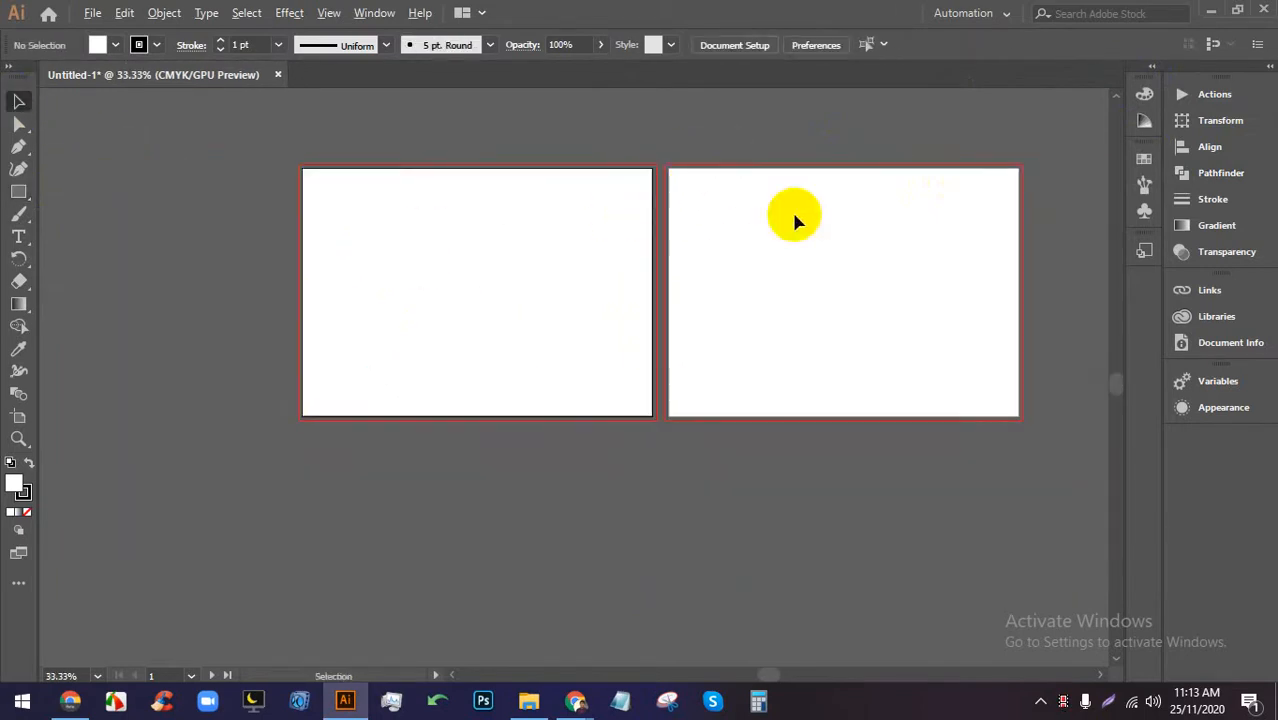
pyautogui.click(19, 418)
pyautogui.click(811, 274)
pyautogui.moveTo(824, 237); pyautogui.dragTo(464, 503)
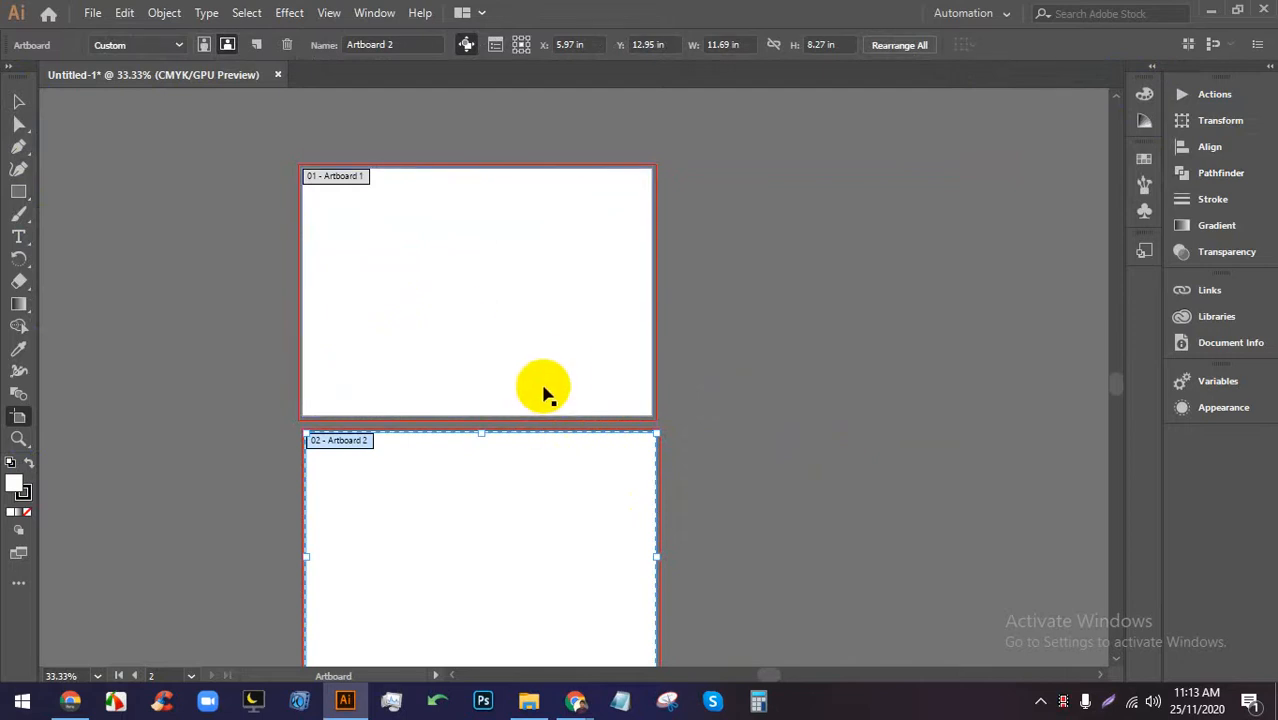
pyautogui.scroll(4, 314, 446)
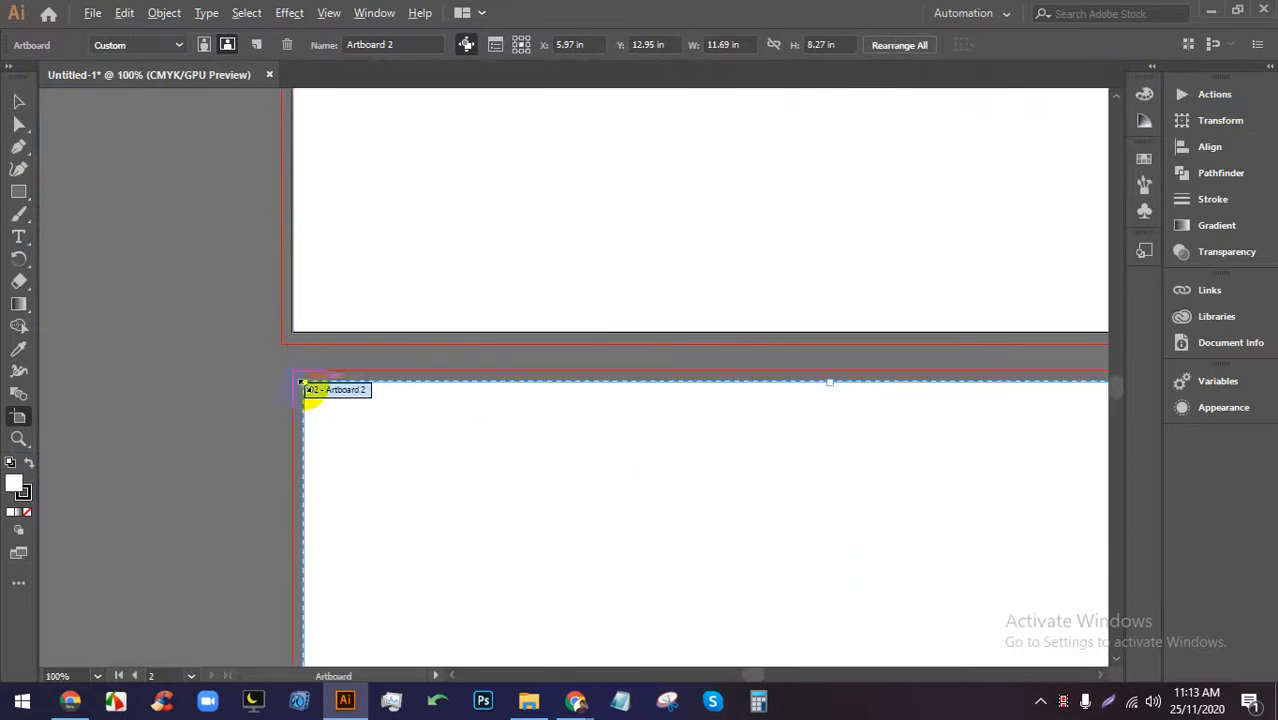
pyautogui.moveTo(419, 465); pyautogui.dragTo(359, 449)
pyautogui.scroll(3, 298, 376)
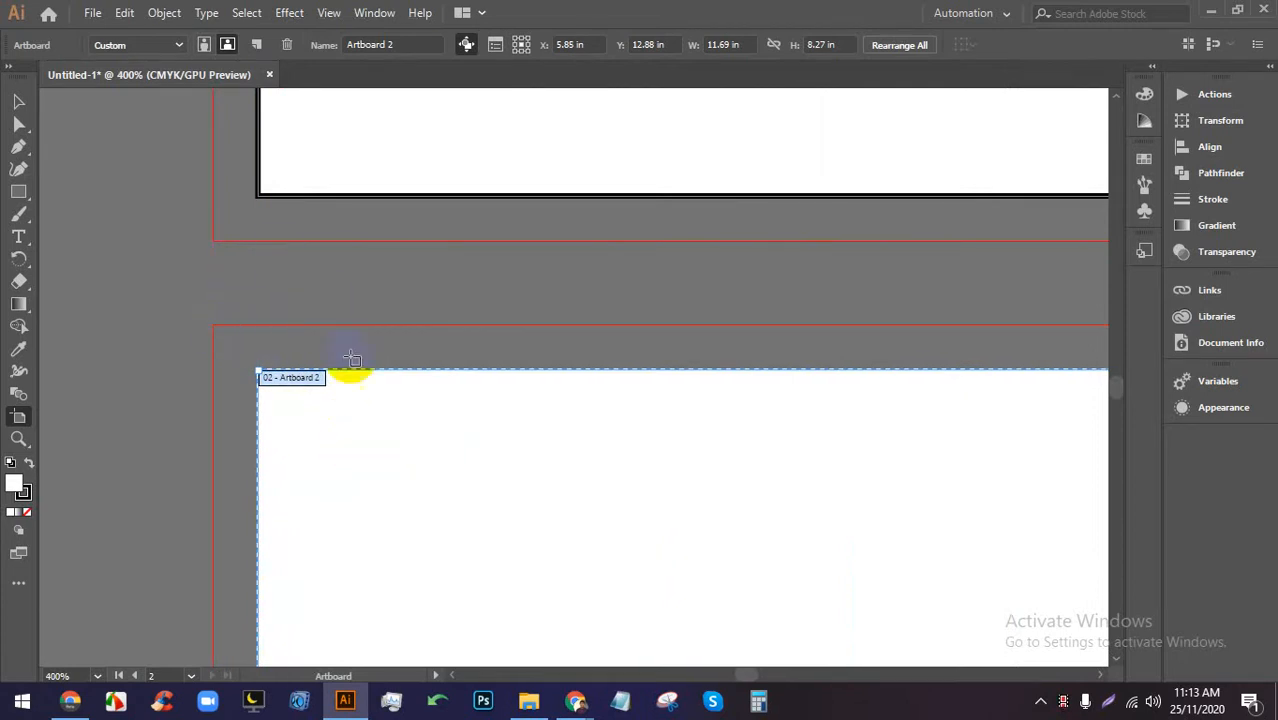
pyautogui.scroll(-7, 350, 329)
pyautogui.scroll(2, 620, 315)
pyautogui.scroll(1, 620, 315)
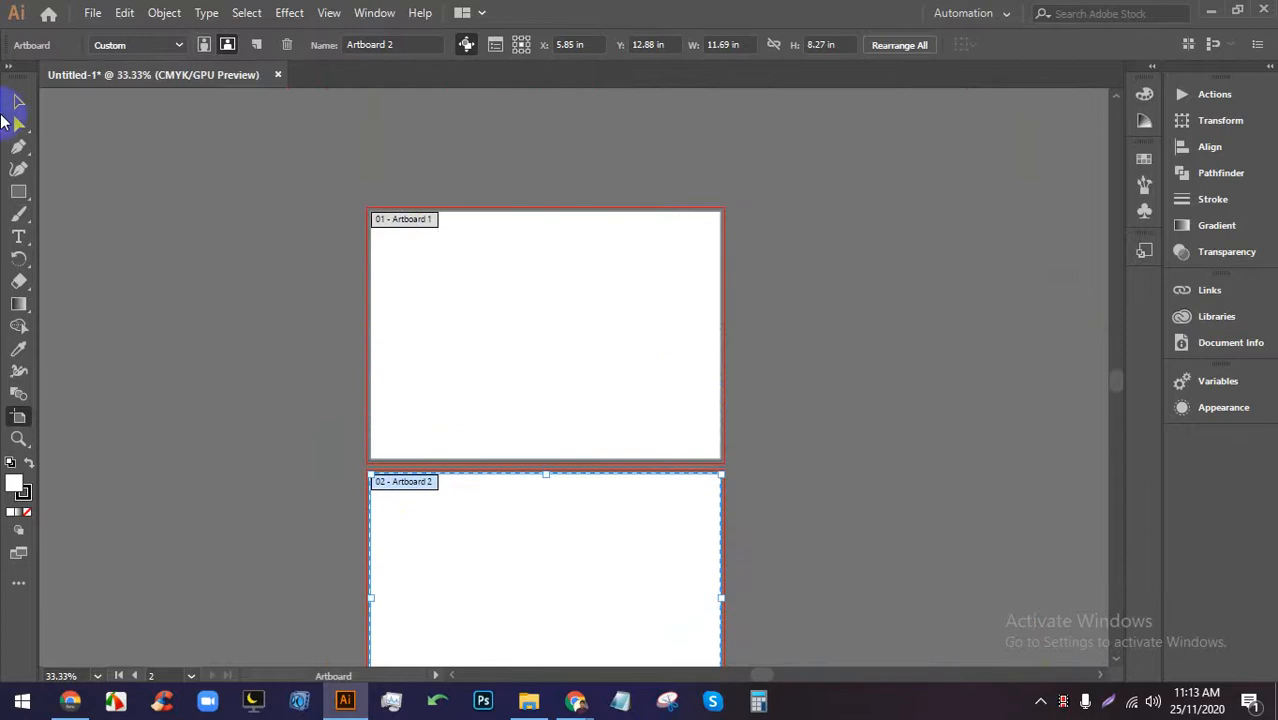
pyautogui.click(18, 101)
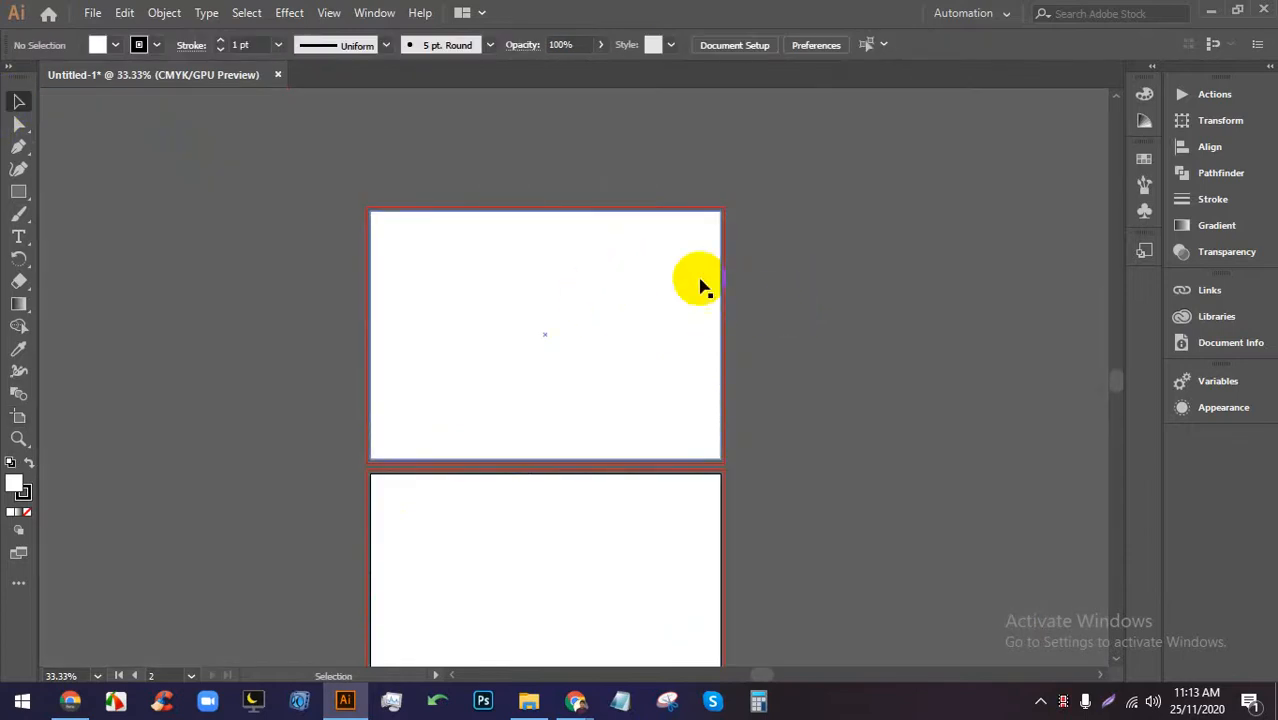
# Undo the repositioning of Artboard 2.
pyautogui.scroll(-1, 700, 283)
pyautogui.hotkey('ctrl', 'z')
pyautogui.hotkey('ctrl', 'z')
pyautogui.hotkey('ctrl', 'z')
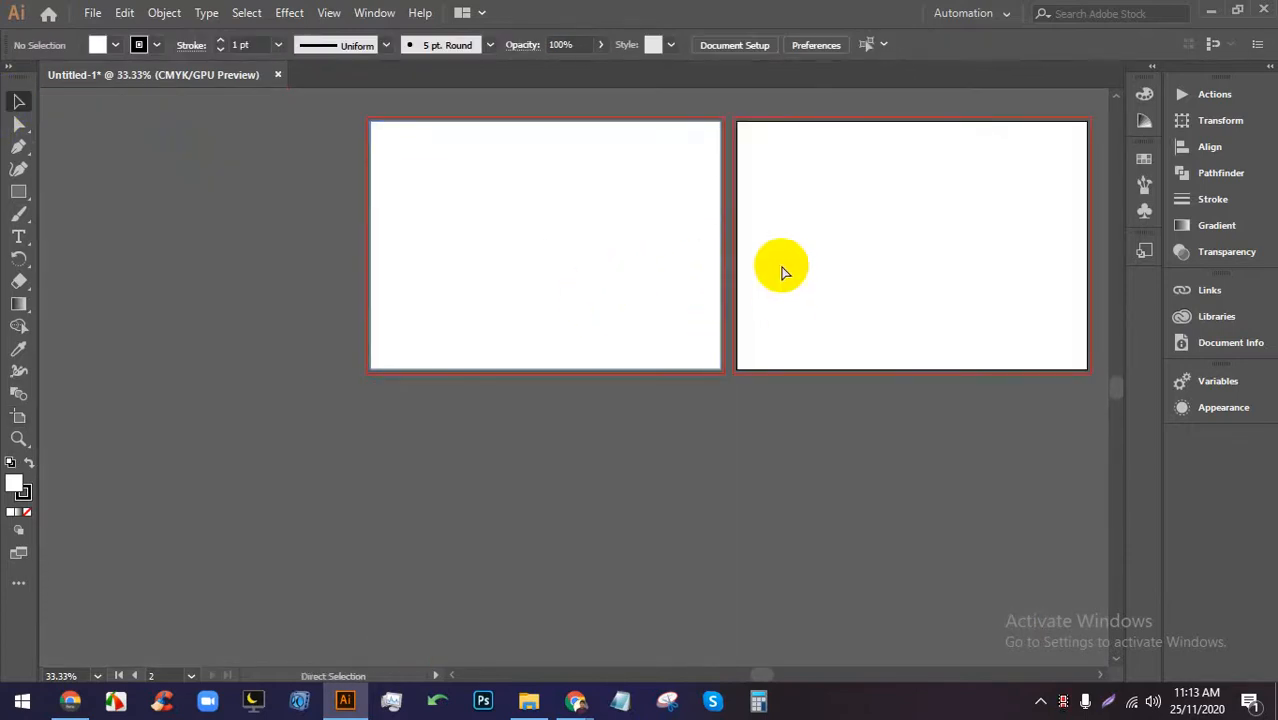
# Set the stroke of the rectangle on the first artboard to none.
pyautogui.scroll(2, 685, 115)
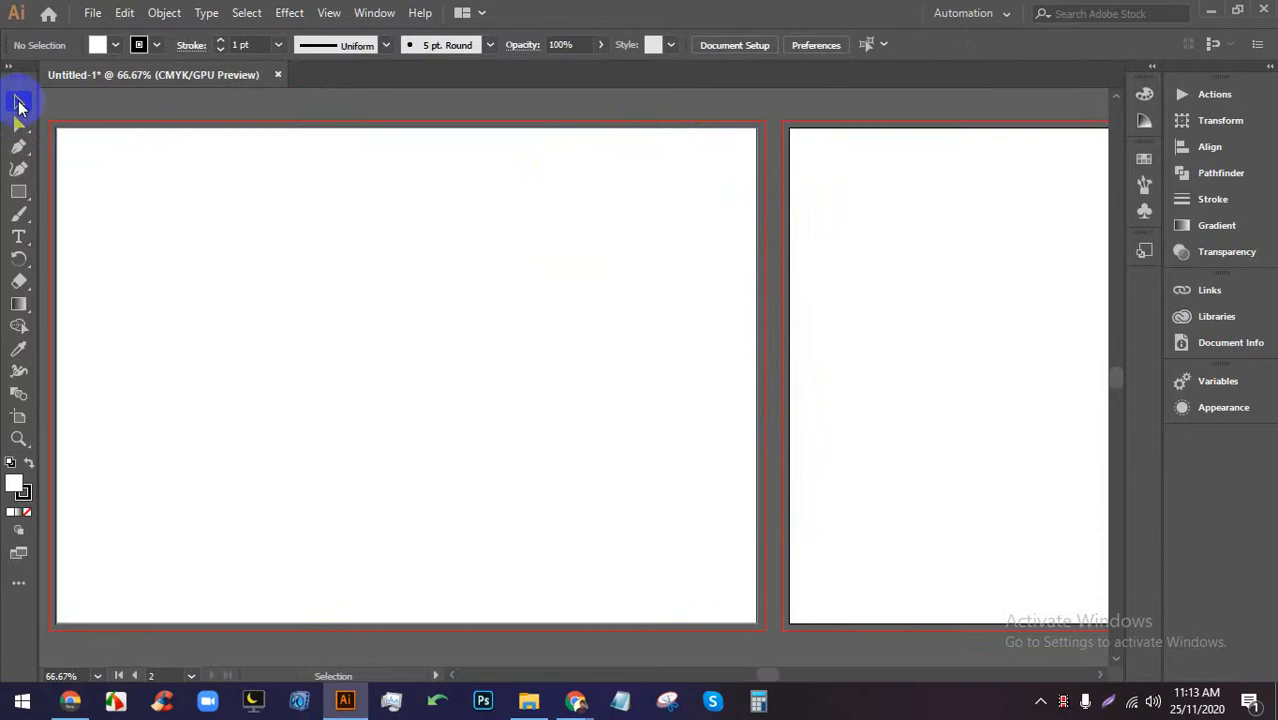
pyautogui.click(414, 128)
pyautogui.hotkey('ctrl', '-')
pyautogui.scroll(8, 228, 180)
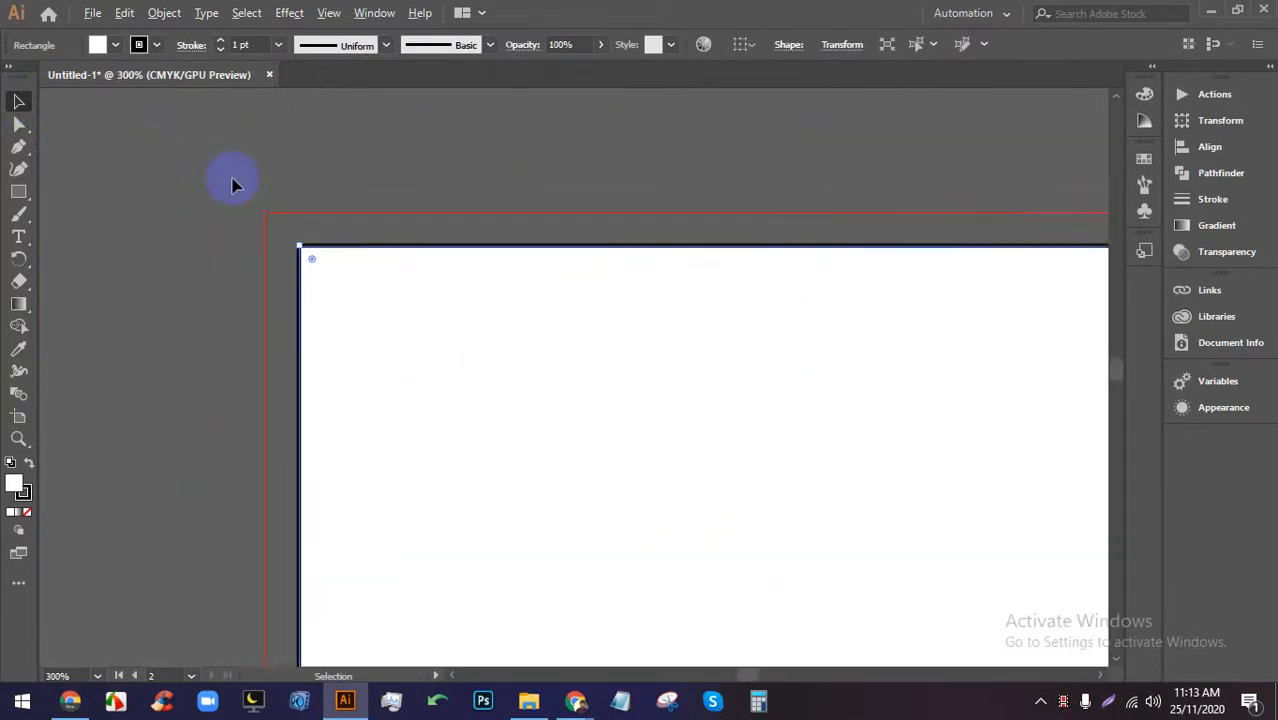
pyautogui.click(155, 45)
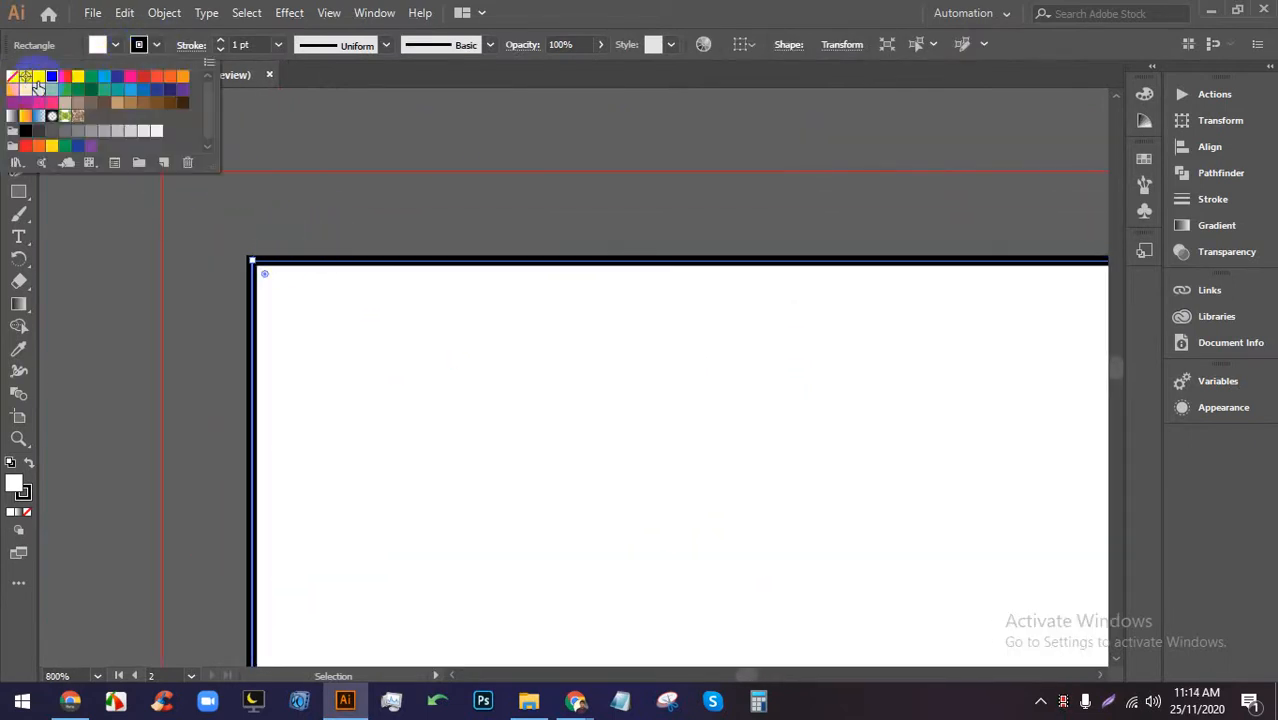
pyautogui.click(16, 80)
pyautogui.click(390, 190)
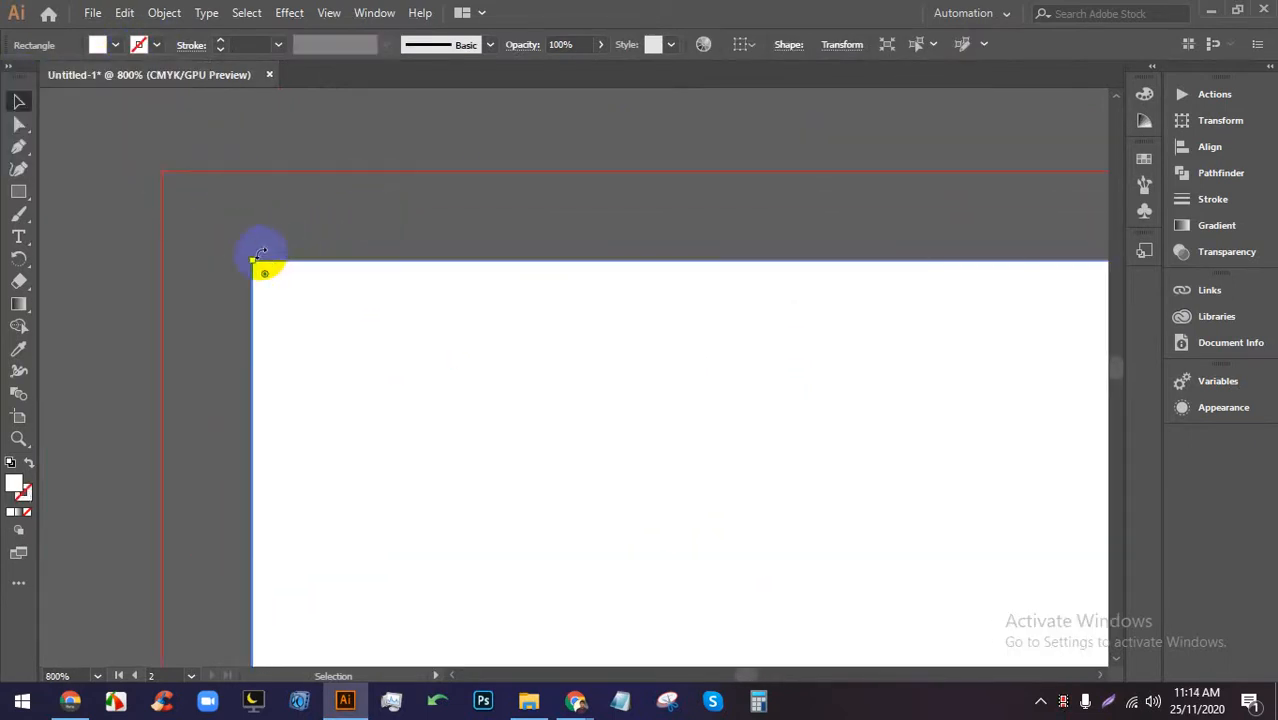
# Examine up close how the rectangle's upper-left corner lines up with the first artboard's corner.
pyautogui.scroll(4, 257, 257)
pyautogui.click(227, 321)
pyautogui.click(235, 258)
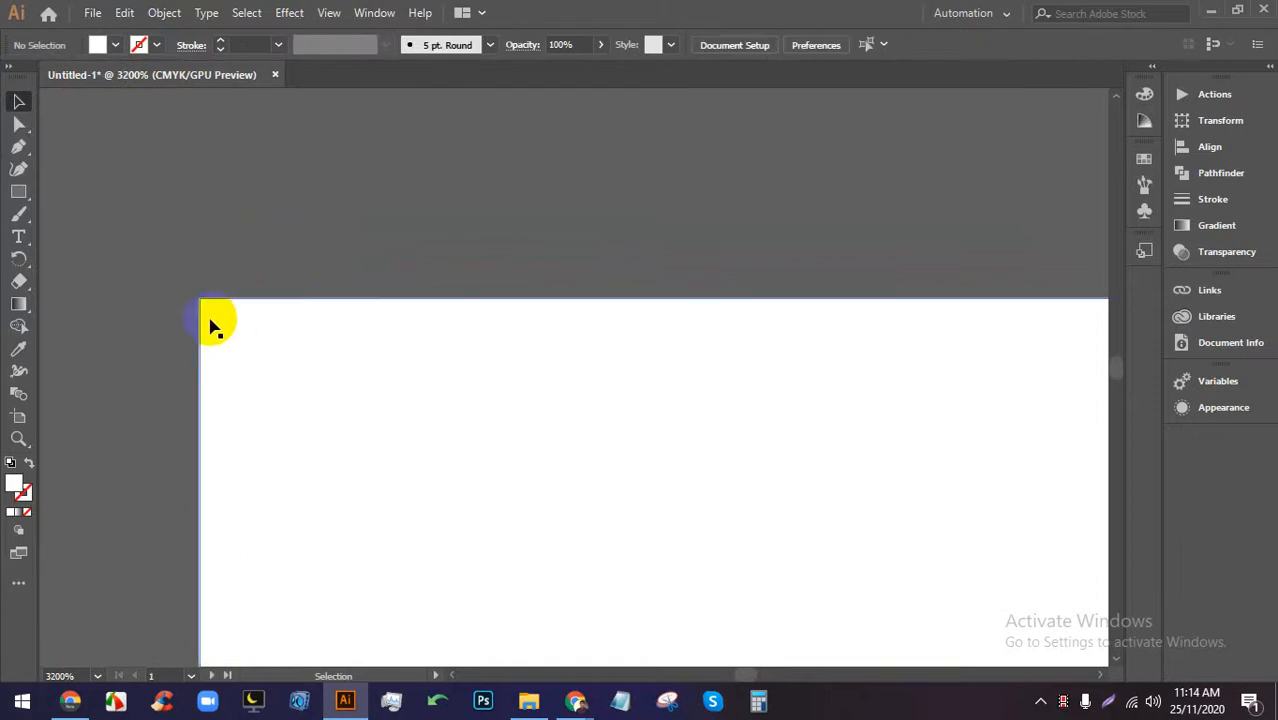
pyautogui.scroll(4, 204, 311)
pyautogui.moveTo(305, 130); pyautogui.dragTo(280, 451)
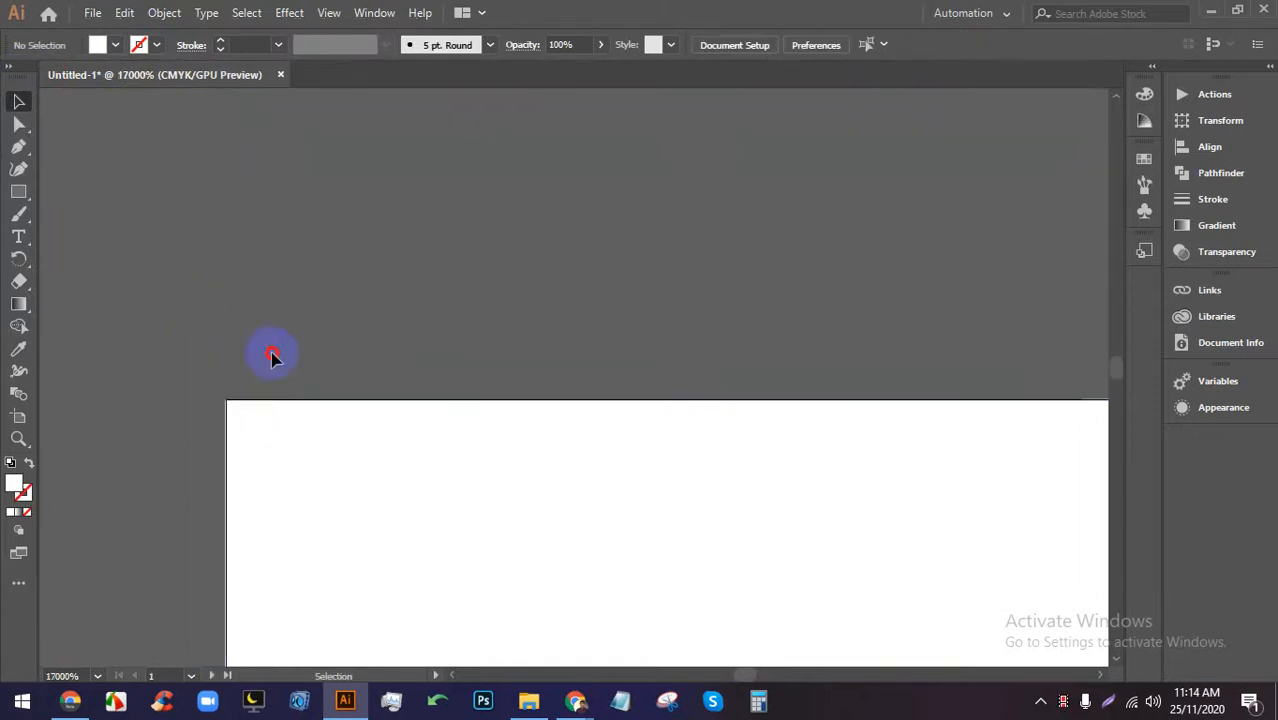
pyautogui.click(267, 436)
pyautogui.click(267, 440)
pyautogui.scroll(-15, 255, 367)
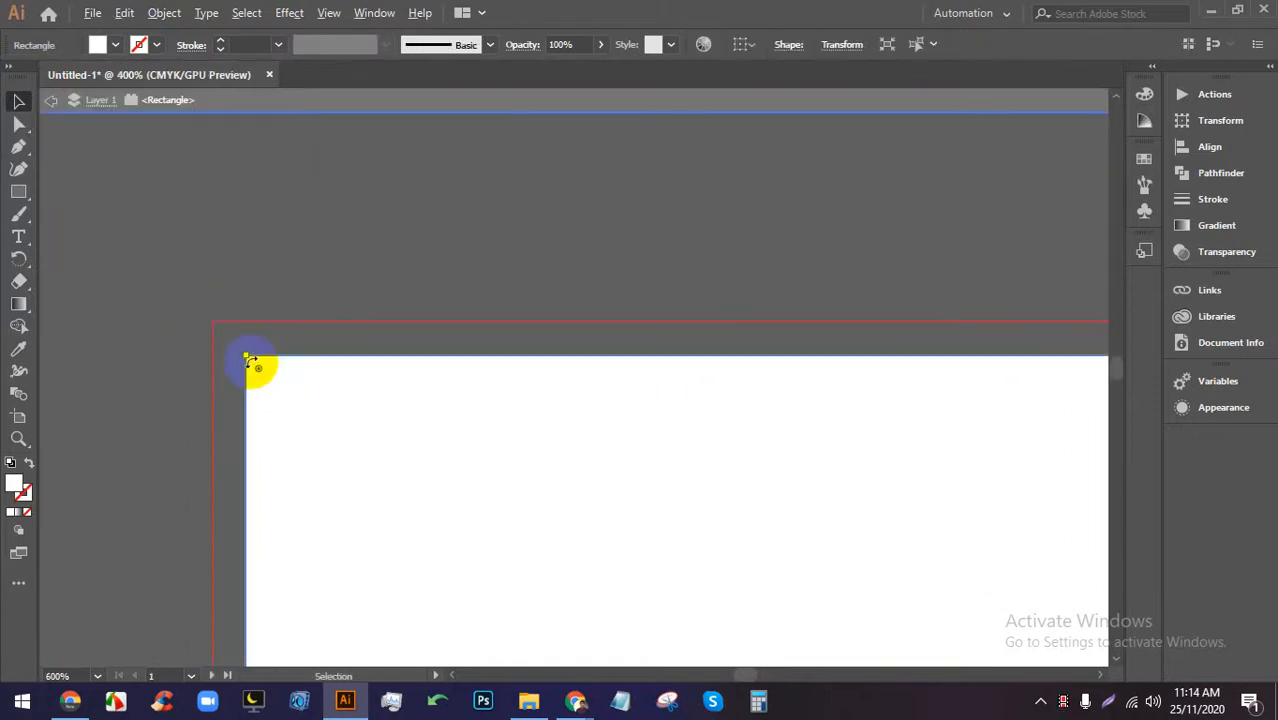
pyautogui.scroll(6, 512, 508)
# Examine how the rectangle's lower-right corner lines up with the corner of the first artboard.
pyautogui.moveTo(264, 284); pyautogui.dragTo(676, 708)
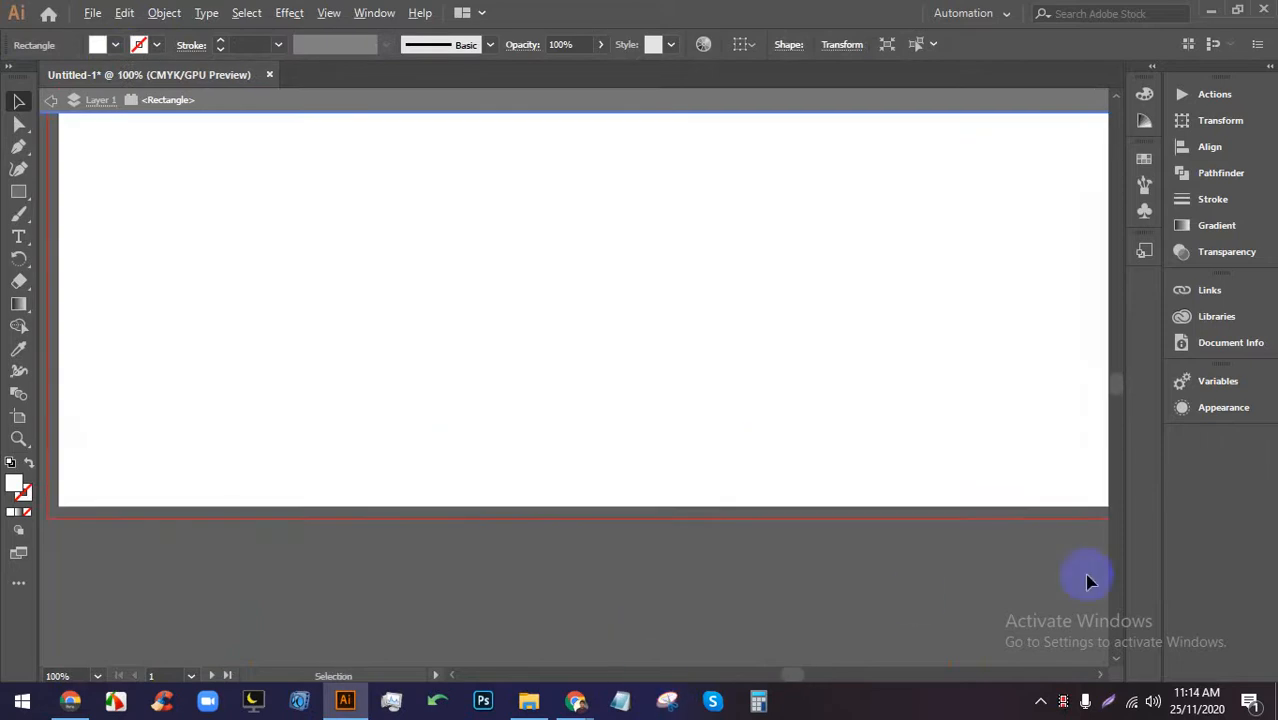
pyautogui.scroll(3, 1042, 532)
pyautogui.moveTo(1001, 506); pyautogui.dragTo(384, 548)
pyautogui.click(487, 512)
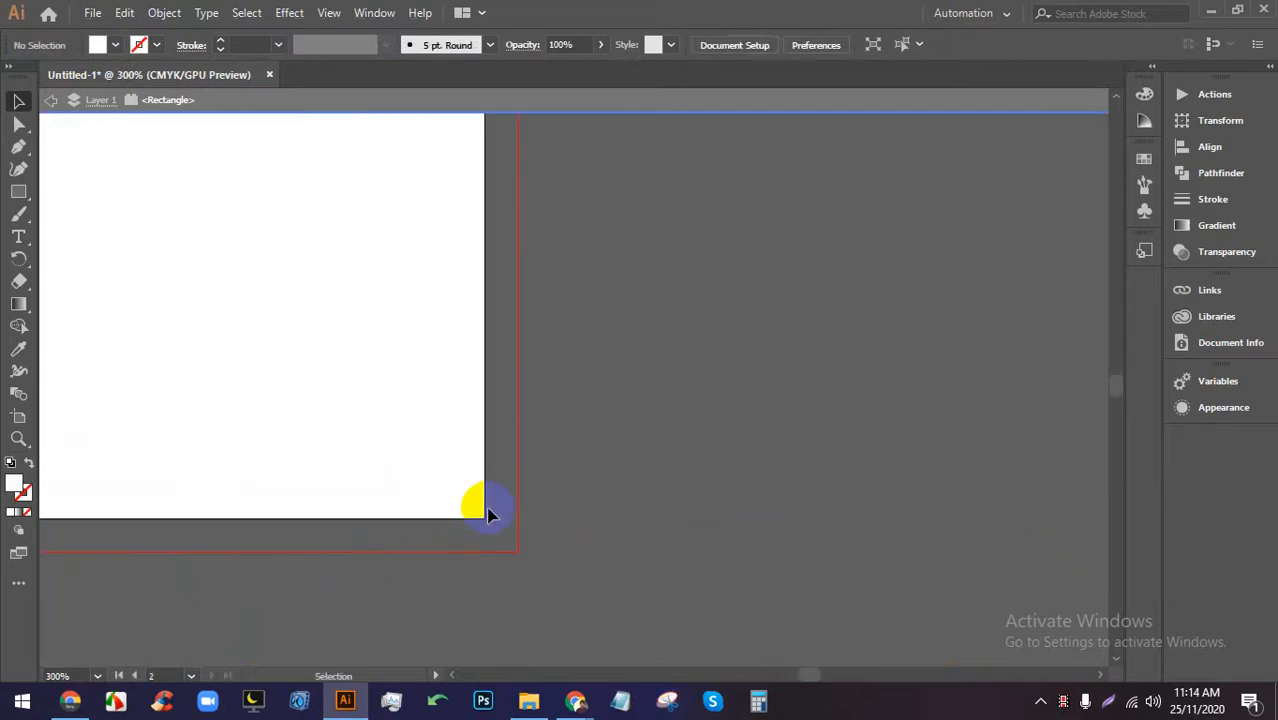
pyautogui.scroll(-7, 558, 550)
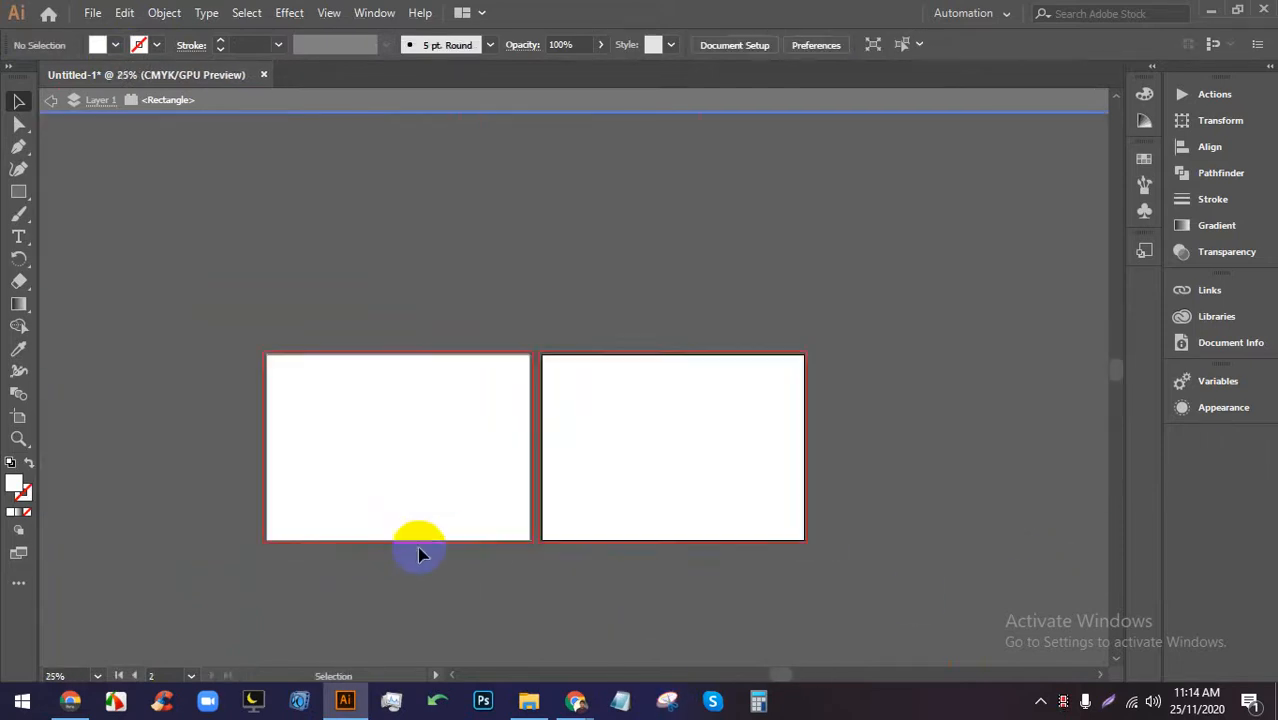
pyautogui.scroll(6, 419, 551)
pyautogui.scroll(3, 812, 479)
pyautogui.click(748, 480)
pyautogui.scroll(4, 776, 505)
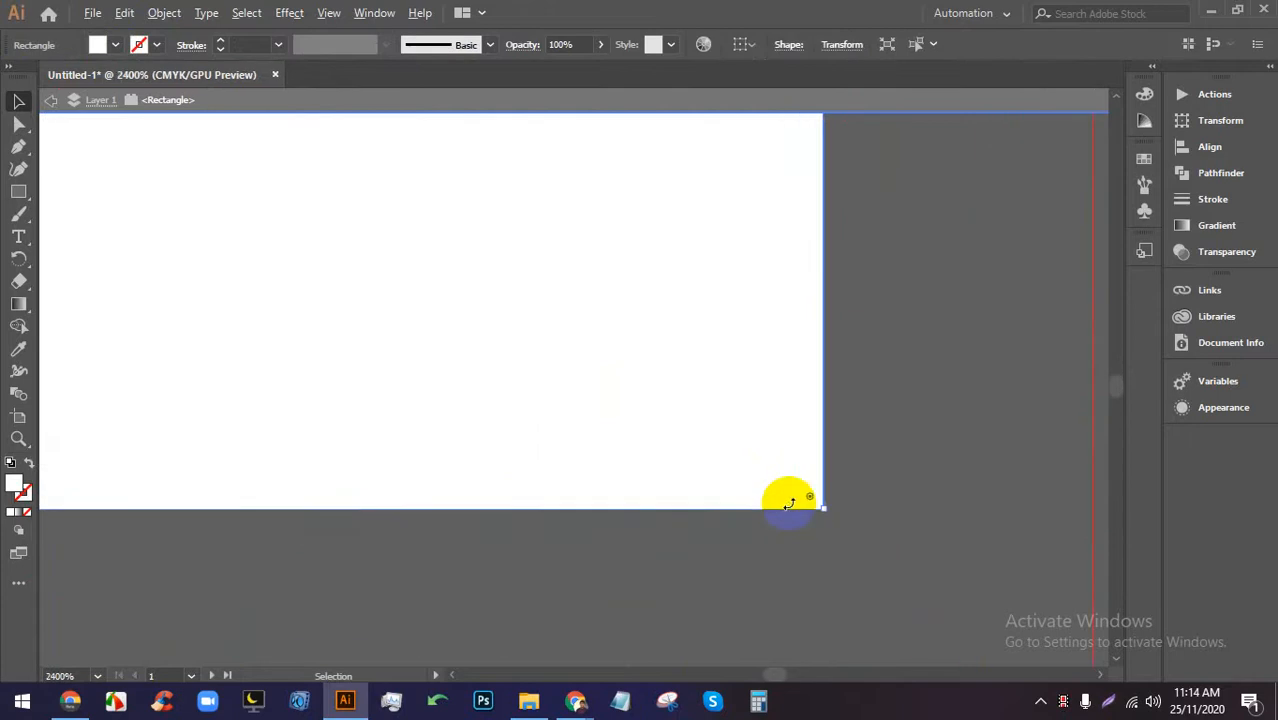
pyautogui.scroll(3, 823, 509)
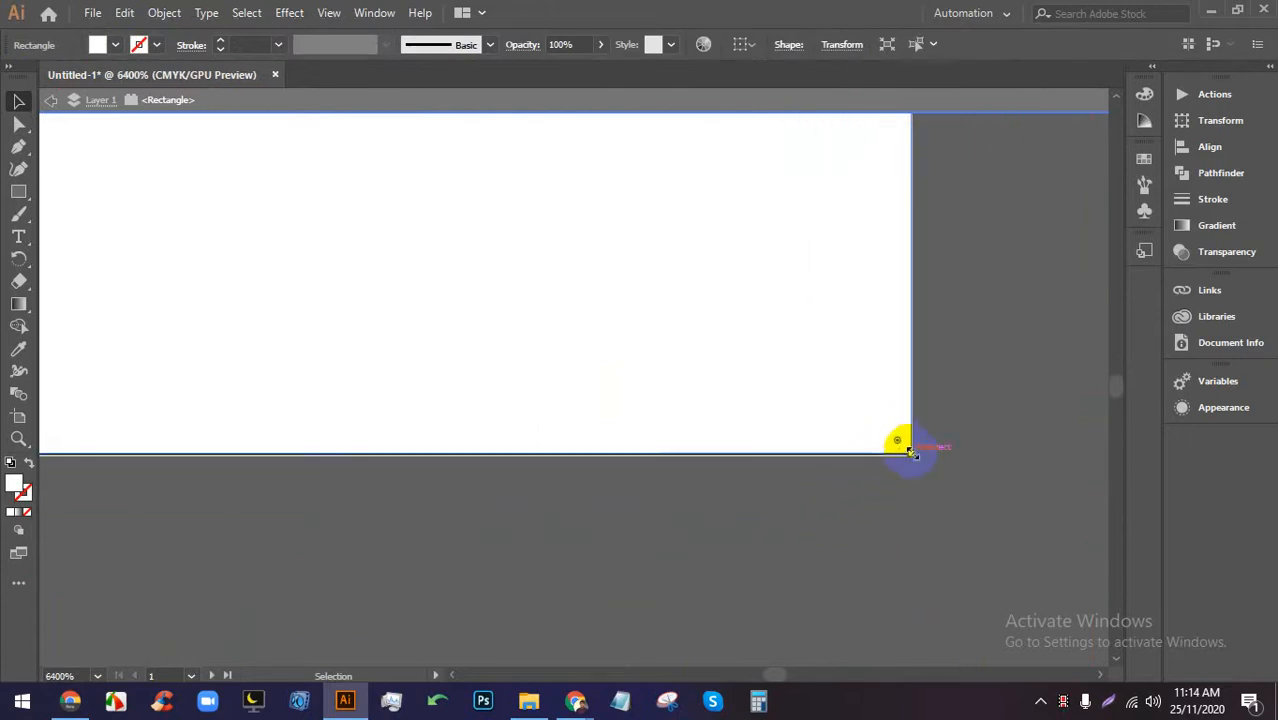
pyautogui.scroll(3, 908, 448)
# Examine at maximum magnification whether the rectangle's lower-right corner meets the first artboard's edges, returning to a view of the whole artboard.
pyautogui.moveTo(973, 460); pyautogui.dragTo(313, 453)
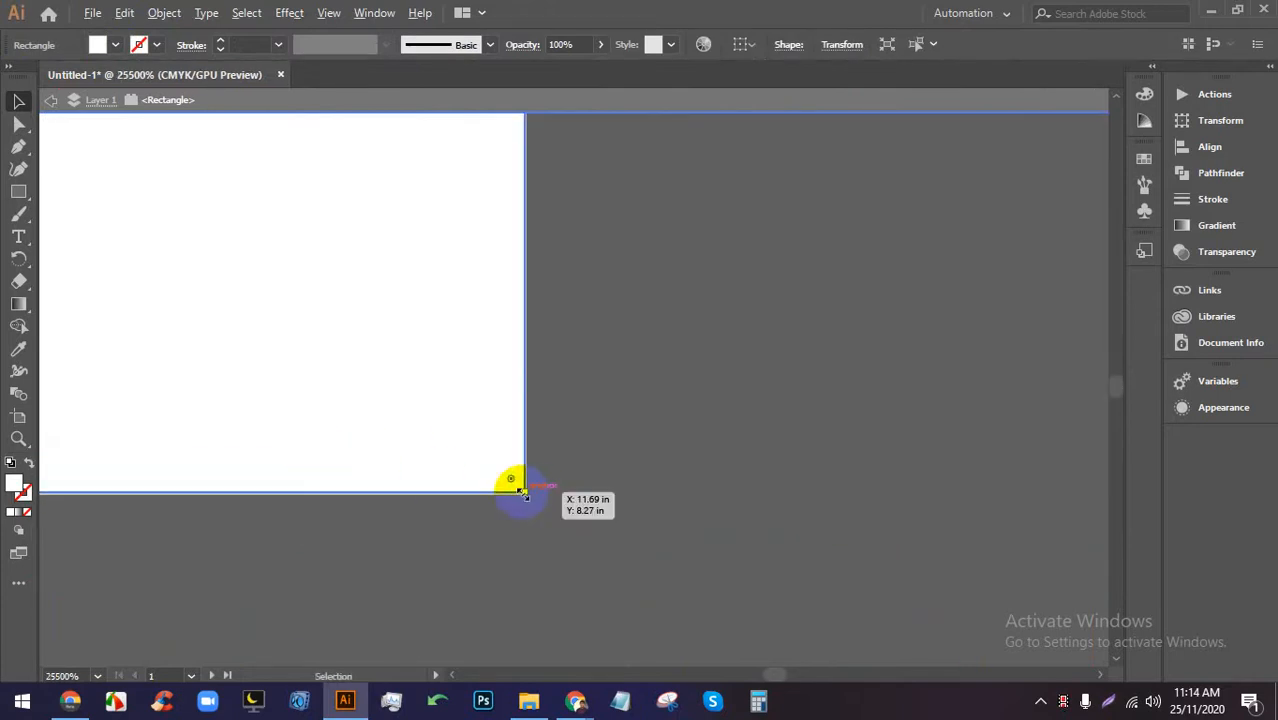
pyautogui.scroll(3, 523, 493)
pyautogui.moveTo(443, 516); pyautogui.dragTo(899, 262)
pyautogui.moveTo(385, 645); pyautogui.dragTo(532, 447)
pyautogui.moveTo(642, 500); pyautogui.dragTo(645, 505)
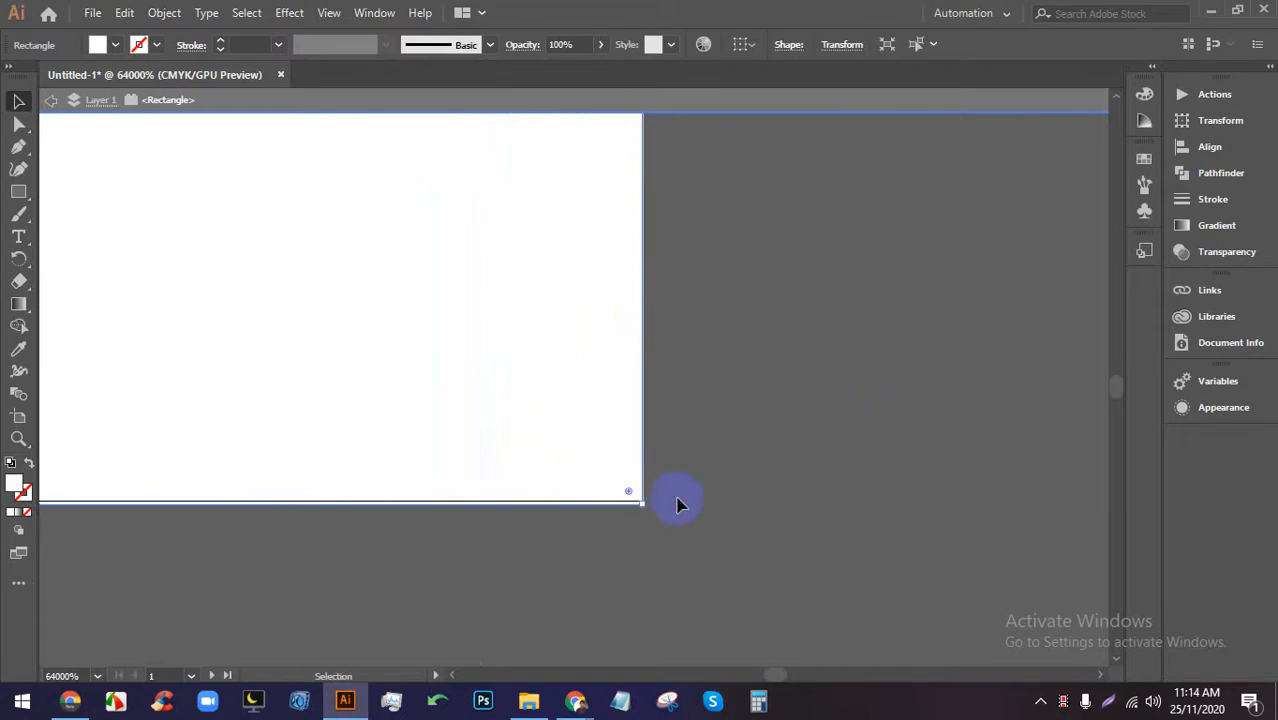
pyautogui.click(677, 500)
pyautogui.click(543, 518)
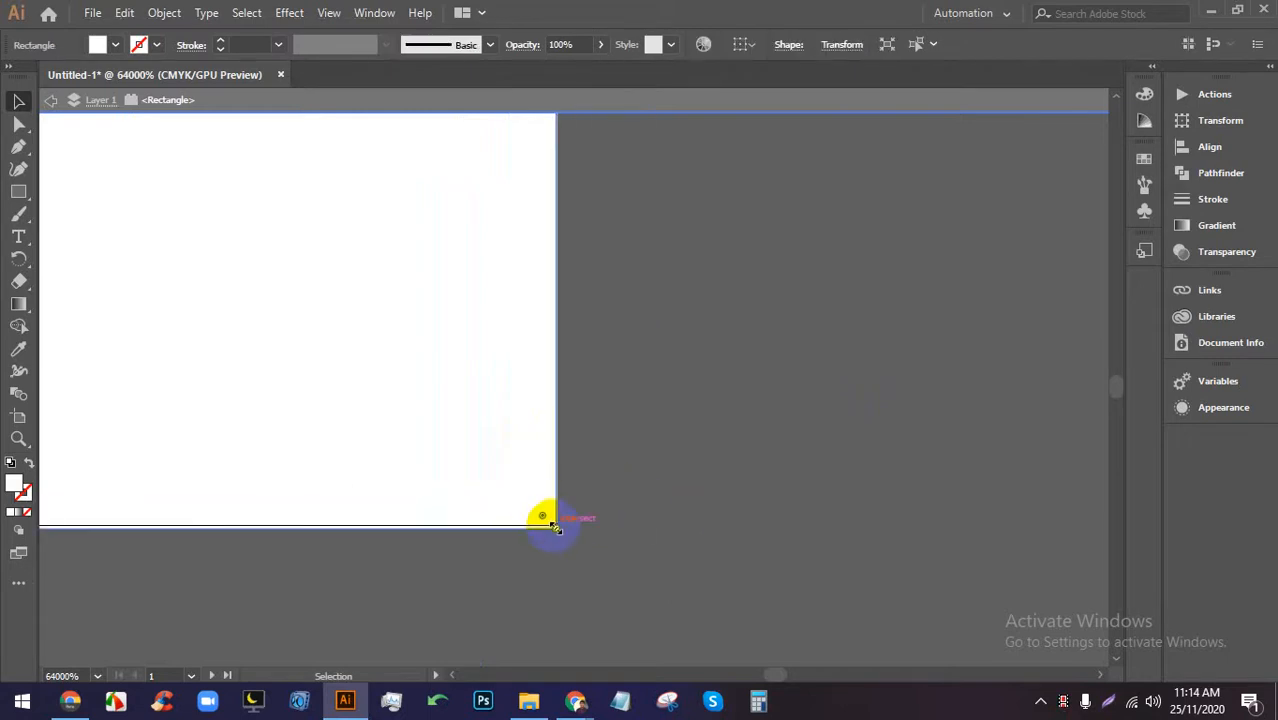
pyautogui.moveTo(555, 523); pyautogui.dragTo(557, 524)
pyautogui.click(614, 522)
pyautogui.scroll(-6, 616, 523)
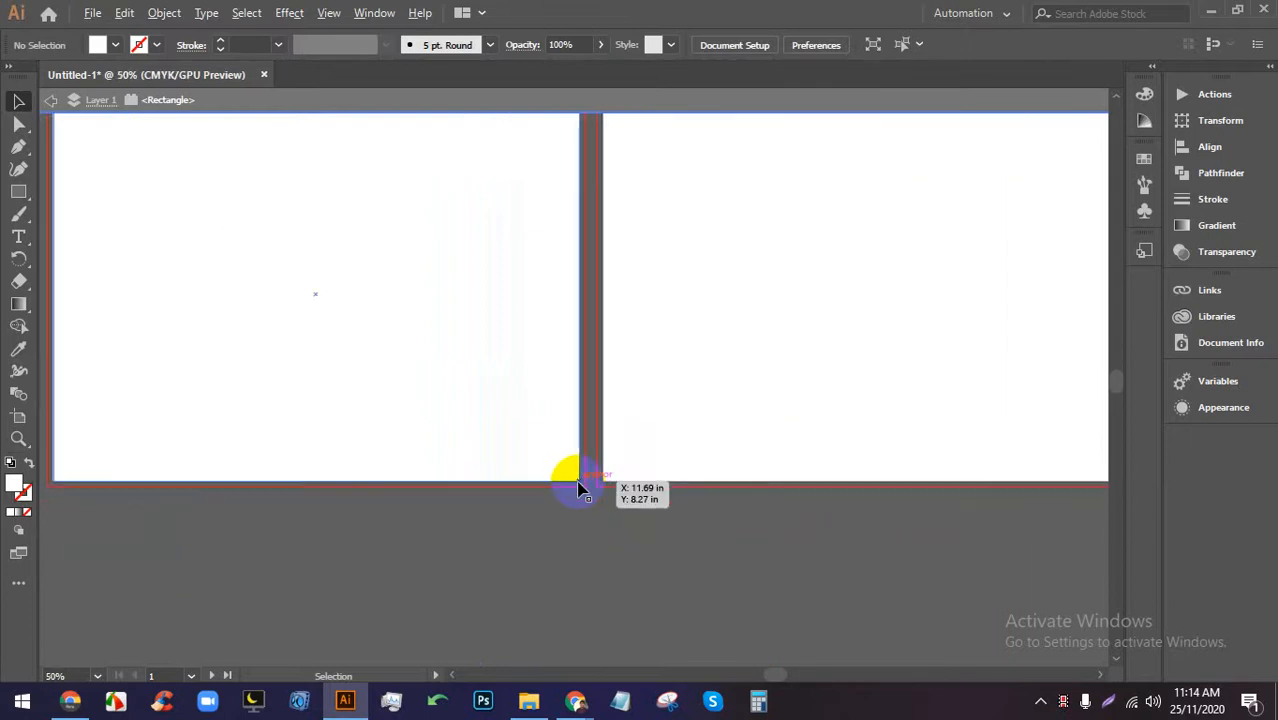
pyautogui.scroll(-12, 580, 485)
pyautogui.scroll(5, 528, 447)
pyautogui.scroll(-1, 545, 411)
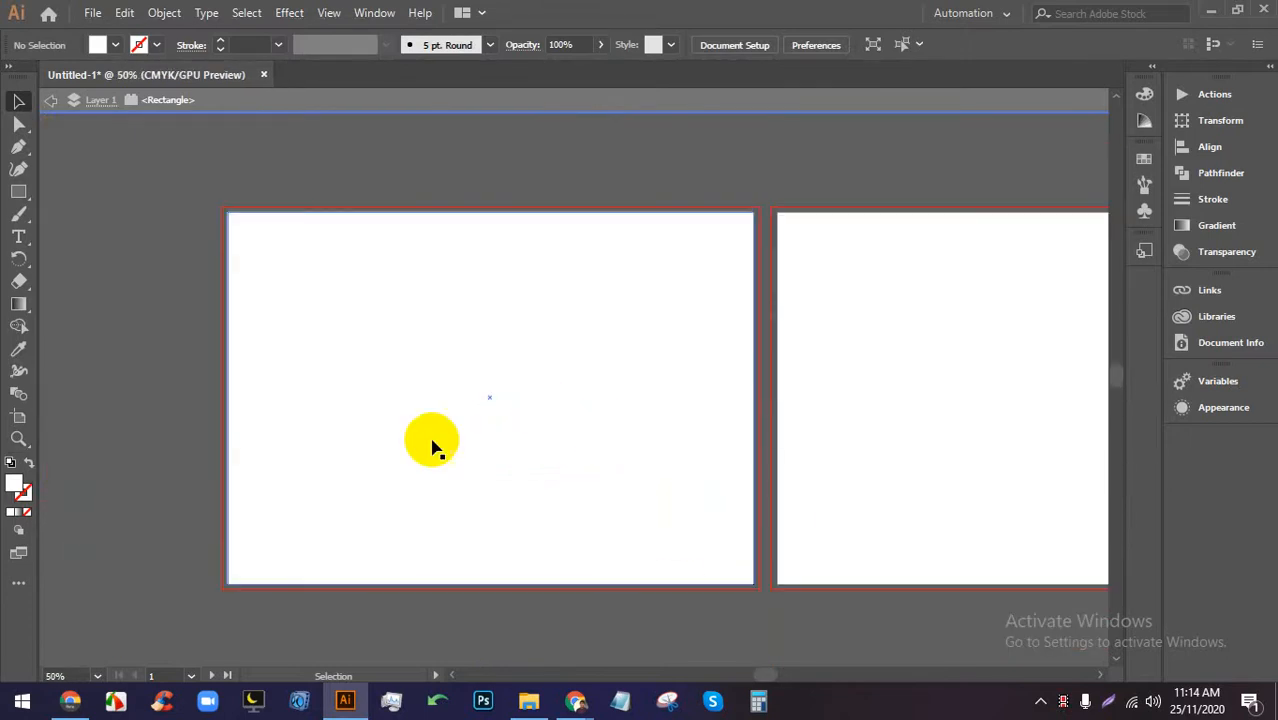
# Split the white rectangle on the first artboard into 1 row and 3 columns with Split Into Grid, previewing the result.
pyautogui.moveTo(742, 386); pyautogui.dragTo(699, 357)
pyautogui.click(571, 319)
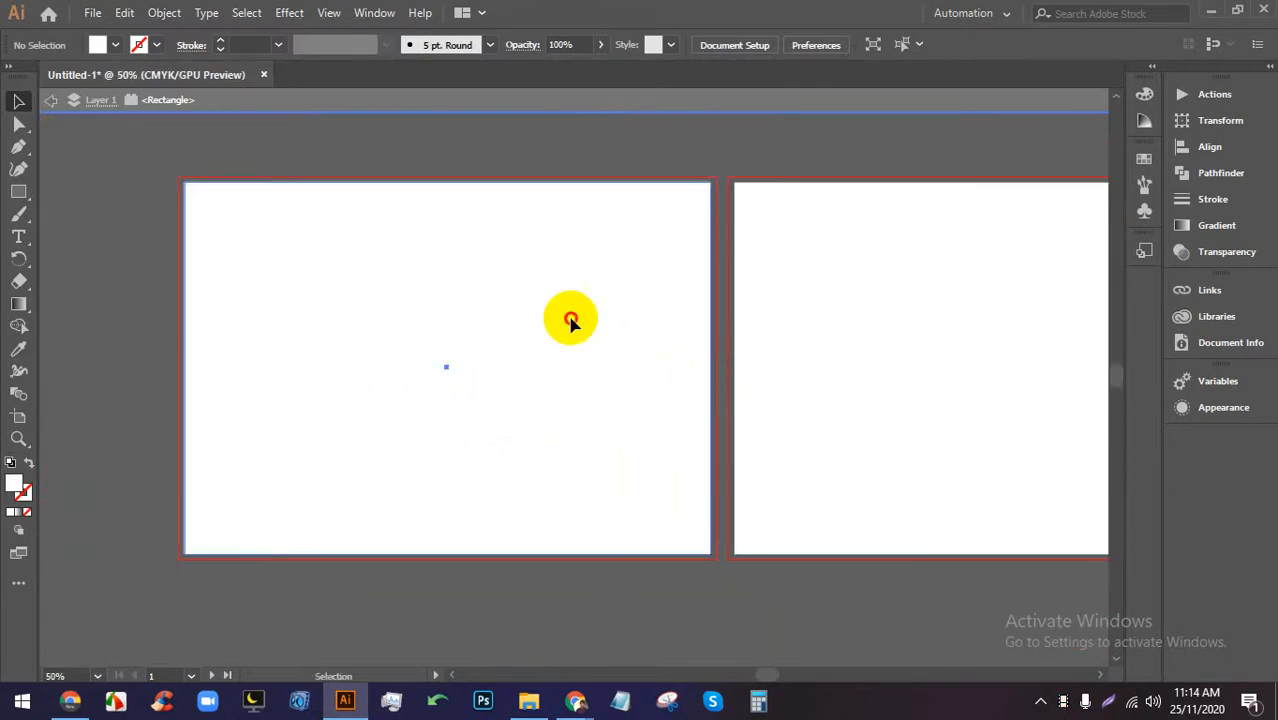
pyautogui.click(164, 12)
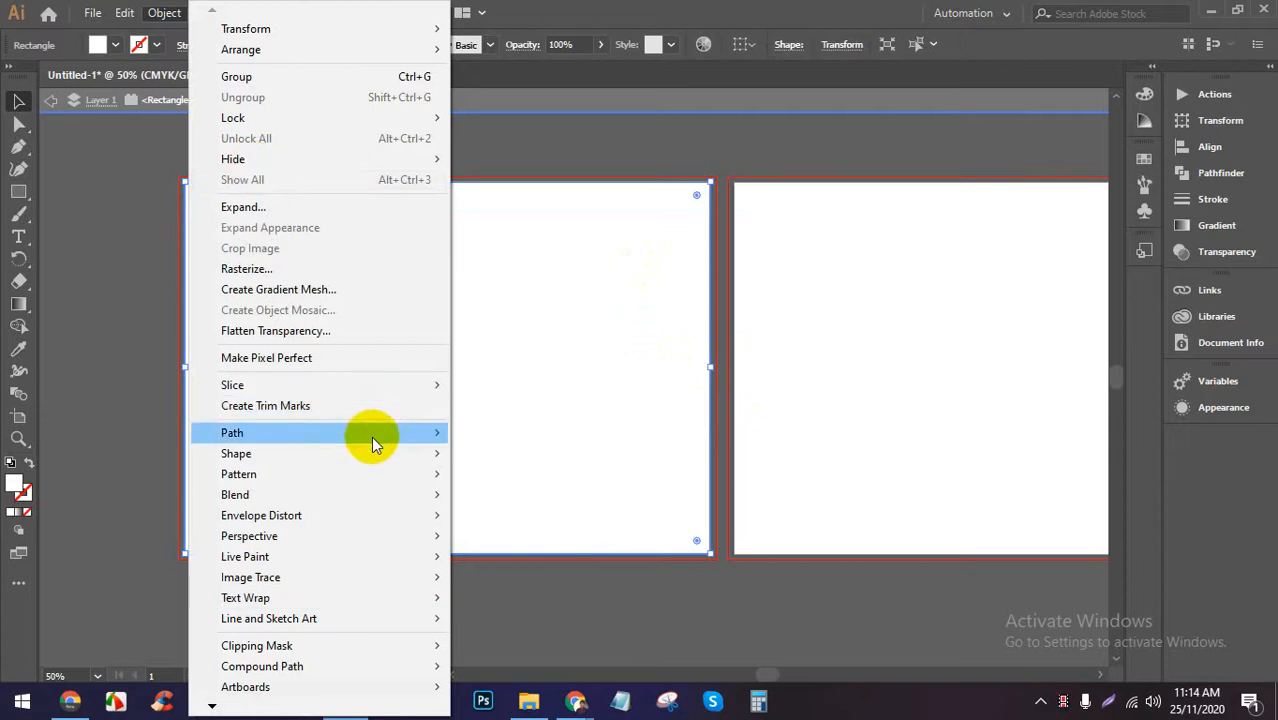
pyautogui.moveTo(371, 438)
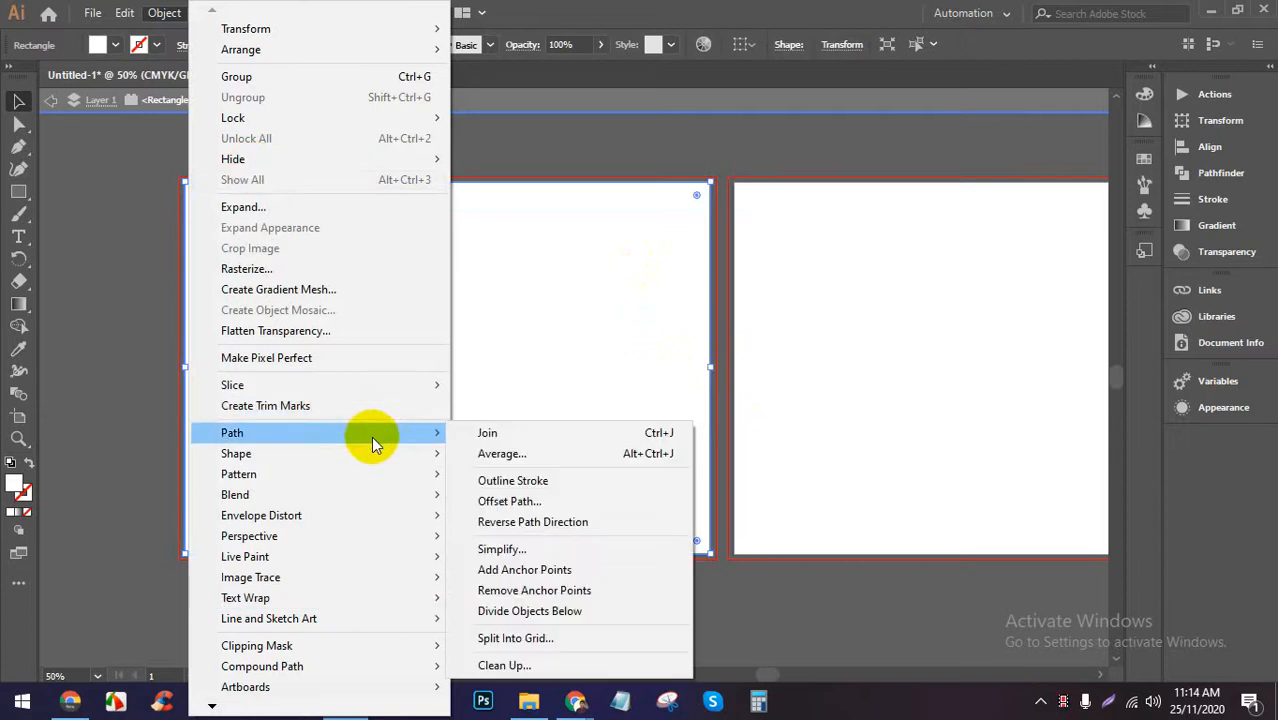
pyautogui.click(619, 633)
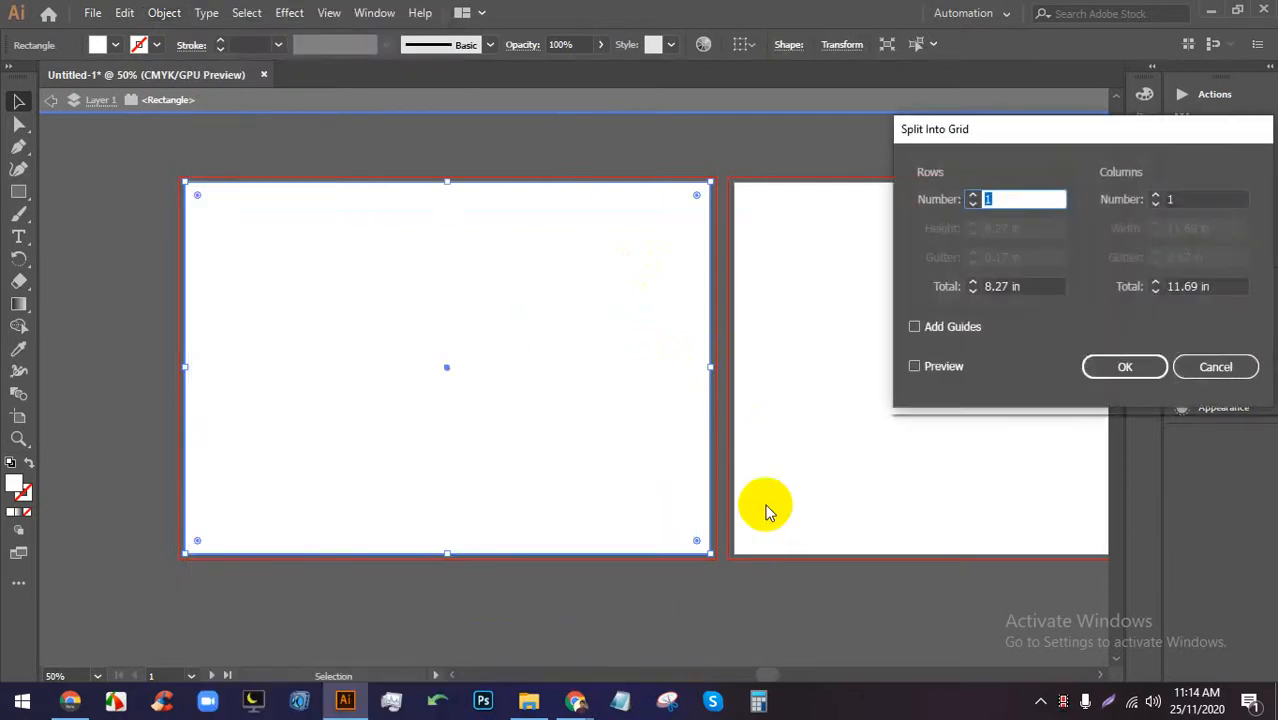
pyautogui.moveTo(1050, 135); pyautogui.dragTo(887, 167)
pyautogui.click(772, 399)
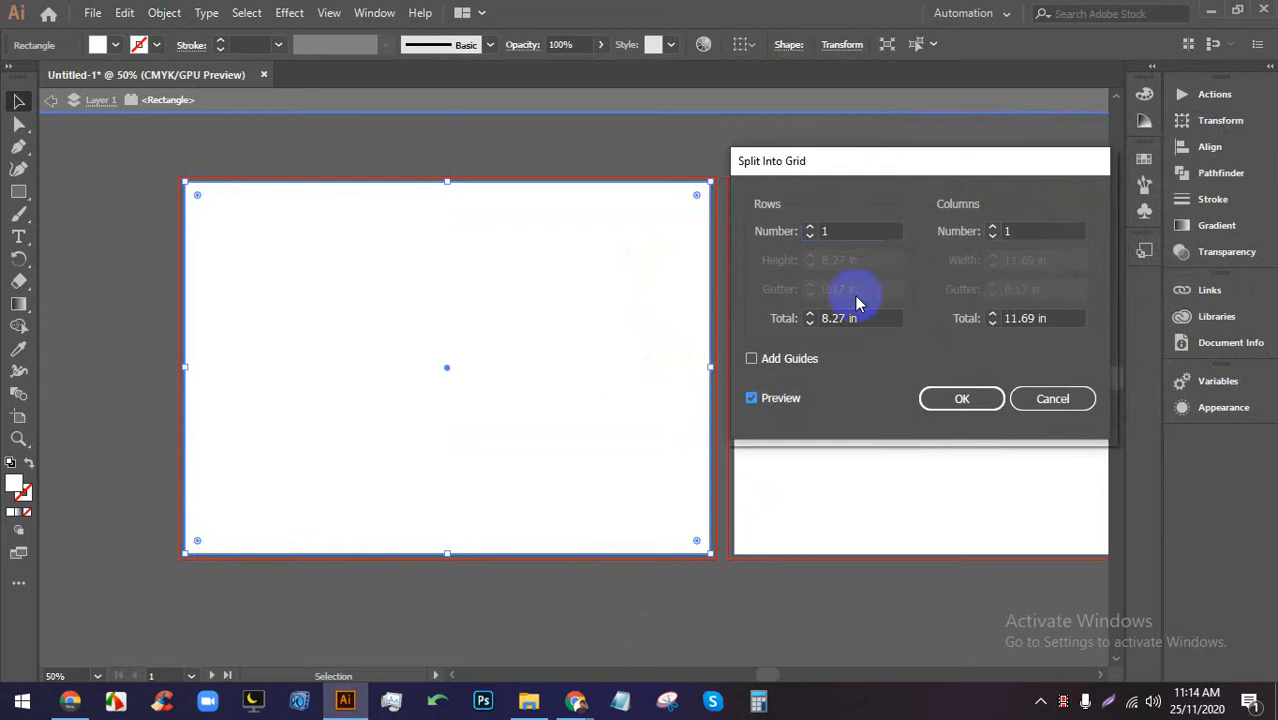
pyautogui.click(993, 228)
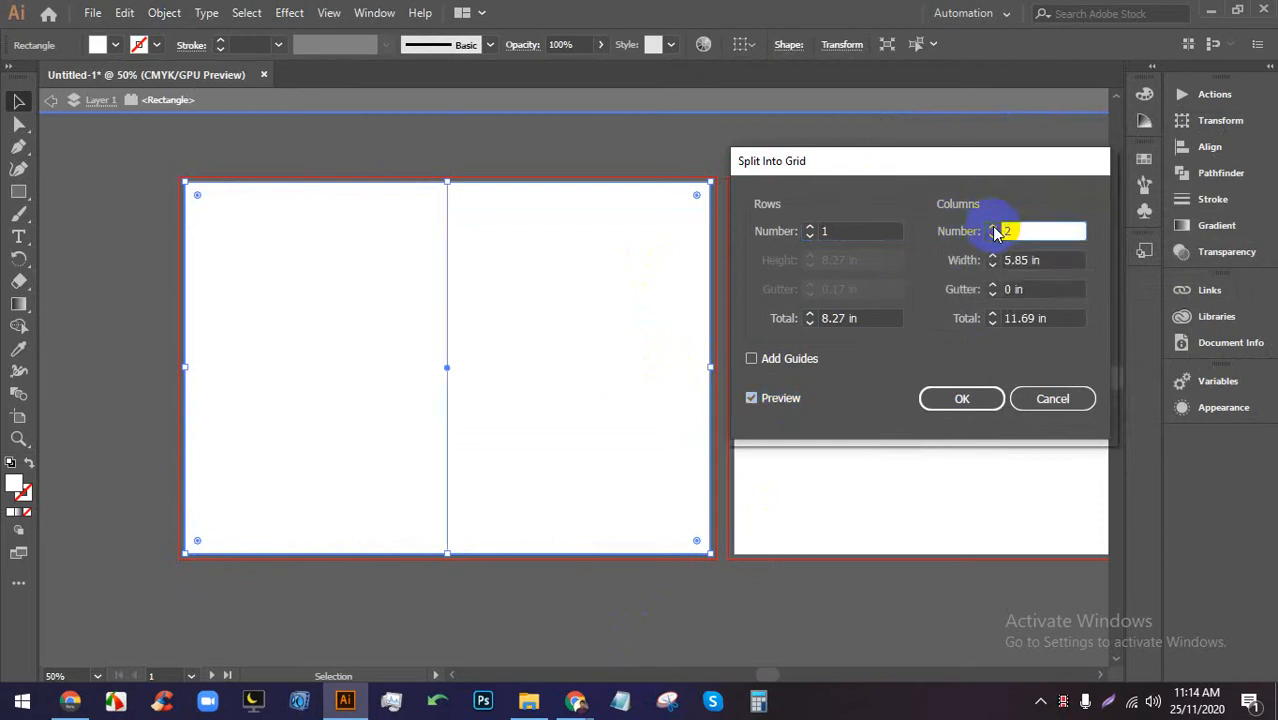
pyautogui.click(993, 228)
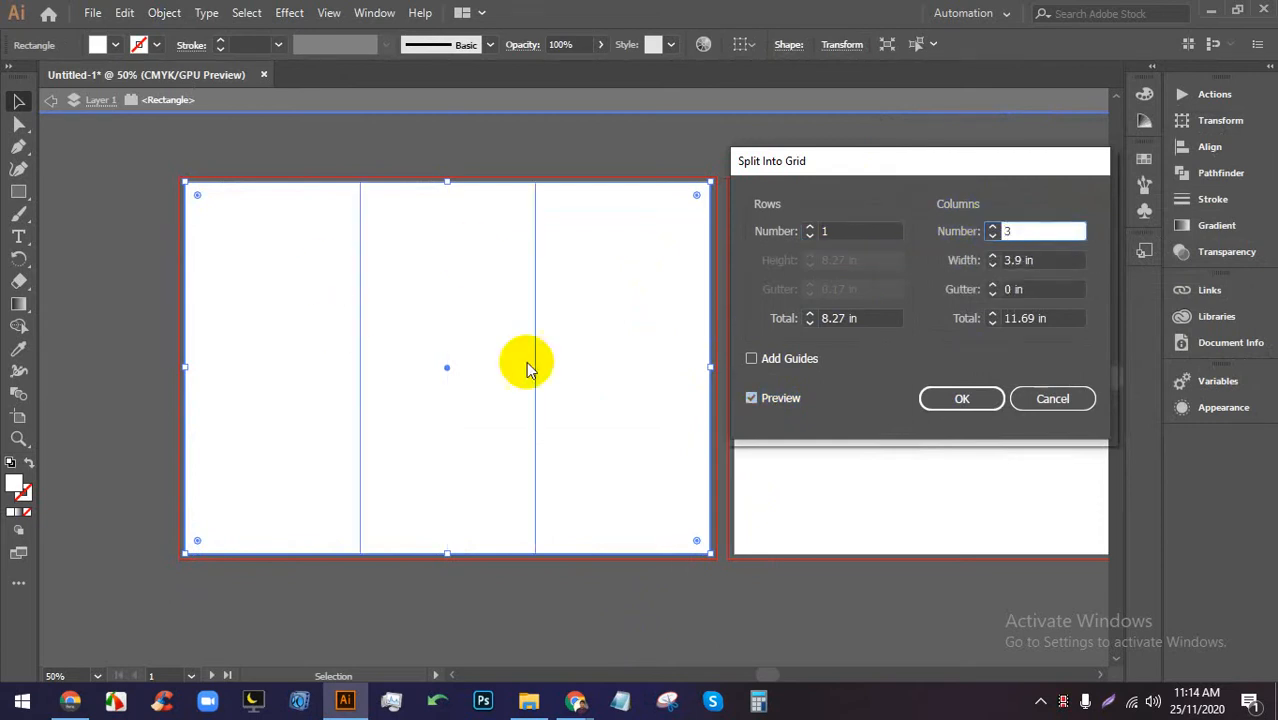
pyautogui.click(958, 399)
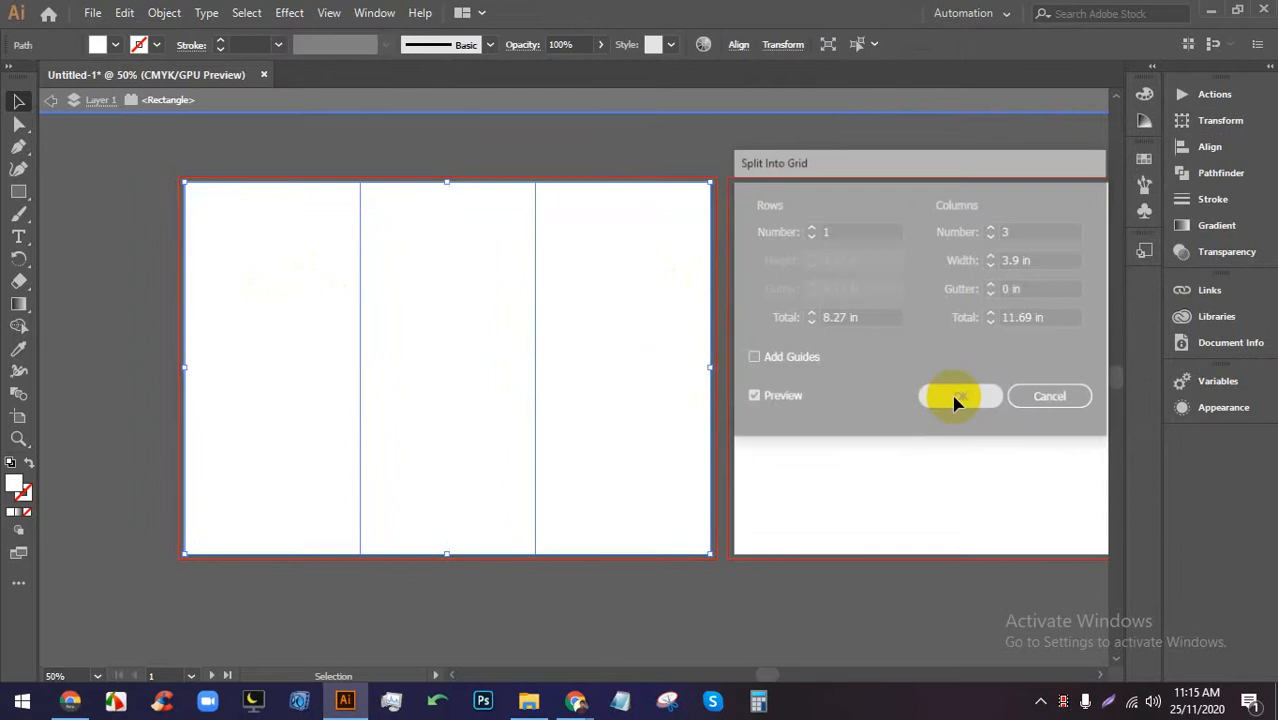
# Switch to the Google Meet call, admit the person asking to join while briefly muting the microphone, and return to Illustrator.
pyautogui.moveTo(576, 700)
pyautogui.click(368, 15)
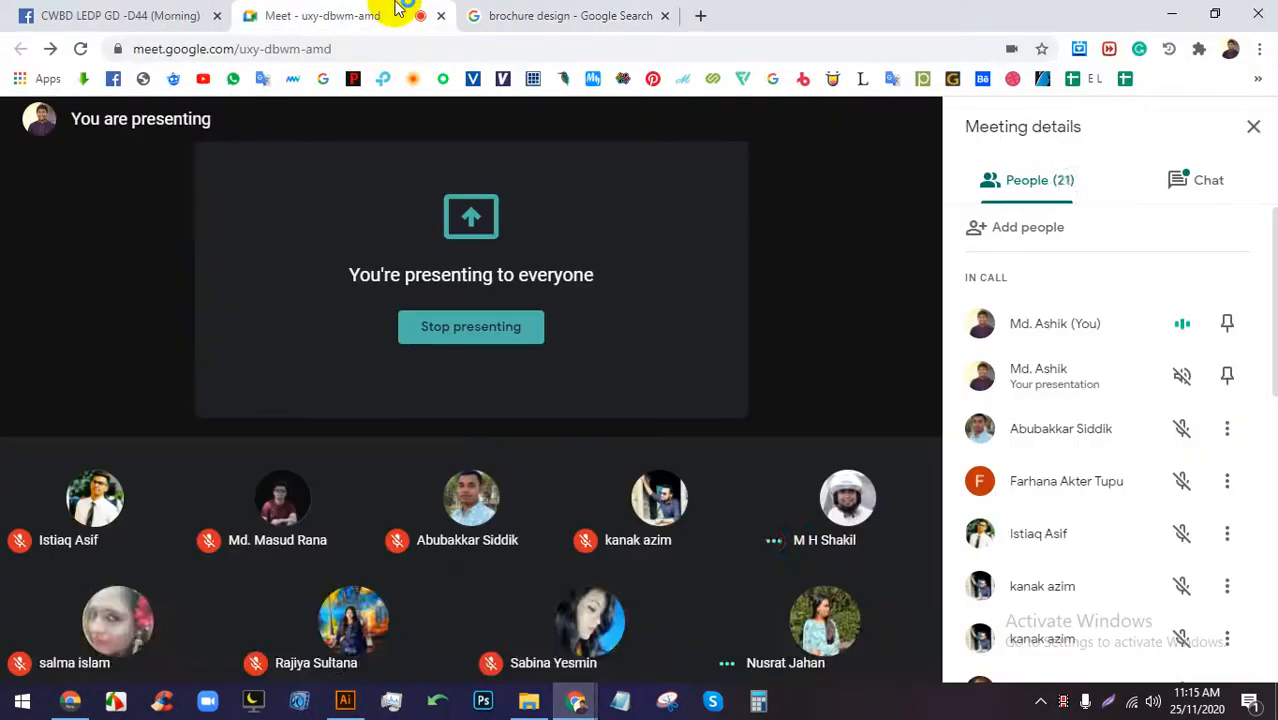
pyautogui.click(368, 632)
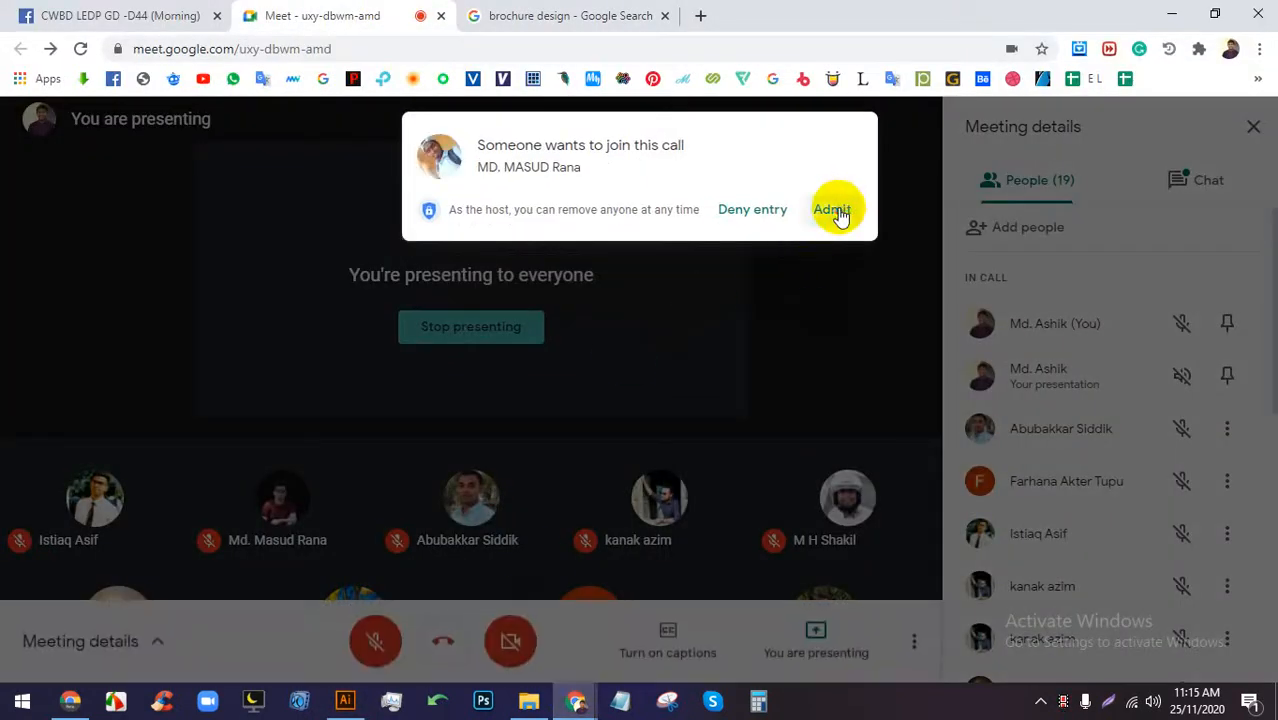
pyautogui.click(830, 212)
pyautogui.click(377, 640)
pyautogui.click(345, 700)
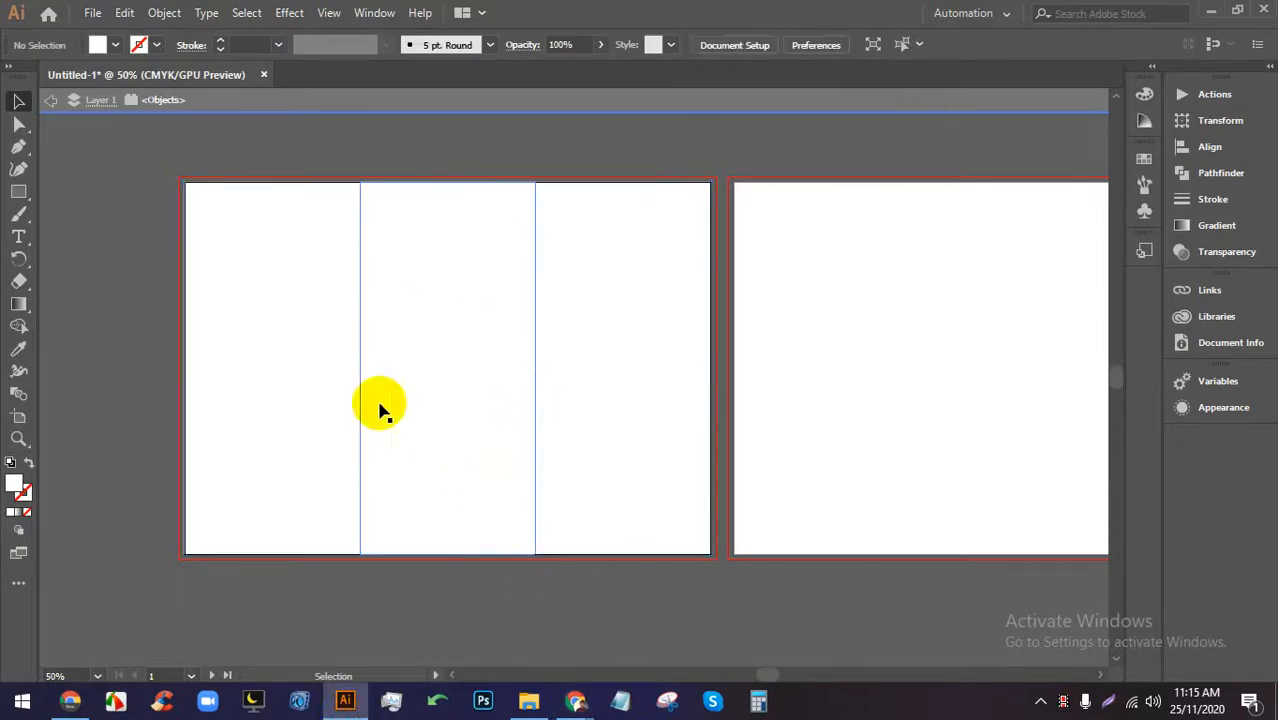
# Select the column panels on the first artboard one after another to check that they are separate objects.
pyautogui.moveTo(636, 608); pyautogui.dragTo(254, 448)
pyautogui.click(575, 600)
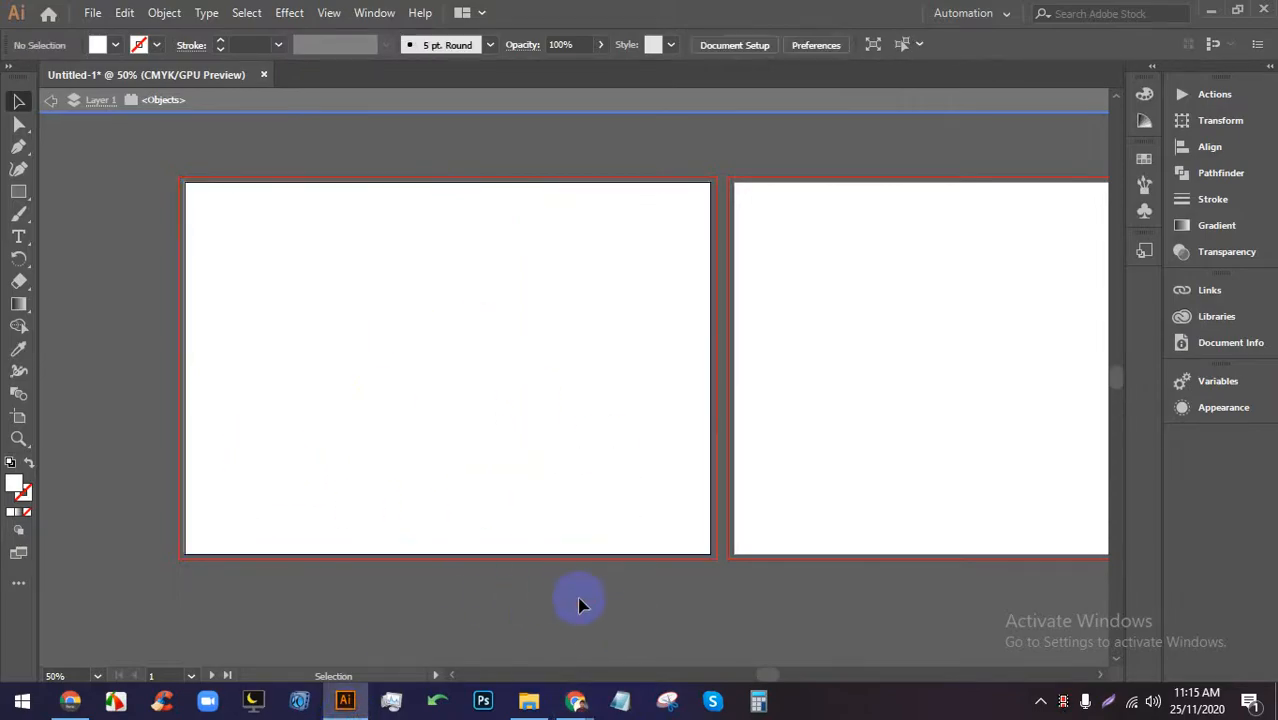
pyautogui.click(499, 445)
pyautogui.click(608, 437)
pyautogui.click(305, 405)
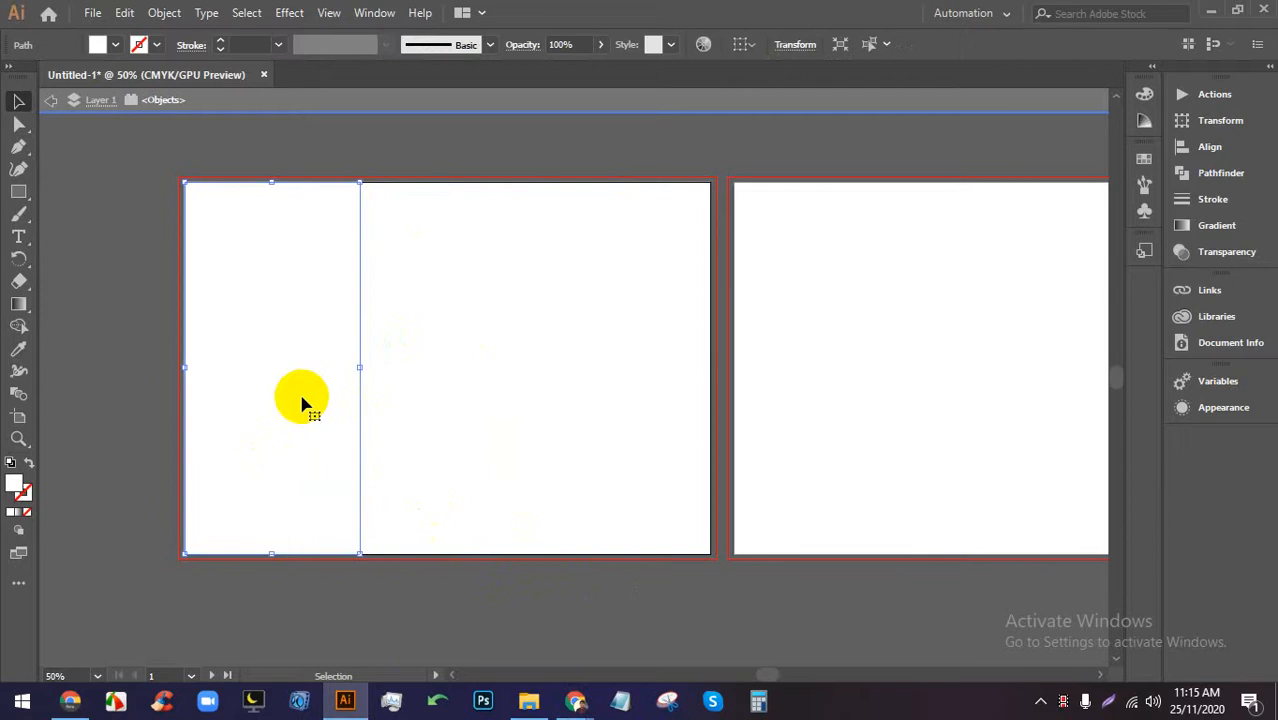
pyautogui.click(643, 600)
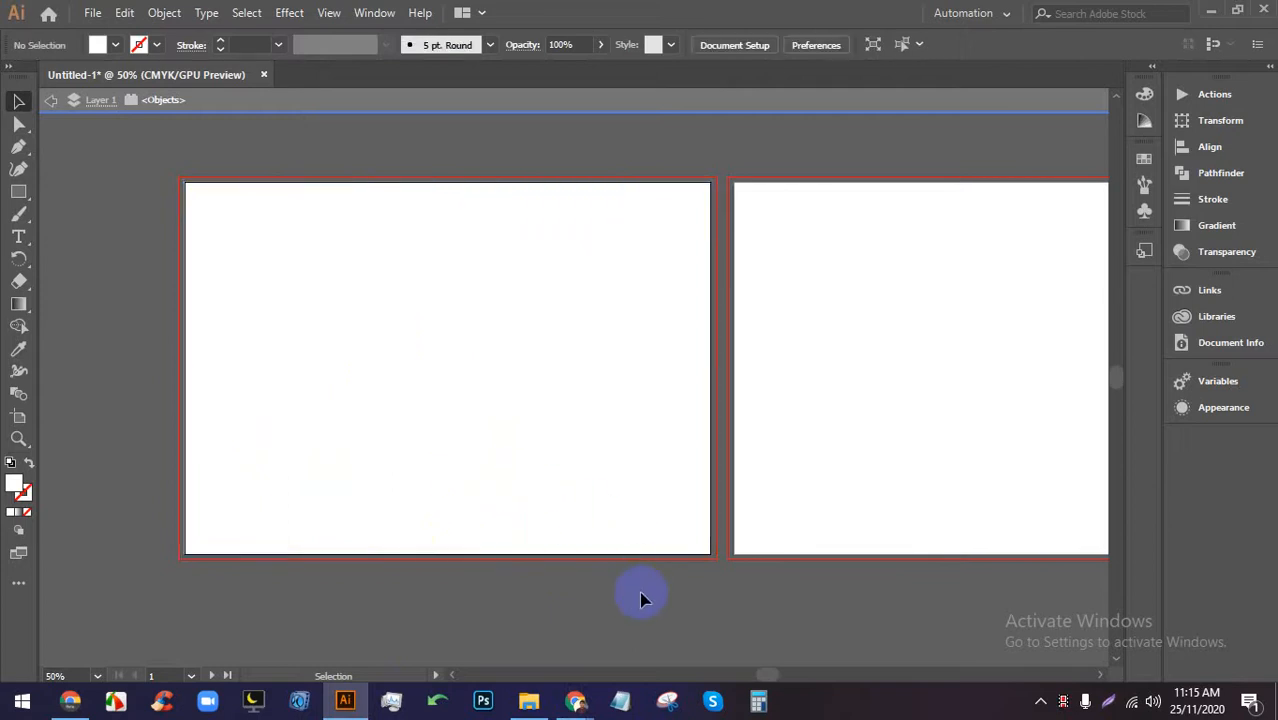
# Undo the split of the first artboard's rectangle into columns and return to the Illustrator document.
pyautogui.hotkey('ctrl', 'z')
pyautogui.hotkey('ctrl', 'z')
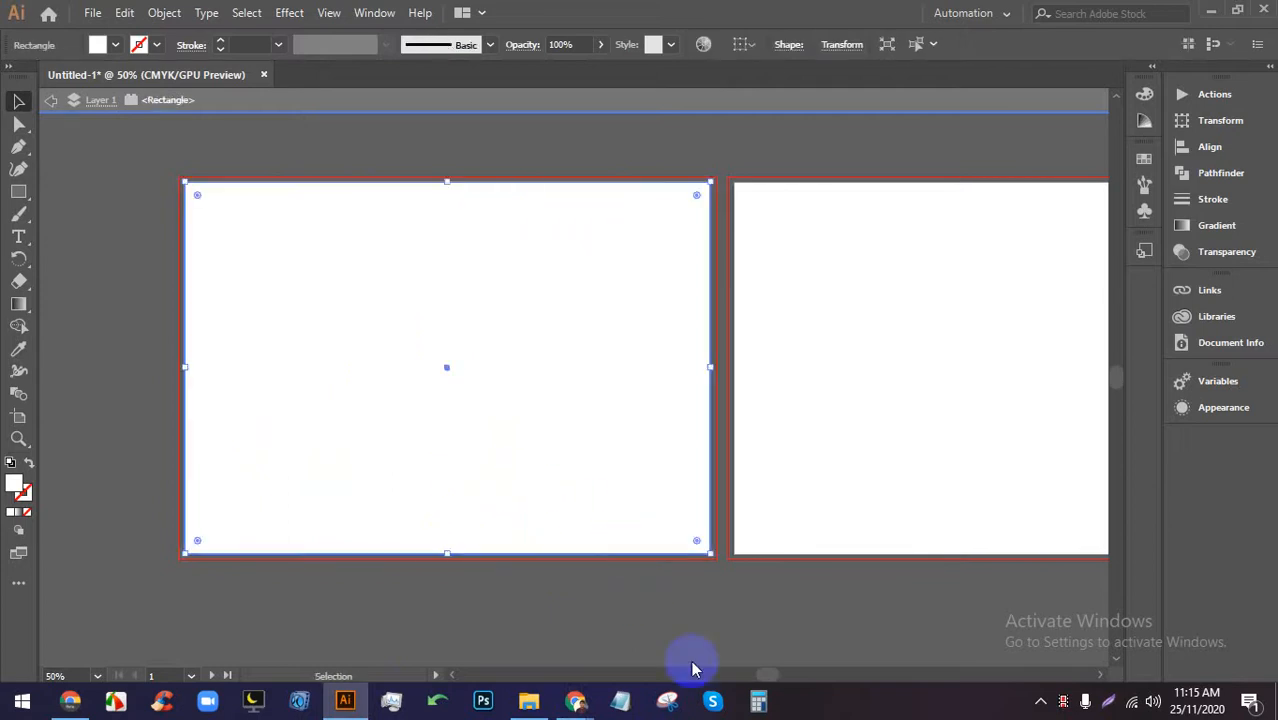
pyautogui.hotkey('alt', 'Tab')
pyautogui.click(347, 700)
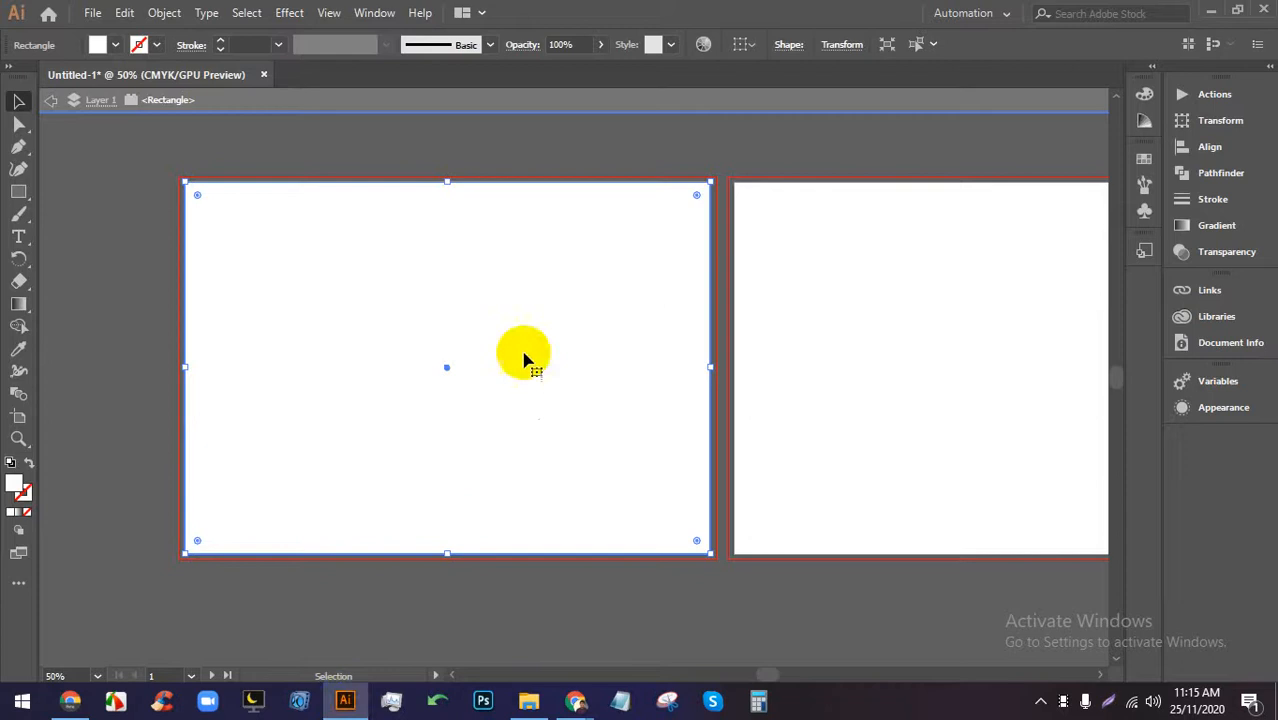
# Fill the rectangle on the first artboard with the yellow swatch and deselect it.
pyautogui.click(713, 536)
pyautogui.click(334, 405)
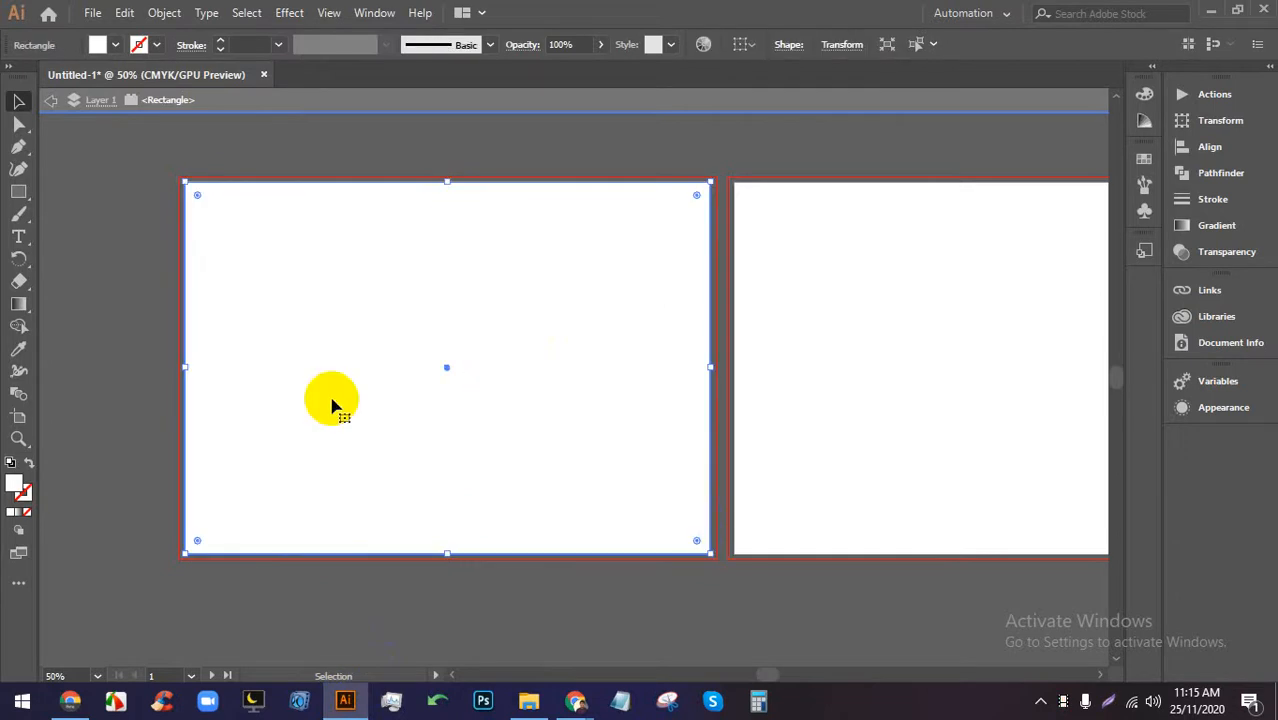
pyautogui.click(115, 45)
pyautogui.click(79, 79)
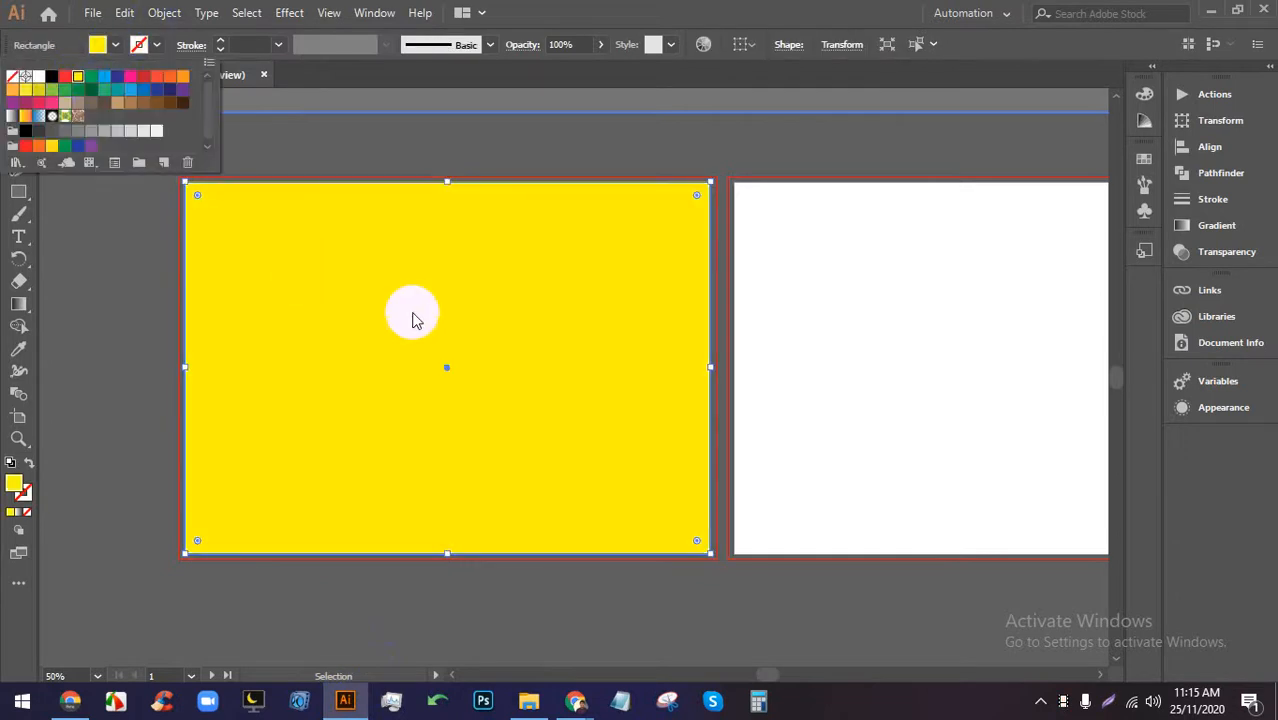
pyautogui.click(634, 590)
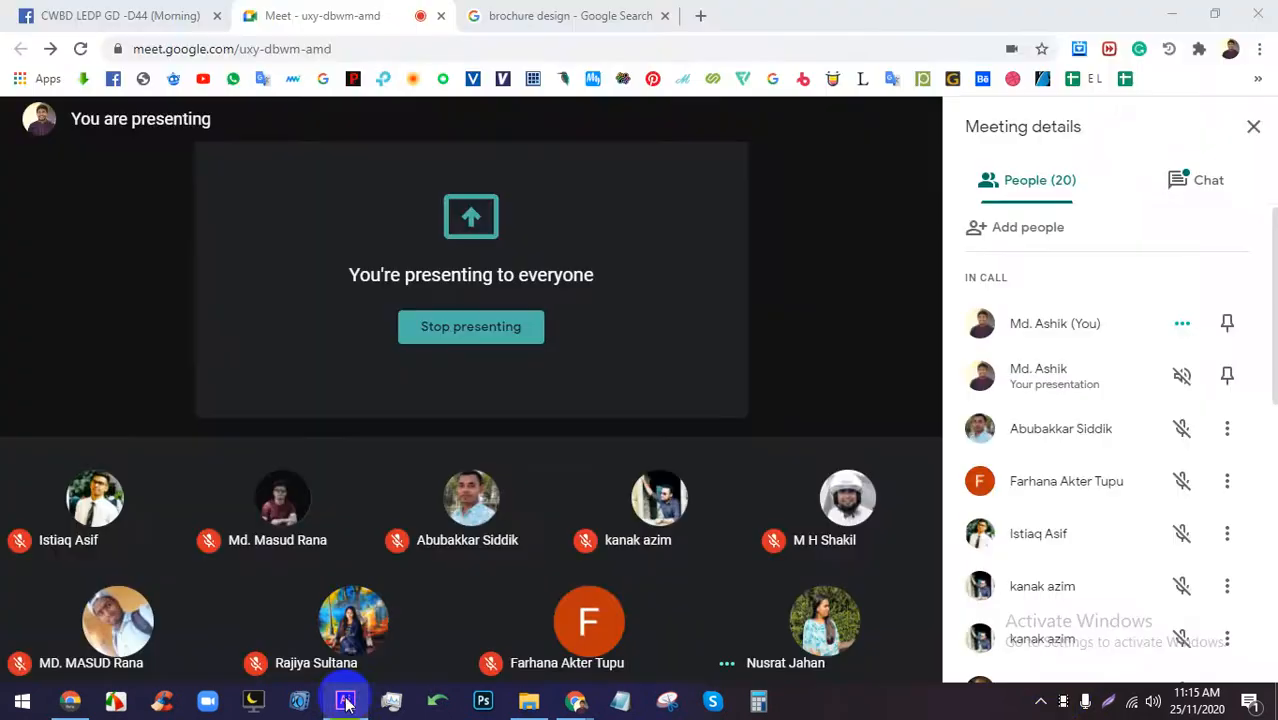
pyautogui.click(345, 701)
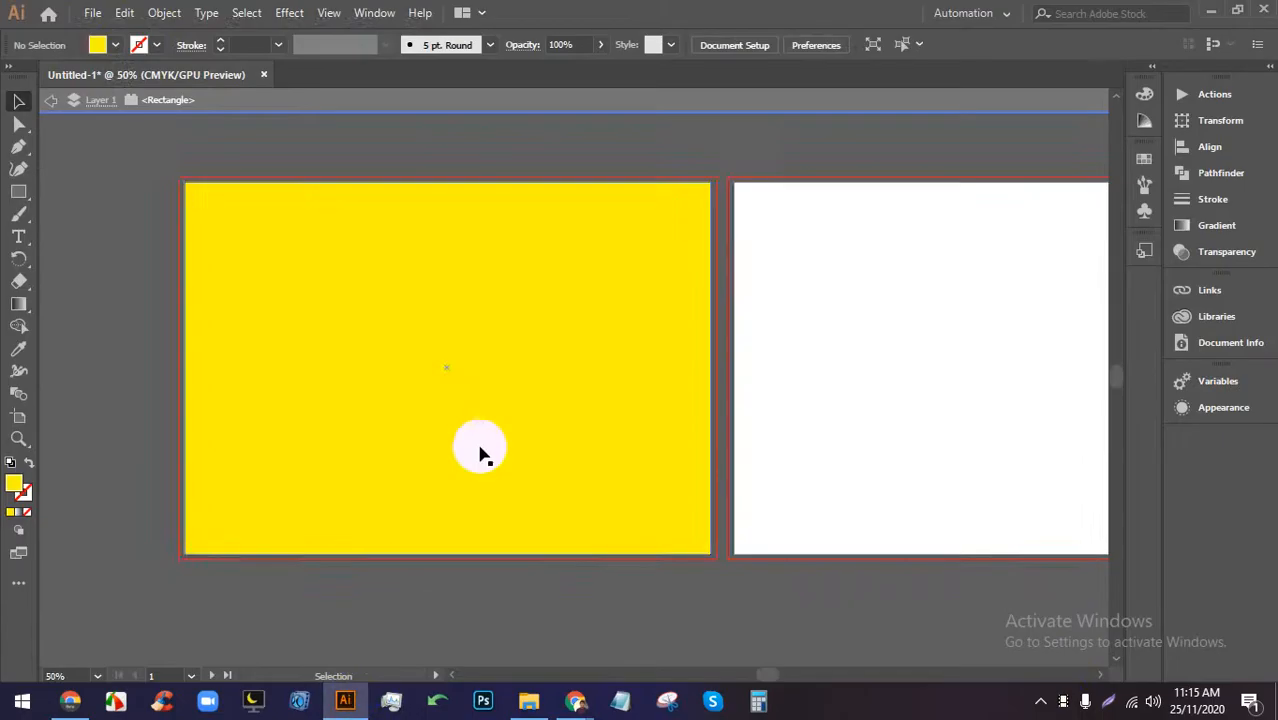
# Select the yellow rectangle and open Split Into Grid for it with the preview enabled.
pyautogui.scroll(-2, 480, 420)
pyautogui.scroll(2, 482, 415)
pyautogui.scroll(1, 491, 391)
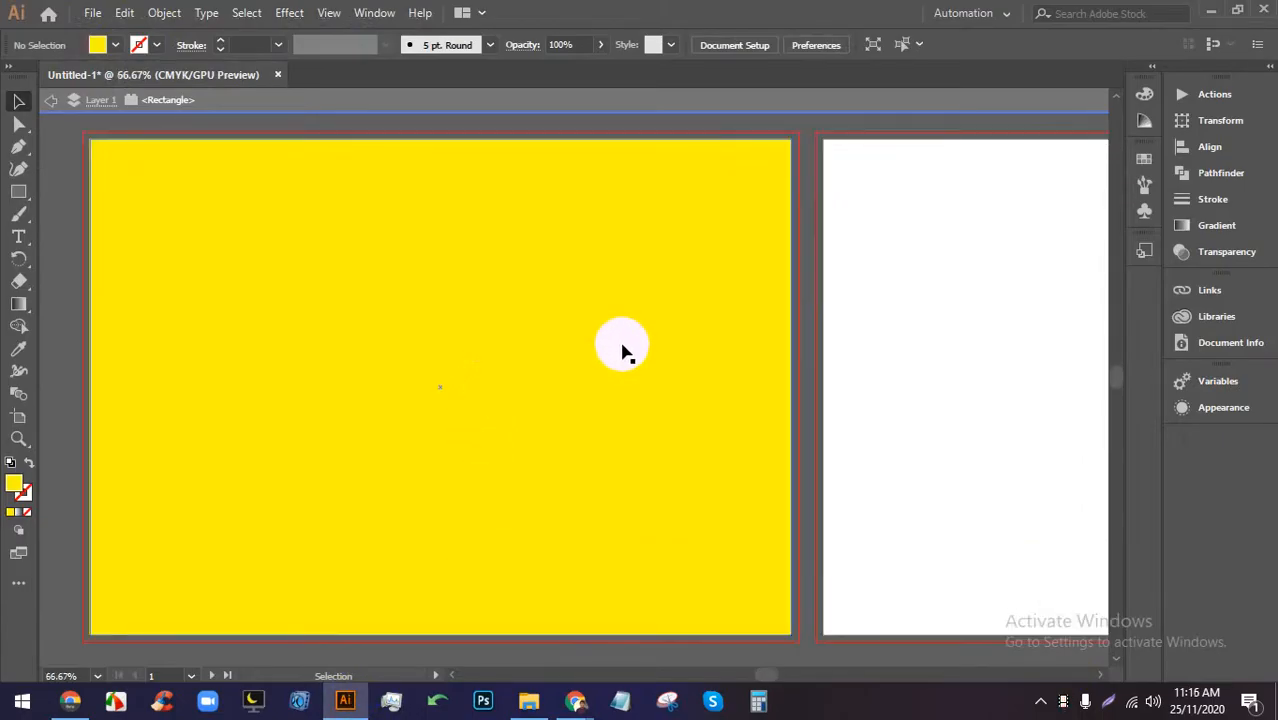
pyautogui.click(629, 378)
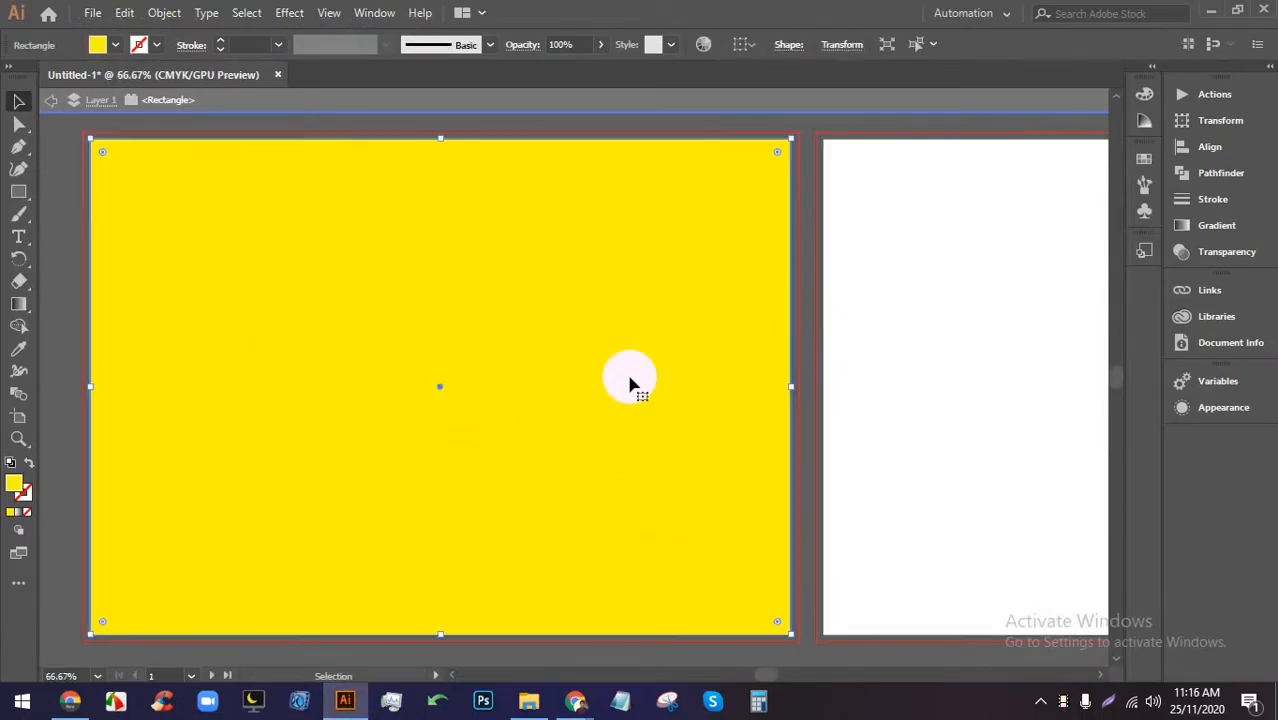
pyautogui.click(165, 14)
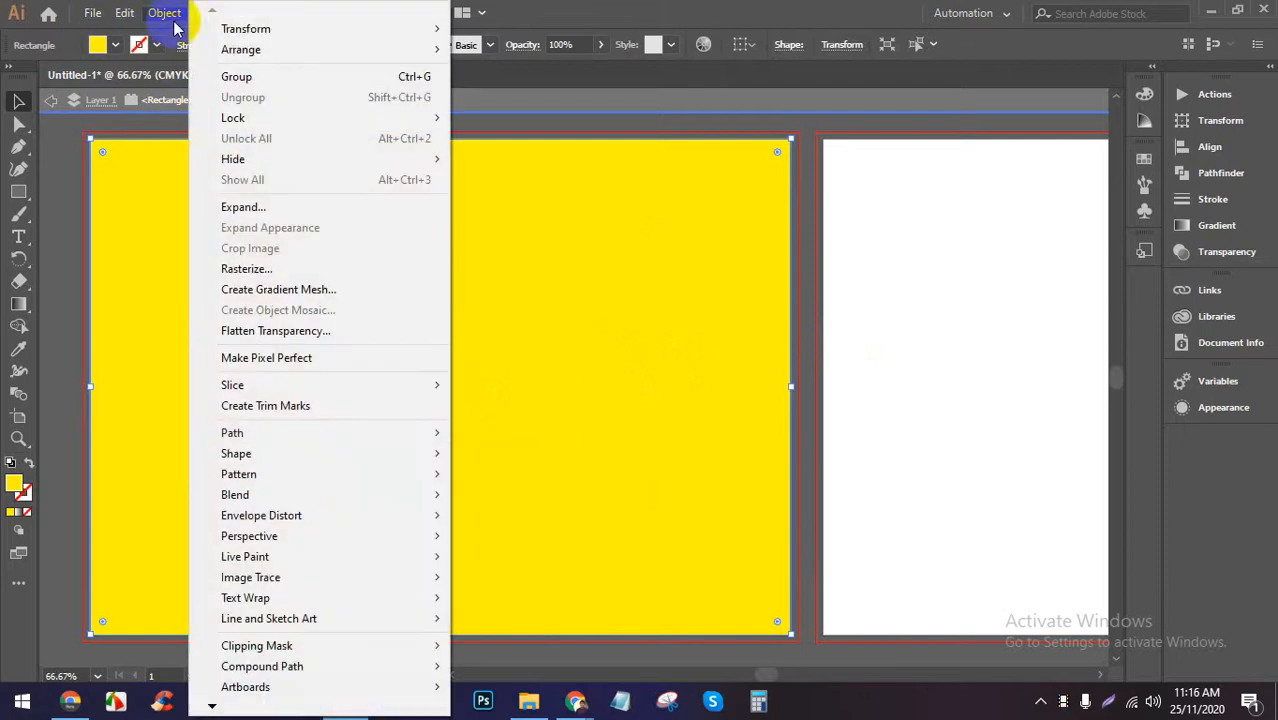
pyautogui.moveTo(337, 438)
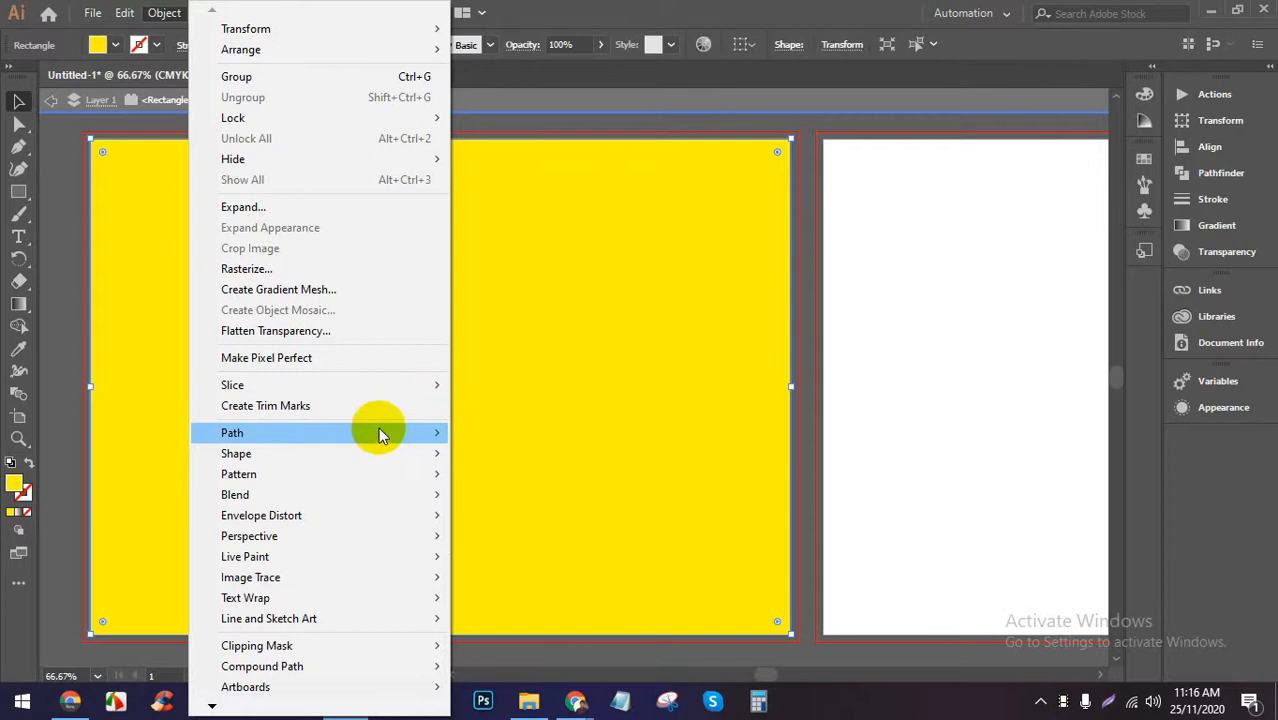
pyautogui.moveTo(398, 436)
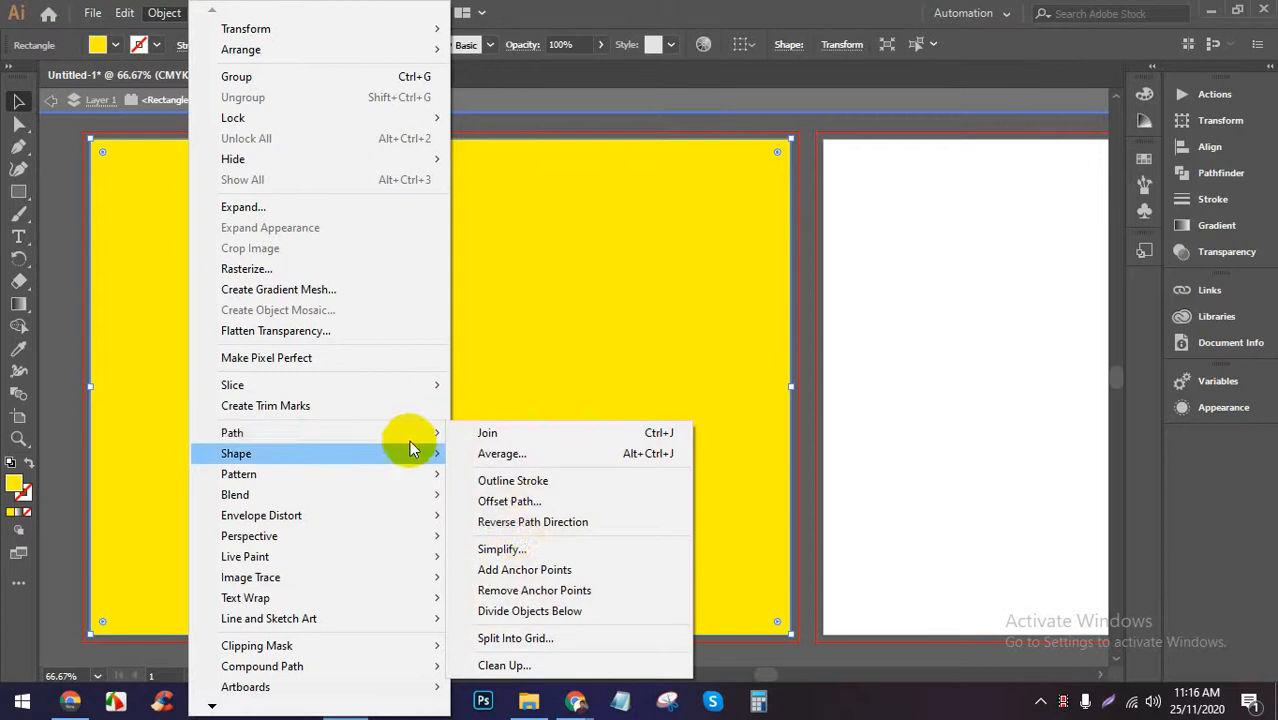
pyautogui.click(556, 648)
pyautogui.click(784, 404)
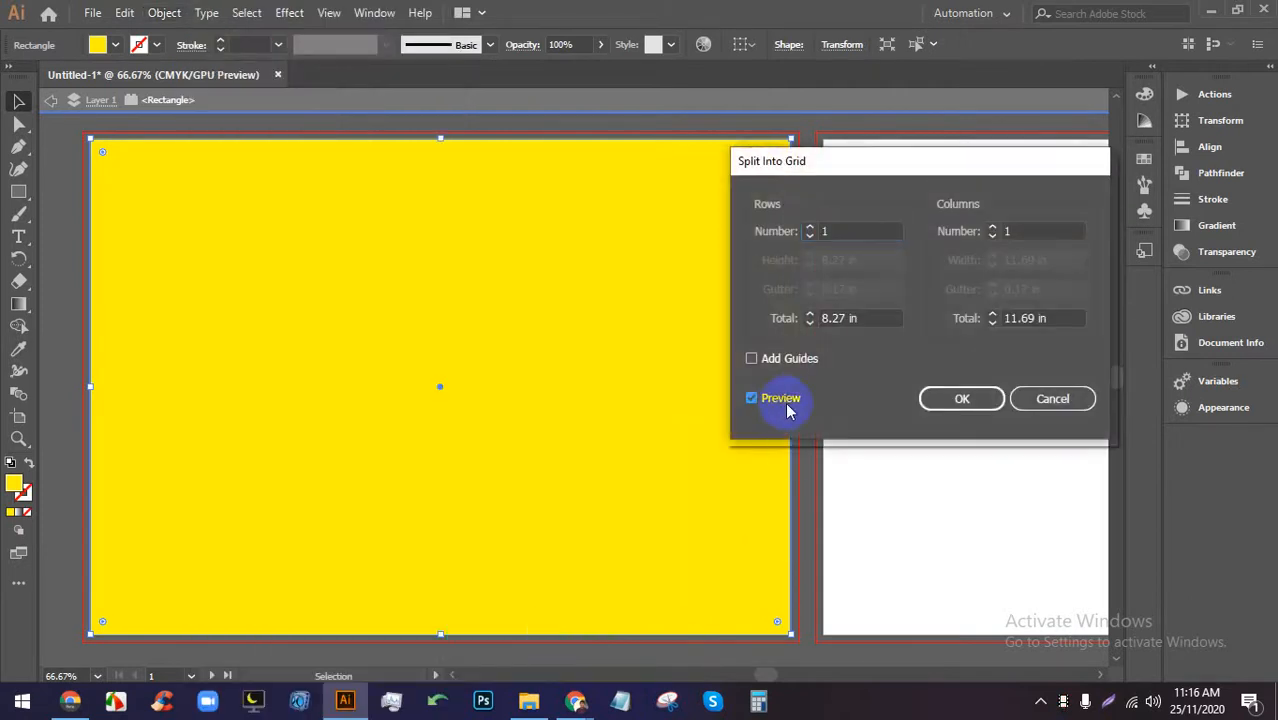
# Split the yellow rectangle into a grid of 1 row and 3 columns and deselect the resulting panels.
pyautogui.click(811, 228)
pyautogui.click(811, 228)
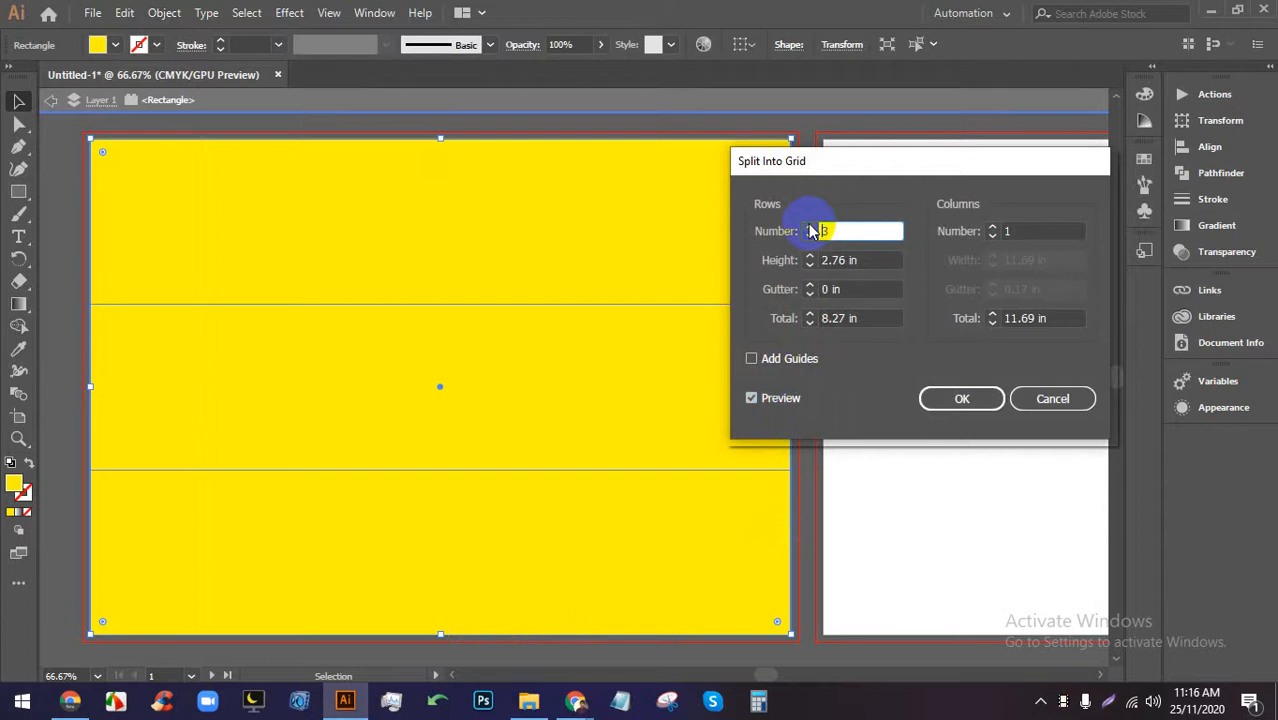
pyautogui.click(992, 228)
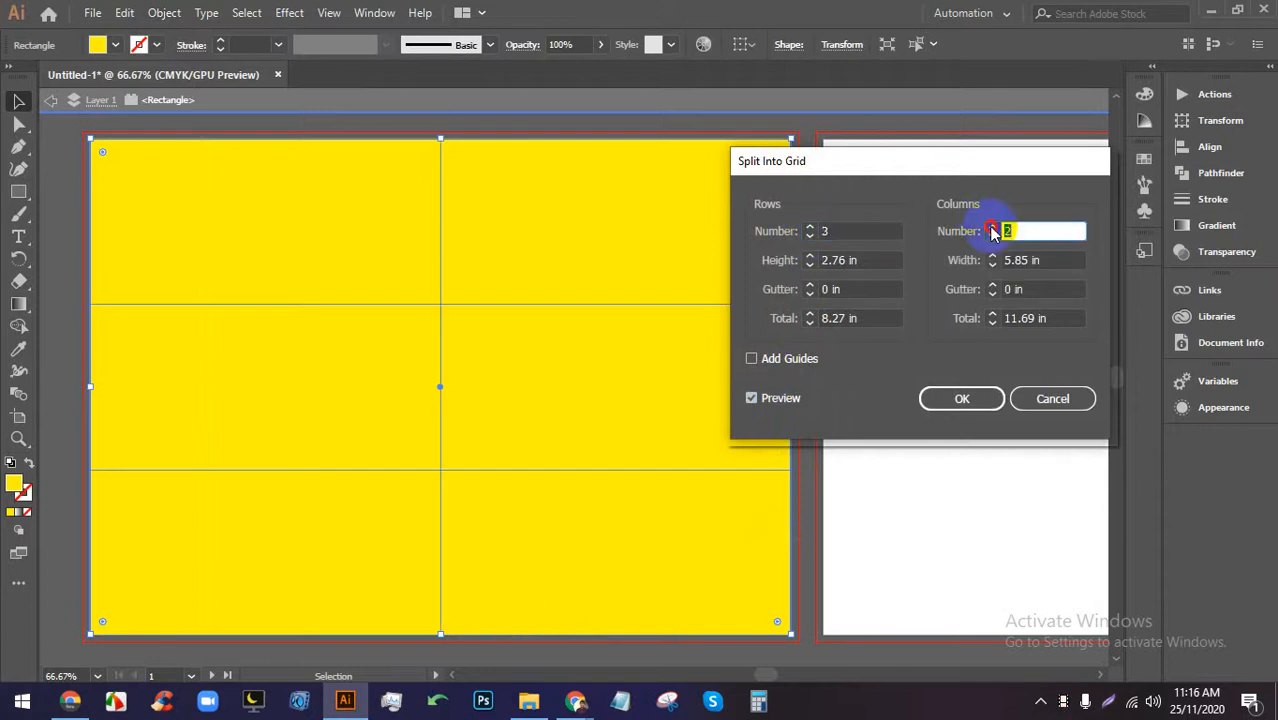
pyautogui.click(992, 228)
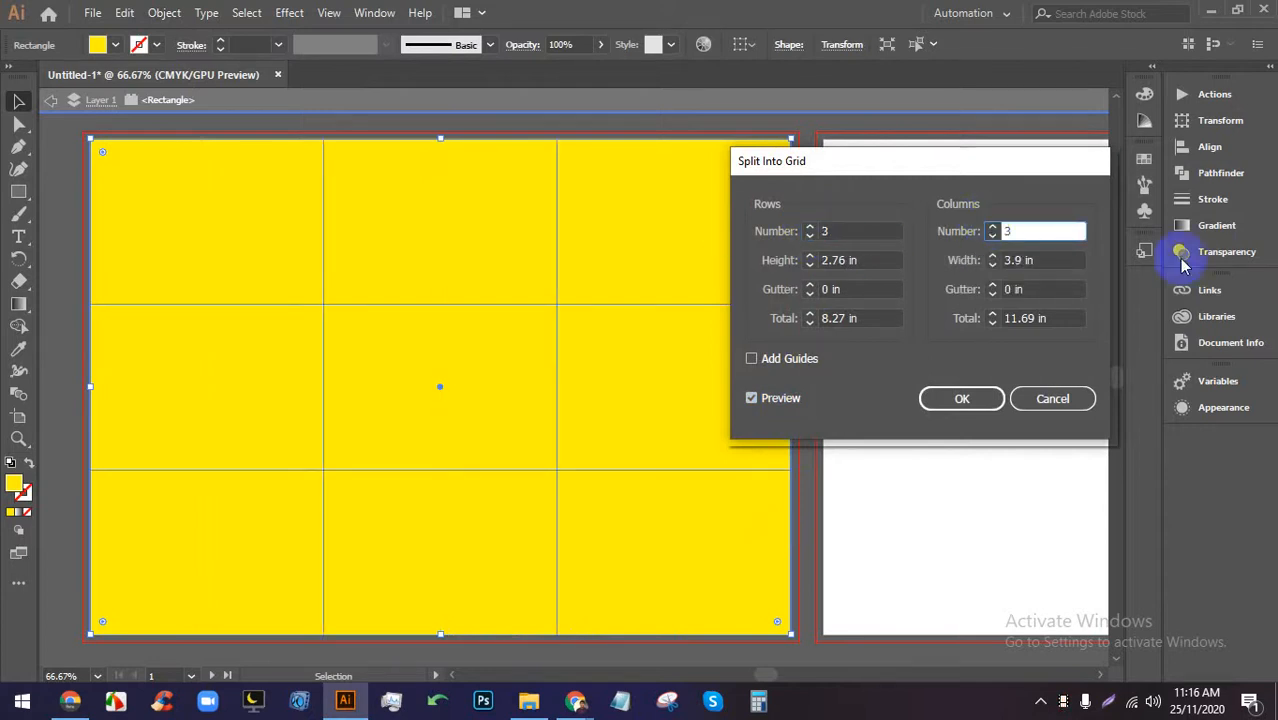
pyautogui.click(810, 236)
pyautogui.click(810, 236)
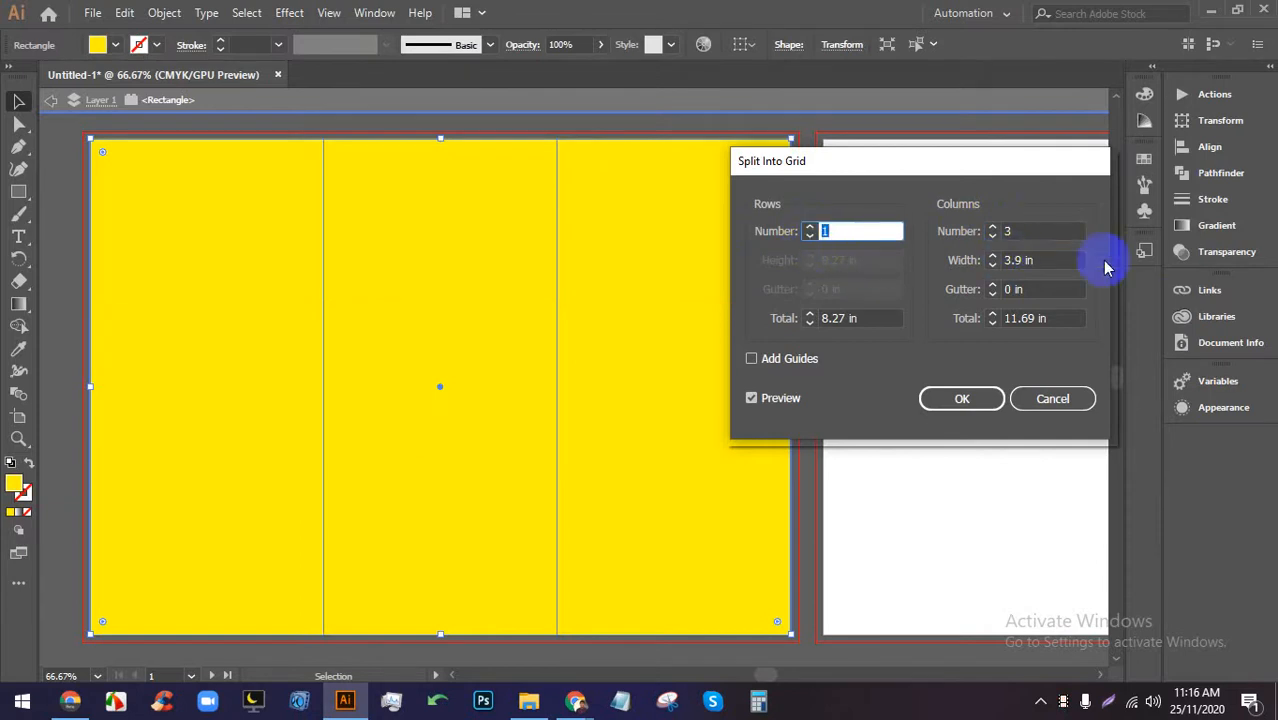
pyautogui.click(976, 399)
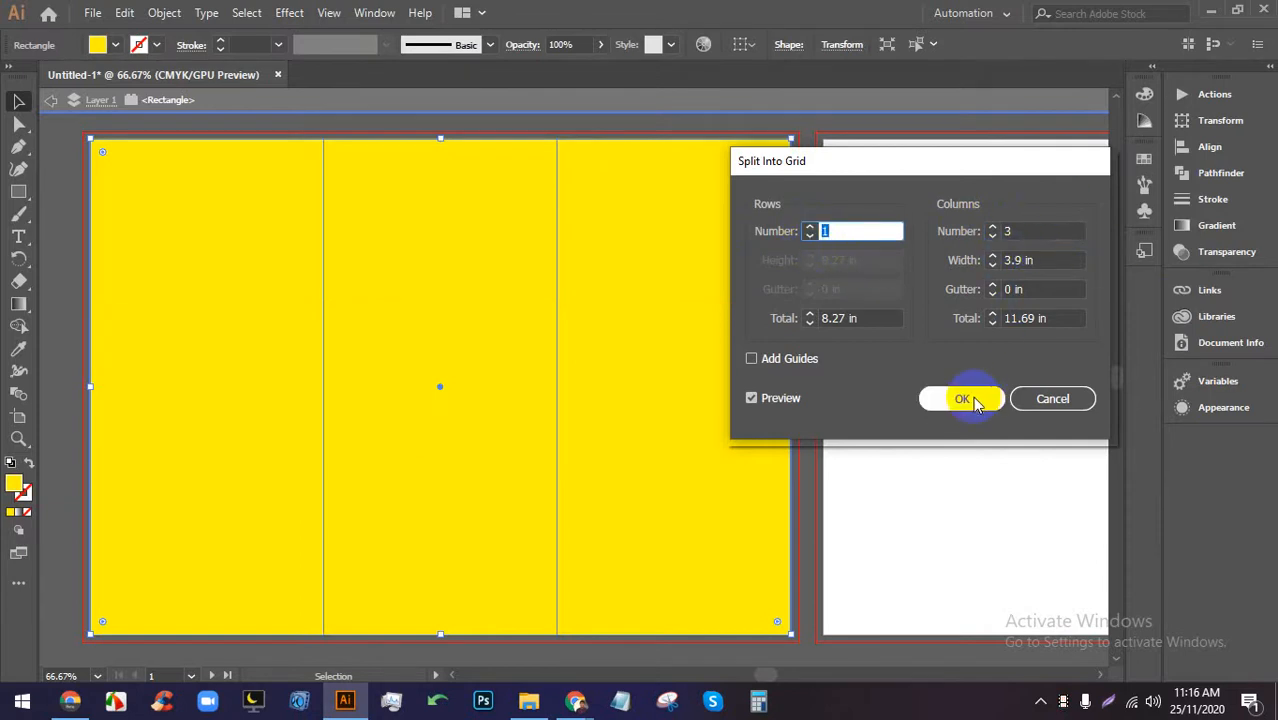
pyautogui.click(817, 456)
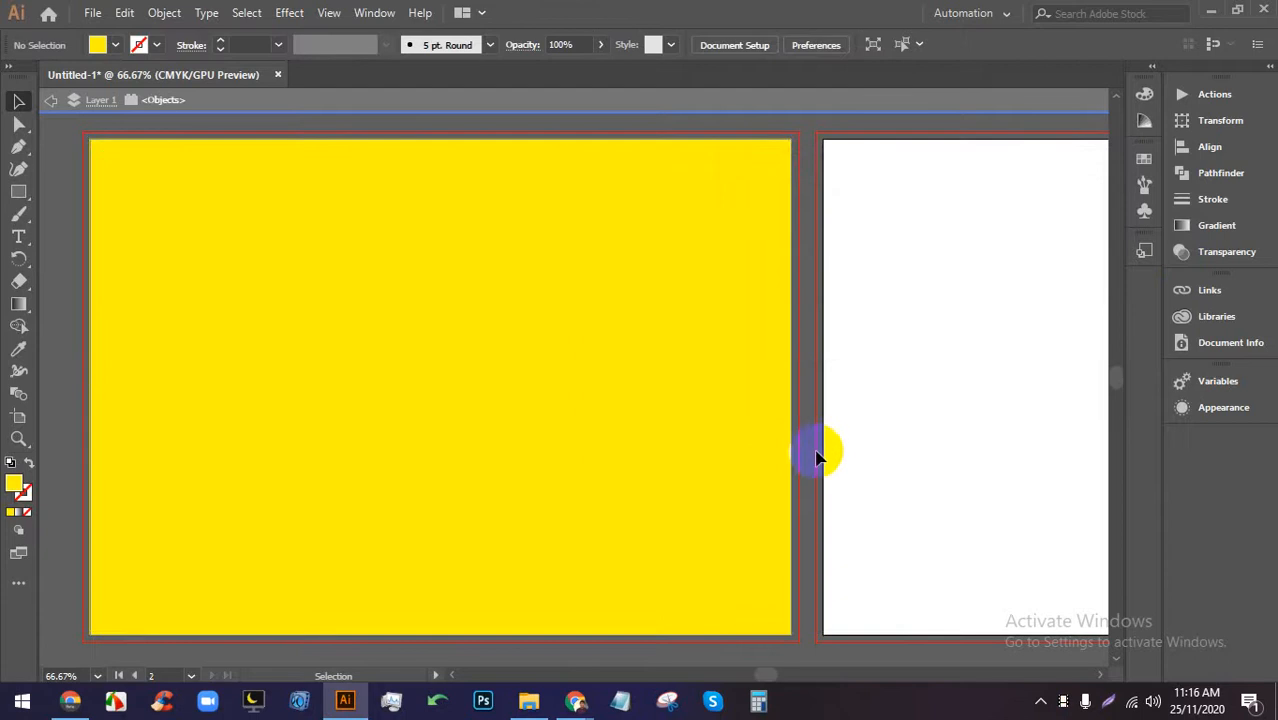
# Move the three yellow column panels apart one by one to show that they are separate objects.
pyautogui.scroll(-1, 805, 445)
pyautogui.scroll(1, 805, 445)
pyautogui.moveTo(839, 422); pyautogui.dragTo(822, 428)
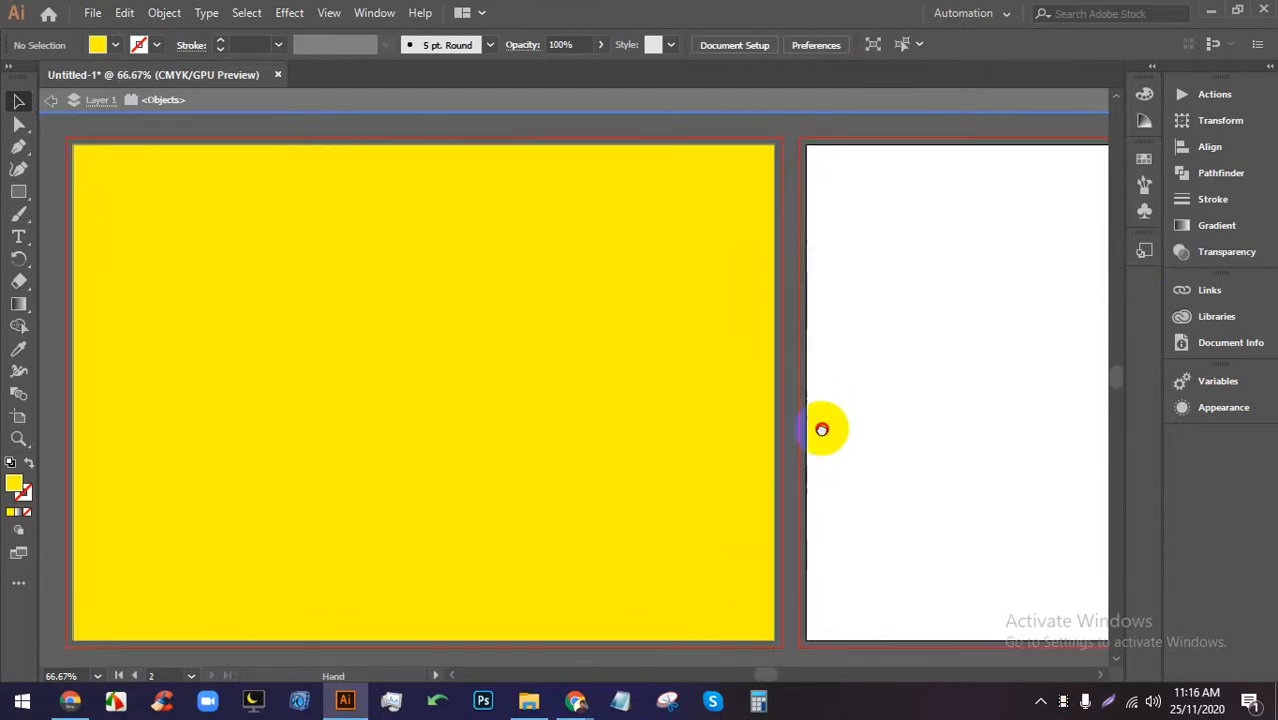
pyautogui.scroll(-1, 839, 423)
pyautogui.moveTo(718, 395); pyautogui.dragTo(859, 367)
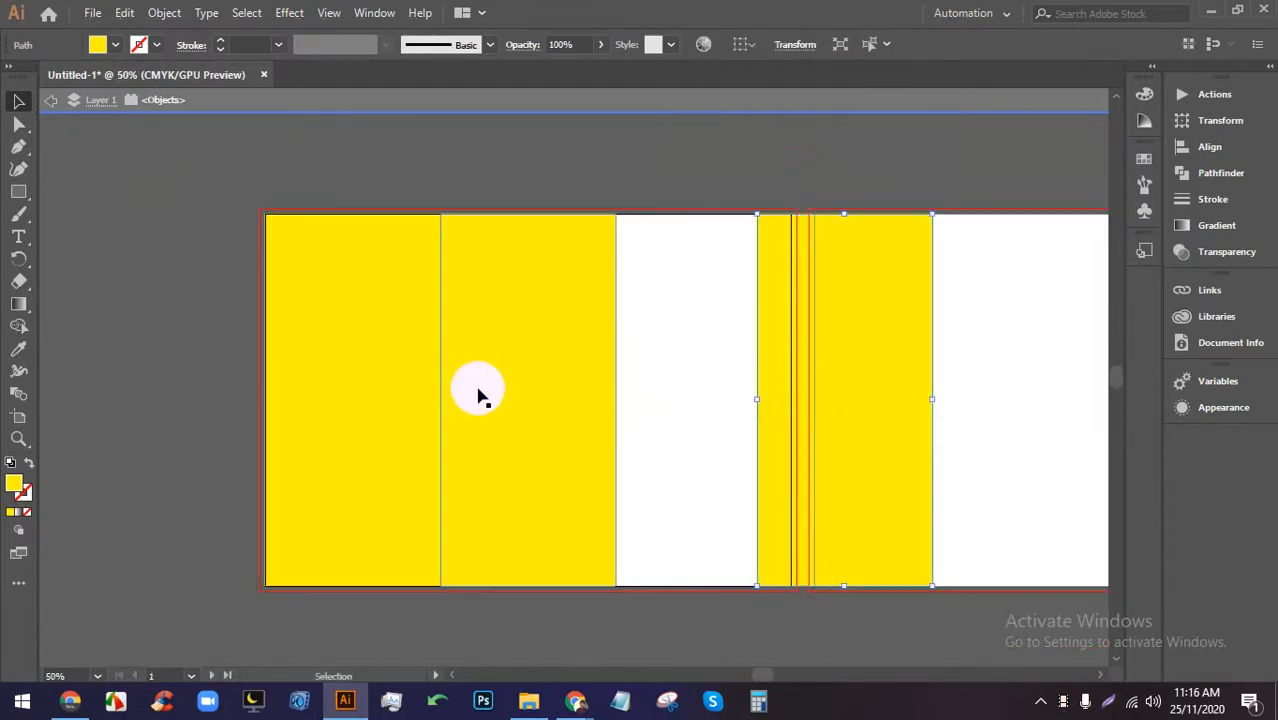
pyautogui.moveTo(437, 400); pyautogui.dragTo(327, 402)
pyautogui.moveTo(505, 410); pyautogui.dragTo(565, 312)
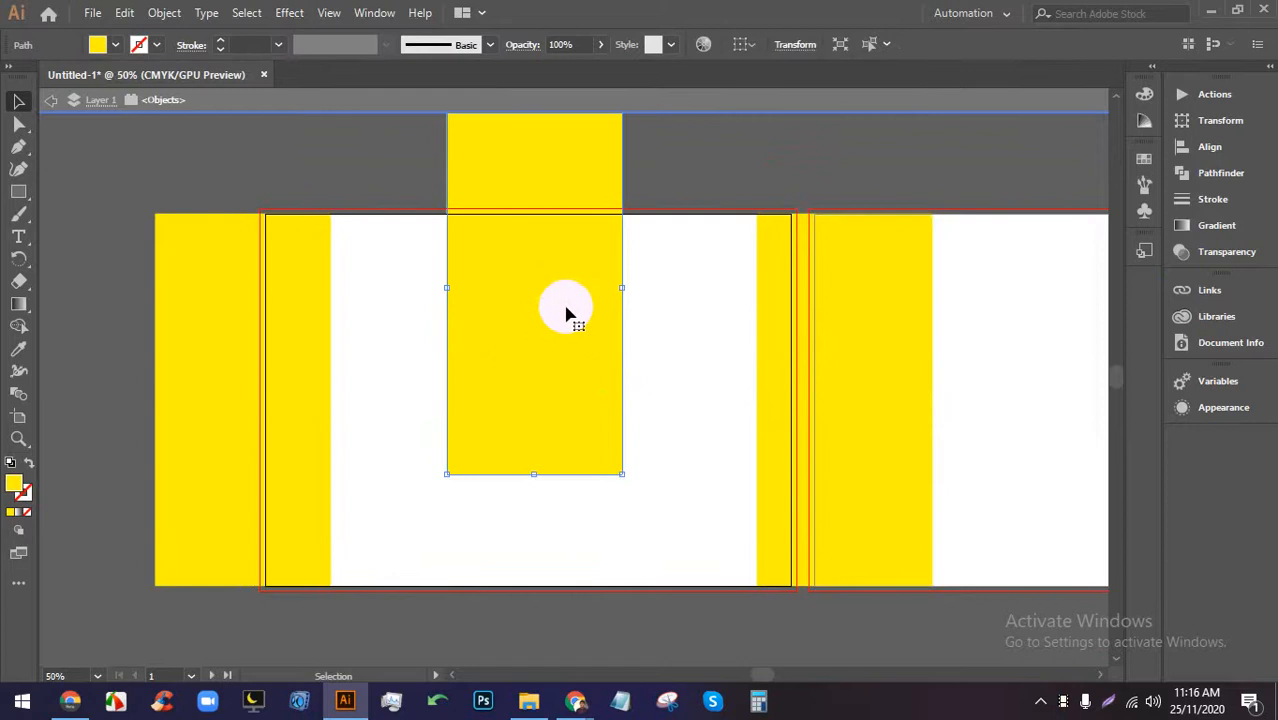
pyautogui.moveTo(492, 280); pyautogui.dragTo(525, 431)
pyautogui.moveTo(586, 470); pyautogui.dragTo(546, 502)
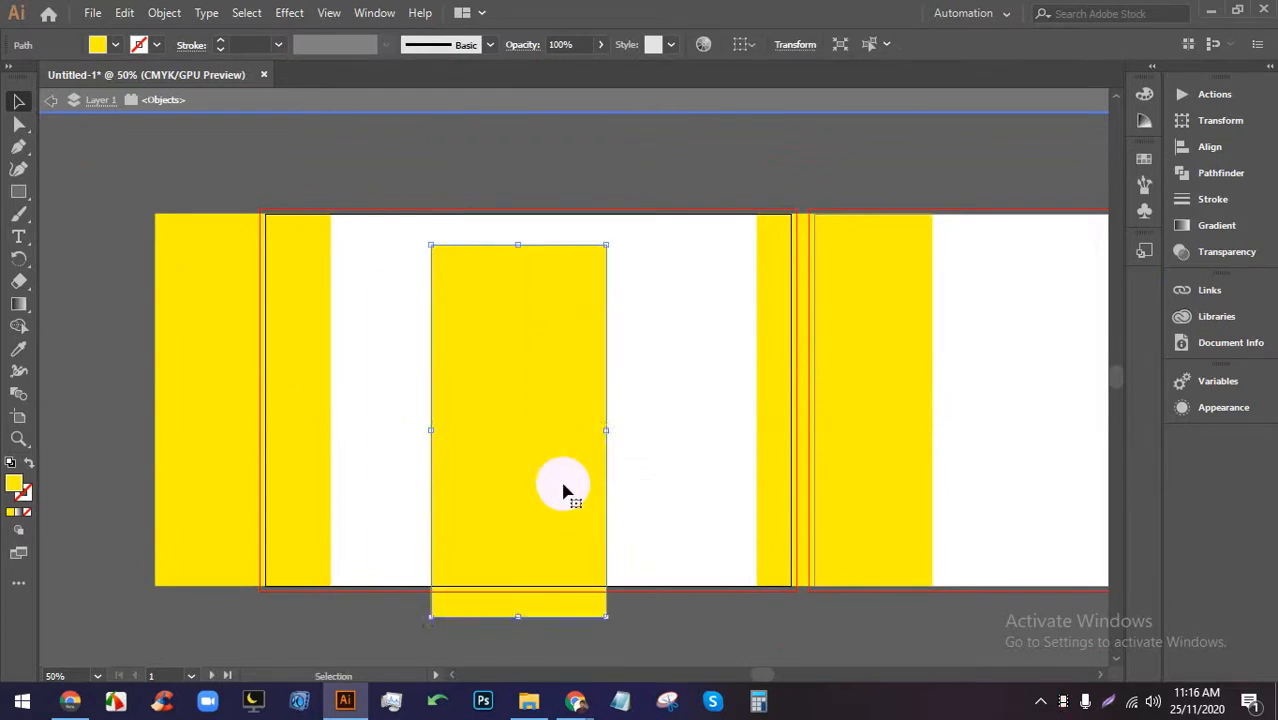
pyautogui.moveTo(531, 420); pyautogui.dragTo(571, 463)
# Undo all the column moves to put the panels back on the first artboard, and deselect them.
pyautogui.hotkey('ctrl', 'z')
pyautogui.hotkey('ctrl', 'z')
pyautogui.hotkey('ctrl', 'z')
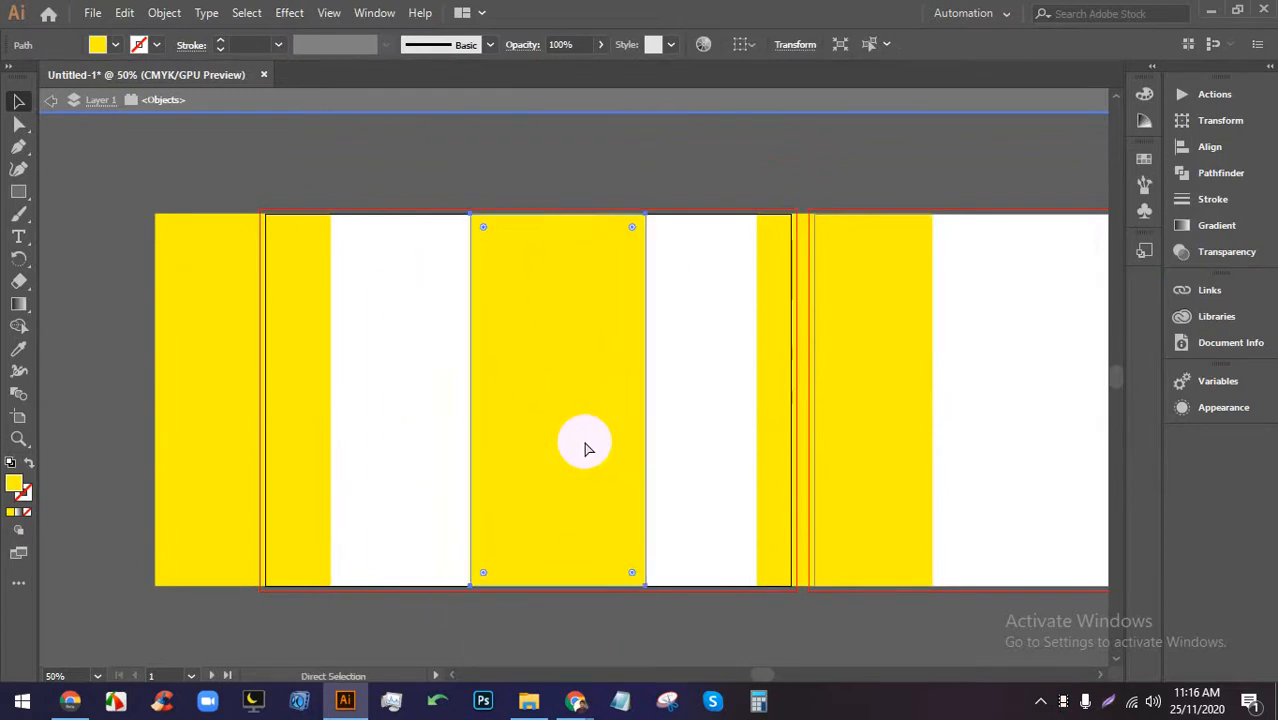
pyautogui.hotkey('ctrl', 'z')
pyautogui.hotkey('ctrl', 'z')
pyautogui.hotkey('ctrl', 'z')
pyautogui.hotkey('ctrl', 'z')
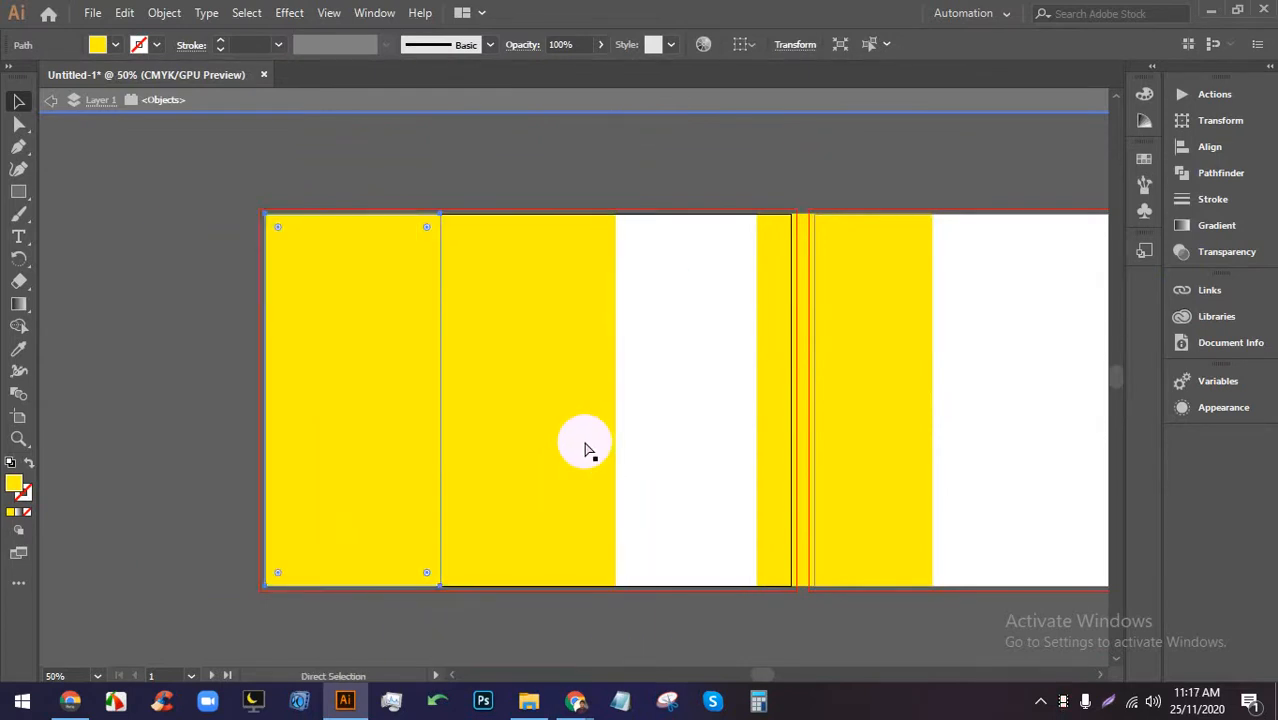
pyautogui.click(860, 438)
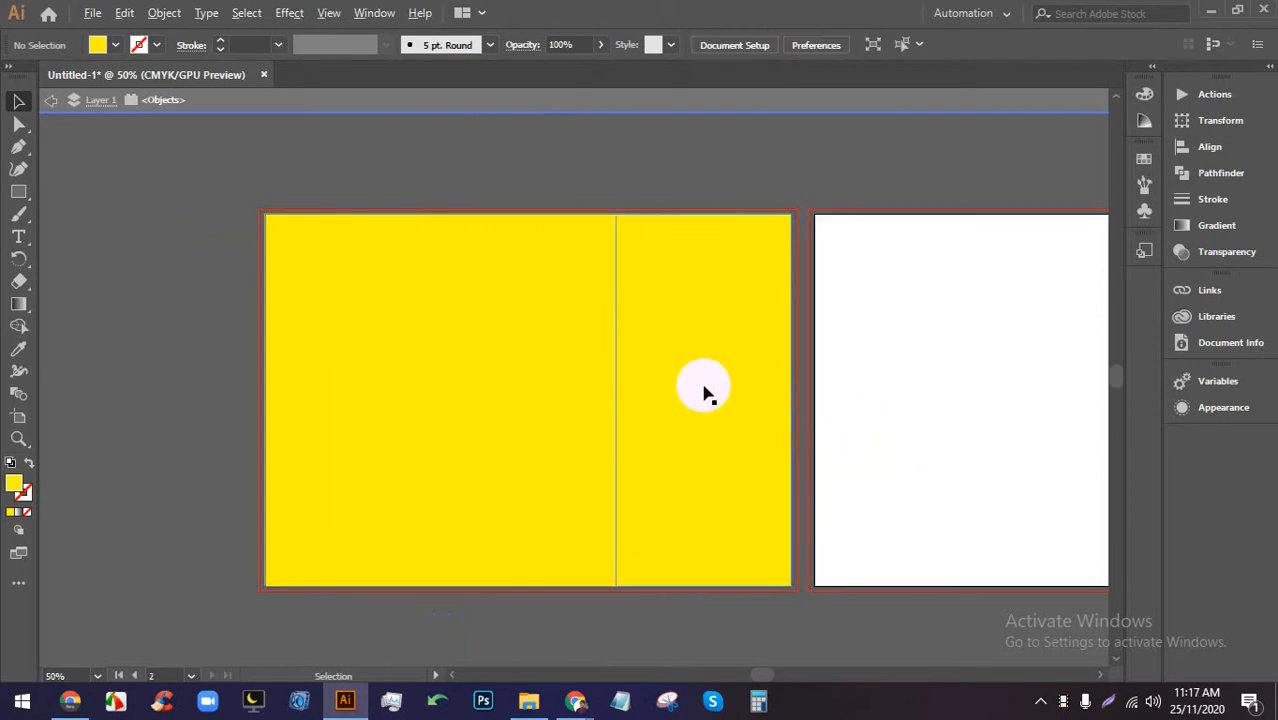
# Try offsetting the paths of all three columns outward by 0.25 in with the preview enabled, and undo the offset.
pyautogui.scroll(1, 705, 391)
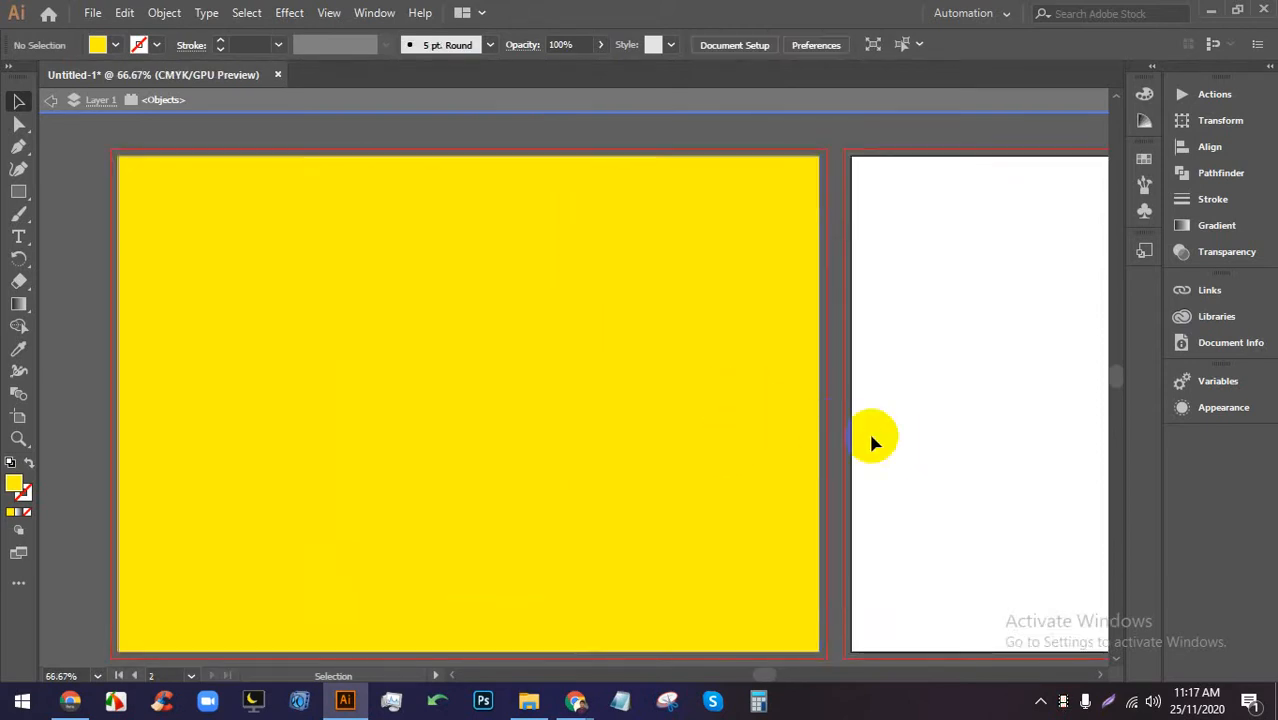
pyautogui.scroll(-1, 853, 482)
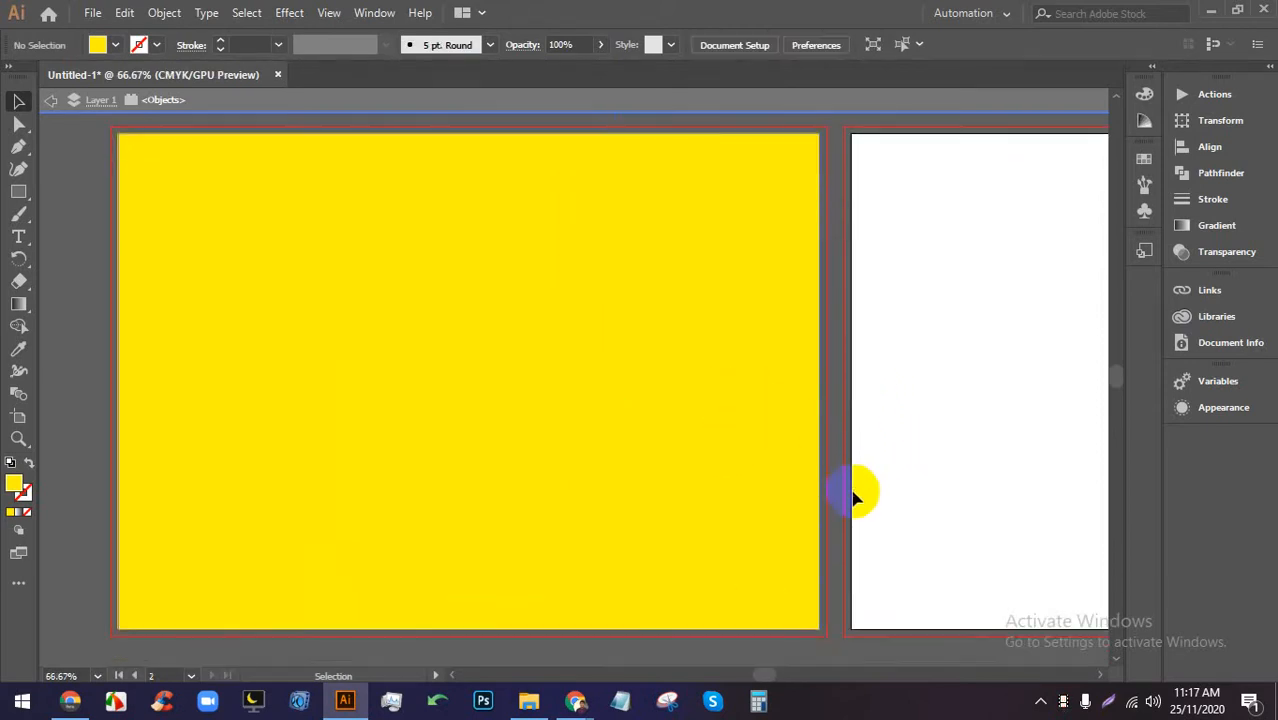
pyautogui.moveTo(835, 663); pyautogui.dragTo(260, 357)
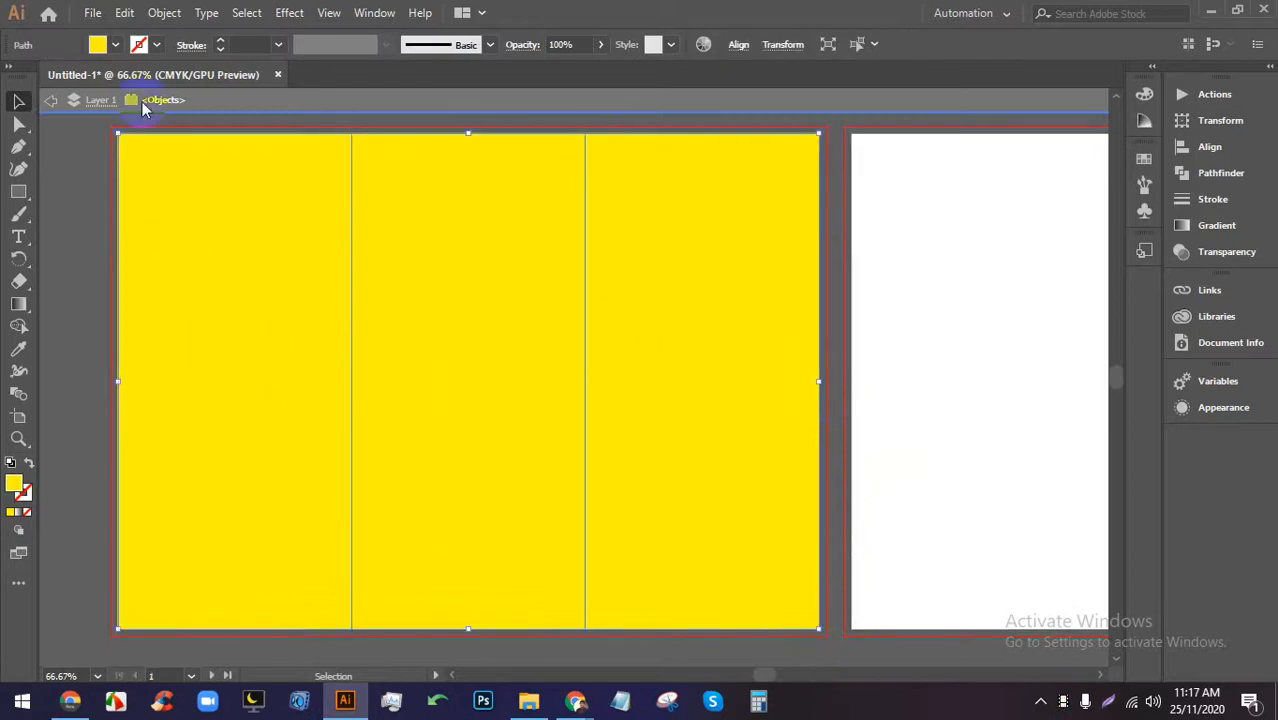
pyautogui.click(165, 15)
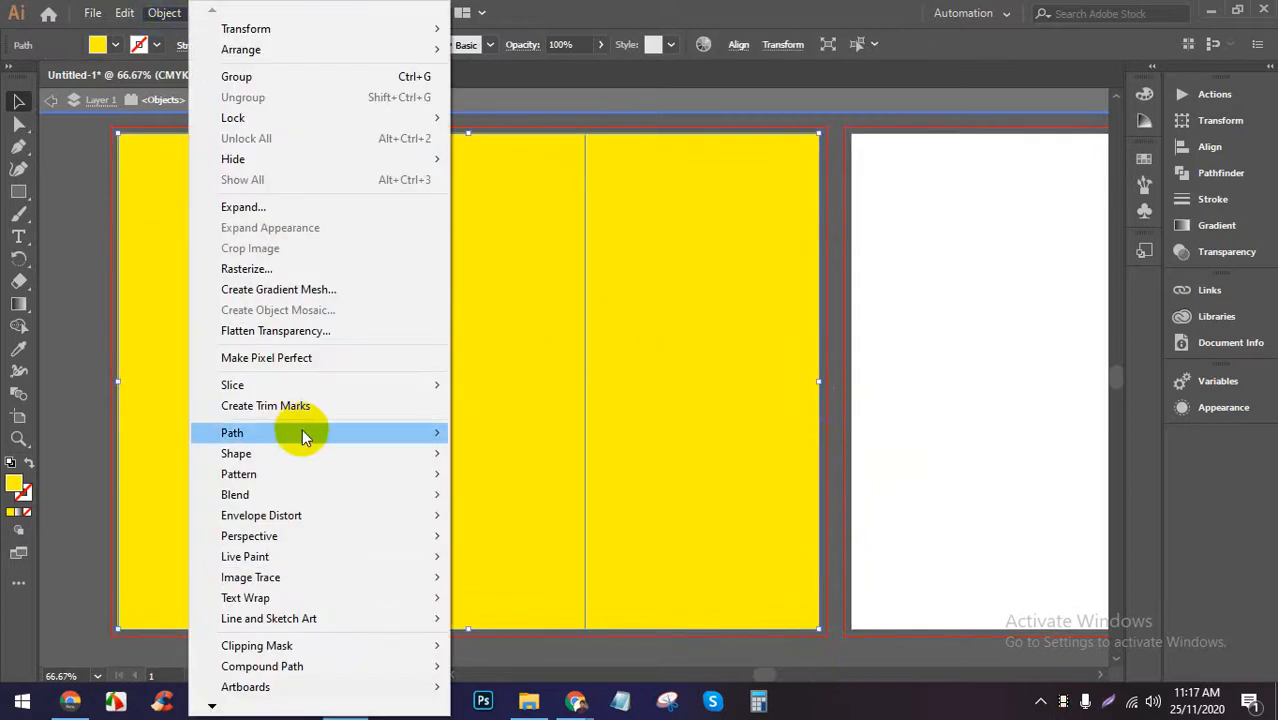
pyautogui.moveTo(322, 442)
pyautogui.click(575, 500)
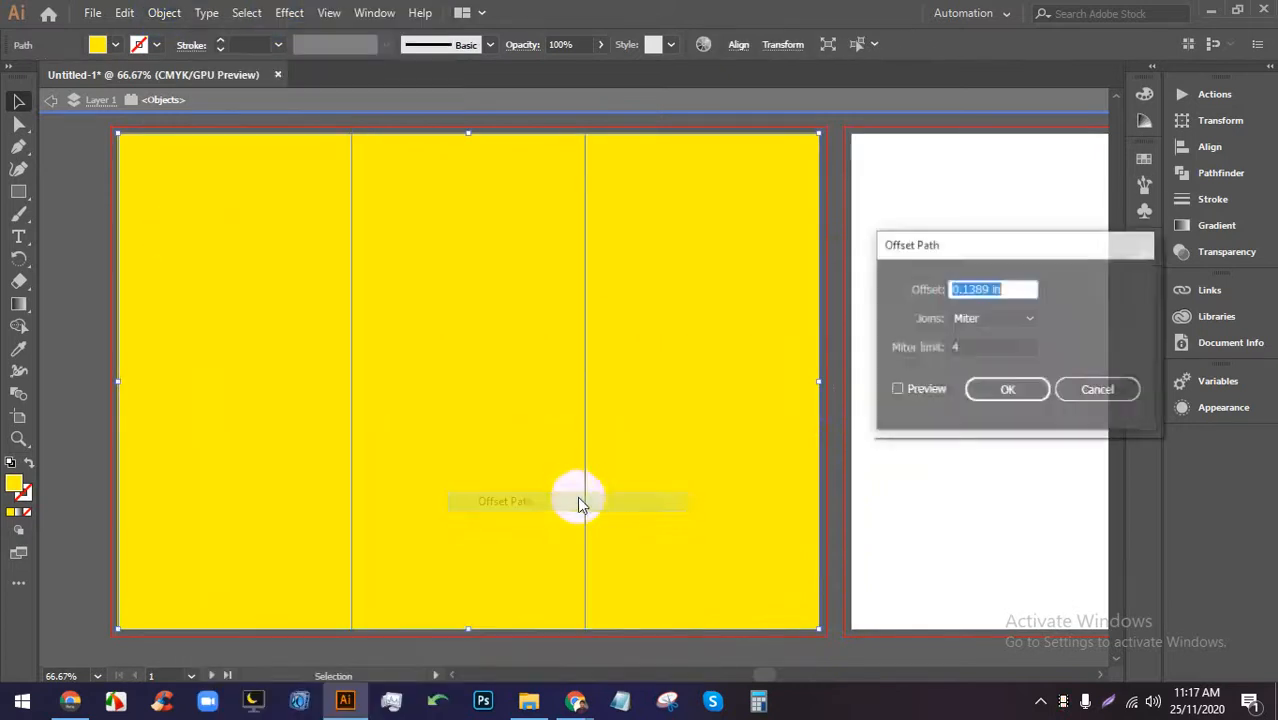
pyautogui.click(928, 391)
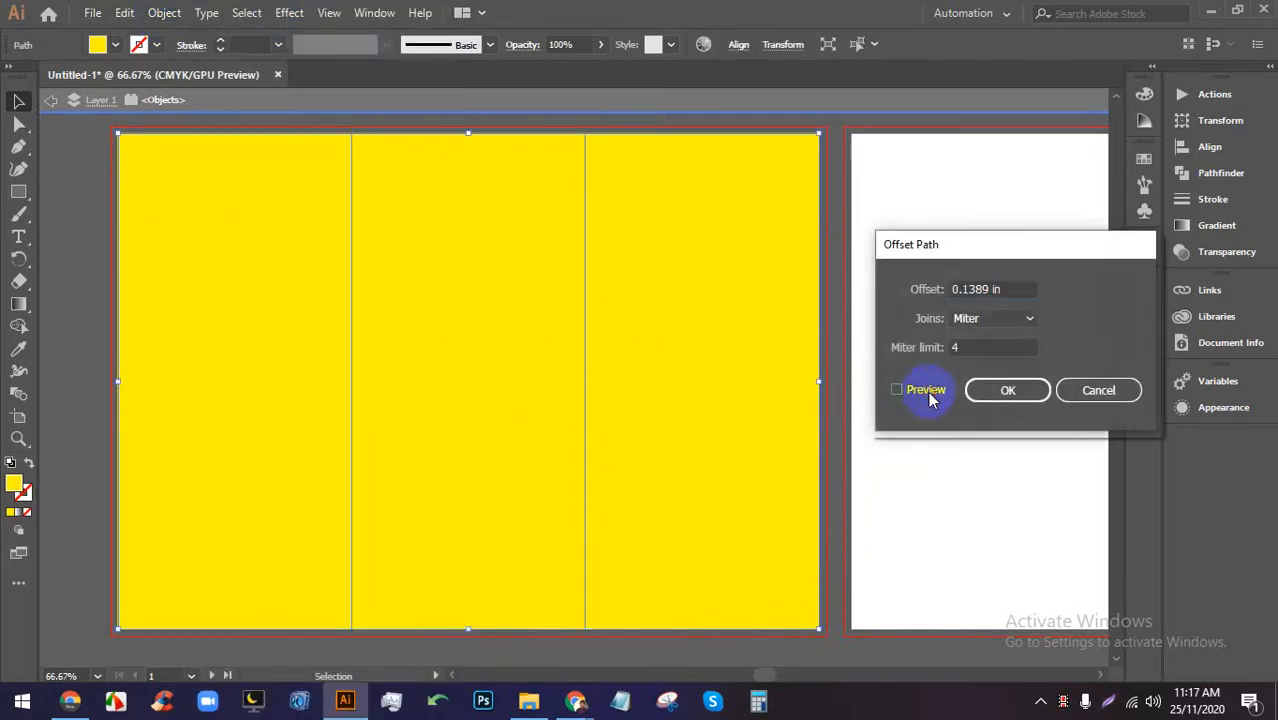
pyautogui.click(989, 289)
pyautogui.press('Up')
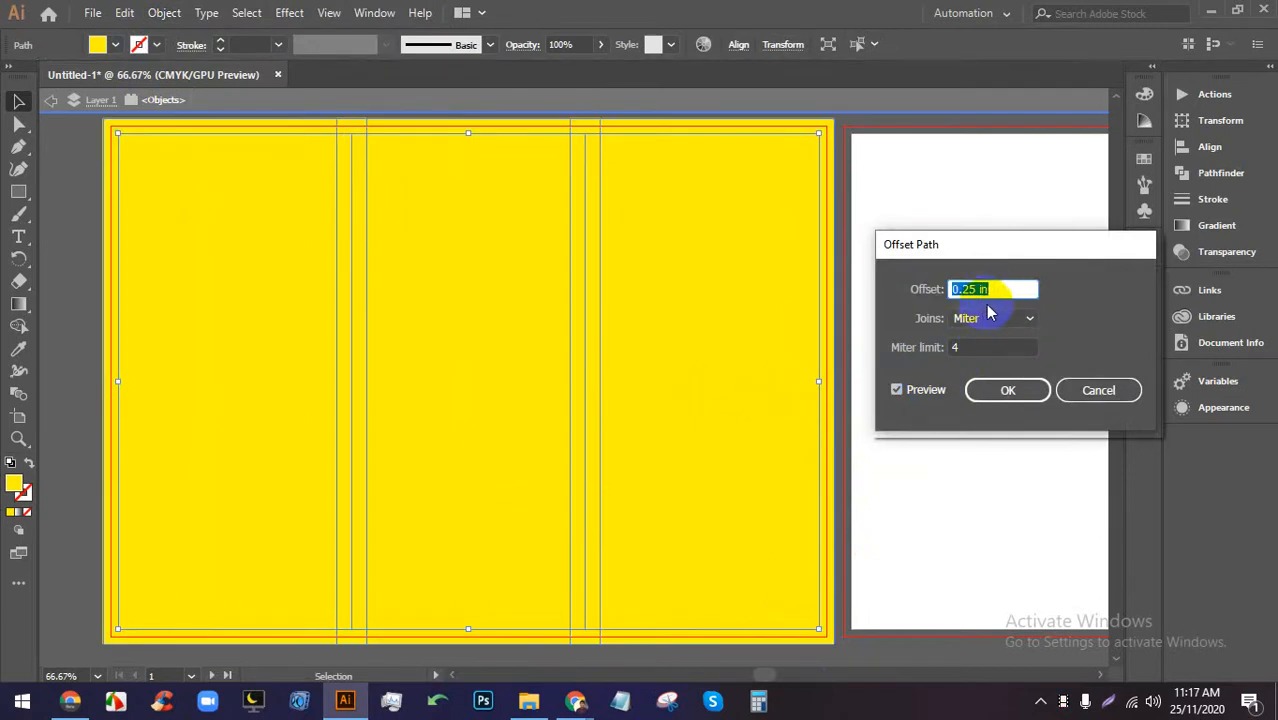
pyautogui.press('Up')
pyautogui.press('Down')
pyautogui.press('Down')
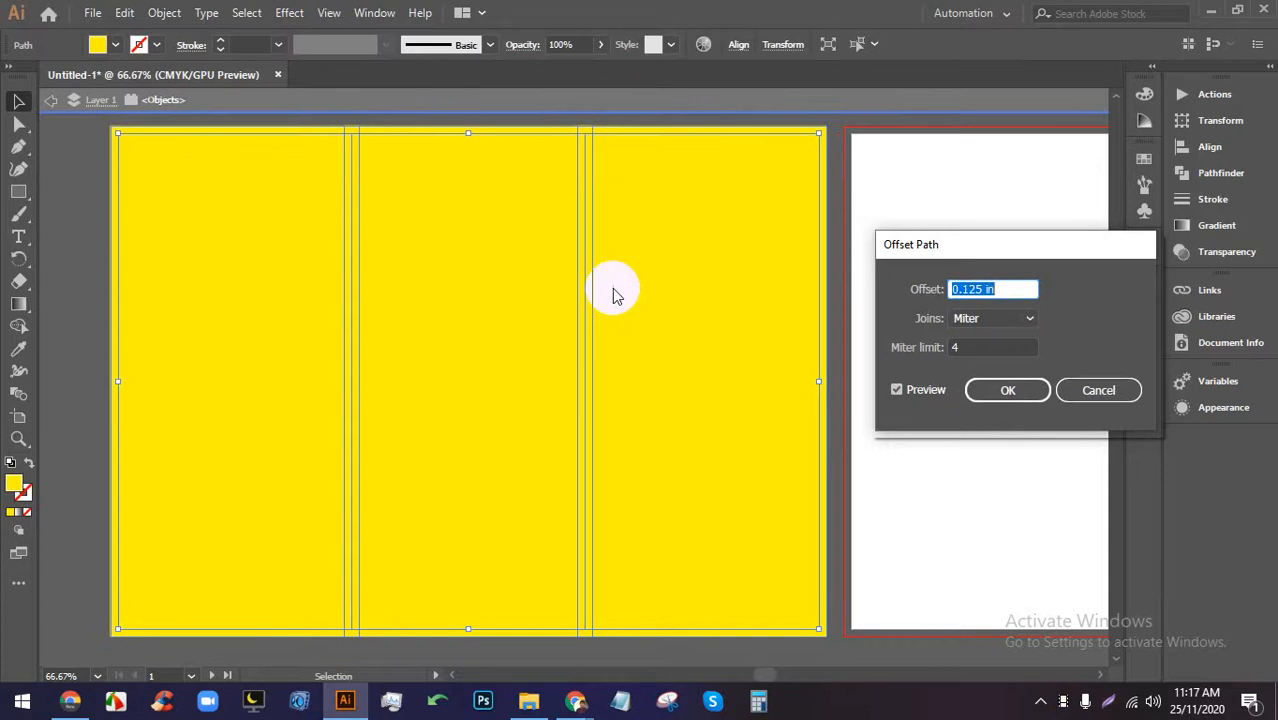
pyautogui.press('Up')
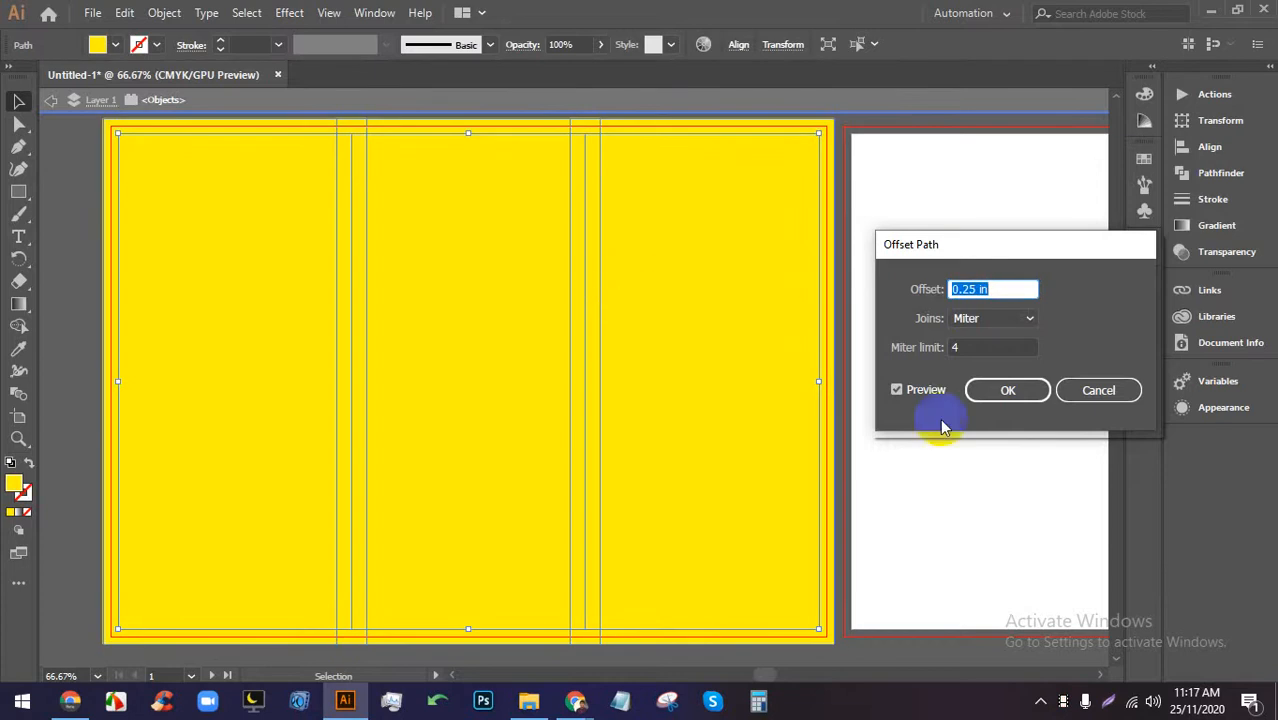
pyautogui.click(988, 391)
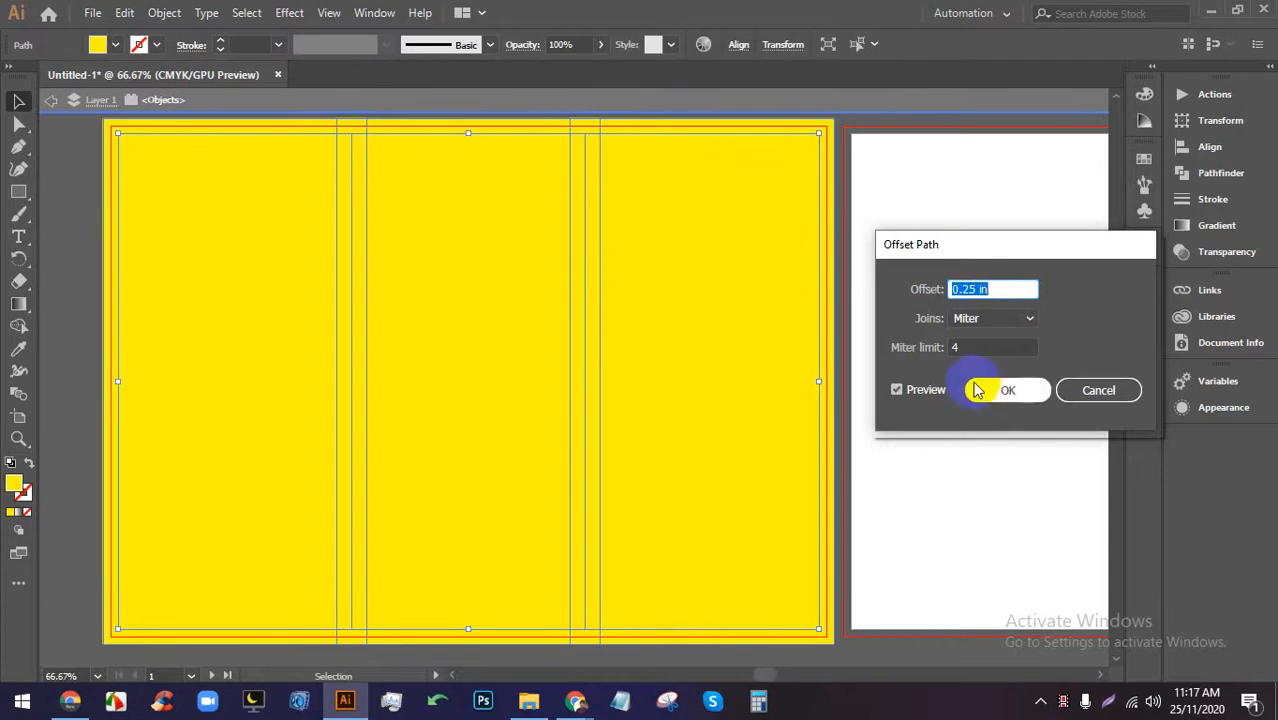
pyautogui.click(959, 451)
pyautogui.scroll(1, 995, 491)
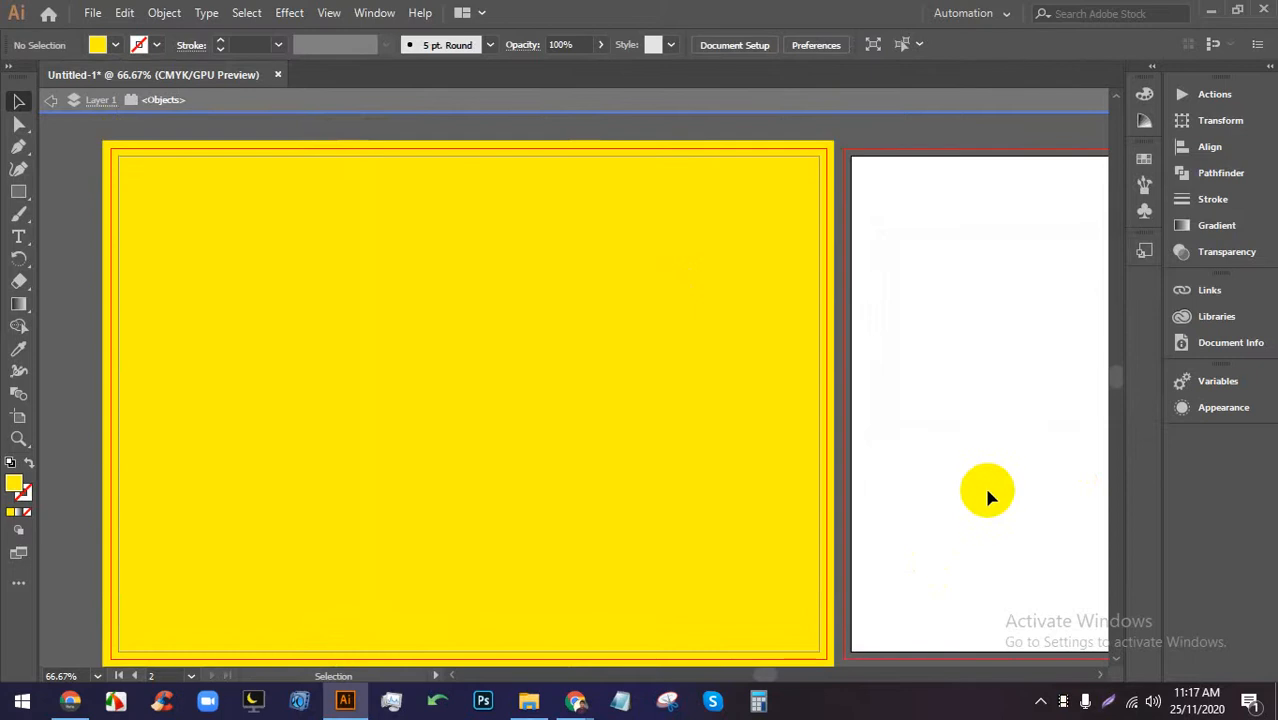
pyautogui.hotkey('ctrl', 'z')
# Offset the paths of all three columns inward by -0.25 in with the preview enabled, and deselect the result.
pyautogui.click(884, 414)
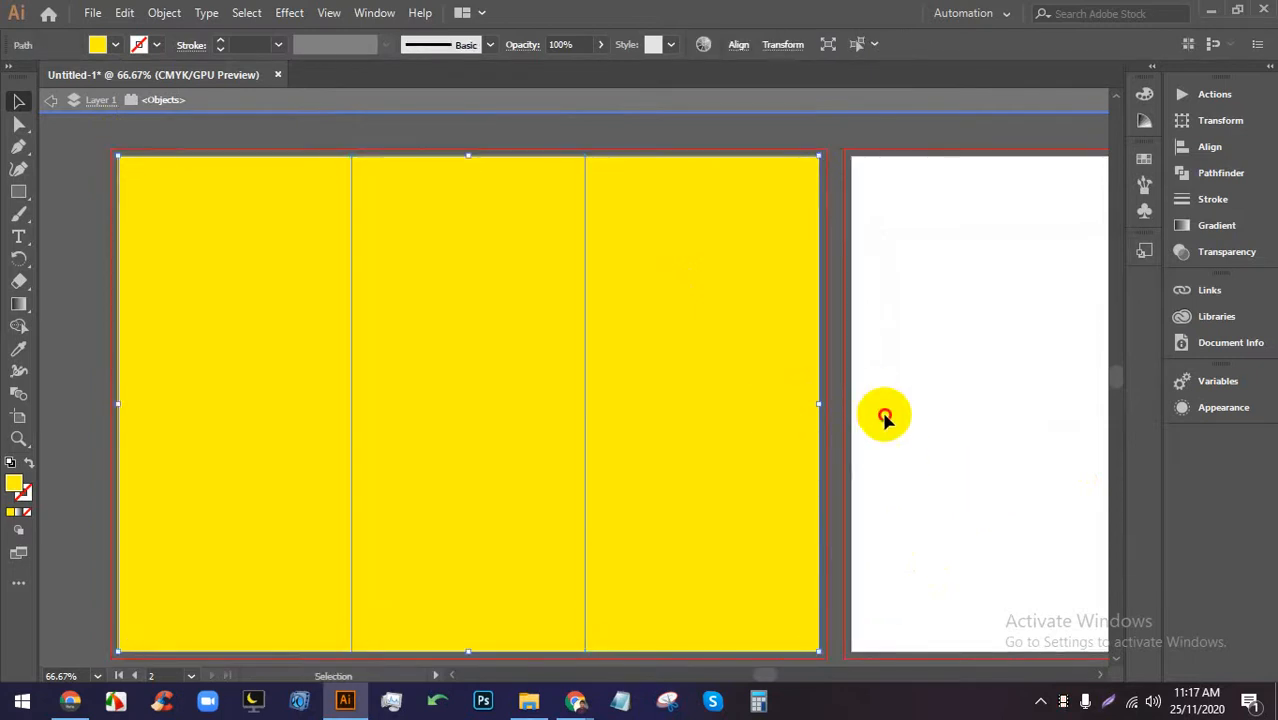
pyautogui.moveTo(884, 414); pyautogui.dragTo(128, 188)
pyautogui.click(166, 14)
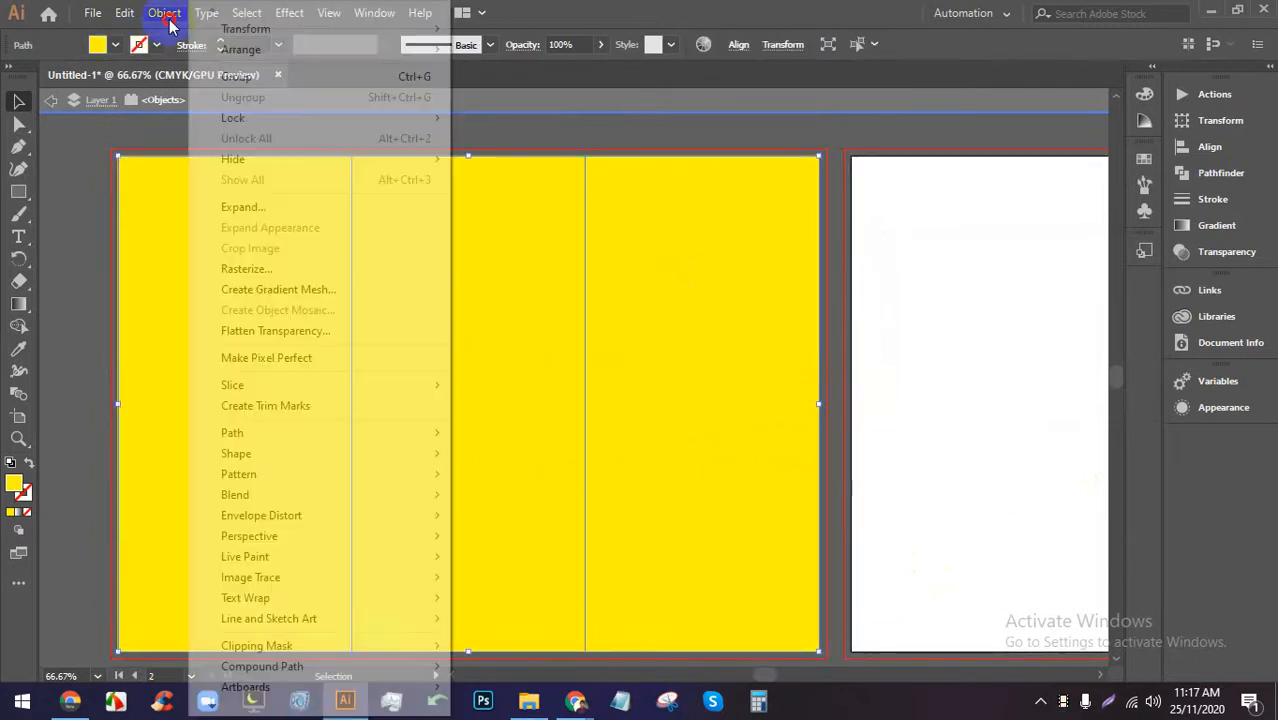
pyautogui.moveTo(237, 432)
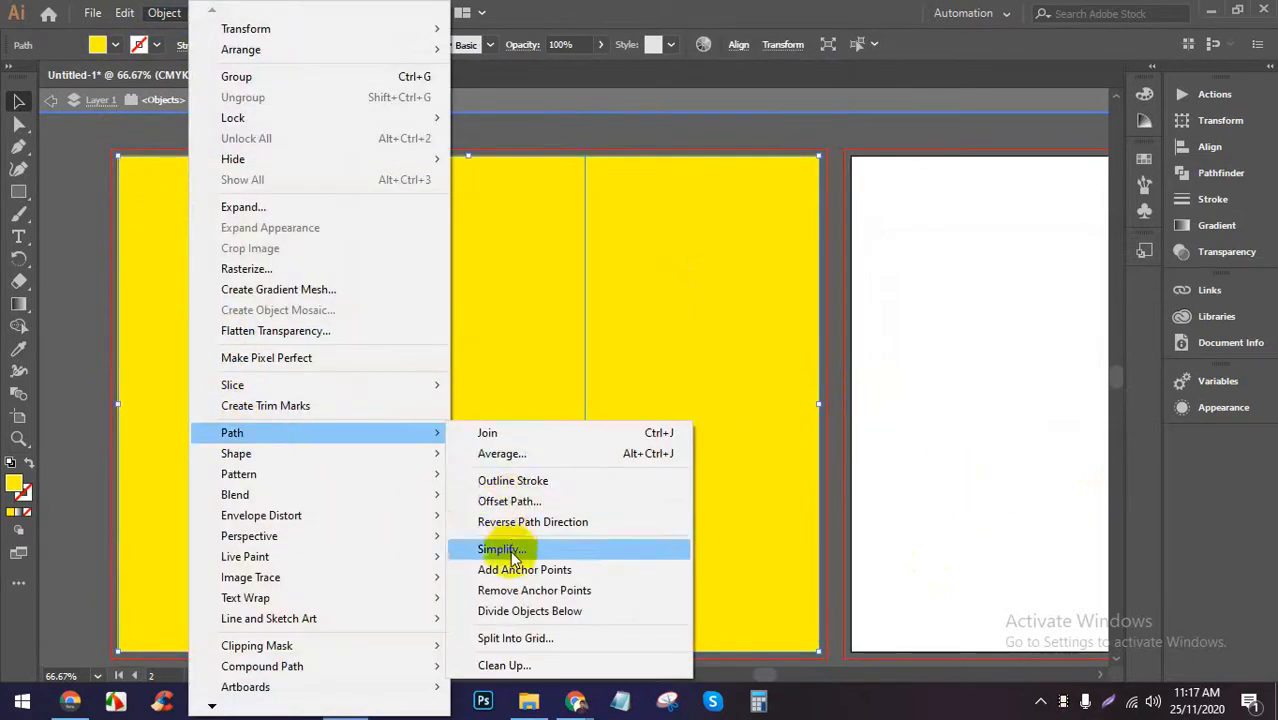
pyautogui.click(507, 500)
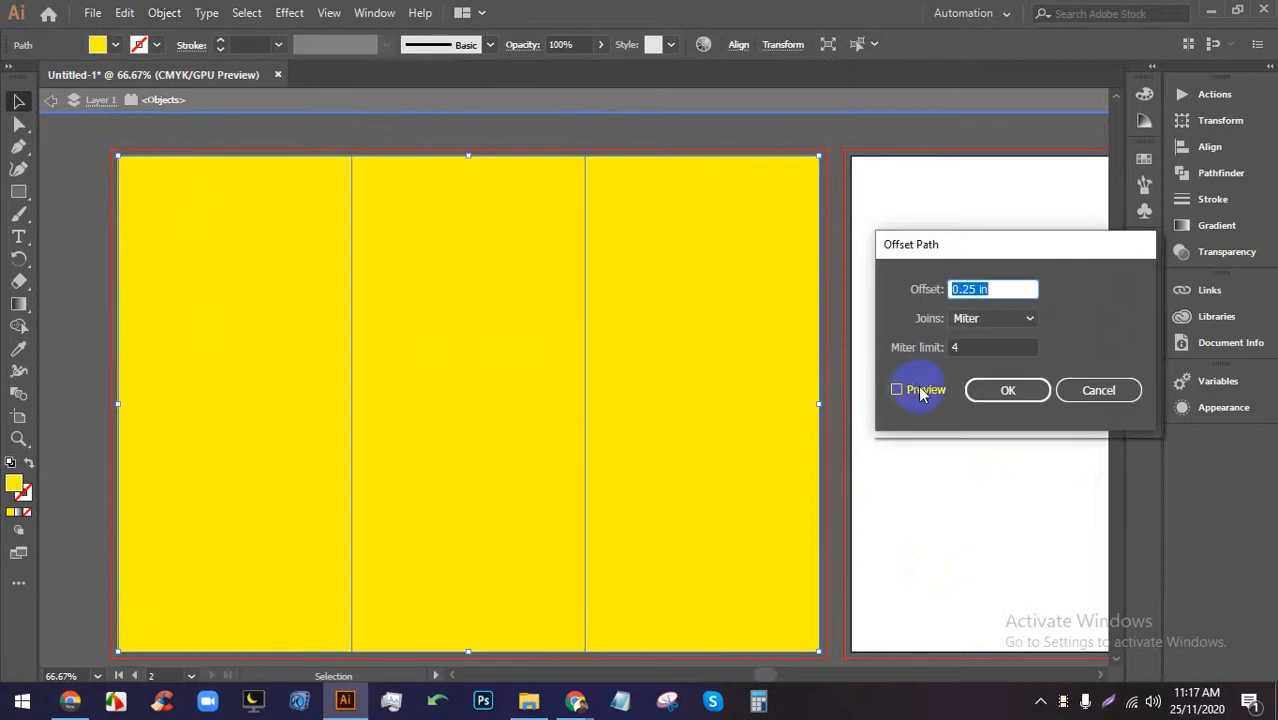
pyautogui.click(922, 392)
pyautogui.click(988, 289)
pyautogui.press('Down')
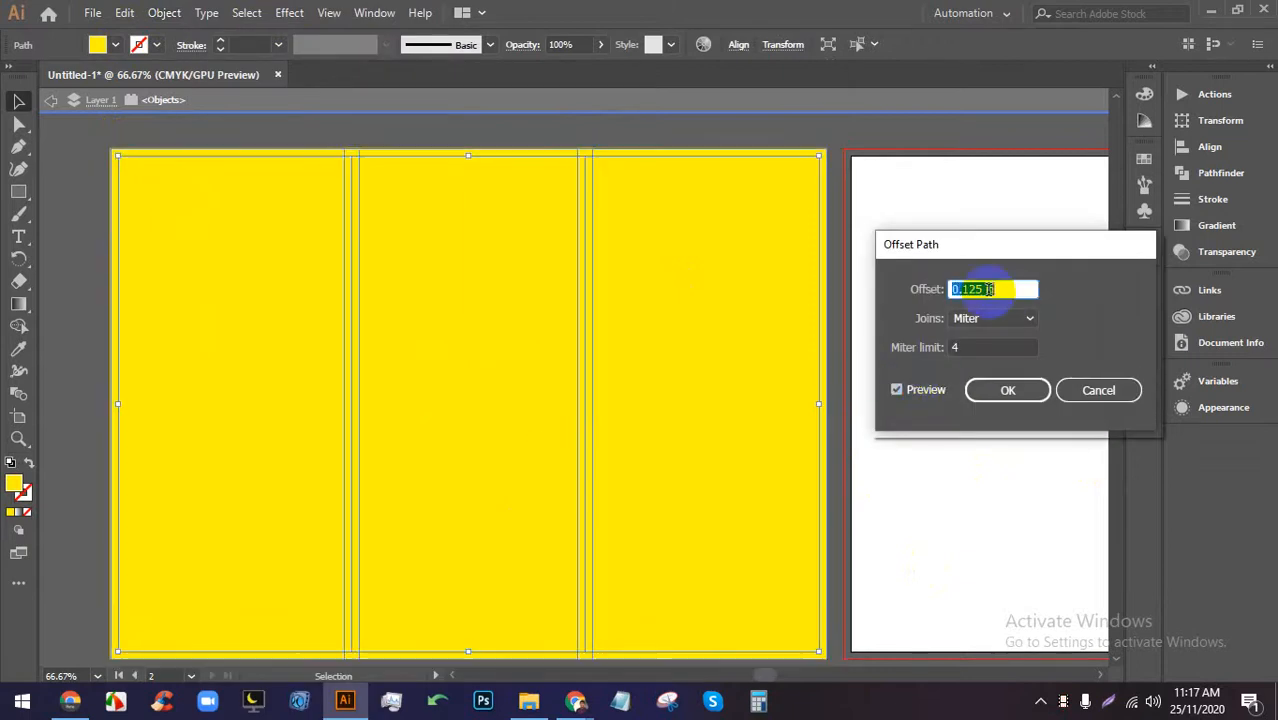
pyautogui.press('Down')
pyautogui.press('Down')
pyautogui.press('Down')
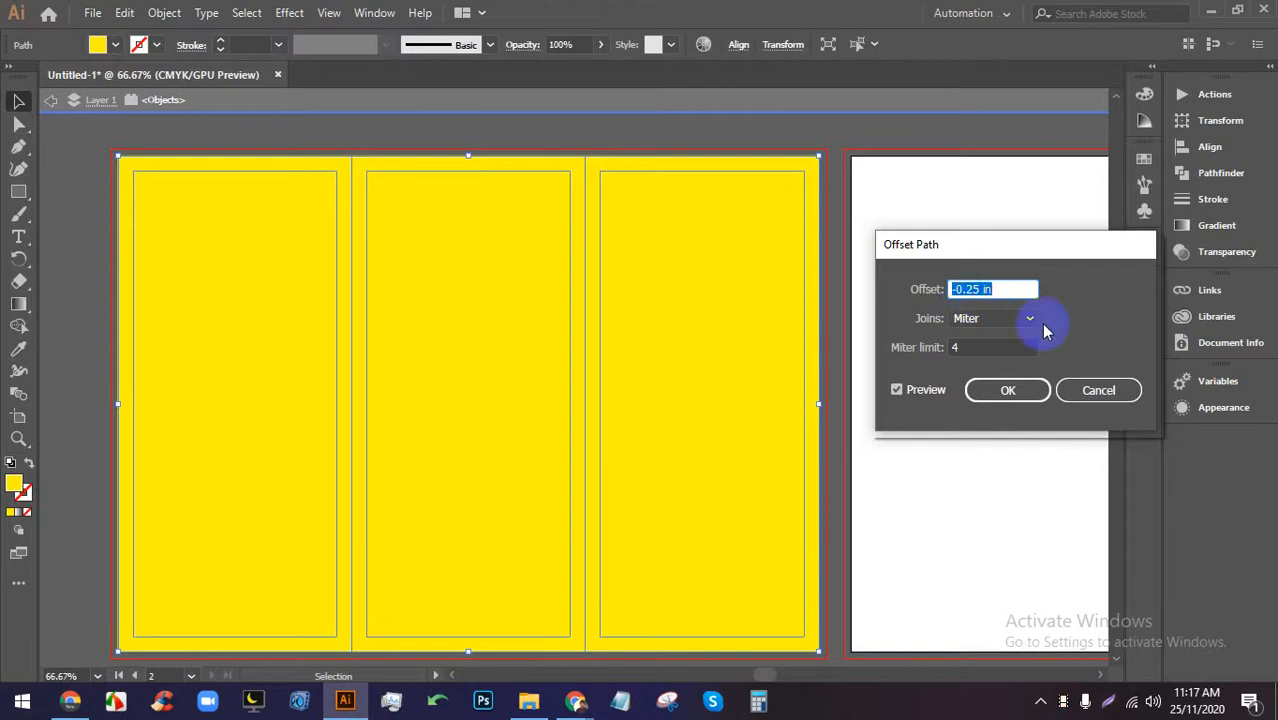
pyautogui.click(1008, 390)
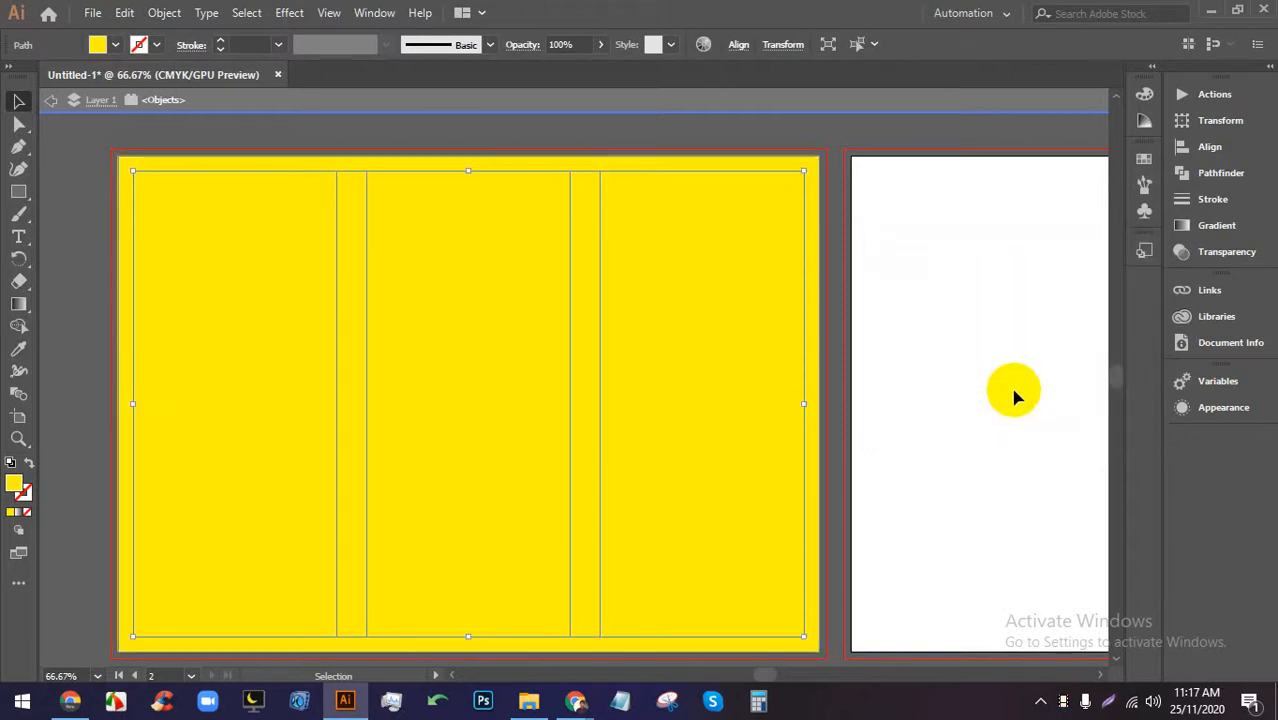
pyautogui.click(1016, 391)
# Select the three inner offset rectangles together and convert them into guides.
pyautogui.click(730, 389)
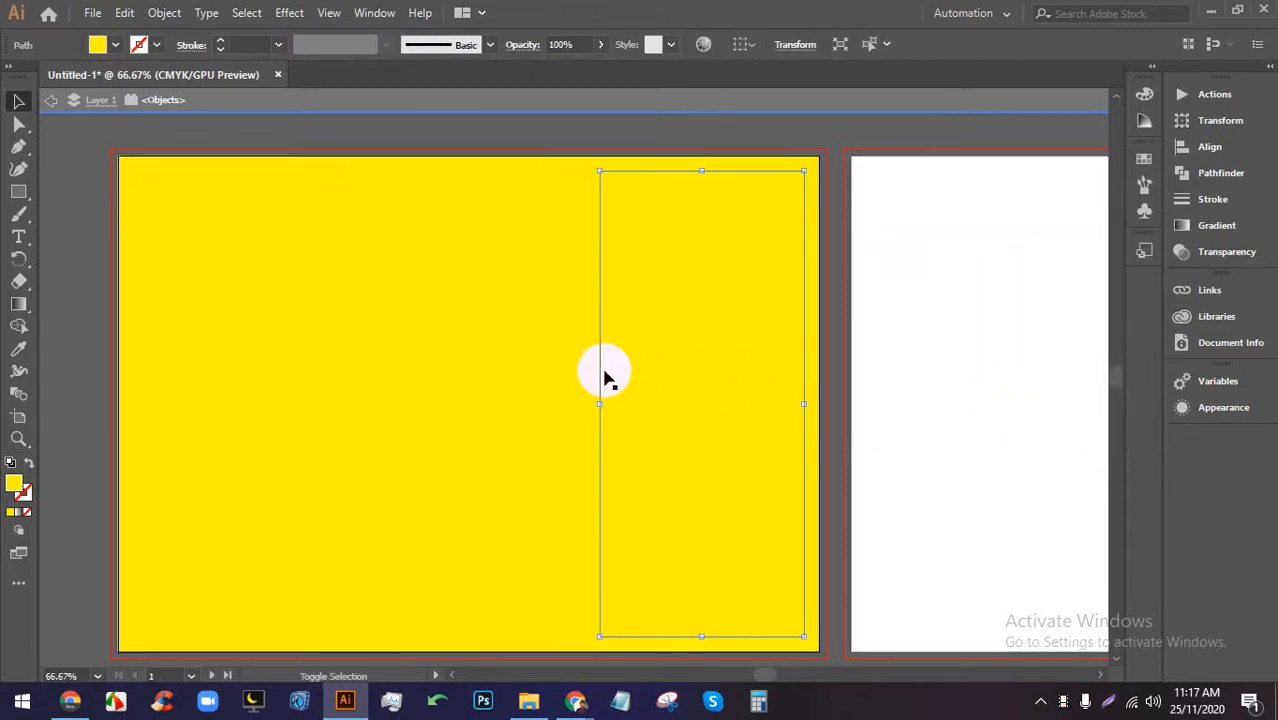
pyautogui.keyDown('shift'); pyautogui.click(438, 366); pyautogui.keyUp('shift')
pyautogui.keyDown('shift'); pyautogui.click(265, 364); pyautogui.keyUp('shift')
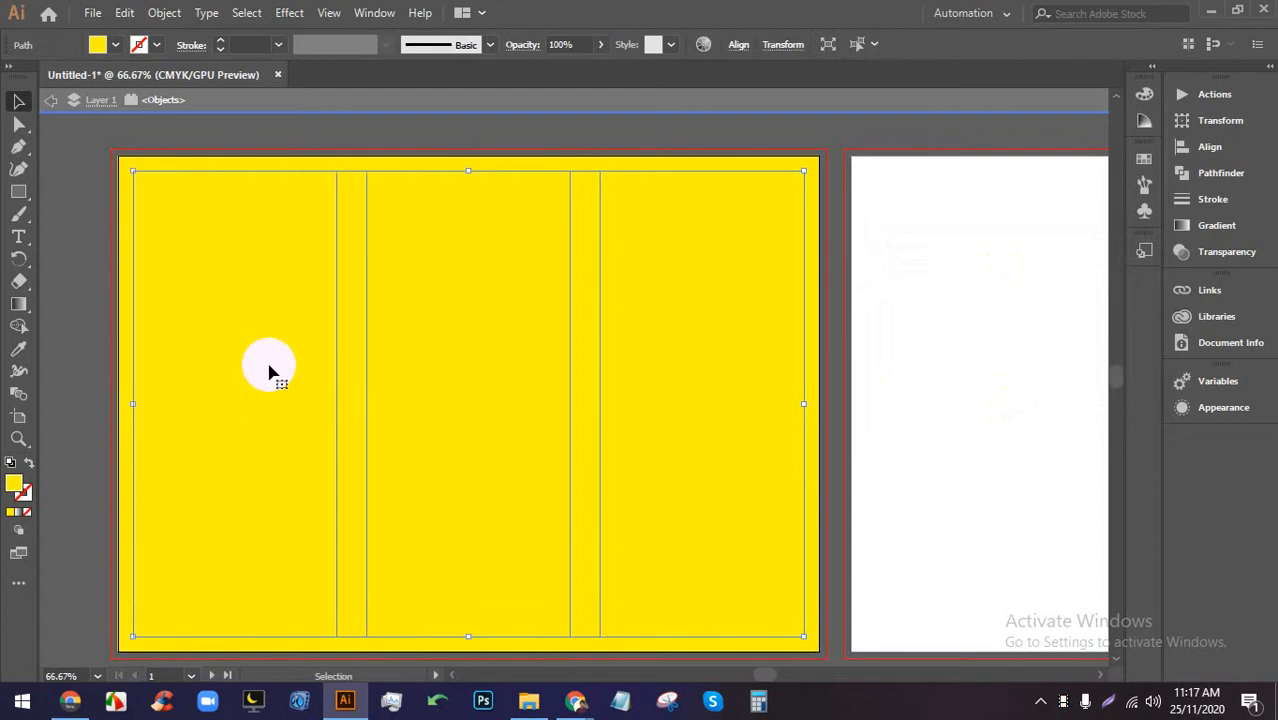
pyautogui.rightClick(252, 298)
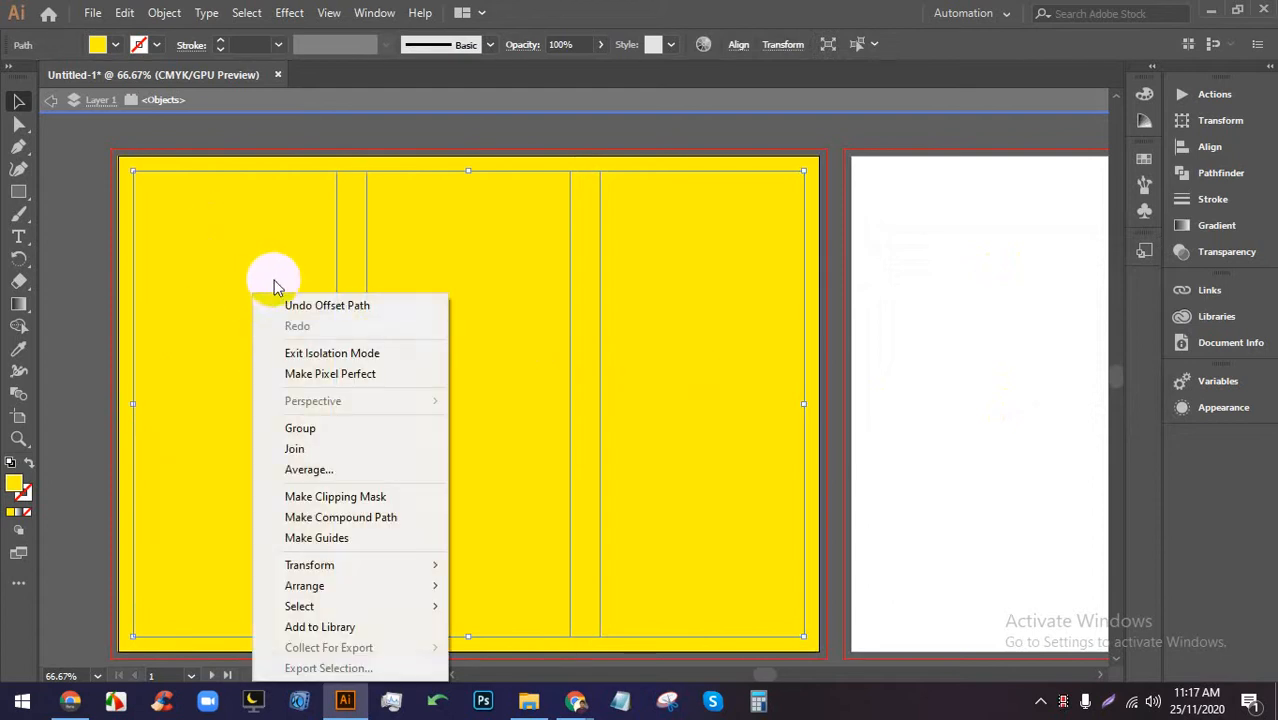
pyautogui.click(305, 547)
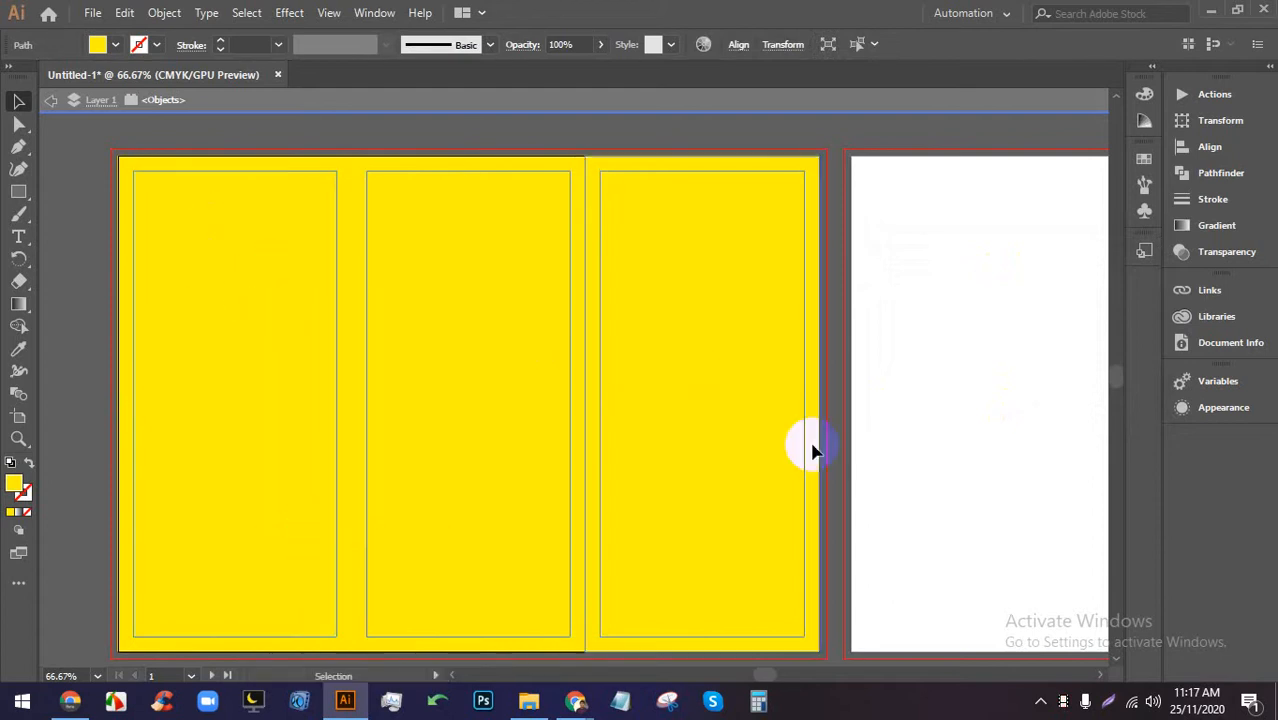
# Fill all three yellow column panels on the first artboard with white, leave isolation mode, and deselect everything.
pyautogui.scroll(-3, 872, 376)
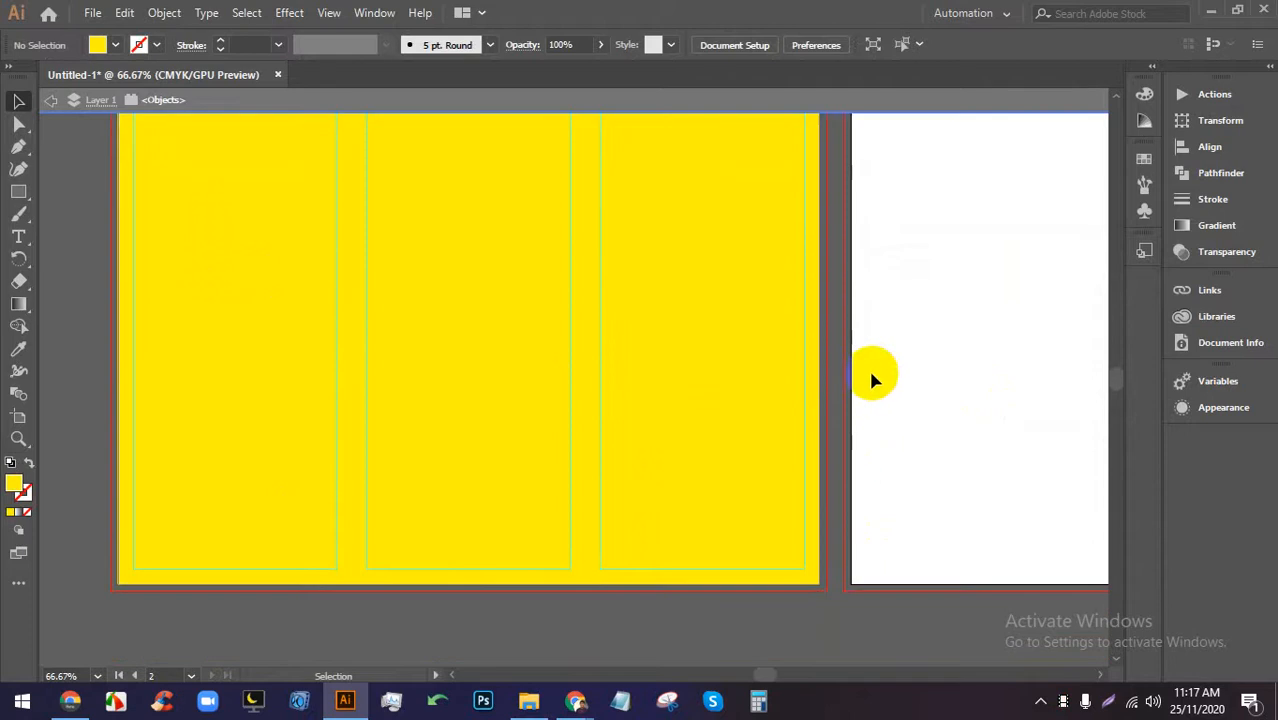
pyautogui.moveTo(788, 576); pyautogui.dragTo(145, 386)
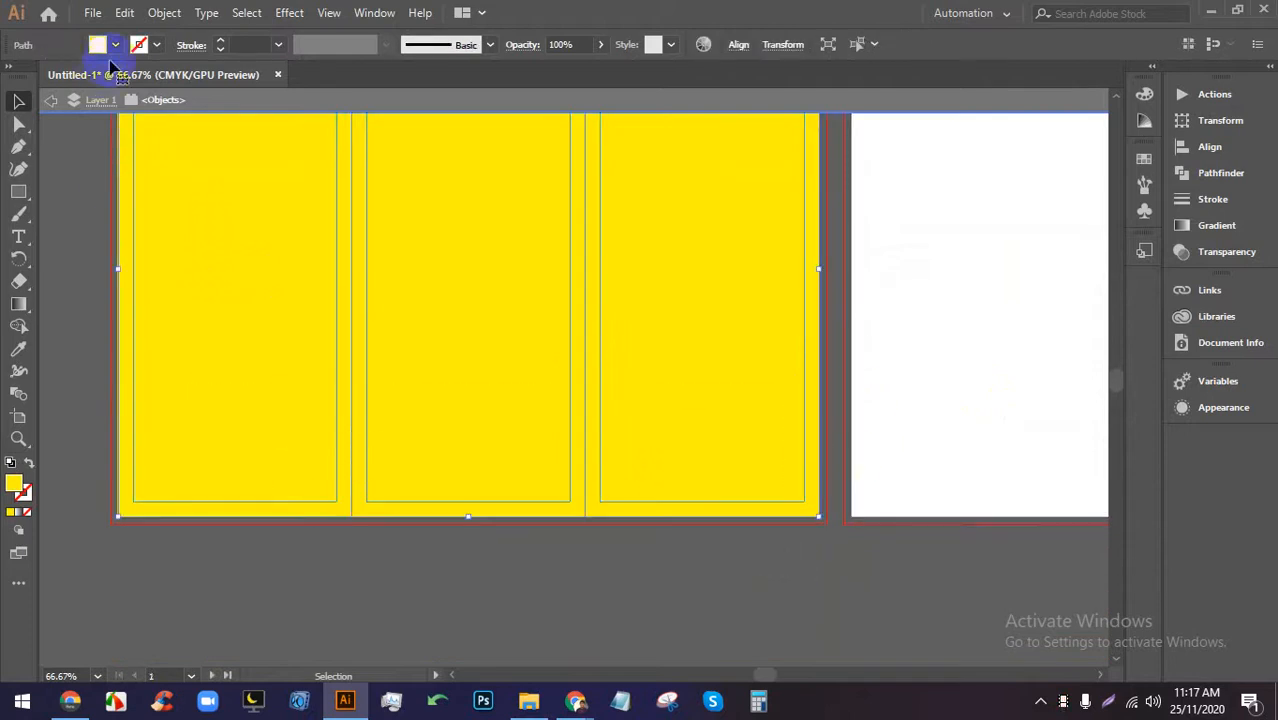
pyautogui.click(575, 631)
pyautogui.moveTo(750, 622); pyautogui.dragTo(194, 391)
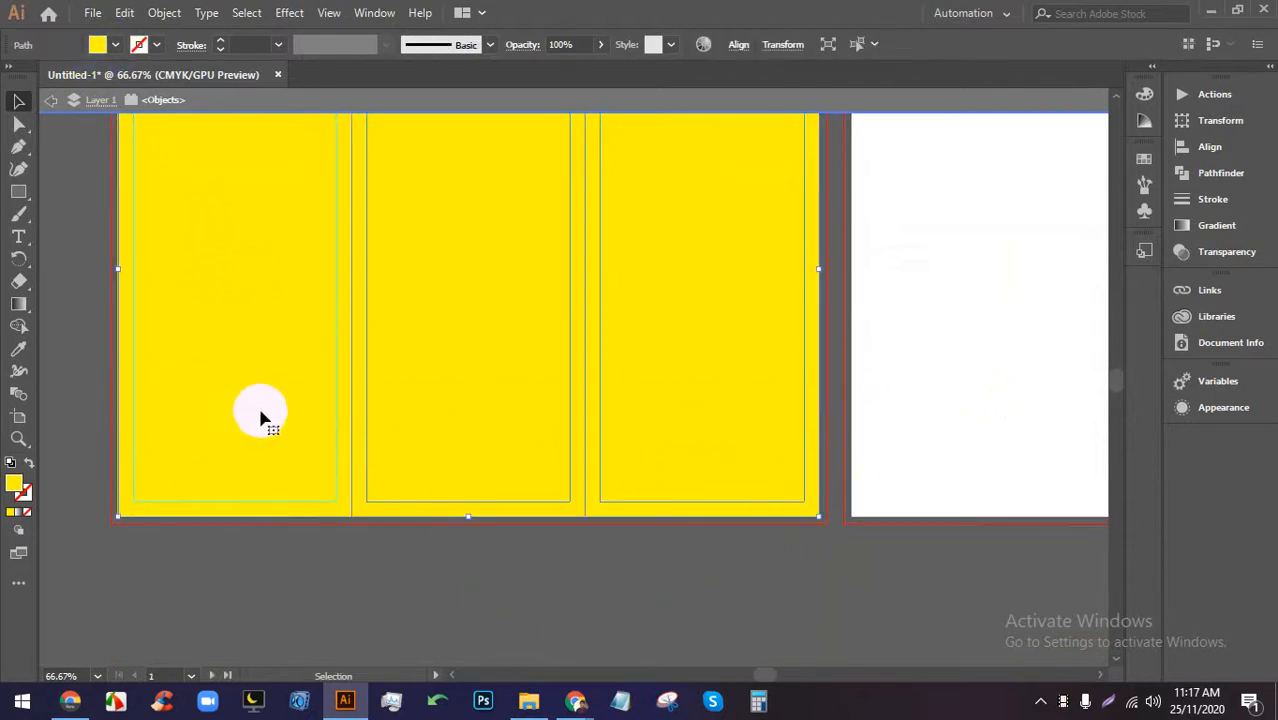
pyautogui.click(115, 45)
pyautogui.click(38, 76)
pyautogui.click(211, 271)
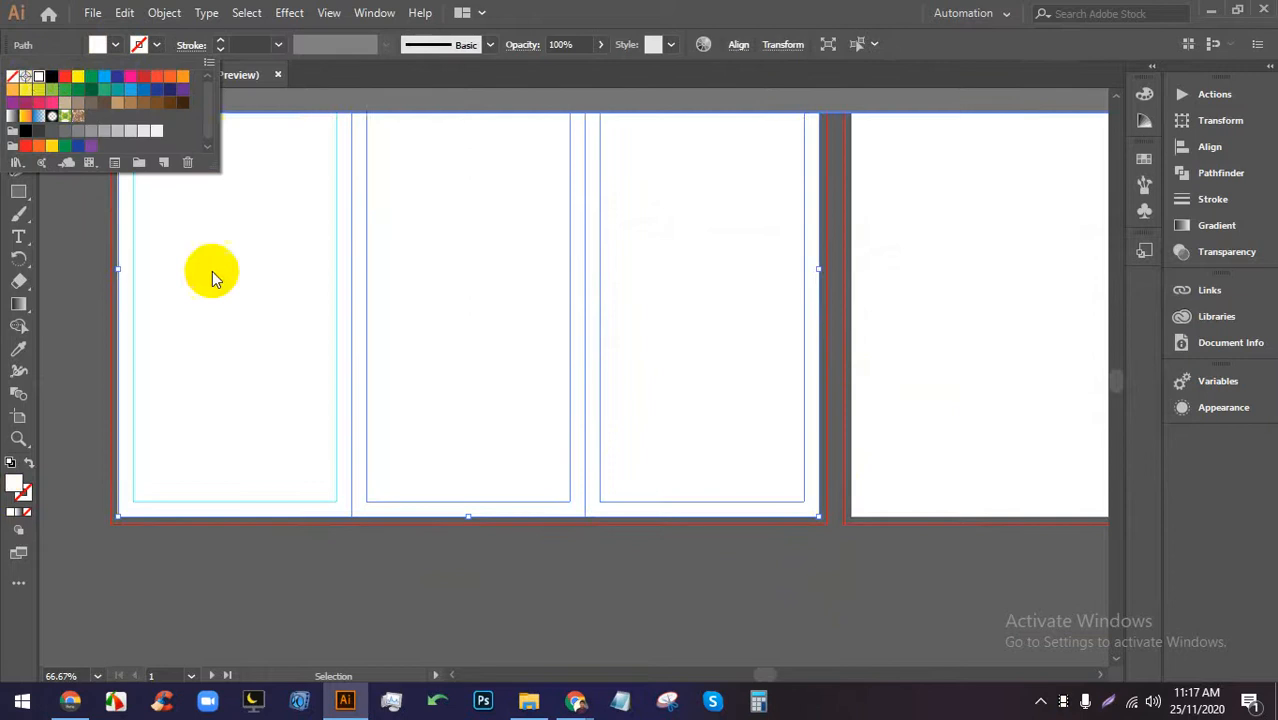
pyautogui.moveTo(503, 555); pyautogui.dragTo(103, 345)
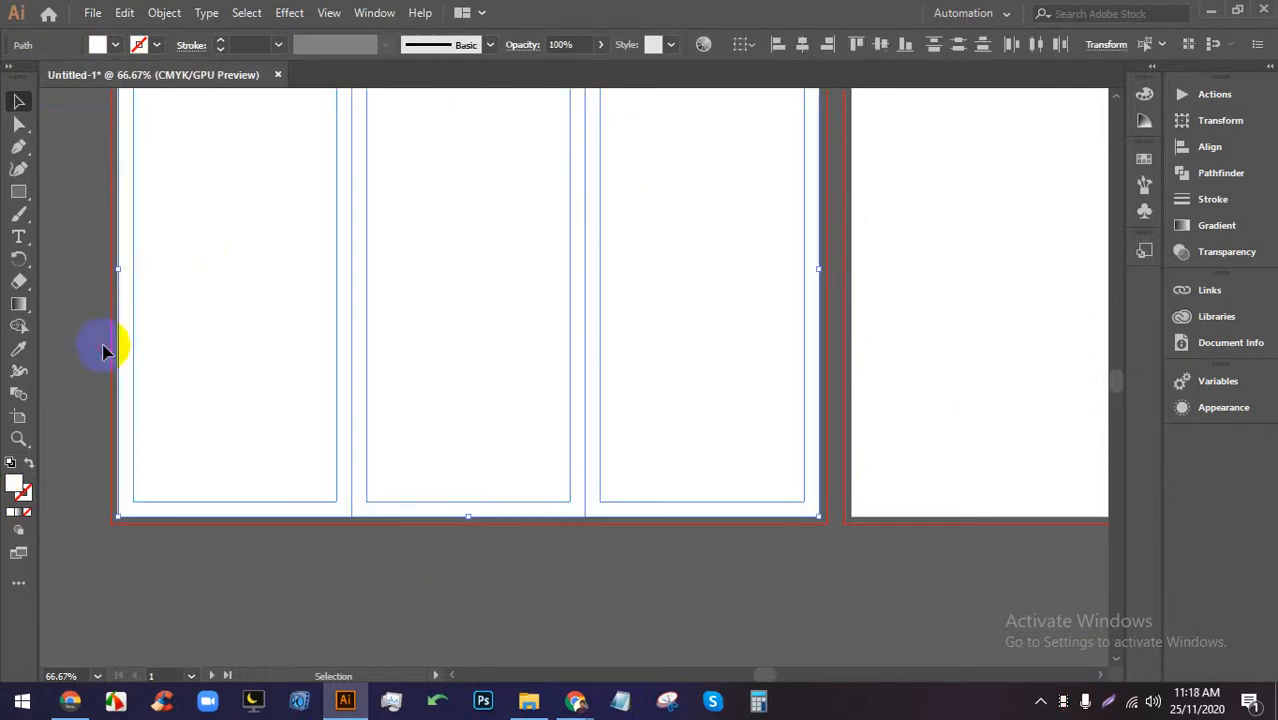
pyautogui.press('a')
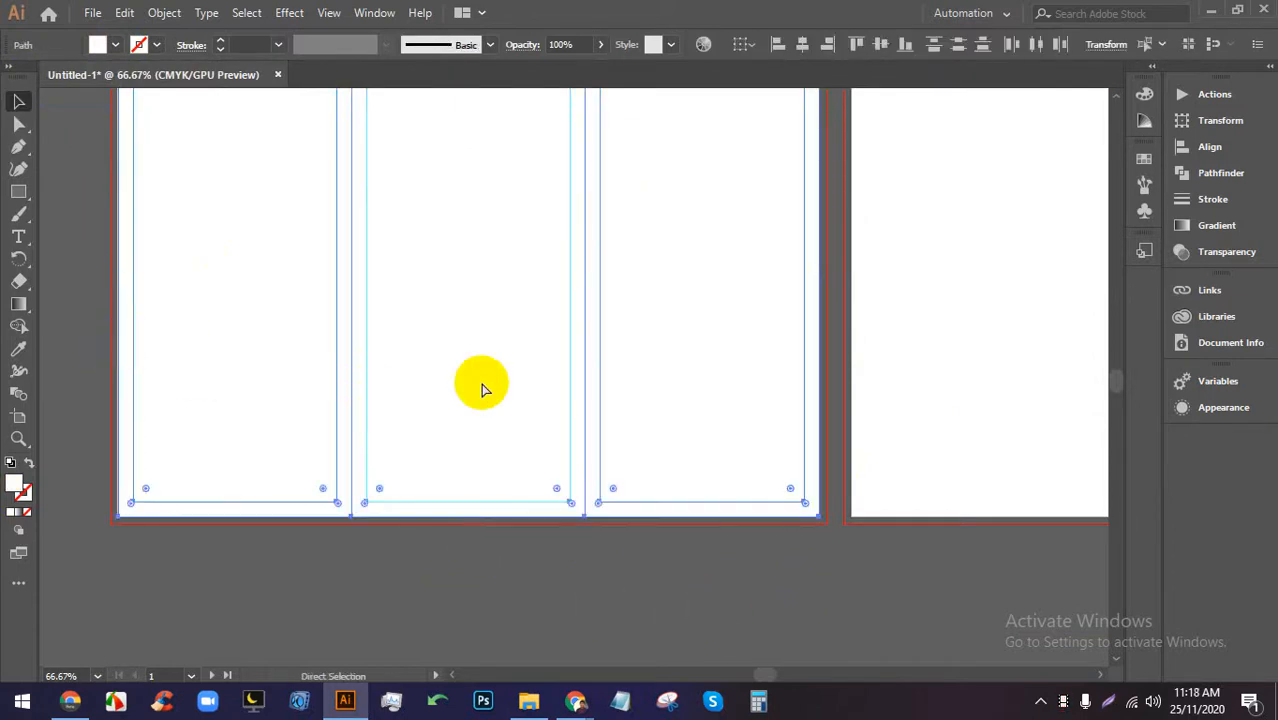
pyautogui.hotkey('ctrl', 'shift', 'a')
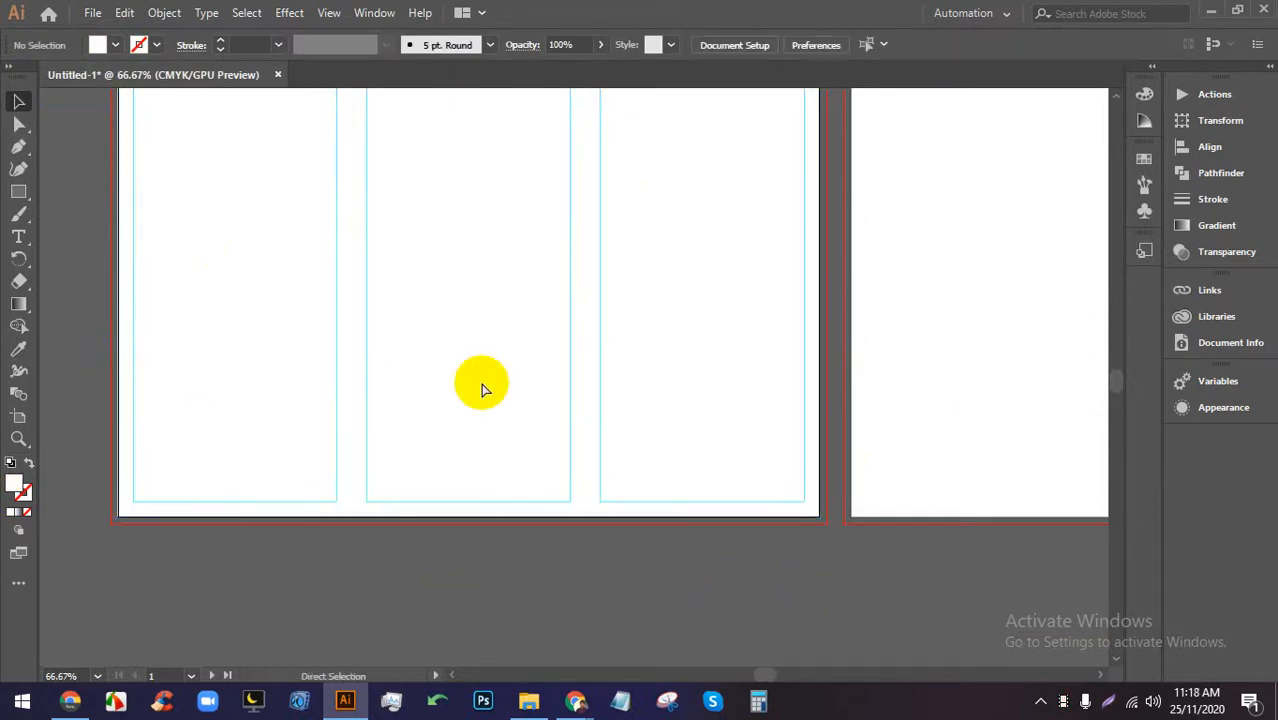
# Start saving the document and create and open a new folder named Class-48(44) inside the 44-46 > 44 folder.
pyautogui.hotkey('ctrl', 's')
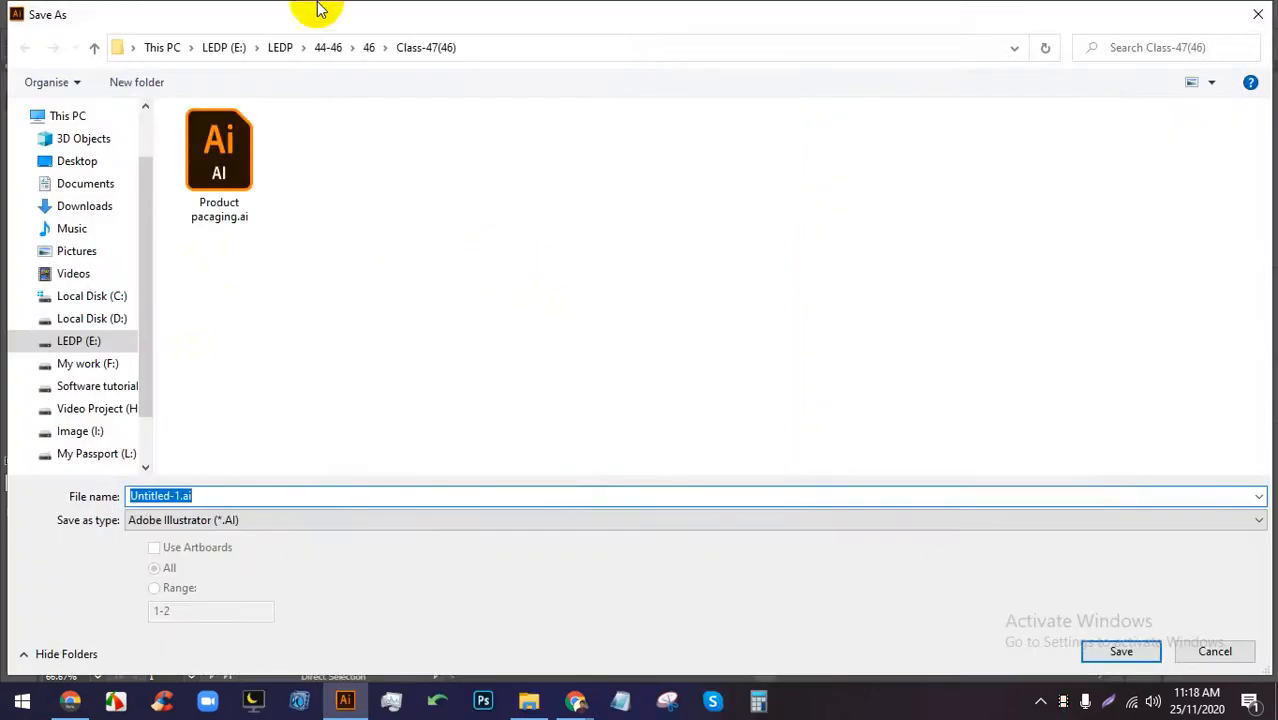
pyautogui.click(323, 47)
pyautogui.doubleClick(236, 155)
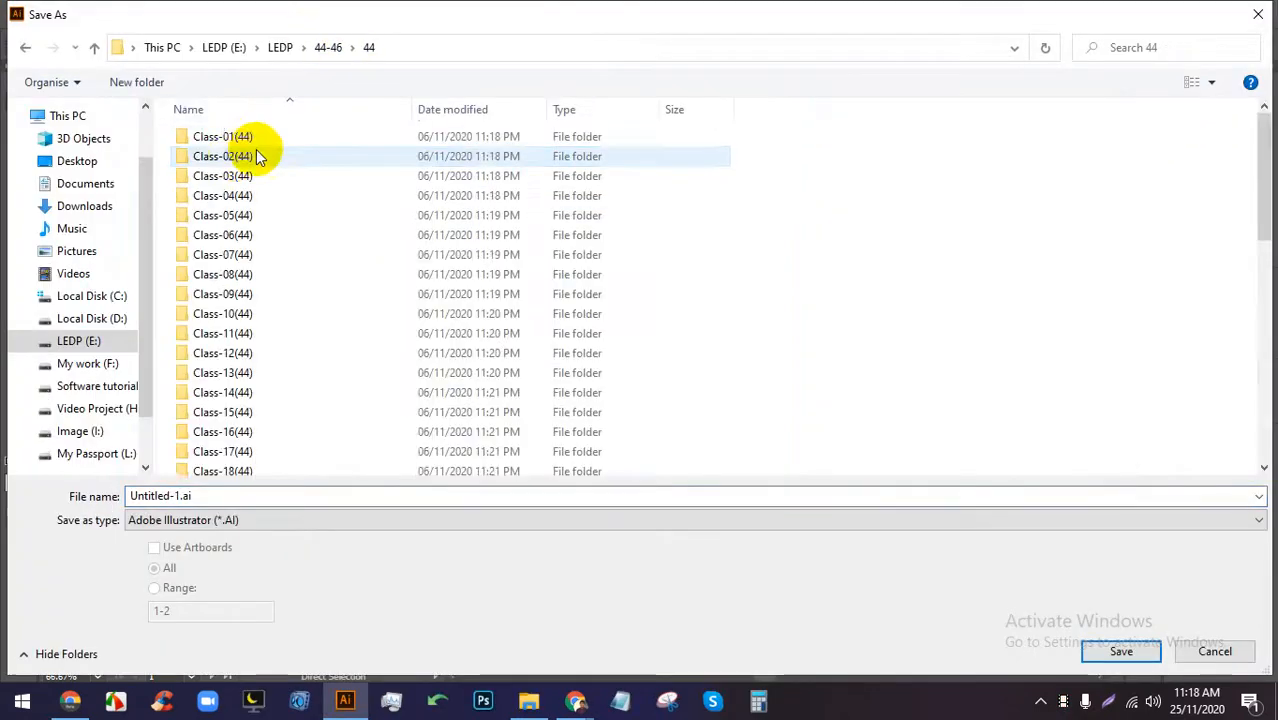
pyautogui.scroll(-10, 285, 290)
pyautogui.rightClick(891, 244)
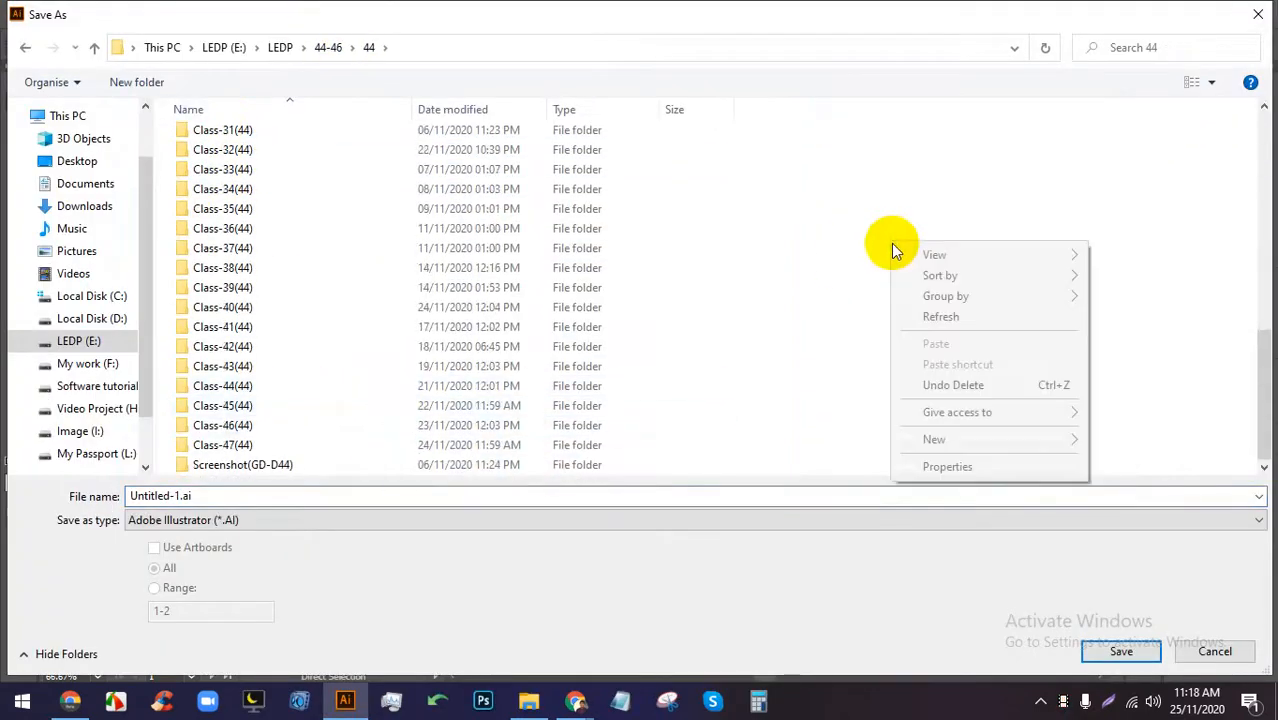
pyautogui.moveTo(940, 440)
pyautogui.click(778, 437)
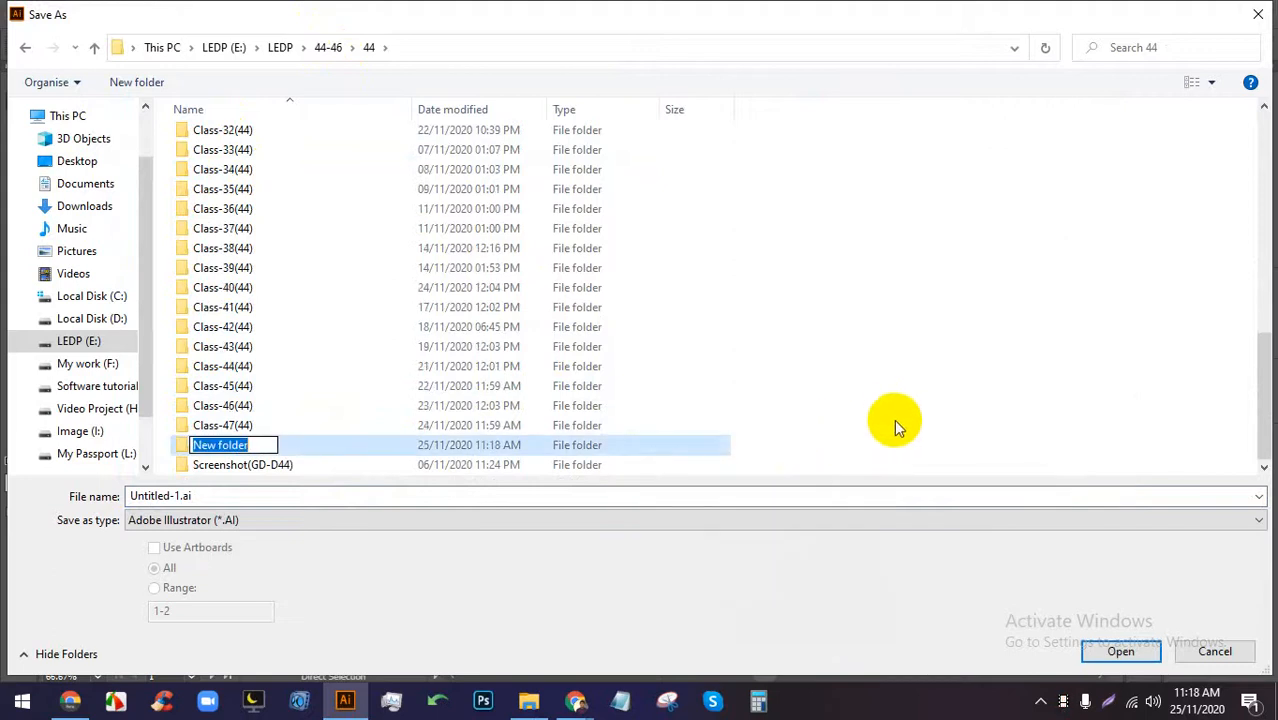
pyautogui.write('Class-48(')
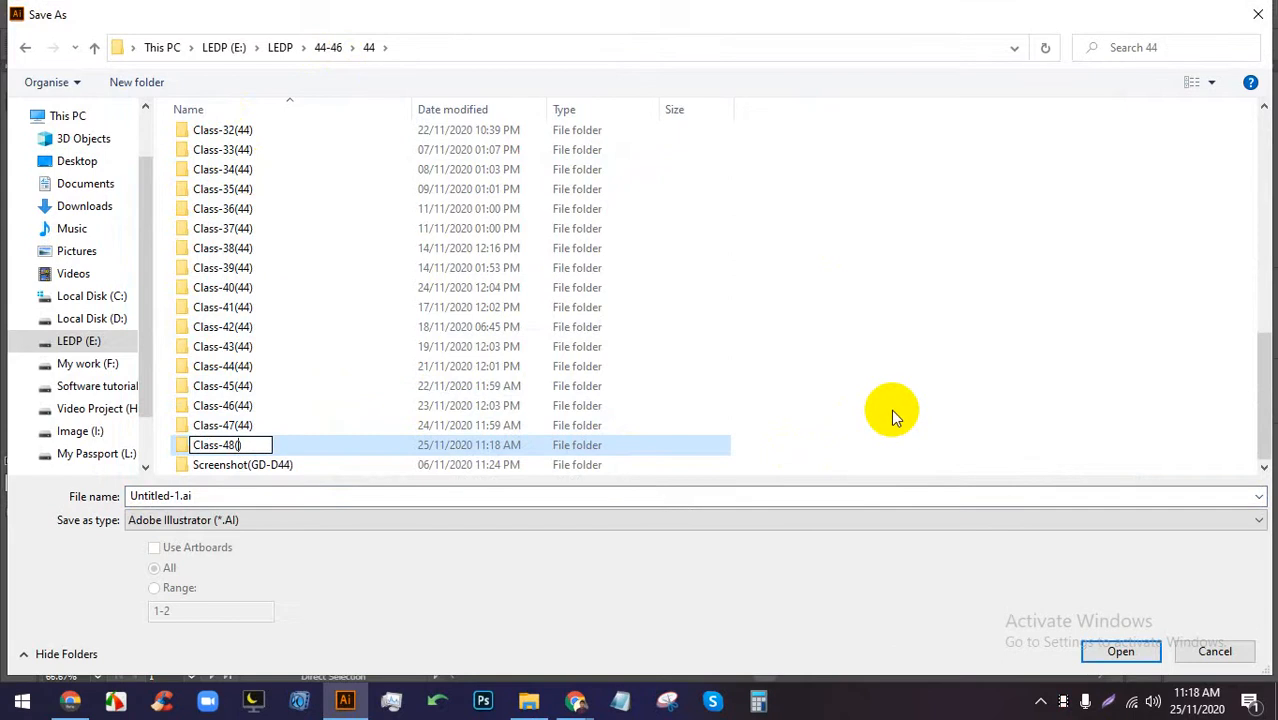
pyautogui.write('44')
pyautogui.press('Return')
pyautogui.press('Return')
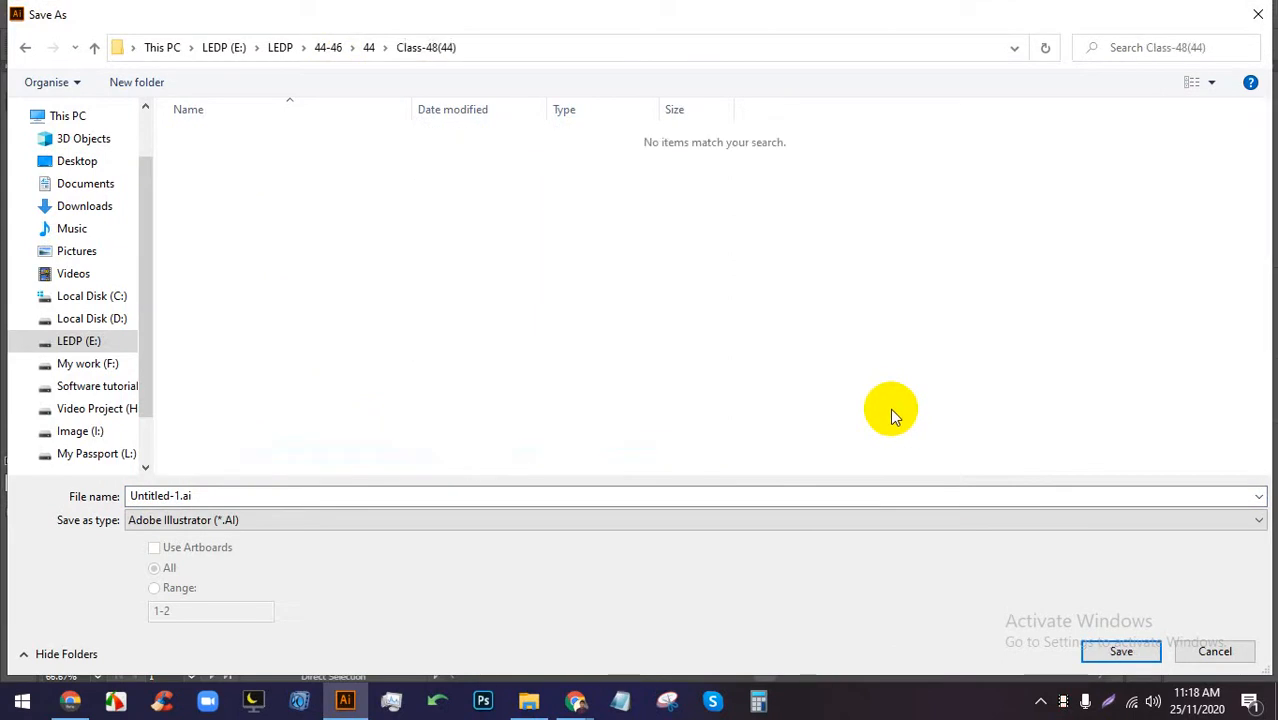
# Name the file Brochure and save it in Adobe Illustrator format.
pyautogui.click(771, 490)
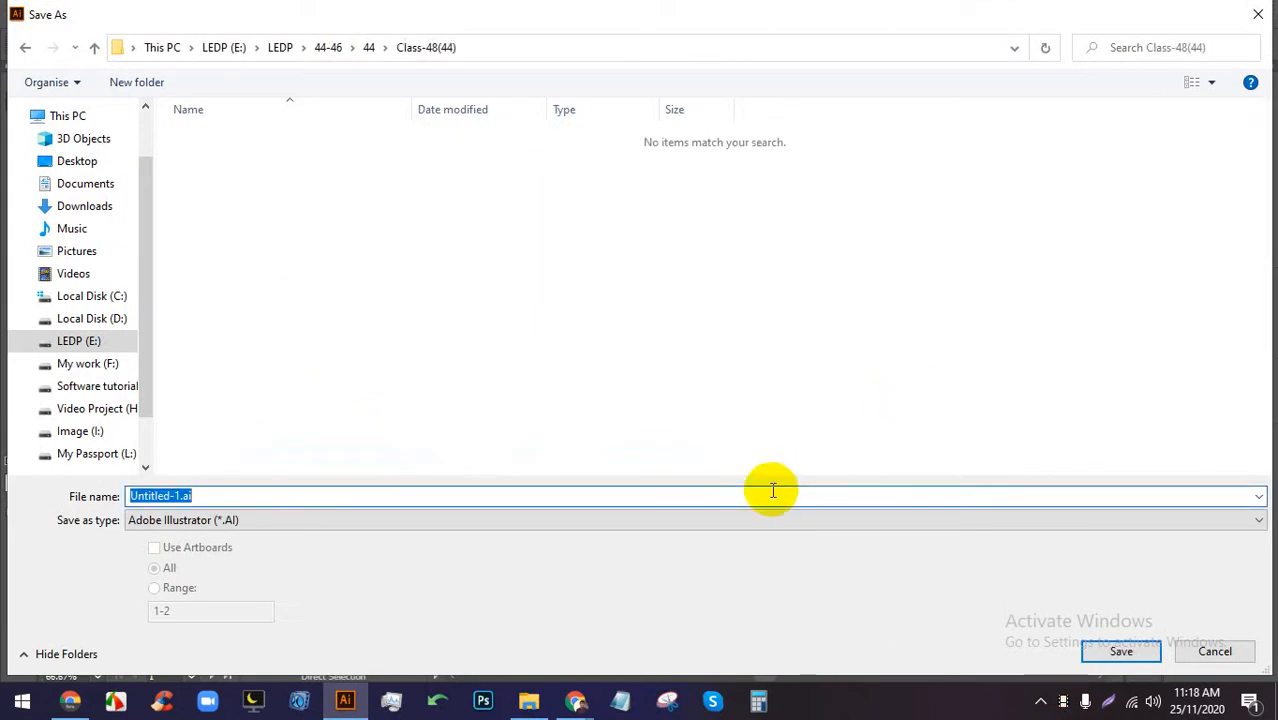
pyautogui.write('Bu')
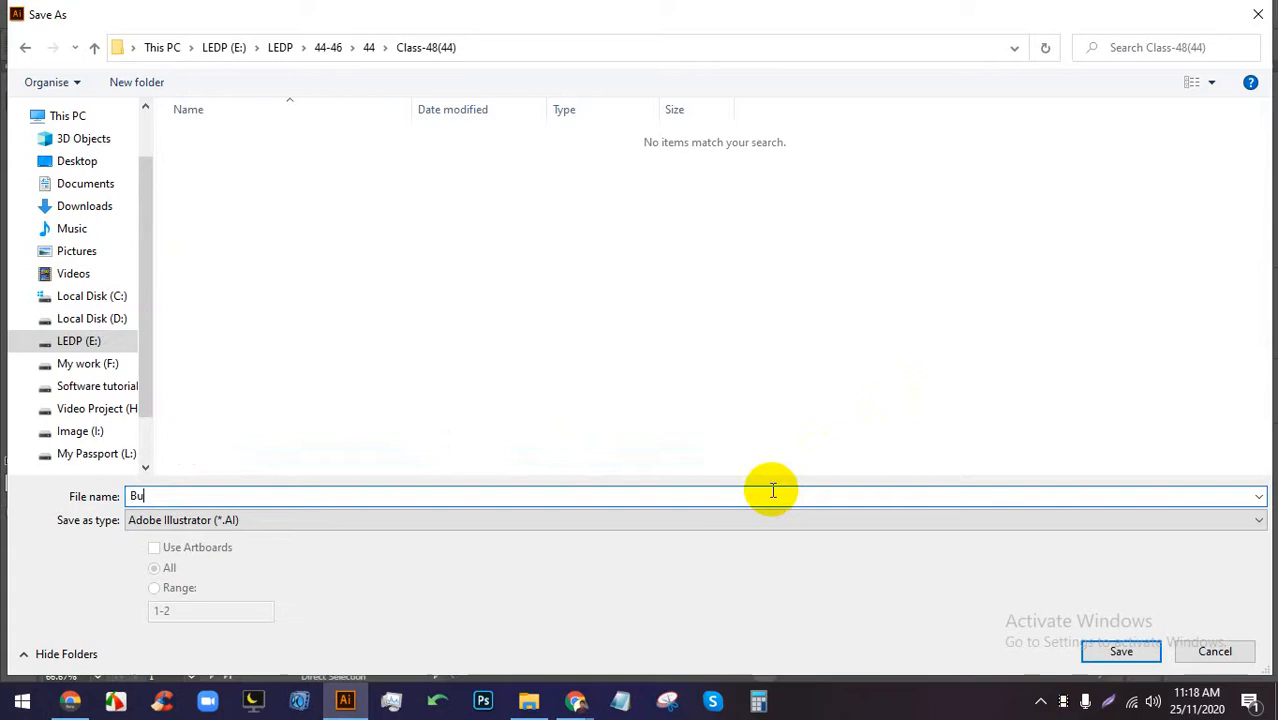
pyautogui.press('BackSpace')
pyautogui.write('re')
pyautogui.press('Return')
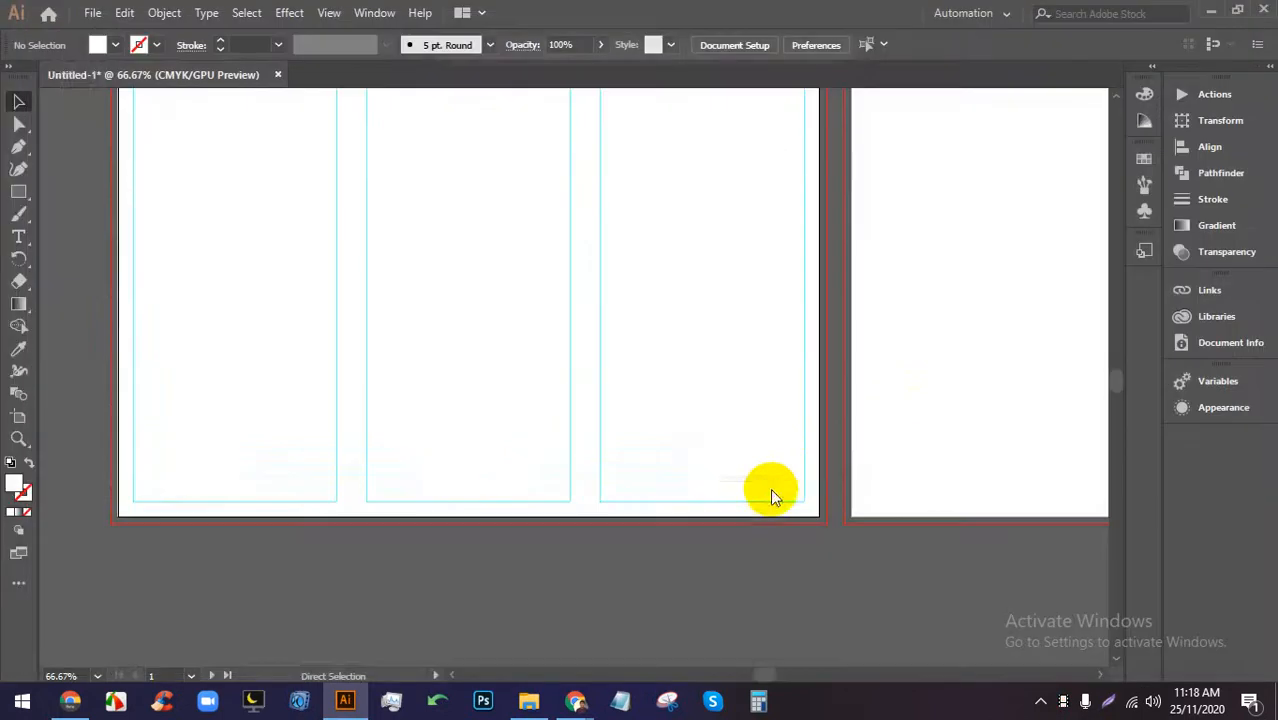
pyautogui.scroll(3, 716, 607)
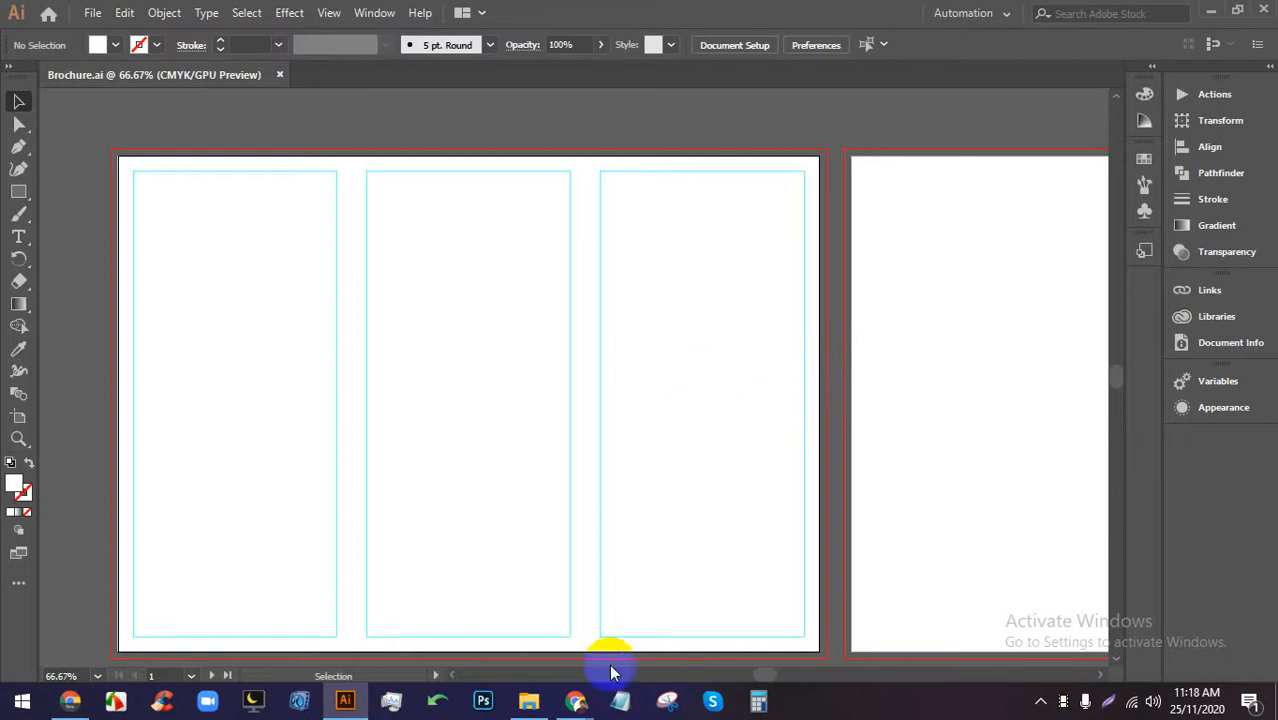
# Switch to Chrome's brochure design image results and preview the first result, the orange and white tri-fold brochure.
pyautogui.moveTo(576, 700)
pyautogui.click(435, 615)
pyautogui.click(570, 15)
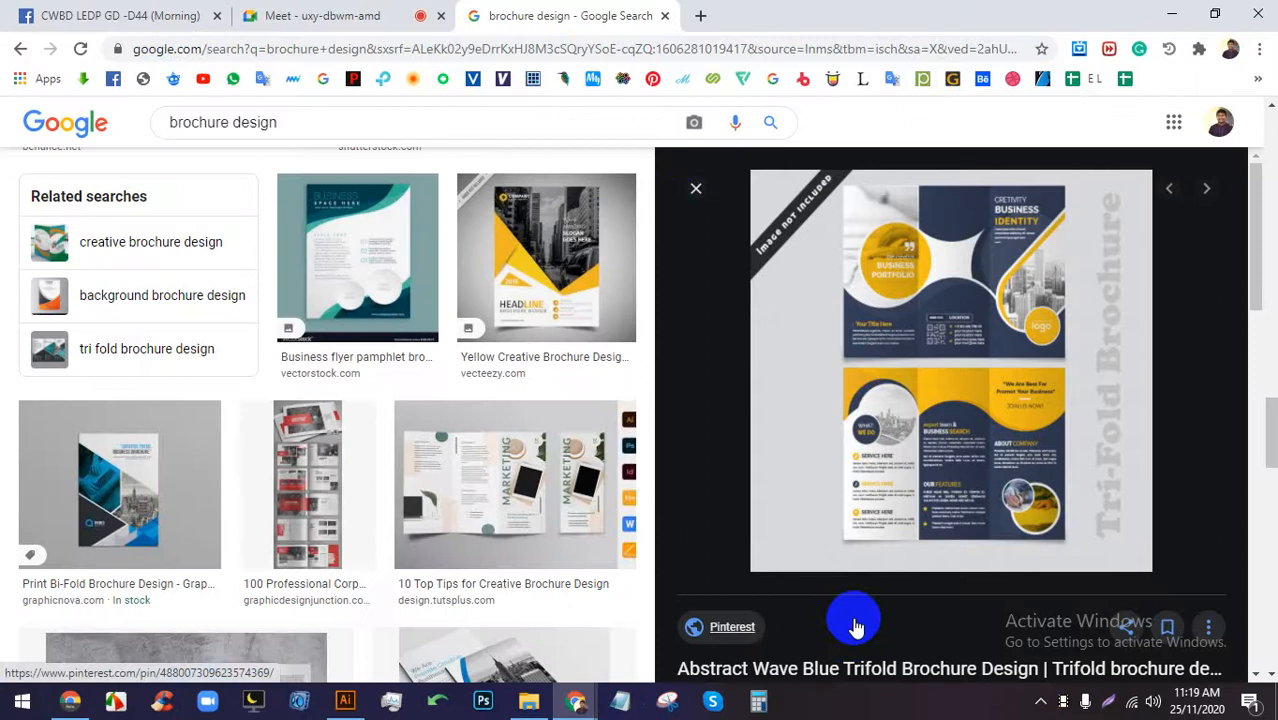
pyautogui.scroll(5, 225, 485)
pyautogui.scroll(10, 220, 480)
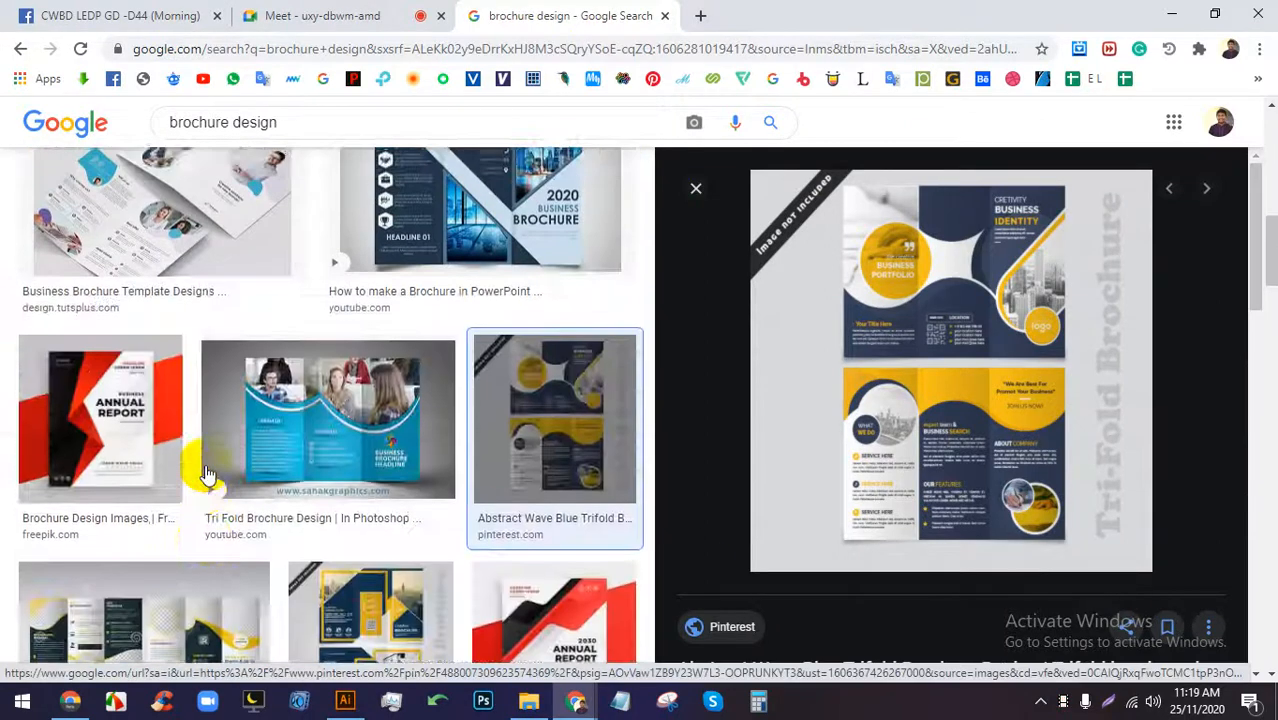
pyautogui.scroll(2, 203, 473)
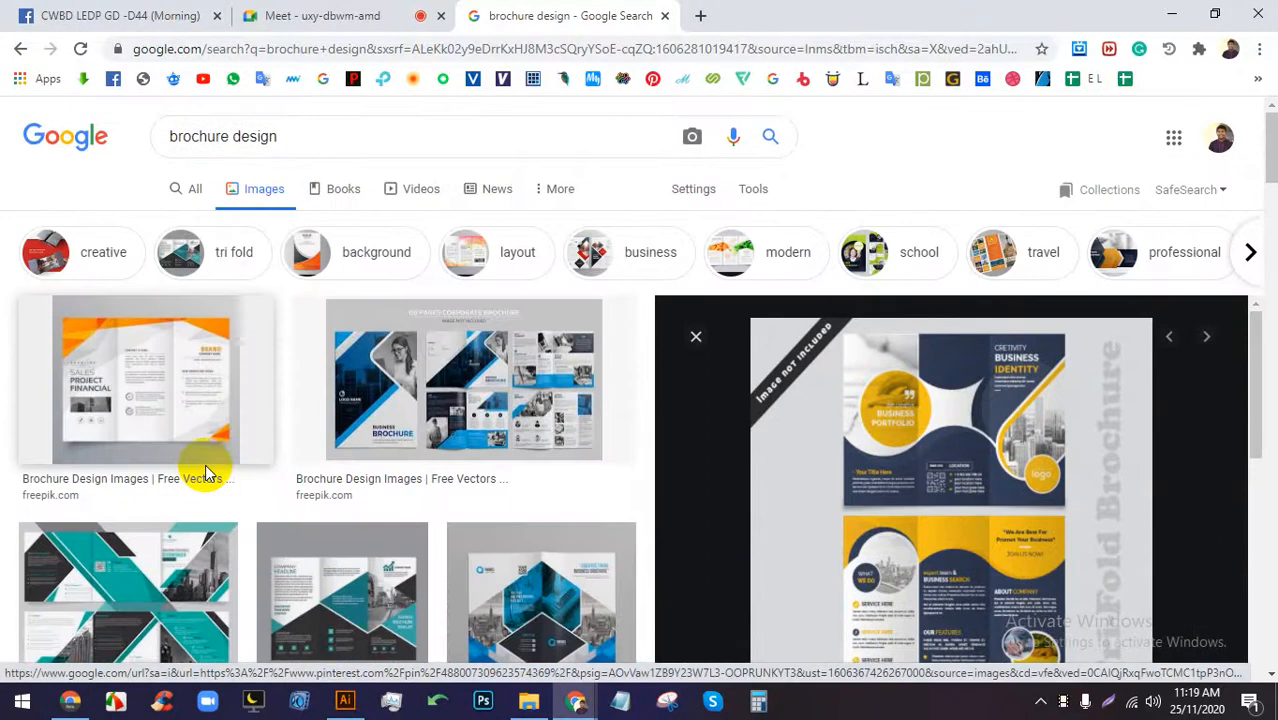
pyautogui.click(177, 379)
# Admit the participant waiting to join the Google Meet call and return to the brochure image results.
pyautogui.click(360, 15)
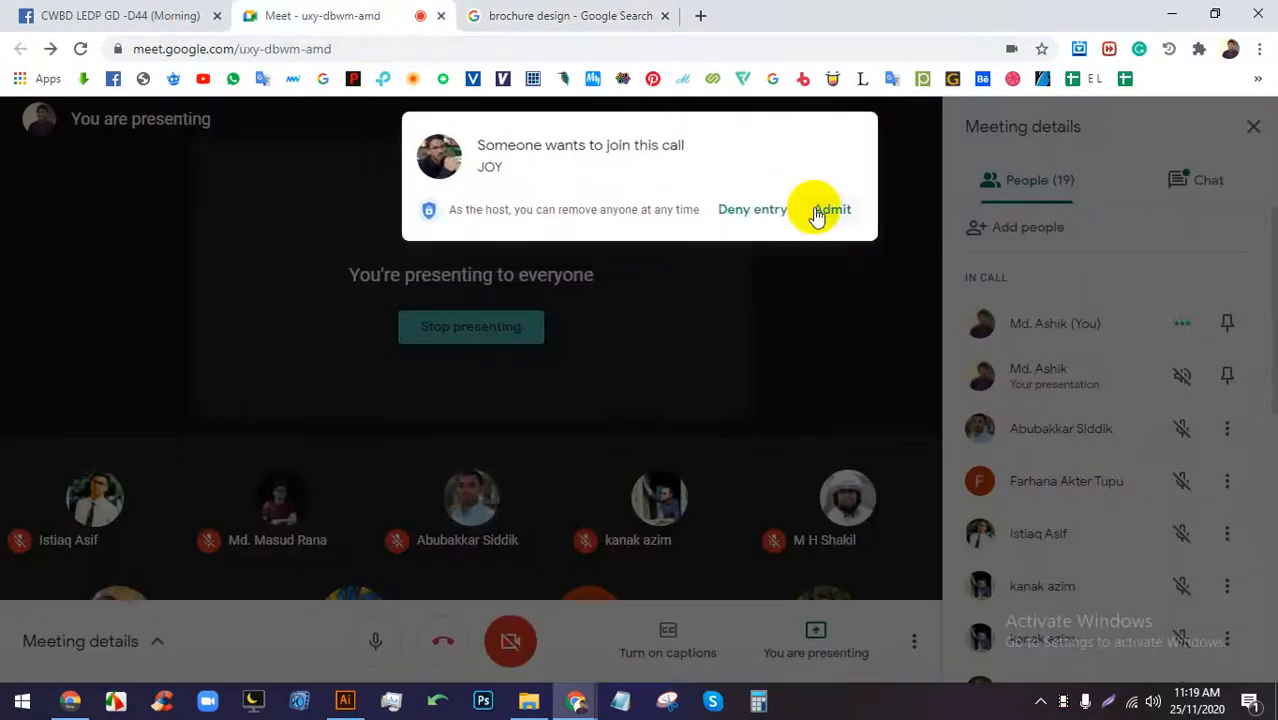
pyautogui.click(826, 212)
pyautogui.click(600, 16)
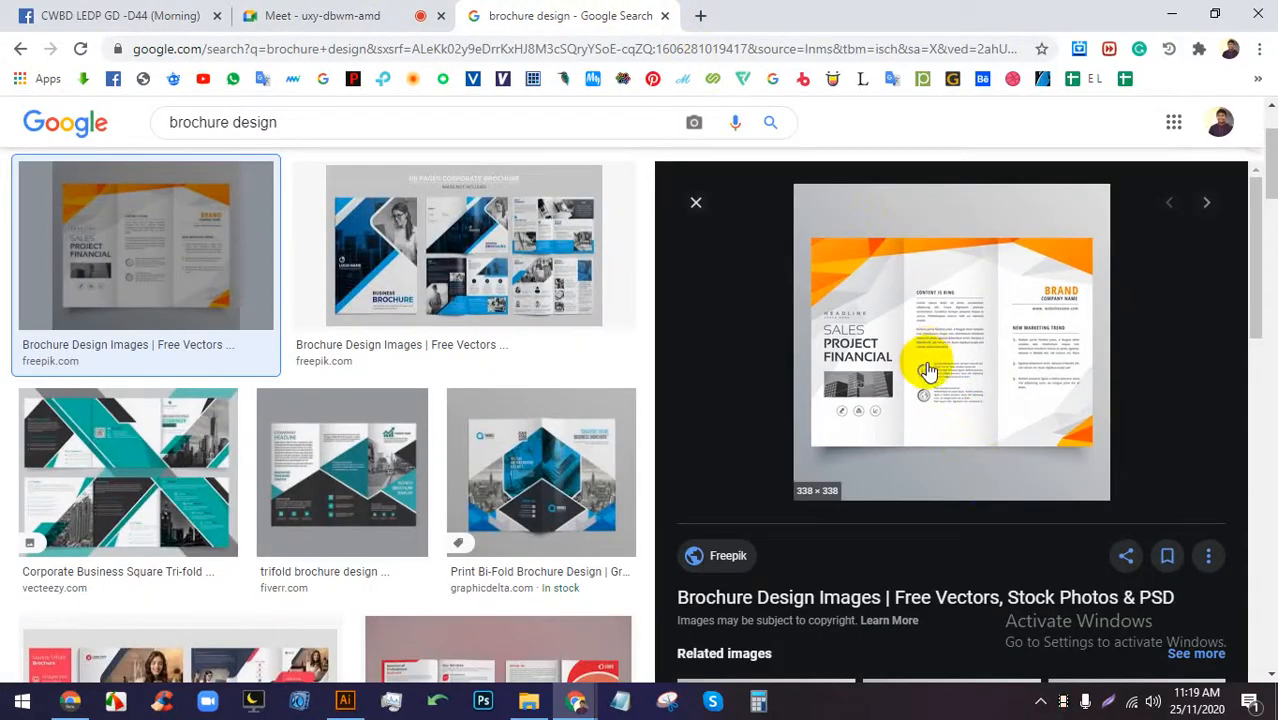
# Browse the related images and preview the Abstract Wave Blue Trifold Brochure design.
pyautogui.scroll(-1, 925, 345)
pyautogui.scroll(-6, 922, 348)
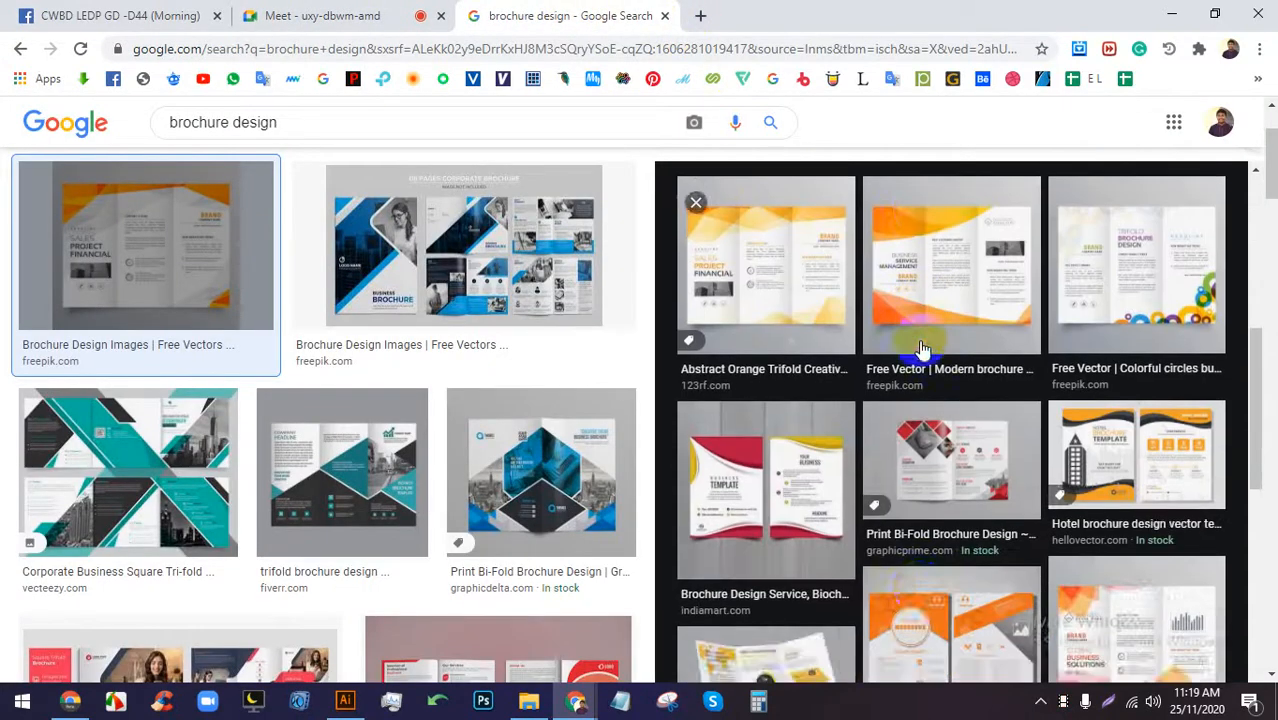
pyautogui.scroll(-3, 880, 400)
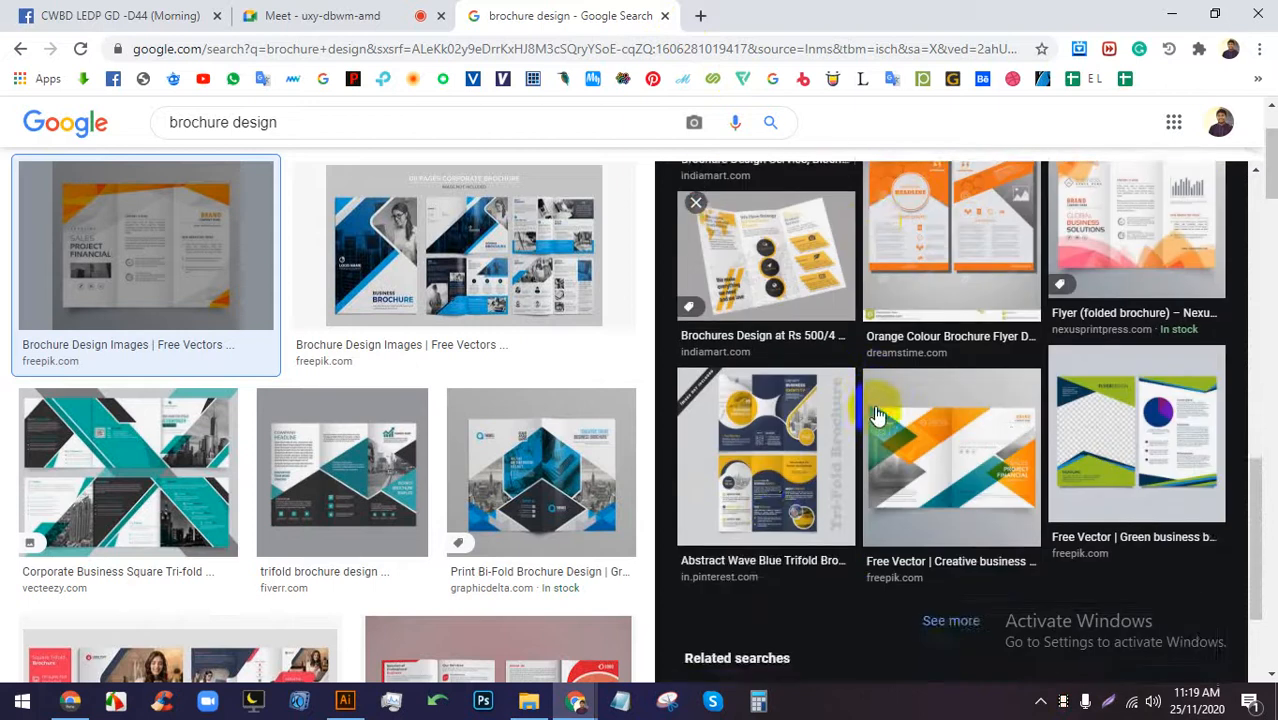
pyautogui.click(775, 292)
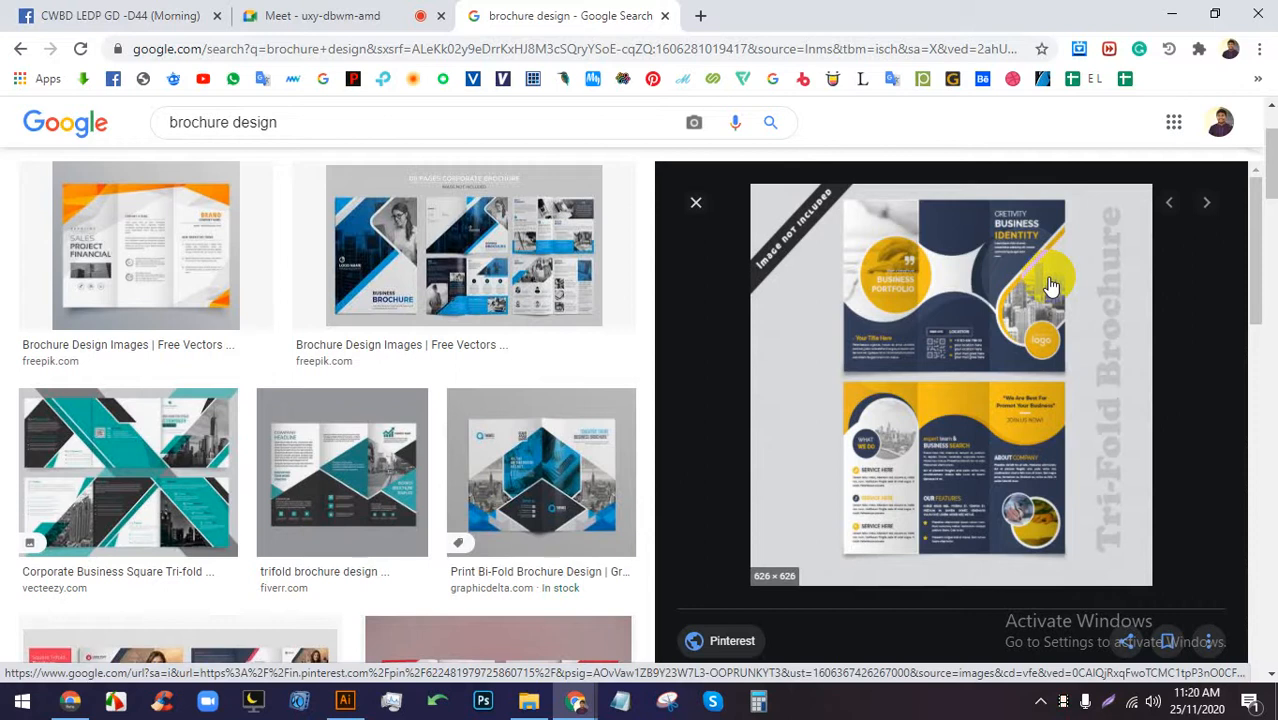
# Check the Google Meet participant list and chat, and return to the brochure image preview.
pyautogui.click(314, 15)
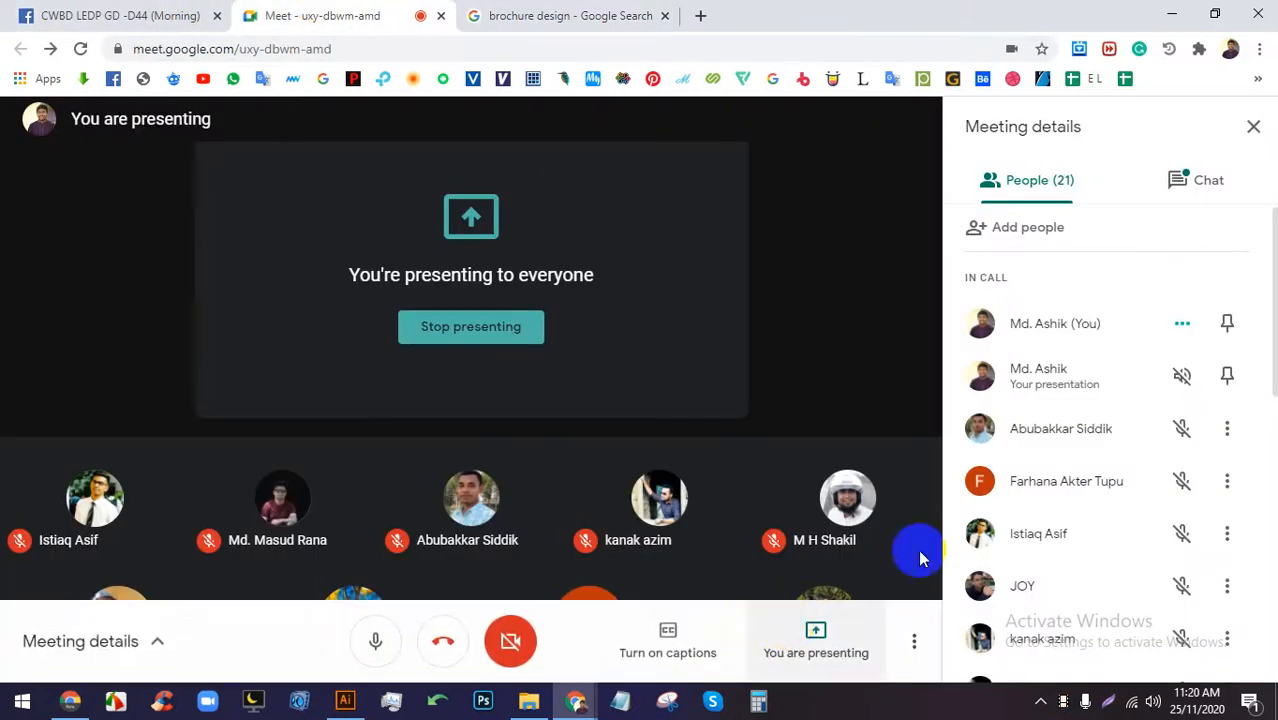
pyautogui.scroll(-5, 1061, 499)
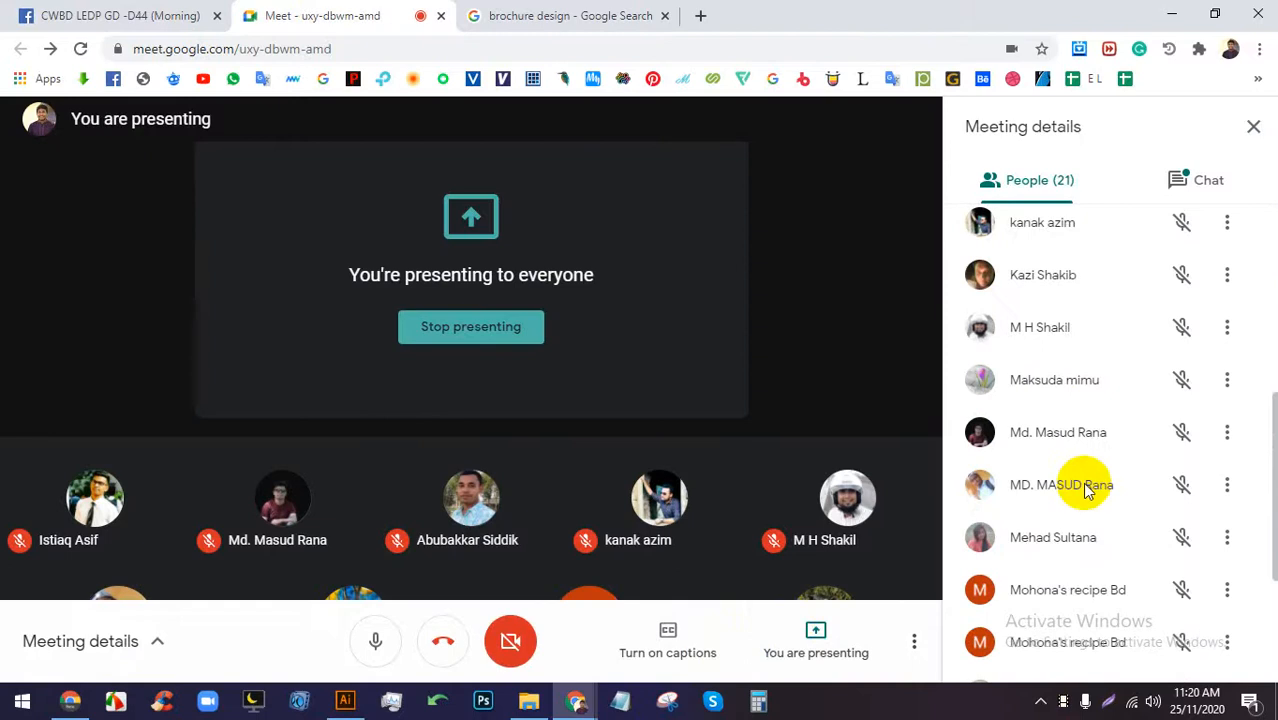
pyautogui.scroll(5, 1088, 485)
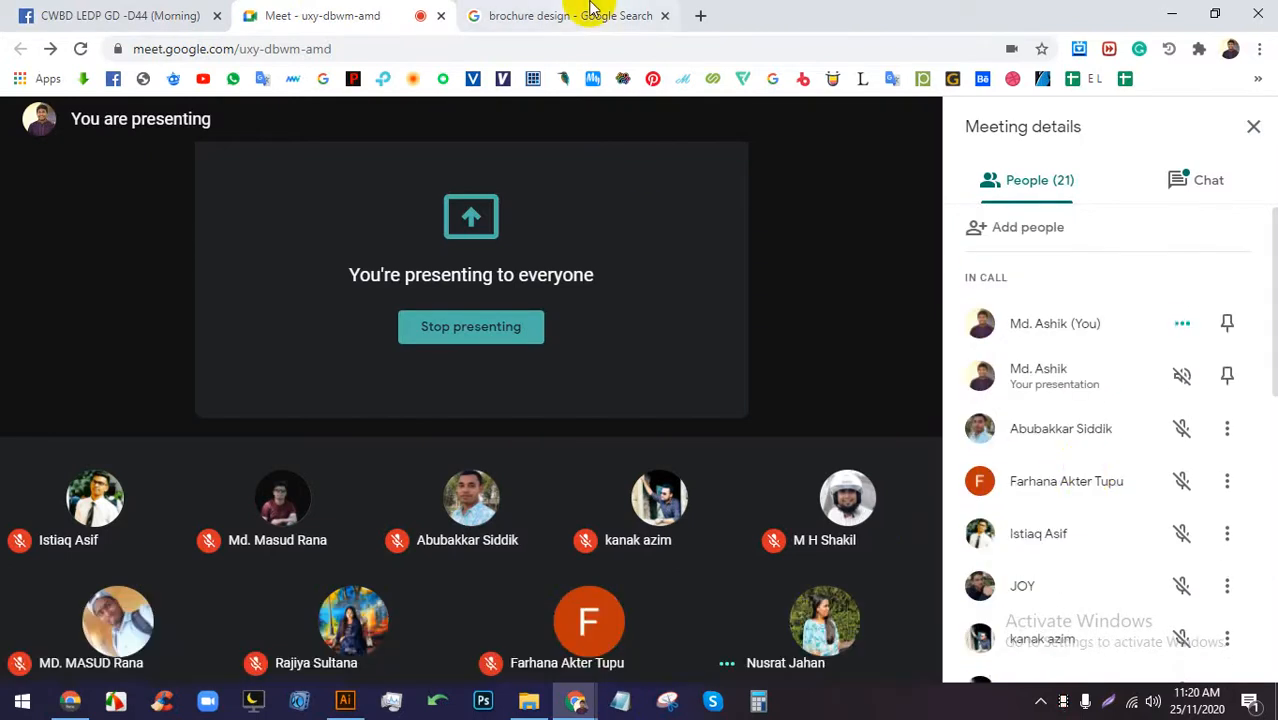
pyautogui.click(1195, 188)
pyautogui.click(1033, 178)
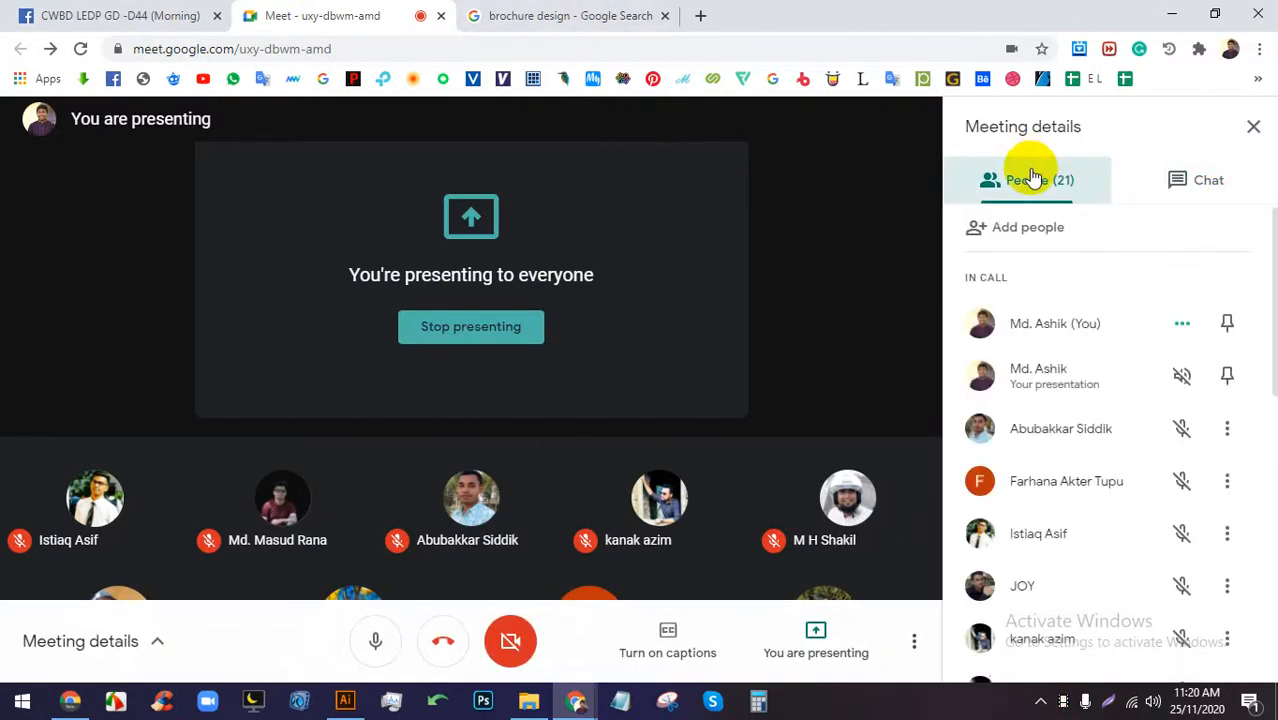
pyautogui.click(500, 16)
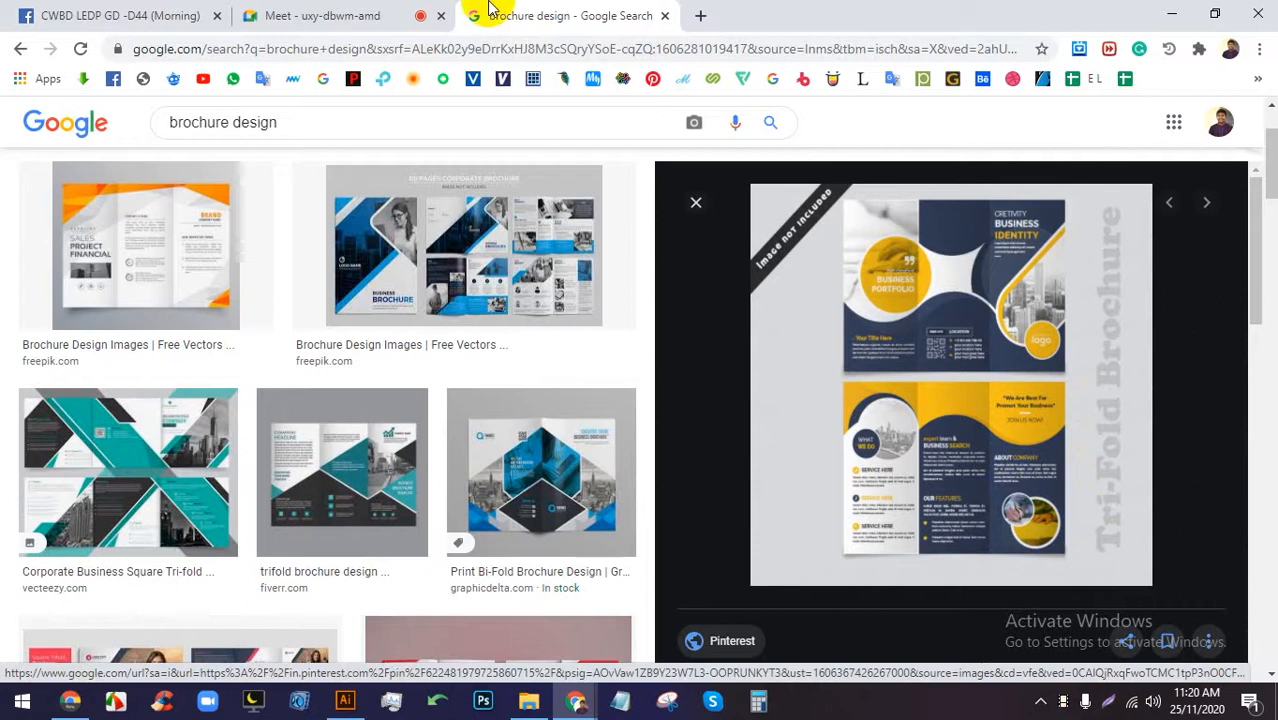
# Stop presenting the screen in the Google Meet call and admit the participant waiting to join.
pyautogui.click(325, 14)
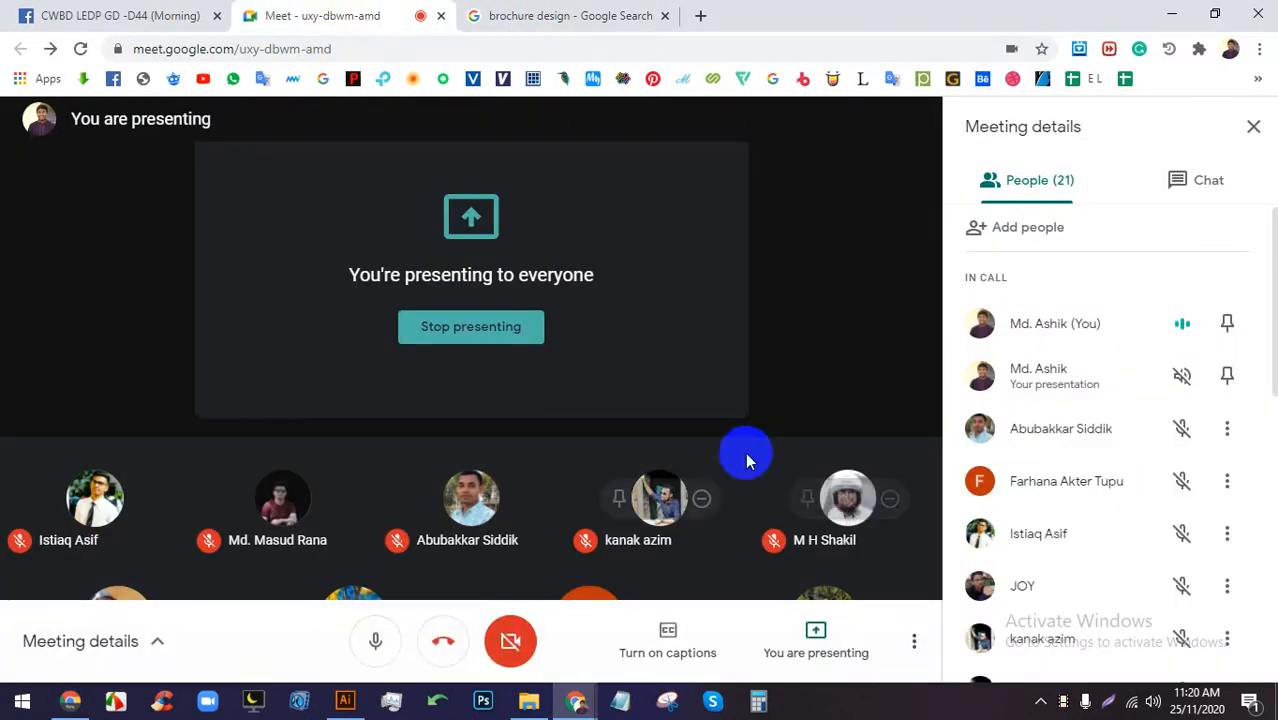
pyautogui.click(483, 326)
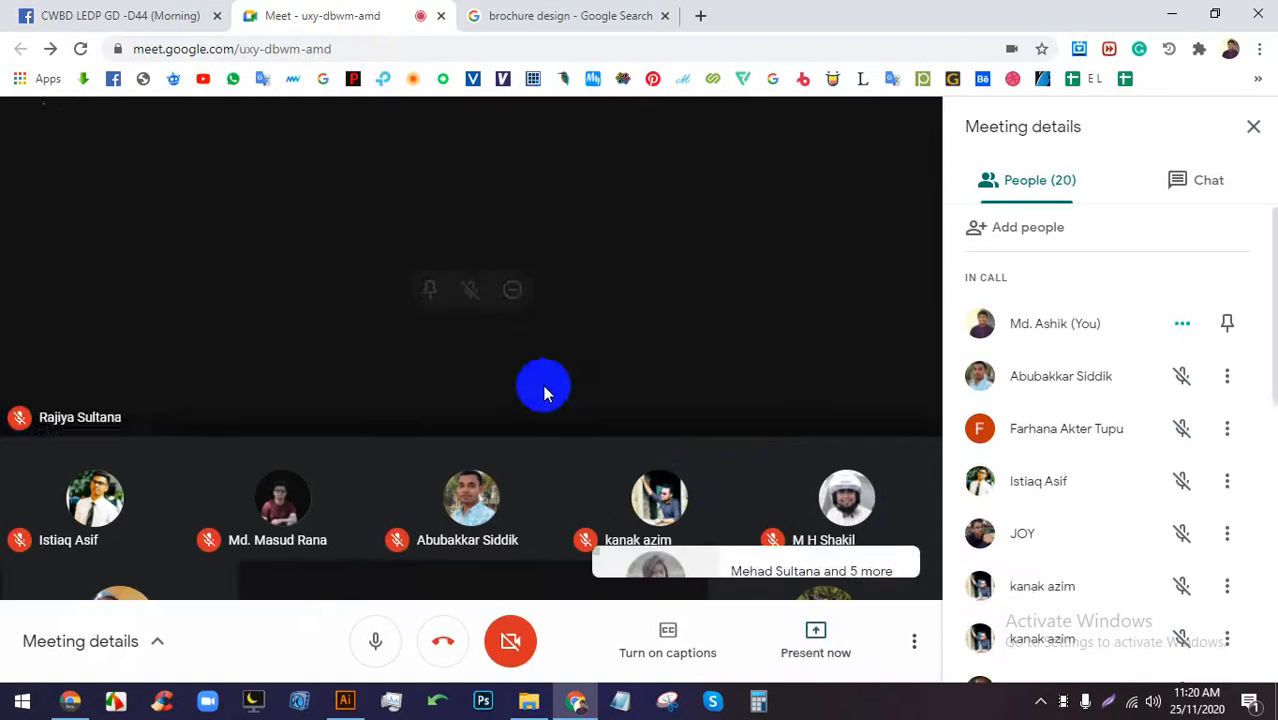
pyautogui.click(824, 216)
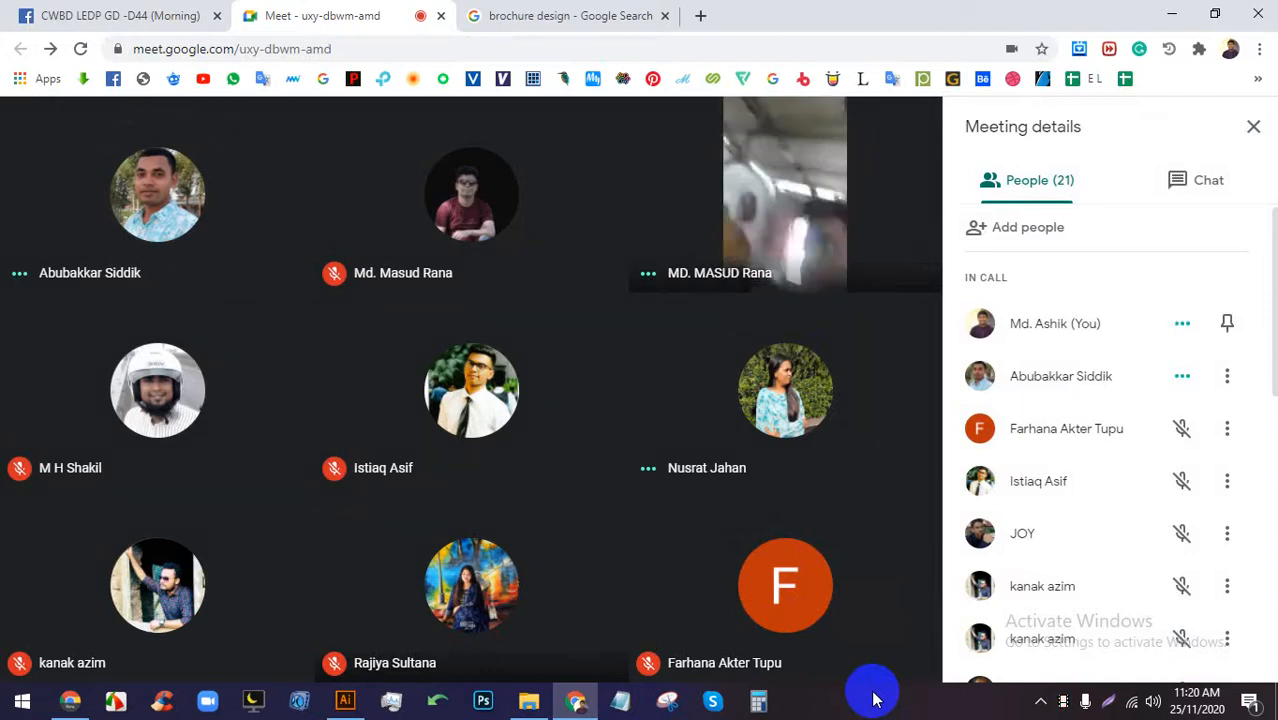
# Enlarge the video of the participant whose camera is on and admit another participant to the call.
pyautogui.click(745, 198)
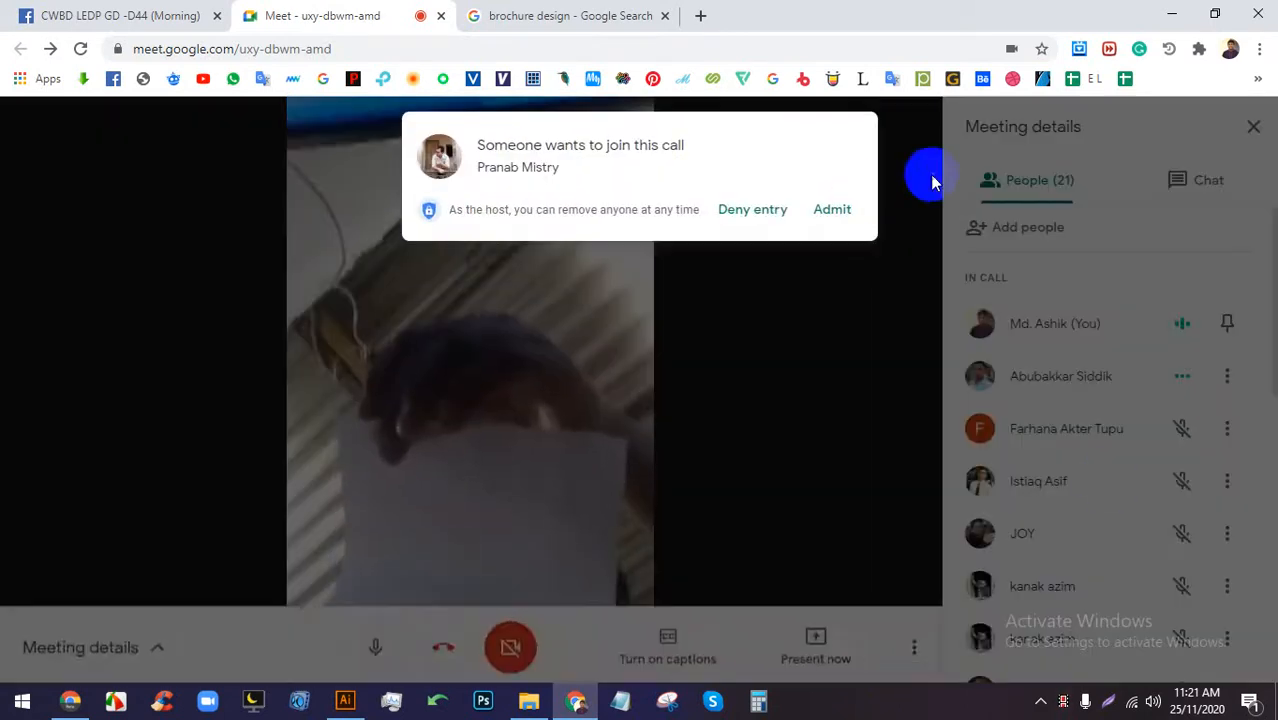
pyautogui.click(840, 210)
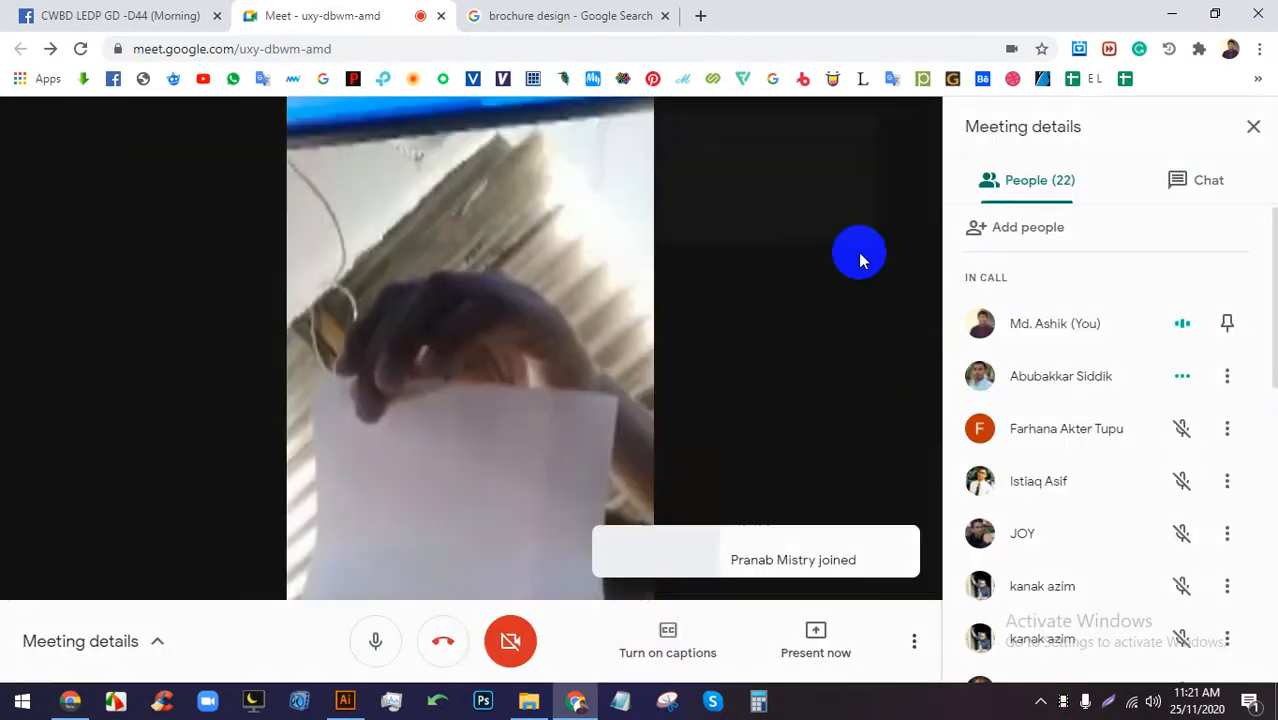
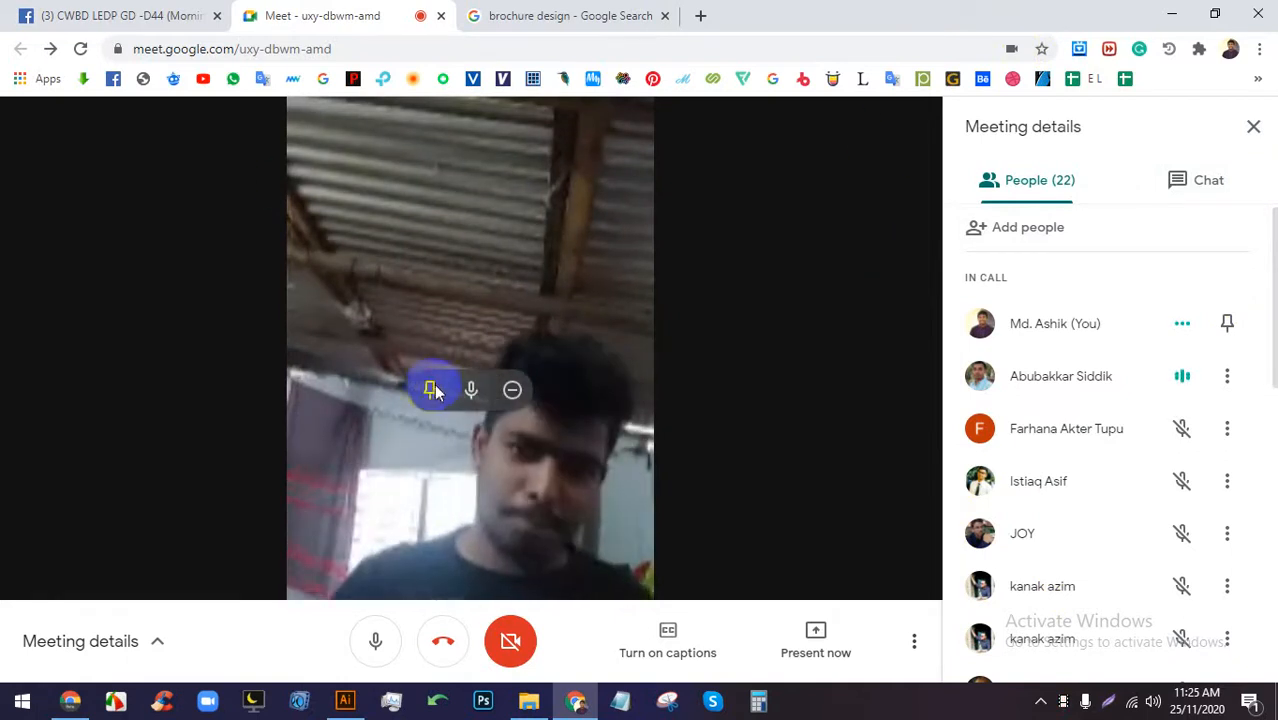
# Unpin the enlarged participant video and present the entire screen in the Google Meet call.
pyautogui.click(430, 390)
pyautogui.click(816, 631)
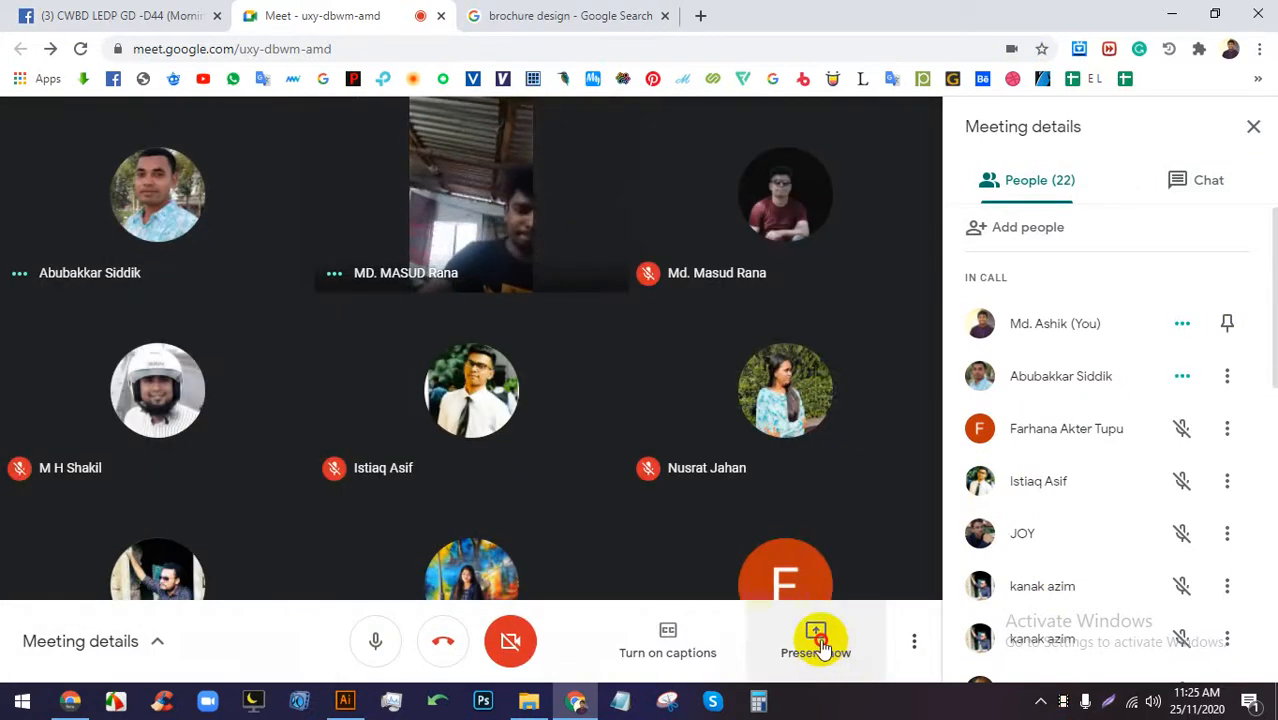
pyautogui.click(805, 478)
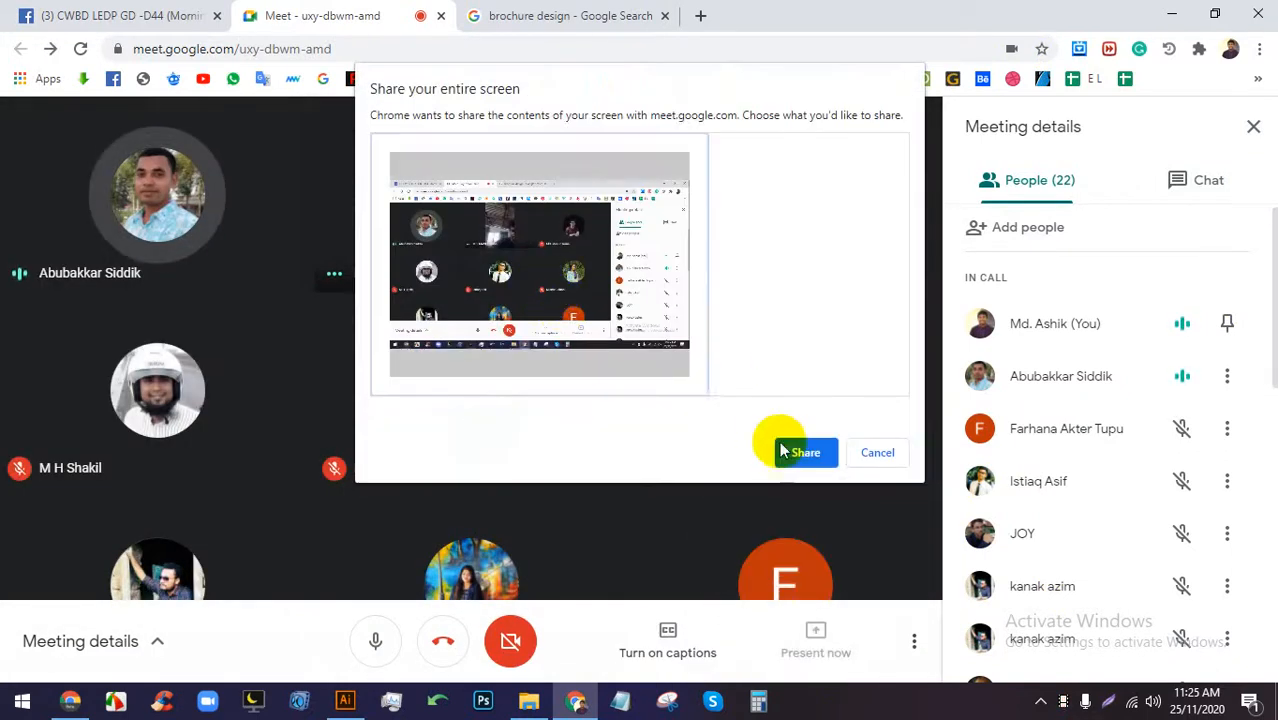
pyautogui.click(805, 451)
pyautogui.click(792, 653)
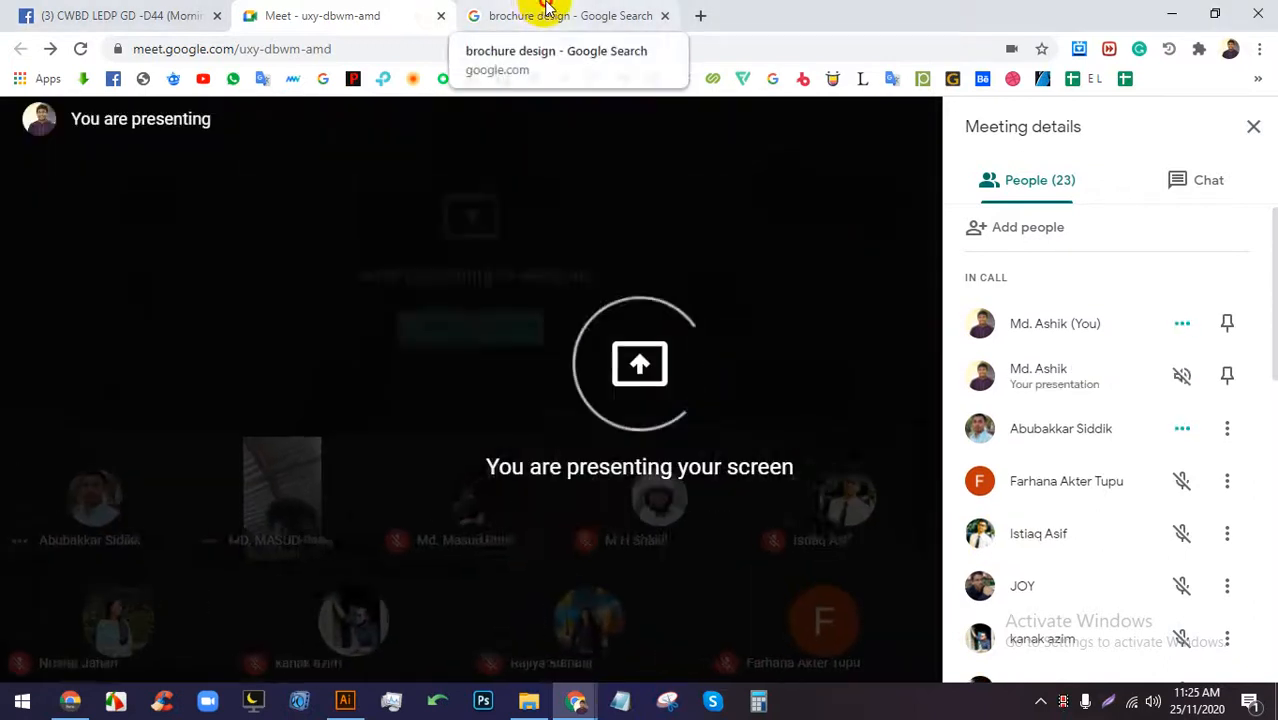
pyautogui.click(545, 10)
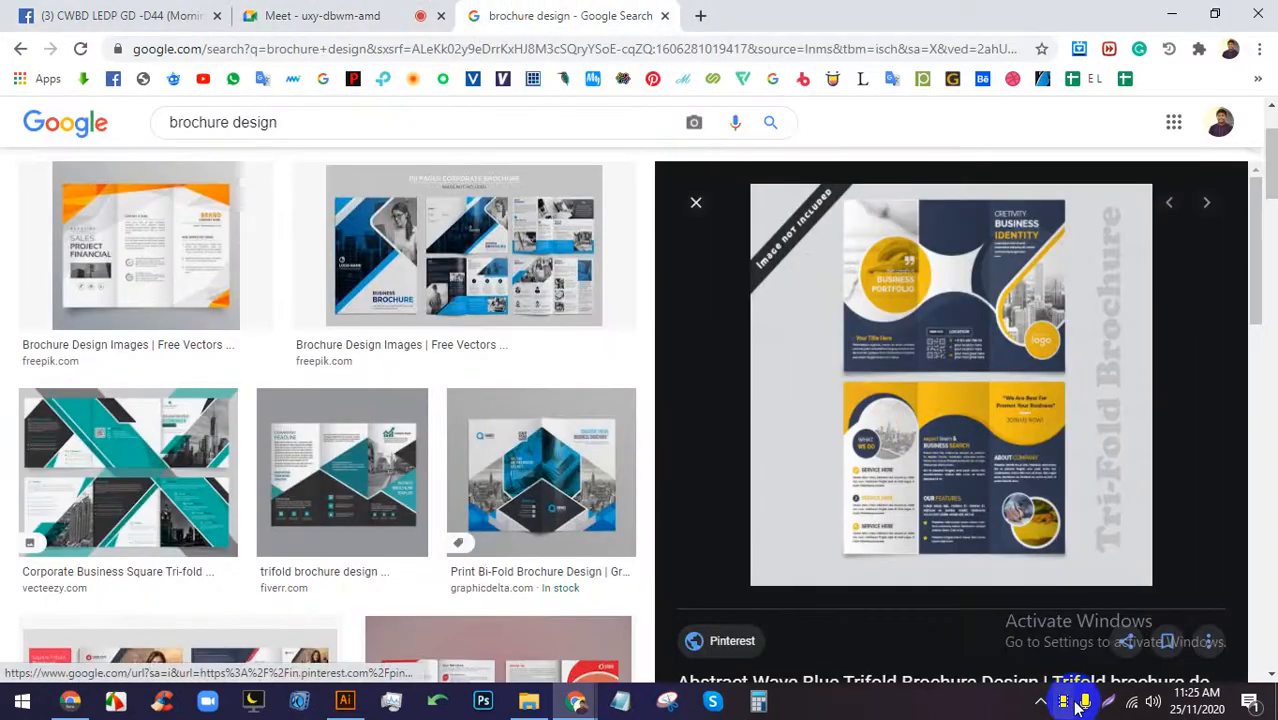
pyautogui.click(1107, 701)
pyautogui.moveTo(1248, 653); pyautogui.dragTo(623, 104)
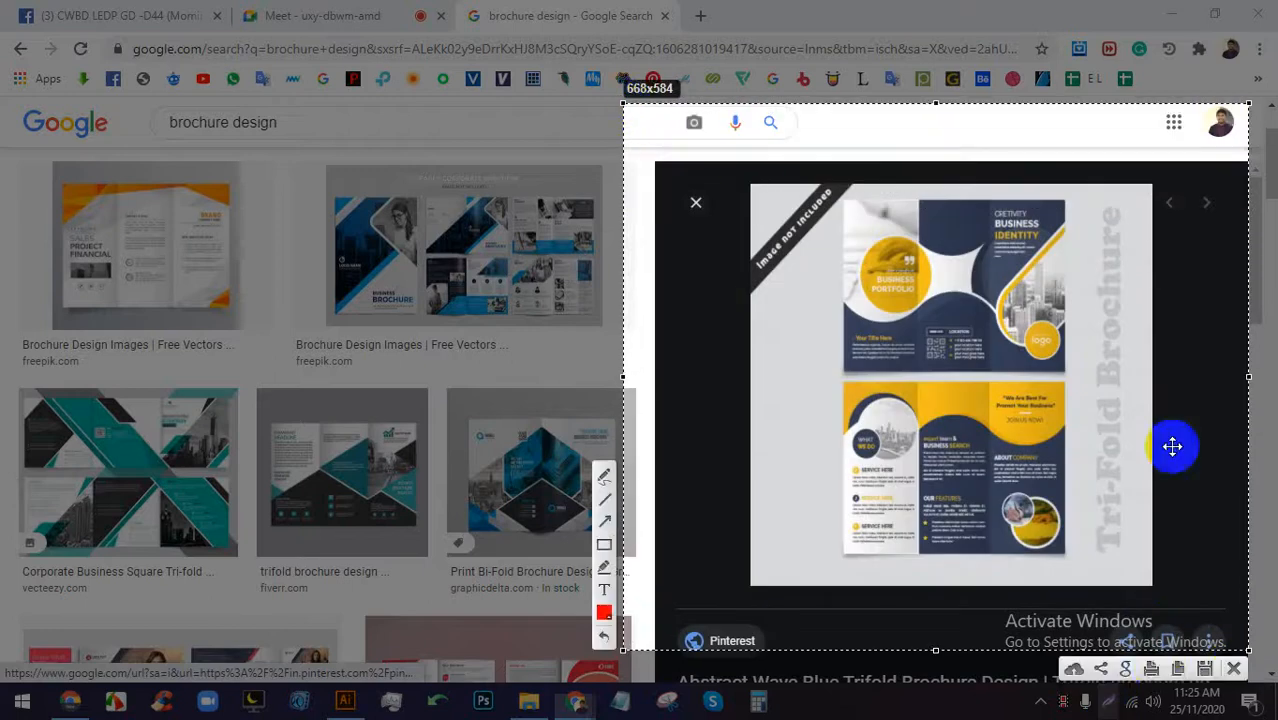
pyautogui.click(604, 477)
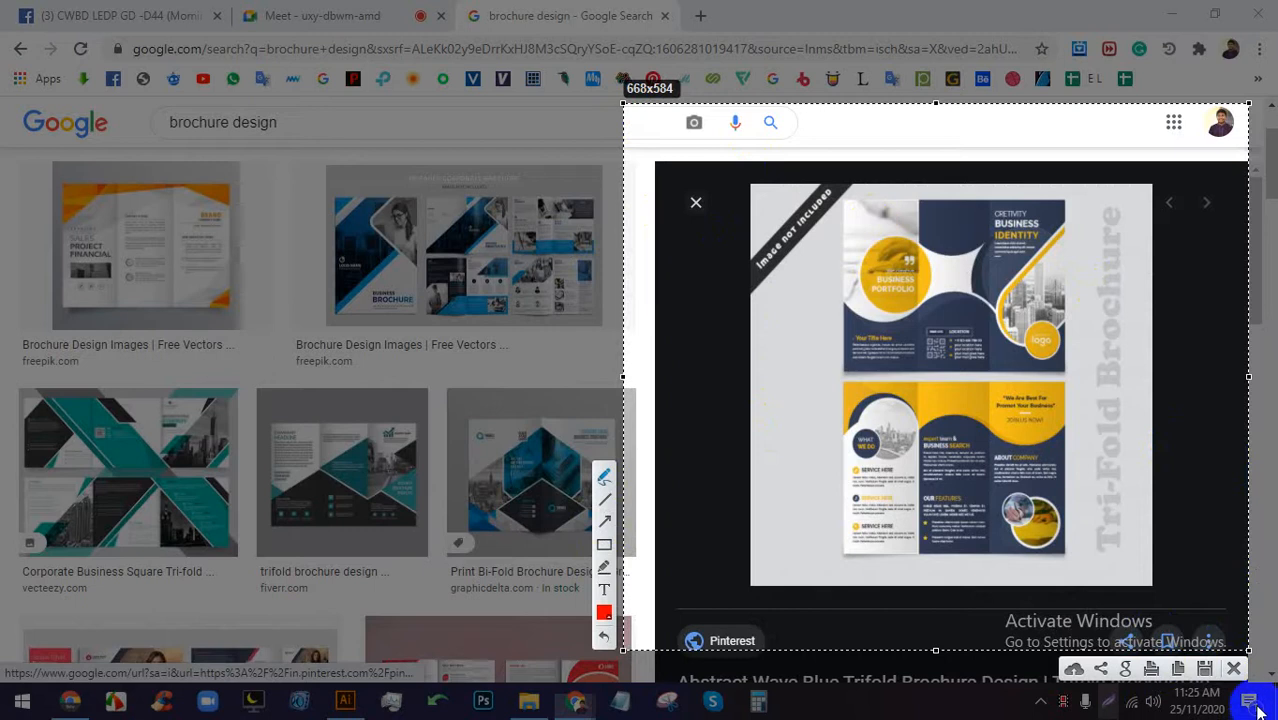
pyautogui.click(1234, 669)
# Stop the current presentation in the Google Meet call and share the entire screen again.
pyautogui.click(425, 14)
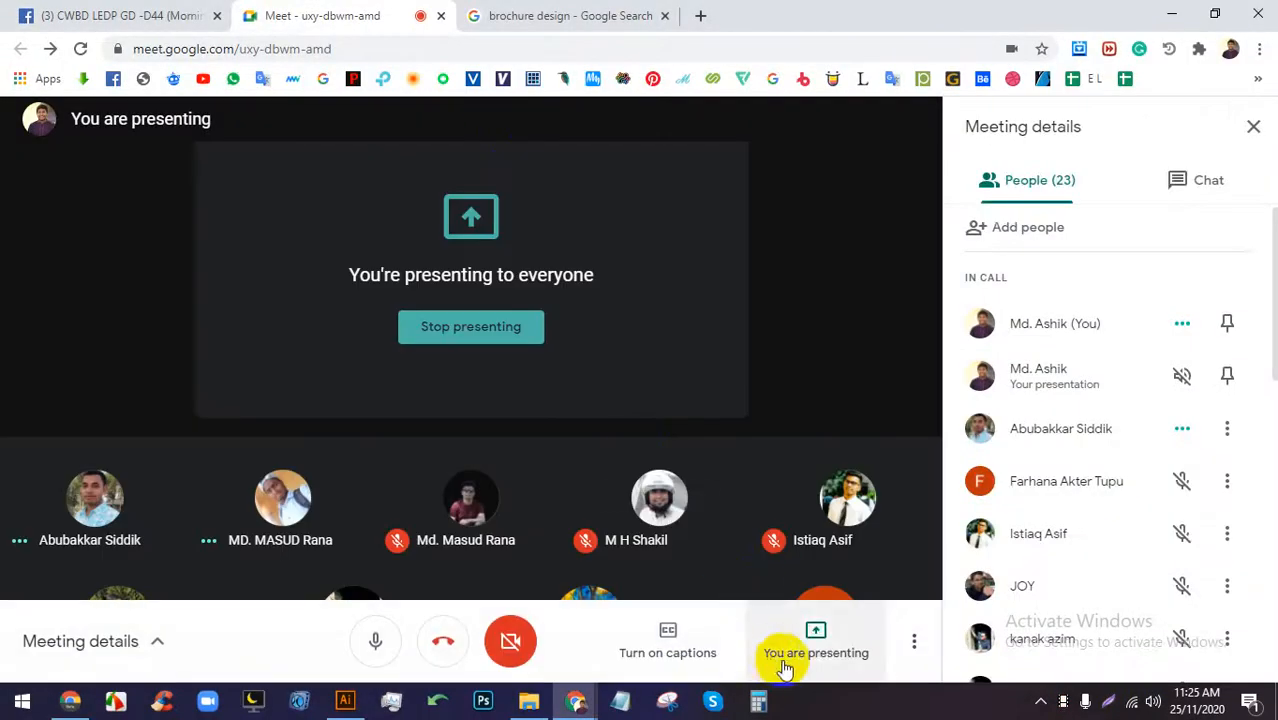
pyautogui.click(540, 330)
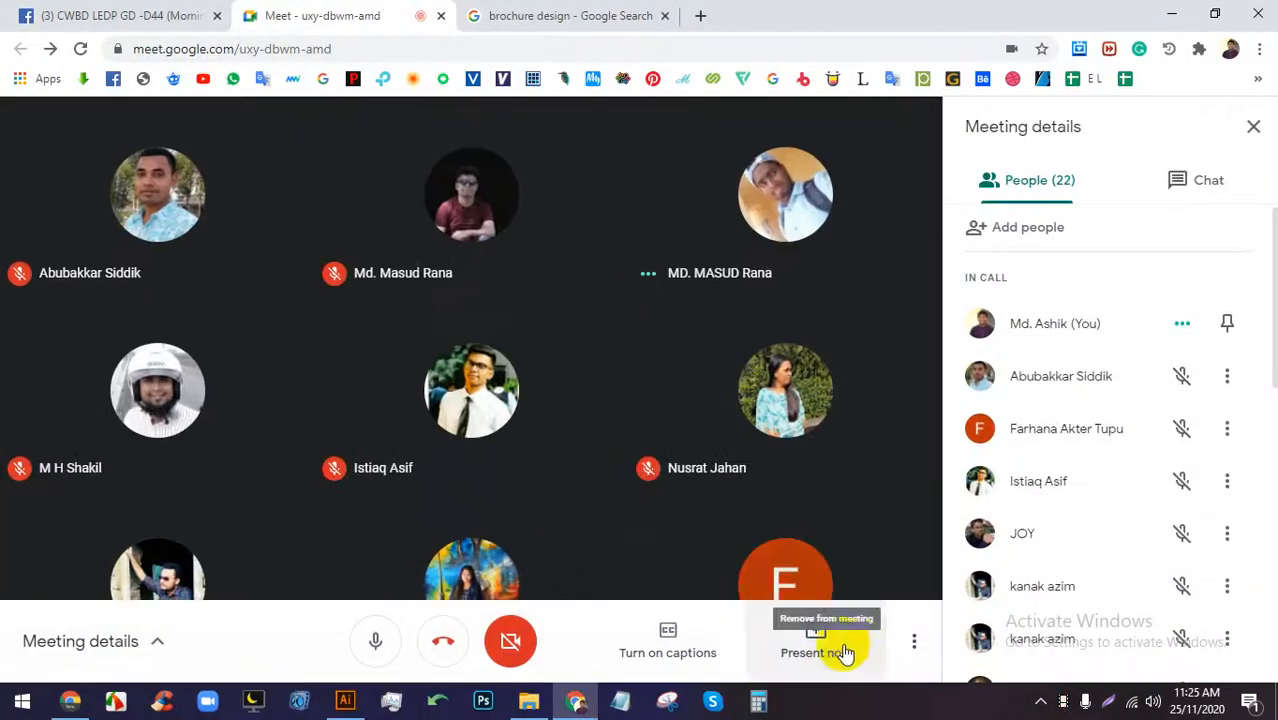
pyautogui.click(840, 645)
pyautogui.click(815, 478)
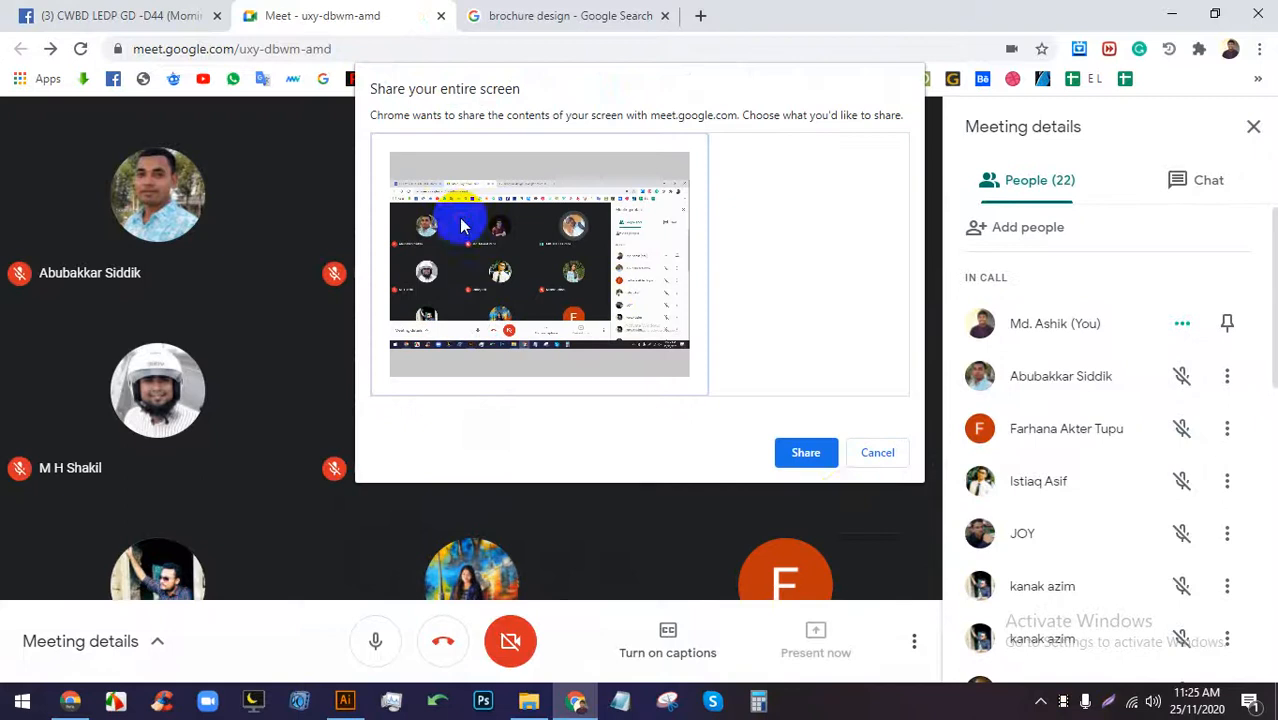
pyautogui.click(800, 447)
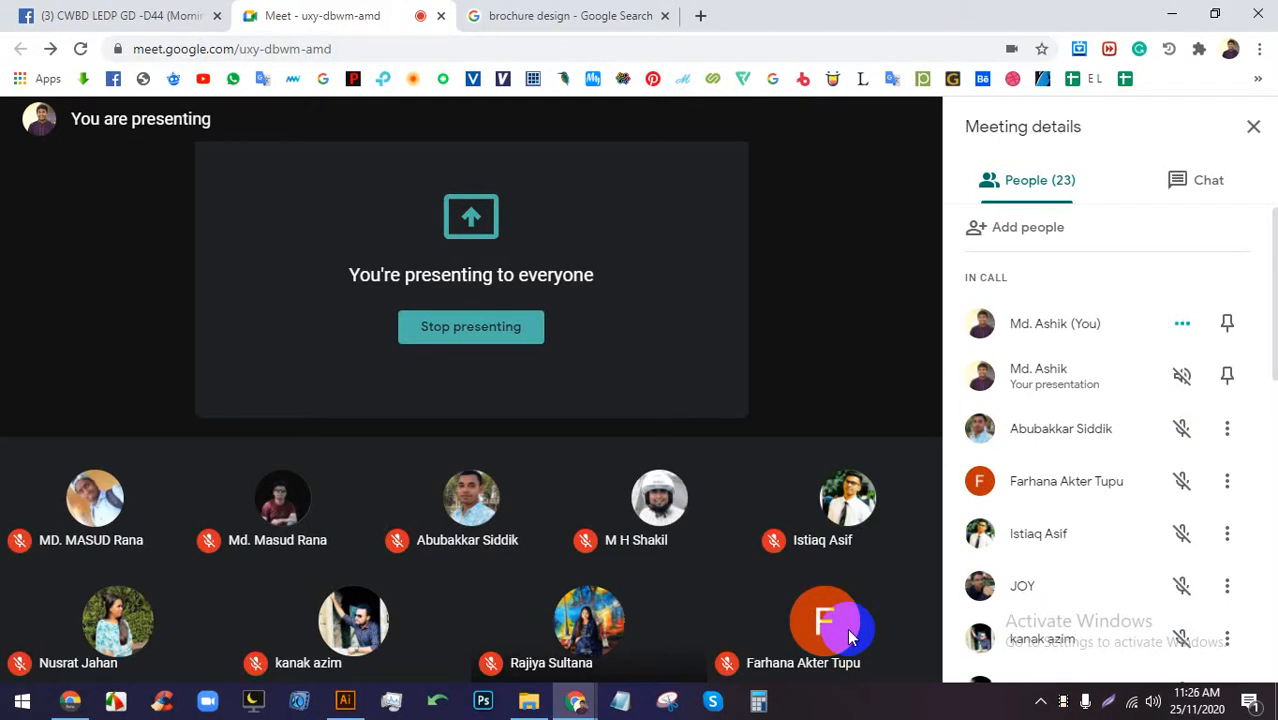
# Capture the tri-fold brochure preview, draw freehand red lines between and across its two pages, and discard the capture.
pyautogui.click(530, 15)
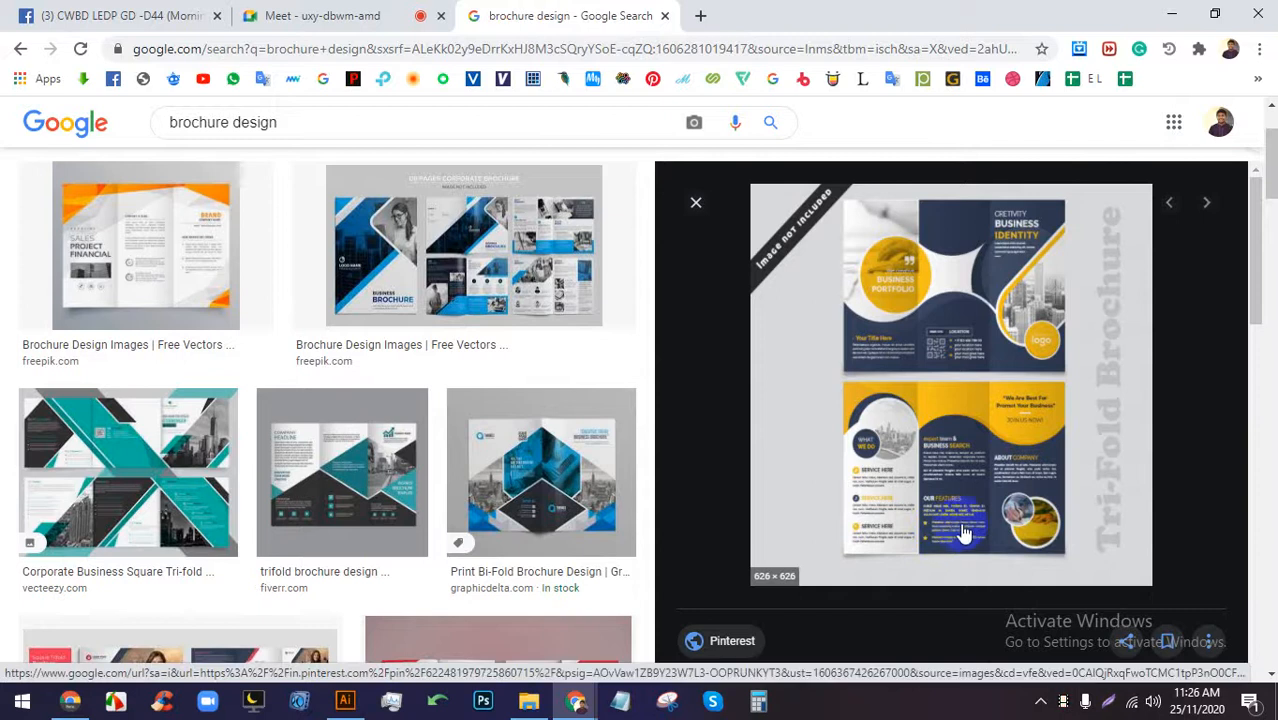
pyautogui.click(1108, 701)
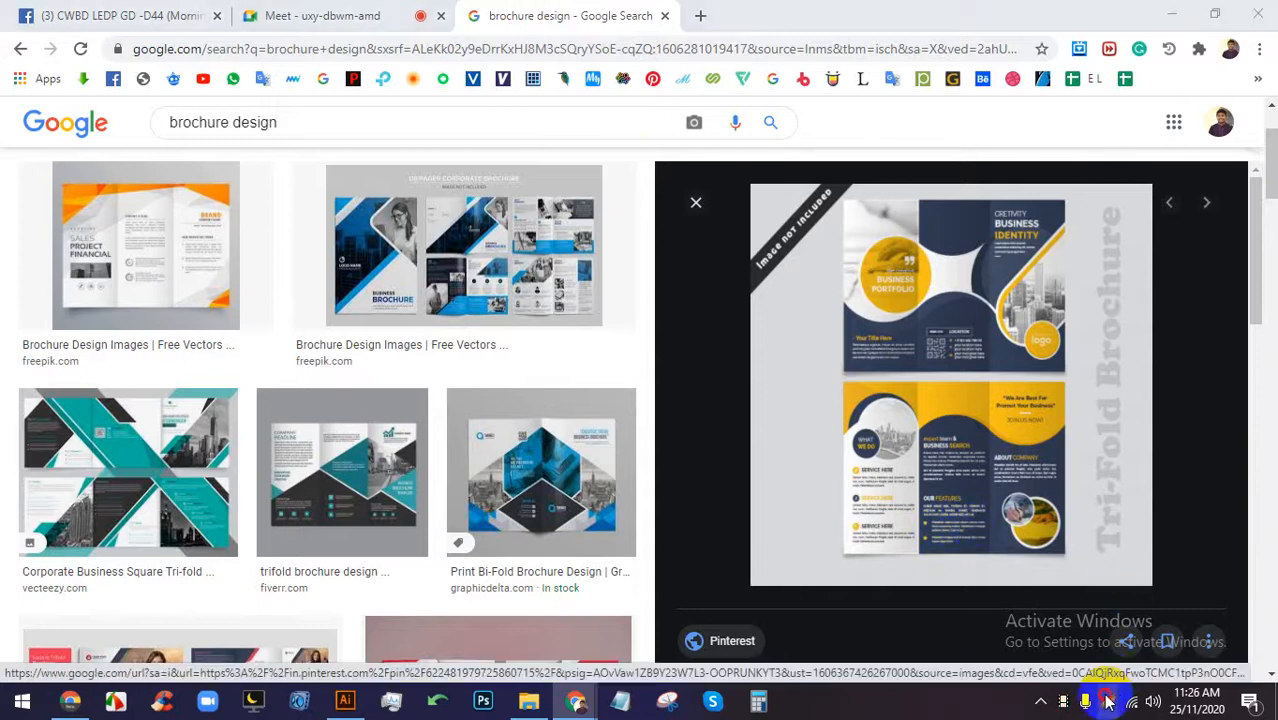
pyautogui.moveTo(1174, 636); pyautogui.dragTo(670, 128)
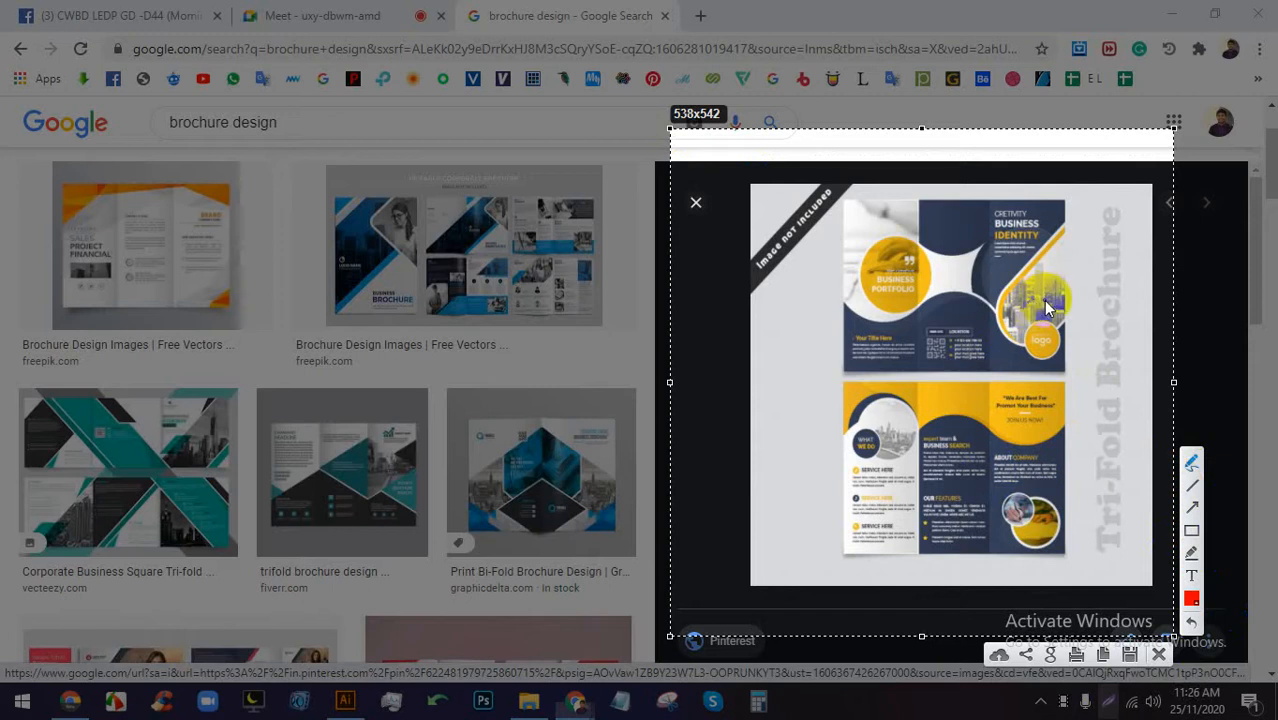
pyautogui.moveTo(839, 371)
pyautogui.mouseDown()
pyautogui.moveTo(1136, 375)
pyautogui.moveTo(822, 378)
pyautogui.mouseUp()
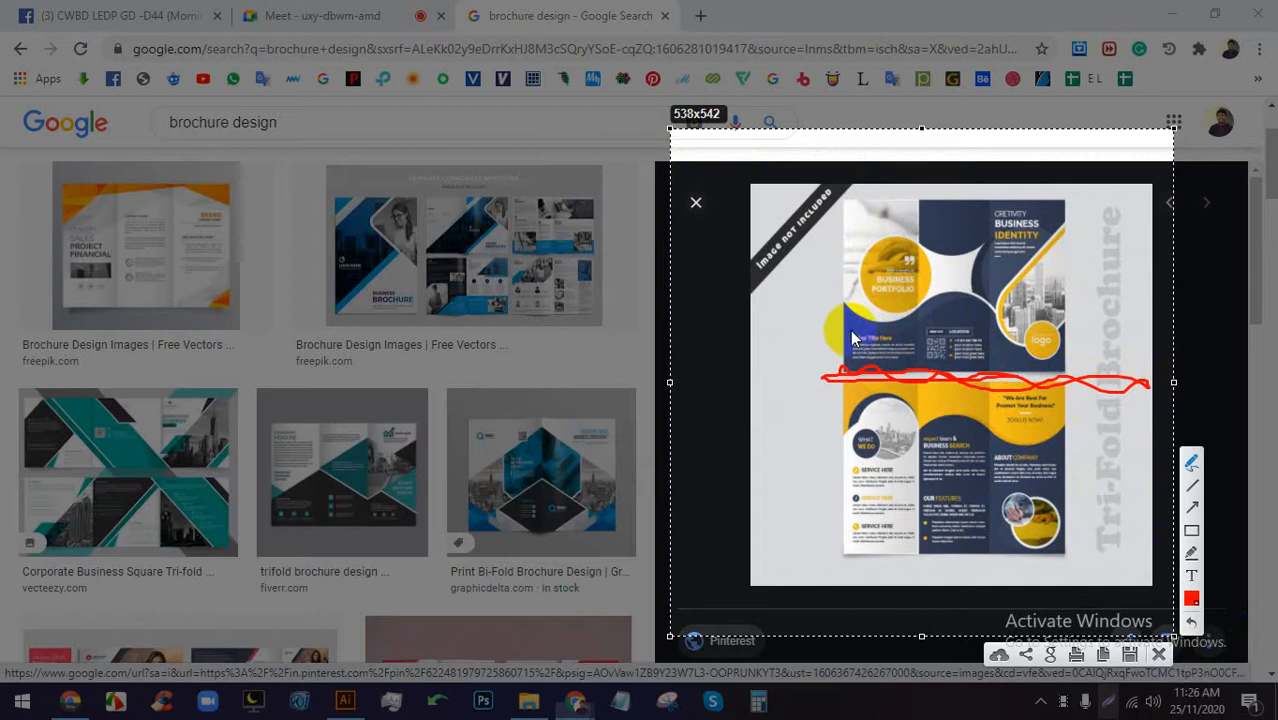
pyautogui.moveTo(856, 328); pyautogui.dragTo(934, 319)
pyautogui.moveTo(1034, 321); pyautogui.dragTo(946, 319)
pyautogui.moveTo(1040, 440); pyautogui.dragTo(870, 447)
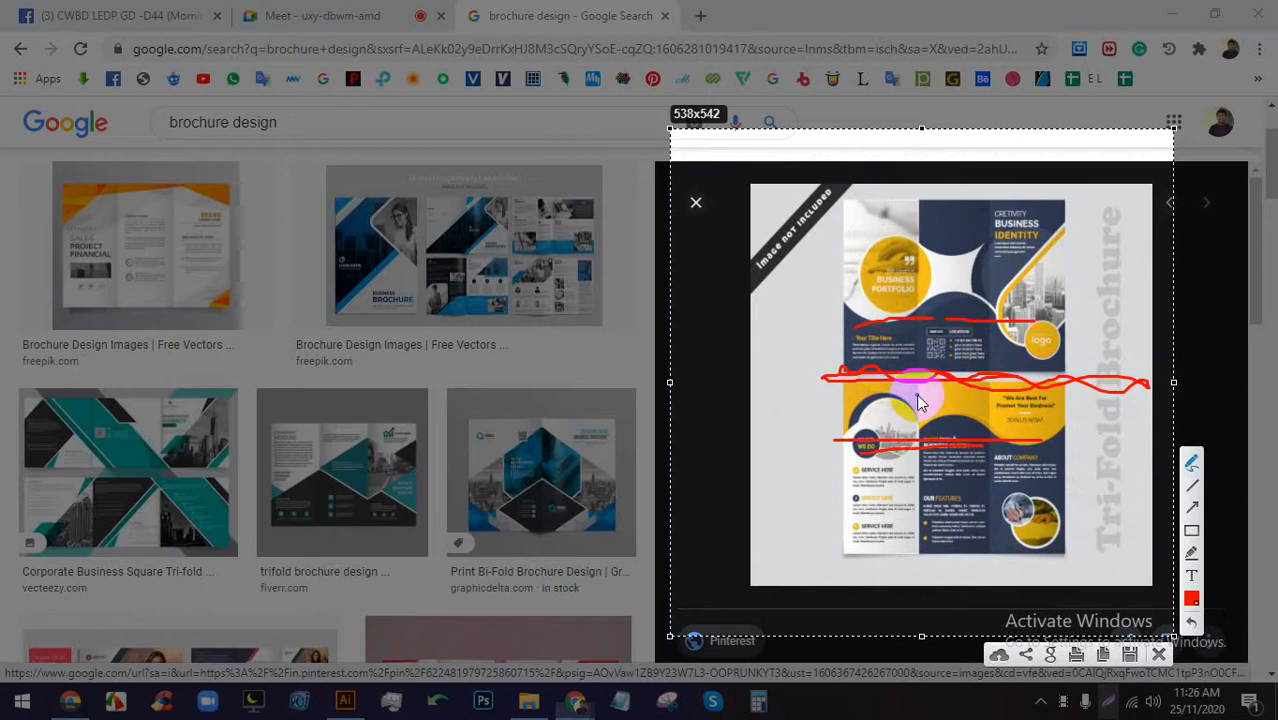
pyautogui.click(1159, 655)
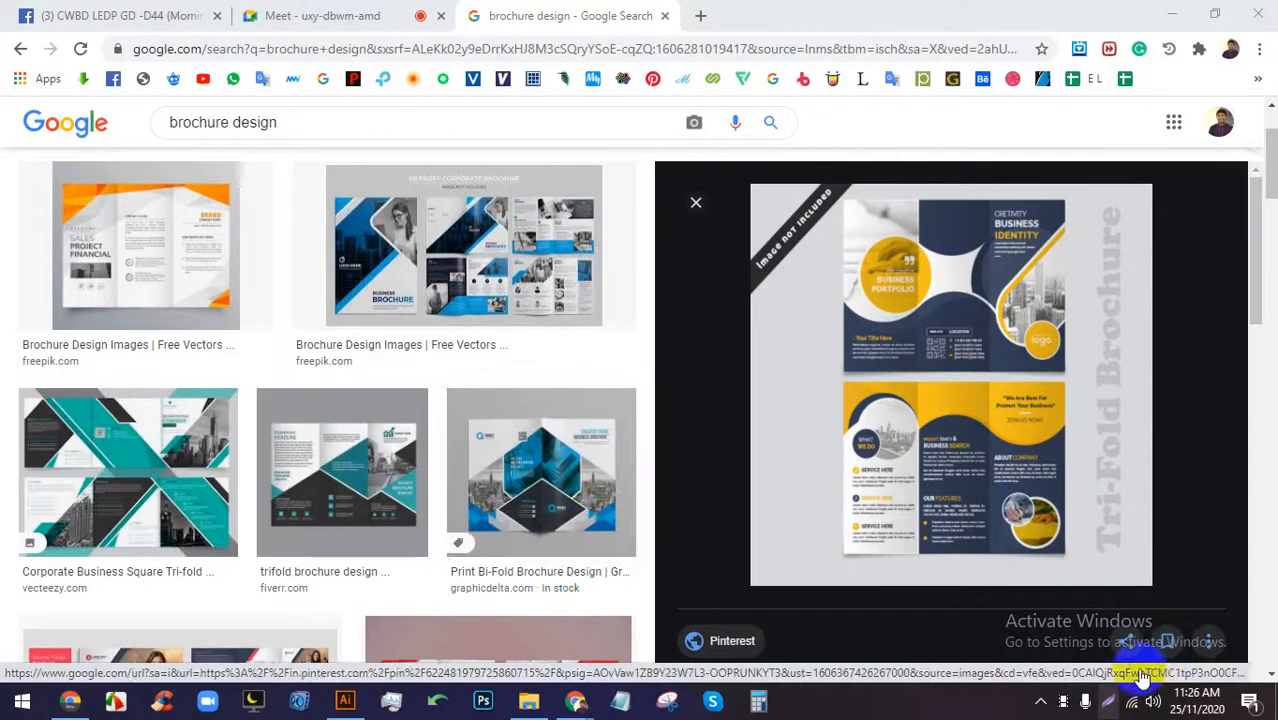
# Preview the "How to make a Brochure in PowerPoint" design from the brochure image results.
pyautogui.scroll(-5, 528, 522)
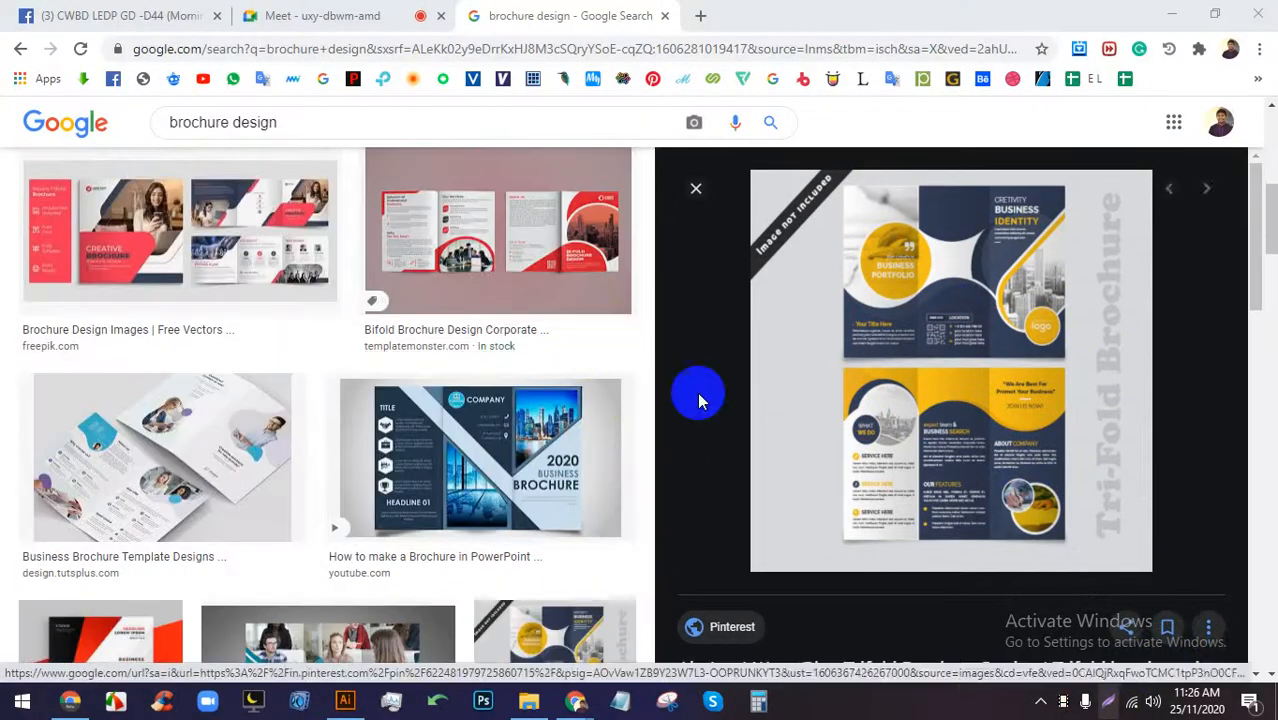
pyautogui.click(517, 505)
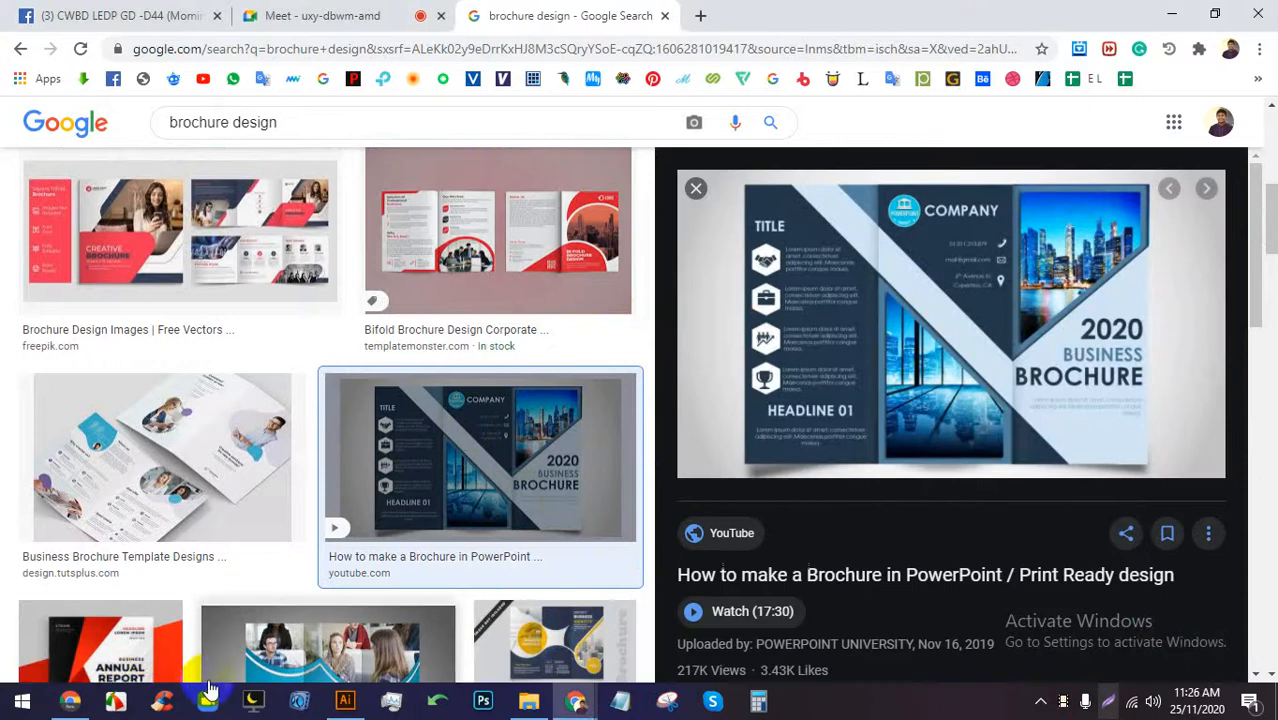
# Switch to Brochure.ai in Illustrator and start a Pen path at the first artboard's top-left corner.
pyautogui.click(345, 700)
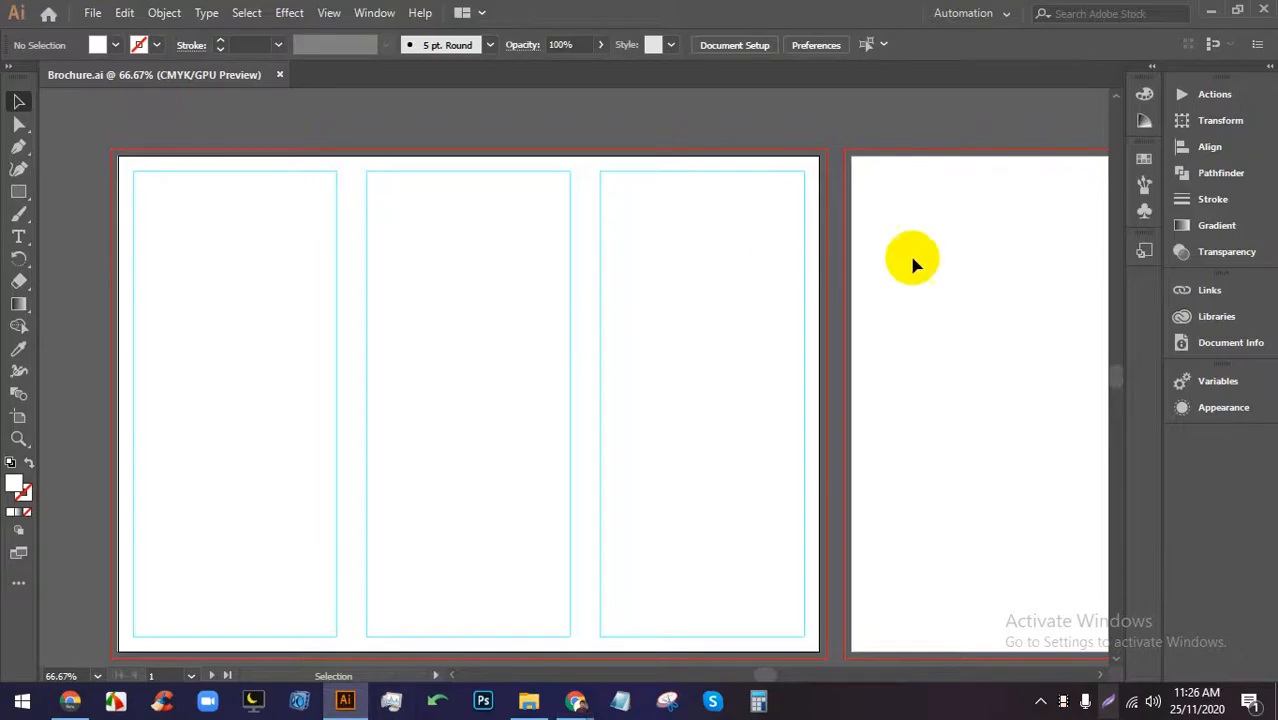
pyautogui.scroll(-2, 806, 214)
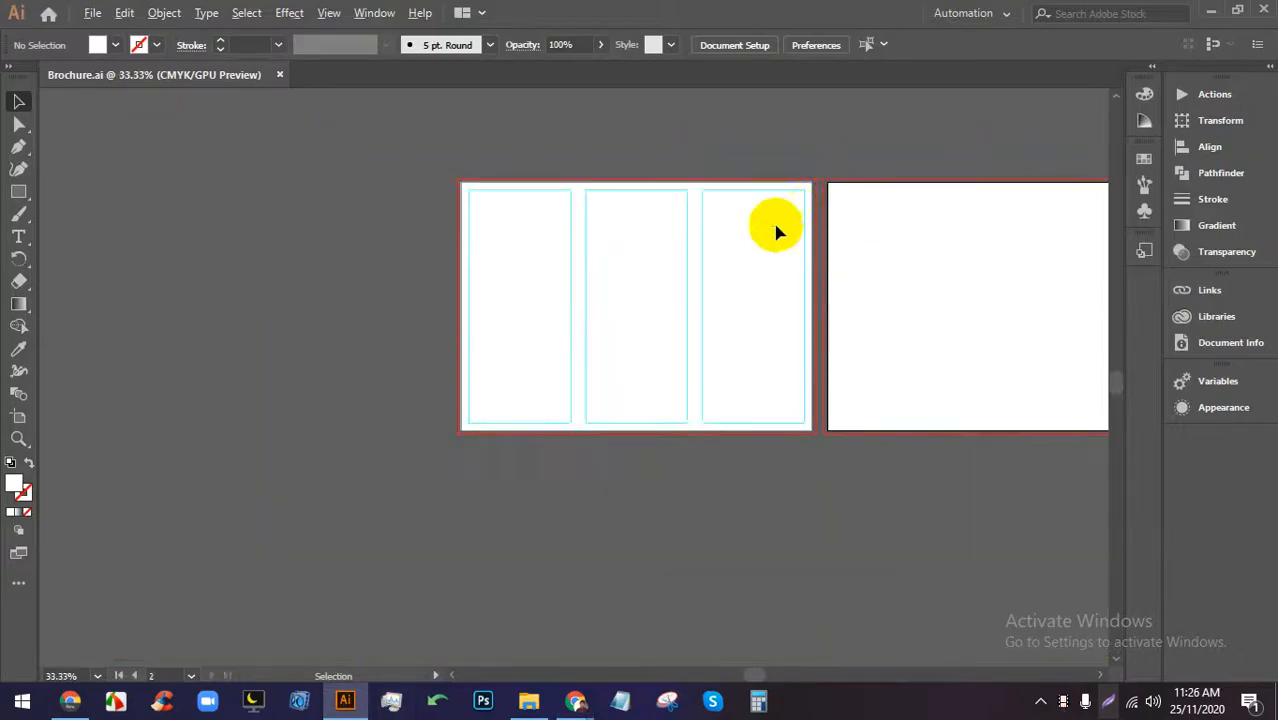
pyautogui.scroll(1, 775, 228)
pyautogui.moveTo(856, 274); pyautogui.dragTo(801, 274)
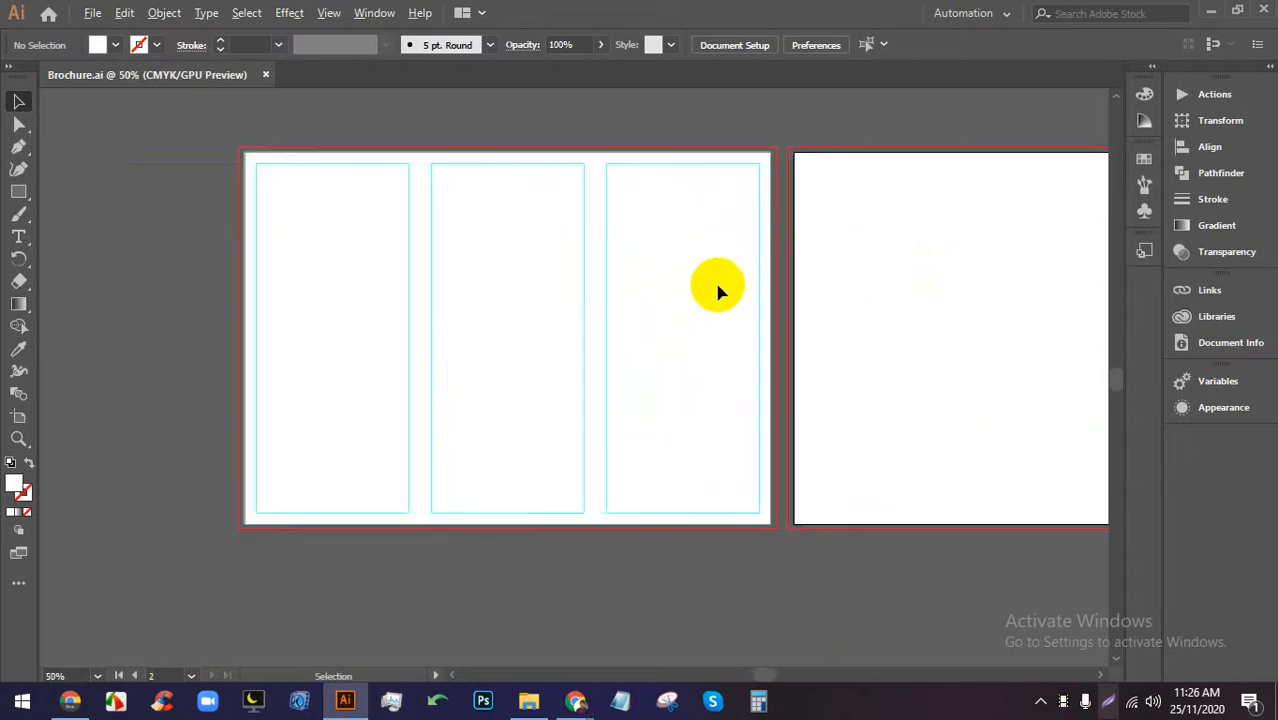
pyautogui.hscroll(2, 752, 295)
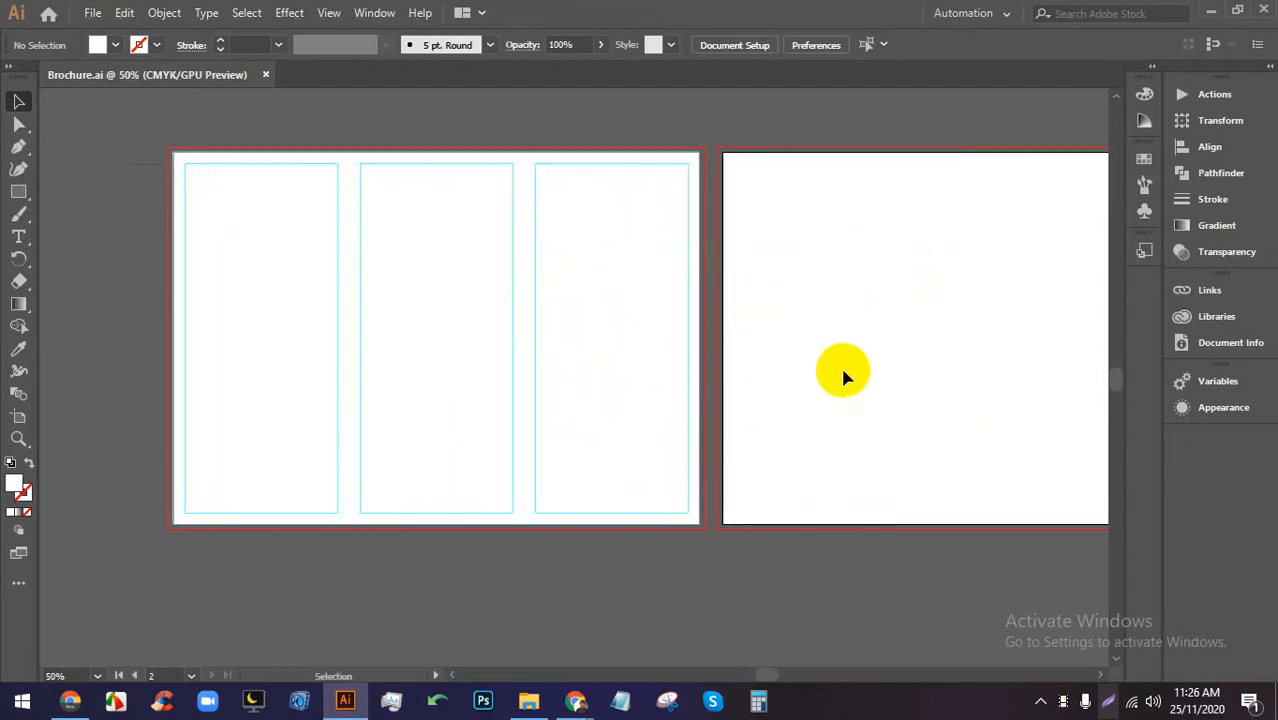
pyautogui.moveTo(928, 372); pyautogui.dragTo(588, 369)
pyautogui.keyDown('alt'); pyautogui.scroll(-2, 790, 300); pyautogui.keyUp('alt')
pyautogui.keyDown('alt'); pyautogui.scroll(2, 405, 280); pyautogui.keyUp('alt')
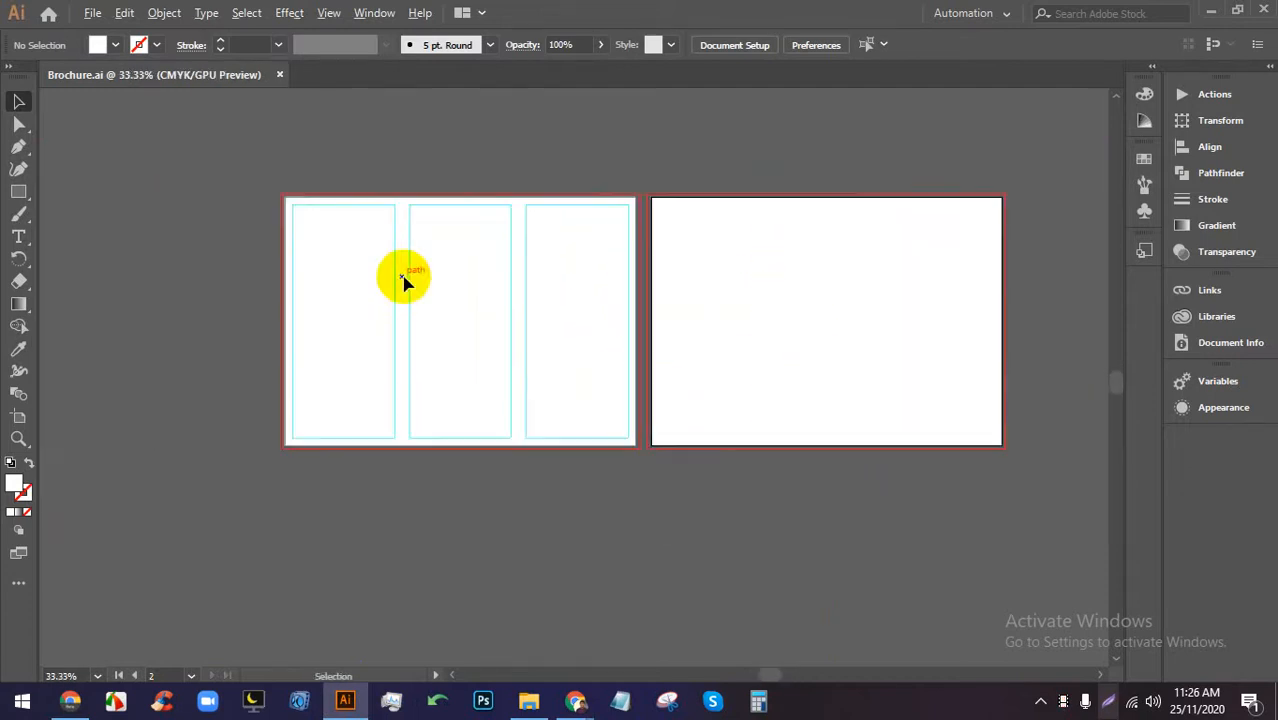
pyautogui.scroll(1, 703, 302)
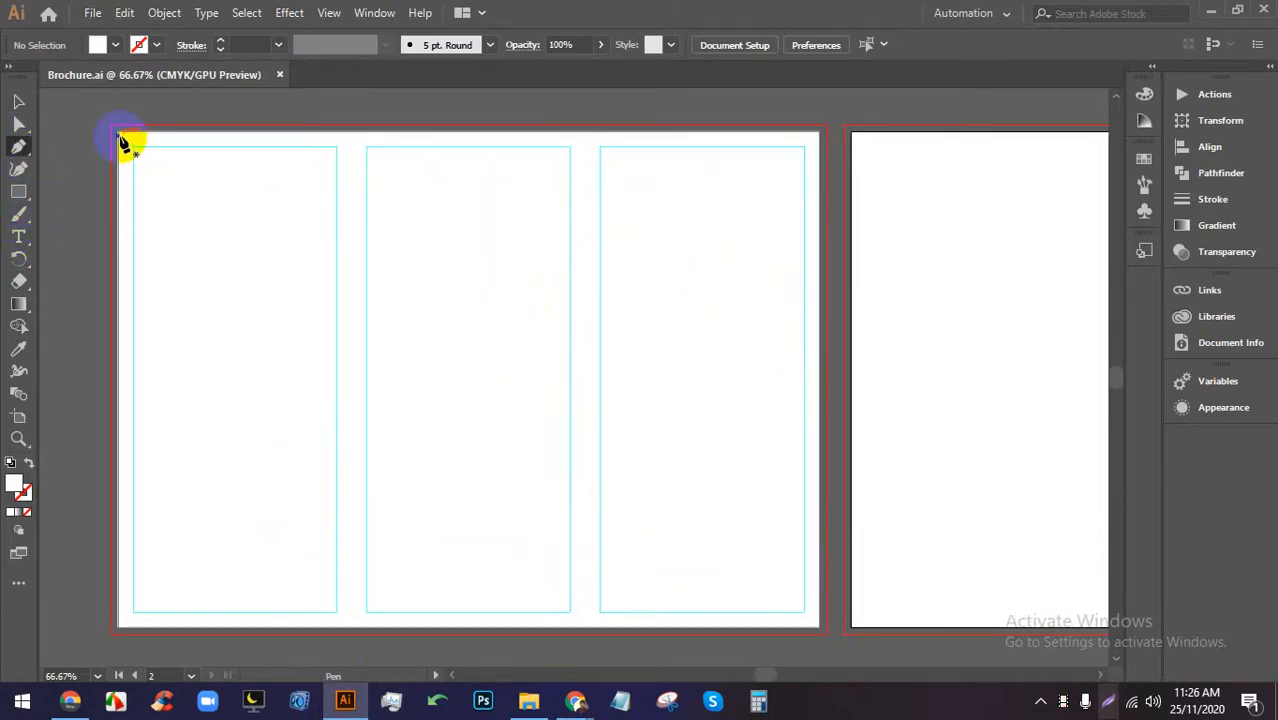
pyautogui.click(120, 134)
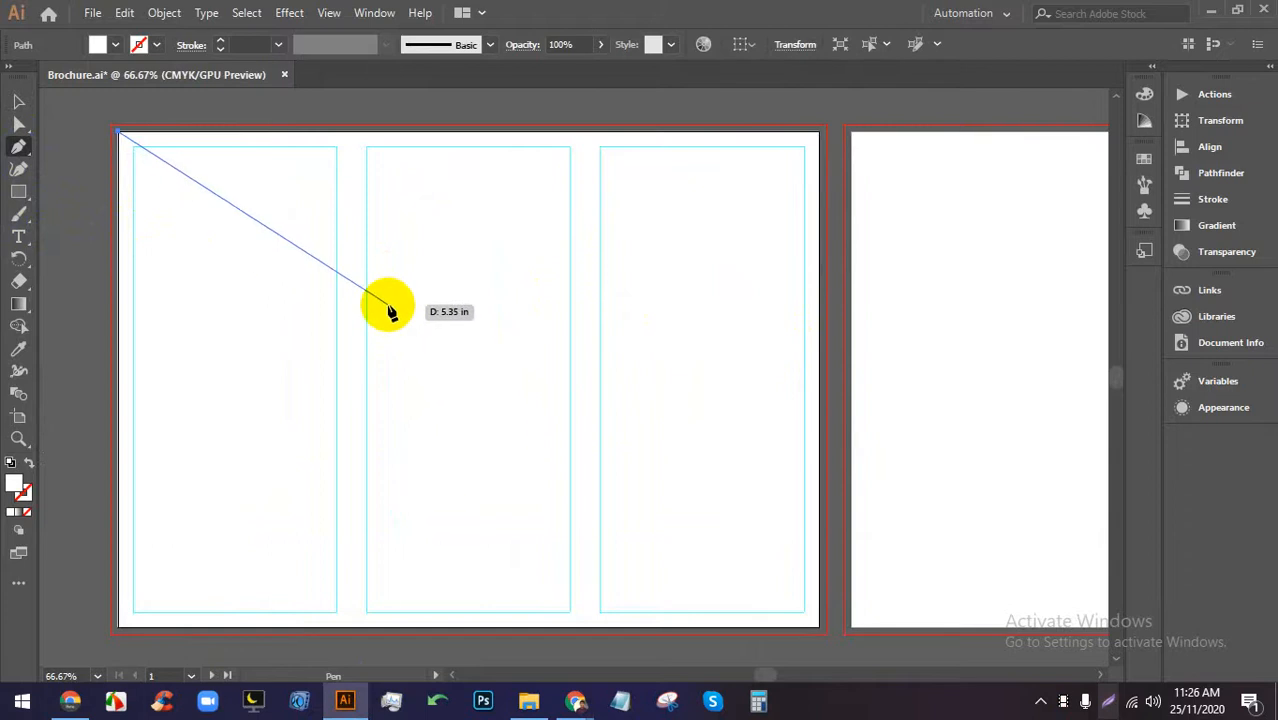
pyautogui.click(336, 303)
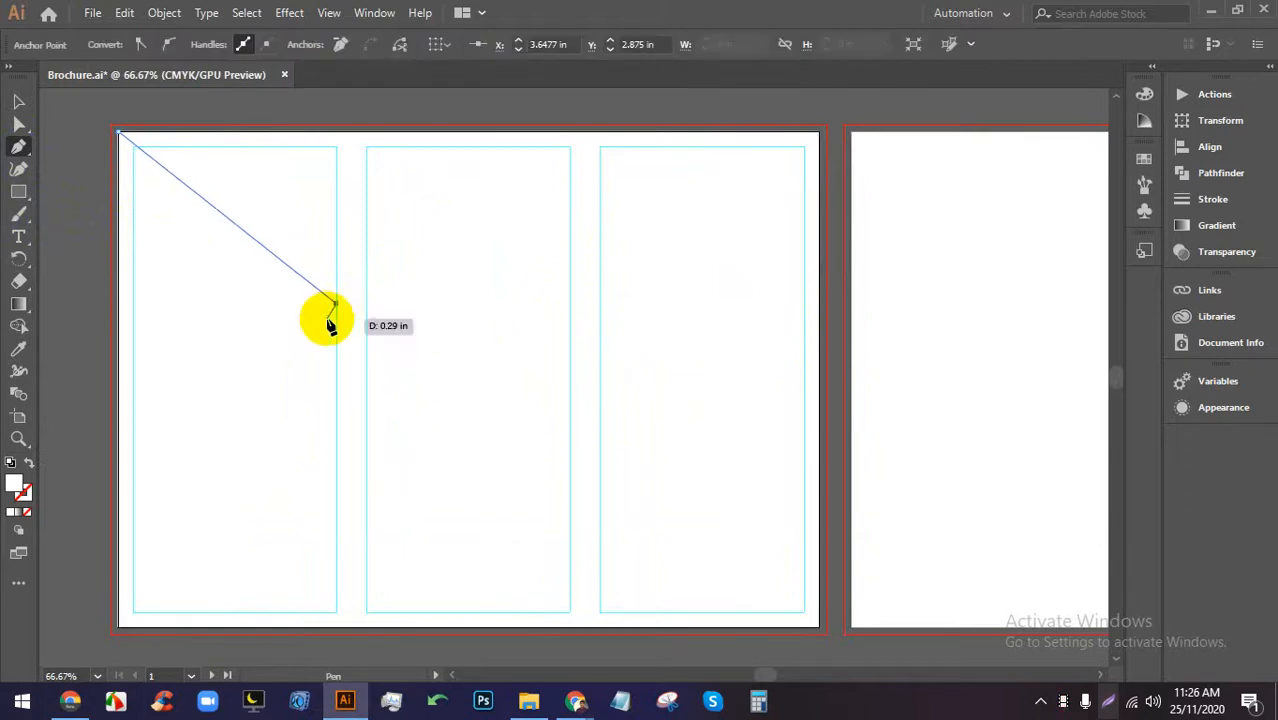
pyautogui.click(817, 133)
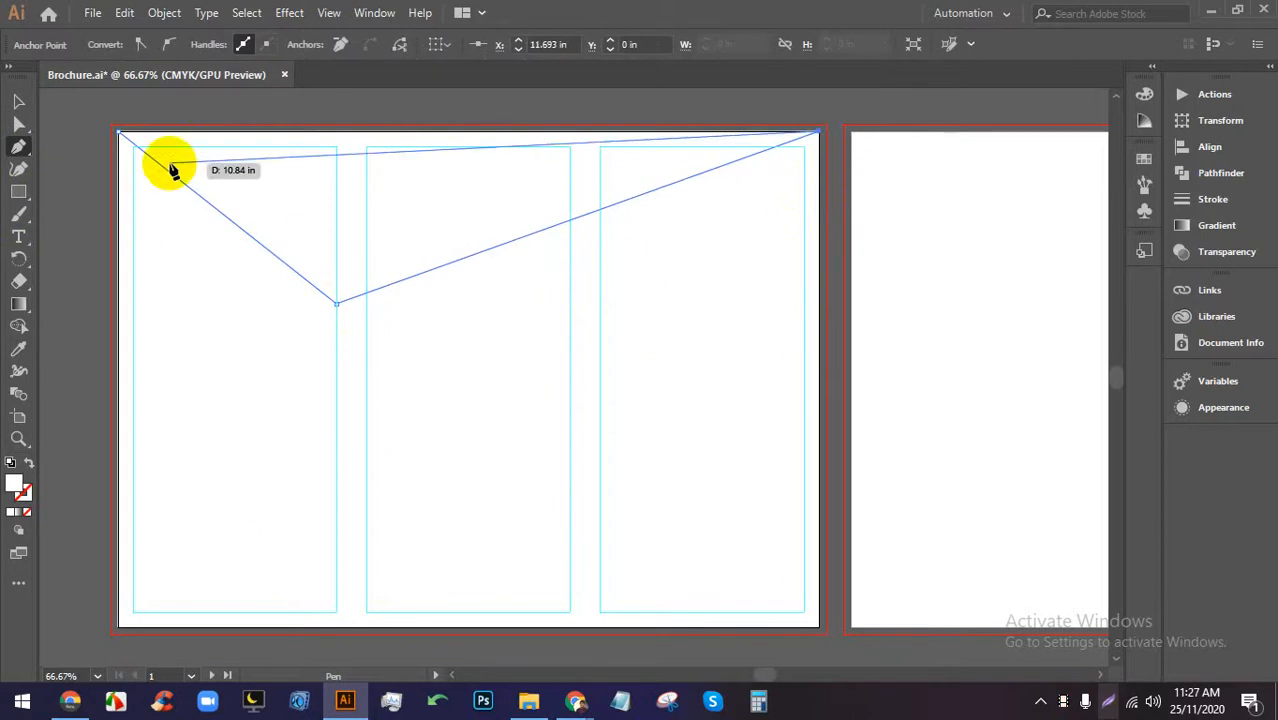
pyautogui.hotkey('ctrl', 'z')
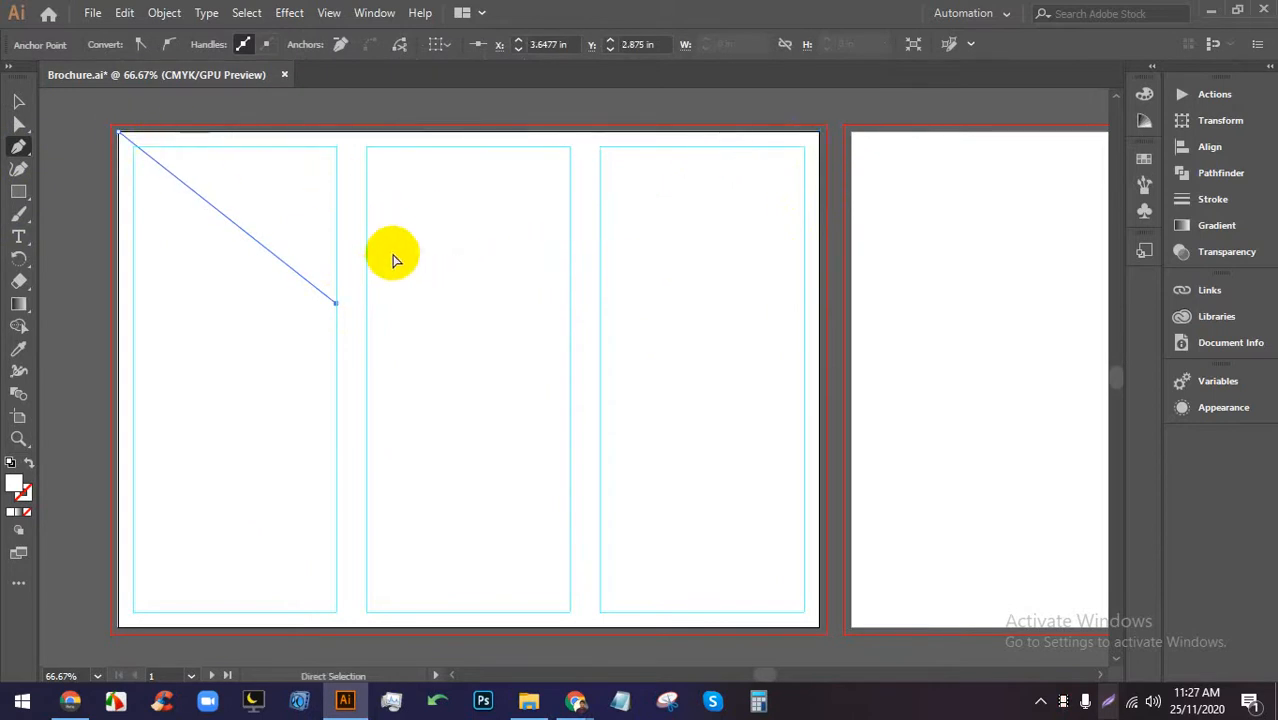
pyautogui.hotkey('ctrl', 'z')
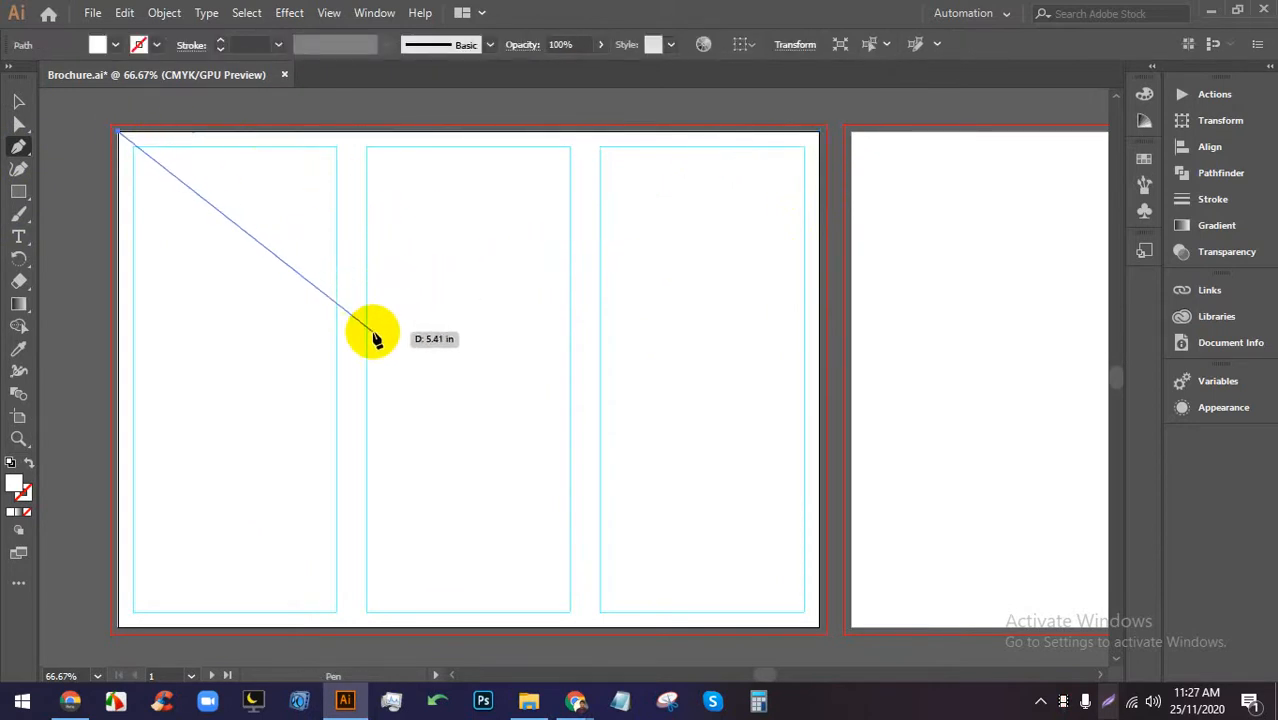
# Complete the path as a closed triangle through the middle panel's left guide and the first artboard's top-right corner.
pyautogui.click(366, 331)
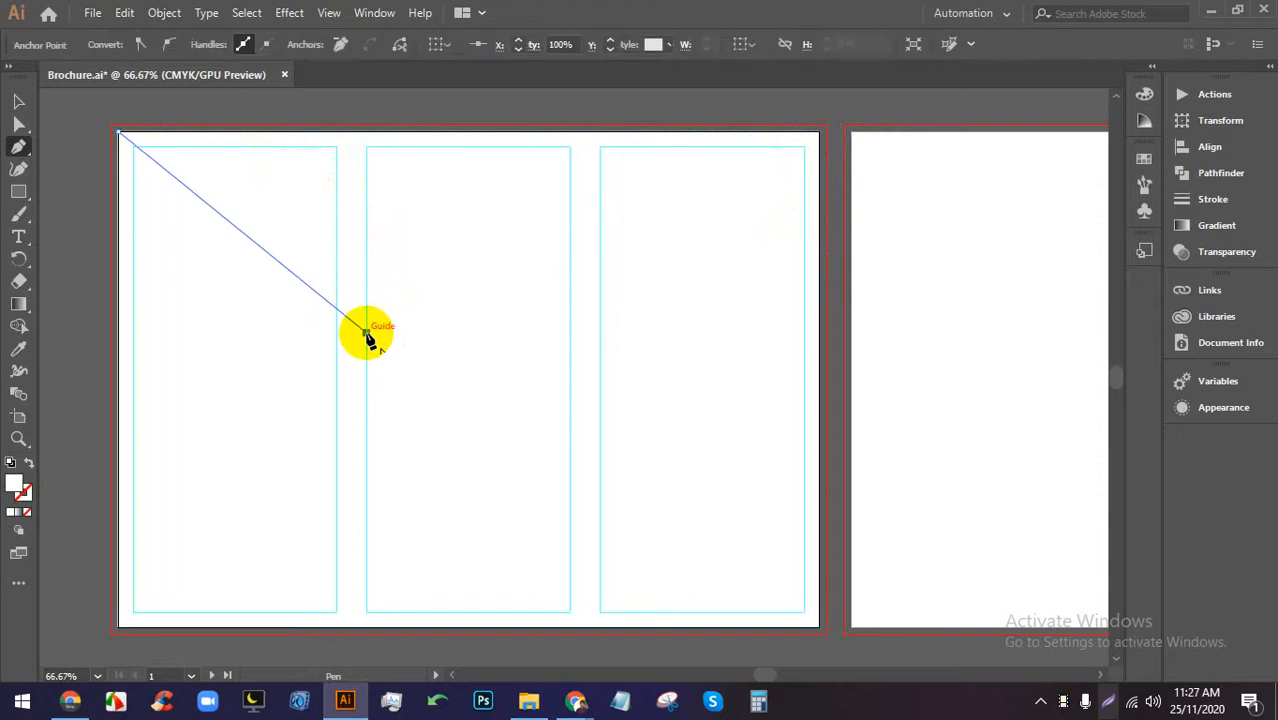
pyautogui.click(818, 133)
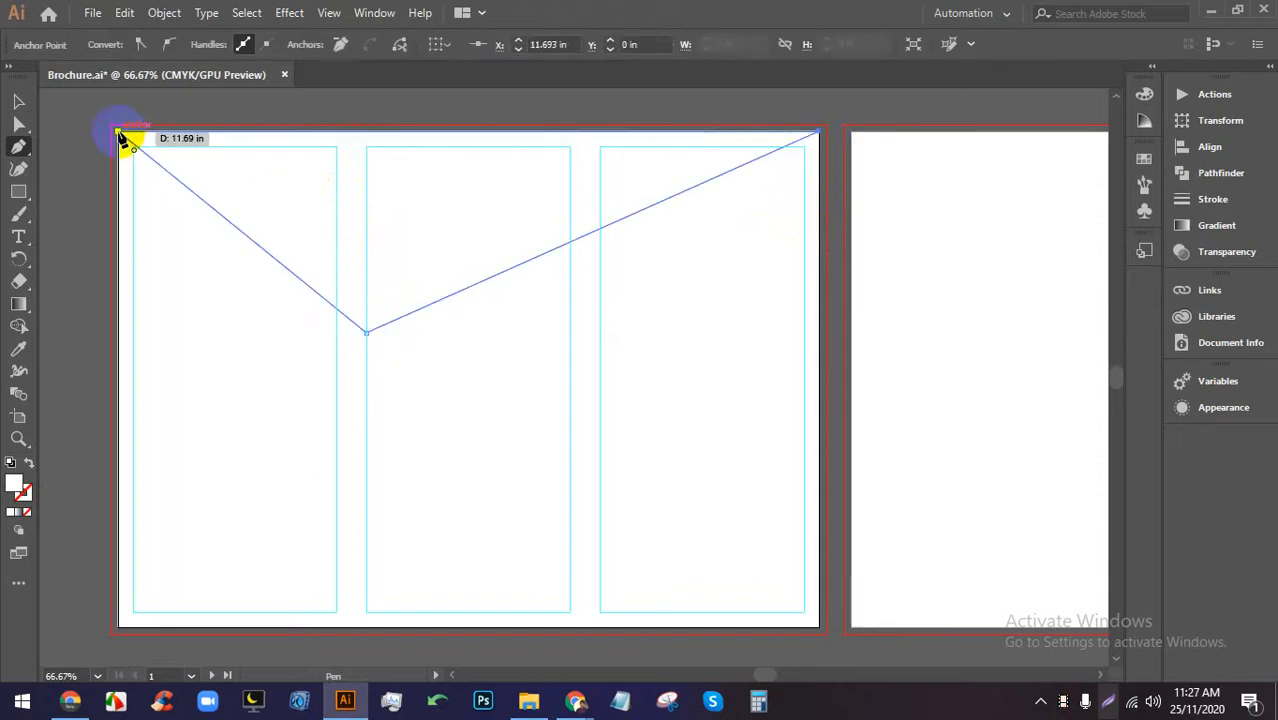
pyautogui.click(119, 133)
pyautogui.click(18, 101)
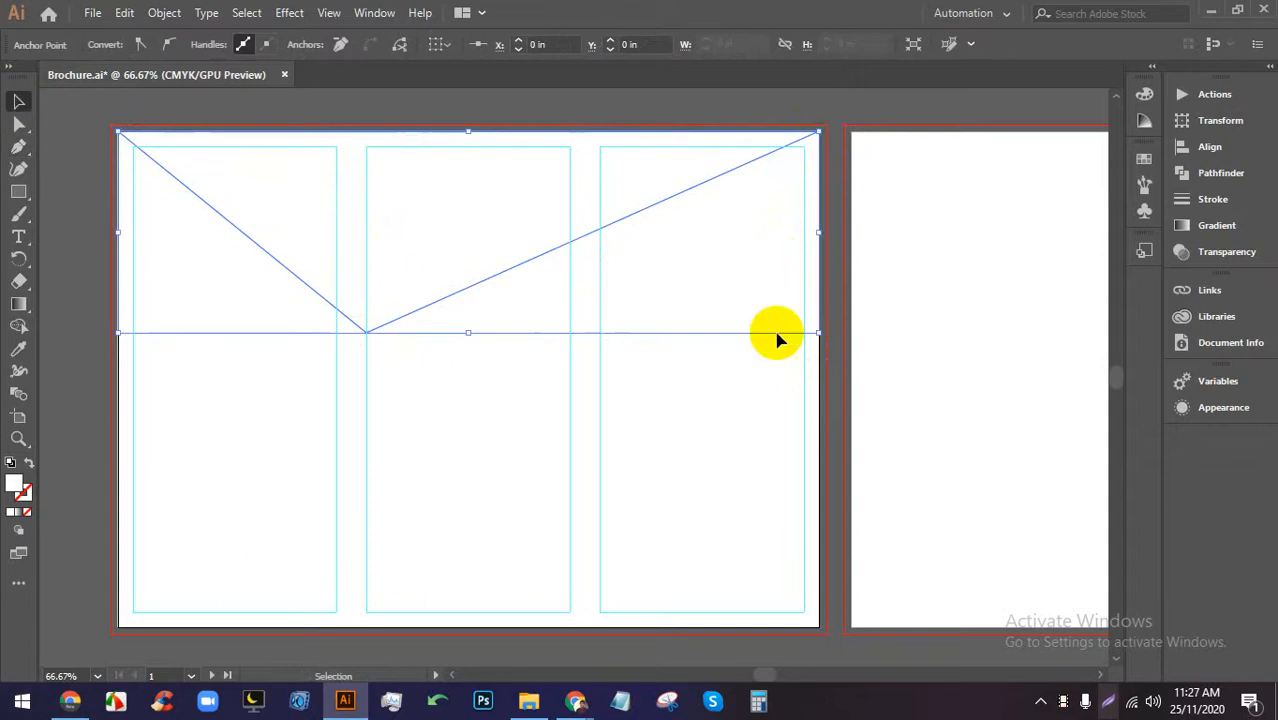
# Give the closed triangle on the first artboard a 7 pt yellow stroke and deselect it.
pyautogui.click(805, 394)
pyautogui.click(484, 287)
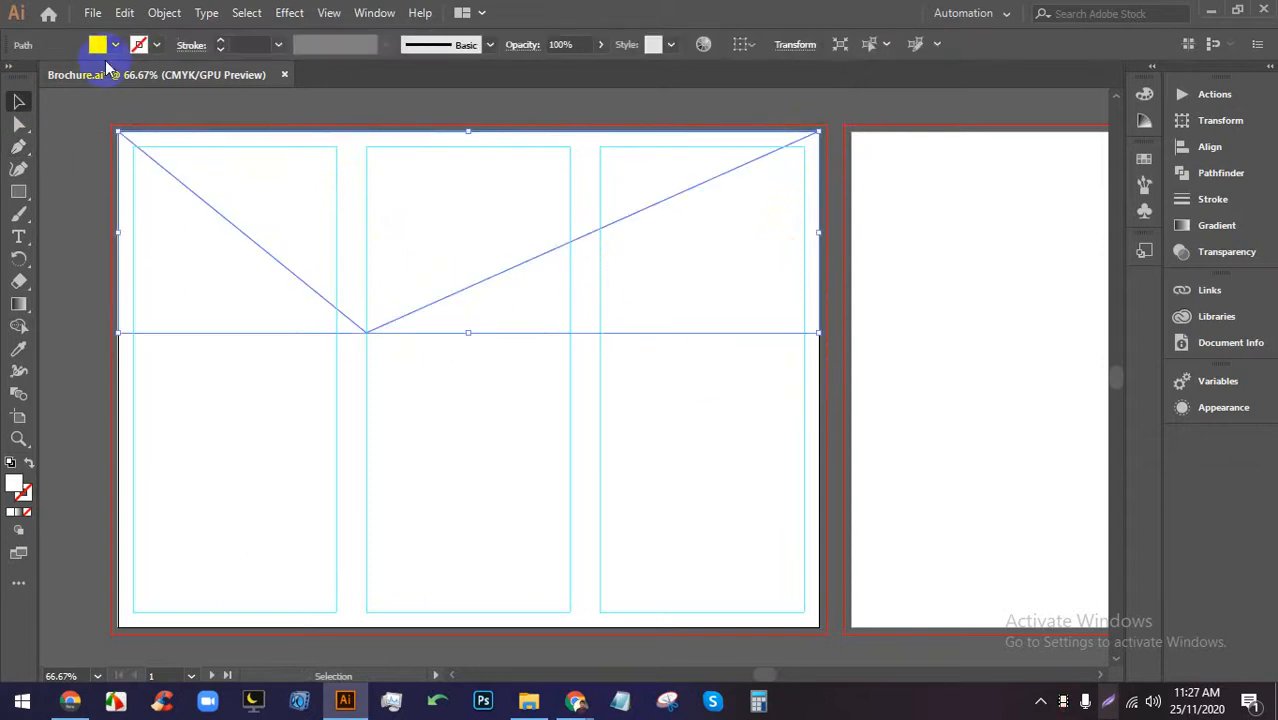
pyautogui.click(219, 40)
pyautogui.click(219, 40)
pyautogui.click(219, 40)
pyautogui.click(219, 40)
pyautogui.click(219, 40)
pyautogui.click(219, 40)
pyautogui.click(156, 45)
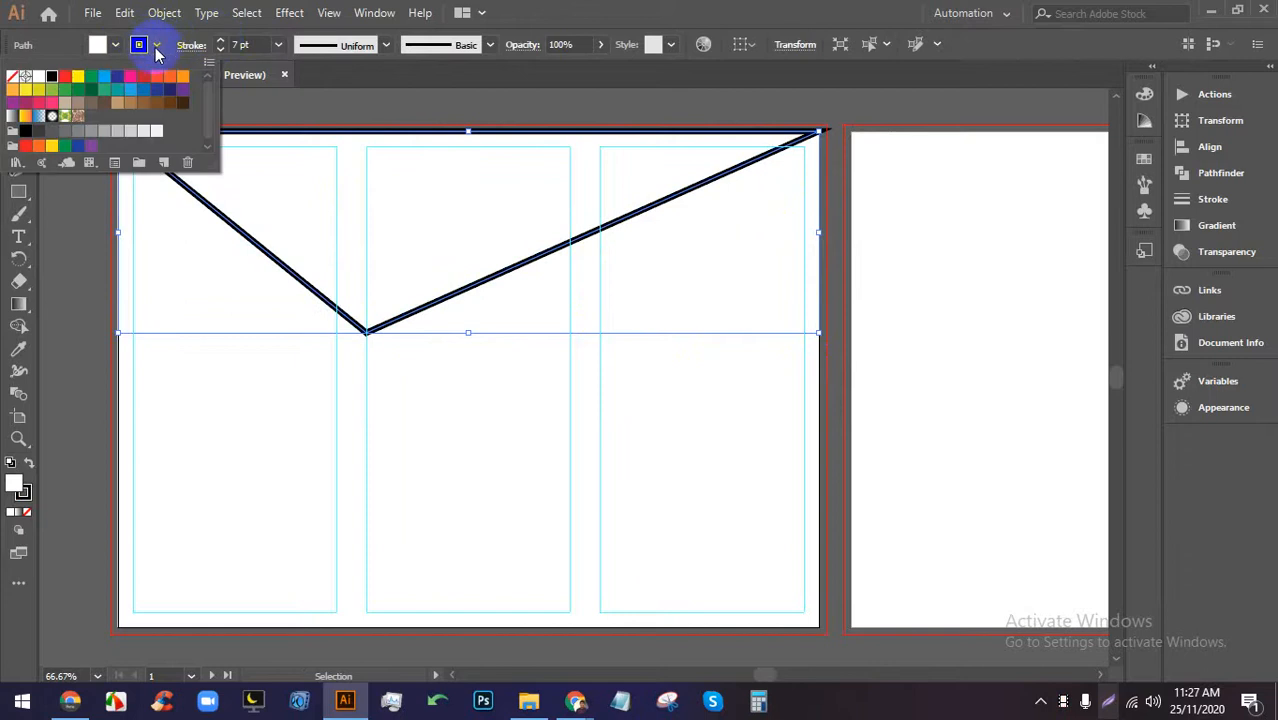
pyautogui.click(77, 78)
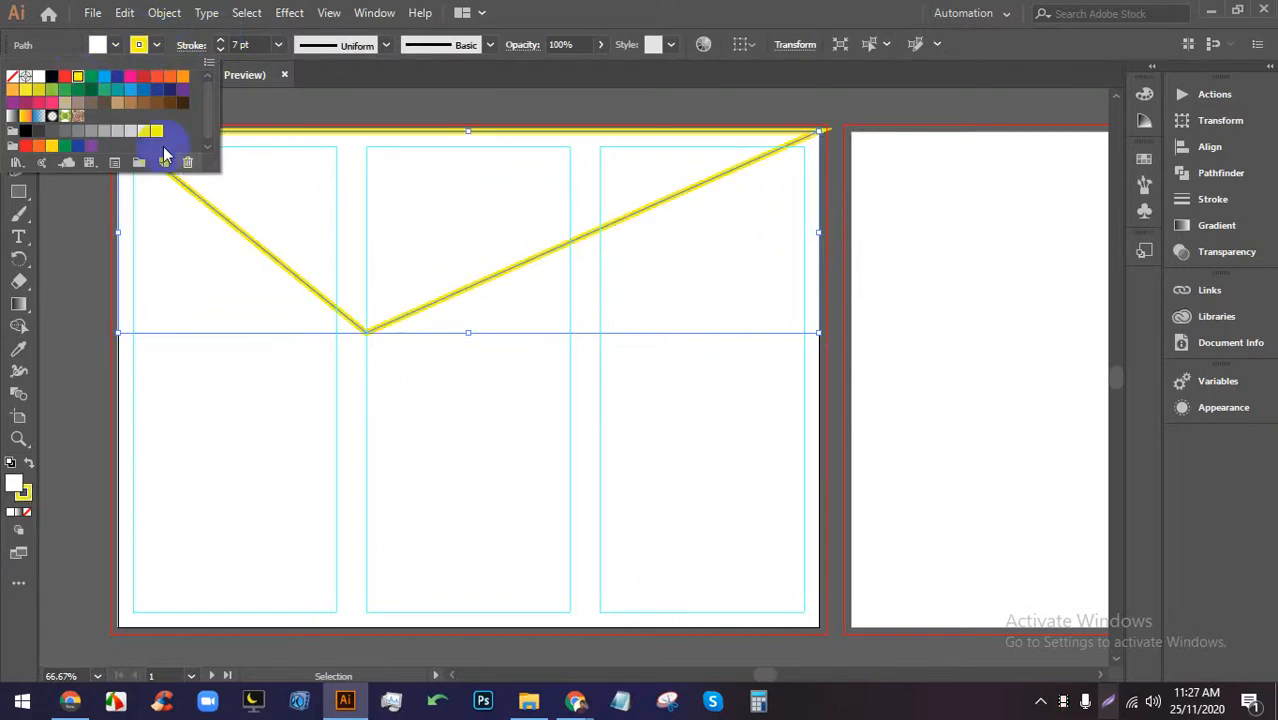
pyautogui.click(838, 370)
pyautogui.click(836, 374)
pyautogui.scroll(-1, 571, 248)
pyautogui.scroll(1, 565, 237)
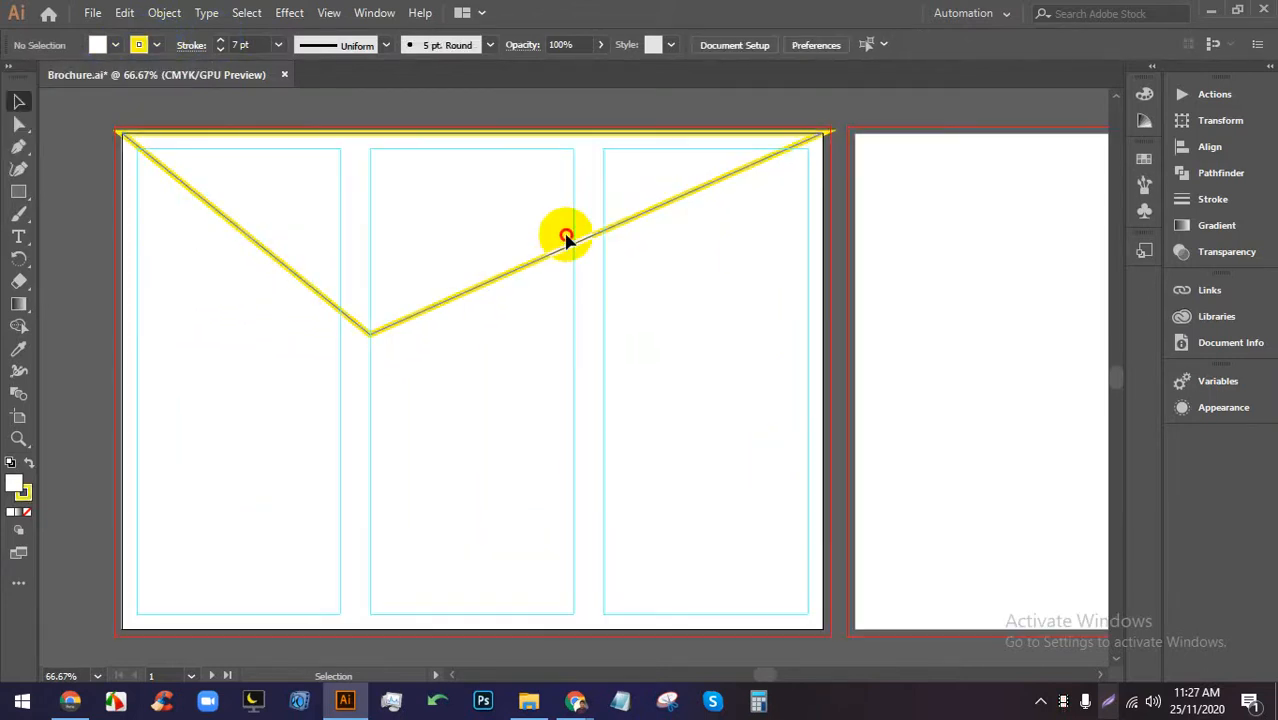
pyautogui.click(571, 242)
pyautogui.click(118, 46)
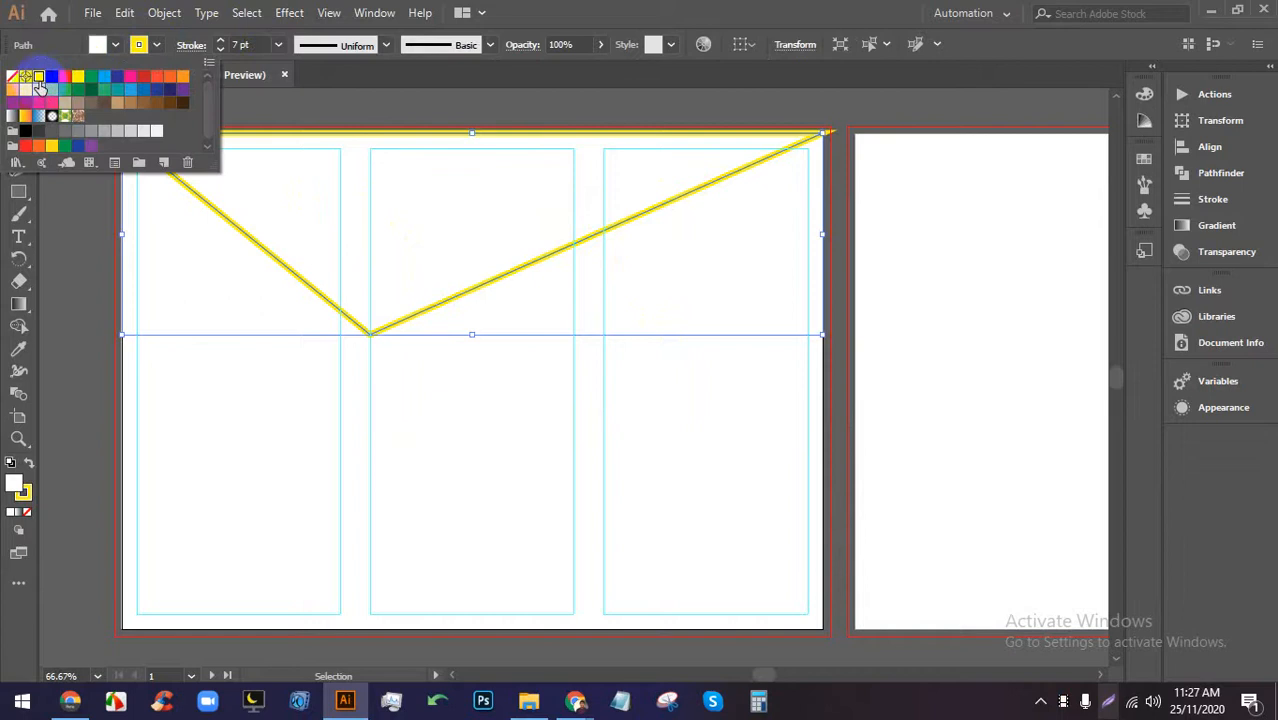
pyautogui.click(672, 424)
pyautogui.scroll(-1, 668, 397)
pyautogui.scroll(1, 700, 410)
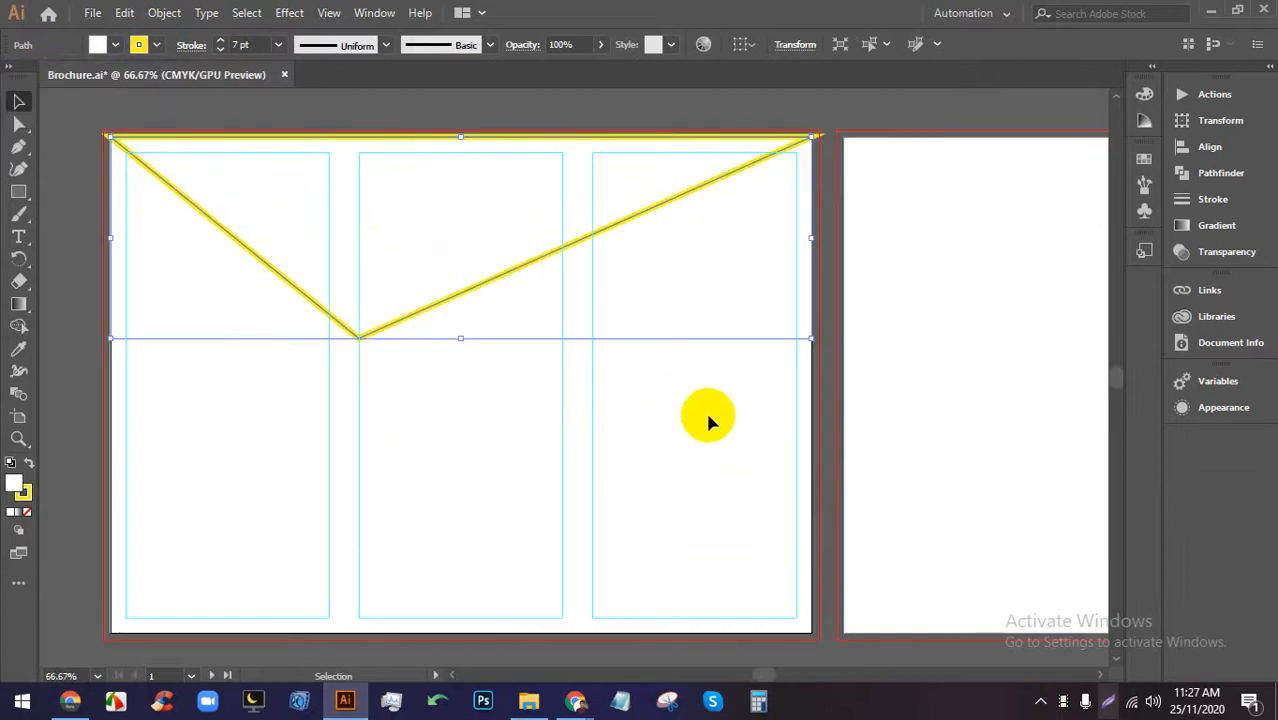
pyautogui.moveTo(708, 415); pyautogui.dragTo(648, 428)
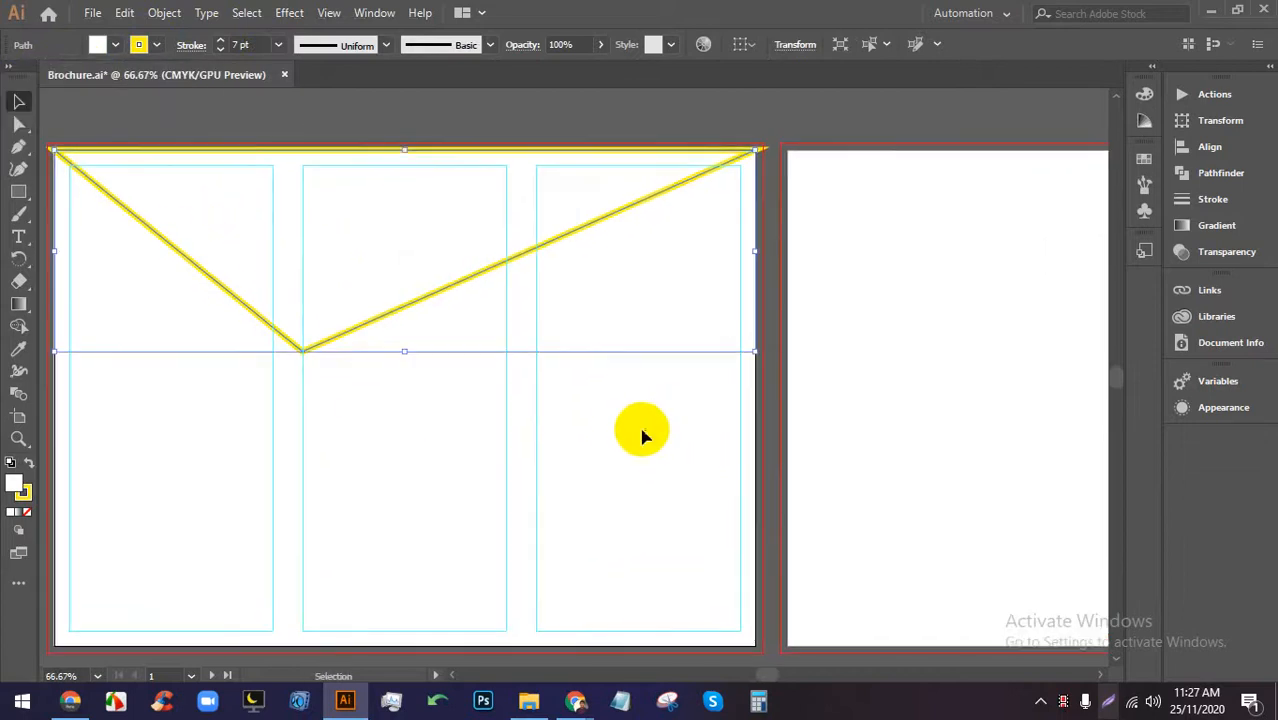
# Switch to the Chrome window with the brochure design image results and close the File Explorer window.
pyautogui.click(529, 700)
pyautogui.moveTo(575, 700)
pyautogui.click(470, 590)
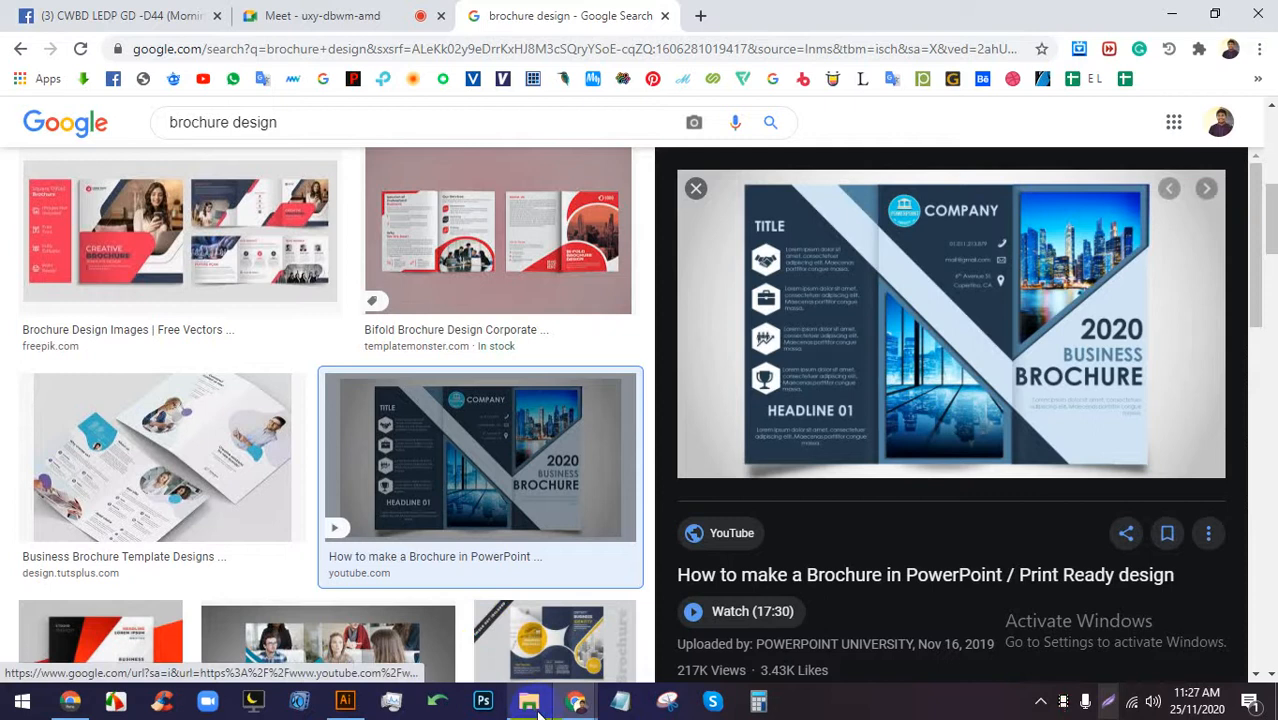
pyautogui.rightClick(529, 700)
pyautogui.click(516, 662)
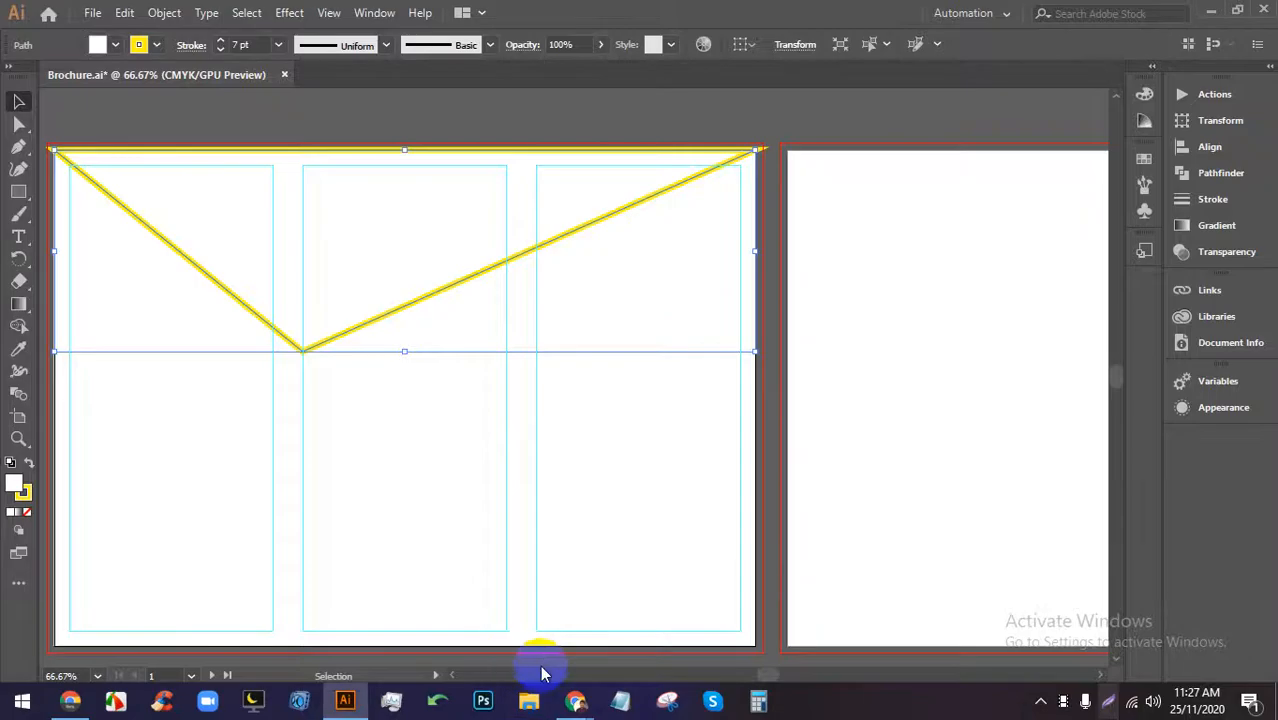
pyautogui.moveTo(574, 697)
pyautogui.click(470, 620)
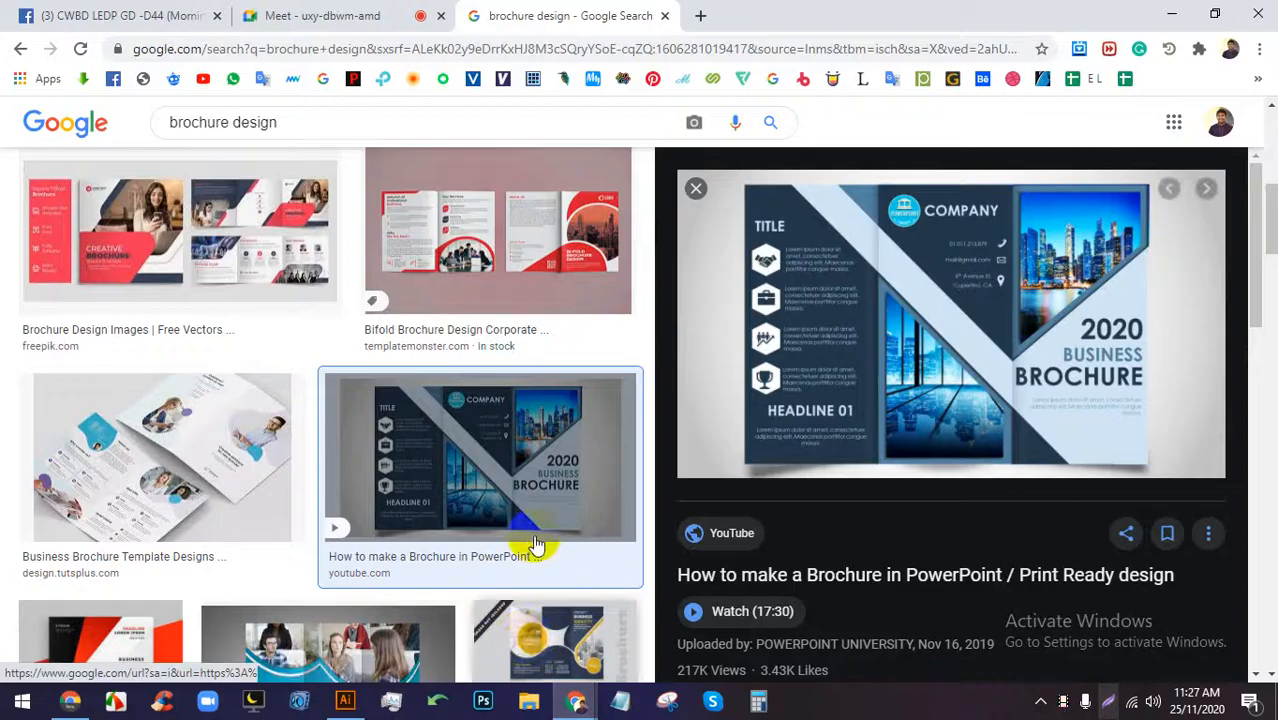
# Search Google for "corporate business" in a new tab and show the image results.
pyautogui.click(700, 15)
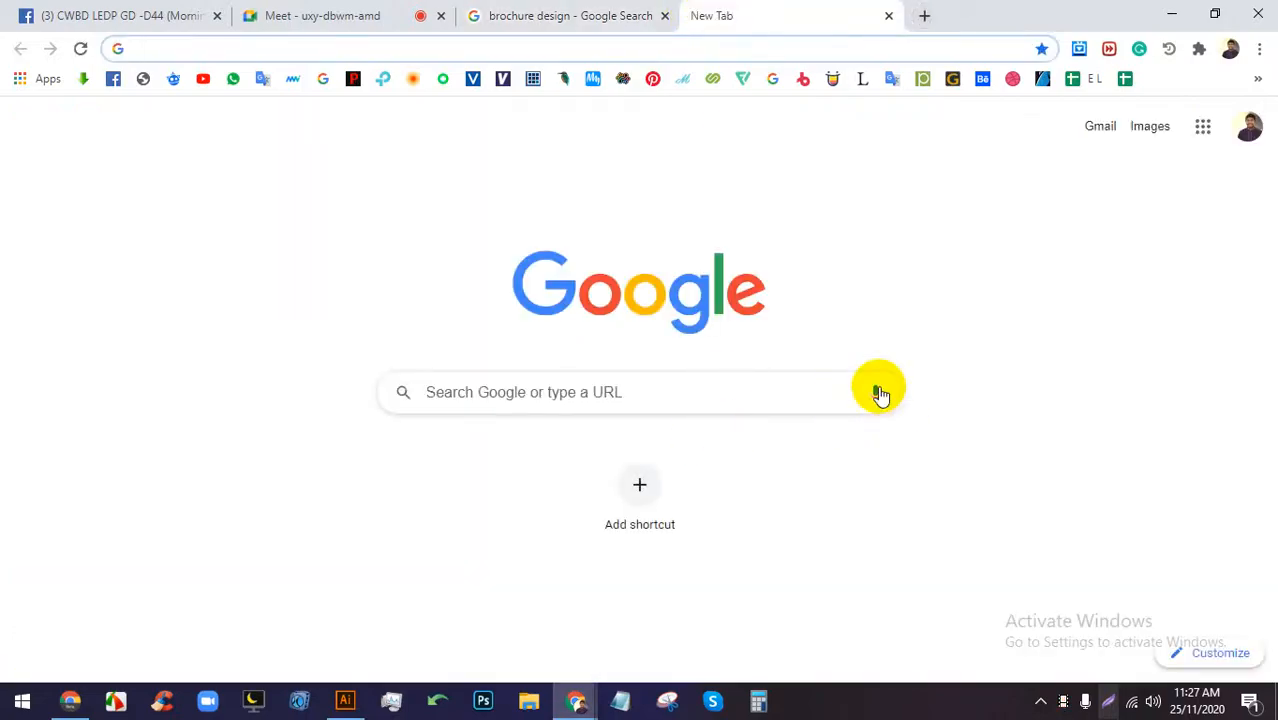
pyautogui.click(520, 406)
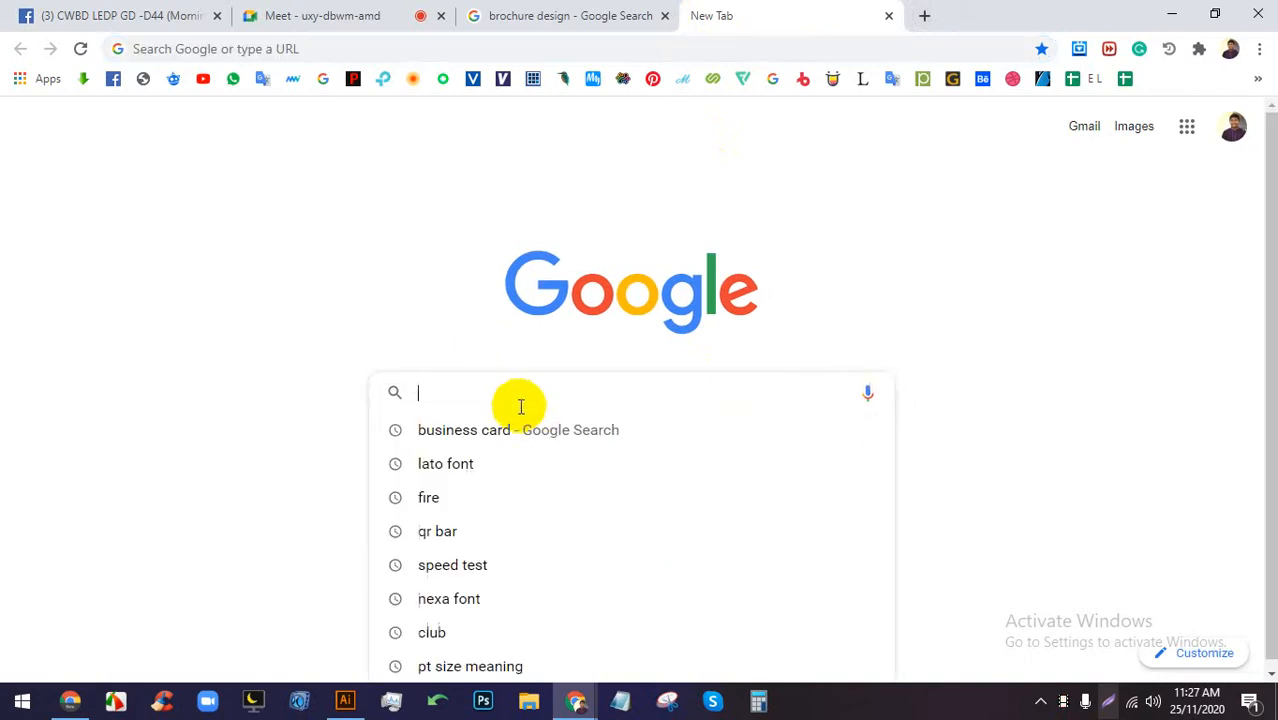
pyautogui.write('cor')
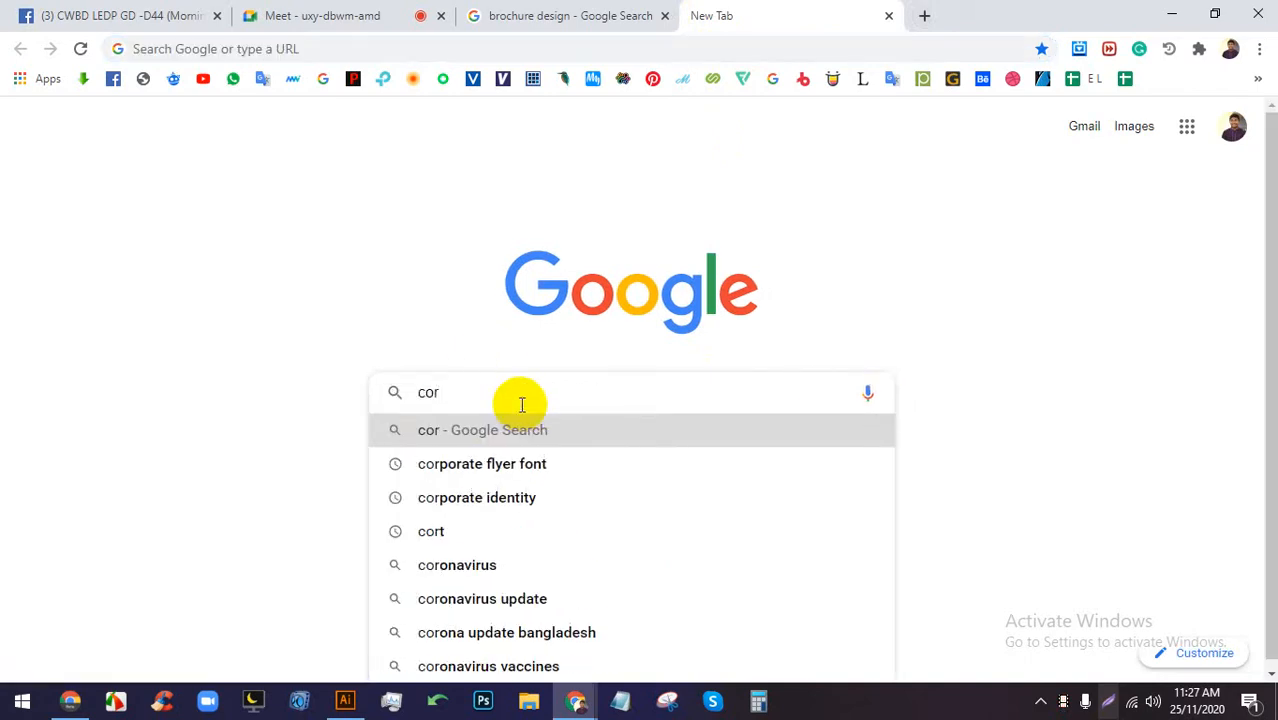
pyautogui.write('poreta ')
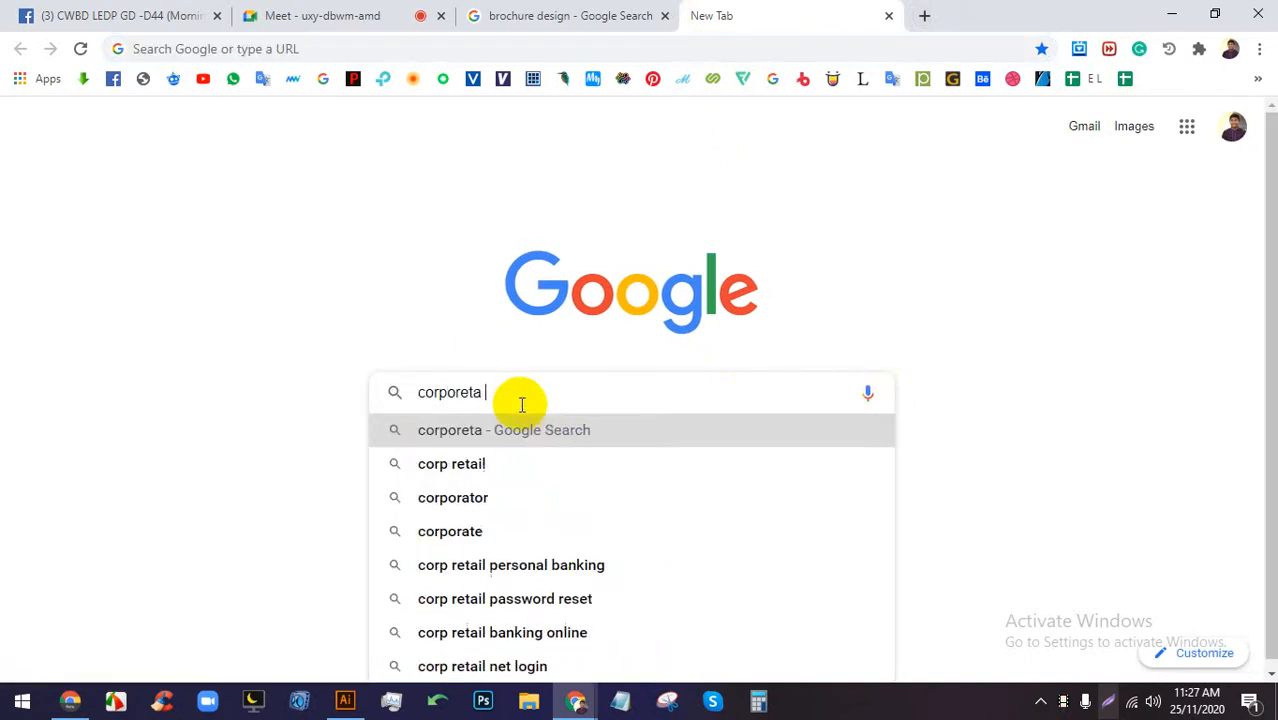
pyautogui.write('bu')
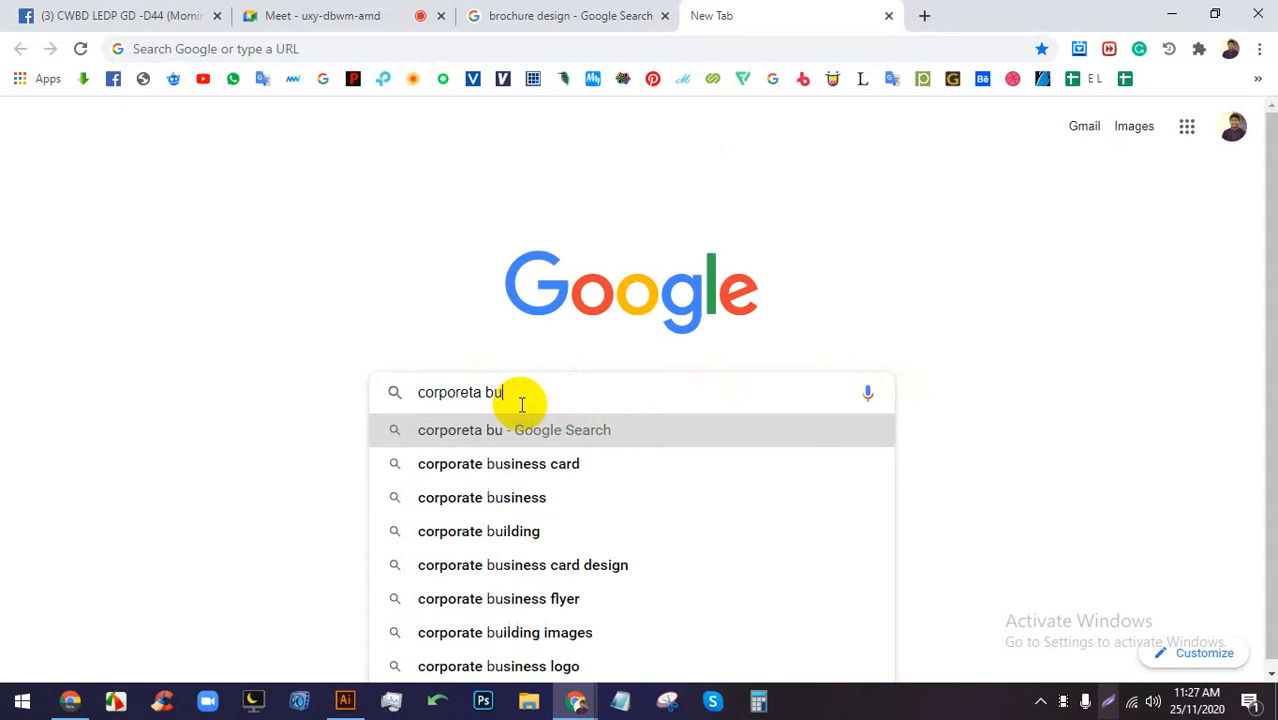
pyautogui.press('Down')
pyautogui.press('Down')
pyautogui.press('Down')
pyautogui.press('Return')
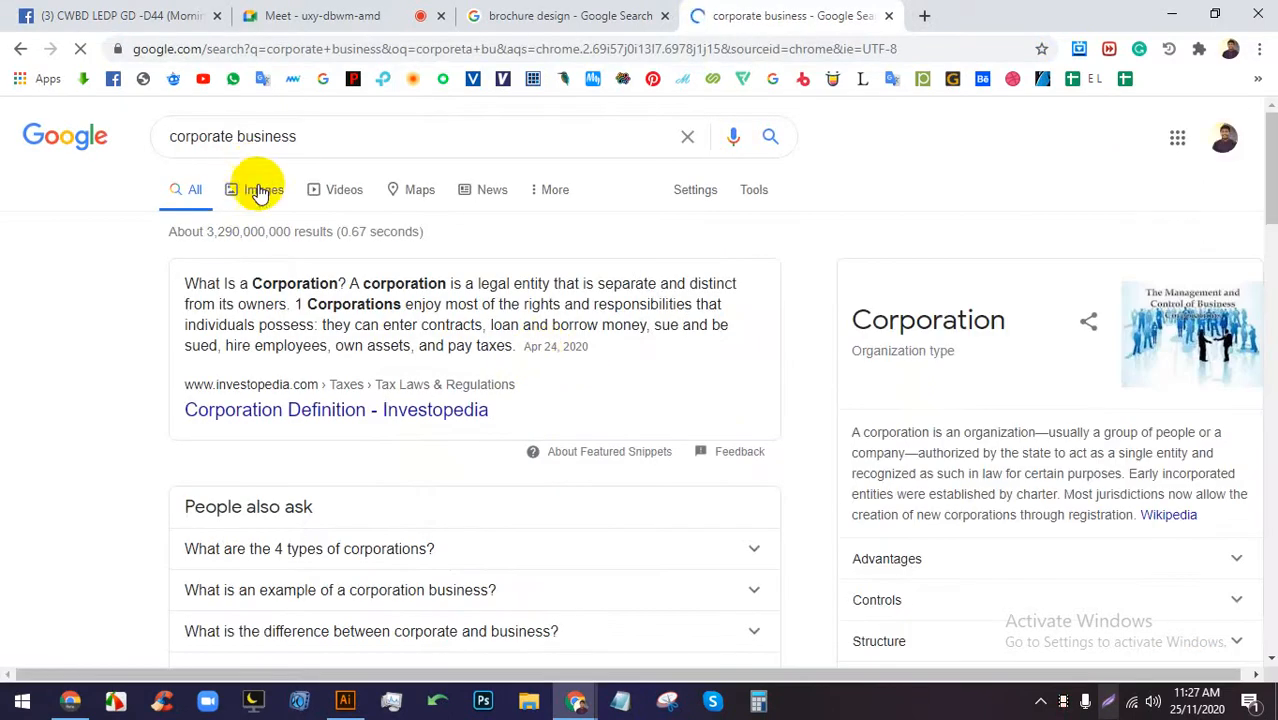
pyautogui.click(258, 190)
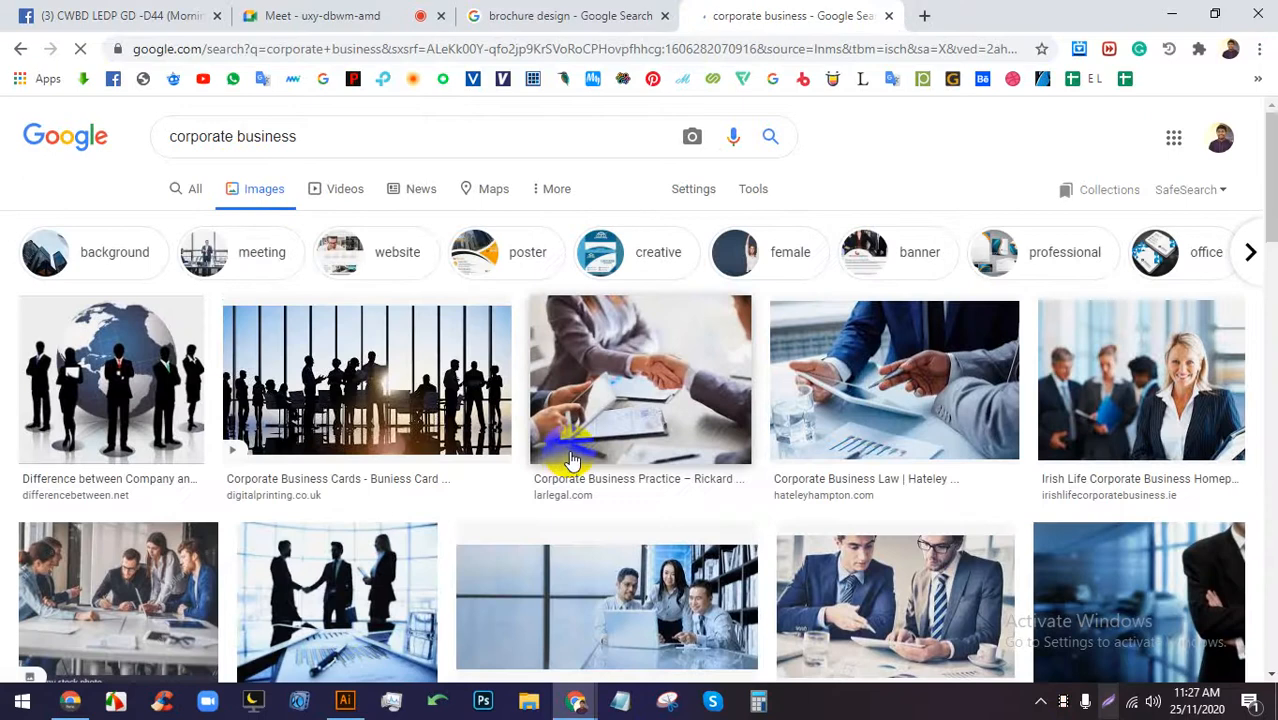
# Open the Sacramento Business Attorneys desk photo from the results and save it to Downloads as corporate-business-and-securities.jpg.
pyautogui.scroll(-4, 572, 460)
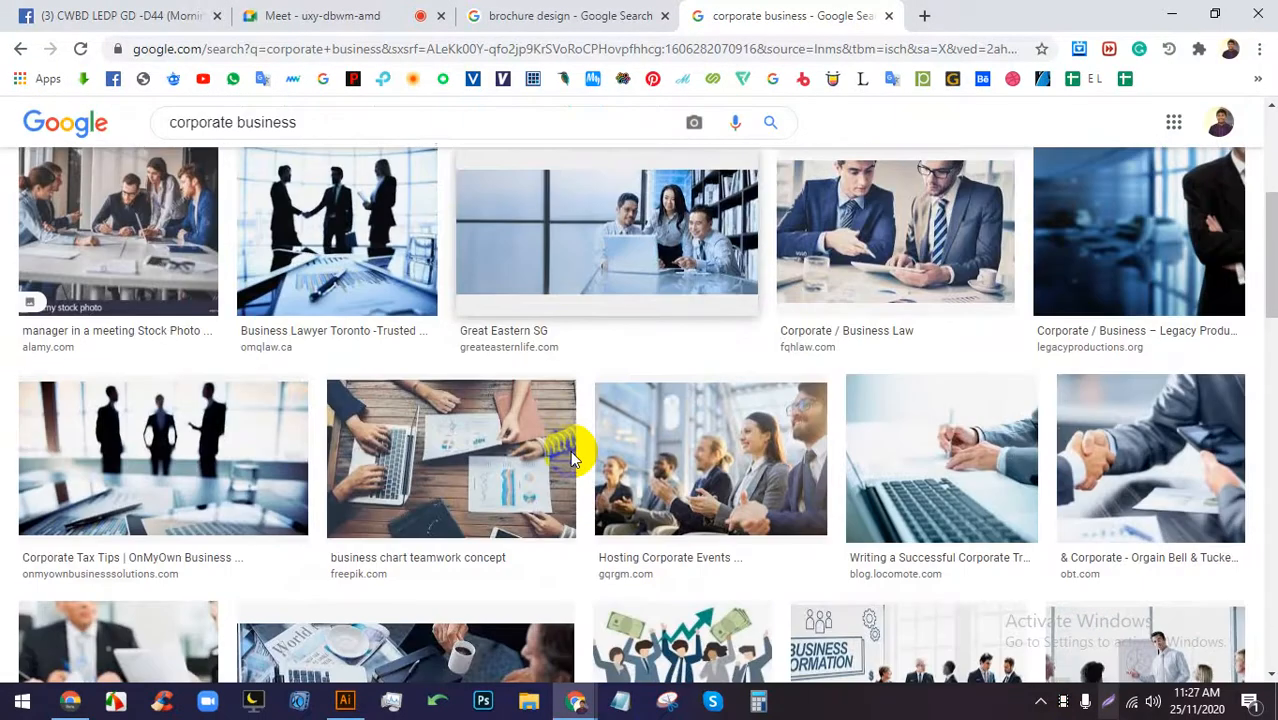
pyautogui.scroll(-3, 572, 455)
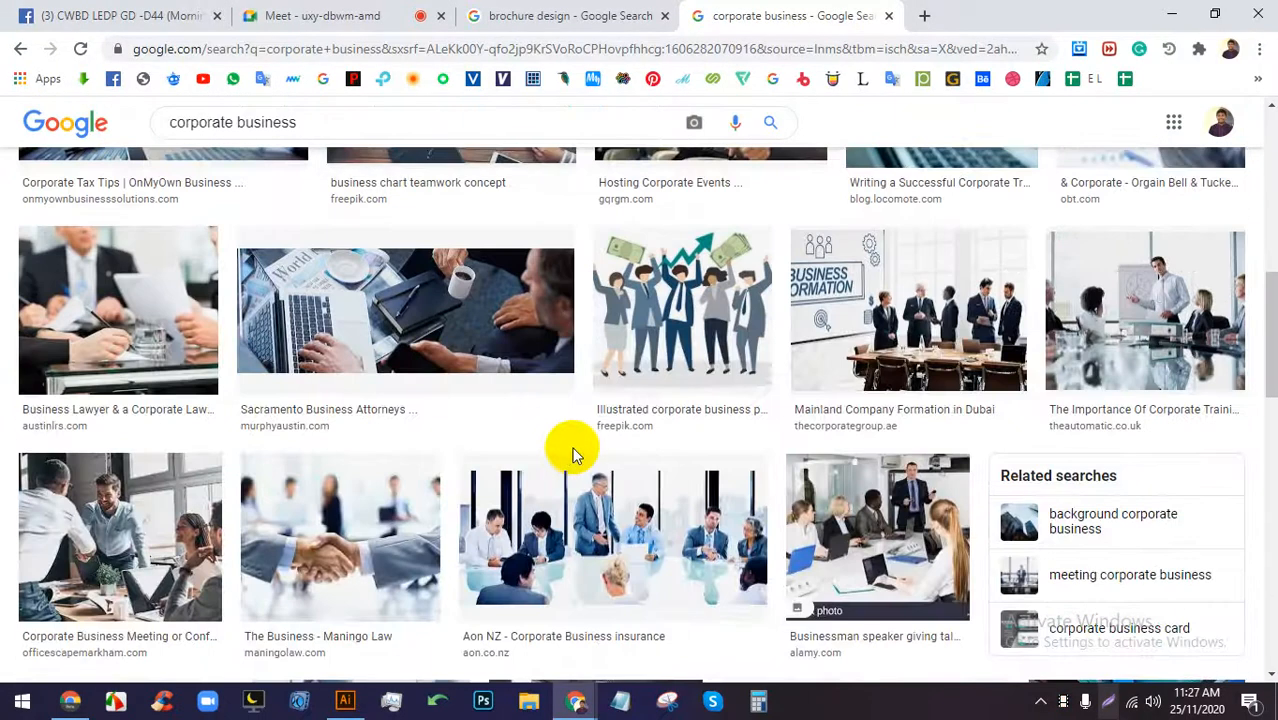
pyautogui.click(420, 340)
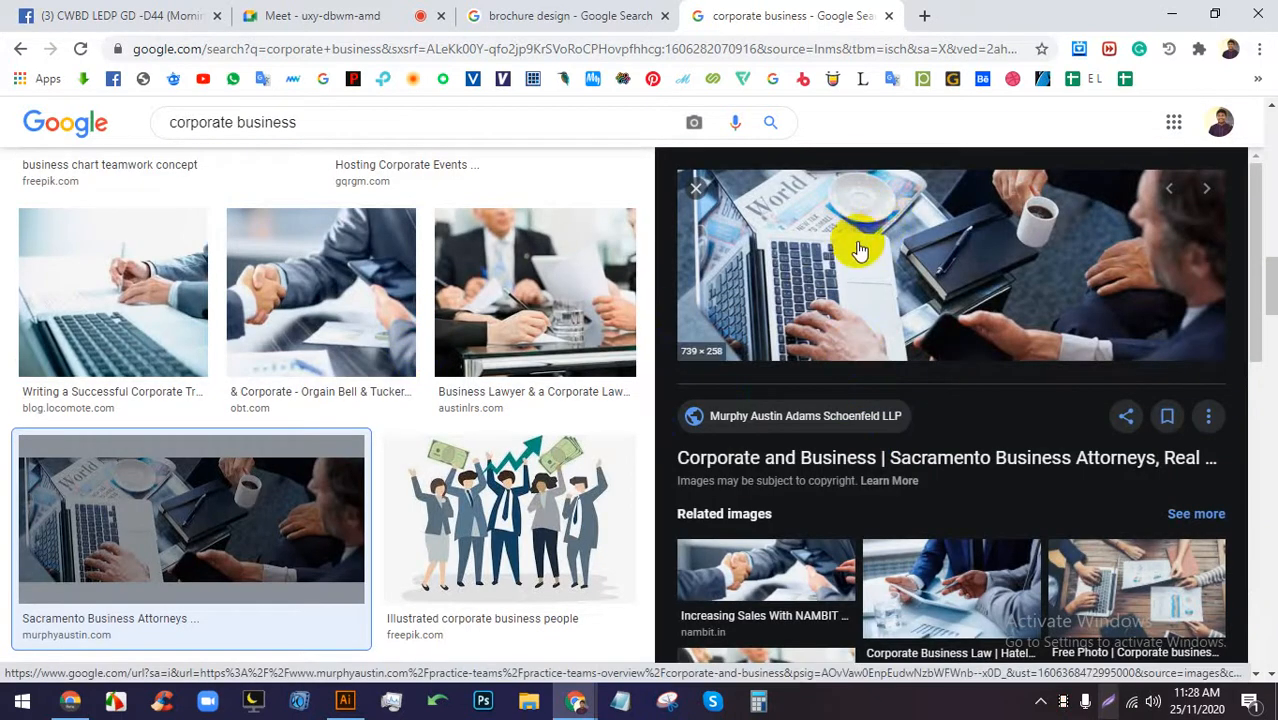
pyautogui.rightClick(848, 192)
pyautogui.click(890, 353)
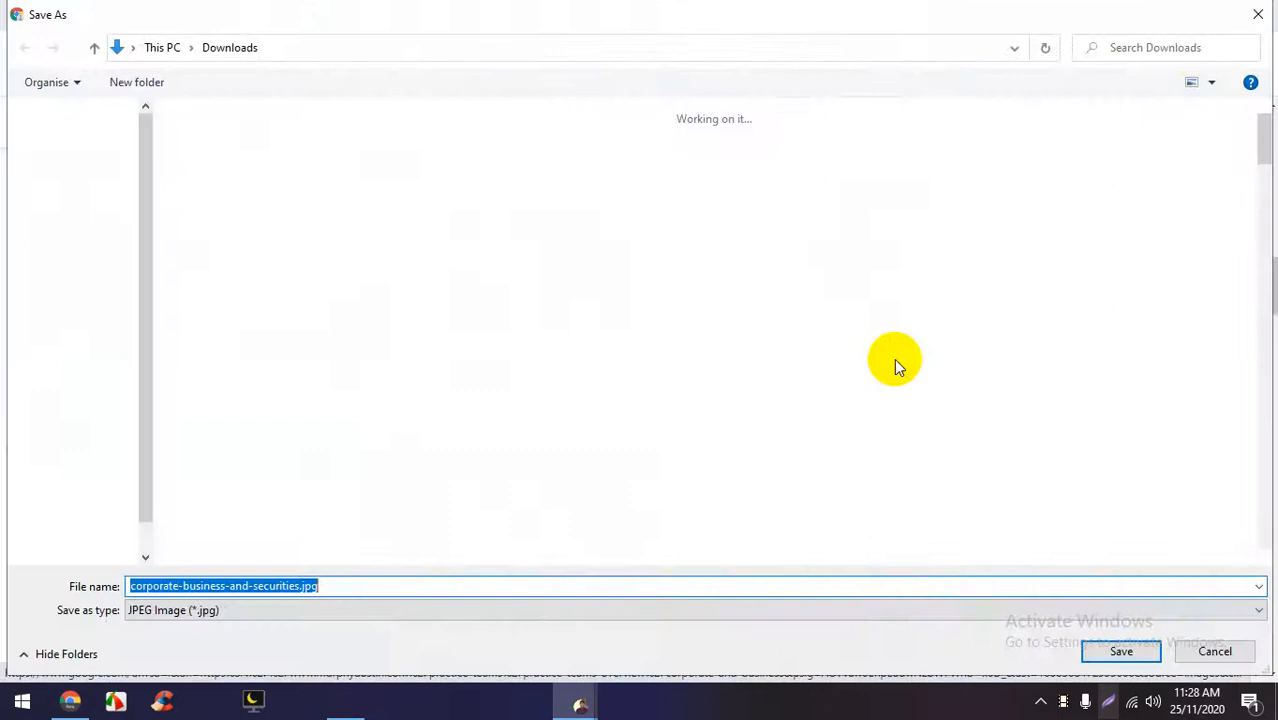
pyautogui.press('Return')
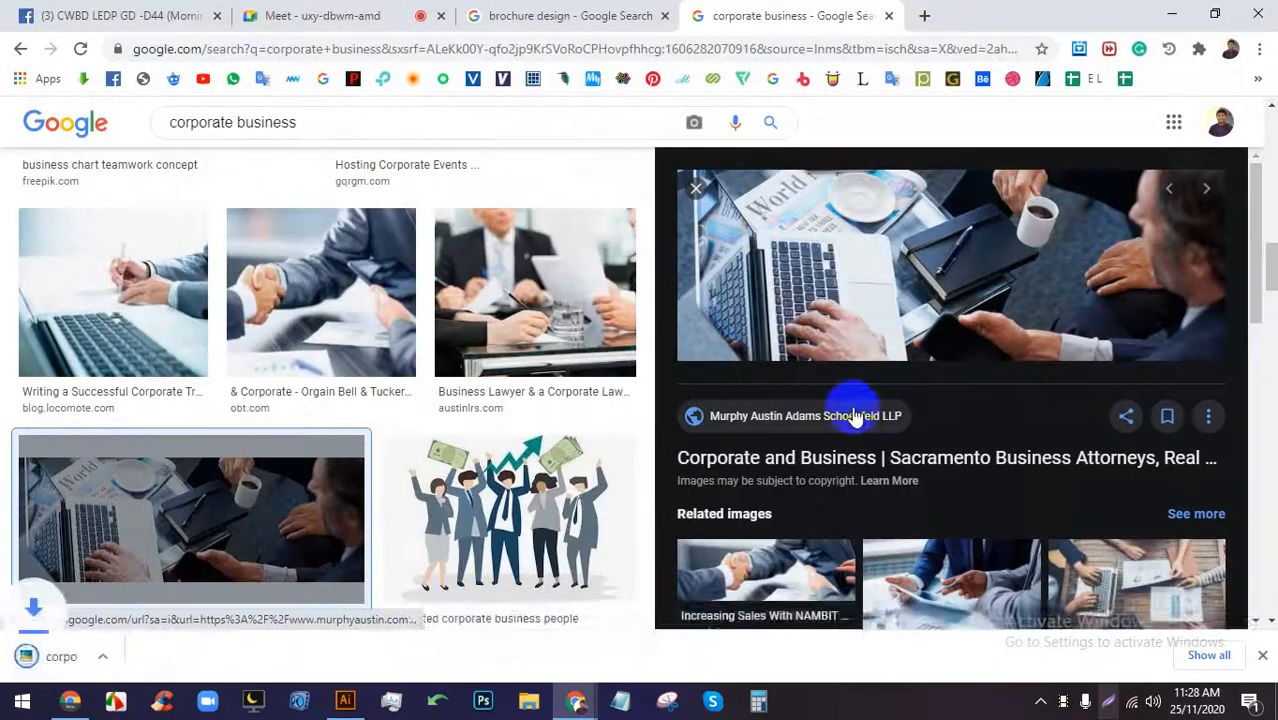
# Place the downloaded photo in Brochure.ai across the upper part of the first artboard and embed it.
pyautogui.moveTo(385, 693); pyautogui.dragTo(340, 250)
pyautogui.scroll(-1, 340, 250)
pyautogui.moveTo(580, 304); pyautogui.dragTo(658, 358)
pyautogui.moveTo(513, 320); pyautogui.dragTo(513, 311)
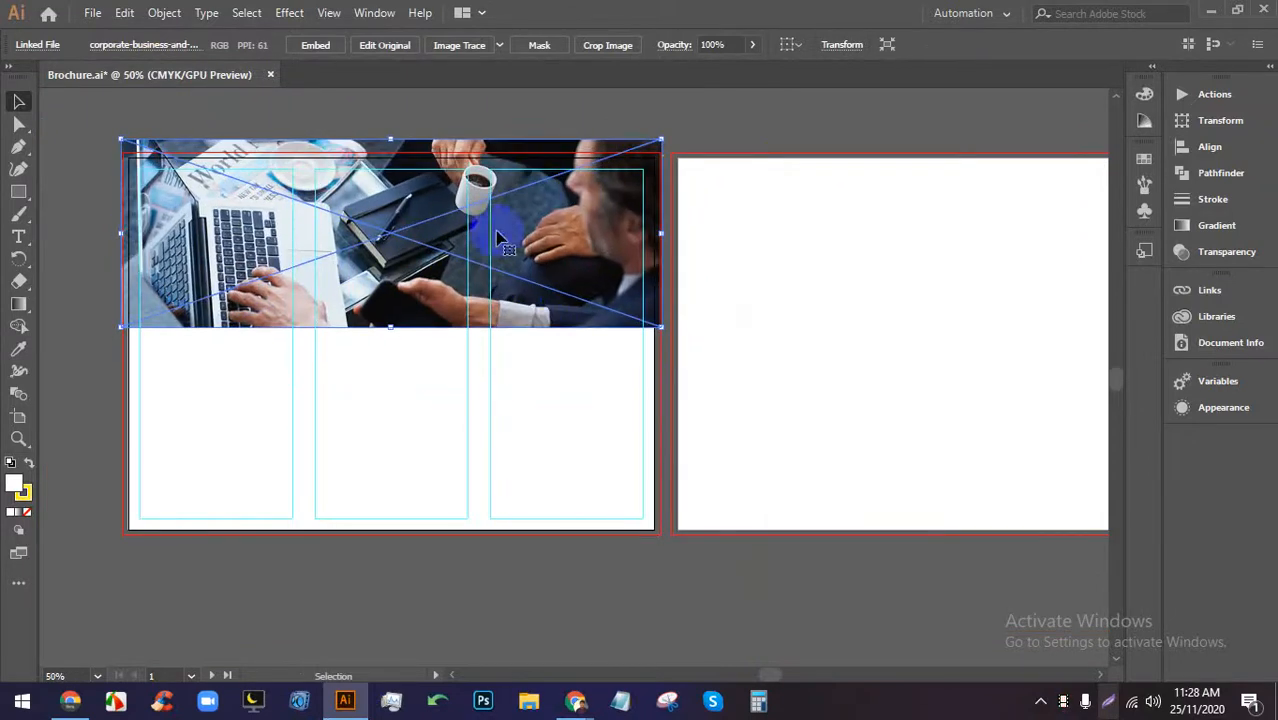
pyautogui.click(316, 47)
pyautogui.click(747, 150)
# Send the photo to the back and clip it with the triangle using a clipping mask.
pyautogui.click(591, 202)
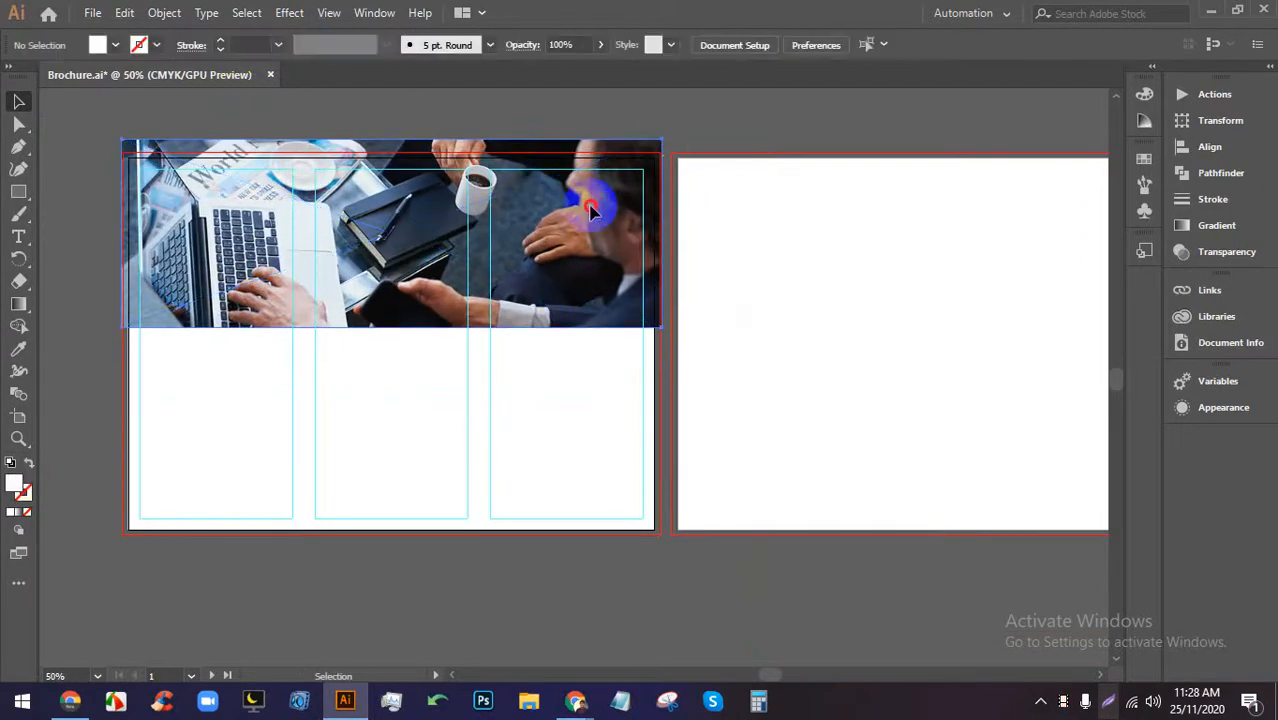
pyautogui.press('a')
pyautogui.hotkey('ctrl', 'shift', '[')
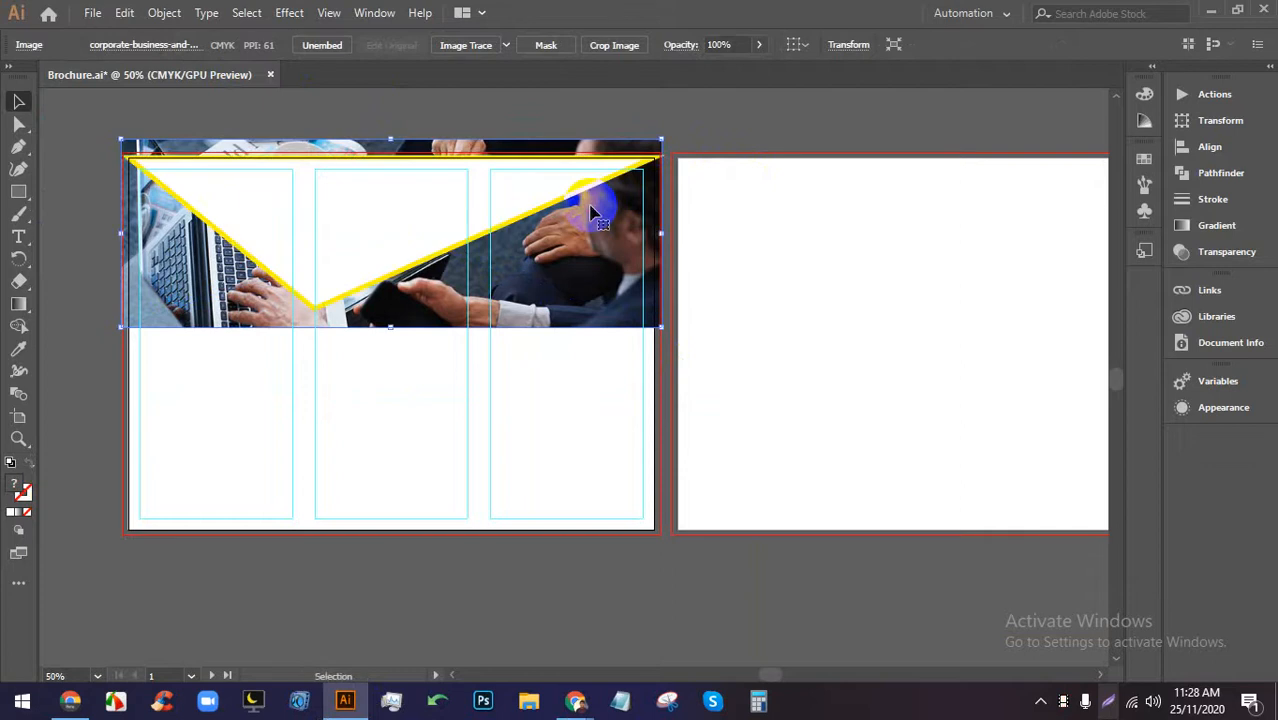
pyautogui.click(94, 118)
pyautogui.click(157, 173)
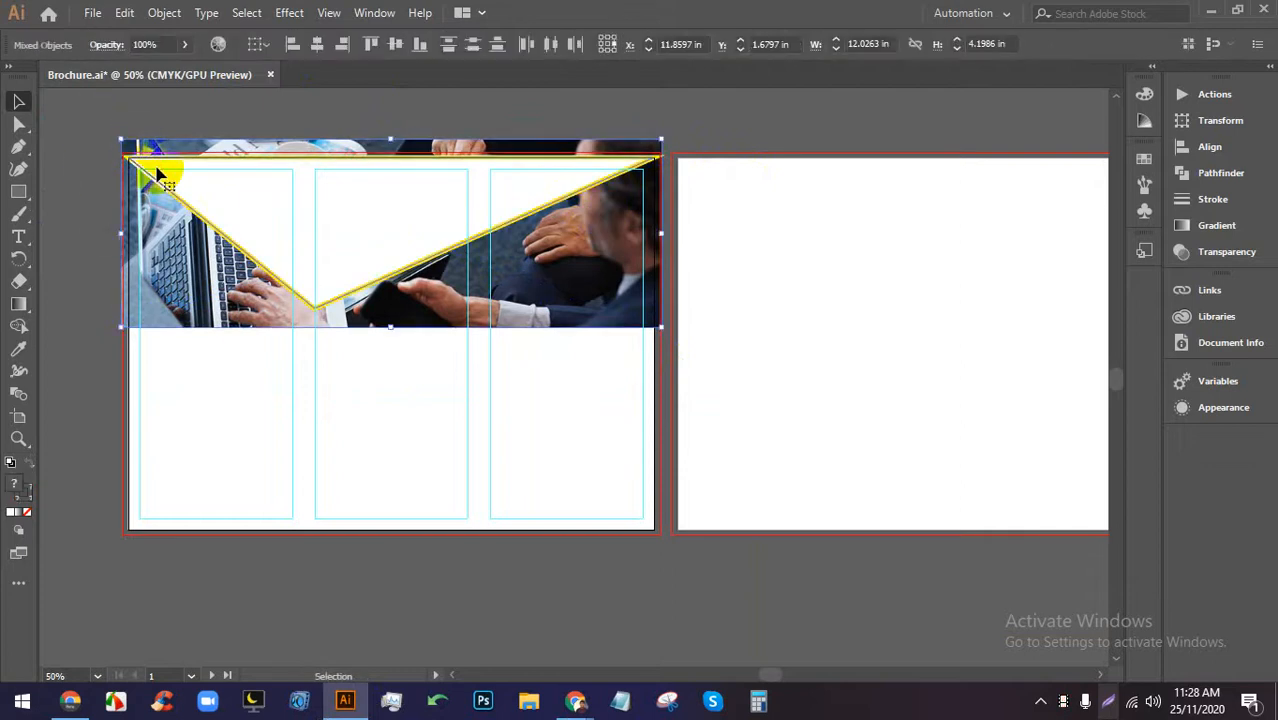
pyautogui.hotkey('ctrl', '7')
pyautogui.press('v')
pyautogui.scroll(2, 216, 140)
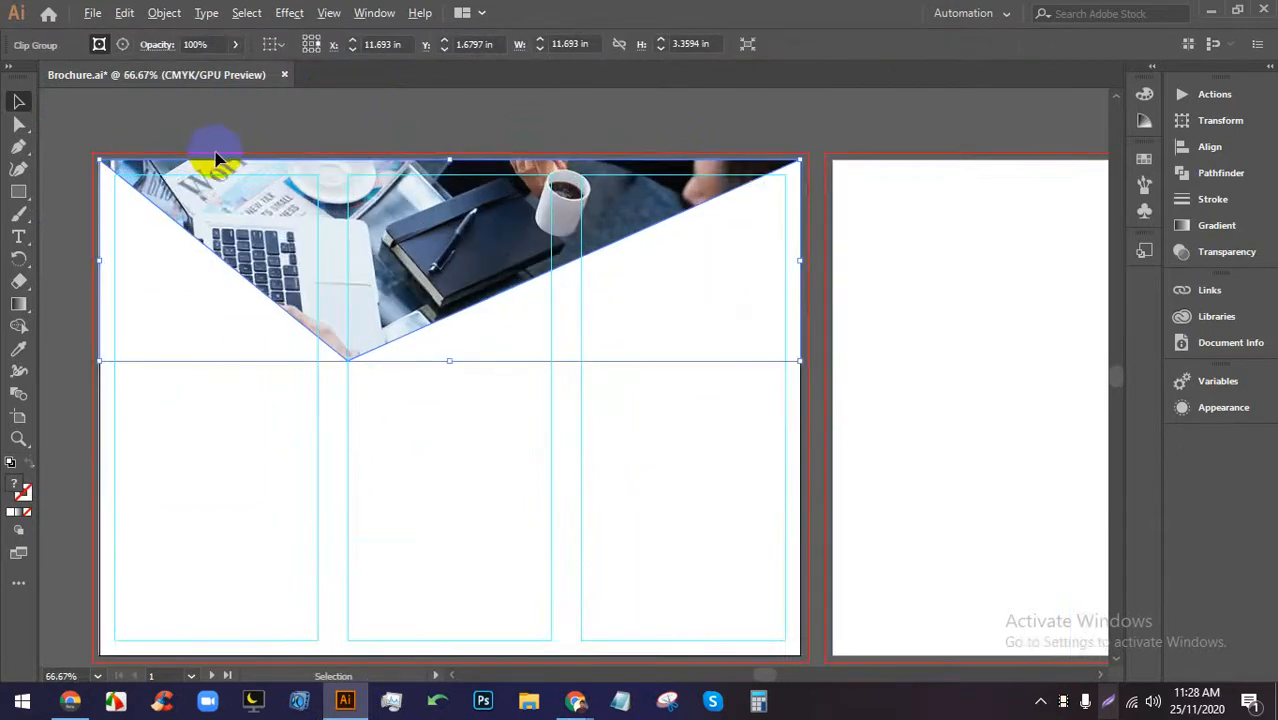
pyautogui.click(593, 551)
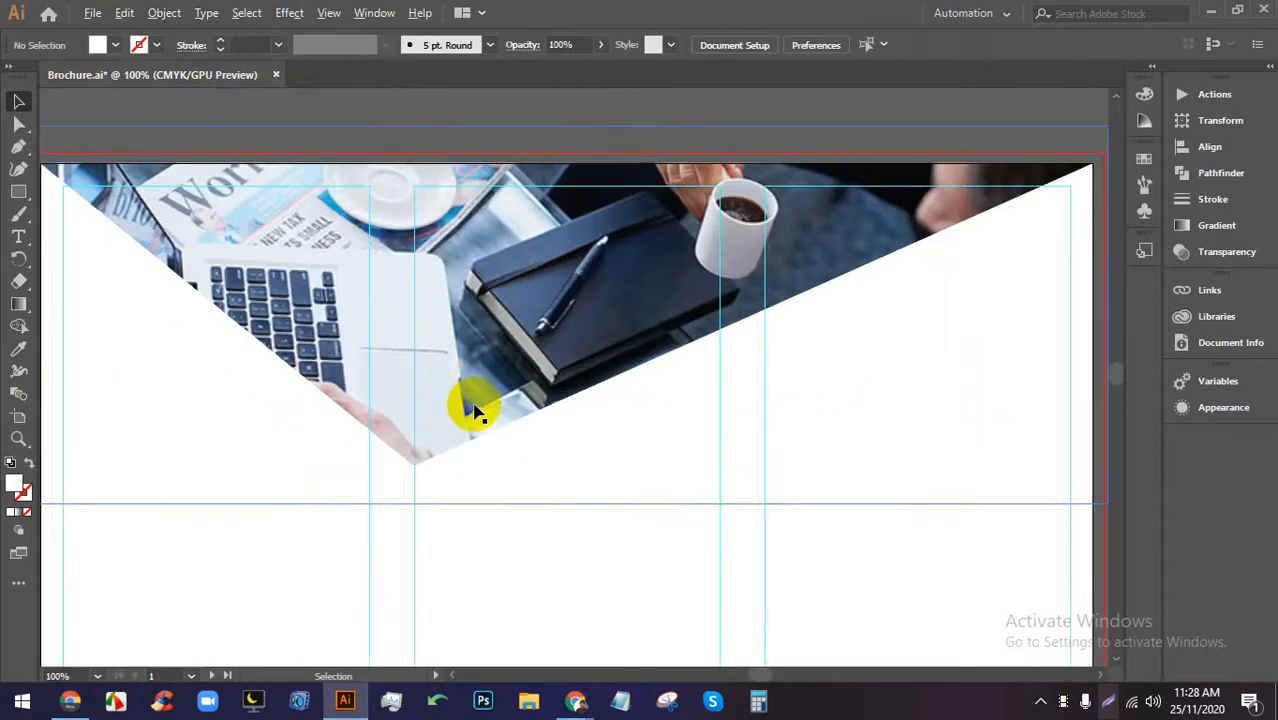
# Isolate the photo inside the clip group and rescale it from its lower corners to fit the artboard's width.
pyautogui.click(461, 328)
pyautogui.scroll(-1, 461, 330)
pyautogui.doubleClick(475, 312)
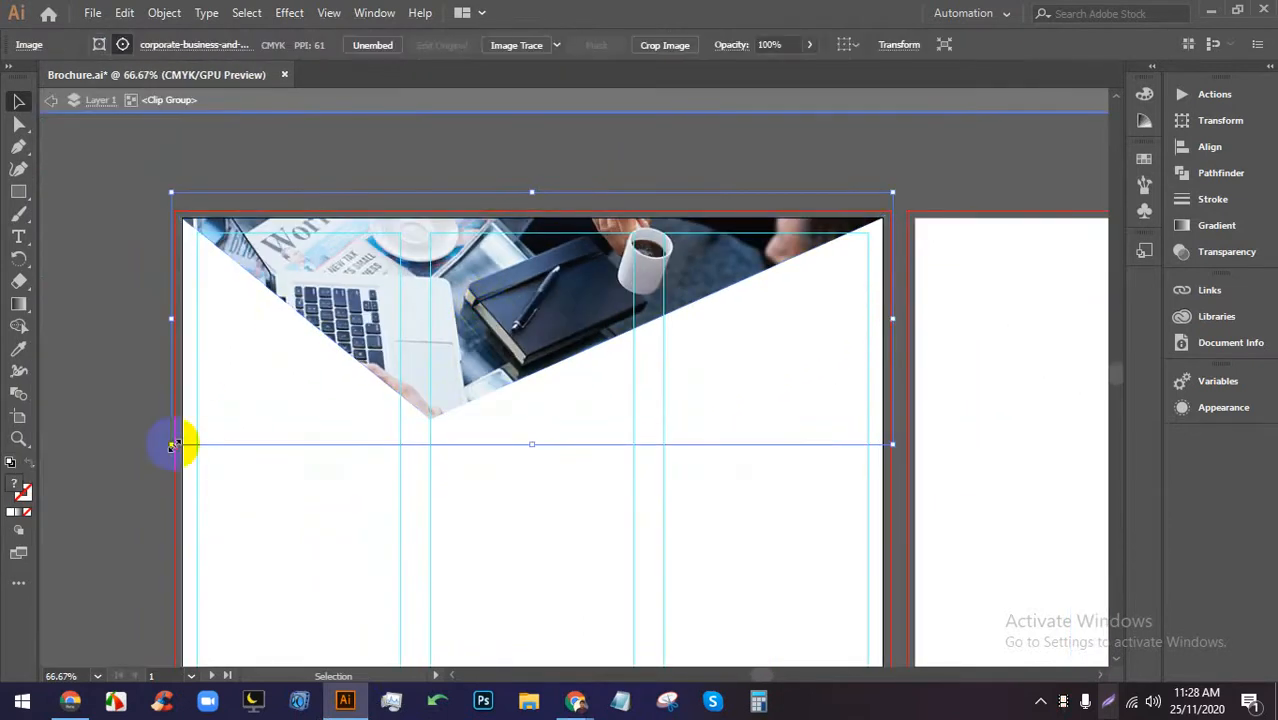
pyautogui.moveTo(177, 443); pyautogui.dragTo(206, 430)
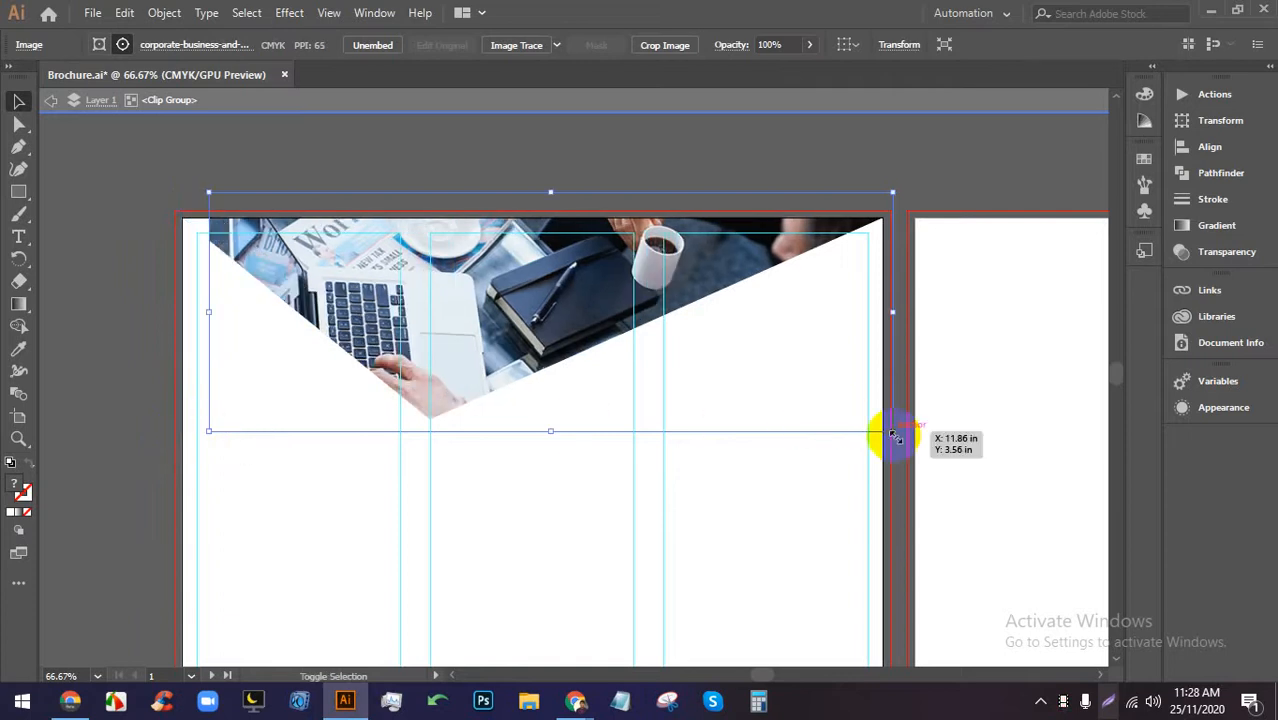
pyautogui.moveTo(891, 434); pyautogui.dragTo(879, 428)
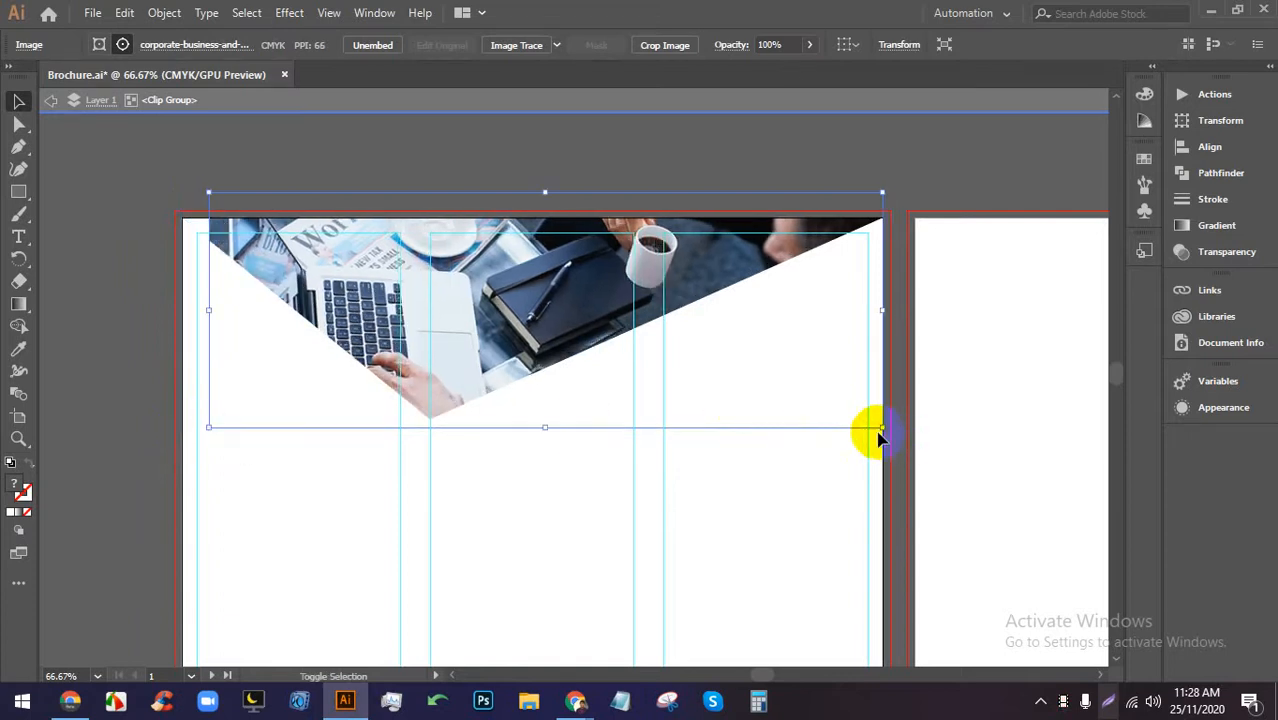
pyautogui.moveTo(208, 428); pyautogui.dragTo(186, 440)
pyautogui.click(117, 473)
pyautogui.scroll(-2, 234, 272)
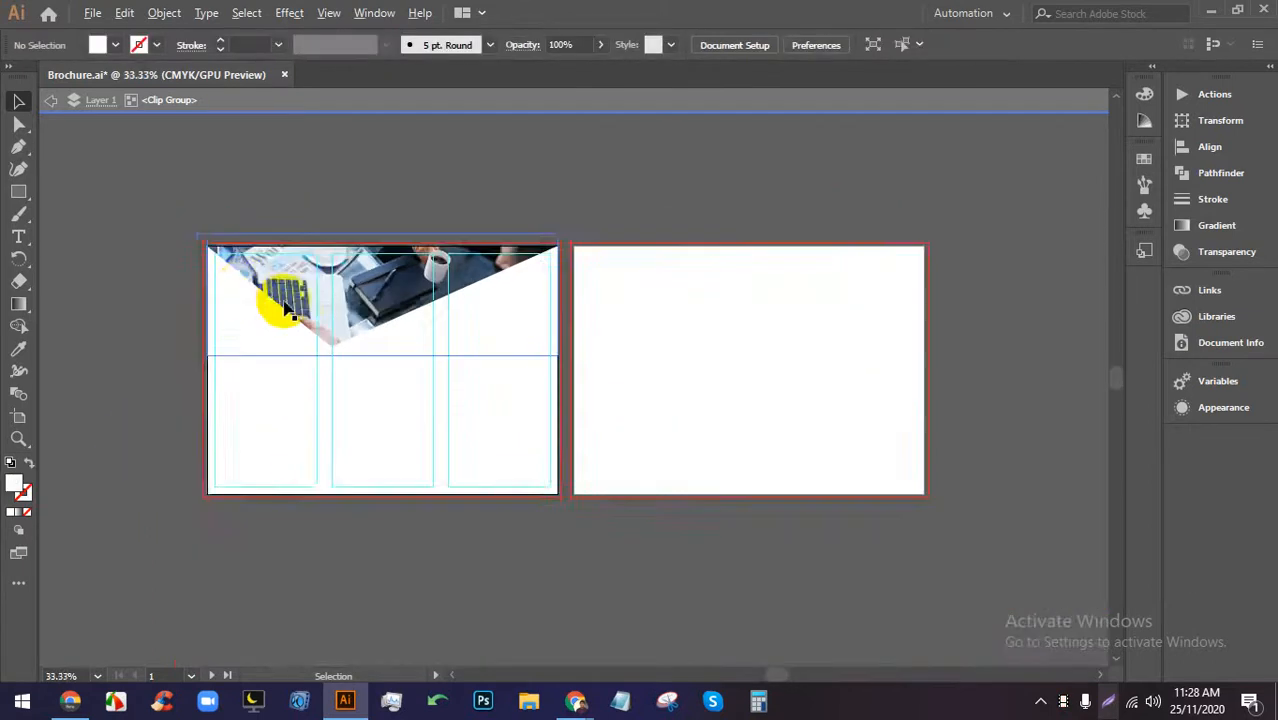
pyautogui.scroll(2, 293, 303)
pyautogui.scroll(-4, 288, 257)
pyautogui.scroll(-1, 336, 294)
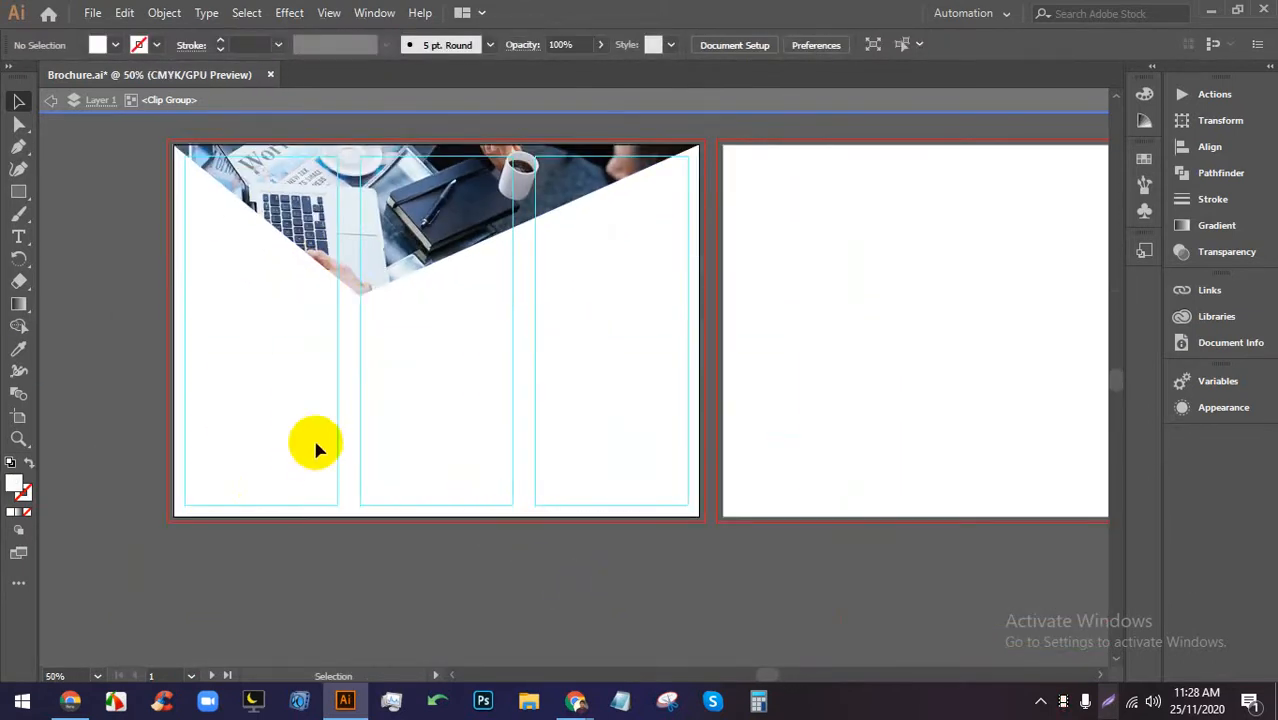
# Leave the clip group's isolation mode and clear the selection.
pyautogui.click(499, 570)
pyautogui.click(467, 473)
pyautogui.moveTo(559, 552); pyautogui.dragTo(366, 434)
pyautogui.doubleClick(513, 486)
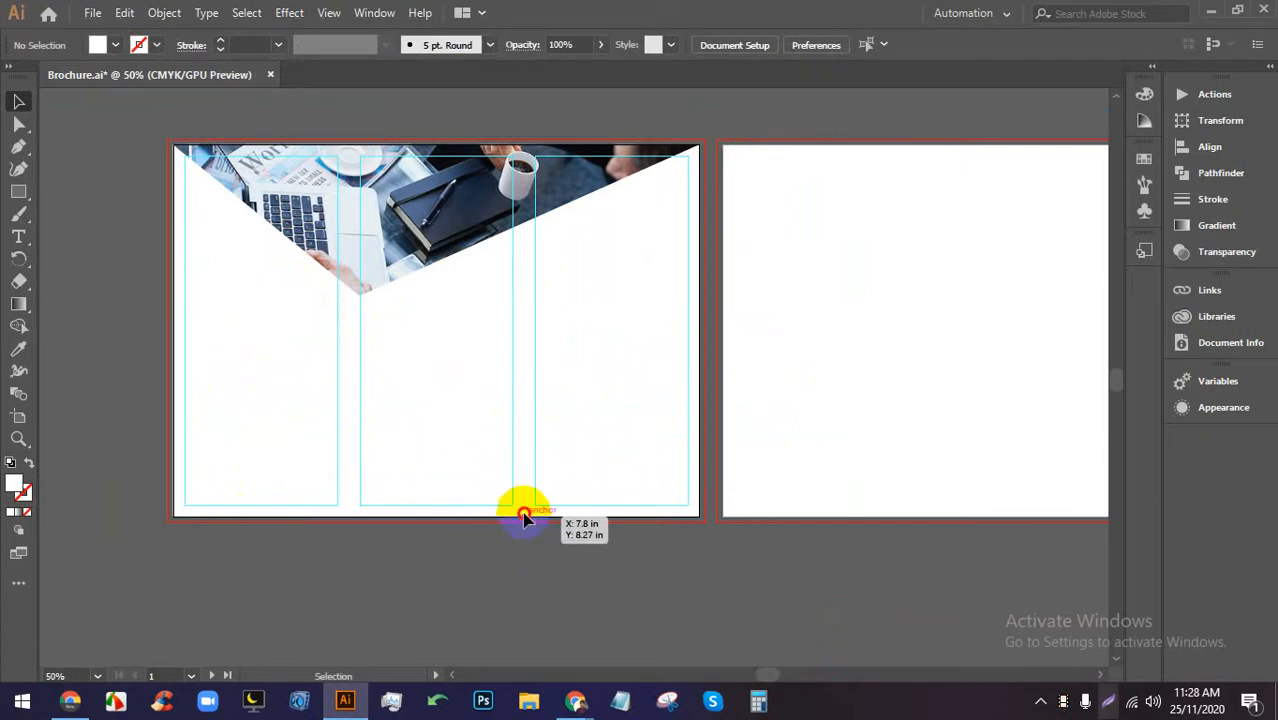
pyautogui.click(22, 305)
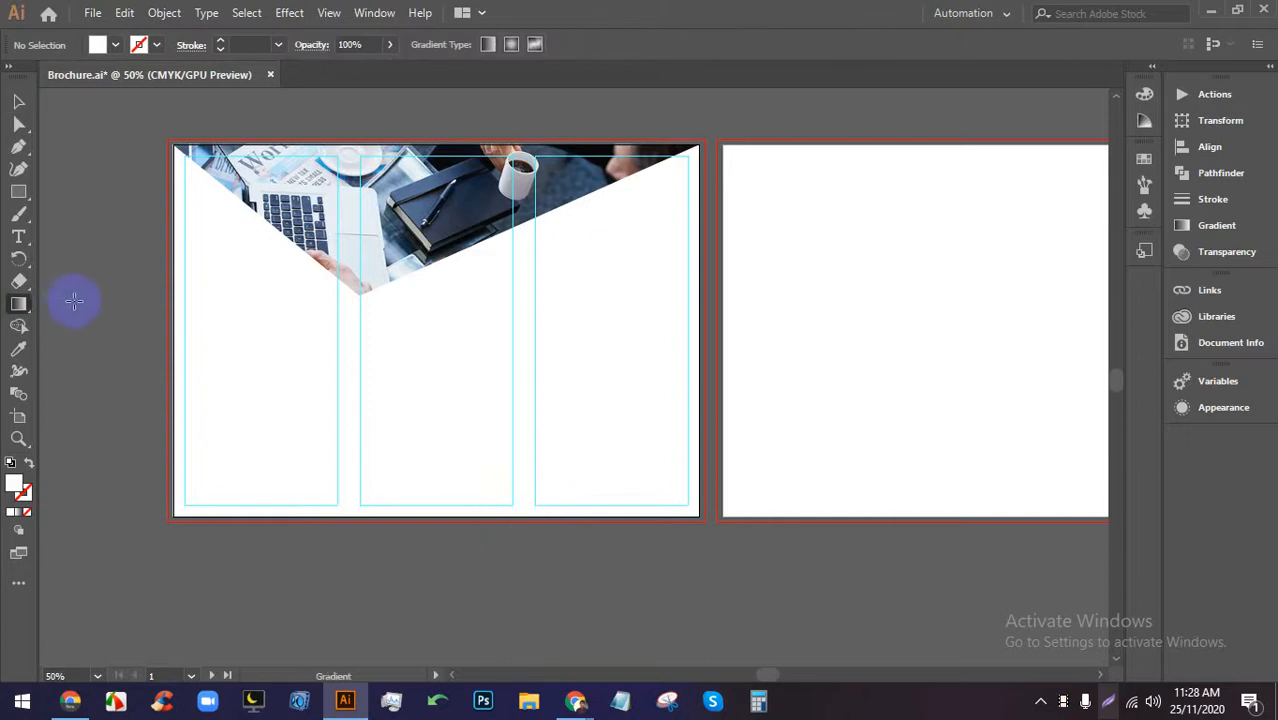
pyautogui.press('v')
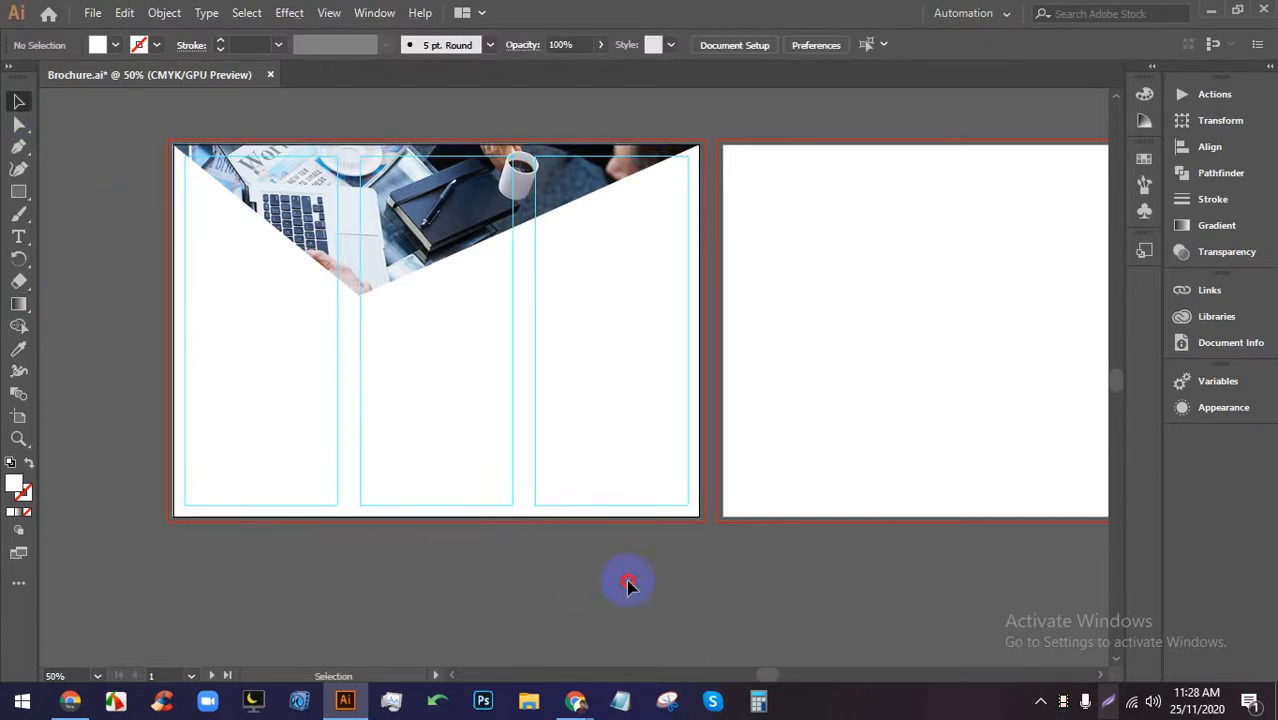
# Fill the first artboard's background rectangle with black, then change the fill to a dark grey.
pyautogui.click(245, 425)
pyautogui.click(113, 46)
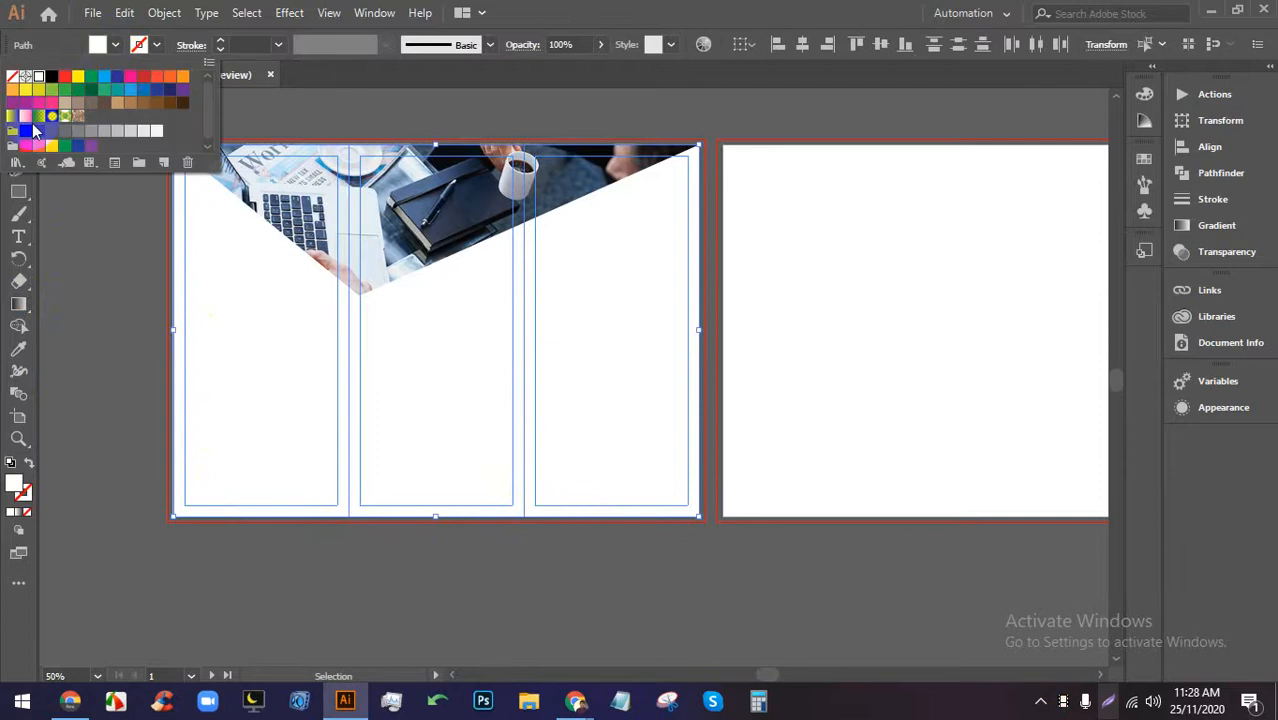
pyautogui.click(22, 133)
pyautogui.click(294, 317)
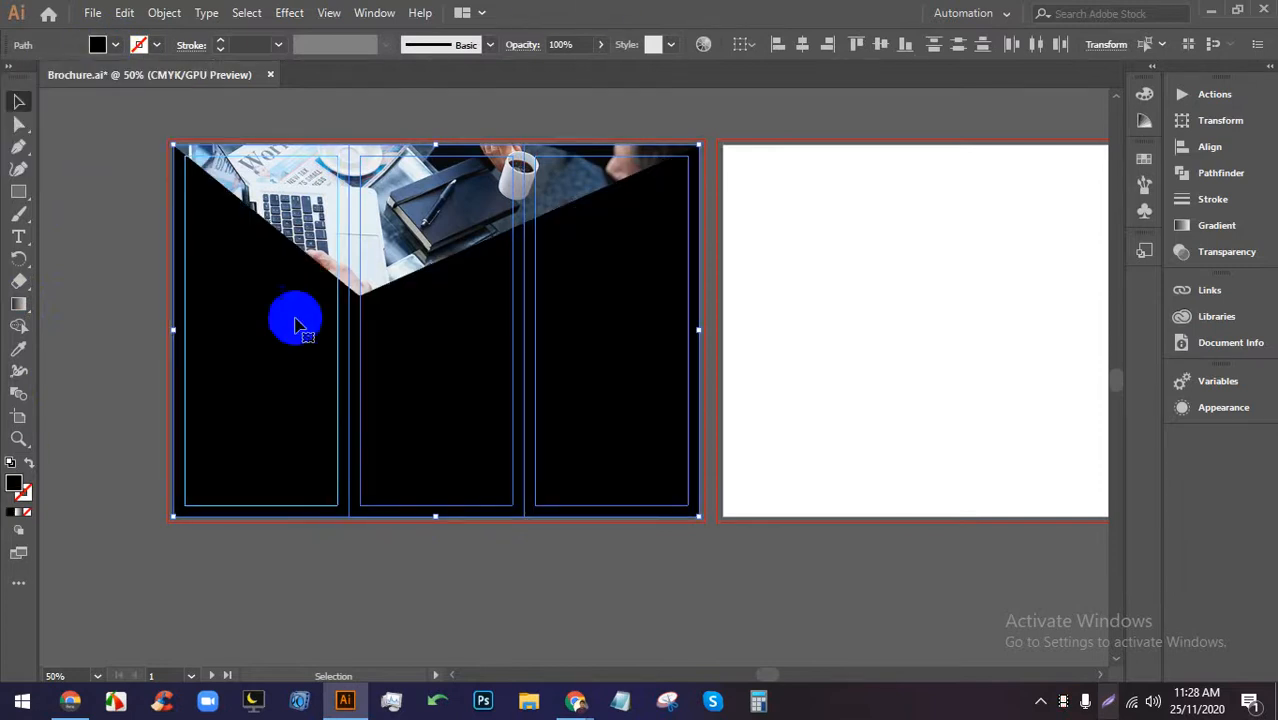
pyautogui.doubleClick(14, 486)
pyautogui.moveTo(933, 399); pyautogui.dragTo(873, 396)
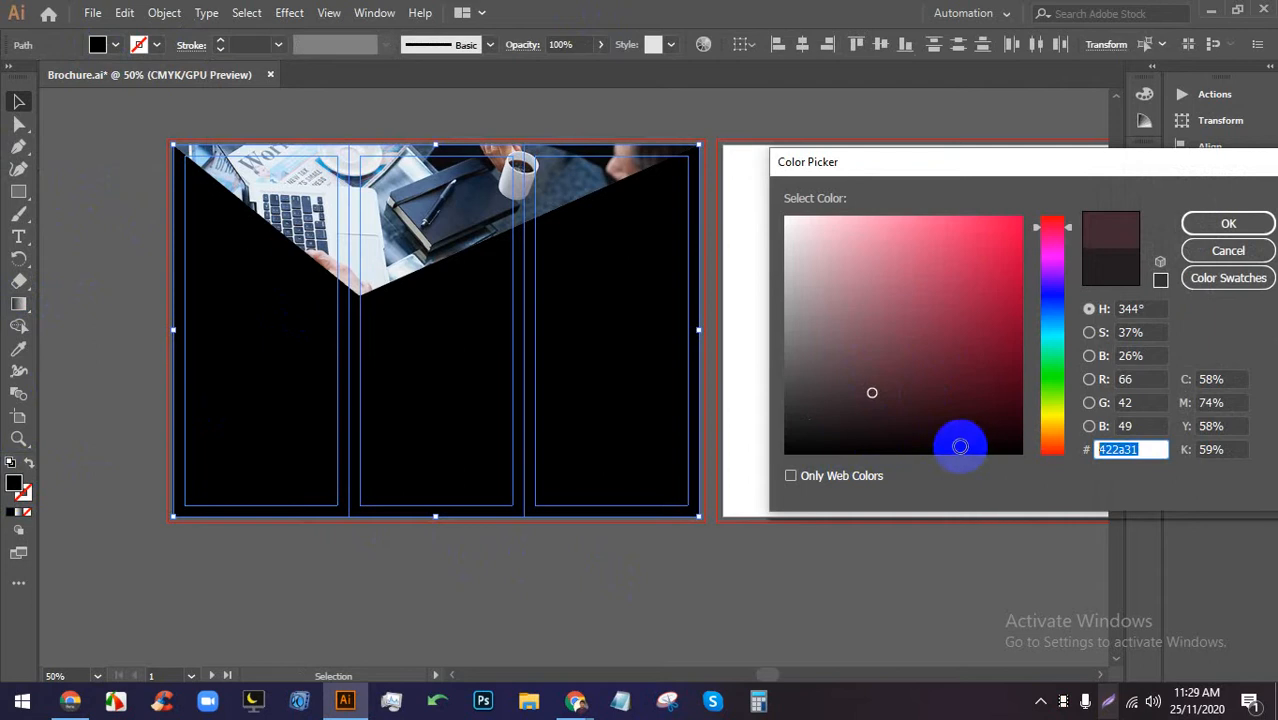
pyautogui.click(1229, 225)
pyautogui.click(621, 546)
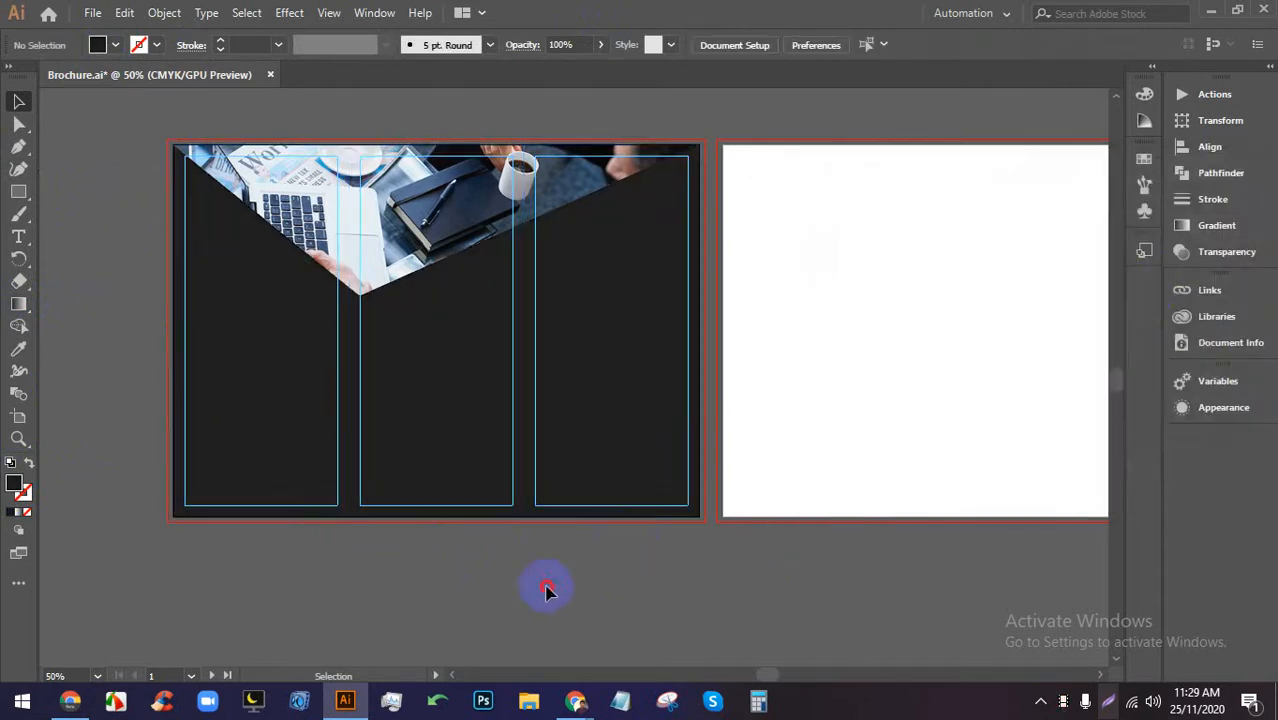
# Undo the background fill, photo rescaling and clipping mask, returning to the unmasked photo behind the yellow-outlined triangle.
pyautogui.scroll(-2, 425, 300)
pyautogui.scroll(2, 373, 267)
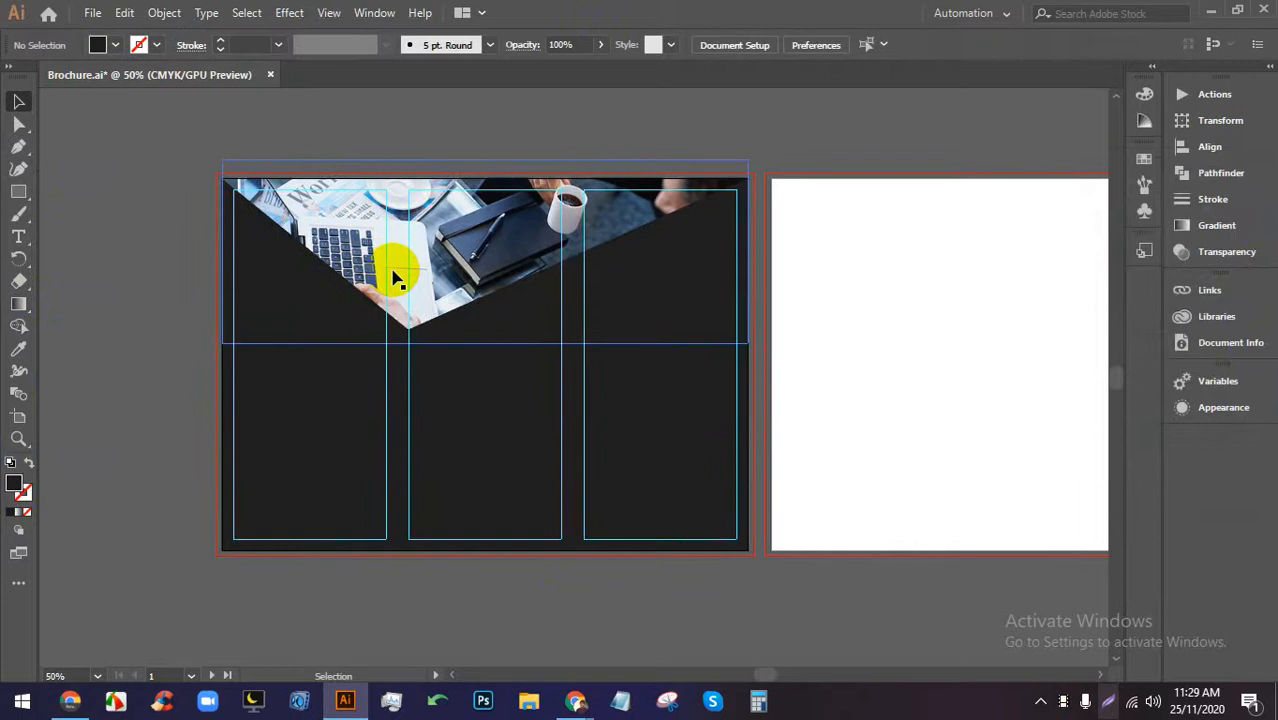
pyautogui.scroll(2, 756, 271)
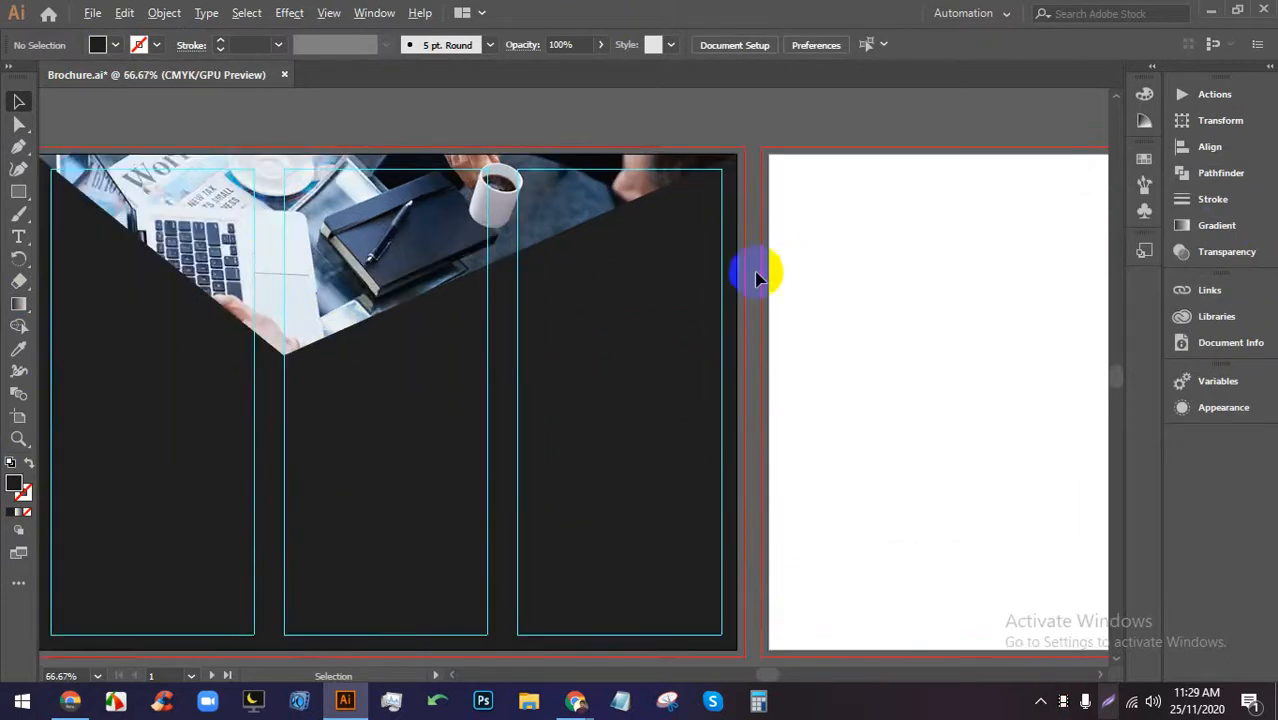
pyautogui.moveTo(739, 288); pyautogui.dragTo(559, 302)
pyautogui.scroll(-3, 451, 245)
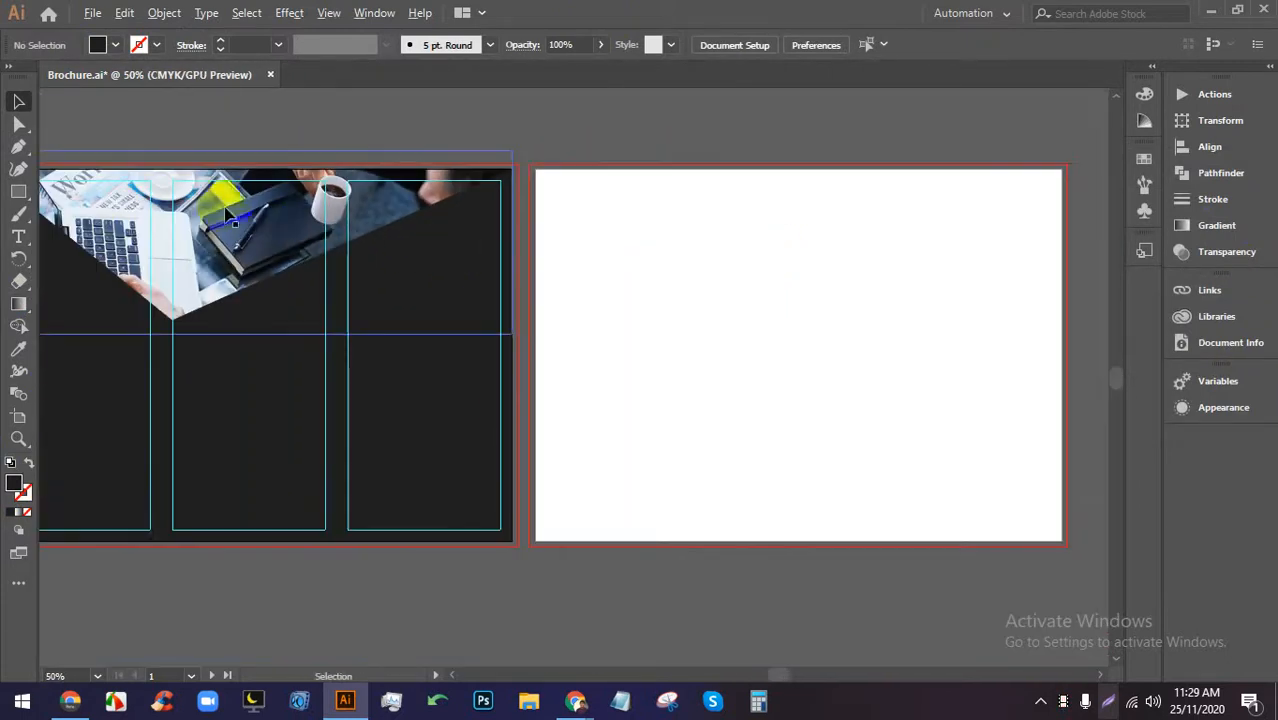
pyautogui.scroll(2, 177, 257)
pyautogui.click(354, 262)
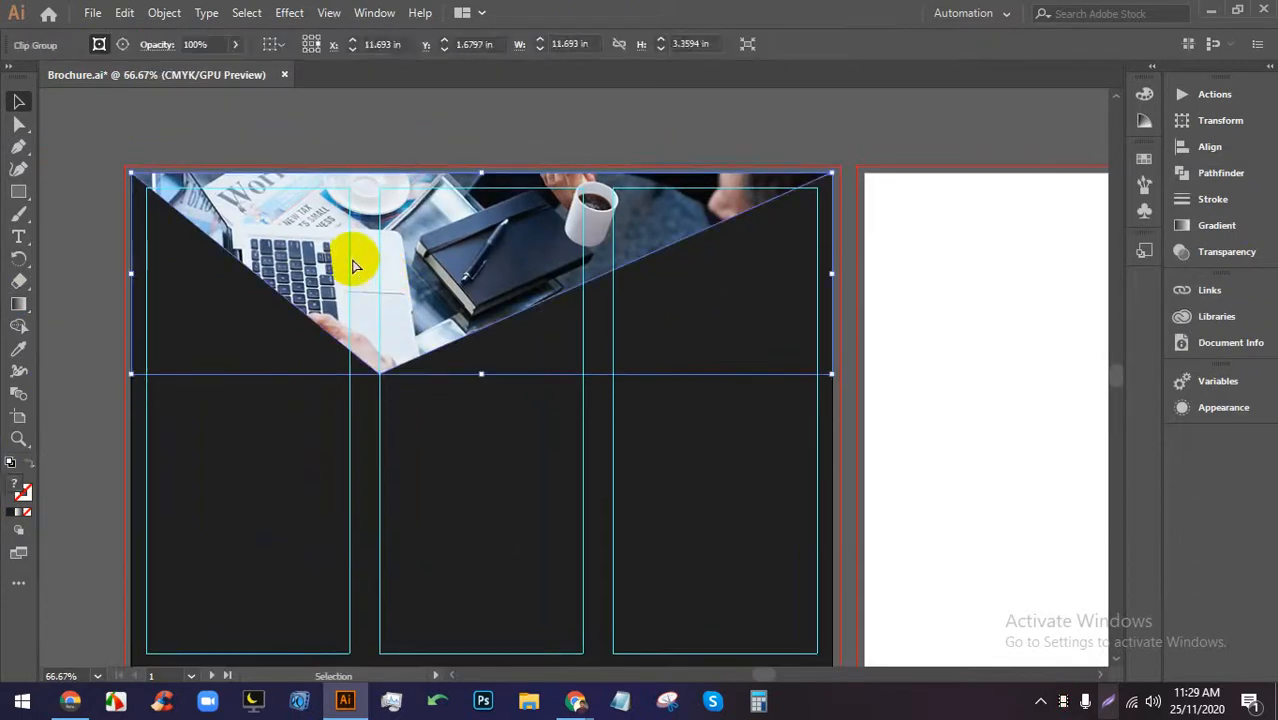
pyautogui.hotkey('ctrl', 'z')
pyautogui.hotkey('ctrl', 'z')
pyautogui.hotkey('ctrl', 'z')
pyautogui.hotkey('ctrl', 'z')
pyautogui.hotkey('ctrl', 'z')
pyautogui.hotkey('ctrl', 'z')
pyautogui.hotkey('ctrl', 'z')
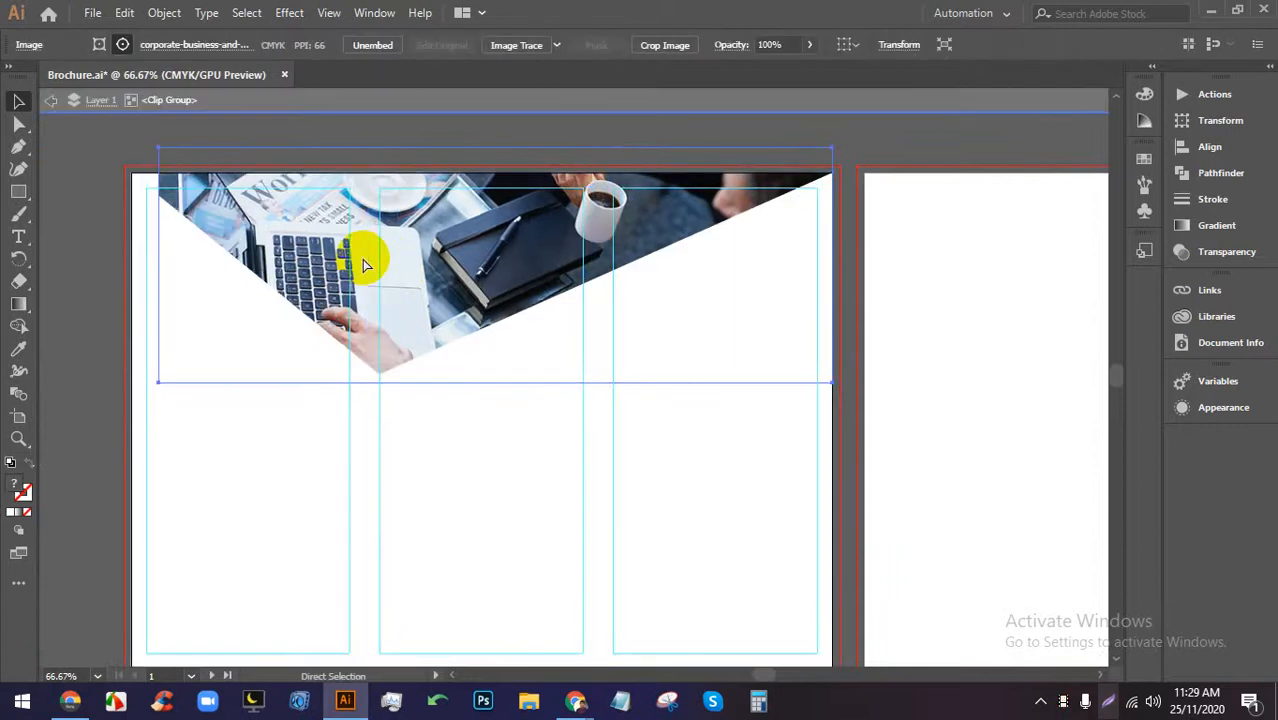
pyautogui.click(933, 140)
# Clip the photo with a front copy of the triangle using a clipping mask, keeping the yellow-outlined triangle behind it.
pyautogui.click(434, 270)
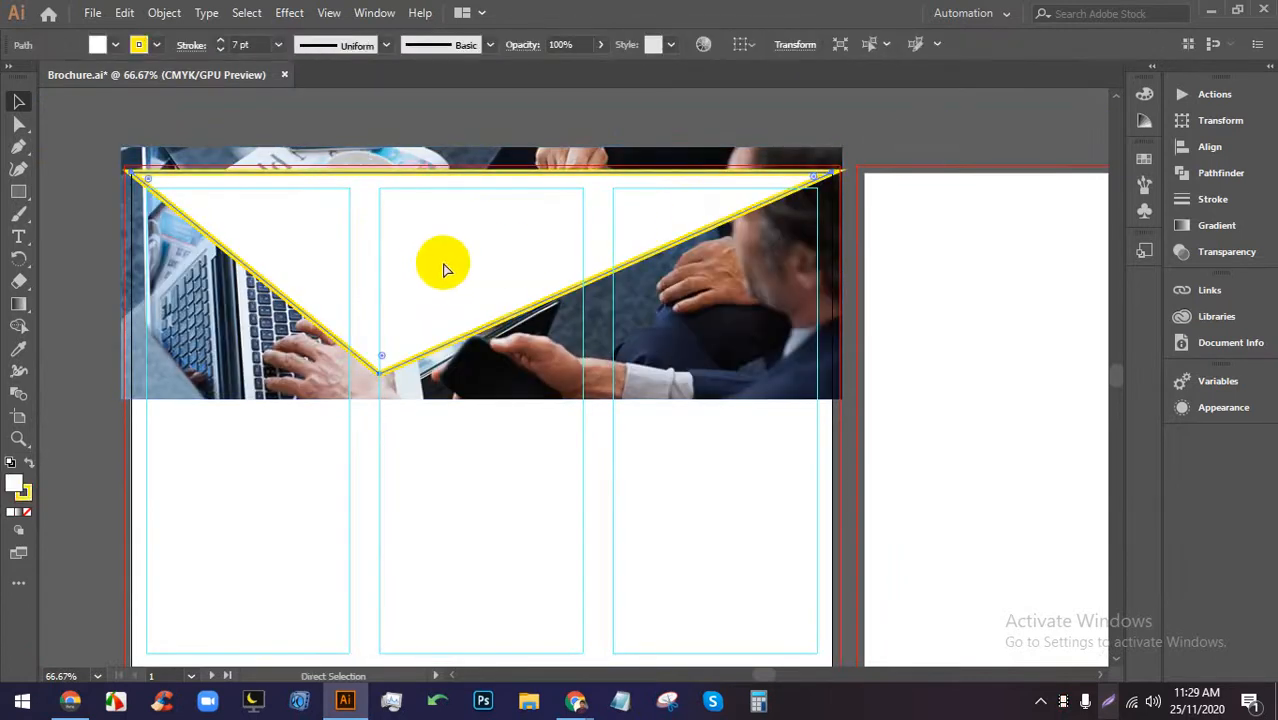
pyautogui.press('v')
pyautogui.click(232, 430)
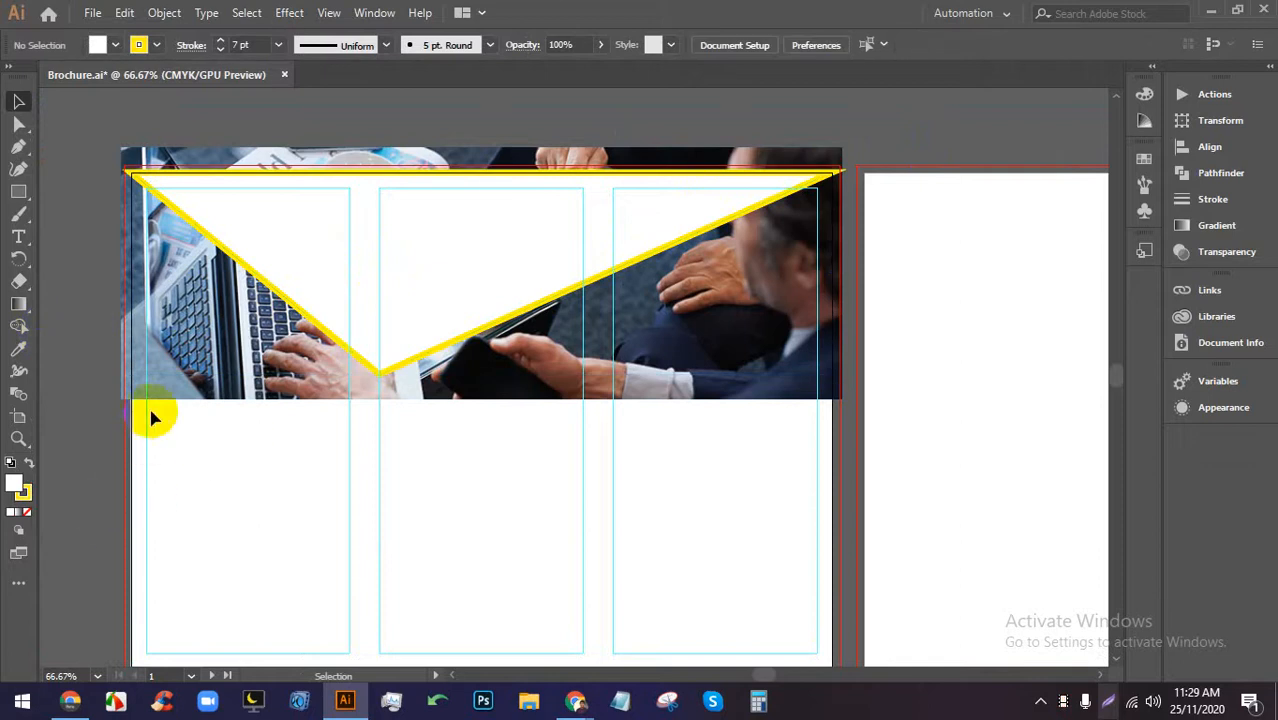
pyautogui.scroll(-1, 151, 412)
pyautogui.click(220, 335)
pyautogui.keyDown('shift'); pyautogui.click(374, 240); pyautogui.keyUp('shift')
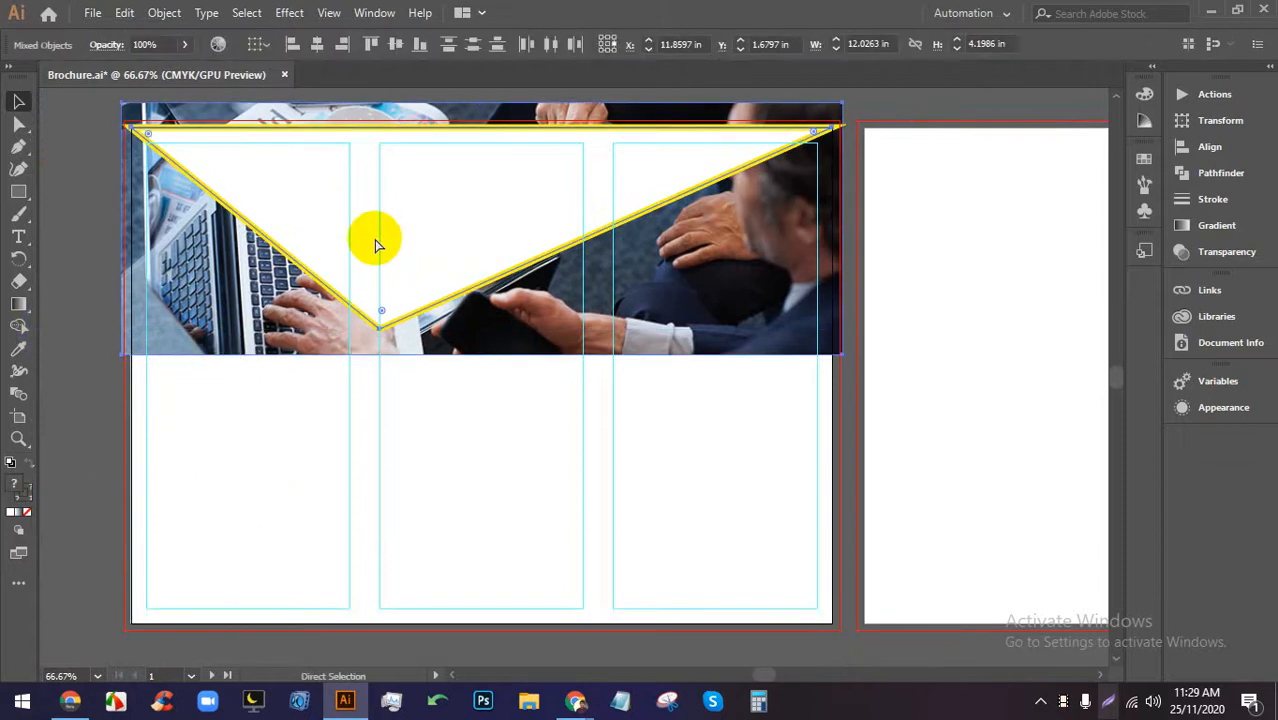
pyautogui.hotkey('ctrl', '7')
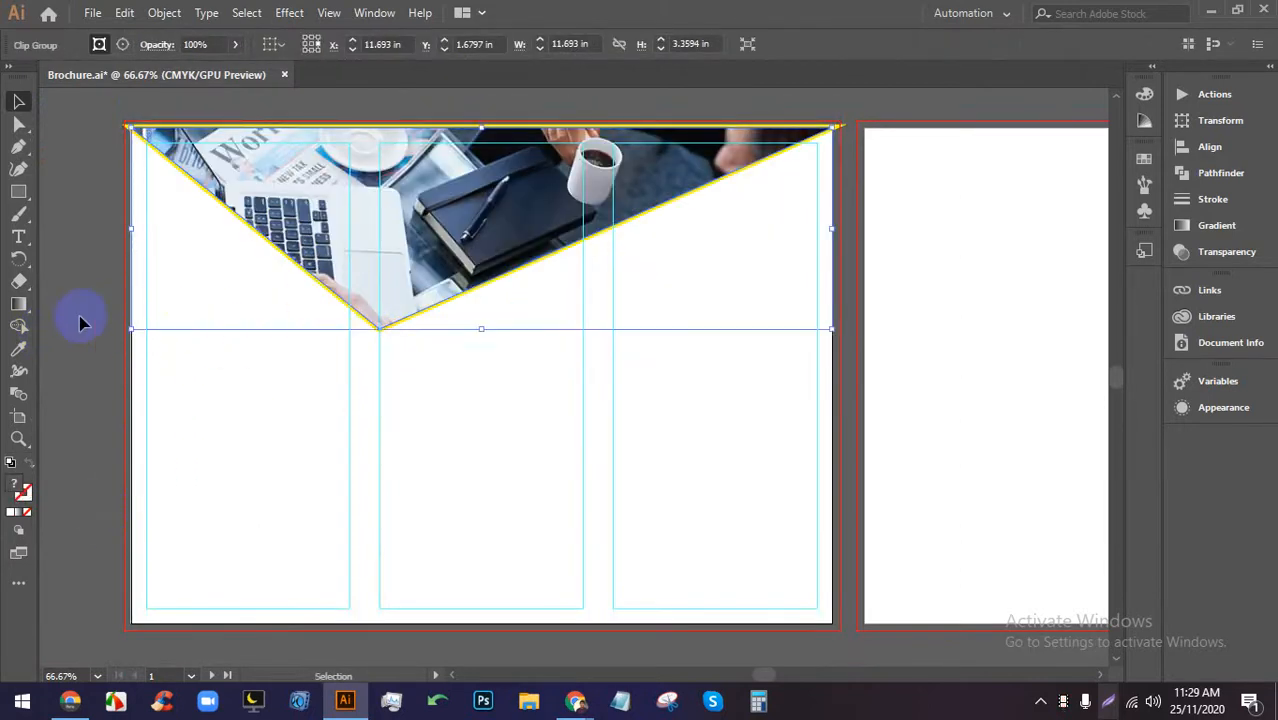
# Fill the first artboard's background rectangle with the dark grey 212121.
pyautogui.click(273, 370)
pyautogui.scroll(-1, 273, 370)
pyautogui.click(342, 357)
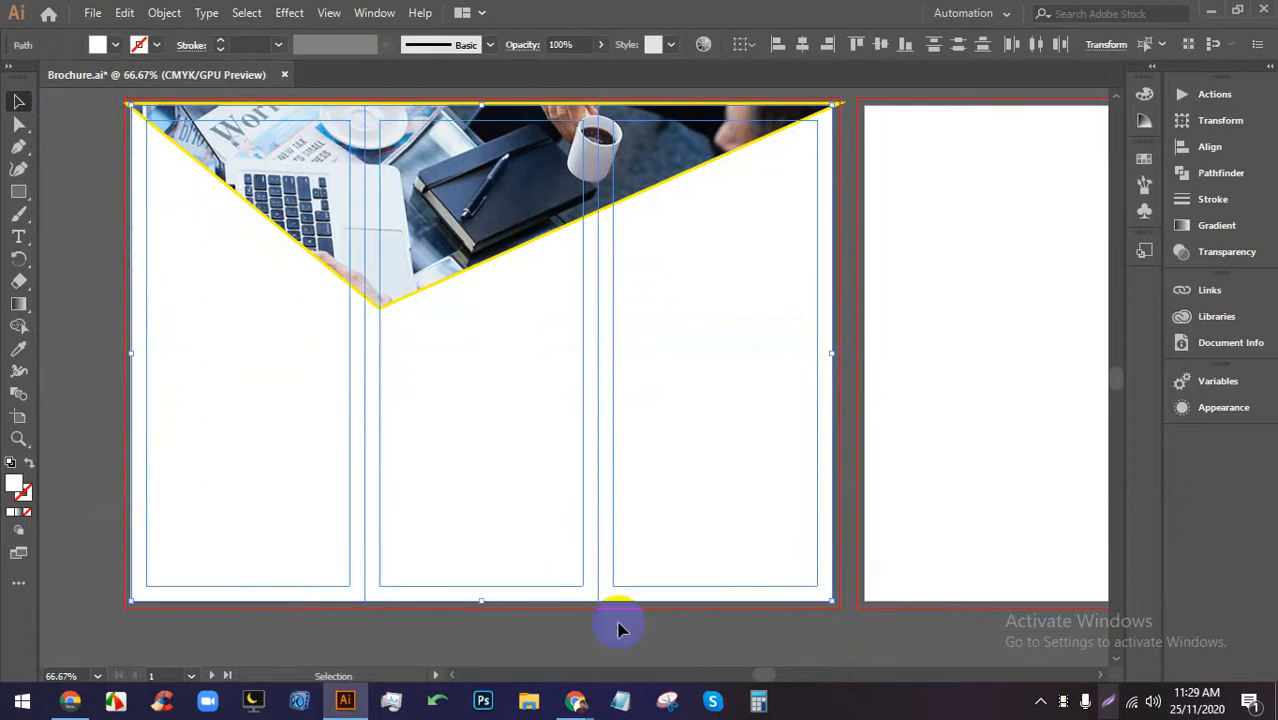
pyautogui.click(115, 44)
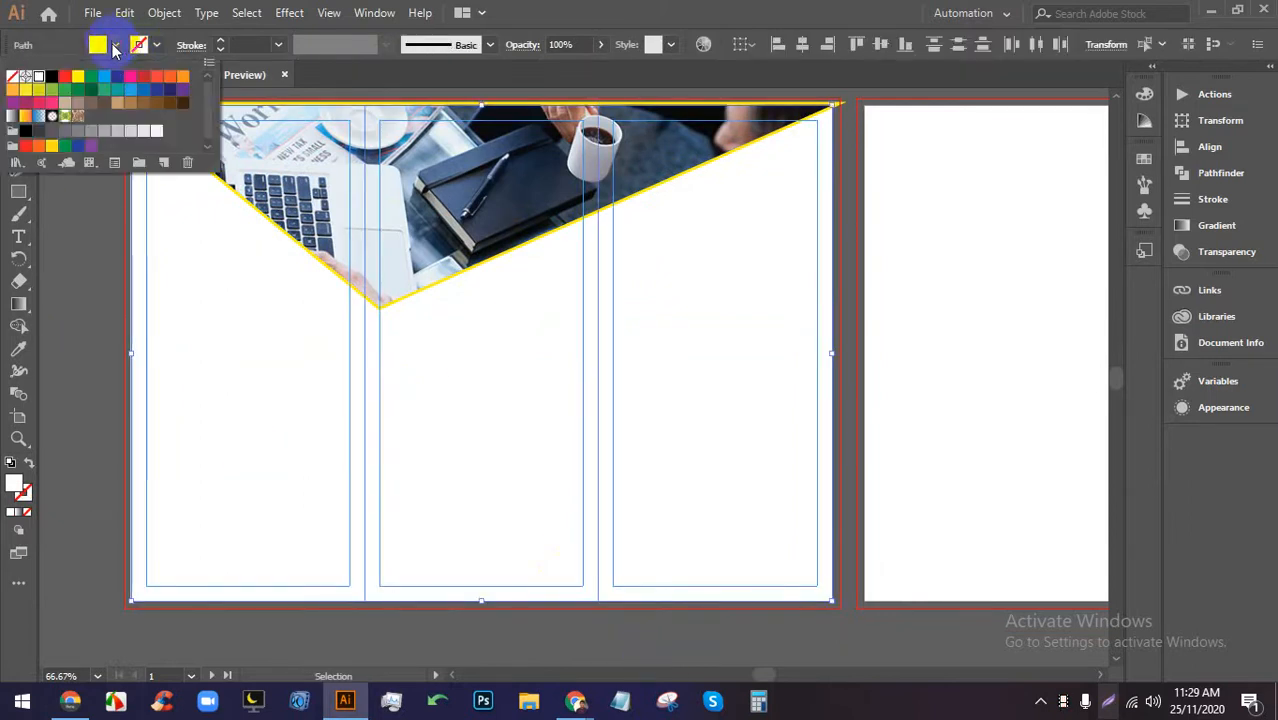
pyautogui.doubleClick(12, 485)
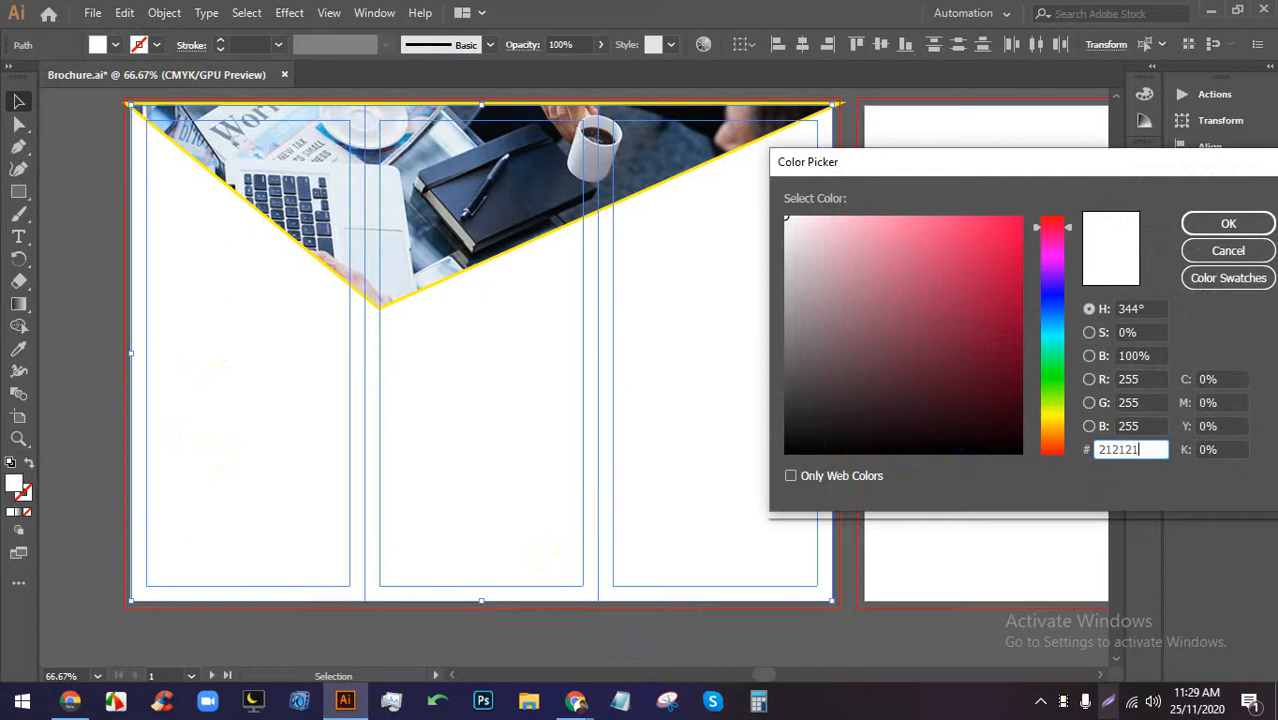
pyautogui.click(1228, 223)
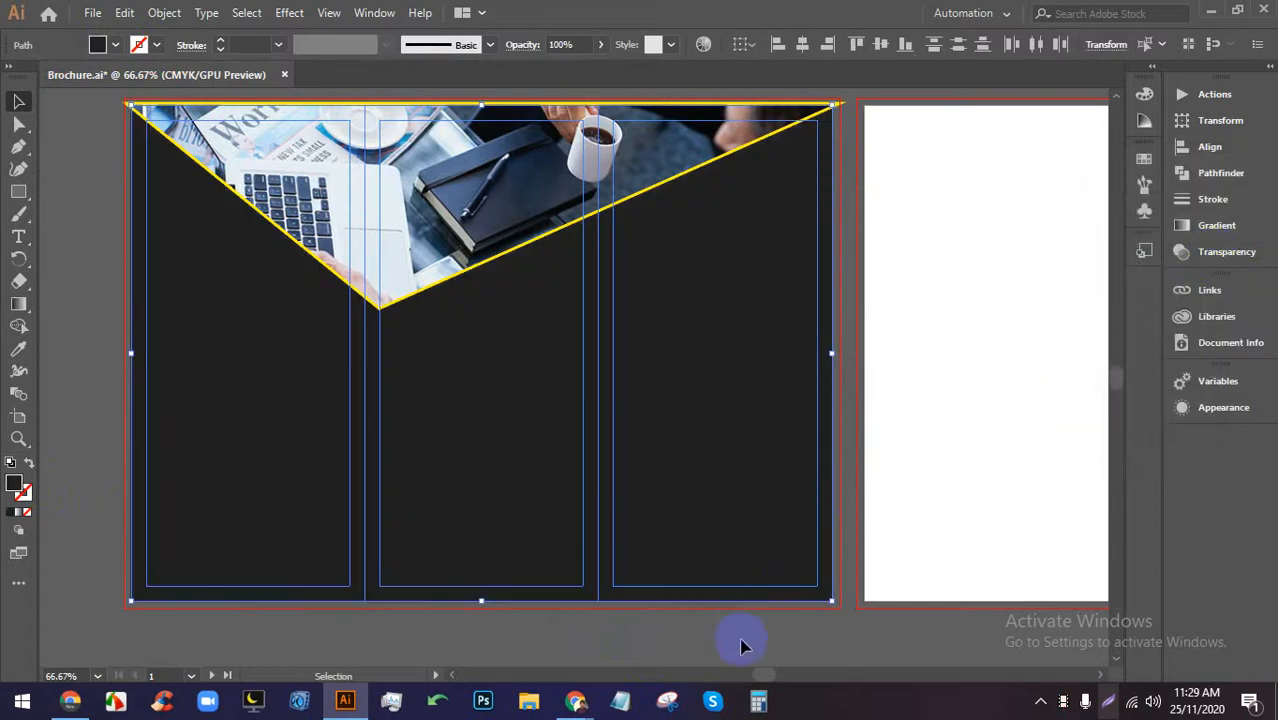
pyautogui.click(737, 646)
# Examine the tip of the yellow triangle outline at the first artboard's upper-right corner.
pyautogui.scroll(2, 858, 100)
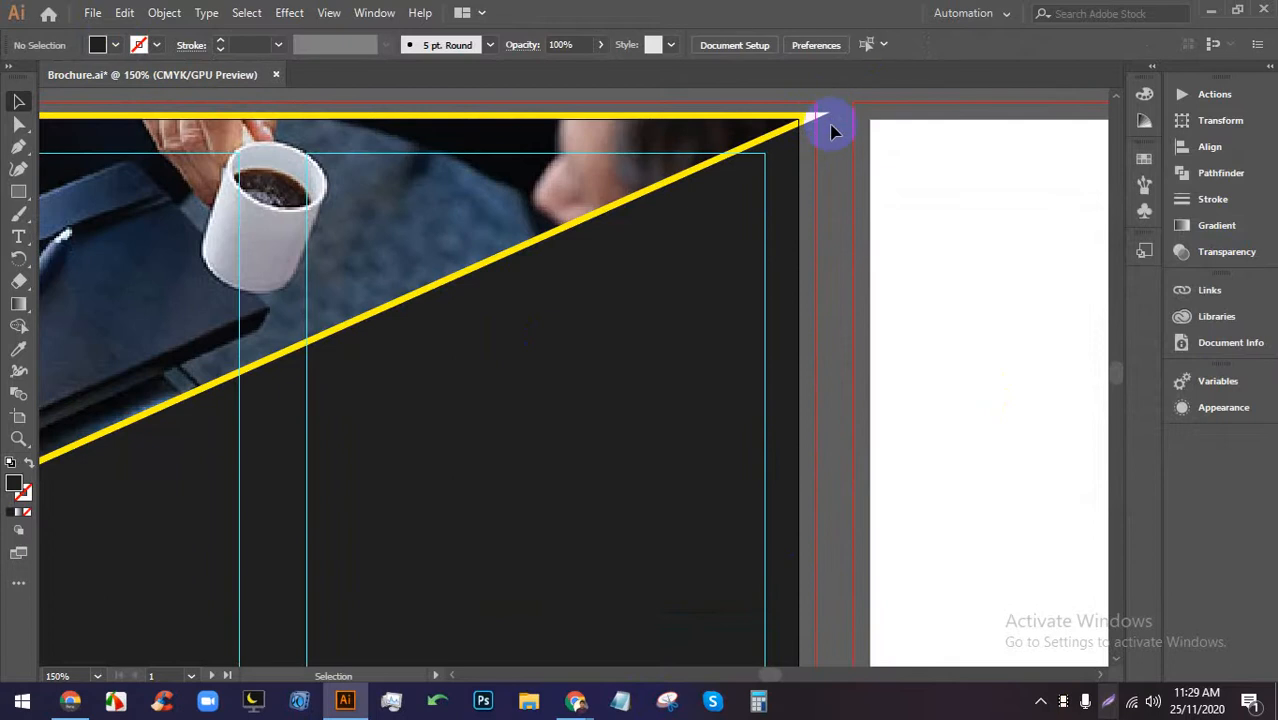
pyautogui.scroll(5, 835, 150)
pyautogui.scroll(-2, 827, 288)
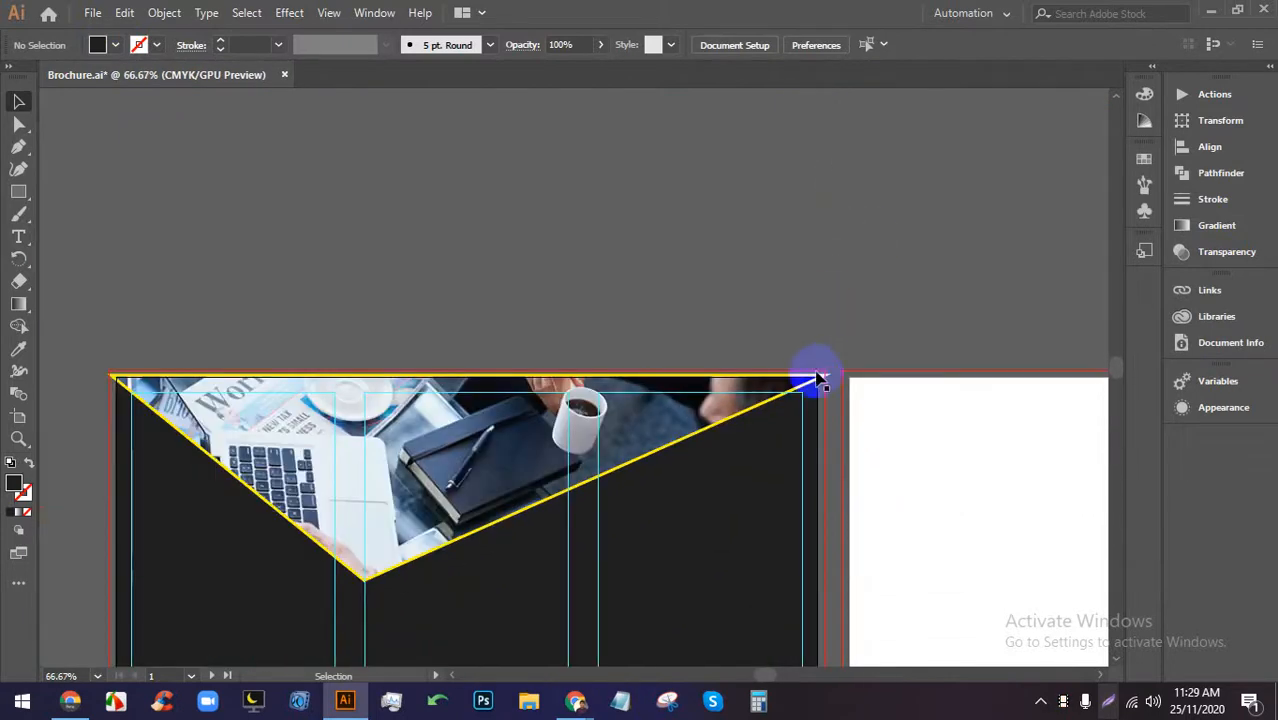
pyautogui.click(820, 380)
pyautogui.scroll(4, 822, 376)
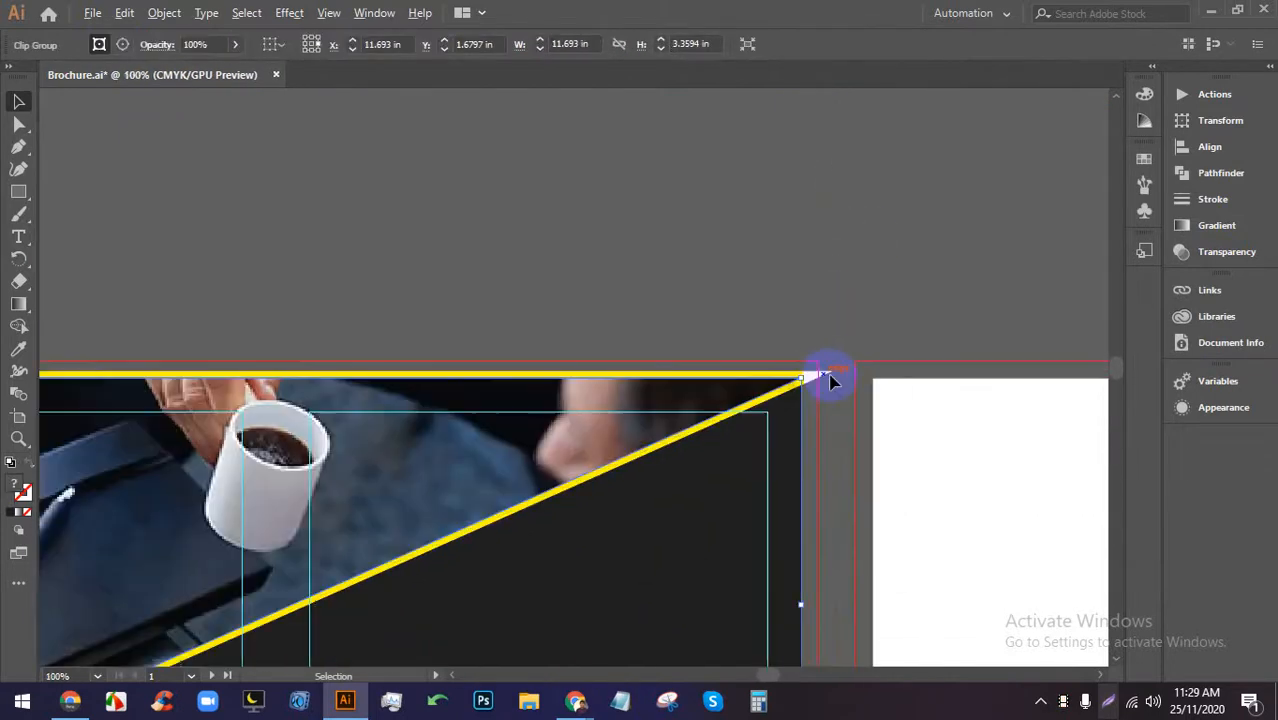
pyautogui.click(838, 400)
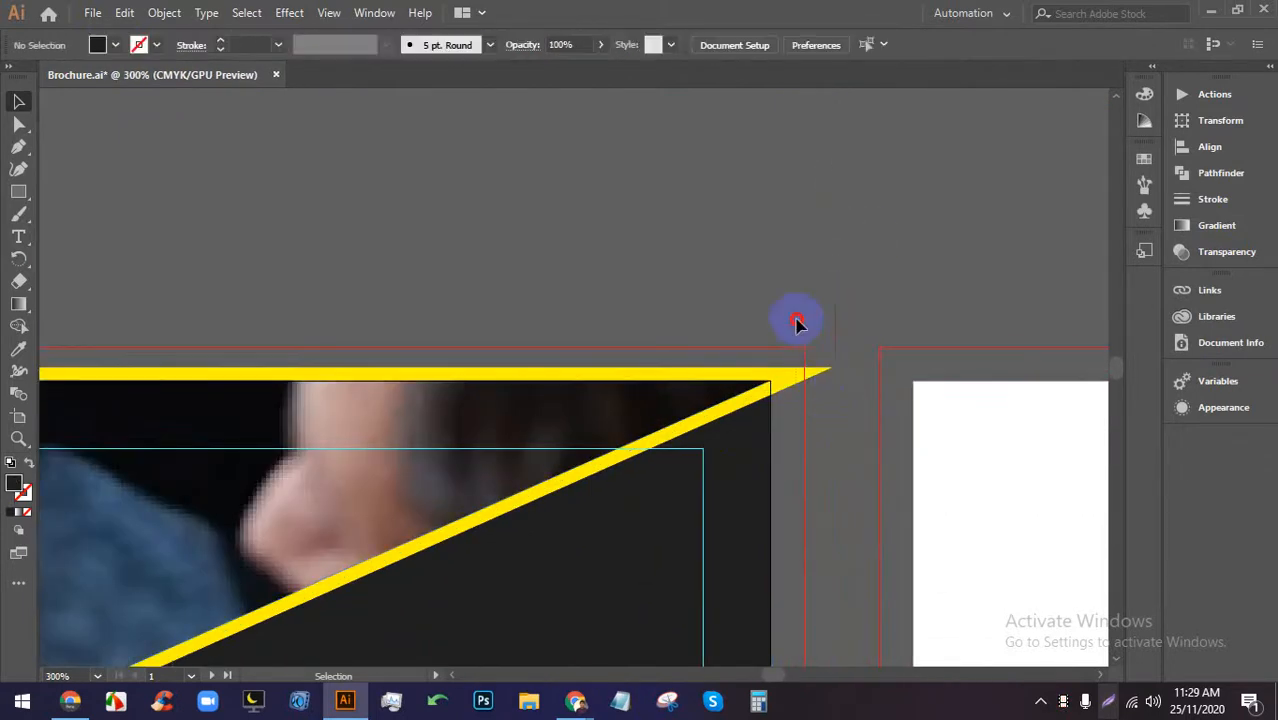
pyautogui.scroll(-4, 783, 333)
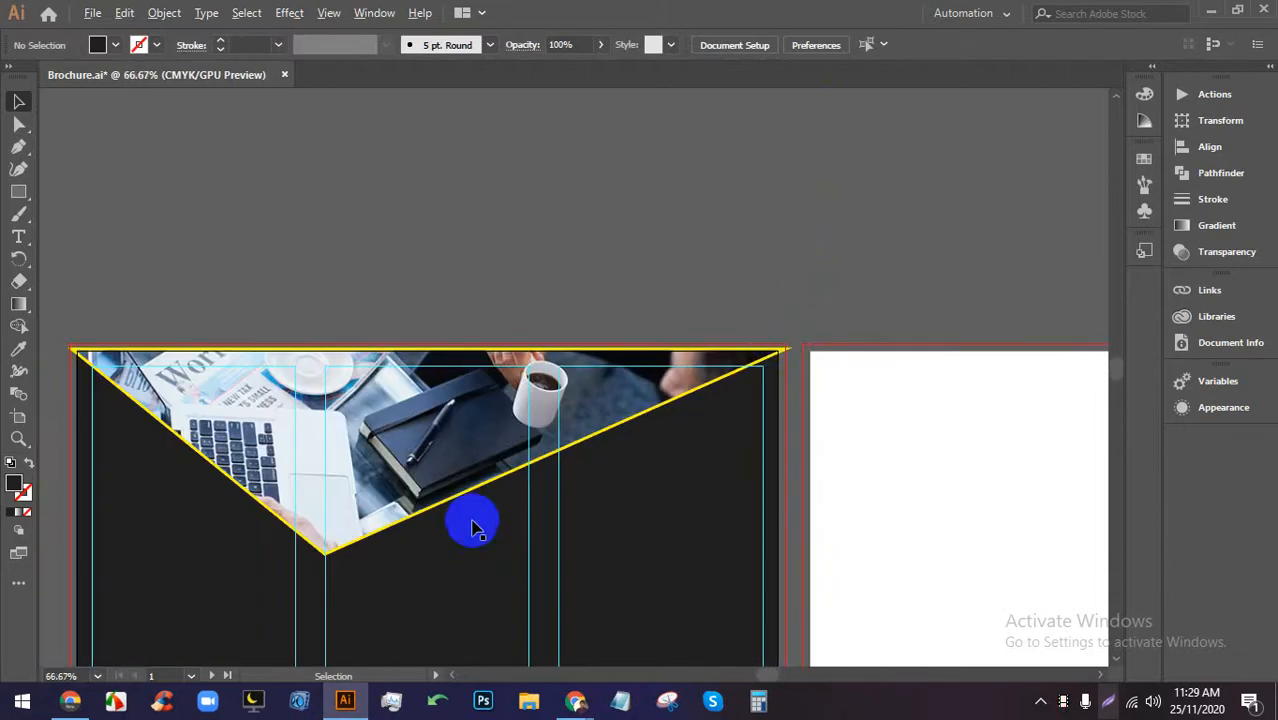
# Move the clipped photo aside and set the yellow triangle's stroke weight to 16 pt.
pyautogui.moveTo(172, 395); pyautogui.dragTo(304, 368)
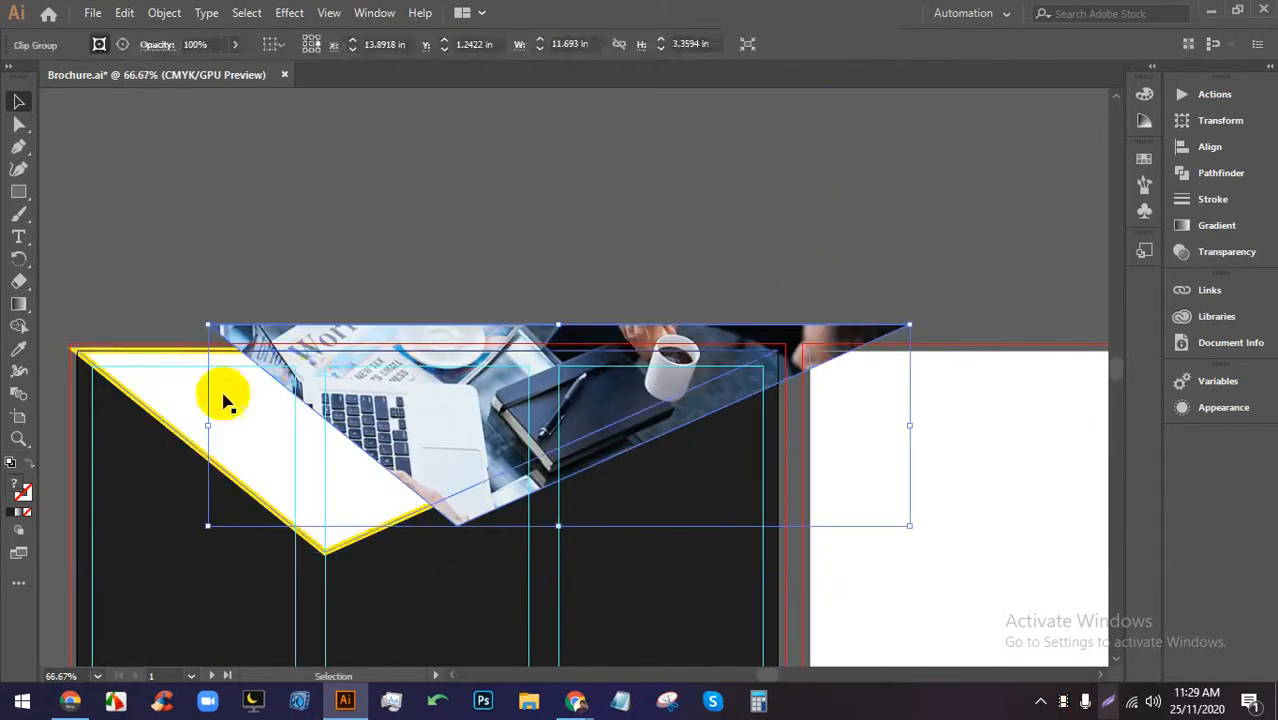
pyautogui.click(157, 395)
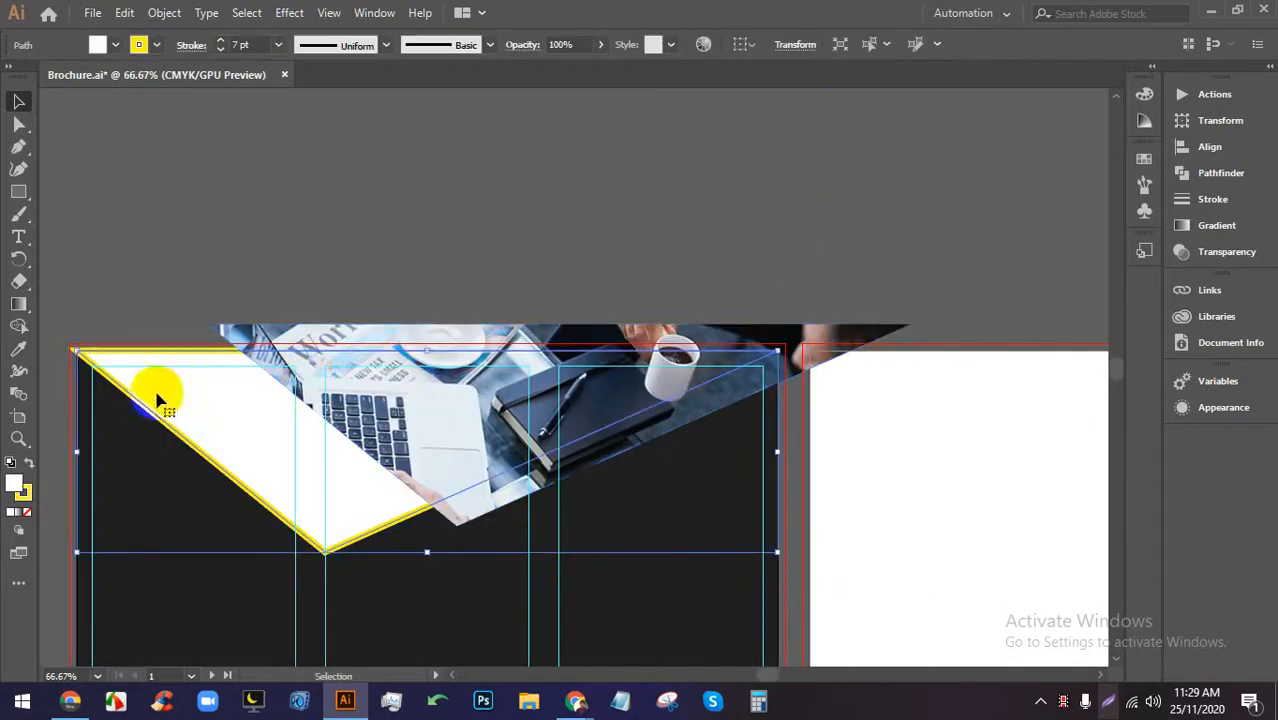
pyautogui.click(220, 42)
pyautogui.click(220, 42)
pyautogui.click(220, 42)
pyautogui.click(455, 400)
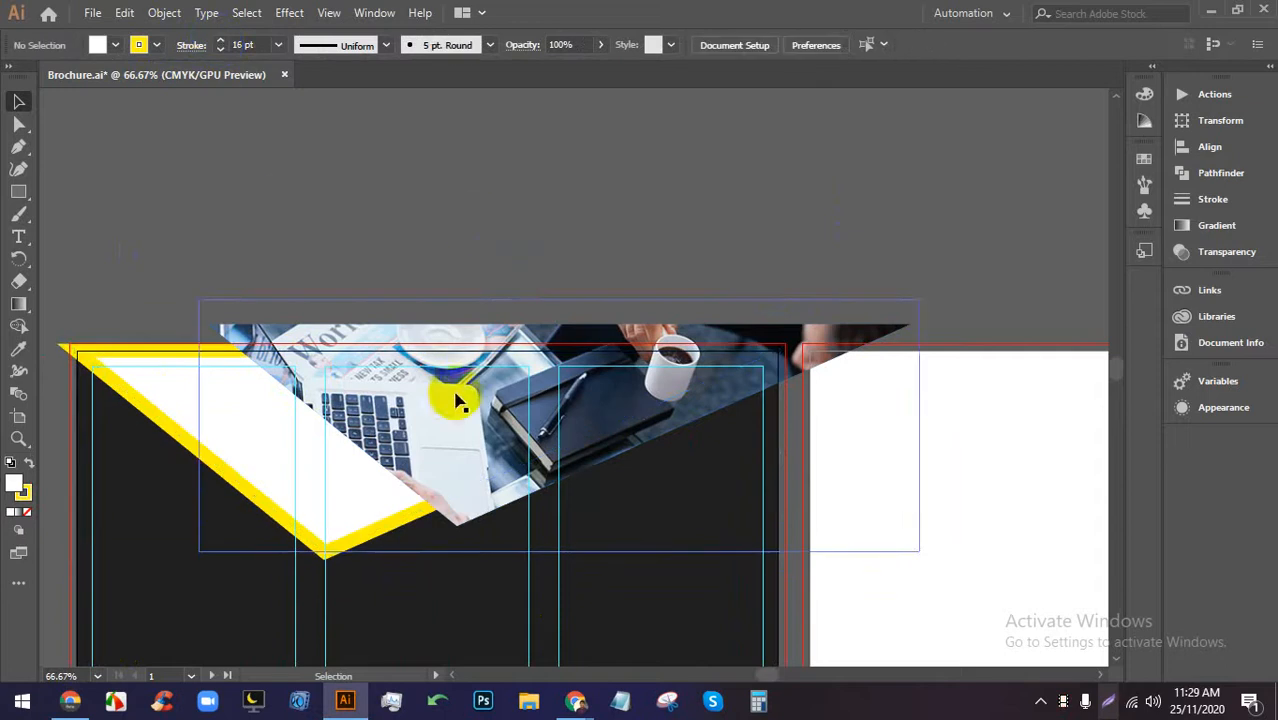
# Align the clipped photo and the yellow-outlined triangle to each other by their horizontal and vertical centers.
pyautogui.click(455, 400)
pyautogui.keyDown('shift'); pyautogui.click(248, 442); pyautogui.keyUp('shift')
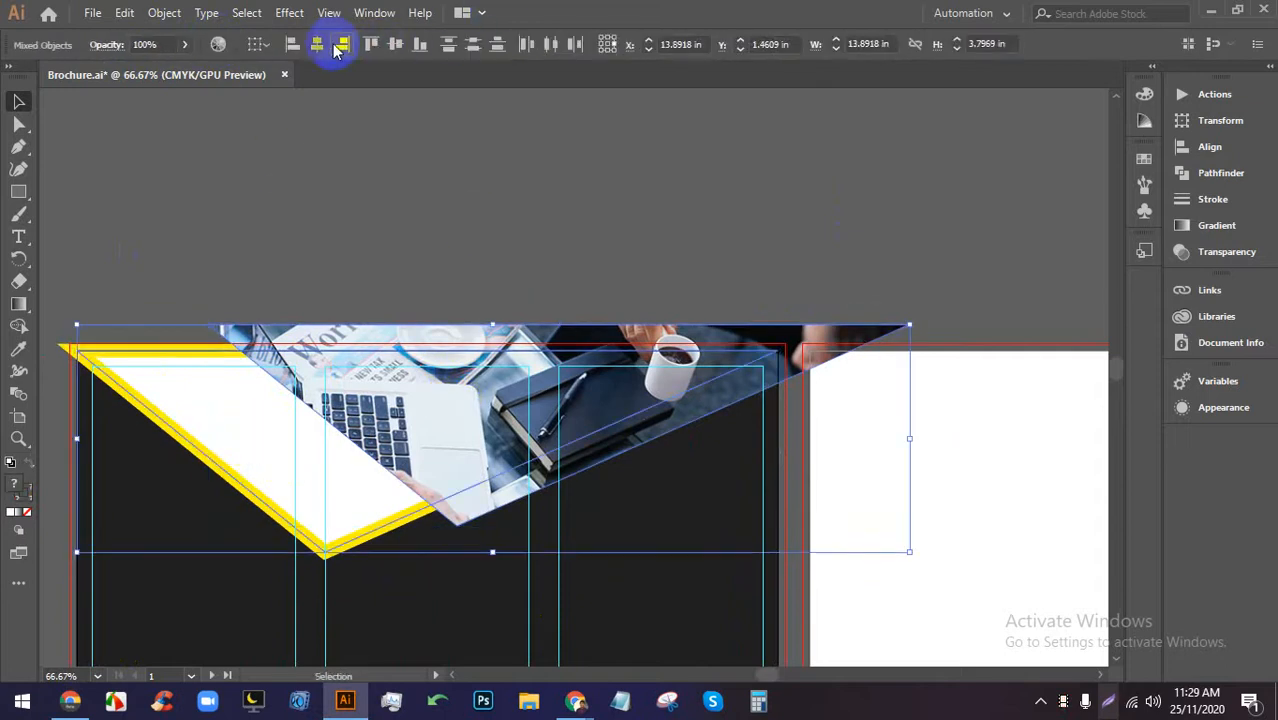
pyautogui.click(318, 44)
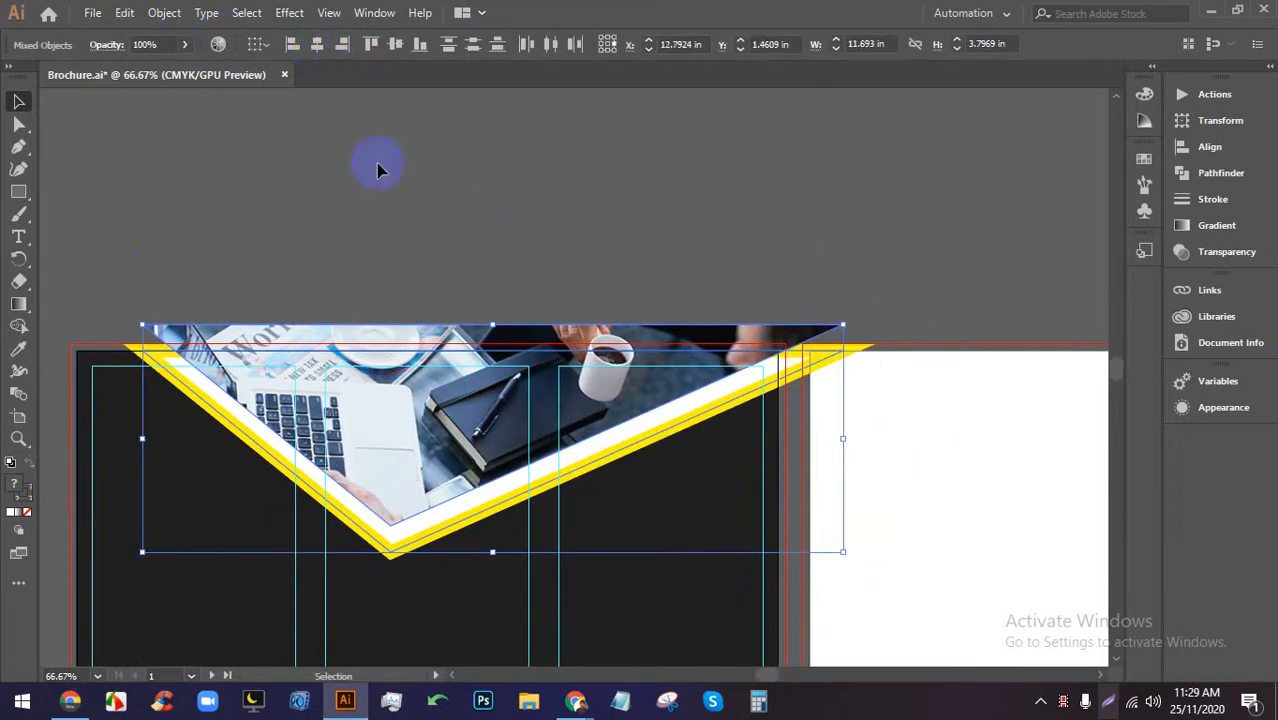
pyautogui.click(396, 44)
# Move the aligned photo and outline back over the first artboard's upper edge and enlarge them to about 12.4 by 3.56 in.
pyautogui.moveTo(388, 373); pyautogui.dragTo(308, 384)
pyautogui.hotkey('ctrl', '-')
pyautogui.scroll(2, 627, 404)
pyautogui.scroll(-2, 715, 258)
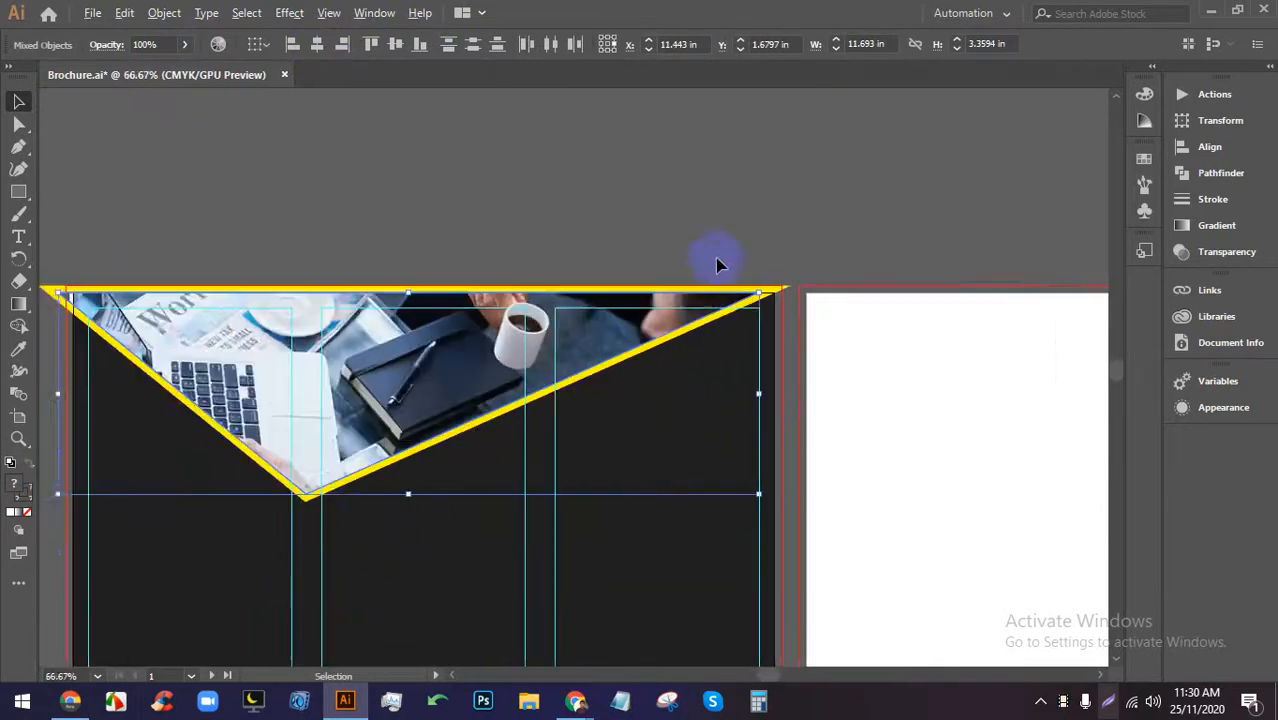
pyautogui.moveTo(481, 433); pyautogui.dragTo(479, 442)
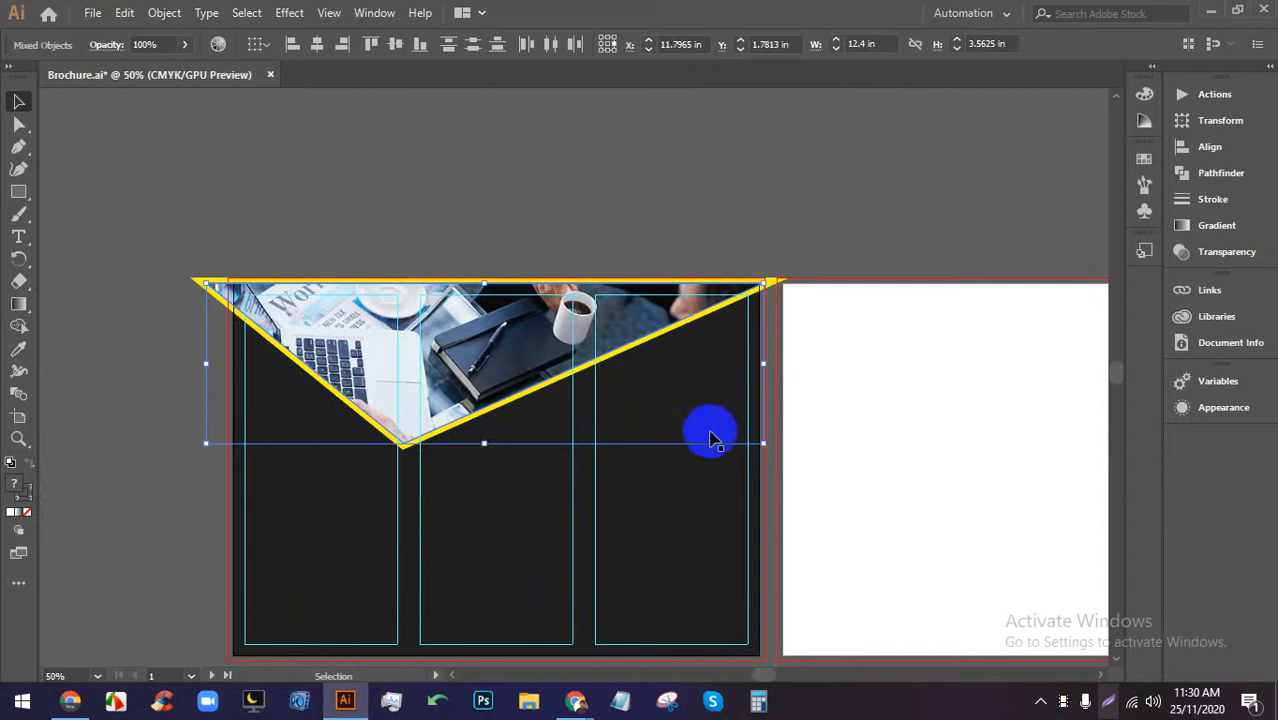
# Nudge the photo and yellow outline up and to the right over the artboard's upper edge, then deselect them.
pyautogui.press('Up')
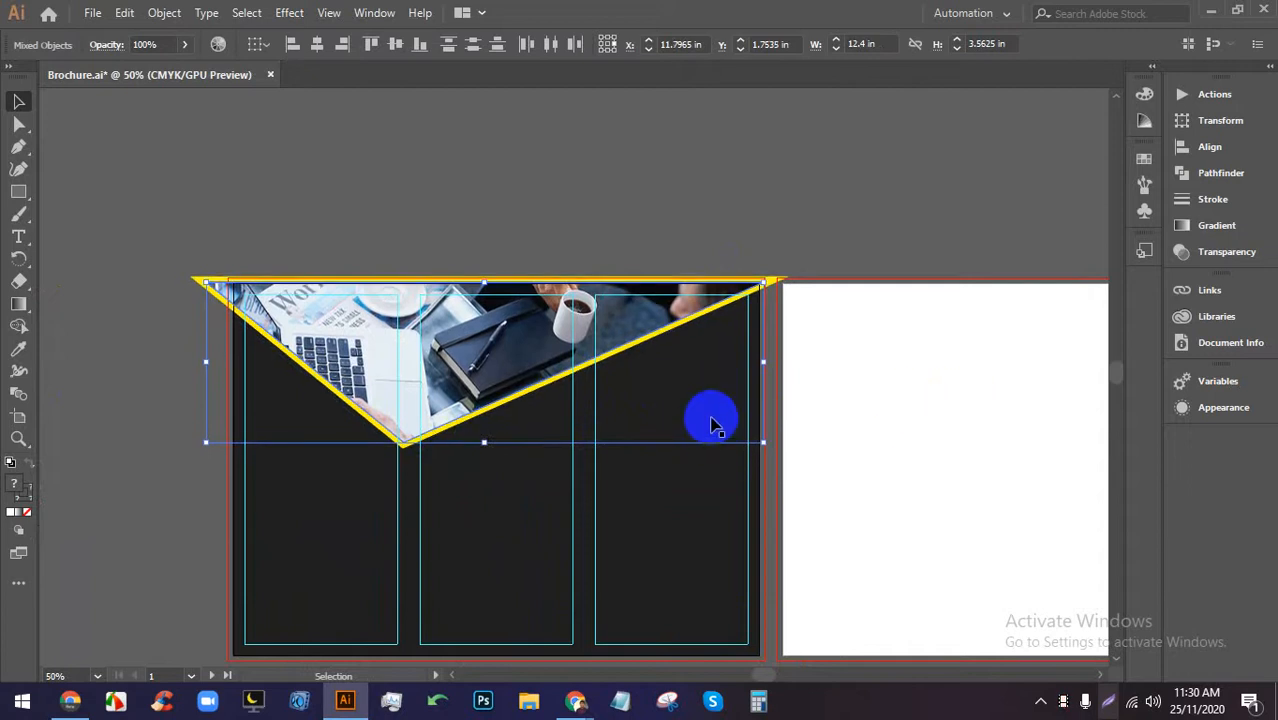
pyautogui.press('Up')
pyautogui.press('Up')
pyautogui.press('Up')
pyautogui.press('Up')
pyautogui.press('Up')
pyautogui.press('Up')
pyautogui.press('Up')
pyautogui.press('Up')
pyautogui.press('Up')
pyautogui.press('Right')
pyautogui.press('Right')
pyautogui.press('Right')
pyautogui.press('Right')
pyautogui.press('Right')
pyautogui.press('Right')
pyautogui.press('Right')
pyautogui.press('Right')
pyautogui.press('Right')
pyautogui.press('Right')
pyautogui.press('Right')
pyautogui.press('Right')
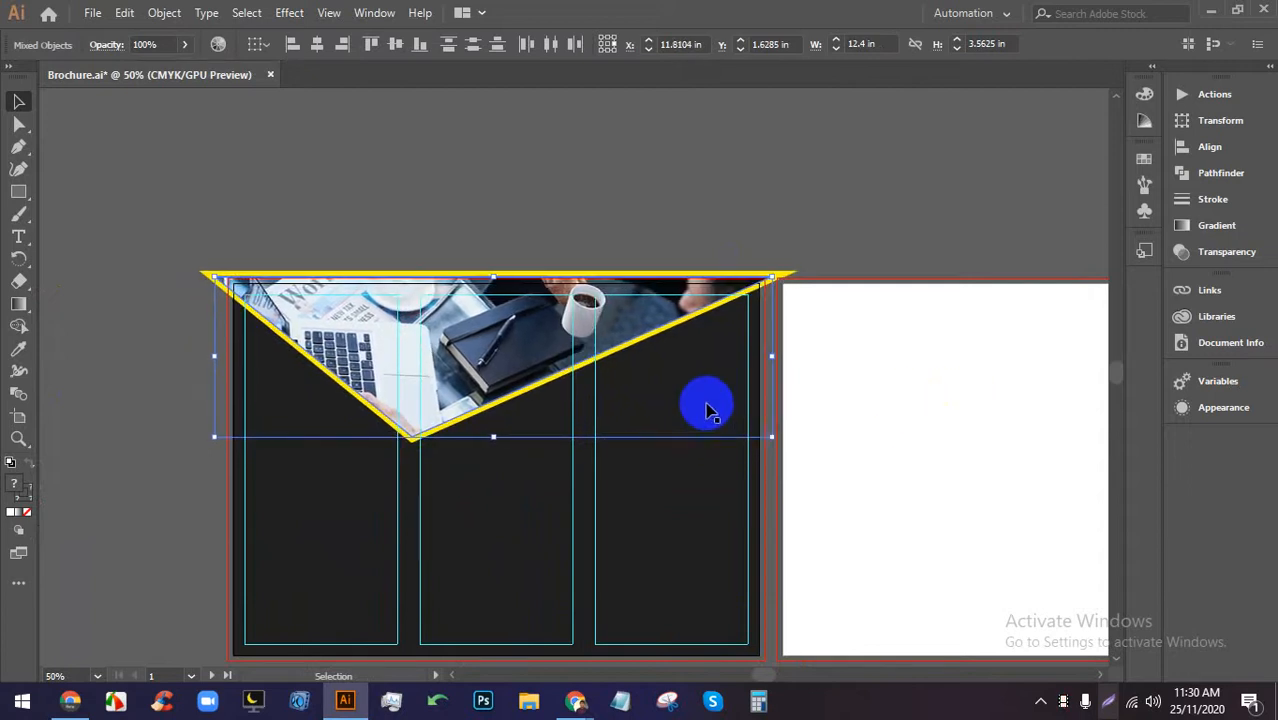
pyautogui.click(577, 204)
pyautogui.scroll(-2, 550, 205)
pyautogui.scroll(4, 549, 266)
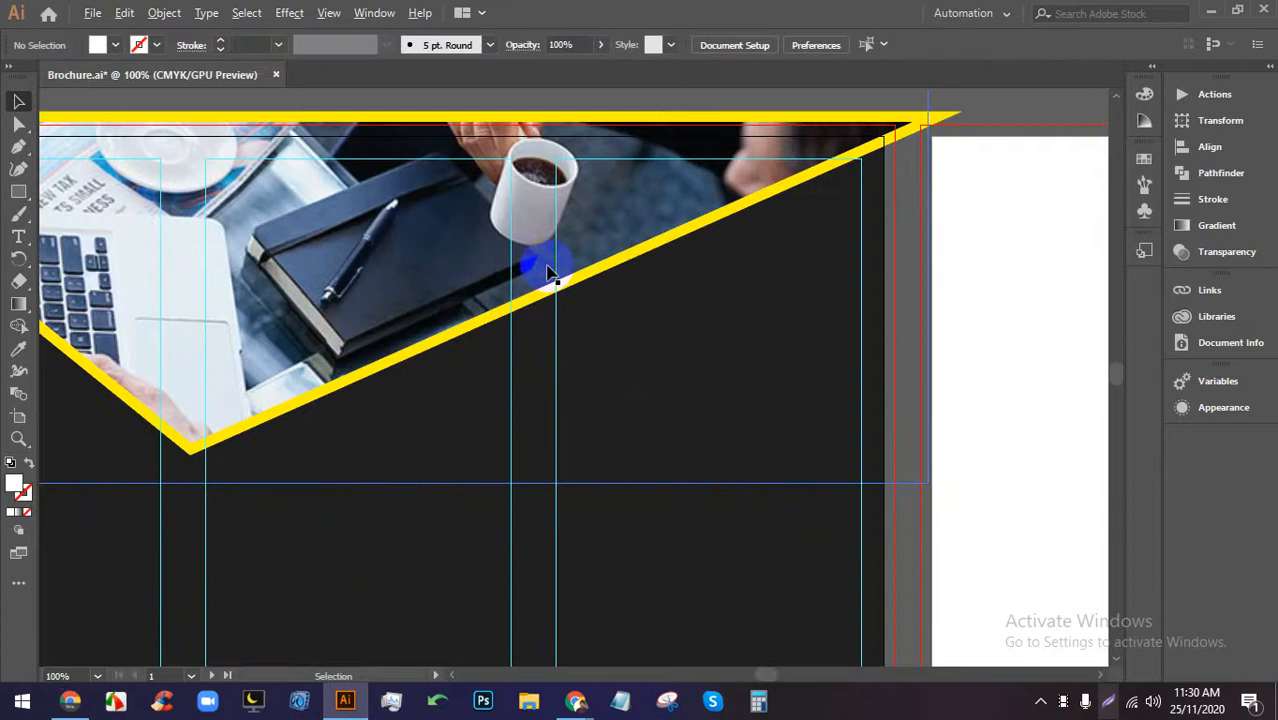
# Switch to Chrome, search Google Images for "black and yellow brochure" in a new tab and preview the yellow black business trifold result.
pyautogui.scroll(-2, 500, 258)
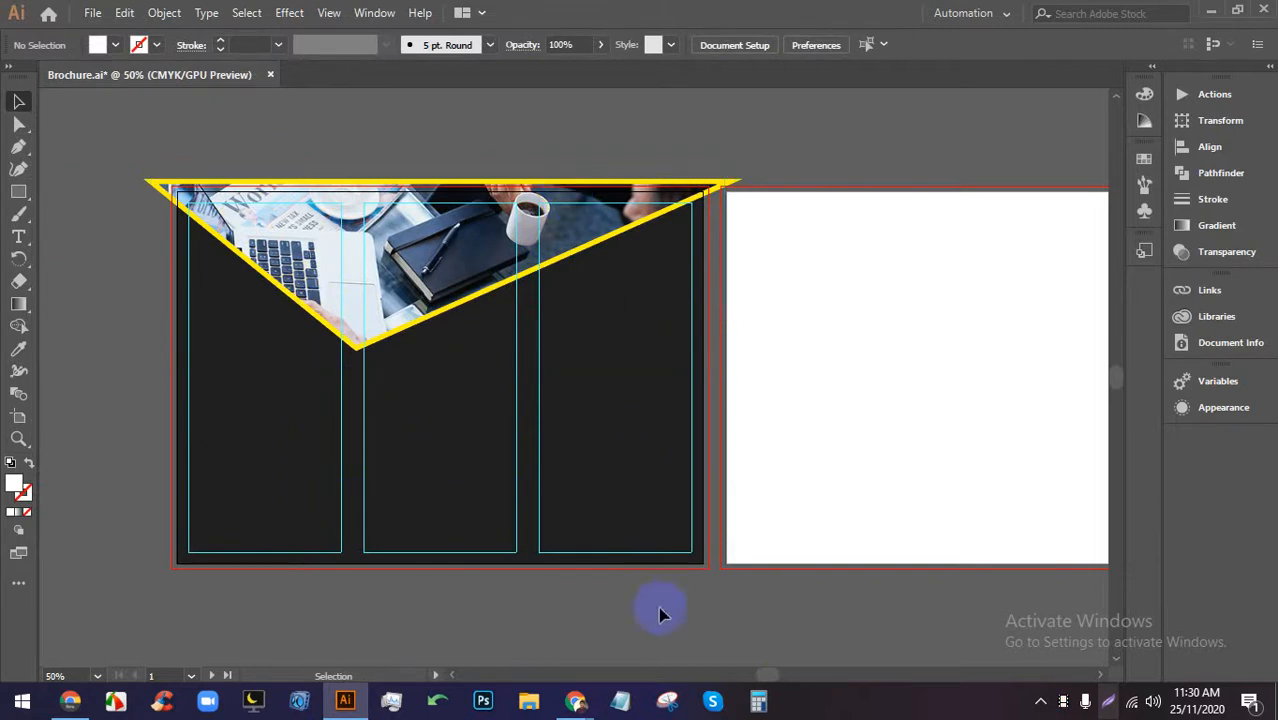
pyautogui.click(576, 701)
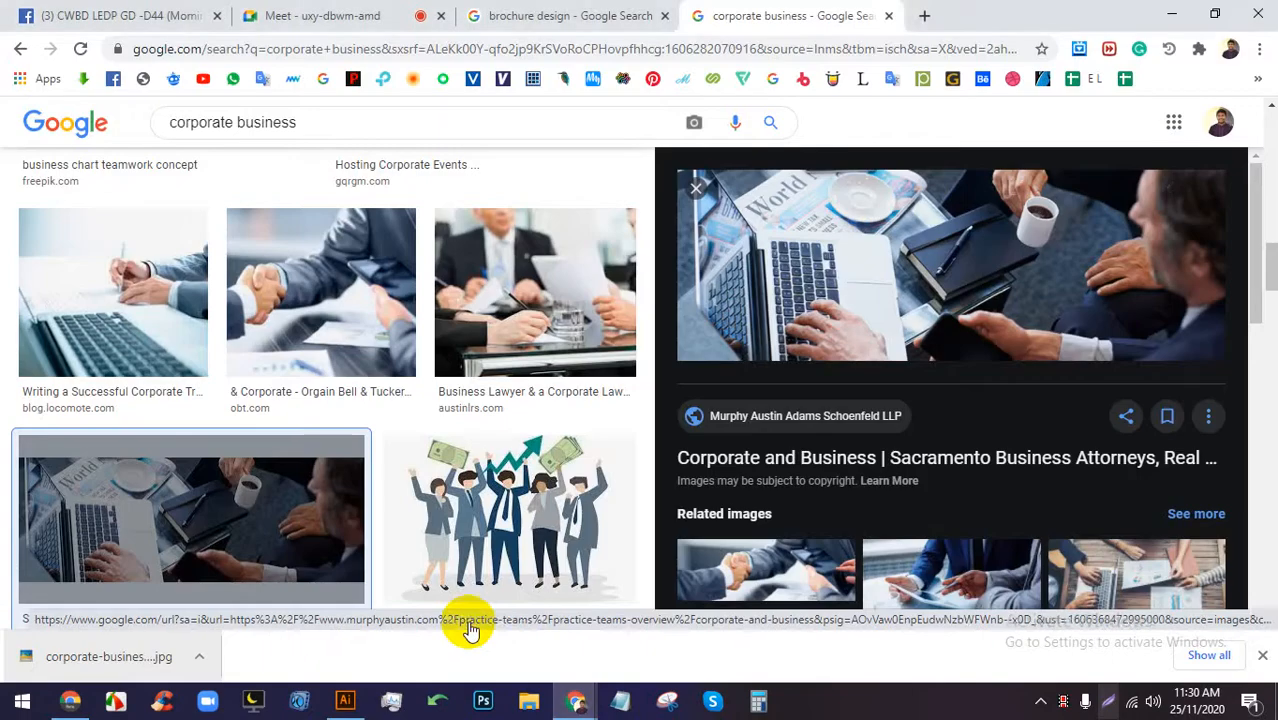
pyautogui.click(922, 15)
pyautogui.click(871, 398)
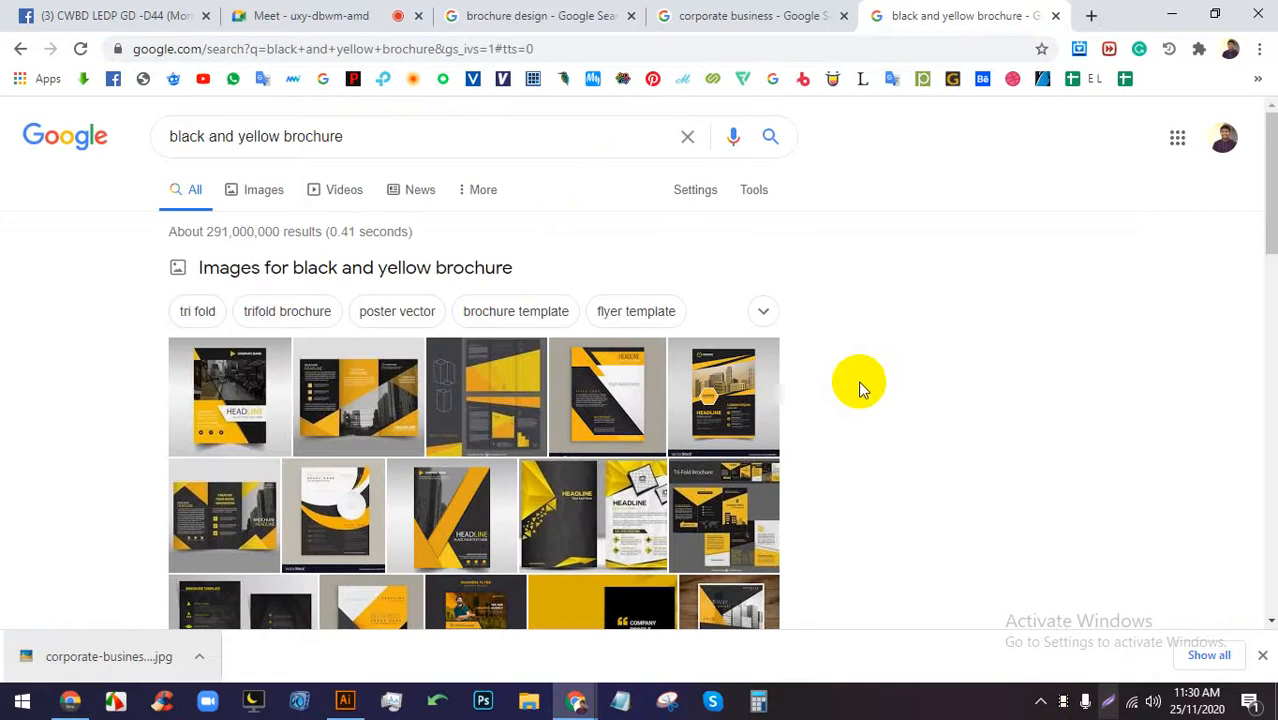
pyautogui.click(249, 192)
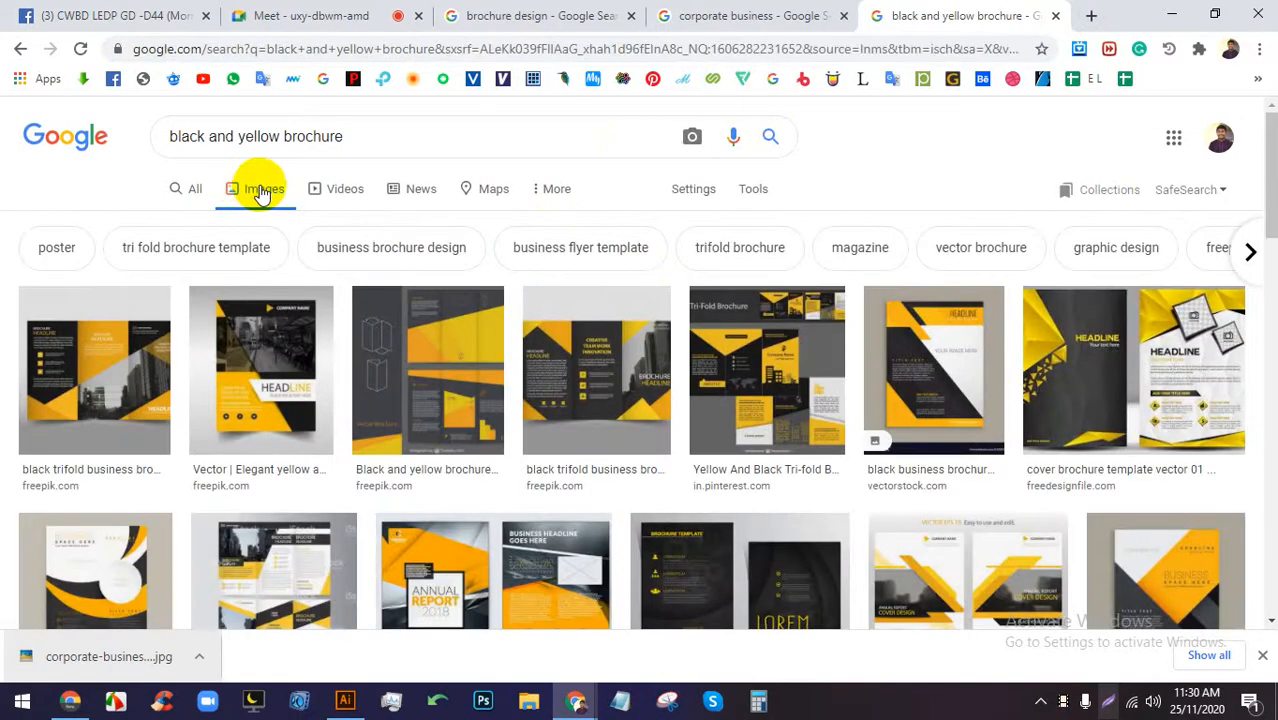
pyautogui.scroll(-3, 400, 210)
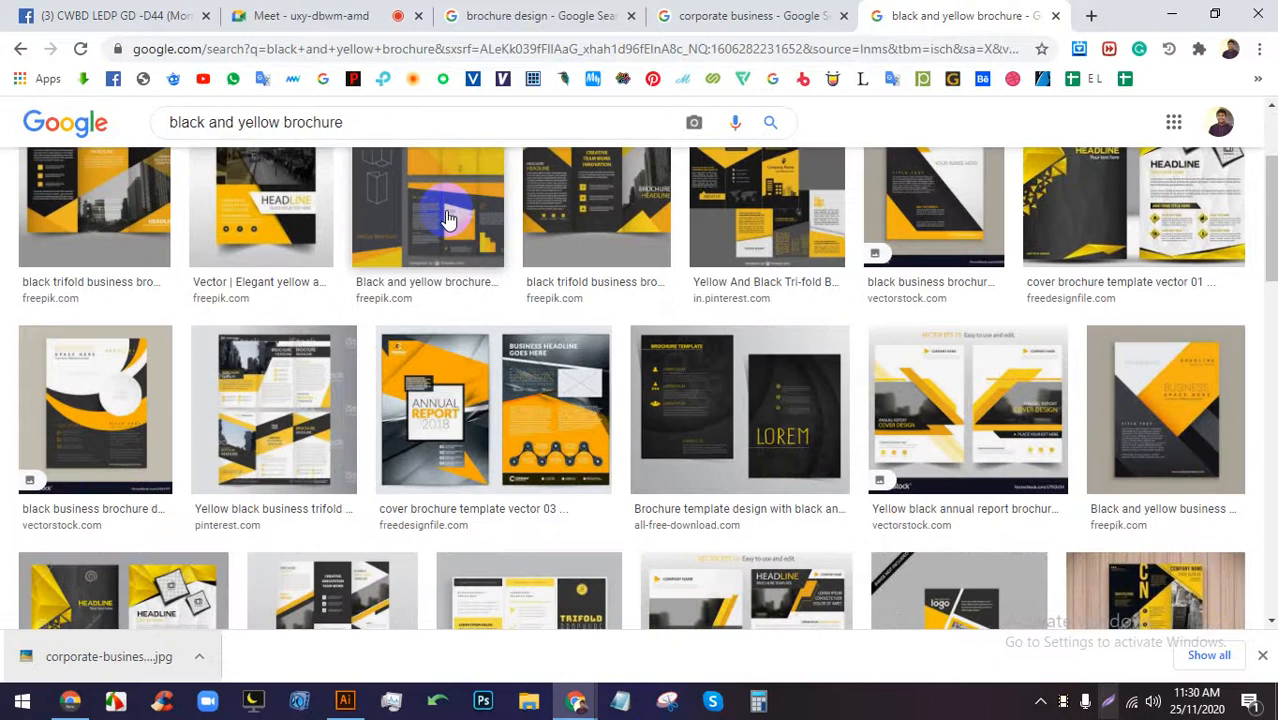
pyautogui.scroll(-4, 448, 218)
pyautogui.click(232, 245)
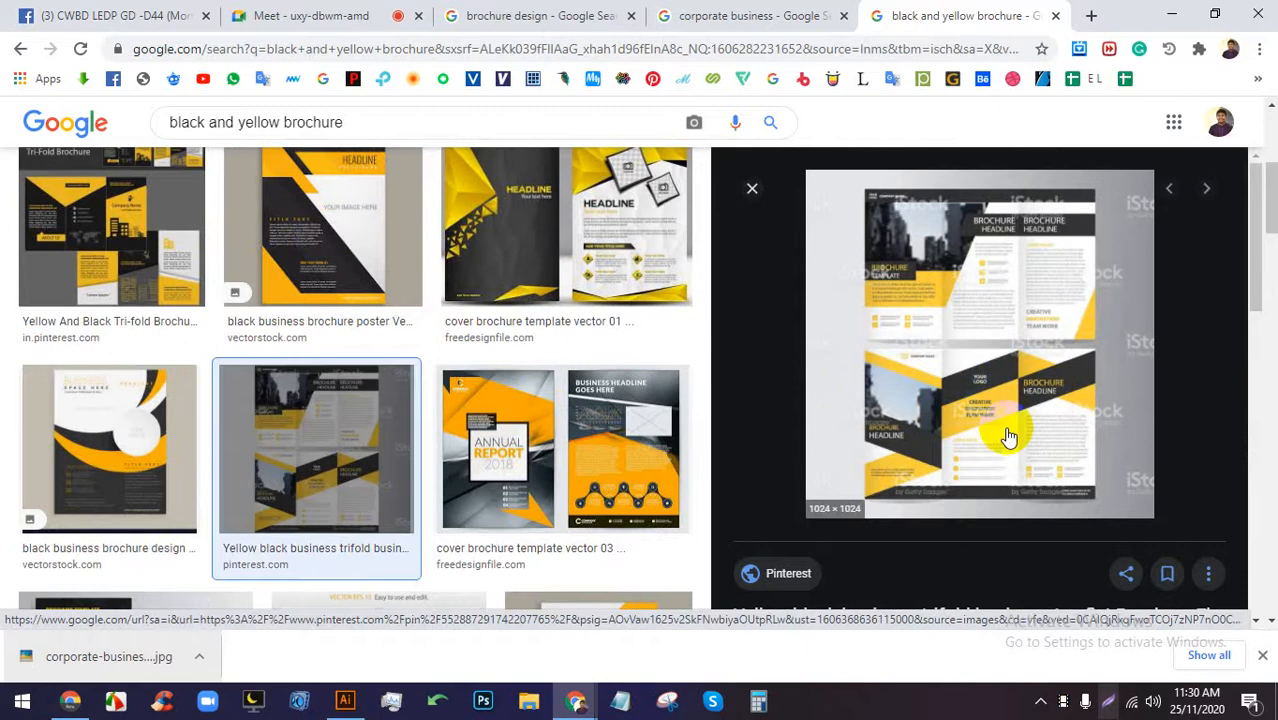
# Back in Illustrator, move the clipped photo aside, recolor the triangle's stroke with the C=0 M=10 Y=95 K=0 swatch, and restore the photo's position.
pyautogui.click(345, 700)
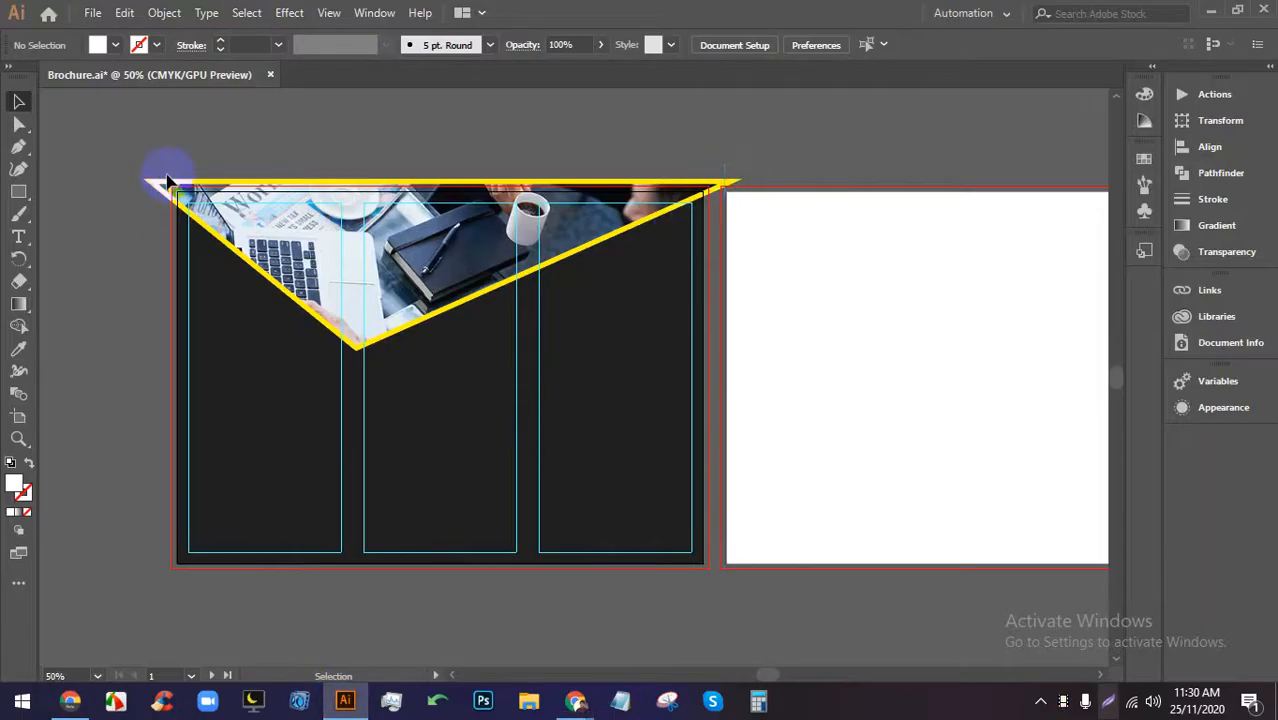
pyautogui.moveTo(204, 198); pyautogui.dragTo(245, 205)
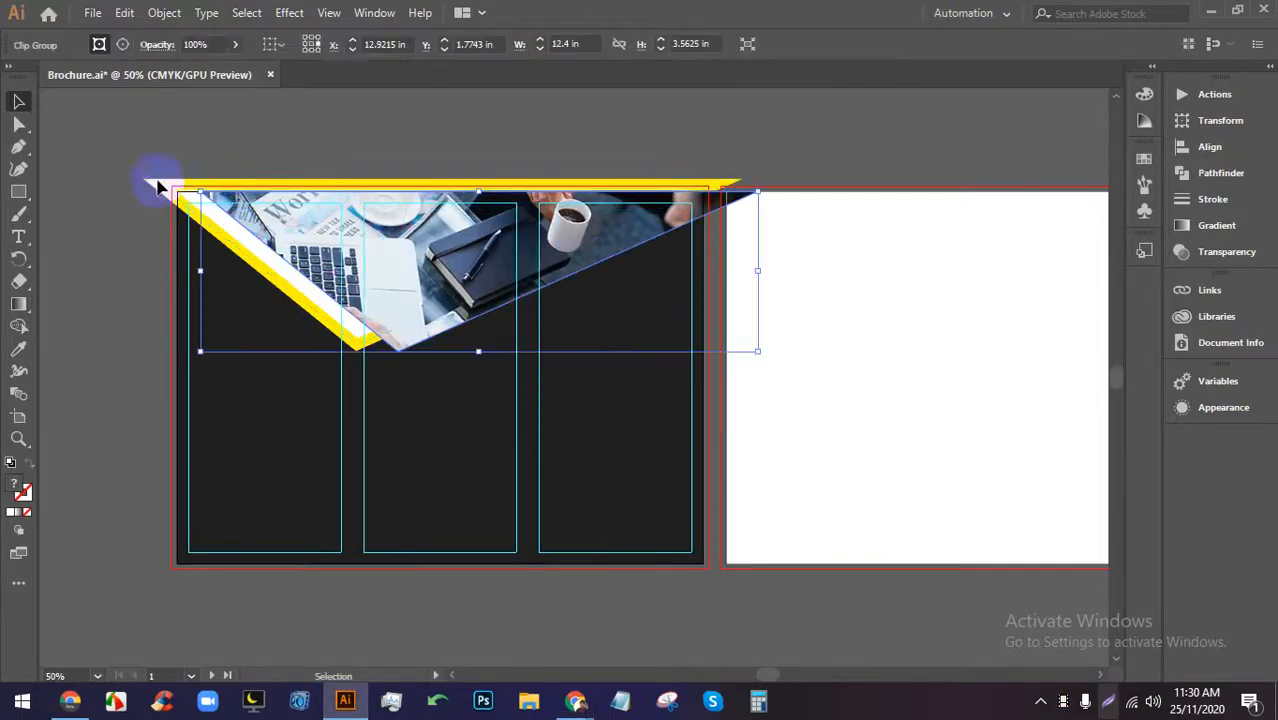
pyautogui.click(138, 204)
pyautogui.click(163, 190)
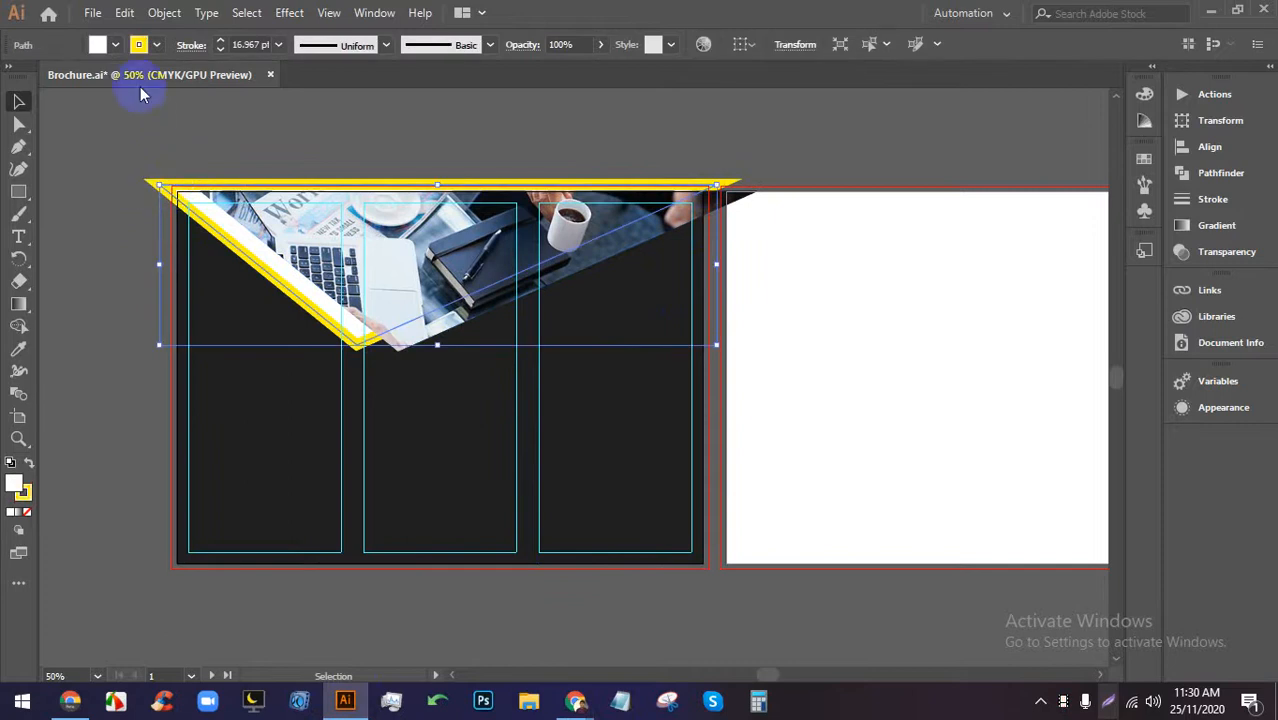
pyautogui.click(156, 44)
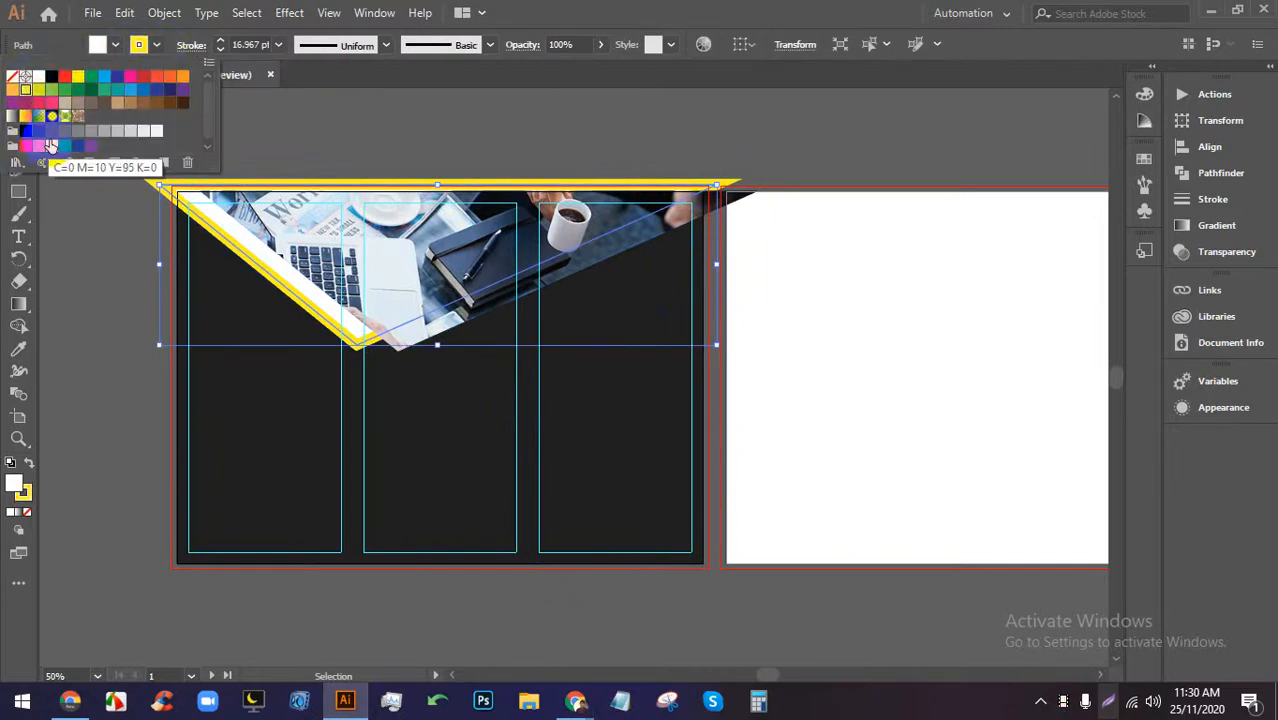
pyautogui.click(548, 152)
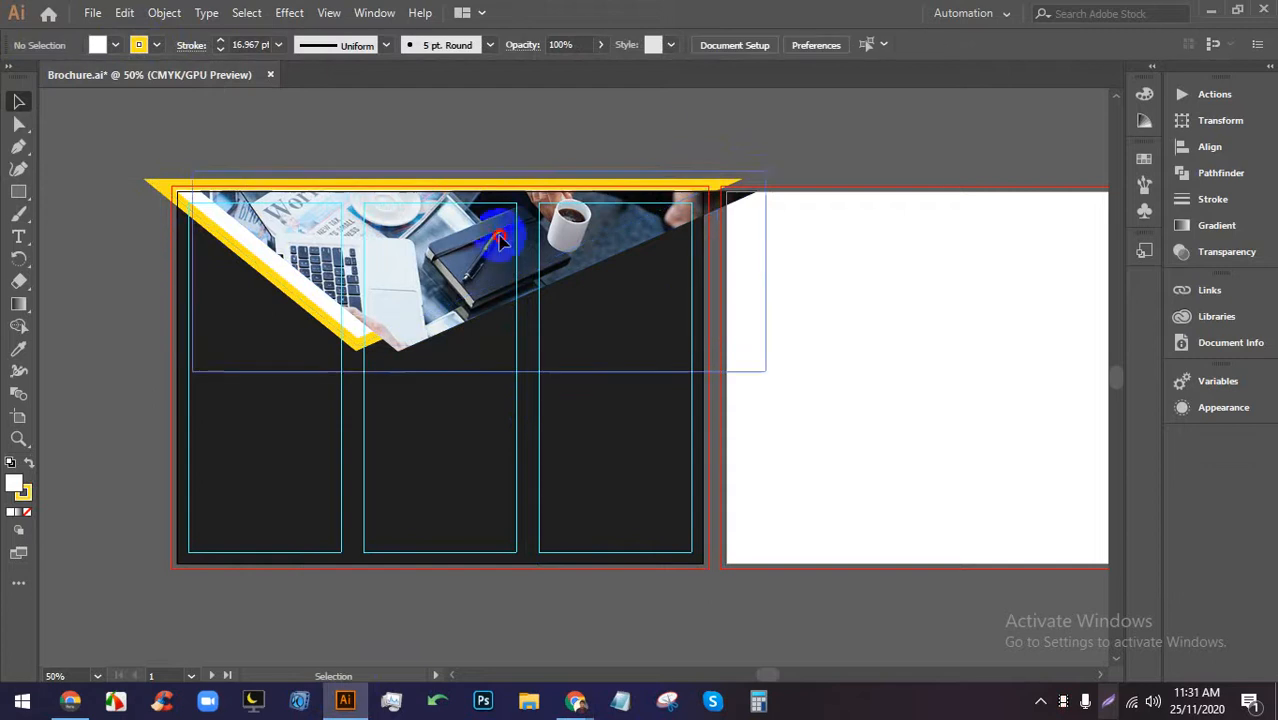
pyautogui.moveTo(428, 257); pyautogui.dragTo(355, 246)
pyautogui.click(783, 152)
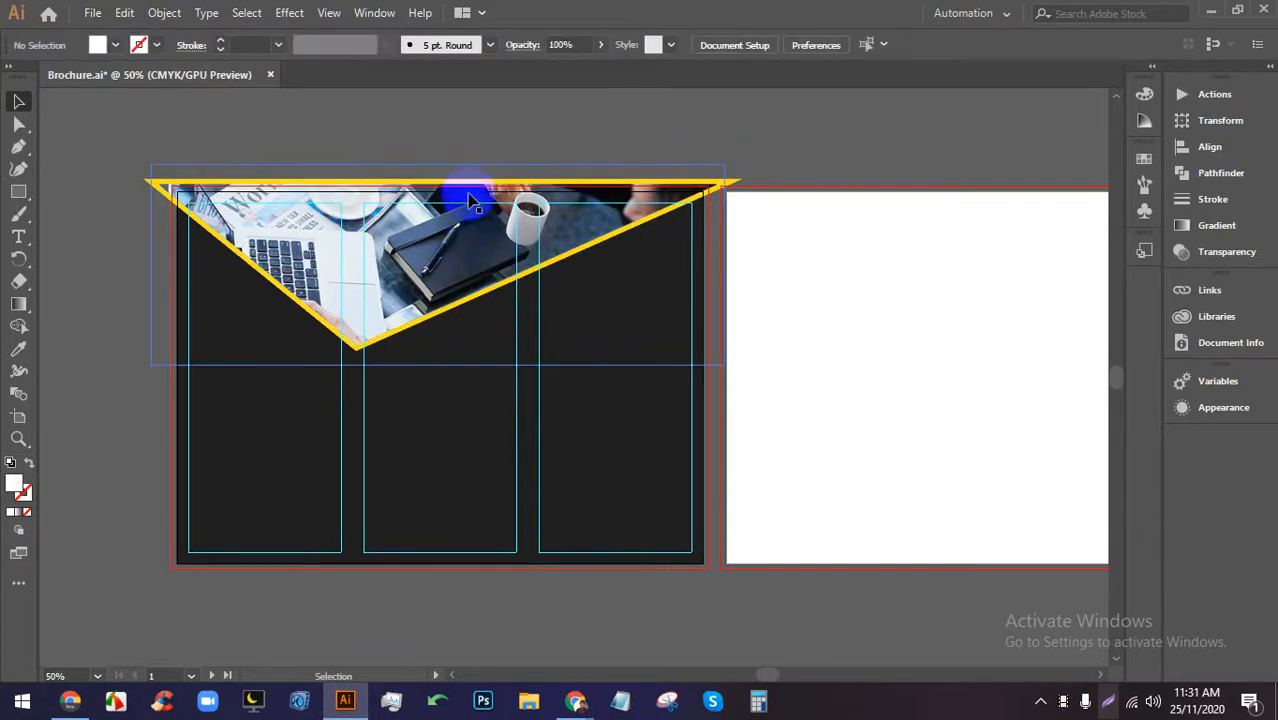
# Add a white two-line point text reading CORPURATE BUSINESS on the first artboard's dark area beneath the yellow diagonal.
pyautogui.scroll(-2, 570, 220)
pyautogui.scroll(4, 570, 220)
pyautogui.scroll(2, 572, 220)
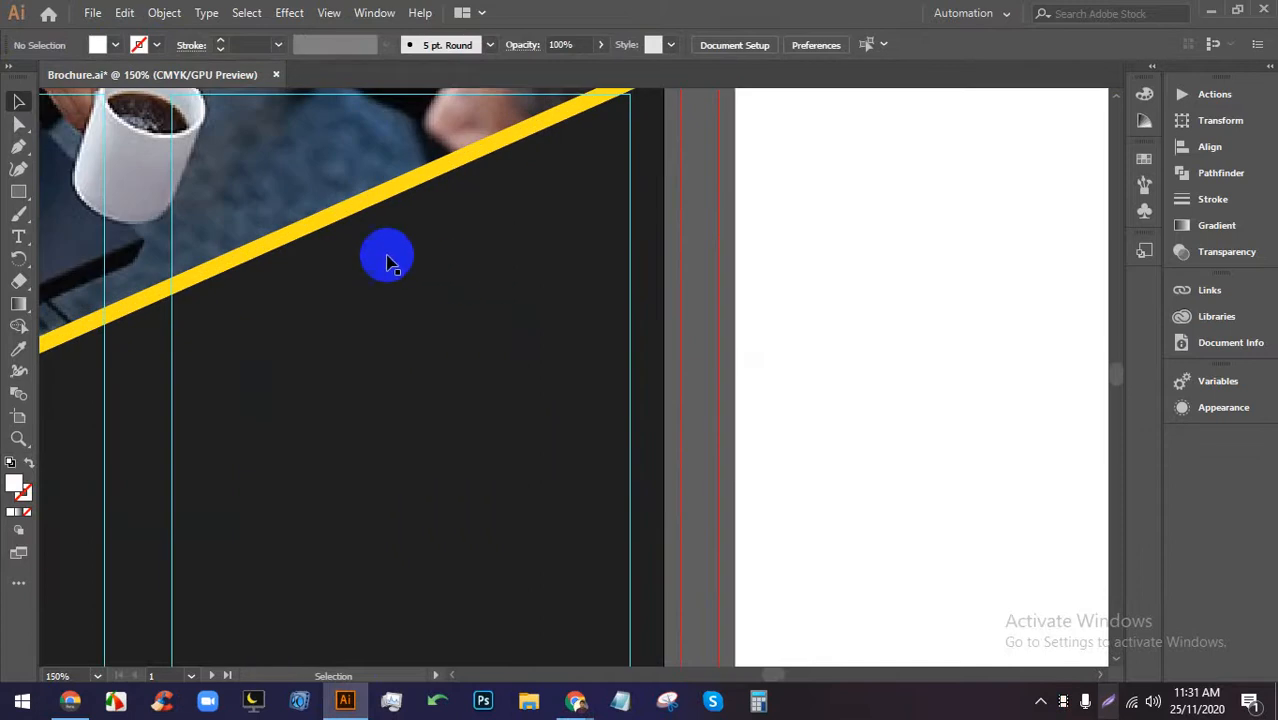
pyautogui.press('t')
pyautogui.click(351, 330)
pyautogui.scroll(2, 373, 322)
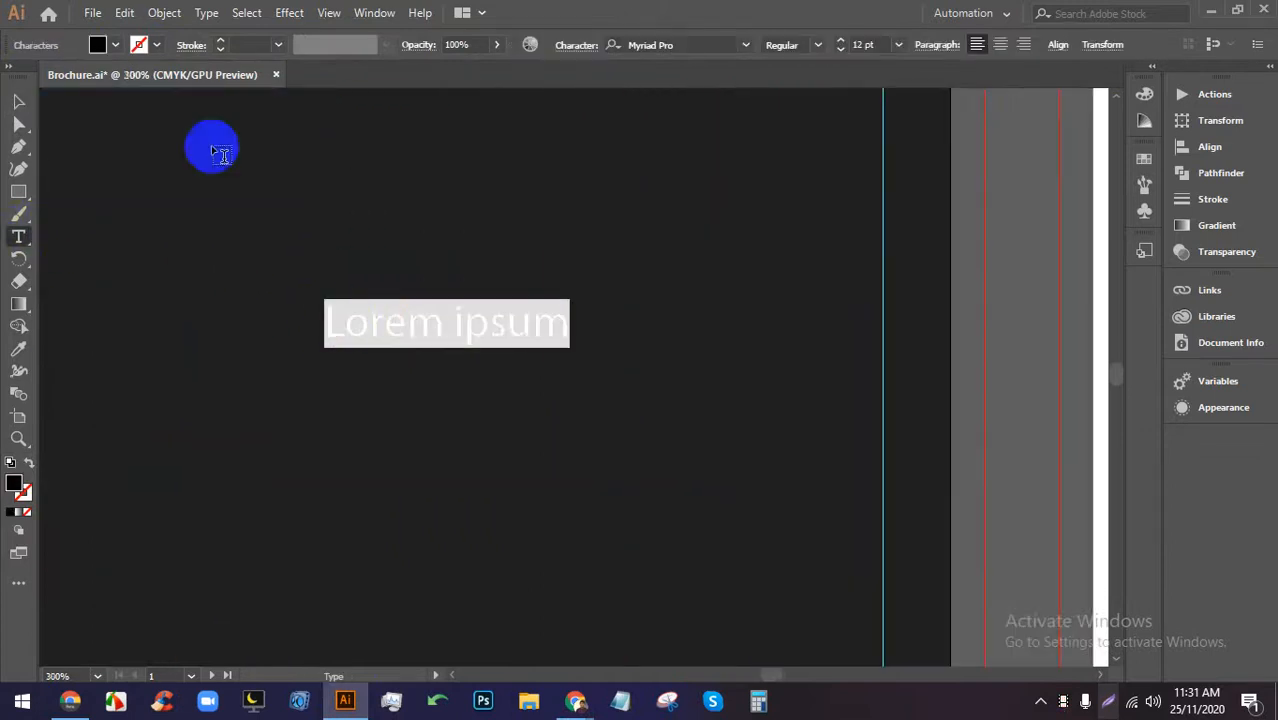
pyautogui.click(101, 44)
pyautogui.click(38, 77)
pyautogui.tripleClick(442, 318)
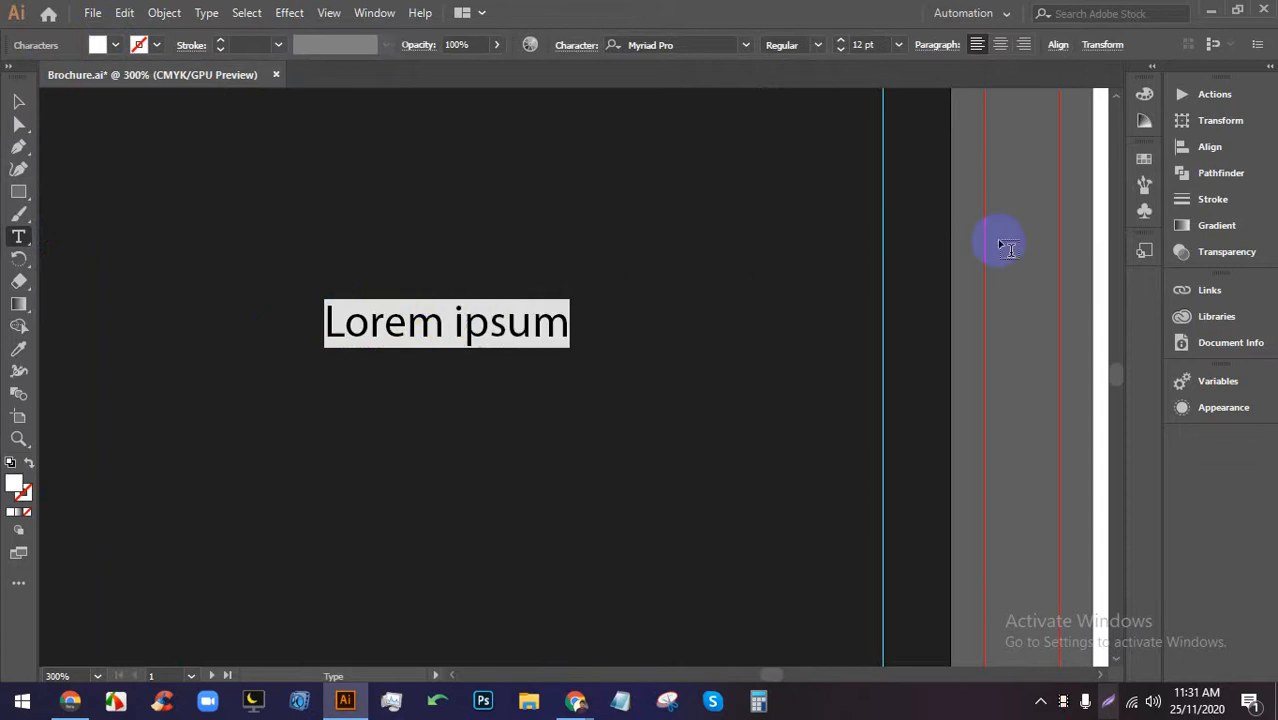
pyautogui.write('CORPURATE')
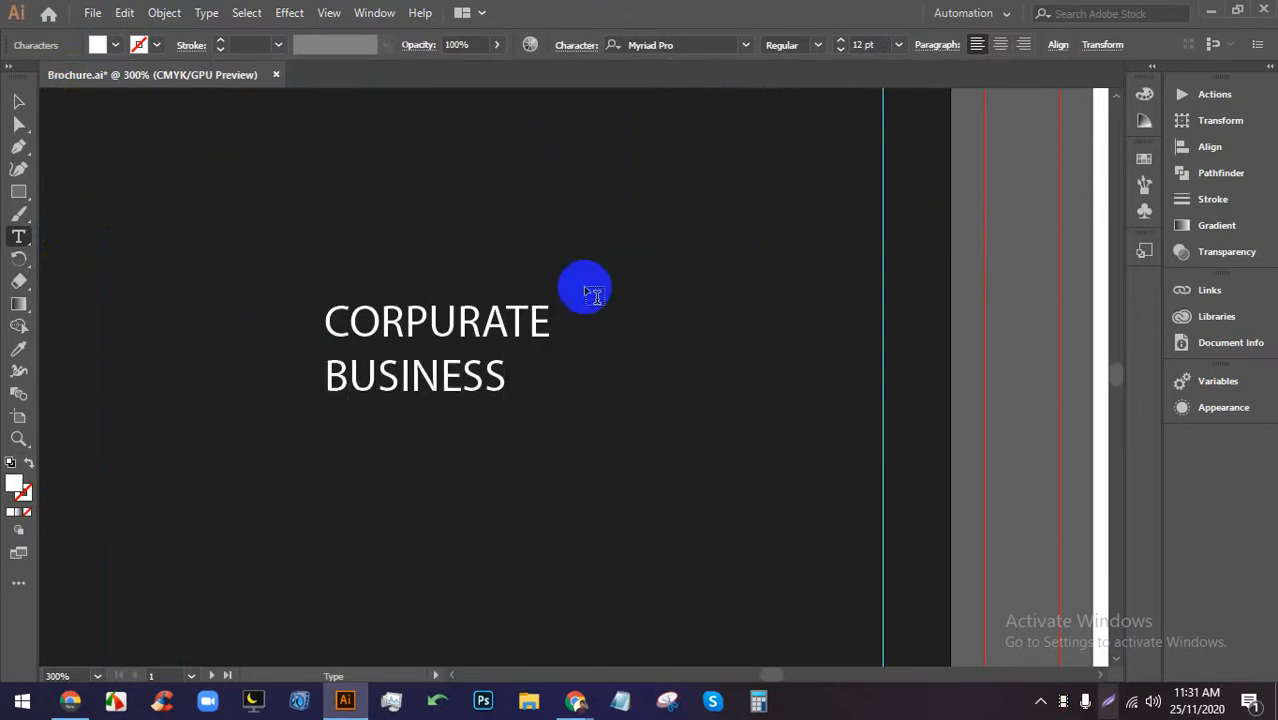
# Center-align both lines of the CORPURATE BUSINESS heading.
pyautogui.scroll(-3, 556, 313)
pyautogui.scroll(2, 518, 330)
pyautogui.moveTo(563, 341); pyautogui.dragTo(630, 38)
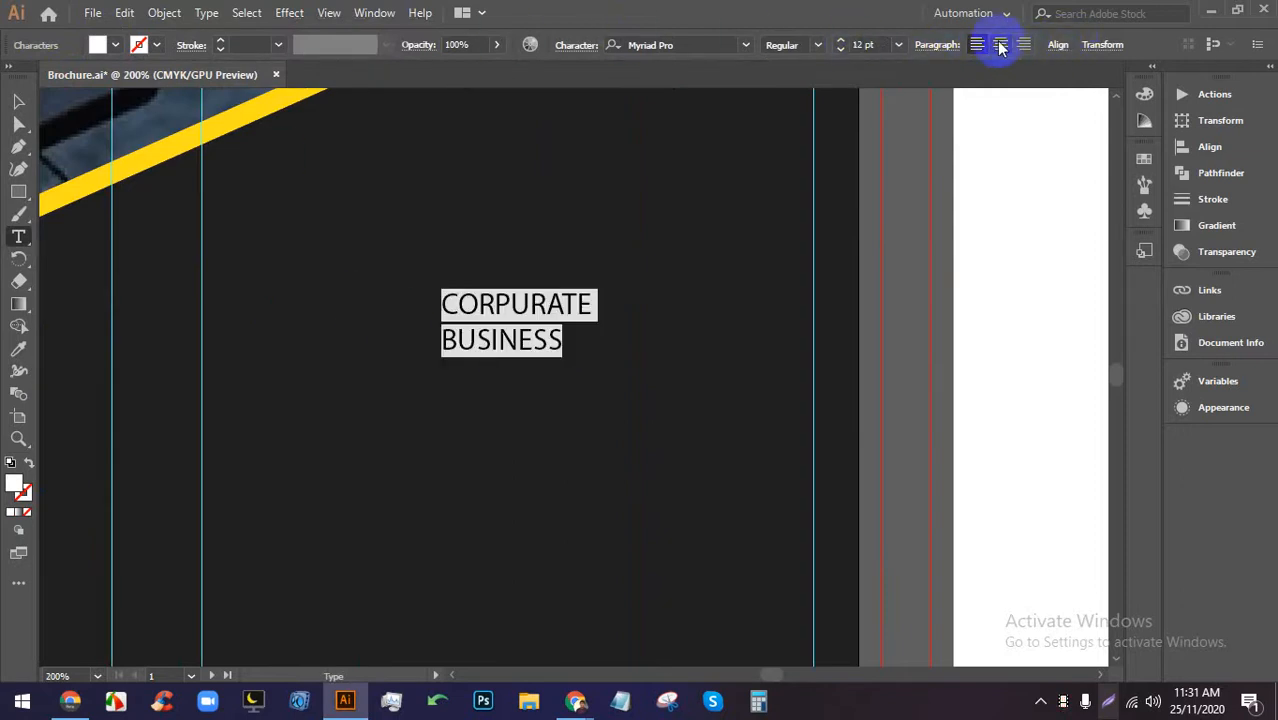
pyautogui.click(1000, 46)
pyautogui.click(22, 94)
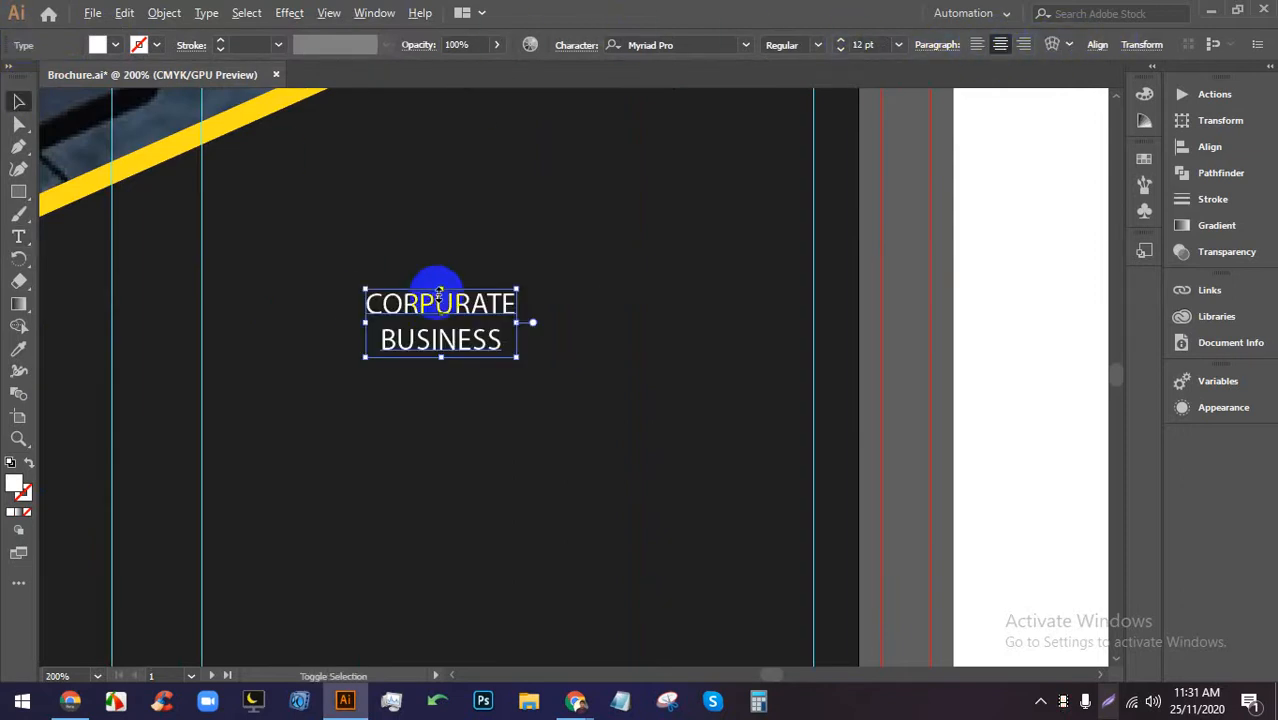
# Enlarge the heading to about 39 pt and position it between the third panel's guides.
pyautogui.moveTo(430, 287); pyautogui.dragTo(437, 230)
pyautogui.moveTo(428, 272); pyautogui.dragTo(520, 168)
pyautogui.scroll(-2, 516, 176)
pyautogui.scroll(1, 556, 157)
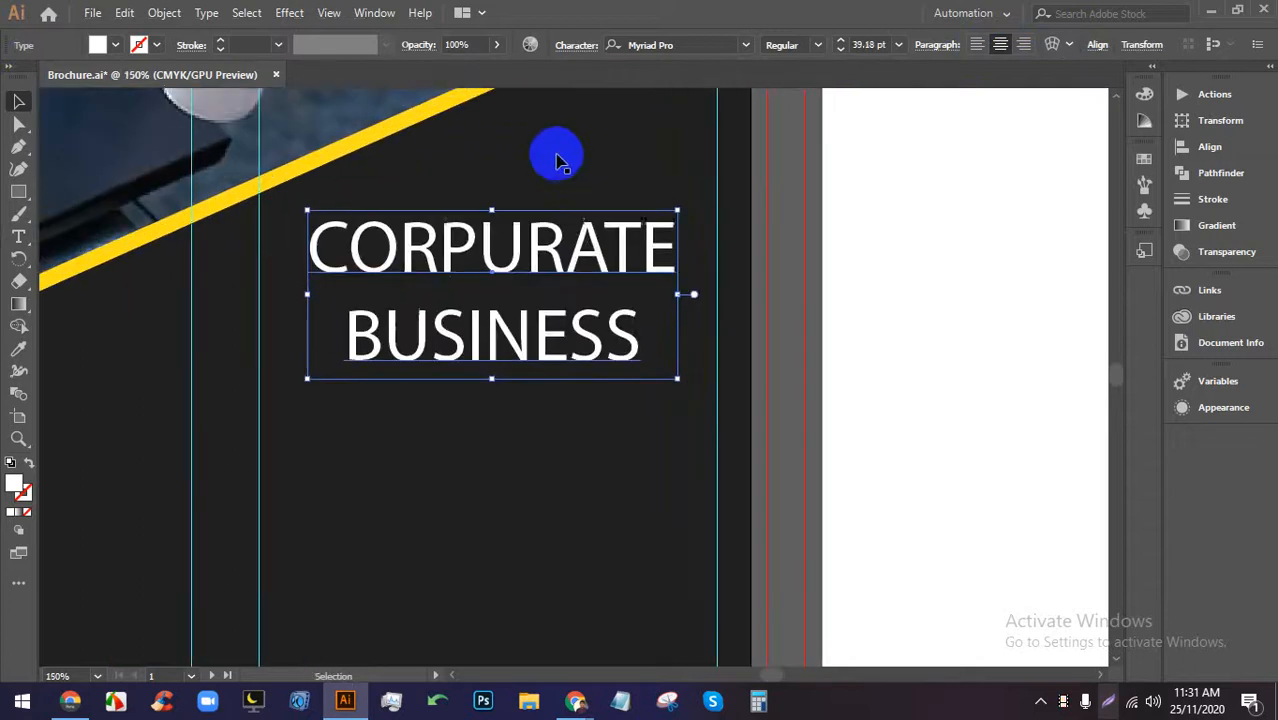
pyautogui.scroll(2, 528, 217)
pyautogui.scroll(1, 515, 330)
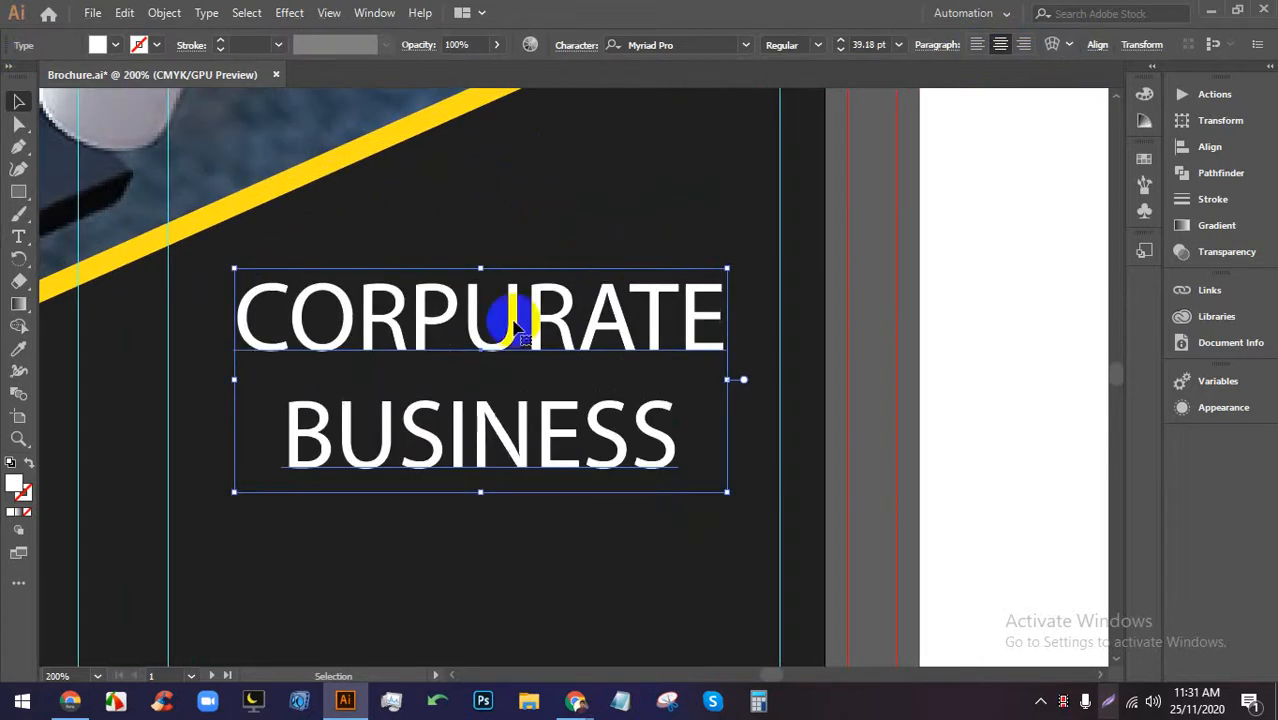
# Browse the font list and set the heading's font to Cooper Black.
pyautogui.click(745, 45)
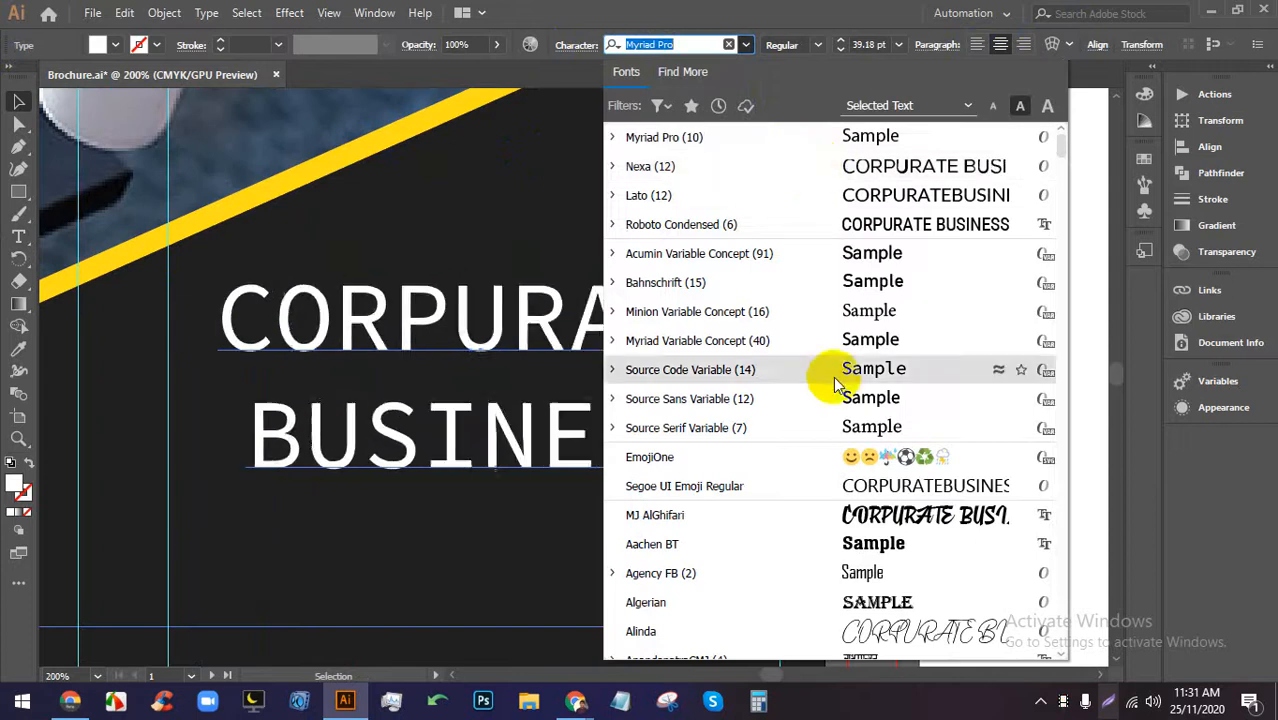
pyautogui.scroll(-7, 845, 410)
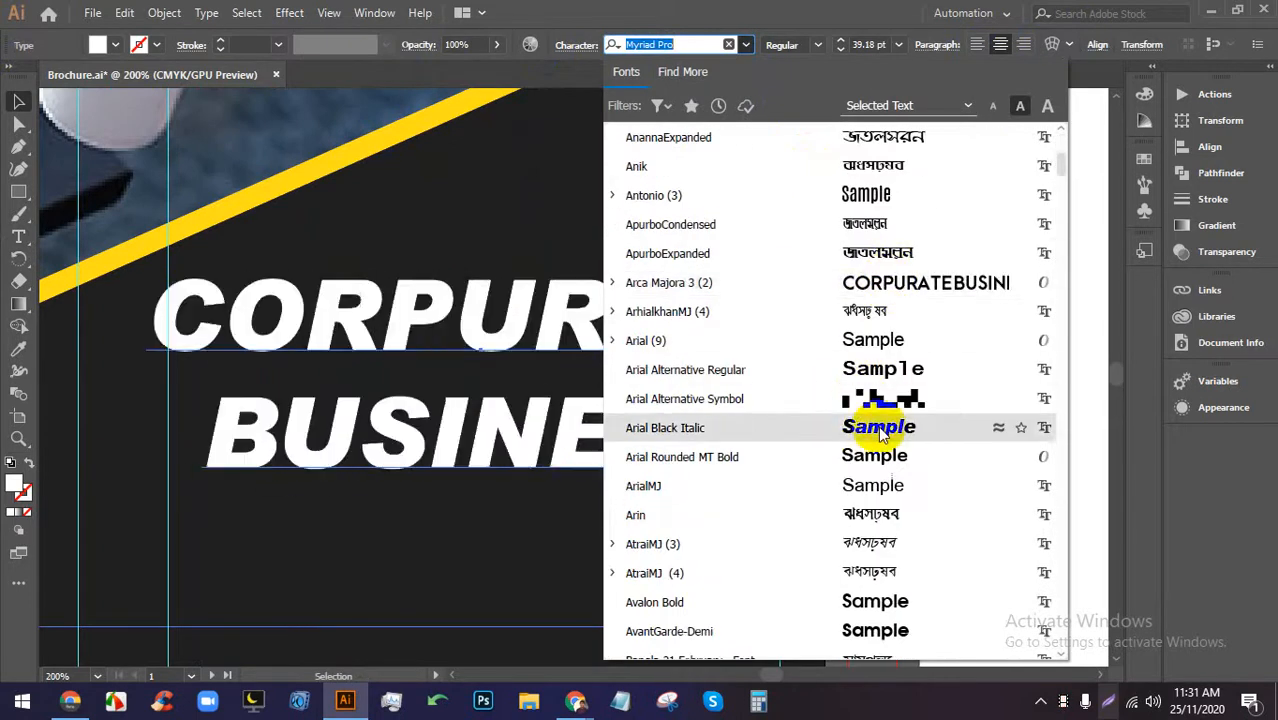
pyautogui.scroll(-4, 884, 455)
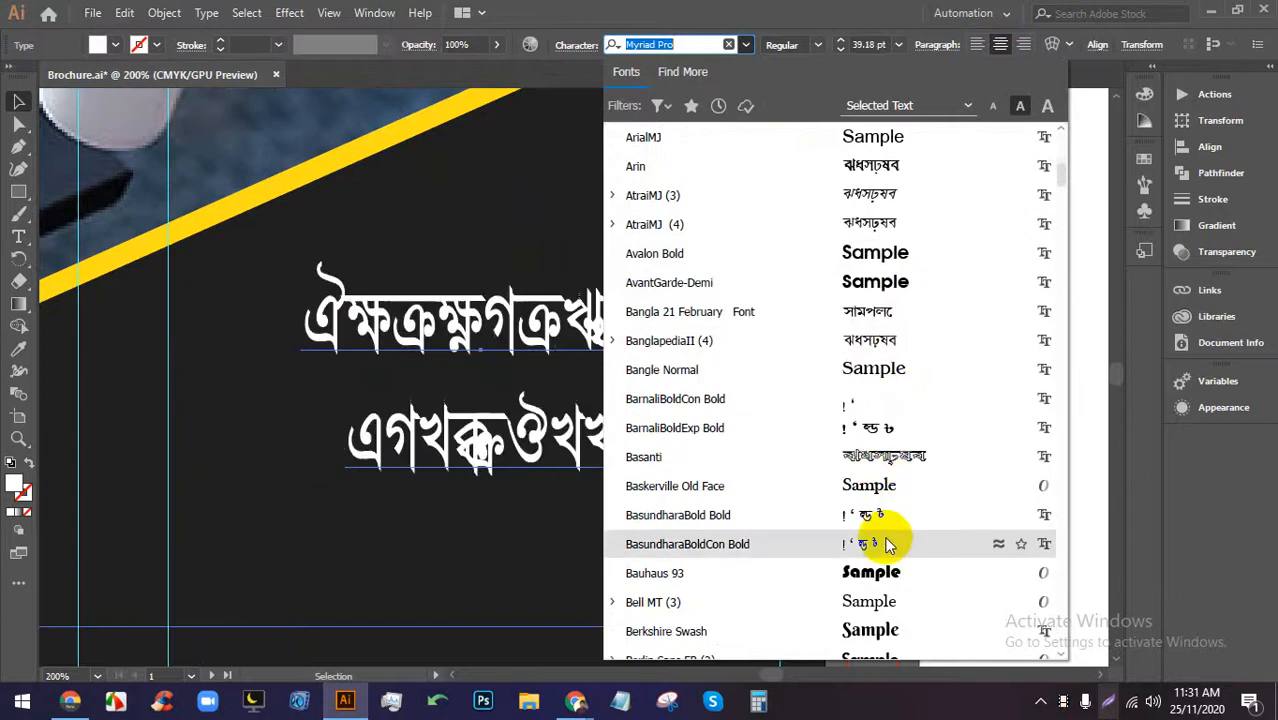
pyautogui.scroll(-5, 884, 567)
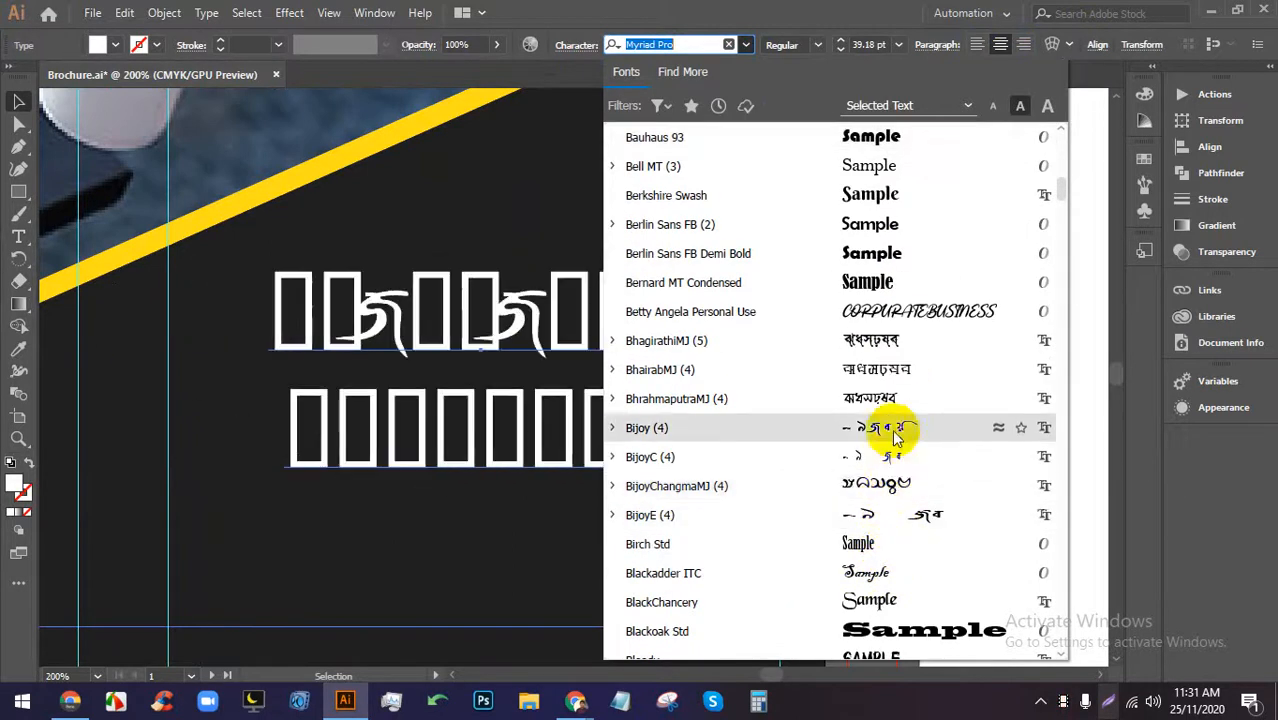
pyautogui.scroll(-7, 884, 485)
pyautogui.scroll(-3, 897, 487)
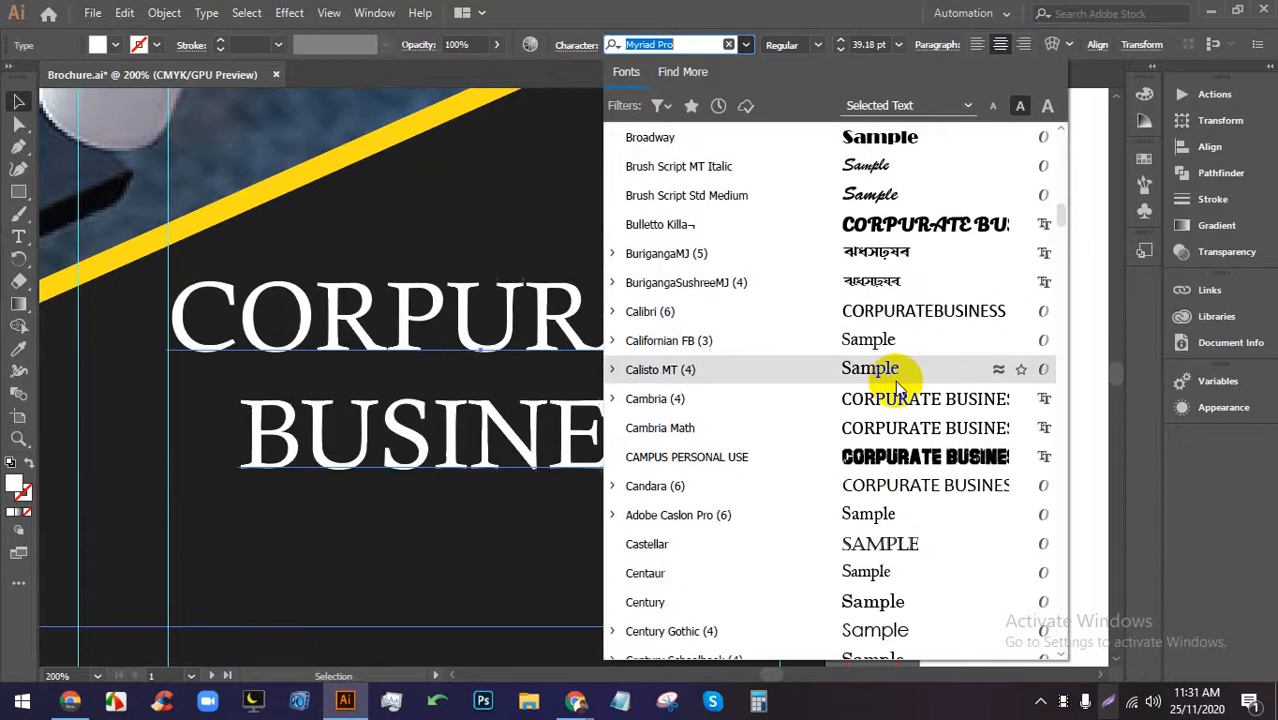
pyautogui.scroll(-4, 880, 470)
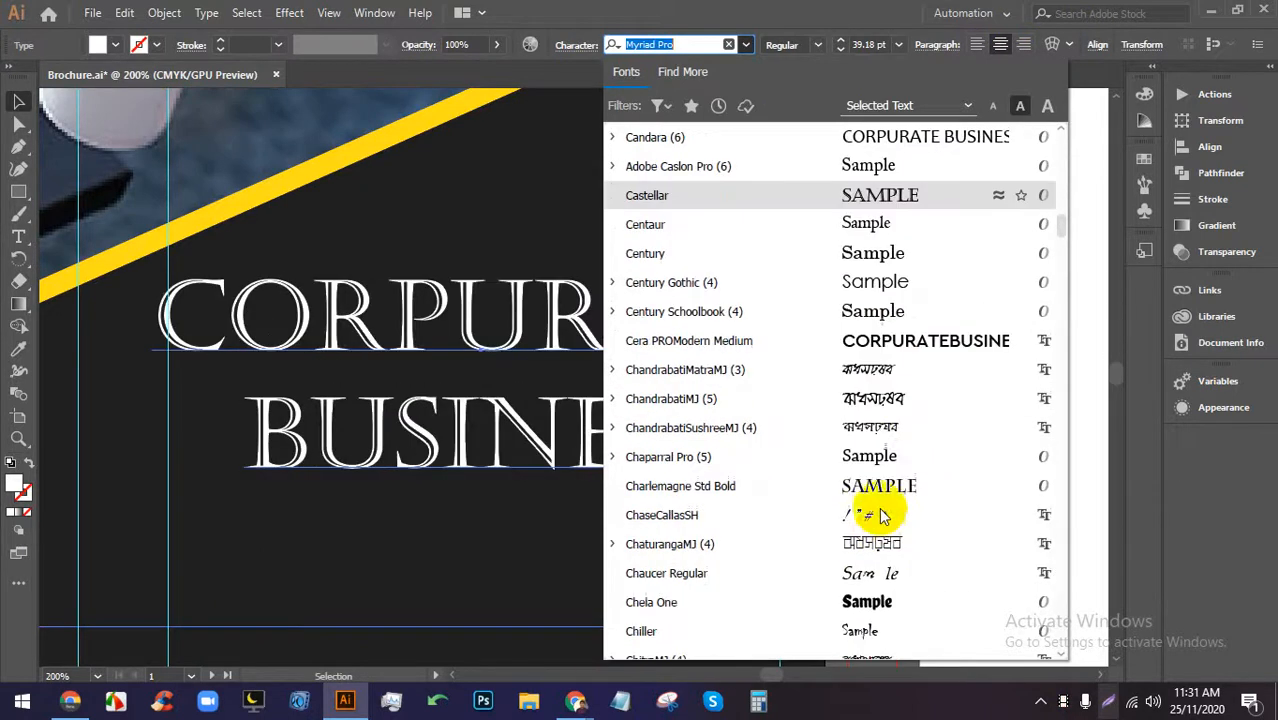
pyautogui.scroll(-6, 908, 352)
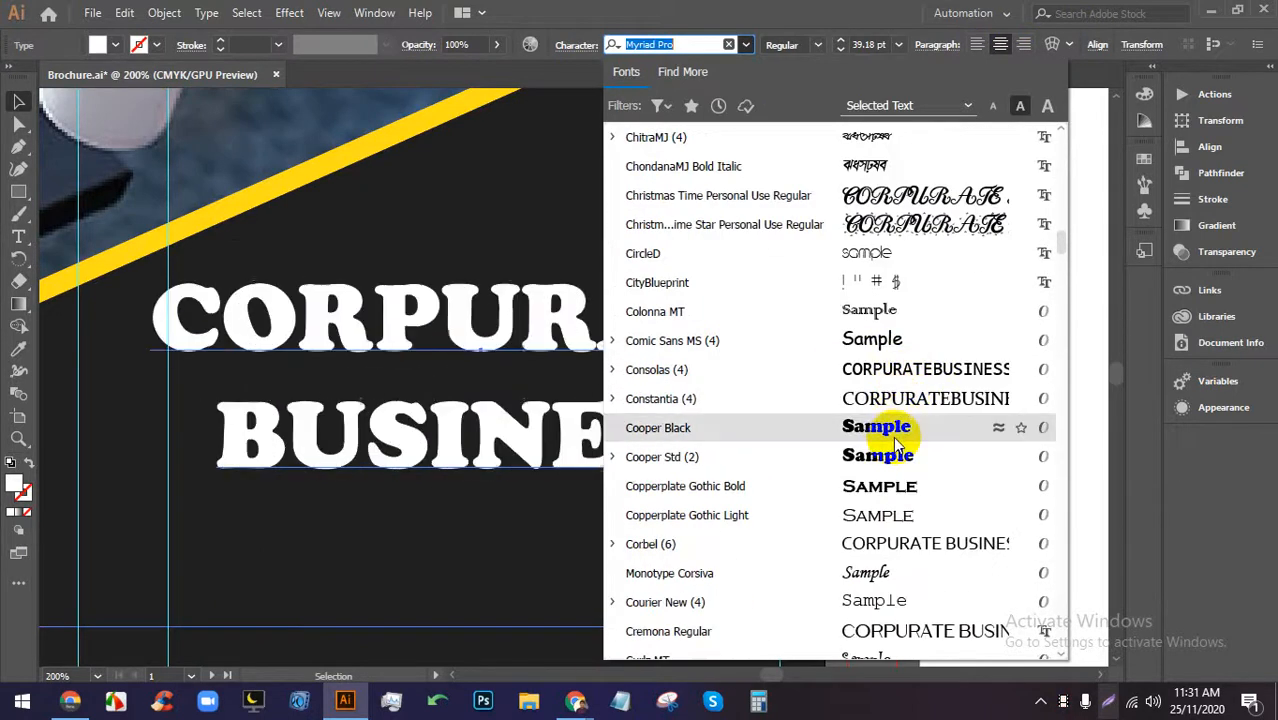
pyautogui.click(894, 437)
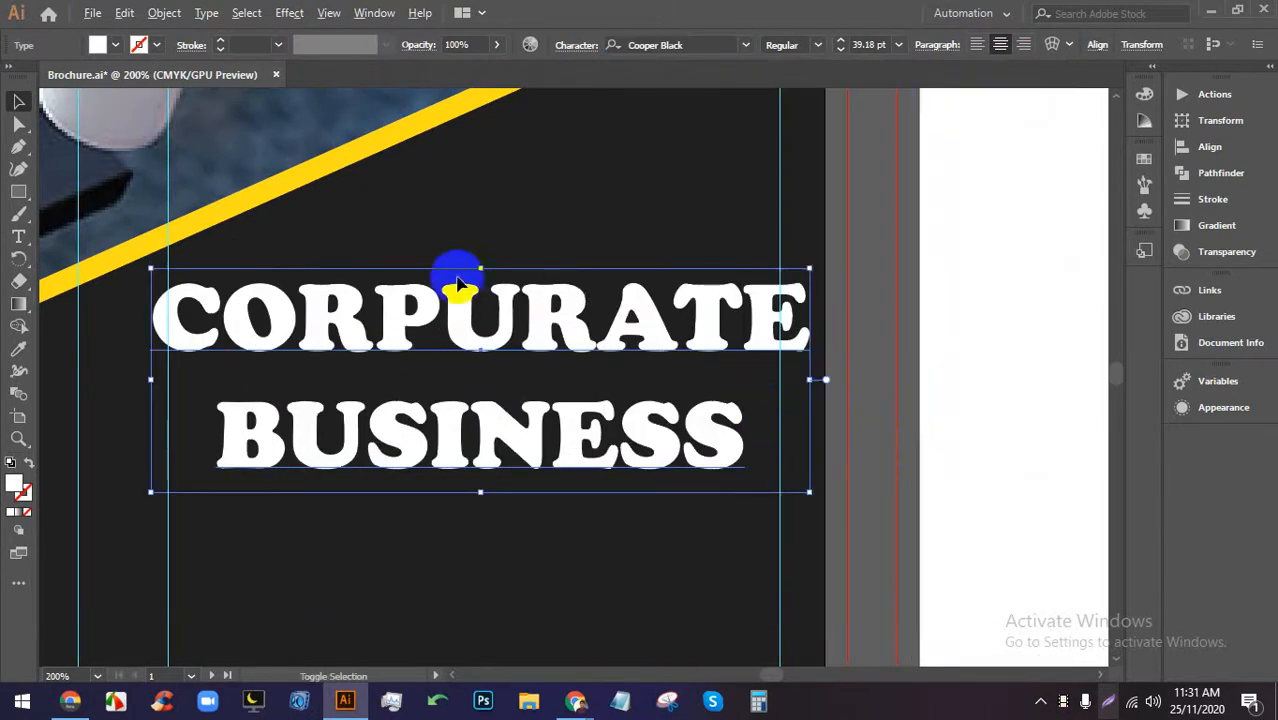
# Shrink the heading to about 25.7 pt within the third panel and fill it with the C=0 M=10 Y=95 K=0 yellow swatch.
pyautogui.moveTo(482, 268); pyautogui.dragTo(493, 297)
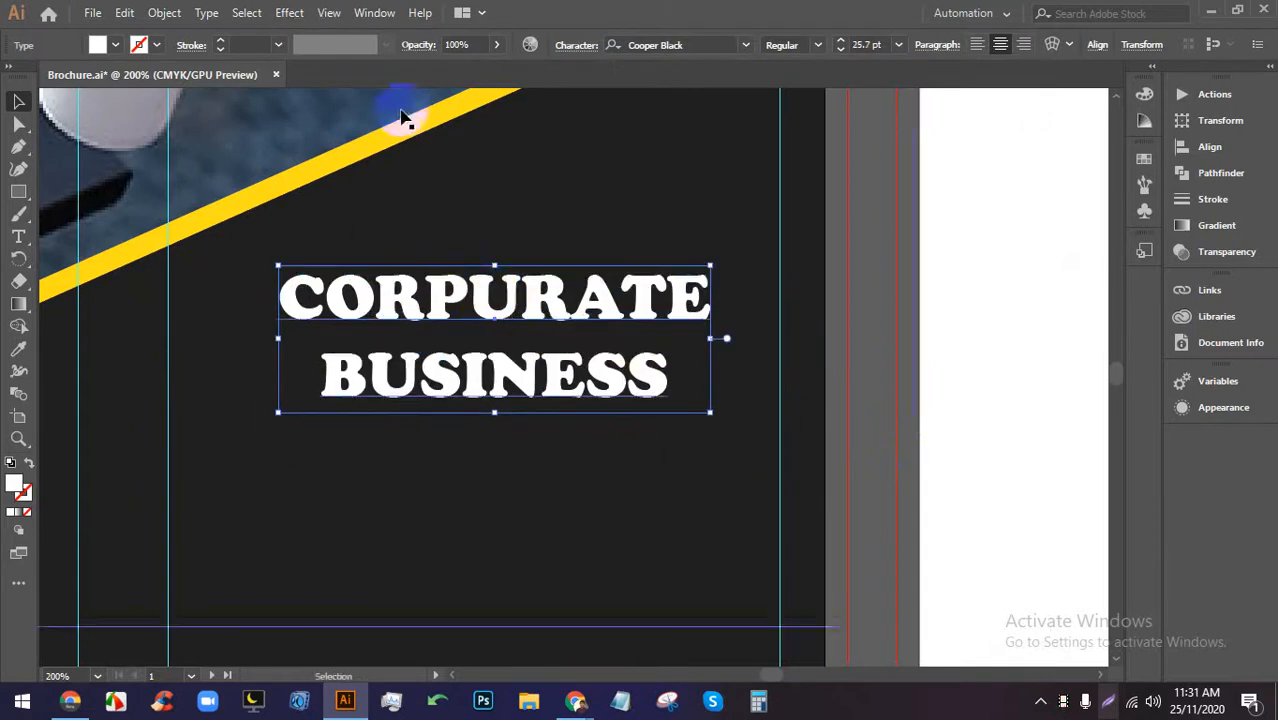
pyautogui.click(115, 46)
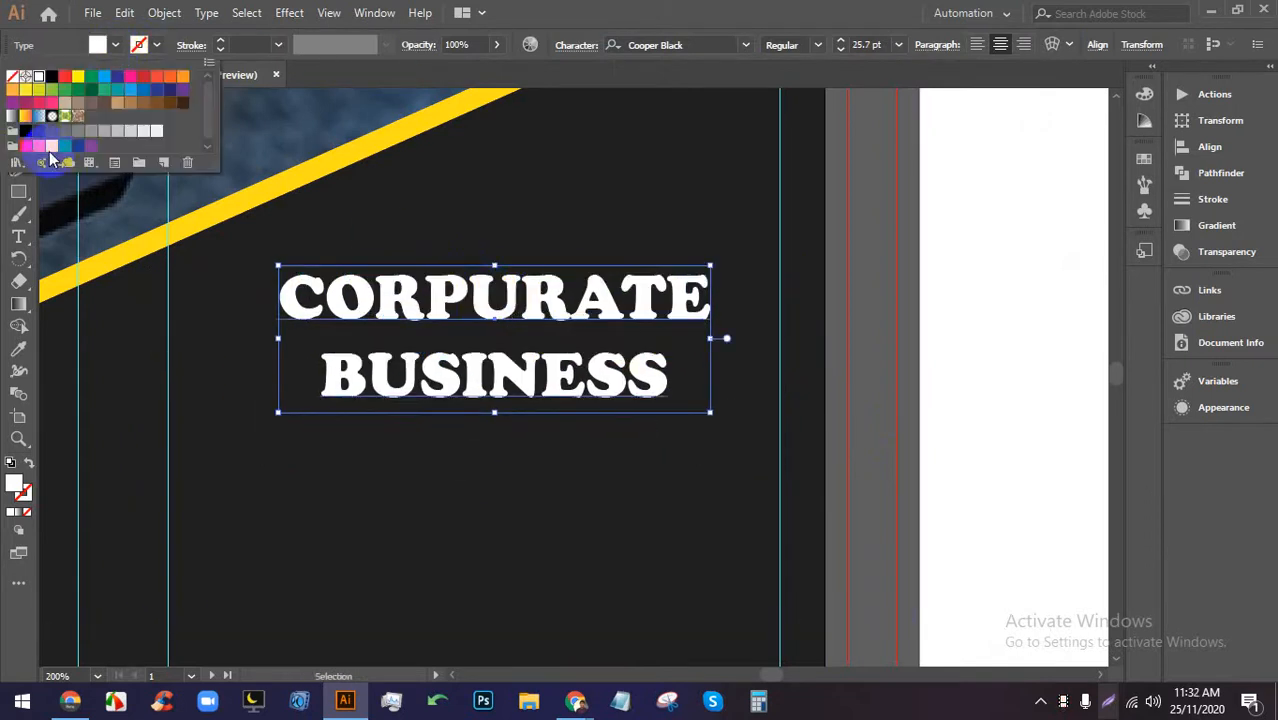
pyautogui.click(52, 146)
pyautogui.click(848, 258)
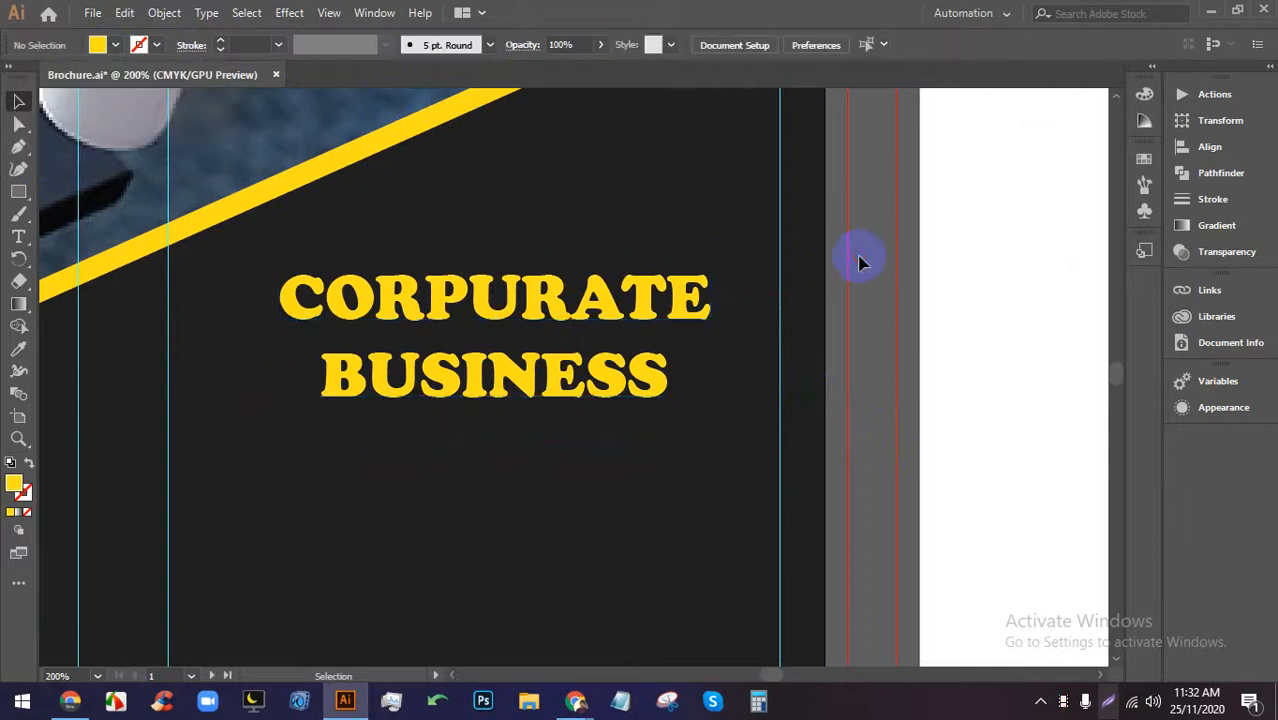
pyautogui.scroll(-3, 822, 248)
pyautogui.scroll(3, 764, 239)
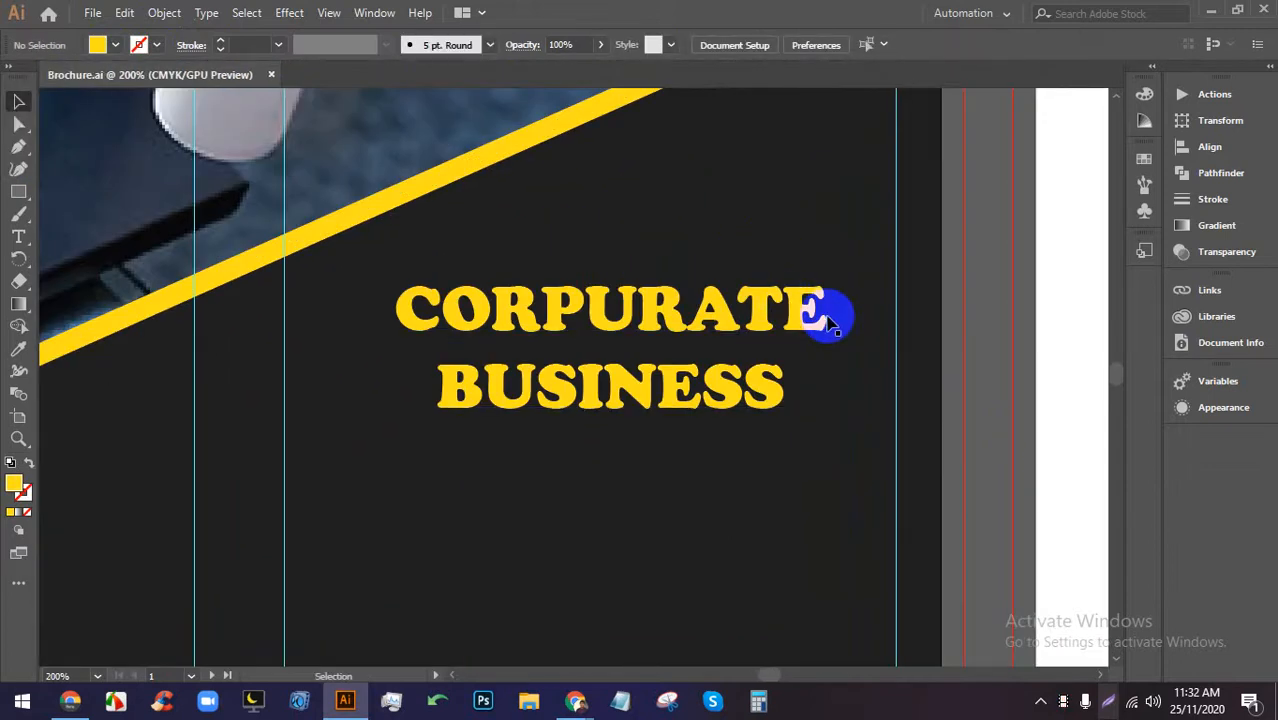
# Copy CORPURATE from the heading, paste it into a new Chrome tab's address bar and change it to CORPORATE to check the spelling.
pyautogui.doubleClick(677, 315)
pyautogui.click(621, 308)
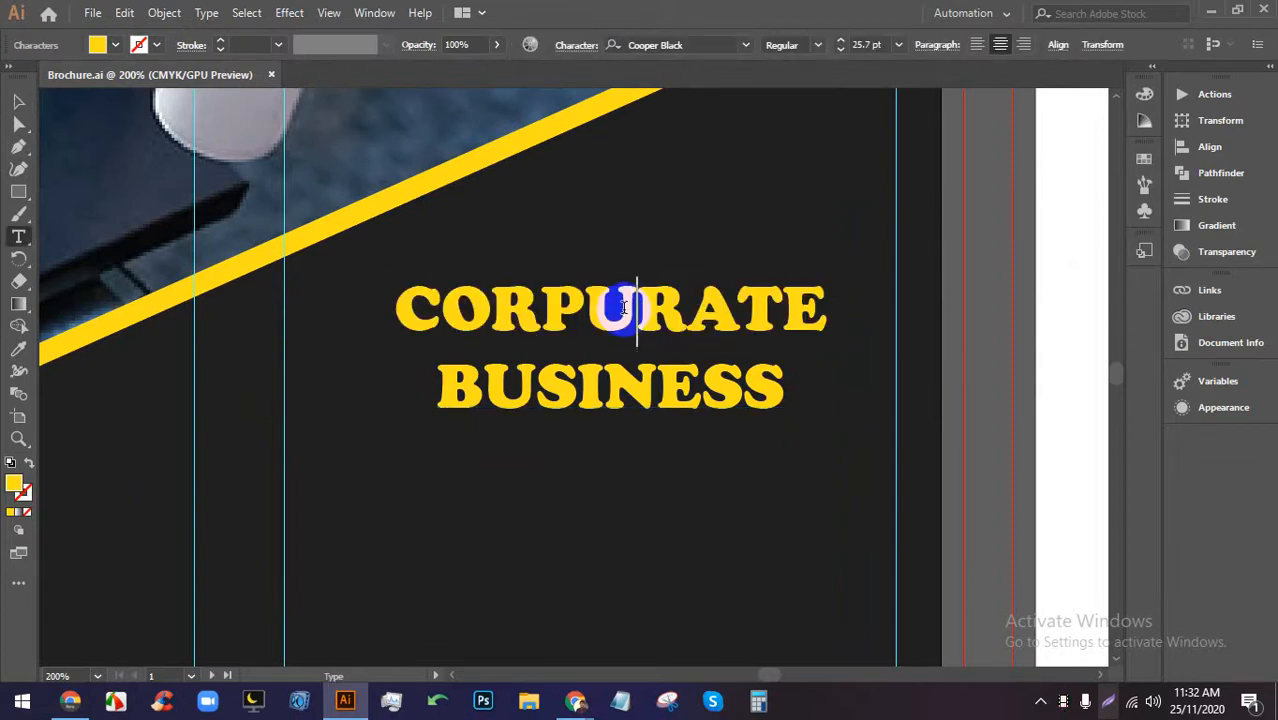
pyautogui.doubleClick(621, 308)
pyautogui.hotkey('ctrl', 'c')
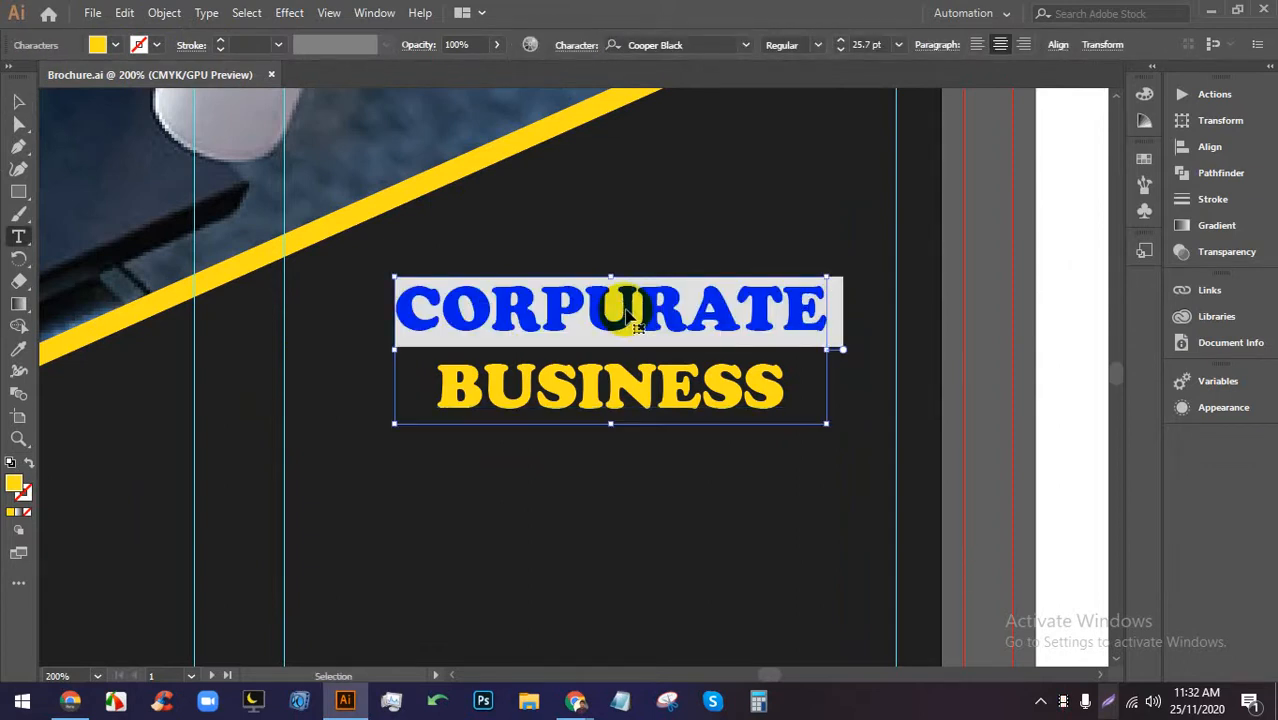
pyautogui.moveTo(575, 700)
pyautogui.click(519, 645)
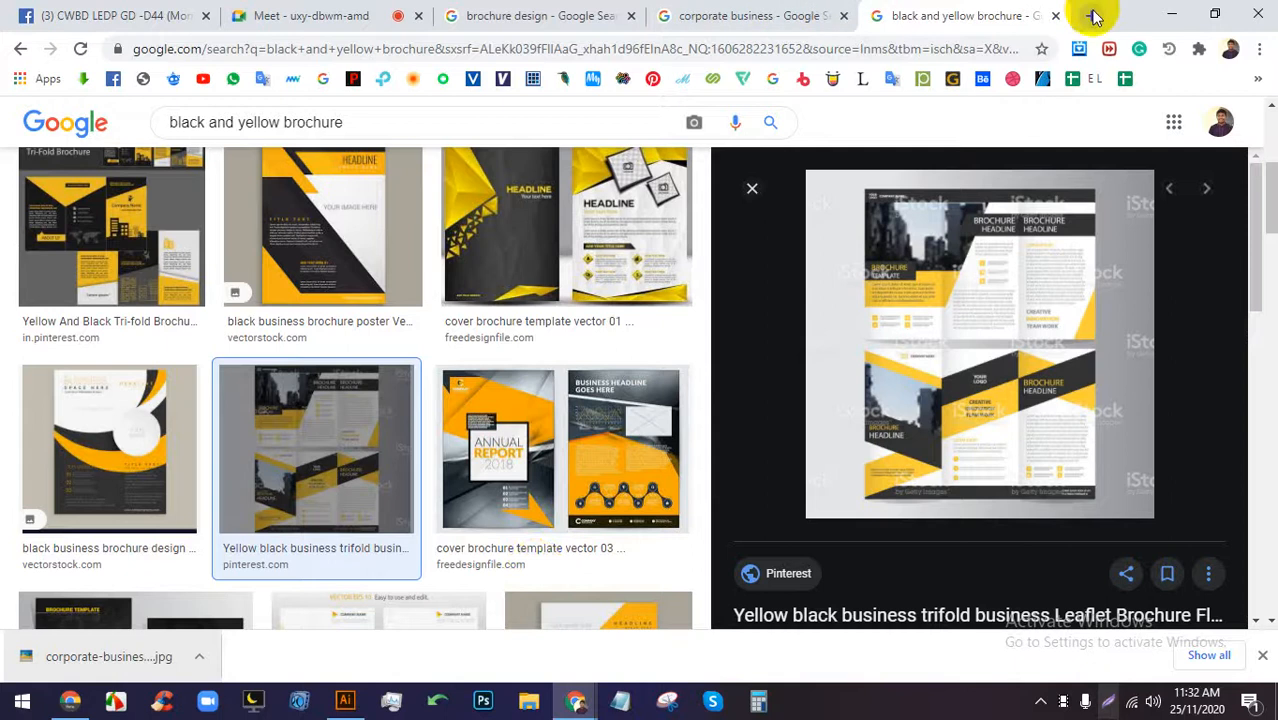
pyautogui.click(1098, 14)
pyautogui.click(896, 46)
pyautogui.hotkey('ctrl', 'v')
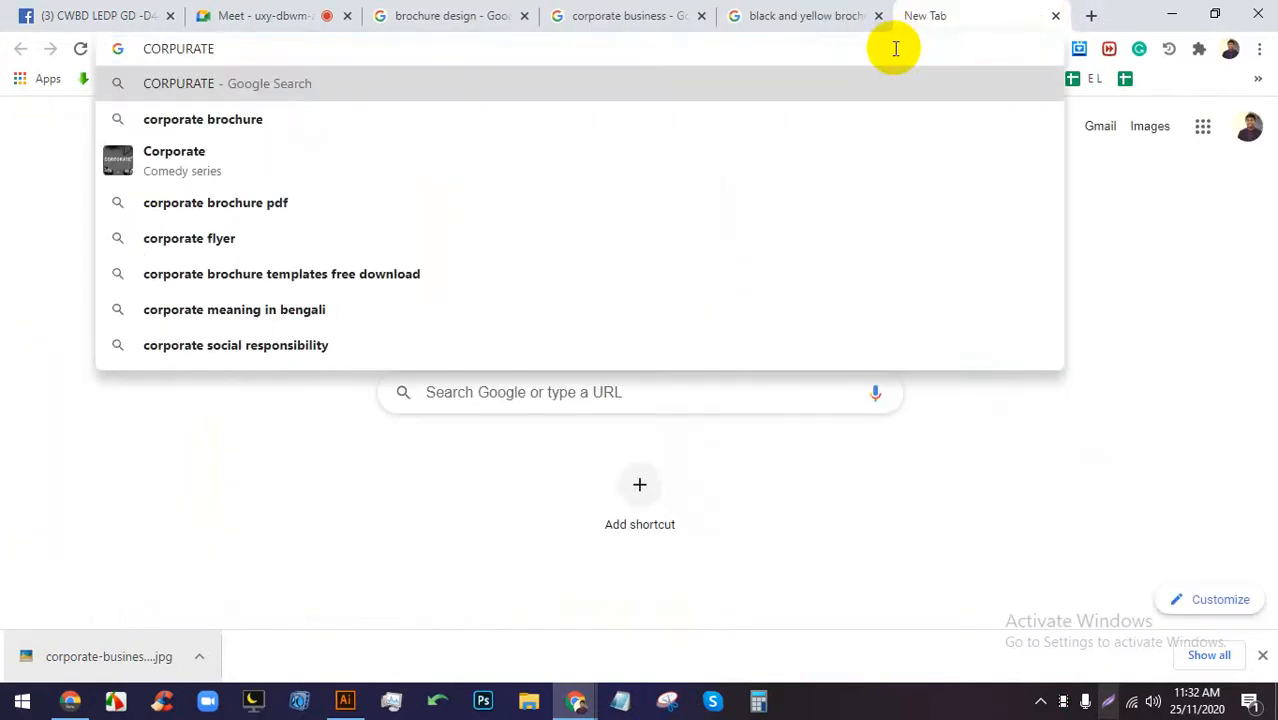
pyautogui.click(186, 50)
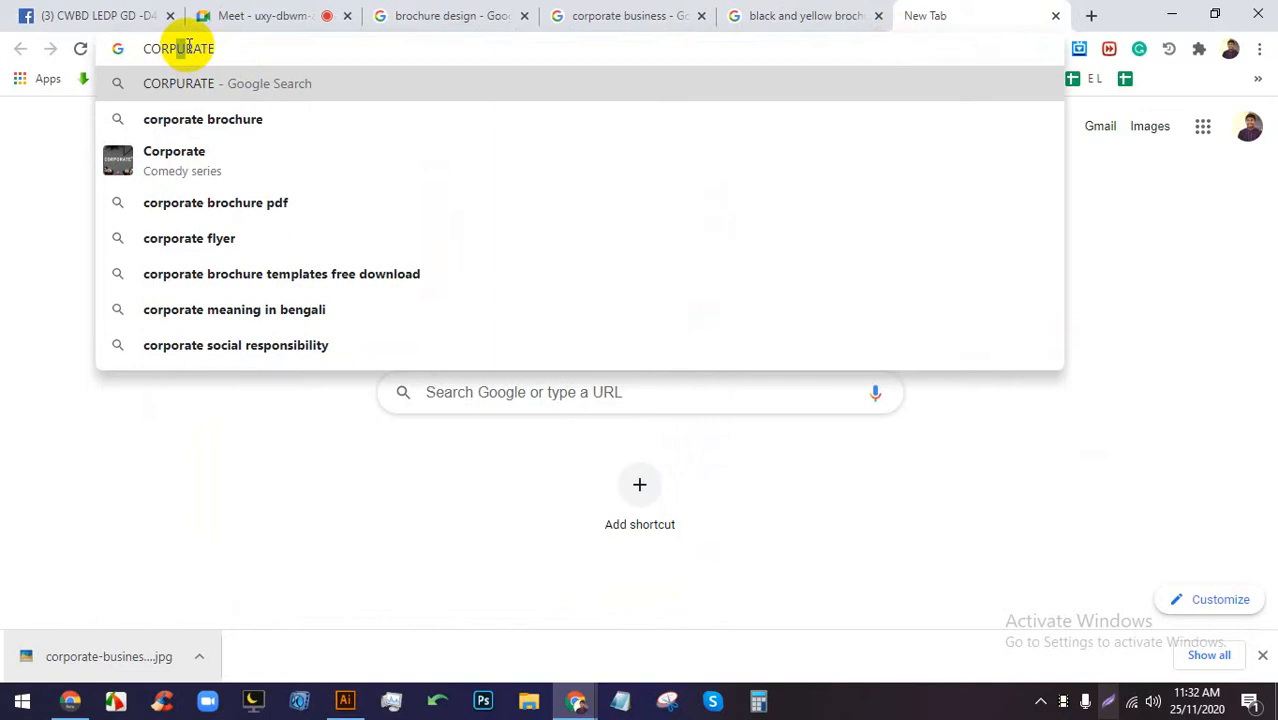
pyautogui.write('O')
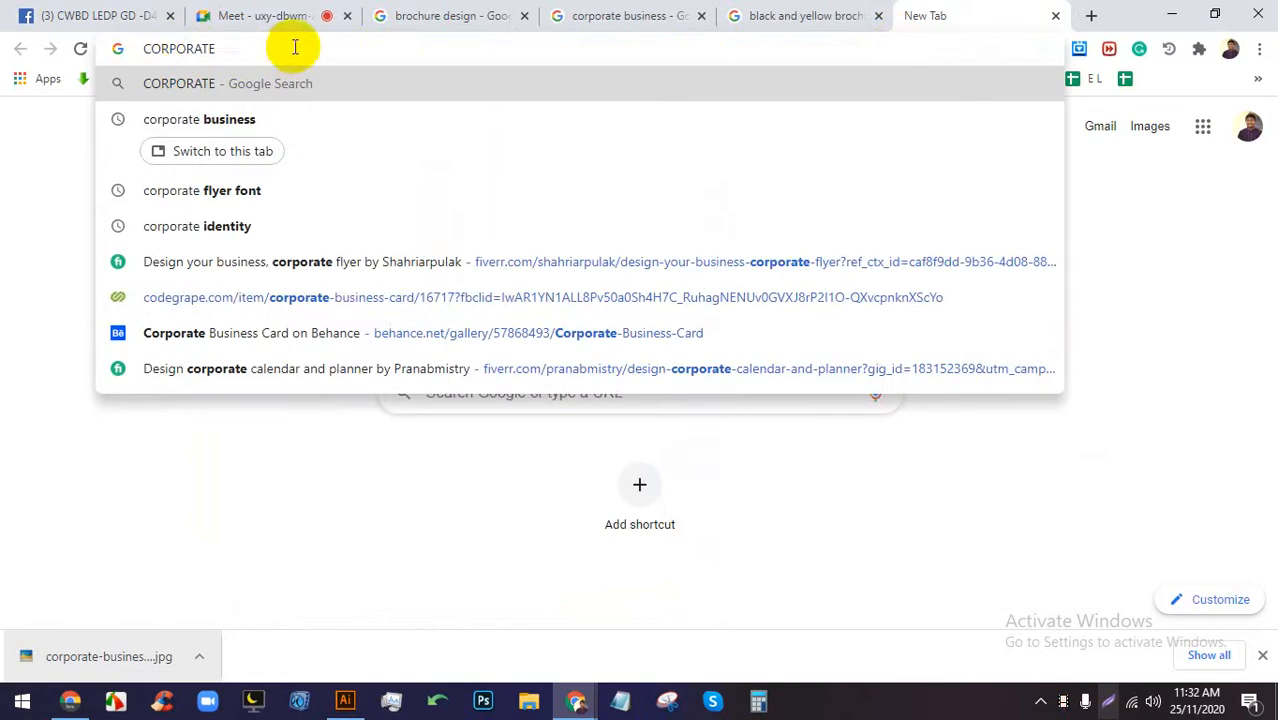
pyautogui.hotkey('ctrl', 'a')
# Switch back to Illustrator and select the misspelled letter U in the heading's first line.
pyautogui.click(345, 700)
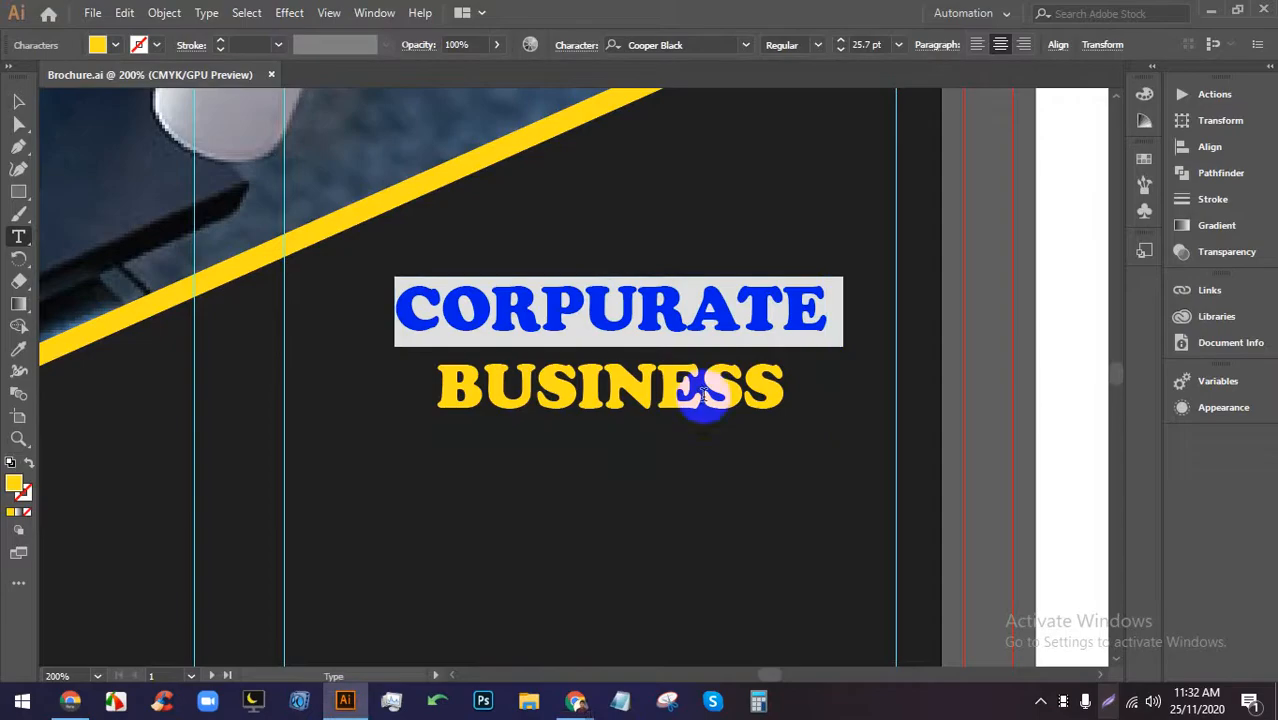
pyautogui.click(646, 305)
pyautogui.doubleClick(636, 304)
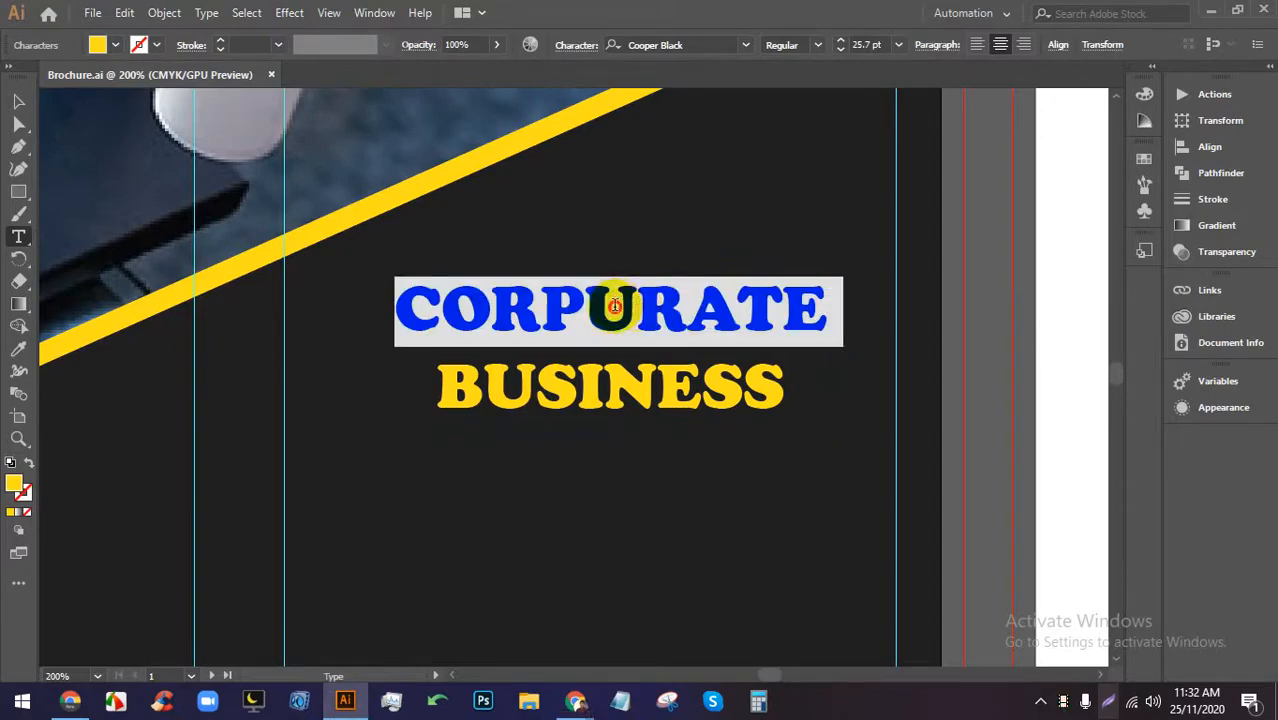
# Correct the misspelled first heading word on the cover panel to "CORPORATE".
pyautogui.moveTo(637, 304); pyautogui.dragTo(615, 305)
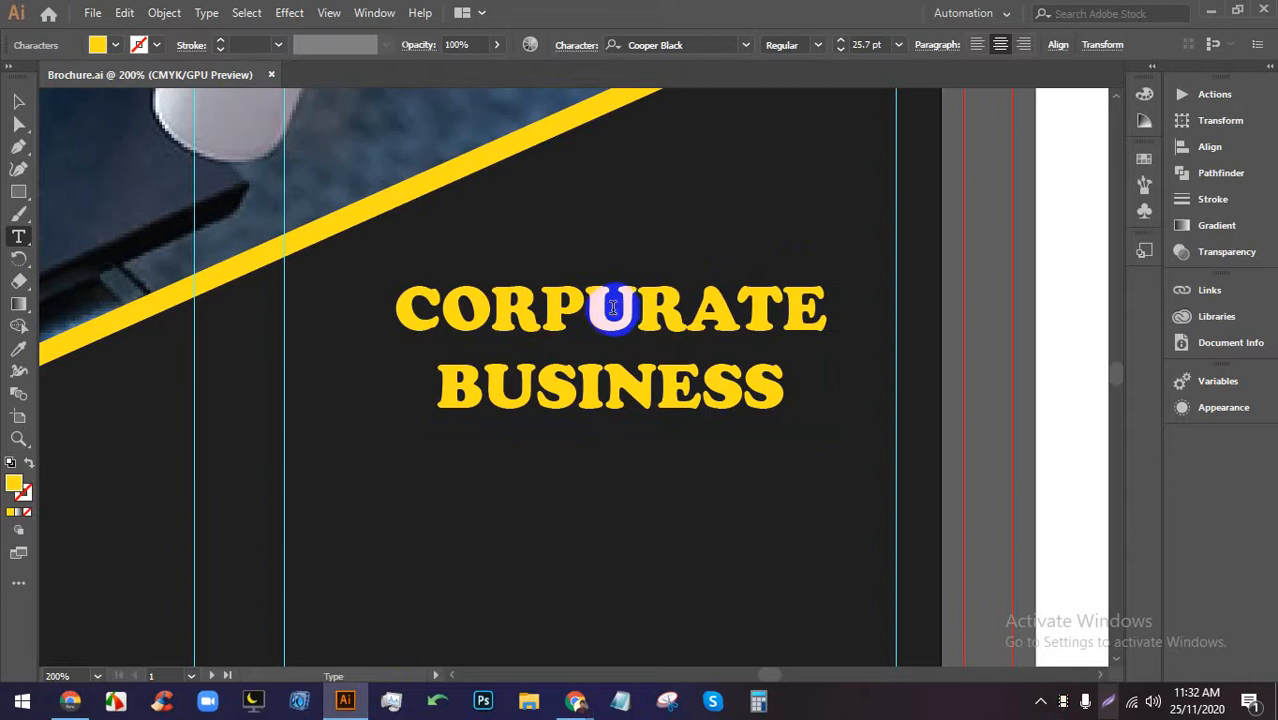
pyautogui.write('o')
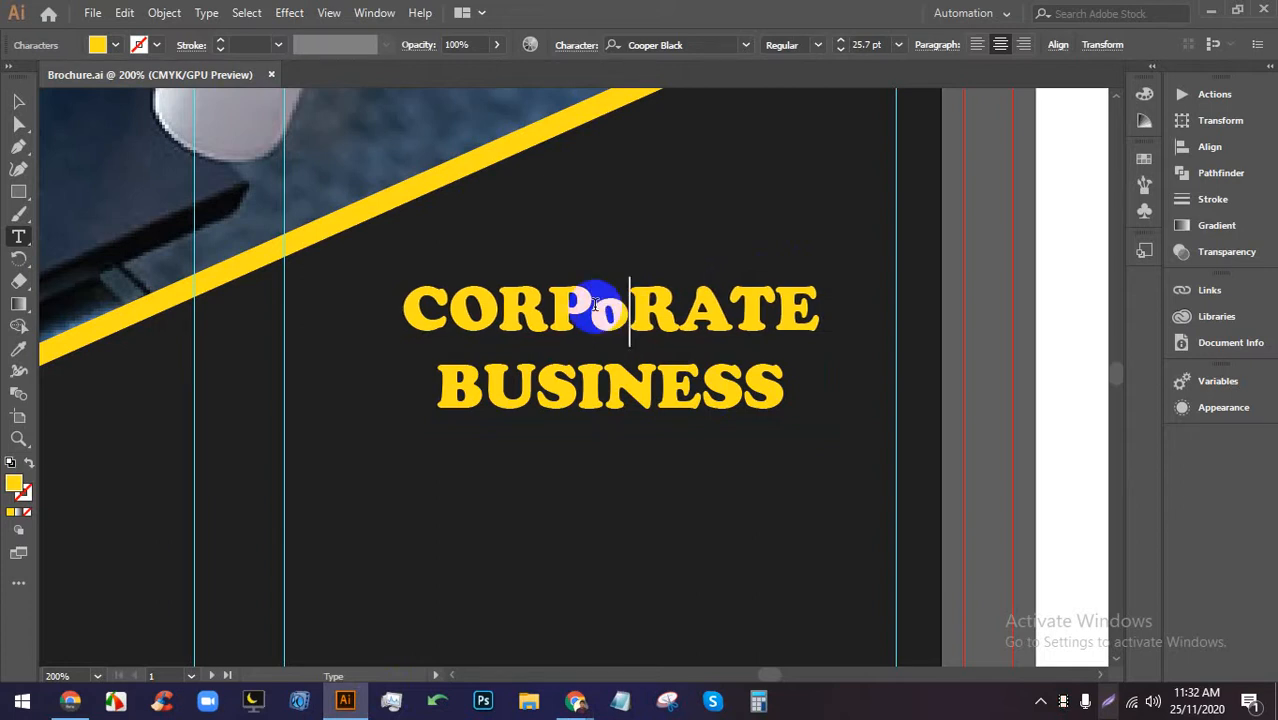
pyautogui.press('BackSpace')
pyautogui.write('O')
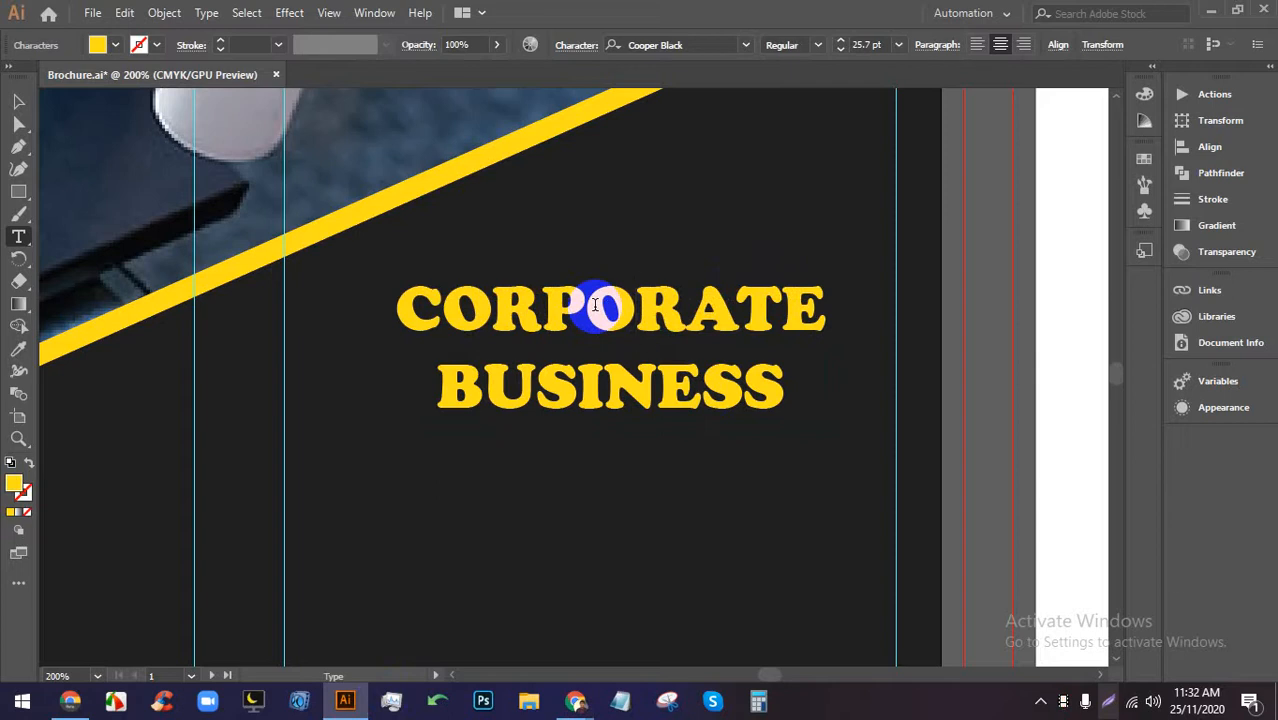
pyautogui.click(18, 101)
pyautogui.click(741, 423)
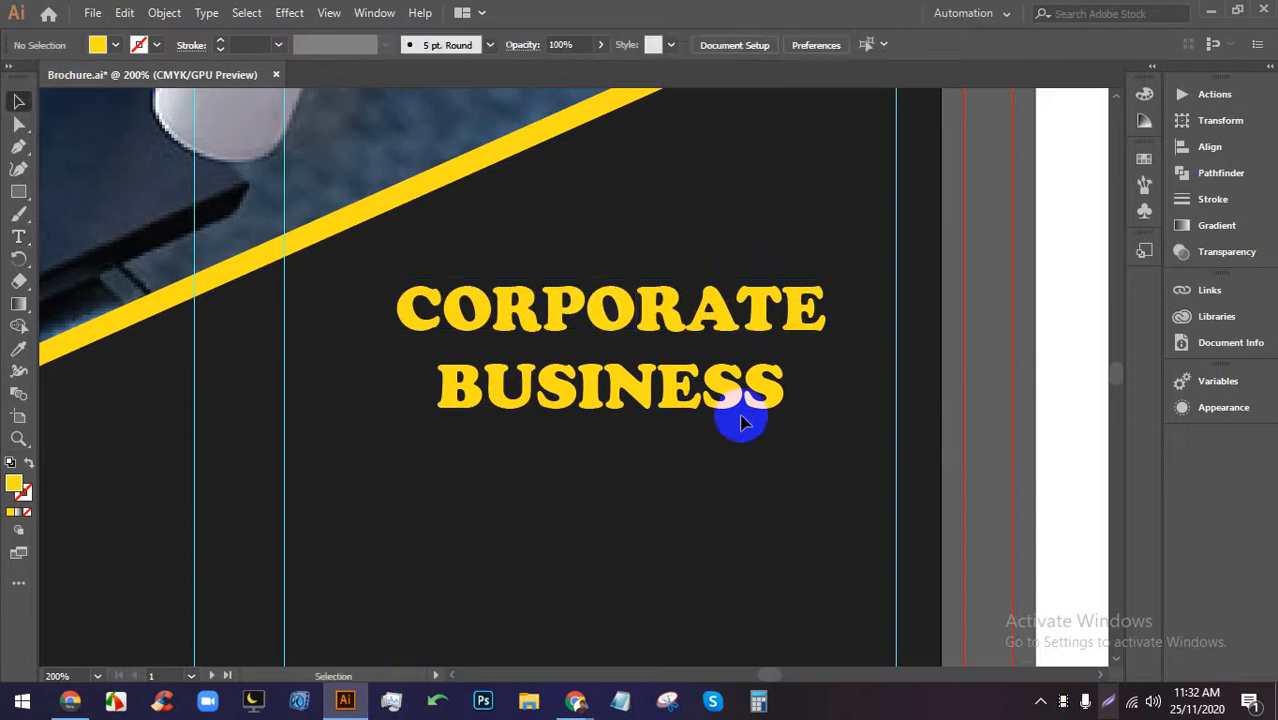
# Enlarge the CORPORATE BUSINESS heading to about 28.97 pt and reposition it within the cover panel.
pyautogui.click(639, 312)
pyautogui.moveTo(610, 278); pyautogui.dragTo(581, 306)
pyautogui.scroll(-3, 611, 286)
pyautogui.scroll(3, 631, 287)
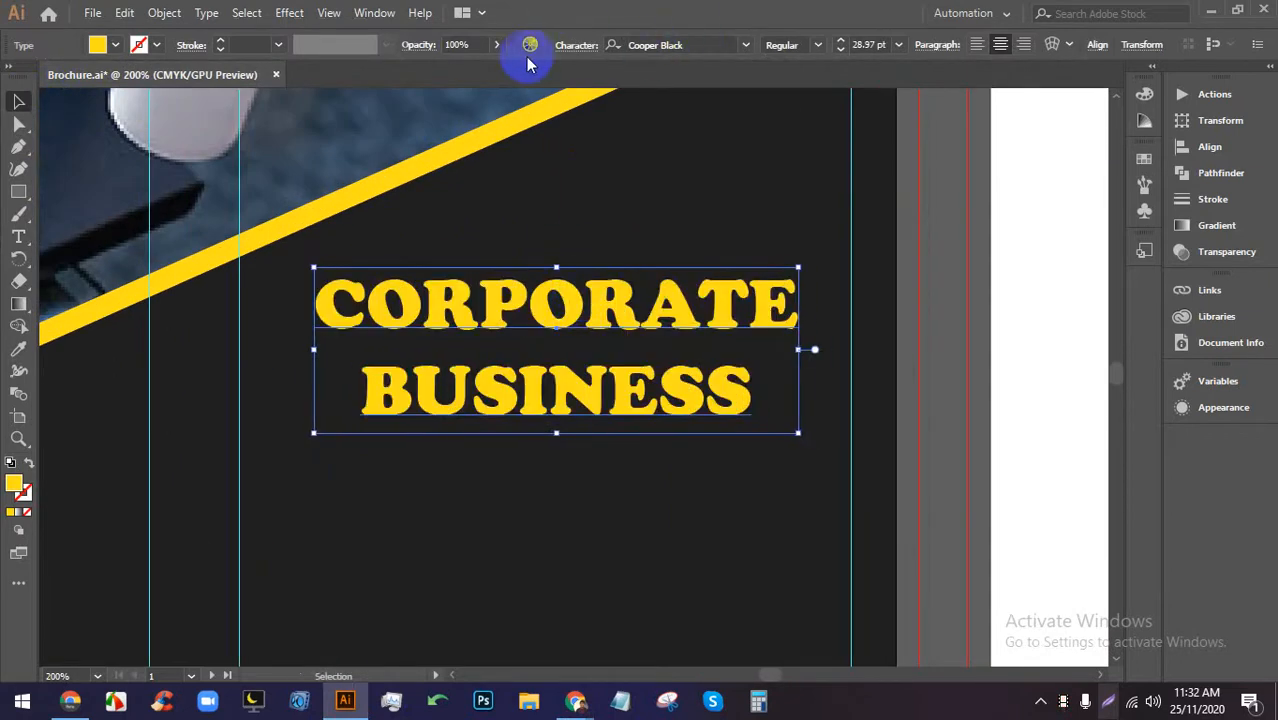
# Tighten the leading of the heading so its two lines sit closer together.
pyautogui.click(584, 47)
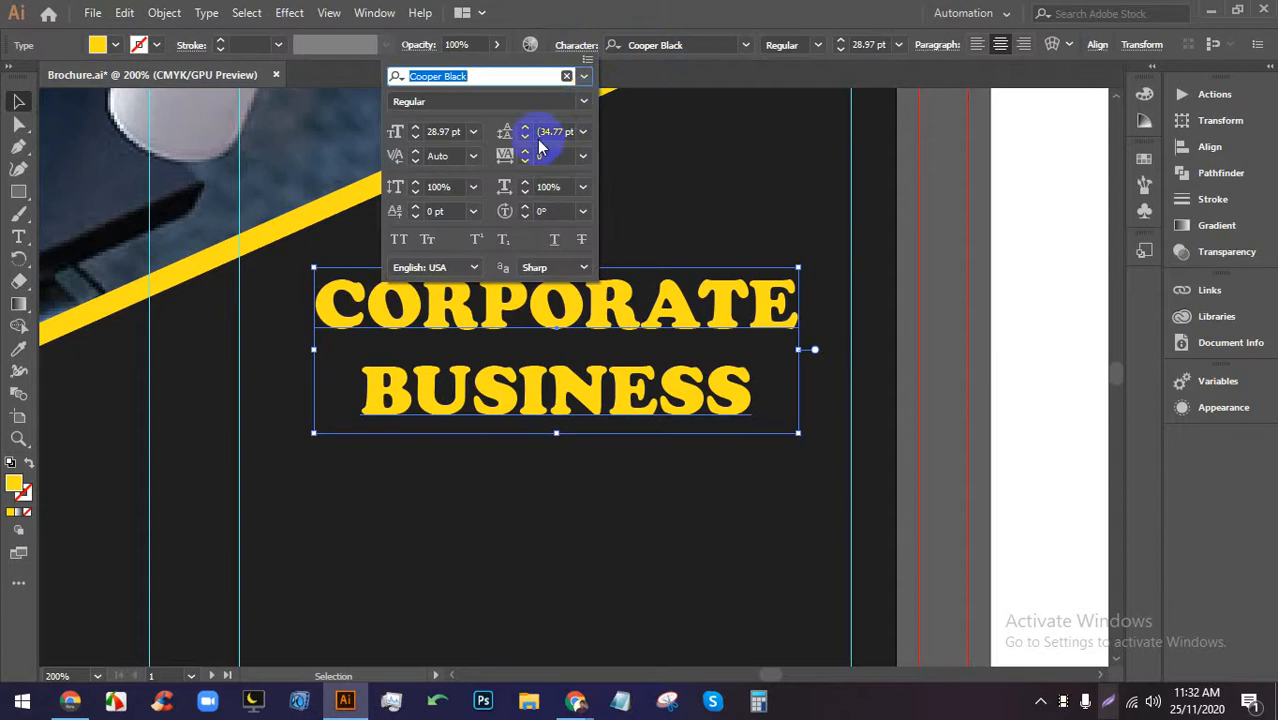
pyautogui.click(553, 132)
pyautogui.scroll(-6, 552, 132)
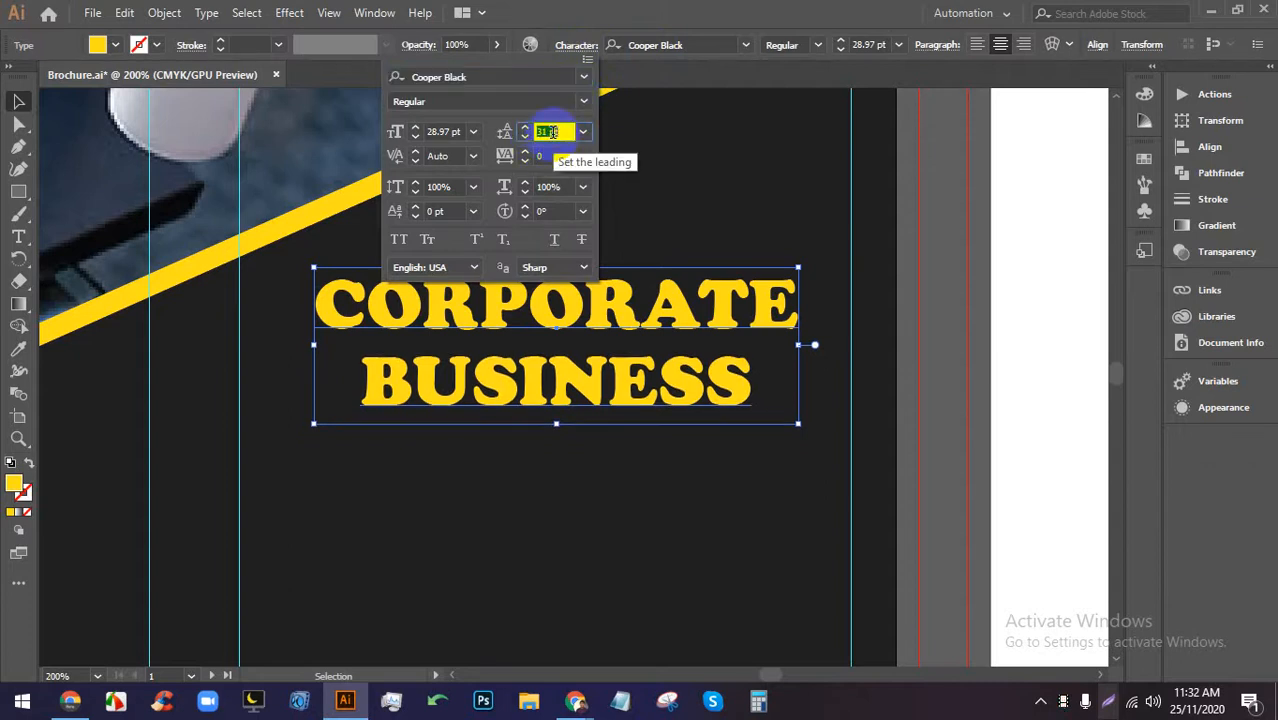
pyautogui.scroll(-3, 552, 132)
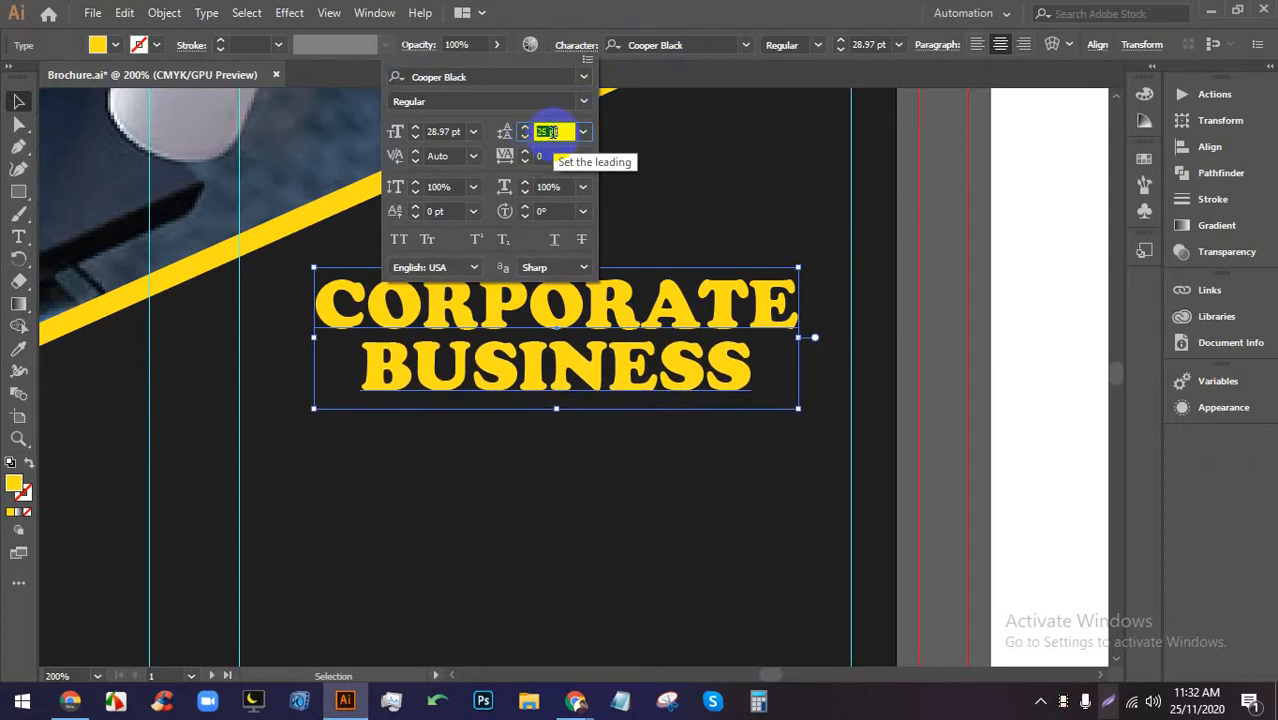
pyautogui.click(929, 320)
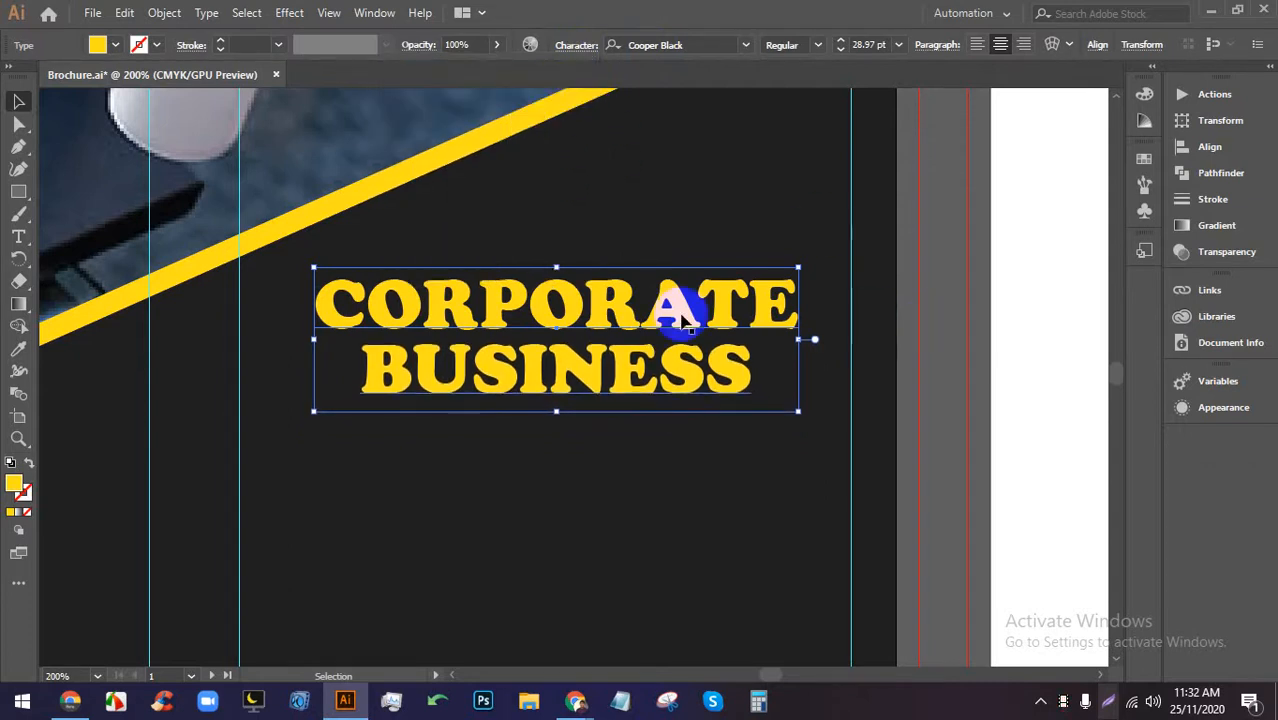
pyautogui.click(536, 320)
pyautogui.click(938, 441)
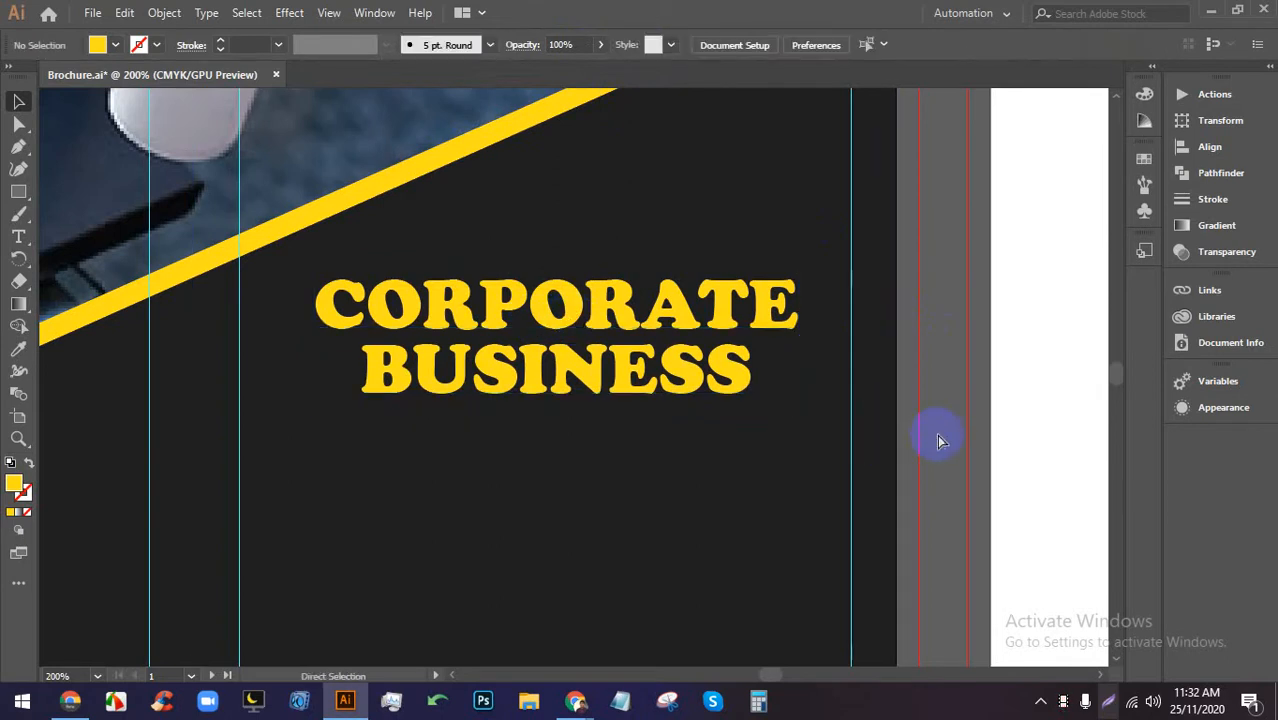
# Nudge the CORPORATE BUSINESS heading slightly downward on the cover panel.
pyautogui.scroll(-2, 790, 402)
pyautogui.scroll(-2, 768, 392)
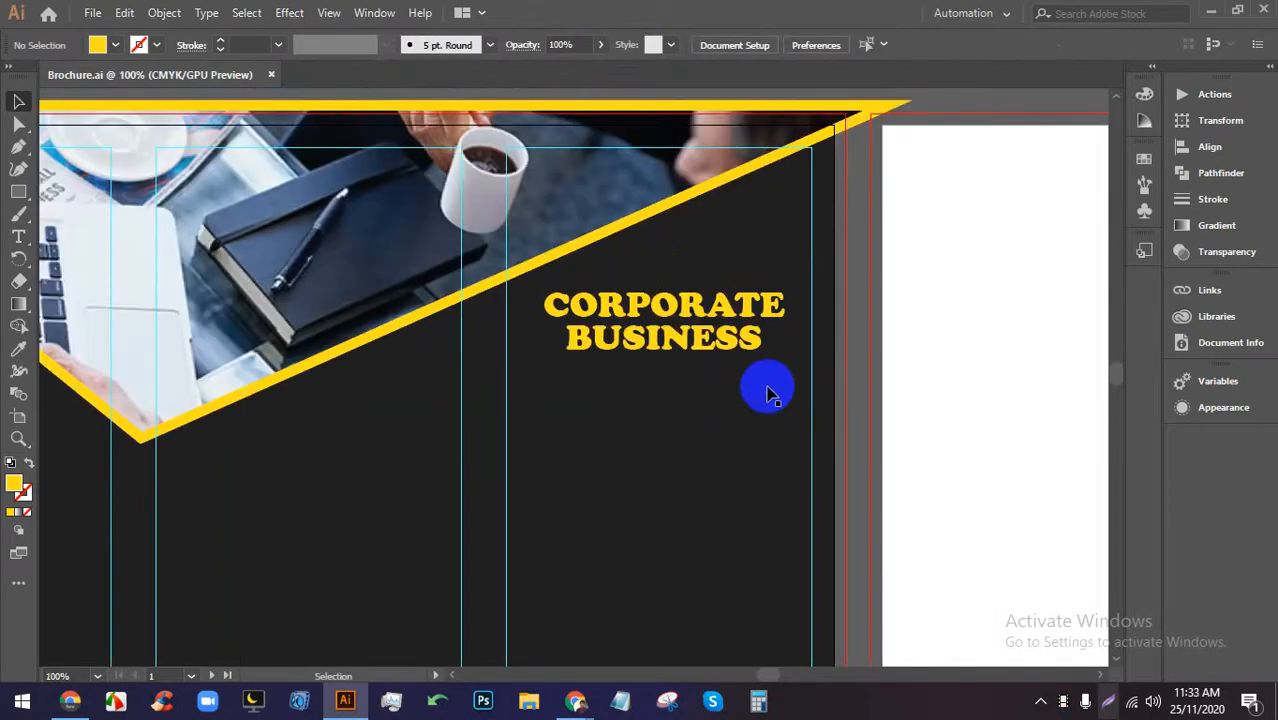
pyautogui.moveTo(667, 293); pyautogui.dragTo(669, 298)
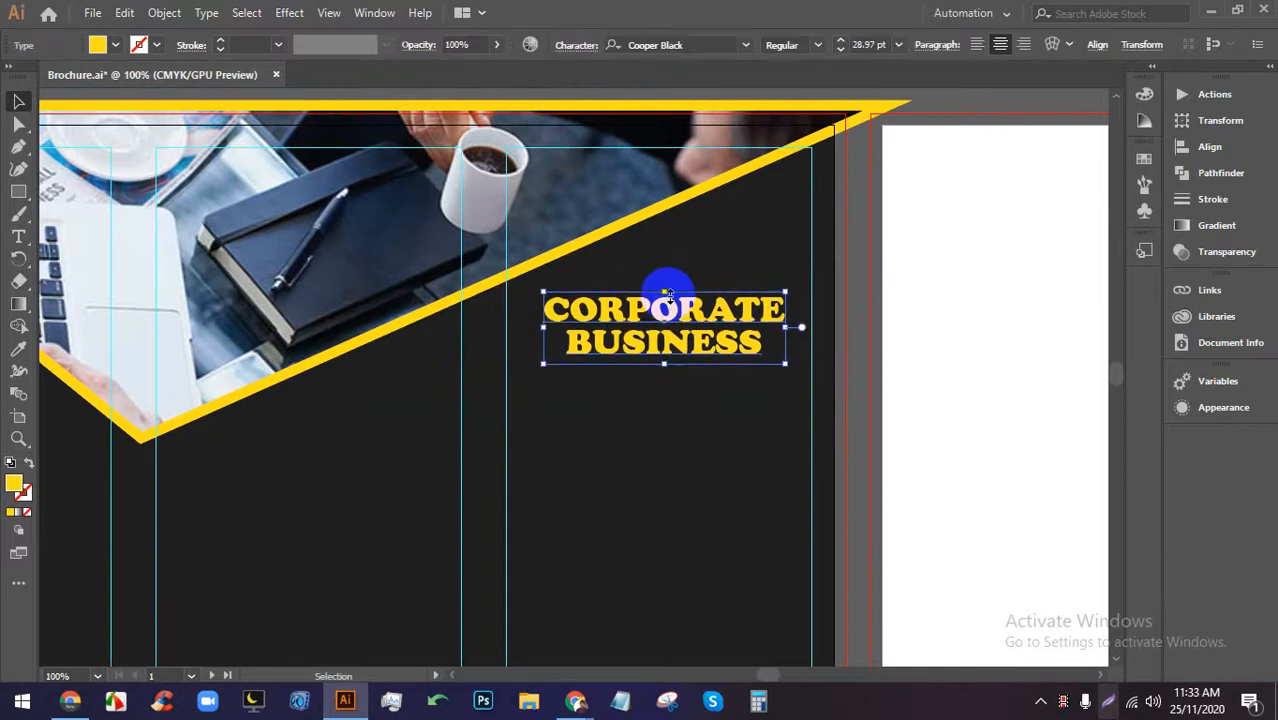
pyautogui.click(848, 421)
# Place a placeholder text line below the heading, fill it white and enlarge it to about 18.86 pt.
pyautogui.scroll(-2, 676, 354)
pyautogui.scroll(1, 703, 435)
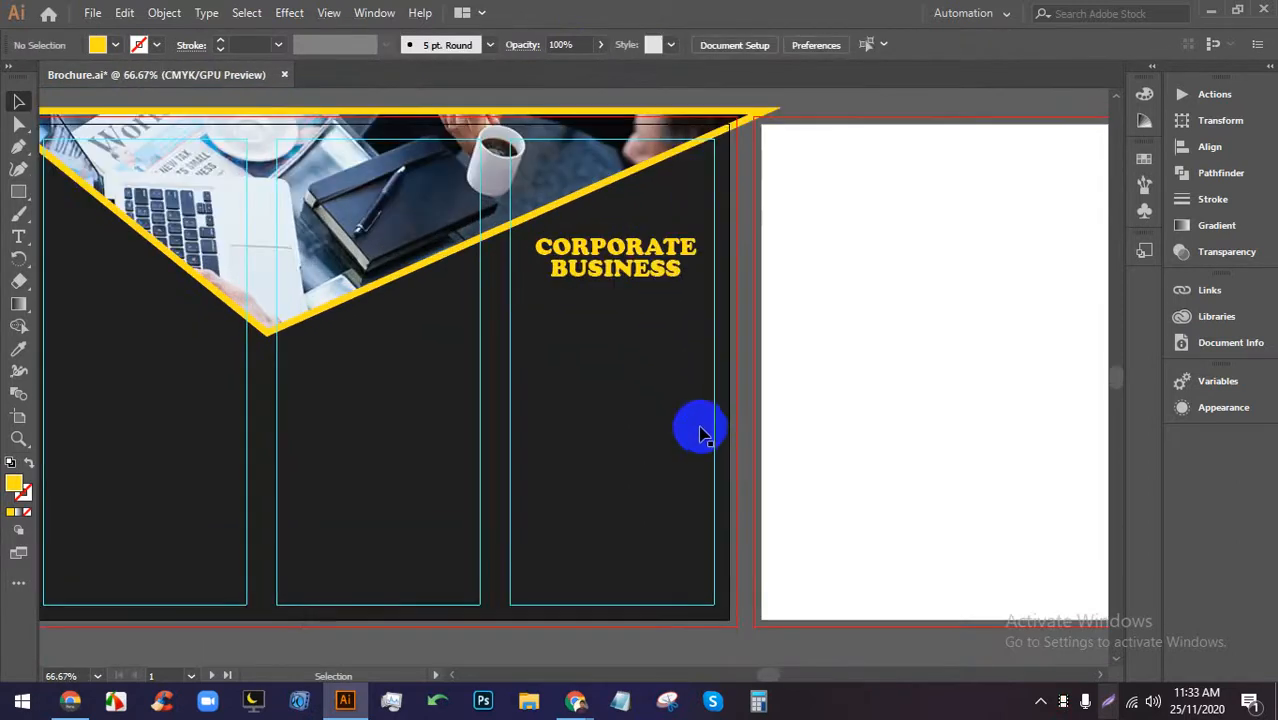
pyautogui.scroll(-1, 656, 399)
pyautogui.scroll(1, 591, 262)
pyautogui.scroll(1, 648, 294)
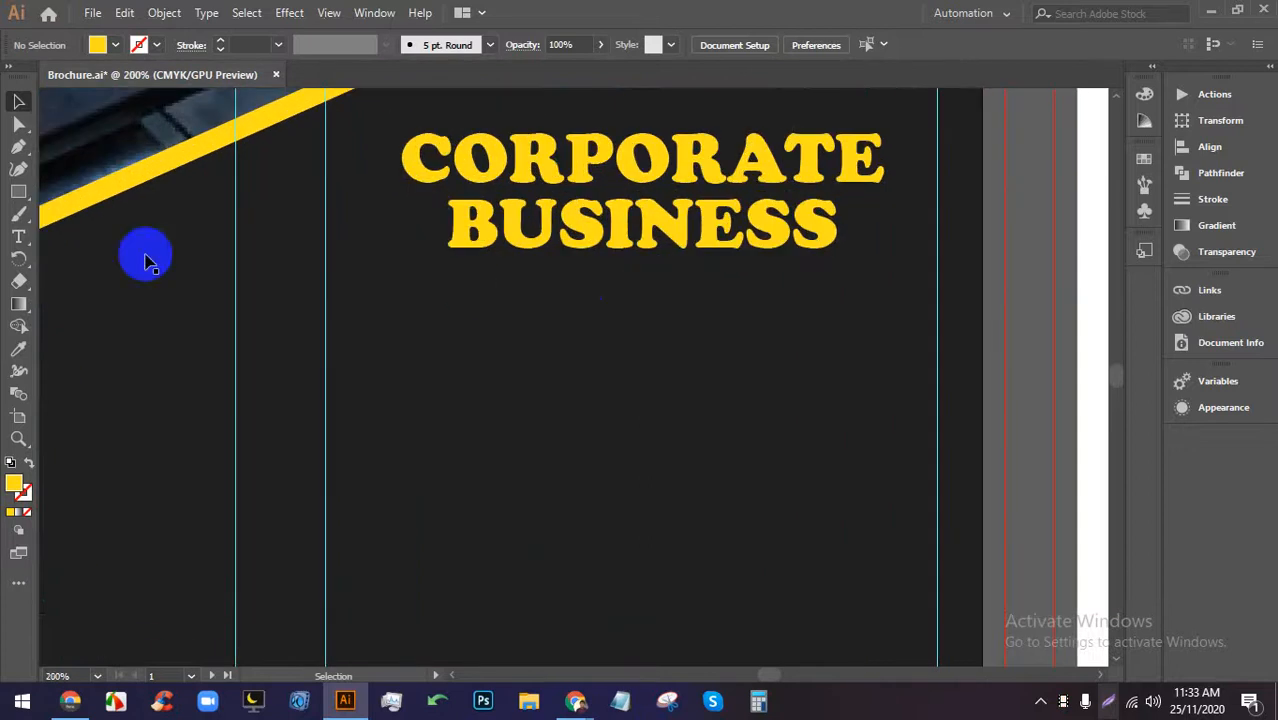
pyautogui.click(18, 236)
pyautogui.click(571, 314)
pyautogui.doubleClick(573, 313)
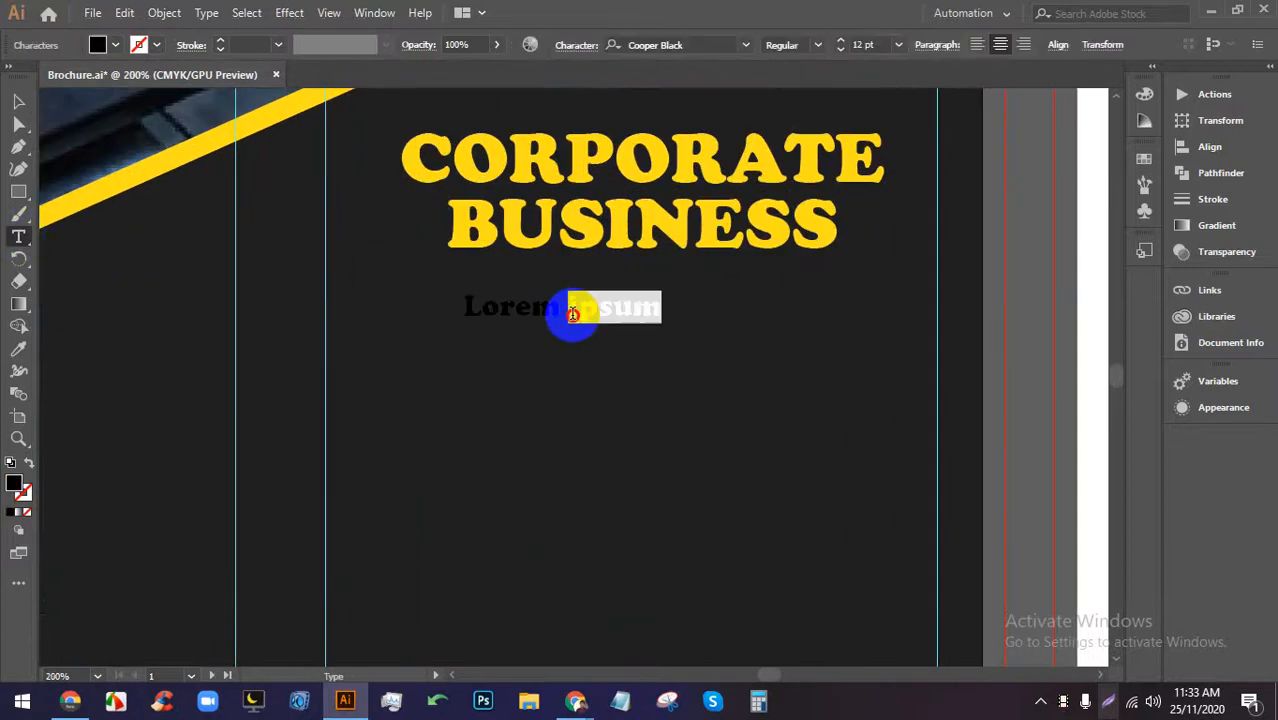
pyautogui.tripleClick(573, 313)
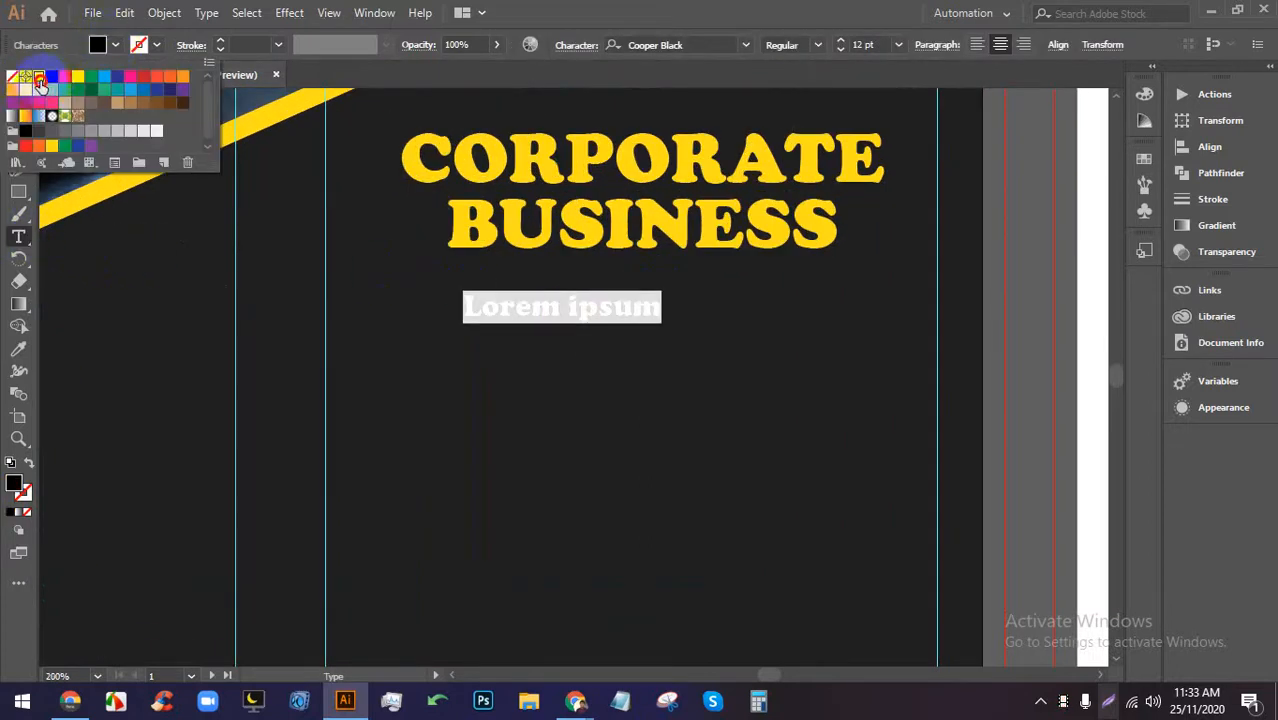
pyautogui.click(38, 76)
pyautogui.click(17, 102)
pyautogui.moveTo(547, 306); pyautogui.dragTo(680, 366)
# Replace the placeholder text below the heading with "Tagline Here".
pyautogui.doubleClick(651, 357)
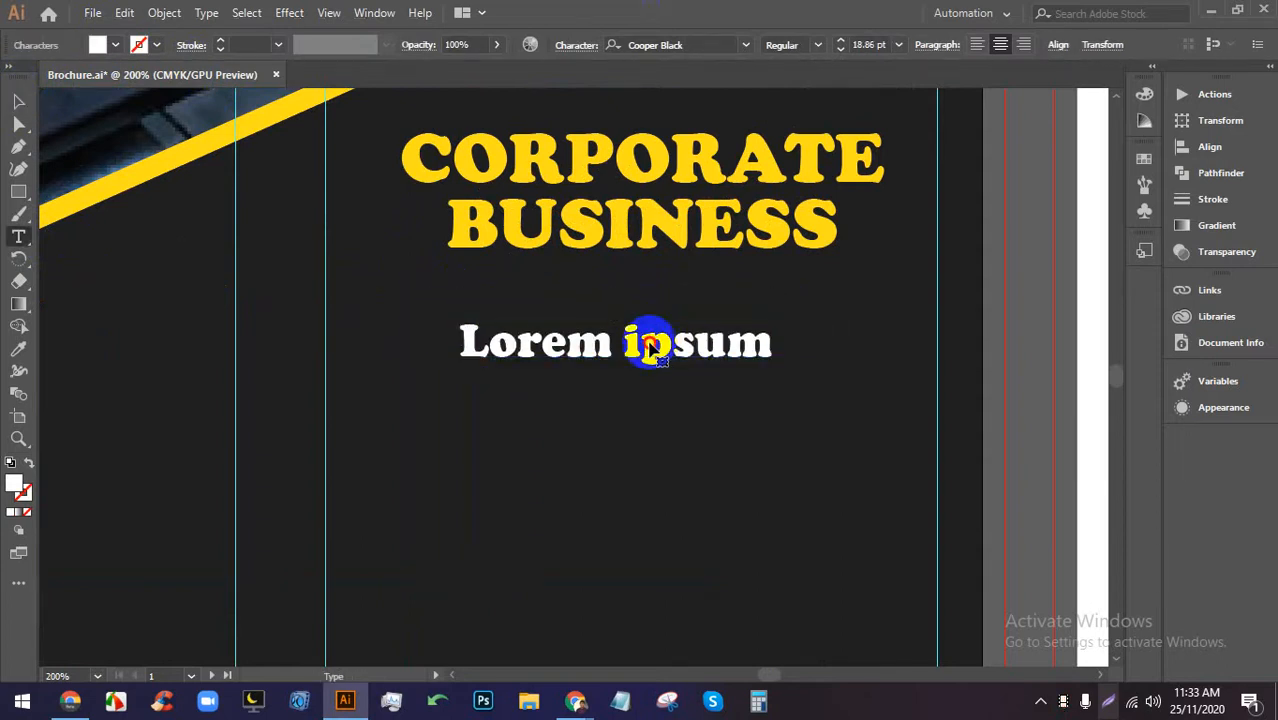
pyautogui.hotkey('ctrl', 'a')
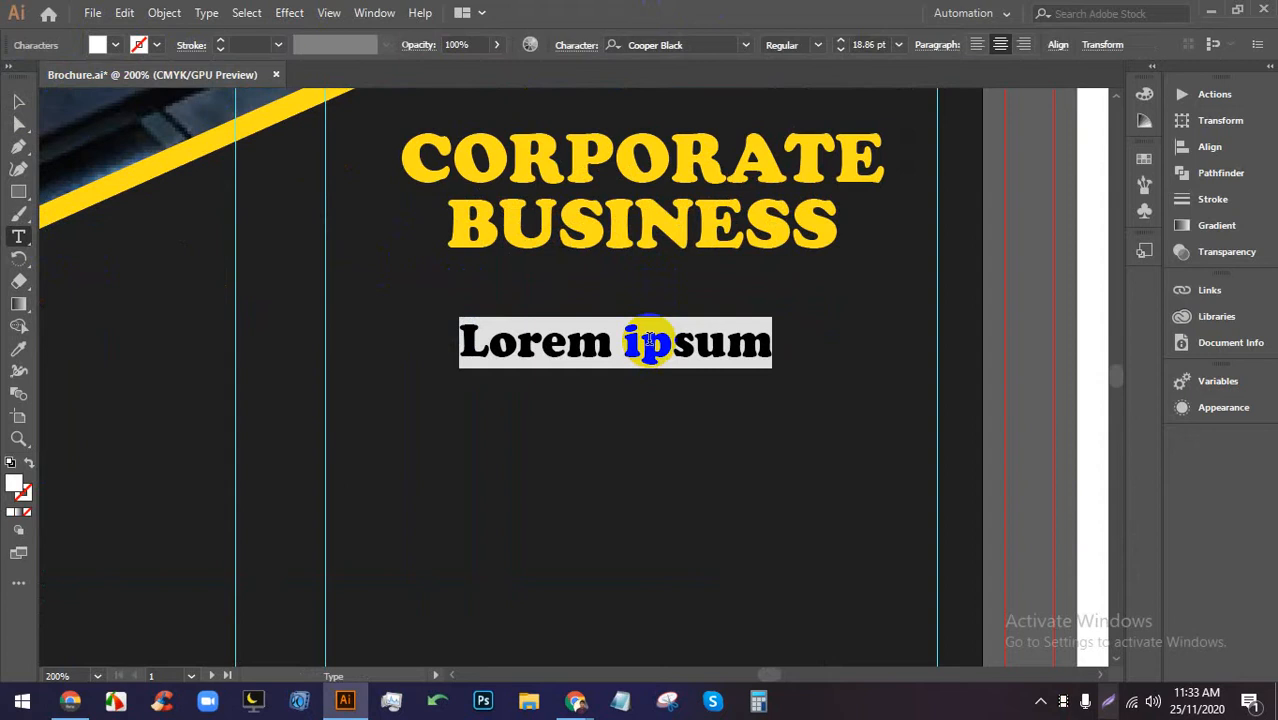
pyautogui.write('t')
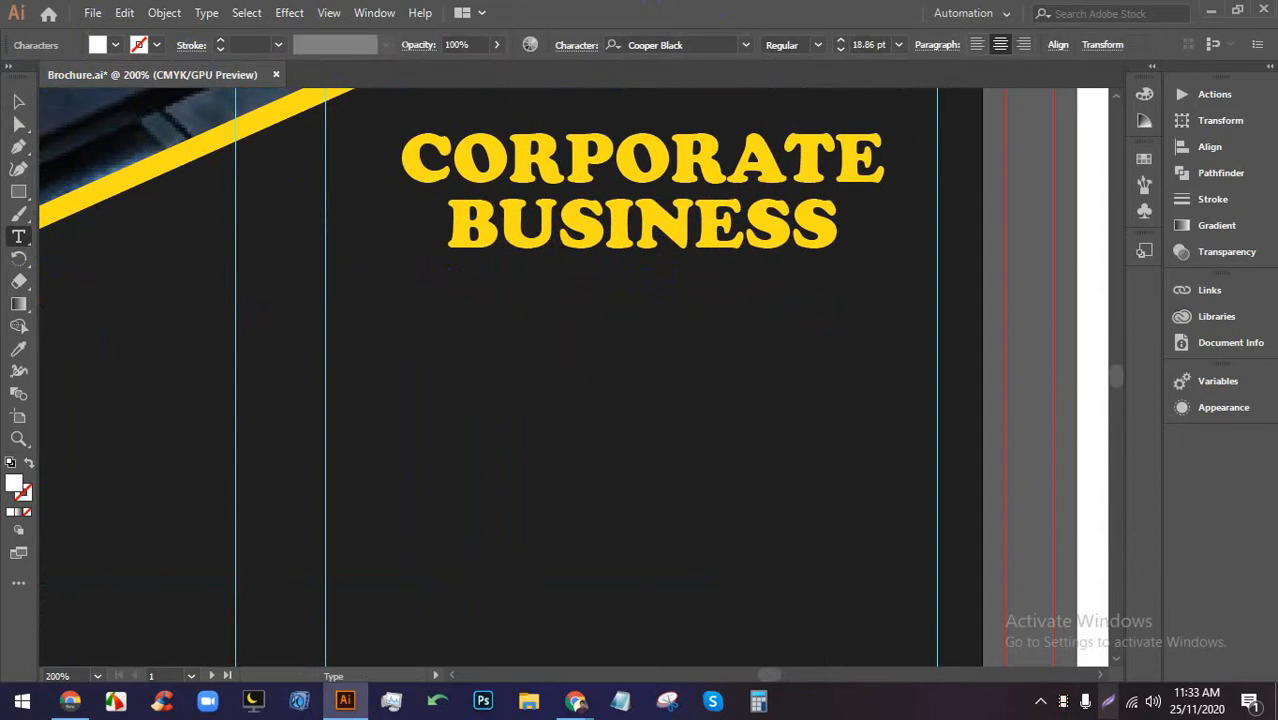
pyautogui.write('agli')
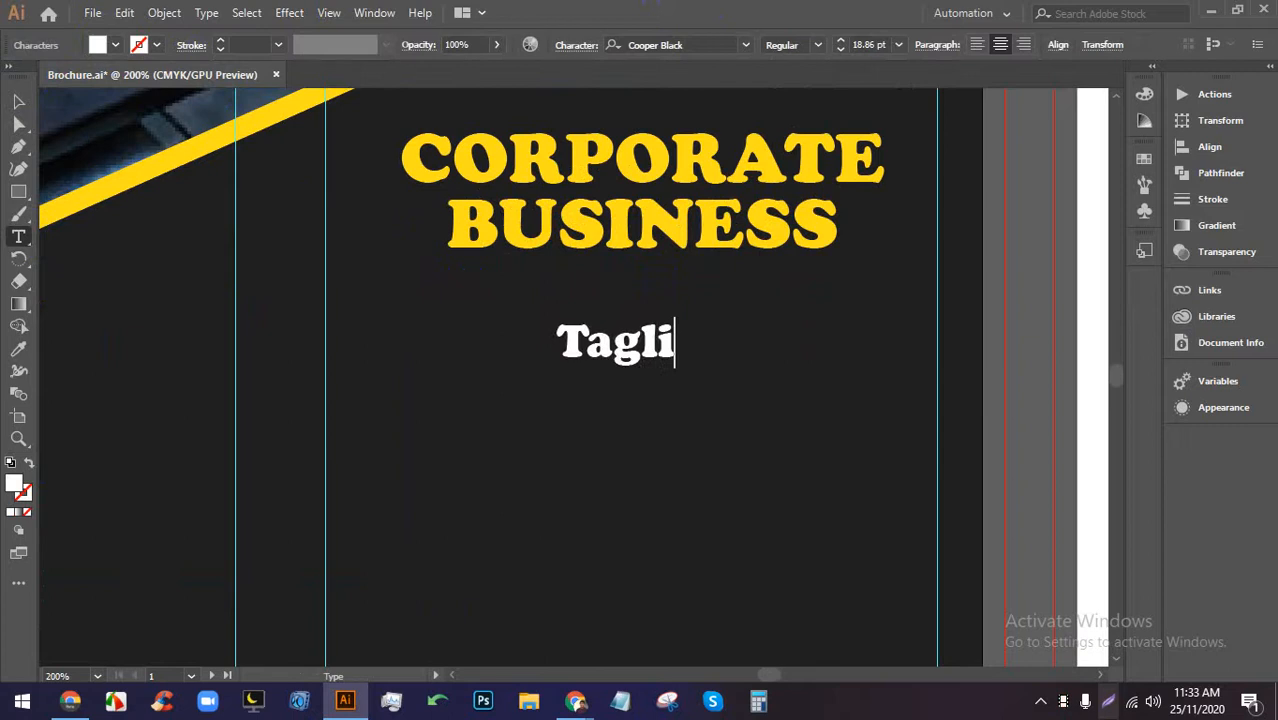
pyautogui.write('ne ')
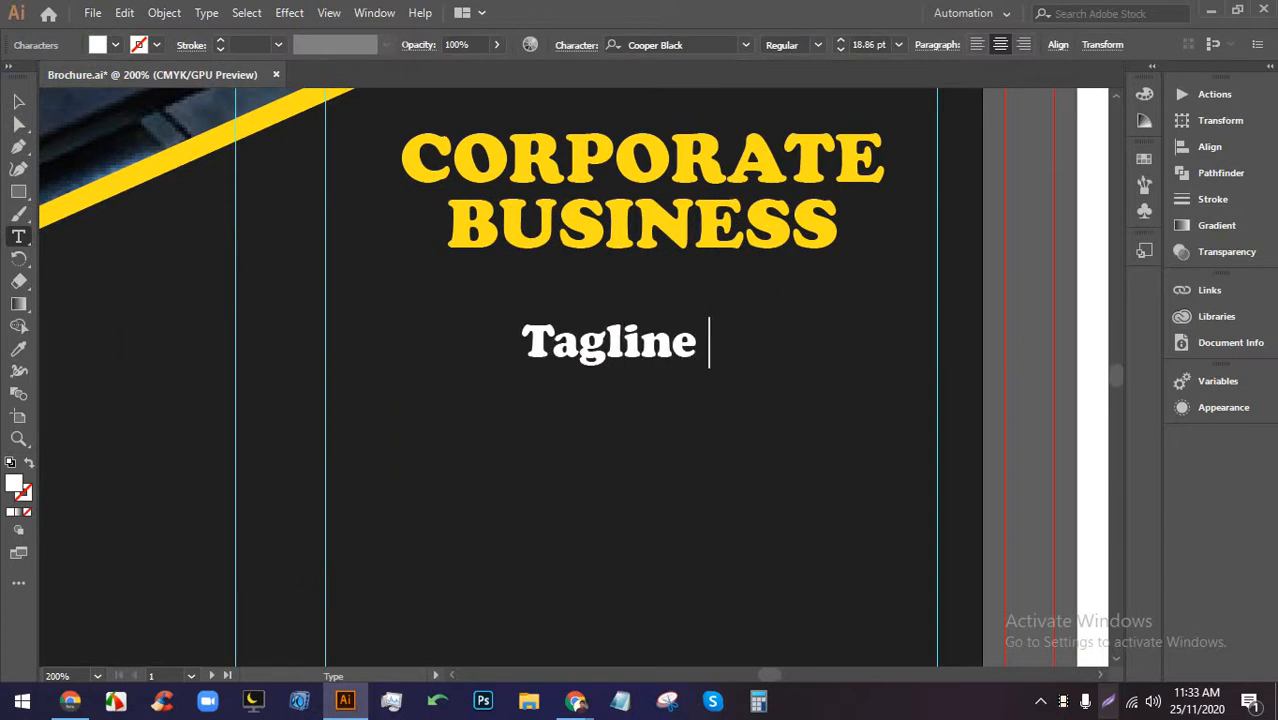
pyautogui.write('Here')
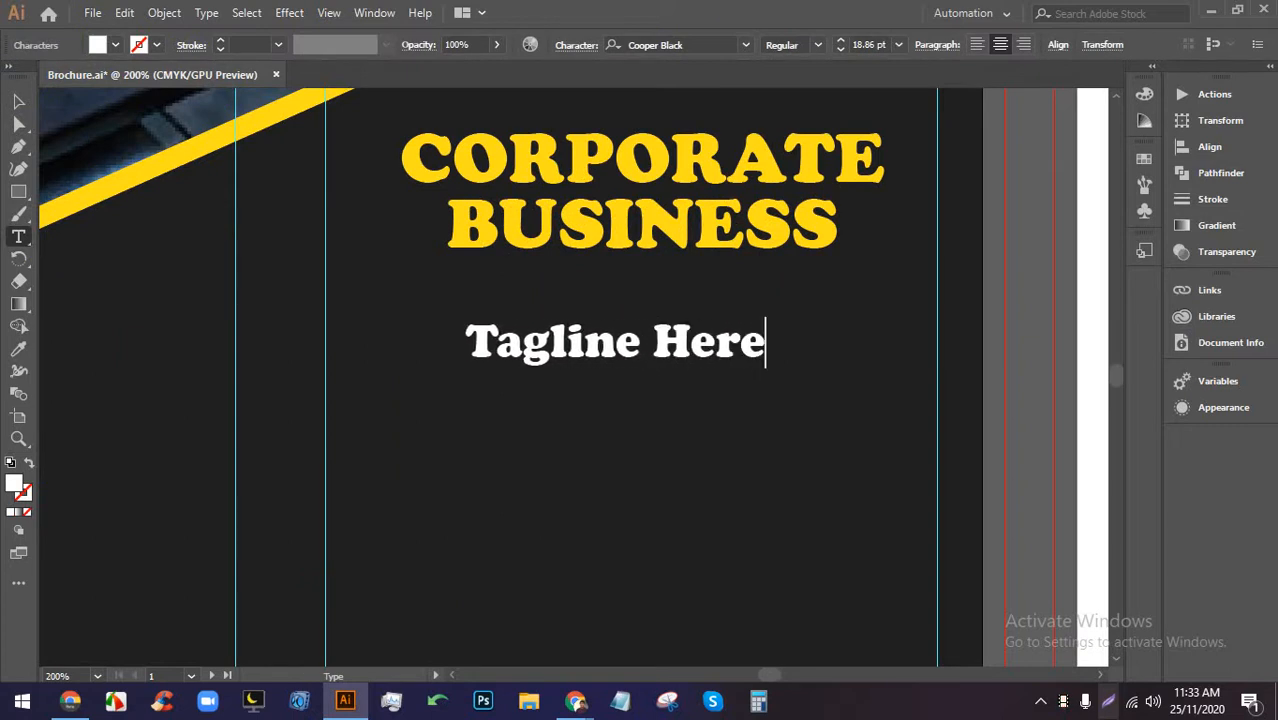
# Try the Aachen BT font on the tagline and shift the text slightly toward the heading's centre.
pyautogui.tripleClick(655, 335)
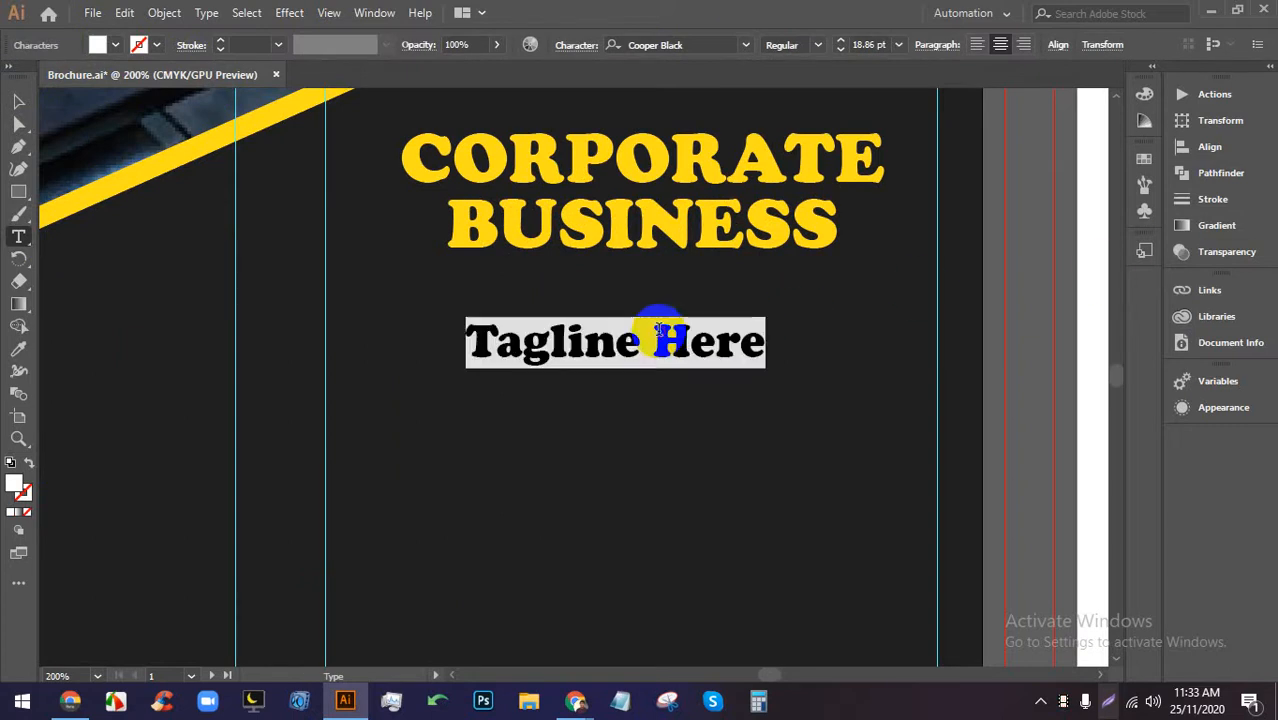
pyautogui.click(745, 45)
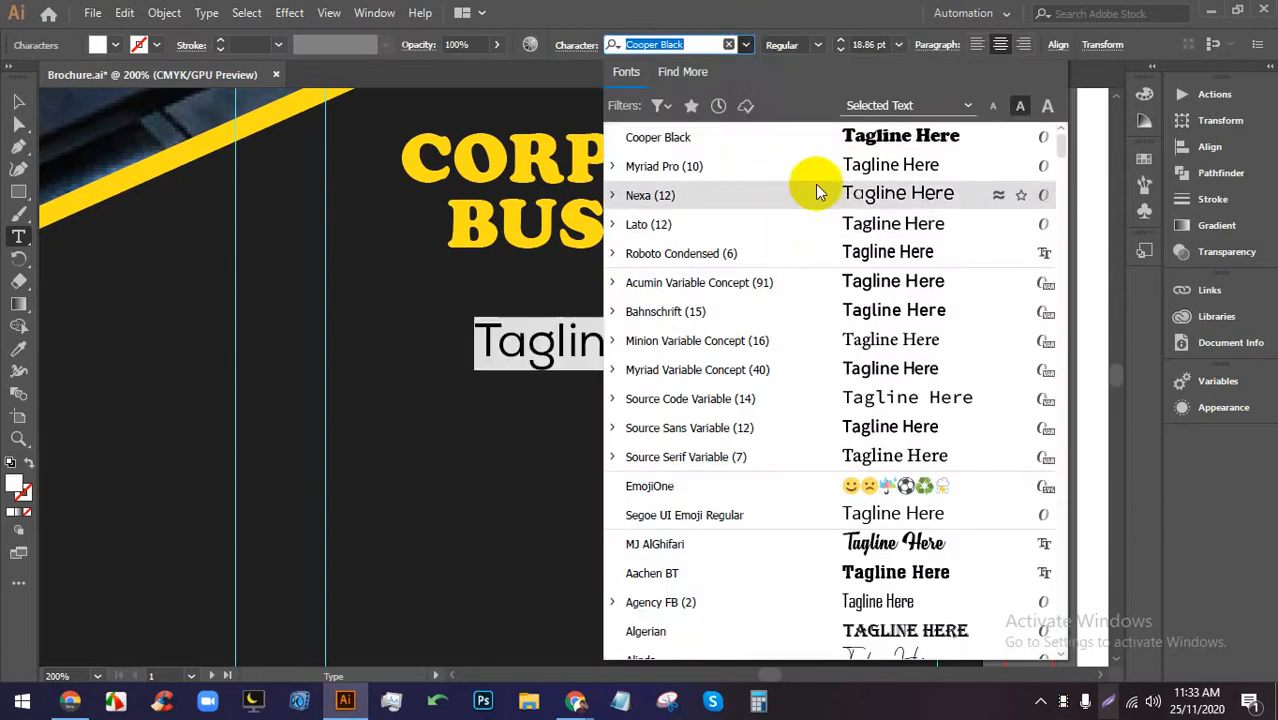
pyautogui.click(848, 573)
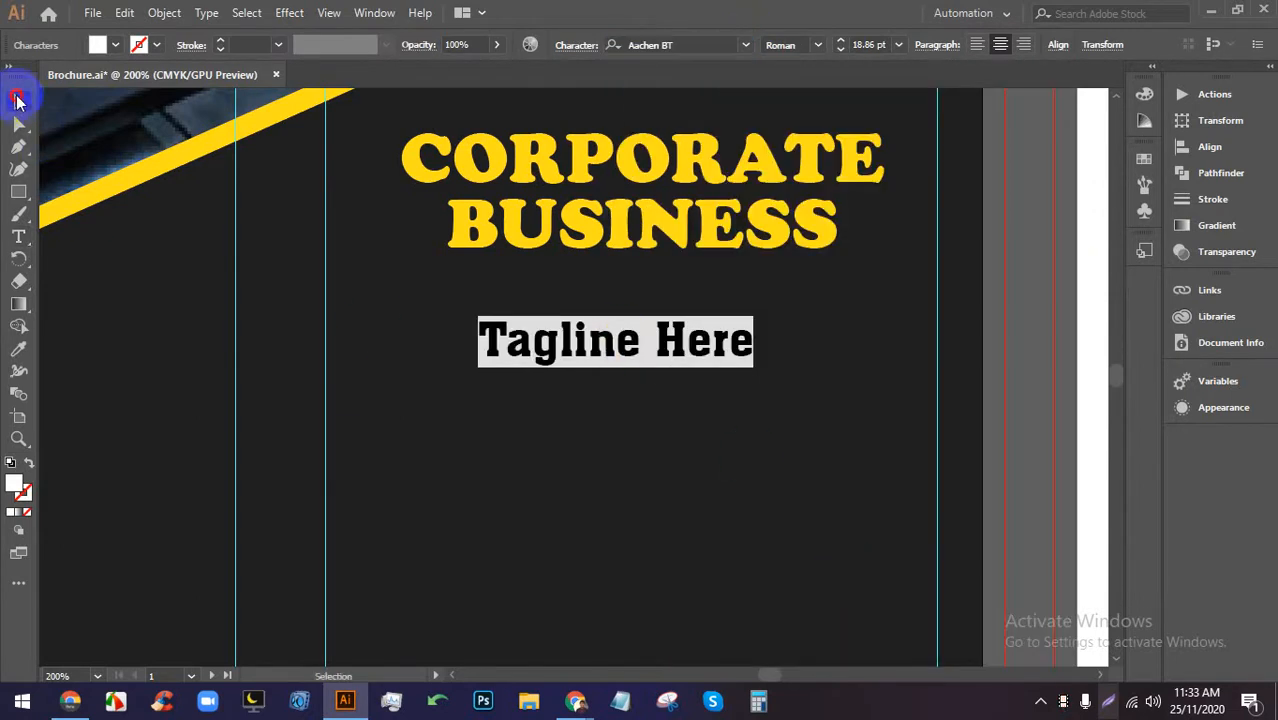
pyautogui.click(18, 101)
pyautogui.moveTo(683, 342); pyautogui.dragTo(699, 348)
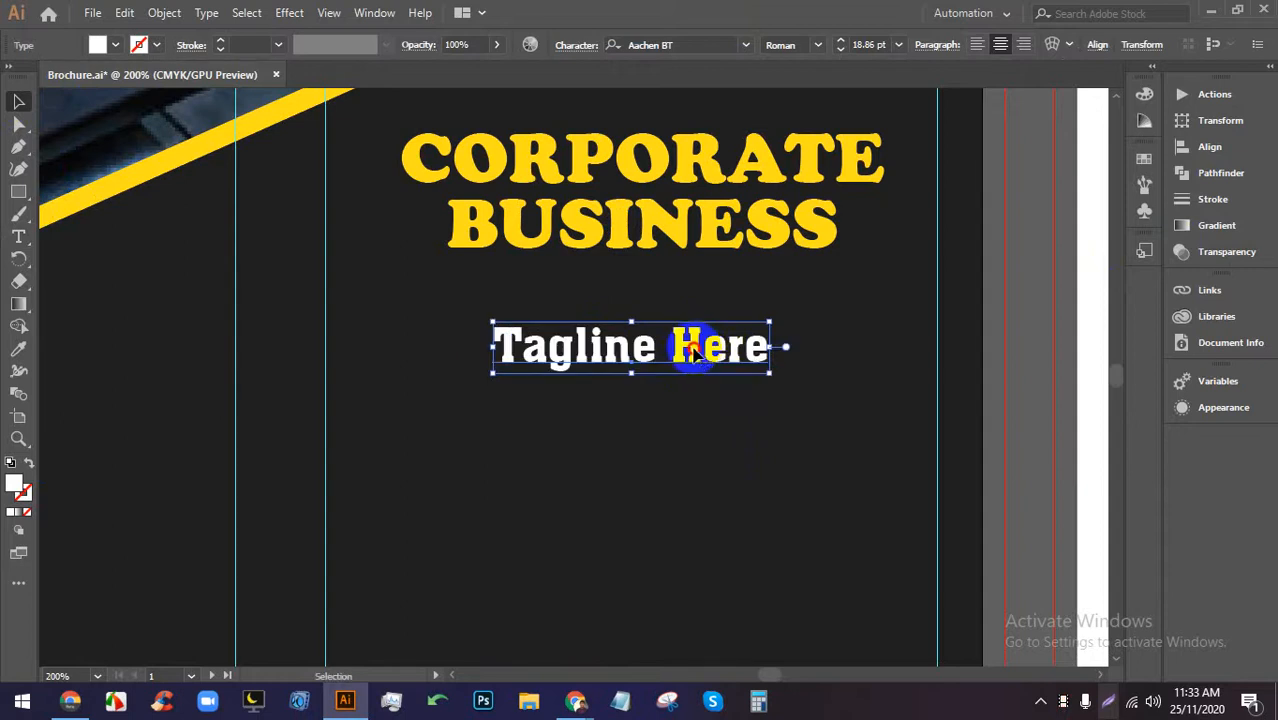
# Change the font of the "Tagline Here" text to Arca Majora 3 Bold.
pyautogui.tripleClick(693, 348)
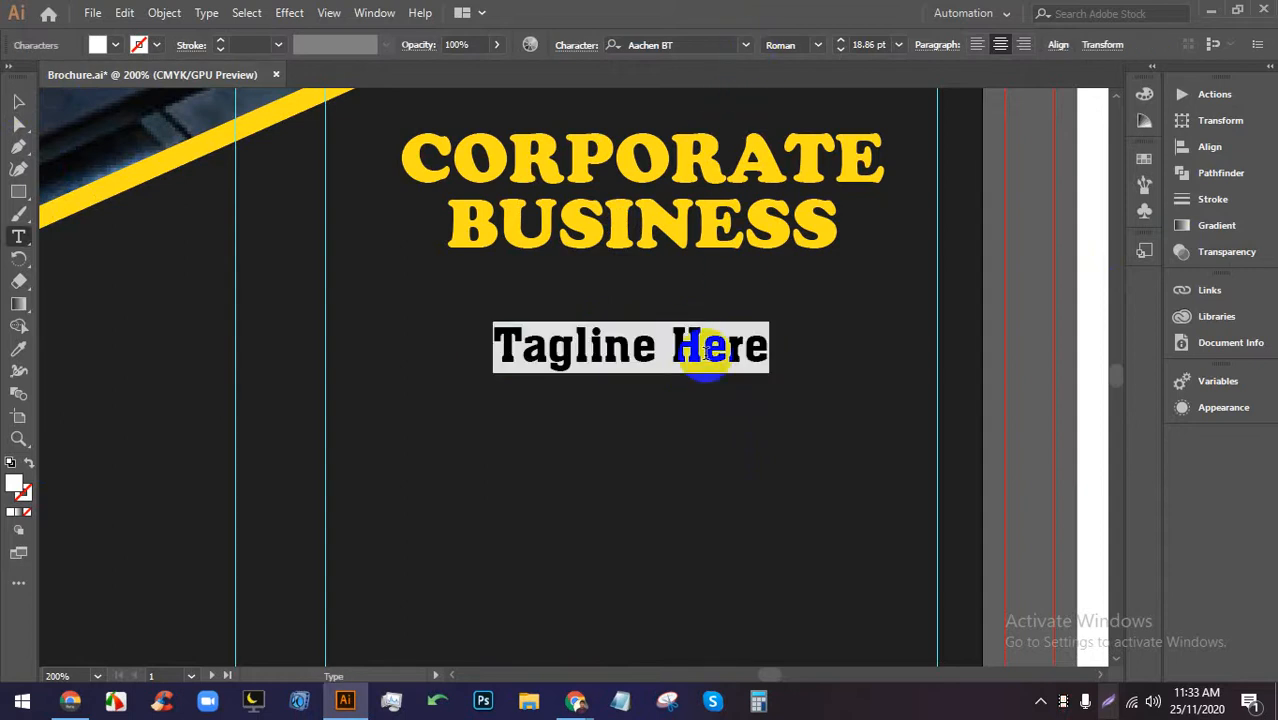
pyautogui.click(746, 44)
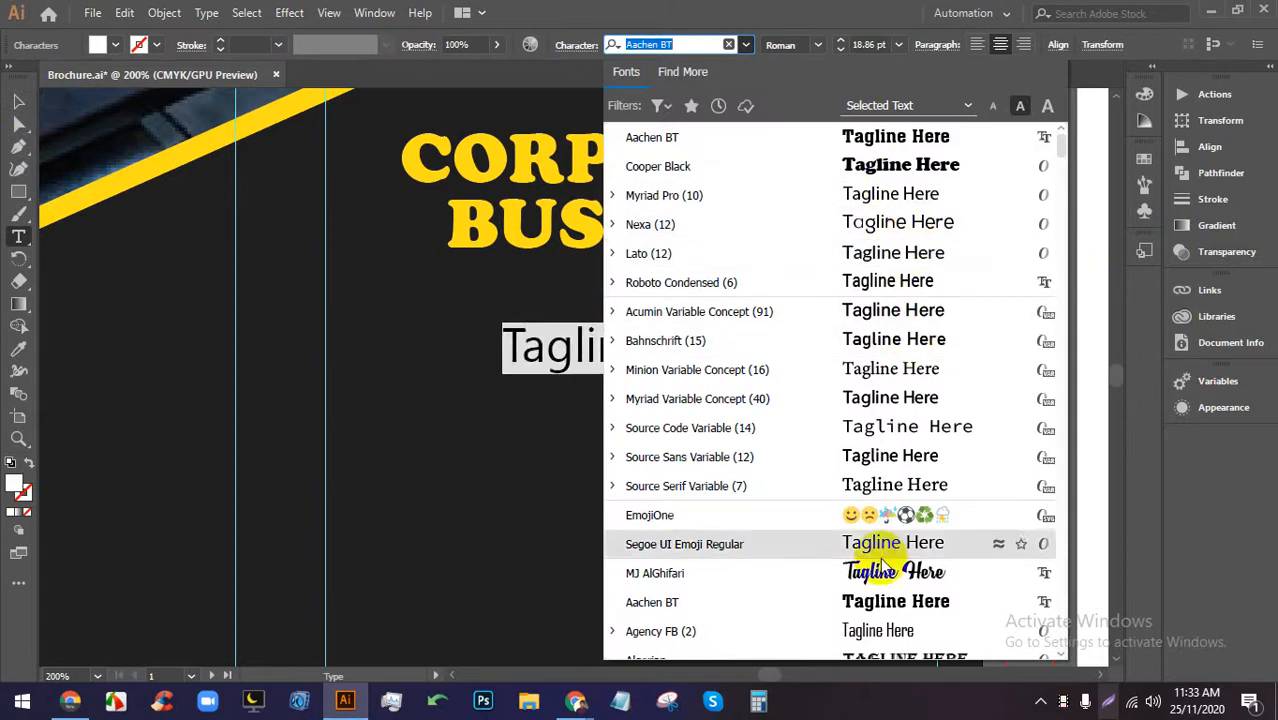
pyautogui.scroll(-4, 885, 552)
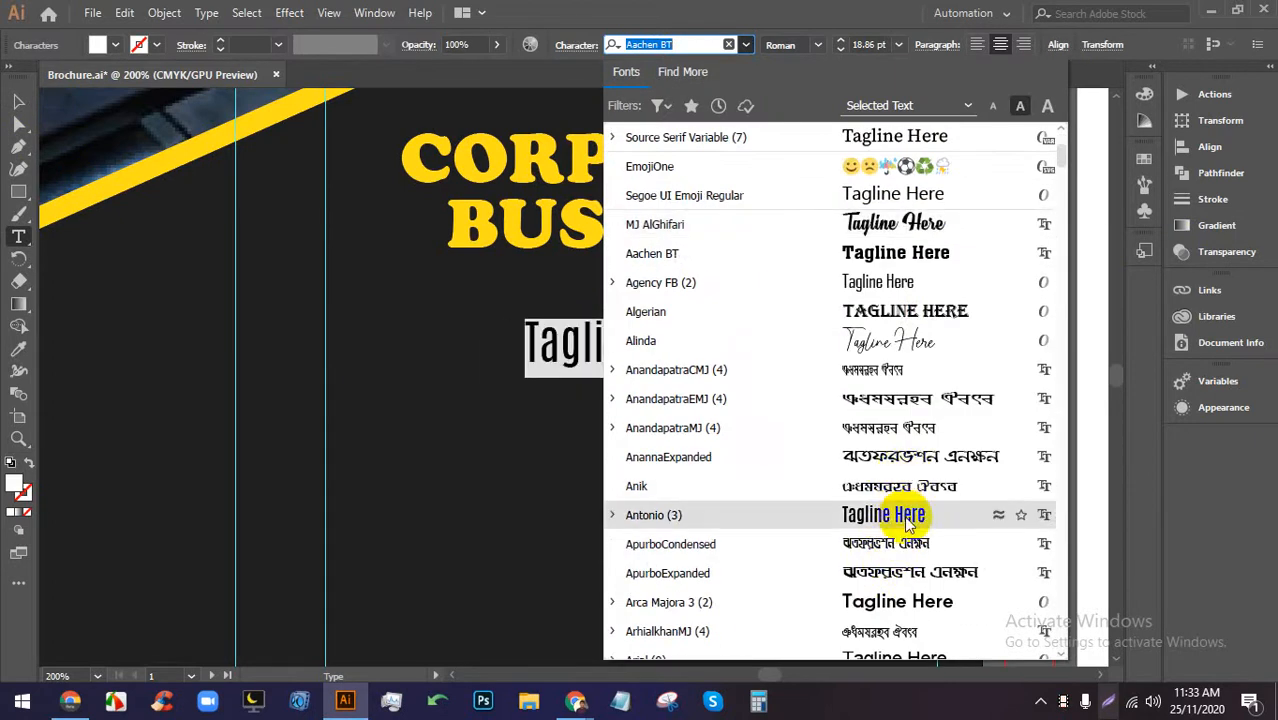
pyautogui.click(907, 602)
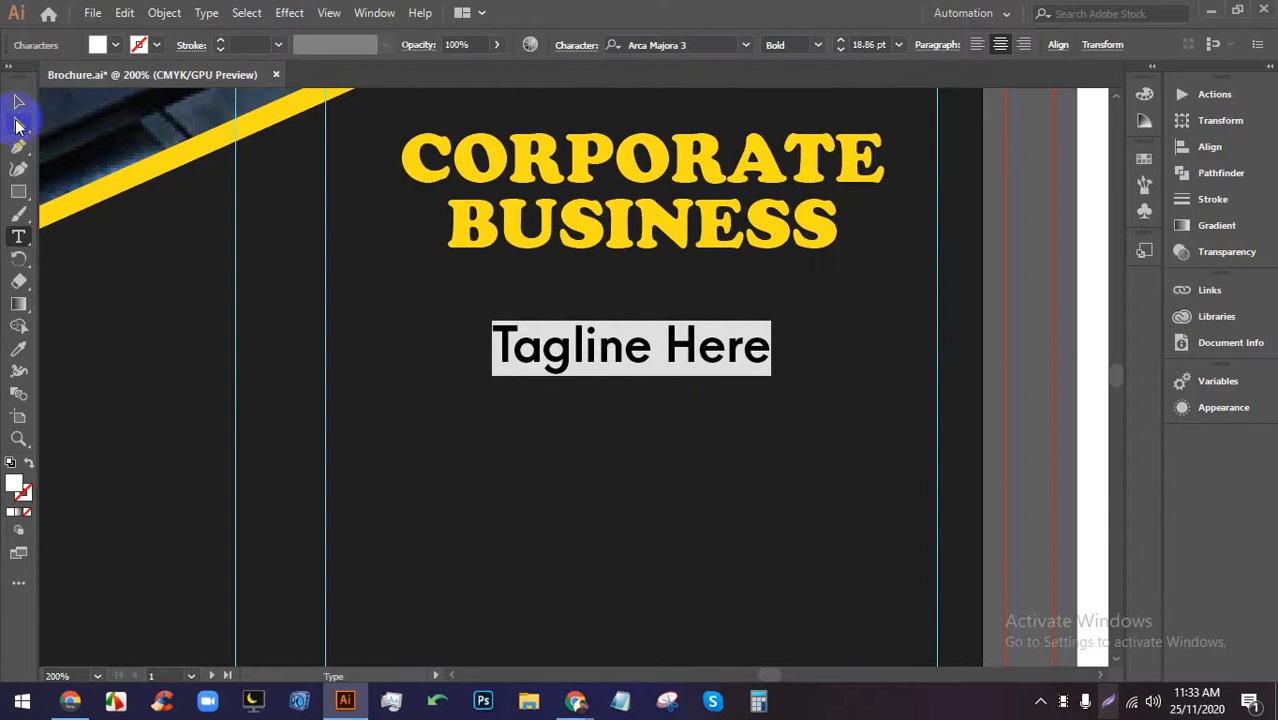
pyautogui.click(18, 102)
pyautogui.click(648, 346)
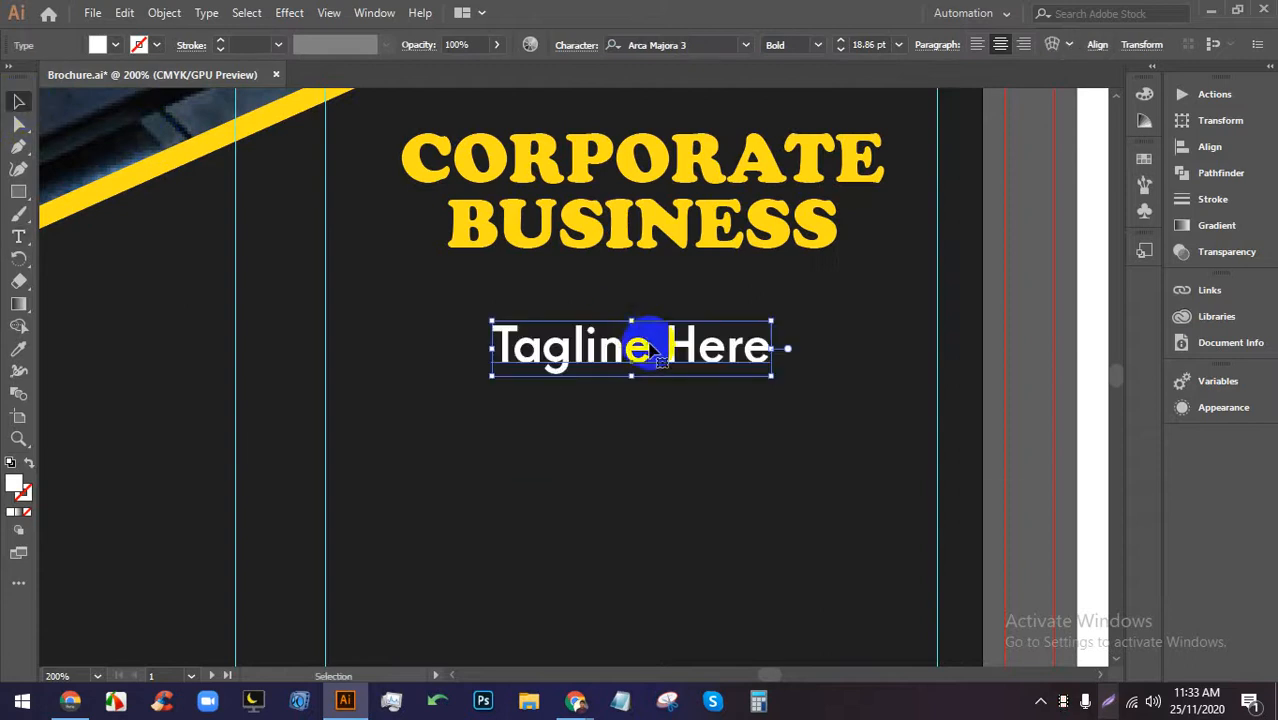
# Move the tagline a little lower and place a duplicate of it directly below.
pyautogui.scroll(2, 652, 346)
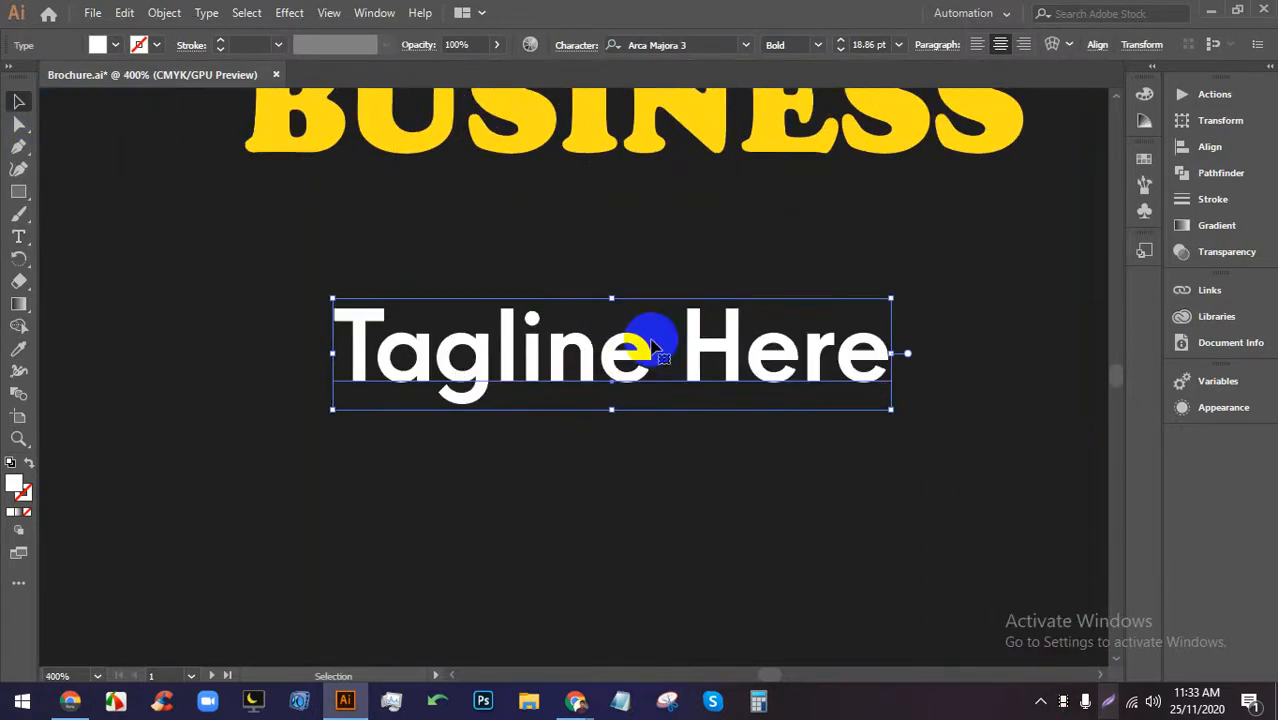
pyautogui.moveTo(652, 346); pyautogui.dragTo(640, 401)
pyautogui.moveTo(625, 402); pyautogui.dragTo(624, 508)
# Replace the duplicated lower line's text with freshly typed "Tagline Here".
pyautogui.doubleClick(624, 510)
pyautogui.hotkey('ctrl', 'a')
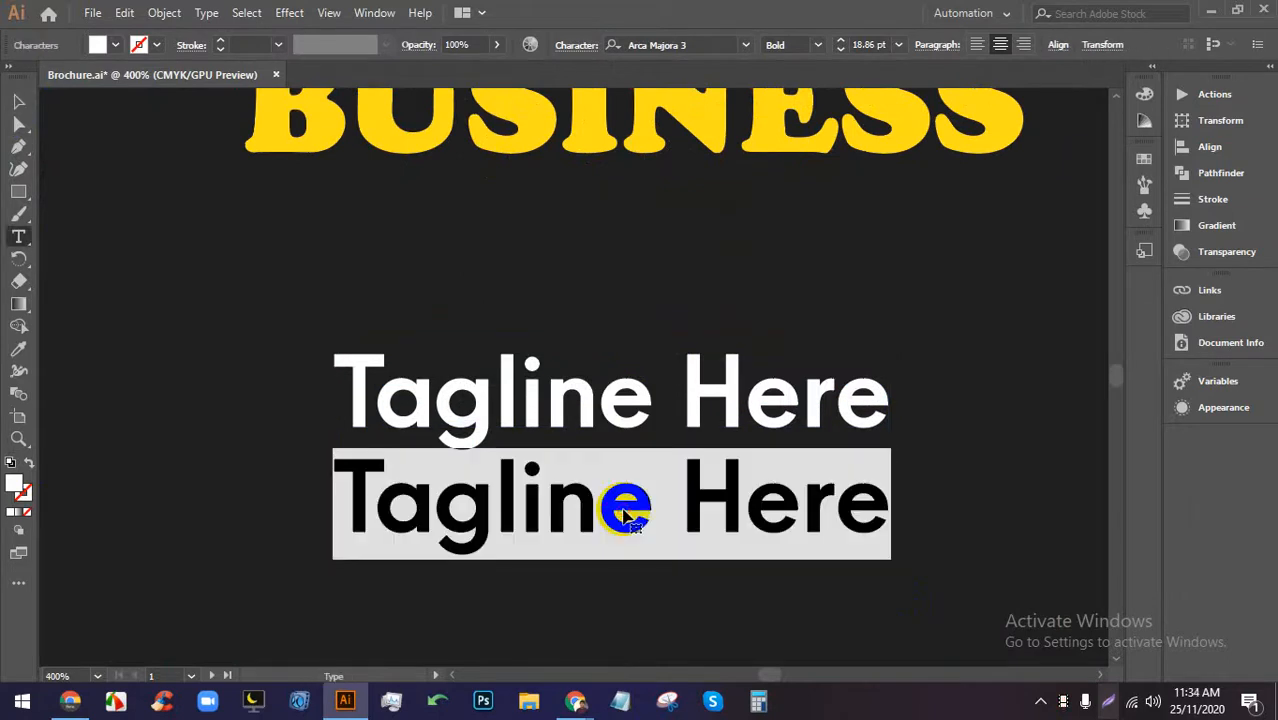
pyautogui.write('taa')
pyautogui.press('BackSpace')
pyautogui.press('BackSpace')
pyautogui.press('BackSpace')
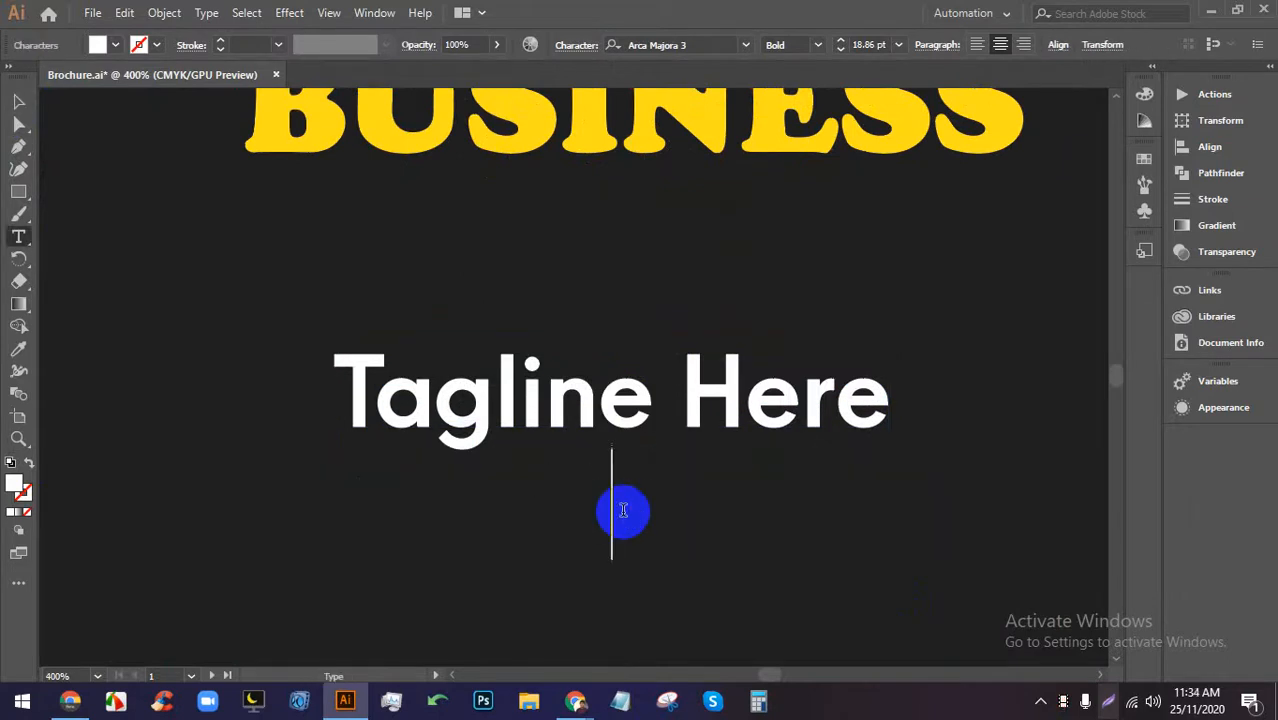
pyautogui.write('Tagl')
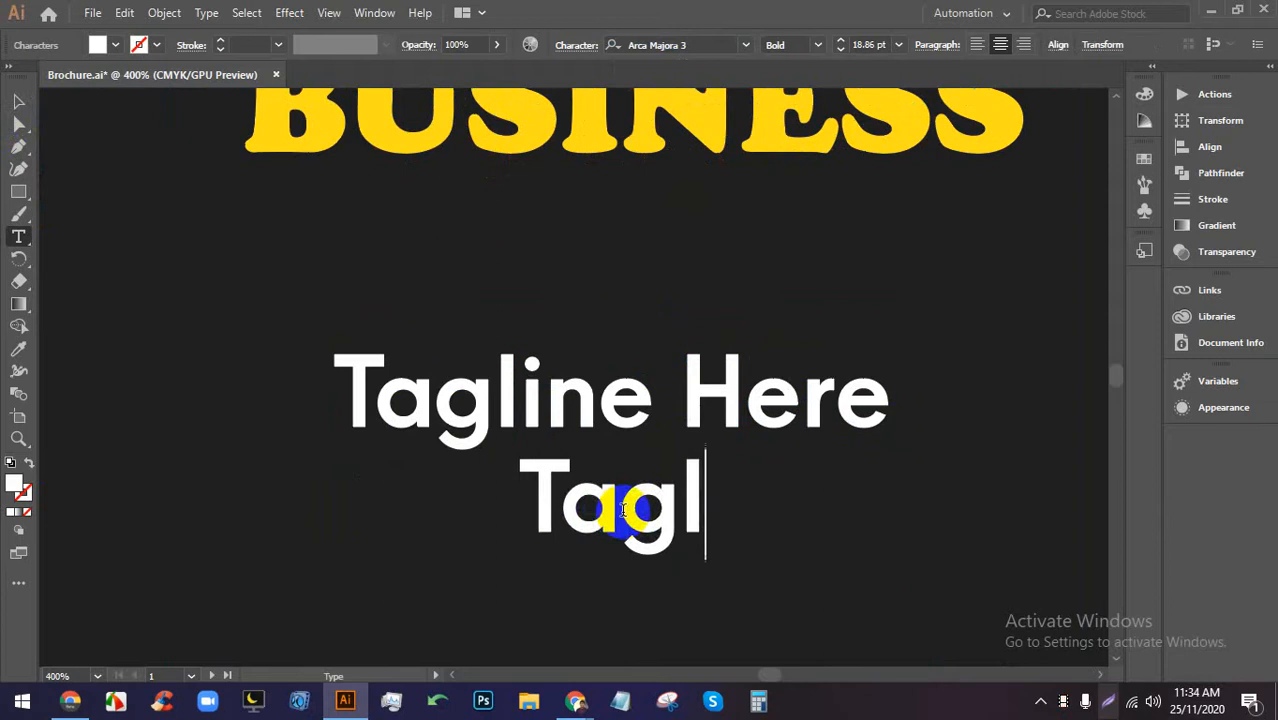
pyautogui.write('ine ')
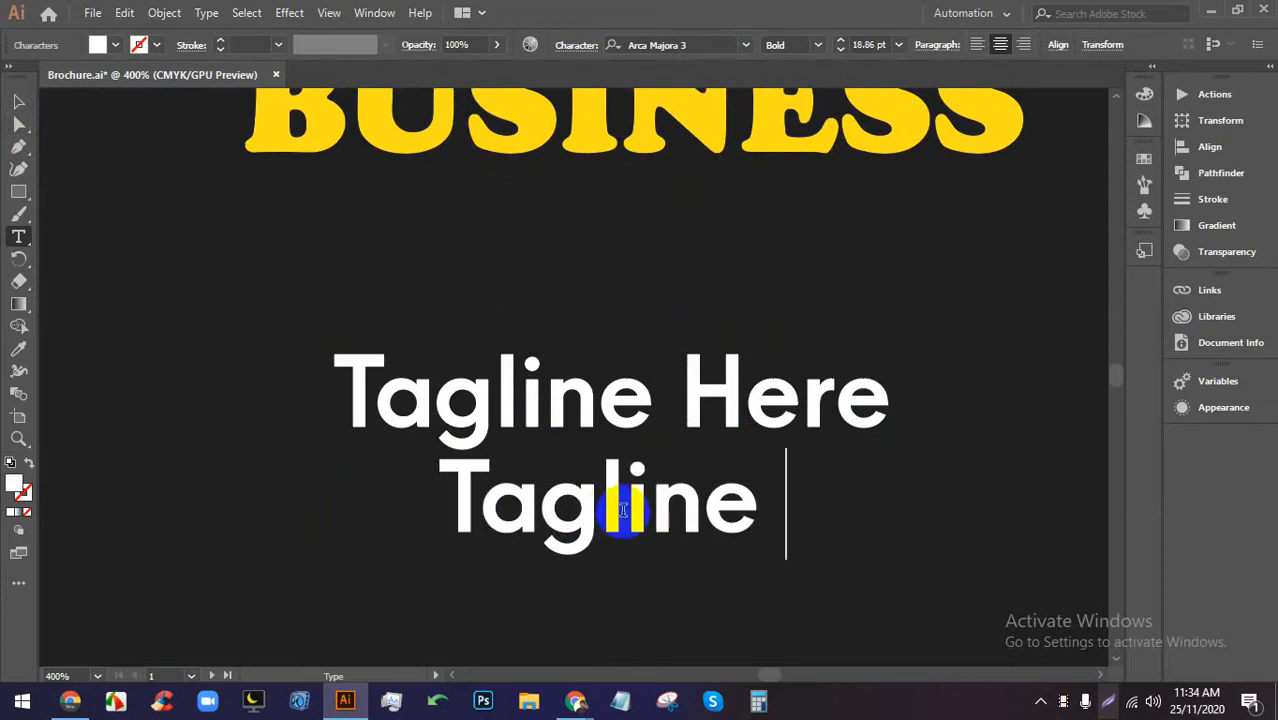
pyautogui.write('Here')
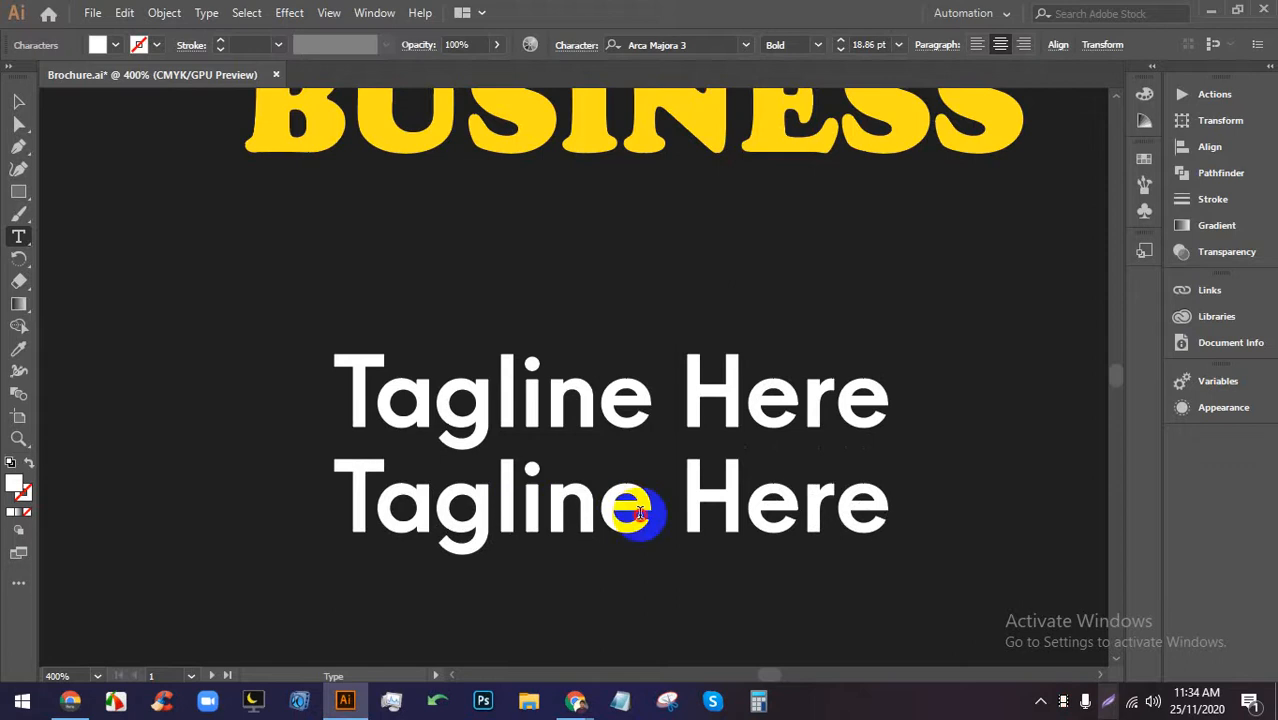
# Change the lower tagline's font to Minion Variable Concept and scale the text down to about half size.
pyautogui.tripleClick(638, 512)
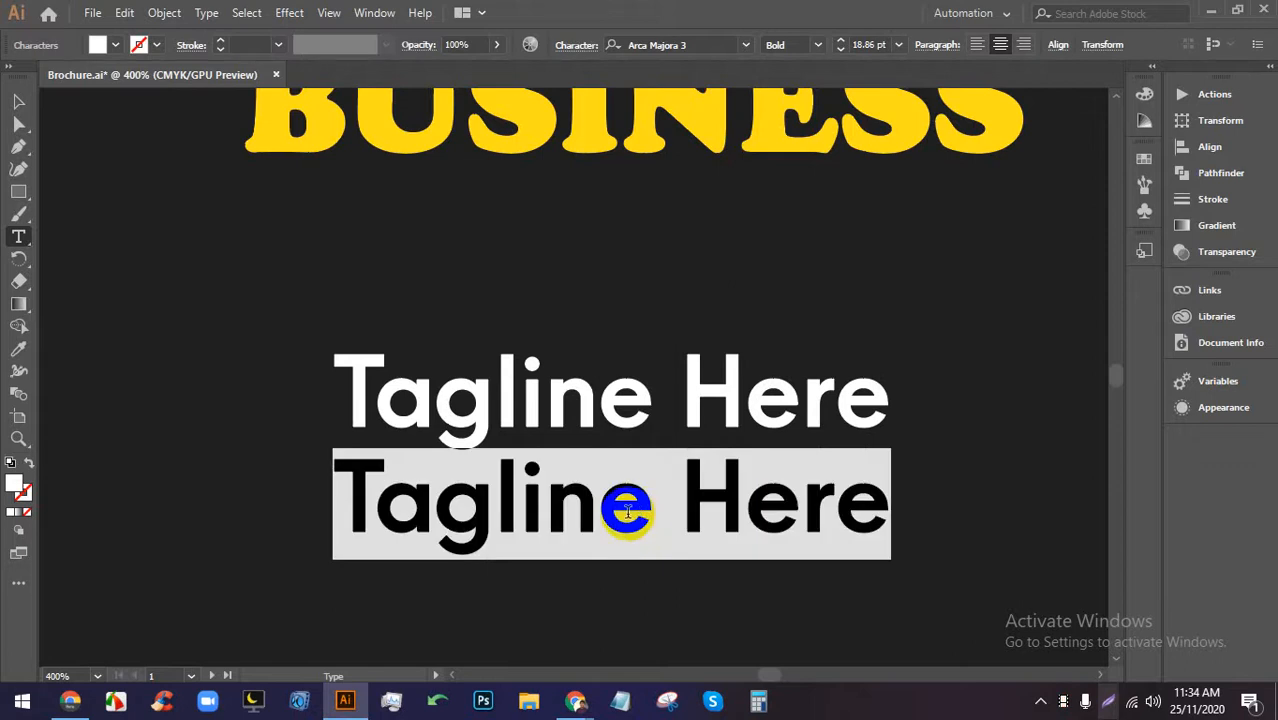
pyautogui.click(818, 46)
pyautogui.click(818, 46)
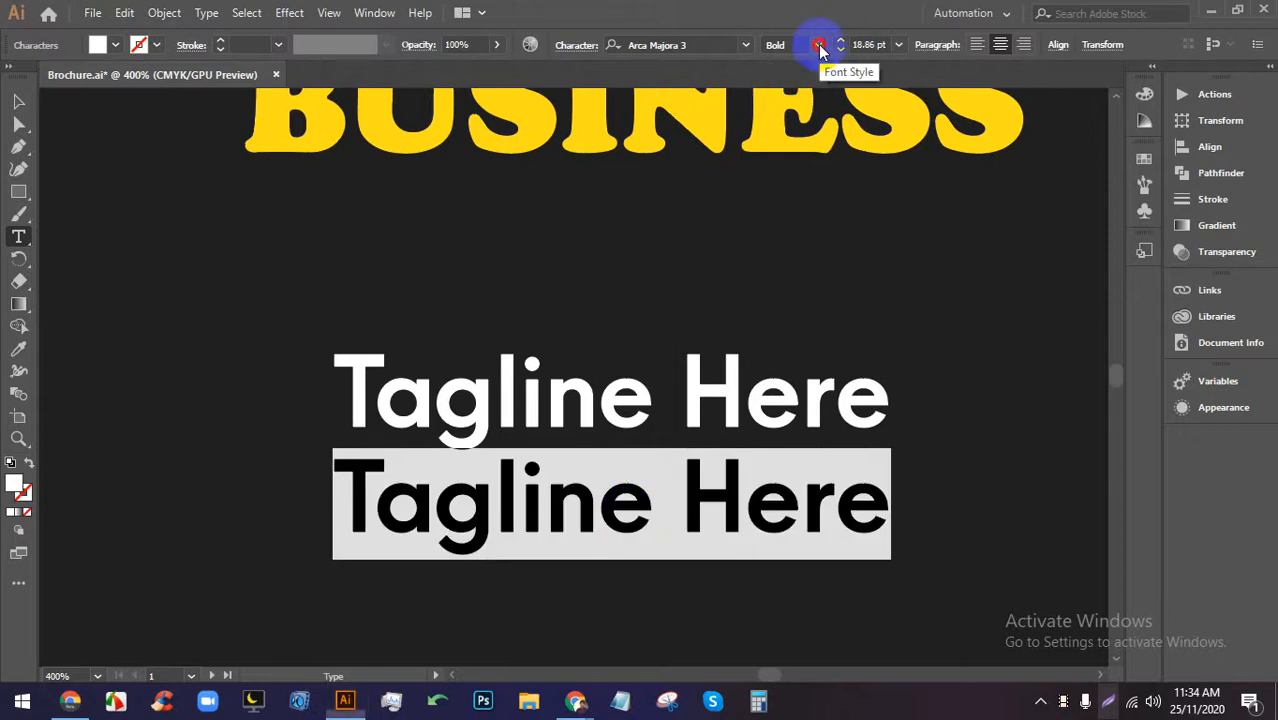
pyautogui.click(745, 45)
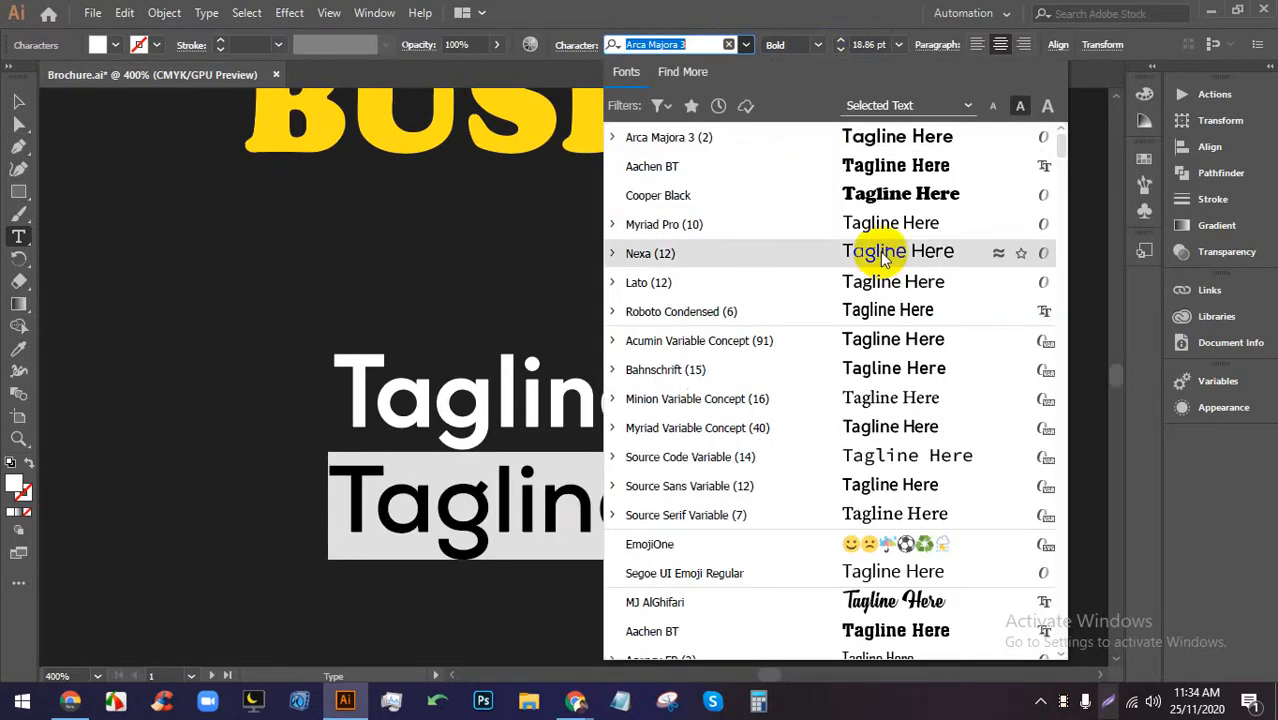
pyautogui.click(884, 398)
pyautogui.click(18, 101)
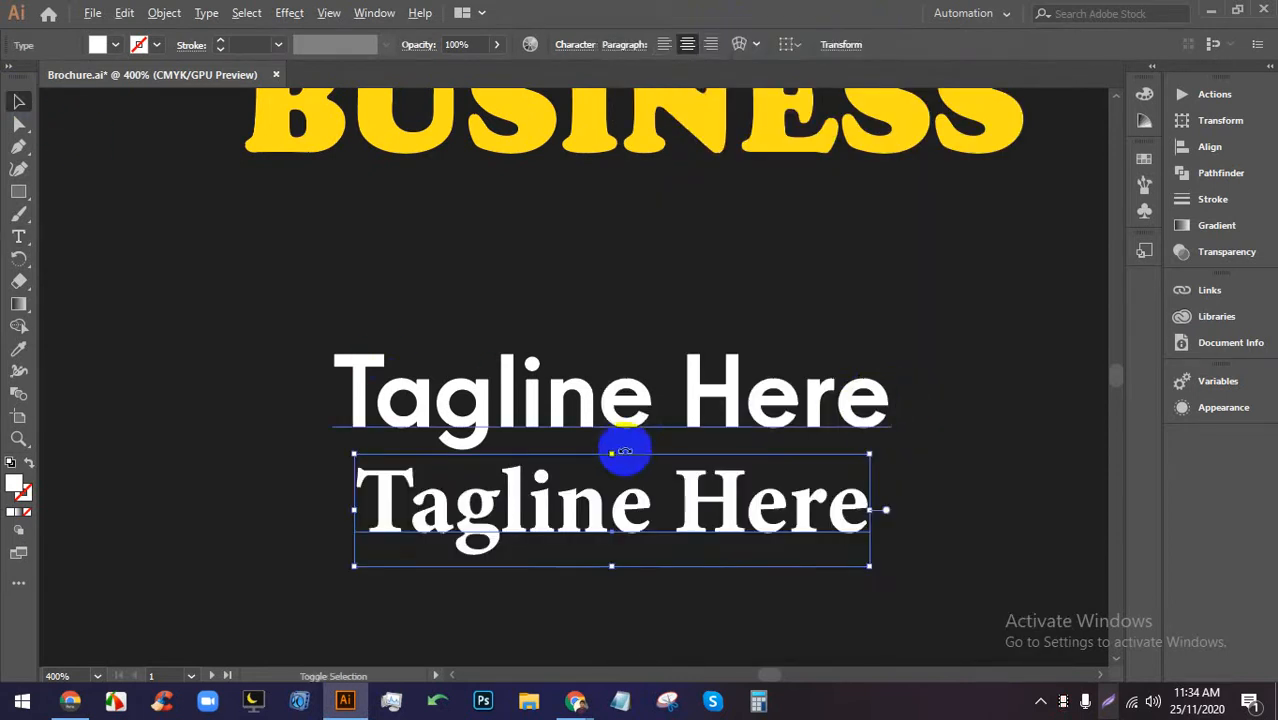
pyautogui.moveTo(613, 454); pyautogui.dragTo(584, 500)
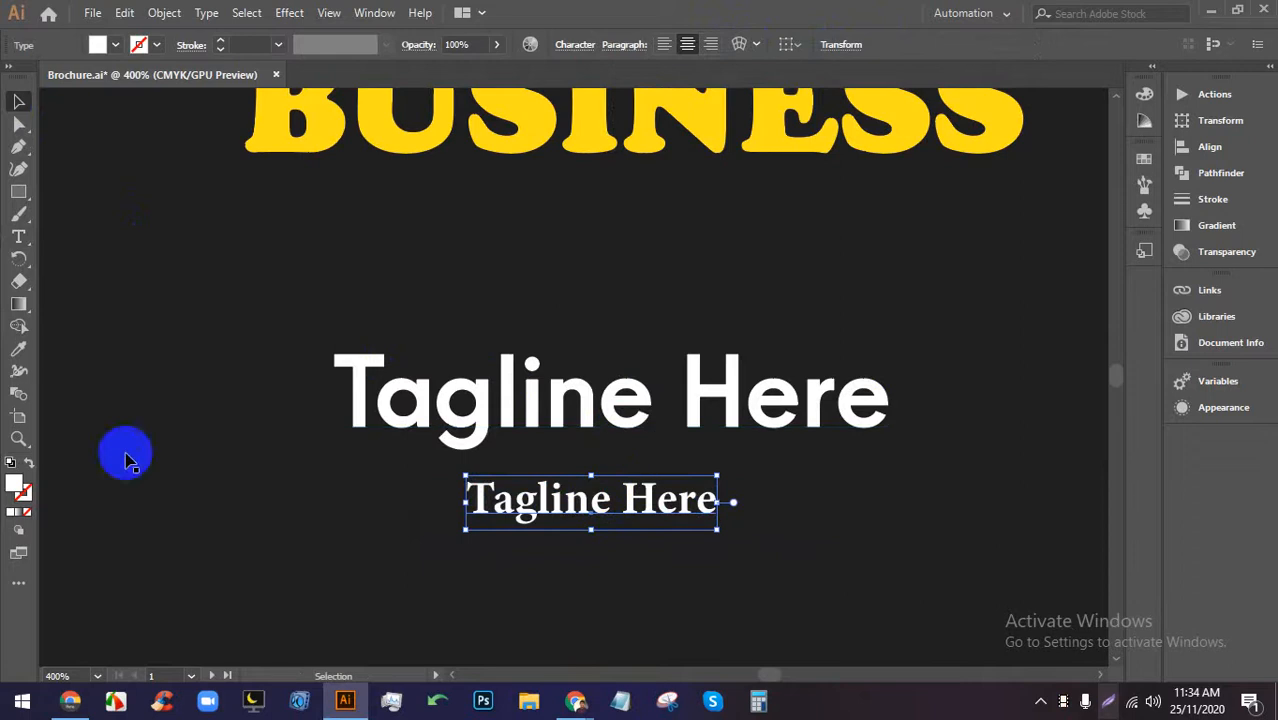
# Copy the lower tagline's text style onto the upper tagline with the Eyedropper.
pyautogui.click(512, 420)
pyautogui.click(18, 348)
pyautogui.click(522, 474)
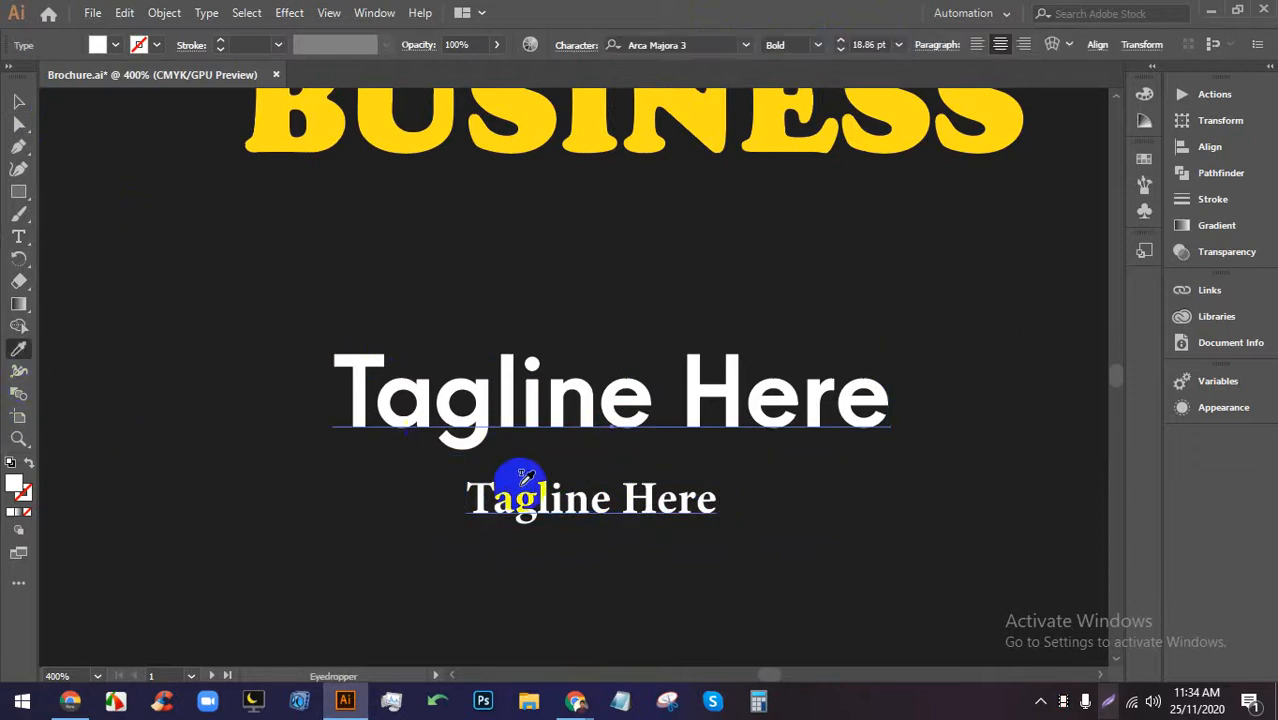
pyautogui.click(482, 492)
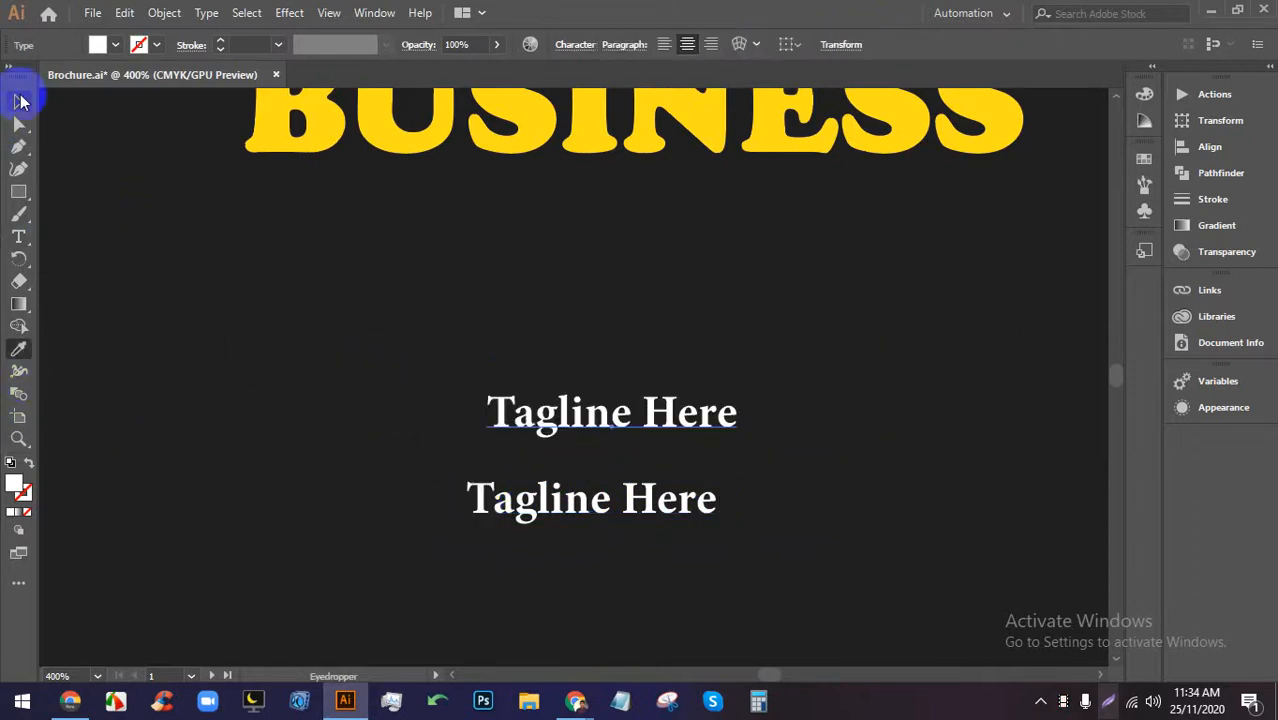
# Scale up the upper tagline proportionally until it is nearly as wide as the CORPORATE BUSINESS heading.
pyautogui.click(18, 101)
pyautogui.click(678, 450)
pyautogui.click(622, 411)
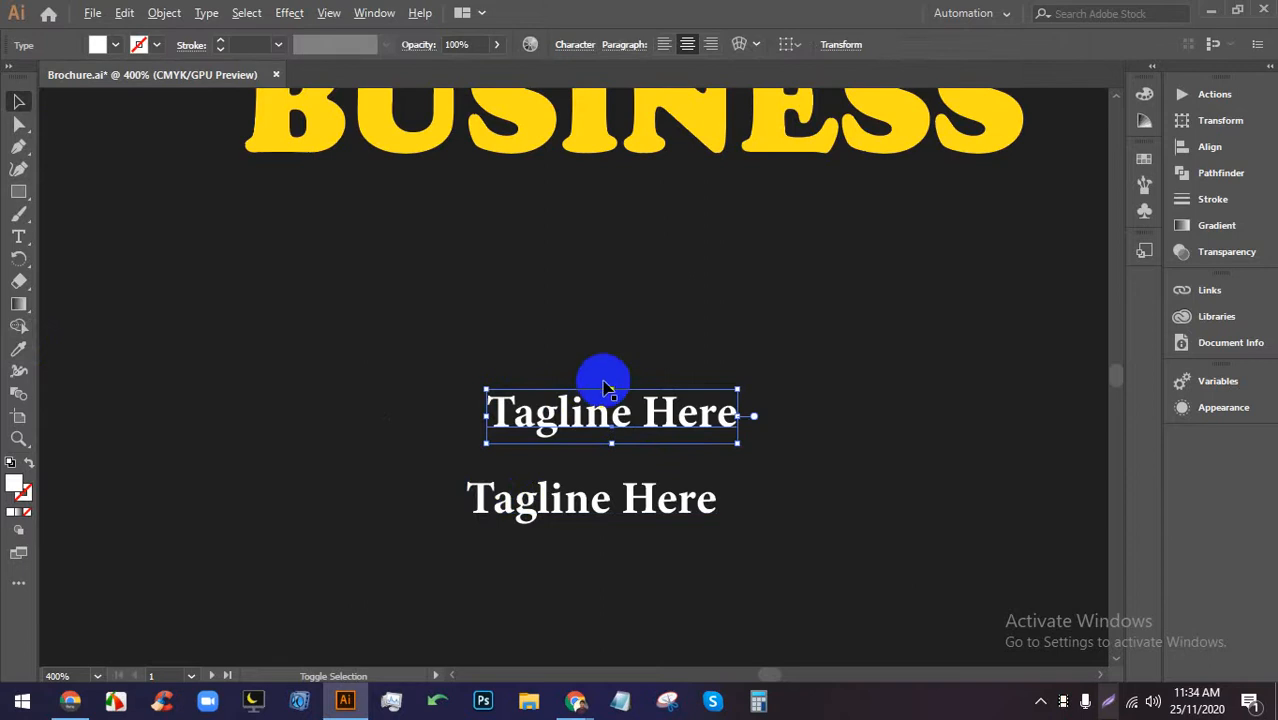
pyautogui.moveTo(606, 387); pyautogui.dragTo(592, 330)
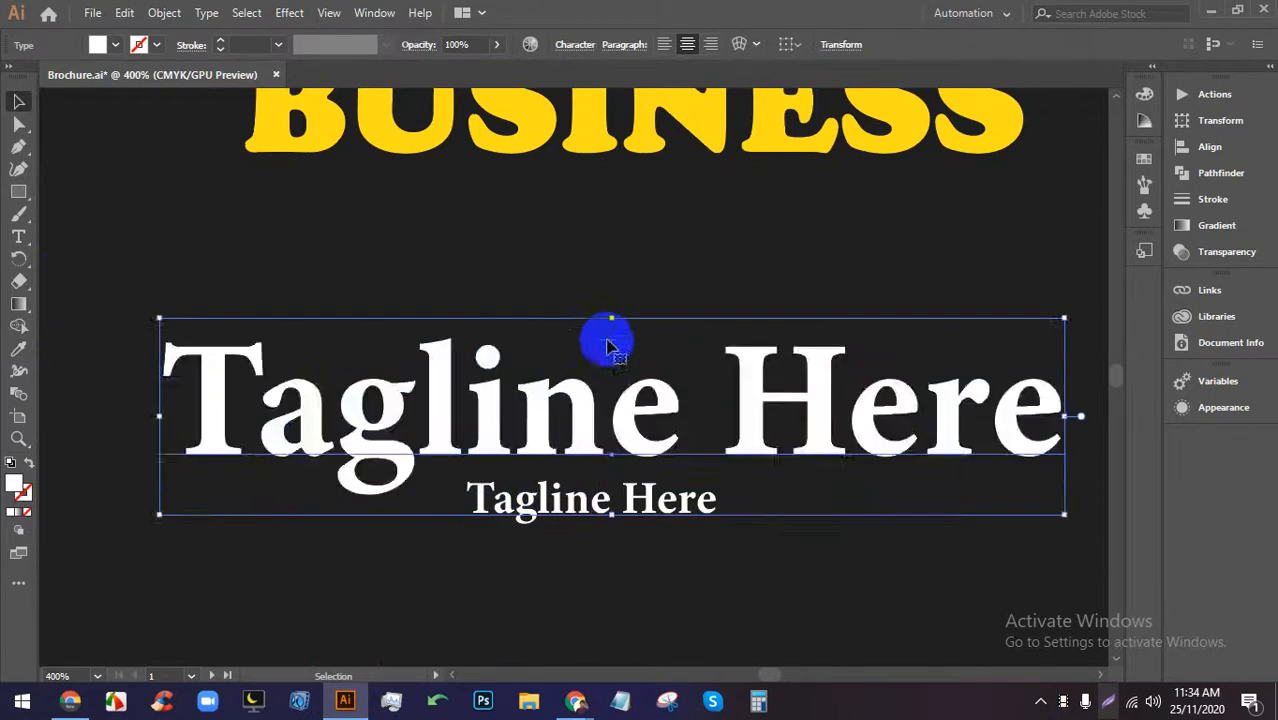
# Nudge the small lower tagline down four increments to widen its gap from the large tagline.
pyautogui.hotkey('ctrl', '-')
pyautogui.hotkey('ctrl', '-')
pyautogui.hotkey('ctrl', '-')
pyautogui.click(872, 434)
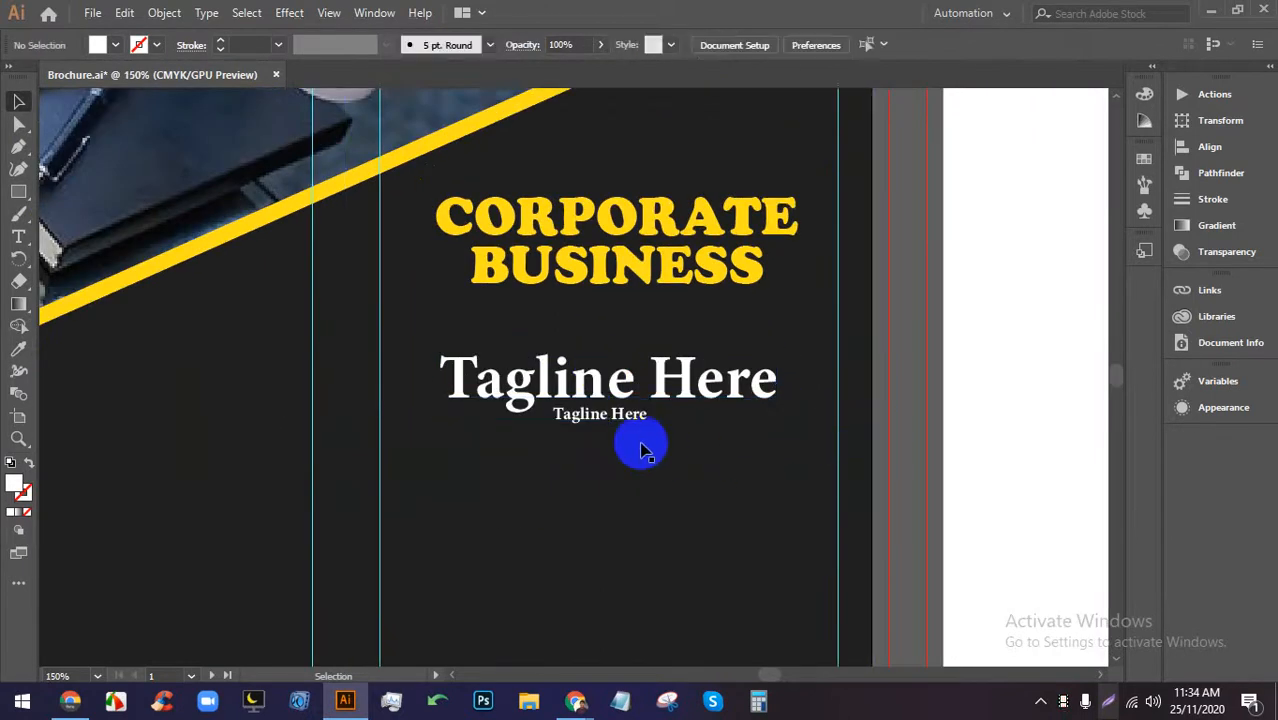
pyautogui.click(632, 420)
pyautogui.press('Down')
pyautogui.press('Down')
pyautogui.press('Down')
pyautogui.press('Down')
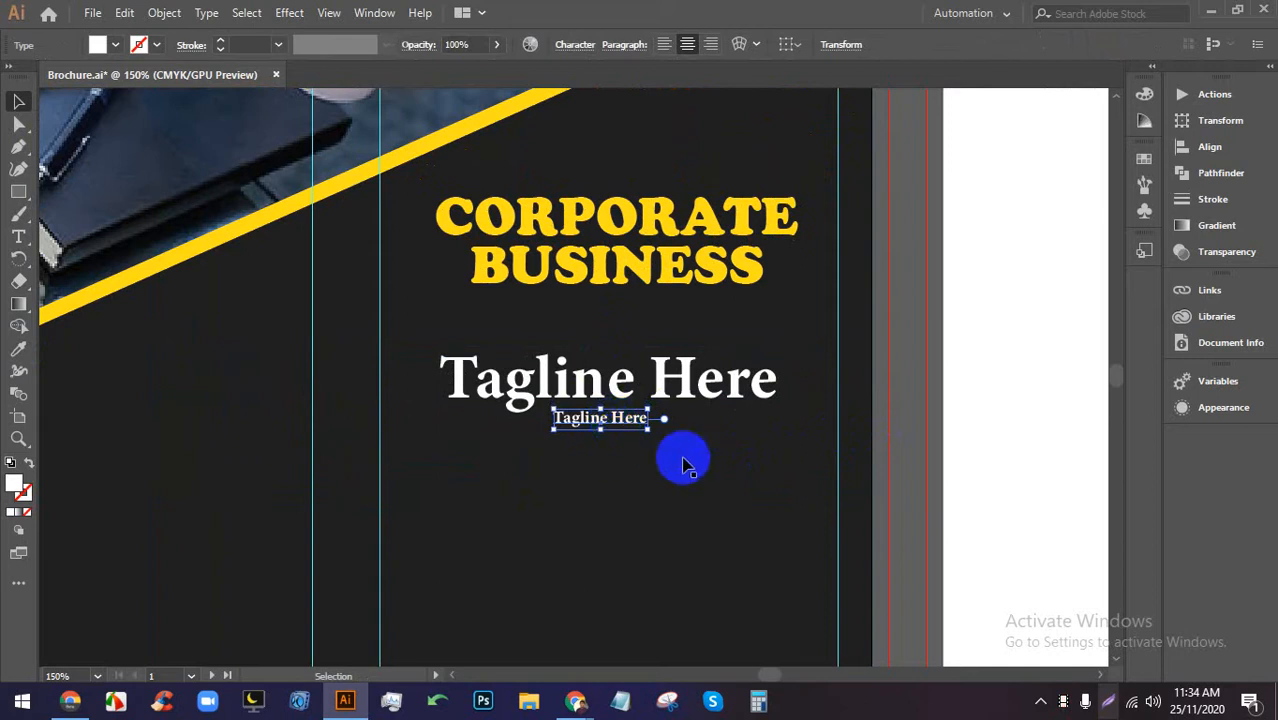
pyautogui.click(870, 416)
# Enlarge the small lower tagline slightly, keeping its proportions.
pyautogui.scroll(3, 605, 411)
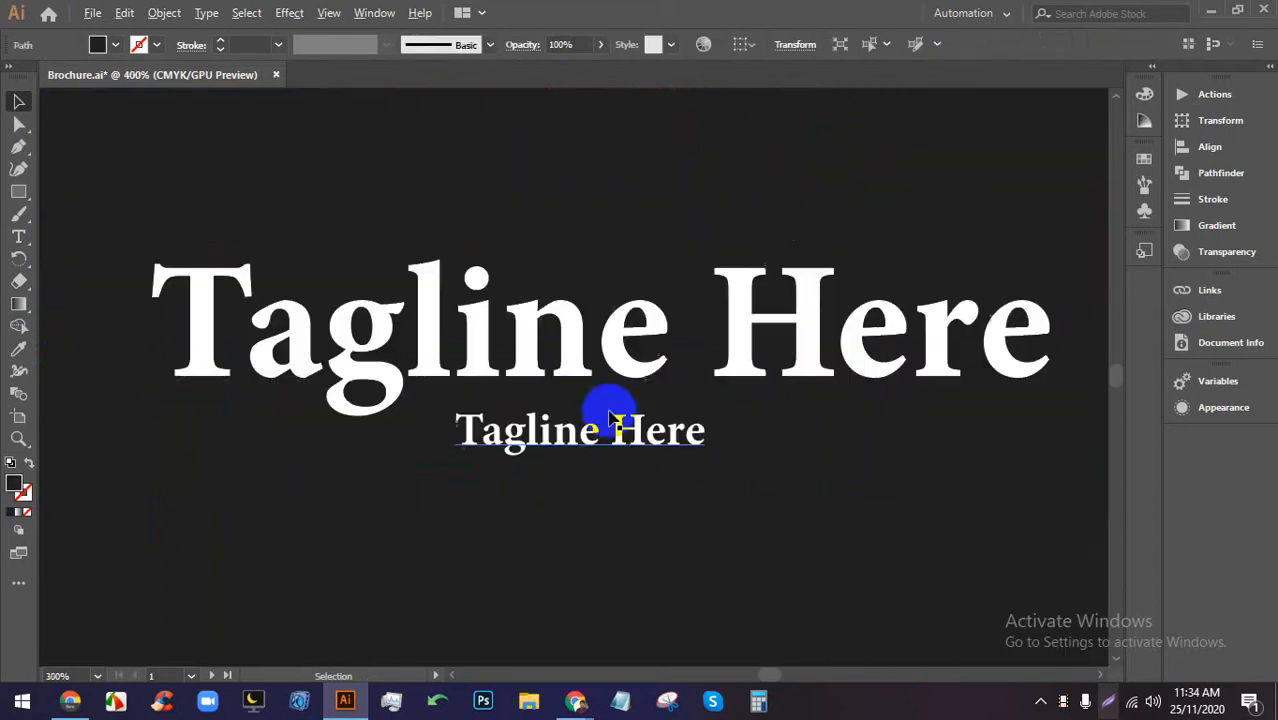
pyautogui.click(590, 433)
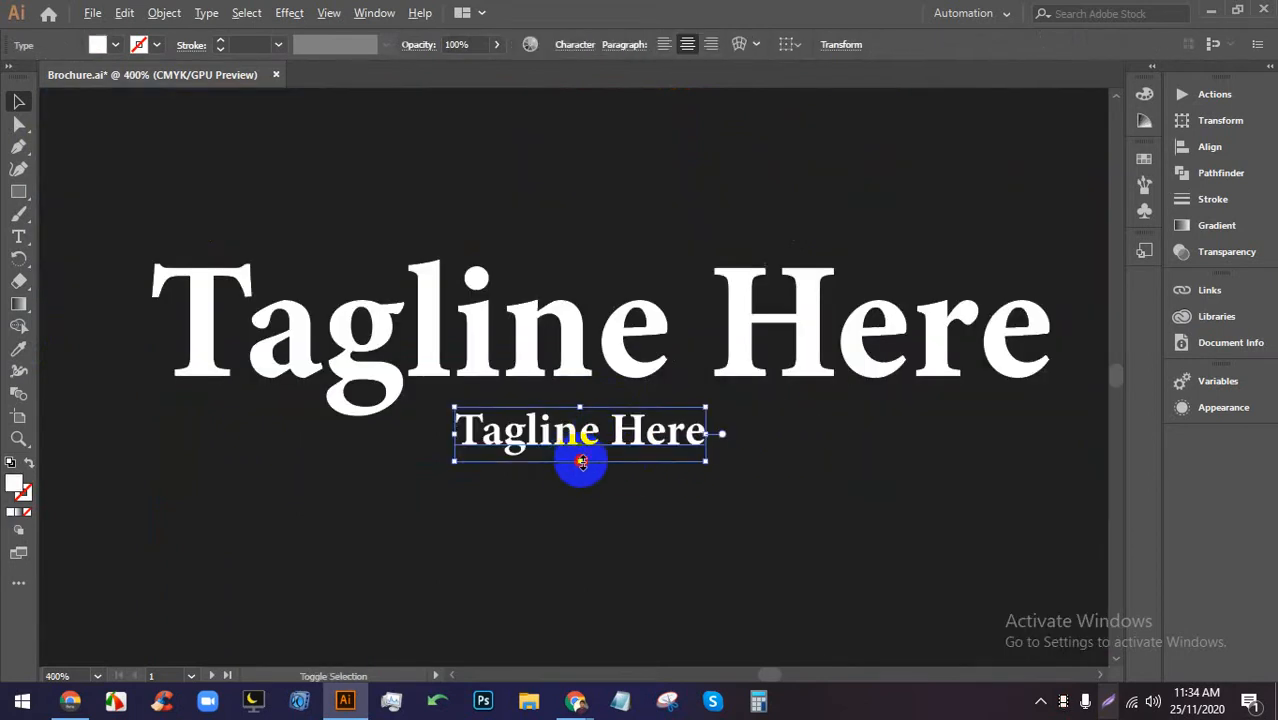
pyautogui.moveTo(581, 461); pyautogui.dragTo(581, 468)
pyautogui.scroll(-6, 590, 430)
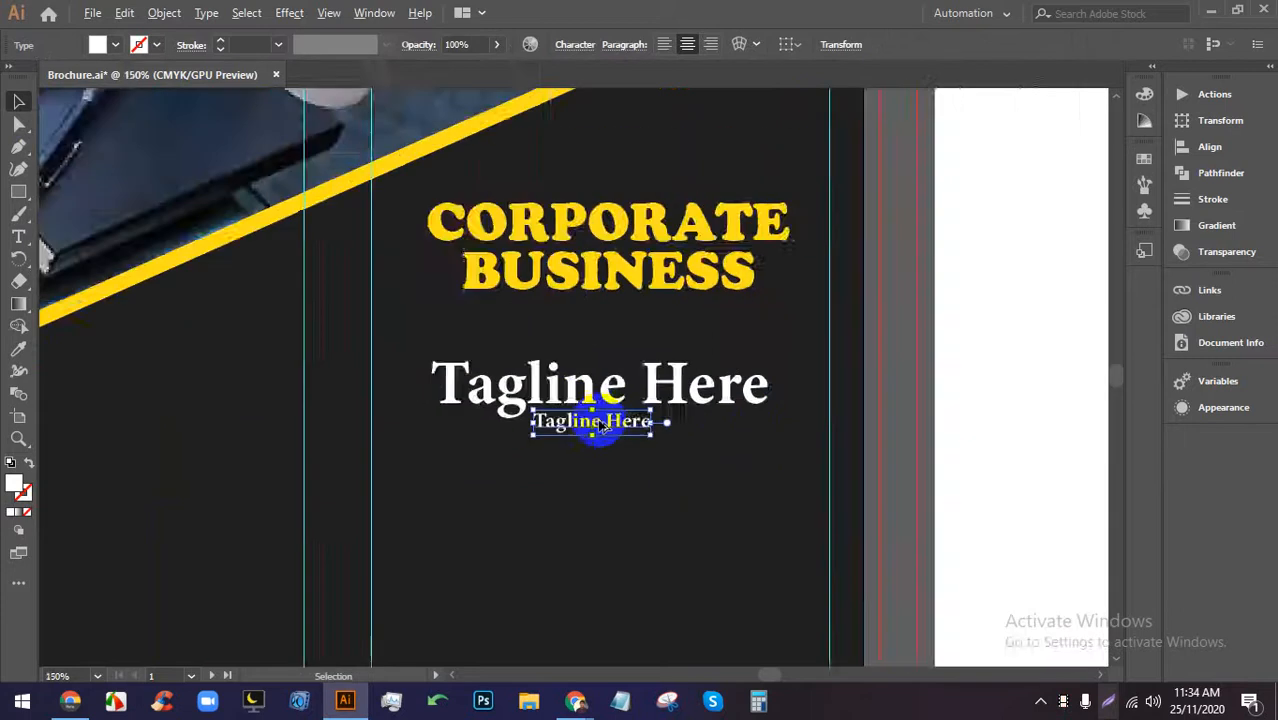
pyautogui.click(697, 518)
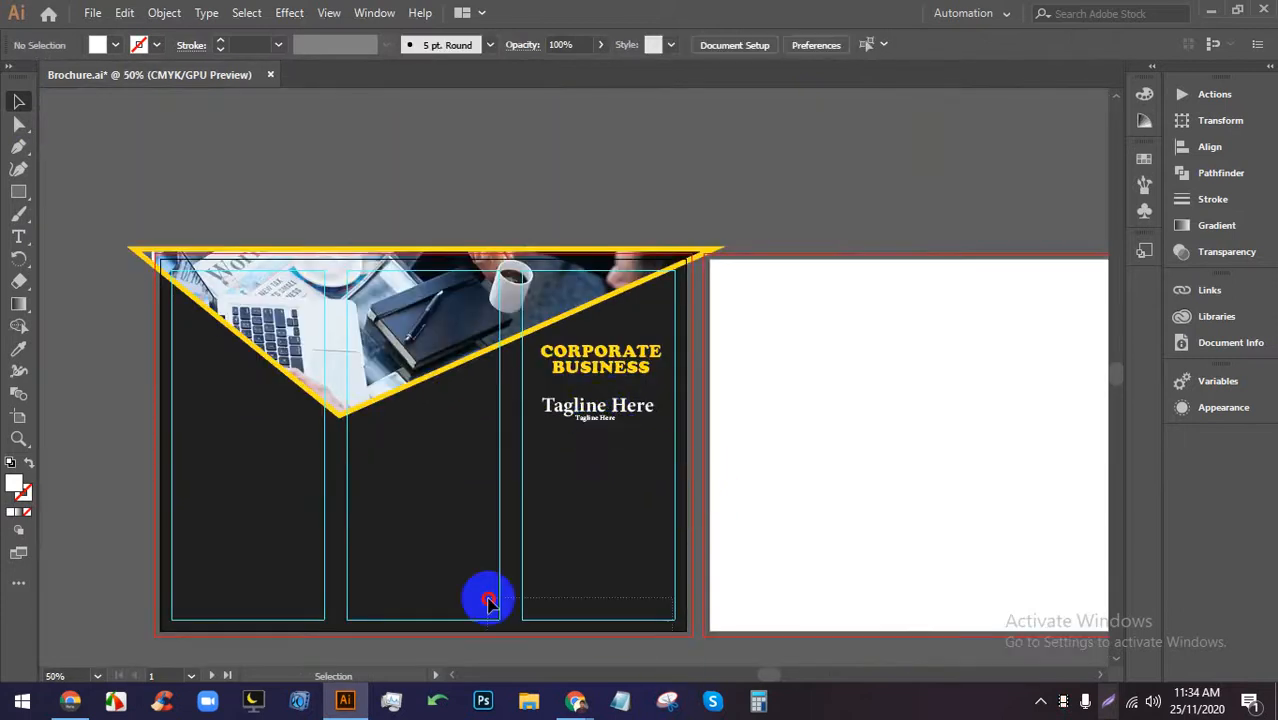
# Lock the dark background shape and align the heading and both taglines on their horizontal centres.
pyautogui.click(260, 556)
pyautogui.hotkey('ctrl', '2')
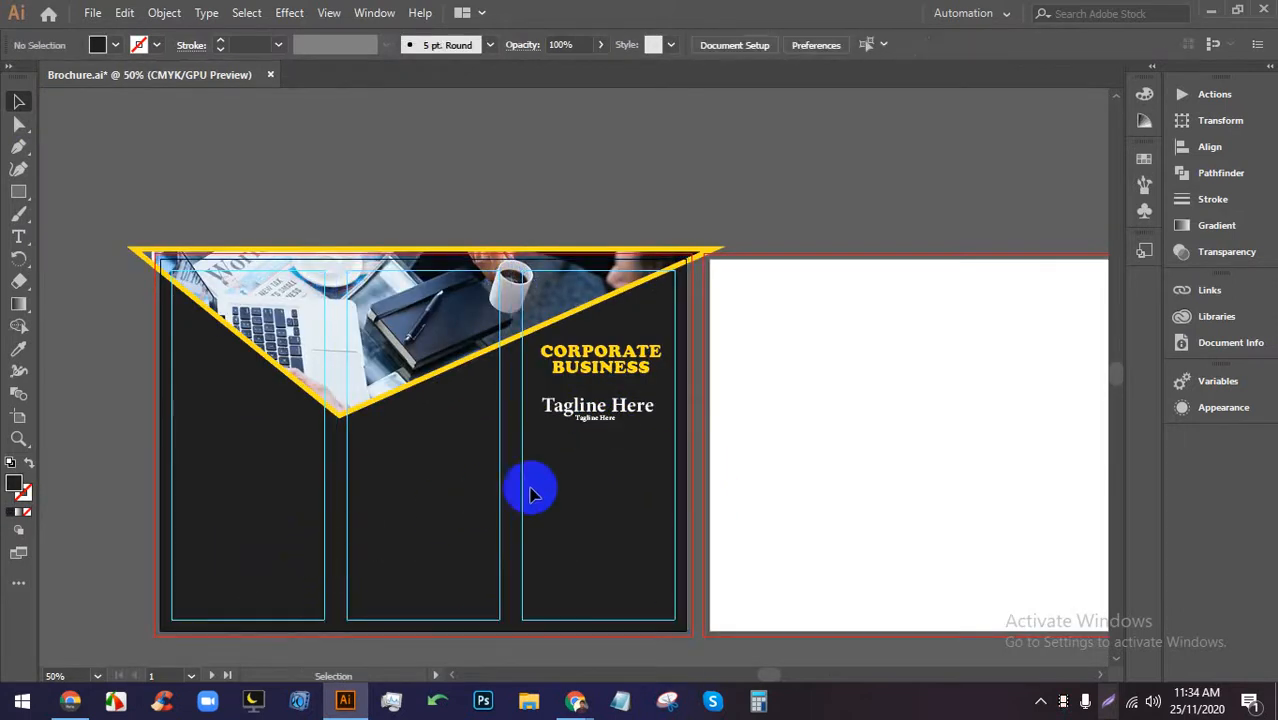
pyautogui.moveTo(612, 476); pyautogui.dragTo(562, 352)
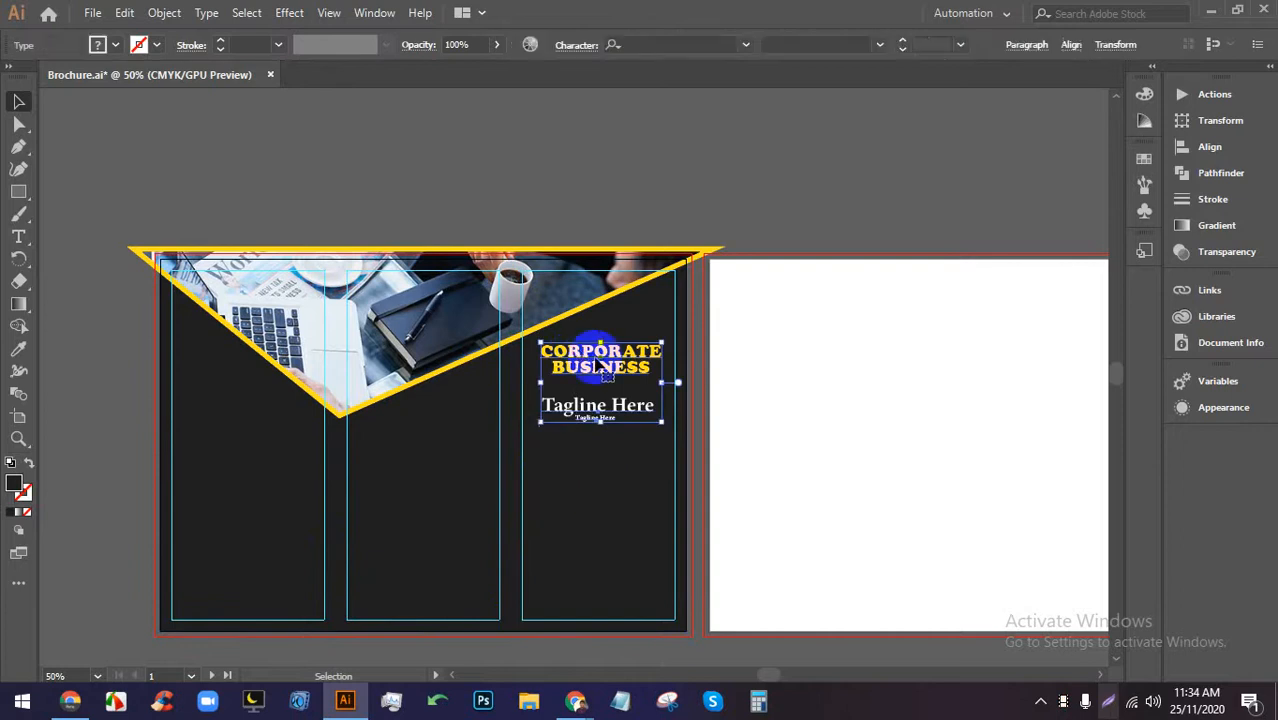
pyautogui.click(1071, 45)
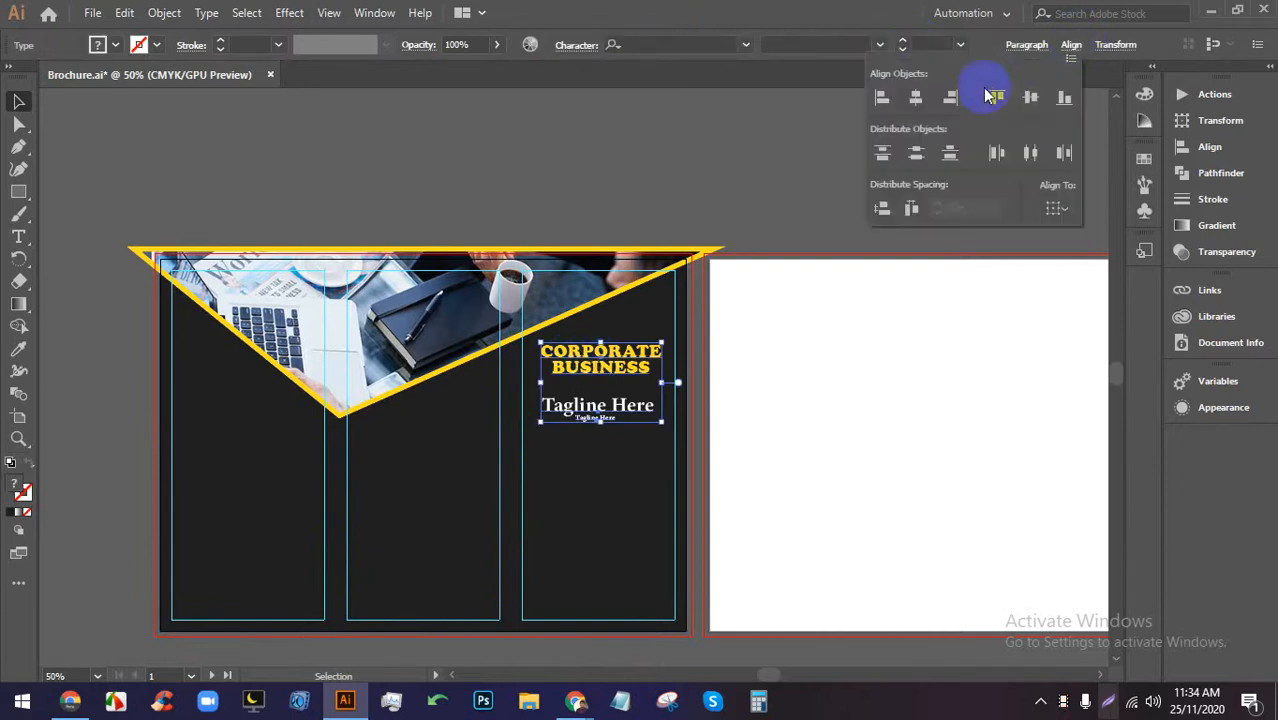
pyautogui.click(924, 97)
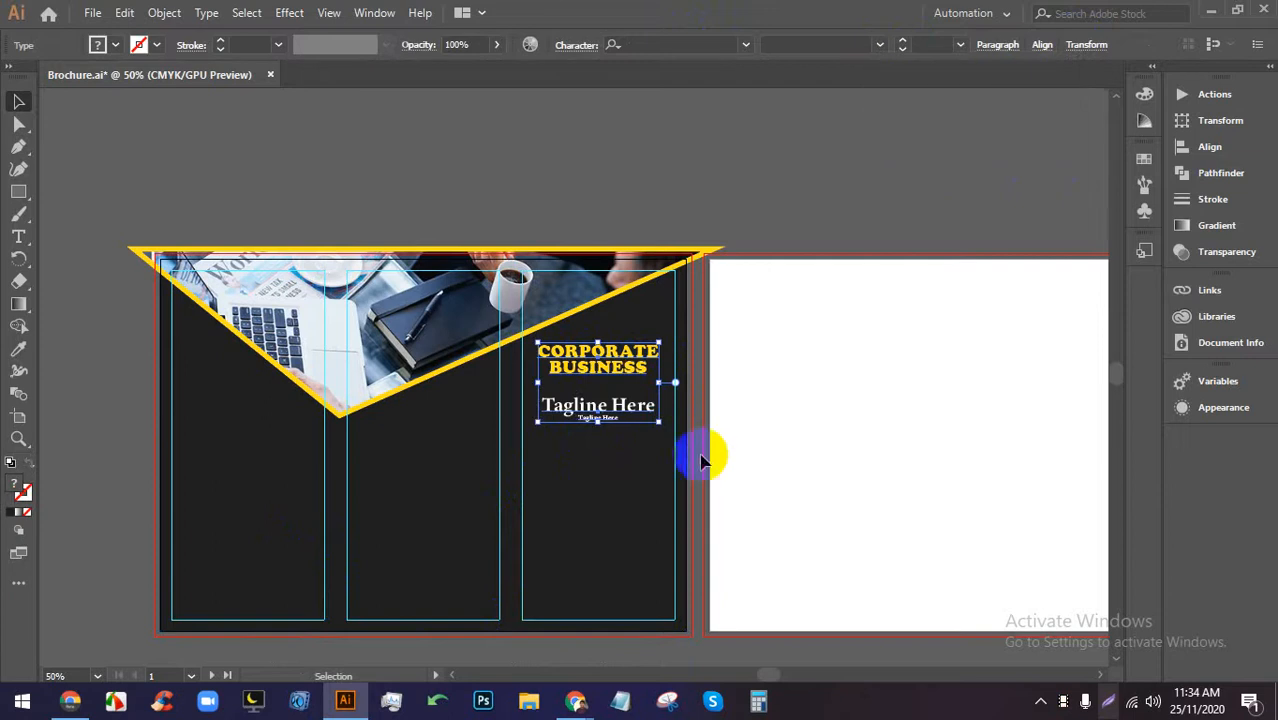
pyautogui.scroll(3, 647, 404)
pyautogui.click(667, 543)
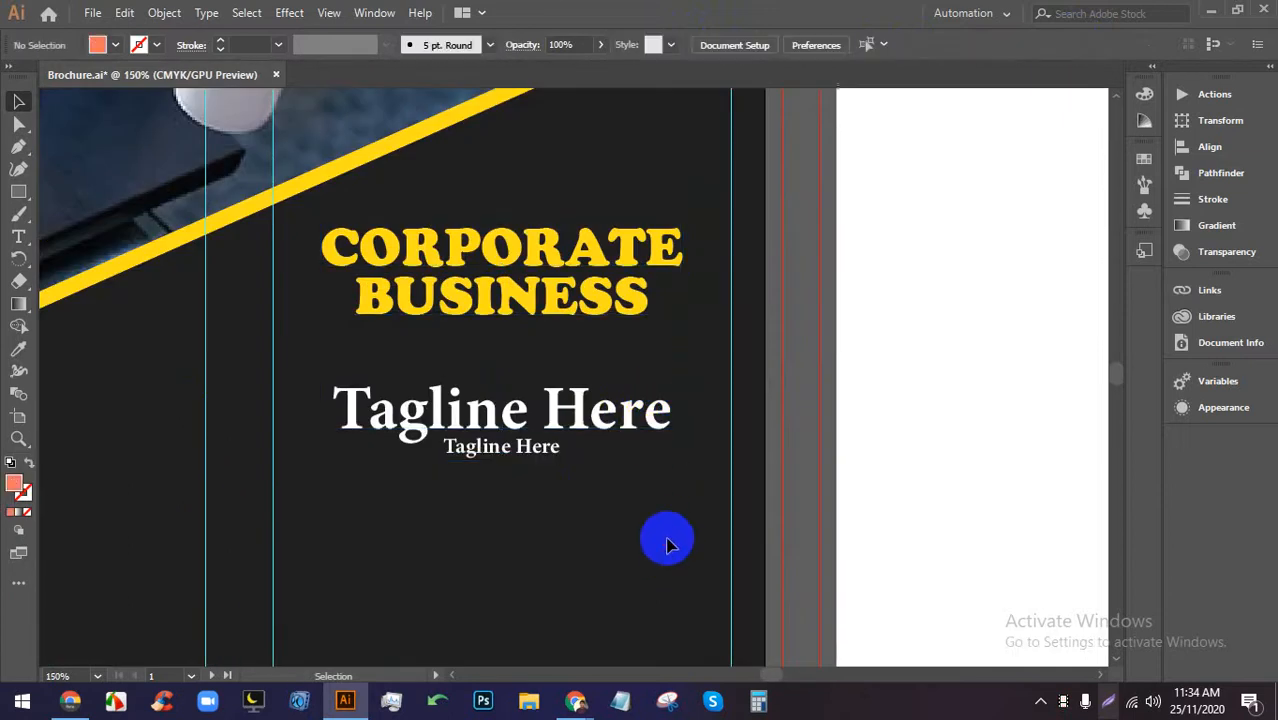
# Place a new placeholder text line below the taglines and move it inside the cover panel's left guide.
pyautogui.scroll(-1, 665, 430)
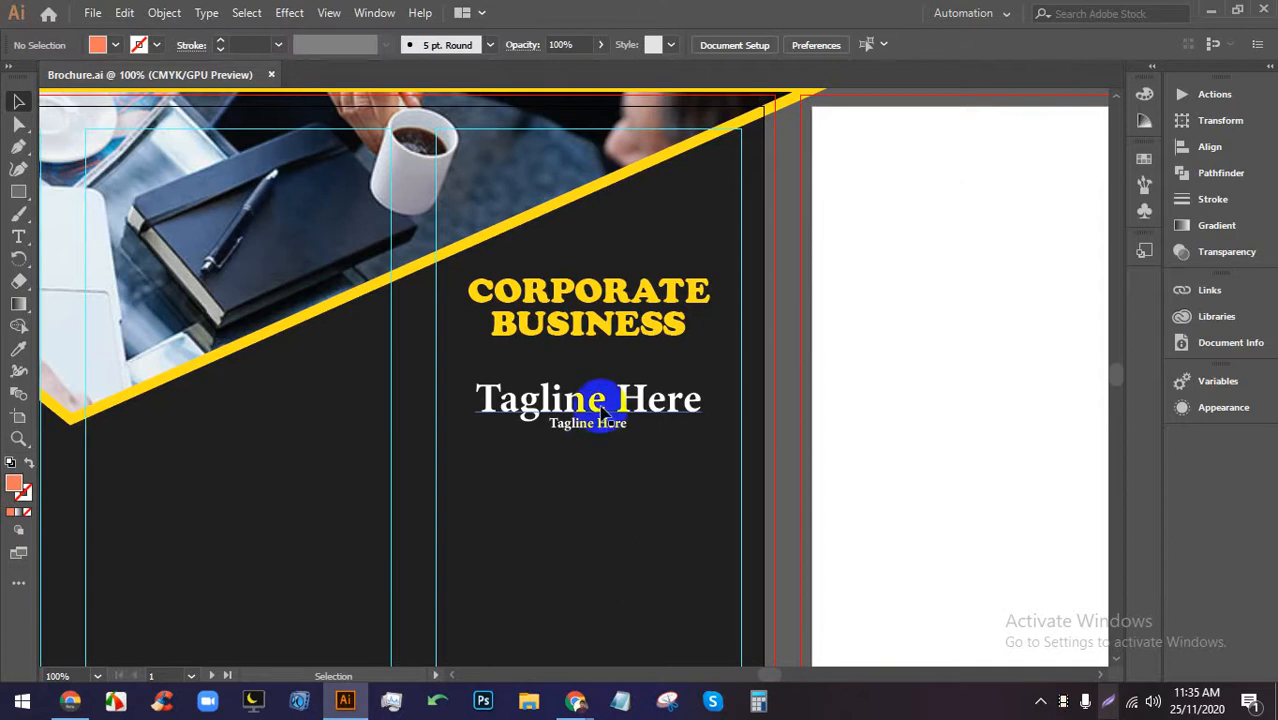
pyautogui.scroll(-3, 630, 340)
pyautogui.scroll(2, 600, 443)
pyautogui.moveTo(586, 495); pyautogui.dragTo(586, 399)
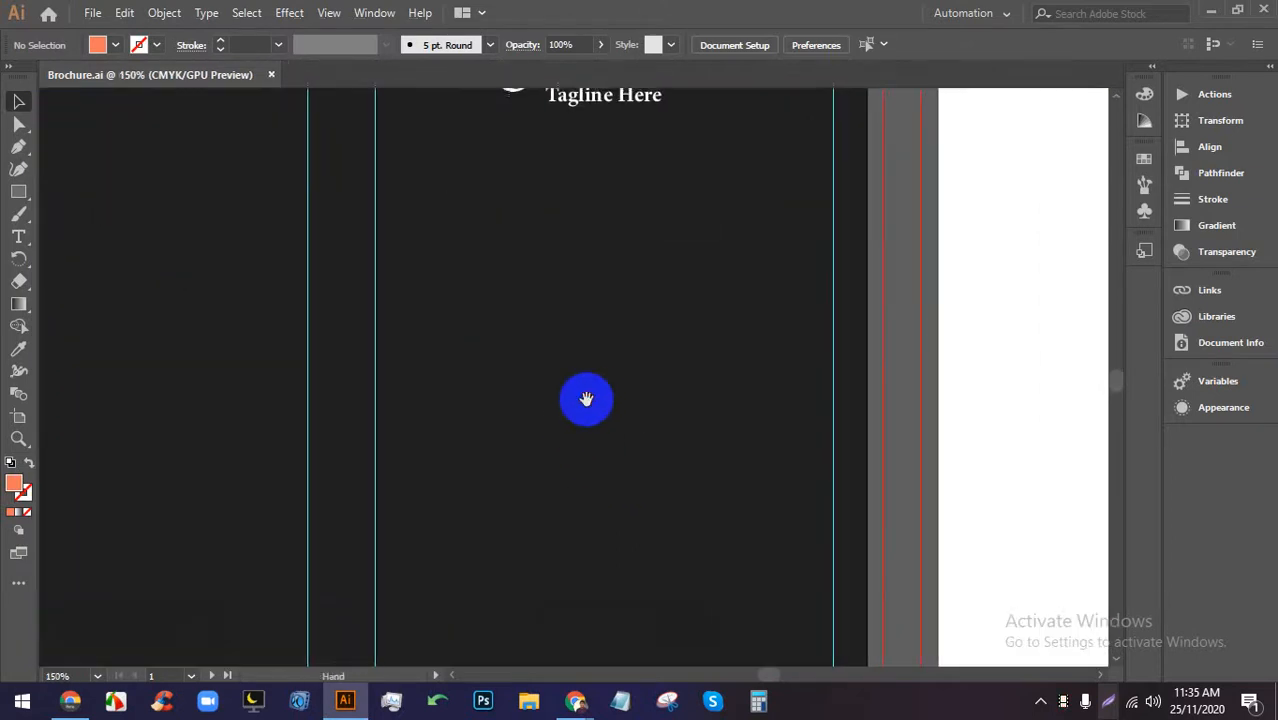
pyautogui.scroll(-2, 586, 399)
pyautogui.scroll(1, 570, 300)
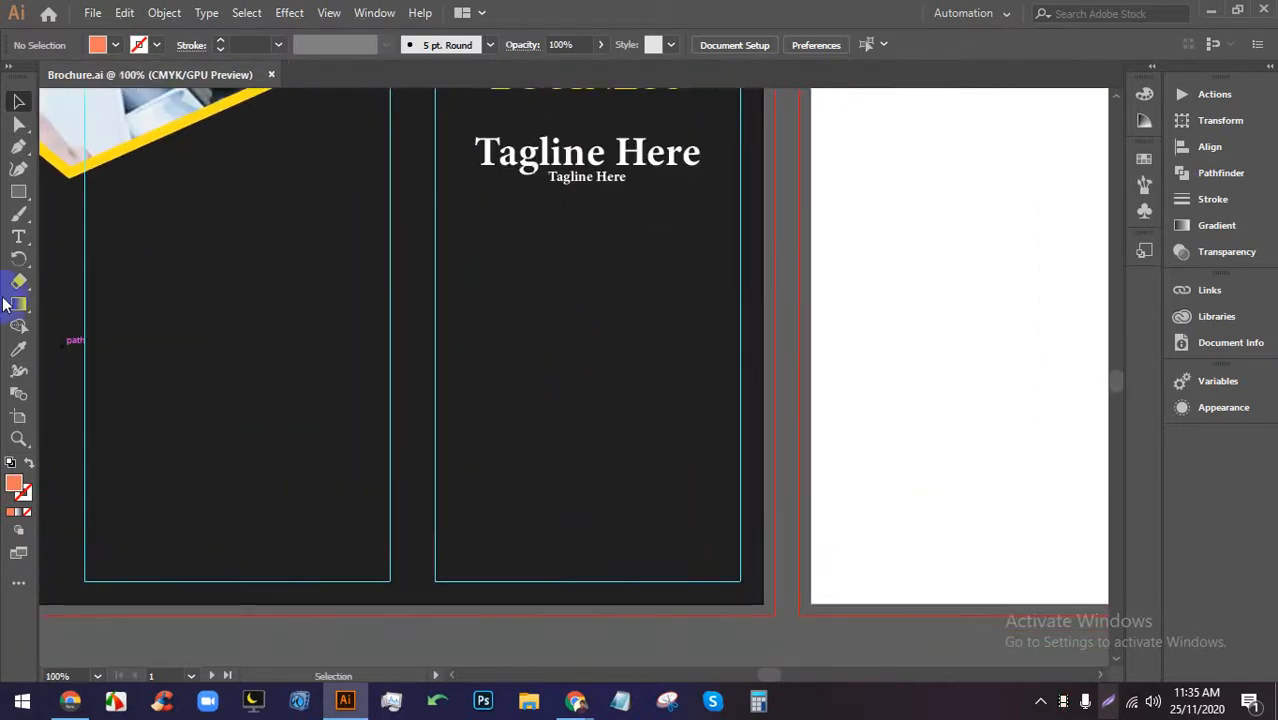
pyautogui.click(18, 236)
pyautogui.scroll(2, 451, 305)
pyautogui.click(446, 302)
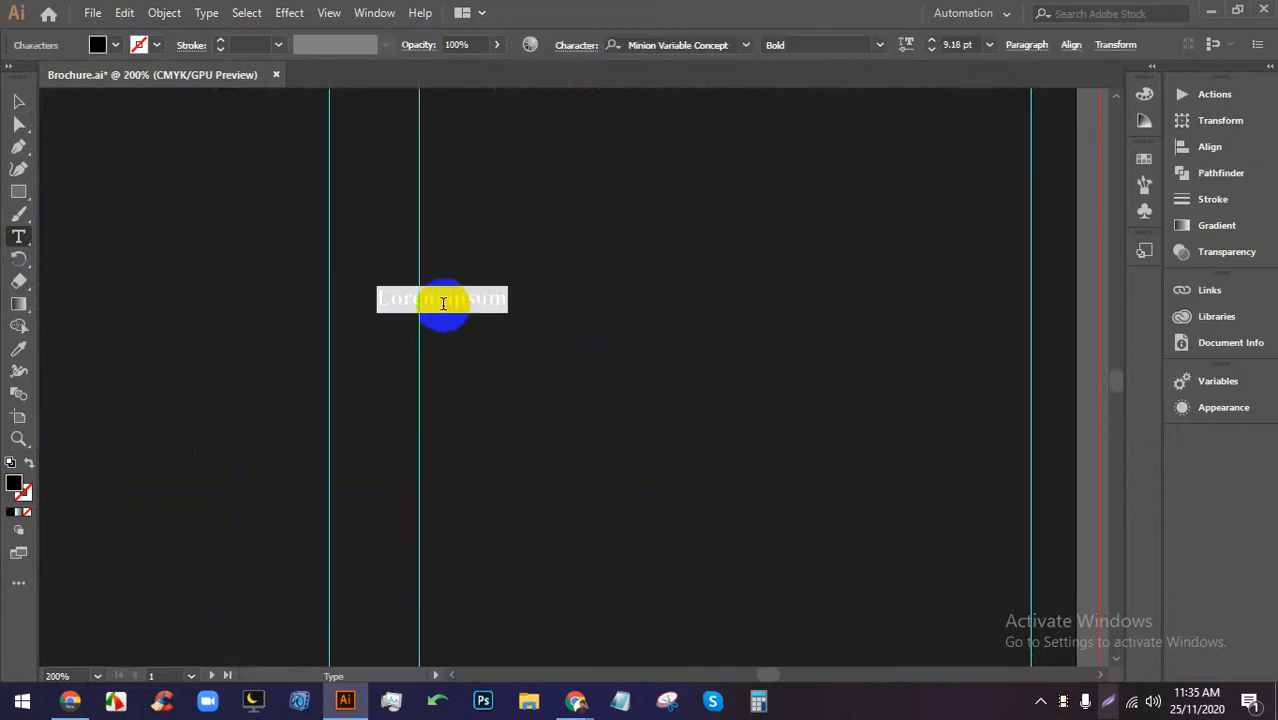
pyautogui.click(20, 101)
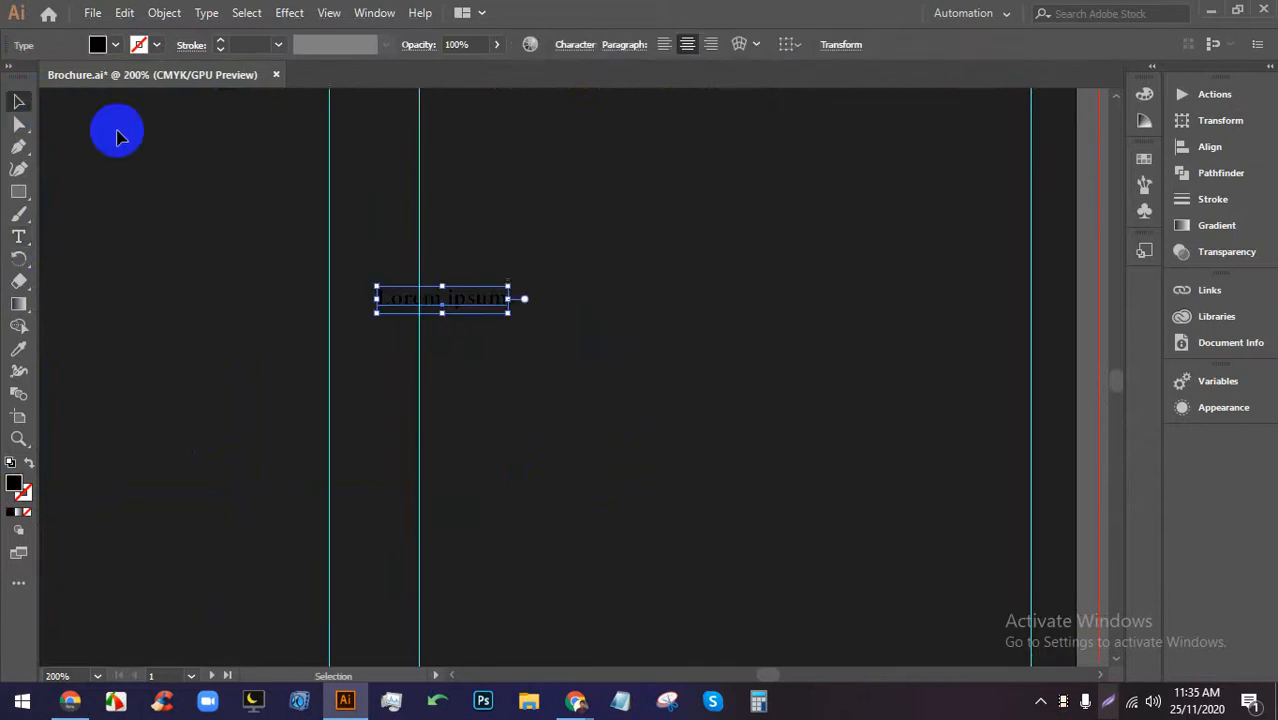
pyautogui.moveTo(384, 281); pyautogui.dragTo(496, 300)
# Replace the new text line's placeholder with "Headline".
pyautogui.doubleClick(485, 304)
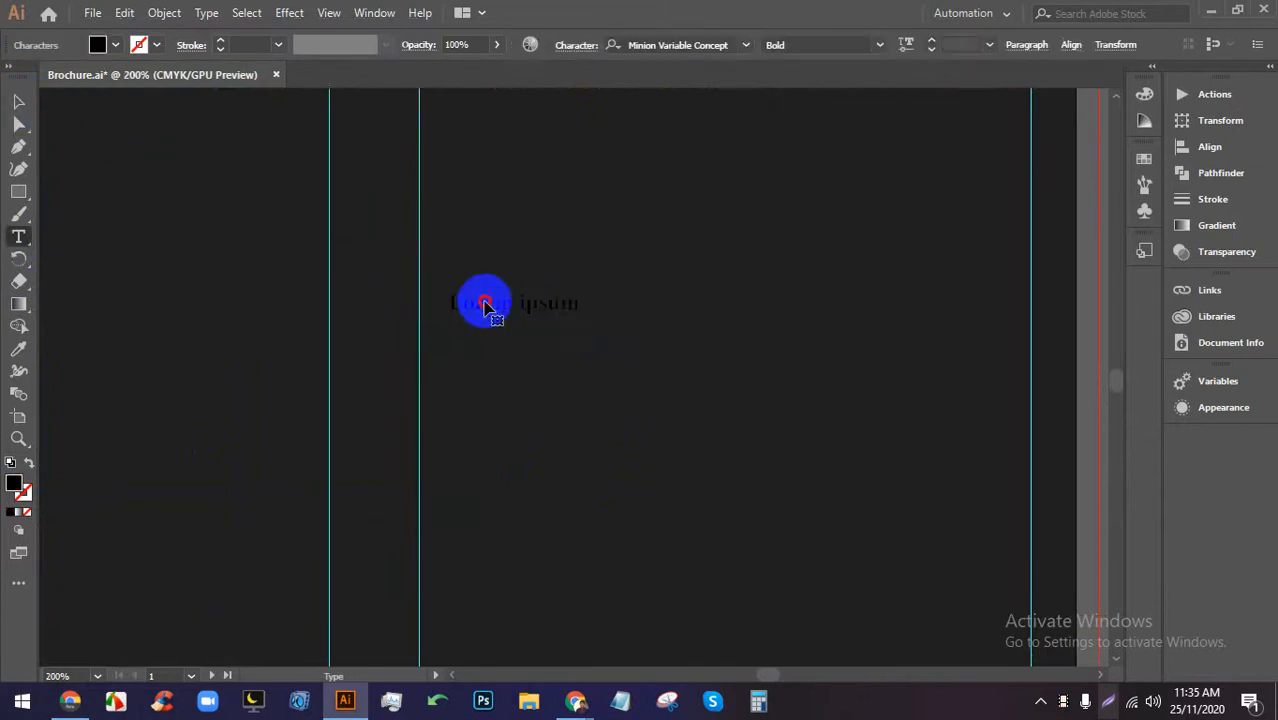
pyautogui.hotkey('ctrl', 'a')
pyautogui.write('He')
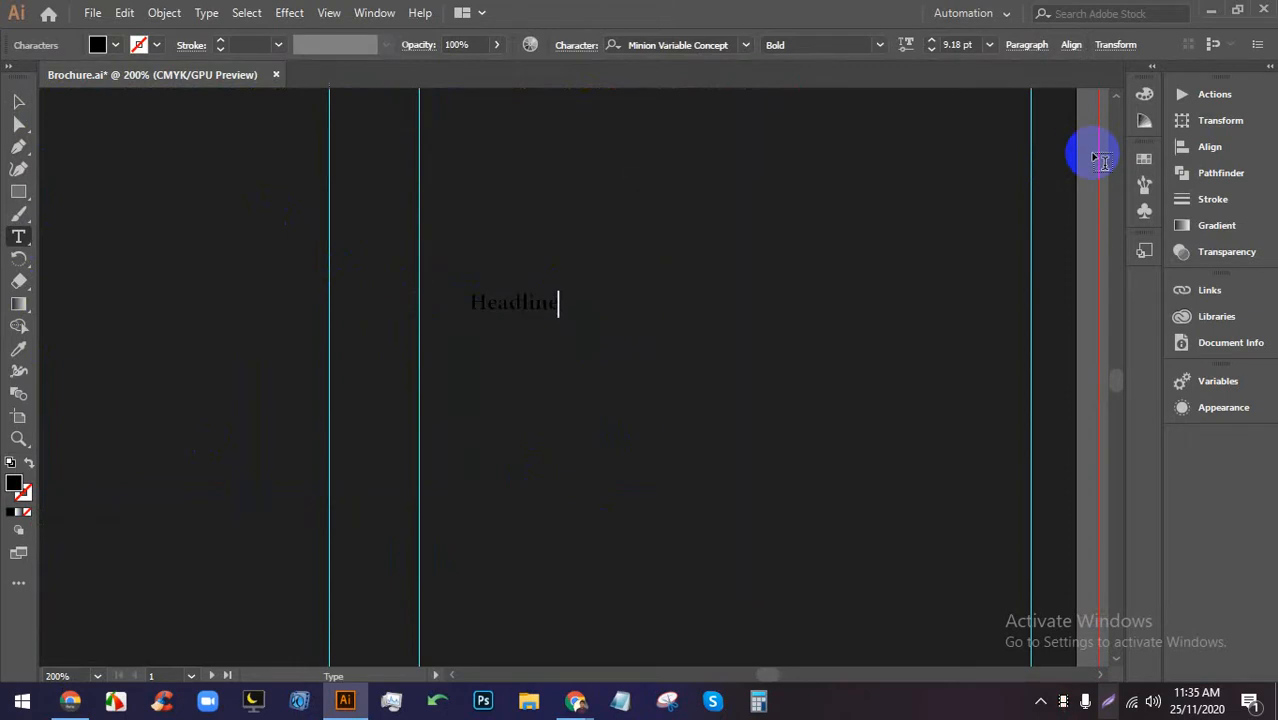
# Colour the "Headline" text yellow and scale it up to a little over twice its size.
pyautogui.doubleClick(539, 300)
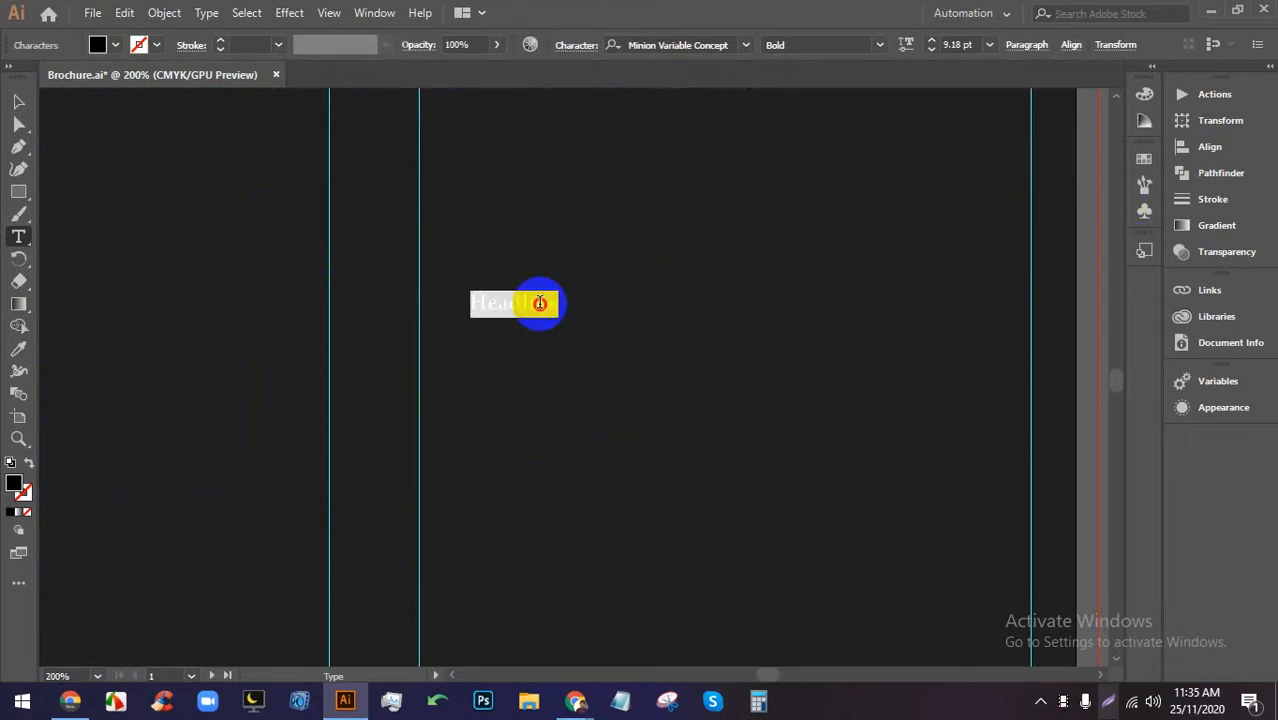
pyautogui.click(97, 46)
pyautogui.click(52, 147)
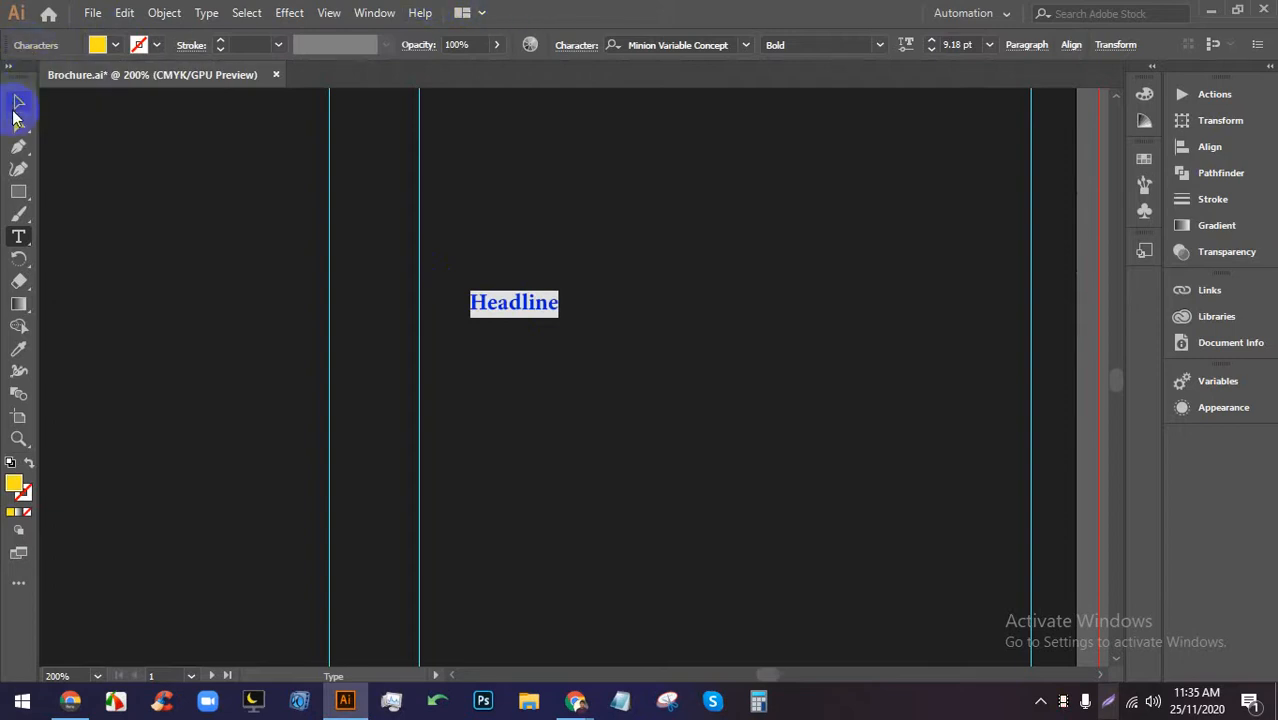
pyautogui.click(18, 102)
pyautogui.moveTo(571, 322); pyautogui.dragTo(617, 336)
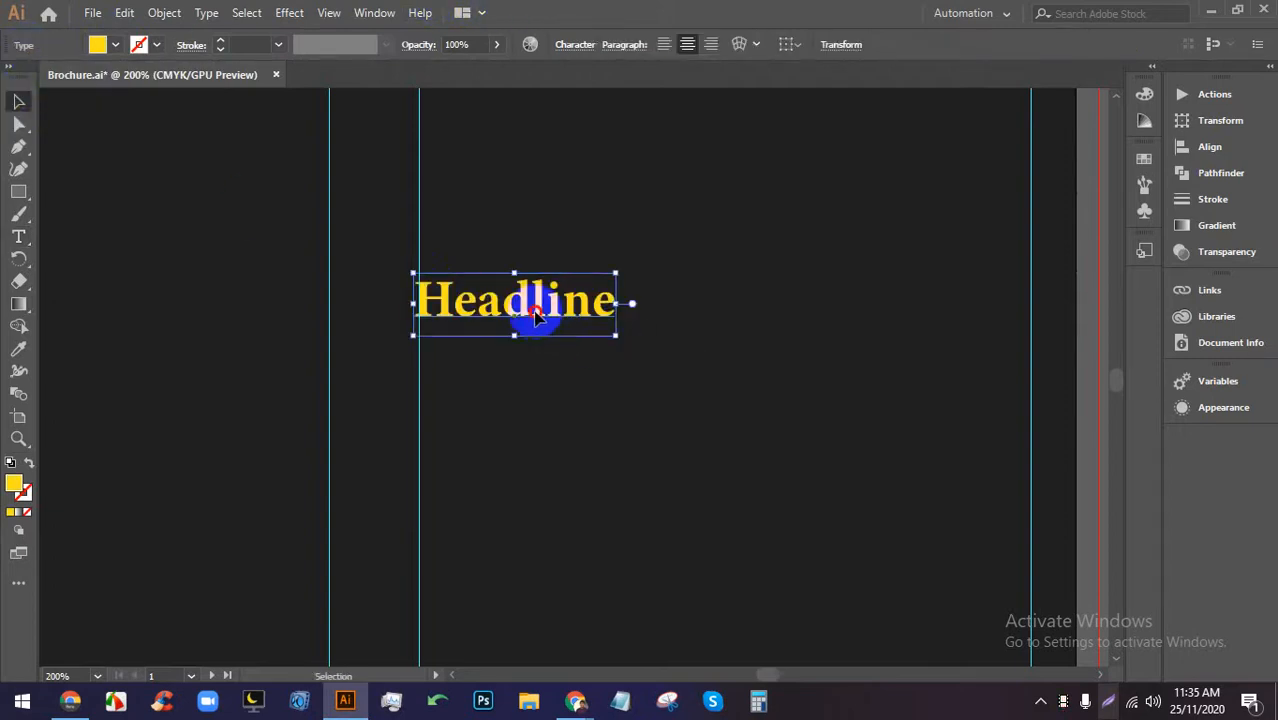
# Move the "Headline" text fully inside the cover panel's left guide and nudge it slightly up and to the right.
pyautogui.moveTo(535, 311); pyautogui.dragTo(556, 304)
pyautogui.scroll(-3, 454, 258)
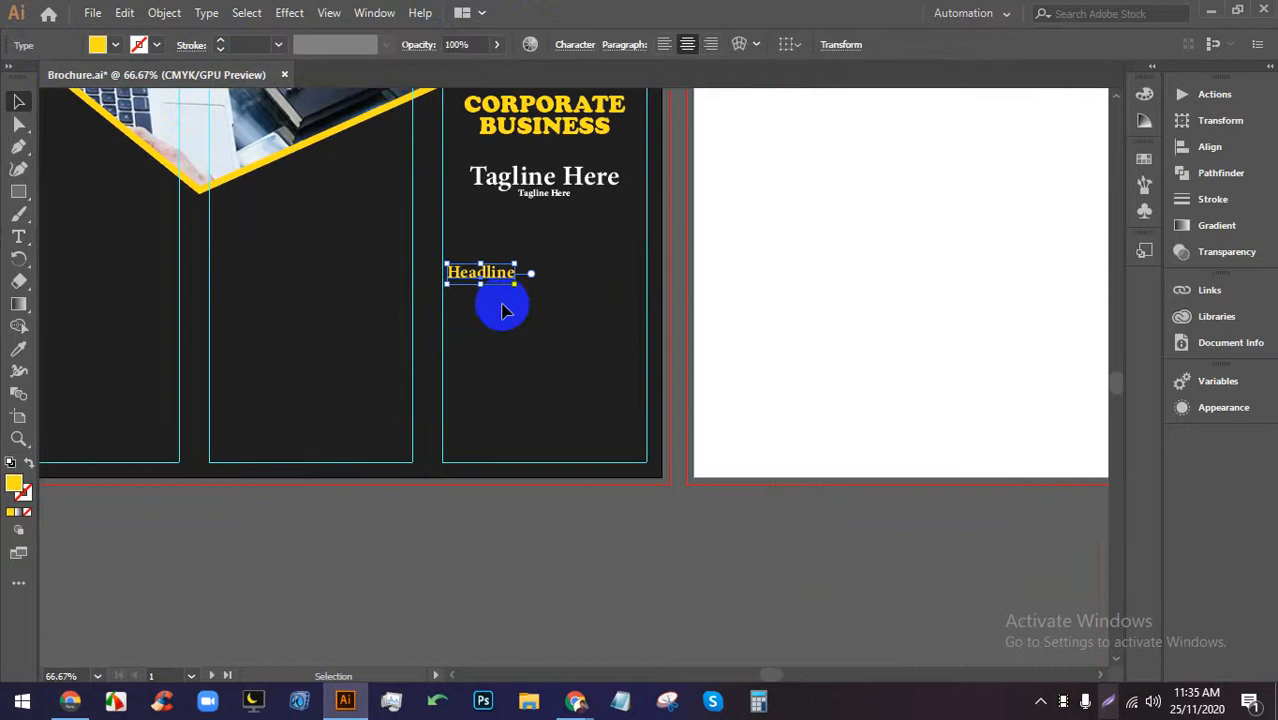
pyautogui.scroll(1, 503, 311)
pyautogui.press('Up')
pyautogui.press('Up')
pyautogui.press('Up')
pyautogui.press('Up')
pyautogui.press('Up')
pyautogui.press('Up')
pyautogui.press('Up')
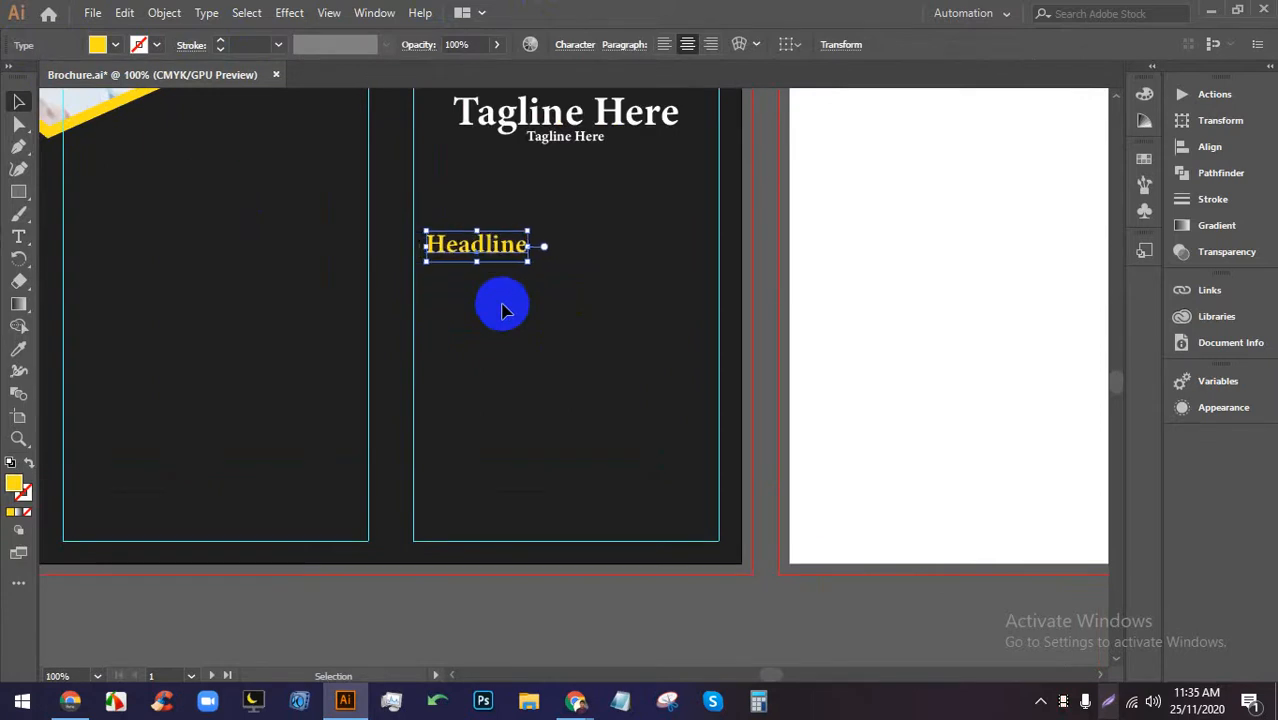
pyautogui.press('Right')
pyautogui.press('Right')
pyautogui.press('Right')
pyautogui.press('Right')
pyautogui.press('Right')
# Add a placeholder paragraph area below the headline, spanning most of the panel's width, and set its leading to 11 pt.
pyautogui.click(17, 242)
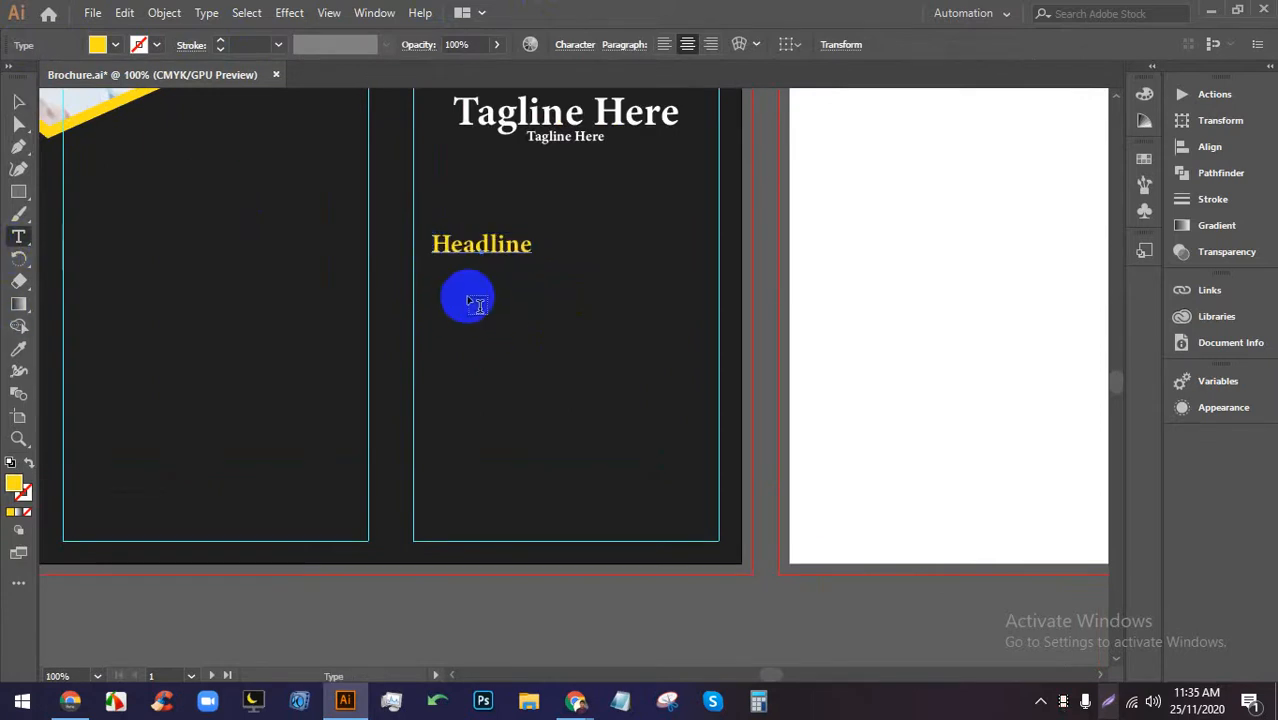
pyautogui.moveTo(435, 275); pyautogui.dragTo(702, 509)
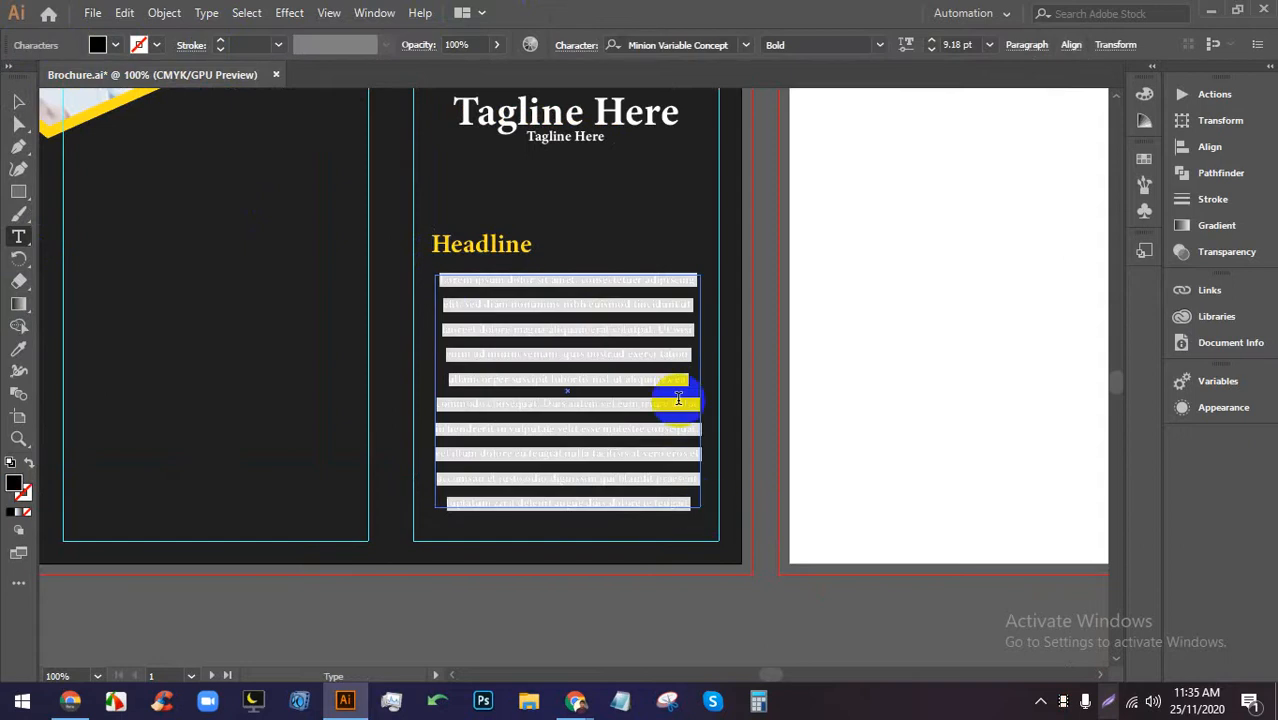
pyautogui.click(568, 47)
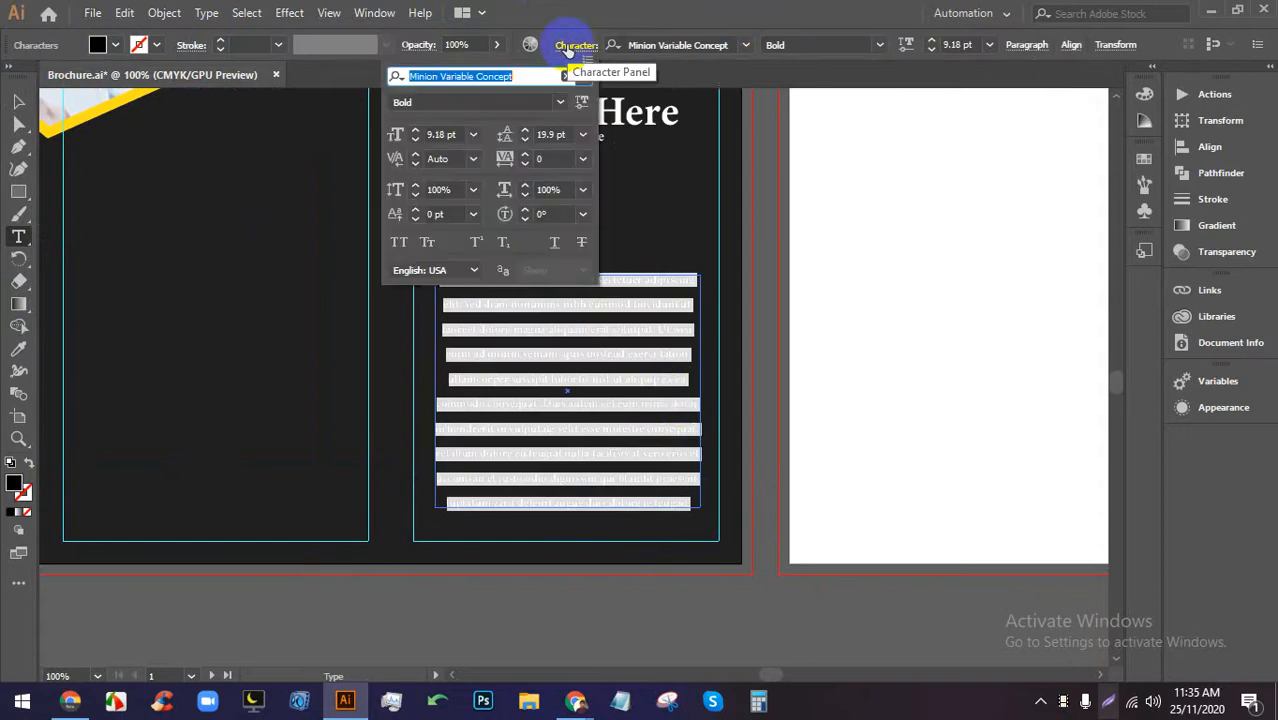
pyautogui.click(555, 134)
pyautogui.press('Down')
pyautogui.press('Down')
pyautogui.press('Down')
pyautogui.press('Down')
pyautogui.press('Down')
pyautogui.press('Down')
pyautogui.press('Down')
pyautogui.press('Down')
pyautogui.press('Down')
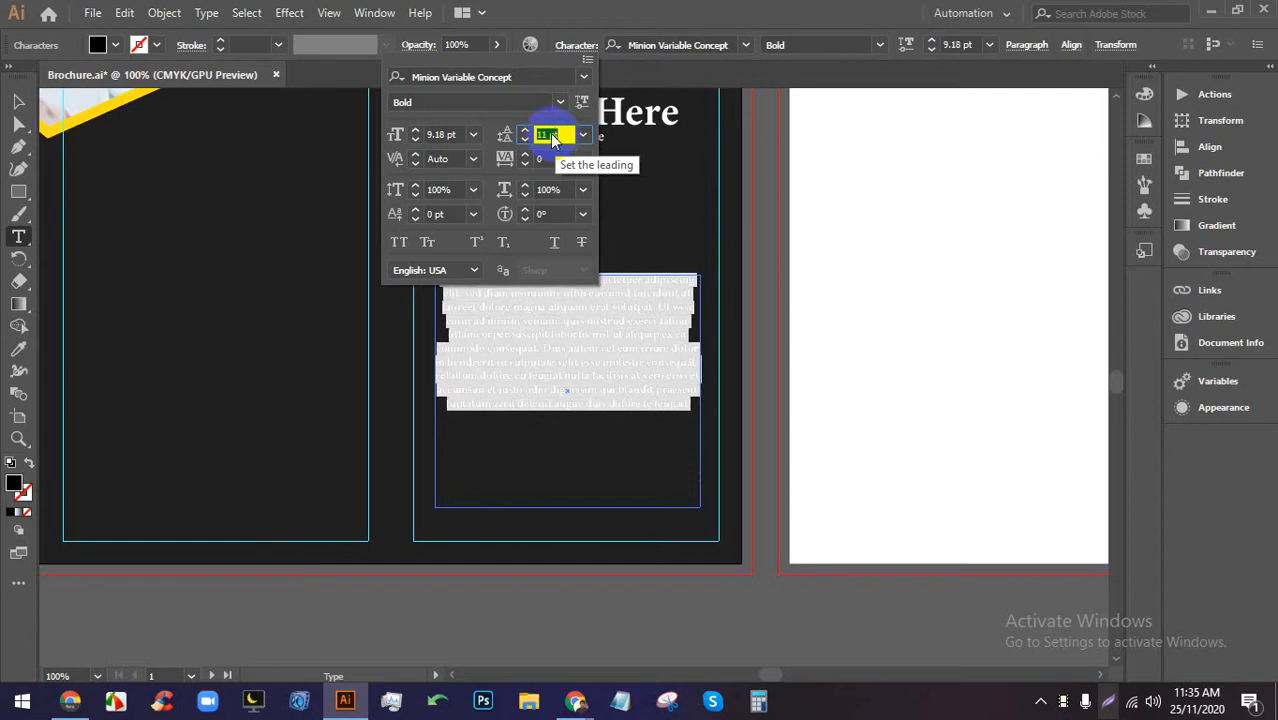
# Left-align the placeholder paragraph and fill its text with white.
pyautogui.click(1032, 50)
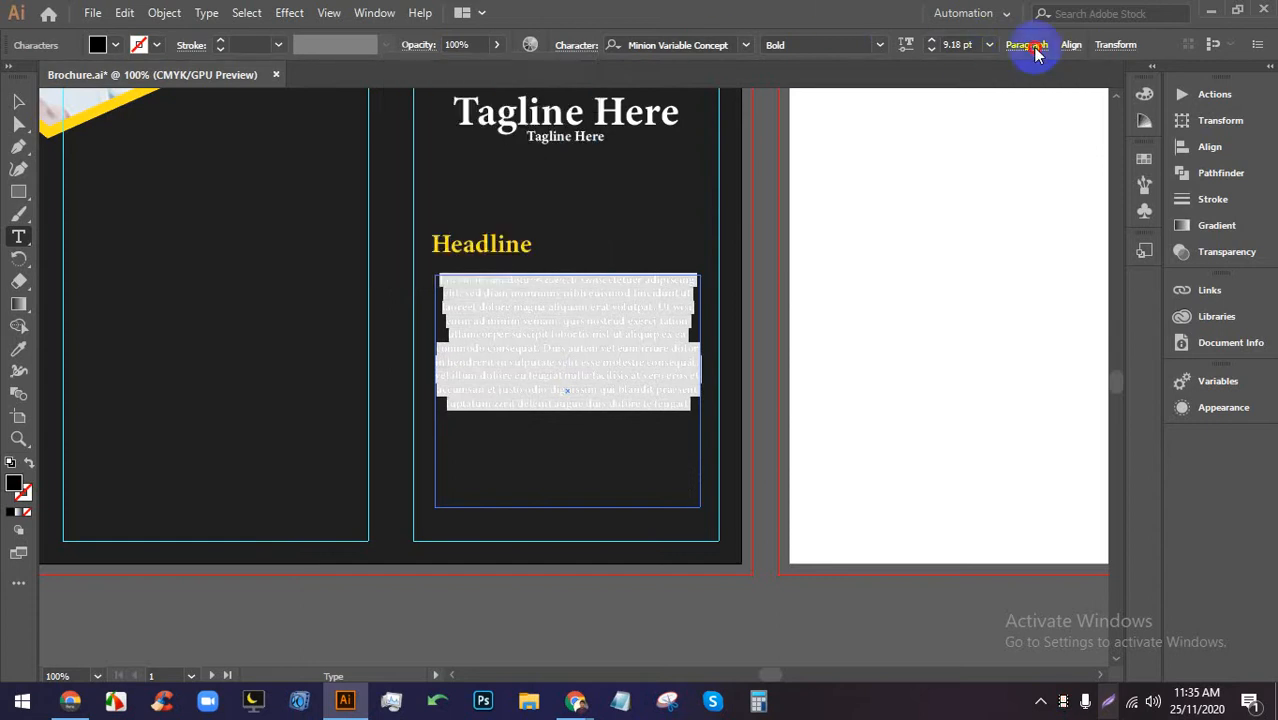
pyautogui.click(857, 78)
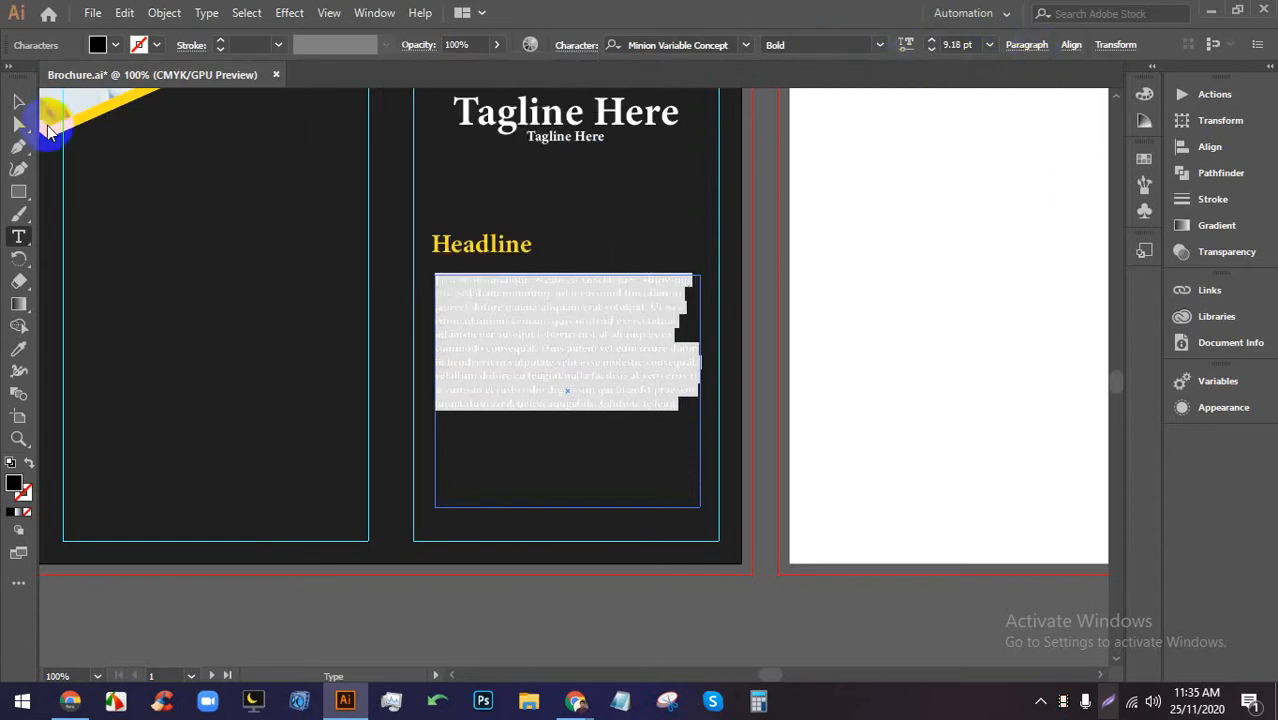
pyautogui.click(20, 101)
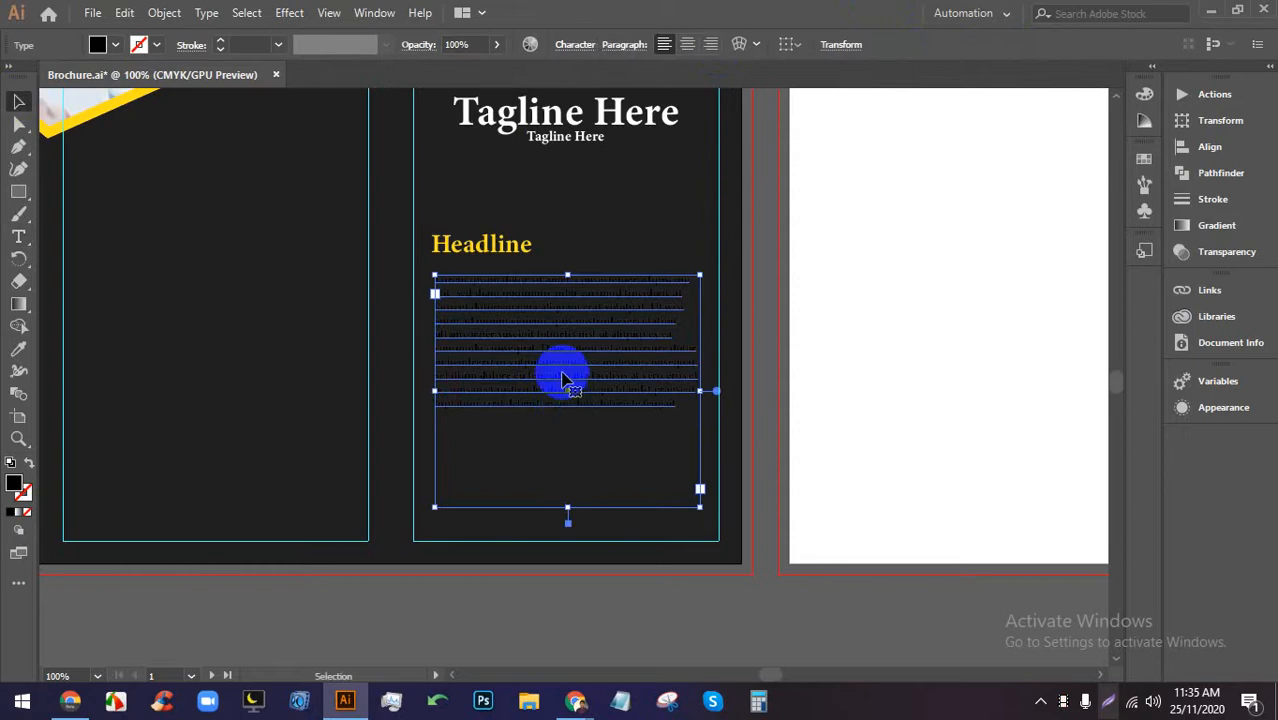
pyautogui.tripleClick(597, 394)
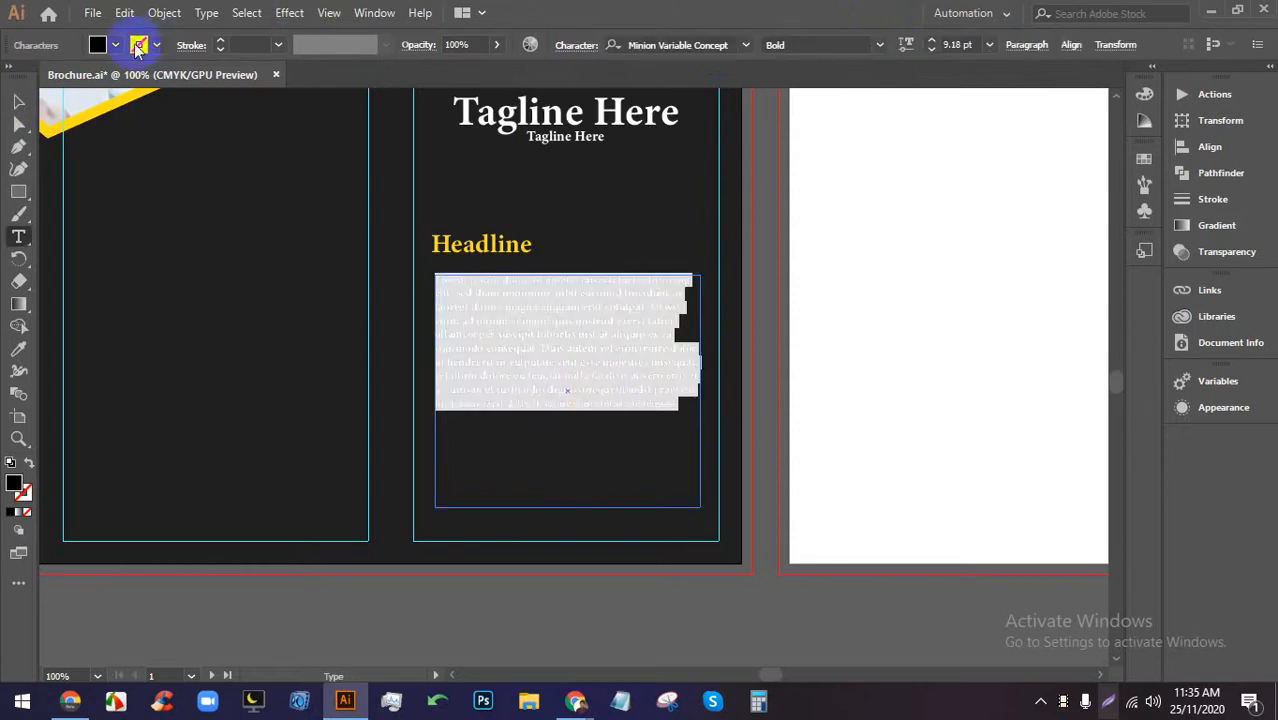
pyautogui.click(138, 46)
pyautogui.click(38, 77)
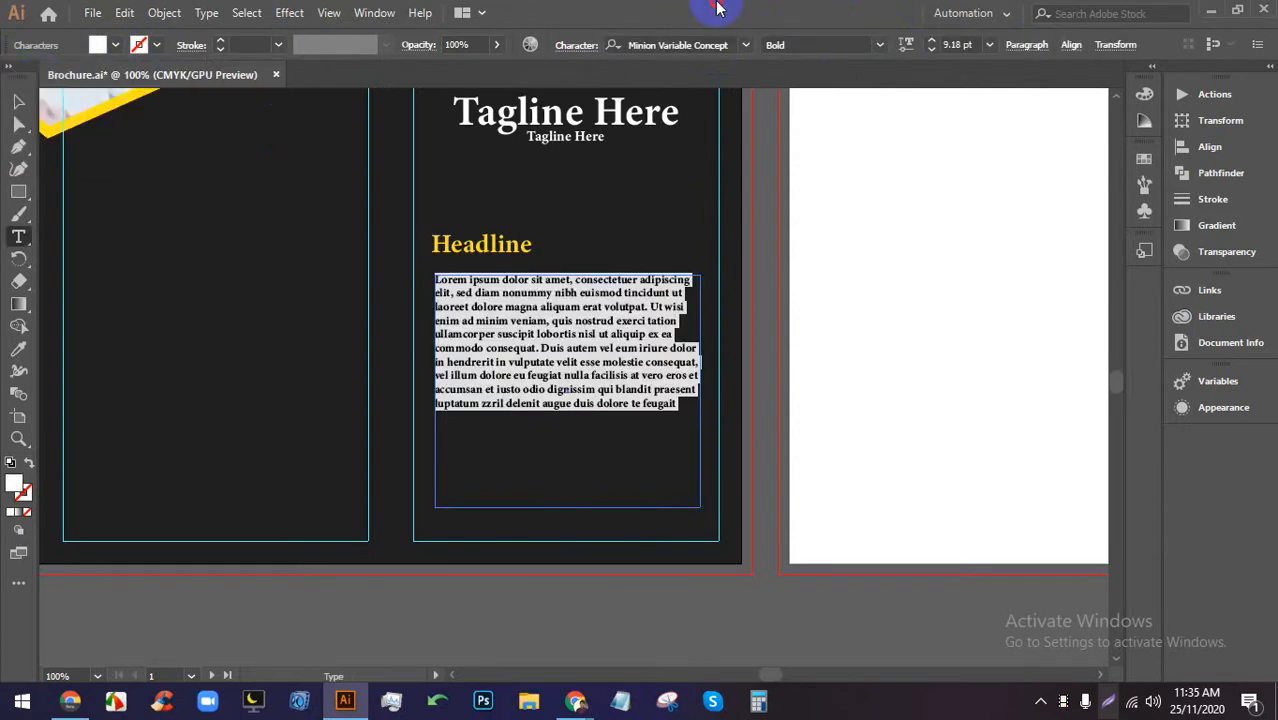
# Copy the small "Tagline Here" line's text style onto the whole placeholder paragraph with the Eyedropper.
pyautogui.click(553, 377)
pyautogui.hotkey('ctrl', 'a')
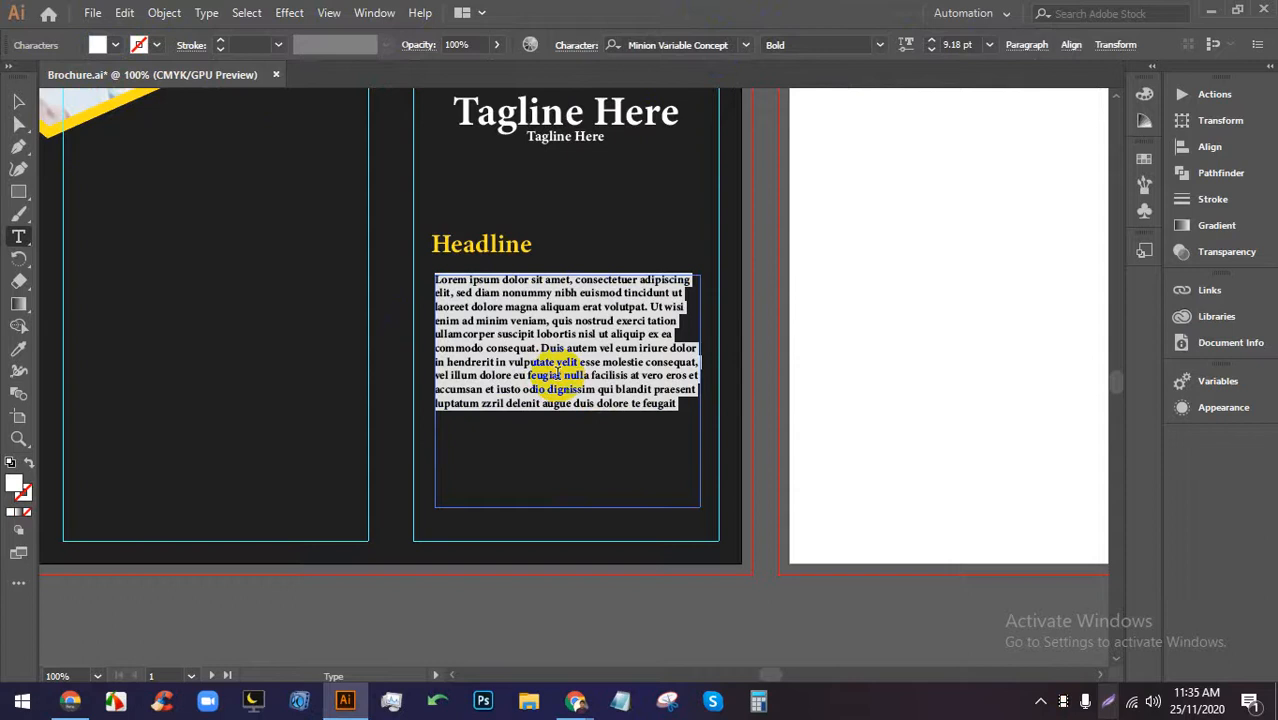
pyautogui.click(746, 45)
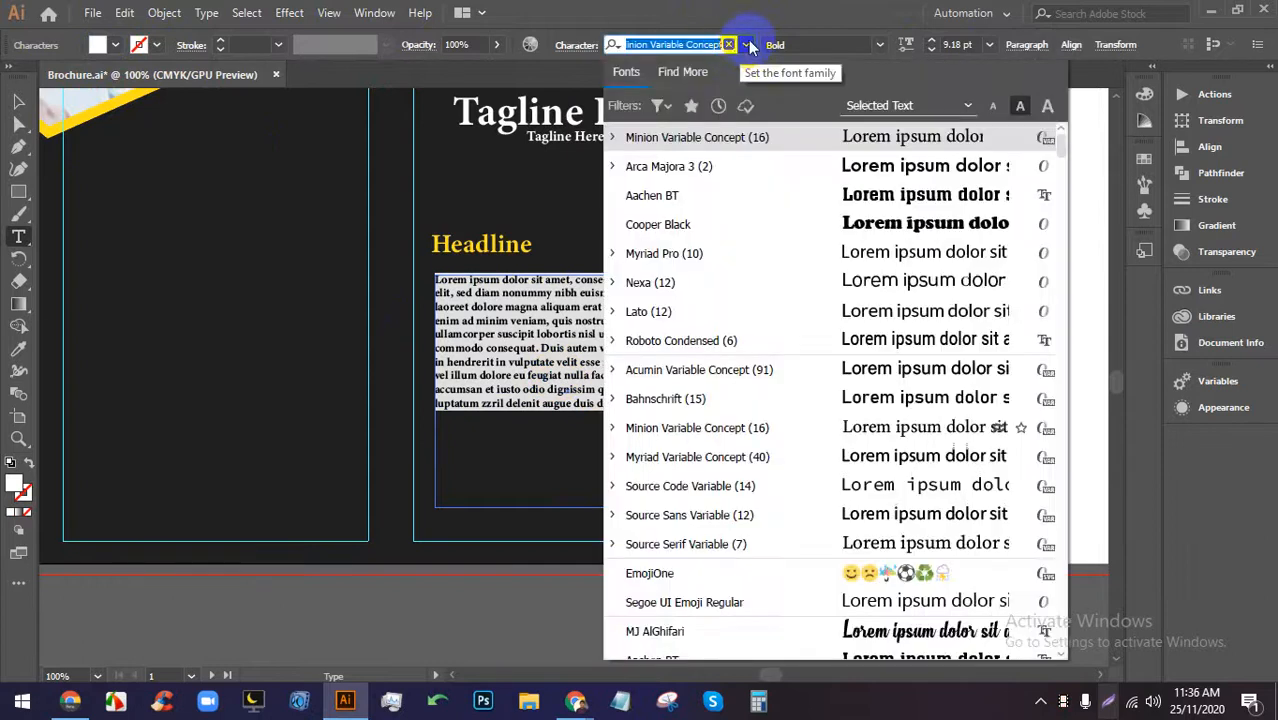
pyautogui.click(30, 350)
pyautogui.click(621, 133)
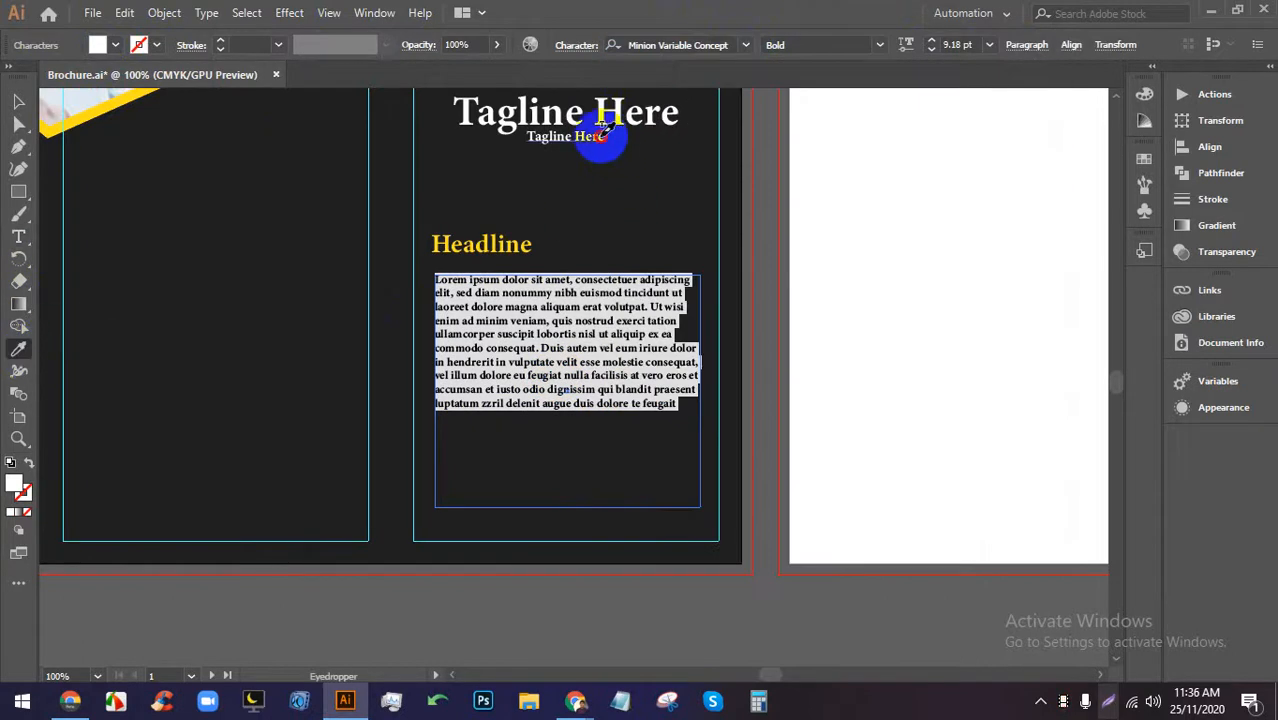
pyautogui.click(18, 101)
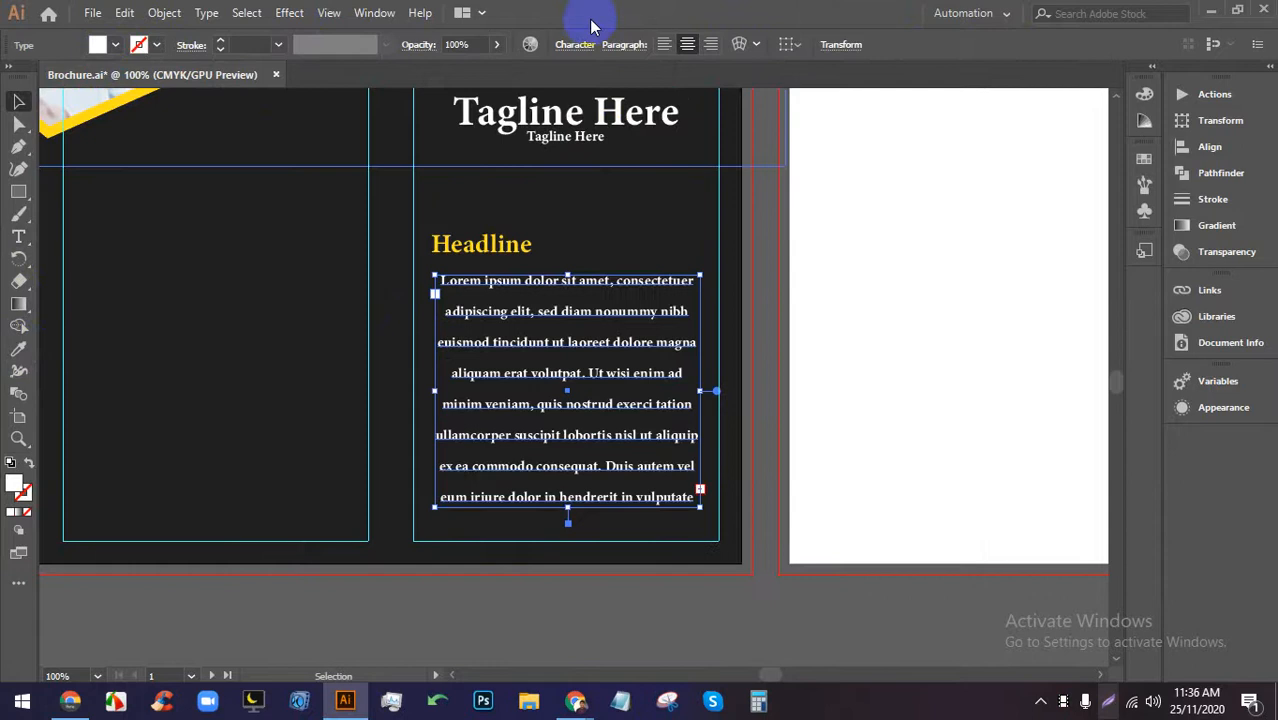
# Set the placeholder paragraph's leading to 11 pt and left-align it.
pyautogui.click(578, 48)
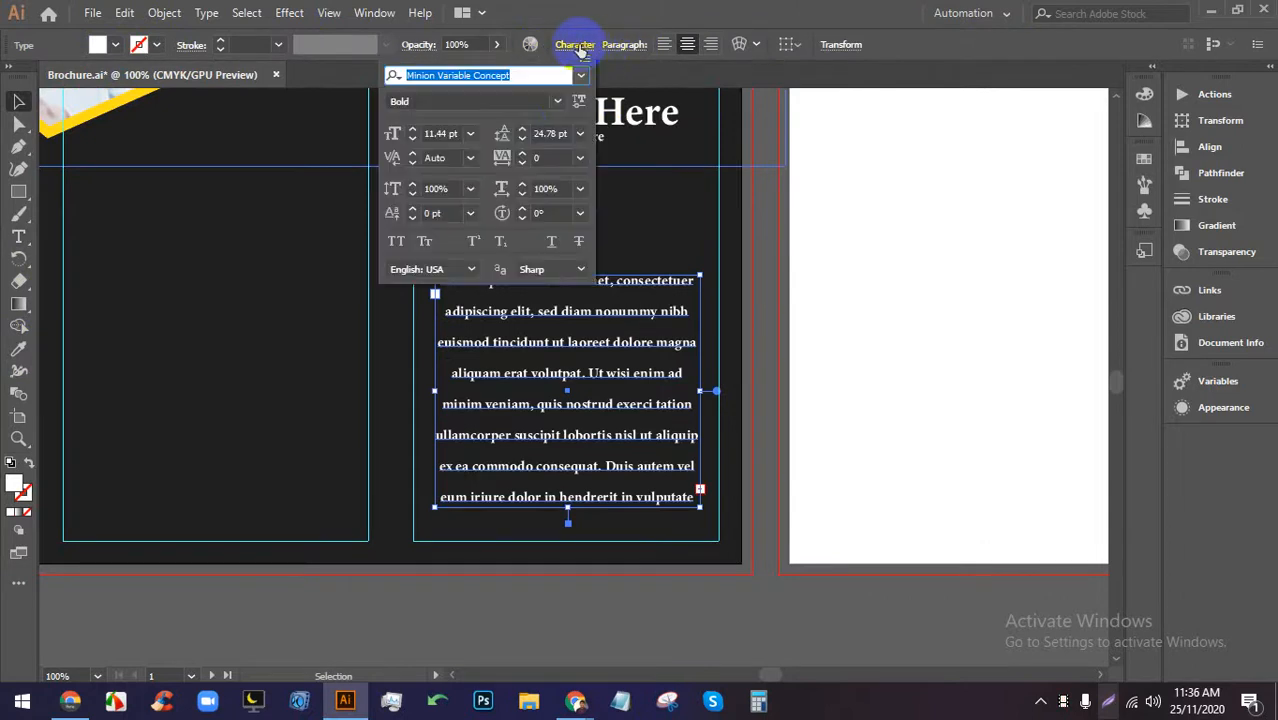
pyautogui.click(546, 133)
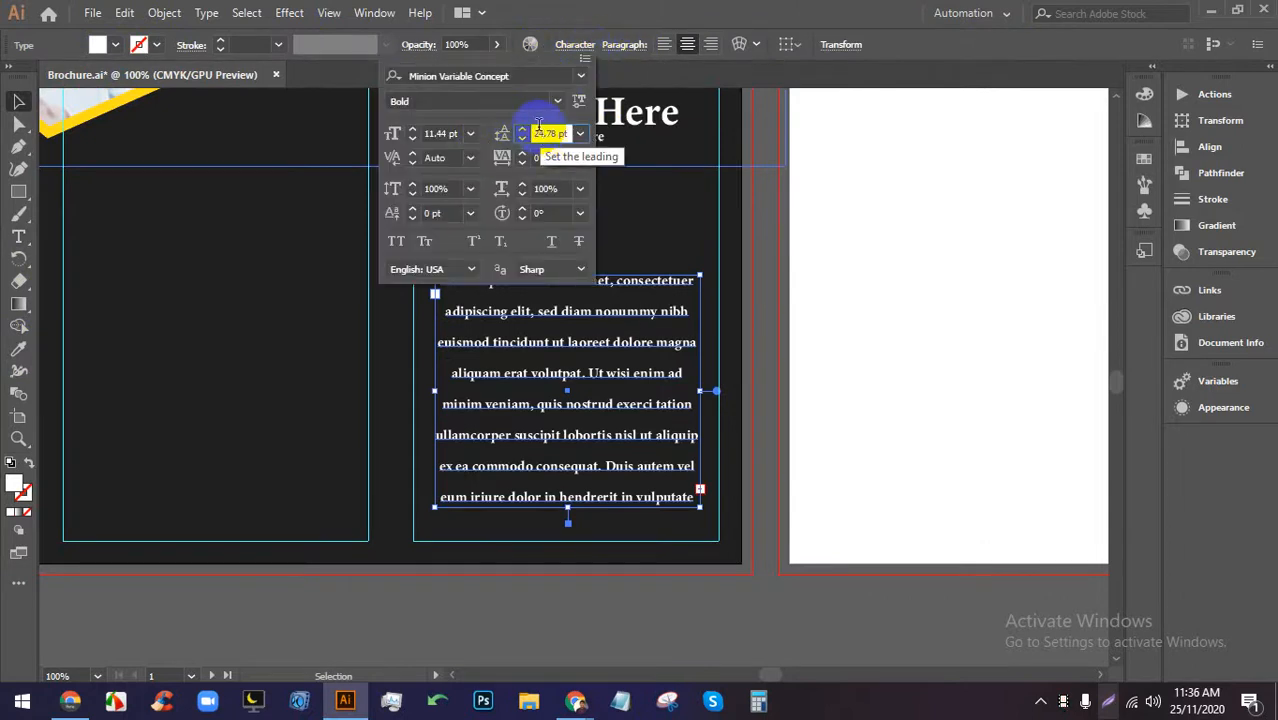
pyautogui.write('11')
pyautogui.press('Return')
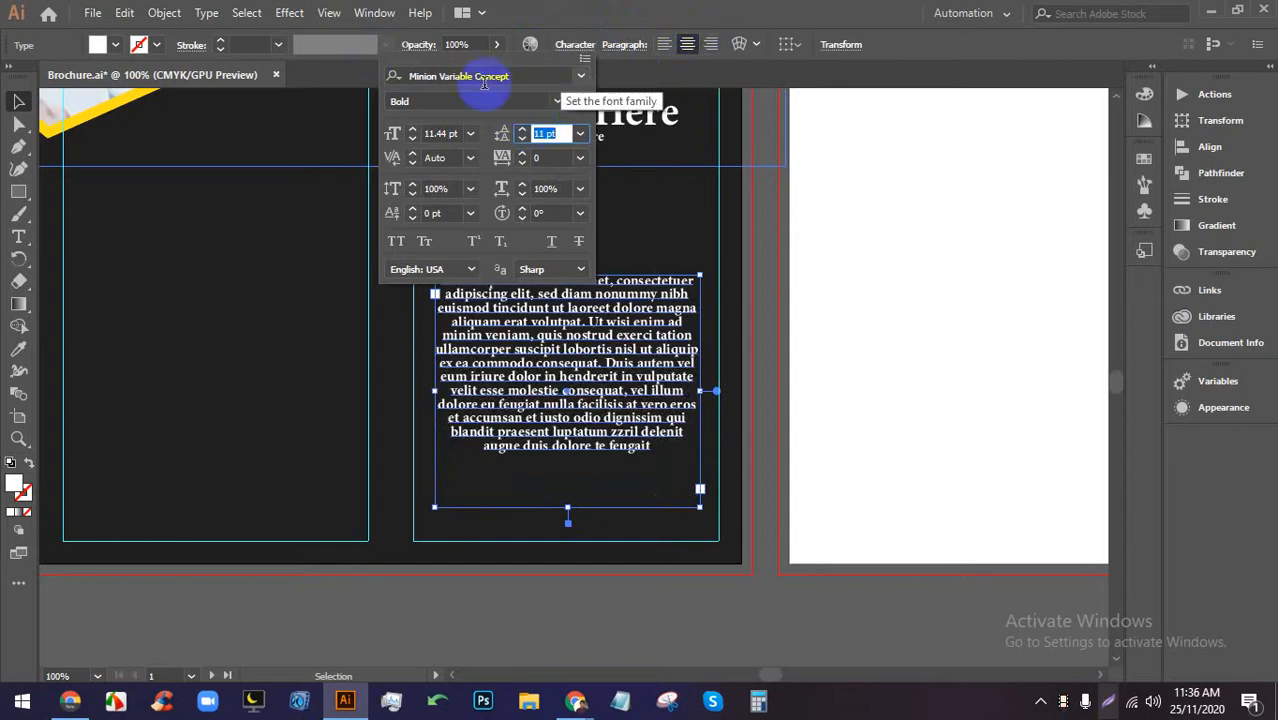
pyautogui.click(615, 47)
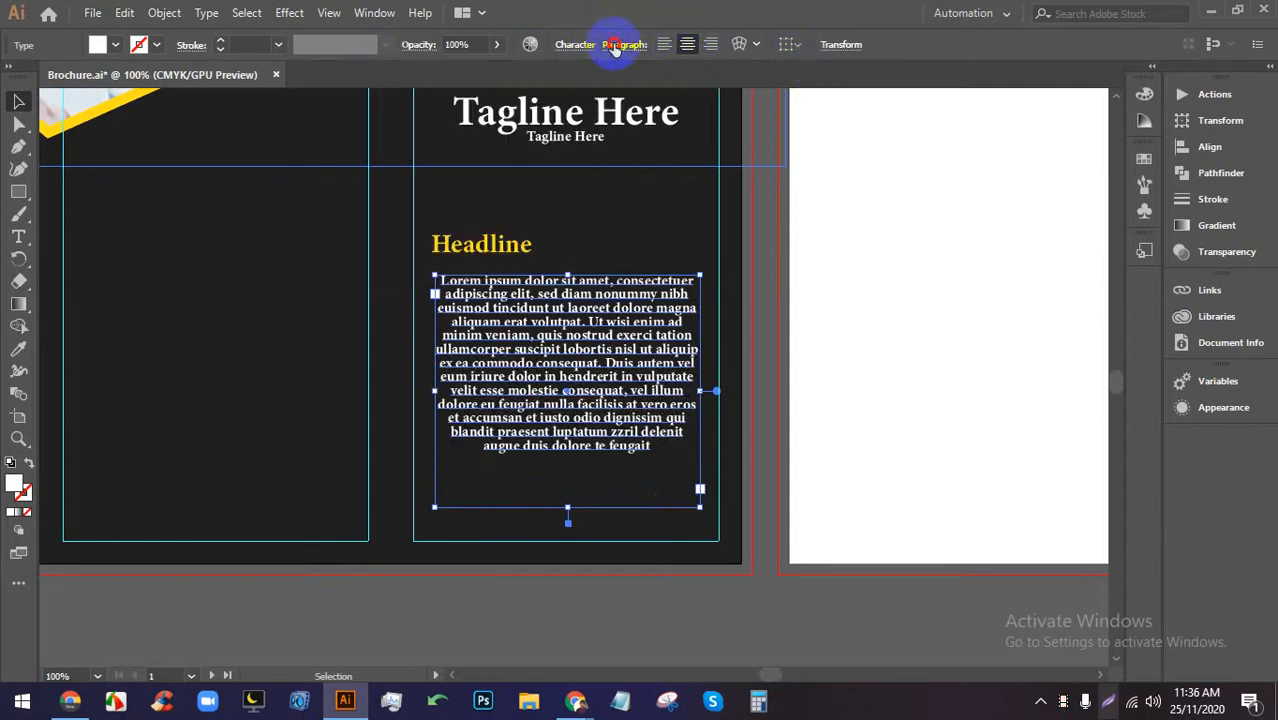
pyautogui.click(617, 48)
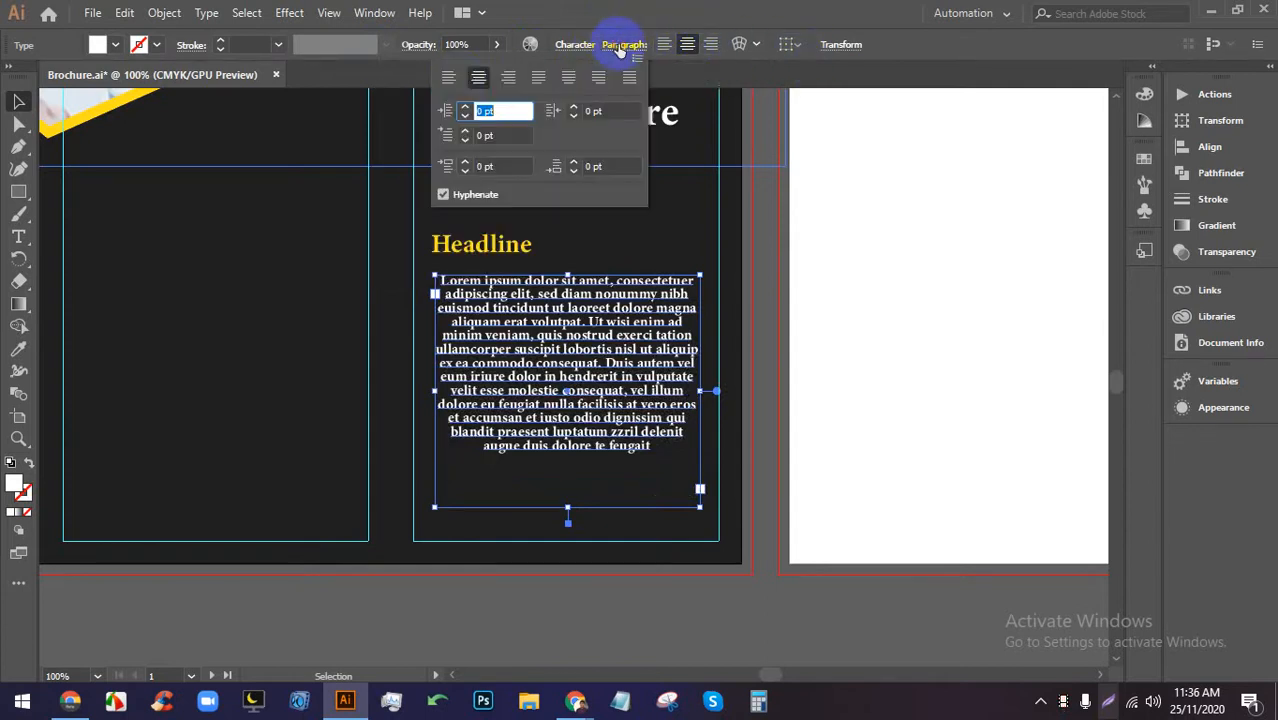
pyautogui.click(452, 79)
pyautogui.click(57, 157)
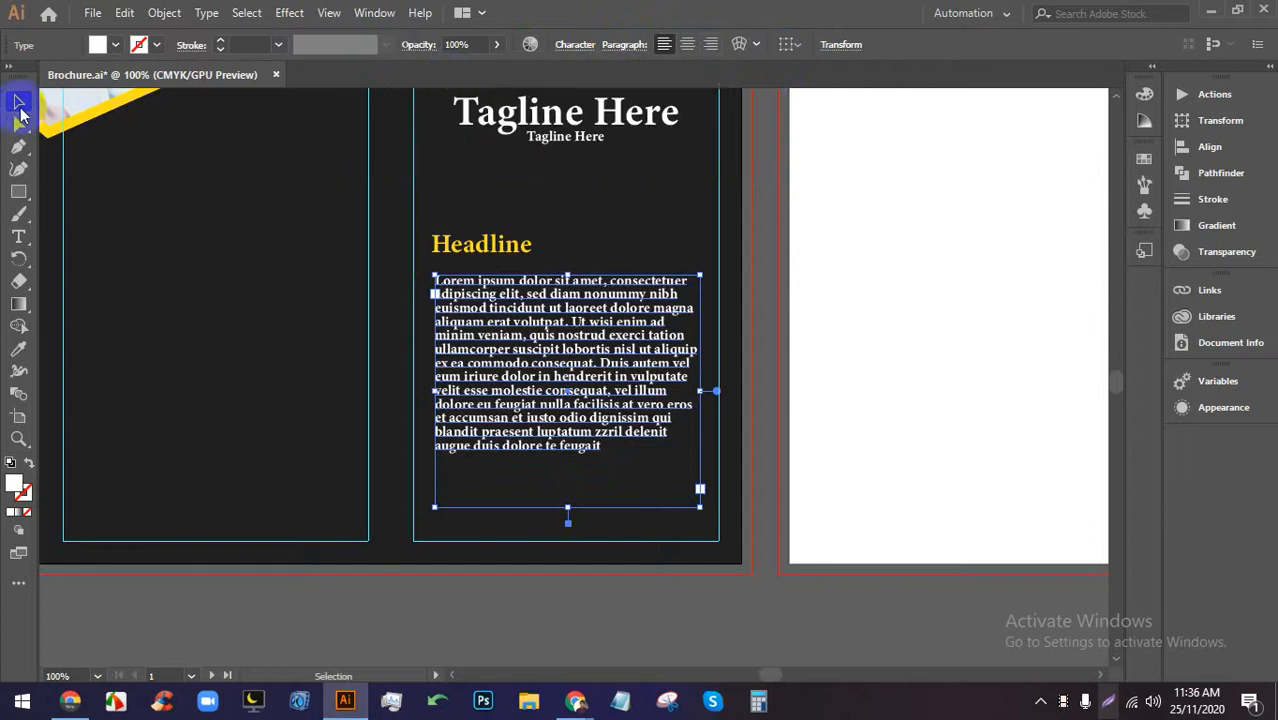
# Paste a copy of the placeholder text at the end of the paragraph to fill the rest of its frame.
pyautogui.doubleClick(567, 428)
pyautogui.hotkey('ctrl', 'a')
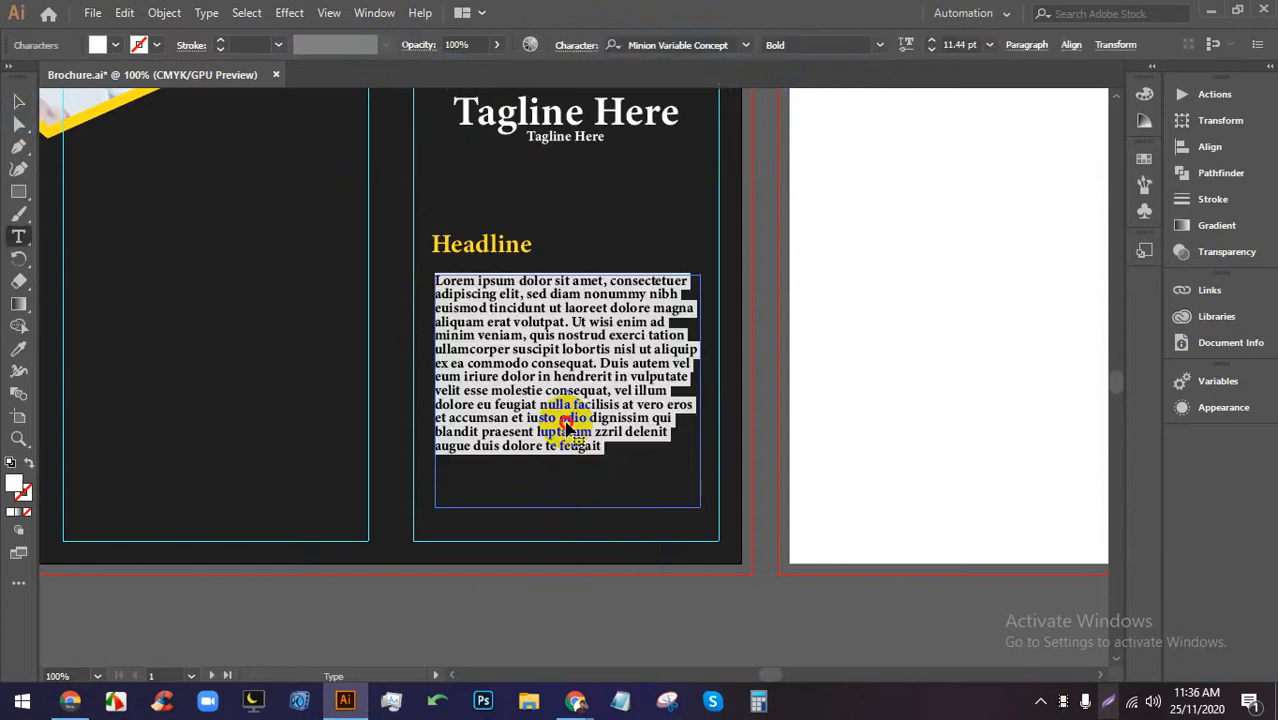
pyautogui.click(587, 440)
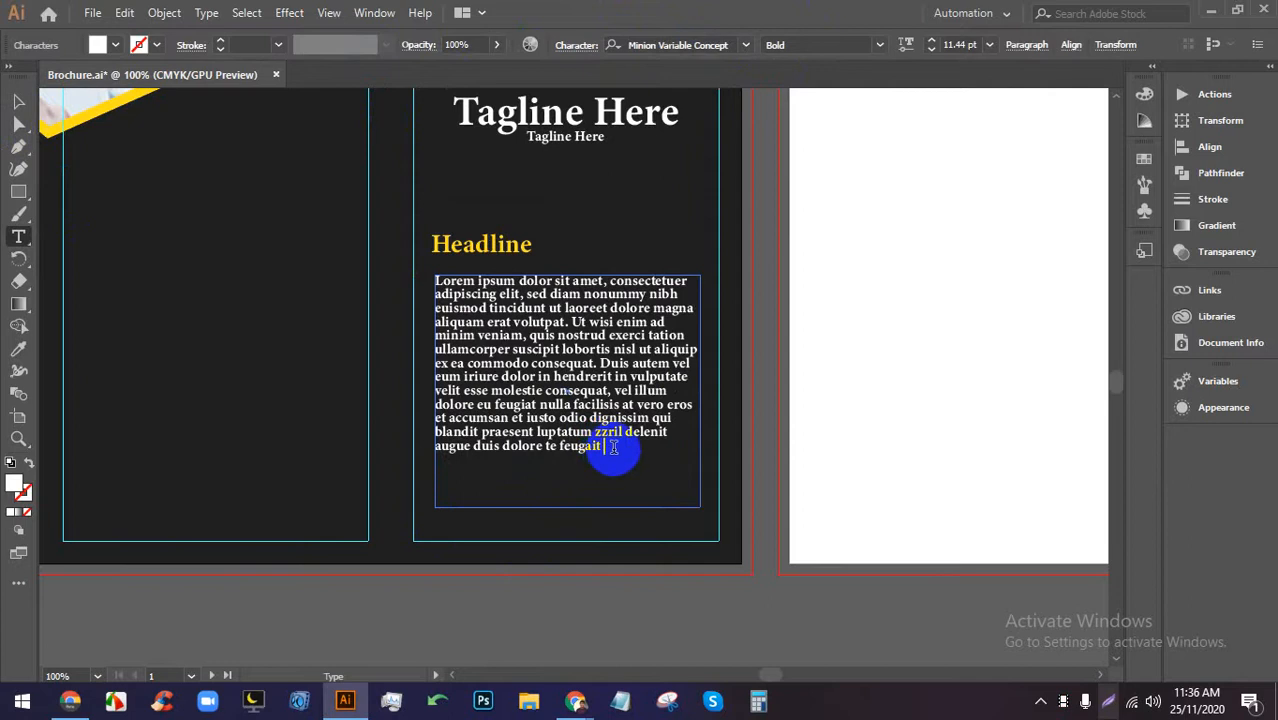
pyautogui.hotkey('ctrl', 'v')
pyautogui.press('Escape')
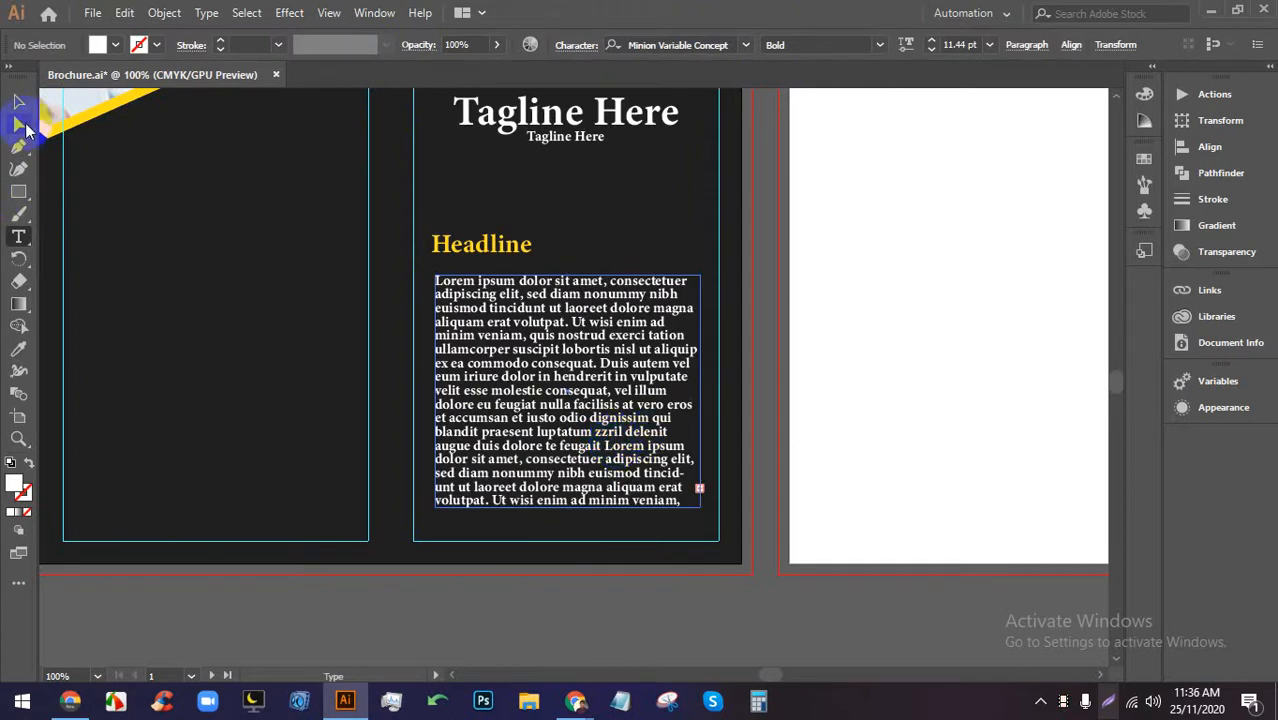
pyautogui.click(19, 102)
pyautogui.click(771, 621)
# Move the paragraph up to sit directly beneath the headline and save the brochure file.
pyautogui.scroll(-2, 632, 543)
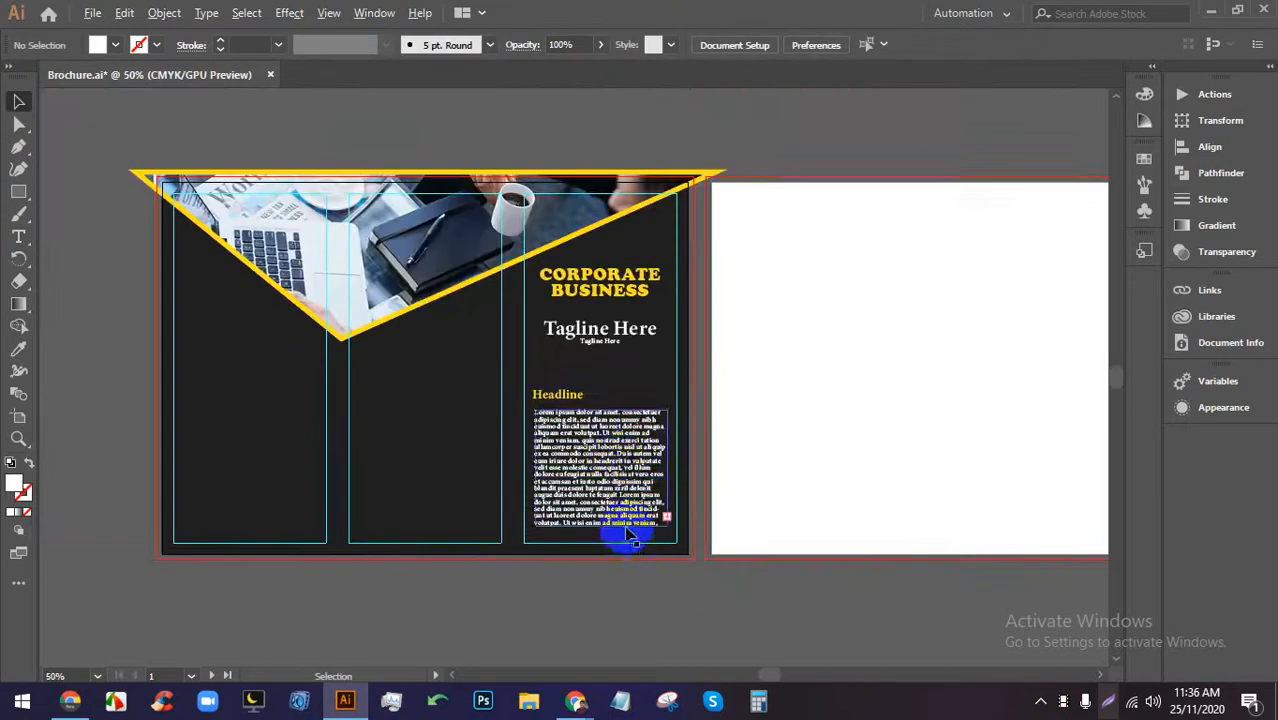
pyautogui.scroll(1, 613, 451)
pyautogui.click(540, 427)
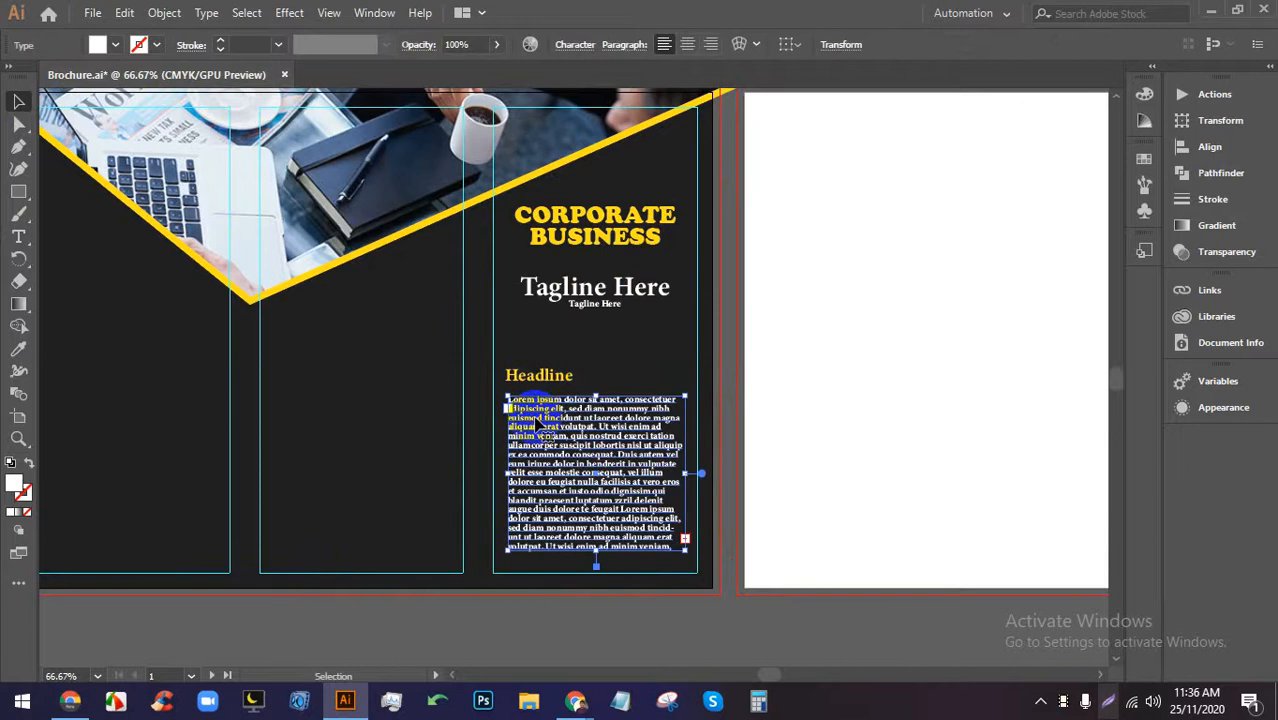
pyautogui.moveTo(540, 427); pyautogui.dragTo(536, 423)
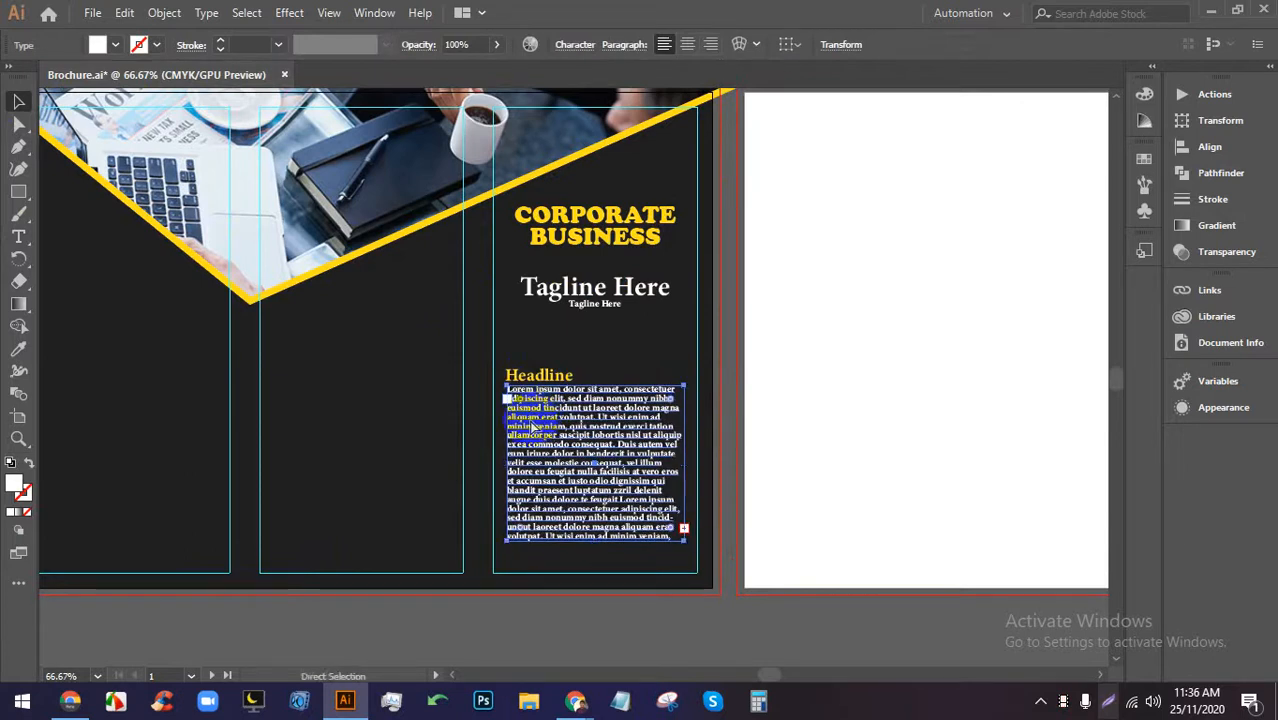
pyautogui.hotkey('ctrl', 's')
pyautogui.click(642, 642)
# Draw a white square on the empty pasteboard to the left of the first artboard.
pyautogui.hotkey('ctrl', '-')
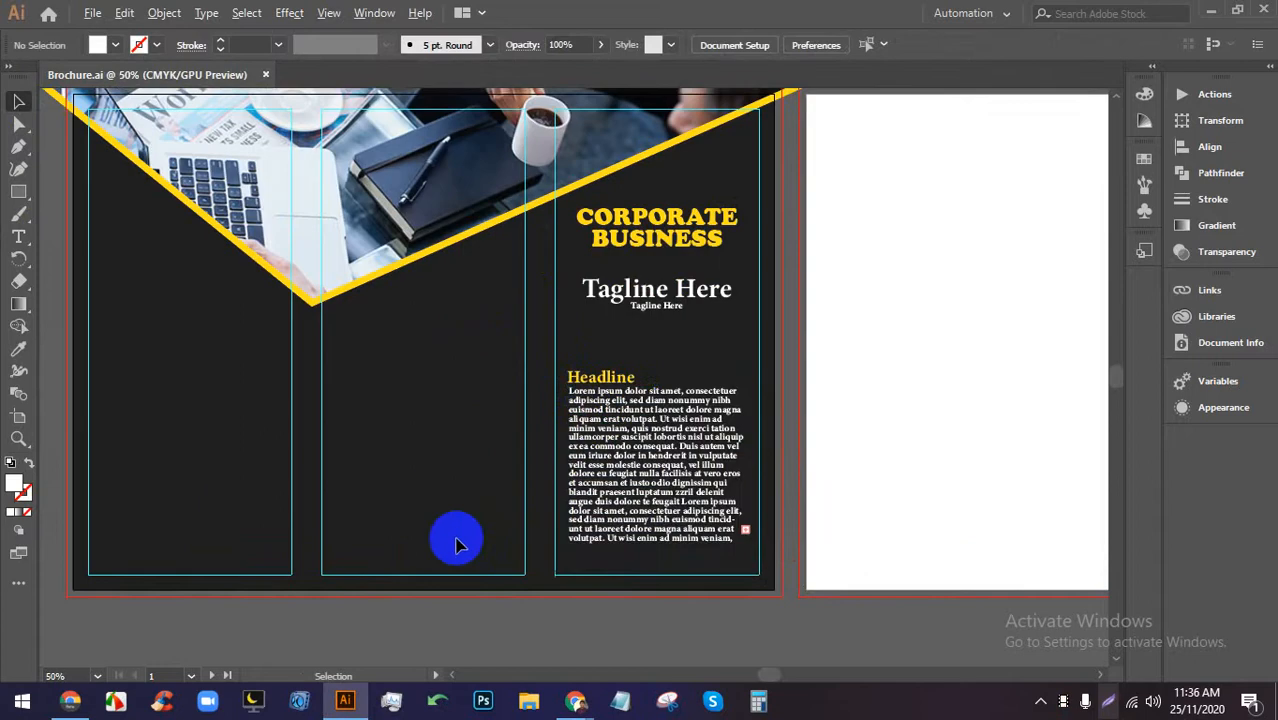
pyautogui.scroll(1, 420, 527)
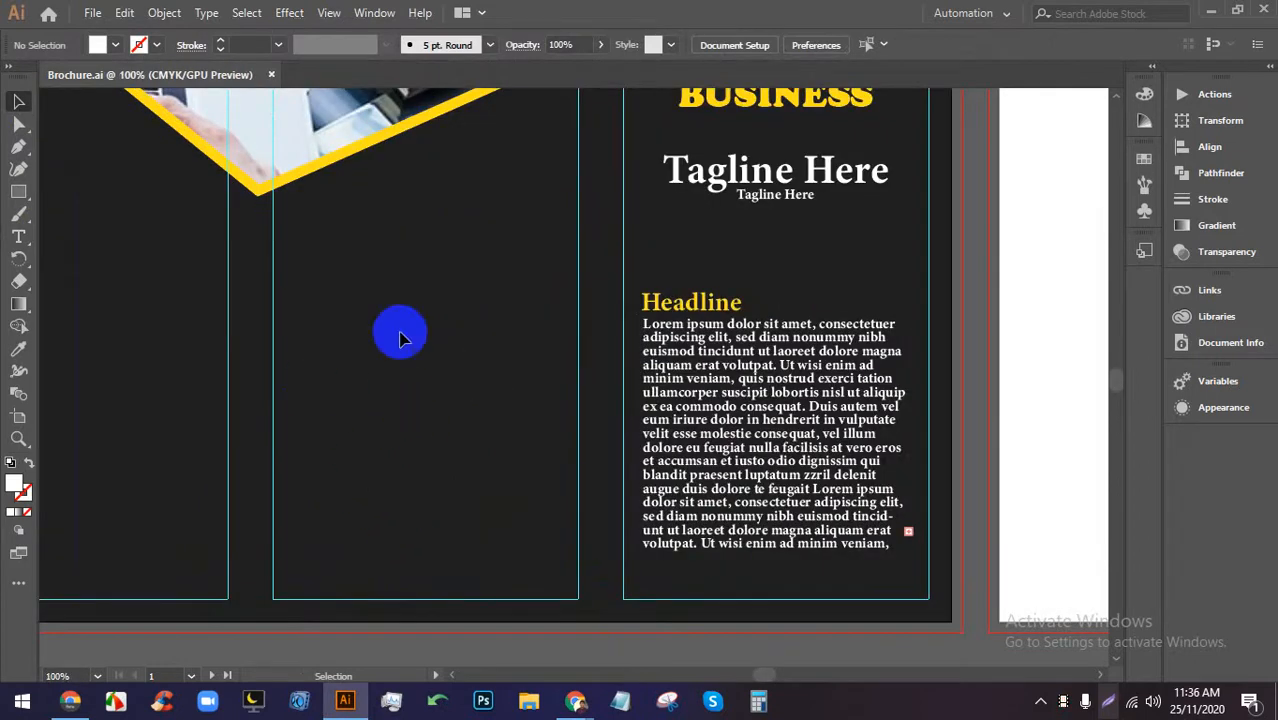
pyautogui.scroll(1, 399, 334)
pyautogui.scroll(-4, 150, 235)
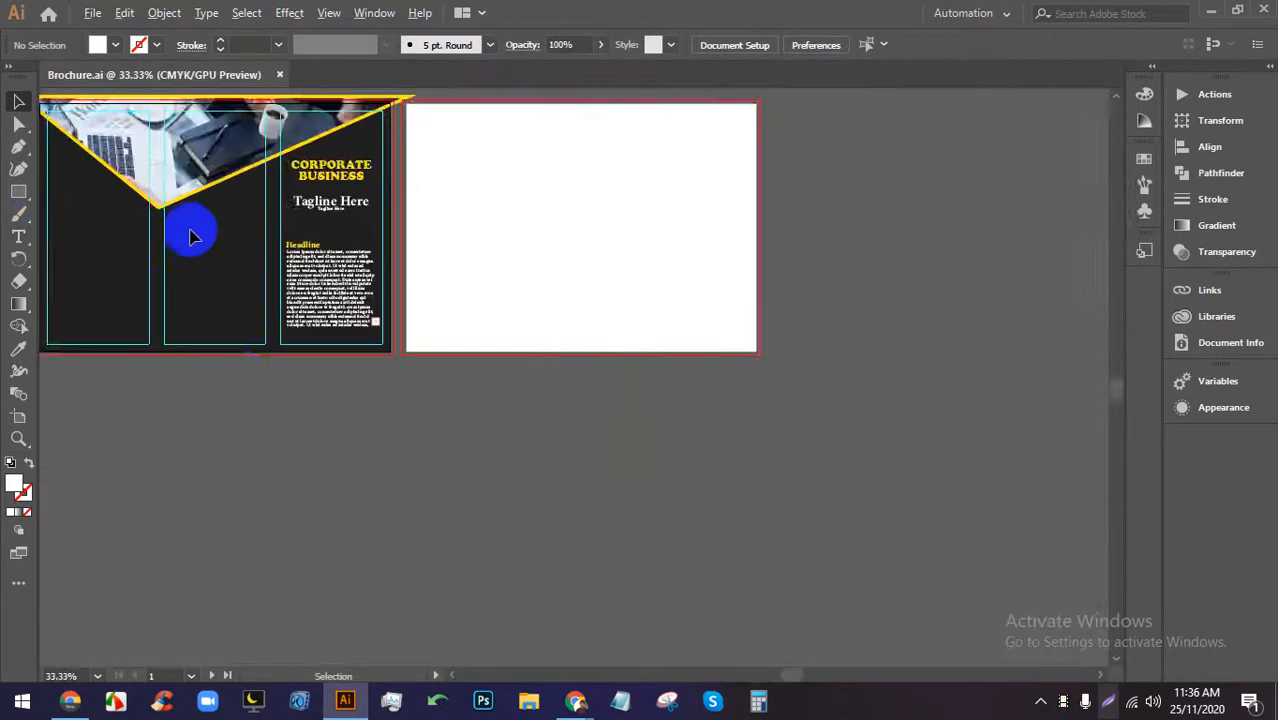
pyautogui.moveTo(270, 376); pyautogui.dragTo(693, 285)
pyautogui.scroll(2, 275, 240)
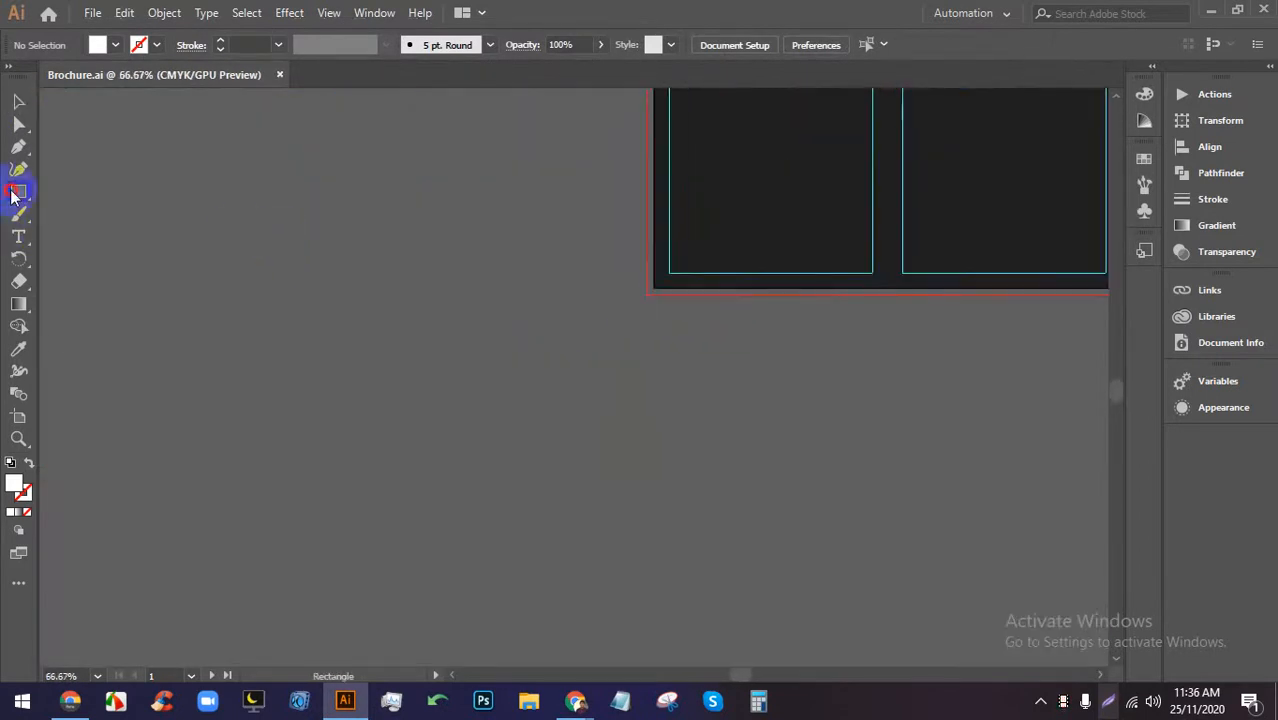
pyautogui.moveTo(14, 196); pyautogui.dragTo(68, 191)
pyautogui.moveTo(306, 280); pyautogui.dragTo(414, 388)
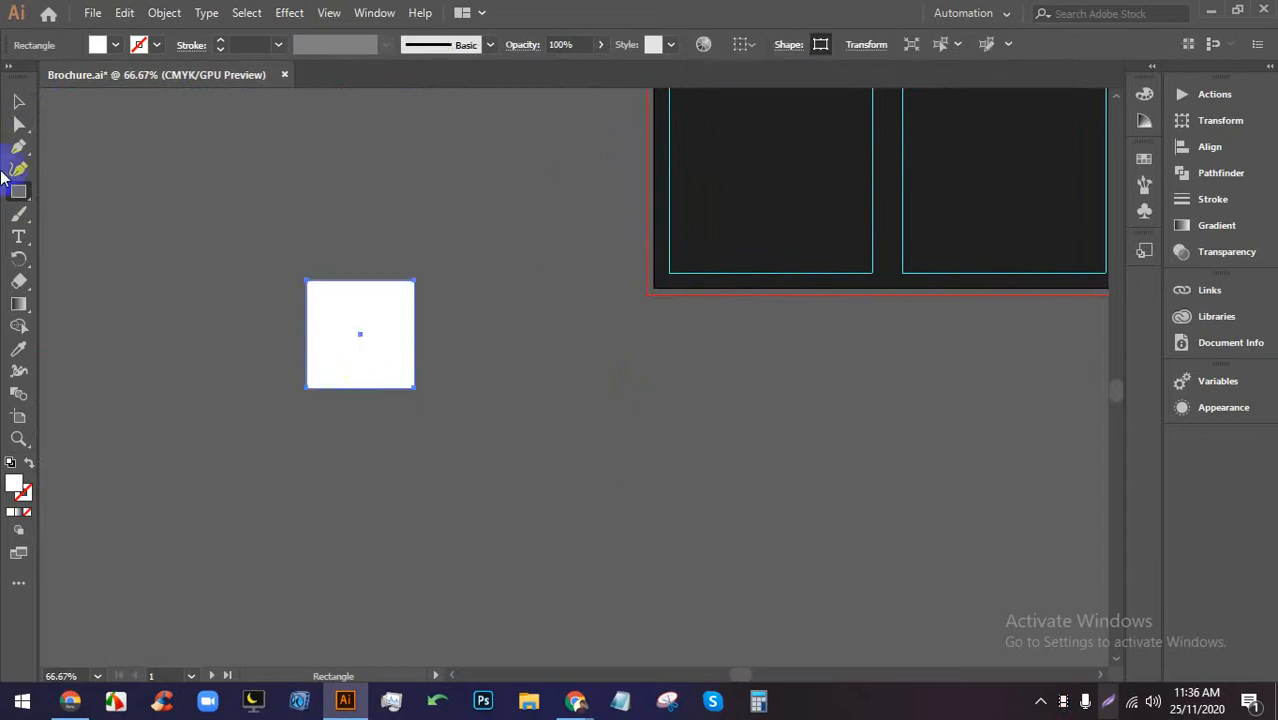
# Rotate the white square 45° into a diamond and deselect it.
pyautogui.click(17, 102)
pyautogui.moveTo(421, 271); pyautogui.dragTo(514, 343)
pyautogui.click(514, 343)
# Draw a vertical and a horizontal line through the white diamond's centre, extending past its corners, and deselect them.
pyautogui.scroll(3, 380, 312)
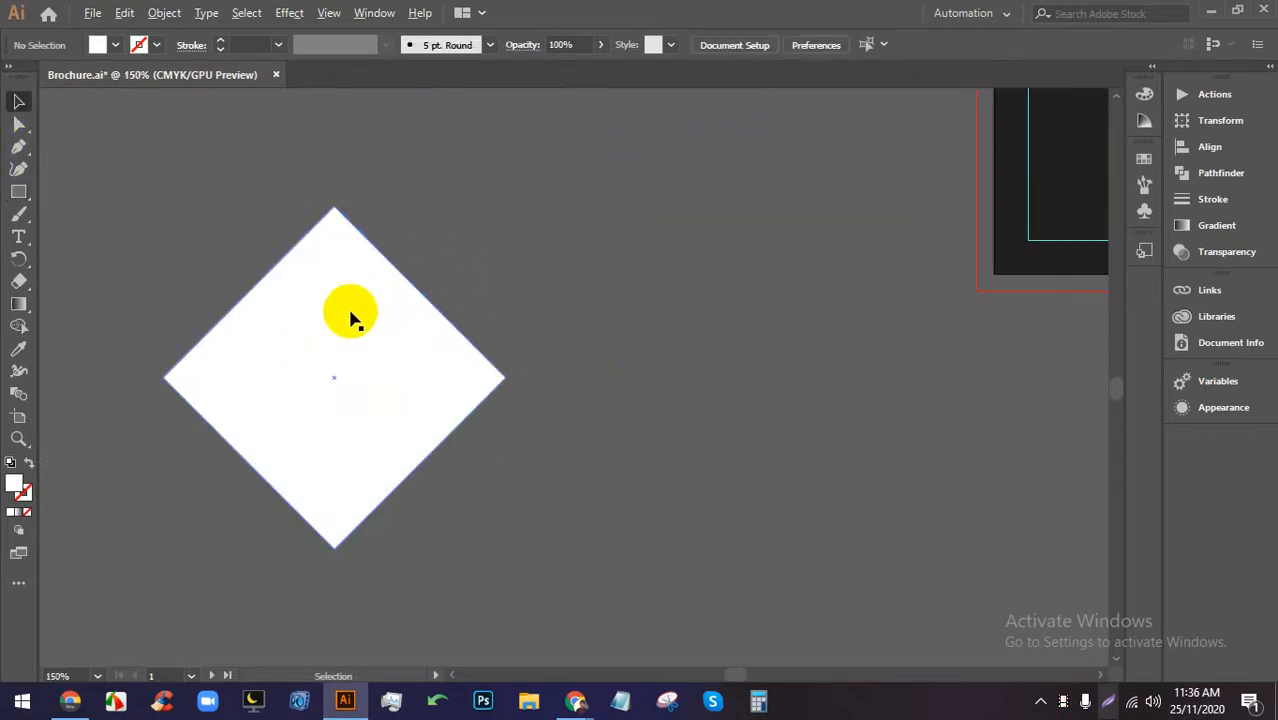
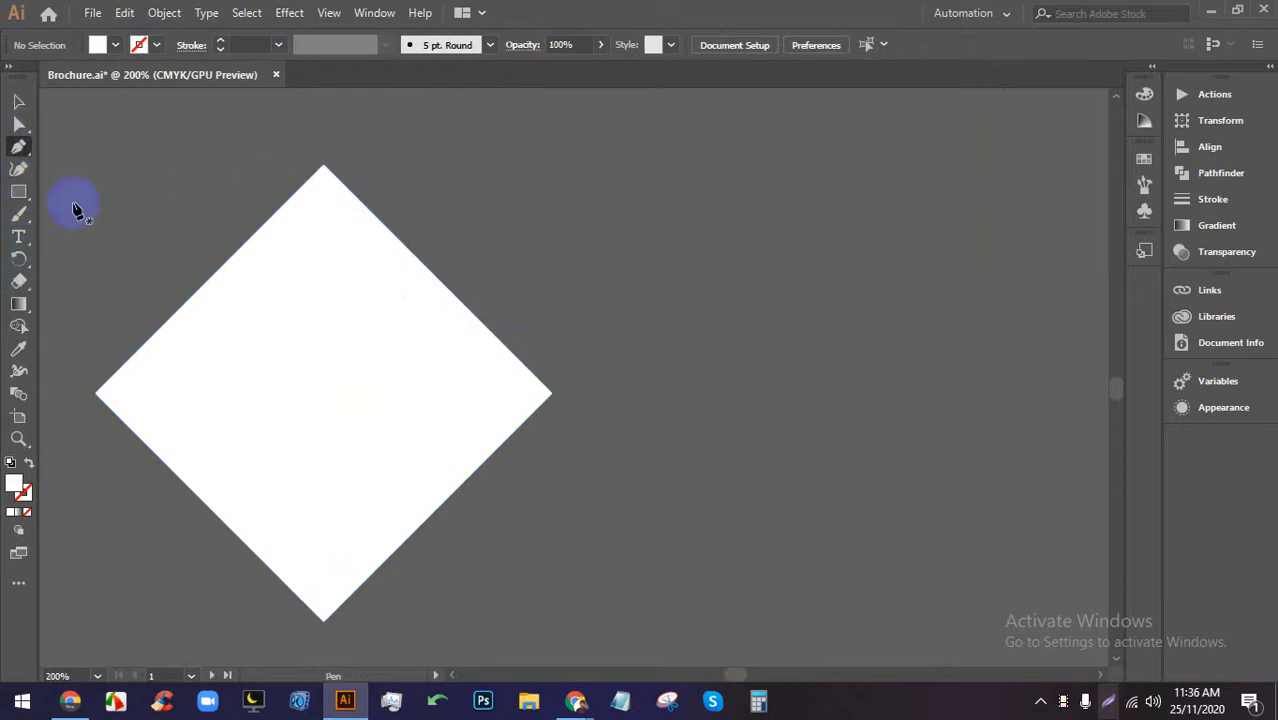
pyautogui.click(22, 195)
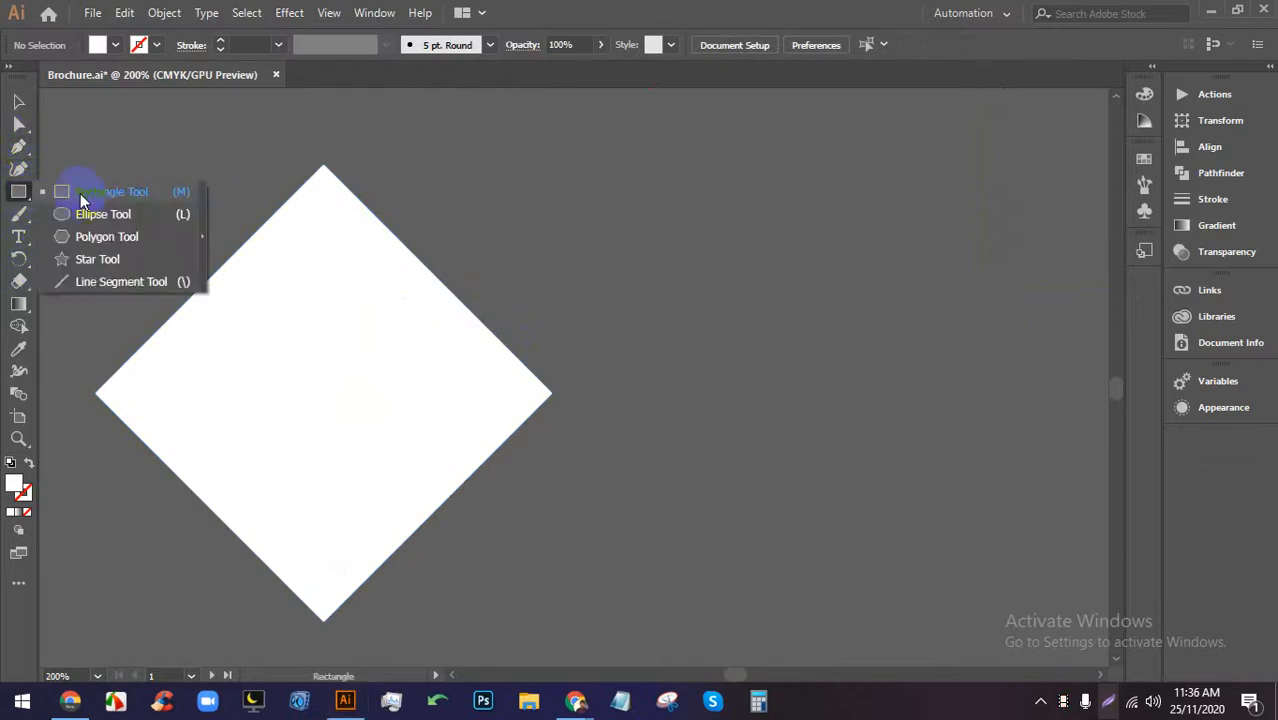
pyautogui.click(115, 284)
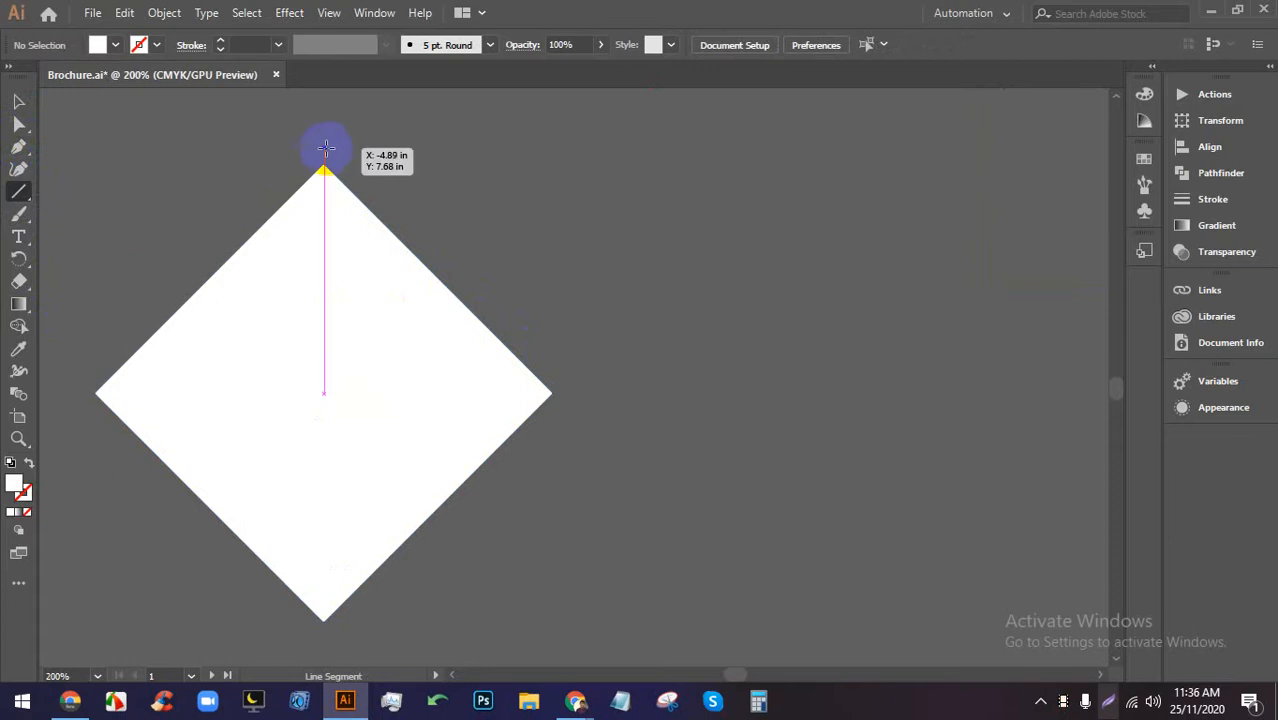
pyautogui.moveTo(323, 152); pyautogui.dragTo(323, 658)
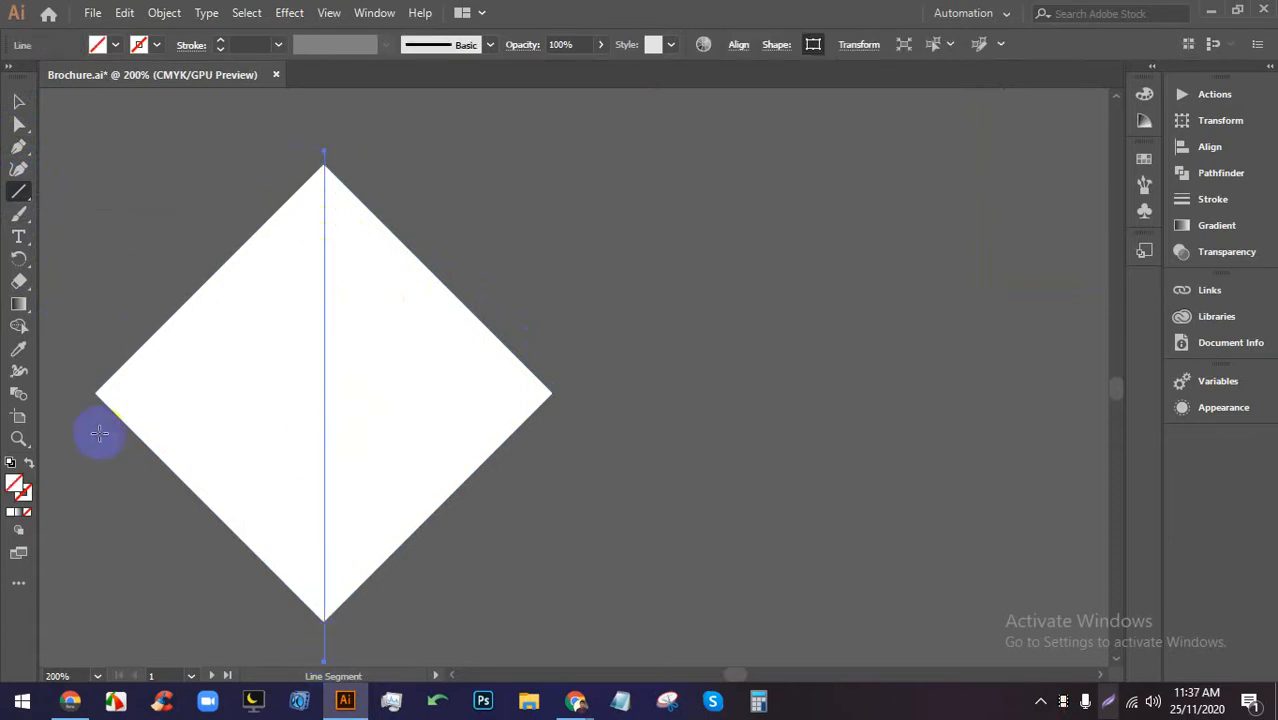
pyautogui.moveTo(85, 393); pyautogui.dragTo(637, 399)
pyautogui.click(20, 103)
pyautogui.click(648, 328)
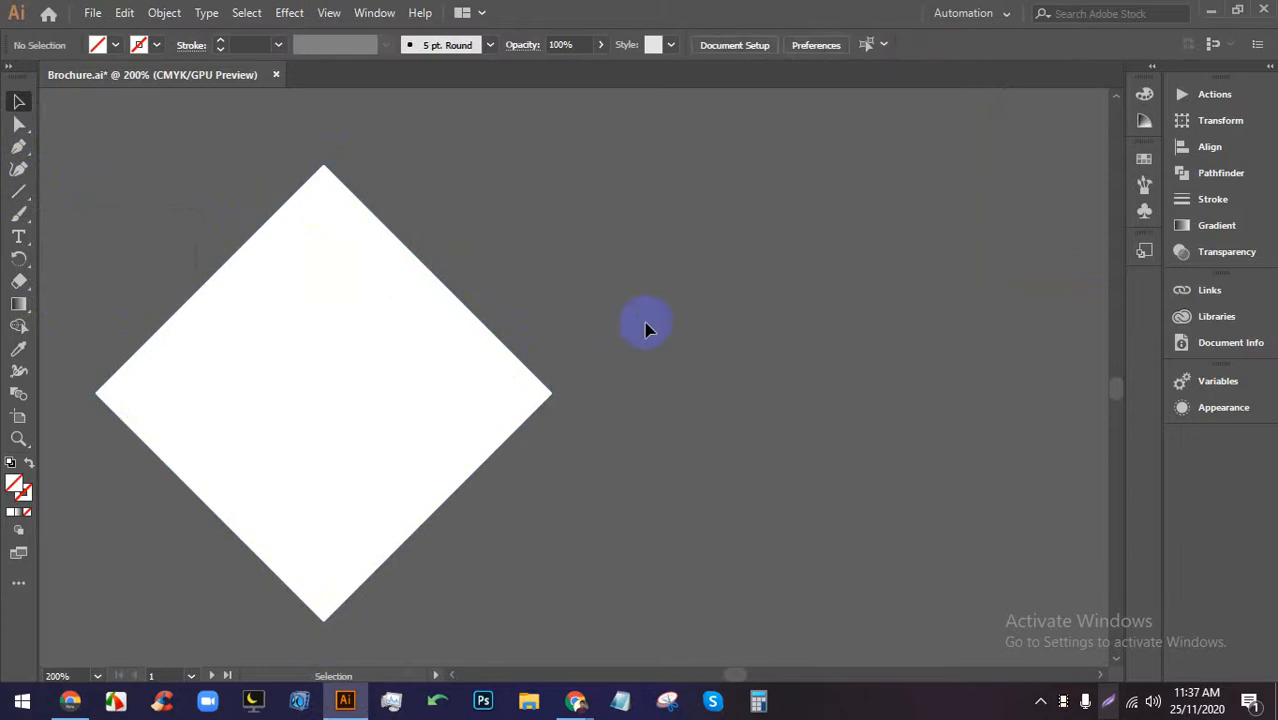
# Divide the diamond along the two crossing lines with Pathfinder and ungroup the four resulting triangles.
pyautogui.moveTo(720, 510); pyautogui.dragTo(145, 262)
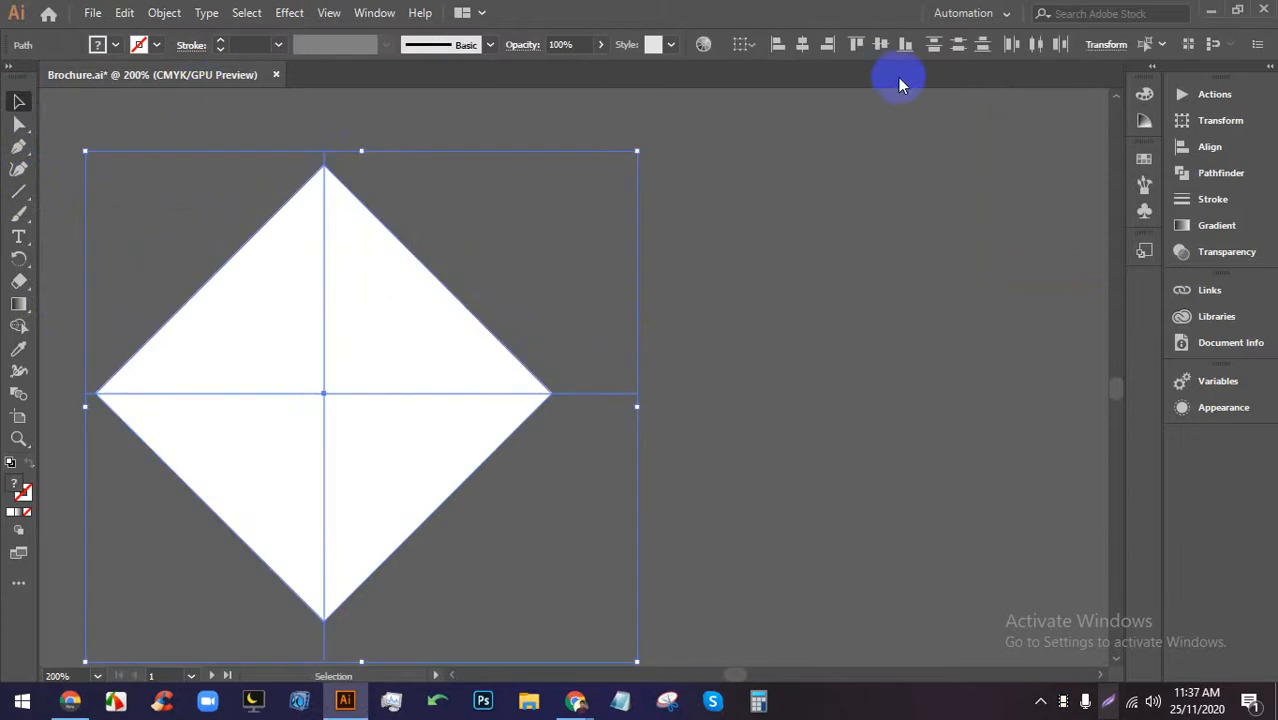
pyautogui.click(1190, 177)
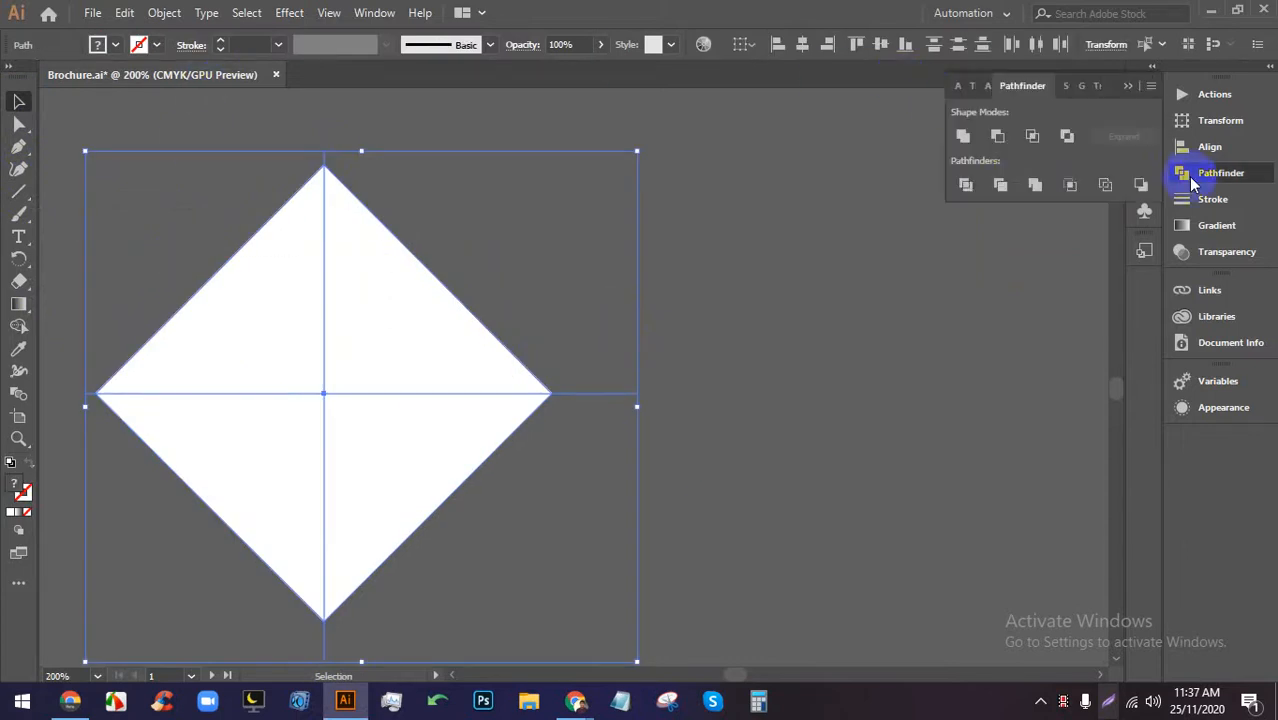
pyautogui.click(979, 190)
pyautogui.rightClick(325, 330)
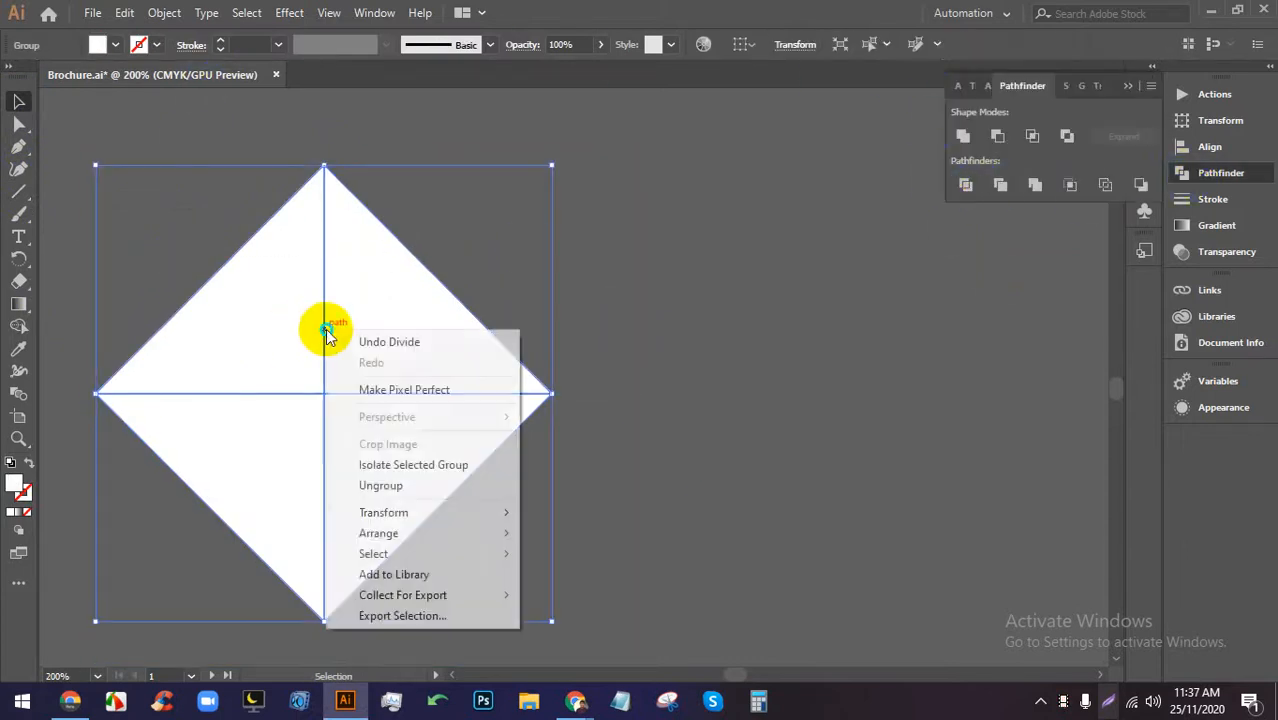
pyautogui.click(395, 486)
# Fill the diamond's upper-left triangle with green and its upper-right triangle with yellow.
pyautogui.click(210, 312)
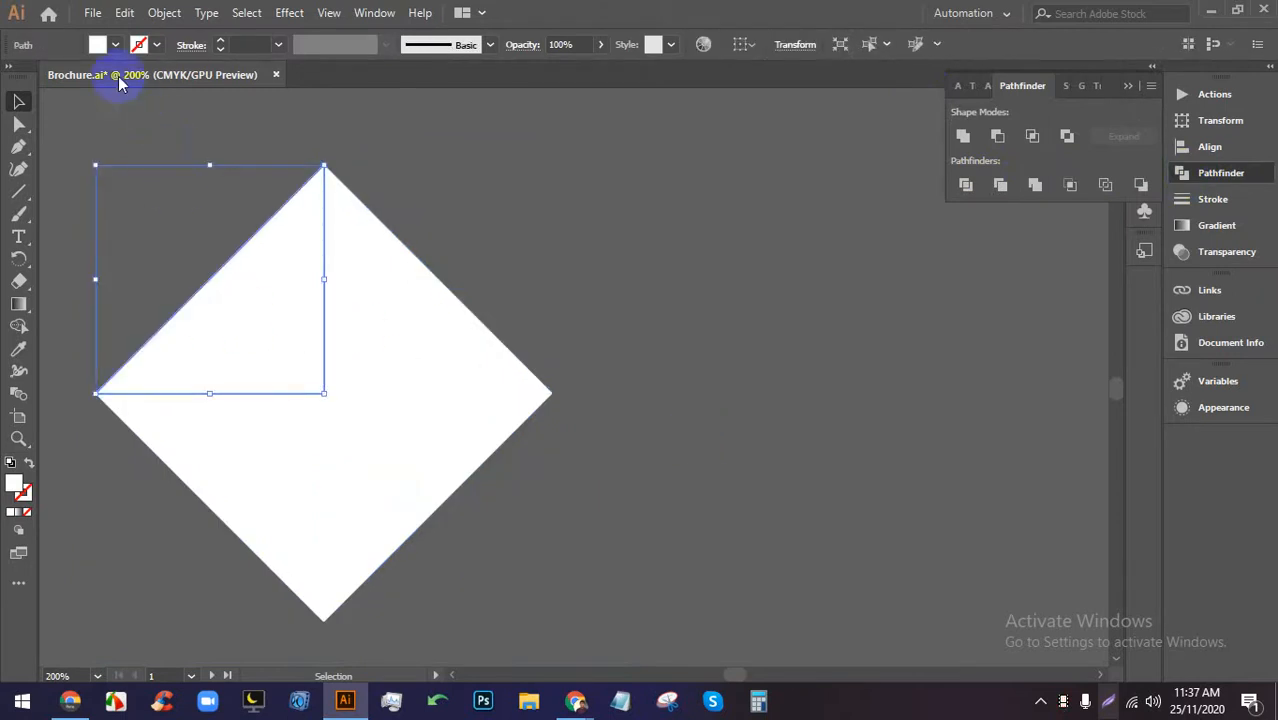
pyautogui.click(115, 45)
pyautogui.click(90, 76)
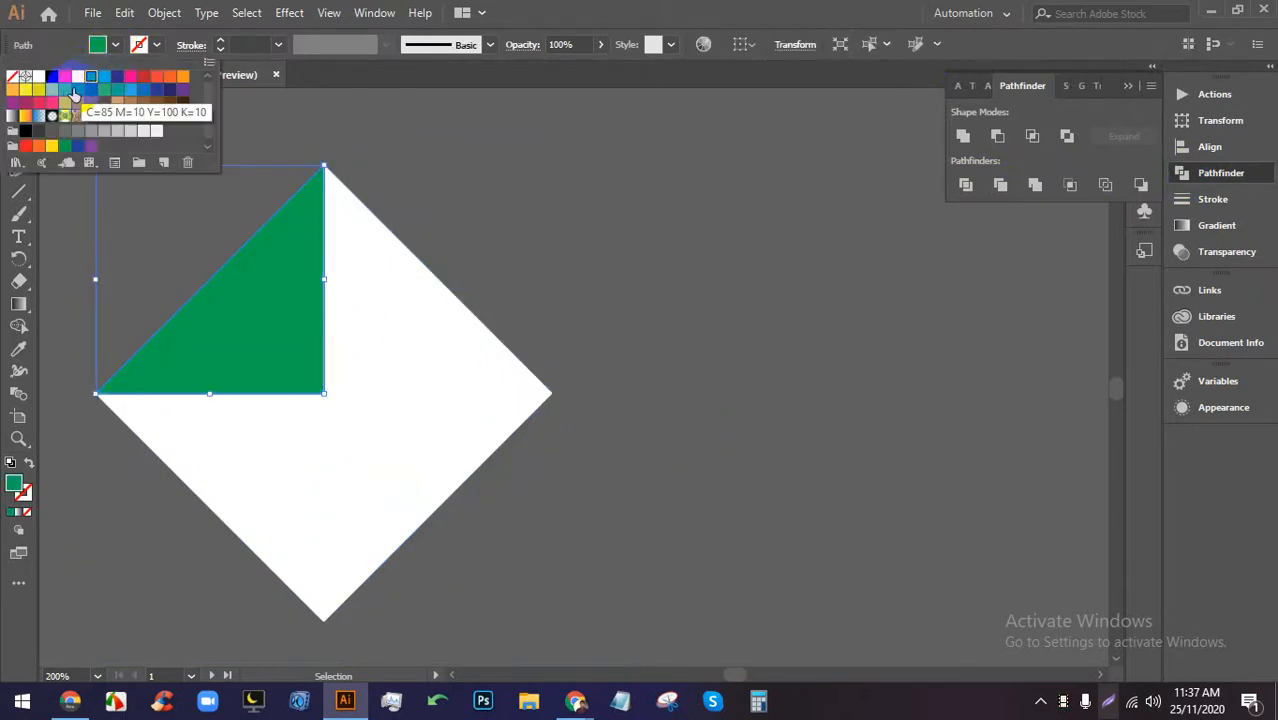
pyautogui.click(52, 89)
pyautogui.click(297, 158)
pyautogui.click(391, 297)
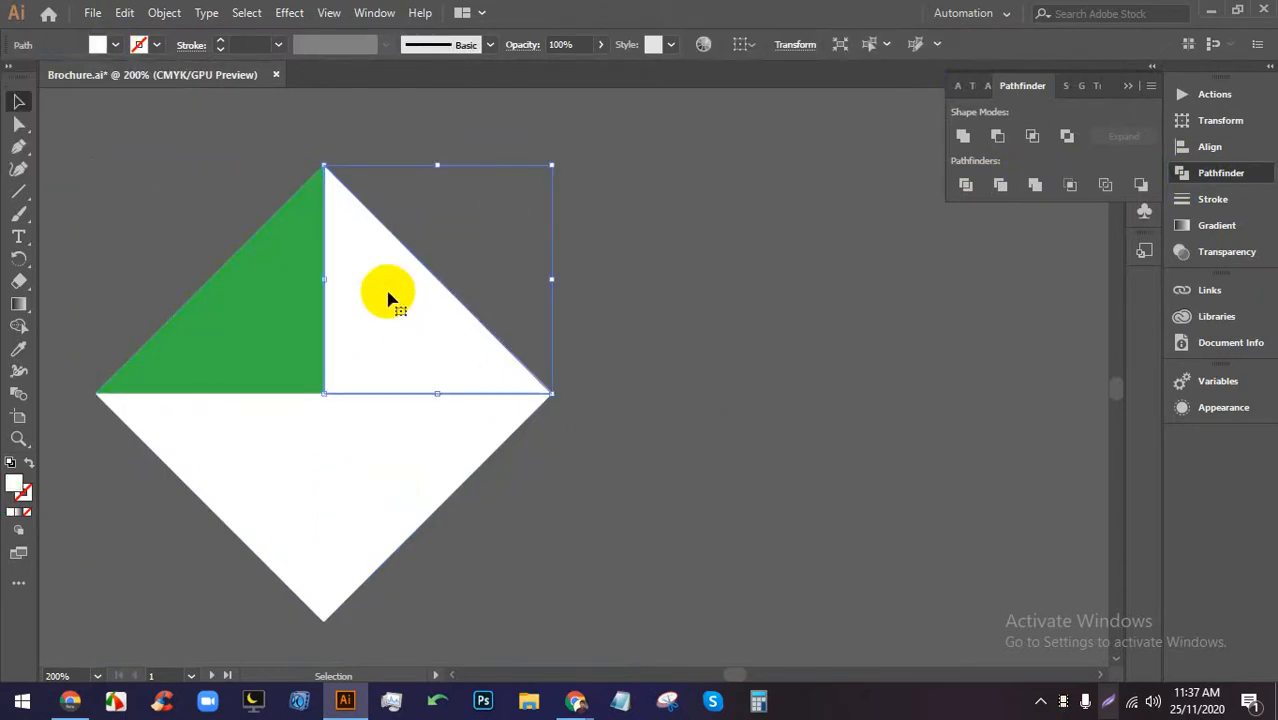
pyautogui.click(115, 45)
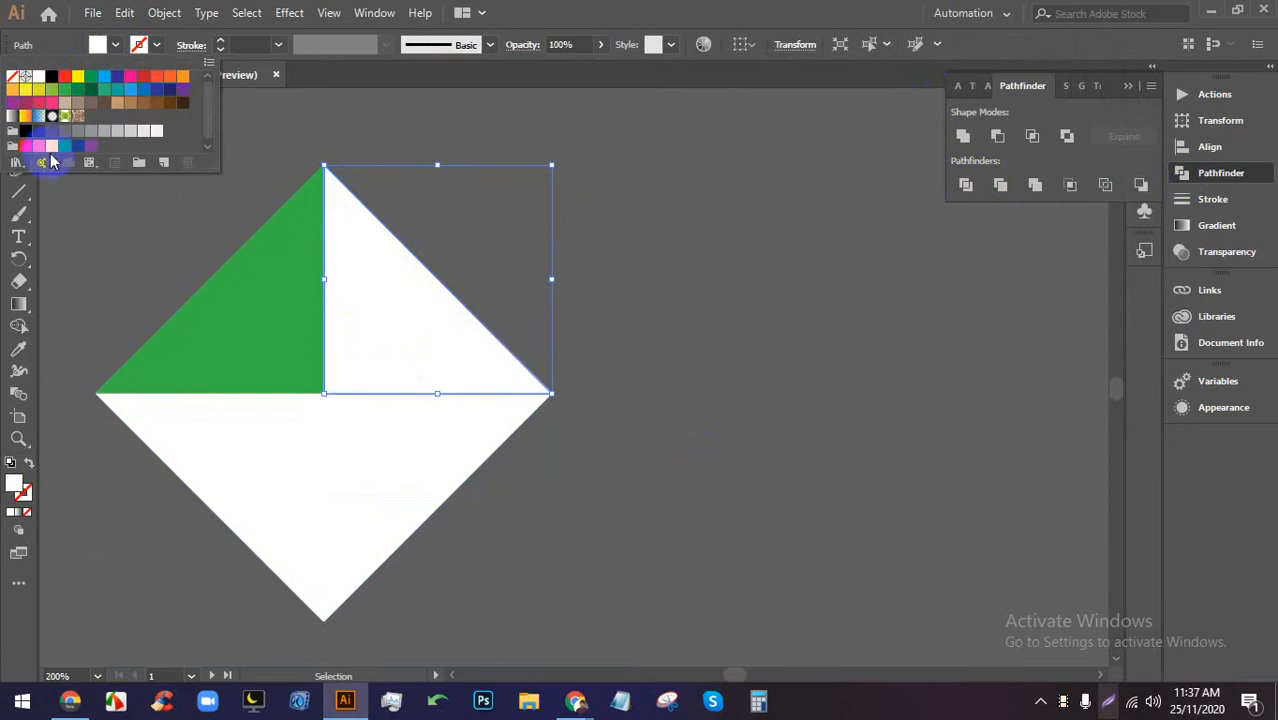
pyautogui.click(52, 146)
pyautogui.click(543, 200)
# Fill the diamond's lower-right triangle with red and its lower-left triangle with a medium blue, leaving nothing selected.
pyautogui.click(442, 405)
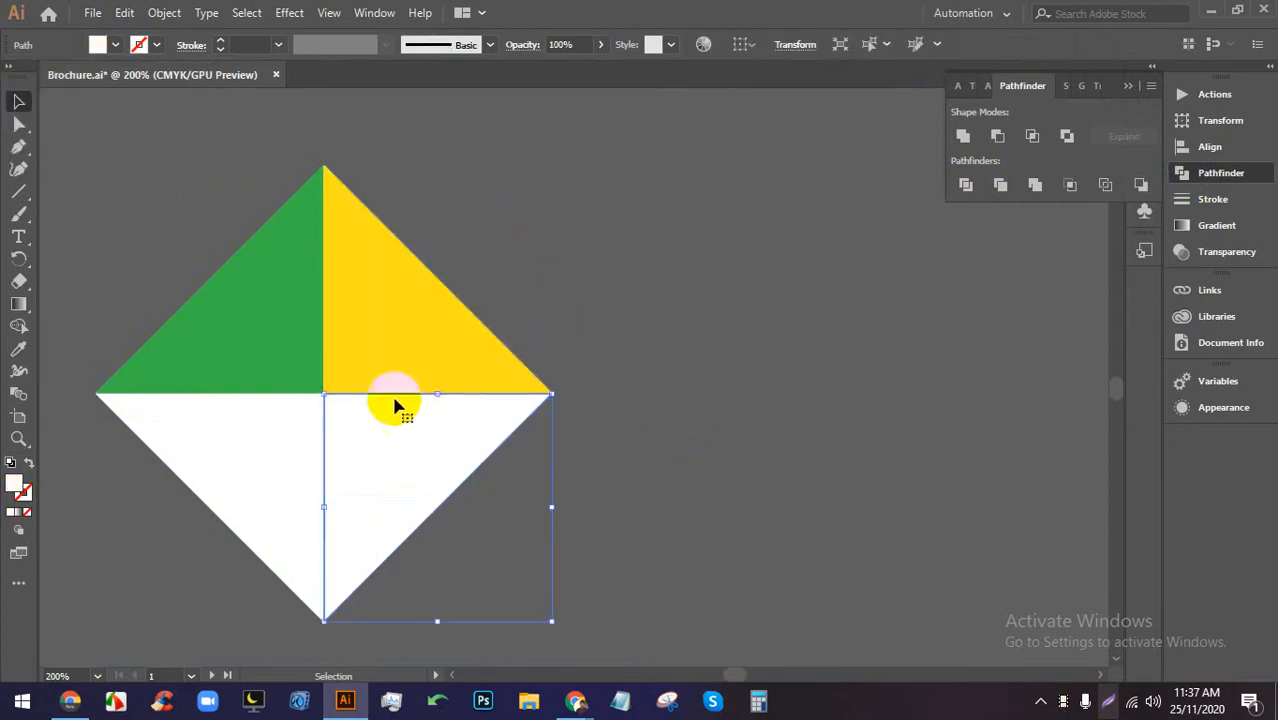
pyautogui.click(115, 45)
pyautogui.click(66, 79)
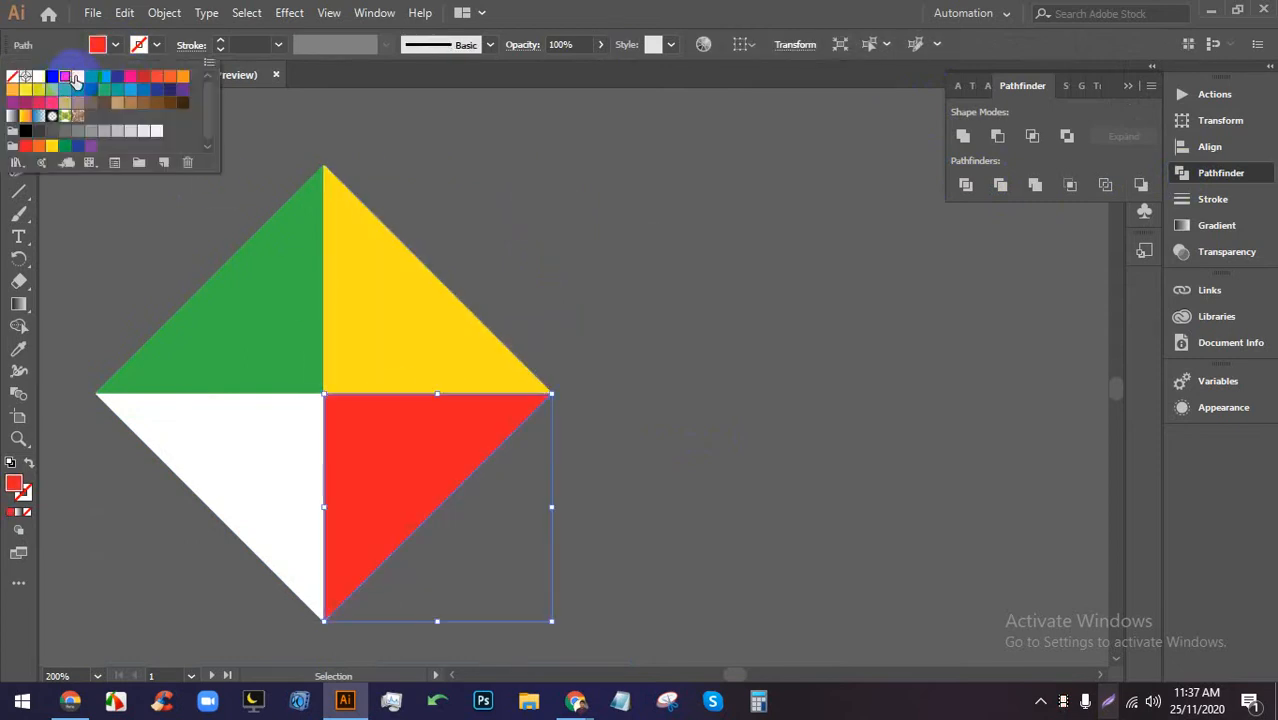
pyautogui.click(766, 363)
pyautogui.click(259, 462)
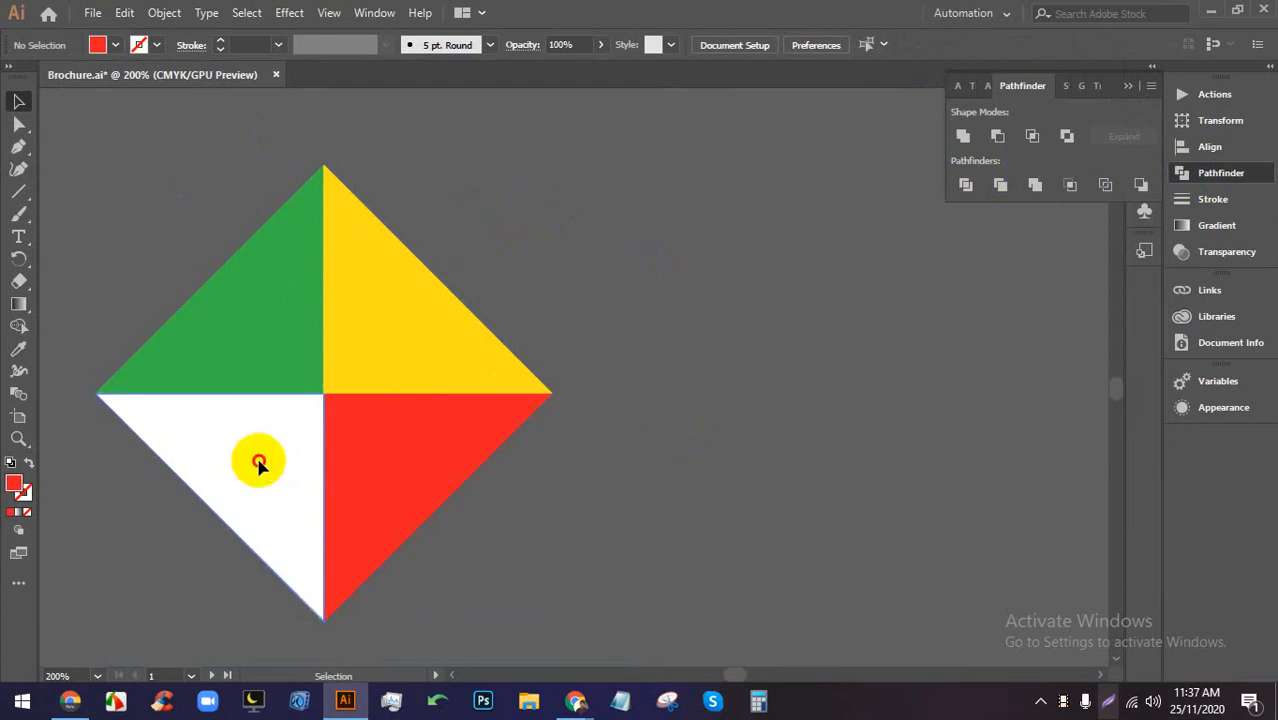
pyautogui.click(115, 45)
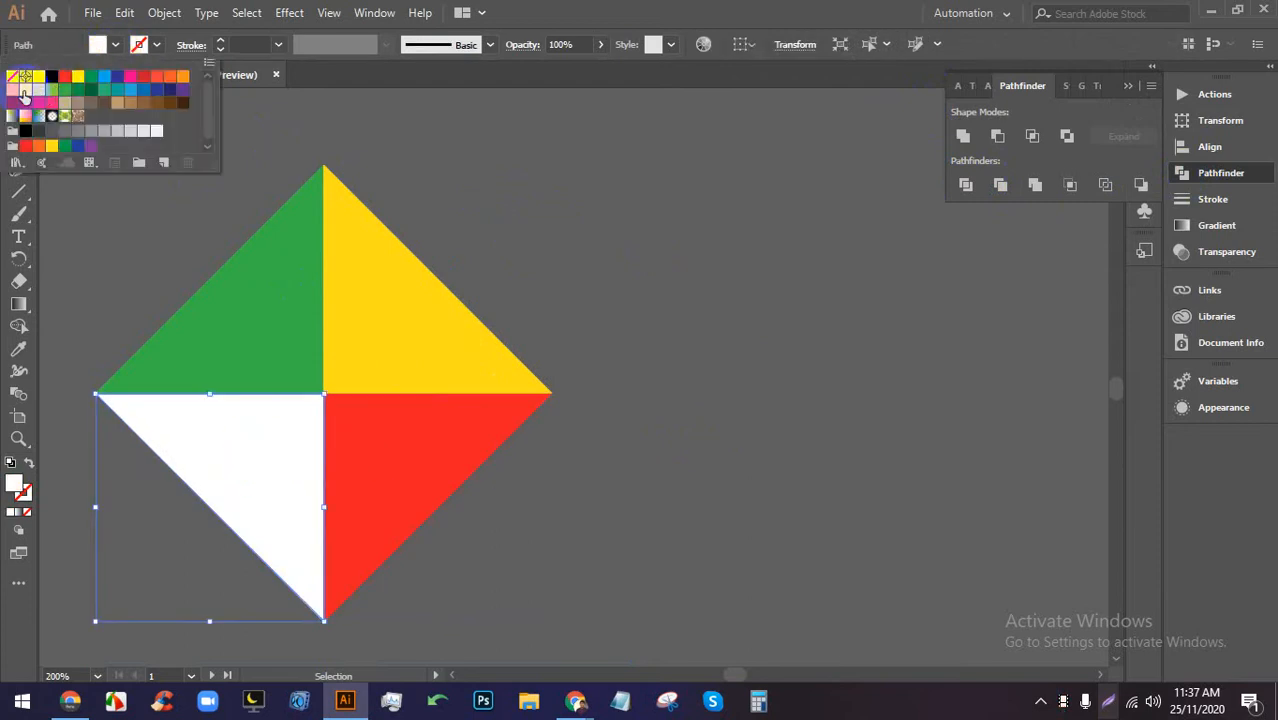
pyautogui.click(161, 91)
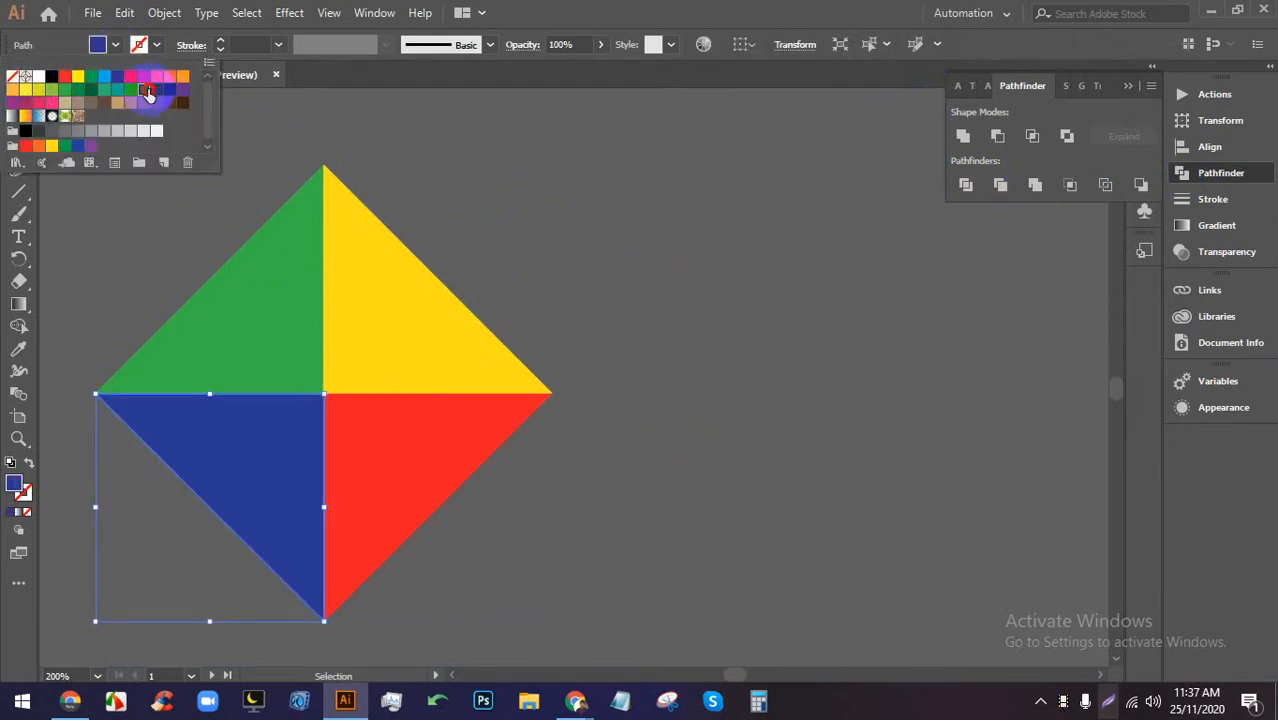
pyautogui.click(148, 88)
pyautogui.click(724, 394)
pyautogui.scroll(-3, 611, 341)
pyautogui.scroll(2, 611, 341)
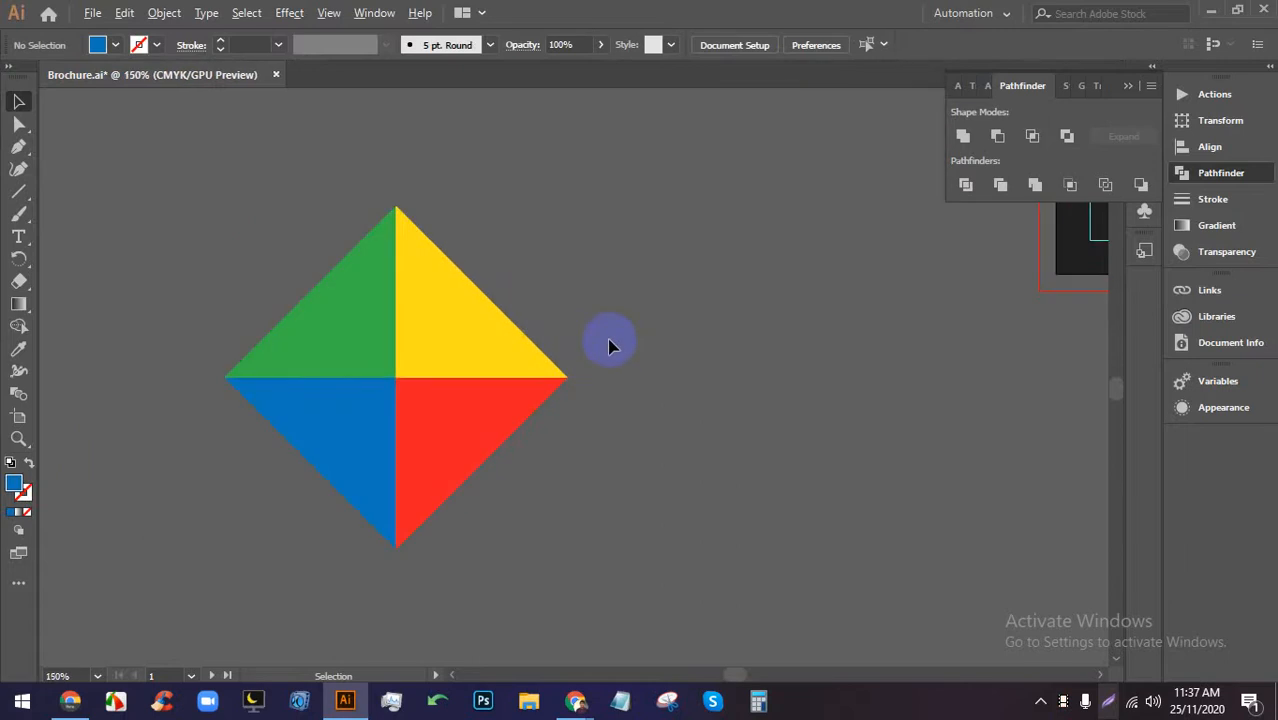
pyautogui.moveTo(708, 376); pyautogui.dragTo(628, 345)
pyautogui.scroll(-2, 631, 352)
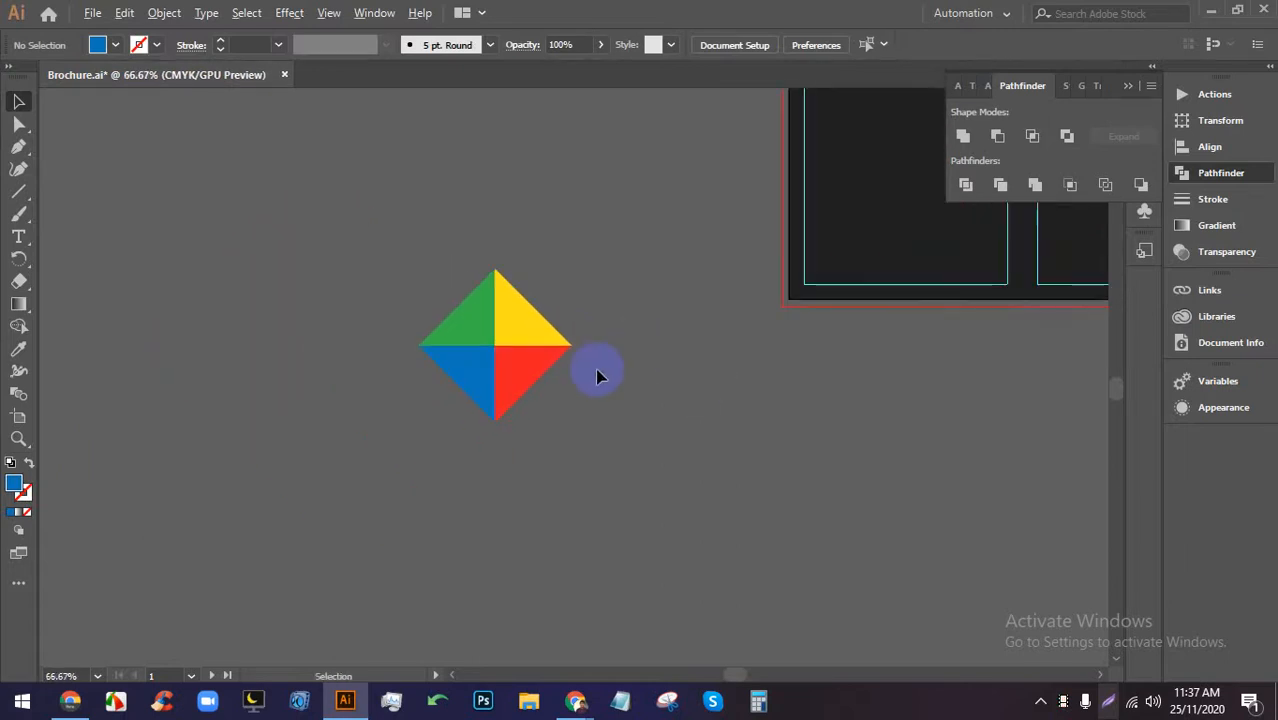
pyautogui.click(486, 372)
pyautogui.moveTo(519, 334); pyautogui.dragTo(394, 334)
pyautogui.click(530, 331)
pyautogui.scroll(-2, 540, 327)
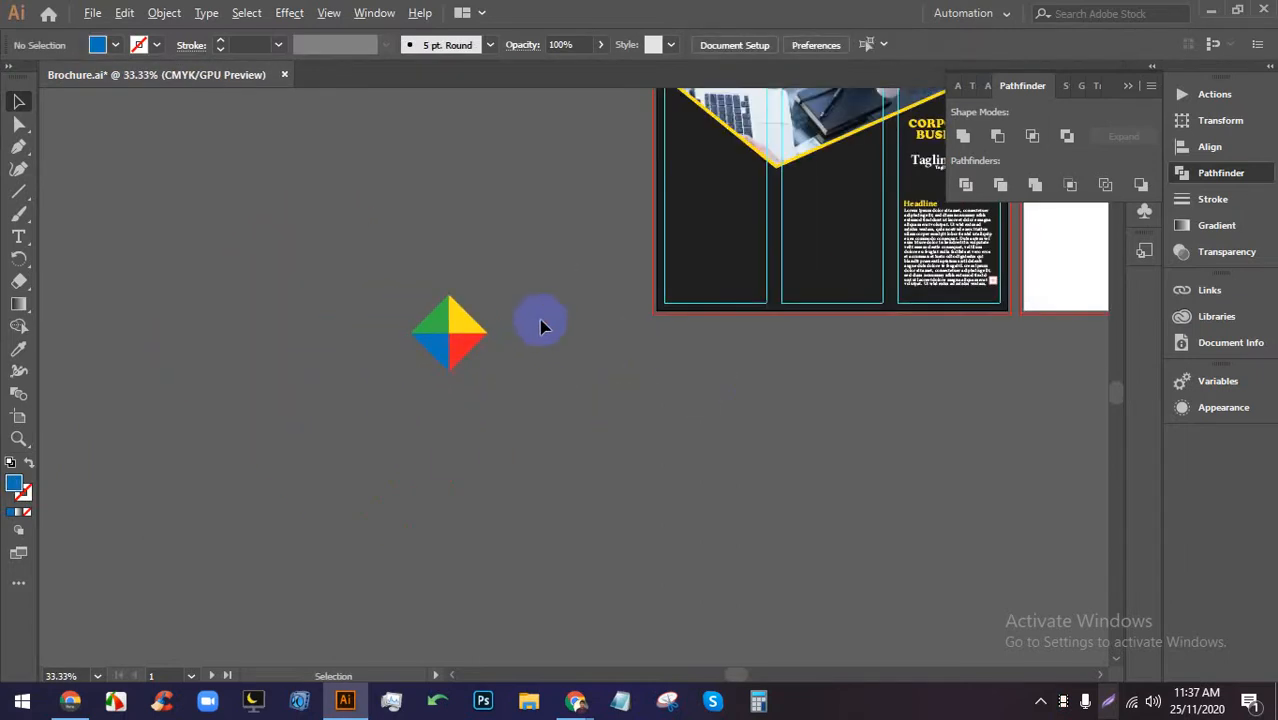
pyautogui.scroll(3, 540, 327)
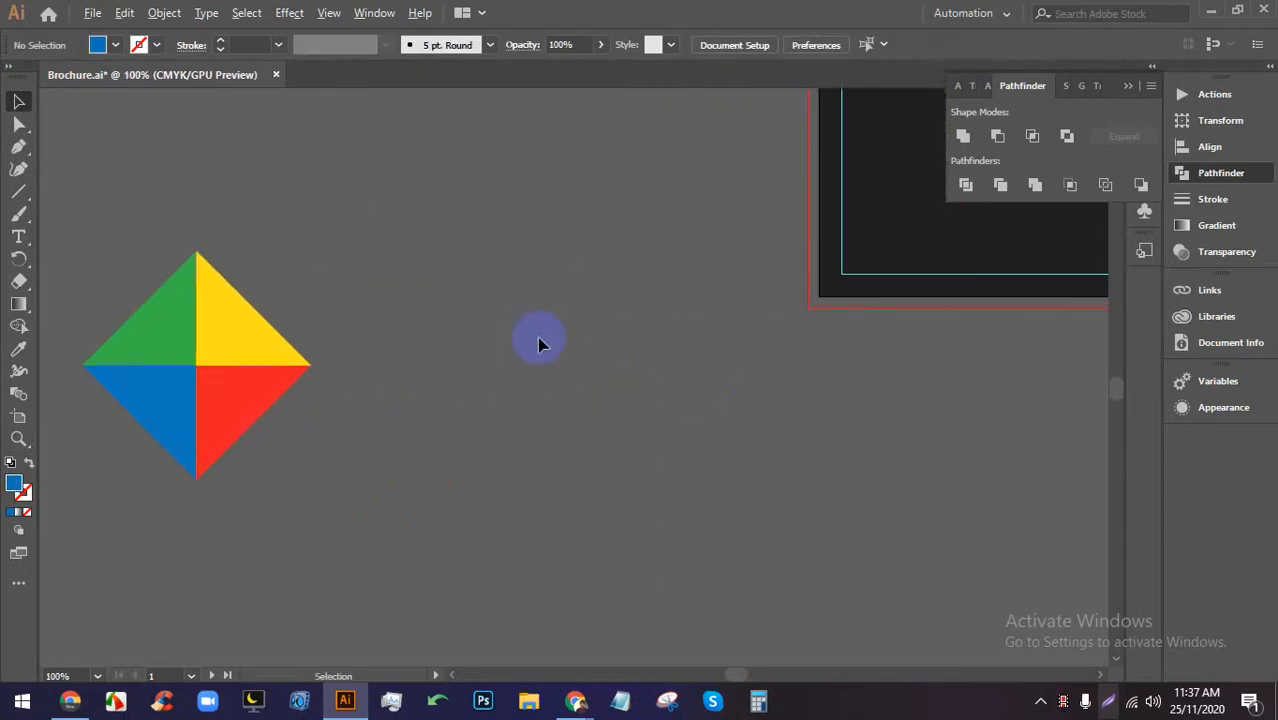
# Add the text "LOGO" just to the right of the coloured diamond, scaled up to about 67 pt.
pyautogui.click(18, 236)
pyautogui.click(470, 374)
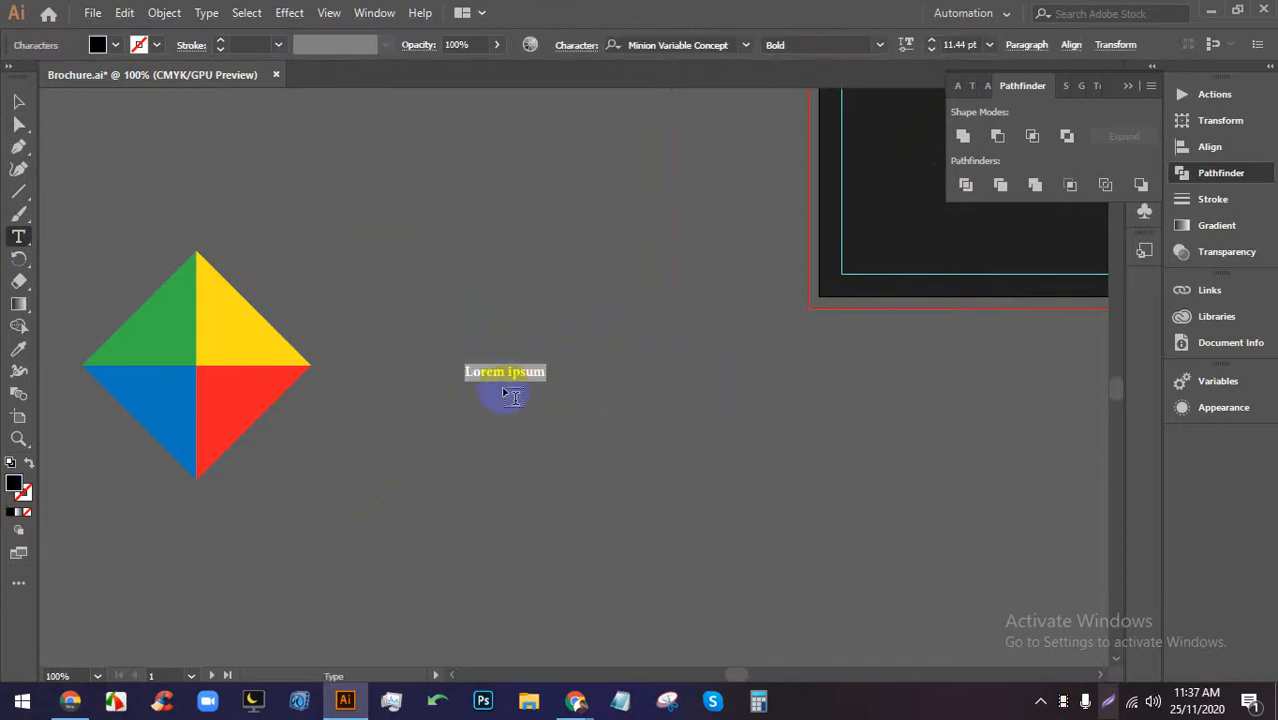
pyautogui.click(19, 102)
pyautogui.moveTo(504, 382); pyautogui.dragTo(511, 424)
pyautogui.moveTo(508, 364); pyautogui.dragTo(561, 365)
pyautogui.tripleClick(523, 370)
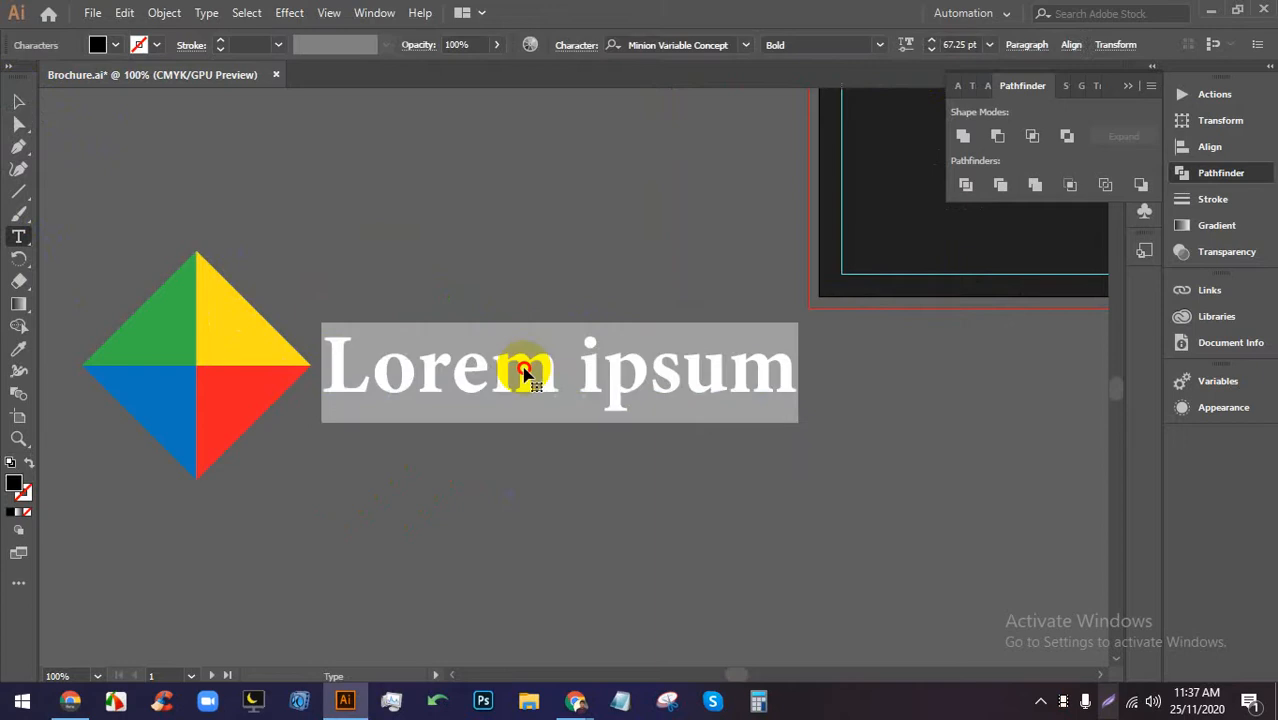
pyautogui.write('LOGO')
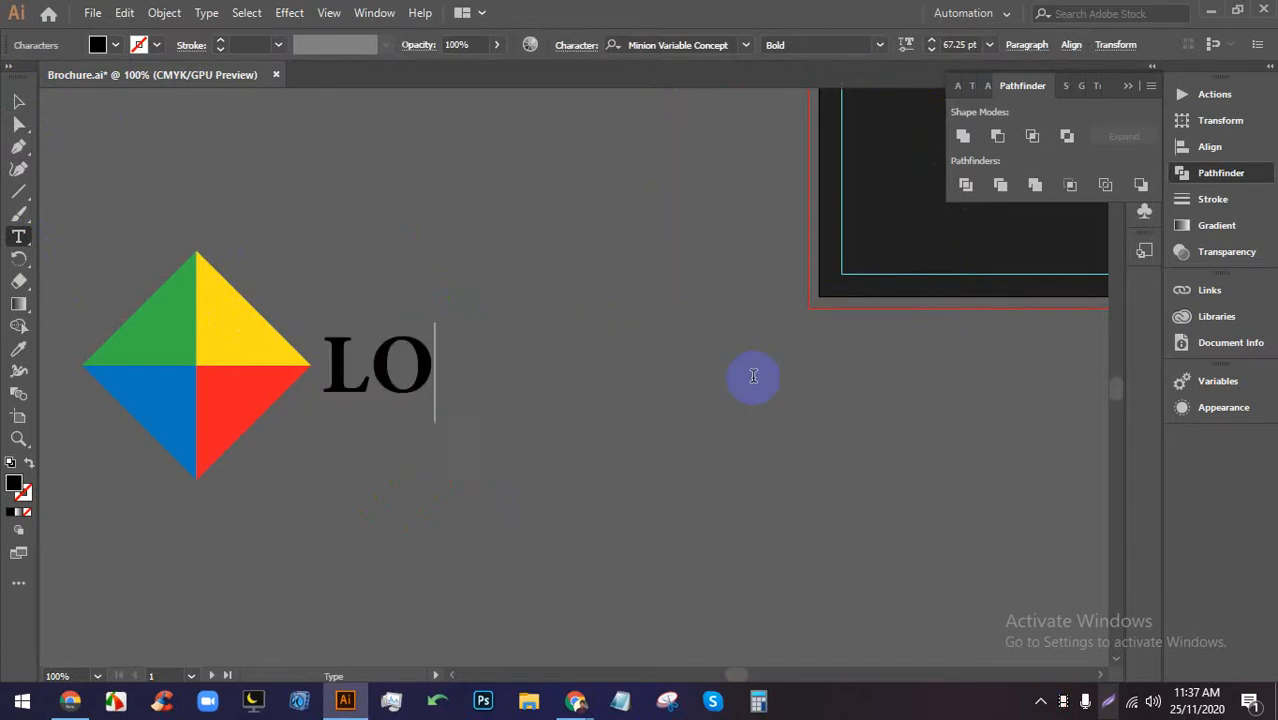
# Try to copy the cover title's yellow Cooper Black style onto the LOGO text with the Eyedropper while it is being edited.
pyautogui.hotkey('ctrl', '-')
pyautogui.hotkey('ctrl', '-')
pyautogui.hotkey('ctrl', '-')
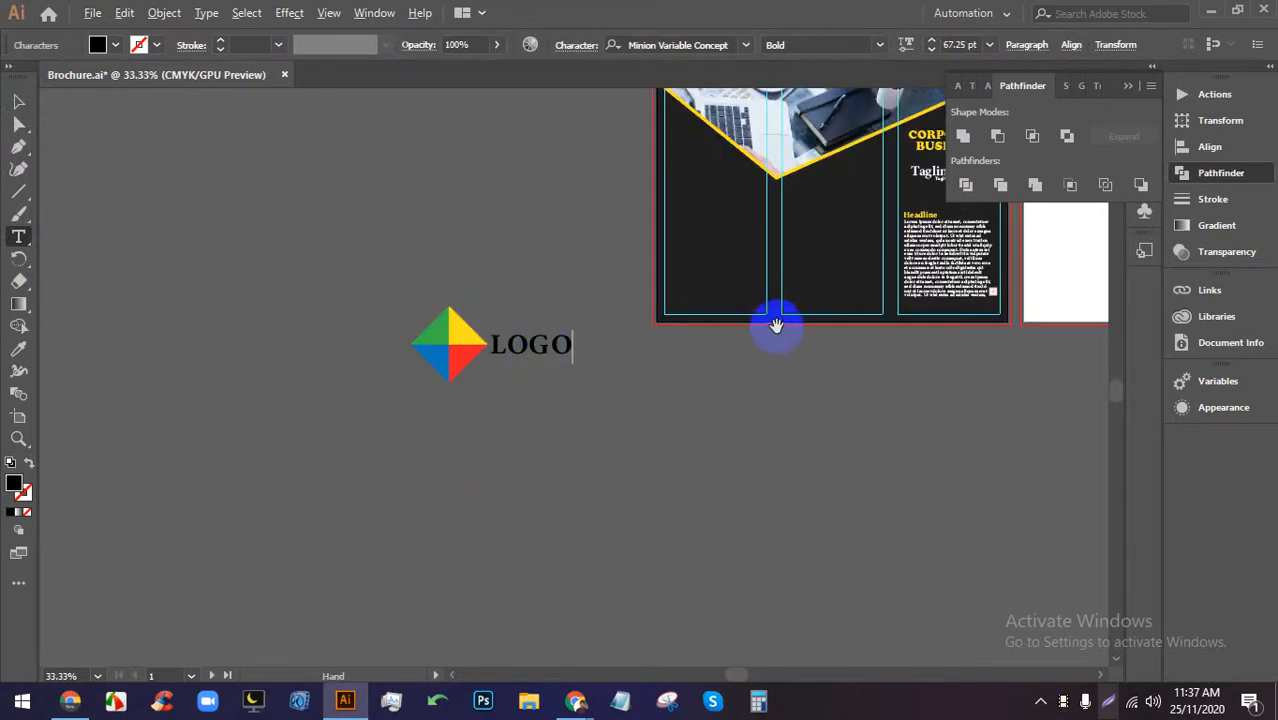
pyautogui.scroll(-1, 770, 322)
pyautogui.scroll(2, 860, 283)
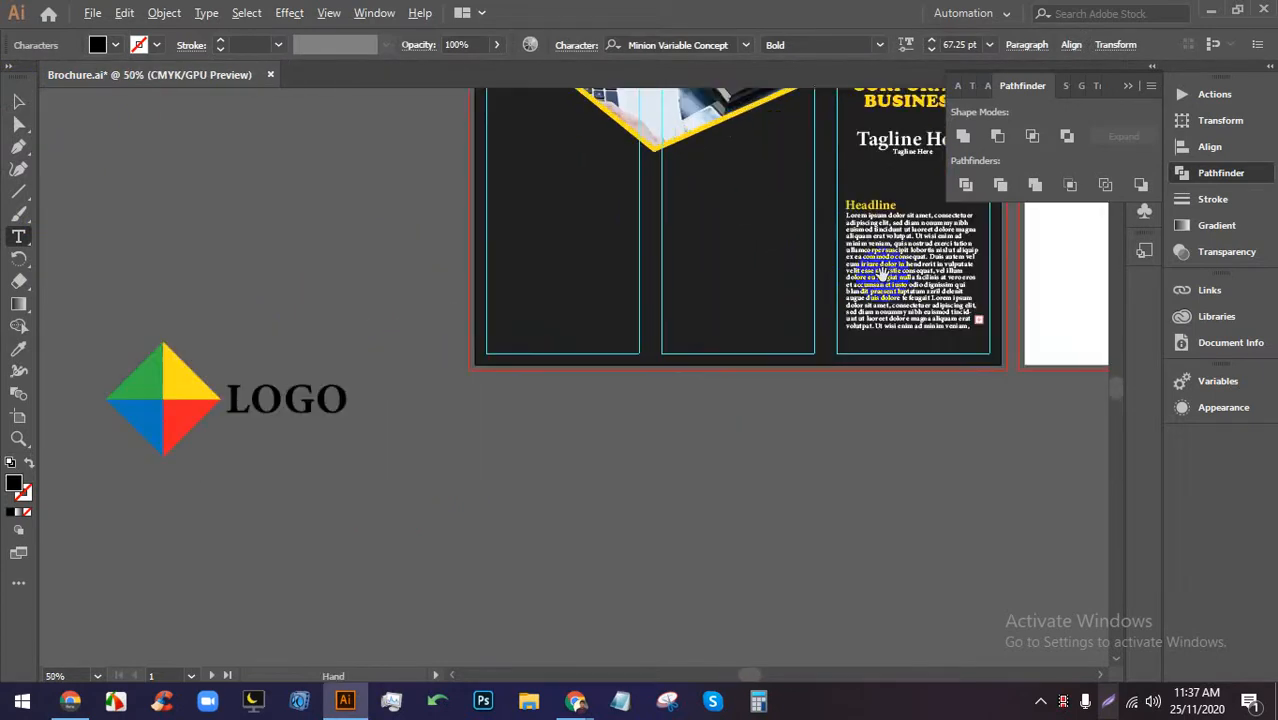
pyautogui.click(18, 348)
pyautogui.click(928, 92)
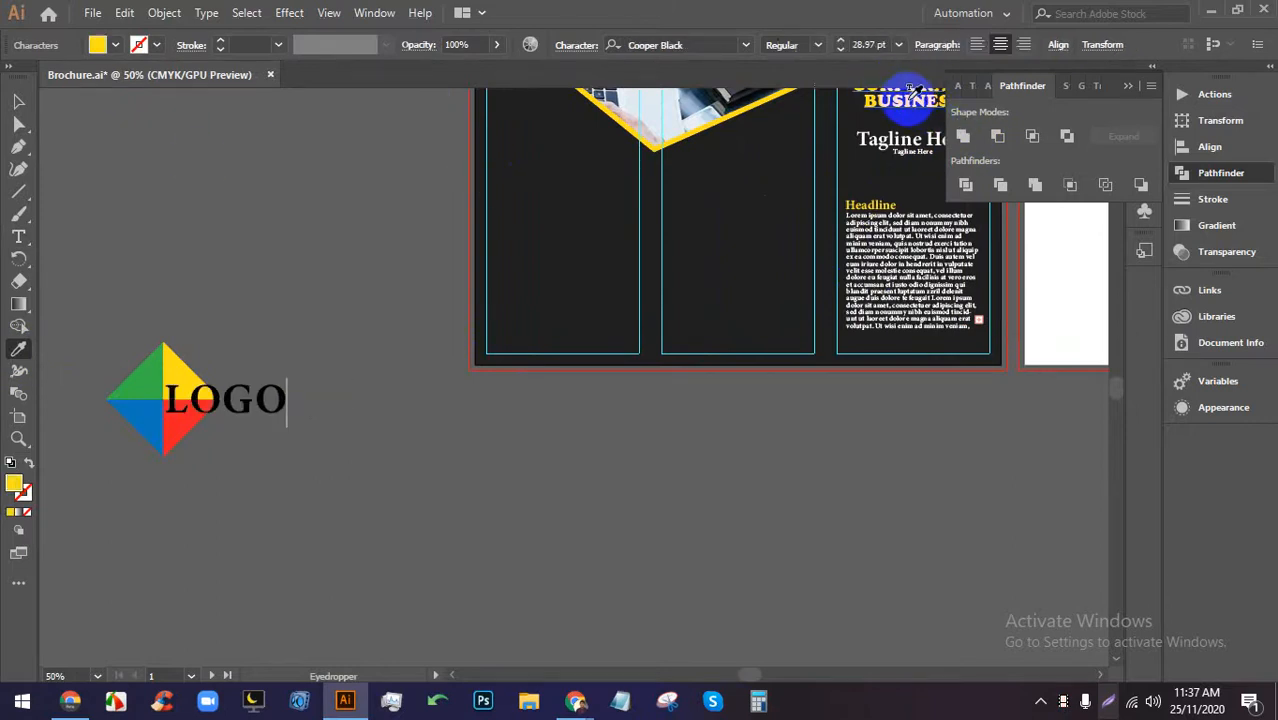
# Move the LOGO text clear of the diamond and give it the cover title's yellow Cooper Black style with the Eyedropper.
pyautogui.click(18, 101)
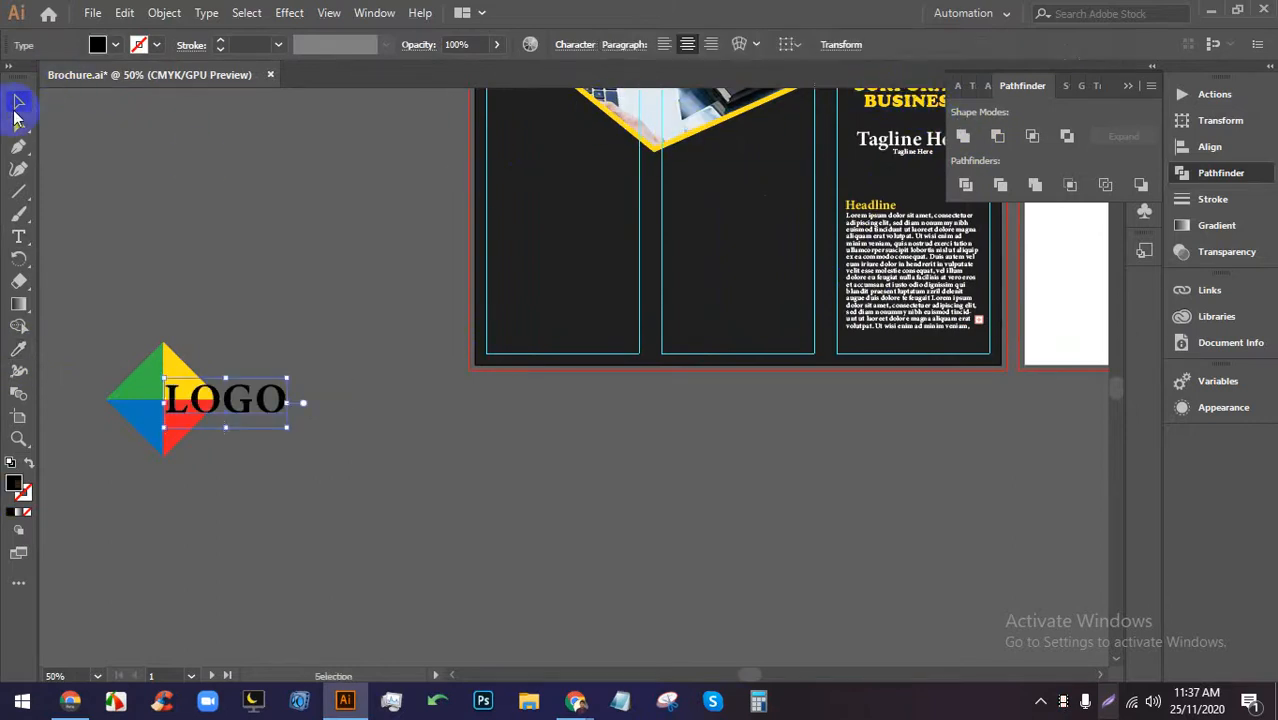
pyautogui.click(392, 388)
pyautogui.moveTo(250, 402); pyautogui.dragTo(350, 405)
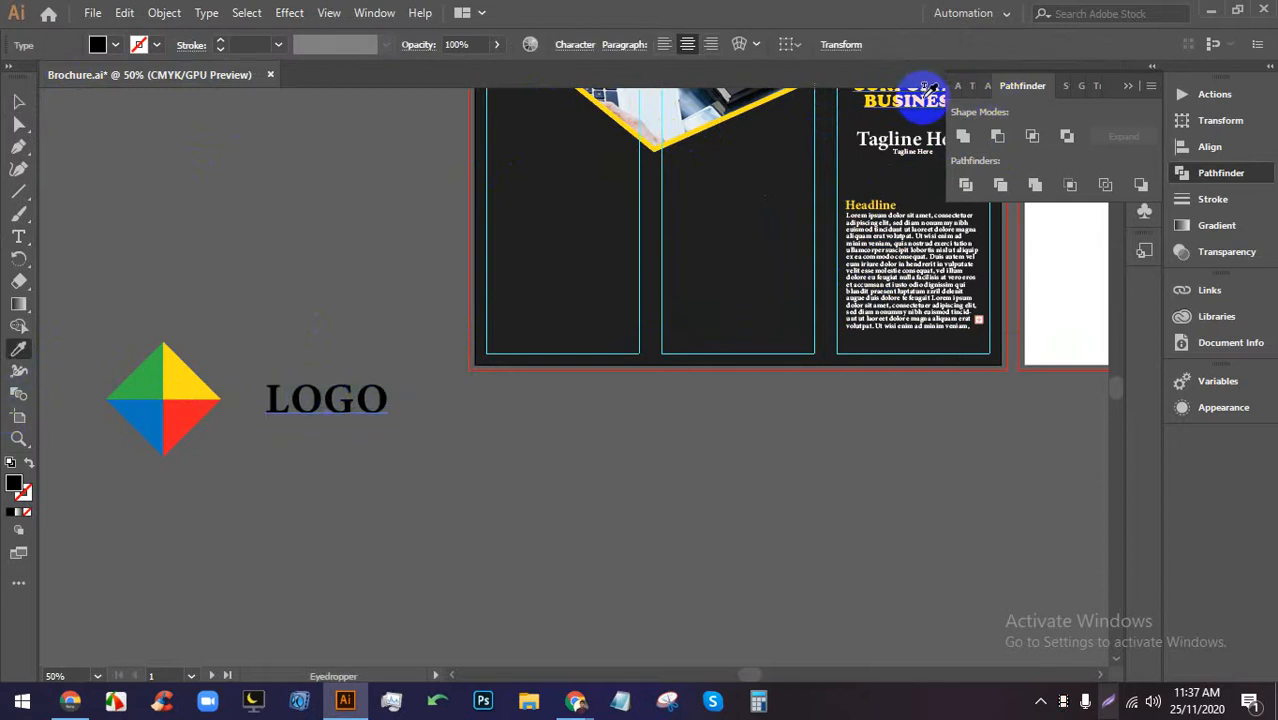
pyautogui.click(924, 95)
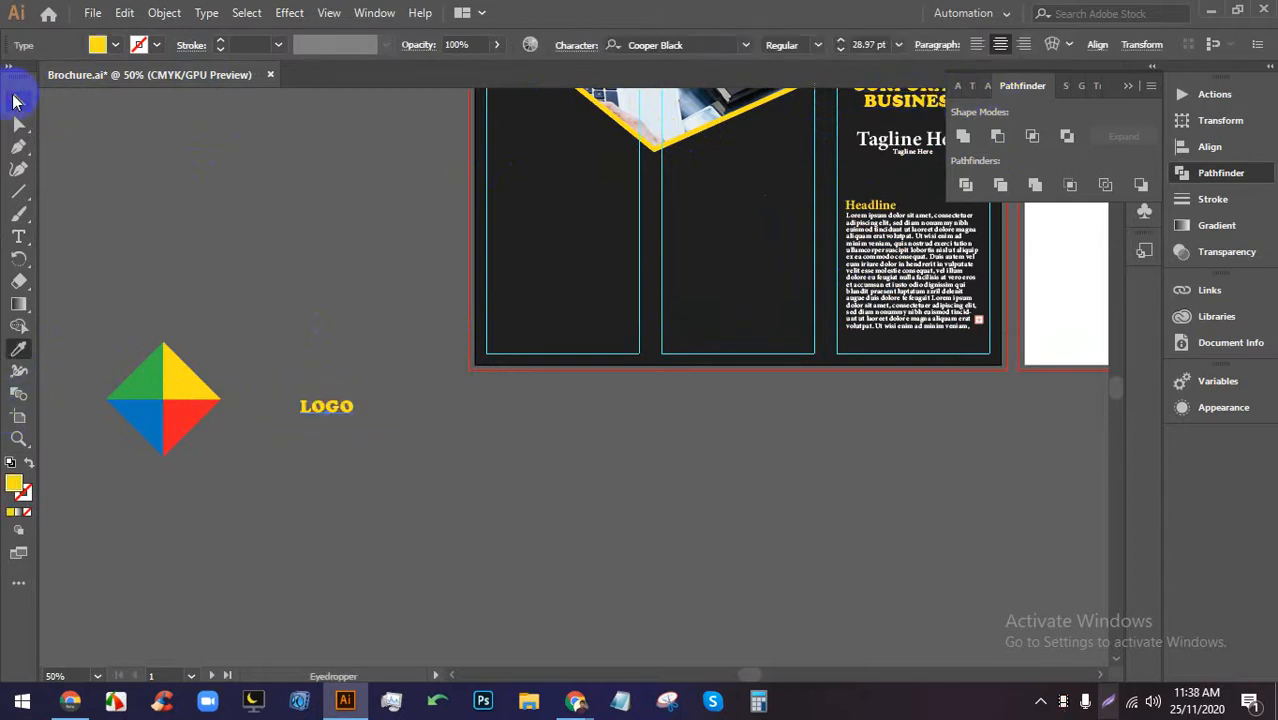
# Enlarge the yellow LOGO text to about 106.5 pt and position it with a small gap to the right of the diamond.
pyautogui.click(14, 100)
pyautogui.click(340, 405)
pyautogui.moveTo(351, 418); pyautogui.dragTo(434, 468)
pyautogui.moveTo(313, 404); pyautogui.dragTo(319, 404)
pyautogui.hotkey('ctrl', '=')
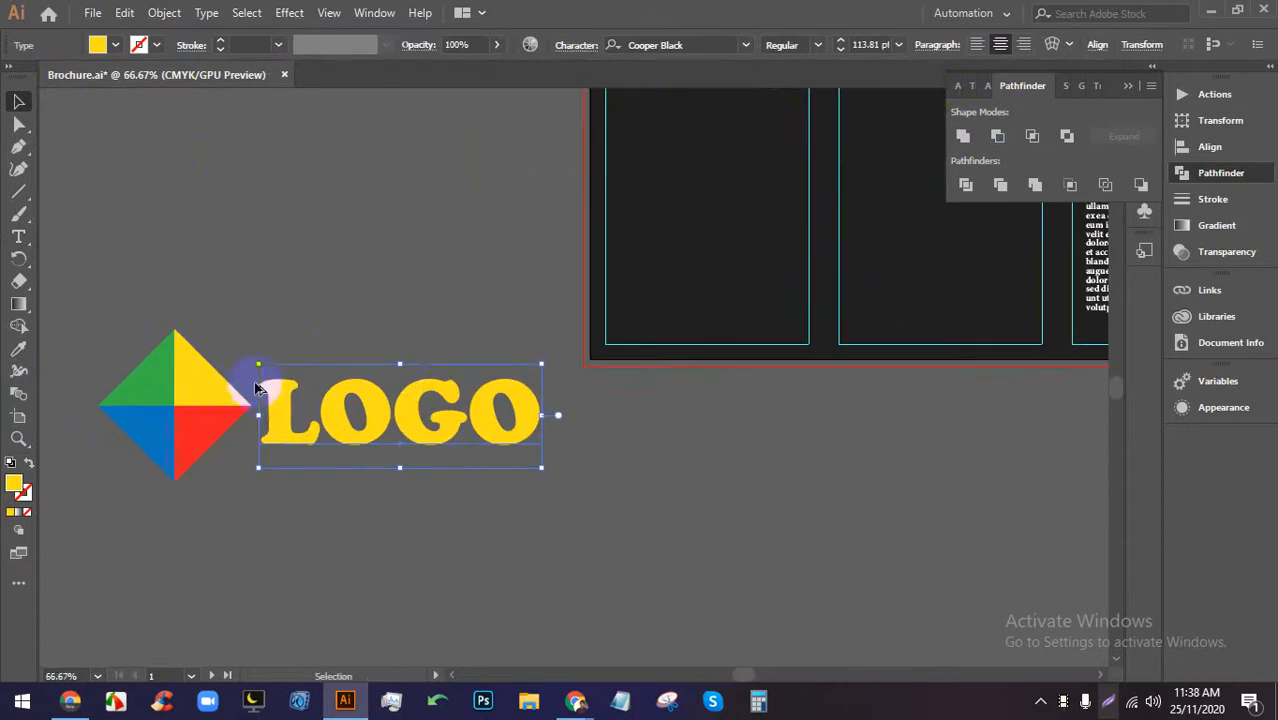
pyautogui.moveTo(400, 364); pyautogui.dragTo(400, 368)
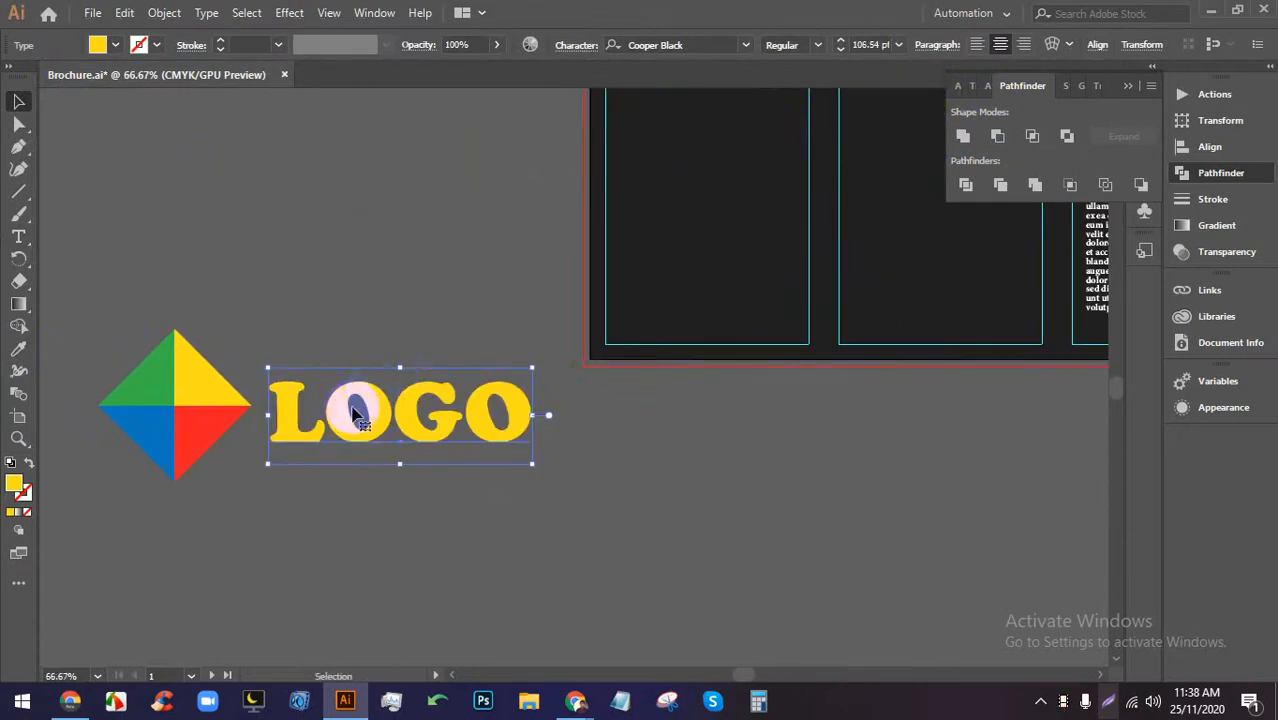
pyautogui.moveTo(352, 408); pyautogui.dragTo(362, 408)
# Vertically centre the coloured diamond and the LOGO text on each other and group them as one logo.
pyautogui.click(165, 352)
pyautogui.click(124, 266)
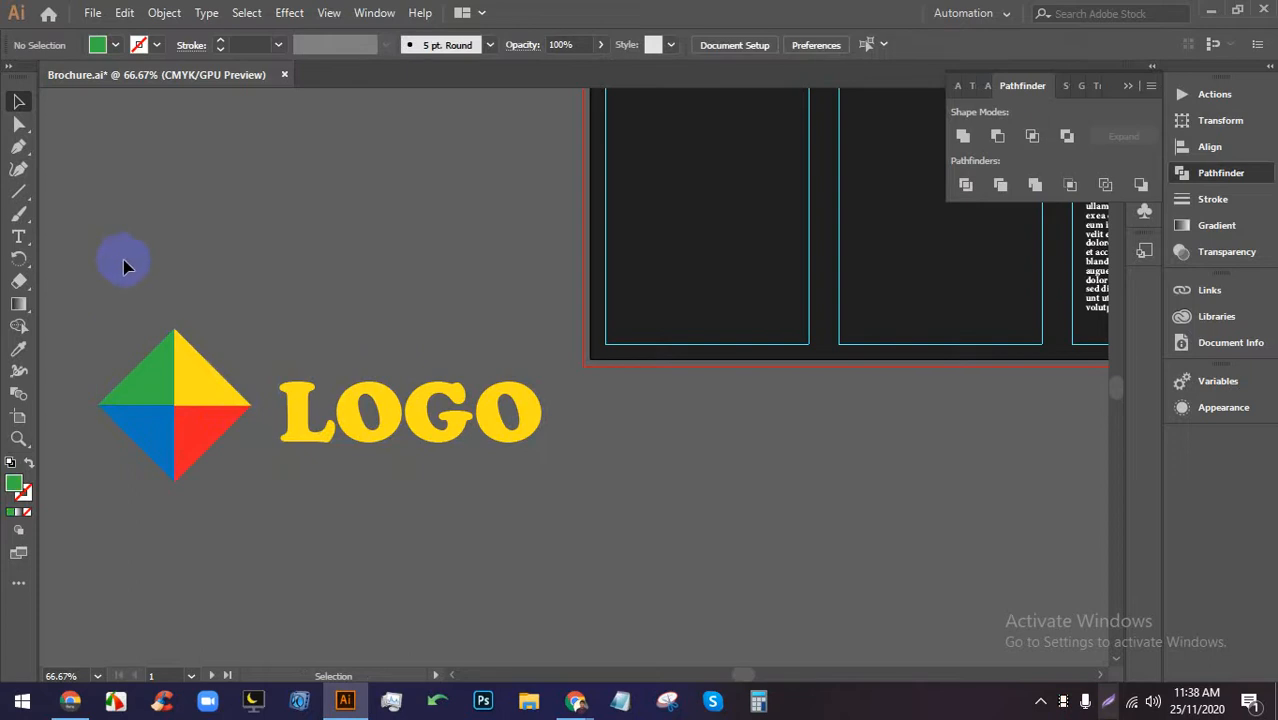
pyautogui.click(205, 447)
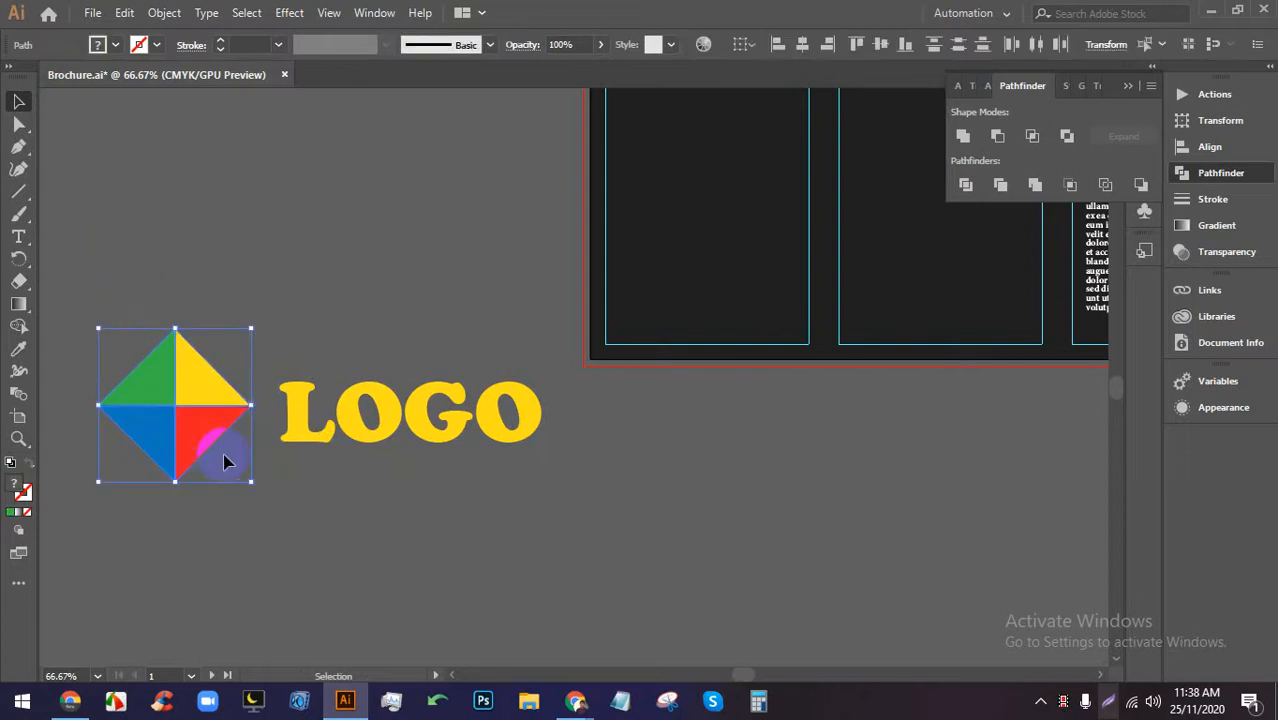
pyautogui.click(350, 508)
pyautogui.moveTo(388, 497); pyautogui.dragTo(214, 414)
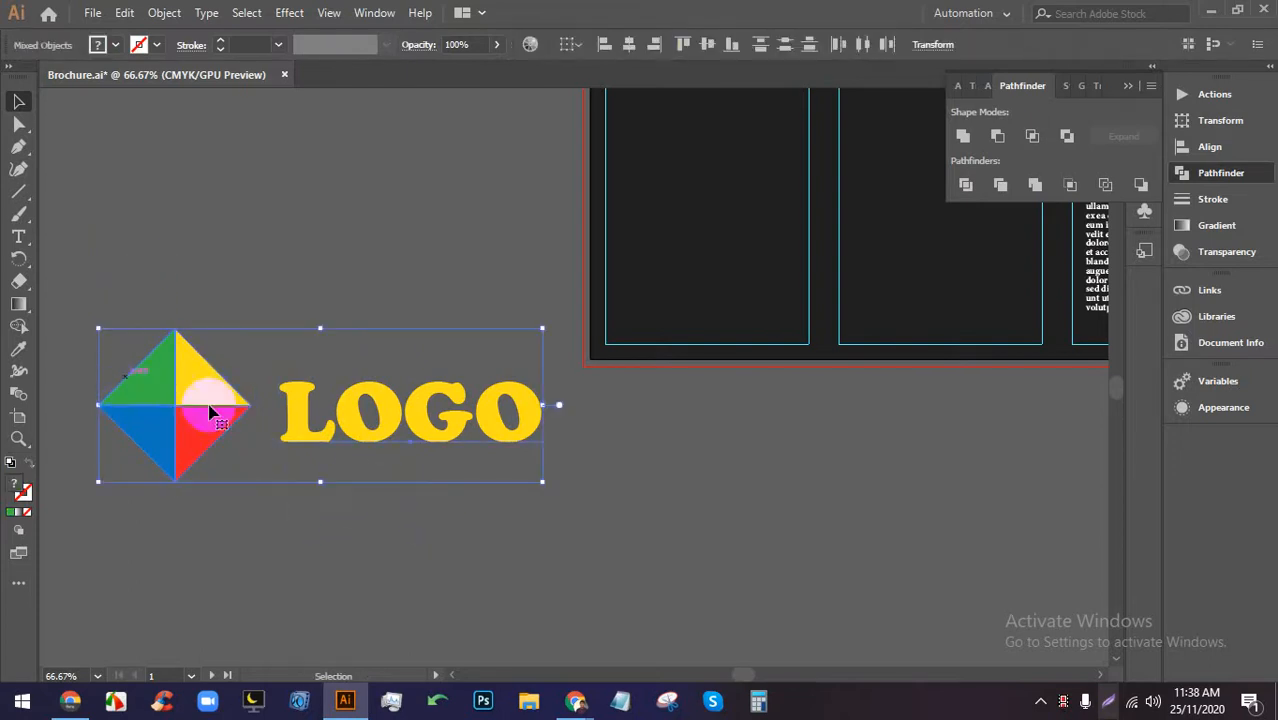
pyautogui.click(707, 44)
pyautogui.moveTo(585, 502); pyautogui.dragTo(213, 386)
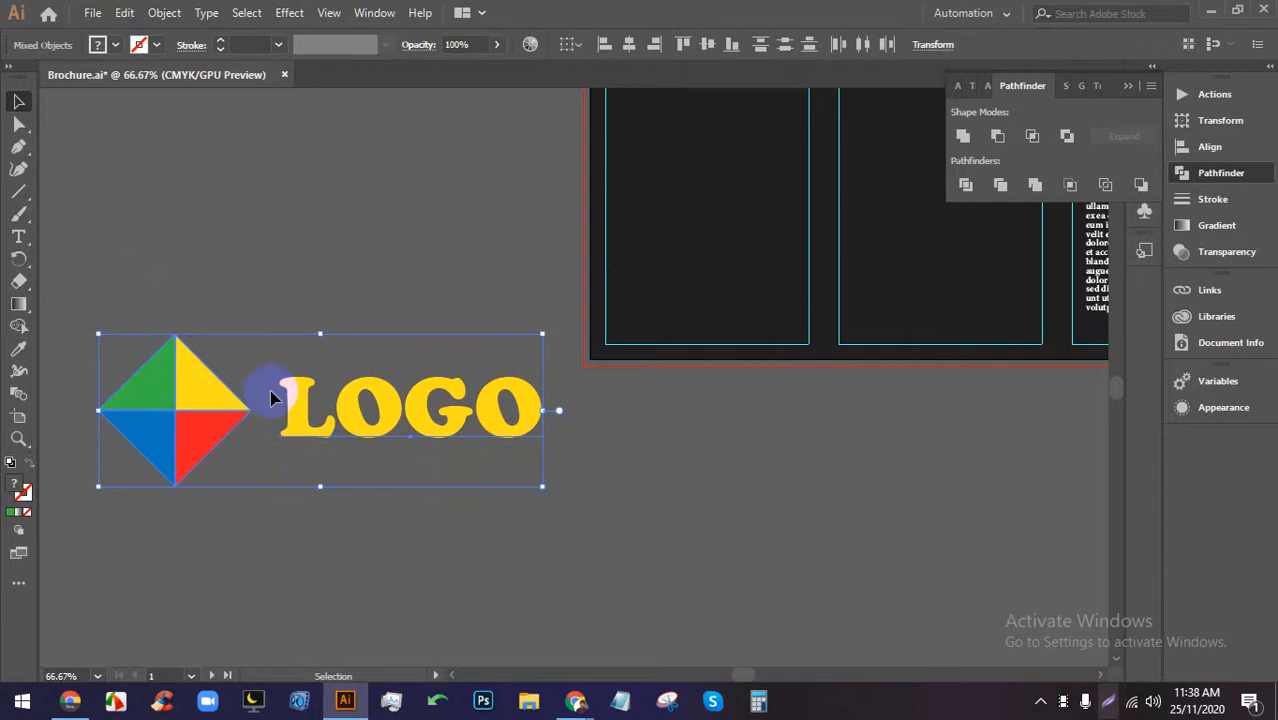
pyautogui.hotkey('ctrl', 'g')
# Move the grouped logo into the middle panel of the brochure and scale it down proportionally to about 3.46 in wide.
pyautogui.scroll(-2, 250, 368)
pyautogui.scroll(1, 550, 363)
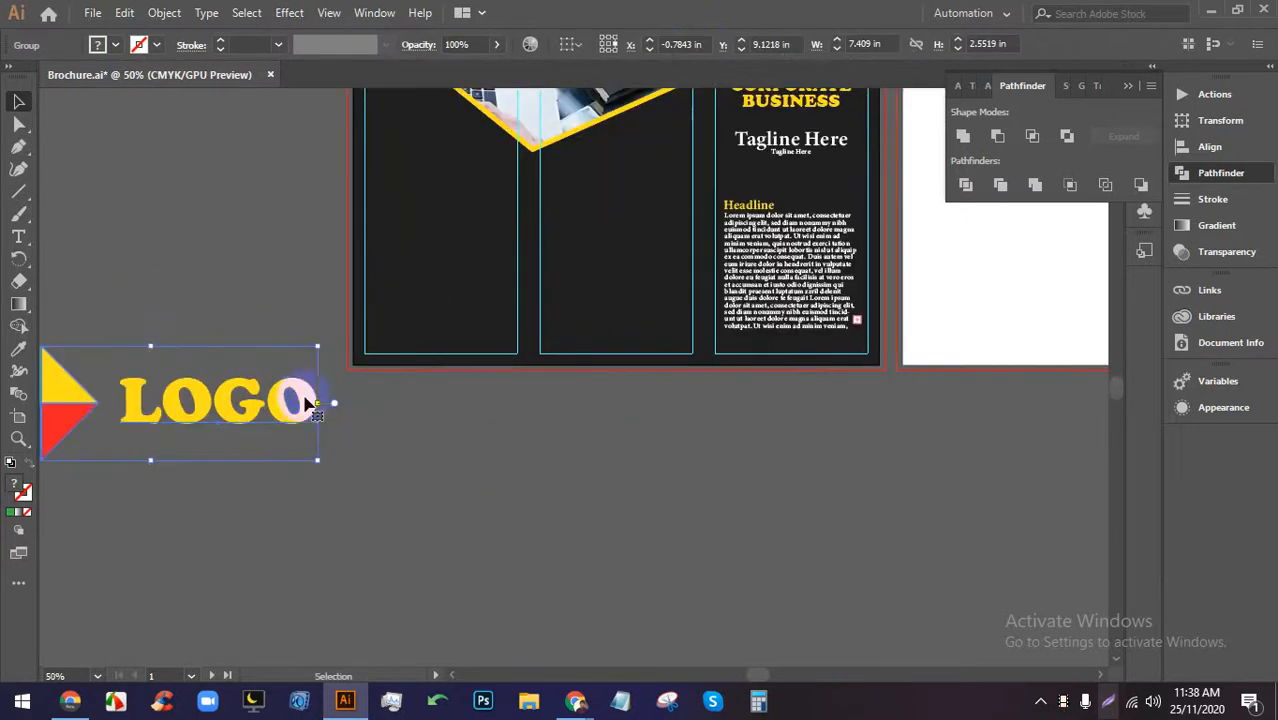
pyautogui.moveTo(216, 405); pyautogui.dragTo(662, 236)
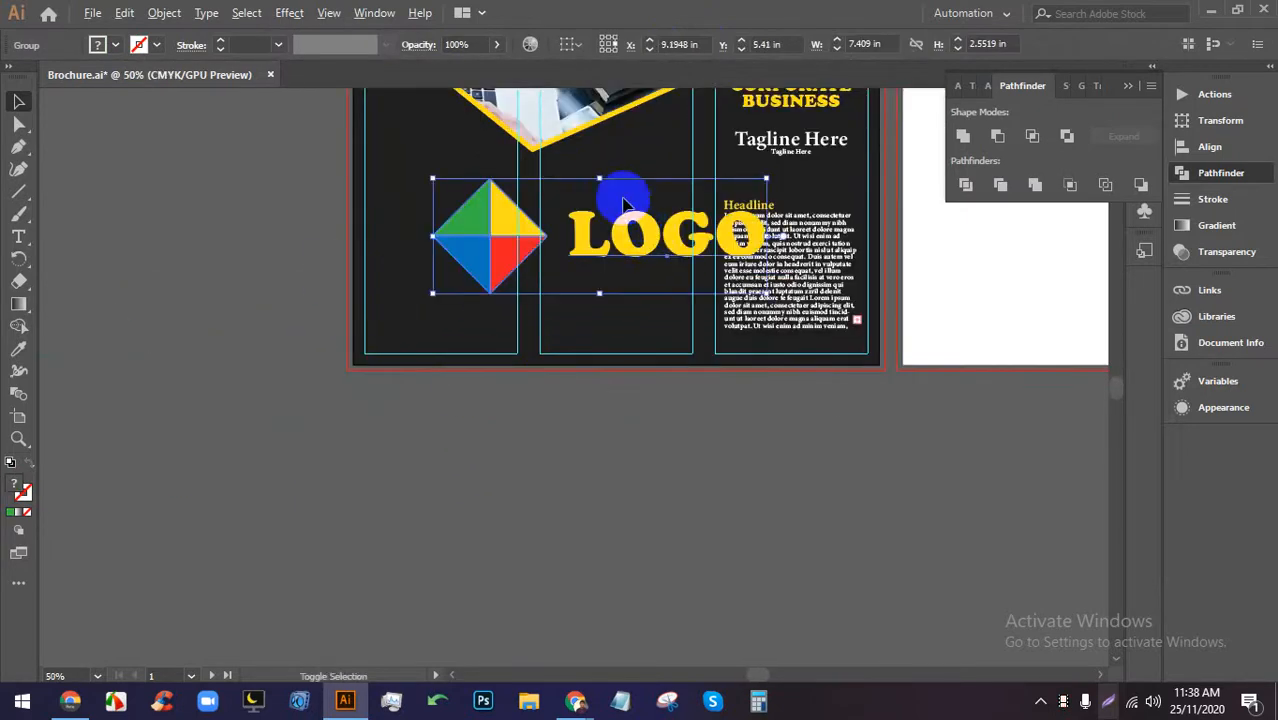
pyautogui.moveTo(600, 179); pyautogui.dragTo(600, 208)
pyautogui.scroll(1, 685, 195)
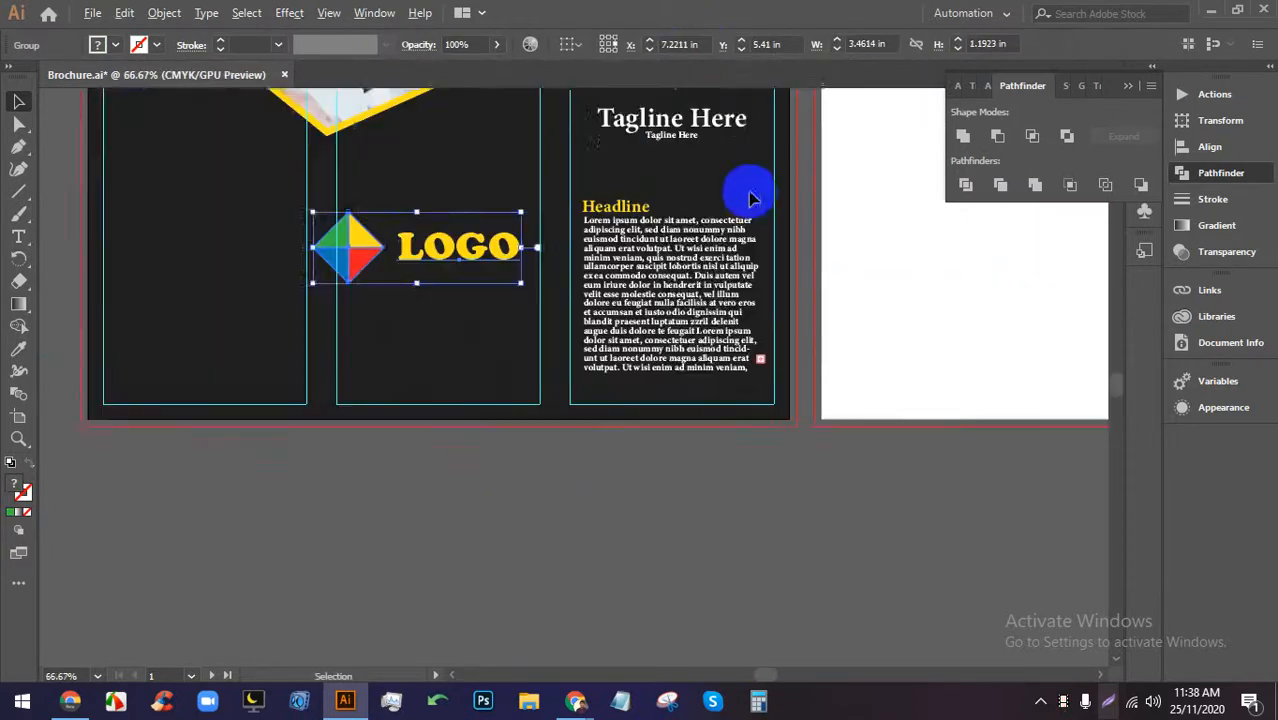
pyautogui.moveTo(717, 213); pyautogui.dragTo(602, 294)
pyautogui.scroll(2, 365, 300)
# Shrink the logo further to about 2.01 in wide, keeping it centred within the middle panel's guides.
pyautogui.moveTo(271, 361); pyautogui.dragTo(308, 321)
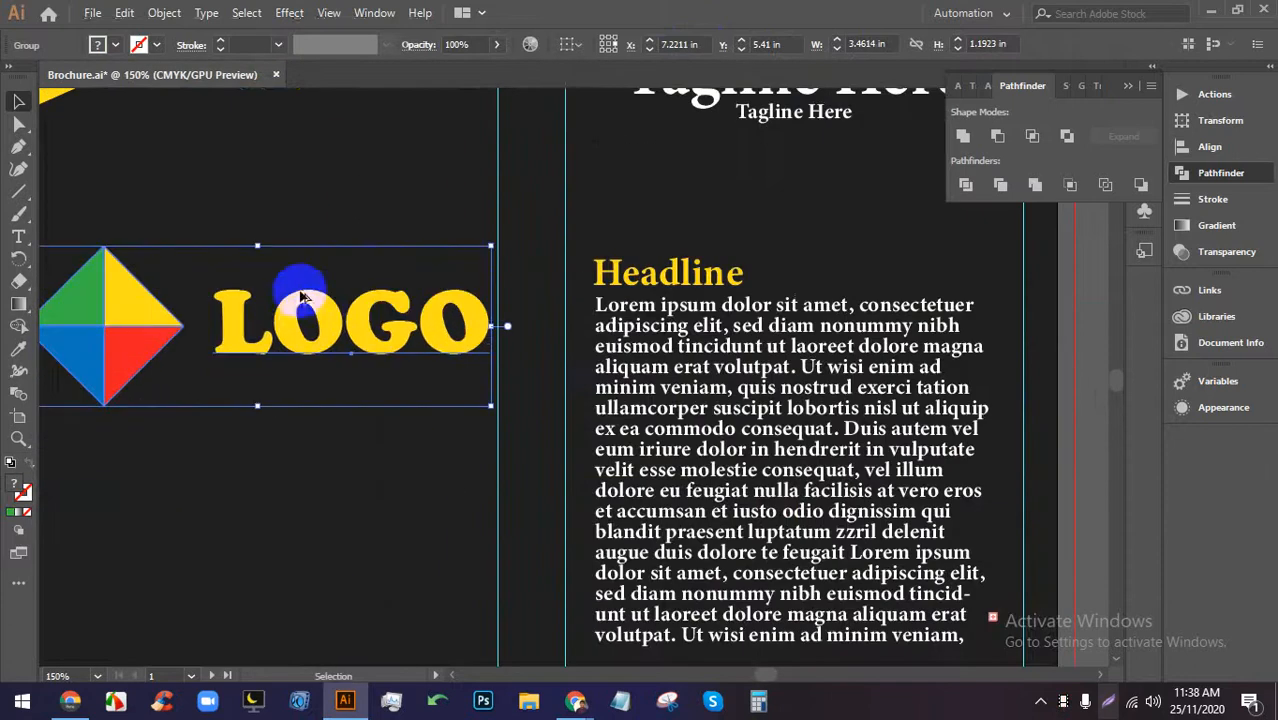
pyautogui.scroll(-2, 305, 268)
pyautogui.scroll(1, 250, 252)
pyautogui.moveTo(307, 257); pyautogui.dragTo(318, 304)
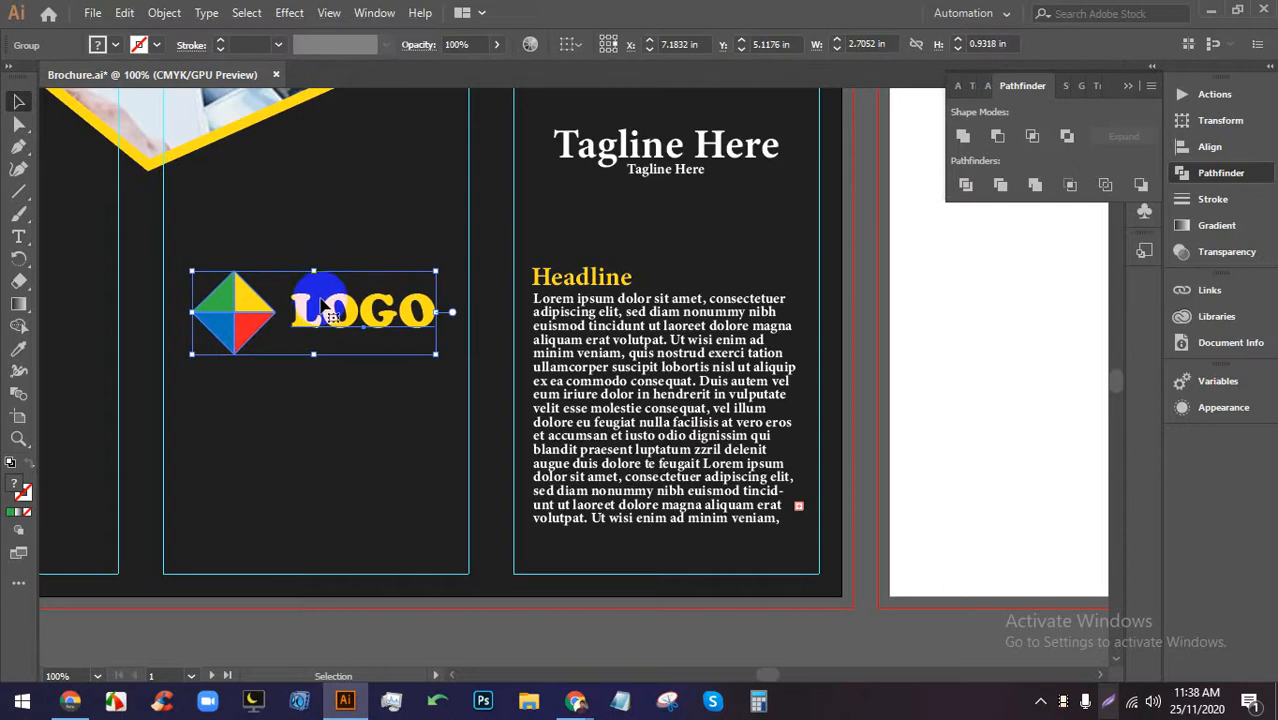
pyautogui.scroll(1, 290, 330)
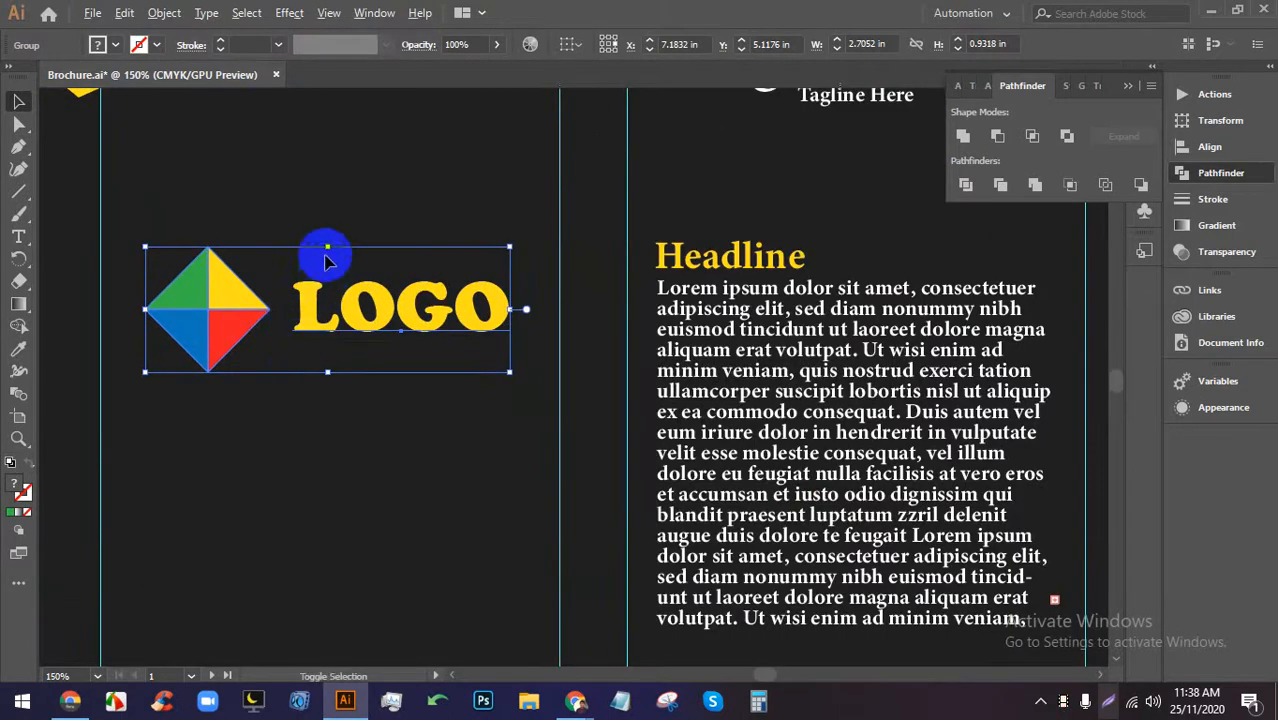
pyautogui.moveTo(328, 248); pyautogui.dragTo(321, 256)
pyautogui.scroll(-2, 322, 287)
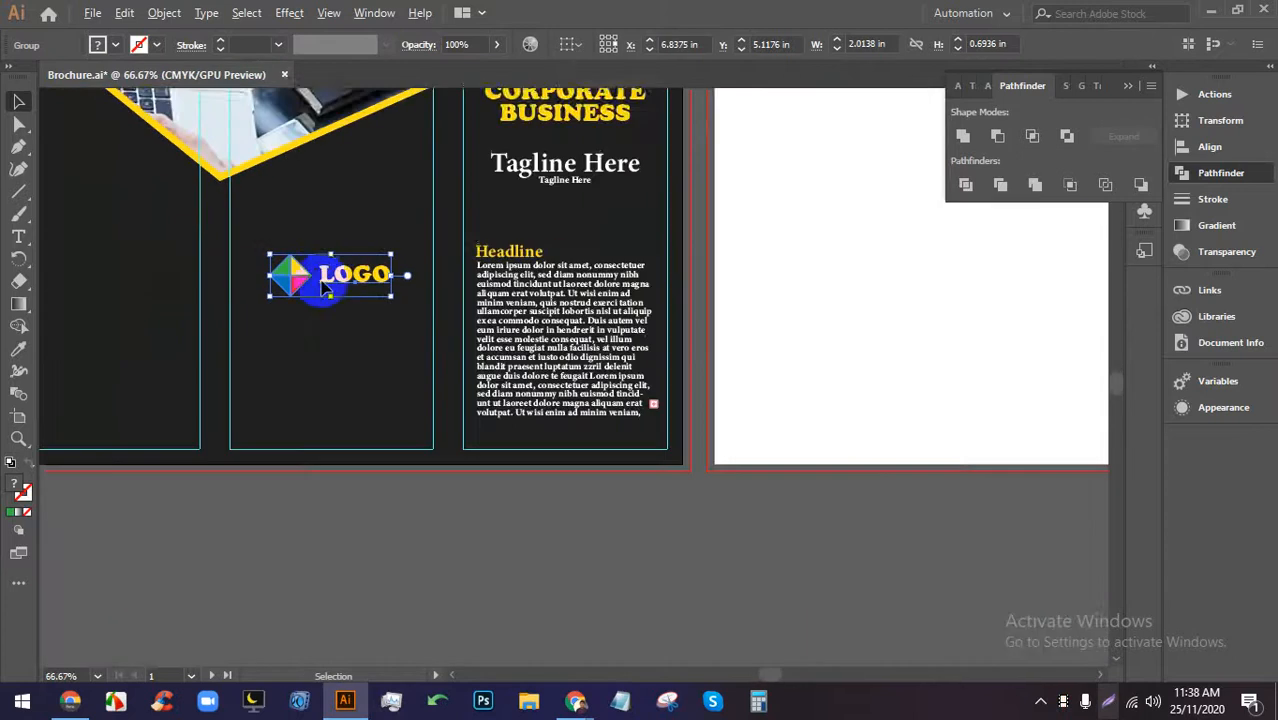
# Add a point text reading "Tagline" below the logo in the middle panel.
pyautogui.scroll(3, 300, 285)
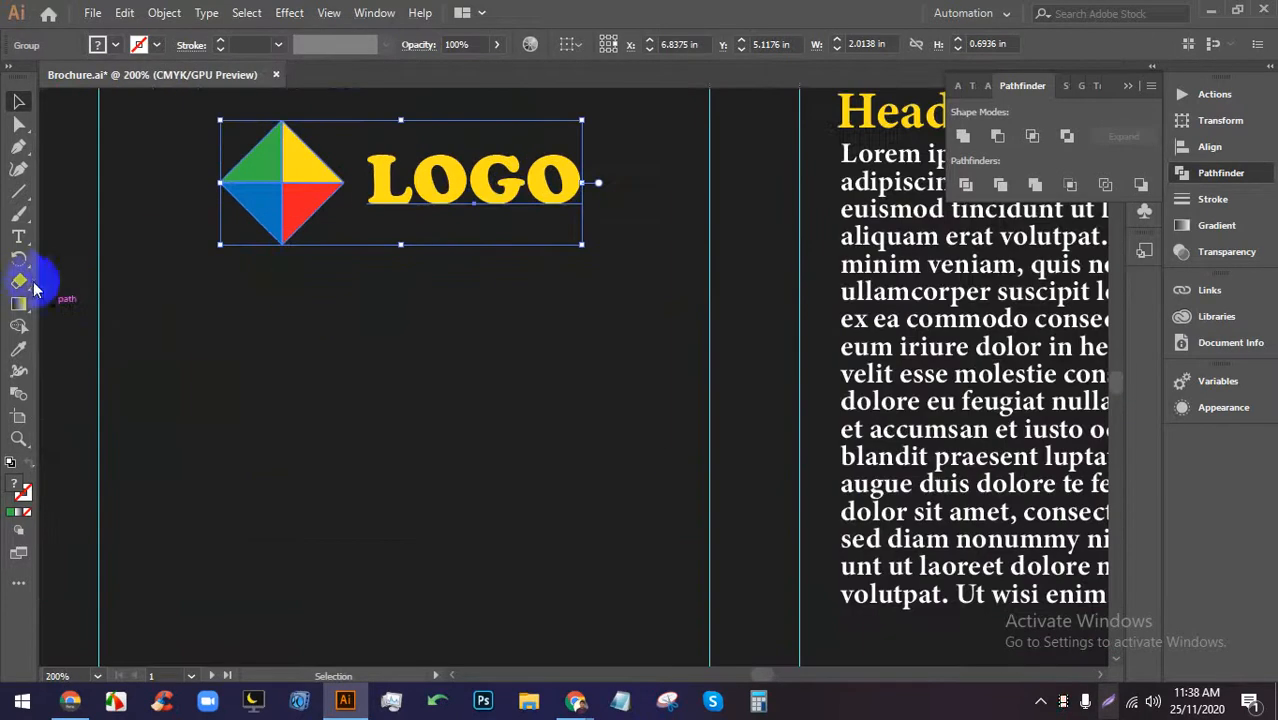
pyautogui.click(20, 242)
pyautogui.click(192, 328)
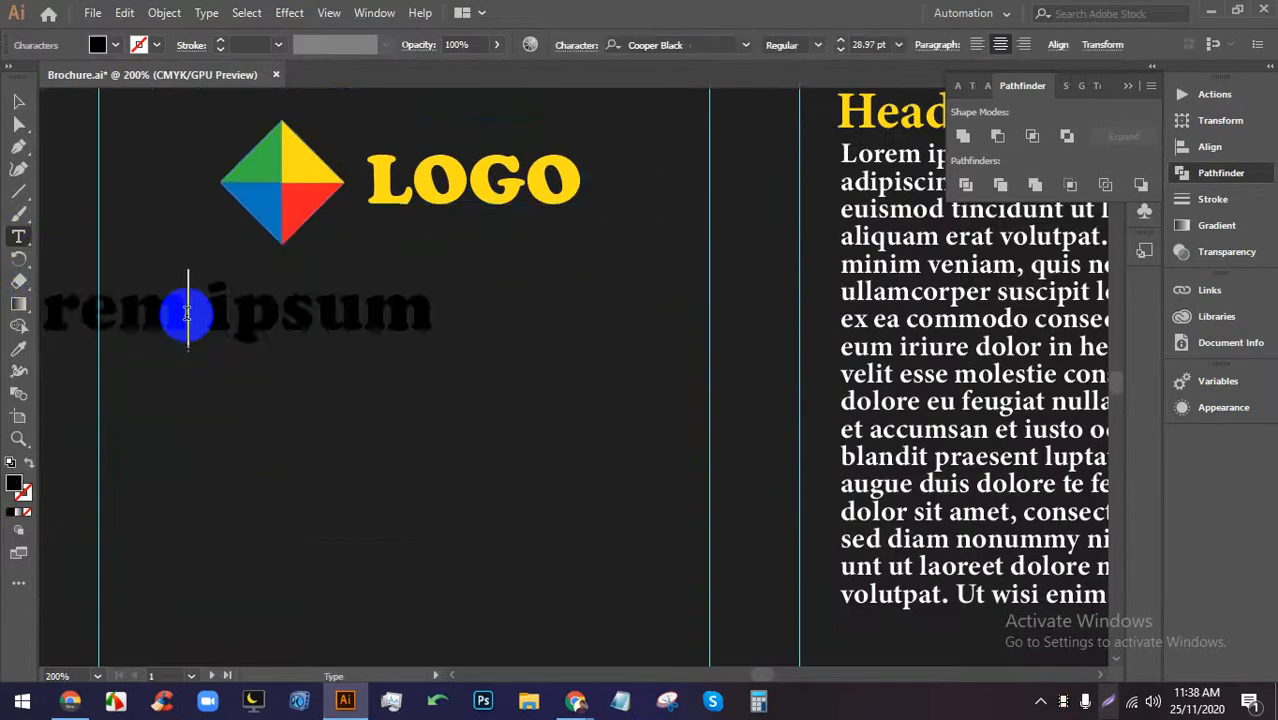
pyautogui.press('Escape')
pyautogui.moveTo(225, 320); pyautogui.dragTo(375, 333)
pyautogui.tripleClick(305, 329)
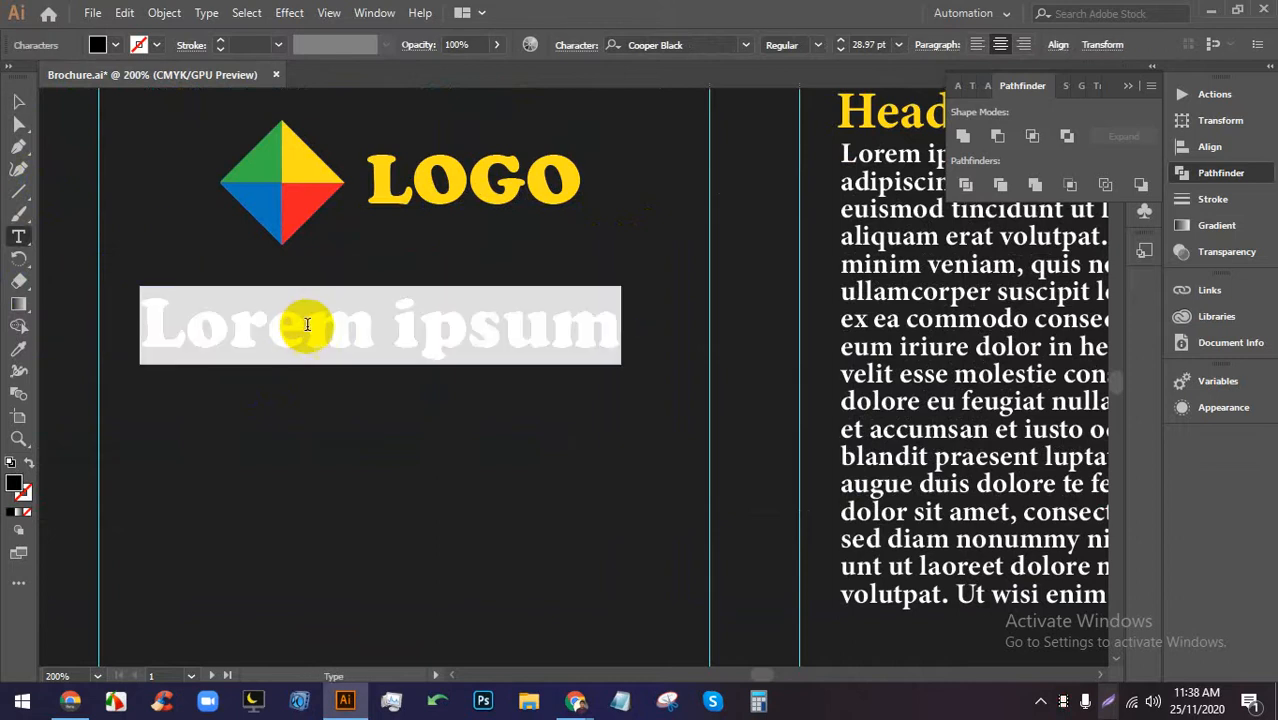
pyautogui.write('T')
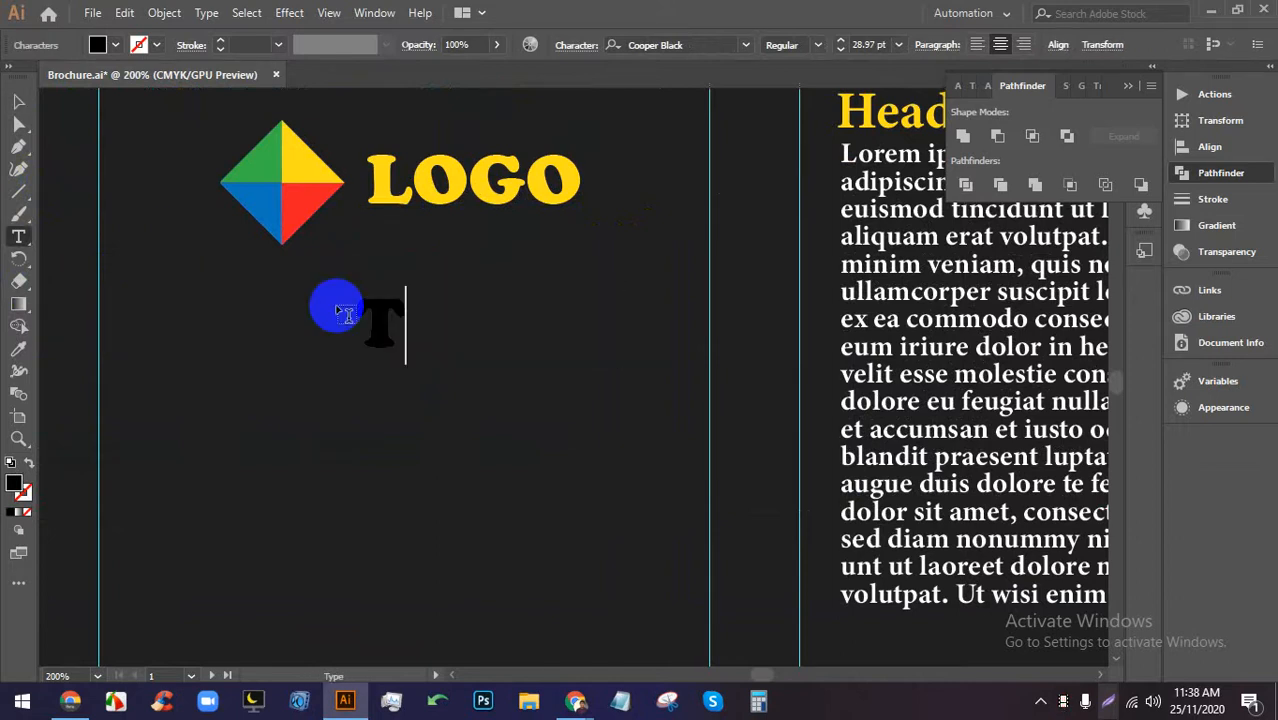
pyautogui.write('agline')
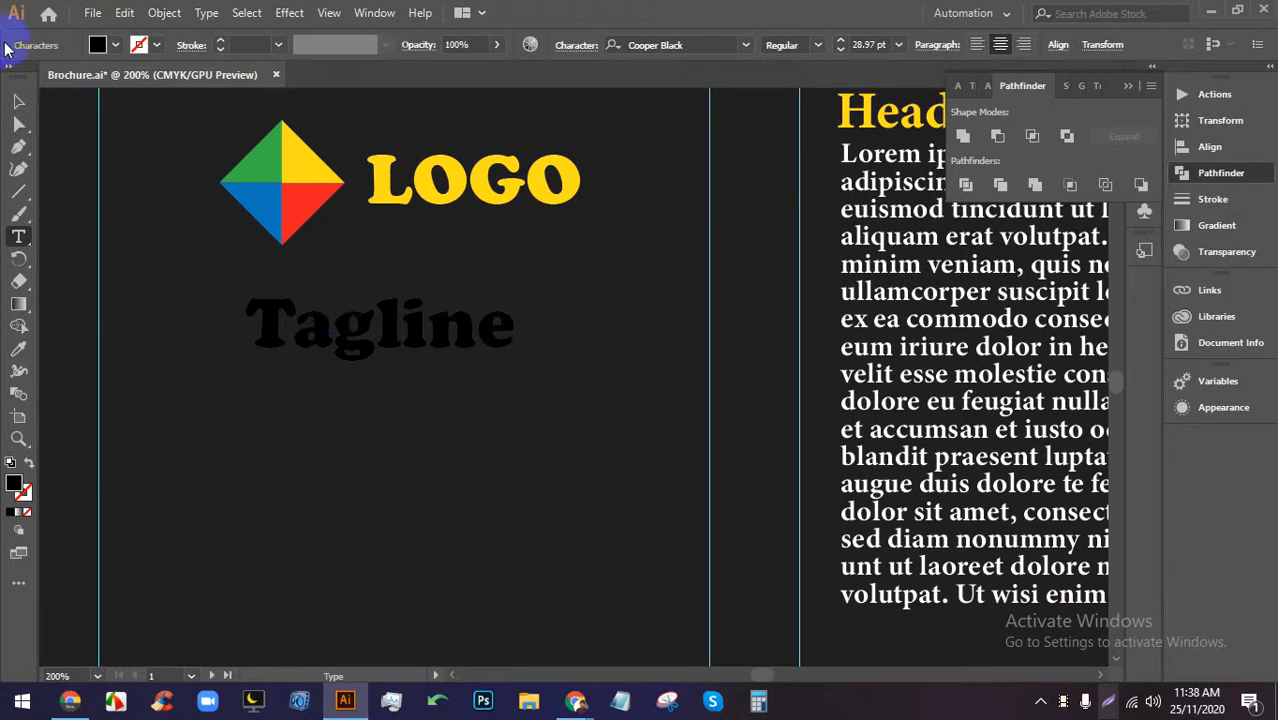
# Move the Tagline text slightly down and left, away from the logo, and open it for editing.
pyautogui.click(14, 93)
pyautogui.moveTo(277, 285); pyautogui.dragTo(244, 380)
pyautogui.doubleClick(244, 380)
# Copy the white Minion Variable Concept Bold style of the cover's large tagline onto the Tagline text with the Eyedropper.
pyautogui.click(400, 368)
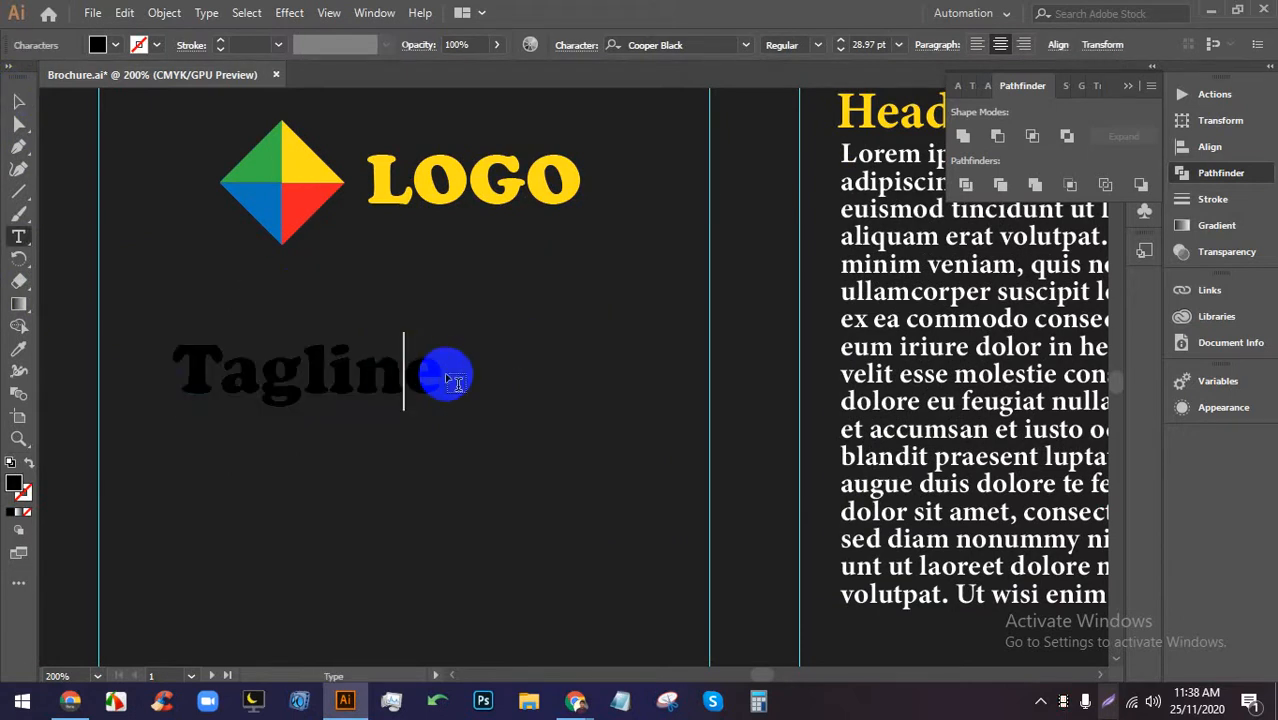
pyautogui.scroll(-3, 437, 352)
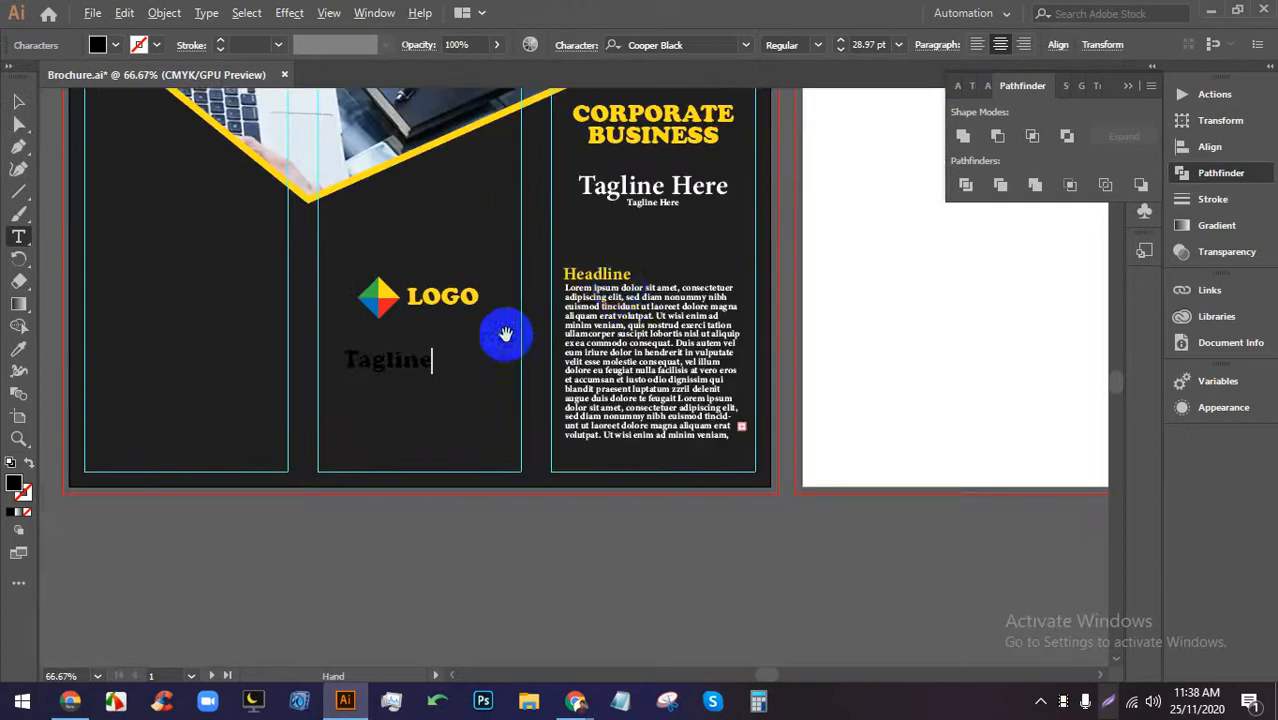
pyautogui.scroll(1, 618, 286)
pyautogui.doubleClick(241, 387)
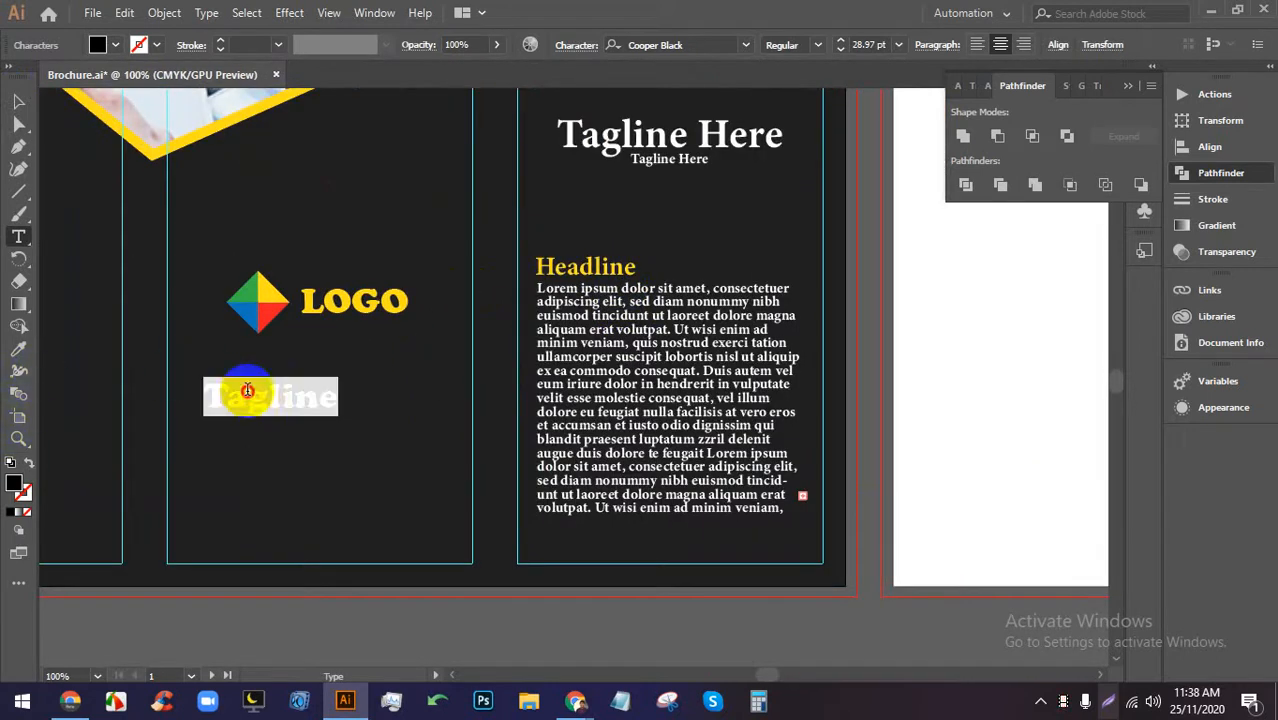
pyautogui.click(18, 349)
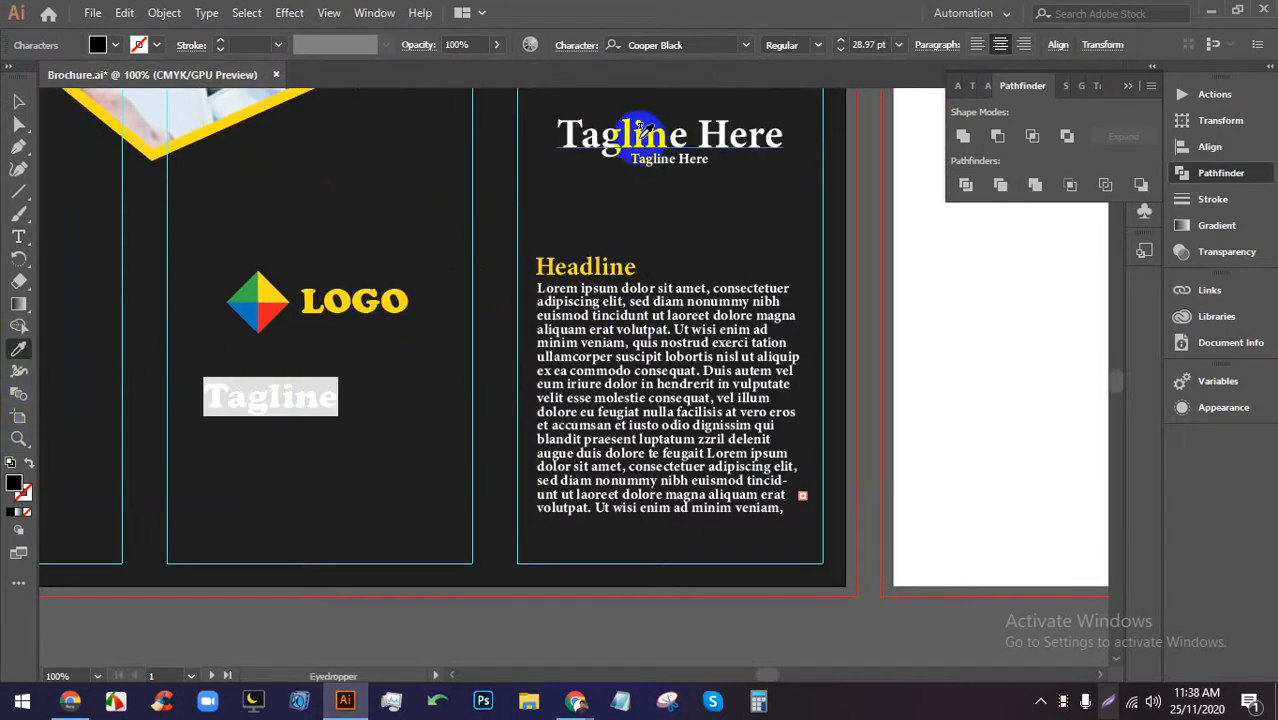
pyautogui.click(641, 128)
# Extend the text to "Tagline Here" and scale it down proportionally until it is slightly narrower than the logo.
pyautogui.click(18, 101)
pyautogui.click(285, 370)
pyautogui.doubleClick(305, 393)
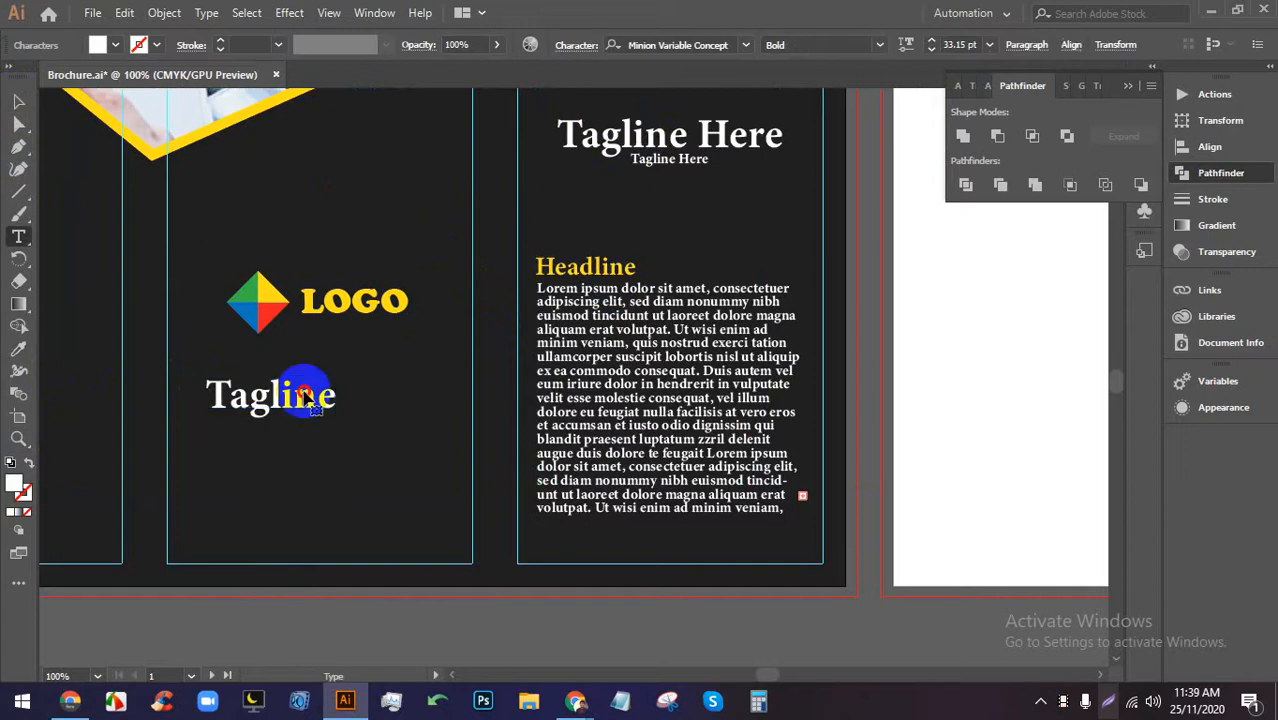
pyautogui.doubleClick(308, 395)
pyautogui.click(328, 398)
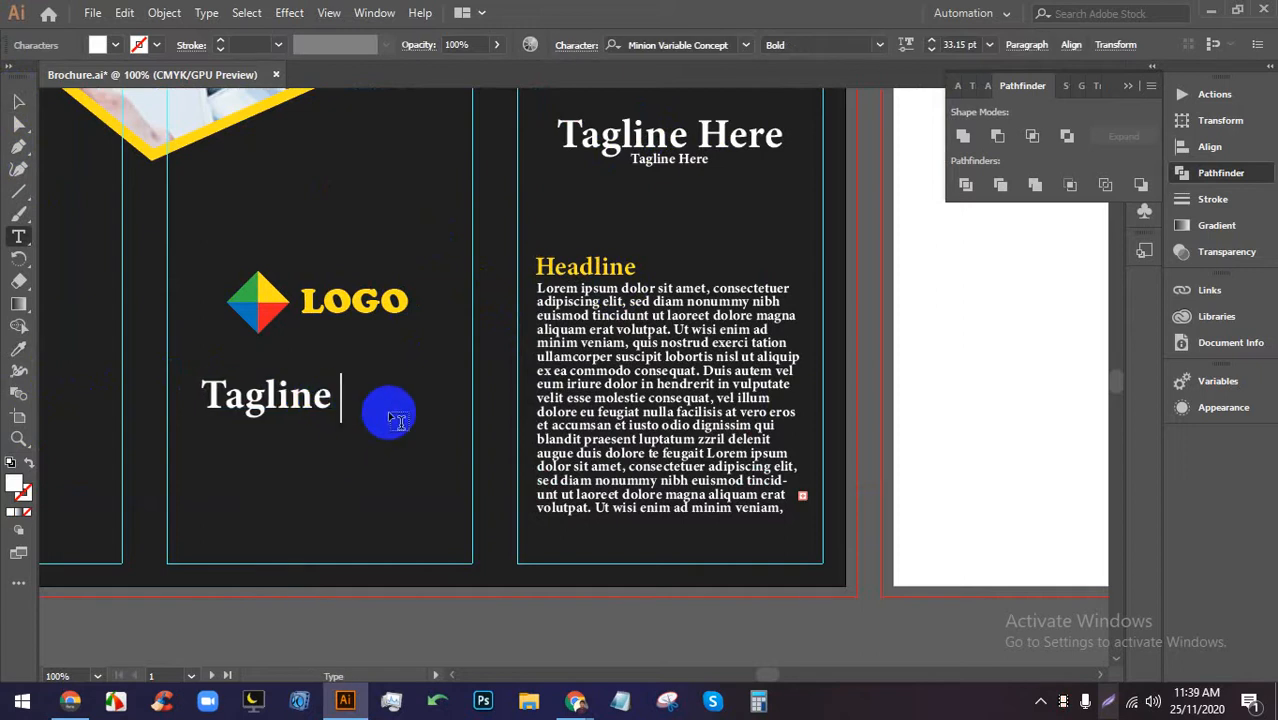
pyautogui.write('Here')
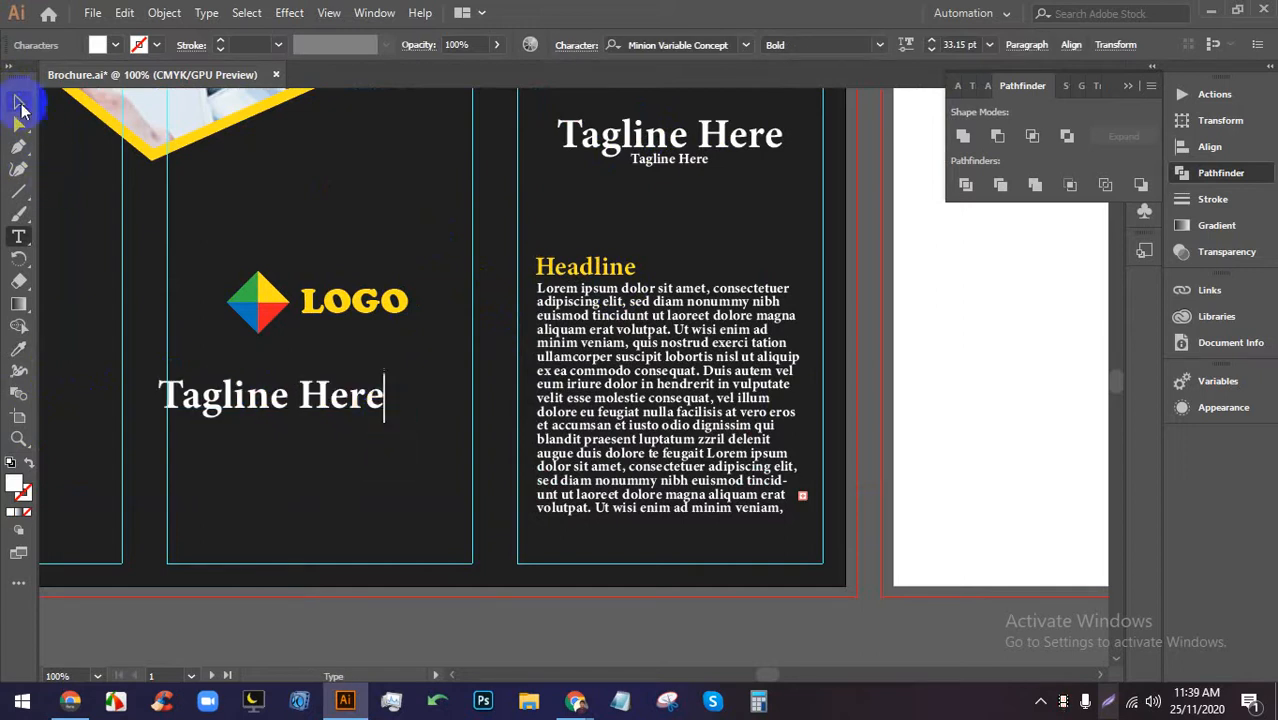
pyautogui.click(18, 101)
pyautogui.moveTo(271, 373); pyautogui.dragTo(297, 400)
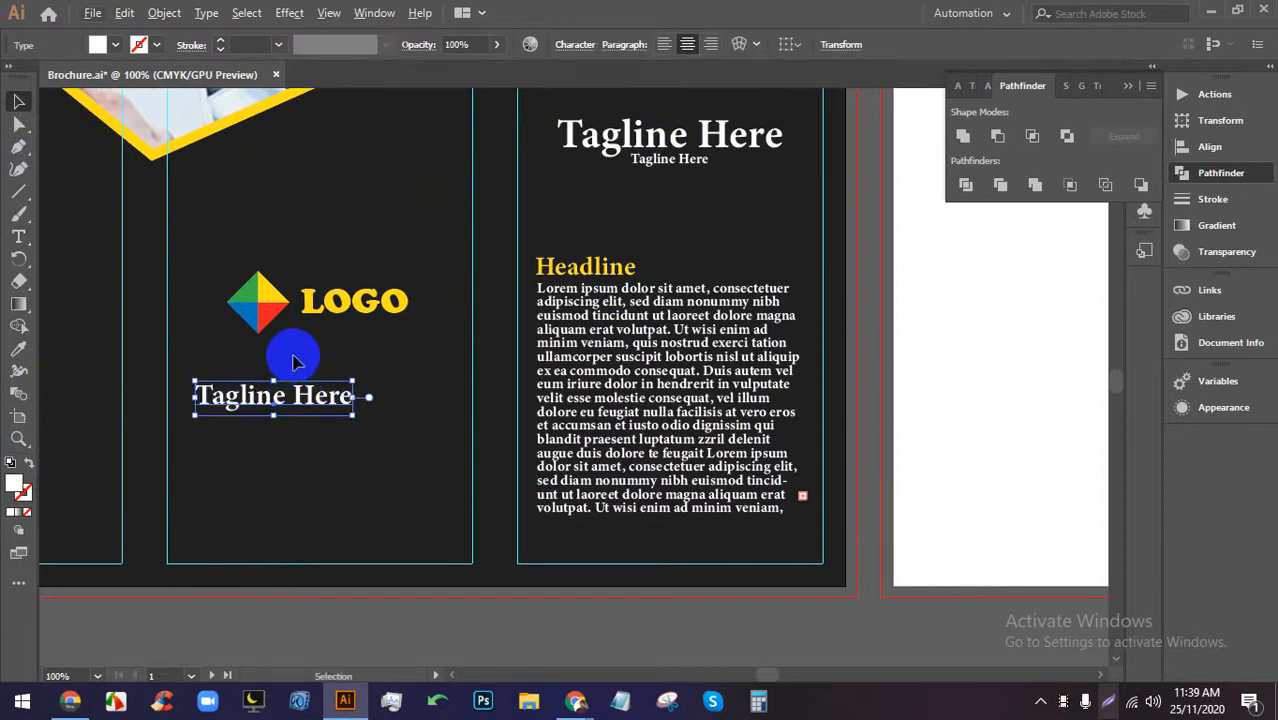
# Draw a paragraph text box under Tagline Here and apply the cover body text's white 11.44 pt style with the Eyedropper.
pyautogui.scroll(-1, 295, 362)
pyautogui.scroll(3, 285, 374)
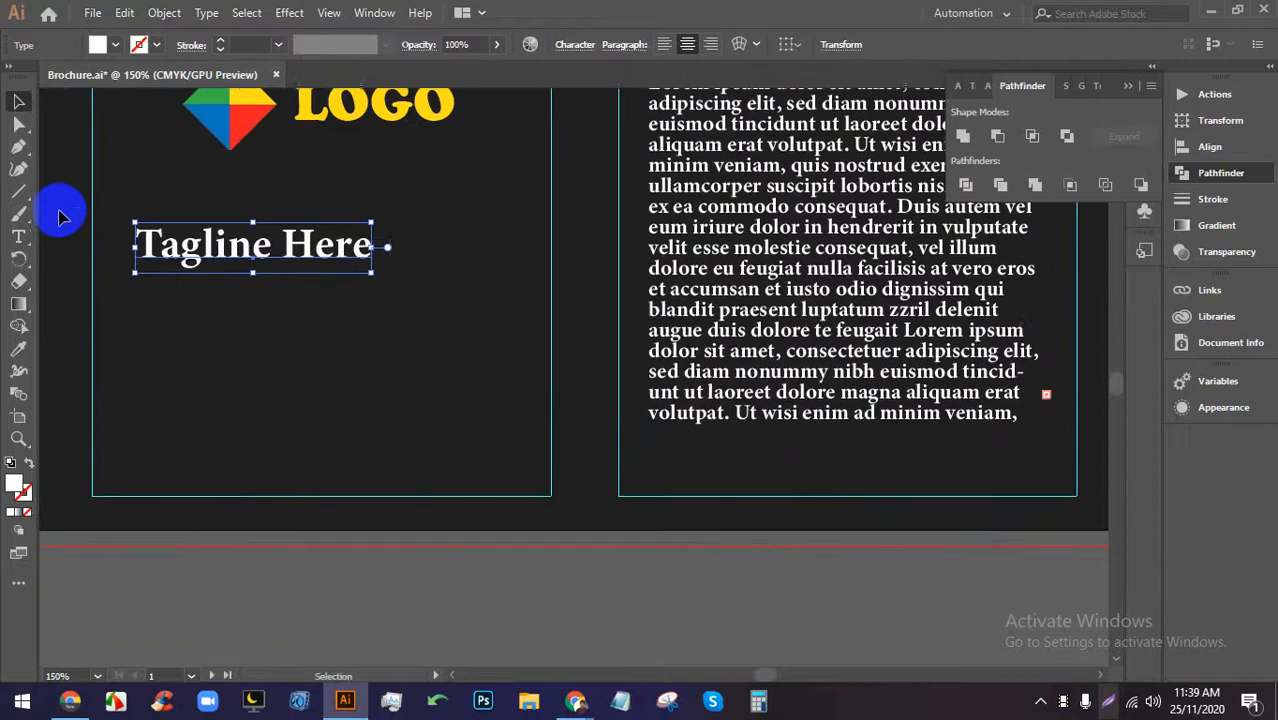
pyautogui.click(18, 236)
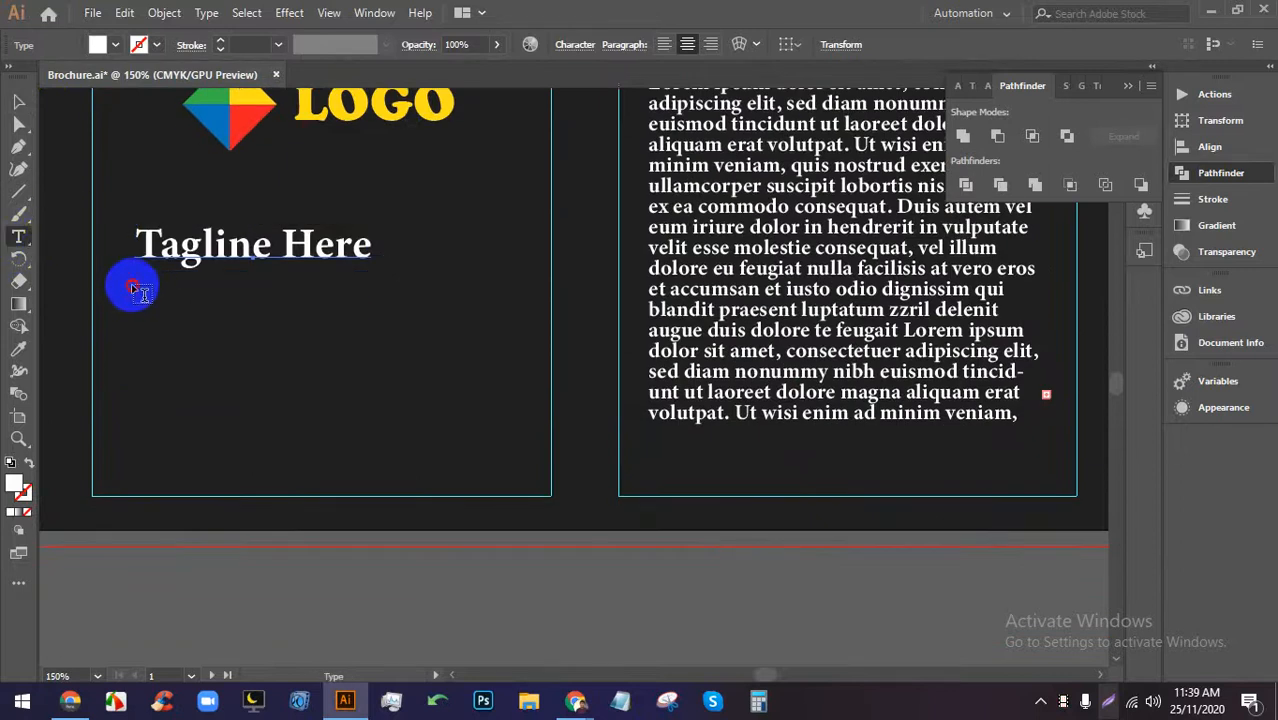
pyautogui.moveTo(133, 289)
pyautogui.mouseDown()
pyautogui.moveTo(428, 416)
pyautogui.moveTo(513, 468)
pyautogui.mouseUp()
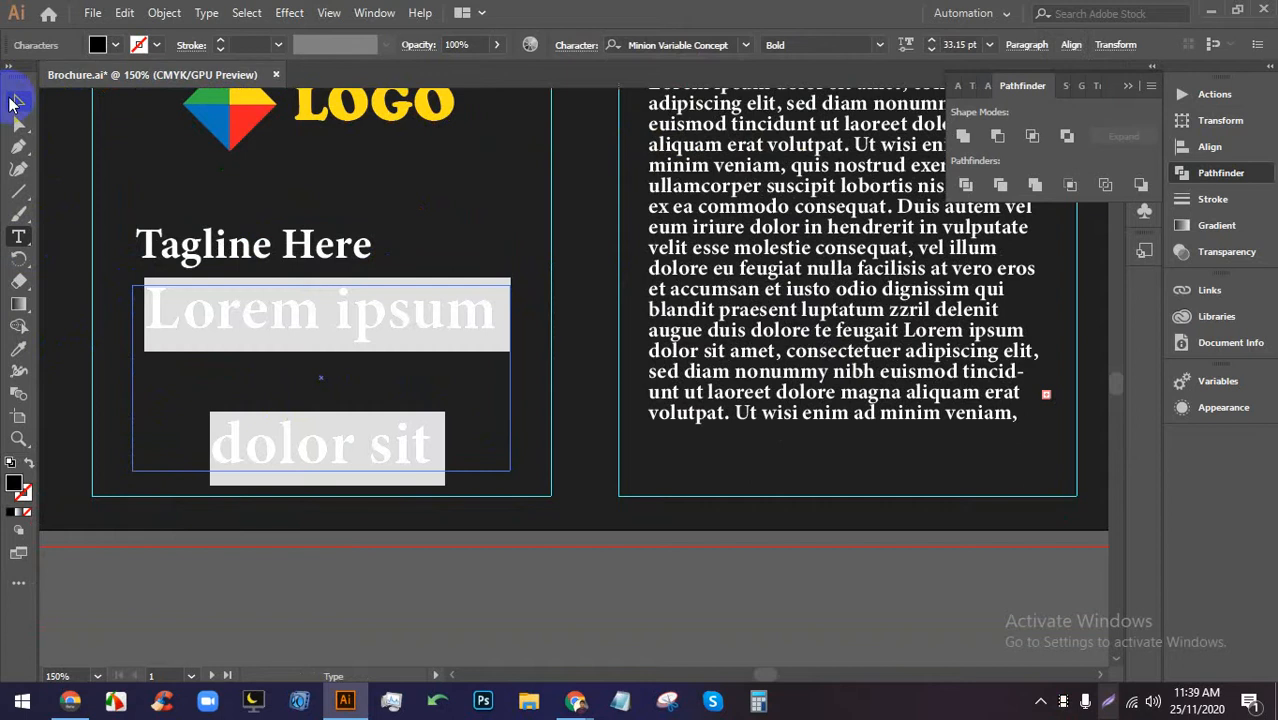
pyautogui.click(18, 348)
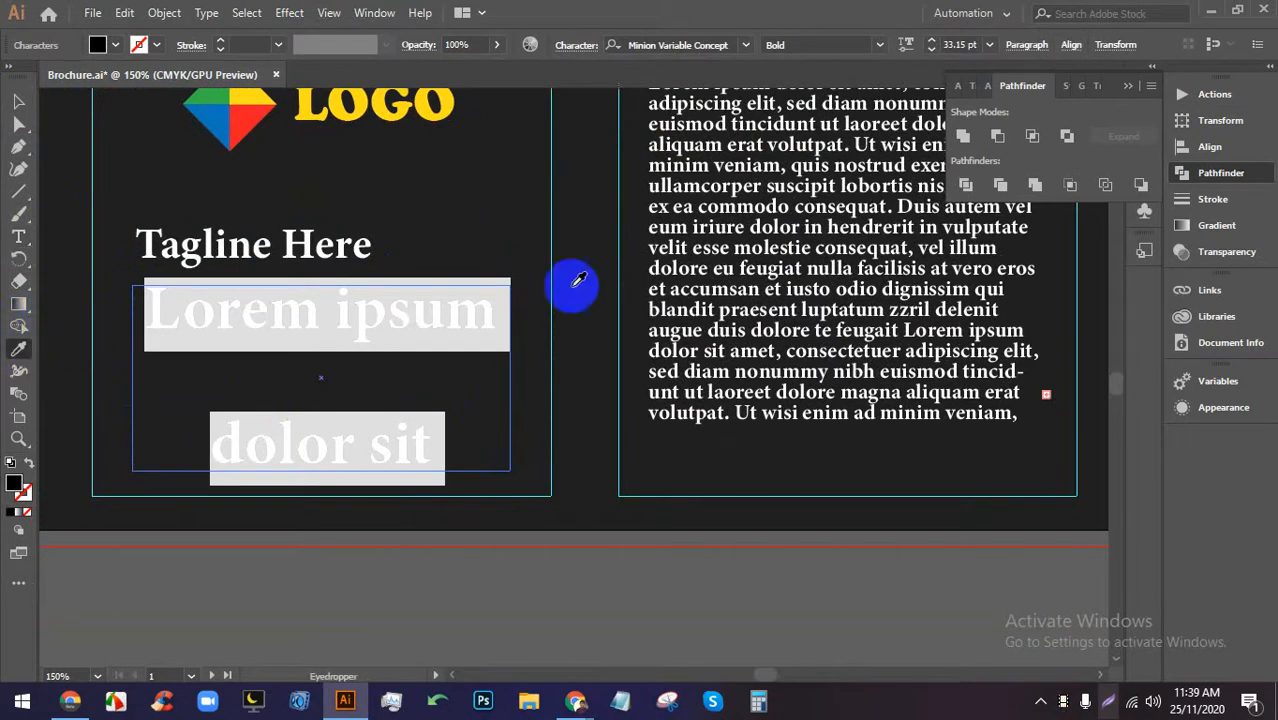
pyautogui.click(712, 288)
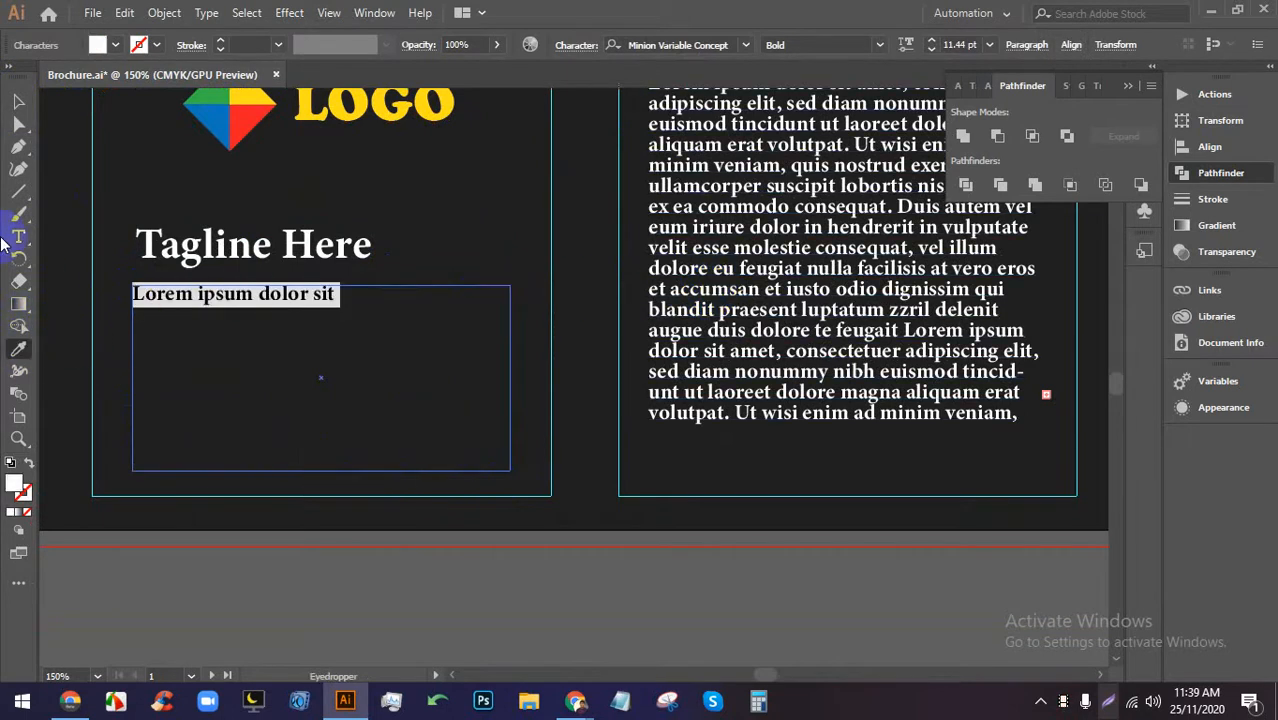
# Replace the placeholder in the middle panel's text box with a copy of the Lorem ipsum paragraph from the cover panel.
pyautogui.click(22, 102)
pyautogui.click(297, 334)
pyautogui.click(295, 305)
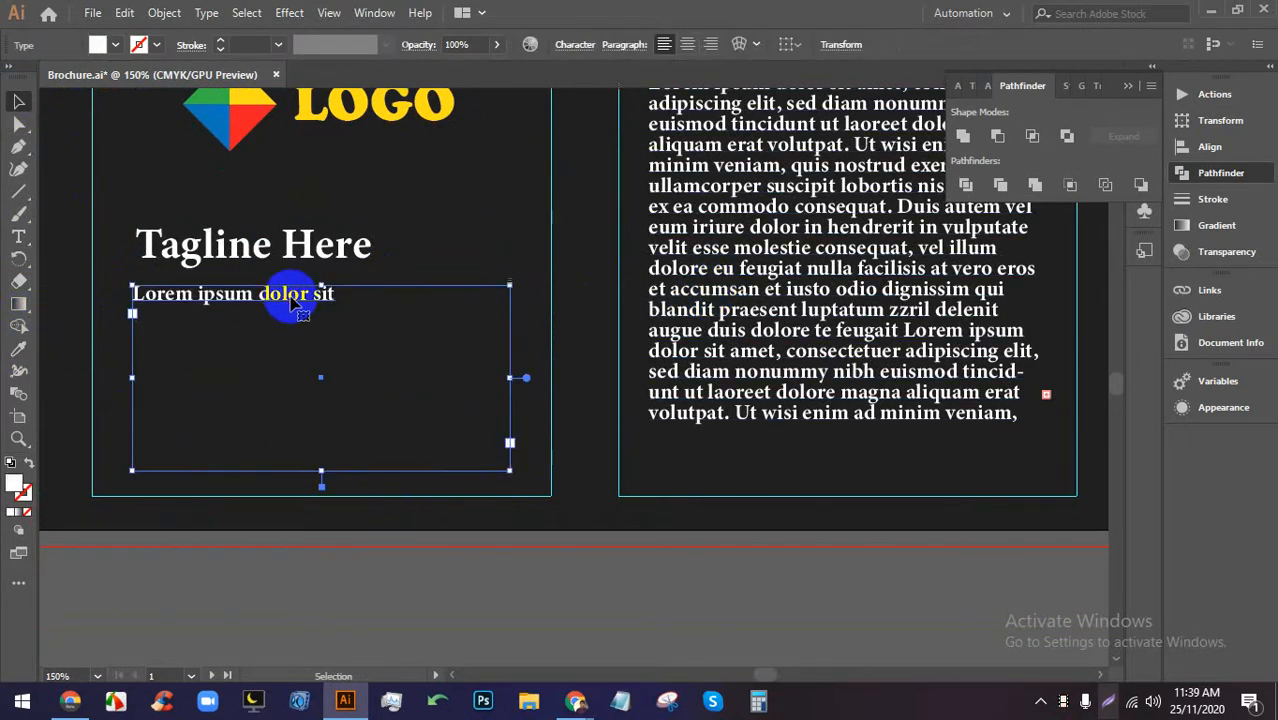
pyautogui.doubleClick(295, 305)
pyautogui.tripleClick(818, 288)
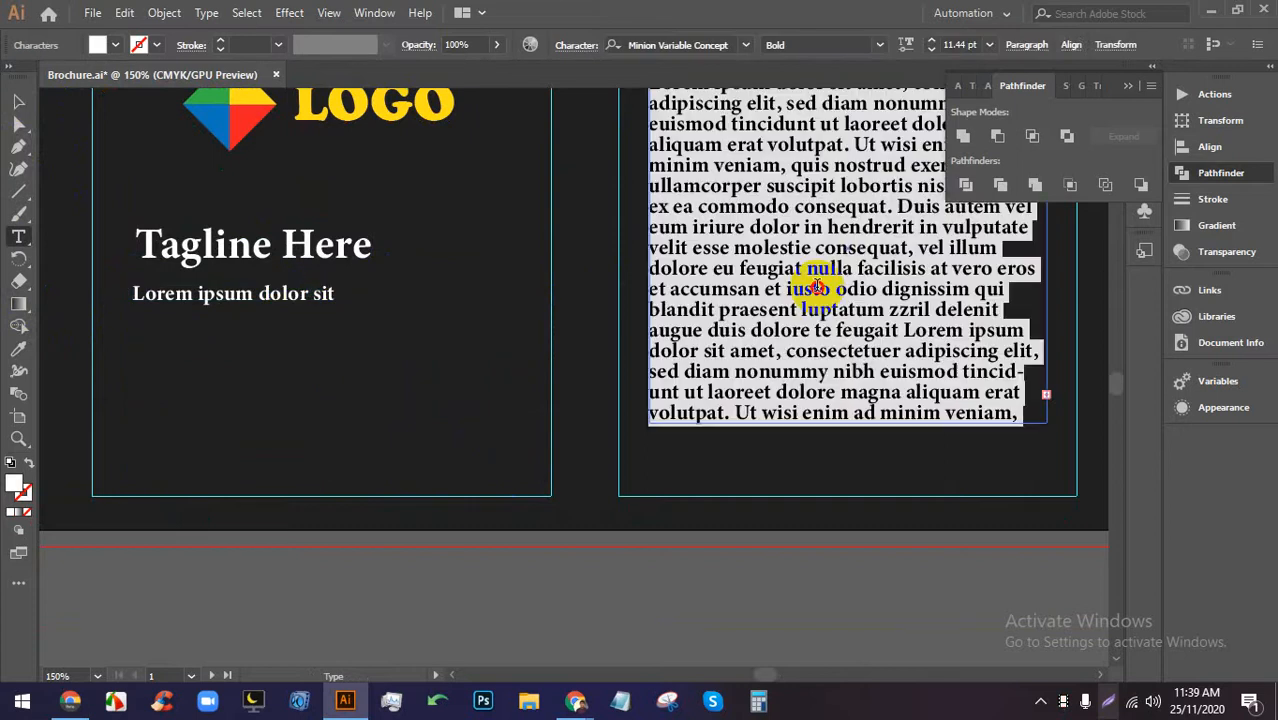
pyautogui.tripleClick(306, 299)
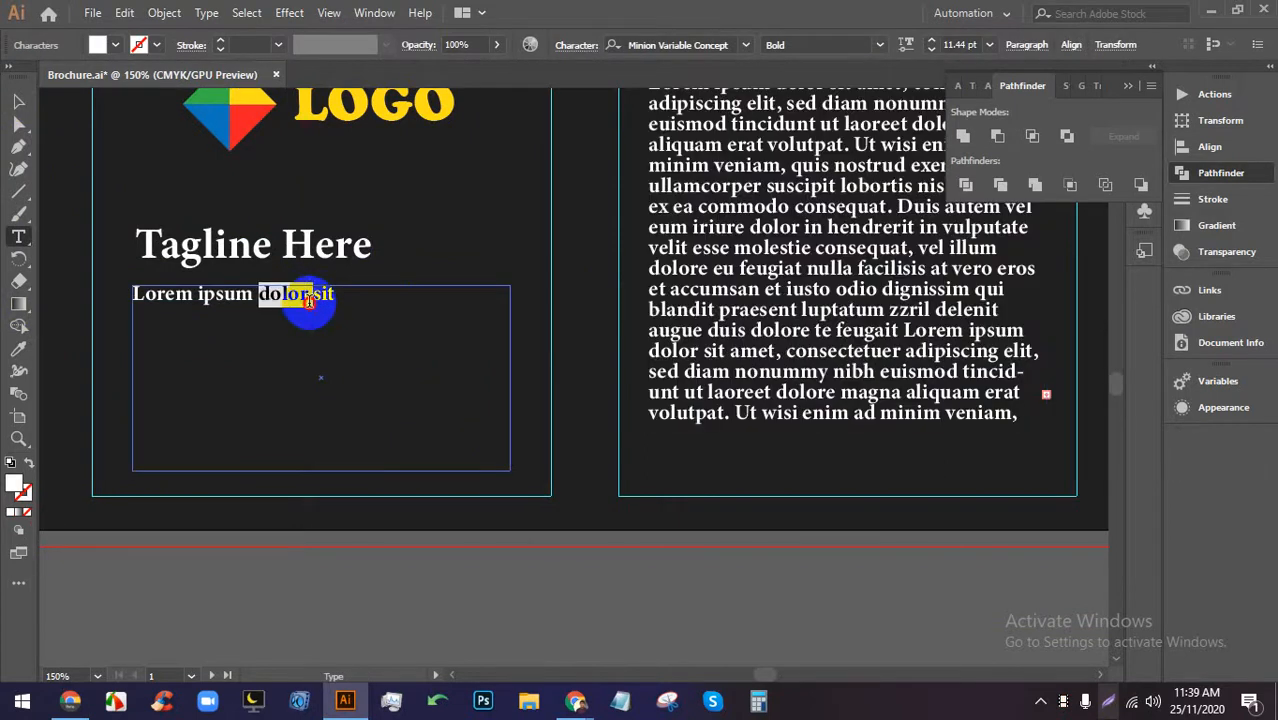
pyautogui.hotkey('ctrl', 'v')
pyautogui.press('Escape')
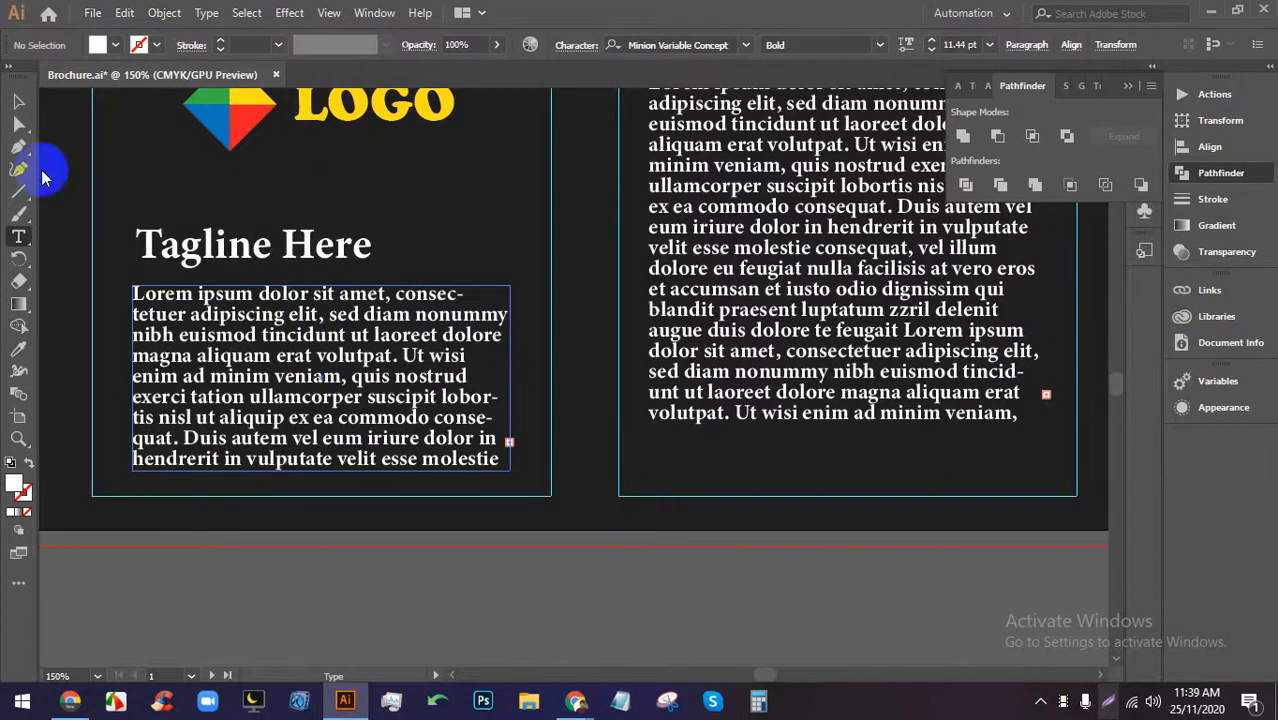
pyautogui.click(18, 101)
pyautogui.click(448, 491)
# Fill the middle panel's Tagline Here text with the yellow swatch.
pyautogui.click(340, 250)
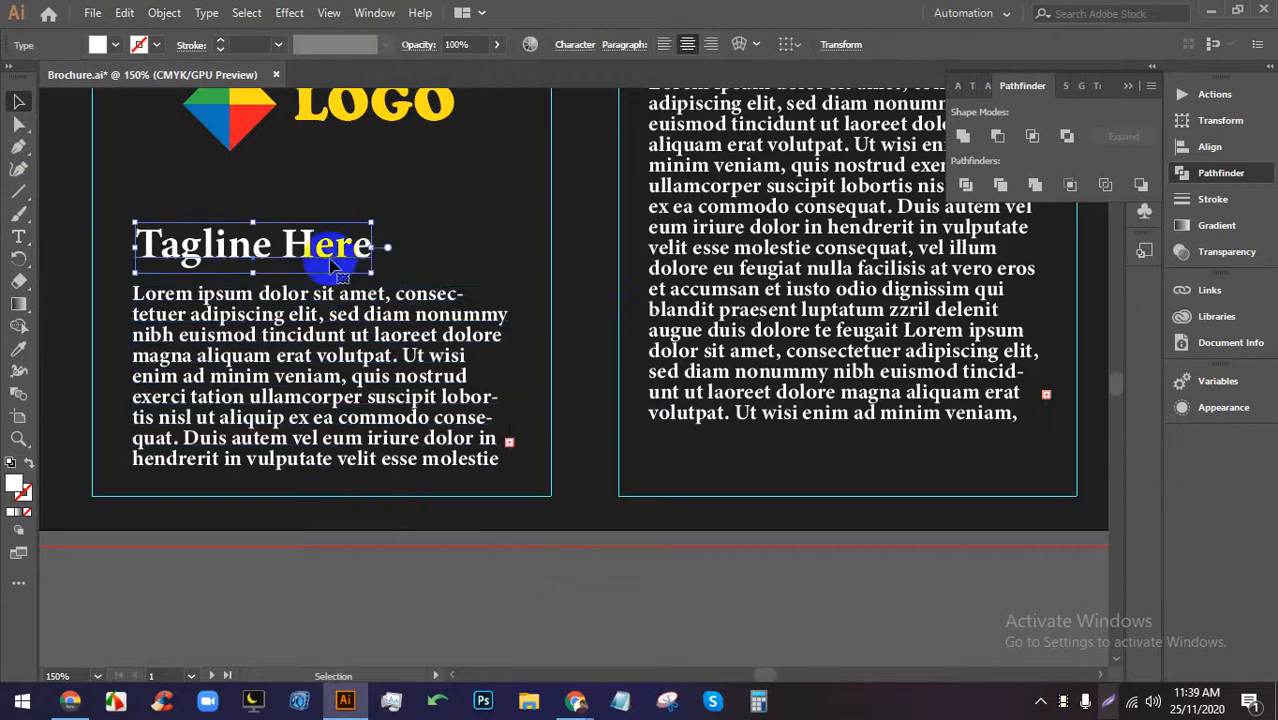
pyautogui.click(115, 44)
pyautogui.click(51, 146)
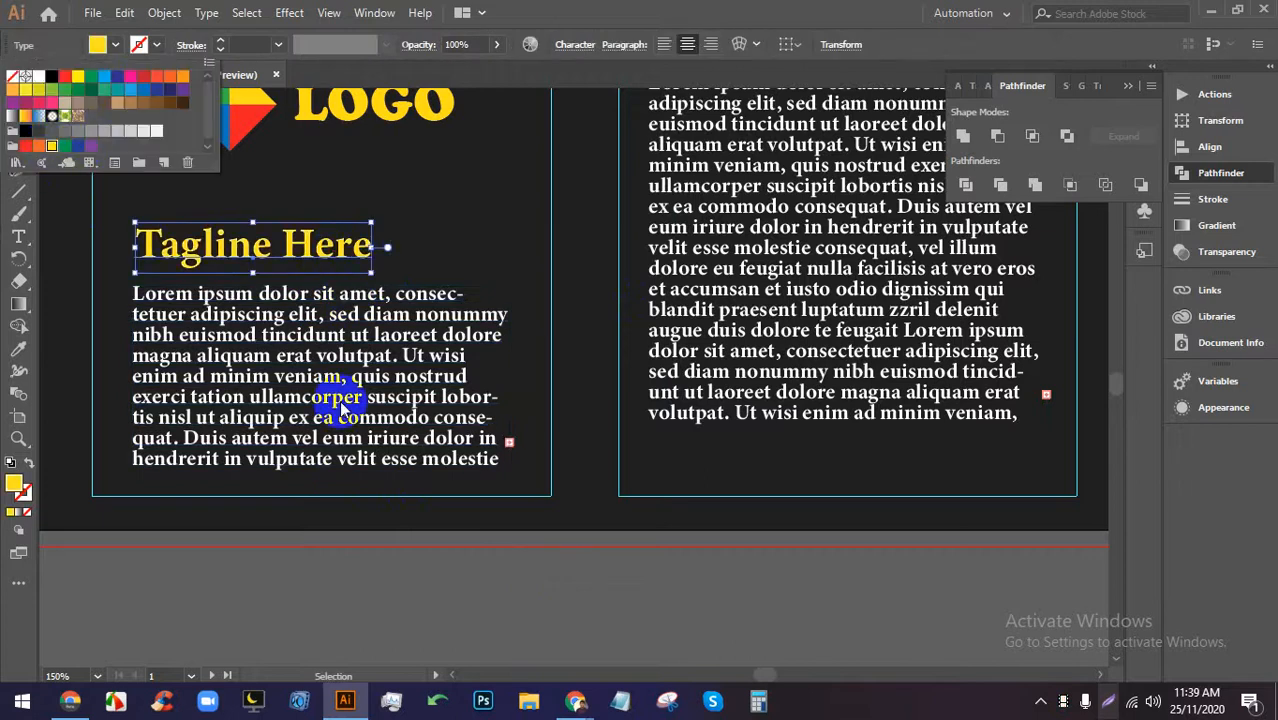
# Add the heading text "DETALE" to the empty panel beside the logo panel and fill it with the yellow swatch.
pyautogui.click(494, 595)
pyautogui.scroll(-3, 470, 460)
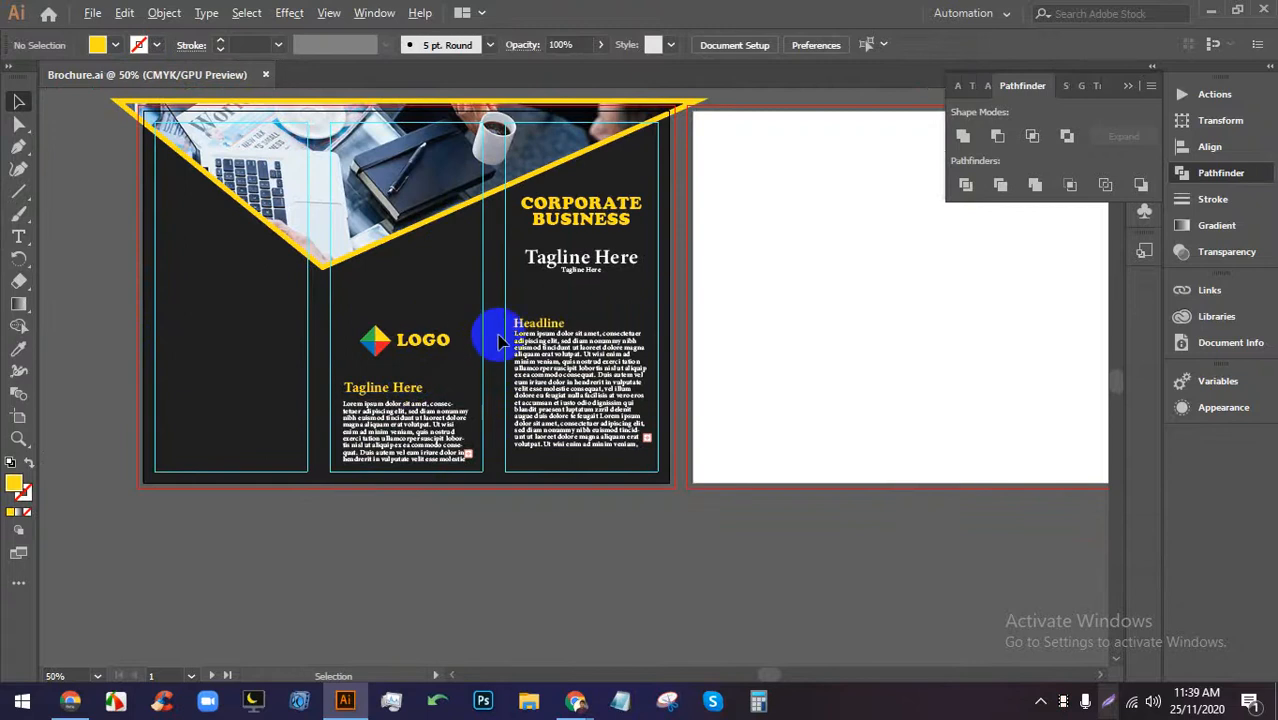
pyautogui.scroll(-1, 505, 337)
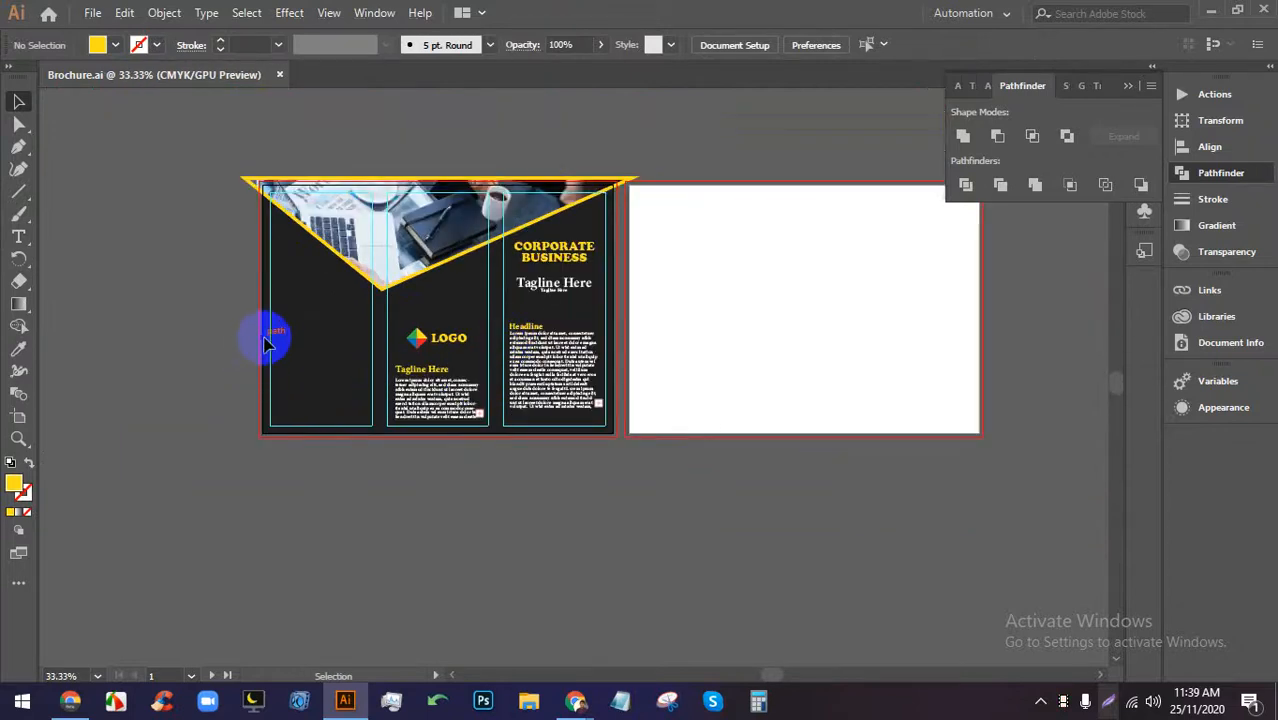
pyautogui.scroll(-1, 250, 330)
pyautogui.scroll(4, 419, 314)
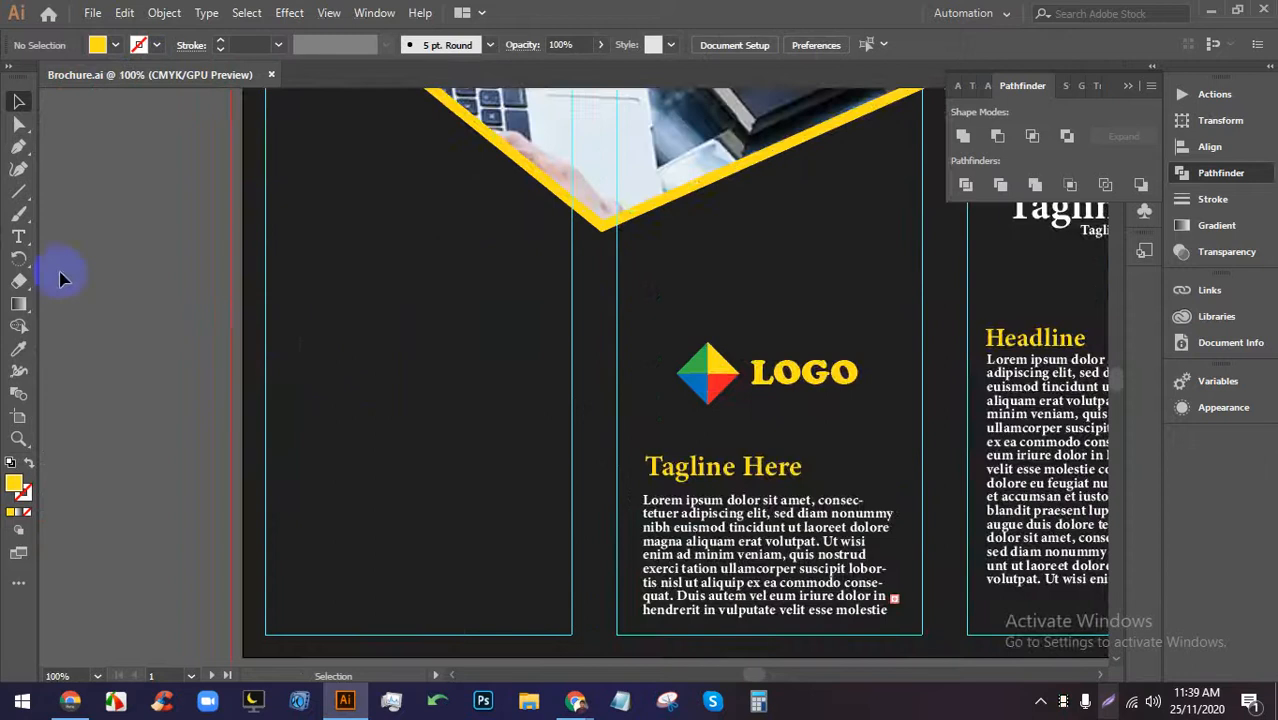
pyautogui.click(20, 235)
pyautogui.click(305, 268)
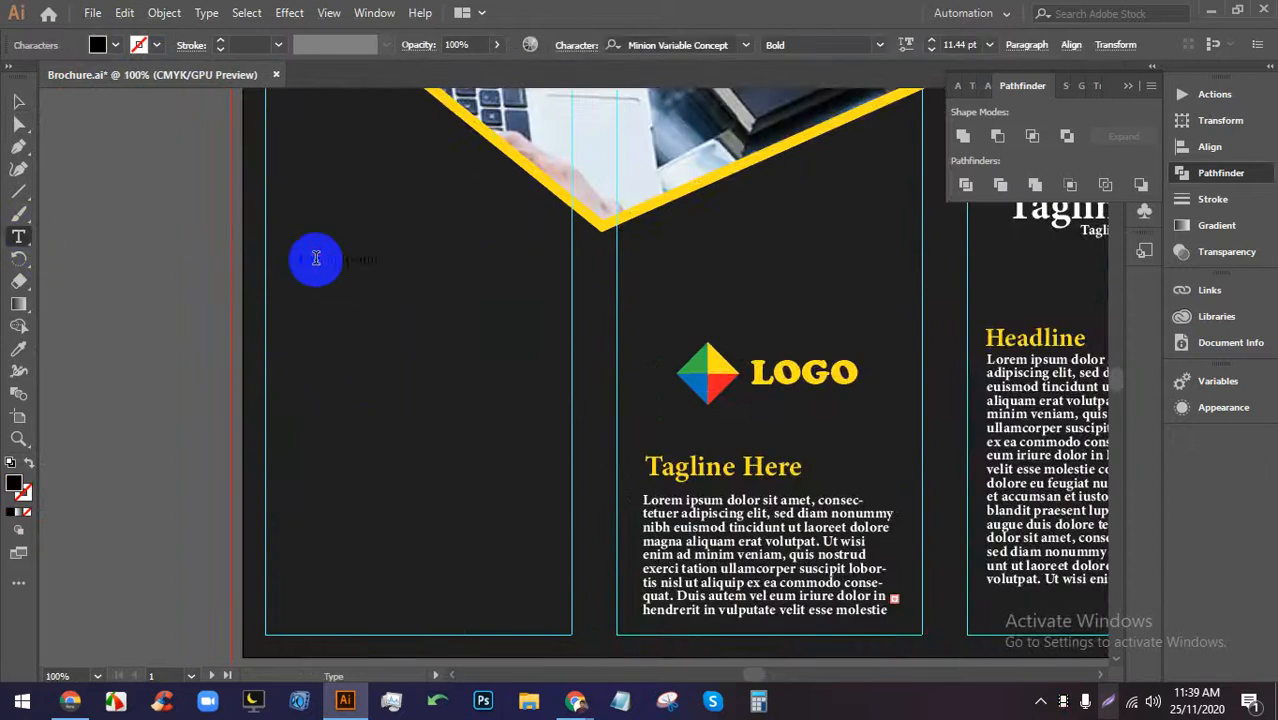
pyautogui.click(117, 48)
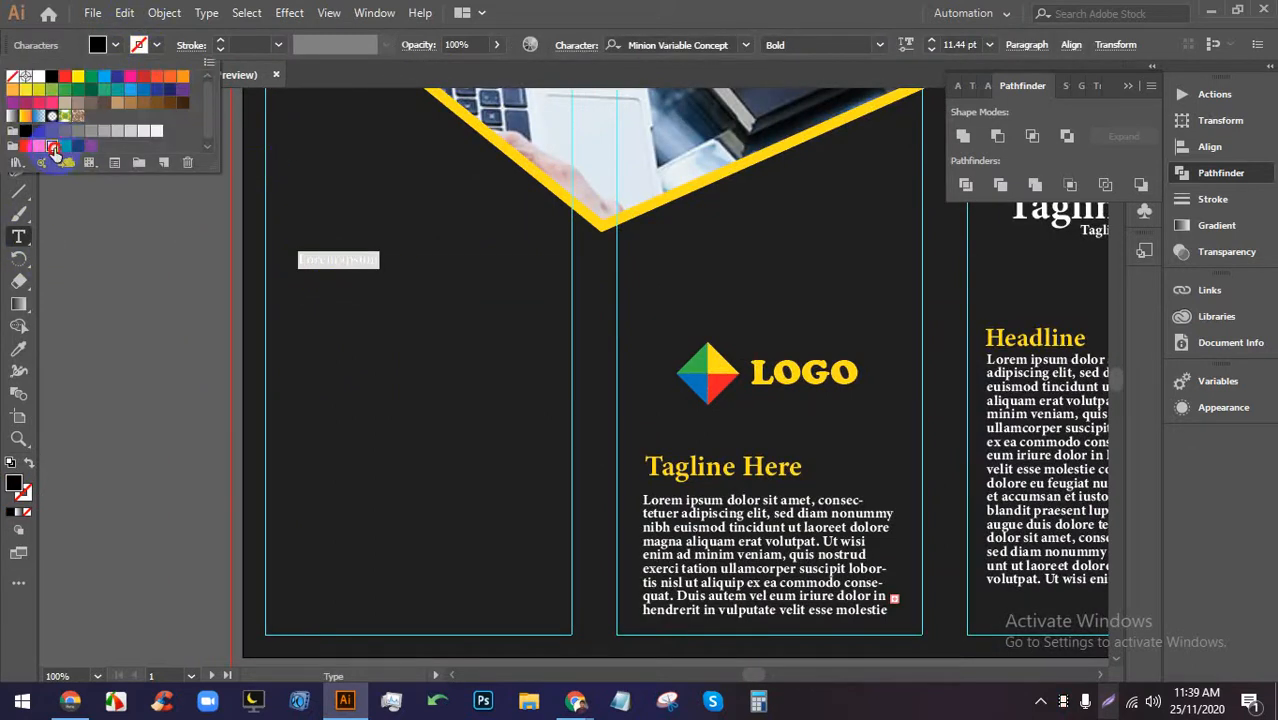
pyautogui.click(53, 149)
pyautogui.click(316, 262)
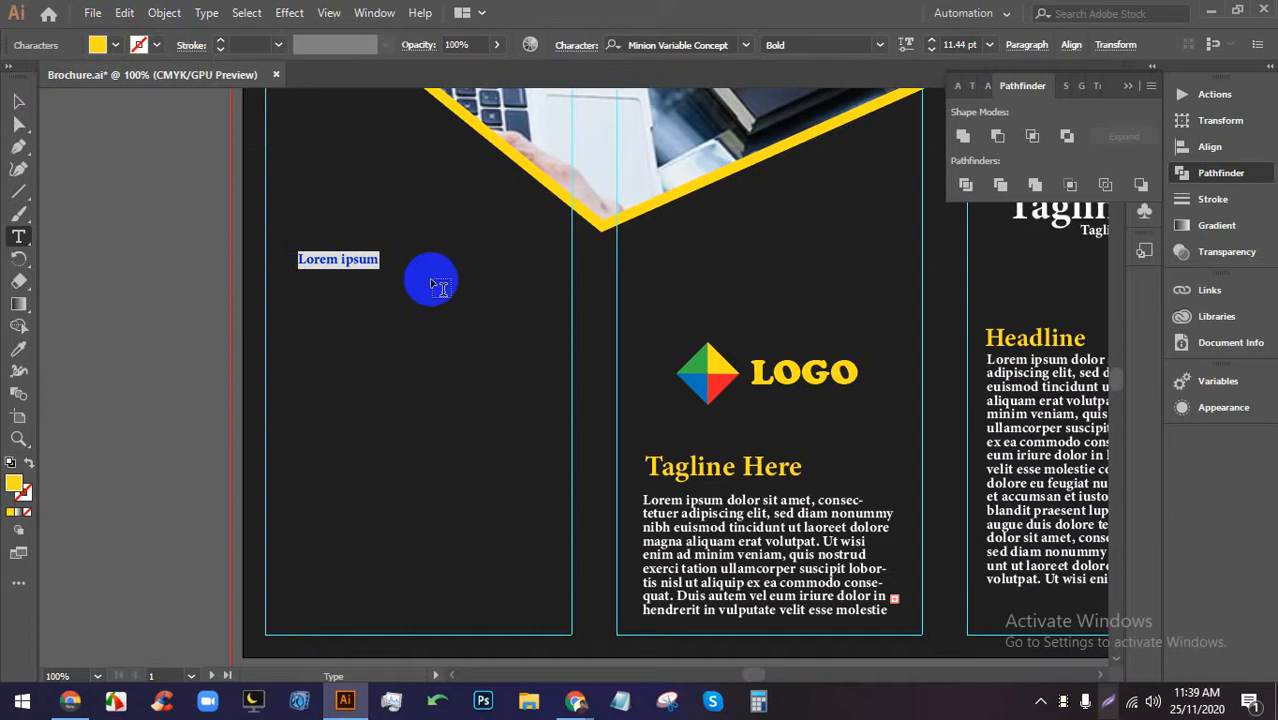
pyautogui.write('DETALE')
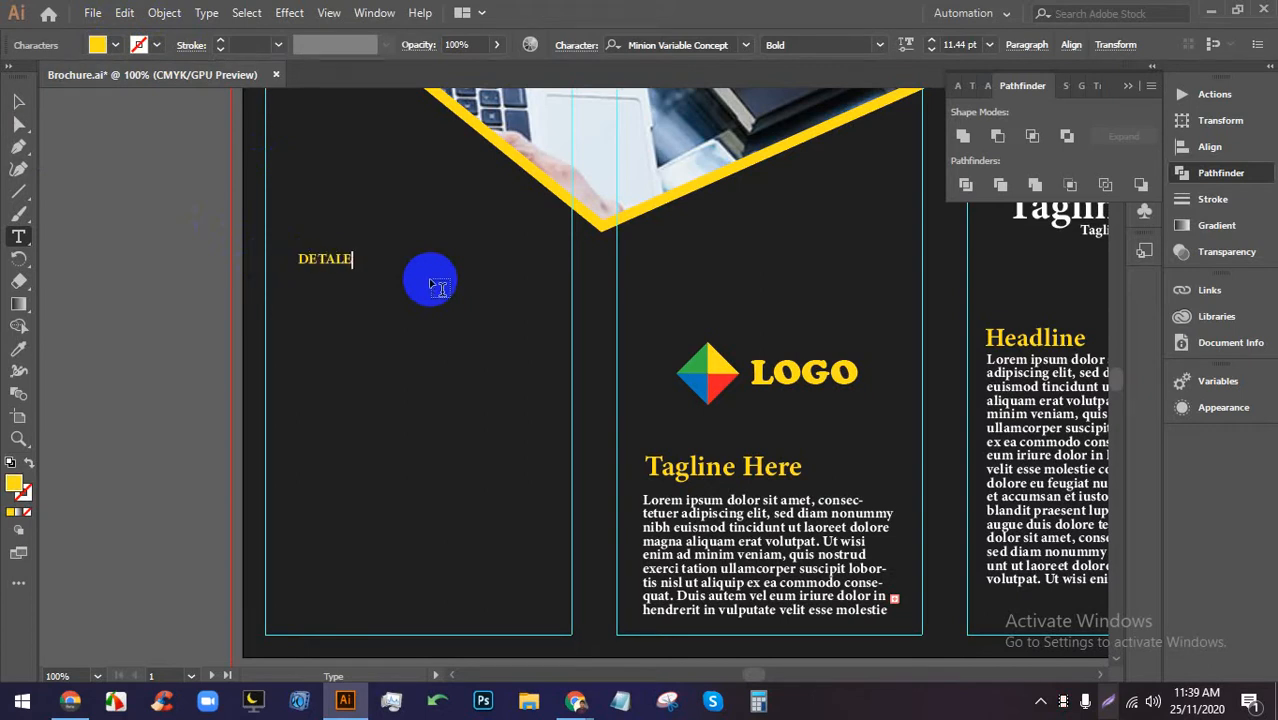
# Scale the DETALE heading up to about twice its size and move it close to the panel's inner margin guide.
pyautogui.hotkey('ctrl', '+')
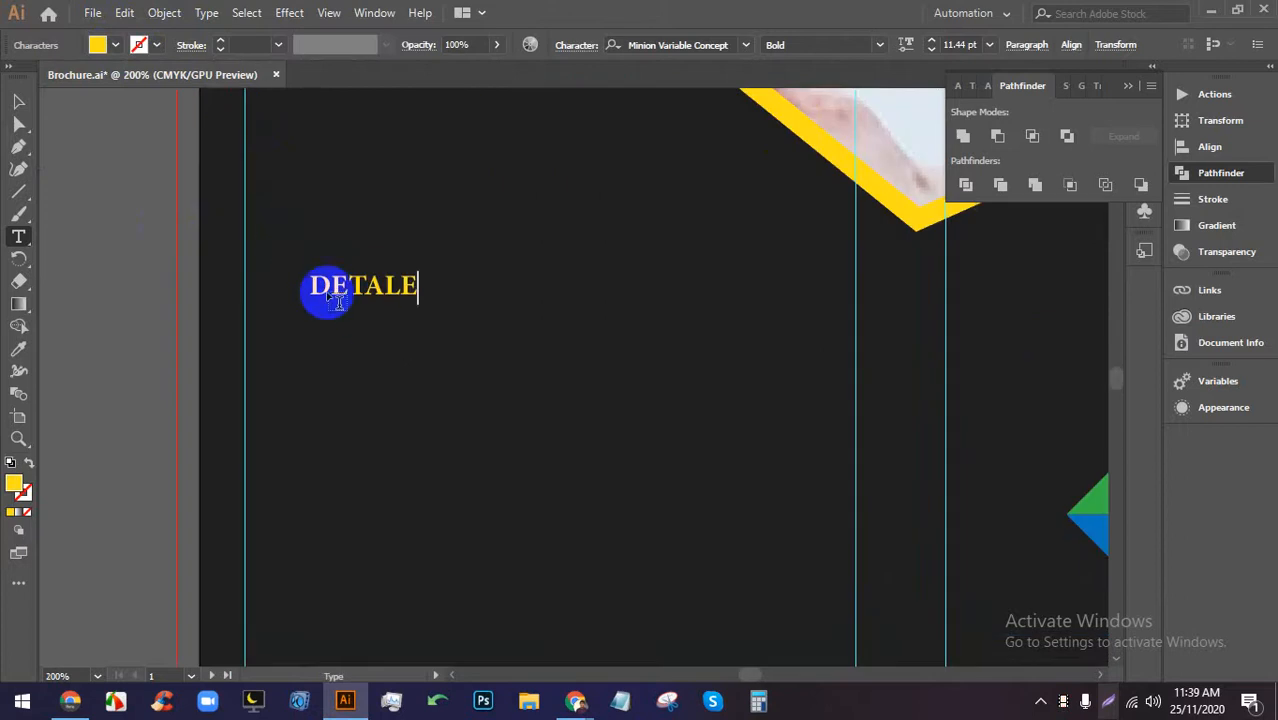
pyautogui.click(18, 101)
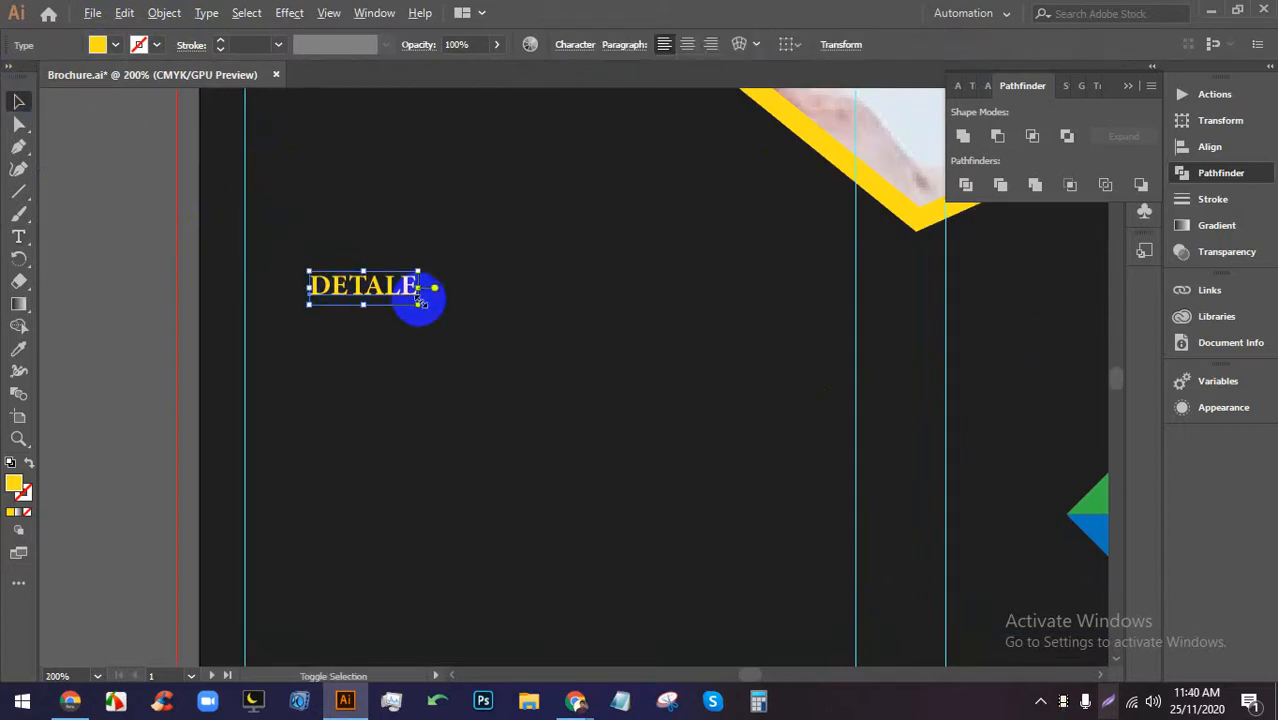
pyautogui.moveTo(420, 300); pyautogui.dragTo(470, 341)
pyautogui.moveTo(354, 281); pyautogui.dragTo(372, 287)
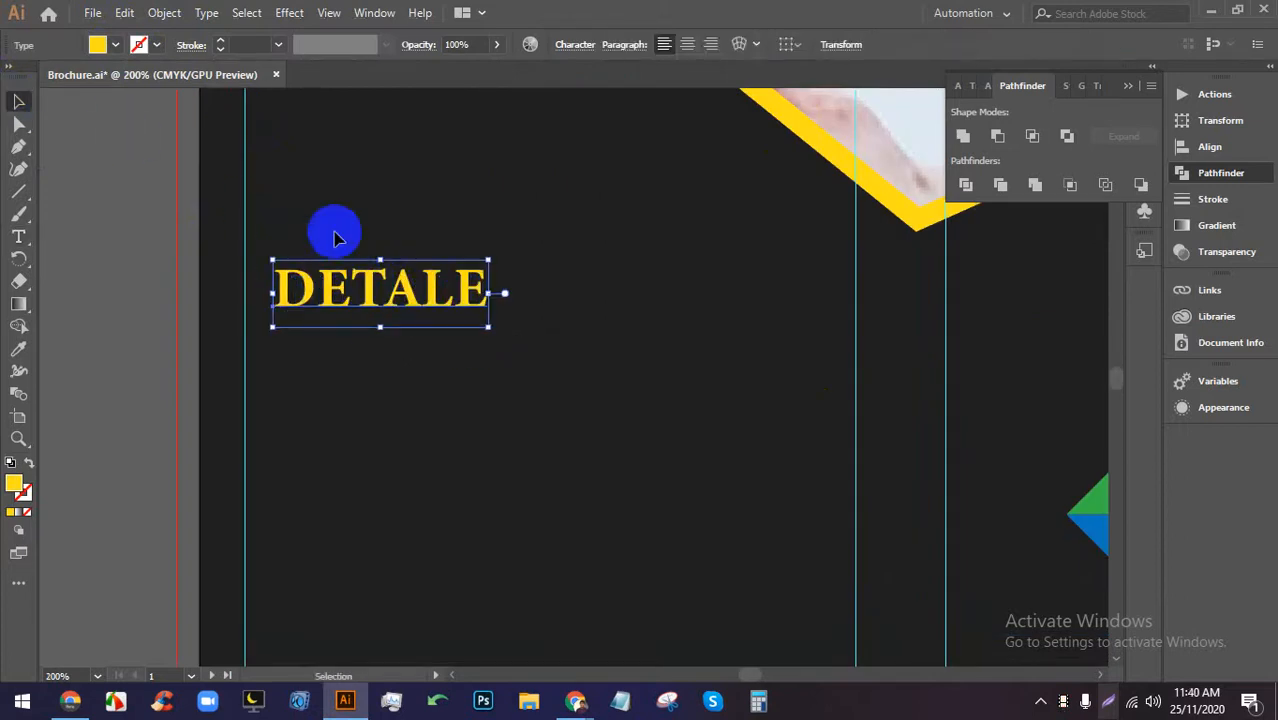
# Draw a paragraph text box of placeholder text under DETALE, filling the panel down to its lower margin, and color the text white.
pyautogui.scroll(-2, 332, 223)
pyautogui.scroll(-3, 333, 230)
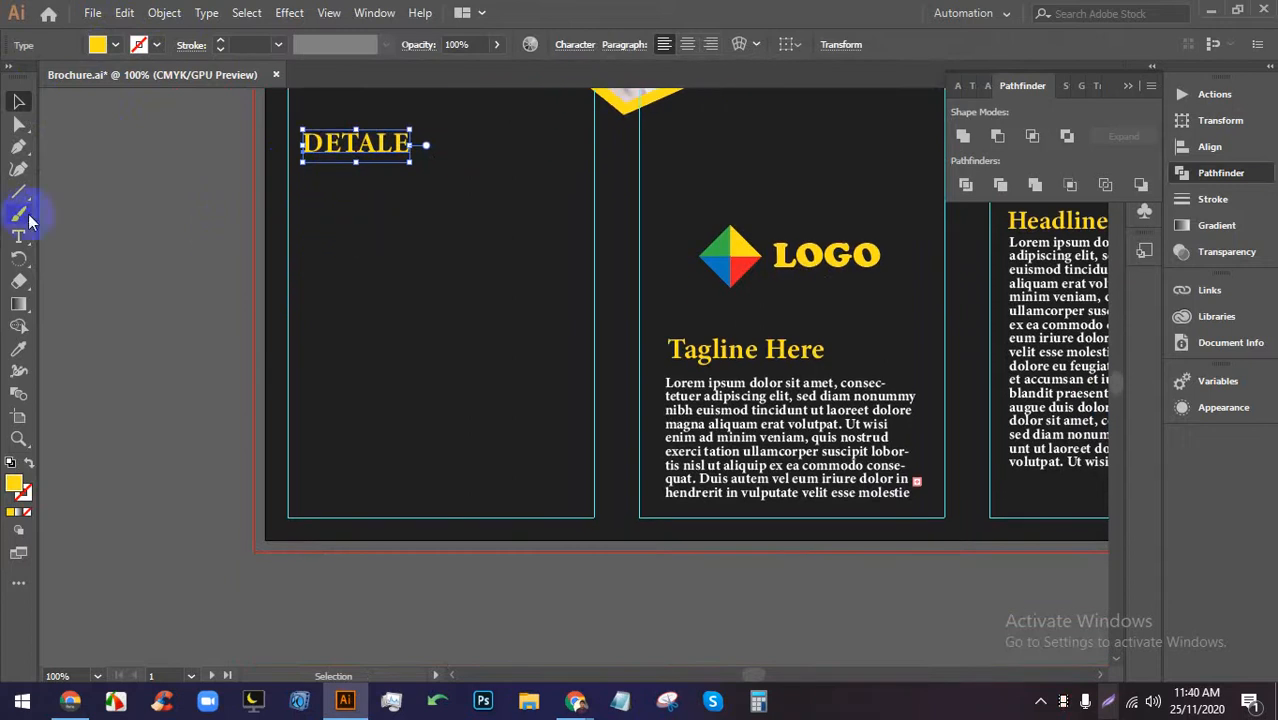
pyautogui.click(18, 237)
pyautogui.moveTo(304, 175); pyautogui.dragTo(578, 496)
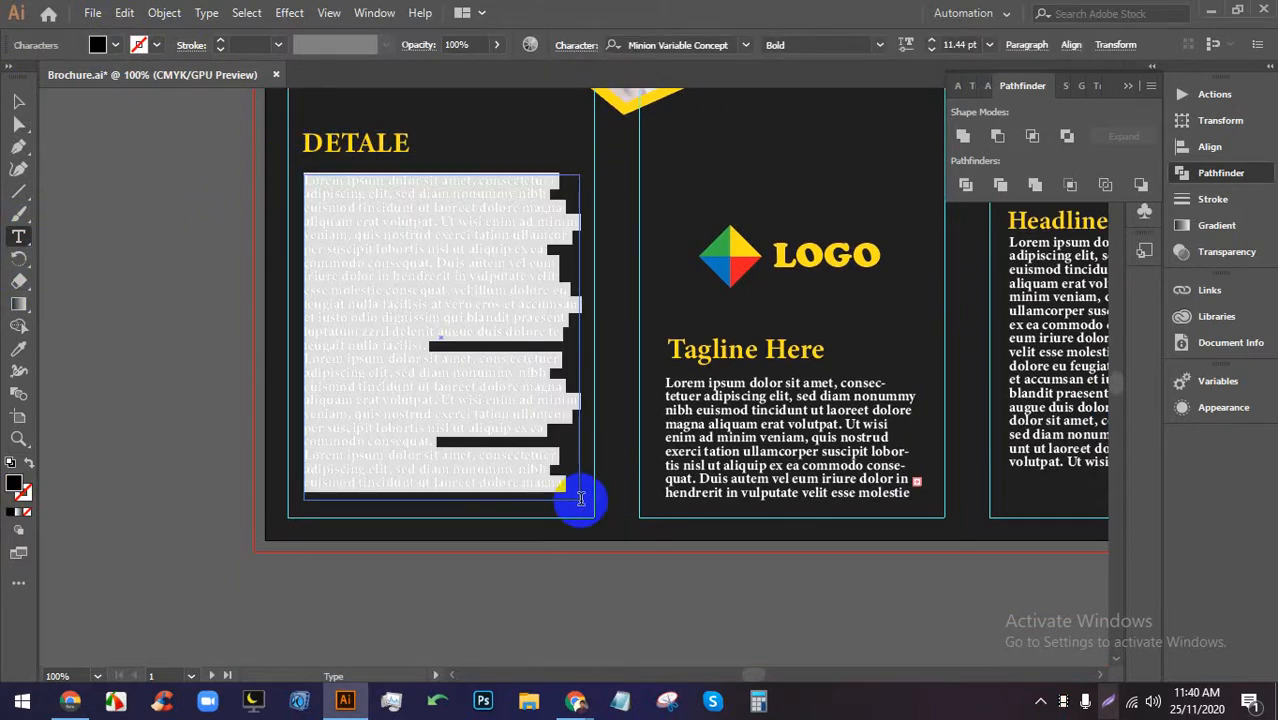
pyautogui.click(18, 101)
pyautogui.click(411, 285)
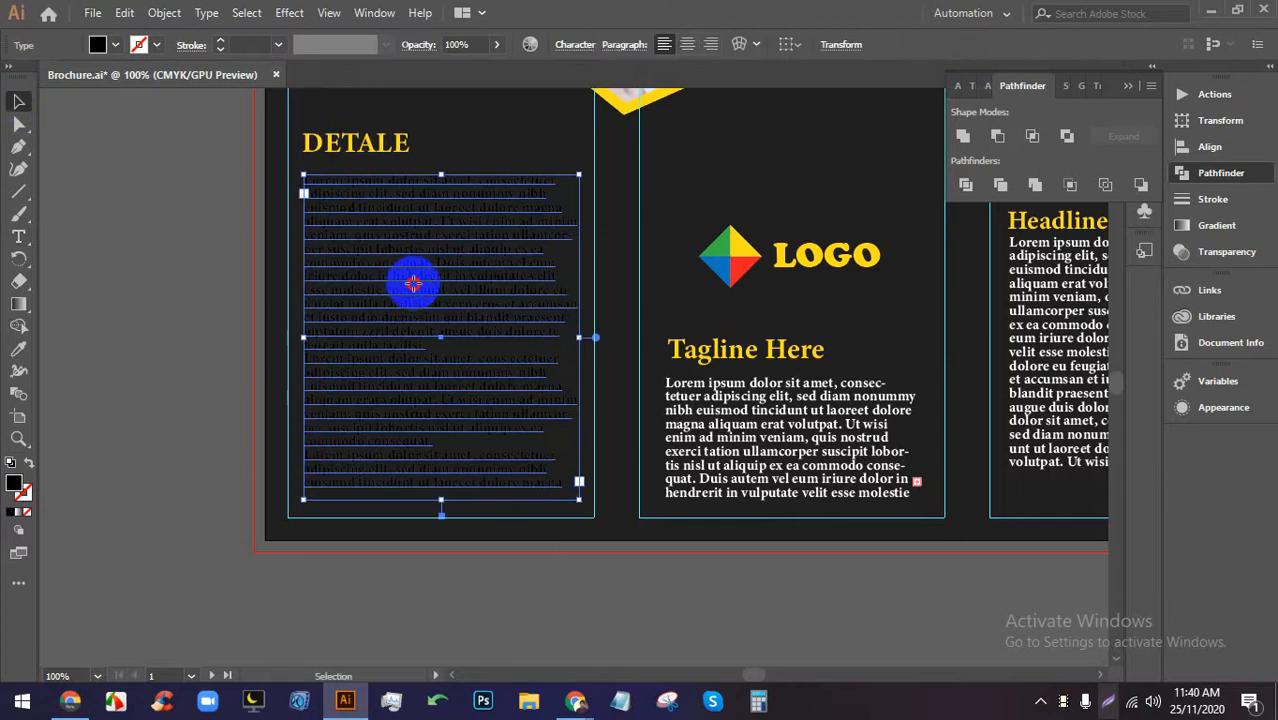
pyautogui.click(116, 46)
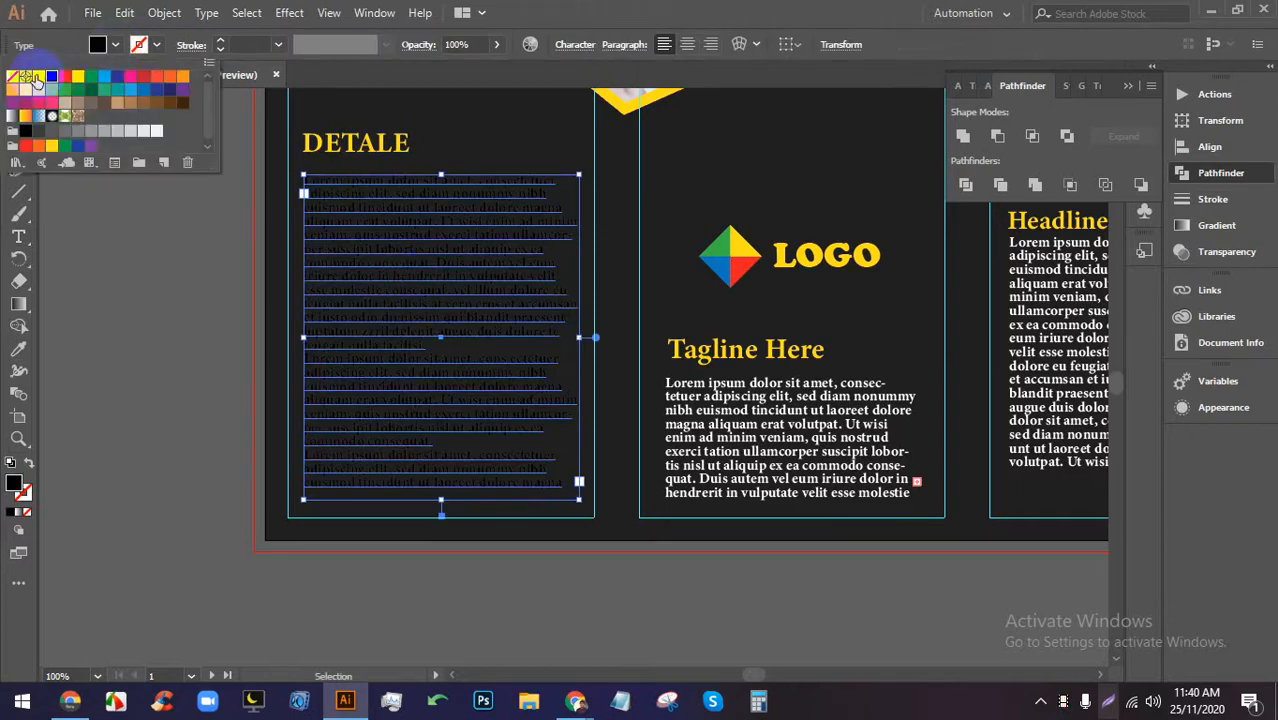
pyautogui.click(35, 78)
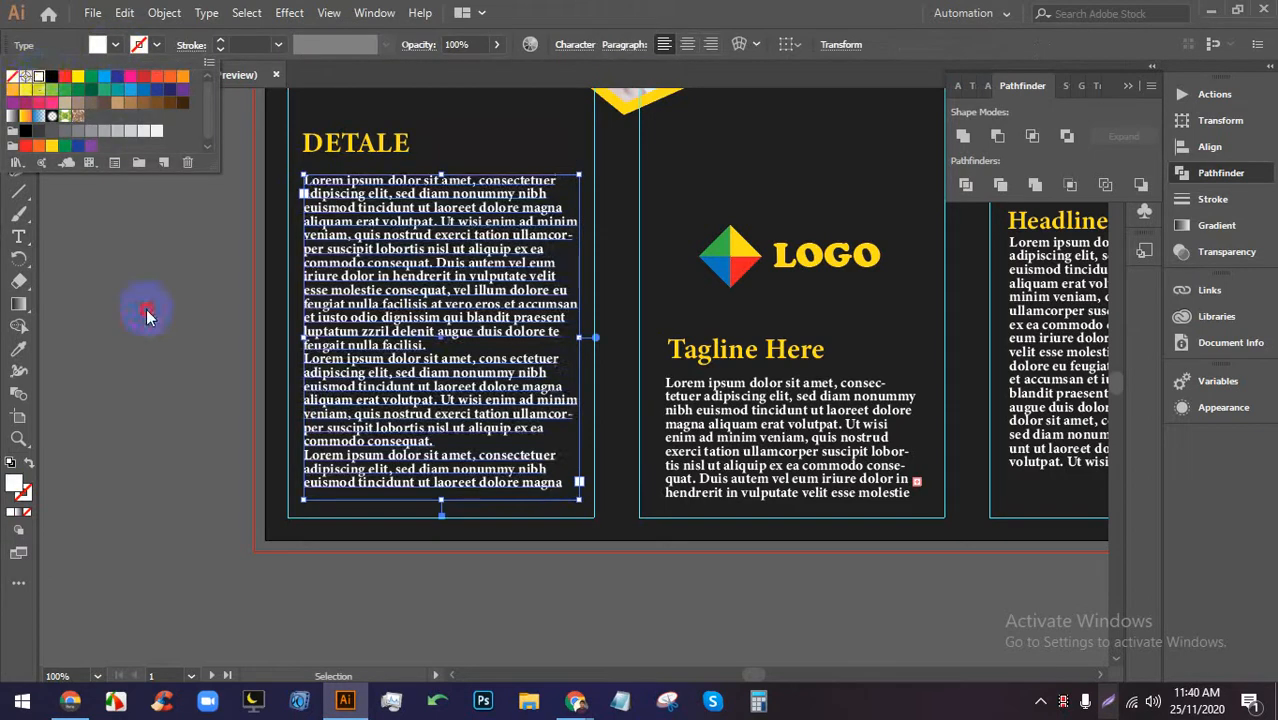
# Turn on preview in the DETALE text box's Area Type Options, try 2 columns, and set 2 rows with 1 column.
pyautogui.click(174, 13)
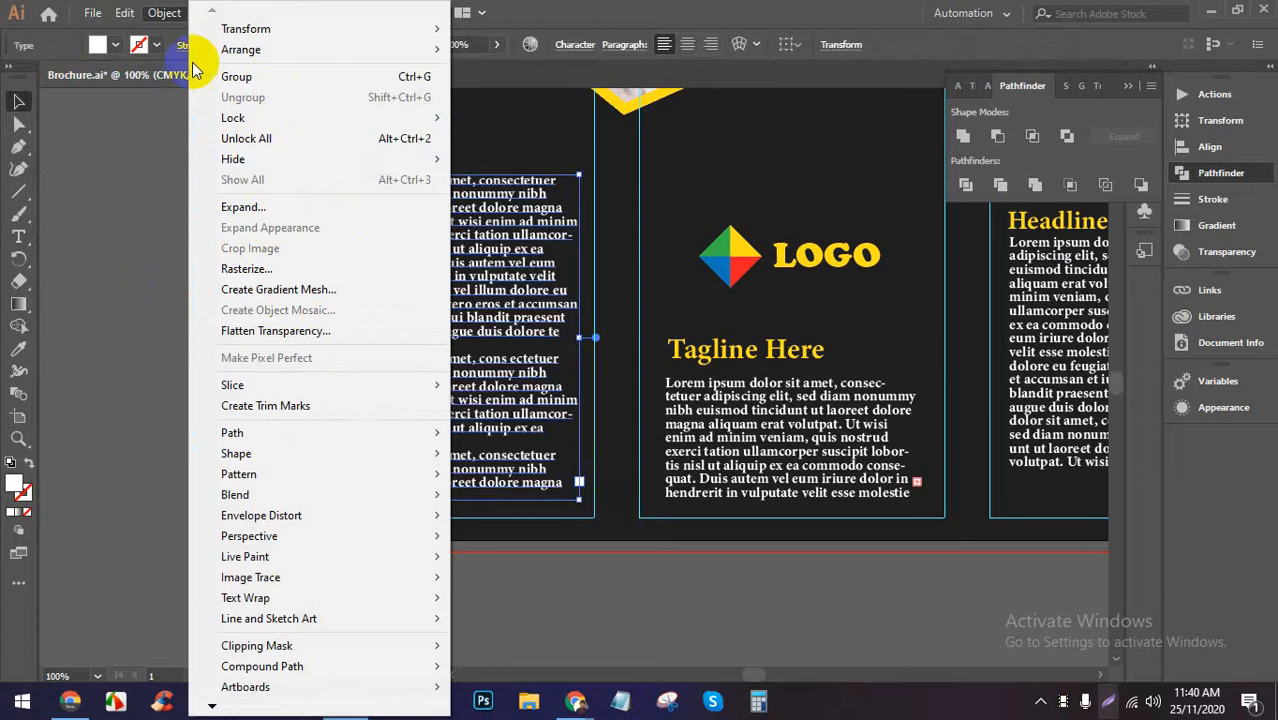
pyautogui.click(164, 12)
pyautogui.click(206, 12)
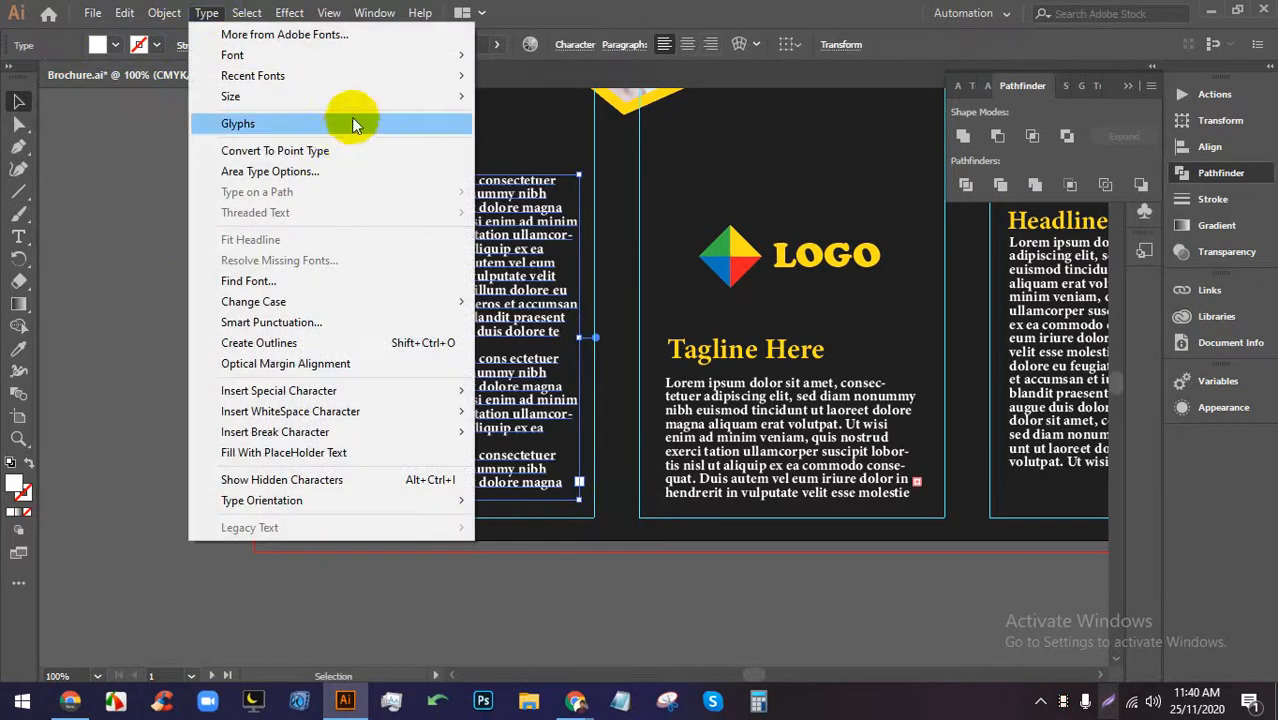
pyautogui.click(391, 171)
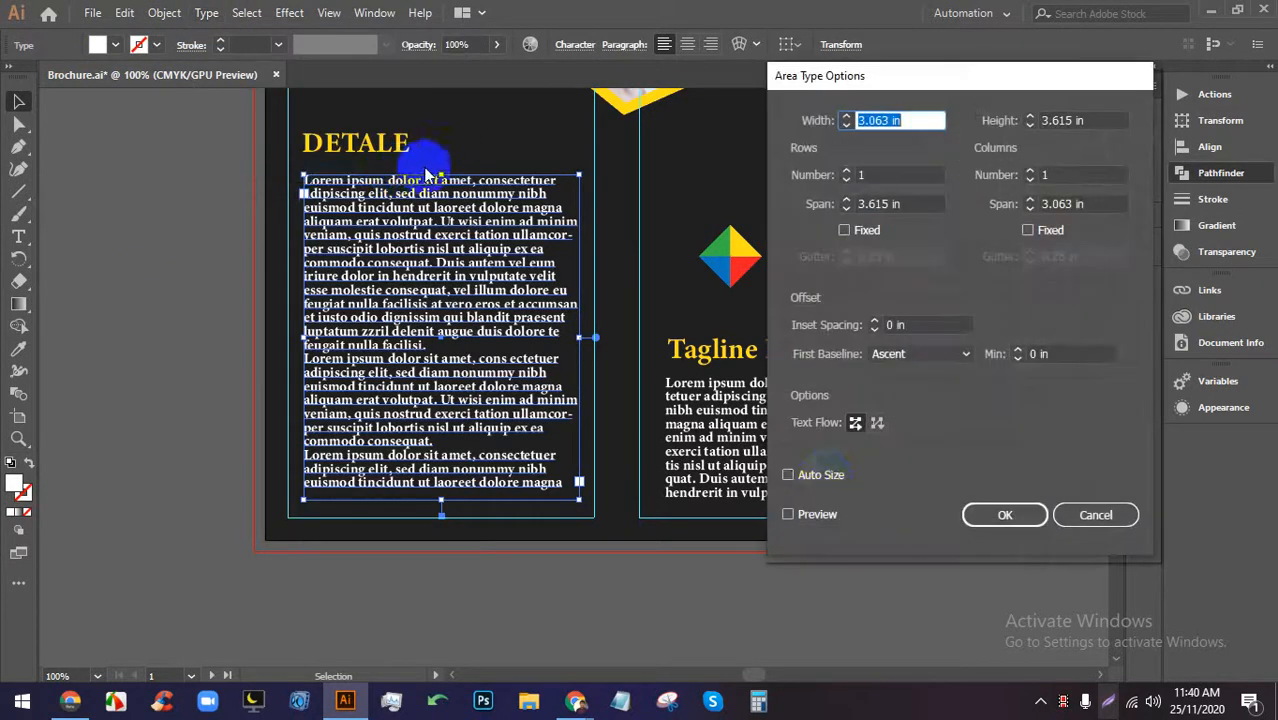
pyautogui.click(812, 514)
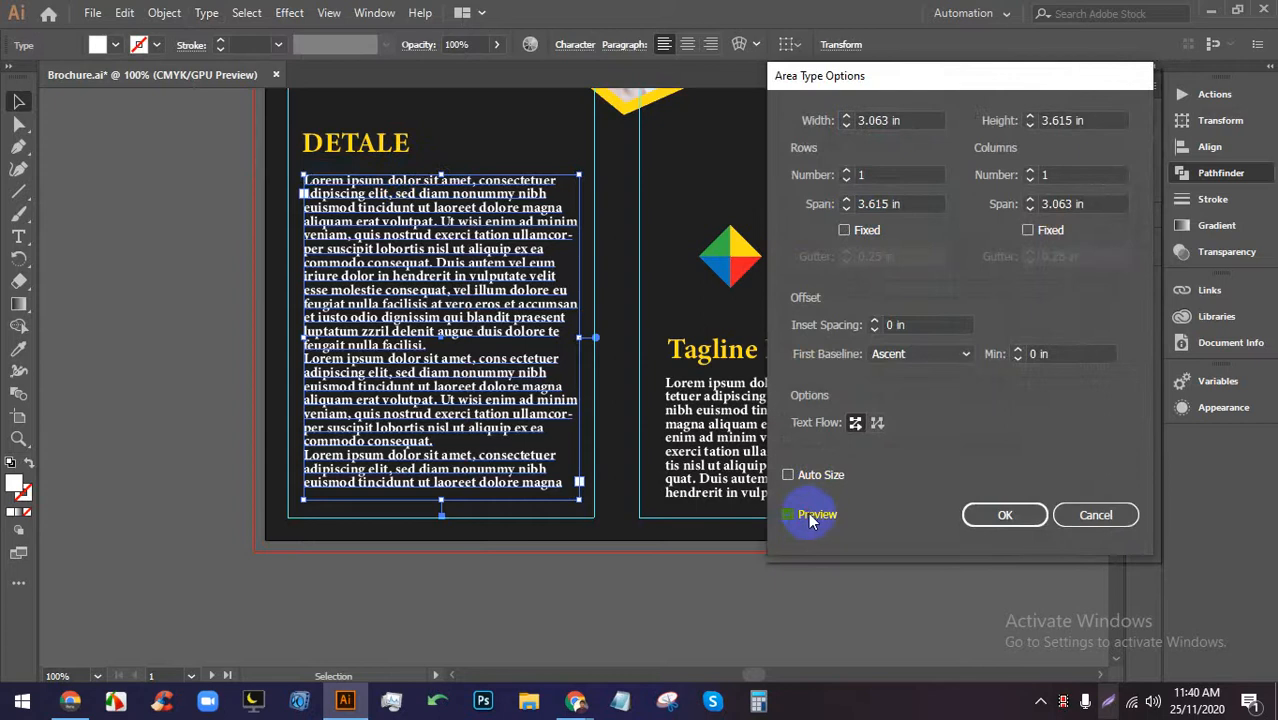
pyautogui.click(1030, 172)
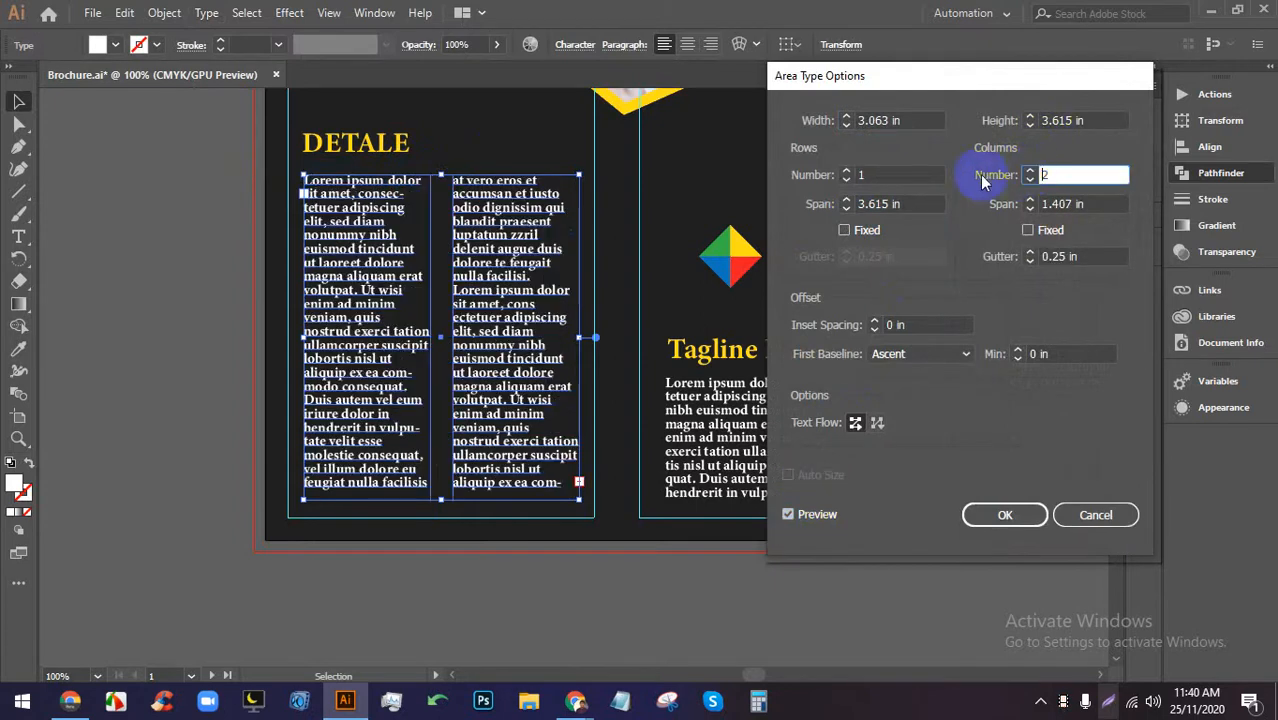
pyautogui.click(846, 170)
pyautogui.click(1030, 180)
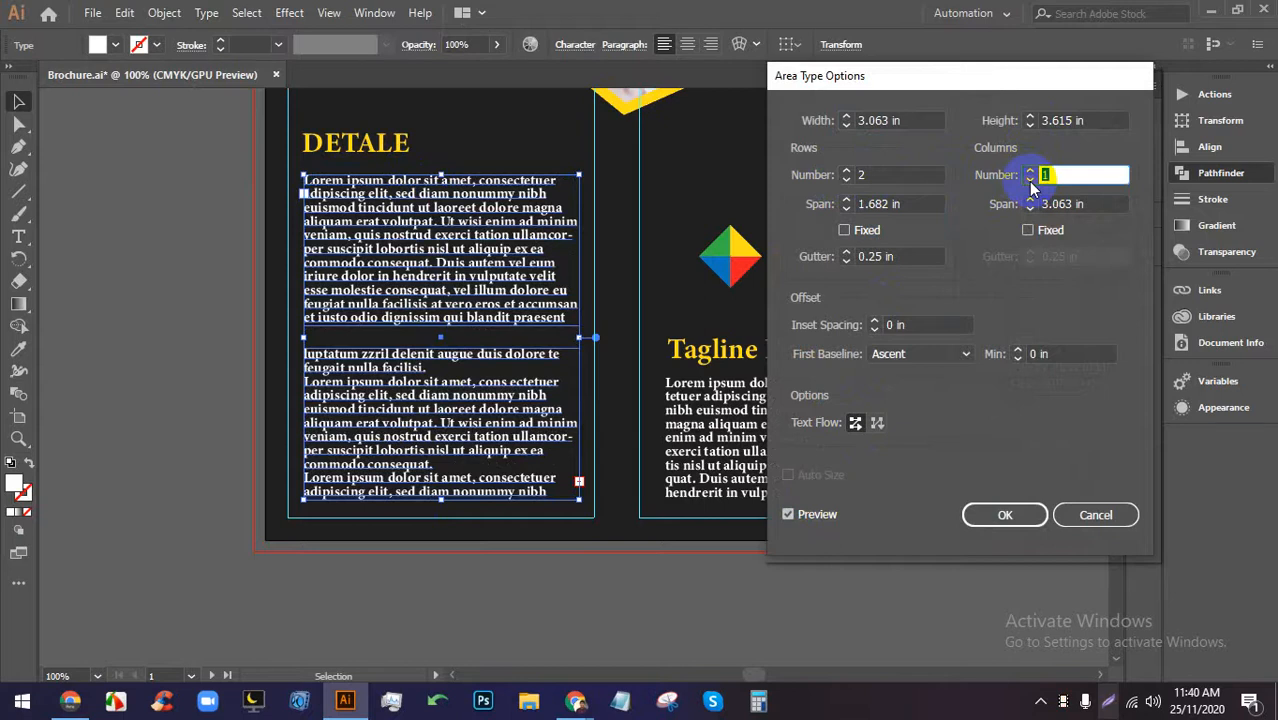
pyautogui.click(1030, 172)
pyautogui.click(1030, 172)
pyautogui.click(1030, 180)
pyautogui.click(1030, 180)
# Set the DETALE text box to 3 rows, apply the area type options, and save the document.
pyautogui.click(846, 170)
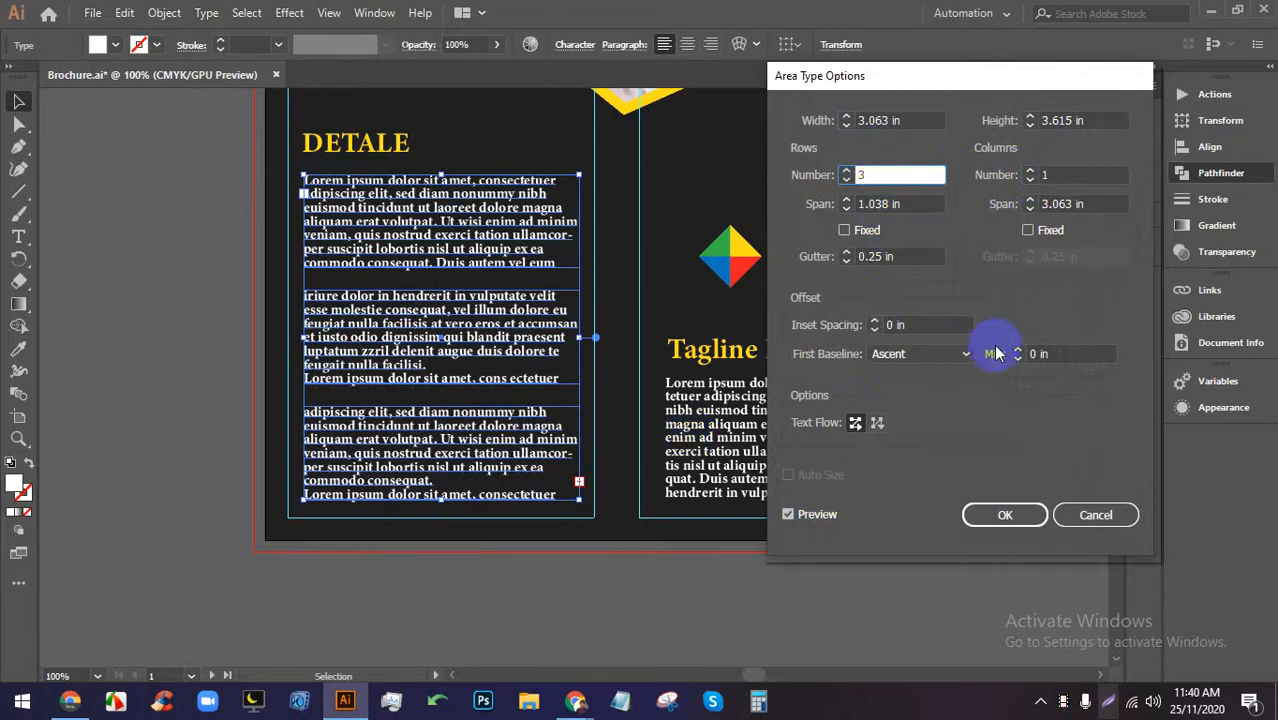
pyautogui.click(1010, 514)
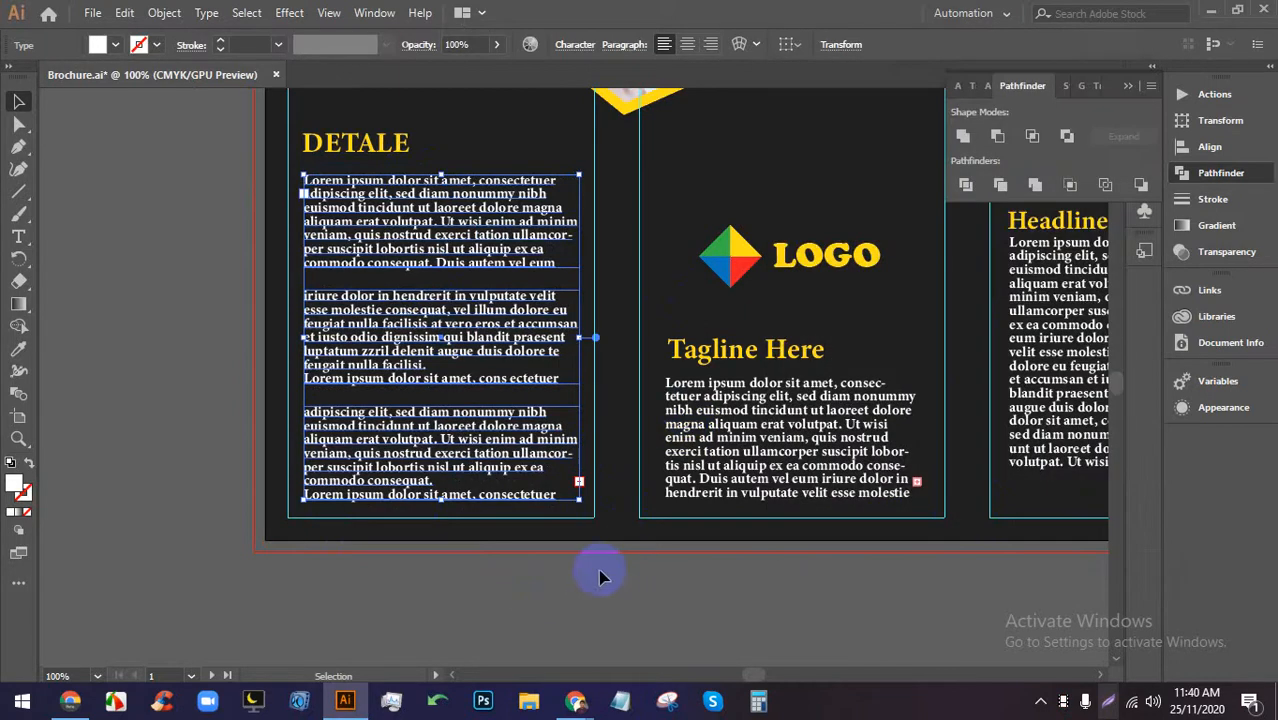
pyautogui.click(606, 571)
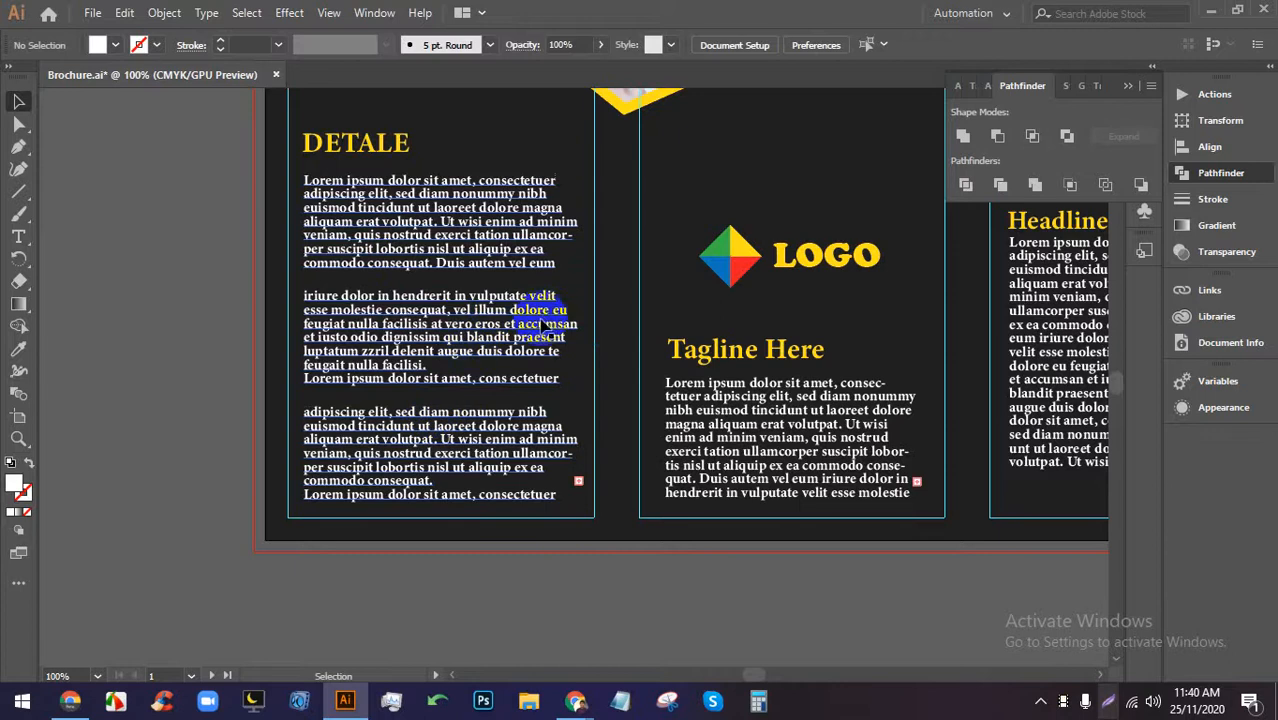
pyautogui.hotkey('ctrl', 's')
# Draw a white rectangle without a stroke over the first artboard, matching its edges from corner to corner.
pyautogui.scroll(-2, 546, 182)
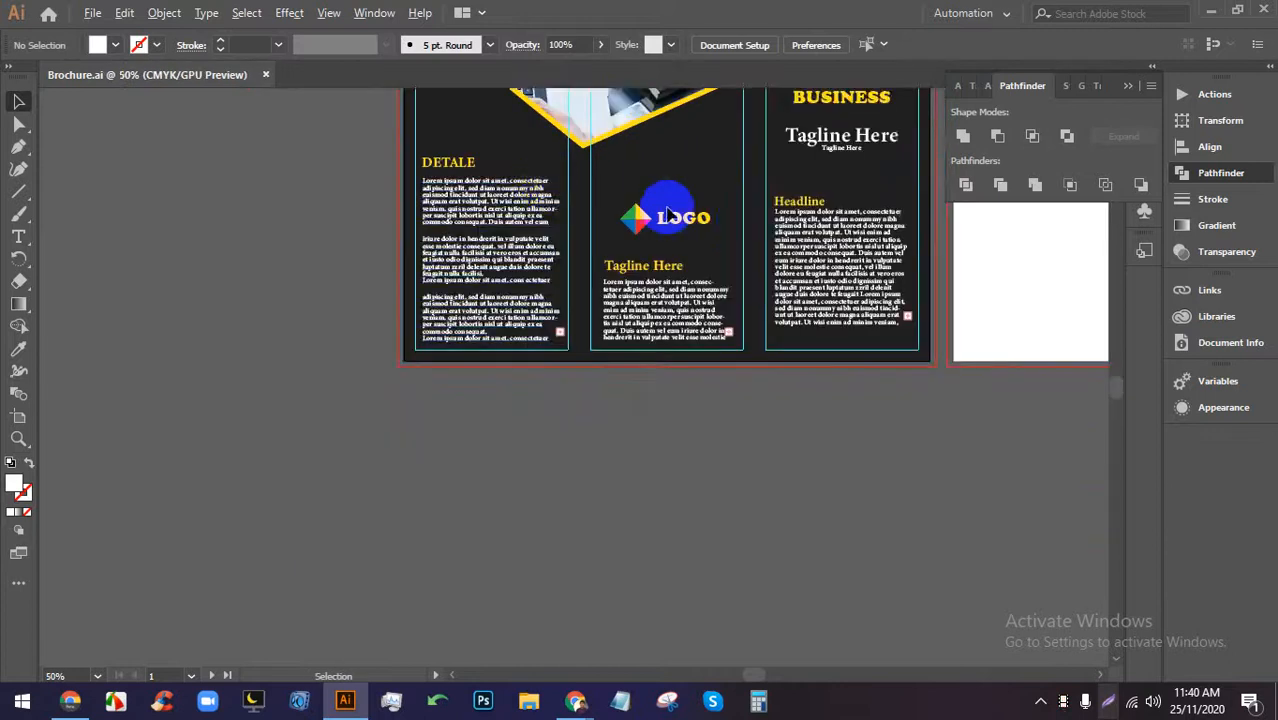
pyautogui.moveTo(690, 248); pyautogui.dragTo(315, 427)
pyautogui.scroll(-1, 392, 482)
pyautogui.scroll(3, 428, 342)
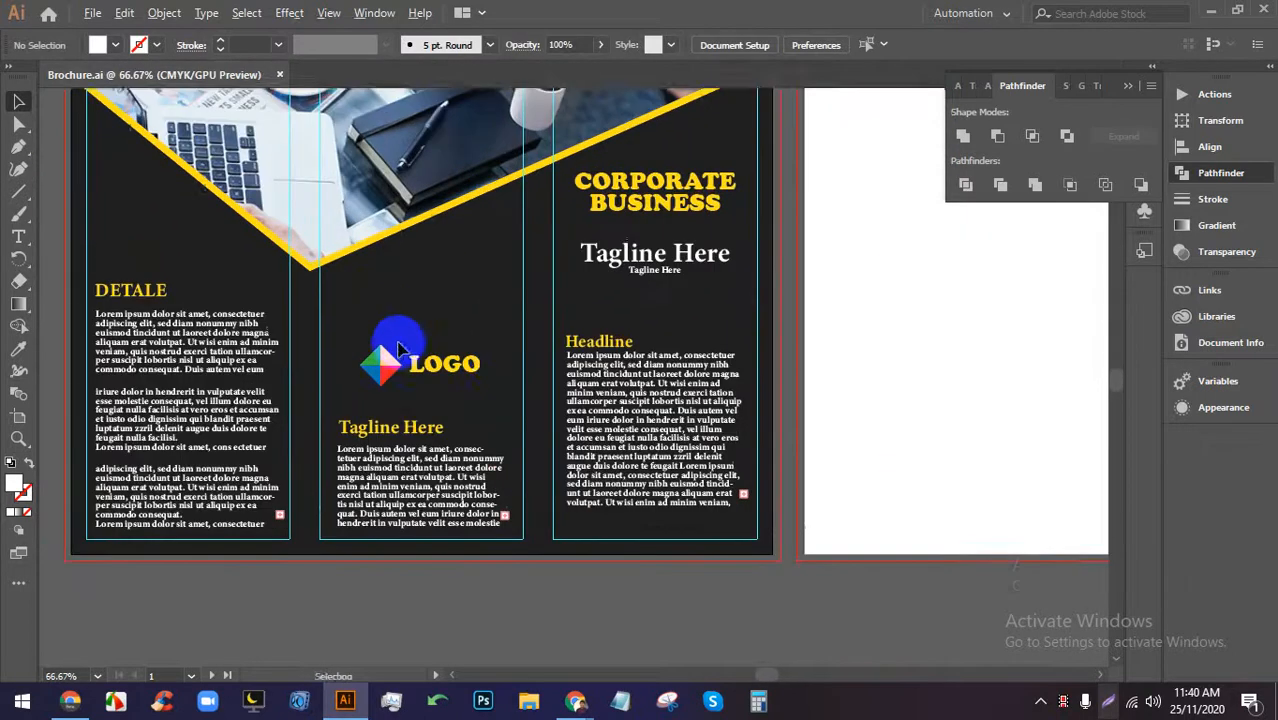
pyautogui.moveTo(491, 354); pyautogui.dragTo(521, 431)
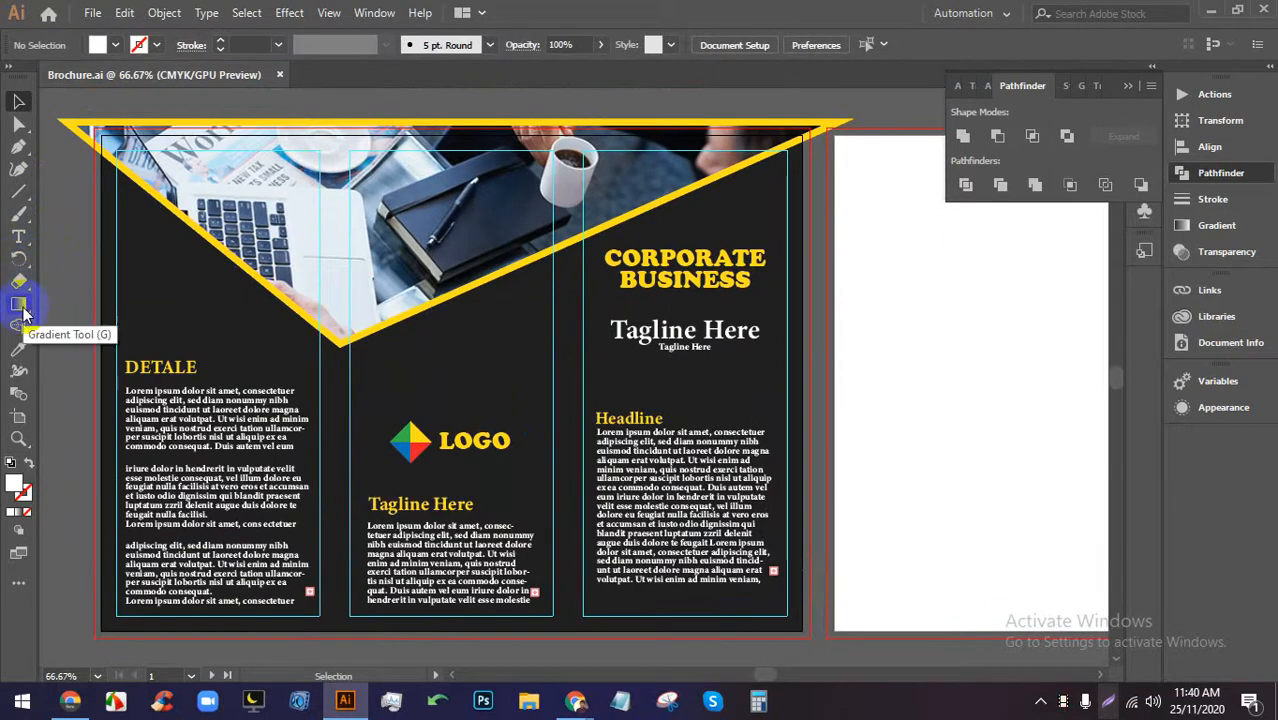
pyautogui.click(18, 191)
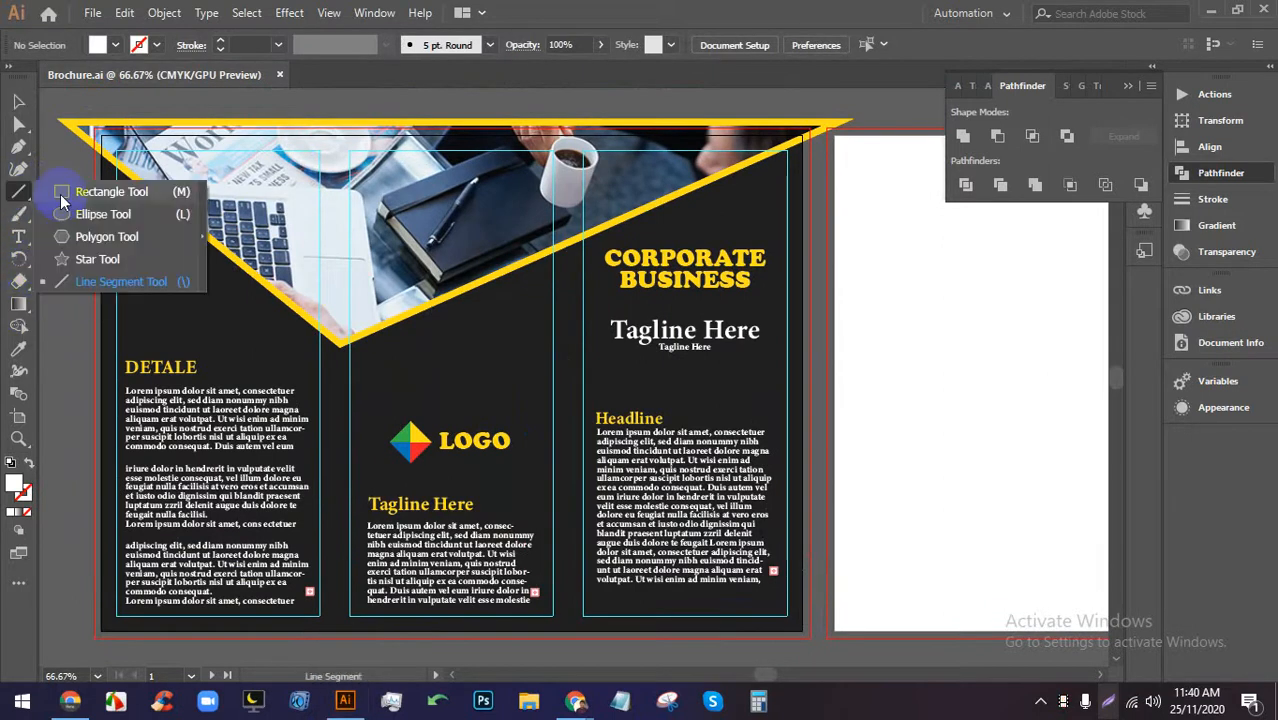
pyautogui.click(105, 186)
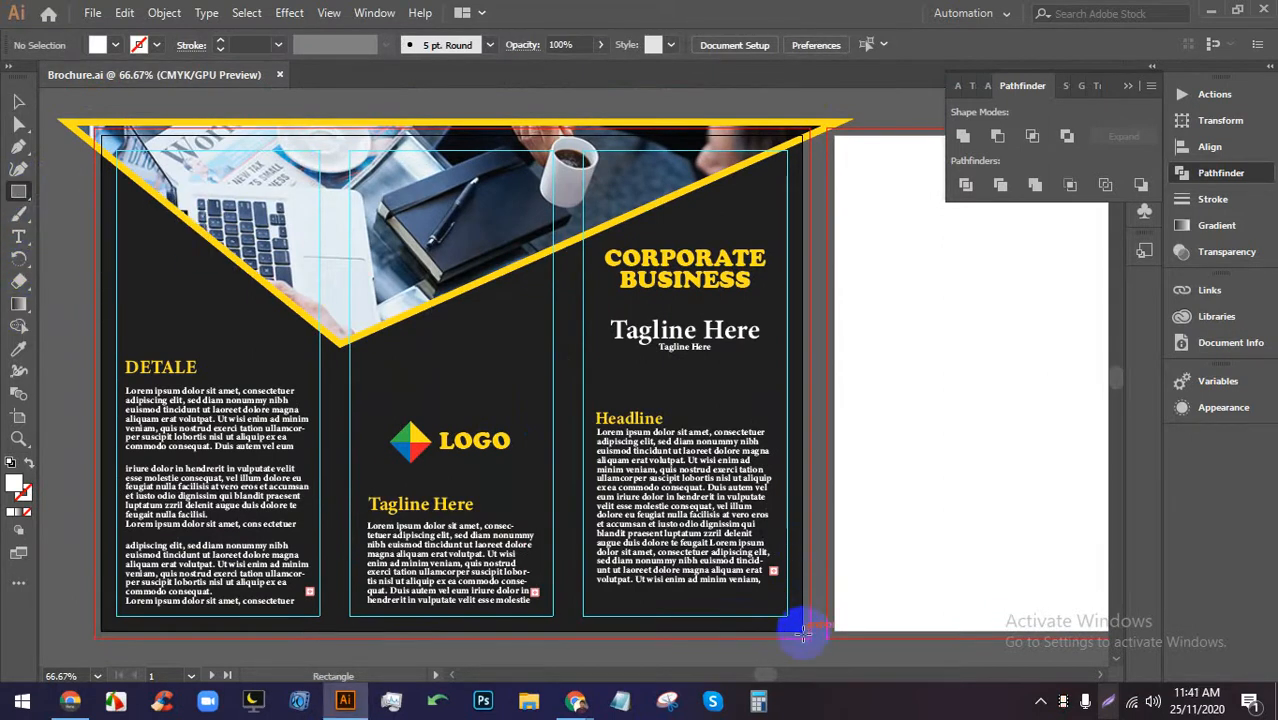
pyautogui.moveTo(803, 630); pyautogui.dragTo(100, 132)
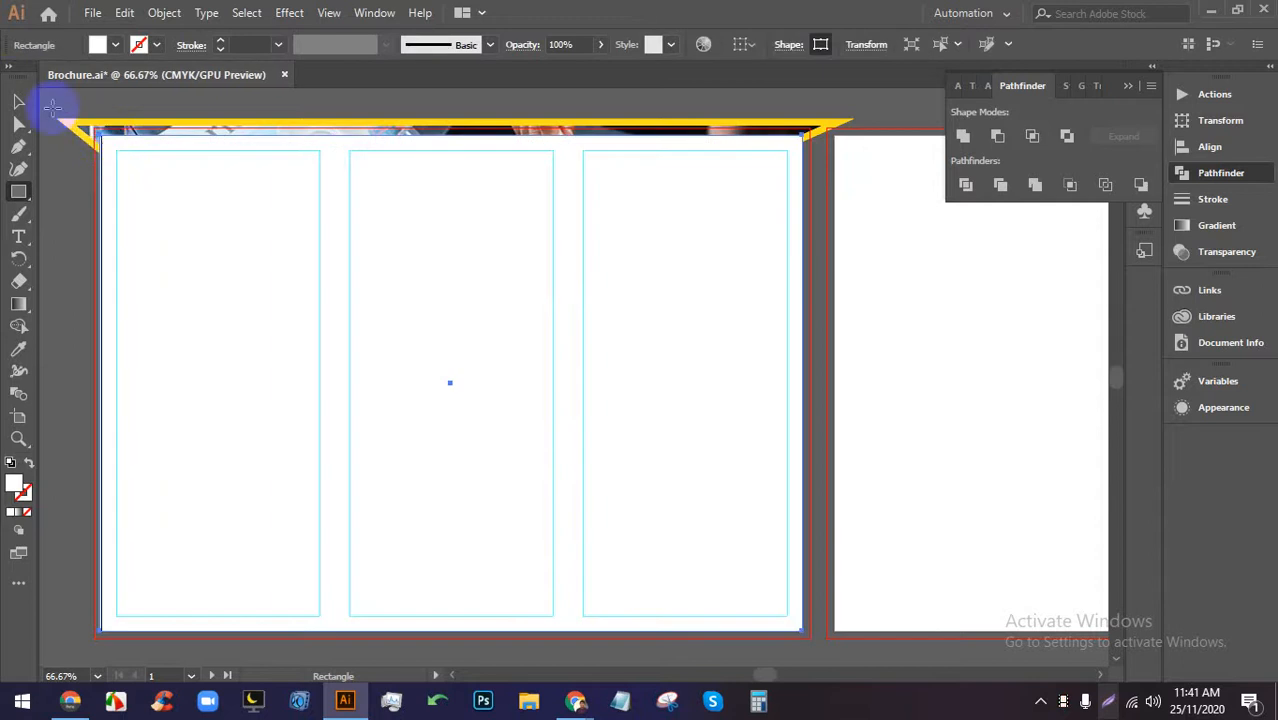
# Deselect the white rectangle covering the first page and unlock all locked objects in the document.
pyautogui.click(18, 101)
pyautogui.scroll(-1, 470, 228)
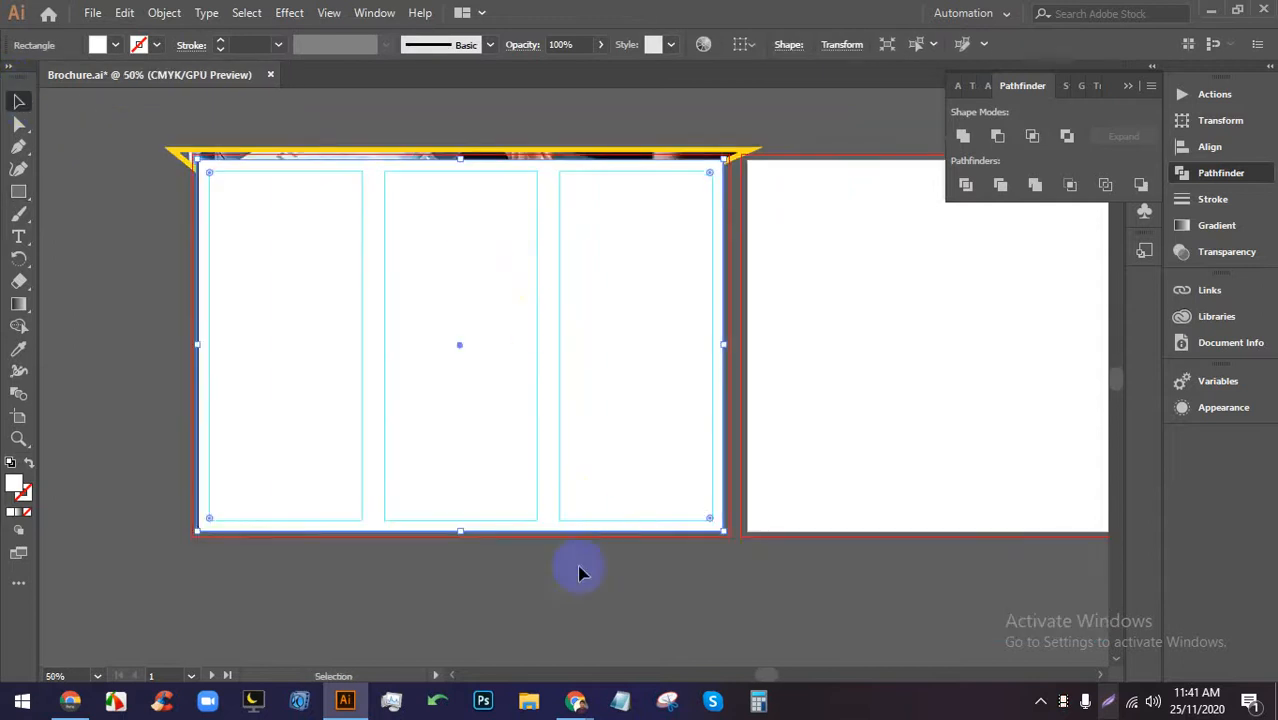
pyautogui.click(580, 572)
pyautogui.click(335, 127)
pyautogui.click(834, 368)
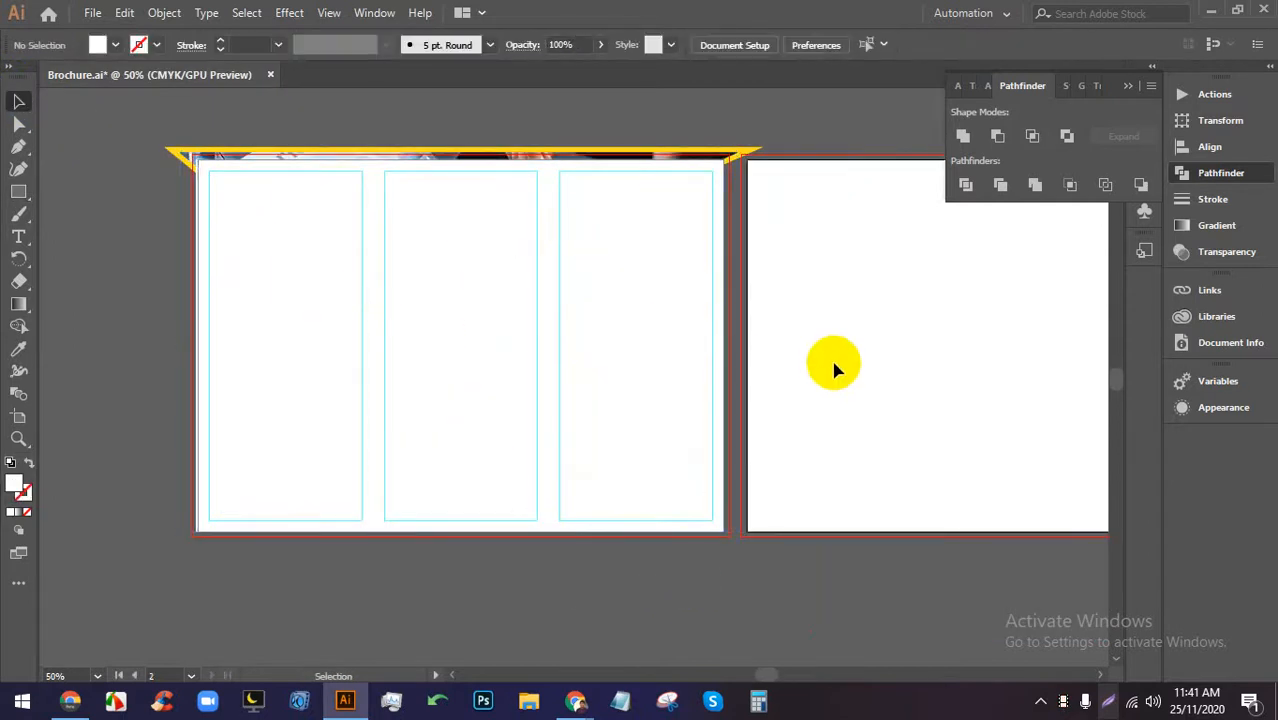
pyautogui.hotkey('ctrl', 'alt', '2')
pyautogui.click(711, 574)
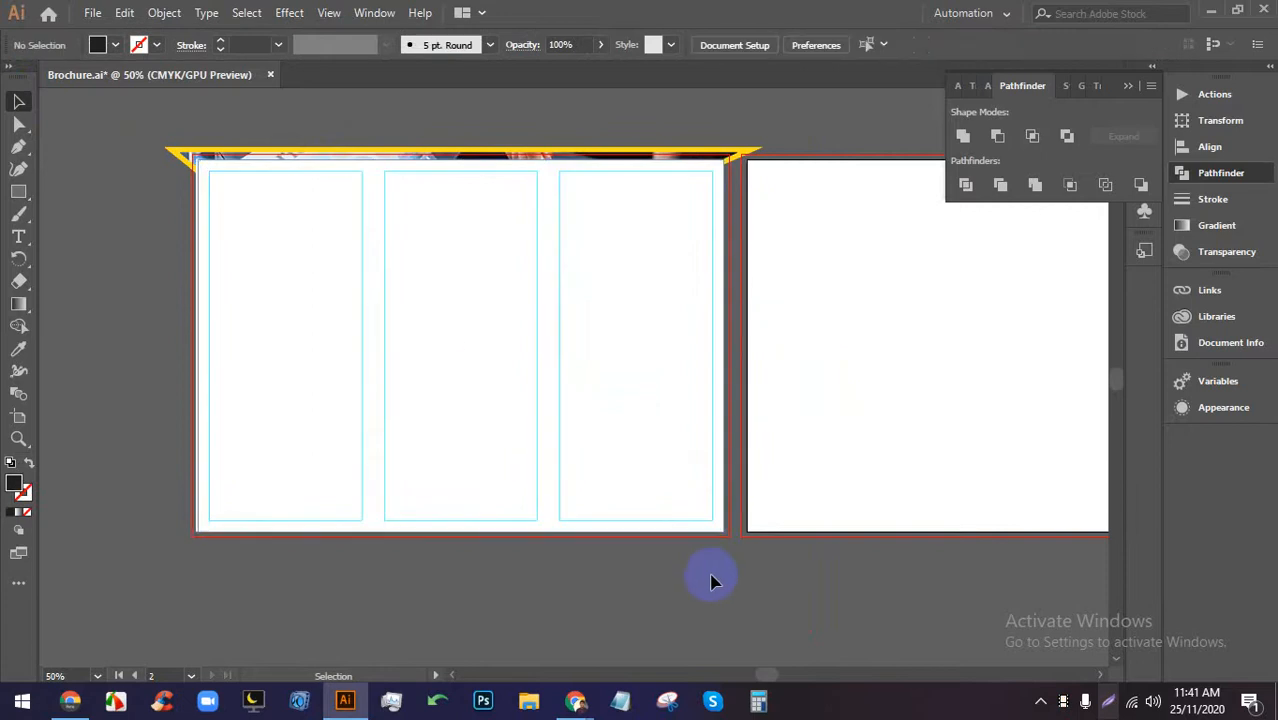
# Select all of the first page's artwork with the white rectangle, make a clipping mask, and save the document.
pyautogui.click(193, 135)
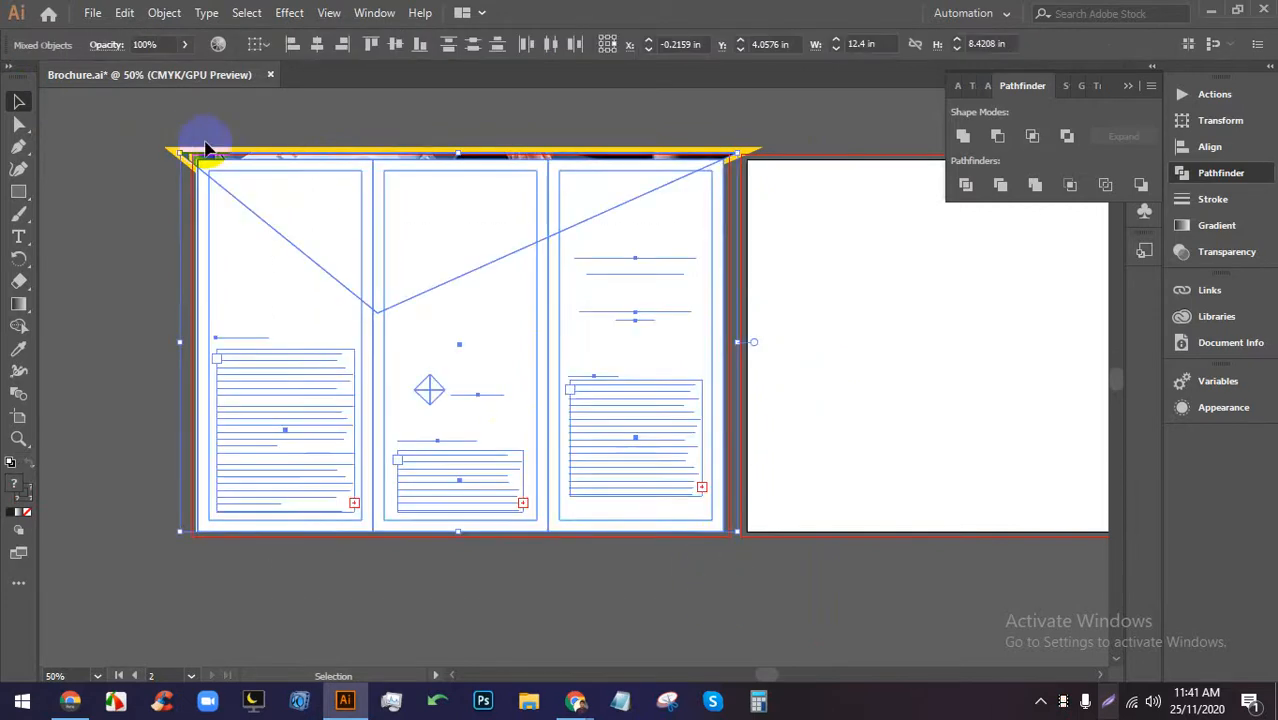
pyautogui.press('a')
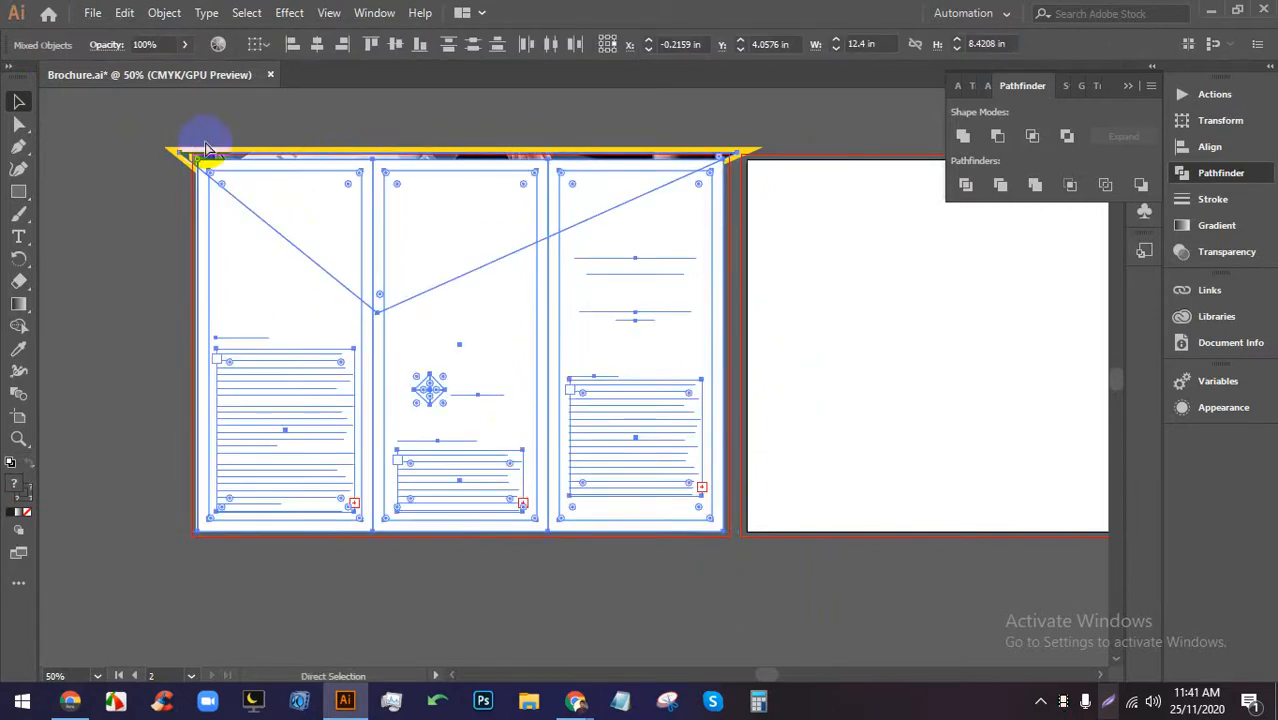
pyautogui.press('v')
pyautogui.click(831, 461)
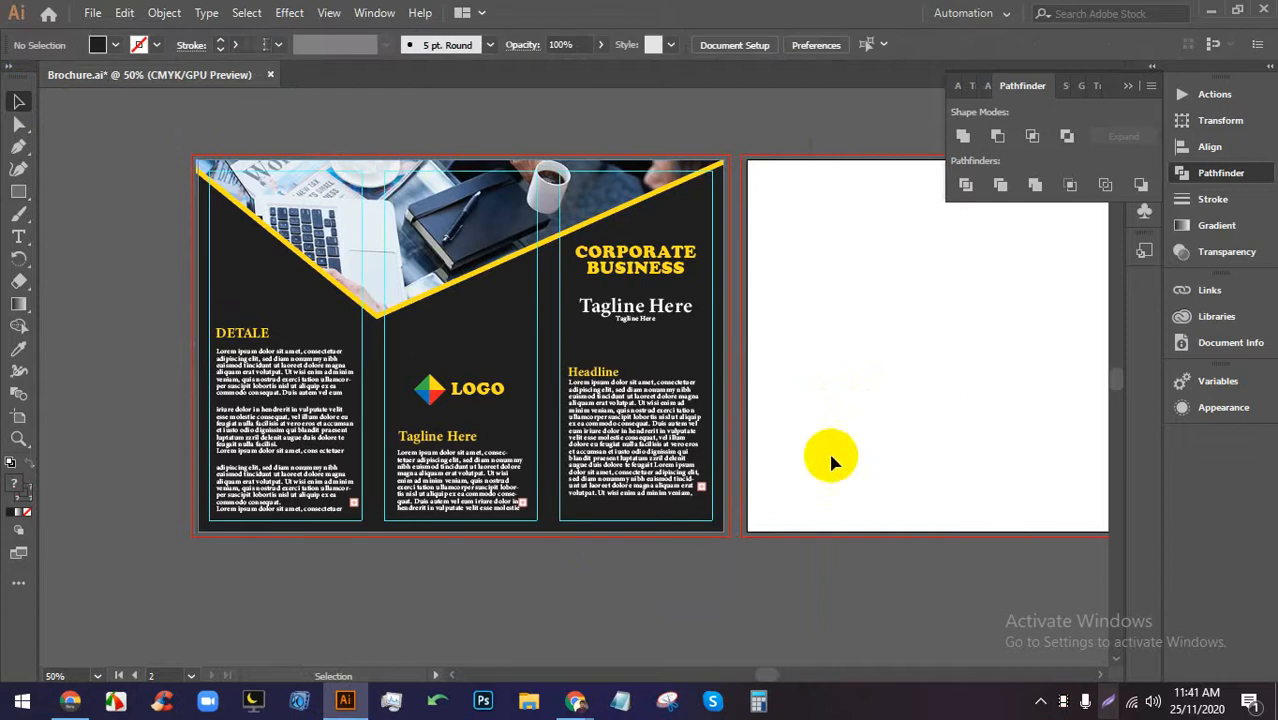
pyautogui.click(825, 565)
pyautogui.click(458, 273)
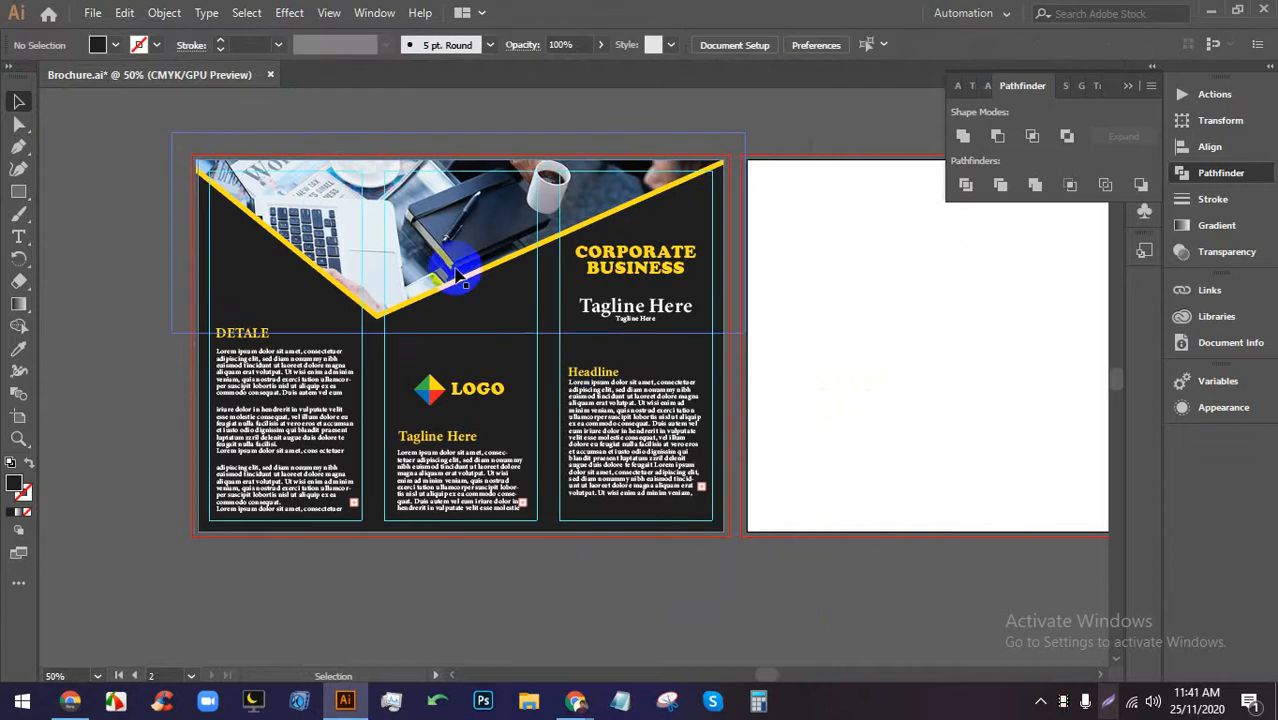
pyautogui.scroll(1, 379, 247)
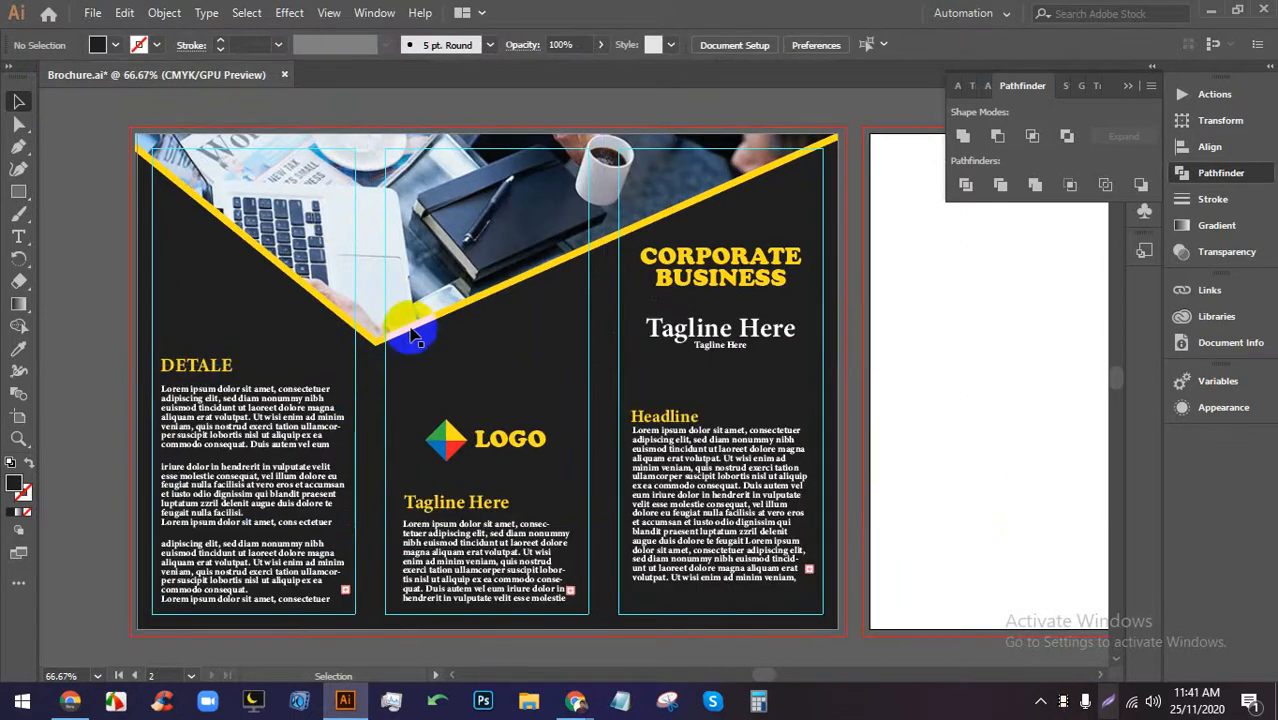
pyautogui.scroll(1, 430, 255)
pyautogui.scroll(-1, 430, 255)
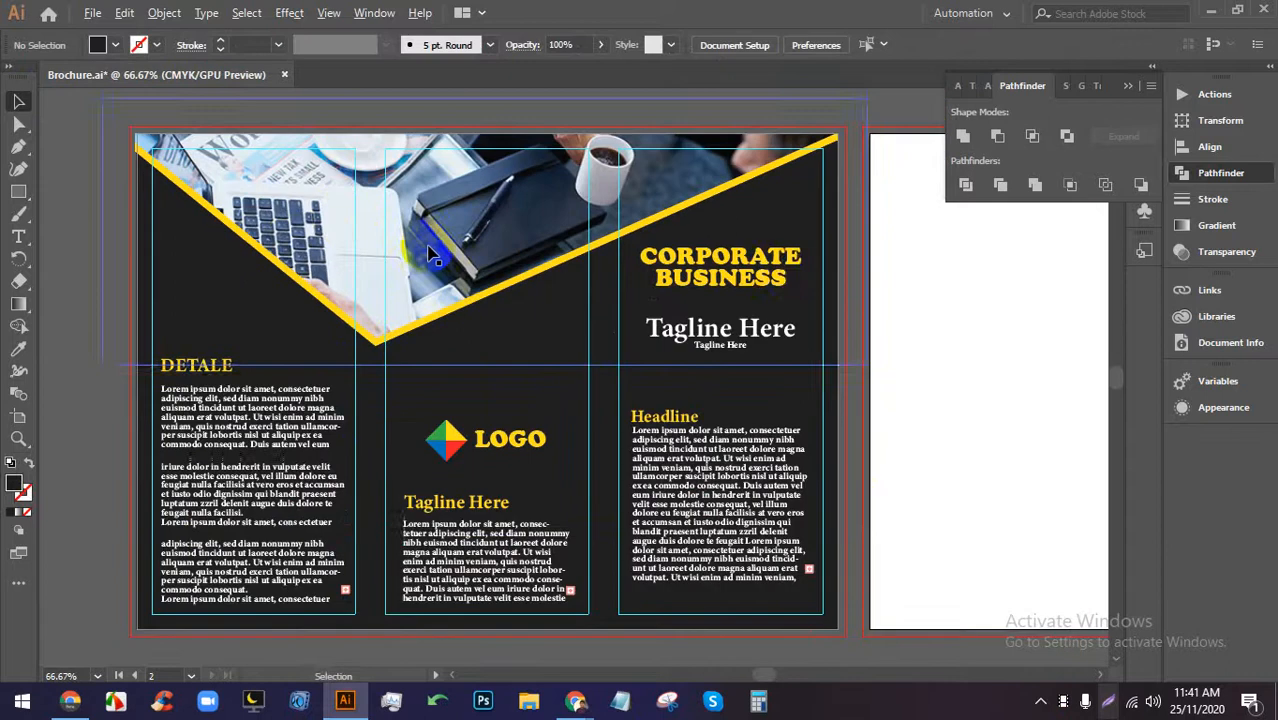
pyautogui.hotkey('ctrl', 's')
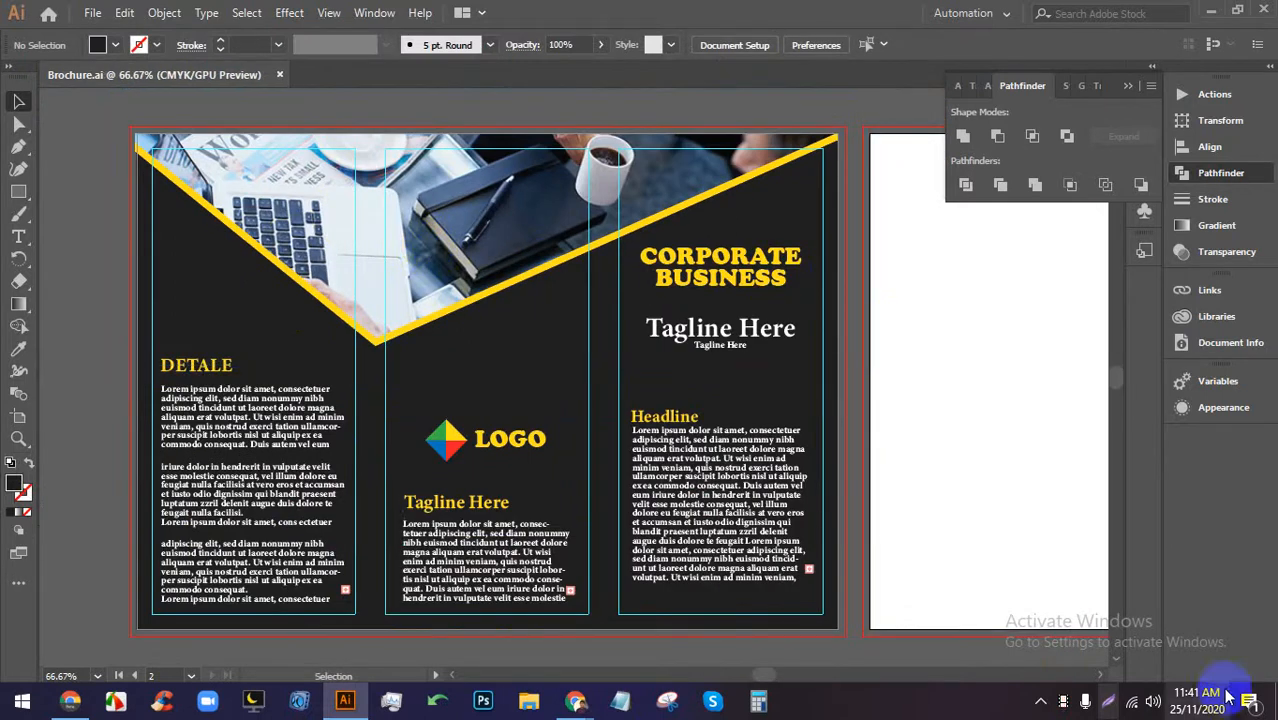
pyautogui.moveTo(1203, 710)
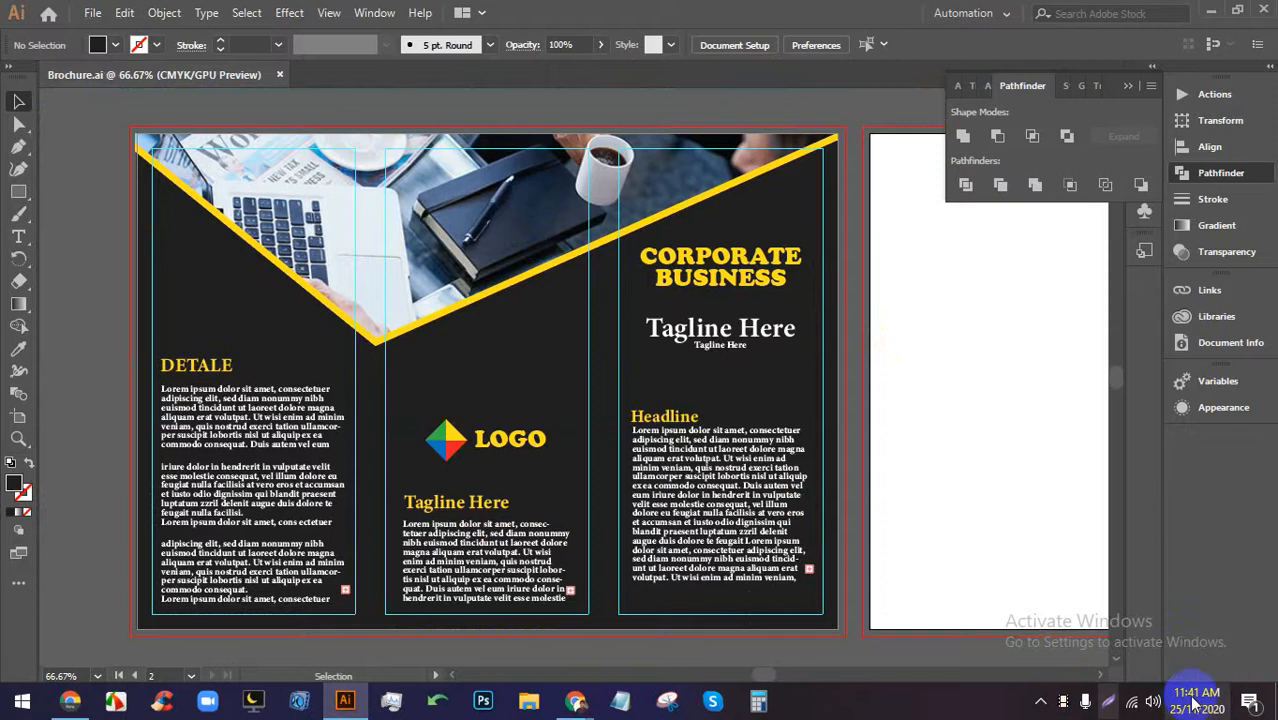
pyautogui.scroll(2, 904, 218)
pyautogui.scroll(2, 832, 256)
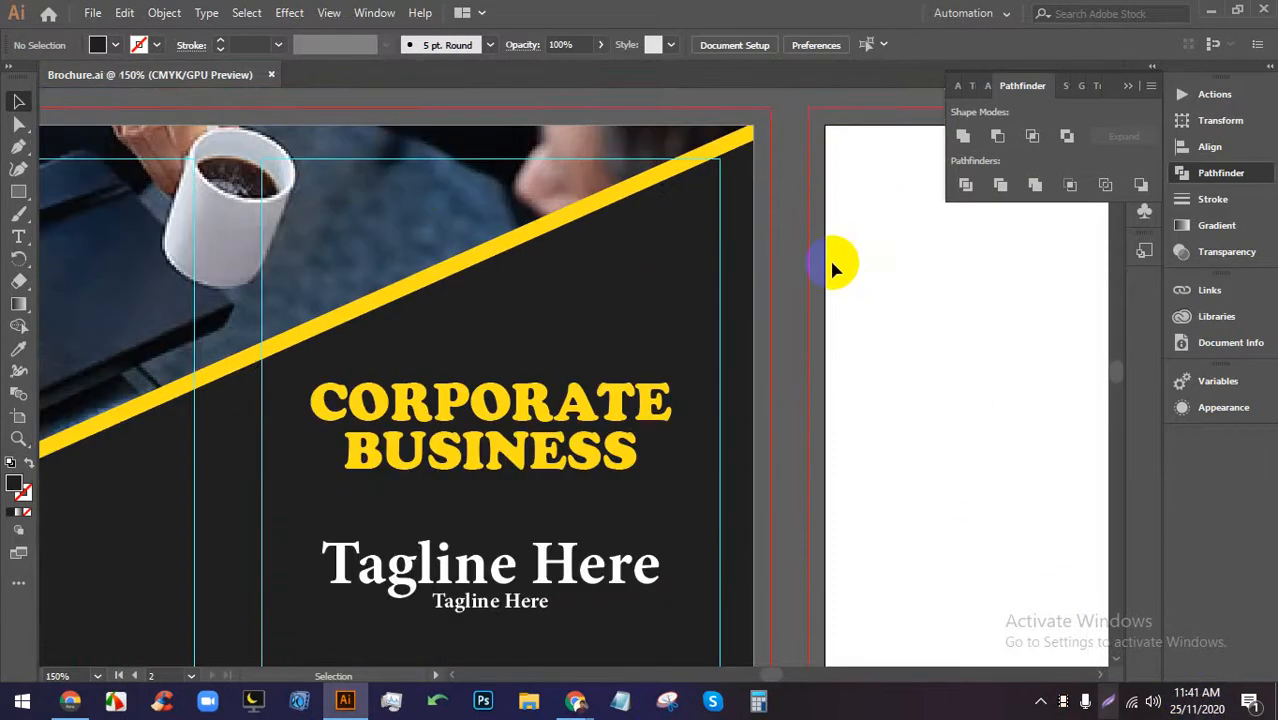
pyautogui.scroll(-3, 711, 246)
pyautogui.moveTo(913, 406); pyautogui.dragTo(430, 408)
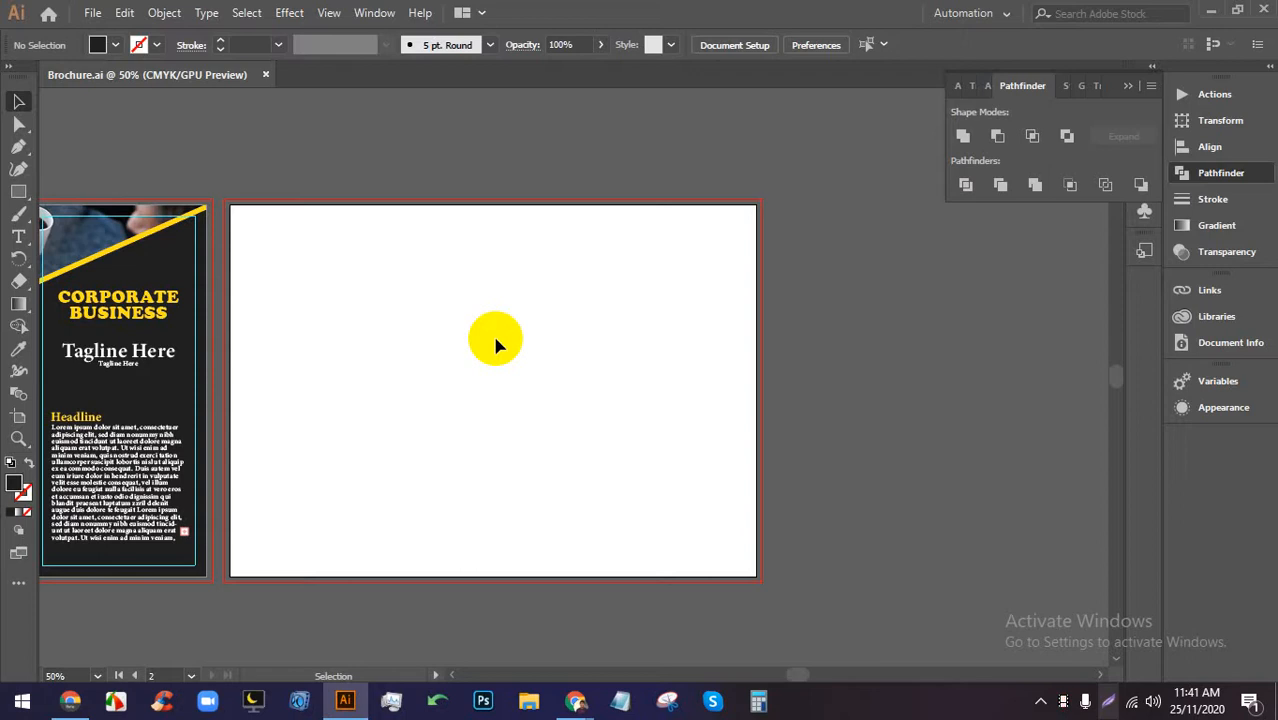
# Switch to the Google Meet call in Chrome, check its chat and participant list, and return to Illustrator.
pyautogui.moveTo(575, 700)
pyautogui.click(470, 625)
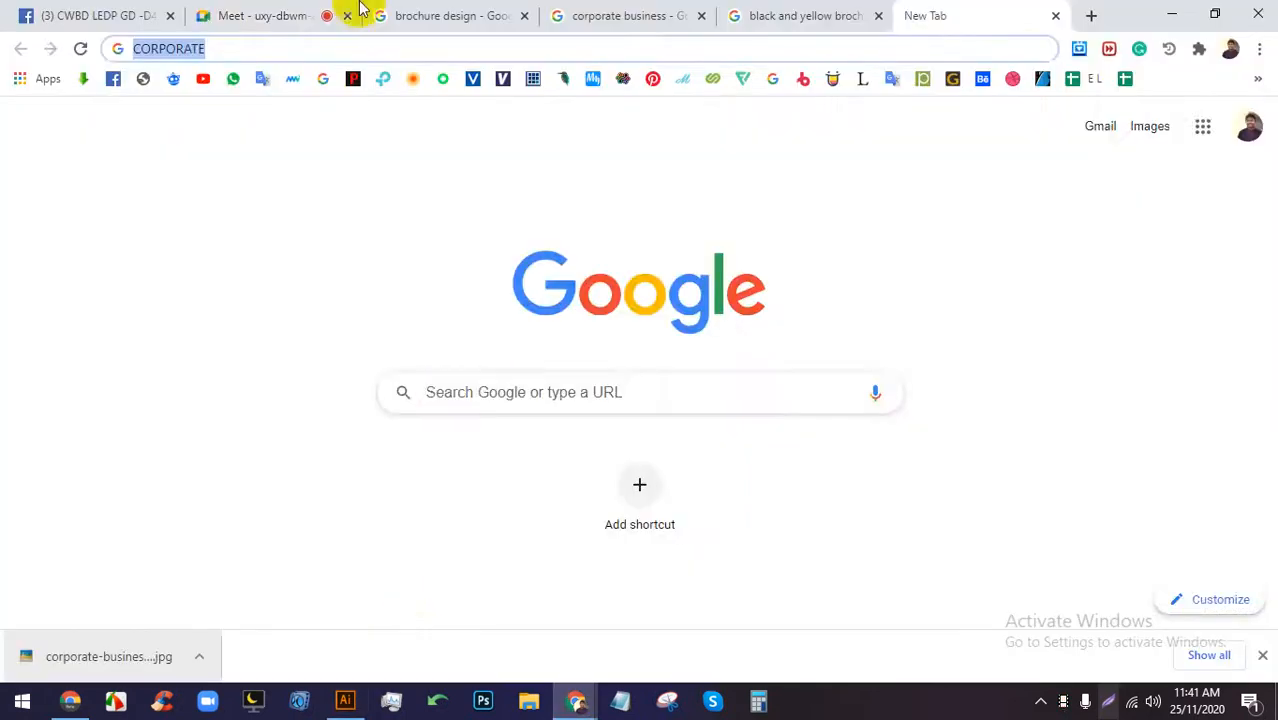
pyautogui.click(320, 12)
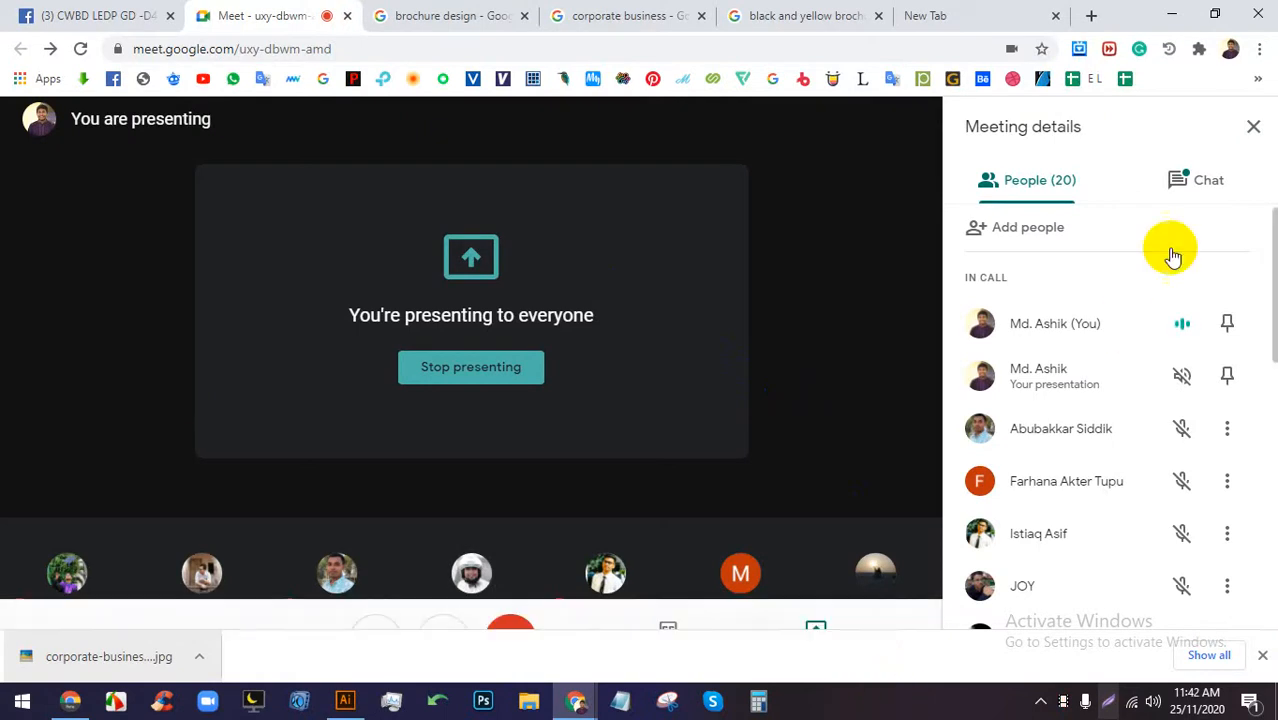
pyautogui.click(1185, 182)
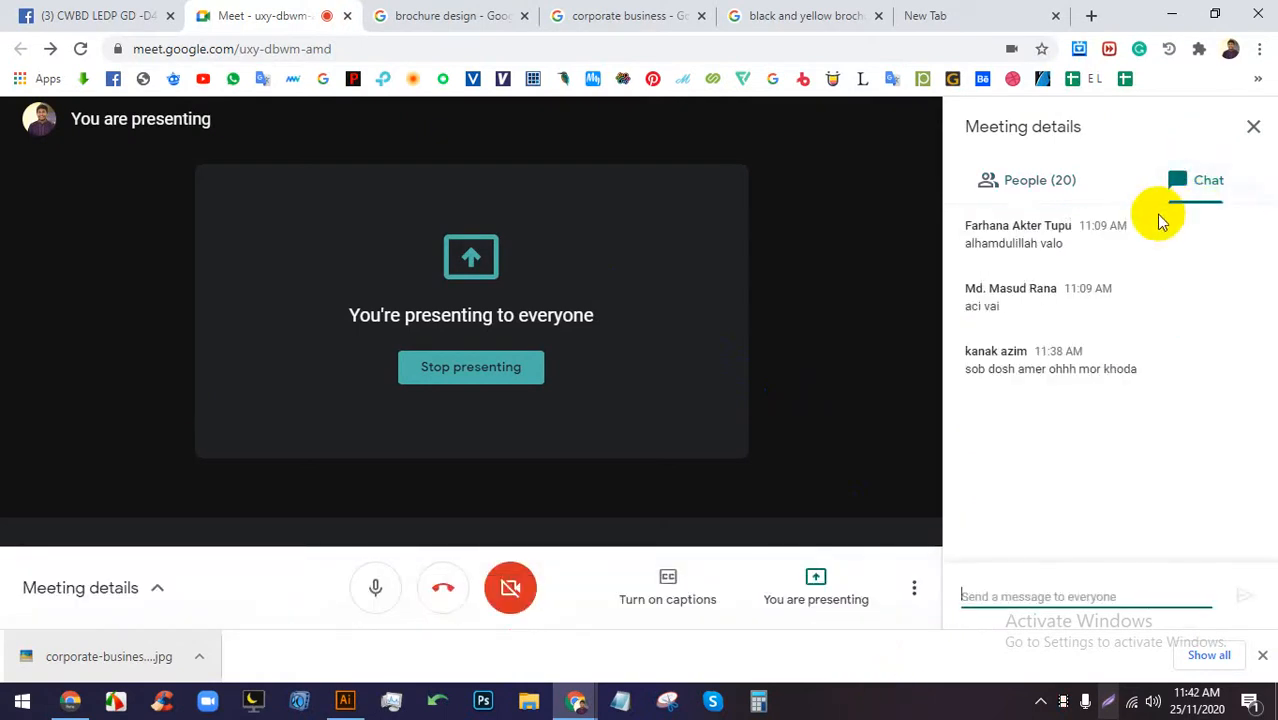
pyautogui.click(1042, 184)
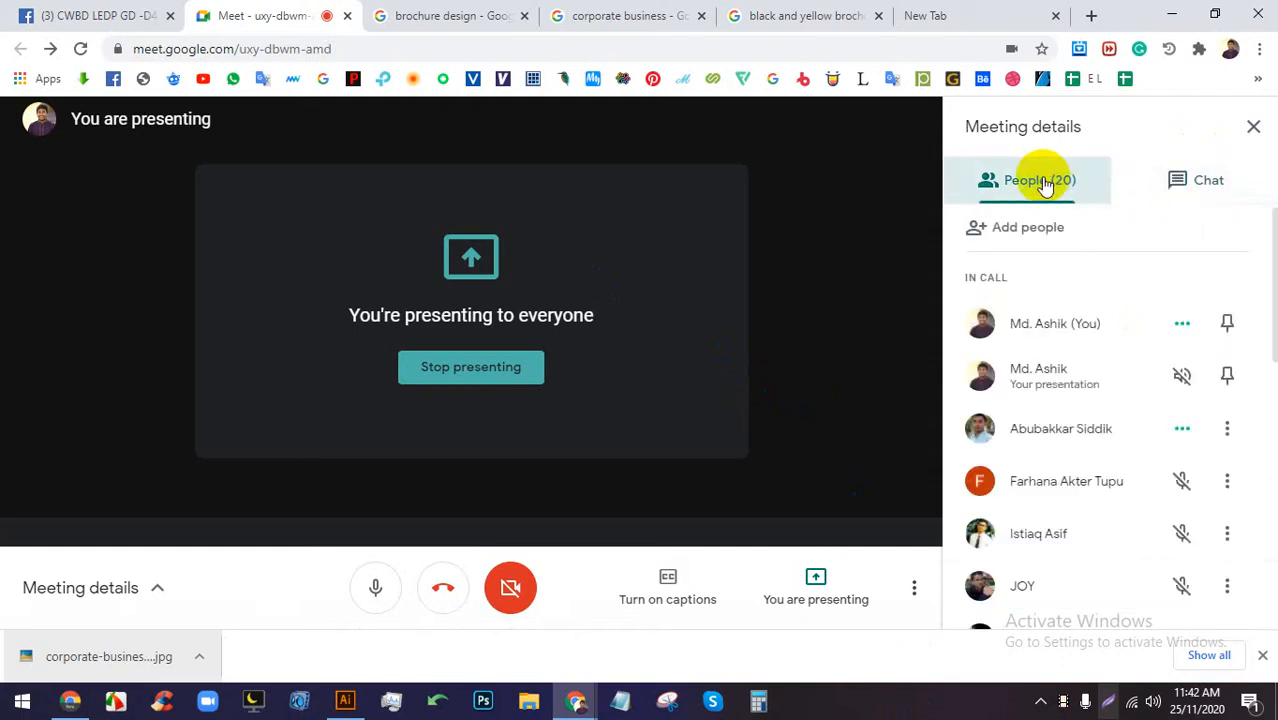
pyautogui.click(1262, 656)
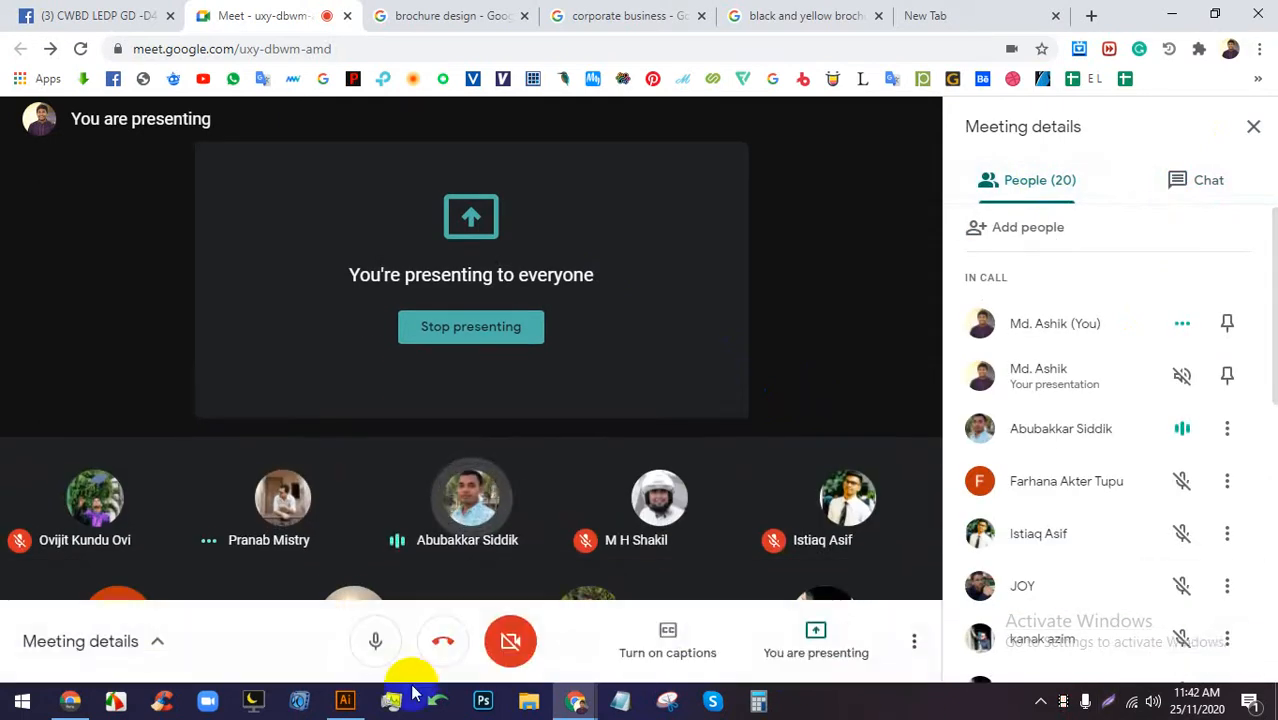
pyautogui.click(345, 700)
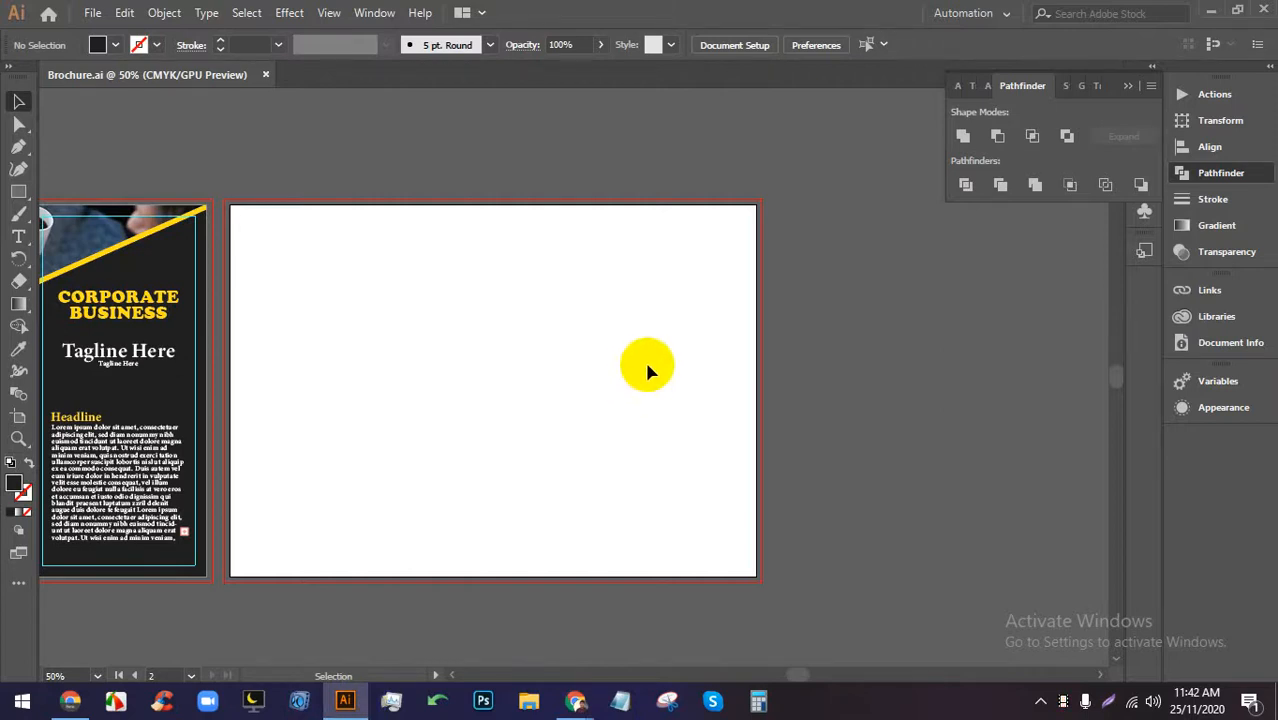
# Draw a dark rectangle without a stroke over the whole second artboard, matching its corners, and deselect it.
pyautogui.scroll(-1, 445, 370)
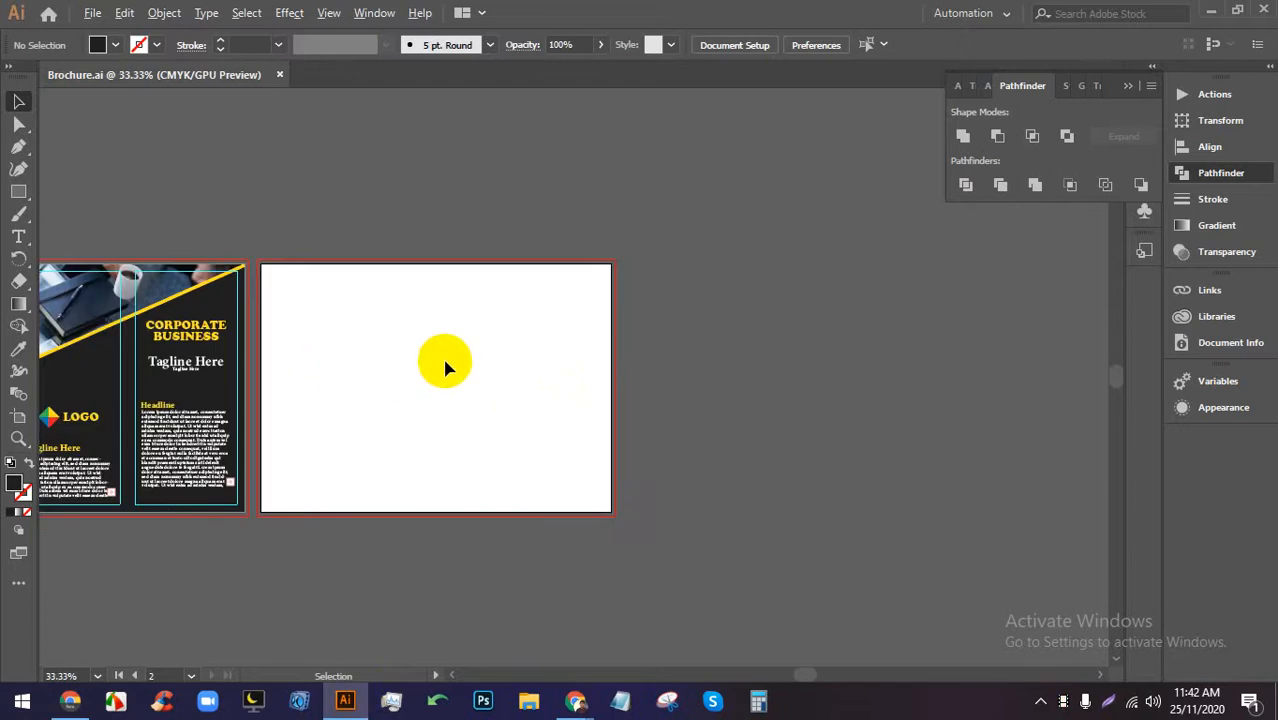
pyautogui.scroll(1, 440, 362)
pyautogui.scroll(1, 420, 358)
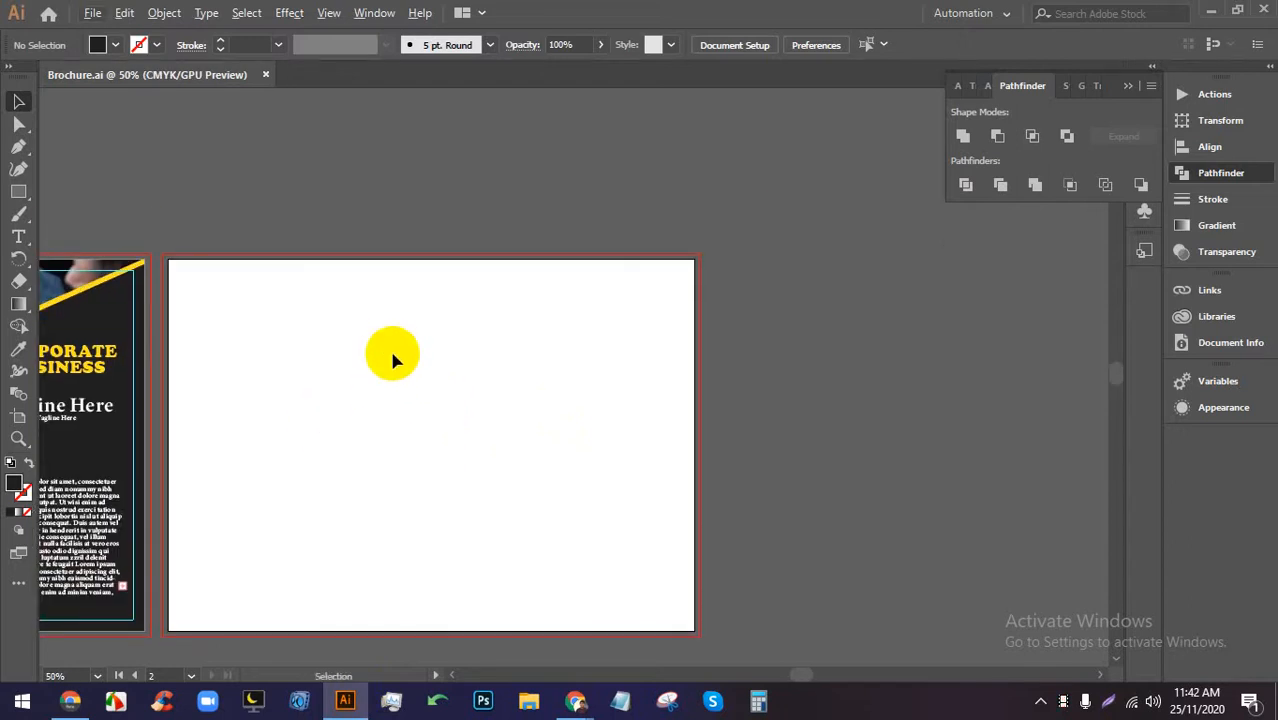
pyautogui.scroll(-1, 392, 357)
pyautogui.scroll(1, 399, 348)
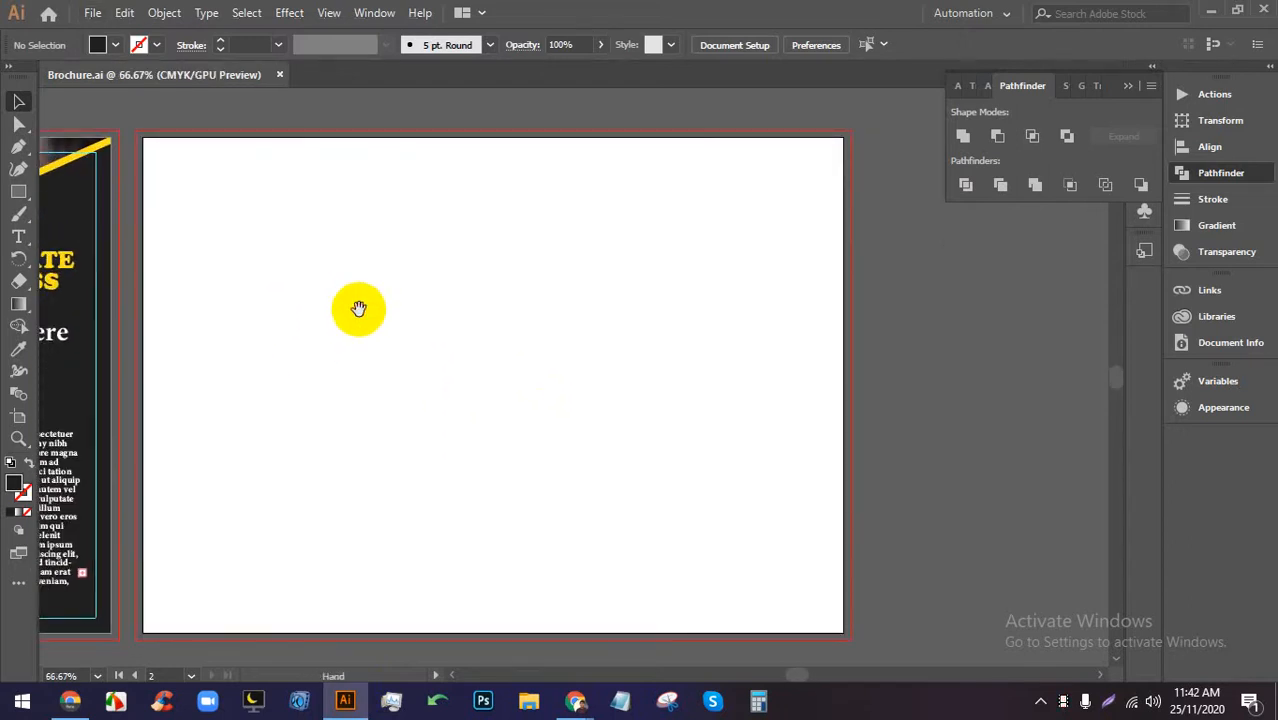
pyautogui.scroll(-1, 100, 230)
pyautogui.click(19, 191)
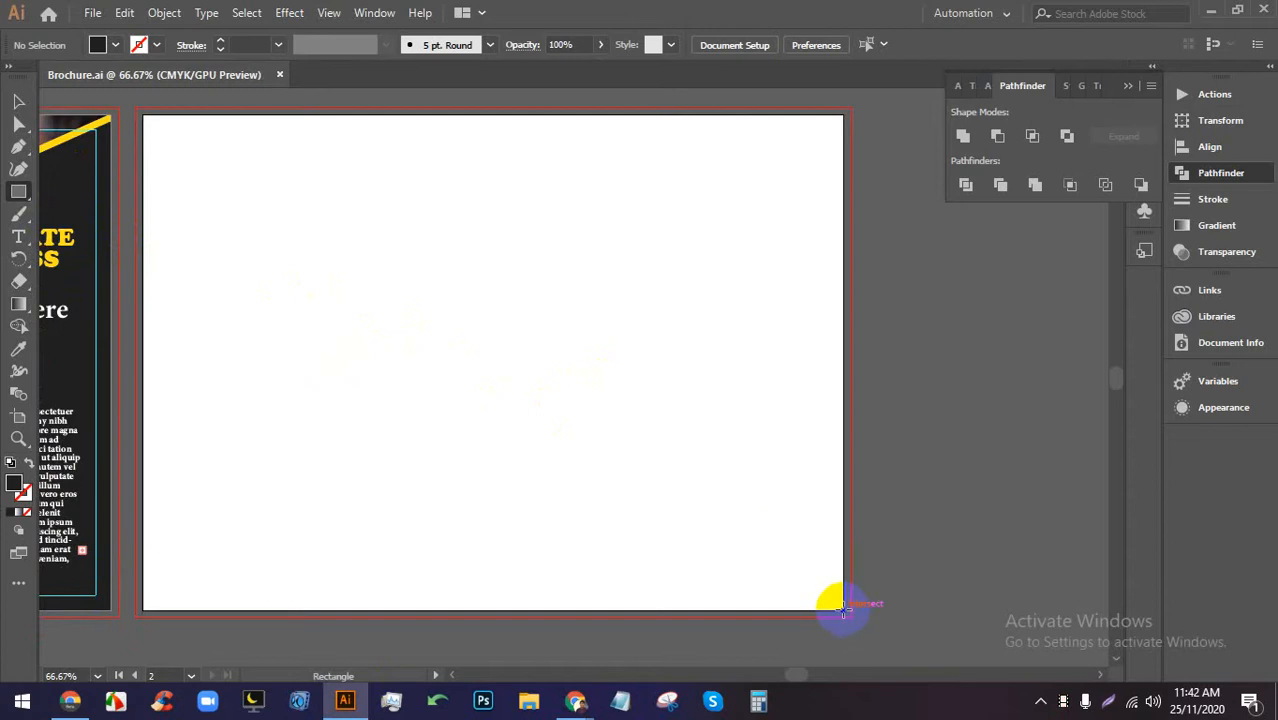
pyautogui.moveTo(844, 610); pyautogui.dragTo(844, 188)
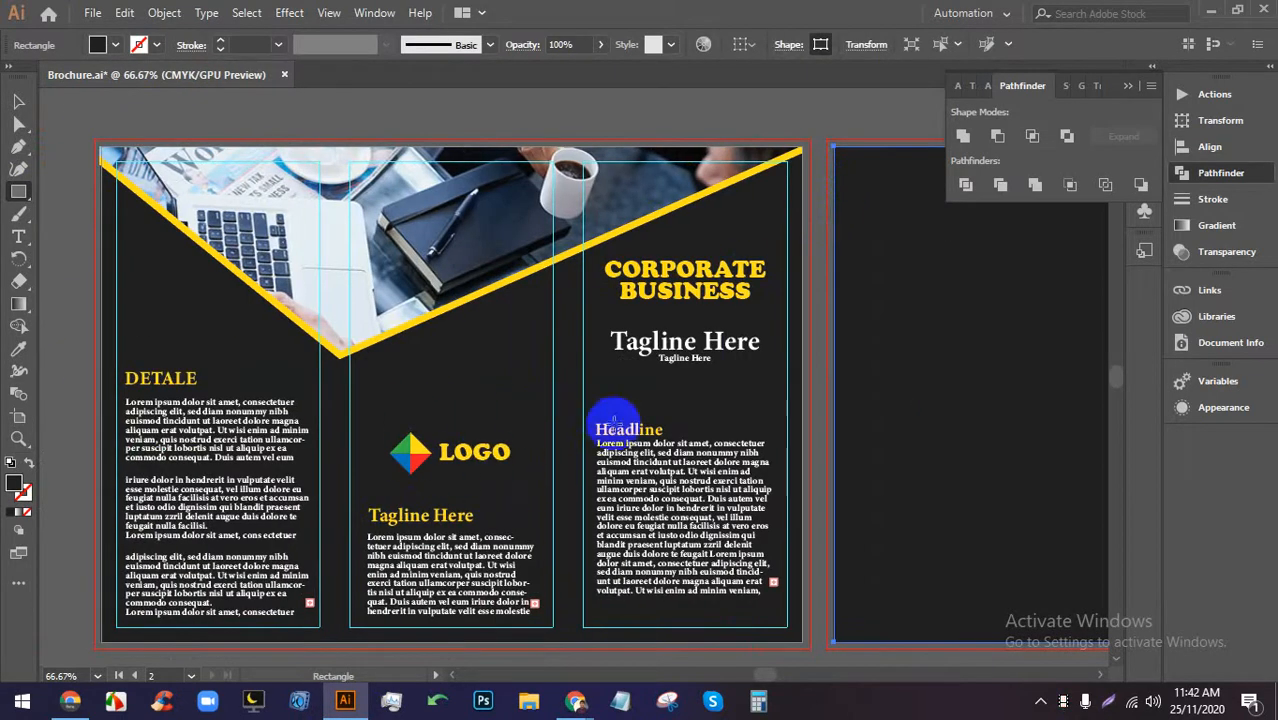
pyautogui.click(18, 101)
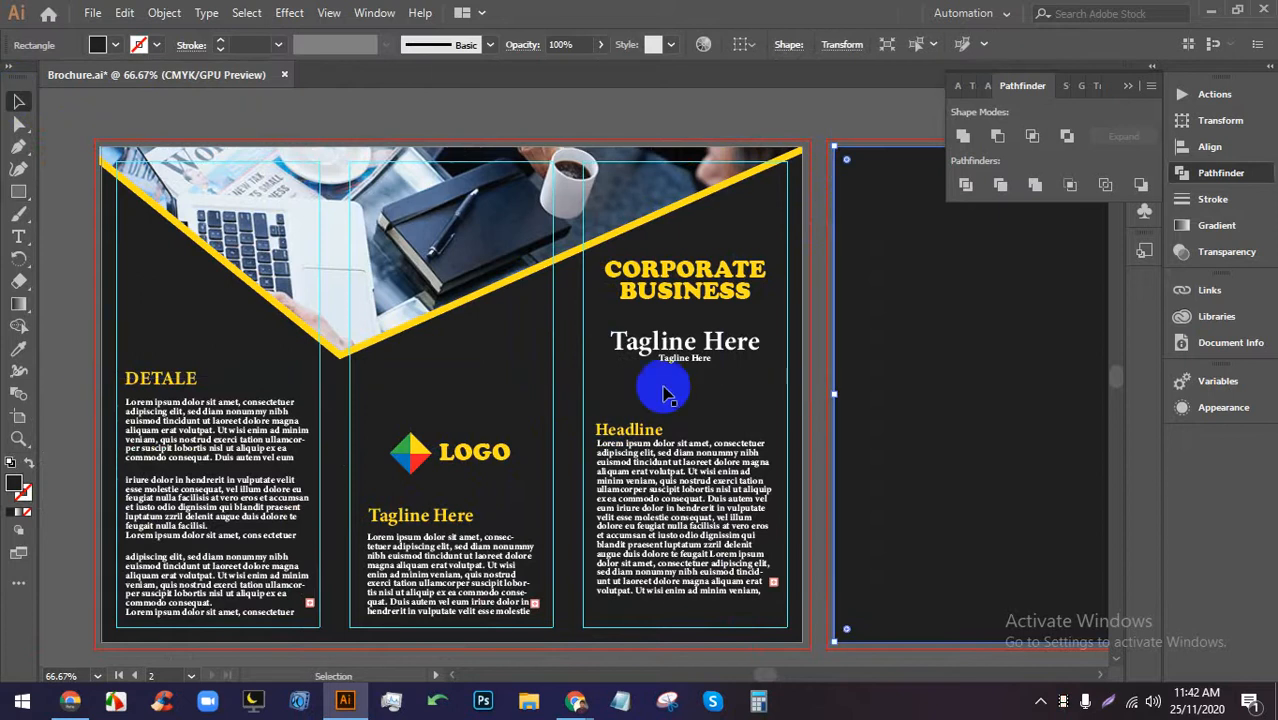
pyautogui.click(814, 430)
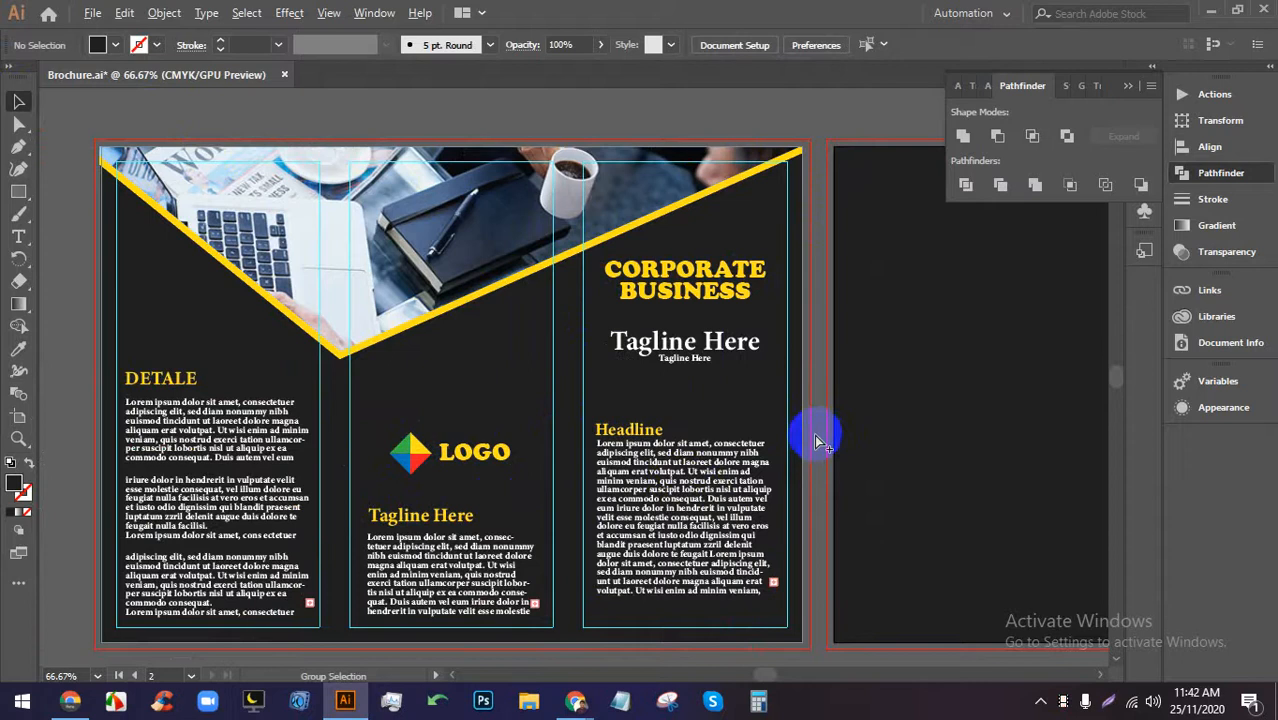
pyautogui.click(20, 101)
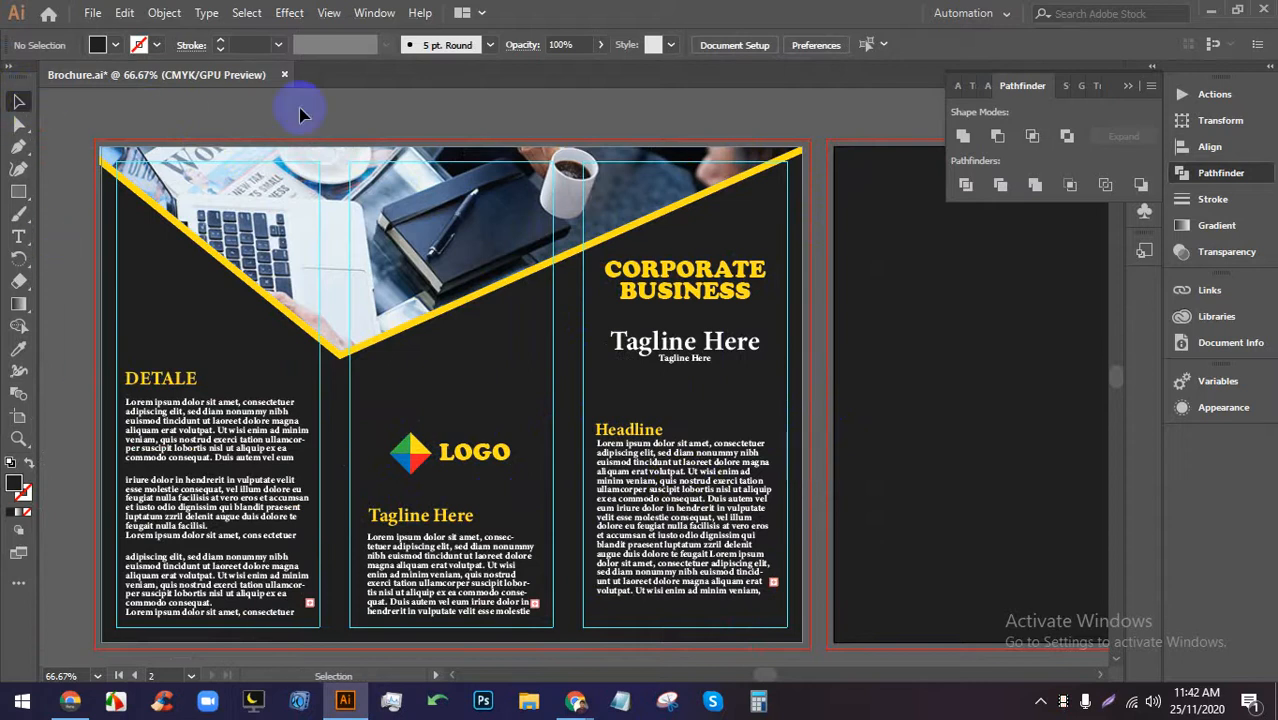
# Release the clipping mask on the first page's artwork and deselect everything.
pyautogui.click(350, 300)
pyautogui.rightClick(379, 451)
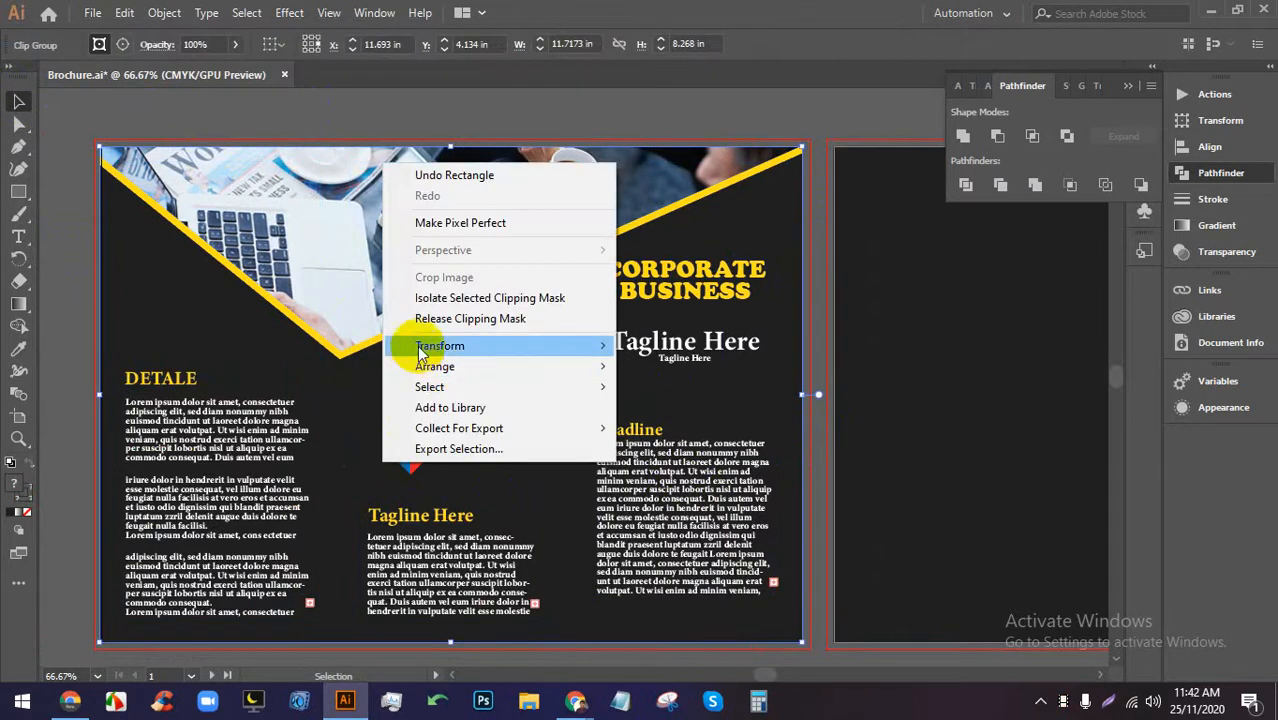
pyautogui.click(428, 320)
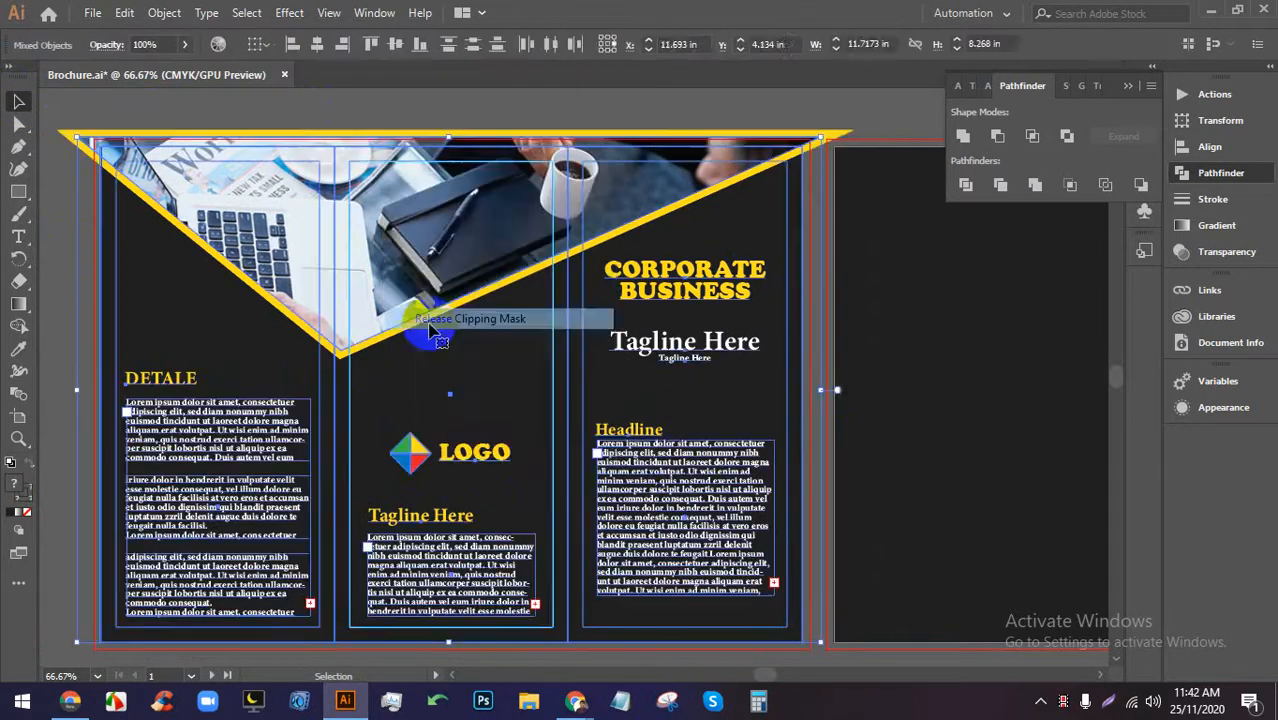
pyautogui.click(656, 663)
pyautogui.scroll(-1, 490, 492)
pyautogui.moveTo(590, 600); pyautogui.dragTo(533, 548)
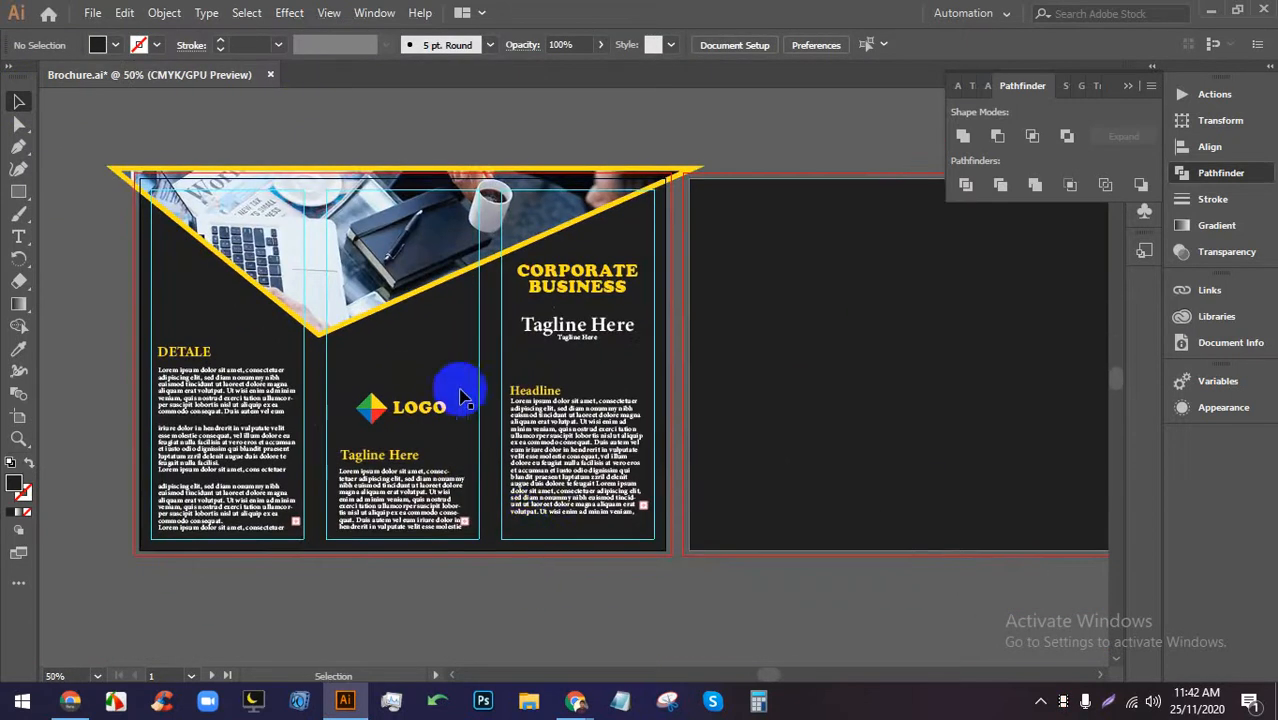
# Fill the background shape of the middle LOGO panel with a linear white-to-black gradient.
pyautogui.click(450, 357)
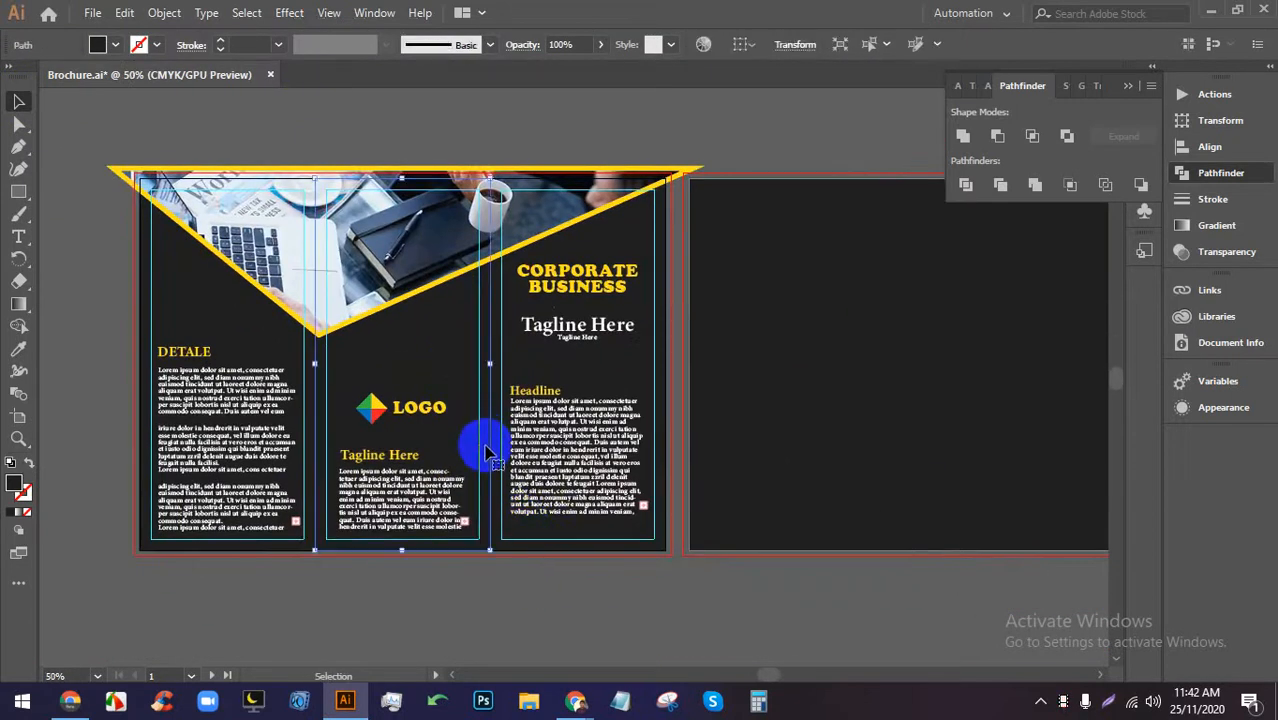
pyautogui.click(22, 516)
pyautogui.click(960, 264)
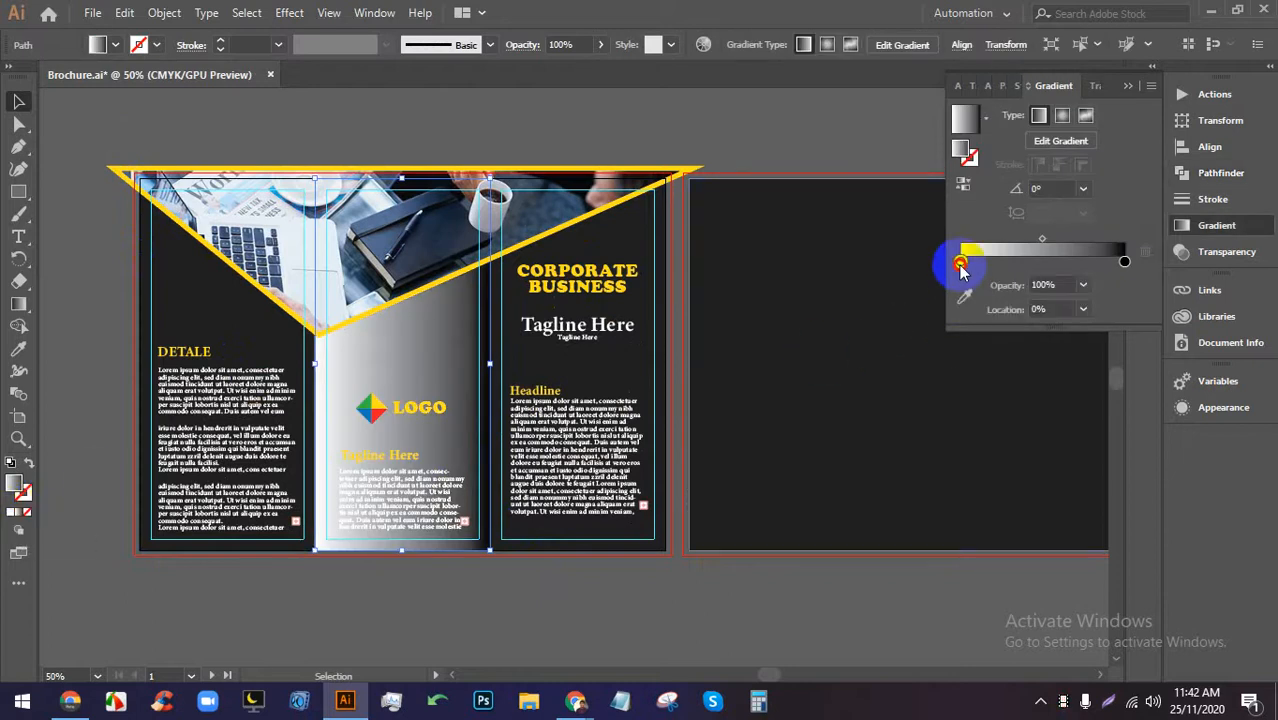
pyautogui.doubleClick(960, 263)
pyautogui.click(974, 129)
pyautogui.doubleClick(962, 151)
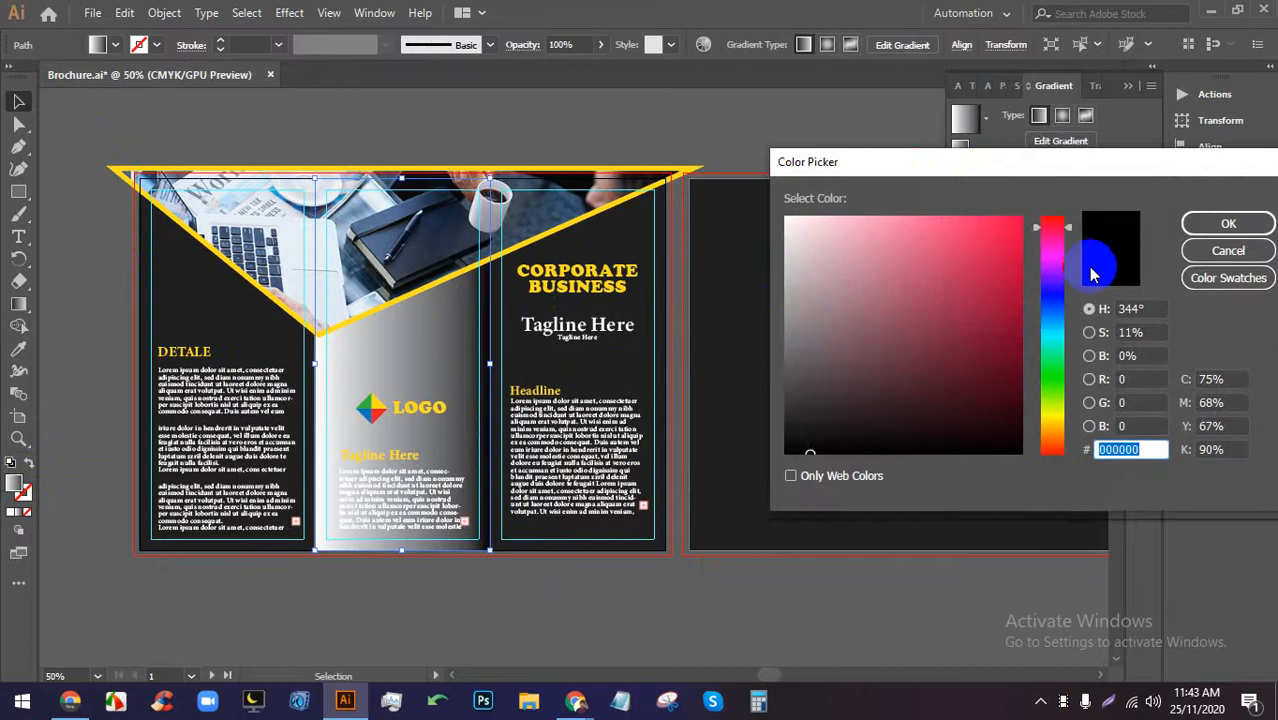
pyautogui.click(1228, 250)
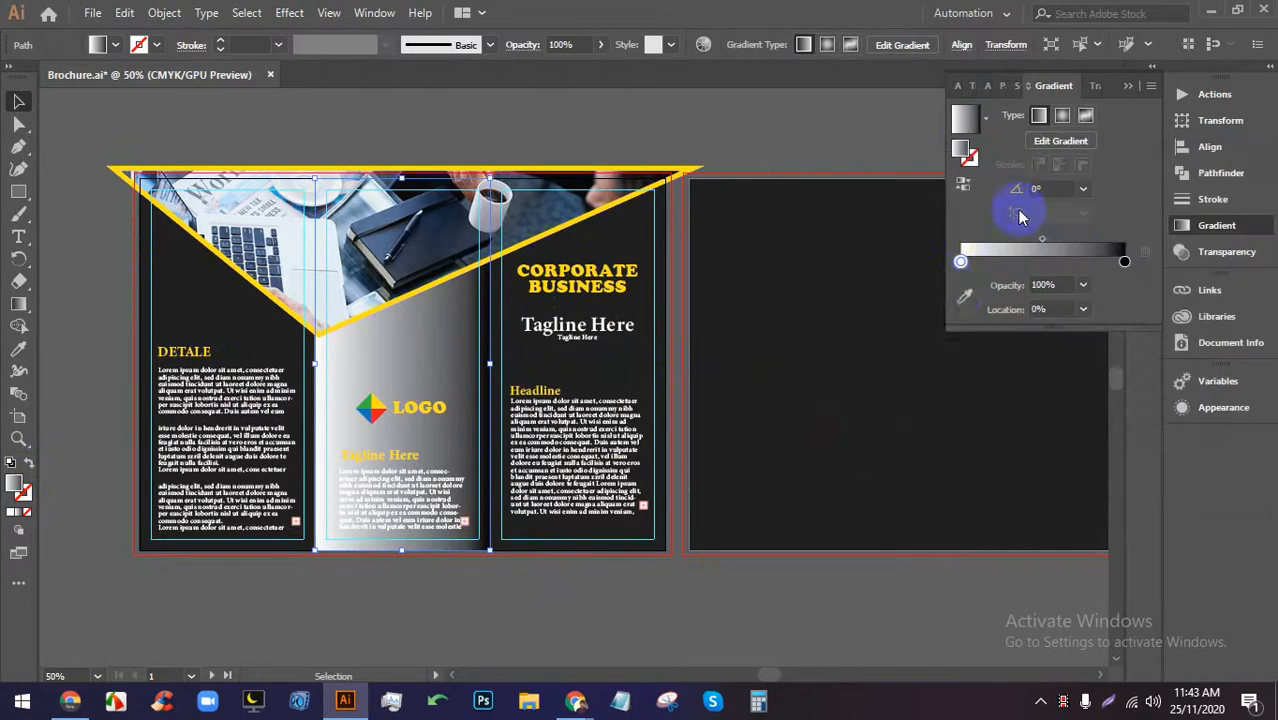
# Set the gradient's starting color stop to the dark color sampled from the CORPORATE BUSINESS panel's background.
pyautogui.click(961, 298)
pyautogui.click(609, 367)
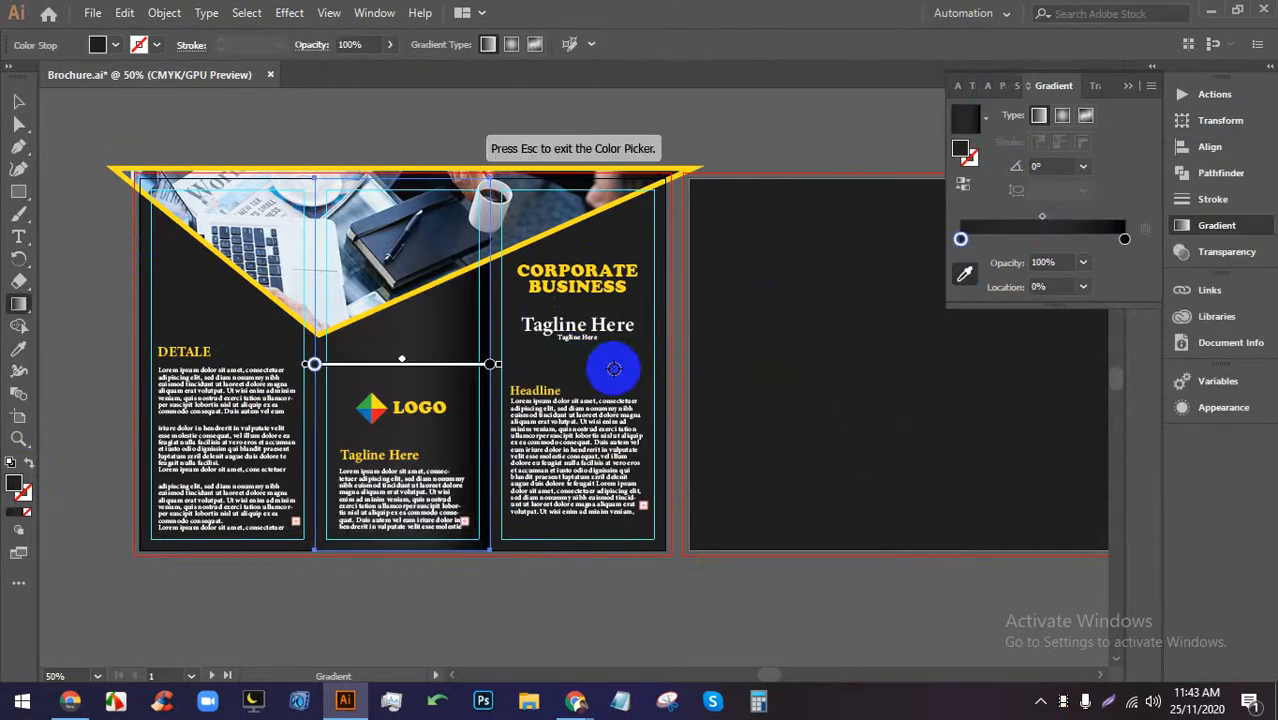
# Change the starting color stop of the middle LOGO panel's gradient to dark grey 3f3a3c and deselect the panel.
pyautogui.click(966, 242)
pyautogui.doubleClick(962, 241)
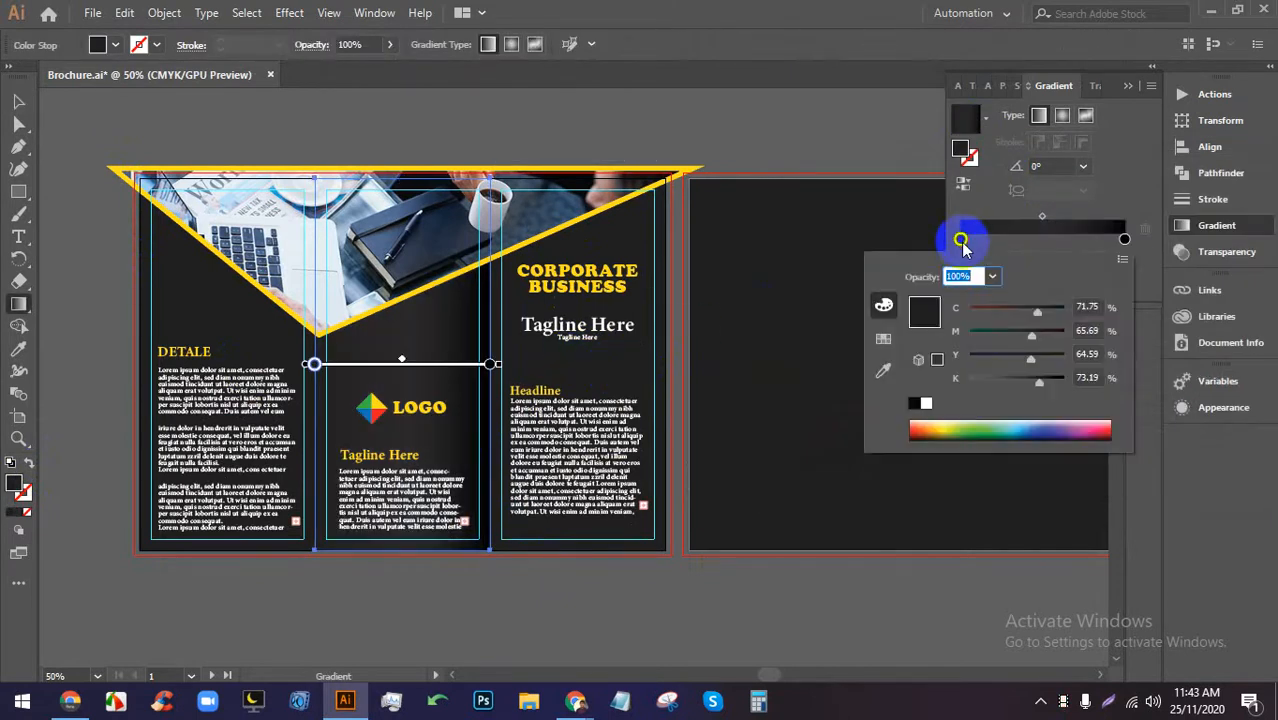
pyautogui.doubleClick(961, 149)
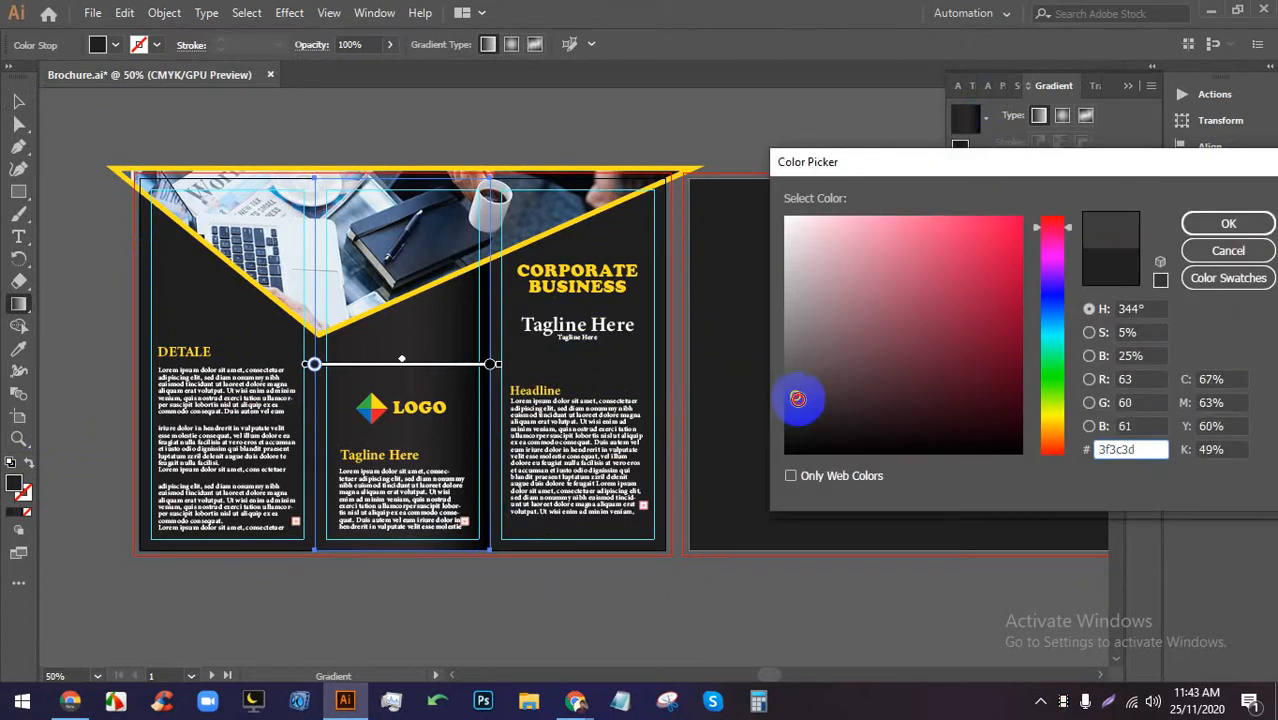
pyautogui.moveTo(797, 395)
pyautogui.mouseDown()
pyautogui.moveTo(830, 434)
pyautogui.moveTo(865, 443)
pyautogui.moveTo(803, 394)
pyautogui.mouseUp()
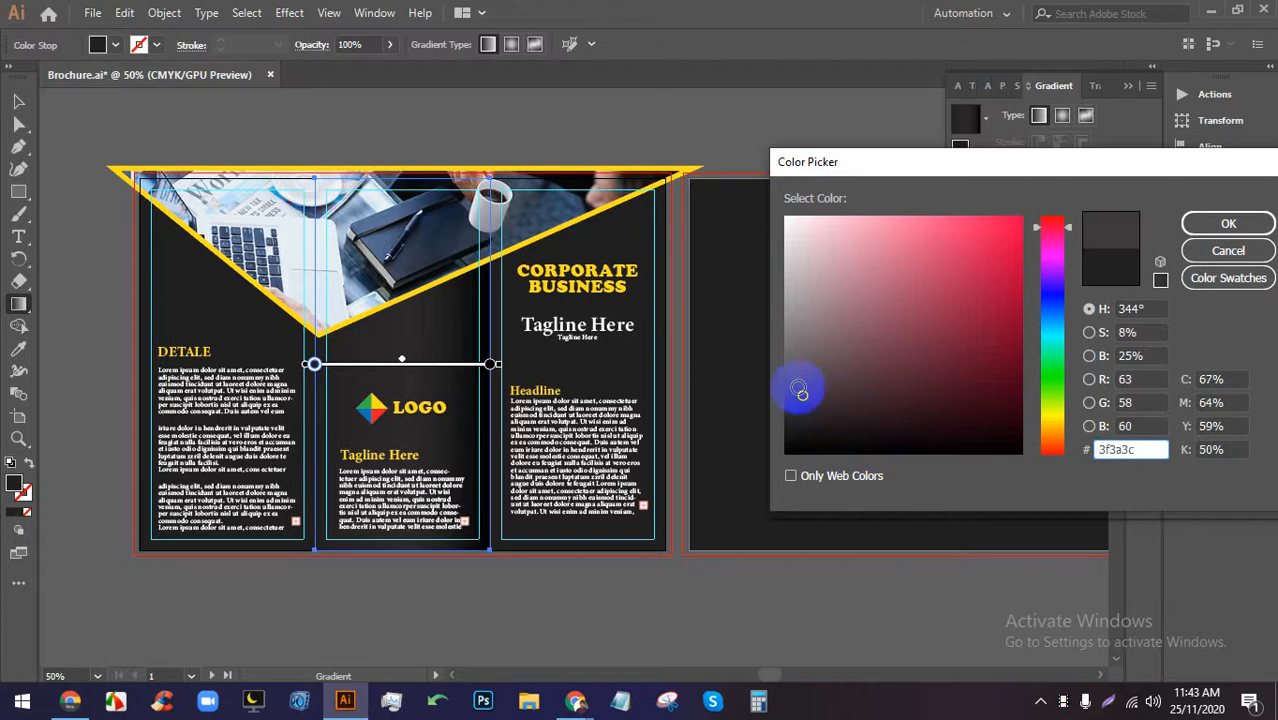
pyautogui.click(1206, 222)
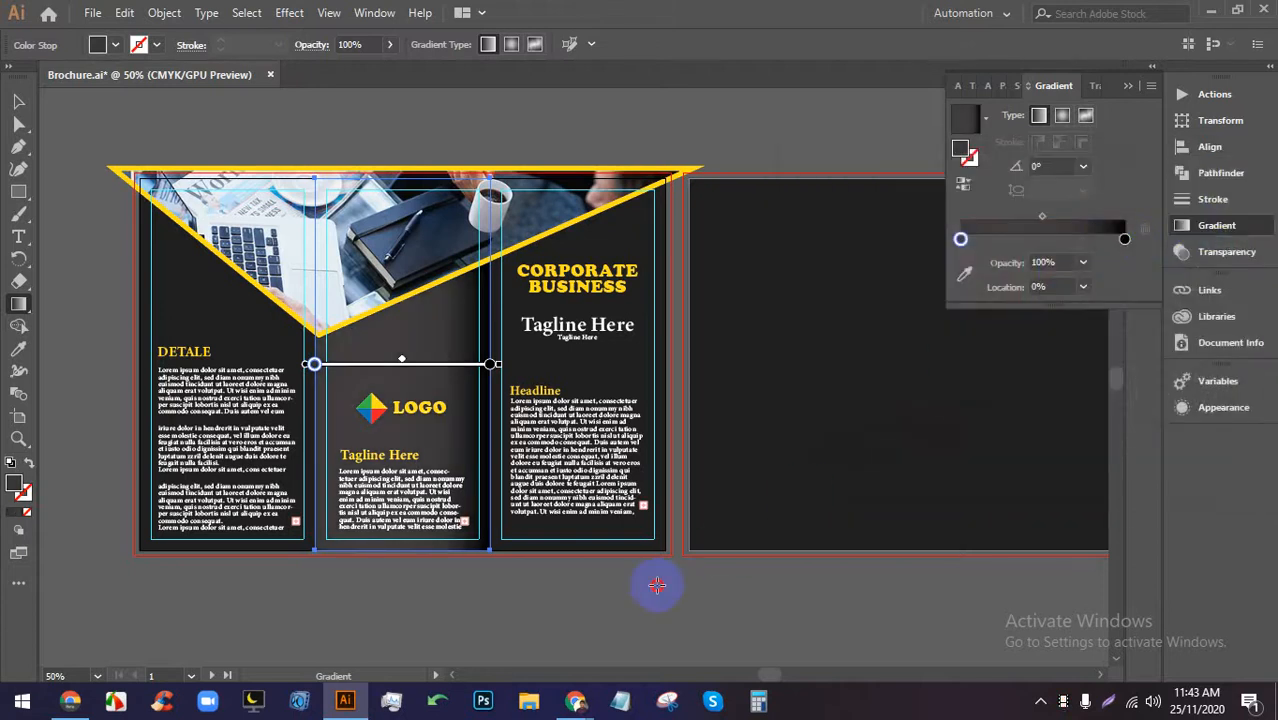
pyautogui.click(20, 103)
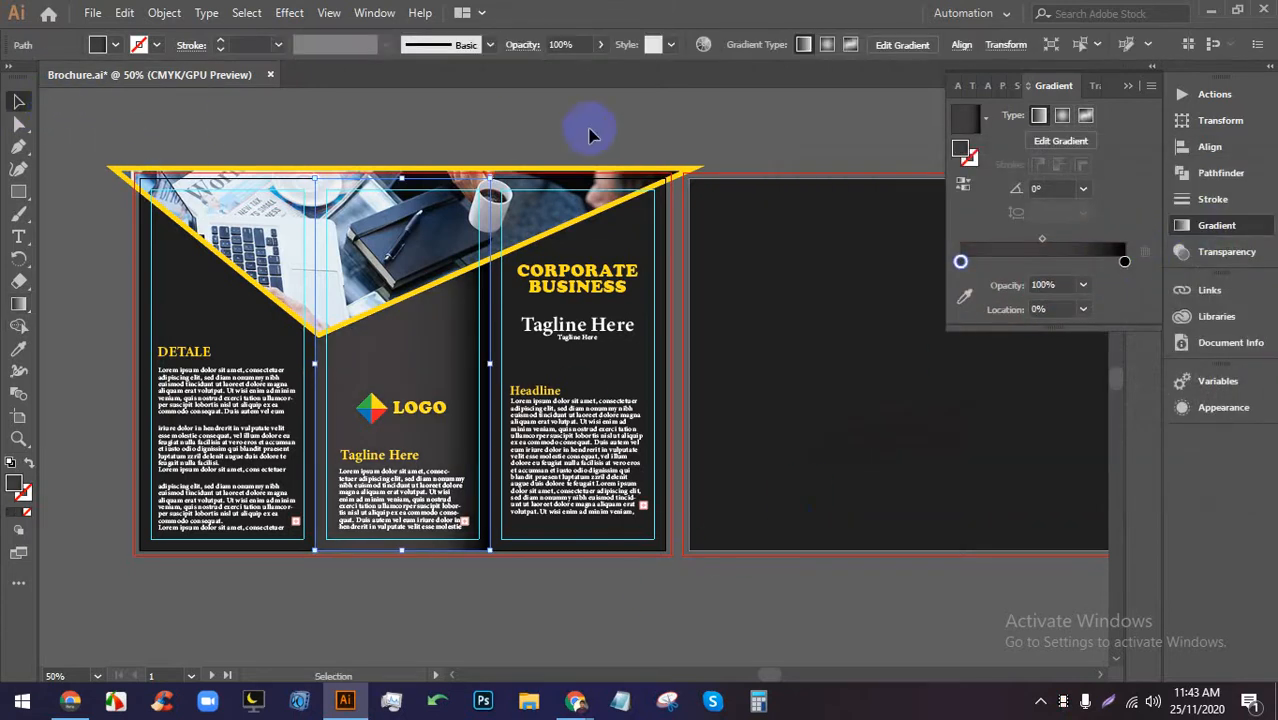
pyautogui.click(590, 134)
pyautogui.scroll(2, 434, 391)
pyautogui.scroll(-2, 410, 365)
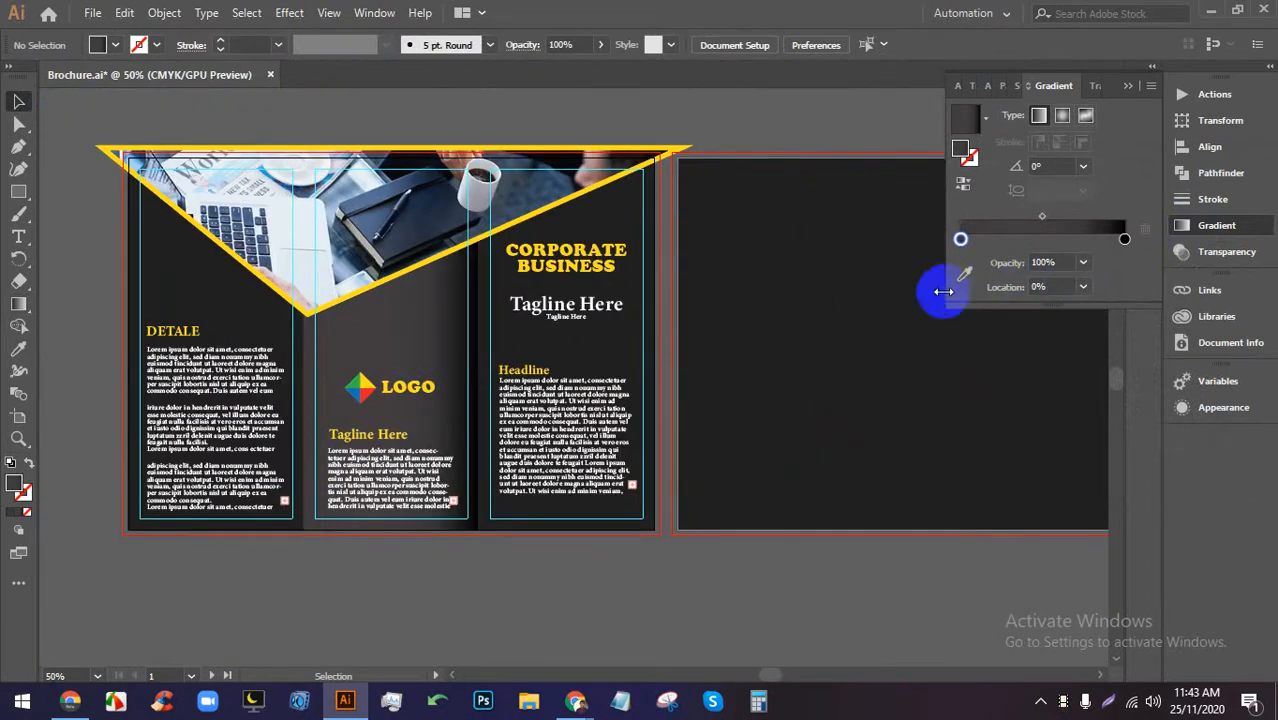
# Undo the LOGO panel's gradient fill and the release of the first page's clipping mask.
pyautogui.hotkey('ctrl', 'z')
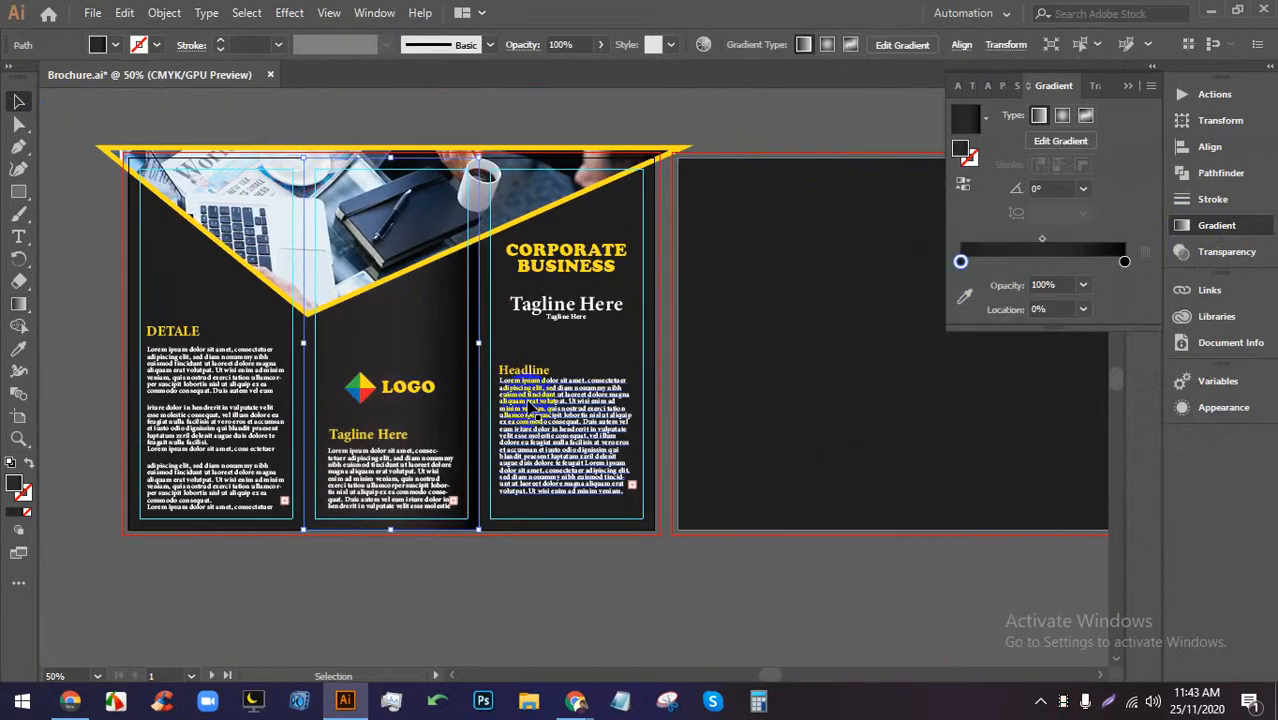
pyautogui.hotkey('ctrl', 'shift', 'z')
pyautogui.hotkey('ctrl', 'z')
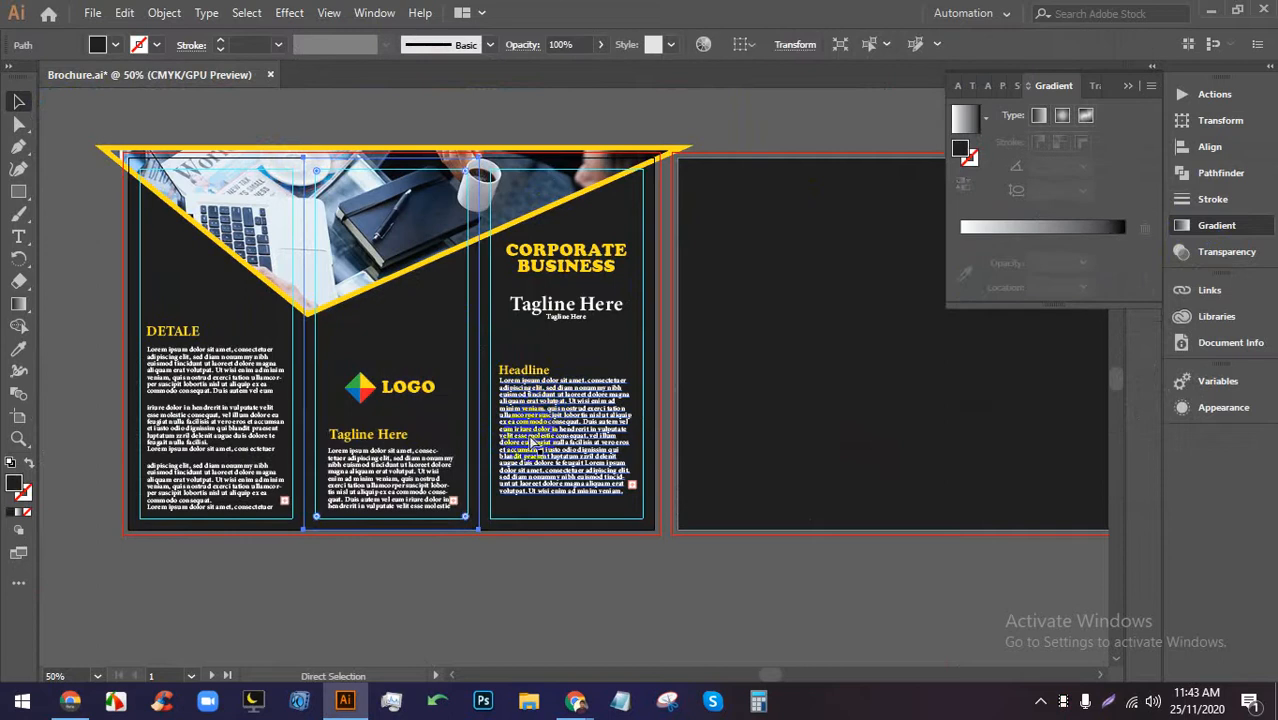
pyautogui.hotkey('ctrl', 'z')
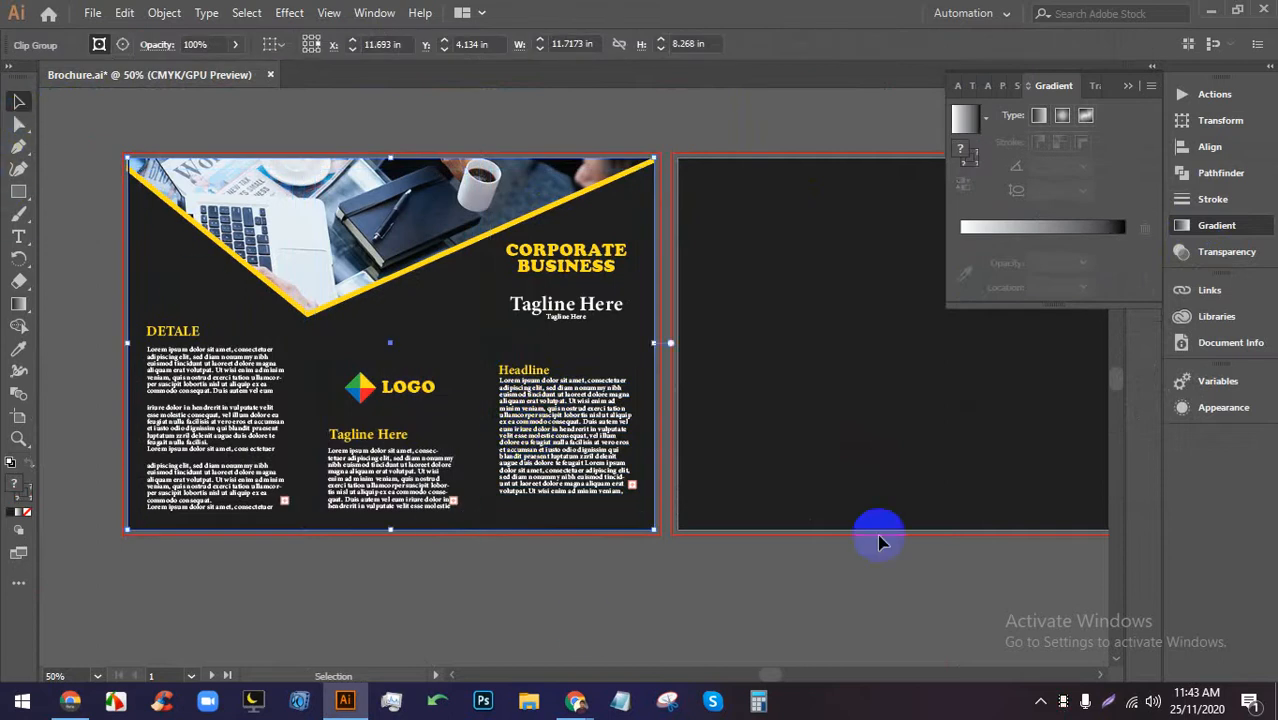
pyautogui.press('space')
pyautogui.moveTo(715, 591); pyautogui.dragTo(440, 582)
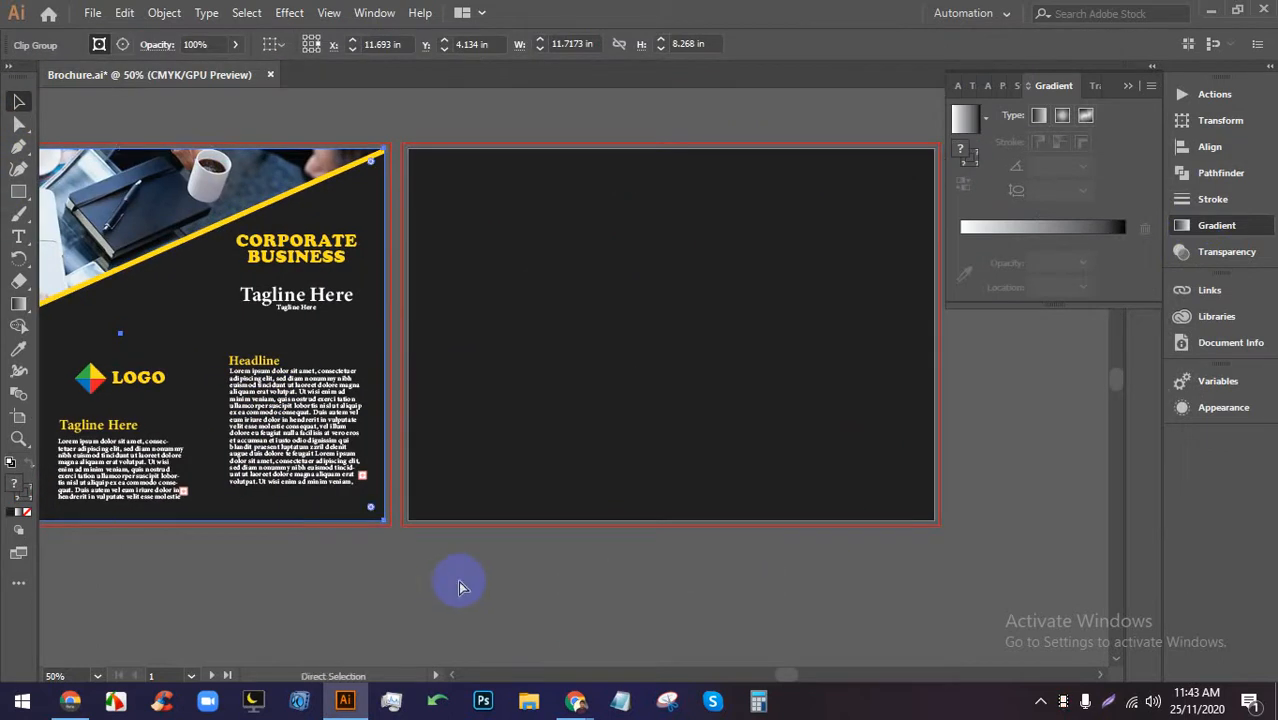
pyautogui.scroll(-2, 459, 580)
pyautogui.scroll(1, 600, 520)
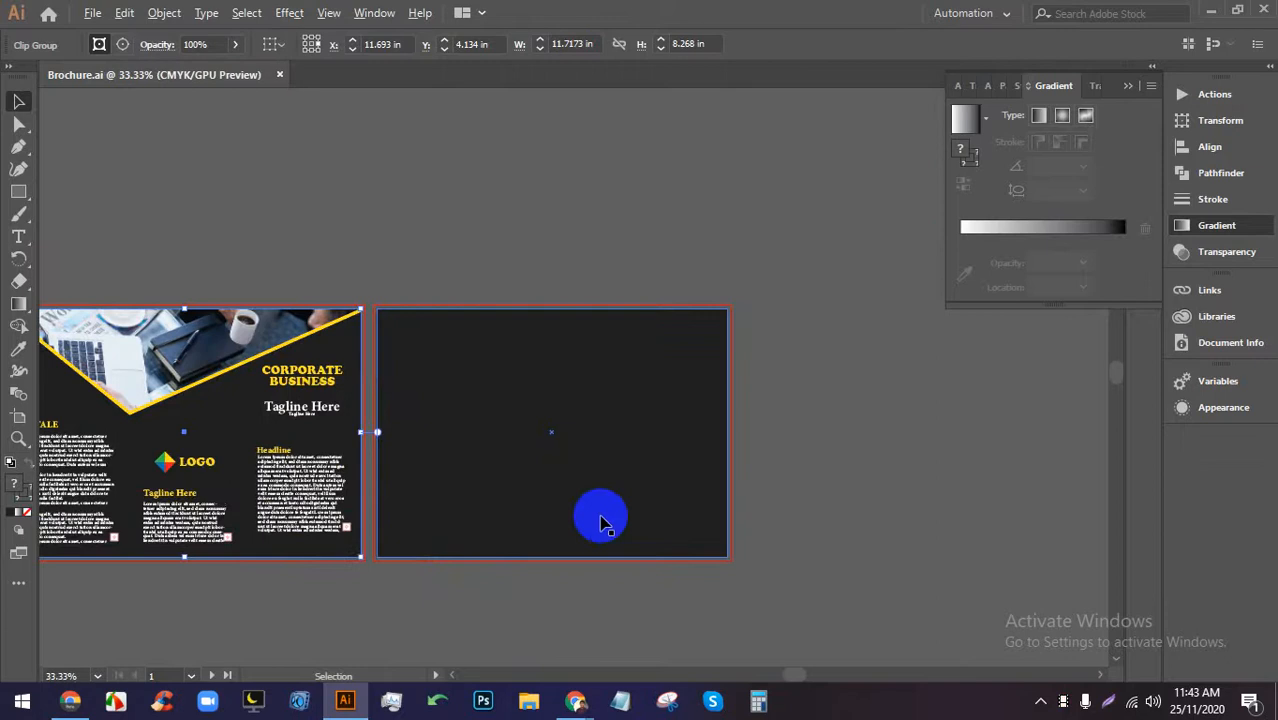
pyautogui.press('space')
pyautogui.moveTo(568, 580); pyautogui.dragTo(540, 533)
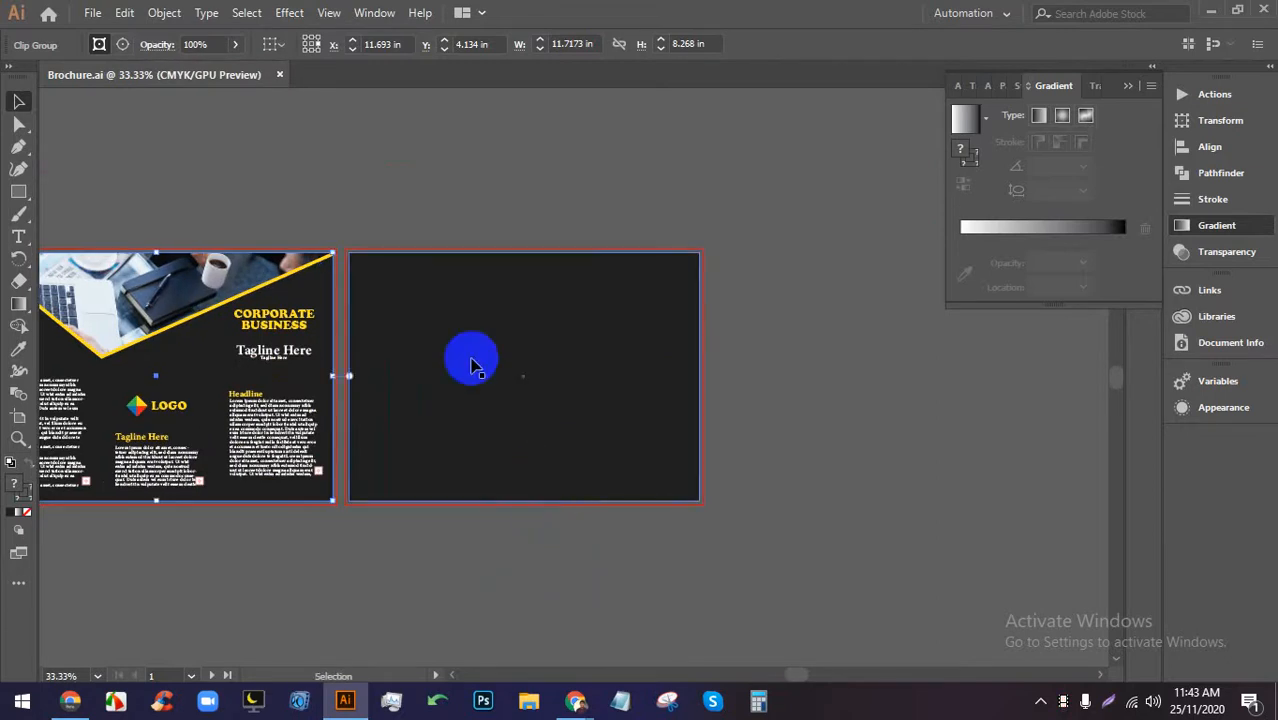
pyautogui.scroll(-1, 478, 334)
pyautogui.scroll(3, 478, 334)
pyautogui.press('space')
pyautogui.moveTo(572, 487); pyautogui.dragTo(537, 425)
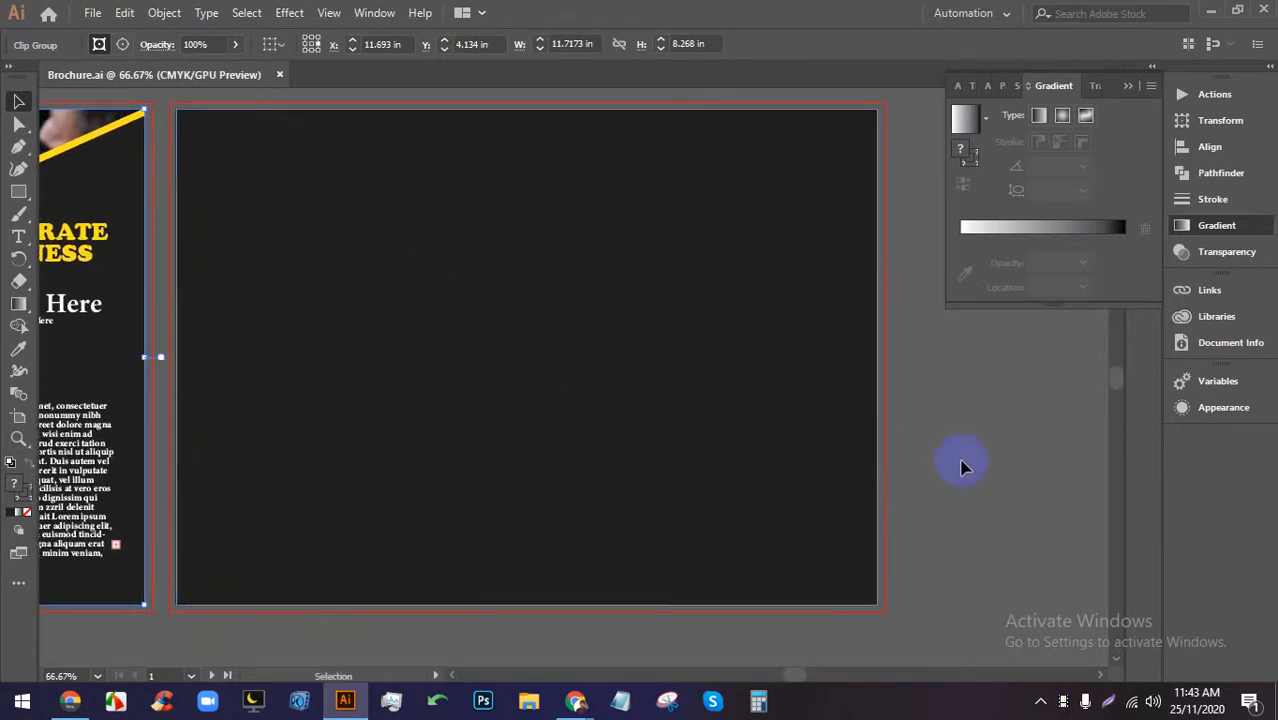
pyautogui.click(961, 465)
pyautogui.press('space')
pyautogui.moveTo(935, 405); pyautogui.dragTo(946, 454)
pyautogui.click(622, 404)
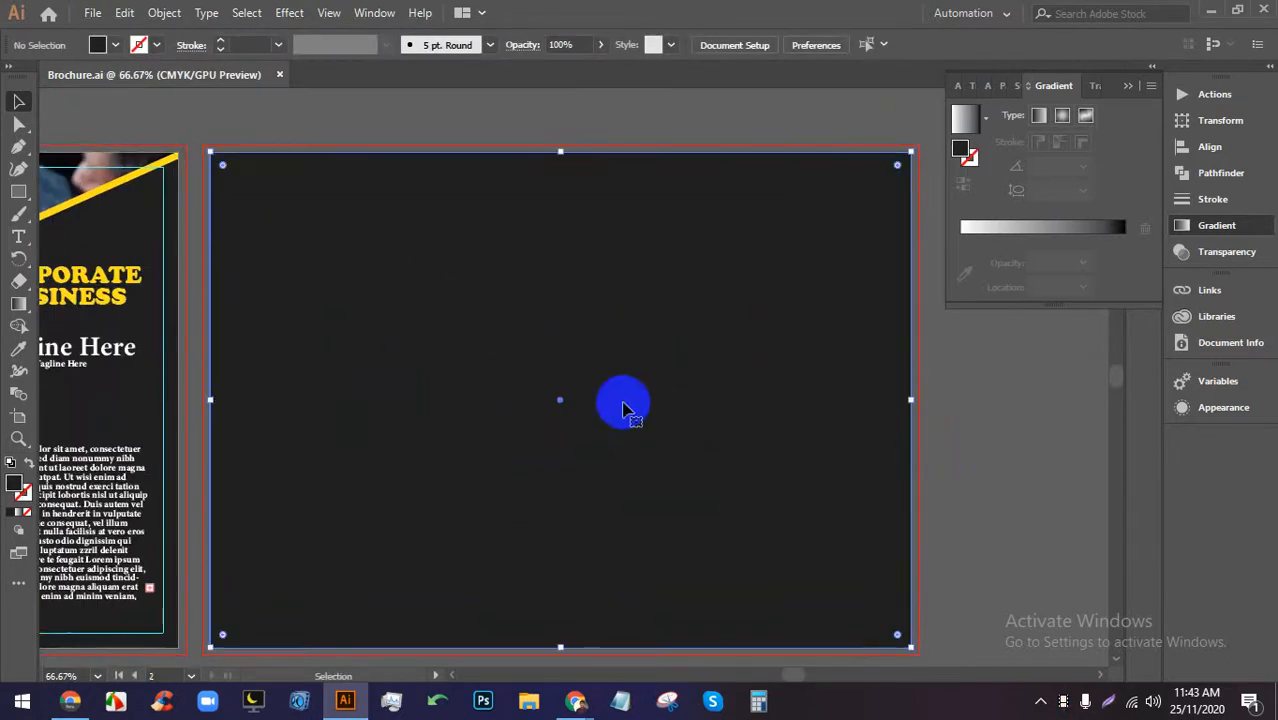
pyautogui.click(116, 45)
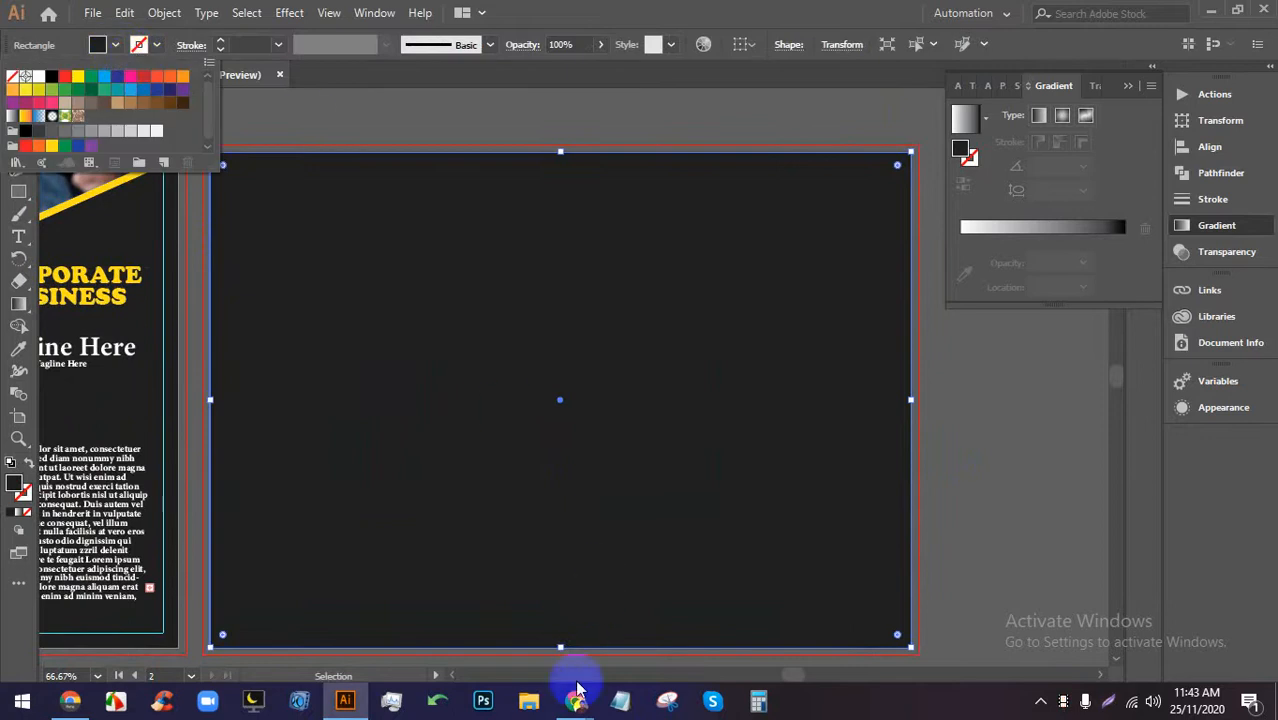
# Check the Google Meet call window in Chrome and return to the brochure in Illustrator.
pyautogui.moveTo(575, 695)
pyautogui.click(533, 625)
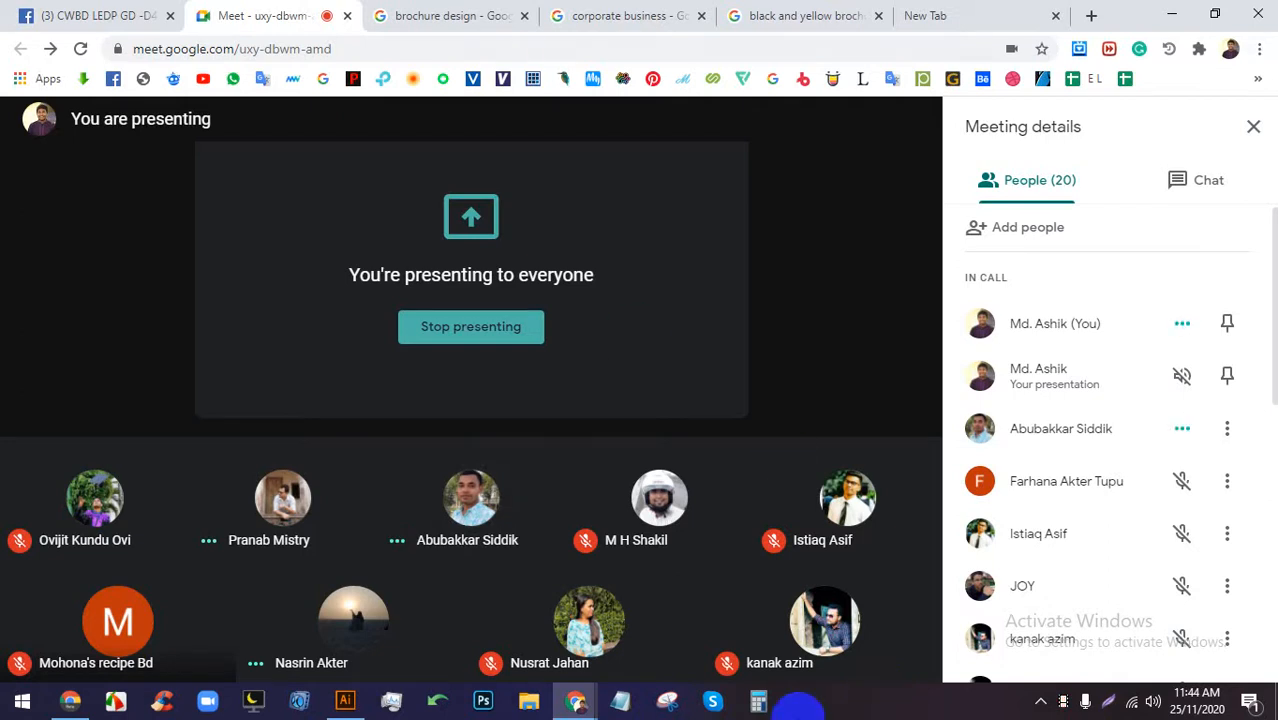
pyautogui.click(345, 701)
pyautogui.click(1030, 490)
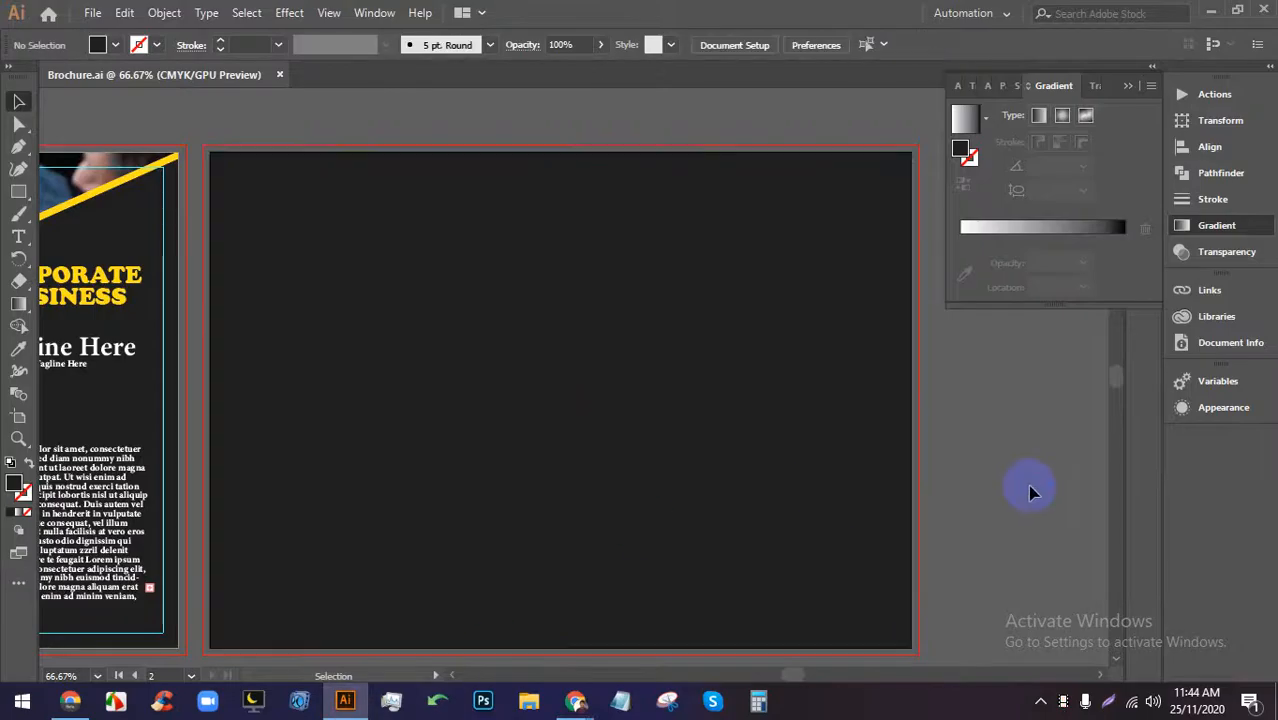
pyautogui.moveTo(1030, 488); pyautogui.dragTo(971, 473)
pyautogui.moveTo(576, 701)
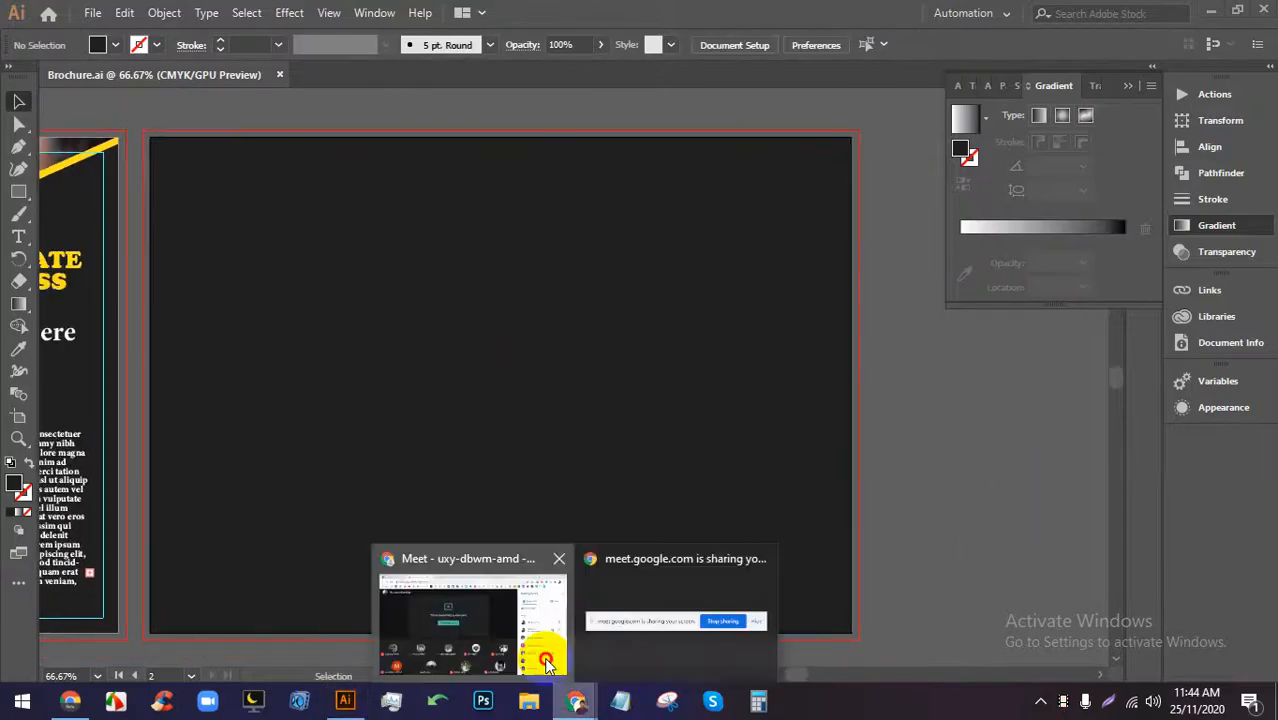
pyautogui.click(542, 650)
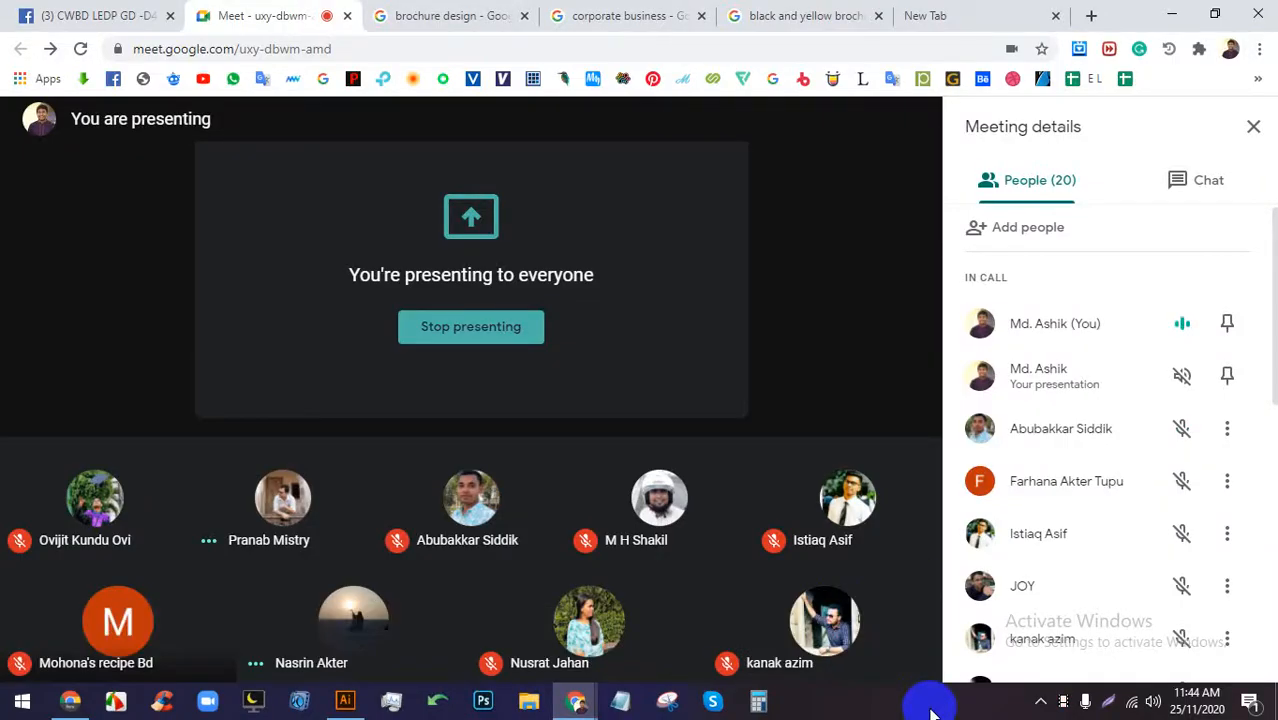
pyautogui.click(345, 701)
pyautogui.click(520, 274)
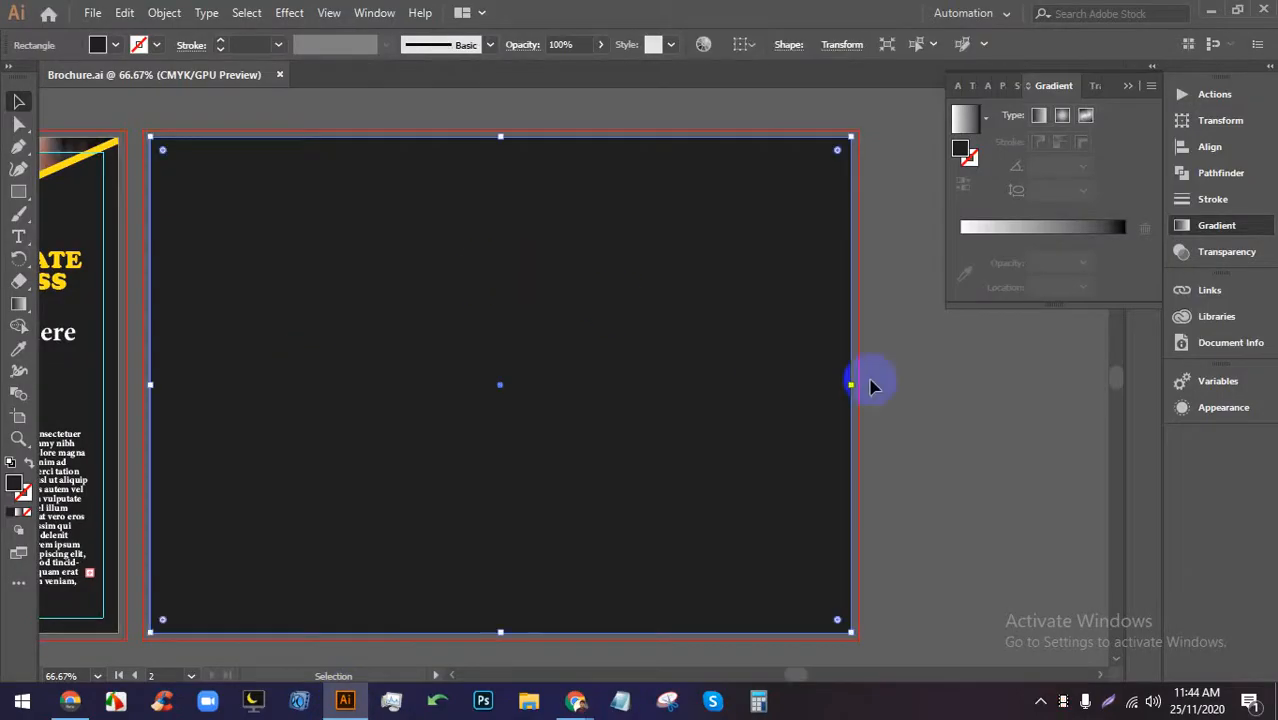
pyautogui.click(908, 398)
pyautogui.click(635, 395)
pyautogui.click(920, 470)
pyautogui.click(568, 459)
pyautogui.click(900, 470)
pyautogui.click(713, 488)
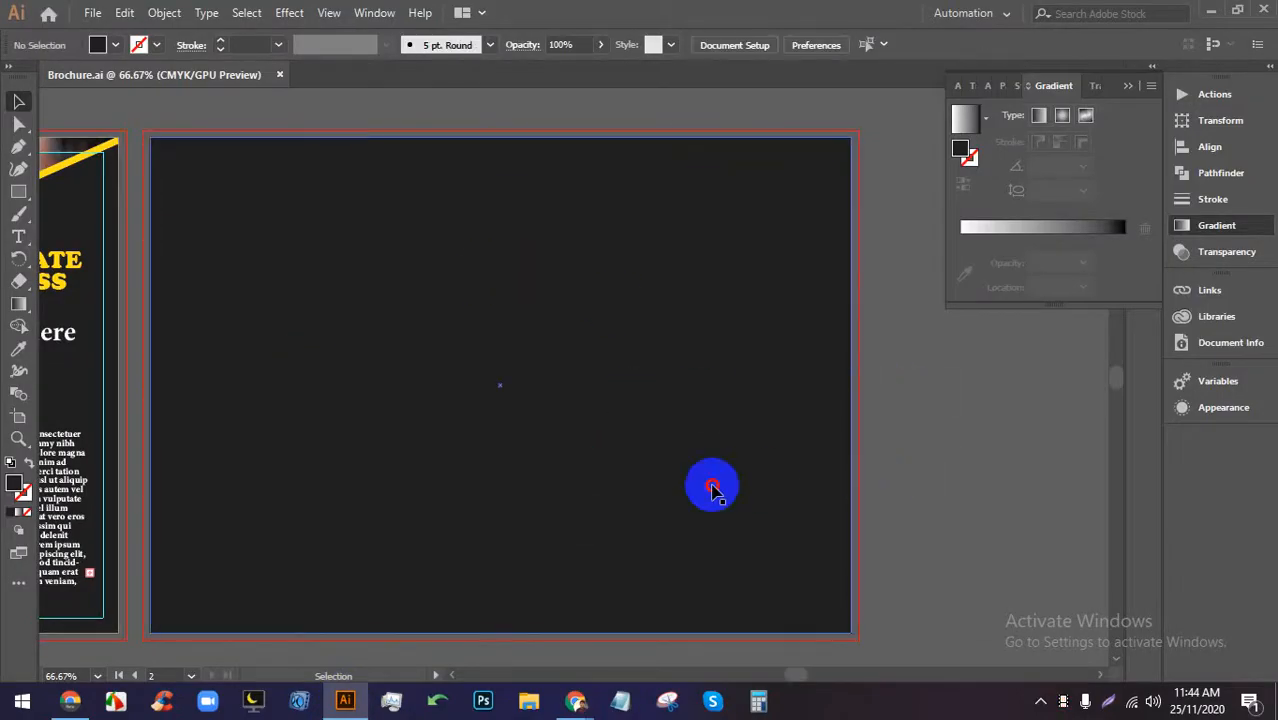
pyautogui.click(926, 506)
pyautogui.click(677, 493)
pyautogui.click(942, 491)
pyautogui.click(688, 489)
pyautogui.click(879, 494)
pyautogui.click(722, 483)
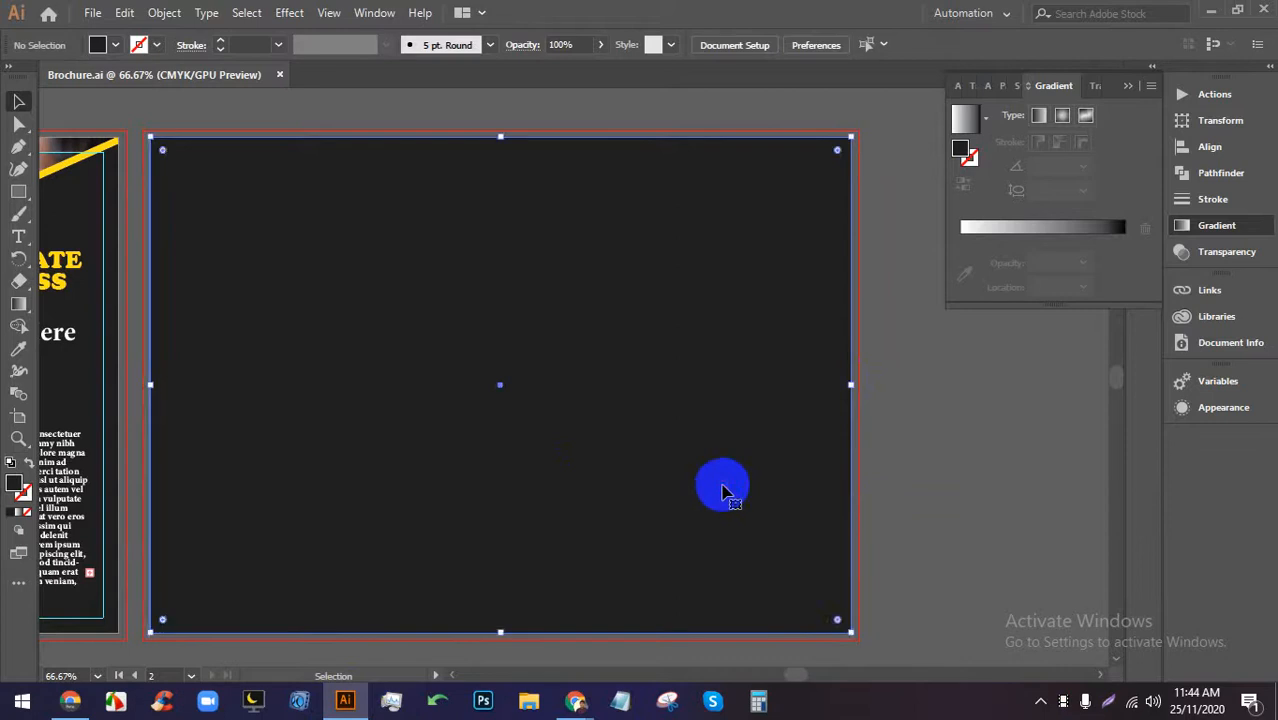
pyautogui.click(876, 485)
pyautogui.click(681, 481)
pyautogui.click(882, 480)
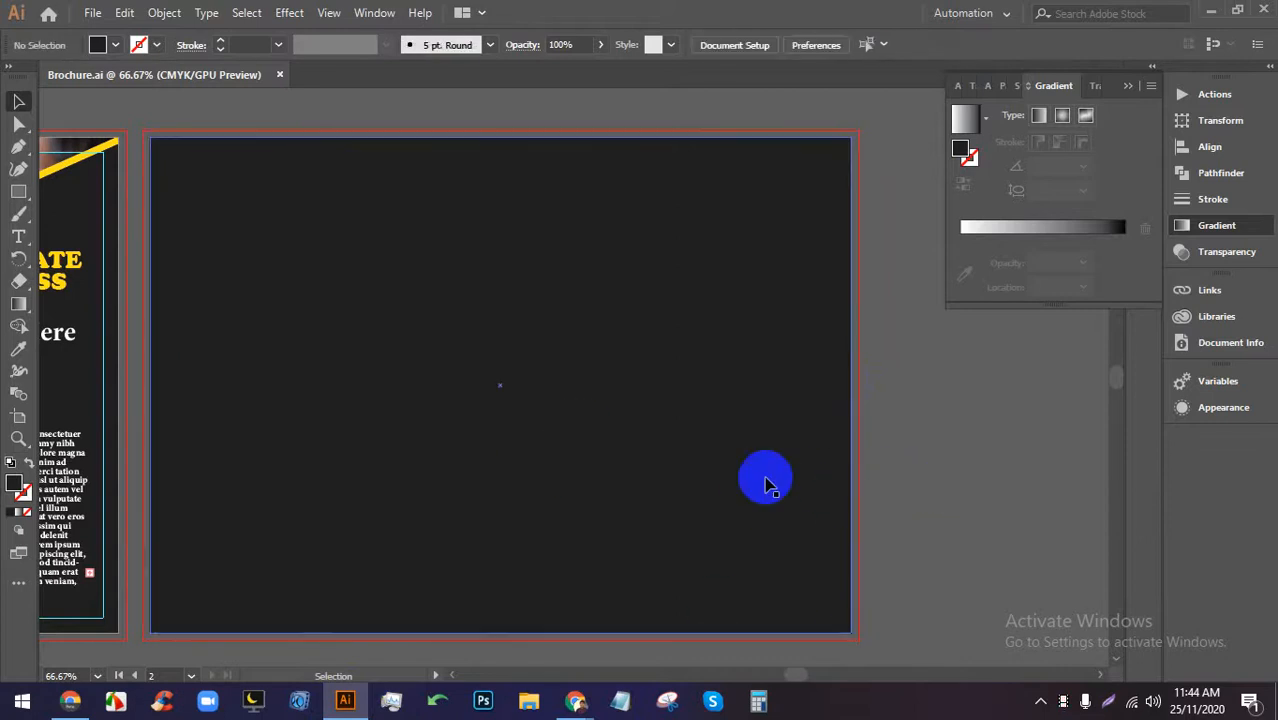
# Split the second page's dark rectangle into a grid of one row and three columns without a gutter, and select all three.
pyautogui.click(495, 437)
pyautogui.click(175, 21)
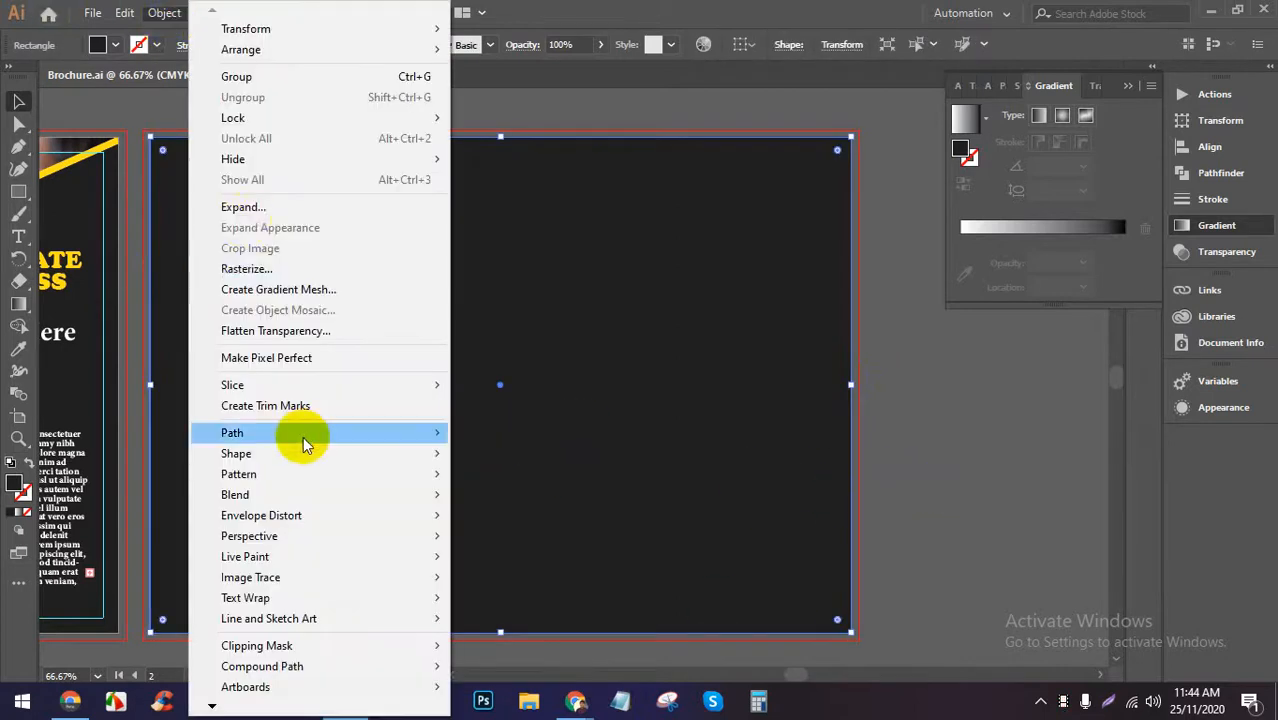
pyautogui.moveTo(303, 434)
pyautogui.click(528, 638)
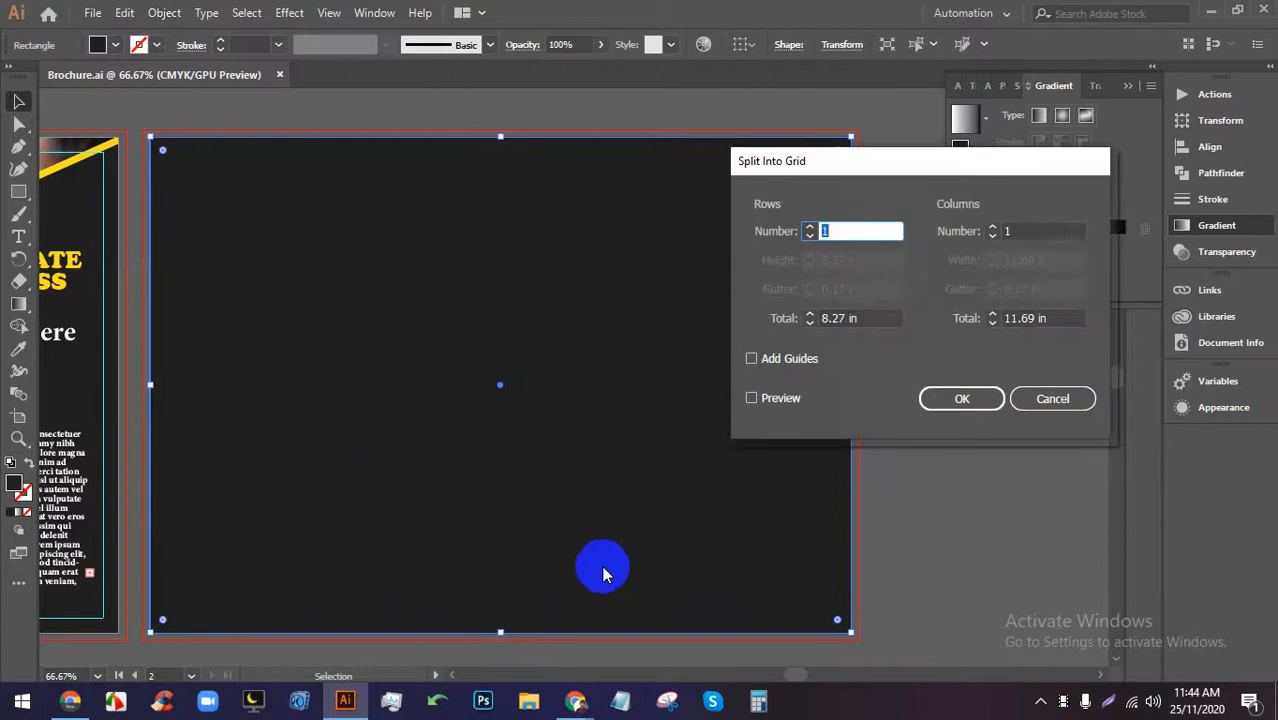
pyautogui.click(753, 398)
pyautogui.click(992, 226)
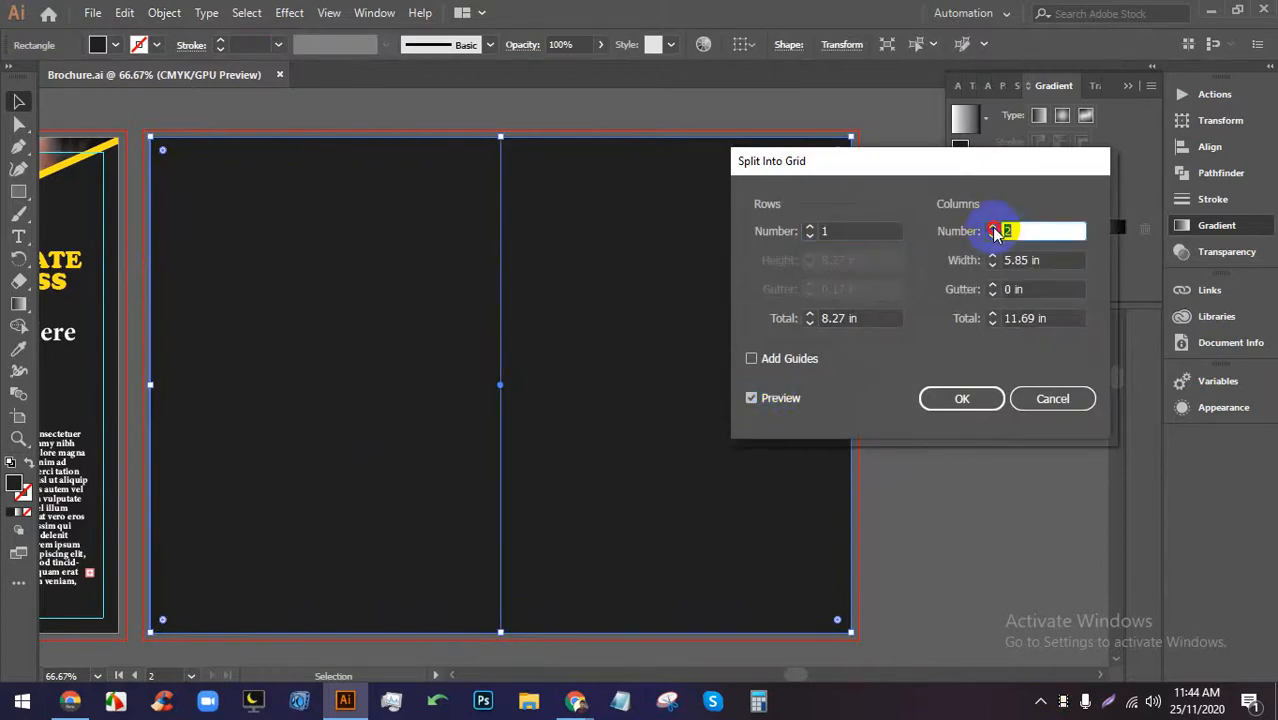
pyautogui.click(992, 226)
pyautogui.click(974, 402)
pyautogui.click(942, 491)
pyautogui.click(294, 394)
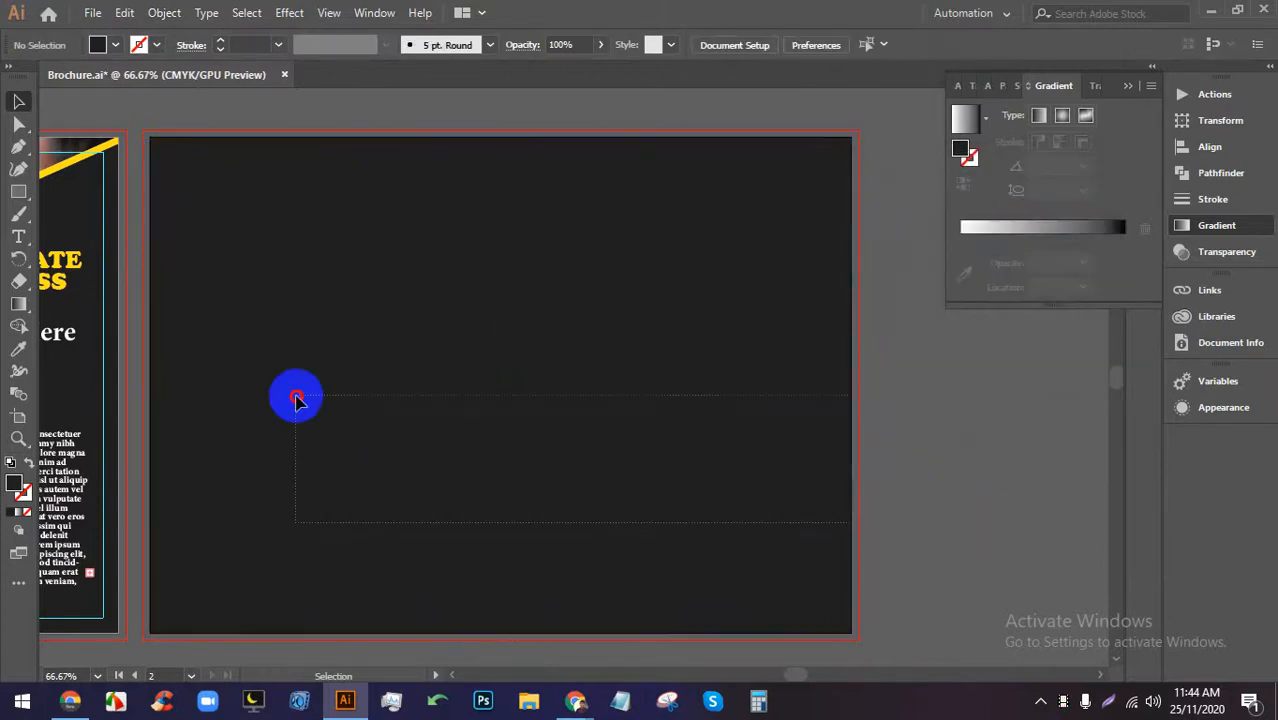
pyautogui.click(162, 14)
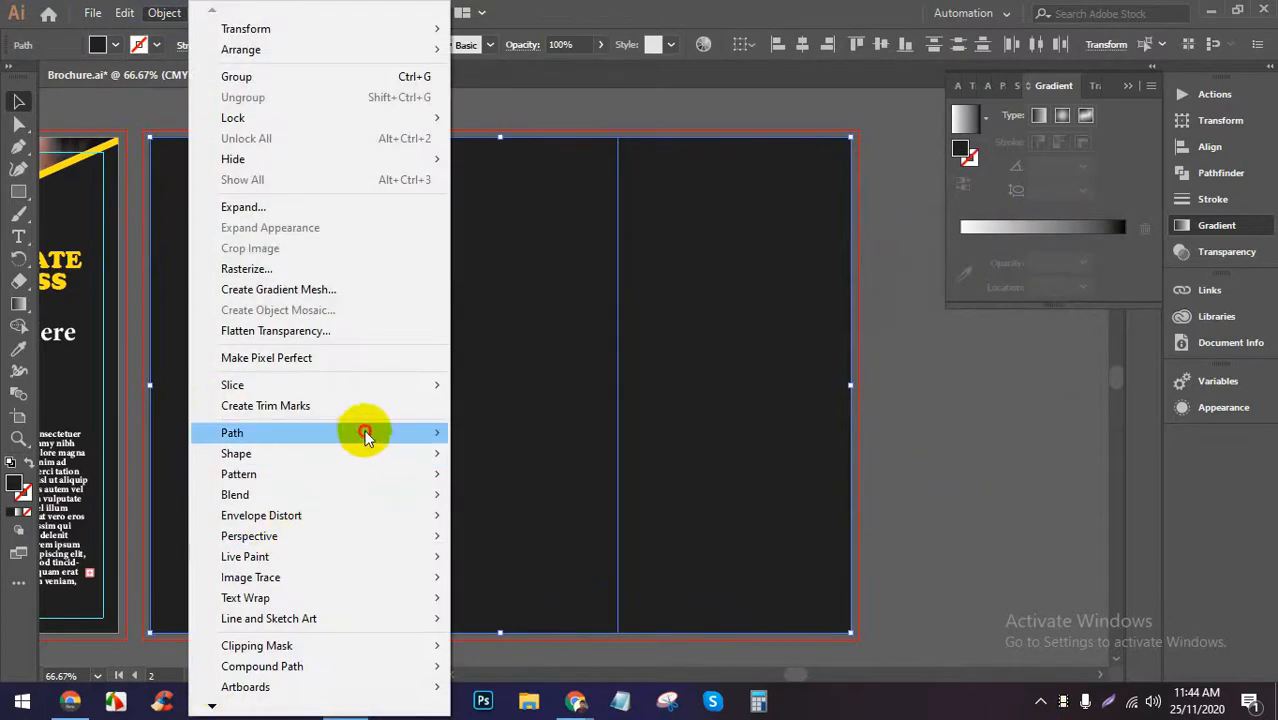
pyautogui.moveTo(360, 432)
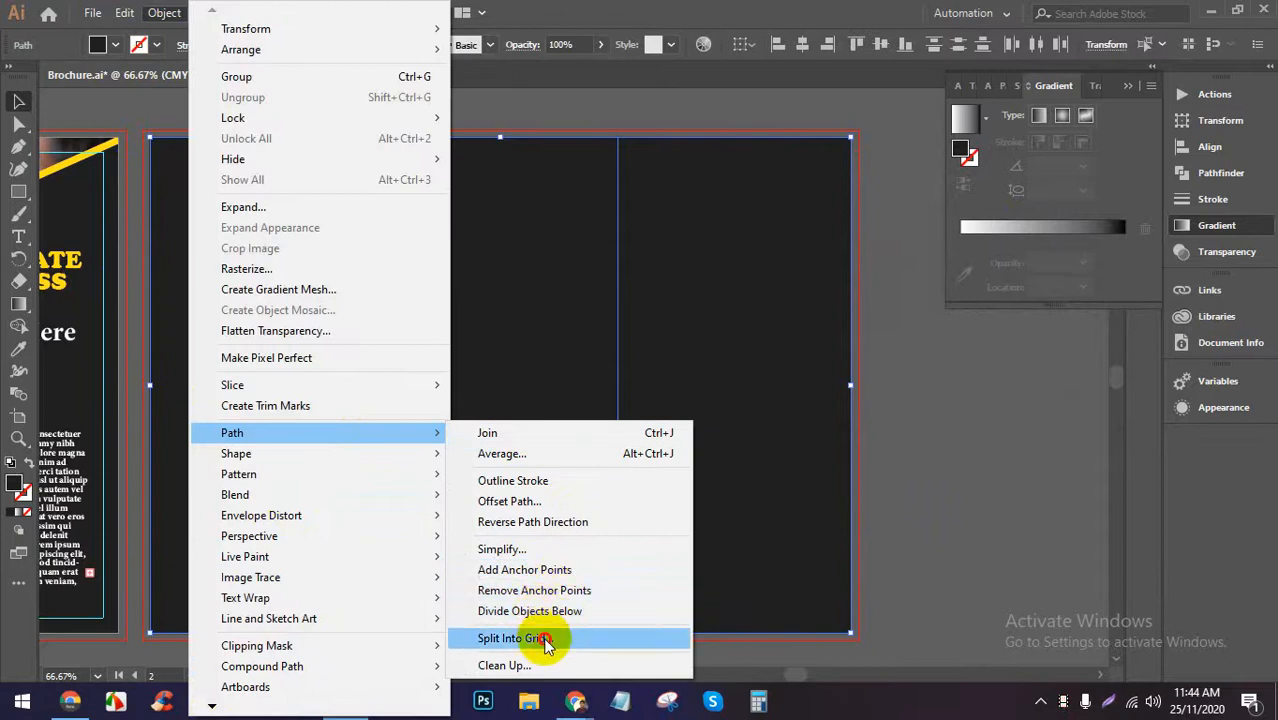
pyautogui.click(547, 640)
pyautogui.click(783, 401)
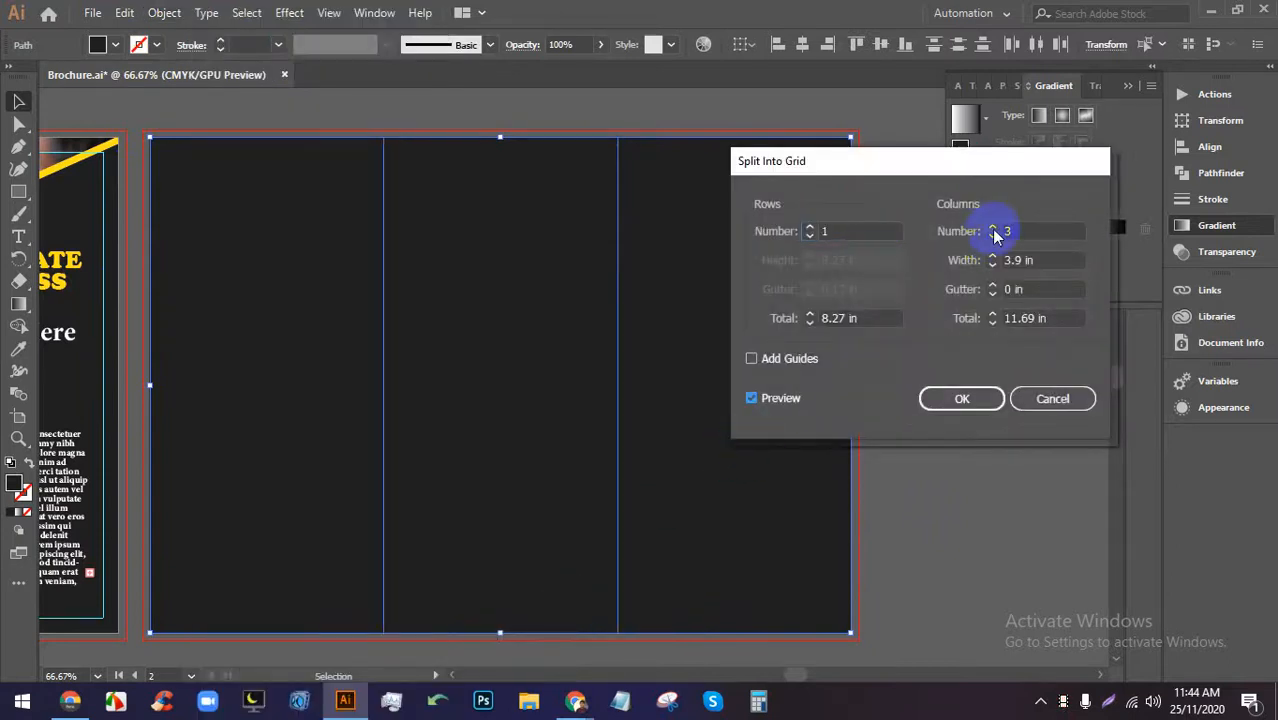
pyautogui.click(1052, 398)
# Offset the paths of the three second-page columns inward by -0.25 in with miter joins, and deselect them.
pyautogui.click(164, 12)
pyautogui.moveTo(313, 440)
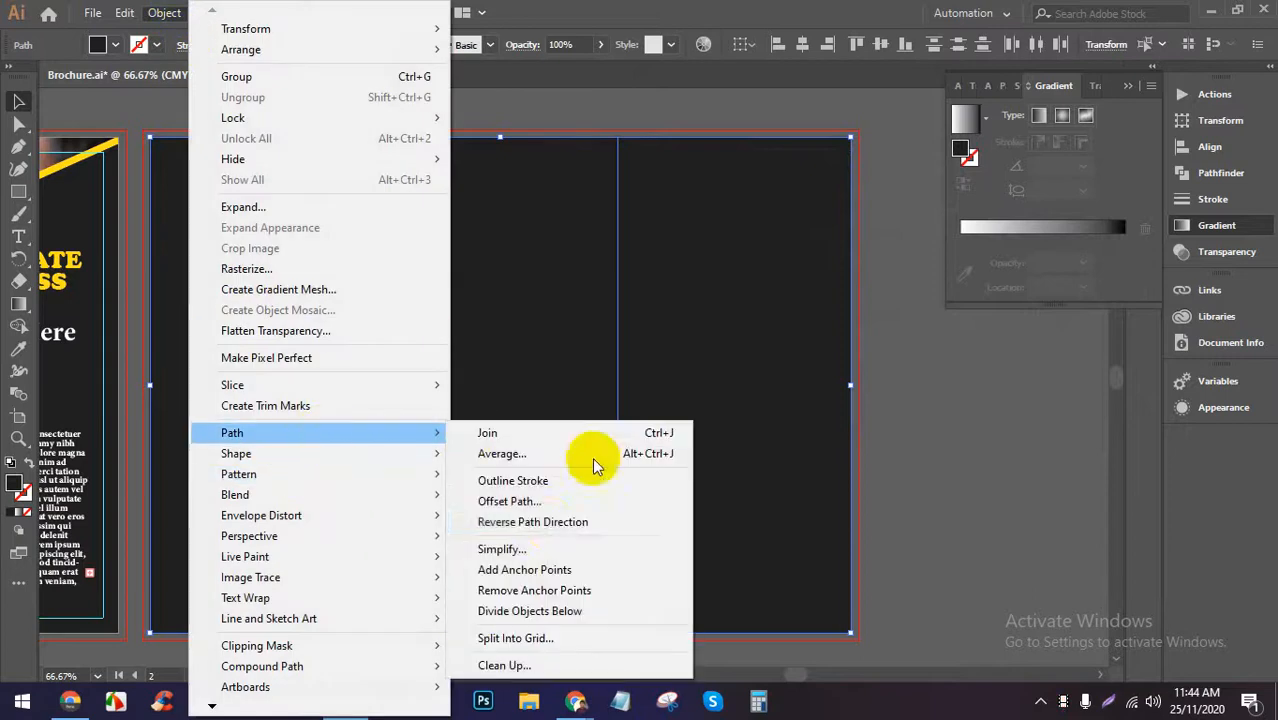
pyautogui.click(545, 503)
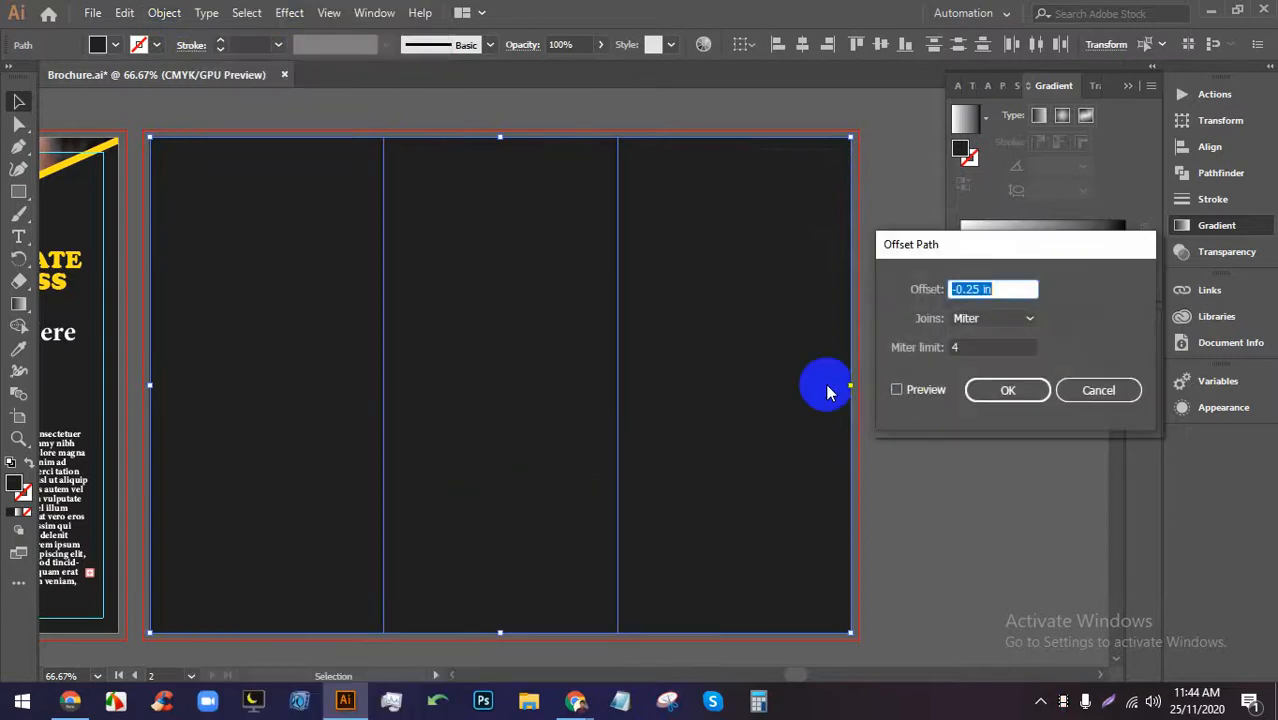
pyautogui.click(900, 390)
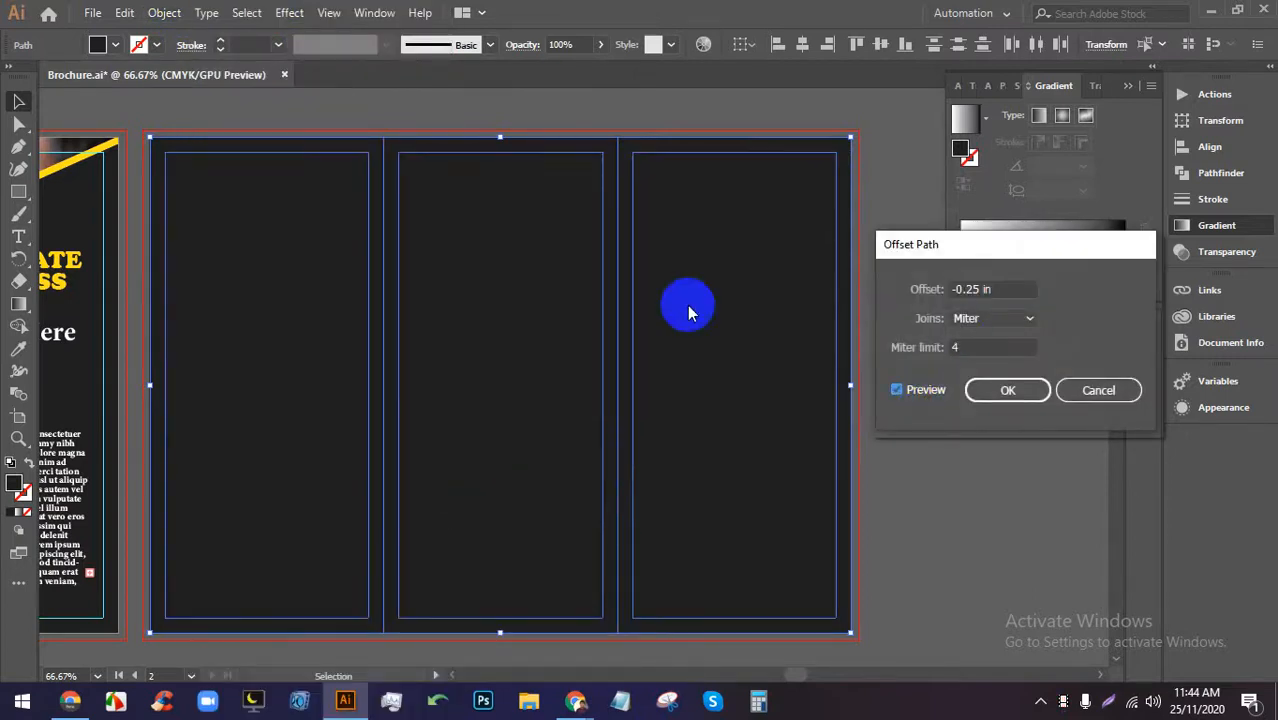
pyautogui.click(1008, 390)
pyautogui.click(964, 508)
# Convert the three inset rectangles on the second page into guides and deselect everything.
pyautogui.click(732, 397)
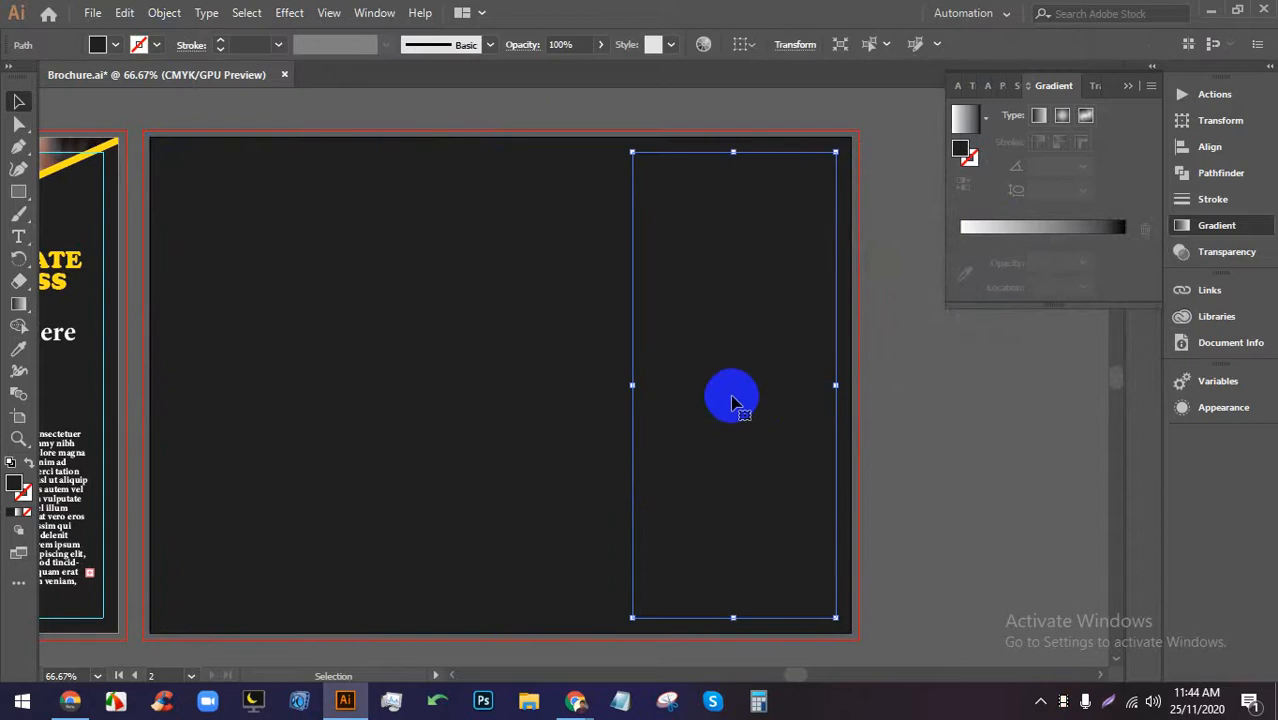
pyautogui.keyDown('shift'); pyautogui.click(559, 365); pyautogui.keyUp('shift')
pyautogui.keyDown('shift'); pyautogui.click(331, 345); pyautogui.keyUp('shift')
pyautogui.rightClick(528, 318)
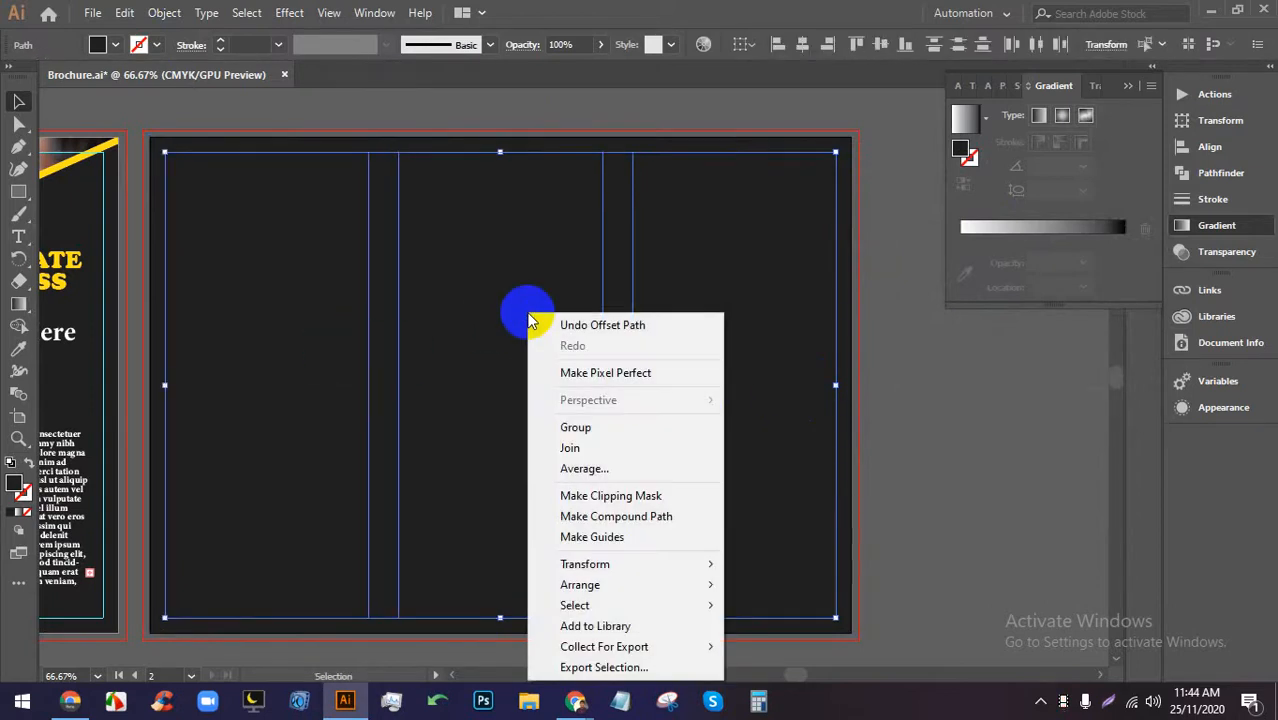
pyautogui.click(595, 533)
pyautogui.click(962, 508)
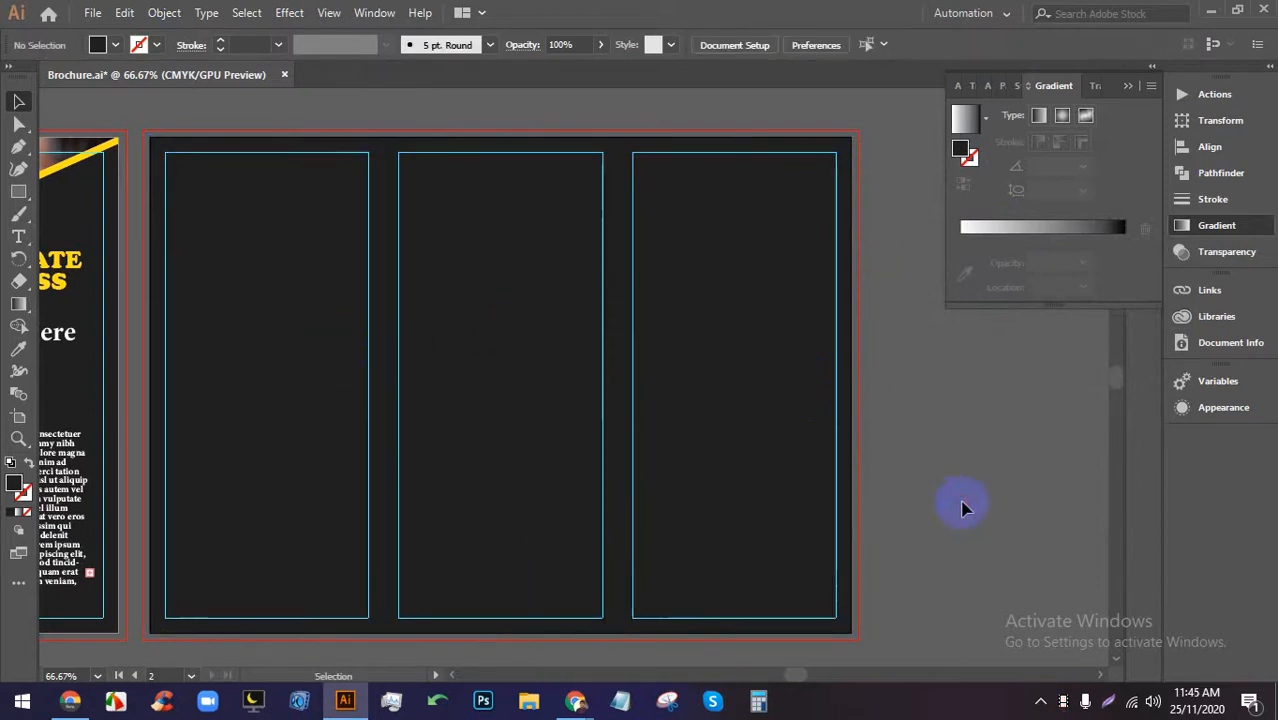
pyautogui.click(282, 419)
pyautogui.click(940, 447)
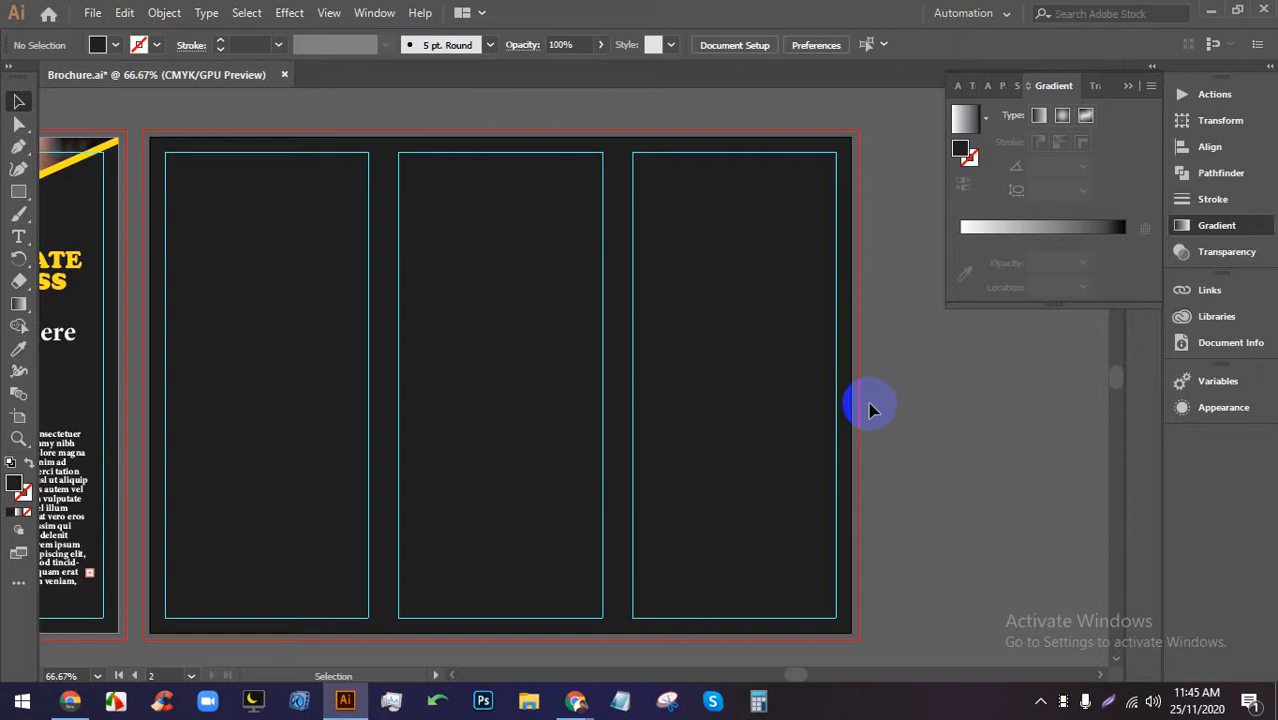
# Draw a hexagon with the Polygon tool and place it on the empty canvas just right of the second page.
pyautogui.moveTo(870, 404); pyautogui.dragTo(422, 371)
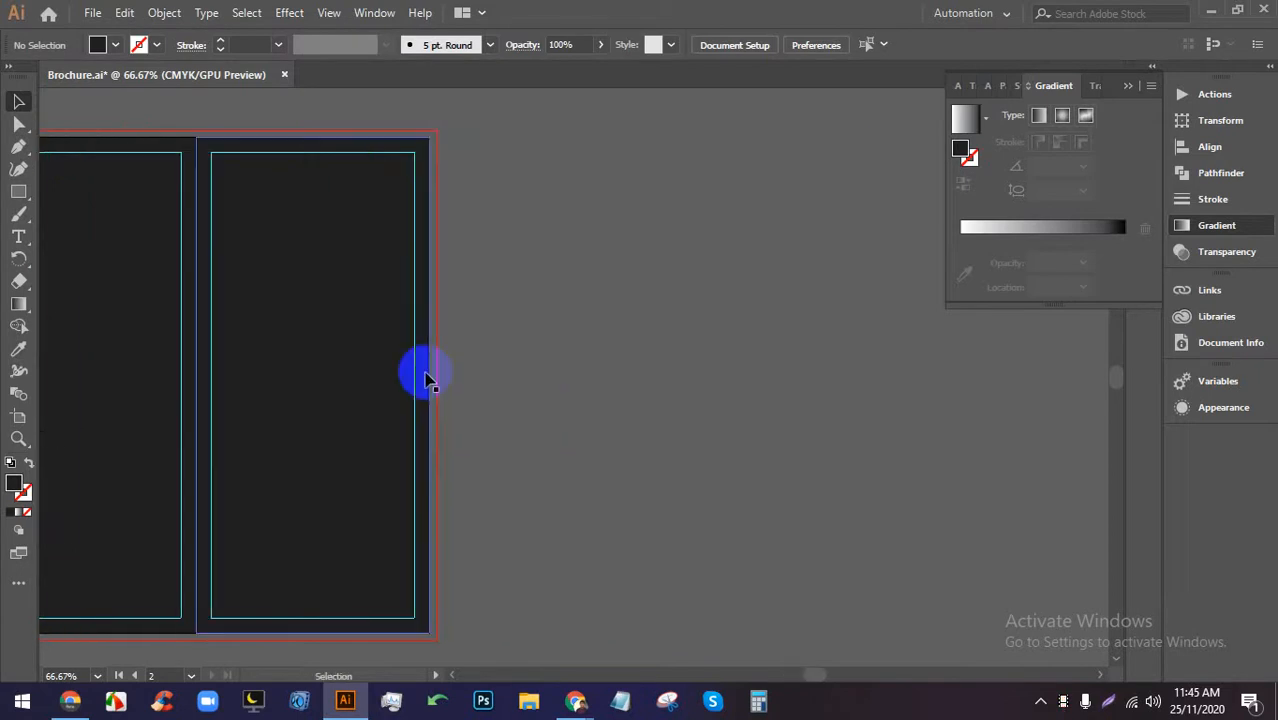
pyautogui.scroll(-1, 427, 371)
pyautogui.moveTo(18, 191); pyautogui.dragTo(63, 231)
pyautogui.moveTo(373, 271); pyautogui.dragTo(467, 371)
pyautogui.click(18, 101)
pyautogui.moveTo(428, 263); pyautogui.dragTo(656, 303)
pyautogui.moveTo(643, 300); pyautogui.dragTo(630, 339)
pyautogui.scroll(-1, 651, 323)
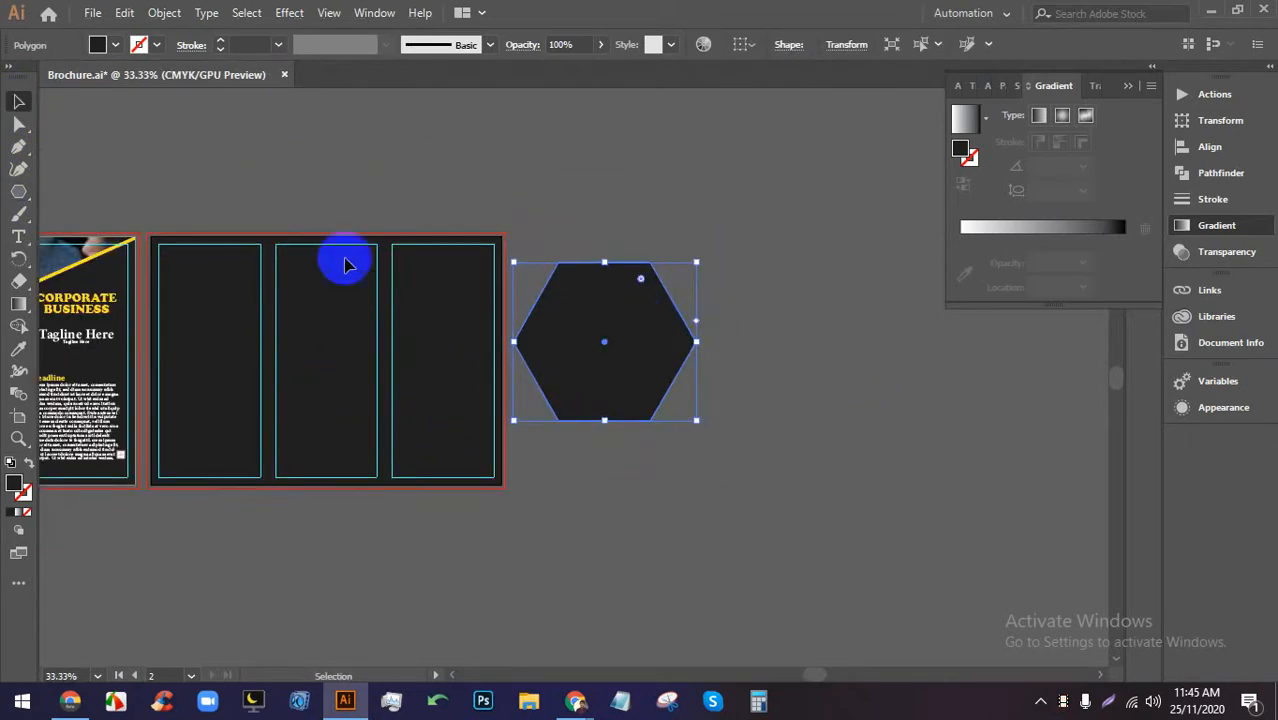
# Fill the hexagon white and move it over the second page's middle panel, flush with the page's upper edge.
pyautogui.click(112, 43)
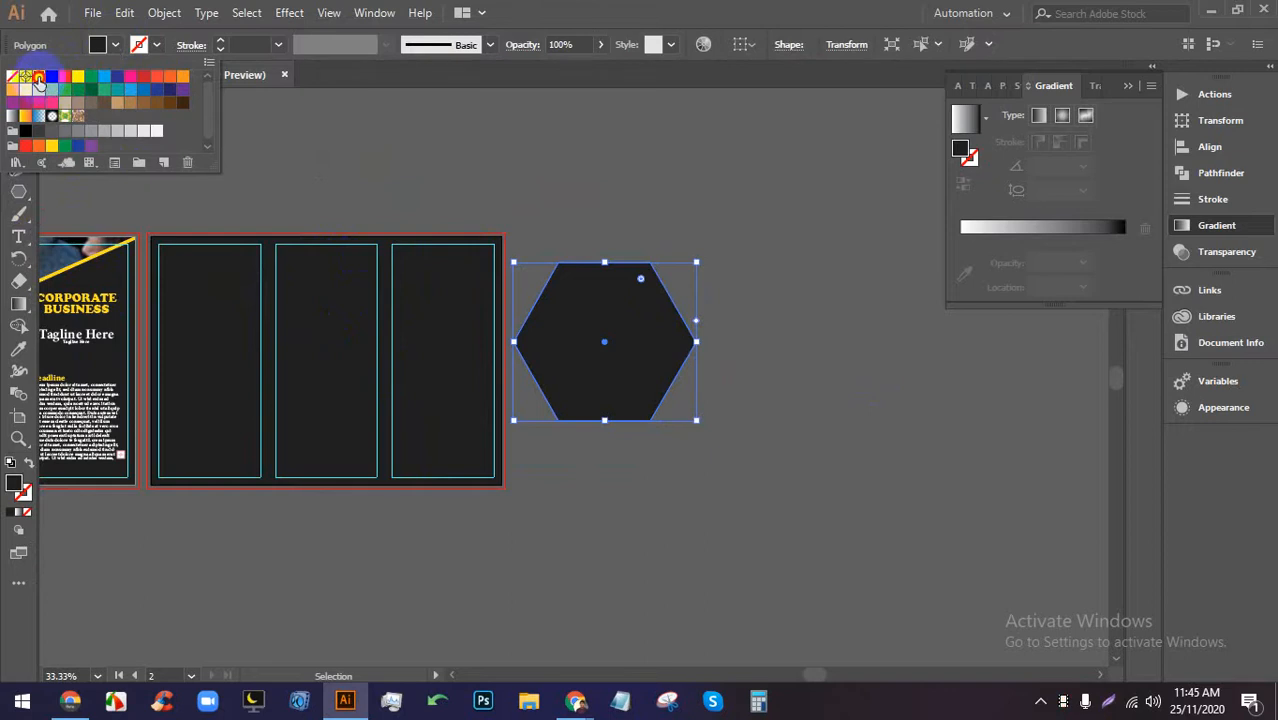
pyautogui.click(39, 78)
pyautogui.press('Escape')
pyautogui.scroll(-1, 664, 301)
pyautogui.scroll(2, 585, 274)
pyautogui.moveTo(844, 446); pyautogui.dragTo(429, 412)
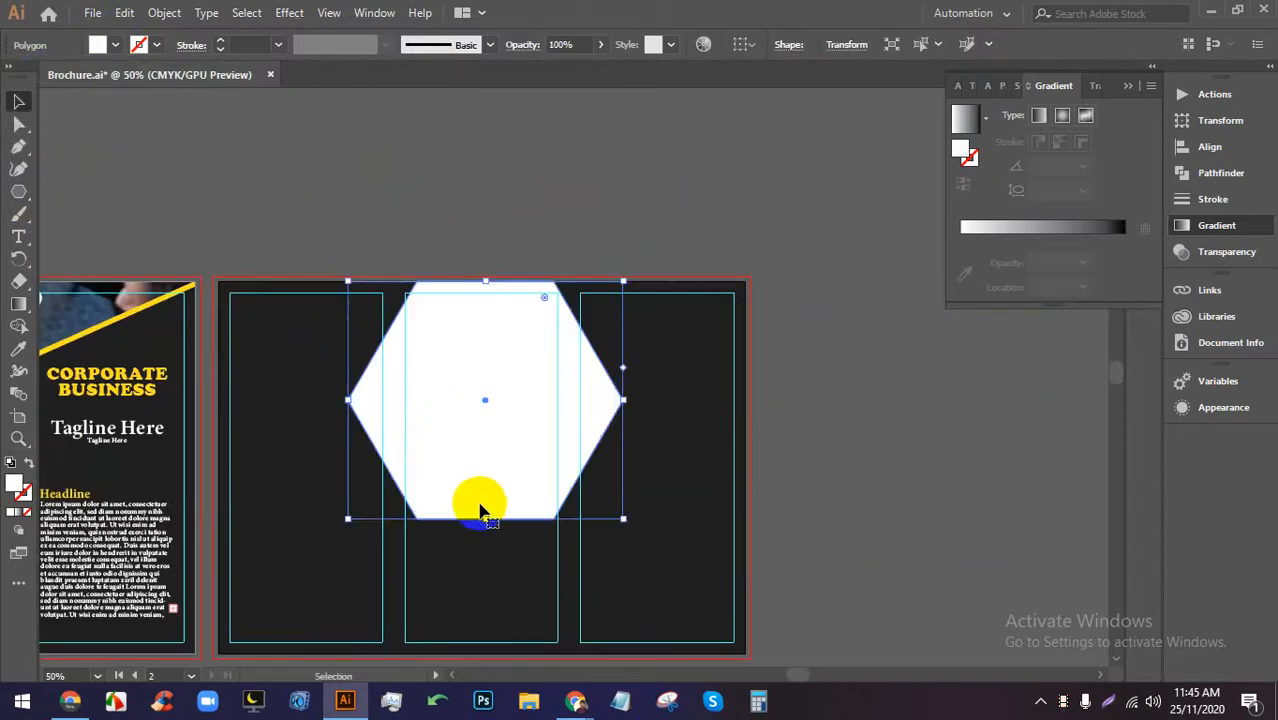
pyautogui.click(800, 494)
pyautogui.click(535, 390)
pyautogui.scroll(1, 712, 330)
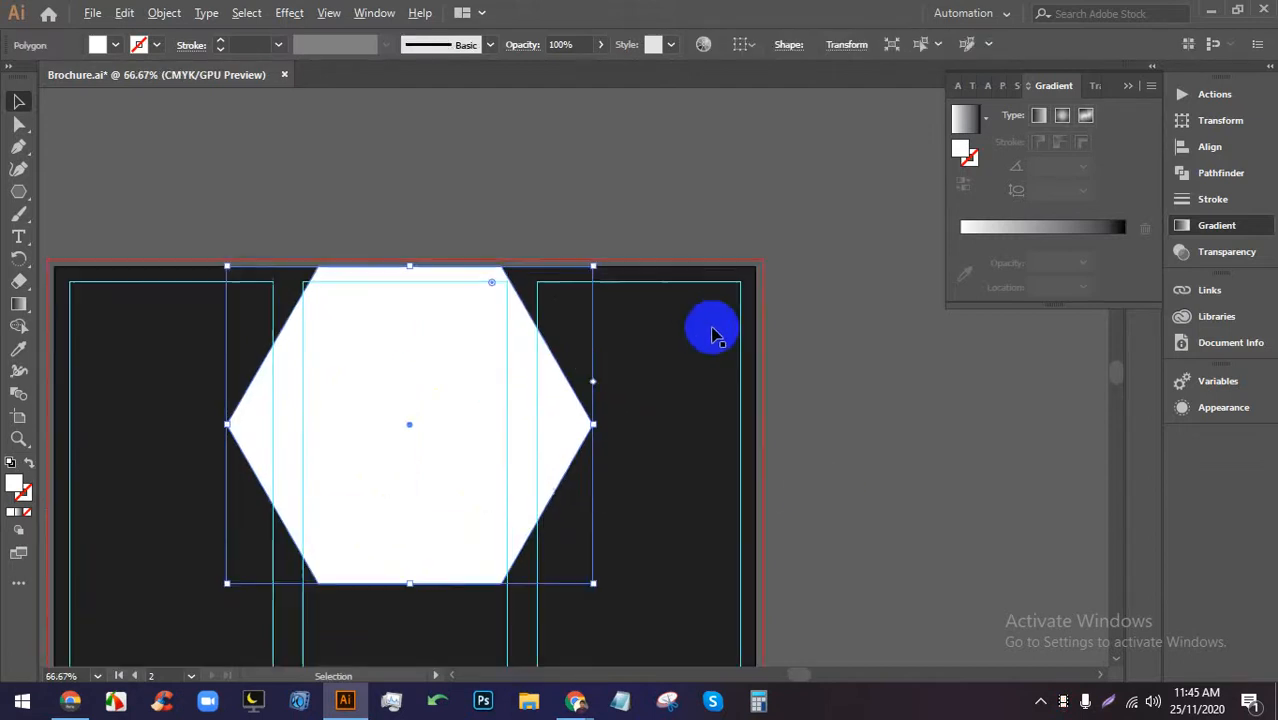
# Stretch the hexagon's lower-right anchor to the second page's right edge and delete its rightmost middle anchor.
pyautogui.click(18, 124)
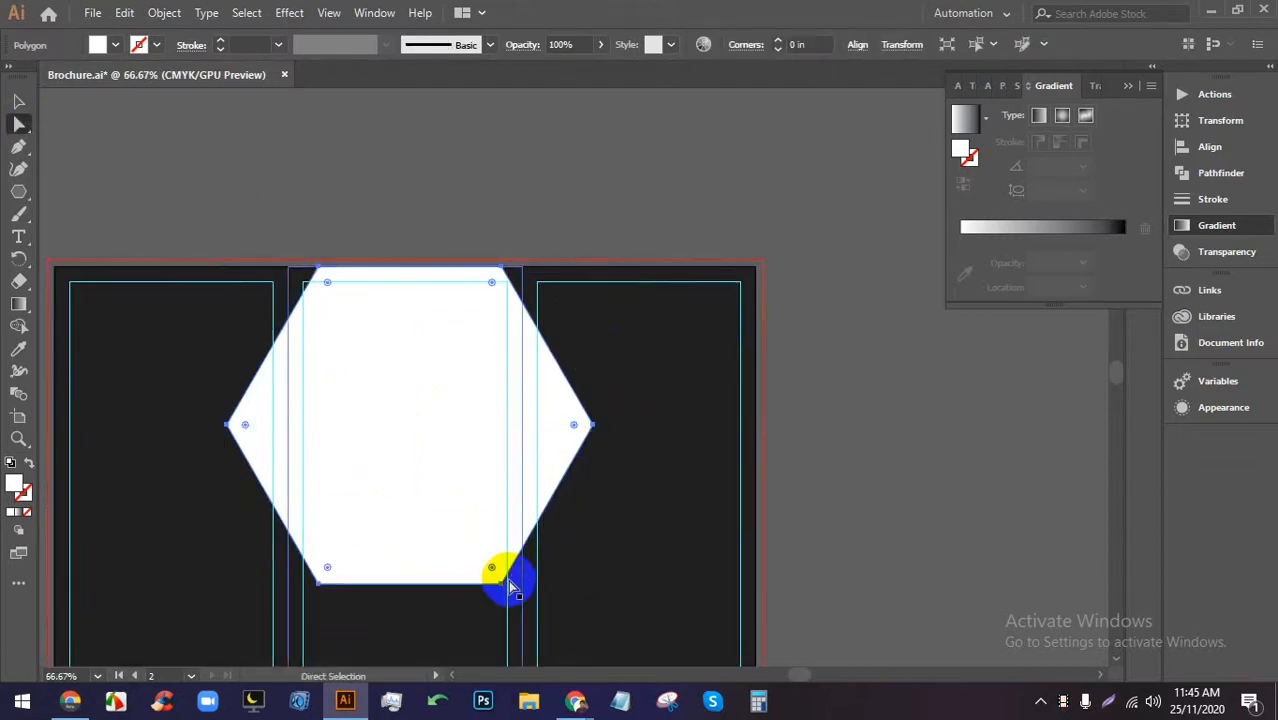
pyautogui.moveTo(499, 576); pyautogui.dragTo(756, 593)
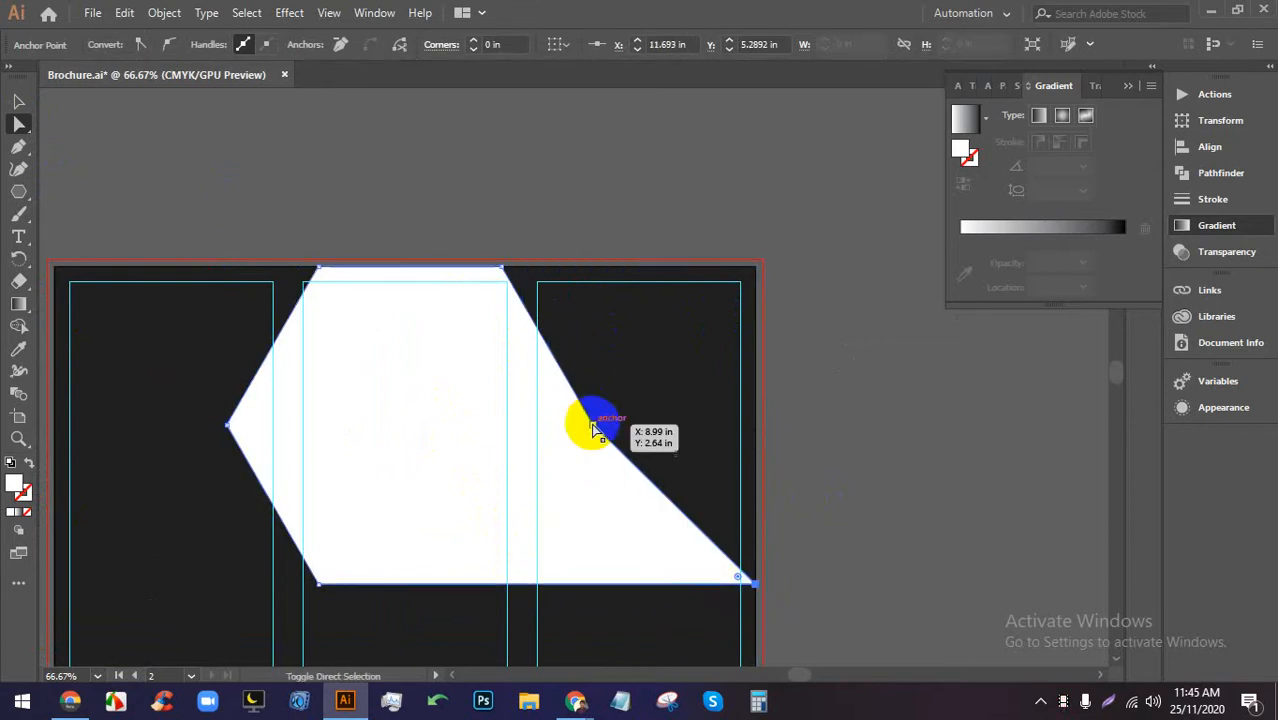
pyautogui.press('Delete')
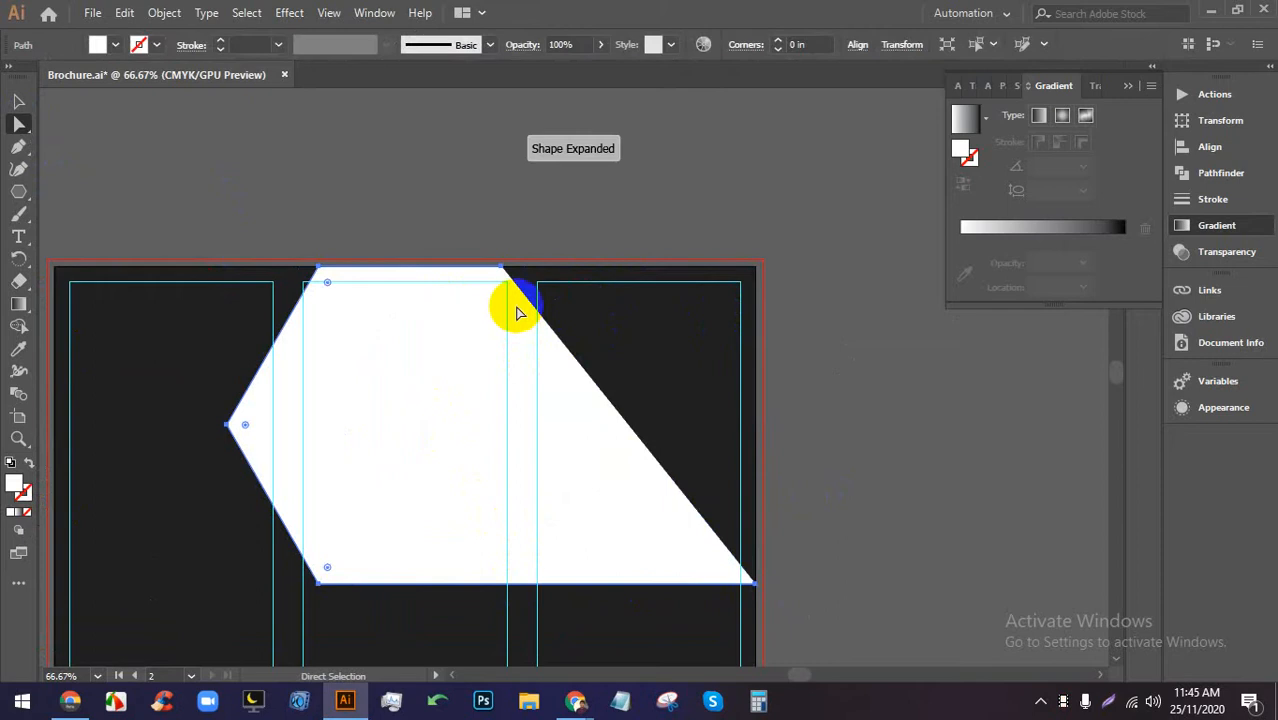
pyautogui.click(503, 270)
pyautogui.press('Delete')
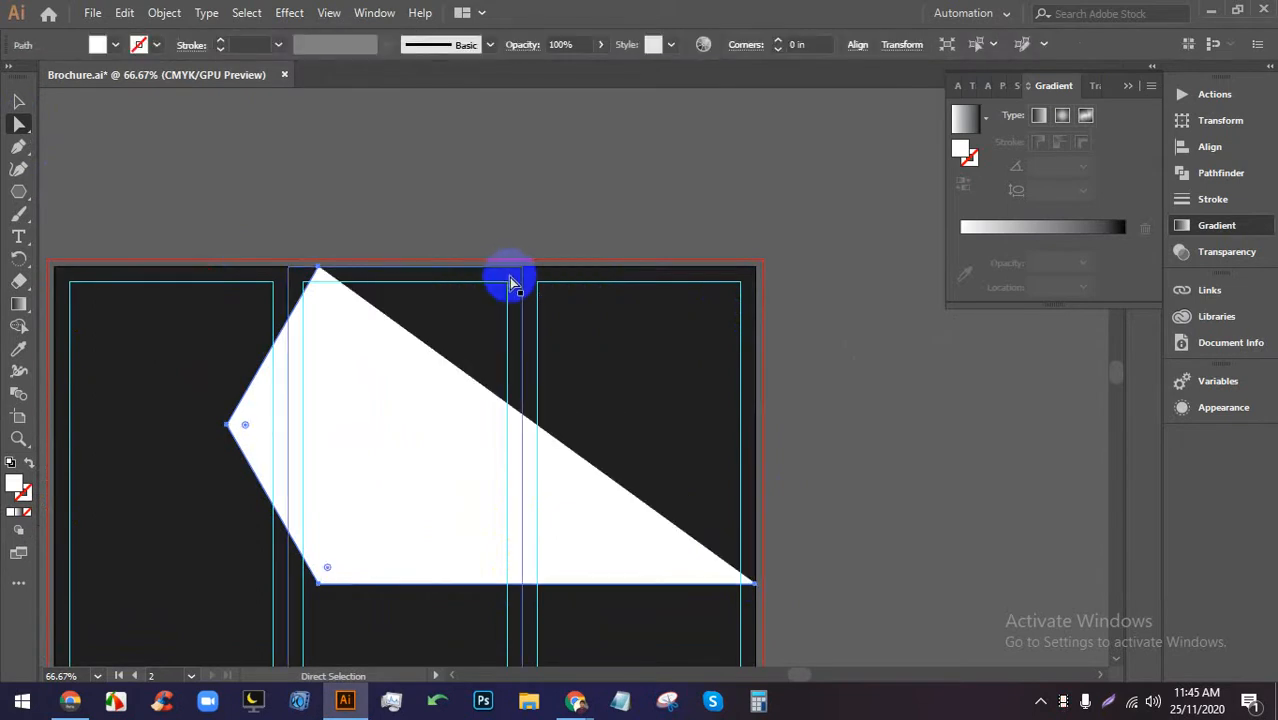
pyautogui.hotkey('ctrl', 'z')
# Move the white shape's upper-right anchor to the second page's upper-right corner and deselect the shape.
pyautogui.moveTo(503, 270); pyautogui.dragTo(755, 268)
pyautogui.click(19, 102)
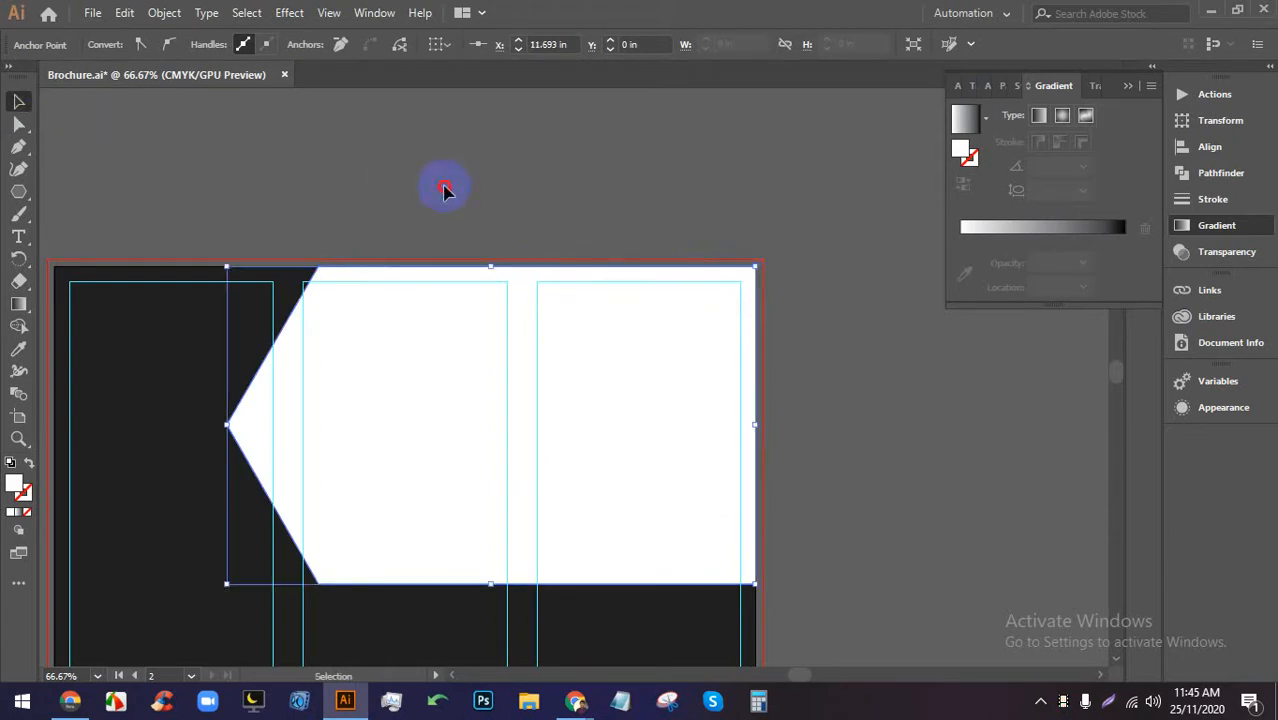
pyautogui.click(444, 191)
pyautogui.scroll(-1, 209, 289)
pyautogui.scroll(1, 122, 383)
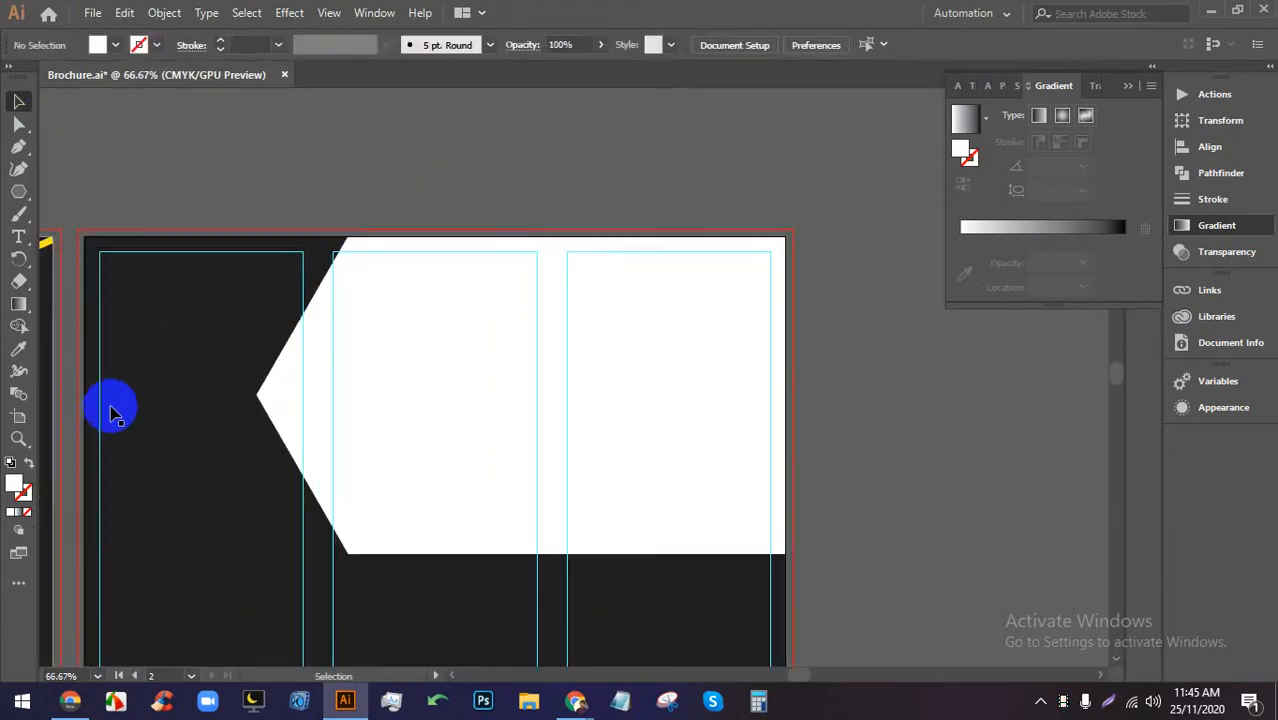
pyautogui.scroll(-2, 280, 220)
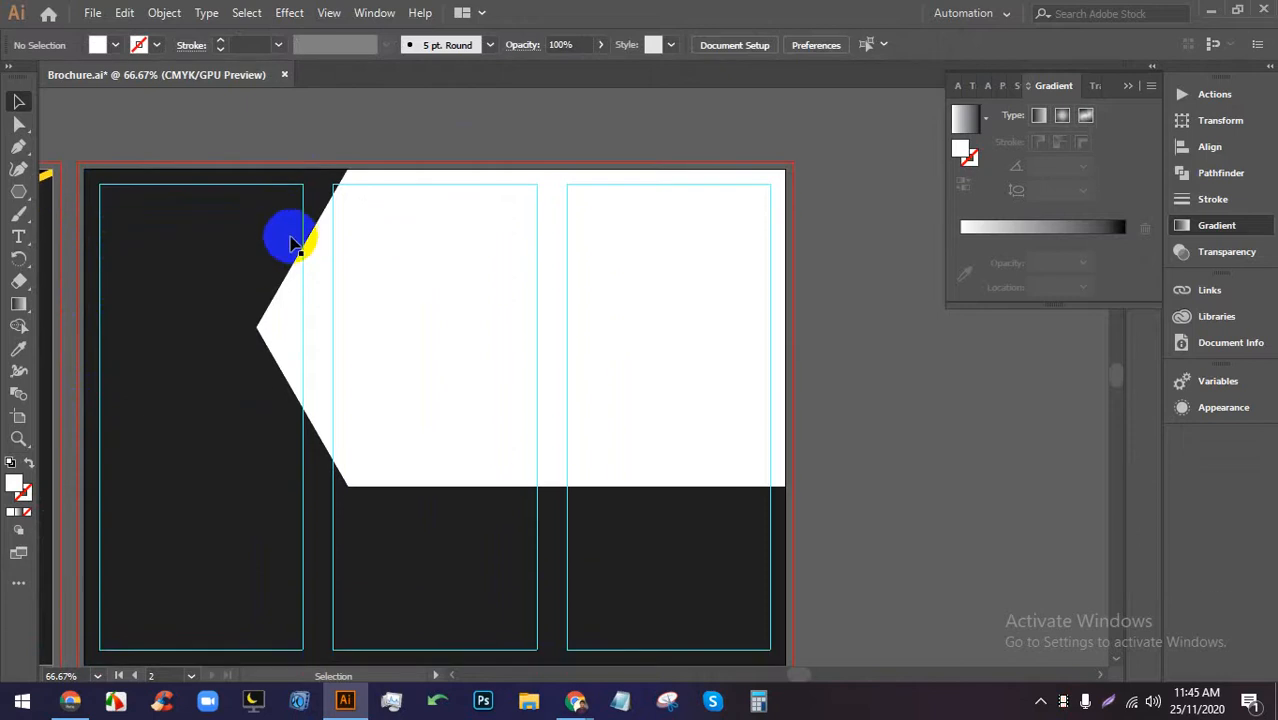
pyautogui.scroll(-2, 292, 242)
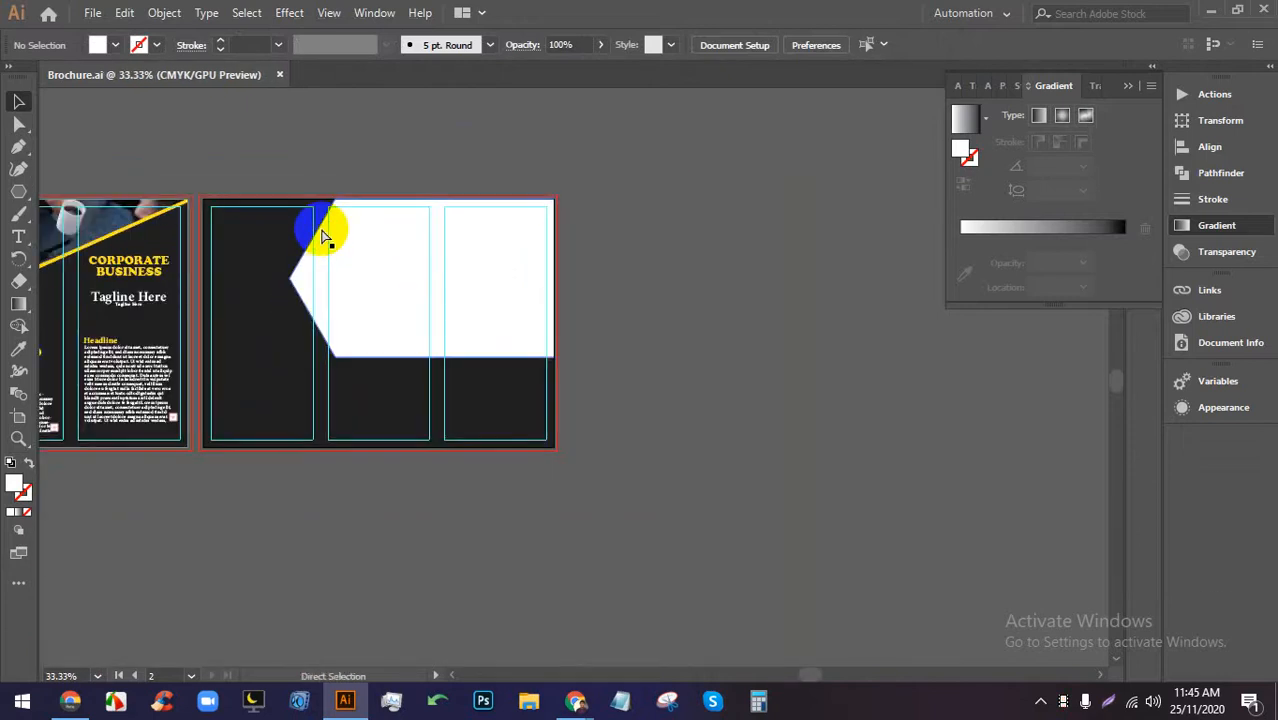
# Look at the Google Meet call in Chrome and switch back to Illustrator.
pyautogui.click(483, 625)
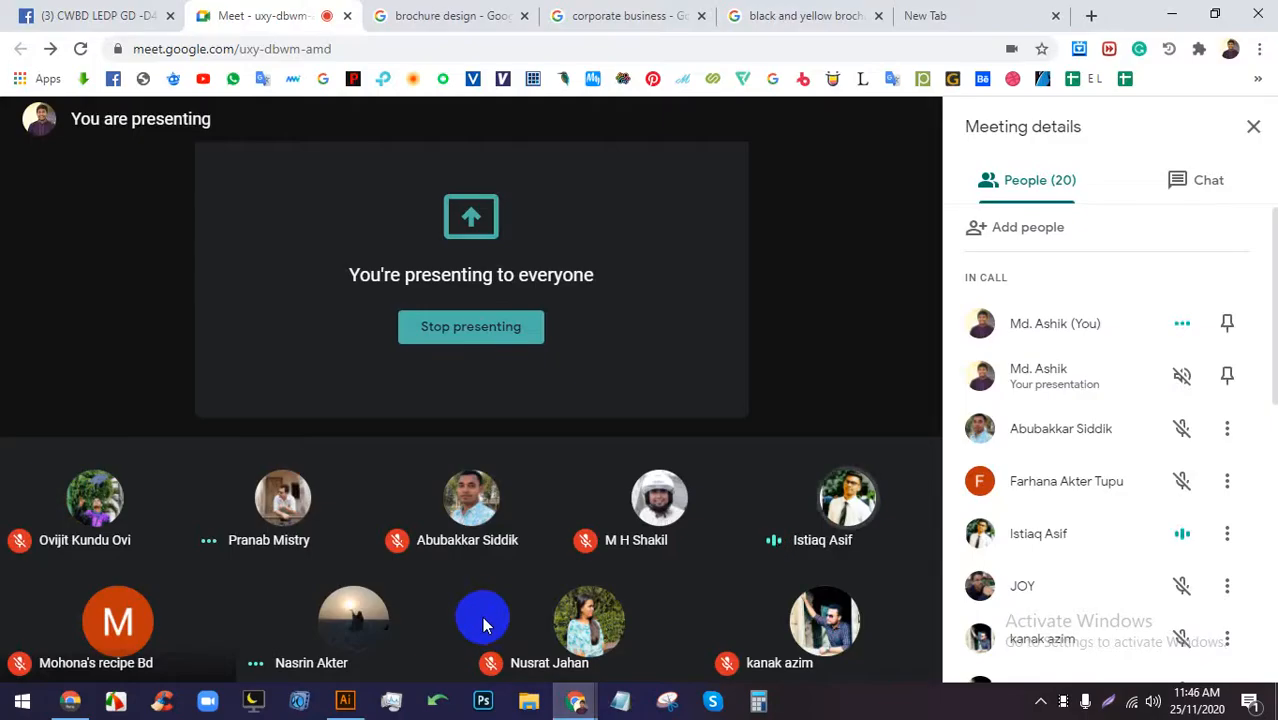
pyautogui.click(345, 701)
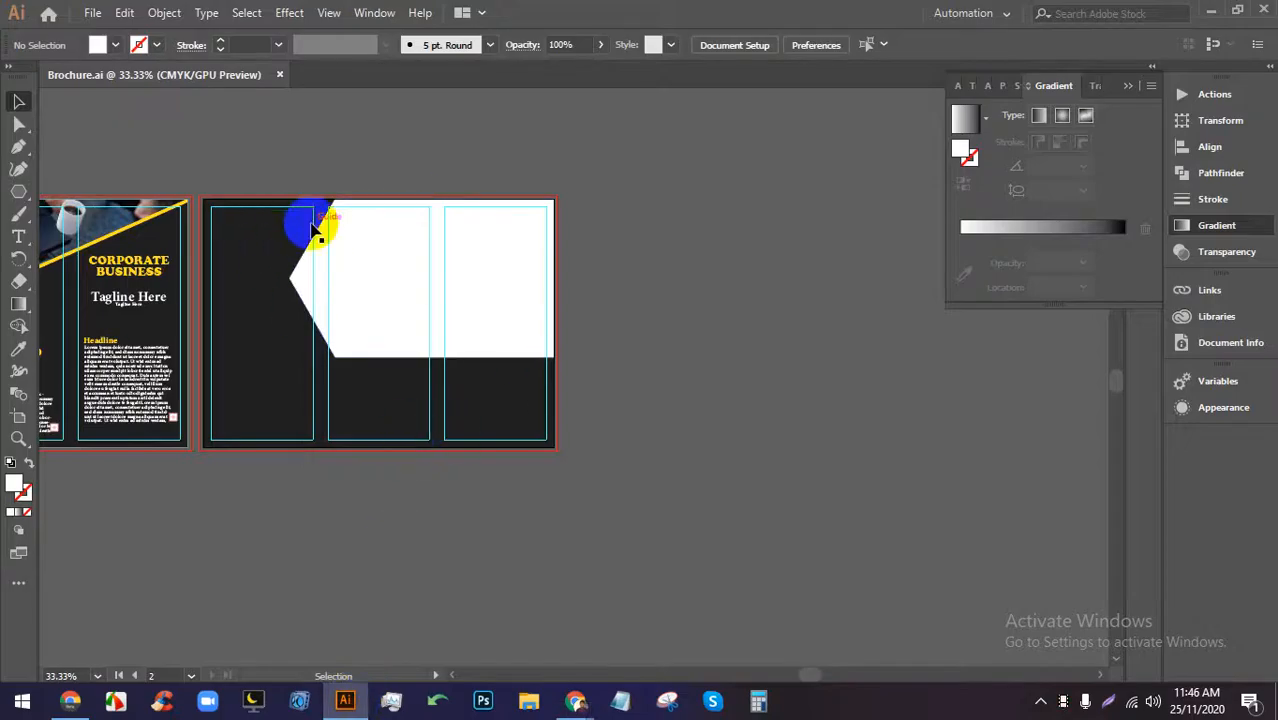
# Examine the first page's fold lines, margin guides and text placement across its three panels.
pyautogui.scroll(1, 232, 227)
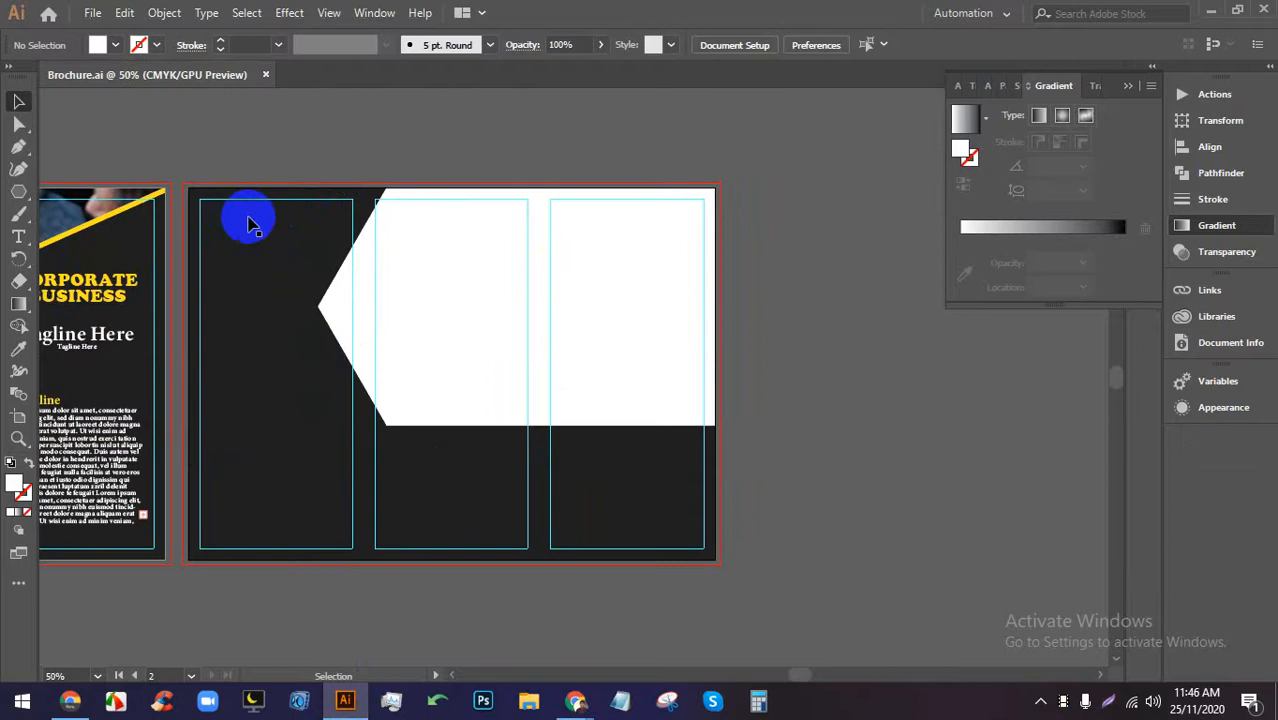
pyautogui.moveTo(257, 280); pyautogui.dragTo(670, 291)
pyautogui.scroll(2, 238, 357)
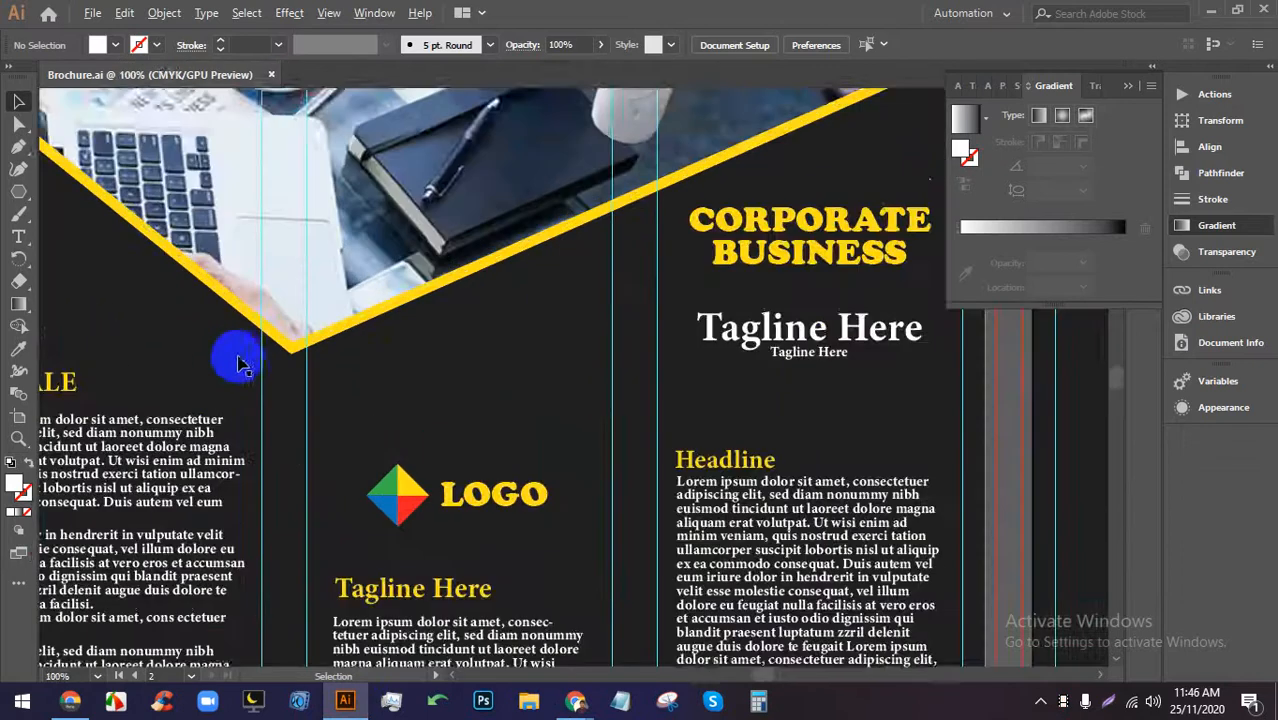
pyautogui.scroll(-1, 300, 362)
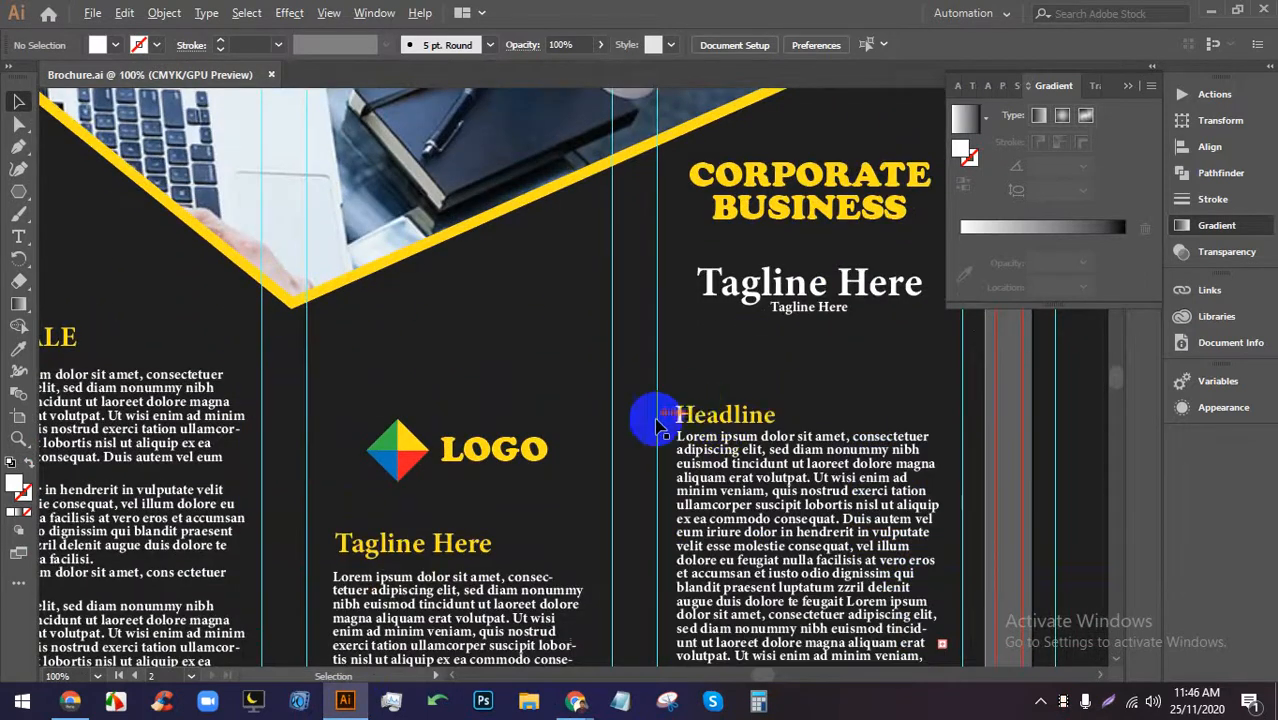
pyautogui.scroll(1, 652, 430)
pyautogui.scroll(1, 647, 391)
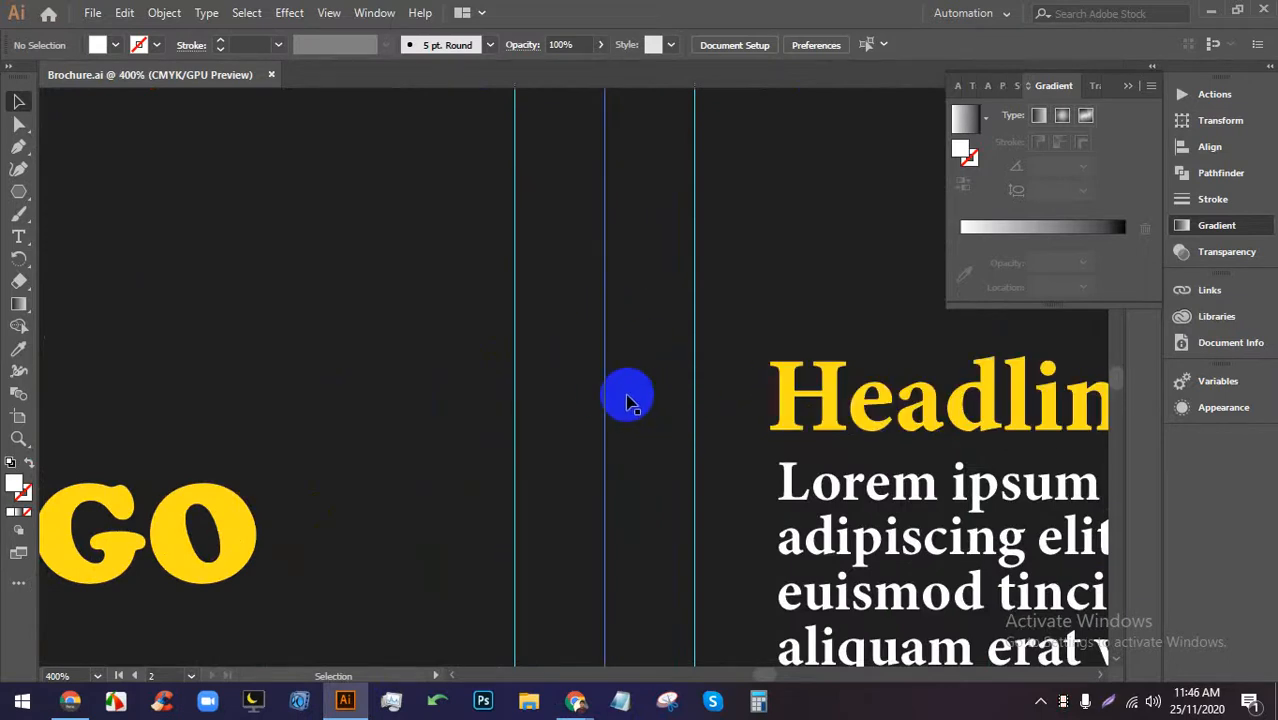
pyautogui.scroll(-5, 571, 346)
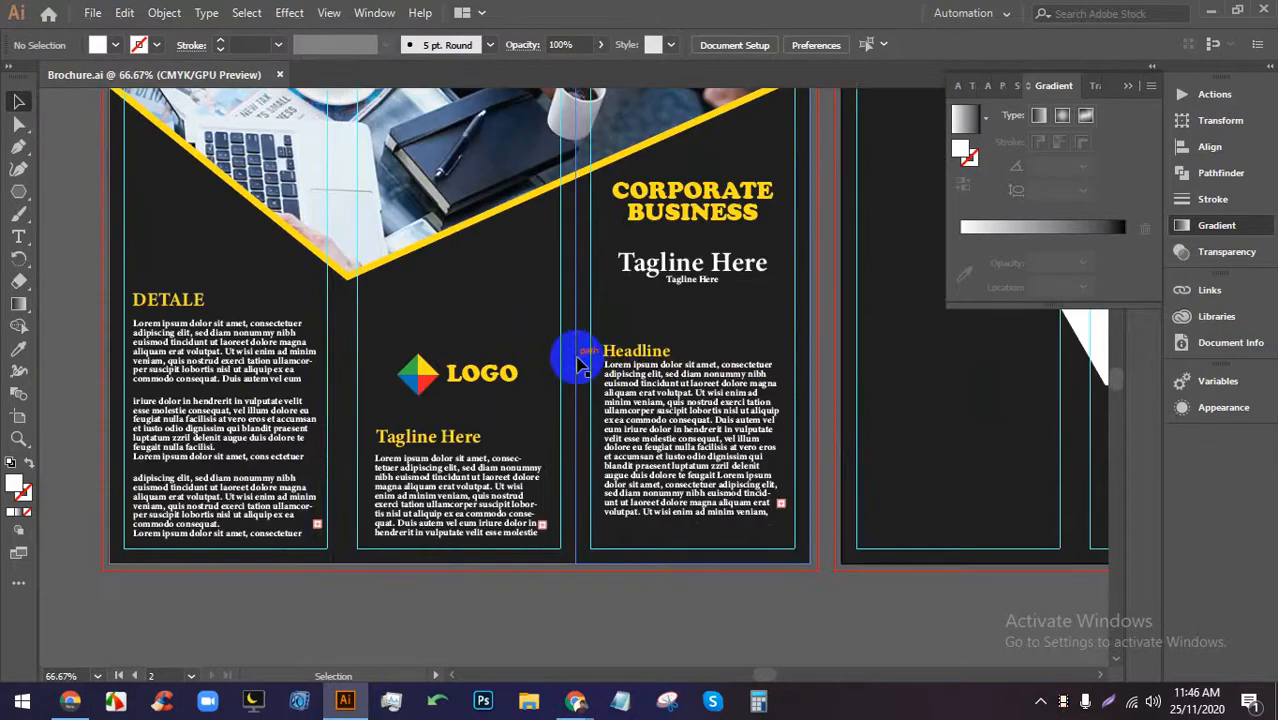
pyautogui.scroll(2, 400, 488)
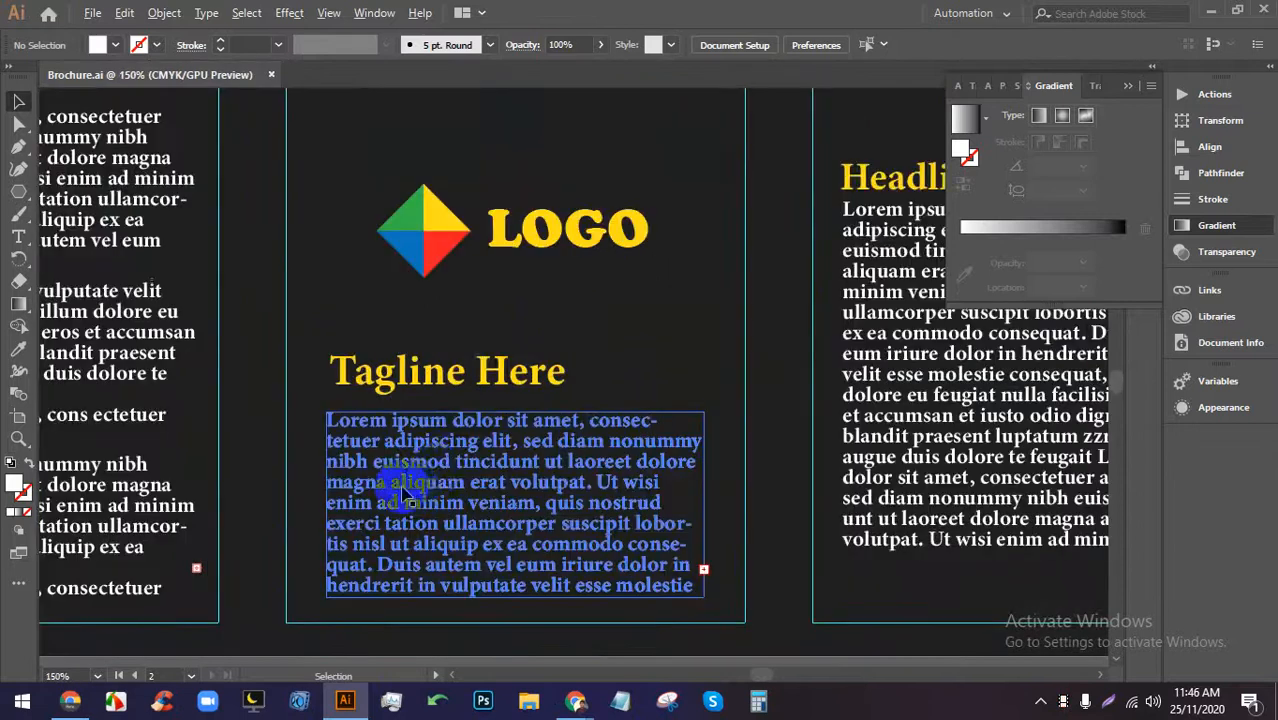
pyautogui.scroll(-2, 427, 473)
pyautogui.moveTo(689, 435); pyautogui.dragTo(508, 445)
pyautogui.scroll(-2, 509, 424)
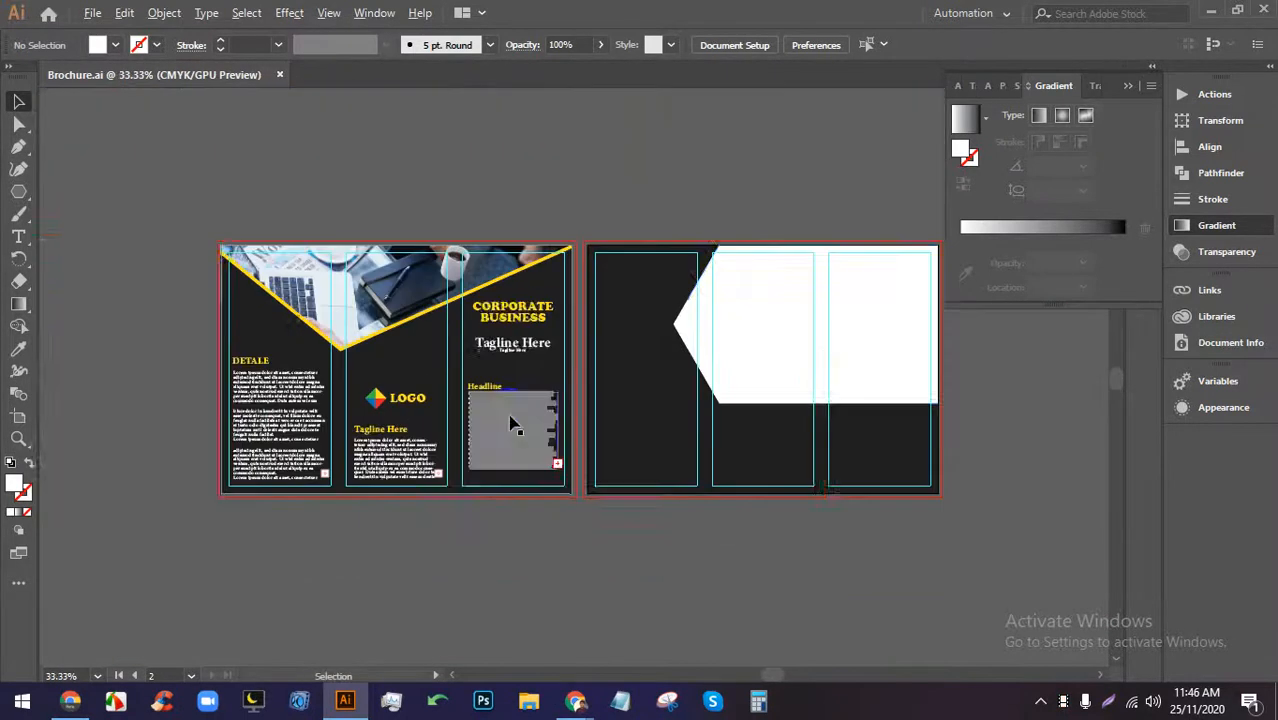
# Duplicate the second page's white arrow-like shape in place, in front of the original.
pyautogui.moveTo(856, 382); pyautogui.dragTo(662, 374)
pyautogui.scroll(1, 716, 348)
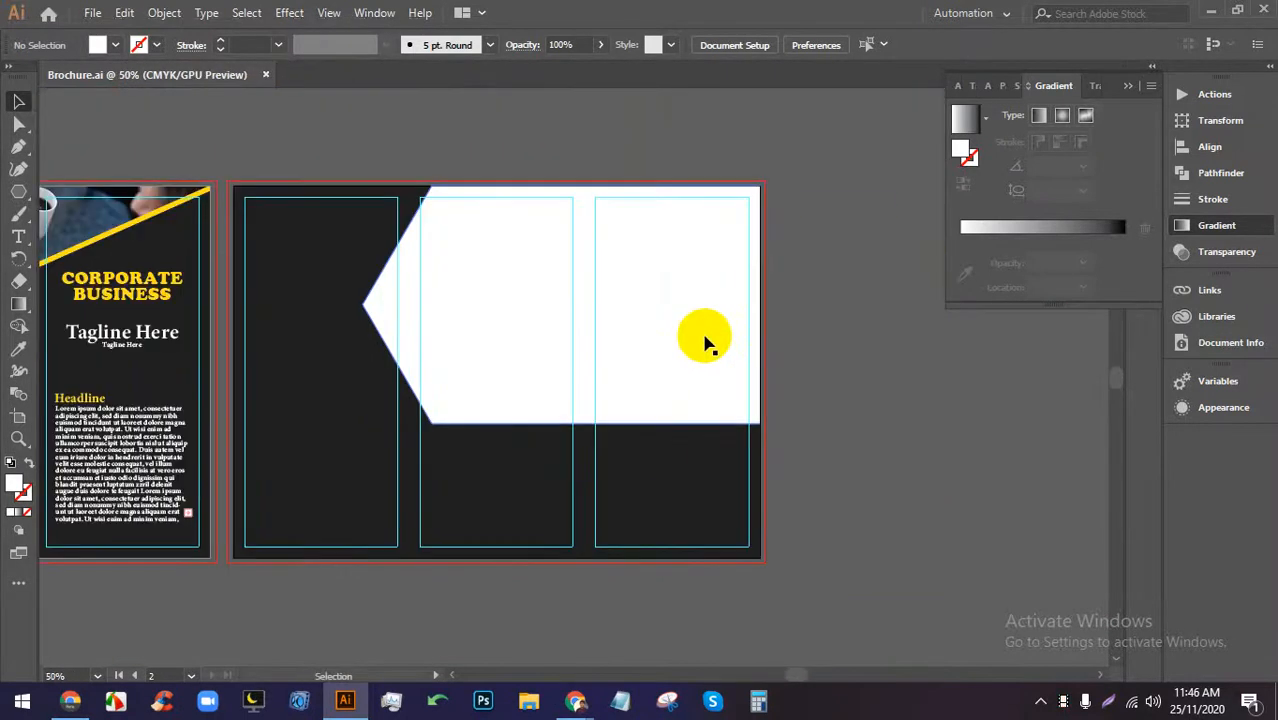
pyautogui.click(679, 339)
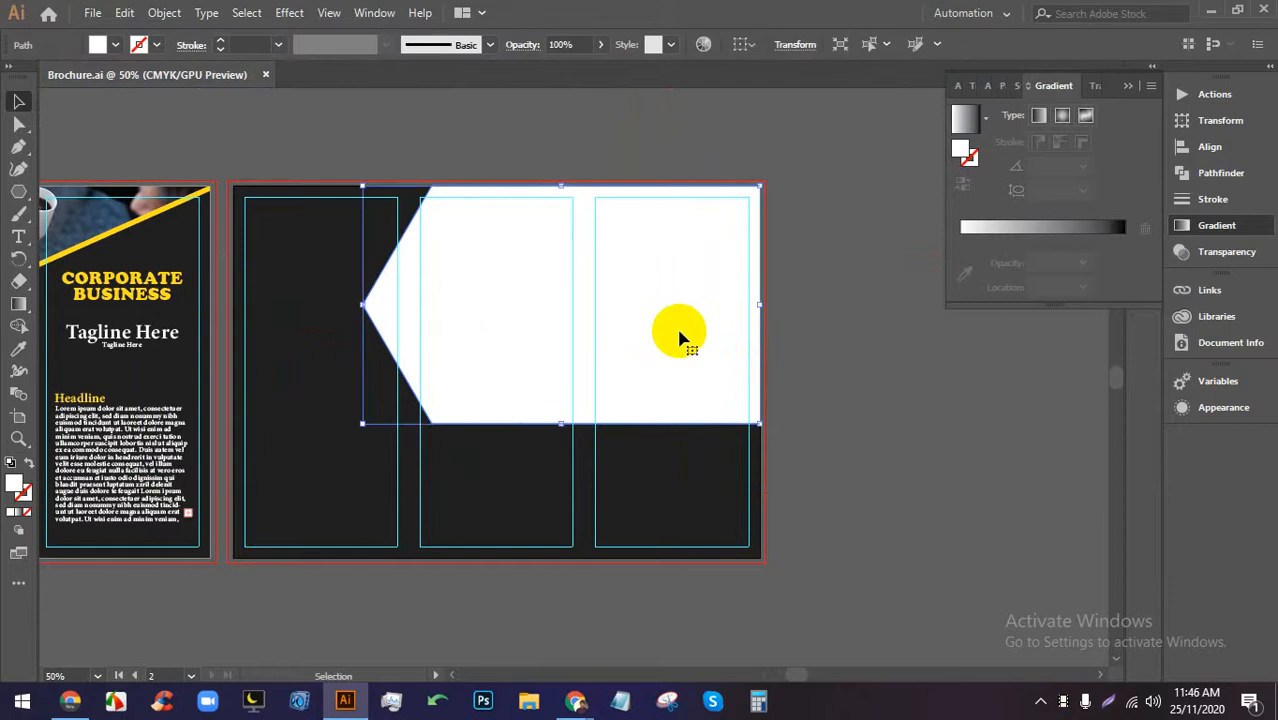
pyautogui.press('a')
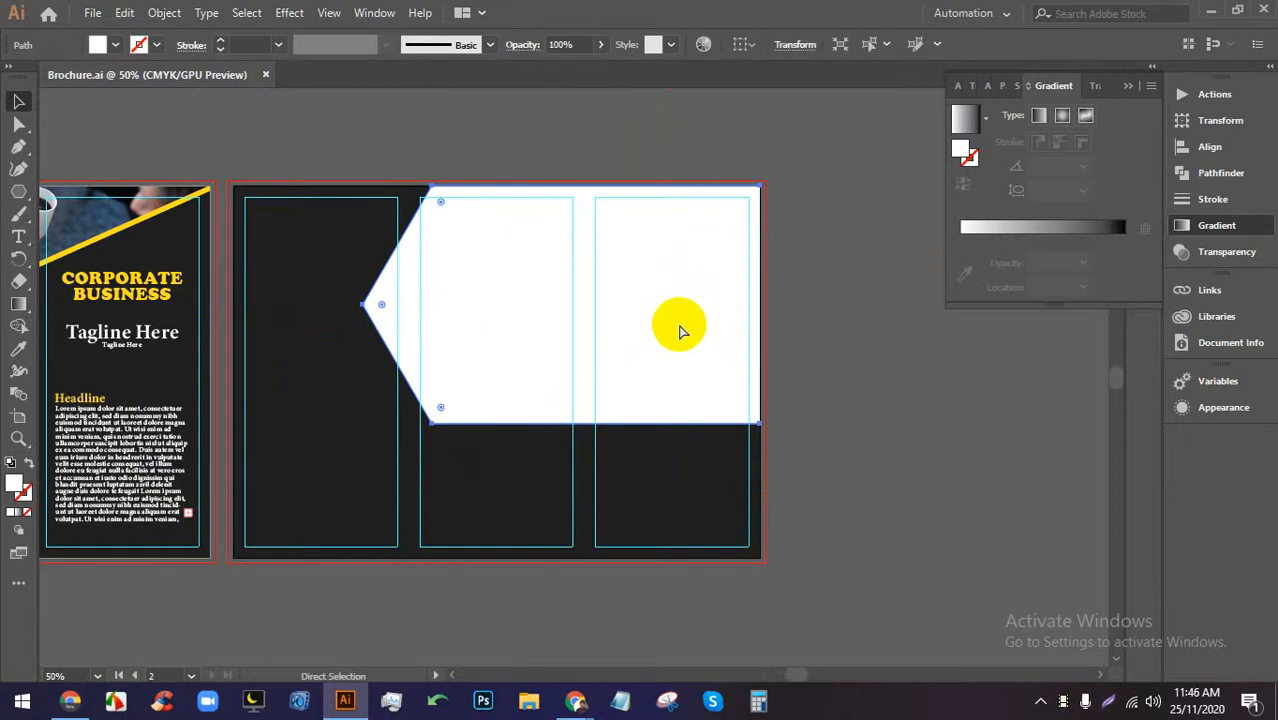
pyautogui.hotkey('ctrl', 'f')
# Shift the front copy of the white shape right and slightly up so it is offset from the original.
pyautogui.click(907, 366)
pyautogui.moveTo(563, 316); pyautogui.dragTo(729, 325)
pyautogui.hotkey('ctrl', 'z')
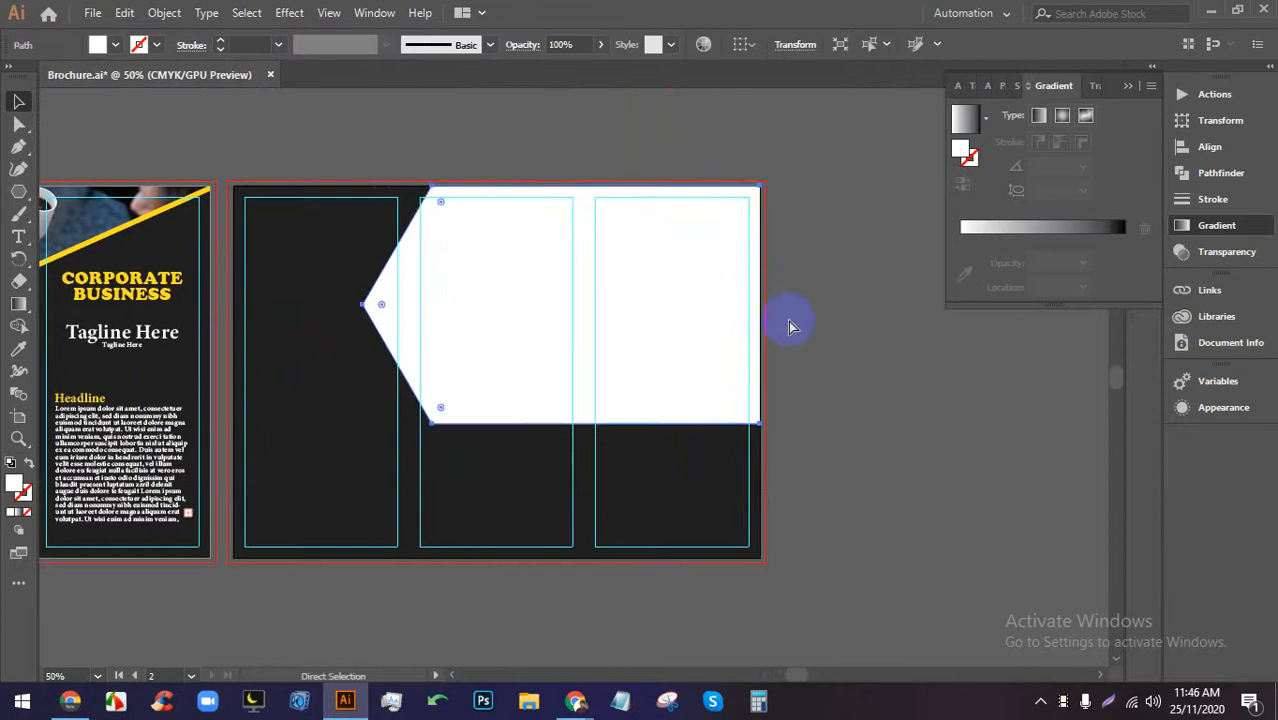
pyautogui.click(790, 326)
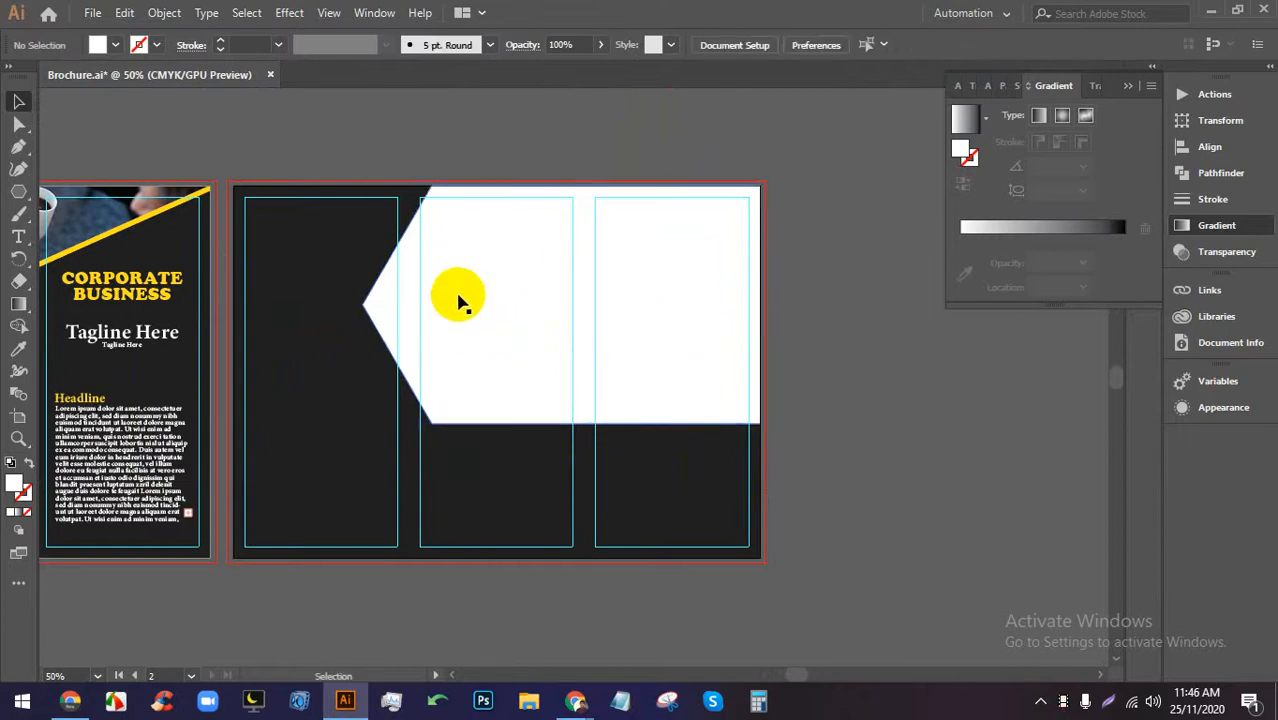
pyautogui.moveTo(448, 303); pyautogui.dragTo(557, 285)
# Give the second page's rear arrow-like shape a green fill and a darker green 9 pt stroke.
pyautogui.click(416, 305)
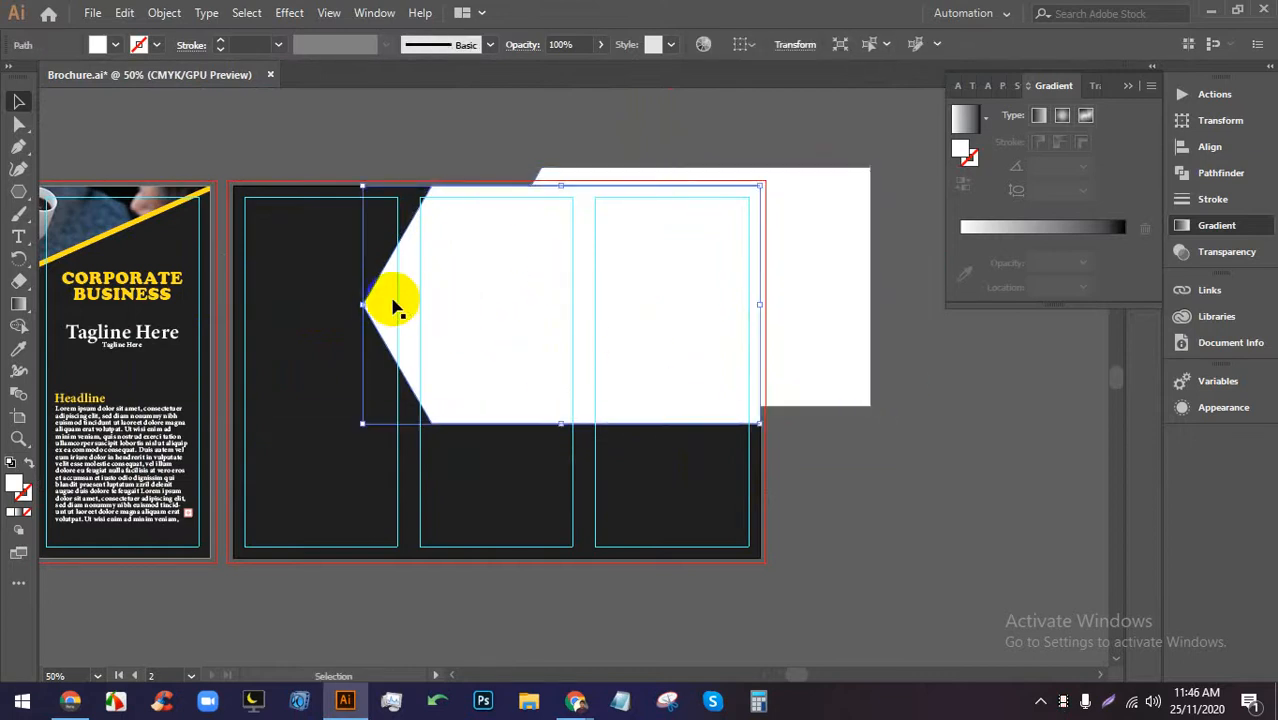
pyautogui.click(116, 46)
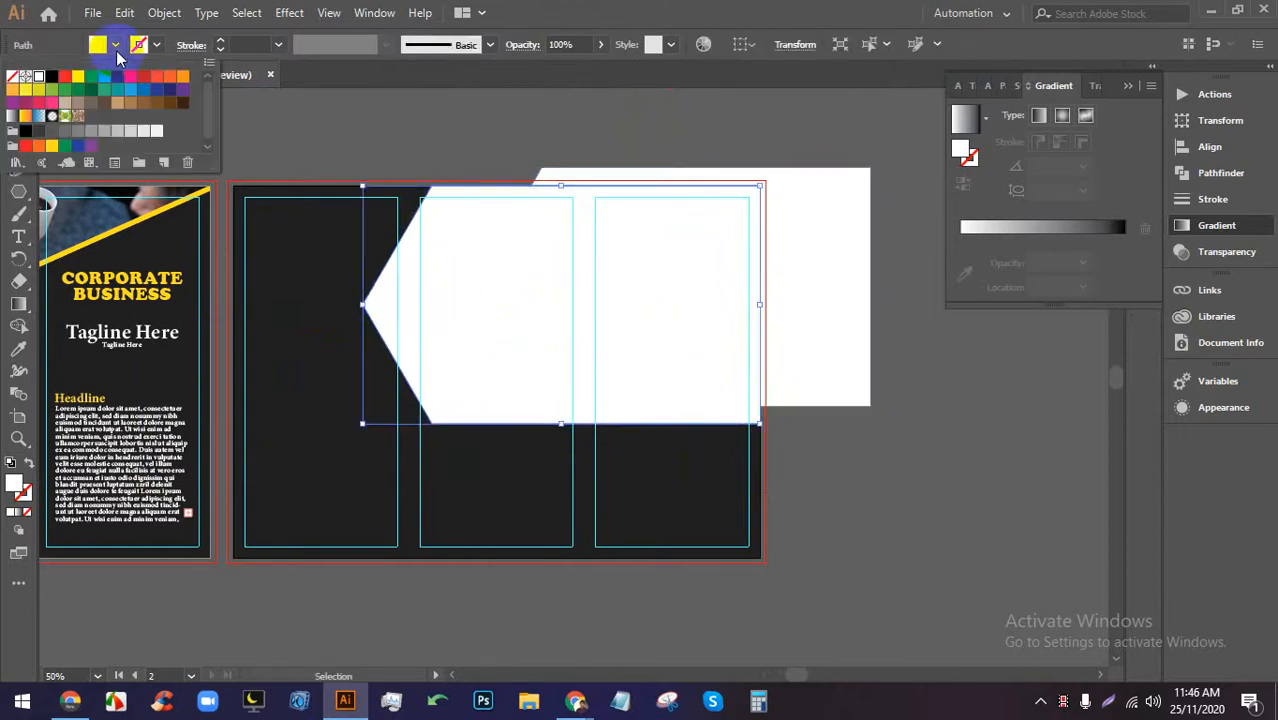
pyautogui.click(65, 93)
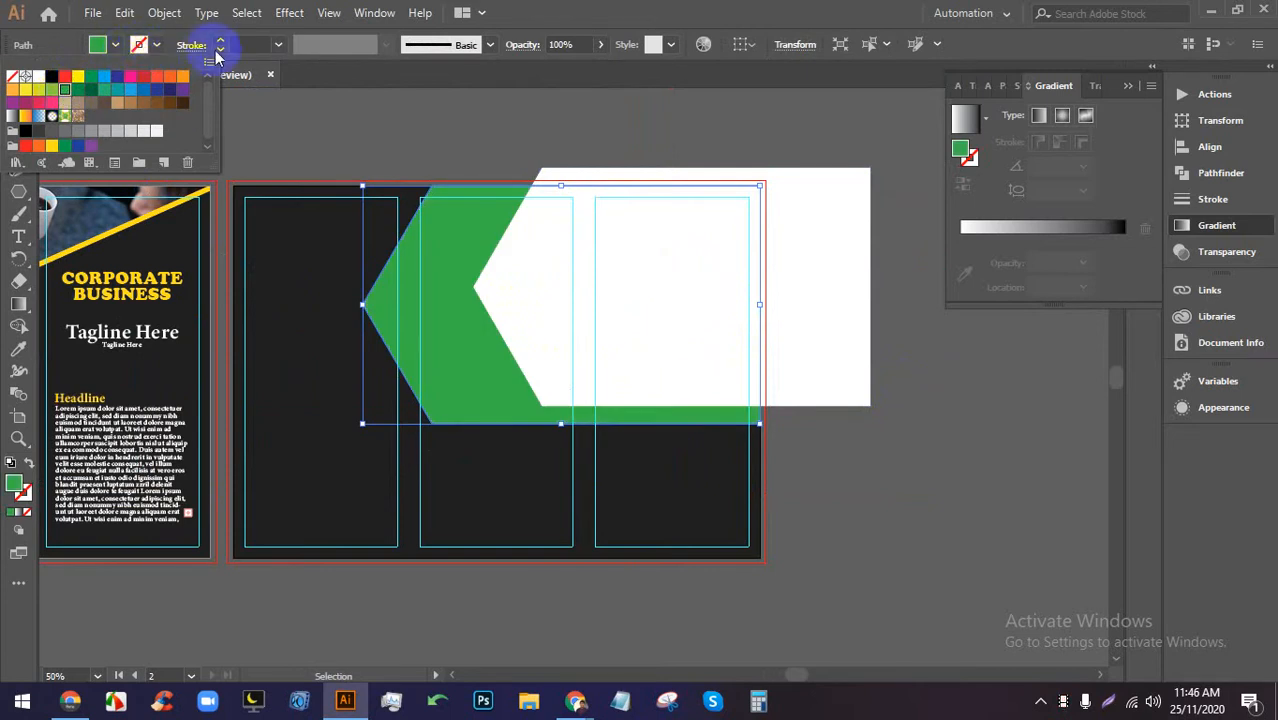
pyautogui.click(142, 47)
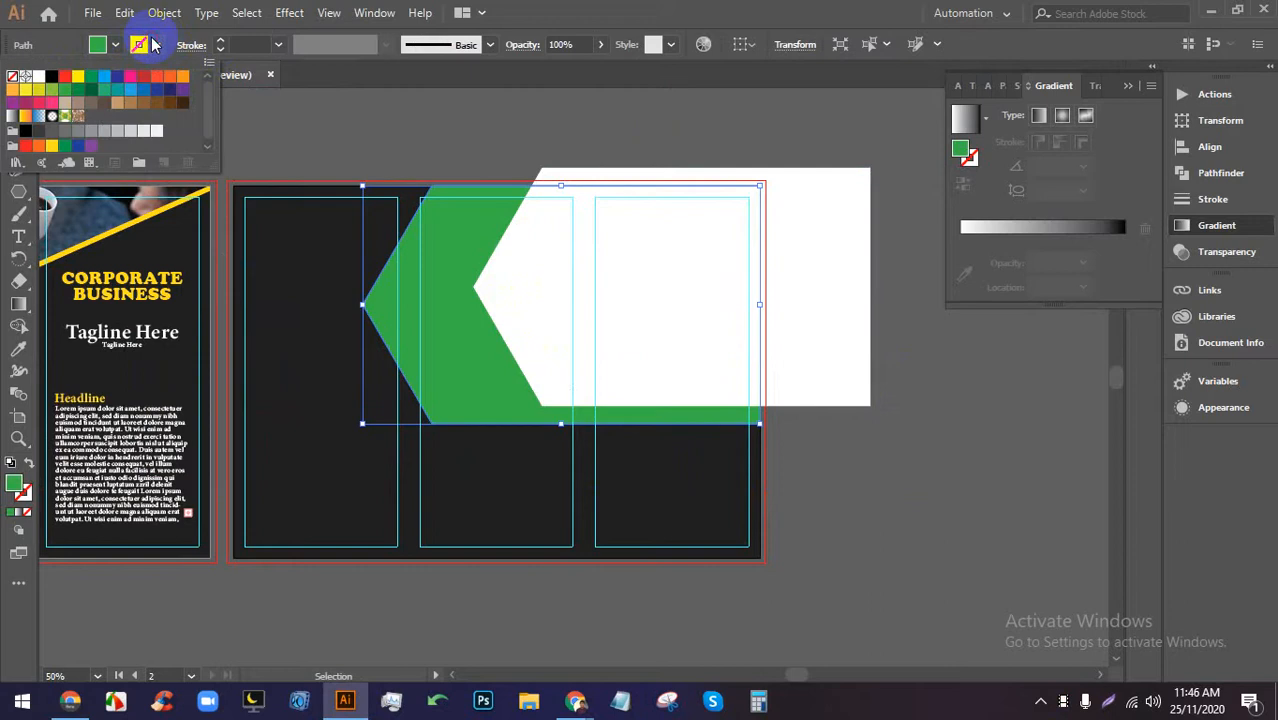
pyautogui.click(82, 95)
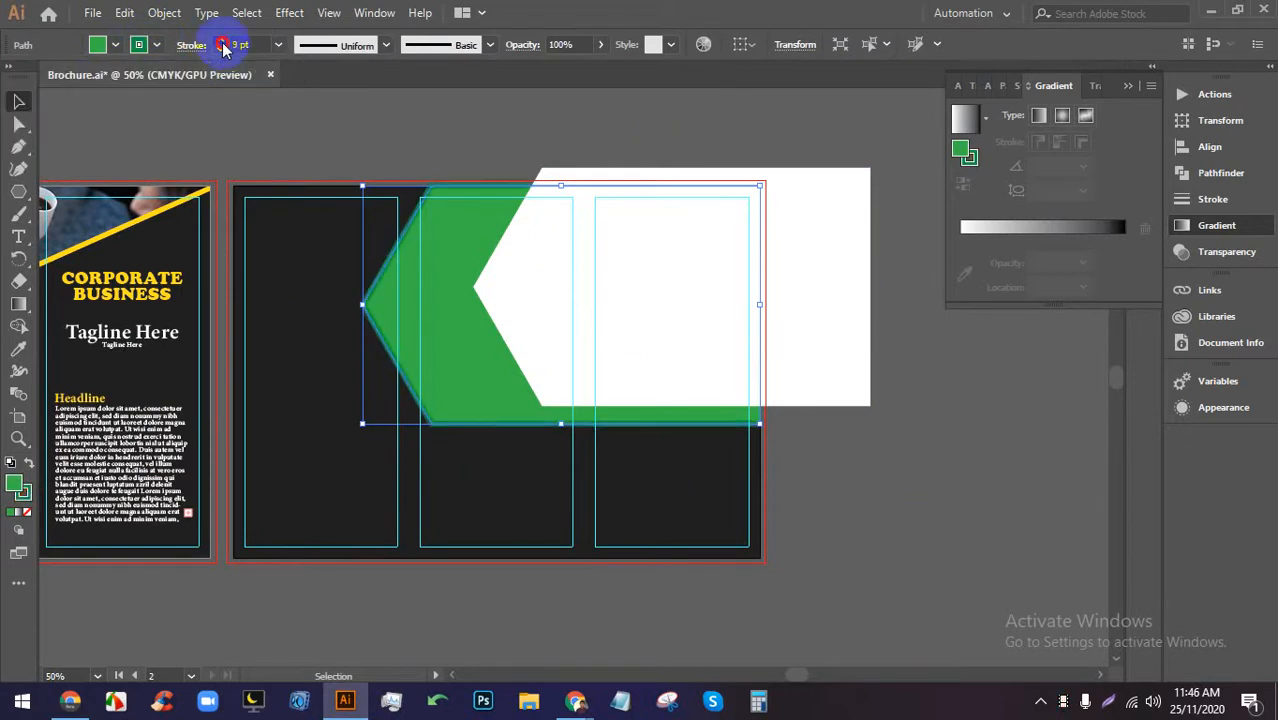
# Move the white arrow-like shape back over the green one, aligned so only a thin green border remains around it.
pyautogui.moveTo(665, 314); pyautogui.dragTo(556, 323)
pyautogui.scroll(2, 460, 364)
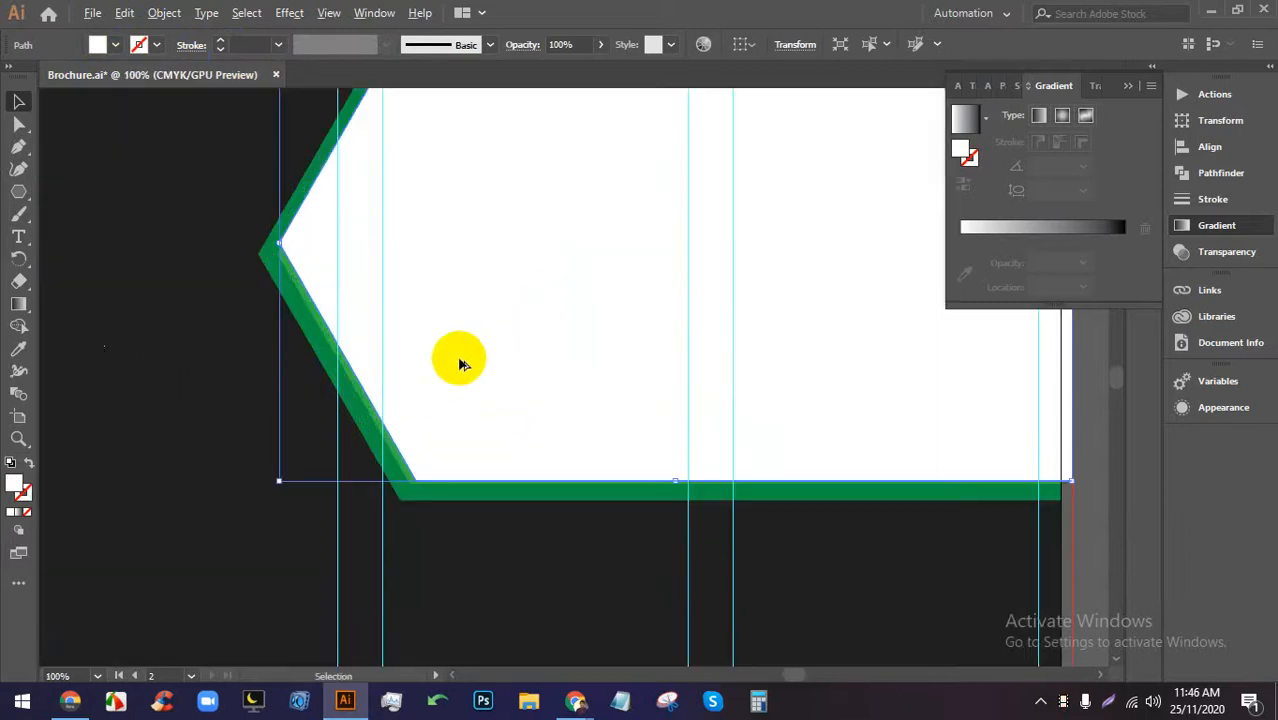
pyautogui.moveTo(437, 379); pyautogui.dragTo(428, 390)
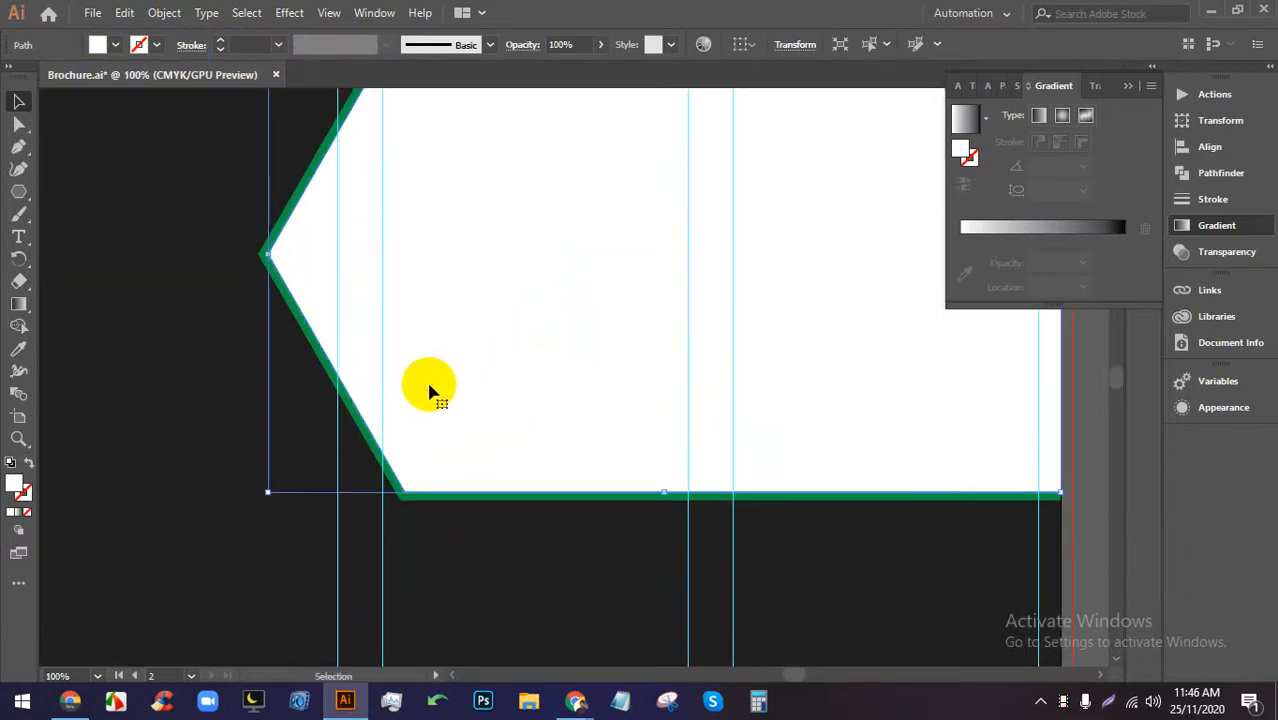
pyautogui.scroll(-1, 434, 375)
pyautogui.scroll(1, 482, 342)
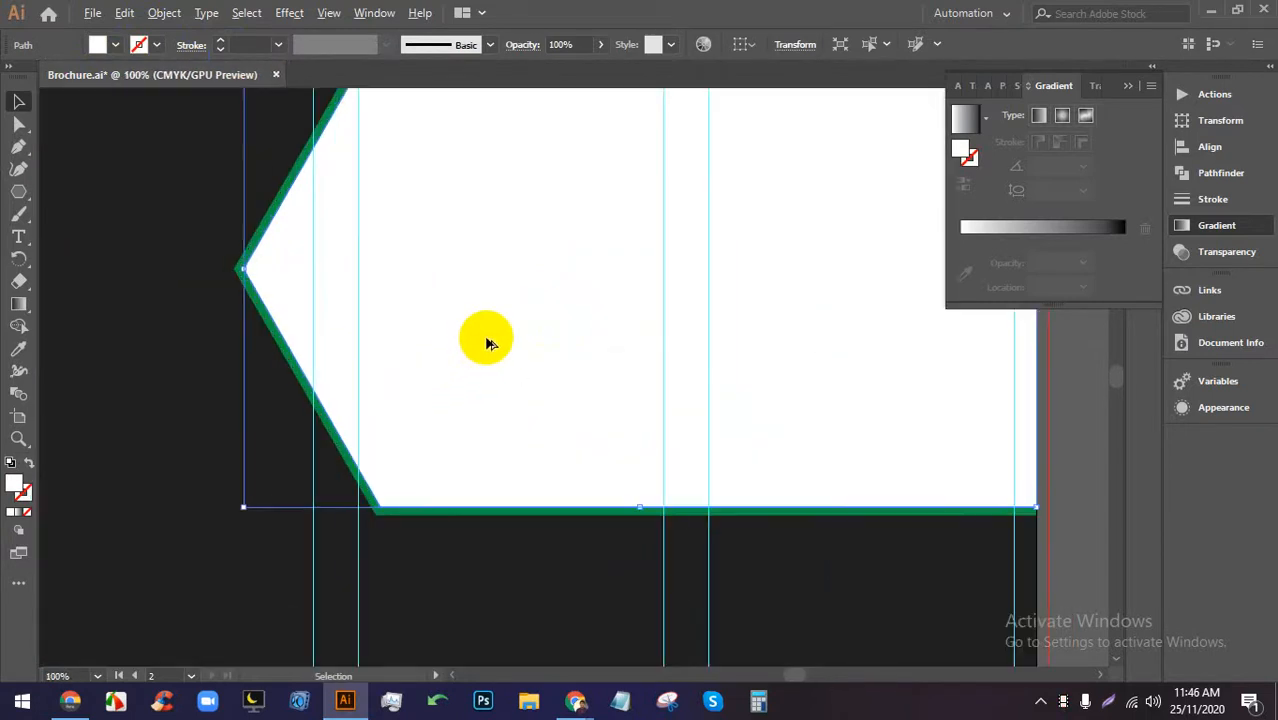
pyautogui.scroll(-1, 492, 325)
pyautogui.scroll(-1, 500, 308)
pyautogui.click(905, 478)
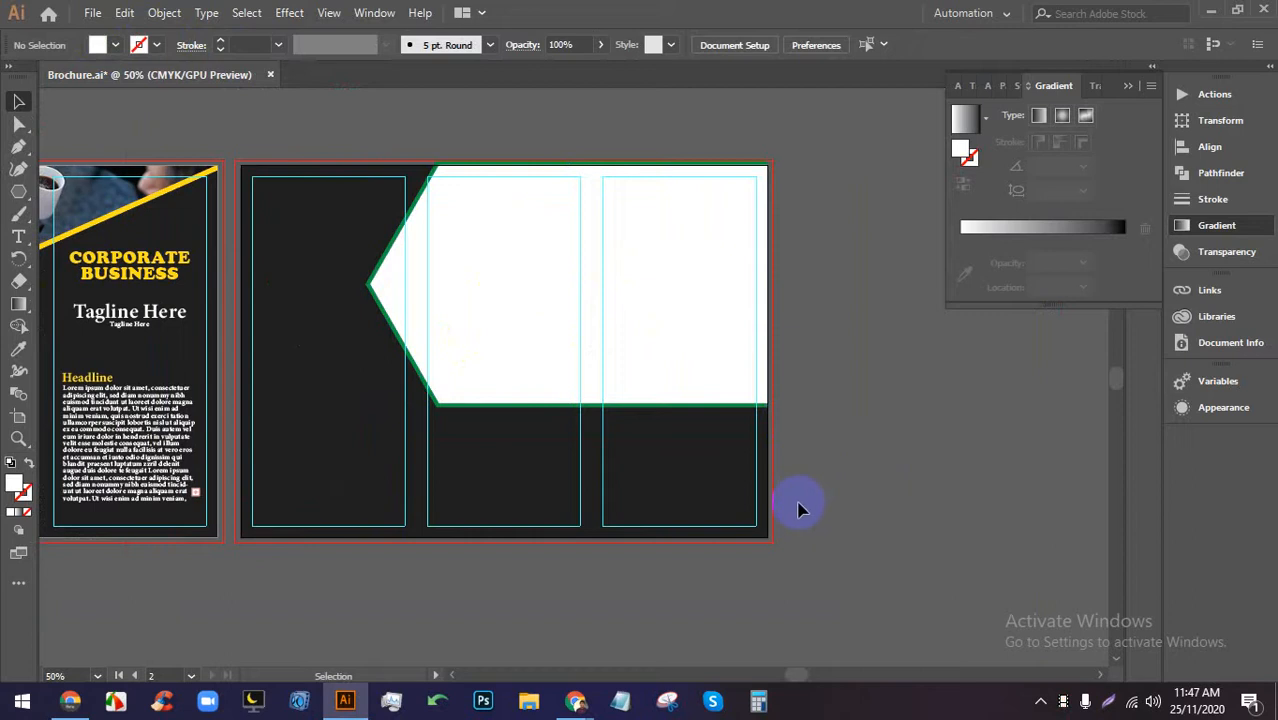
# Switch to Chrome, search Google for "forest" by voice and look through the image previews.
pyautogui.click(470, 615)
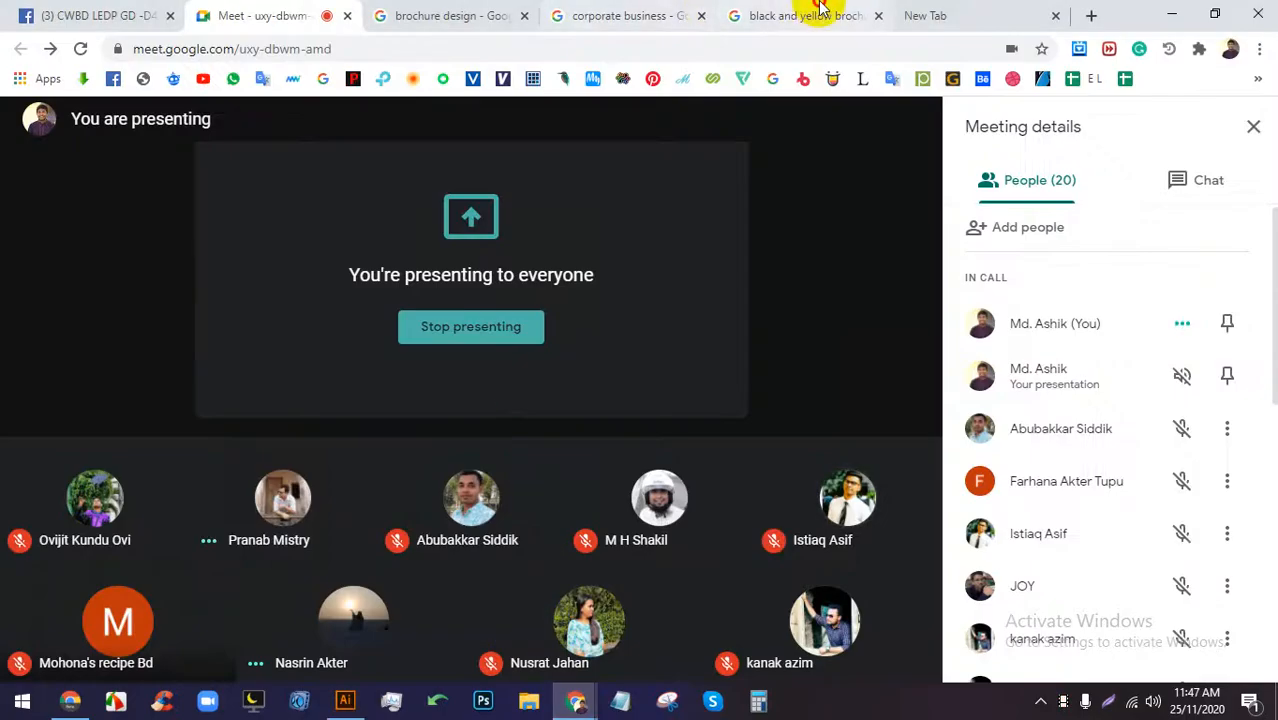
pyautogui.click(995, 17)
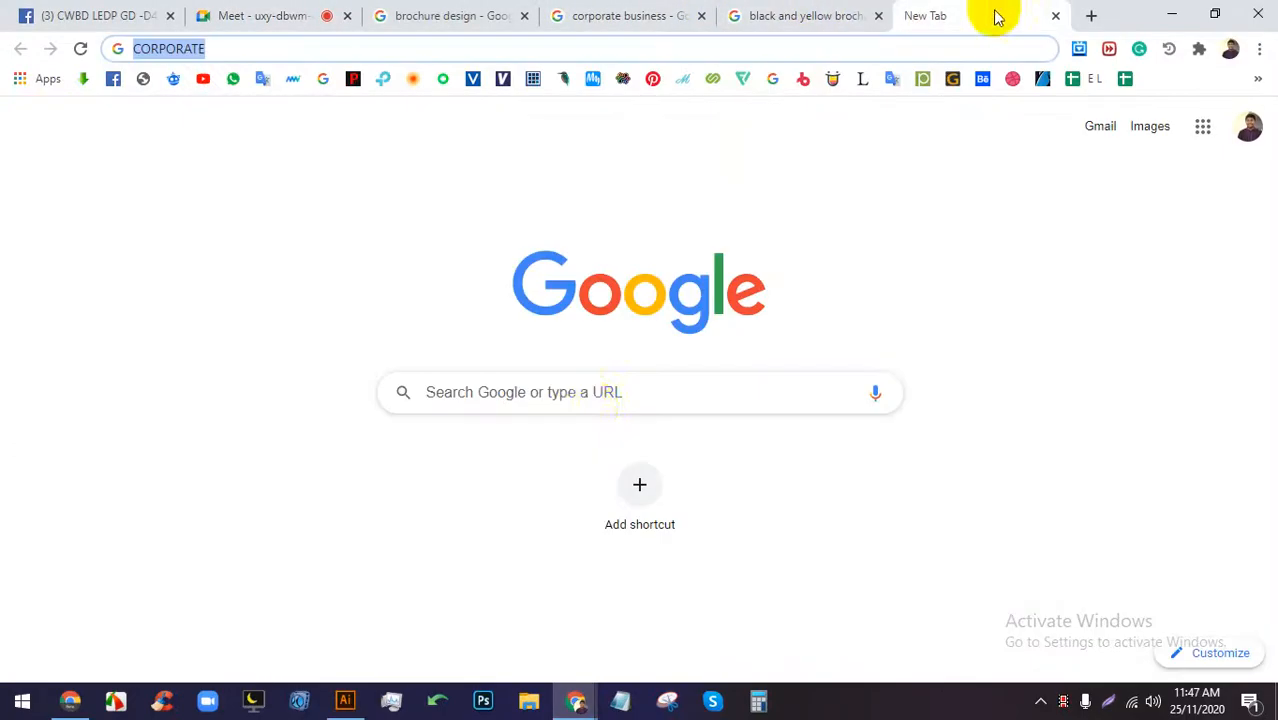
pyautogui.click(872, 394)
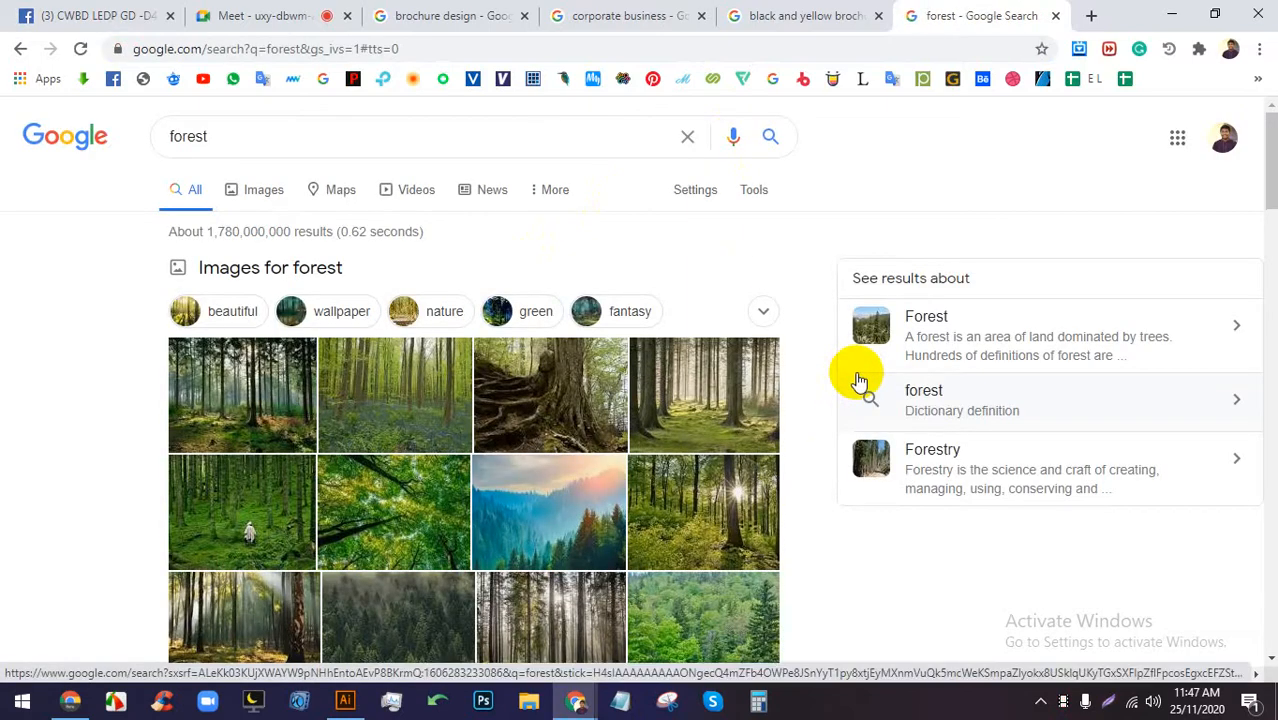
pyautogui.scroll(-2, 853, 601)
pyautogui.click(536, 481)
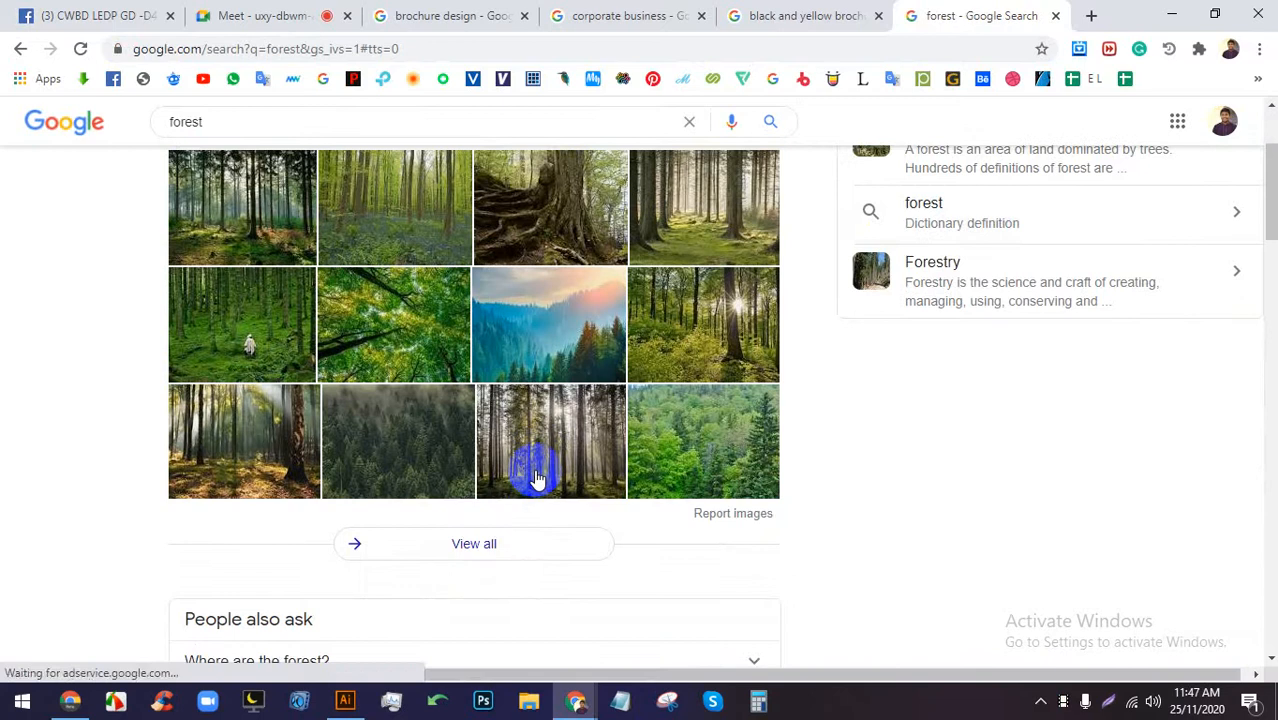
# Search Google by voice for "child learning" in a new tab and browse the image results.
pyautogui.click(1091, 15)
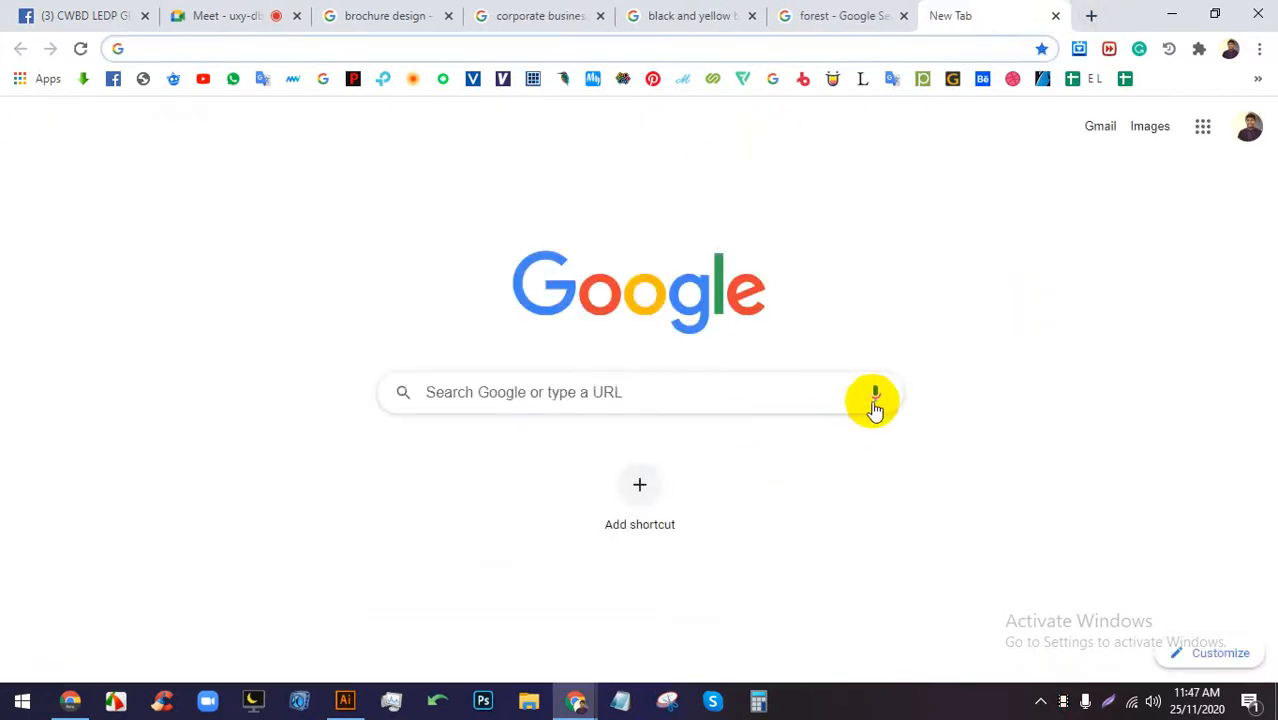
pyautogui.click(875, 400)
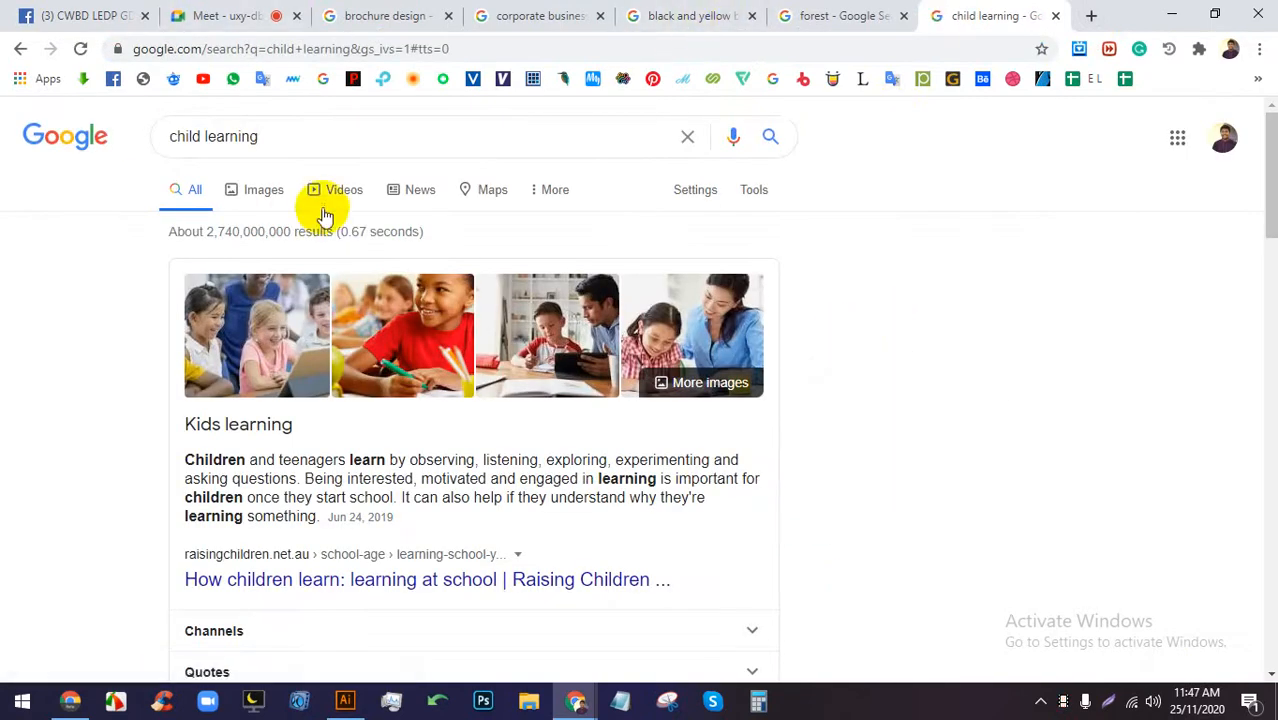
pyautogui.click(249, 194)
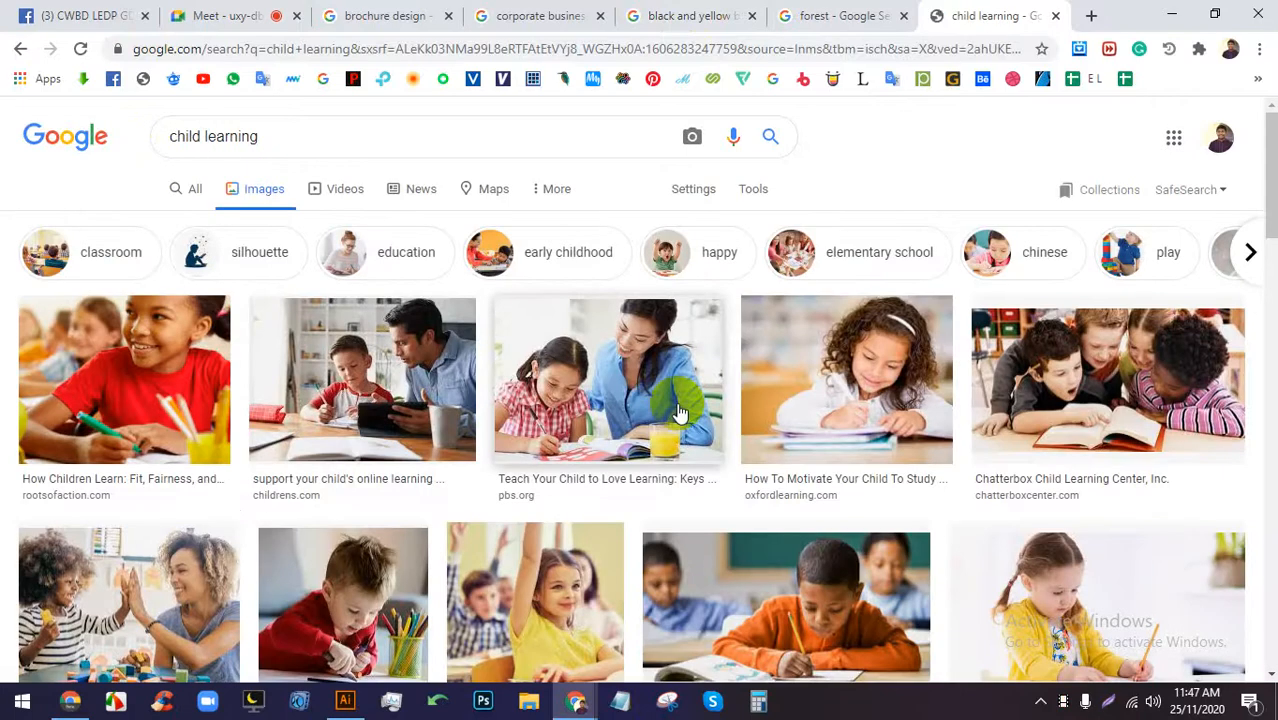
pyautogui.scroll(-4, 684, 410)
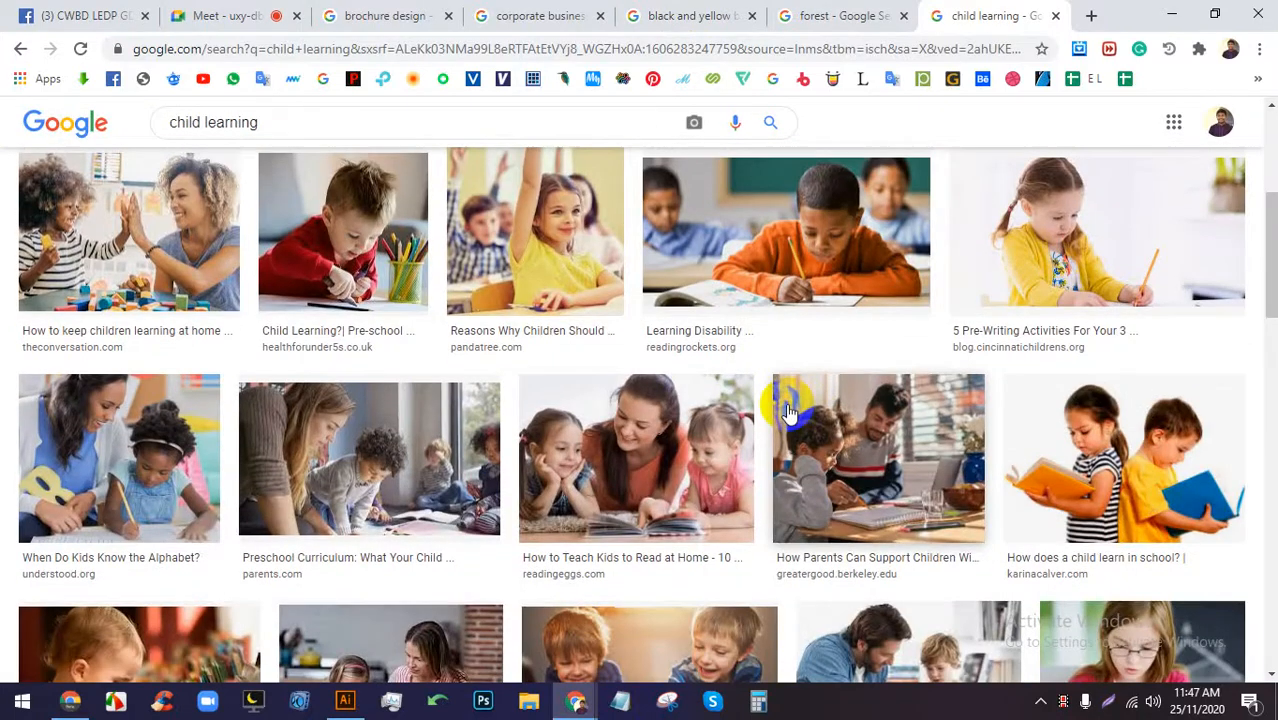
# Open the "Preschool Curriculum: What Your Child Will Learn" photo and save it to the computer.
pyautogui.click(788, 412)
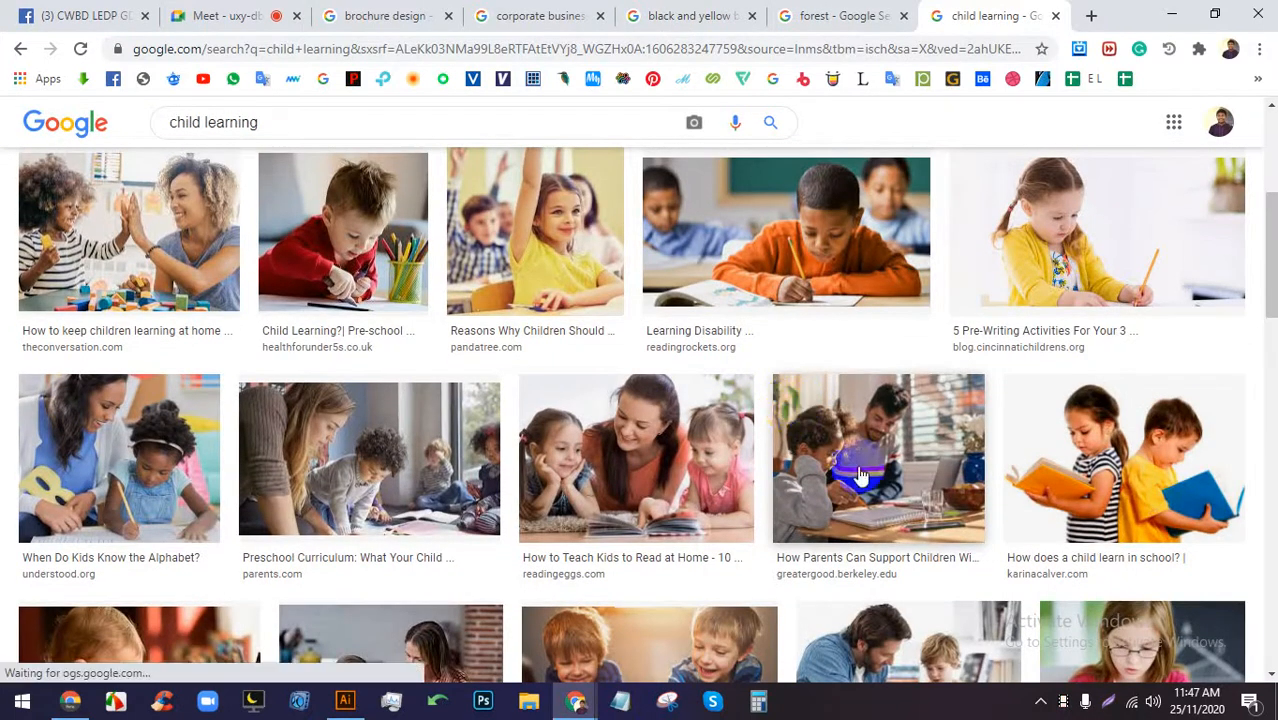
pyautogui.click(430, 455)
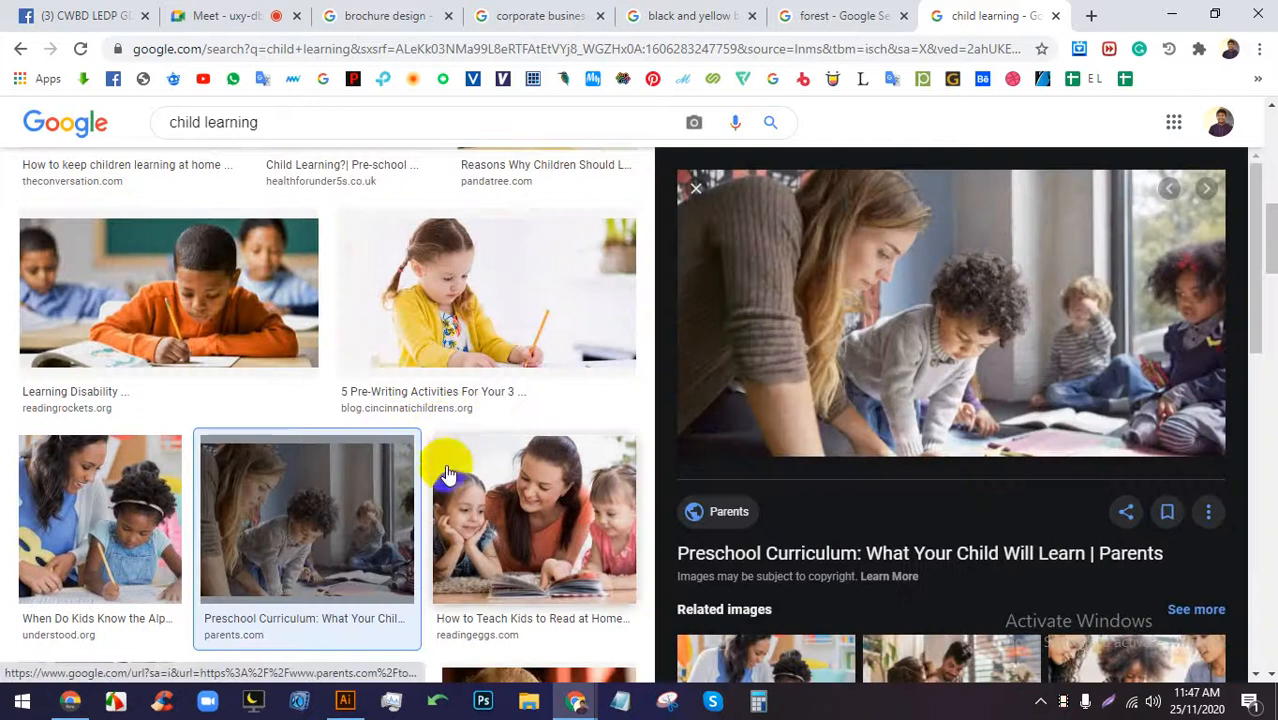
pyautogui.rightClick(978, 278)
pyautogui.click(1037, 435)
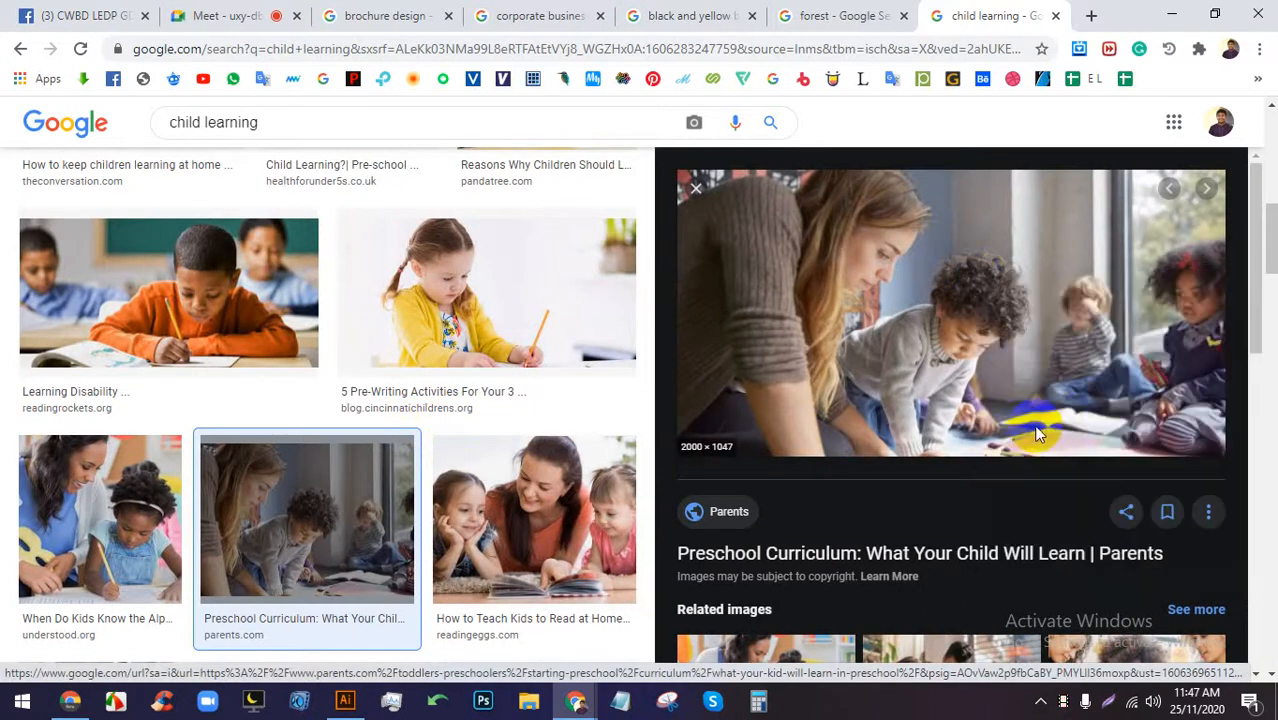
pyautogui.press('Return')
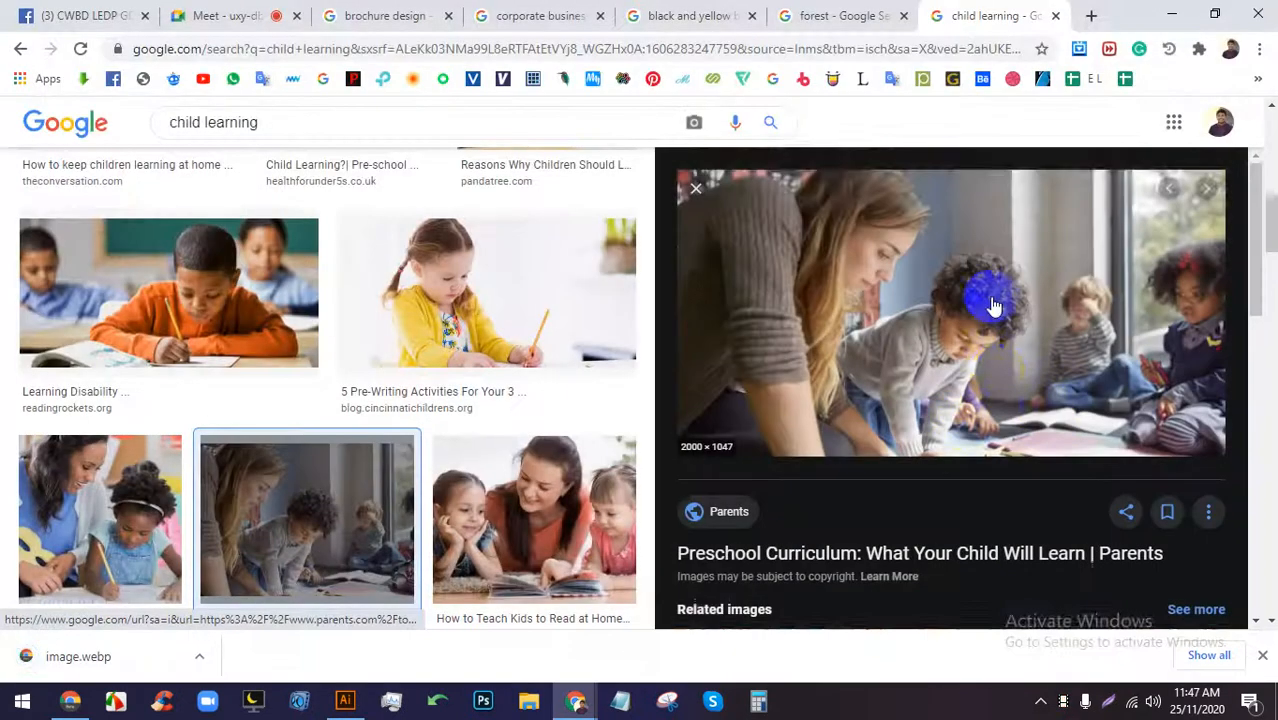
# Examine the related images and further "child learning" results for another photo of children studying.
pyautogui.scroll(-5, 995, 330)
pyautogui.scroll(-4, 997, 352)
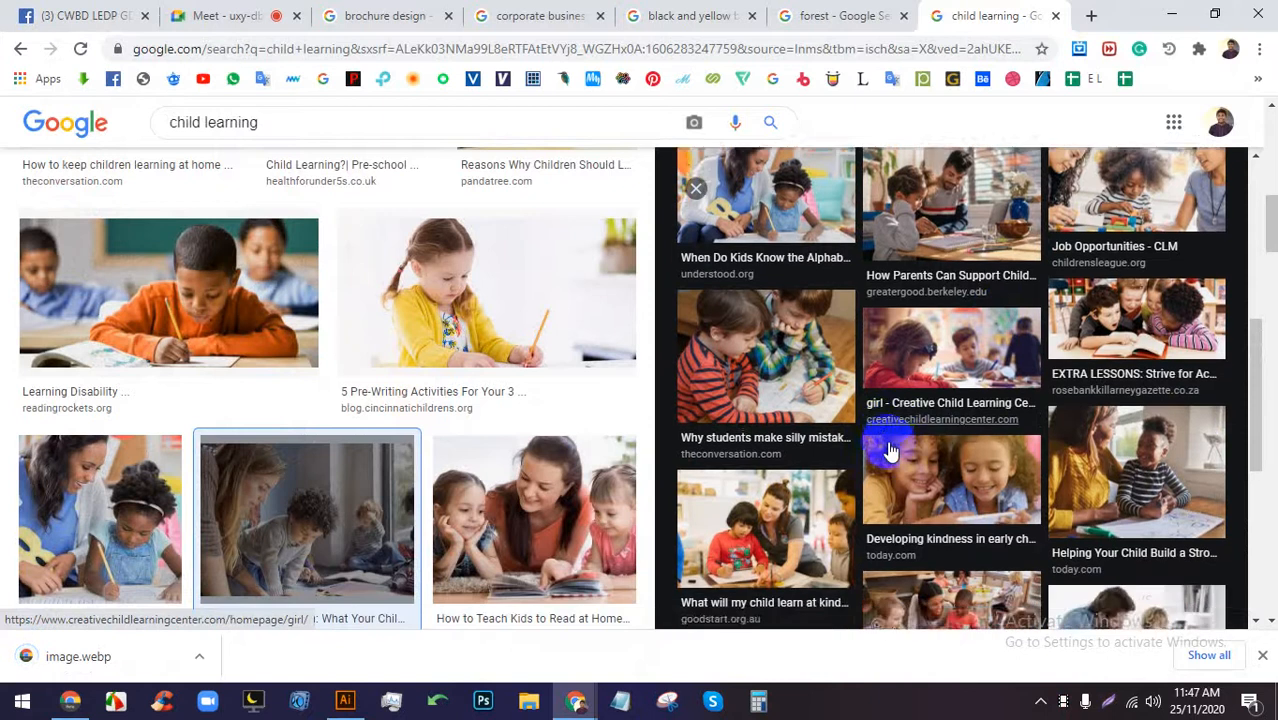
pyautogui.scroll(-5, 645, 420)
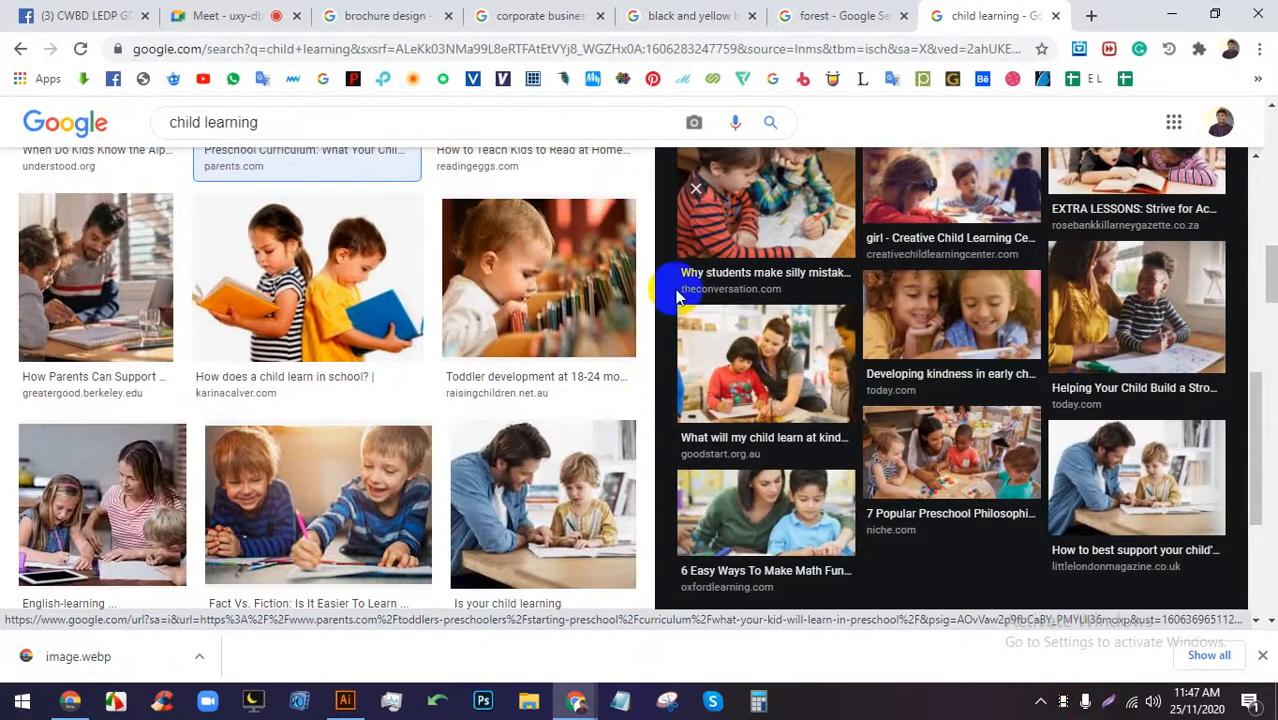
pyautogui.click(709, 188)
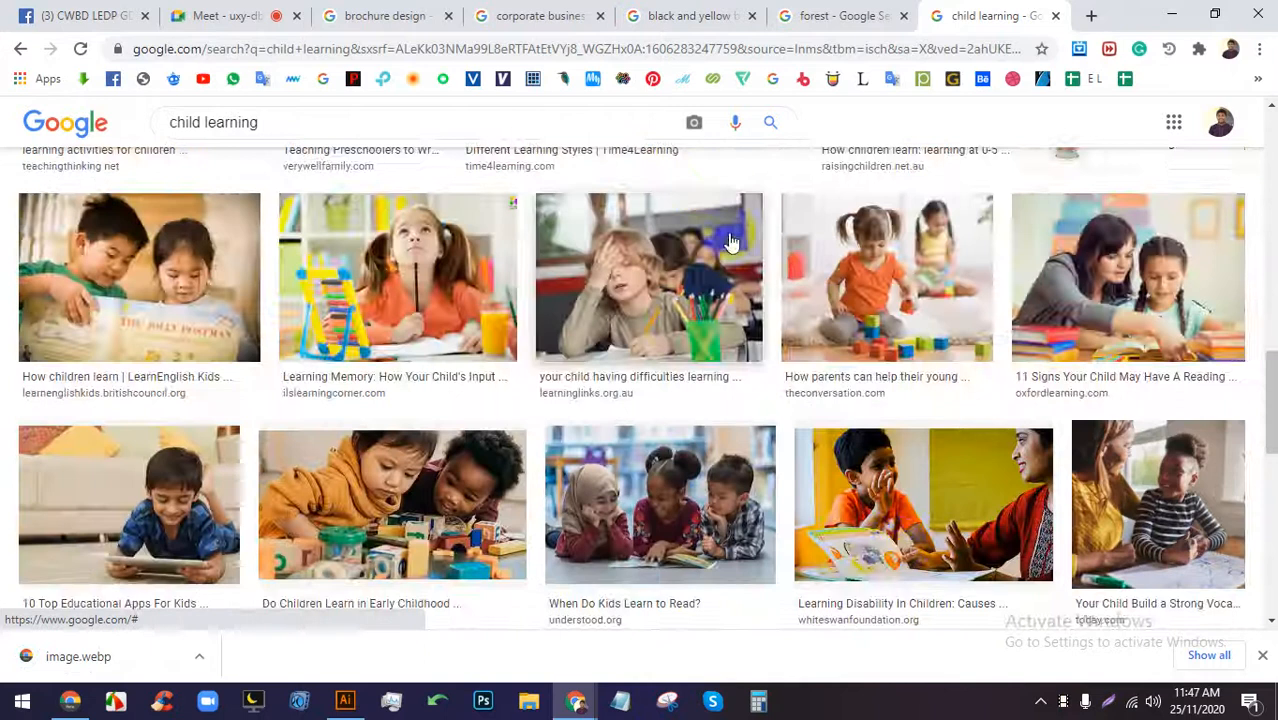
pyautogui.scroll(-4, 901, 364)
pyautogui.scroll(-6, 901, 364)
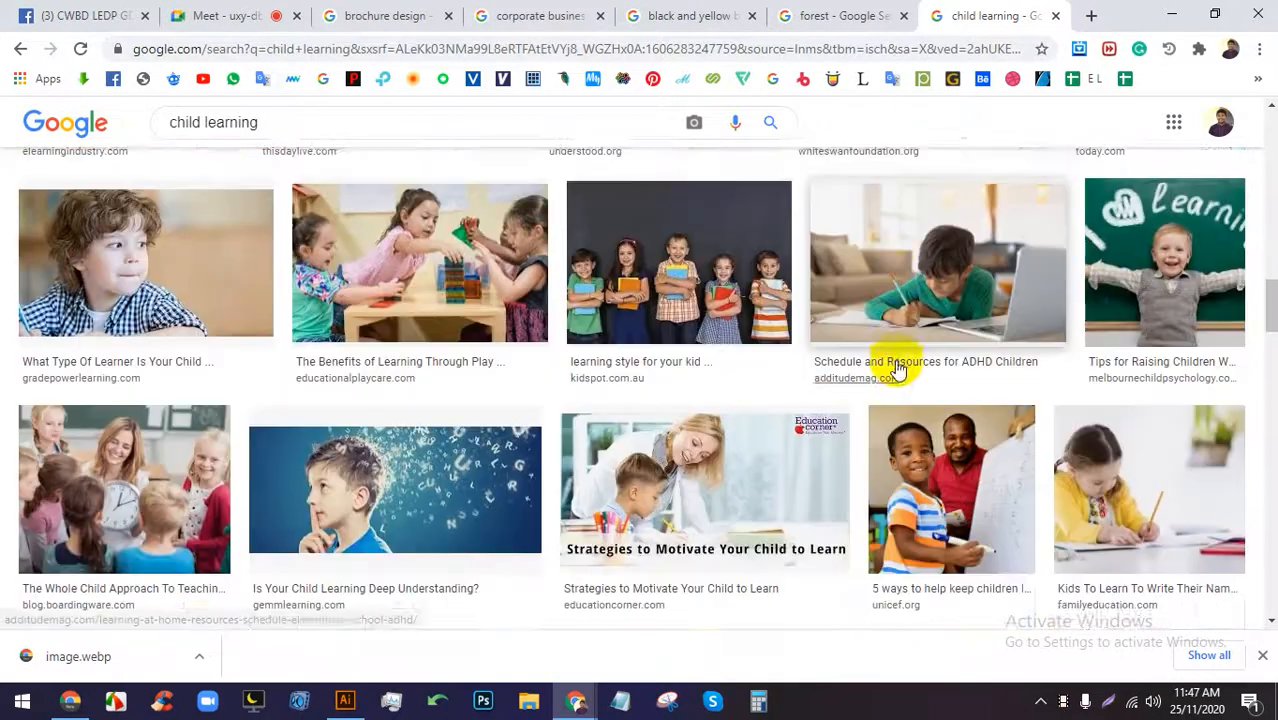
pyautogui.scroll(-4, 891, 364)
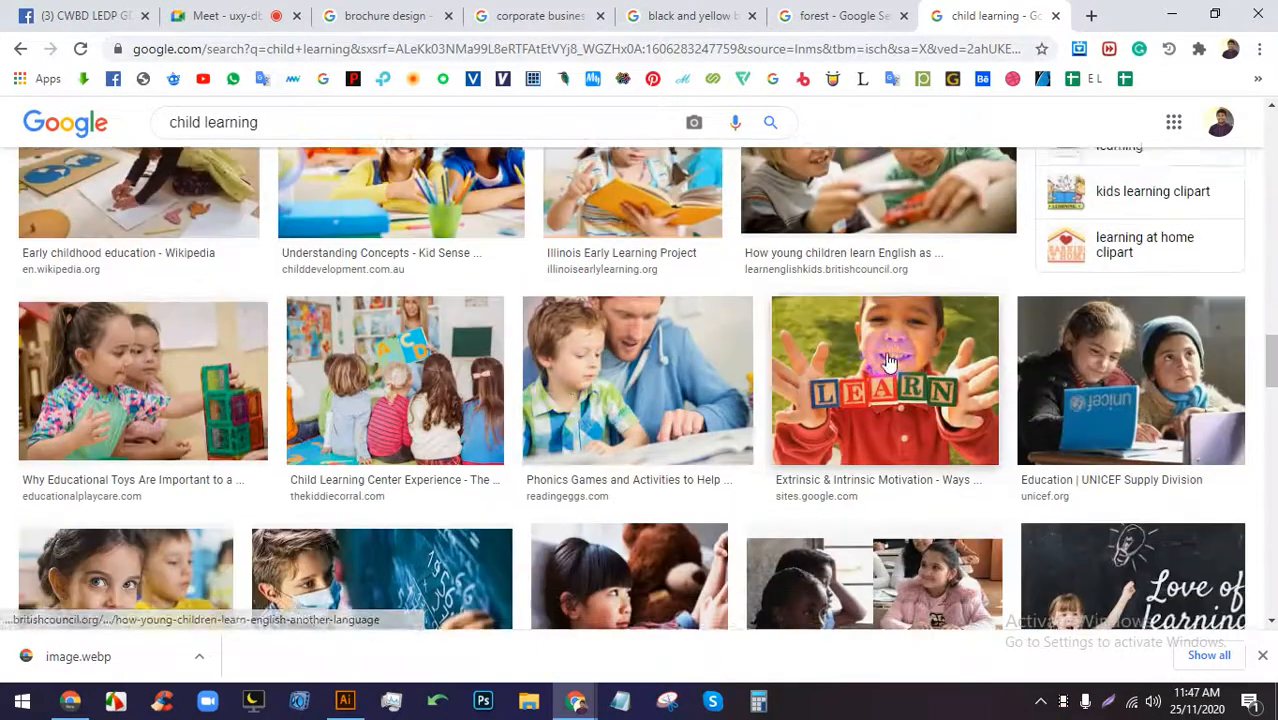
pyautogui.click(560, 385)
pyautogui.scroll(-5, 560, 388)
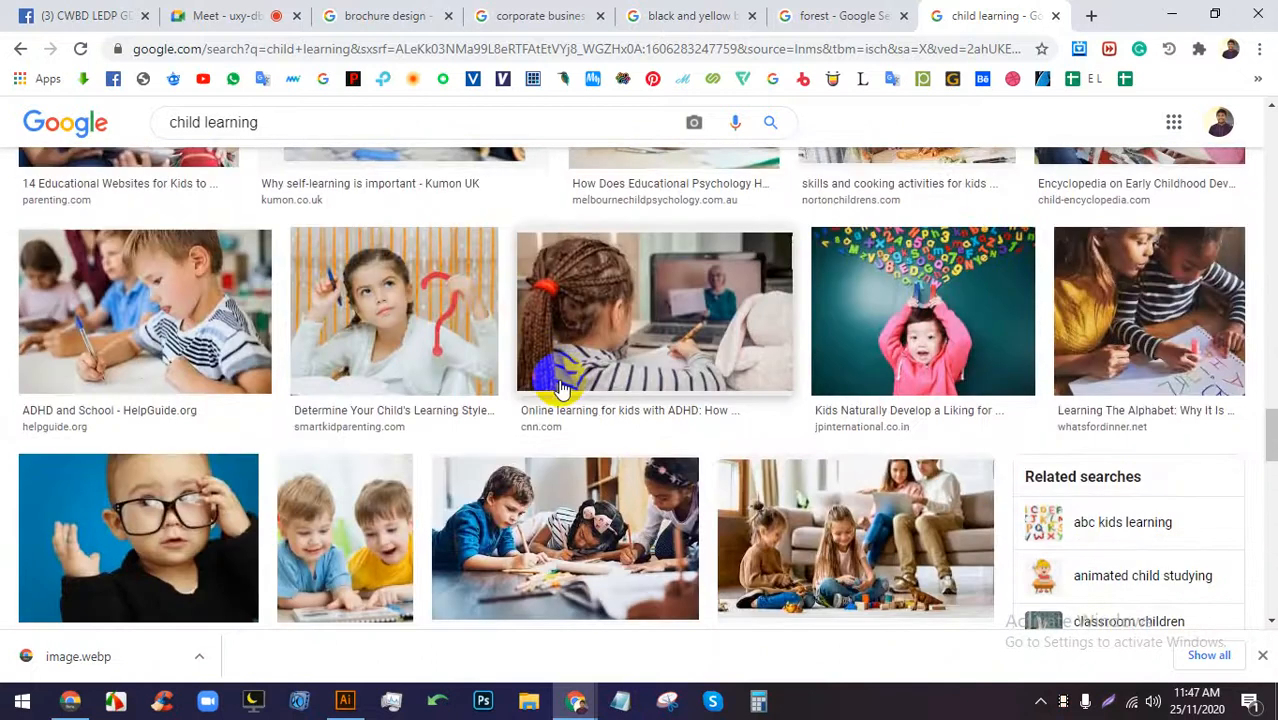
# Save the "Why is Art Important in Schools" photo as The-Importance-of-Art-in-Child-Development.jpg and place it in the Illustrator brochure.
pyautogui.click(523, 502)
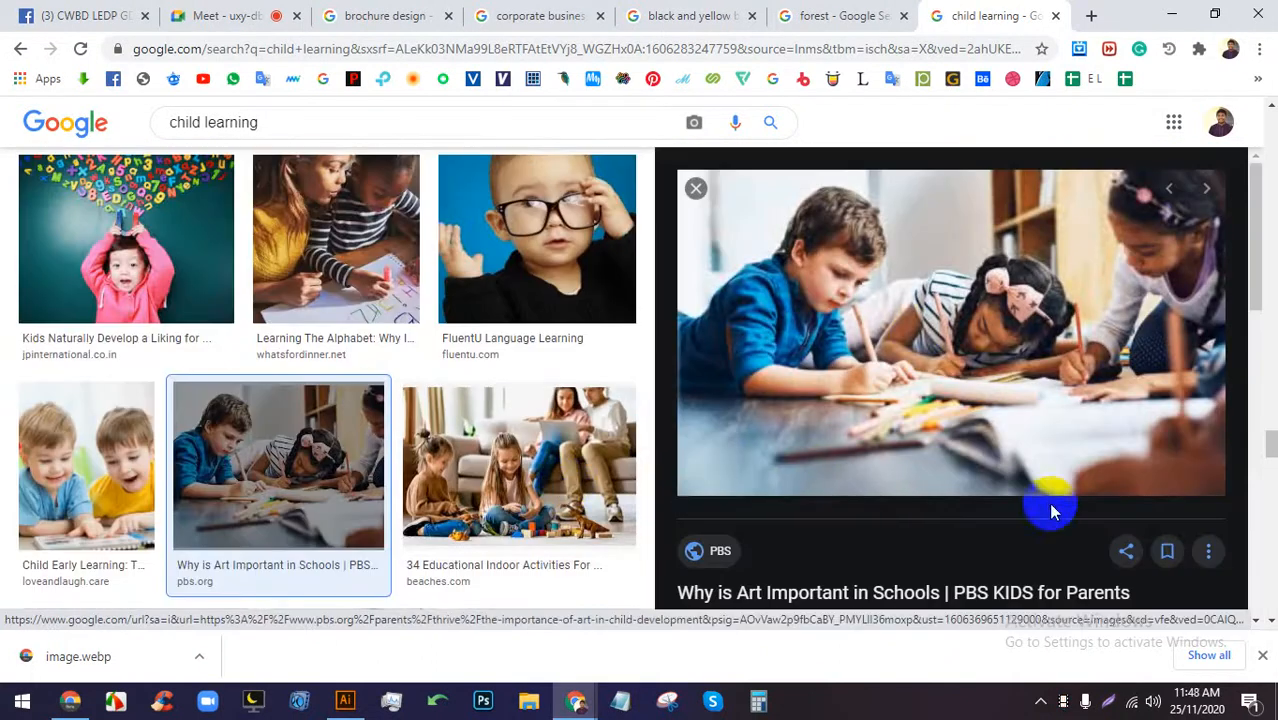
pyautogui.rightClick(918, 460)
pyautogui.click(979, 506)
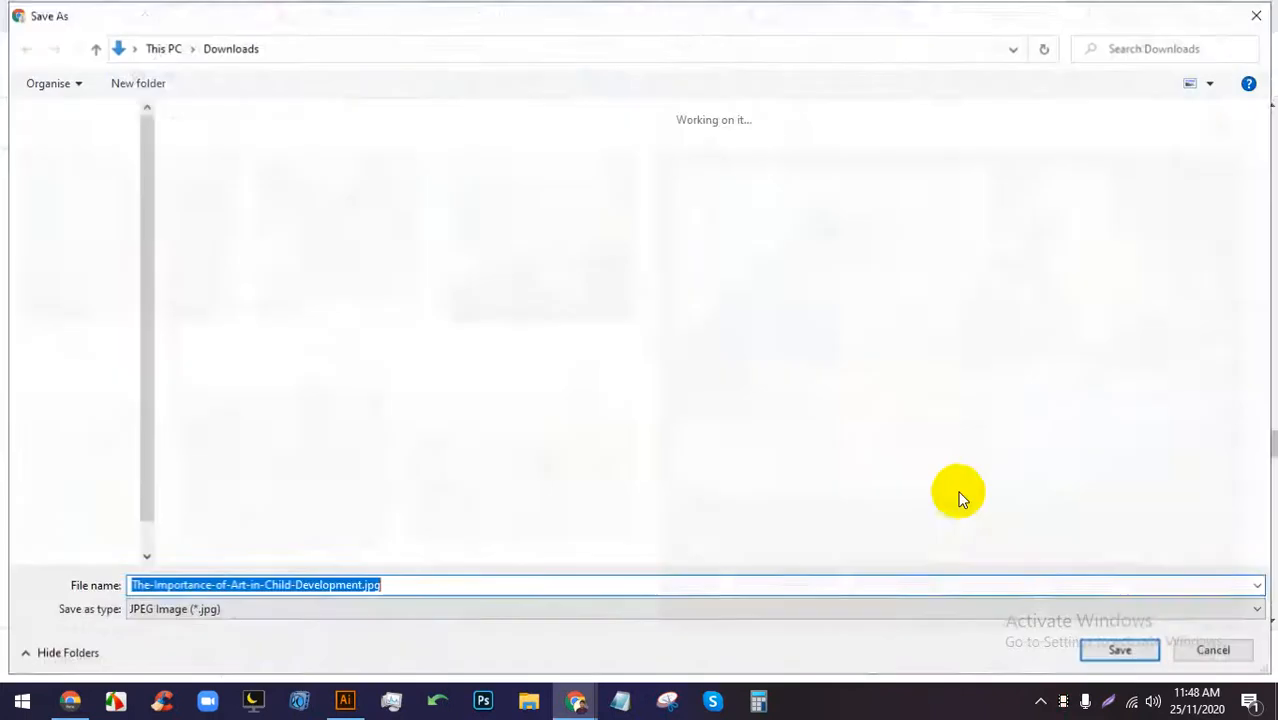
pyautogui.press('Return')
pyautogui.moveTo(45, 666); pyautogui.dragTo(592, 264)
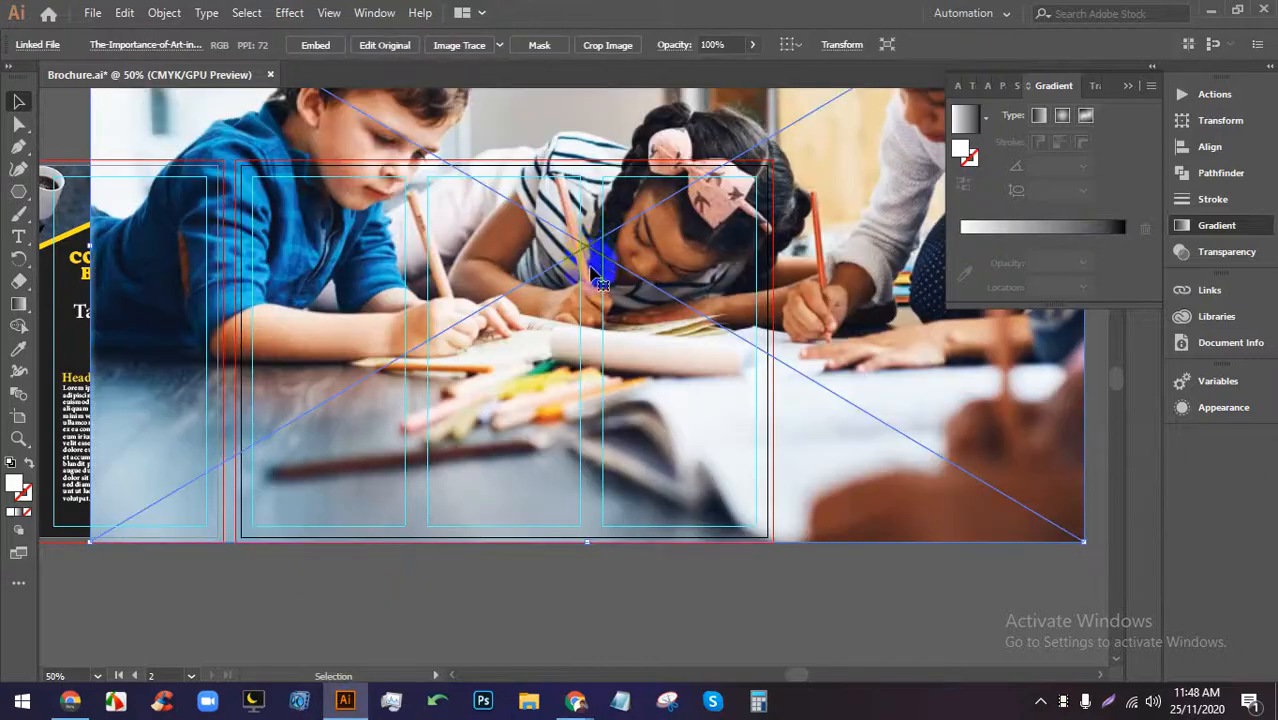
# Scale the placed children's photo down to about the header's height and position it over the white arrow-like shape.
pyautogui.hotkey('ctrl', '-')
pyautogui.moveTo(585, 118); pyautogui.dragTo(582, 198)
pyautogui.hotkey('ctrl', '+')
pyautogui.hotkey('ctrl', '+')
pyautogui.moveTo(620, 267); pyautogui.dragTo(614, 312)
pyautogui.moveTo(572, 314); pyautogui.dragTo(635, 298)
pyautogui.hotkey('ctrl', '+')
# Embed the linked children's photo in the document and send it behind the white arrow-like shape.
pyautogui.keyDown('shift'); pyautogui.click(449, 338); pyautogui.keyUp('shift')
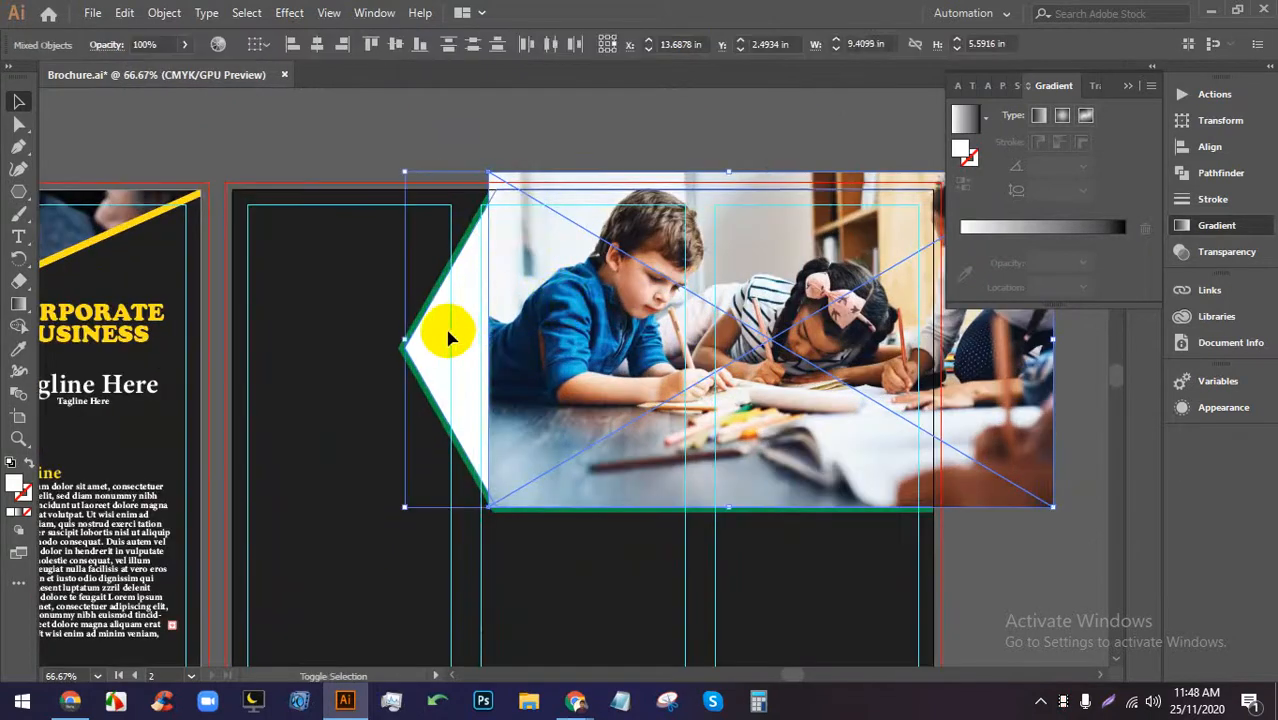
pyautogui.click(571, 131)
pyautogui.click(598, 267)
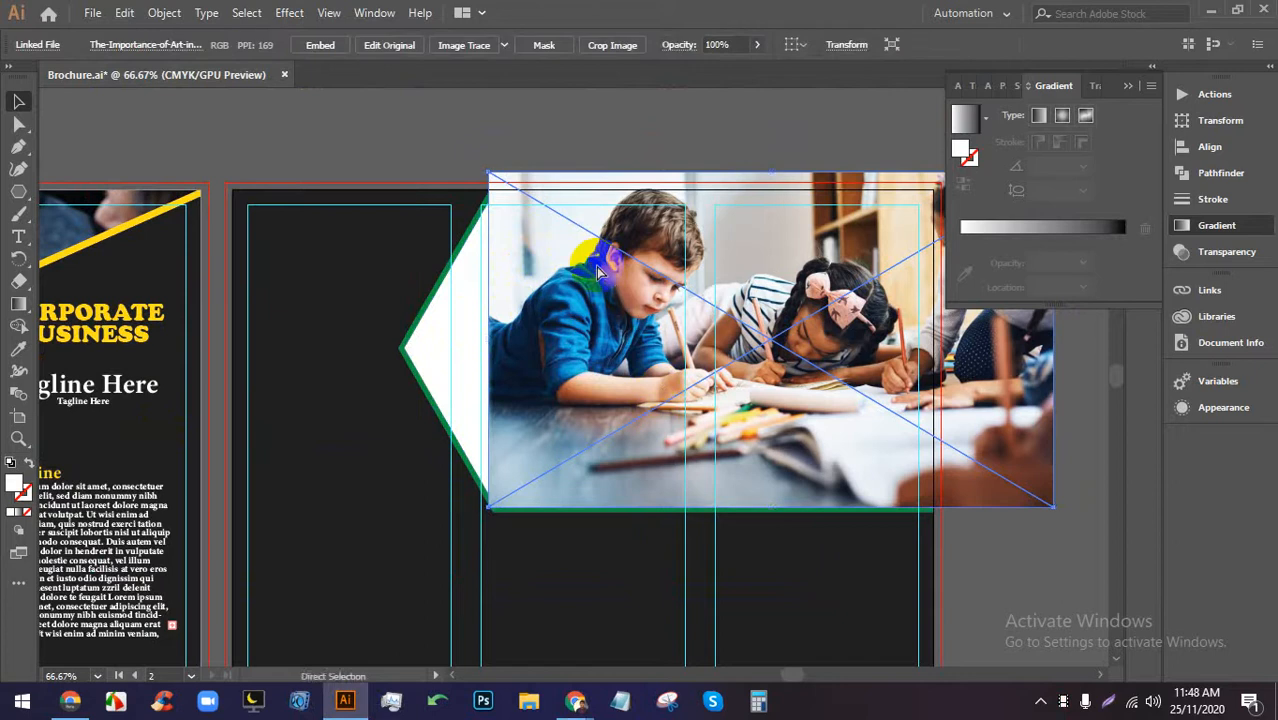
pyautogui.click(578, 155)
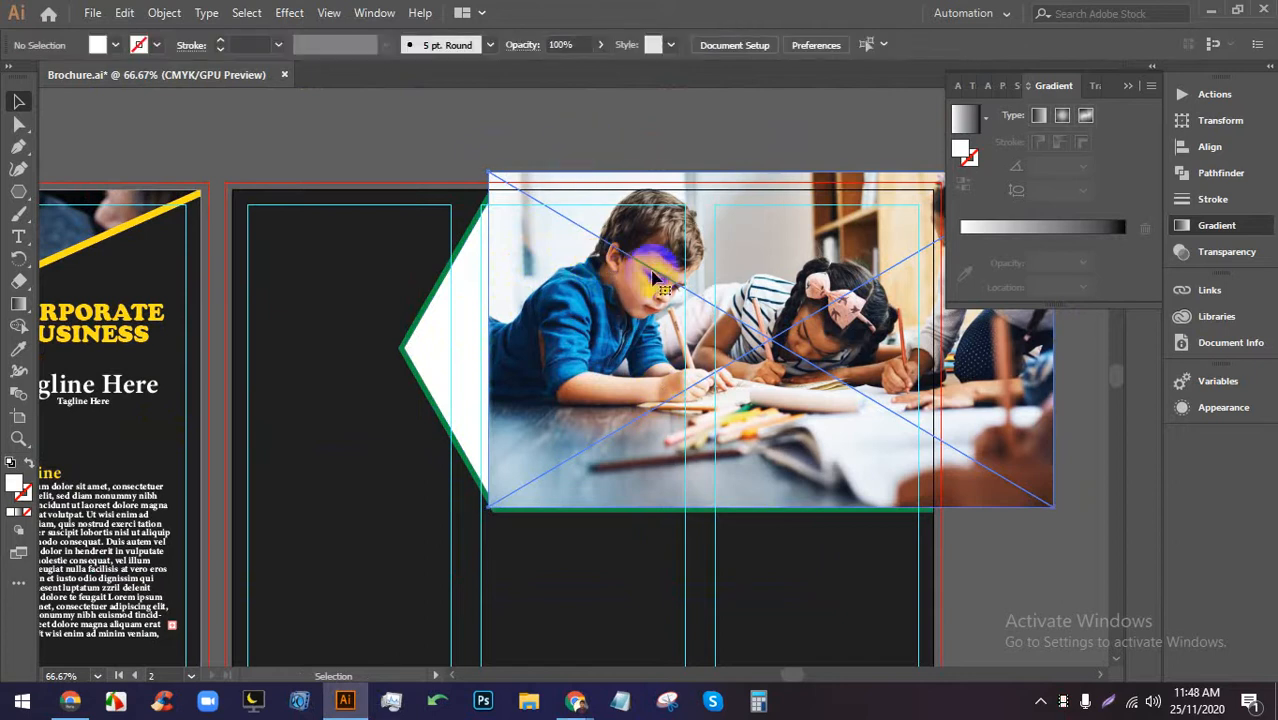
pyautogui.click(625, 272)
pyautogui.click(322, 45)
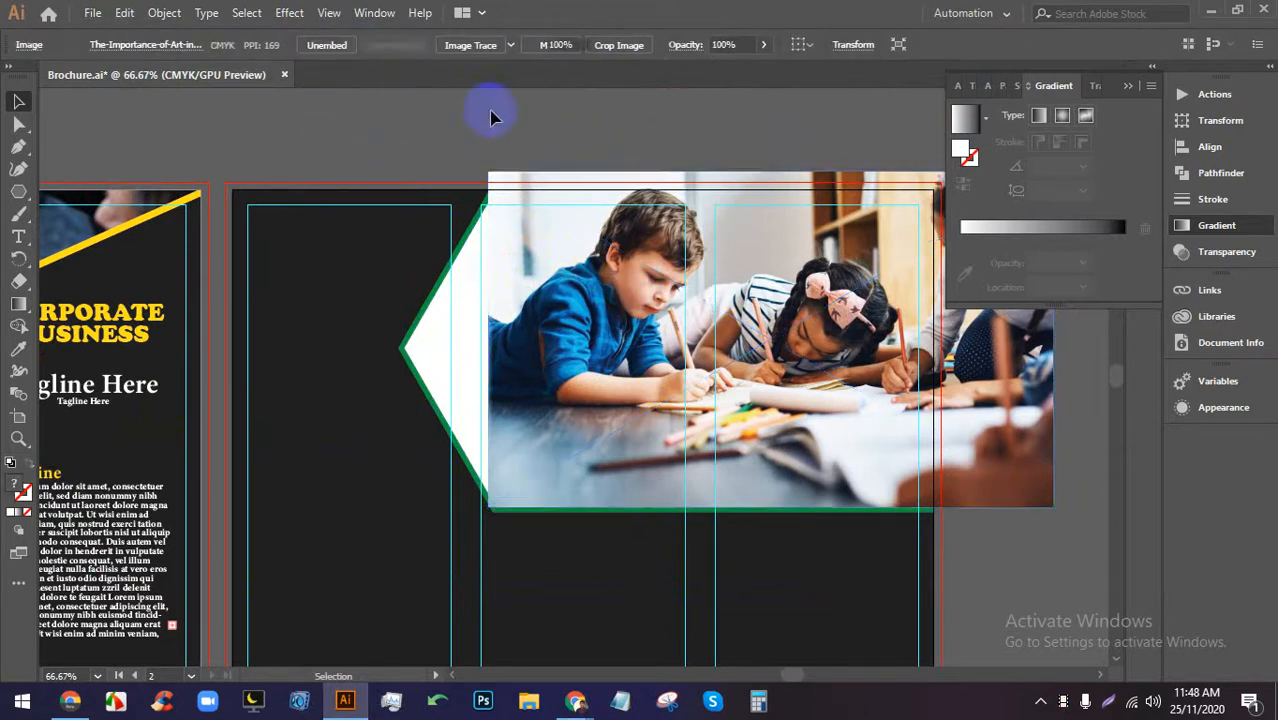
pyautogui.click(652, 305)
pyautogui.hotkey('ctrl', '[')
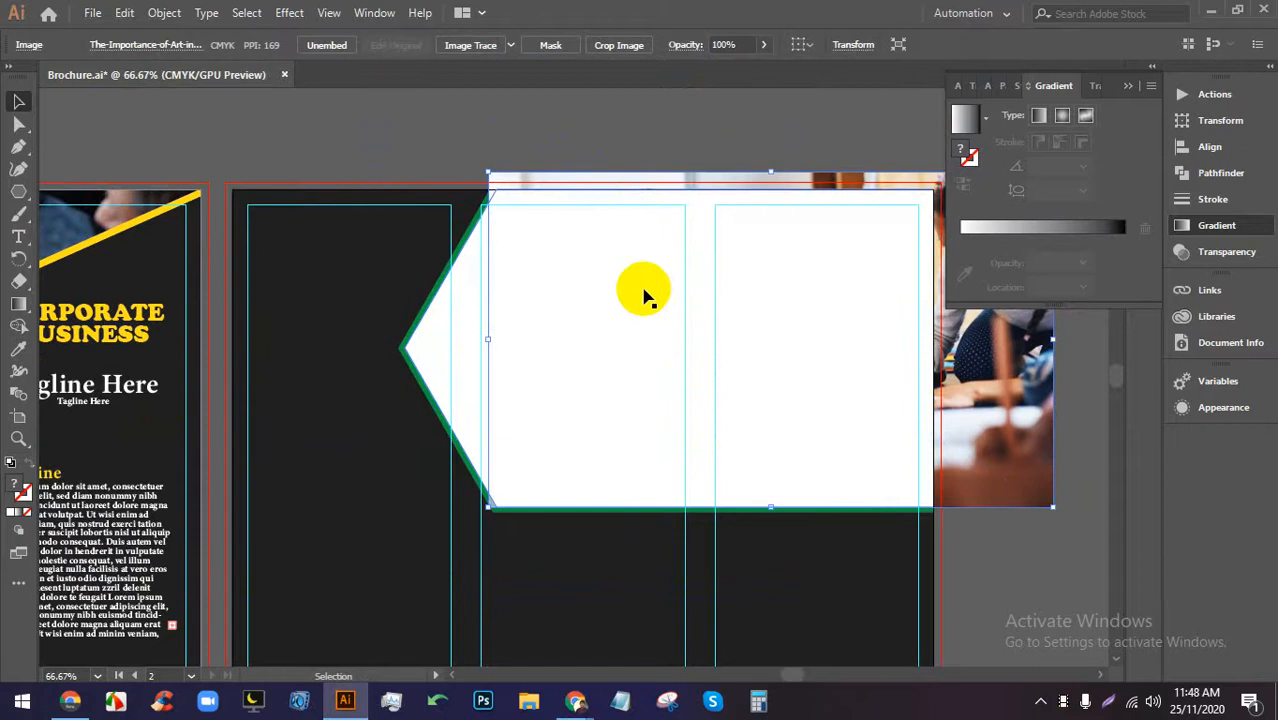
# Mask the children's photo with the white arrow-like header shape using a clipping mask.
pyautogui.click(568, 155)
pyautogui.scroll(-1, 657, 281)
pyautogui.scroll(2, 850, 268)
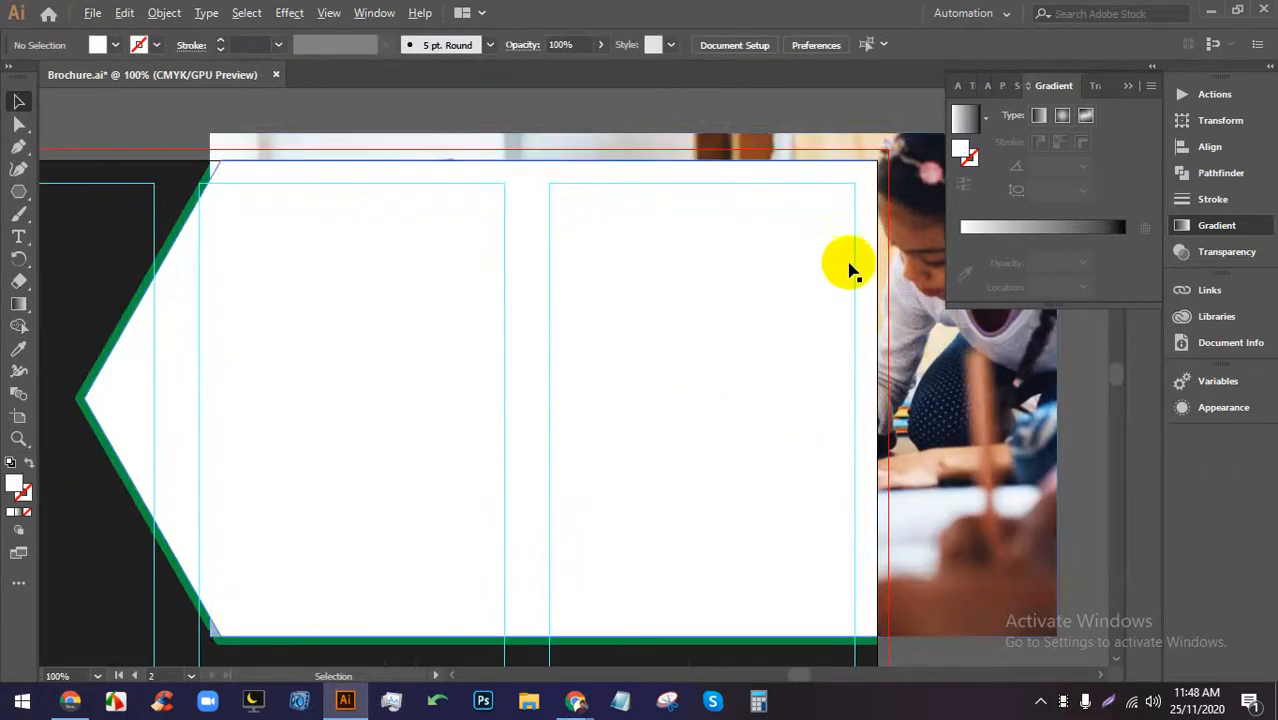
pyautogui.click(944, 352)
pyautogui.keyDown('shift'); pyautogui.click(779, 325); pyautogui.keyUp('shift')
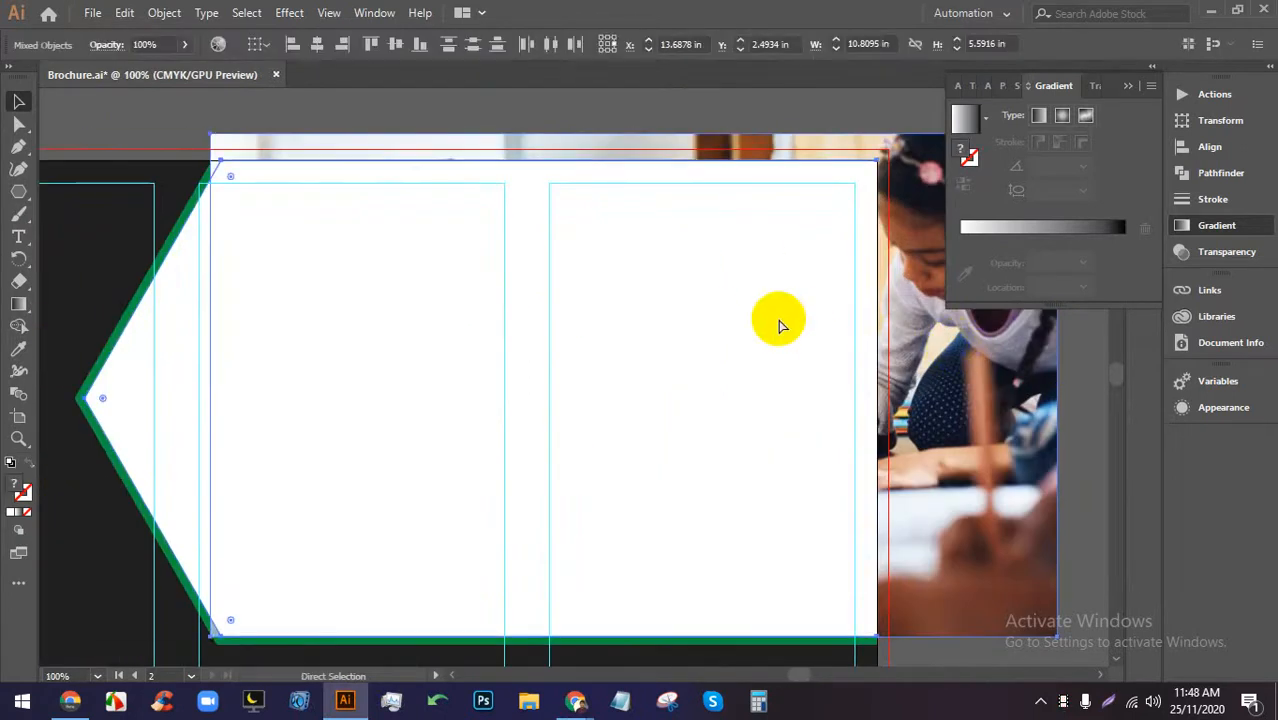
pyautogui.hotkey('ctrl', '7')
pyautogui.scroll(-1, 706, 310)
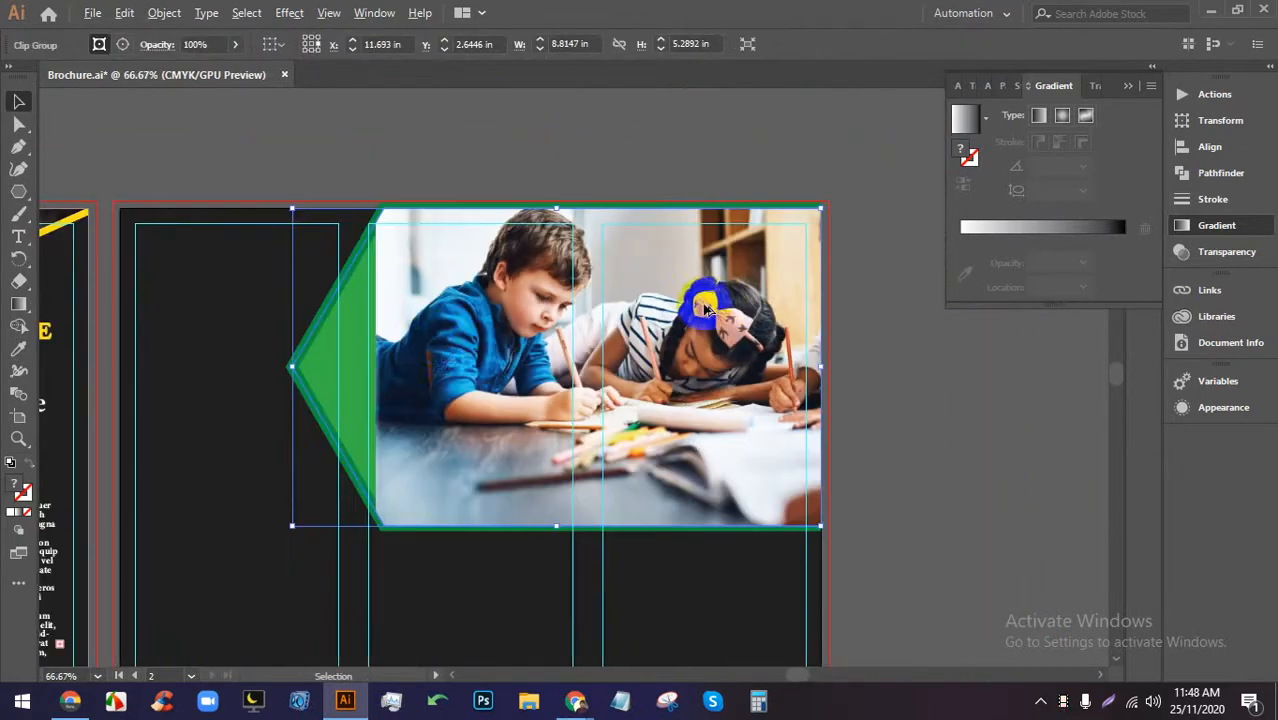
# Shift the photo left inside its clipping mask so that it fills the pointed end of the header shape.
pyautogui.doubleClick(490, 320)
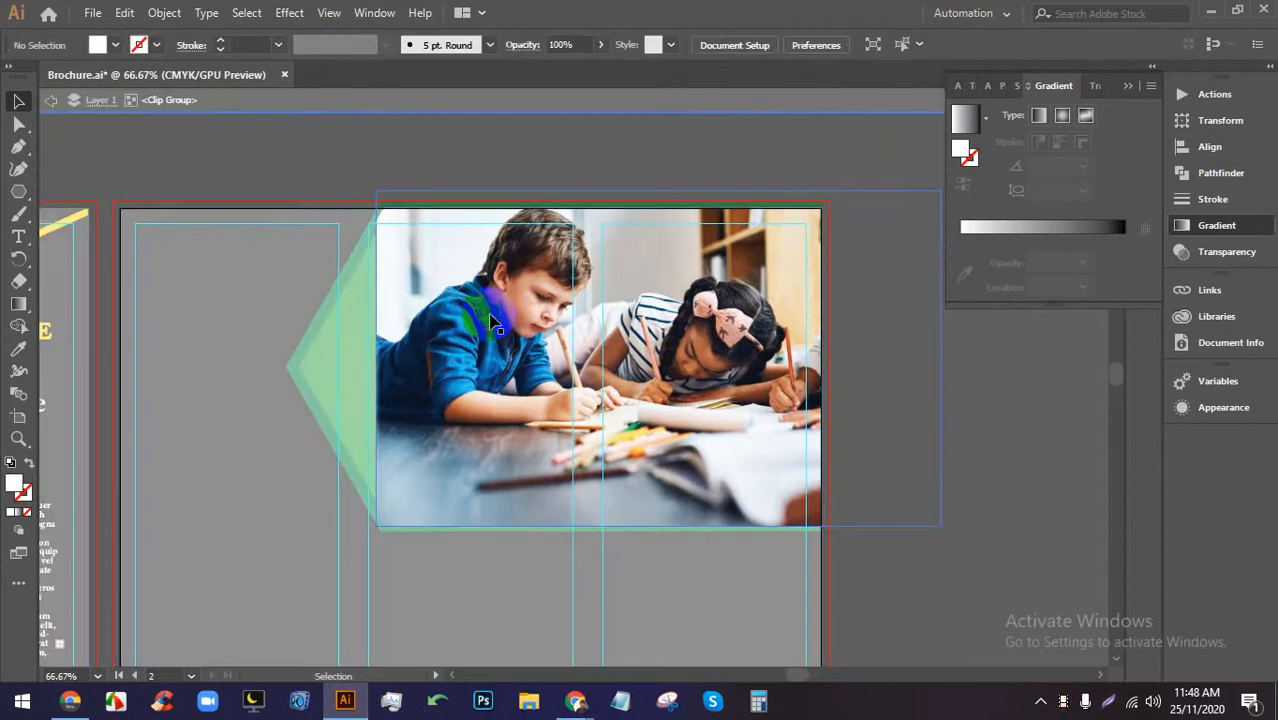
pyautogui.moveTo(490, 322); pyautogui.dragTo(437, 327)
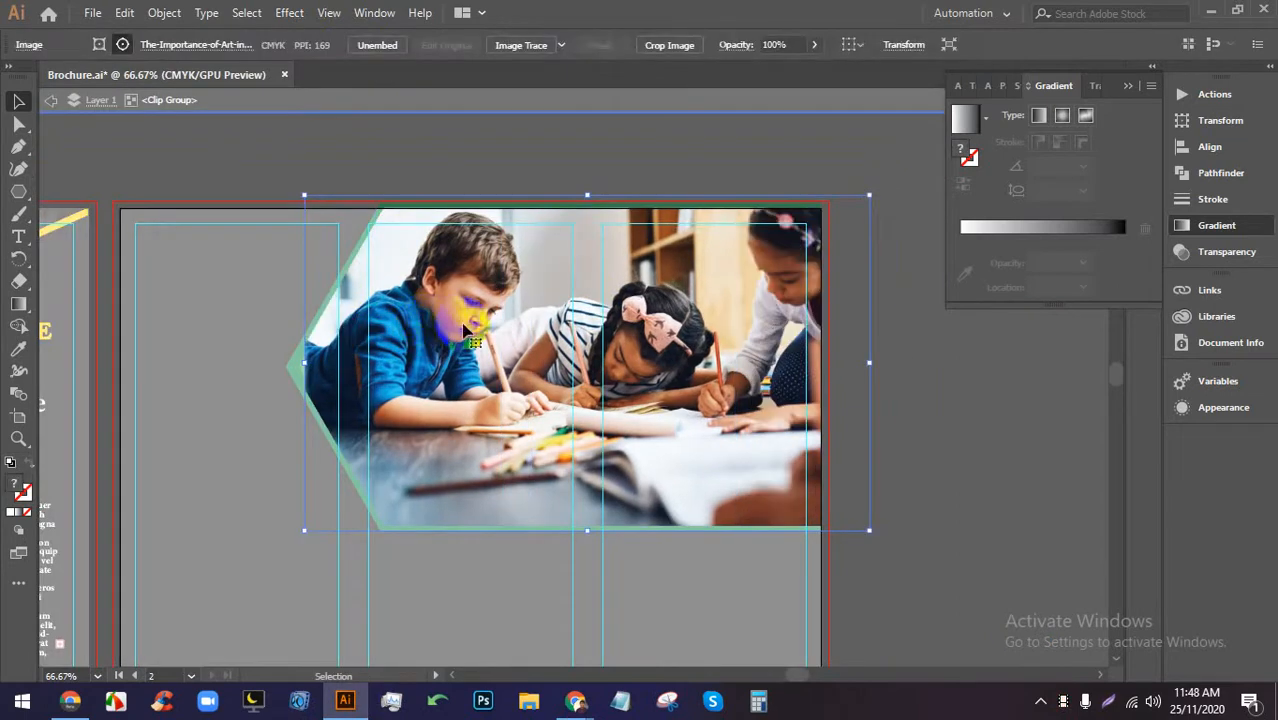
pyautogui.doubleClick(1041, 448)
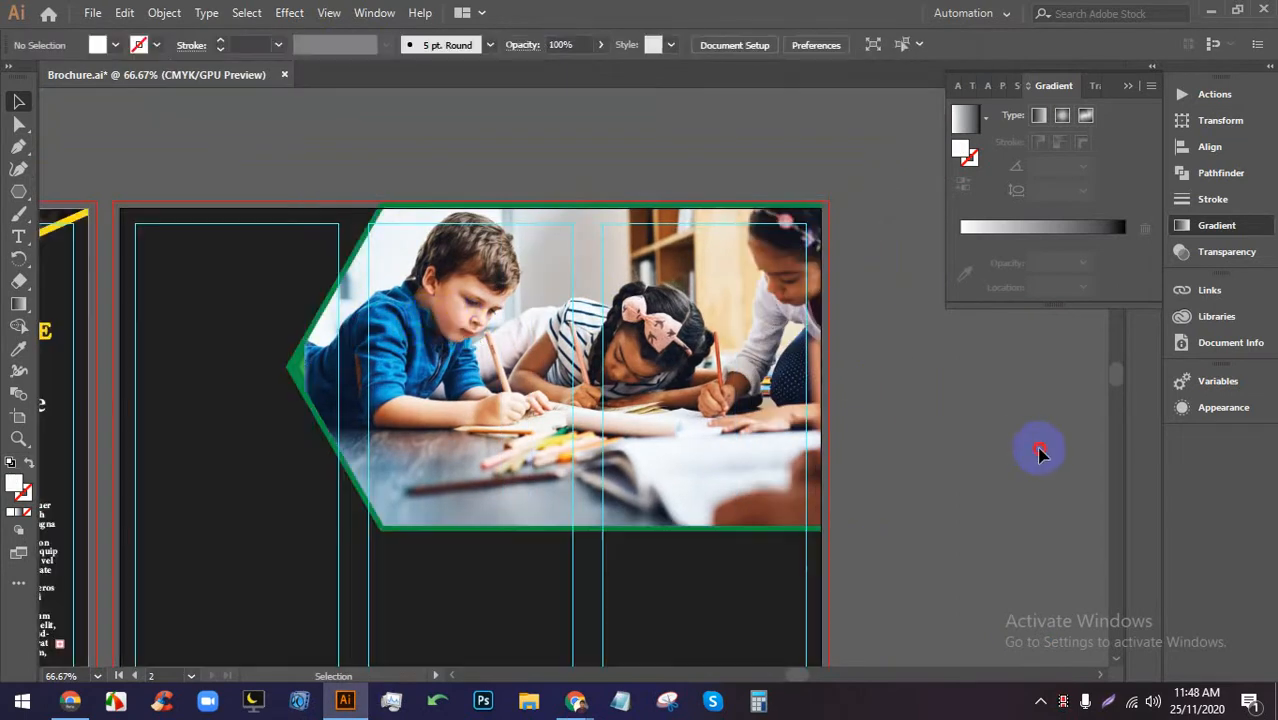
# Examine the green border around the header photo and where its upper corner meets the page edge and bleed line.
pyautogui.click(381, 537)
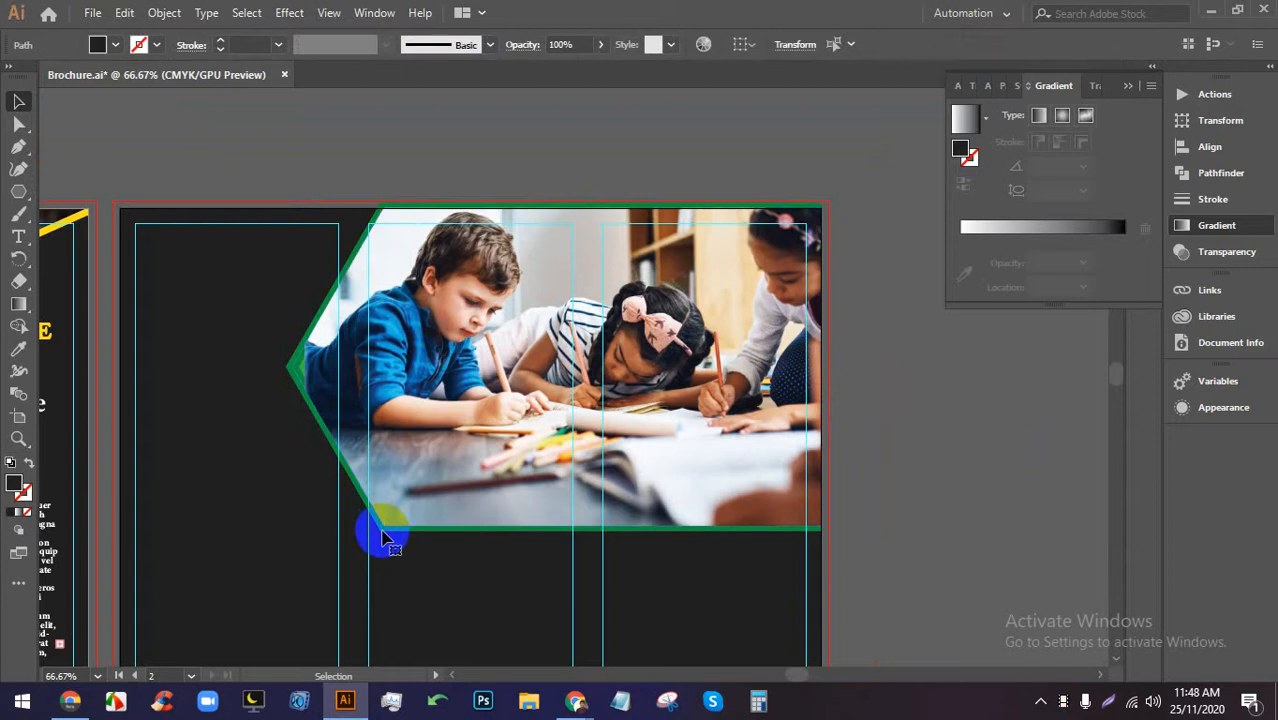
pyautogui.scroll(3, 383, 538)
pyautogui.scroll(-5, 390, 520)
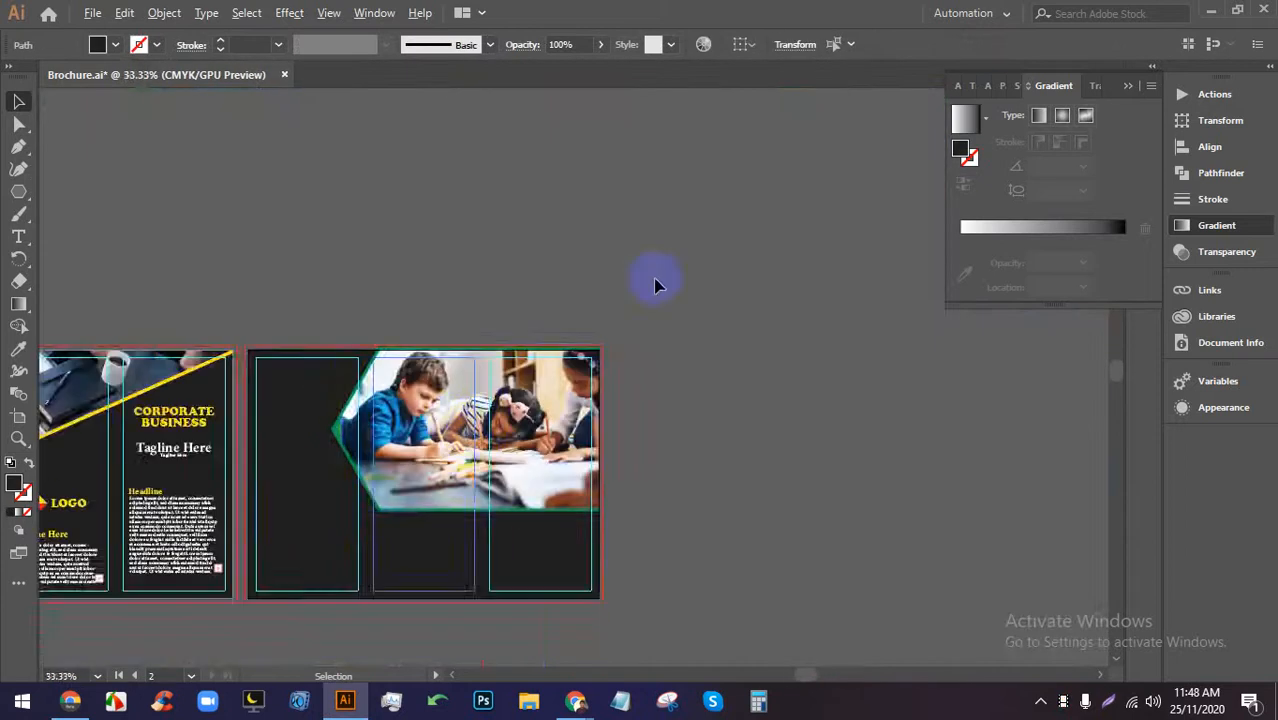
pyautogui.scroll(4, 442, 513)
pyautogui.click(466, 507)
pyautogui.scroll(3, 466, 505)
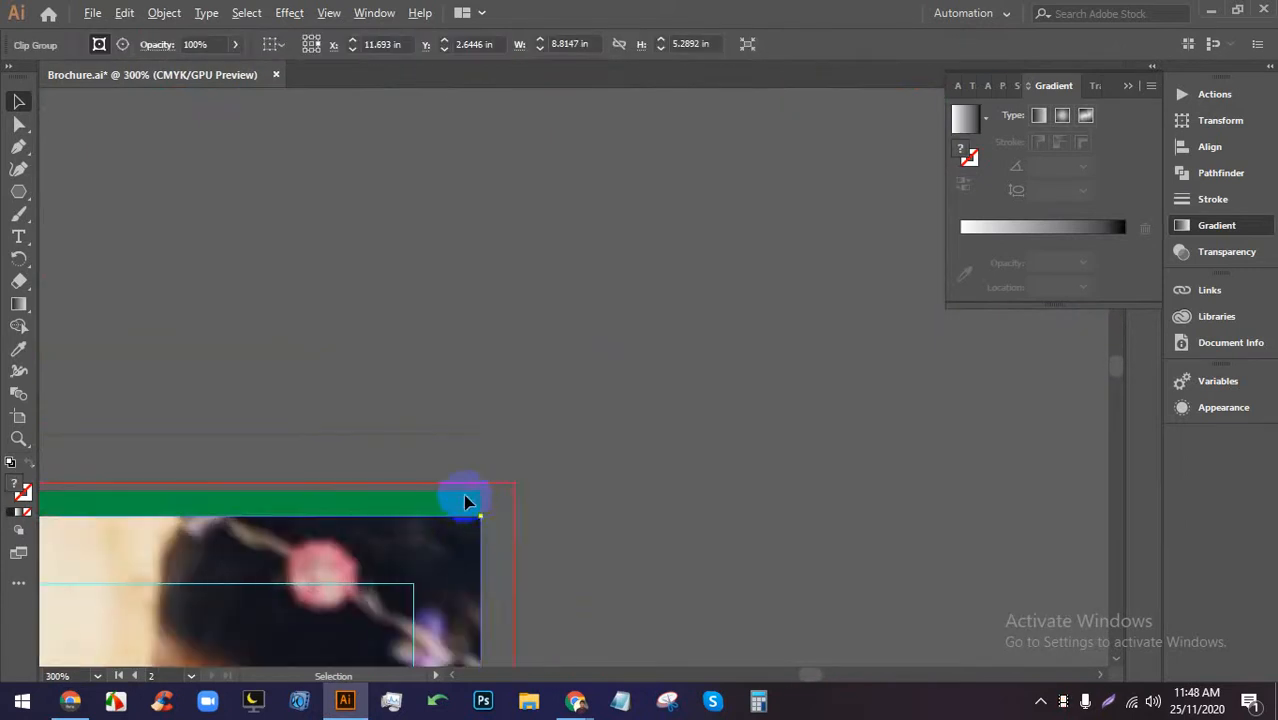
pyautogui.click(477, 498)
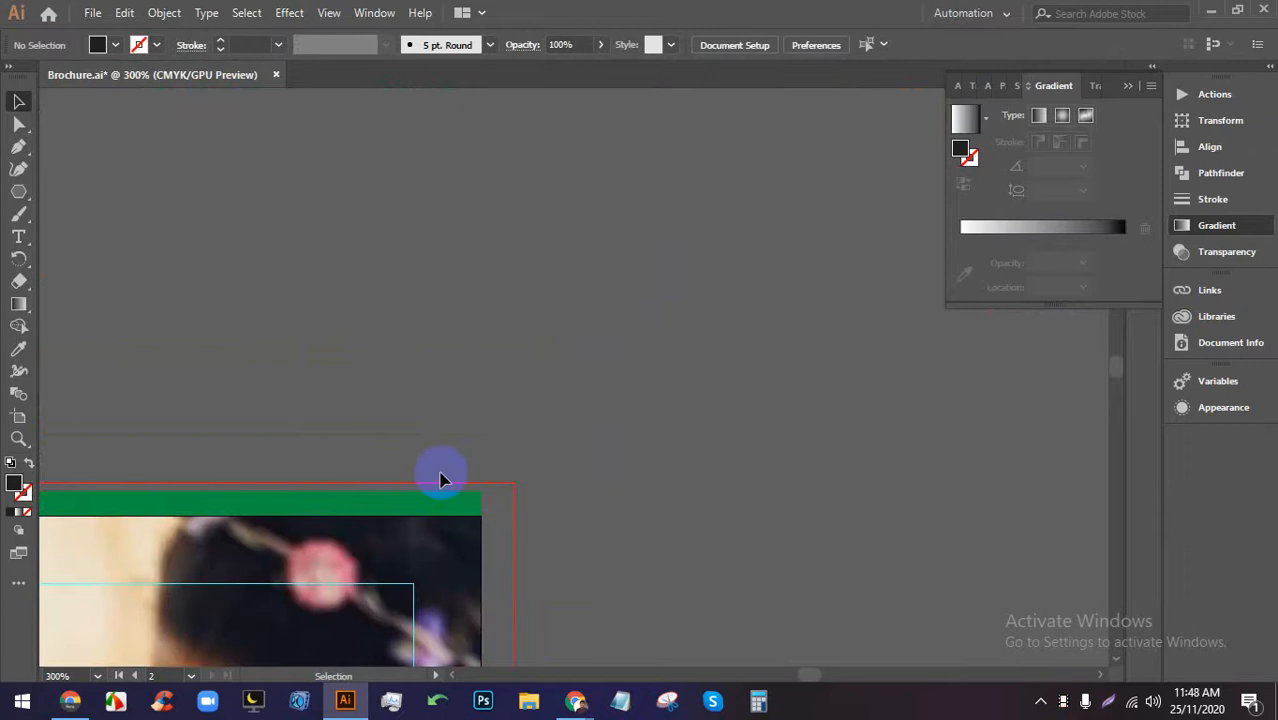
pyautogui.scroll(-6, 546, 407)
pyautogui.scroll(1, 533, 542)
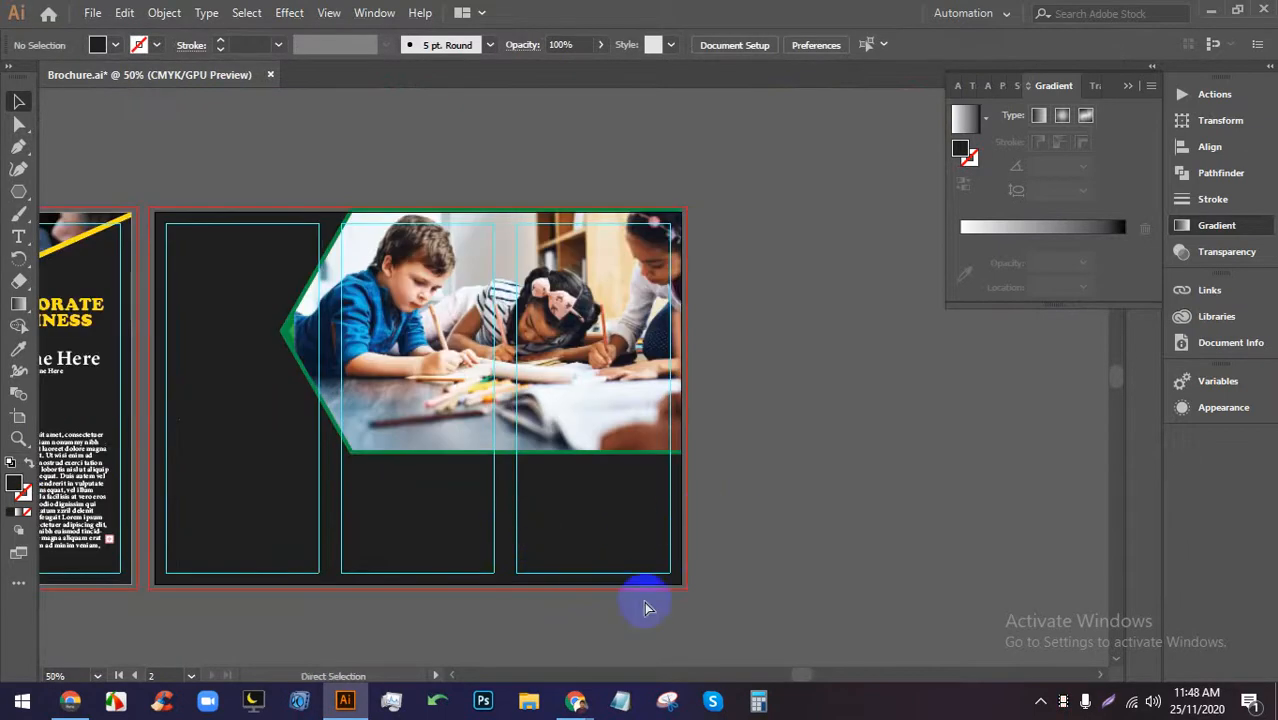
# Check the Google Meet call in the browser, dismiss the downloads bar, and return to the Illustrator brochure.
pyautogui.click(576, 700)
pyautogui.click(250, 16)
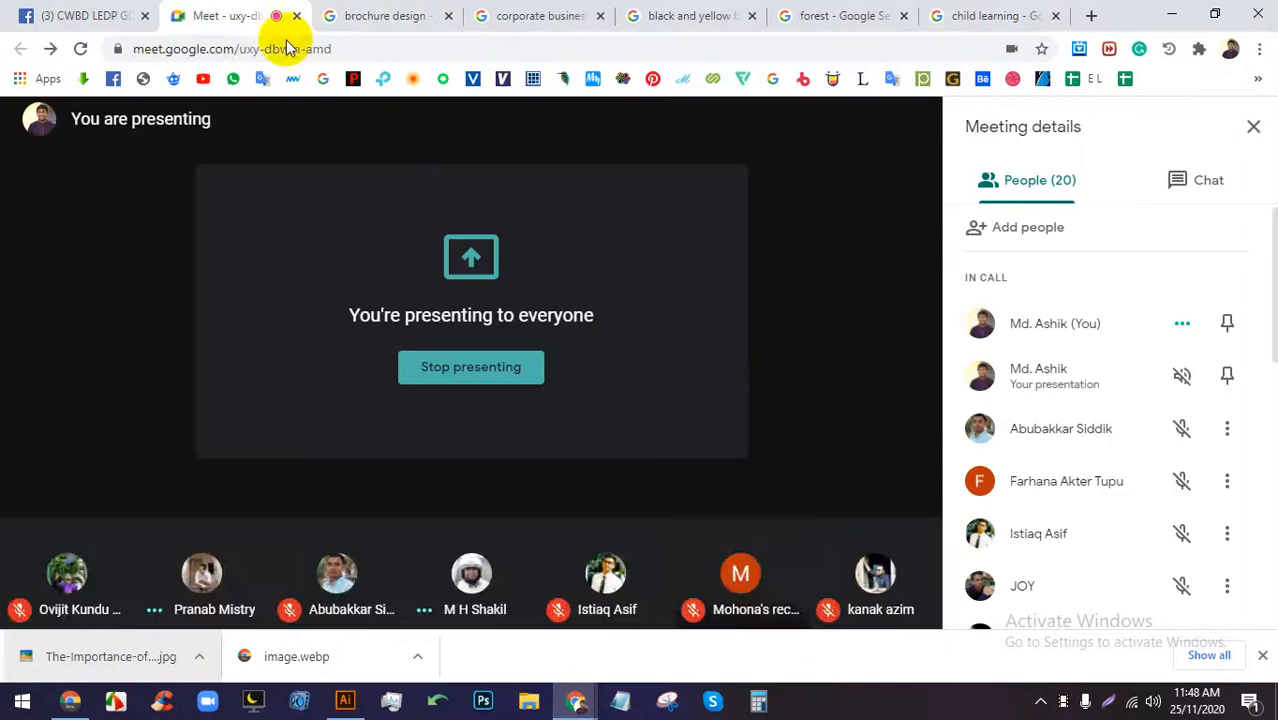
pyautogui.click(1261, 658)
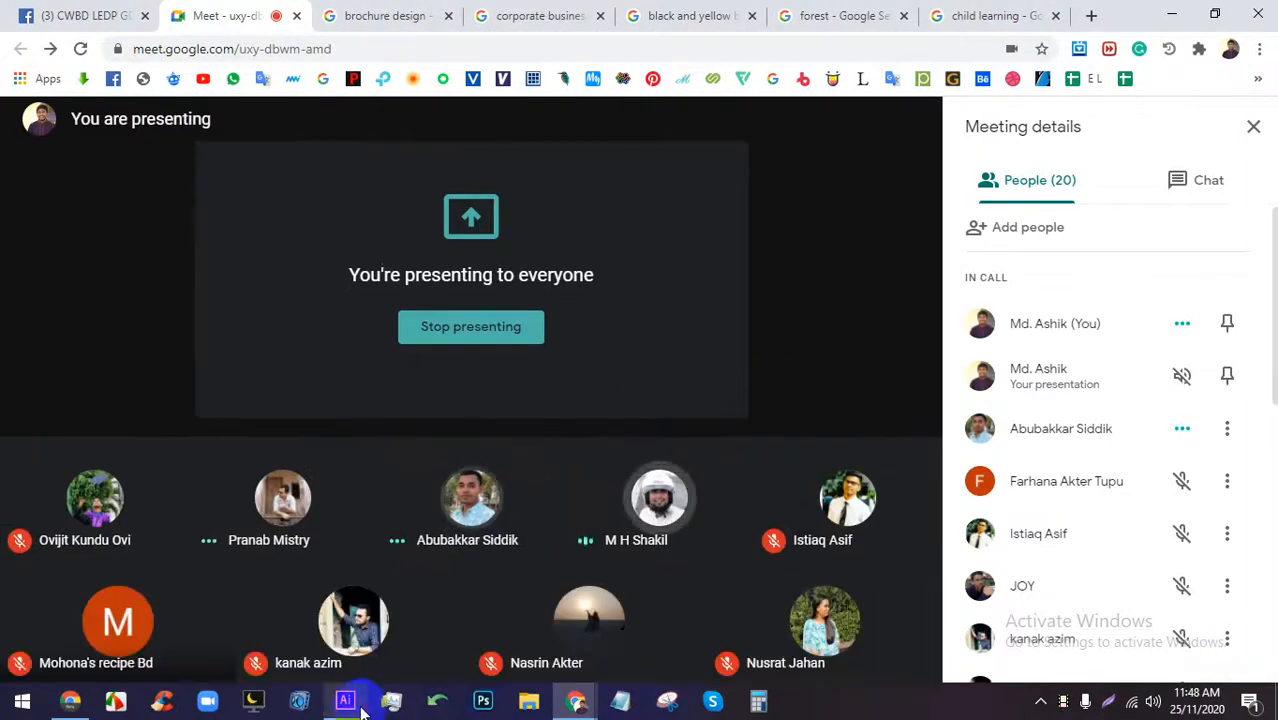
pyautogui.click(356, 705)
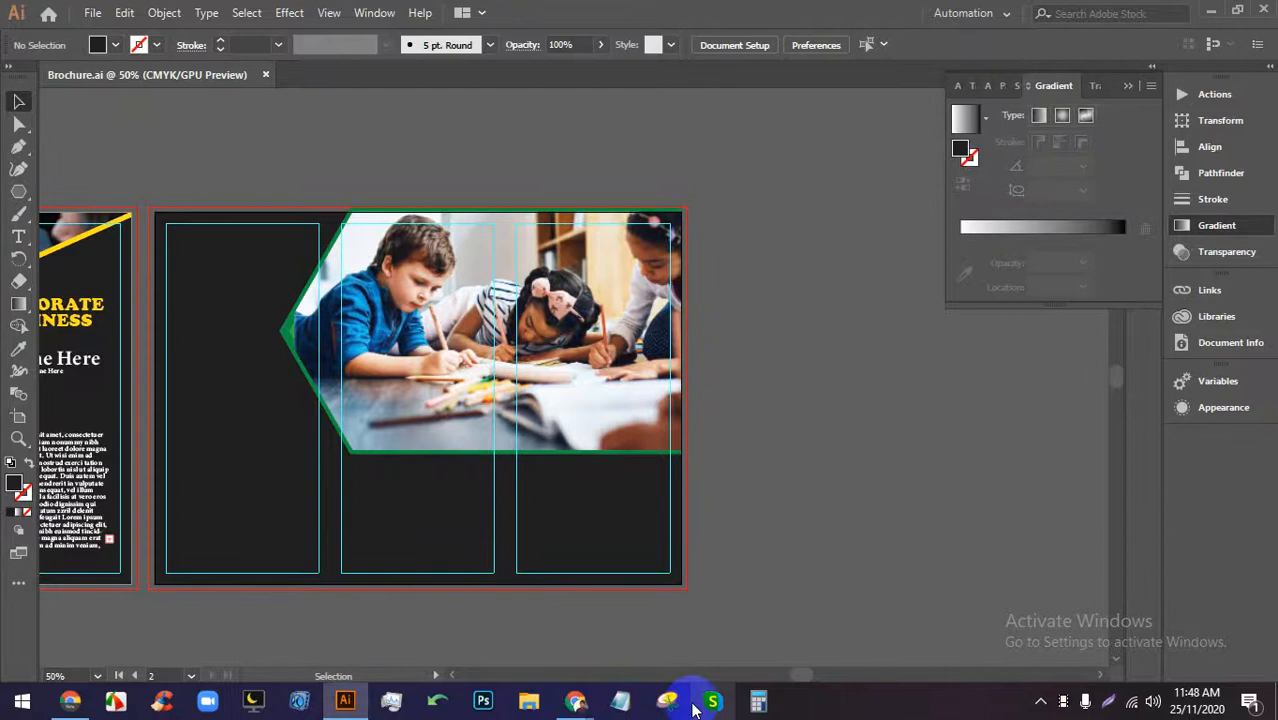
pyautogui.scroll(-2, 368, 514)
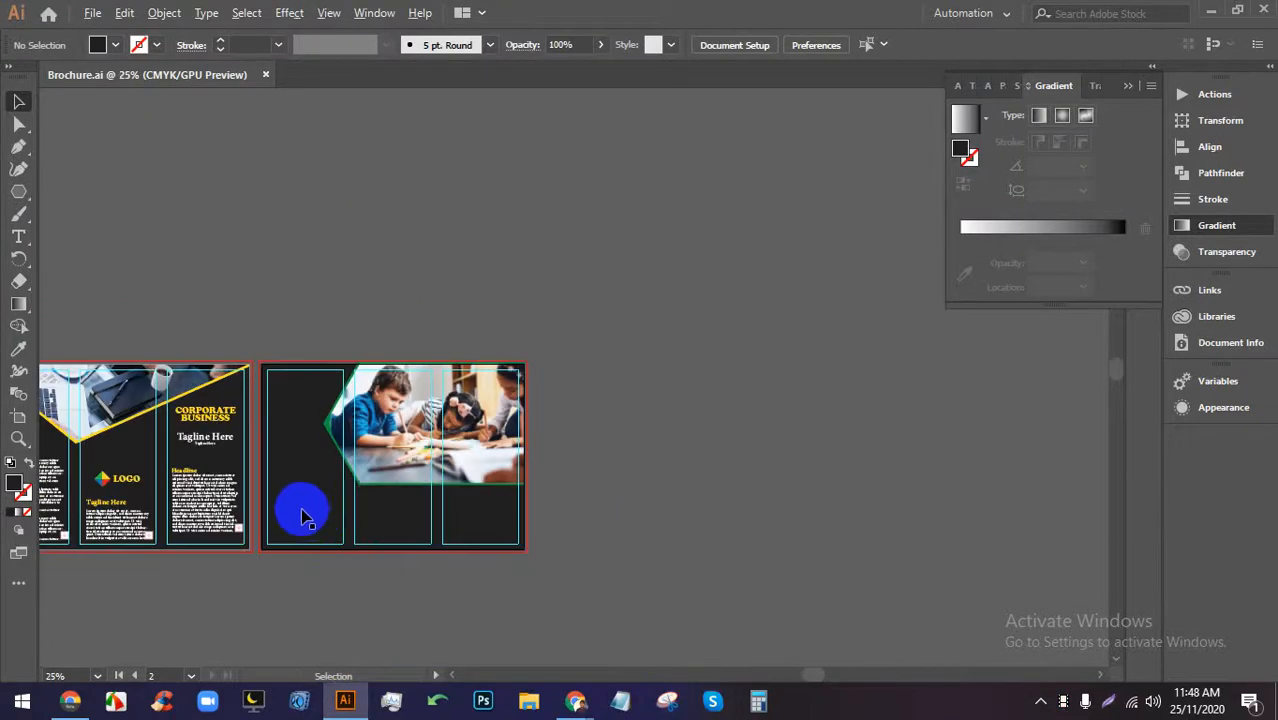
pyautogui.scroll(1, 302, 514)
pyautogui.scroll(1, 294, 523)
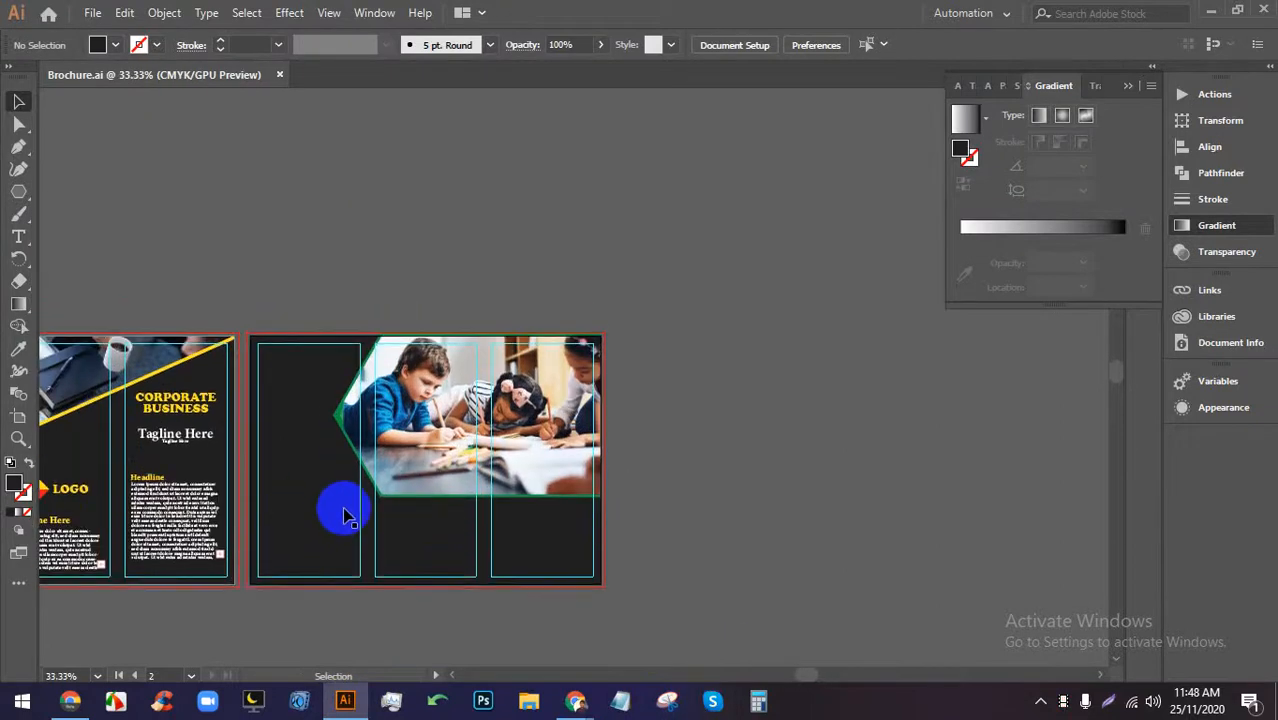
pyautogui.scroll(-1, 365, 480)
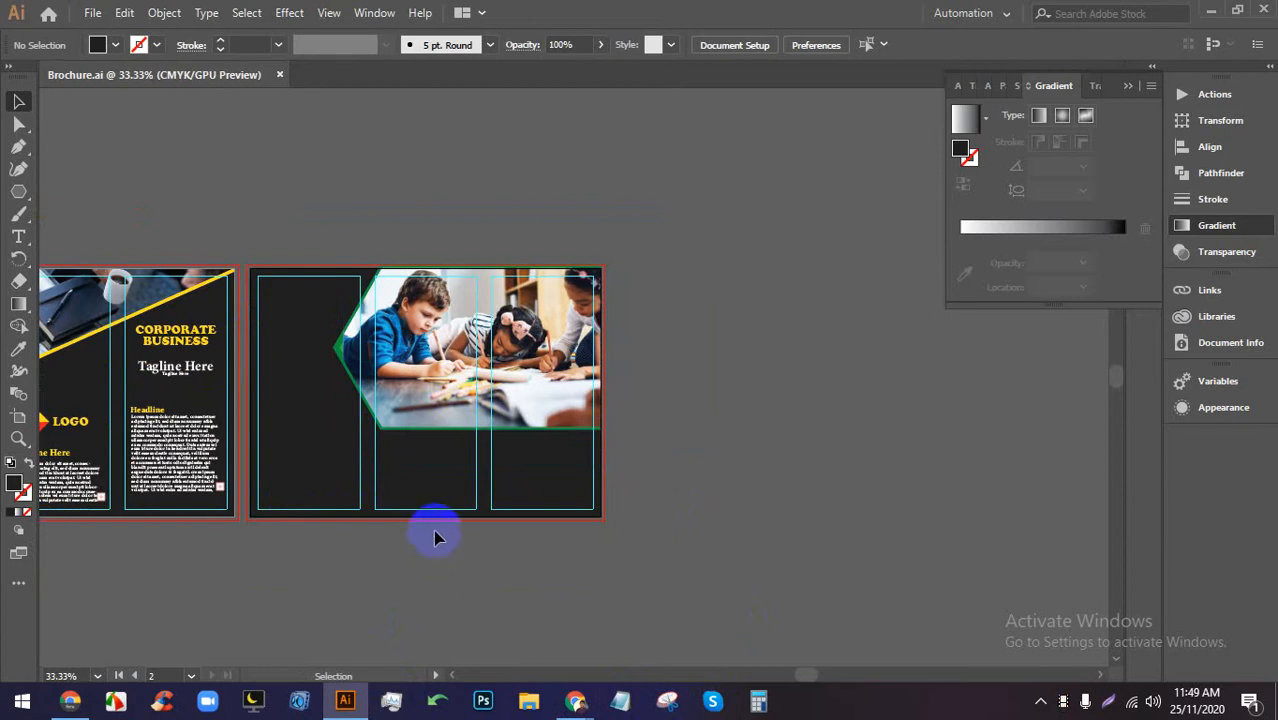
pyautogui.scroll(-1, 499, 416)
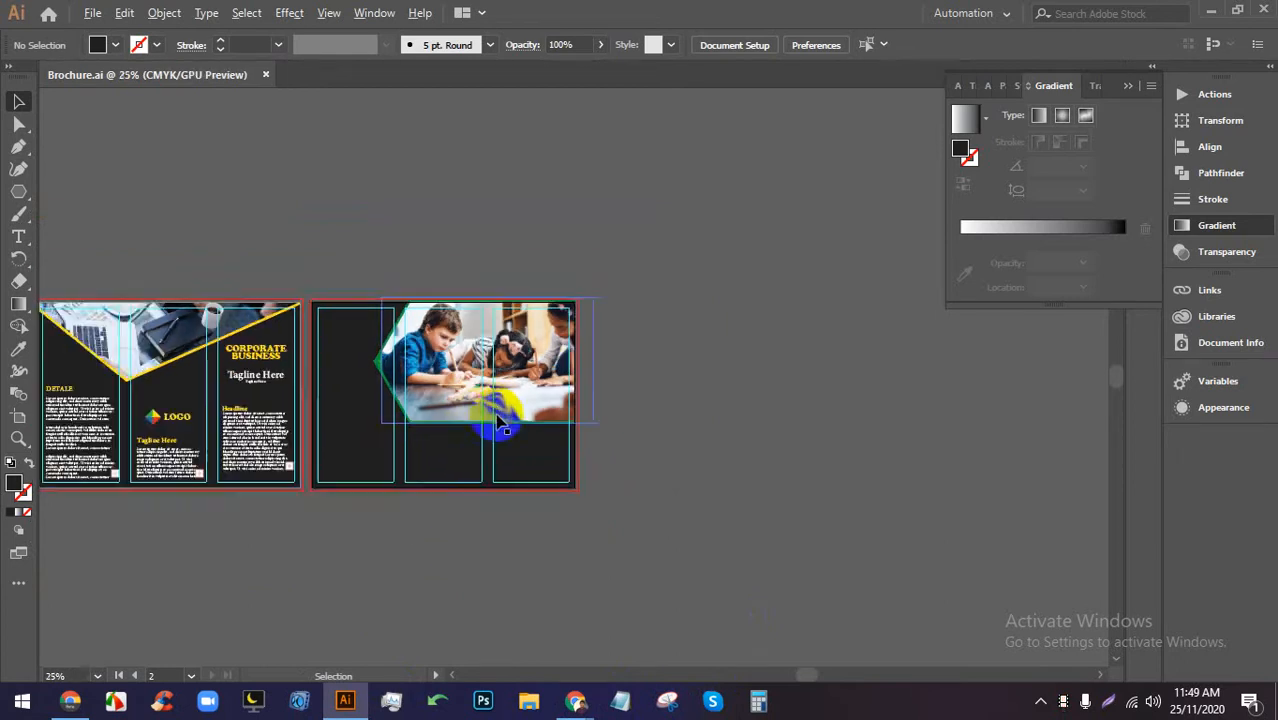
# Change the second page's dark background panels to a white fill.
pyautogui.scroll(3, 345, 427)
pyautogui.moveTo(665, 605); pyautogui.dragTo(630, 537)
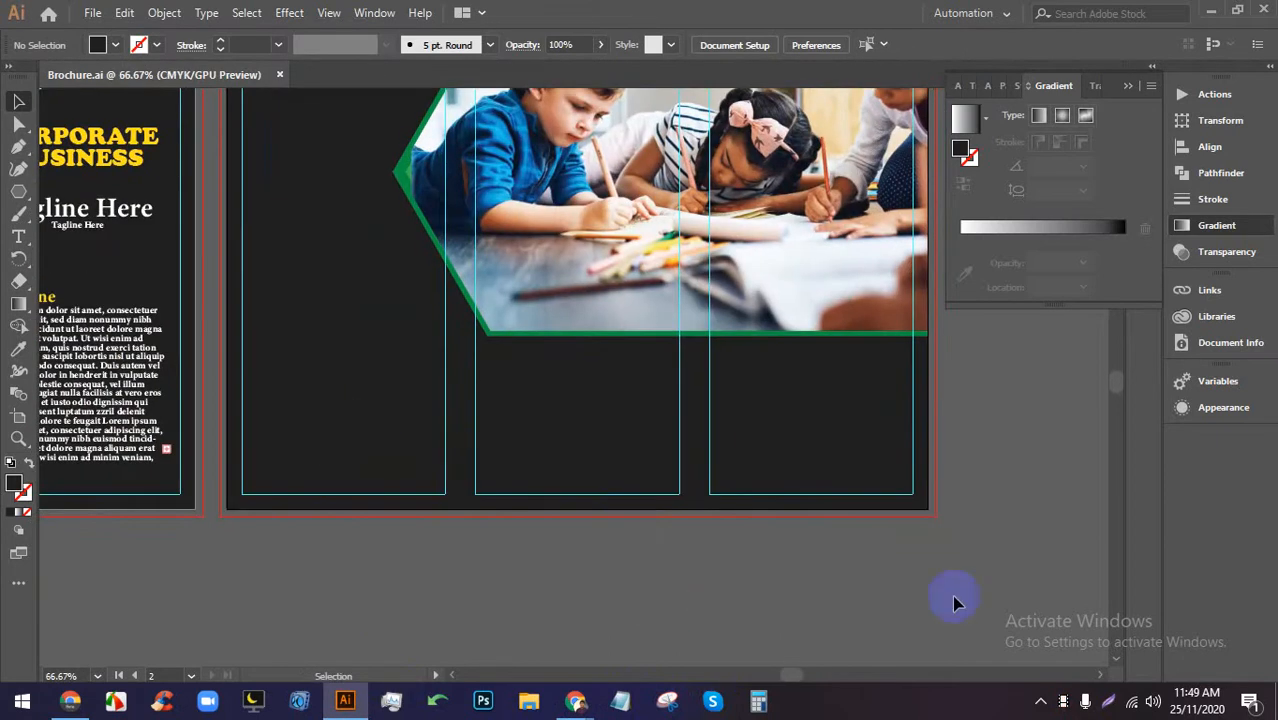
pyautogui.click(418, 420)
pyautogui.click(114, 44)
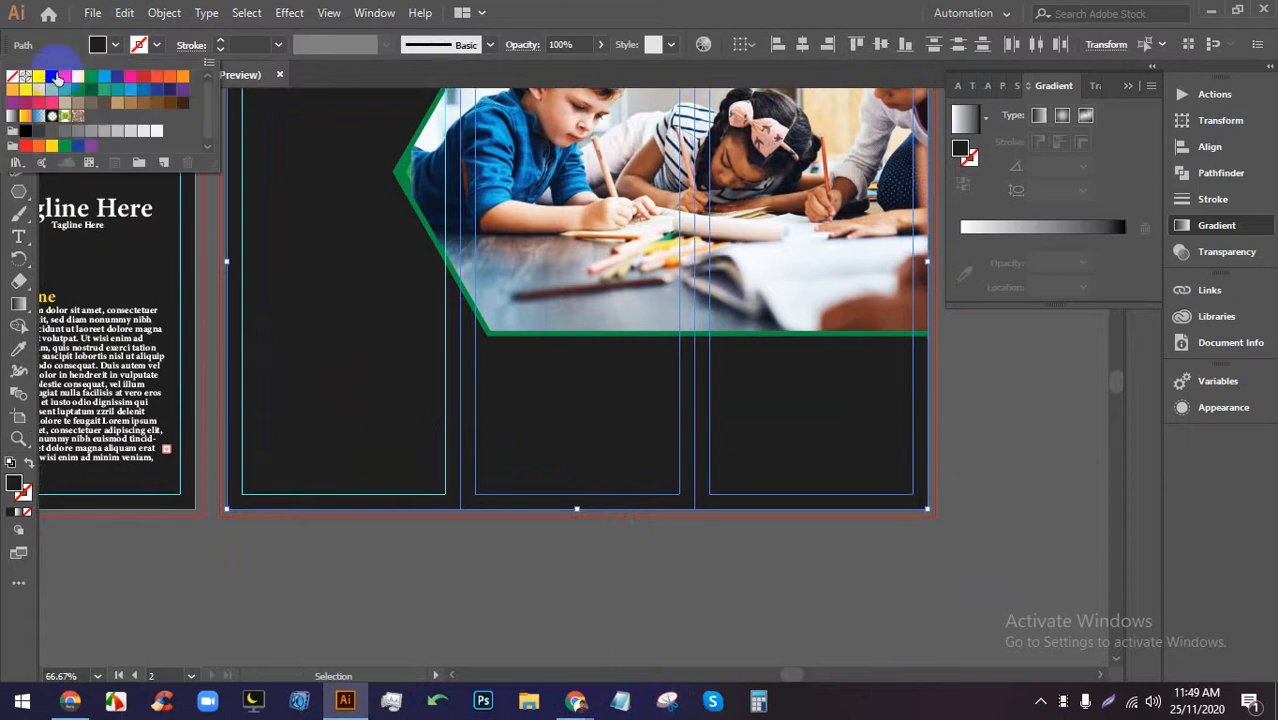
pyautogui.click(42, 80)
pyautogui.click(765, 603)
pyautogui.scroll(-1, 643, 509)
pyautogui.scroll(1, 328, 185)
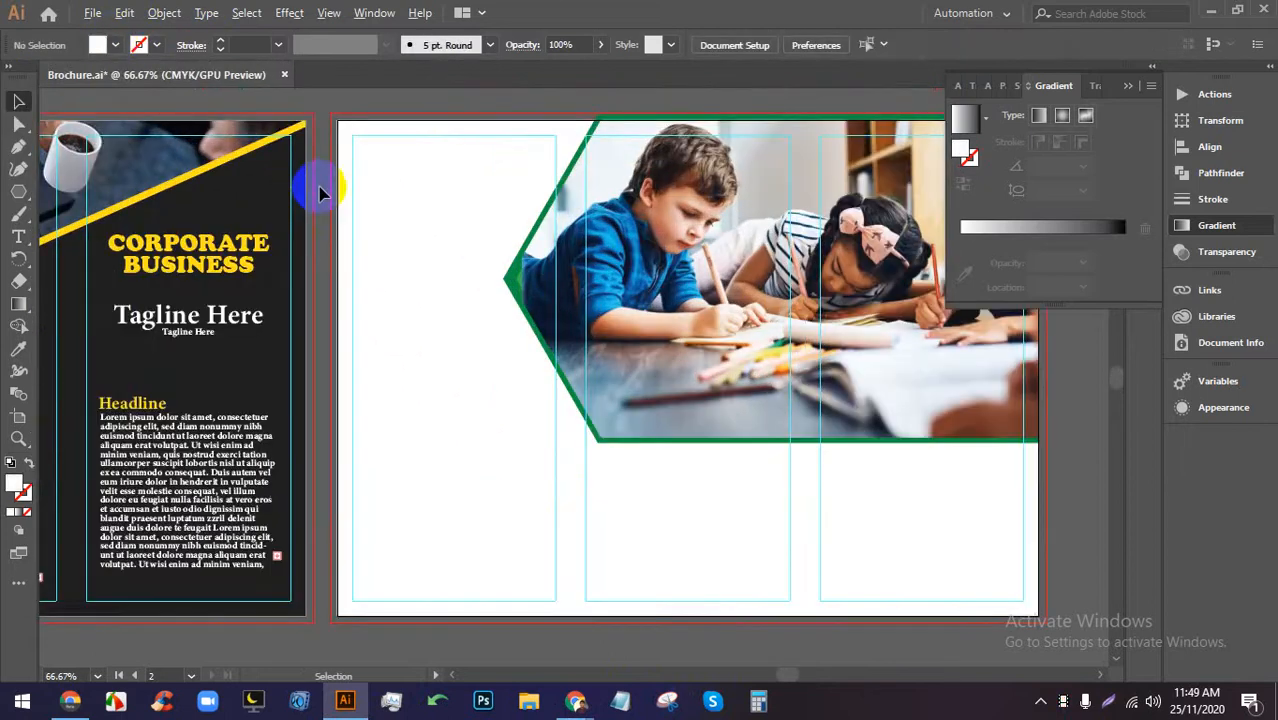
# Add an area-type block of placeholder Lorem ipsum text inside the first panel of the second page.
pyautogui.scroll(1, 365, 203)
pyautogui.moveTo(442, 257); pyautogui.dragTo(530, 333)
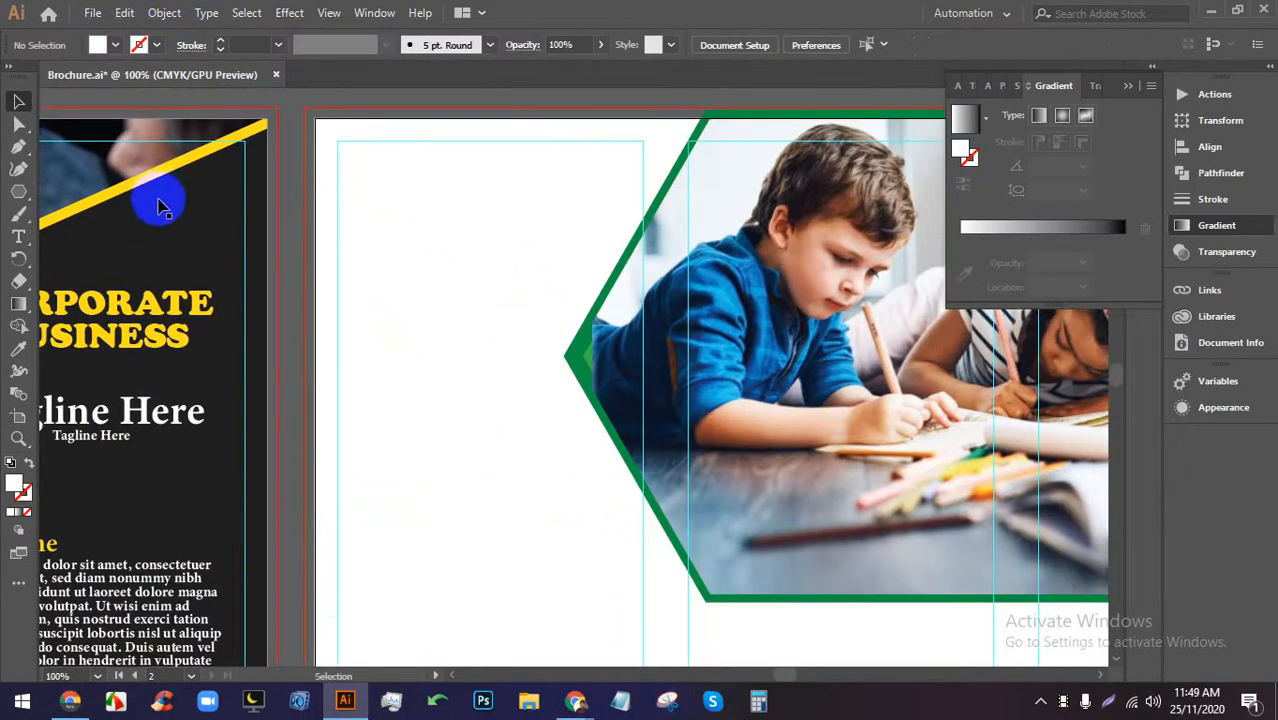
pyautogui.click(22, 236)
pyautogui.moveTo(26, 243); pyautogui.dragTo(88, 236)
pyautogui.moveTo(358, 187); pyautogui.dragTo(613, 490)
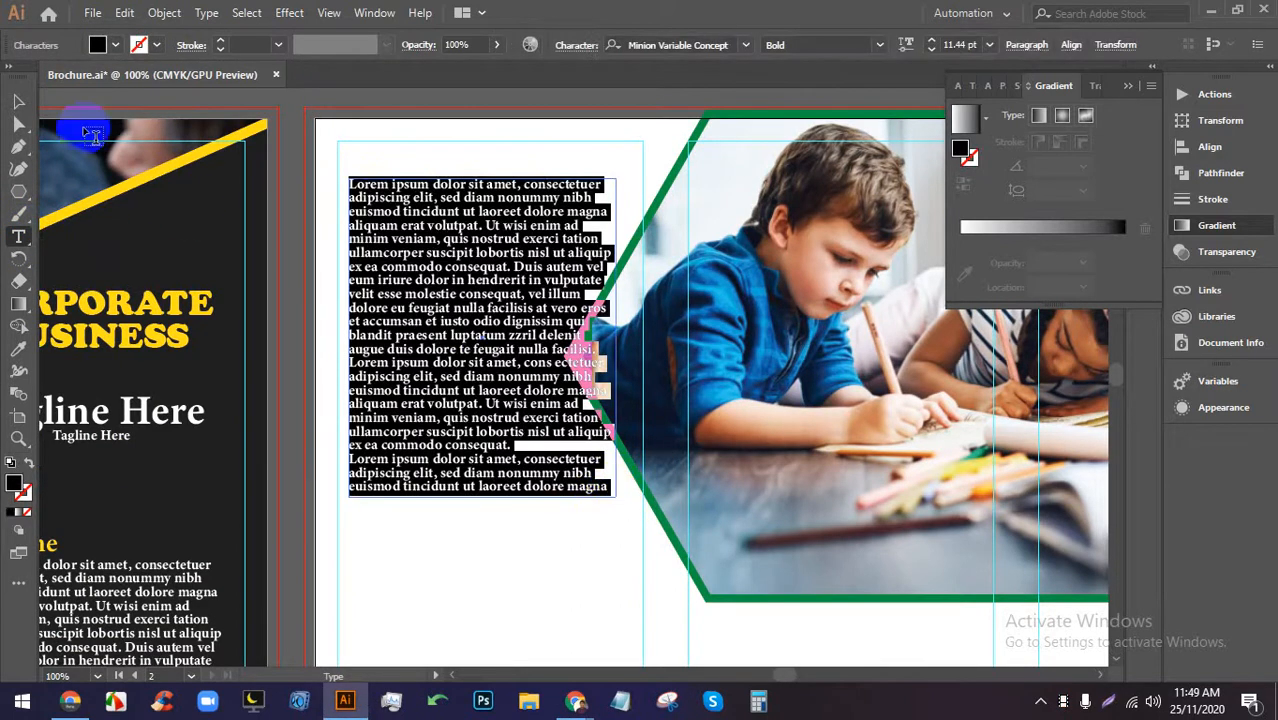
pyautogui.click(19, 100)
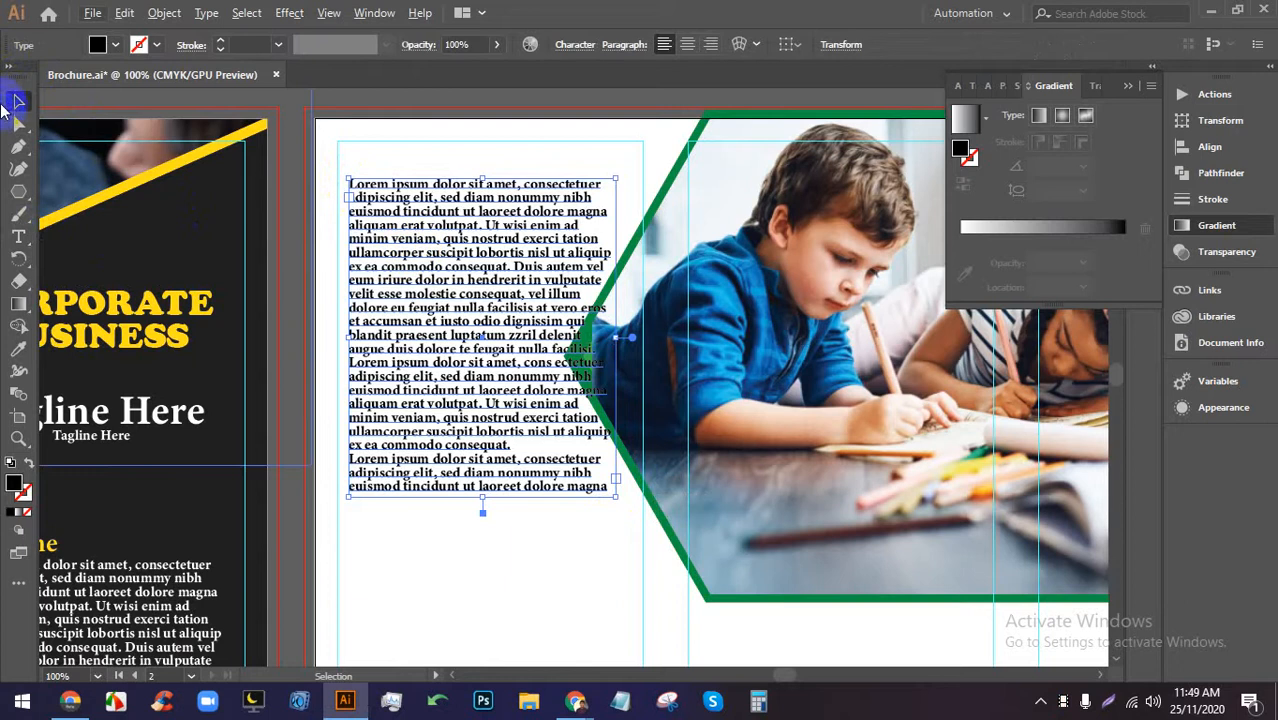
pyautogui.click(613, 486)
pyautogui.moveTo(613, 486); pyautogui.dragTo(231, 489)
pyautogui.scroll(-1, 178, 412)
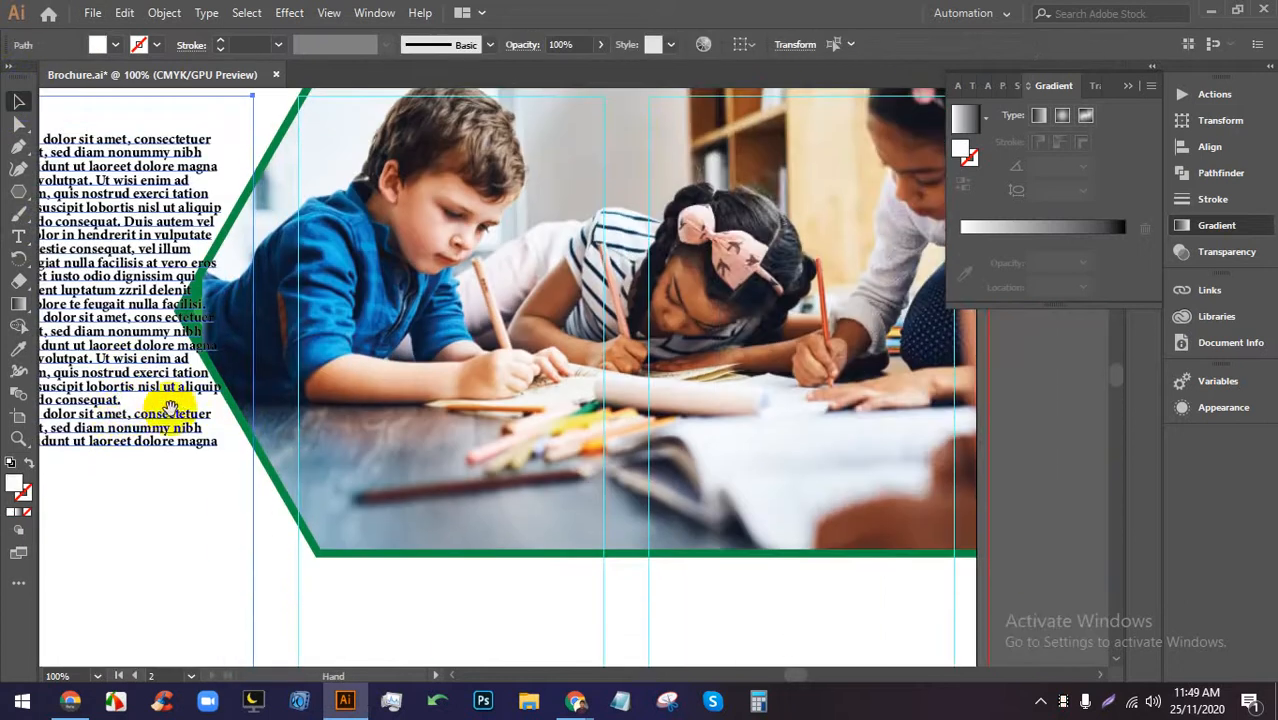
pyautogui.scroll(-2, 383, 397)
pyautogui.scroll(1, 557, 363)
pyautogui.click(806, 409)
pyautogui.moveTo(806, 409); pyautogui.dragTo(622, 377)
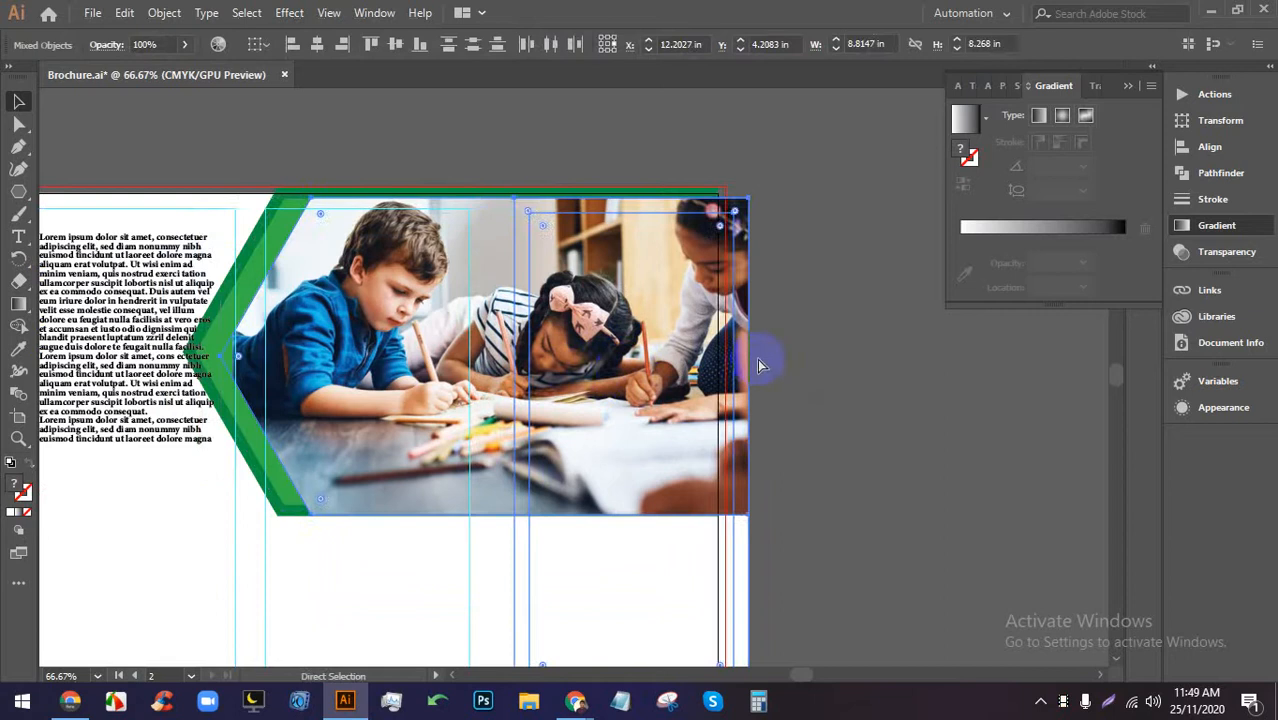
pyautogui.hotkey('ctrl', 'z')
pyautogui.click(782, 263)
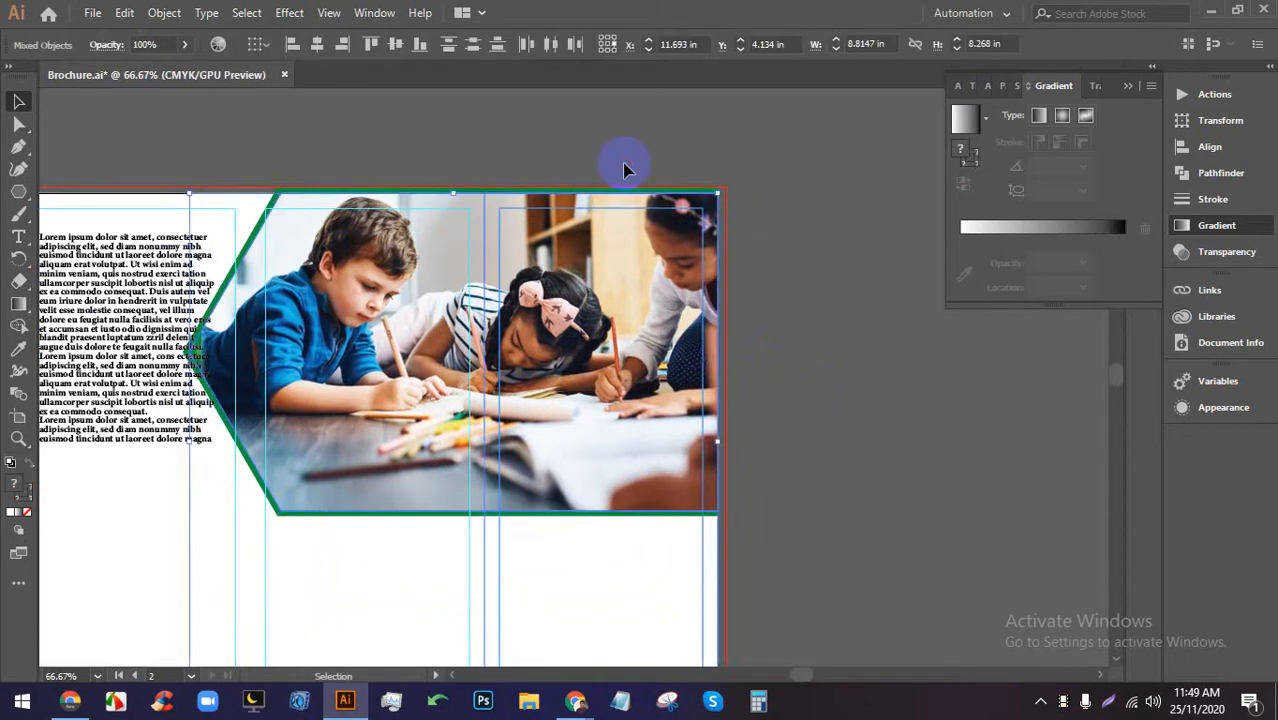
pyautogui.click(814, 190)
# Select the second page's white background panels with their margin guides and lock them.
pyautogui.scroll(-2, 545, 260)
pyautogui.moveTo(687, 522); pyautogui.dragTo(330, 440)
pyautogui.hotkey('ctrl', '2')
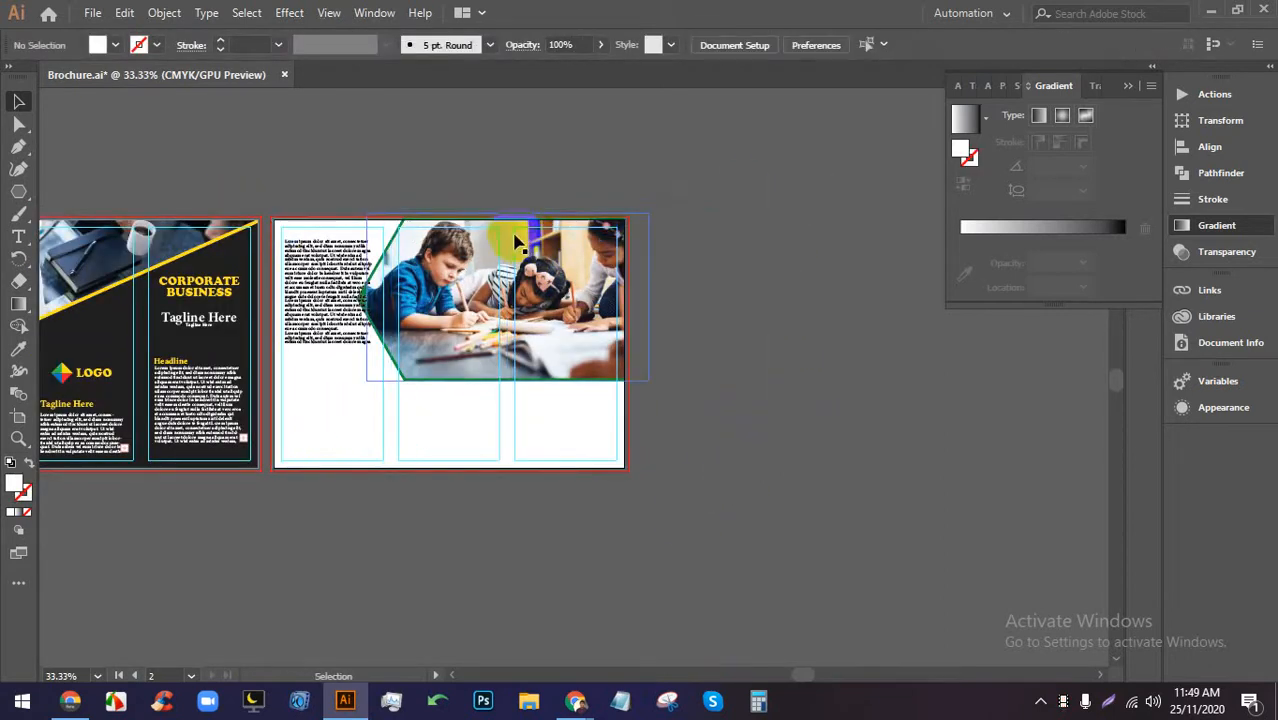
# Nudge the masked children's photo horizontally until its outer edge reaches the page's bleed line.
pyautogui.press('z')
pyautogui.scroll(1, 516, 236)
pyautogui.scroll(1, 476, 341)
pyautogui.scroll(1, 475, 341)
pyautogui.scroll(1, 793, 314)
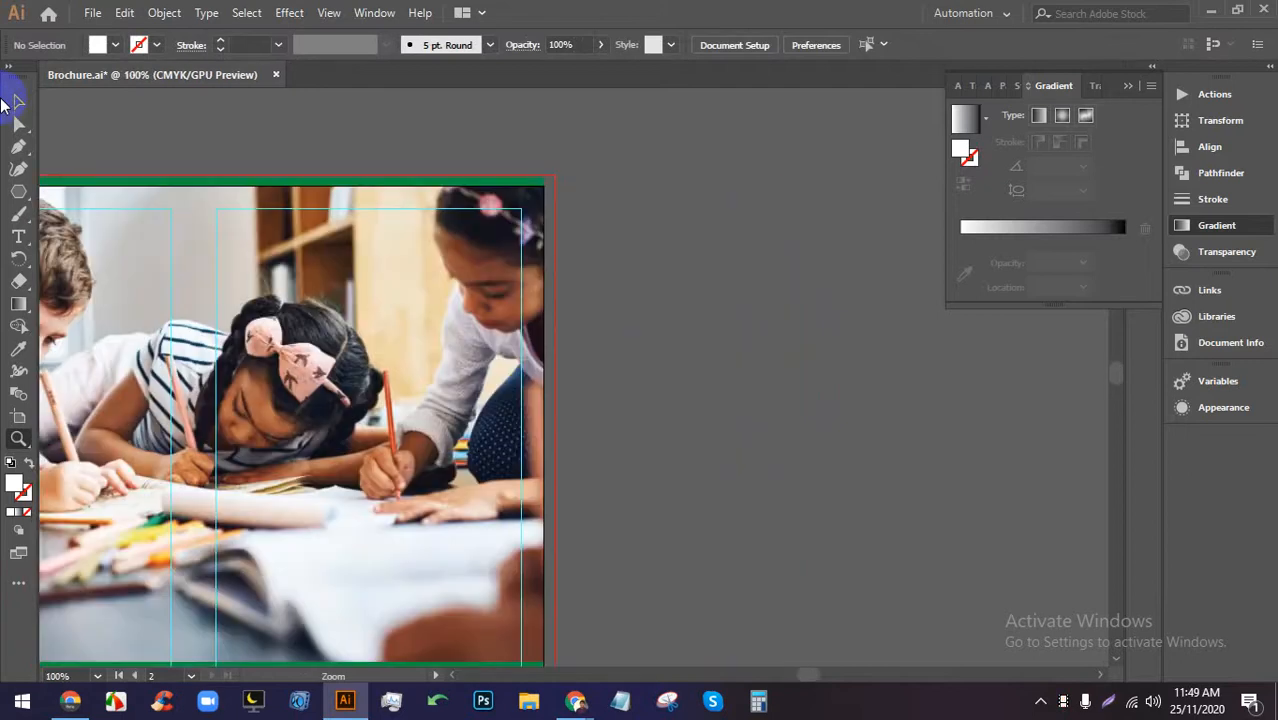
pyautogui.moveTo(384, 301); pyautogui.dragTo(650, 223)
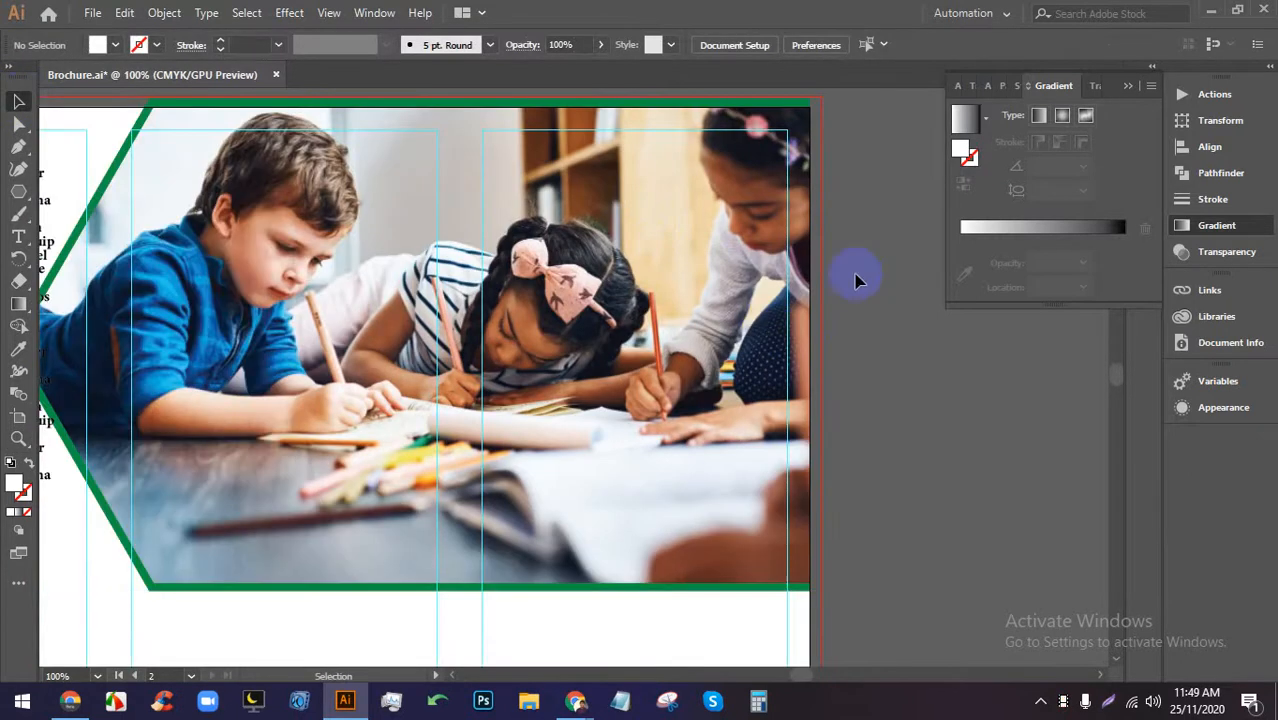
pyautogui.scroll(-1, 958, 415)
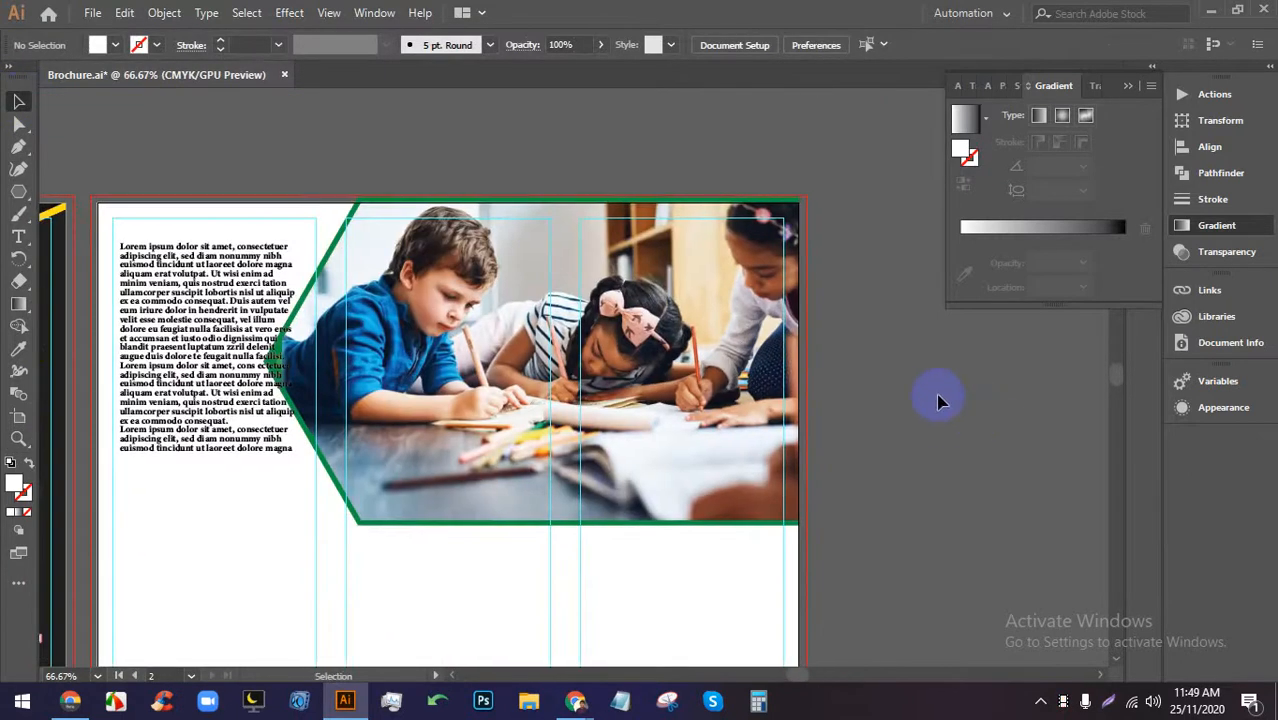
pyautogui.click(740, 338)
pyautogui.press('Right')
pyautogui.press('Right')
pyautogui.press('Right')
pyautogui.press('Right')
pyautogui.press('Right')
pyautogui.press('Right')
pyautogui.press('Right')
pyautogui.press('Right')
pyautogui.press('Right')
pyautogui.press('Right')
pyautogui.press('Right')
pyautogui.press('Right')
pyautogui.press('Right')
pyautogui.press('Right')
pyautogui.press('Right')
pyautogui.press('Right')
pyautogui.press('Right')
pyautogui.press('Right')
pyautogui.press('Right')
pyautogui.press('Right')
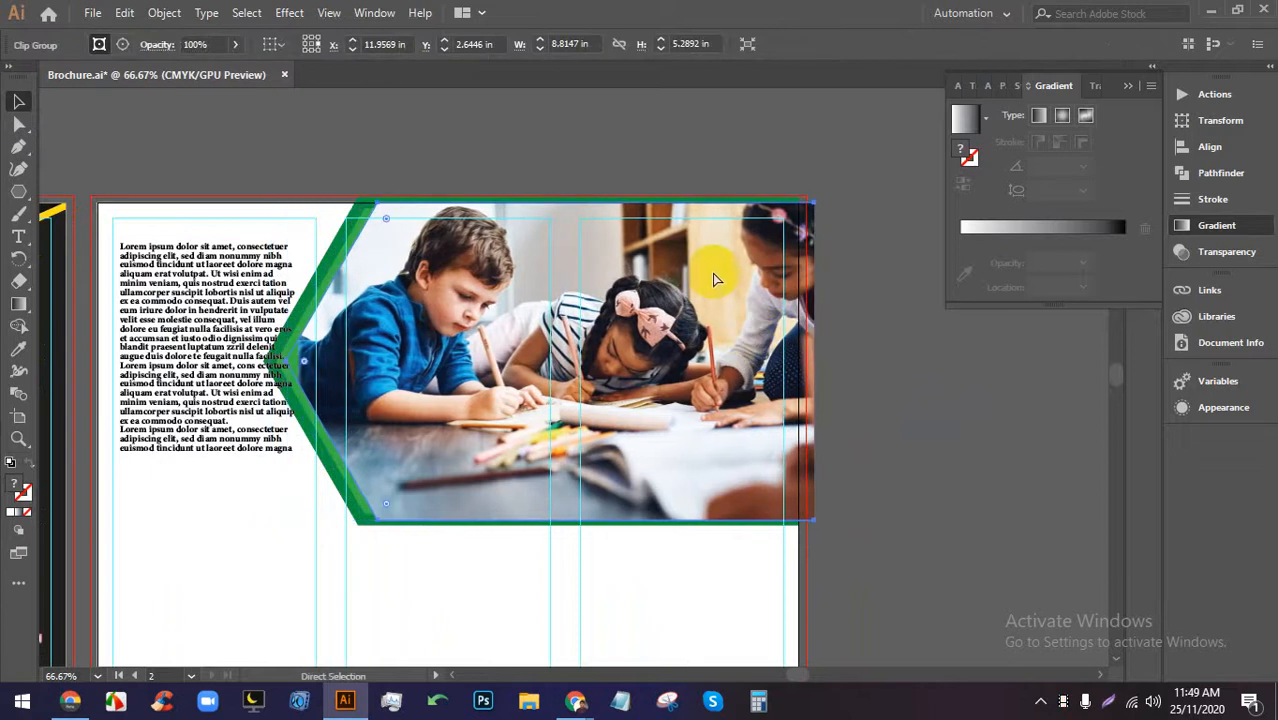
pyautogui.press('Left')
pyautogui.press('Left')
pyautogui.press('Left')
pyautogui.press('Left')
pyautogui.press('Left')
pyautogui.press('Left')
pyautogui.press('Left')
pyautogui.press('Left')
pyautogui.press('Left')
pyautogui.press('Left')
pyautogui.press('Left')
pyautogui.press('Left')
pyautogui.press('Left')
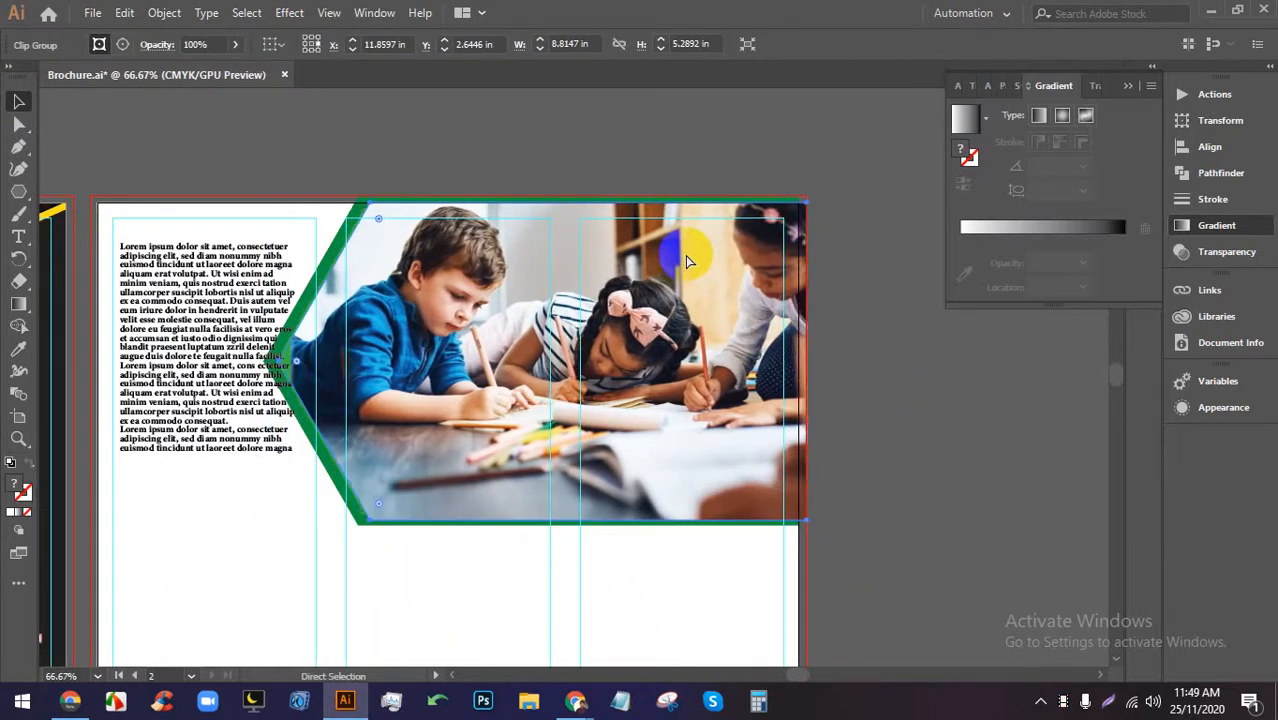
# Deselect the header artwork and unlock the second page's background panels and margin guides.
pyautogui.click(838, 265)
pyautogui.moveTo(838, 265); pyautogui.dragTo(650, 172)
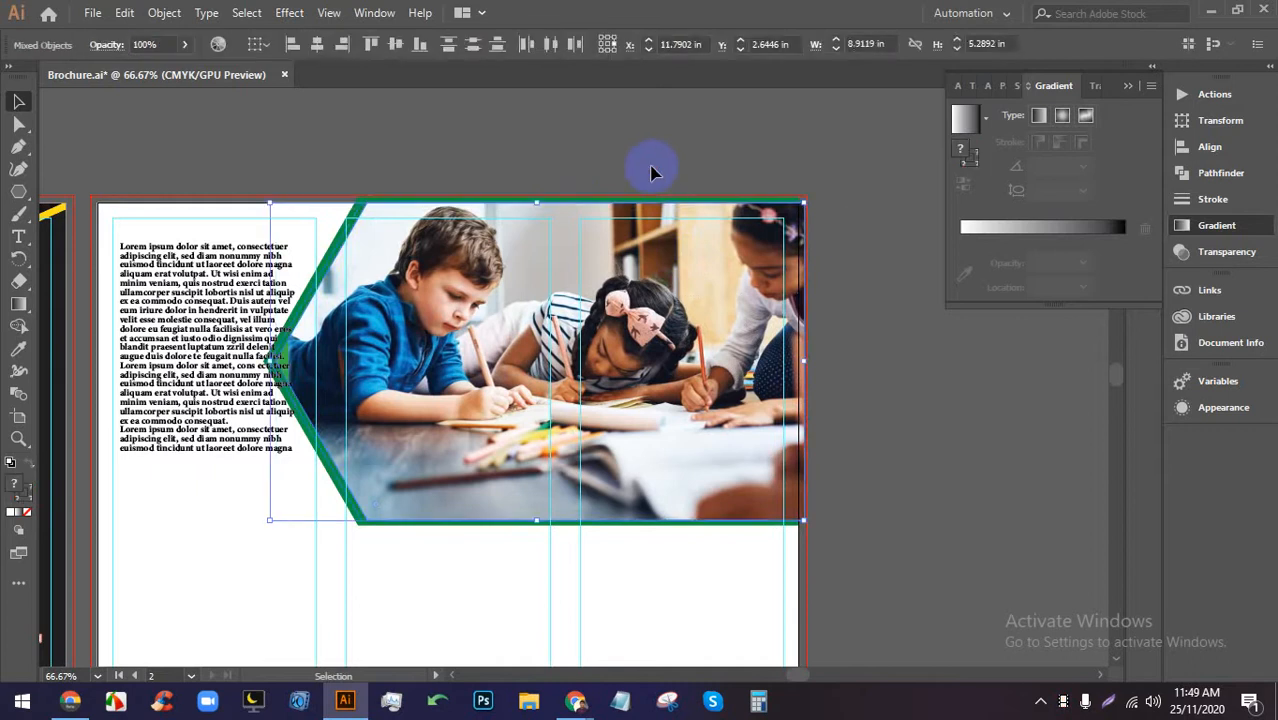
pyautogui.click(785, 160)
pyautogui.hotkey('ctrl', 'alt', '5')
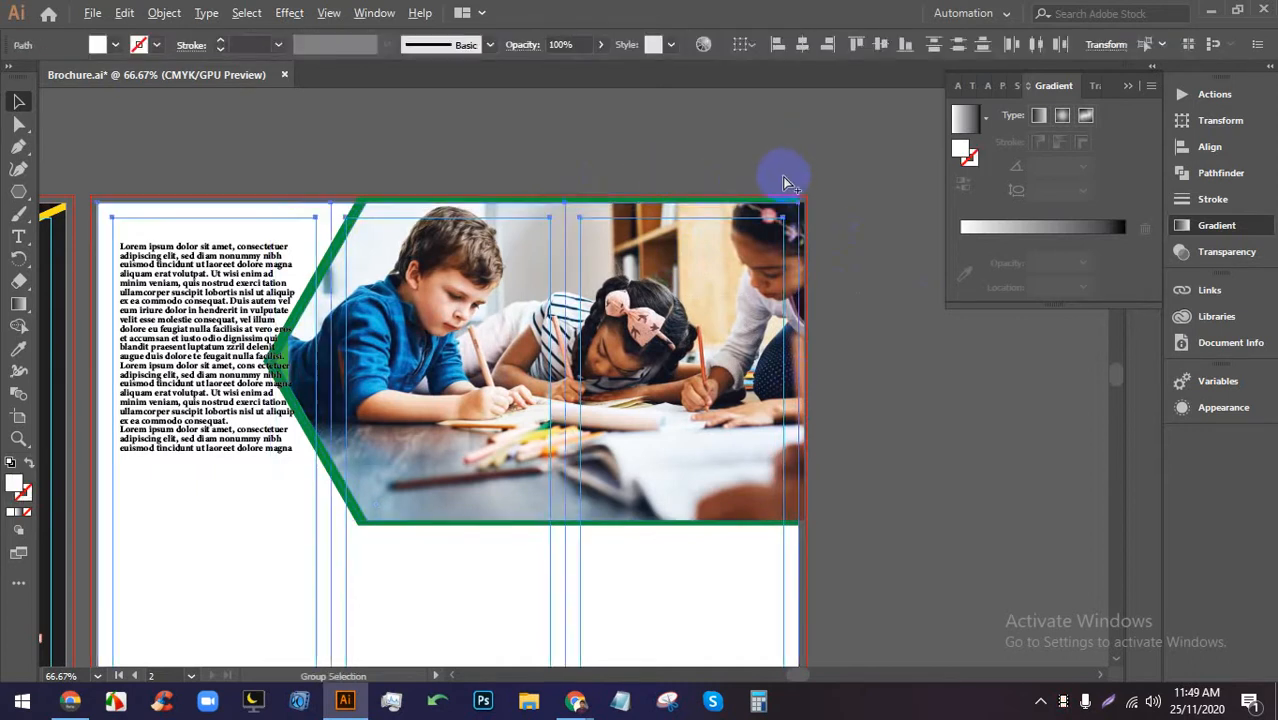
# Lock the second page's white background panels and margin guides again.
pyautogui.click(923, 376)
pyautogui.hotkey('ctrl', '-')
pyautogui.hotkey('ctrl', '-')
pyautogui.moveTo(839, 556); pyautogui.dragTo(485, 428)
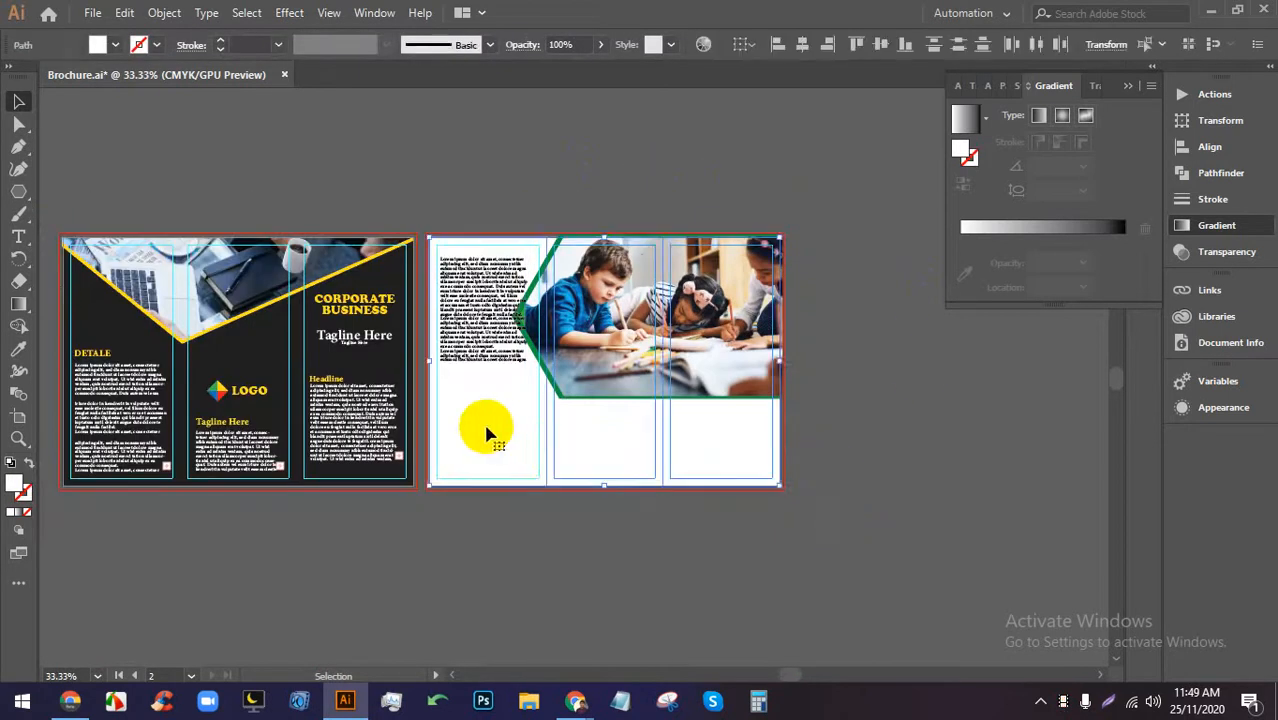
pyautogui.hotkey('ctrl', '2')
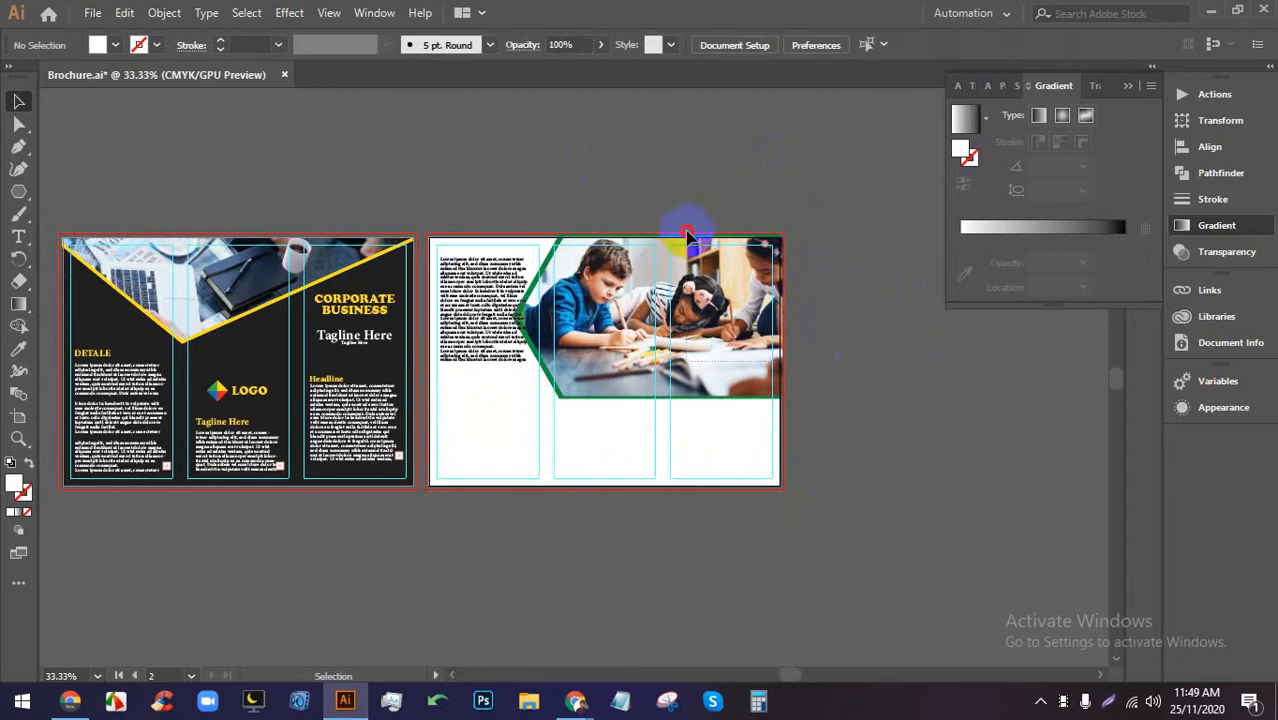
# Move the photo header right, clear of the first panel's text, and align the photo and its green frame by their horizontal centers.
pyautogui.moveTo(687, 233); pyautogui.dragTo(722, 234)
pyautogui.scroll(2, 650, 260)
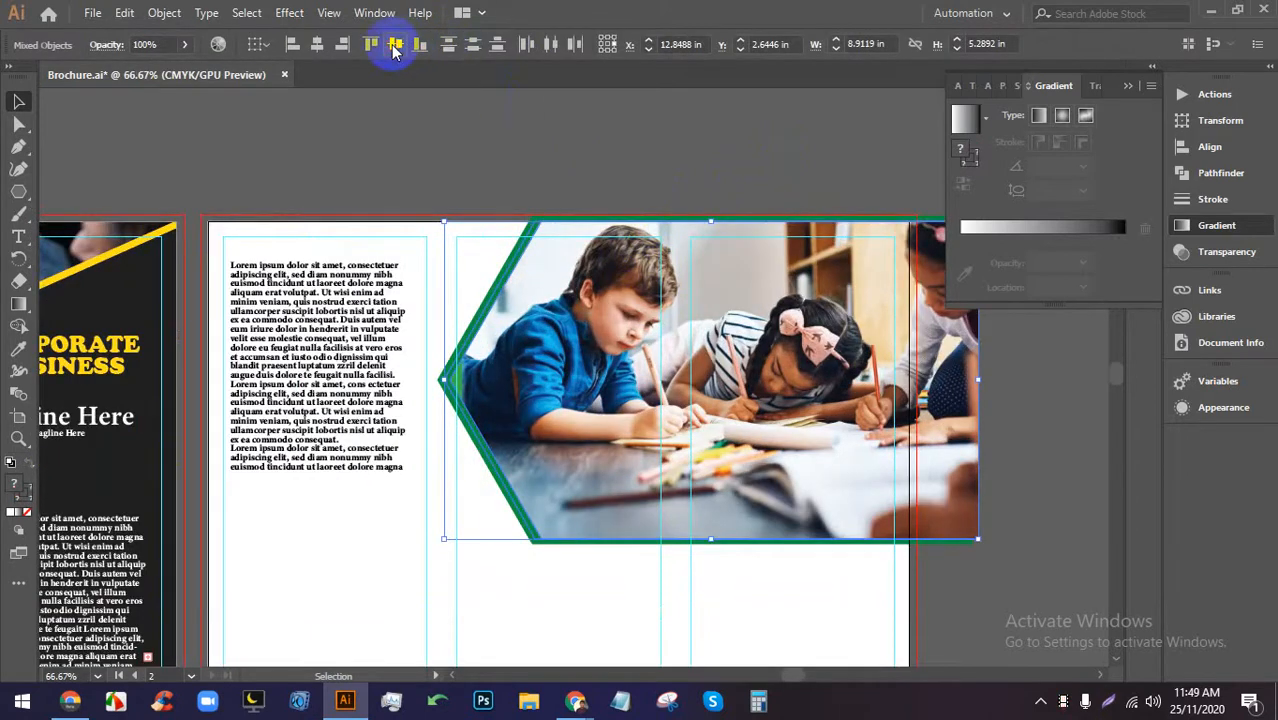
pyautogui.click(317, 45)
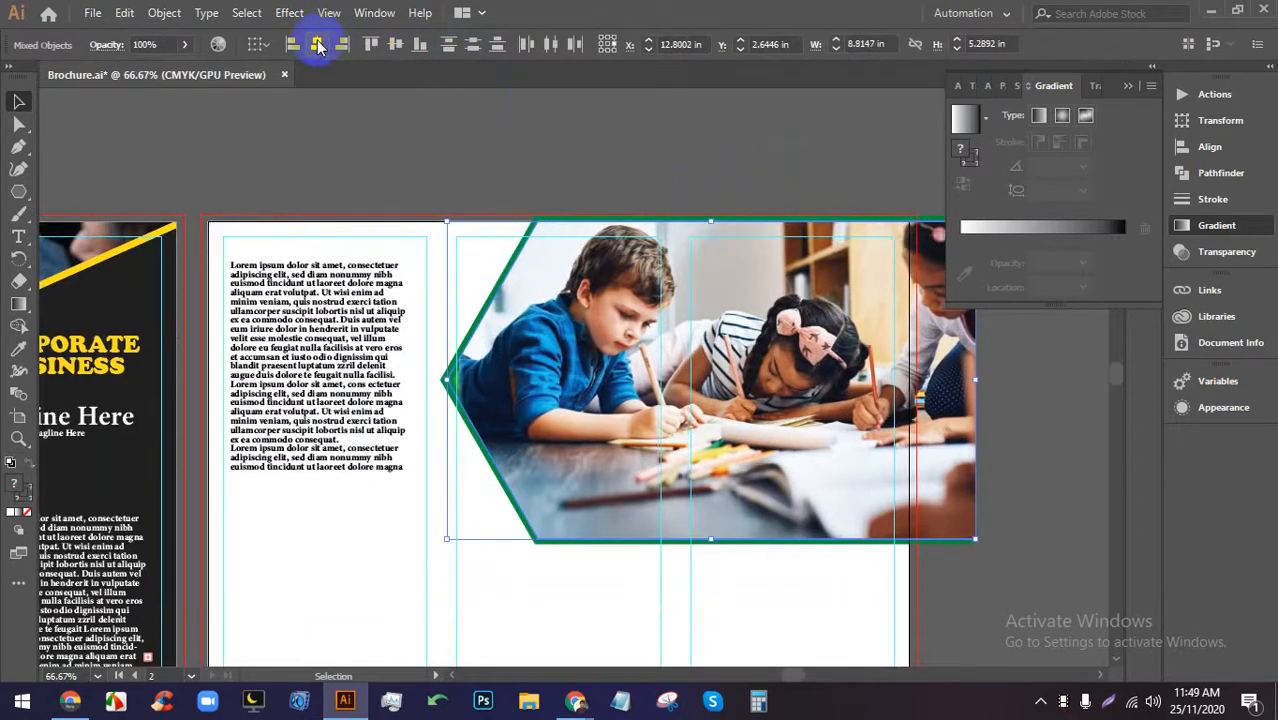
pyautogui.click(618, 180)
# Shift the children's photo slightly left inside its clipping mask and leave isolation mode.
pyautogui.scroll(-1, 635, 328)
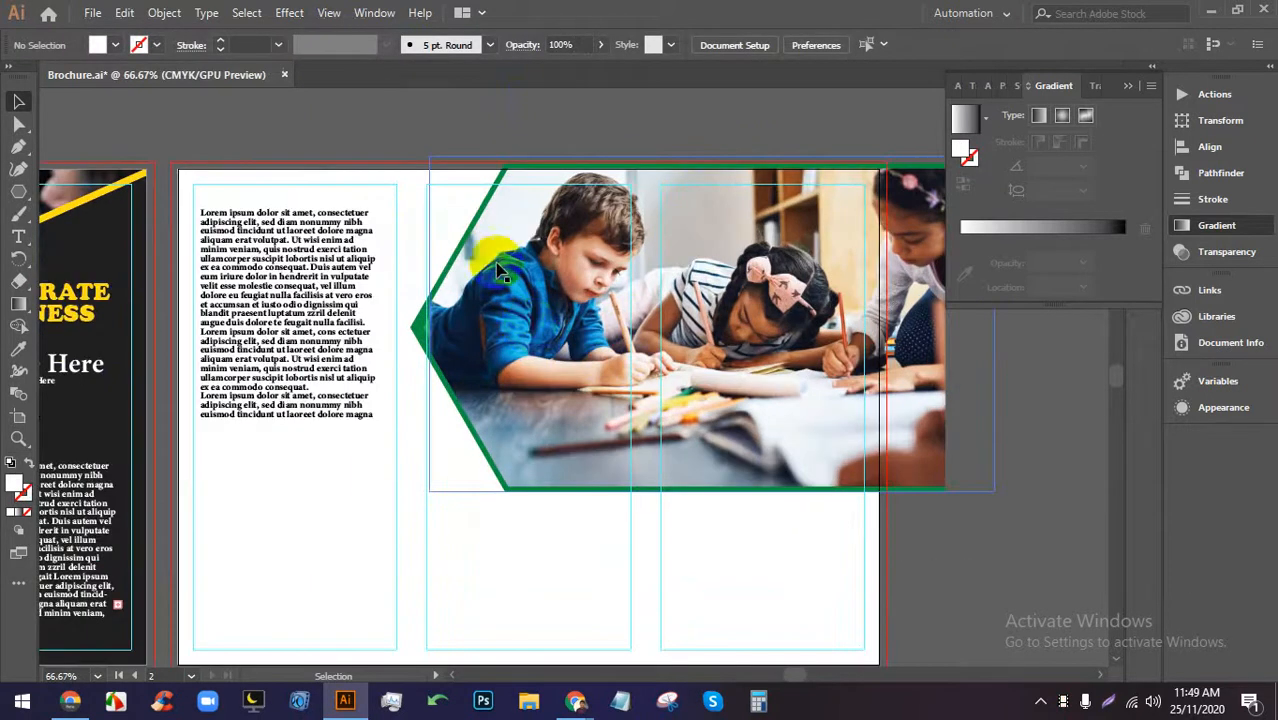
pyautogui.click(530, 315)
pyautogui.doubleClick(530, 315)
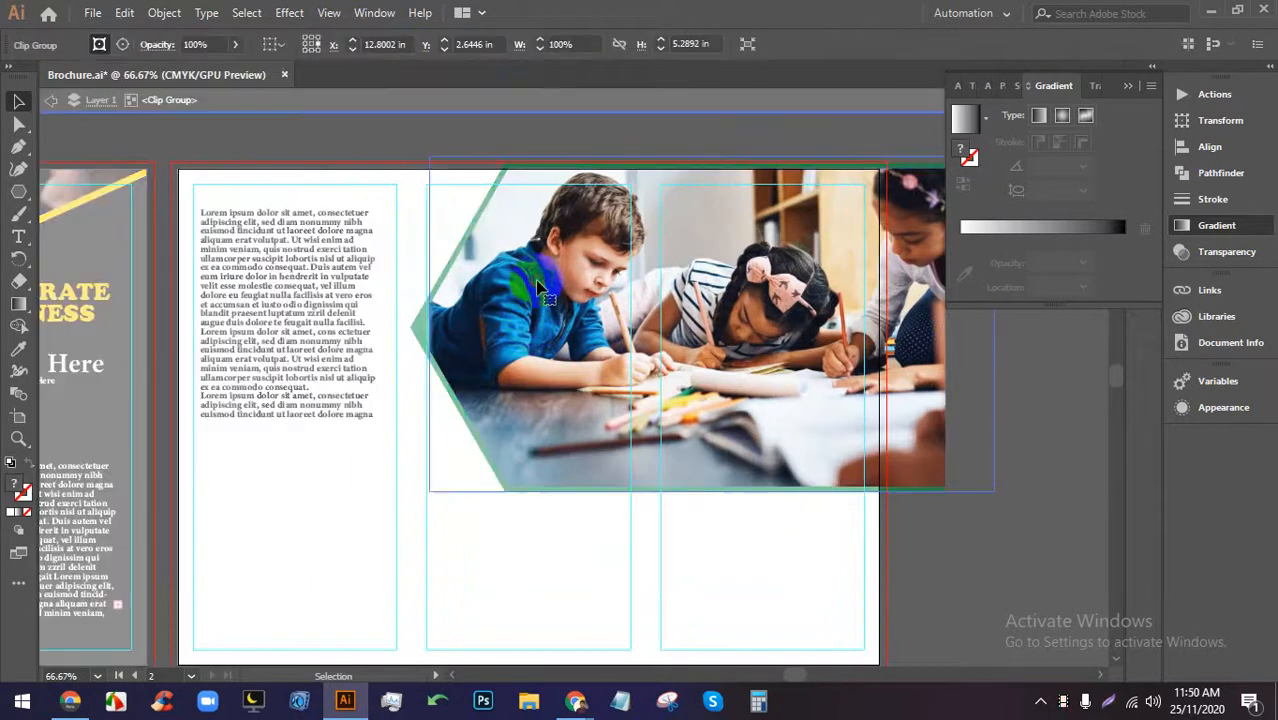
pyautogui.moveTo(547, 303); pyautogui.dragTo(525, 303)
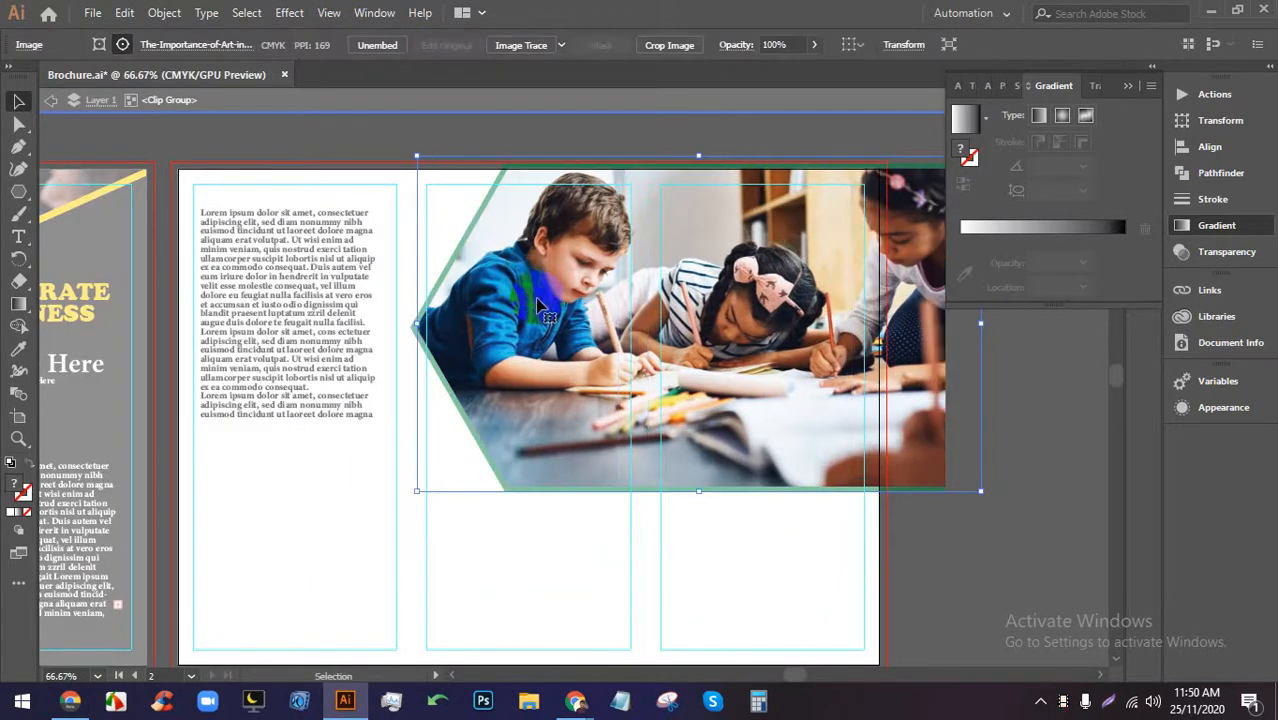
pyautogui.doubleClick(1058, 496)
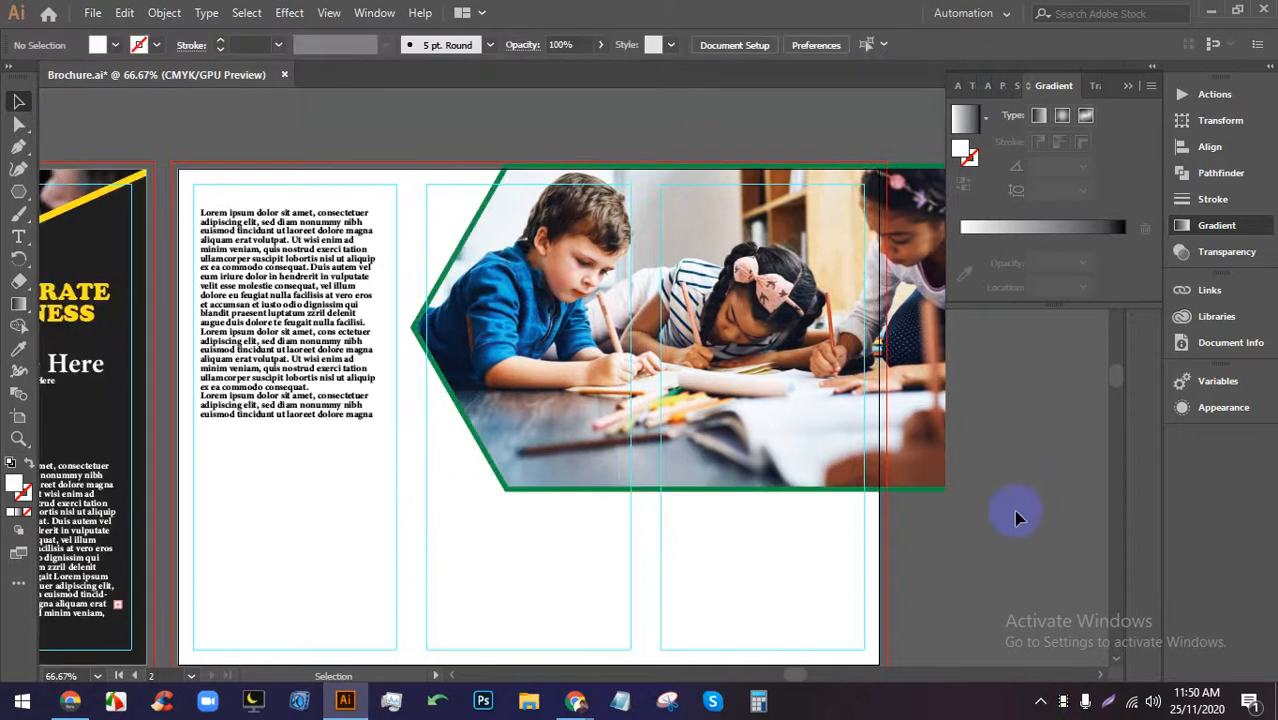
# Shift the framed children's photo left on the second artboard and nudge it slightly down from the page's upper edge.
pyautogui.moveTo(852, 428); pyautogui.dragTo(818, 428)
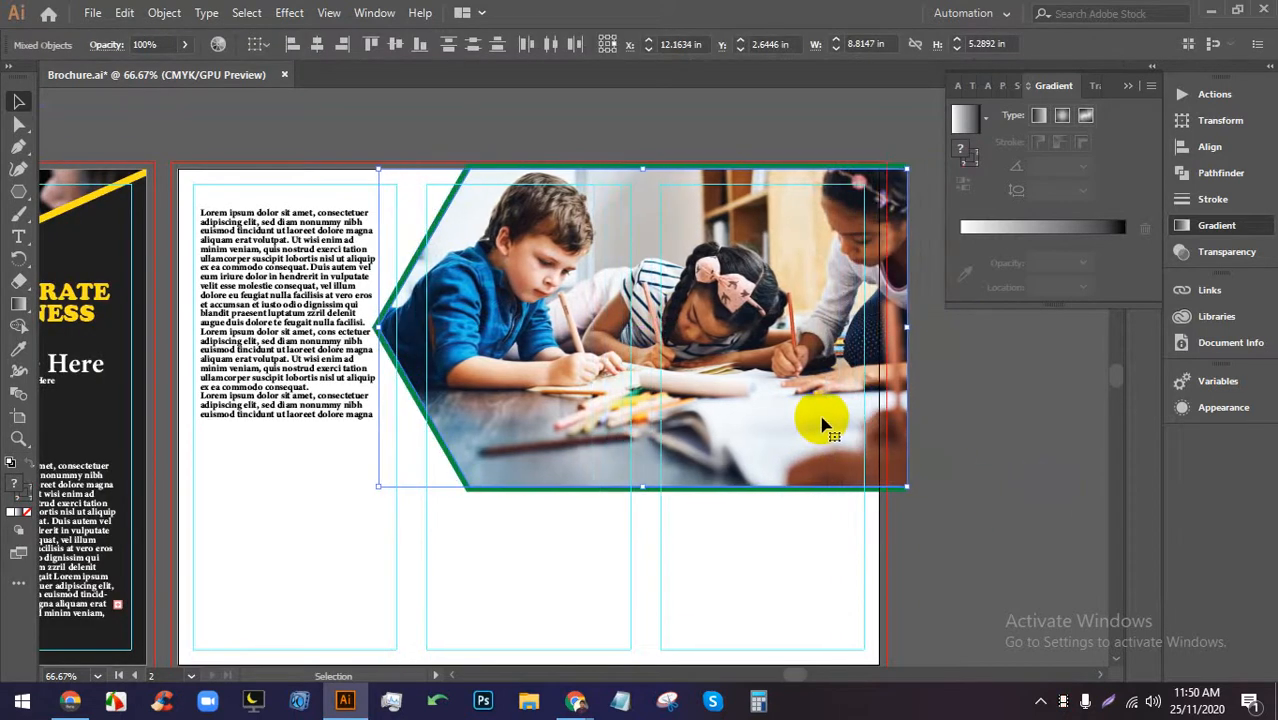
pyautogui.press('Down')
pyautogui.press('Down')
pyautogui.press('Down')
pyautogui.press('Down')
pyautogui.press('Down')
pyautogui.press('Down')
pyautogui.press('Down')
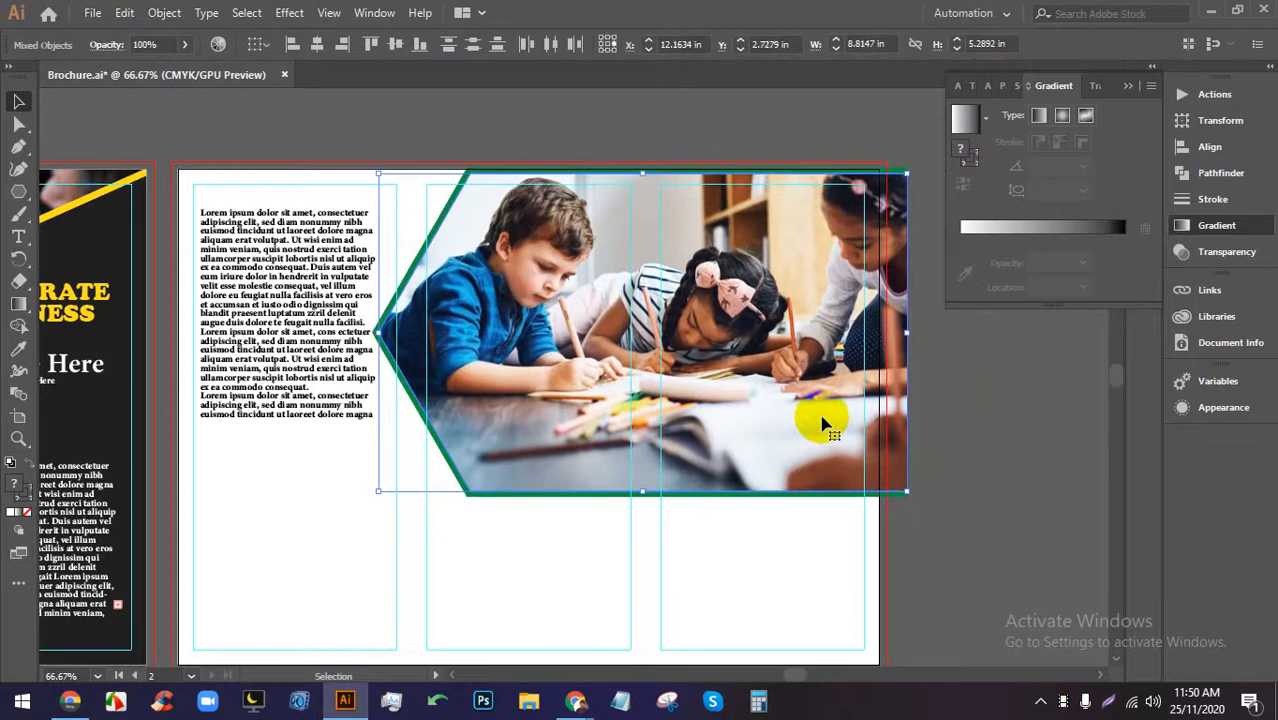
pyautogui.press('Down')
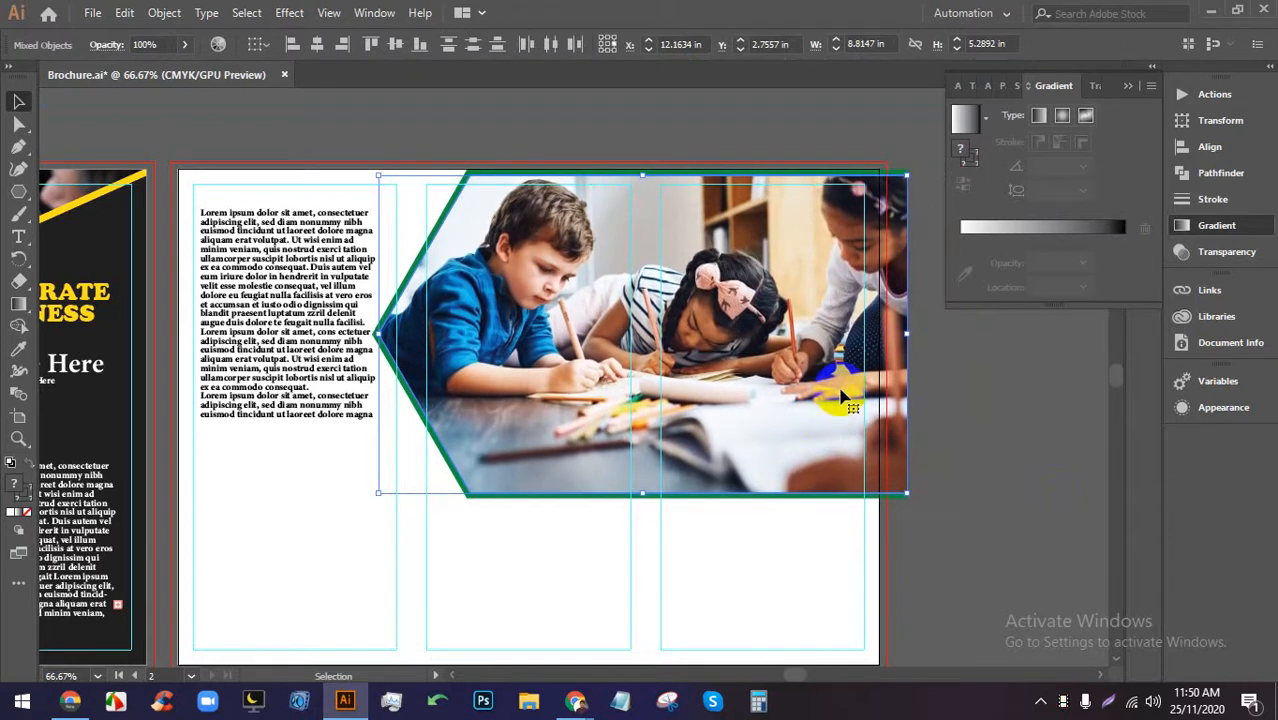
pyautogui.click(924, 337)
pyautogui.scroll(-1, 921, 340)
pyautogui.scroll(1, 921, 340)
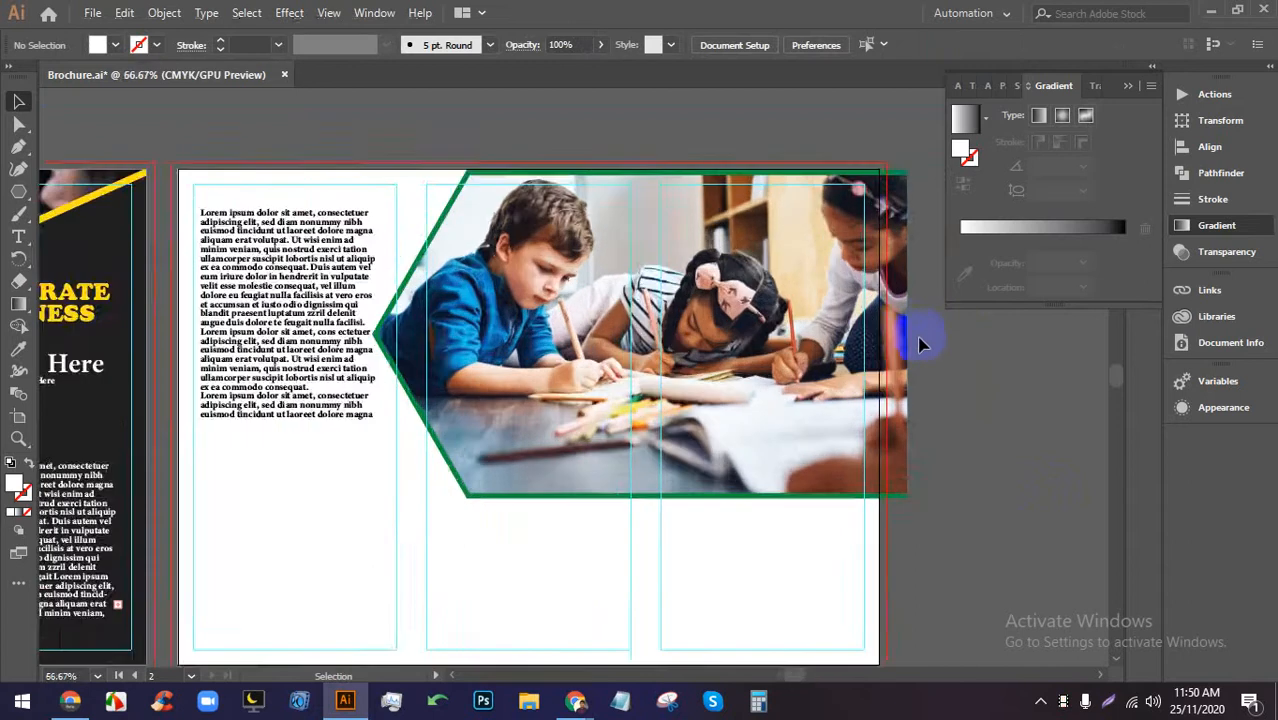
# Change the font of the body text in the first column beside the photo to Roboto Condensed Regular.
pyautogui.scroll(-1, 442, 322)
pyautogui.scroll(1, 362, 305)
pyautogui.scroll(1, 478, 313)
pyautogui.click(478, 313)
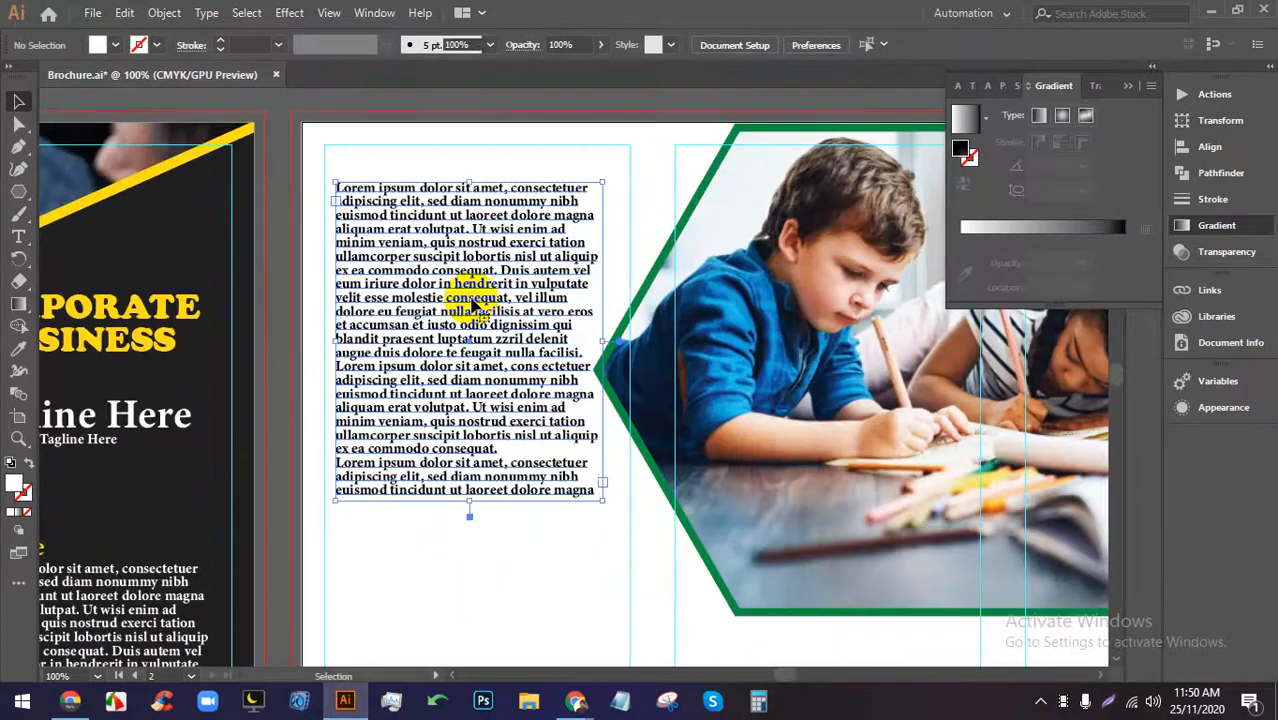
pyautogui.scroll(2, 523, 169)
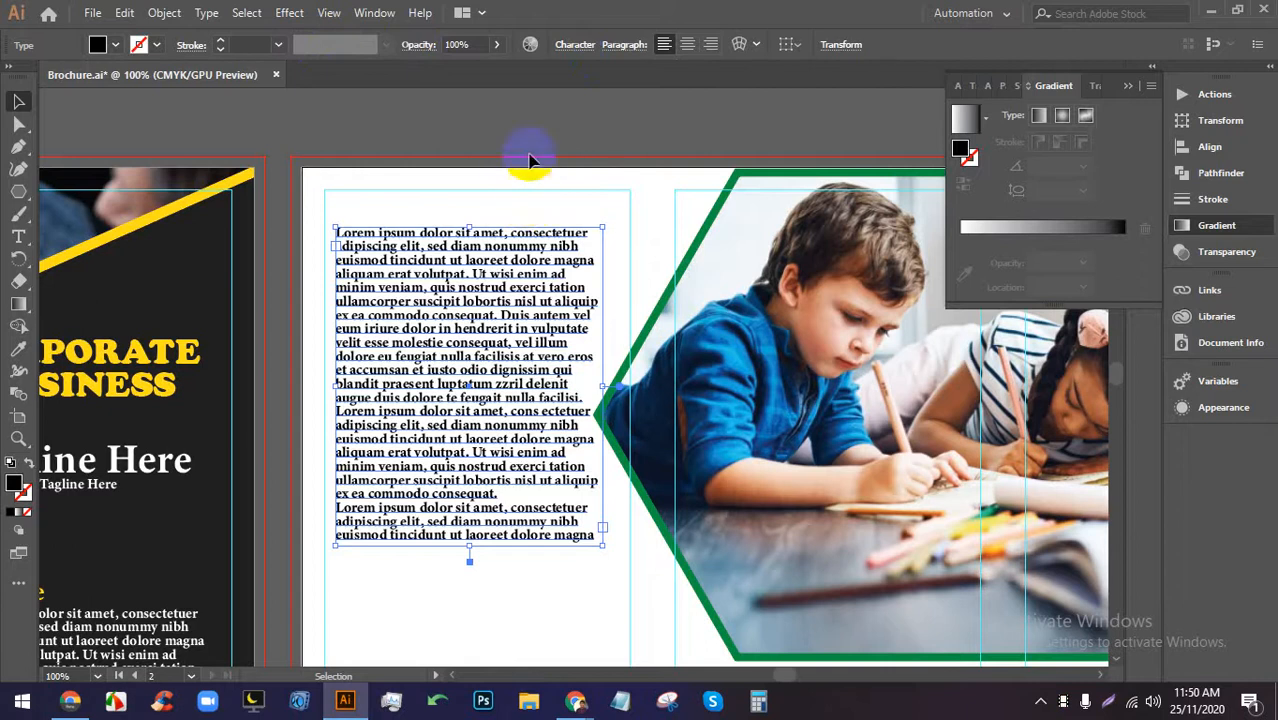
pyautogui.click(550, 123)
pyautogui.click(546, 314)
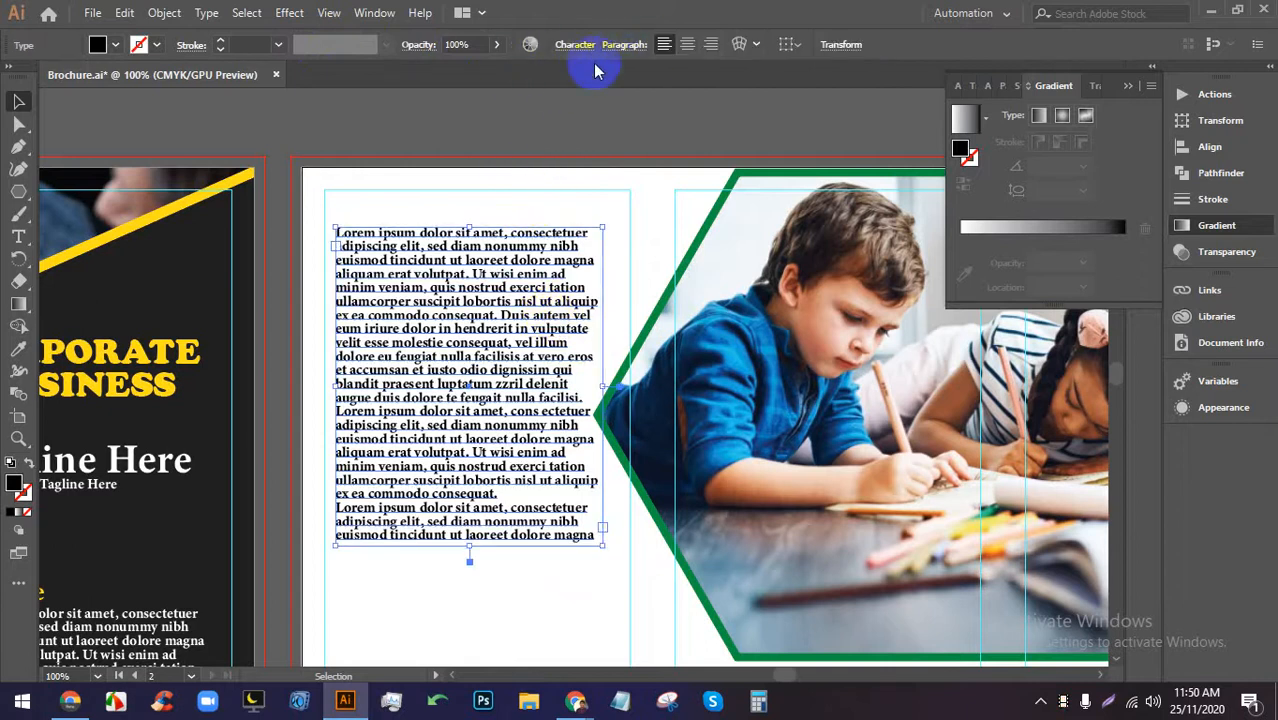
pyautogui.click(580, 46)
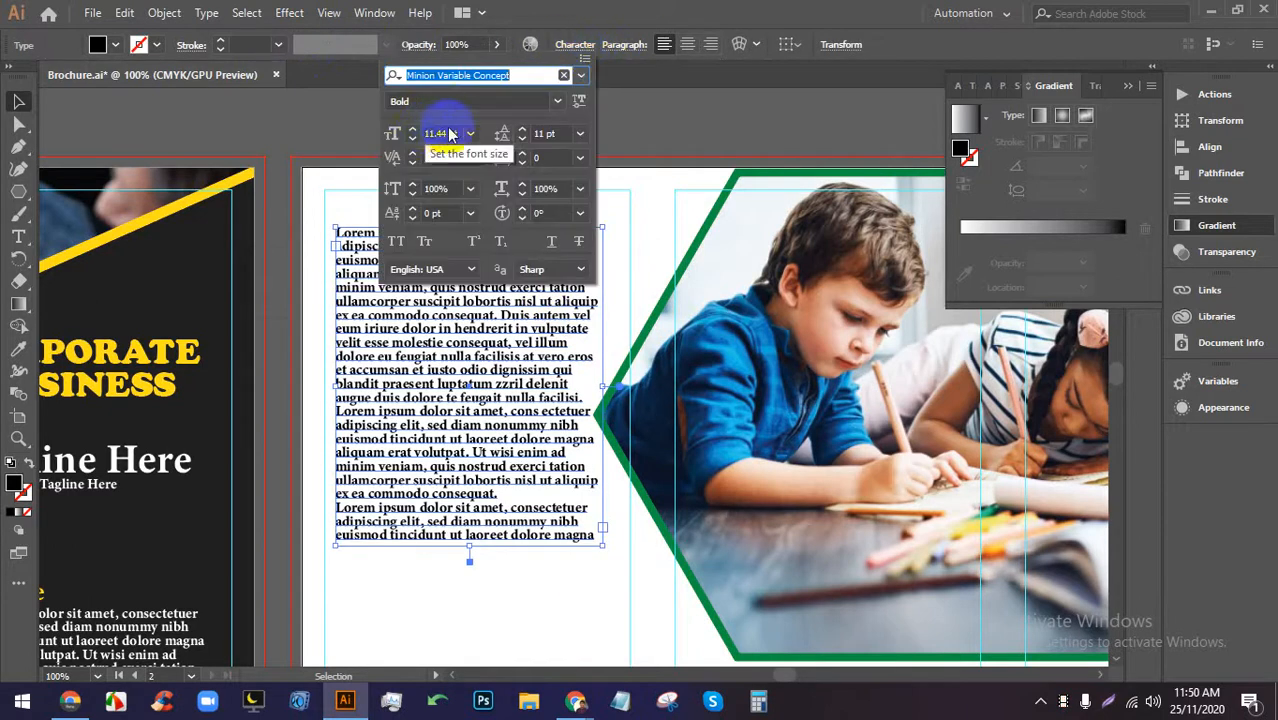
pyautogui.click(503, 75)
pyautogui.moveTo(505, 75); pyautogui.dragTo(410, 65)
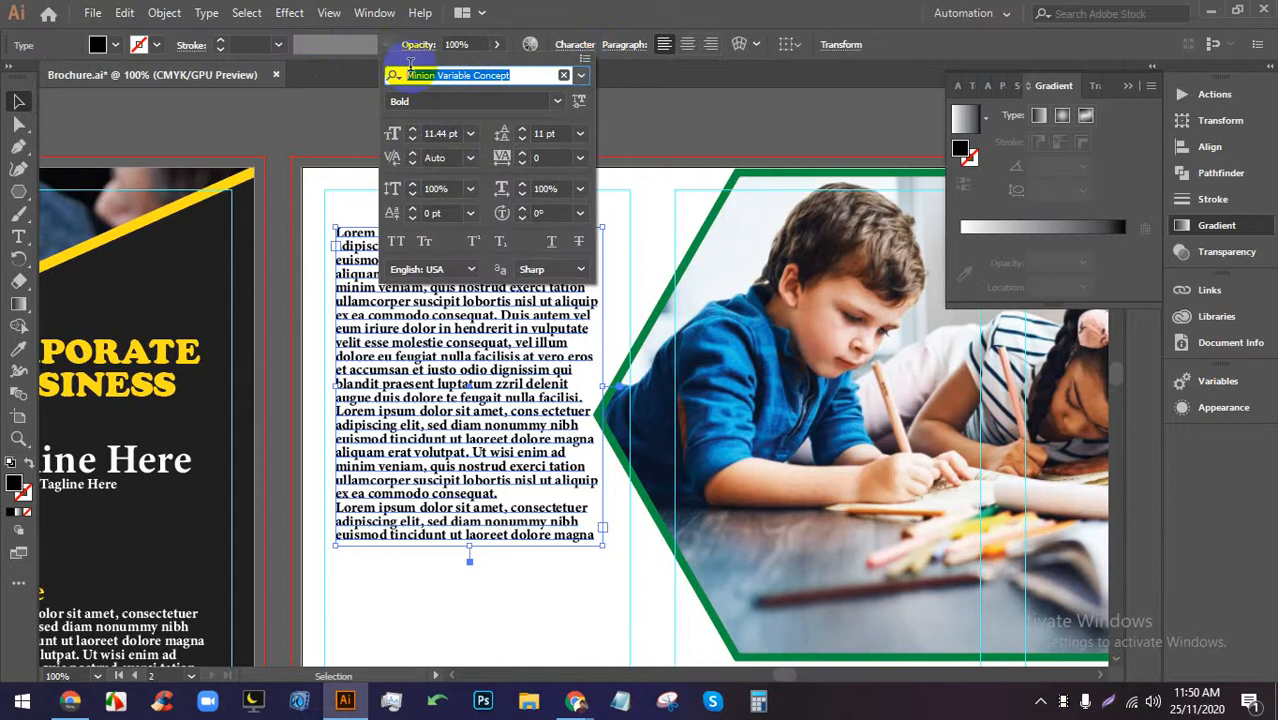
pyautogui.click(584, 78)
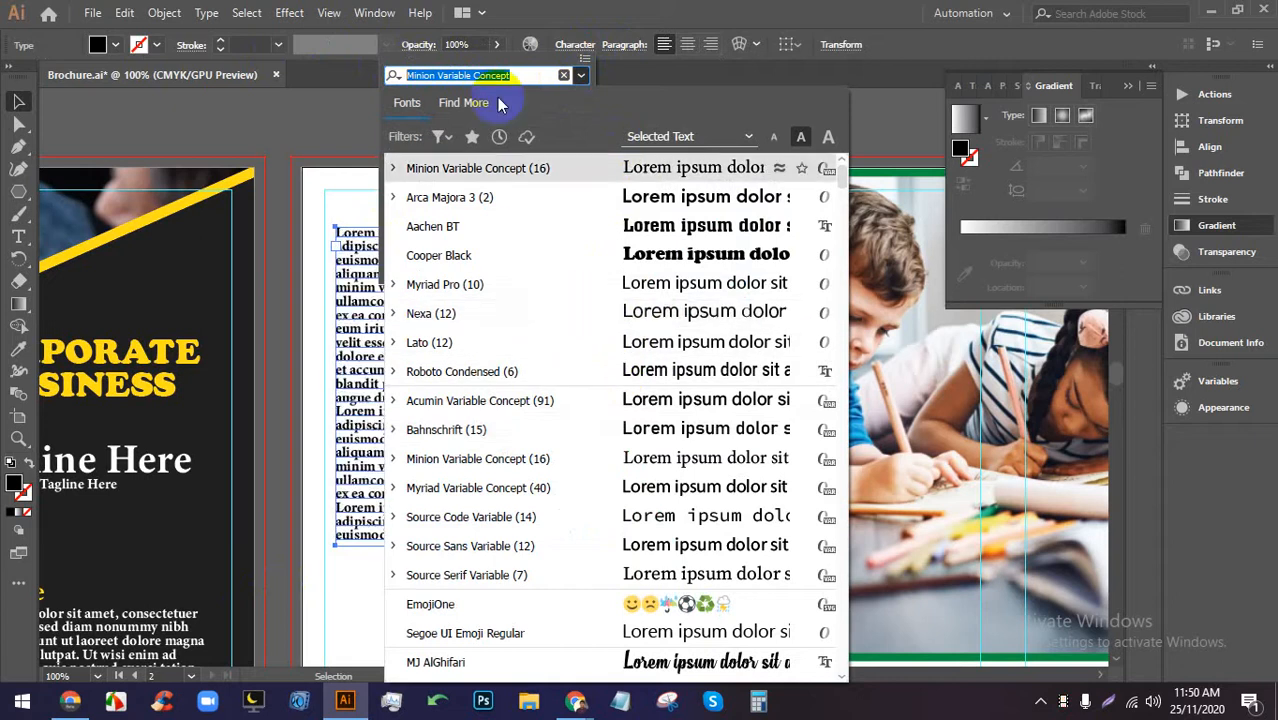
pyautogui.write('OBO')
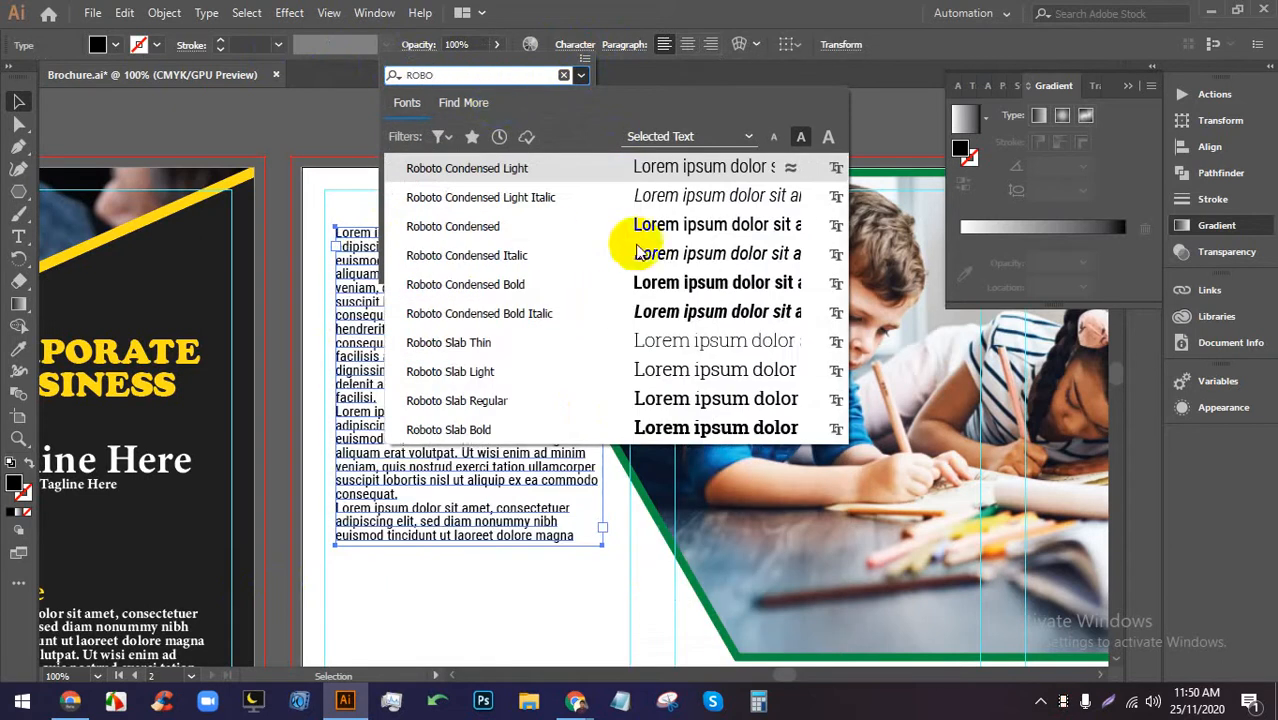
pyautogui.click(640, 229)
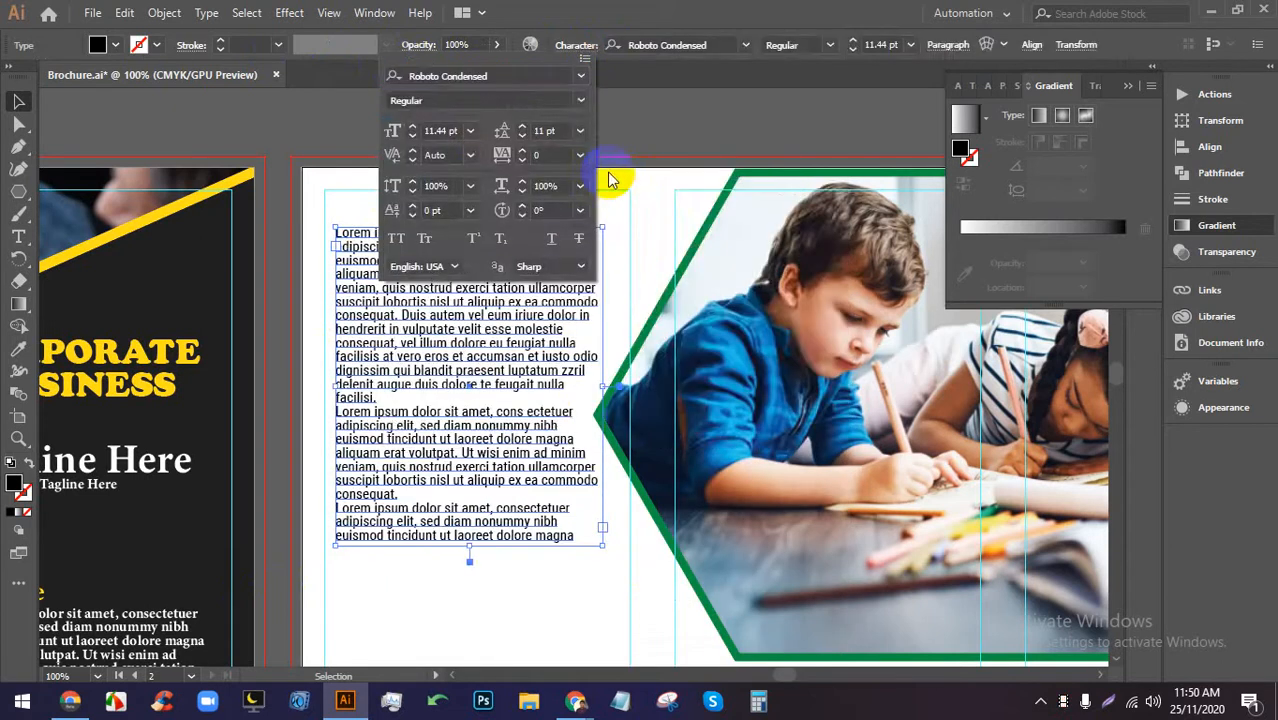
# Set the body text's leading to 14 pt and its font size to 14 pt.
pyautogui.click(440, 130)
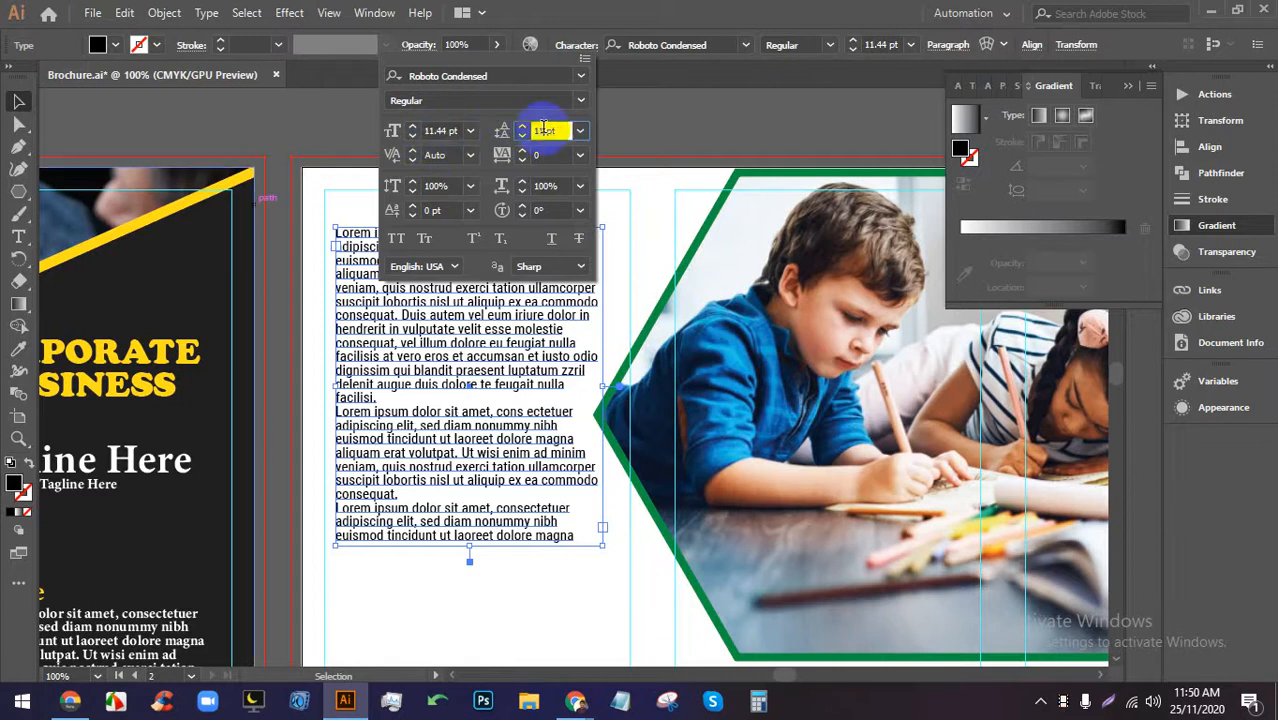
pyautogui.scroll(2, 543, 126)
pyautogui.scroll(2, 543, 126)
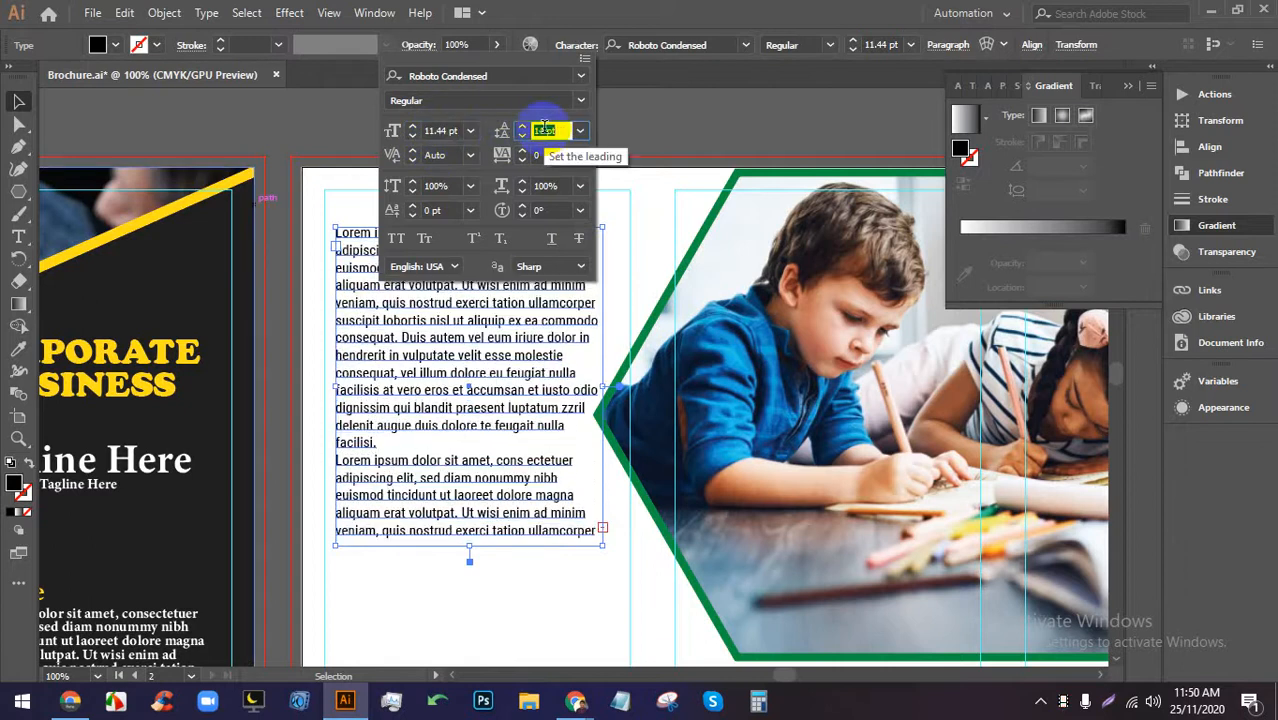
pyautogui.click(447, 130)
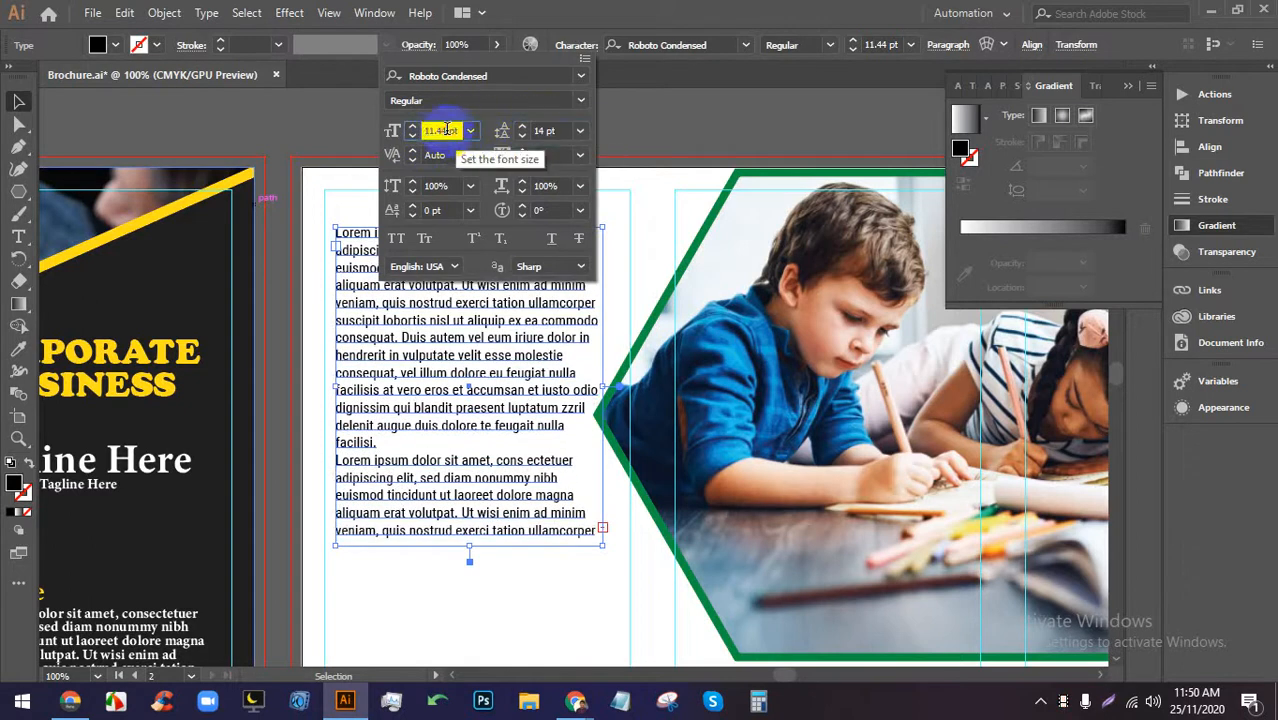
pyautogui.scroll(3, 441, 130)
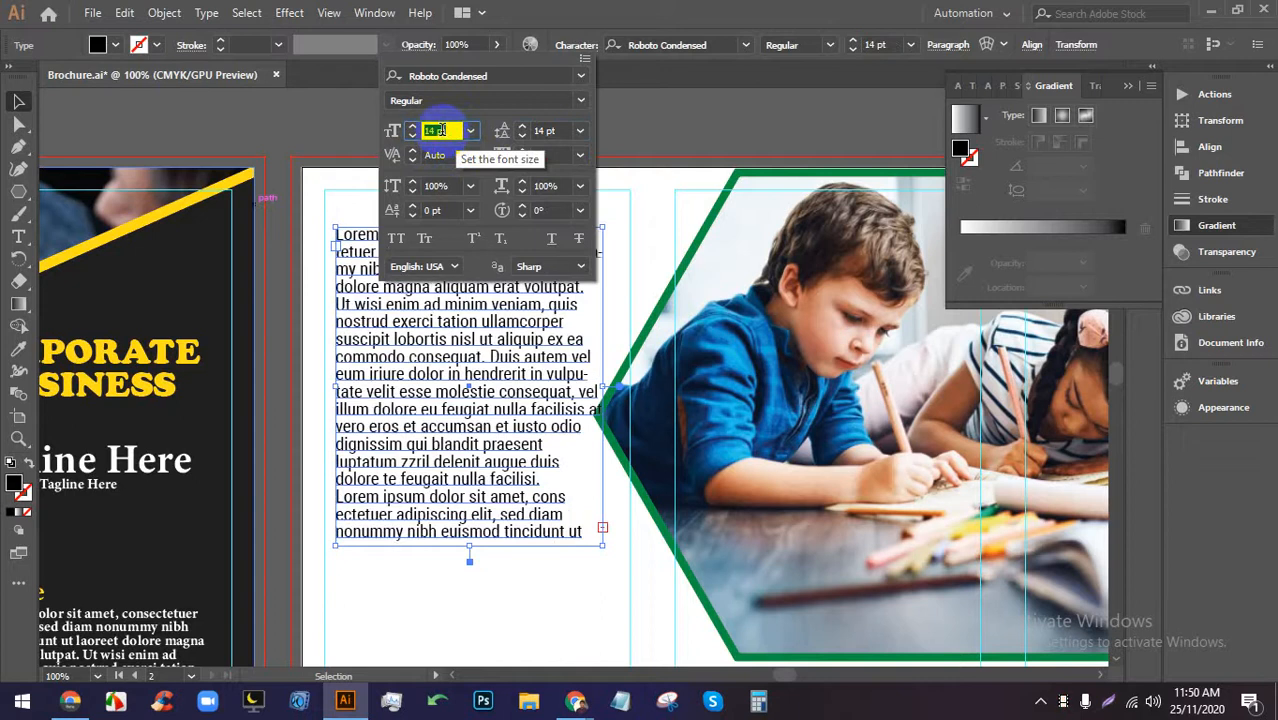
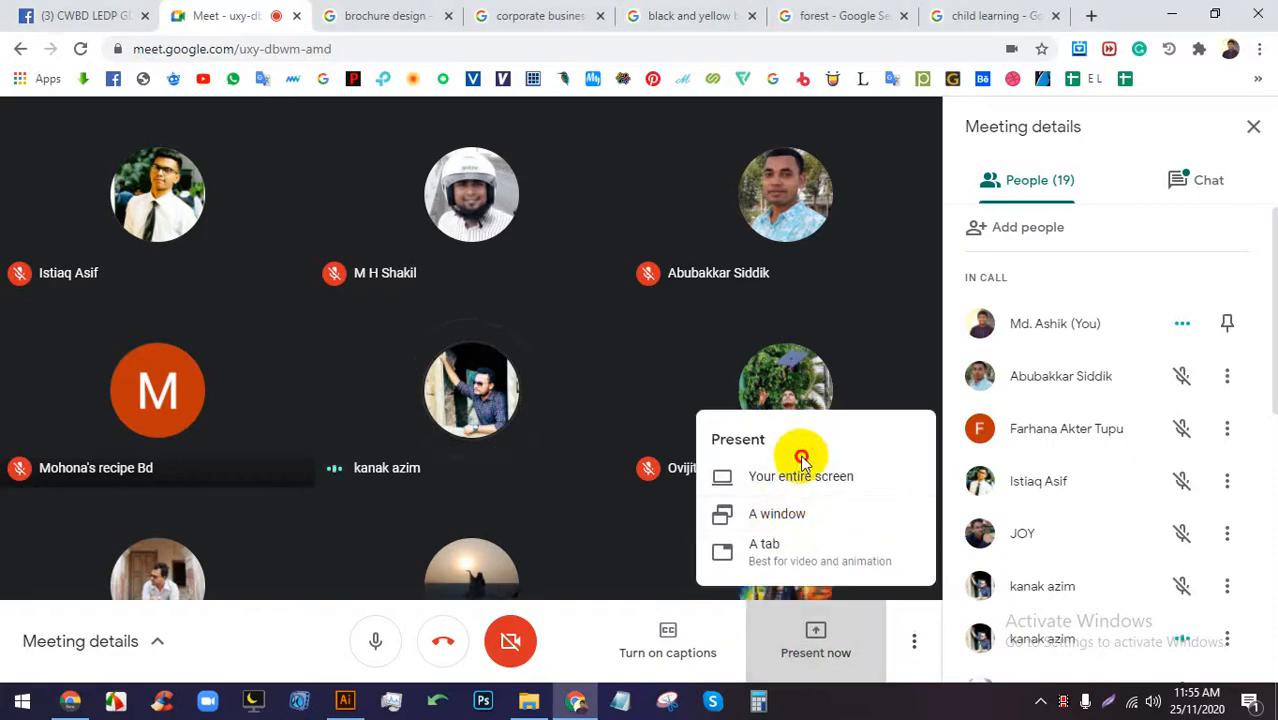
# Present the entire screen in the Google Meet call and switch back to Illustrator.
pyautogui.click(815, 474)
pyautogui.click(522, 239)
pyautogui.click(806, 454)
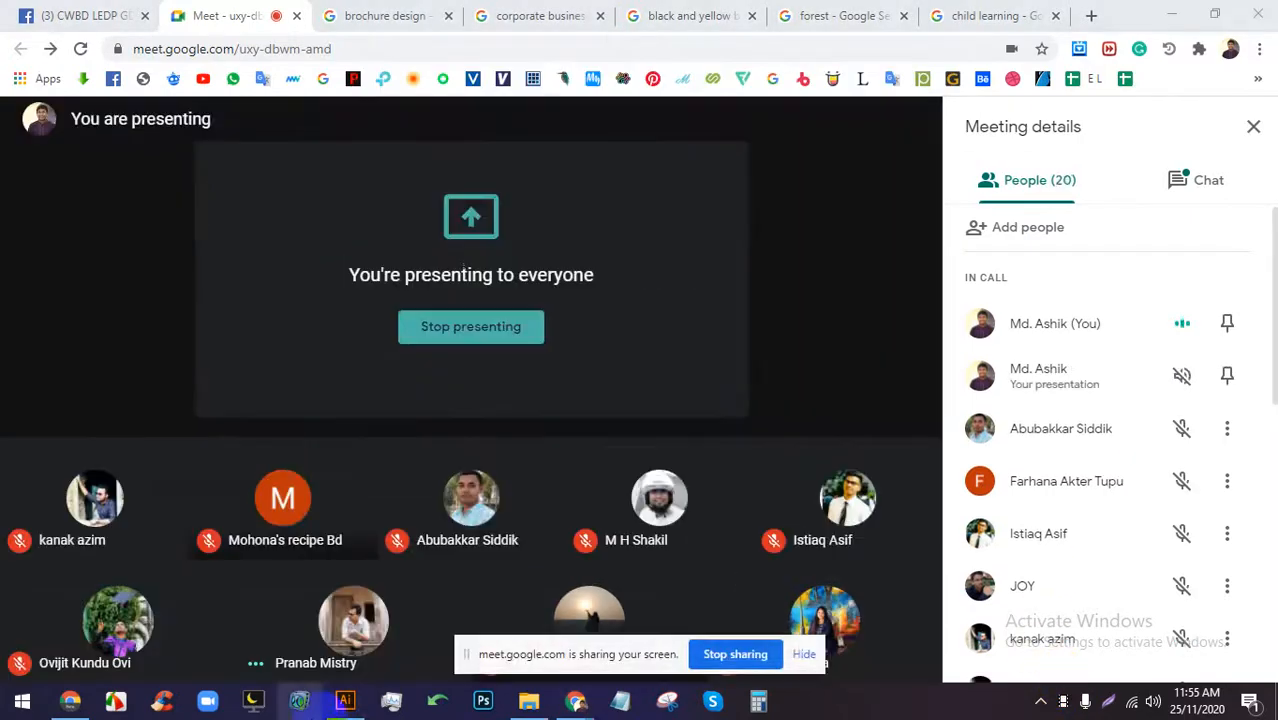
pyautogui.click(345, 700)
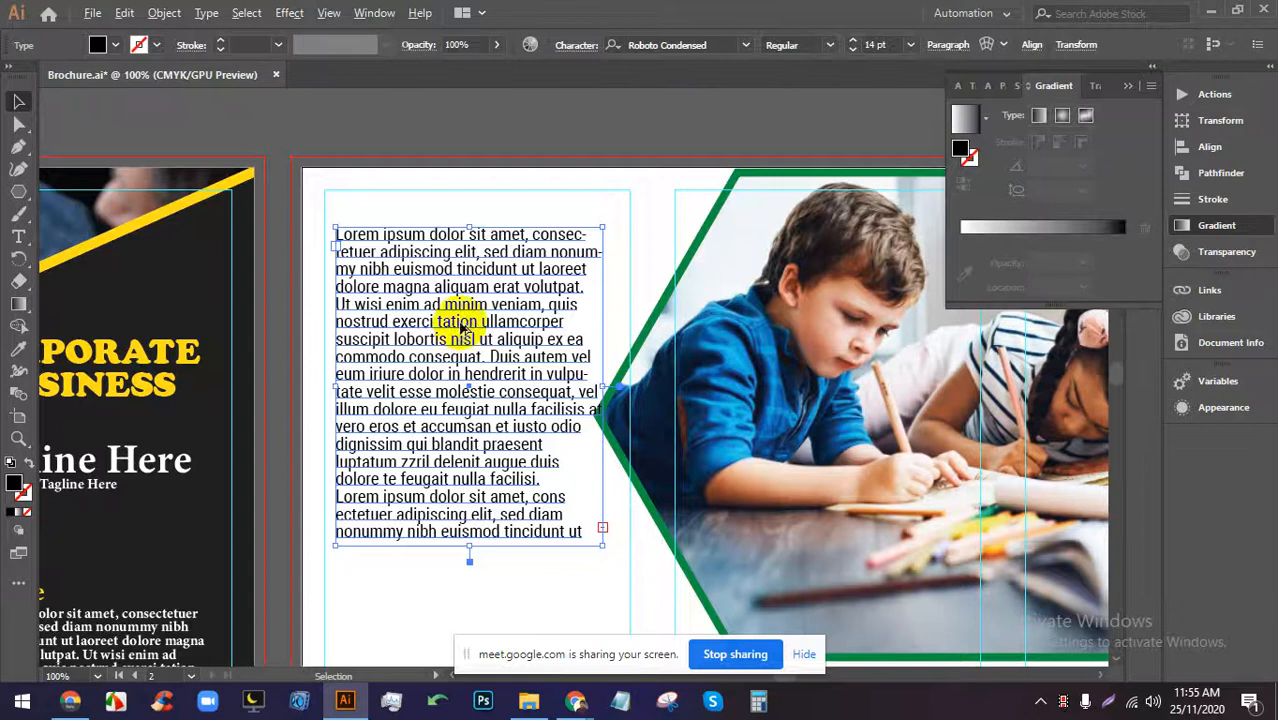
# Move the body text frame down in the first column to leave room for a heading above it.
pyautogui.hotkey('ctrl', '-')
pyautogui.hotkey('ctrl', '-')
pyautogui.moveTo(610, 530); pyautogui.dragTo(584, 543)
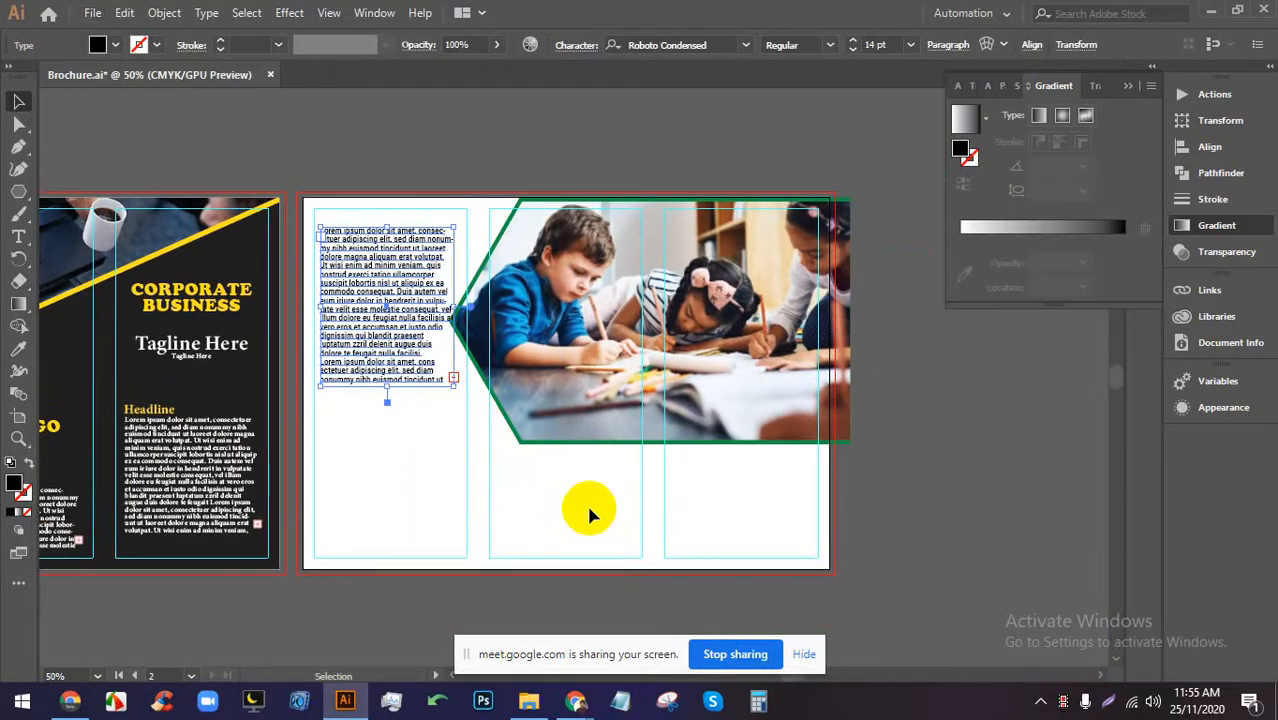
pyautogui.scroll(-2, 522, 340)
pyautogui.scroll(4, 492, 354)
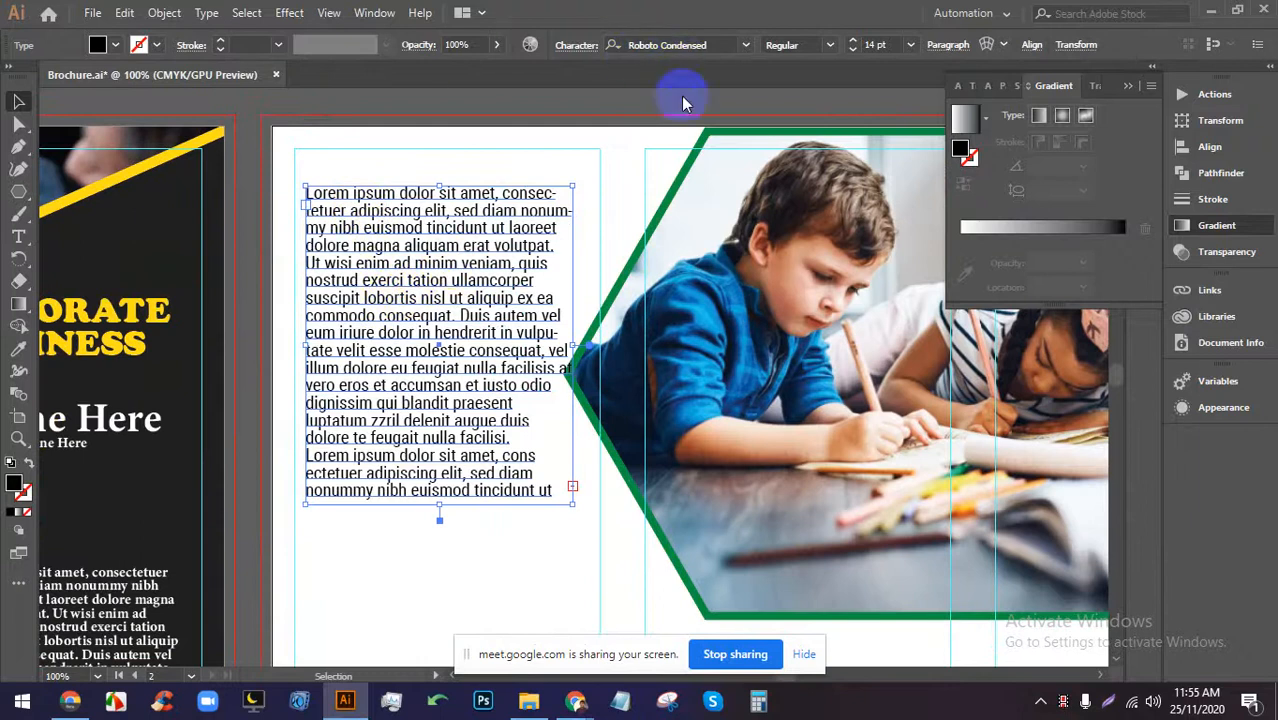
pyautogui.moveTo(465, 271); pyautogui.dragTo(465, 300)
pyautogui.scroll(1, 499, 251)
pyautogui.click(585, 234)
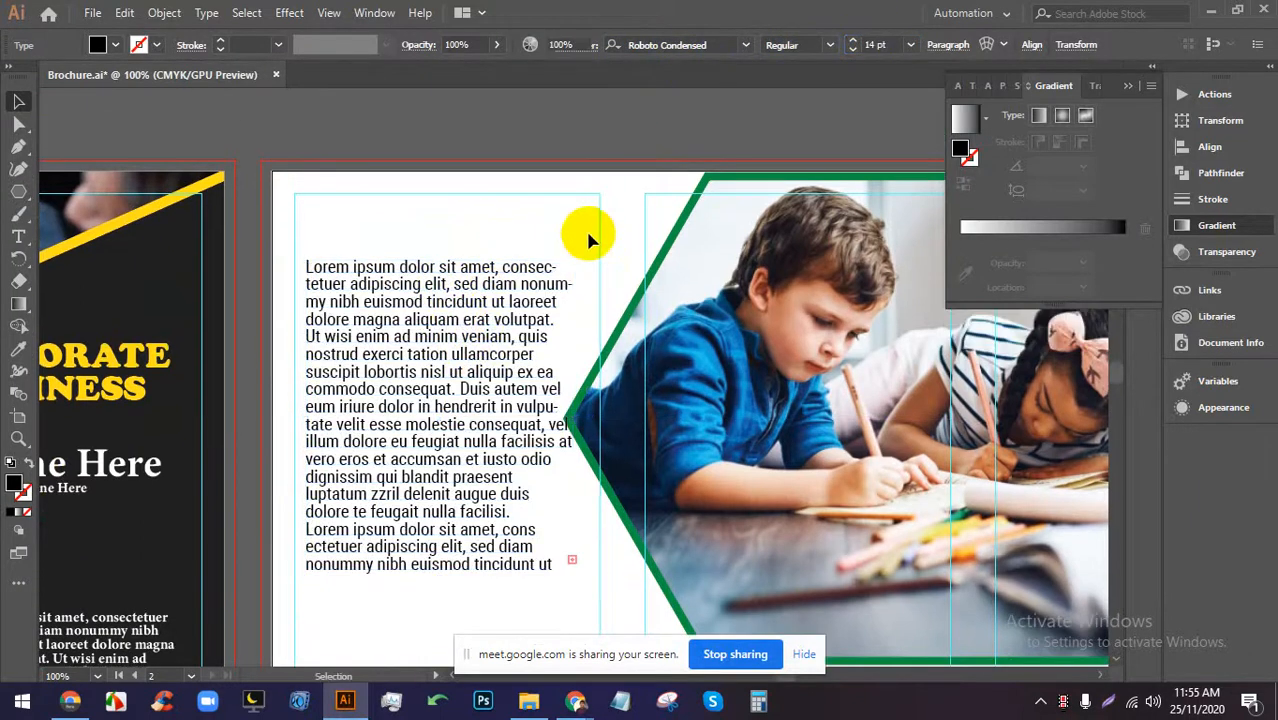
# Add a "Lorem ipsum" text heading above the body text and set it in Roboto Condensed Bold.
pyautogui.scroll(1, 349, 224)
pyautogui.scroll(1, 349, 224)
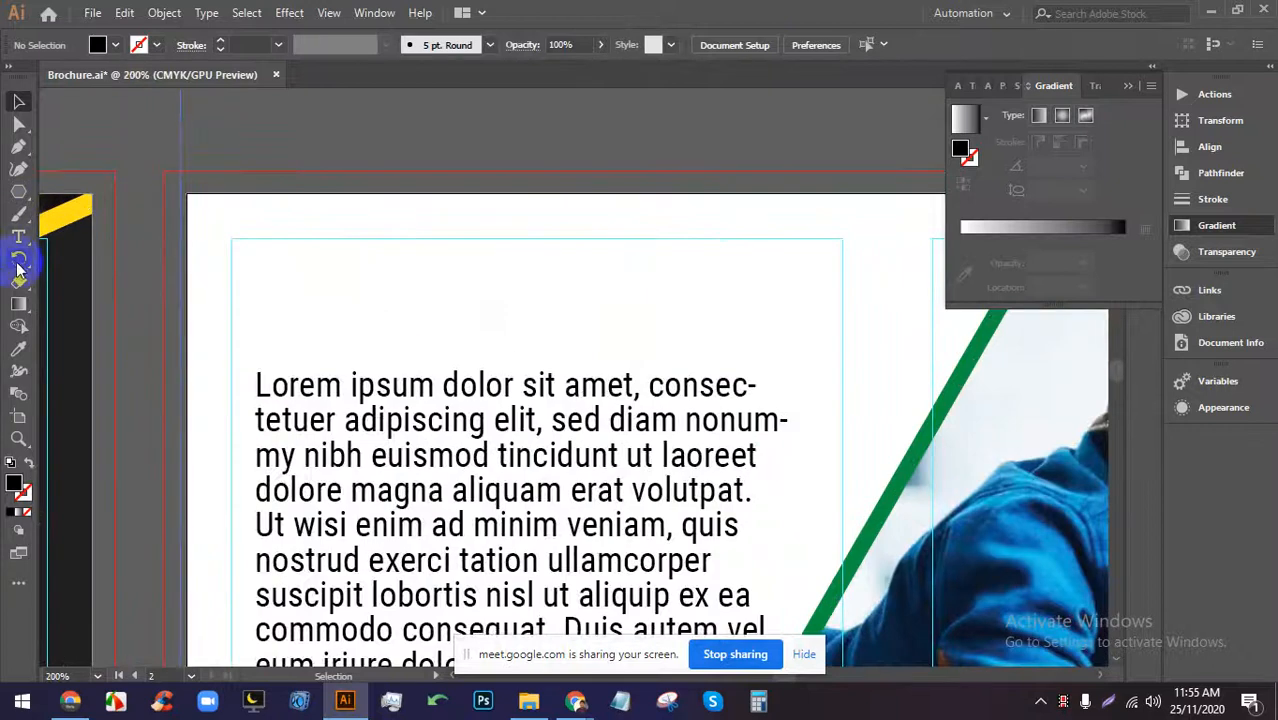
pyautogui.click(18, 236)
pyautogui.click(274, 337)
pyautogui.click(275, 335)
pyautogui.tripleClick(335, 335)
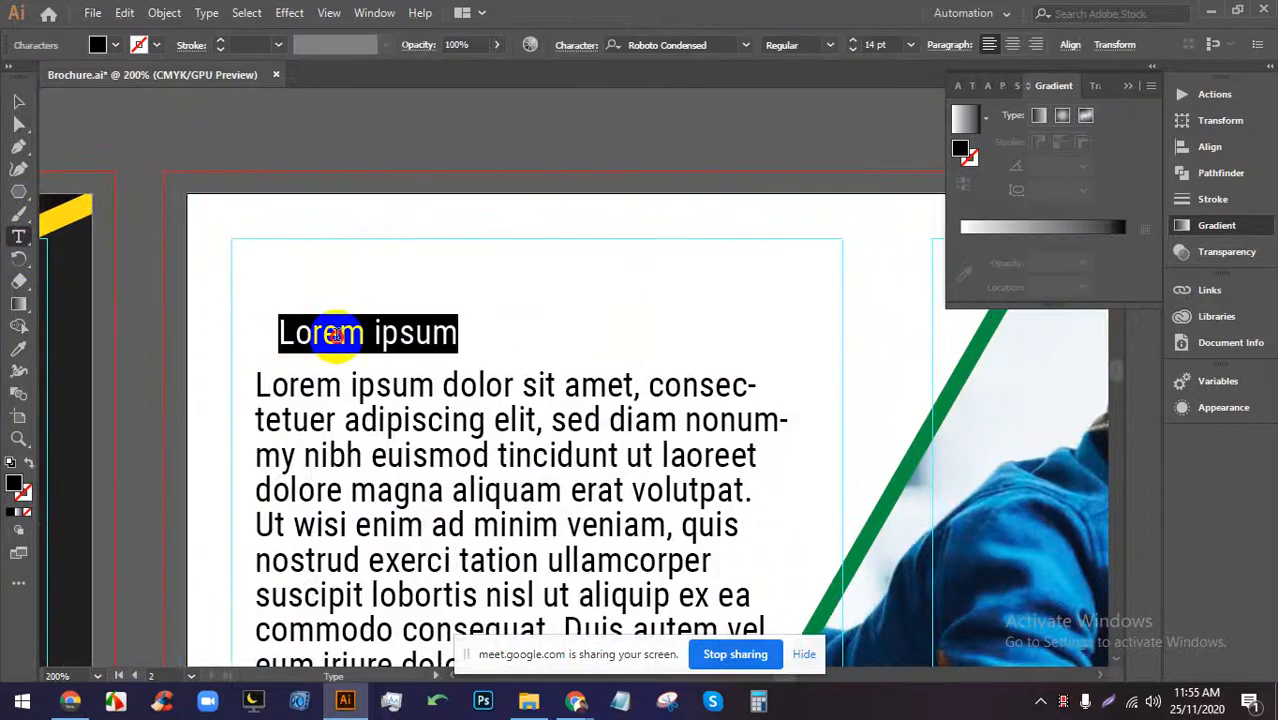
pyautogui.click(828, 45)
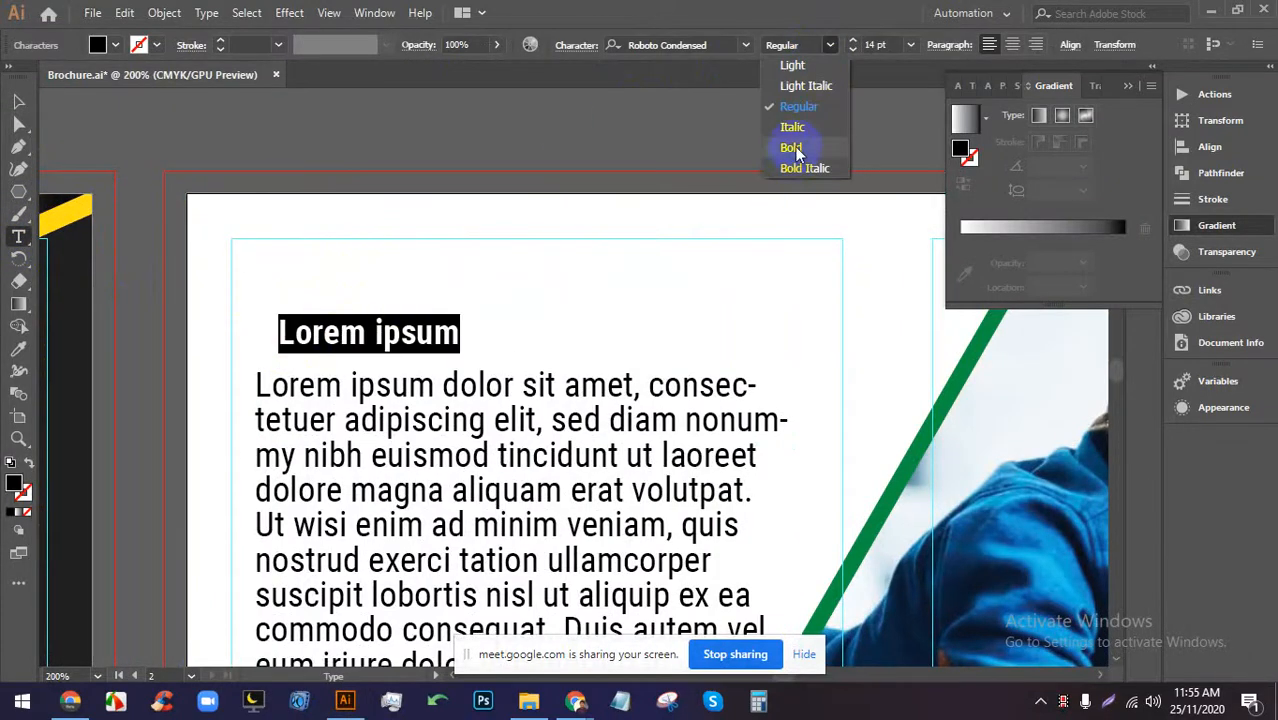
pyautogui.click(791, 147)
pyautogui.click(18, 101)
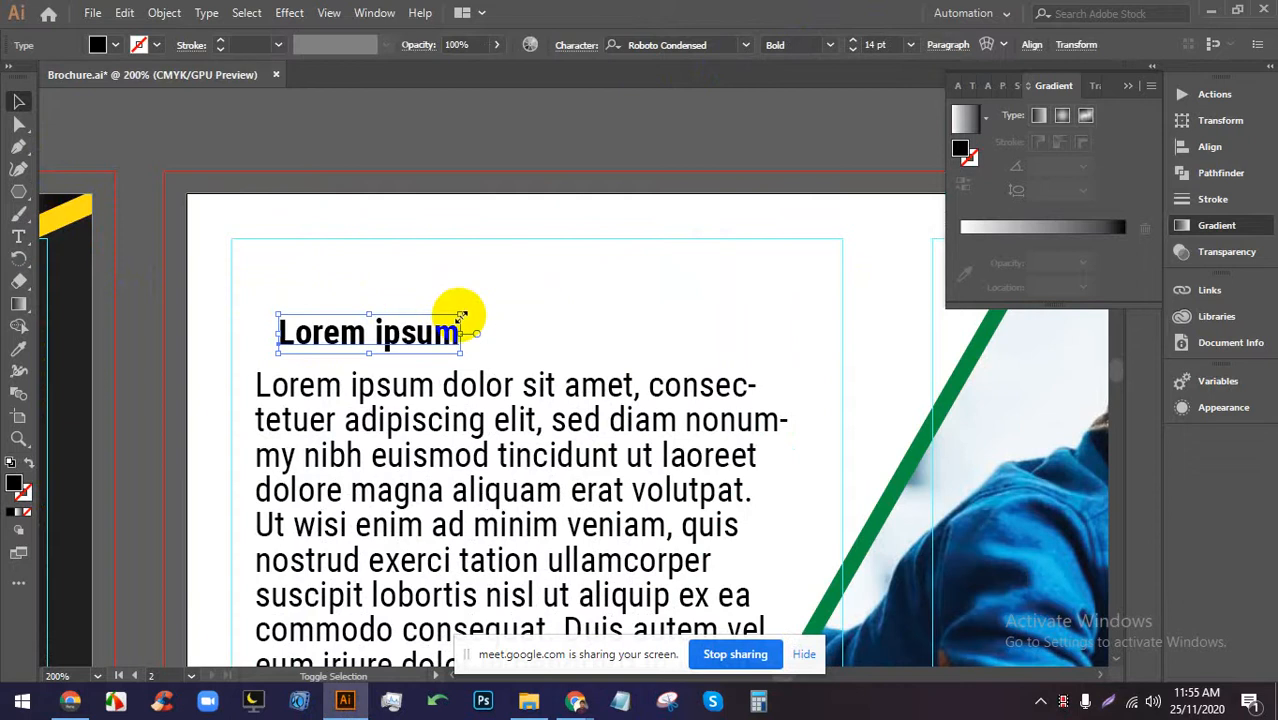
# Enlarge the "Lorem ipsum" heading and move it to line up with the body text's left edge.
pyautogui.moveTo(461, 316); pyautogui.dragTo(522, 300)
pyautogui.moveTo(457, 333)
pyautogui.mouseDown()
pyautogui.moveTo(442, 320)
pyautogui.moveTo(439, 343)
pyautogui.mouseUp()
pyautogui.click(611, 296)
# Unlock all locked objects in the document and clear the selection.
pyautogui.scroll(-4, 498, 192)
pyautogui.moveTo(771, 365); pyautogui.dragTo(475, 316)
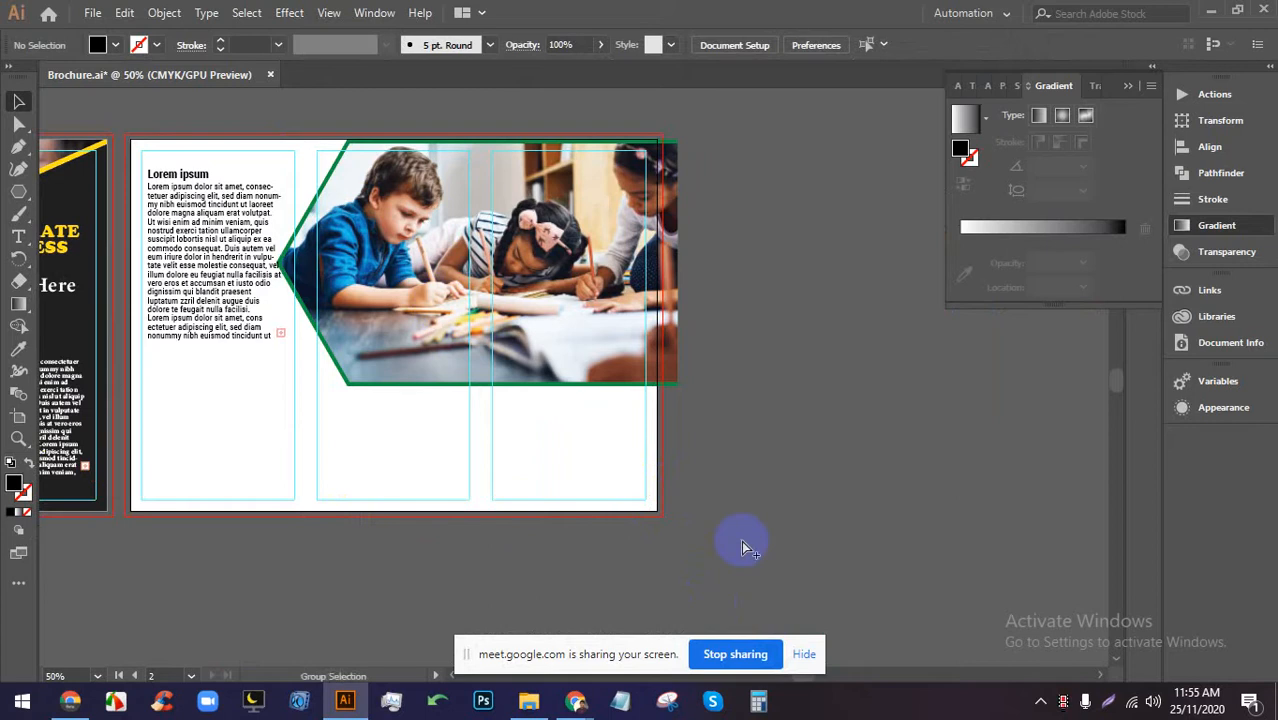
pyautogui.hotkey('ctrl', 'alt', '2')
pyautogui.click(770, 564)
pyautogui.scroll(-2, 754, 469)
pyautogui.scroll(3, 554, 457)
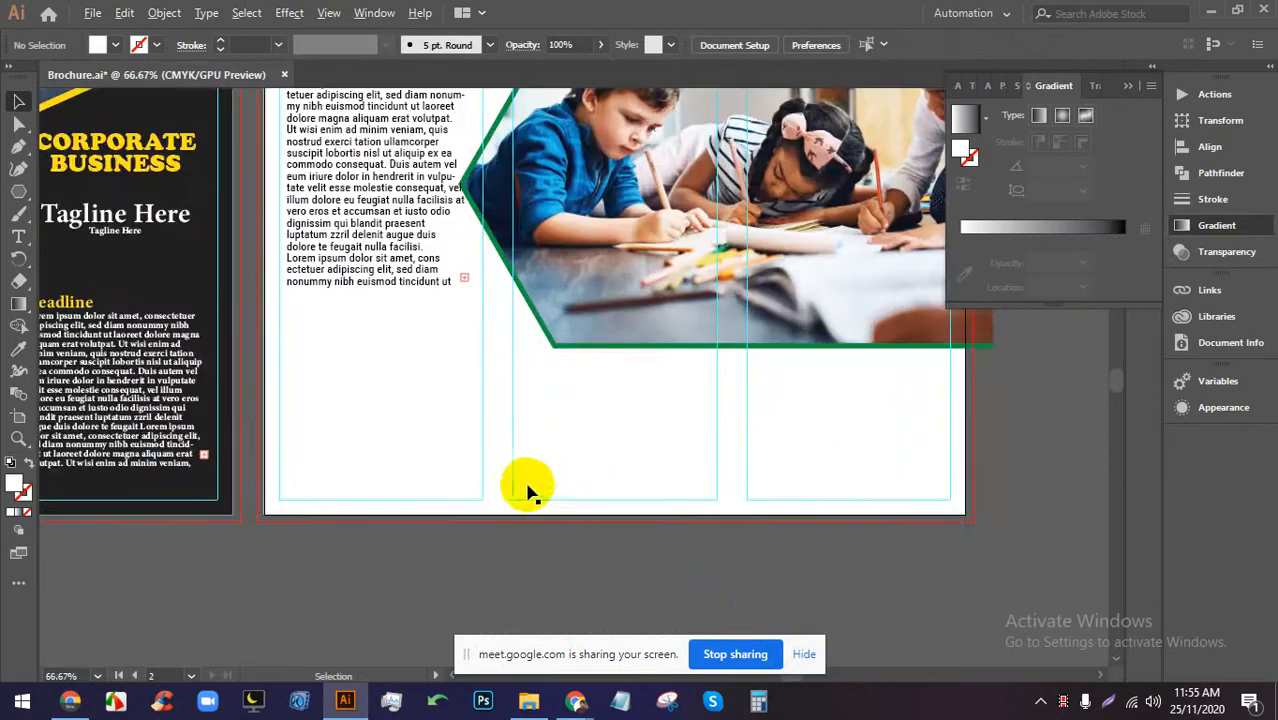
# Fill the middle panel's background with a linear gradient and set its end stop to blue #1a70b7.
pyautogui.click(562, 514)
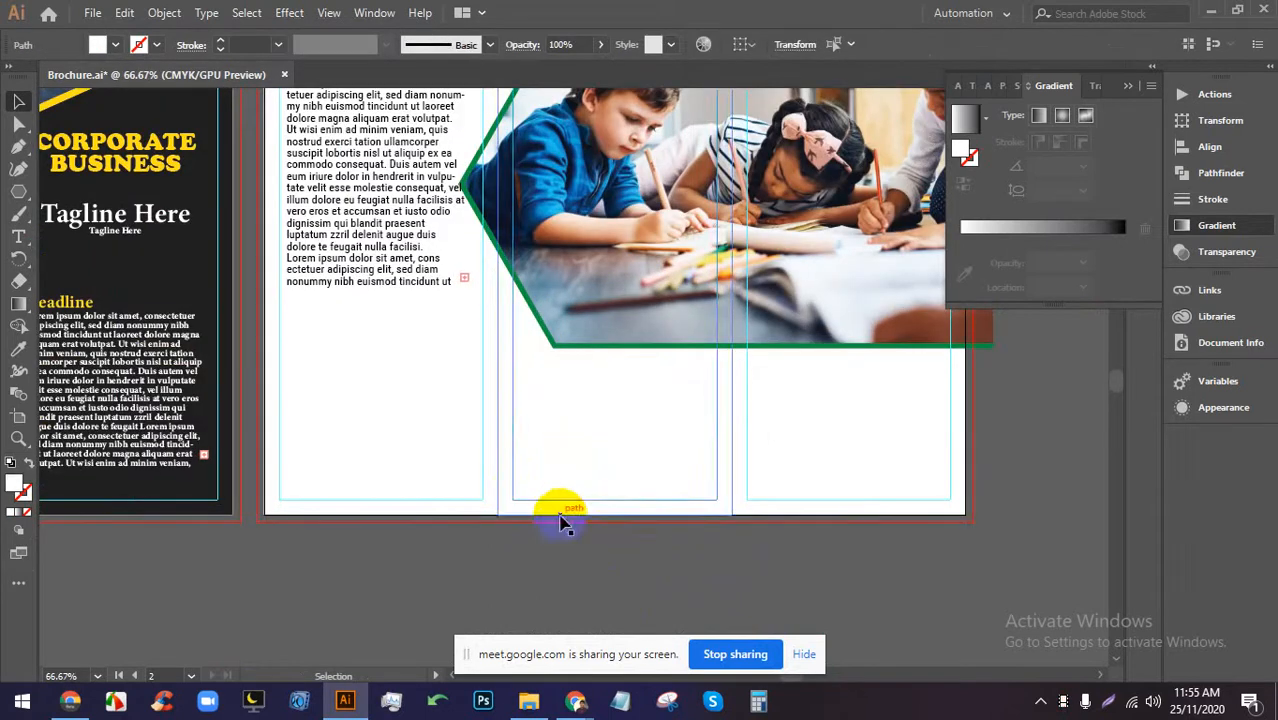
pyautogui.click(19, 512)
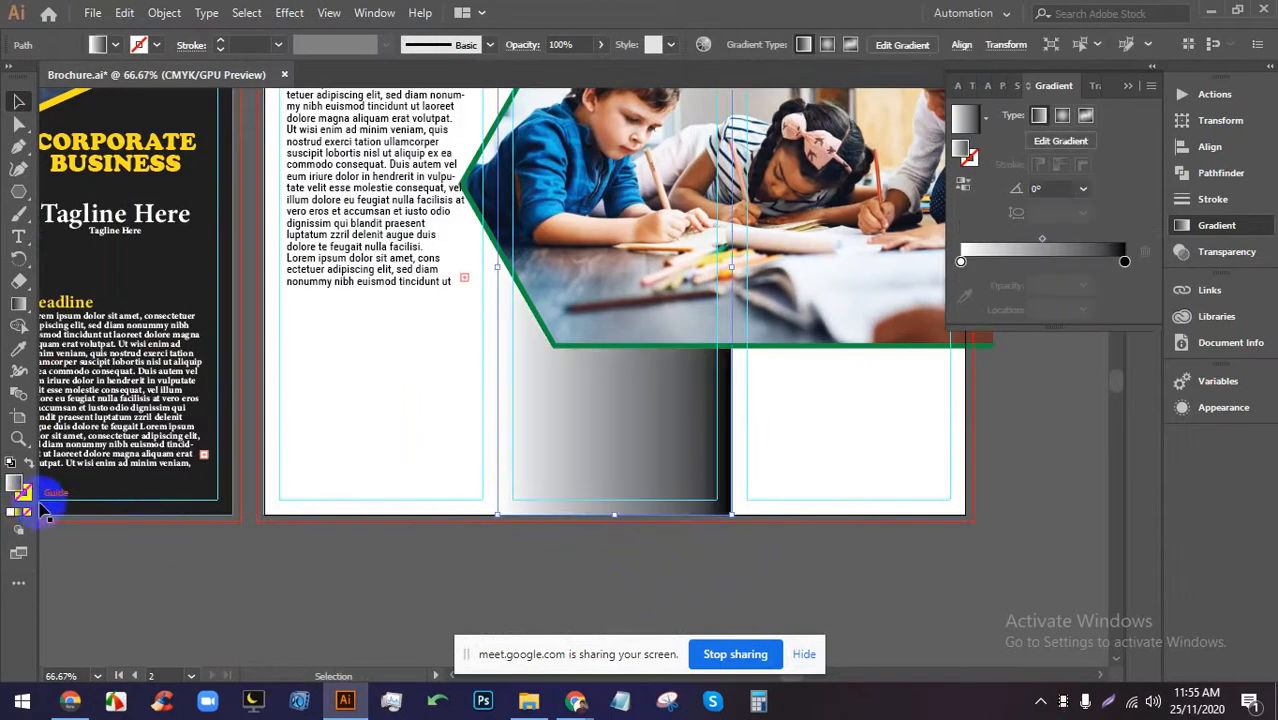
pyautogui.doubleClick(1124, 262)
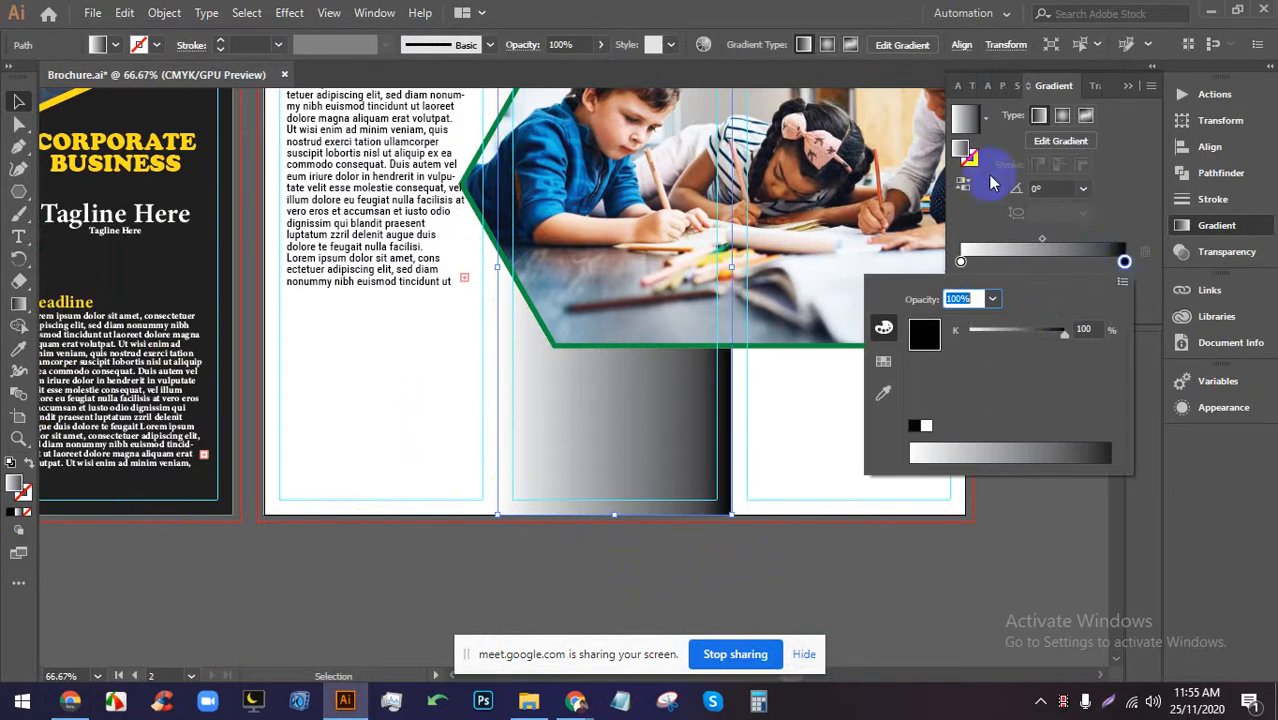
pyautogui.click(969, 153)
pyautogui.doubleClick(969, 155)
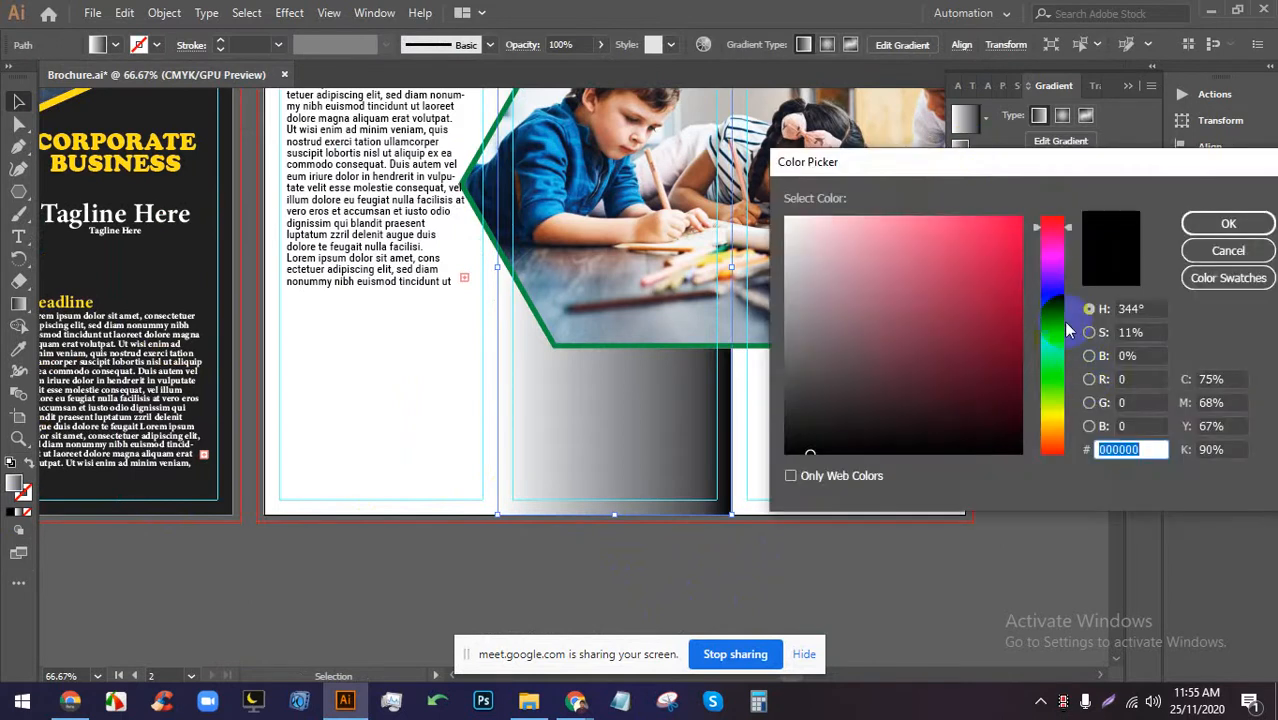
pyautogui.click(1058, 310)
pyautogui.moveTo(1016, 302); pyautogui.dragTo(1004, 279)
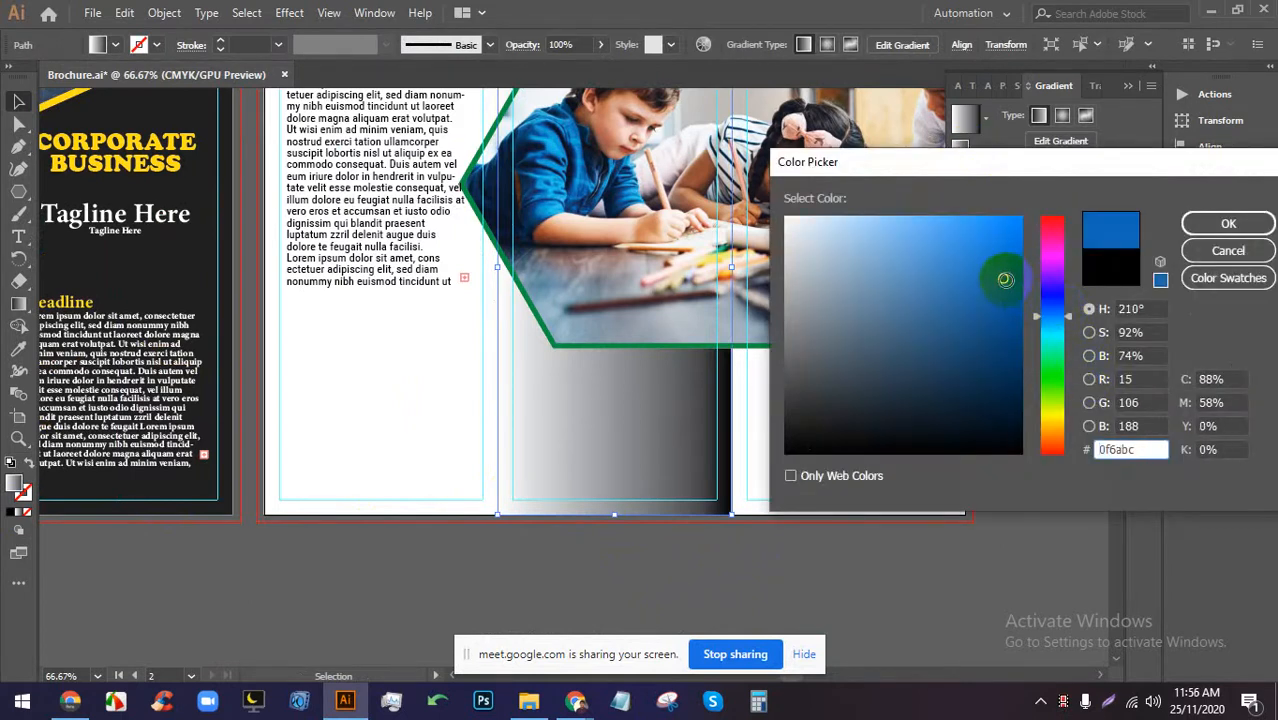
pyautogui.moveTo(1055, 318); pyautogui.dragTo(1050, 318)
pyautogui.click(989, 283)
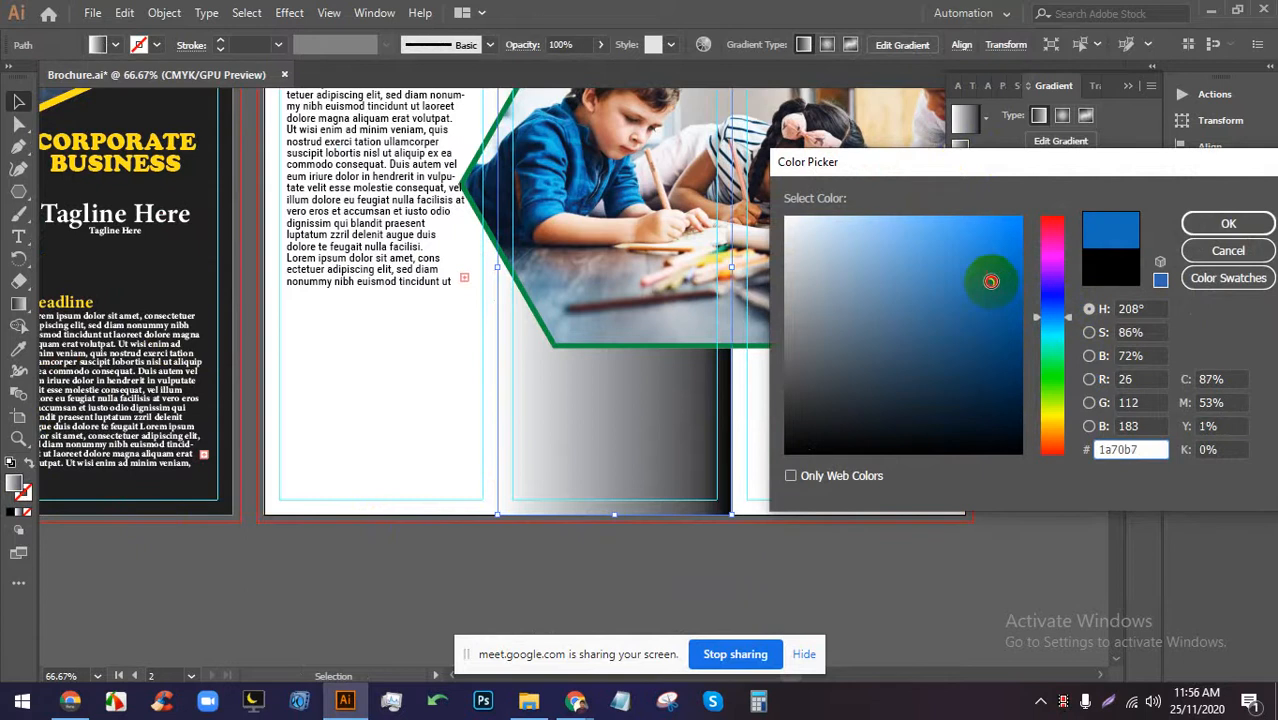
pyautogui.click(1244, 233)
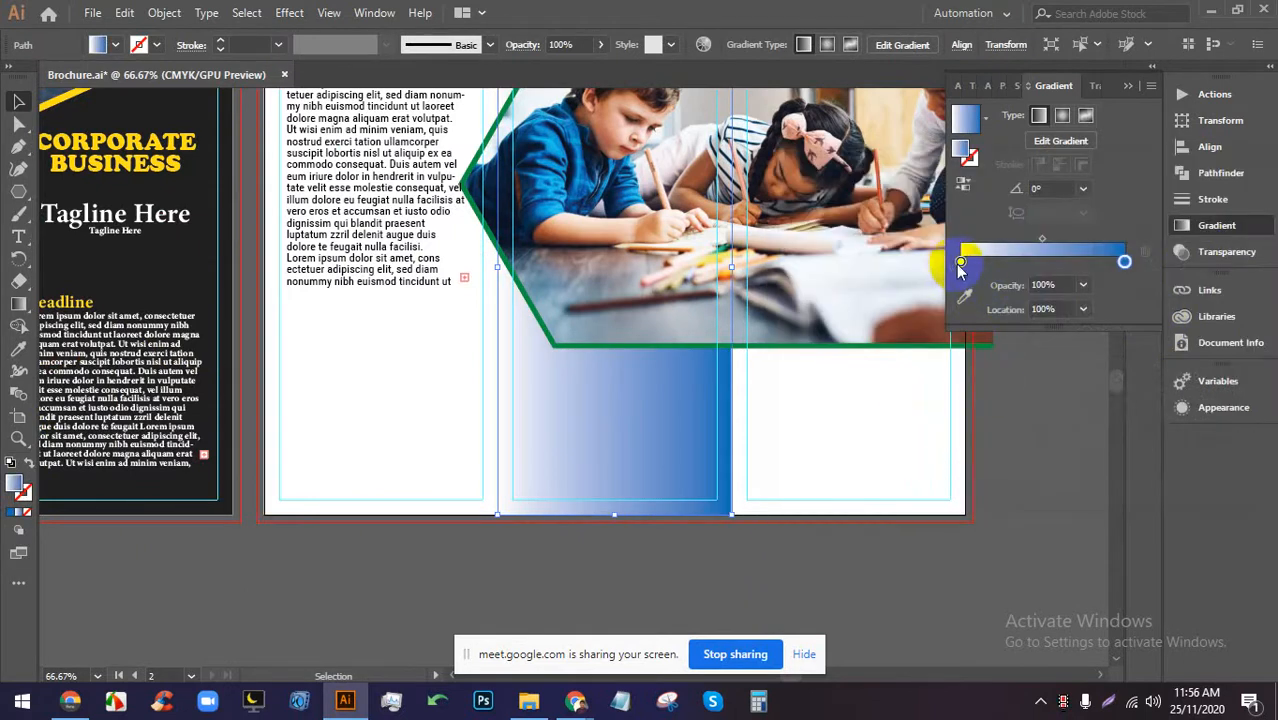
# Set the start stop of the middle panel's gradient to dark blue #1349b7.
pyautogui.doubleClick(960, 263)
pyautogui.click(962, 264)
pyautogui.click(966, 152)
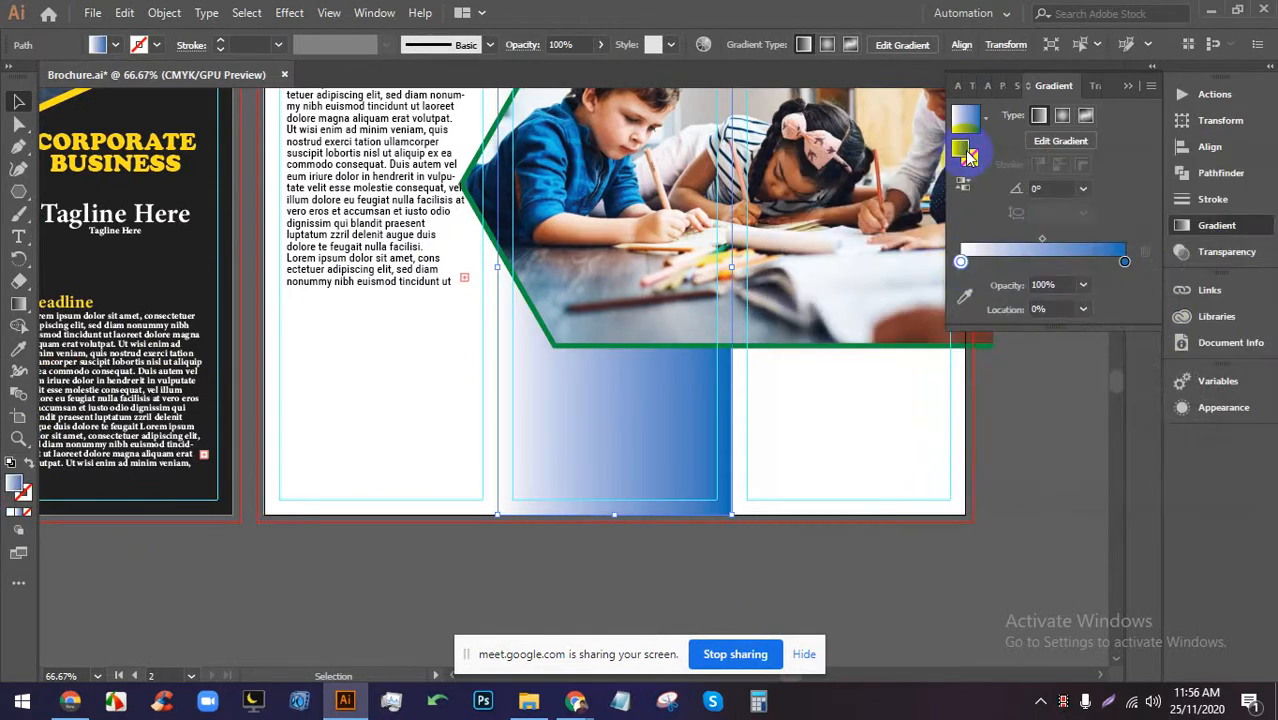
pyautogui.click(1052, 302)
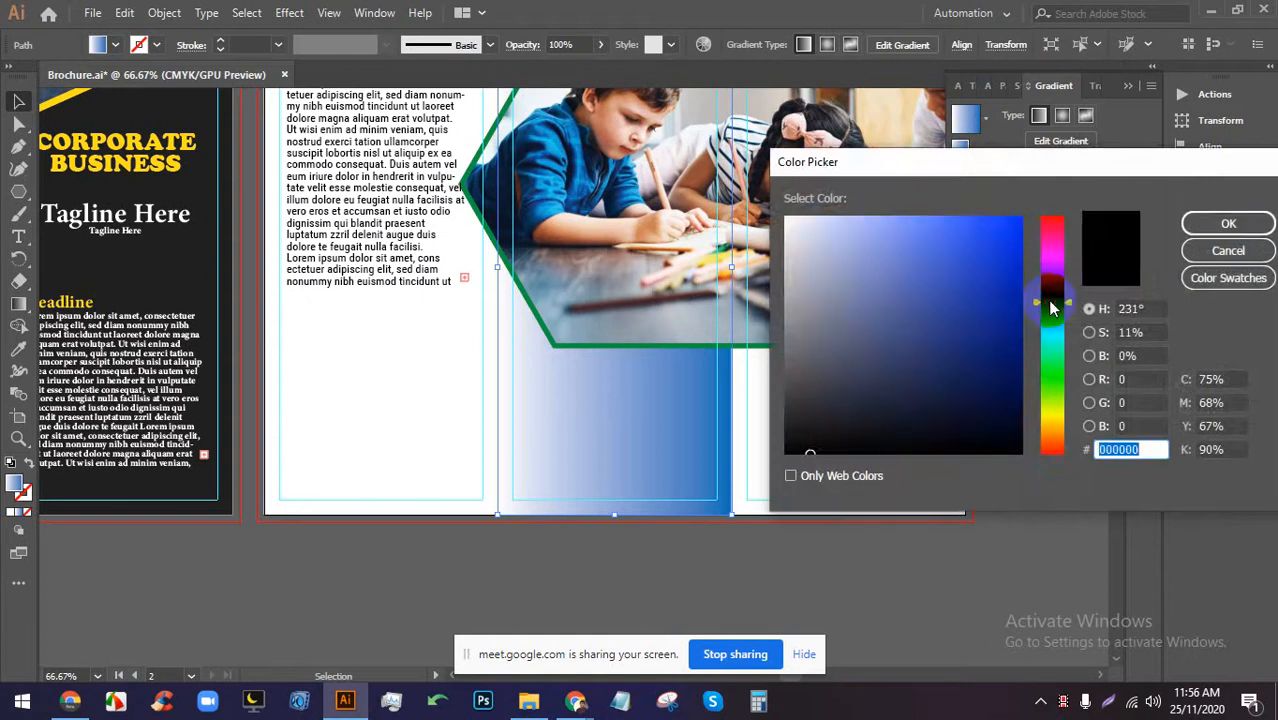
pyautogui.click(948, 233)
pyautogui.moveTo(948, 233)
pyautogui.mouseDown()
pyautogui.moveTo(984, 300)
pyautogui.moveTo(927, 340)
pyautogui.moveTo(876, 308)
pyautogui.moveTo(991, 318)
pyautogui.mouseUp()
pyautogui.click(998, 277)
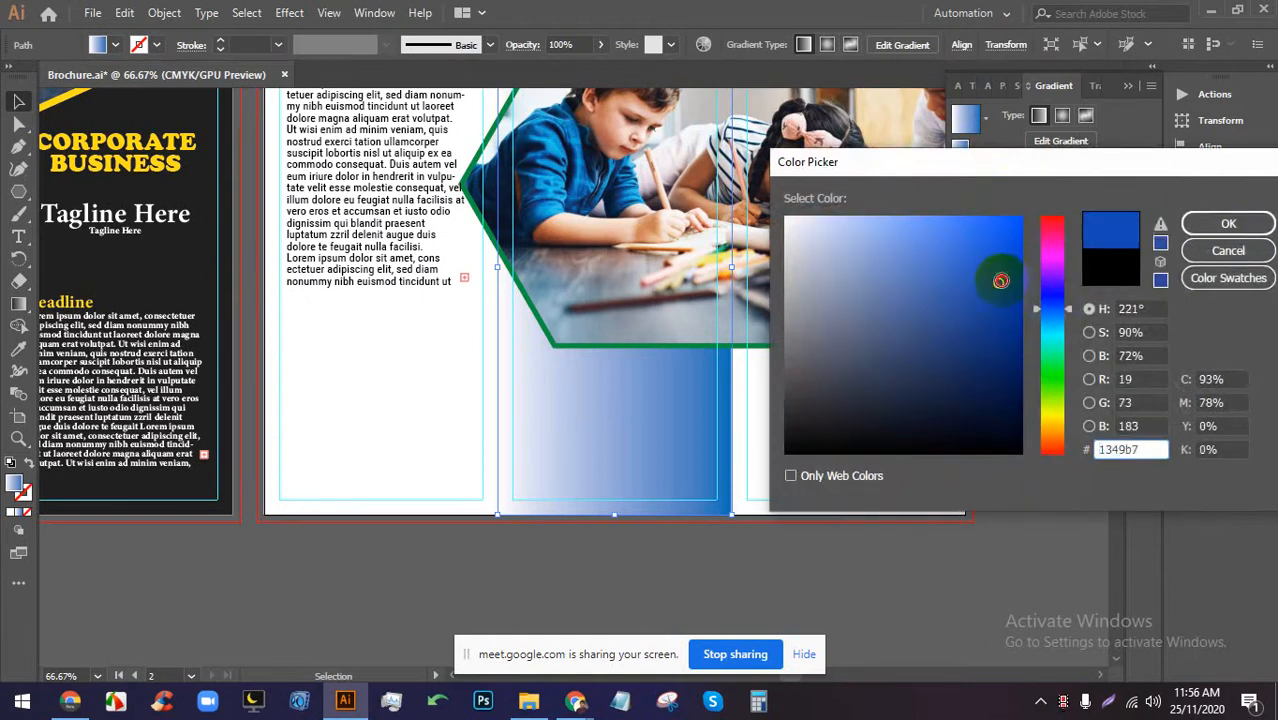
pyautogui.click(1226, 224)
pyautogui.click(864, 434)
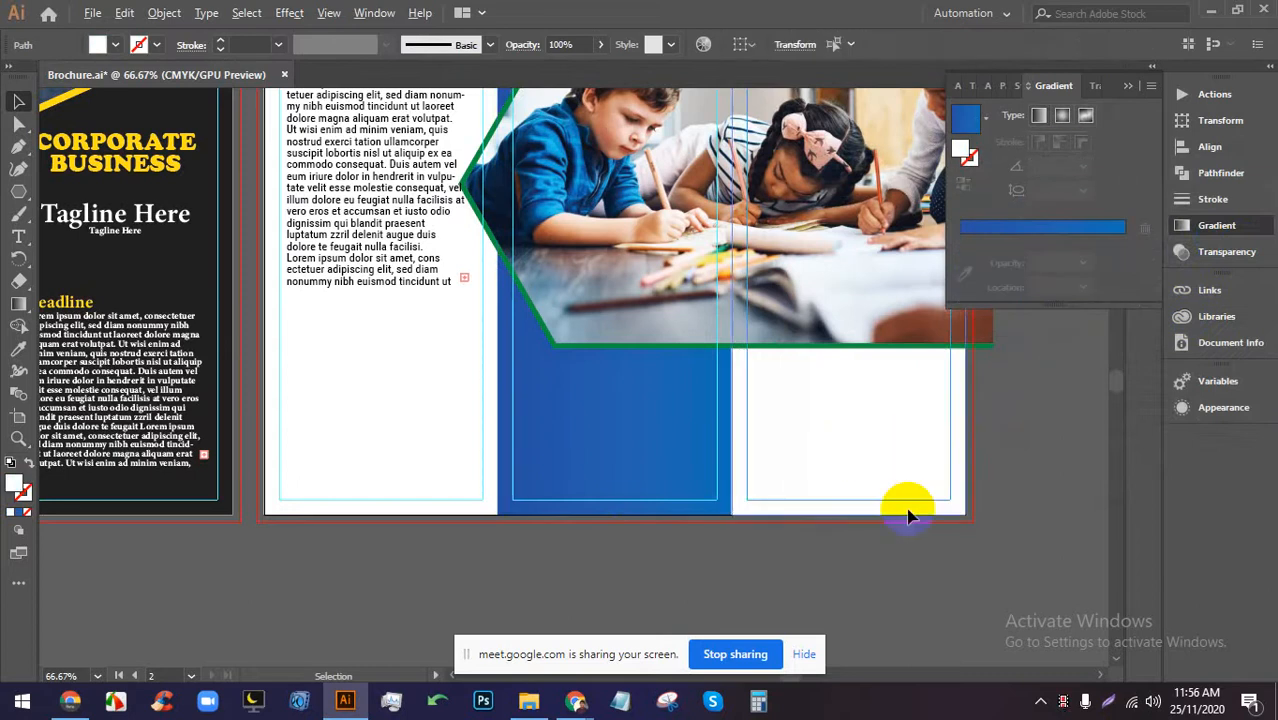
# Try to recolour the start stop of the middle panel's gradient to light blue #67a5e8.
pyautogui.scroll(-1, 890, 505)
pyautogui.scroll(2, 688, 440)
pyautogui.click(785, 468)
pyautogui.click(971, 228)
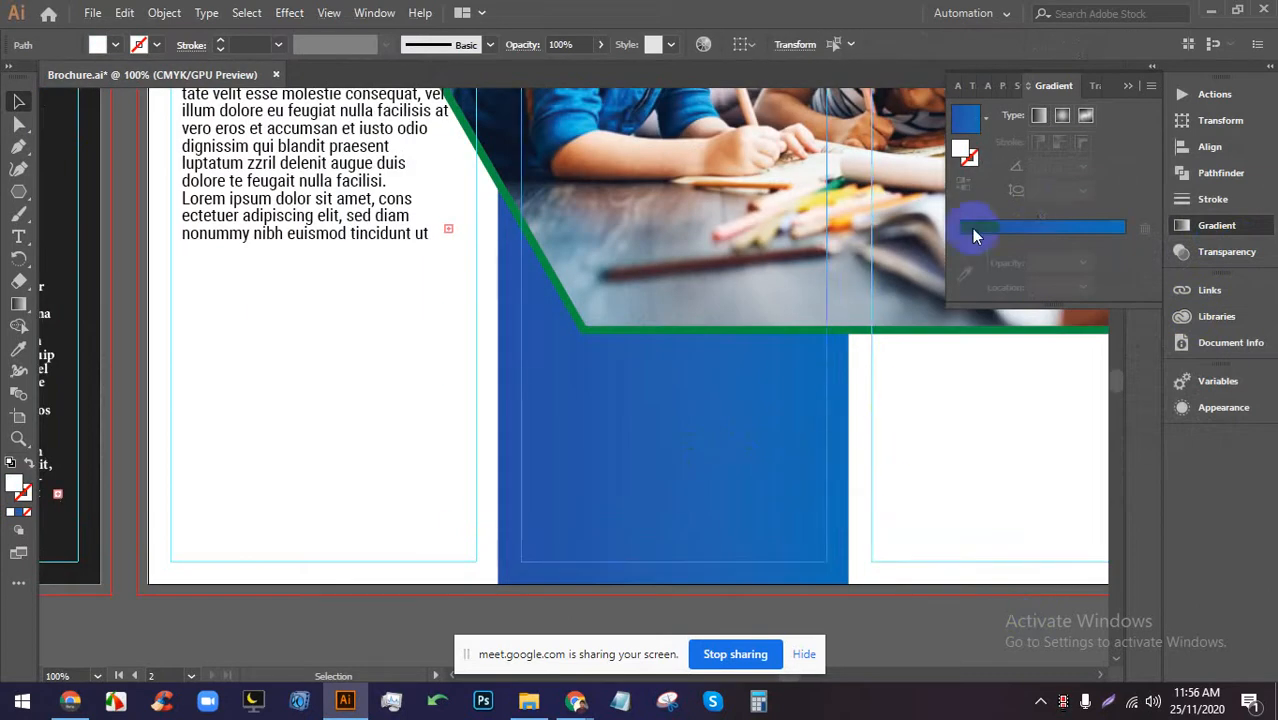
pyautogui.doubleClick(1125, 262)
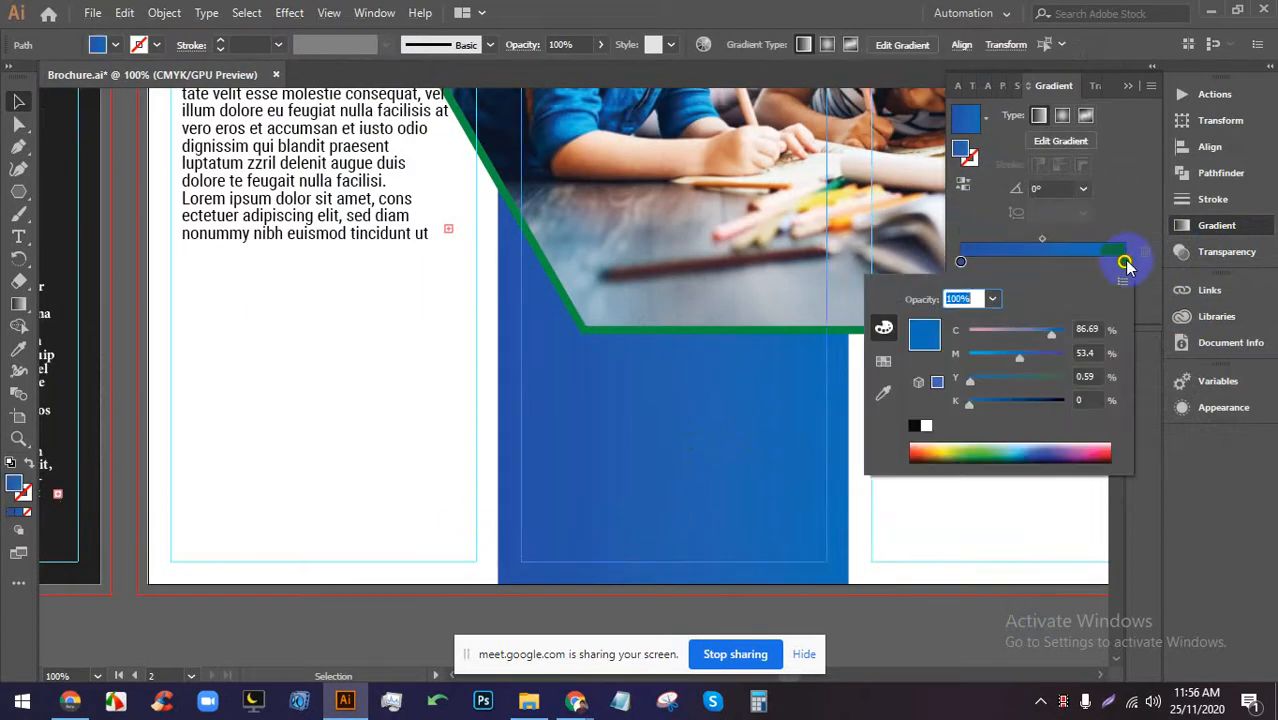
pyautogui.click(960, 262)
pyautogui.doubleClick(960, 262)
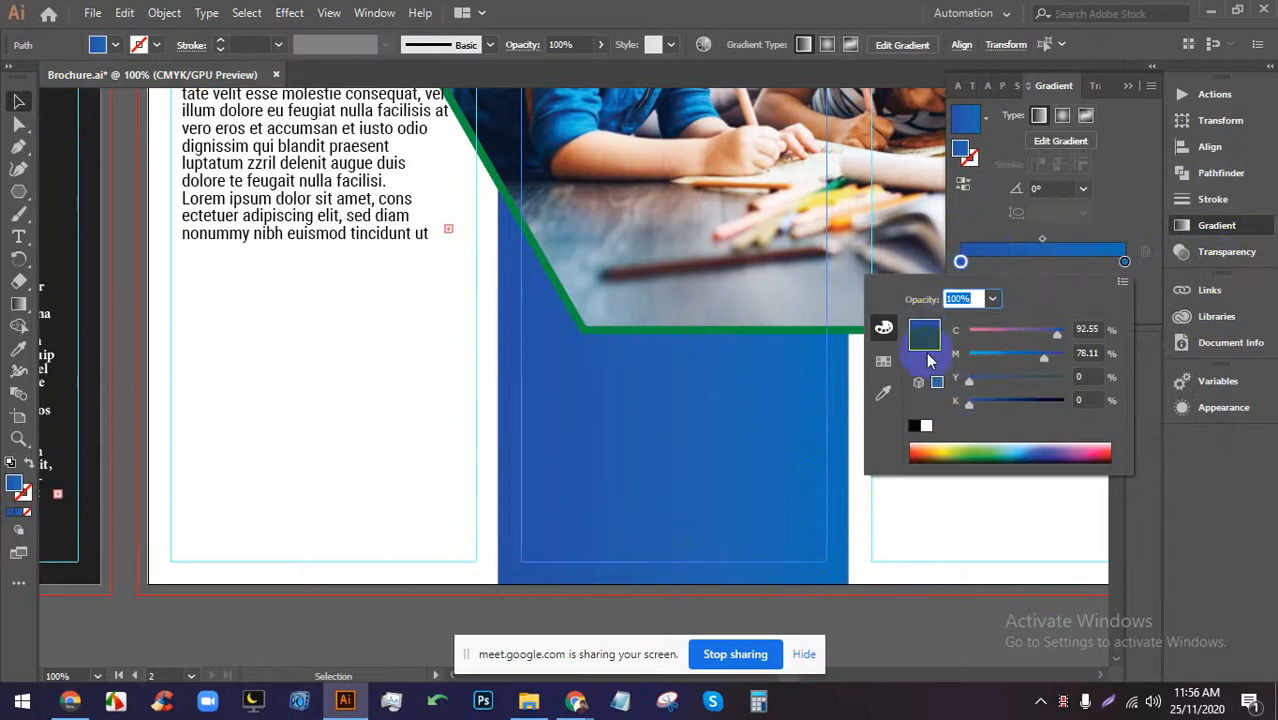
pyautogui.doubleClick(960, 152)
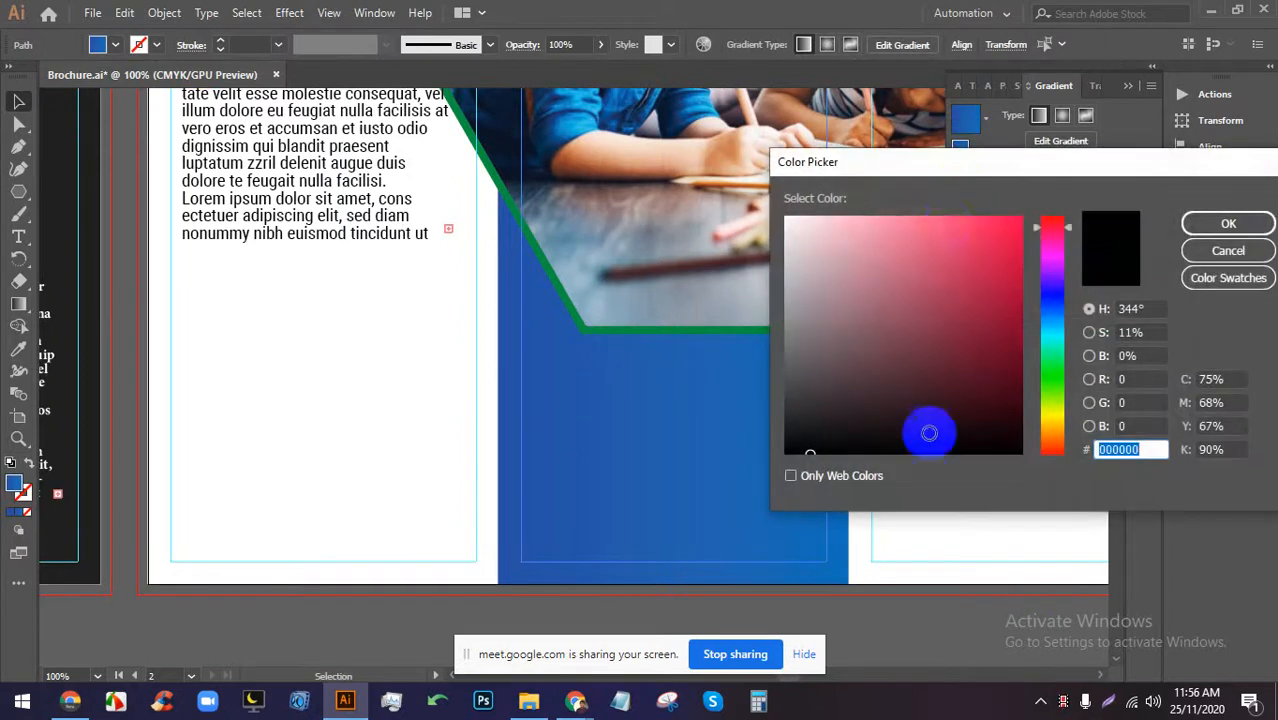
pyautogui.moveTo(1045, 318)
pyautogui.mouseDown()
pyautogui.moveTo(1050, 297)
pyautogui.moveTo(1045, 314)
pyautogui.mouseUp()
pyautogui.moveTo(1000, 260); pyautogui.dragTo(917, 235)
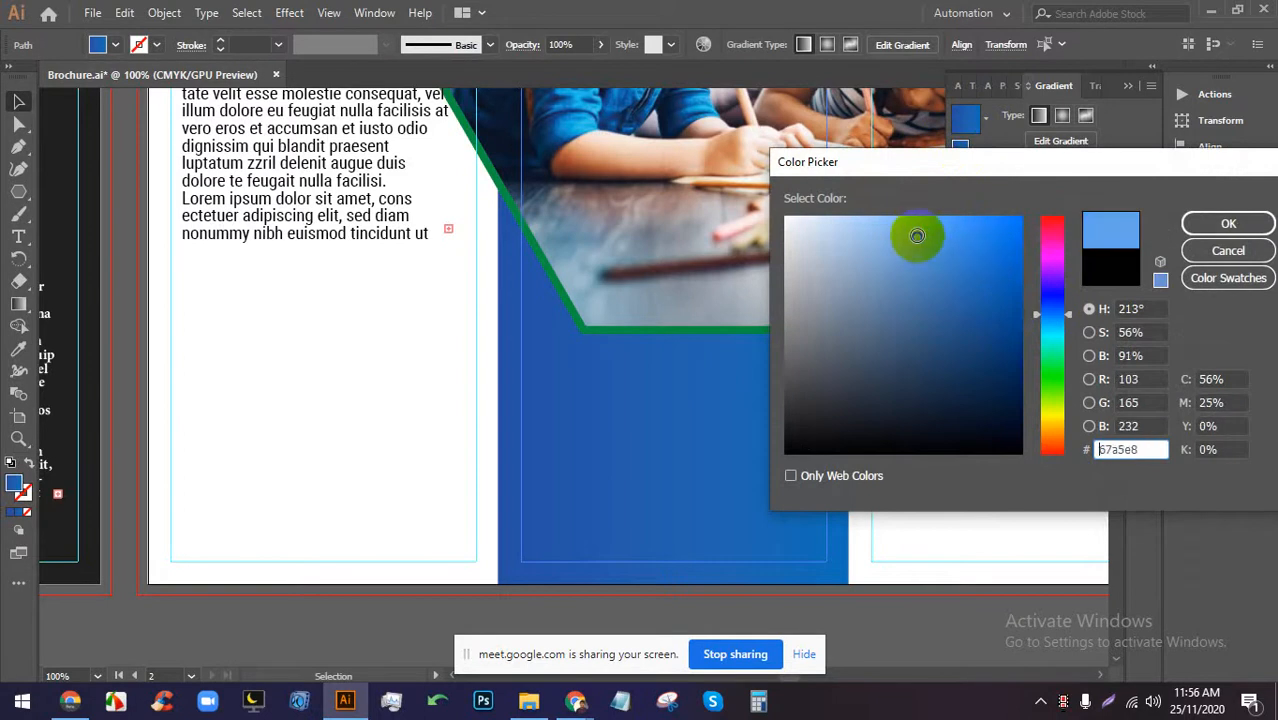
pyautogui.click(1200, 223)
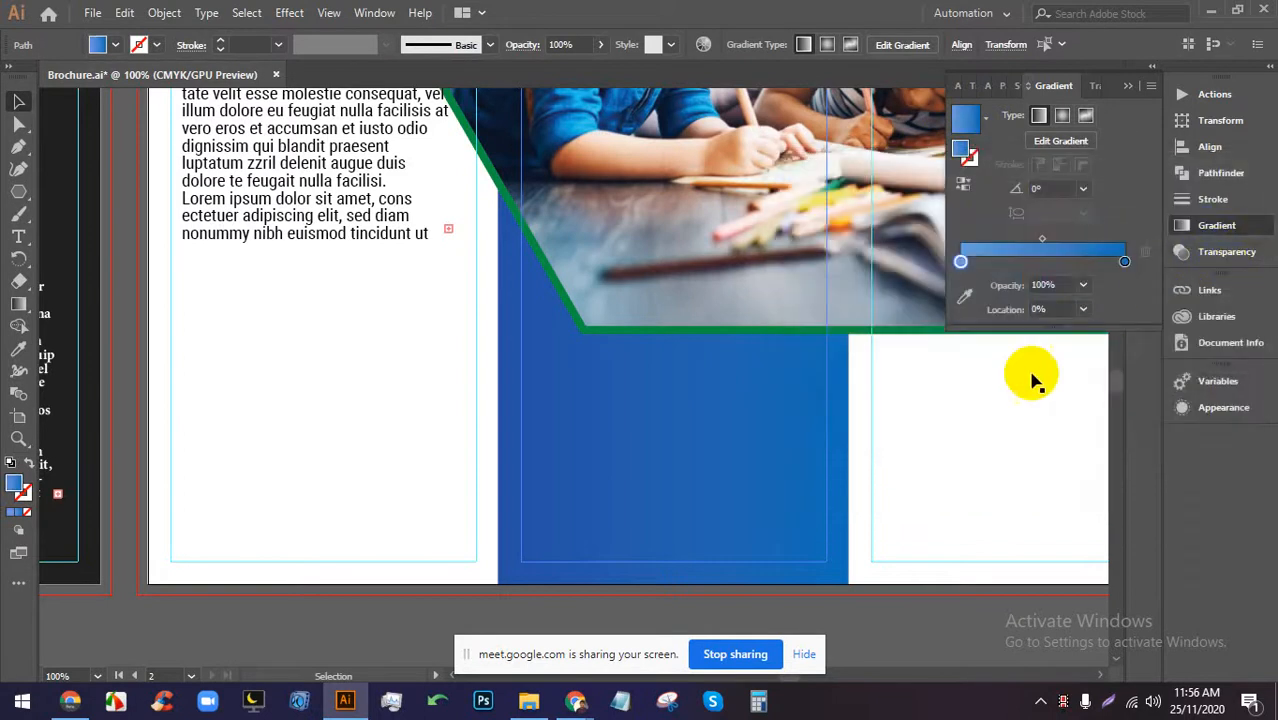
pyautogui.click(1008, 454)
pyautogui.click(721, 506)
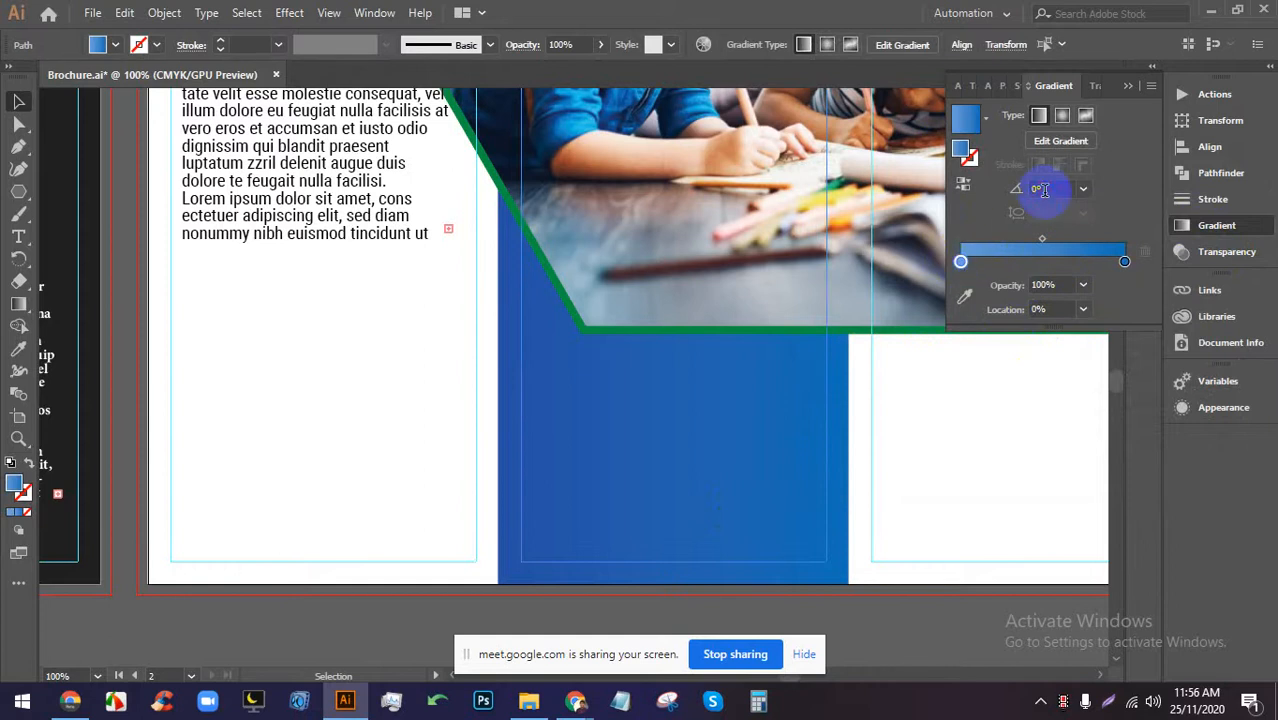
# Try again to lighten the start stop of the middle panel's gradient with a paler blue.
pyautogui.click(961, 262)
pyautogui.doubleClick(961, 262)
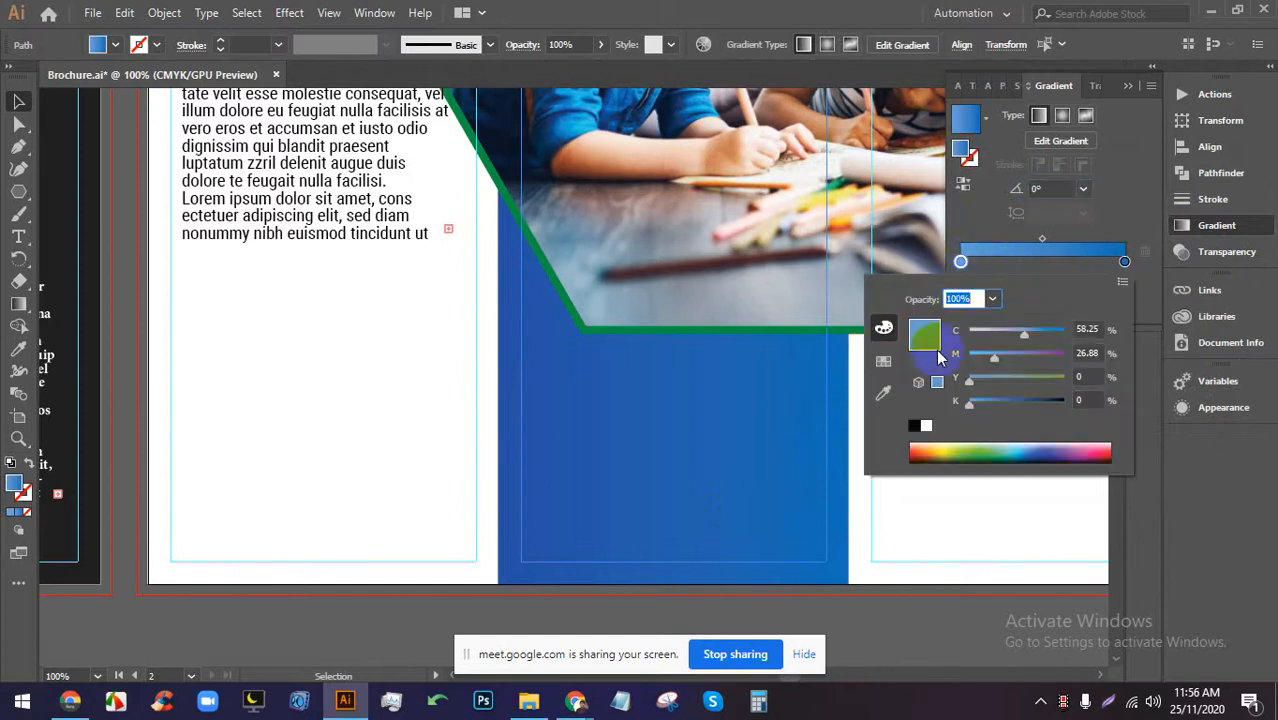
pyautogui.doubleClick(962, 151)
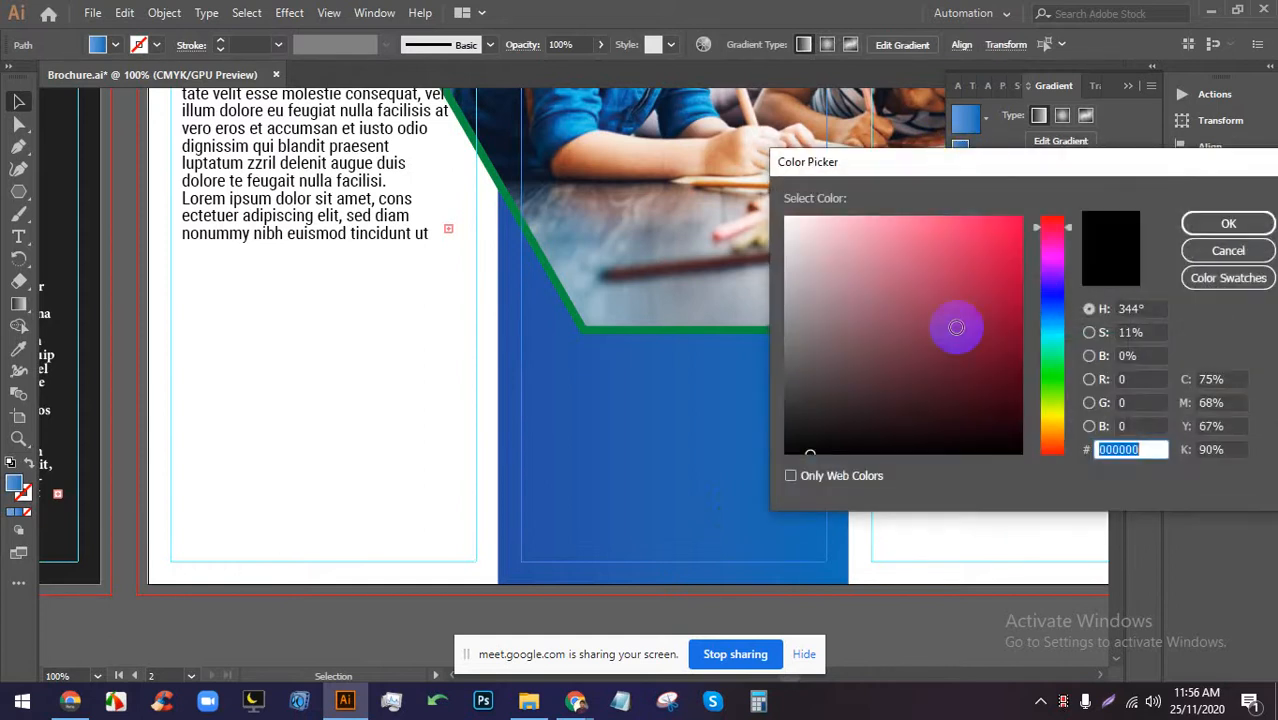
pyautogui.click(1055, 313)
pyautogui.click(950, 247)
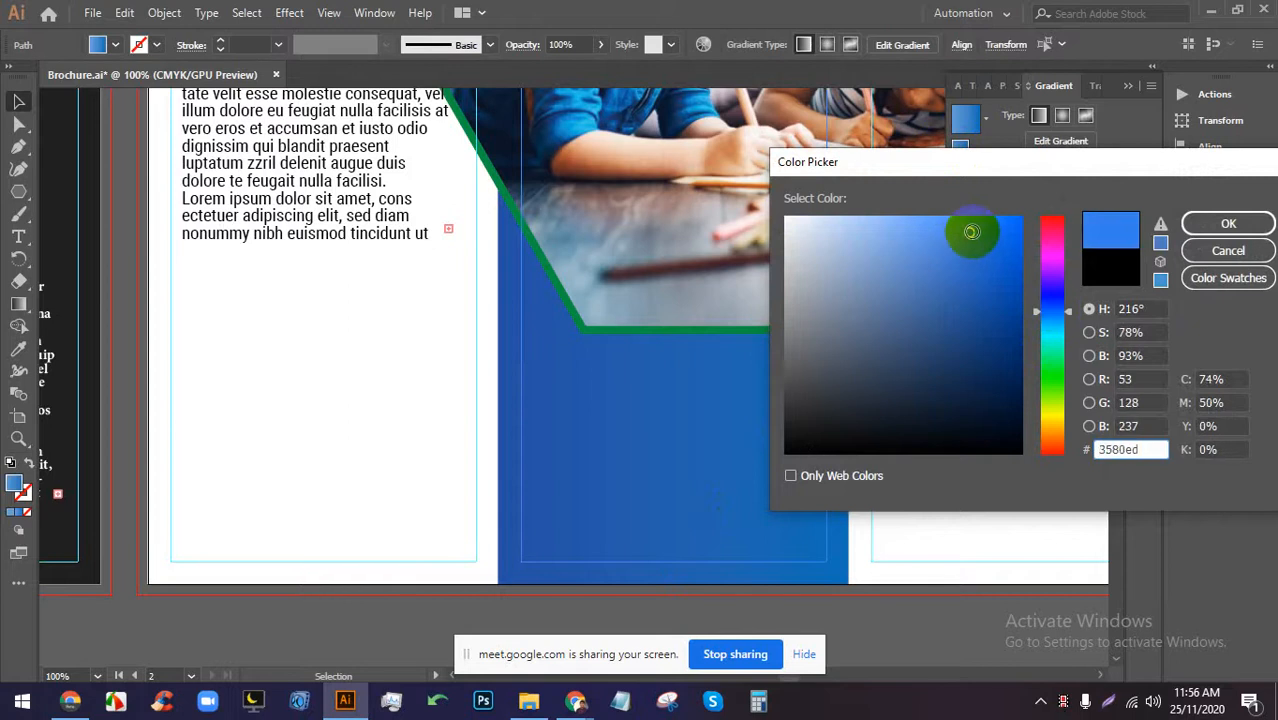
pyautogui.moveTo(979, 231); pyautogui.dragTo(874, 228)
pyautogui.click(1229, 224)
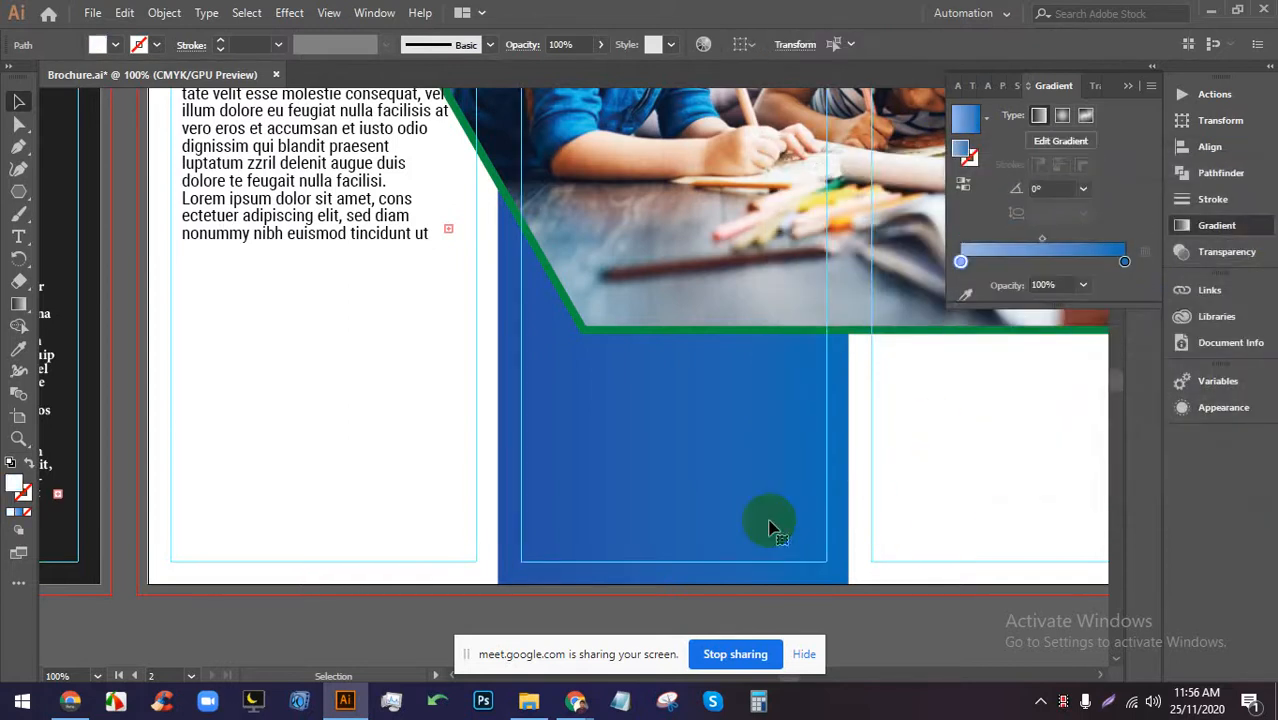
pyautogui.click(819, 580)
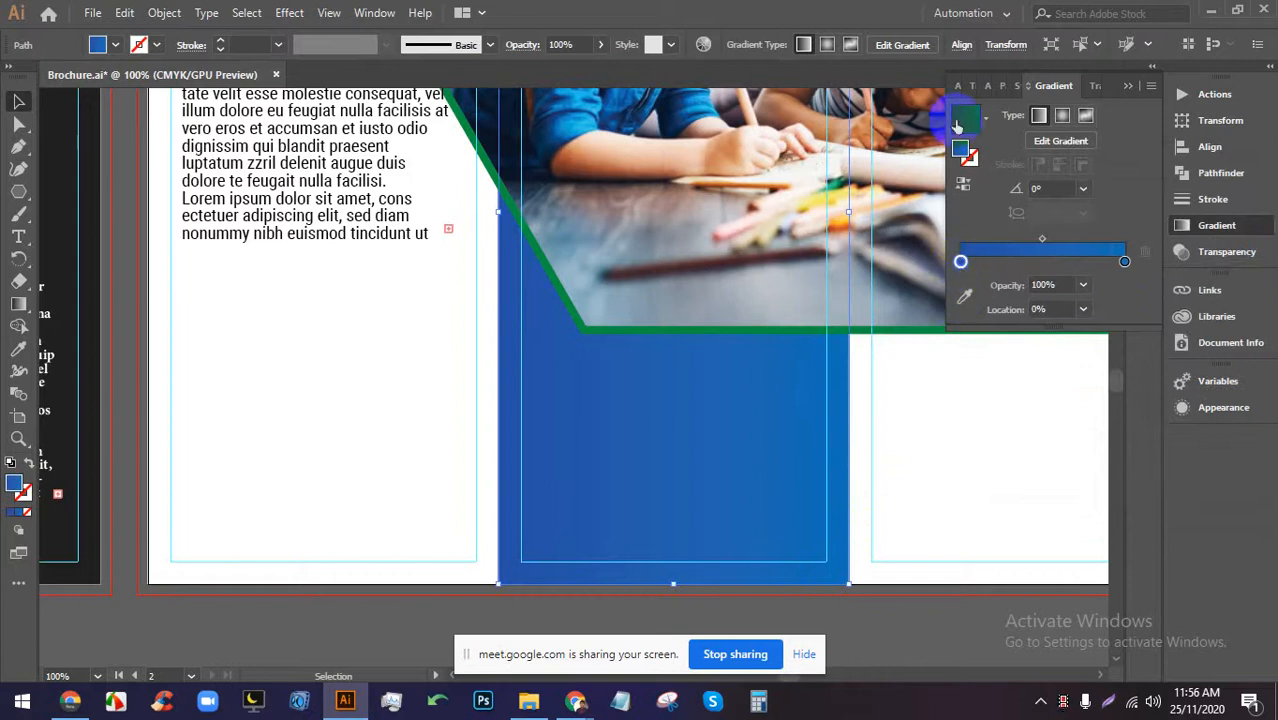
pyautogui.doubleClick(963, 152)
pyautogui.click(1152, 248)
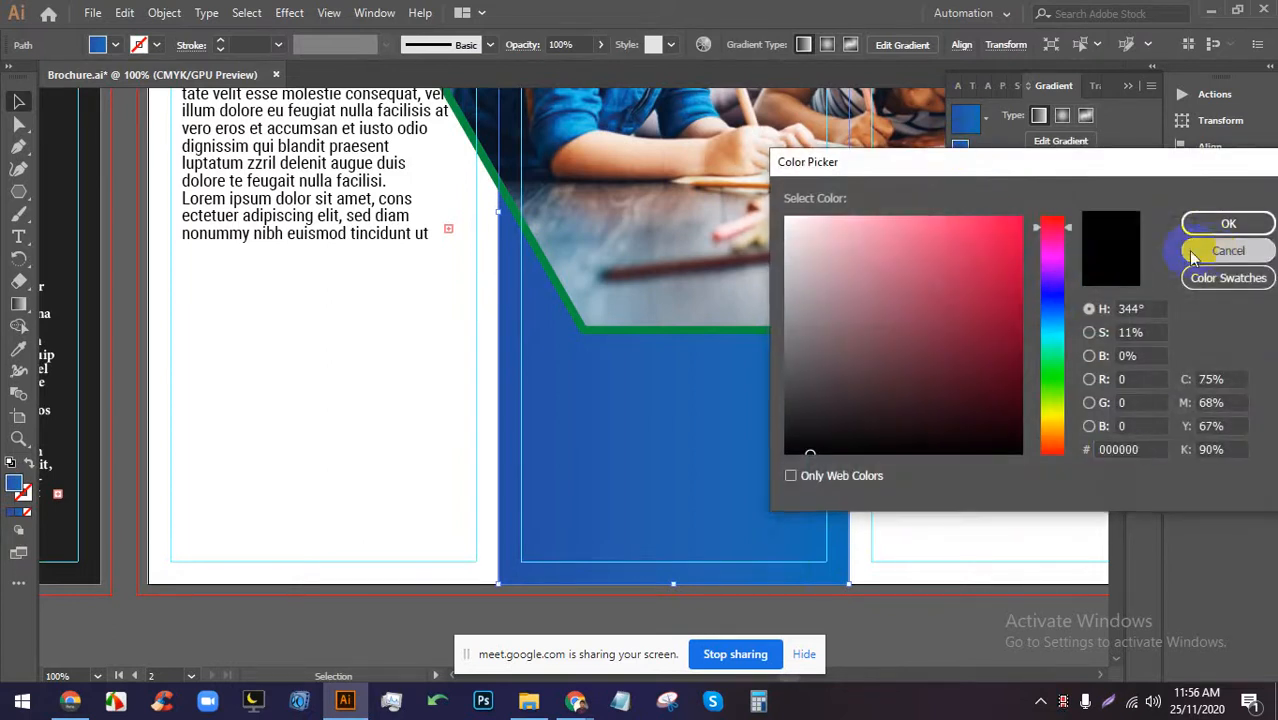
pyautogui.click(960, 262)
pyautogui.doubleClick(966, 262)
pyautogui.click(968, 264)
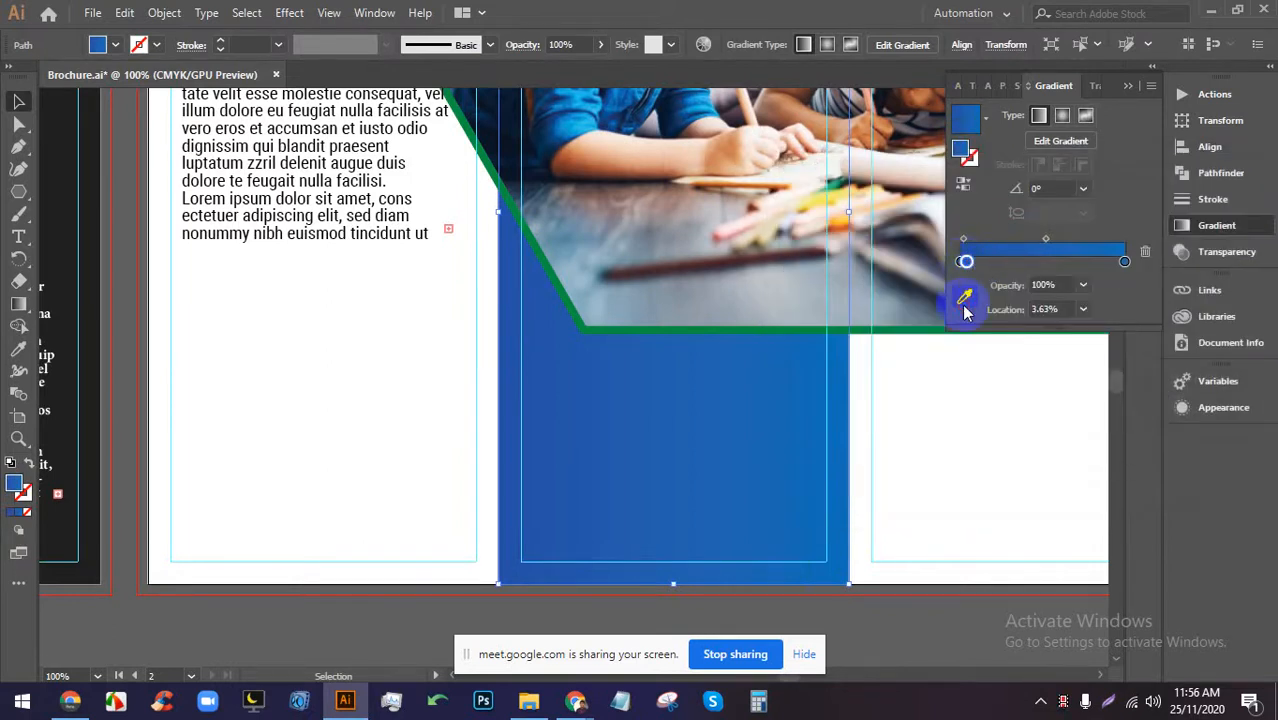
pyautogui.moveTo(971, 283); pyautogui.dragTo(971, 327)
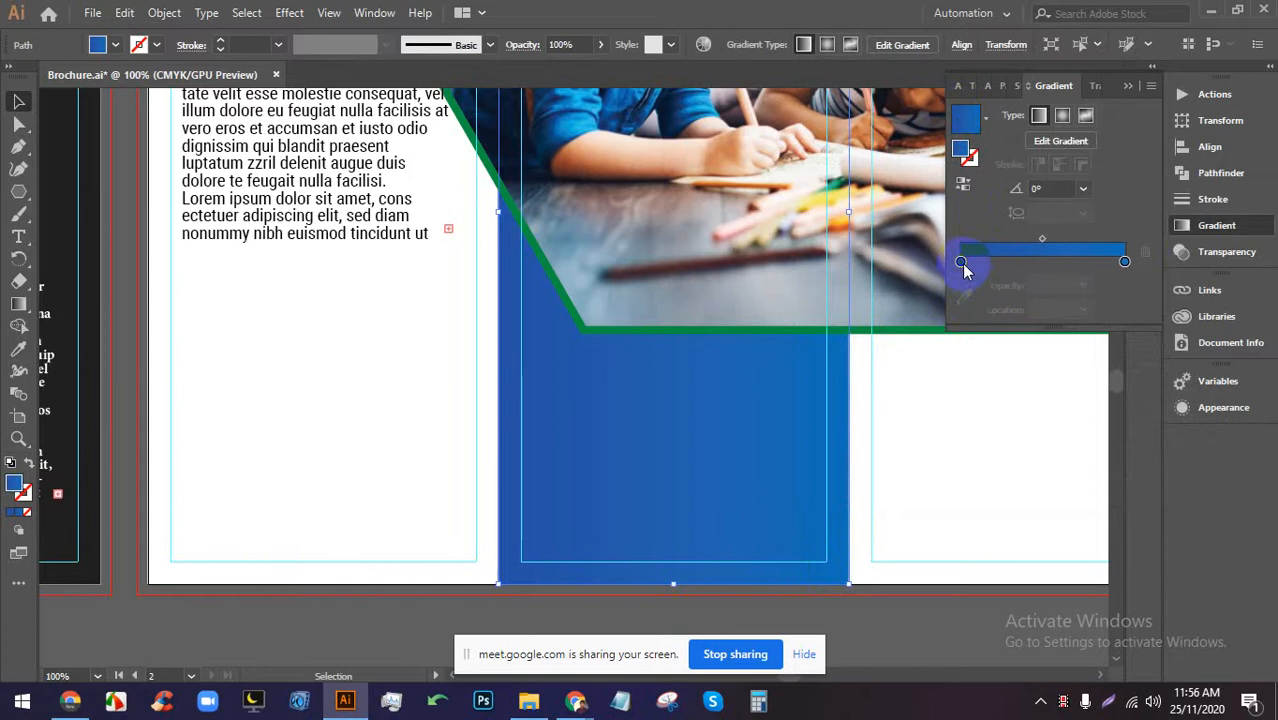
pyautogui.doubleClick(960, 263)
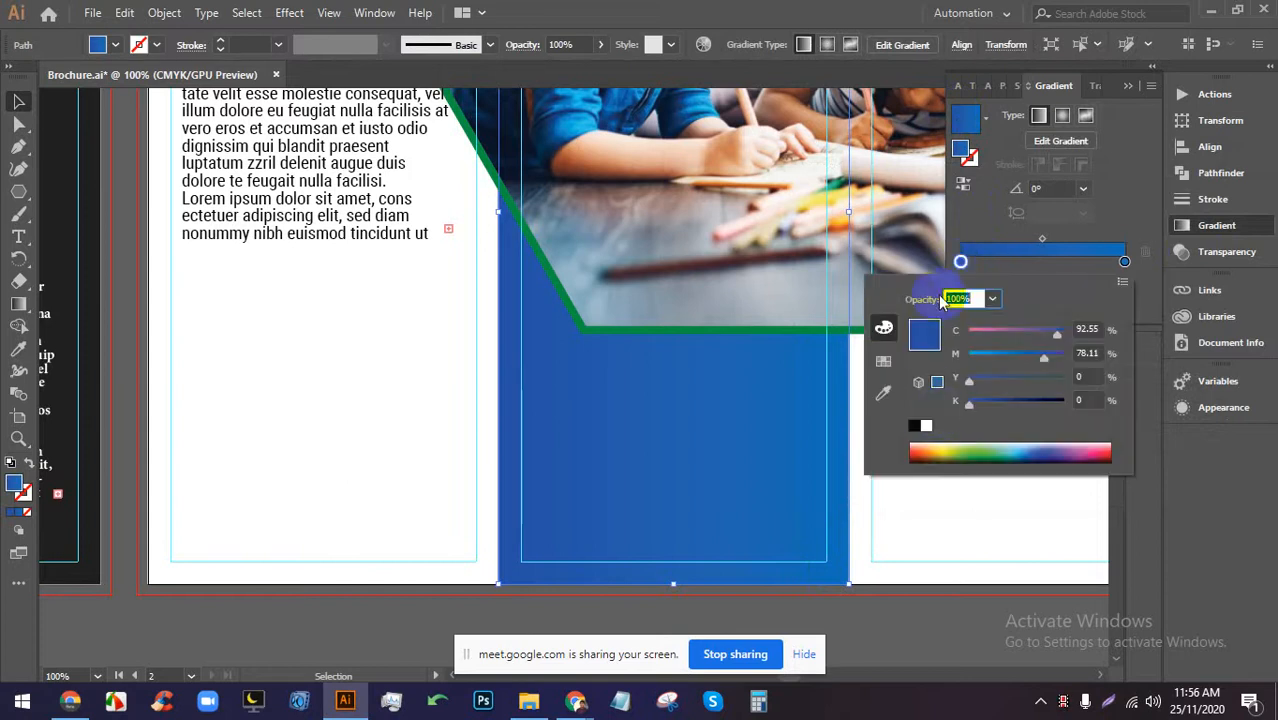
pyautogui.doubleClick(962, 148)
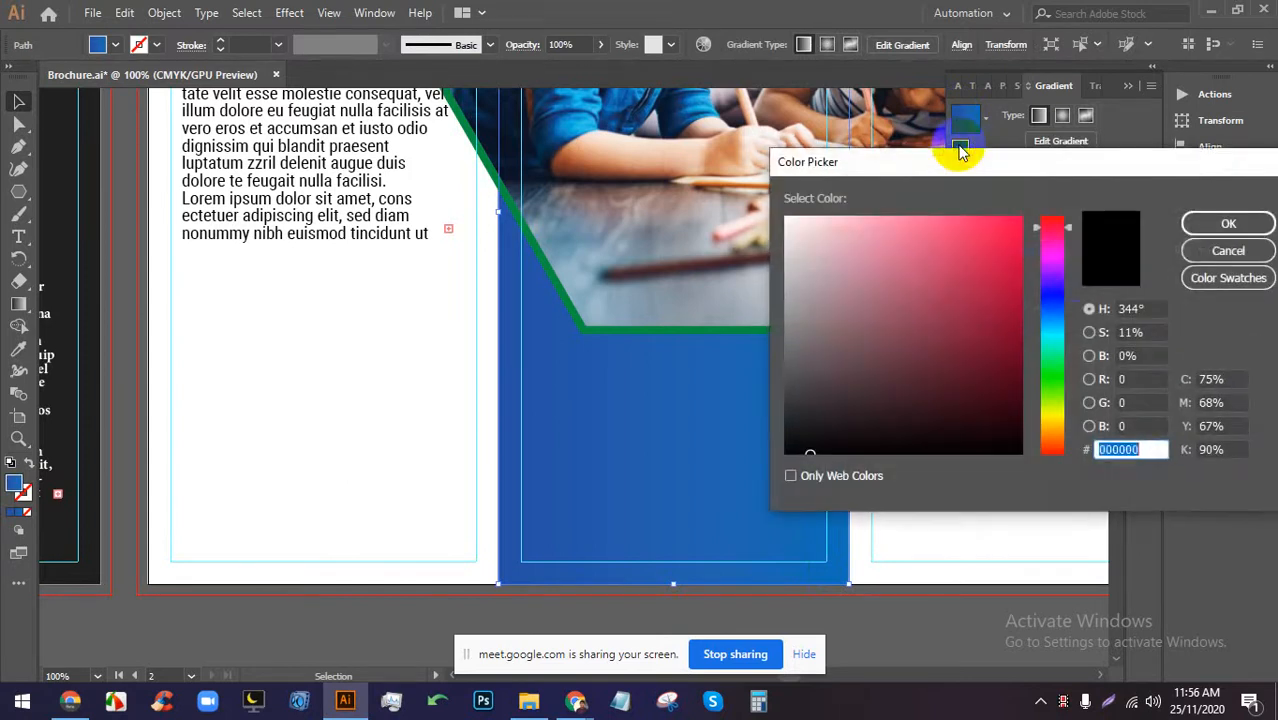
pyautogui.click(1212, 251)
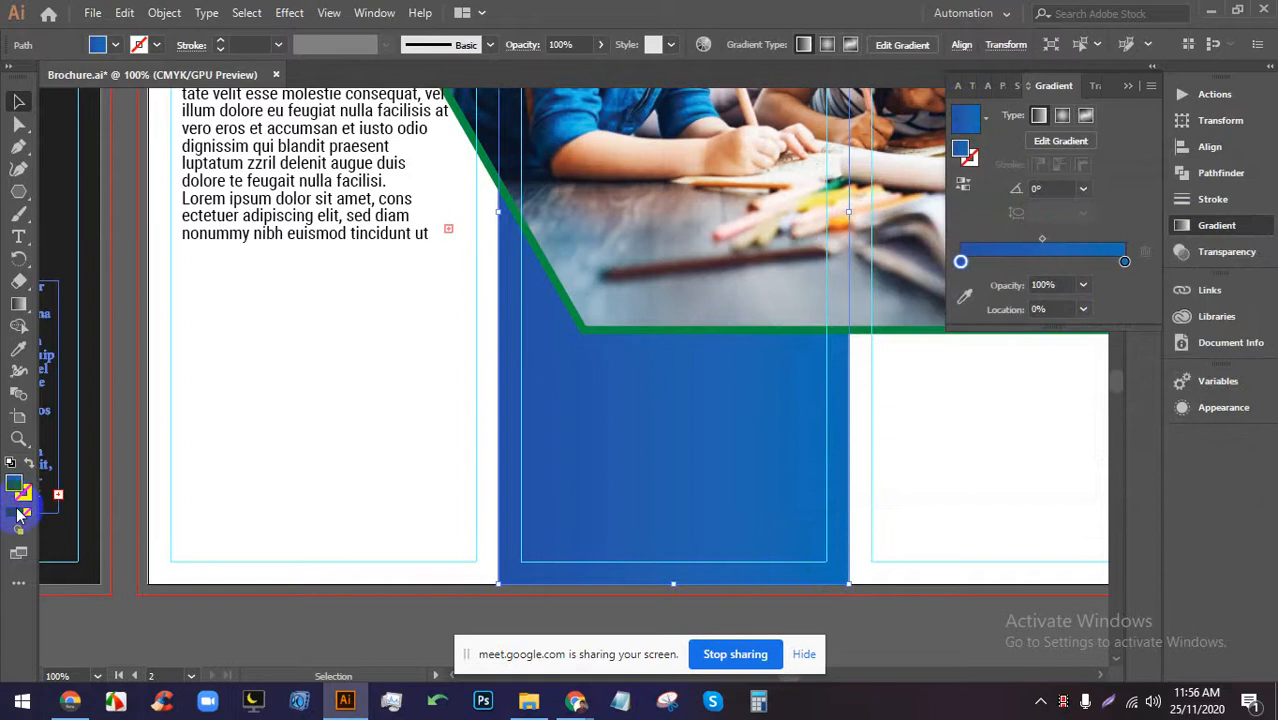
# Select the middle panel's background and set its gradient's start stop to brighter blue #2983ef.
pyautogui.click(873, 520)
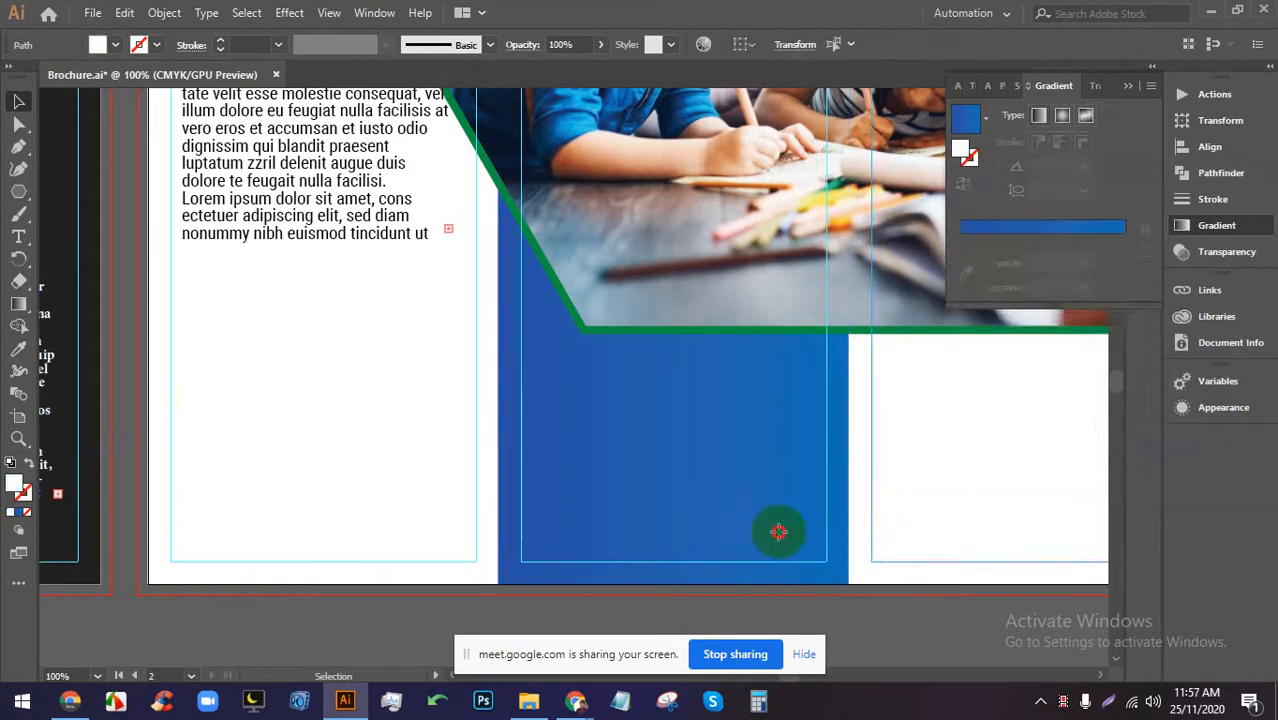
pyautogui.click(779, 534)
pyautogui.click(830, 576)
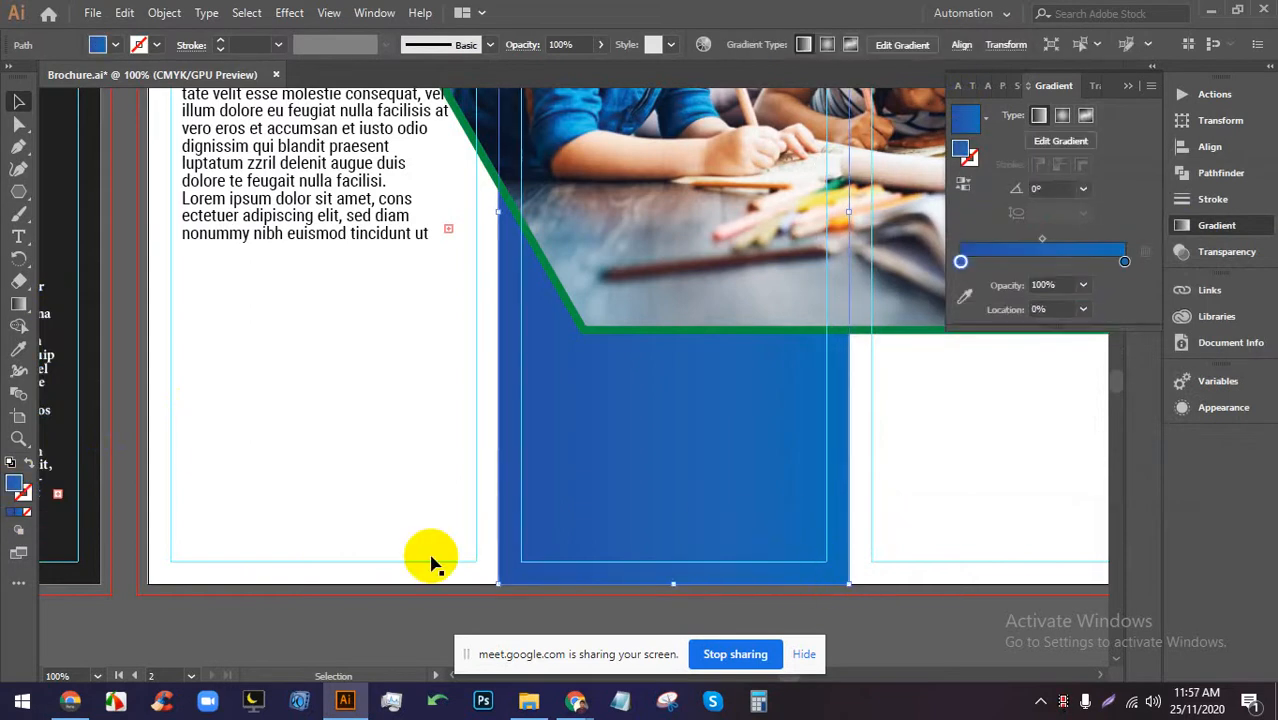
pyautogui.doubleClick(963, 150)
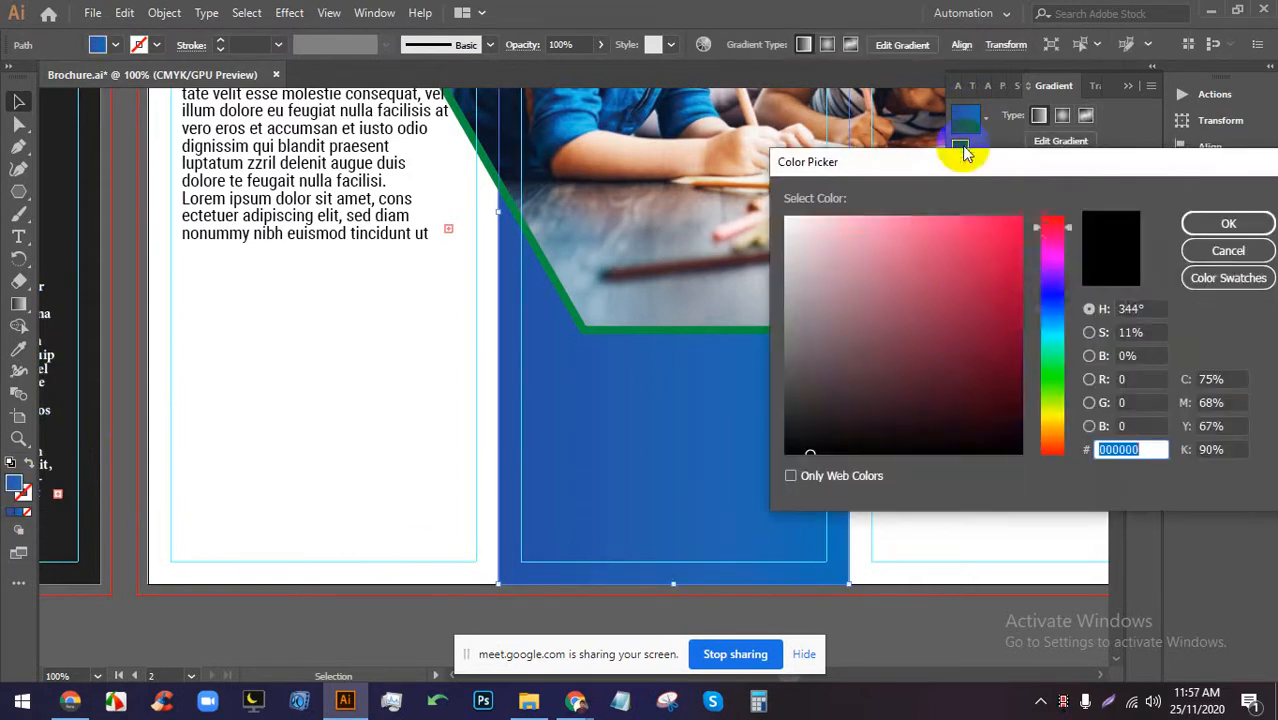
pyautogui.click(1052, 294)
pyautogui.click(958, 257)
pyautogui.click(886, 232)
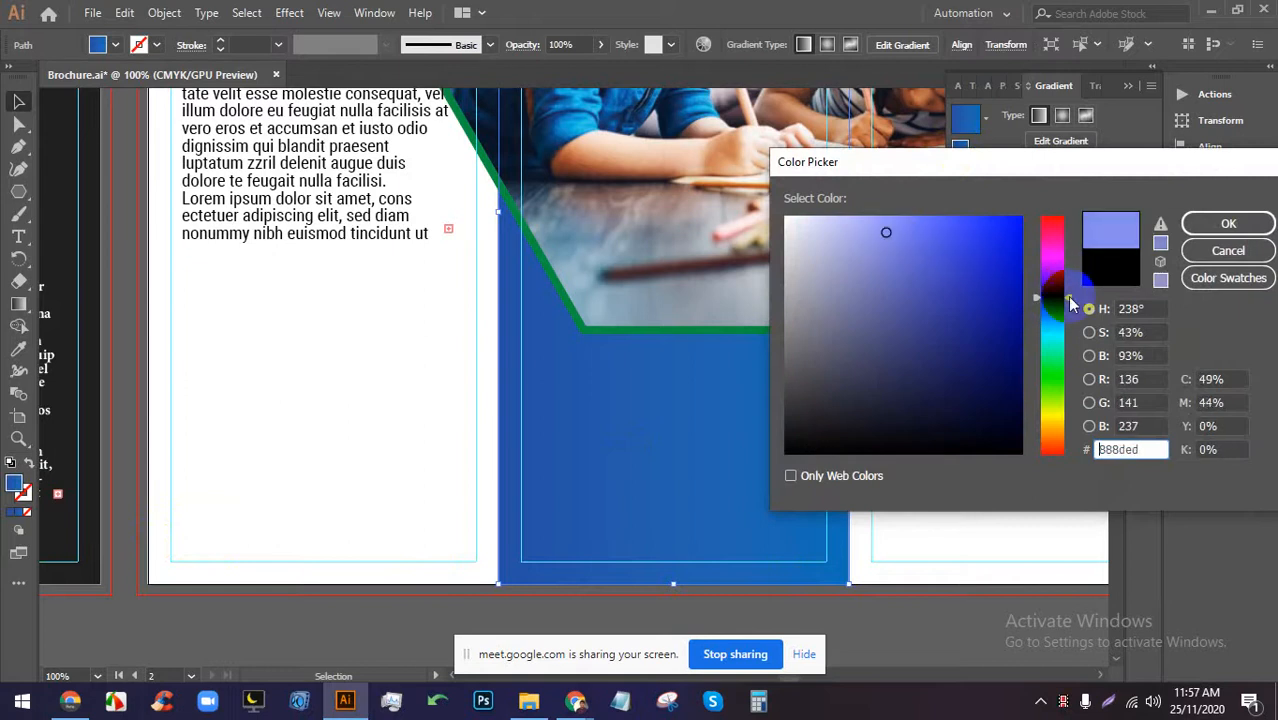
pyautogui.moveTo(1066, 300); pyautogui.dragTo(1057, 313)
pyautogui.click(983, 229)
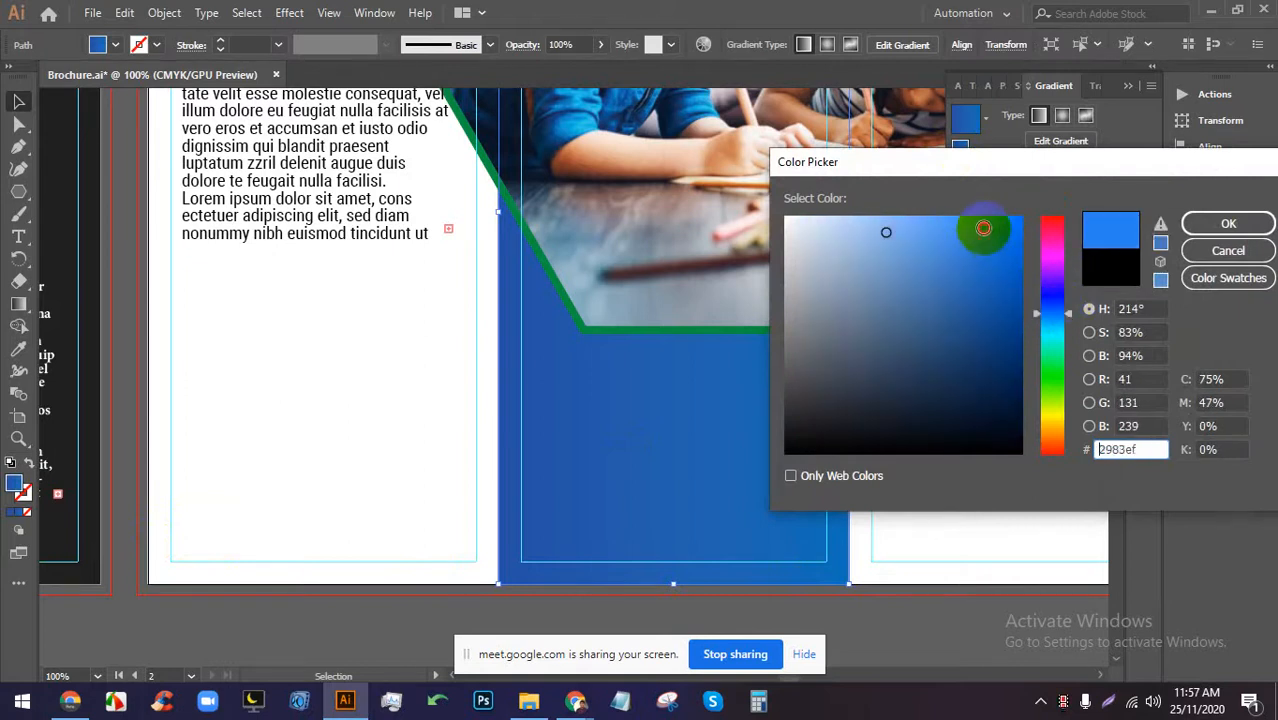
pyautogui.click(1226, 226)
pyautogui.click(1027, 476)
# Set the start stop of the middle panel's gradient to light blue with C 42.75, M 7.06, Y 0, K 0, and clear the selection.
pyautogui.scroll(-1, 807, 394)
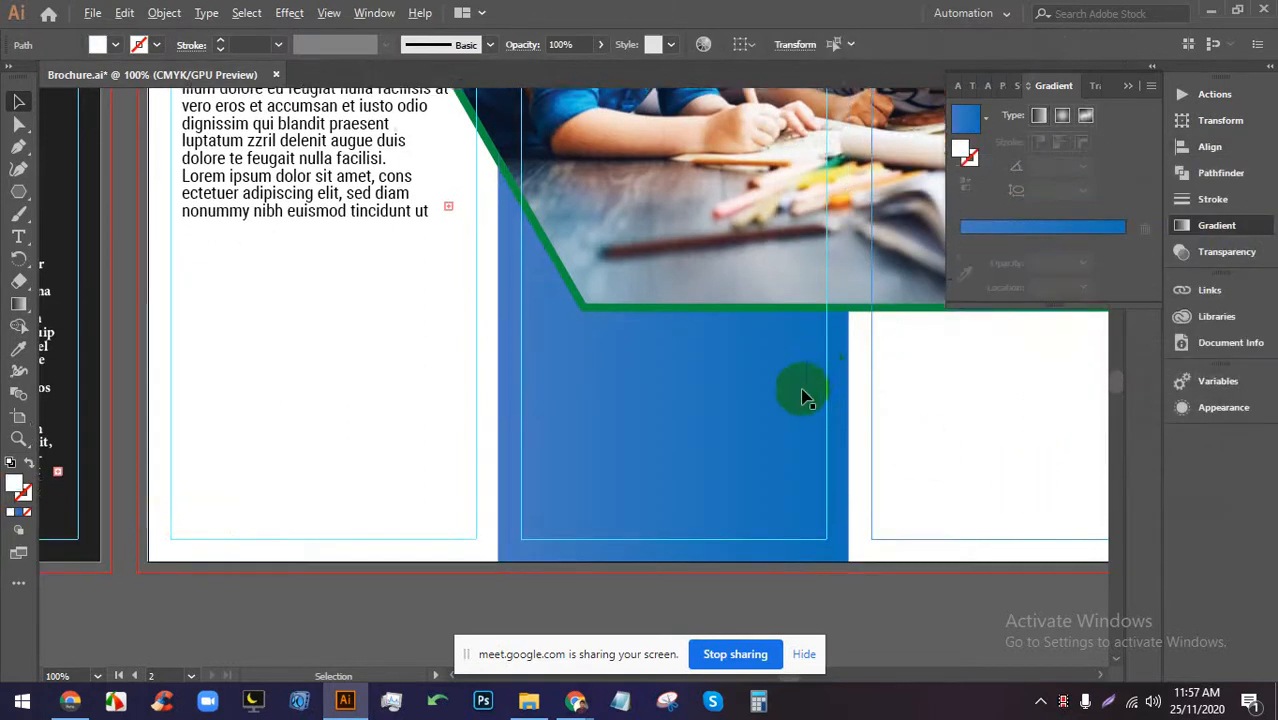
pyautogui.scroll(-1, 805, 415)
pyautogui.click(800, 430)
pyautogui.scroll(1, 815, 490)
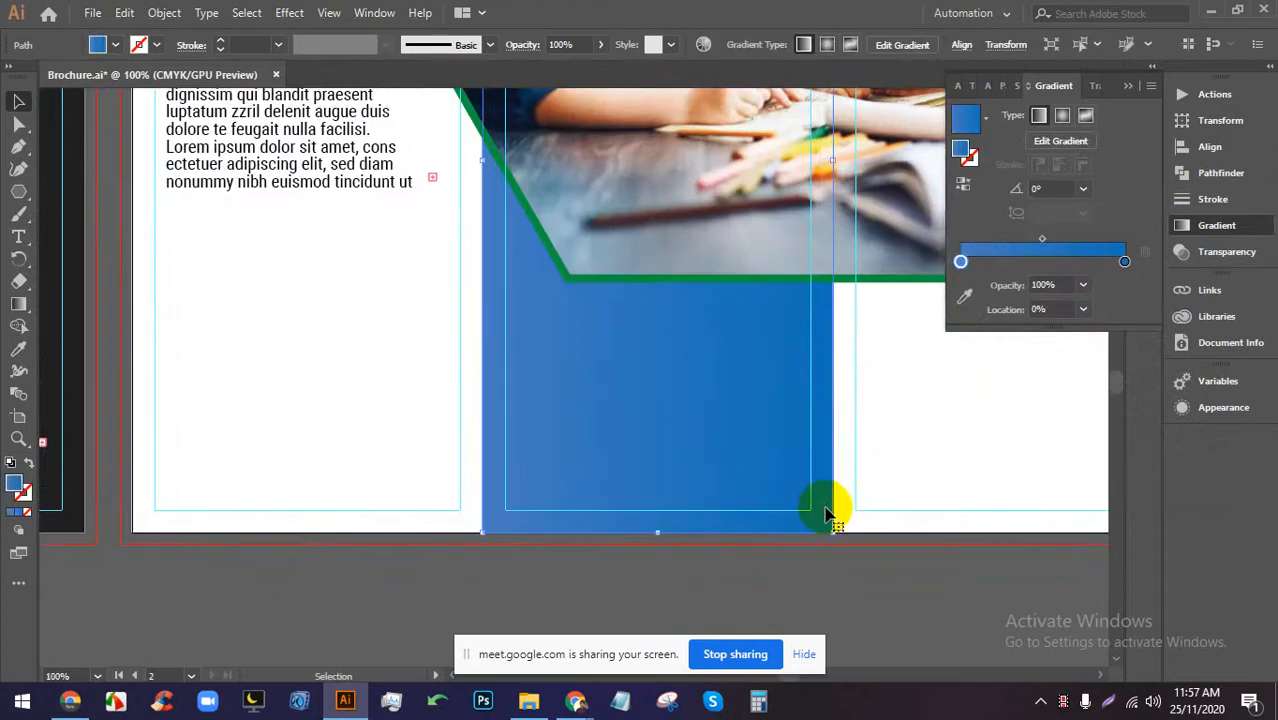
pyautogui.click(959, 261)
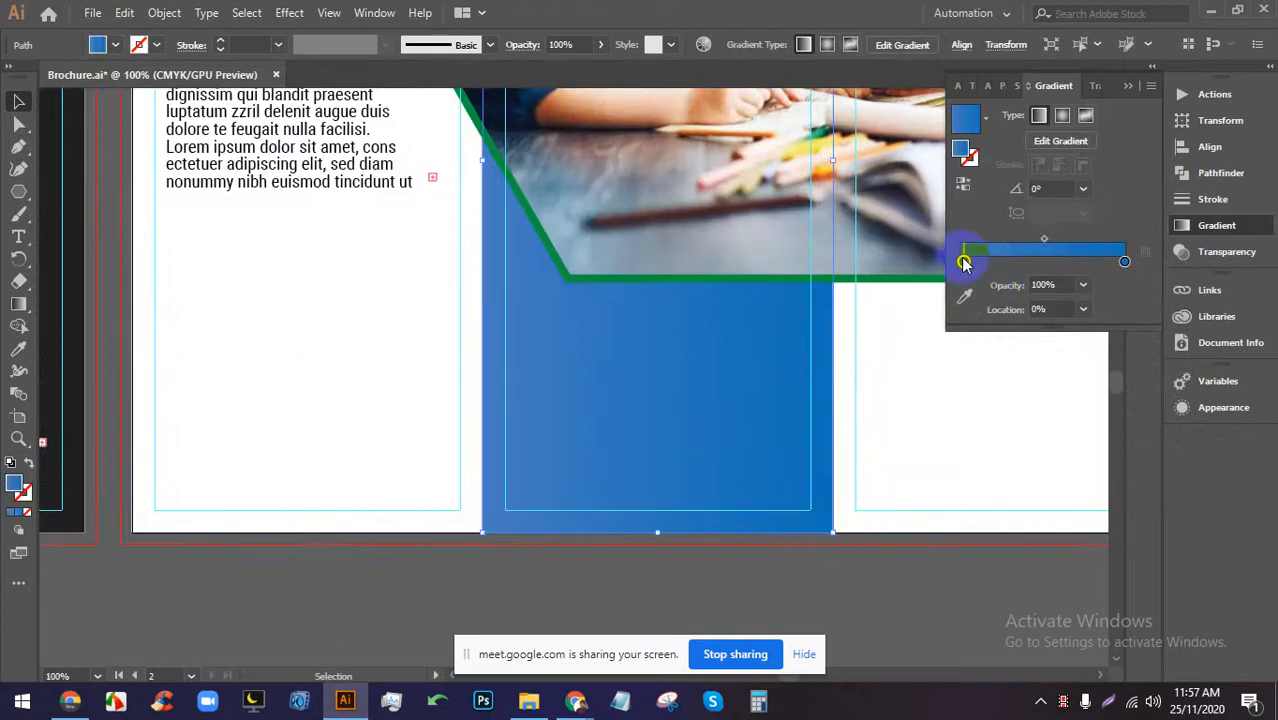
pyautogui.doubleClick(963, 262)
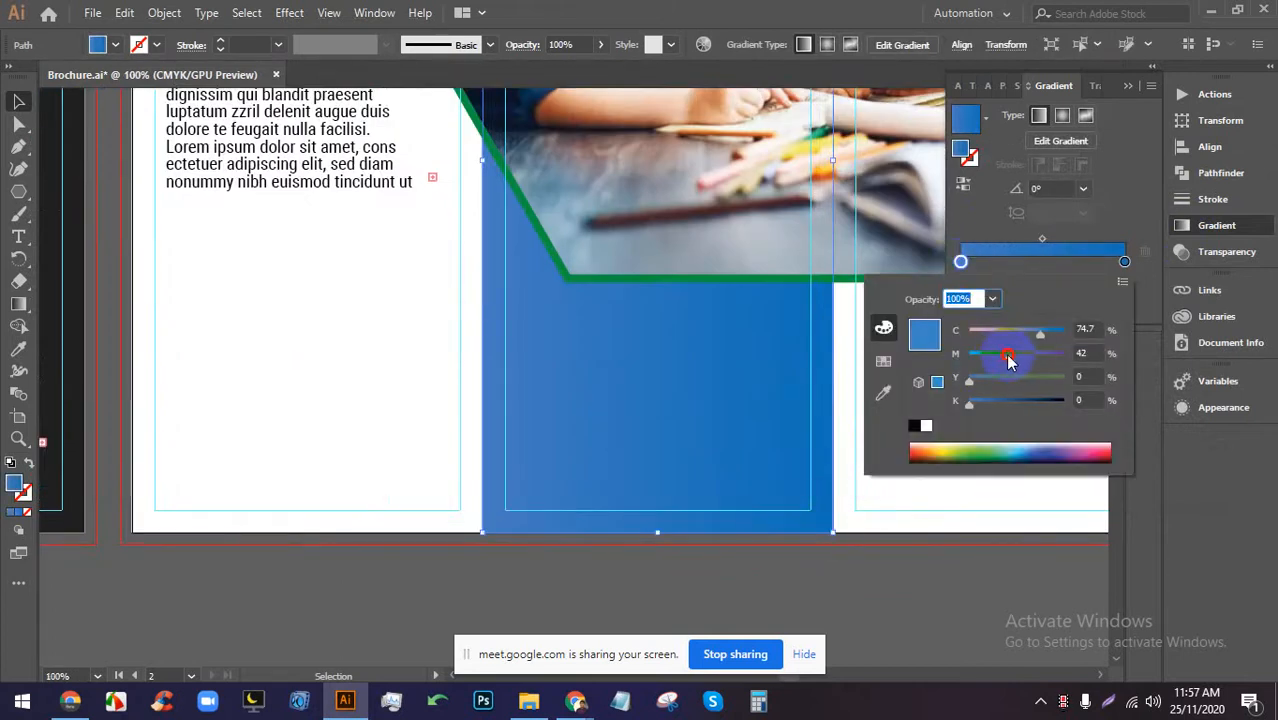
pyautogui.click(1039, 448)
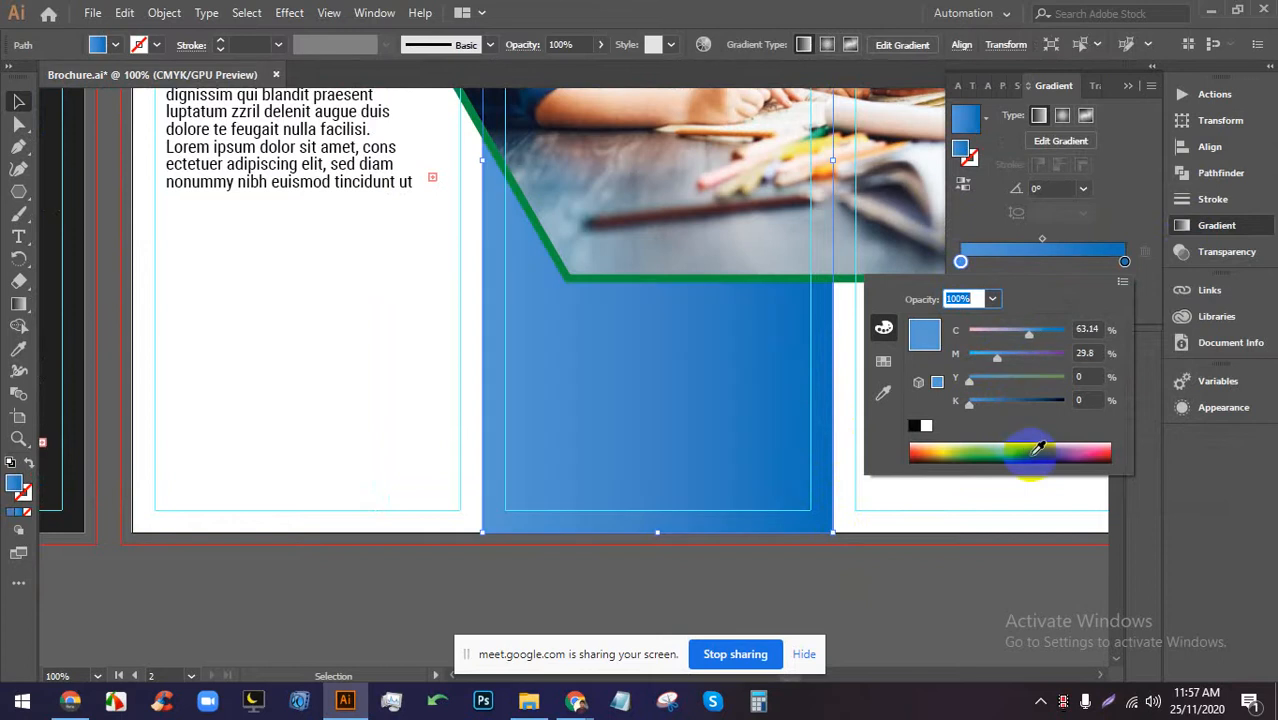
pyautogui.moveTo(1039, 448); pyautogui.dragTo(1029, 439)
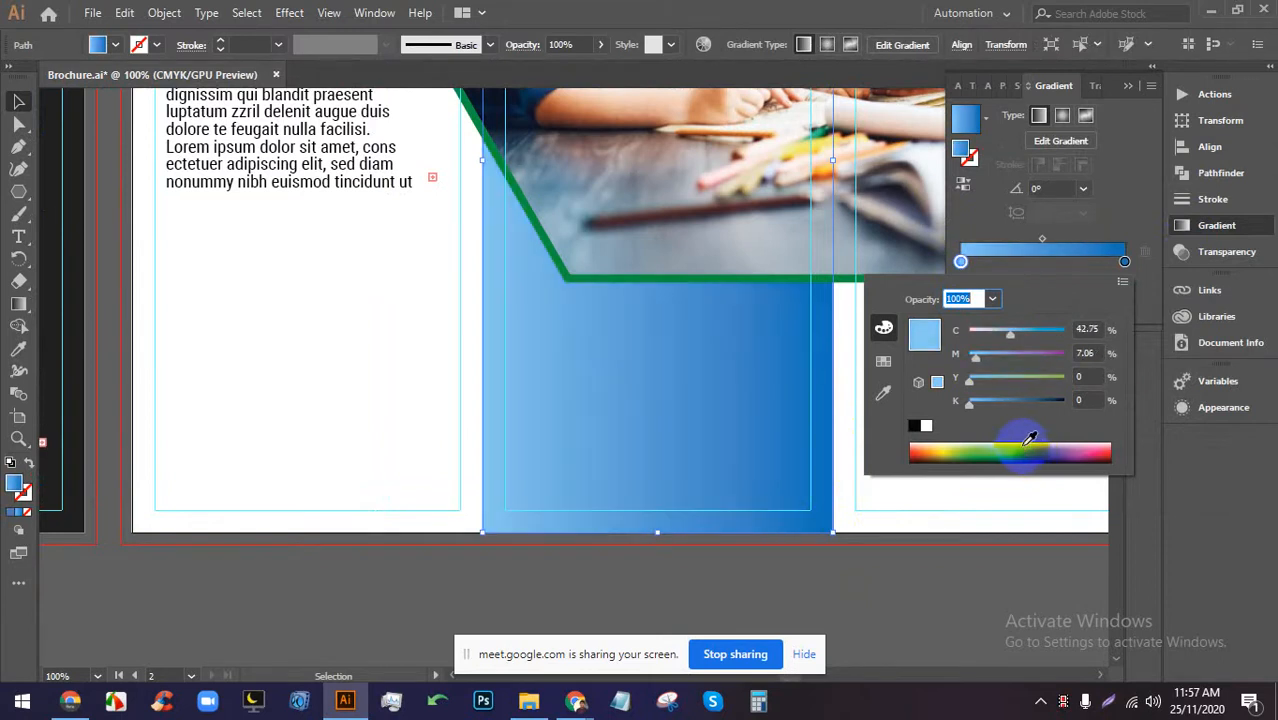
pyautogui.click(433, 368)
pyautogui.click(953, 561)
pyautogui.scroll(-1, 697, 440)
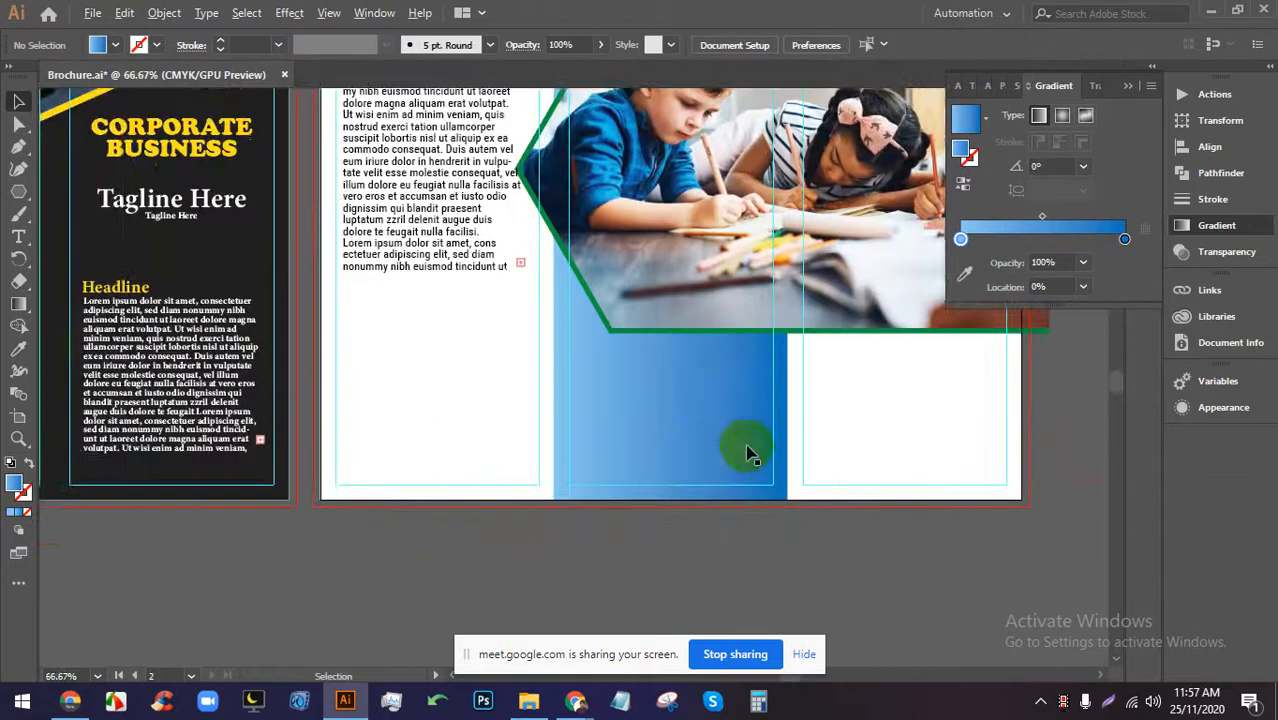
pyautogui.moveTo(862, 485); pyautogui.dragTo(777, 530)
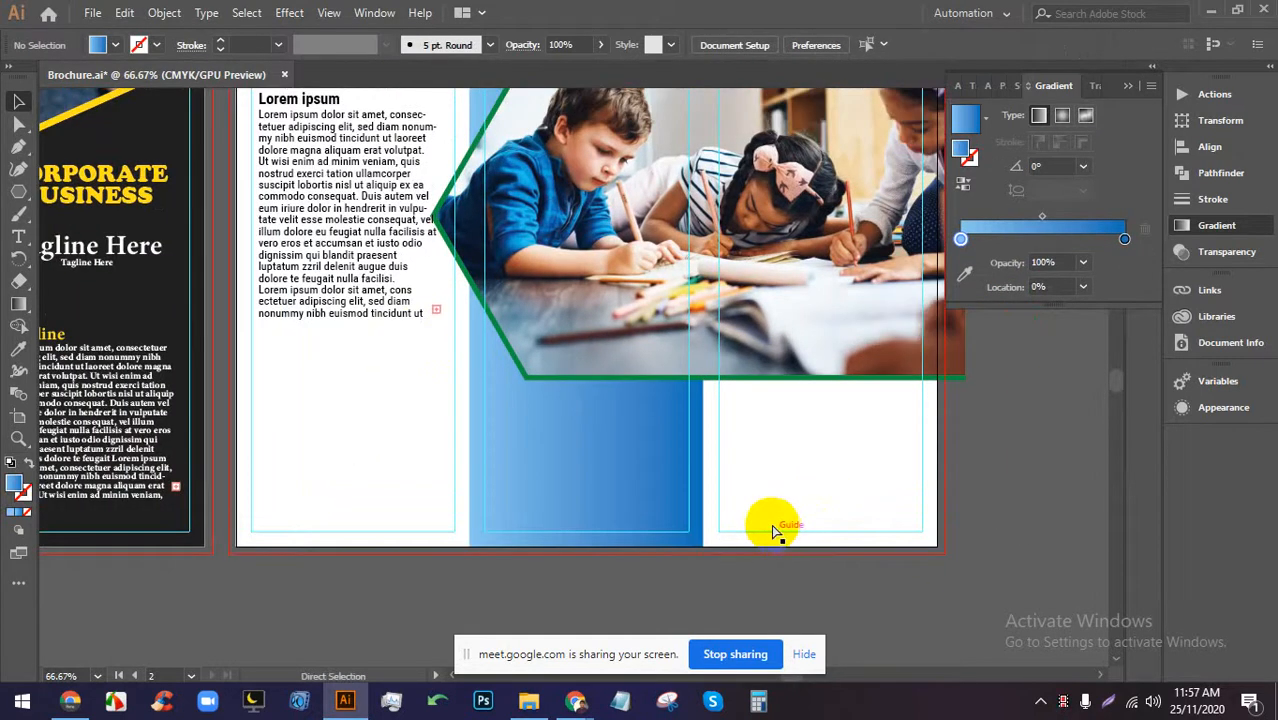
# Apply the middle panel's blue gradient to the blank third panel's background with the Eyedropper, and clear the selection.
pyautogui.scroll(-2, 760, 520)
pyautogui.scroll(1, 700, 505)
pyautogui.click(838, 510)
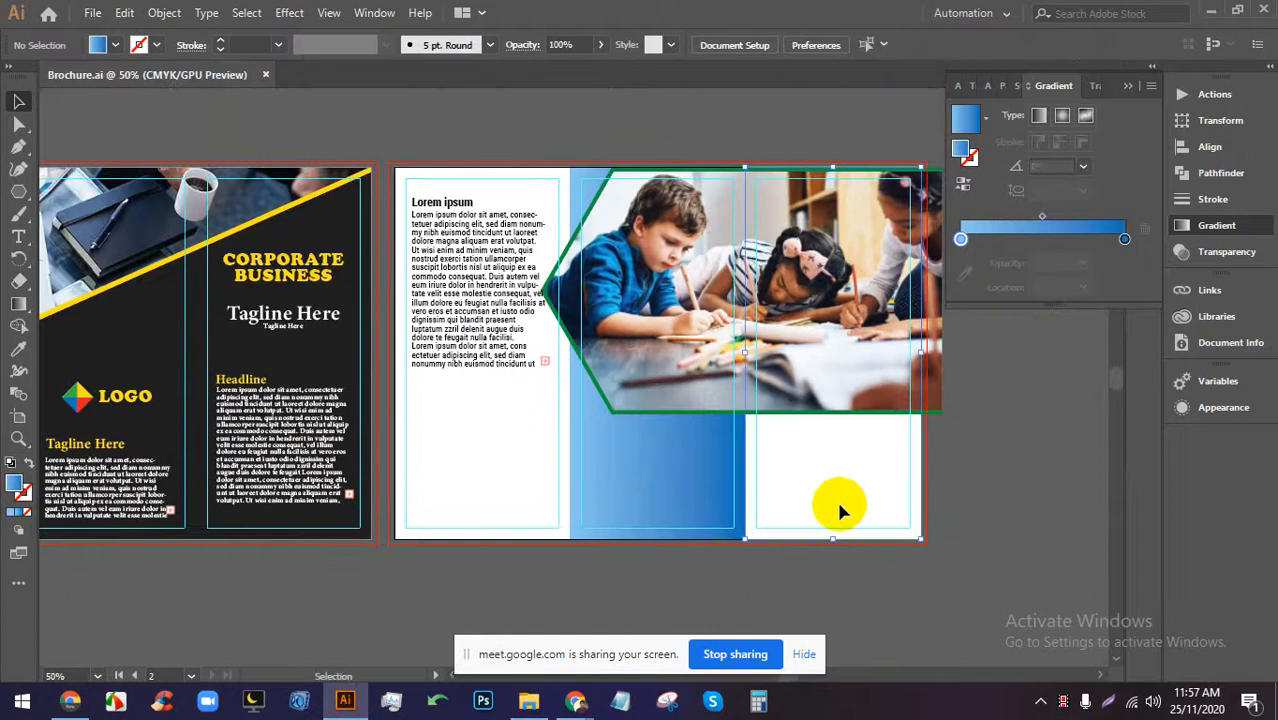
pyautogui.click(660, 468)
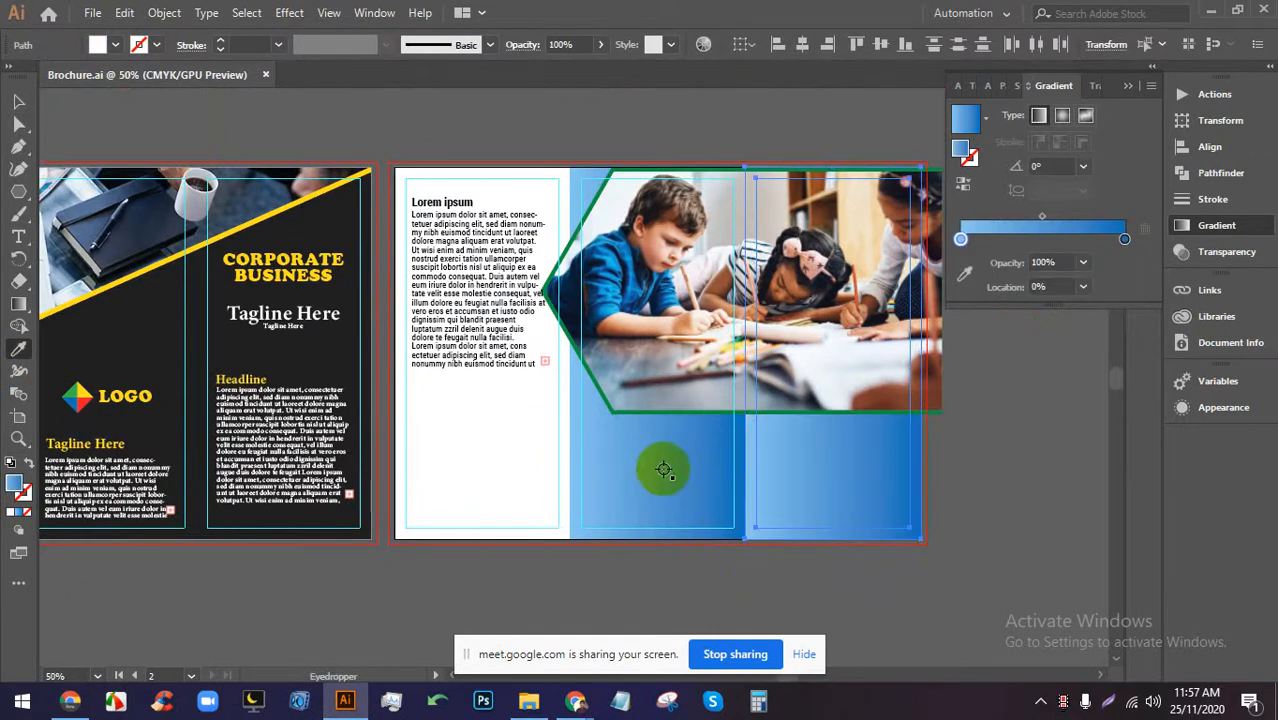
pyautogui.click(24, 107)
pyautogui.click(850, 600)
pyautogui.scroll(2, 784, 554)
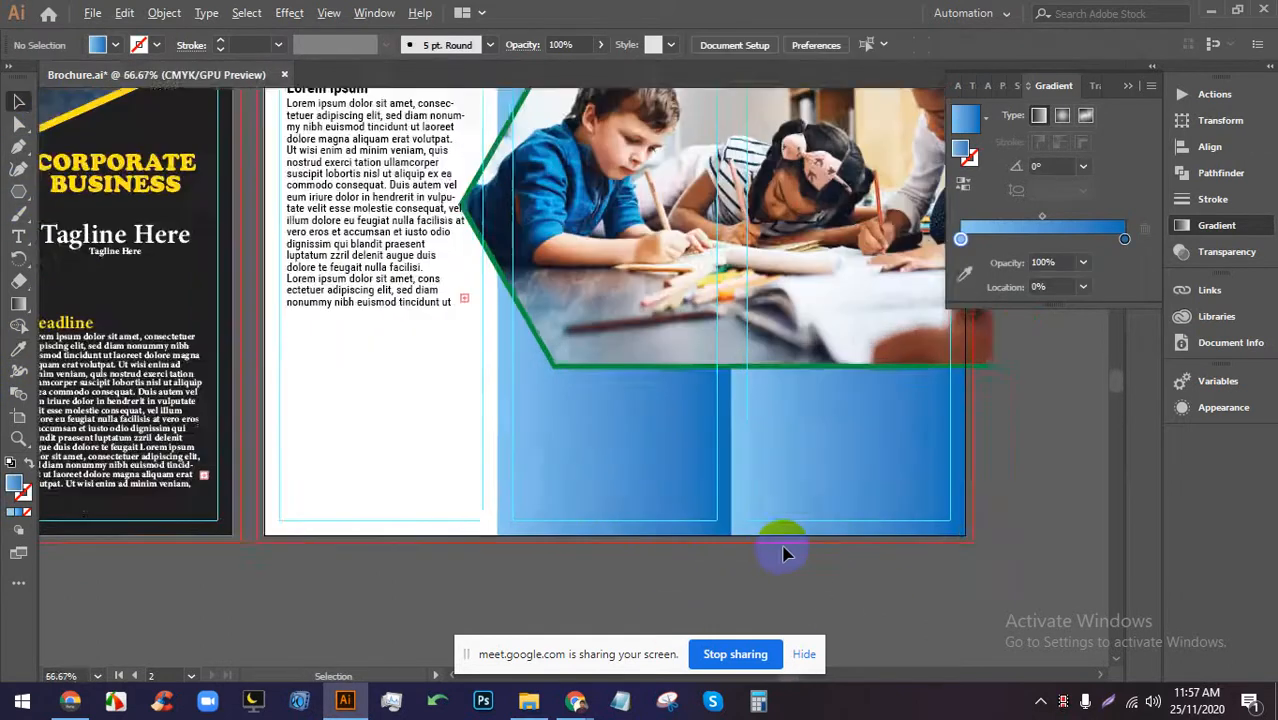
# Copy the middle panel's blue gradient onto the white first panel's background with the Eyedropper, and clear the selection.
pyautogui.moveTo(475, 560); pyautogui.dragTo(770, 545)
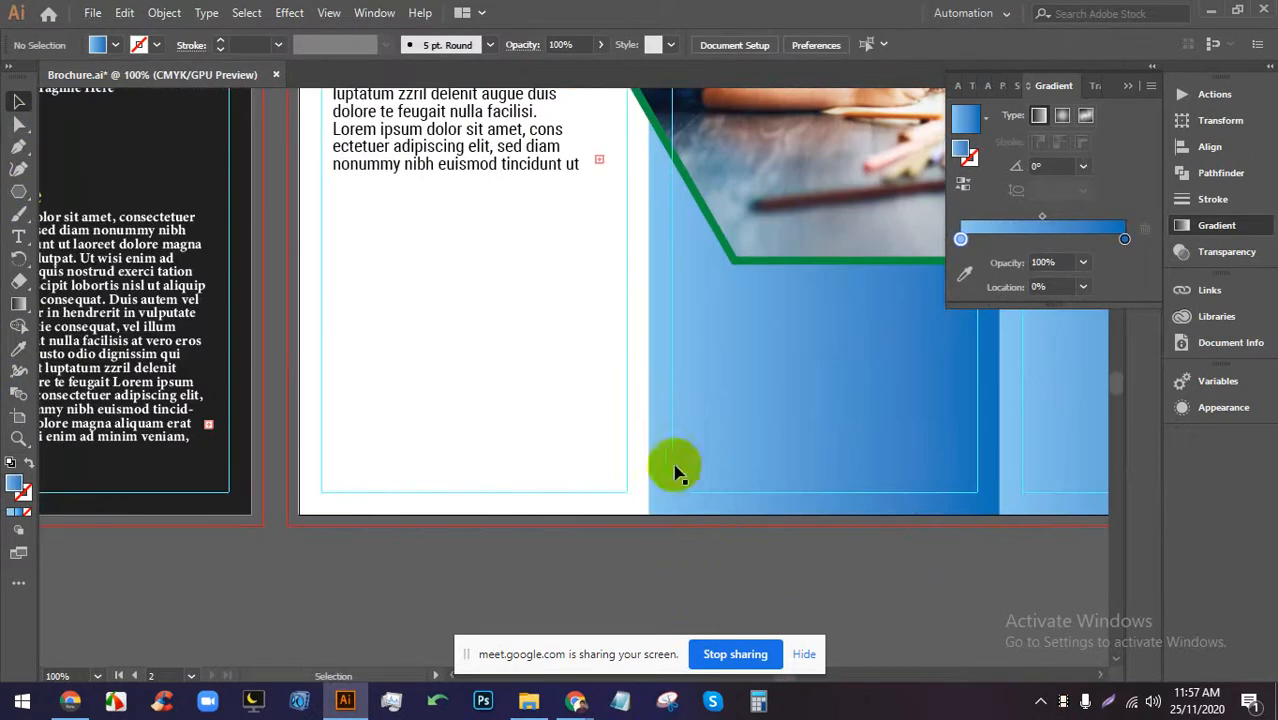
pyautogui.click(485, 440)
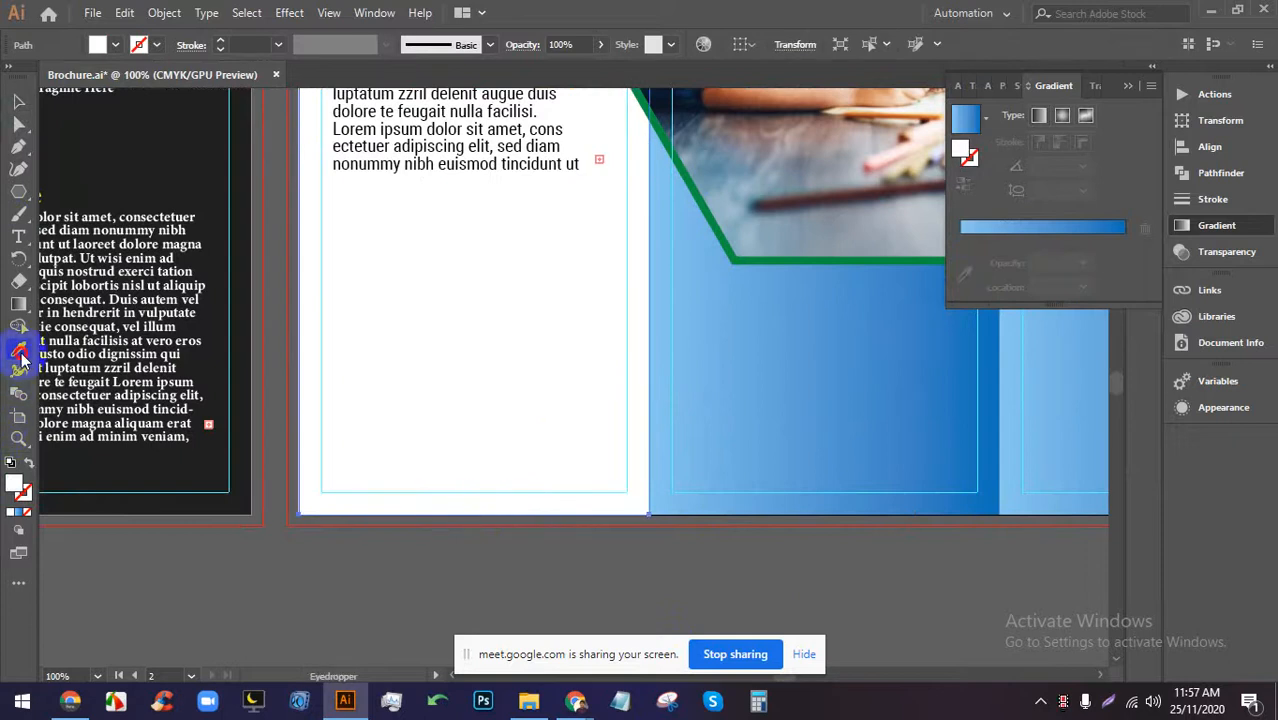
pyautogui.click(802, 357)
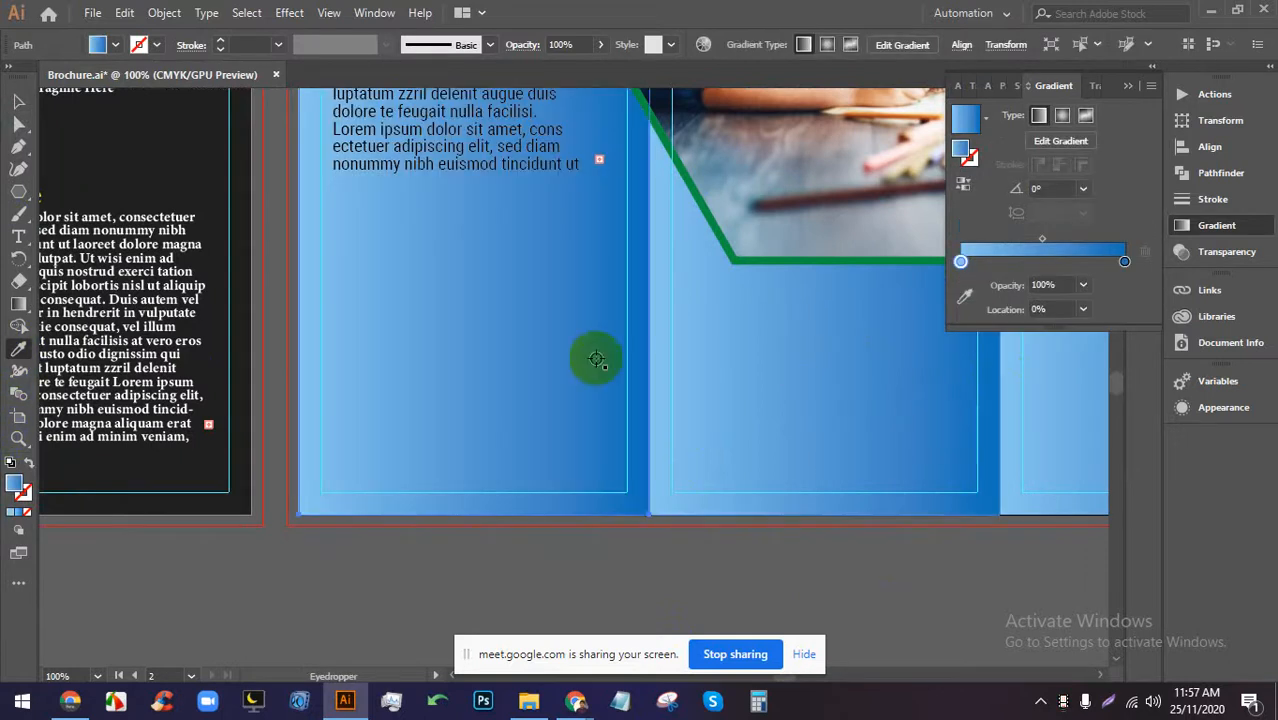
pyautogui.click(640, 585)
pyautogui.scroll(-3, 700, 560)
pyautogui.scroll(2, 756, 523)
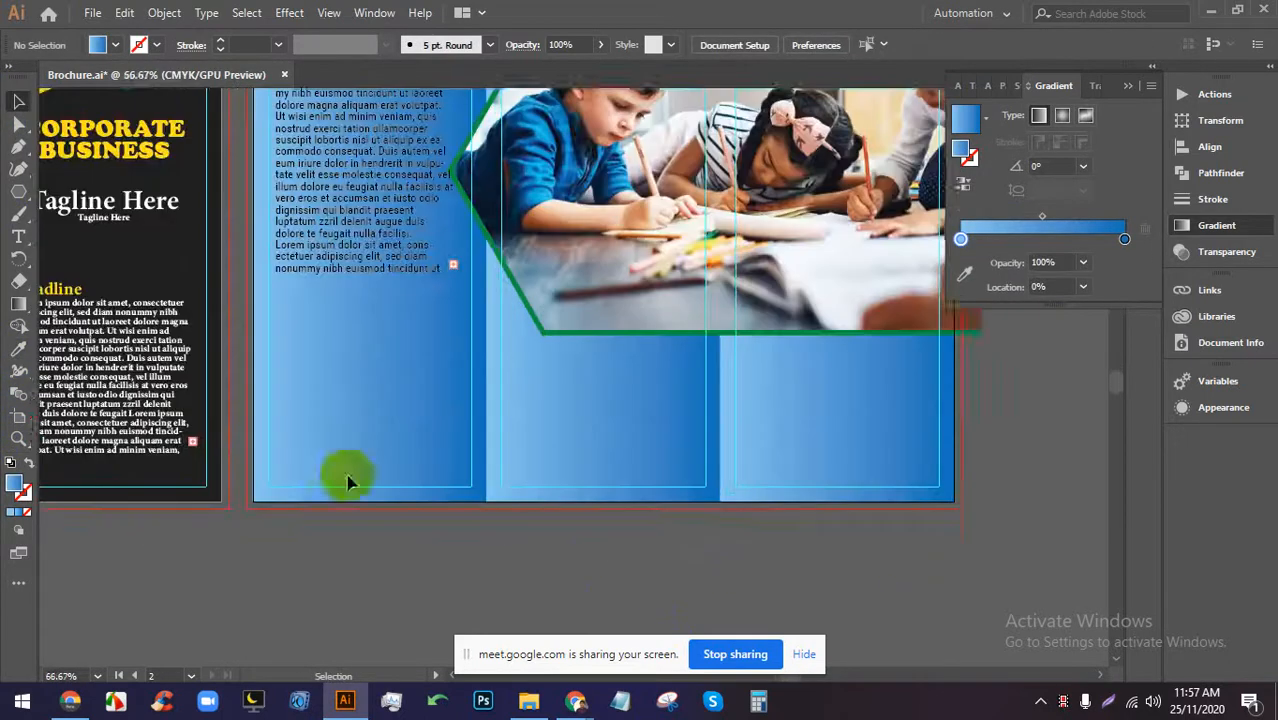
# Change the fill colour of the body text on the first panel to white.
pyautogui.scroll(4, 402, 456)
pyautogui.scroll(5, 308, 302)
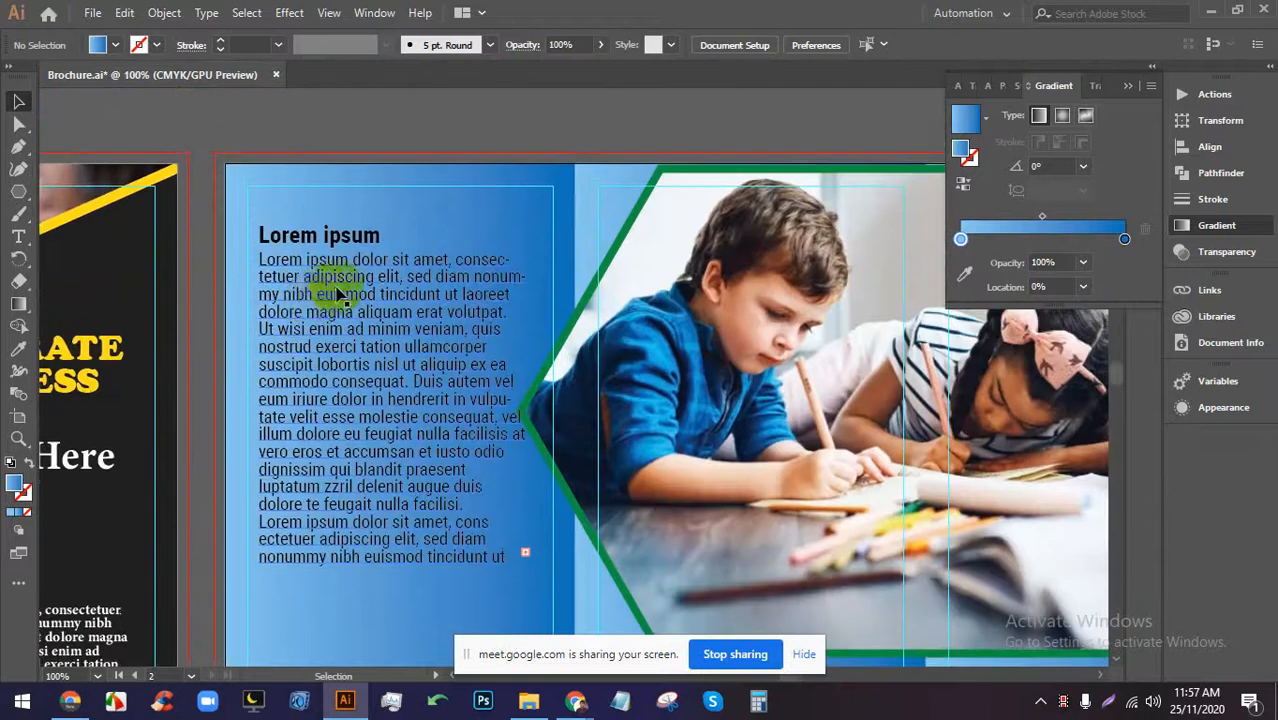
pyautogui.click(340, 294)
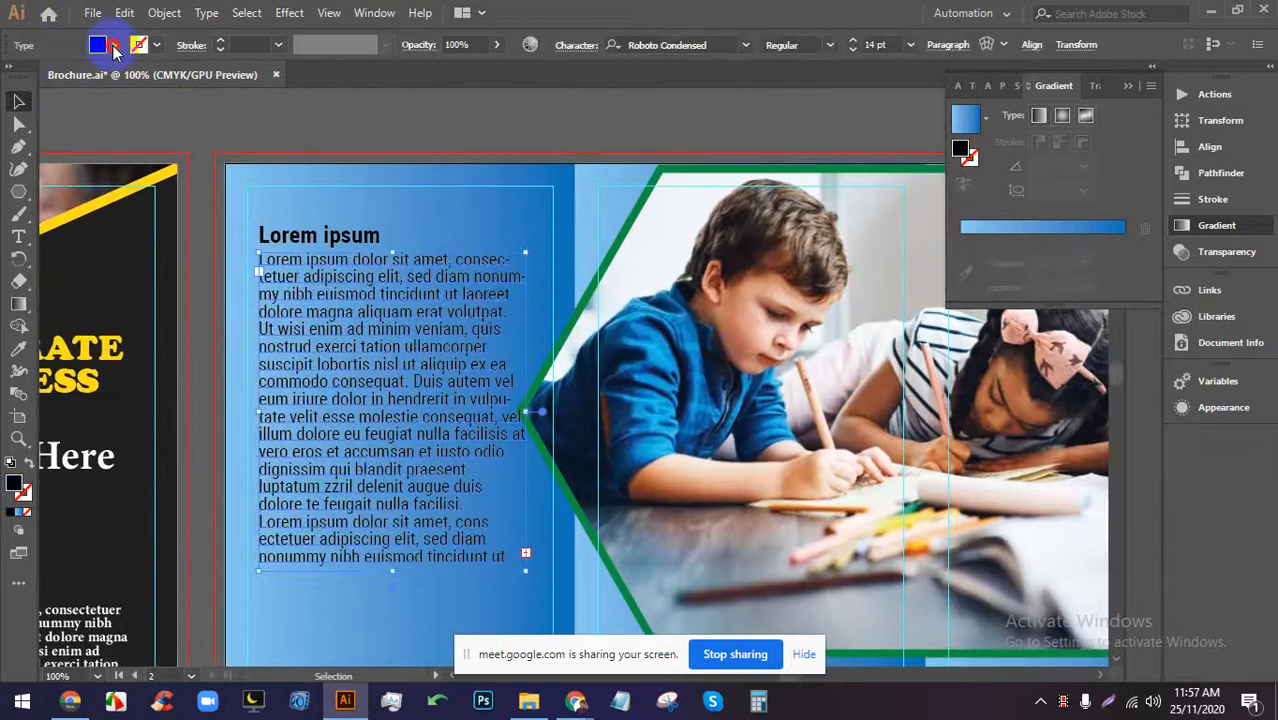
pyautogui.click(115, 46)
pyautogui.click(30, 78)
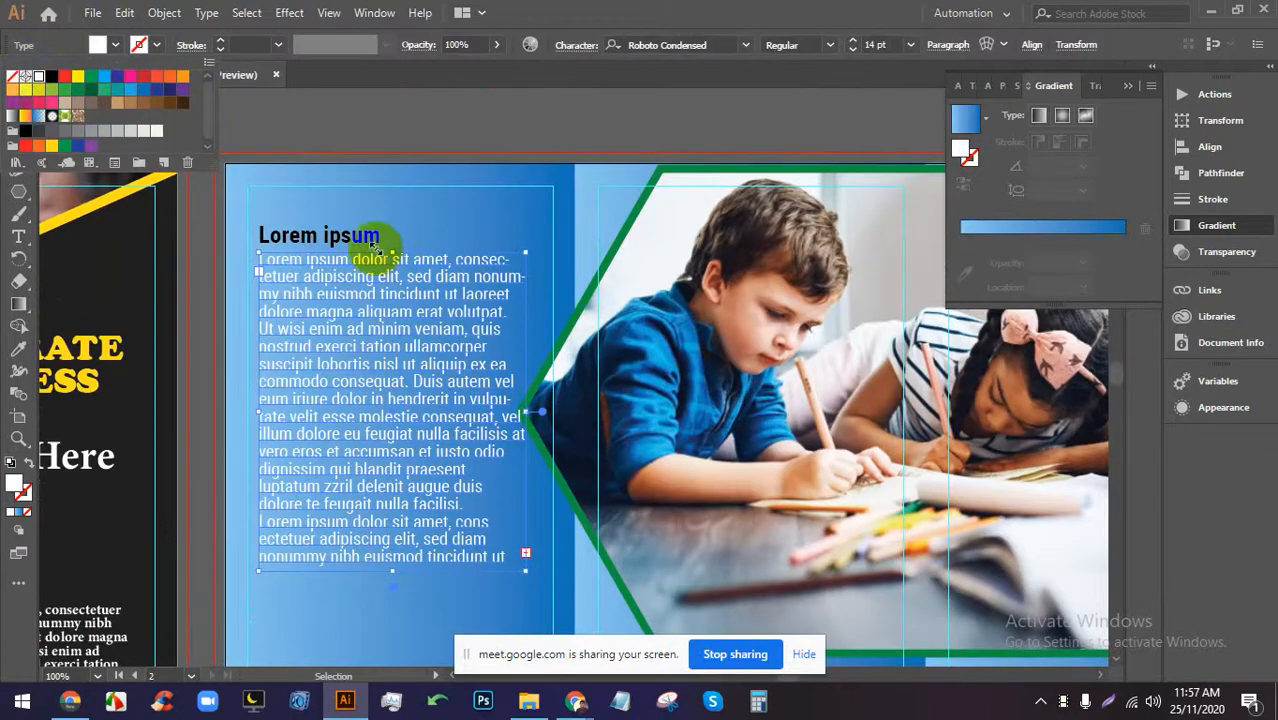
pyautogui.click(418, 120)
# Change the fill colour of the "Lorem ipsum" heading on the first panel to white.
pyautogui.click(338, 231)
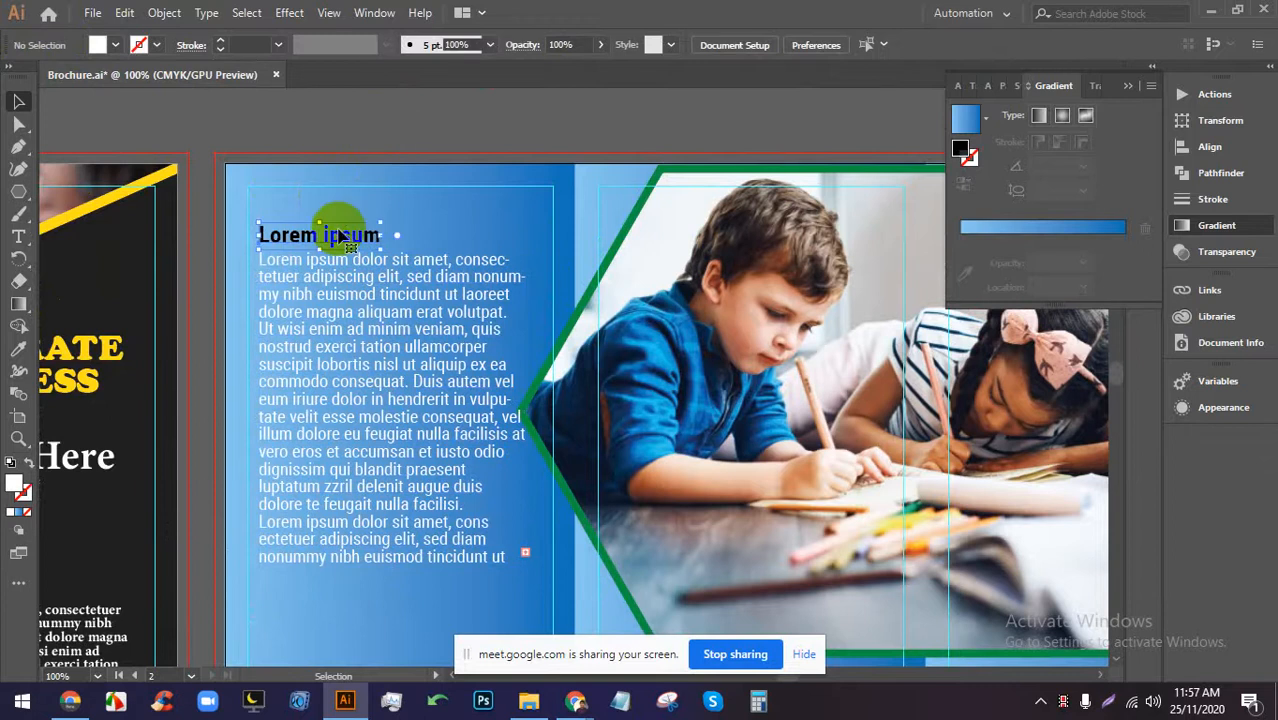
pyautogui.click(115, 45)
pyautogui.click(36, 80)
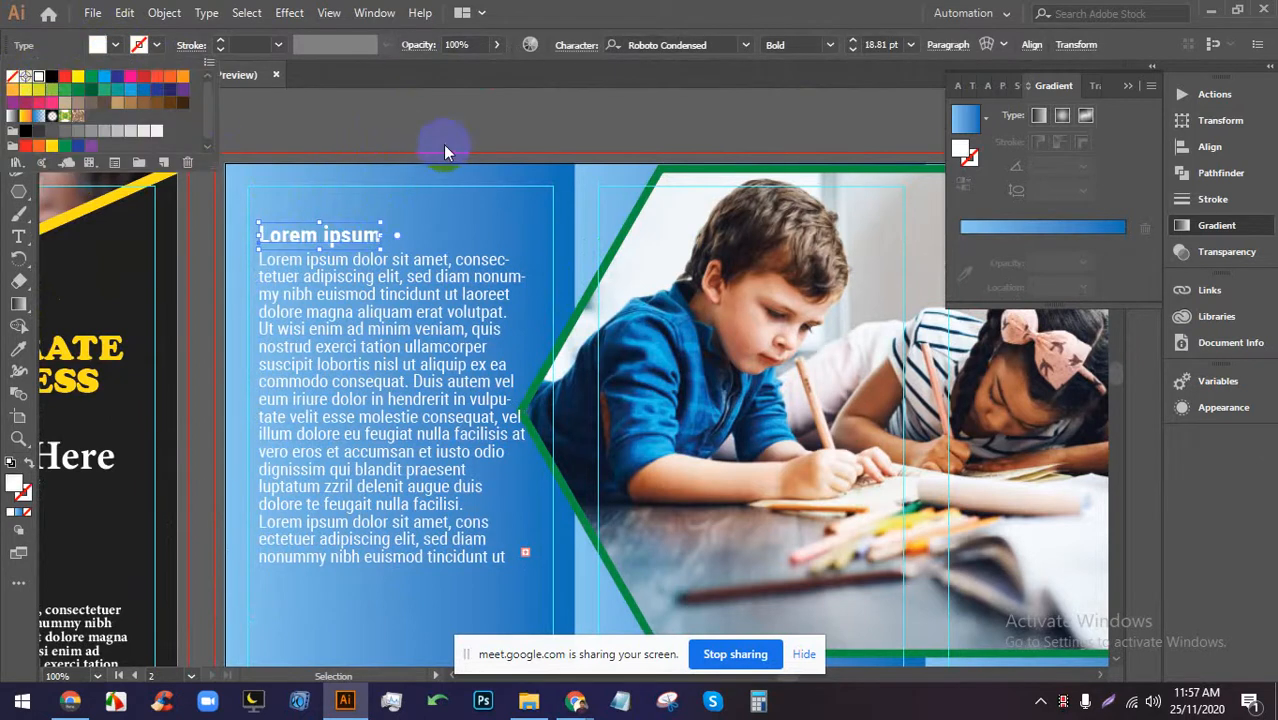
pyautogui.click(456, 120)
pyautogui.click(305, 232)
pyautogui.scroll(-2, 420, 172)
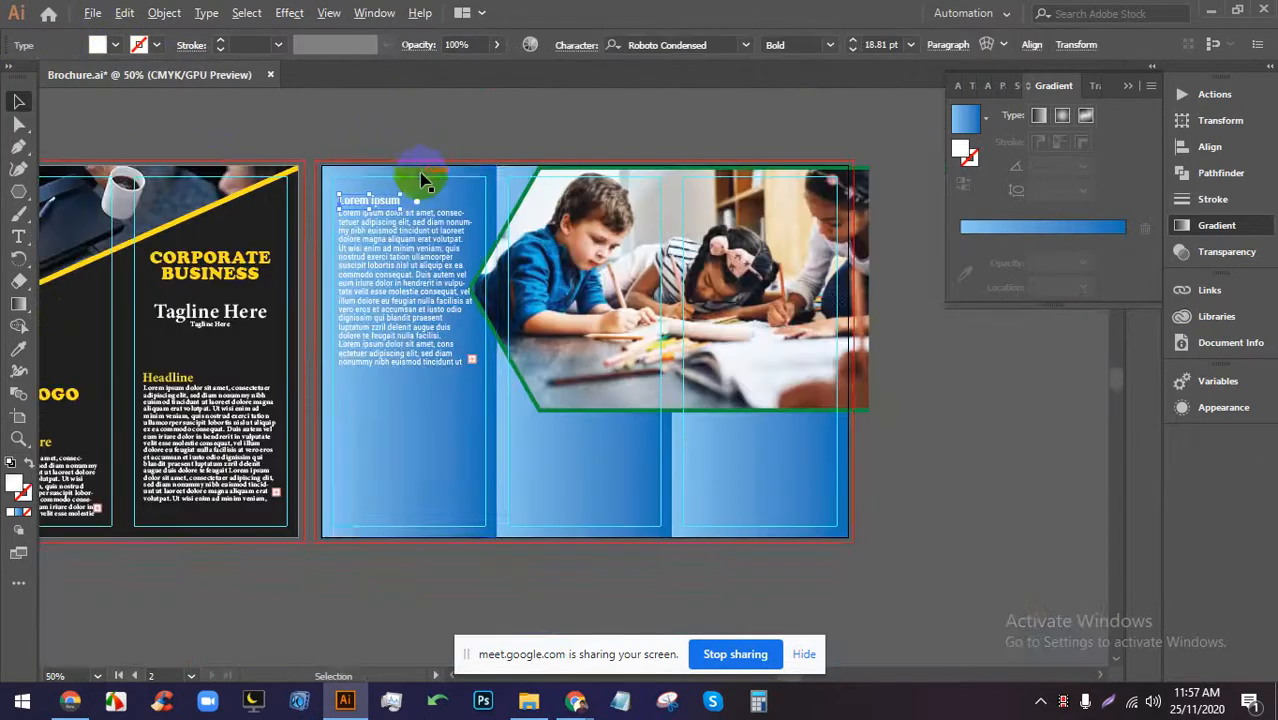
# Select the first panel's body text and try a font size of 21 pt.
pyautogui.click(463, 243)
pyautogui.scroll(-1, 478, 232)
pyautogui.scroll(2, 436, 328)
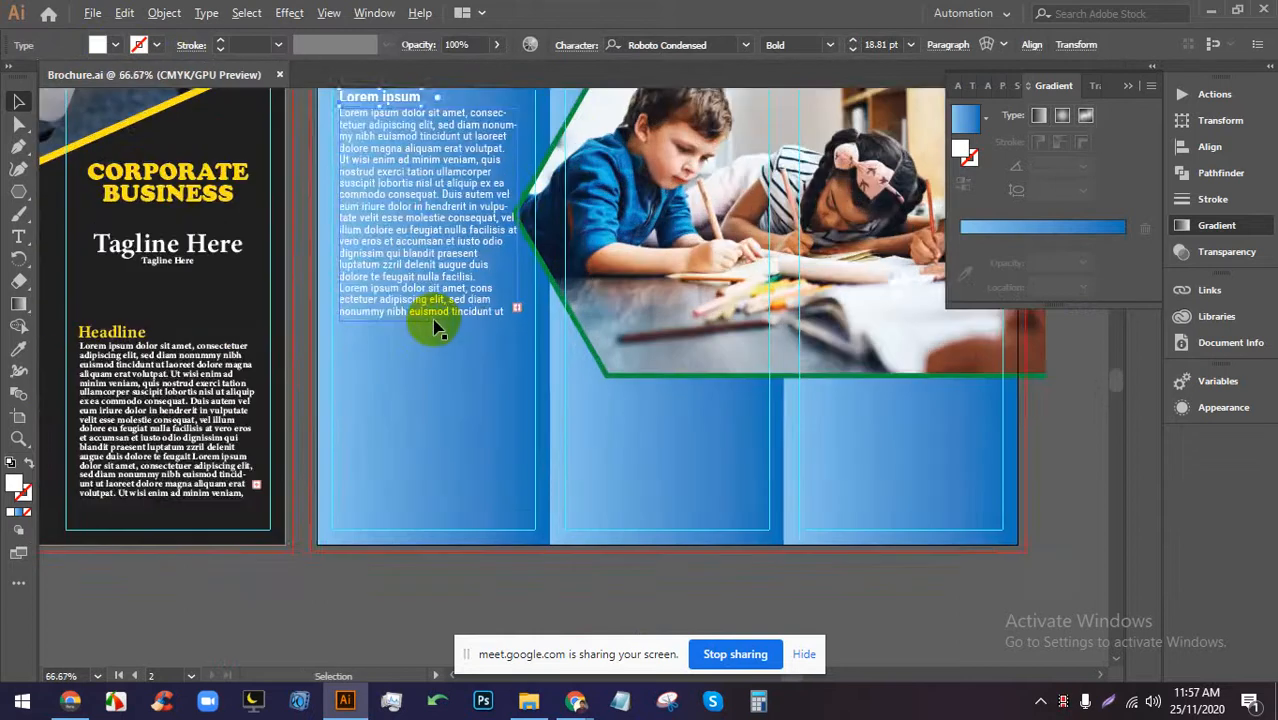
pyautogui.click(433, 320)
pyautogui.scroll(2, 425, 300)
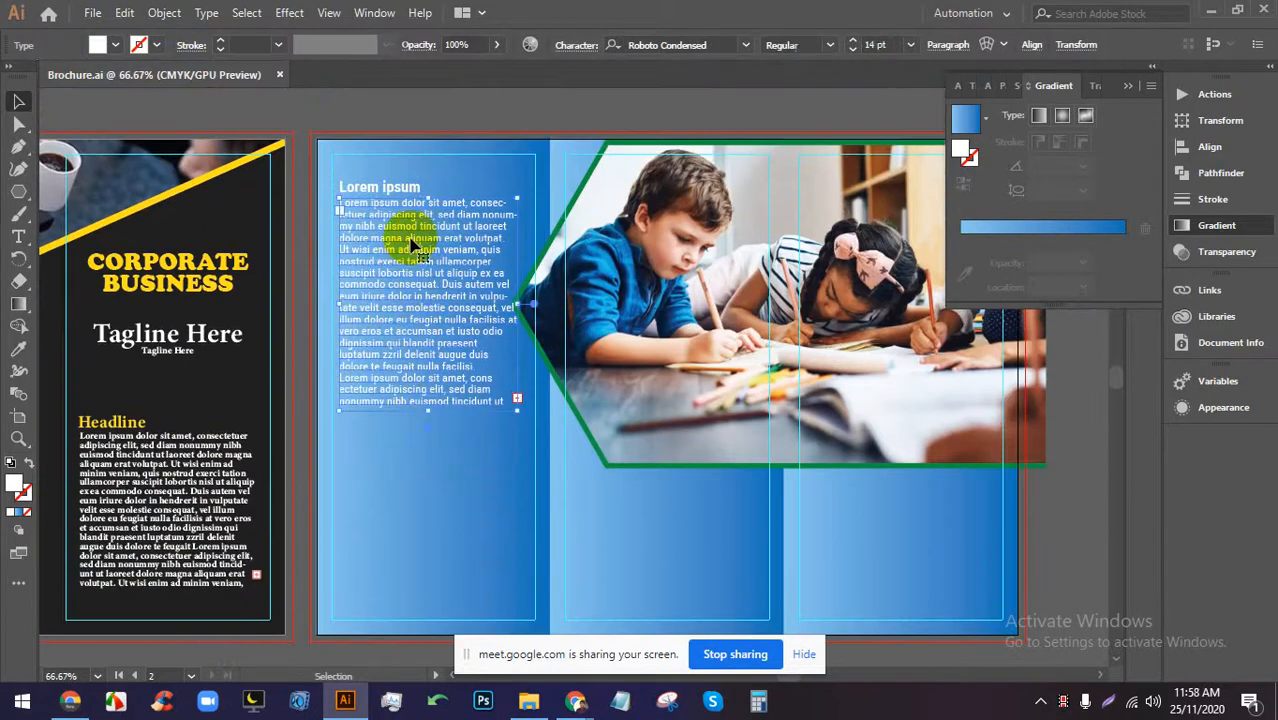
pyautogui.click(885, 45)
pyautogui.press('Up')
pyautogui.press('Up')
pyautogui.press('Up')
pyautogui.press('Up')
pyautogui.press('Up')
pyautogui.press('Up')
pyautogui.press('Up')
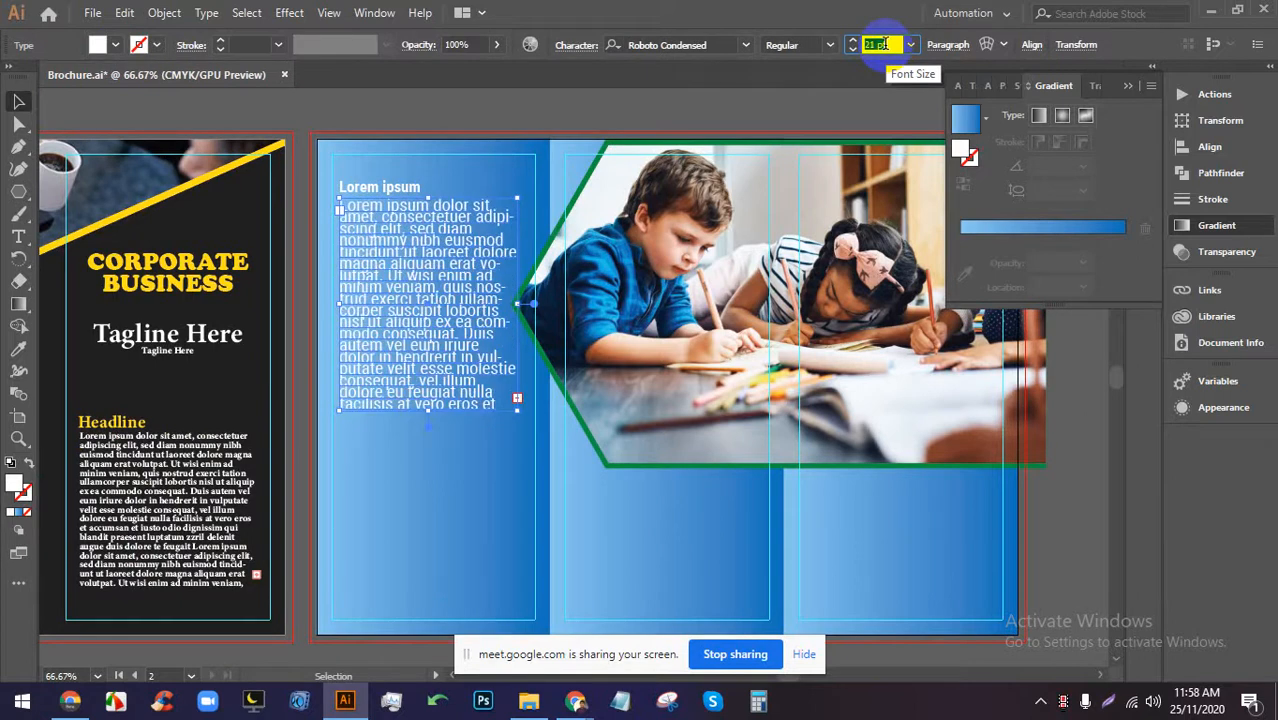
# Try several leading values for the body text, including 19 pt, 11 pt, 15 pt and 5 pt.
pyautogui.click(576, 46)
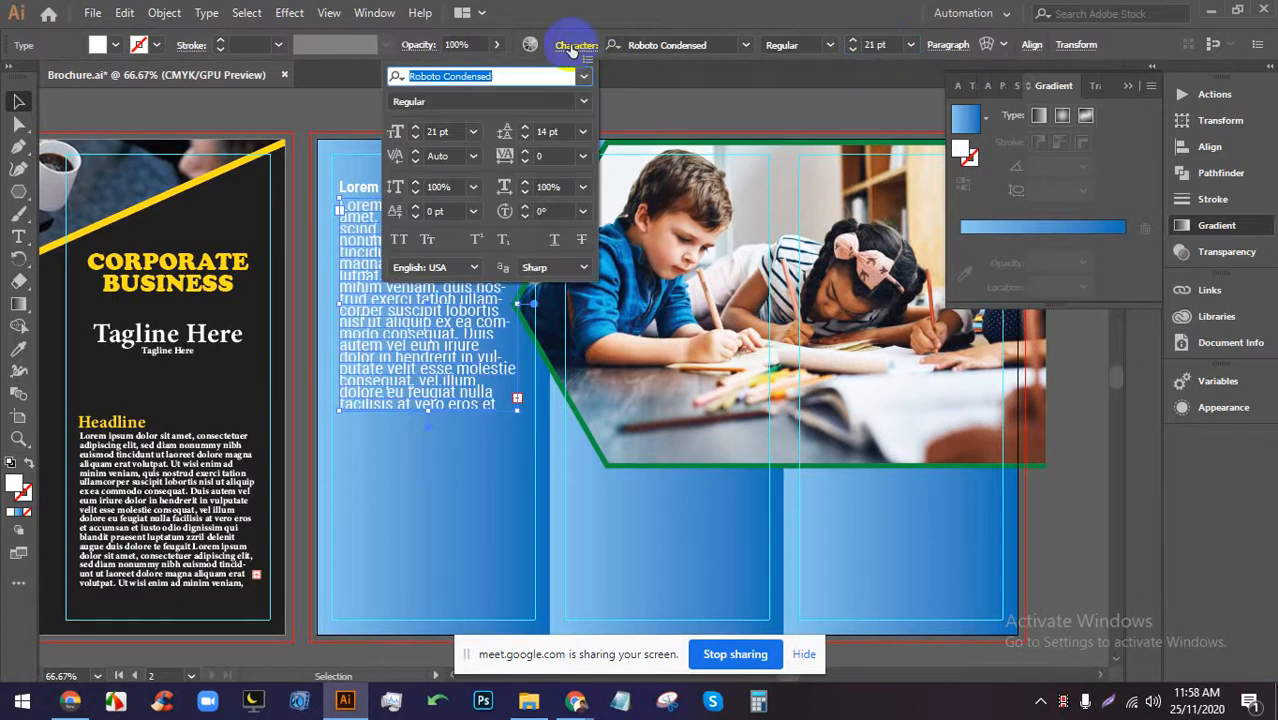
pyautogui.click(546, 131)
pyautogui.press('Up')
pyautogui.press('Up')
pyautogui.press('Up')
pyautogui.press('Up')
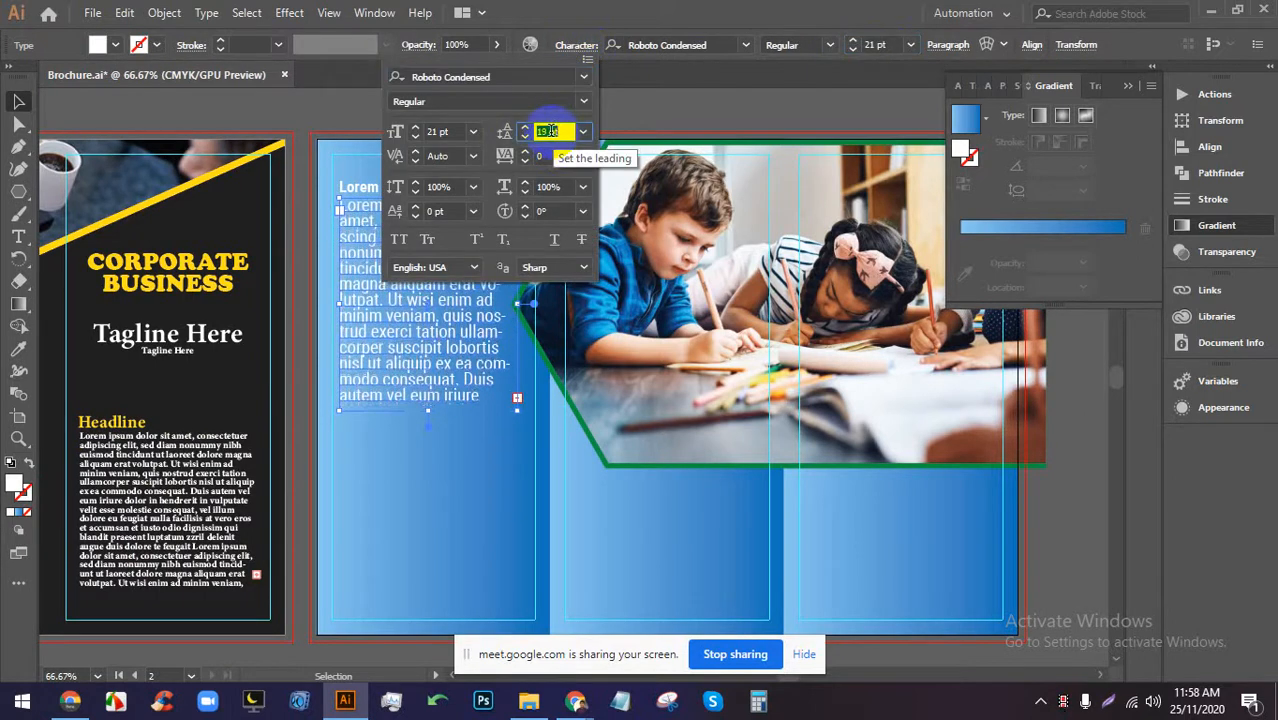
pyautogui.press('Down')
pyautogui.press('Down')
pyautogui.press('Down')
pyautogui.press('Down')
pyautogui.press('Down')
pyautogui.press('Down')
pyautogui.press('Down')
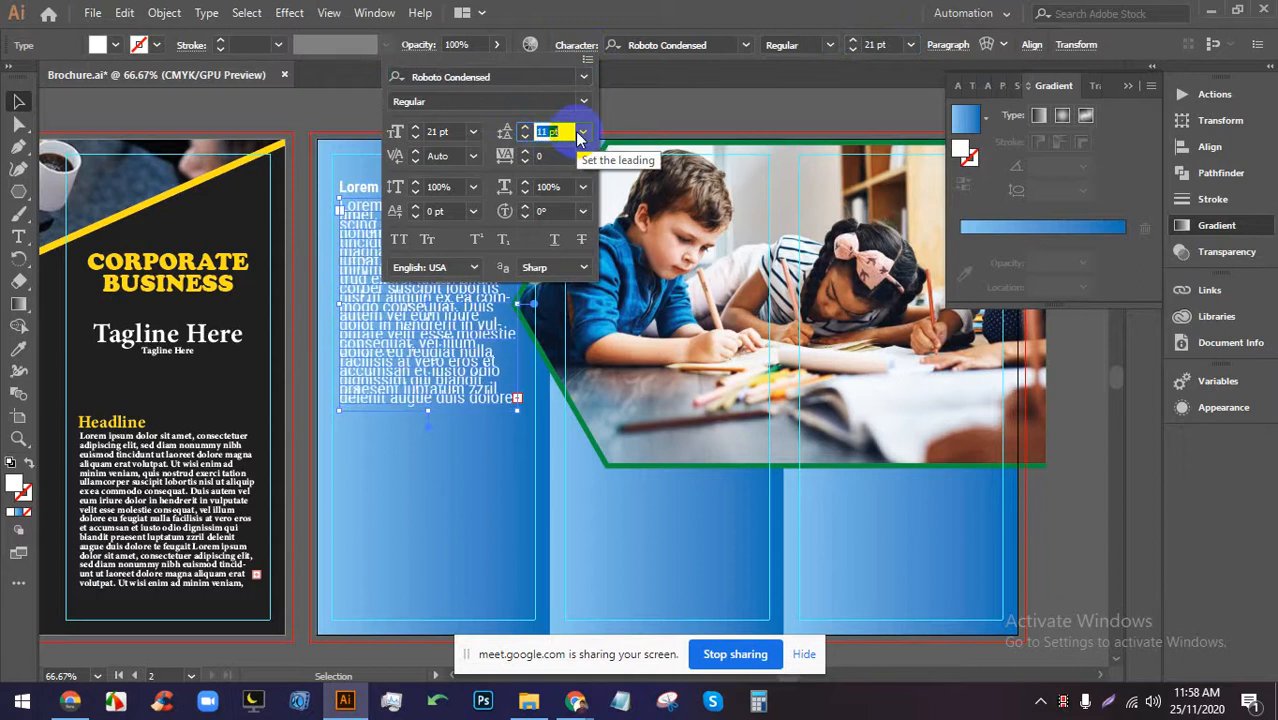
pyautogui.press('Up')
pyautogui.press('Up')
pyautogui.press('Up')
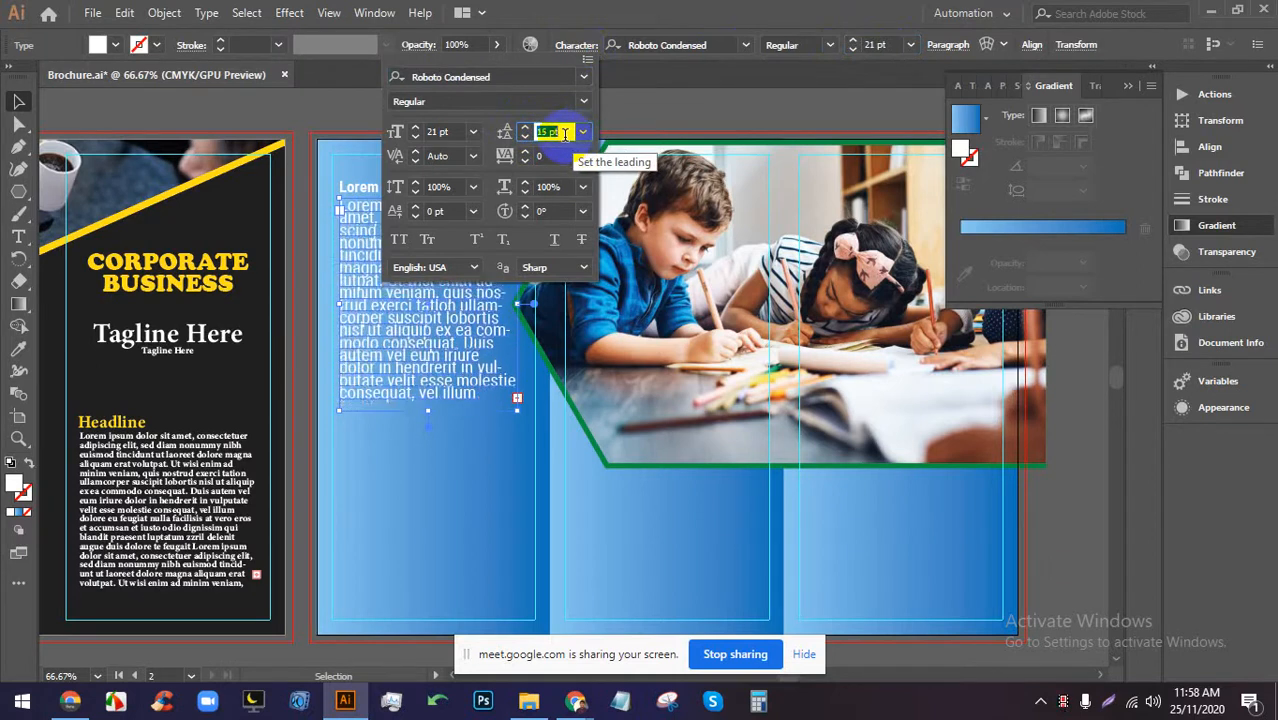
pyautogui.press('Down')
pyautogui.press('Down')
pyautogui.press('Down')
pyautogui.press('Down')
pyautogui.press('Down')
pyautogui.press('Down')
pyautogui.press('Down')
pyautogui.press('Down')
pyautogui.press('Down')
# Set the body text's font size to 14 pt.
pyautogui.click(449, 131)
pyautogui.press('Down')
pyautogui.press('Down')
pyautogui.press('Down')
pyautogui.press('Down')
pyautogui.press('Down')
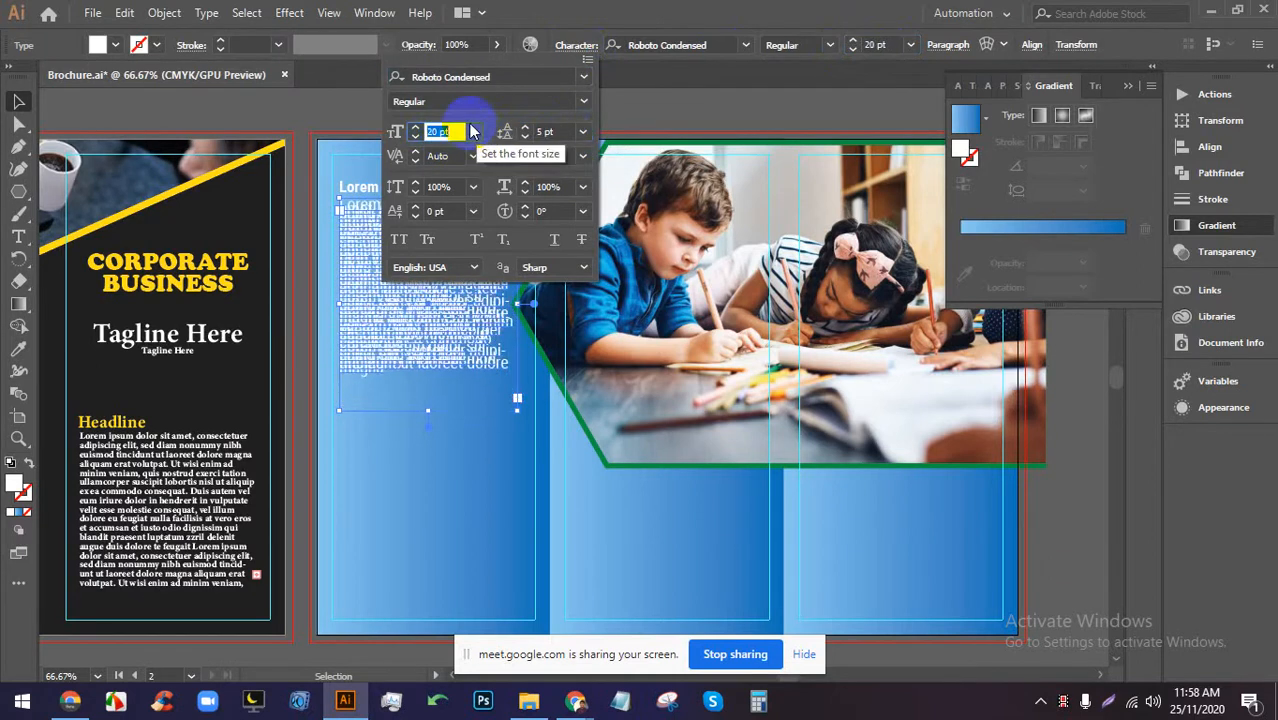
pyautogui.press('Down')
pyautogui.press('Down')
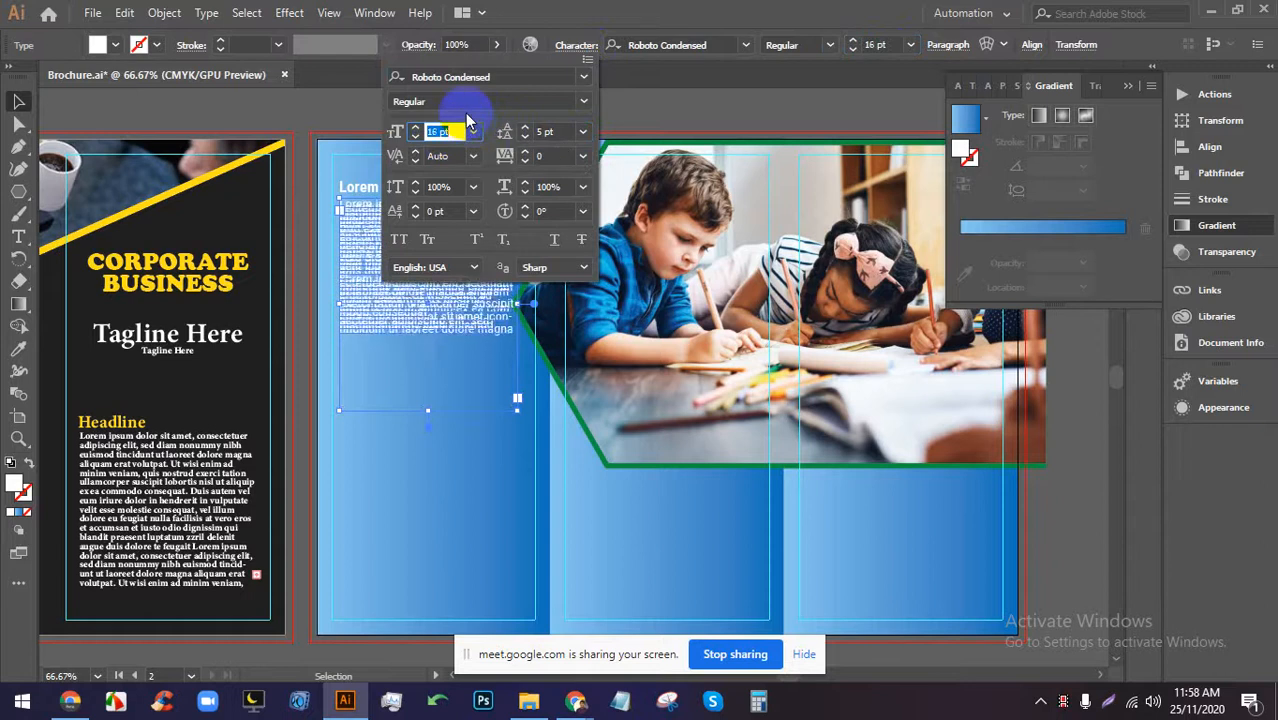
# Set the body text's leading to 16 pt and clear the selection.
pyautogui.click(550, 131)
pyautogui.press('Up')
pyautogui.press('Up')
pyautogui.press('Up')
pyautogui.press('Up')
pyautogui.press('Up')
pyautogui.press('Up')
pyautogui.press('Up')
pyautogui.press('Up')
pyautogui.press('Up')
pyautogui.press('Up')
pyautogui.press('Up')
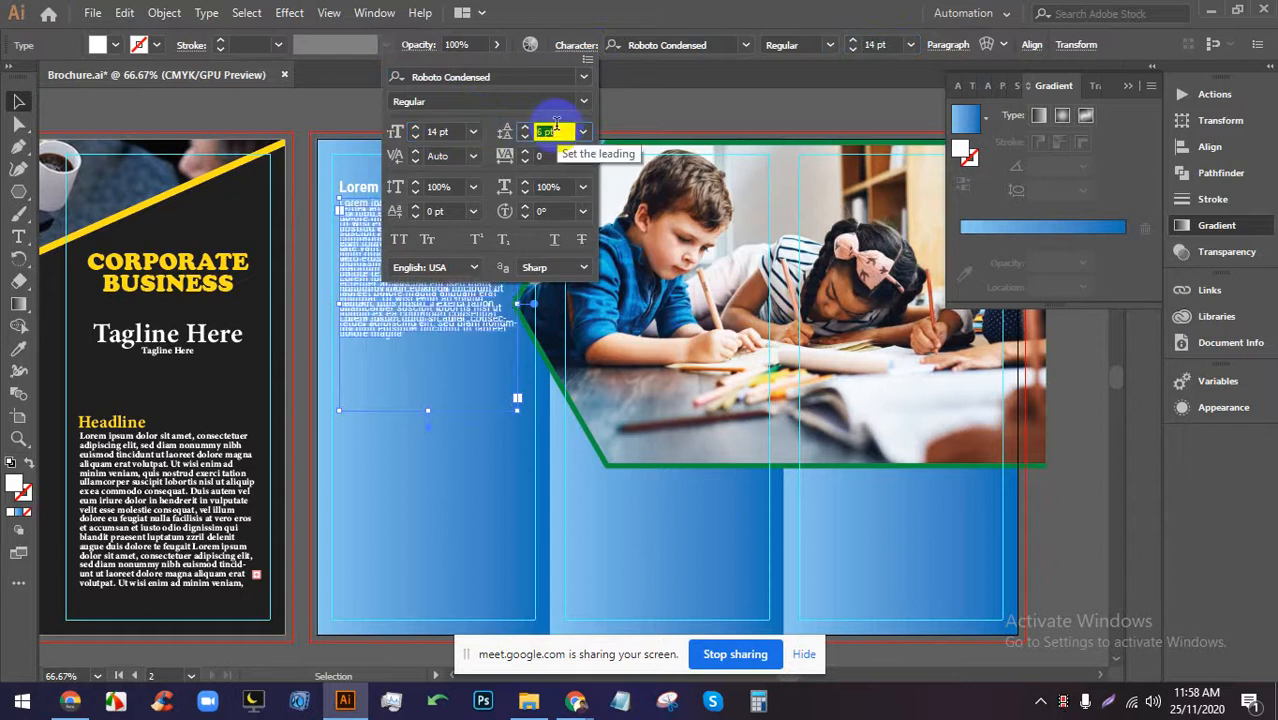
pyautogui.press('Down')
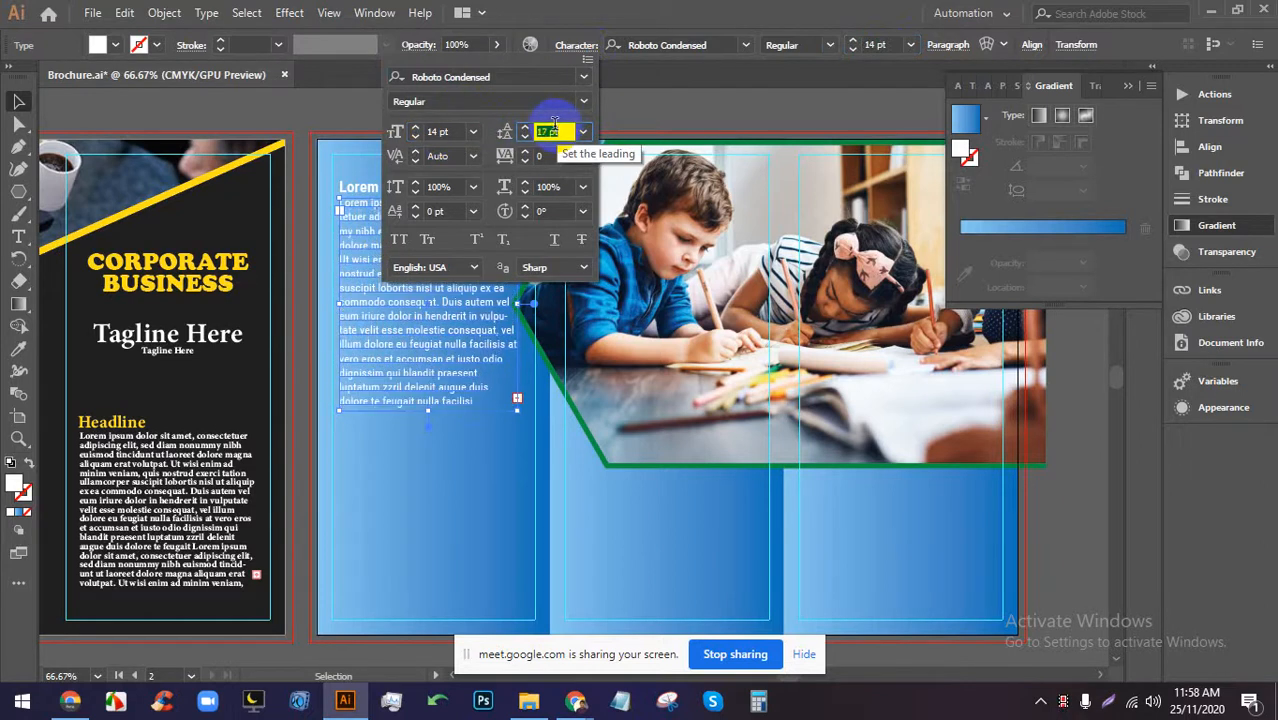
pyautogui.press('Up')
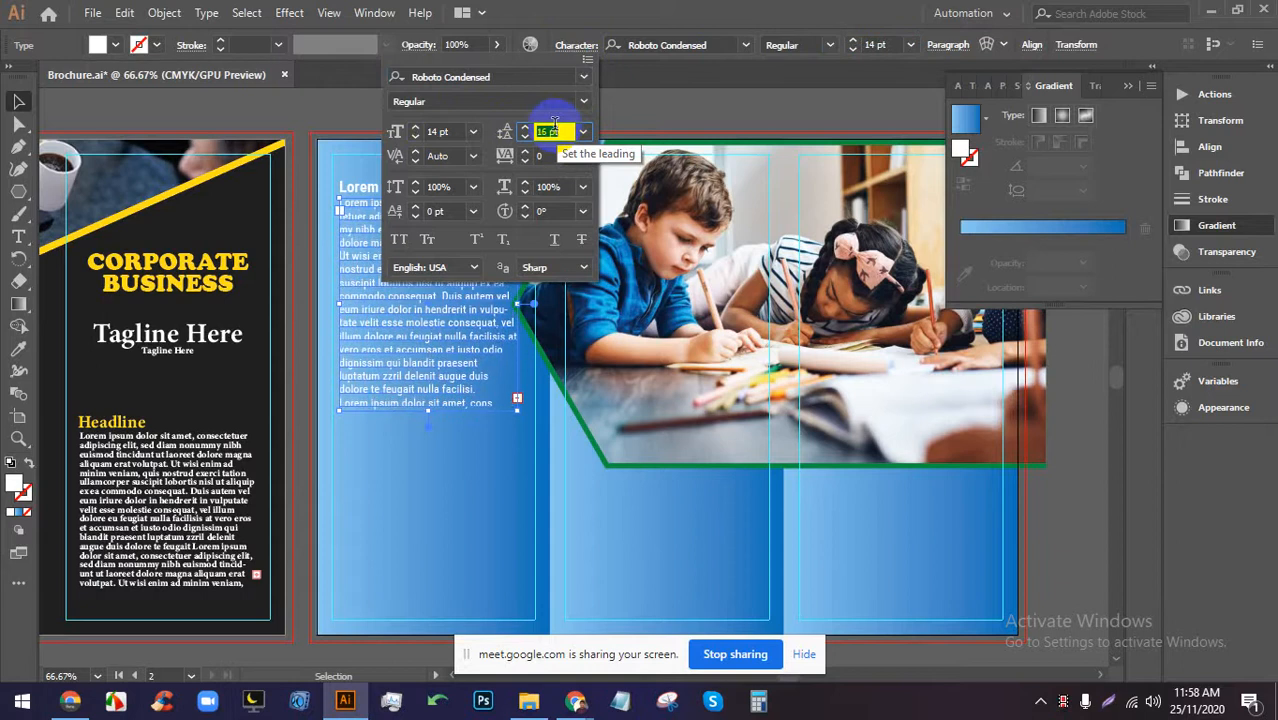
pyautogui.click(18, 103)
pyautogui.click(298, 124)
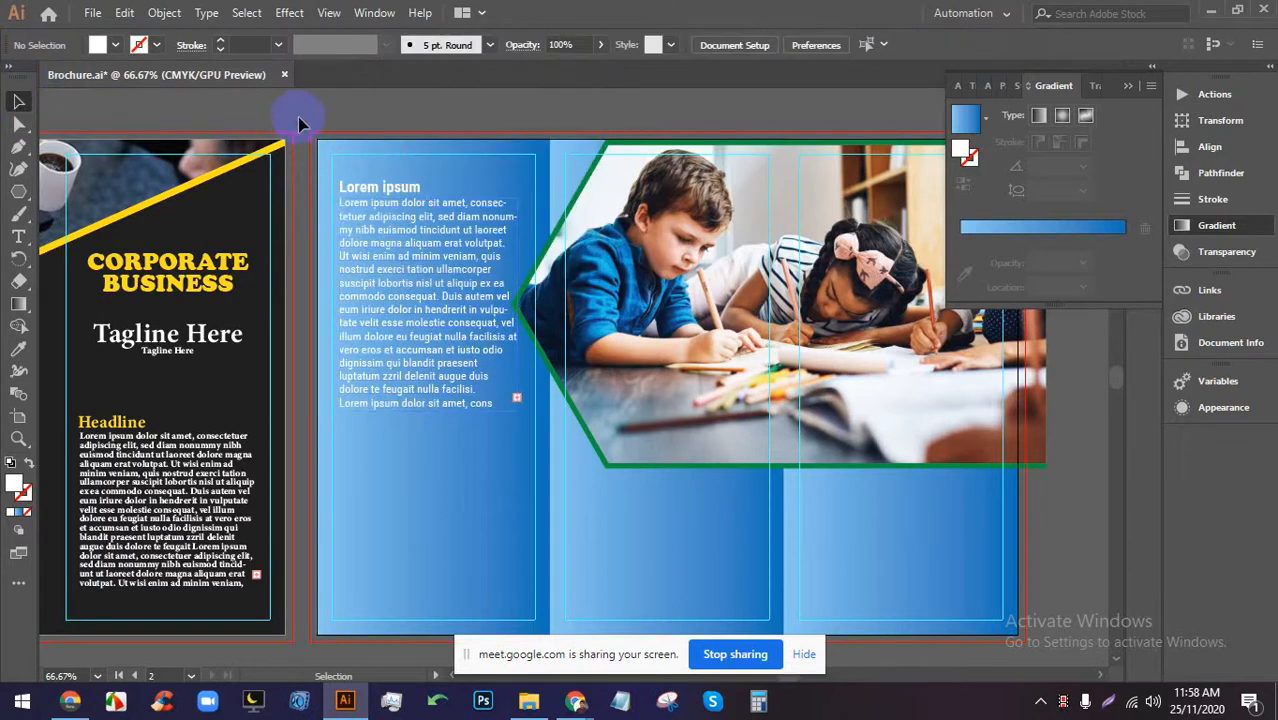
# Examine the inside page's layout, including the empty lower panels and the framed photo's outer edge beyond the bleed.
pyautogui.scroll(-3, 485, 240)
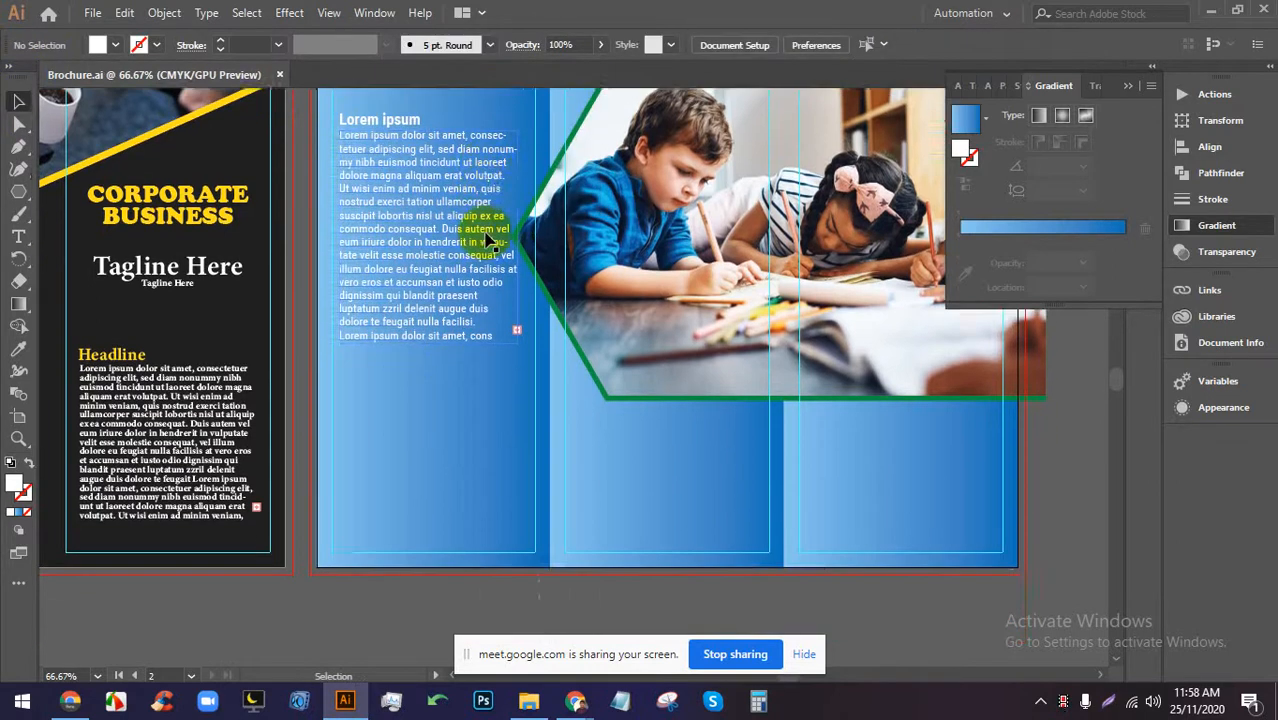
pyautogui.scroll(-2, 475, 300)
pyautogui.scroll(3, 475, 300)
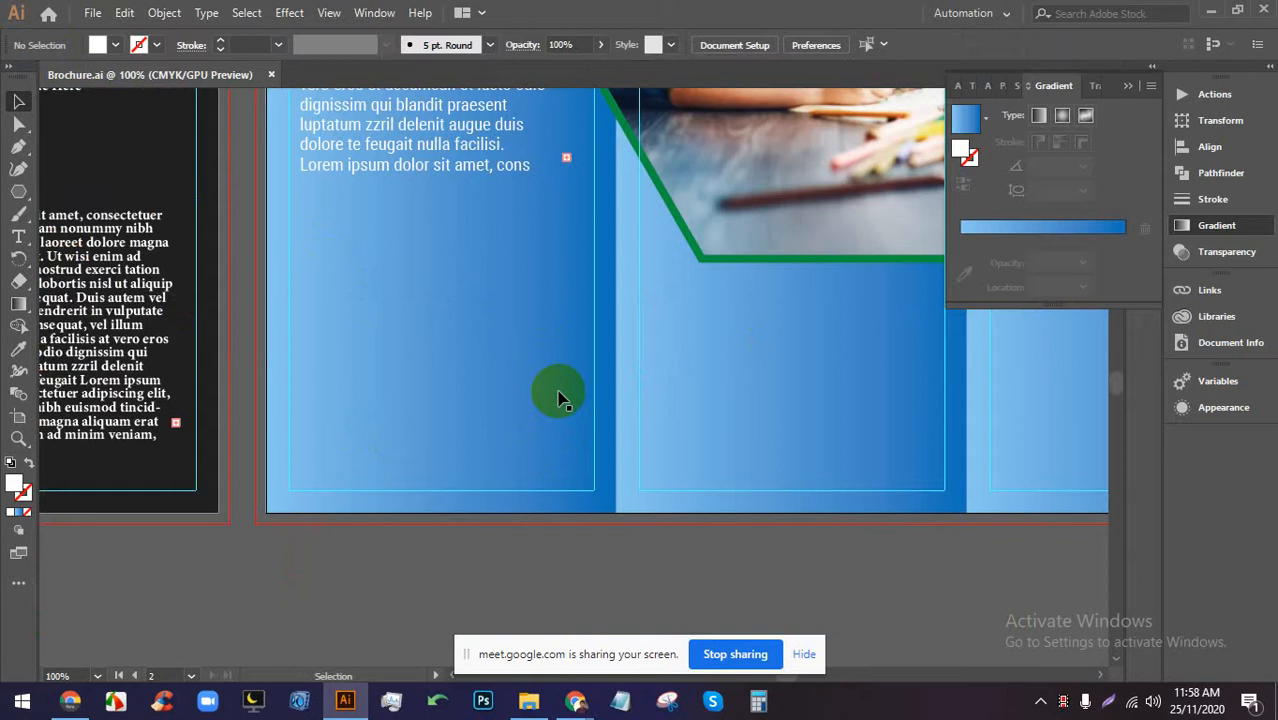
pyautogui.scroll(-3, 560, 388)
pyautogui.scroll(3, 907, 242)
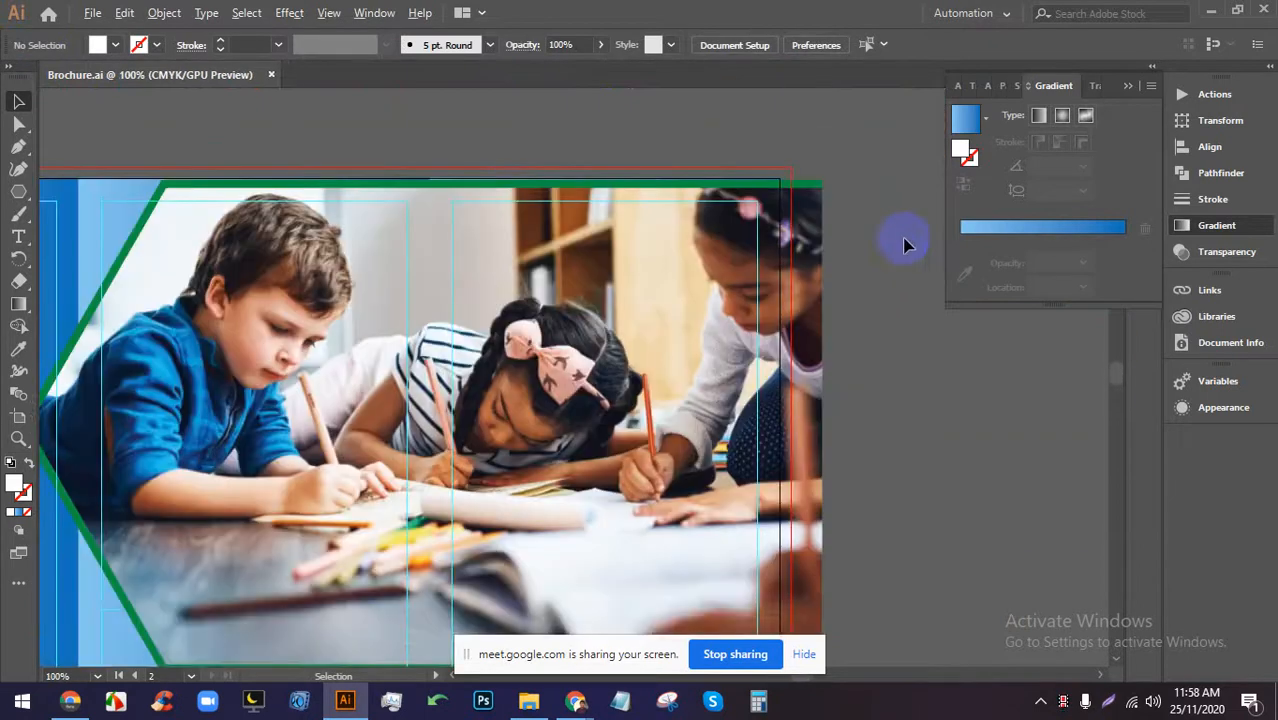
pyautogui.scroll(1, 800, 180)
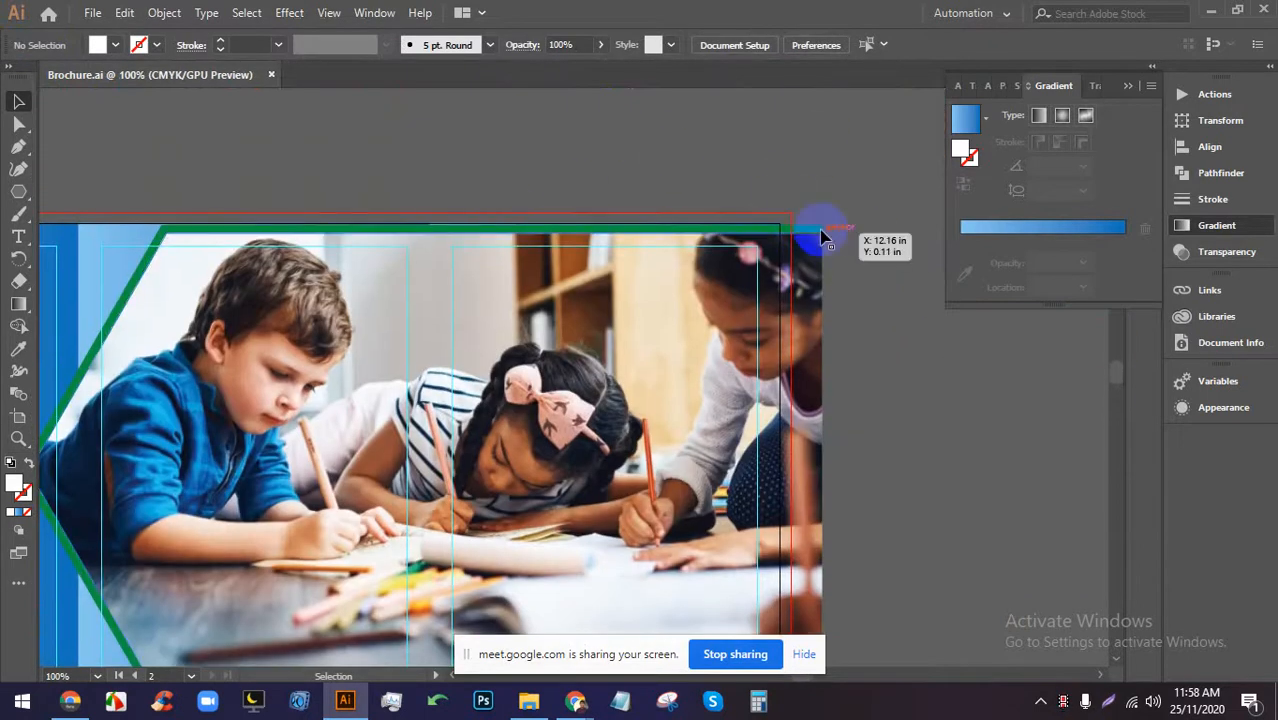
pyautogui.click(819, 227)
pyautogui.click(818, 205)
pyautogui.scroll(-3, 818, 205)
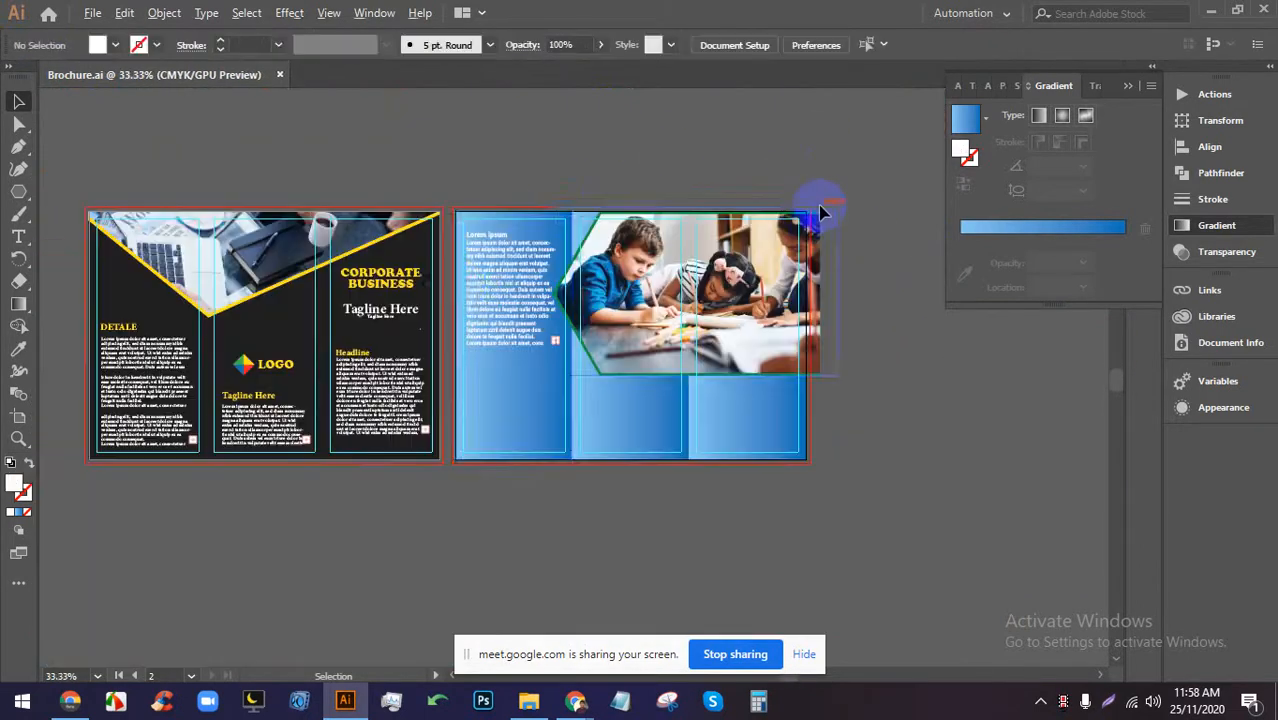
pyautogui.scroll(2, 520, 432)
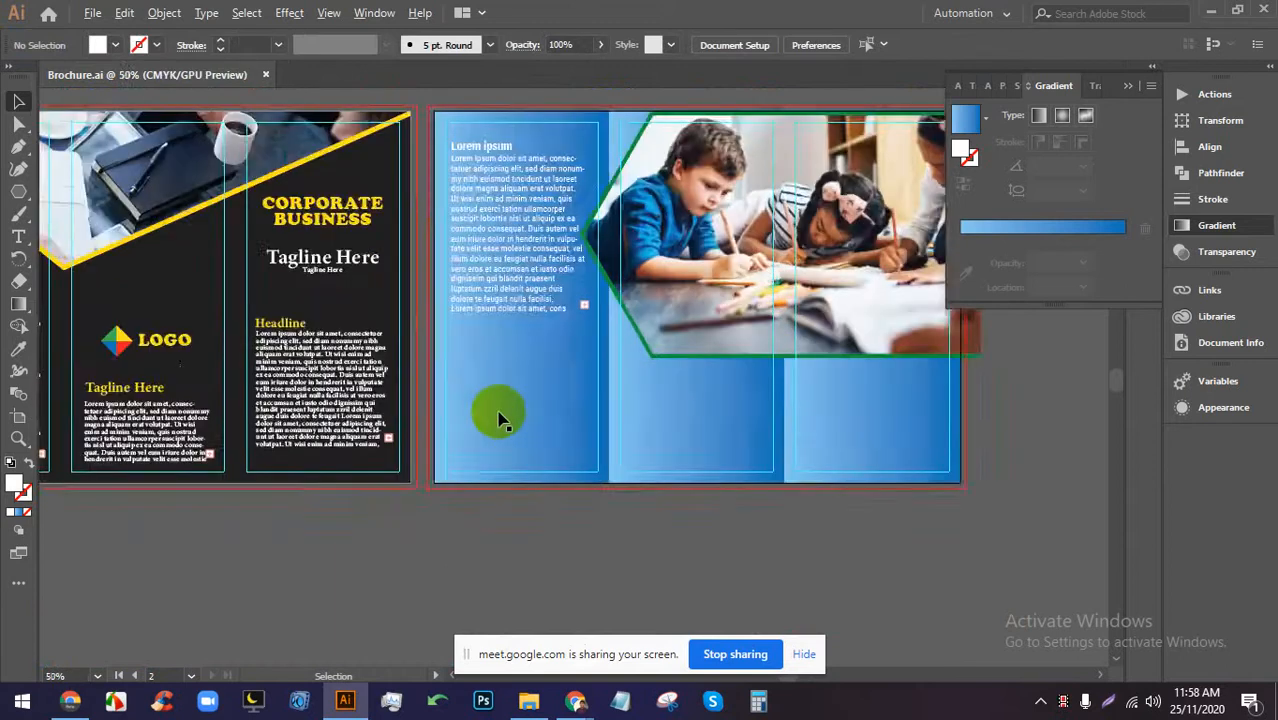
# Draw a white hexagon below the first panel's body text with the Polygon tool and rotate it to stand on a corner.
pyautogui.moveTo(702, 437); pyautogui.dragTo(473, 453)
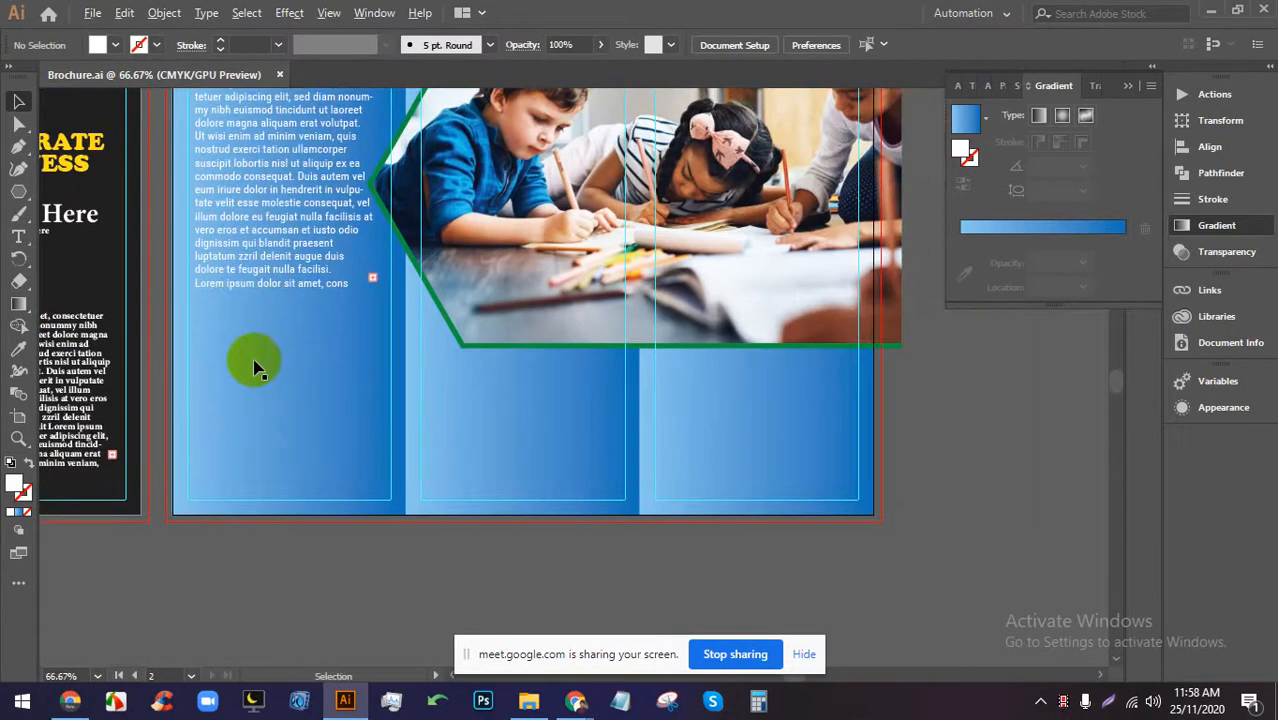
pyautogui.scroll(-2, 345, 340)
pyautogui.scroll(3, 265, 367)
pyautogui.moveTo(405, 422); pyautogui.dragTo(428, 407)
pyautogui.click(20, 240)
pyautogui.moveTo(20, 190); pyautogui.dragTo(143, 251)
pyautogui.moveTo(364, 375); pyautogui.dragTo(395, 439)
pyautogui.click(18, 101)
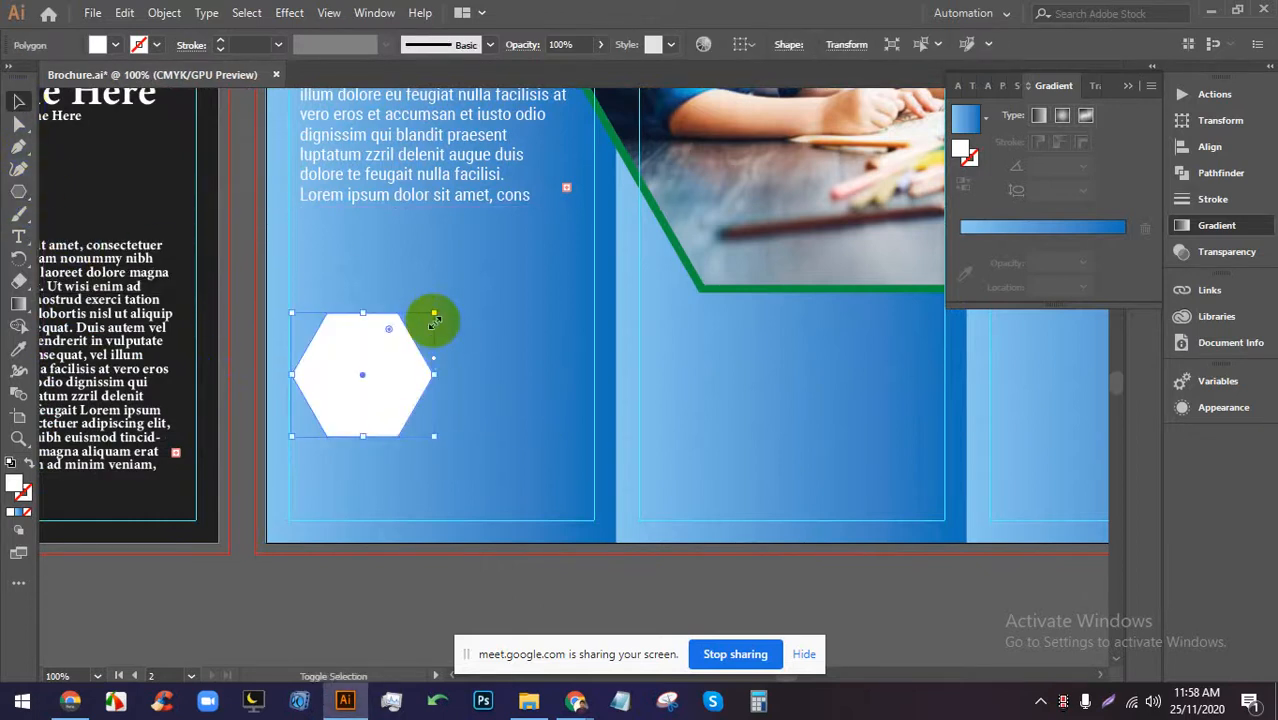
pyautogui.moveTo(434, 308); pyautogui.dragTo(262, 282)
# Duplicate the hexagon to form a descending diagonal row of three at the first panel's lower end, and select all three.
pyautogui.scroll(2, 262, 337)
pyautogui.moveTo(515, 422); pyautogui.dragTo(597, 458)
pyautogui.scroll(-3, 456, 370)
pyautogui.keyDown('shift'); pyautogui.click(540, 392); pyautogui.keyUp('shift')
pyautogui.keyDown('shift'); pyautogui.click(464, 367); pyautogui.keyUp('shift')
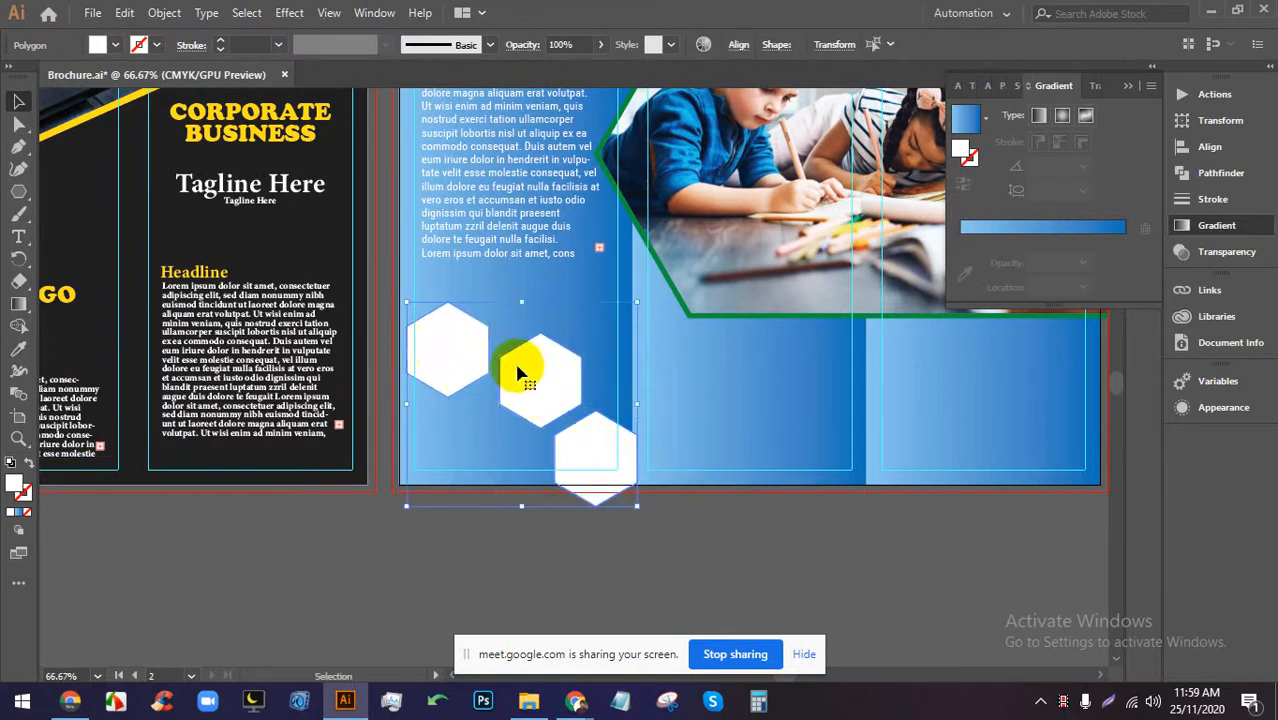
# Move the three hexagons up inside the first panel and shift the lowest one left, closer to the middle hexagon.
pyautogui.moveTo(556, 376); pyautogui.dragTo(558, 342)
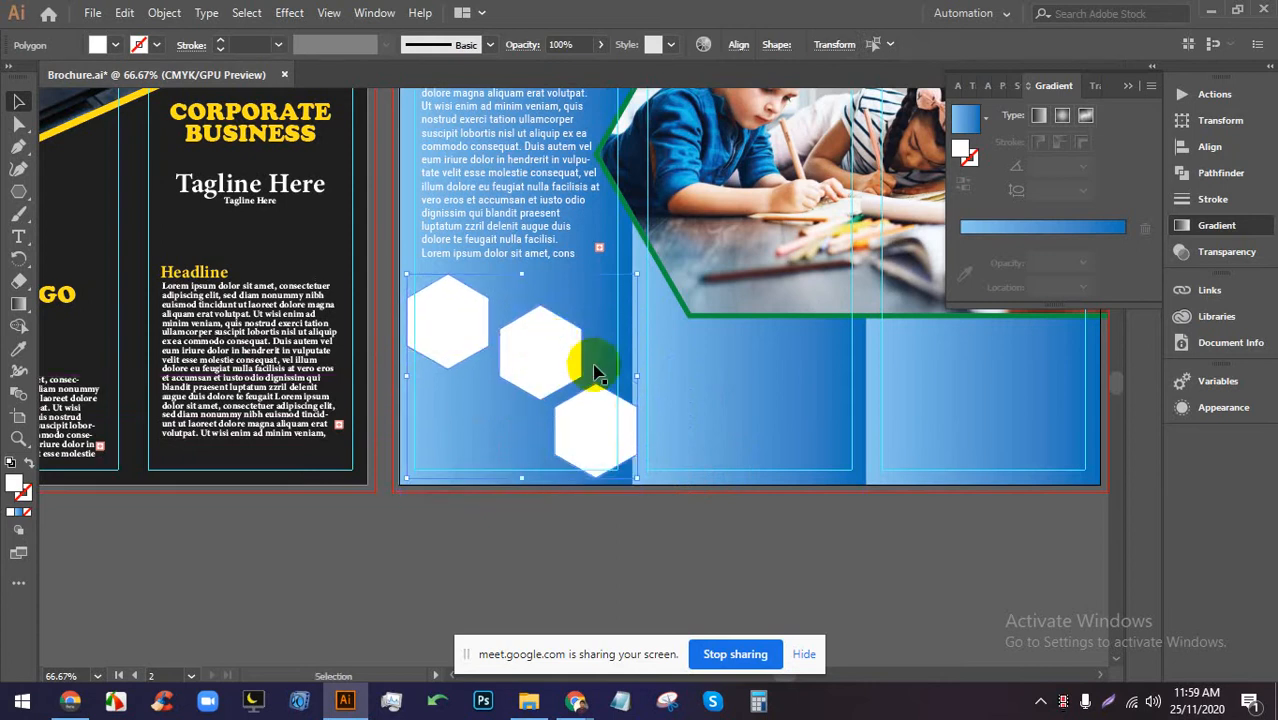
pyautogui.click(676, 528)
pyautogui.scroll(2, 595, 420)
pyautogui.click(594, 427)
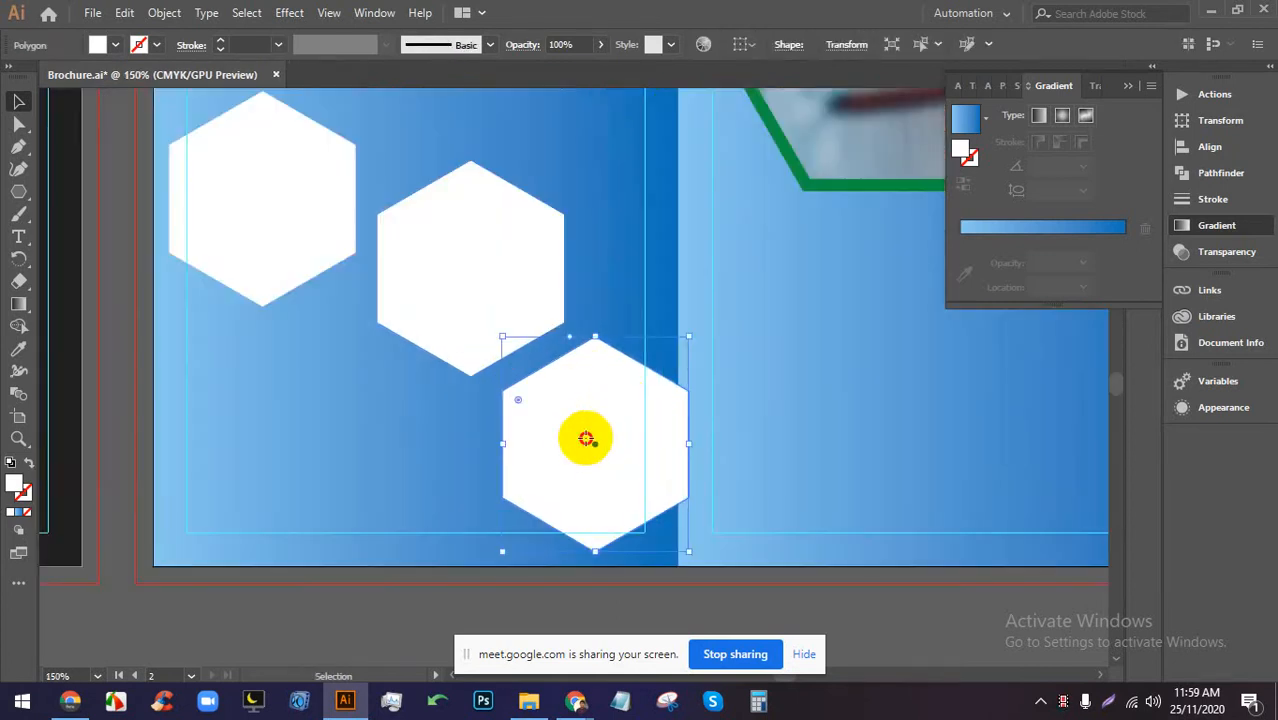
pyautogui.moveTo(586, 438); pyautogui.dragTo(578, 438)
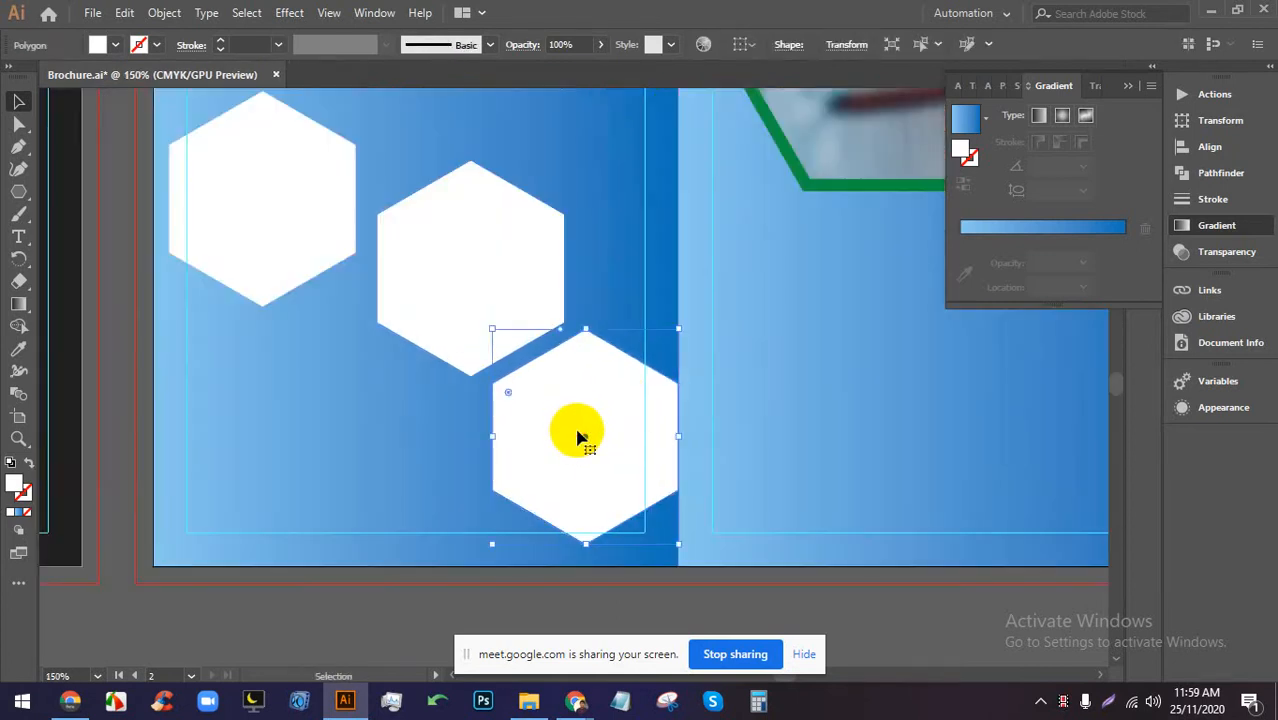
pyautogui.press('Left')
pyautogui.press('Left')
pyautogui.press('Left')
pyautogui.press('Left')
pyautogui.press('Left')
pyautogui.press('Left')
pyautogui.press('Left')
pyautogui.press('Left')
pyautogui.press('Left')
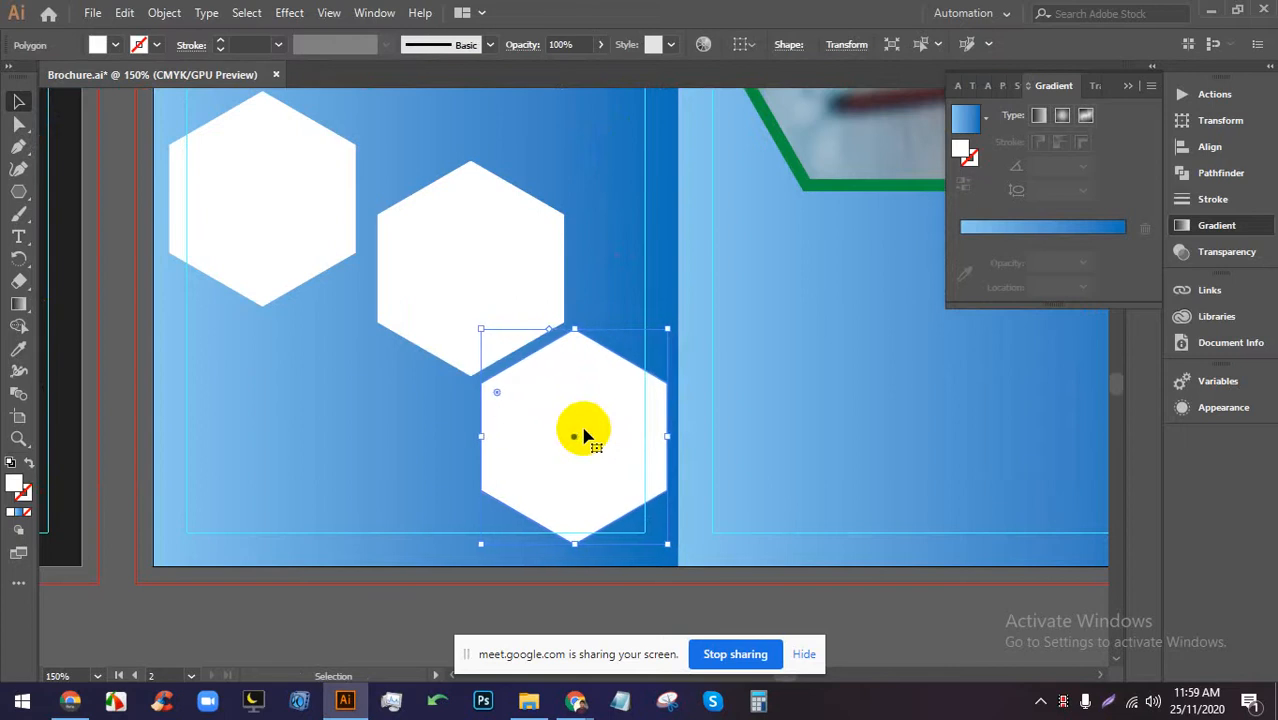
pyautogui.press('Right')
pyautogui.press('Right')
pyautogui.press('Down')
pyautogui.press('Down')
pyautogui.press('Down')
pyautogui.press('Down')
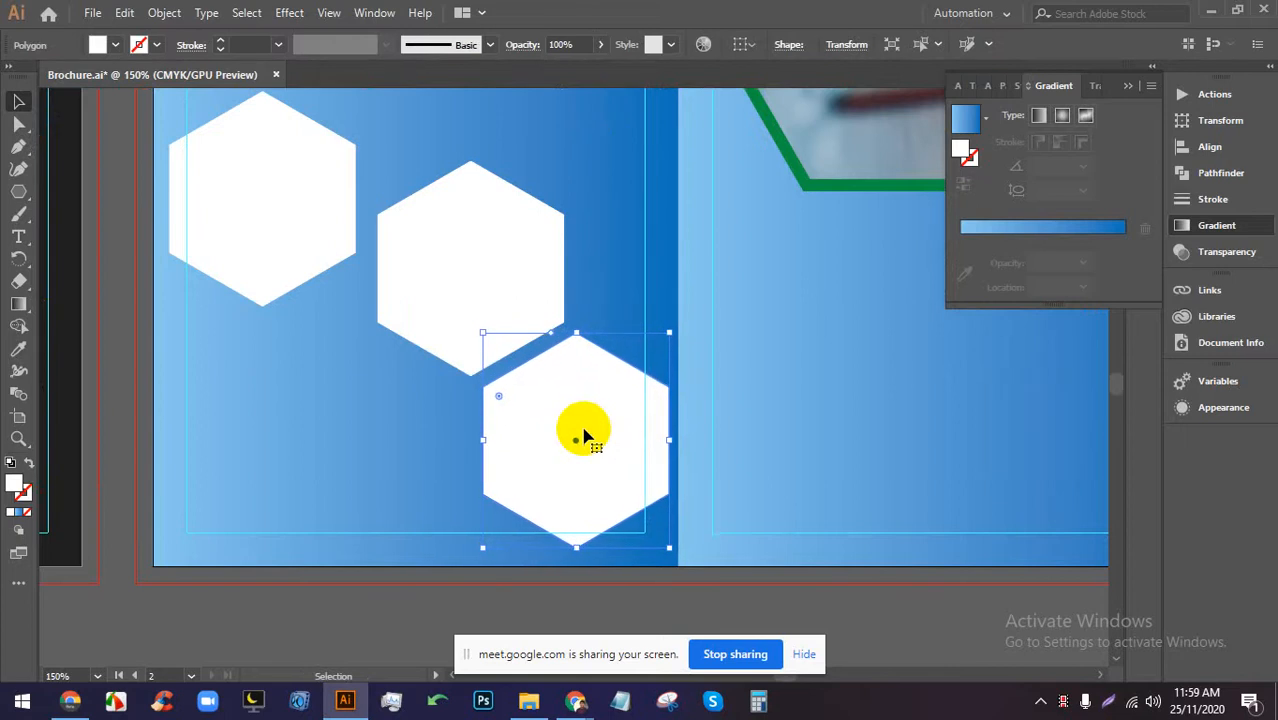
pyautogui.press('Left')
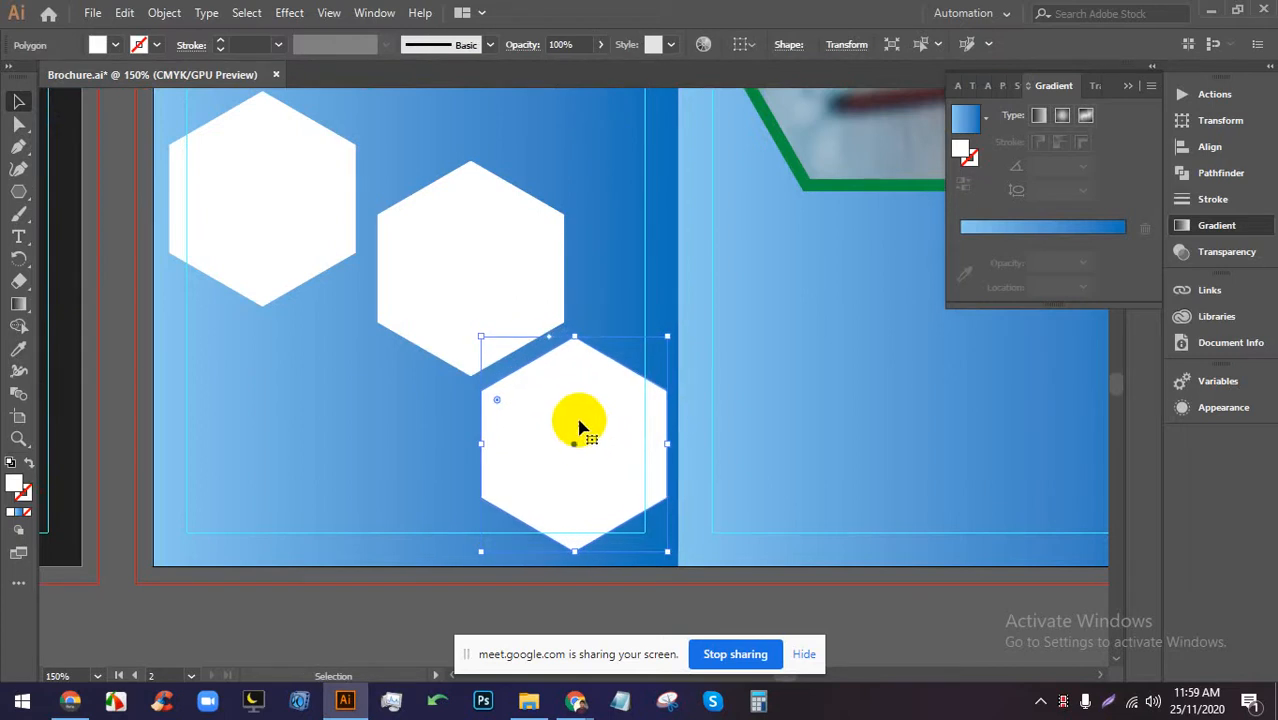
# Nudge the middle hexagon slightly left, shift the lowest hexagon left and up to even out the gap, and clear the selection.
pyautogui.click(438, 237)
pyautogui.press('Left')
pyautogui.press('Left')
pyautogui.press('Left')
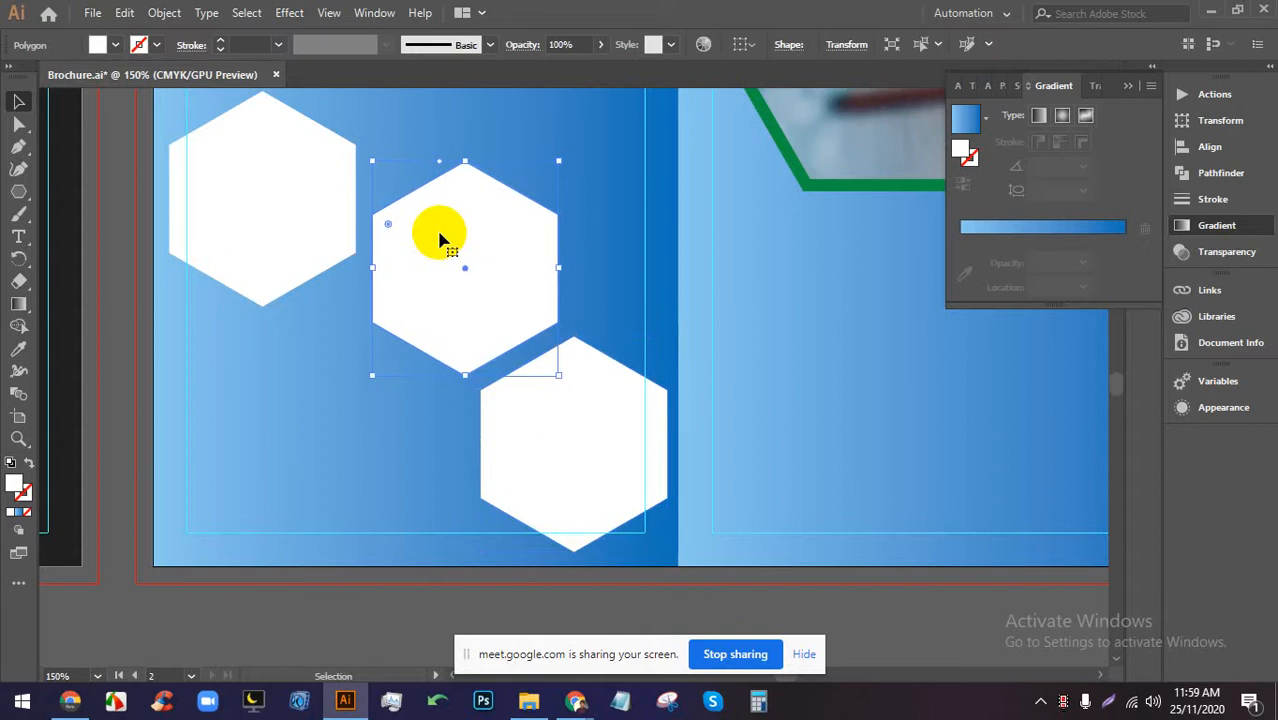
pyautogui.click(571, 452)
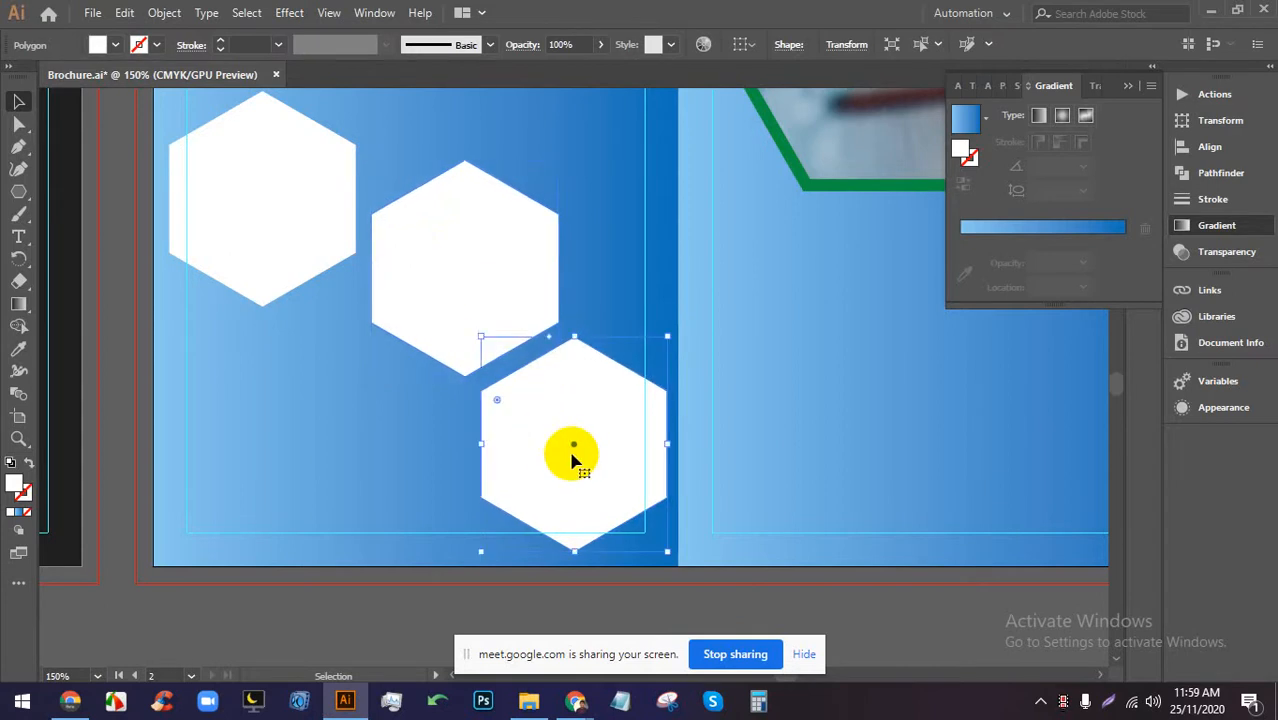
pyautogui.press('Up')
pyautogui.press('Up')
pyautogui.press('Up')
pyautogui.press('Left')
pyautogui.press('Left')
pyautogui.press('Left')
pyautogui.press('Down')
pyautogui.press('Down')
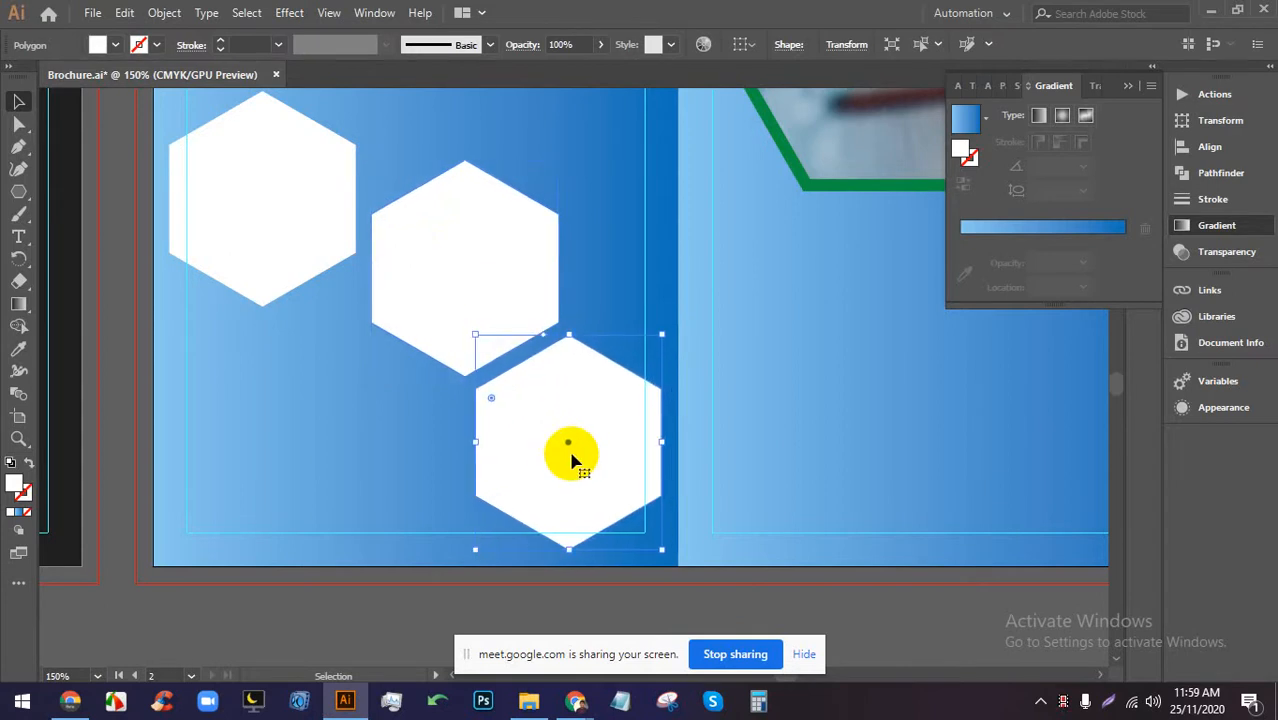
pyautogui.hotkey('ctrl', '-')
pyautogui.click(683, 522)
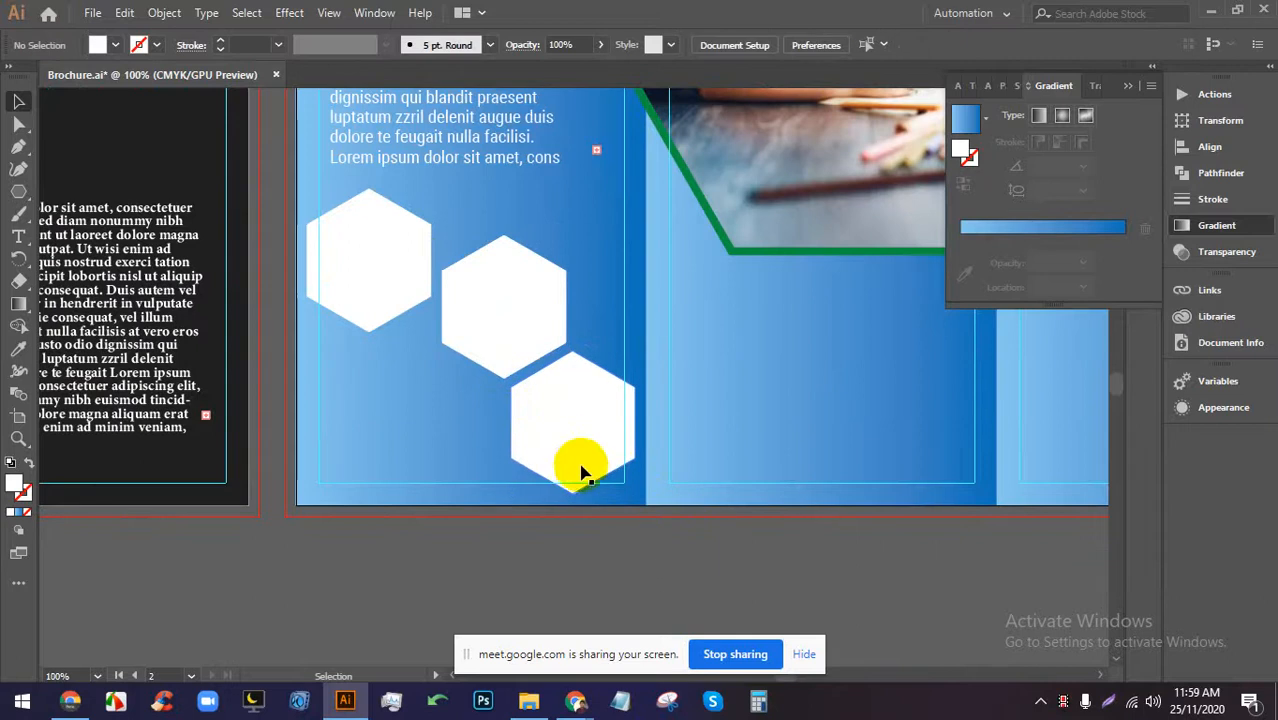
# Move the middle and lowest hexagons up to tighten the cluster below the body text, and clear the selection.
pyautogui.scroll(3, 490, 410)
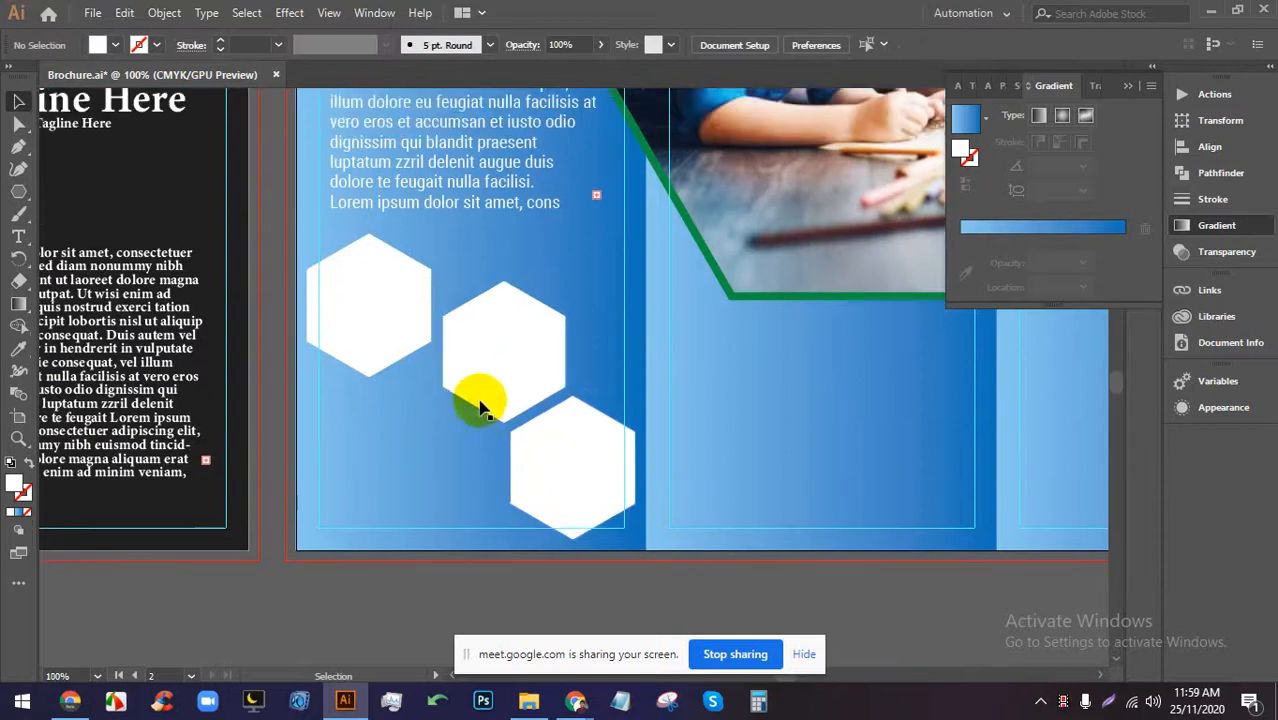
pyautogui.moveTo(471, 428); pyautogui.dragTo(470, 402)
pyautogui.moveTo(580, 548); pyautogui.dragTo(583, 530)
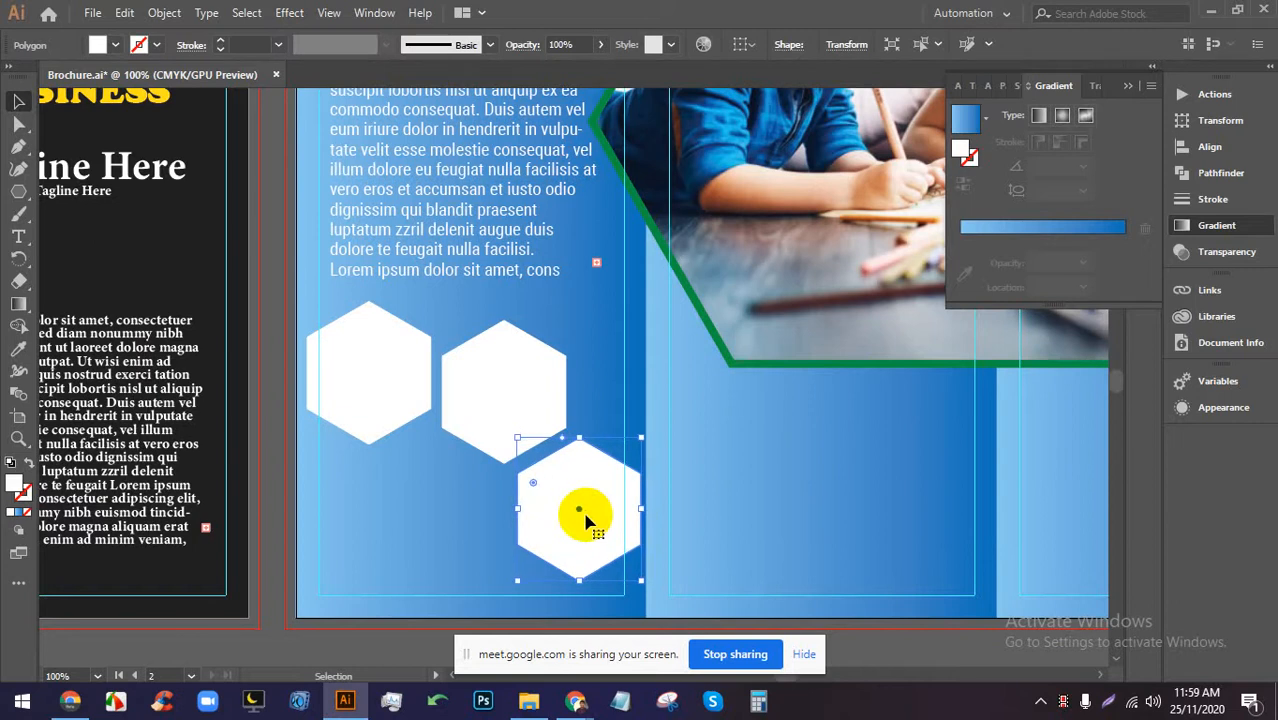
pyautogui.hotkey('ctrl', '-')
pyautogui.hotkey('ctrl', '-')
pyautogui.click(560, 607)
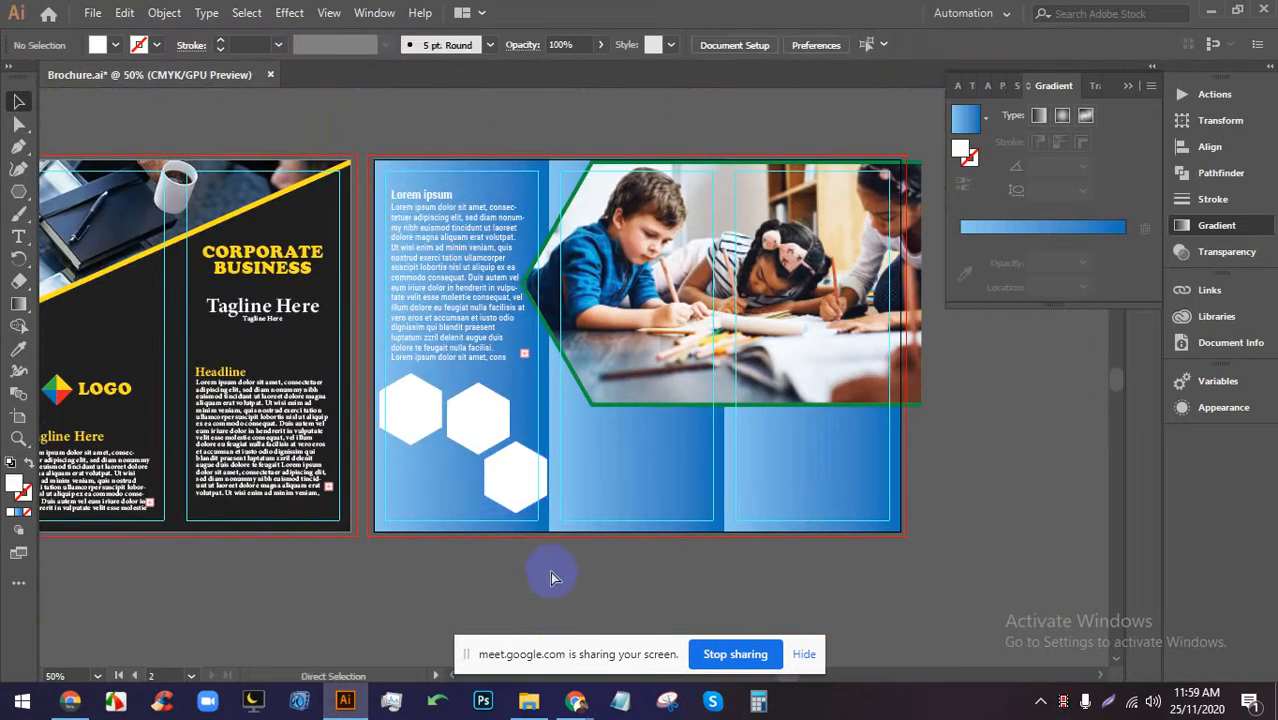
pyautogui.scroll(1, 550, 566)
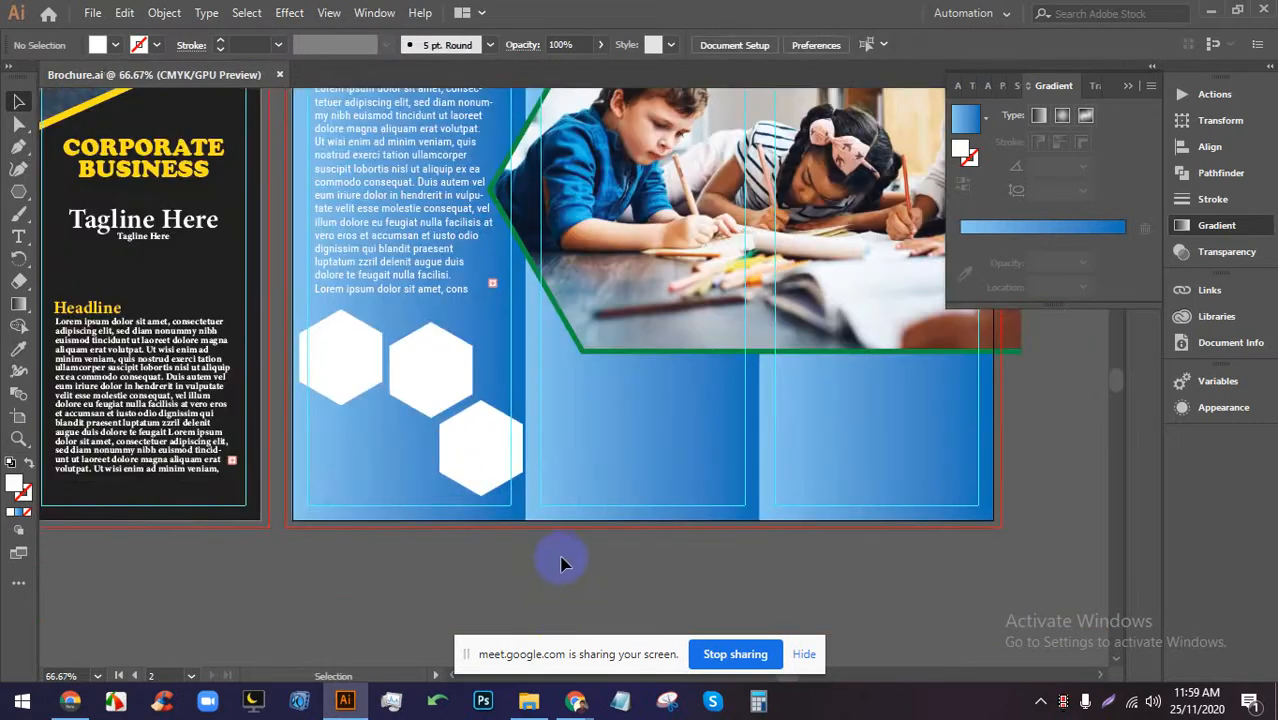
pyautogui.moveTo(595, 500); pyautogui.dragTo(562, 513)
pyautogui.scroll(1, 522, 548)
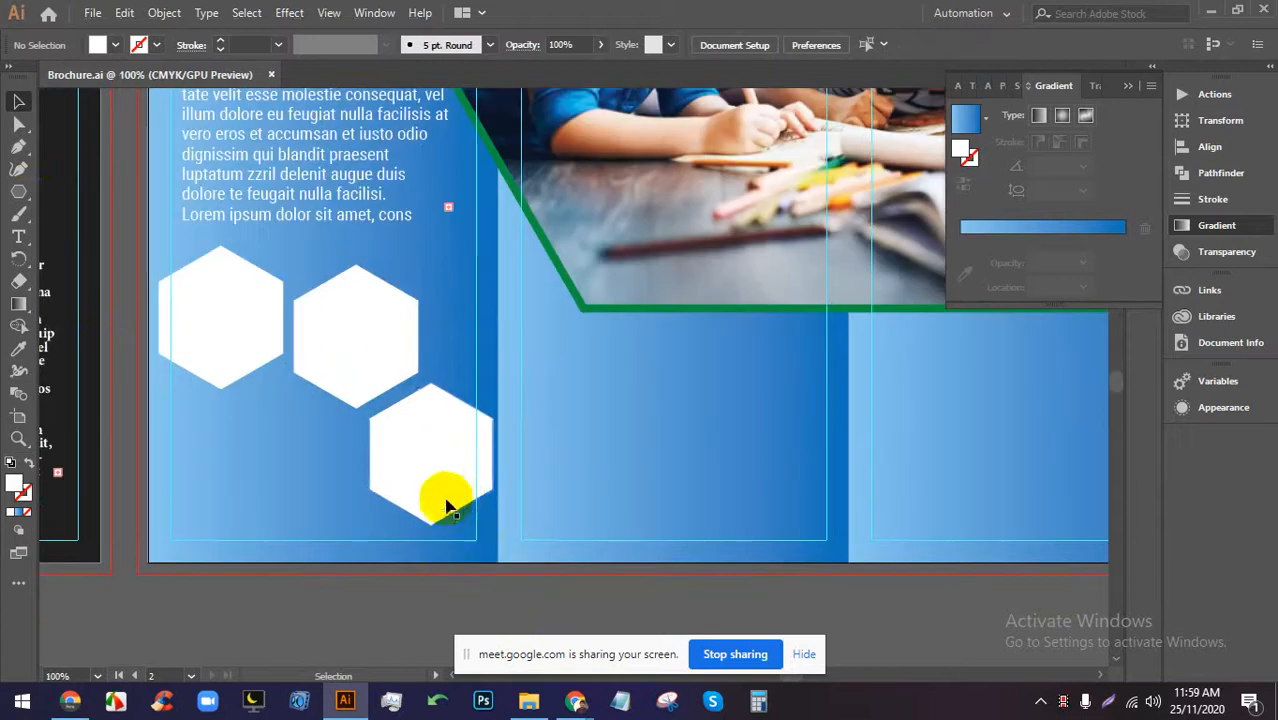
pyautogui.click(19, 148)
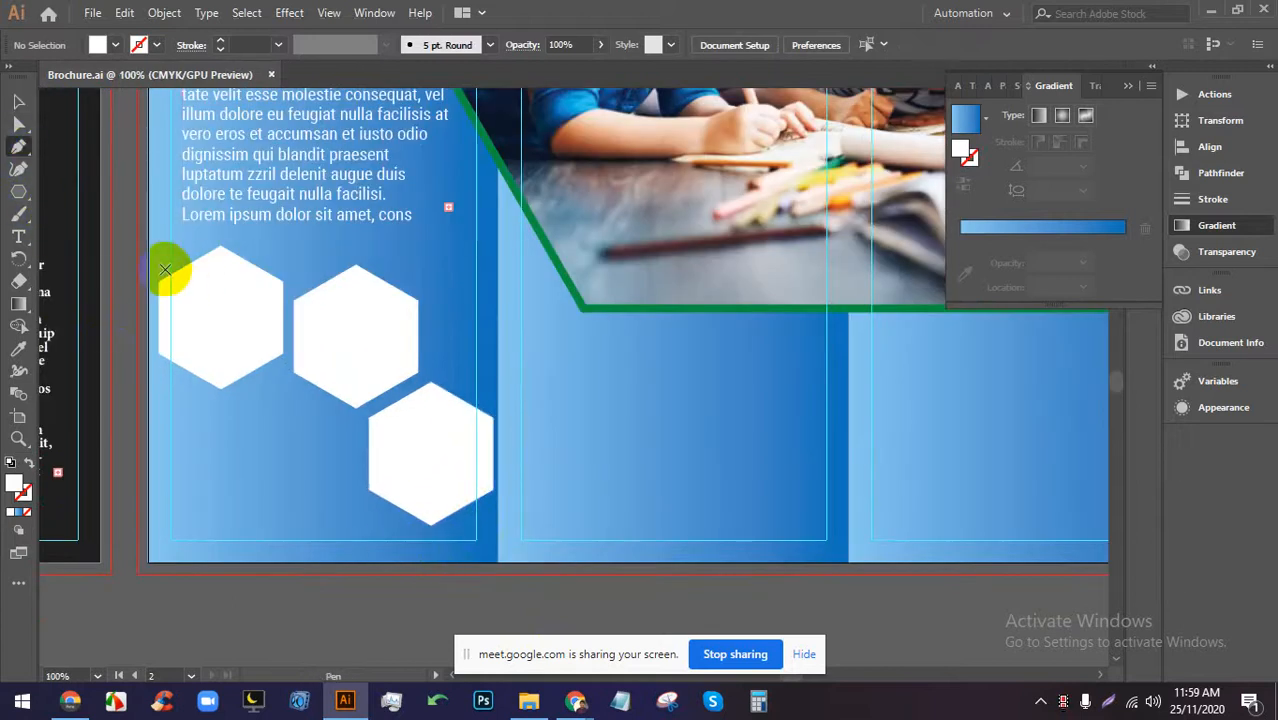
pyautogui.click(156, 259)
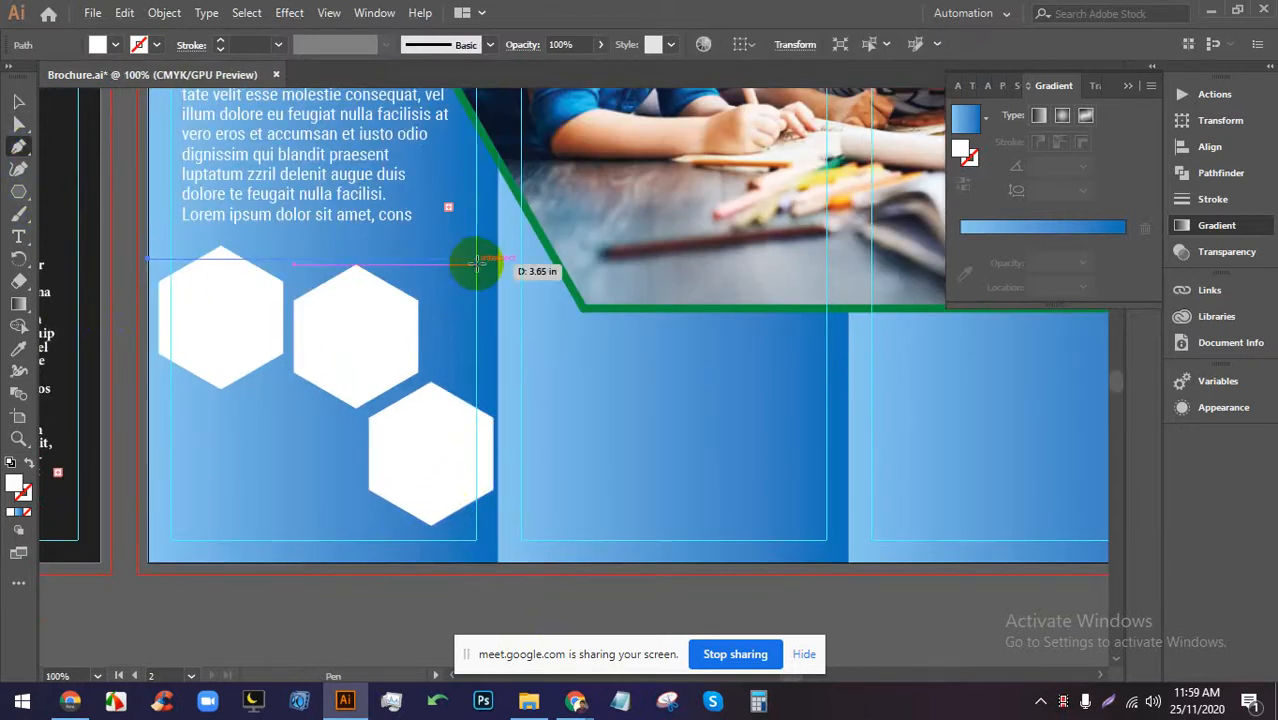
pyautogui.press('Escape')
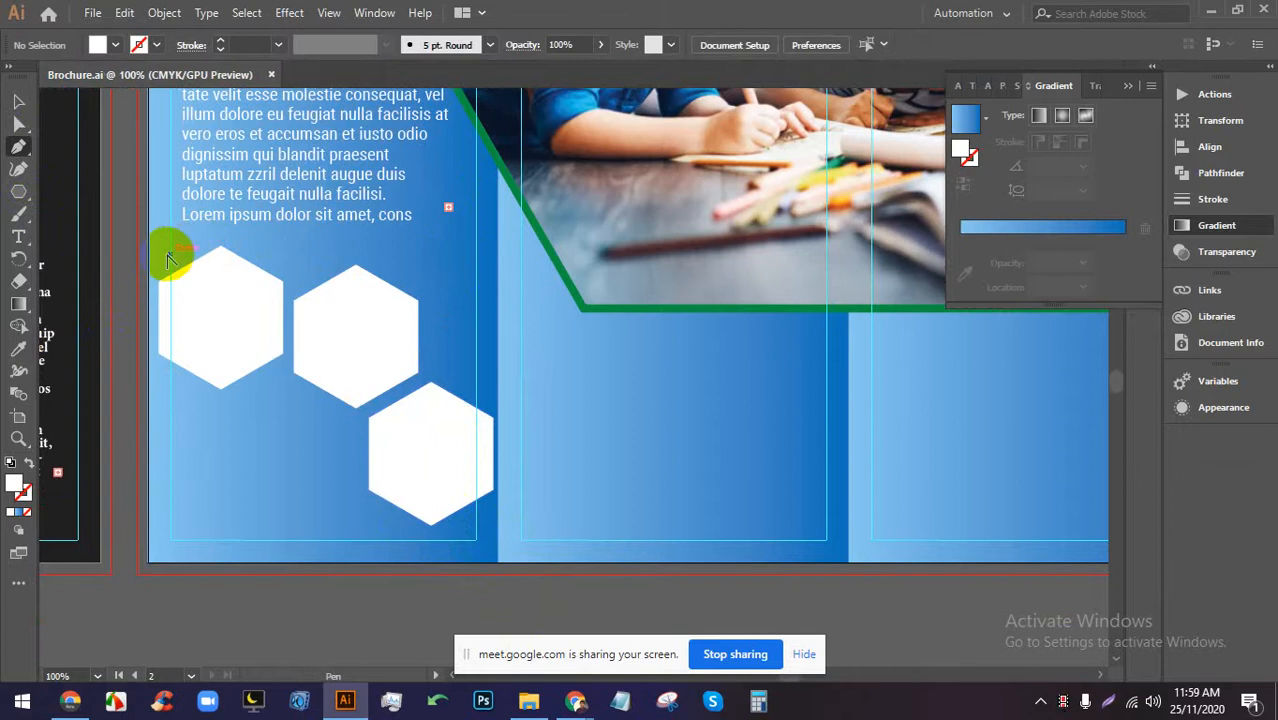
# Start a white Pen path at the page's outer edge and trace it, slightly offset, around the tops of the first two hexagons.
pyautogui.scroll(4, 168, 258)
pyautogui.click(90, 320)
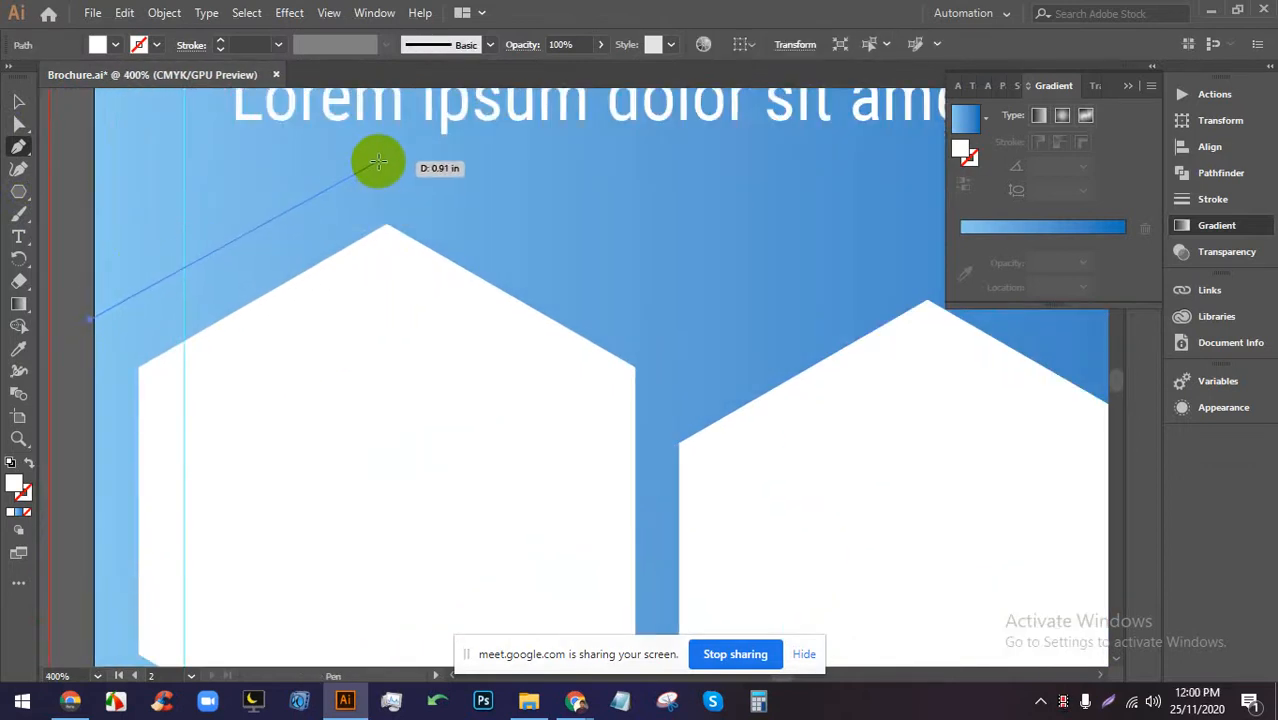
pyautogui.click(378, 161)
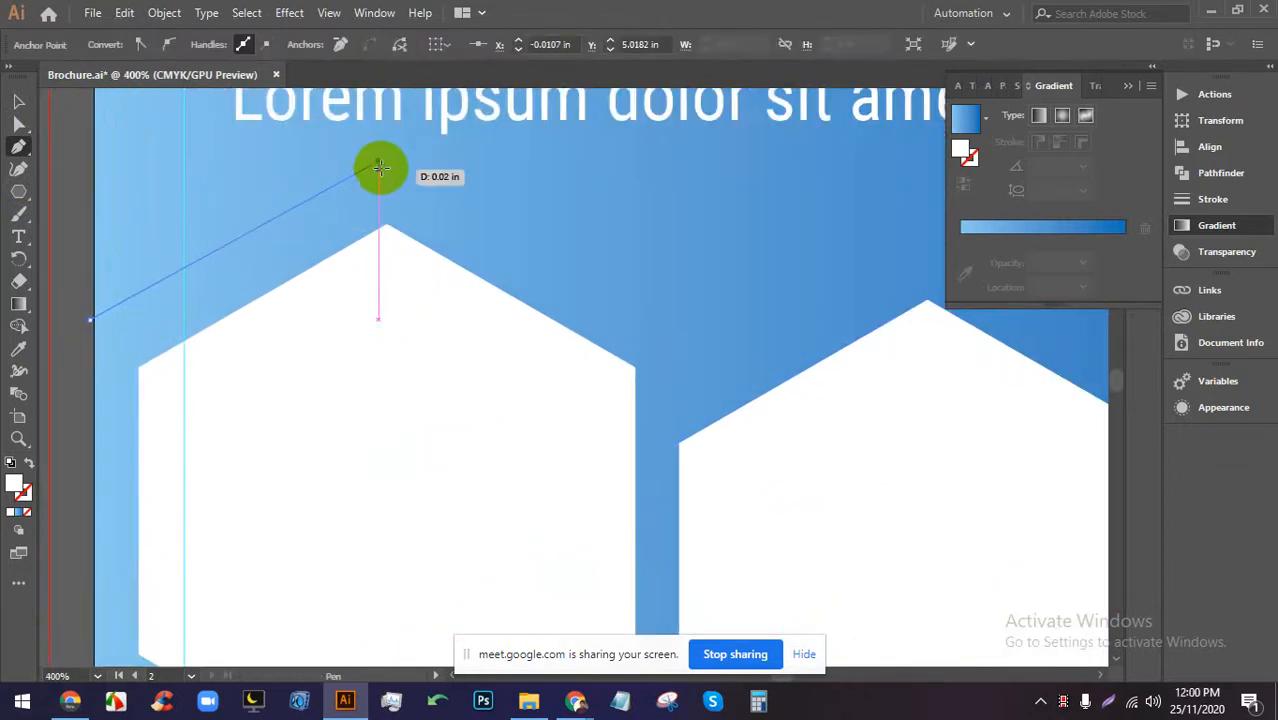
pyautogui.click(664, 311)
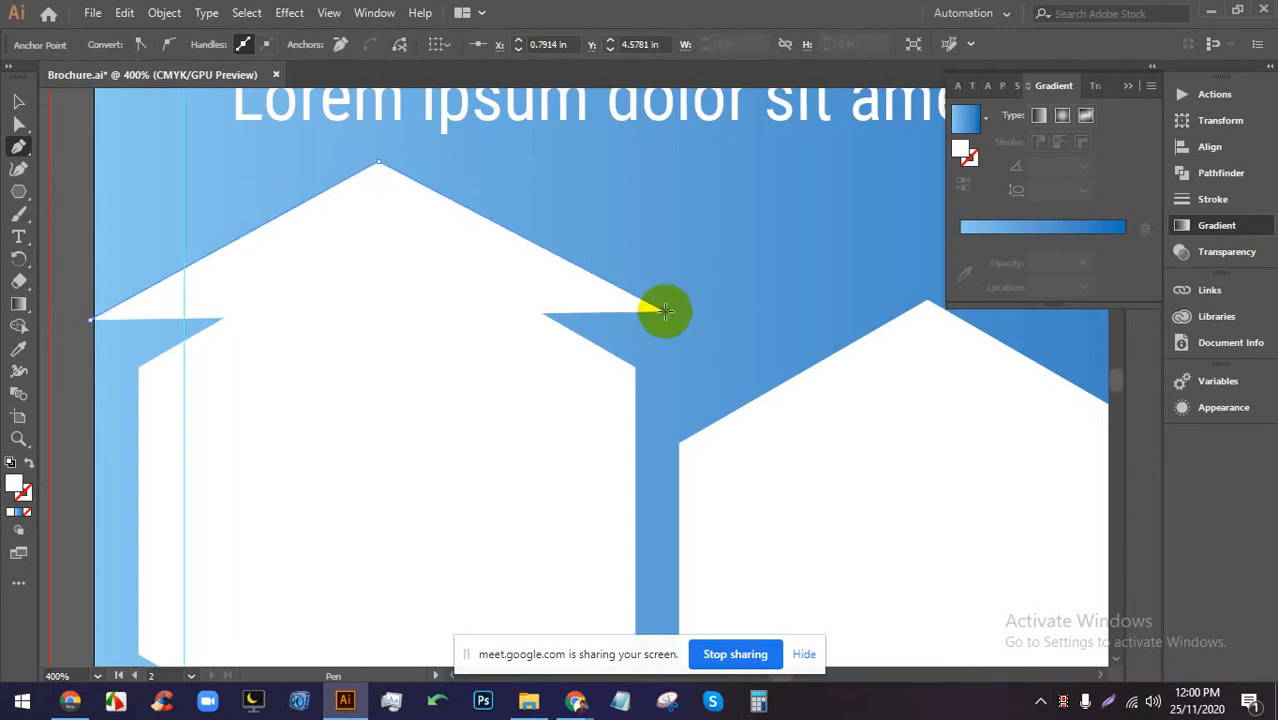
pyautogui.click(662, 421)
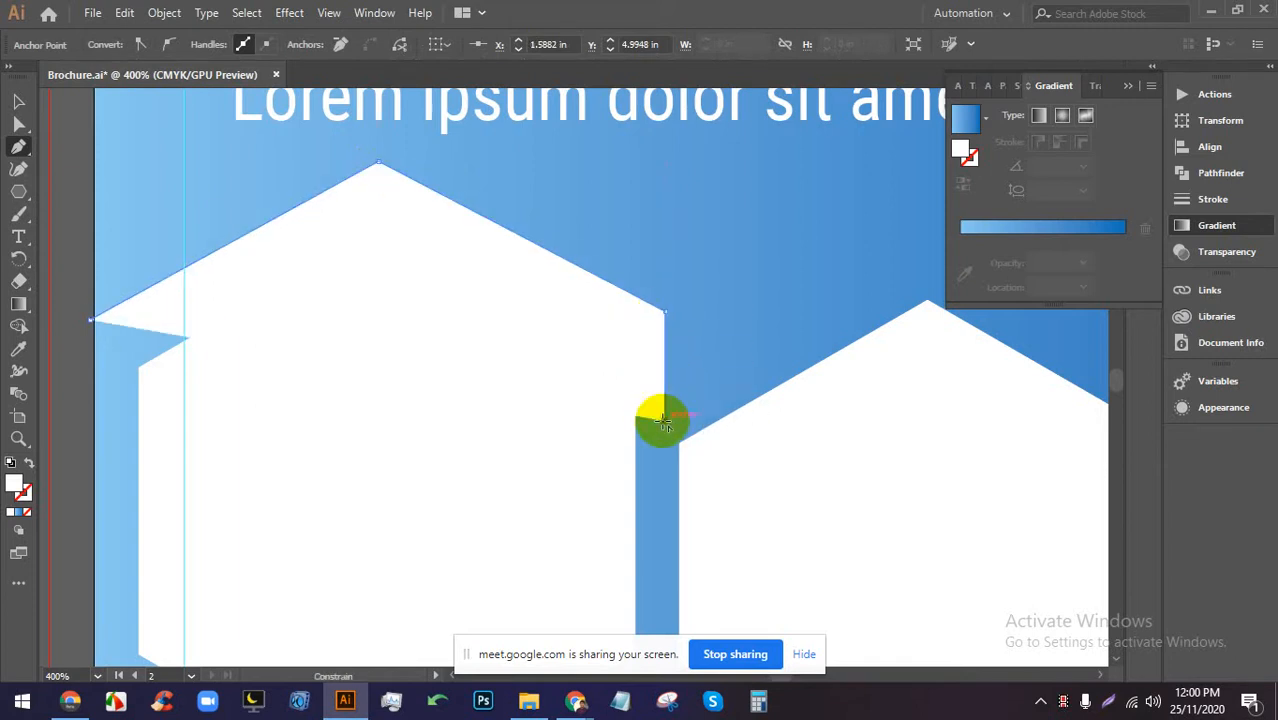
pyautogui.hscroll(5, 727, 394)
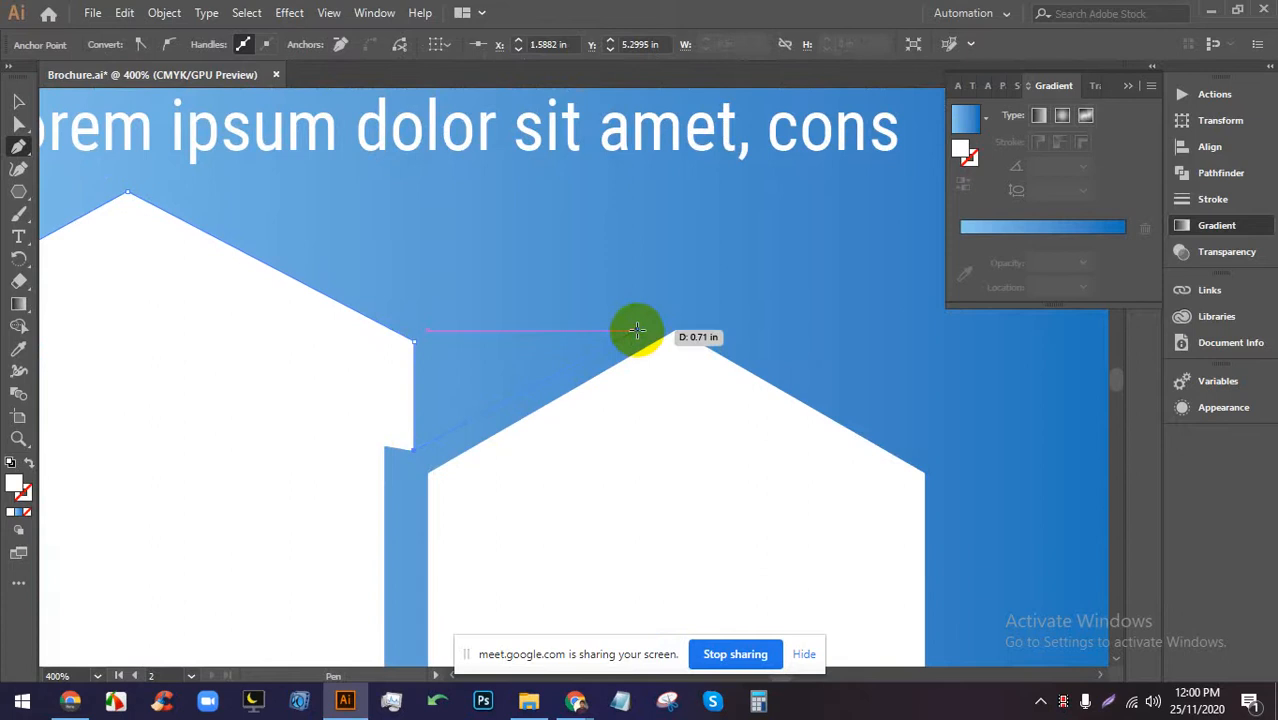
pyautogui.click(671, 298)
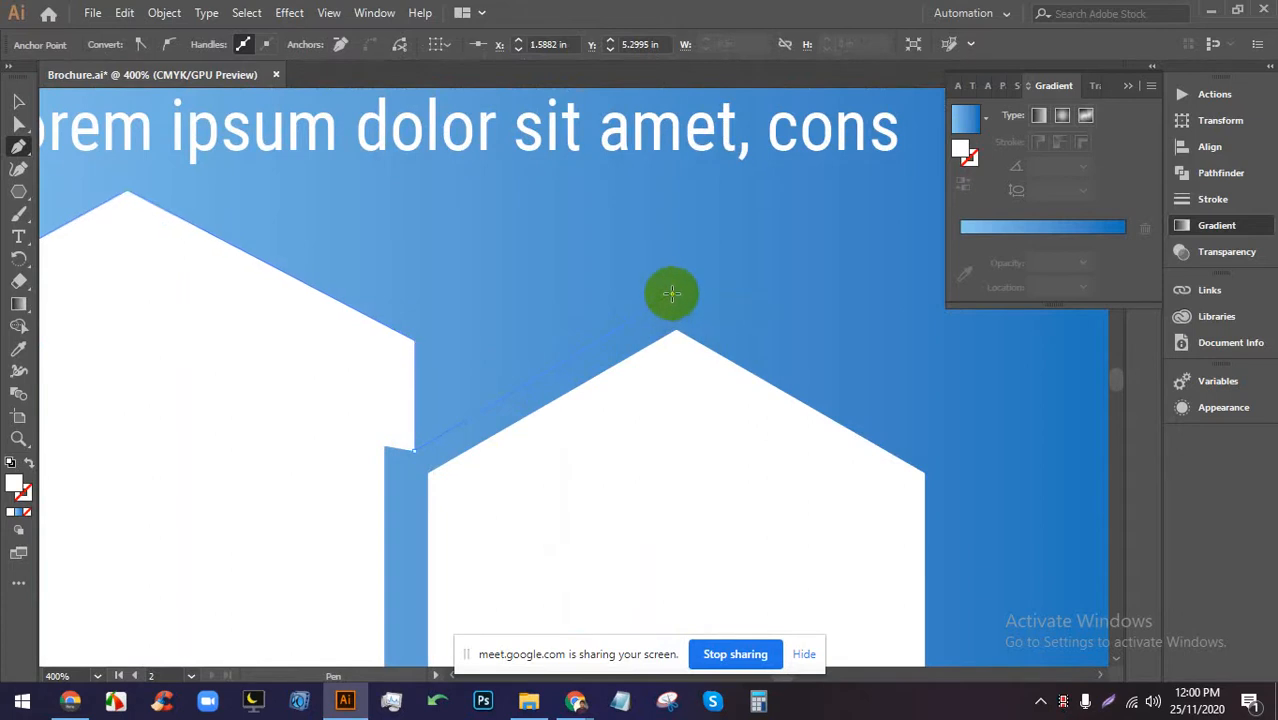
pyautogui.moveTo(670, 292); pyautogui.dragTo(219, 366)
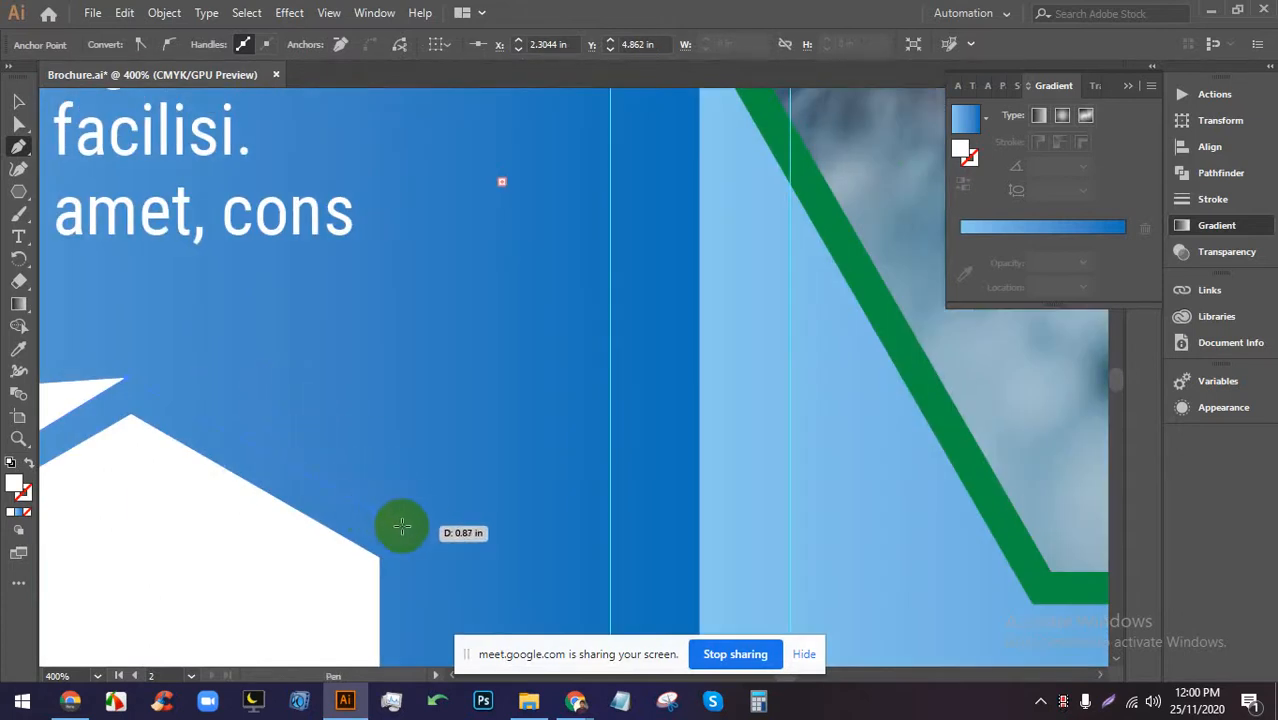
# Try to continue the path down beside the middle hexagon and along the lowest hexagon's upper edge.
pyautogui.scroll(-6, 405, 491)
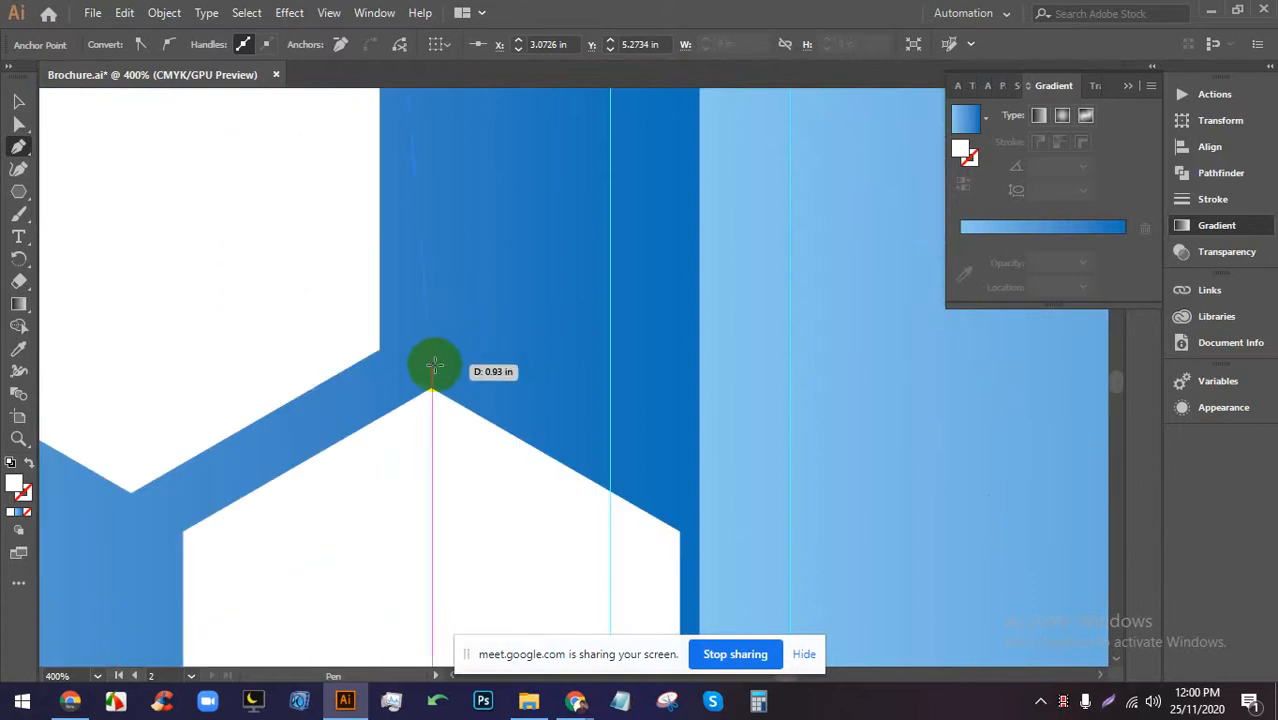
pyautogui.click(404, 360)
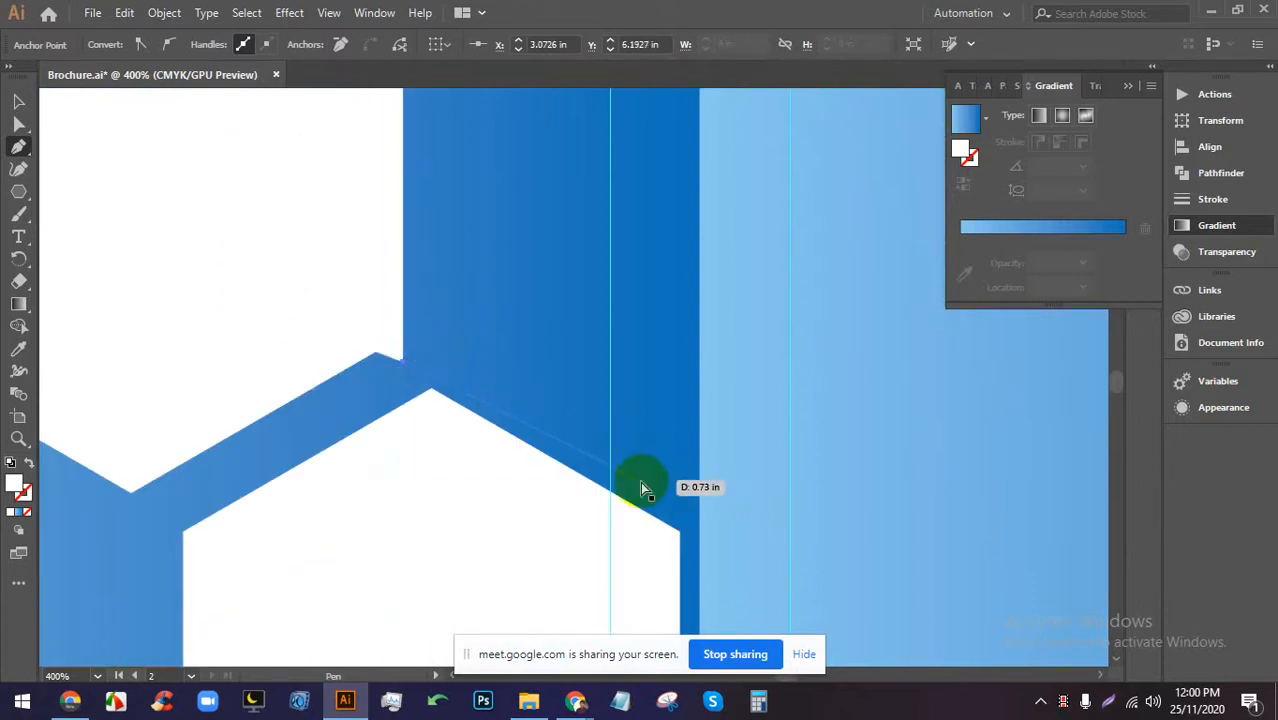
pyautogui.hotkey('ctrl', 'z')
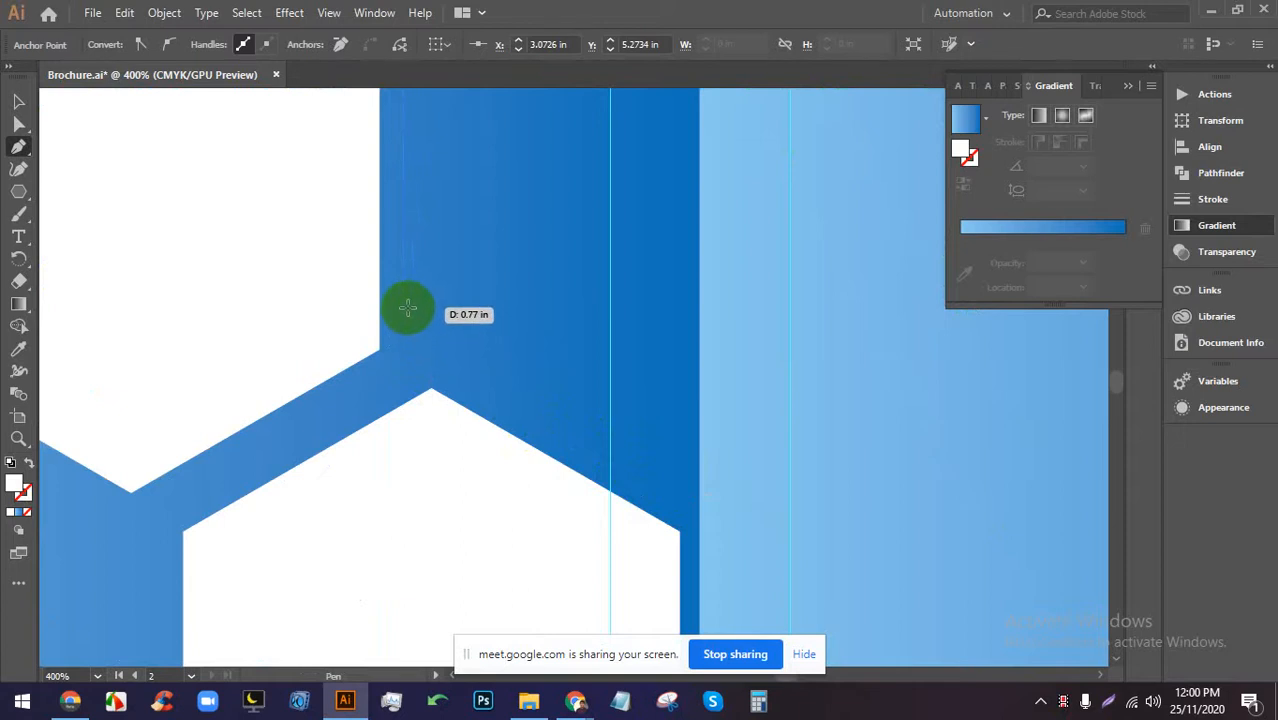
pyautogui.click(404, 306)
pyautogui.scroll(-1, 508, 377)
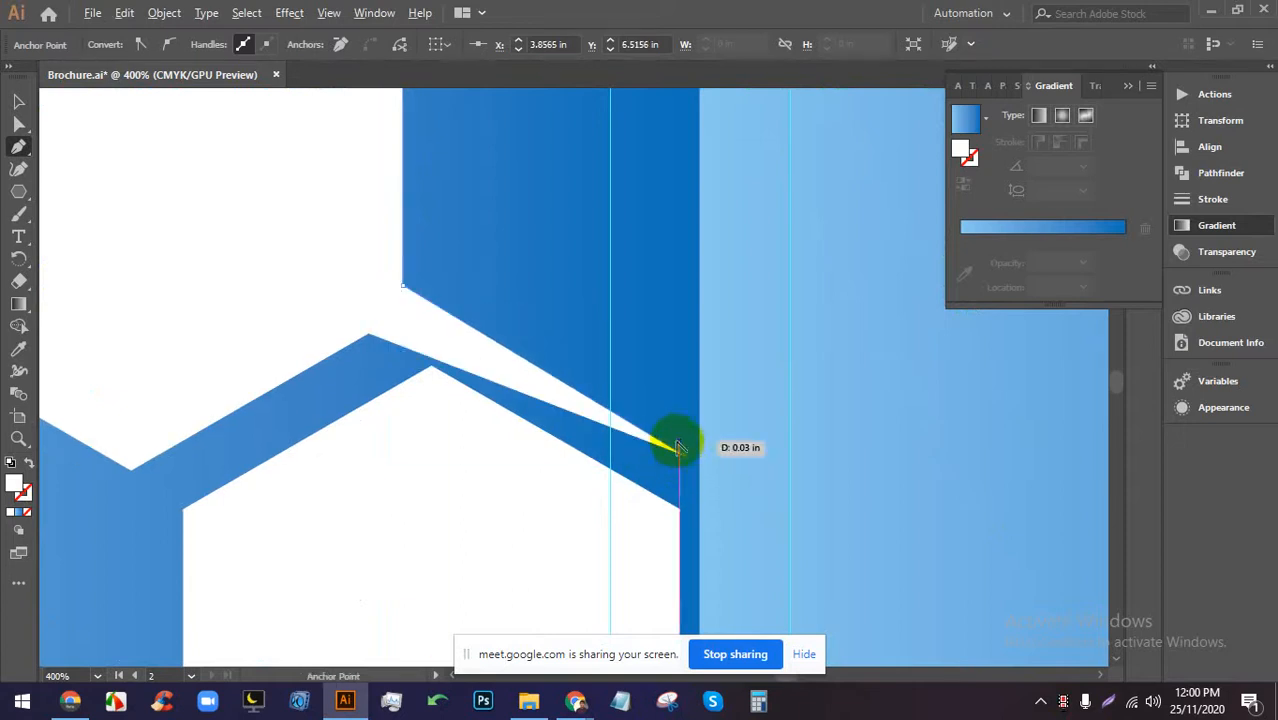
pyautogui.scroll(-5, 680, 440)
pyautogui.scroll(3, 598, 436)
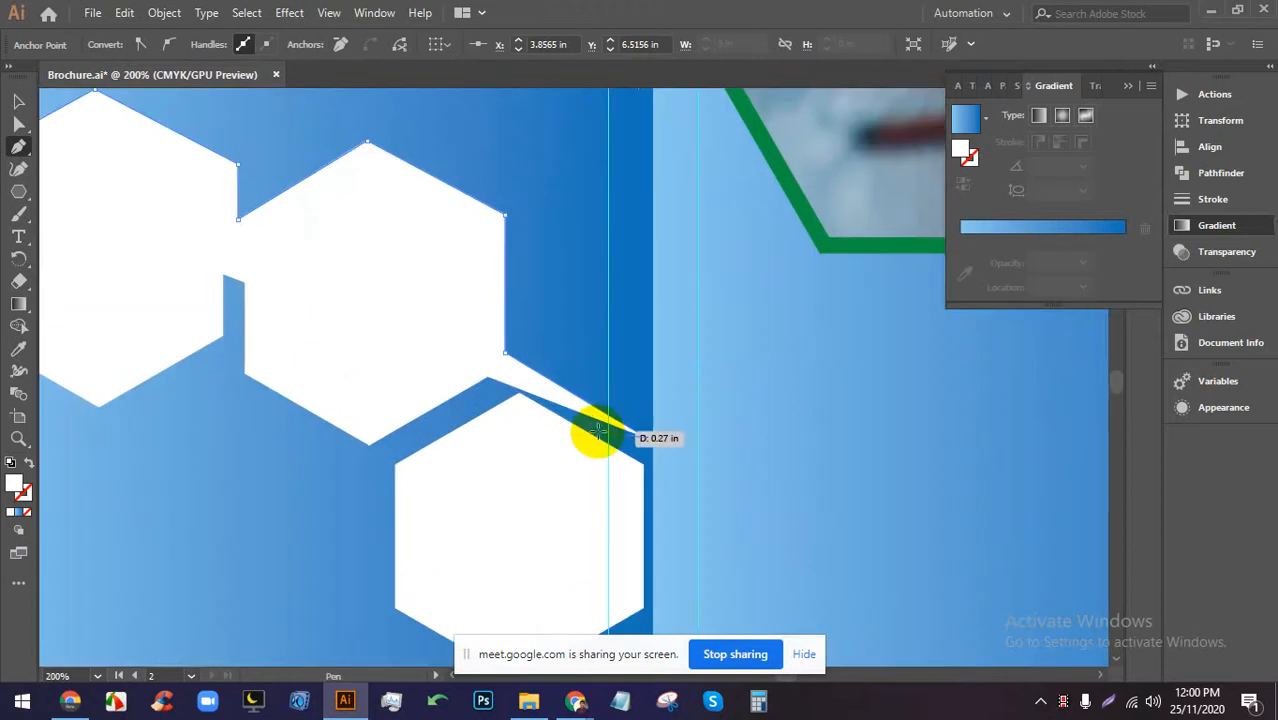
pyautogui.hotkey('ctrl', 'z')
pyautogui.hotkey('ctrl', 'z')
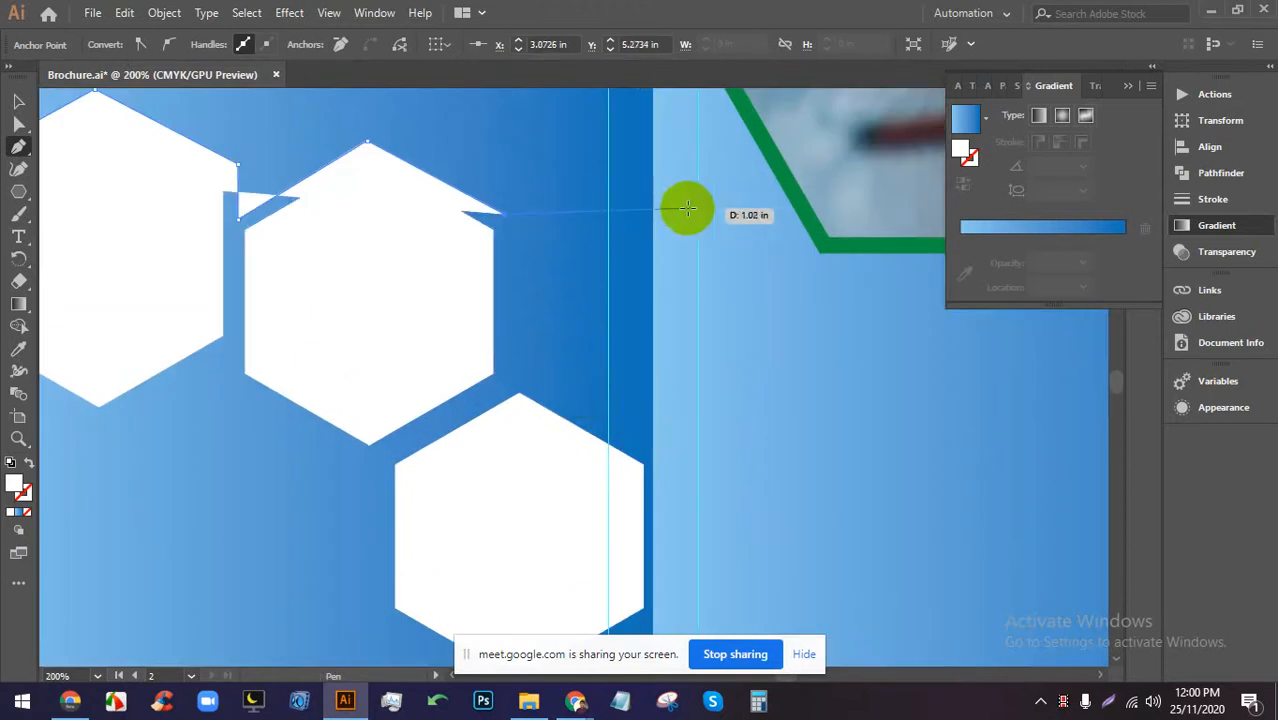
# Extend the white Pen path horizontally from the middle hexagon to the photo frame and diagonally down alongside the frame's lower corner.
pyautogui.click(766, 208)
pyautogui.moveTo(776, 205); pyautogui.dragTo(422, 234)
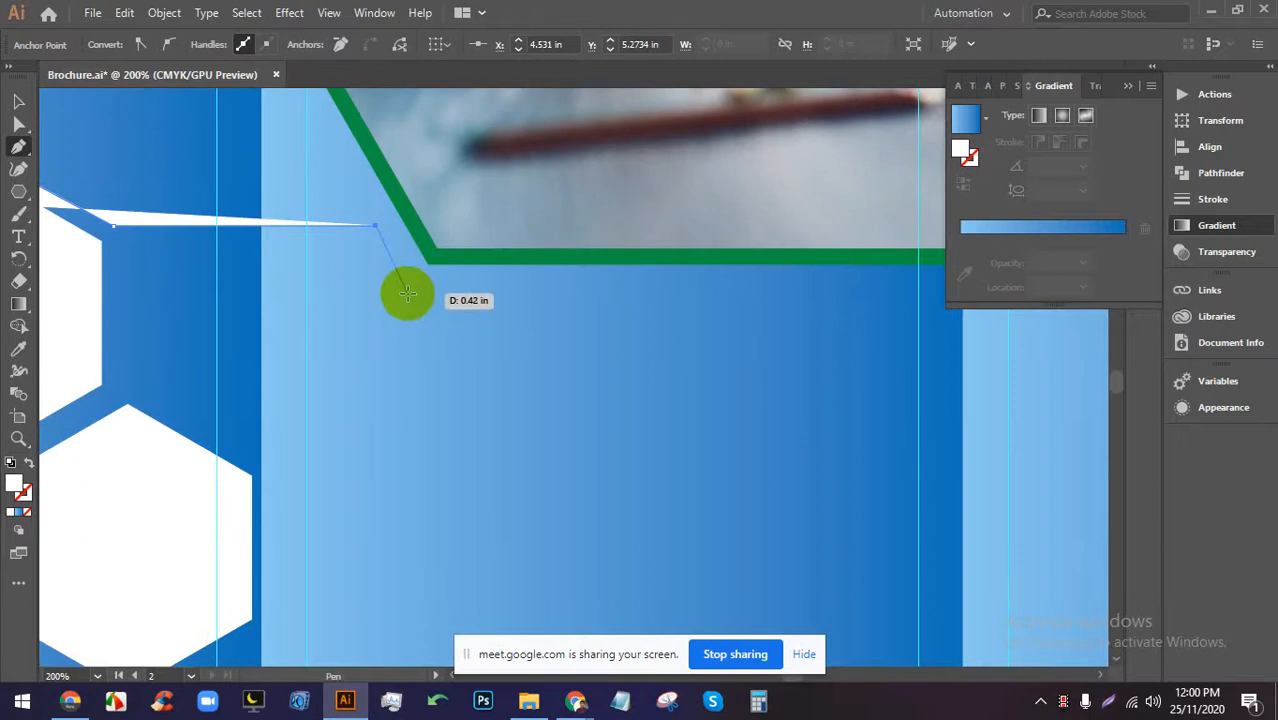
pyautogui.click(418, 296)
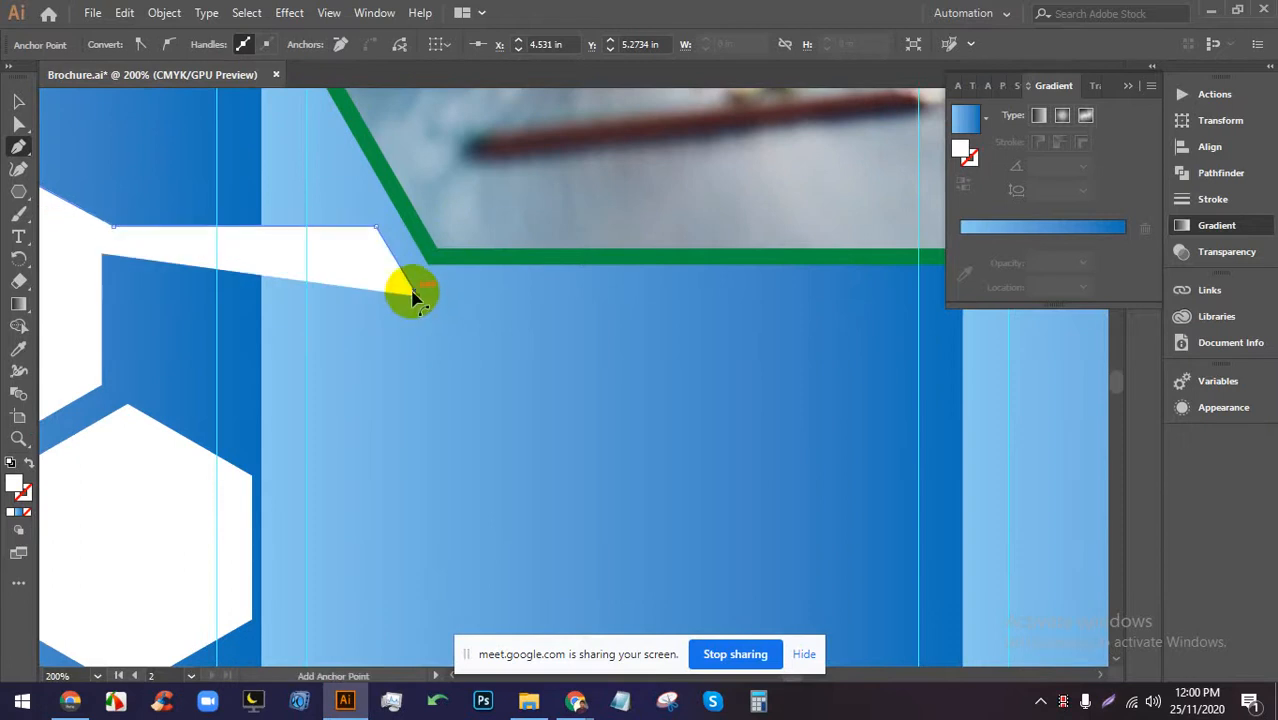
pyautogui.scroll(-4, 414, 288)
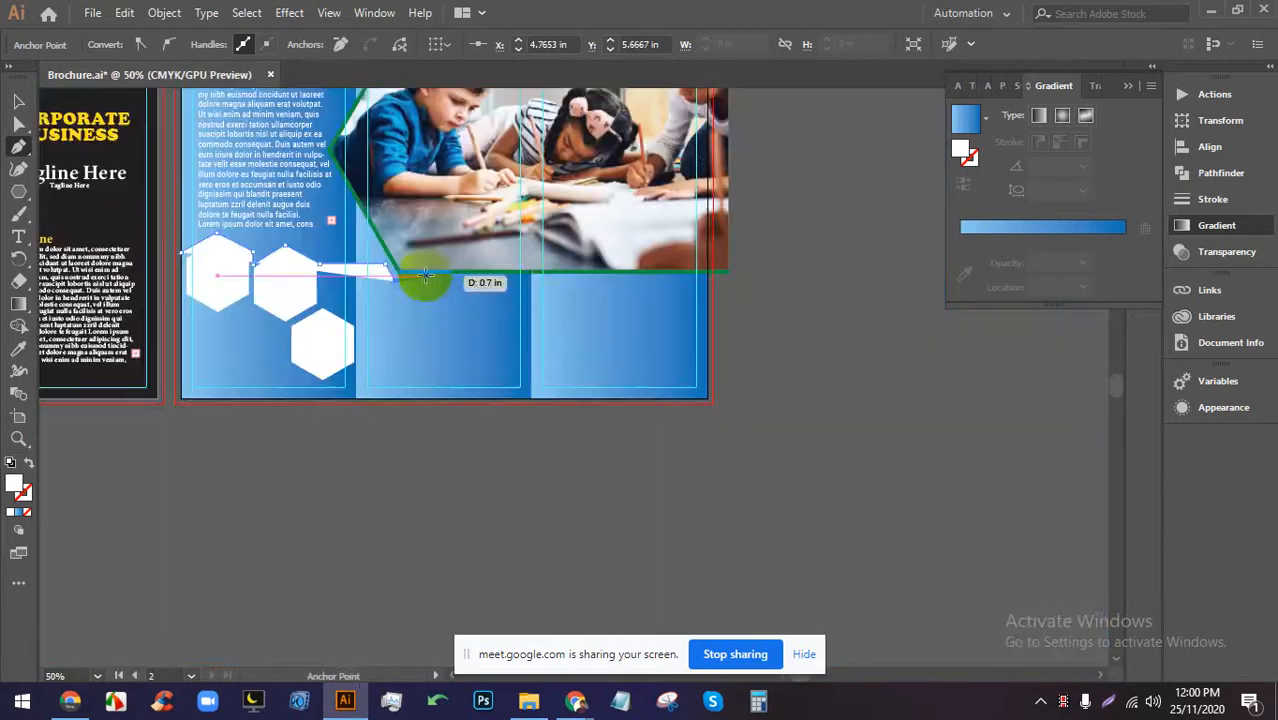
# Continue the path horizontally beneath the photo to the page's outer edge, undoing the points placed beyond the page.
pyautogui.click(712, 282)
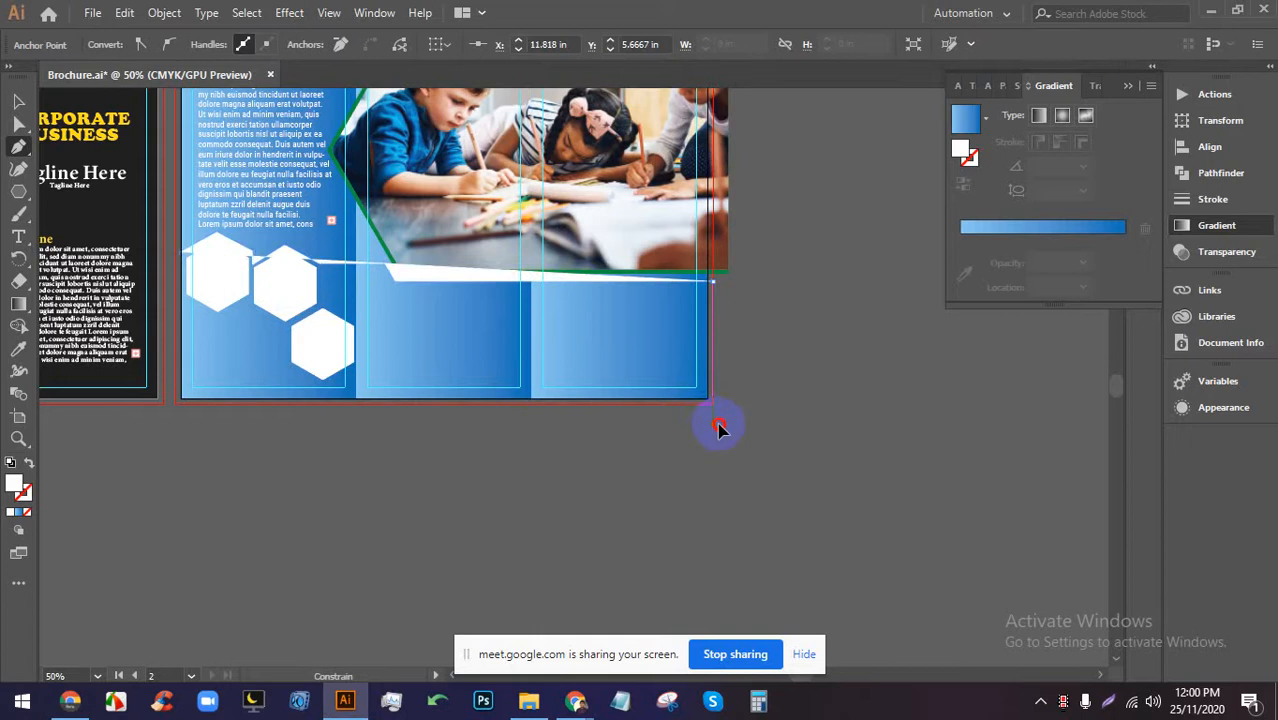
pyautogui.click(712, 423)
pyautogui.hotkey('ctrl', 'z')
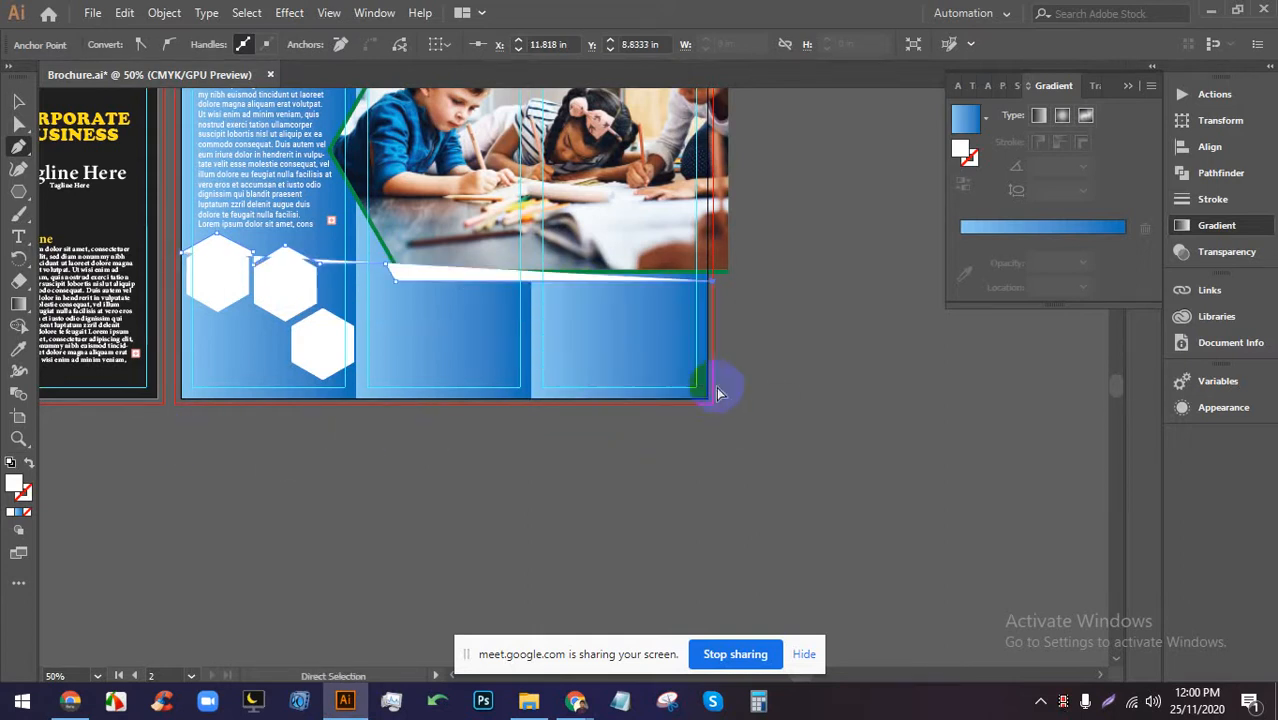
pyautogui.scroll(2, 708, 394)
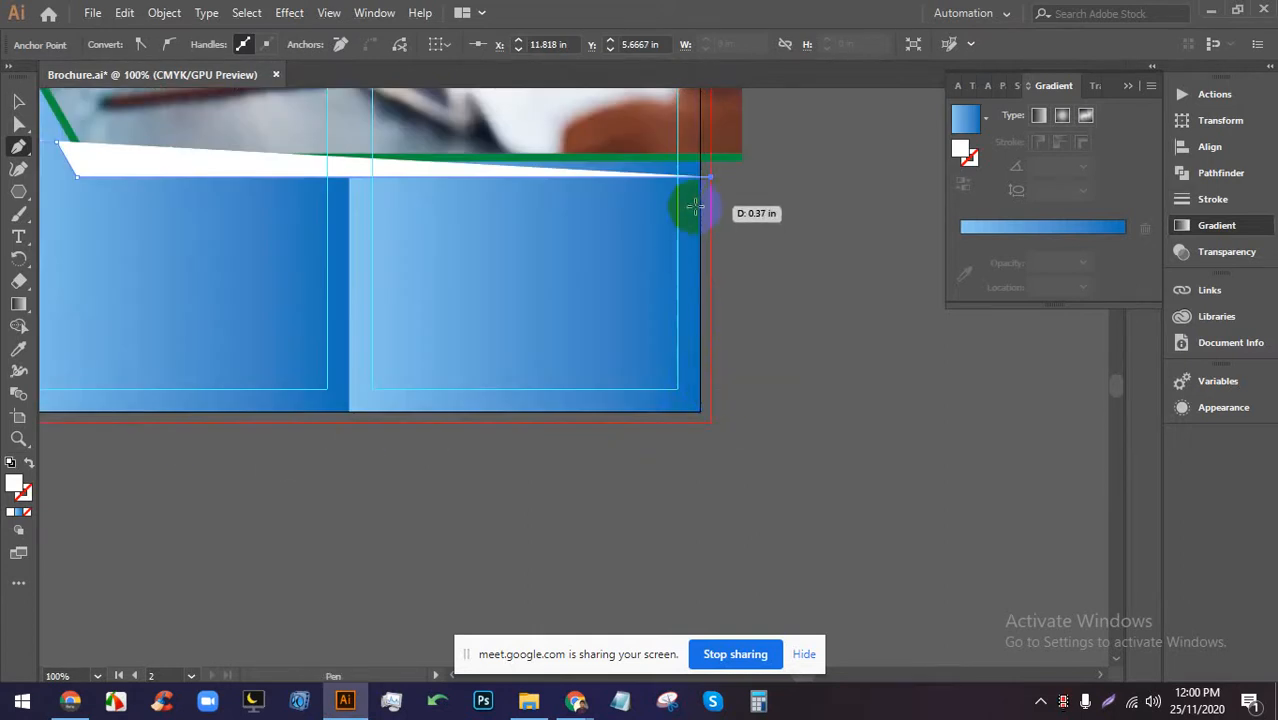
pyautogui.scroll(1, 705, 185)
pyautogui.hotkey('ctrl', 'z')
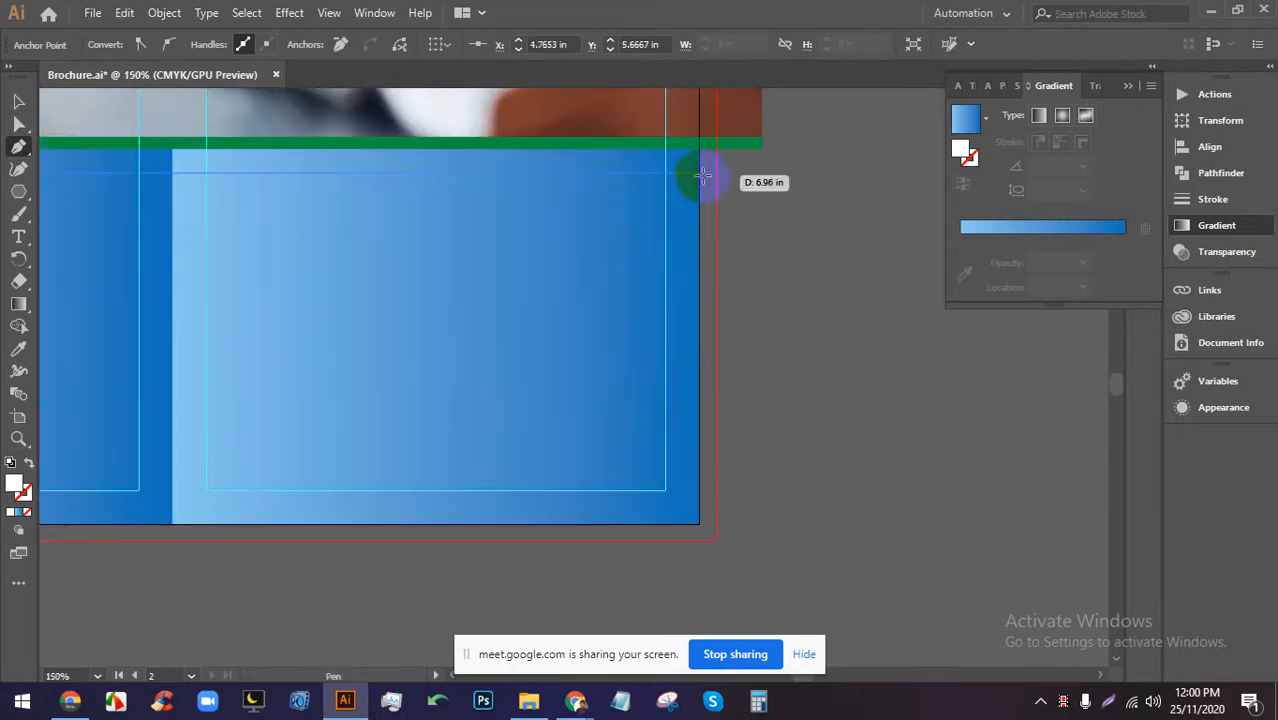
pyautogui.click(706, 176)
# Run the path through the page's two lower corners and close it at its starting point to cover the lower area.
pyautogui.scroll(-2, 685, 265)
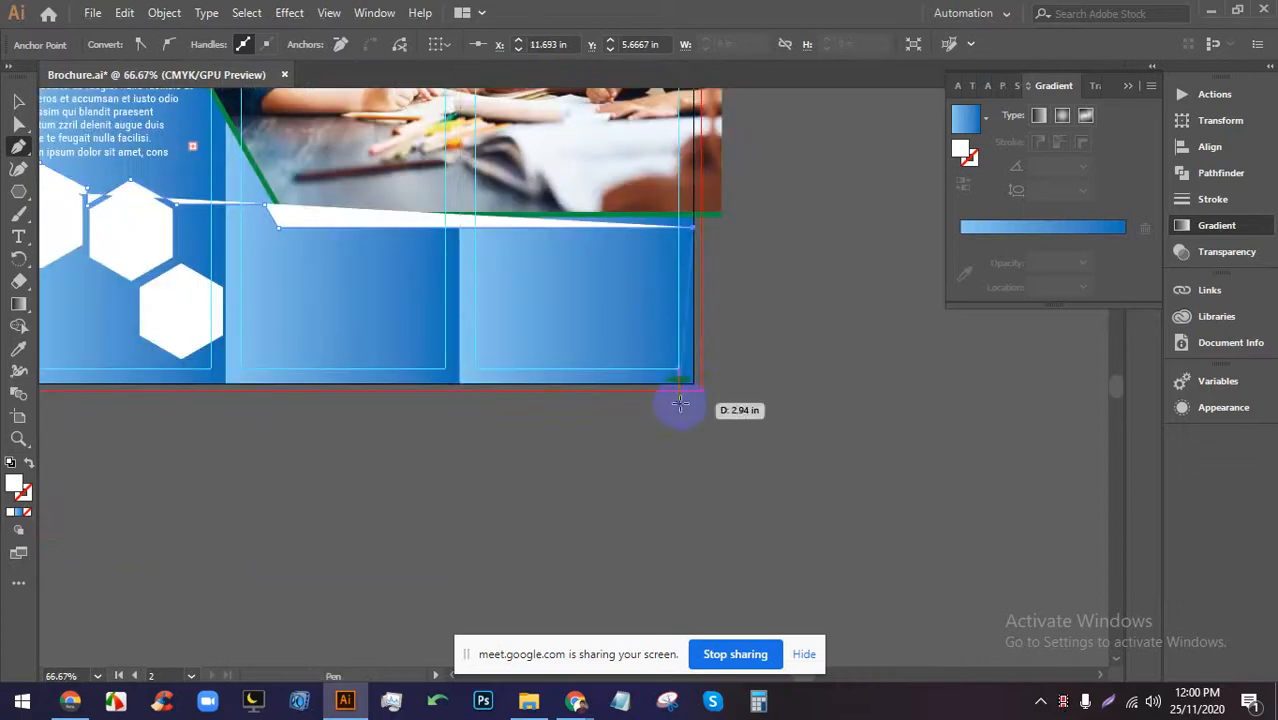
pyautogui.click(694, 384)
pyautogui.scroll(-3, 694, 384)
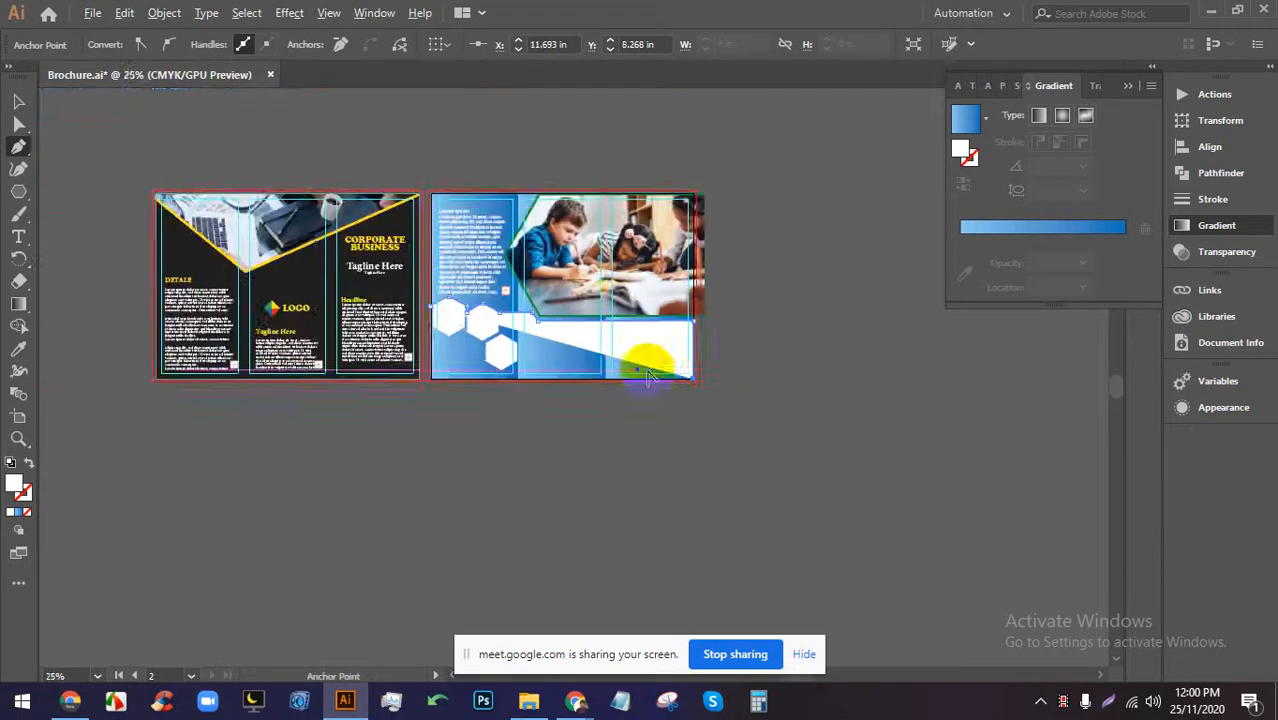
pyautogui.scroll(2, 498, 370)
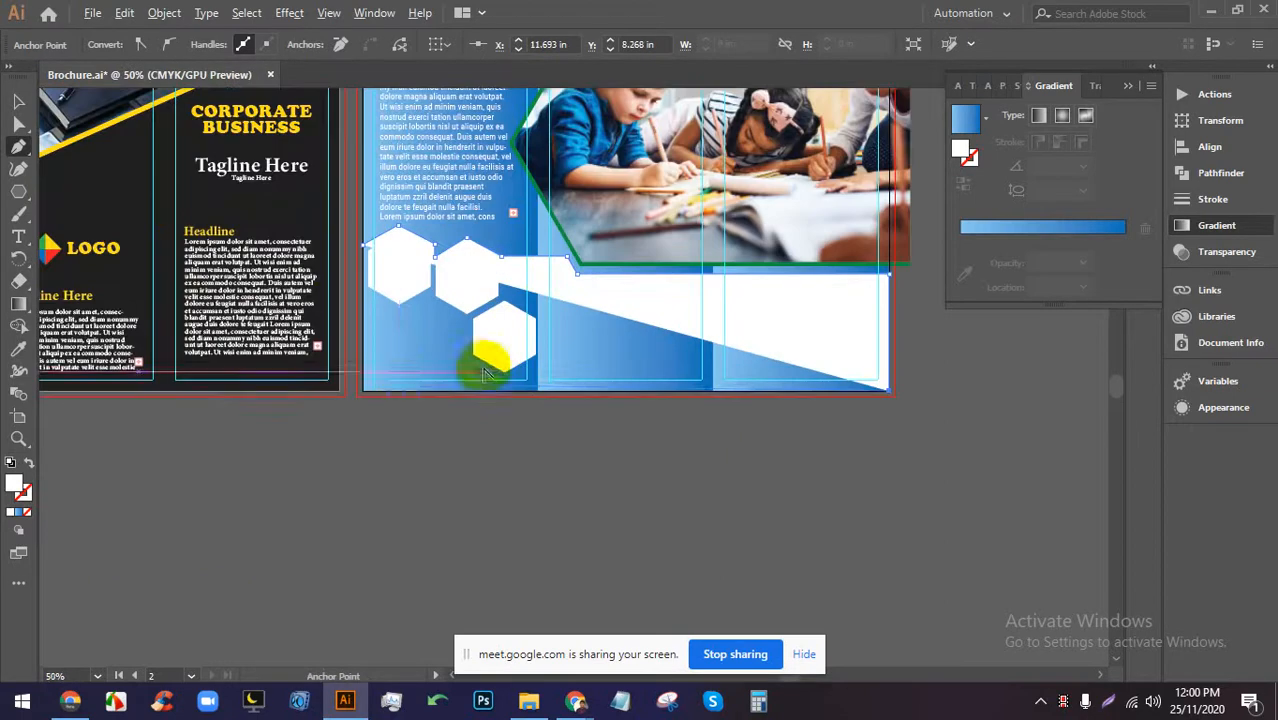
pyautogui.click(362, 393)
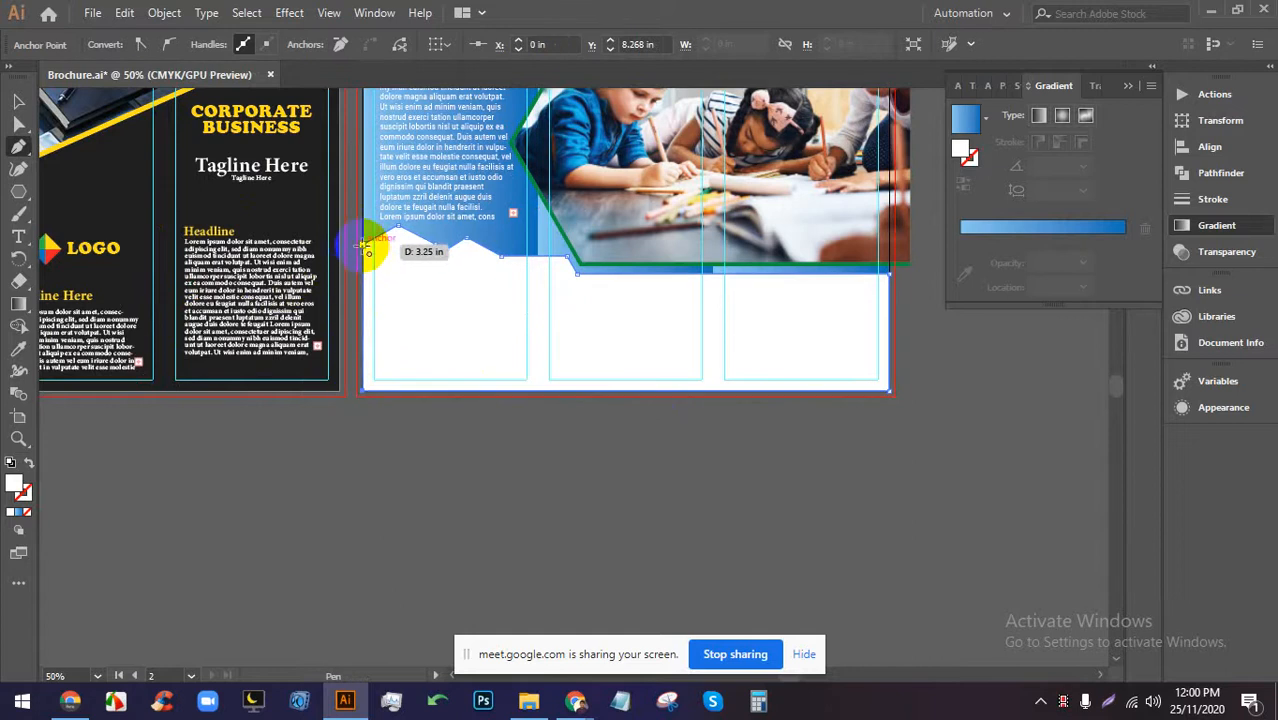
pyautogui.click(368, 250)
pyautogui.click(18, 101)
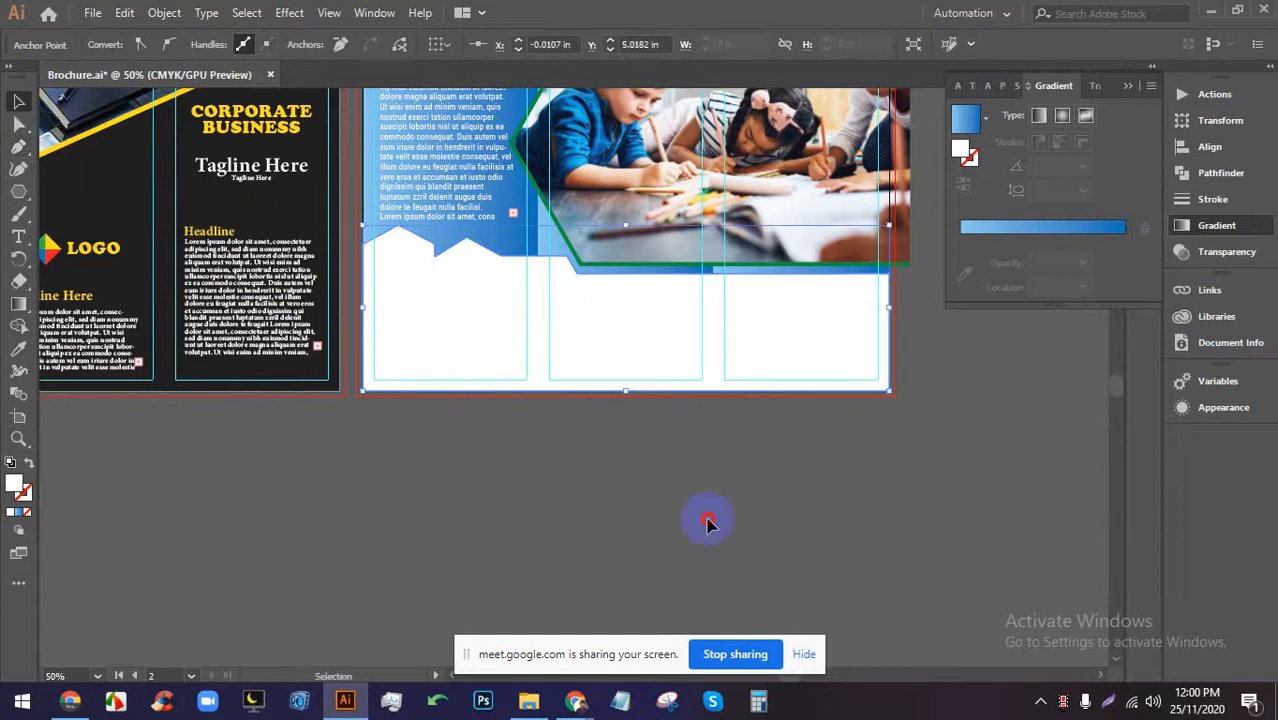
# Fill the closed lower shape with the lightest gray swatch, after trying the blue gradient and darker grays.
pyautogui.click(648, 333)
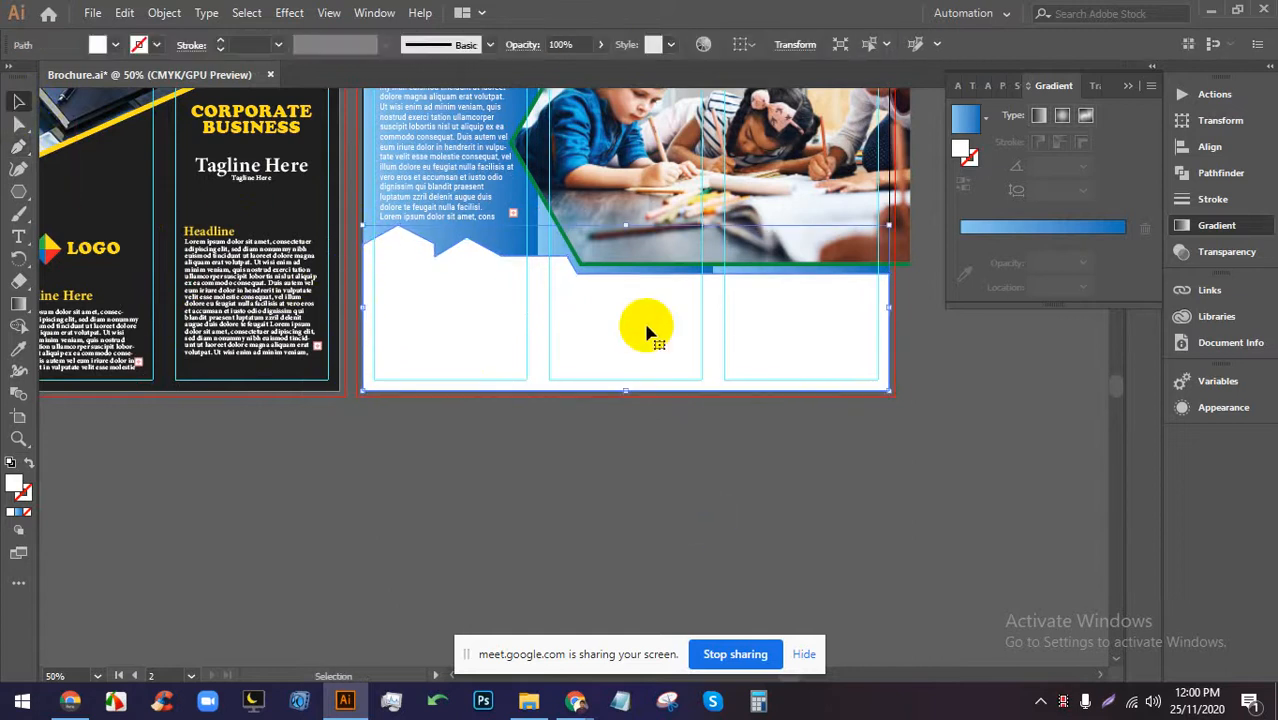
pyautogui.click(19, 516)
pyautogui.click(116, 45)
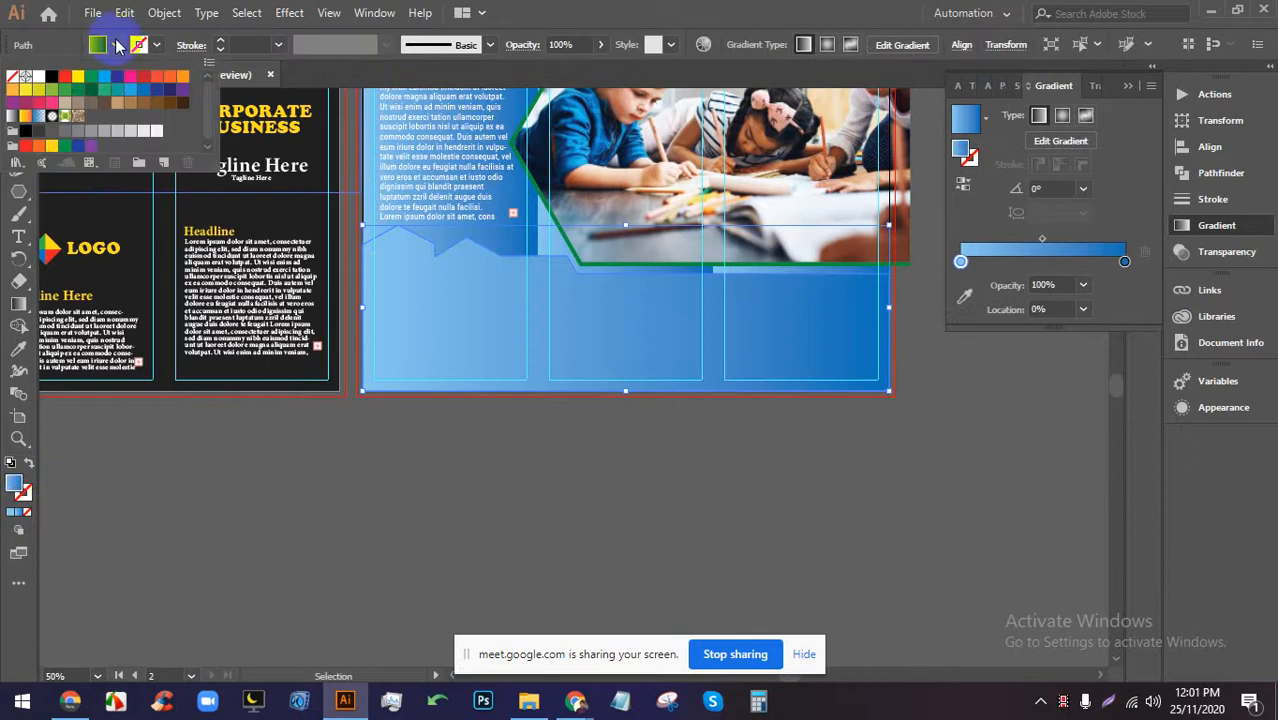
pyautogui.click(90, 131)
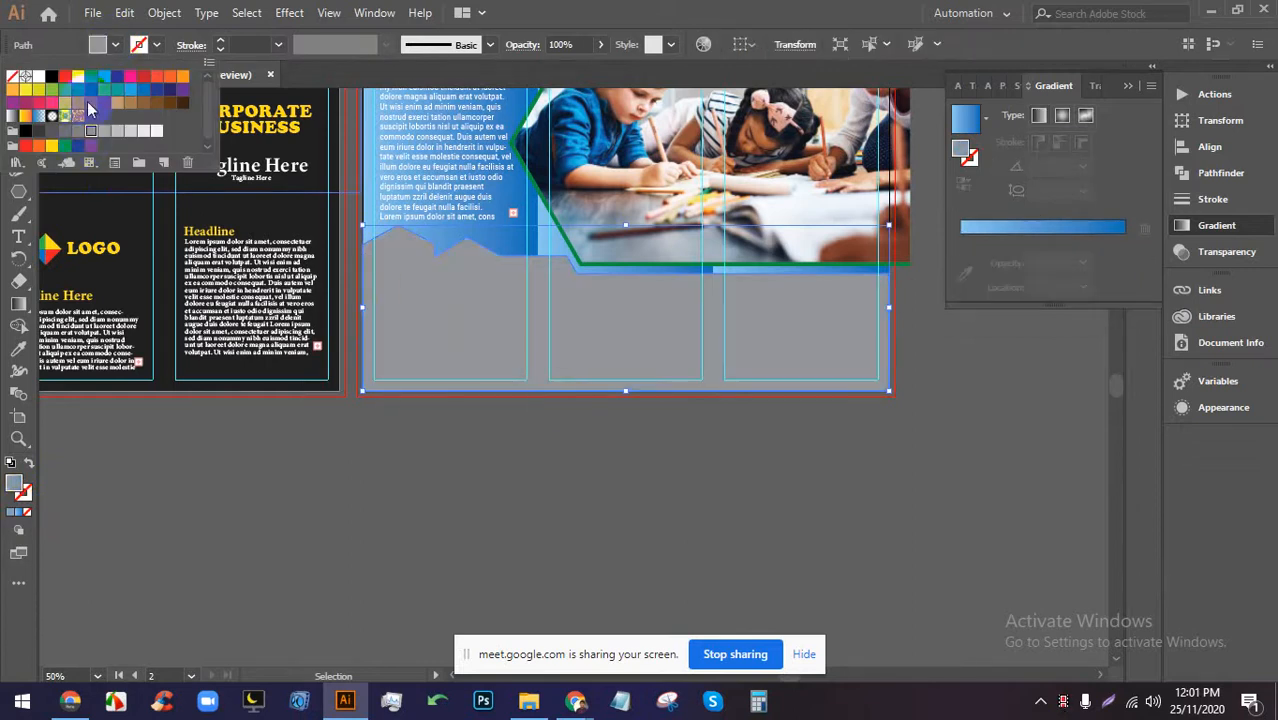
pyautogui.click(143, 131)
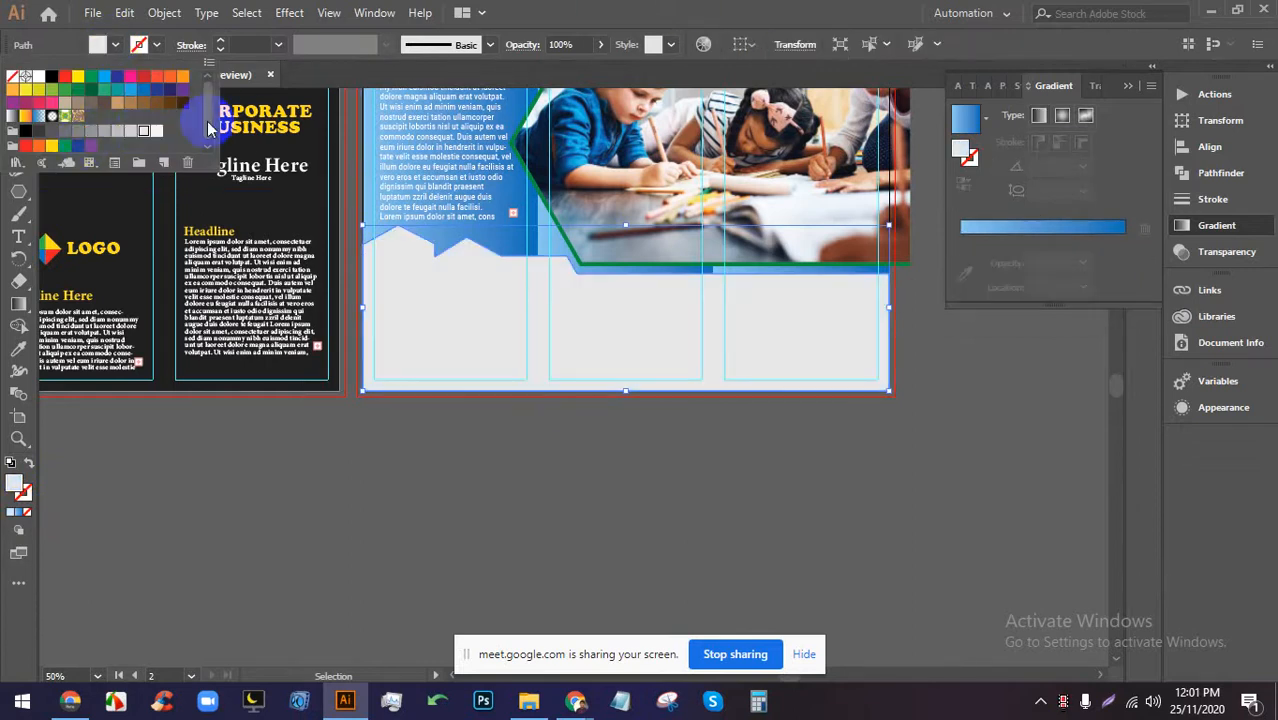
pyautogui.click(156, 131)
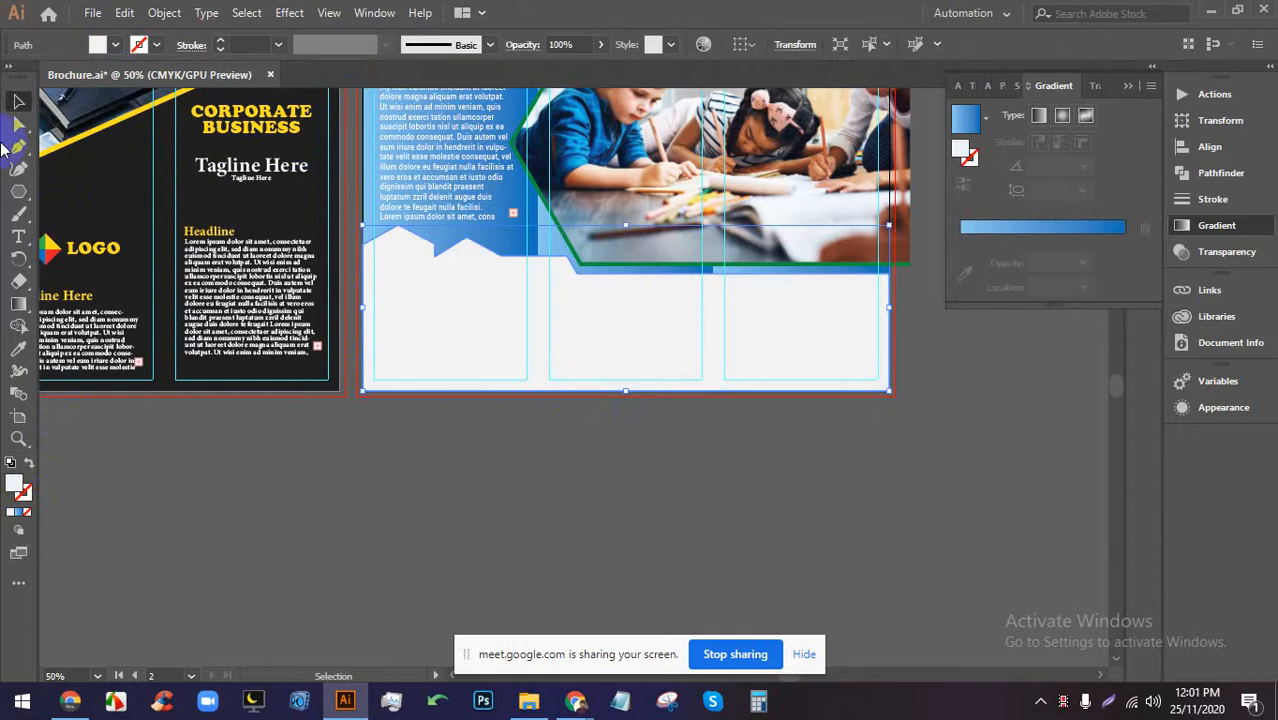
pyautogui.click(18, 99)
# Restack the light gray shape behind the white hexagons but in front of all three gradient panels, and clear the selection.
pyautogui.click(622, 336)
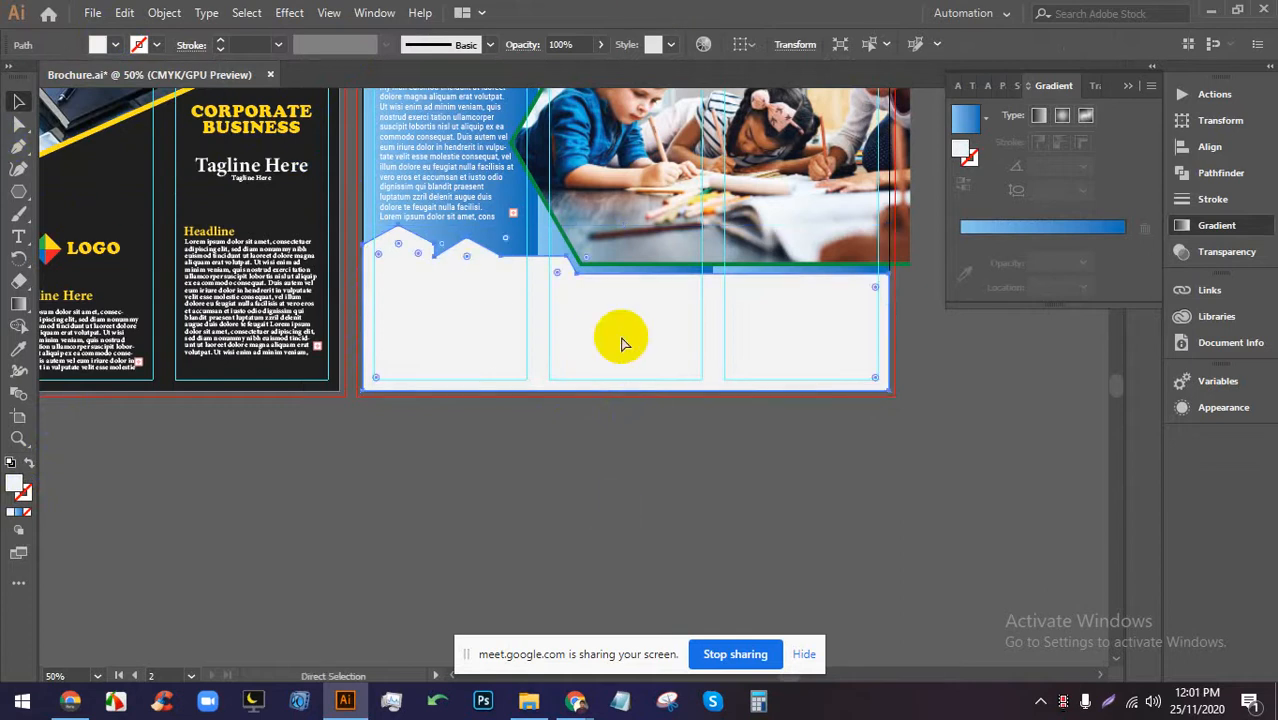
pyautogui.hotkey('ctrl', '[')
pyautogui.hotkey('ctrl', '[')
pyautogui.hotkey('ctrl', '[')
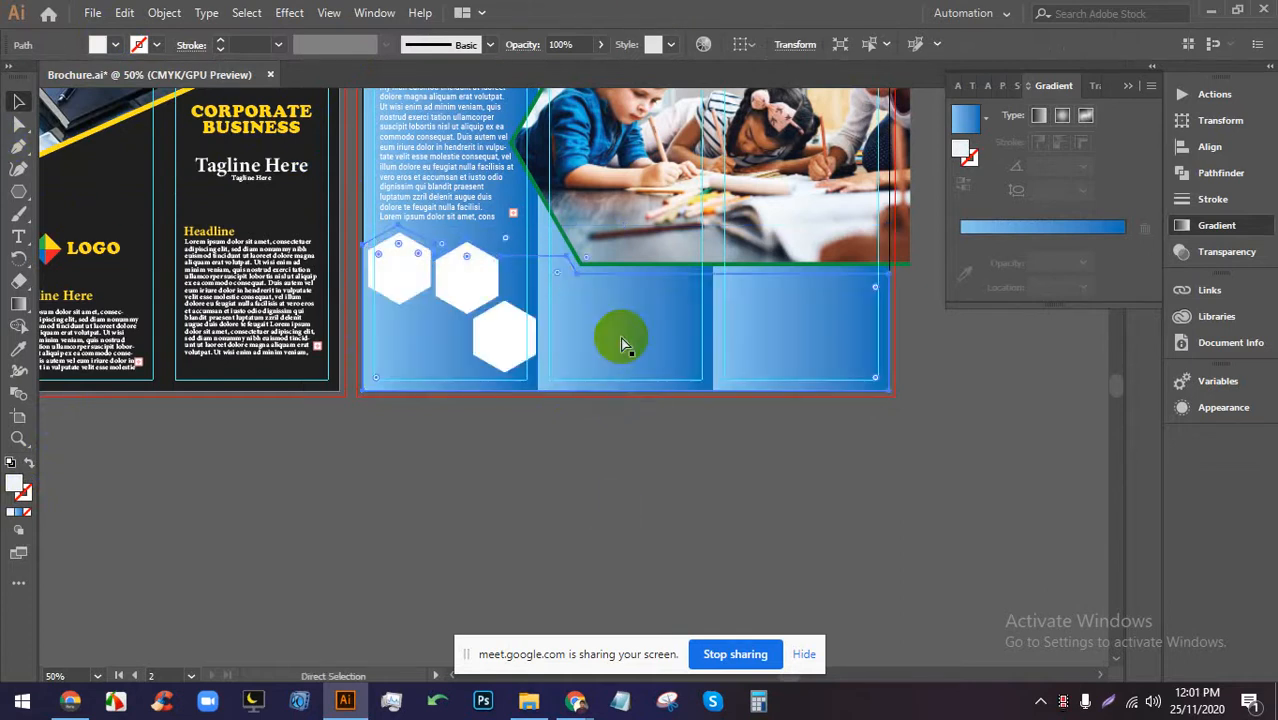
pyautogui.hotkey('ctrl', ']')
pyautogui.hotkey('ctrl', ']')
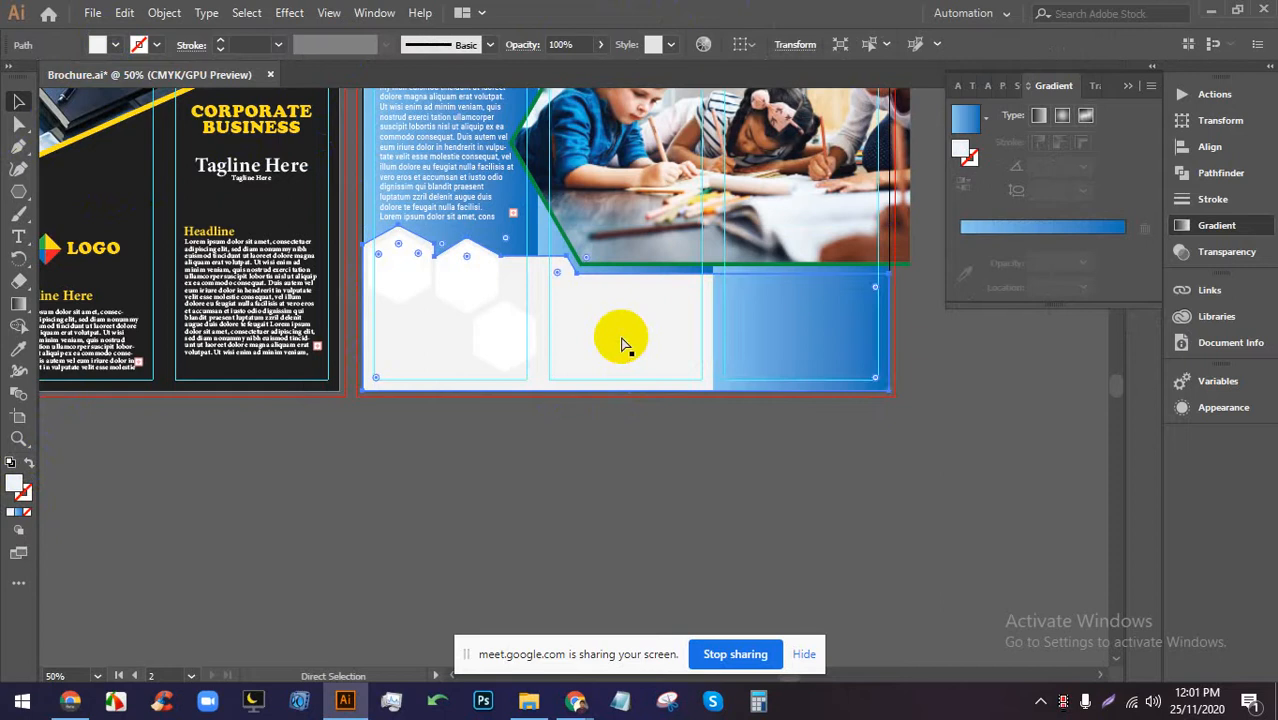
pyautogui.hotkey('ctrl', ']')
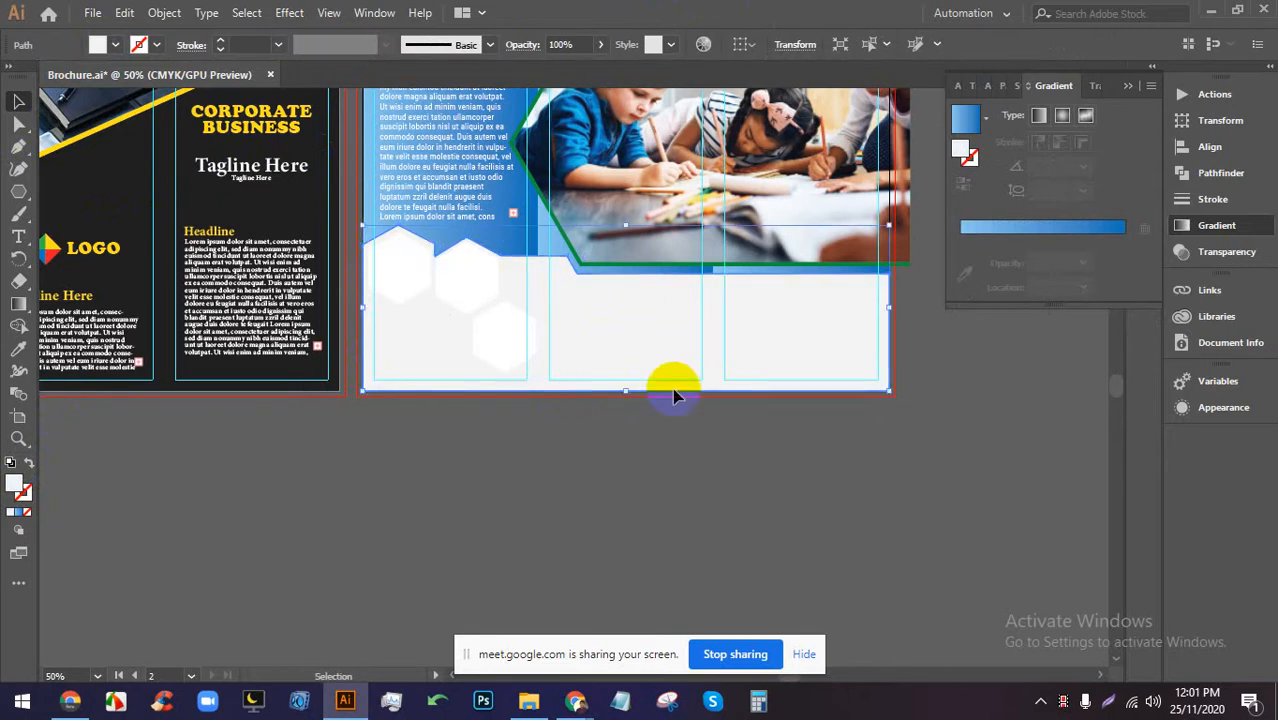
pyautogui.click(686, 487)
# Move the gray shape's anchor point beside the photo frame slightly down to about X 4.53 in, Y 5.30 in.
pyautogui.hotkey('ctrl', '+')
pyautogui.hotkey('ctrl', '+')
pyautogui.hotkey('ctrl', '+')
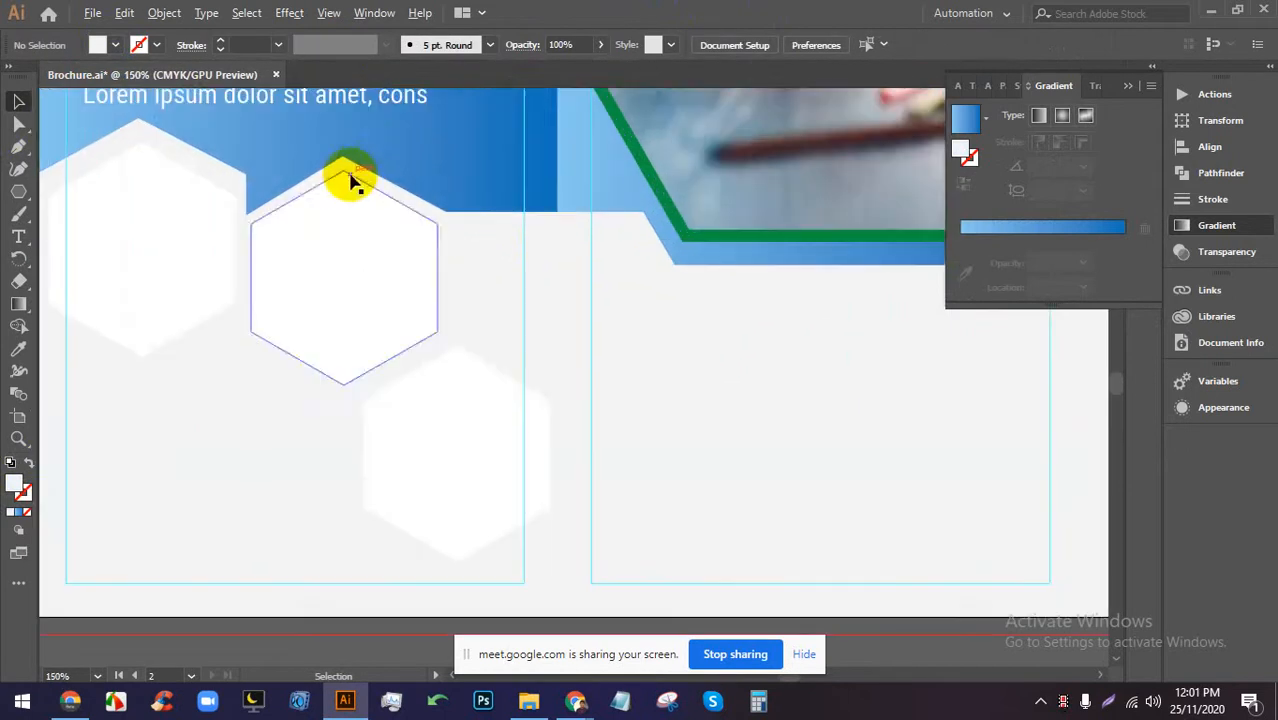
pyautogui.click(348, 180)
pyautogui.scroll(-2, 500, 188)
pyautogui.scroll(2, 500, 194)
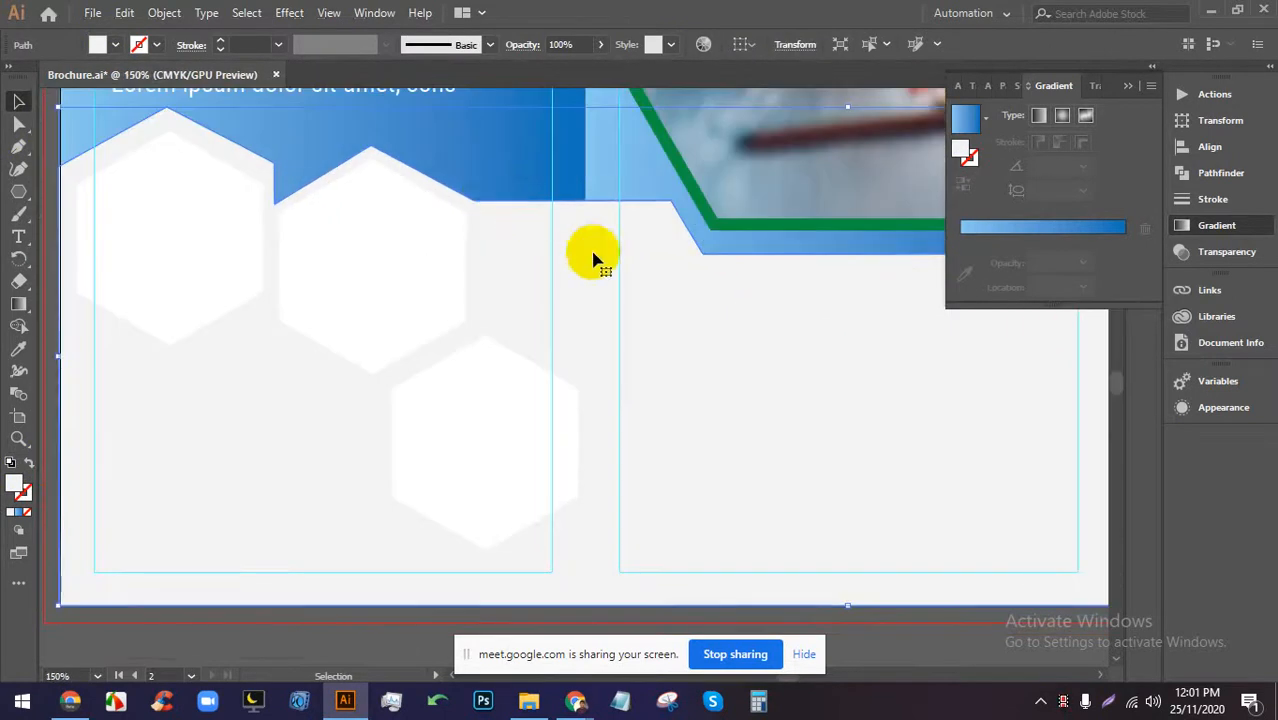
pyautogui.moveTo(688, 322); pyautogui.dragTo(639, 334)
pyautogui.scroll(1, 624, 238)
pyautogui.scroll(1, 620, 200)
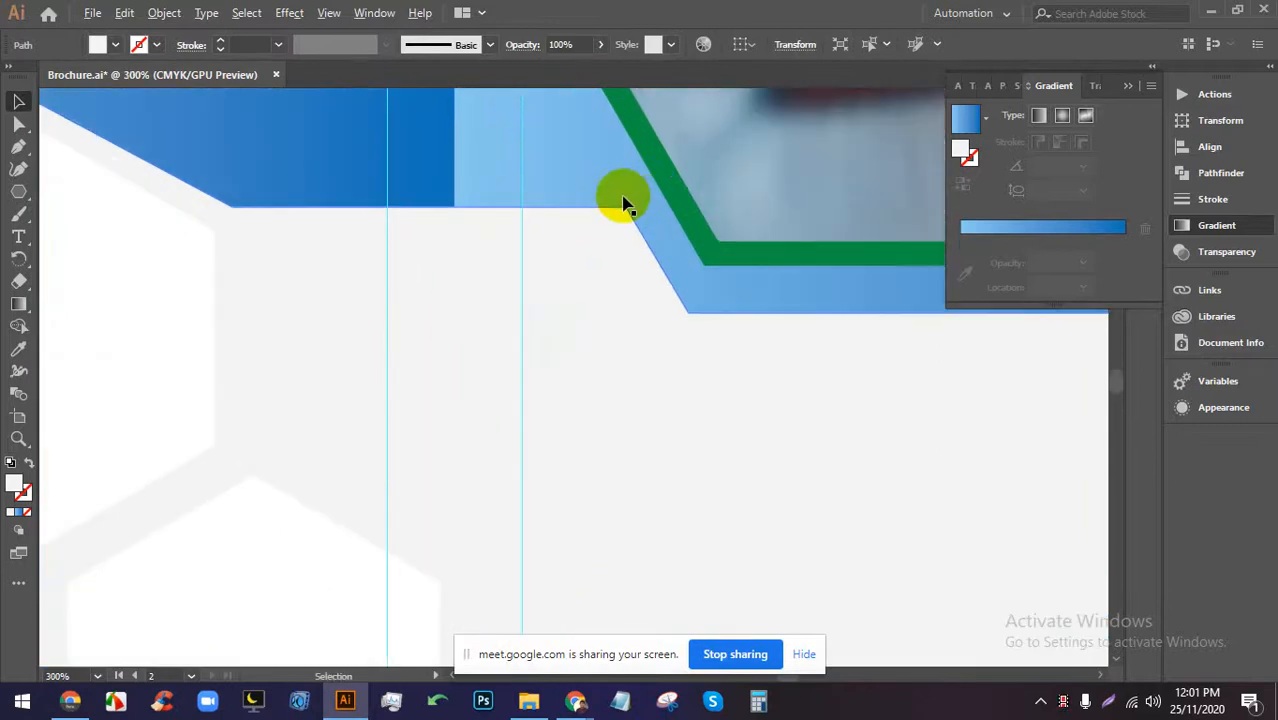
pyautogui.click(18, 123)
pyautogui.click(736, 280)
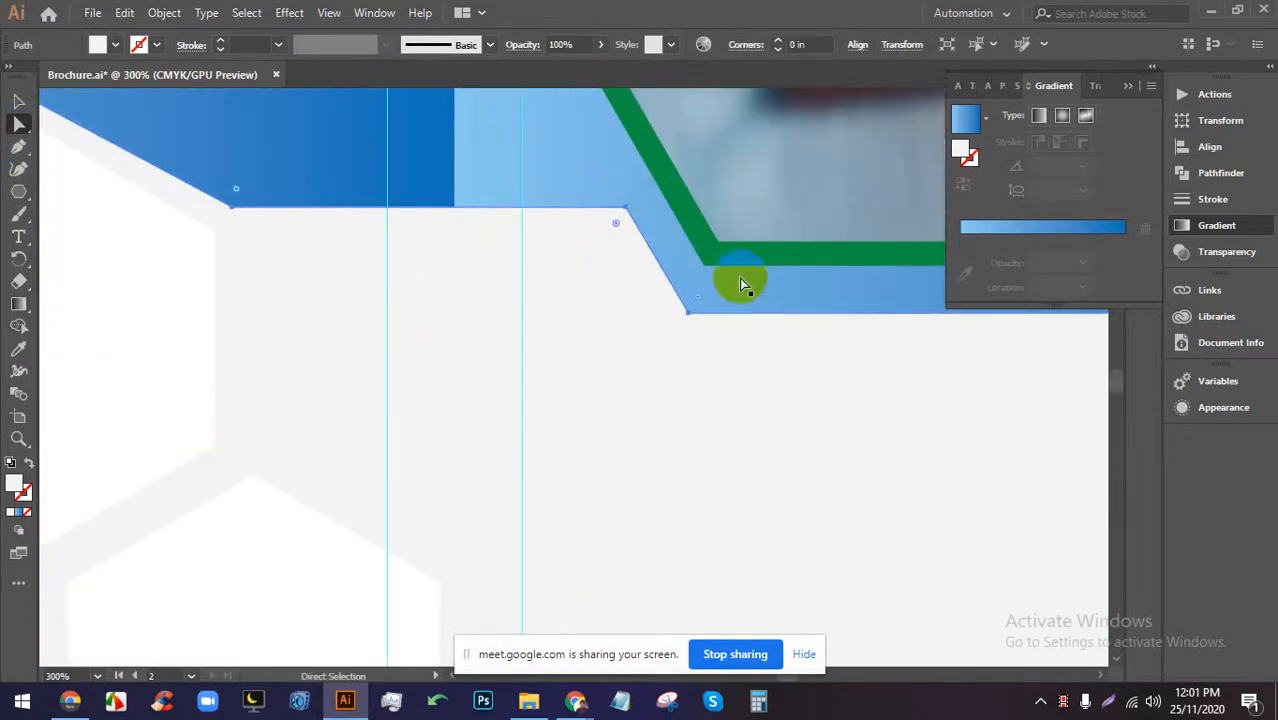
pyautogui.click(625, 209)
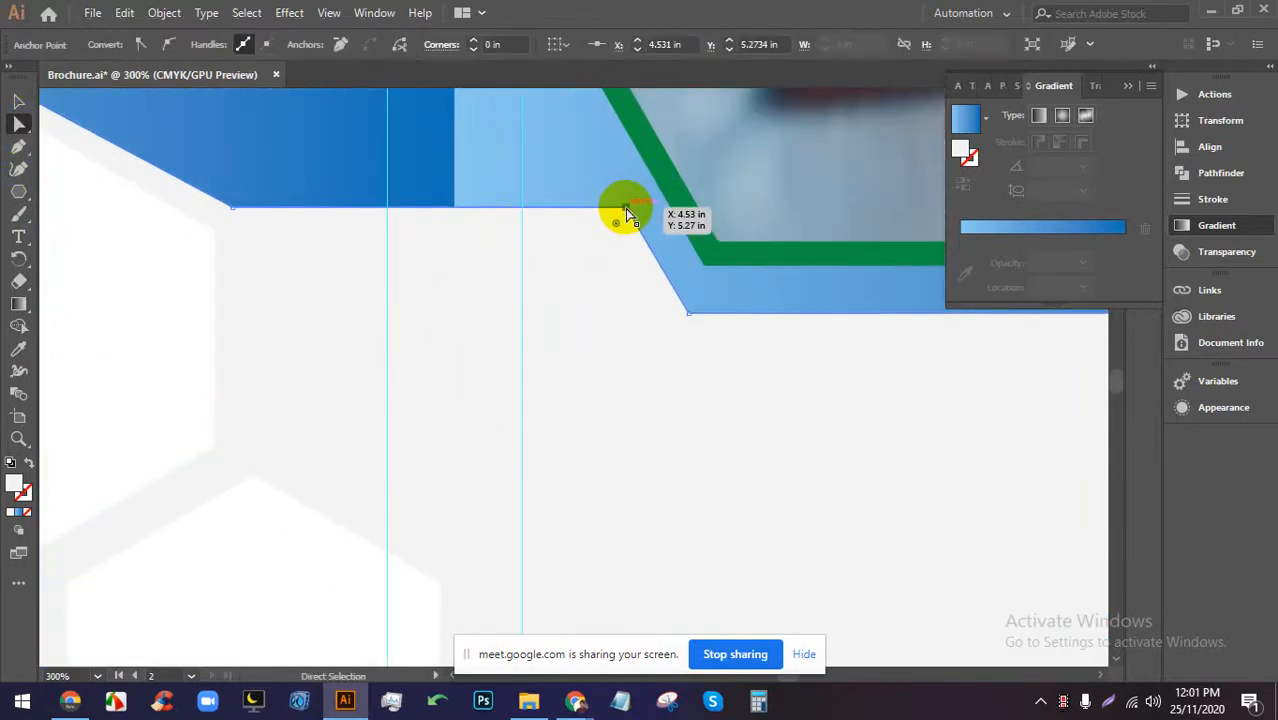
pyautogui.moveTo(625, 211); pyautogui.dragTo(620, 216)
pyautogui.scroll(-2, 631, 226)
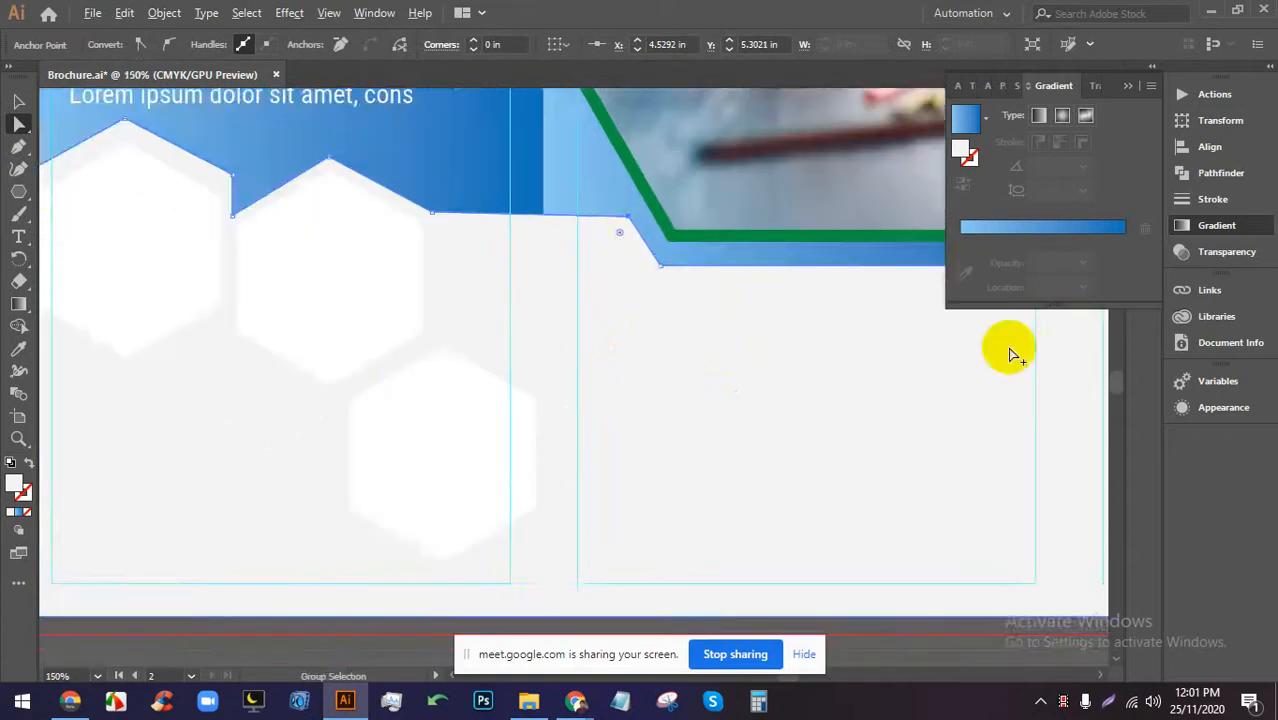
# Check the Google Meet call in the browser and return to the brochure in Illustrator.
pyautogui.moveTo(958, 354); pyautogui.dragTo(562, 366)
pyautogui.moveTo(883, 356); pyautogui.dragTo(944, 362)
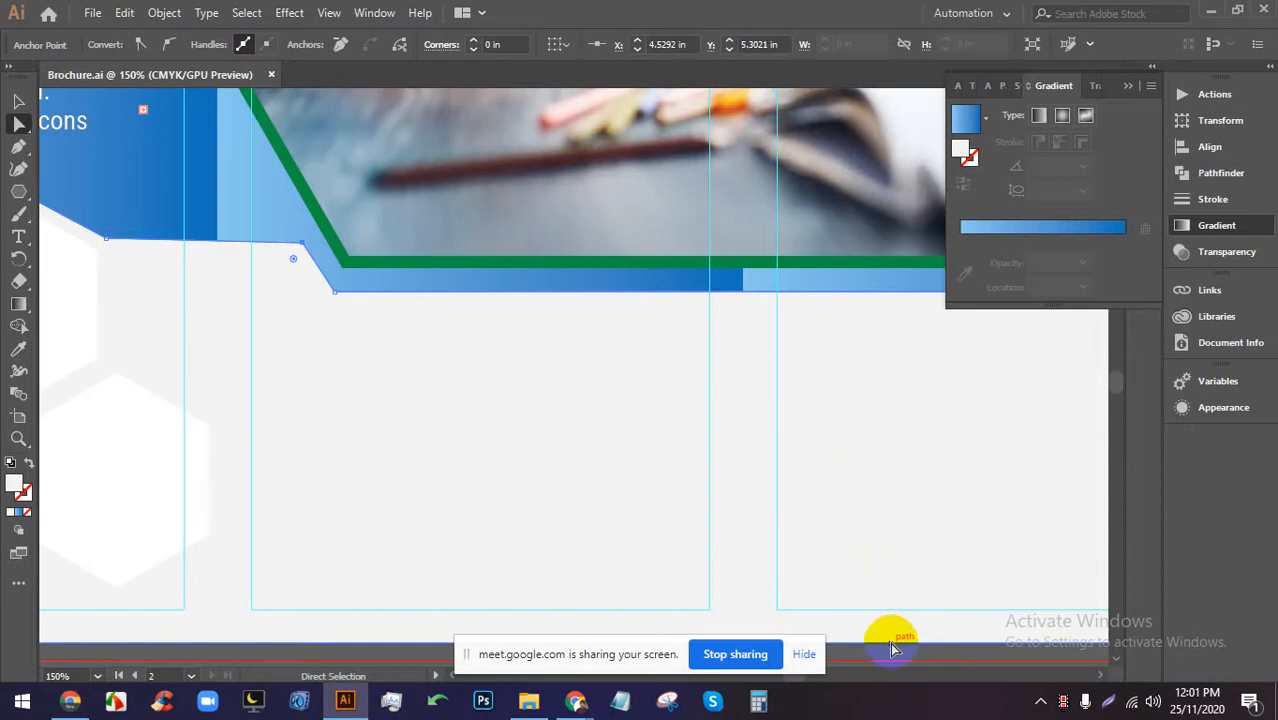
pyautogui.click(749, 657)
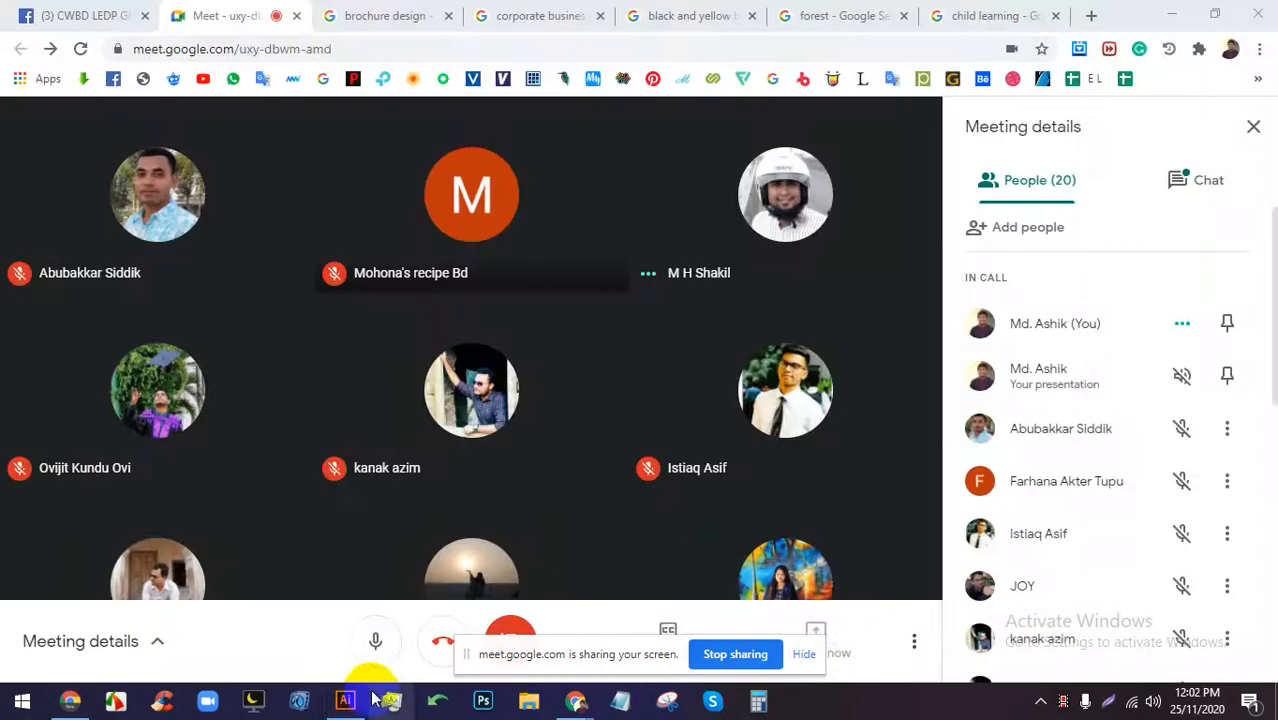
pyautogui.click(345, 703)
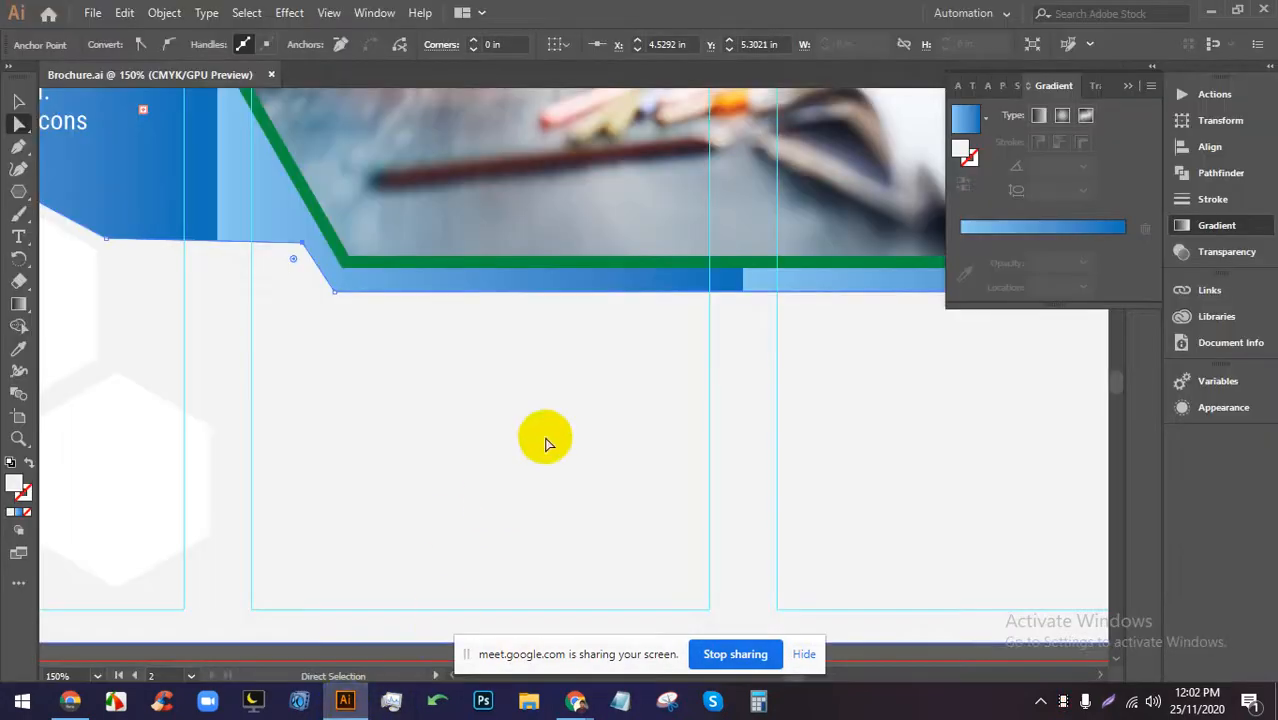
# Delete the light gray shape covering the page's lower area.
pyautogui.scroll(-3, 588, 412)
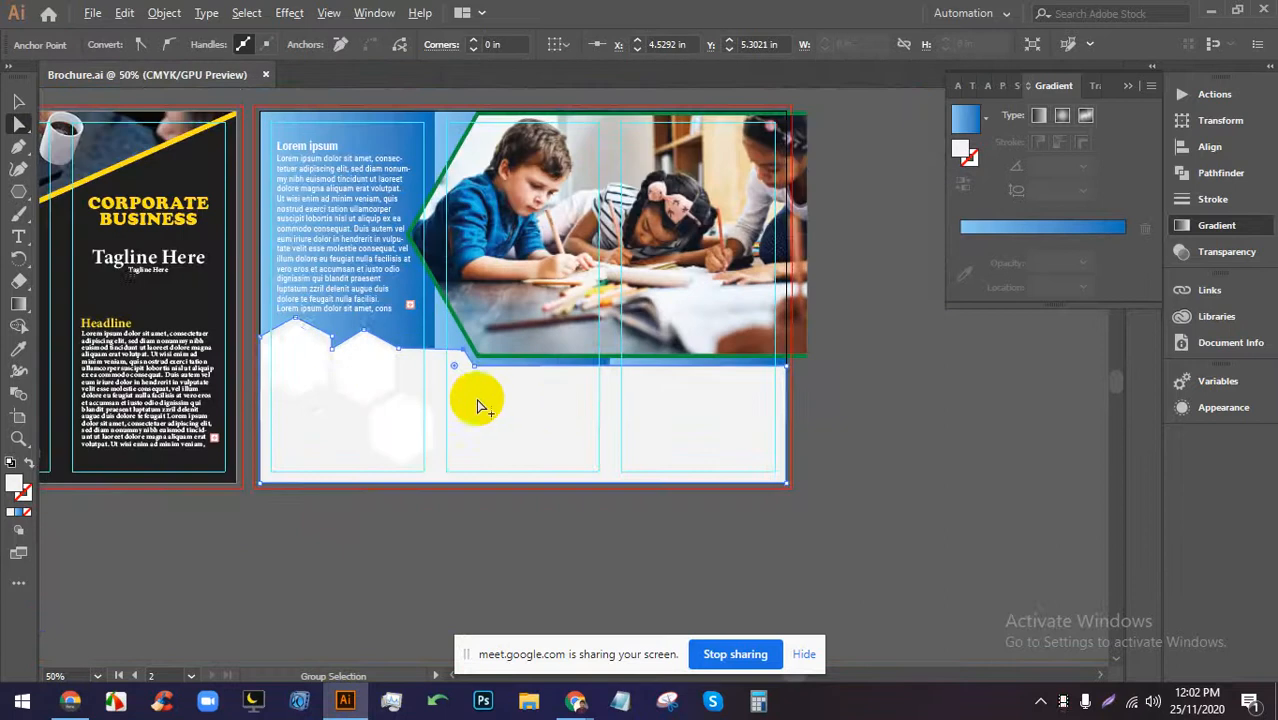
pyautogui.scroll(1, 277, 357)
pyautogui.scroll(2, 330, 360)
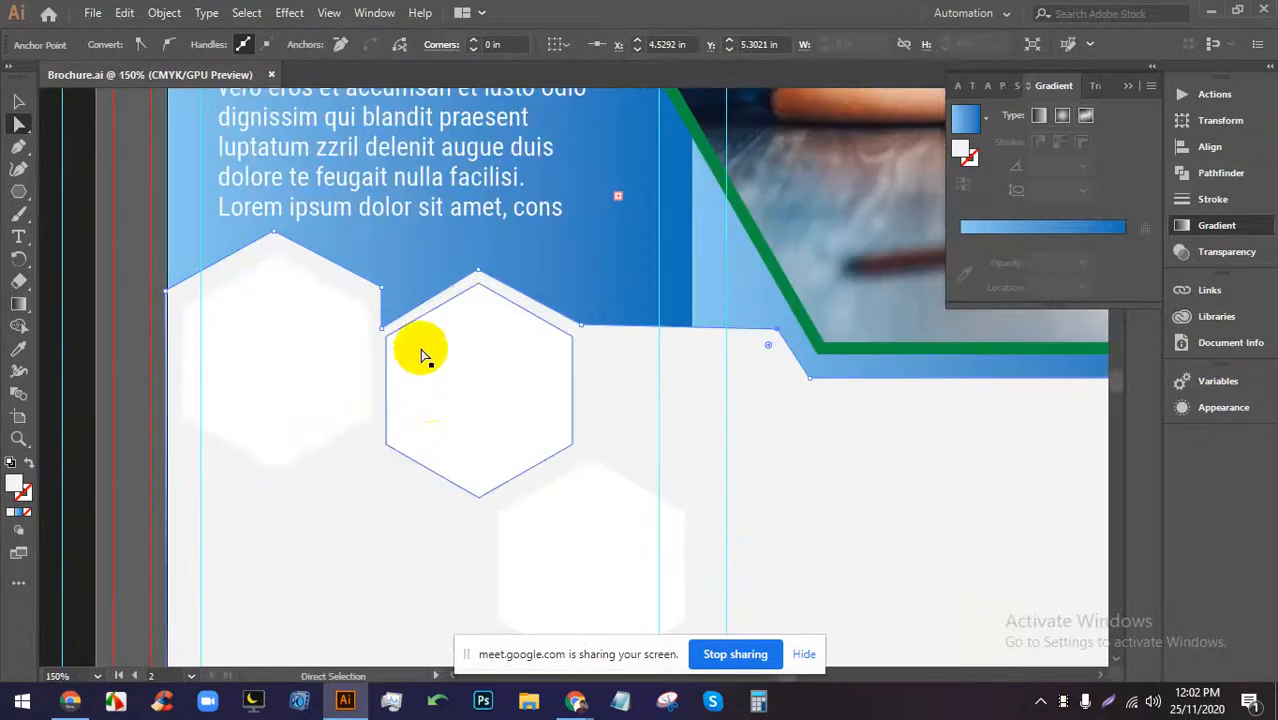
pyautogui.scroll(-1, 422, 356)
pyautogui.click(715, 439)
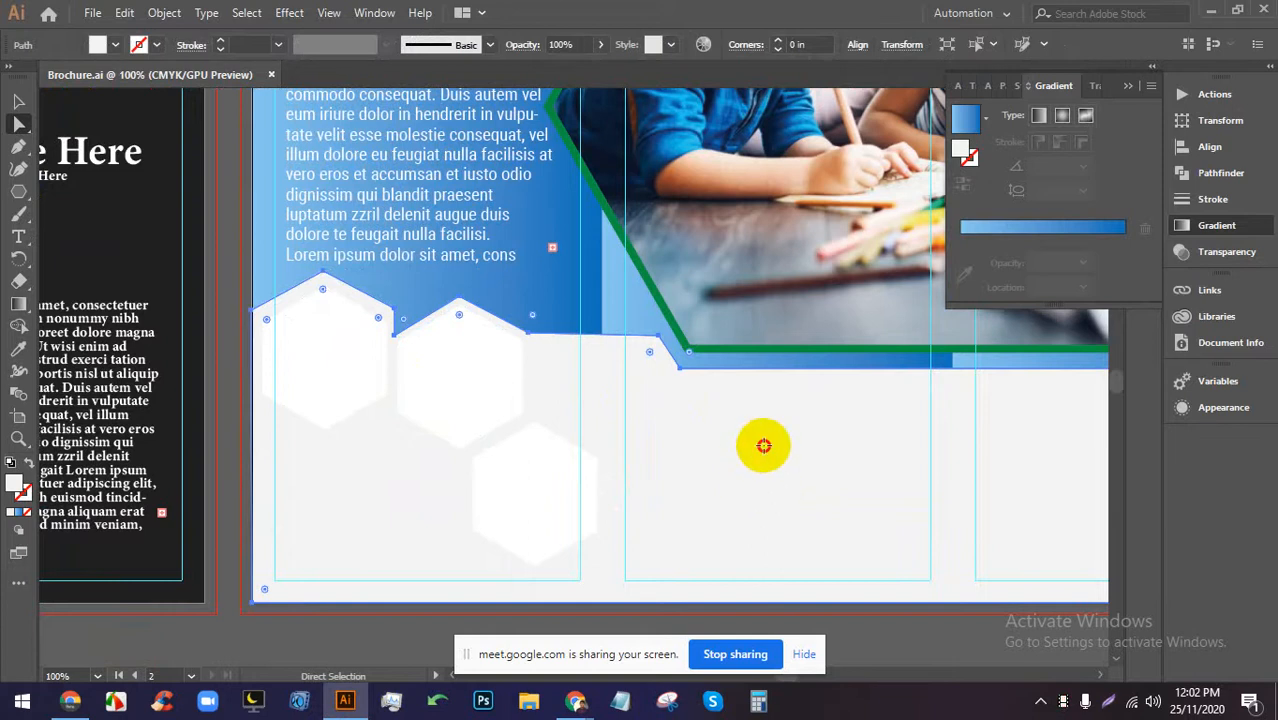
pyautogui.press('Delete')
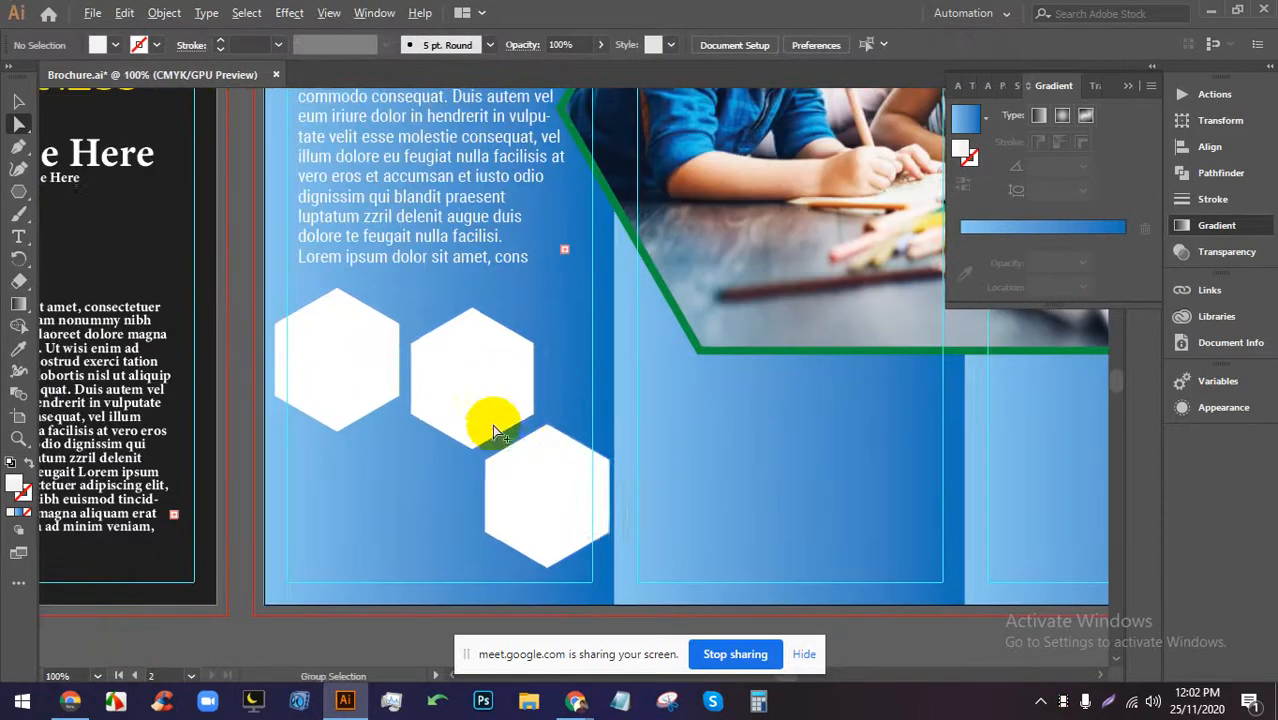
# Move the left white hexagon straight down so it sits lower beside the middle hexagon.
pyautogui.click(533, 505)
pyautogui.click(18, 101)
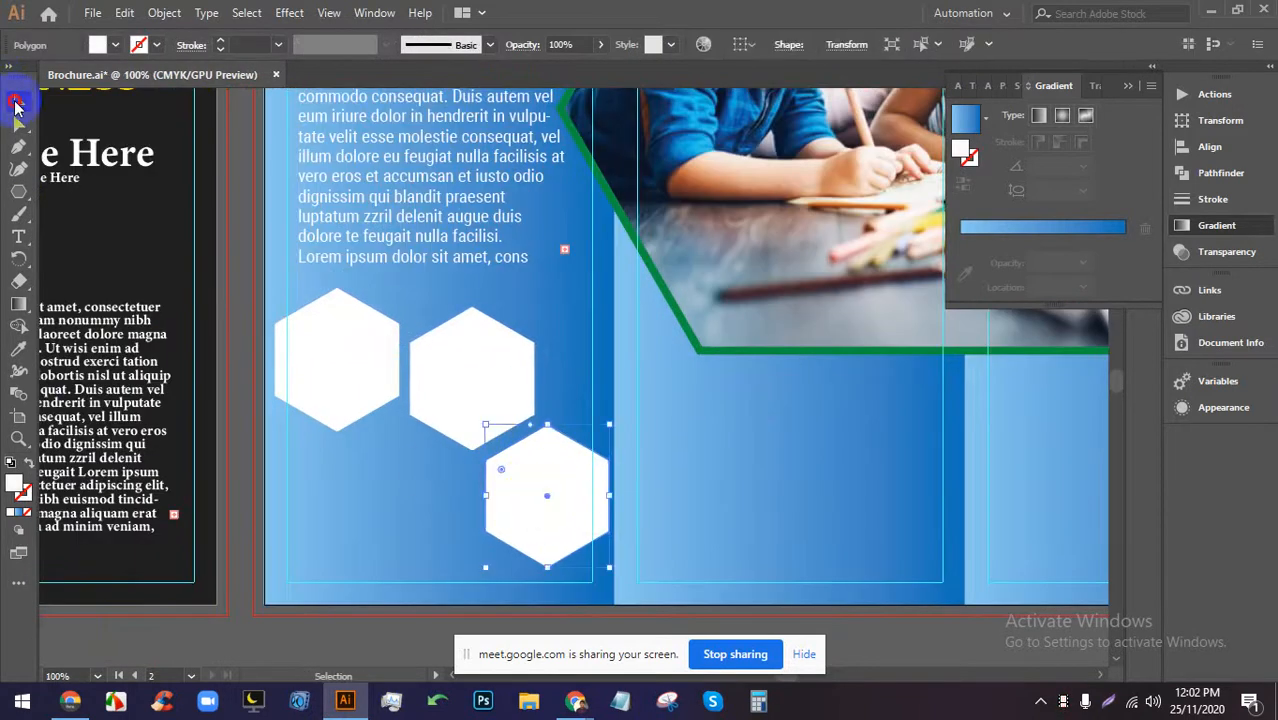
pyautogui.scroll(-2, 565, 537)
pyautogui.click(624, 624)
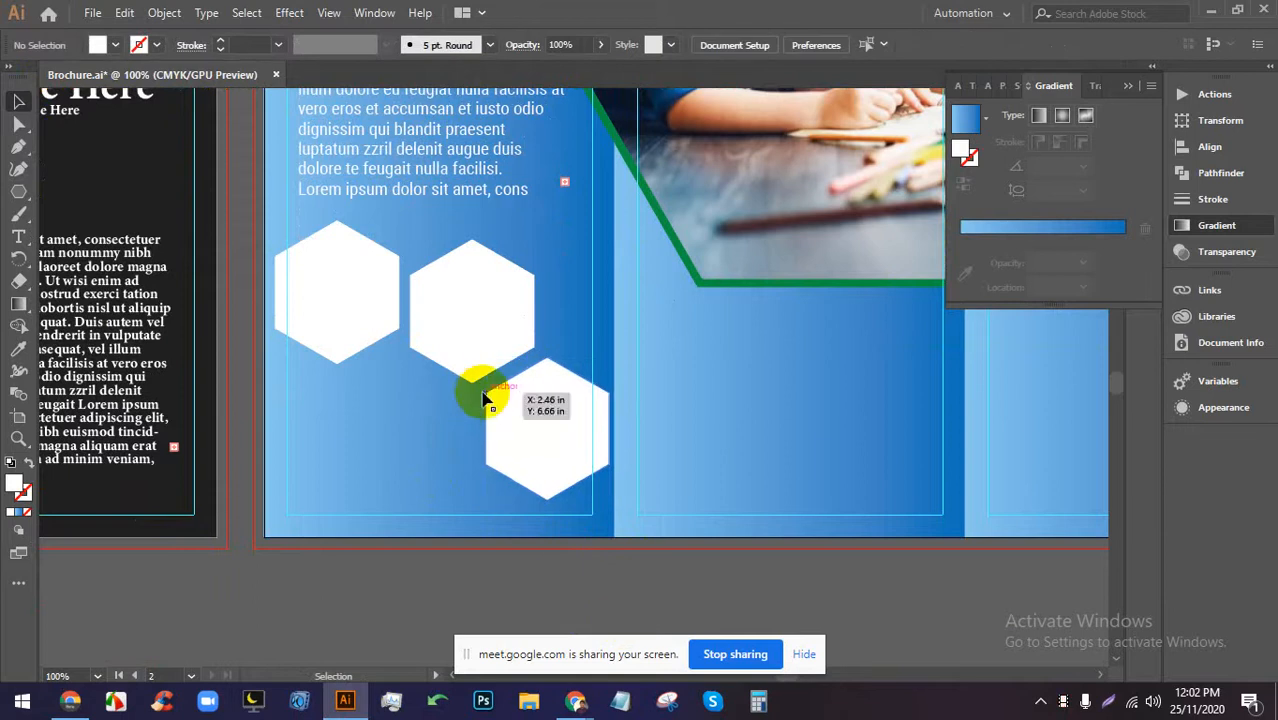
pyautogui.scroll(-1, 485, 399)
pyautogui.scroll(2, 480, 410)
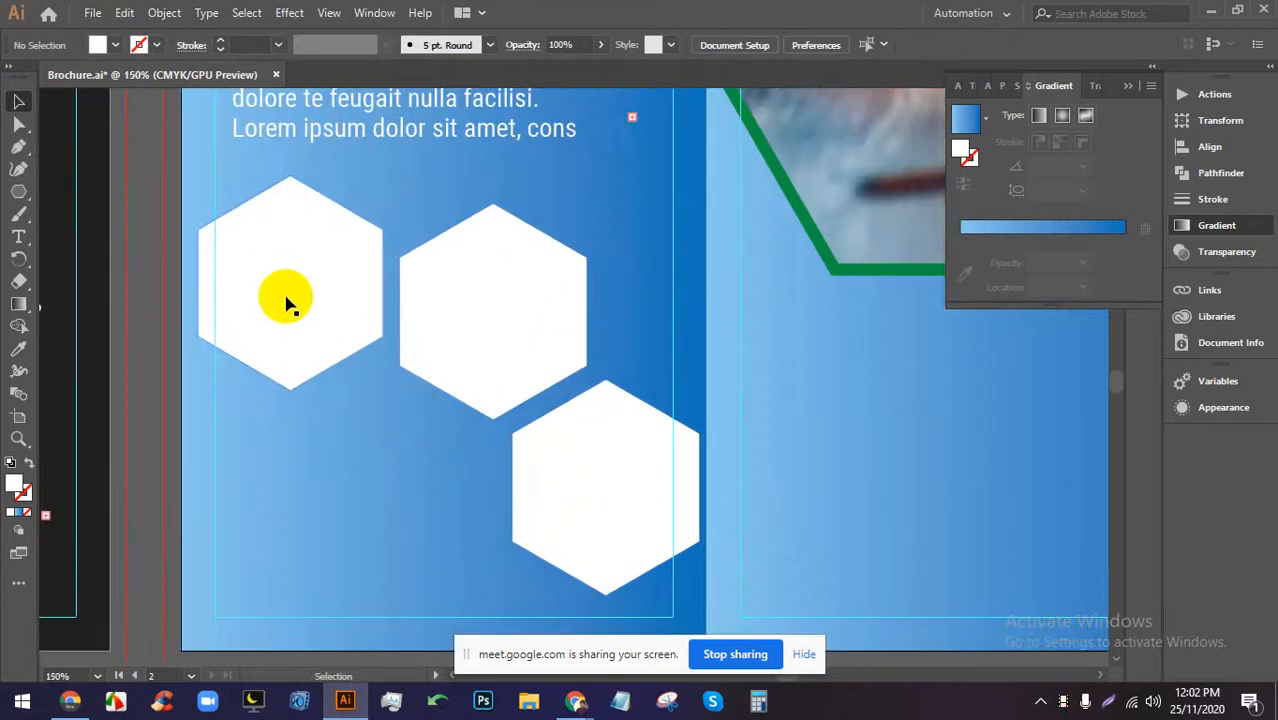
pyautogui.moveTo(285, 300); pyautogui.dragTo(285, 374)
# Enlarge the middle hexagon from its center, and shrink the two outer hexagons together from their shared center.
pyautogui.click(463, 340)
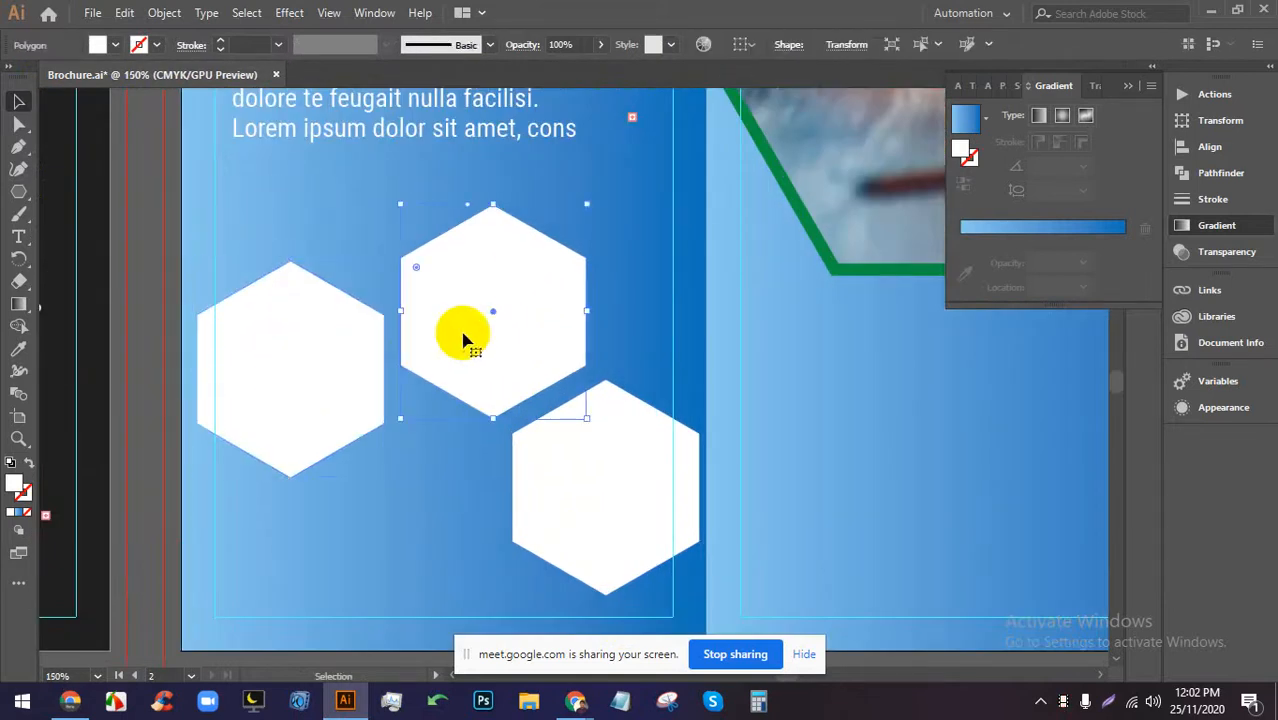
pyautogui.moveTo(586, 204); pyautogui.dragTo(631, 157)
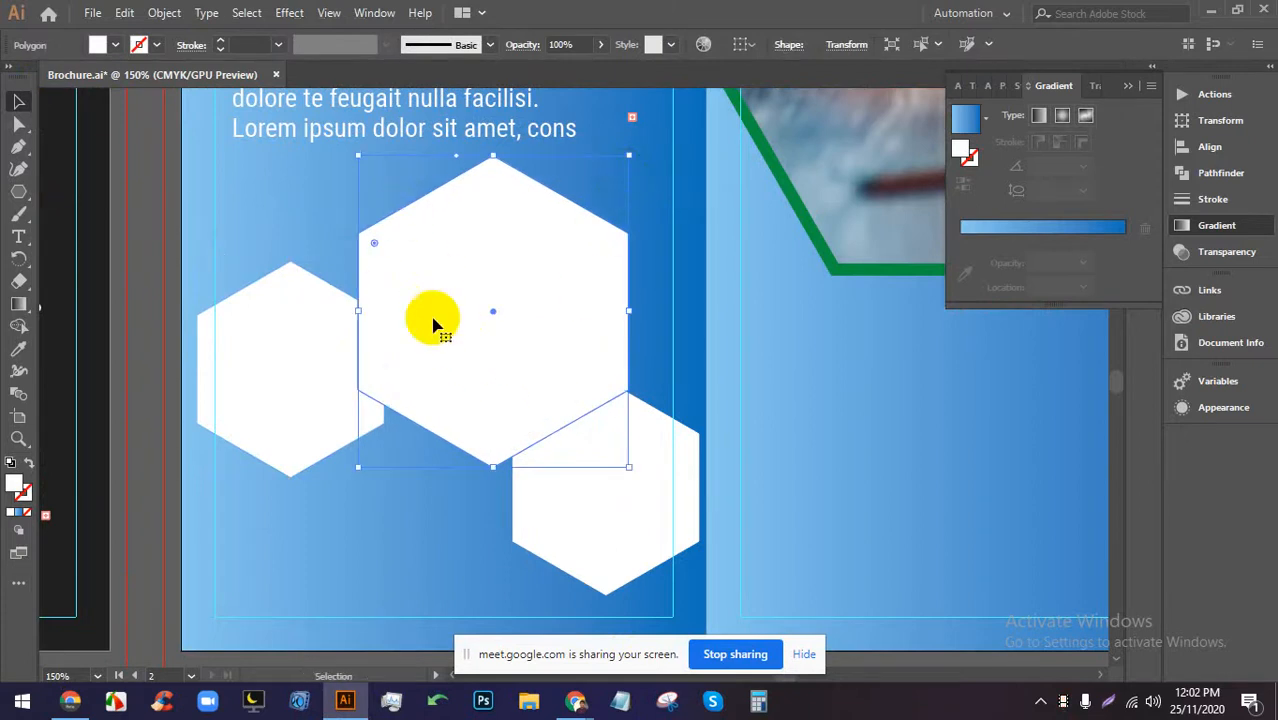
pyautogui.click(352, 405)
pyautogui.keyDown('shift'); pyautogui.click(605, 488); pyautogui.keyUp('shift')
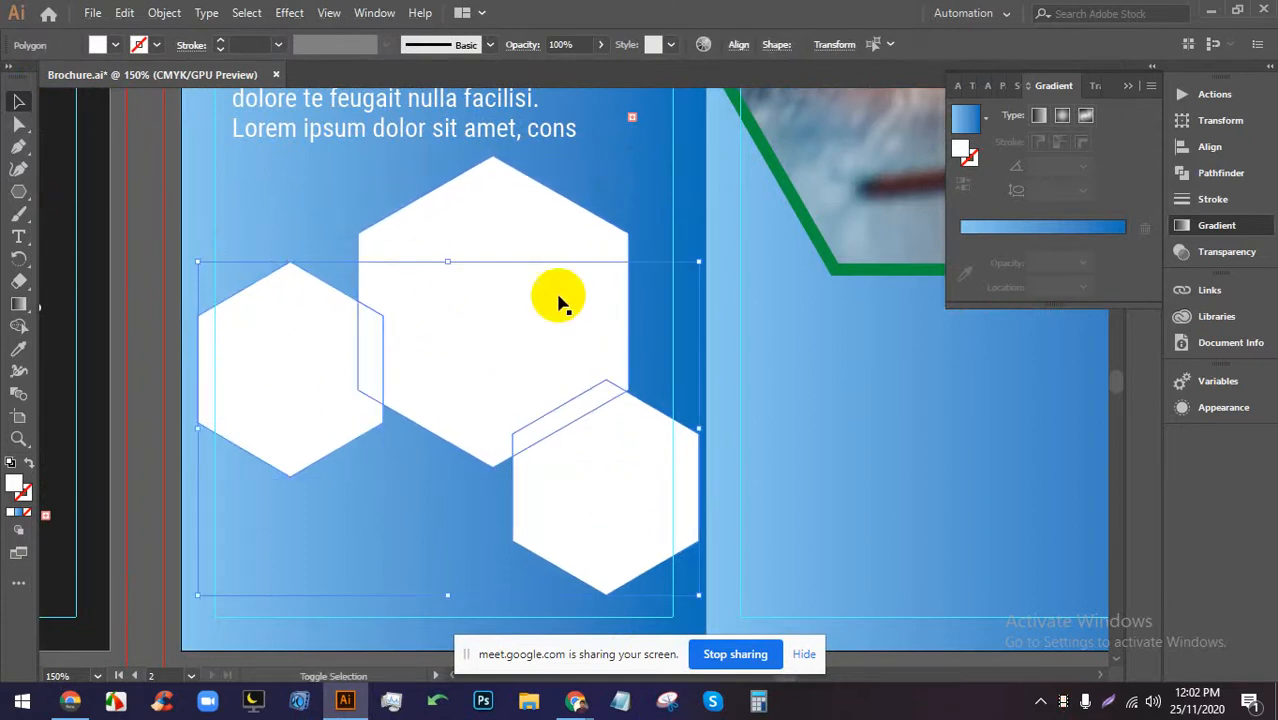
pyautogui.moveTo(699, 261); pyautogui.dragTo(665, 285)
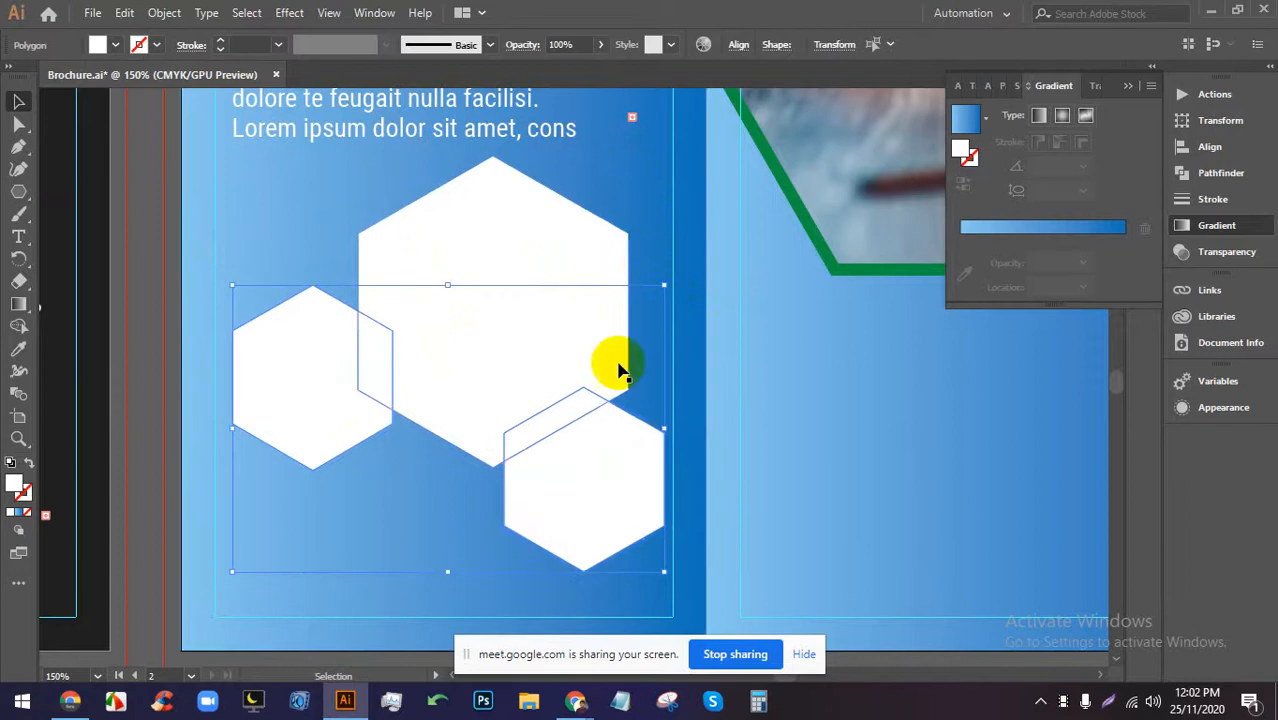
# Move the left small hexagon outward to the page's left edge and the other small hexagon down and right.
pyautogui.click(674, 478)
pyautogui.click(628, 476)
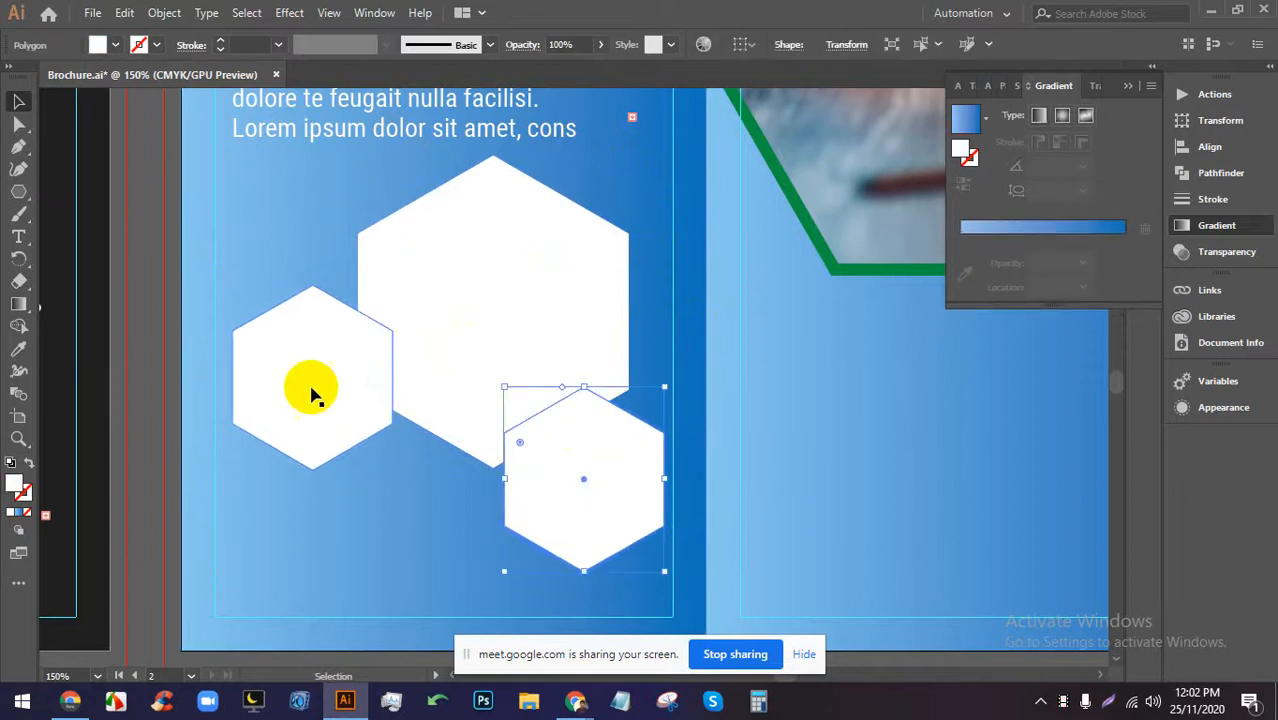
pyautogui.moveTo(314, 391); pyautogui.dragTo(257, 390)
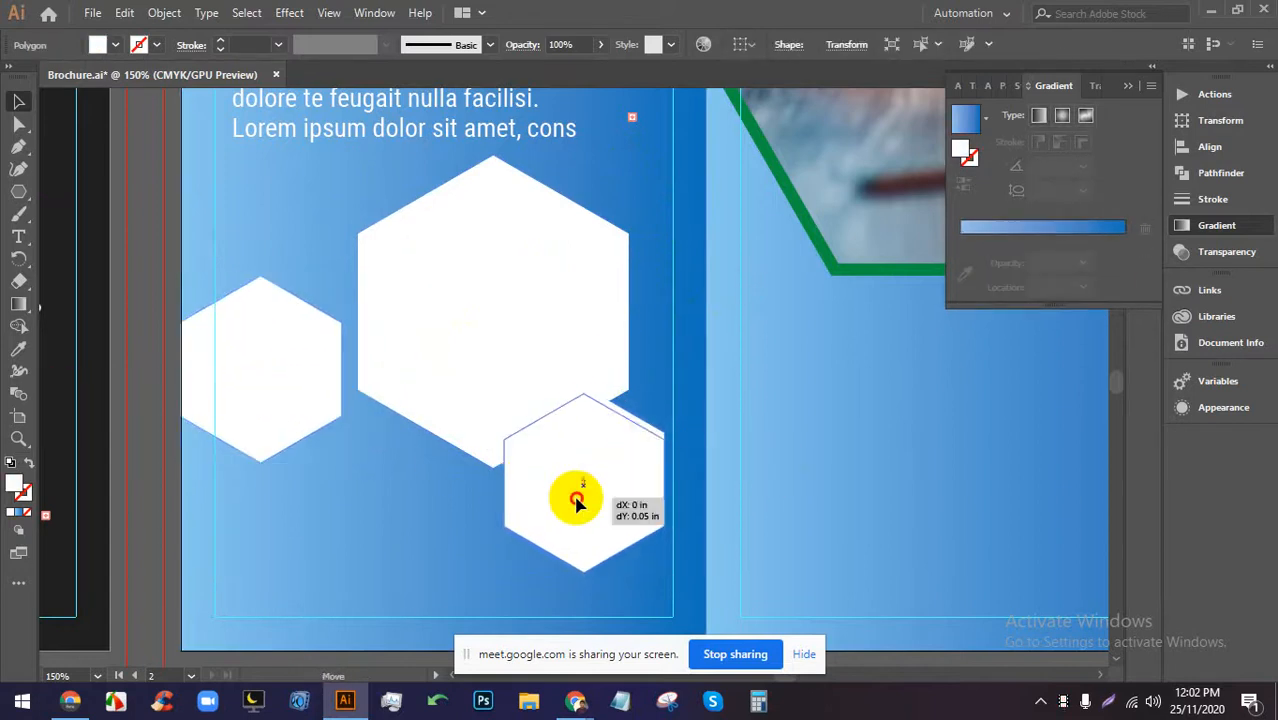
pyautogui.moveTo(579, 494); pyautogui.dragTo(601, 551)
# Move the large hexagon down and nudge it slightly left to even its gaps with the two small hexagons.
pyautogui.moveTo(480, 390); pyautogui.dragTo(480, 425)
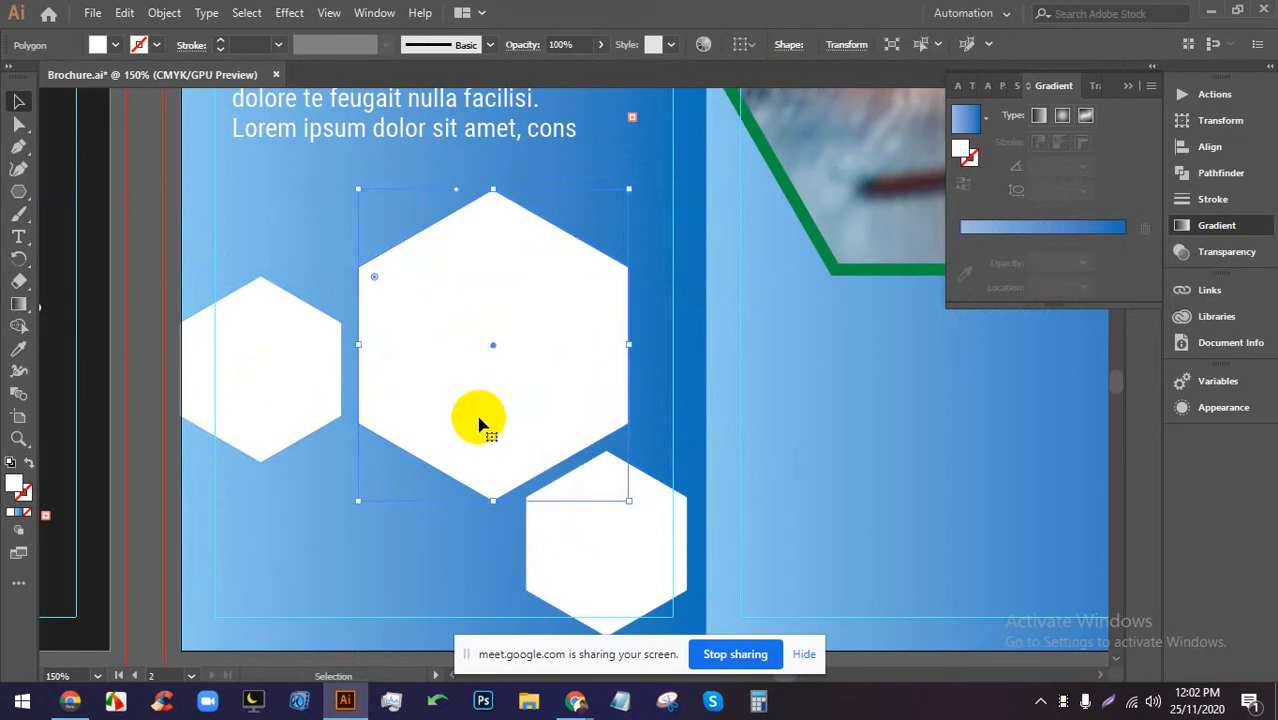
pyautogui.press('Left')
pyautogui.press('Left')
pyautogui.press('Left')
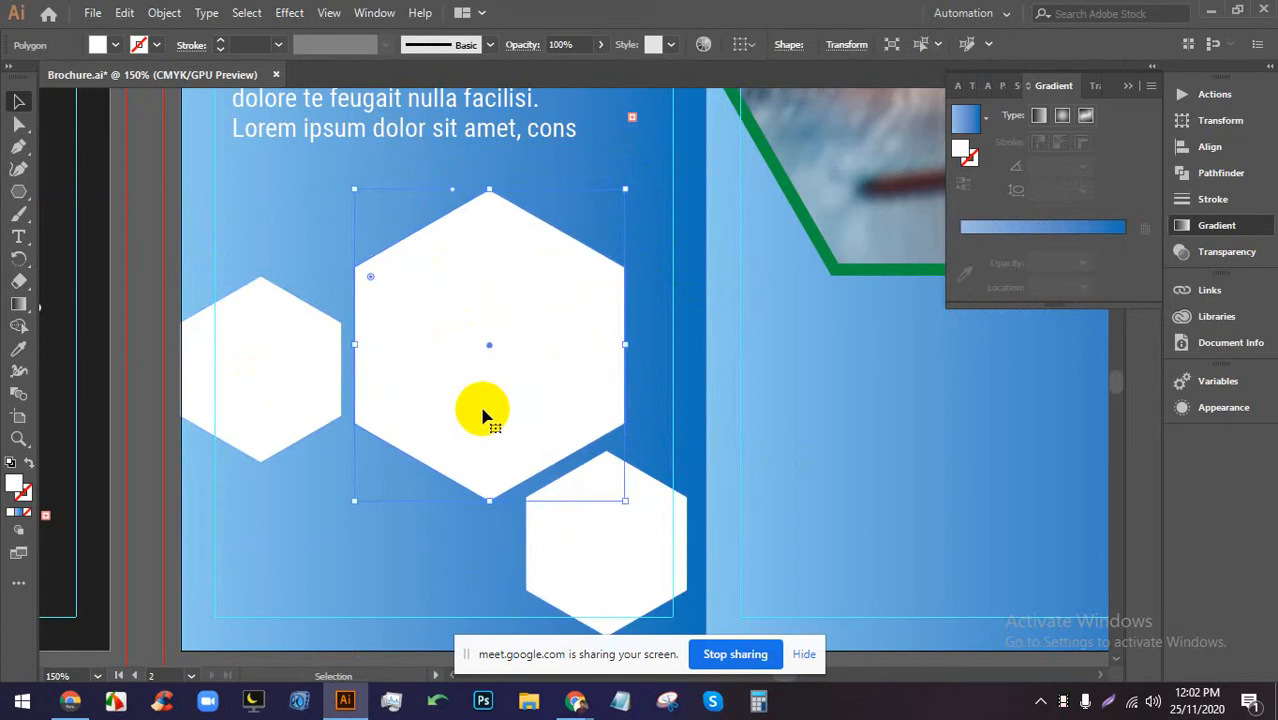
pyautogui.scroll(-2, 480, 351)
pyautogui.scroll(-2, 620, 318)
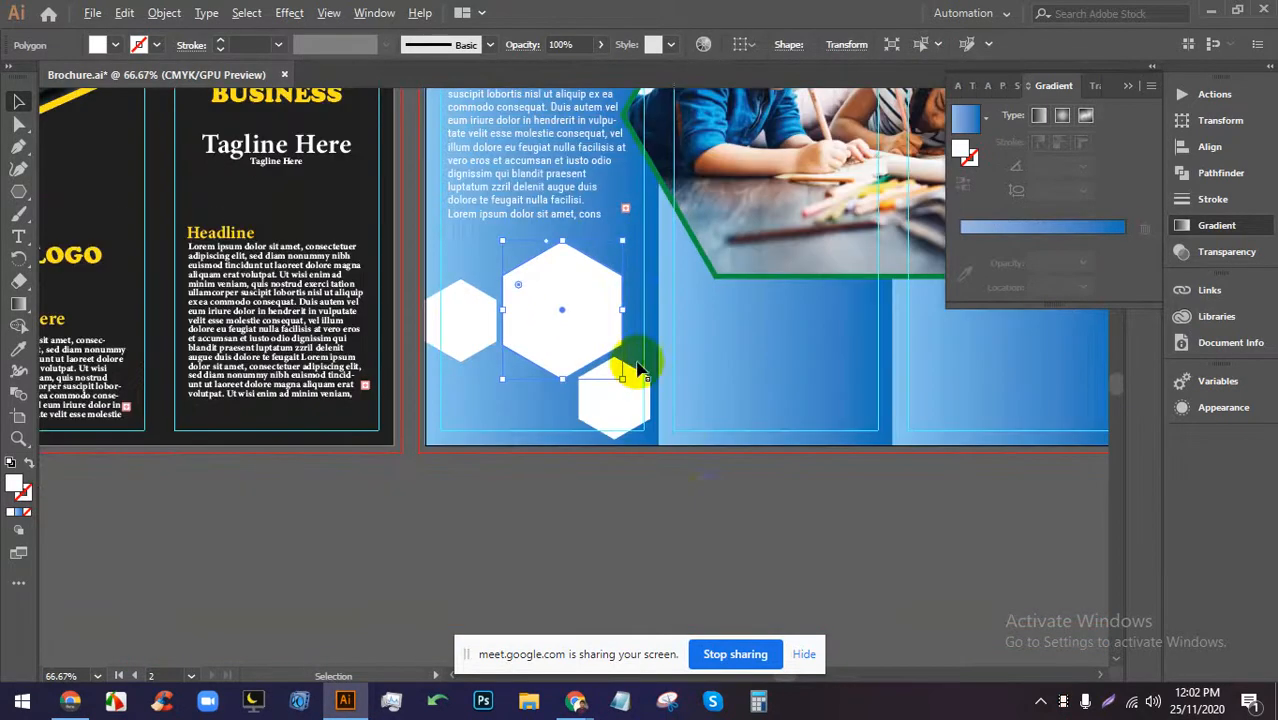
pyautogui.click(698, 516)
# Move all three white hexagons up together until the large one reaches the last line of body text.
pyautogui.moveTo(757, 486); pyautogui.dragTo(642, 533)
pyautogui.scroll(1, 610, 416)
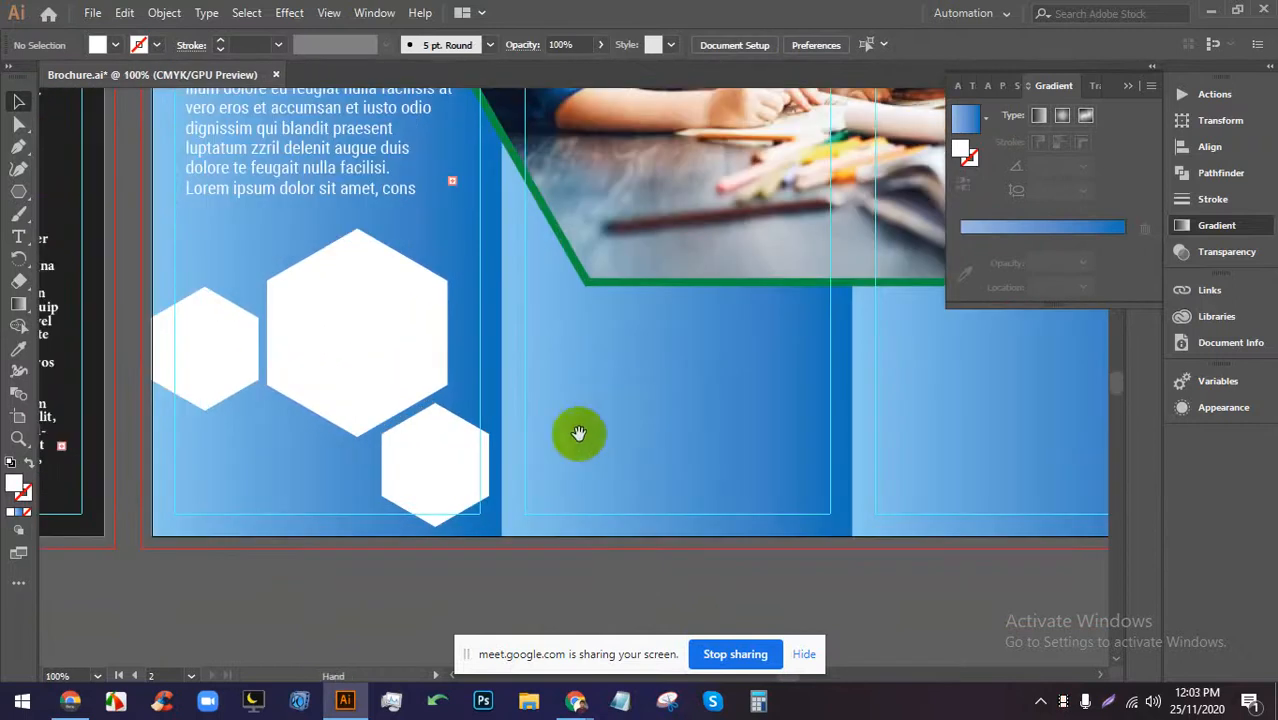
pyautogui.click(418, 488)
pyautogui.keyDown('shift'); pyautogui.click(360, 367); pyautogui.keyUp('shift')
pyautogui.keyDown('shift'); pyautogui.click(240, 364); pyautogui.keyUp('shift')
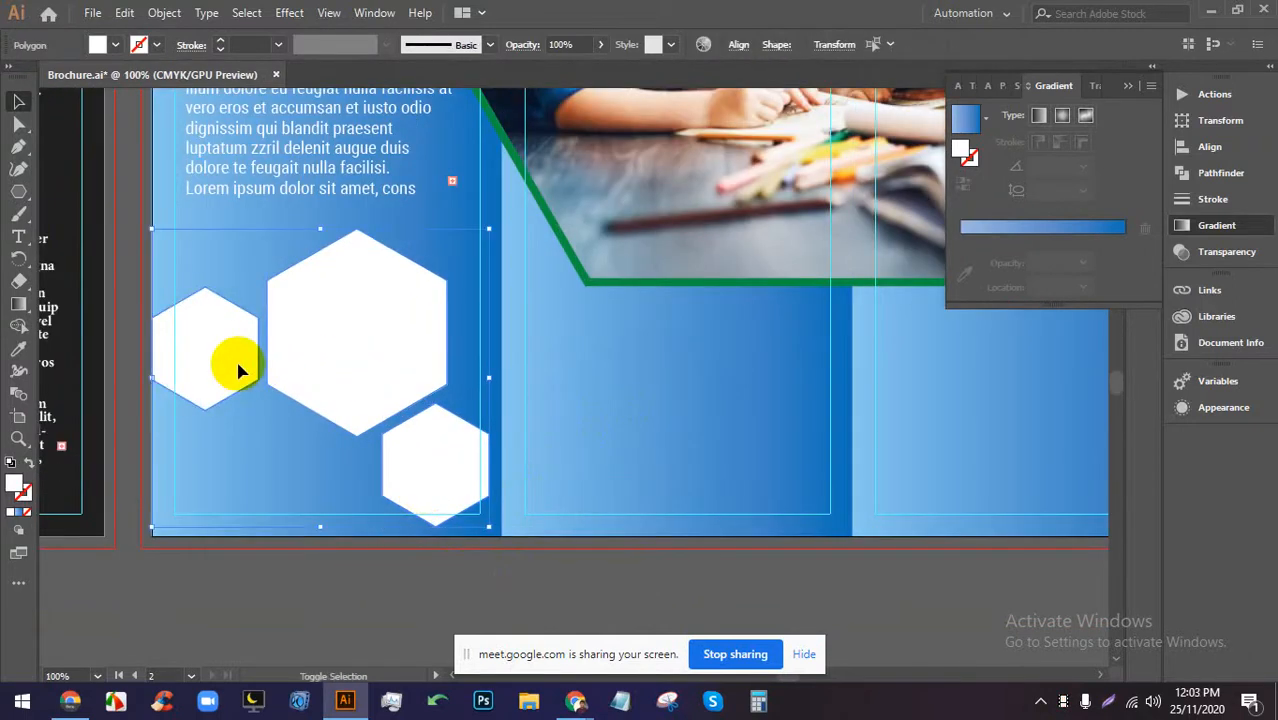
pyautogui.press('Up')
pyautogui.press('Up')
pyautogui.press('Up')
pyautogui.press('Up')
pyautogui.press('Up')
pyautogui.press('Up')
pyautogui.press('Up')
pyautogui.press('Up')
pyautogui.press('Up')
pyautogui.press('Up')
pyautogui.press('Up')
pyautogui.press('Up')
pyautogui.press('Up')
pyautogui.press('Up')
pyautogui.press('Up')
pyautogui.press('Up')
pyautogui.press('Up')
pyautogui.press('Up')
pyautogui.press('Up')
pyautogui.press('Up')
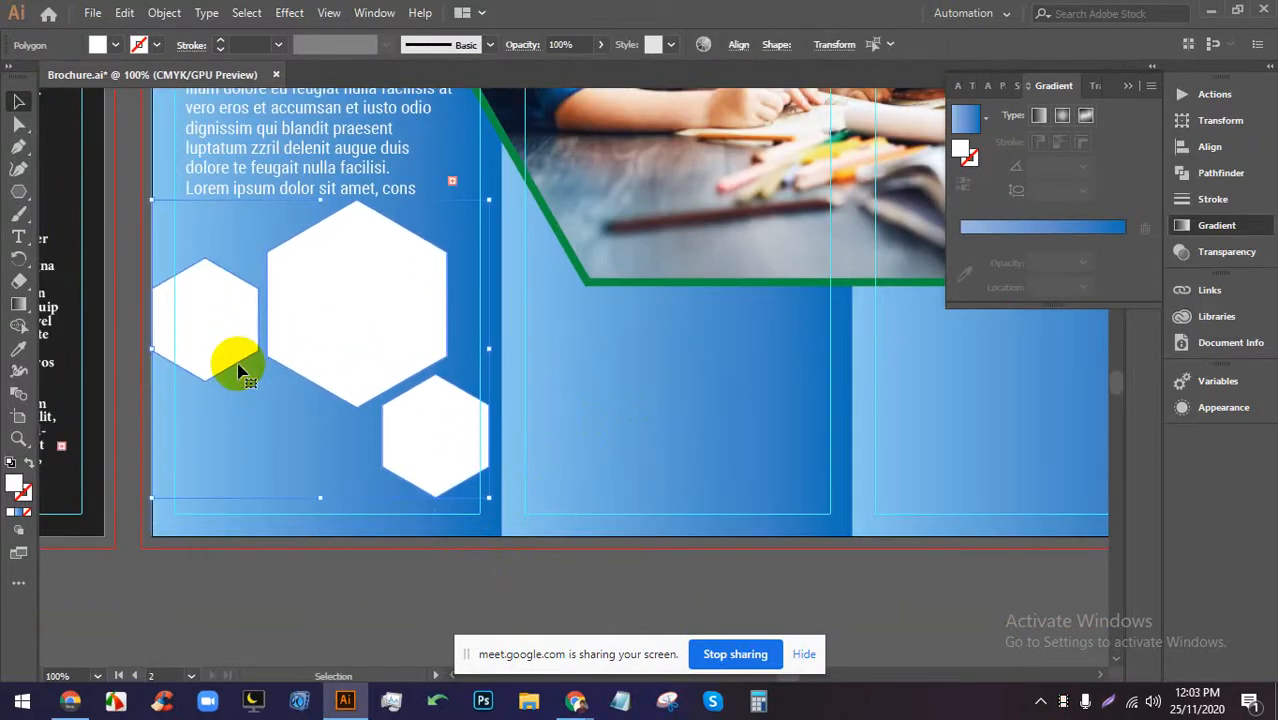
pyautogui.click(613, 556)
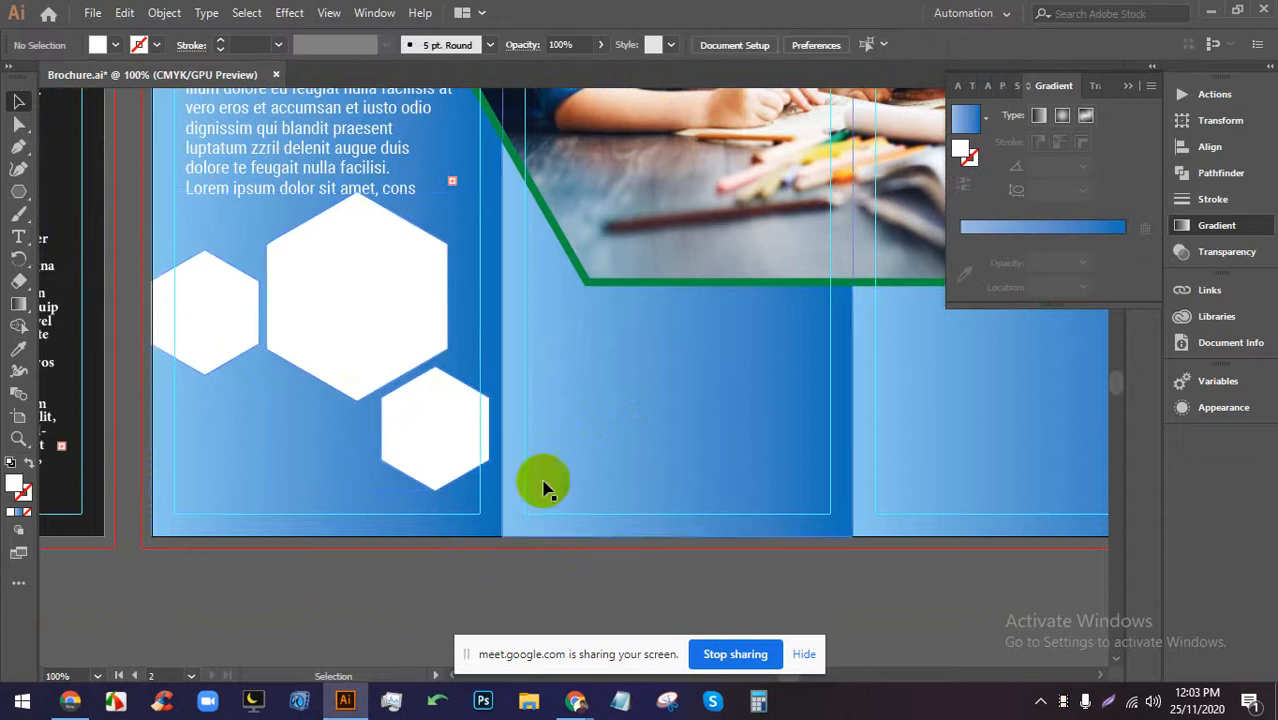
# Draw a closed Pen shape over the page's lower area, its top edge slanting from about X 4.32, Y 5.31 in to X 4.61, Y 5.78 in.
pyautogui.moveTo(388, 291); pyautogui.dragTo(321, 295)
pyautogui.click(18, 146)
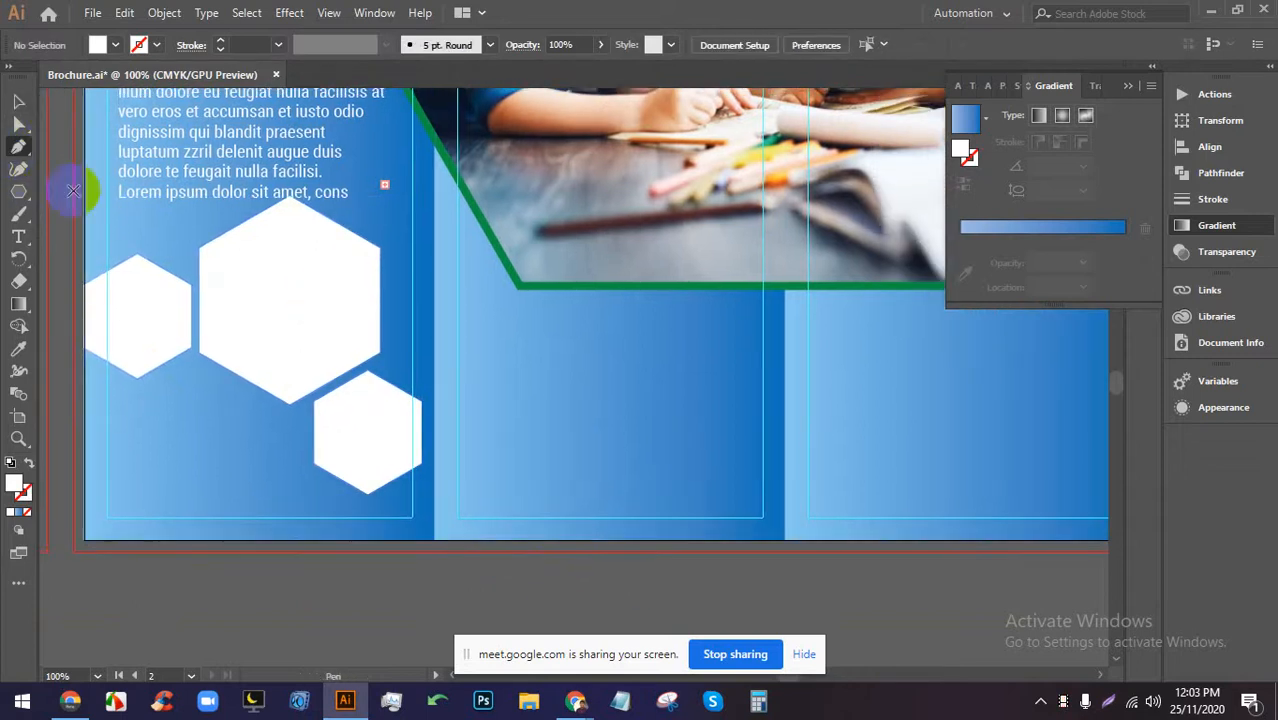
pyautogui.click(87, 272)
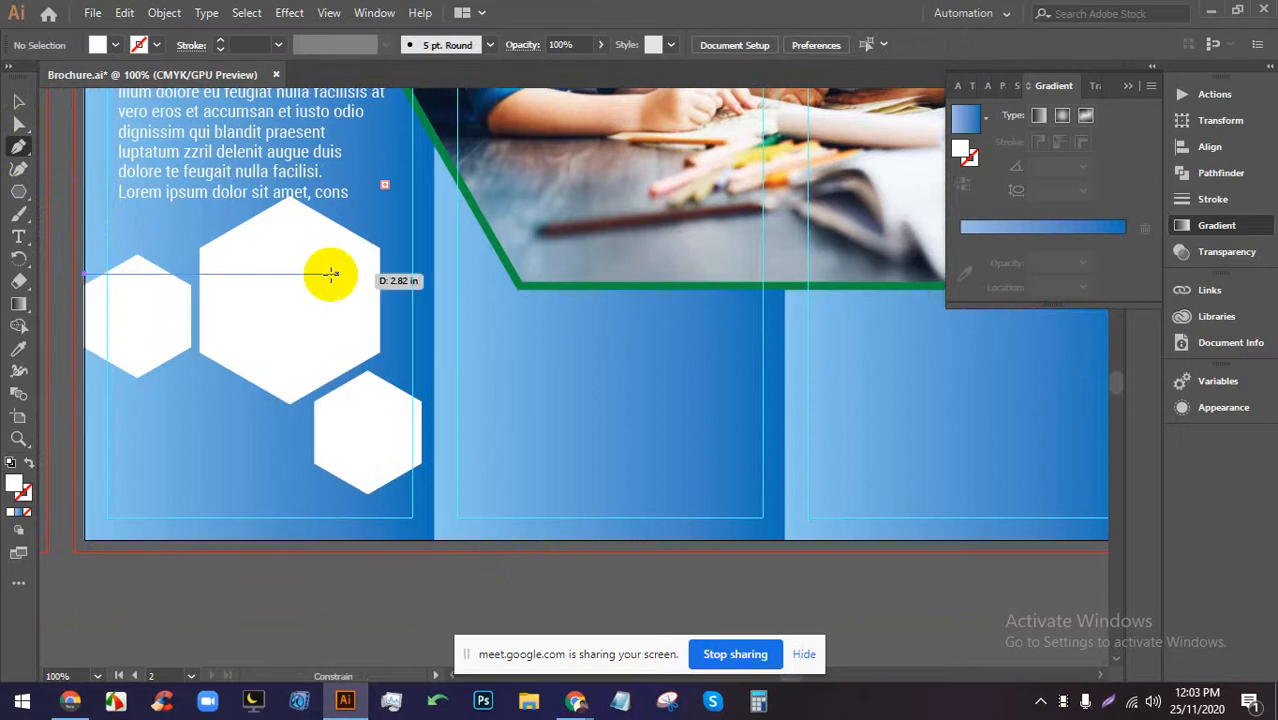
pyautogui.click(463, 273)
pyautogui.moveTo(470, 275); pyautogui.dragTo(501, 315)
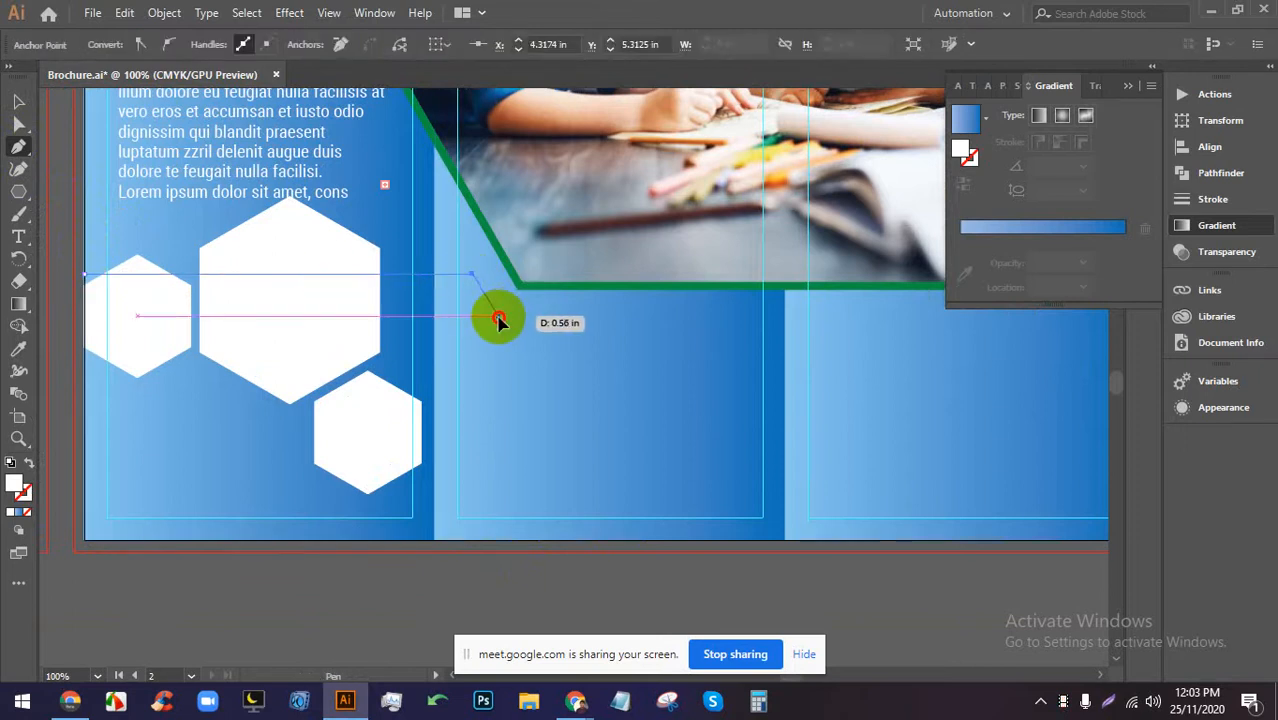
pyautogui.click(499, 318)
pyautogui.moveTo(742, 323); pyautogui.dragTo(422, 333)
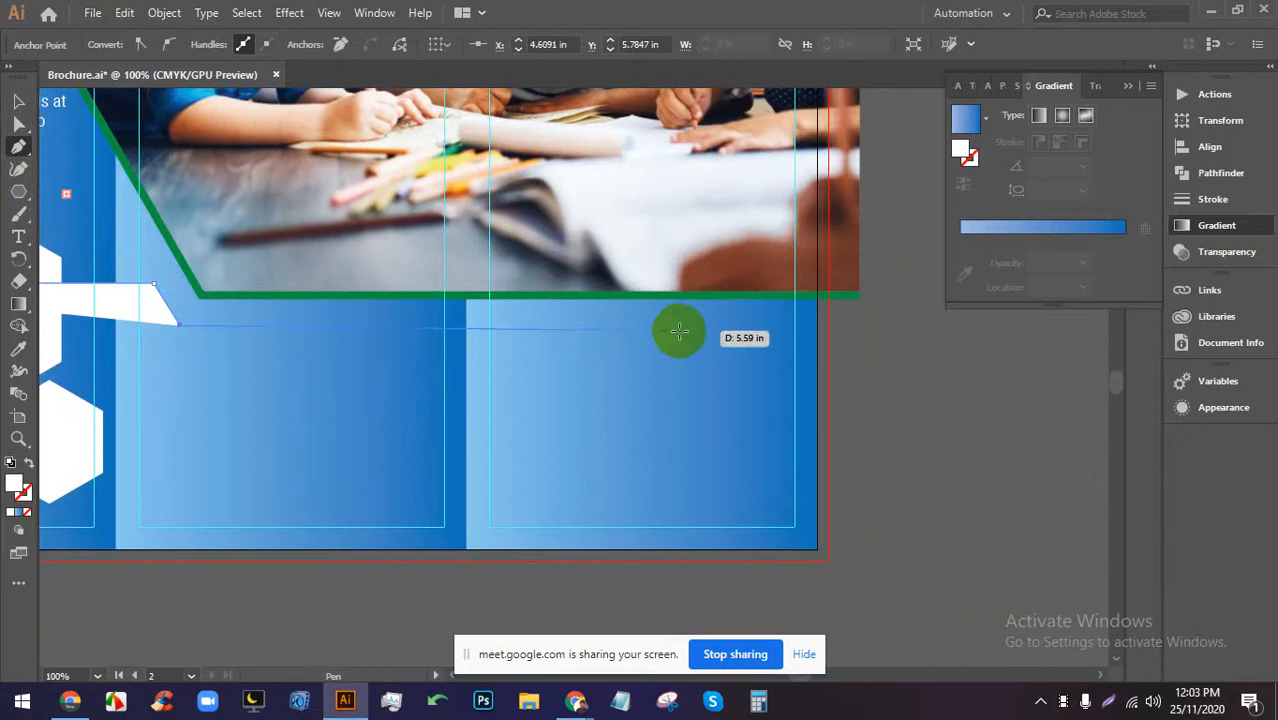
pyautogui.click(817, 325)
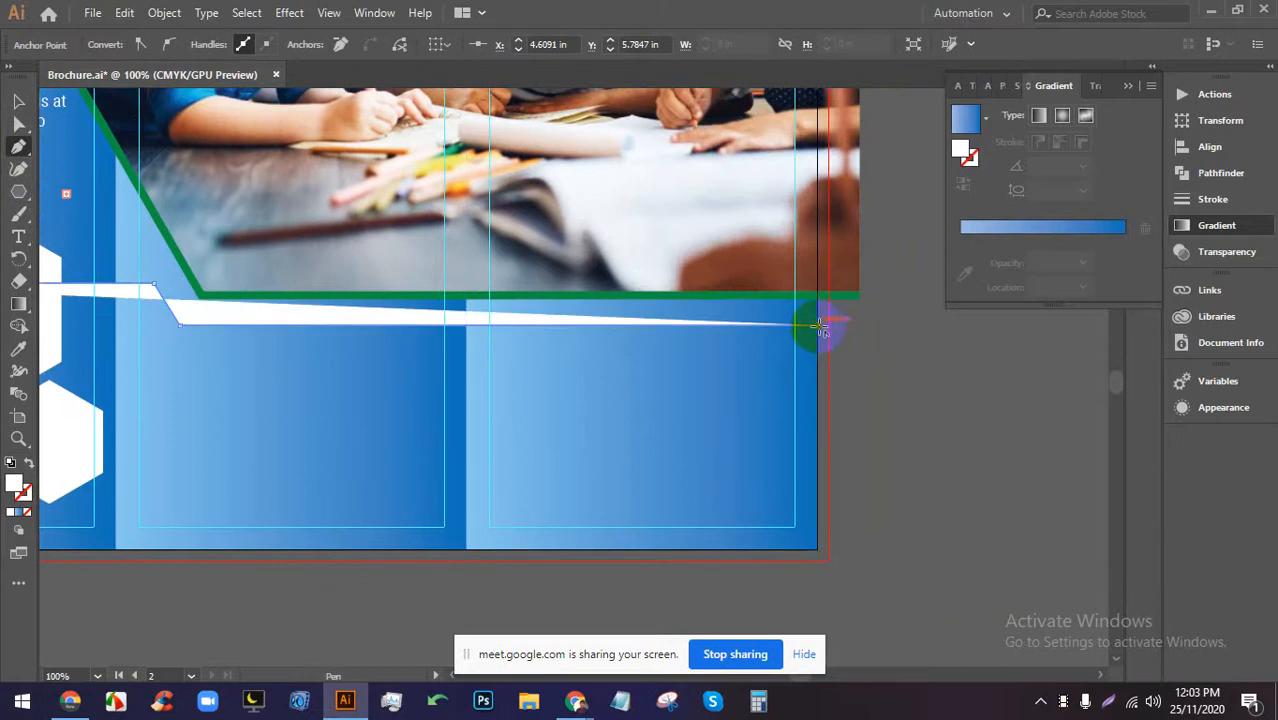
pyautogui.click(817, 548)
pyautogui.scroll(-2, 822, 537)
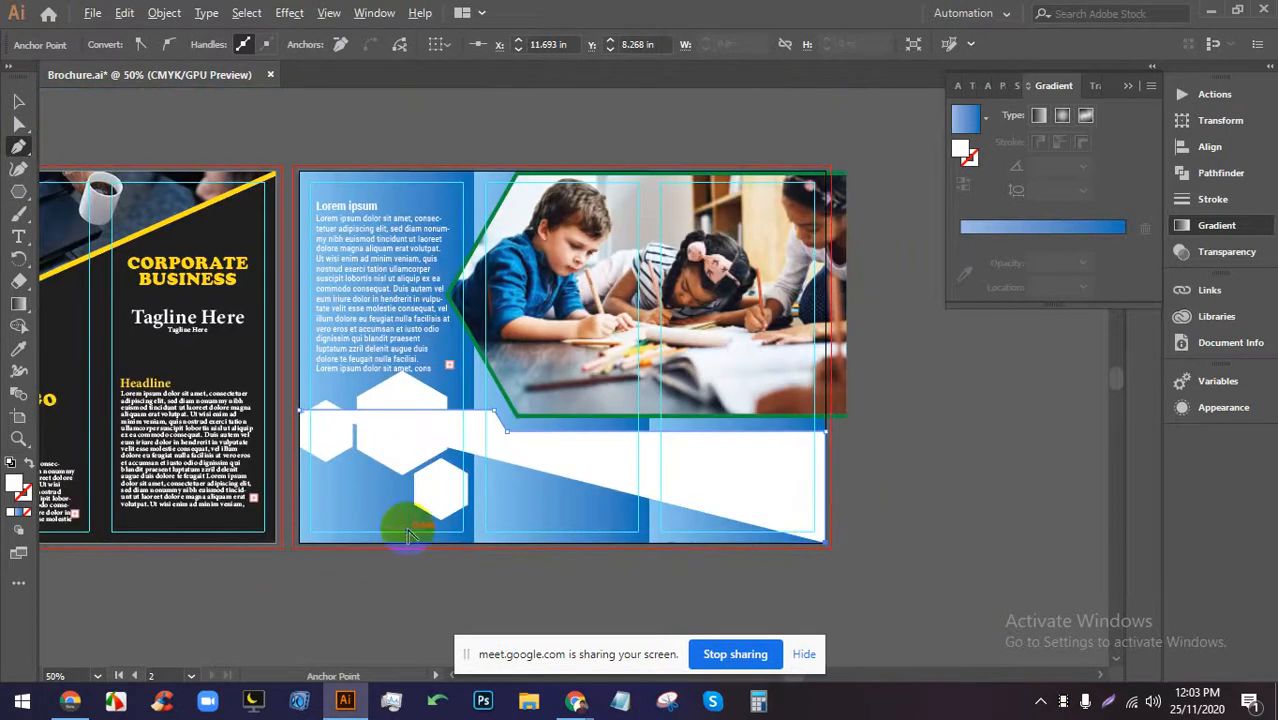
pyautogui.click(298, 543)
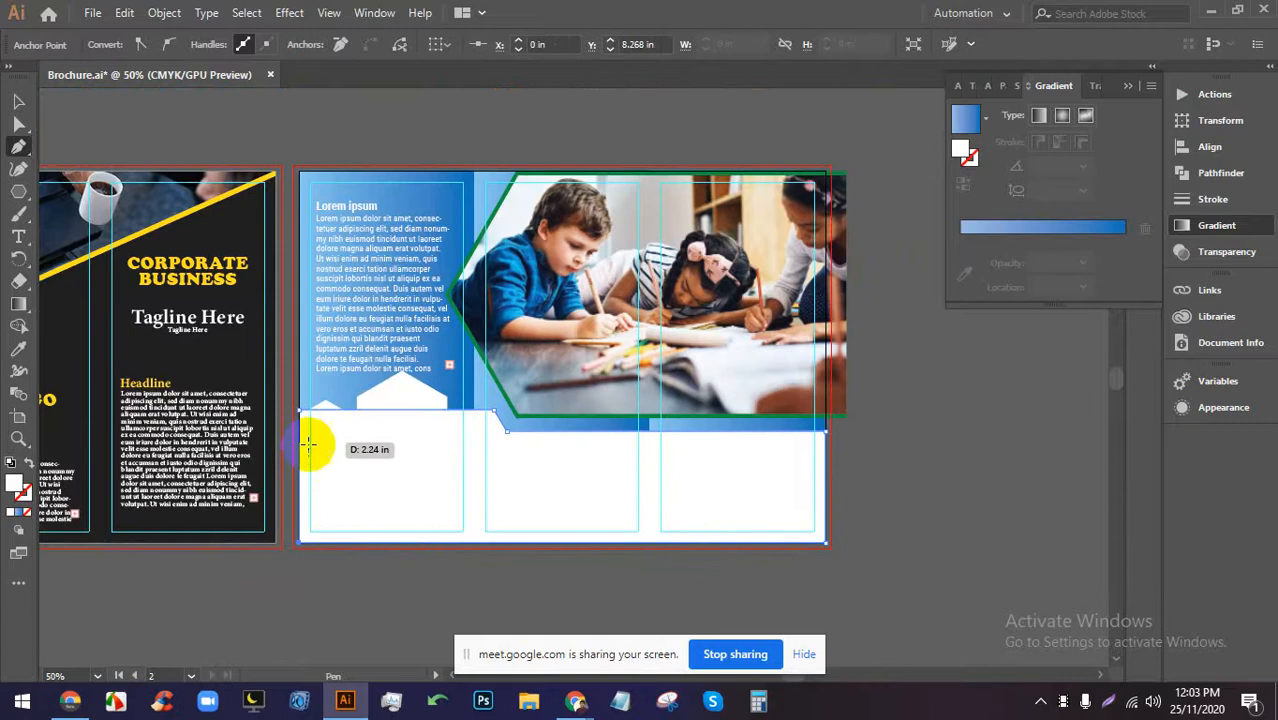
pyautogui.click(305, 412)
# Fill the new lower shape with a gray swatch one shade lighter than 50% black.
pyautogui.click(18, 101)
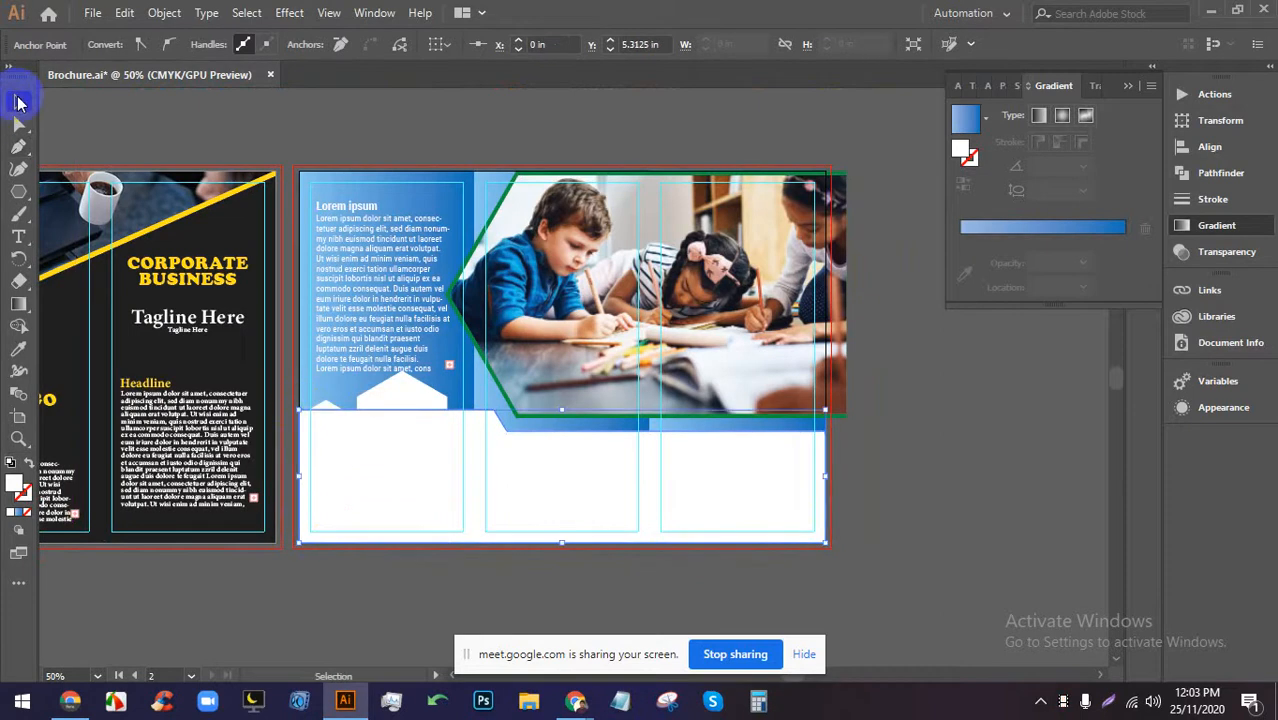
pyautogui.click(115, 45)
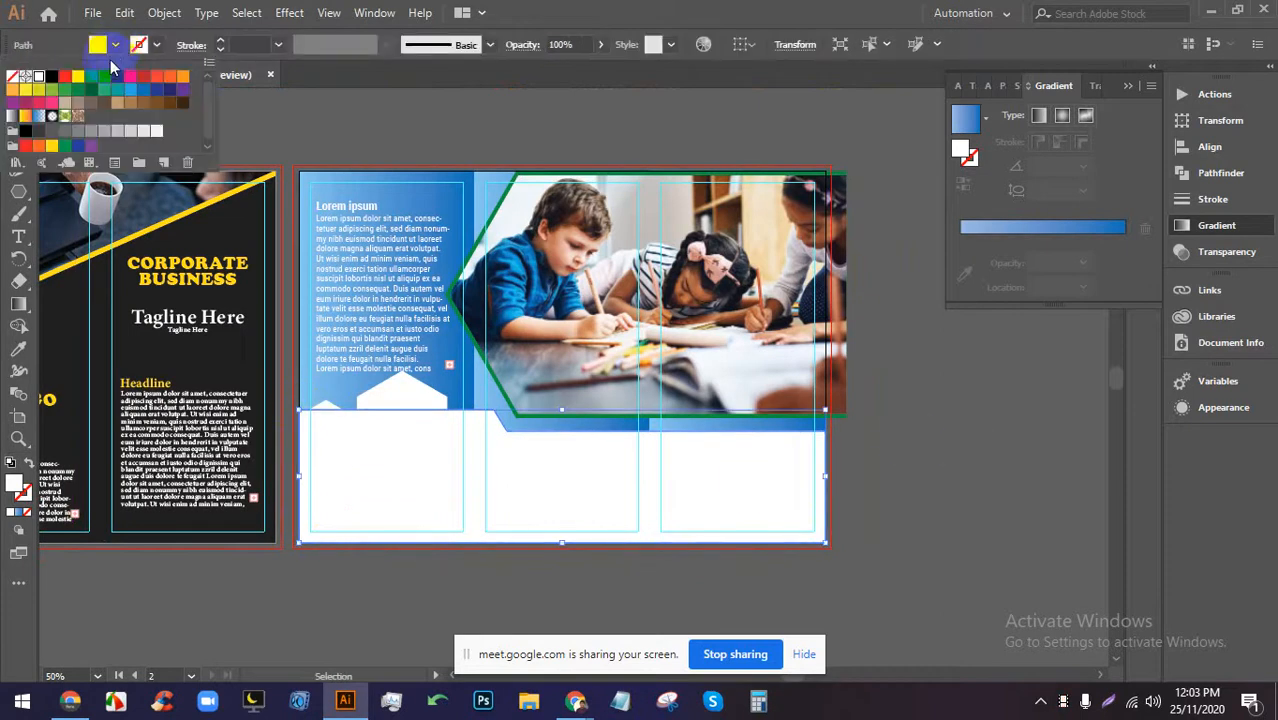
pyautogui.click(88, 131)
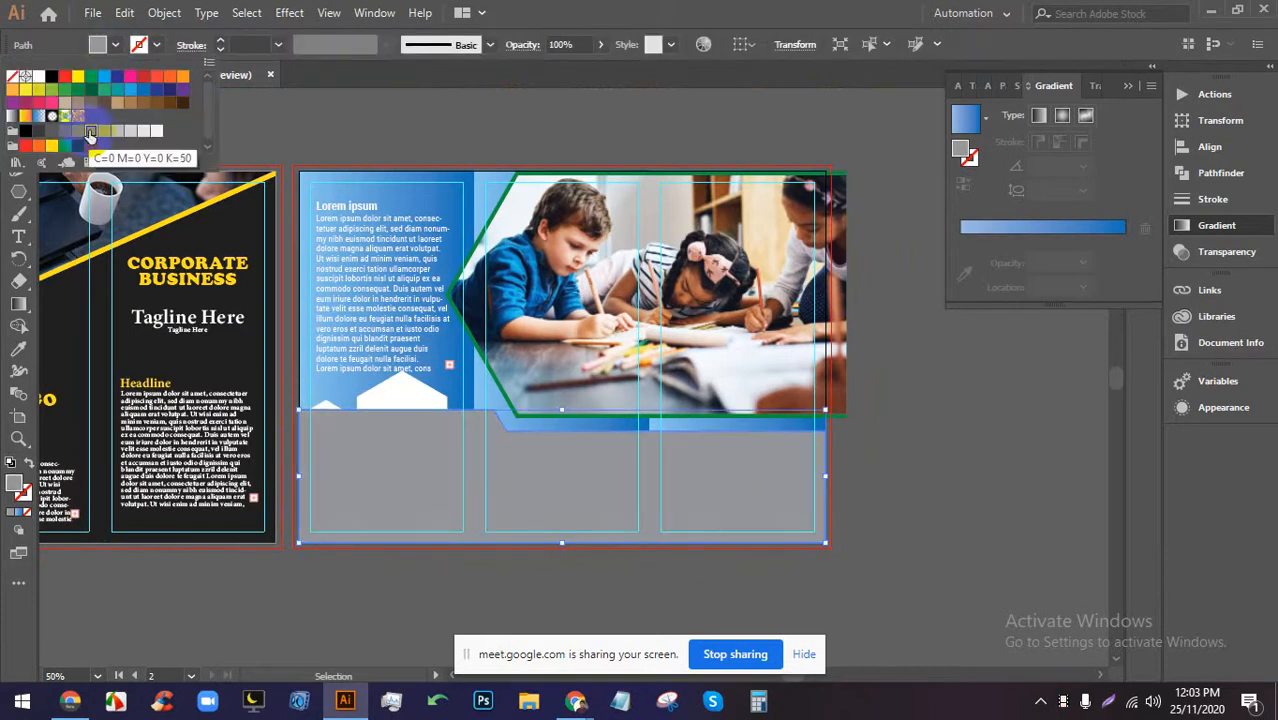
pyautogui.click(101, 133)
pyautogui.click(940, 476)
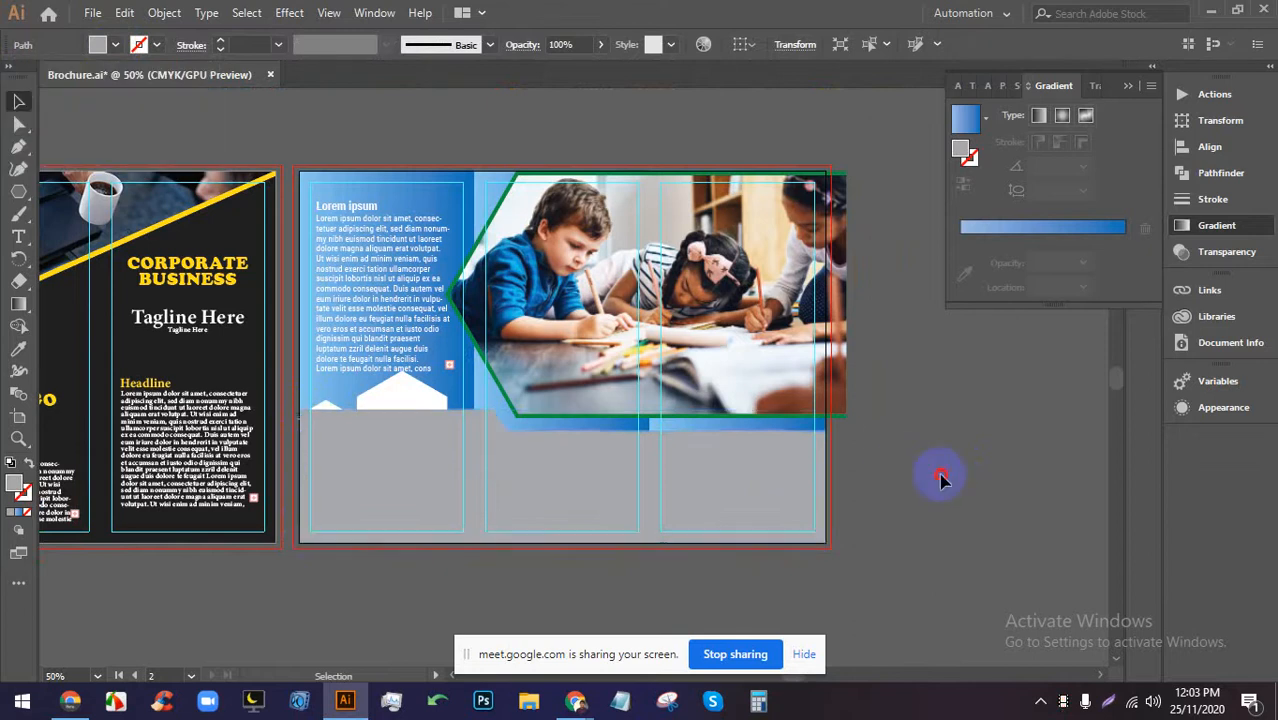
# Send the gray shape behind the white hexagons but in front of the gradient panels, and save the document.
pyautogui.click(481, 487)
pyautogui.press('a')
pyautogui.hotkey('ctrl', '[')
pyautogui.hotkey('ctrl', '[')
pyautogui.hotkey('ctrl', '[')
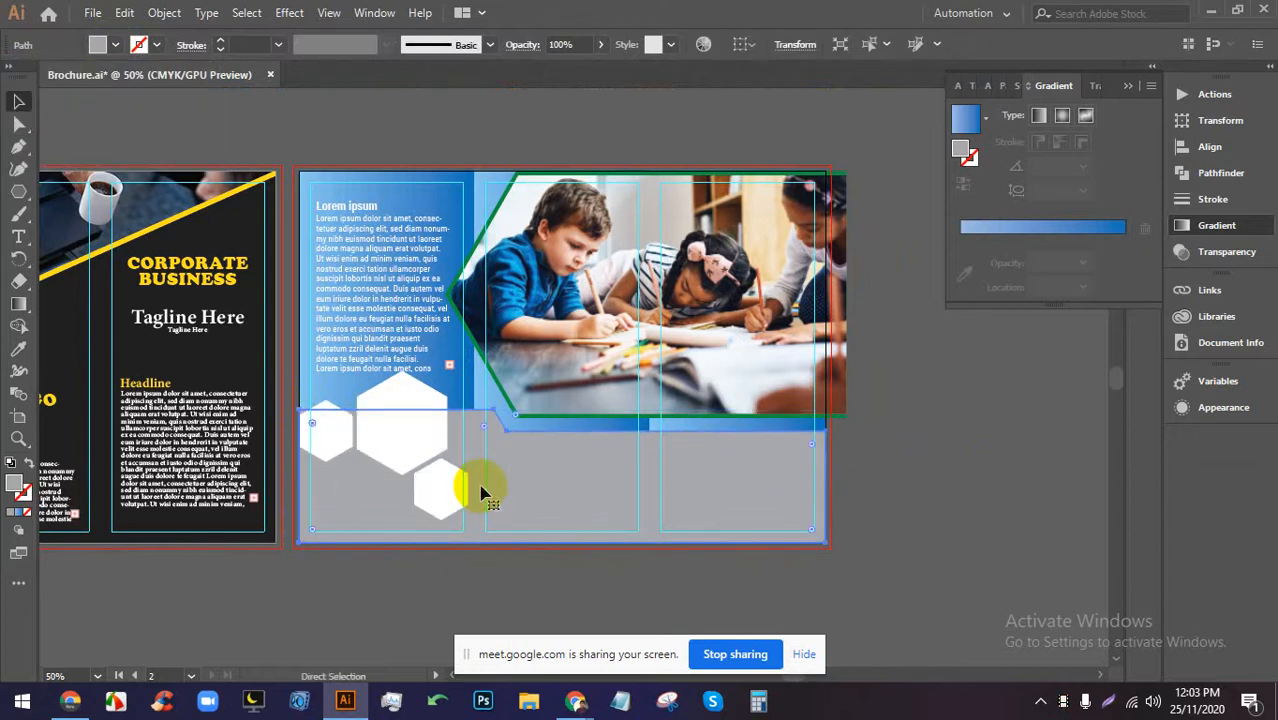
pyautogui.scroll(-1, 590, 465)
pyautogui.scroll(2, 609, 460)
pyautogui.click(1012, 536)
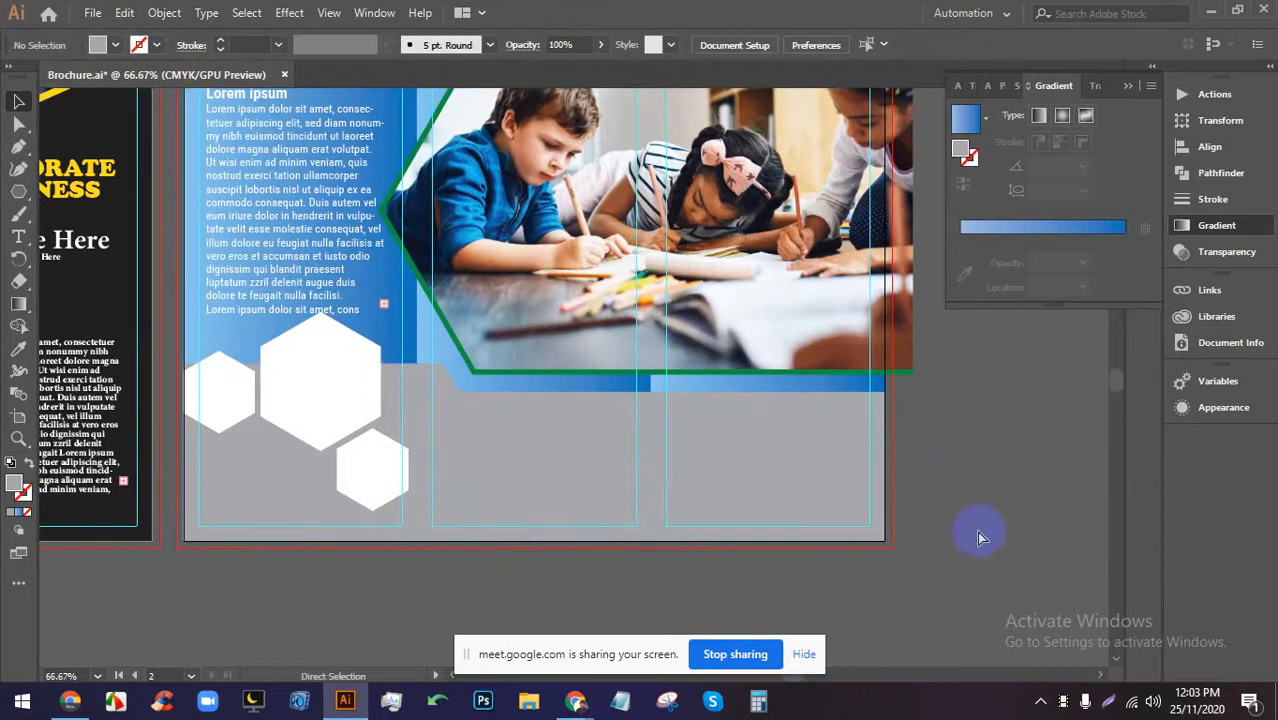
pyautogui.hotkey('ctrl', 's')
# Start an Offset Path with Preview on for all three white hexagons together.
pyautogui.scroll(2, 316, 405)
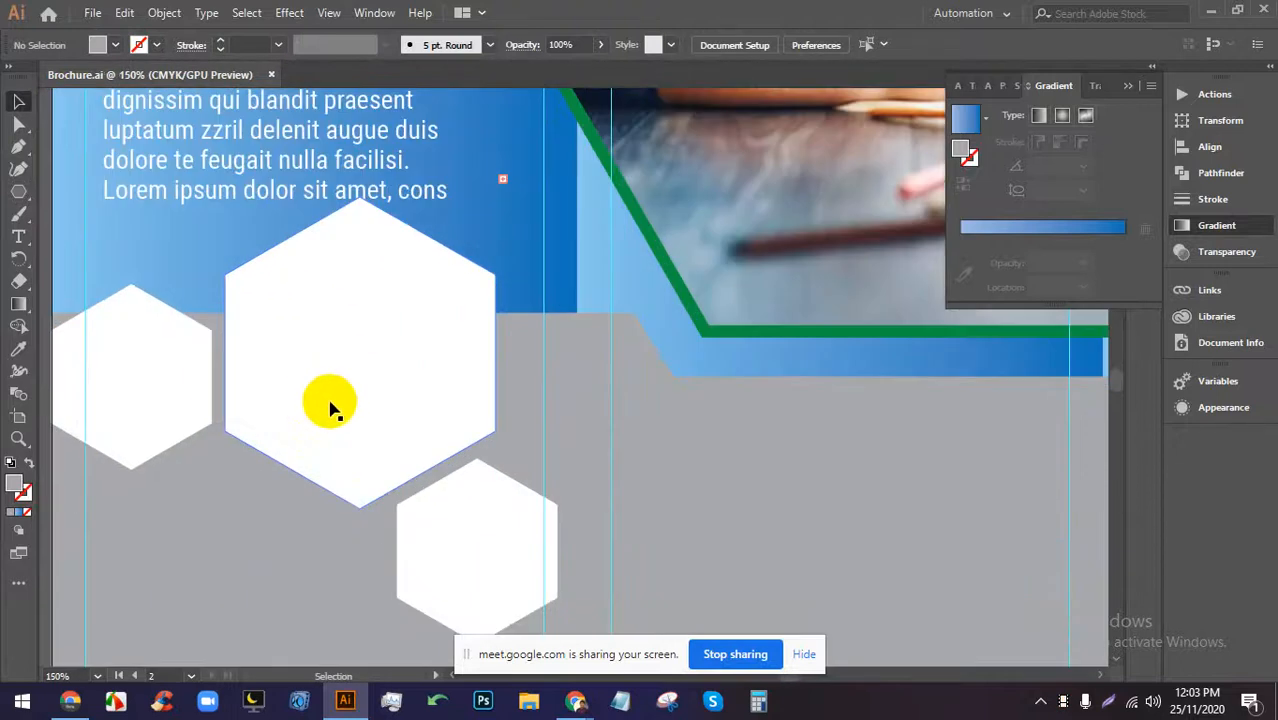
pyautogui.click(479, 542)
pyautogui.keyDown('shift'); pyautogui.click(340, 408); pyautogui.keyUp('shift')
pyautogui.keyDown('shift'); pyautogui.click(200, 399); pyautogui.keyUp('shift')
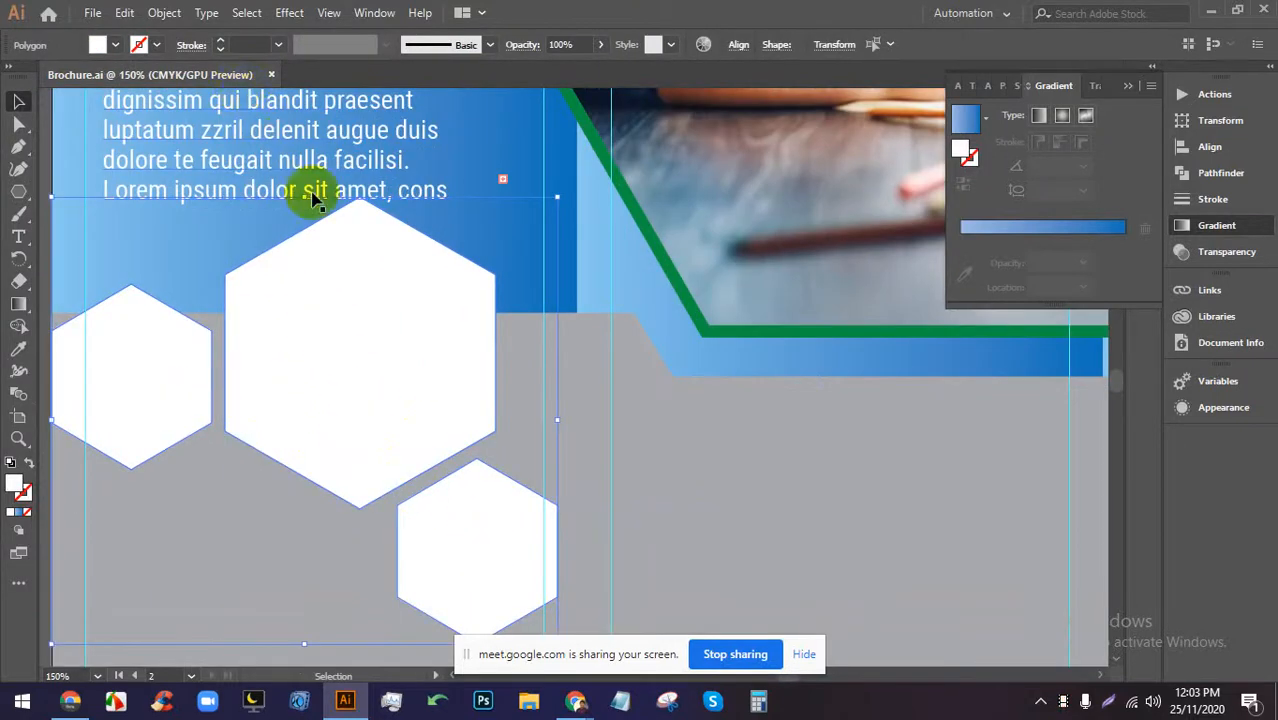
pyautogui.click(171, 12)
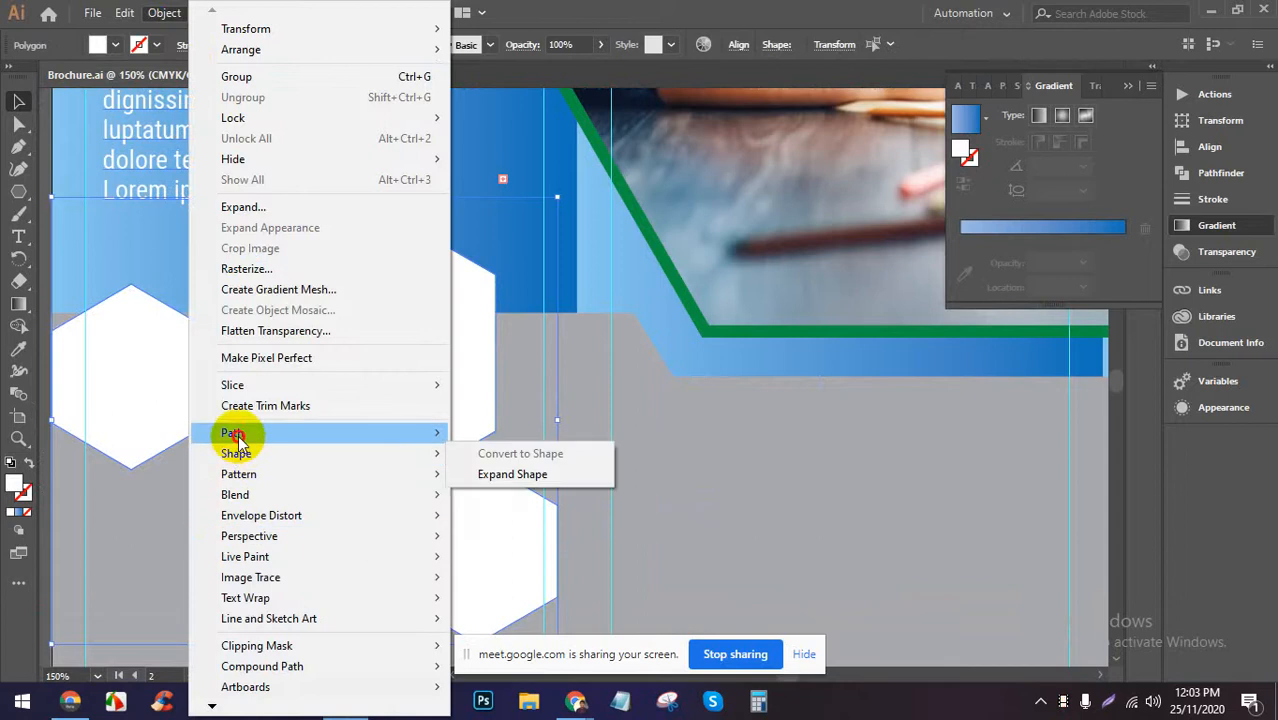
pyautogui.moveTo(228, 432)
pyautogui.click(520, 501)
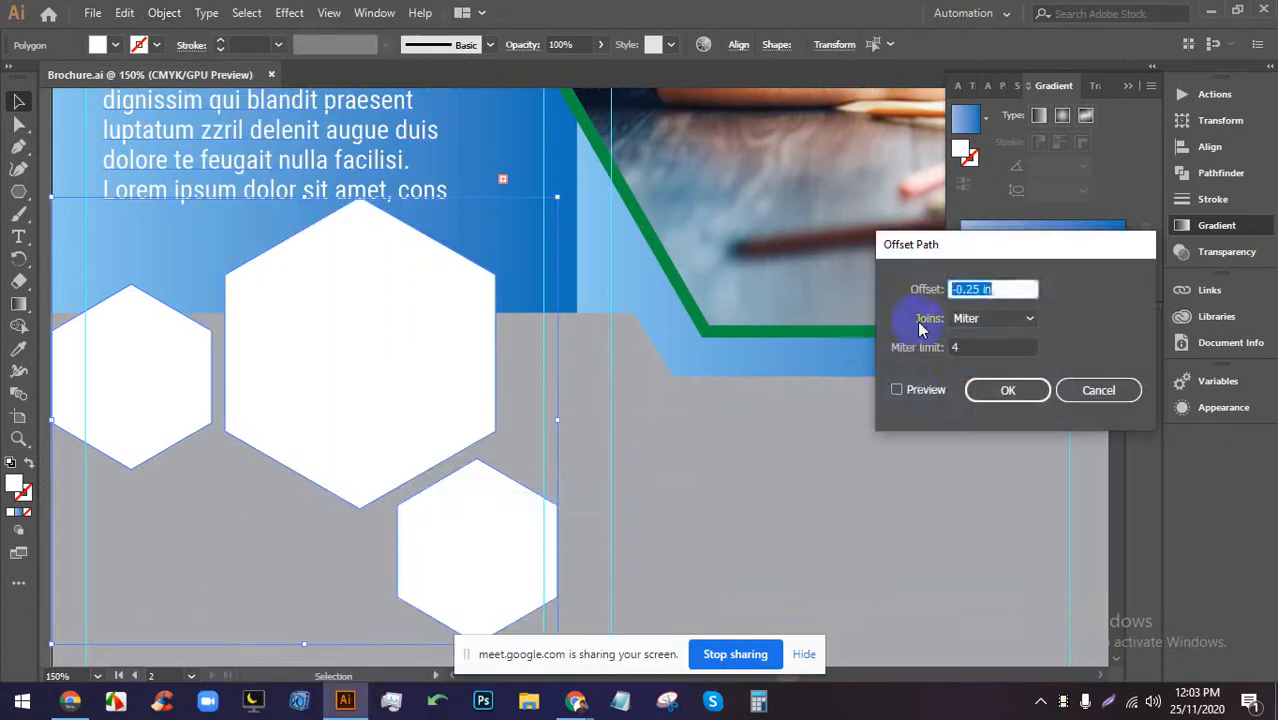
pyautogui.click(912, 392)
# Set the hexagons' offset to -0.125 in with Miter joins, apply it, and save the document.
pyautogui.click(987, 289)
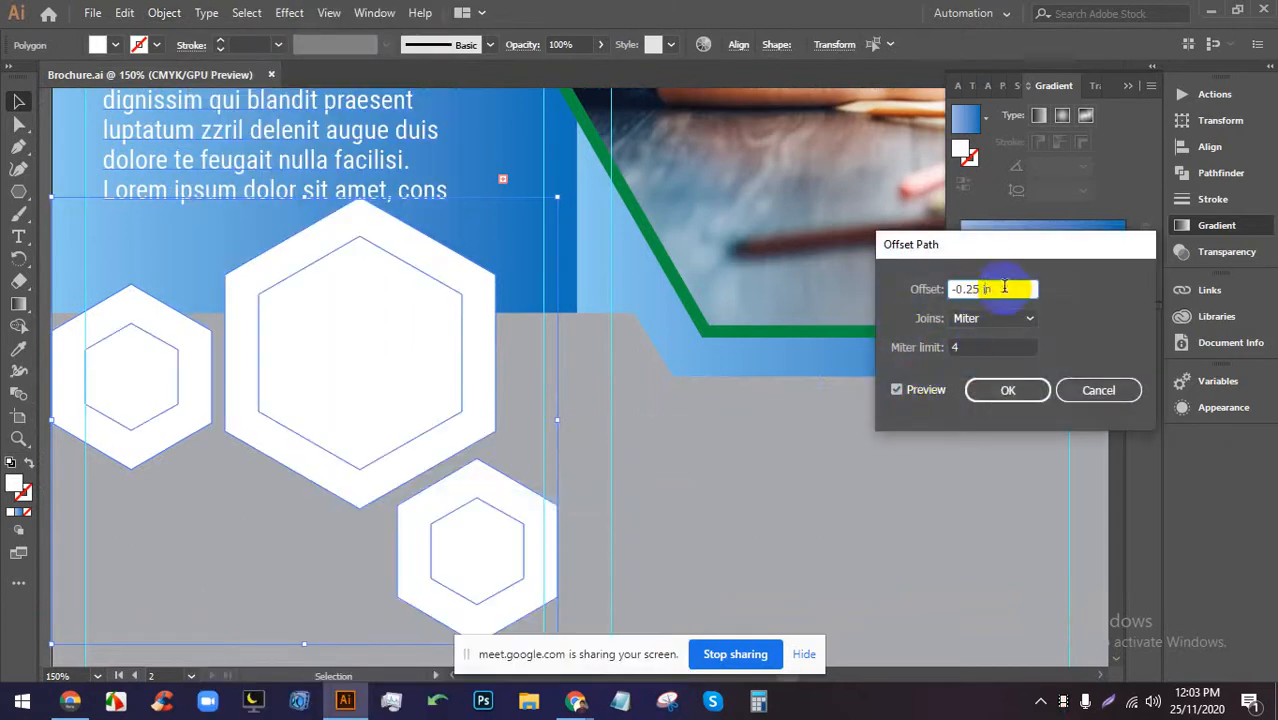
pyautogui.press('Down')
pyautogui.press('Down')
pyautogui.press('Up')
pyautogui.press('Up')
pyautogui.press('Up')
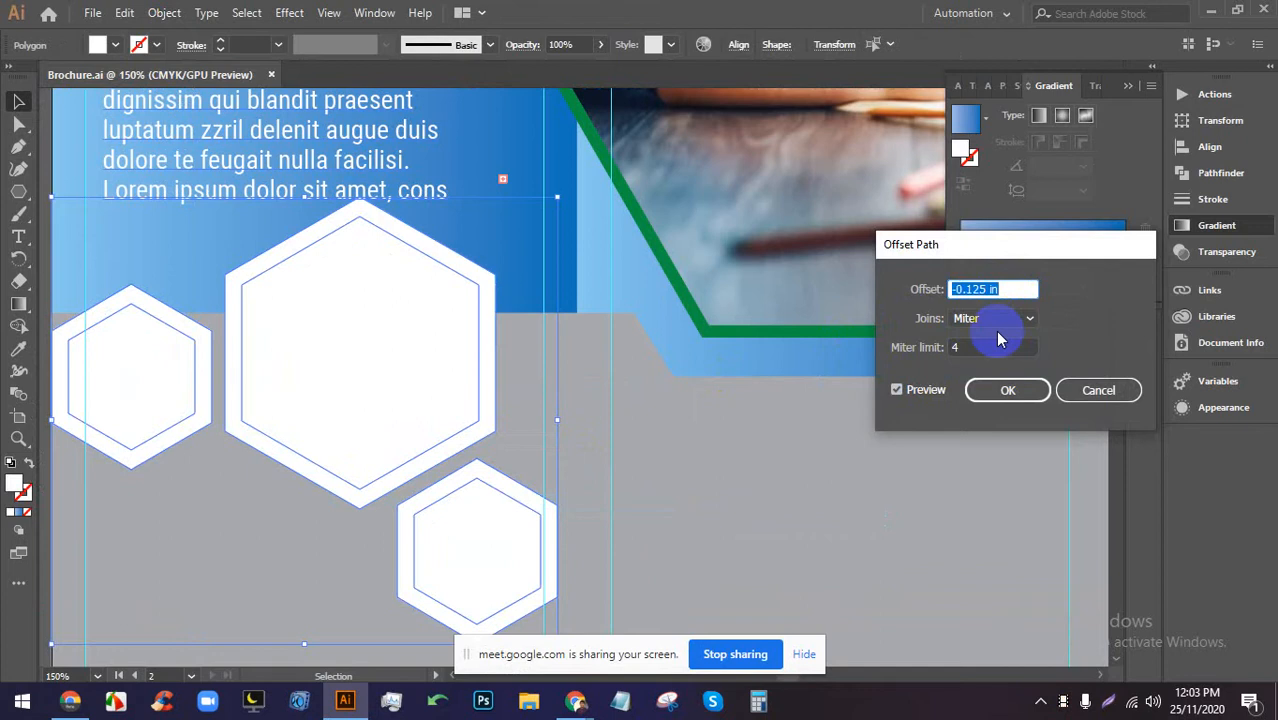
pyautogui.press('Down')
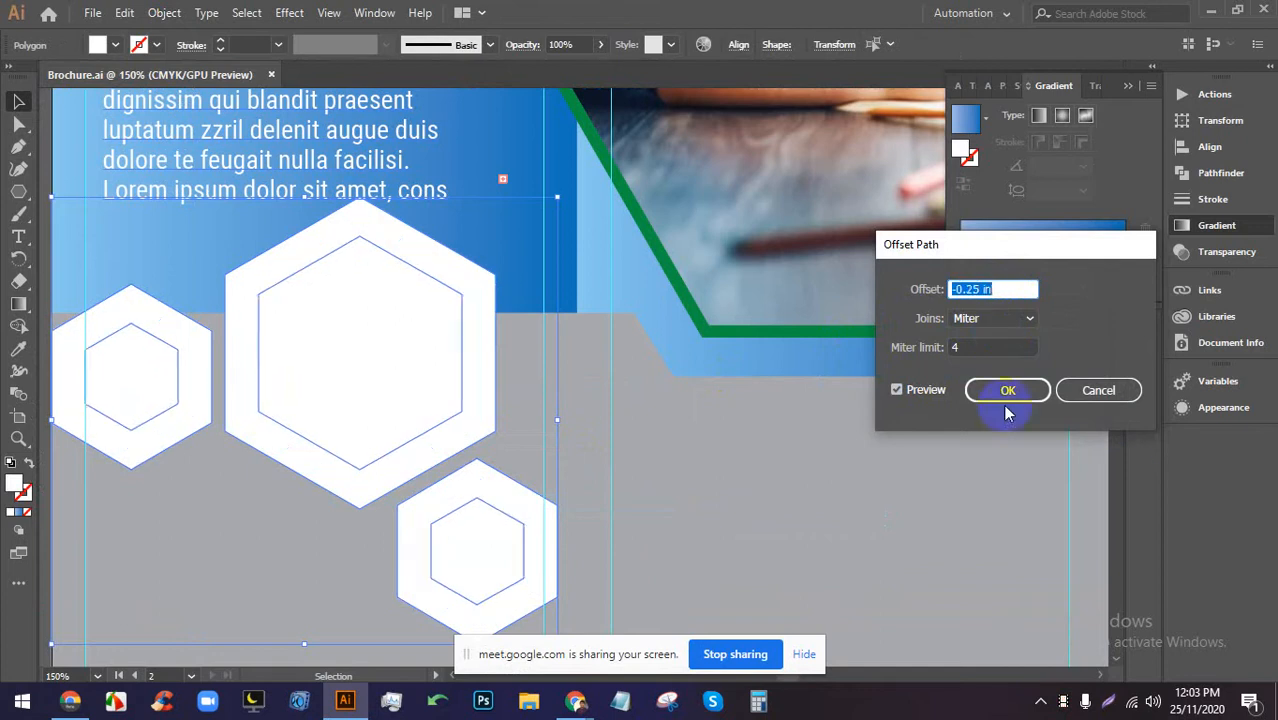
pyautogui.press('Down')
pyautogui.press('Up')
pyautogui.press('Up')
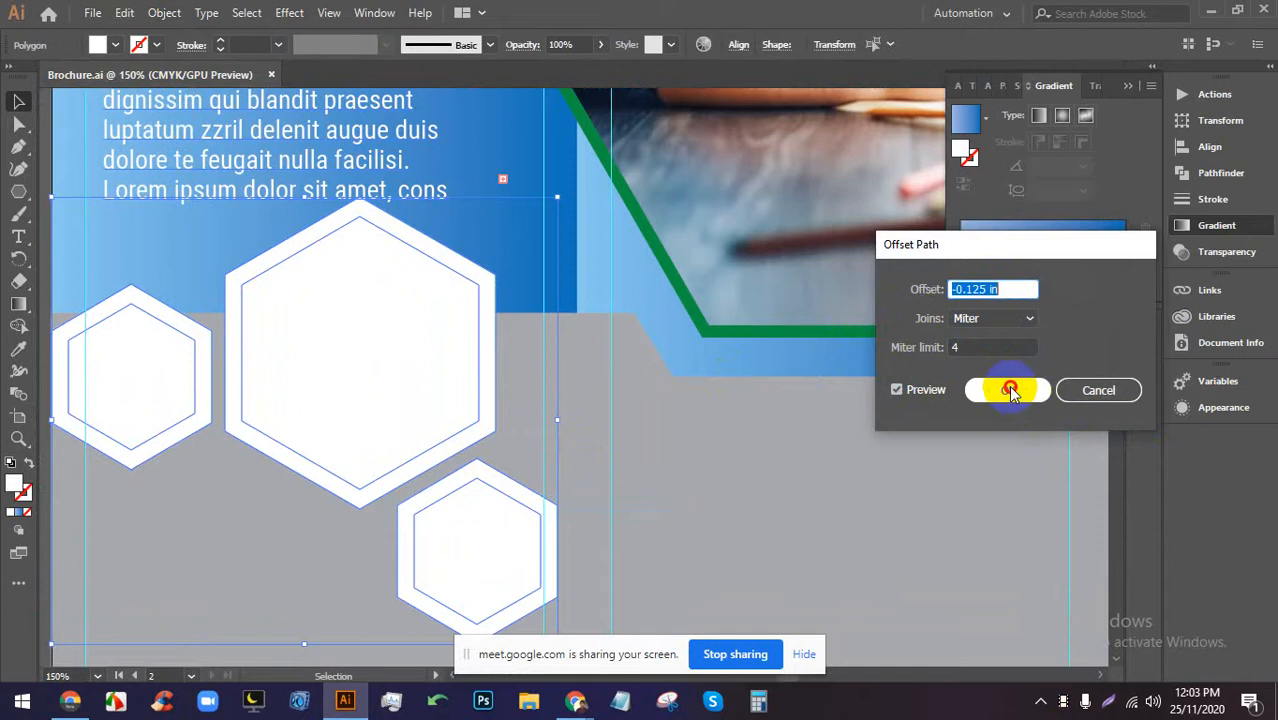
pyautogui.click(1008, 390)
pyautogui.hotkey('ctrl', '-')
pyautogui.hotkey('ctrl', '-')
pyautogui.click(610, 592)
pyautogui.scroll(-2, 556, 466)
pyautogui.scroll(2, 494, 450)
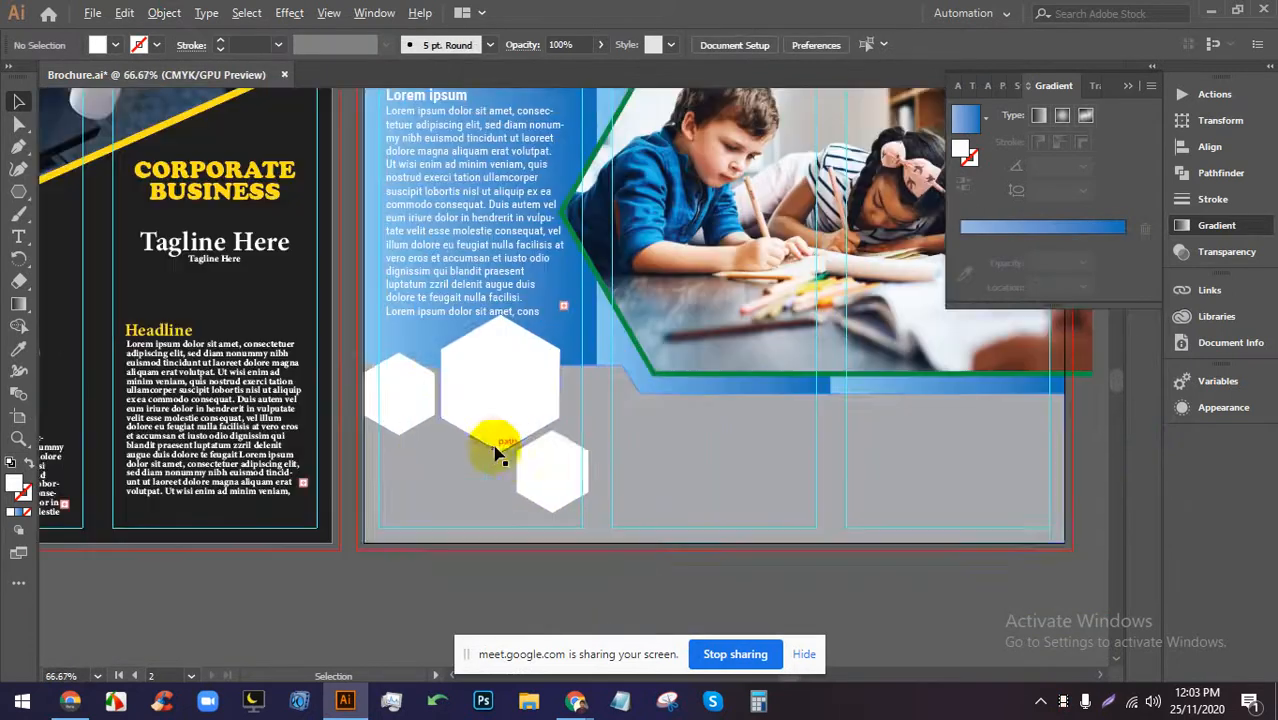
pyautogui.hotkey('ctrl', 's')
# Draw a Pen path following the lower edges of the left and large hexagons, from about X 0, Y 6.24 in to X 2.46, Y 6.76 in.
pyautogui.scroll(3, 430, 500)
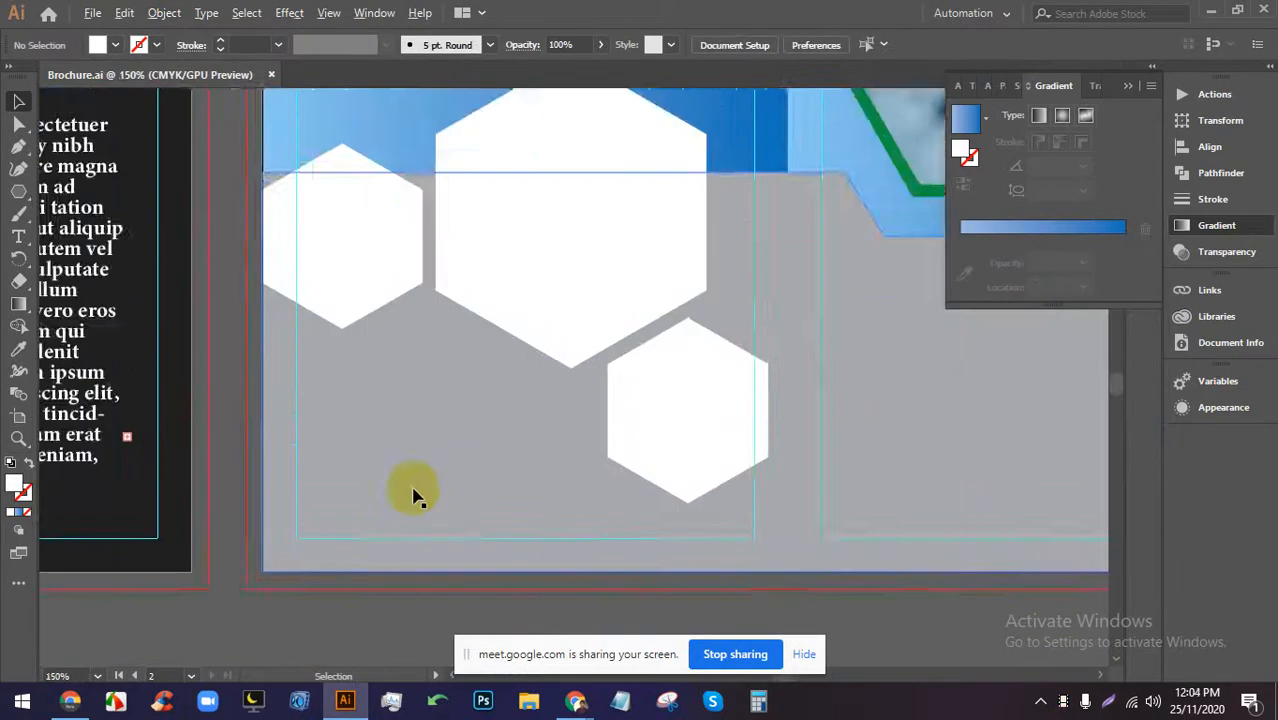
pyautogui.scroll(1, 102, 190)
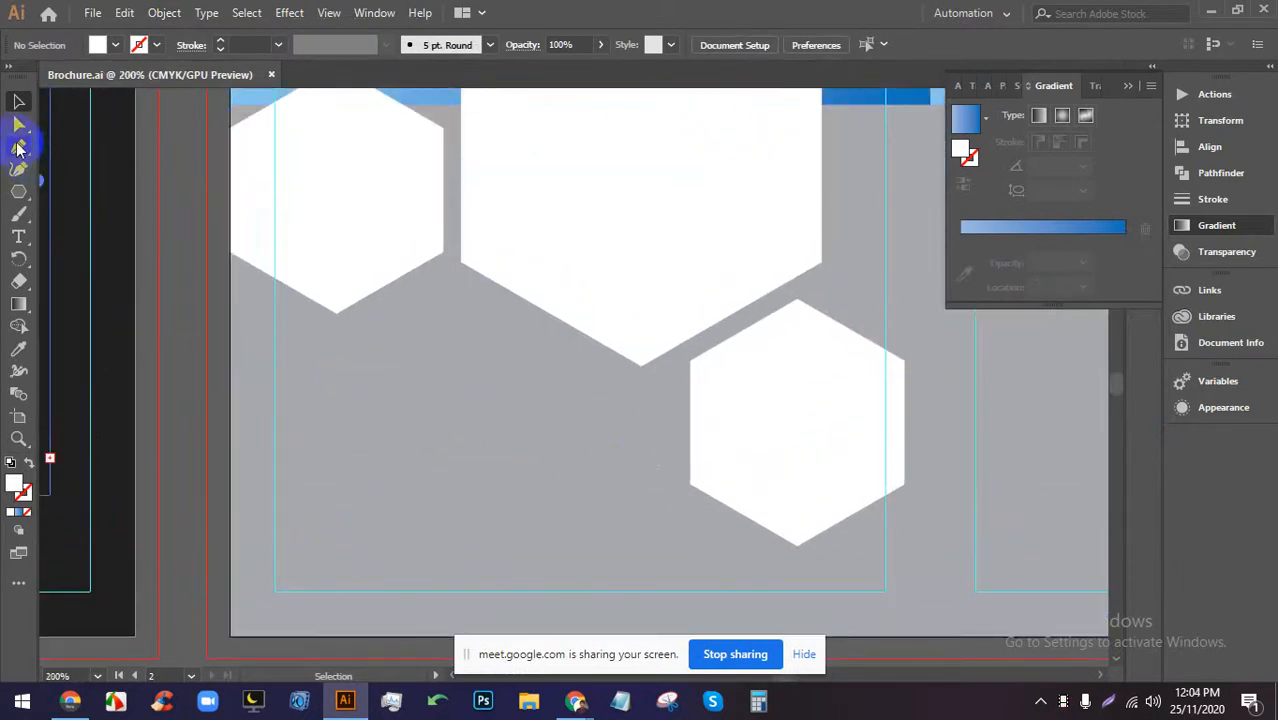
pyautogui.click(19, 150)
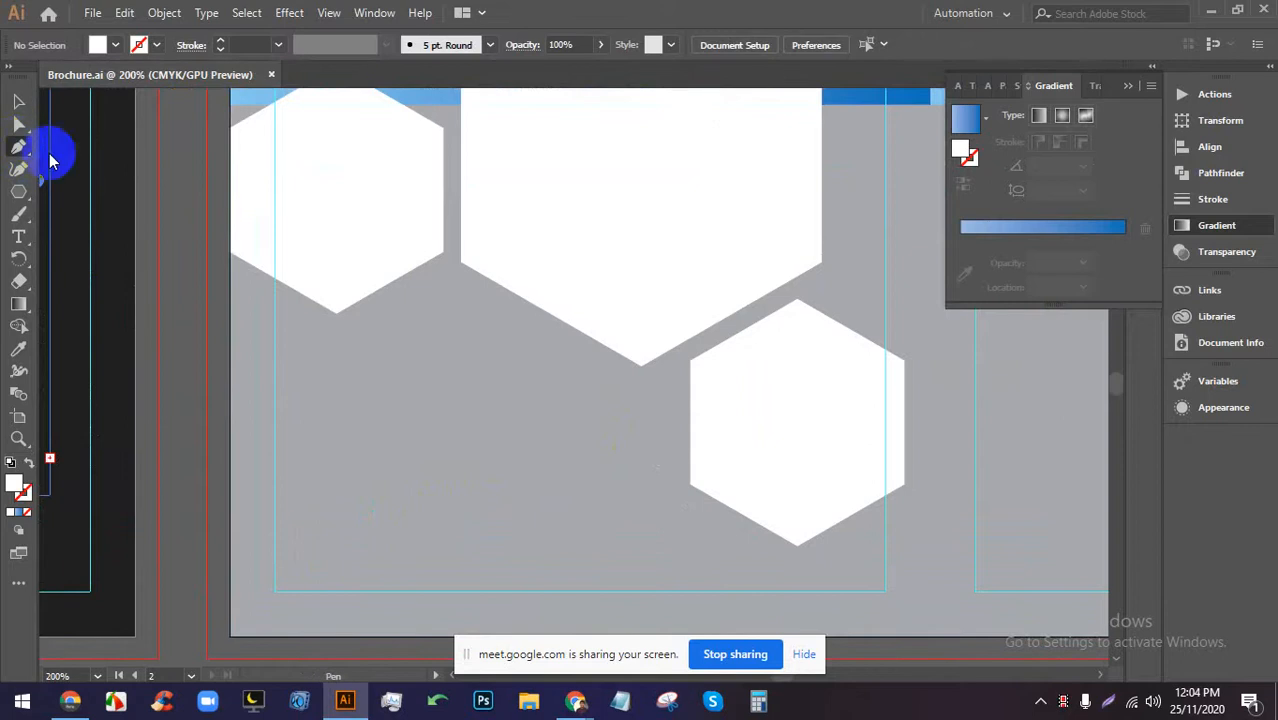
pyautogui.click(229, 272)
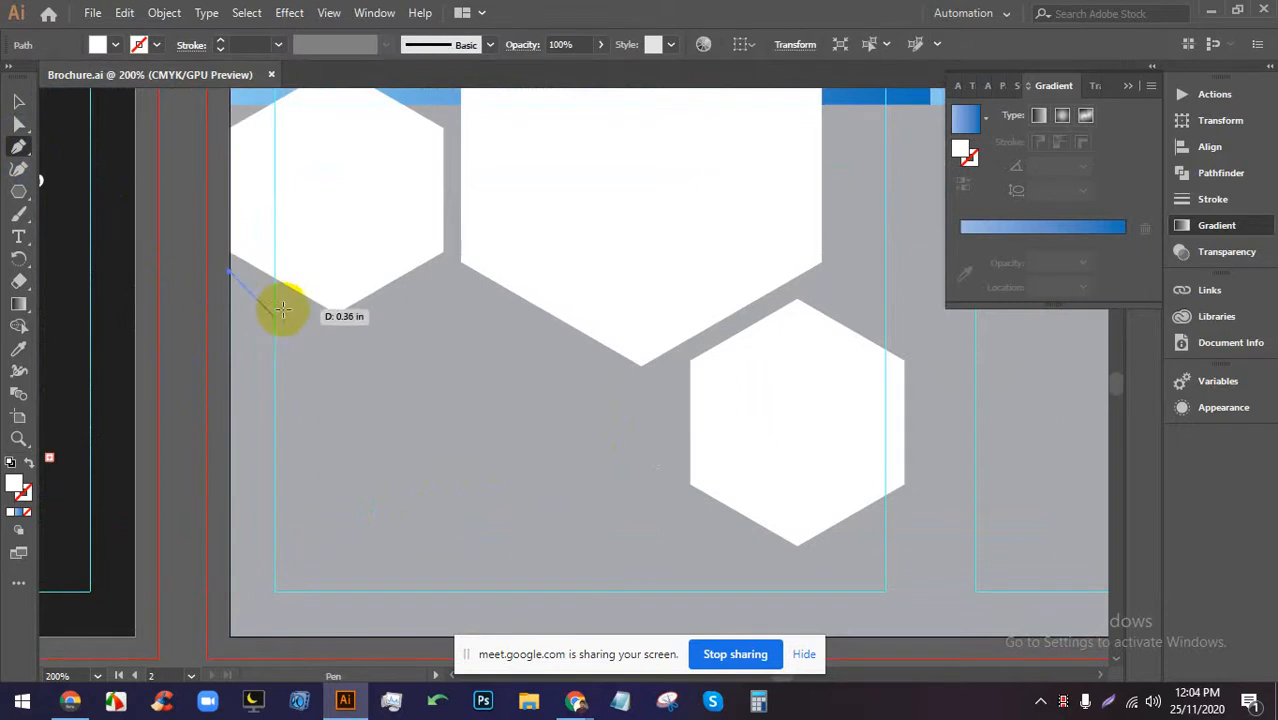
pyautogui.click(334, 338)
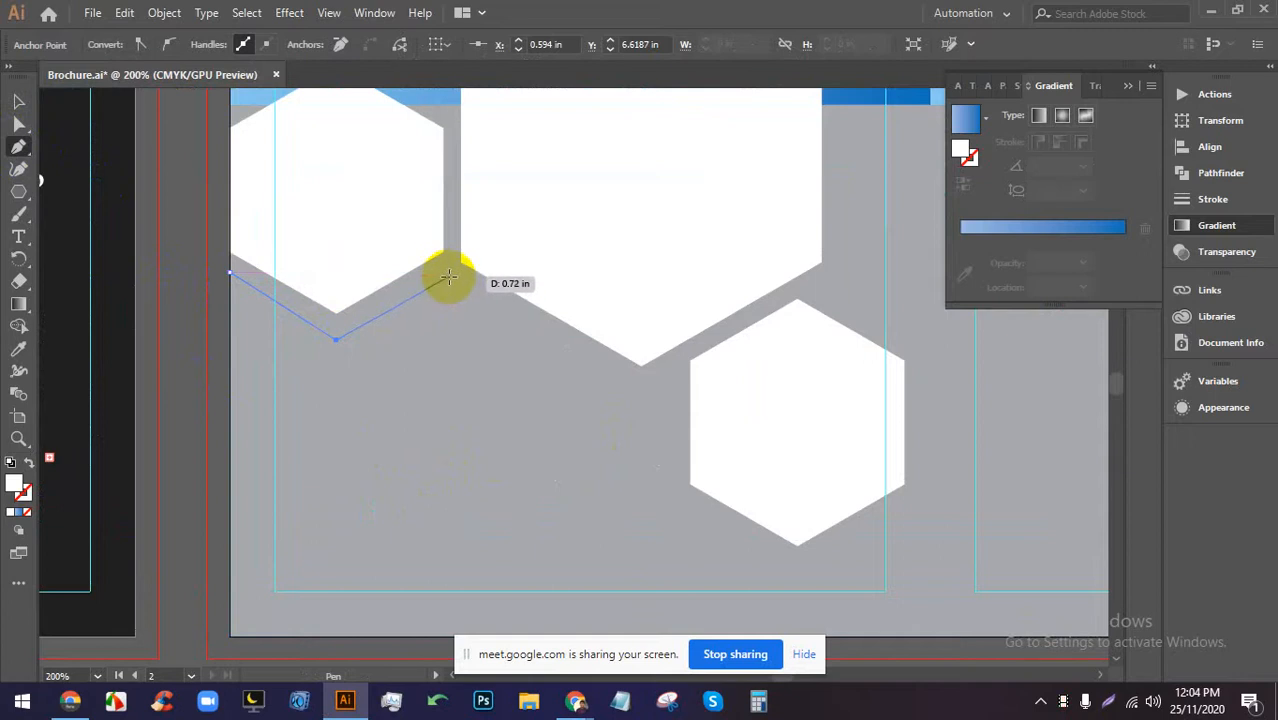
pyautogui.click(442, 276)
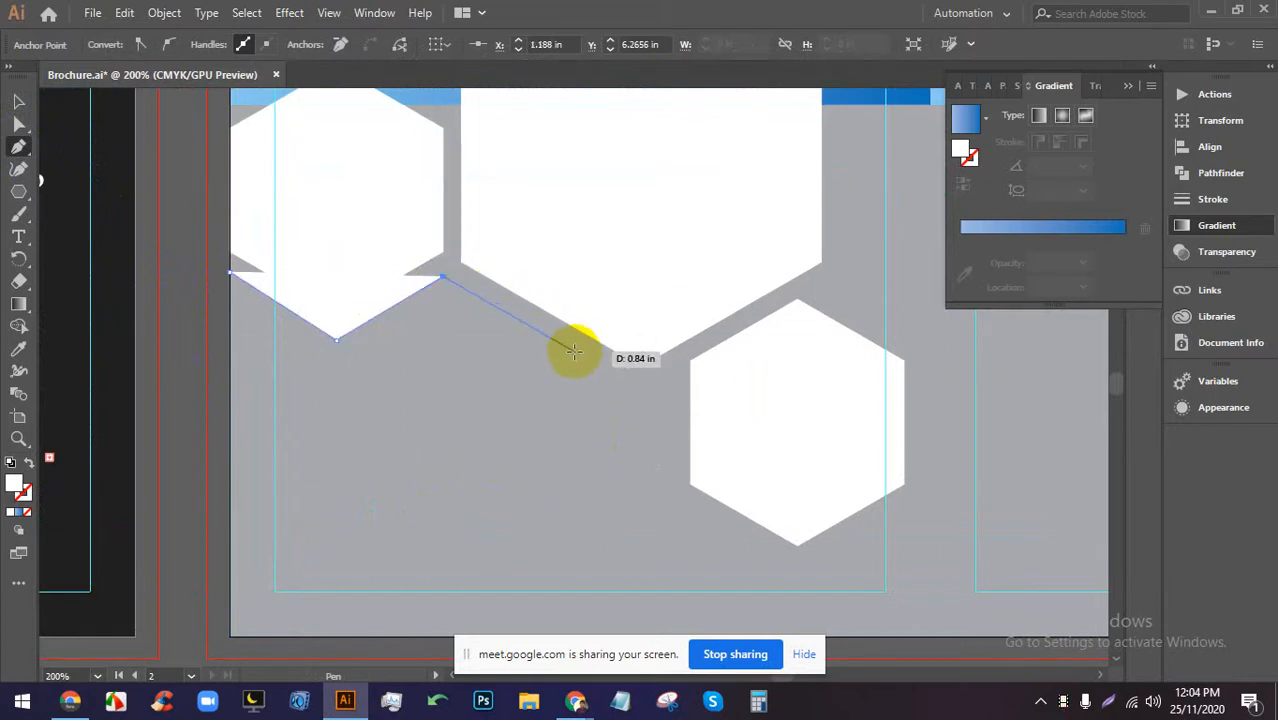
pyautogui.click(637, 388)
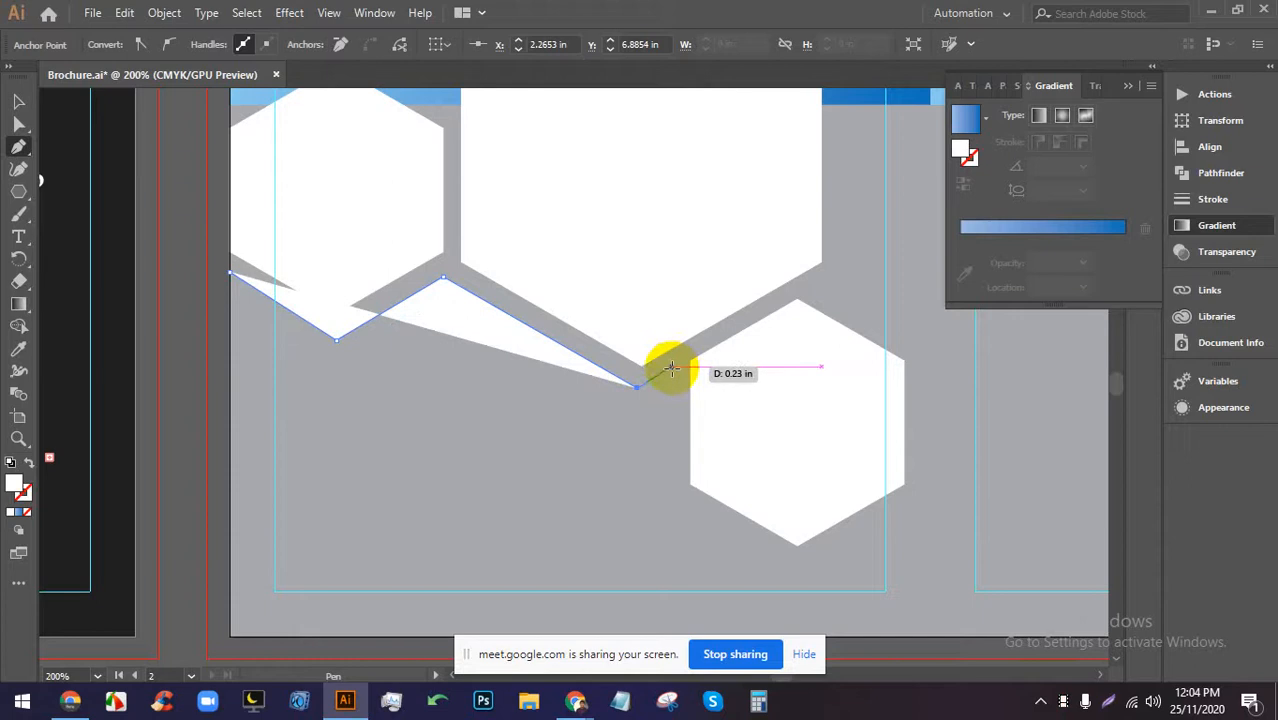
pyautogui.click(671, 368)
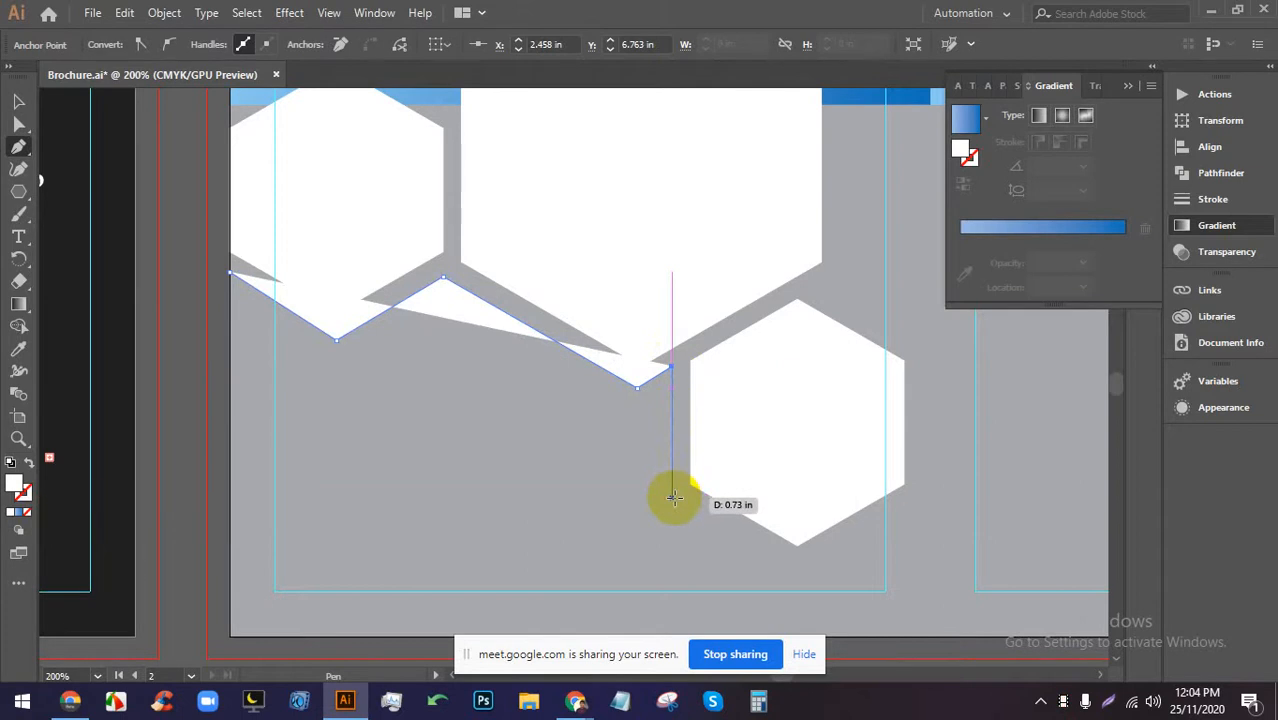
# Continue the path around the small lower hexagon through about X 2.46, Y 7.5 in and X 3.16, Y 7.89 in to X 3.90, Y 7.48 in.
pyautogui.click(673, 497)
pyautogui.scroll(-3, 650, 420)
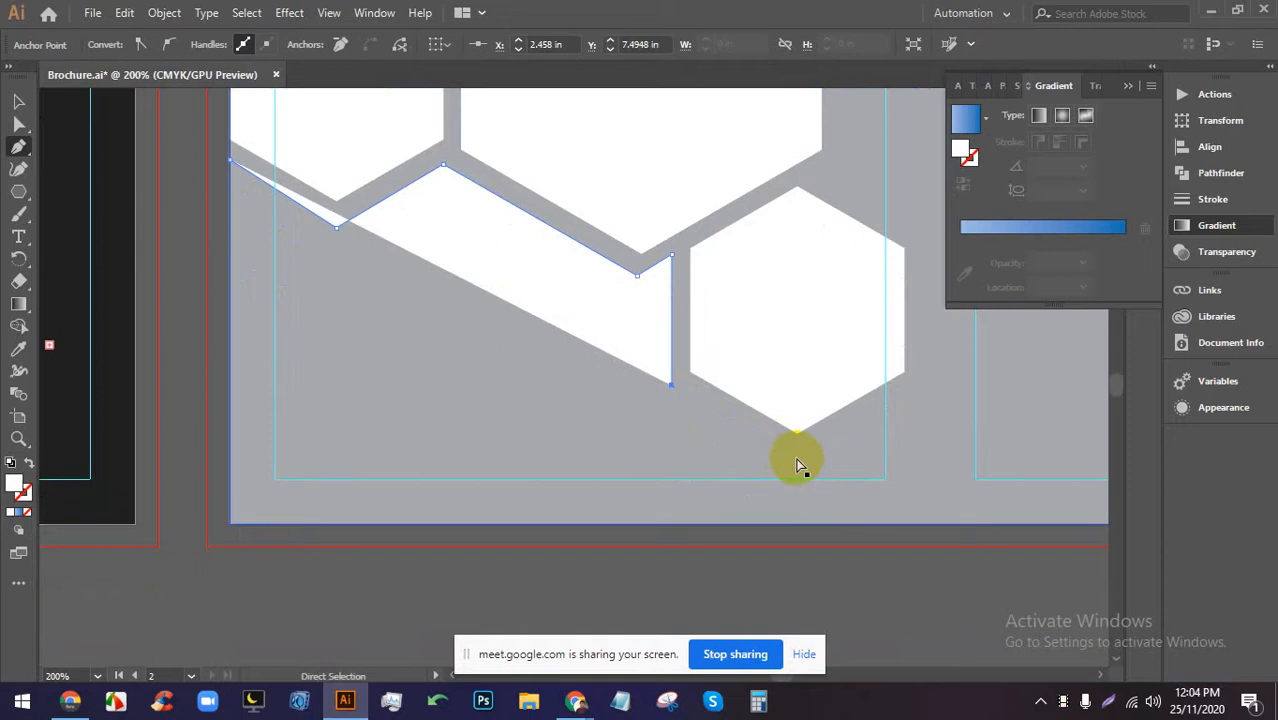
pyautogui.hotkey('ctrl', 'z')
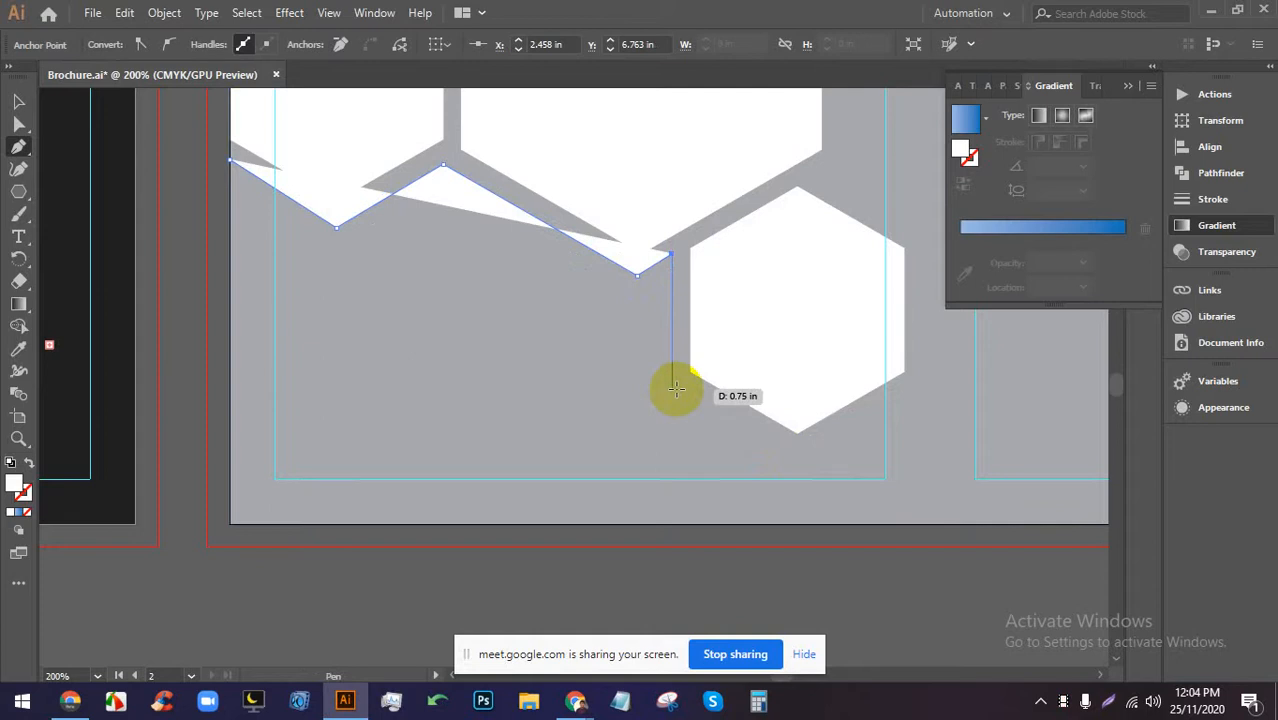
pyautogui.click(672, 387)
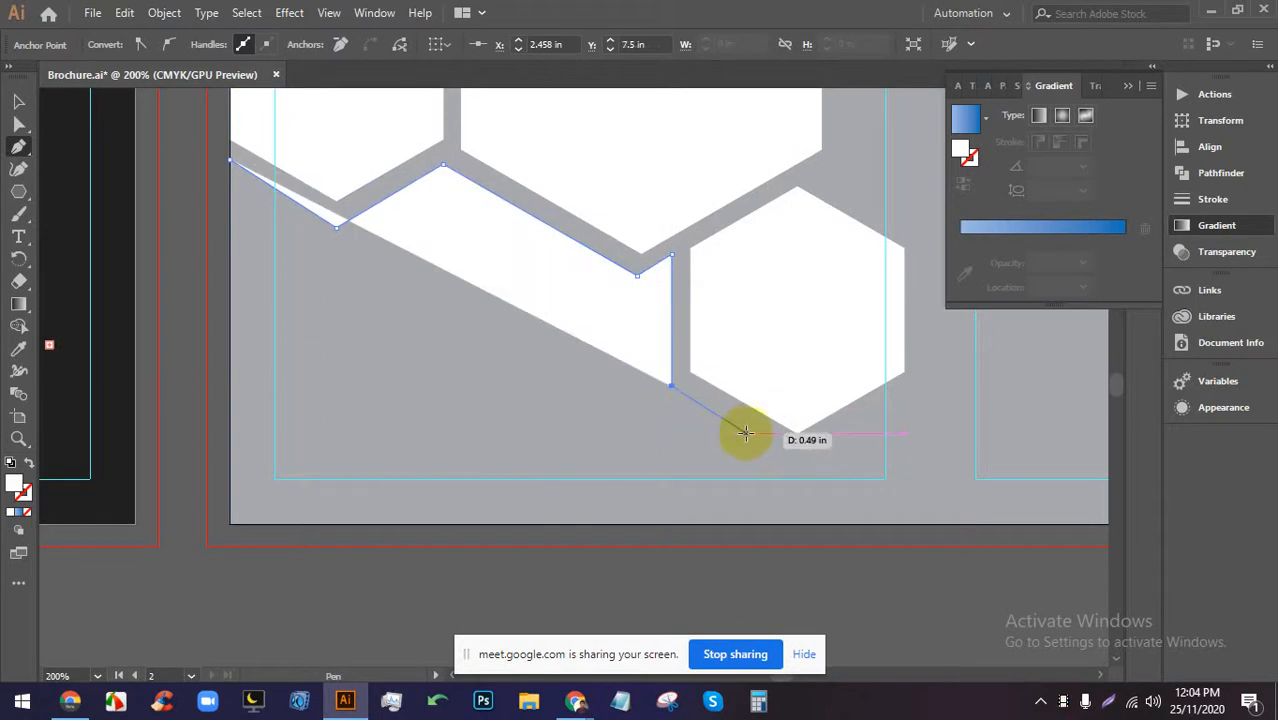
pyautogui.click(796, 457)
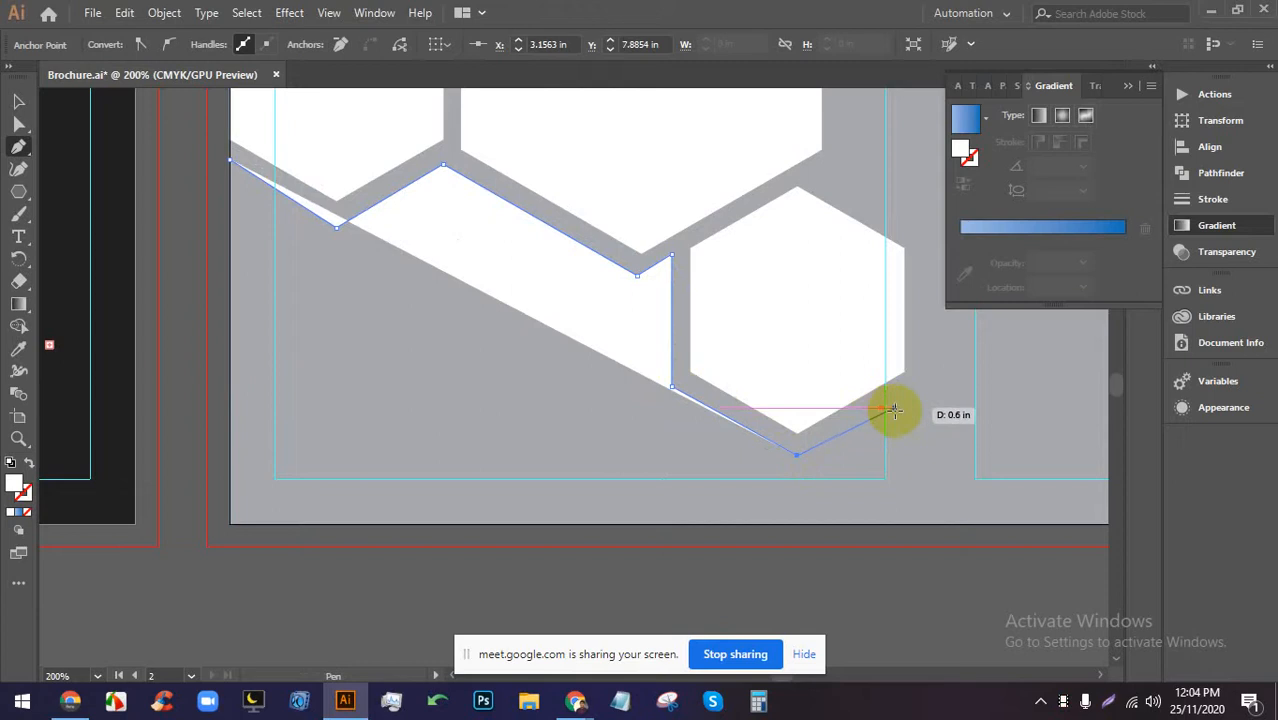
pyautogui.scroll(-3, 876, 396)
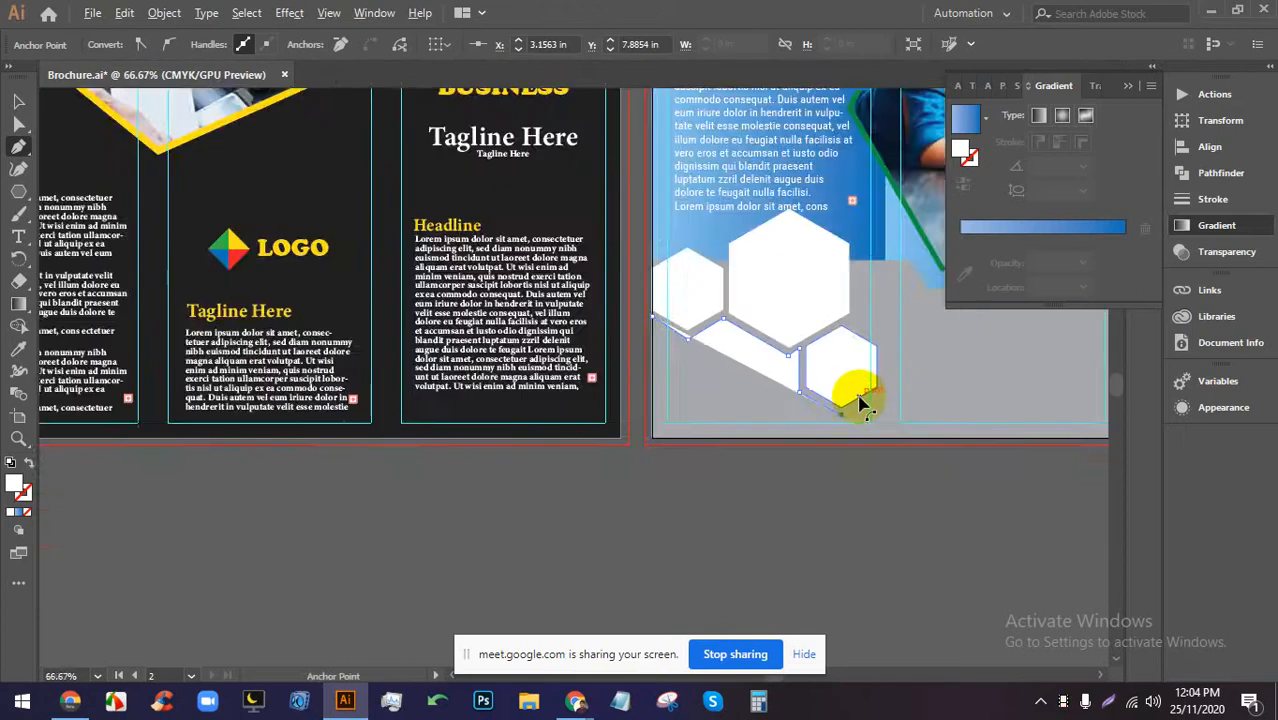
pyautogui.scroll(3, 860, 406)
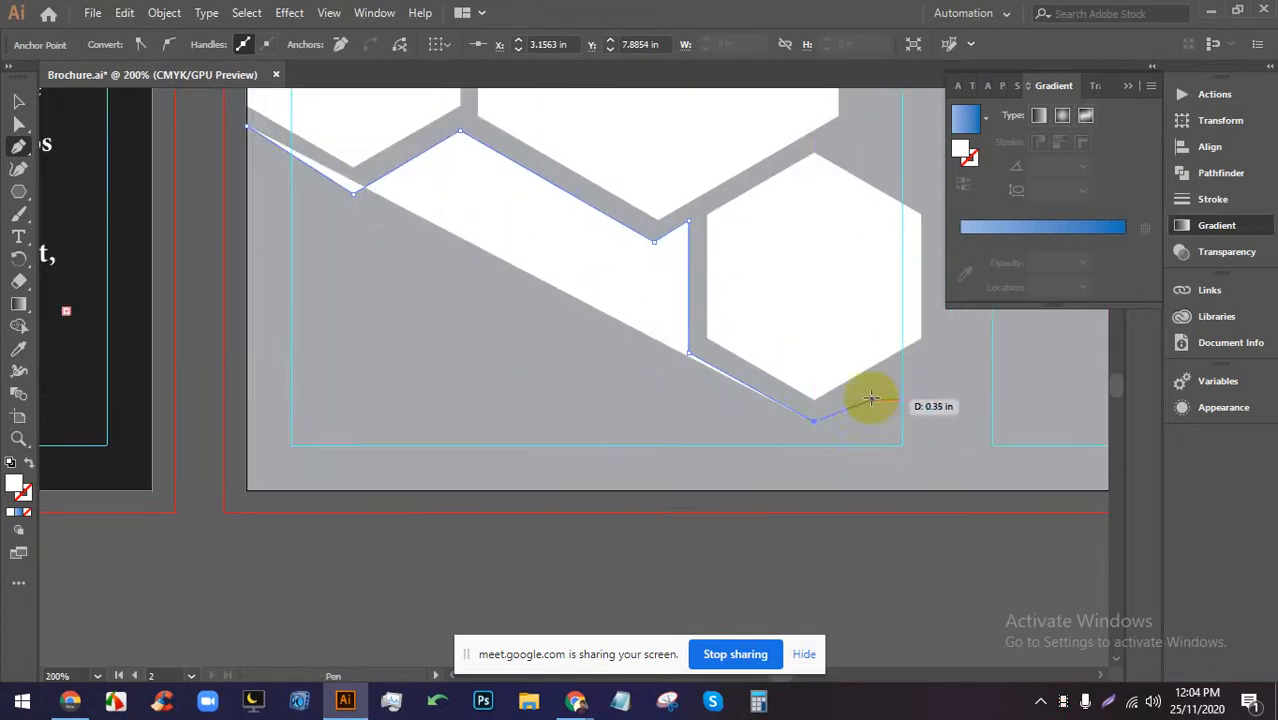
pyautogui.click(946, 347)
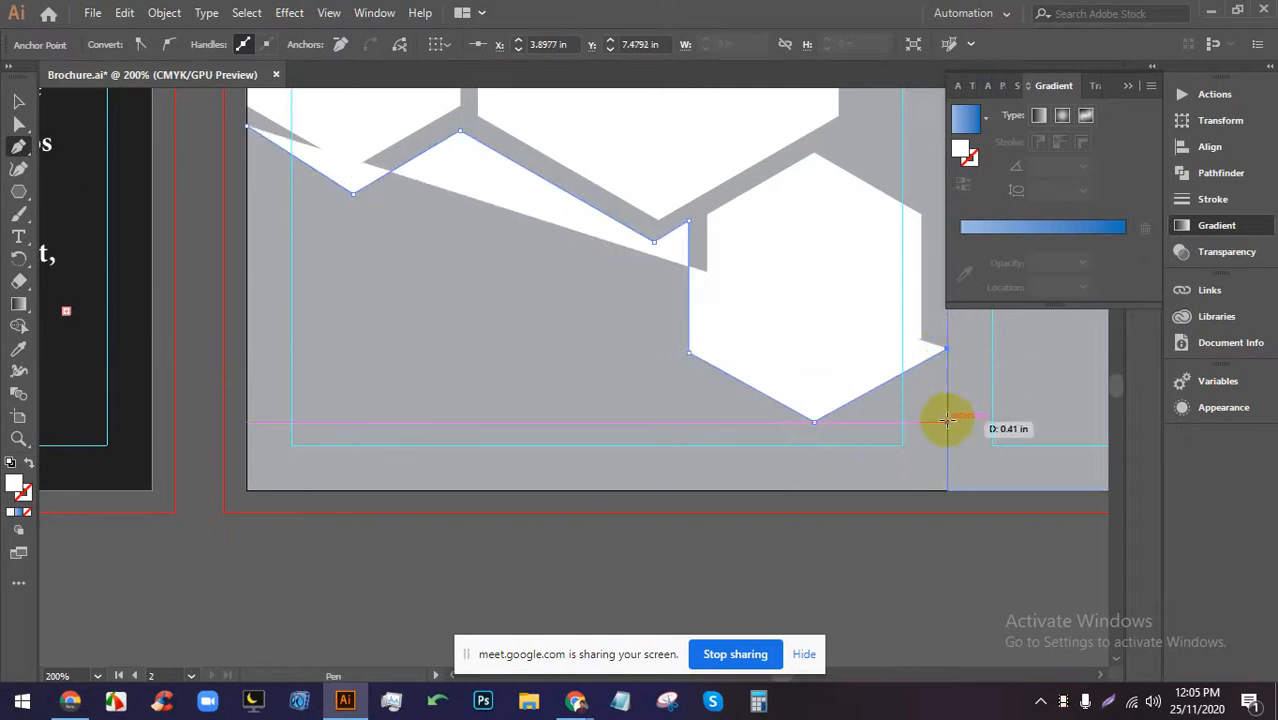
# Close the white shape along the page's bottom edge at about Y 8.27 in, from X 3.90 in back to its starting point, and save the document.
pyautogui.click(951, 489)
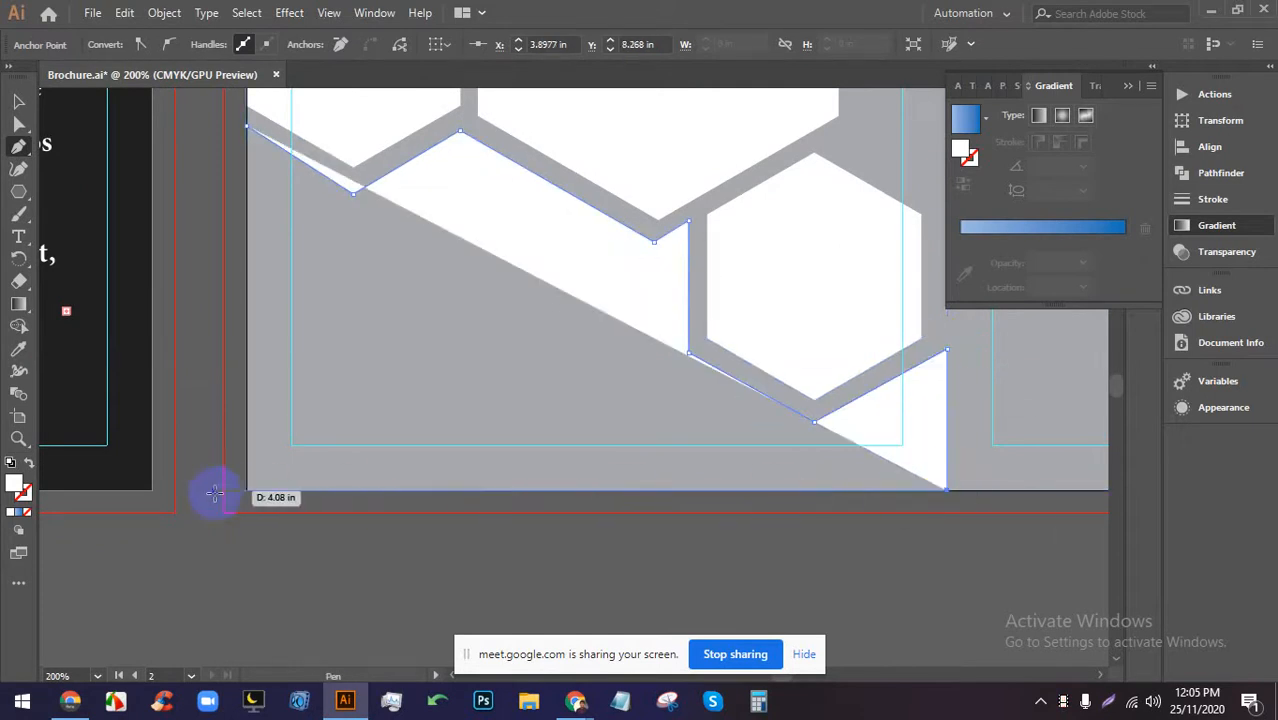
pyautogui.click(247, 489)
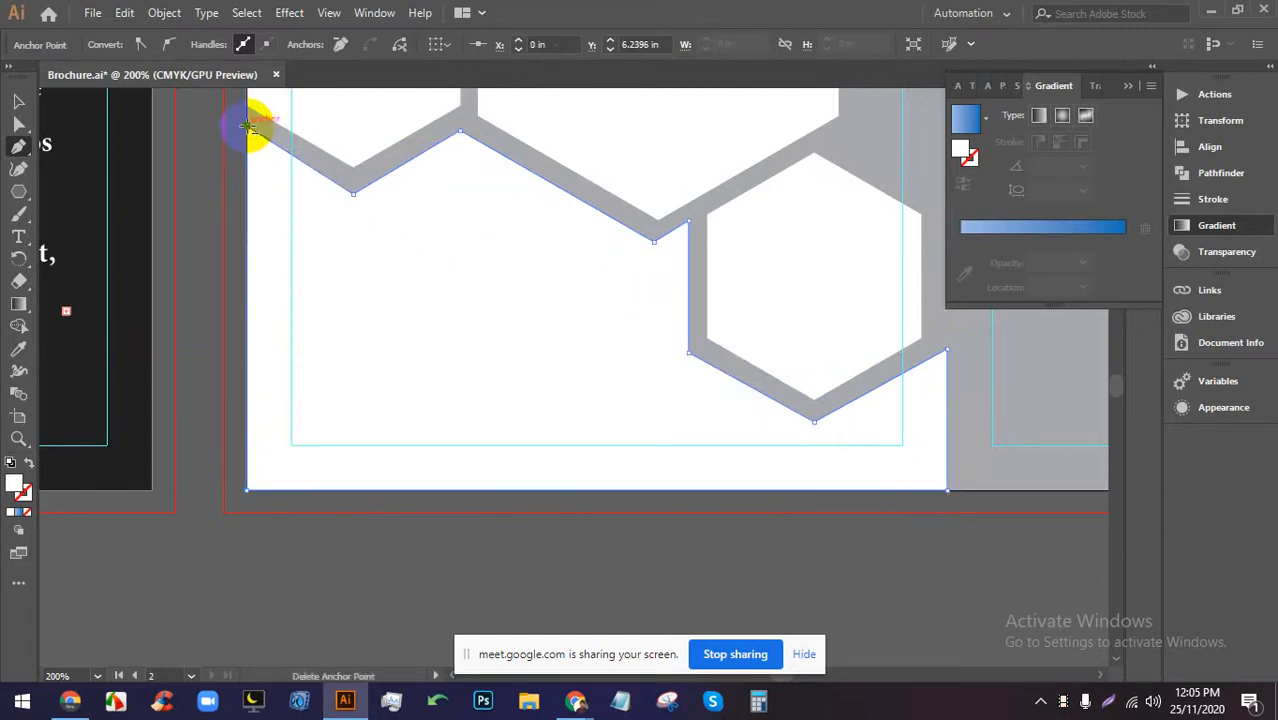
pyautogui.click(250, 125)
pyautogui.click(17, 98)
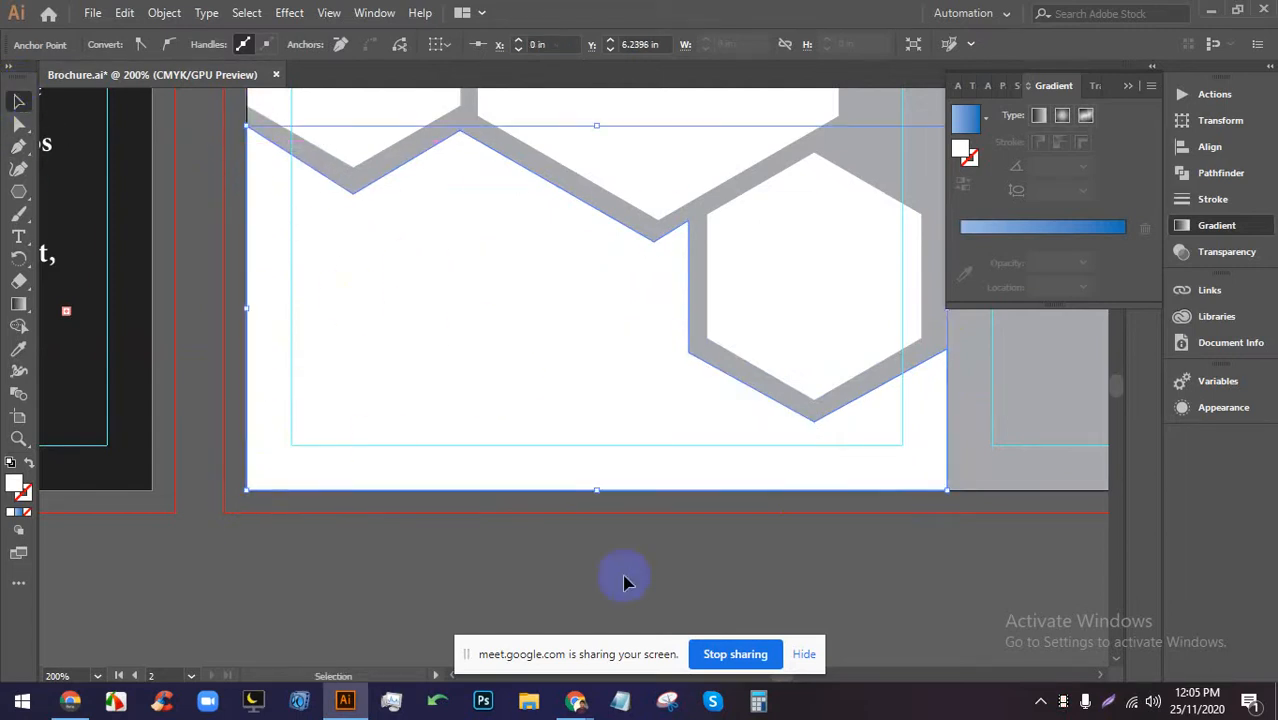
pyautogui.click(663, 596)
pyautogui.scroll(-2, 437, 432)
pyautogui.scroll(-1, 571, 430)
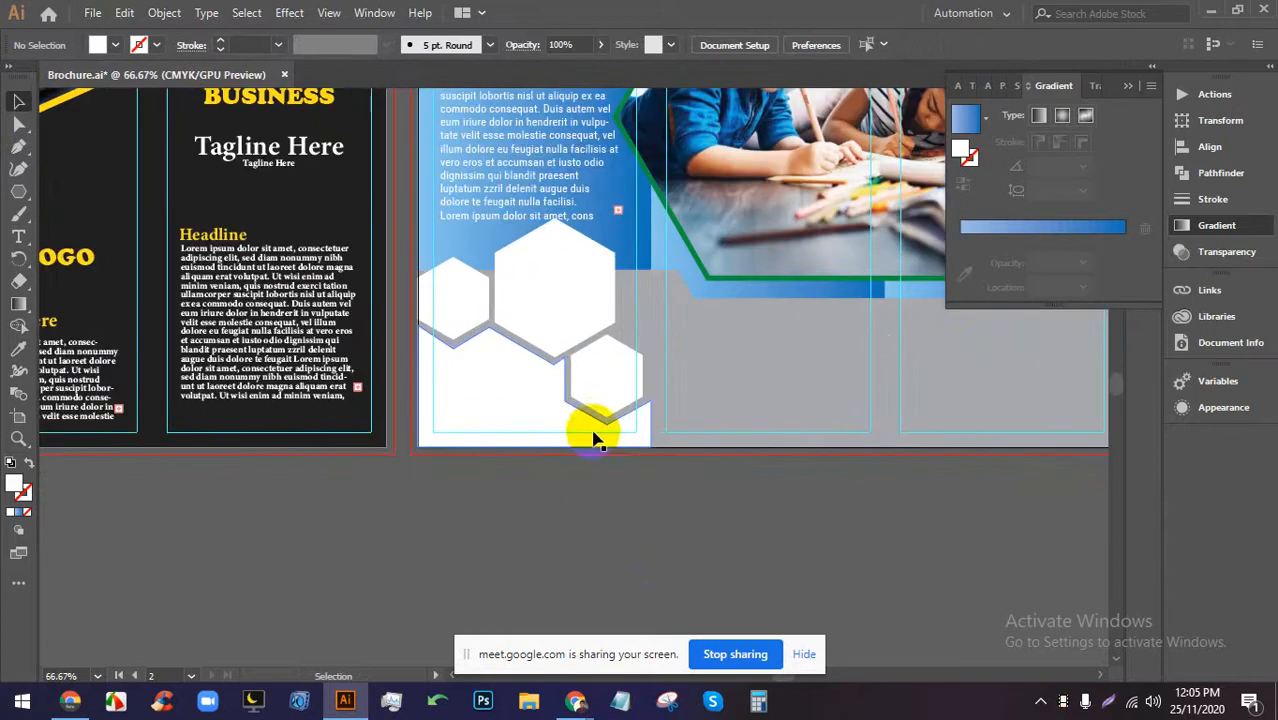
pyautogui.scroll(-2, 593, 438)
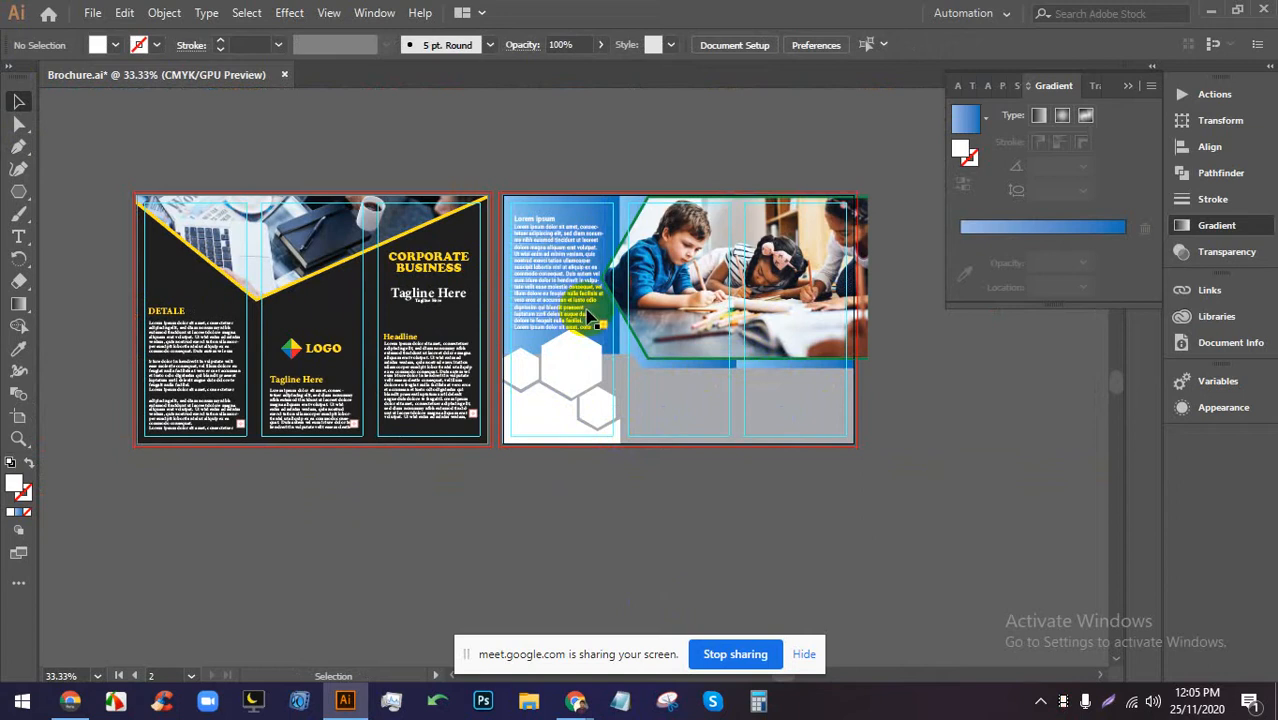
pyautogui.hotkey('ctrl', 's')
# Switch to Chrome and, from the Google results for forest, open the image of a white-cloaked figure among green trees.
pyautogui.scroll(2, 685, 322)
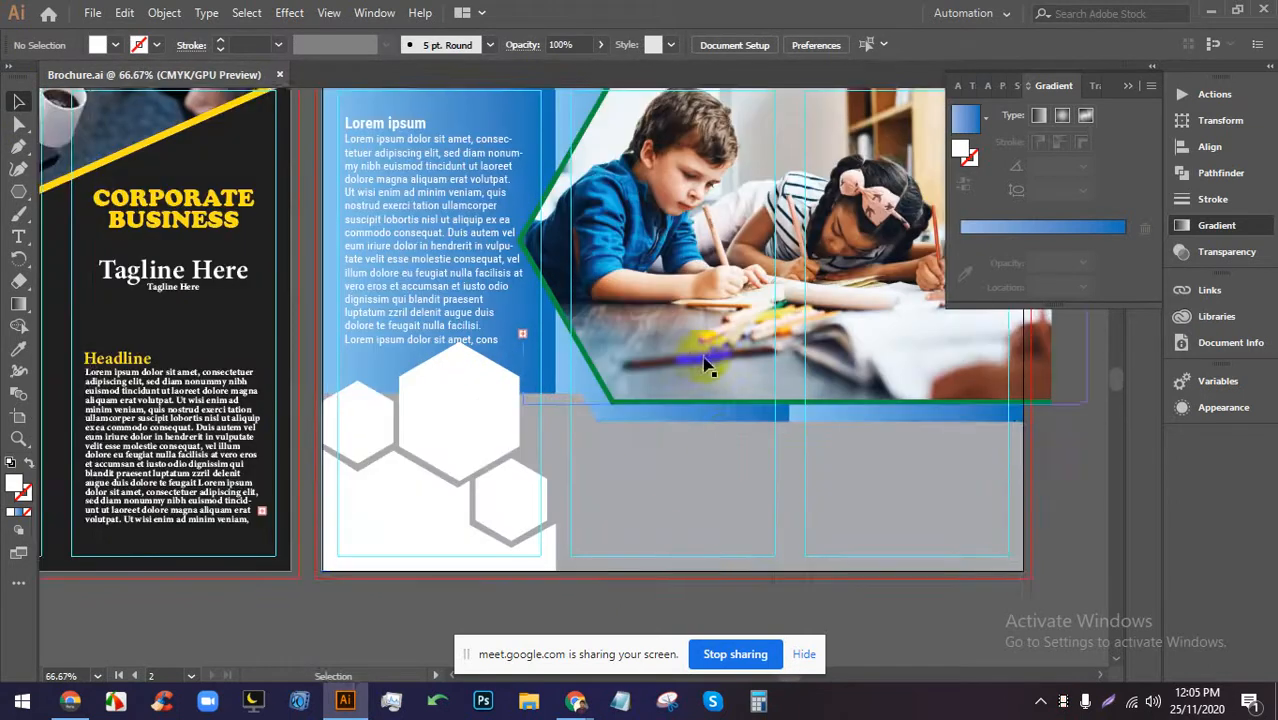
pyautogui.moveTo(734, 426); pyautogui.dragTo(650, 474)
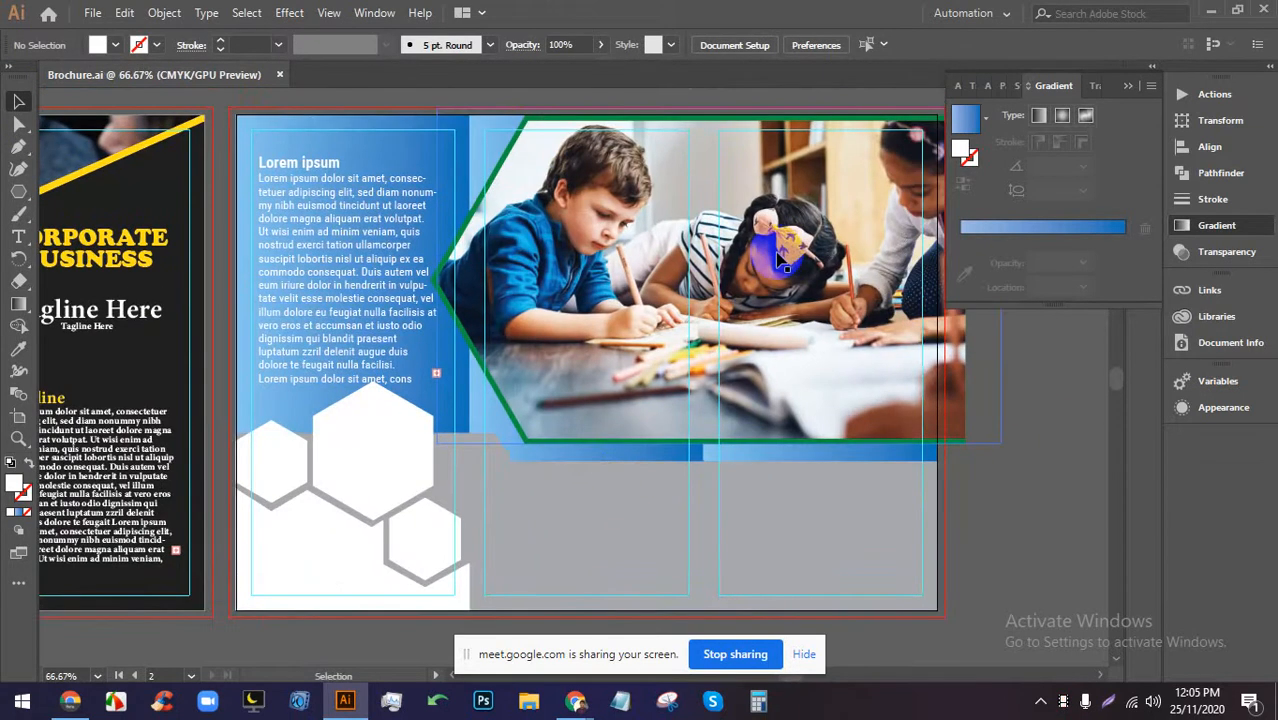
pyautogui.scroll(1, 1045, 432)
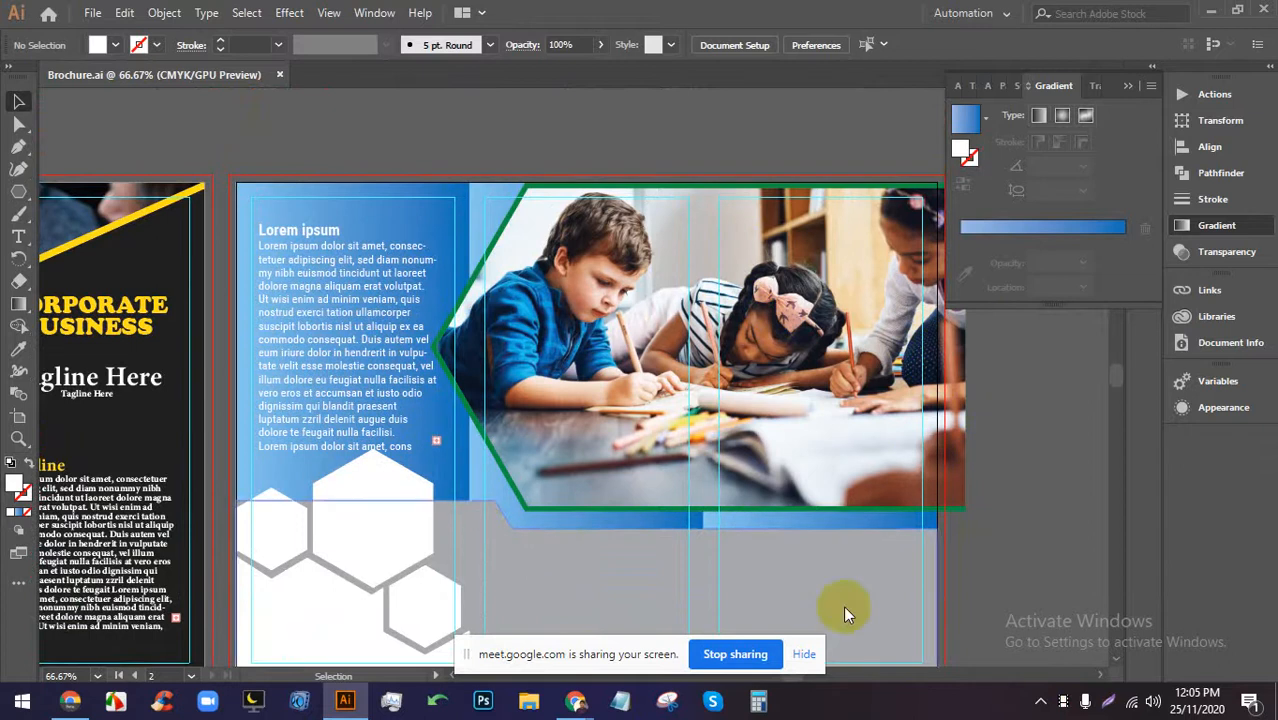
pyautogui.moveTo(576, 704)
pyautogui.click(472, 618)
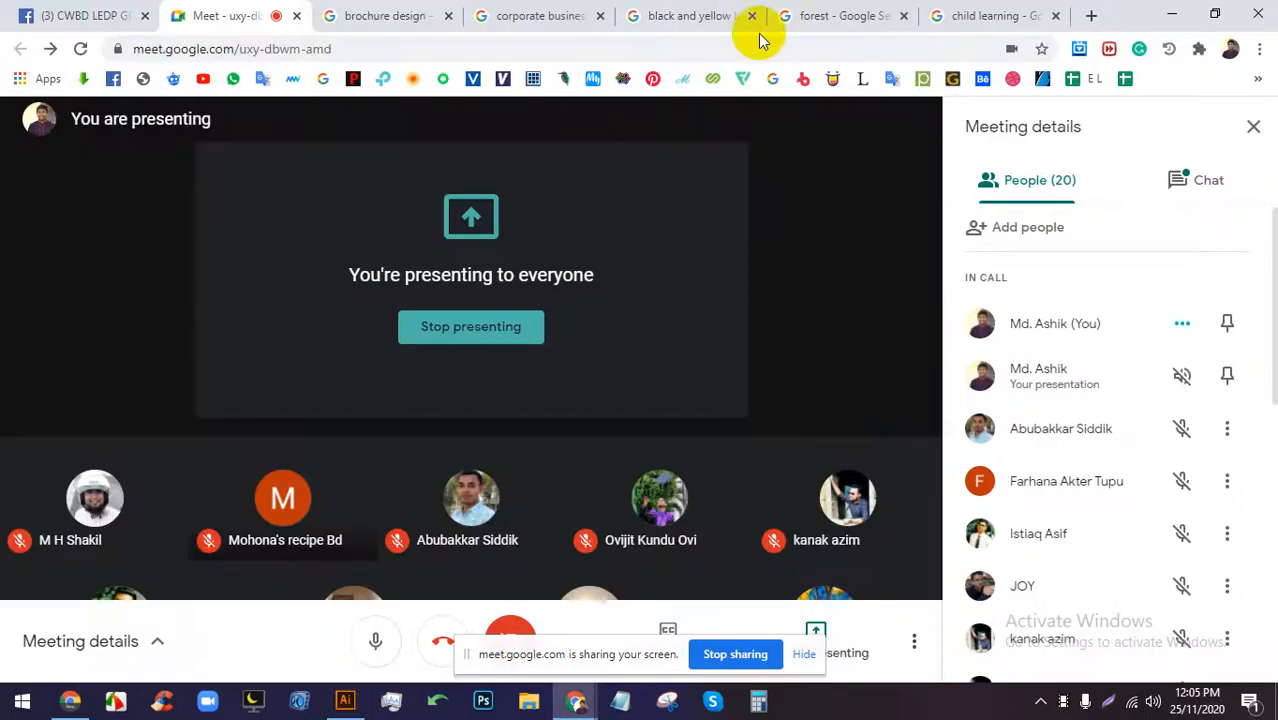
pyautogui.click(826, 16)
pyautogui.scroll(1, 524, 444)
pyautogui.scroll(2, 524, 444)
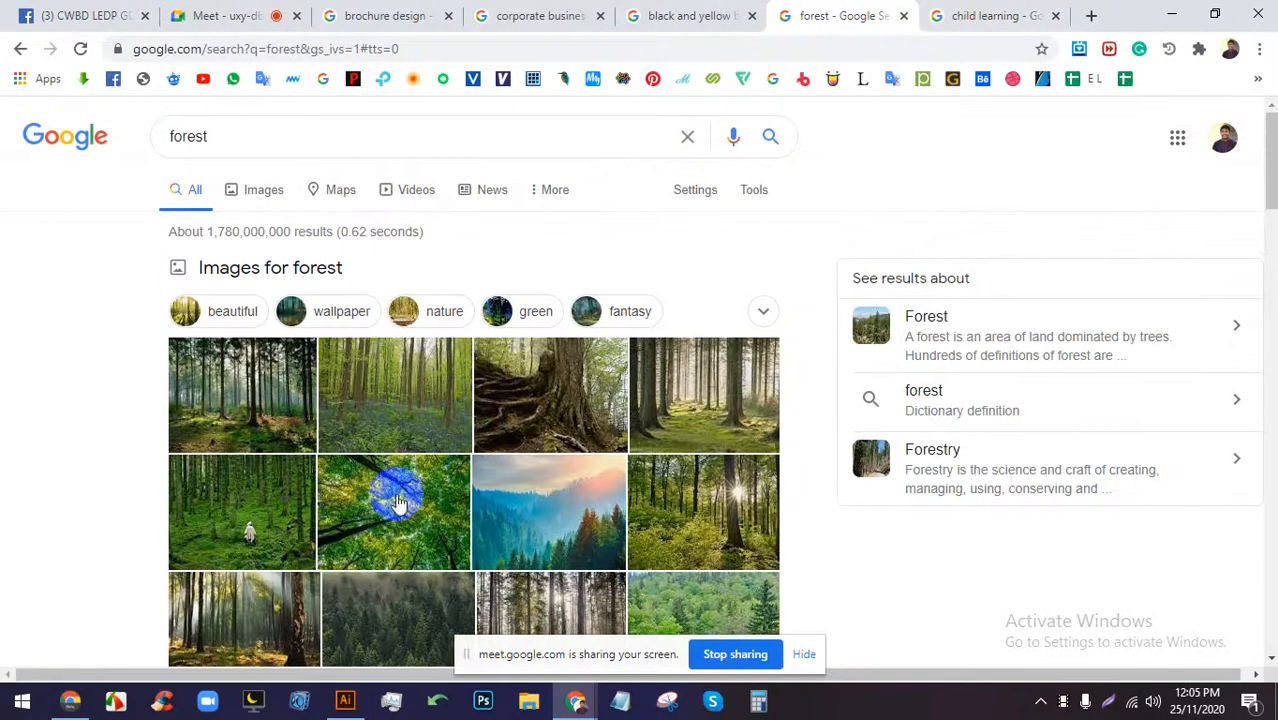
pyautogui.click(200, 485)
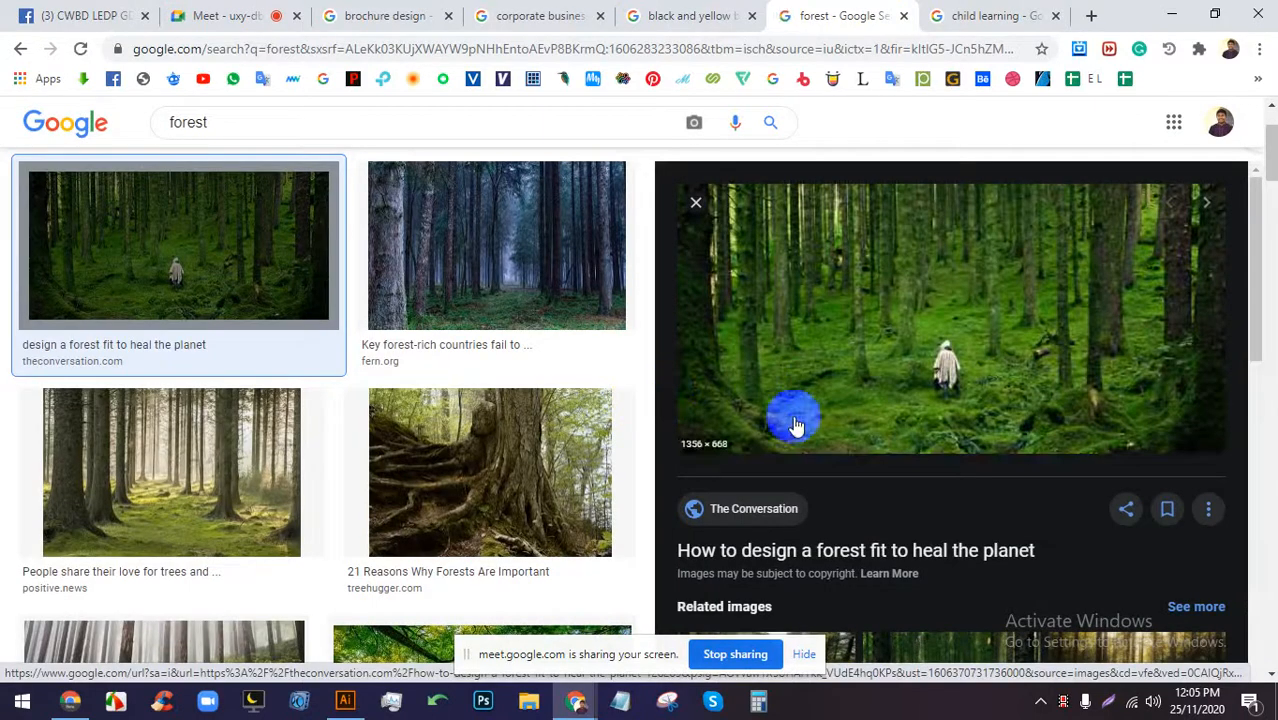
# Preview several forest results and save the image of the woodland path beside stacked logs as uzbekistan-forests.jpg.
pyautogui.click(519, 285)
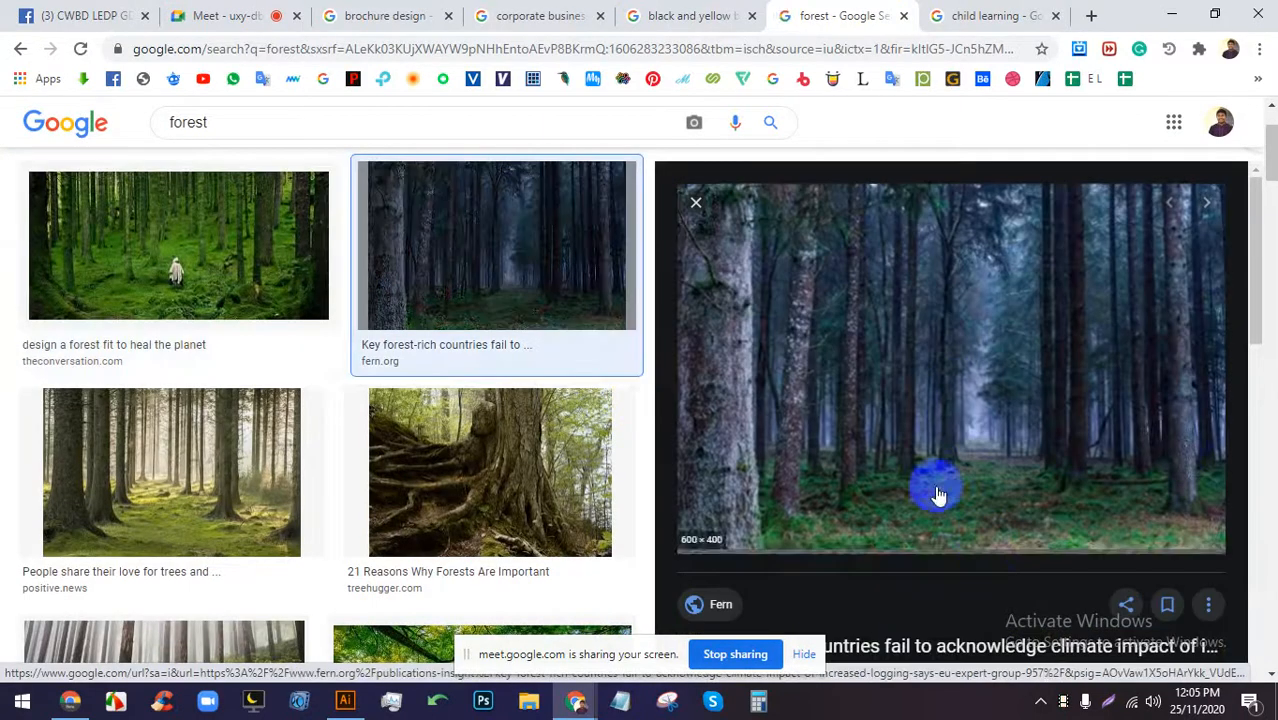
pyautogui.scroll(-2, 460, 385)
pyautogui.scroll(-5, 470, 380)
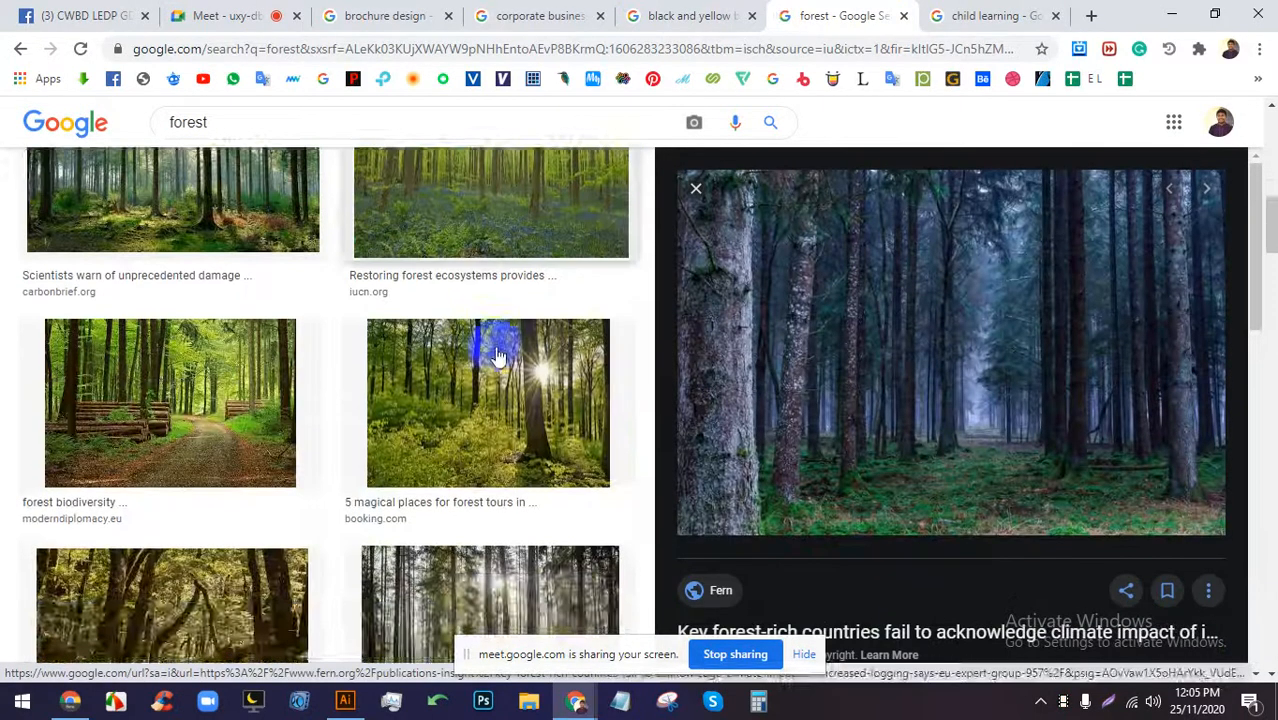
pyautogui.click(505, 412)
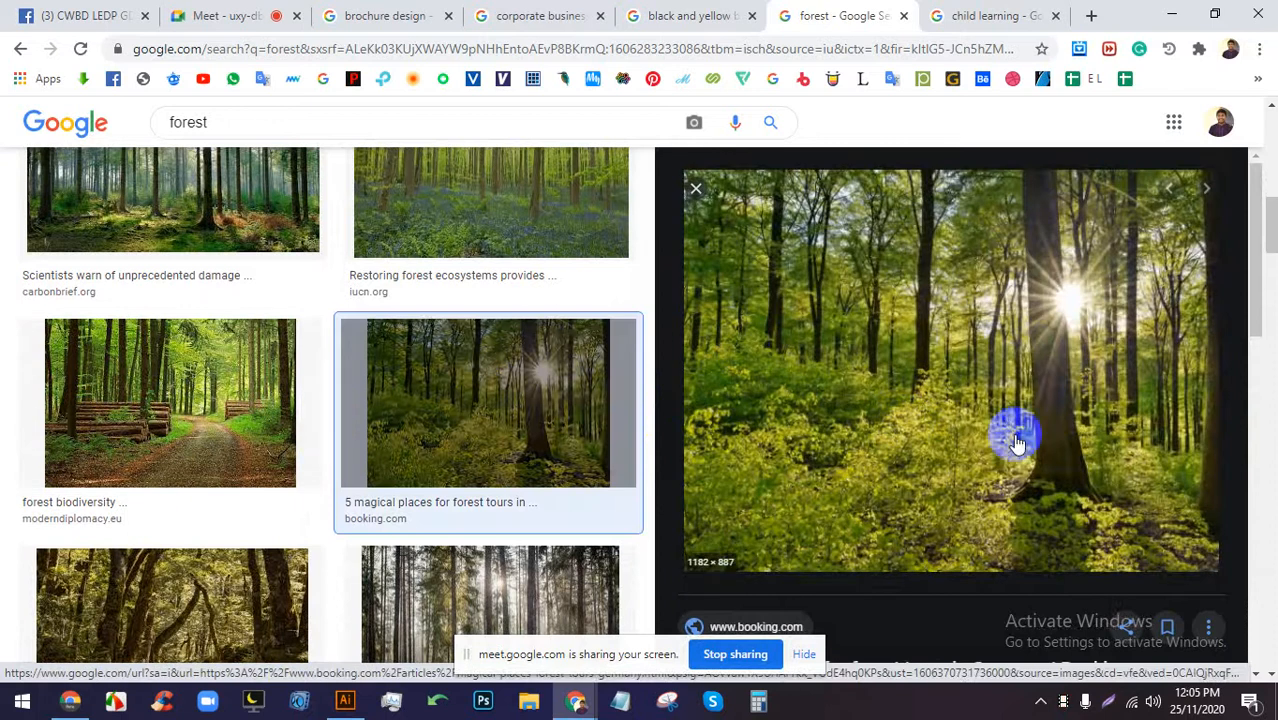
pyautogui.click(104, 393)
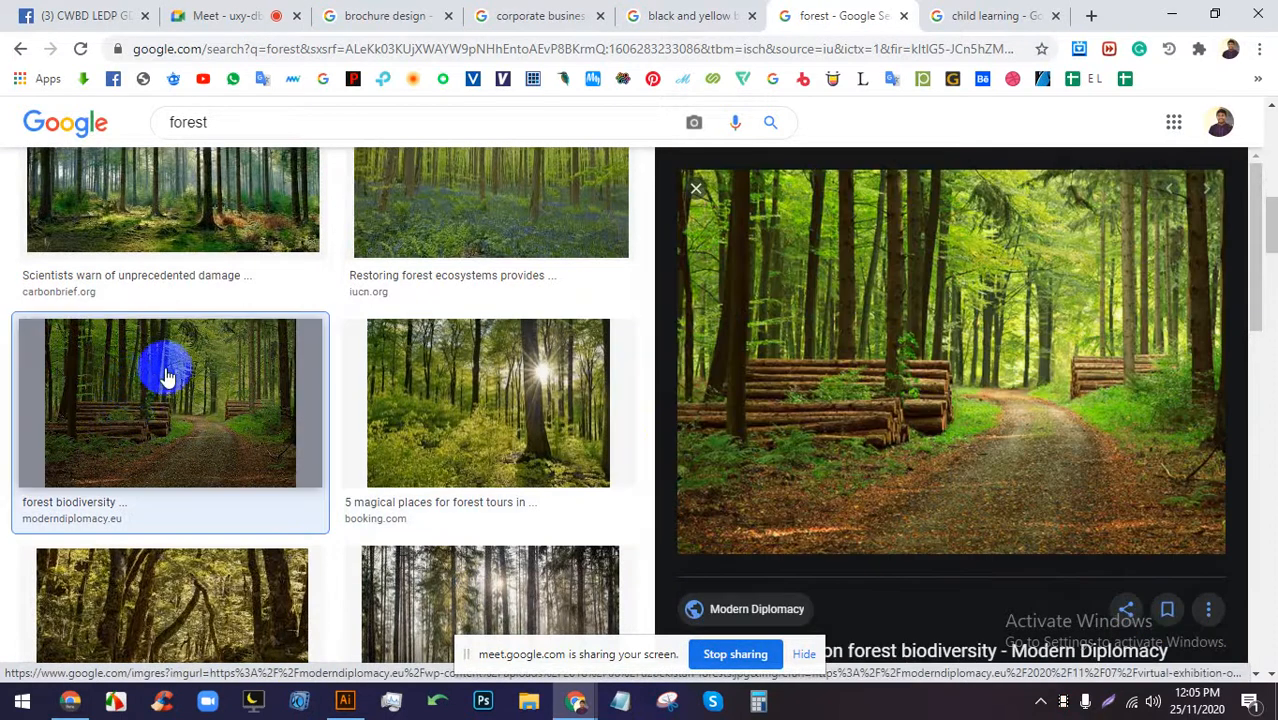
pyautogui.rightClick(834, 259)
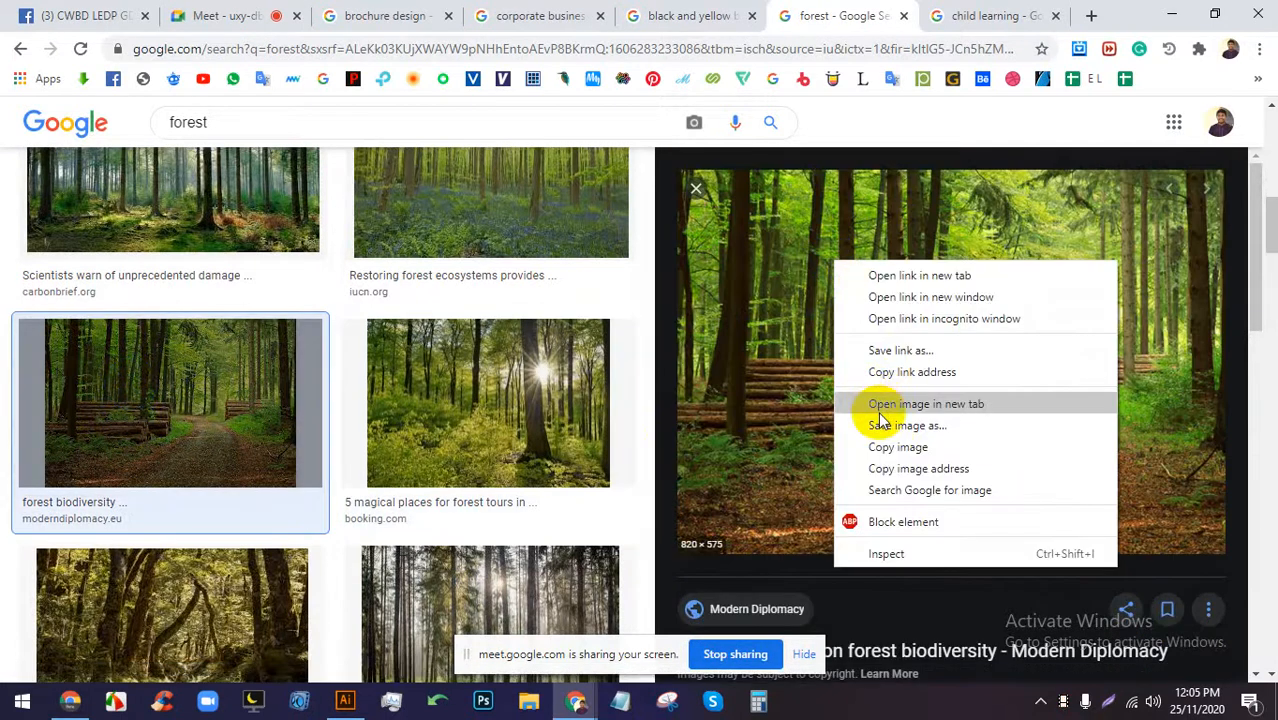
pyautogui.click(882, 428)
pyautogui.press('Return')
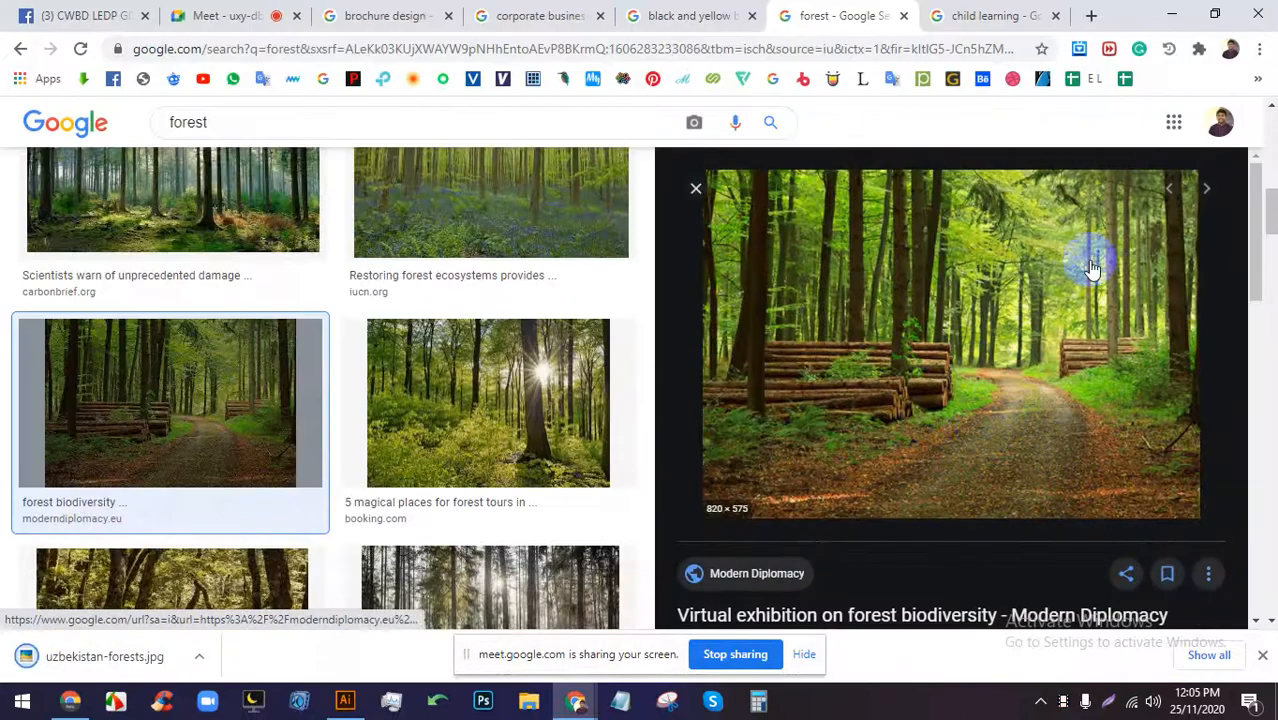
# Switch to Illustrator, place uzbekistan-forests.jpg in the brochure and move it to the right side of the inside page.
pyautogui.moveTo(25, 657); pyautogui.dragTo(662, 245)
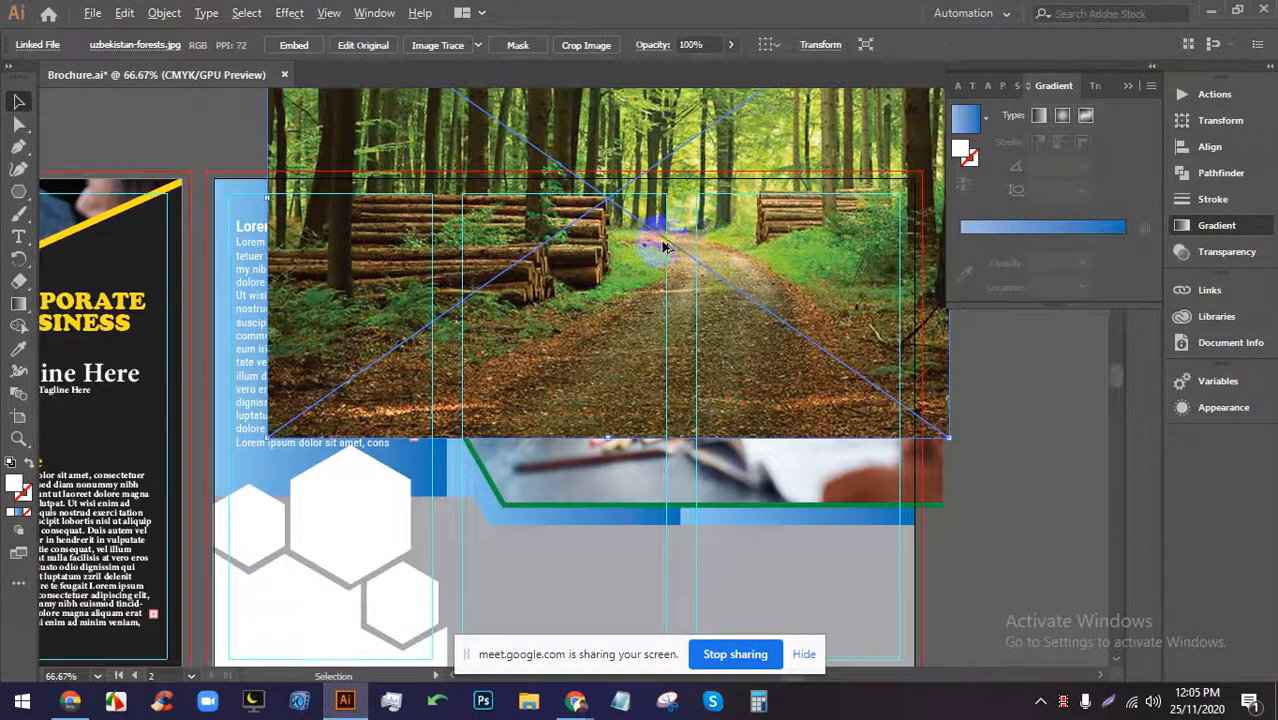
pyautogui.scroll(-1, 662, 245)
pyautogui.moveTo(536, 228); pyautogui.dragTo(838, 326)
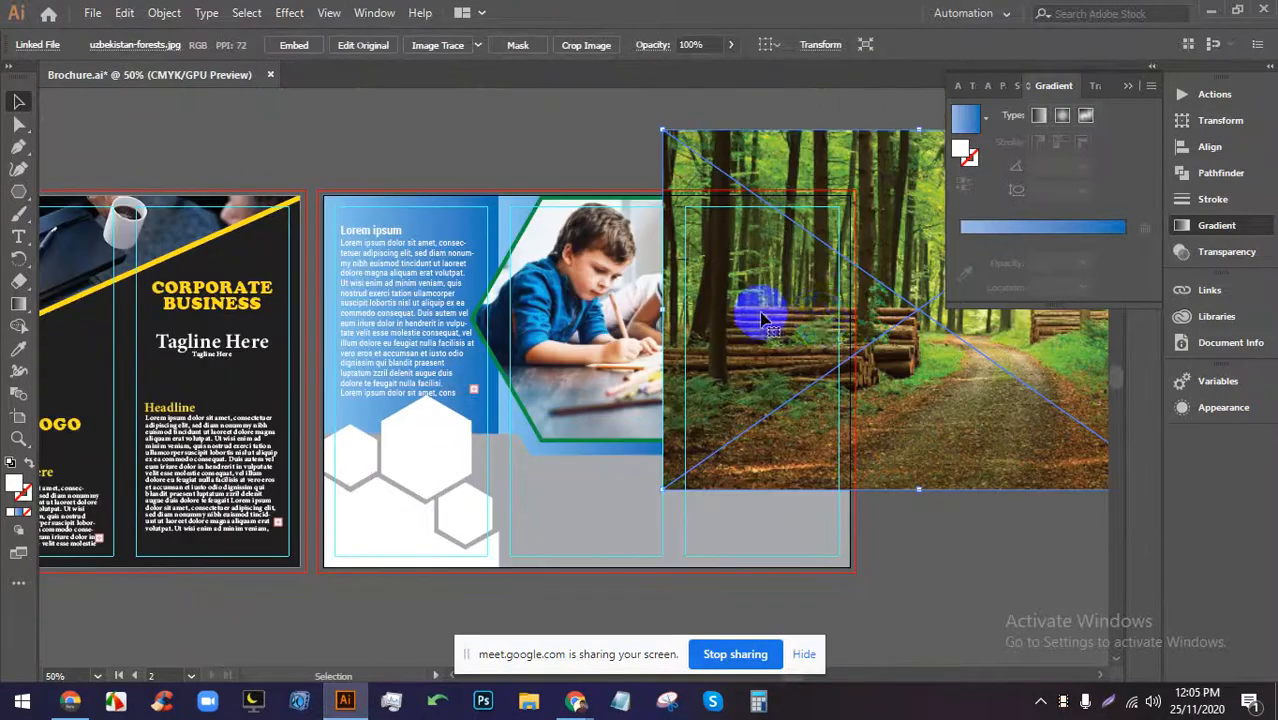
pyautogui.scroll(1, 668, 275)
pyautogui.click(533, 290)
pyautogui.scroll(-2, 563, 318)
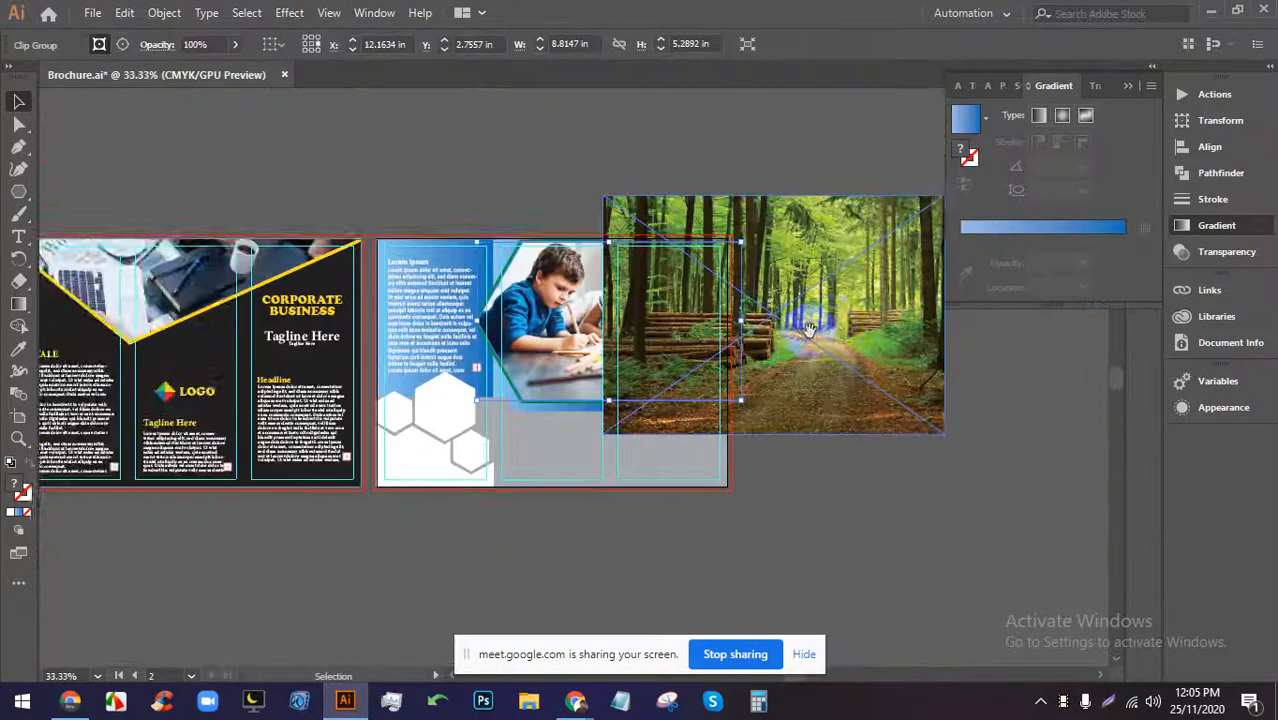
pyautogui.click(423, 192)
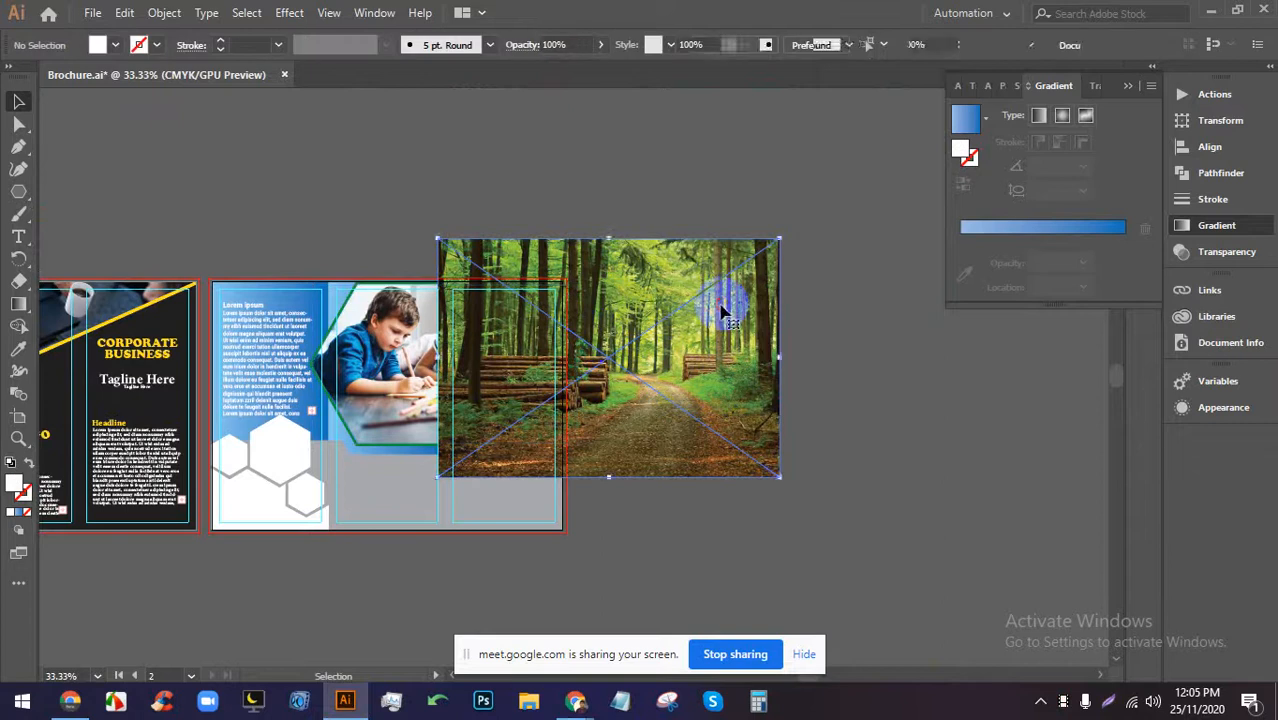
# Embed the forest image in the document and cut it to the clipboard.
pyautogui.click(621, 280)
pyautogui.scroll(1, 621, 280)
pyautogui.click(288, 46)
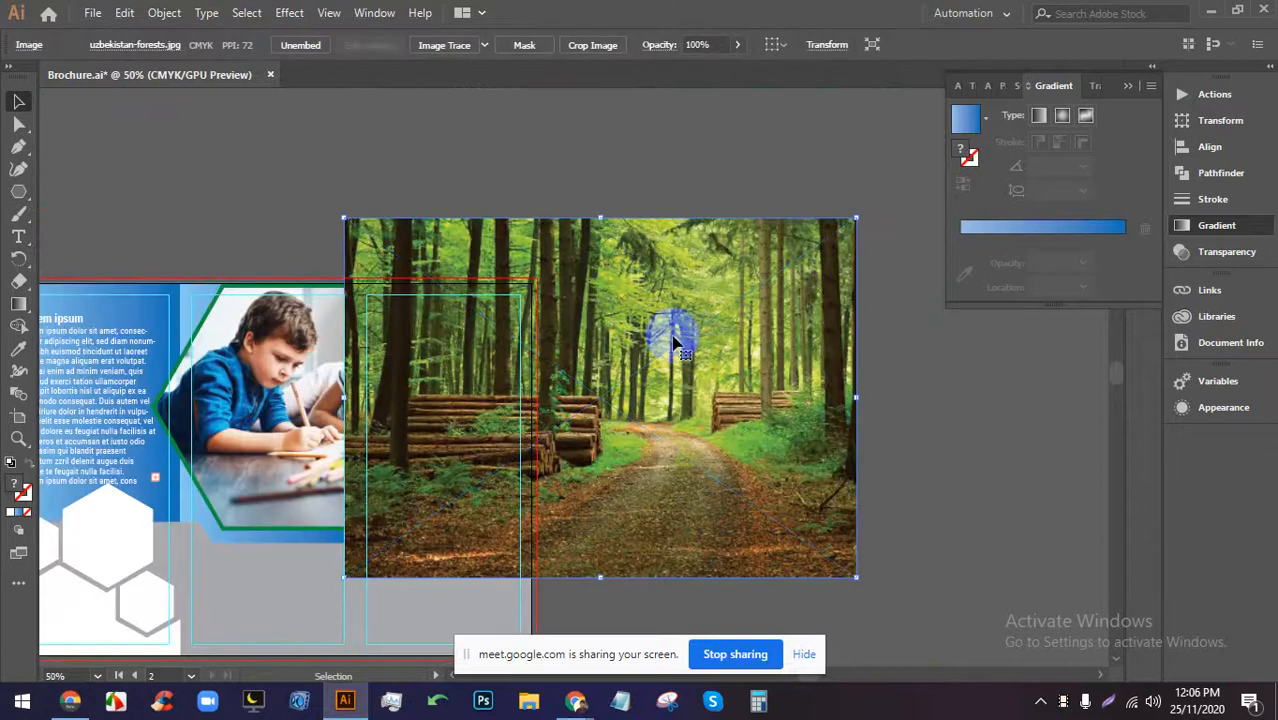
pyautogui.press('Delete')
pyautogui.scroll(1, 471, 342)
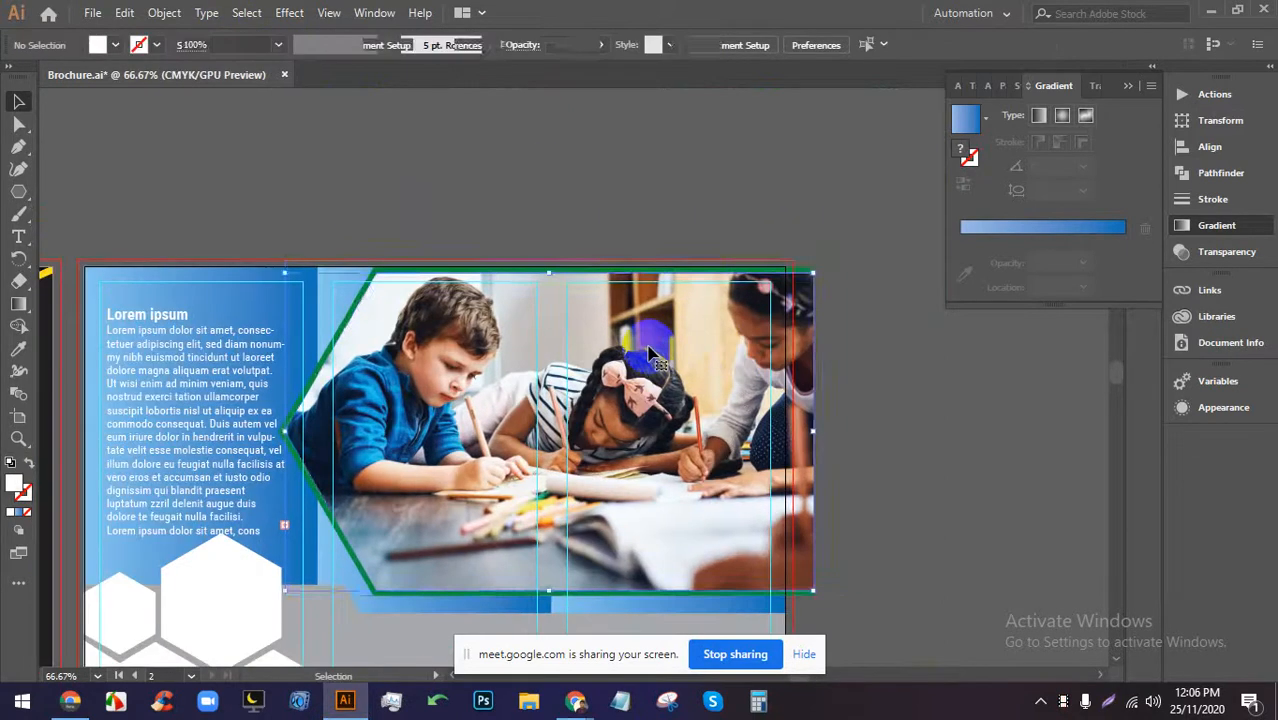
# Isolate the children's photo inside its clip group, delete it and paste the forest image in its place.
pyautogui.doubleClick(650, 352)
pyautogui.doubleClick(650, 350)
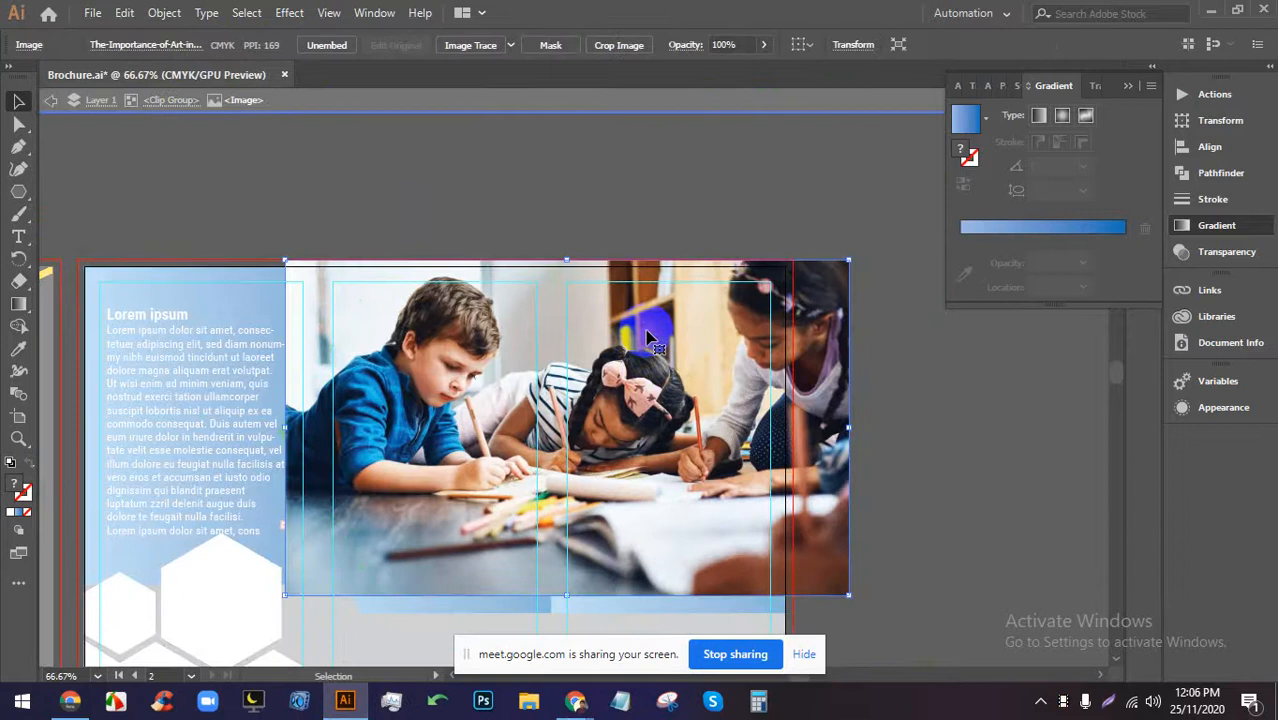
pyautogui.press('Delete')
pyautogui.hotkey('ctrl', 'z')
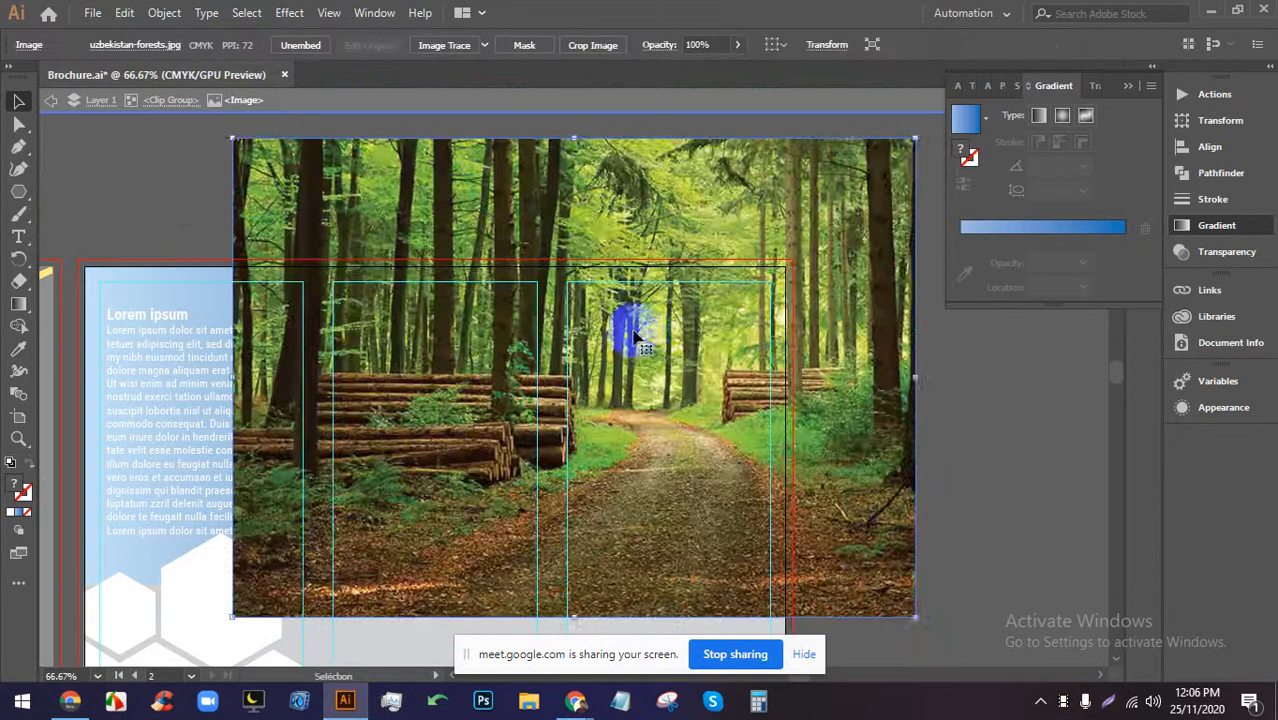
# Scale the forest image down over the arrow-shaped clipping area and exit isolation mode.
pyautogui.scroll(-1, 620, 328)
pyautogui.moveTo(598, 358); pyautogui.dragTo(598, 367)
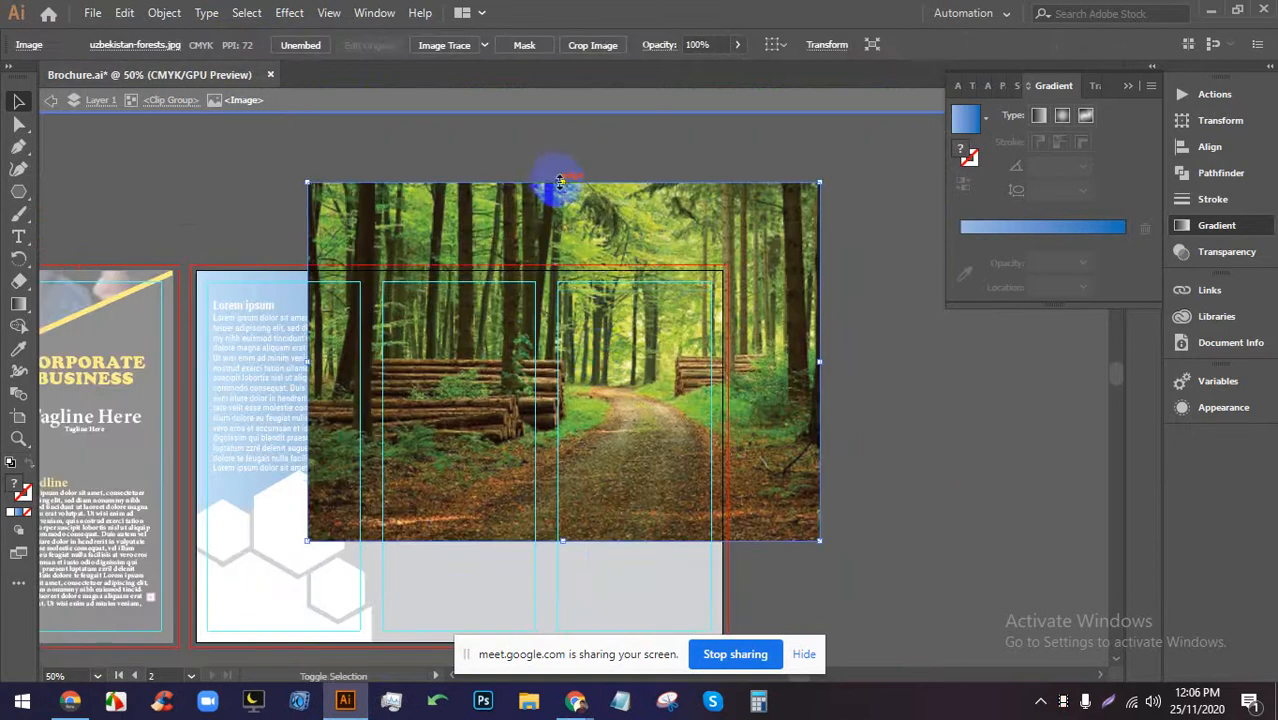
pyautogui.moveTo(561, 181); pyautogui.dragTo(586, 303)
pyautogui.click(893, 336)
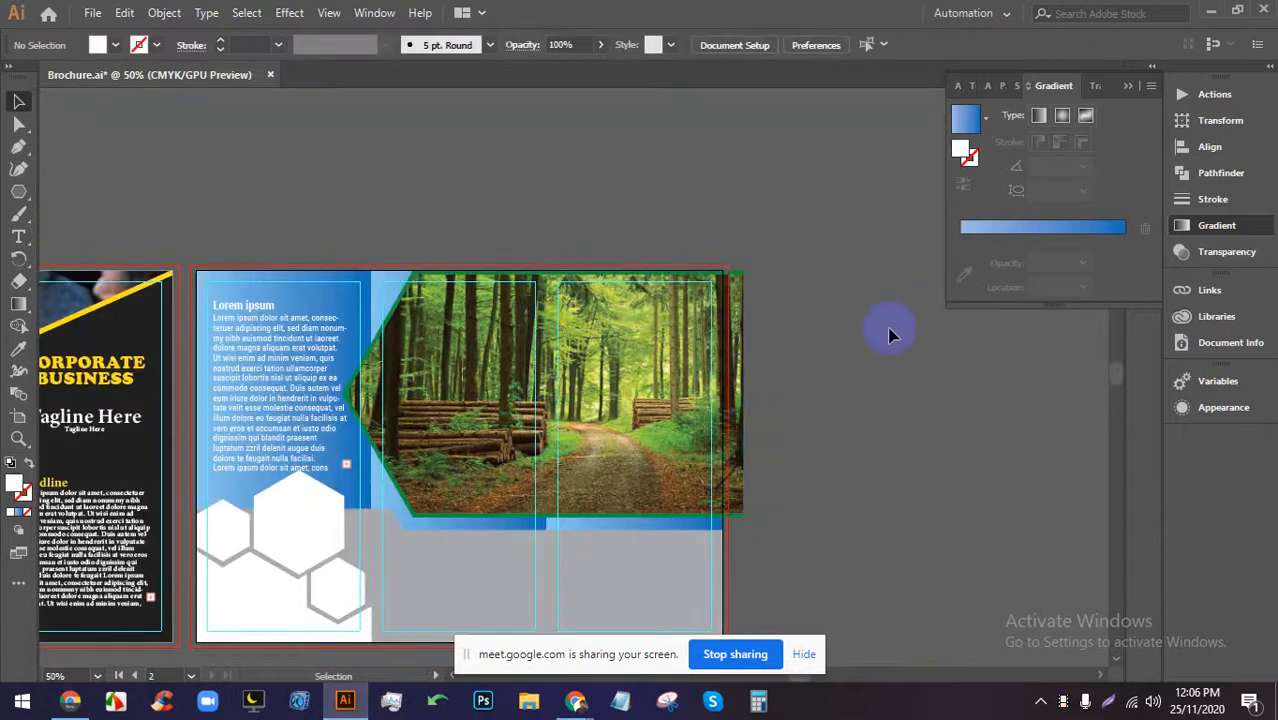
# Move the clipped forest photo down and to the right to uncover the green frame shape behind it.
pyautogui.scroll(-1, 634, 330)
pyautogui.scroll(5, 722, 290)
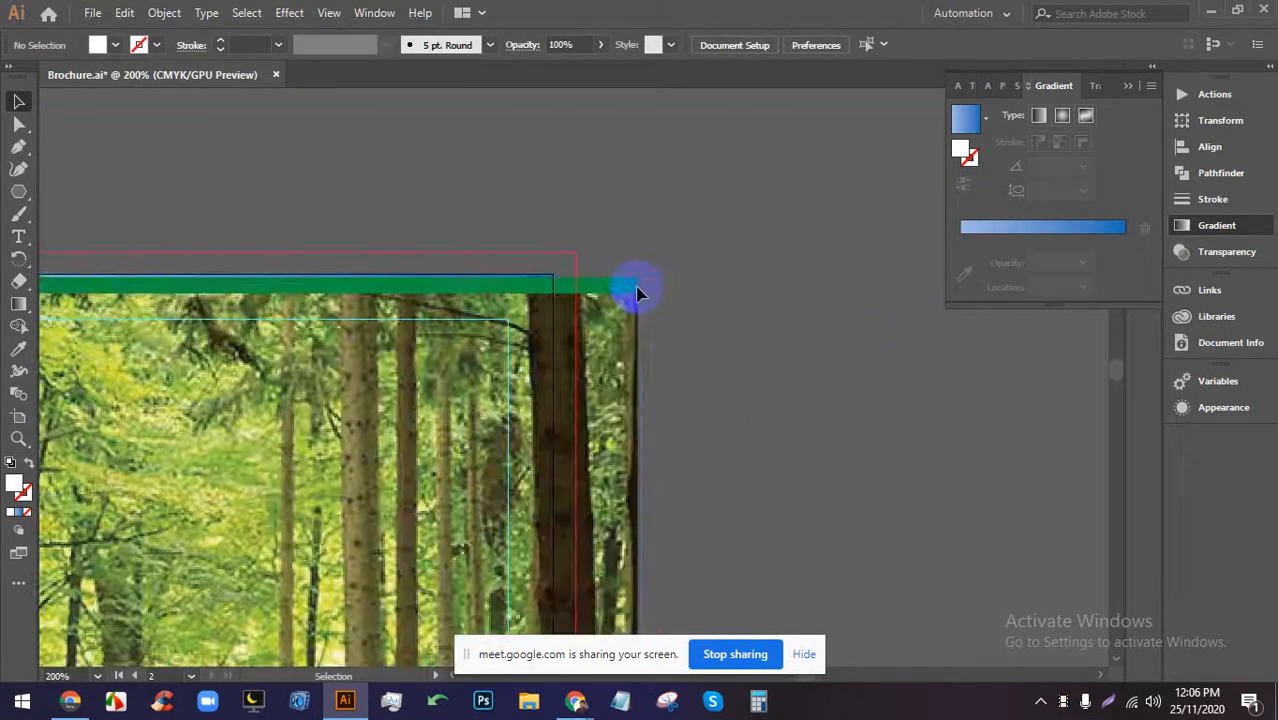
pyautogui.moveTo(630, 306); pyautogui.dragTo(603, 315)
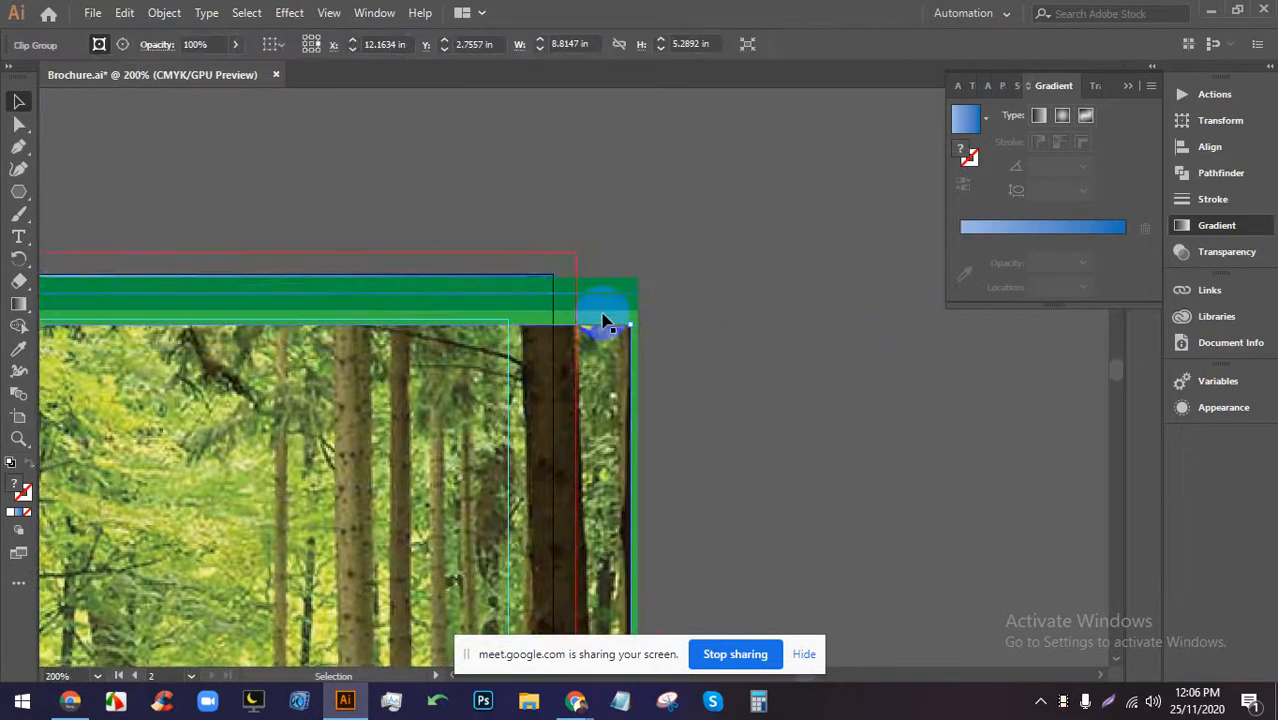
pyautogui.click(619, 287)
pyautogui.scroll(2, 634, 287)
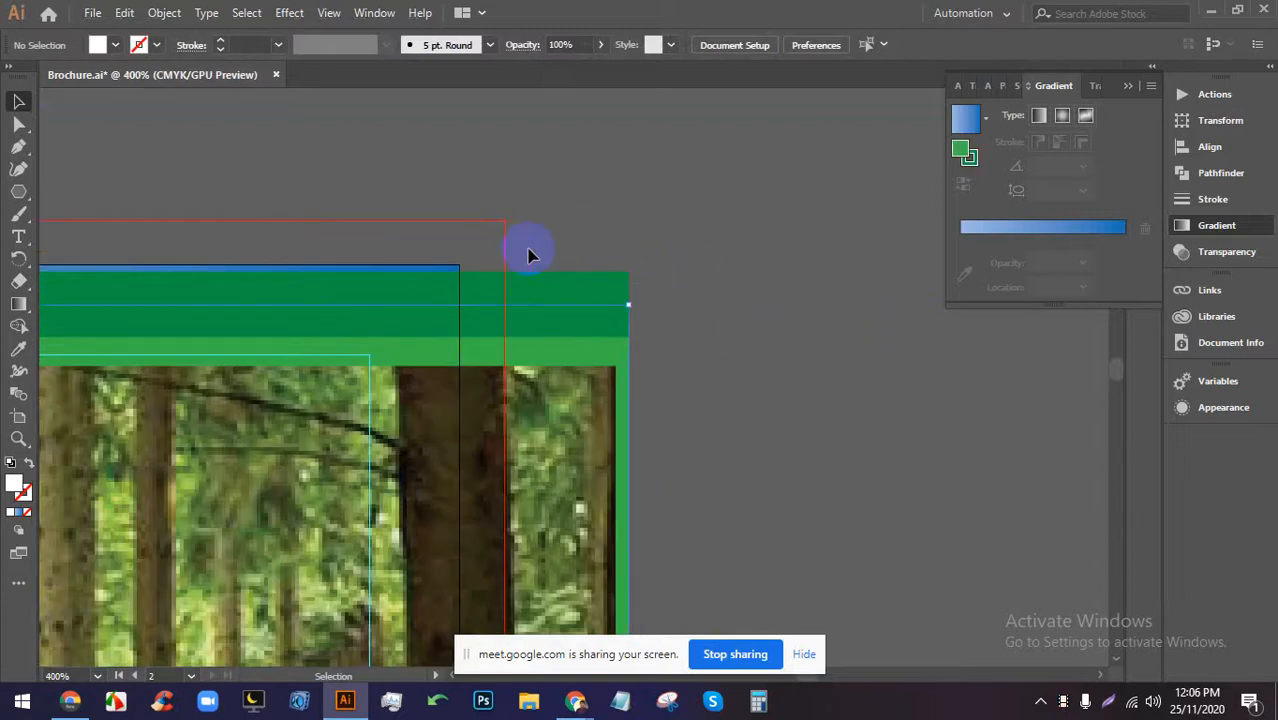
pyautogui.scroll(-3, 677, 251)
pyautogui.moveTo(438, 366); pyautogui.dragTo(586, 482)
pyautogui.click(718, 291)
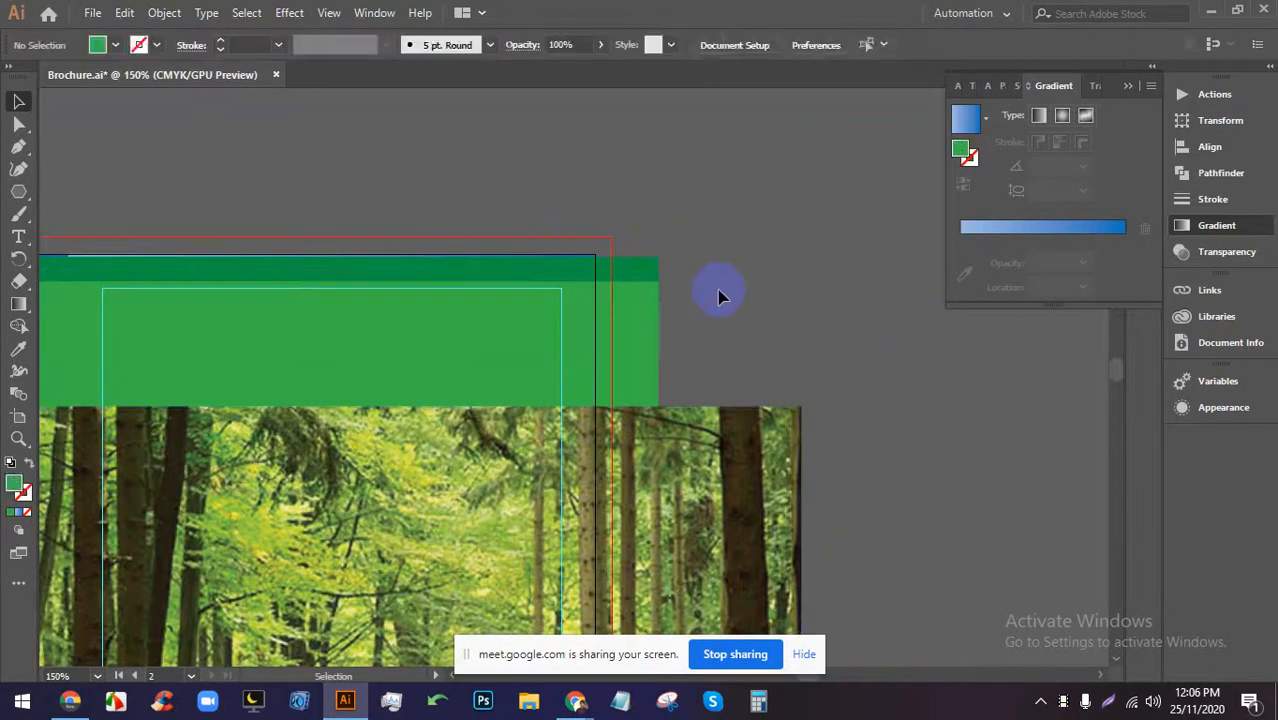
# Change the stroke color of the green arrow-shaped frame to white.
pyautogui.click(590, 257)
pyautogui.scroll(-2, 620, 255)
pyautogui.scroll(-2, 419, 177)
pyautogui.scroll(2, 400, 180)
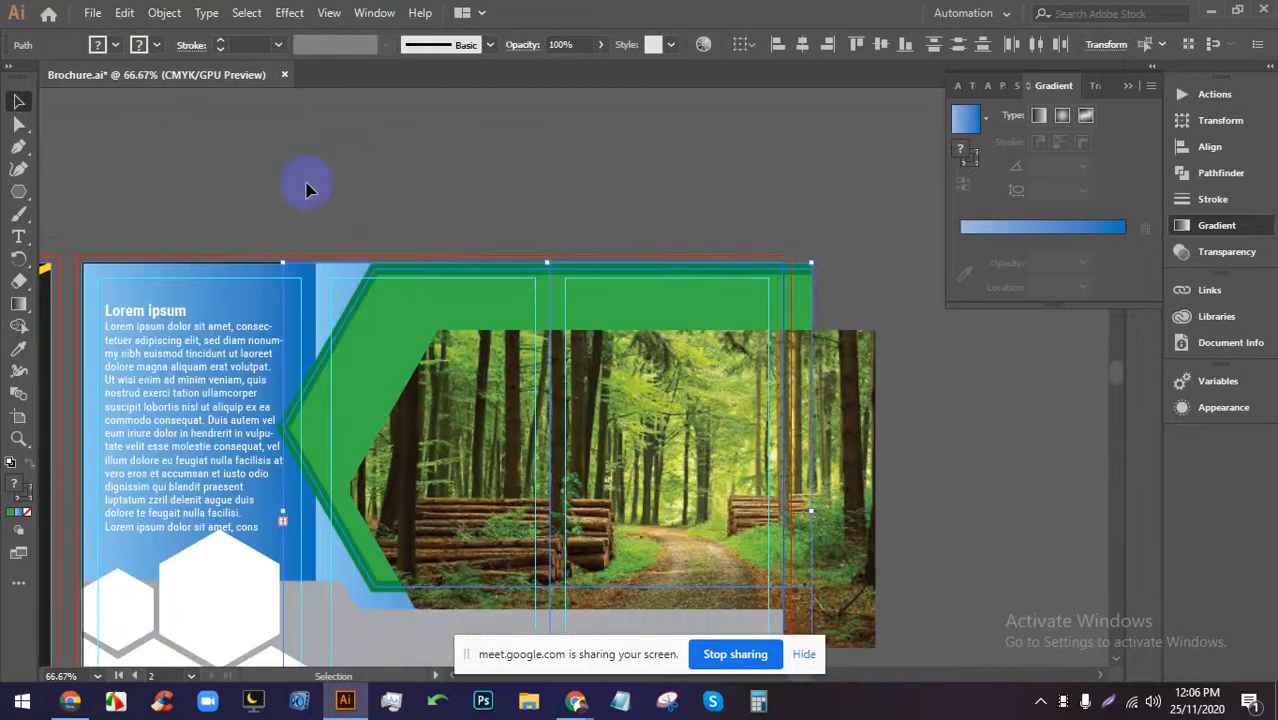
pyautogui.click(156, 47)
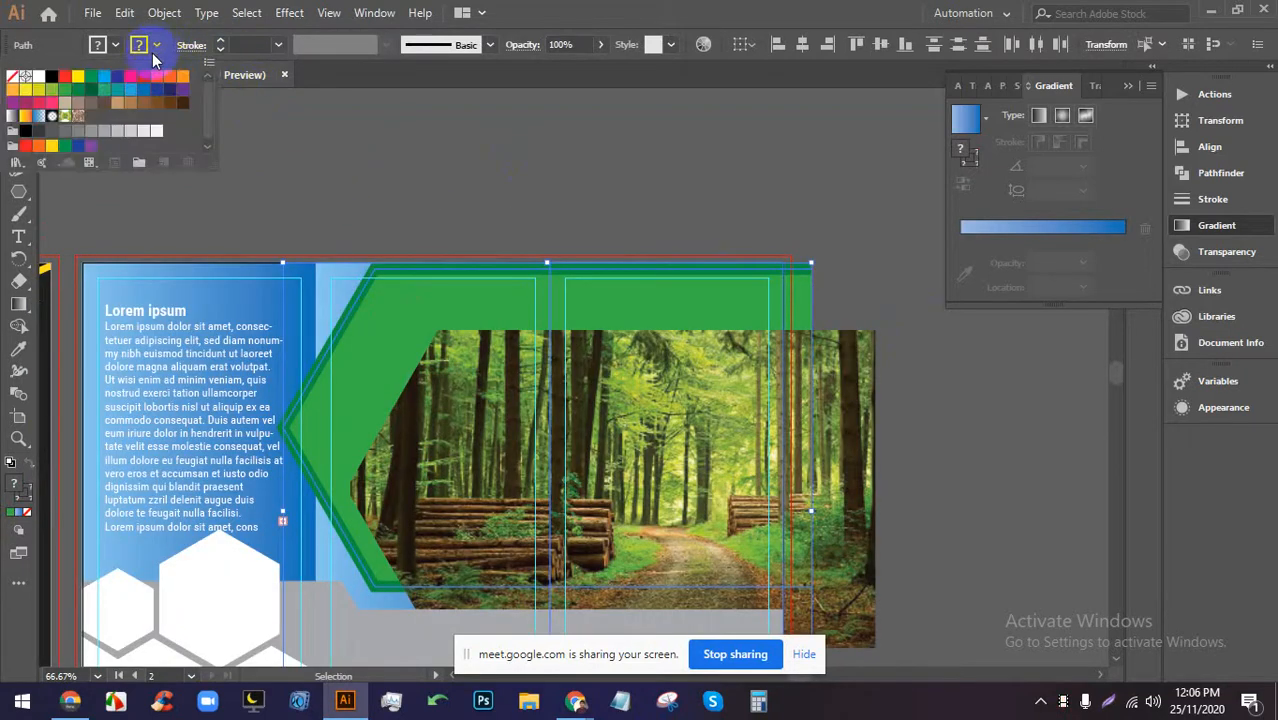
pyautogui.click(36, 79)
pyautogui.click(632, 193)
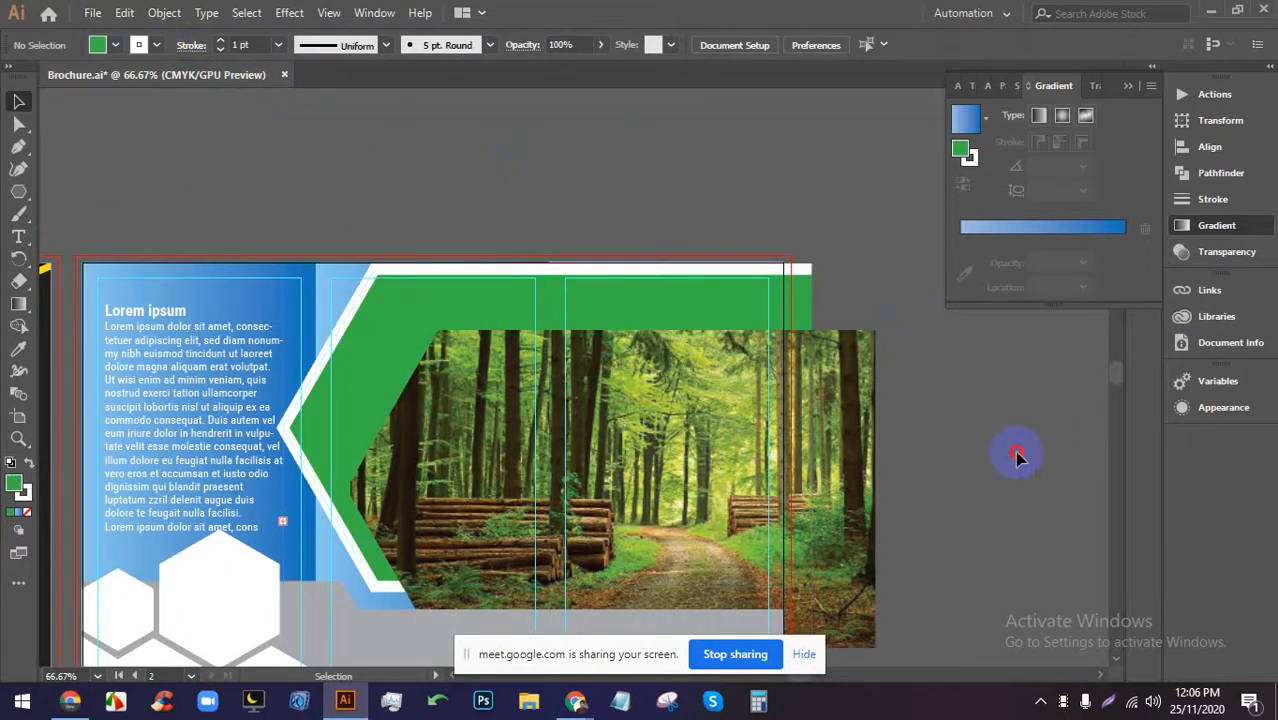
# Move the clipped forest photo back over the white-stroked frame.
pyautogui.moveTo(688, 451); pyautogui.dragTo(645, 408)
pyautogui.click(896, 422)
pyautogui.scroll(-1, 815, 400)
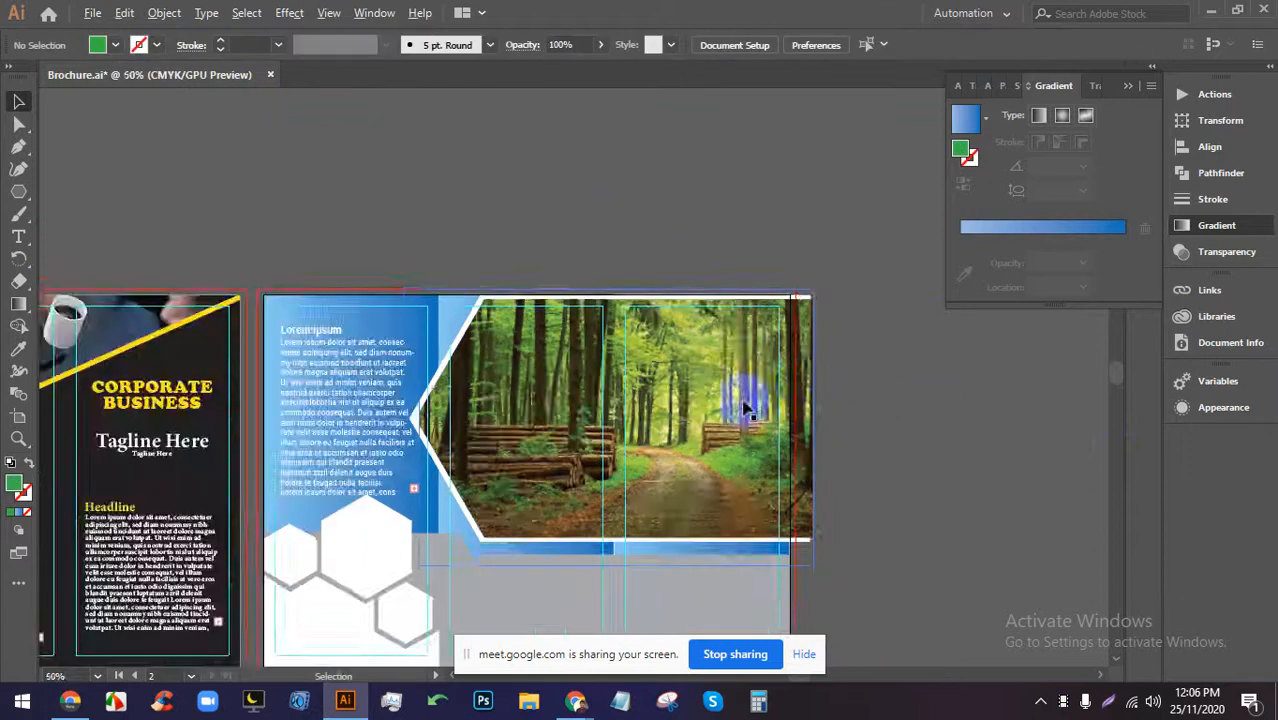
pyautogui.scroll(2, 640, 442)
pyautogui.scroll(-2, 970, 443)
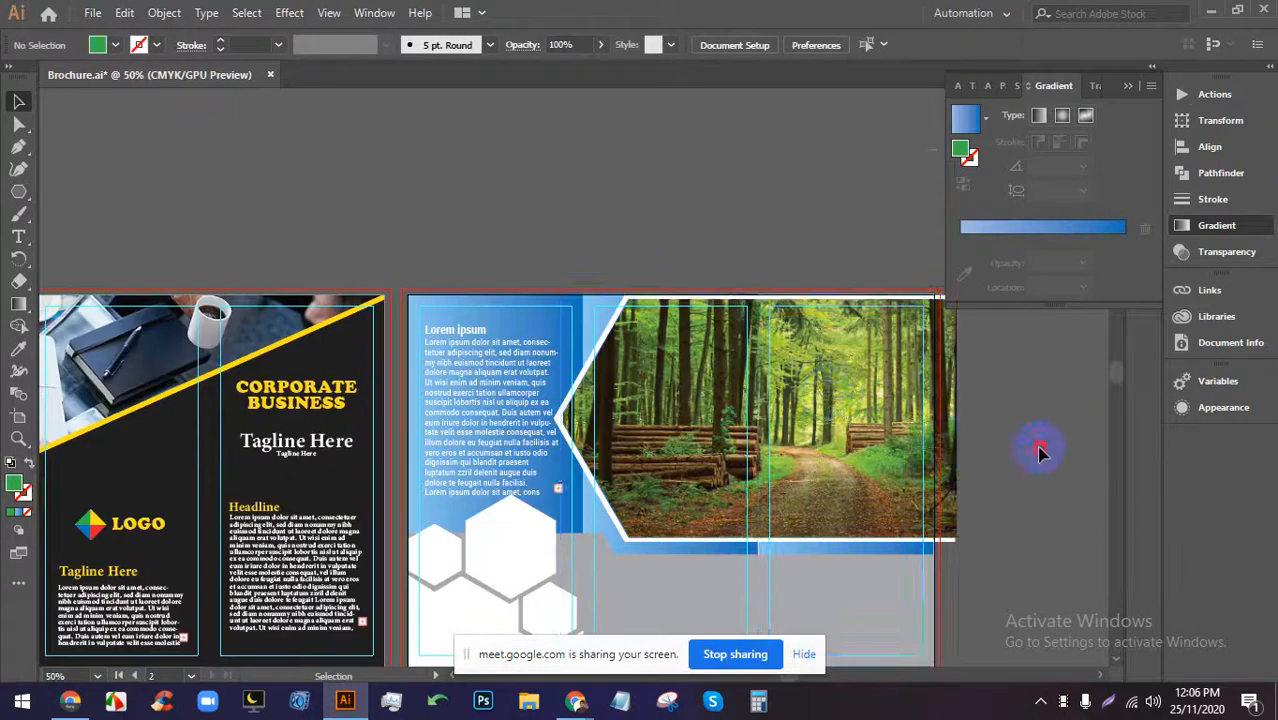
# Move the forest photo and its white-stroked frame off the inside page to the empty canvas above it.
pyautogui.click(826, 400)
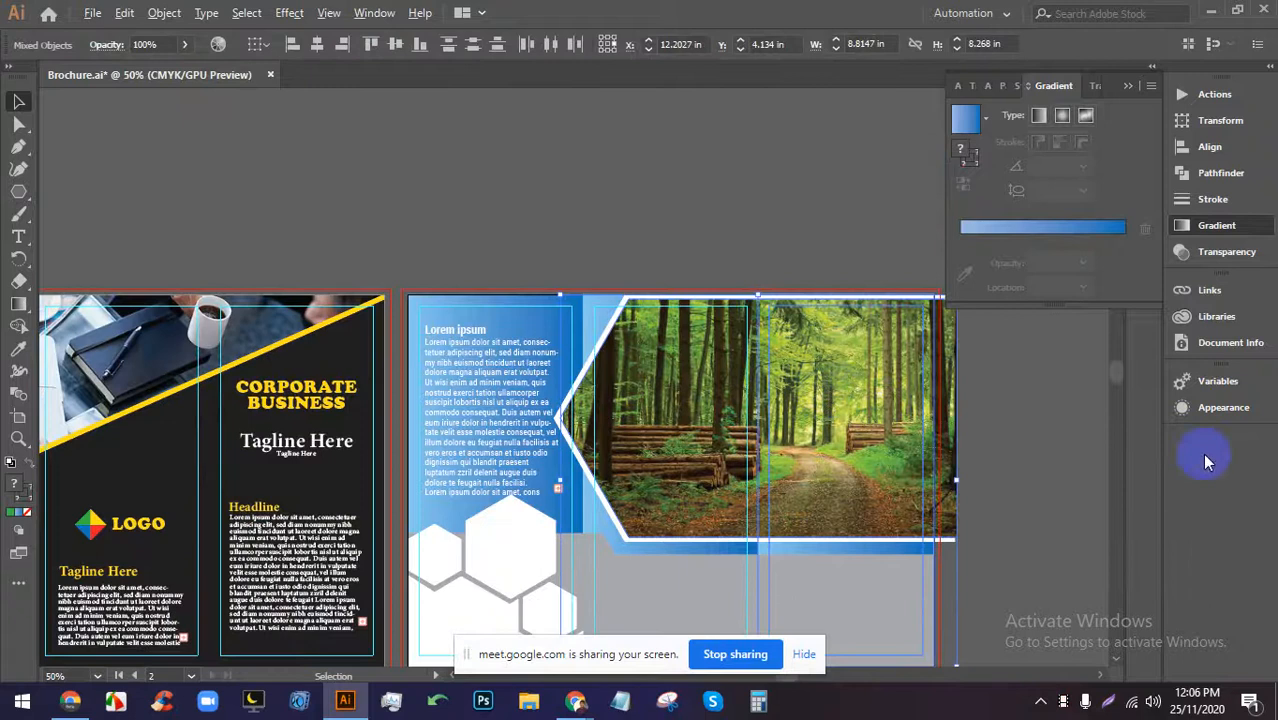
pyautogui.moveTo(1031, 439); pyautogui.dragTo(824, 428)
pyautogui.click(814, 430)
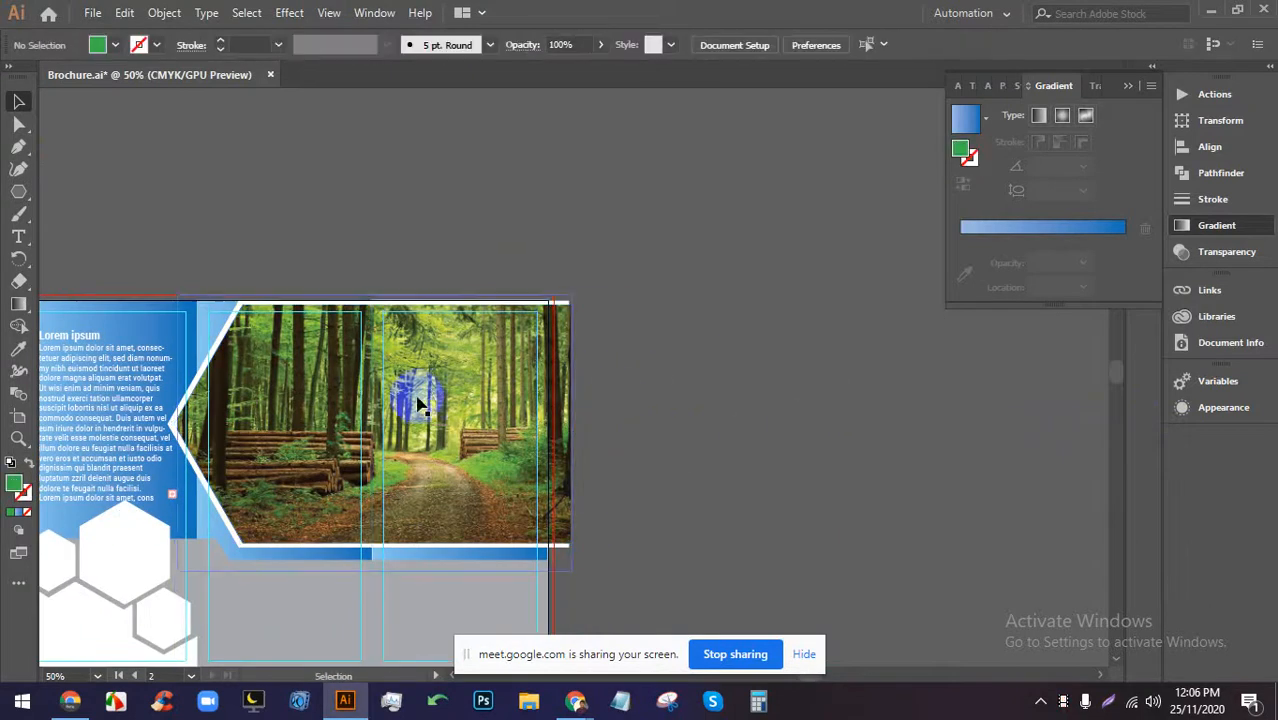
pyautogui.moveTo(418, 403); pyautogui.dragTo(779, 405)
pyautogui.moveTo(502, 408); pyautogui.dragTo(696, 206)
pyautogui.moveTo(859, 553); pyautogui.dragTo(675, 263)
pyautogui.click(916, 368)
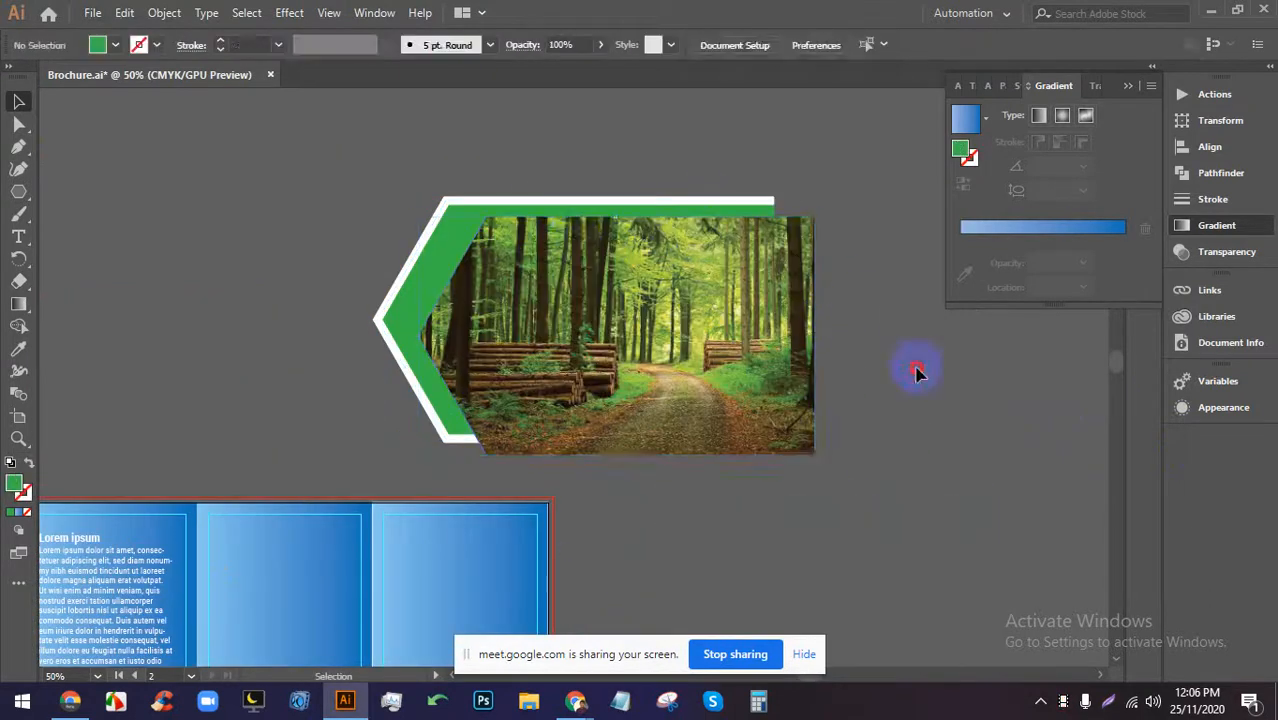
# Select the forest photo with its frame and align them to each other's vertical and horizontal centers.
pyautogui.click(576, 245)
pyautogui.click(668, 128)
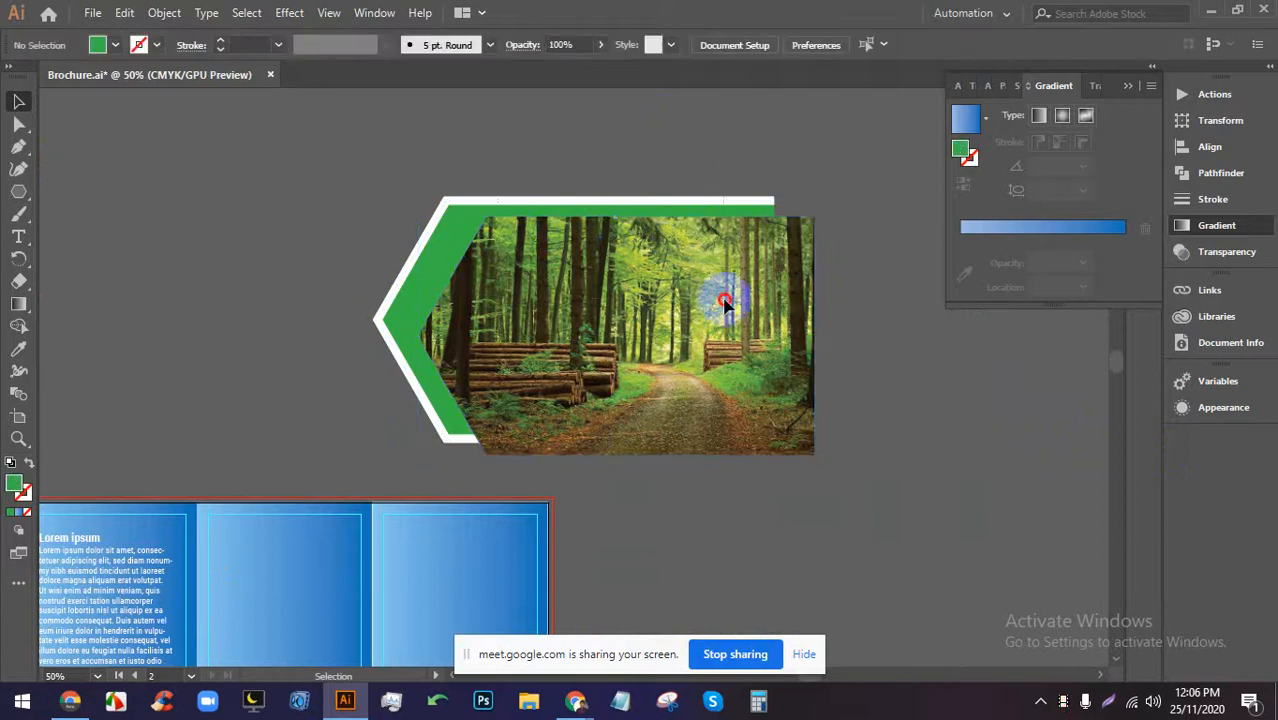
pyautogui.moveTo(726, 303); pyautogui.dragTo(642, 148)
pyautogui.click(396, 46)
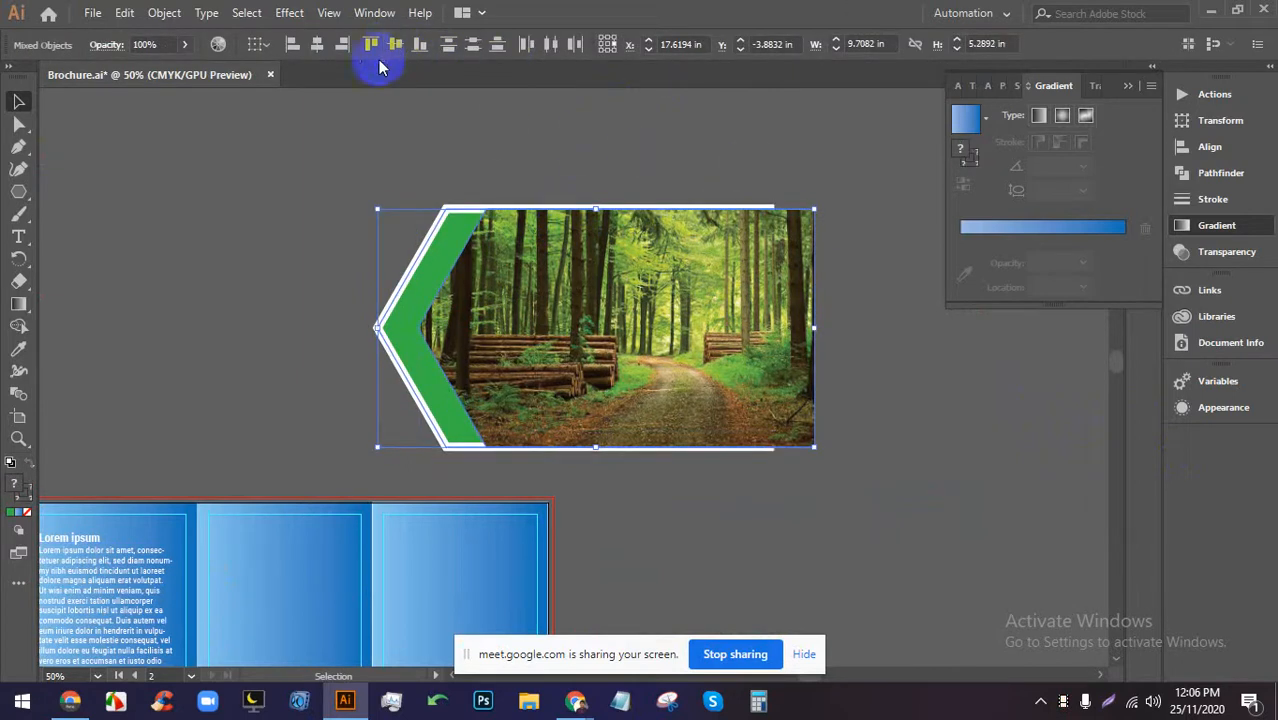
pyautogui.click(333, 46)
pyautogui.click(622, 157)
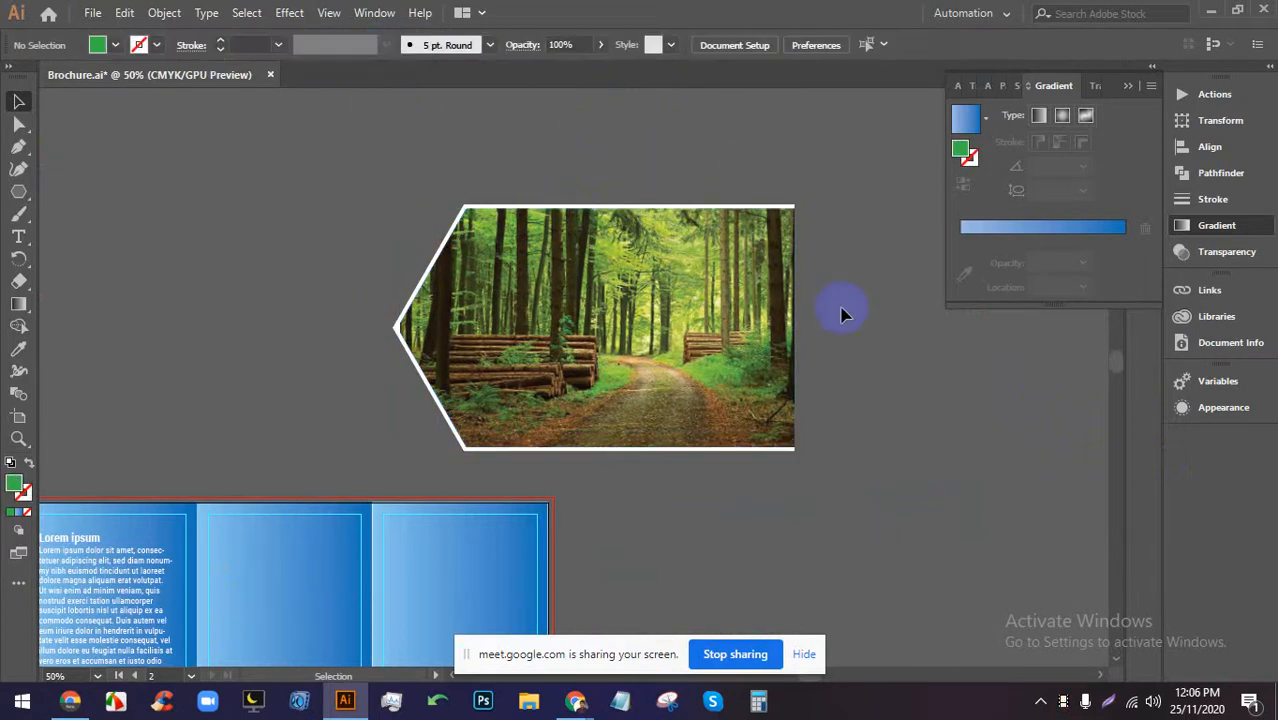
# Move the photo aside and increase the frame's white stroke to 17 pt.
pyautogui.click(781, 322)
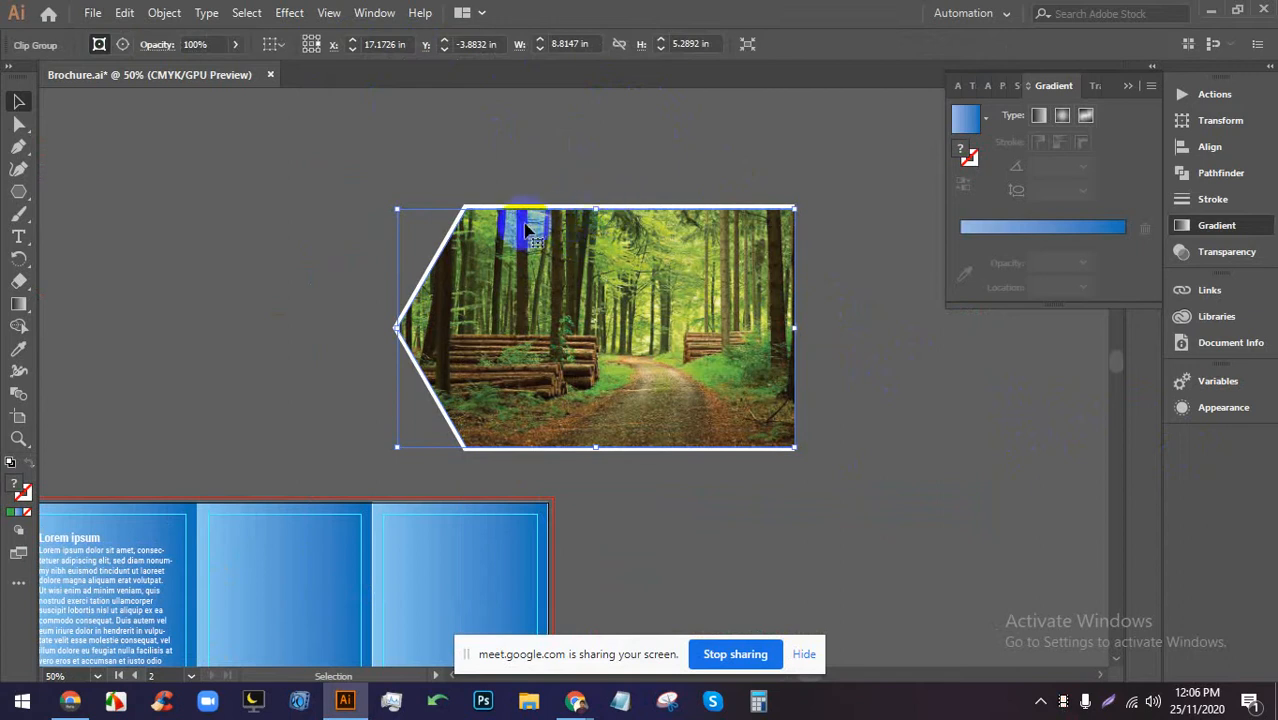
pyautogui.moveTo(545, 276); pyautogui.dragTo(747, 314)
pyautogui.click(528, 288)
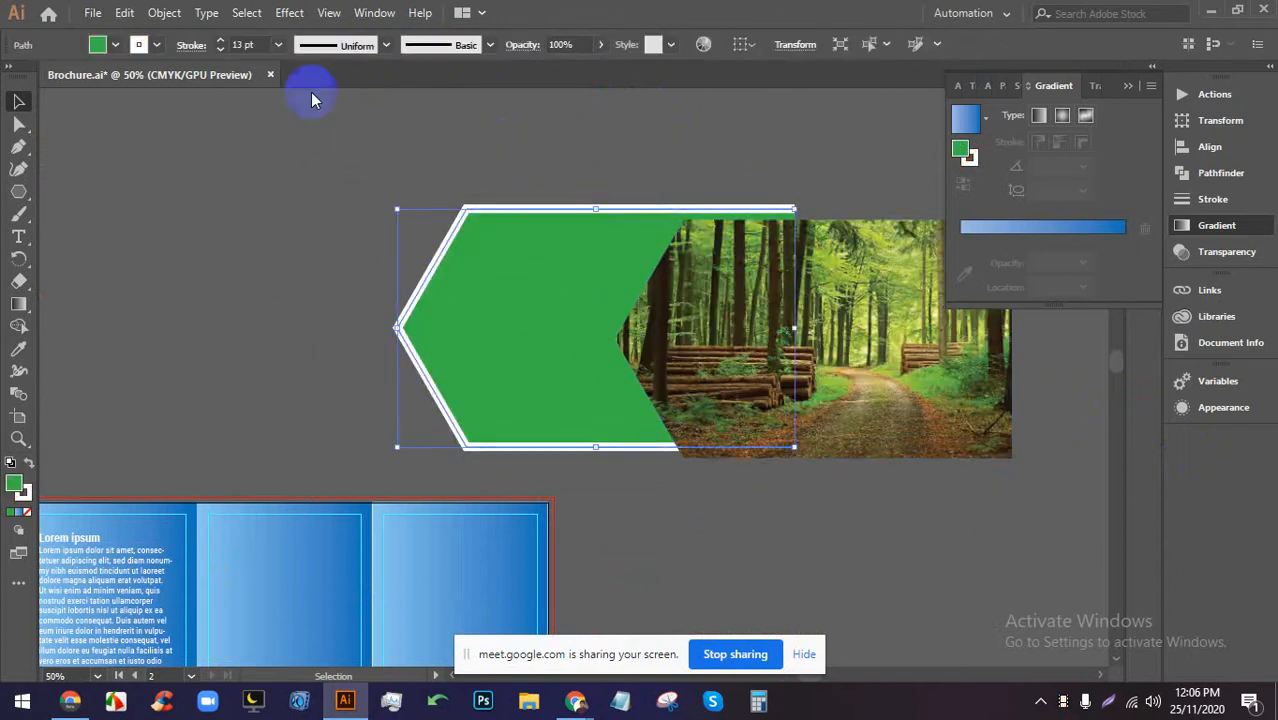
pyautogui.click(218, 39)
pyautogui.click(218, 39)
pyautogui.click(564, 192)
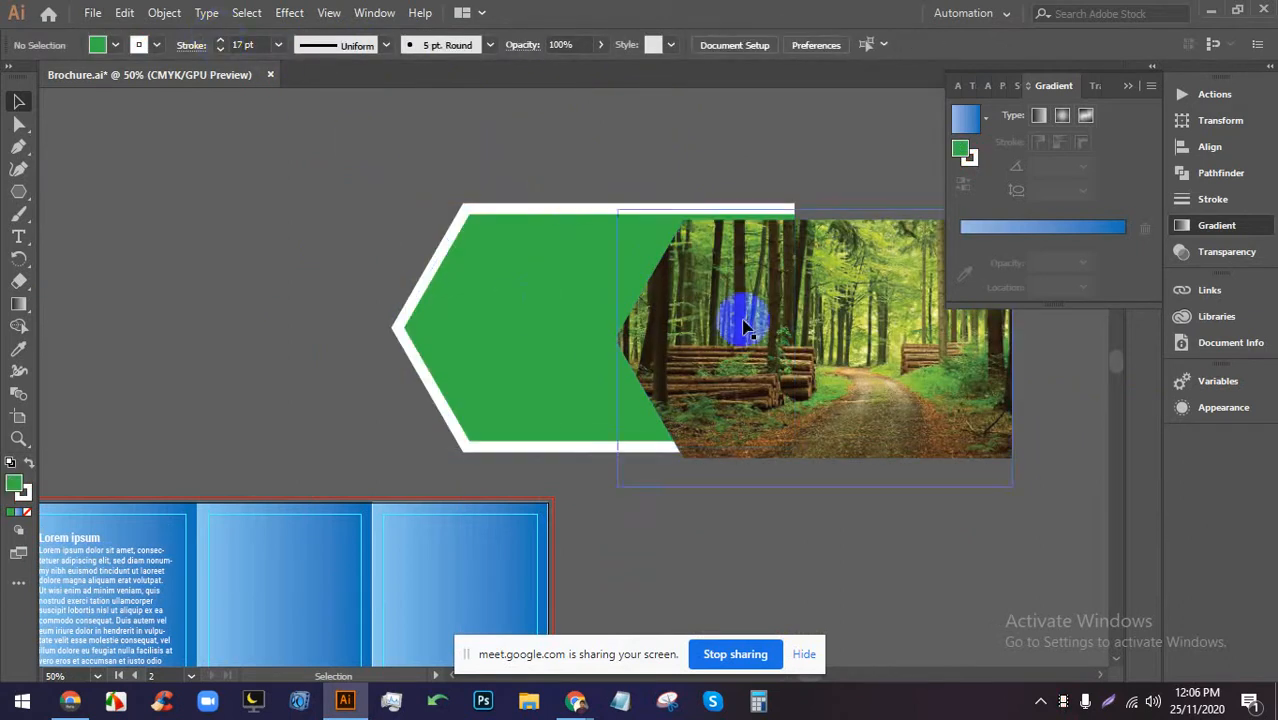
# Move the forest photo back over the frame and align the two on their vertical centers.
pyautogui.moveTo(839, 355)
pyautogui.mouseDown()
pyautogui.moveTo(640, 321)
pyautogui.moveTo(621, 333)
pyautogui.mouseUp()
pyautogui.moveTo(417, 155); pyautogui.dragTo(690, 383)
pyautogui.click(390, 47)
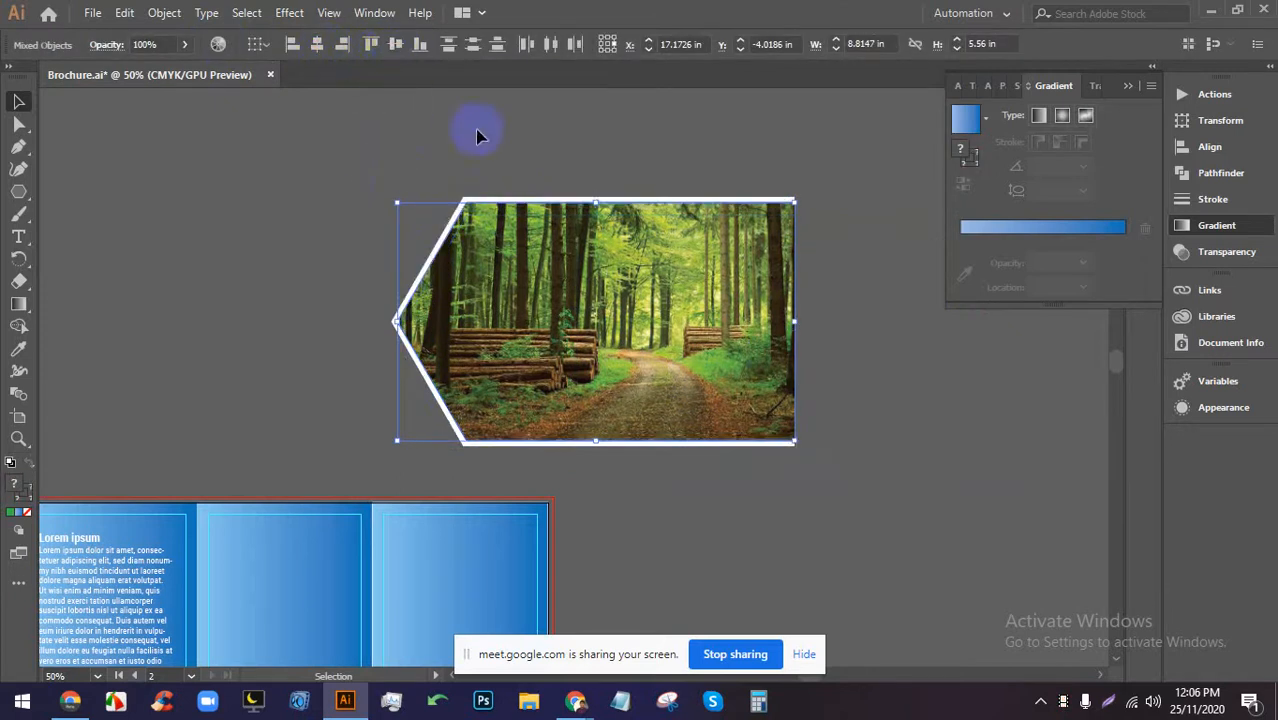
# Move the forest photo together with its white frame back onto the brochure's inside page, over the second and third panels.
pyautogui.click(653, 157)
pyautogui.scroll(-1, 727, 313)
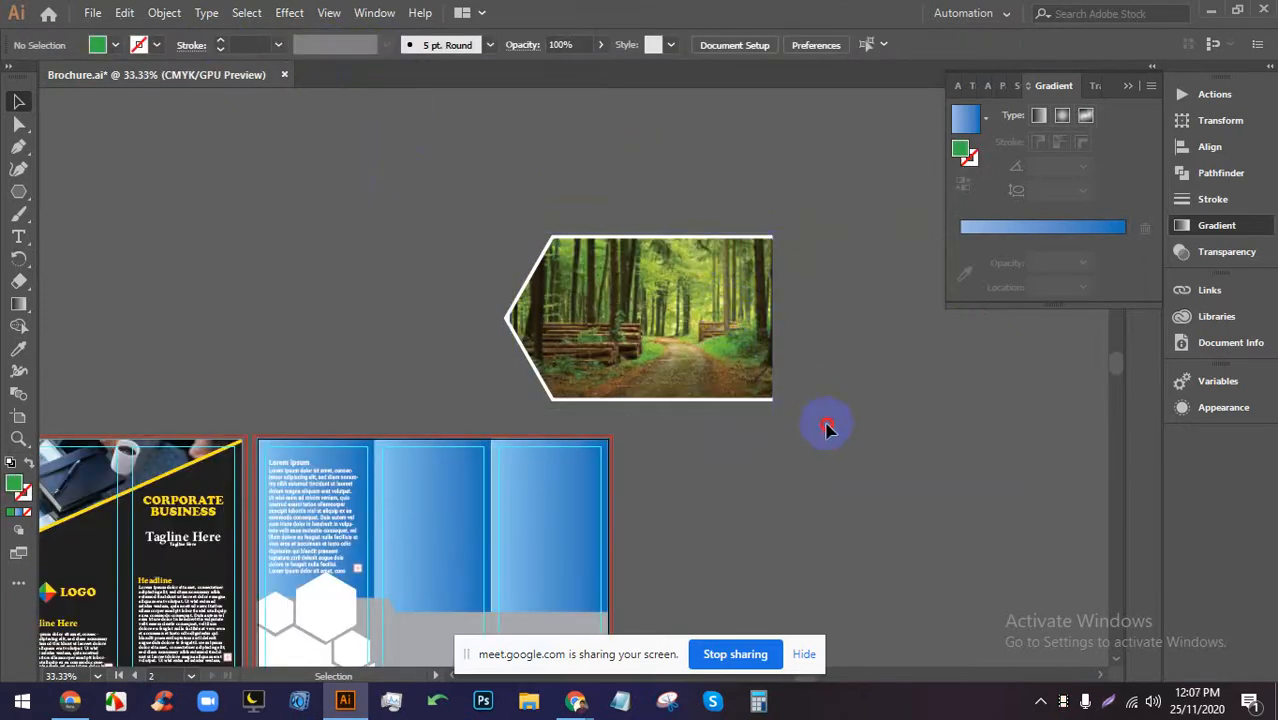
pyautogui.click(632, 290)
pyautogui.click(853, 322)
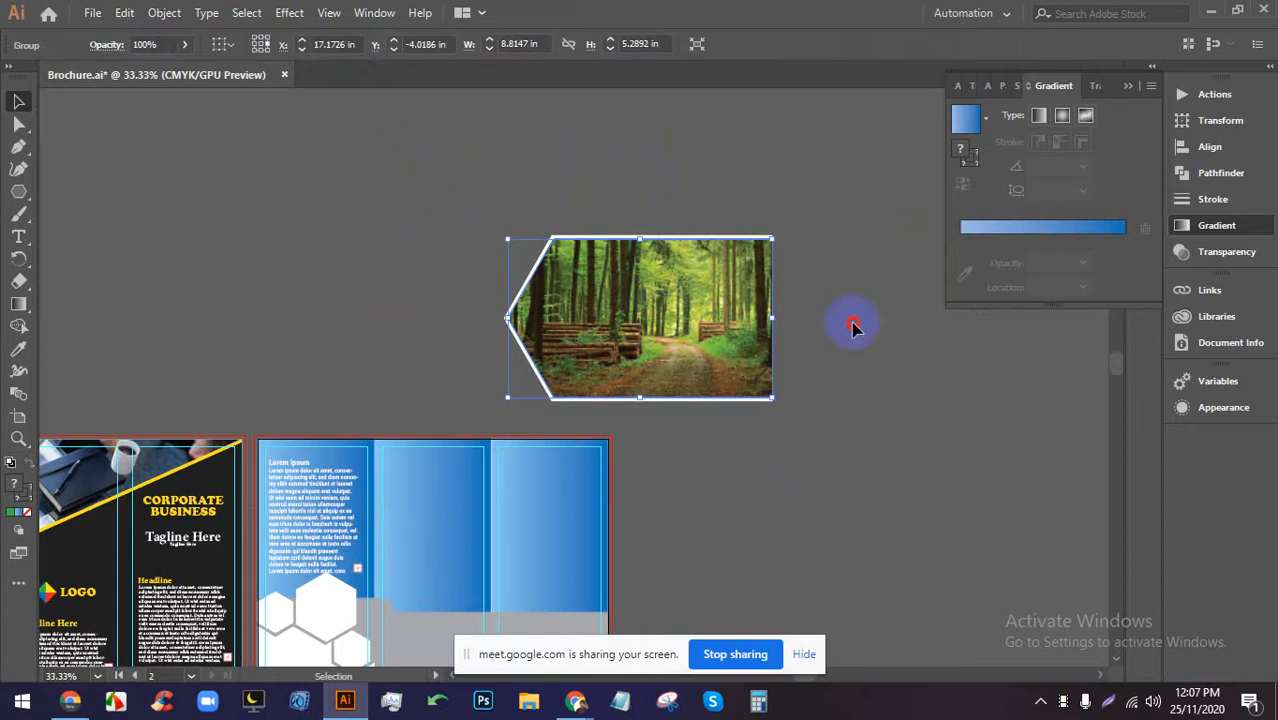
pyautogui.click(585, 248)
pyautogui.moveTo(581, 315); pyautogui.dragTo(480, 472)
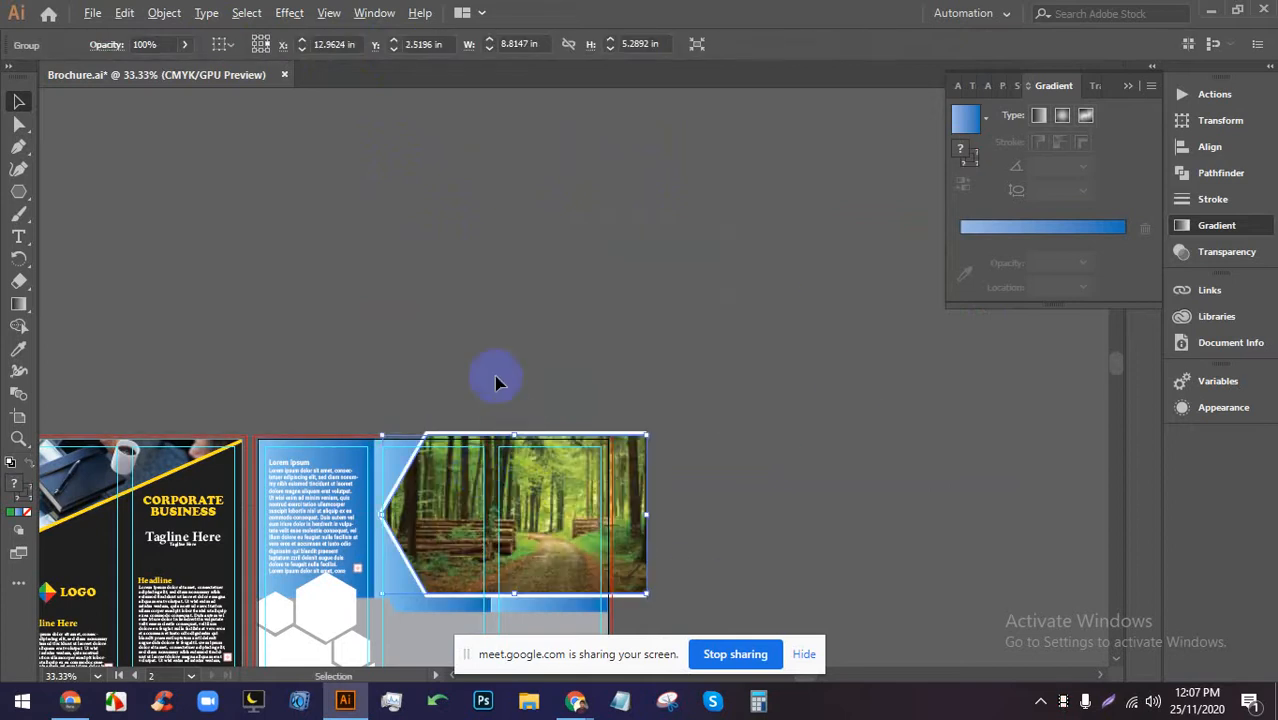
# Shift the framed forest photo toward the first panel and fit it roughly to the inside page's upper edge.
pyautogui.scroll(-2, 494, 375)
pyautogui.scroll(2, 474, 522)
pyautogui.scroll(3, 382, 329)
pyautogui.moveTo(581, 352); pyautogui.dragTo(453, 308)
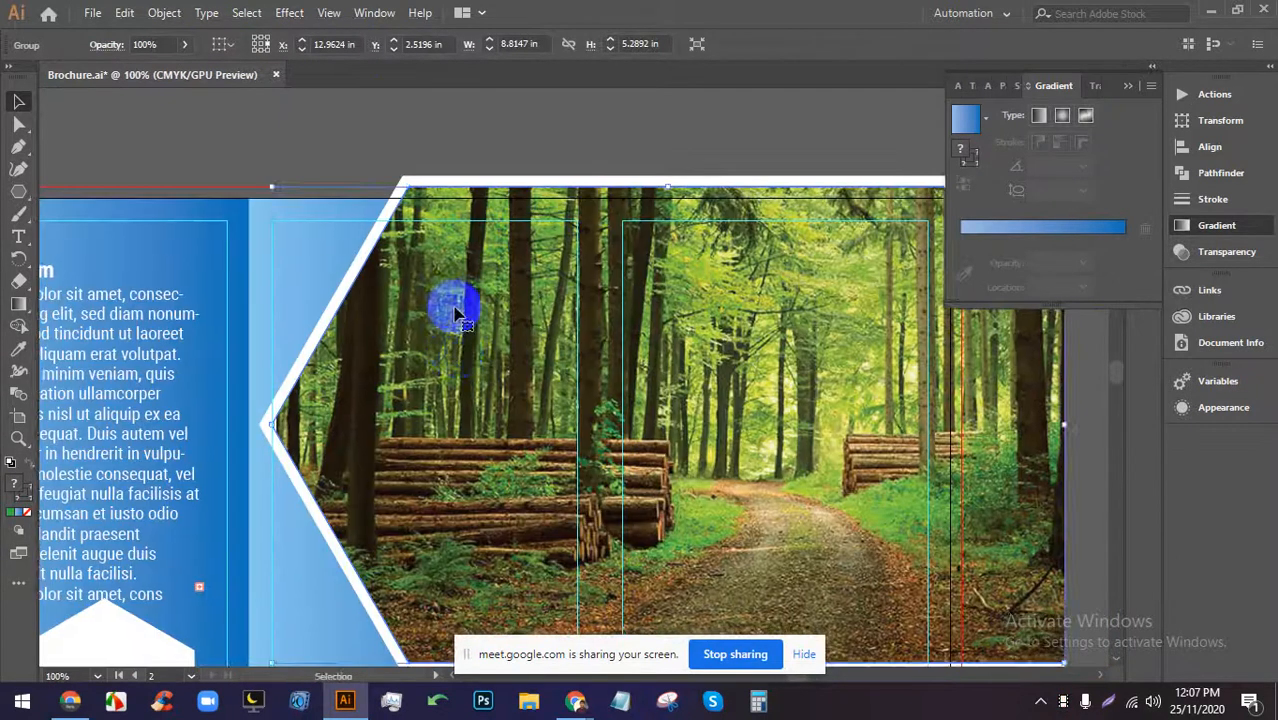
pyautogui.scroll(-1, 450, 290)
pyautogui.moveTo(560, 378); pyautogui.dragTo(516, 377)
pyautogui.hotkey('alt', 'f')
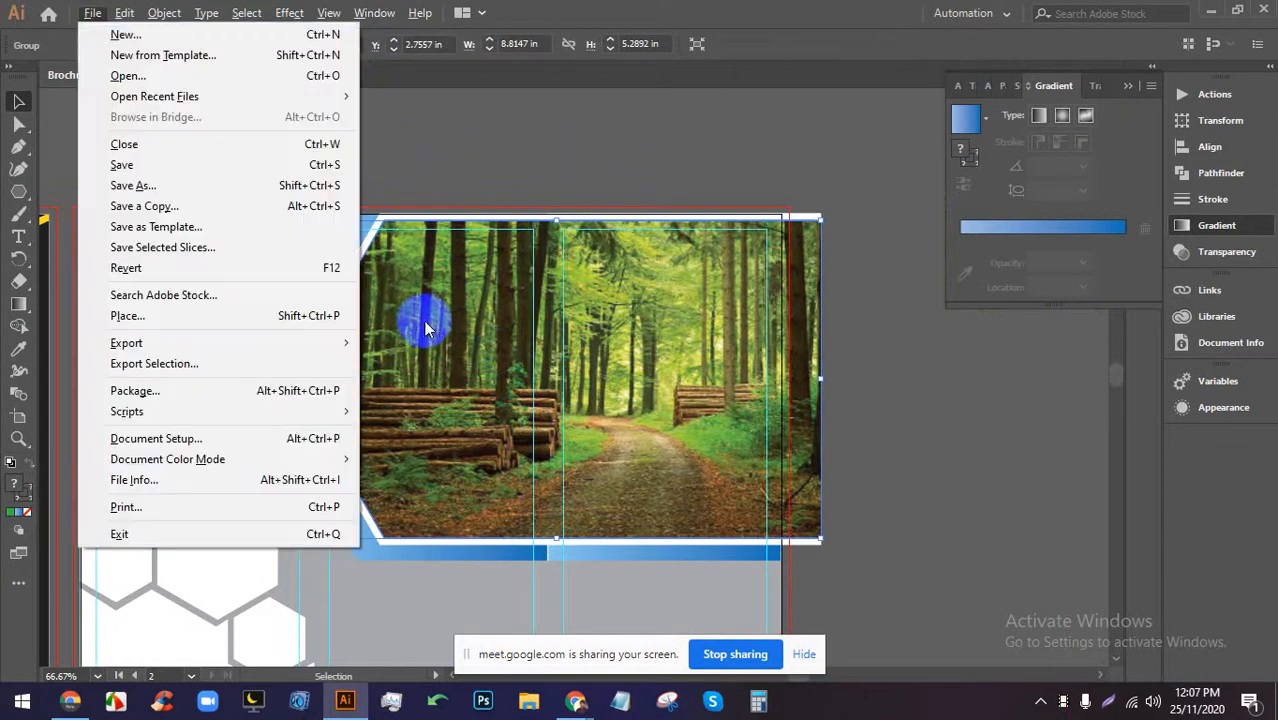
pyautogui.click(676, 205)
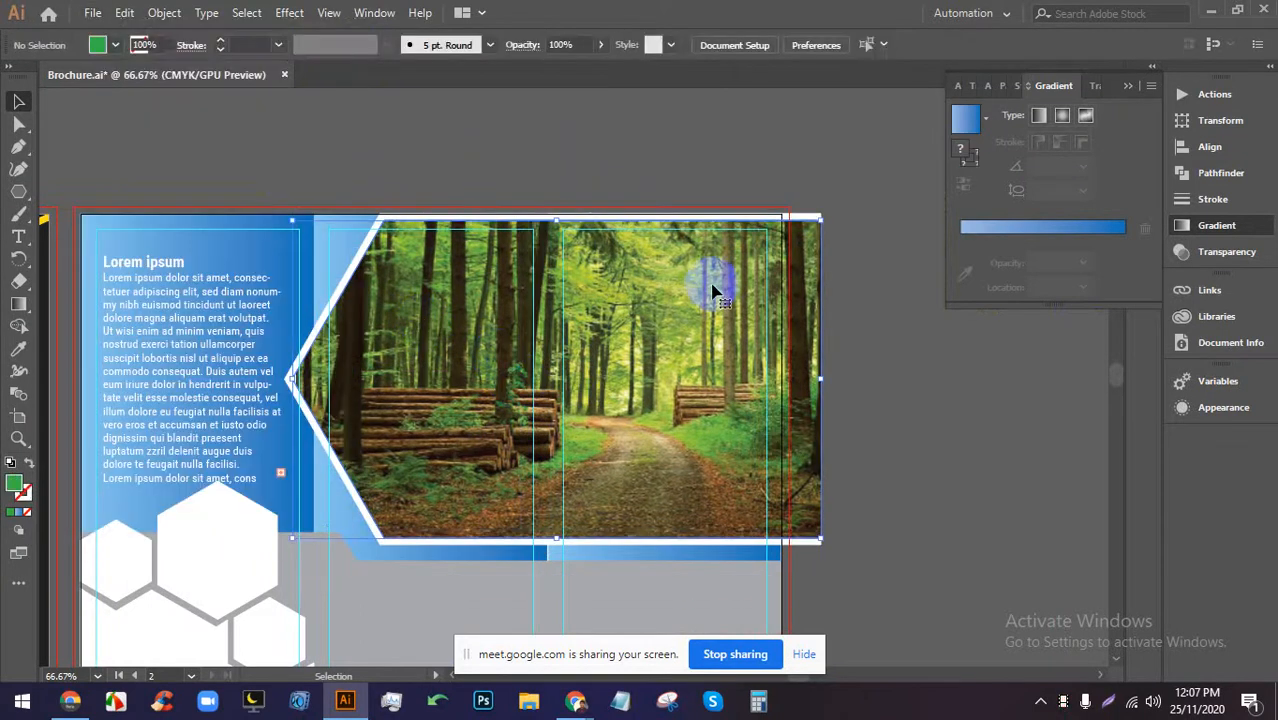
# Fine-tune the framed forest photo's position to X 12.1444 in and Y 2.7835 in, then deselect it.
pyautogui.moveTo(713, 277); pyautogui.dragTo(713, 292)
pyautogui.press('Left')
pyautogui.press('Left')
pyautogui.press('Left')
pyautogui.press('Left')
pyautogui.press('Left')
pyautogui.press('Left')
pyautogui.press('Left')
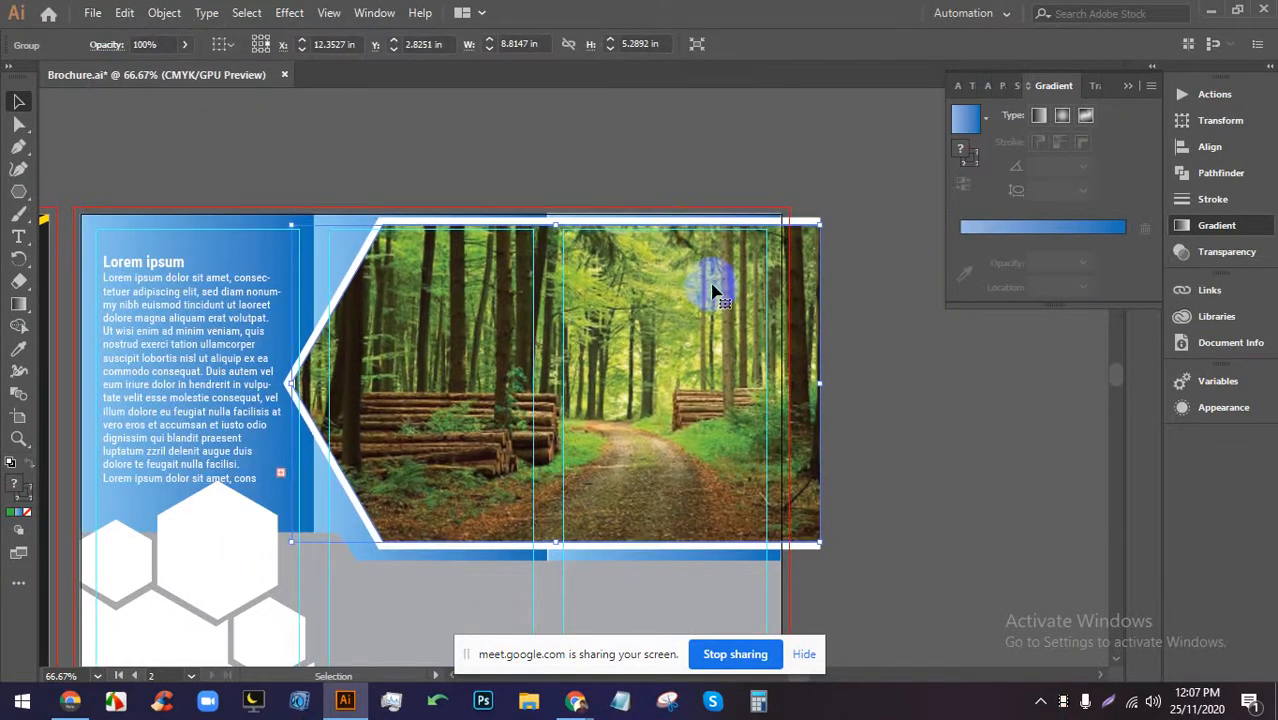
pyautogui.press('Down')
pyautogui.press('Up')
pyautogui.press('Up')
pyautogui.press('Up')
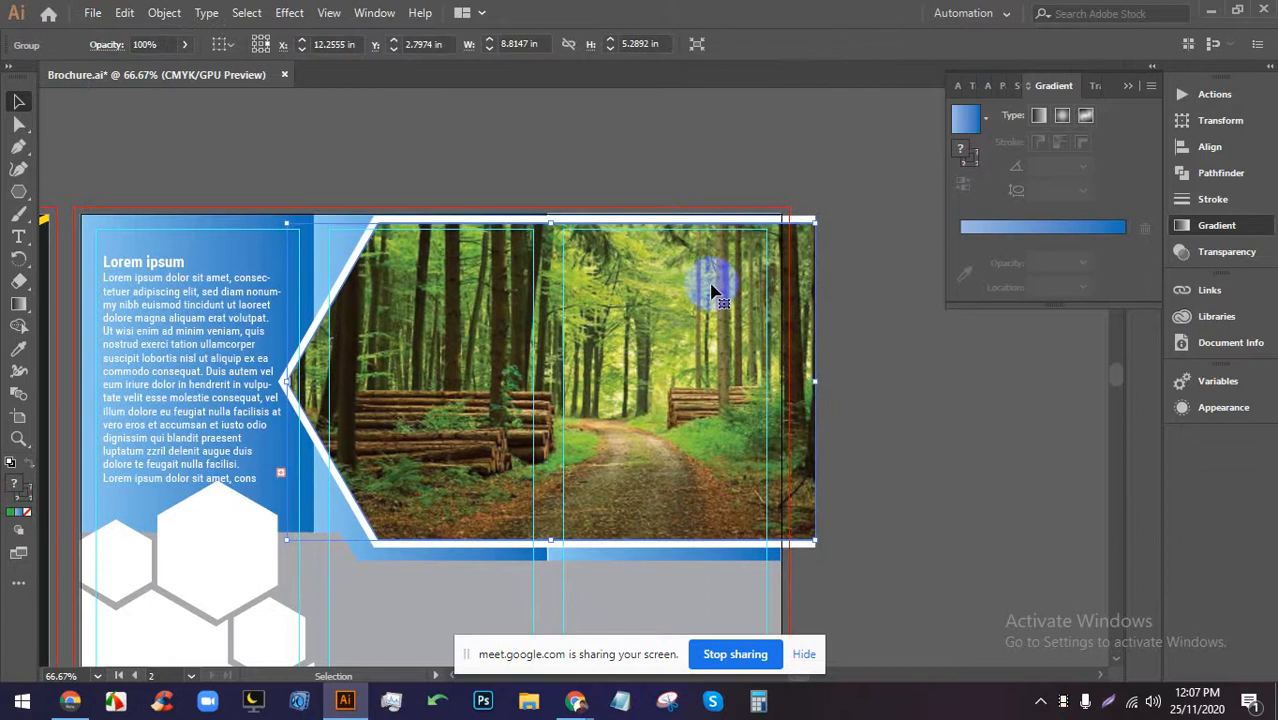
pyautogui.press('Left')
pyautogui.press('Left')
pyautogui.press('Left')
pyautogui.press('Left')
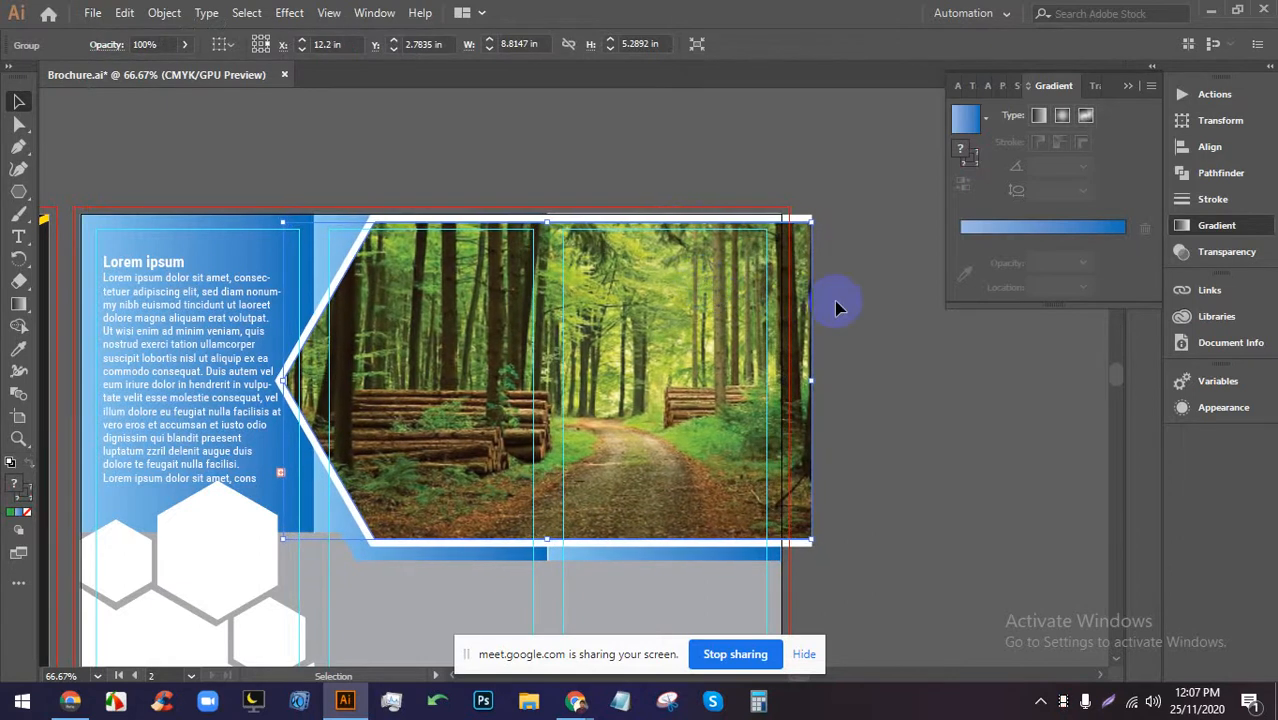
pyautogui.press('Left')
pyautogui.press('Left')
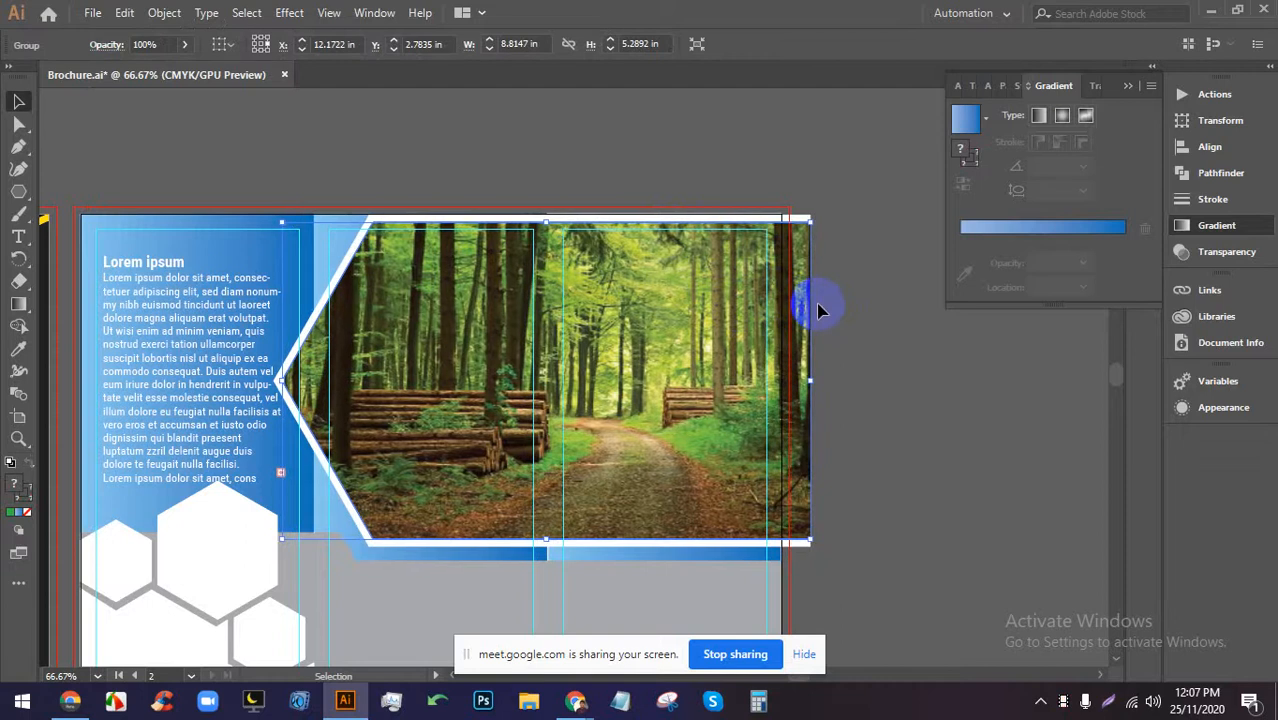
pyautogui.press('Left')
pyautogui.press('Left')
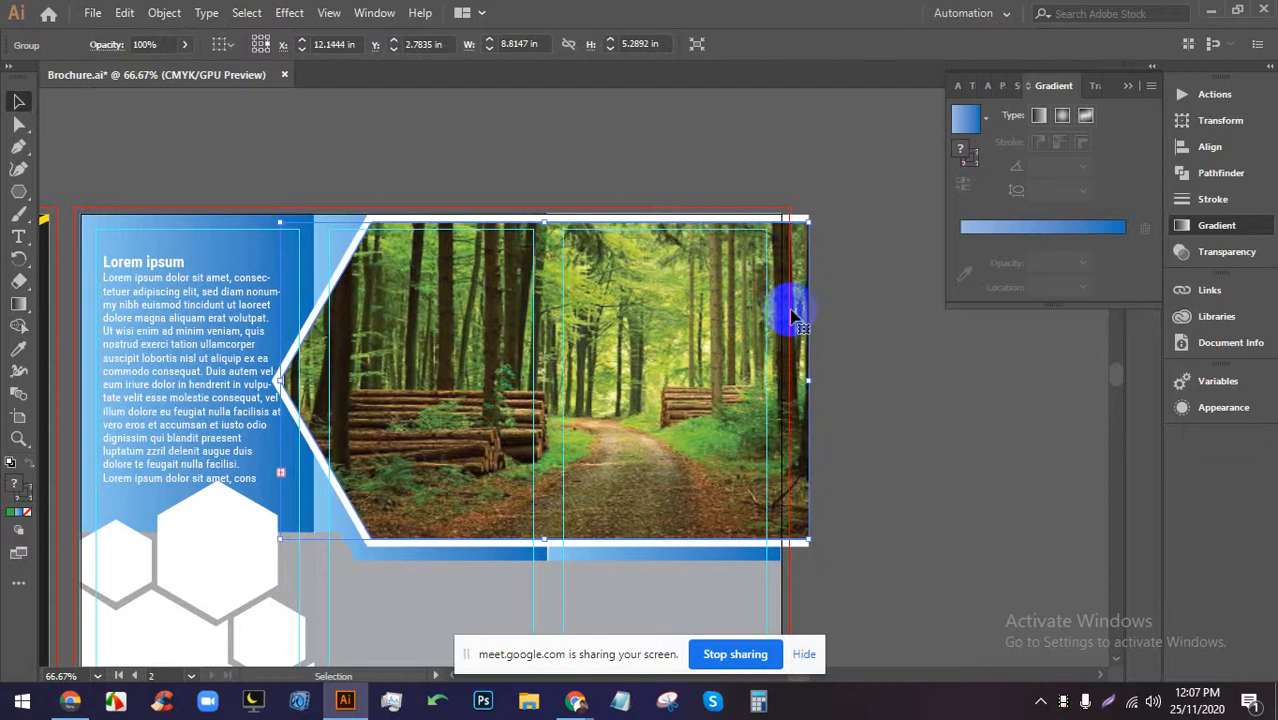
pyautogui.click(905, 448)
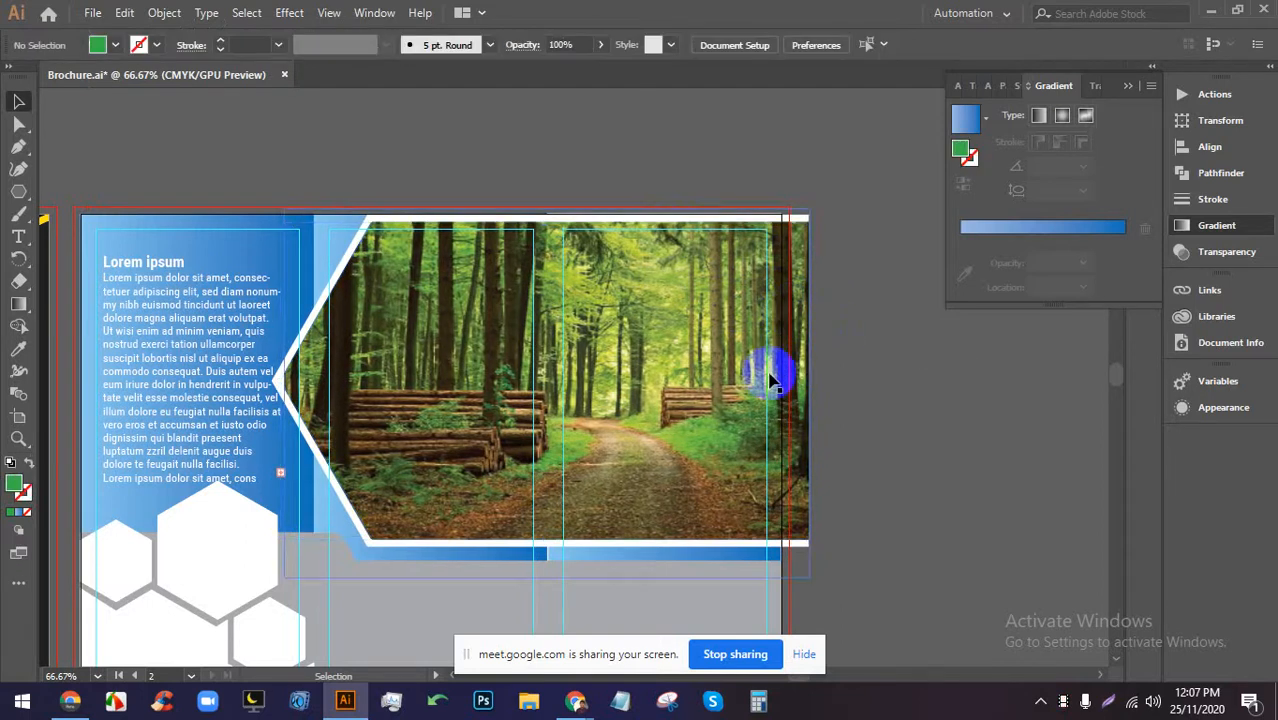
# Switch to Chrome, bring up the "child learning" image results and dismiss the search-by-image pop-up.
pyautogui.scroll(-2, 704, 330)
pyautogui.scroll(3, 535, 547)
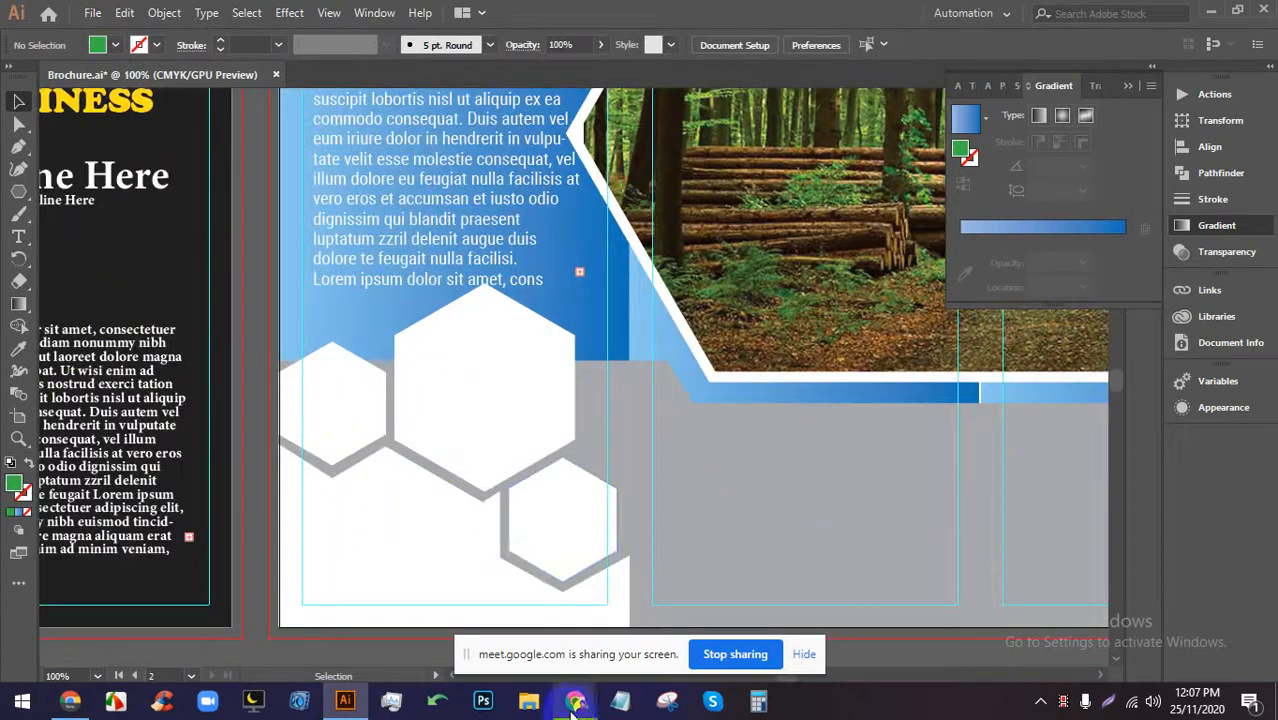
pyautogui.moveTo(574, 705)
pyautogui.click(511, 625)
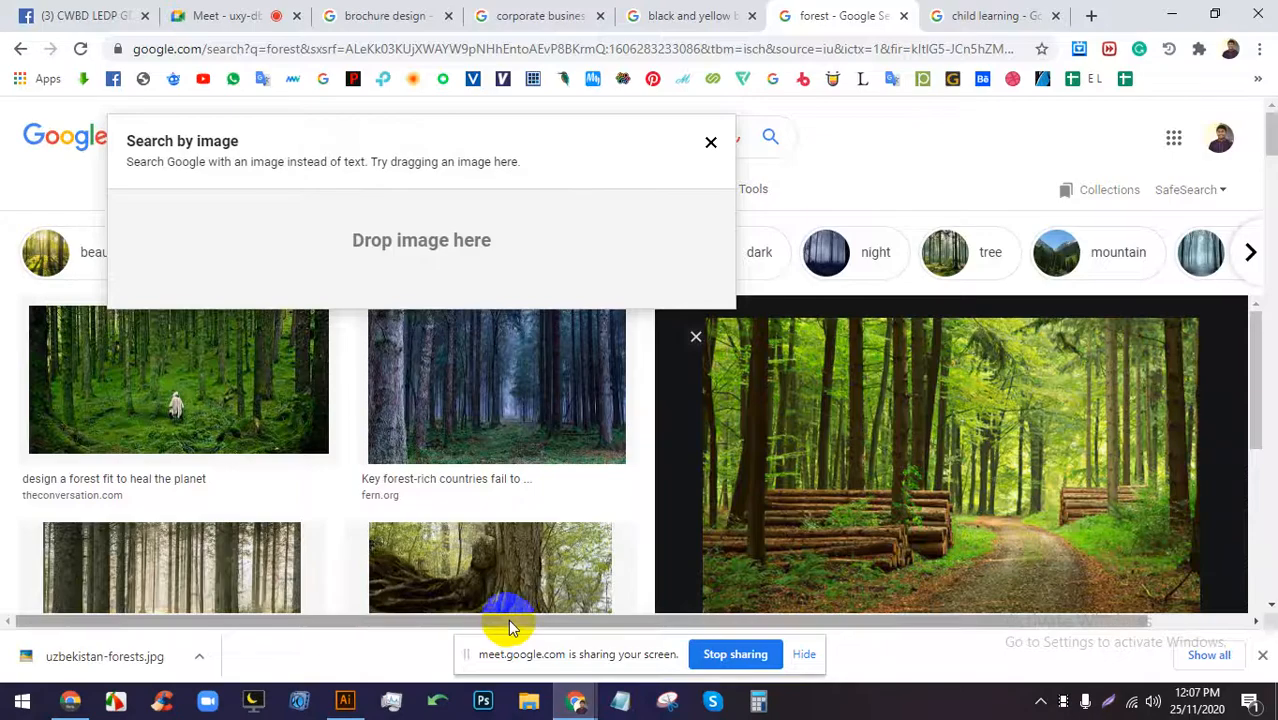
pyautogui.click(948, 12)
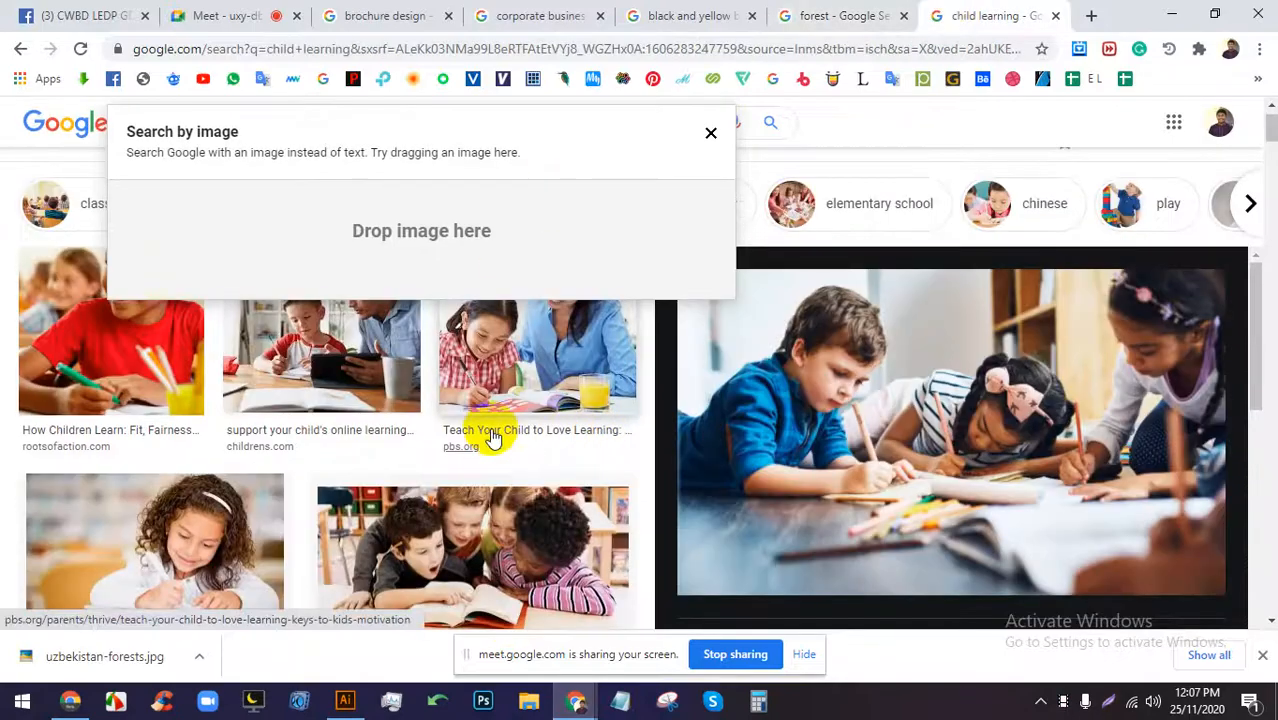
pyautogui.scroll(-3, 713, 362)
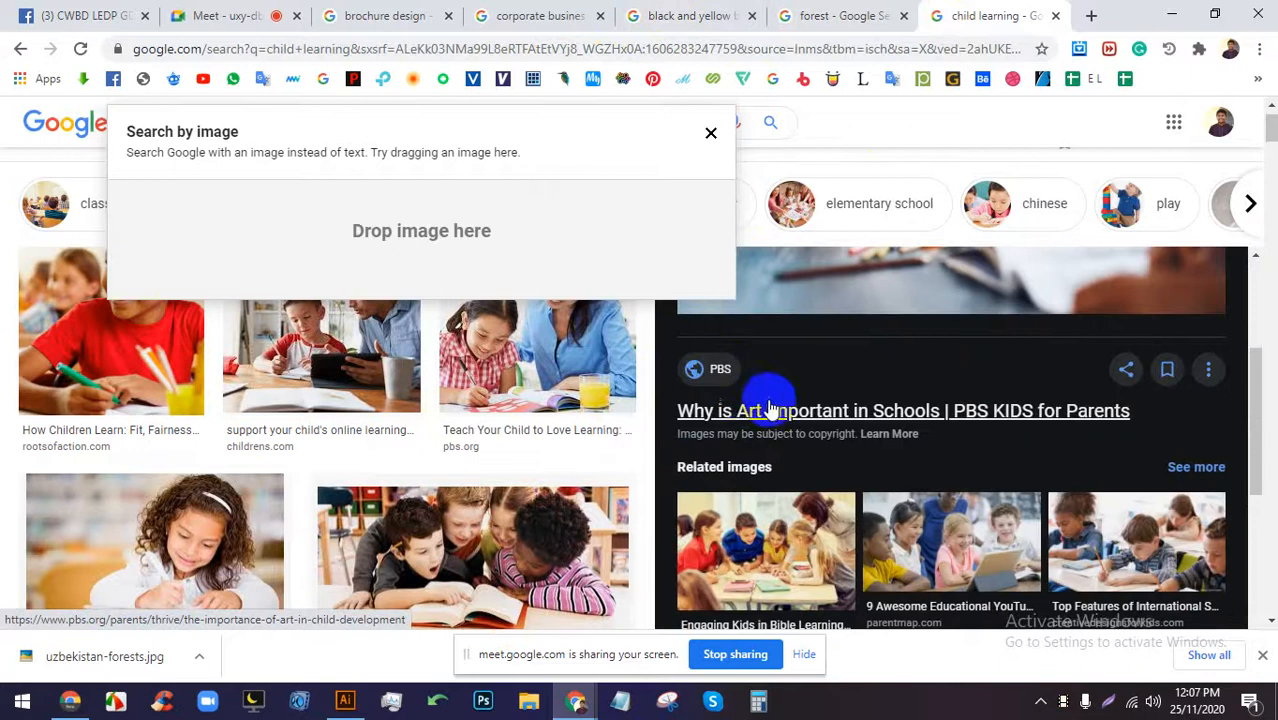
pyautogui.scroll(2, 824, 352)
pyautogui.click(845, 129)
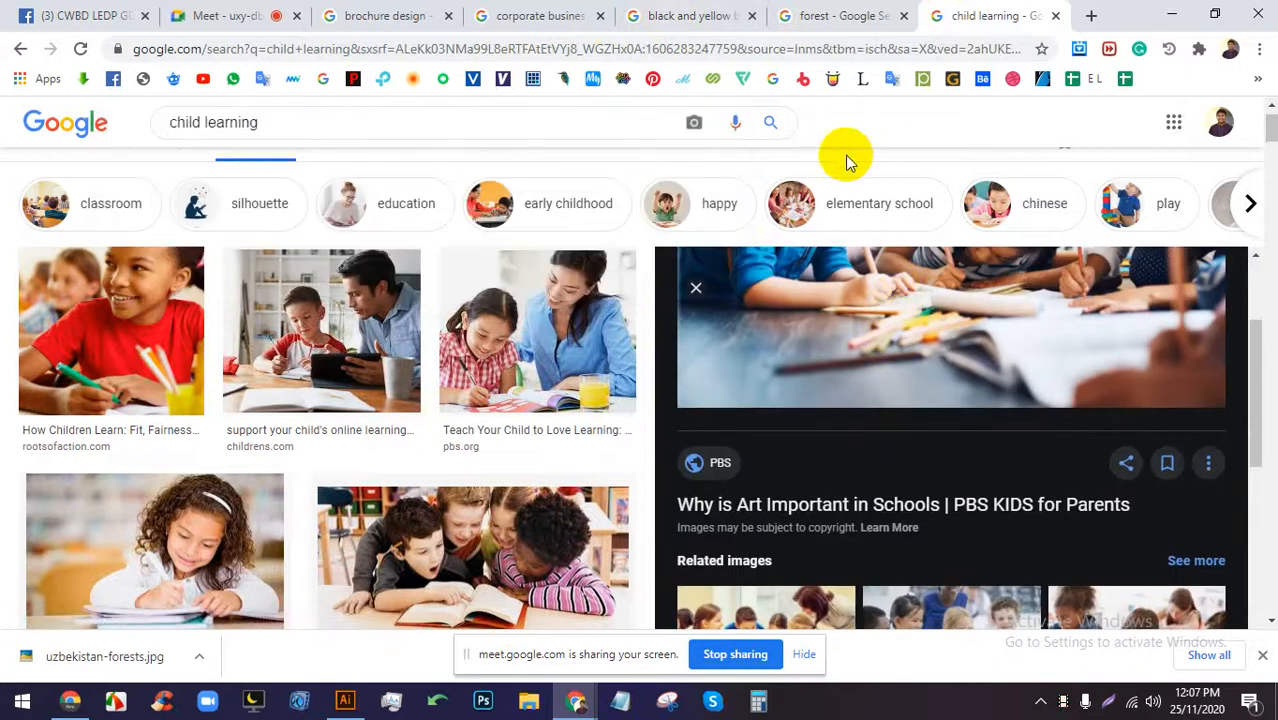
pyautogui.scroll(1, 790, 180)
pyautogui.click(322, 385)
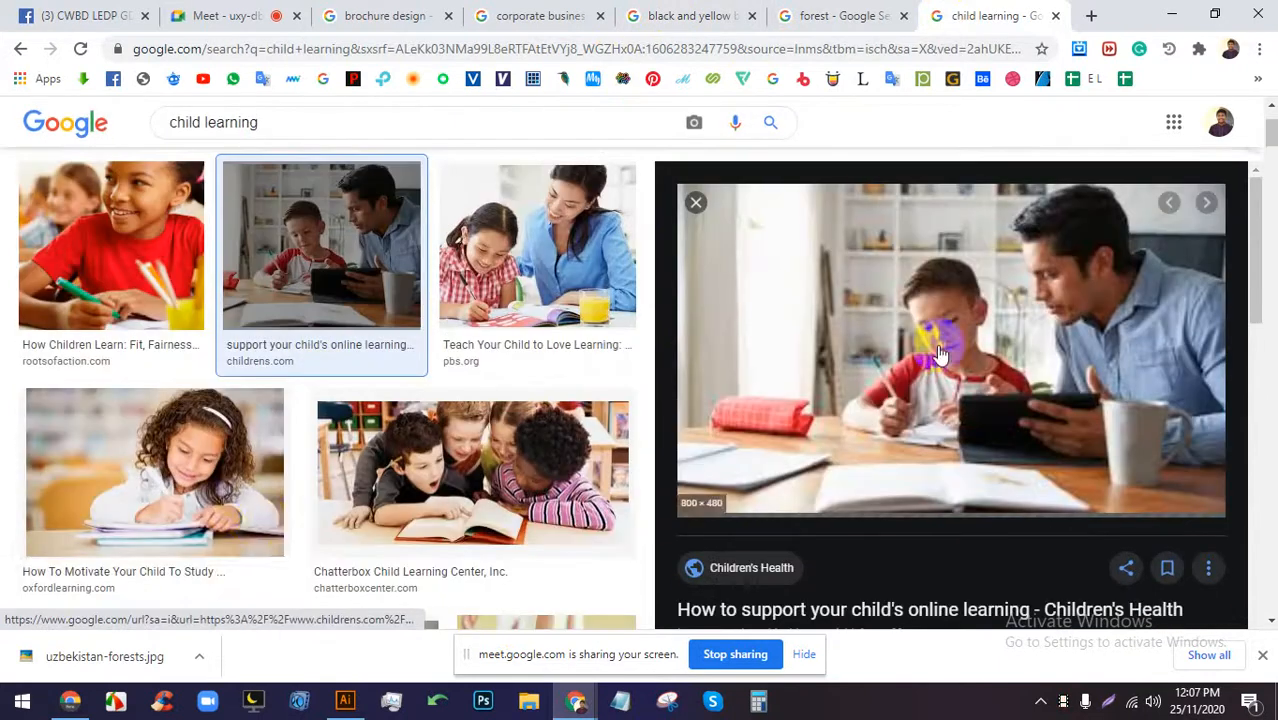
pyautogui.scroll(-2, 280, 525)
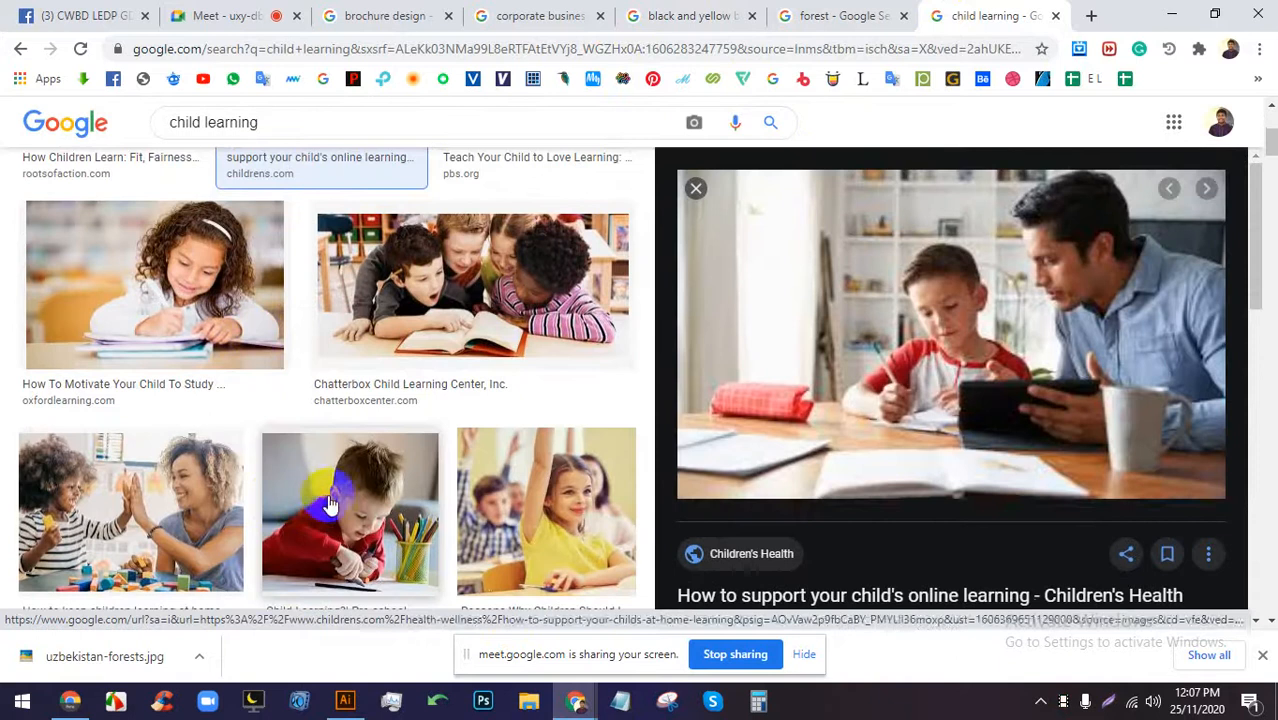
pyautogui.click(526, 512)
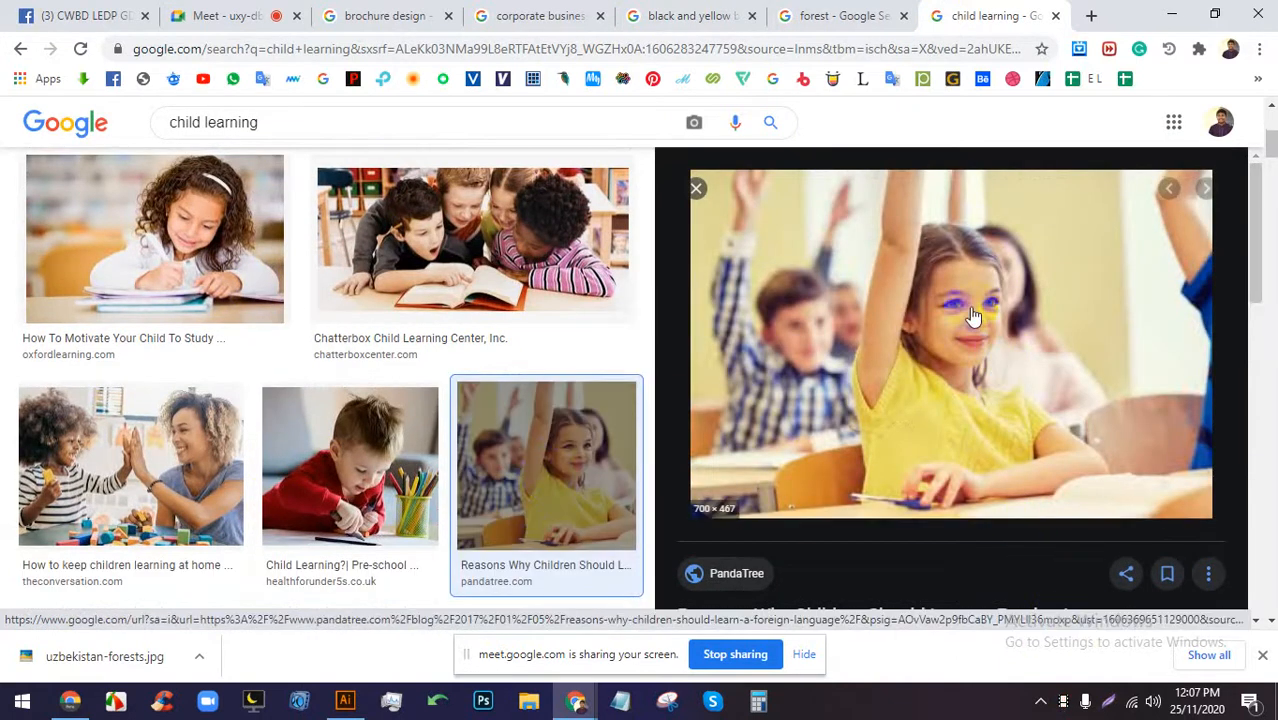
pyautogui.rightClick(944, 256)
pyautogui.click(980, 412)
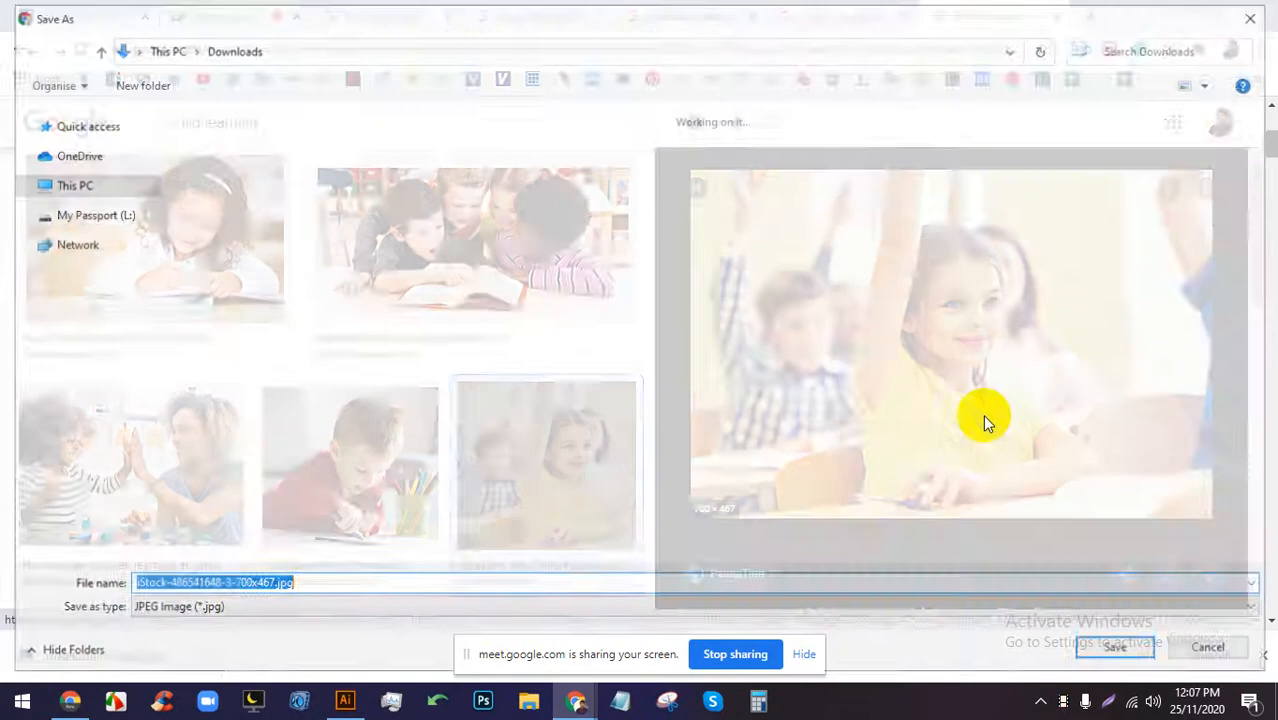
pyautogui.press('Return')
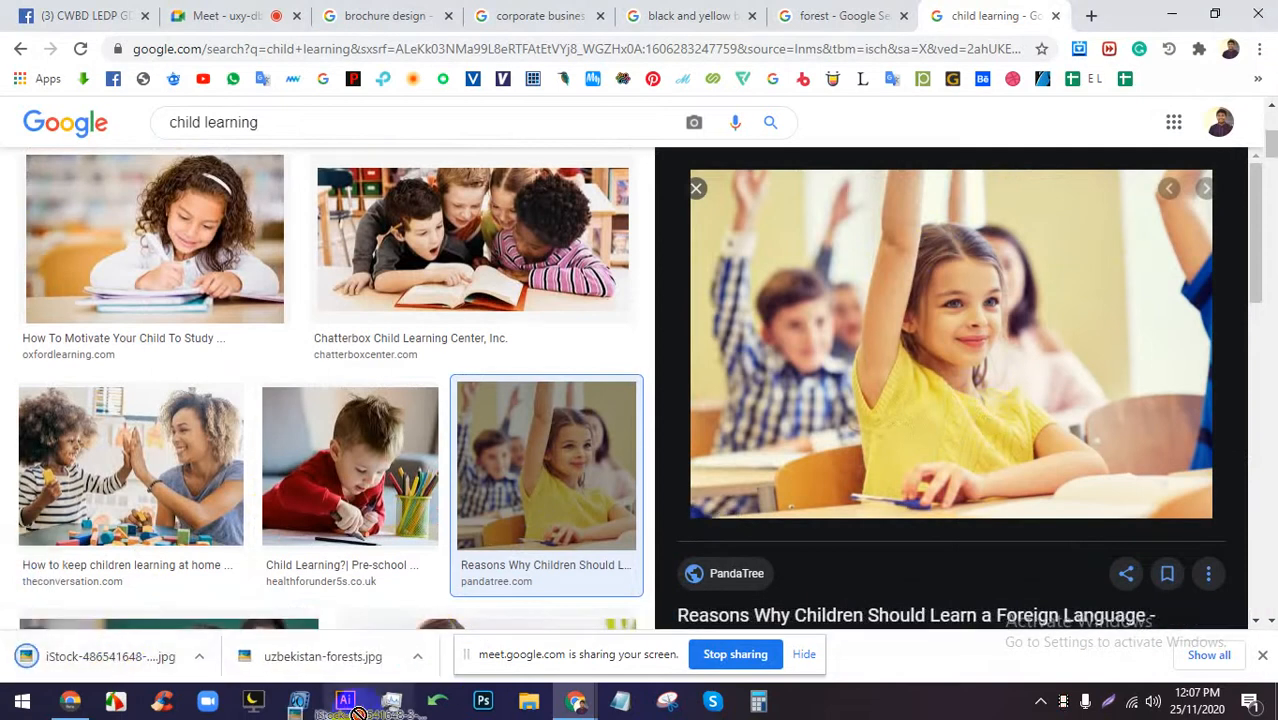
# Place the downloaded classroom picture into the Illustrator brochure and scale it down to roughly the width of the first panel.
pyautogui.click(346, 706)
pyautogui.moveTo(348, 712); pyautogui.dragTo(471, 432)
pyautogui.hotkey('ctrl', '-')
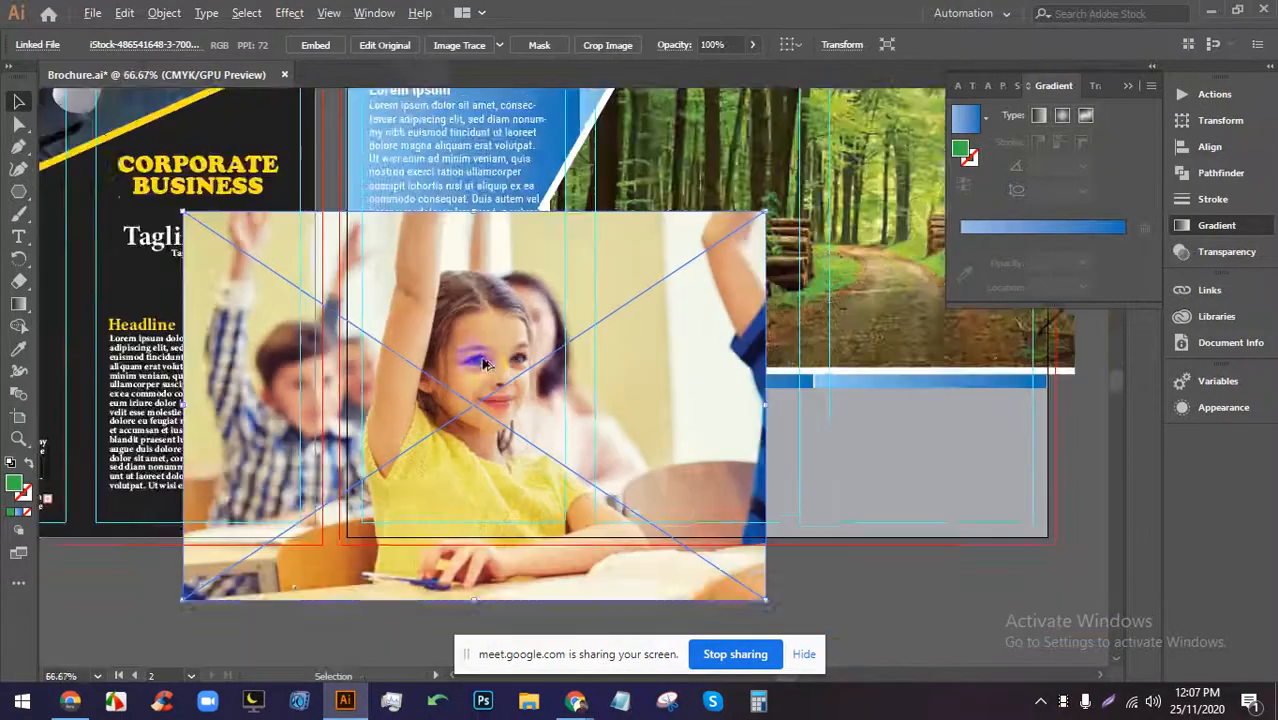
pyautogui.click(463, 255)
pyautogui.moveTo(473, 246); pyautogui.dragTo(470, 335)
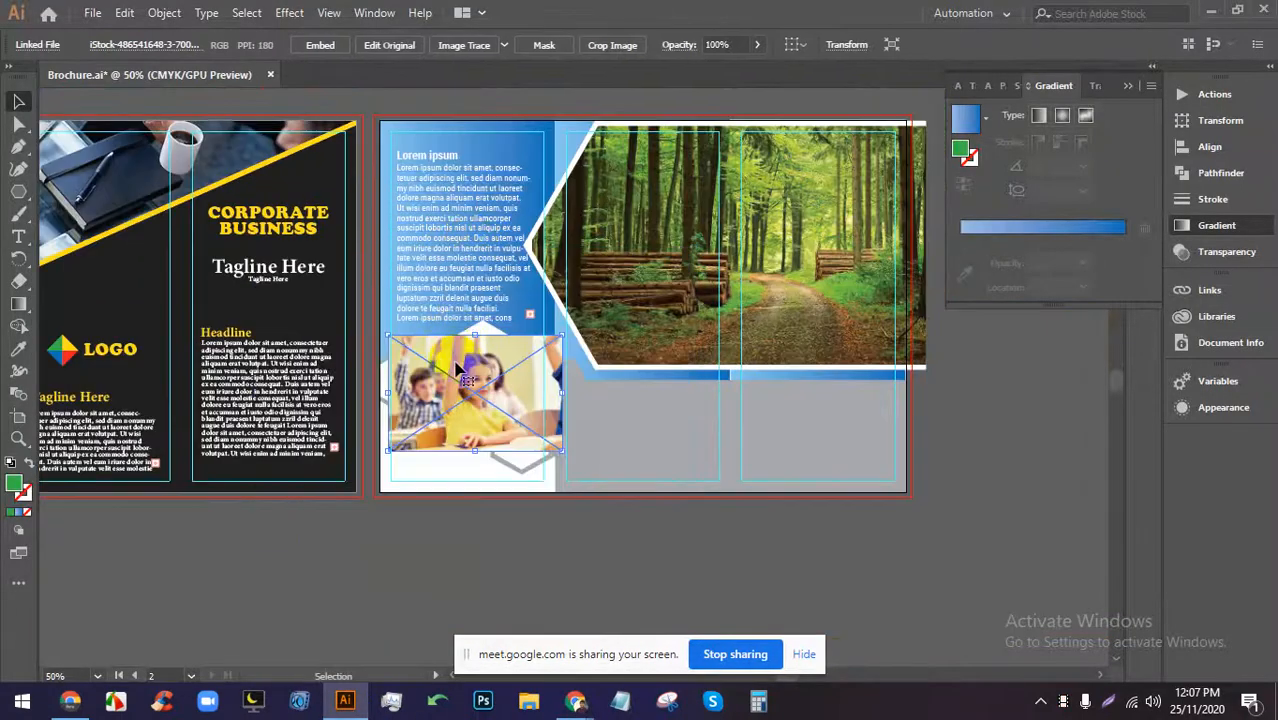
# Move the classroom picture so it partly overlaps the large hexagon and embed it in the document.
pyautogui.hotkey('ctrl', '+')
pyautogui.hotkey('ctrl', '+')
pyautogui.hotkey('ctrl', '+')
pyautogui.moveTo(472, 396); pyautogui.dragTo(690, 365)
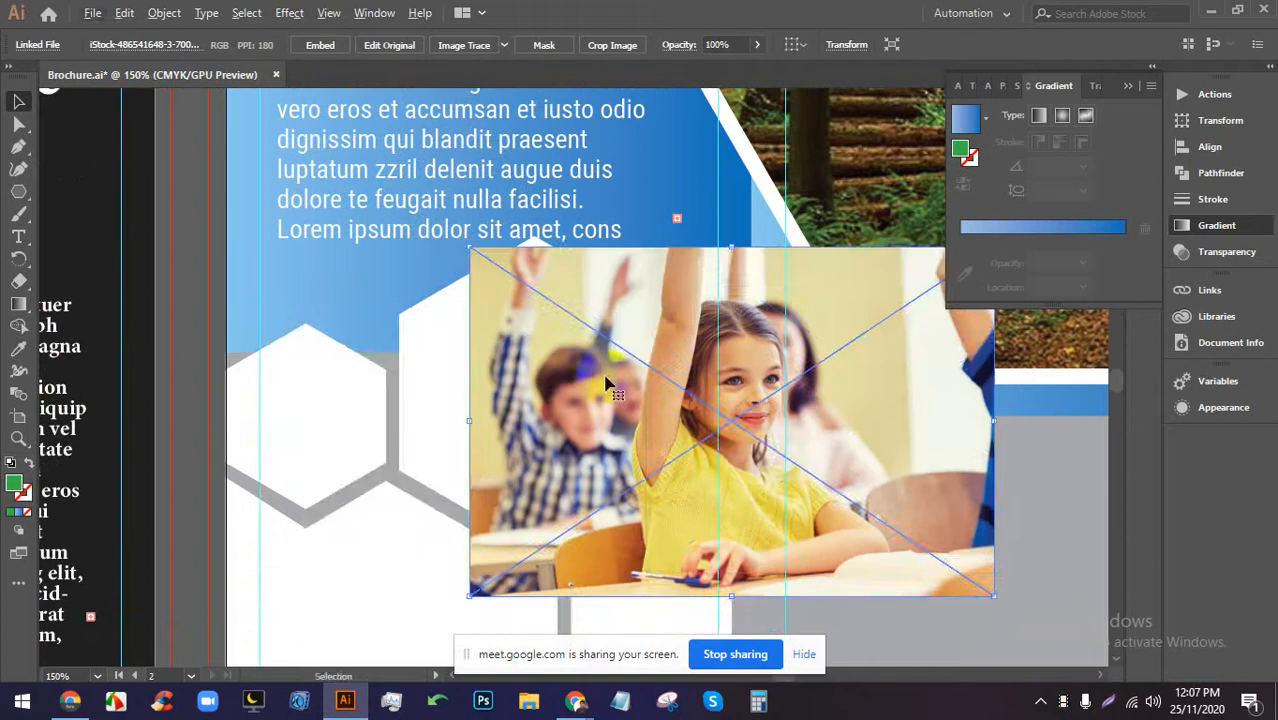
pyautogui.click(318, 46)
pyautogui.press('a')
pyautogui.click(653, 388)
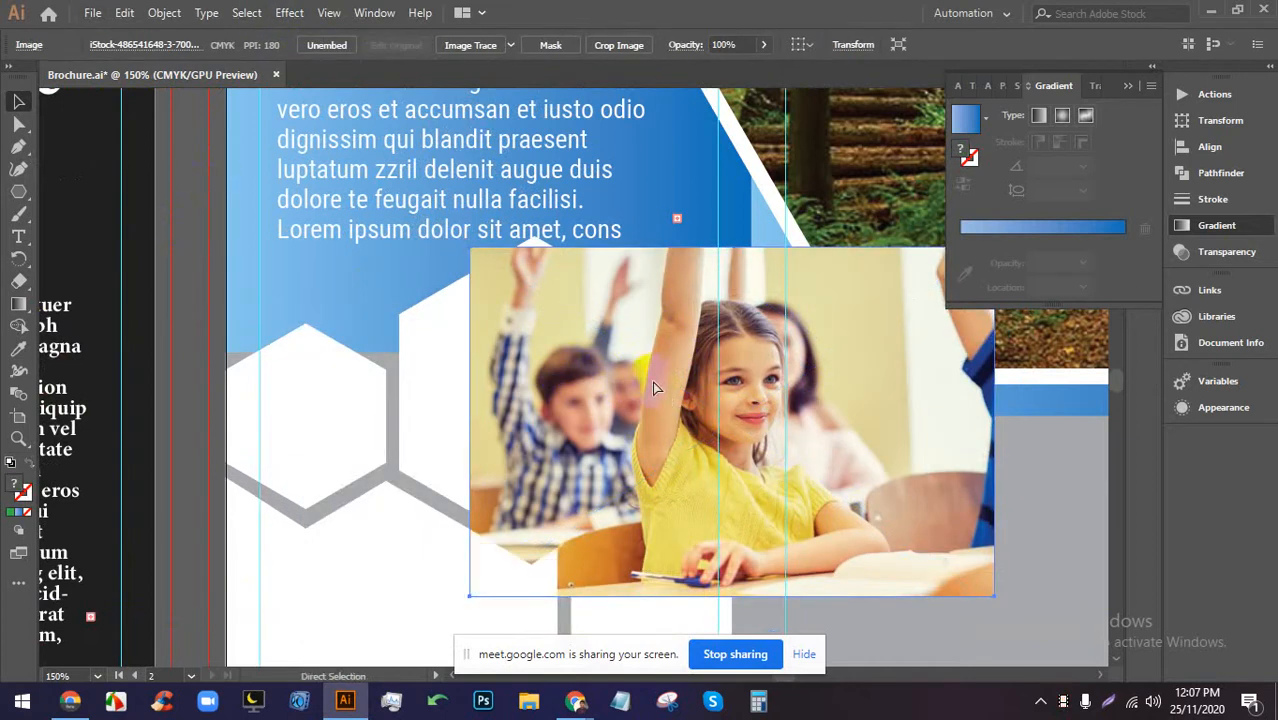
# Send the classroom picture behind the large hexagon's inner shape and clip it with that shape using a clipping mask.
pyautogui.hotkey('ctrl', '[')
pyautogui.hotkey('ctrl', '[')
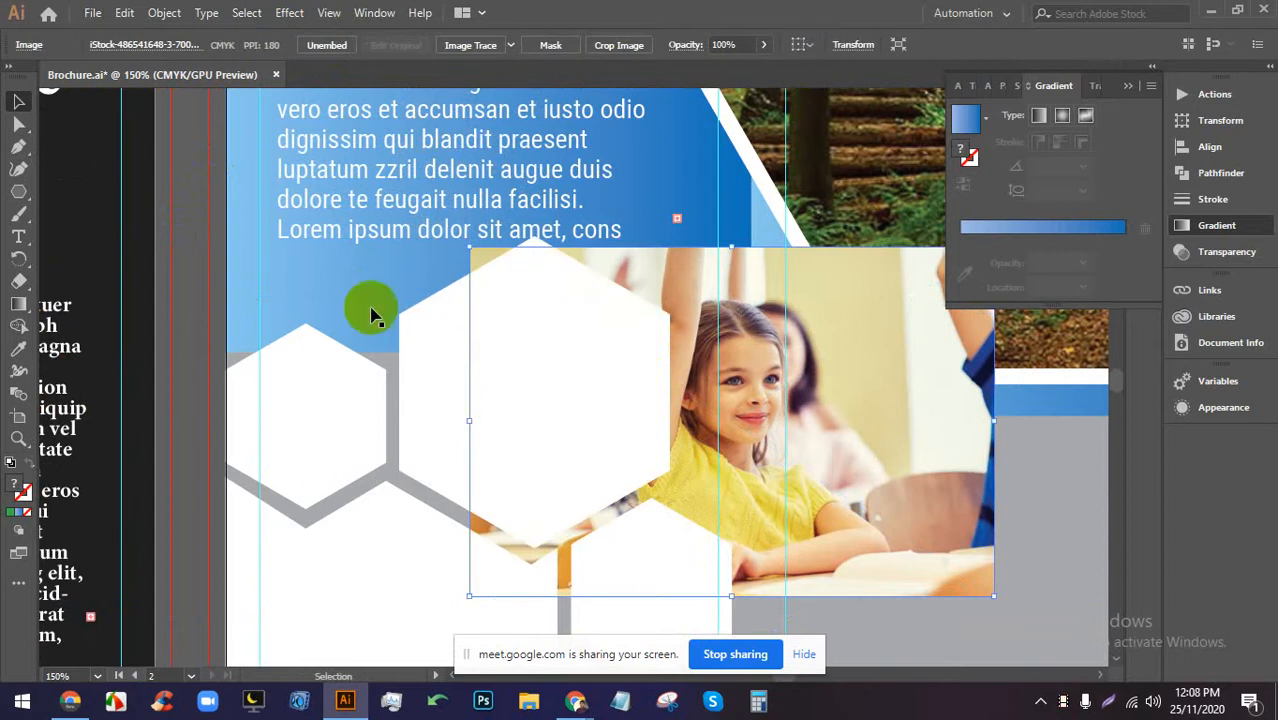
pyautogui.click(180, 328)
pyautogui.click(850, 374)
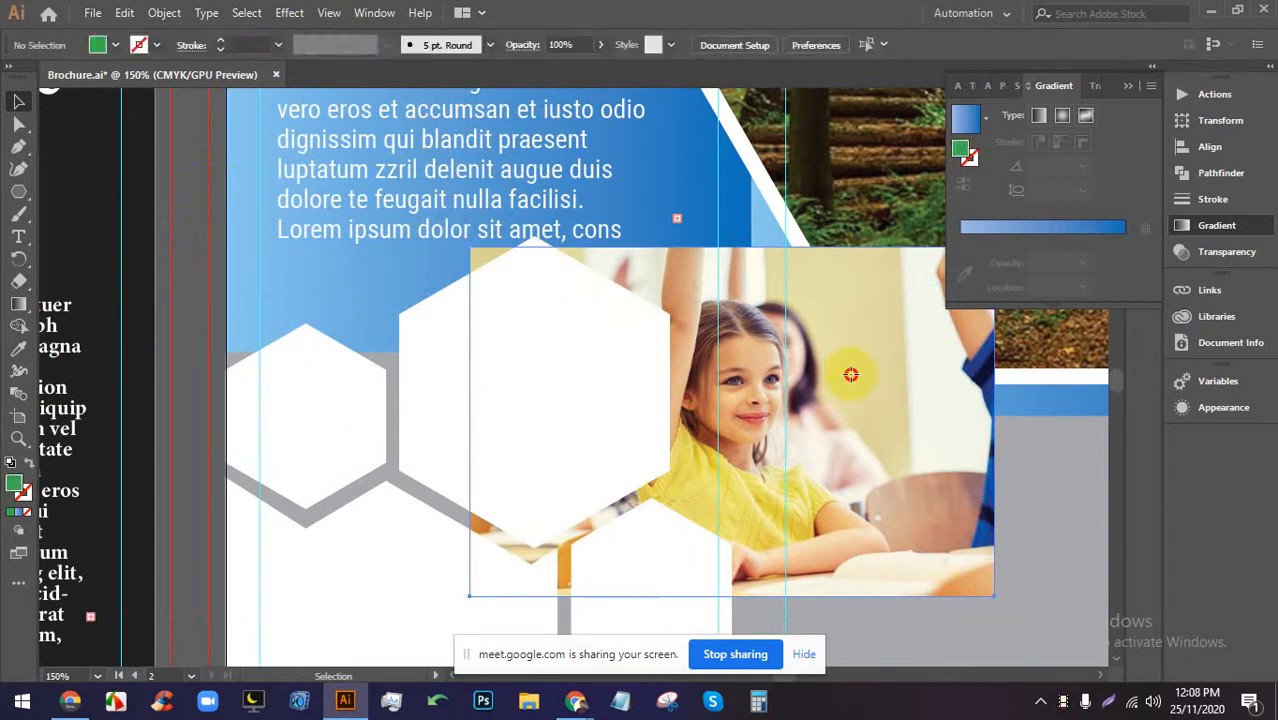
pyautogui.keyDown('shift'); pyautogui.click(545, 375); pyautogui.keyUp('shift')
pyautogui.hotkey('ctrl', '7')
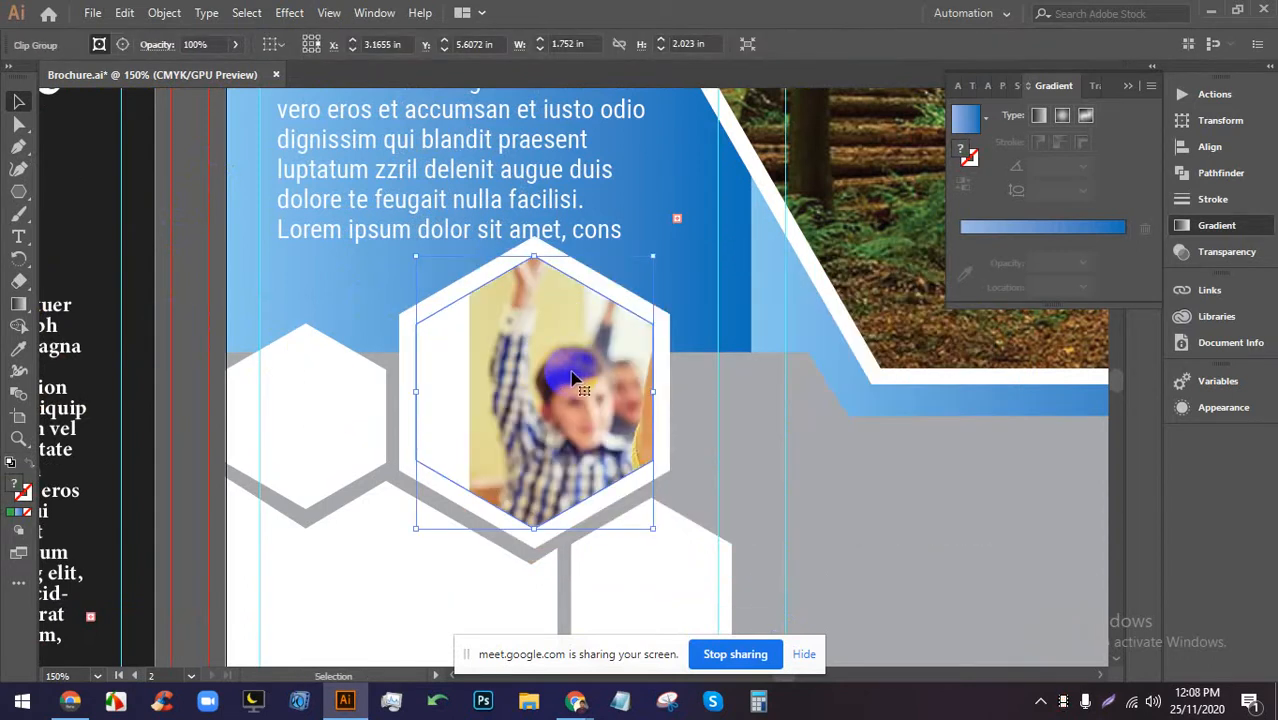
# Scale down and reposition the picture inside the hexagon mask to center the girl, then exit the clip group.
pyautogui.doubleClick(585, 377)
pyautogui.moveTo(590, 378); pyautogui.dragTo(513, 372)
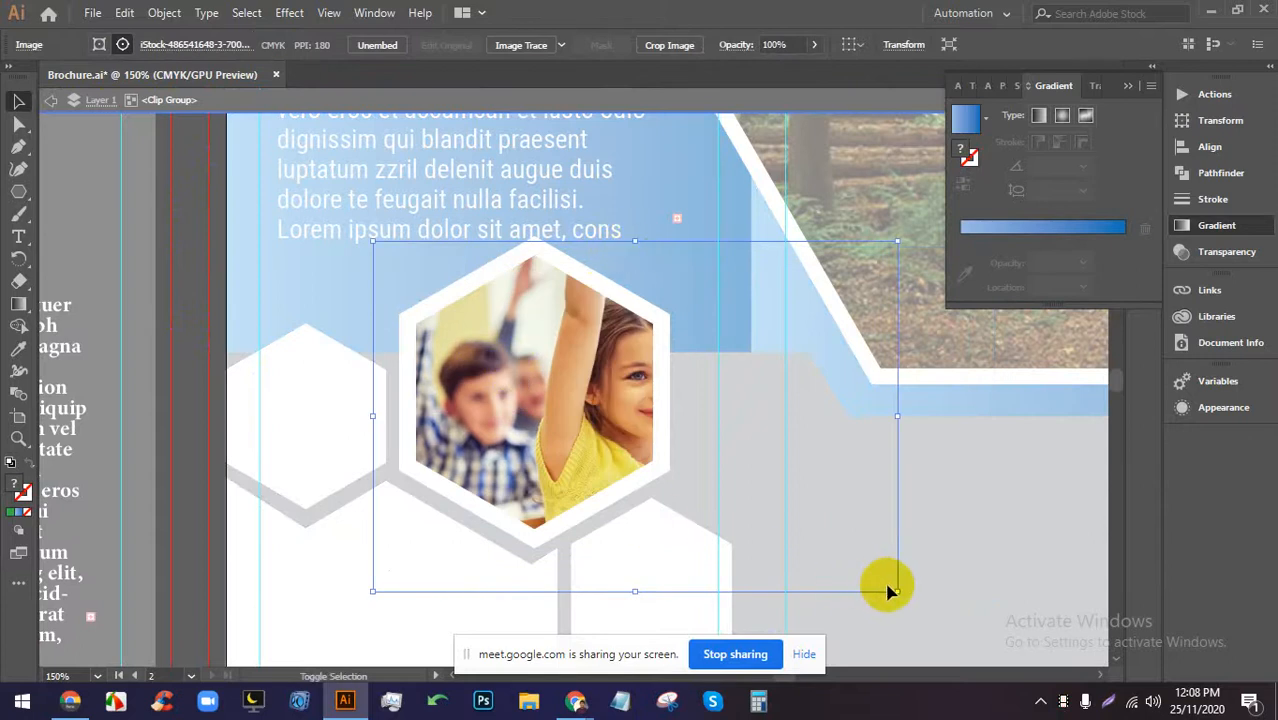
pyautogui.moveTo(903, 597); pyautogui.dragTo(813, 534)
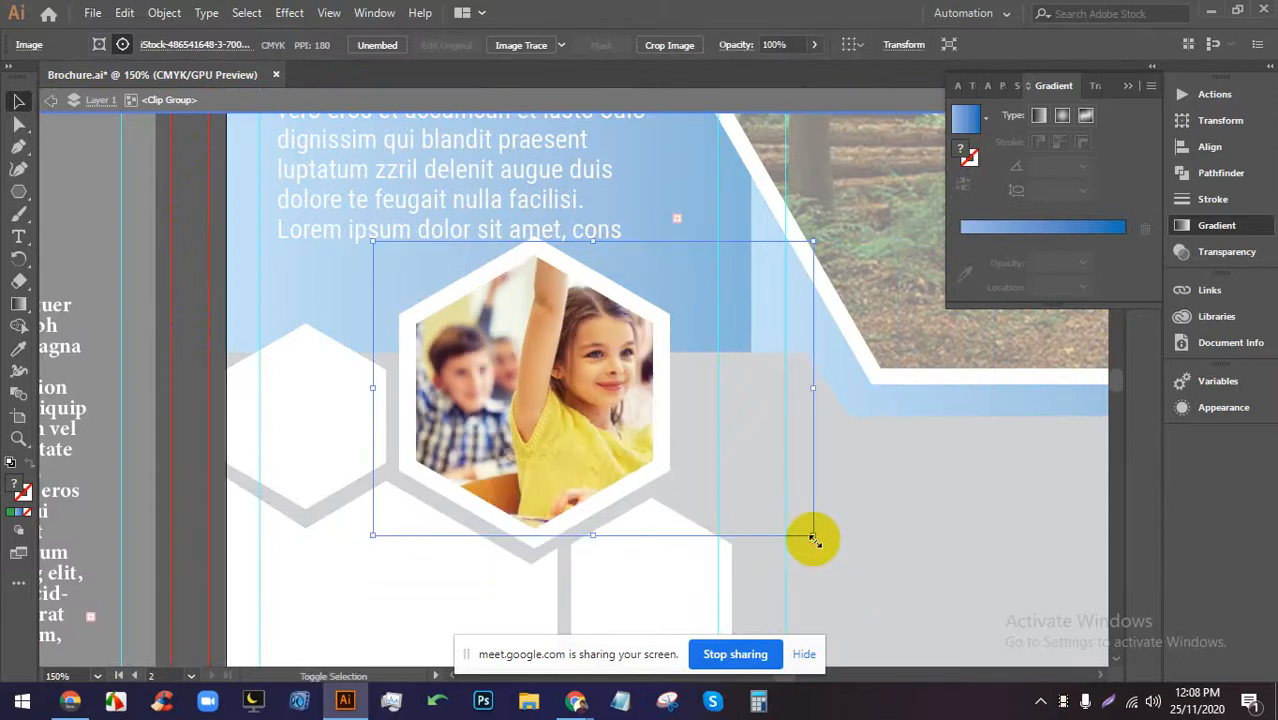
pyautogui.moveTo(572, 354); pyautogui.dragTo(506, 358)
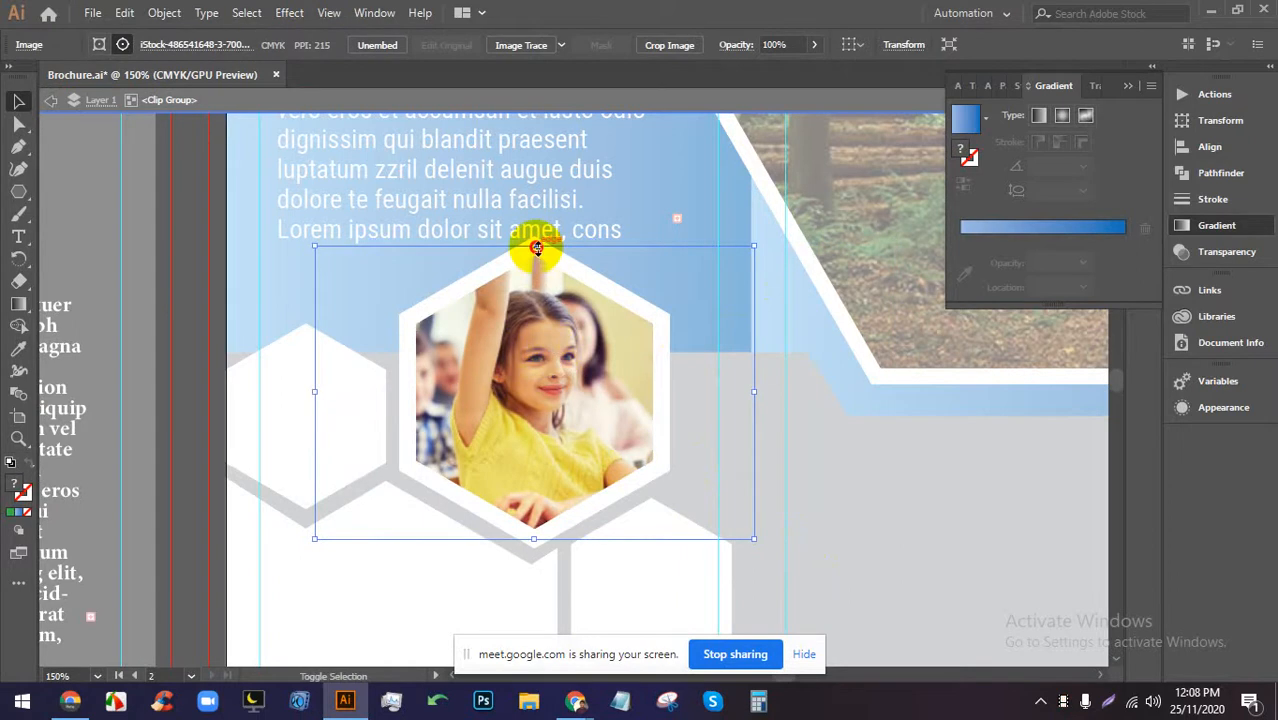
pyautogui.moveTo(537, 248); pyautogui.dragTo(537, 254)
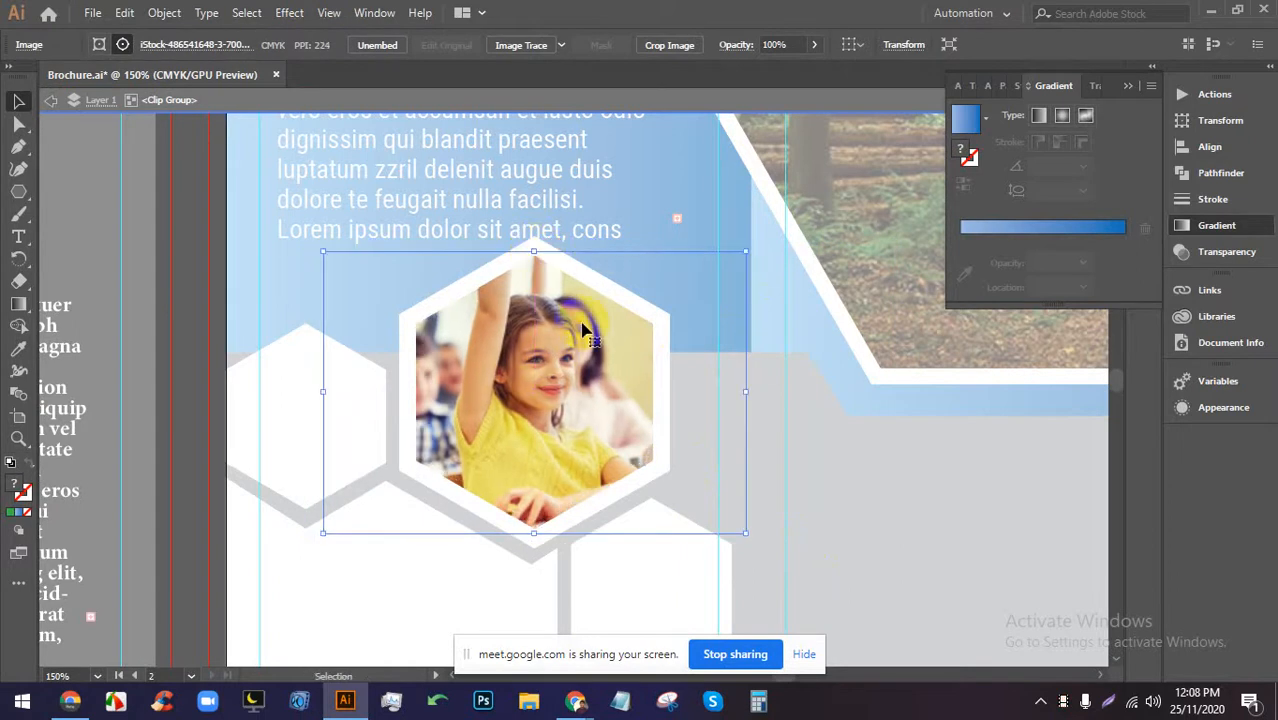
pyautogui.scroll(-2, 655, 365)
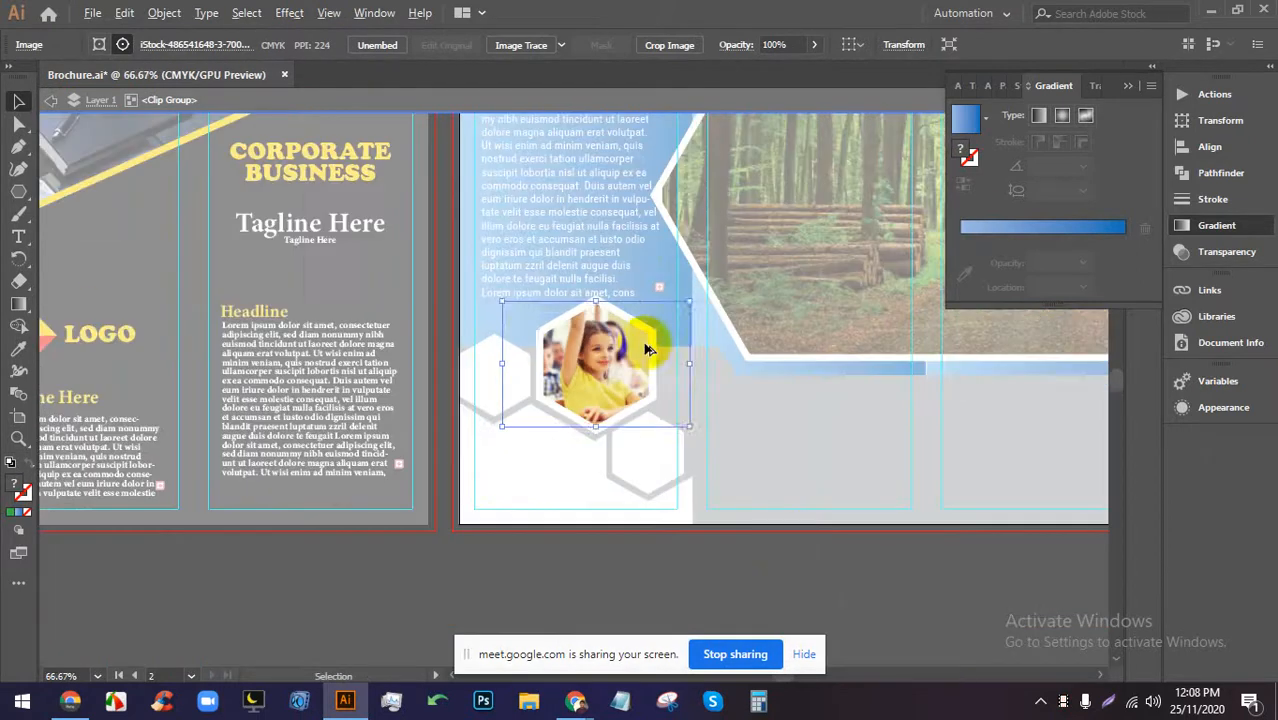
pyautogui.doubleClick(814, 602)
pyautogui.moveTo(887, 578); pyautogui.dragTo(789, 569)
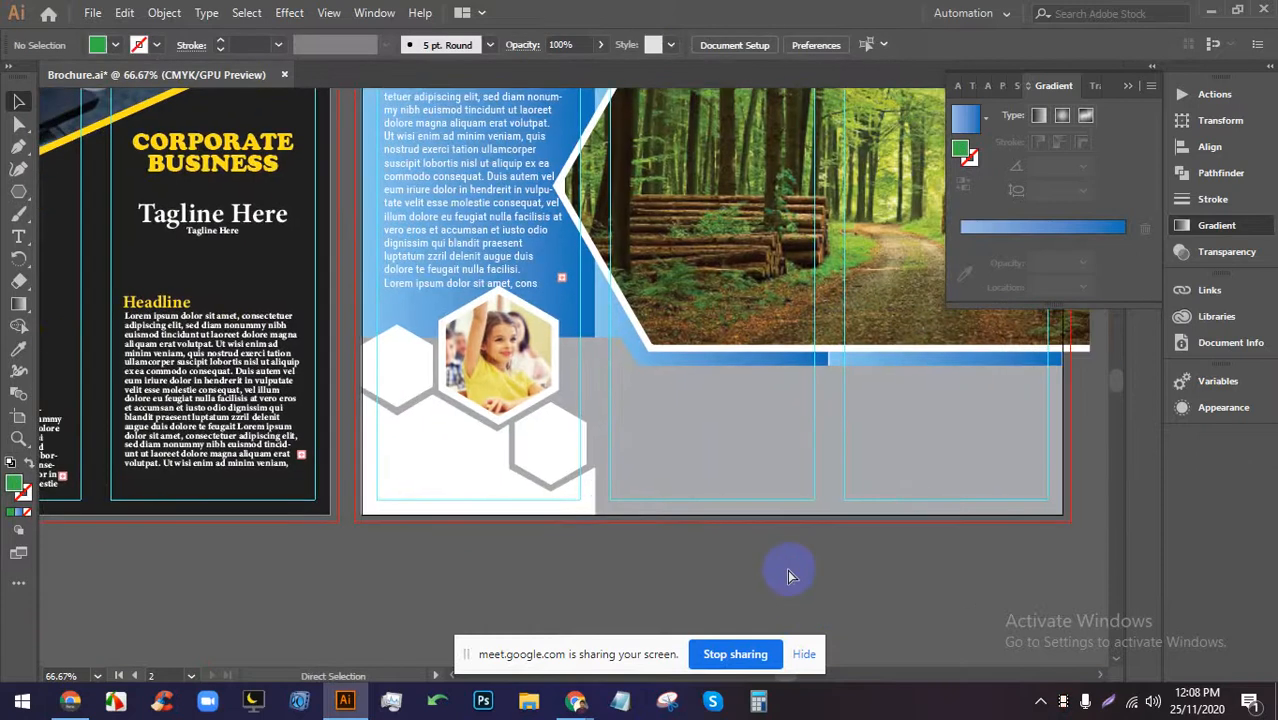
# In the browser, open the related image of the girl with the red question mark and save it as learningstyle-web.jpg.
pyautogui.moveTo(576, 701)
pyautogui.click(465, 612)
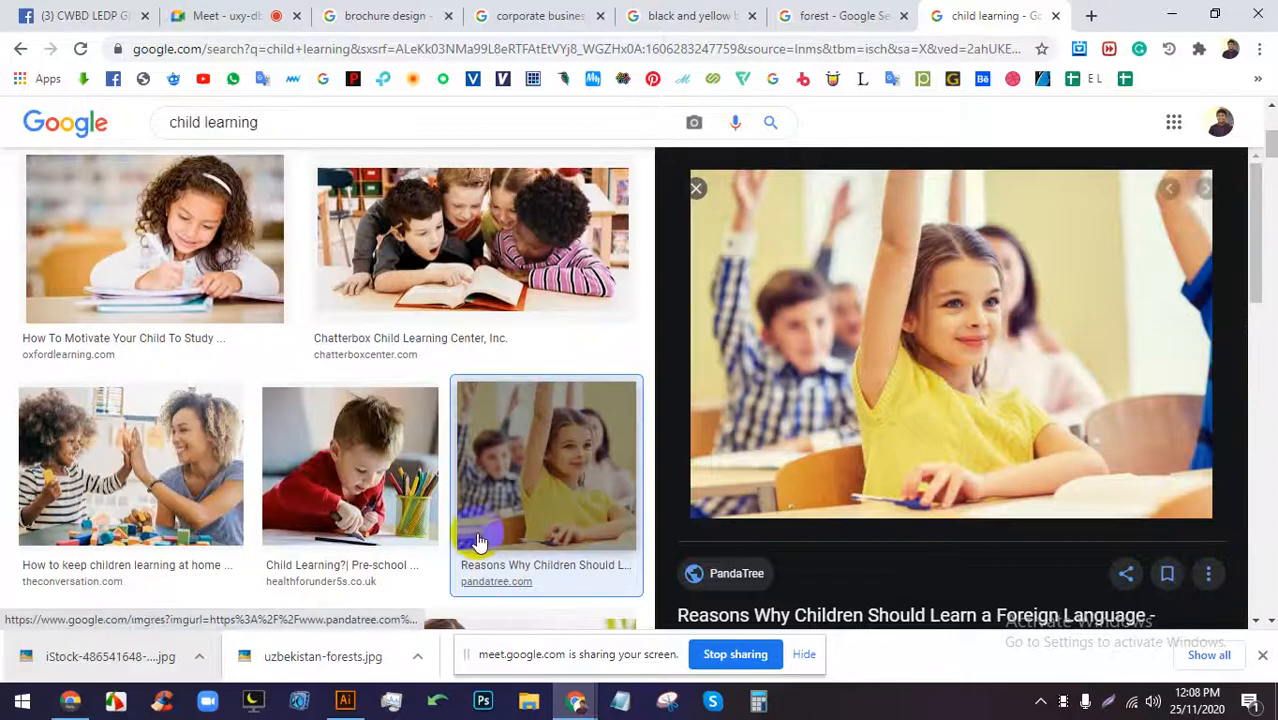
pyautogui.scroll(-4, 1036, 320)
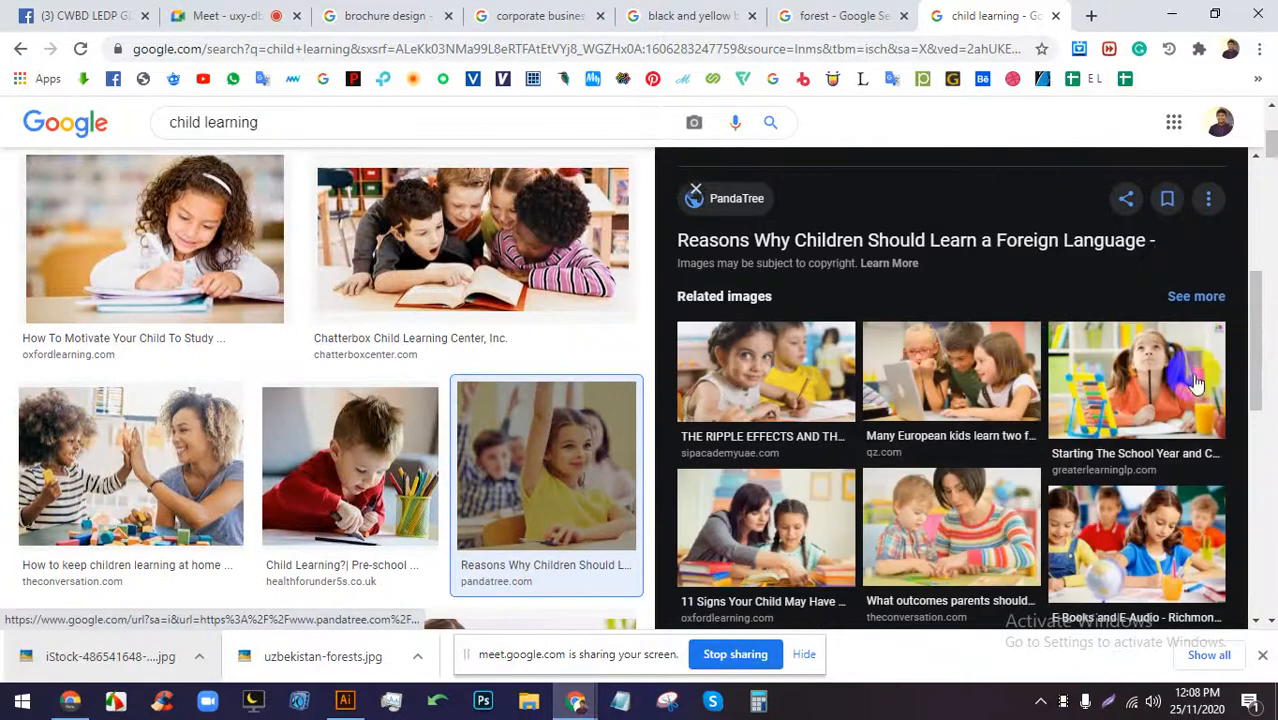
pyautogui.click(1197, 383)
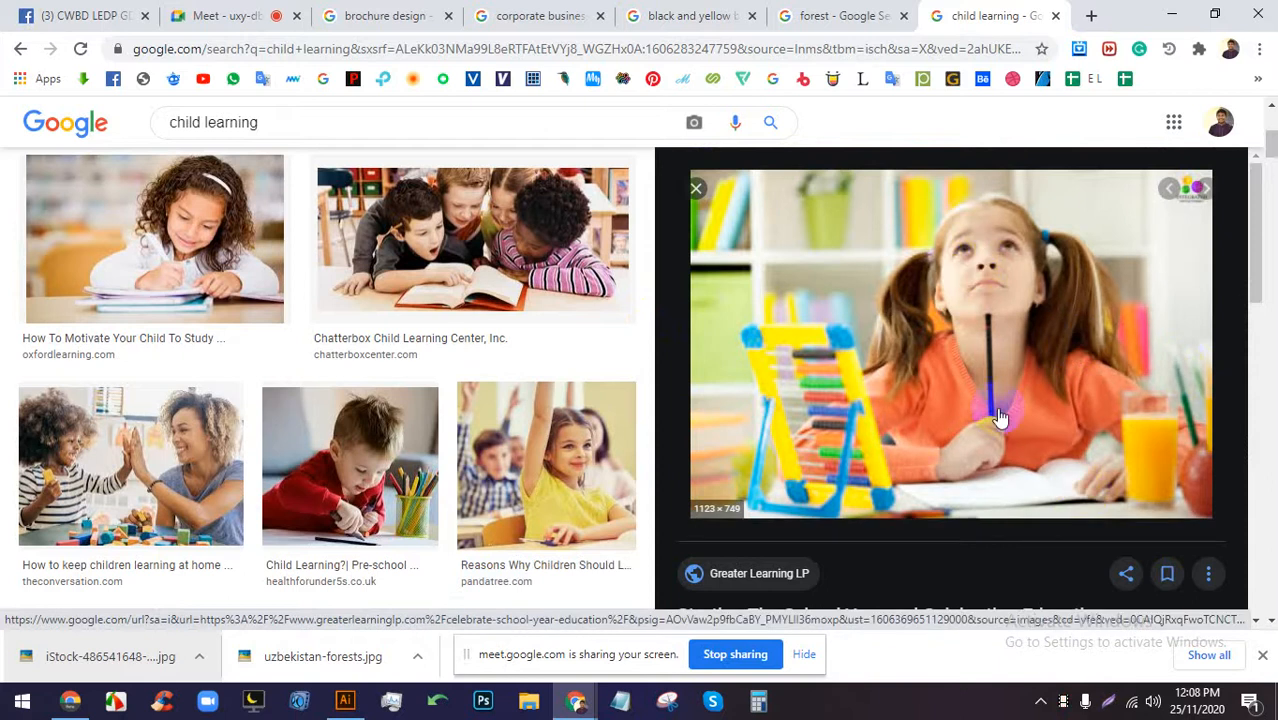
pyautogui.scroll(-5, 1000, 418)
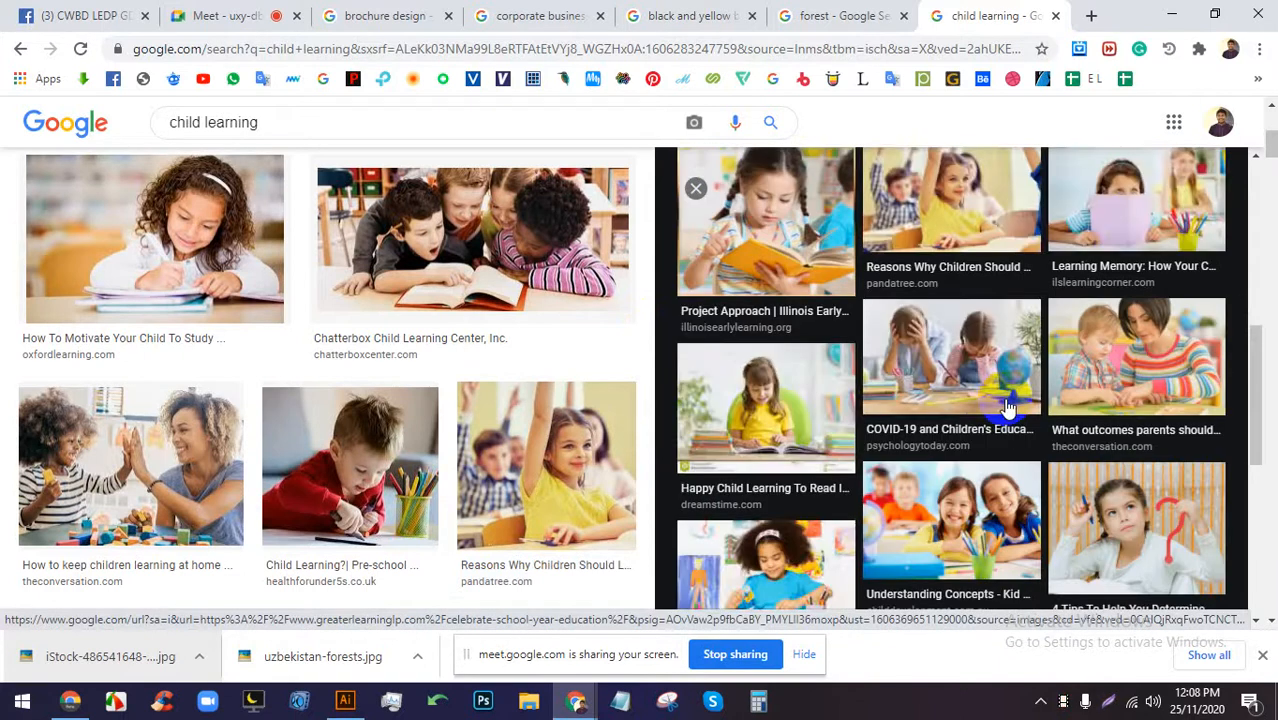
pyautogui.click(1116, 484)
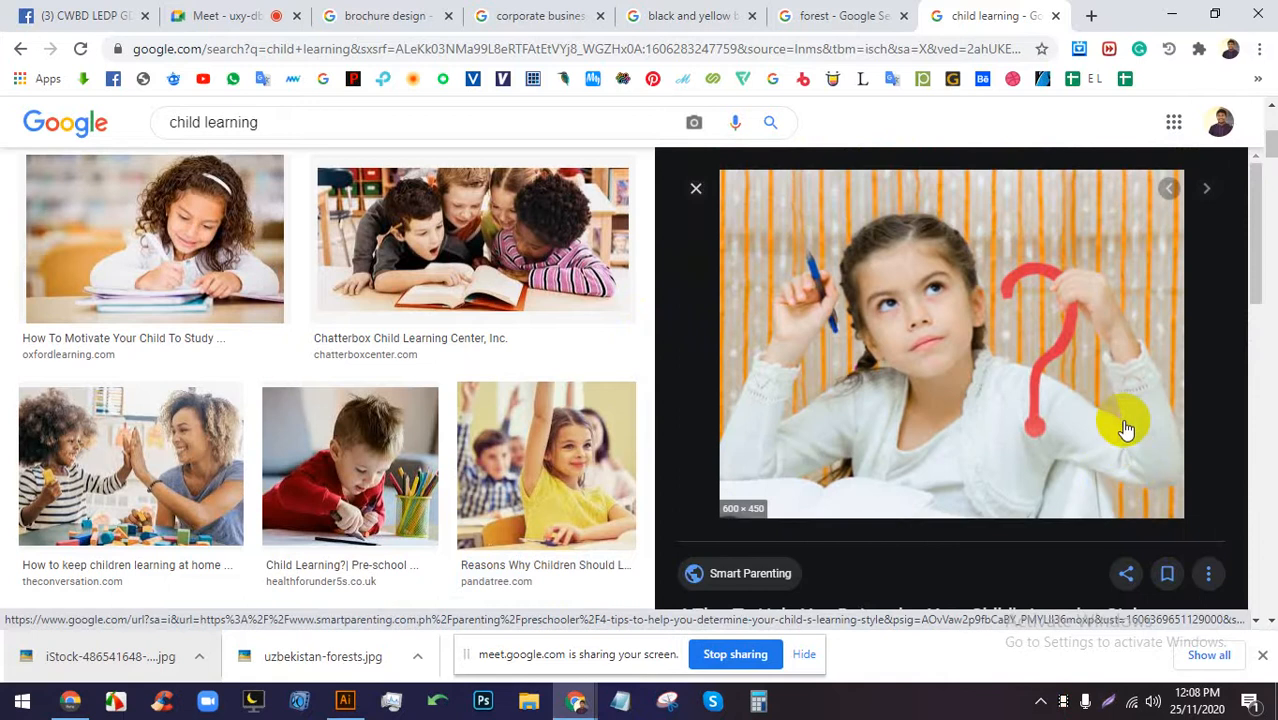
pyautogui.rightClick(890, 204)
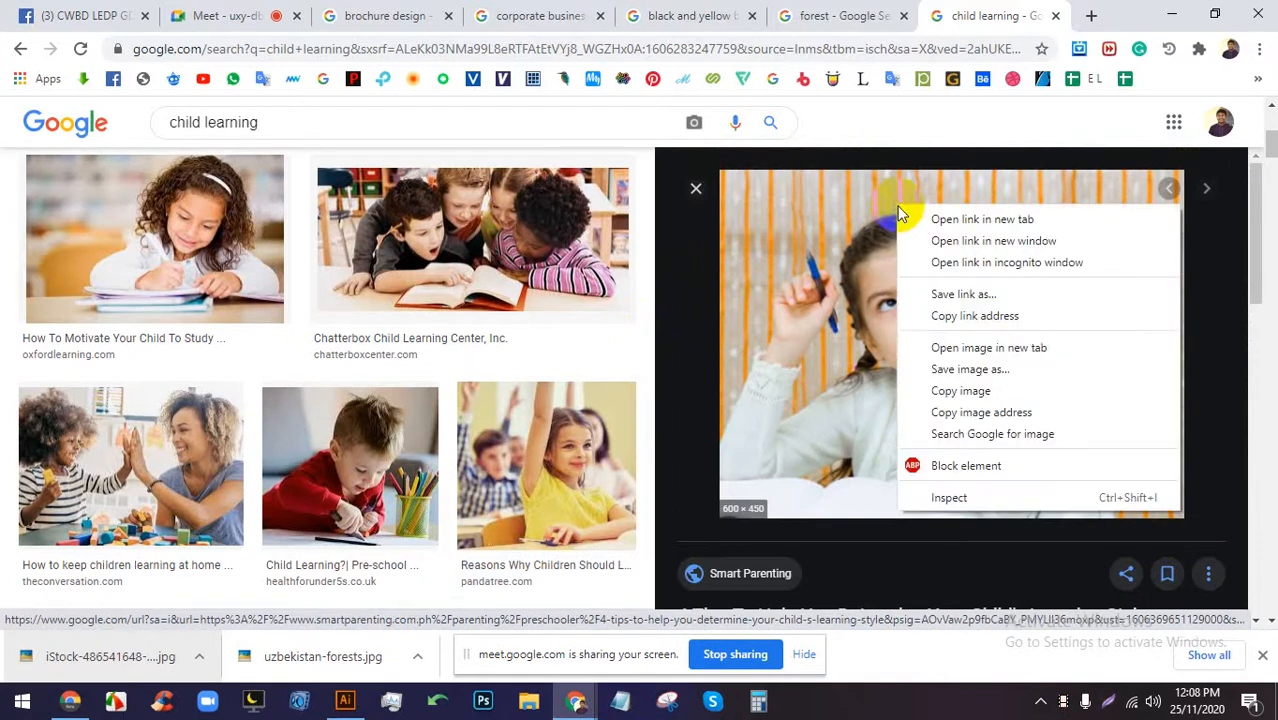
pyautogui.click(975, 369)
pyautogui.press('Return')
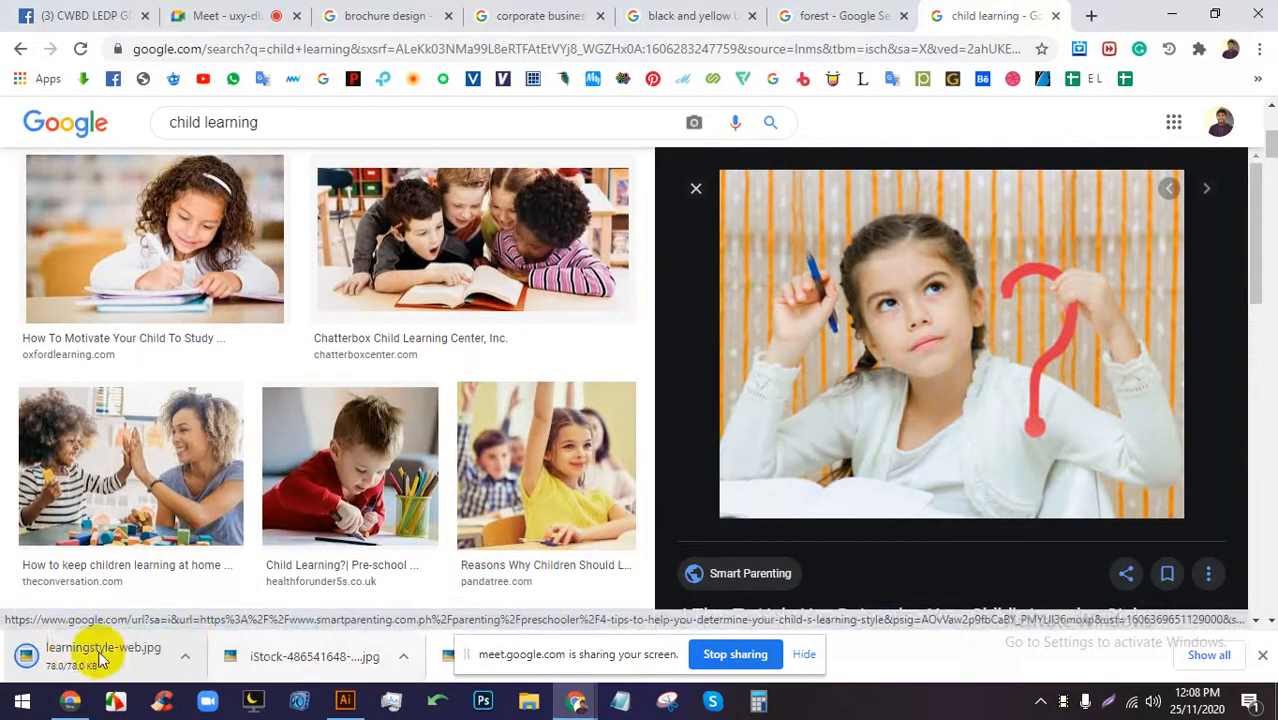
# Place learningstyle-web.jpg into the Illustrator brochure, scale it down and move it next to the lower small hexagon.
pyautogui.moveTo(95, 652); pyautogui.dragTo(540, 385)
pyautogui.moveTo(550, 254); pyautogui.dragTo(540, 355)
pyautogui.scroll(3, 462, 410)
pyautogui.scroll(-1, 645, 401)
pyautogui.scroll(-1, 645, 401)
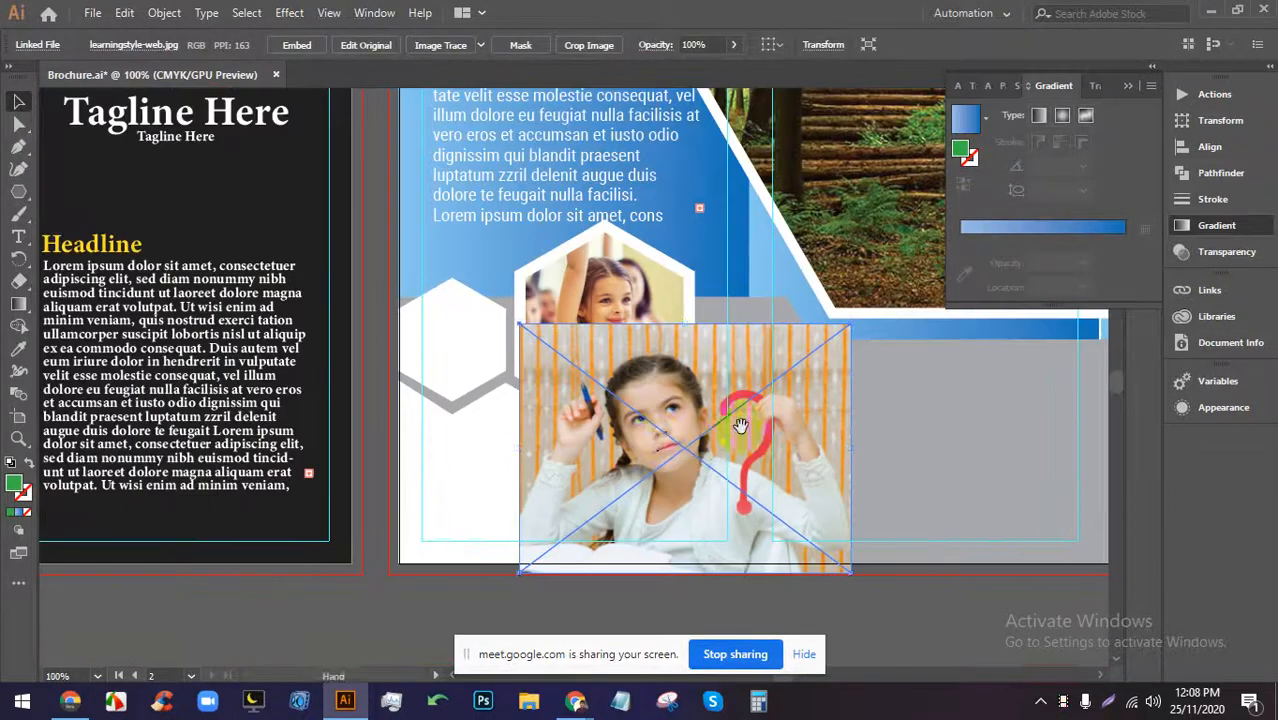
pyautogui.moveTo(668, 444); pyautogui.dragTo(811, 441)
pyautogui.scroll(2, 1020, 477)
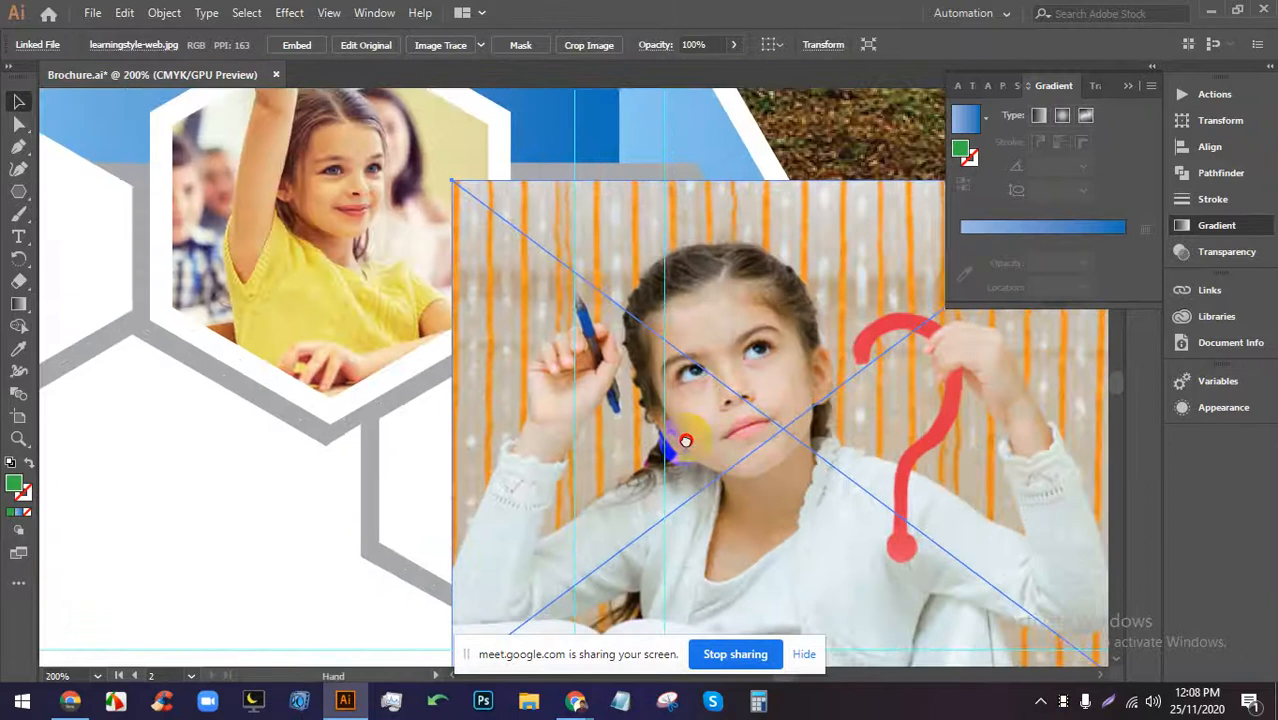
# Embed the question-mark picture, send it behind the lower small hexagon's inner shape and clip it with that shape.
pyautogui.click(300, 46)
pyautogui.moveTo(475, 380); pyautogui.dragTo(578, 382)
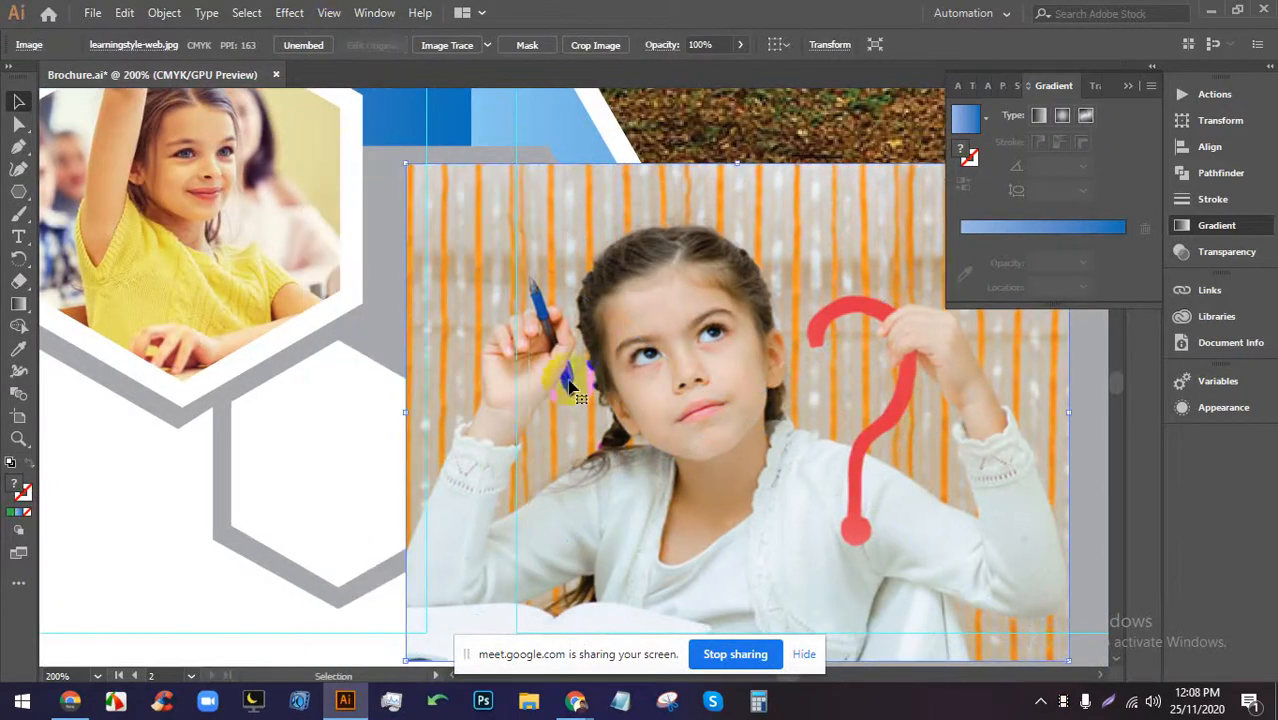
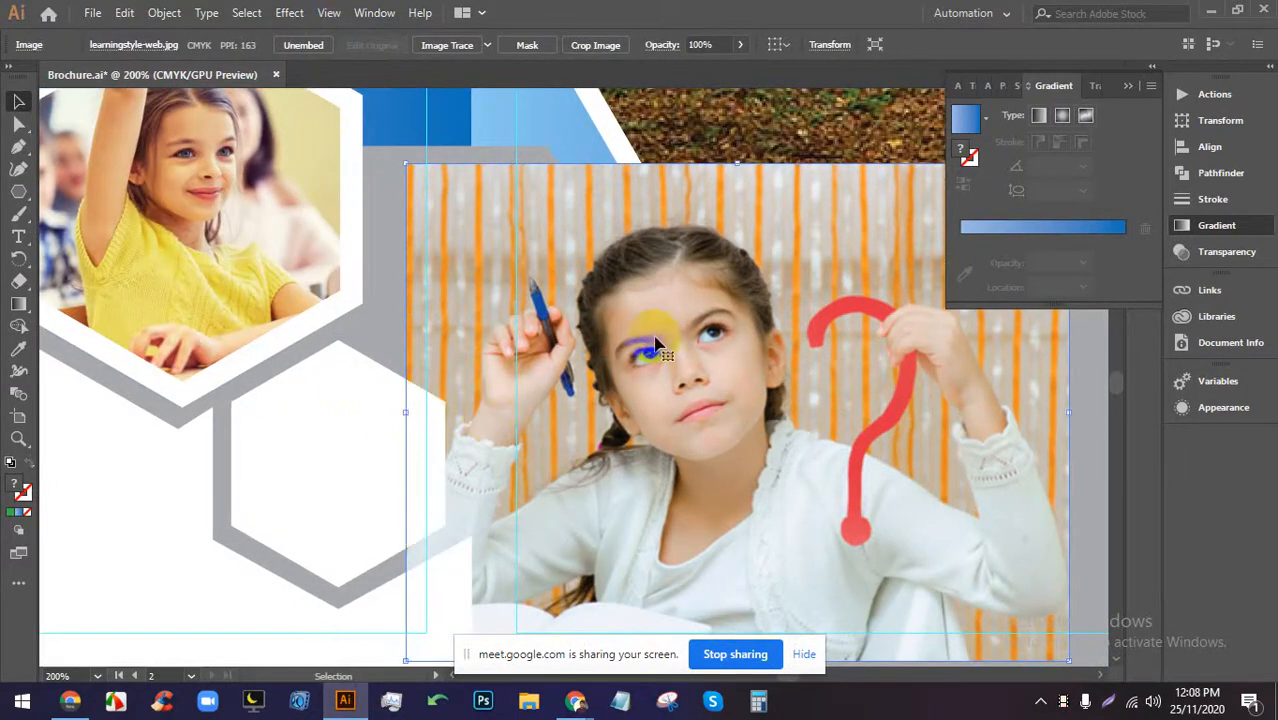
pyautogui.keyDown('shift'); pyautogui.click(357, 440); pyautogui.keyUp('shift')
pyautogui.hotkey('ctrl', '7')
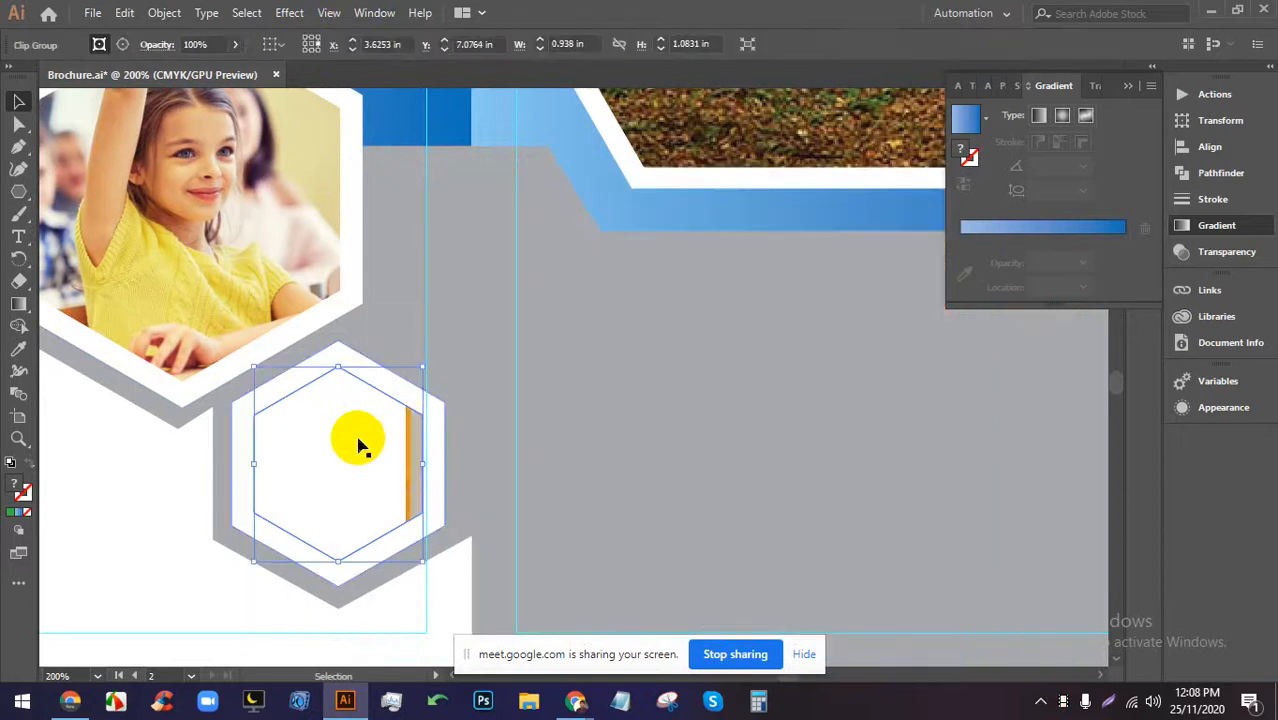
# Scale down and reposition the picture inside the lower hexagon's mask to show the girl's face, then exit the clip group.
pyautogui.doubleClick(409, 422)
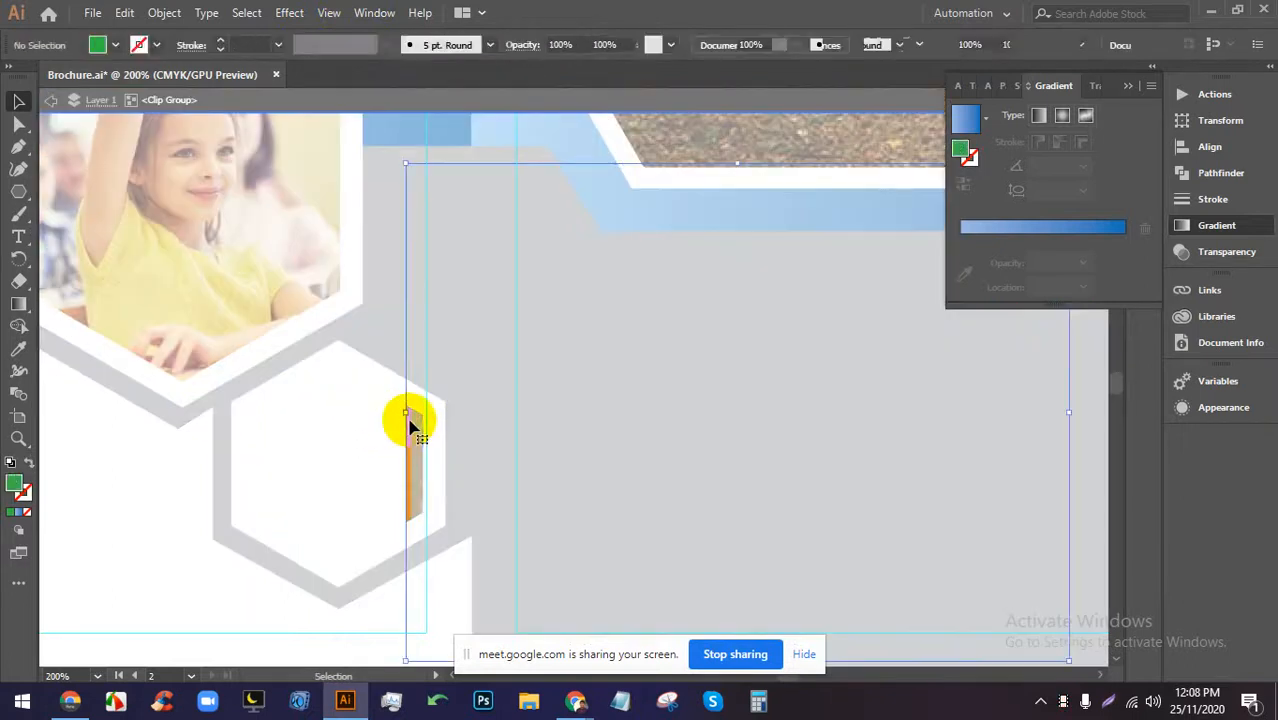
pyautogui.moveTo(410, 422); pyautogui.dragTo(300, 422)
pyautogui.moveTo(354, 428); pyautogui.dragTo(226, 414)
pyautogui.scroll(-1, 224, 411)
pyautogui.scroll(-1, 226, 412)
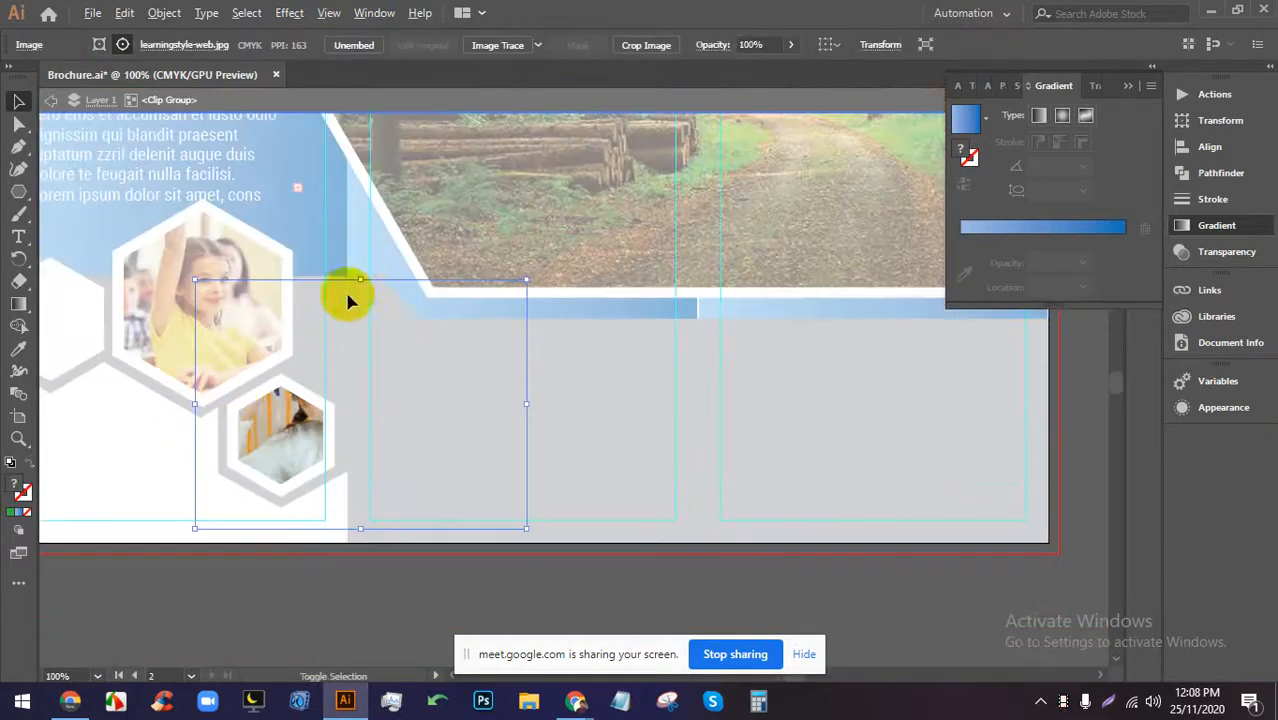
pyautogui.moveTo(363, 280); pyautogui.dragTo(352, 337)
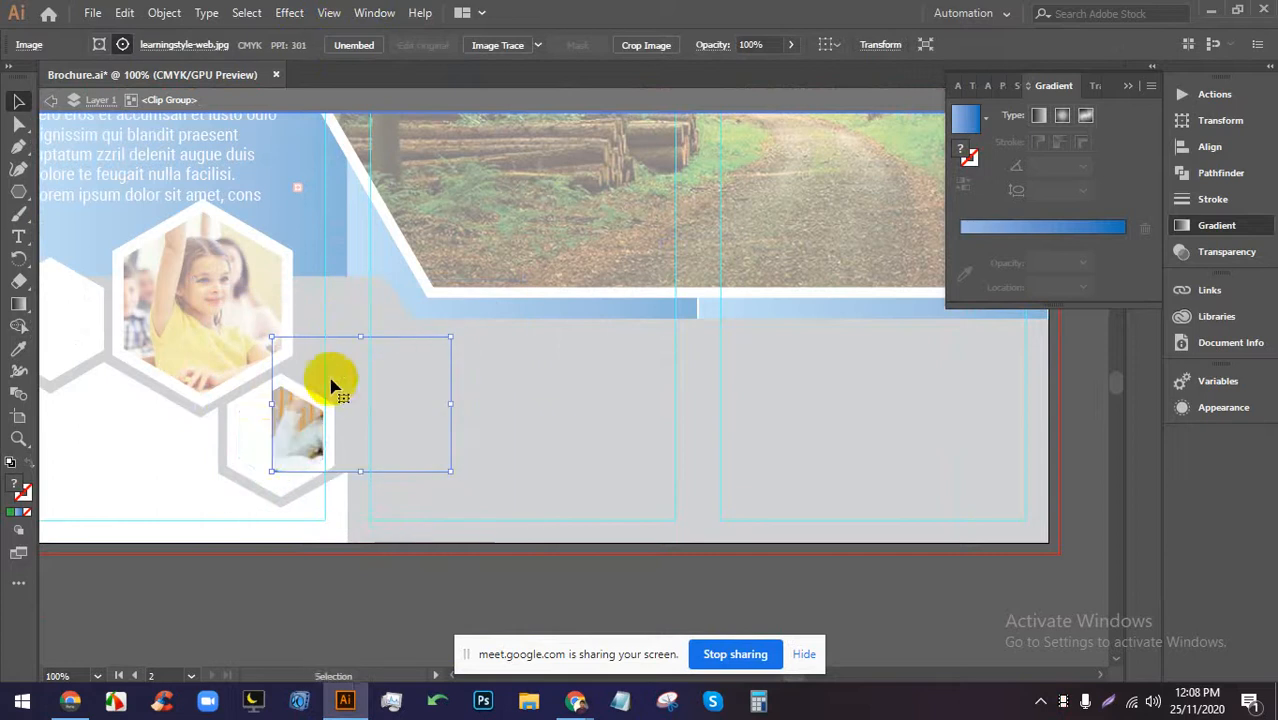
pyautogui.moveTo(323, 410); pyautogui.dragTo(259, 455)
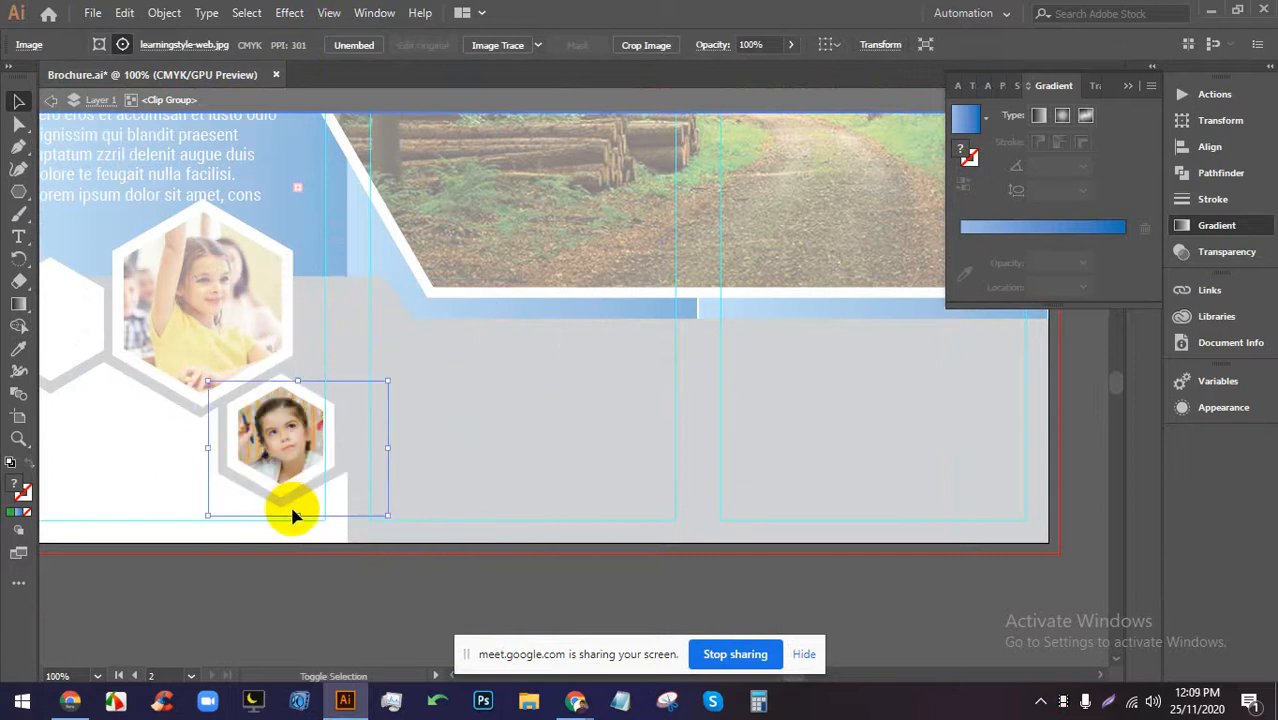
pyautogui.moveTo(298, 517); pyautogui.dragTo(290, 492)
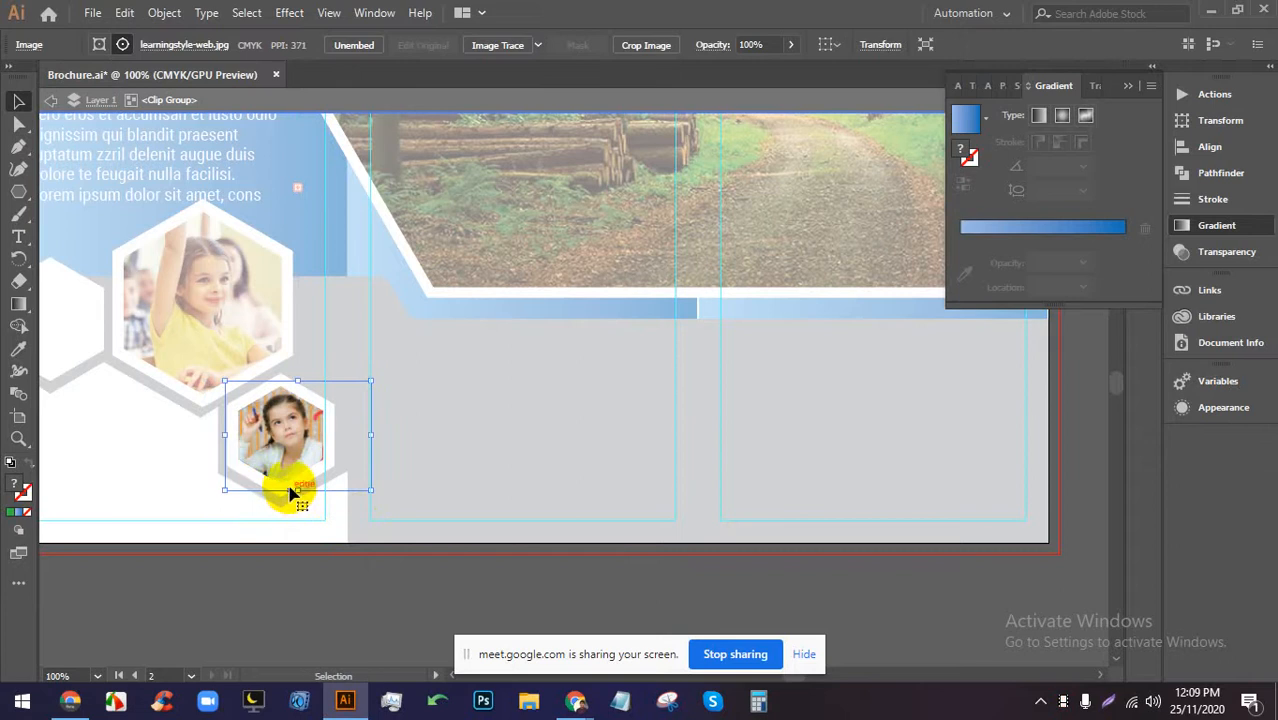
pyautogui.doubleClick(452, 563)
# Enlarge the lower hexagon's clipped picture from its center to about 1.05 x 1.22 in, leaving a thinner white border.
pyautogui.scroll(-1, 428, 442)
pyautogui.scroll(4, 275, 375)
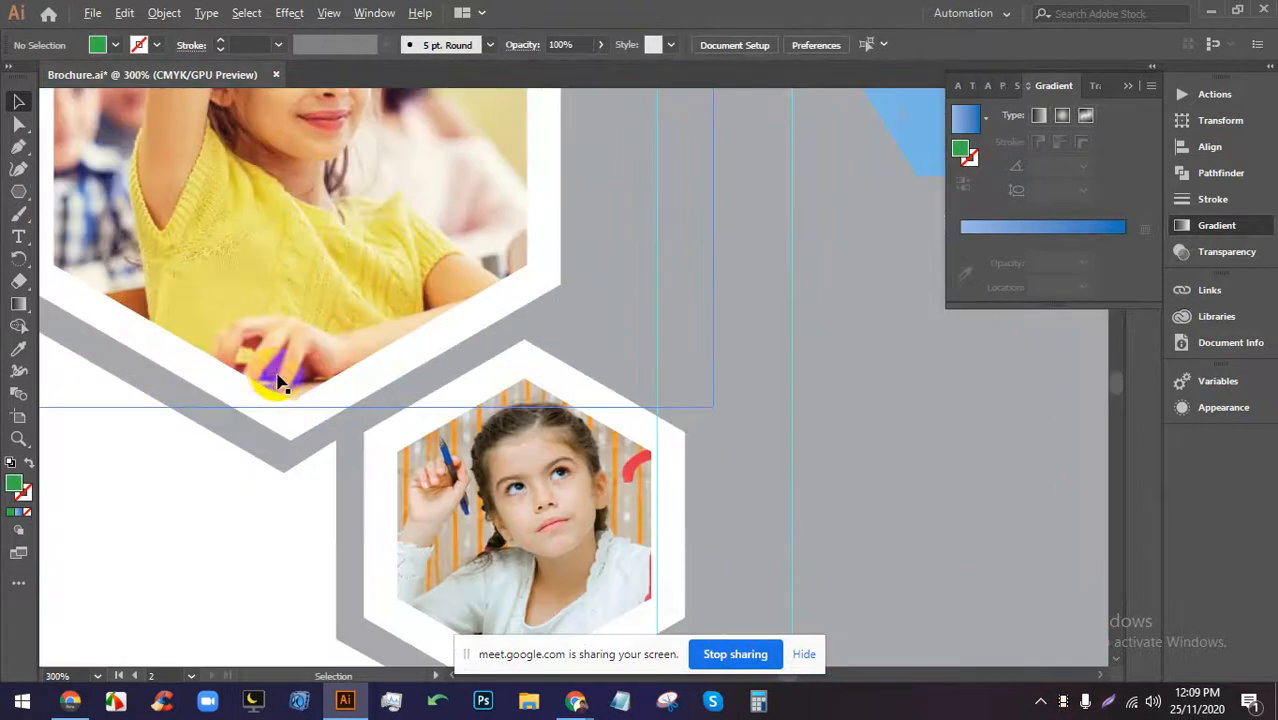
pyautogui.scroll(-1, 414, 277)
pyautogui.click(558, 420)
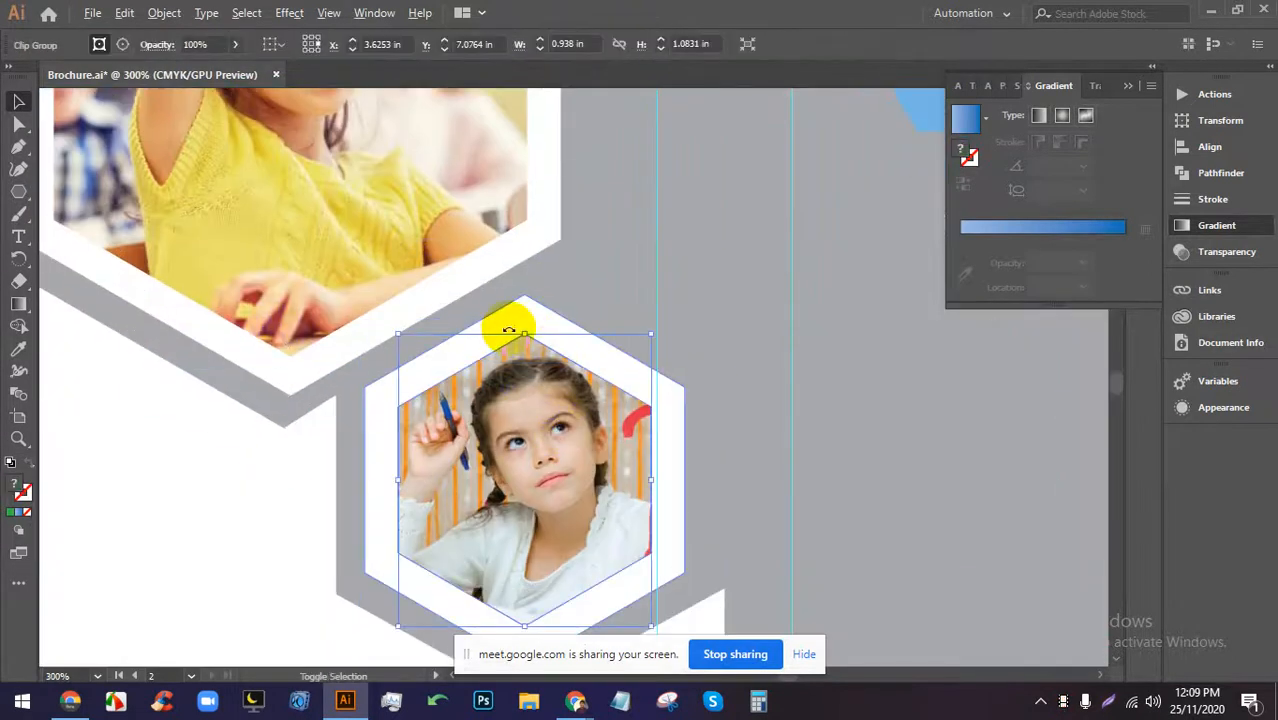
pyautogui.moveTo(524, 333); pyautogui.dragTo(526, 324)
pyautogui.scroll(-1, 527, 320)
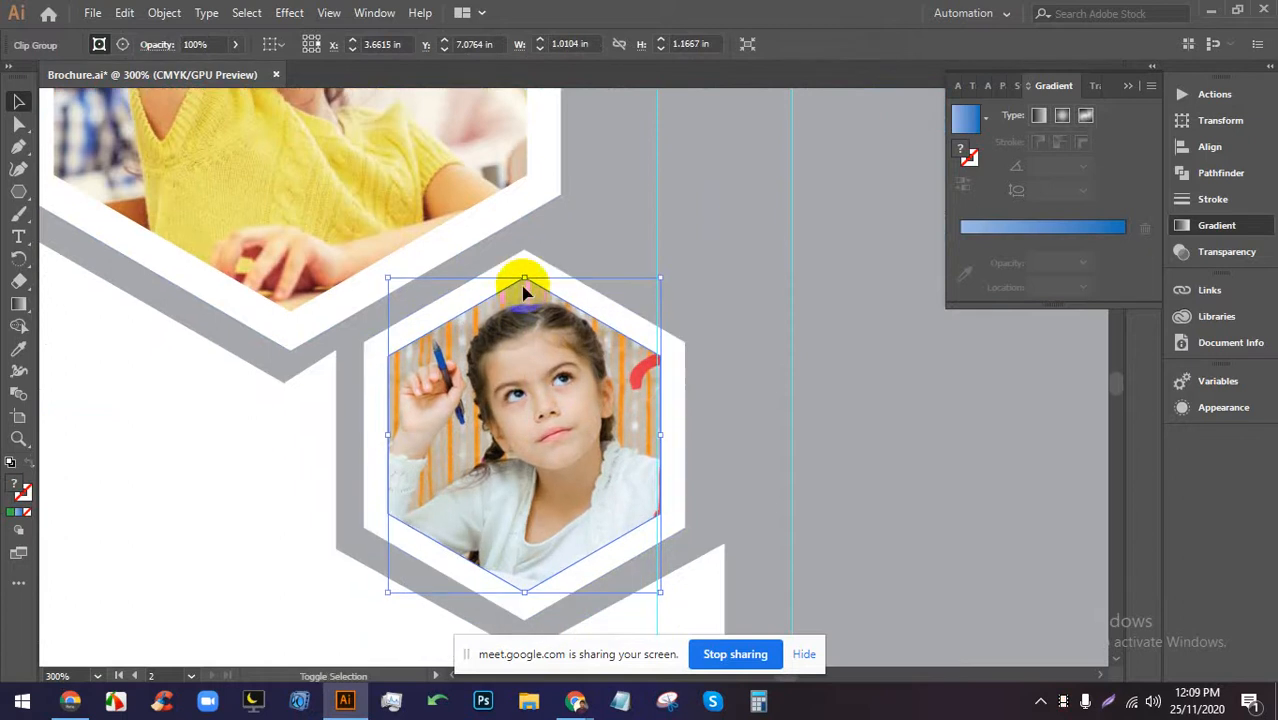
pyautogui.moveTo(523, 277); pyautogui.dragTo(523, 270)
pyautogui.scroll(-3, 522, 279)
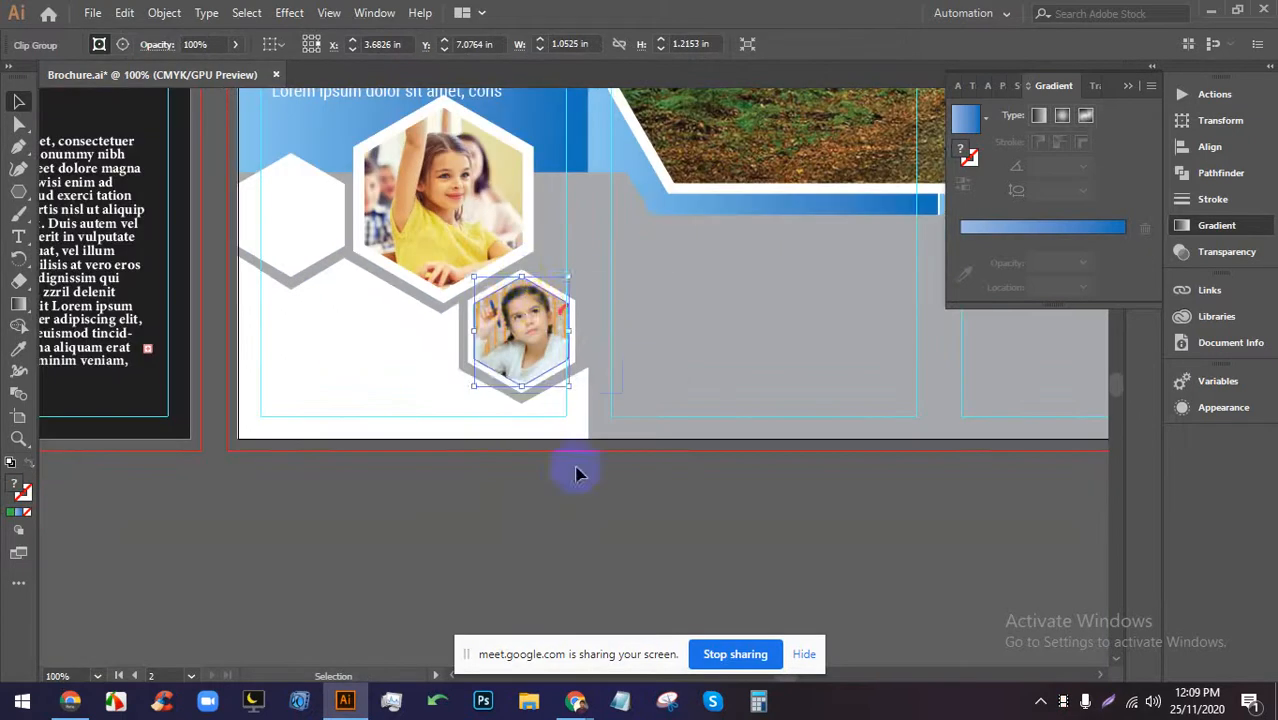
pyautogui.click(550, 524)
pyautogui.scroll(2, 459, 305)
pyautogui.scroll(-1, 645, 456)
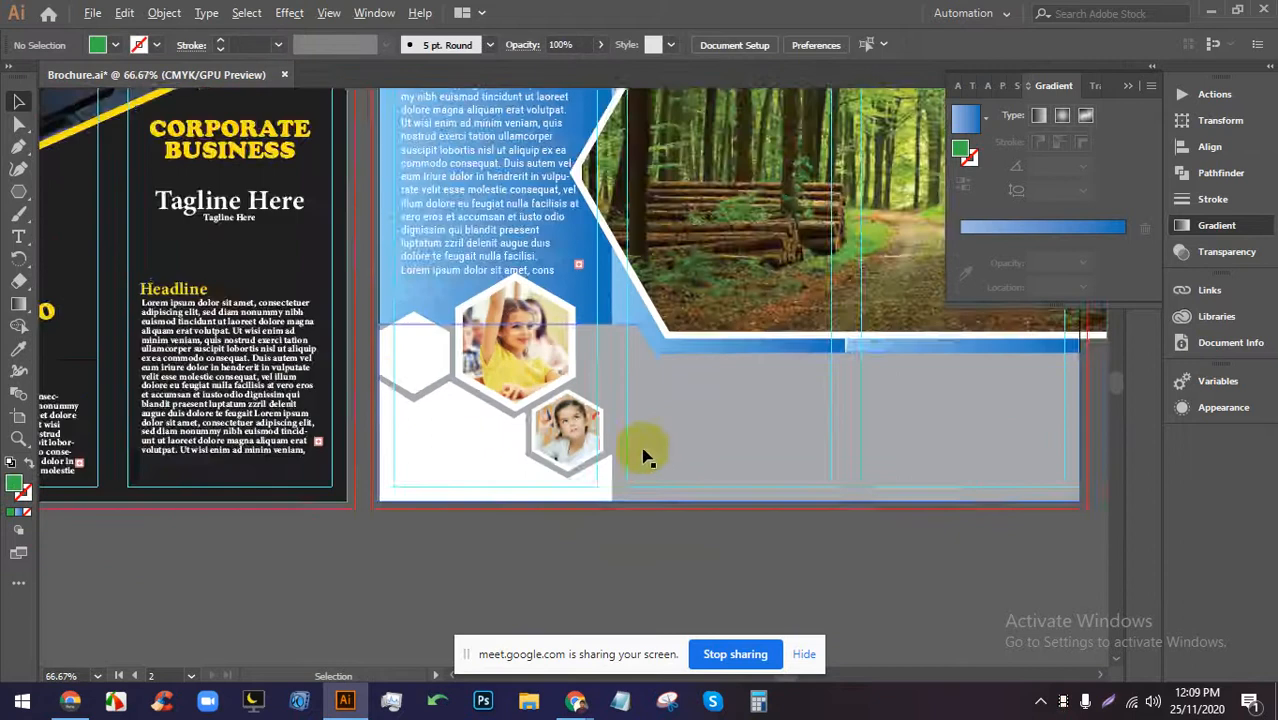
pyautogui.scroll(3, 391, 368)
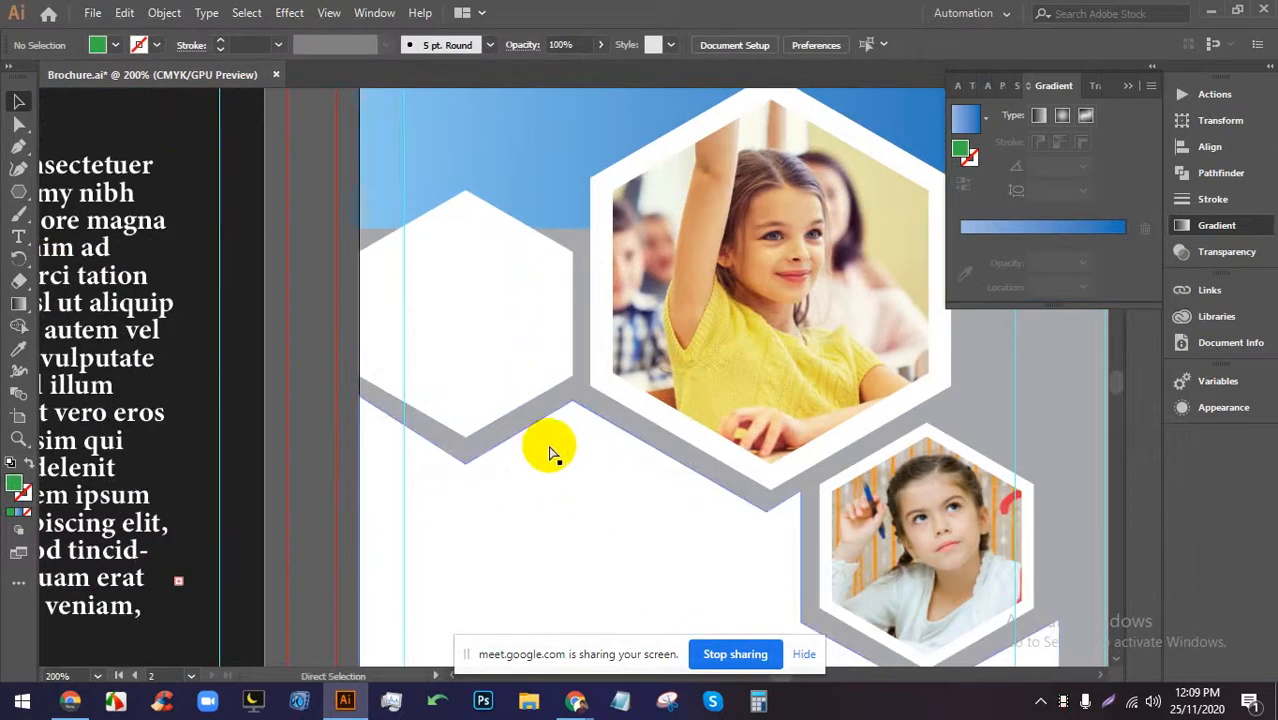
# In the browser's child learning results, find the picture of two toddlers playing and save it as learning-birth-to-preschool.jpg.
pyautogui.click(588, 706)
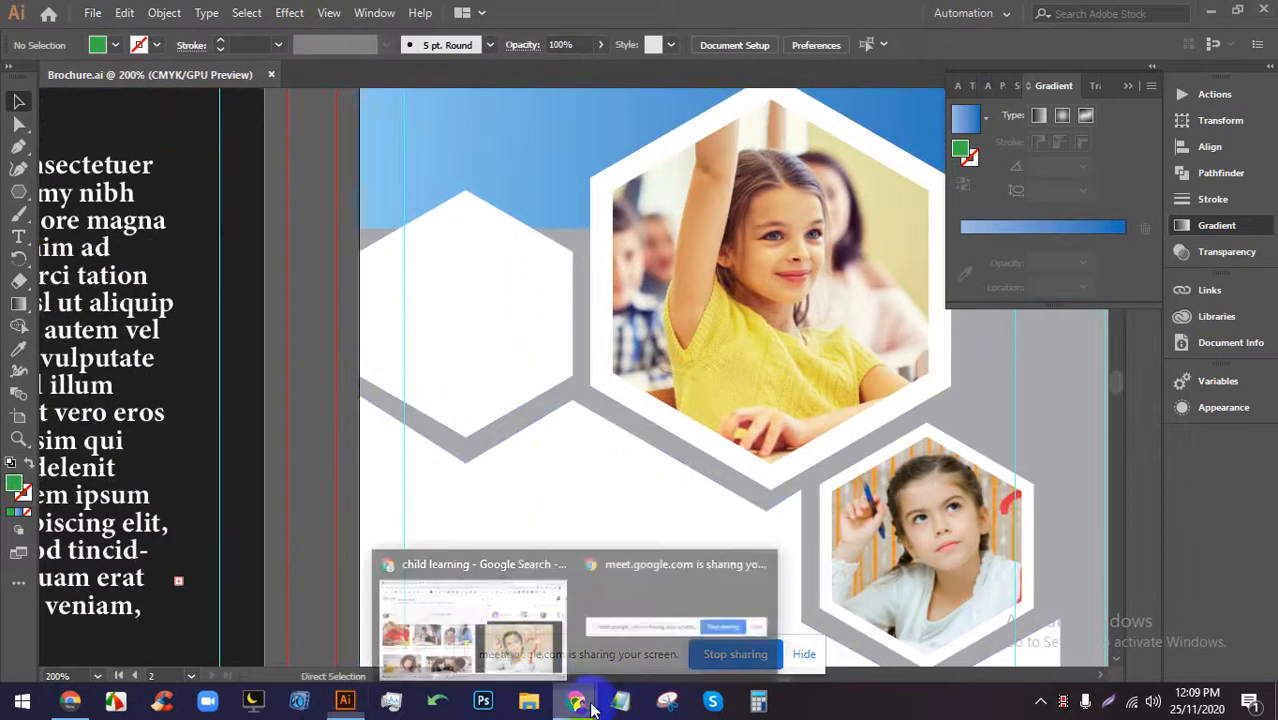
pyautogui.click(528, 640)
pyautogui.scroll(-8, 214, 414)
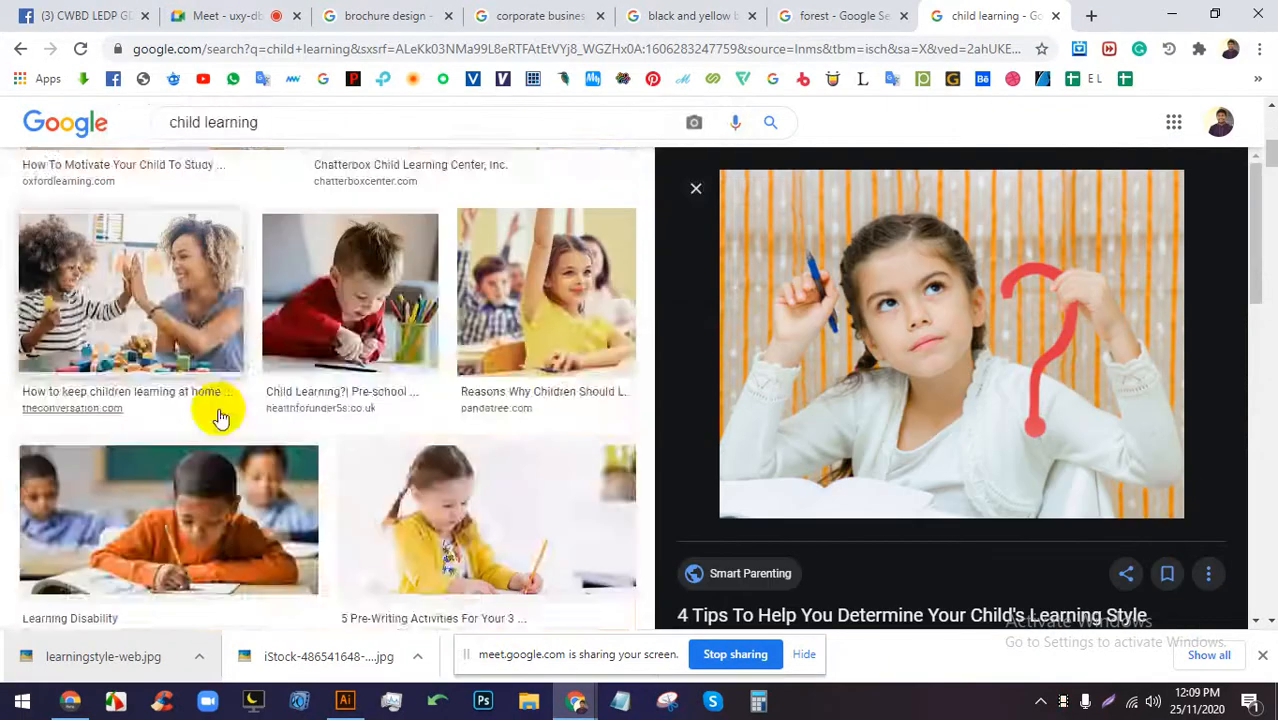
pyautogui.scroll(-5, 366, 390)
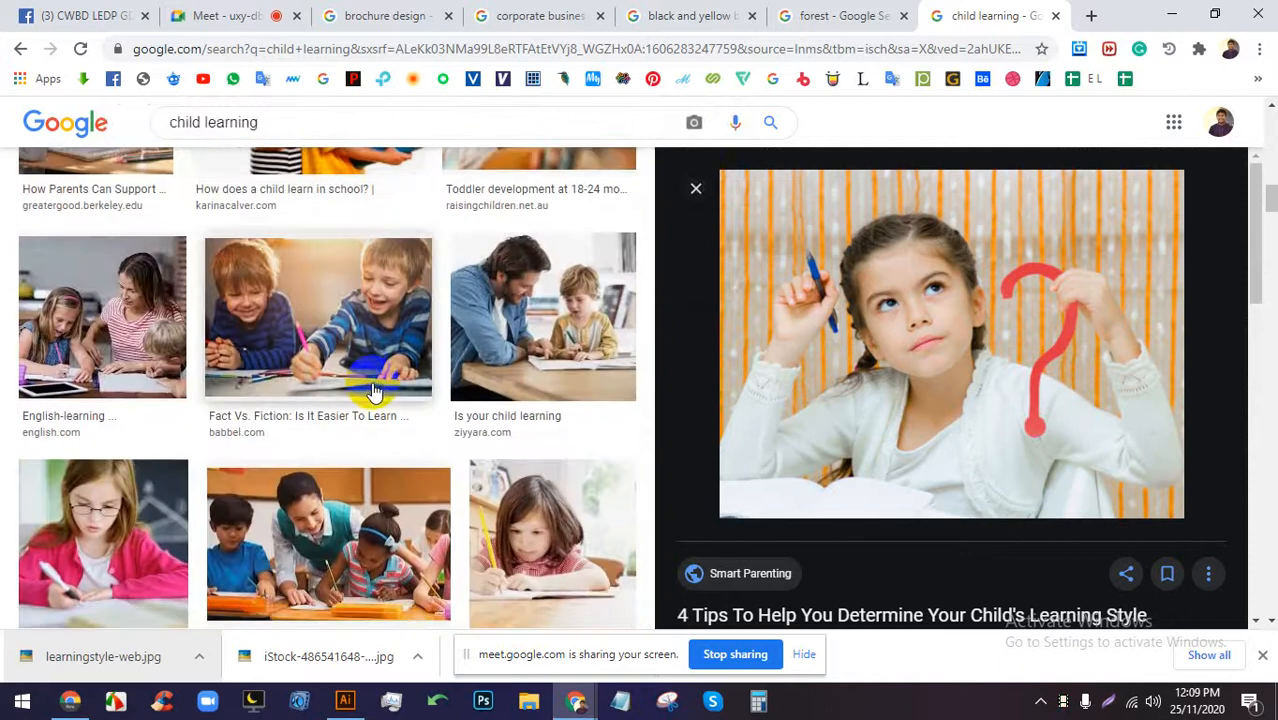
pyautogui.scroll(-3, 530, 440)
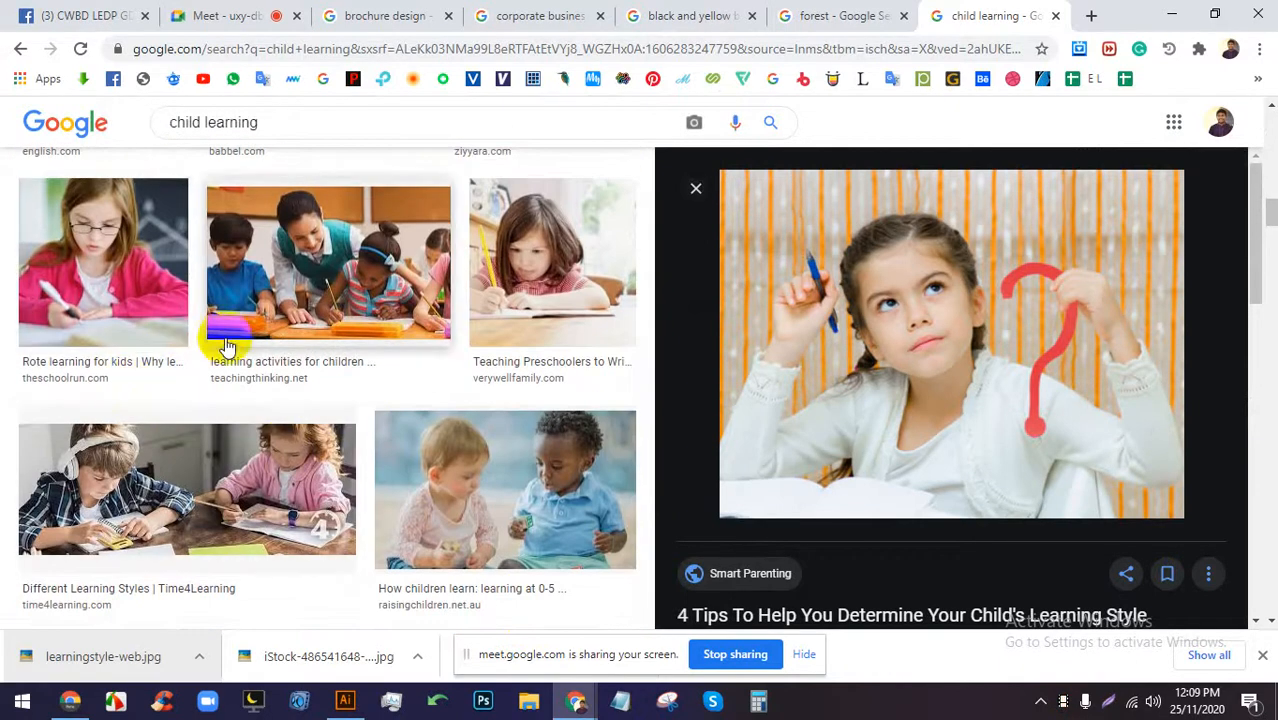
pyautogui.scroll(-3, 237, 378)
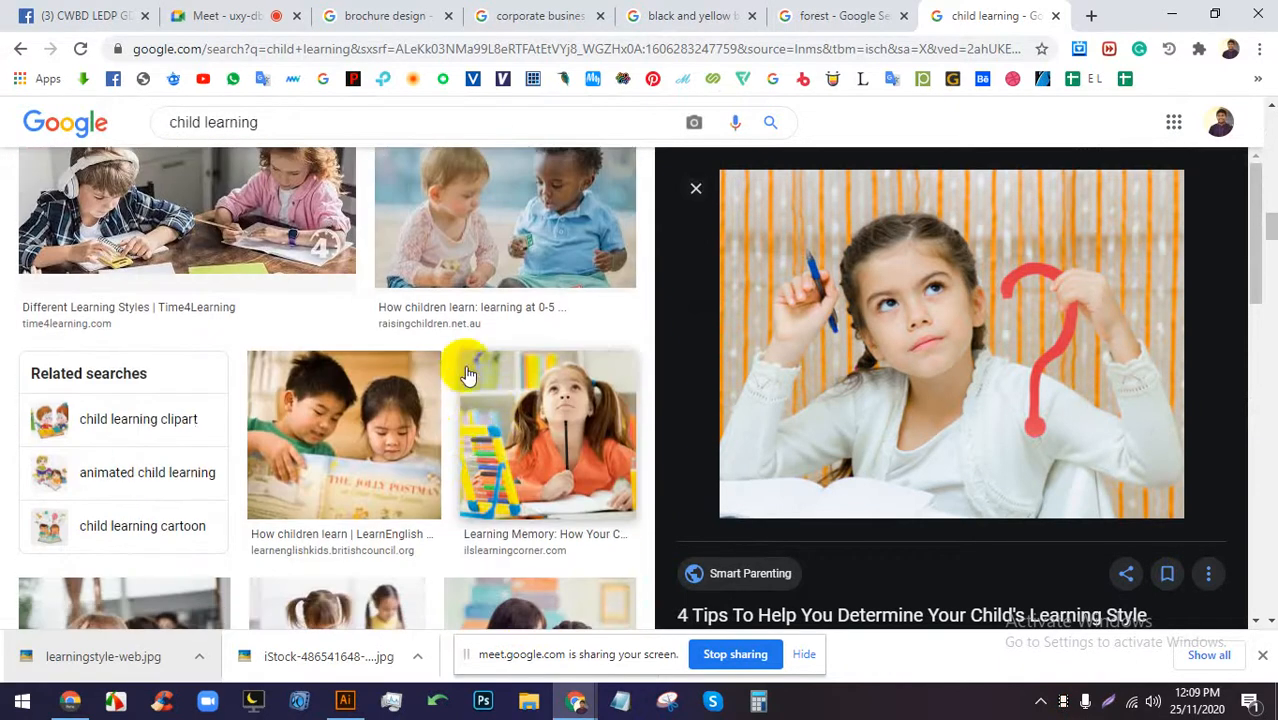
pyautogui.click(557, 265)
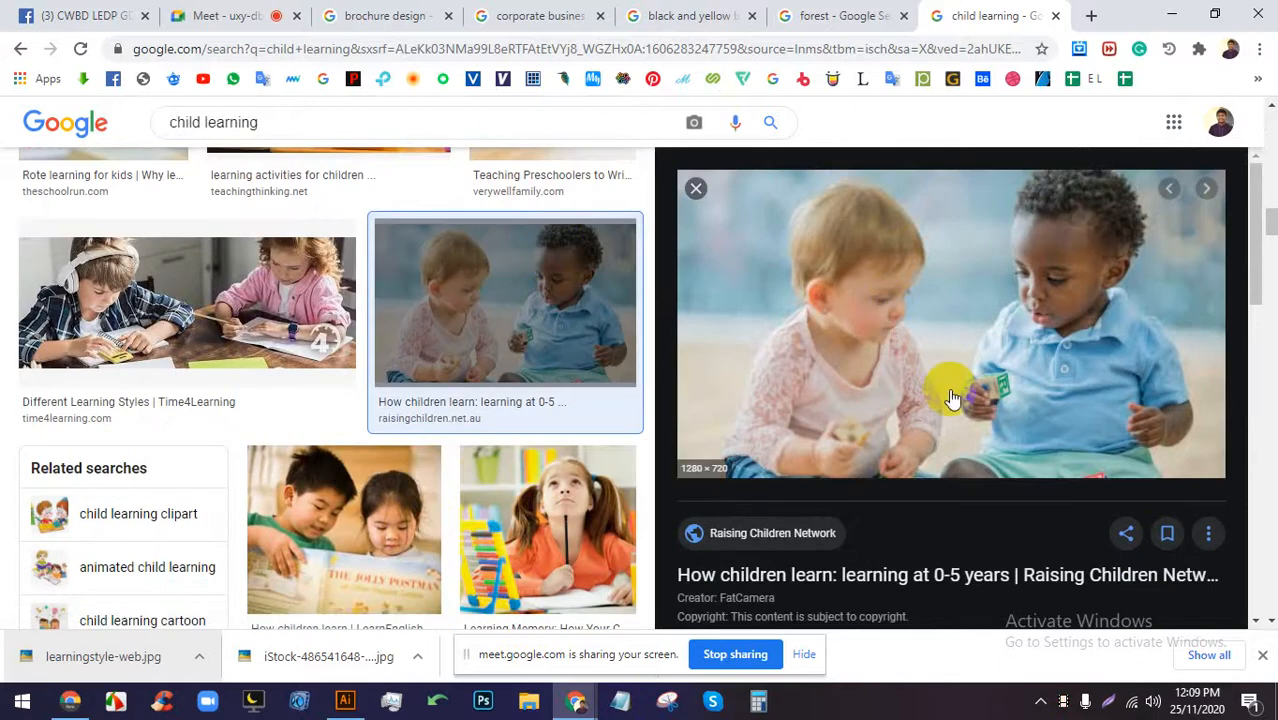
pyautogui.rightClick(846, 280)
pyautogui.click(919, 445)
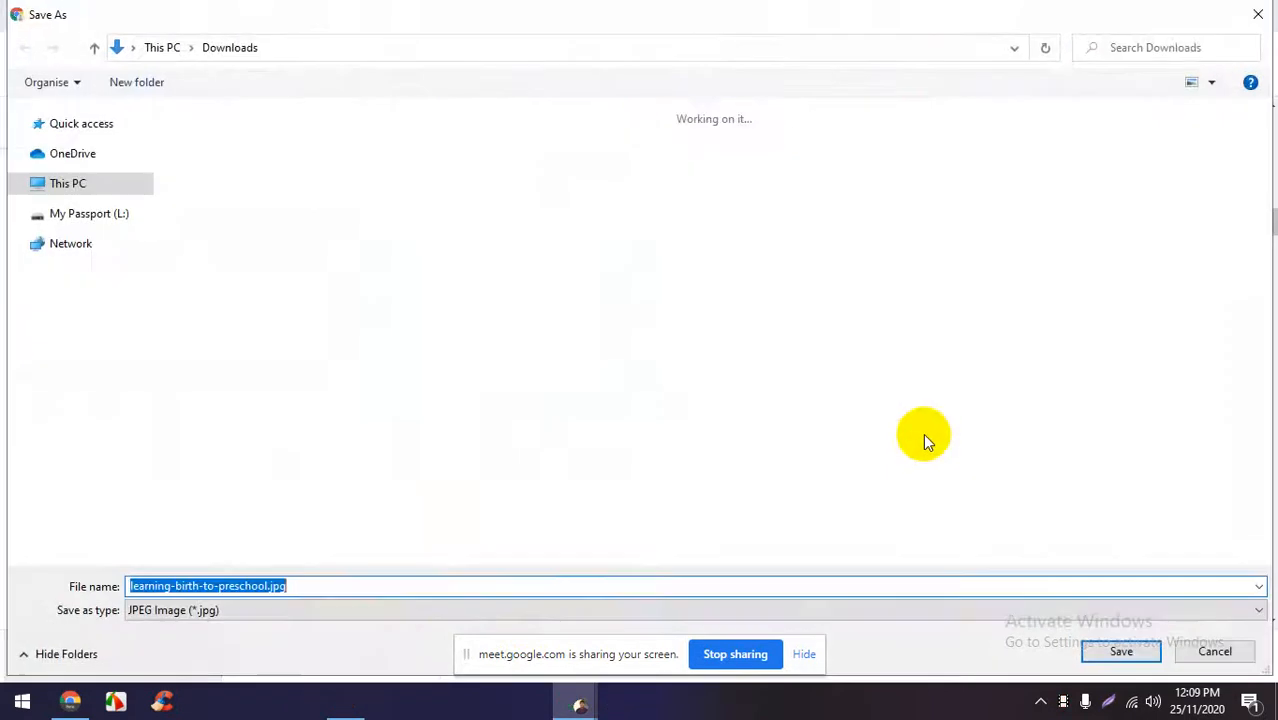
pyautogui.press('Return')
# Place learning-birth-to-preschool.jpg into the Illustrator brochure and scale it down to about the width of the large hexagon.
pyautogui.moveTo(100, 656); pyautogui.dragTo(491, 386)
pyautogui.scroll(1, 491, 398)
pyautogui.scroll(-4, 491, 398)
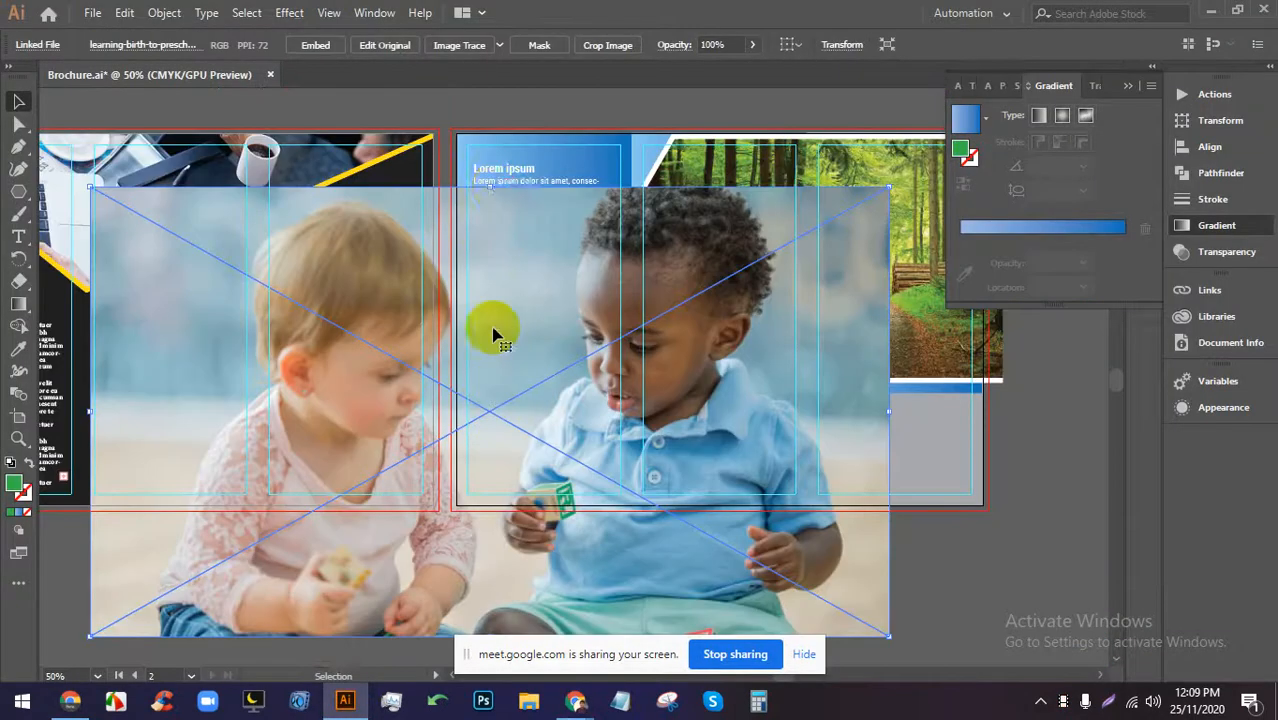
pyautogui.moveTo(491, 190); pyautogui.dragTo(625, 424)
pyautogui.scroll(4, 488, 390)
pyautogui.moveTo(476, 420)
pyautogui.mouseDown()
pyautogui.moveTo(606, 401)
pyautogui.moveTo(464, 403)
pyautogui.mouseUp()
pyautogui.moveTo(679, 183); pyautogui.dragTo(662, 277)
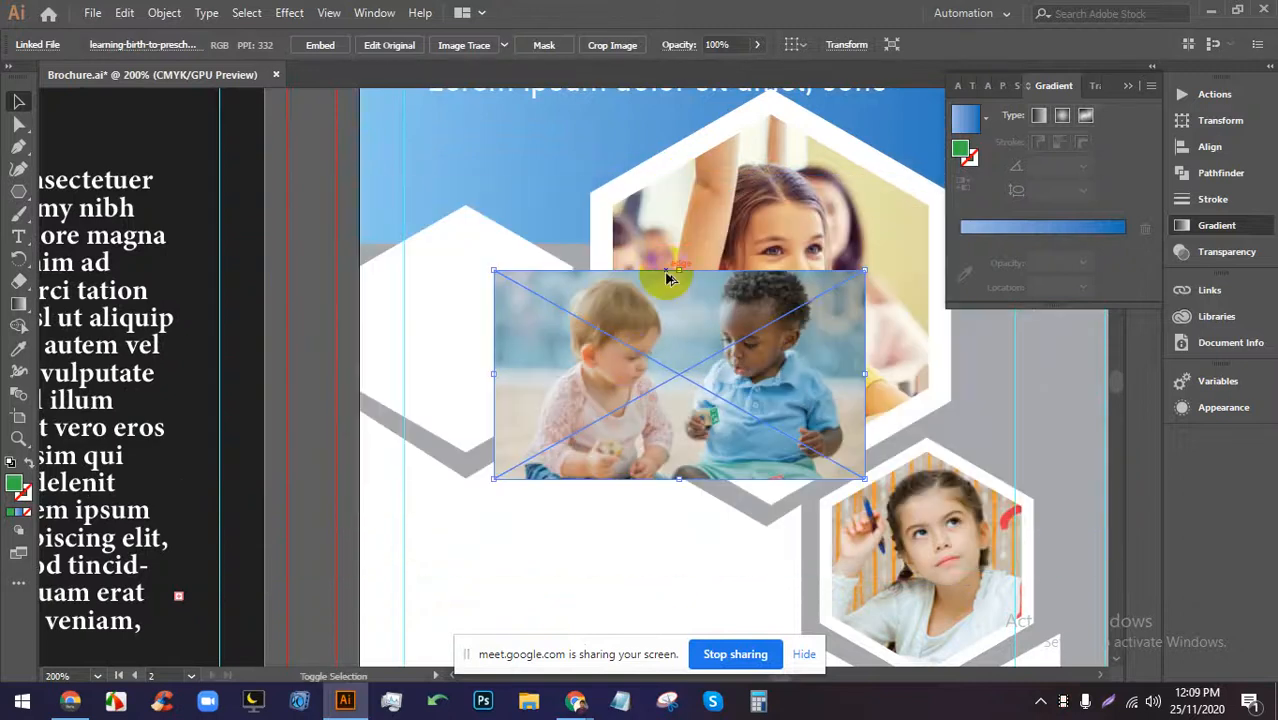
# Move the toddlers picture over the edge of the empty small hexagon and send it backward behind the hexagons.
pyautogui.moveTo(555, 362); pyautogui.dragTo(507, 326)
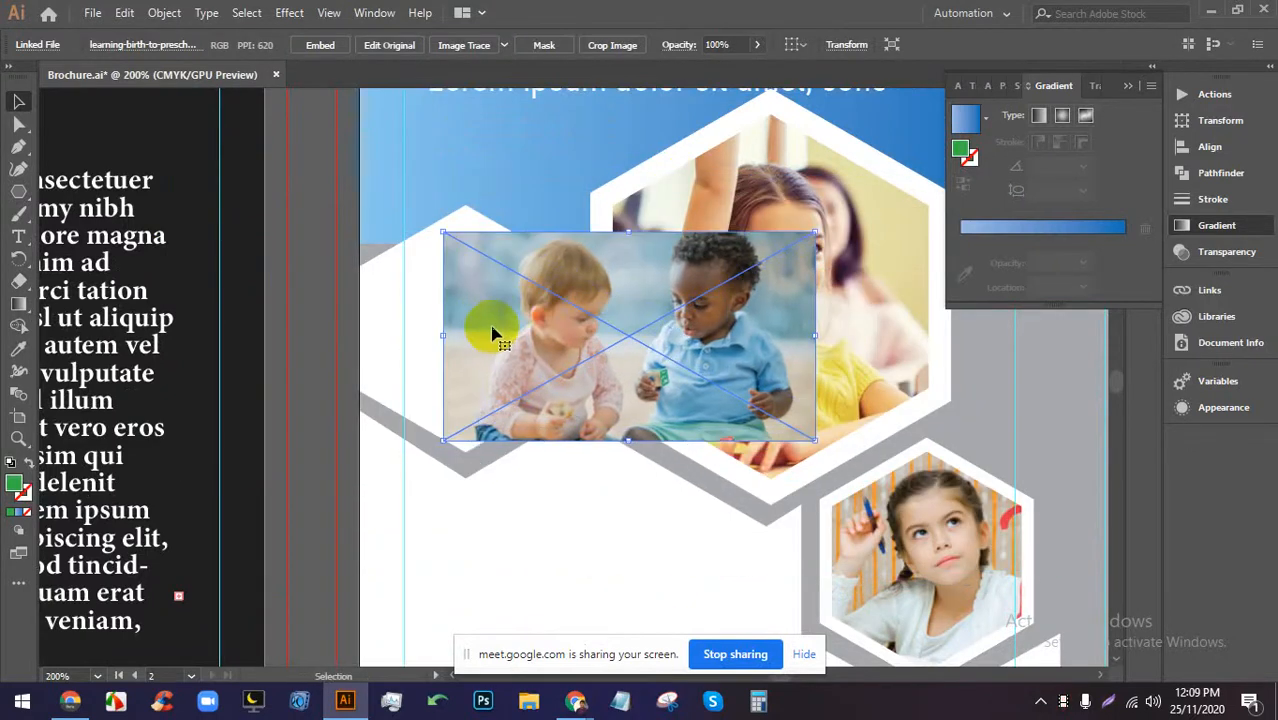
pyautogui.hotkey('ctrl', '[')
pyautogui.hotkey('ctrl', '[')
pyautogui.hotkey('ctrl', '[')
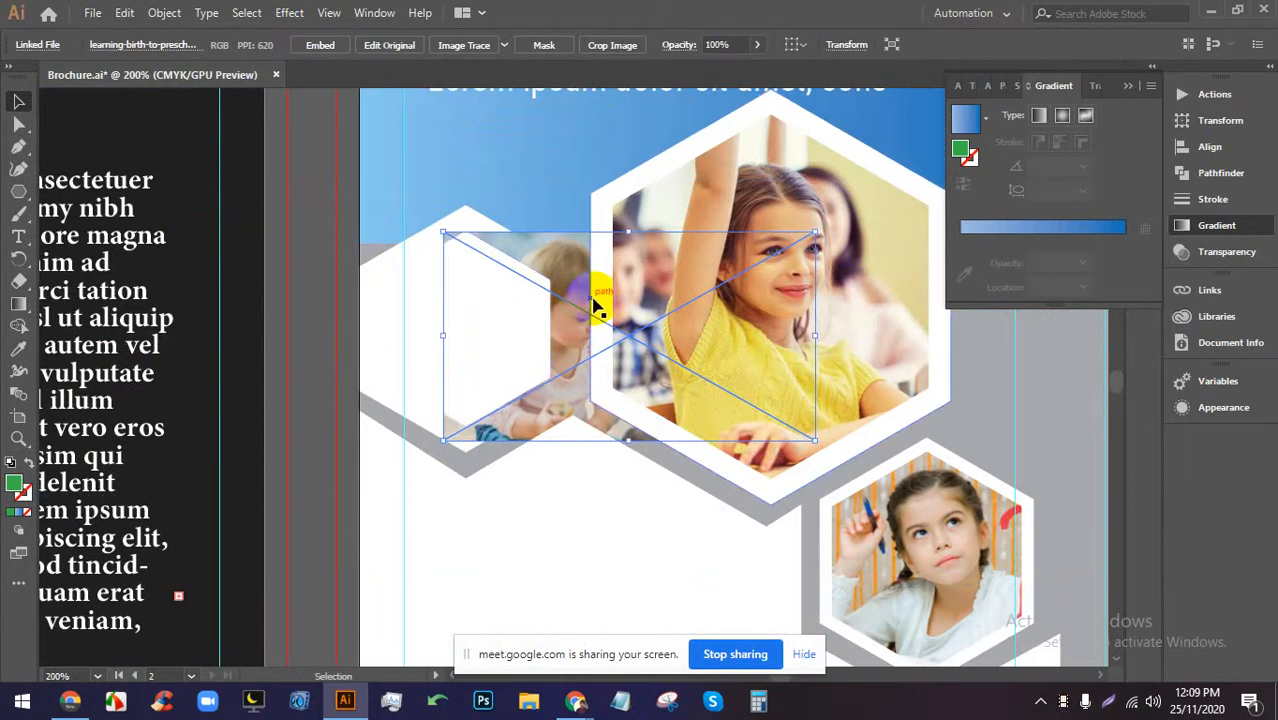
pyautogui.click(337, 305)
pyautogui.click(556, 275)
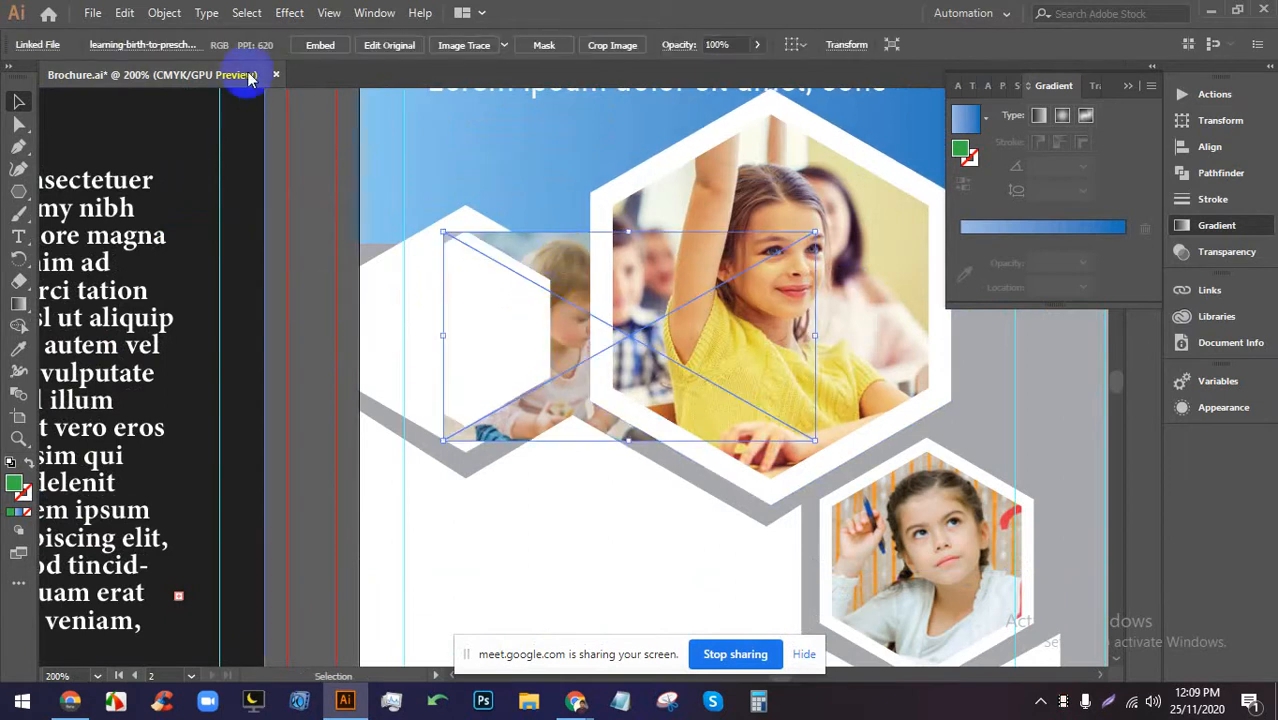
# Embed the toddlers picture and clip it into the empty small hexagon with a clipping mask.
pyautogui.click(314, 45)
pyautogui.click(308, 137)
pyautogui.click(559, 269)
pyautogui.keyDown('shift'); pyautogui.click(502, 273); pyautogui.keyUp('shift')
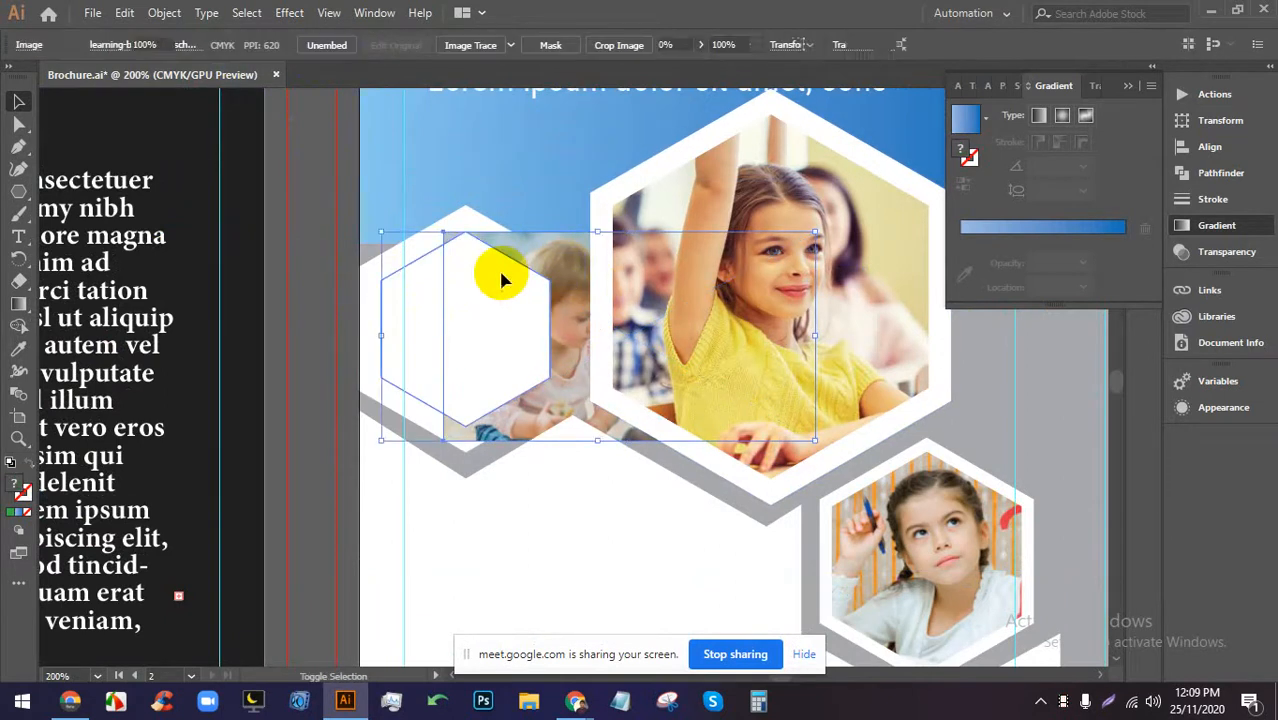
pyautogui.hotkey('ctrl', '7')
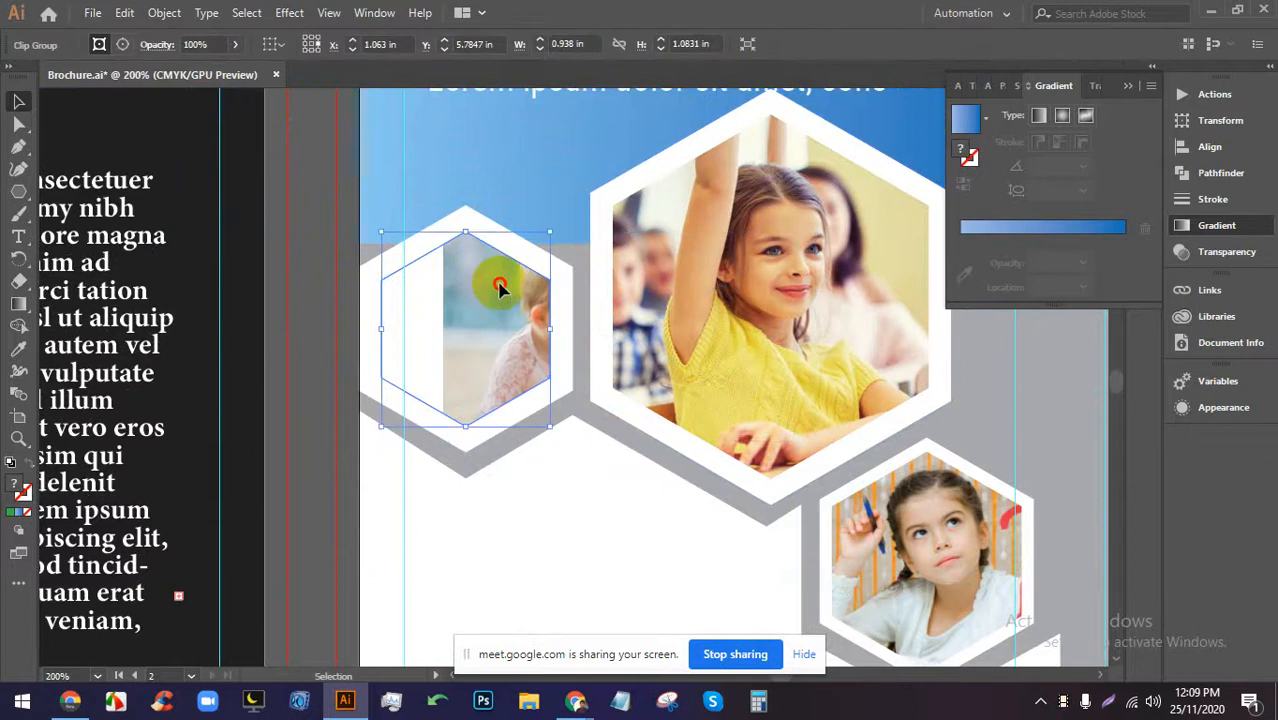
# Inside the small hexagon's clip group, reposition and resize the picture so the toddler in the blue shirt fills the hexagon.
pyautogui.doubleClick(500, 287)
pyautogui.moveTo(499, 285); pyautogui.dragTo(443, 301)
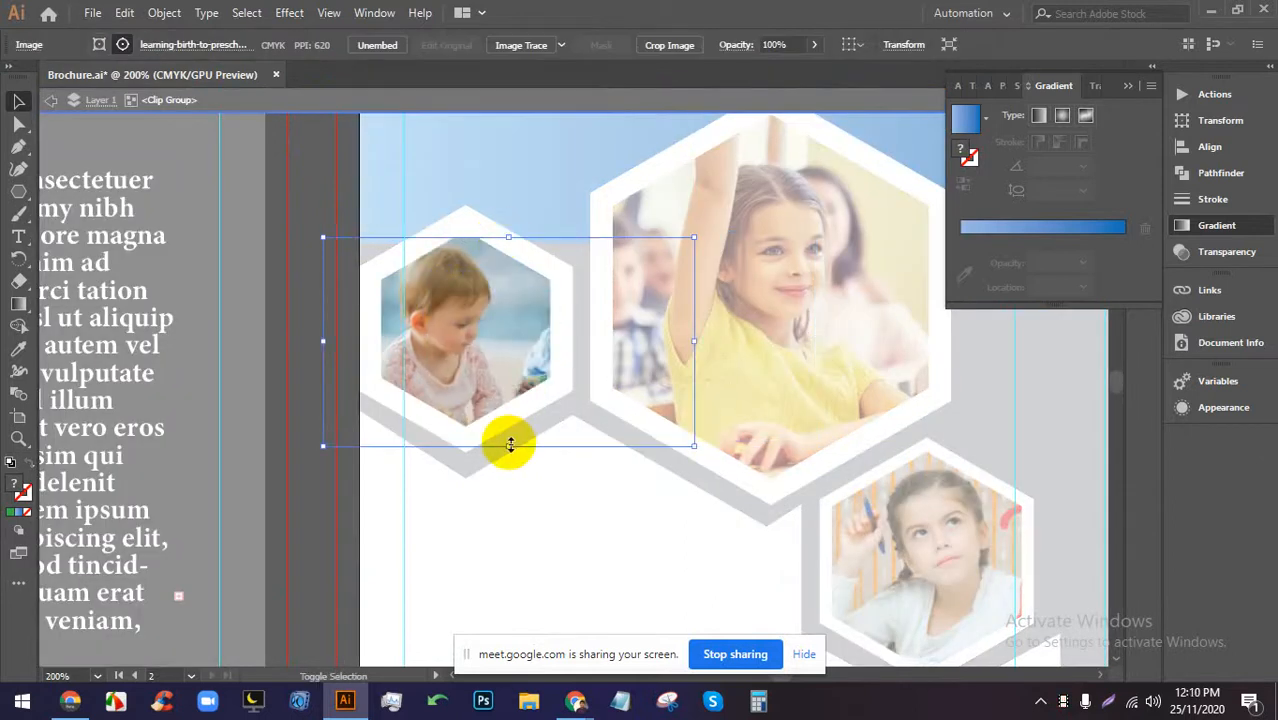
pyautogui.moveTo(510, 444); pyautogui.dragTo(490, 350)
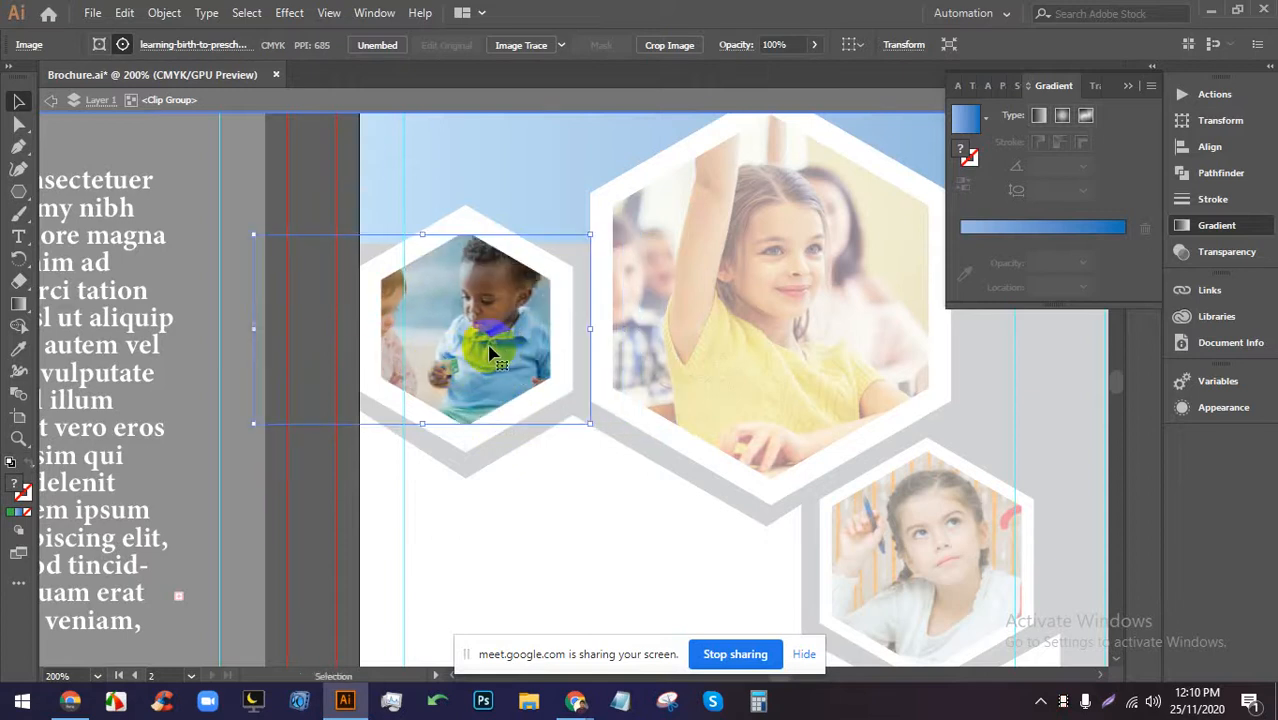
pyautogui.moveTo(590, 420); pyautogui.dragTo(605, 422)
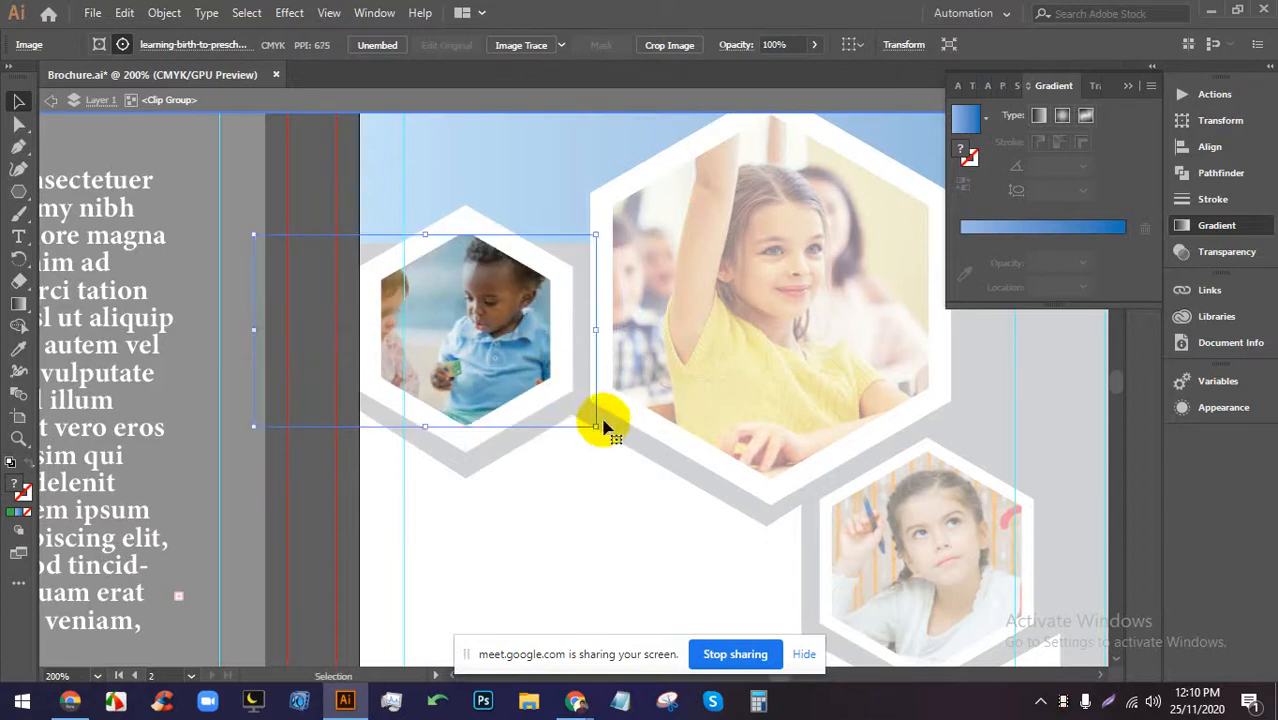
pyautogui.moveTo(502, 351); pyautogui.dragTo(490, 360)
pyautogui.moveTo(573, 428)
pyautogui.mouseDown()
pyautogui.moveTo(597, 441)
pyautogui.moveTo(584, 441)
pyautogui.mouseUp()
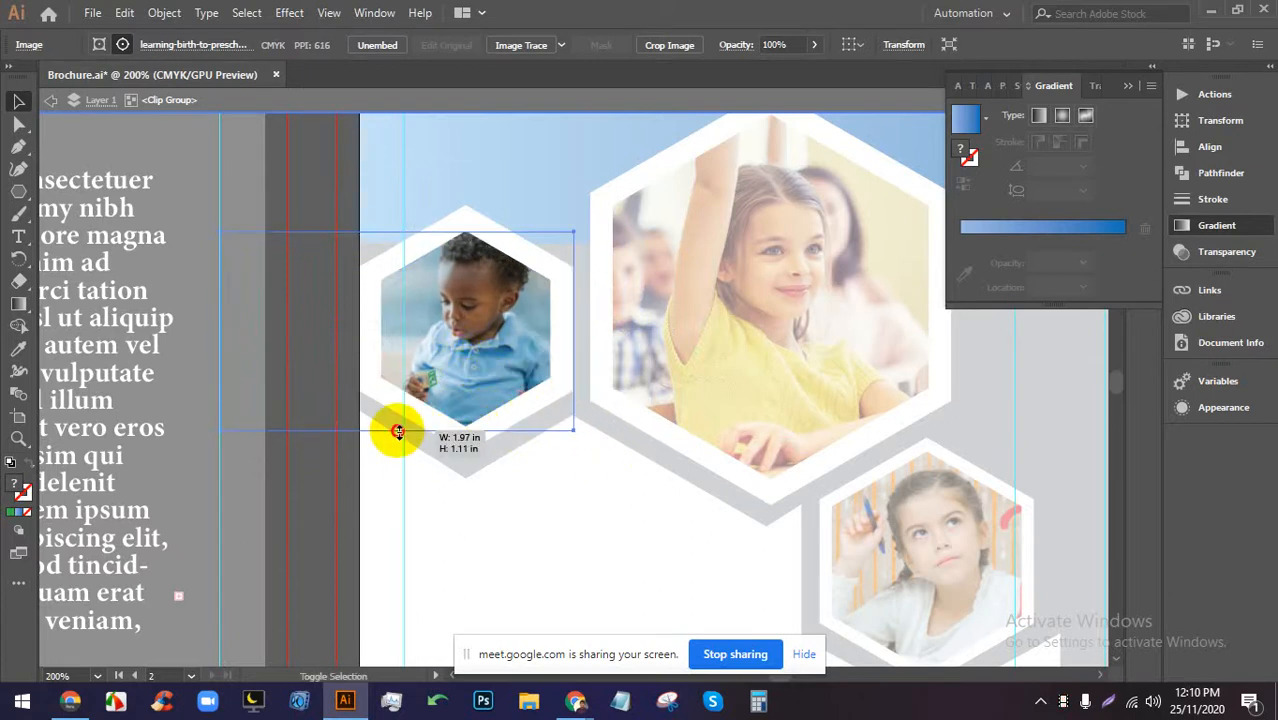
pyautogui.moveTo(398, 432); pyautogui.dragTo(402, 428)
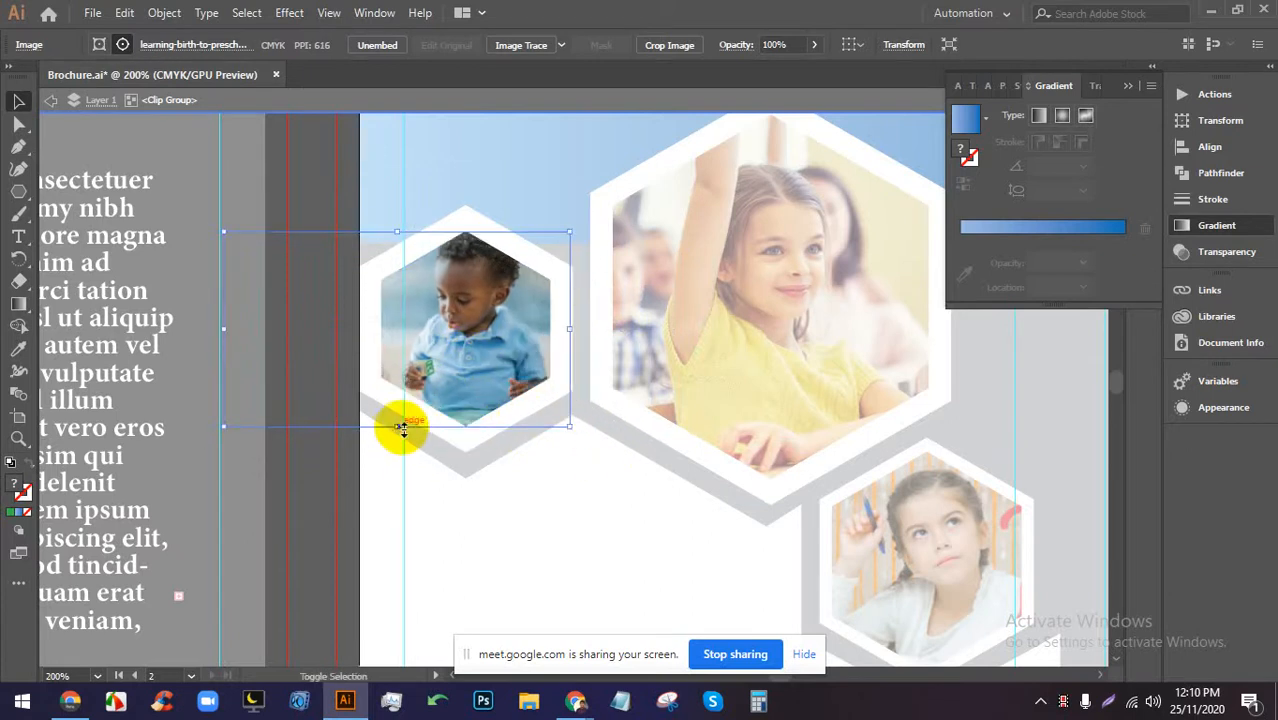
pyautogui.click(333, 194)
pyautogui.click(508, 385)
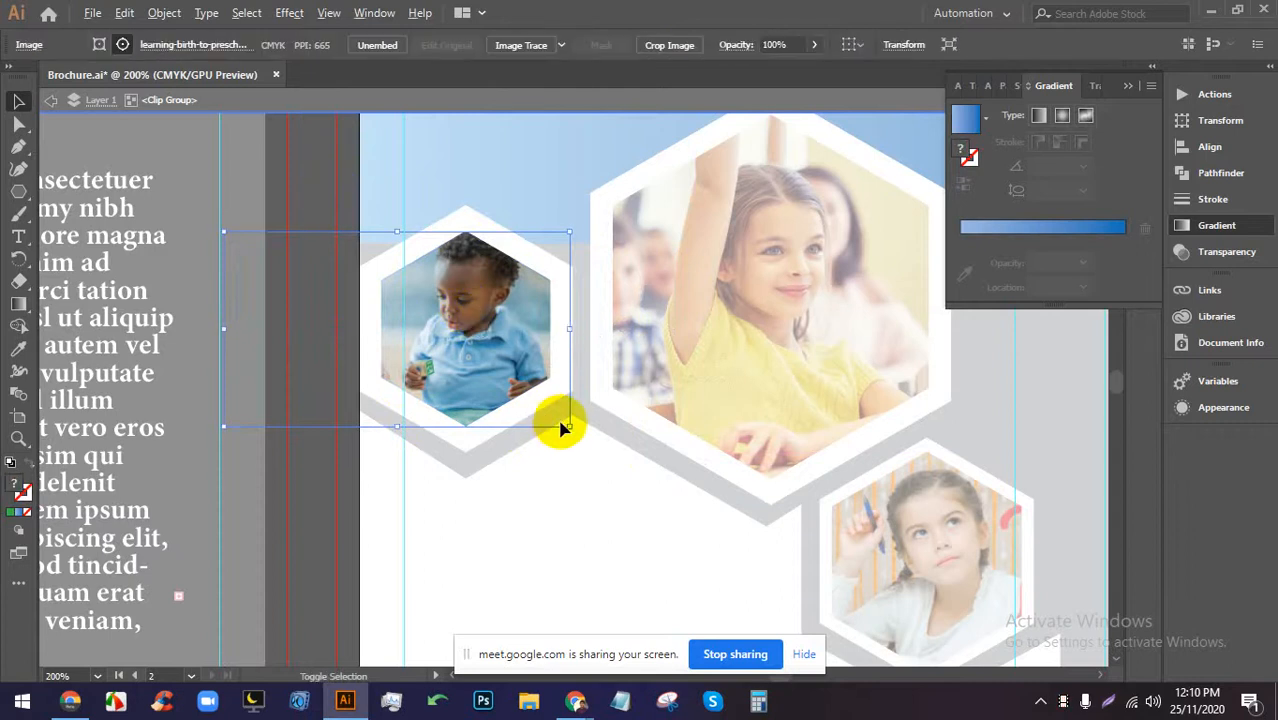
pyautogui.moveTo(567, 426); pyautogui.dragTo(586, 436)
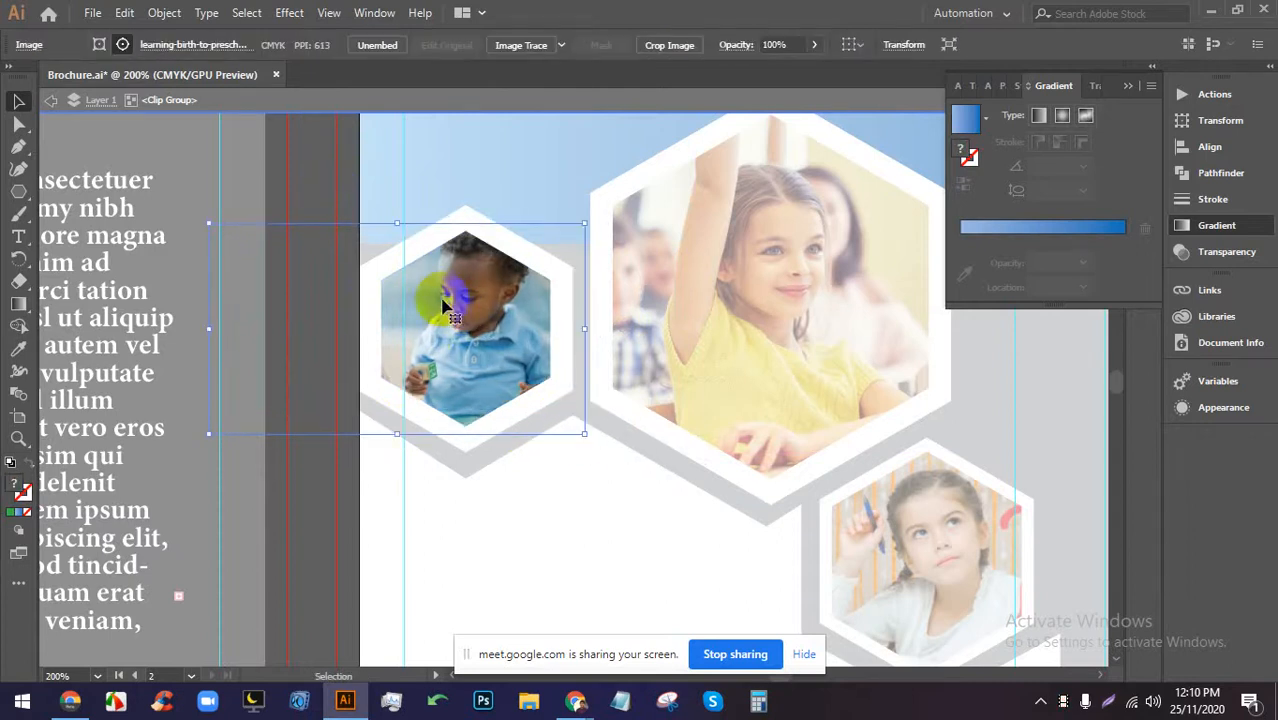
pyautogui.hotkey('ctrl', 'z')
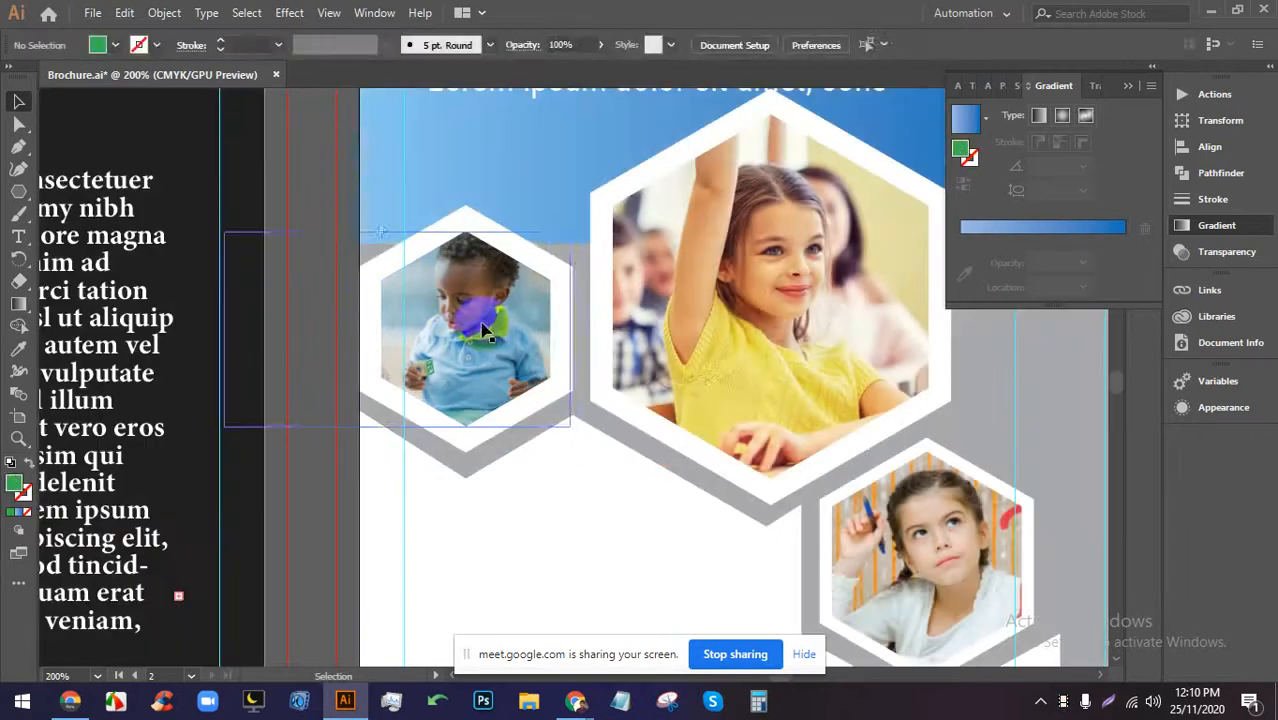
# Enlarge the small hexagon's clipped toddler picture slightly to thin its white border, and save the brochure.
pyautogui.click(471, 271)
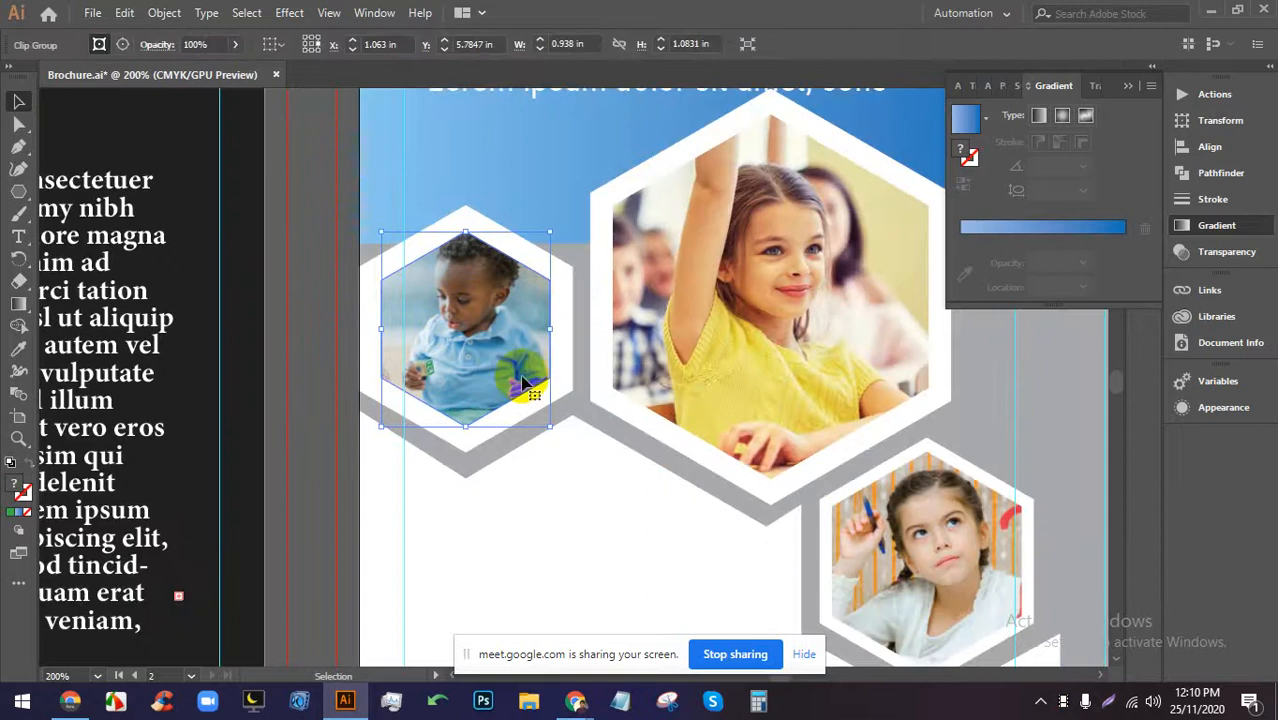
pyautogui.moveTo(550, 428); pyautogui.dragTo(556, 434)
pyautogui.click(320, 286)
pyautogui.scroll(-2, 328, 290)
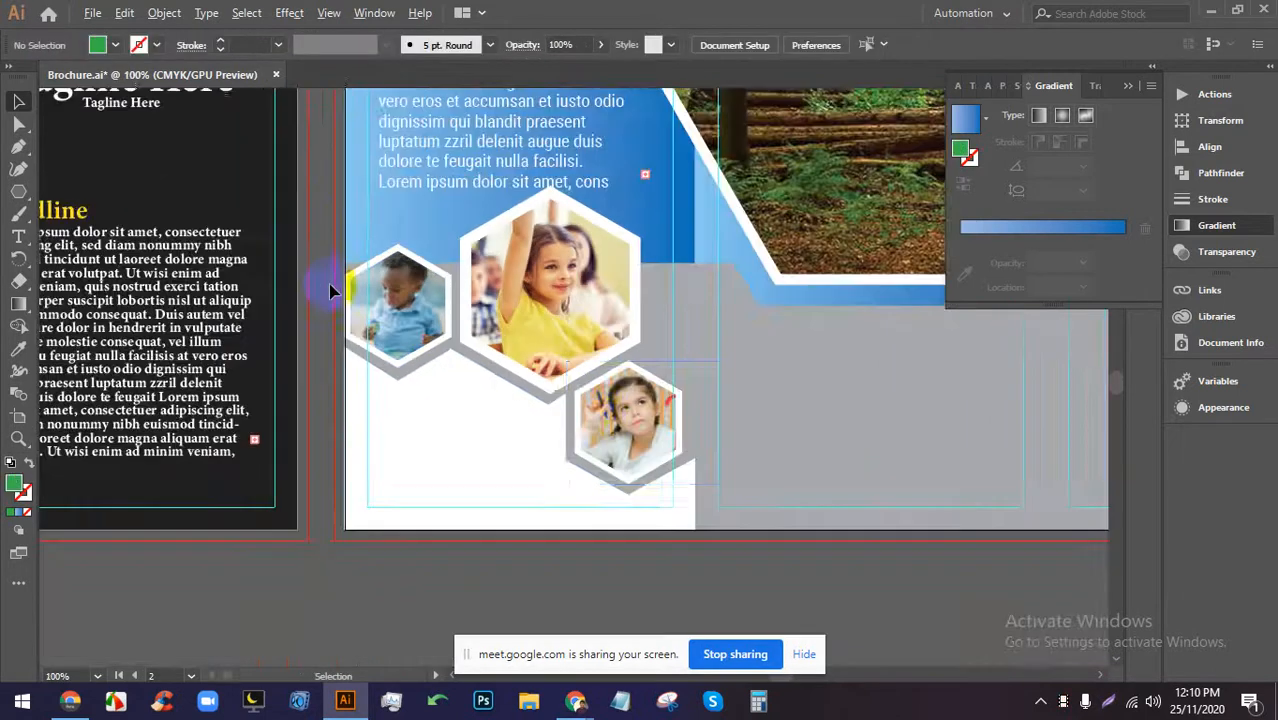
pyautogui.press('a')
pyautogui.click(607, 420)
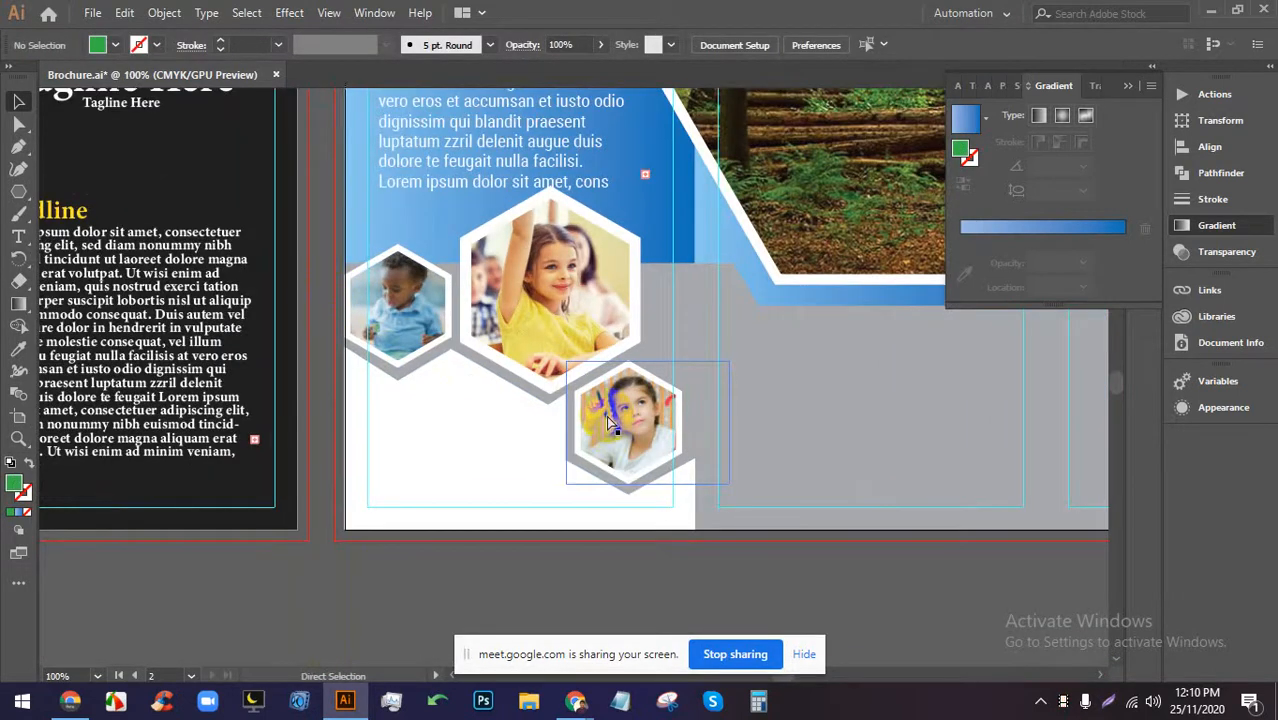
pyautogui.hotkey('ctrl', 's')
# Return to the browser's child learning results and examine the related pictures for the woman teaching a girl.
pyautogui.scroll(-2, 491, 482)
pyautogui.scroll(3, 525, 473)
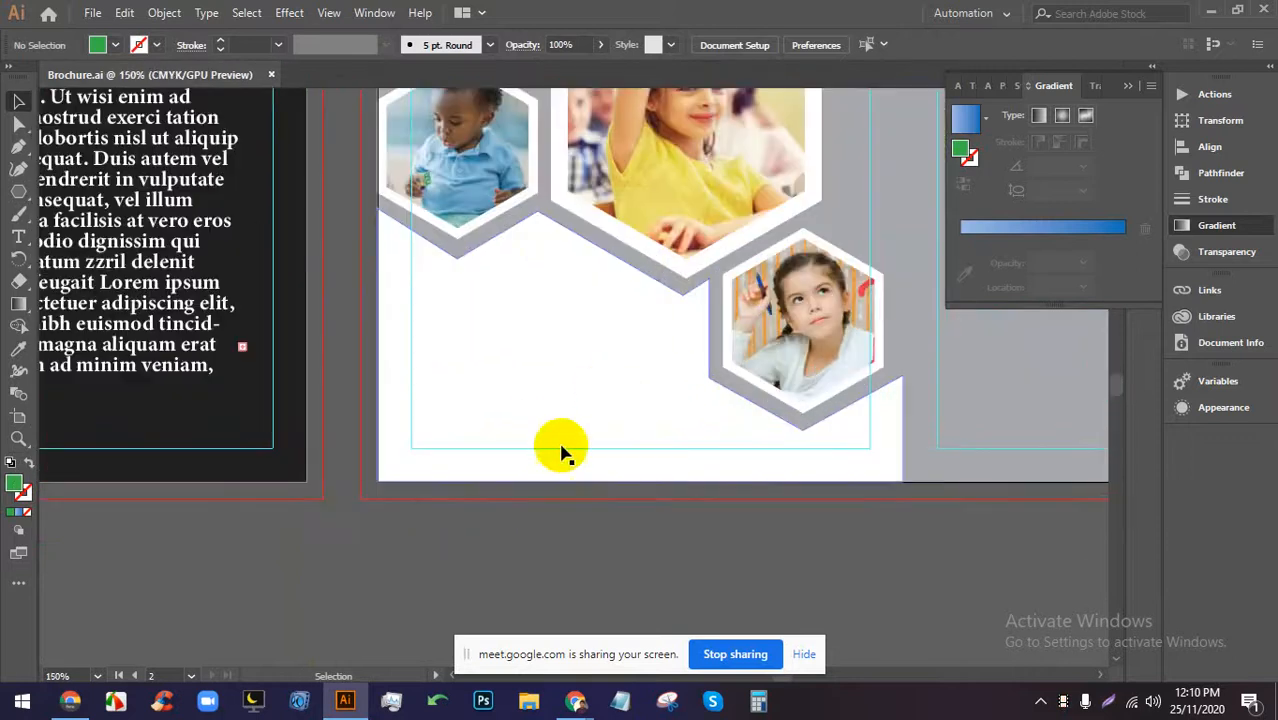
pyautogui.moveTo(575, 700)
pyautogui.click(471, 597)
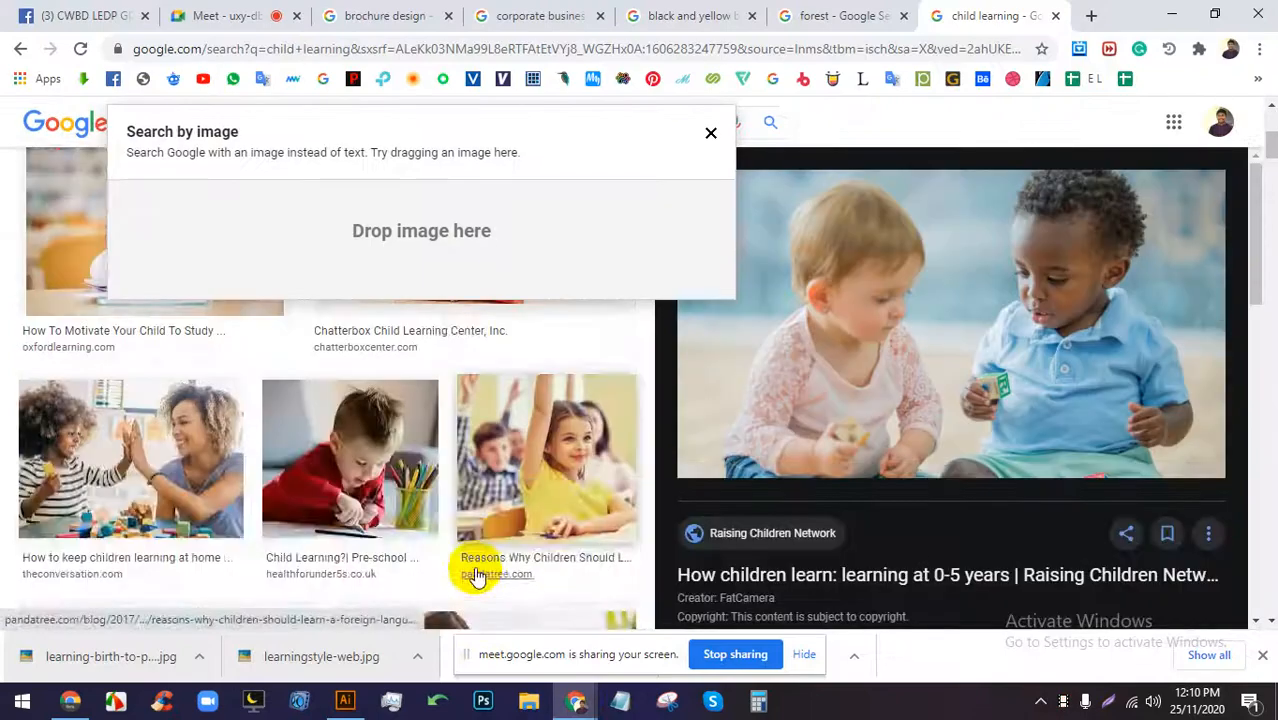
pyautogui.scroll(5, 475, 575)
pyautogui.click(711, 134)
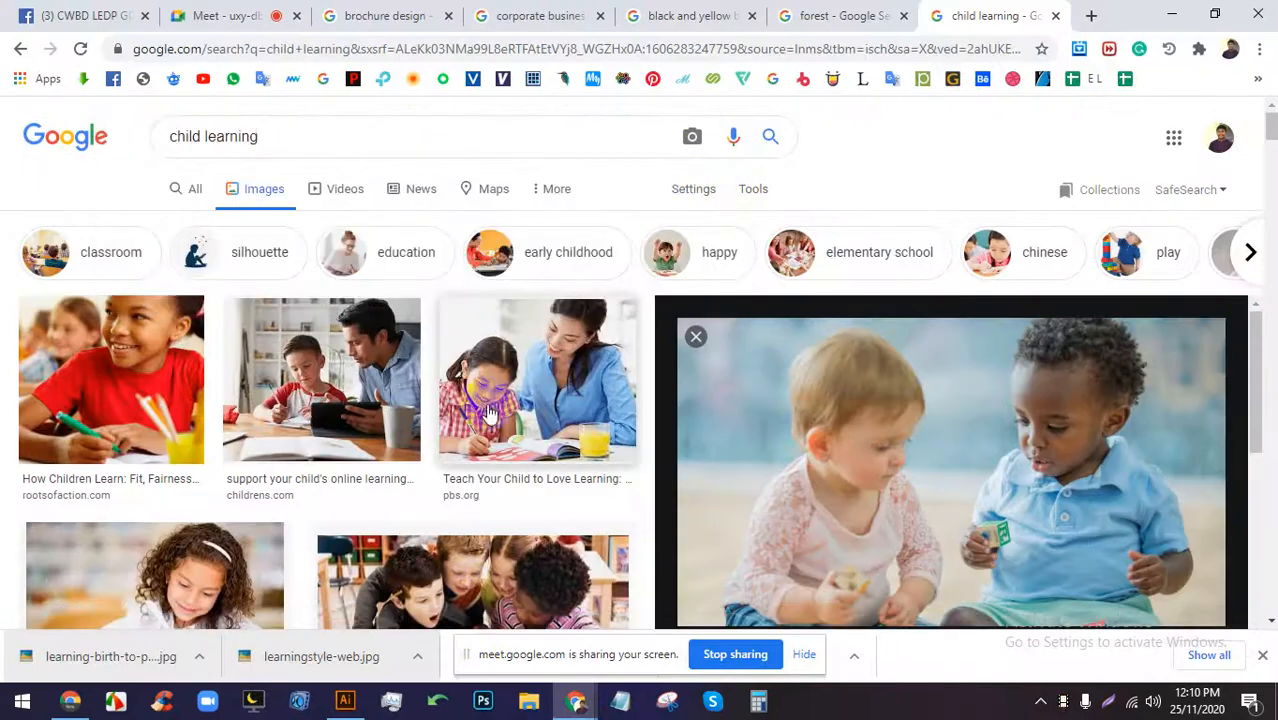
pyautogui.click(551, 403)
pyautogui.scroll(-5, 965, 370)
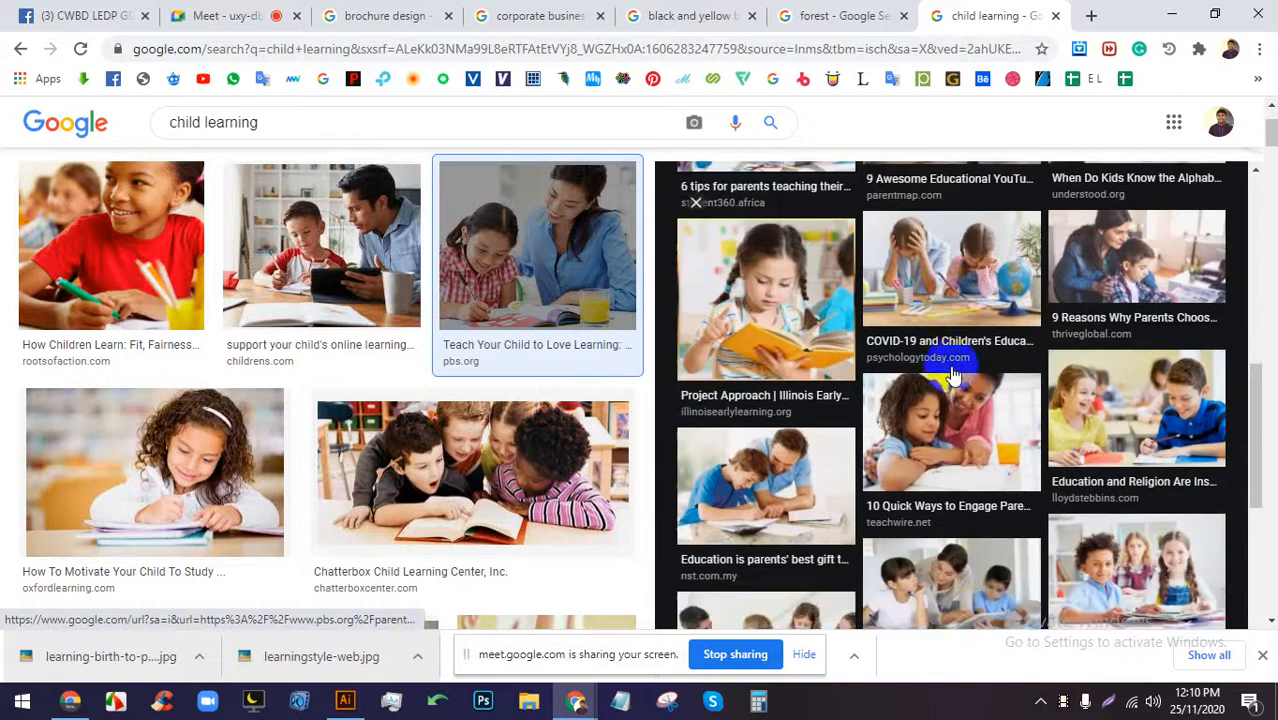
pyautogui.scroll(-2, 1000, 355)
pyautogui.scroll(-2, 827, 470)
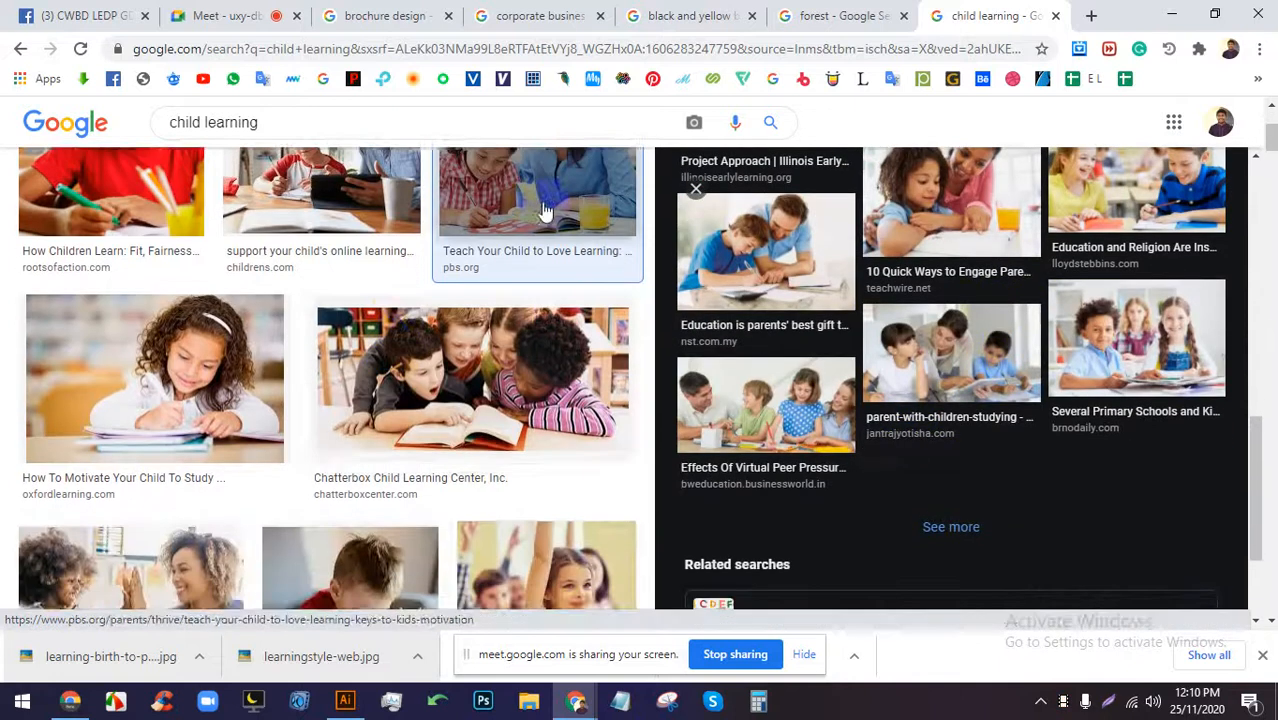
pyautogui.scroll(-4, 545, 212)
pyautogui.click(693, 190)
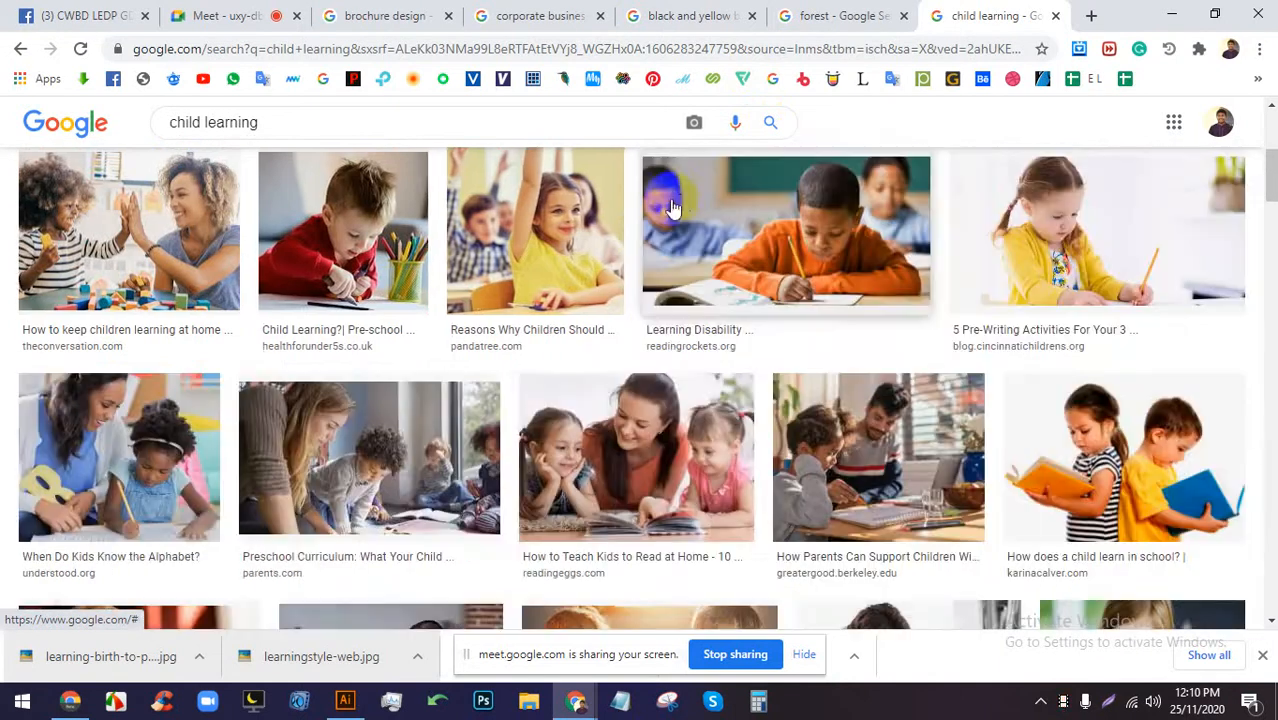
# Find the picture of a woman helping two children write at a table and save it as children-learning.jpg.
pyautogui.scroll(-3, 730, 408)
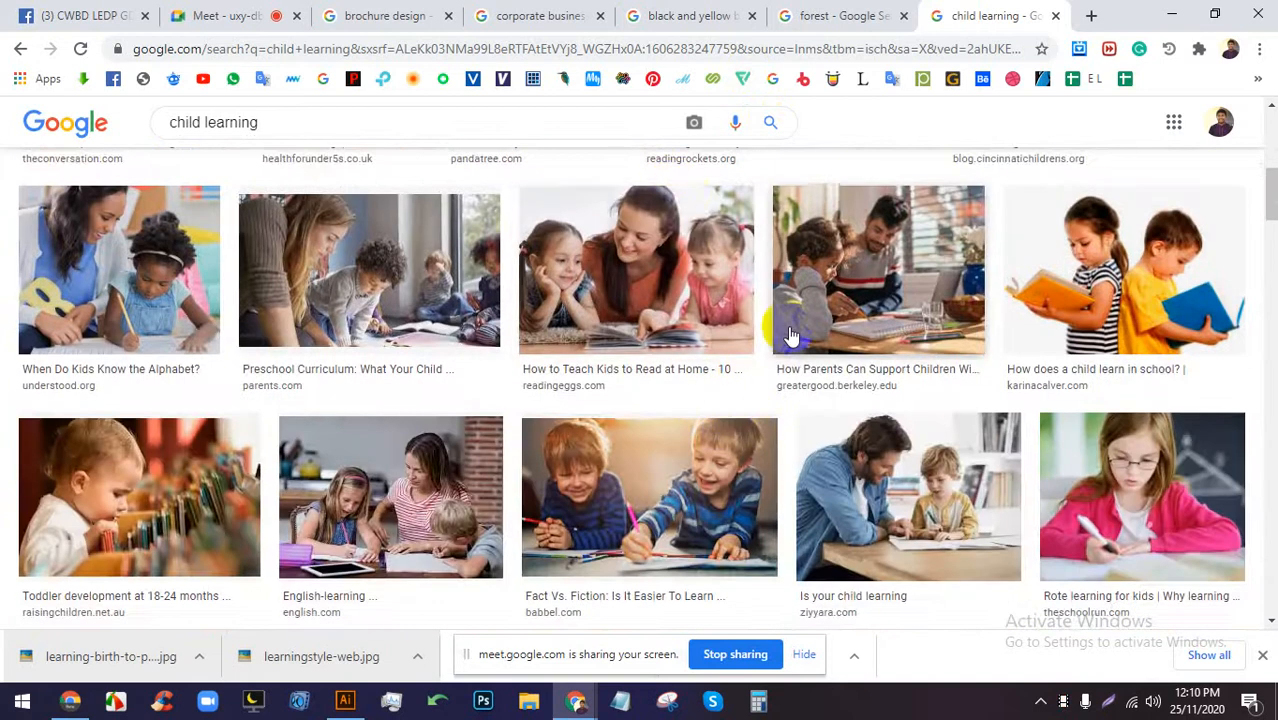
pyautogui.scroll(-4, 405, 357)
pyautogui.scroll(2, 405, 357)
pyautogui.click(395, 318)
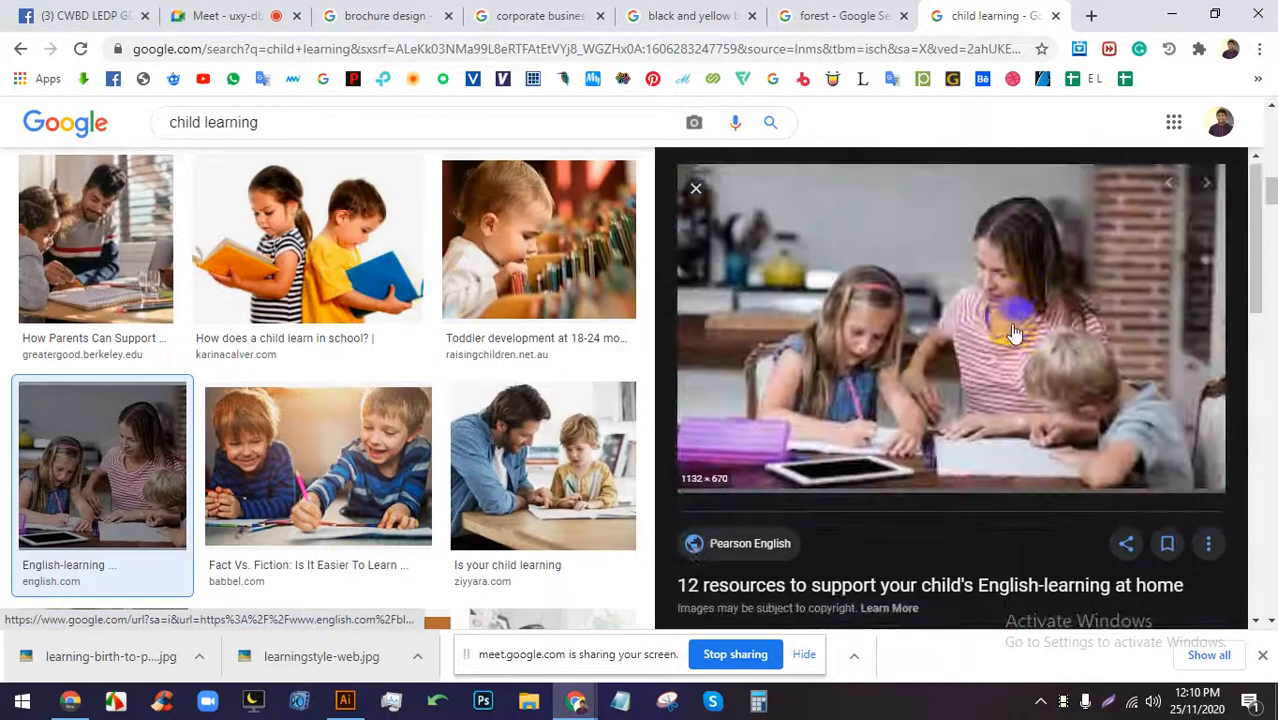
pyautogui.click(1003, 323)
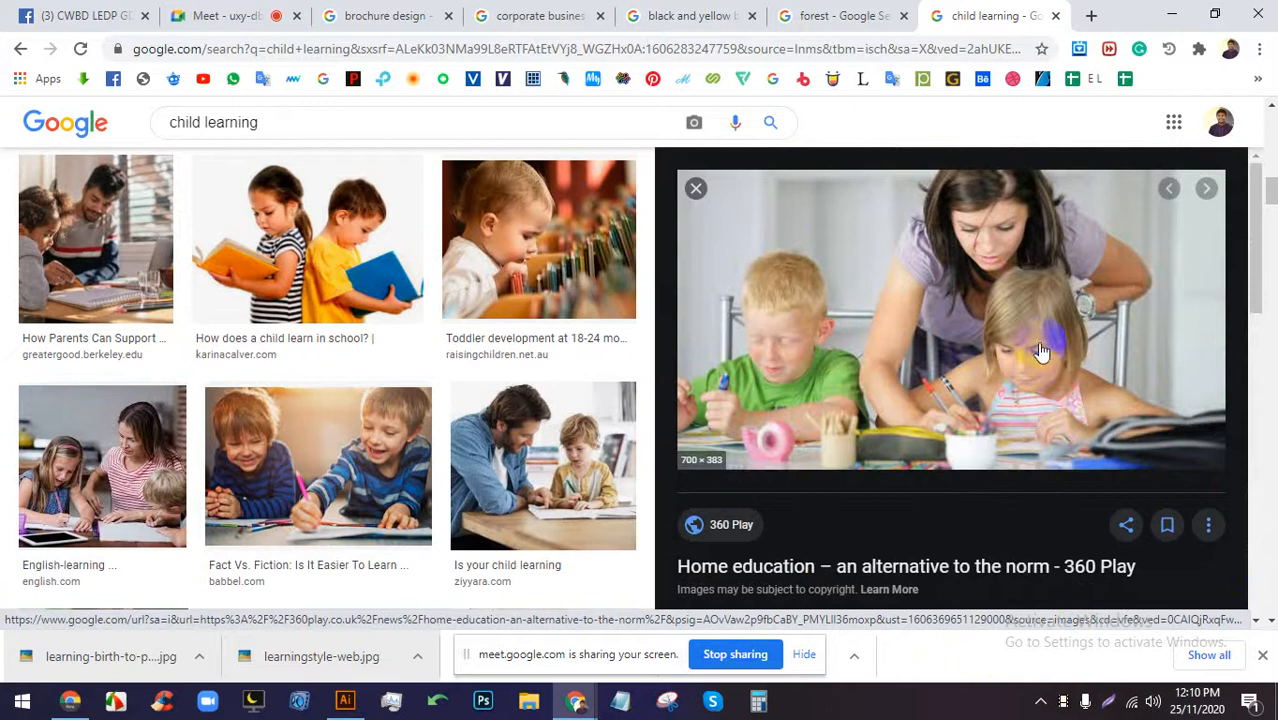
pyautogui.rightClick(995, 303)
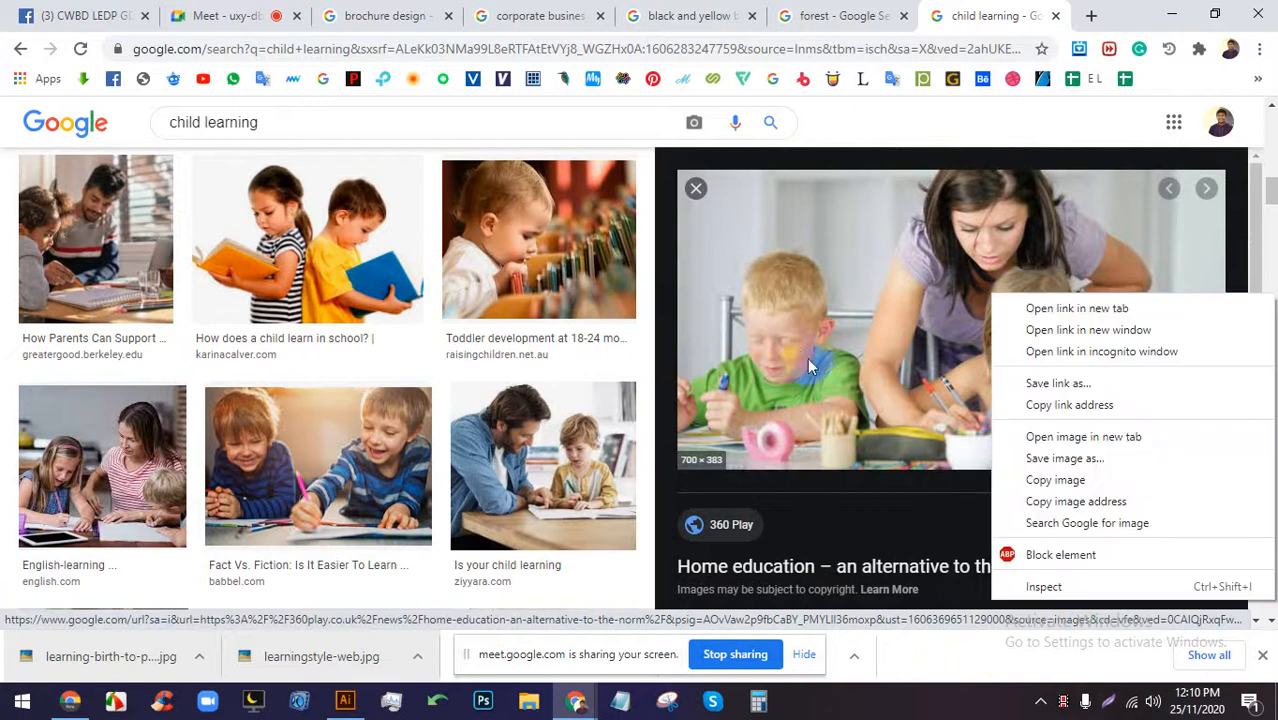
pyautogui.click(1064, 466)
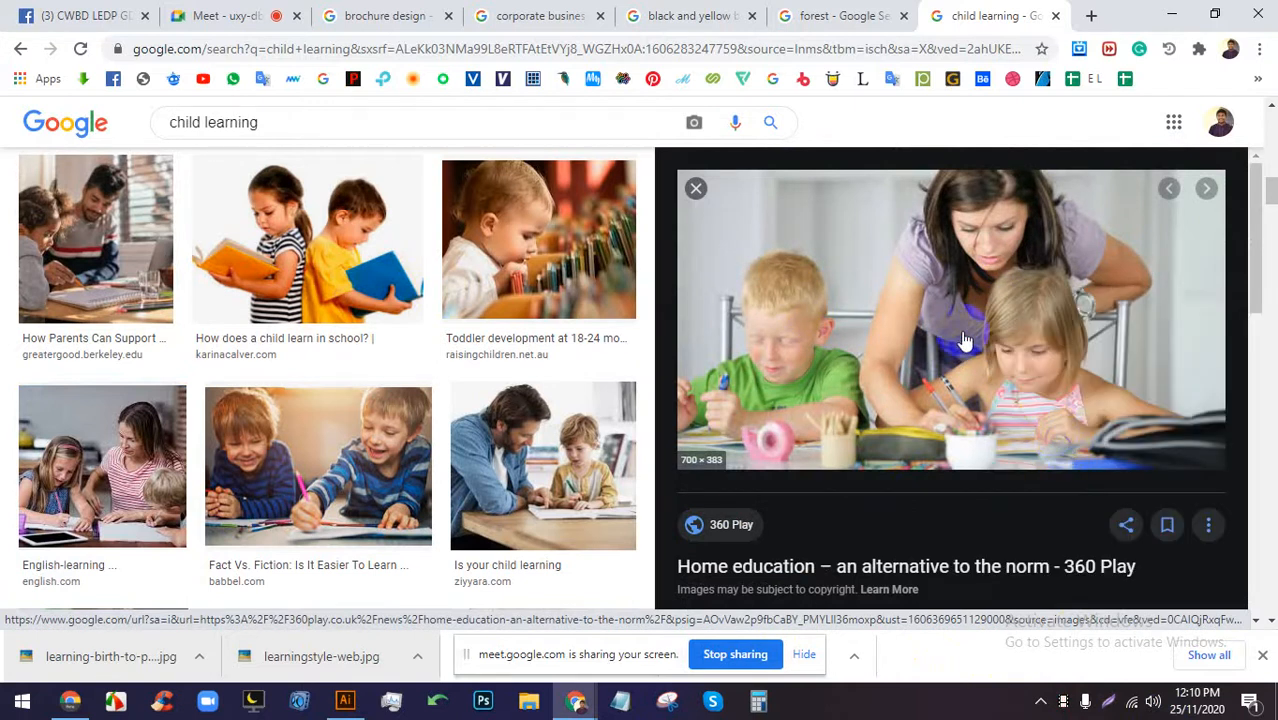
pyautogui.rightClick(953, 310)
pyautogui.click(1021, 476)
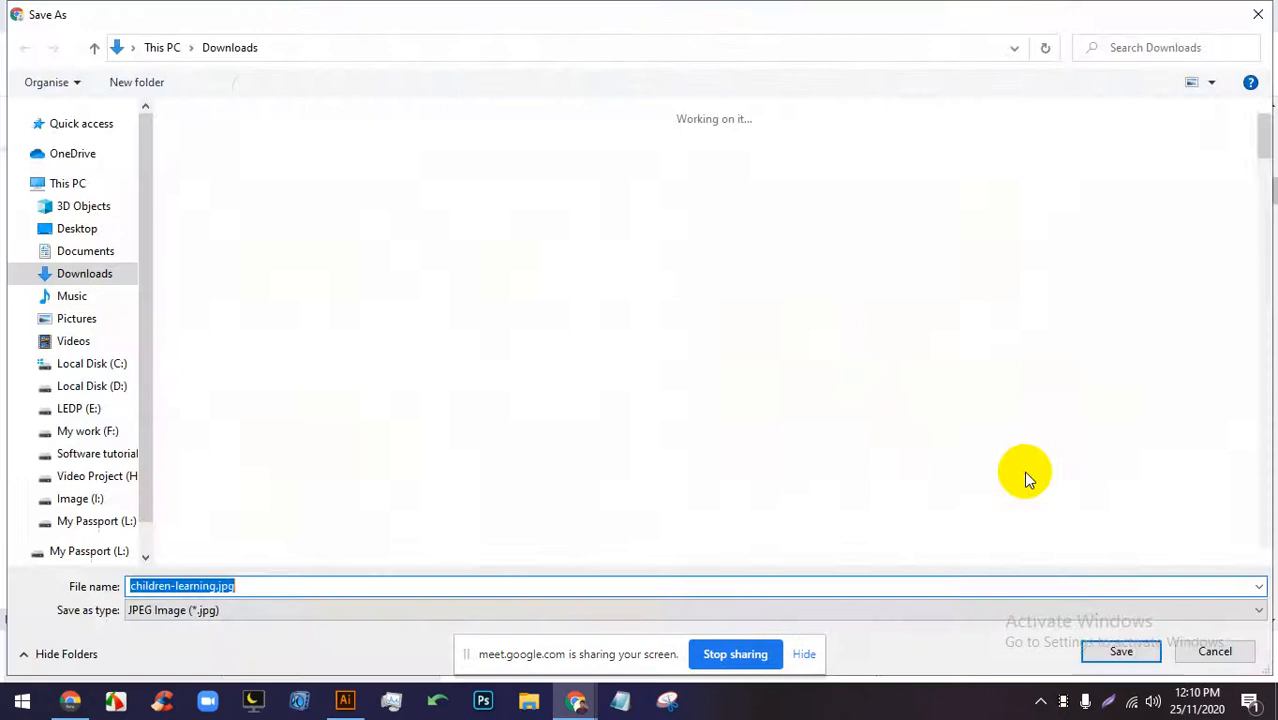
pyautogui.press('Return')
# Place children-learning.jpg embedded in the Illustrator brochure and scale it down to about the width of the white lower shape.
pyautogui.moveTo(90, 652); pyautogui.dragTo(685, 560)
pyautogui.click(804, 654)
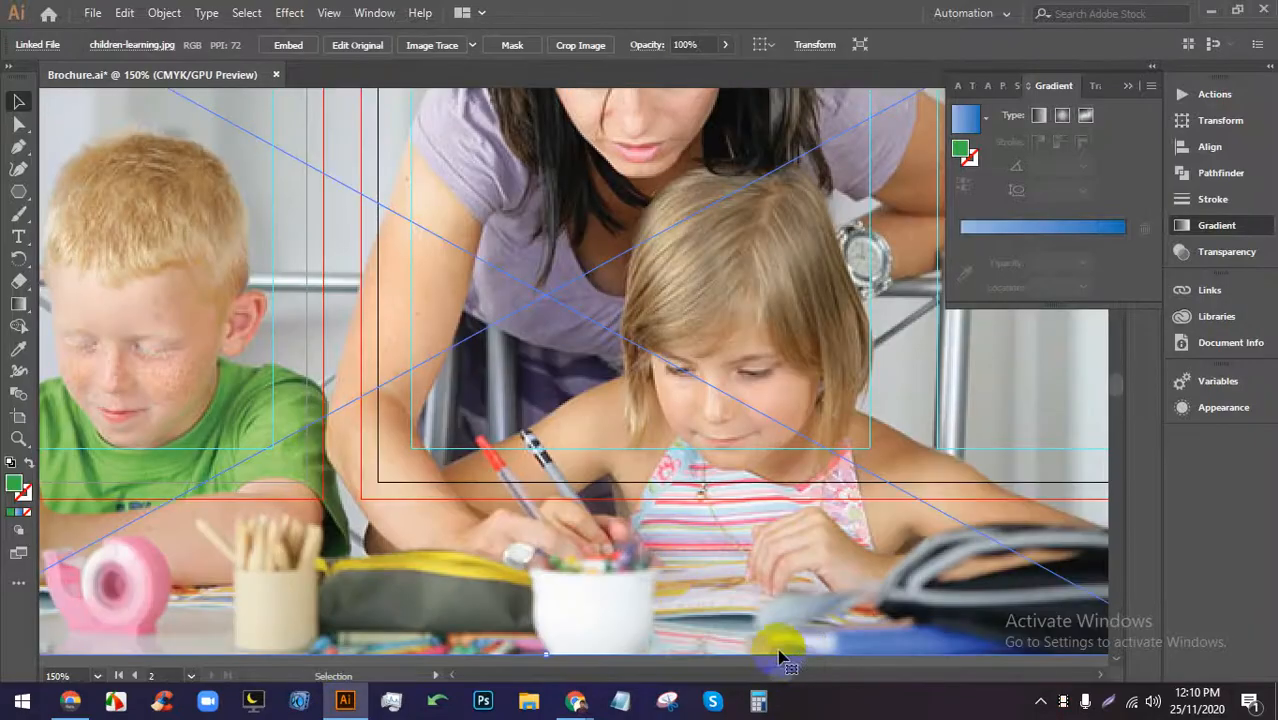
pyautogui.scroll(-2, 590, 548)
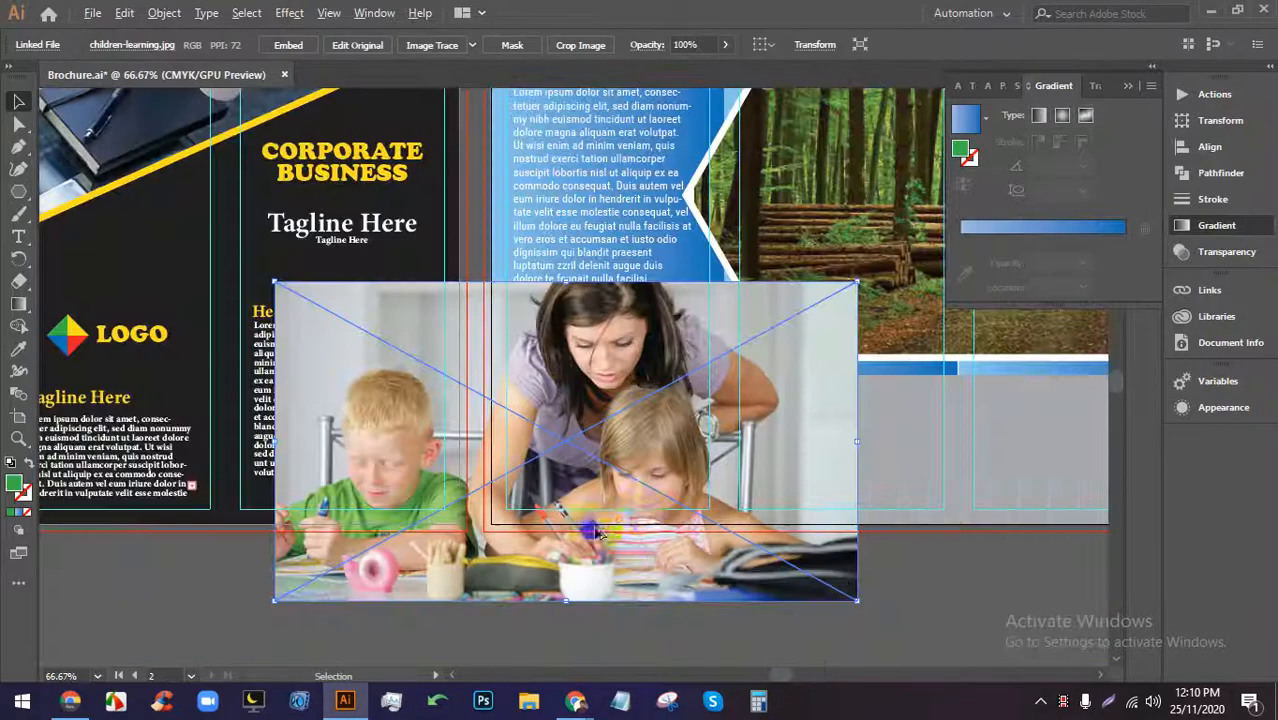
pyautogui.click(289, 45)
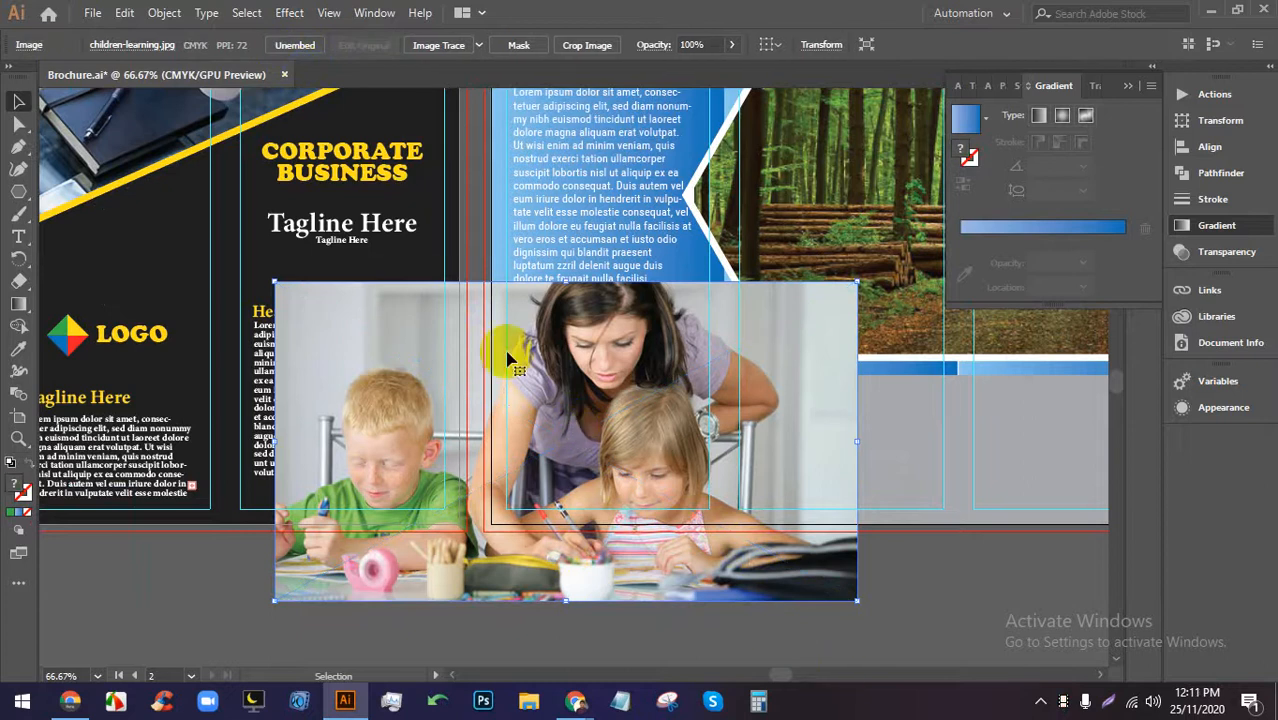
pyautogui.moveTo(565, 286); pyautogui.dragTo(546, 383)
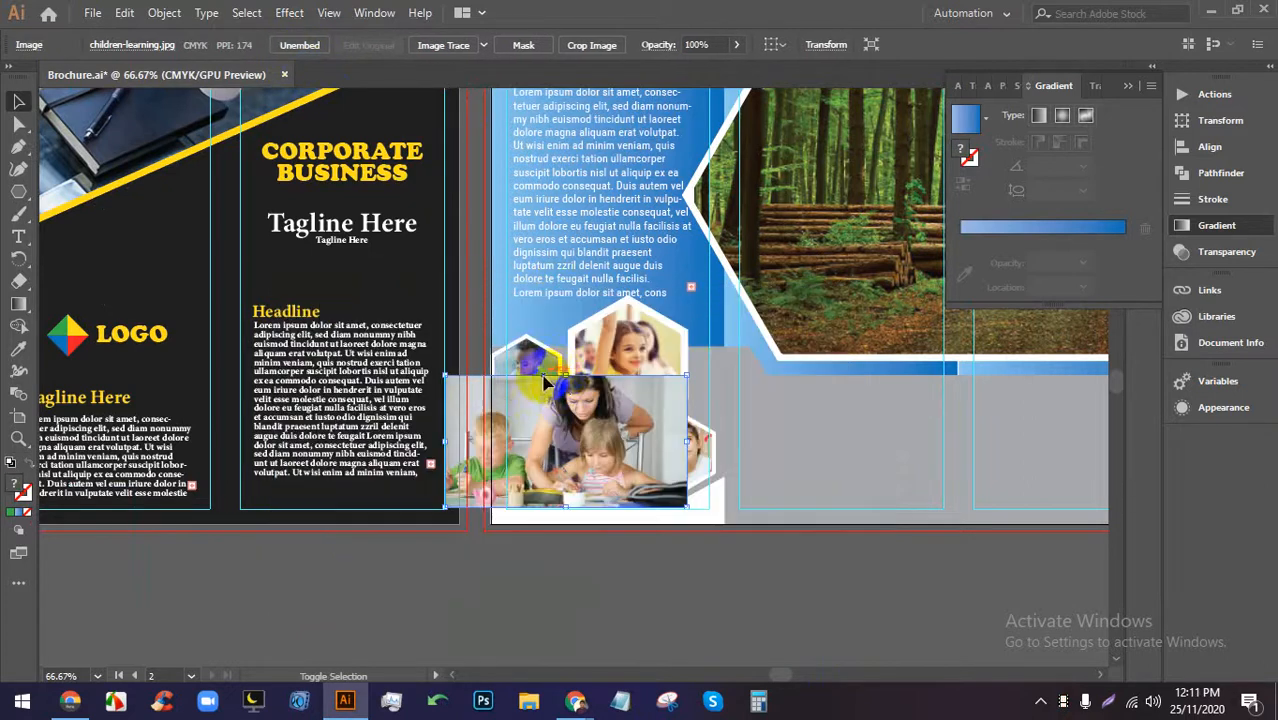
# Send the woman-and-children picture backward behind the white lower shape and move it down over the page's bottom edge.
pyautogui.scroll(2, 562, 385)
pyautogui.scroll(-2, 597, 503)
pyautogui.moveTo(597, 503); pyautogui.dragTo(754, 532)
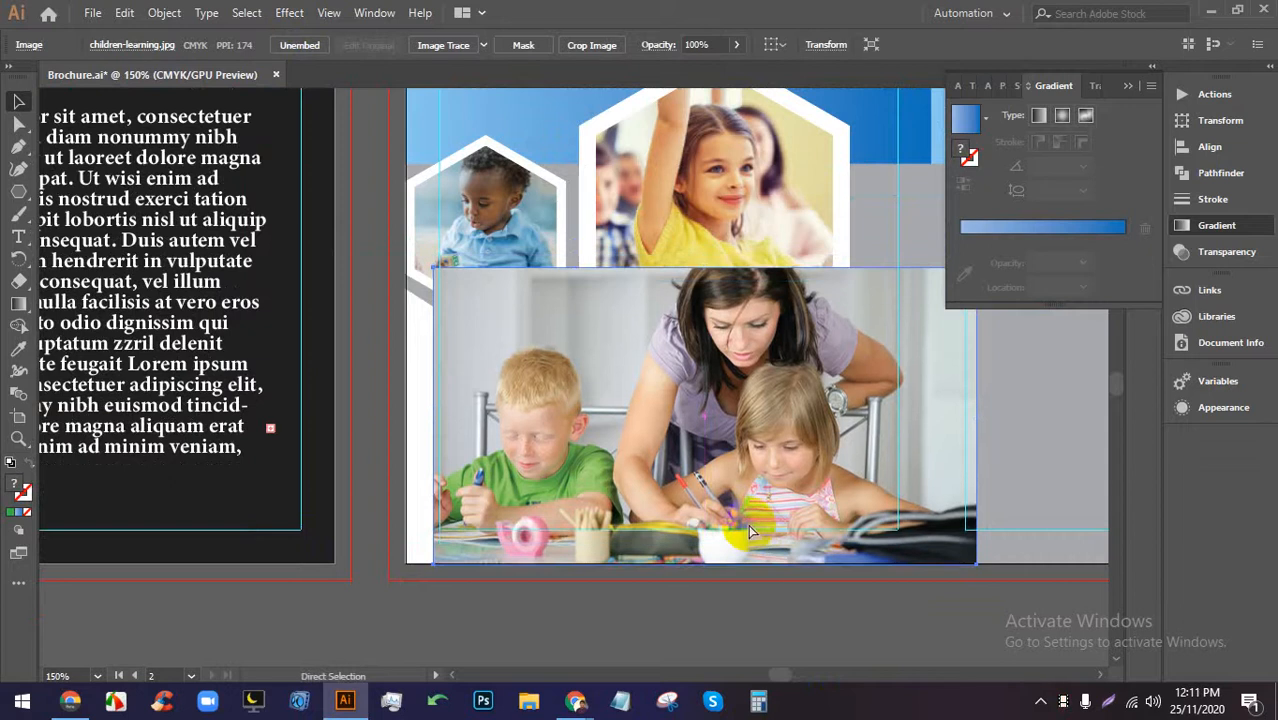
pyautogui.hotkey('ctrl', '[')
pyautogui.scroll(-1, 743, 530)
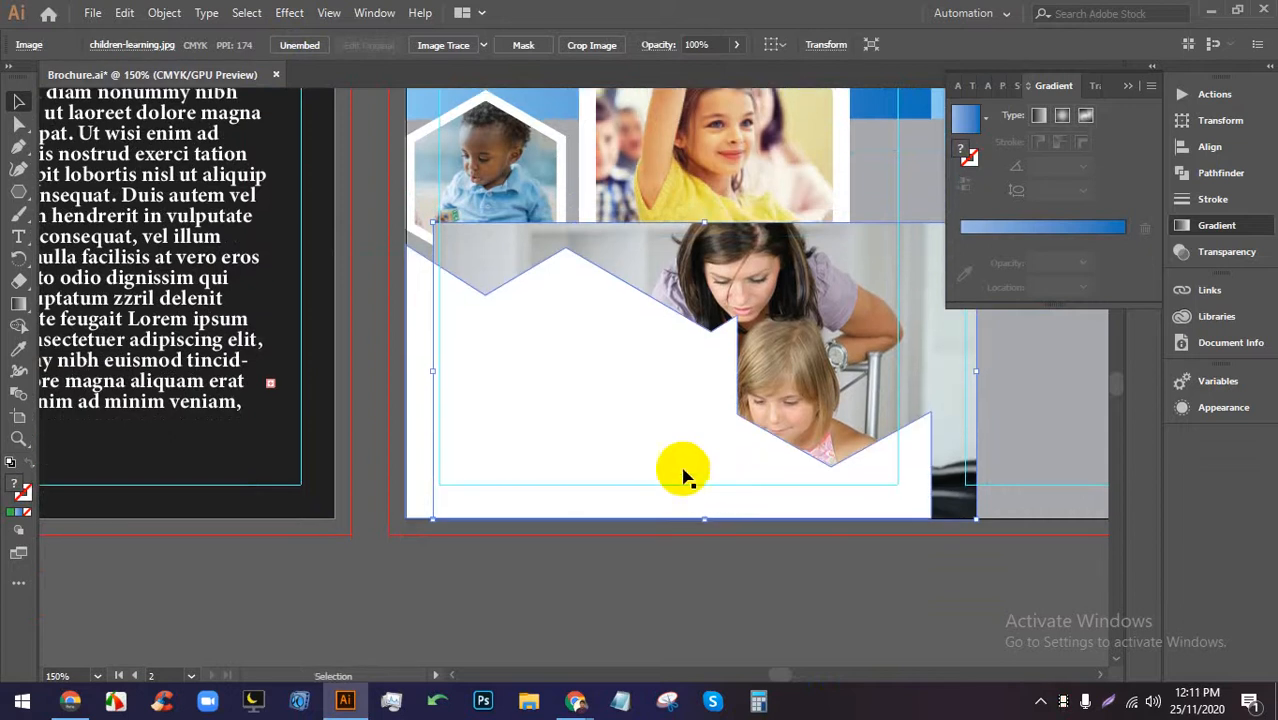
pyautogui.scroll(-2, 729, 372)
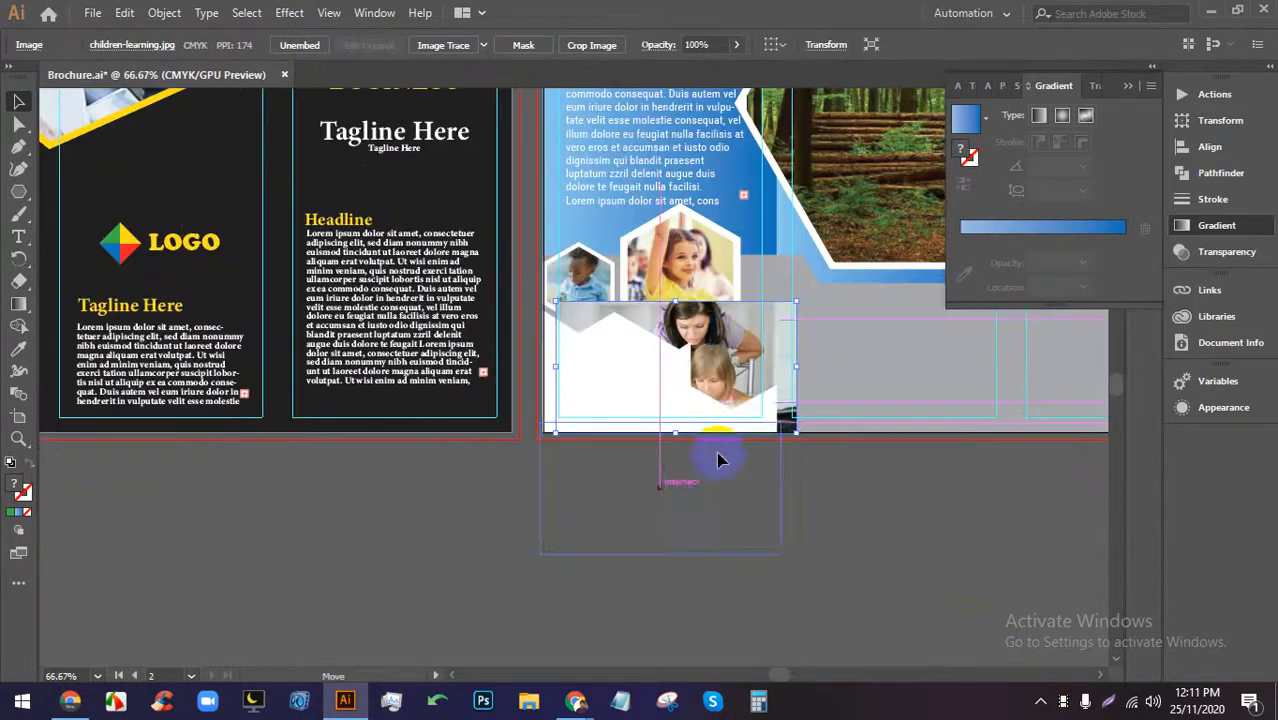
pyautogui.moveTo(718, 460); pyautogui.dragTo(718, 460)
pyautogui.scroll(-2, 718, 460)
pyautogui.scroll(2, 712, 505)
pyautogui.scroll(2, 710, 530)
pyautogui.moveTo(758, 625); pyautogui.dragTo(706, 578)
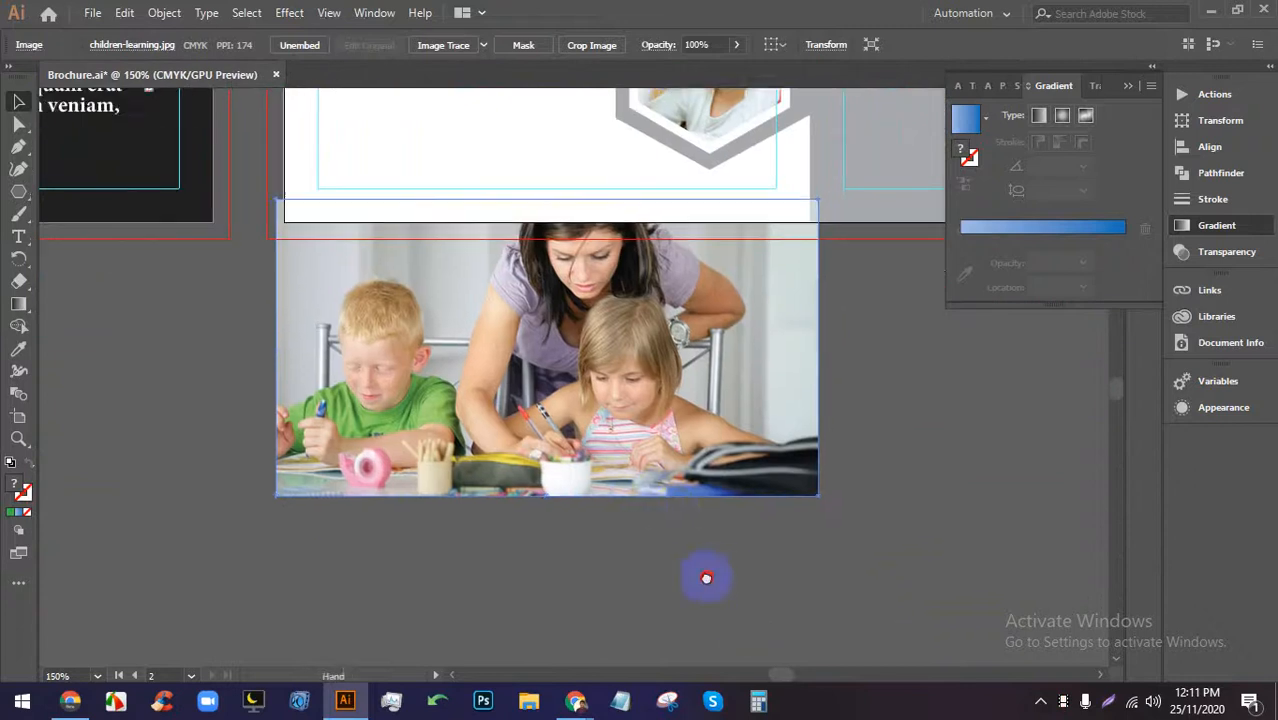
# Reflect the woman-and-children picture across the vertical axis with the preview turned on.
pyautogui.rightClick(582, 302)
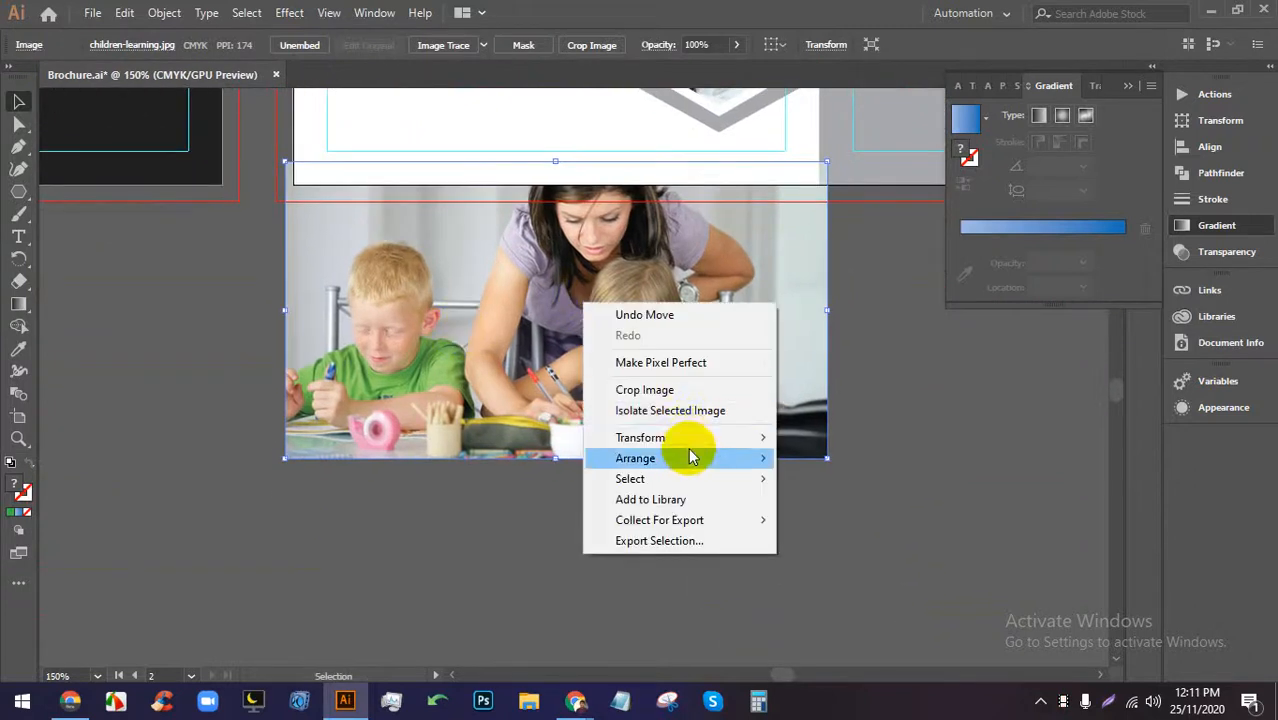
pyautogui.moveTo(688, 440)
pyautogui.click(847, 505)
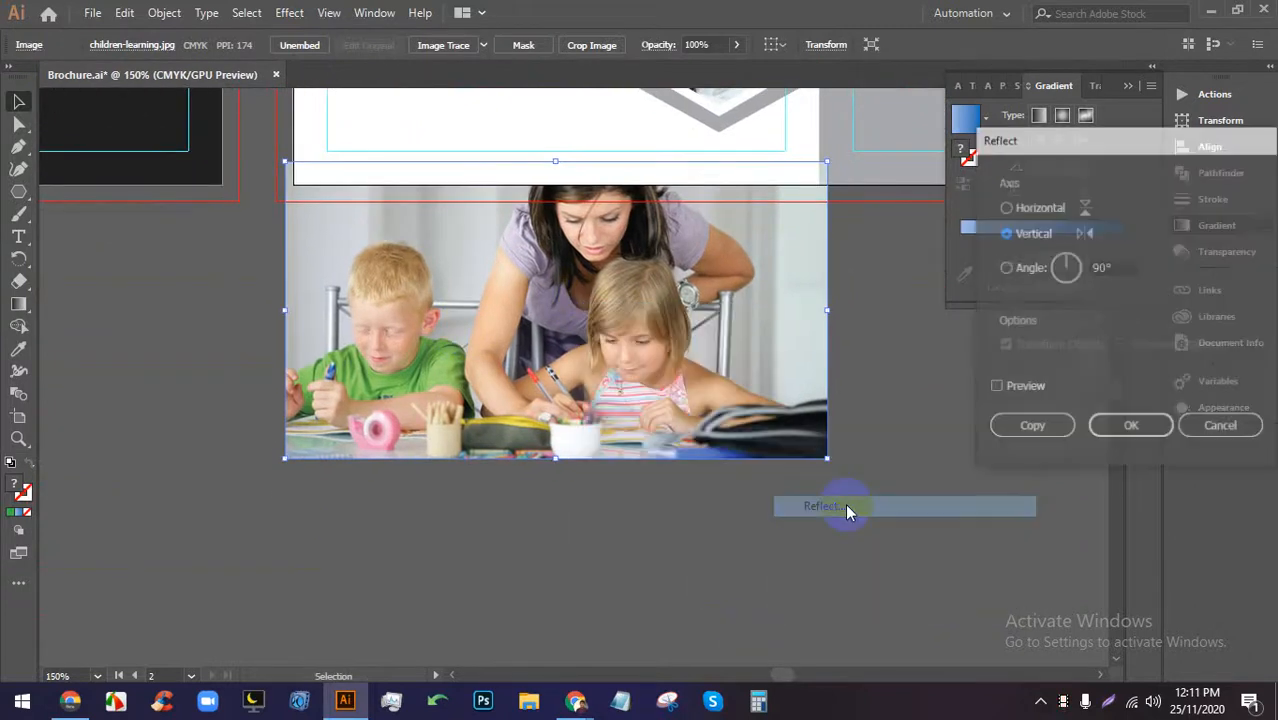
pyautogui.click(1020, 390)
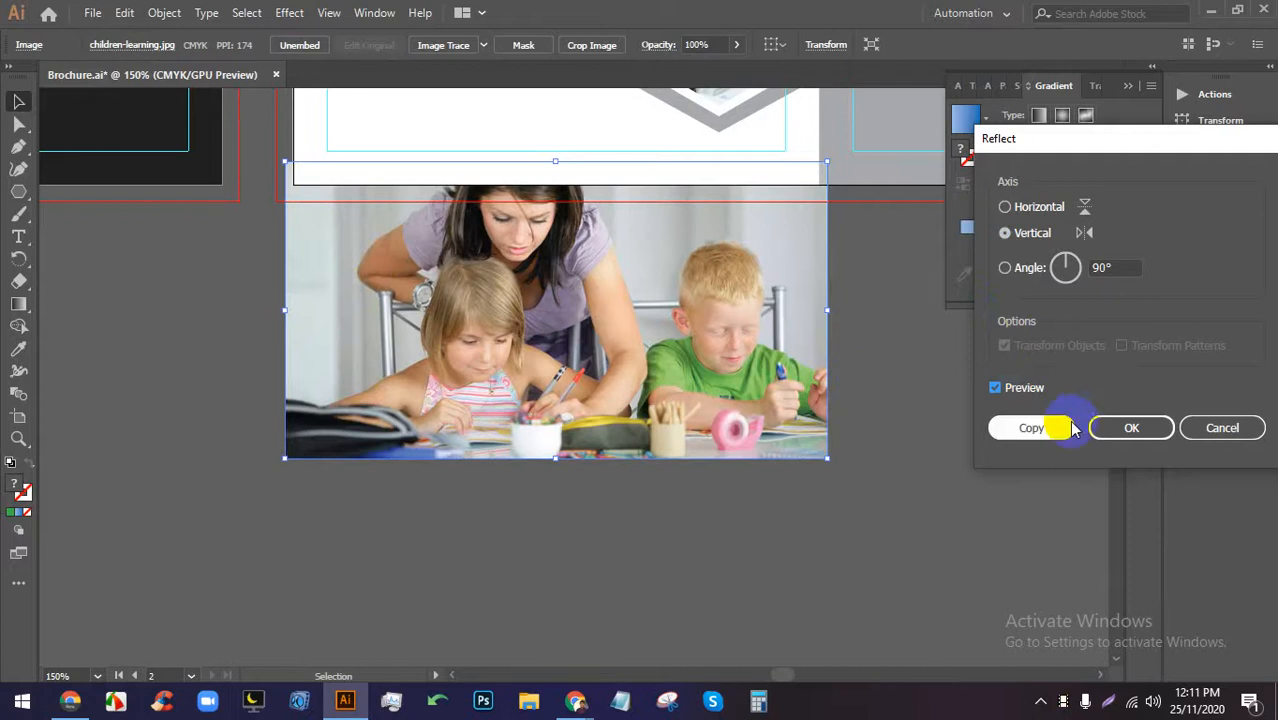
# Mirror the children-learning photo about the vertical axis and clip it into the white shape below the hexagon photos.
pyautogui.click(1133, 429)
pyautogui.scroll(3, 572, 386)
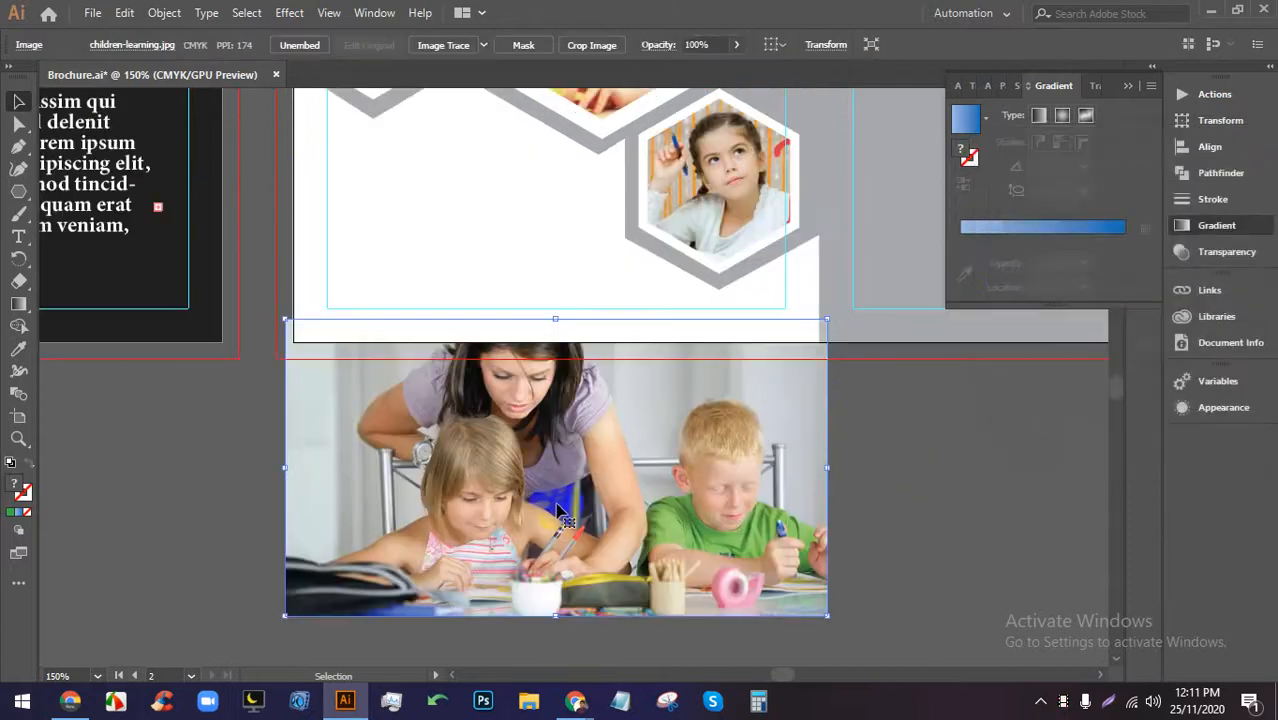
pyautogui.moveTo(557, 507); pyautogui.dragTo(522, 320)
pyautogui.scroll(2, 528, 302)
pyautogui.moveTo(501, 485); pyautogui.dragTo(498, 440)
pyautogui.keyDown('shift'); pyautogui.click(450, 379); pyautogui.keyUp('shift')
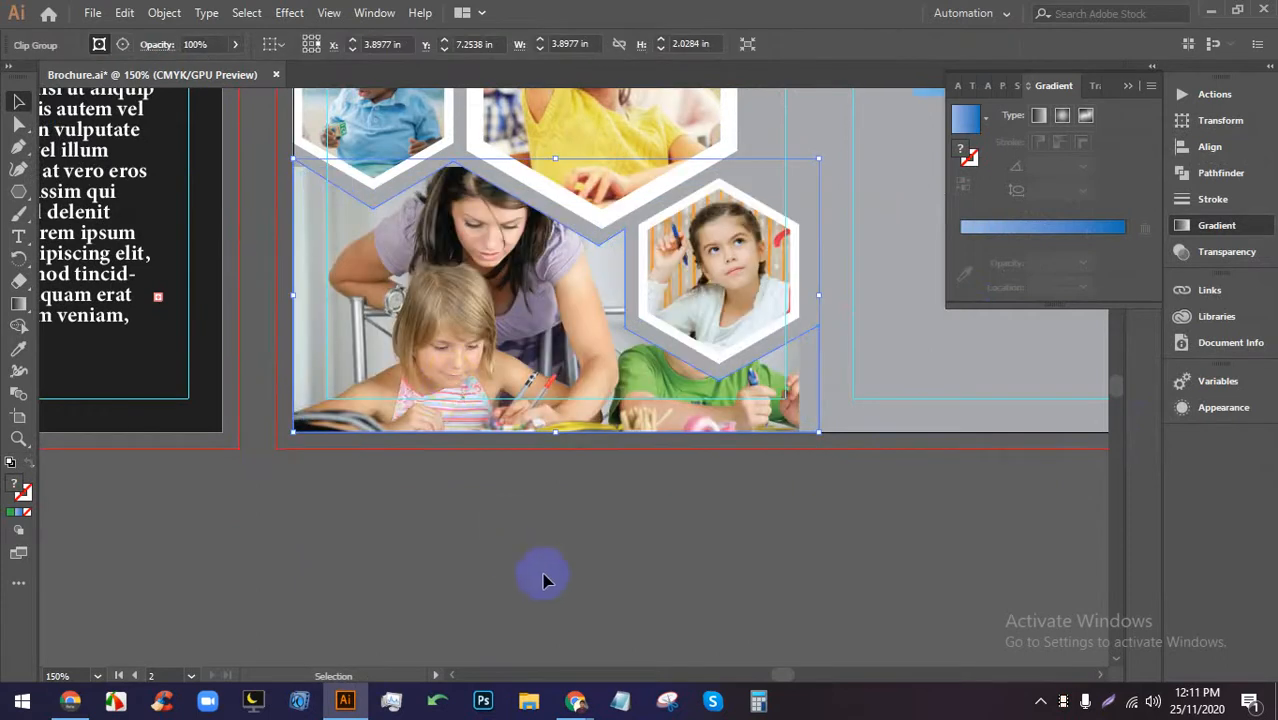
pyautogui.click(633, 577)
# Reposition the children-learning photo inside its clip group and scale it down slightly to fit the shape's edges.
pyautogui.scroll(1, 440, 413)
pyautogui.click(421, 405)
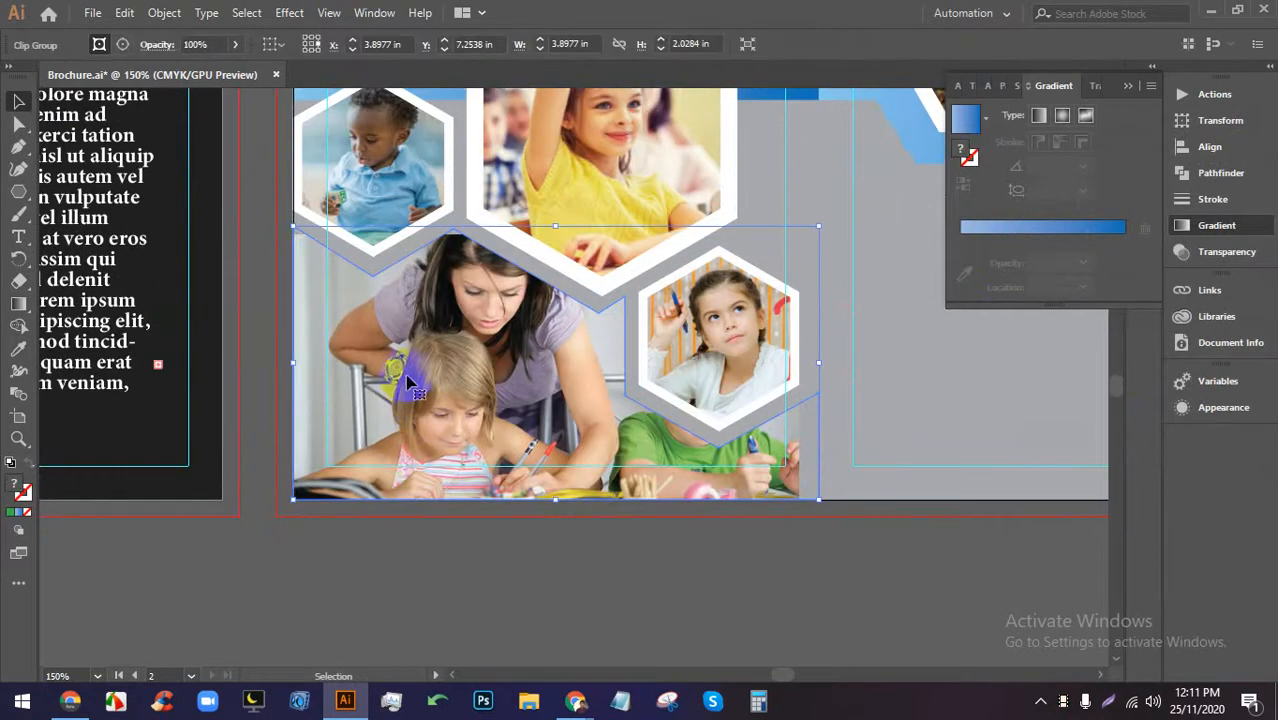
pyautogui.doubleClick(504, 358)
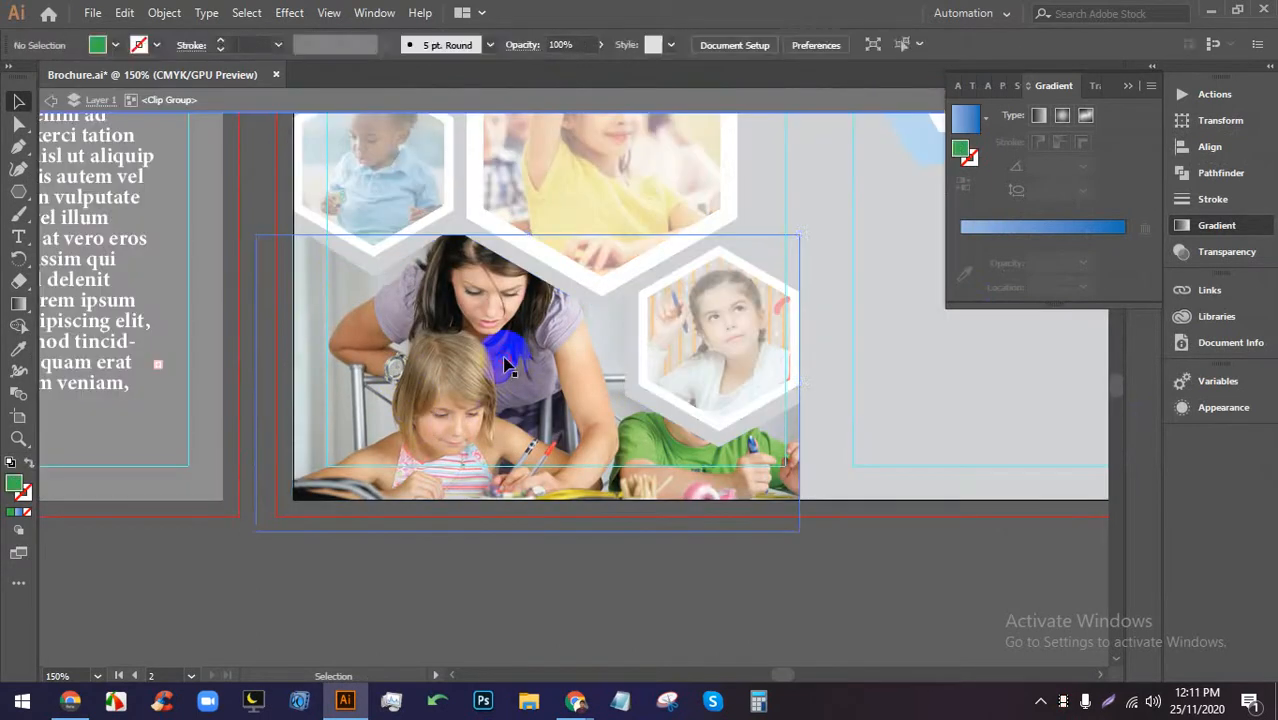
pyautogui.click(489, 364)
pyautogui.moveTo(483, 364); pyautogui.dragTo(485, 322)
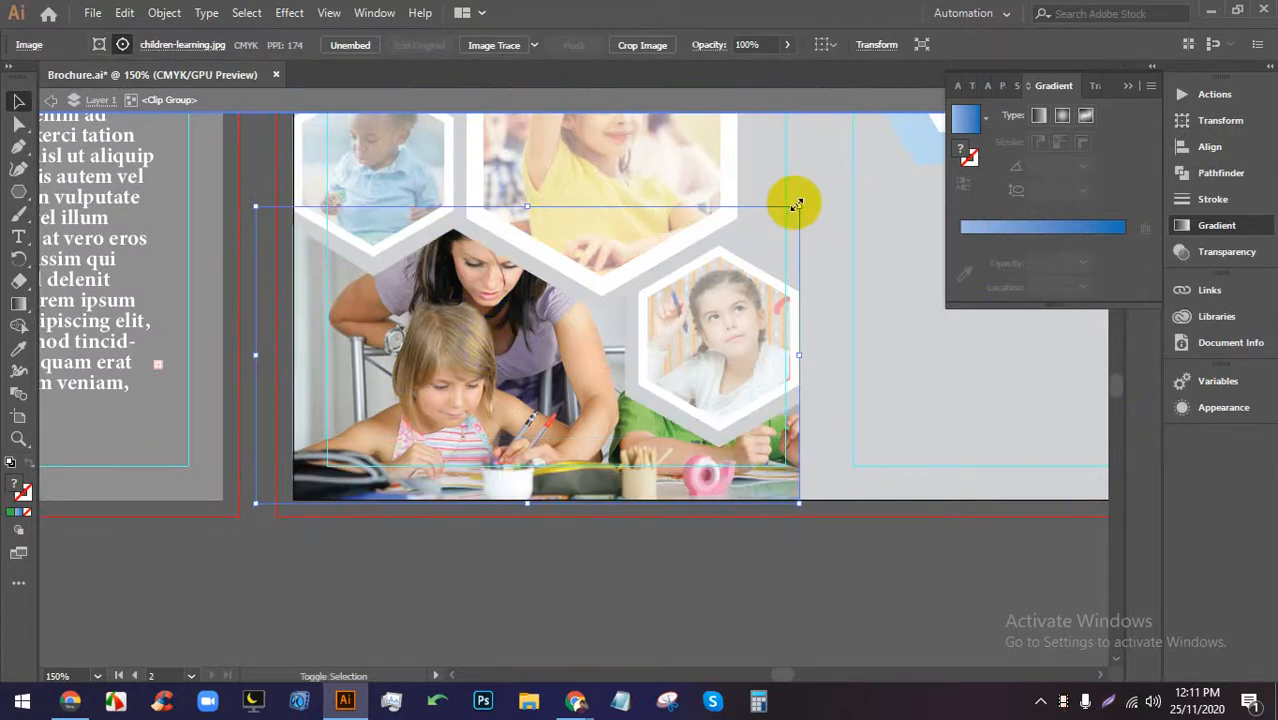
pyautogui.moveTo(706, 230); pyautogui.dragTo(724, 234)
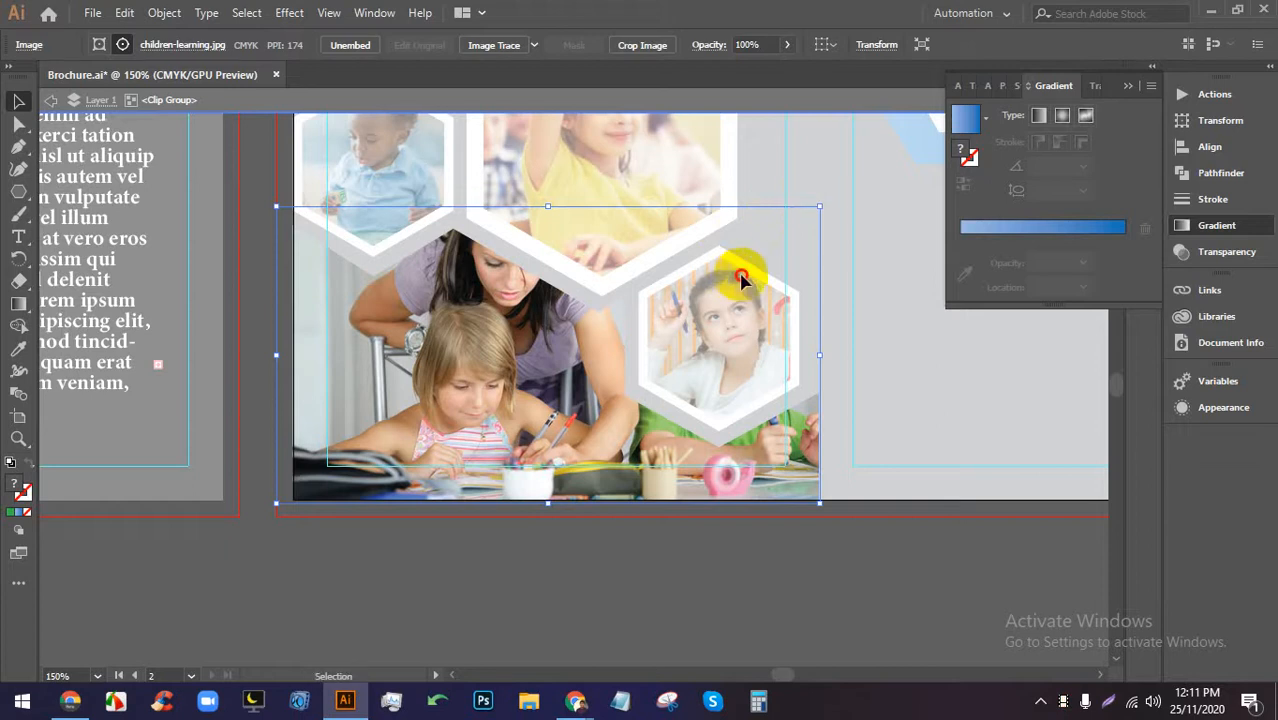
pyautogui.moveTo(742, 277); pyautogui.dragTo(750, 280)
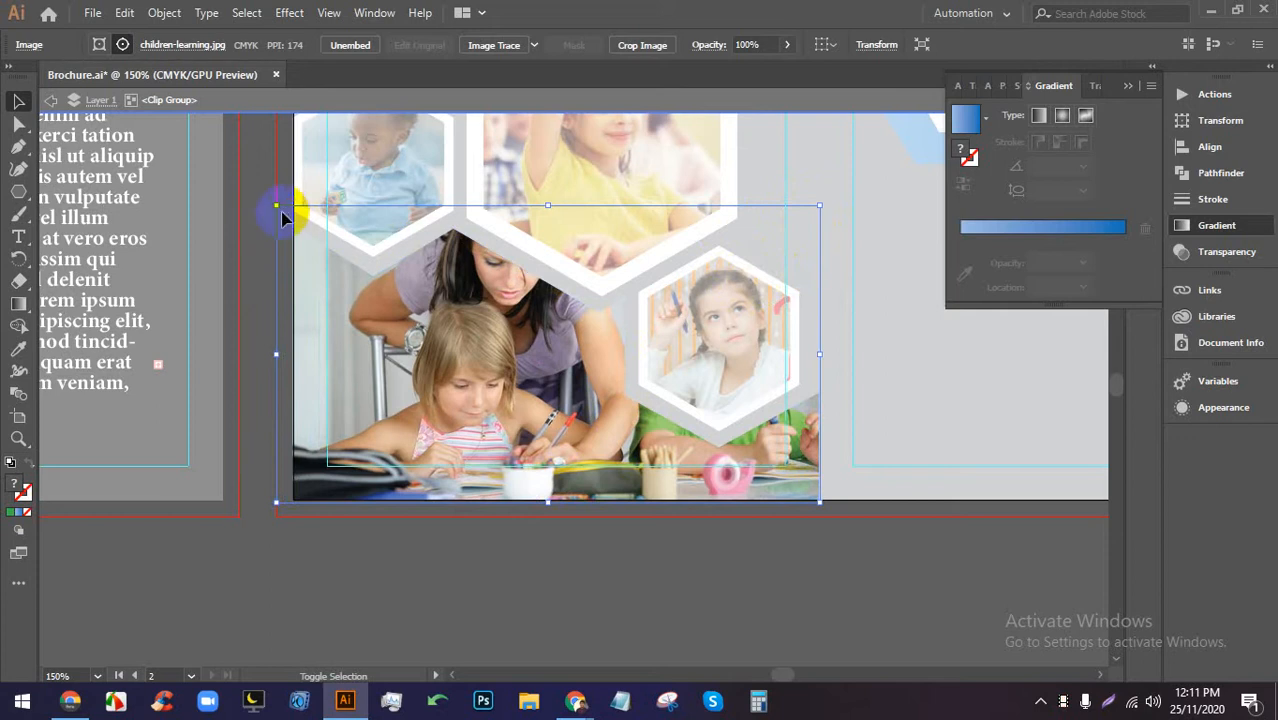
pyautogui.moveTo(281, 208); pyautogui.dragTo(287, 211)
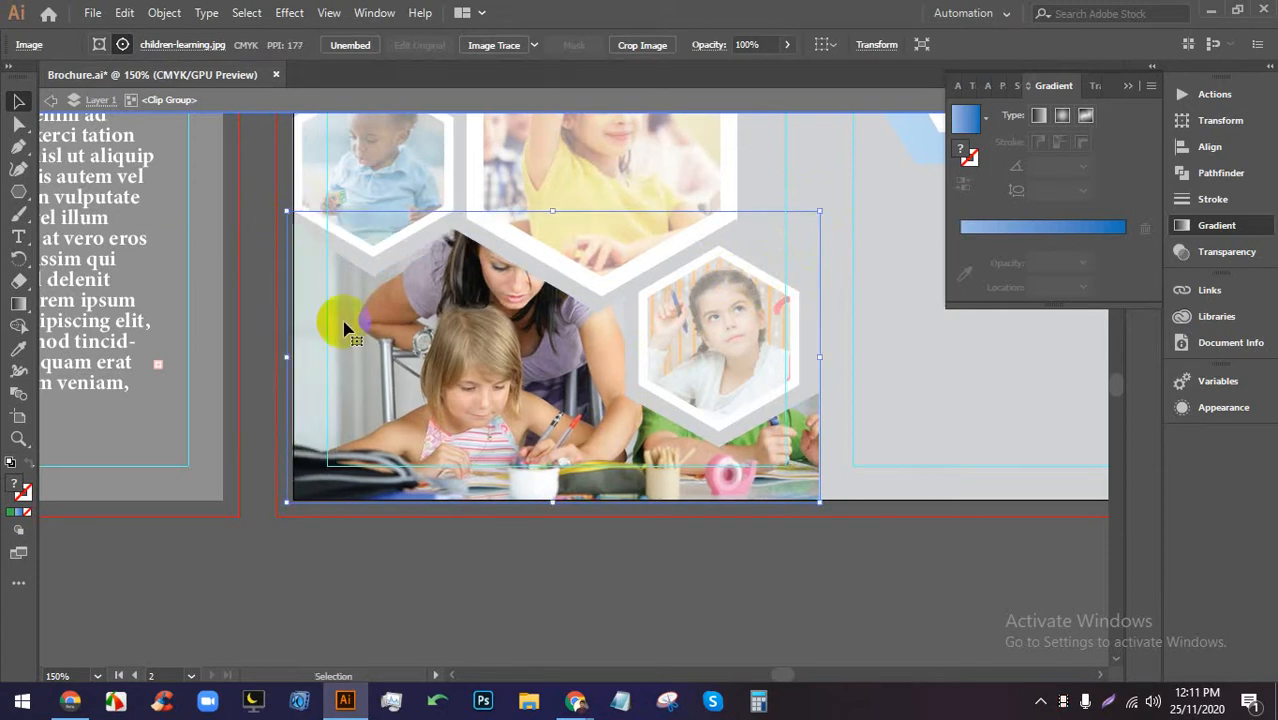
pyautogui.click(557, 578)
pyautogui.scroll(1, 536, 482)
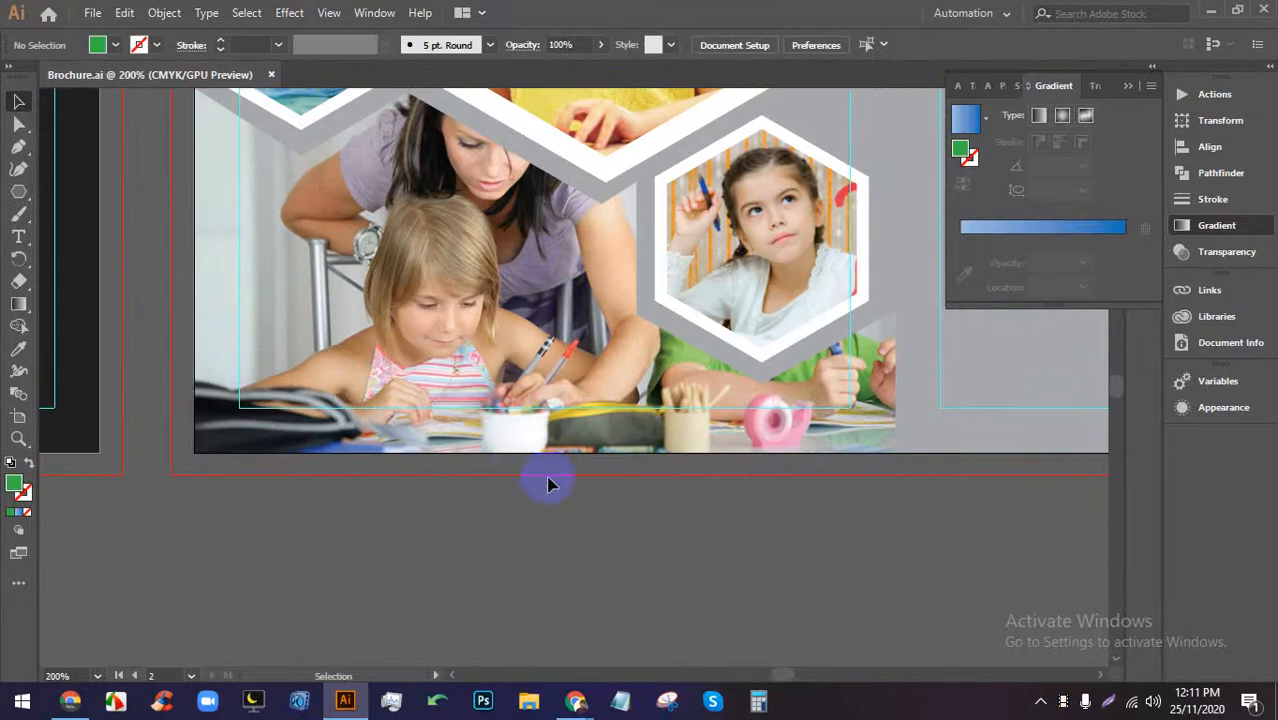
pyautogui.scroll(-1, 548, 484)
pyautogui.scroll(1, 576, 464)
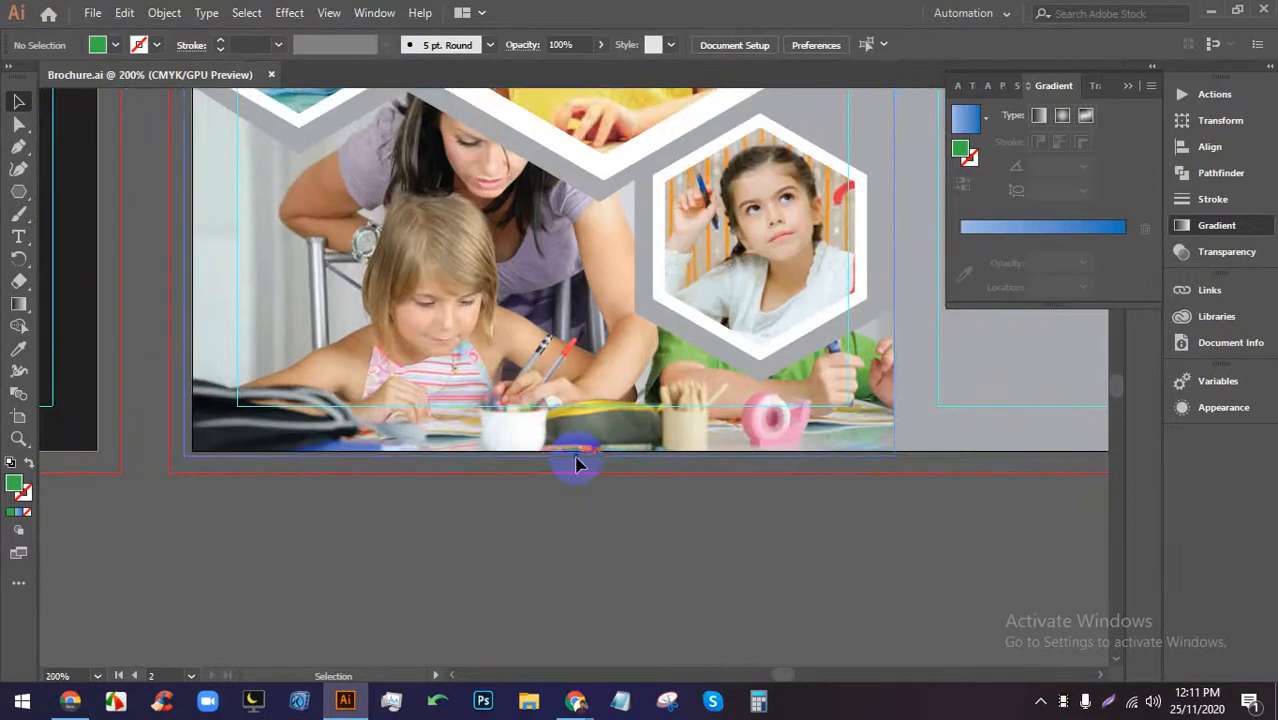
# Switch to Chrome and browse the related images of the child learning search for a replacement photo of an adult teaching children.
pyautogui.moveTo(575, 700)
pyautogui.click(470, 620)
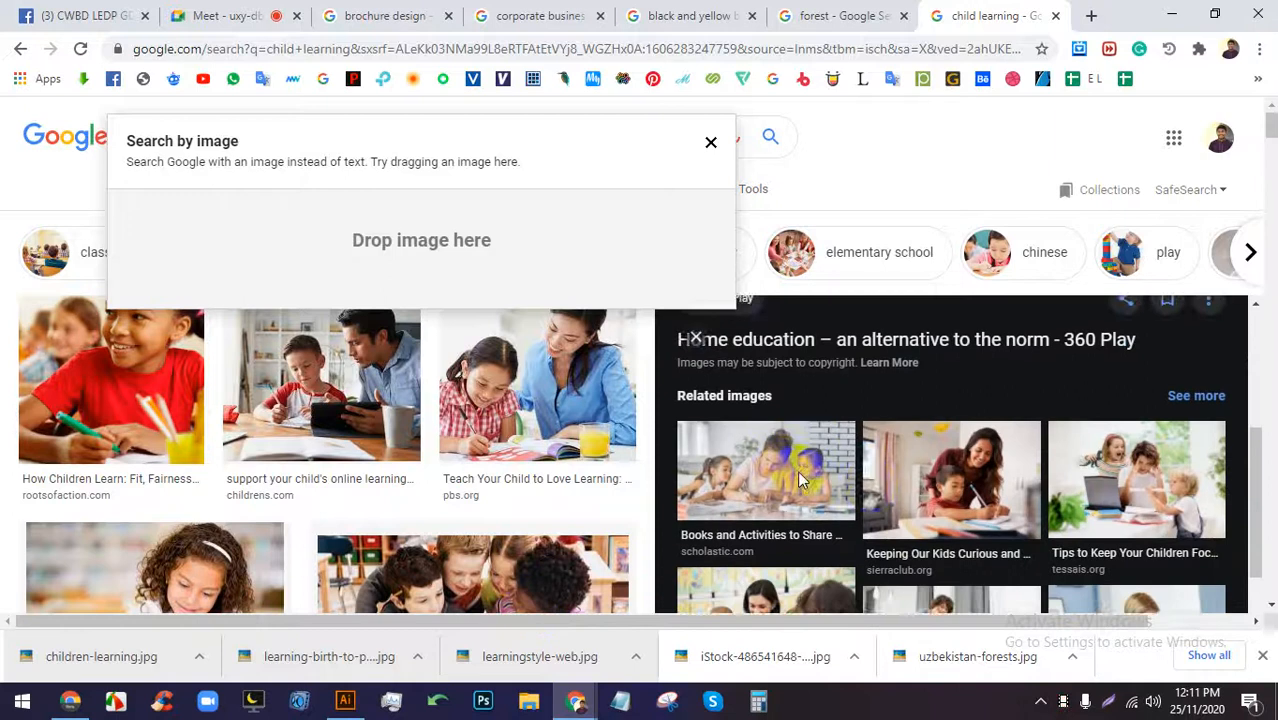
pyautogui.scroll(-2, 840, 482)
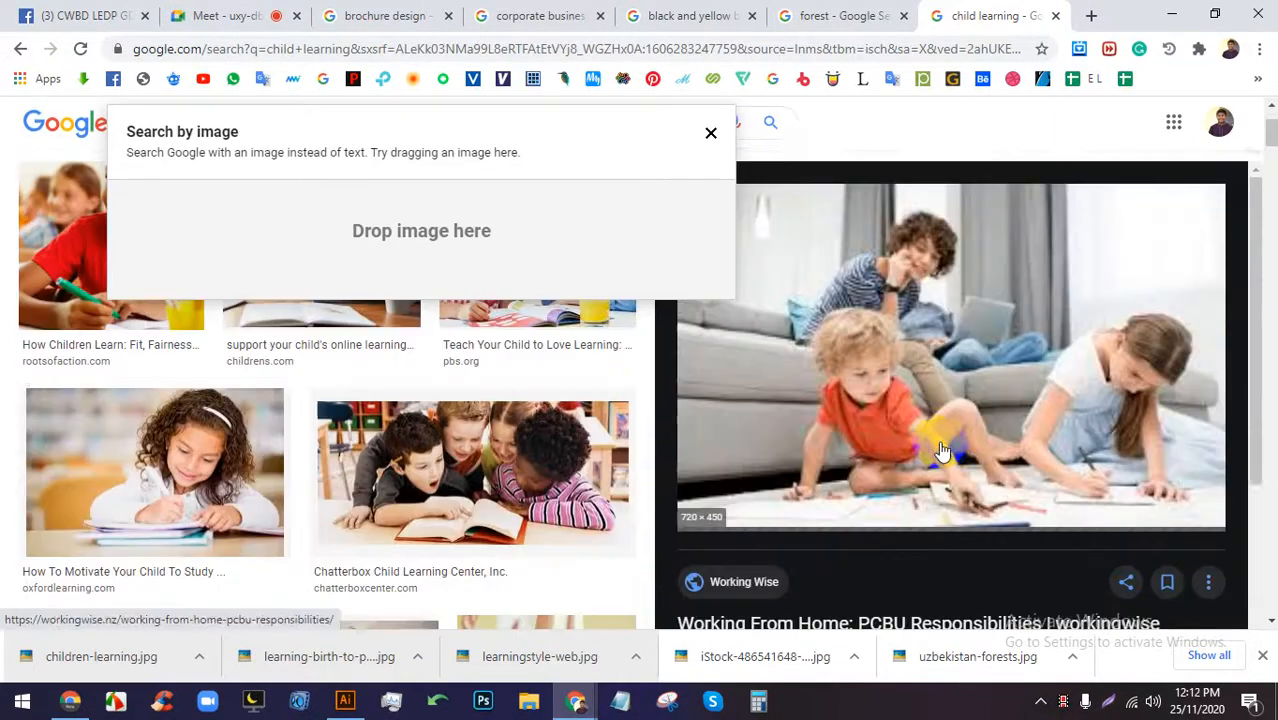
pyautogui.click(1025, 448)
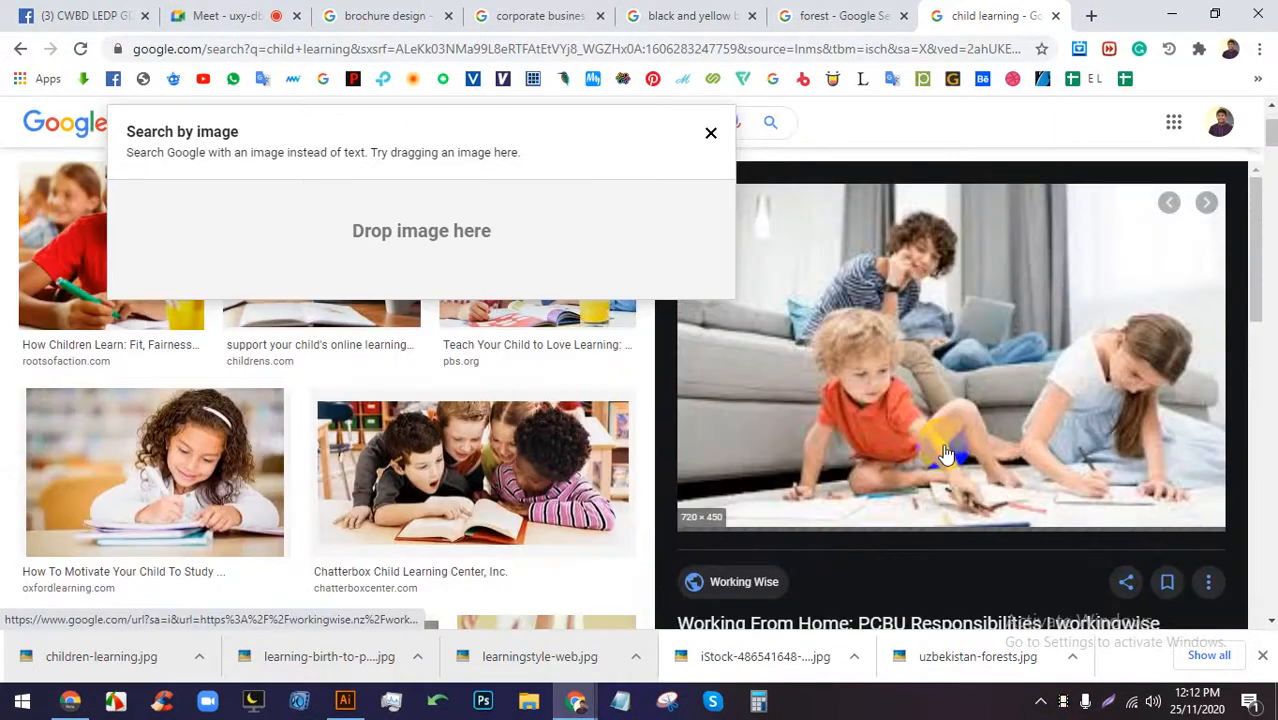
pyautogui.click(1093, 128)
pyautogui.scroll(-5, 1000, 455)
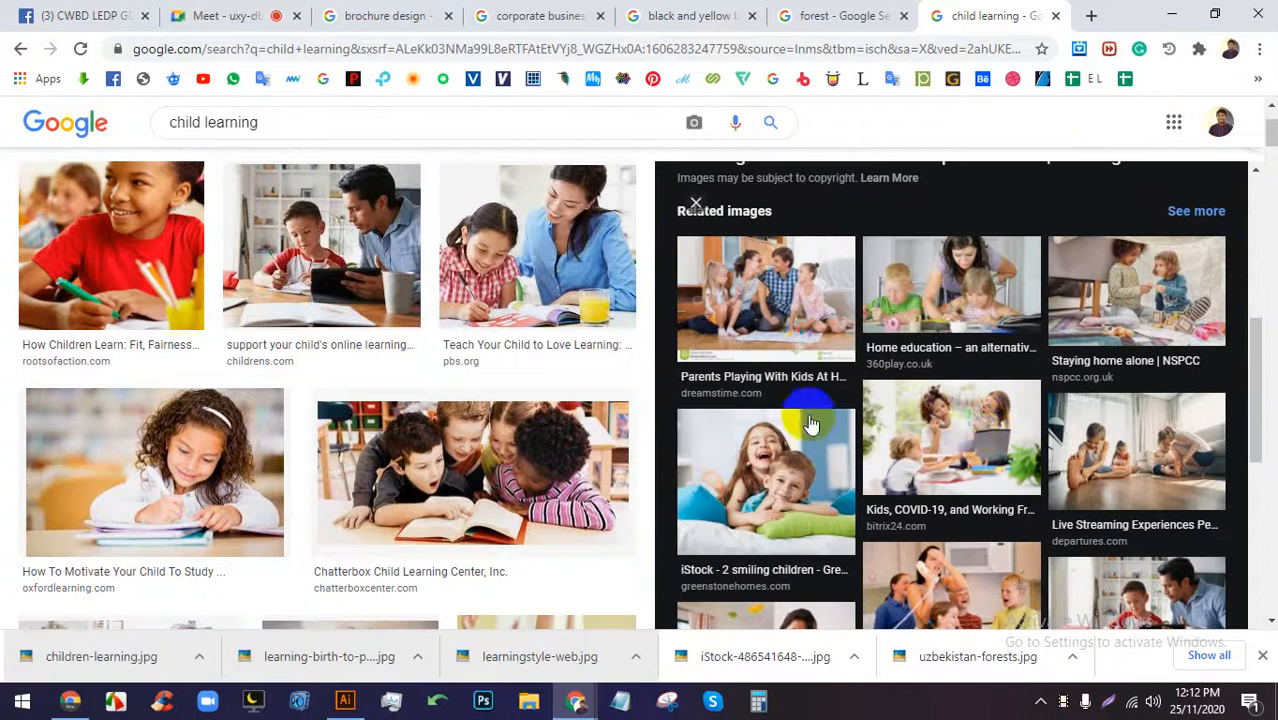
pyautogui.scroll(-3, 960, 437)
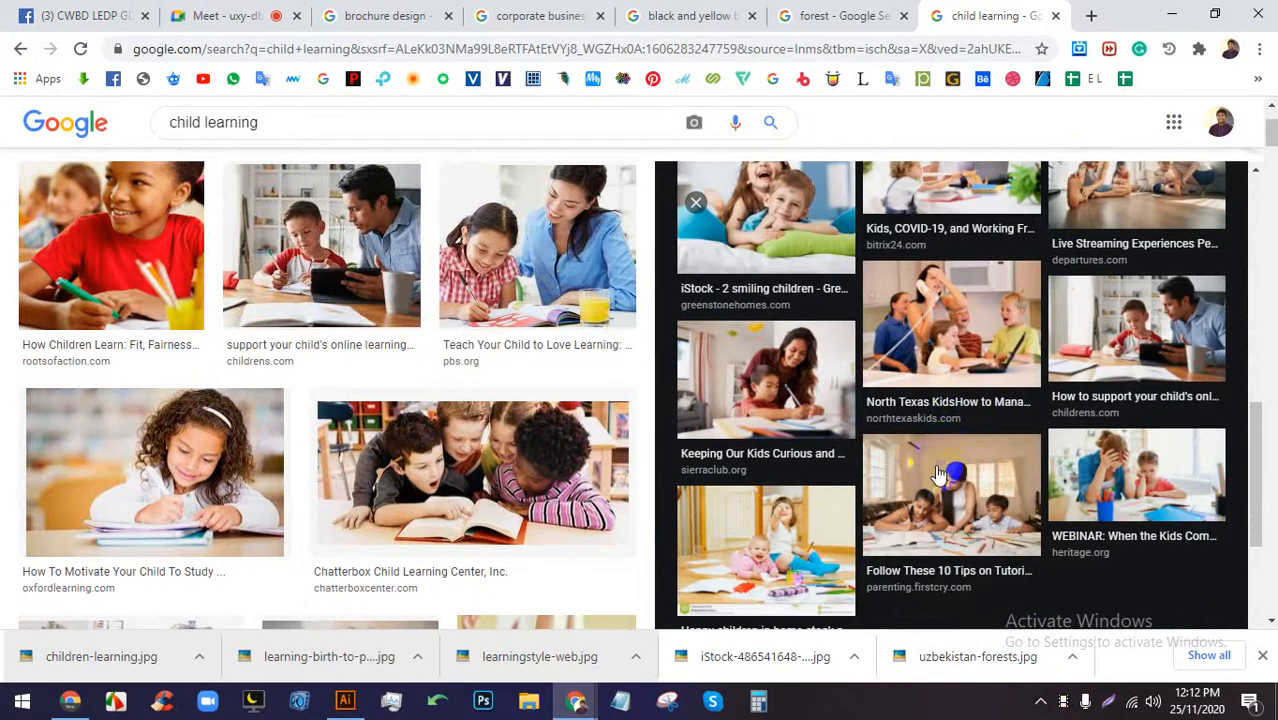
pyautogui.click(956, 467)
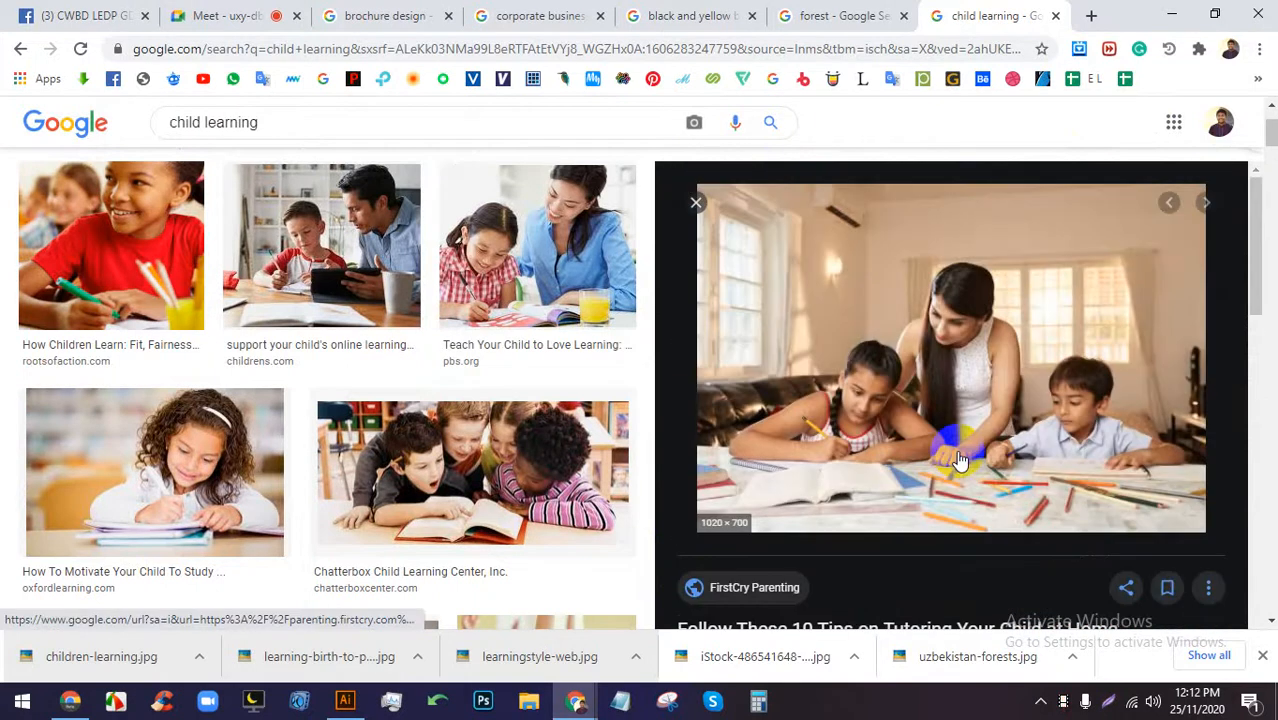
pyautogui.scroll(2, 957, 402)
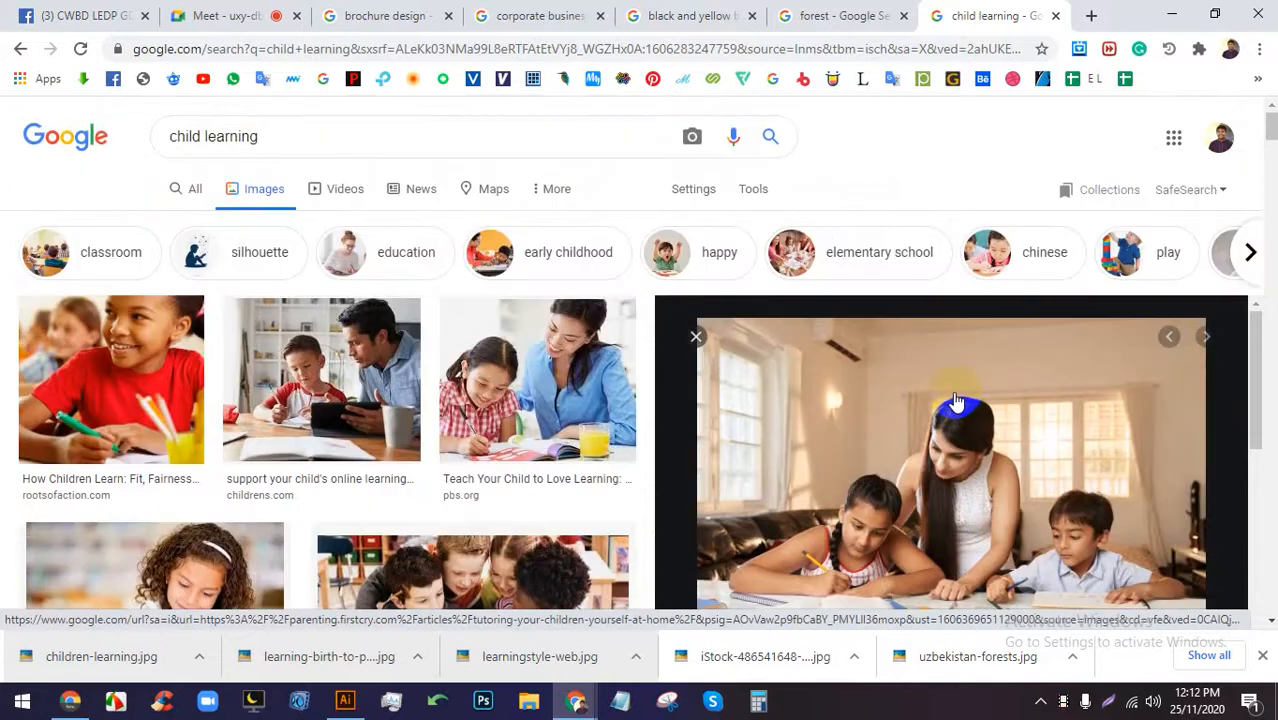
pyautogui.scroll(-6, 957, 402)
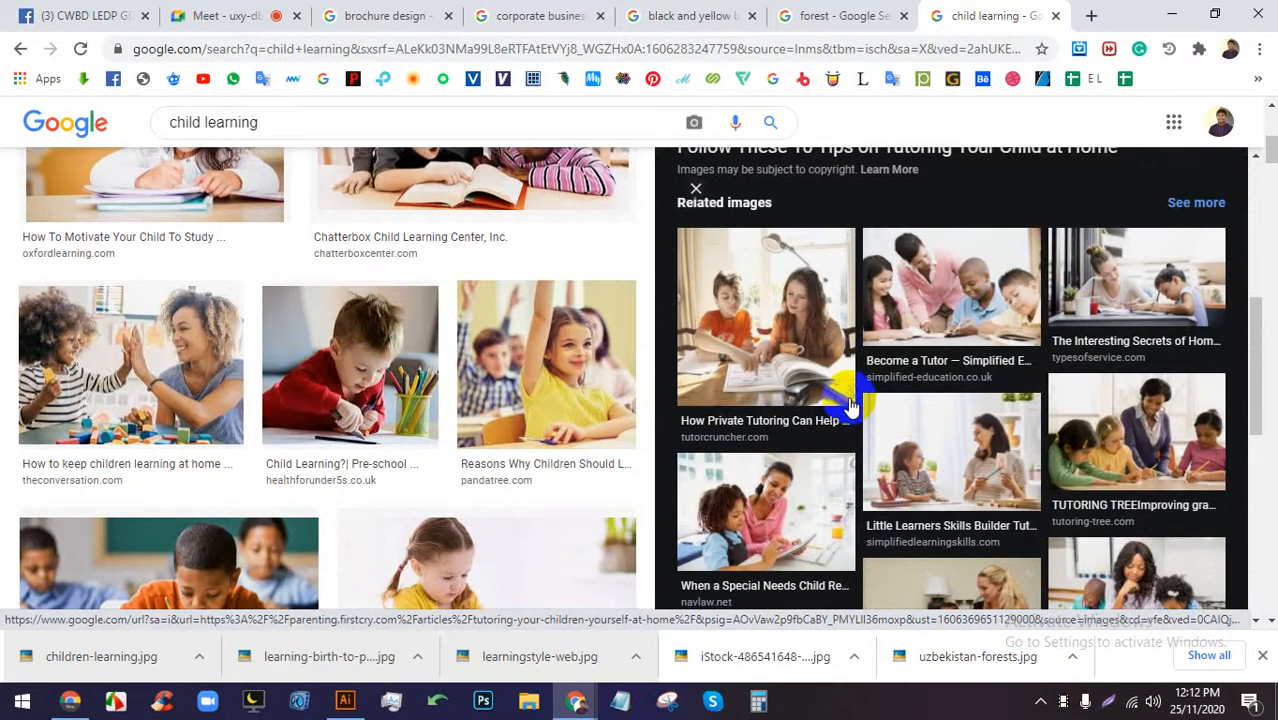
# Open the Types of Service home tutoring photo and save it to Downloads as unnamed (4).jpg.
pyautogui.click(1136, 296)
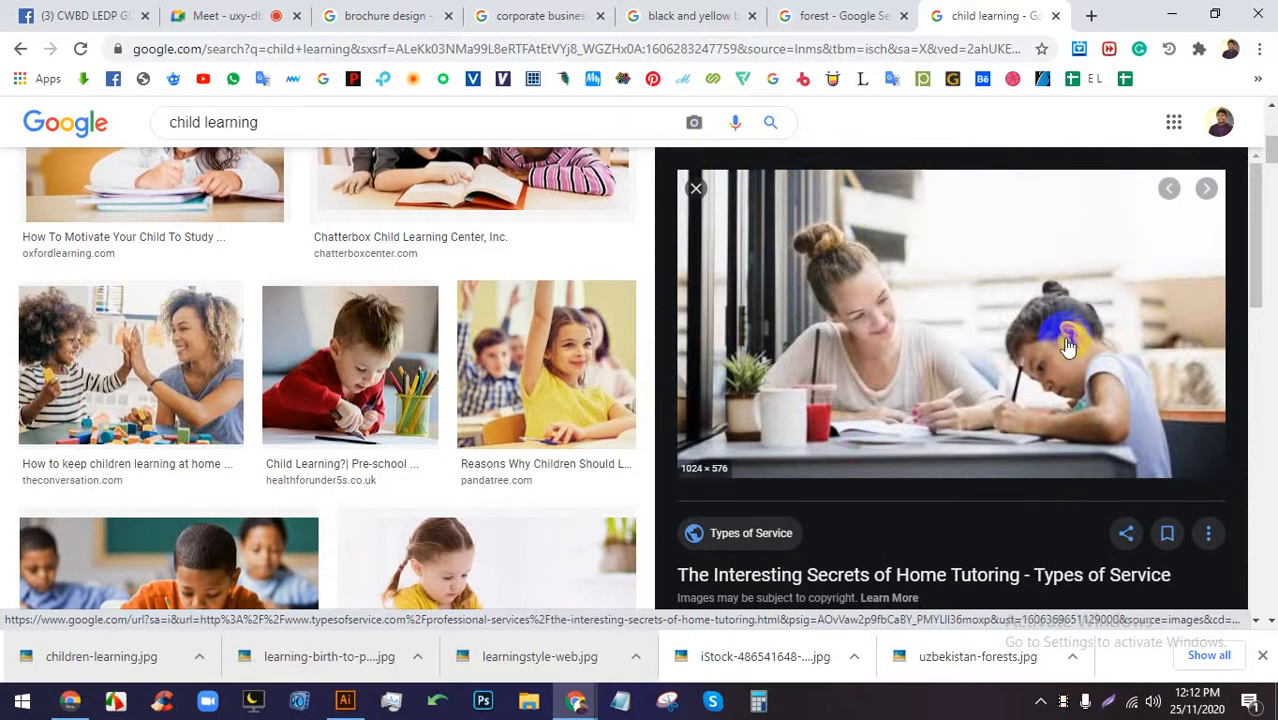
pyautogui.rightClick(938, 207)
pyautogui.click(990, 374)
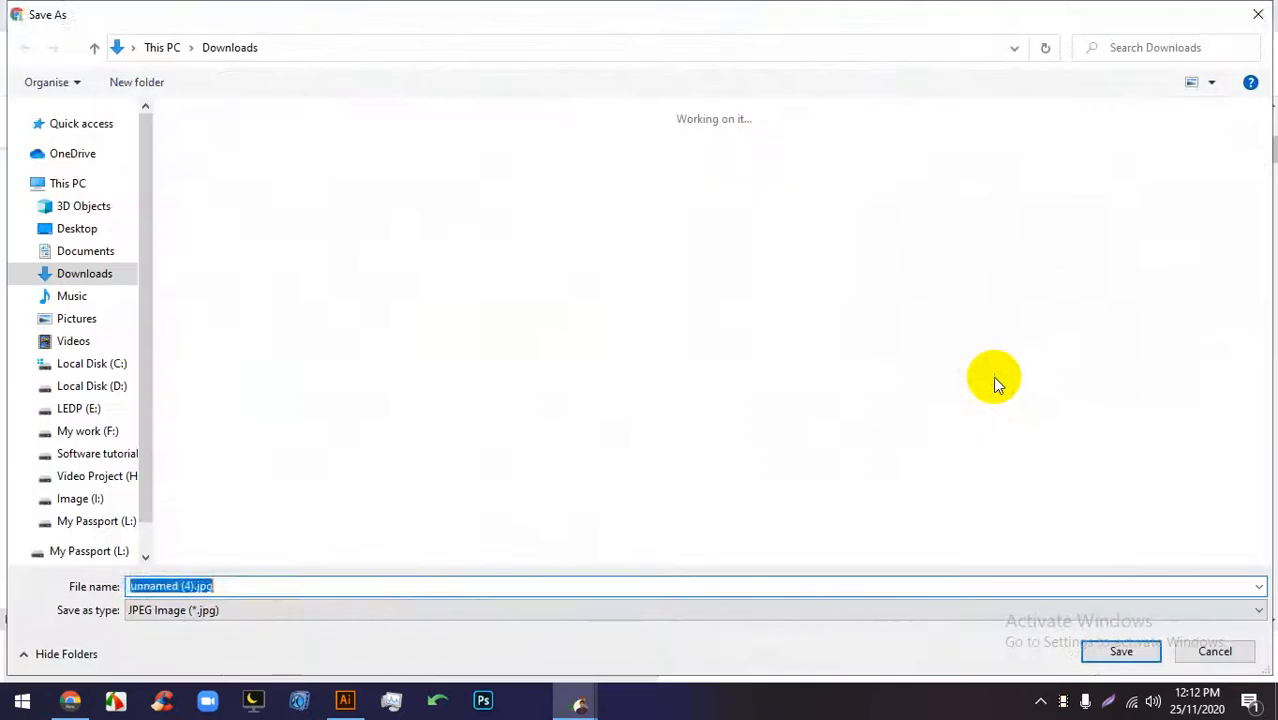
pyautogui.press('Return')
# Place the downloaded unnamed (4).jpg in the Illustrator brochure over the panel below the hexagons and embed it.
pyautogui.moveTo(71, 645); pyautogui.dragTo(528, 414)
pyautogui.scroll(-4, 545, 420)
pyautogui.scroll(2, 548, 428)
pyautogui.scroll(-2, 521, 545)
pyautogui.moveTo(520, 601)
pyautogui.mouseDown()
pyautogui.moveTo(528, 565)
pyautogui.moveTo(527, 578)
pyautogui.mouseUp()
pyautogui.moveTo(491, 476); pyautogui.dragTo(548, 500)
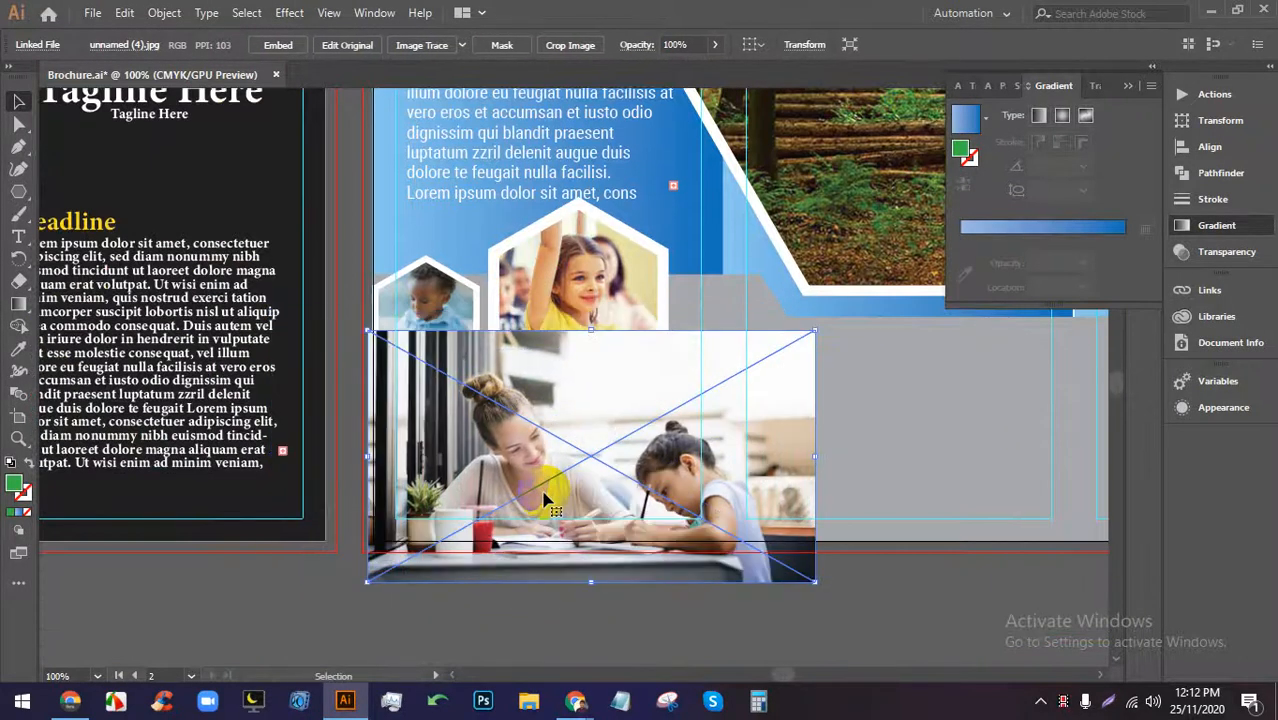
pyautogui.click(277, 50)
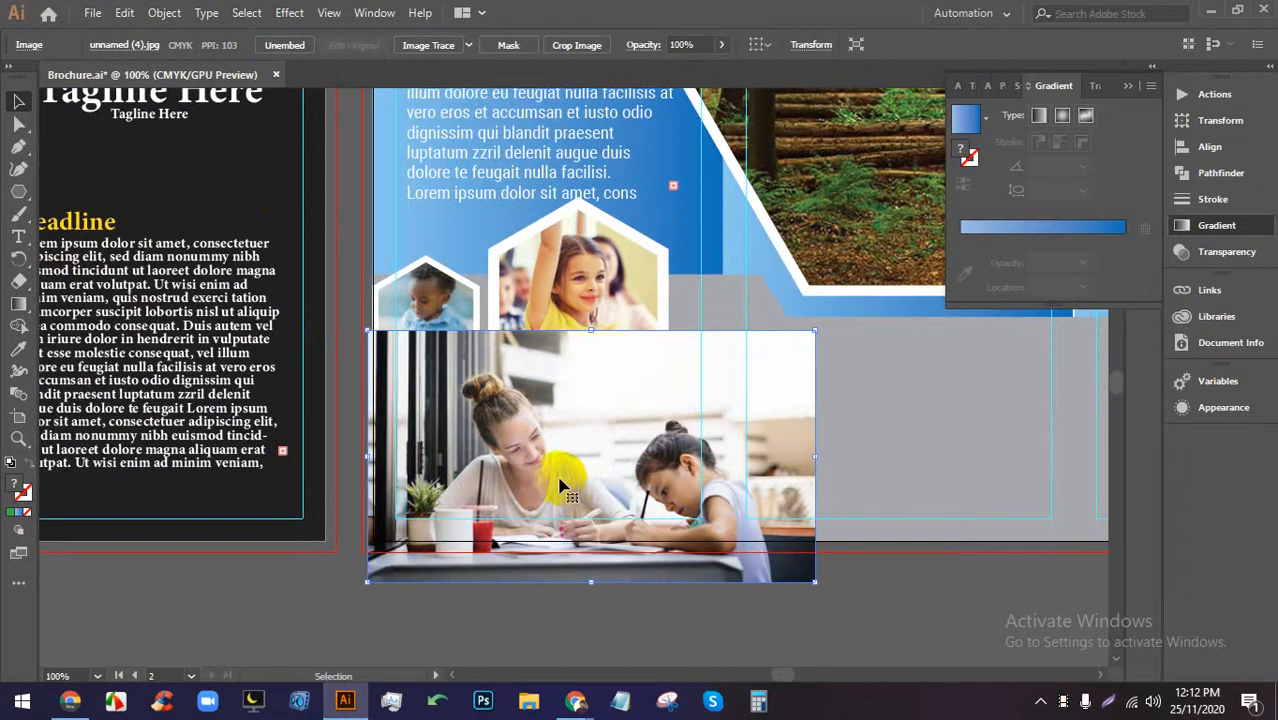
# Replace the children-learning photo inside the clip group with the embedded unnamed (4).jpg, scaled and aligned to cover the shape.
pyautogui.press('Delete')
pyautogui.doubleClick(503, 440)
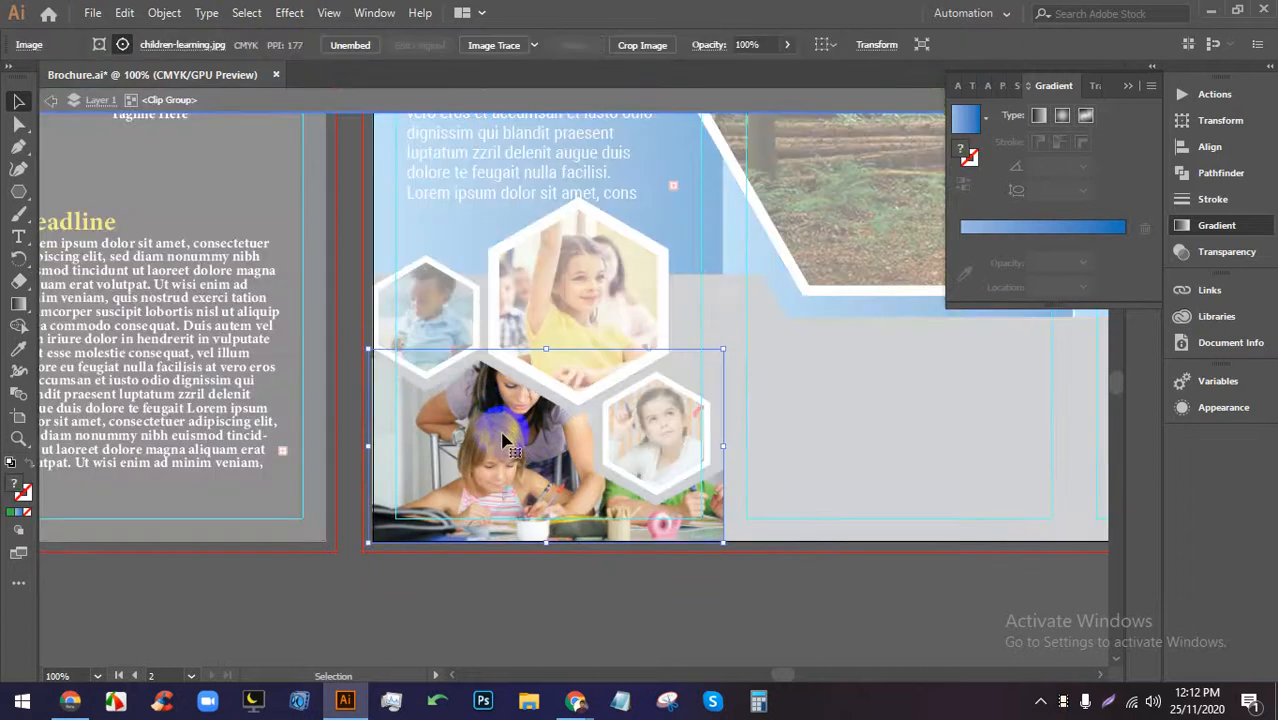
pyautogui.press('Delete')
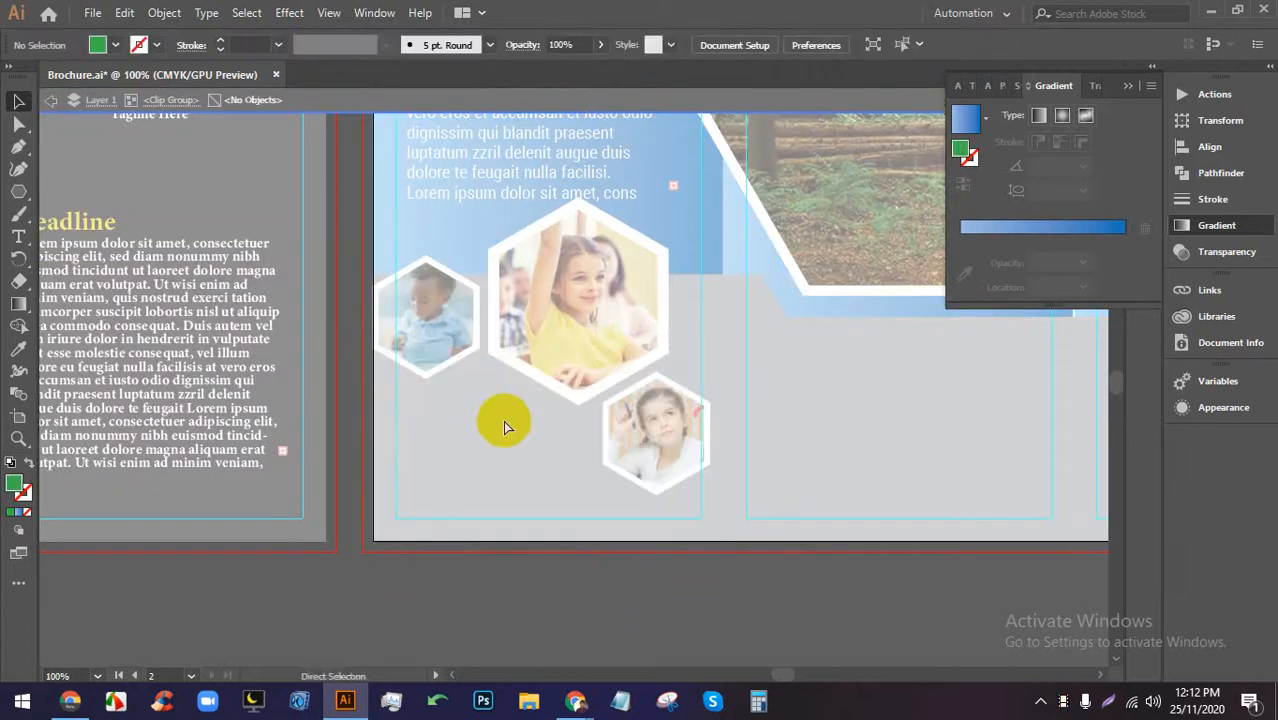
pyautogui.hotkey('ctrl', 'v')
pyautogui.moveTo(507, 422); pyautogui.dragTo(509, 460)
pyautogui.moveTo(574, 295); pyautogui.dragTo(571, 340)
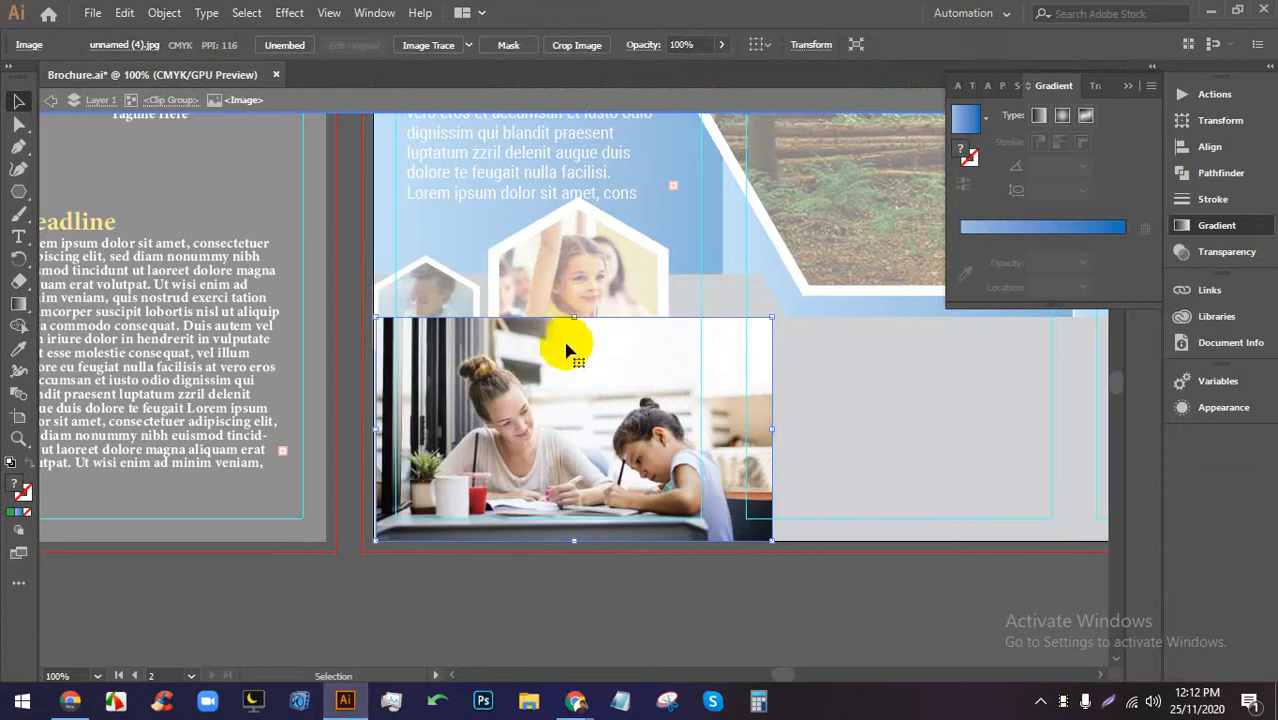
pyautogui.doubleClick(650, 630)
pyautogui.scroll(1, 558, 480)
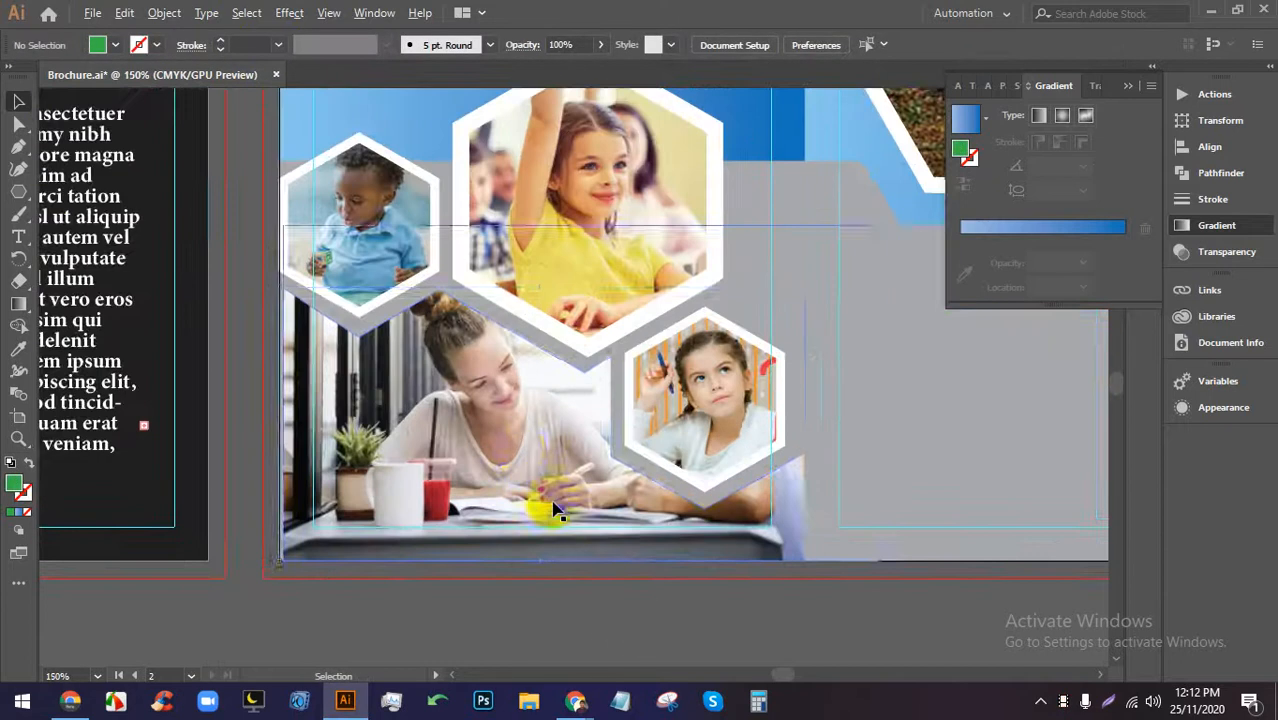
pyautogui.click(525, 447)
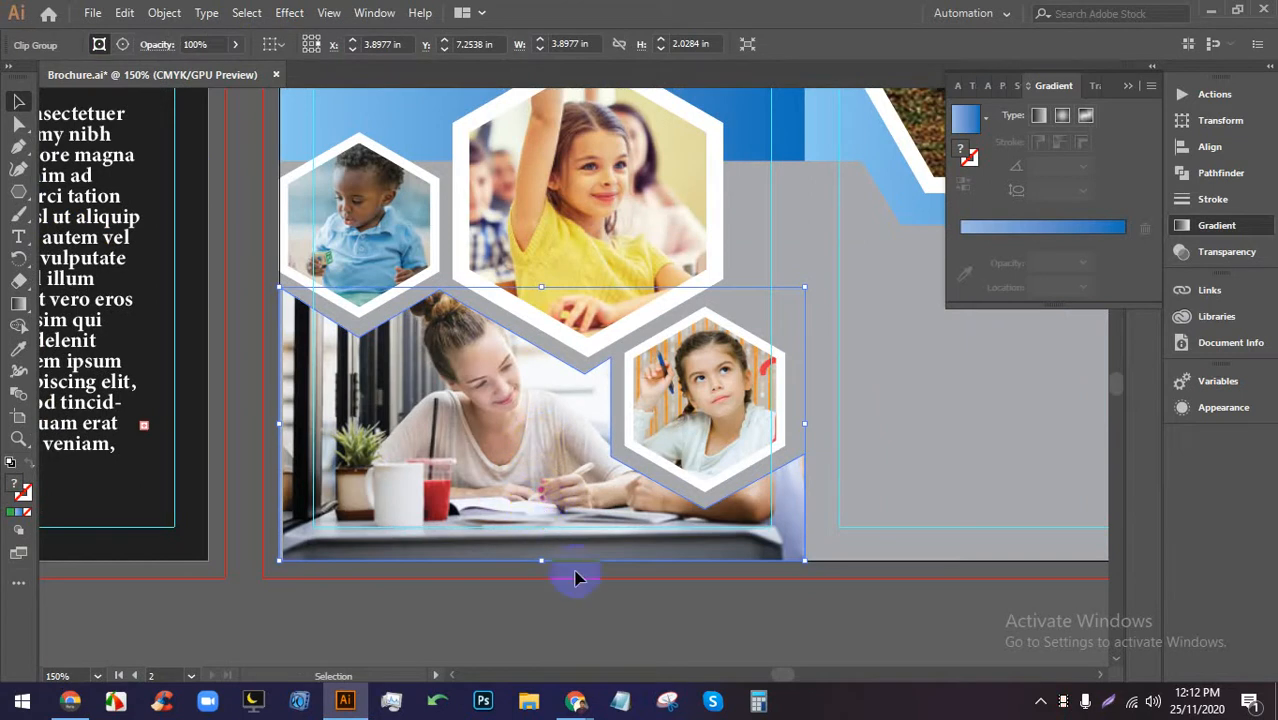
# Switch to Chrome and open the Tutor2You in-home tutoring photo from the related images.
pyautogui.click(575, 697)
pyautogui.click(480, 620)
pyautogui.scroll(-5, 950, 430)
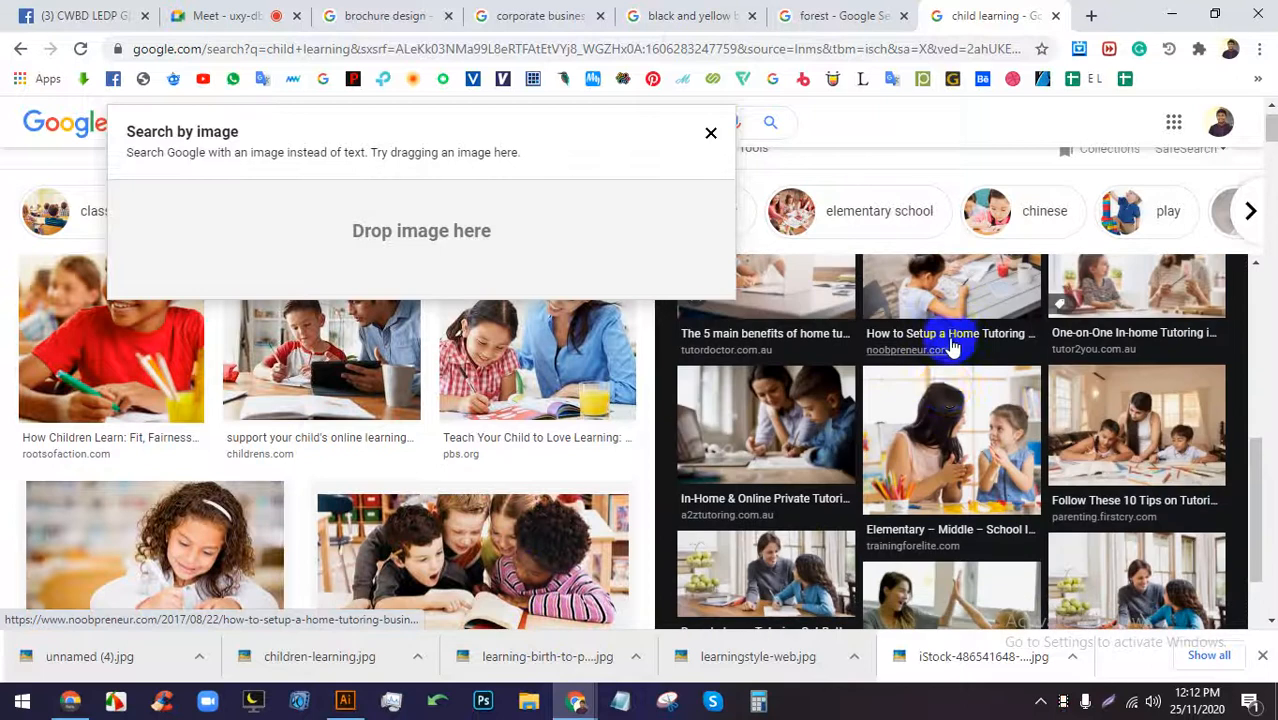
pyautogui.scroll(-2, 1122, 427)
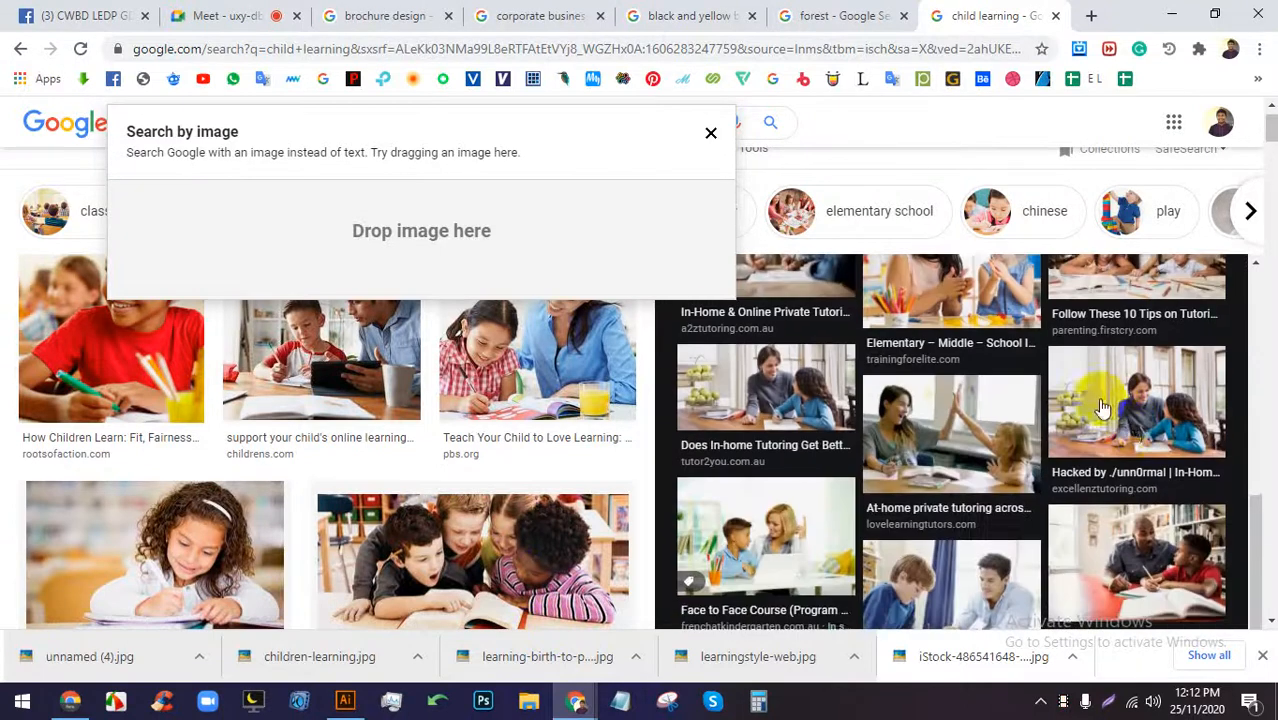
pyautogui.click(815, 397)
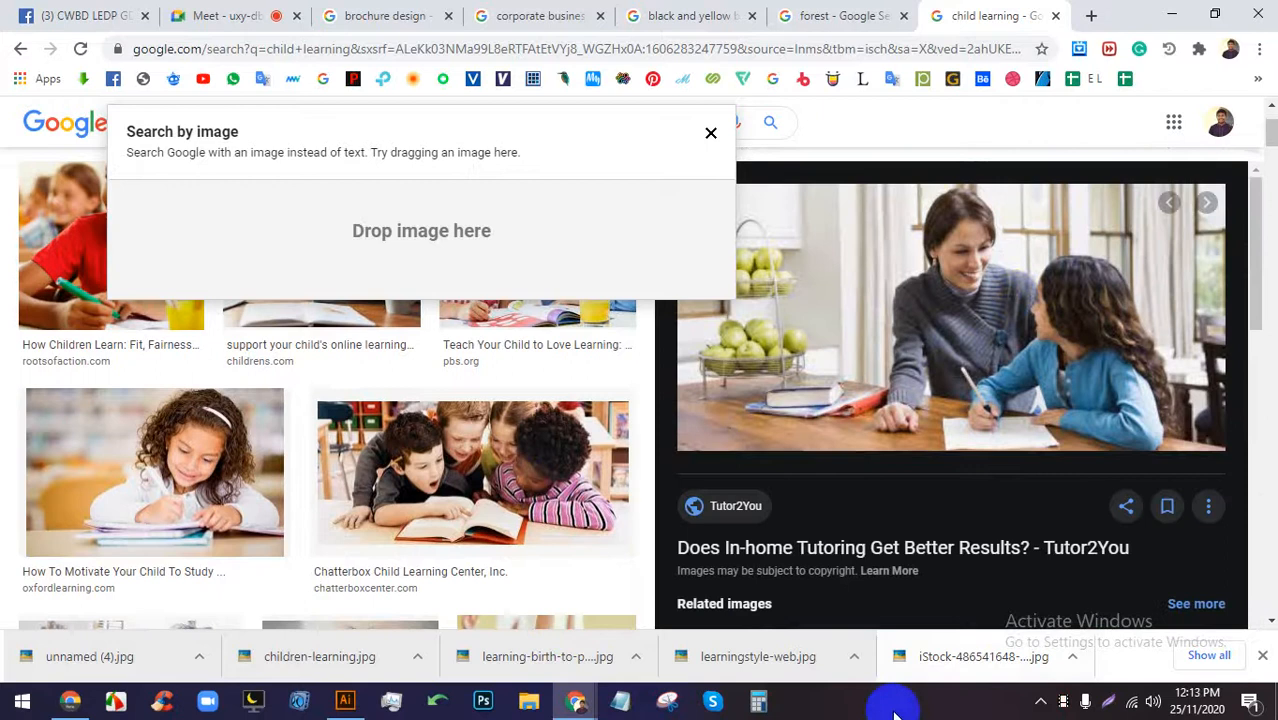
pyautogui.rightClick(961, 343)
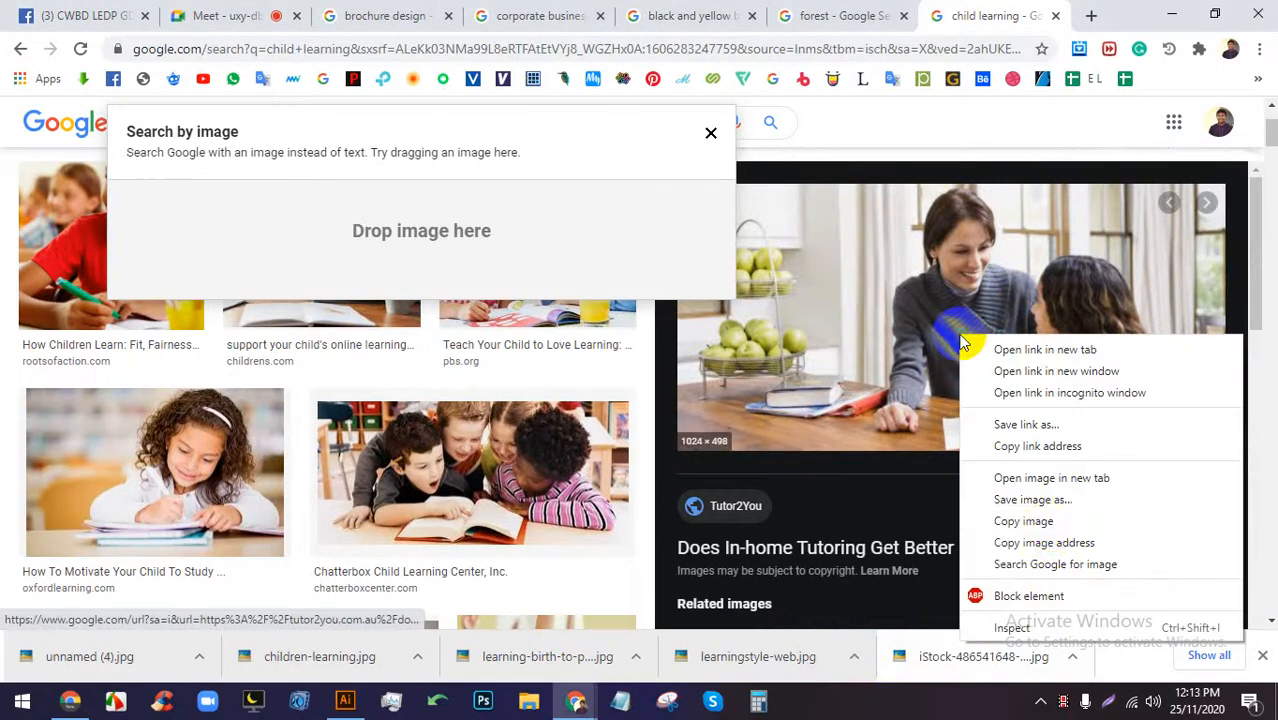
pyautogui.click(1032, 499)
pyautogui.click(1215, 651)
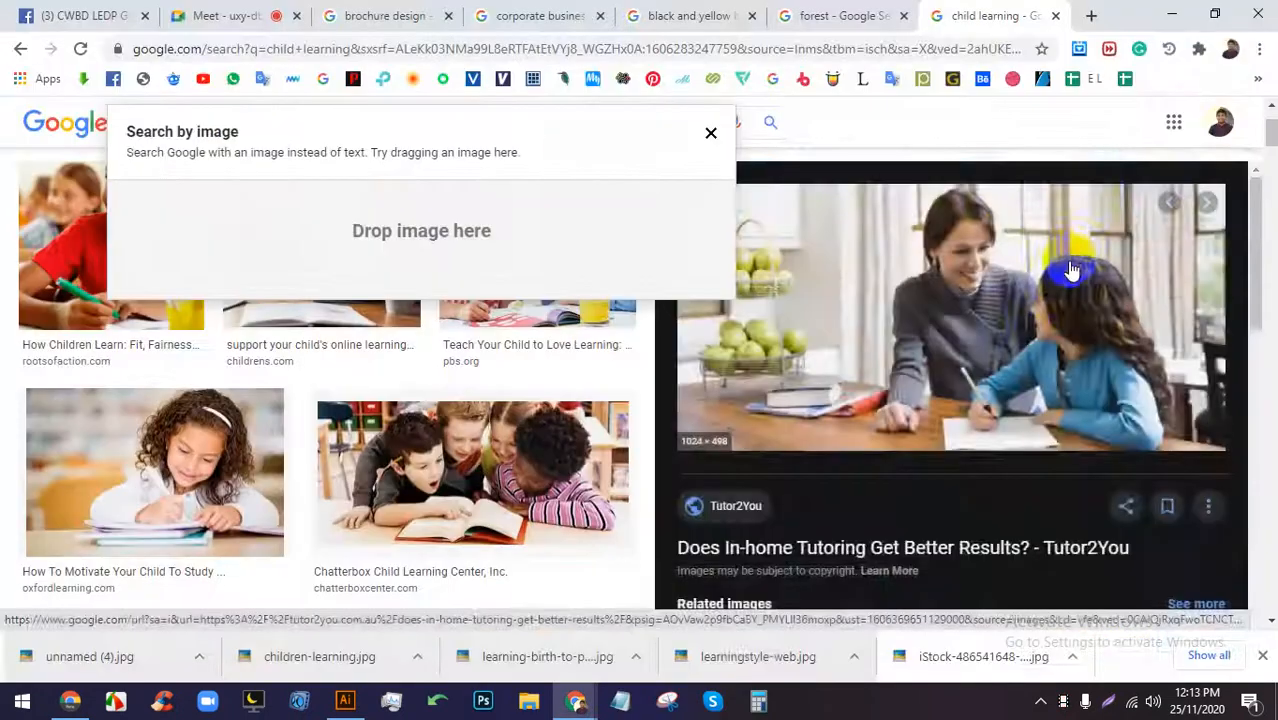
# Open the MomCenter Philippines home tutoring photo from the related images and look through its related images.
pyautogui.scroll(-5, 1045, 390)
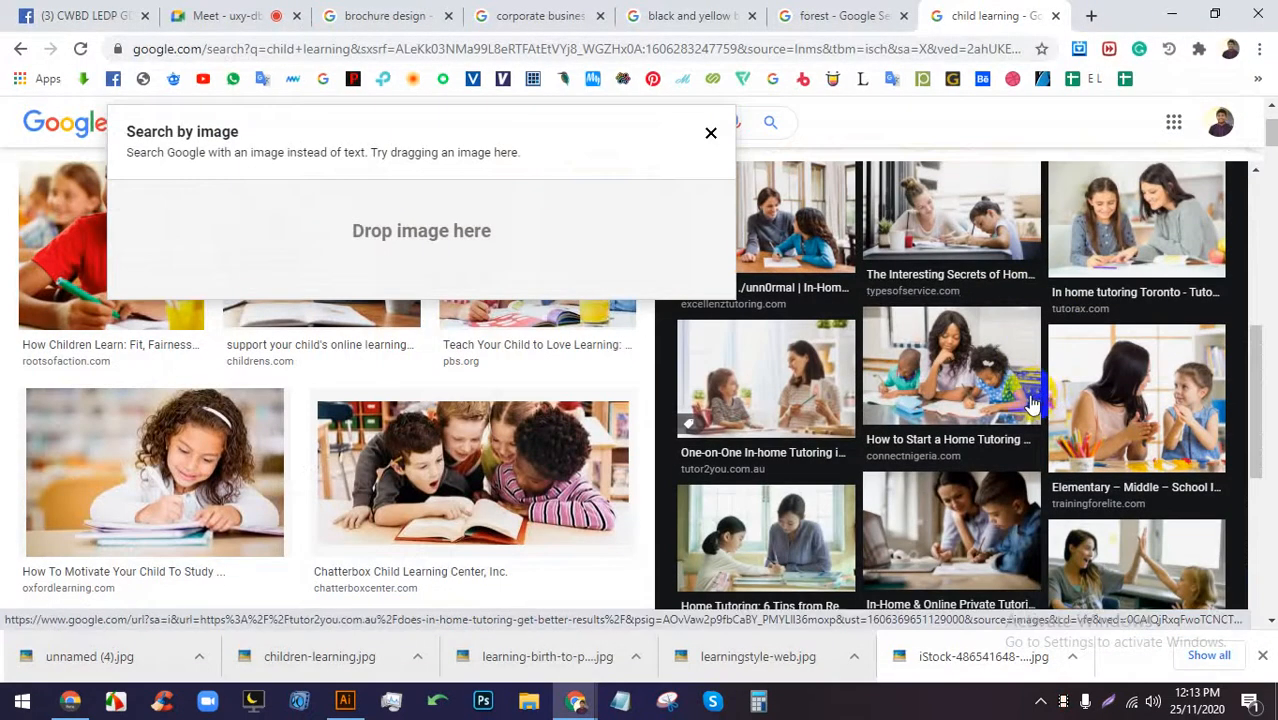
pyautogui.scroll(-1, 1042, 405)
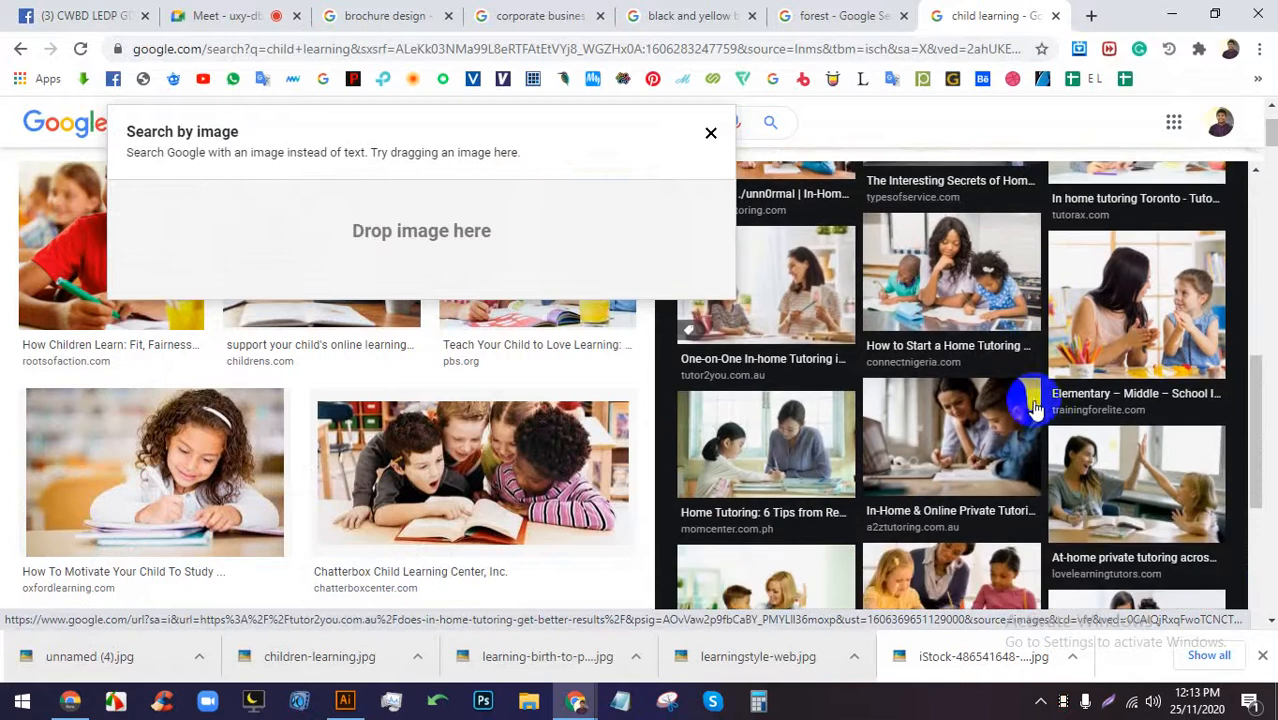
pyautogui.click(772, 430)
pyautogui.scroll(-10, 817, 405)
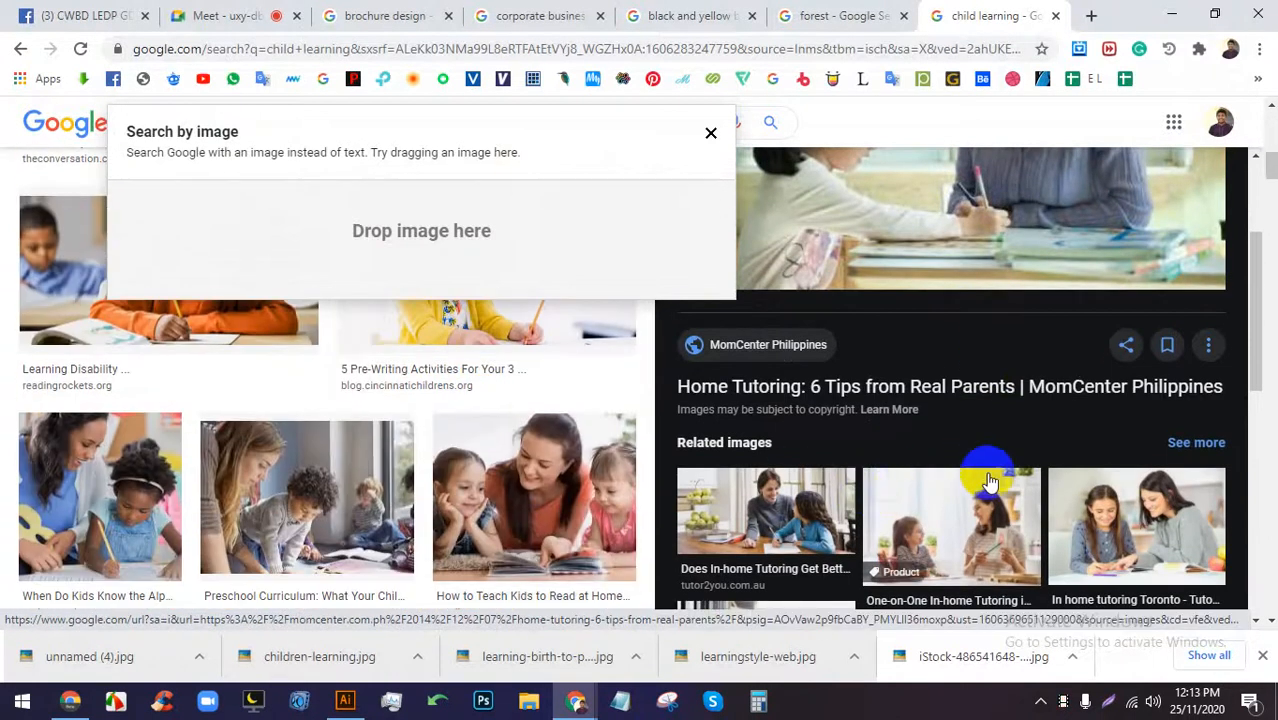
pyautogui.scroll(-10, 988, 482)
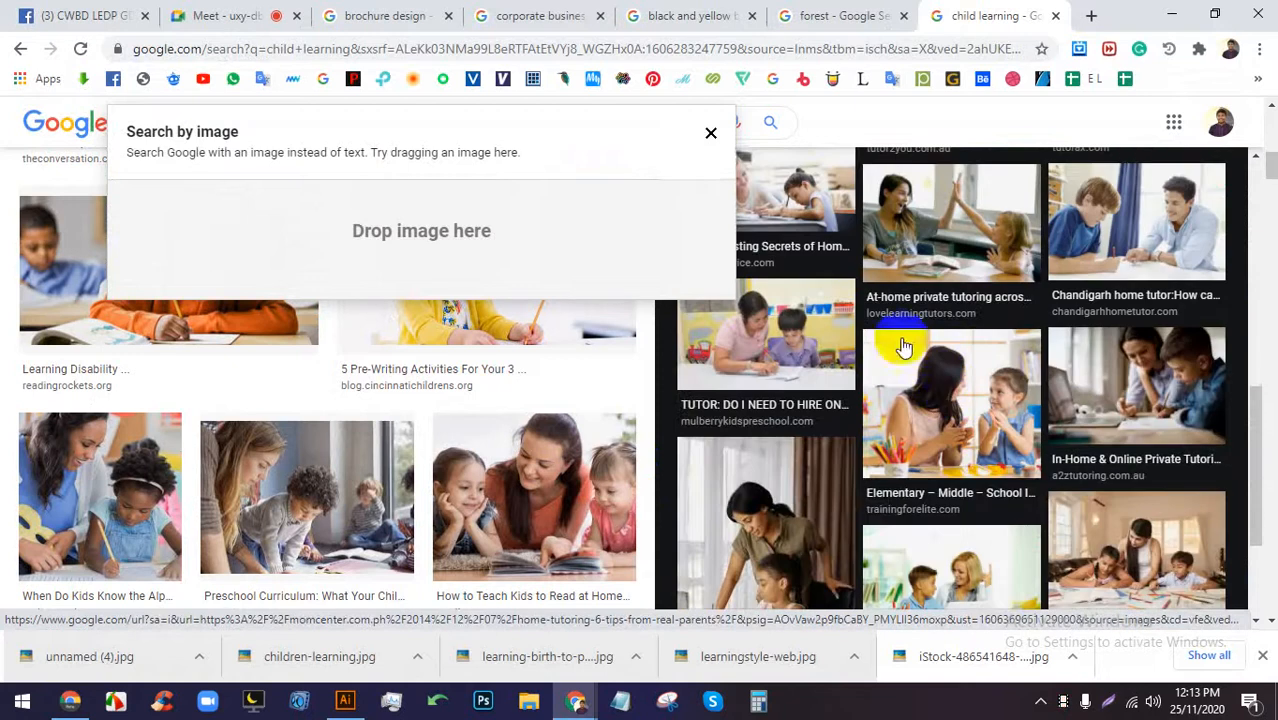
# Dismiss the search-by-image box and open the Oxford Learning reading disability photo from the child learning results.
pyautogui.click(708, 133)
pyautogui.scroll(-2, 905, 420)
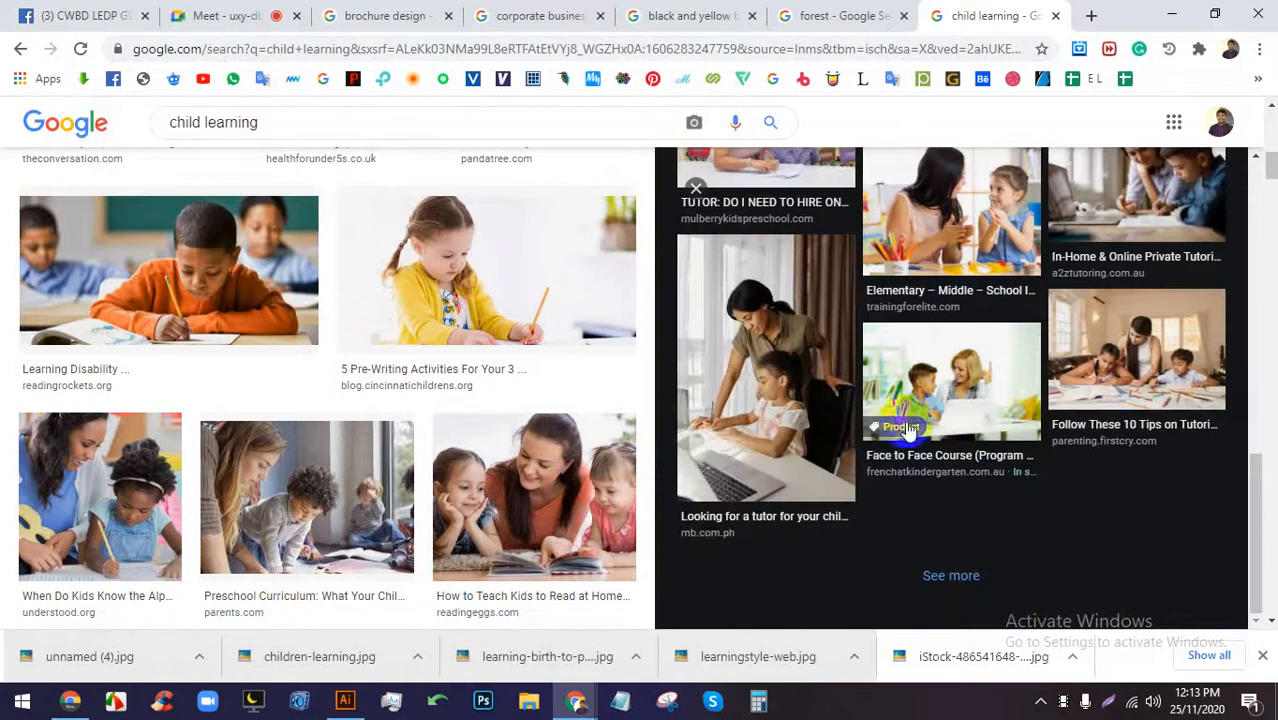
pyautogui.scroll(-10, 900, 440)
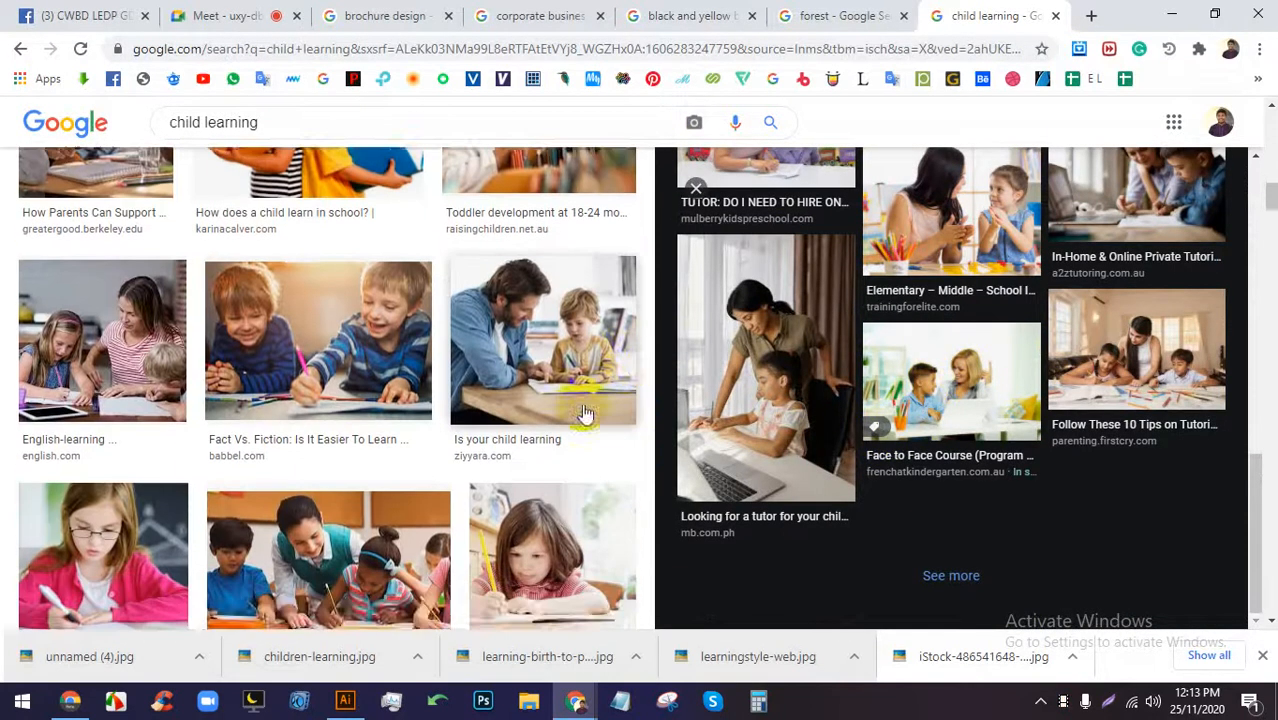
pyautogui.scroll(-8, 545, 358)
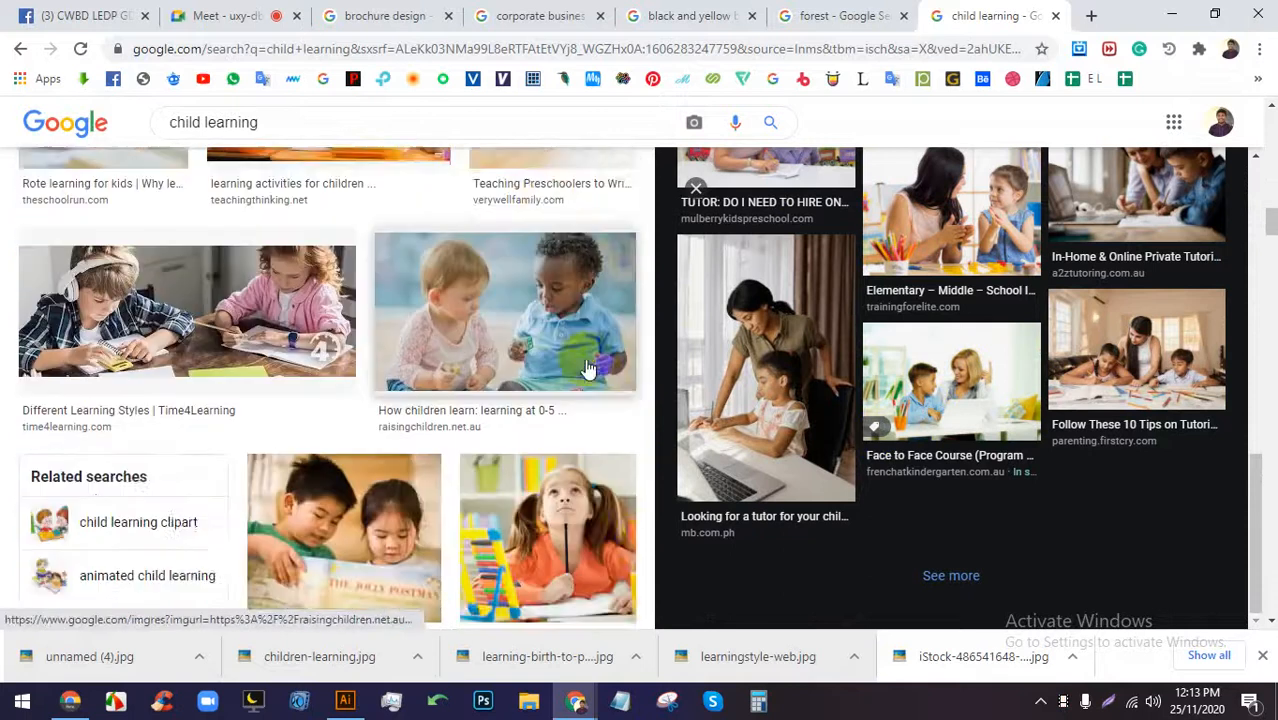
pyautogui.scroll(-2, 665, 447)
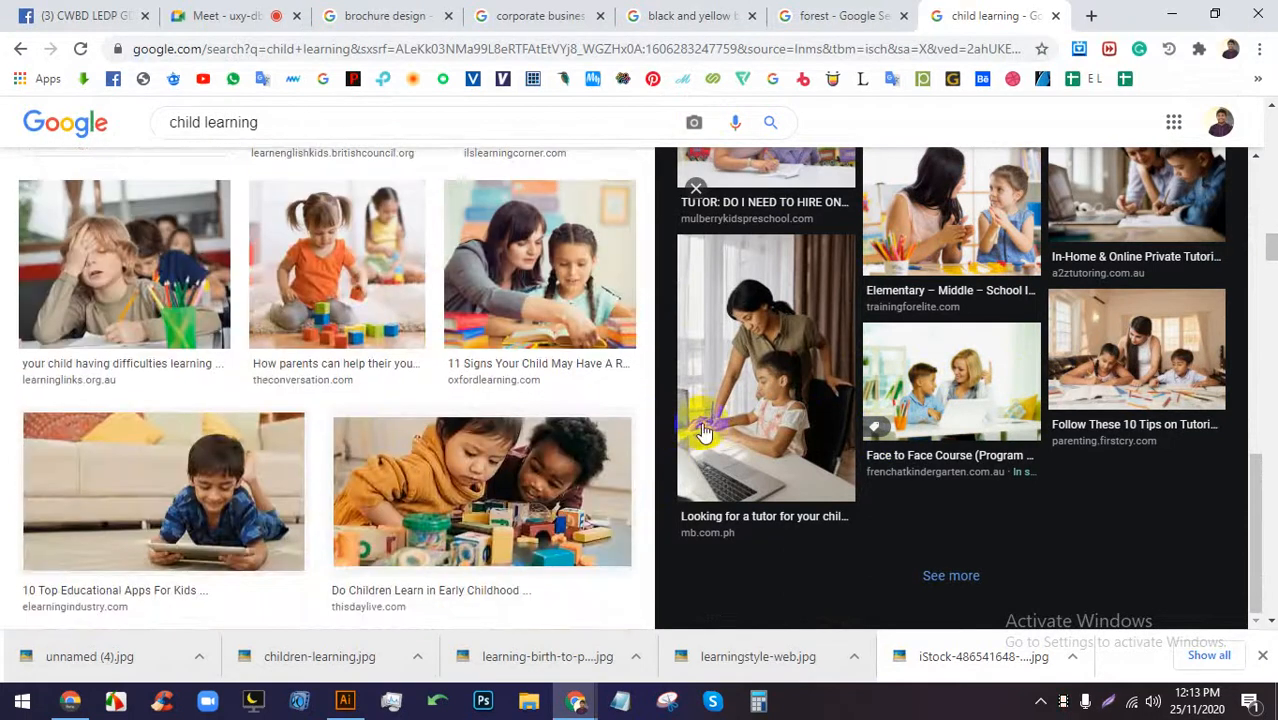
pyautogui.click(540, 268)
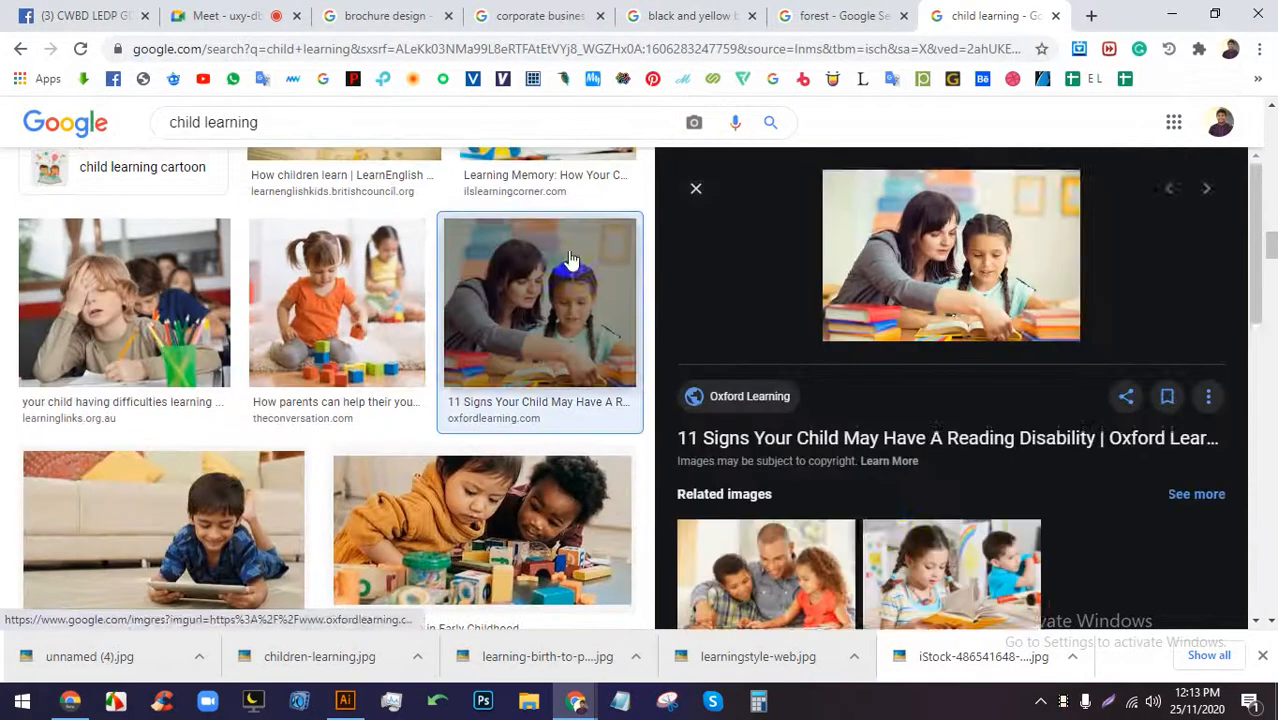
# Look through the Oxford Learning photo's related images and further child learning results, and close the photo preview.
pyautogui.scroll(-3, 875, 410)
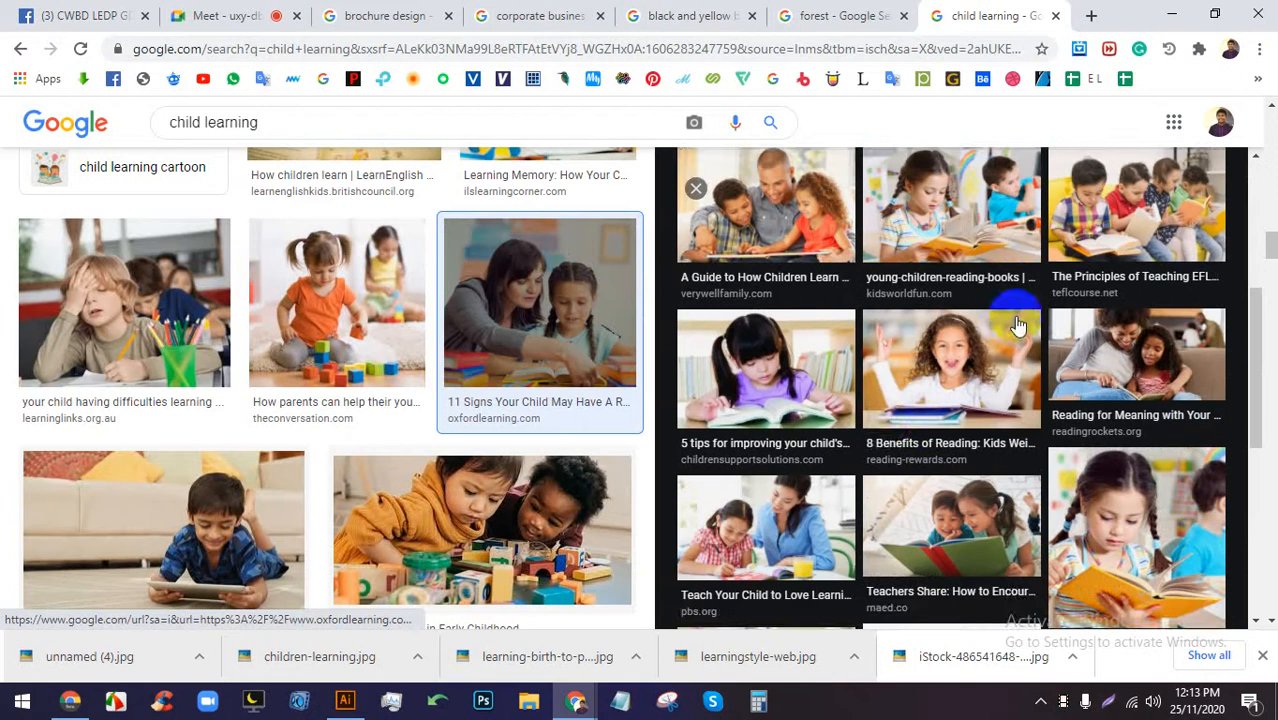
pyautogui.scroll(-2, 1007, 380)
pyautogui.scroll(-3, 868, 350)
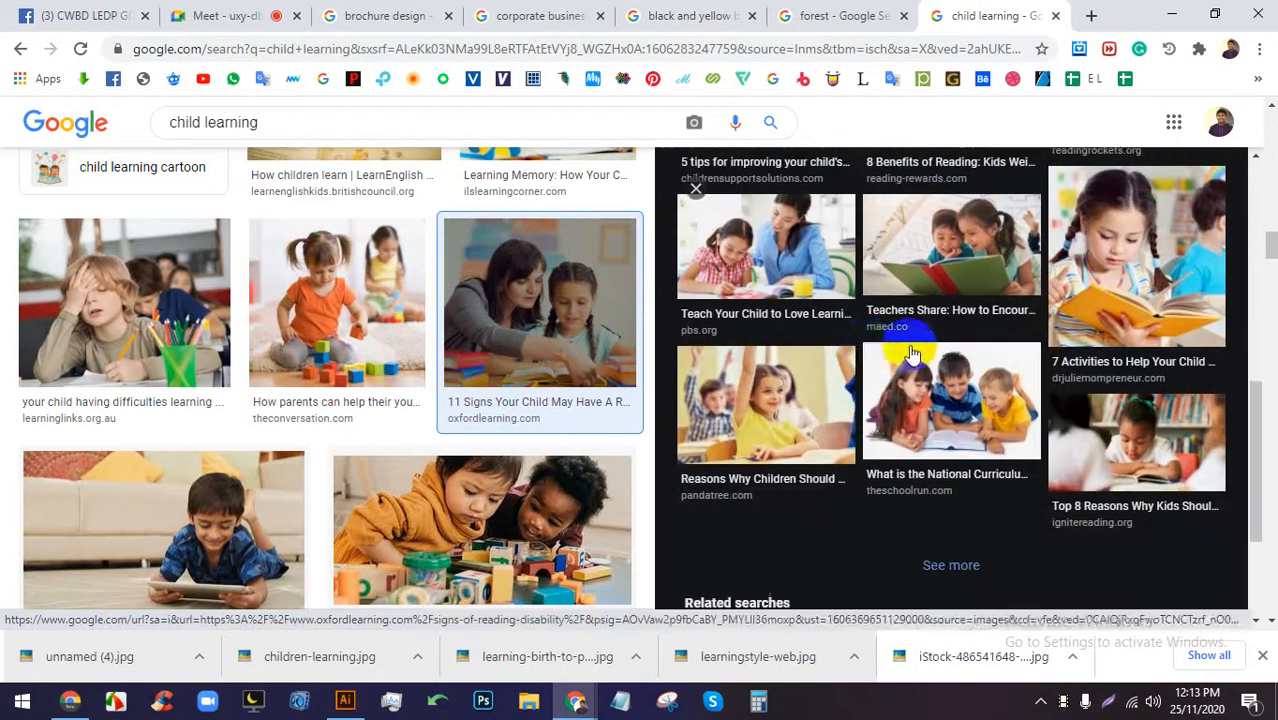
pyautogui.scroll(-2, 405, 415)
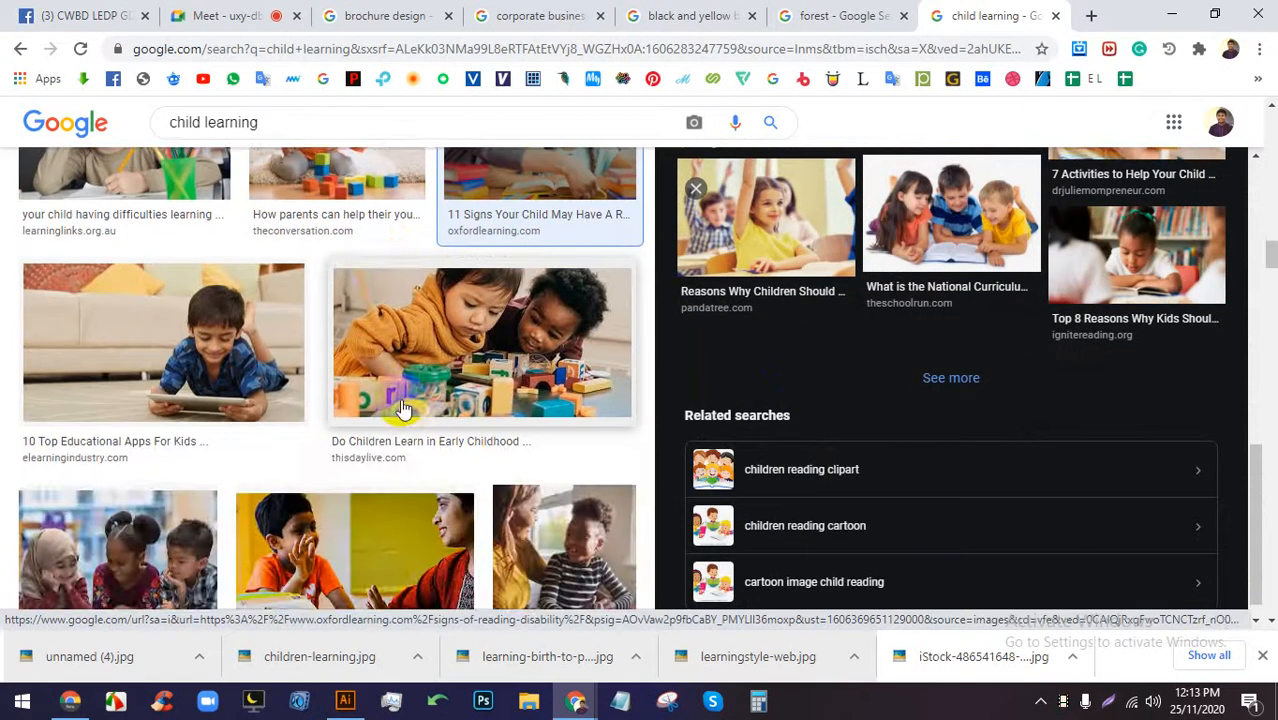
pyautogui.scroll(-5, 403, 410)
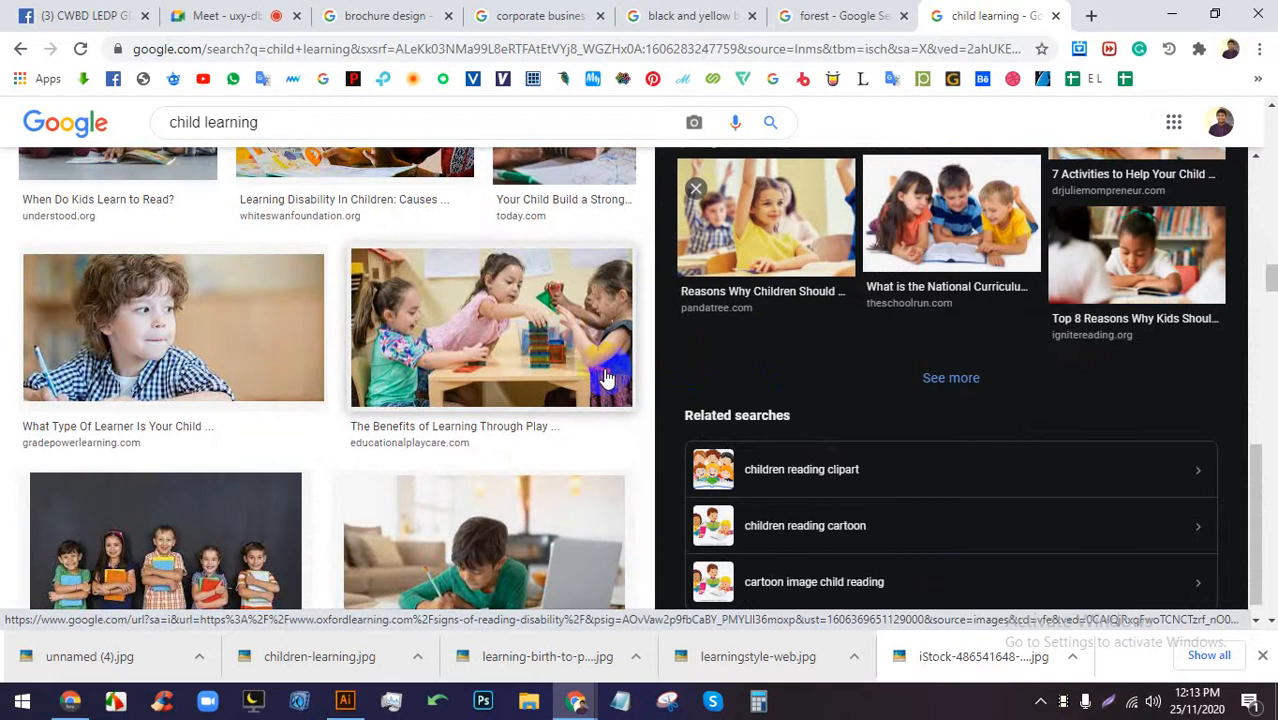
pyautogui.scroll(-1, 765, 319)
pyautogui.scroll(1, 690, 334)
pyautogui.click(698, 188)
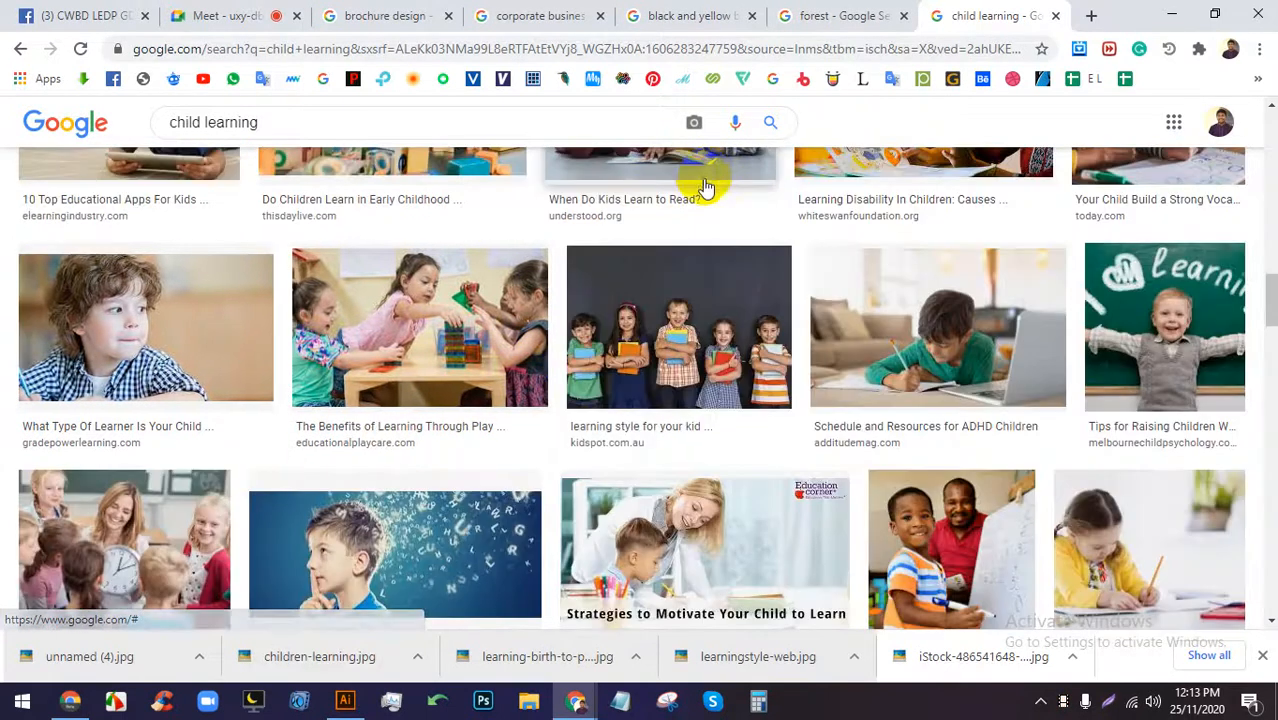
# Open the Entrepreneur photo of a woman with two children from the child learning results and save it to Downloads as a JPEG.
pyautogui.scroll(-5, 712, 320)
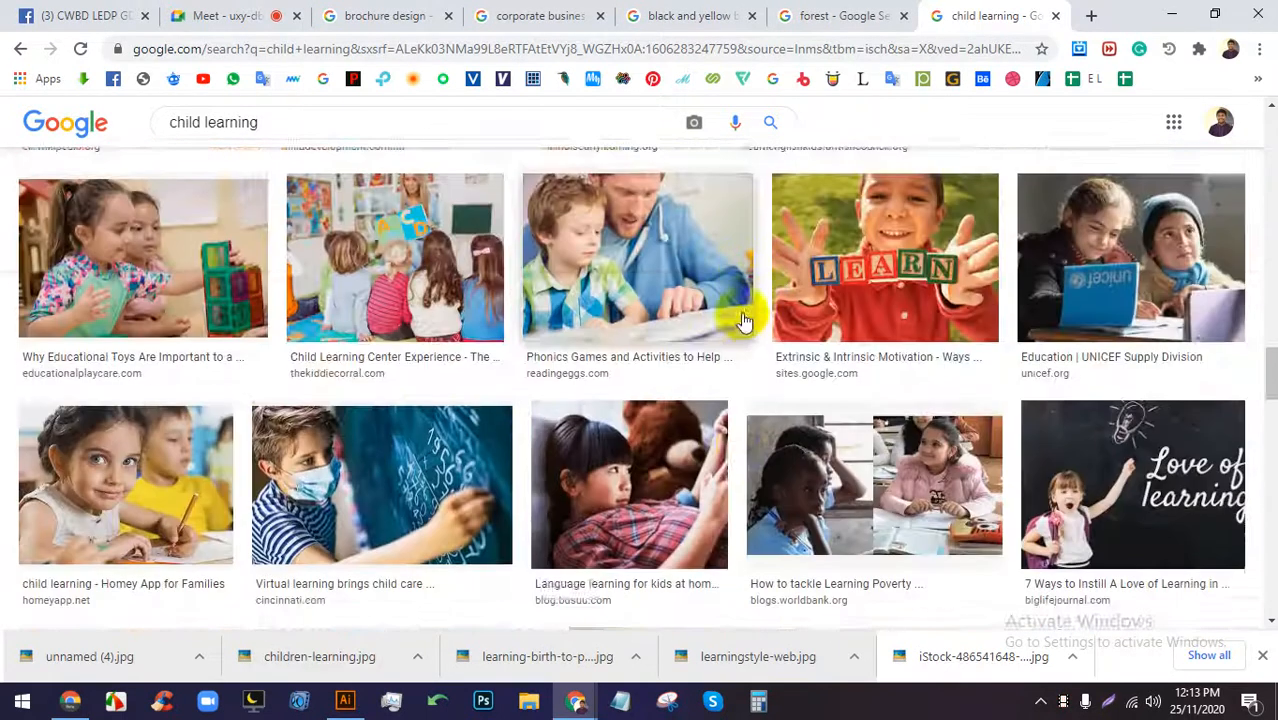
pyautogui.scroll(-6, 743, 320)
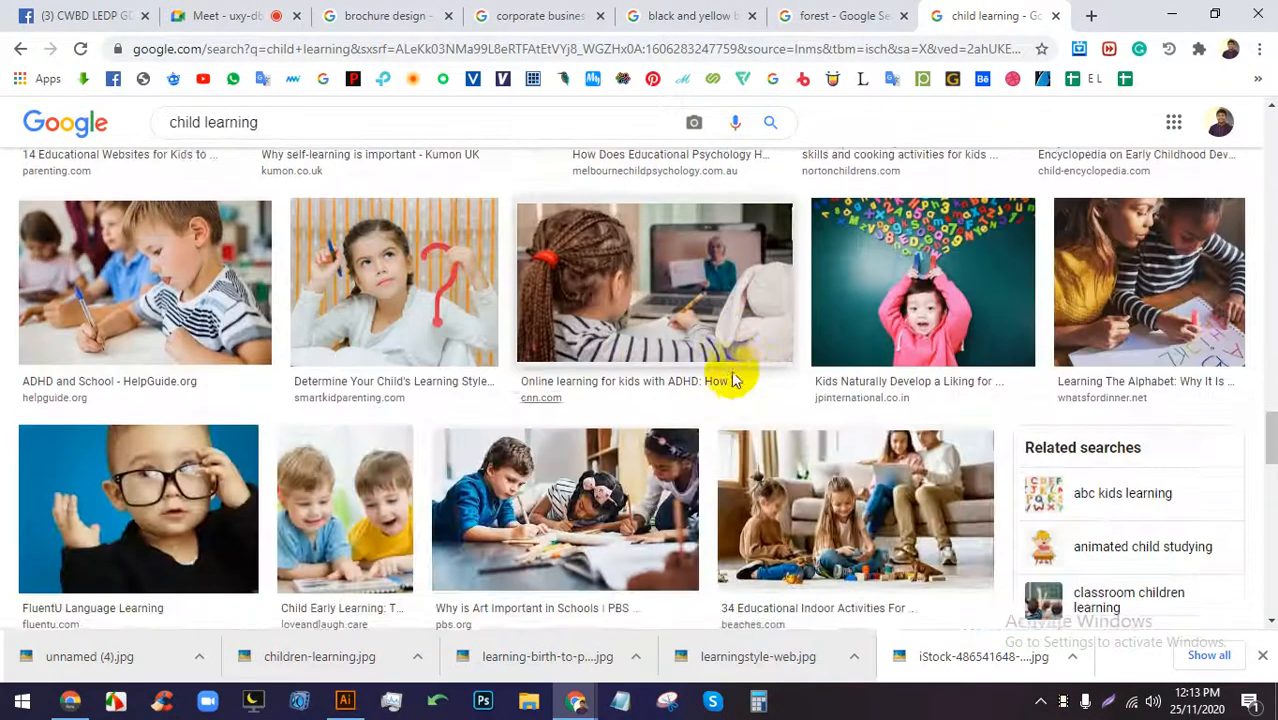
pyautogui.scroll(-2, 735, 375)
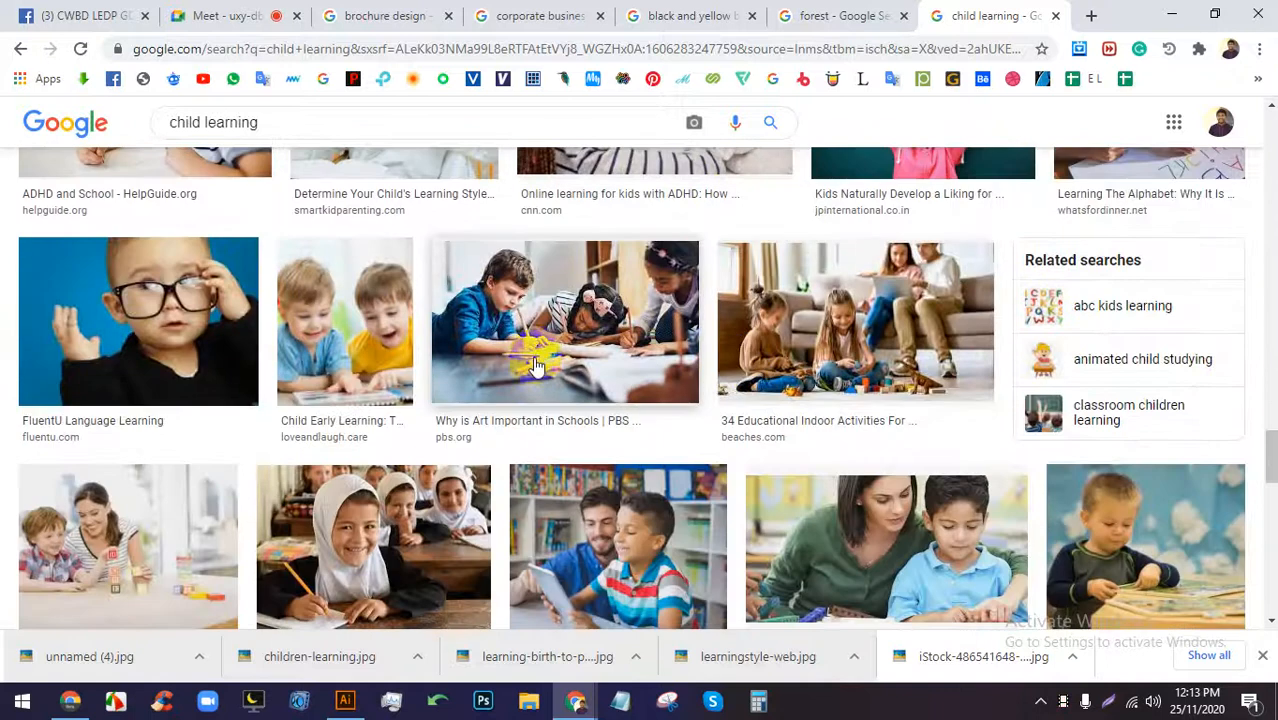
pyautogui.scroll(-3, 540, 360)
pyautogui.scroll(-8, 553, 310)
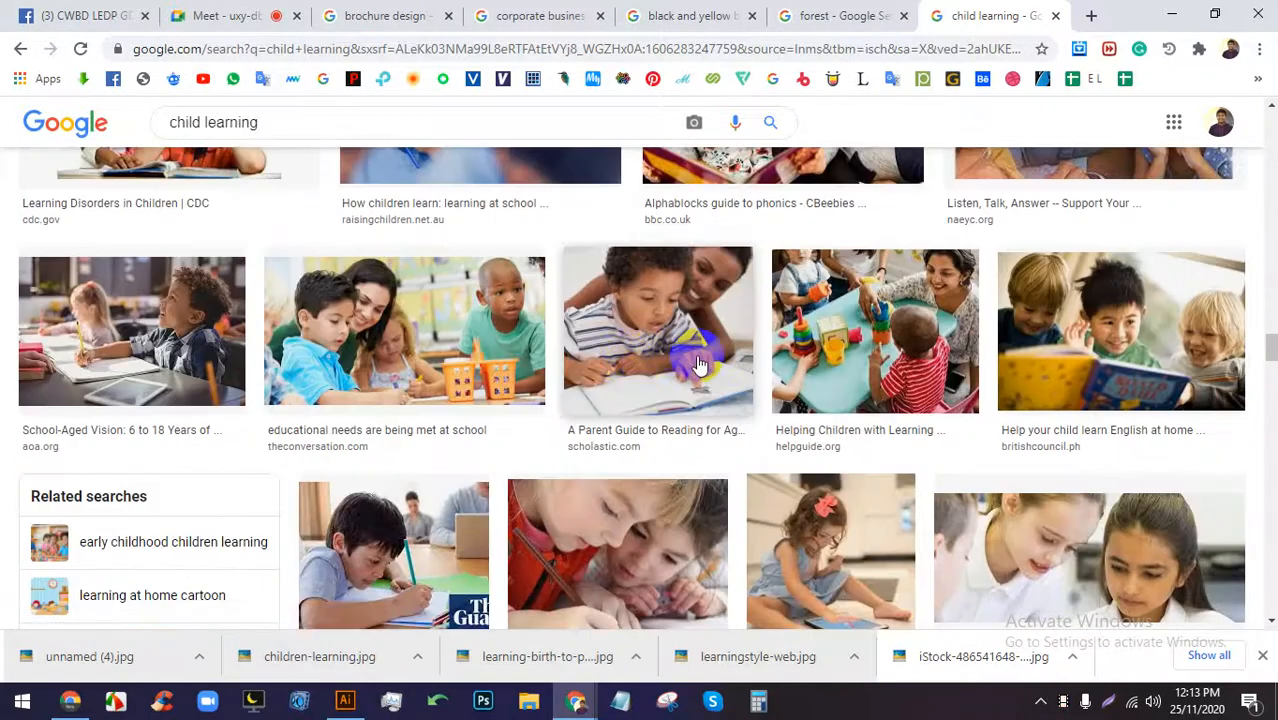
pyautogui.scroll(-5, 828, 357)
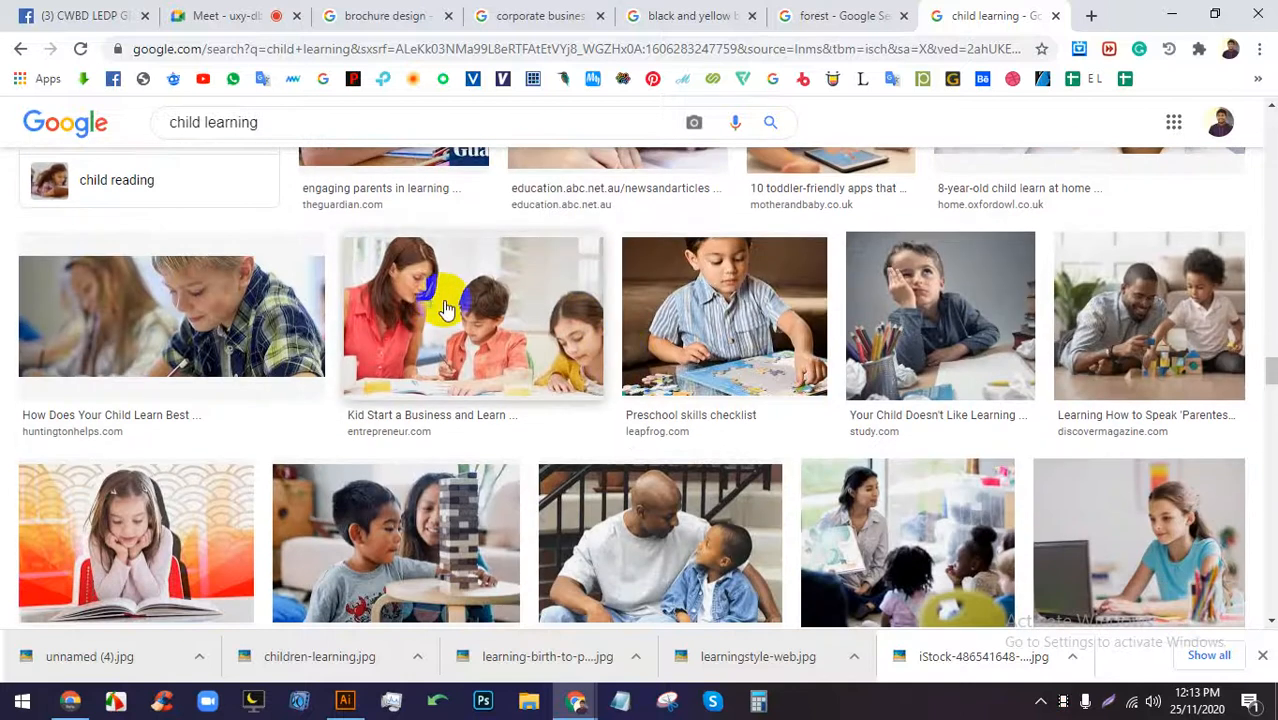
pyautogui.click(447, 310)
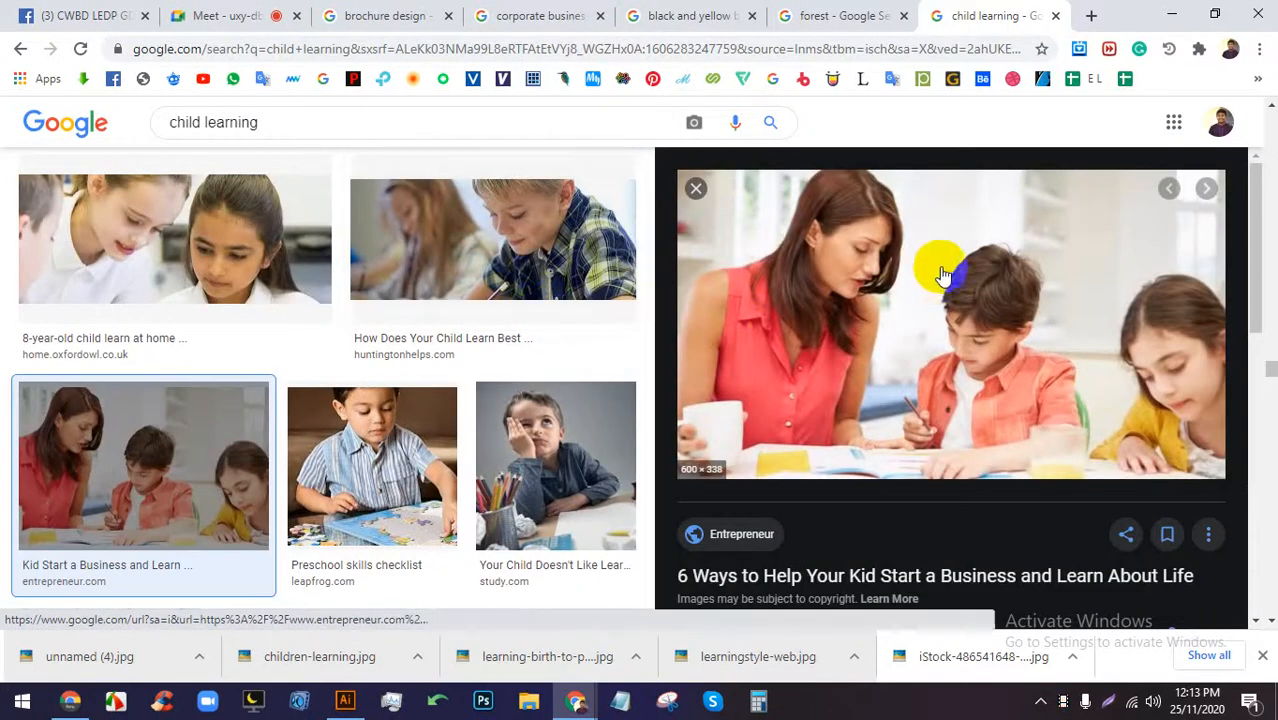
pyautogui.rightClick(936, 260)
pyautogui.click(990, 434)
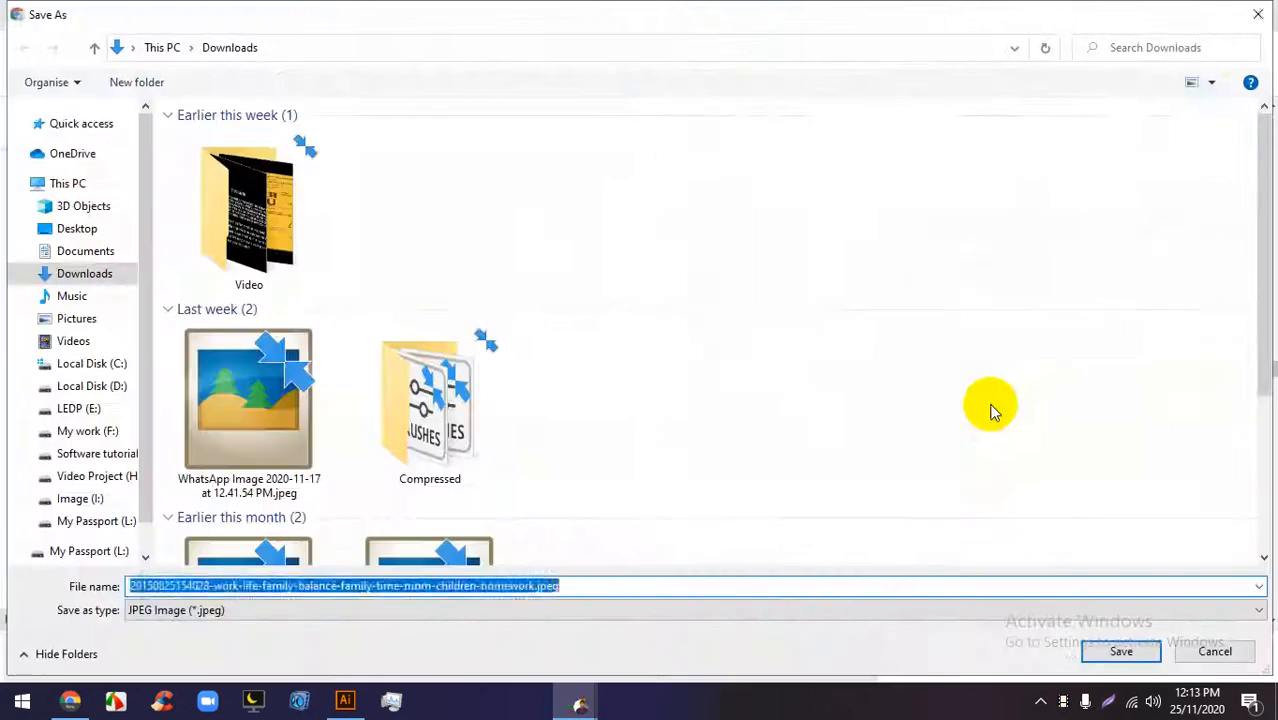
pyautogui.press('Return')
# Place the downloaded Entrepreneur photo in the Illustrator brochure, scale it down over the panel below the hexagons, and embed it.
pyautogui.moveTo(98, 656); pyautogui.dragTo(578, 362)
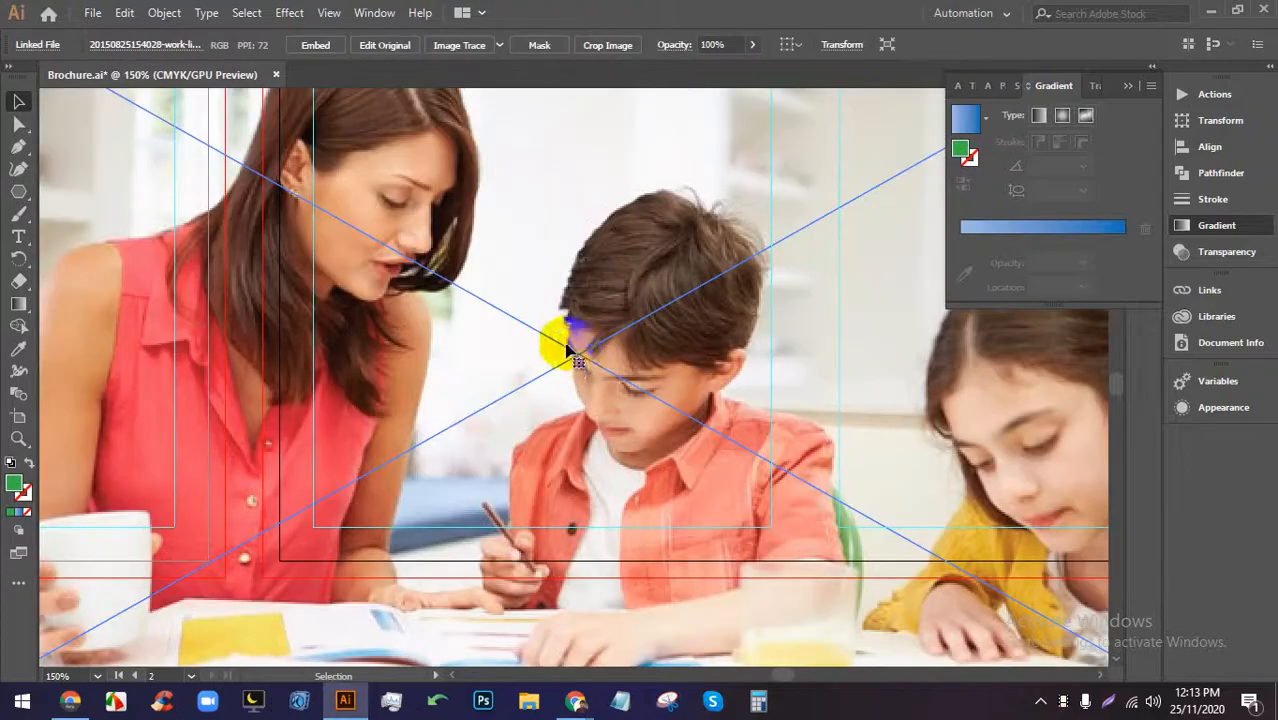
pyautogui.scroll(-3, 567, 348)
pyautogui.moveTo(567, 243); pyautogui.dragTo(566, 264)
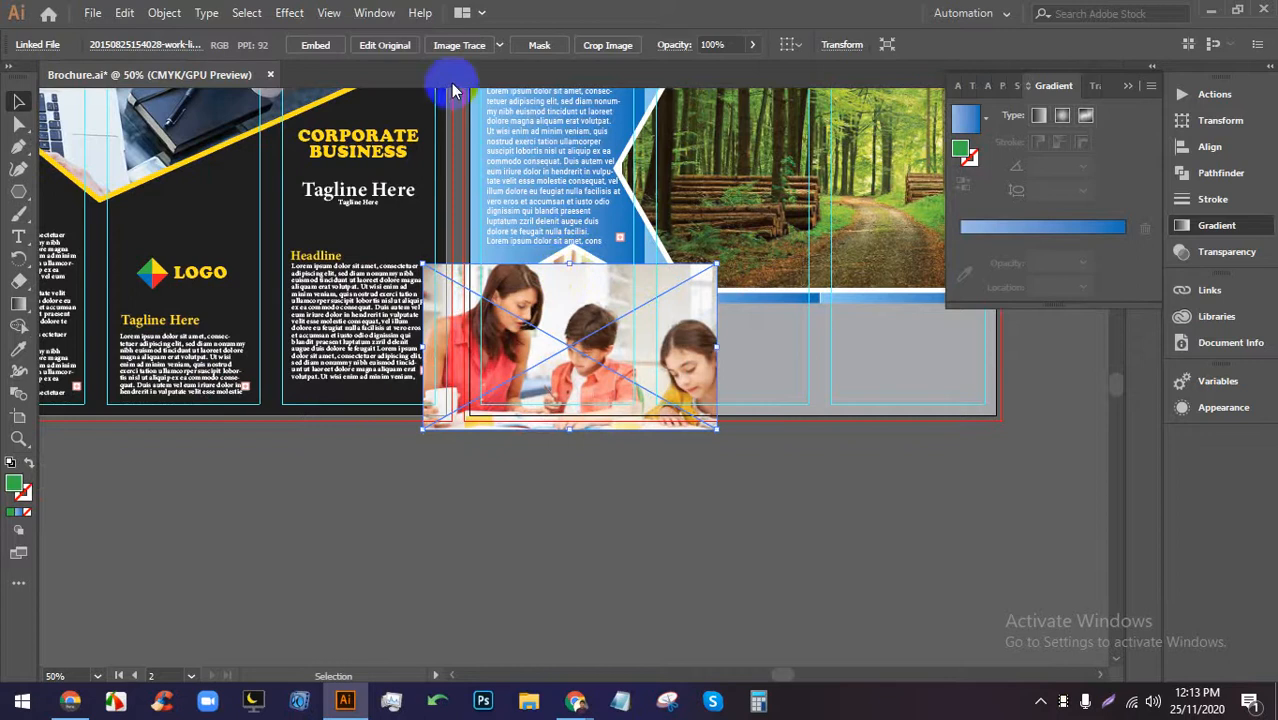
pyautogui.click(315, 44)
# Replace unnamed (4).jpg inside the clip group below the hexagons with the embedded Entrepreneur photo.
pyautogui.press('Delete')
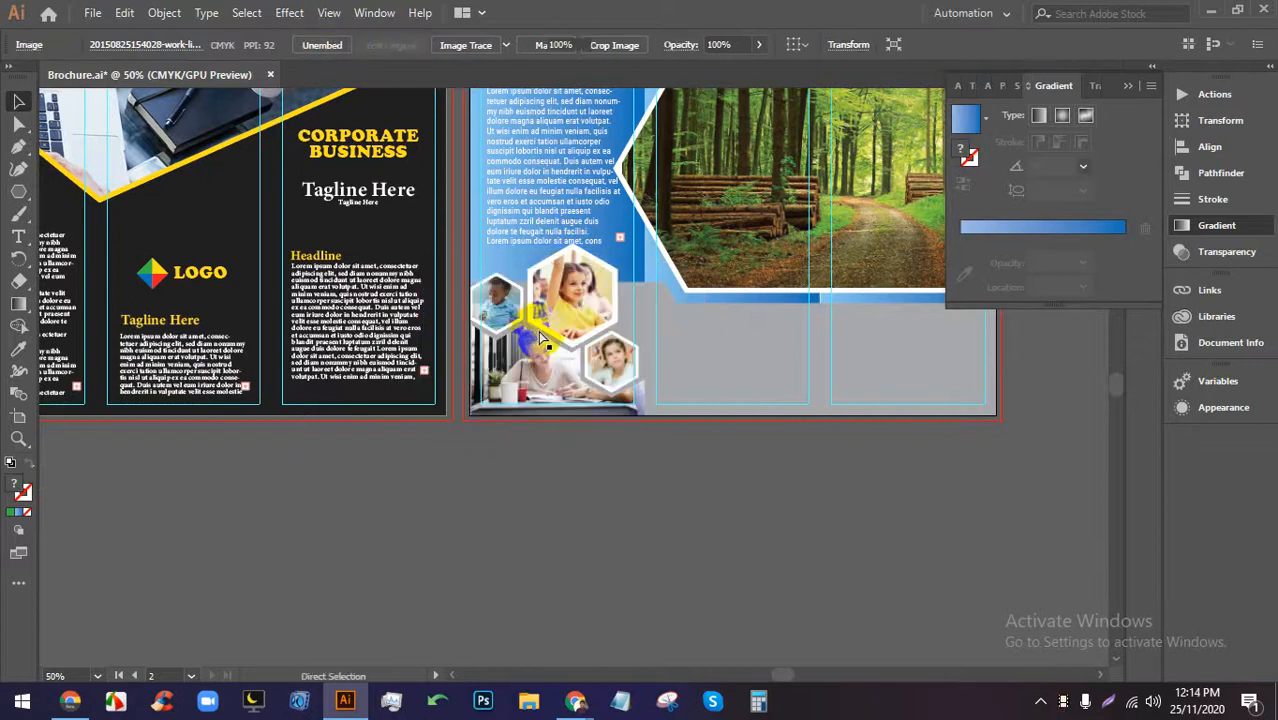
pyautogui.scroll(3, 545, 345)
pyautogui.doubleClick(541, 320)
pyautogui.click(538, 312)
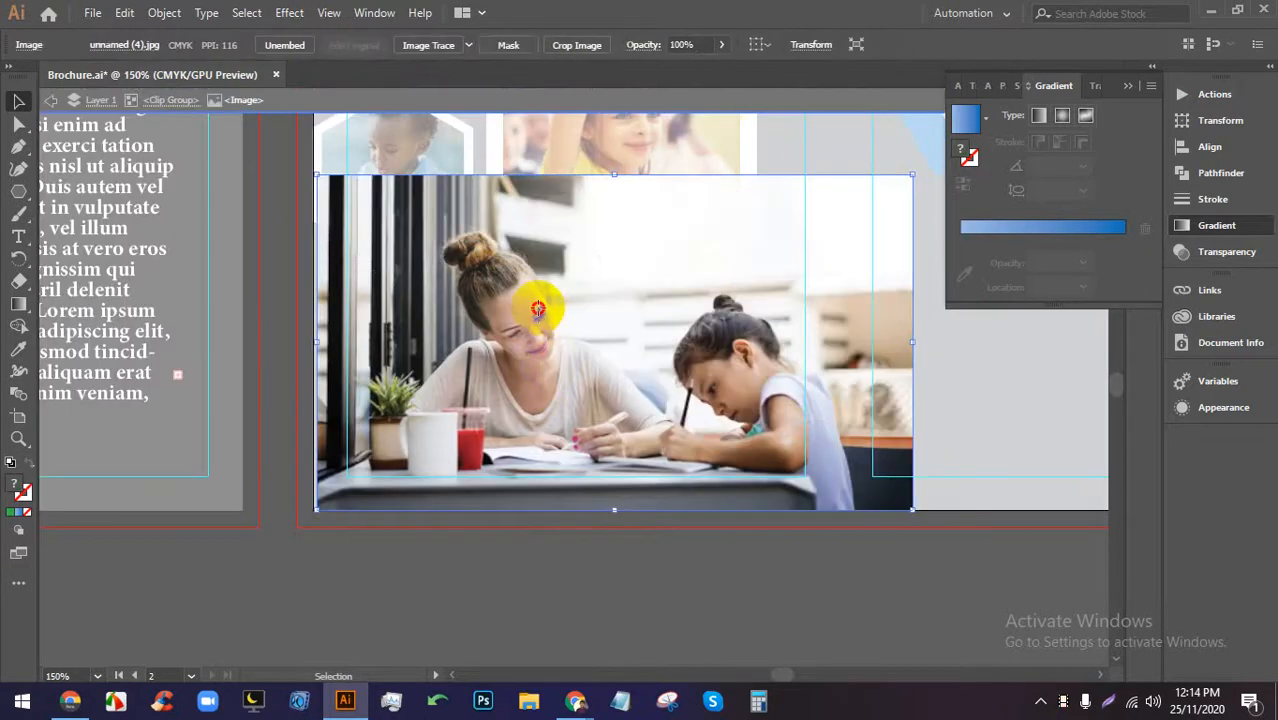
pyautogui.press('Delete')
pyautogui.hotkey('ctrl', 'z')
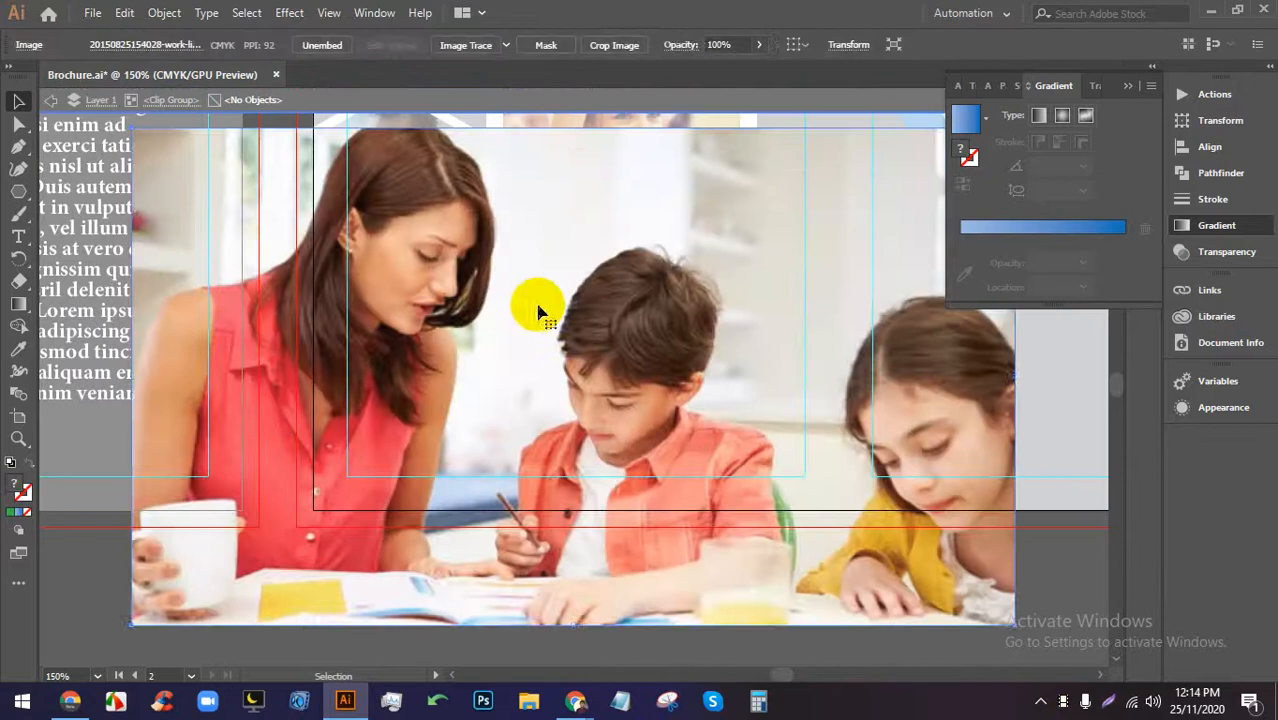
# Scale down and position the new photo to cover the clipped shape, and leave the clip group's isolation mode.
pyautogui.moveTo(579, 126); pyautogui.dragTo(571, 251)
pyautogui.moveTo(550, 351); pyautogui.dragTo(560, 329)
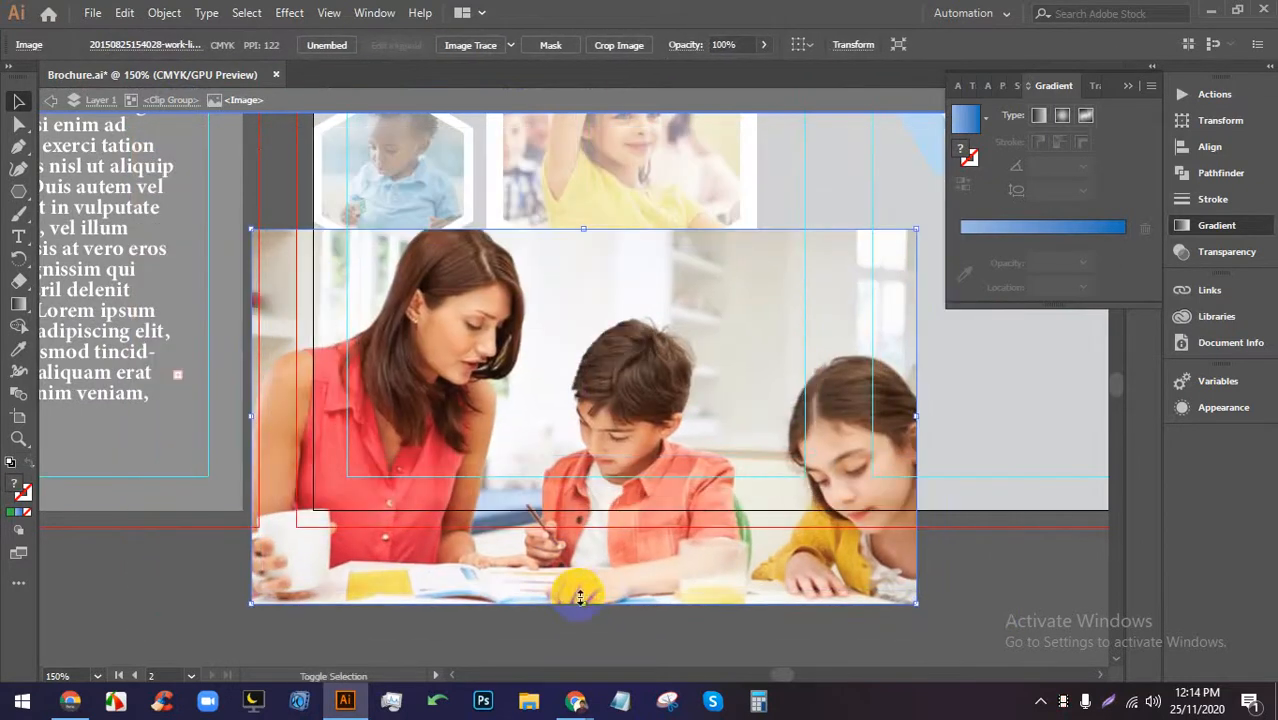
pyautogui.moveTo(587, 605); pyautogui.dragTo(520, 477)
pyautogui.click(668, 608)
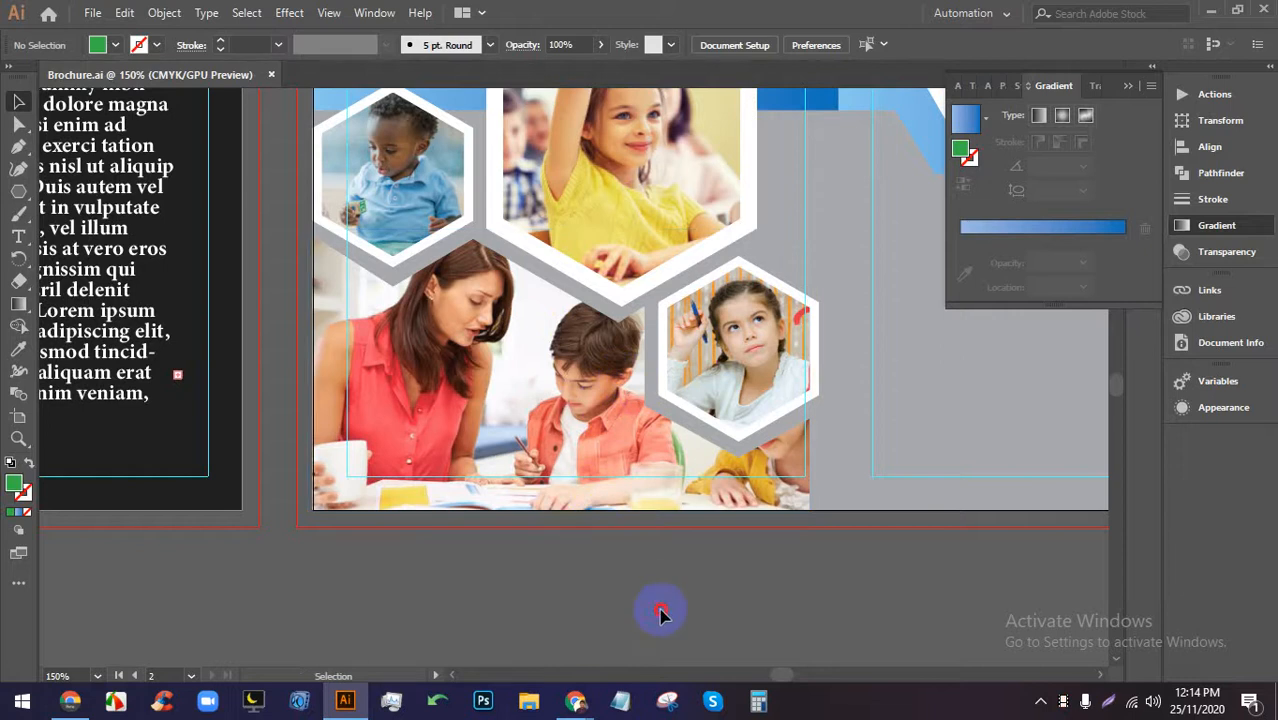
# Review both brochure pages, inspecting the logo group inside its clip group and the photo area below the hexagons.
pyautogui.scroll(-1, 535, 470)
pyautogui.scroll(-1, 535, 466)
pyautogui.moveTo(686, 445); pyautogui.dragTo(459, 447)
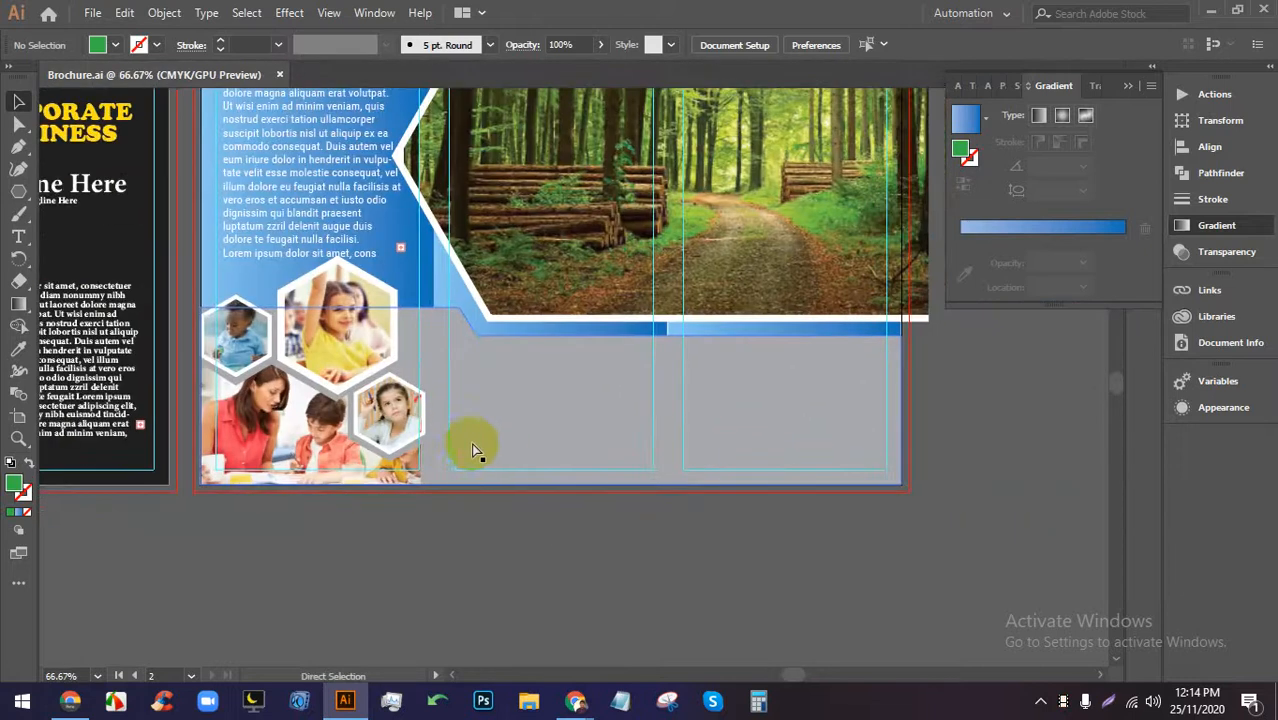
pyautogui.scroll(-1, 510, 430)
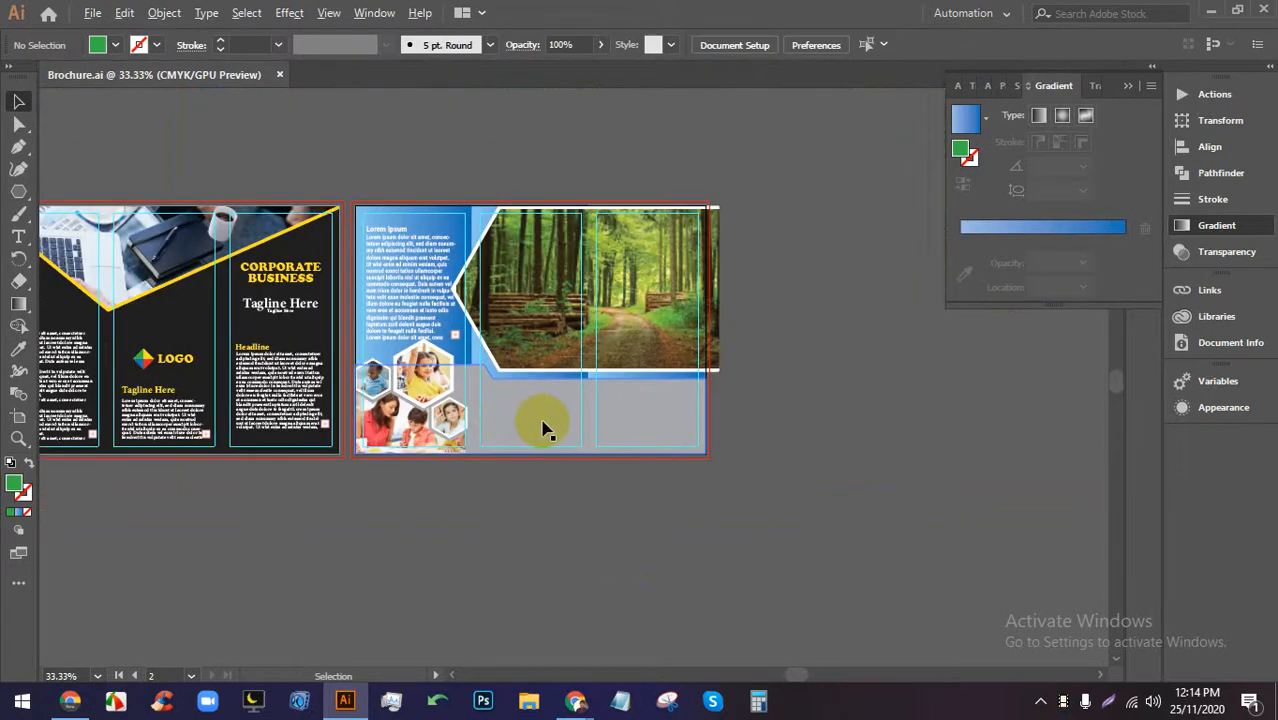
pyautogui.scroll(1, 545, 430)
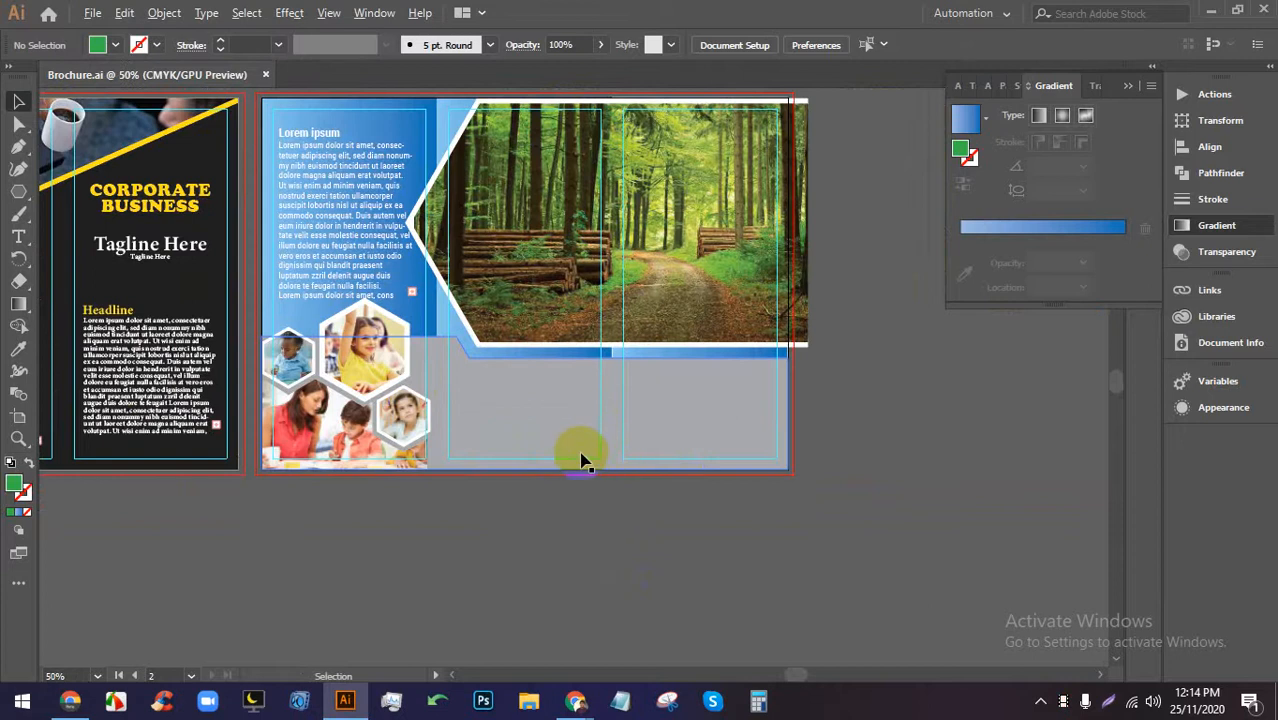
pyautogui.scroll(-3, 583, 461)
pyautogui.scroll(6, 476, 436)
pyautogui.click(370, 368)
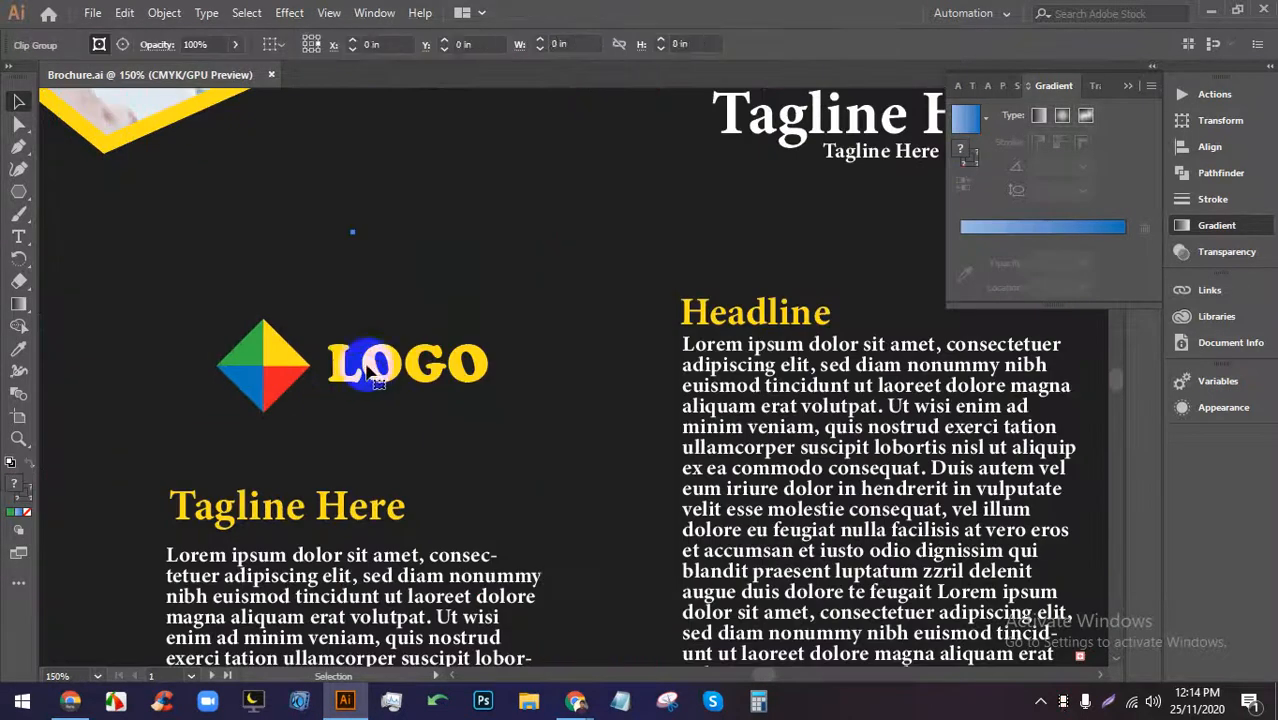
pyautogui.scroll(-4, 366, 391)
pyautogui.click(507, 536)
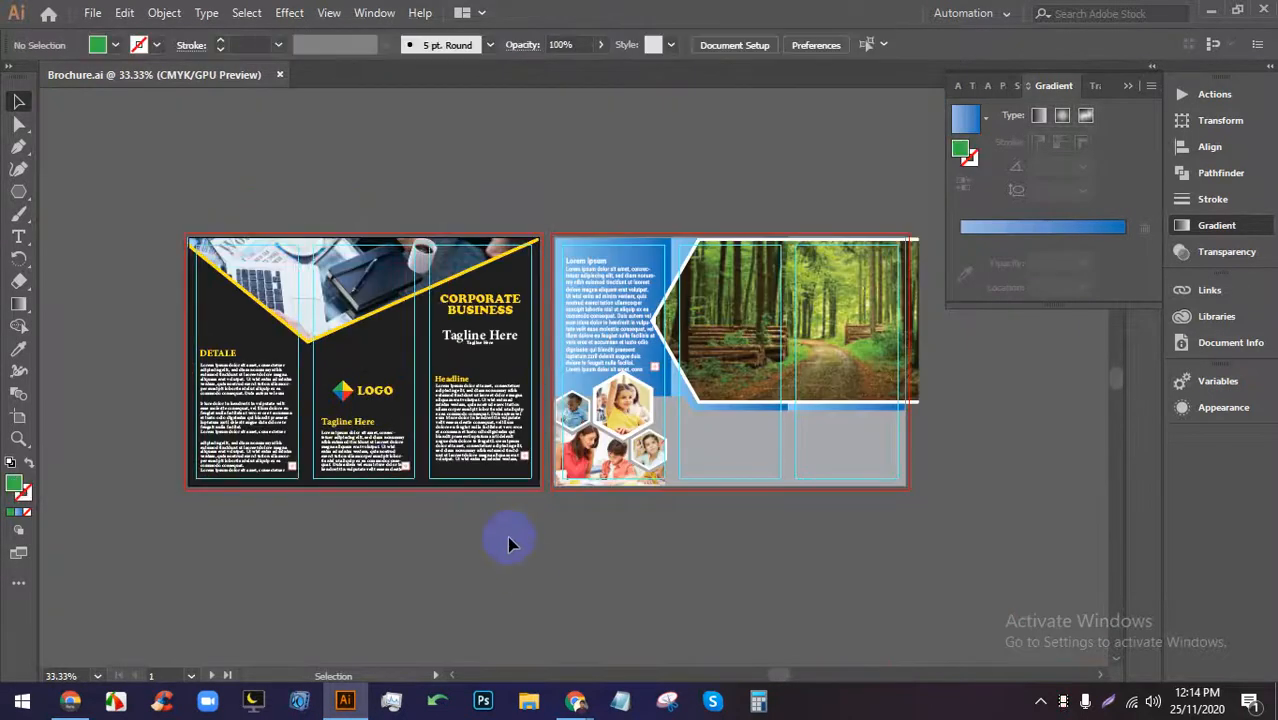
pyautogui.click(345, 391)
pyautogui.doubleClick(360, 391)
pyautogui.click(365, 397)
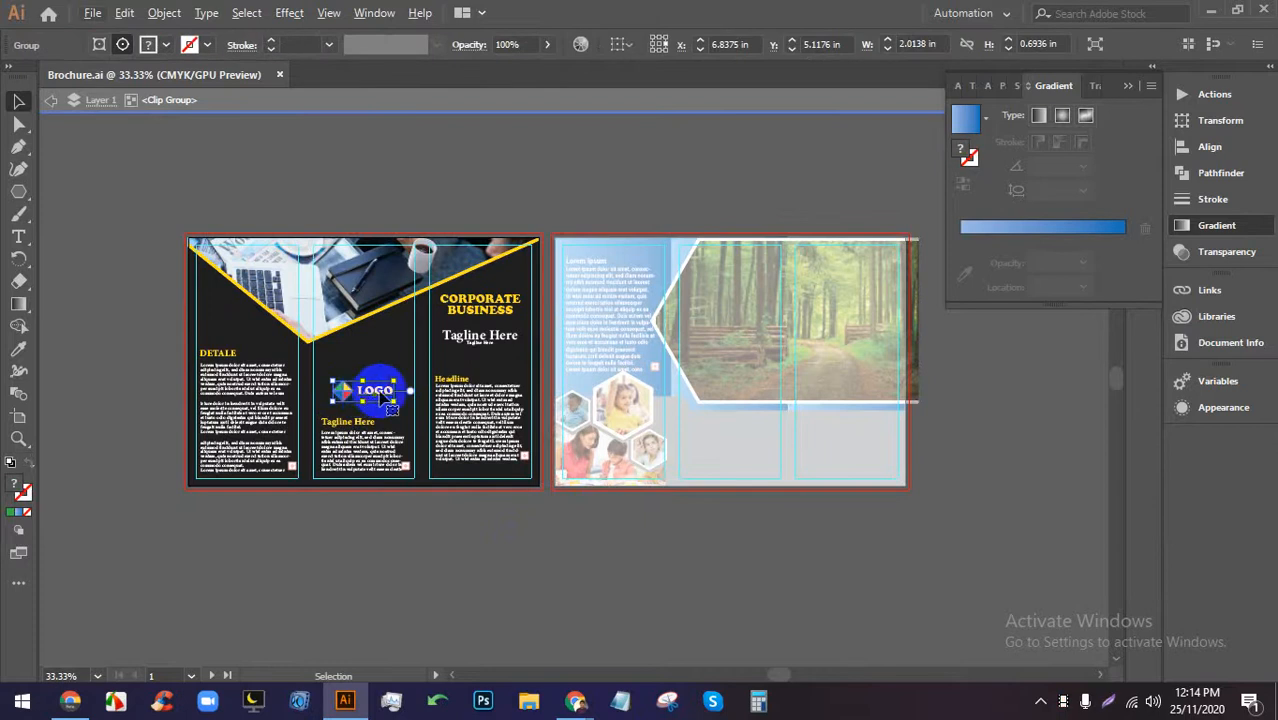
pyautogui.doubleClick(593, 588)
pyautogui.scroll(6, 640, 490)
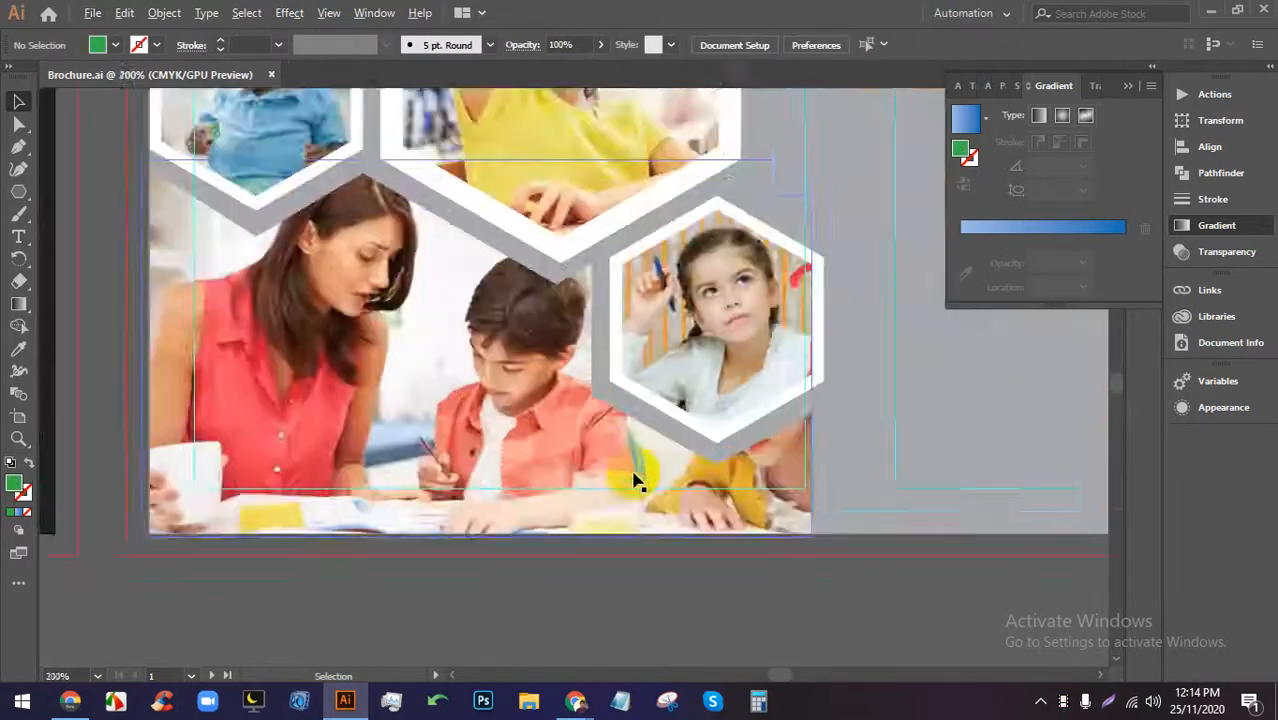
# Place a copy of the colour-diamond logo in the empty middle panel below the forest photo.
pyautogui.scroll(3, 636, 484)
pyautogui.moveTo(776, 513); pyautogui.dragTo(88, 403)
pyautogui.moveTo(795, 492); pyautogui.dragTo(329, 428)
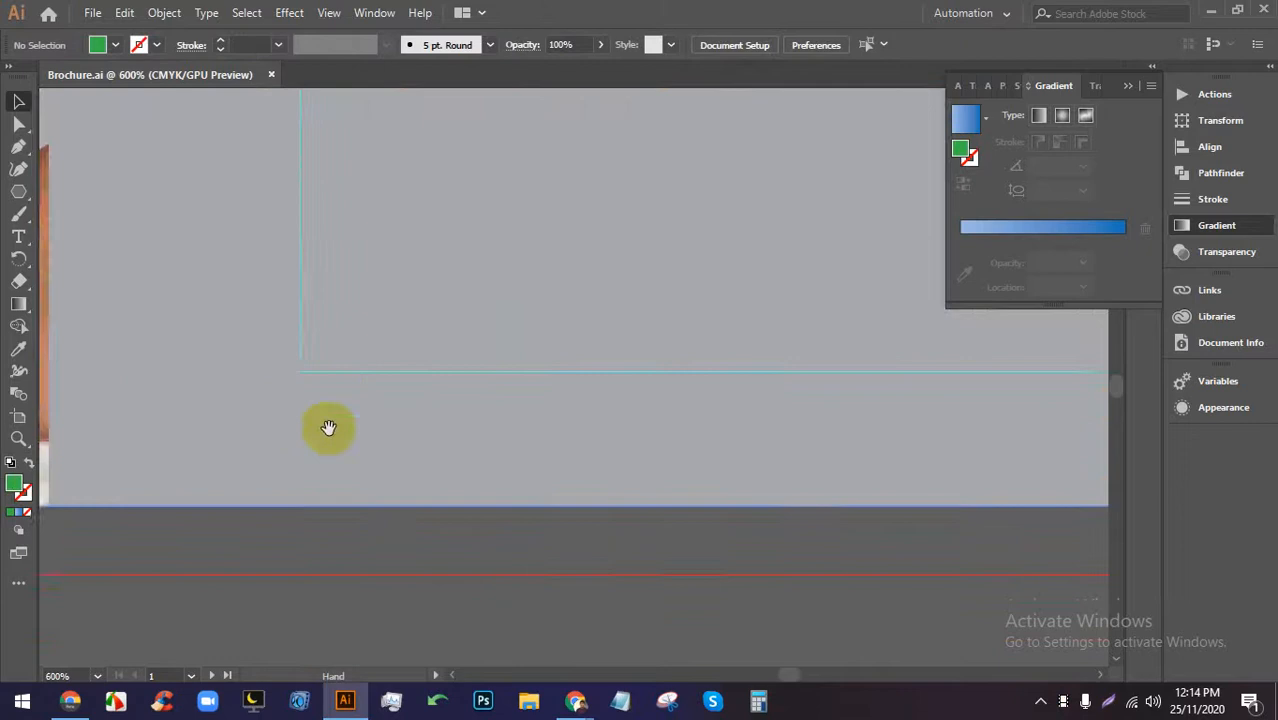
pyautogui.moveTo(610, 385); pyautogui.dragTo(434, 403)
pyautogui.scroll(-10, 507, 410)
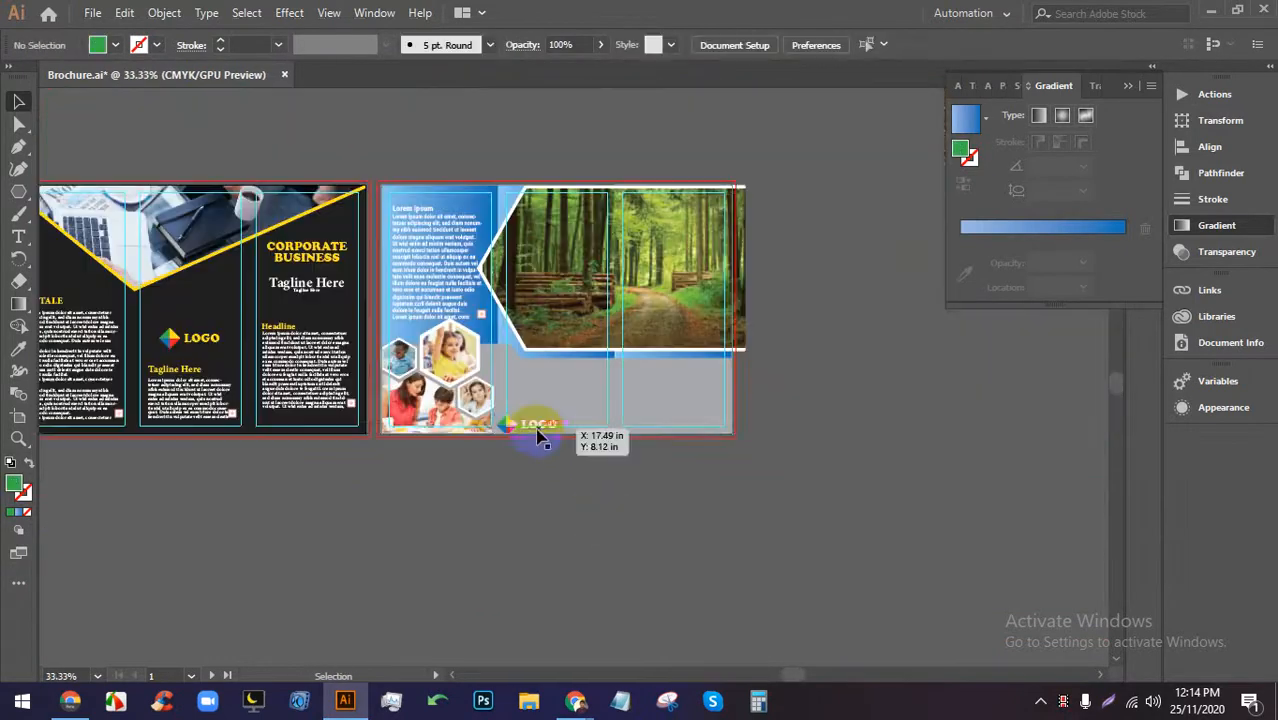
pyautogui.click(537, 430)
pyautogui.scroll(4, 537, 430)
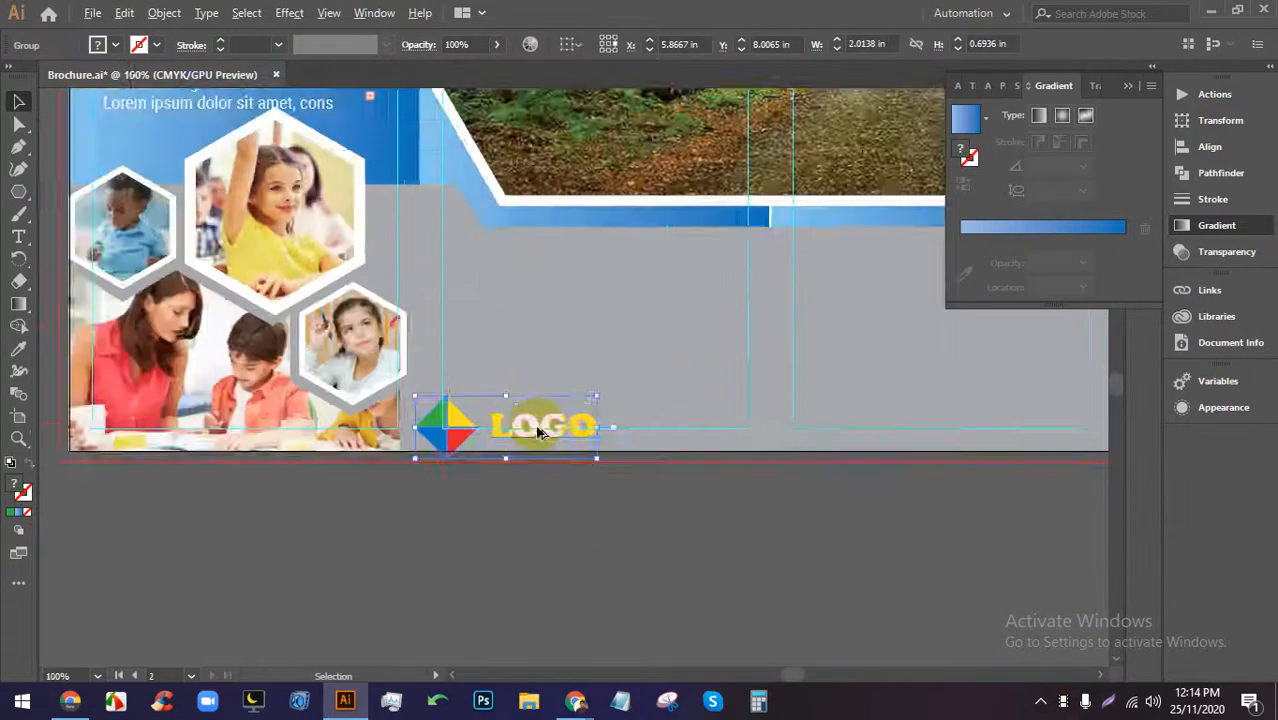
pyautogui.moveTo(645, 258); pyautogui.dragTo(664, 254)
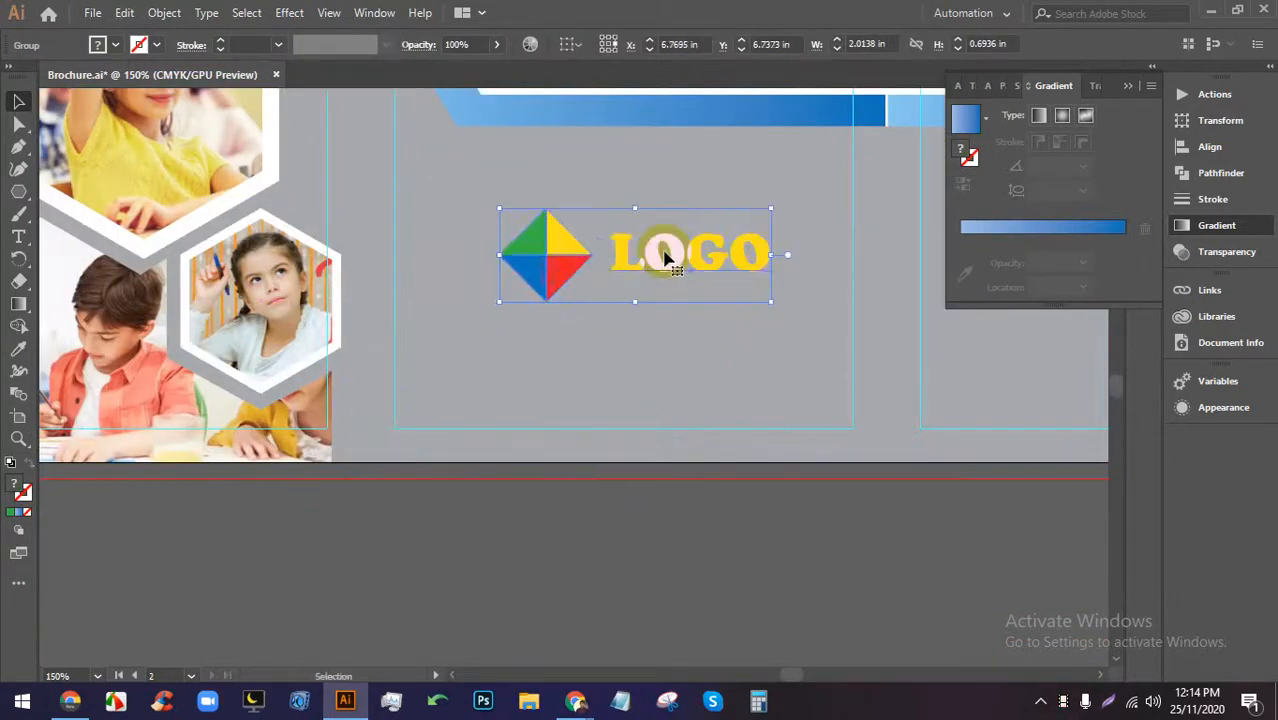
# Recolour the LOGO text inside the copied logo group to white and leave the group's isolation mode.
pyautogui.doubleClick(657, 257)
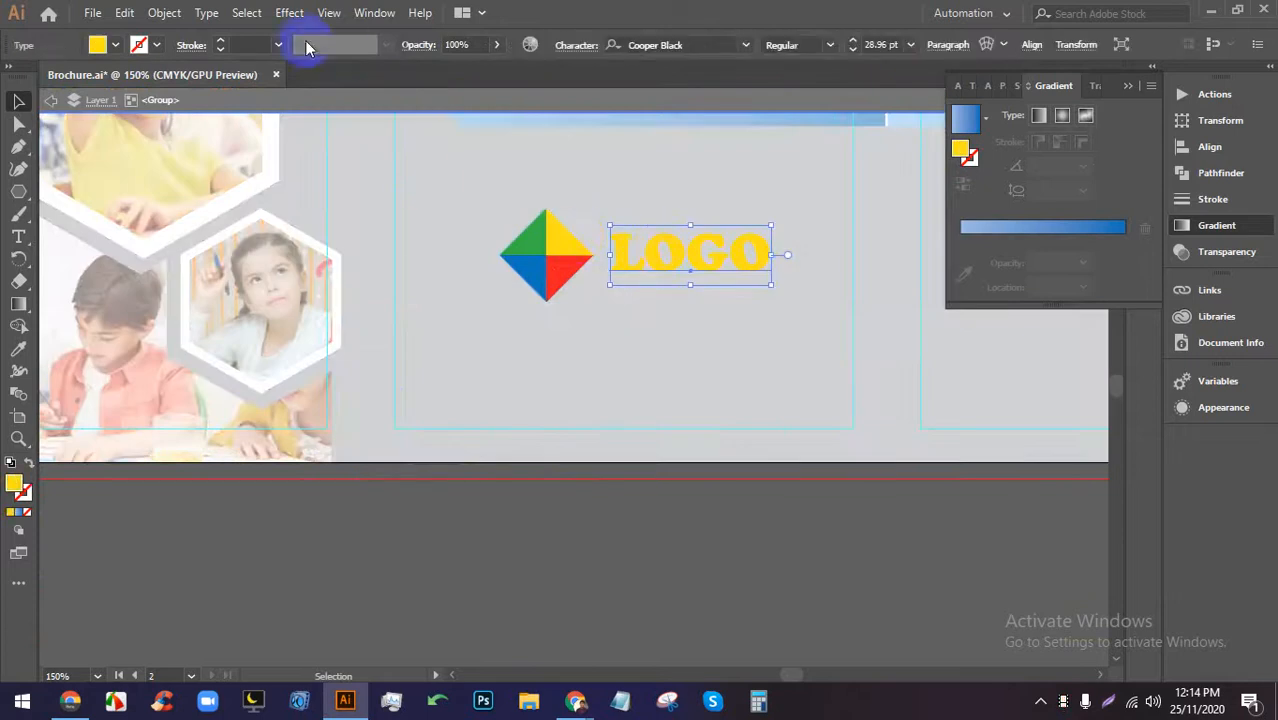
pyautogui.click(116, 45)
pyautogui.click(38, 78)
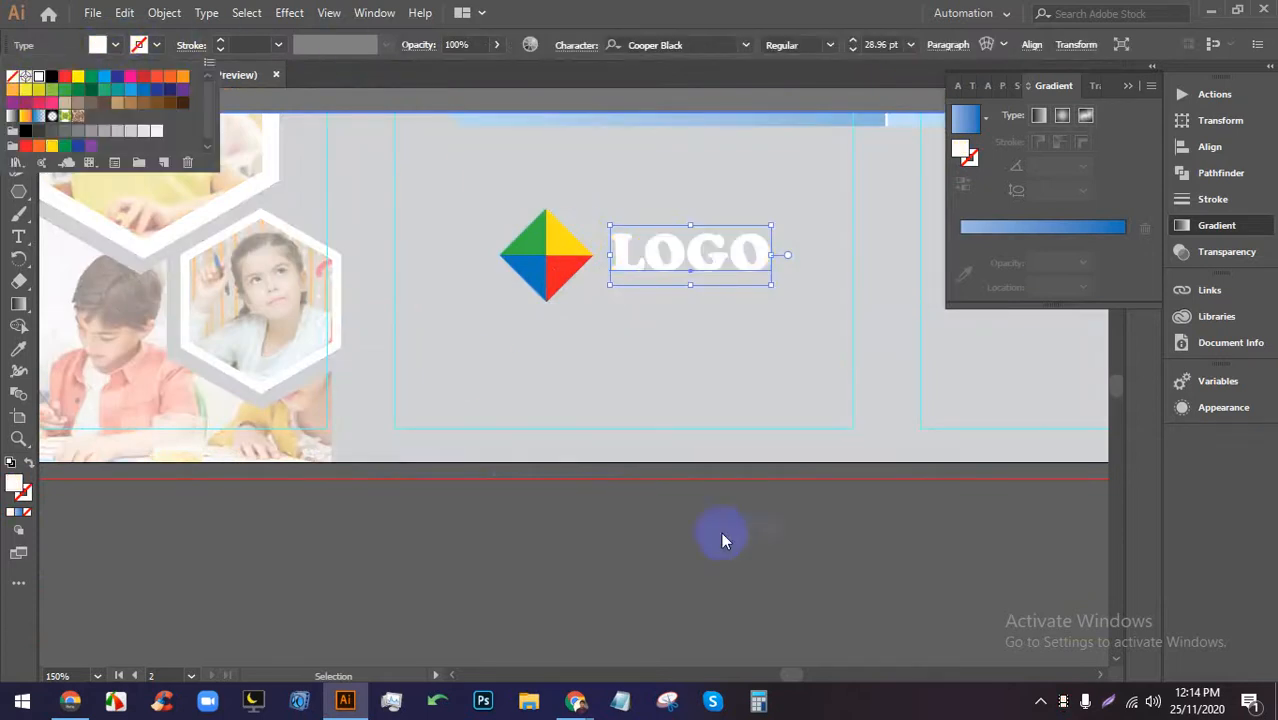
pyautogui.doubleClick(799, 587)
pyautogui.click(799, 587)
pyautogui.scroll(-2, 694, 490)
pyautogui.scroll(2, 745, 483)
pyautogui.moveTo(748, 488); pyautogui.dragTo(659, 535)
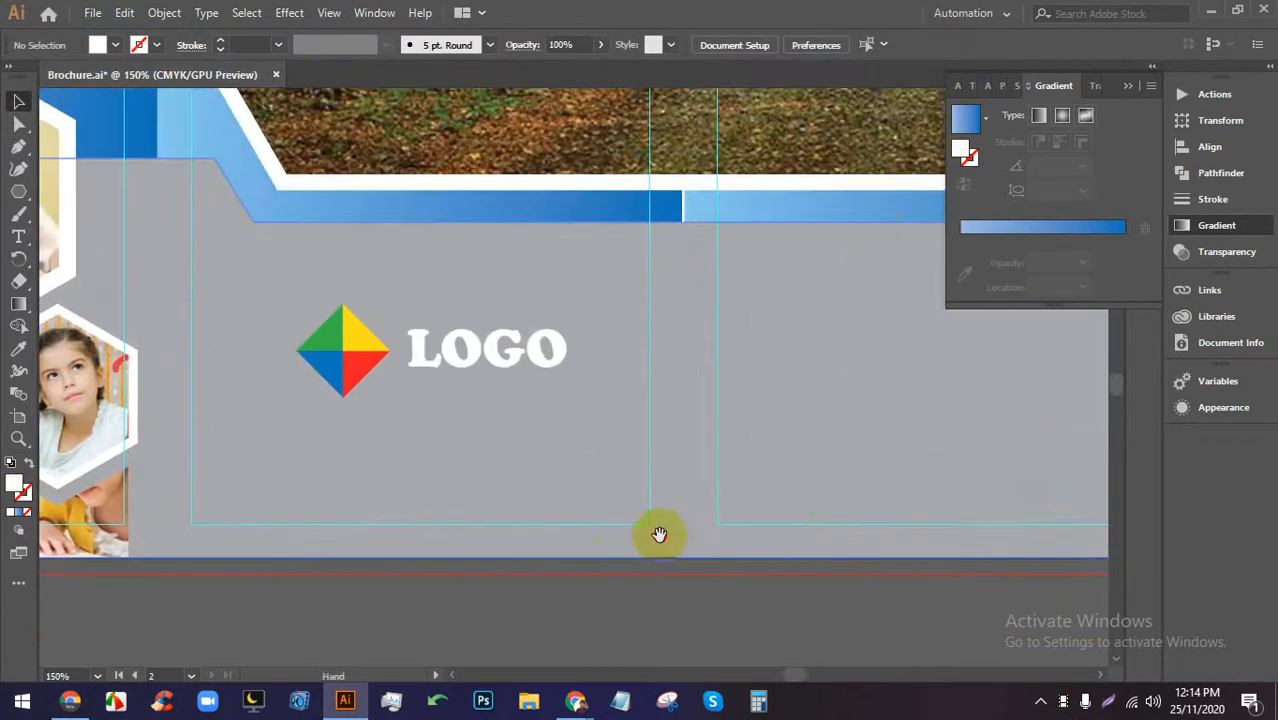
# Examine the LOGO text inside its group and review how the logo sits in the page layout.
pyautogui.click(493, 347)
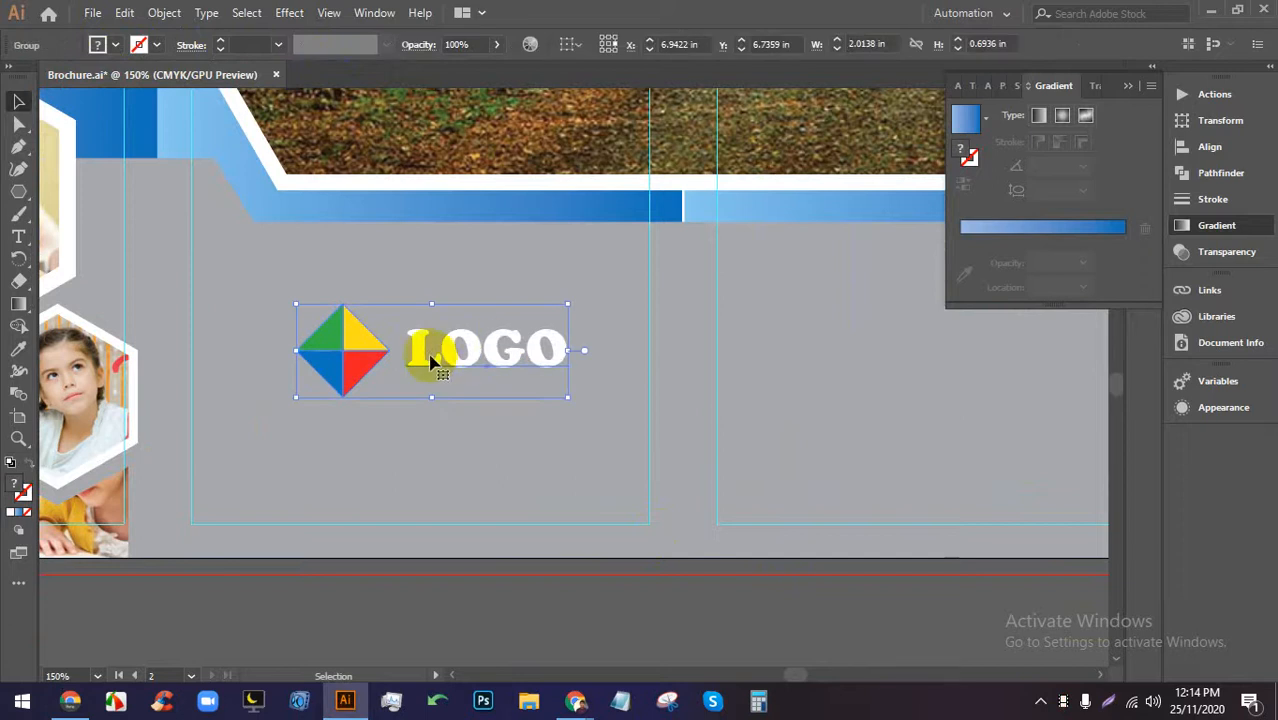
pyautogui.doubleClick(430, 358)
pyautogui.hscroll(3, 437, 372)
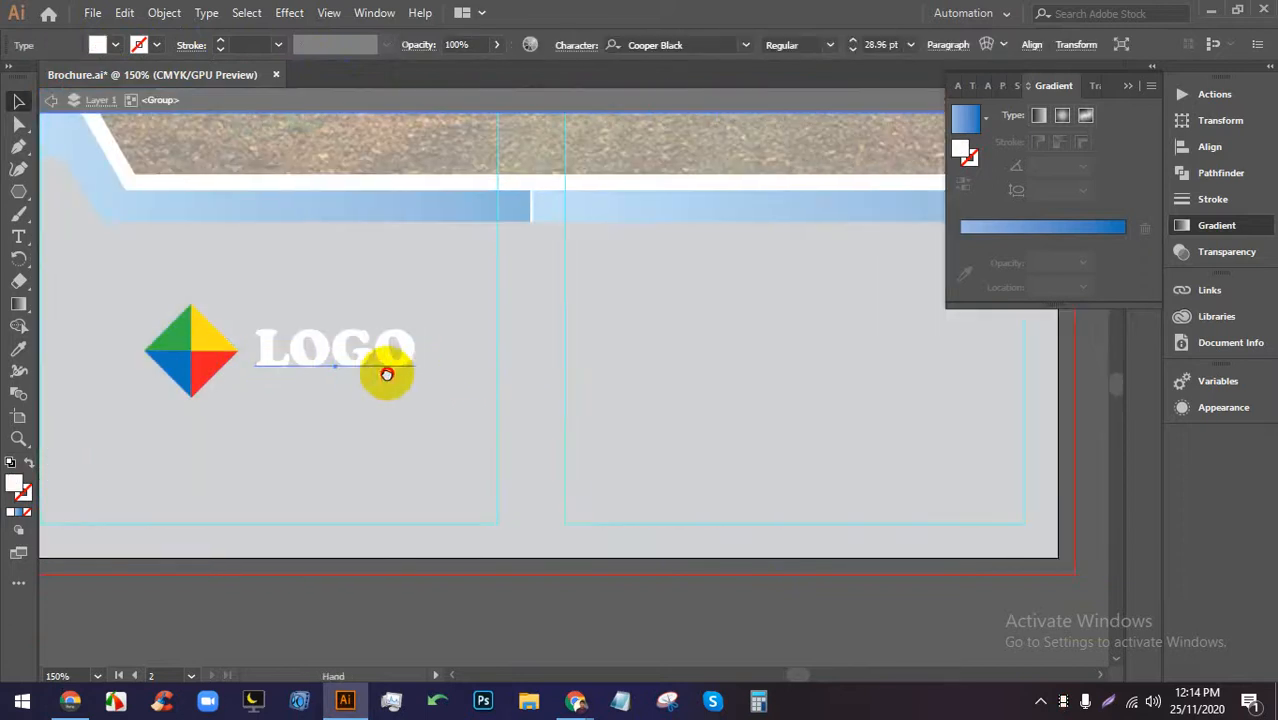
pyautogui.doubleClick(535, 595)
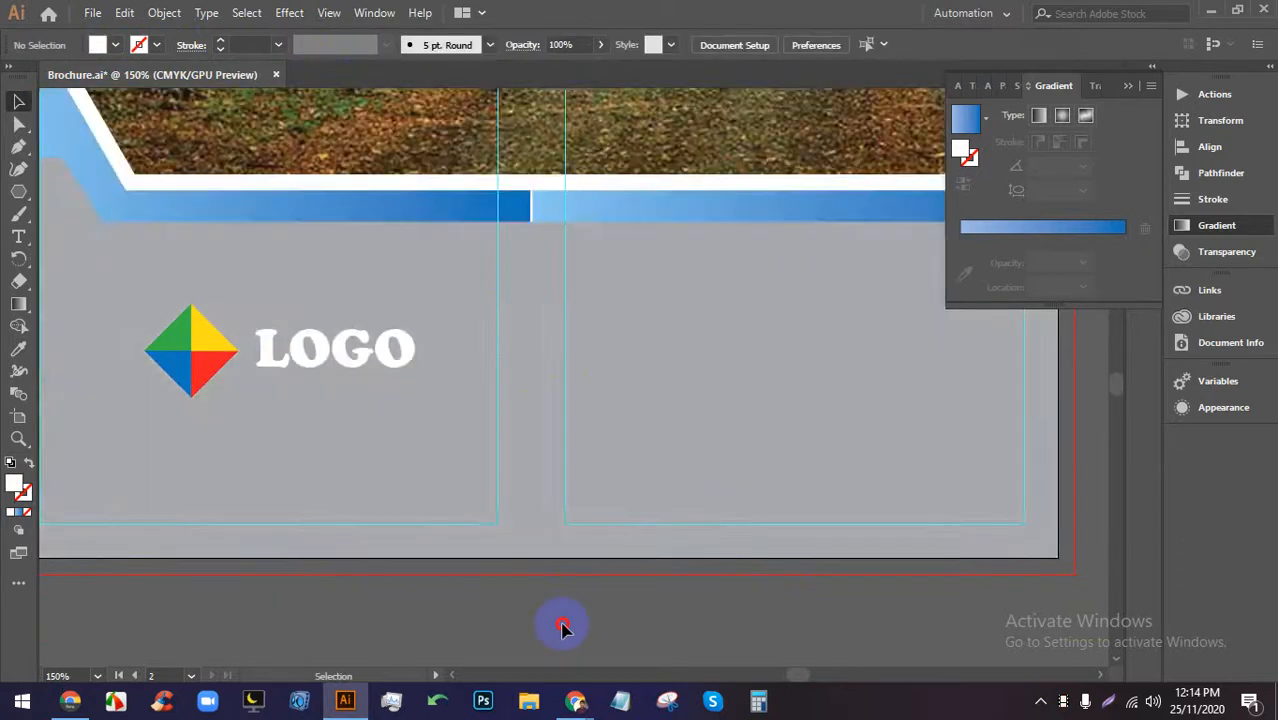
pyautogui.scroll(-4, 565, 590)
pyautogui.scroll(2, 410, 392)
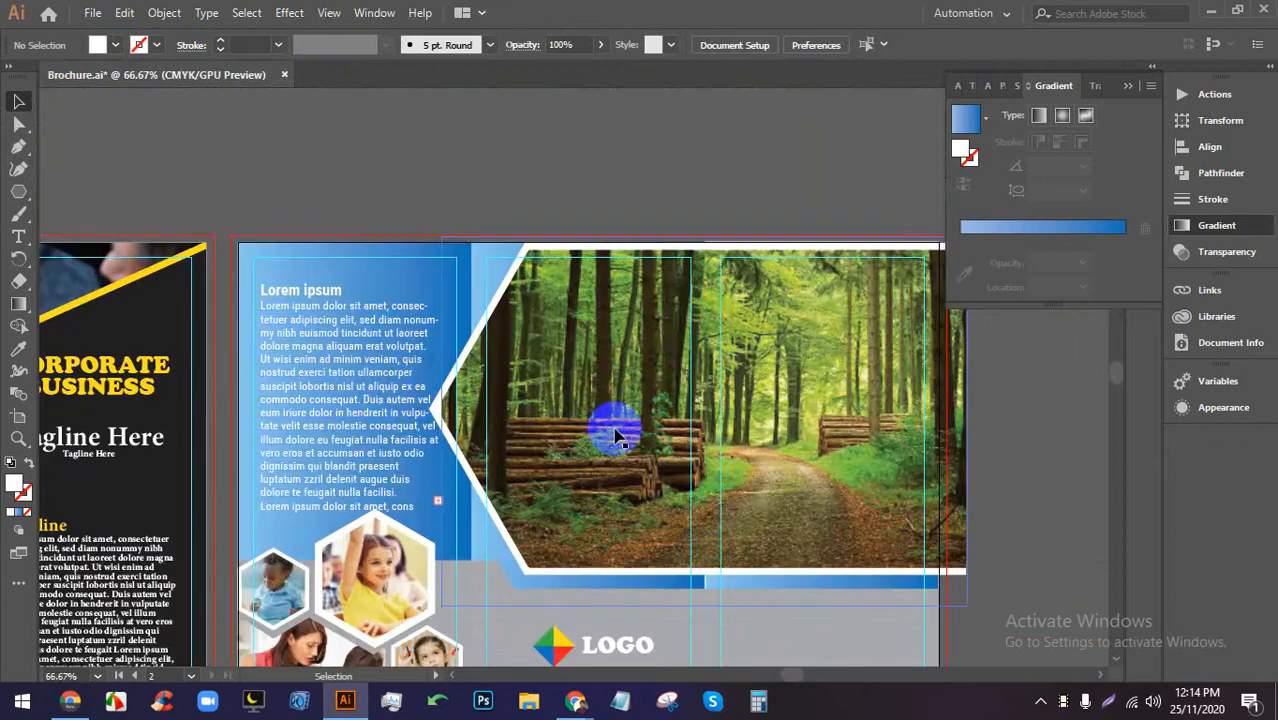
pyautogui.scroll(-3, 615, 430)
pyautogui.scroll(1, 620, 525)
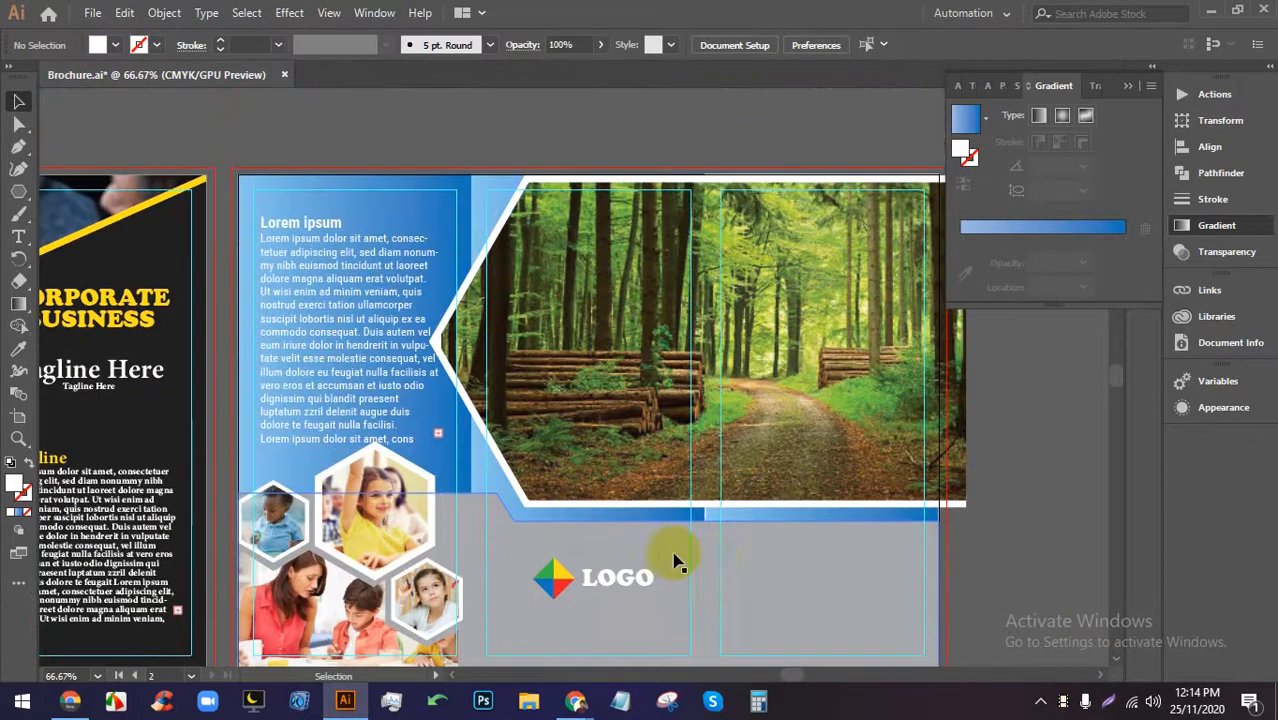
pyautogui.scroll(-3, 600, 590)
pyautogui.scroll(4, 590, 540)
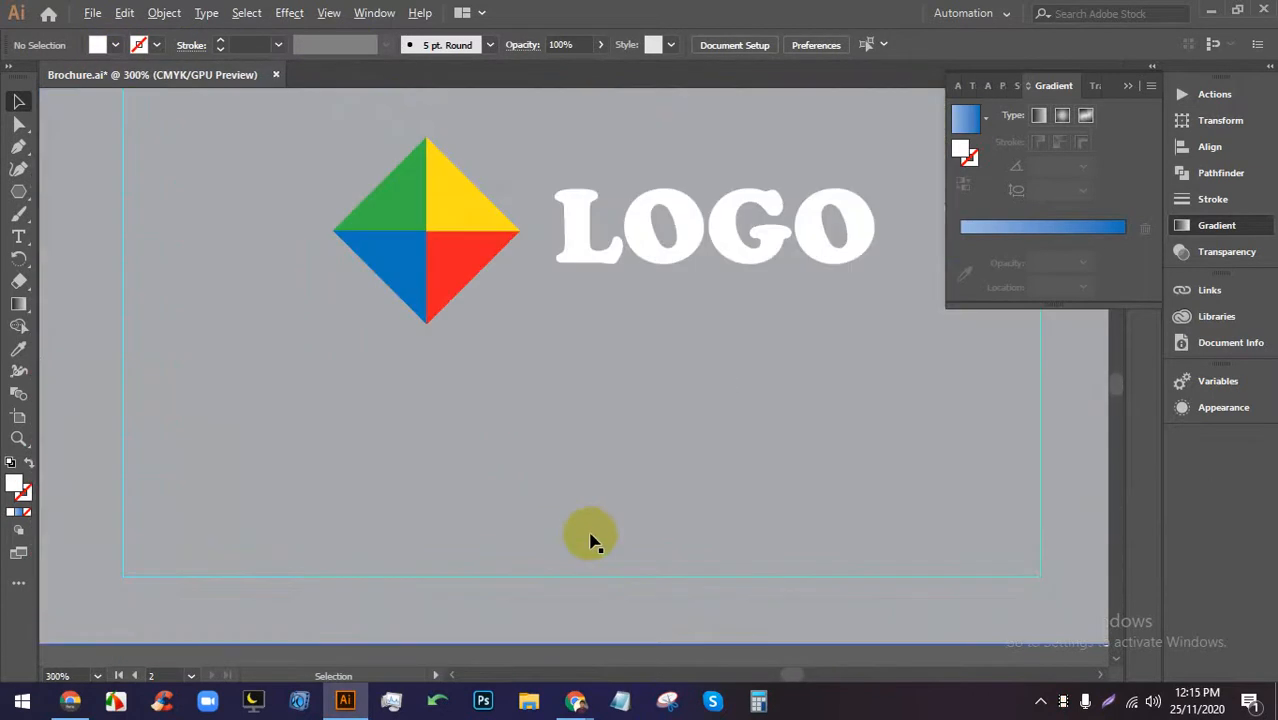
pyautogui.click(626, 244)
pyautogui.doubleClick(626, 246)
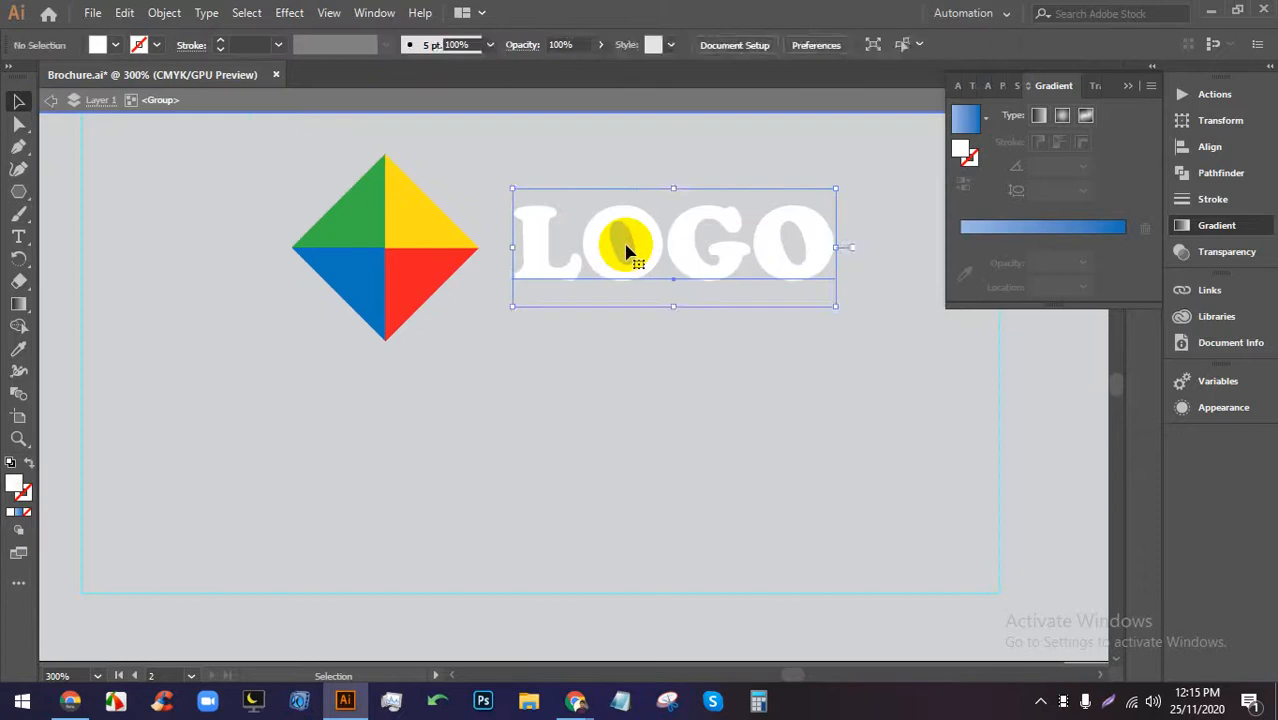
pyautogui.scroll(-2, 602, 273)
pyautogui.doubleClick(634, 459)
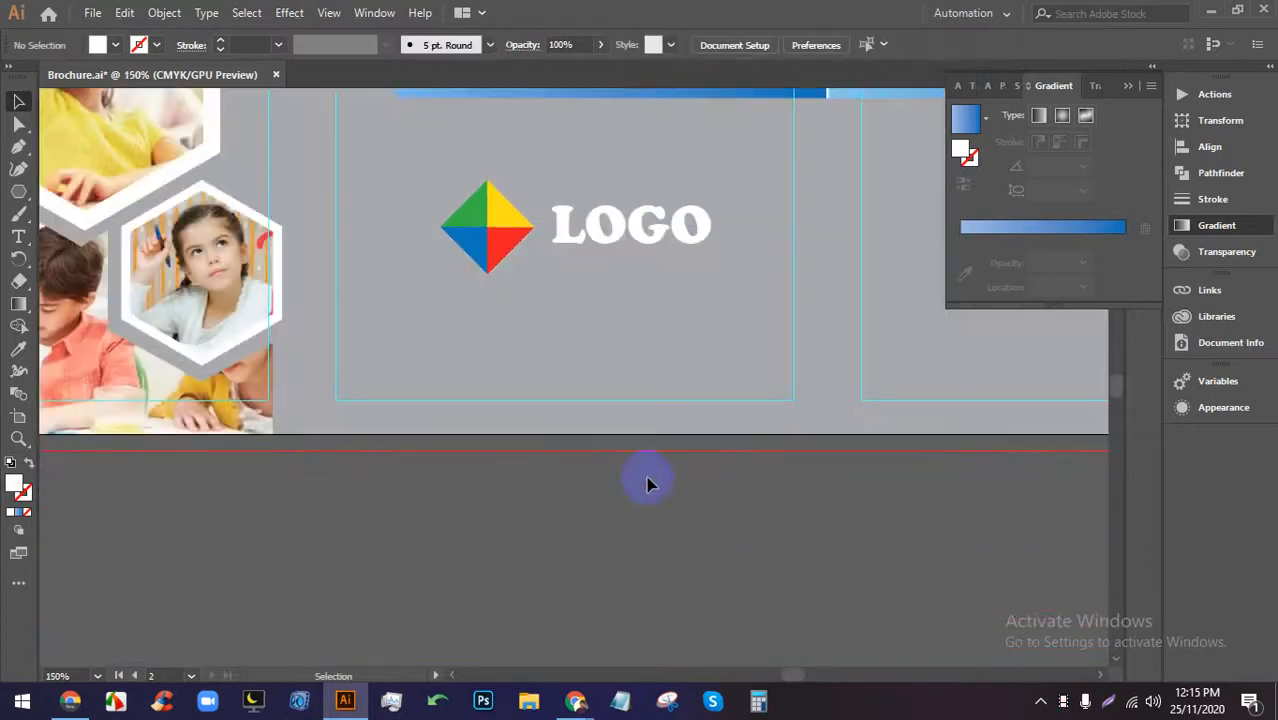
# Ungroup the logo in the middle panel into its diamond and its text.
pyautogui.scroll(1, 613, 314)
pyautogui.rightClick(616, 300)
pyautogui.click(670, 458)
pyautogui.click(750, 606)
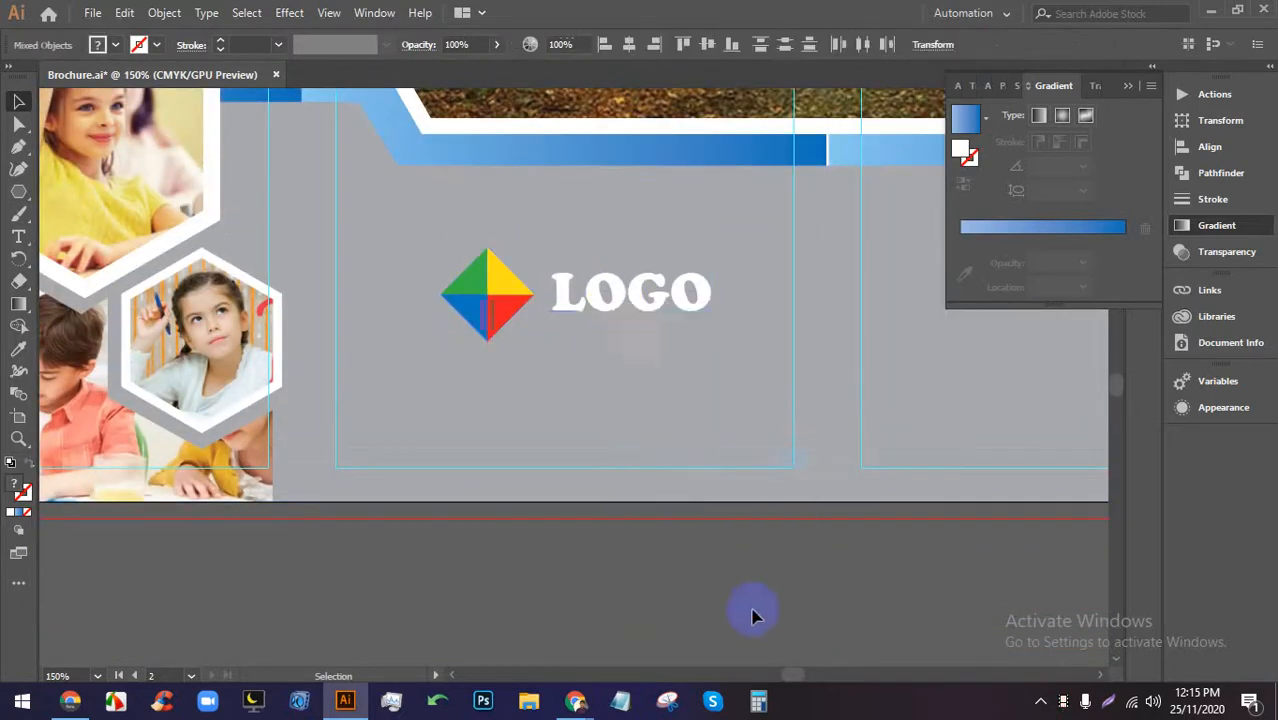
# Try yellow, green and blue swatches as the fill of the LOGO text.
pyautogui.click(602, 290)
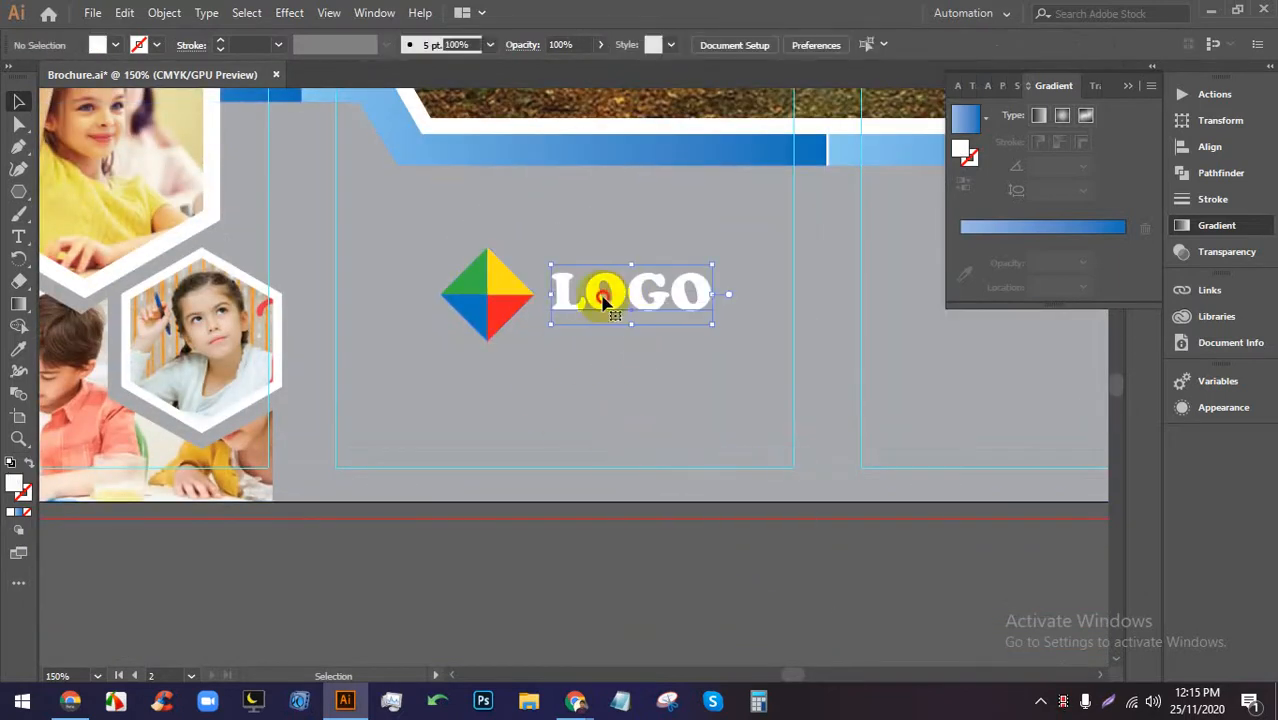
pyautogui.click(116, 42)
pyautogui.click(67, 77)
pyautogui.click(79, 77)
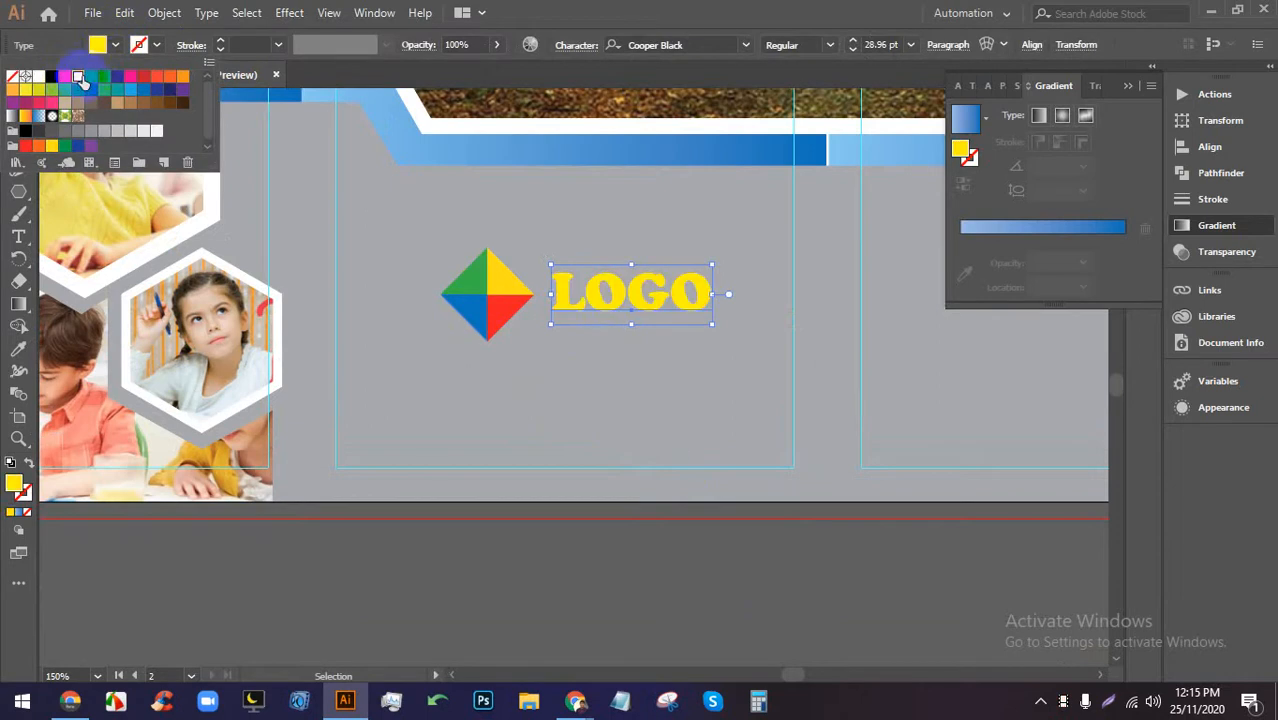
pyautogui.click(104, 77)
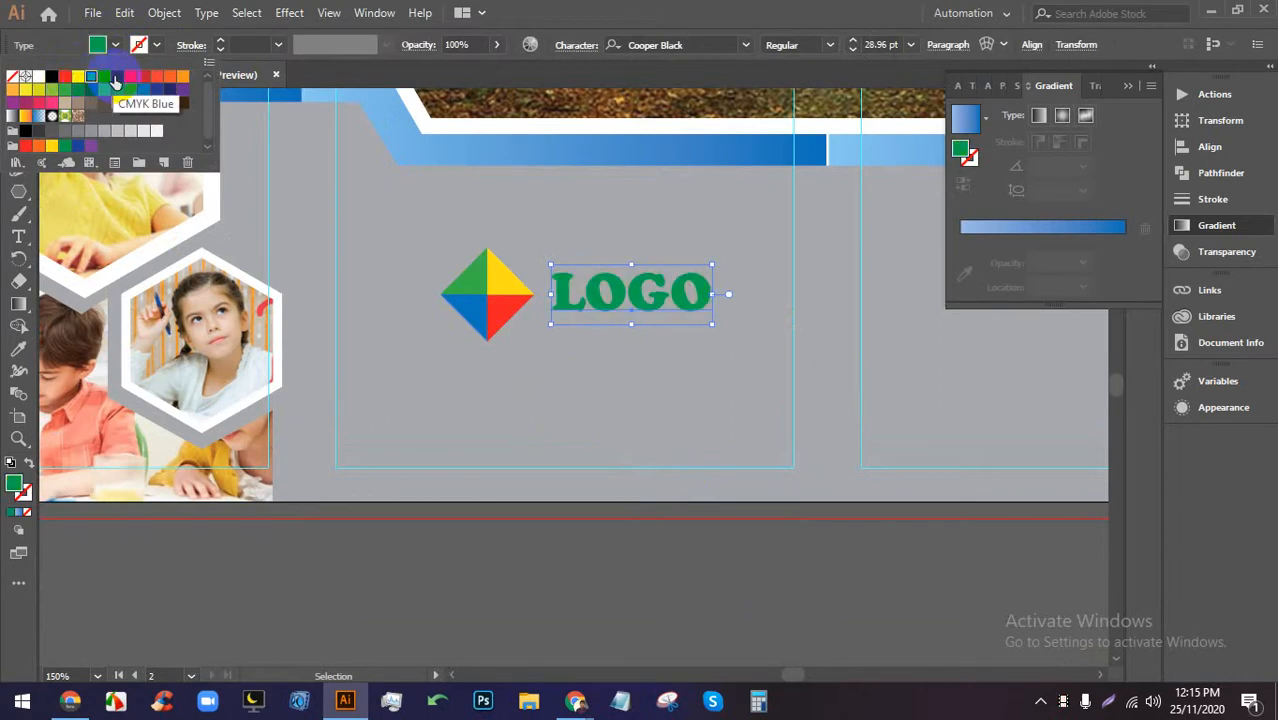
pyautogui.click(108, 78)
pyautogui.click(116, 76)
pyautogui.click(106, 76)
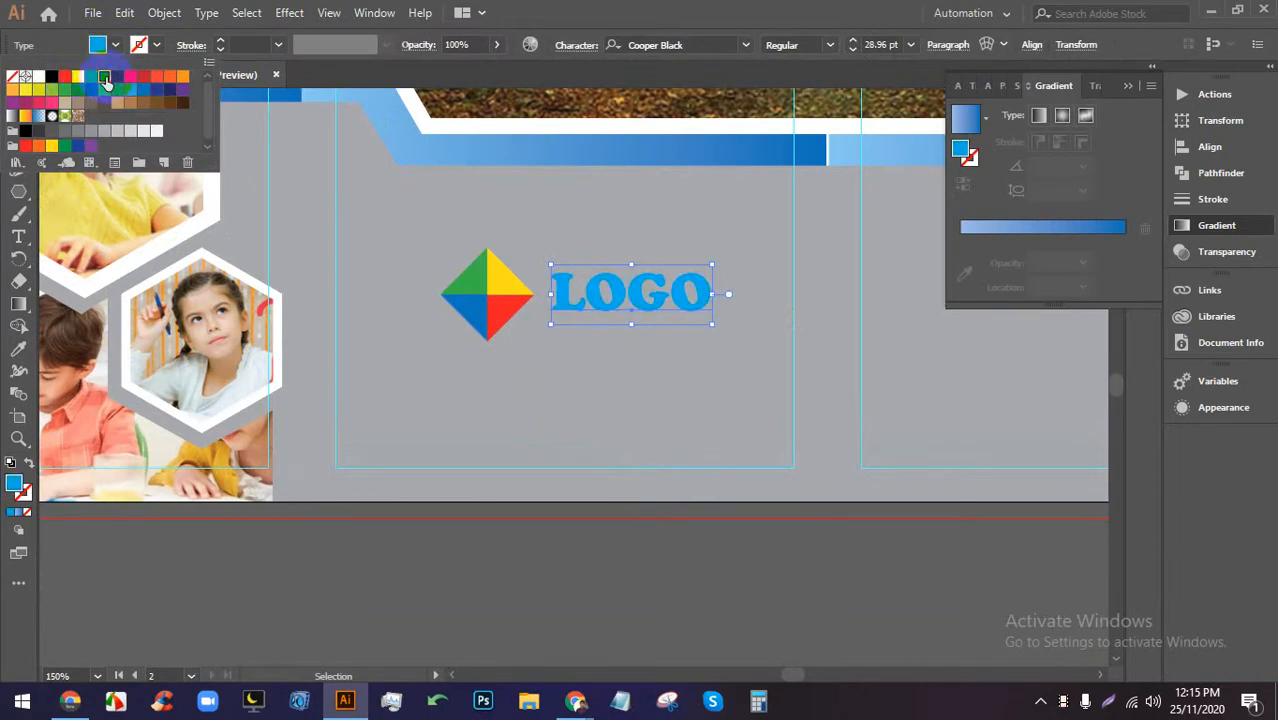
pyautogui.click(792, 611)
pyautogui.scroll(-2, 494, 430)
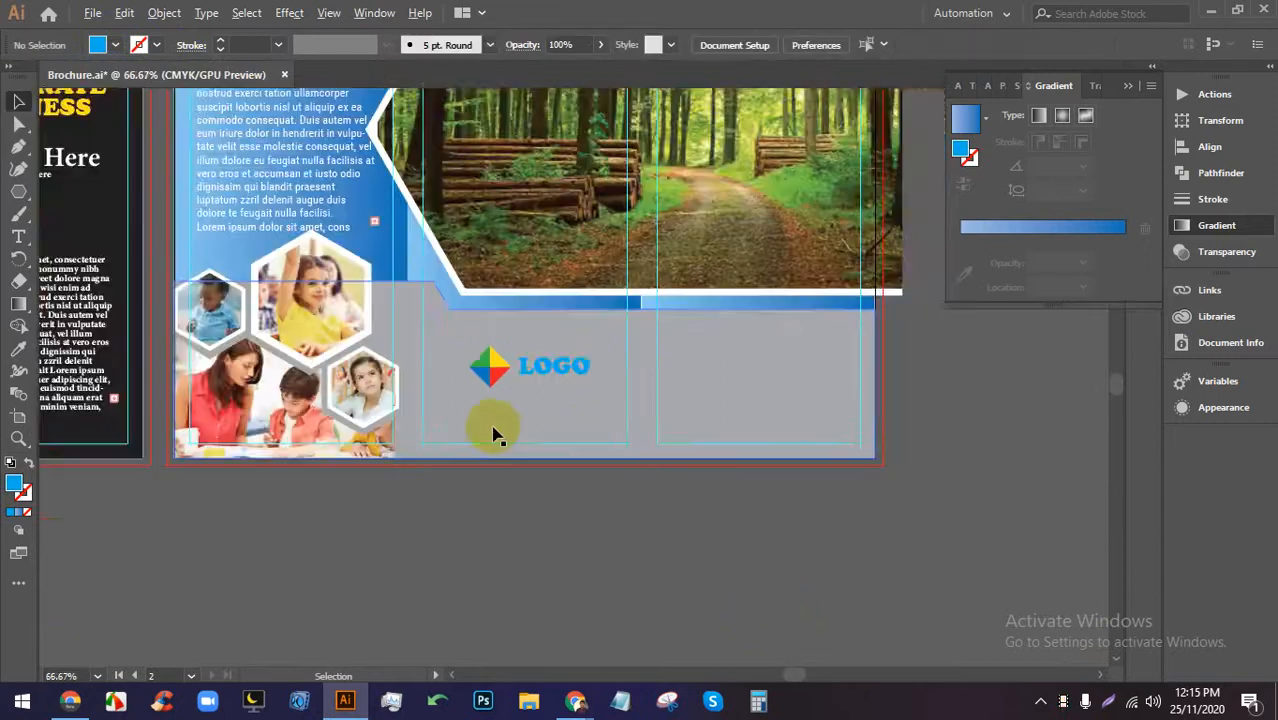
# Try copying the blue gradient of the bar below the forest photo onto the LOGO text with the Eyedropper.
pyautogui.scroll(2, 540, 408)
pyautogui.click(536, 330)
pyautogui.scroll(2, 228, 354)
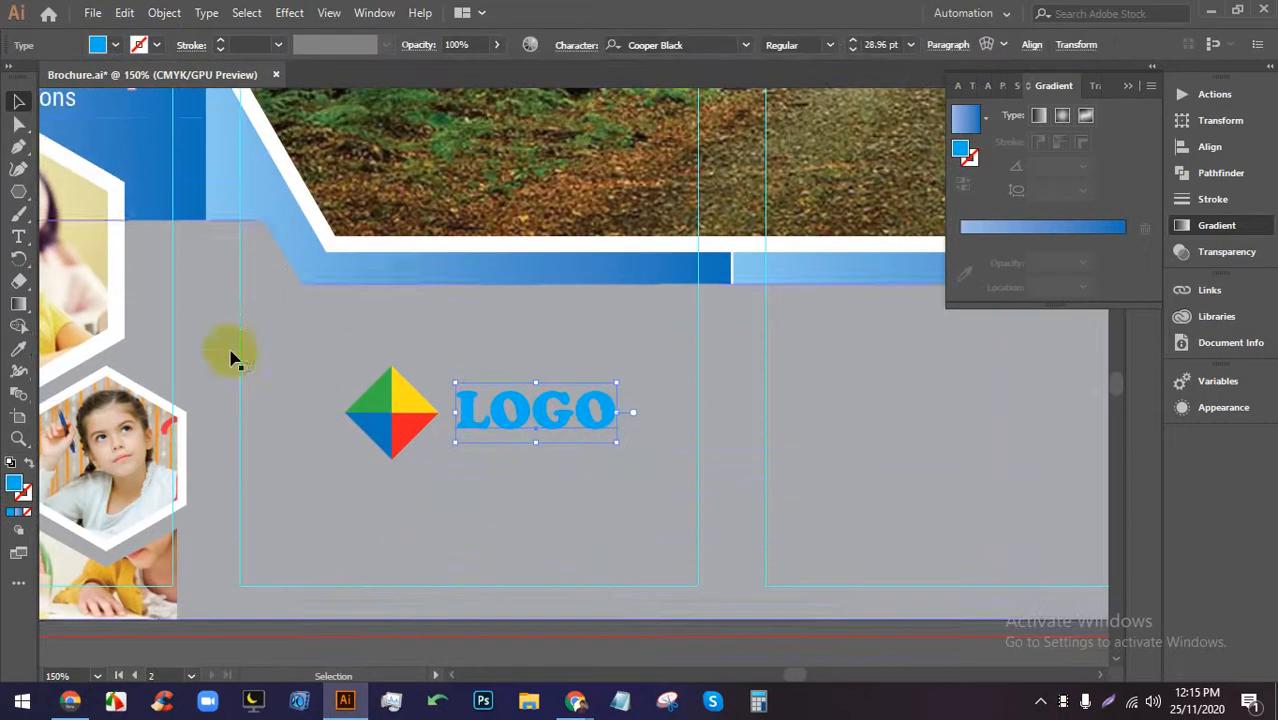
pyautogui.click(18, 348)
pyautogui.click(502, 266)
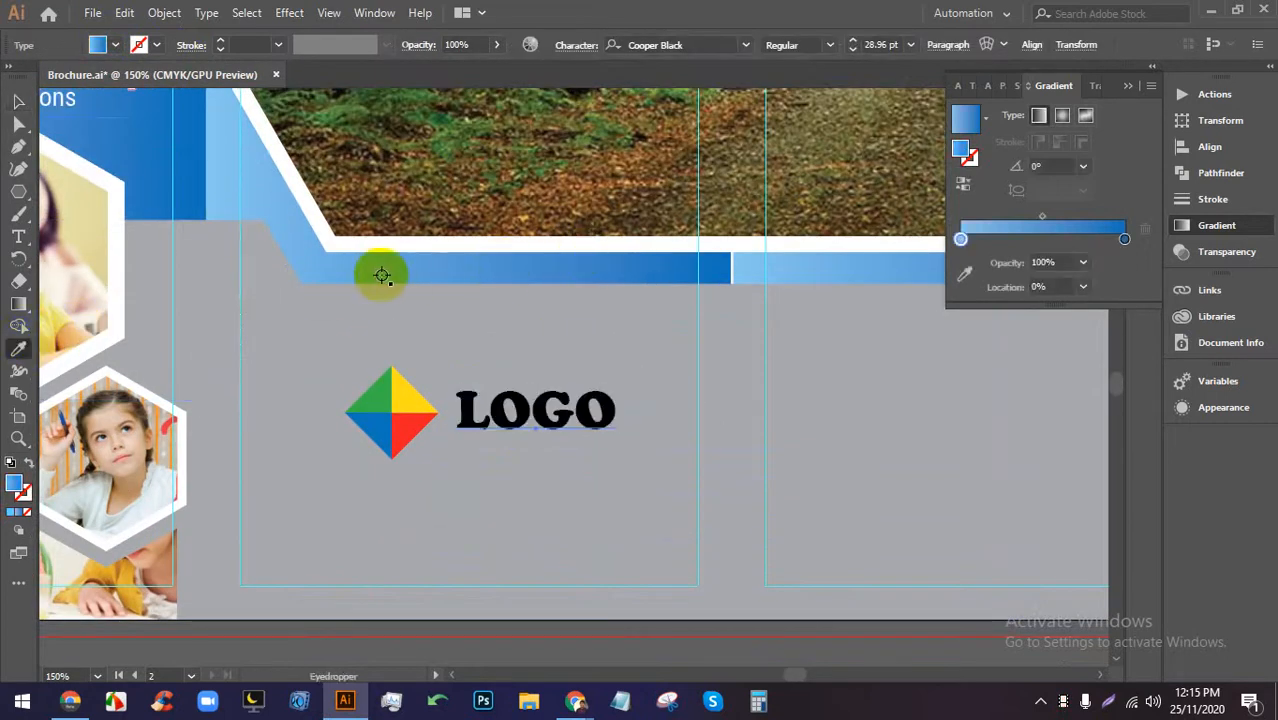
pyautogui.click(18, 101)
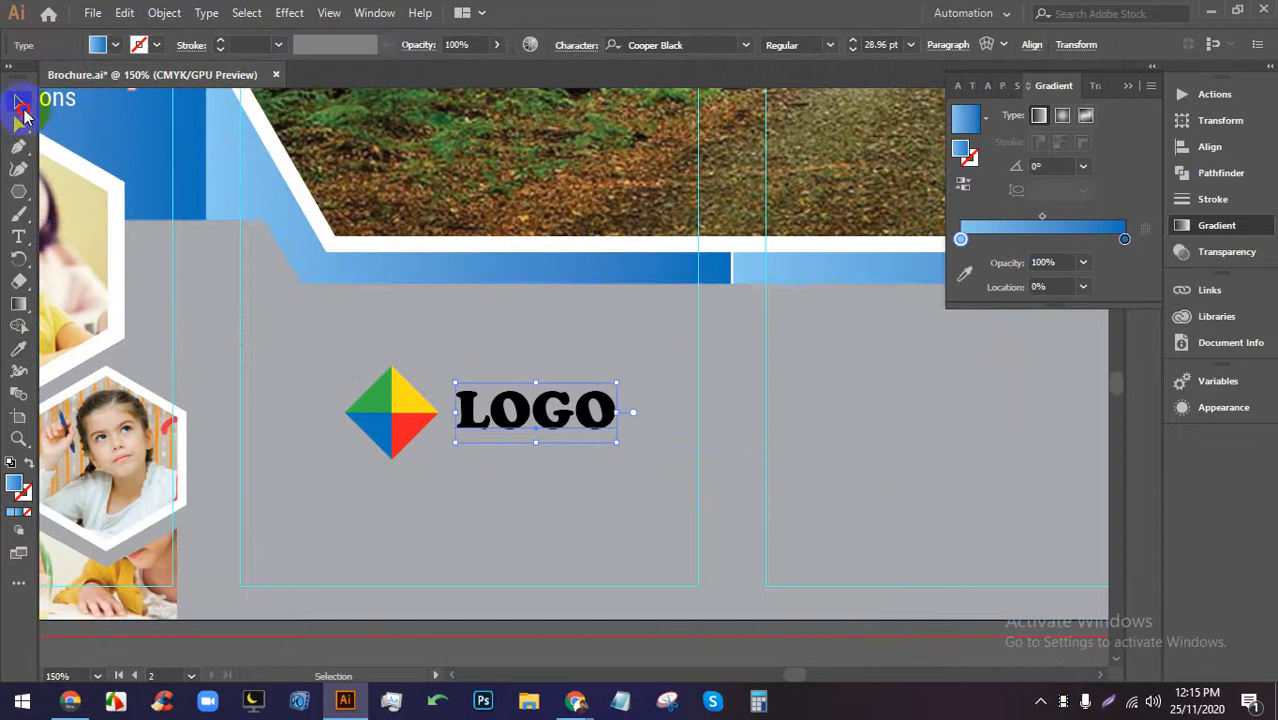
pyautogui.click(607, 630)
pyautogui.scroll(-3, 500, 436)
pyautogui.scroll(2, 533, 459)
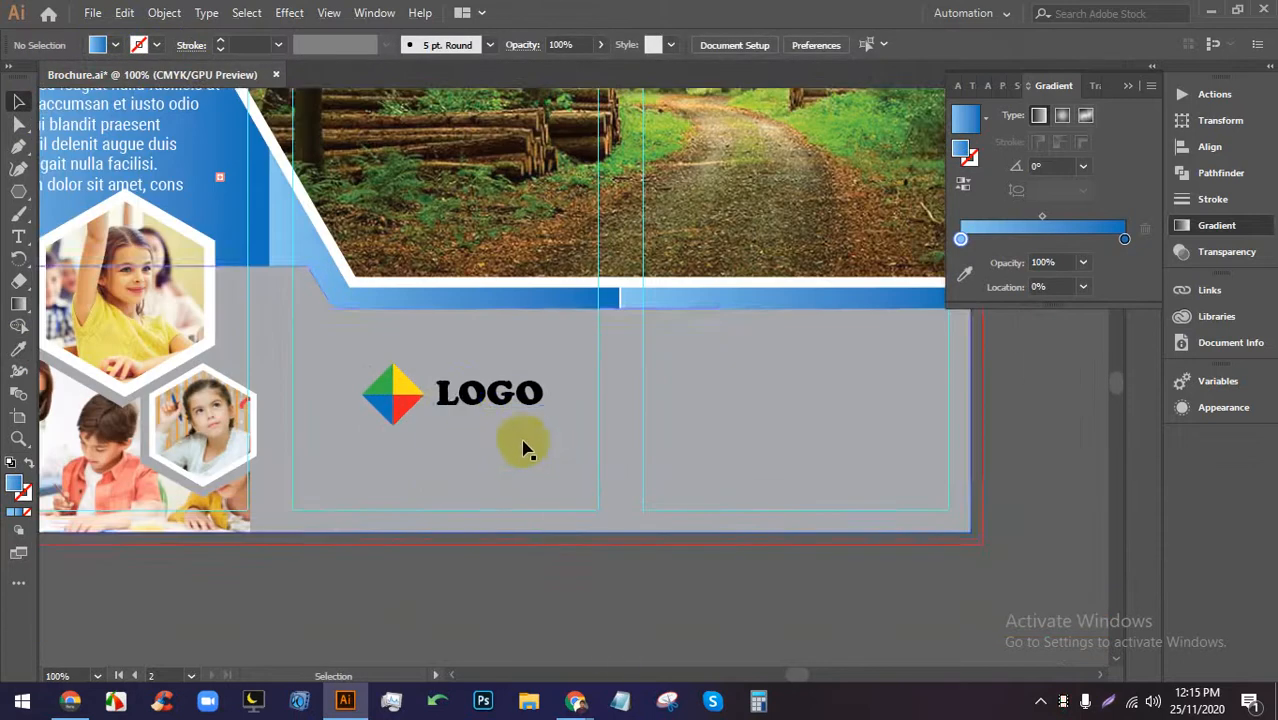
# Set the fill of the LOGO text to the White swatch and deselect it.
pyautogui.click(455, 403)
pyautogui.click(100, 45)
pyautogui.click(39, 80)
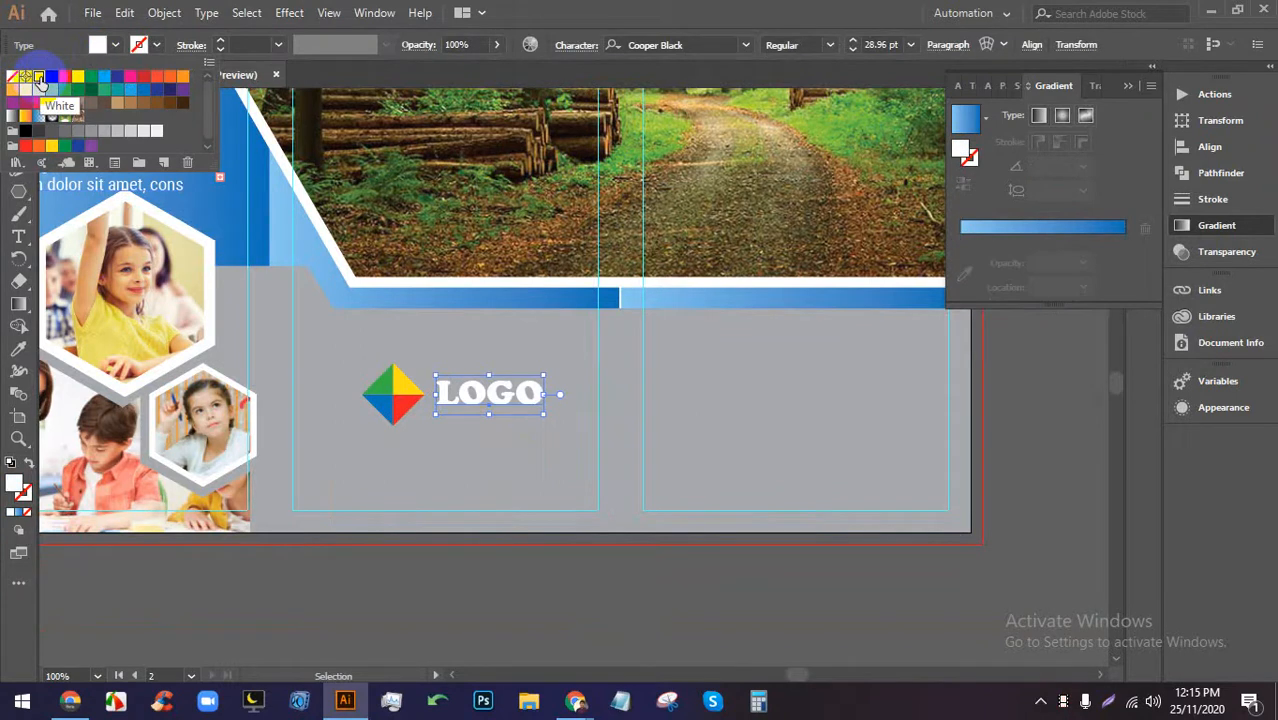
pyautogui.click(546, 544)
# Group the logo's diamond and its white LOGO text together.
pyautogui.scroll(3, 540, 560)
pyautogui.click(492, 488)
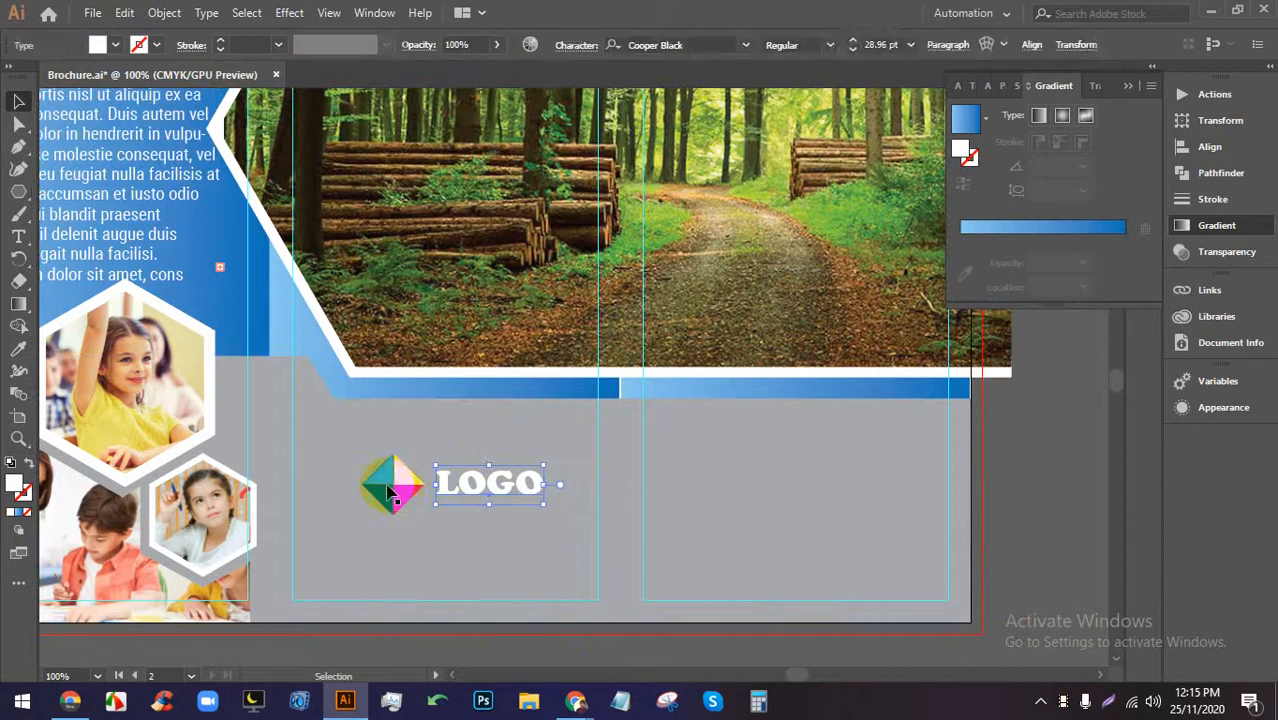
pyautogui.click(389, 489)
pyautogui.keyDown('shift'); pyautogui.click(514, 490); pyautogui.keyUp('shift')
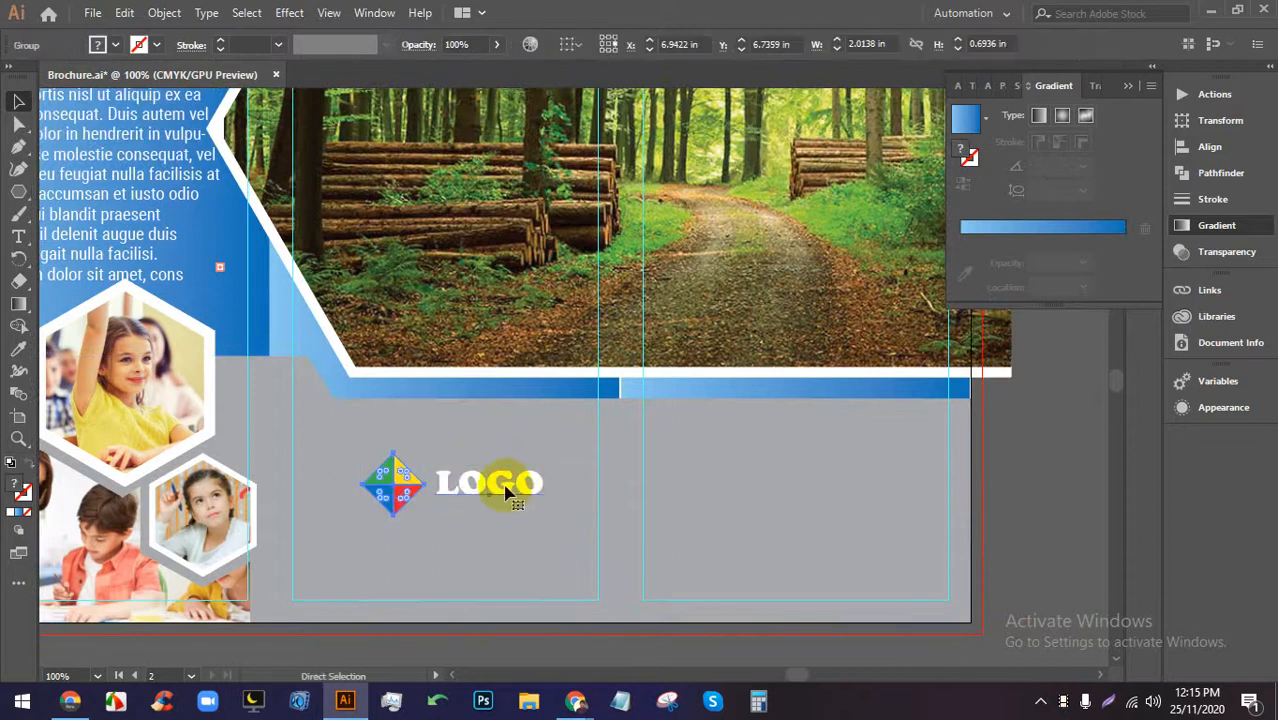
pyautogui.click(841, 540)
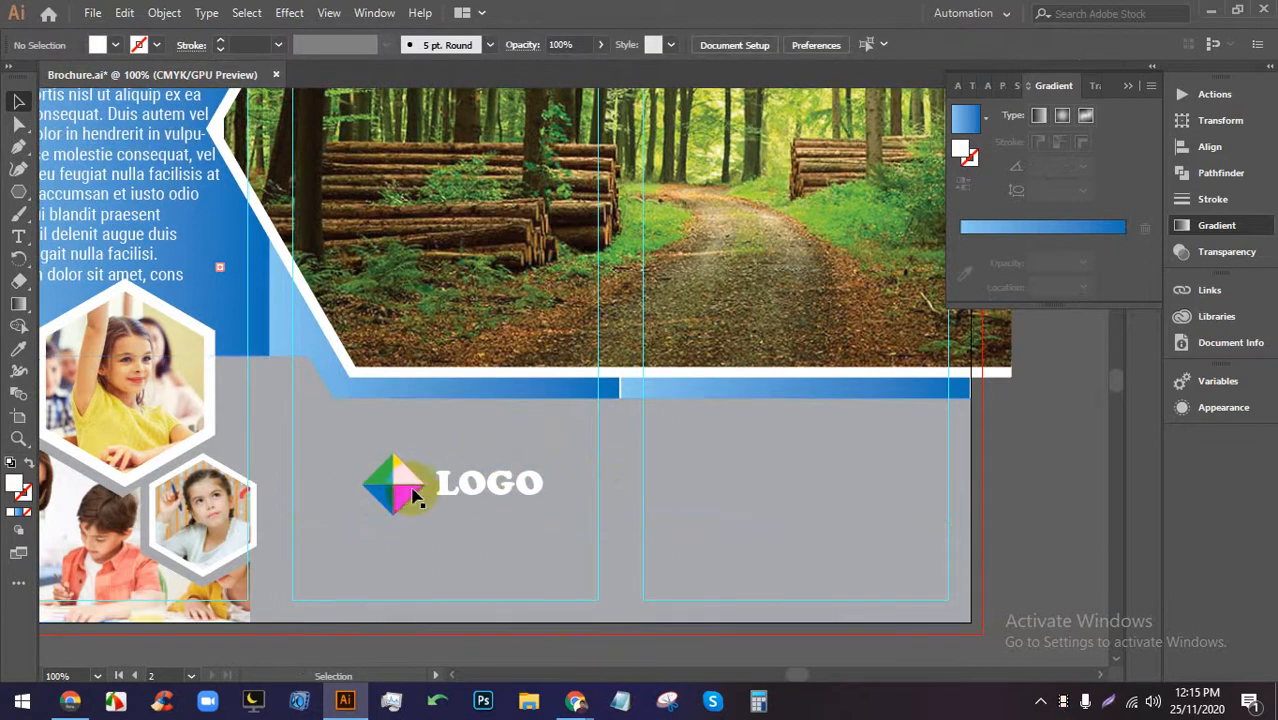
# Move the logo group to the lower-right corner of the page's right panel and scale it down to about 1 in wide.
pyautogui.moveTo(446, 485); pyautogui.dragTo(837, 560)
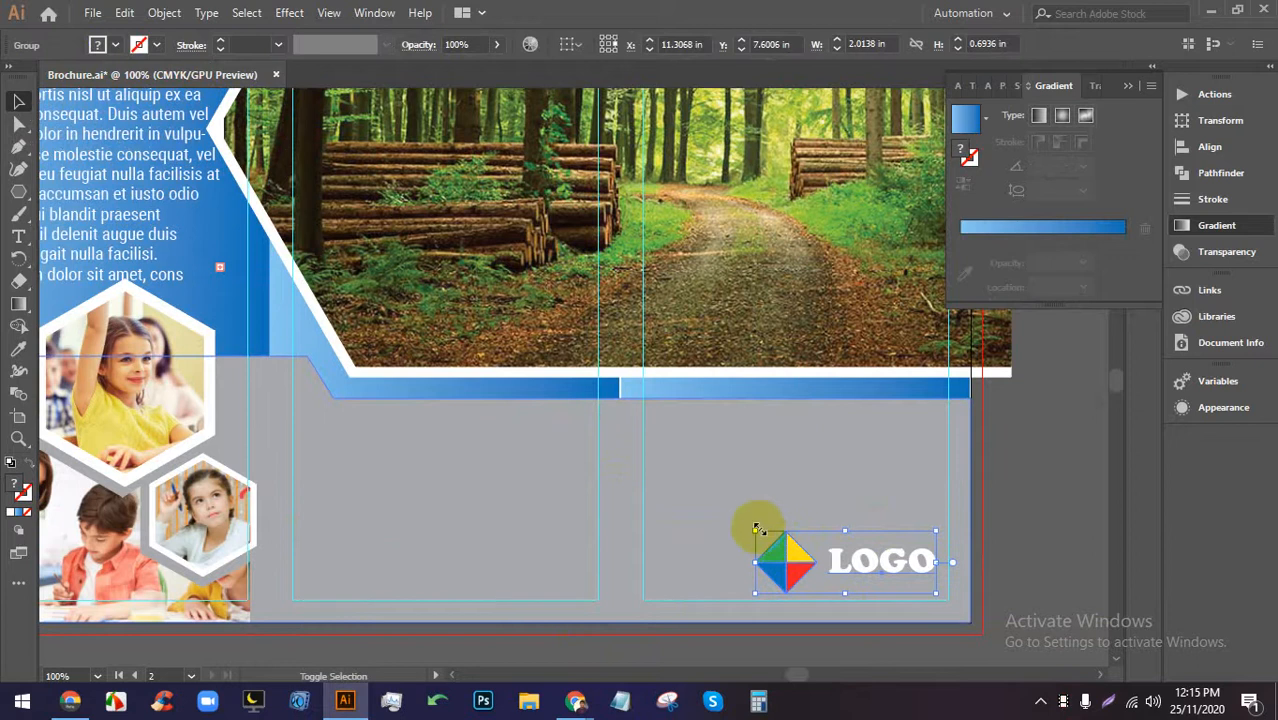
pyautogui.moveTo(755, 530); pyautogui.dragTo(829, 564)
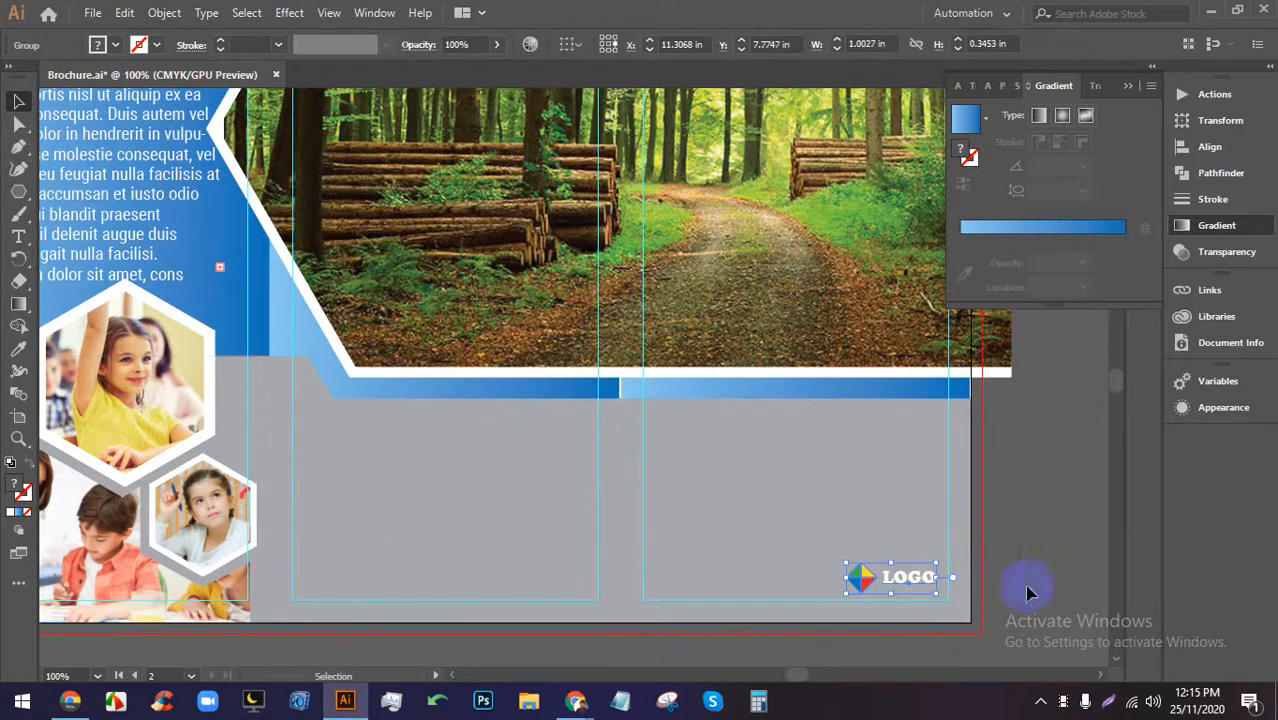
pyautogui.click(1025, 585)
pyautogui.click(907, 583)
pyautogui.click(1010, 494)
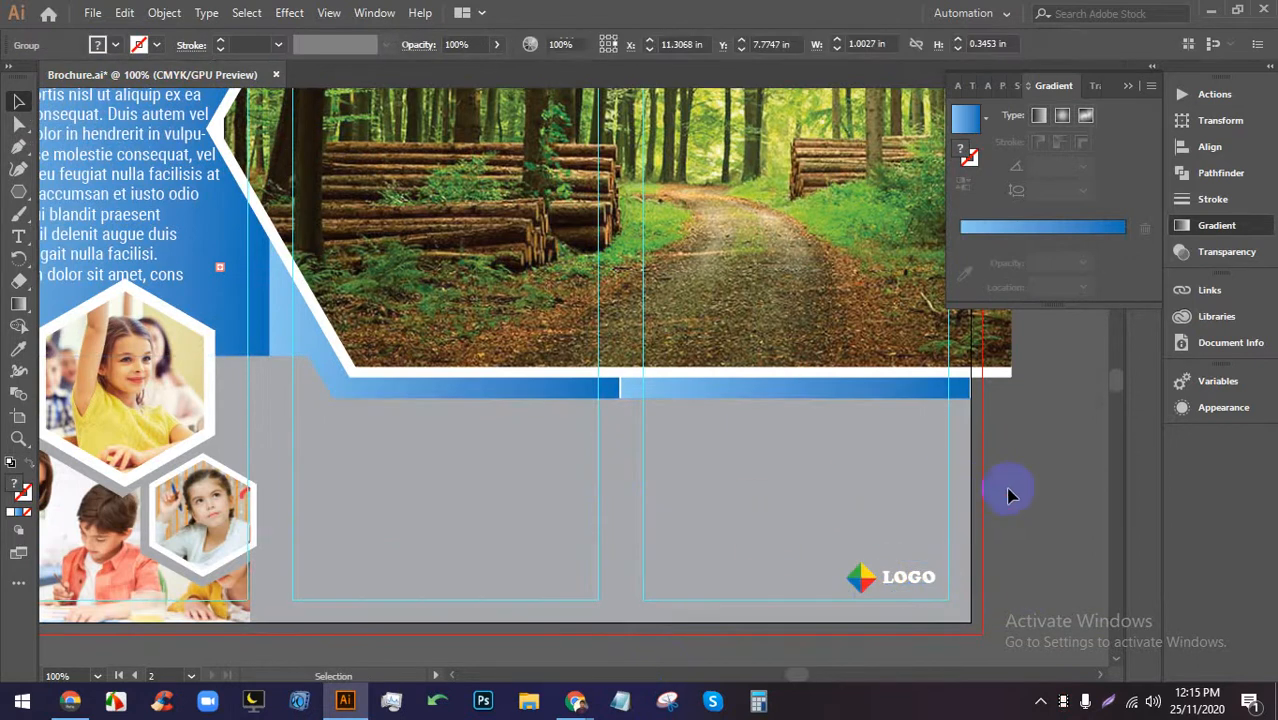
# Add a "Lorem ipsum" heading at the upper left of the empty middle panel below the blue bar.
pyautogui.scroll(-2, 968, 474)
pyautogui.scroll(2, 832, 532)
pyautogui.moveTo(746, 533); pyautogui.dragTo(660, 490)
pyautogui.scroll(1, 548, 447)
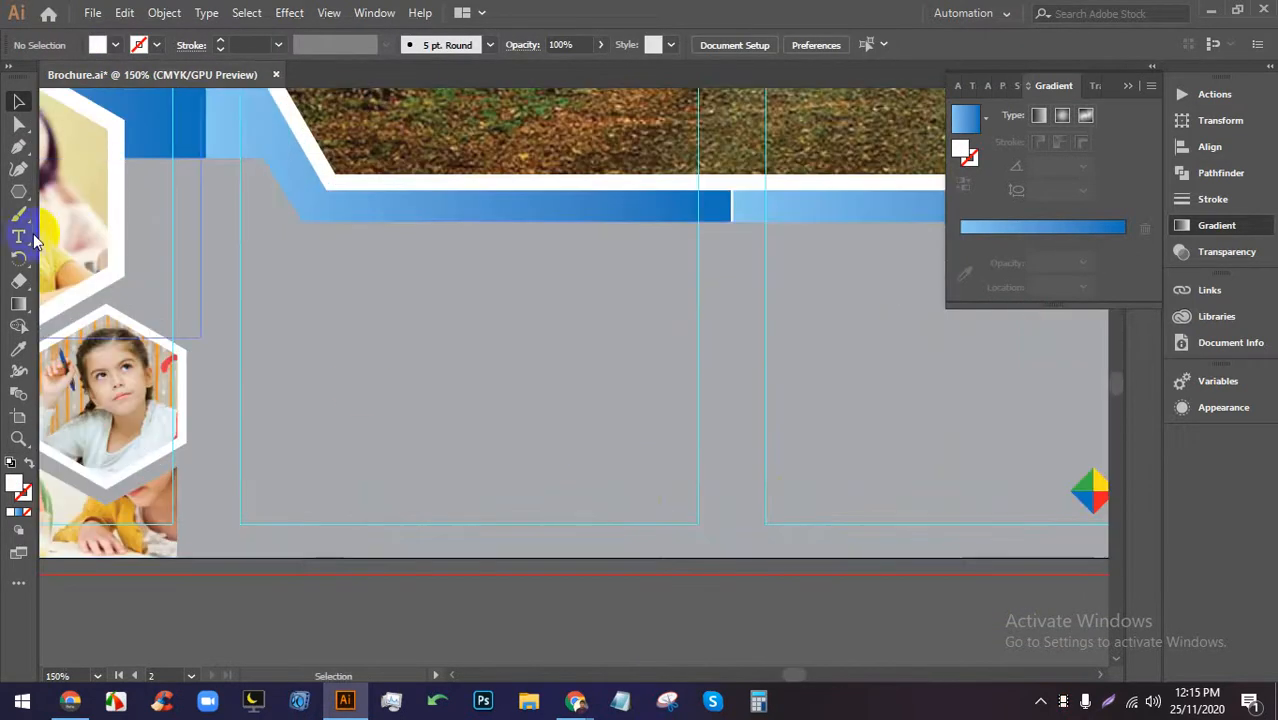
pyautogui.click(18, 237)
pyautogui.click(272, 258)
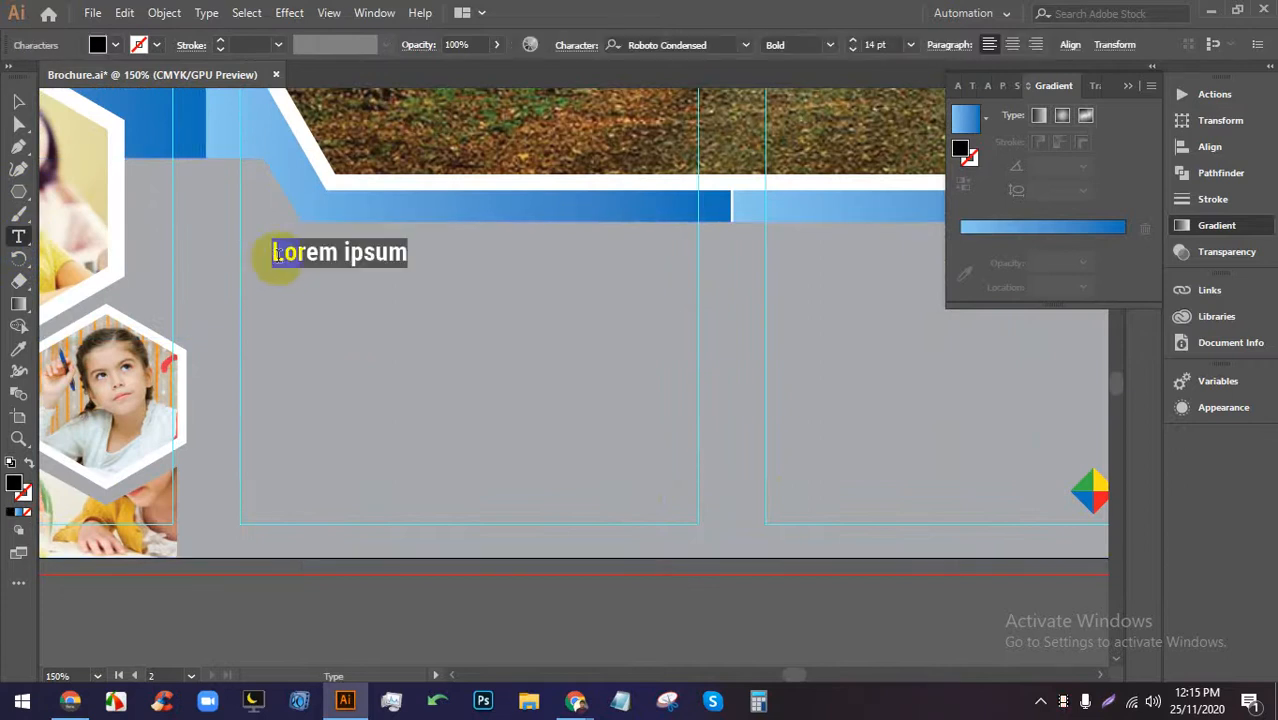
pyautogui.doubleClick(290, 255)
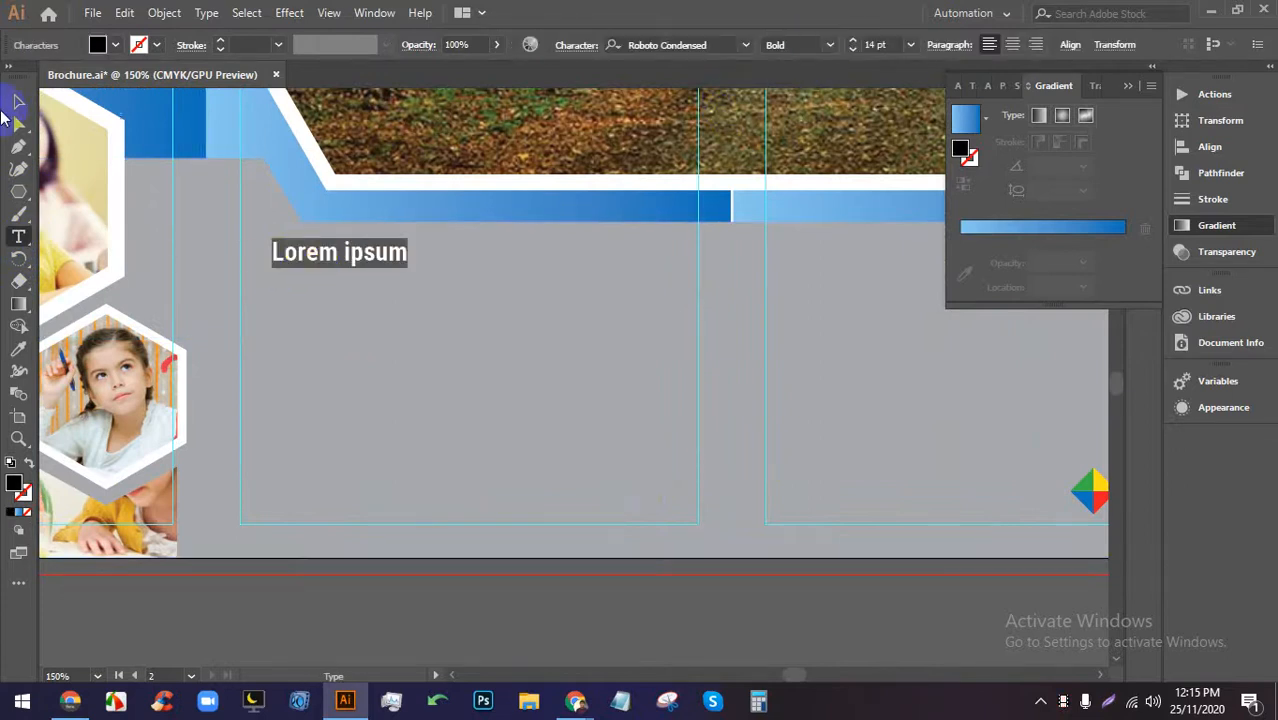
# Enlarge the middle panel's "Lorem ipsum" heading to about 21.5 pt and fill it with a yellow swatch.
pyautogui.click(15, 105)
pyautogui.moveTo(408, 264)
pyautogui.mouseDown()
pyautogui.moveTo(504, 288)
pyautogui.moveTo(420, 278)
pyautogui.mouseUp()
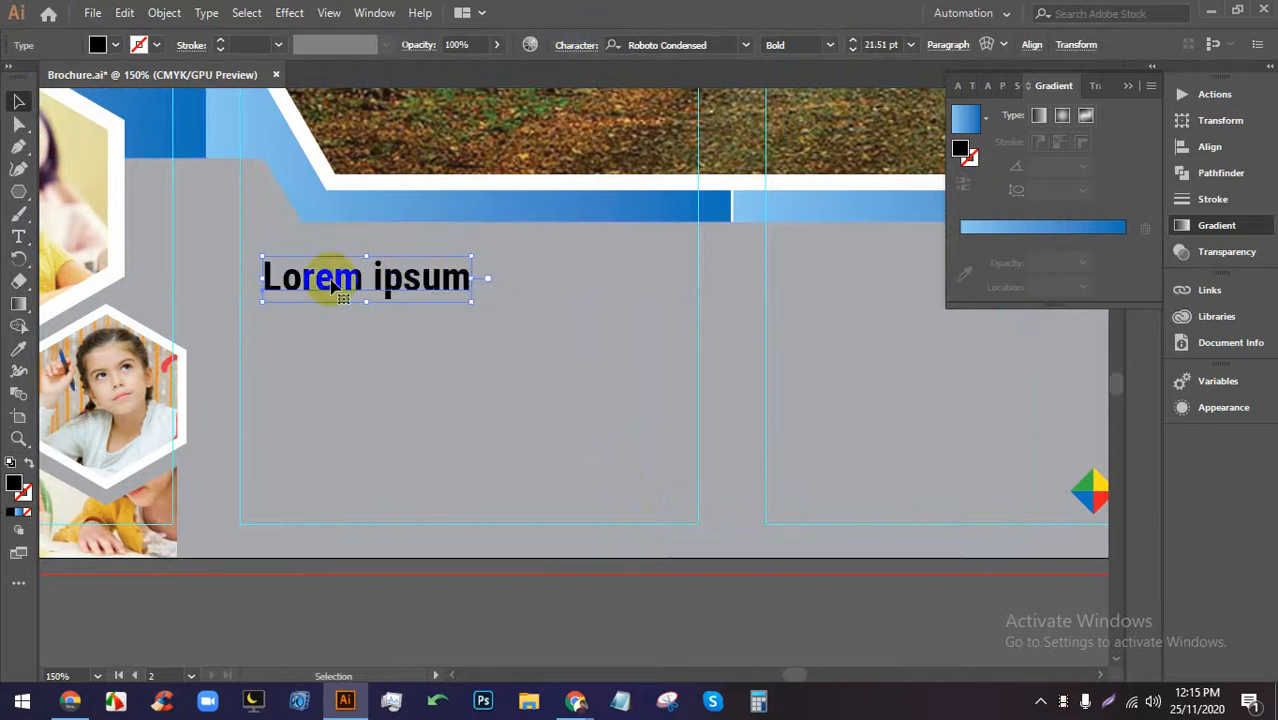
pyautogui.click(98, 45)
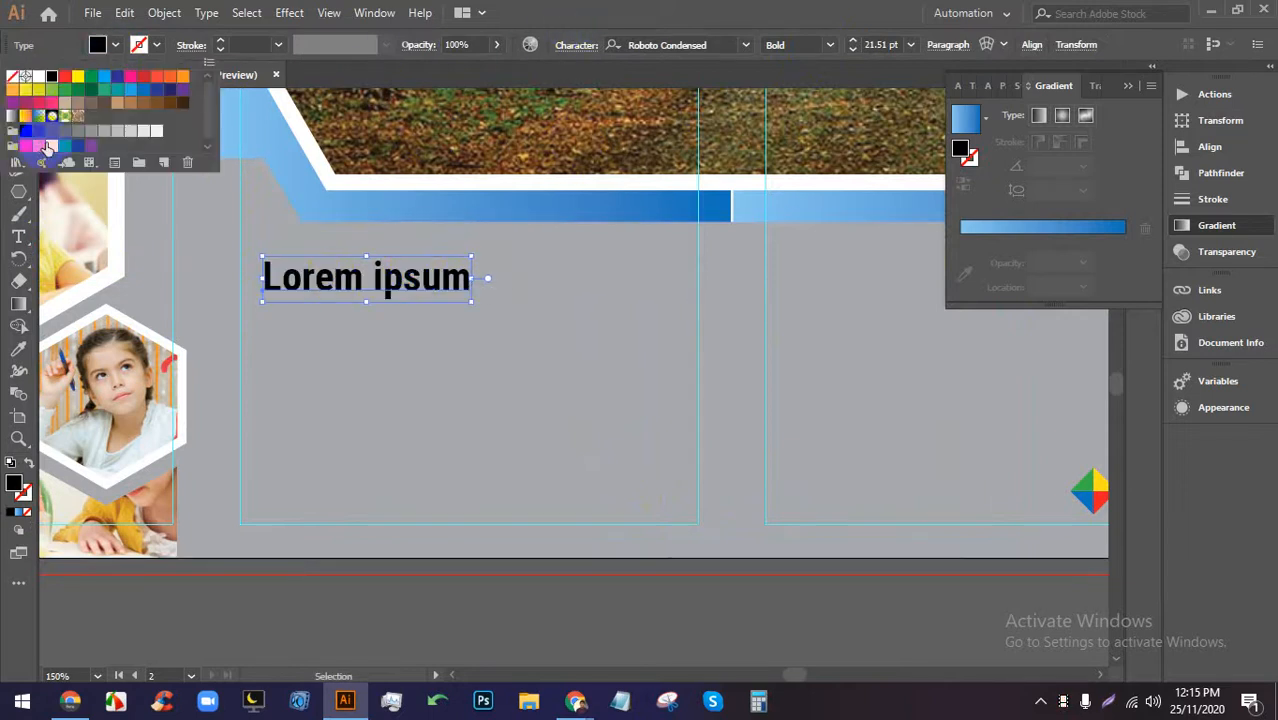
pyautogui.click(52, 146)
pyautogui.click(352, 547)
pyautogui.click(385, 579)
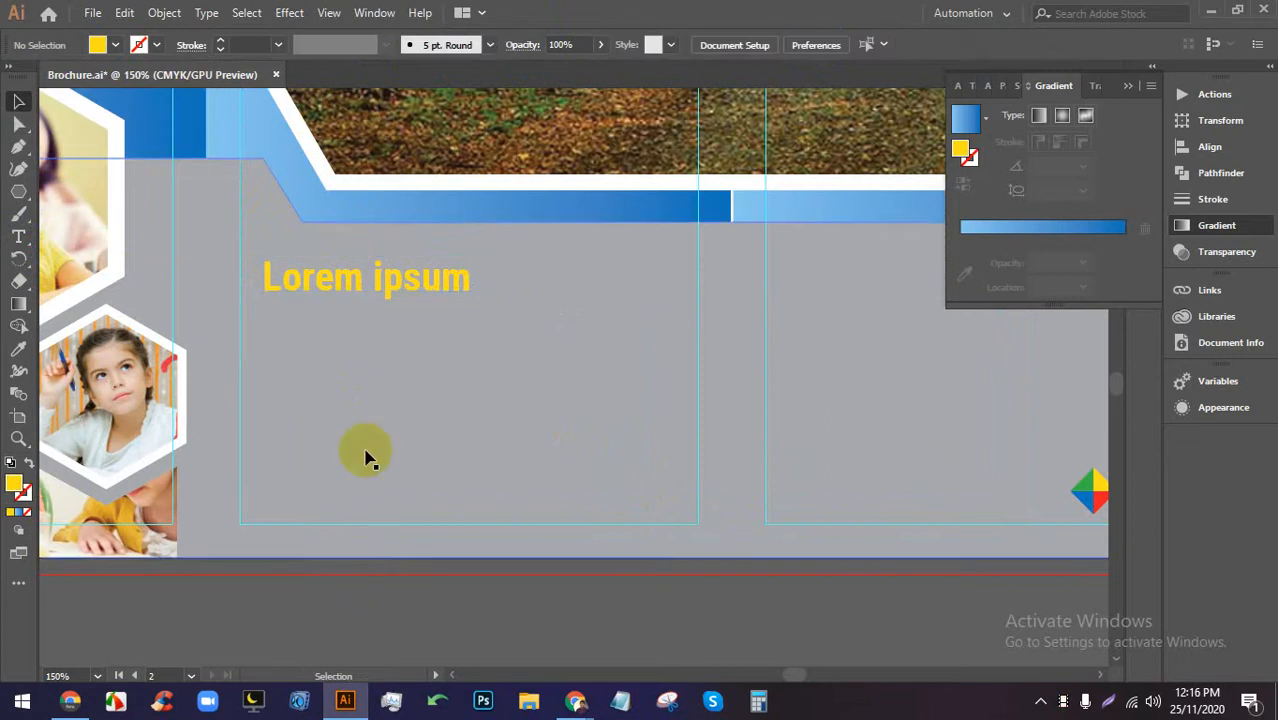
# Add a placeholder paragraph text area below the yellow heading across the middle panel and set its font style to Regular.
pyautogui.click(19, 236)
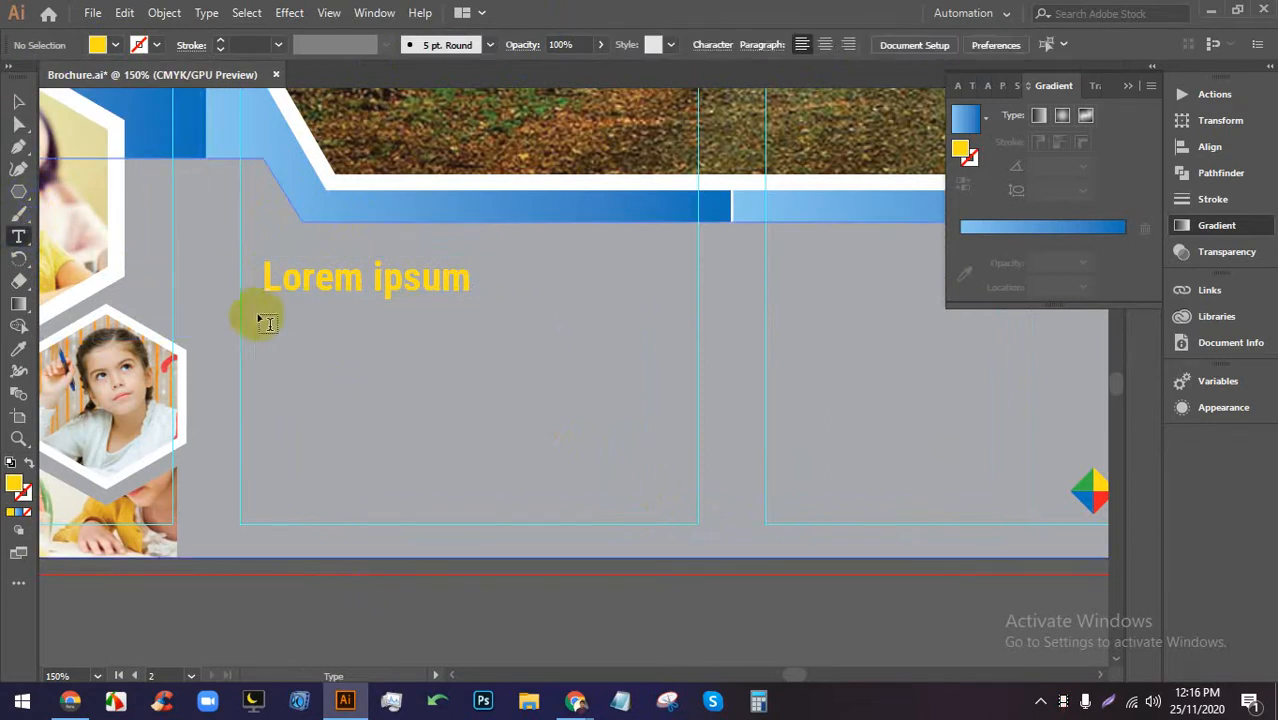
pyautogui.moveTo(270, 316); pyautogui.dragTo(666, 506)
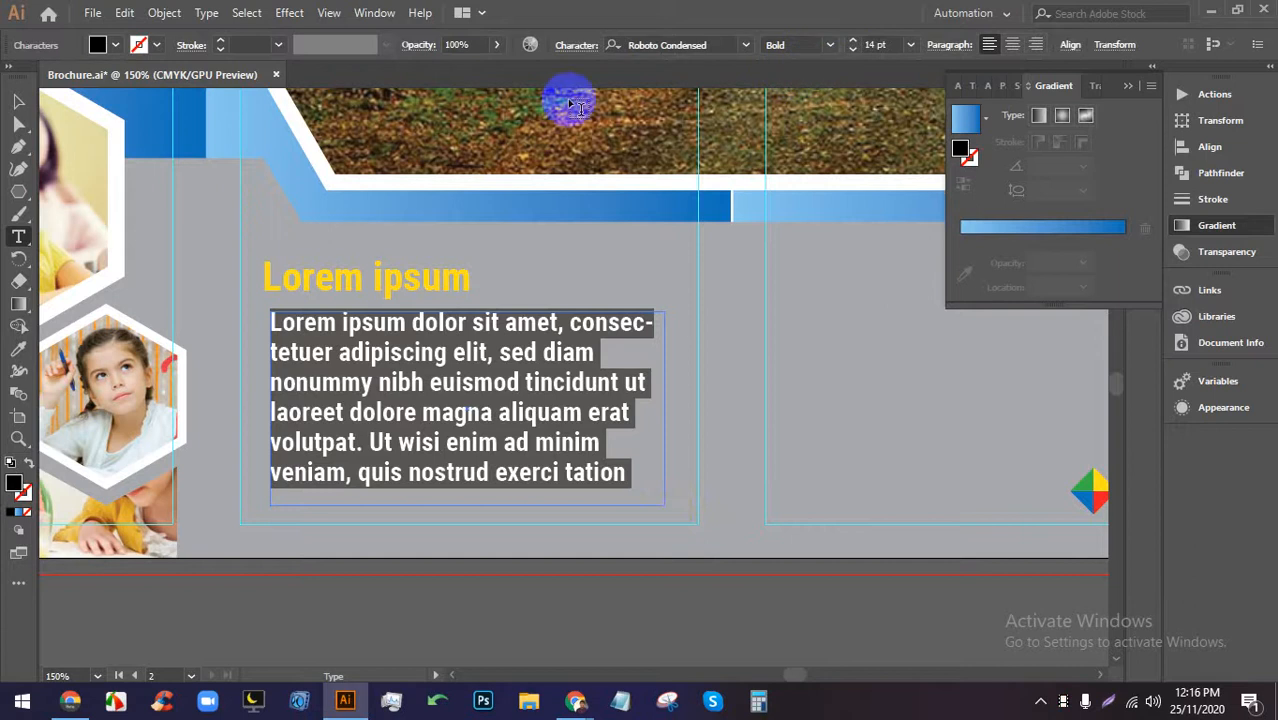
pyautogui.click(828, 45)
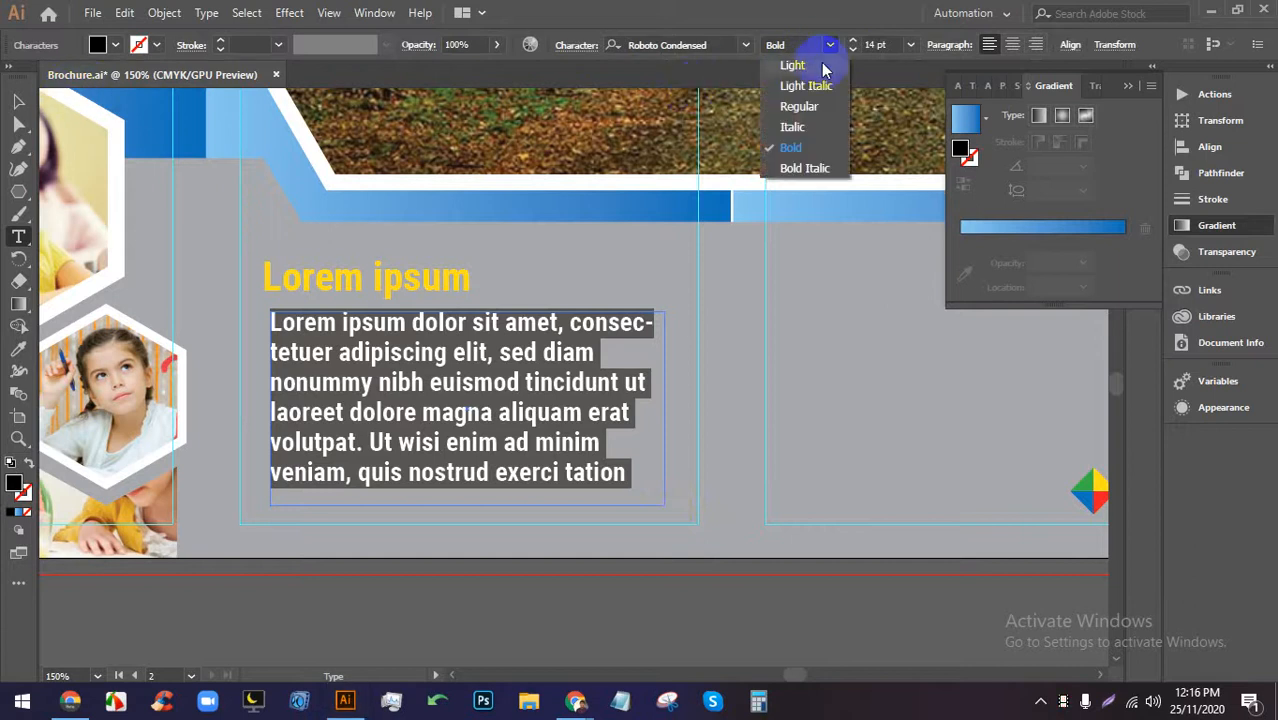
pyautogui.click(799, 106)
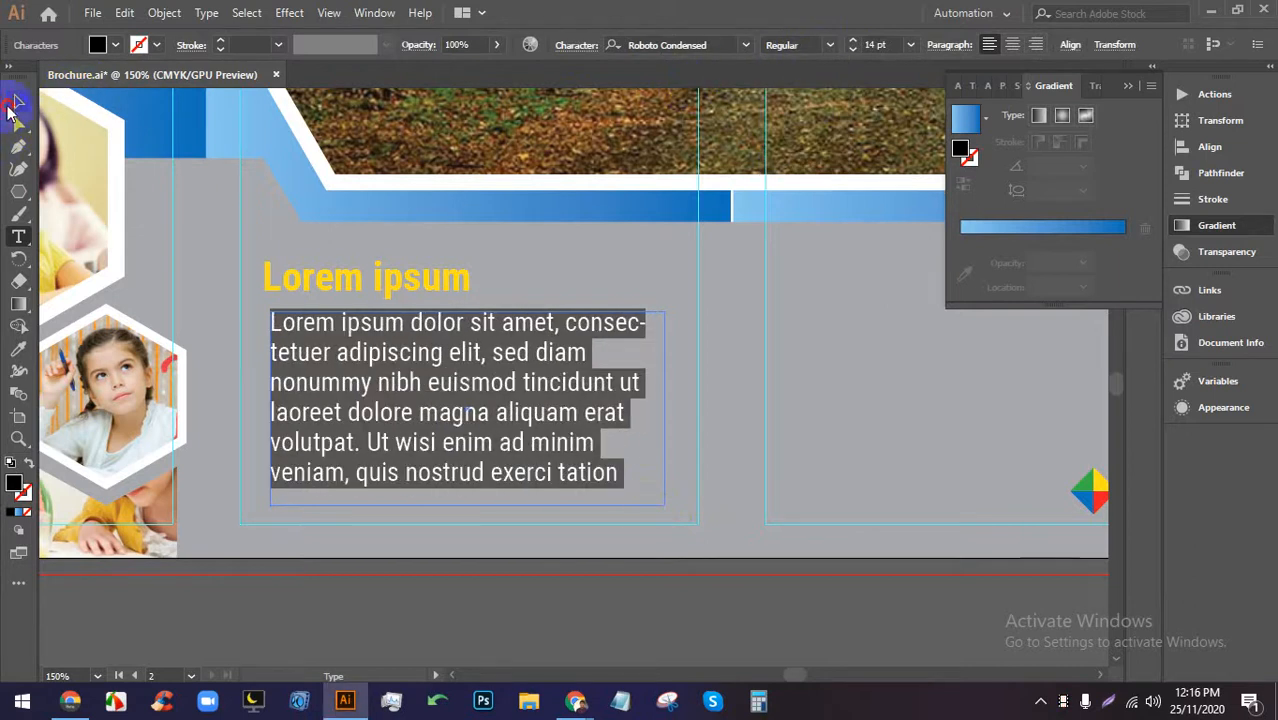
pyautogui.click(14, 103)
pyautogui.click(599, 585)
# Set the fill of the middle panel's paragraph to white and deselect it.
pyautogui.hotkey('ctrl', '-')
pyautogui.hotkey('ctrl', '-')
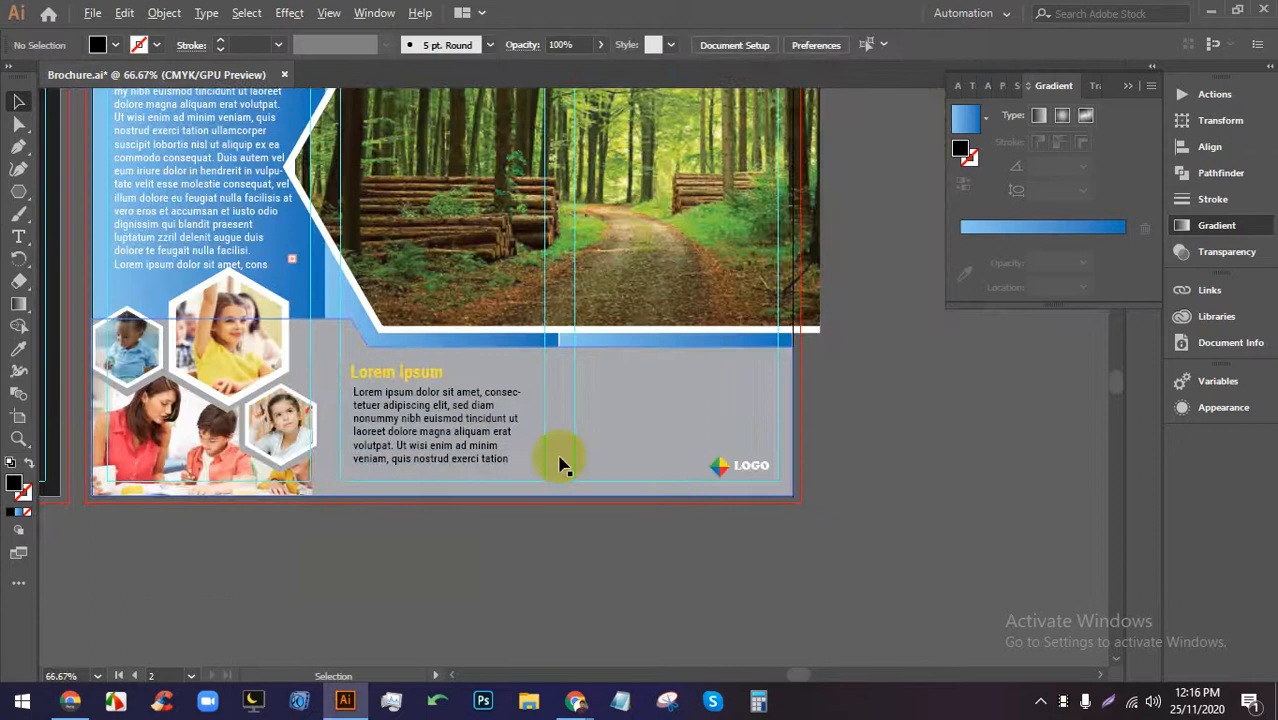
pyautogui.moveTo(674, 520); pyautogui.dragTo(537, 531)
pyautogui.click(305, 451)
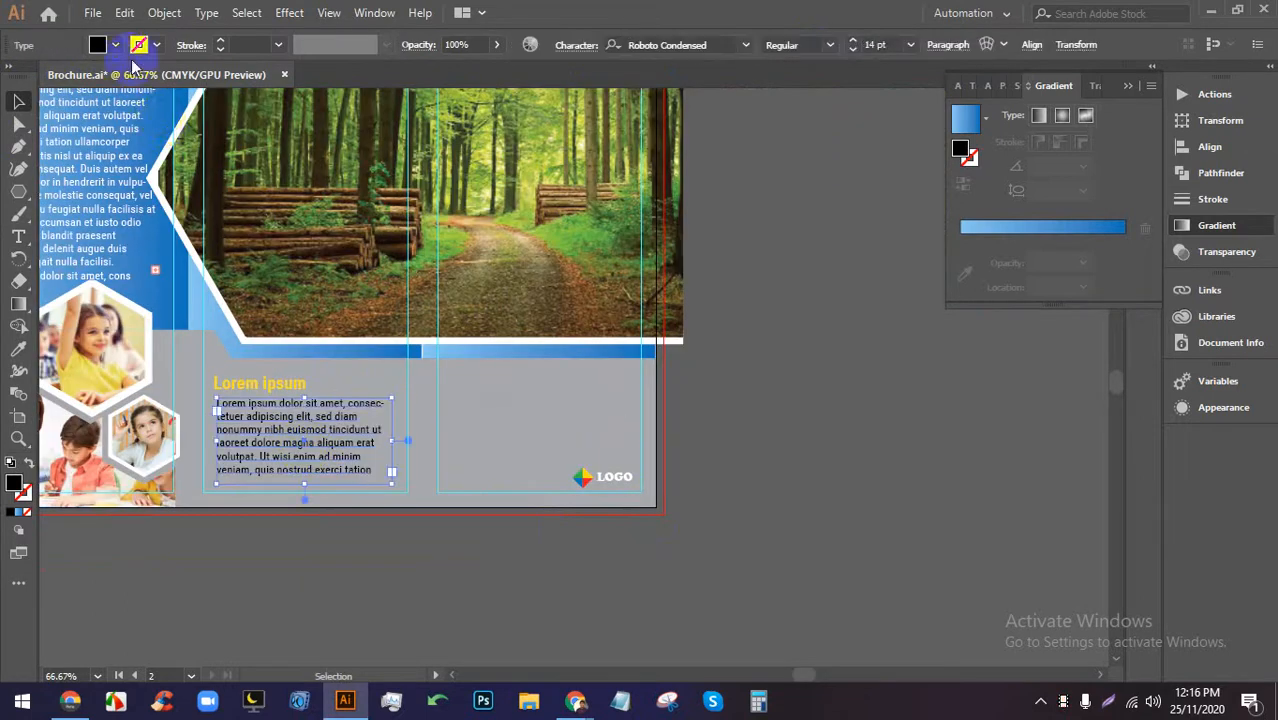
pyautogui.click(115, 45)
pyautogui.click(37, 80)
pyautogui.click(824, 465)
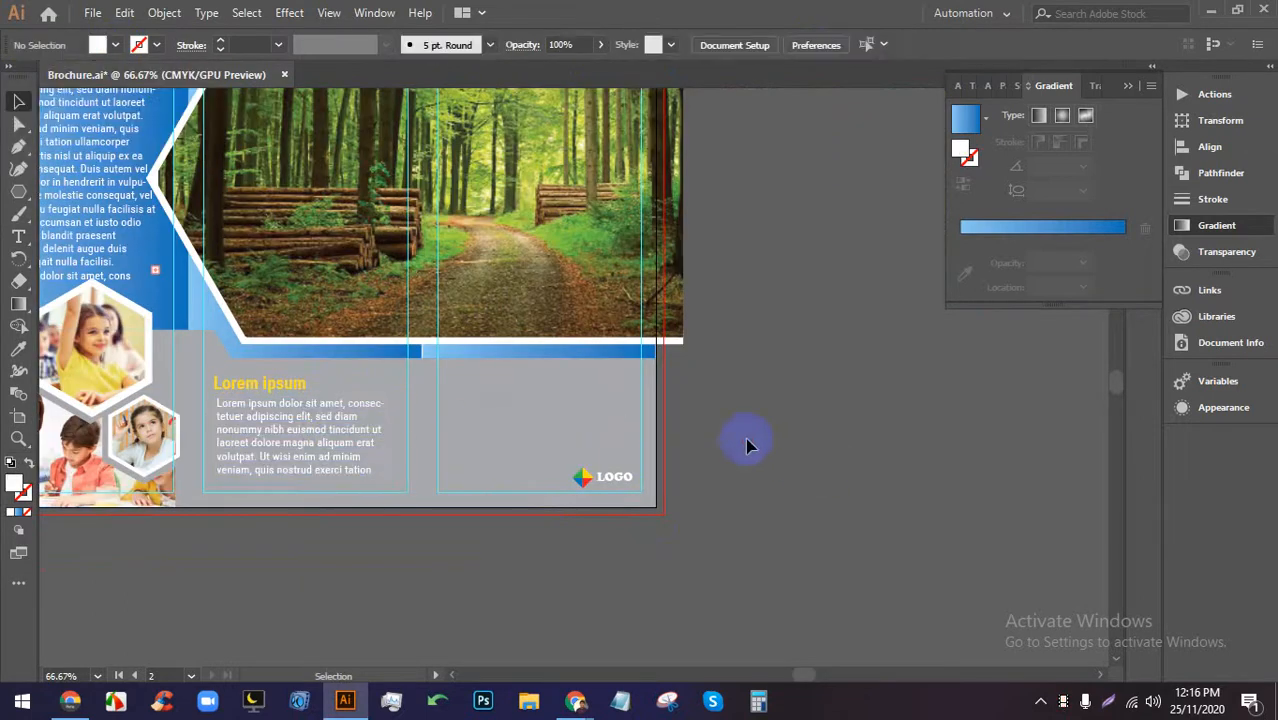
# Add a placeholder paragraph text area in the right panel, between the blue bar and the logo.
pyautogui.scroll(3, 250, 442)
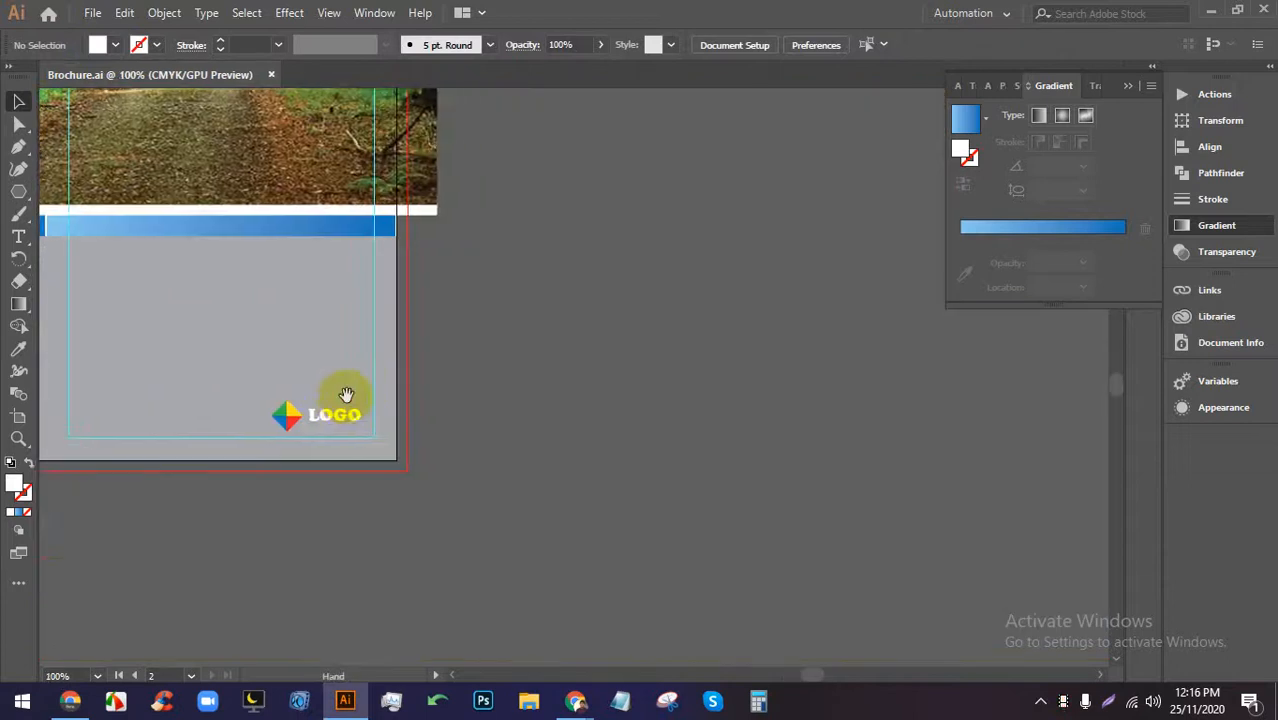
pyautogui.scroll(2, 213, 382)
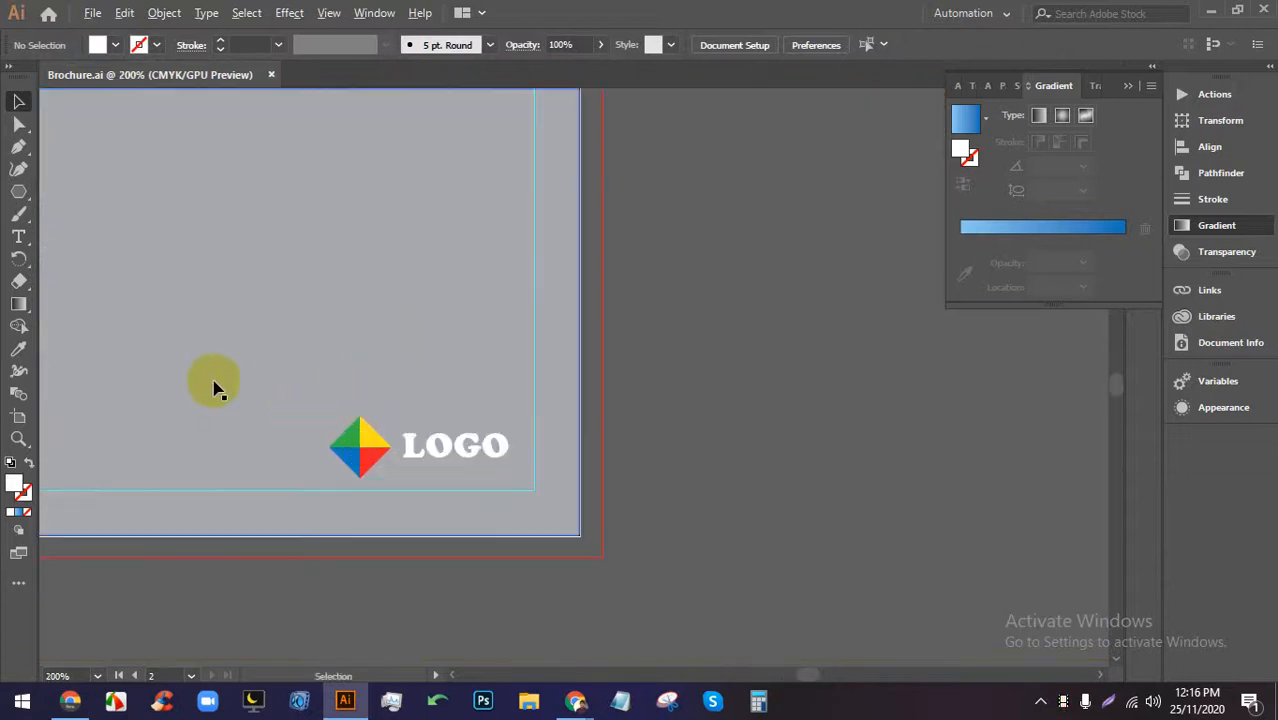
pyautogui.moveTo(402, 411); pyautogui.dragTo(633, 462)
pyautogui.moveTo(558, 434); pyautogui.dragTo(606, 498)
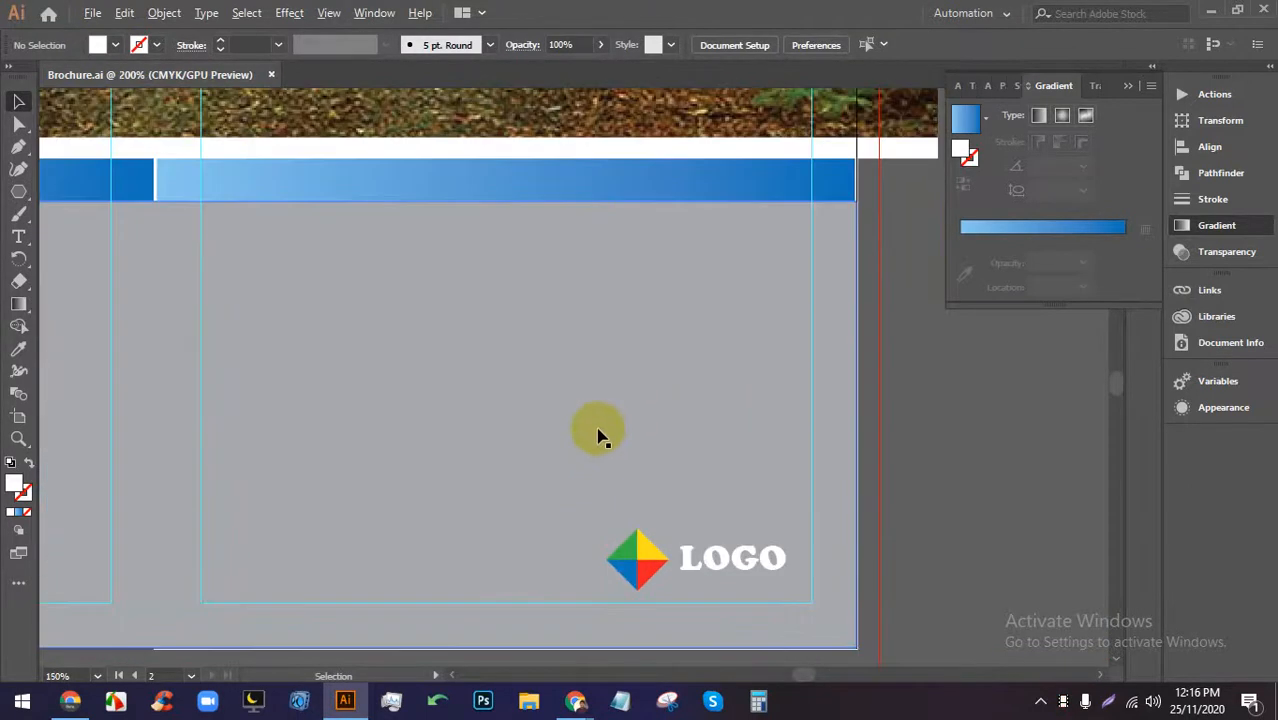
pyautogui.click(17, 238)
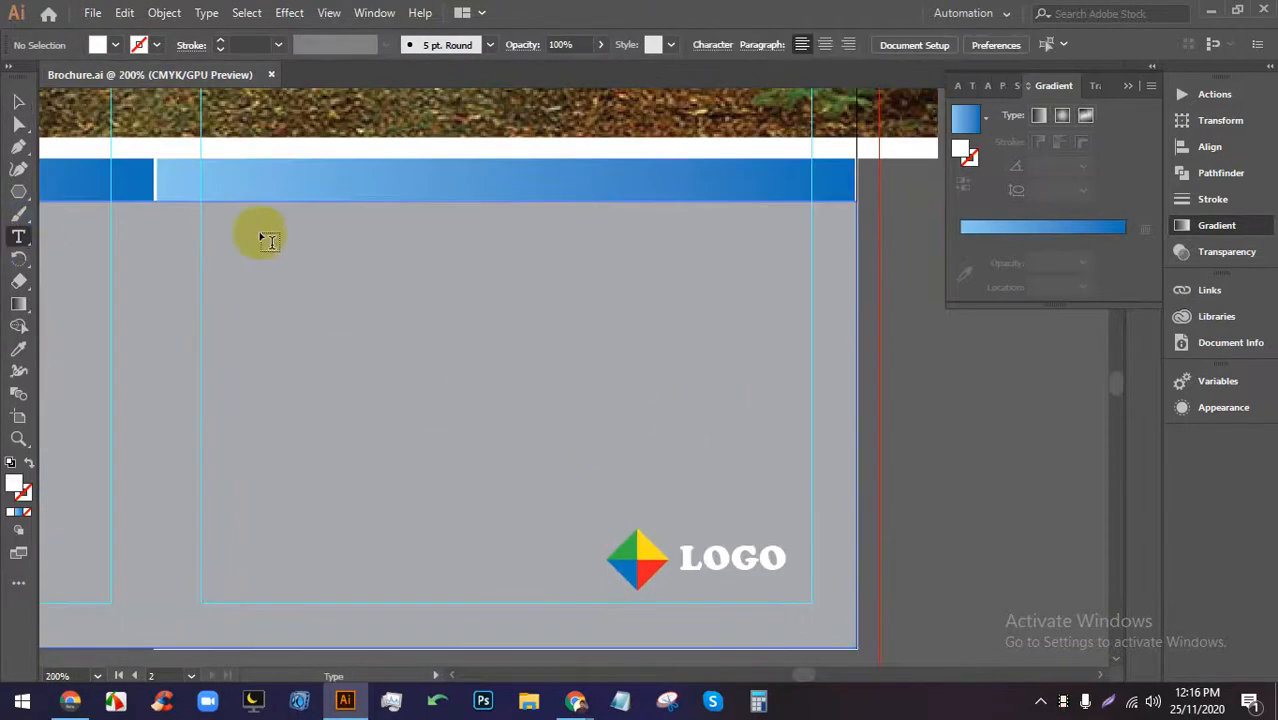
pyautogui.moveTo(222, 236); pyautogui.dragTo(789, 517)
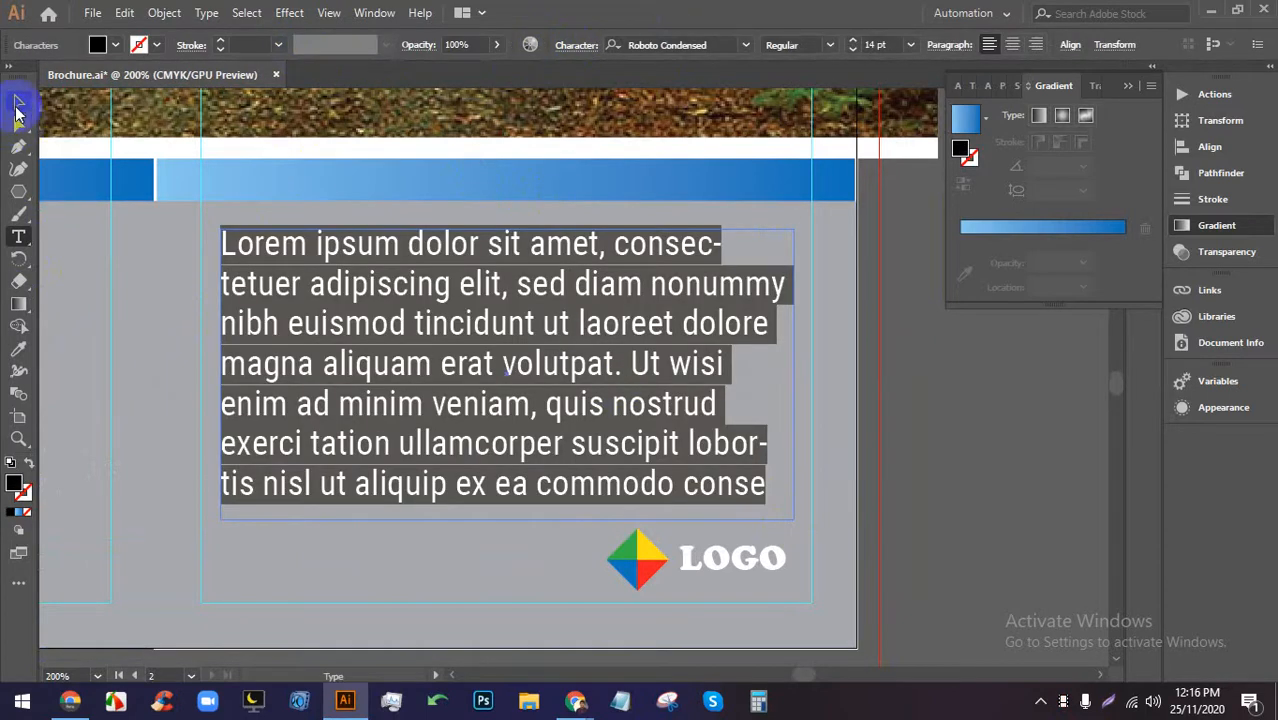
pyautogui.click(18, 104)
pyautogui.click(893, 448)
# Review the overall layout of the second brochure page, including the forest photo and the text panels below it.
pyautogui.scroll(-4, 727, 360)
pyautogui.scroll(1, 727, 360)
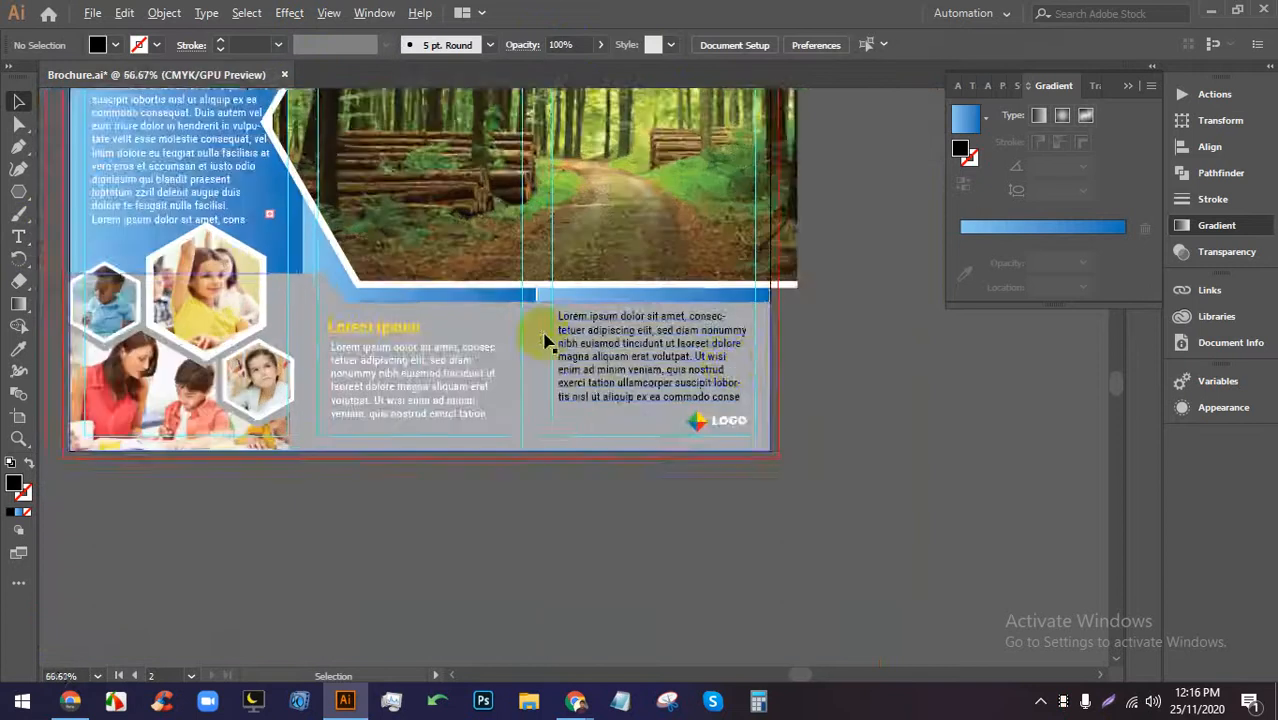
pyautogui.scroll(1, 590, 343)
pyautogui.scroll(-3, 640, 340)
pyautogui.scroll(1, 635, 395)
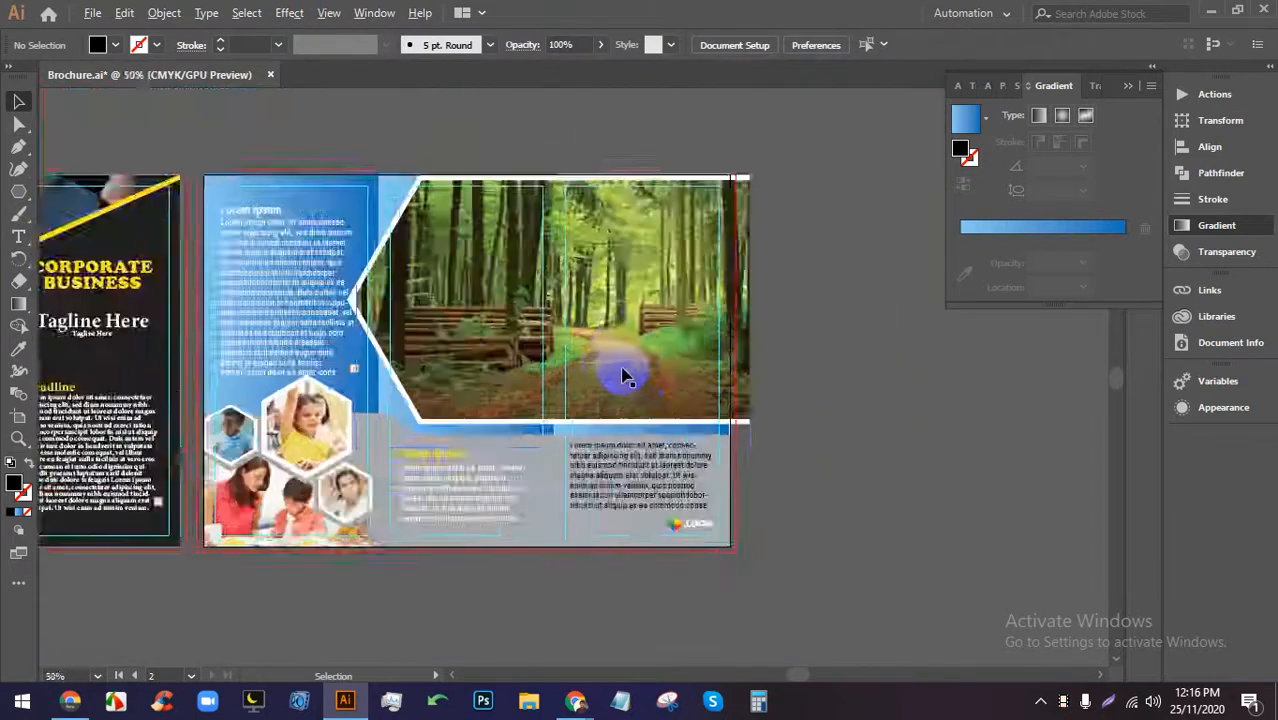
pyautogui.scroll(1, 624, 376)
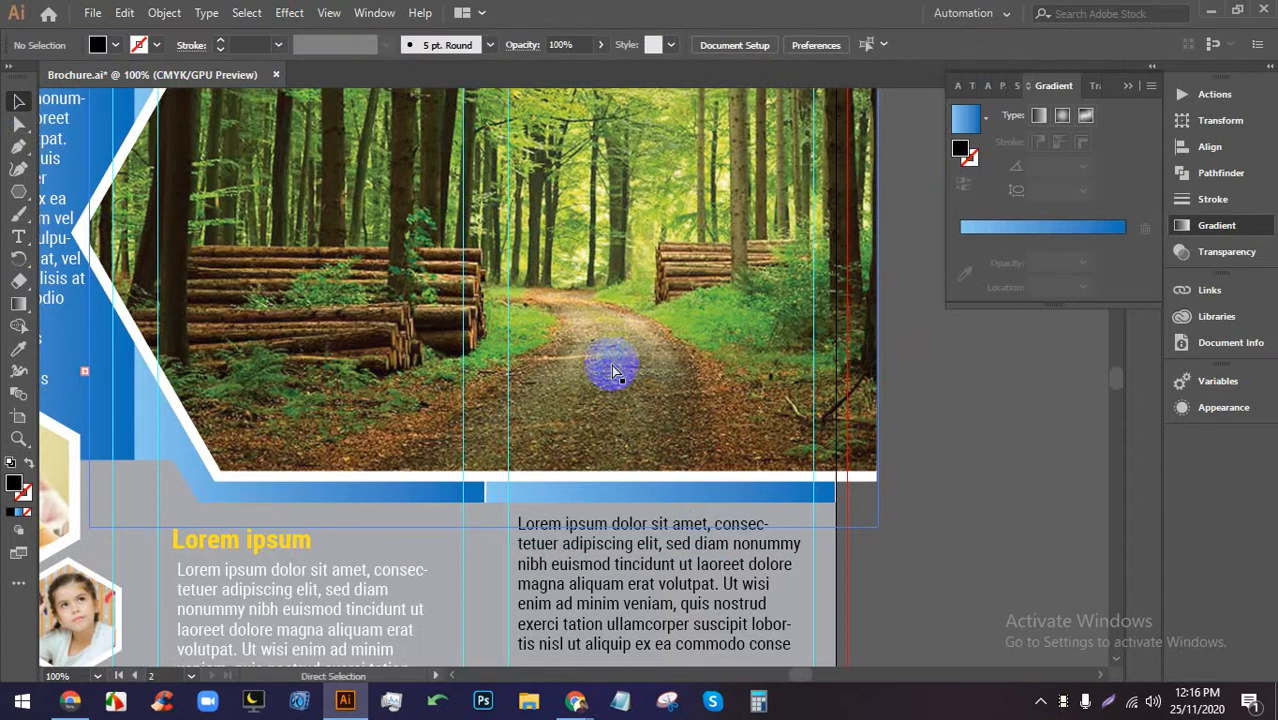
pyautogui.scroll(-2, 819, 494)
pyautogui.scroll(1, 707, 471)
pyautogui.scroll(-2, 679, 471)
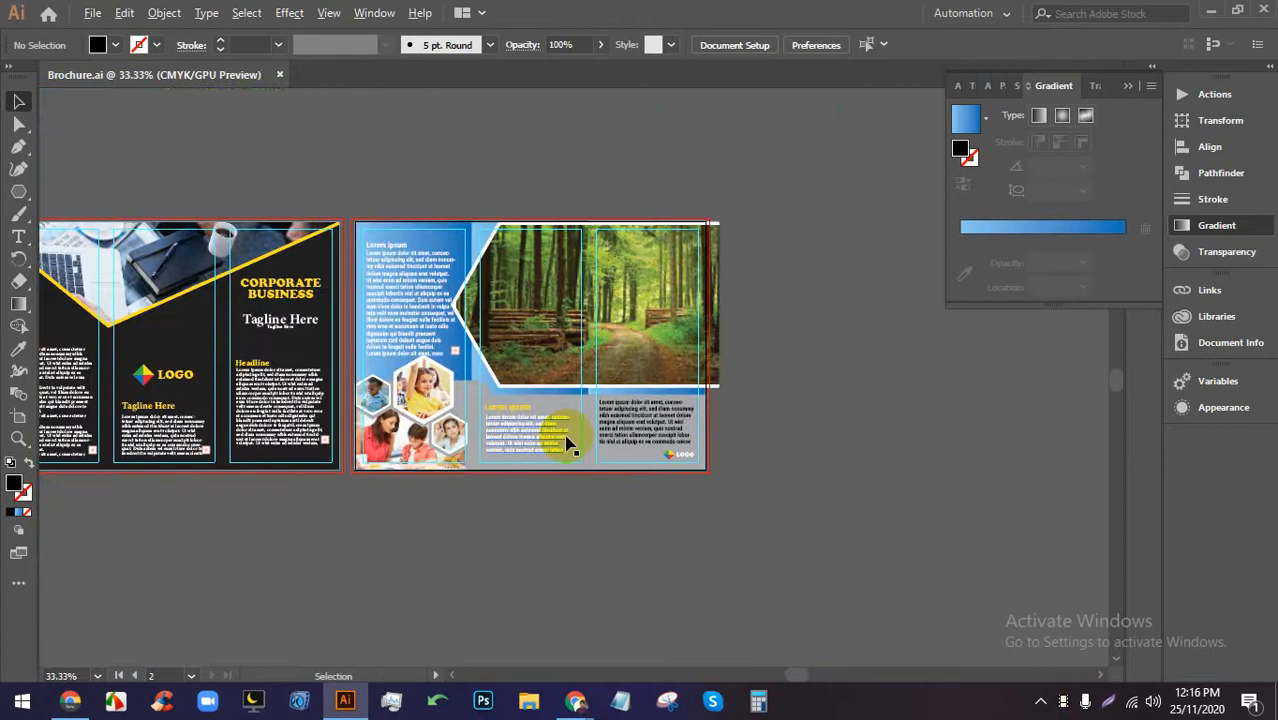
pyautogui.scroll(1, 568, 445)
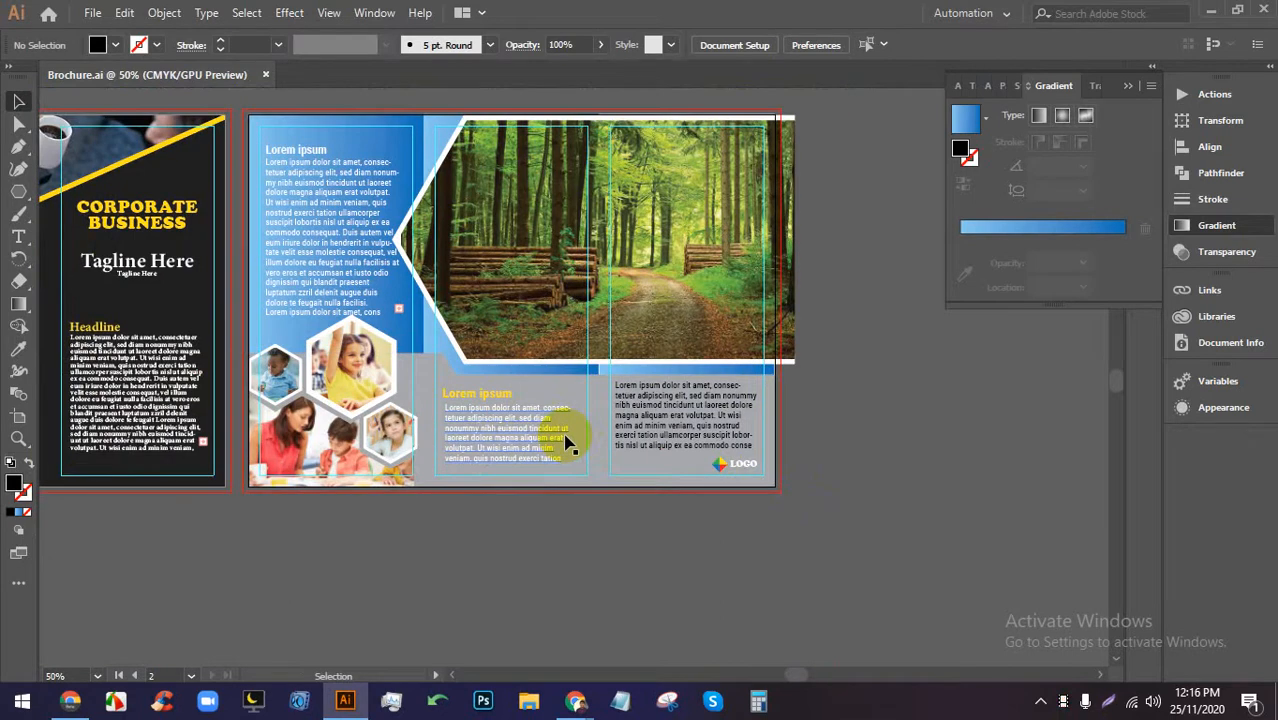
pyautogui.scroll(1, 658, 545)
# Switch to Chrome and search Google for "brochure mockup" in a new tab.
pyautogui.moveTo(577, 698)
pyautogui.click(485, 610)
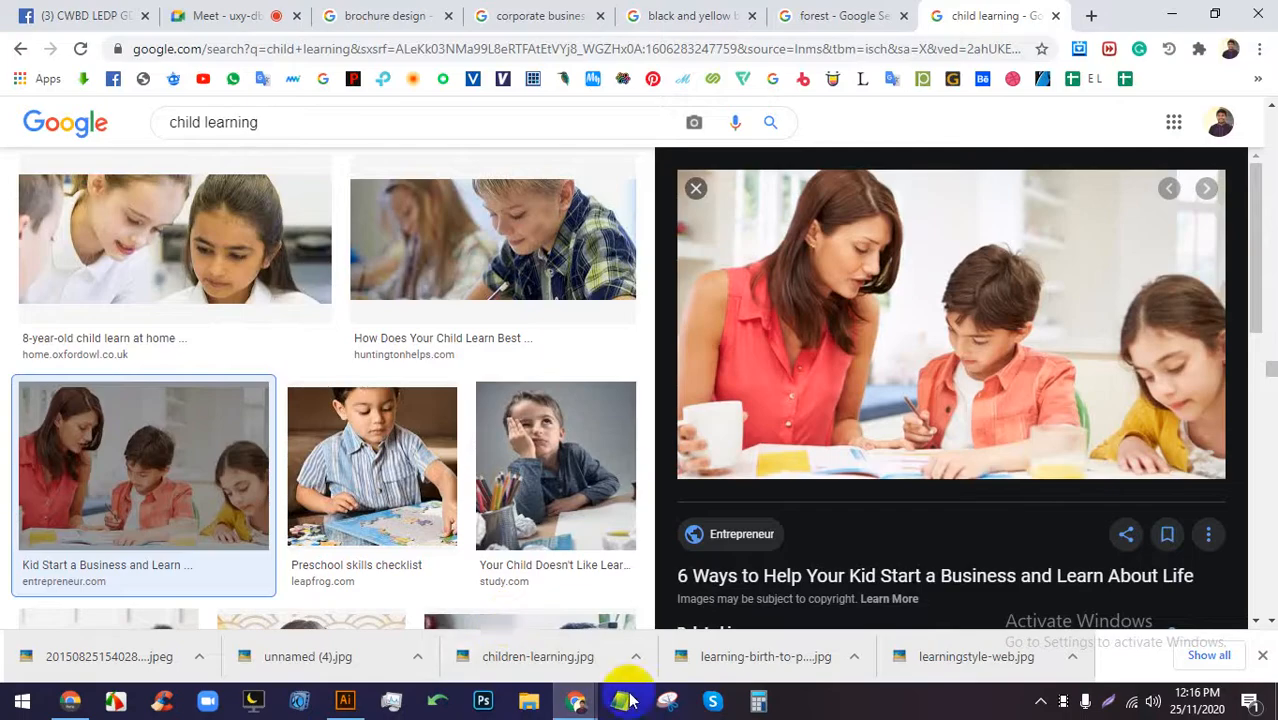
pyautogui.click(1091, 15)
pyautogui.click(490, 42)
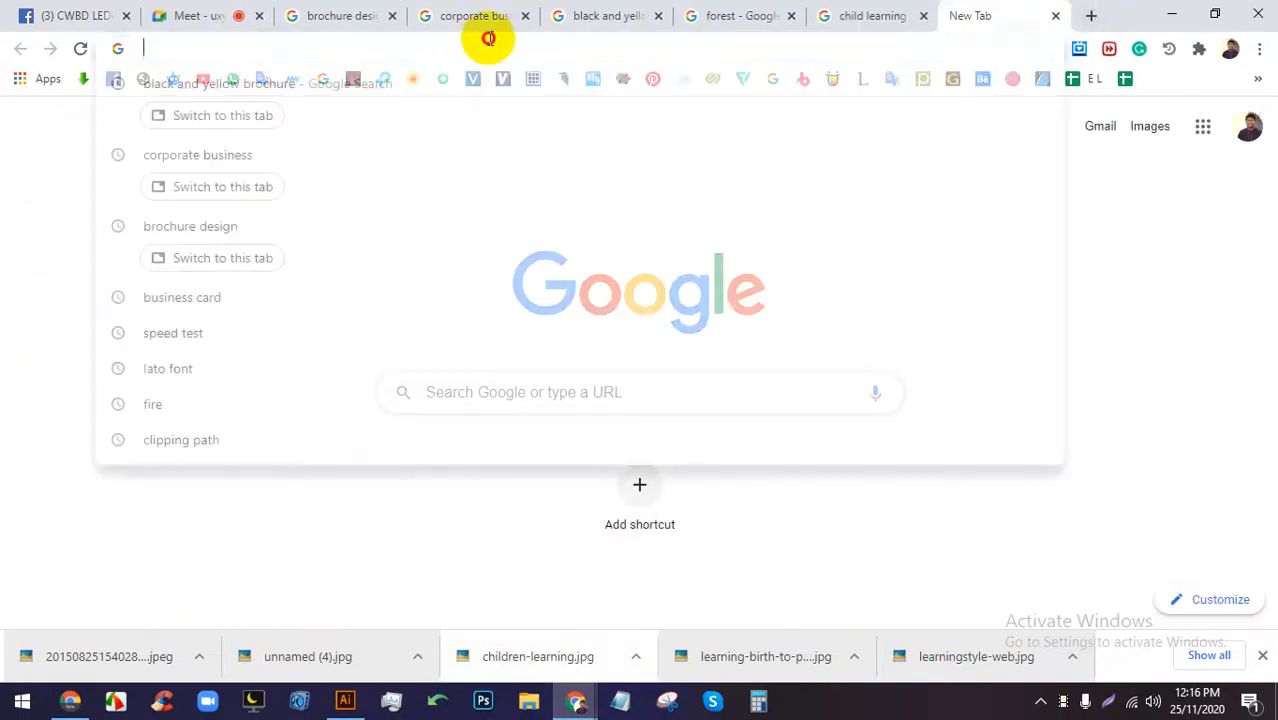
pyautogui.write('B')
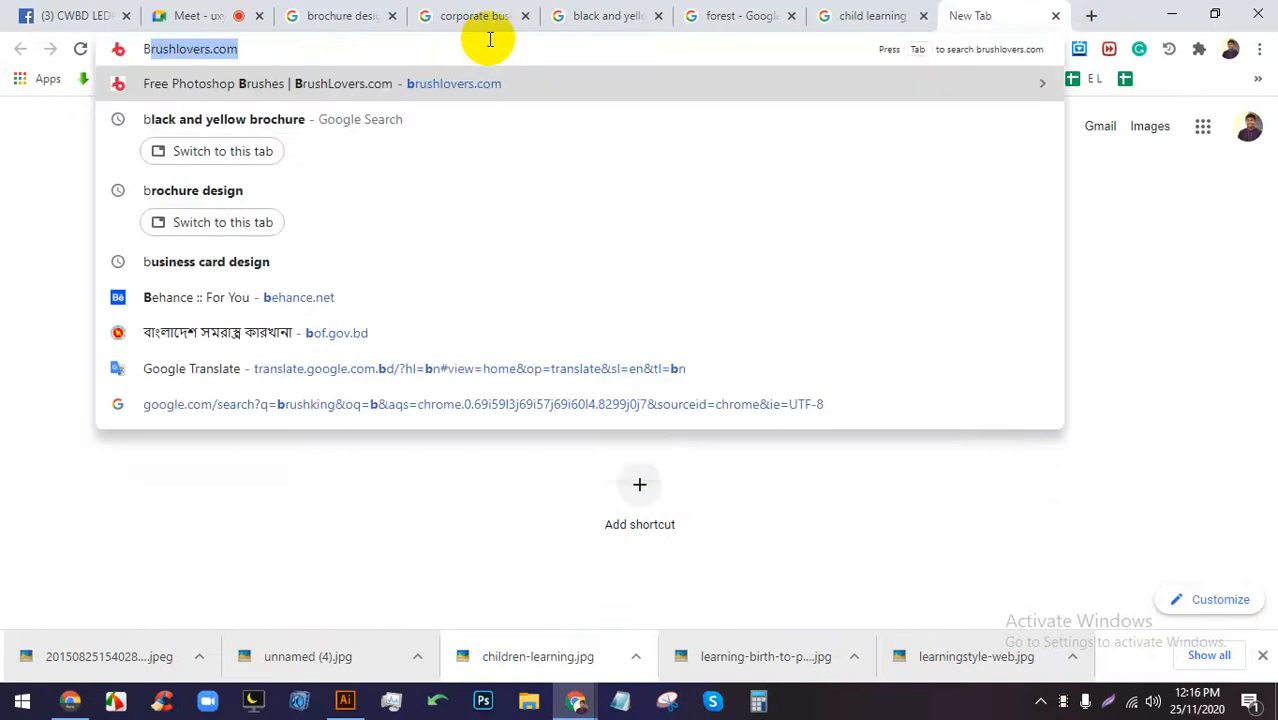
pyautogui.write('RO')
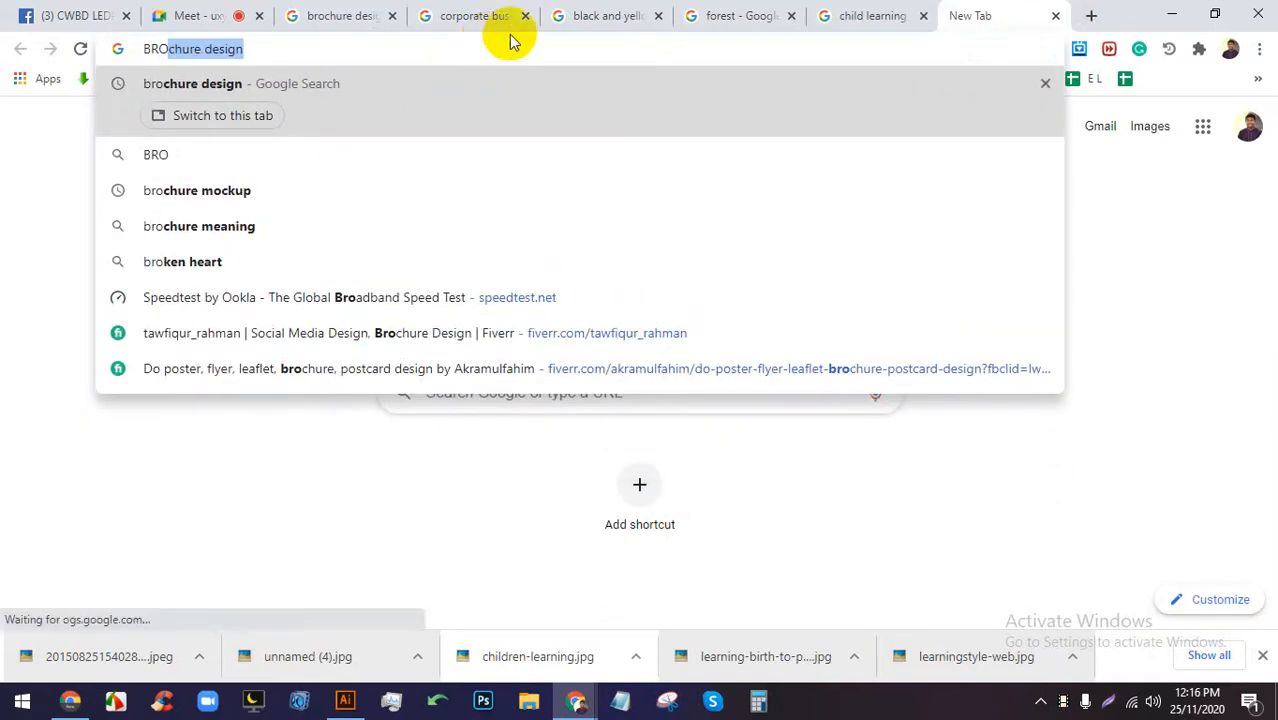
pyautogui.press('Down')
pyautogui.press('Down')
pyautogui.press('Return')
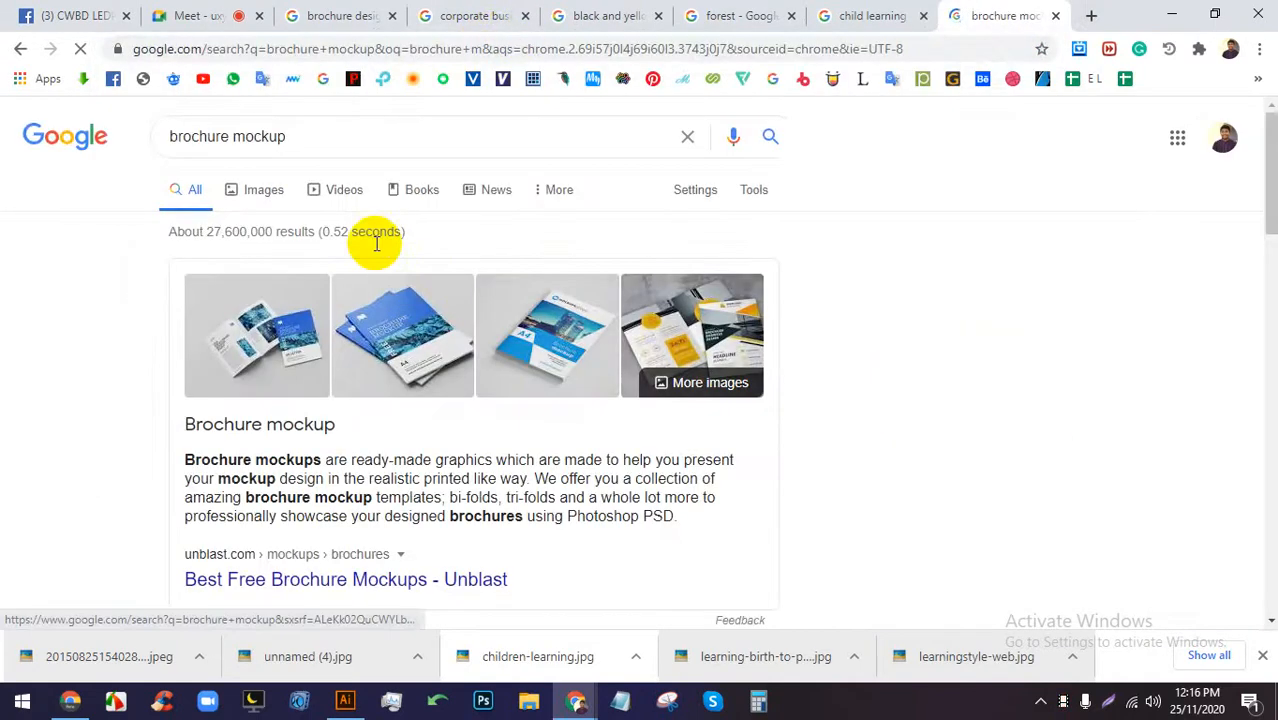
# Open the graphberry.com, Mockuptree and dailymockup.com brochure mockup results in separate new tabs.
pyautogui.scroll(-4, 285, 263)
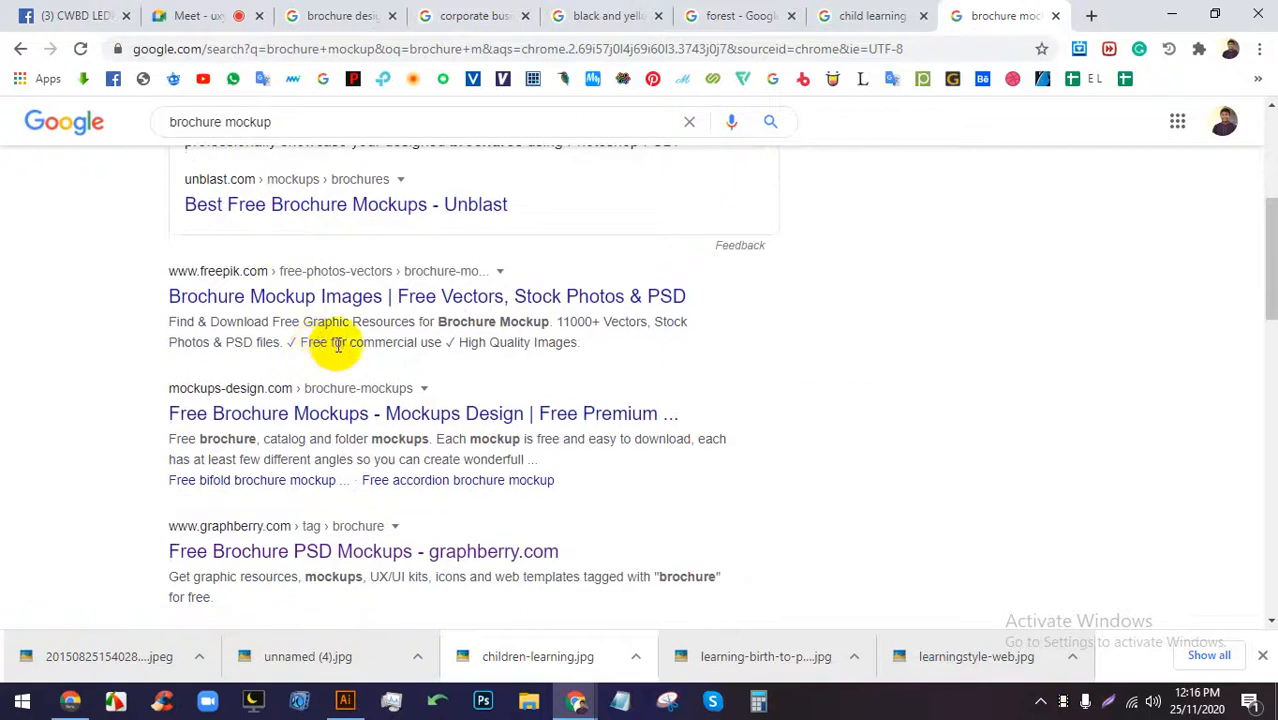
pyautogui.scroll(-2, 338, 348)
pyautogui.rightClick(338, 365)
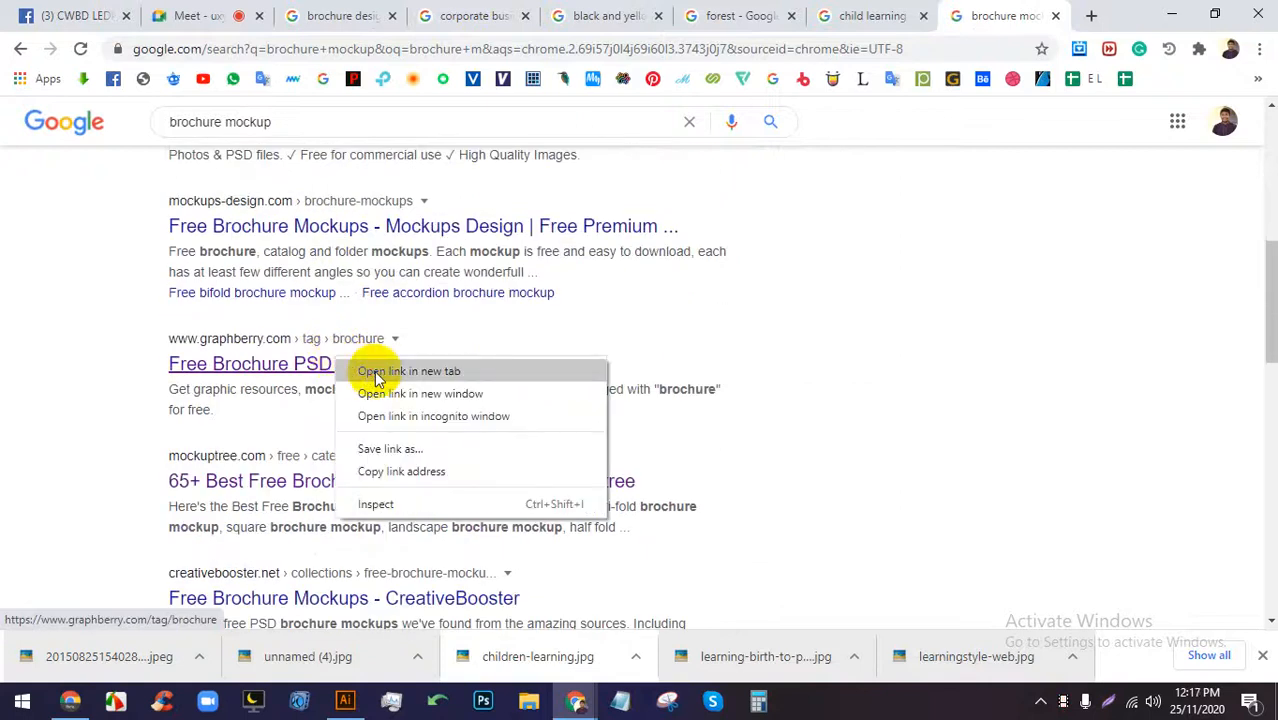
pyautogui.click(378, 370)
pyautogui.scroll(-2, 371, 371)
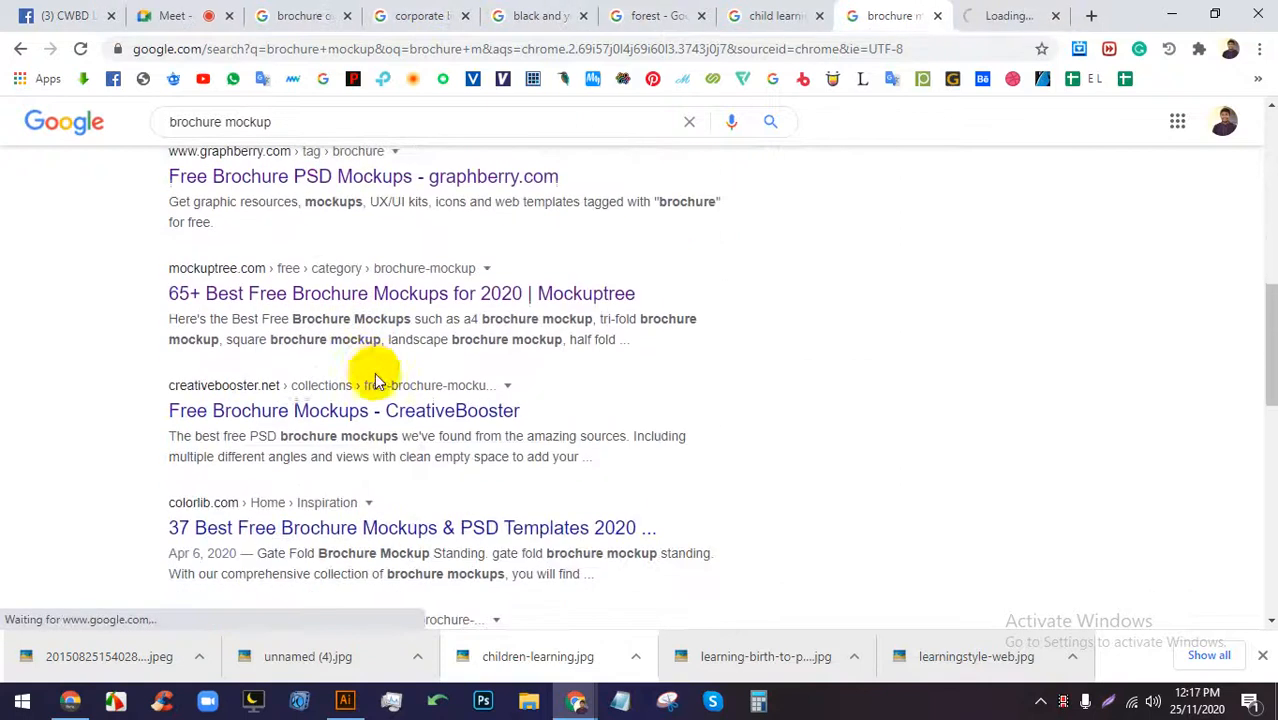
pyautogui.rightClick(398, 306)
pyautogui.rightClick(391, 294)
pyautogui.click(402, 310)
pyautogui.scroll(-4, 401, 316)
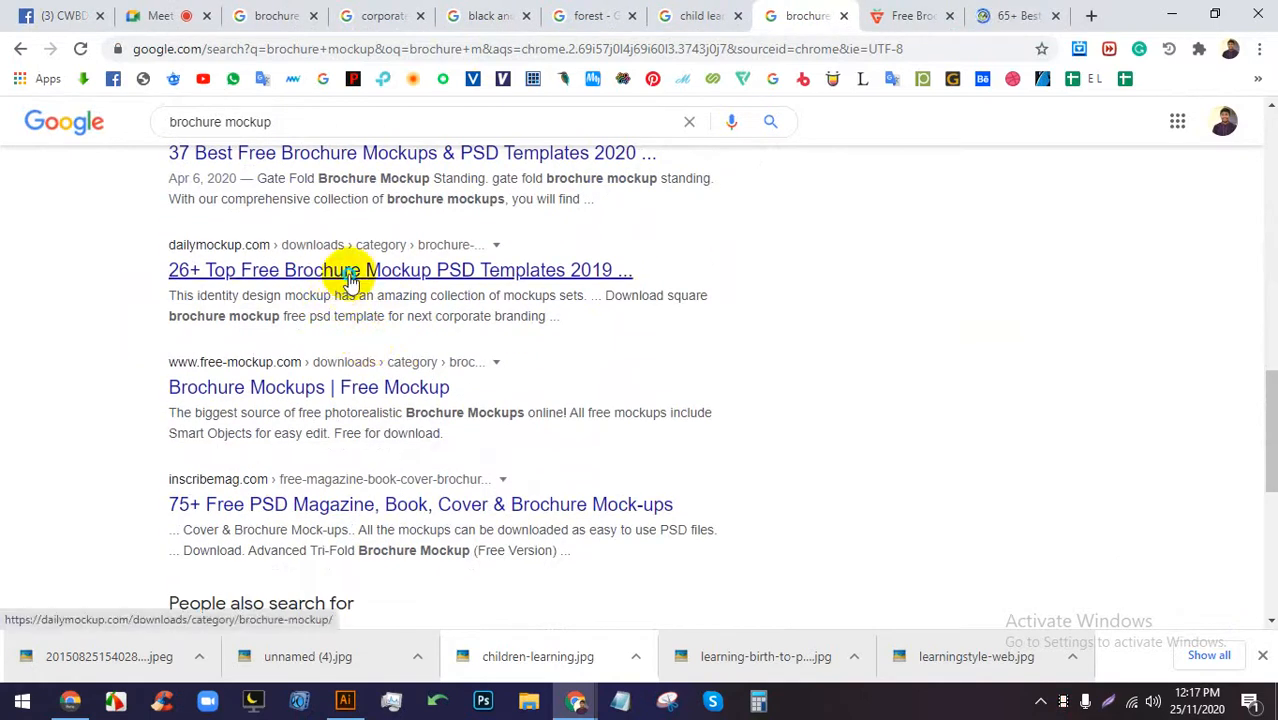
pyautogui.rightClick(370, 276)
pyautogui.click(381, 287)
# Browse the dailymockup.com brochure mockups and open the Free Three Fold Brochure Template Mockup in a new tab.
pyautogui.click(998, 12)
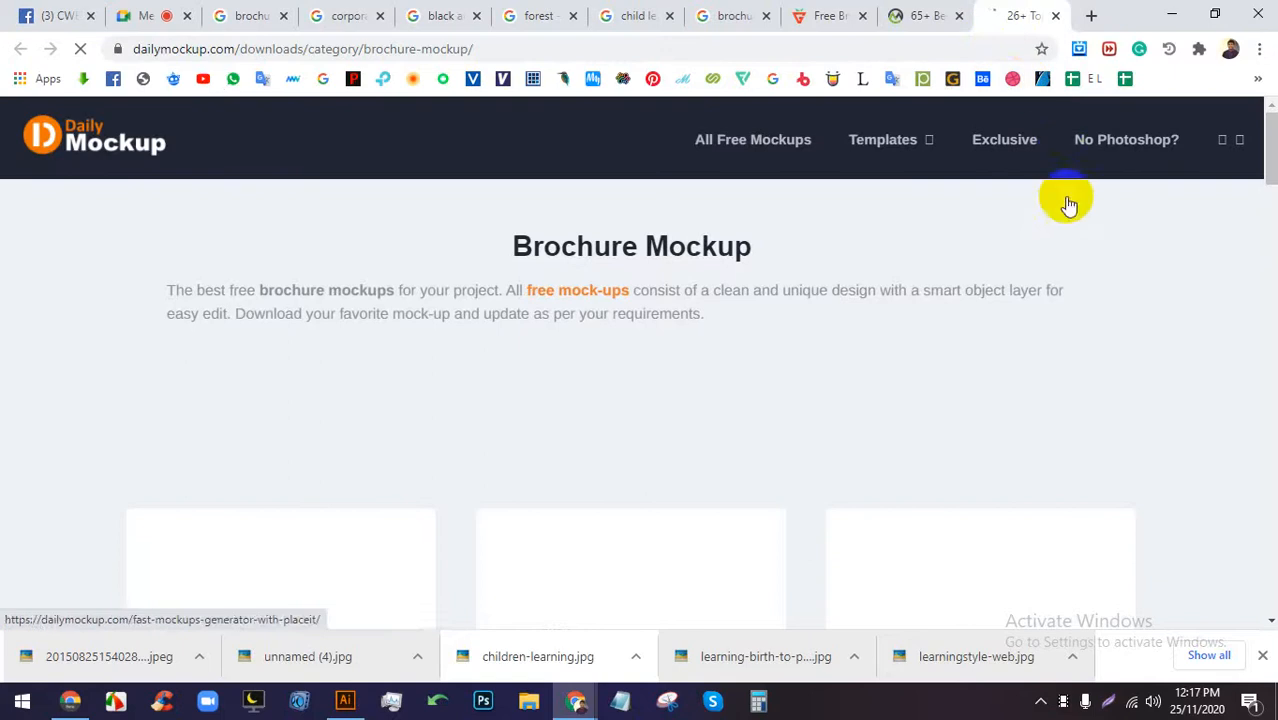
pyautogui.scroll(-2, 1058, 202)
pyautogui.scroll(-5, 1056, 199)
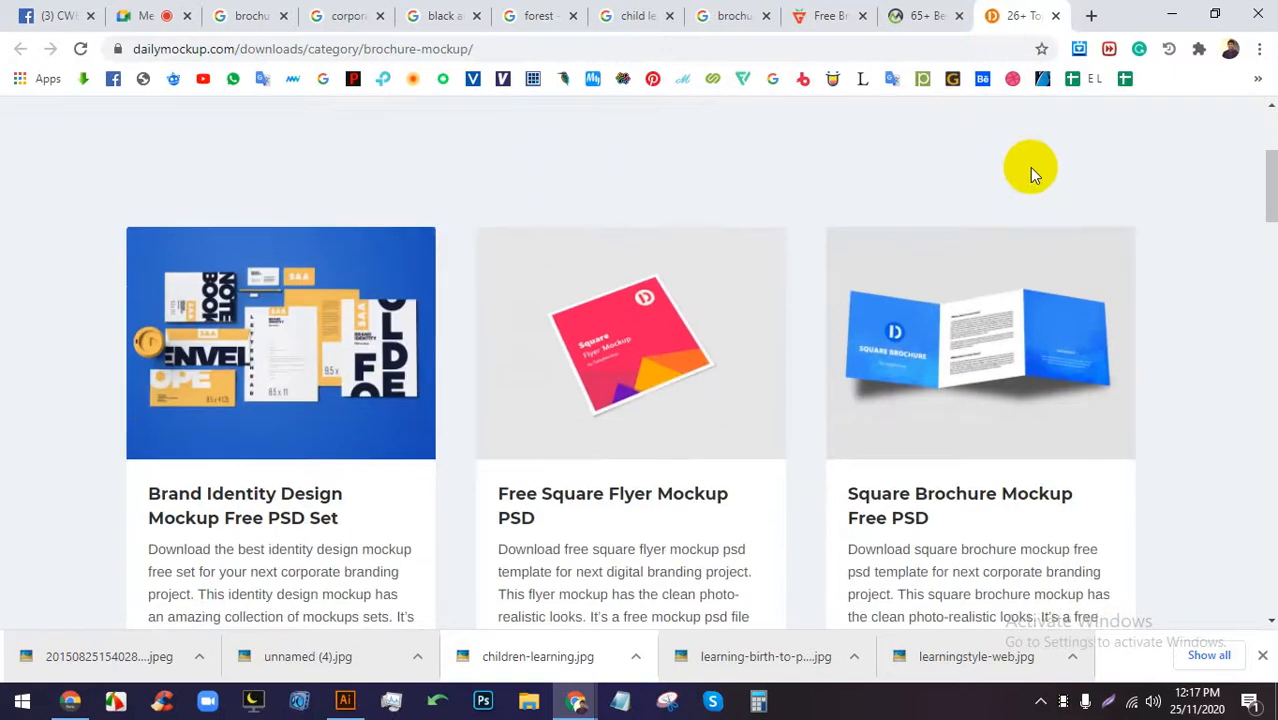
pyautogui.scroll(-2, 1006, 188)
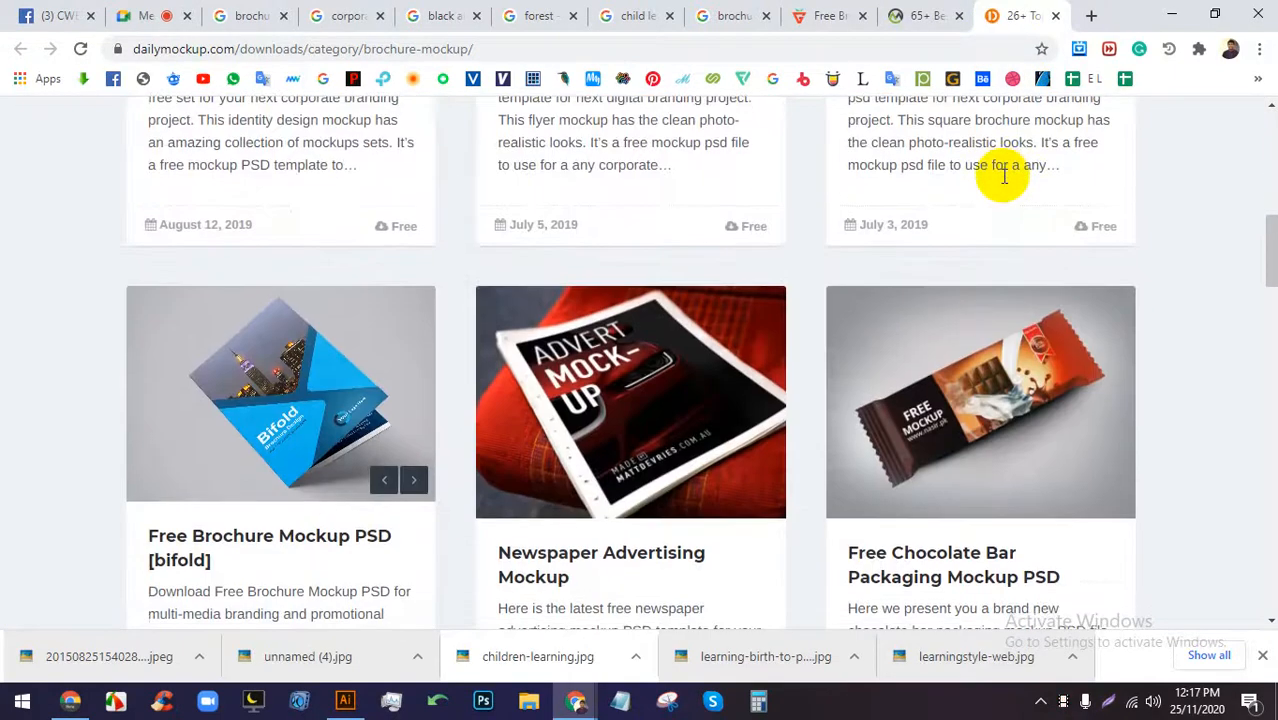
pyautogui.scroll(-5, 1004, 180)
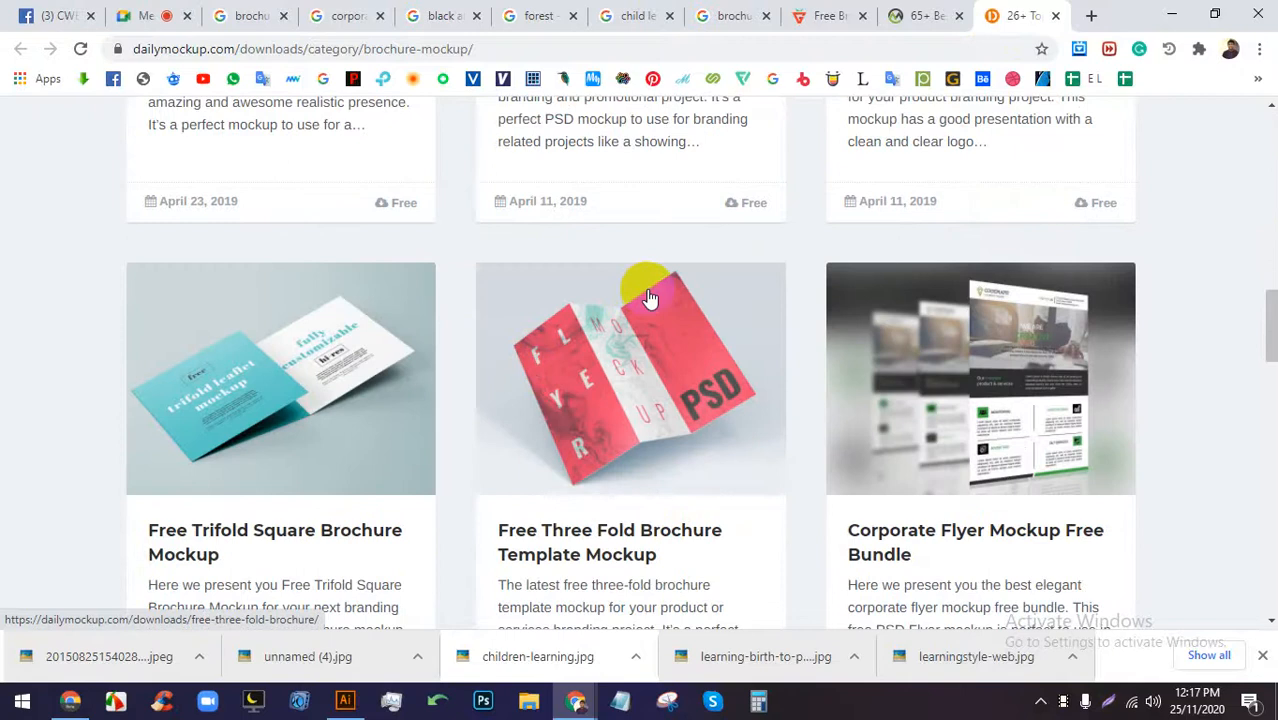
pyautogui.rightClick(698, 336)
pyautogui.click(713, 354)
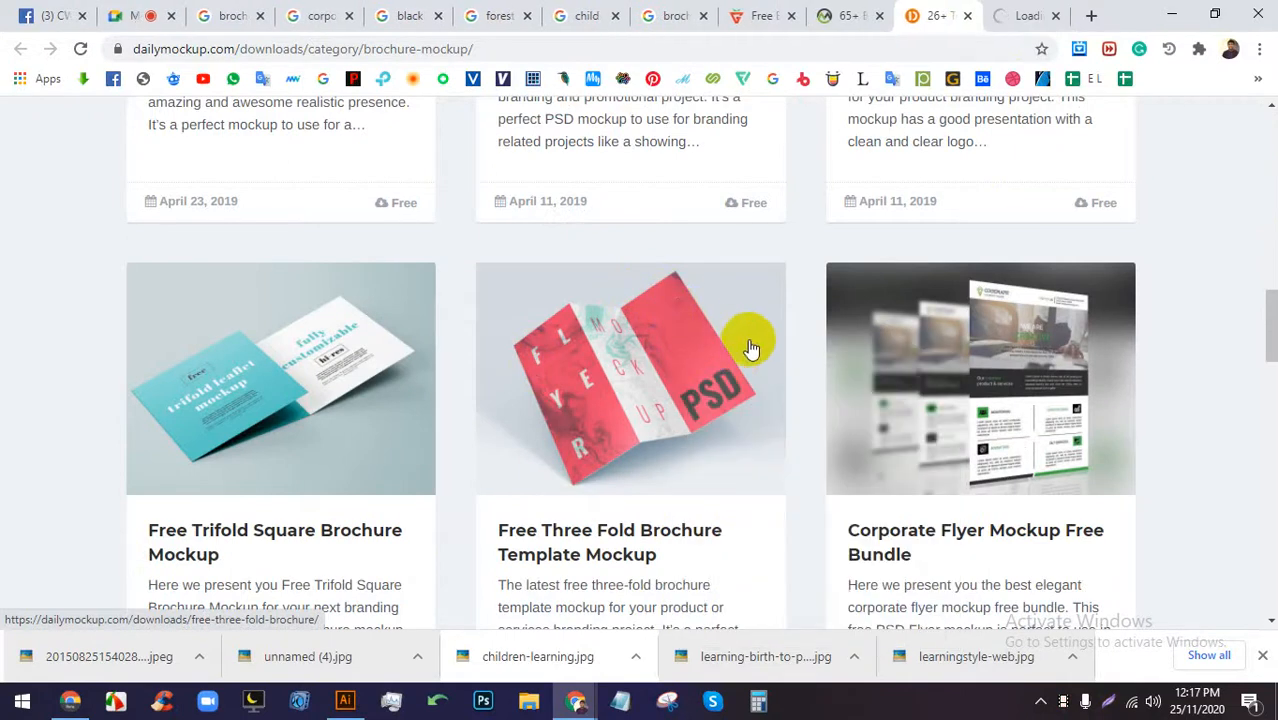
# Find the Free 3 Fold Flyer Mockup further down the dailymockup.com brochure listing and open it in a new tab.
pyautogui.scroll(-4, 752, 350)
pyautogui.scroll(-2, 752, 345)
pyautogui.rightClick(847, 315)
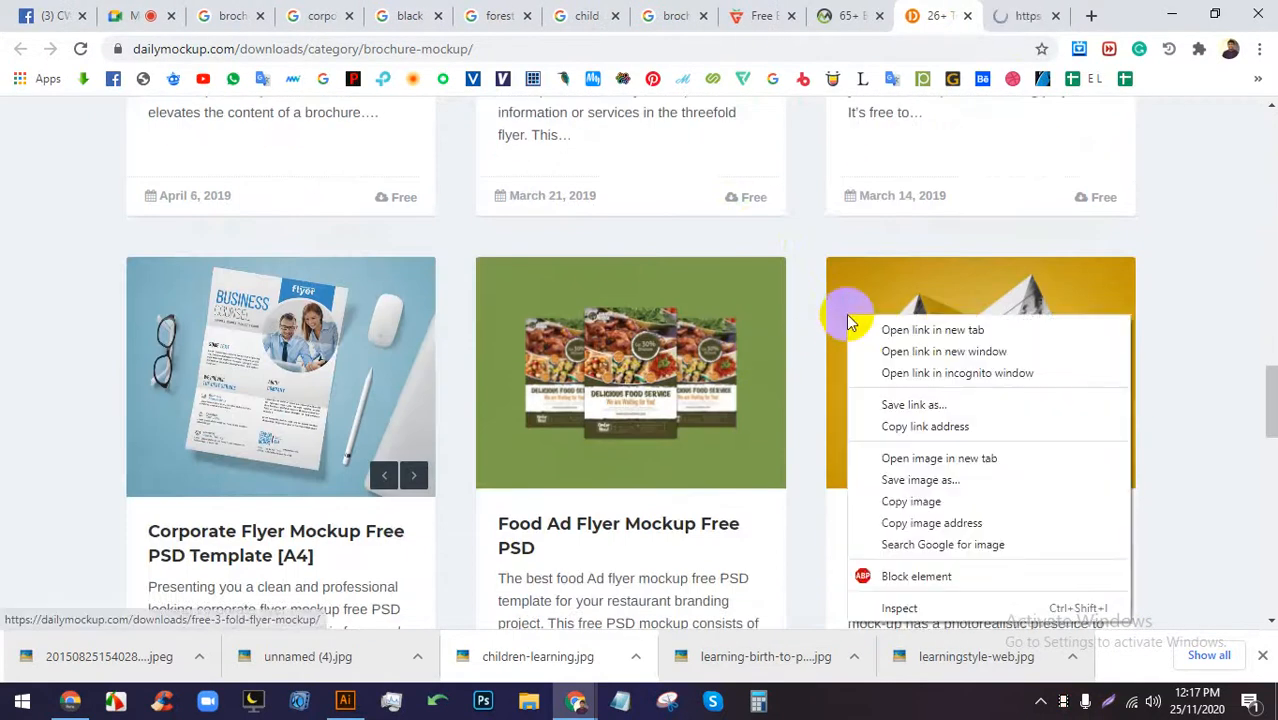
pyautogui.click(898, 329)
# Start the free download from the Free Three Fold Brochure Template Mockup page.
pyautogui.click(945, 12)
pyautogui.scroll(-4, 790, 390)
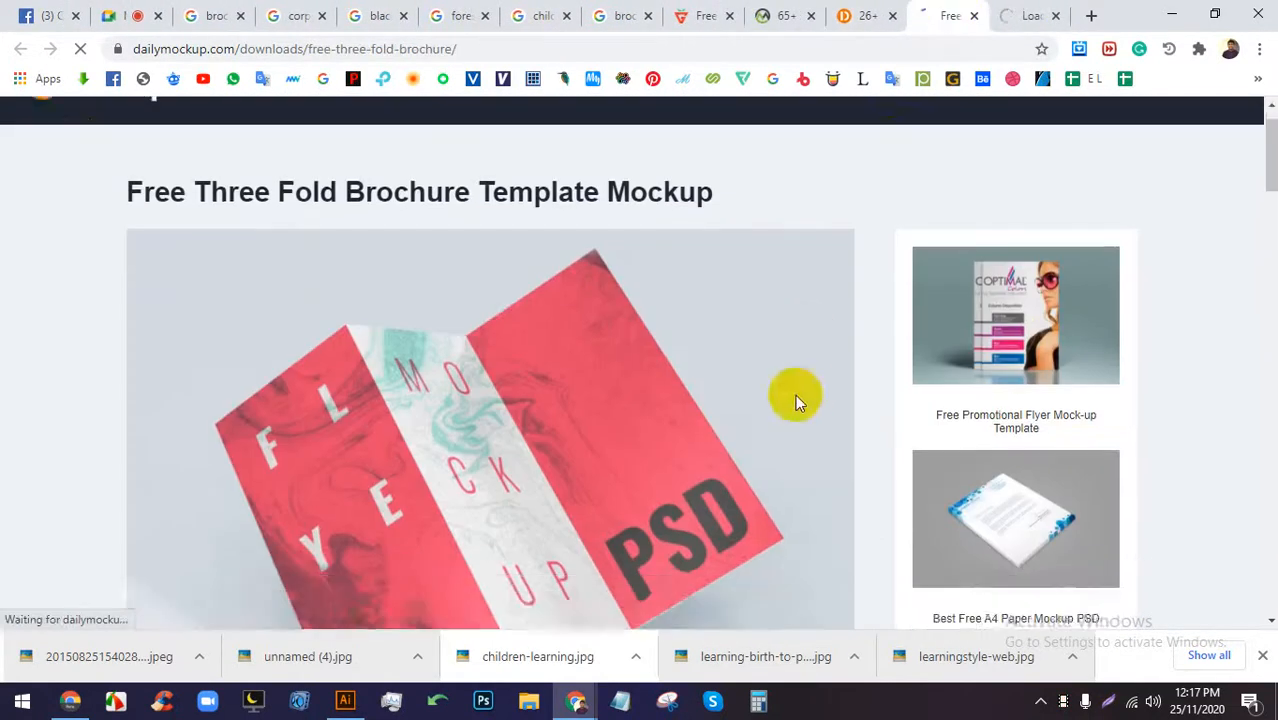
pyautogui.scroll(-5, 785, 379)
pyautogui.click(727, 420)
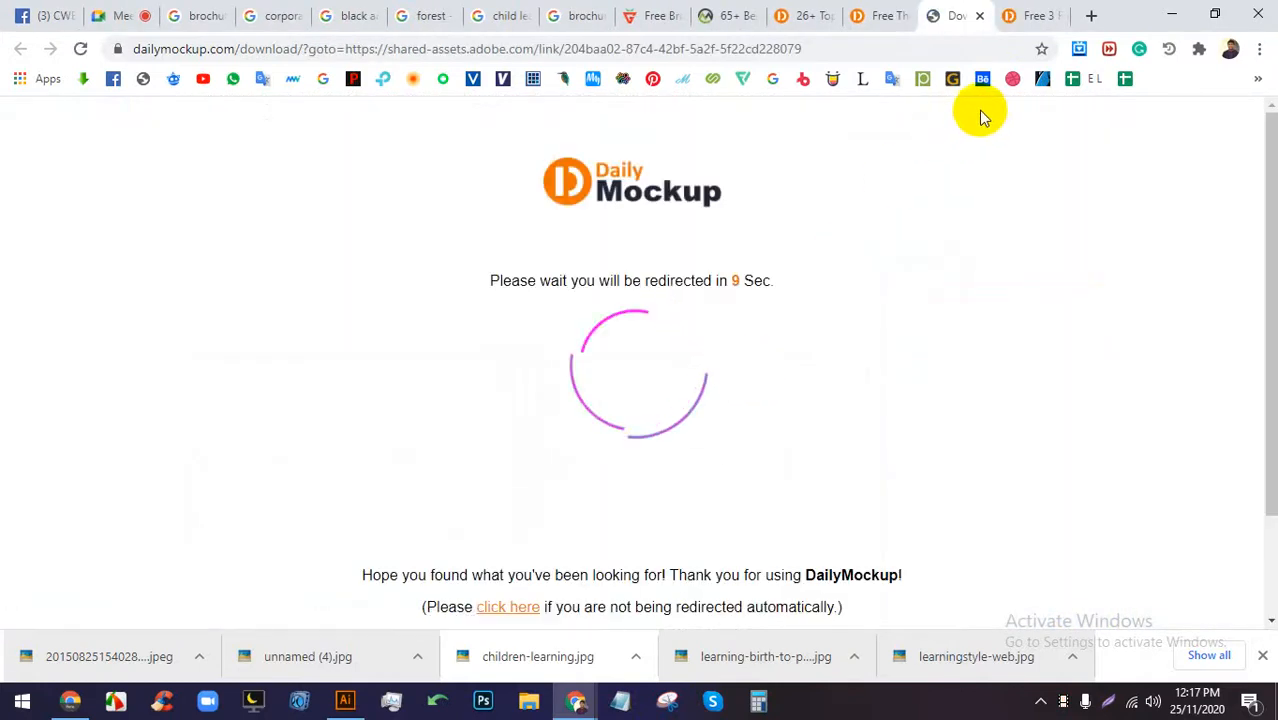
# Start the free download from the Free 3 Fold Flyer Mockup PSD Template page.
pyautogui.click(1028, 13)
pyautogui.scroll(-5, 796, 431)
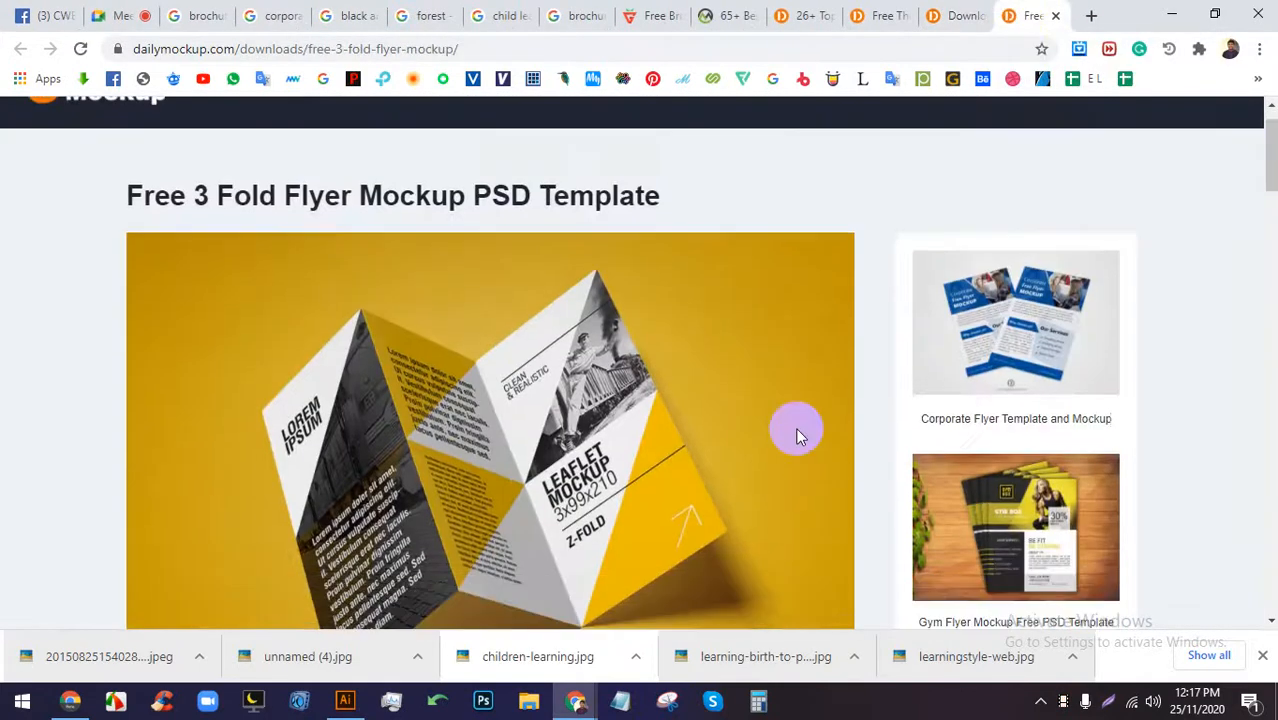
pyautogui.scroll(-5, 620, 445)
pyautogui.click(672, 198)
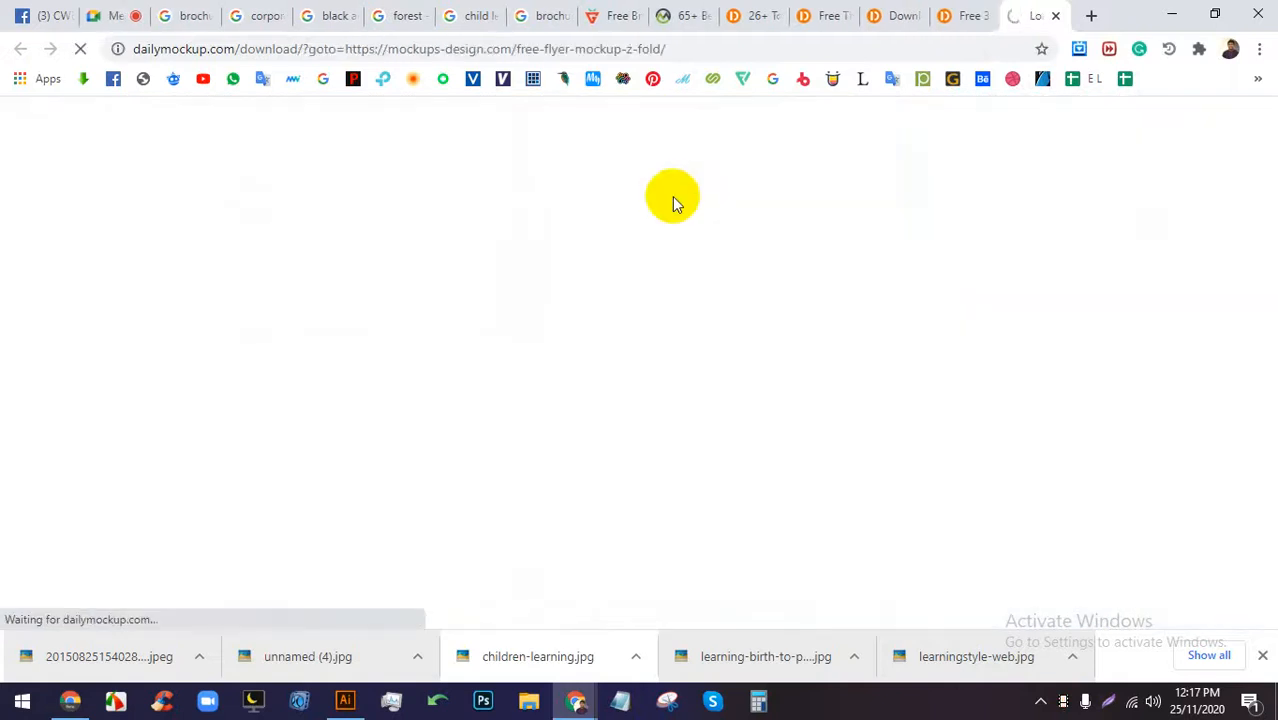
# Return to the three-fold brochure's redirected Creative Cloud page and download the Flyer_mockup_3_PSD zip file.
pyautogui.click(962, 14)
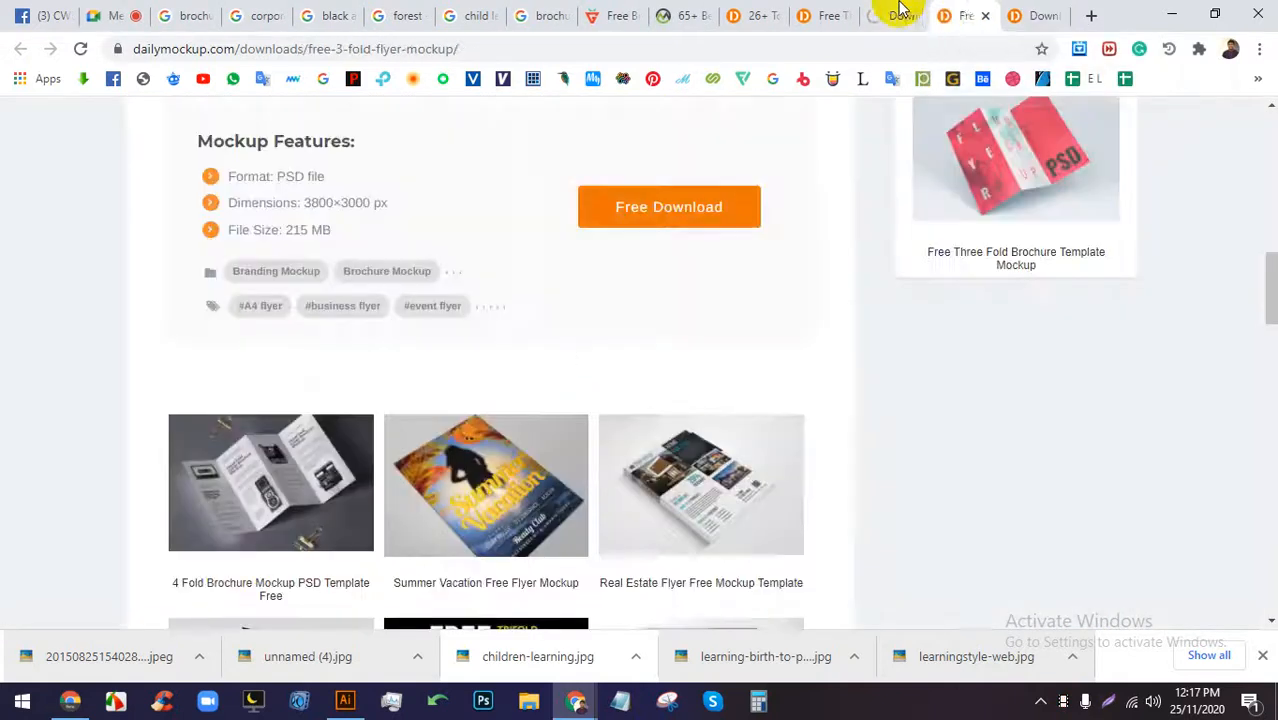
pyautogui.click(893, 12)
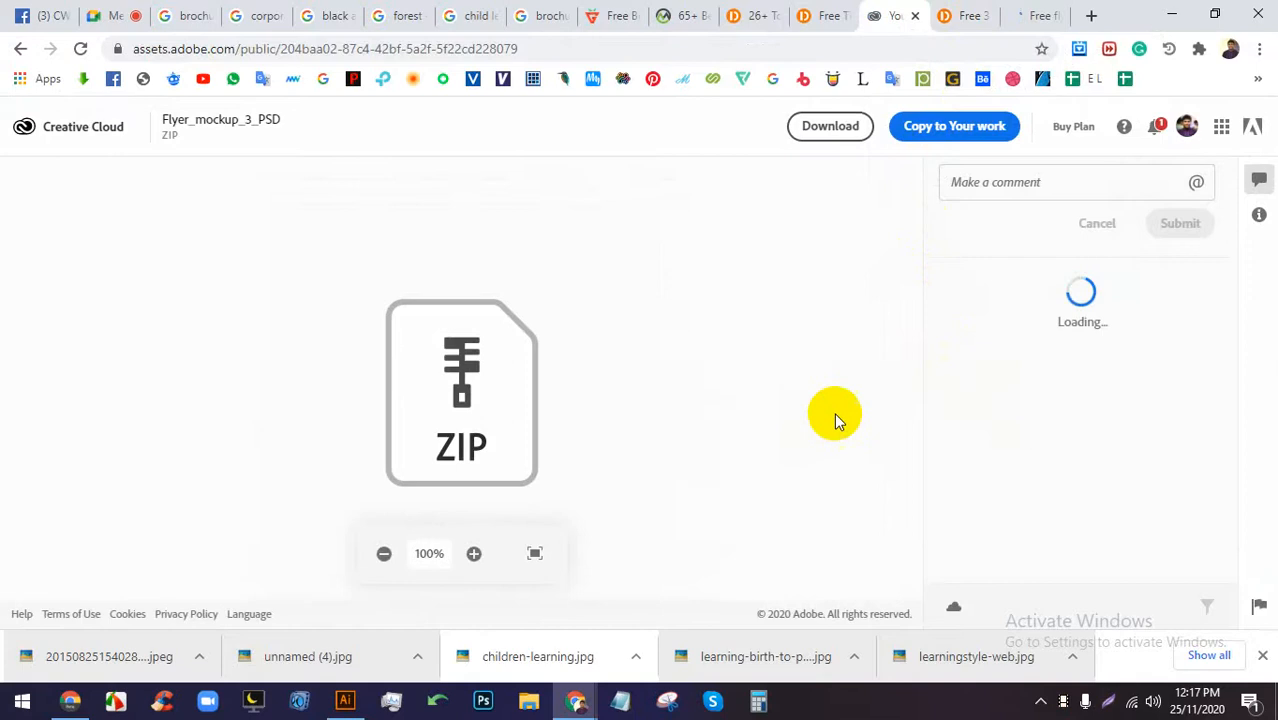
pyautogui.scroll(-8, 1064, 371)
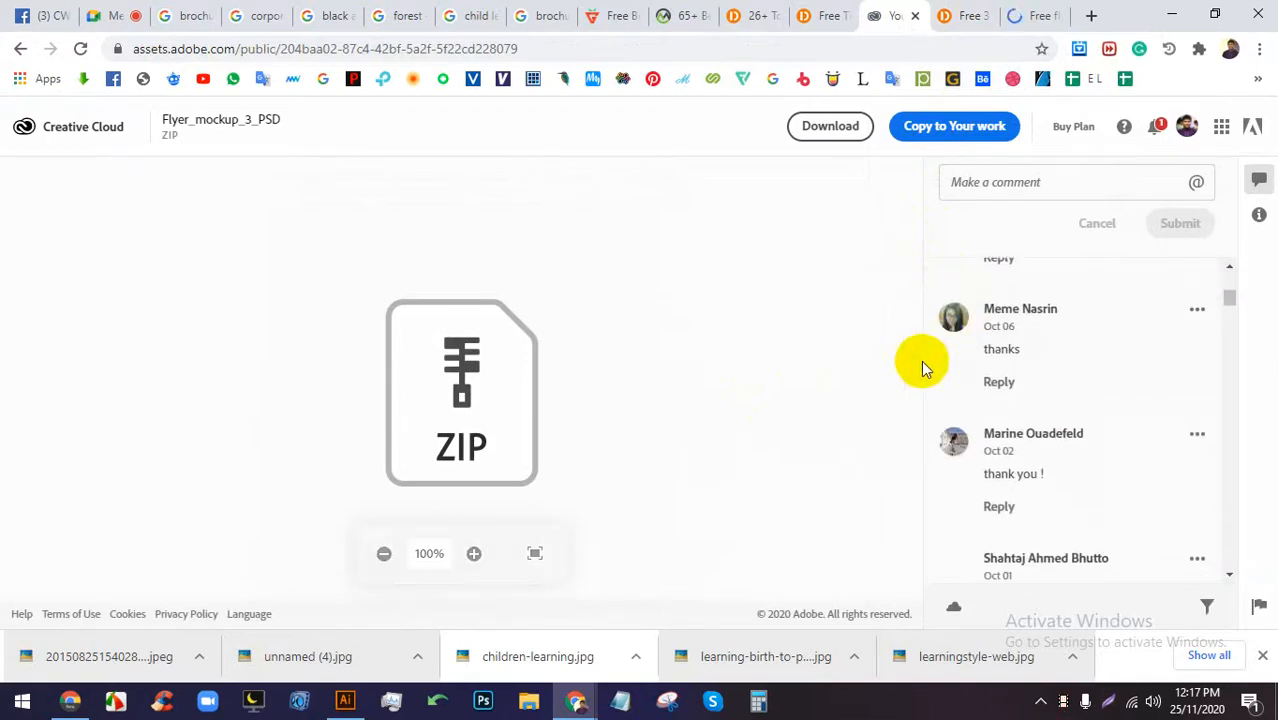
pyautogui.scroll(-3, 1084, 408)
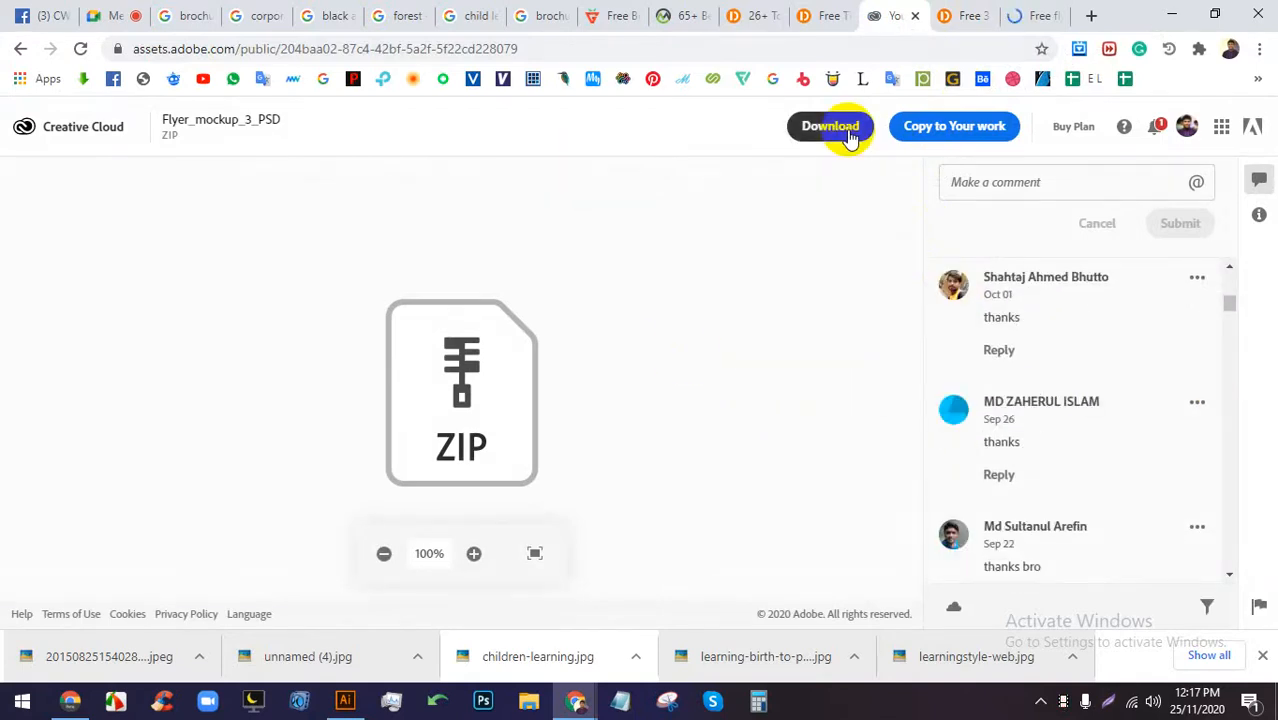
pyautogui.click(850, 137)
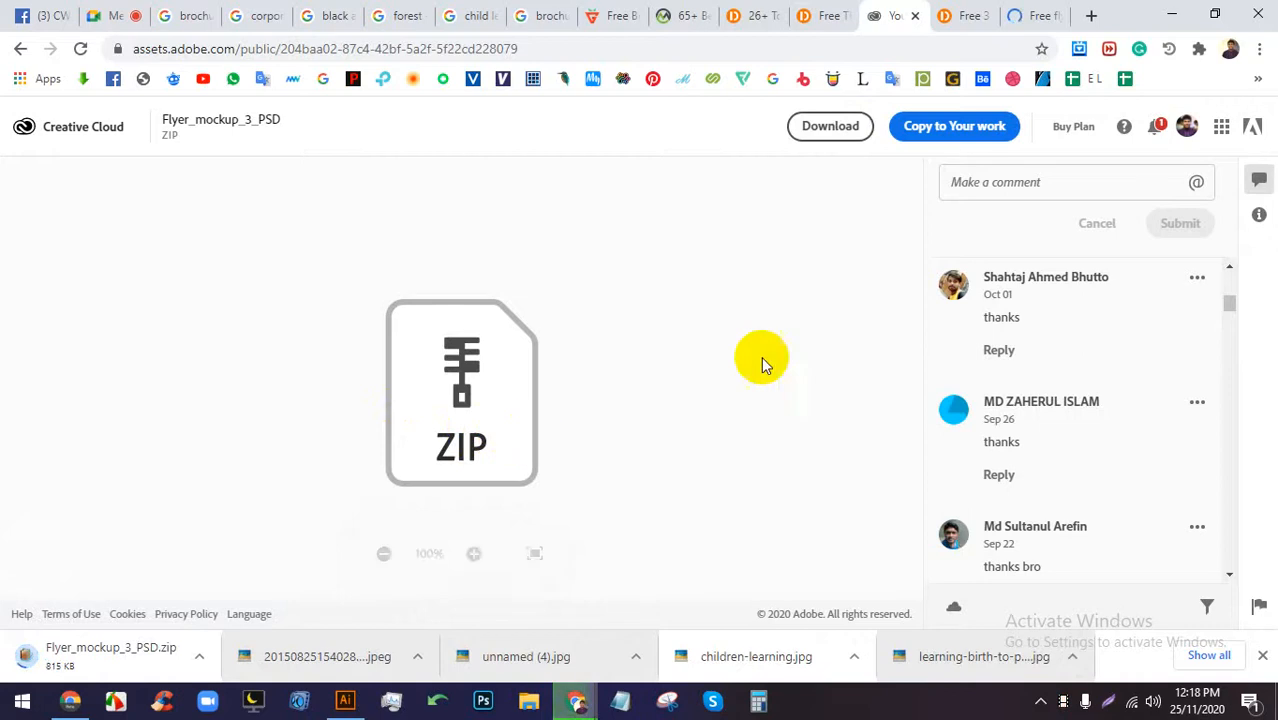
# Look through the Creative Cloud notifications and home page, and check on the Google Meet call.
pyautogui.click(1157, 131)
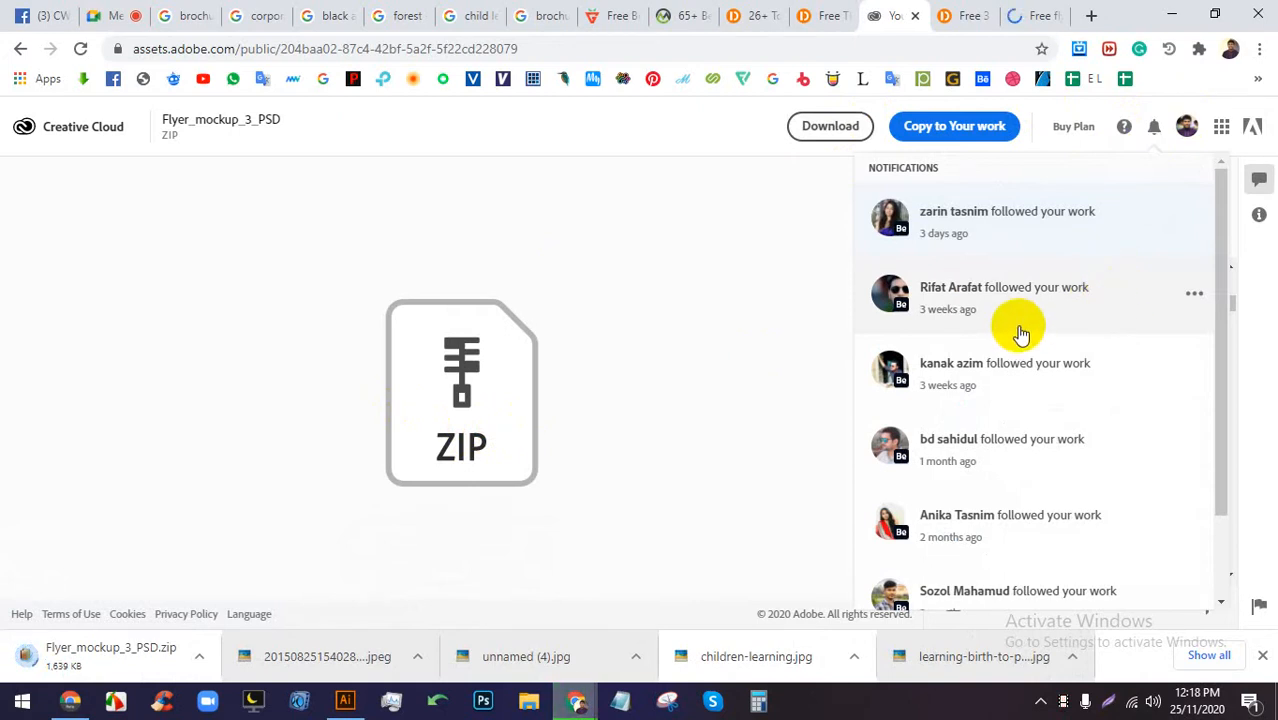
pyautogui.scroll(-1, 1021, 331)
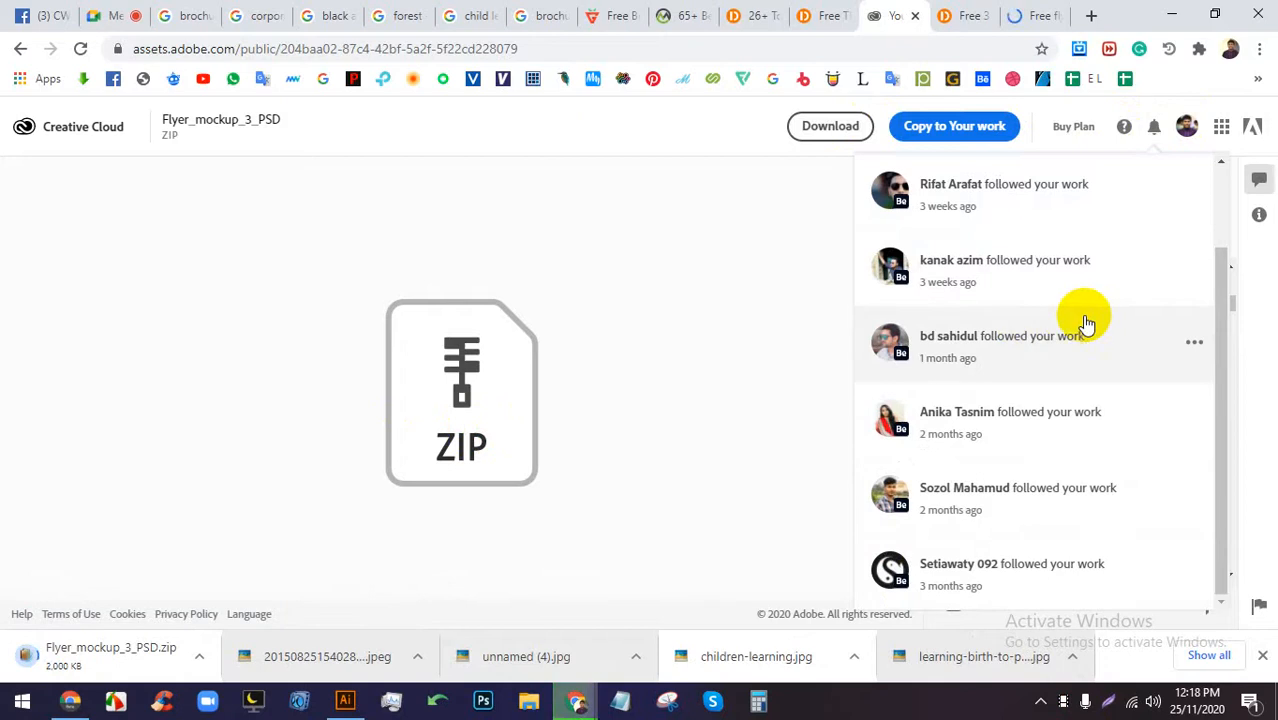
pyautogui.rightClick(104, 124)
pyautogui.click(135, 143)
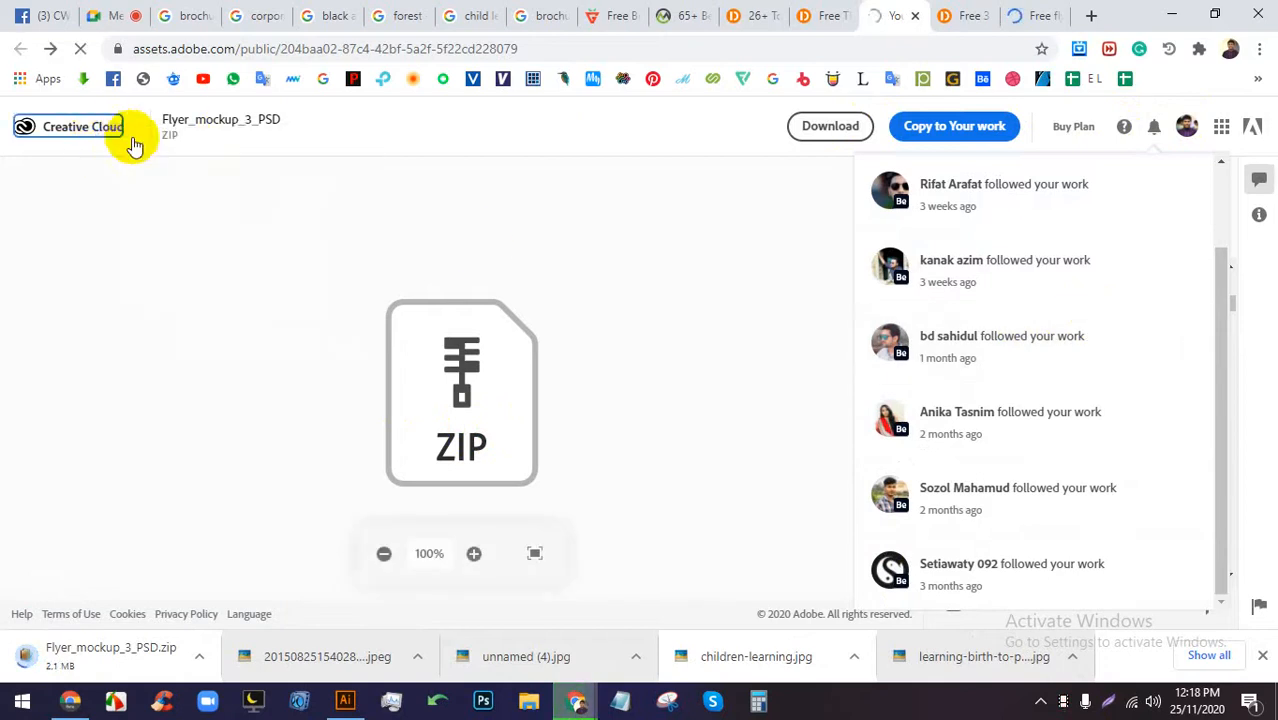
pyautogui.click(60, 128)
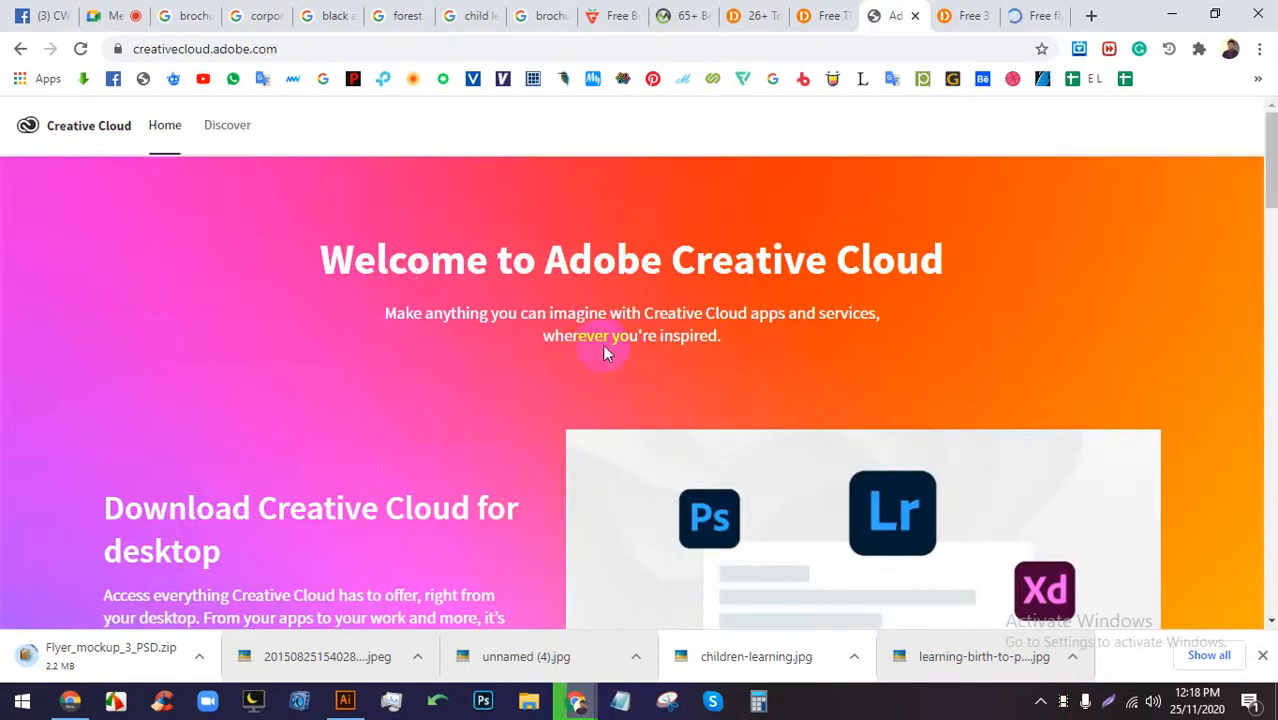
pyautogui.scroll(-7, 914, 356)
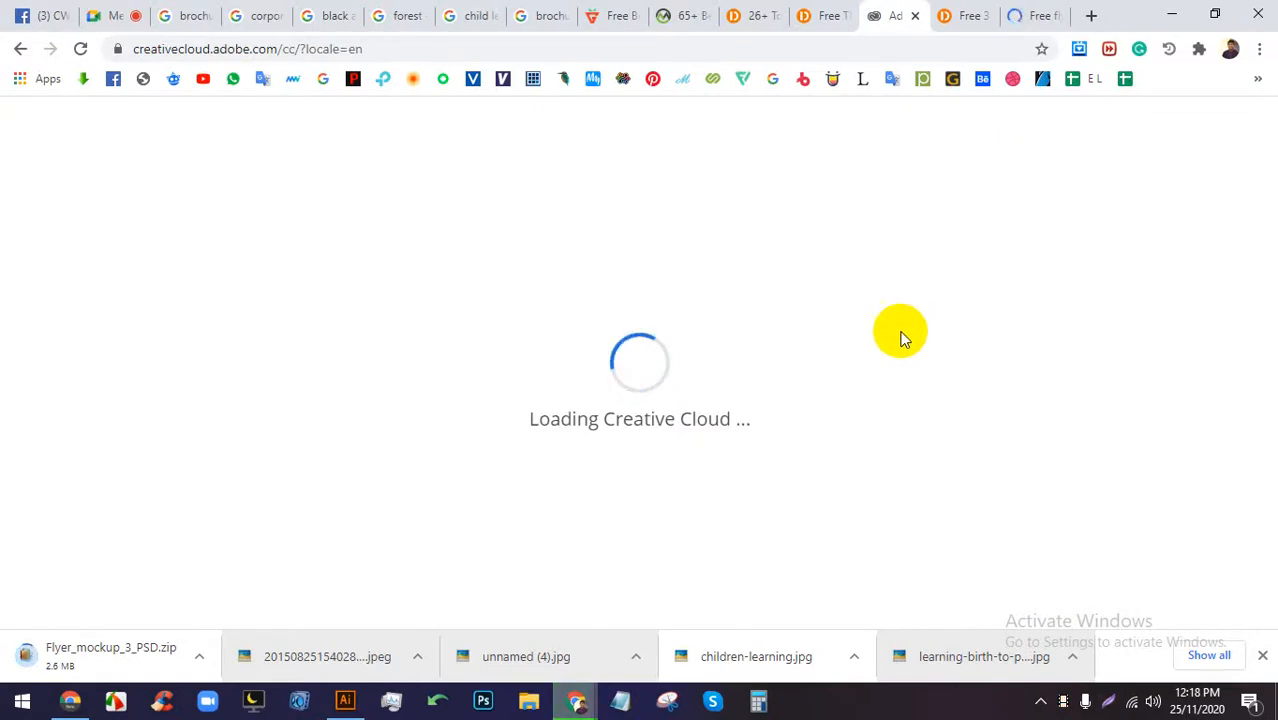
pyautogui.click(112, 15)
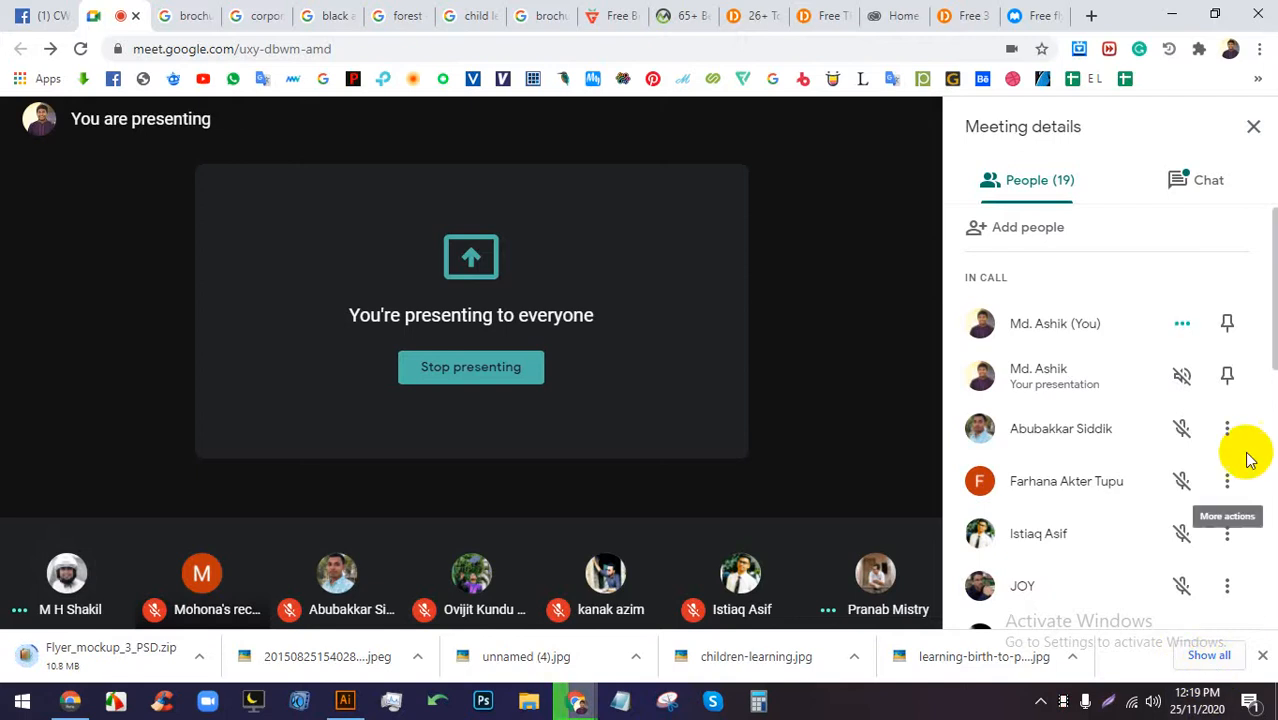
# Examine the preview images of the Z-Fold flyer mockup on mockups-design.com.
pyautogui.click(1034, 12)
pyautogui.scroll(-3, 956, 320)
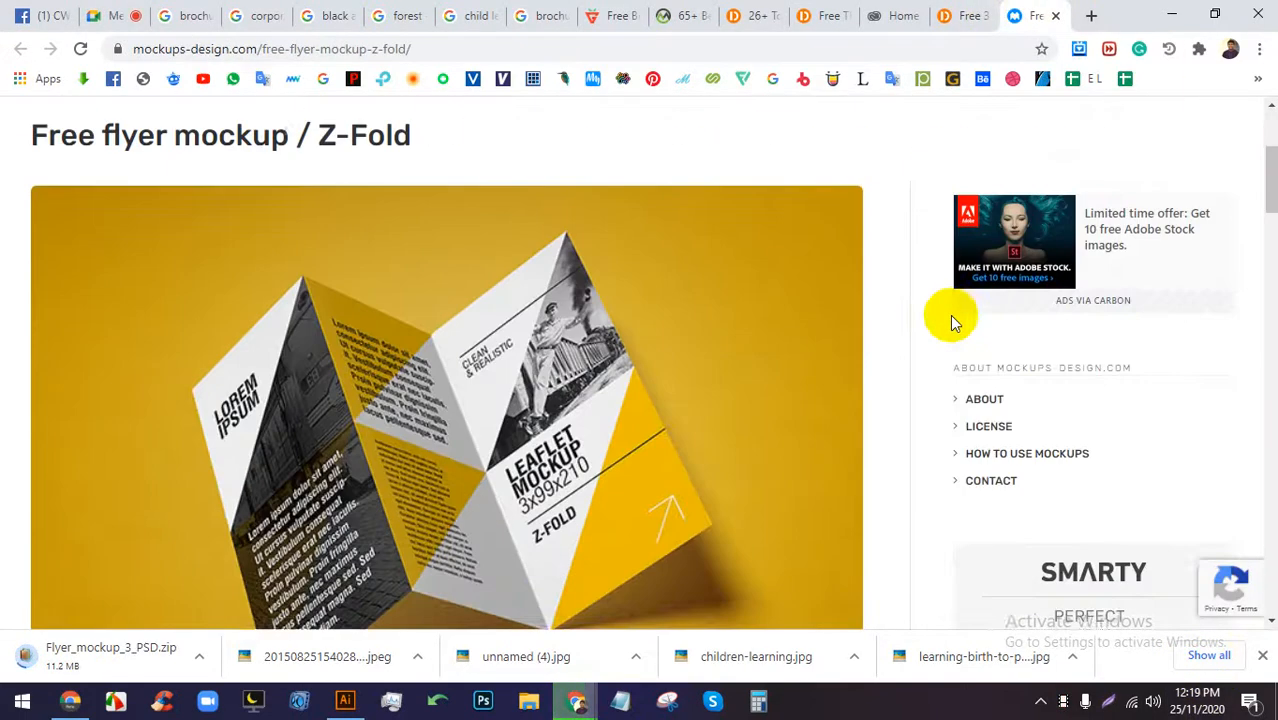
pyautogui.scroll(-3, 703, 299)
pyautogui.scroll(-5, 703, 299)
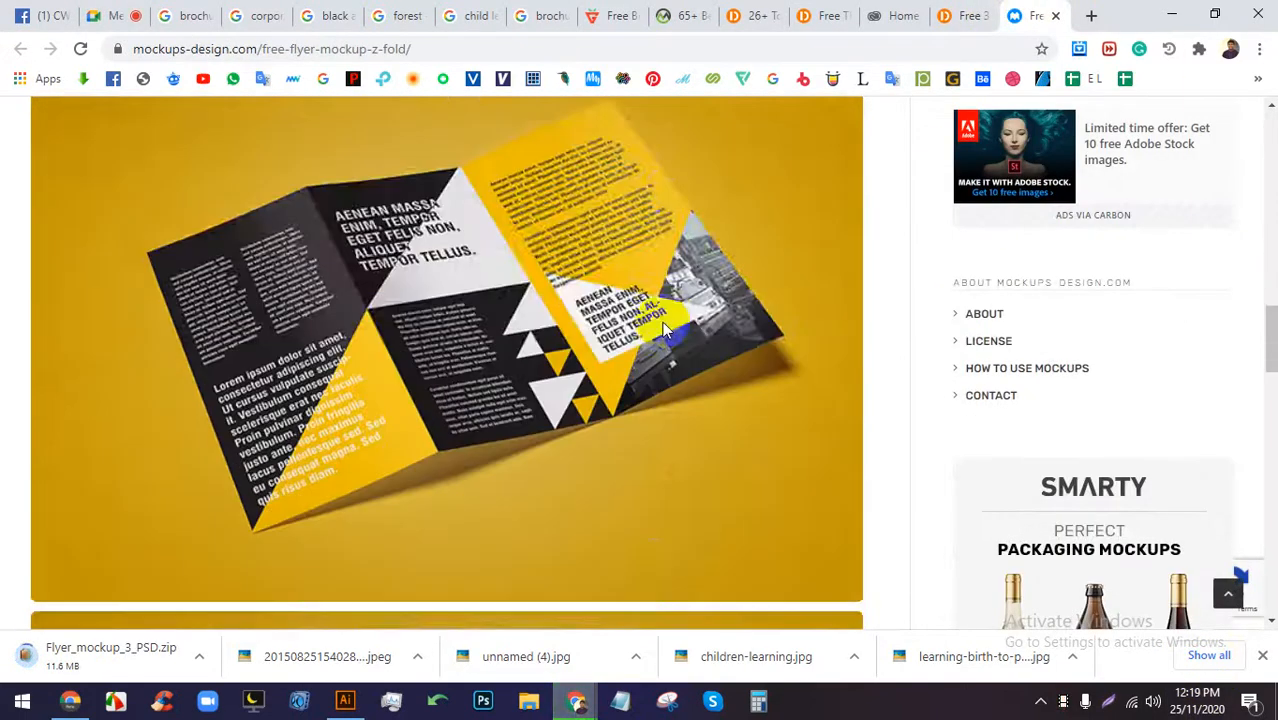
pyautogui.scroll(-7, 676, 297)
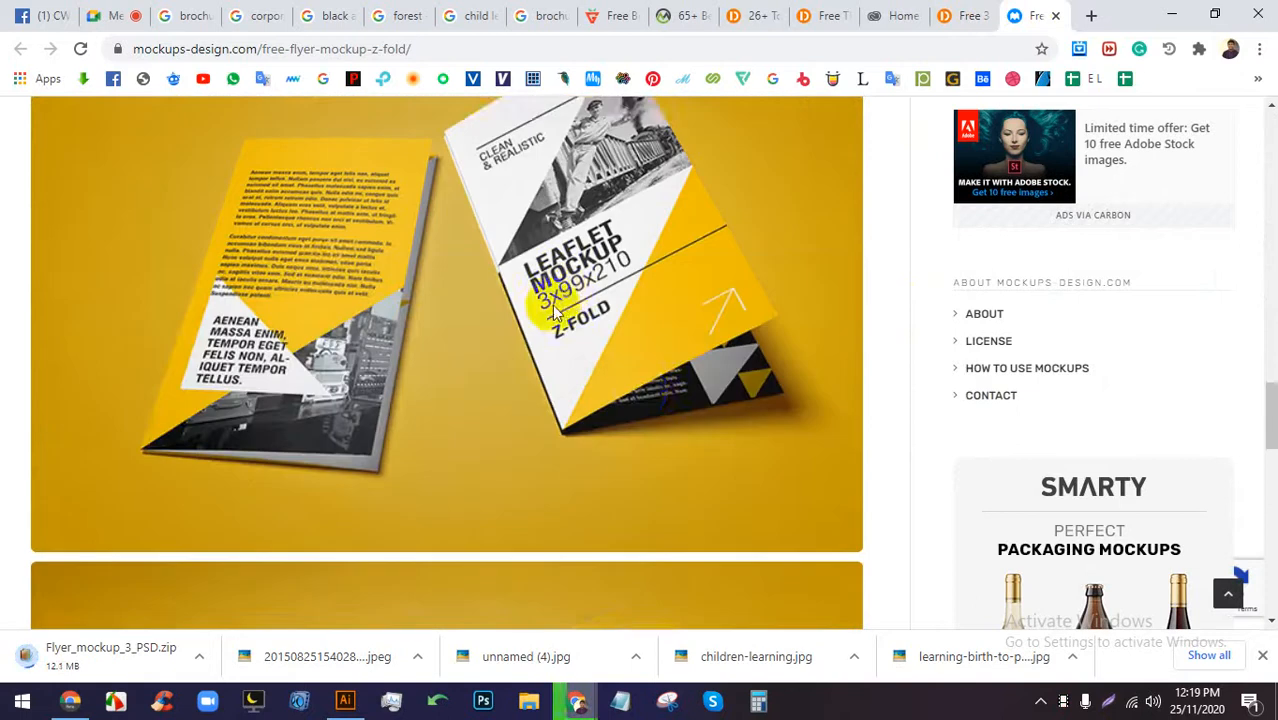
# Decline Mockuptree's notification request and open its Tri-Fold Brochure Mockup PSD in a new tab.
pyautogui.click(808, 12)
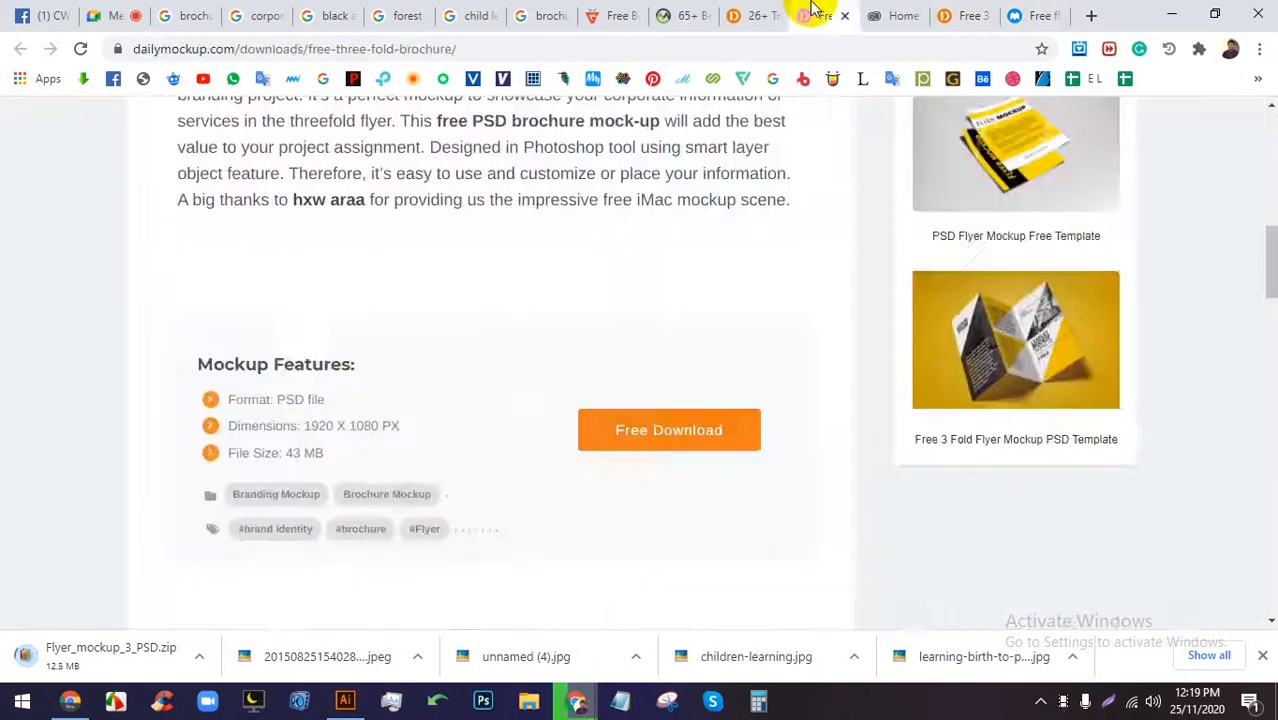
pyautogui.click(684, 14)
pyautogui.scroll(-5, 600, 460)
pyautogui.scroll(2, 616, 482)
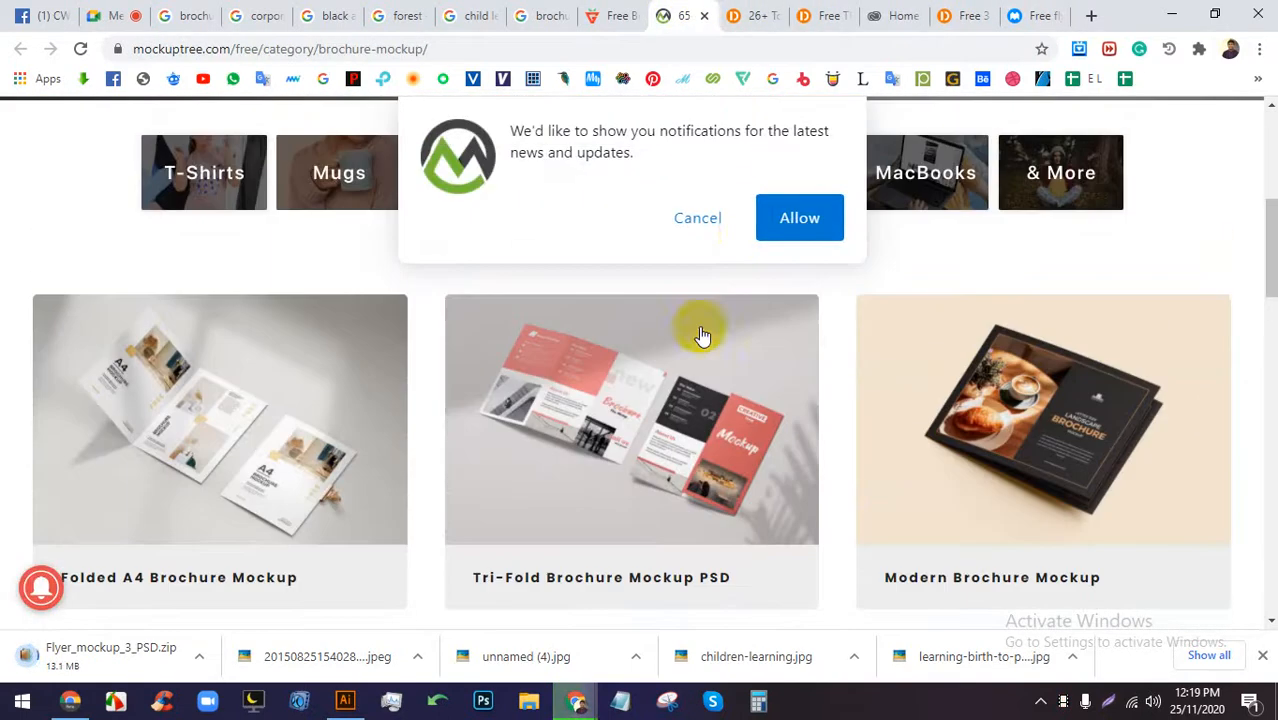
pyautogui.click(695, 217)
pyautogui.scroll(-1, 426, 490)
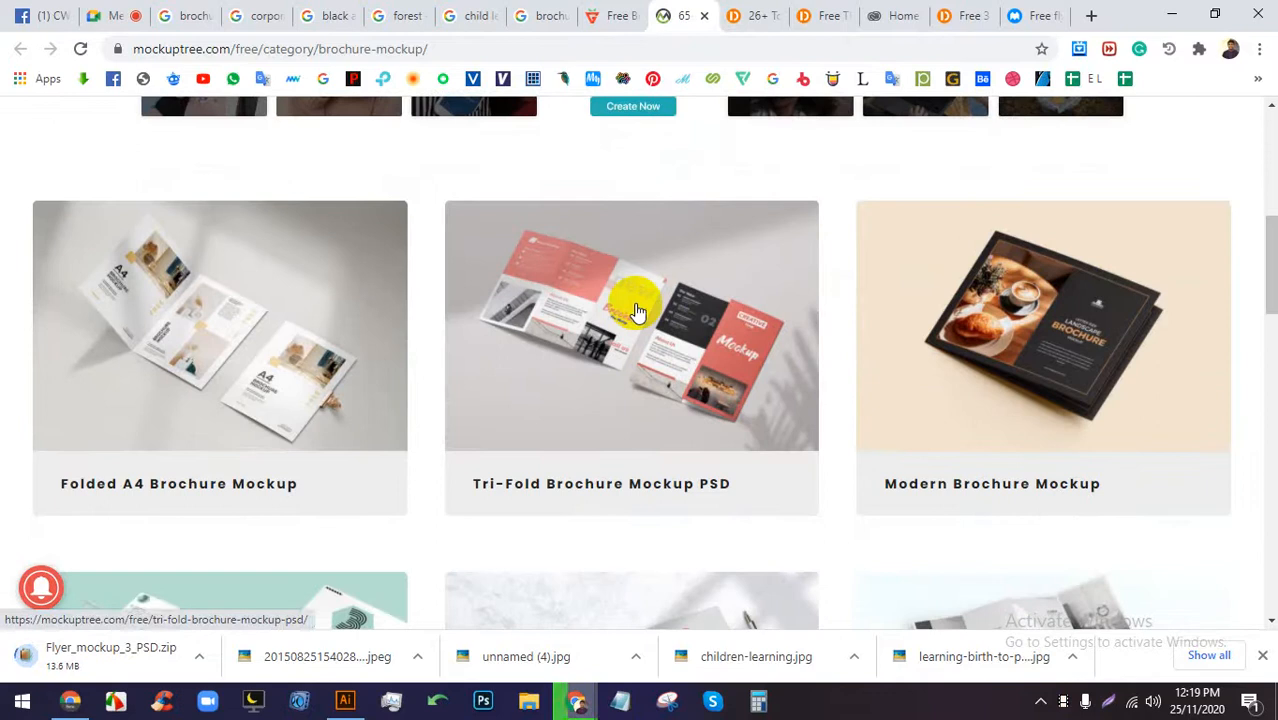
pyautogui.scroll(-2, 638, 305)
pyautogui.rightClick(628, 230)
pyautogui.click(665, 240)
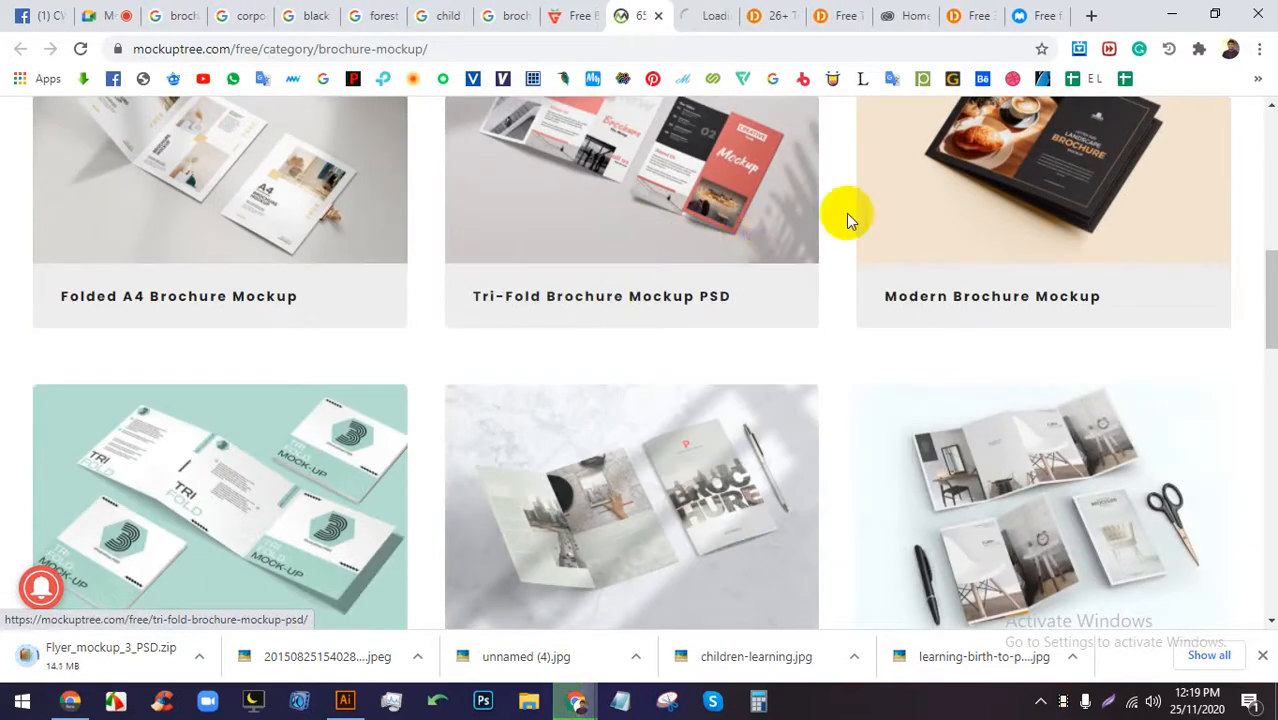
# Follow the free download link on Mockuptree's Tri-Fold Brochure Mockup PSD page to the pixelsdesign.net source page.
pyautogui.scroll(-5, 845, 214)
pyautogui.scroll(3, 880, 220)
pyautogui.click(690, 15)
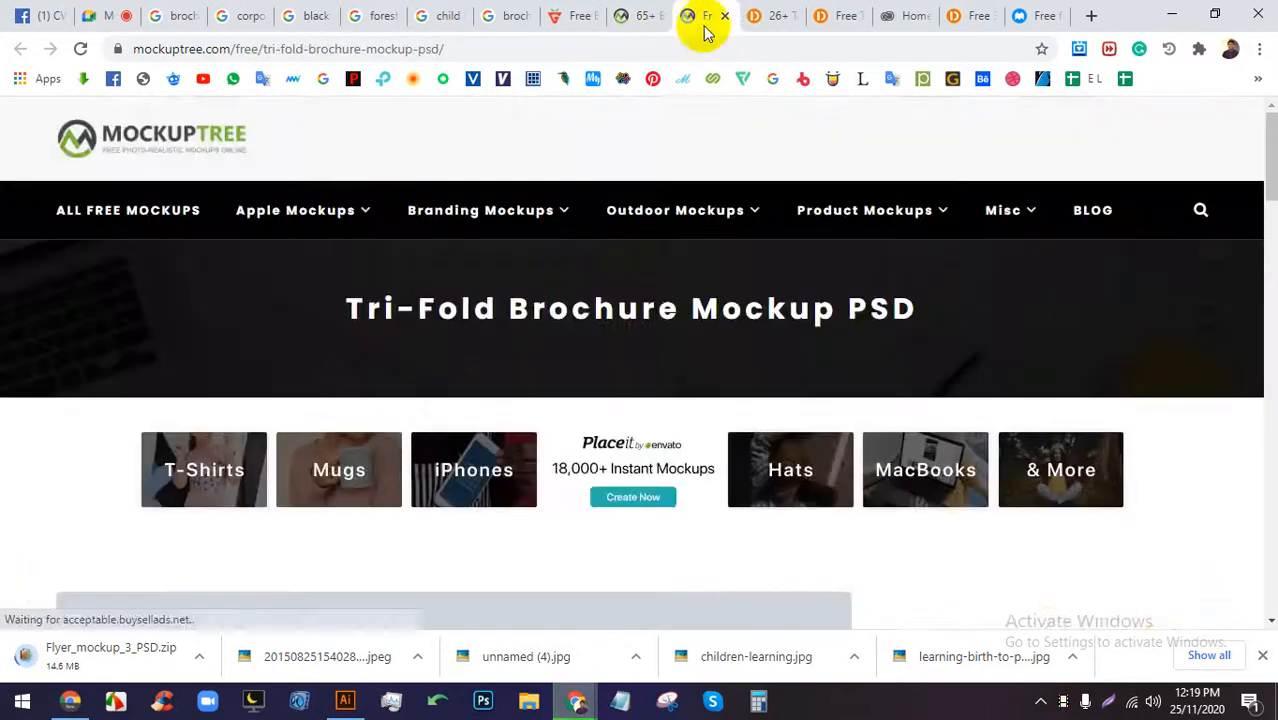
pyautogui.scroll(-4, 613, 362)
pyautogui.scroll(-6, 567, 365)
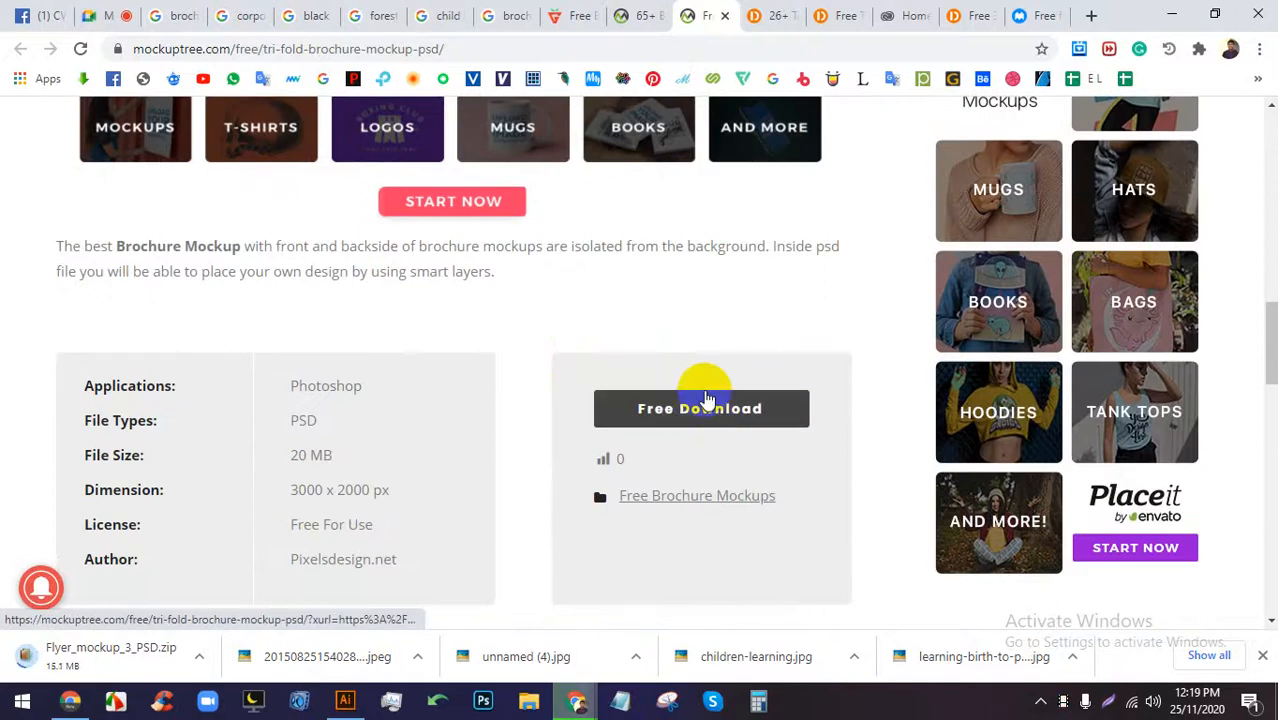
pyautogui.click(707, 398)
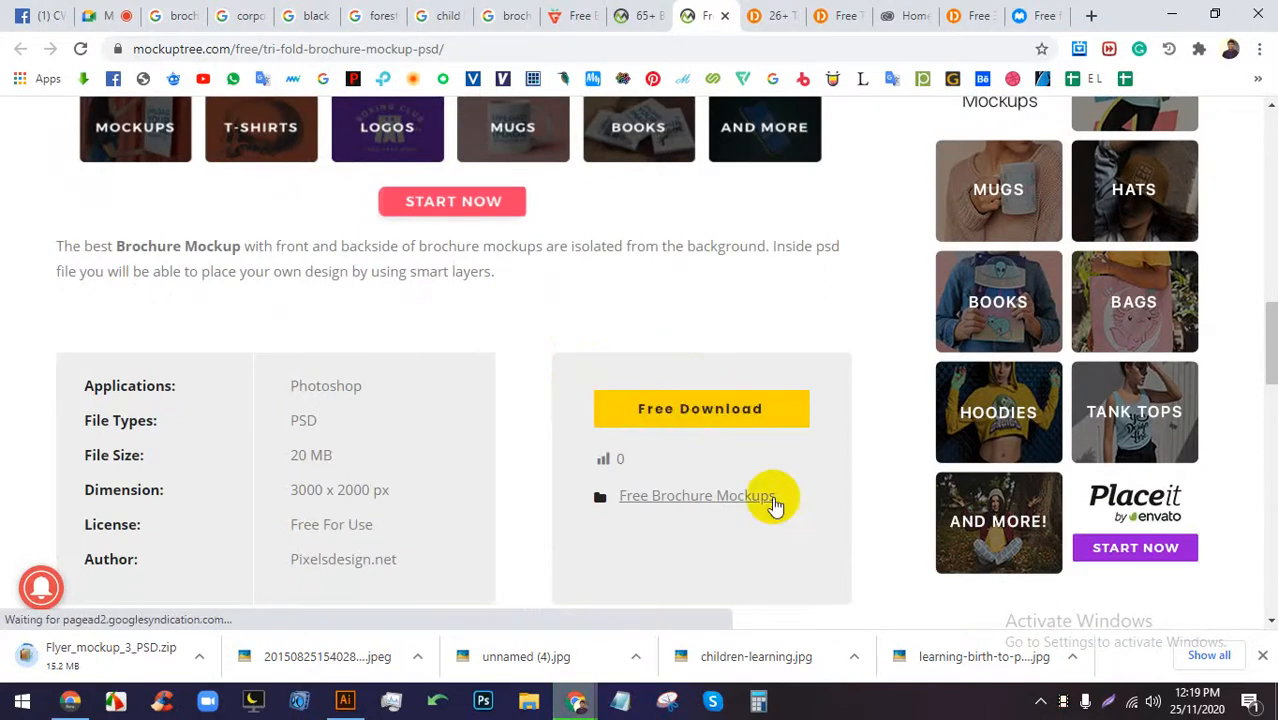
pyautogui.click(686, 407)
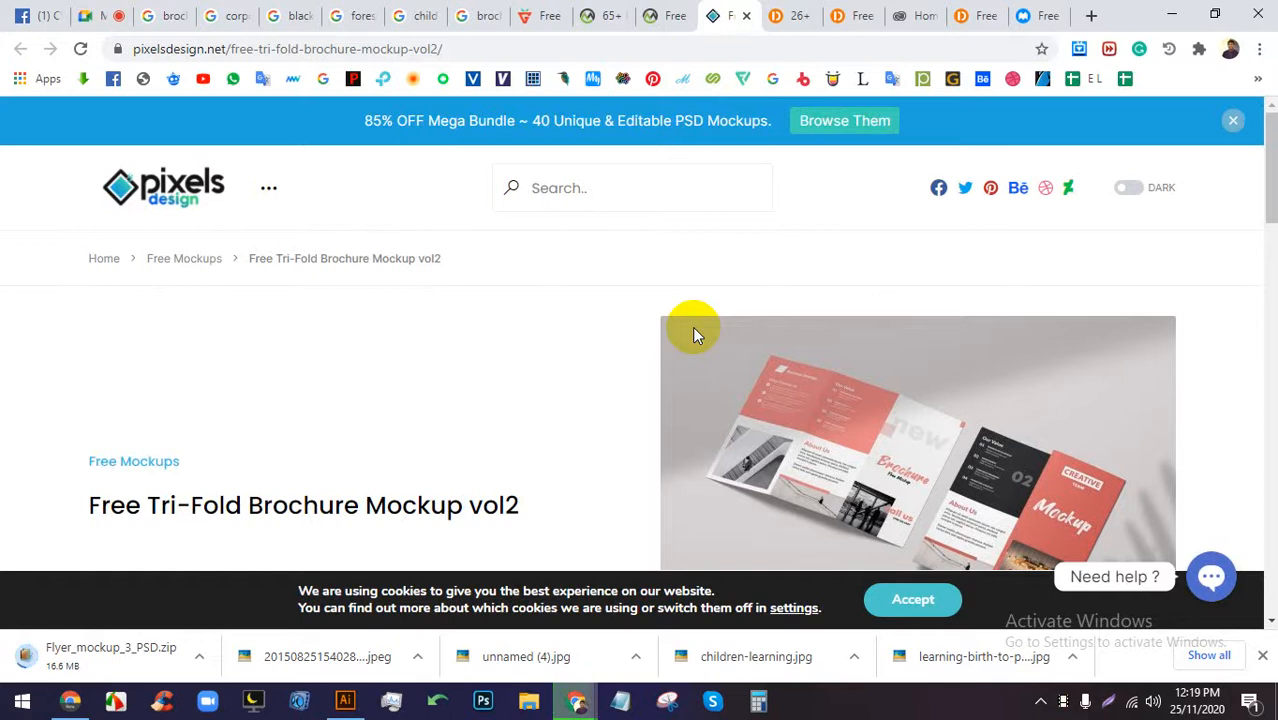
pyautogui.click(670, 15)
pyautogui.click(600, 15)
pyautogui.click(550, 15)
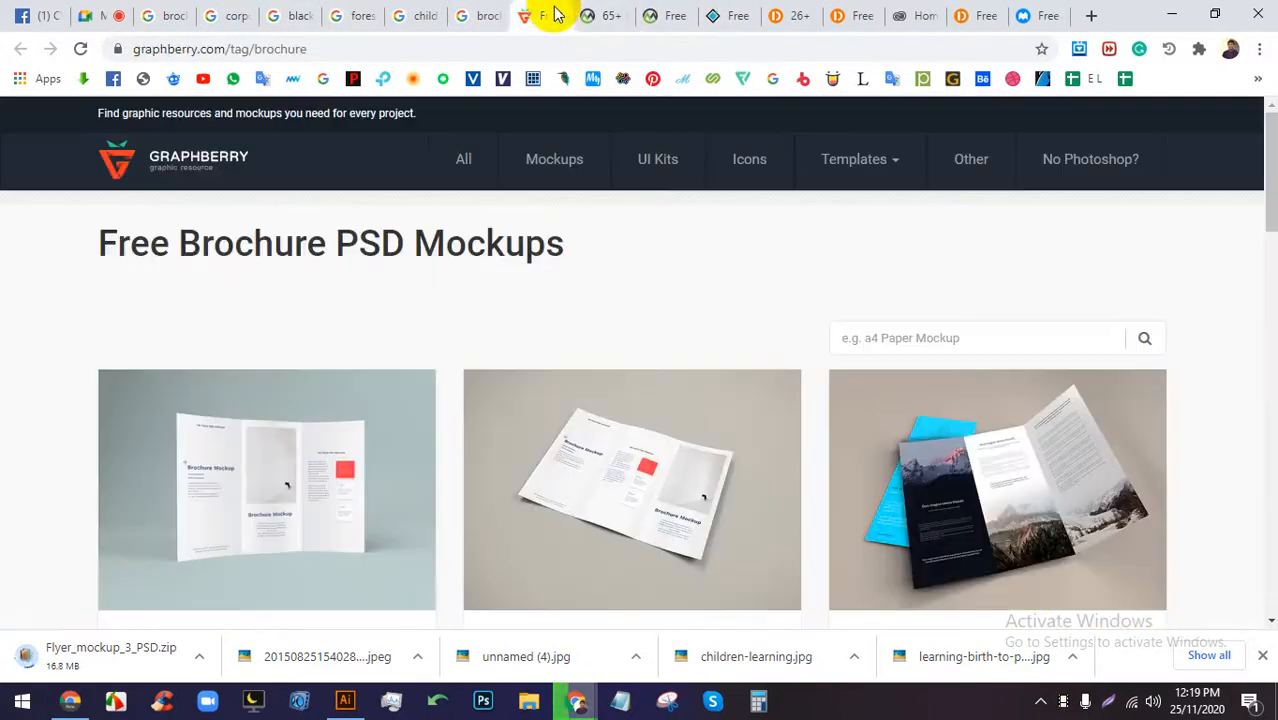
pyautogui.click(100, 13)
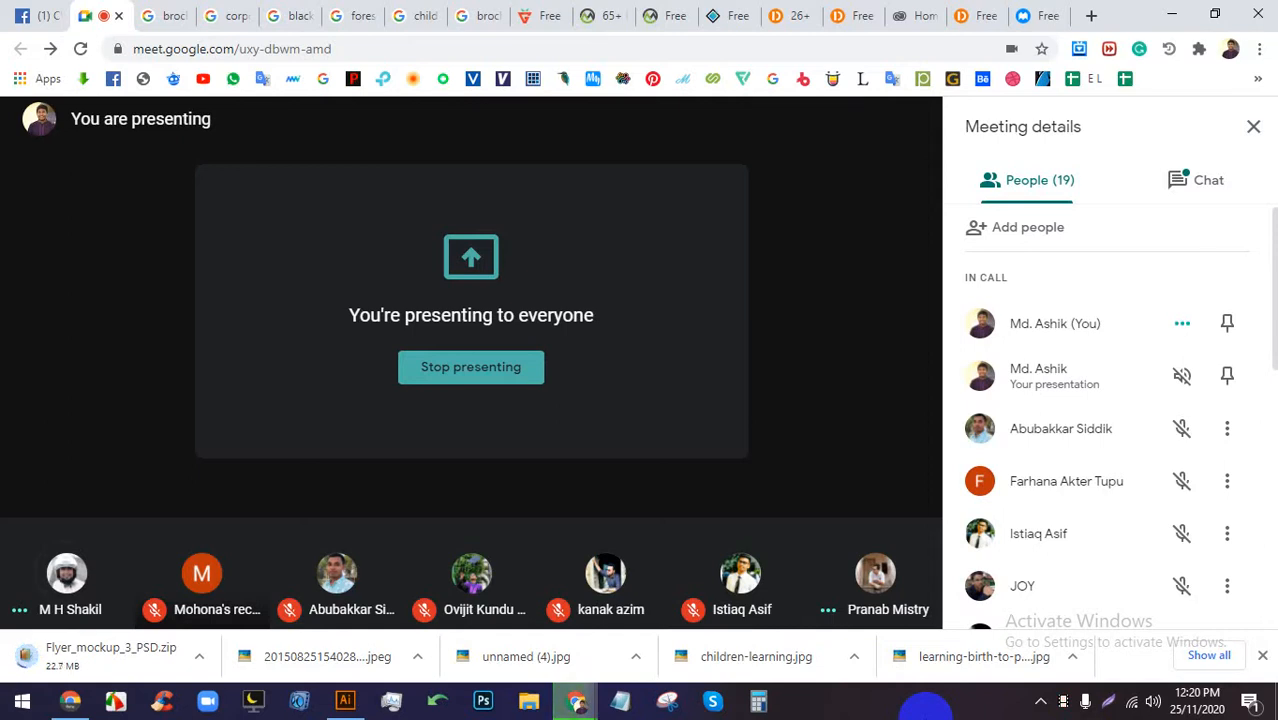
pyautogui.click(870, 13)
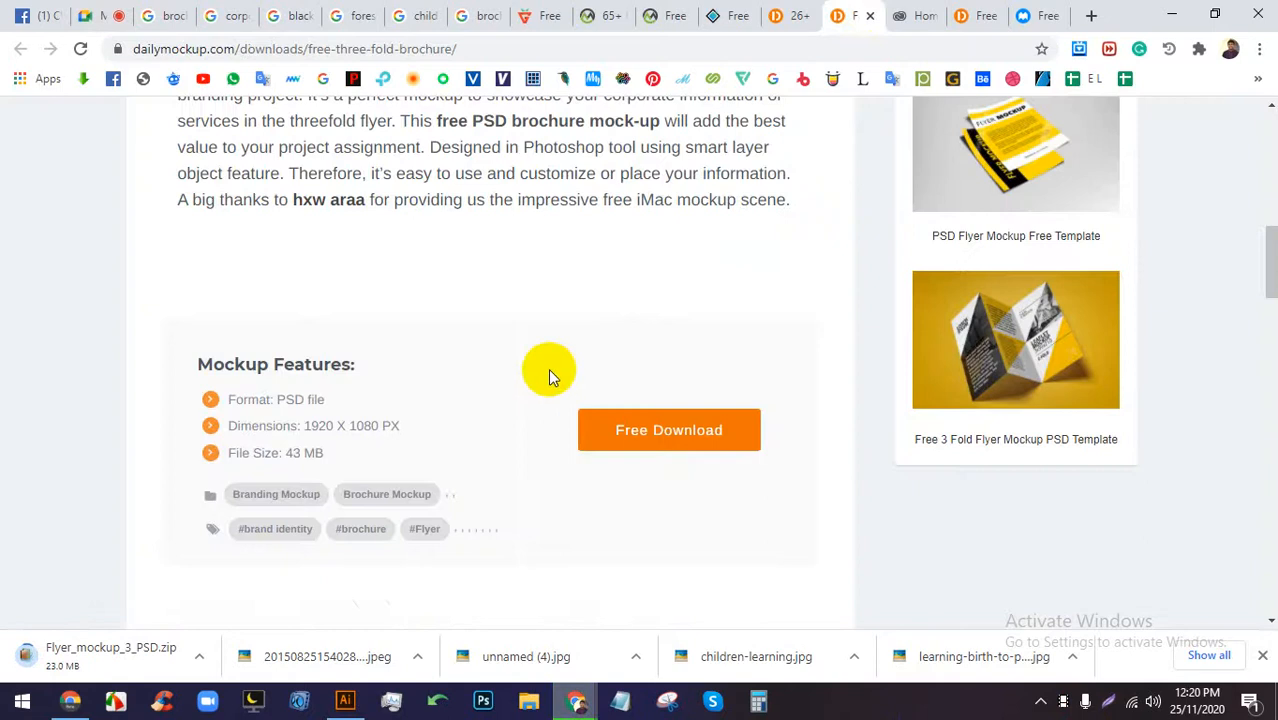
pyautogui.scroll(2, 579, 440)
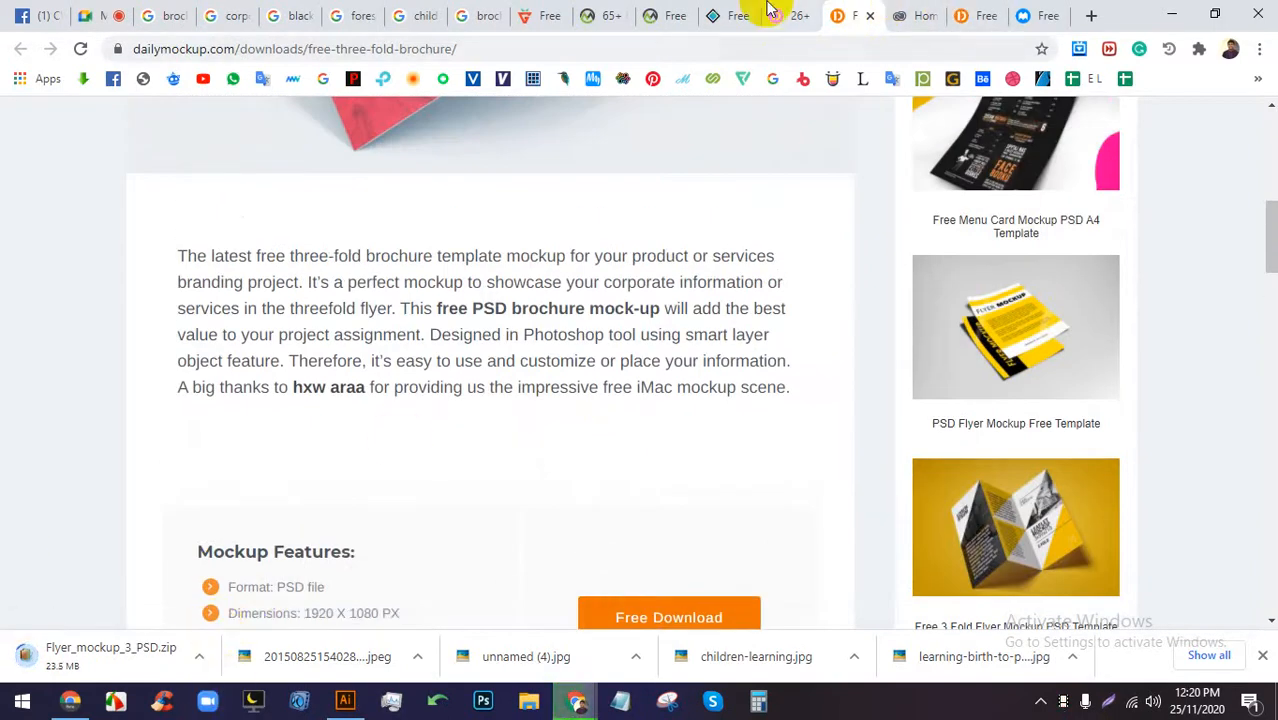
# Start the free download of the Free Tri-Fold Brochure Mockup vol2 on pixelsdesign.net.
pyautogui.click(732, 14)
pyautogui.scroll(-10, 542, 285)
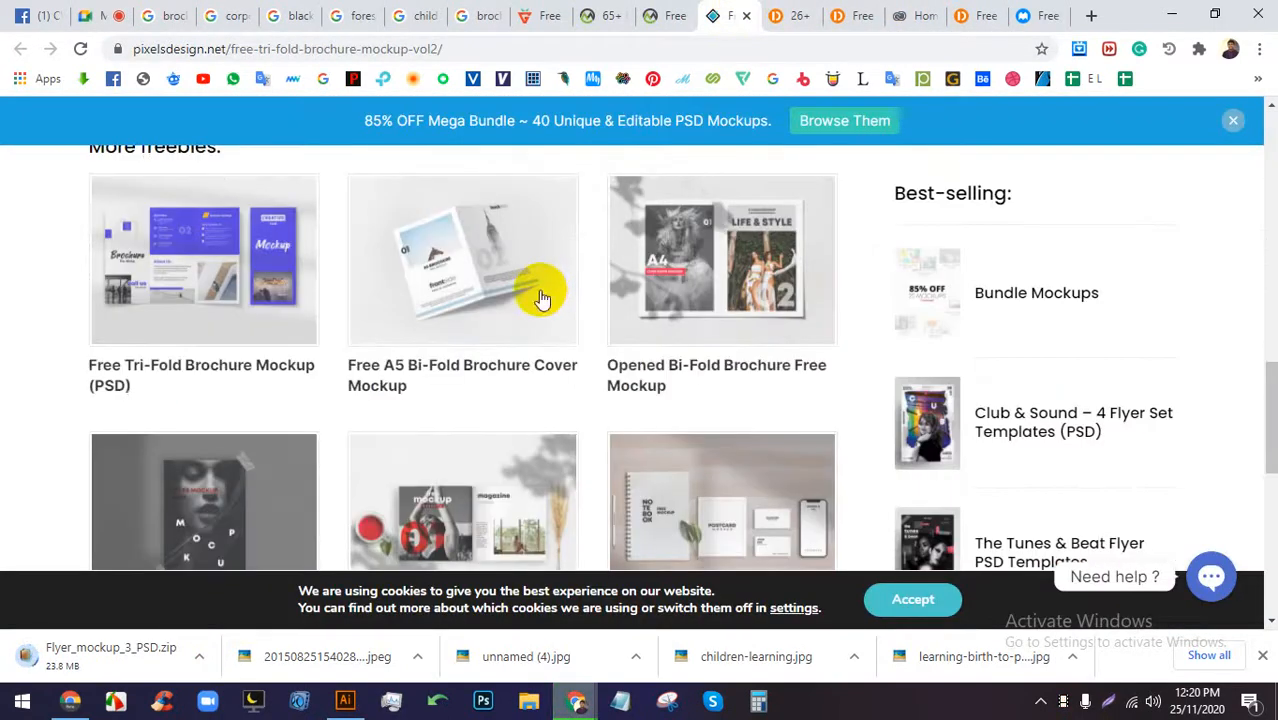
pyautogui.scroll(4, 530, 300)
pyautogui.click(352, 378)
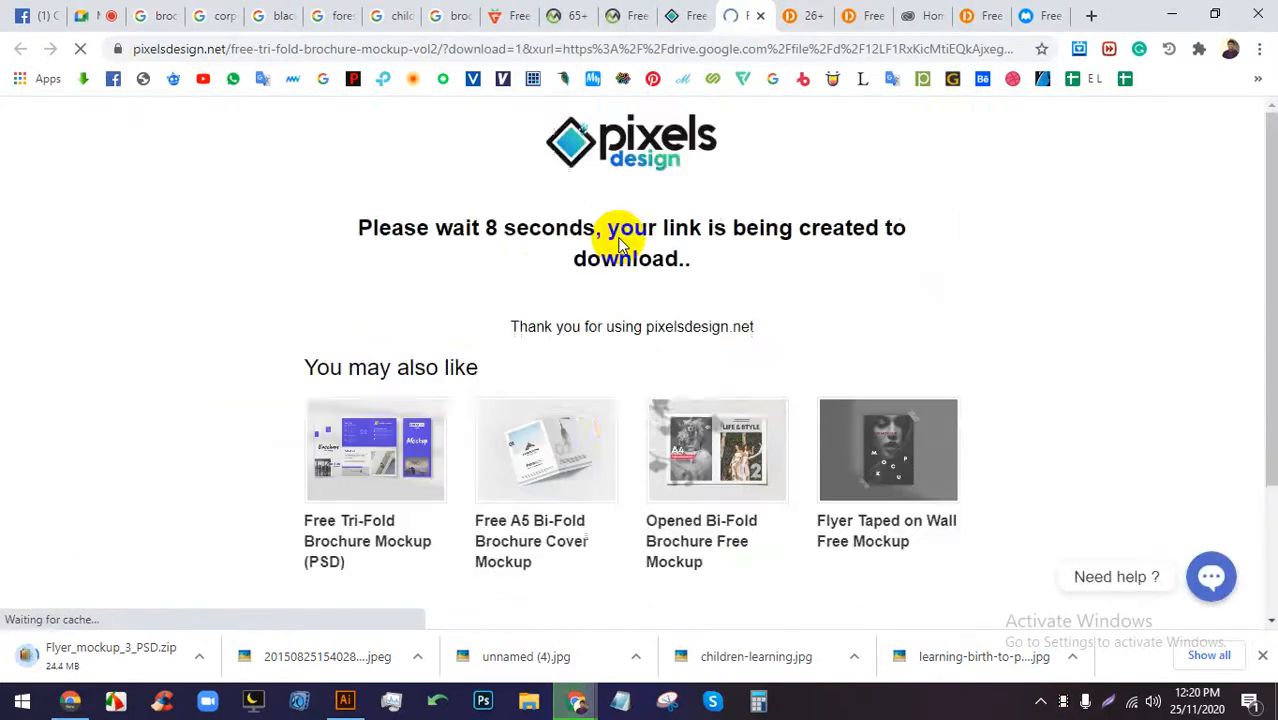
# Look over the pixelsdesign.net download page and return to the Google Meet call.
pyautogui.scroll(-3, 620, 240)
pyautogui.scroll(2, 600, 265)
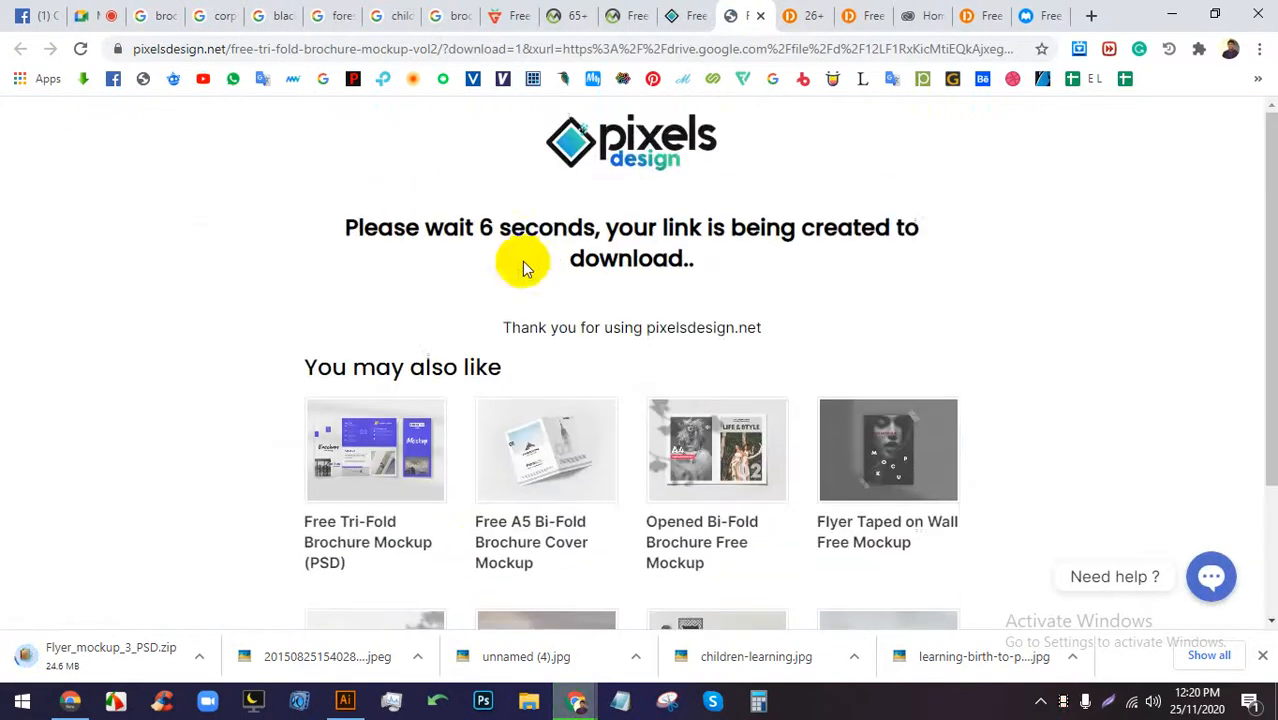
pyautogui.click(97, 10)
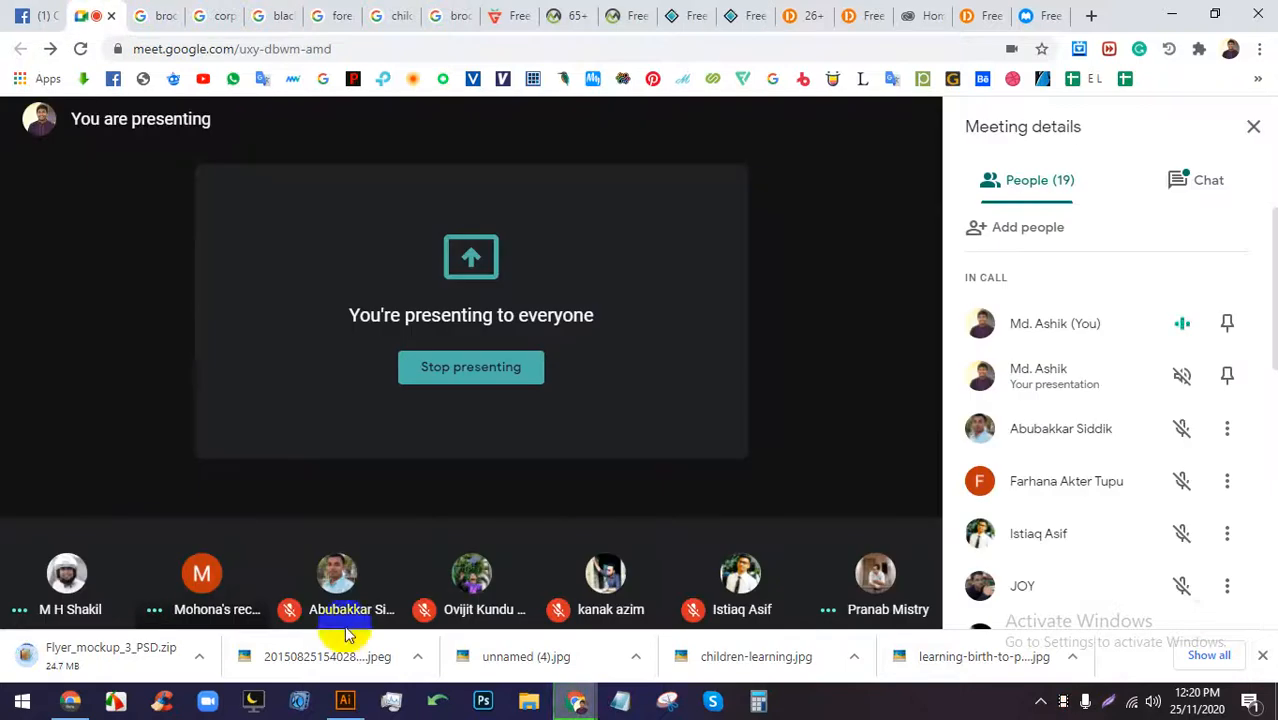
# Switch to Illustrator and look over the inside spread of Brochure.ai.
pyautogui.click(343, 697)
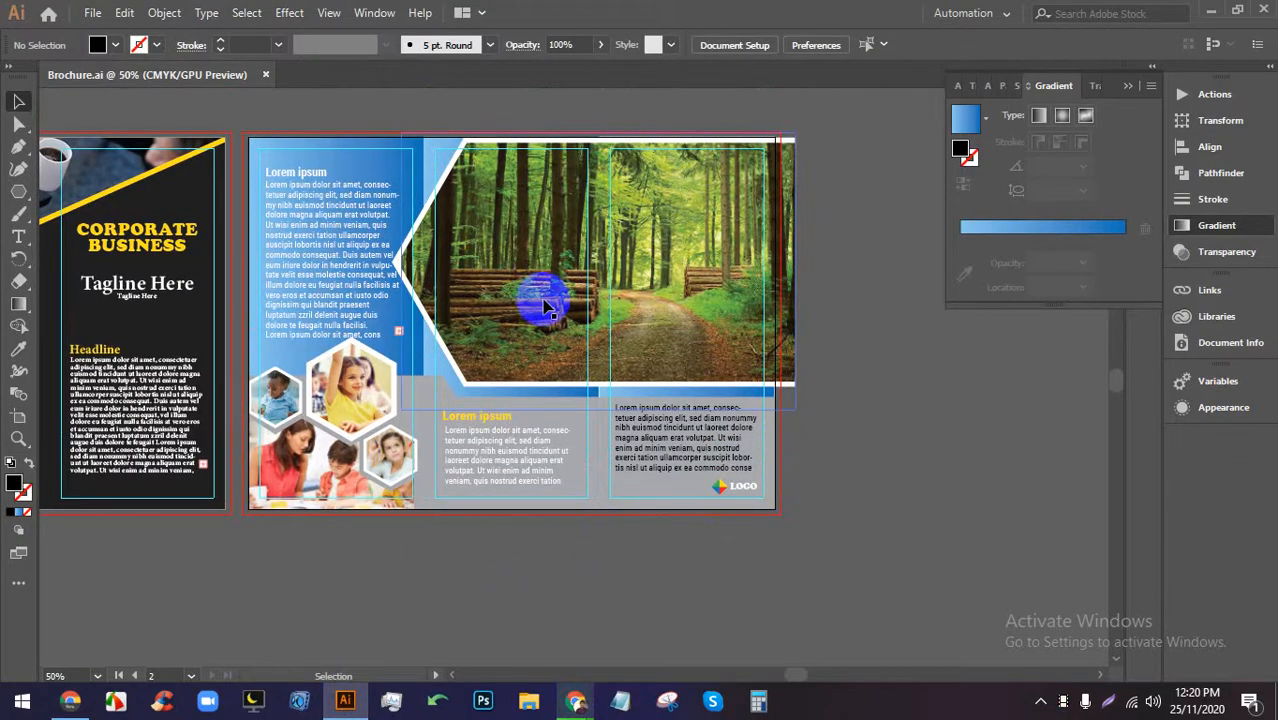
pyautogui.scroll(1, 330, 283)
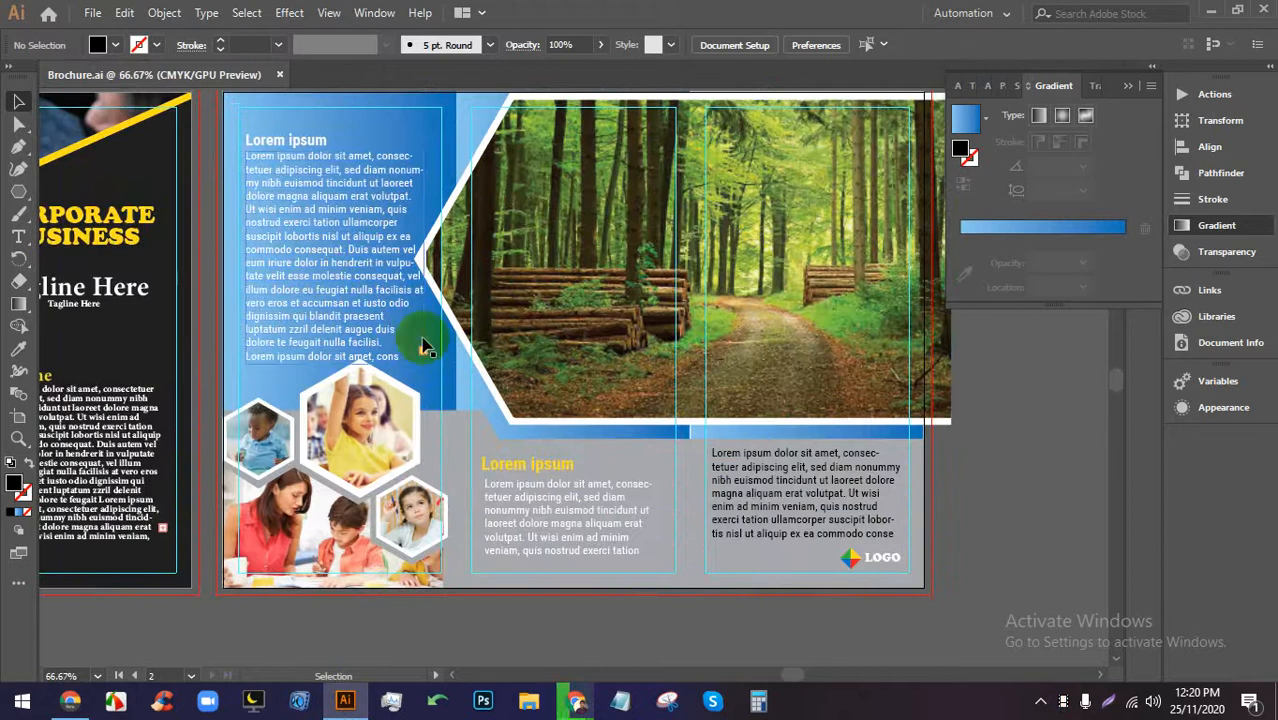
pyautogui.scroll(1, 450, 315)
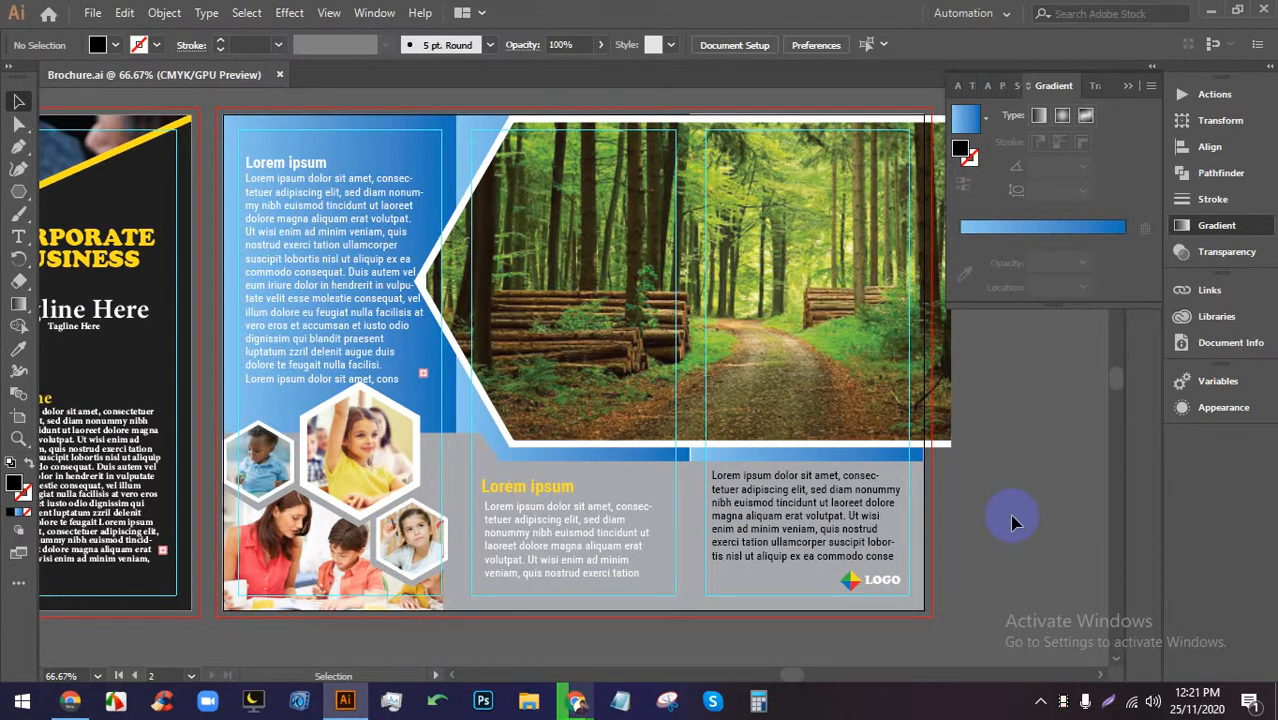
# Open the 18-19 folder on the LEDP (E:) drive in File Explorer.
pyautogui.click(529, 700)
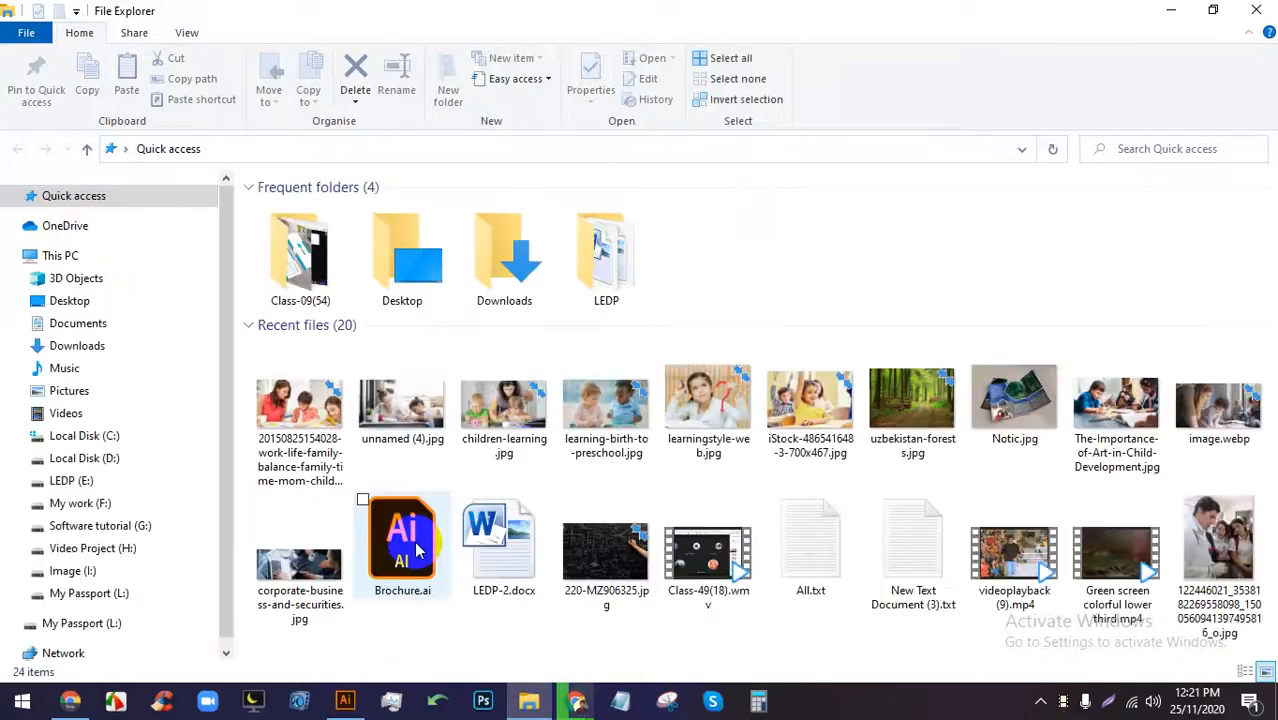
pyautogui.click(562, 296)
pyautogui.doubleClick(560, 298)
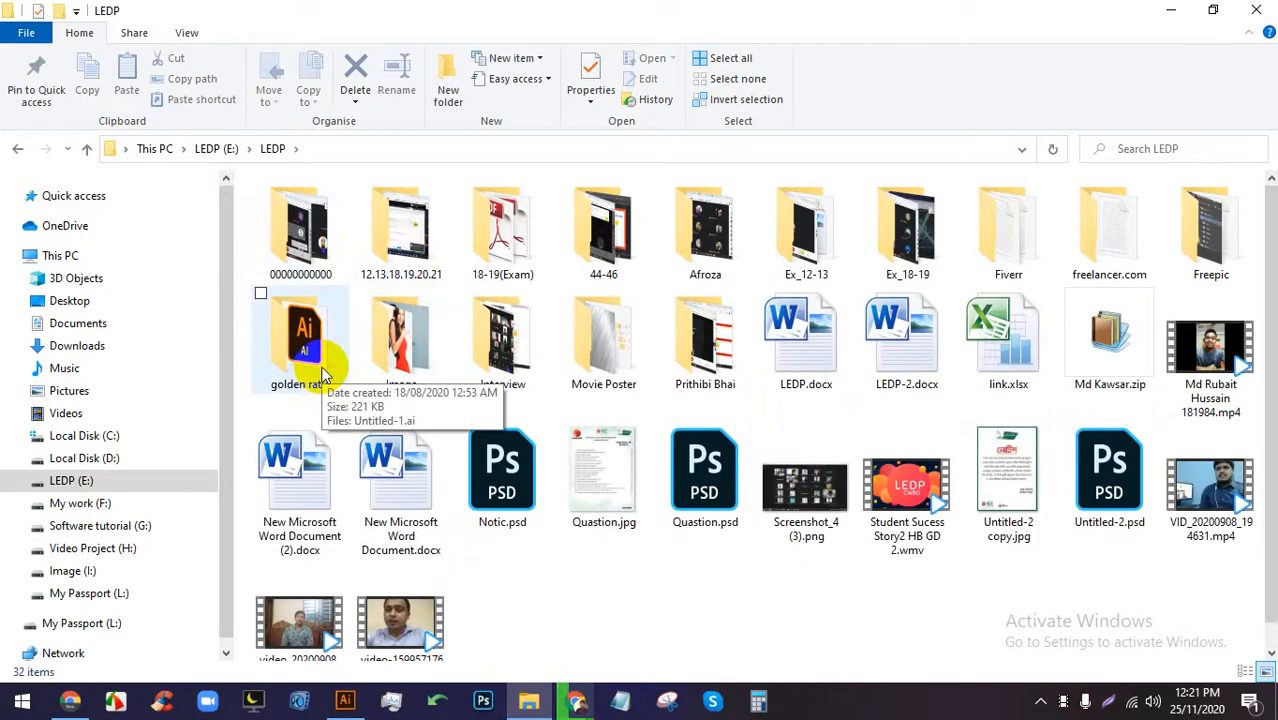
pyautogui.click(216, 148)
pyautogui.doubleClick(285, 215)
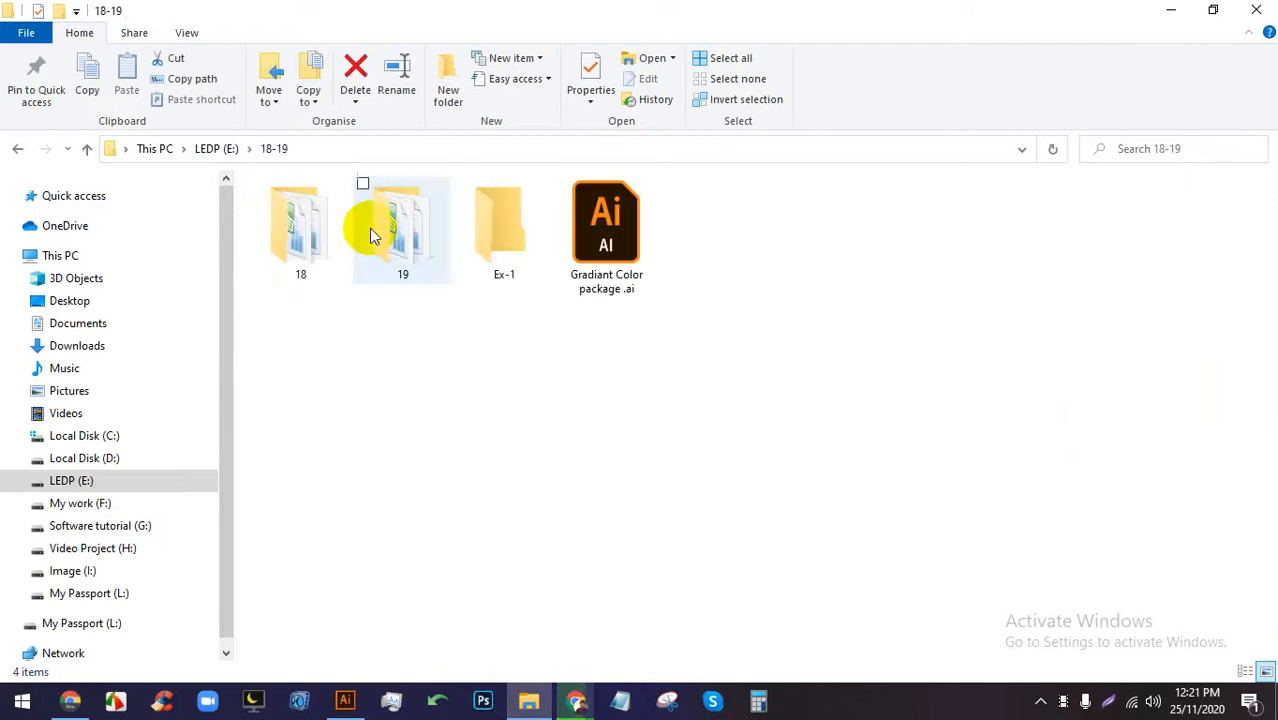
# Search the 18-19 folder for BROCH and open Trifold Brochure Mockup copy.psd in Photoshop.
pyautogui.click(1097, 150)
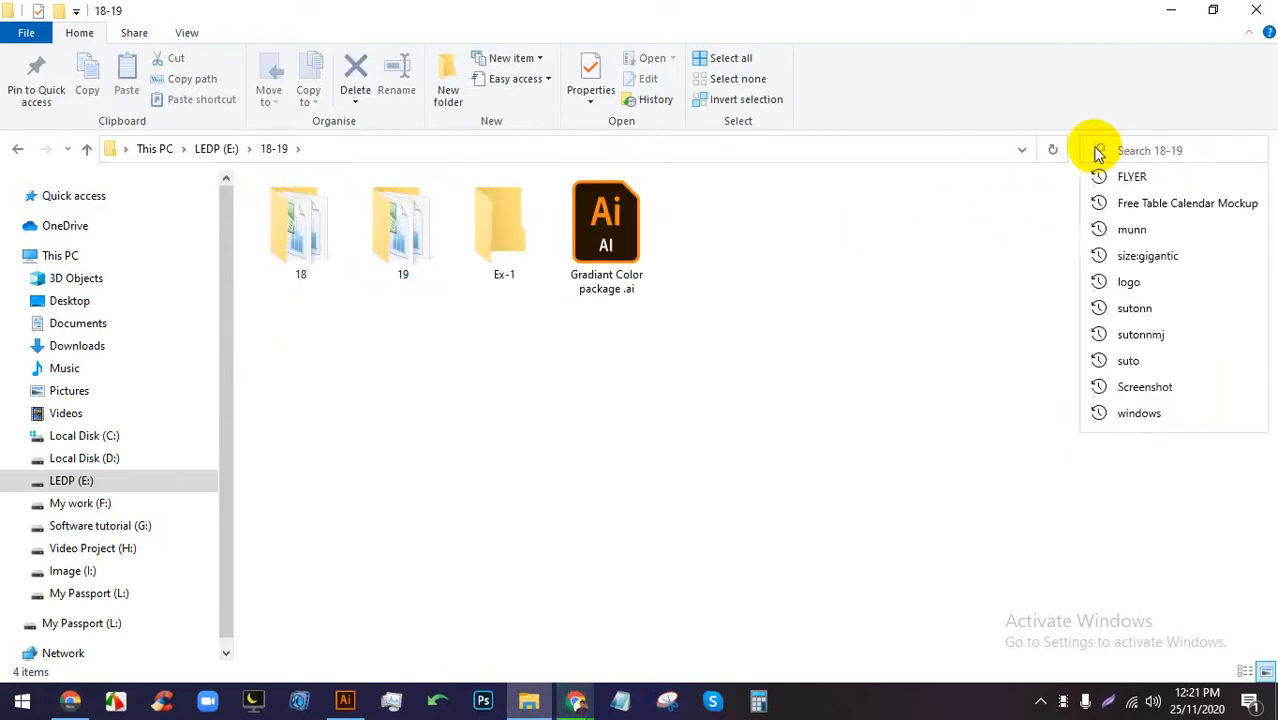
pyautogui.write('BO')
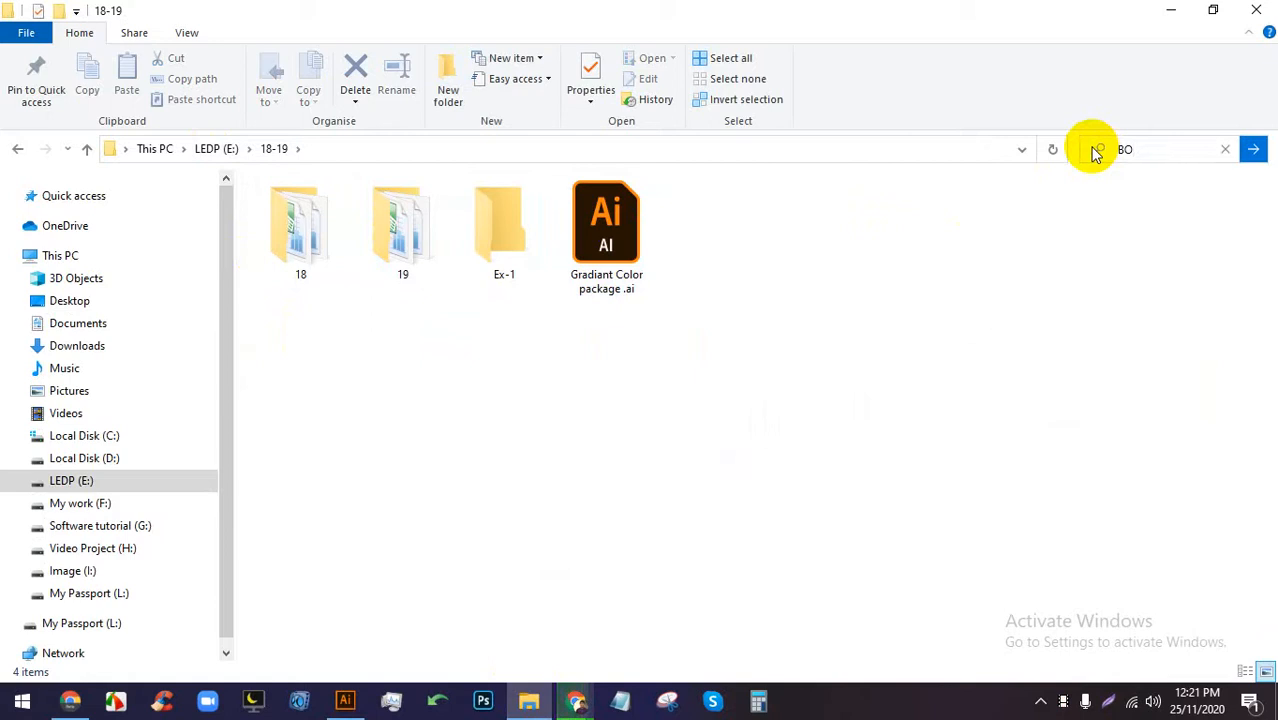
pyautogui.press('BackSpace')
pyautogui.write('ROCH')
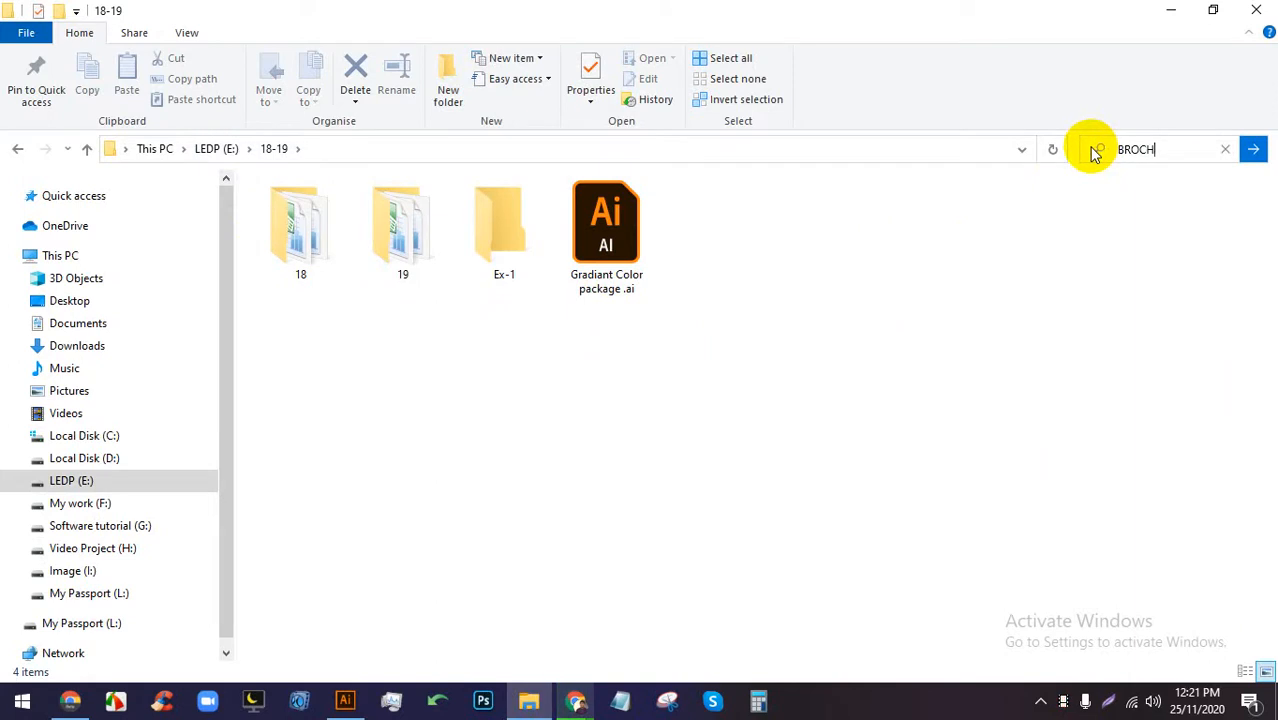
pyautogui.click(1256, 152)
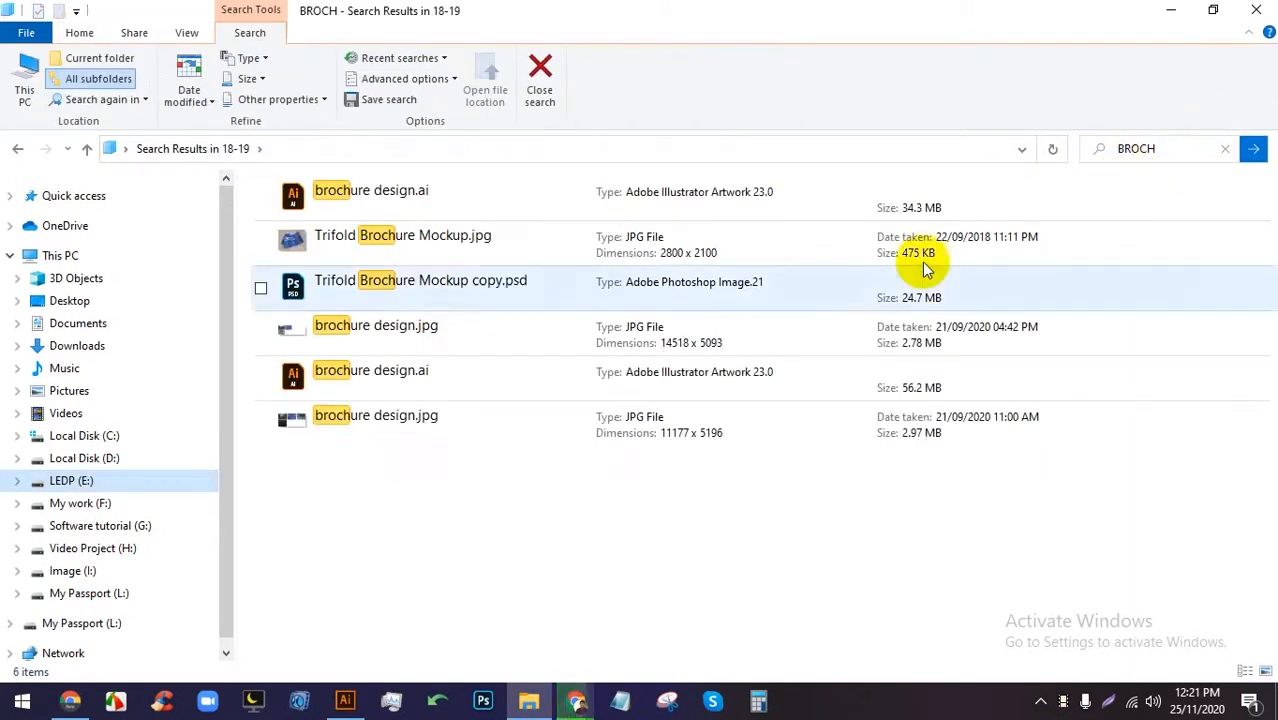
pyautogui.click(428, 278)
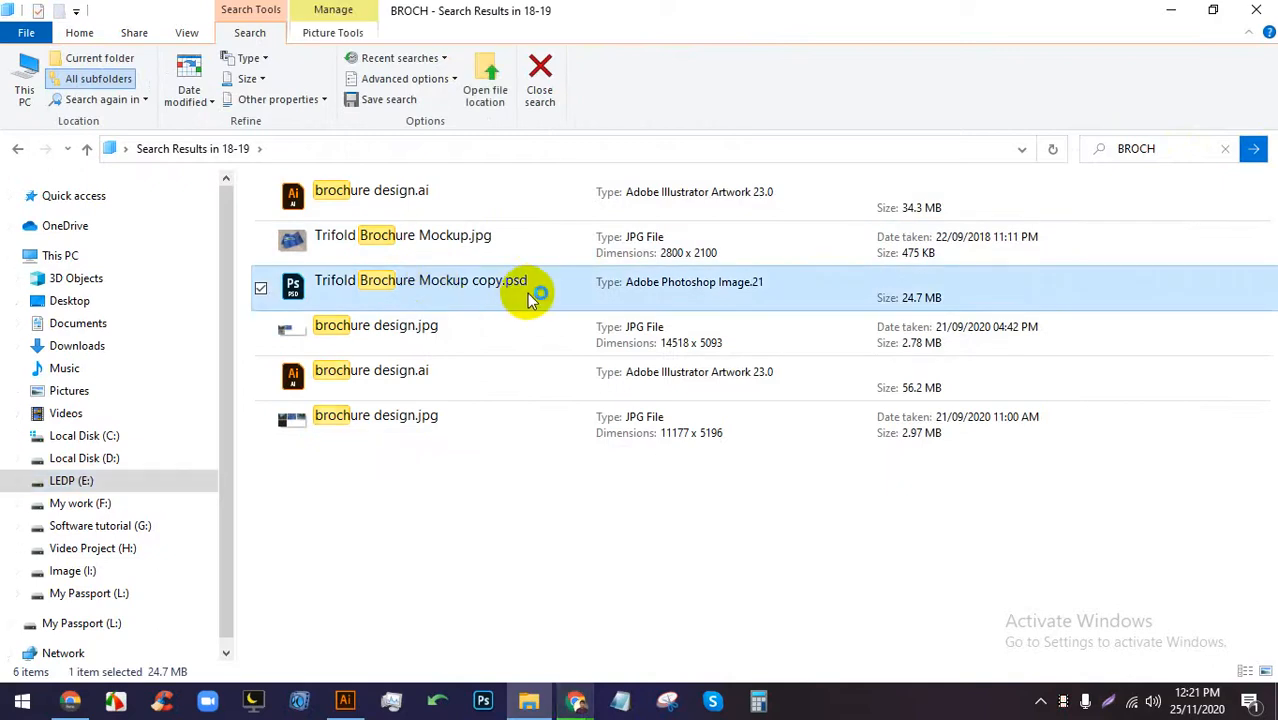
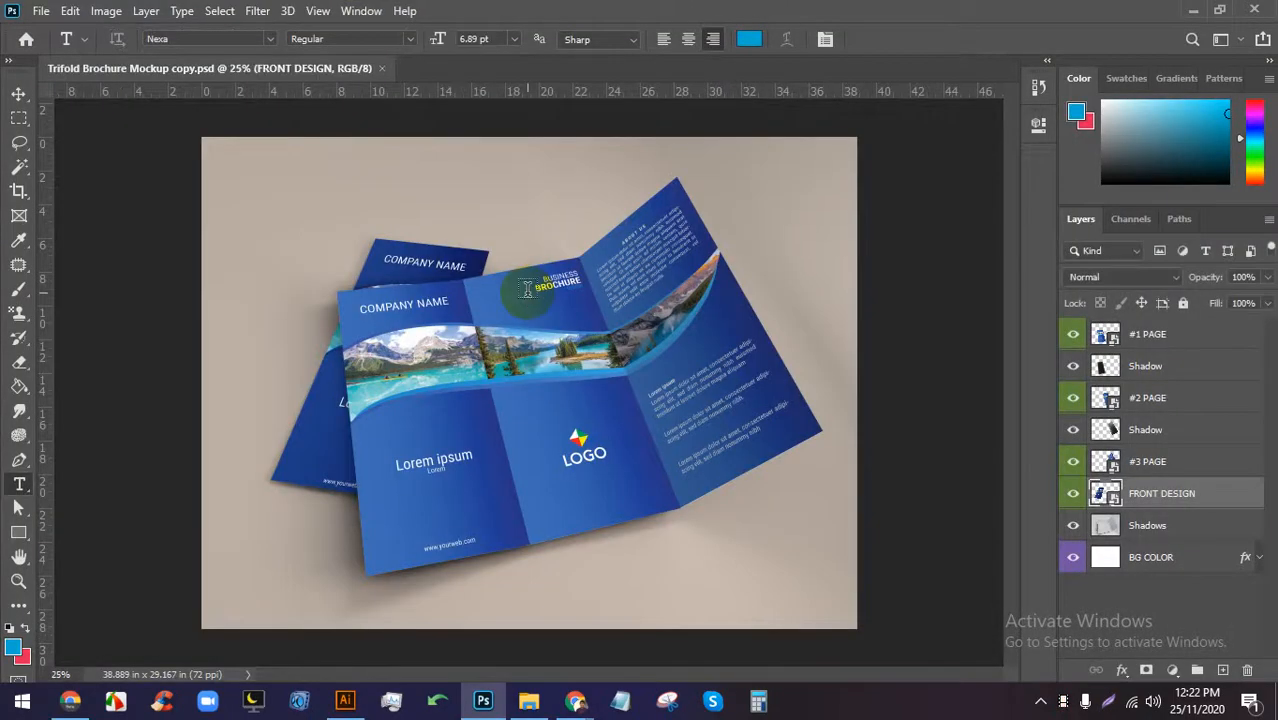
# Examine the tri-fold mockup and switch the FRONT DESIGN layer off and on to identify the part it covers.
pyautogui.scroll(-3, 560, 320)
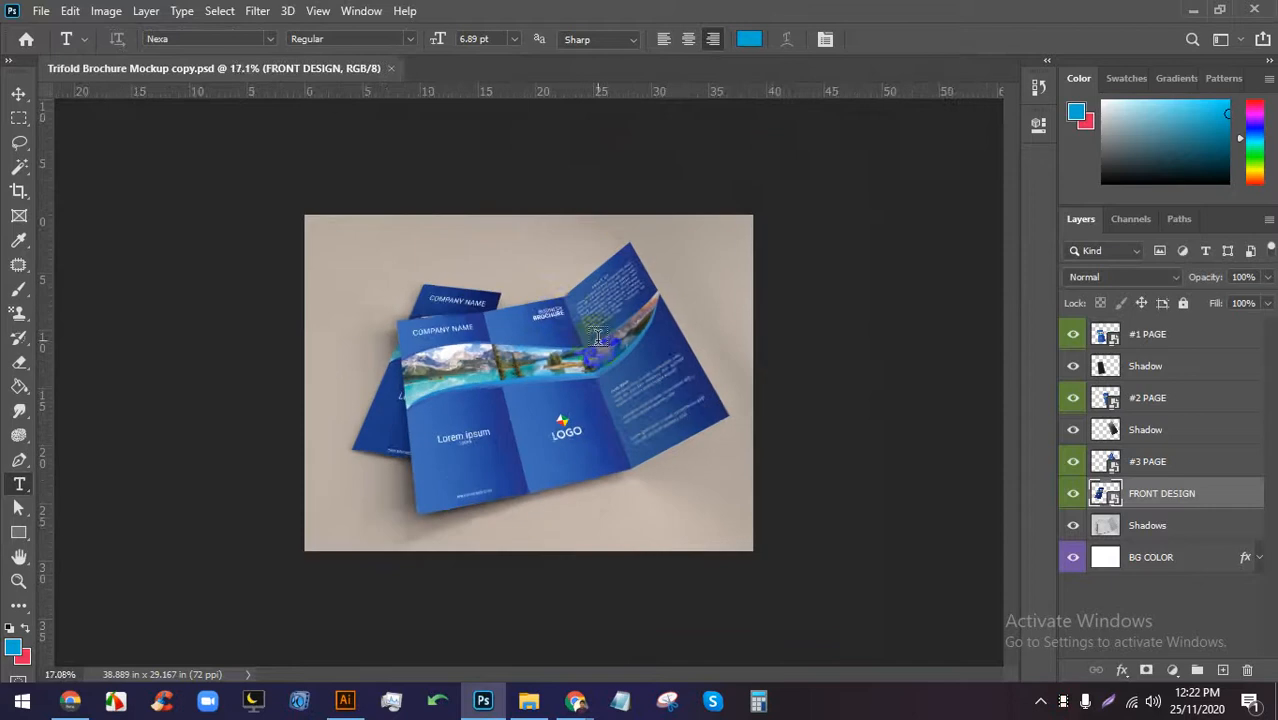
pyautogui.scroll(5, 565, 326)
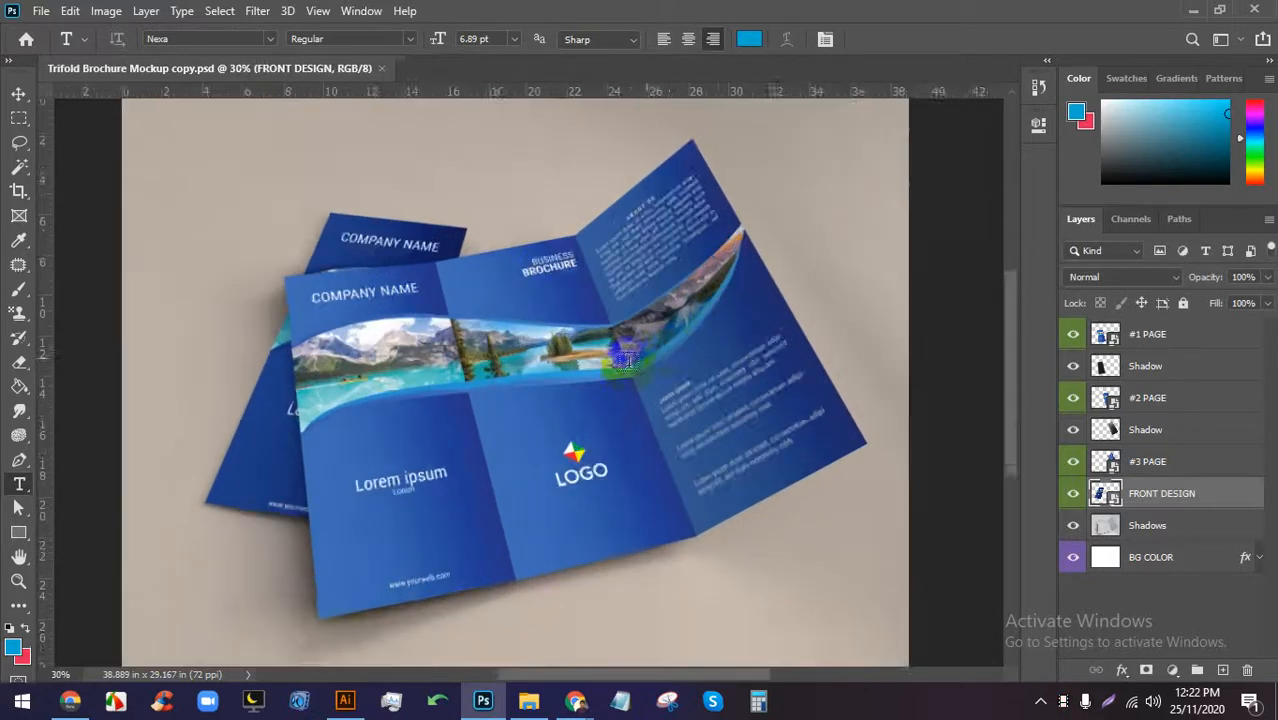
pyautogui.scroll(1, 645, 488)
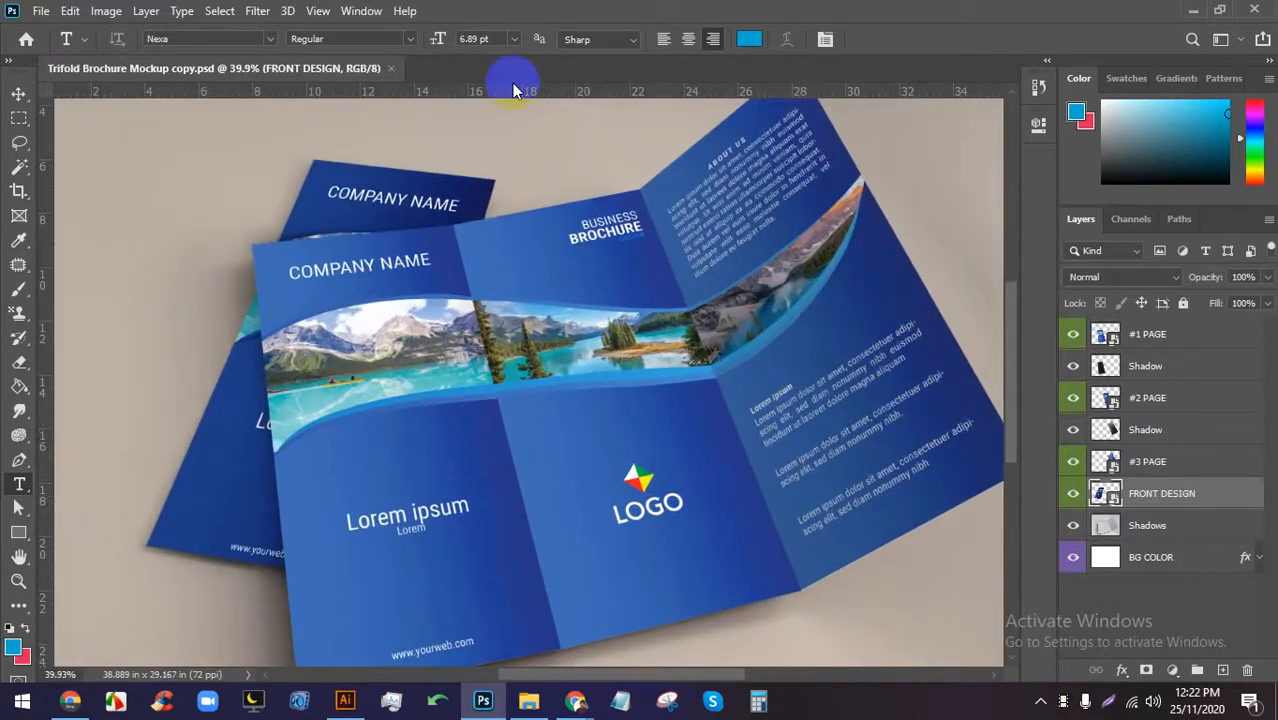
pyautogui.click(1072, 462)
pyautogui.click(1073, 494)
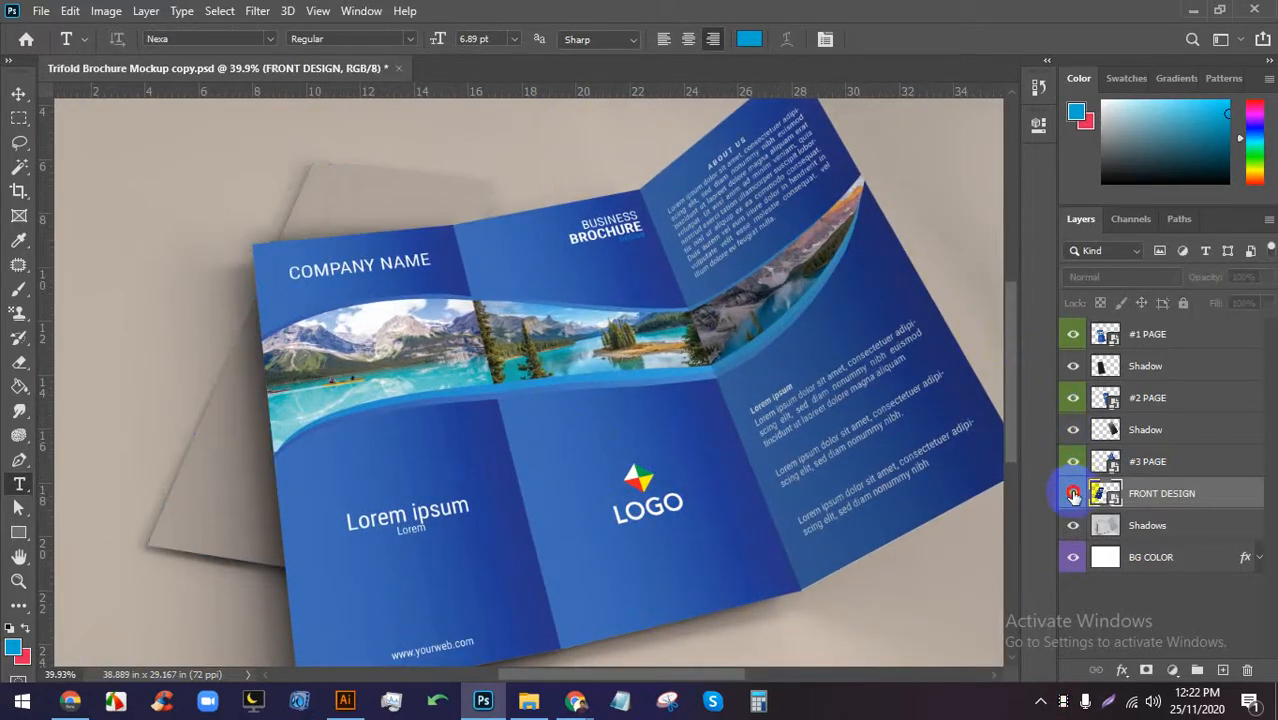
pyautogui.click(1073, 494)
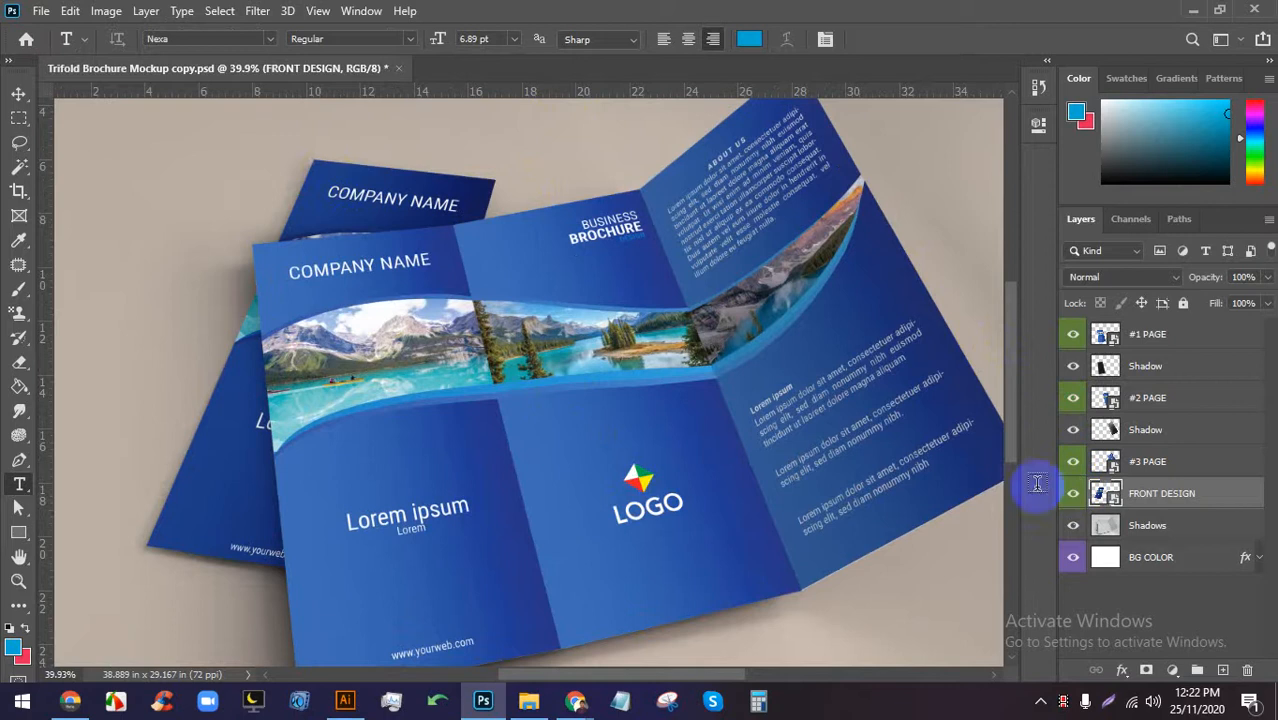
# Check which brochure panels the #1 PAGE, #2 PAGE and #3 PAGE layers control by toggling their visibility.
pyautogui.click(1106, 336)
pyautogui.click(1074, 336)
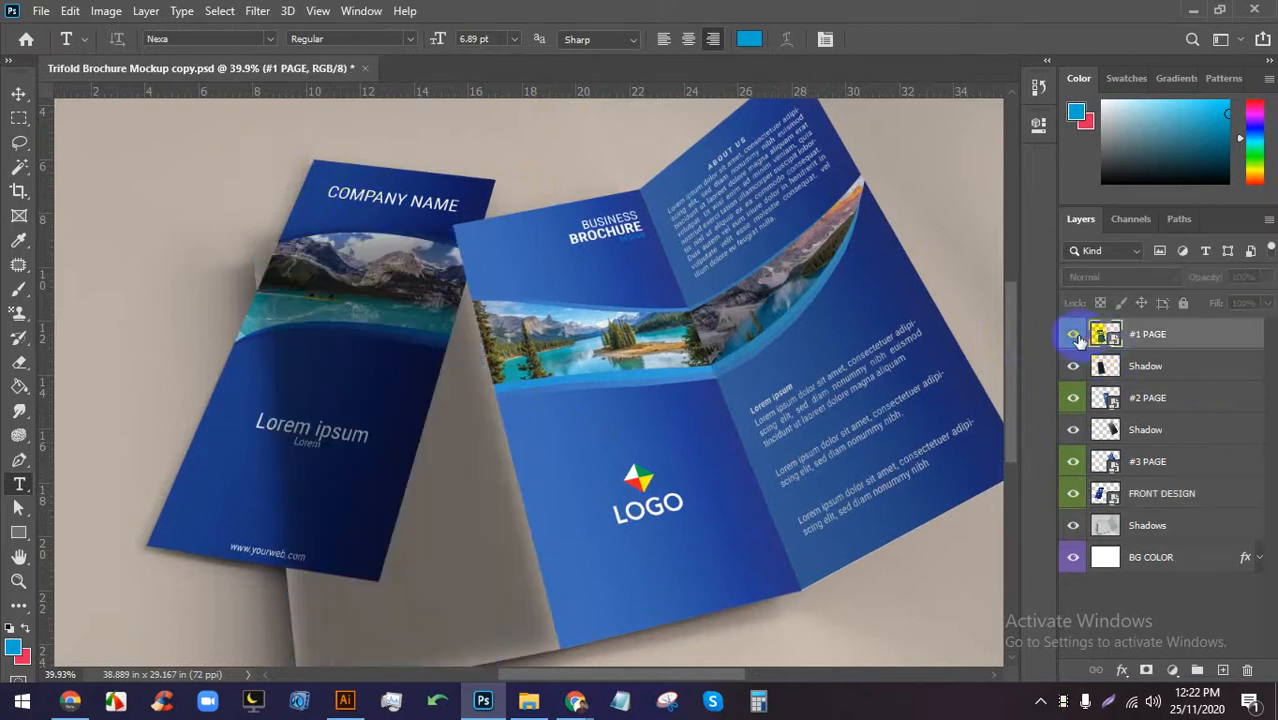
pyautogui.click(1074, 336)
pyautogui.click(1070, 399)
pyautogui.click(1070, 399)
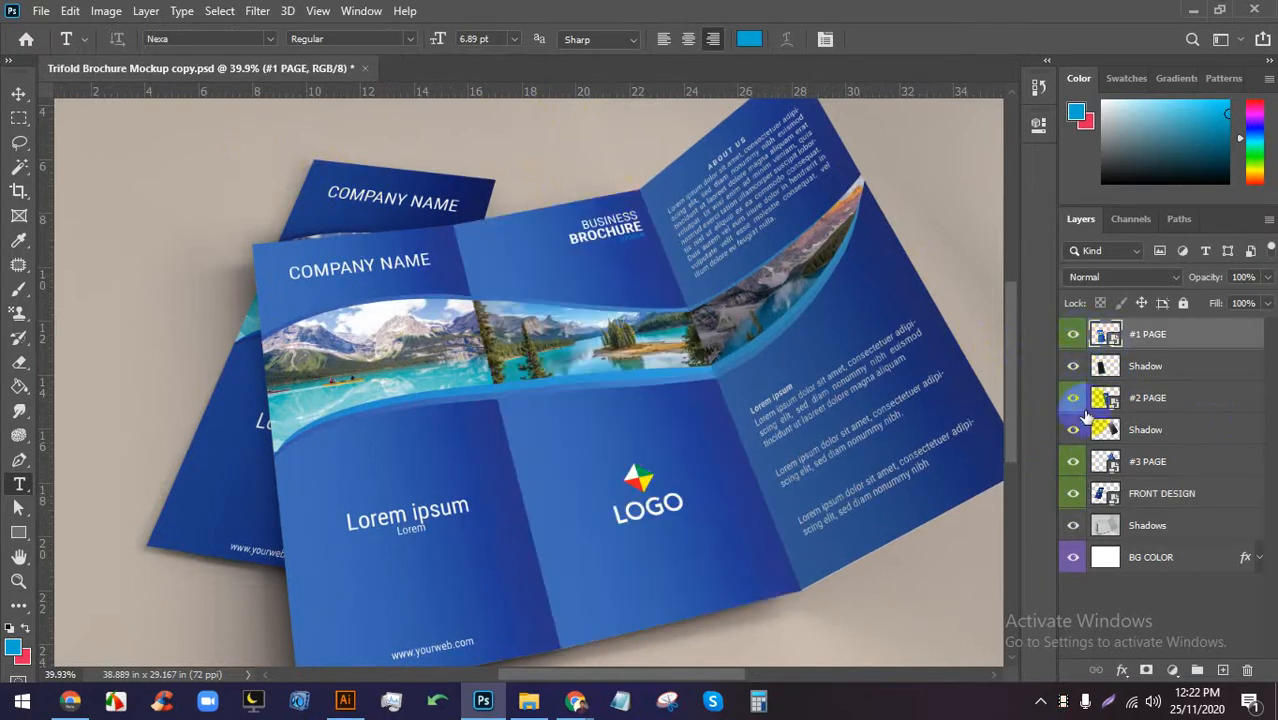
pyautogui.click(1071, 462)
pyautogui.click(1071, 462)
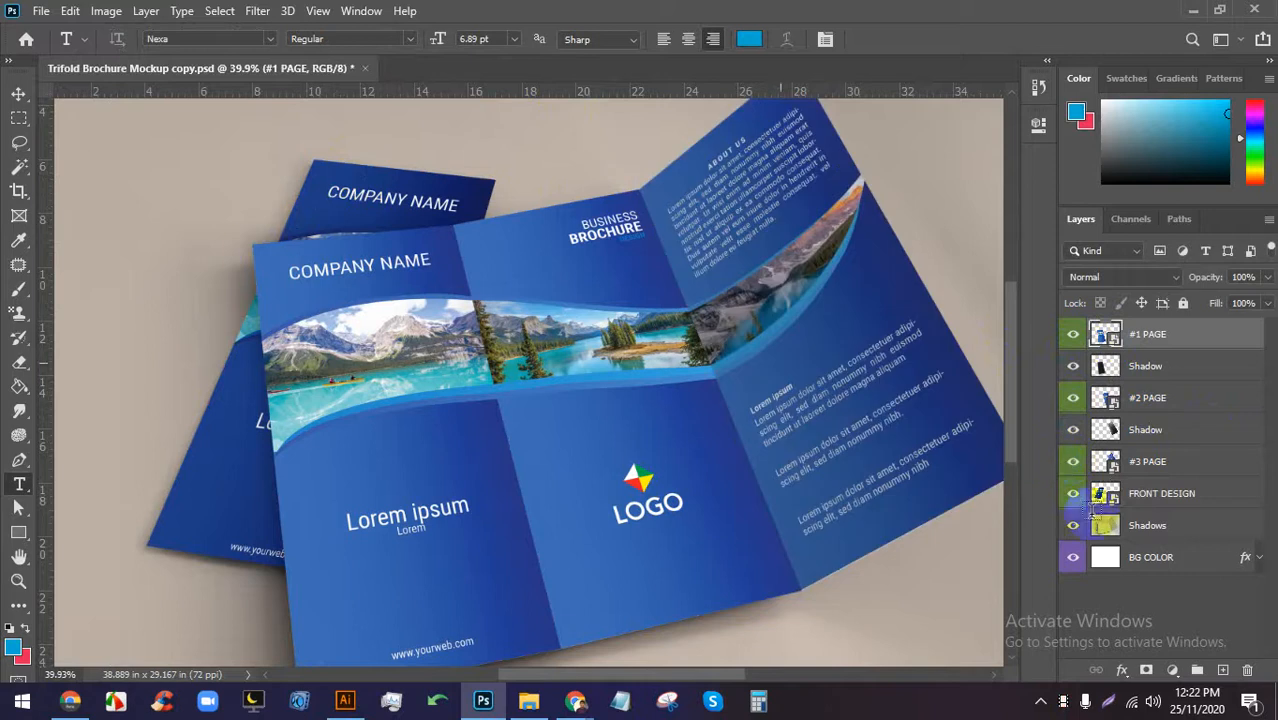
# Recheck the #1 PAGE layer's panel and open its smart object contents for editing.
pyautogui.click(1073, 334)
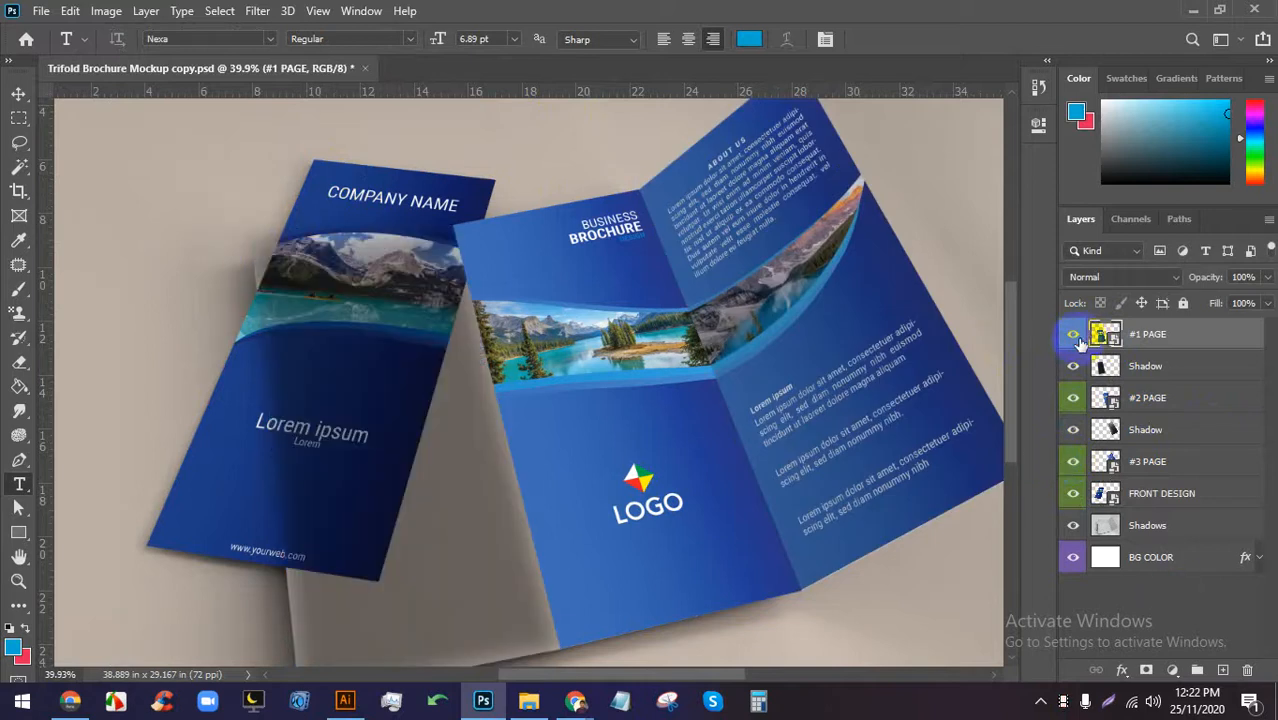
pyautogui.doubleClick(1104, 334)
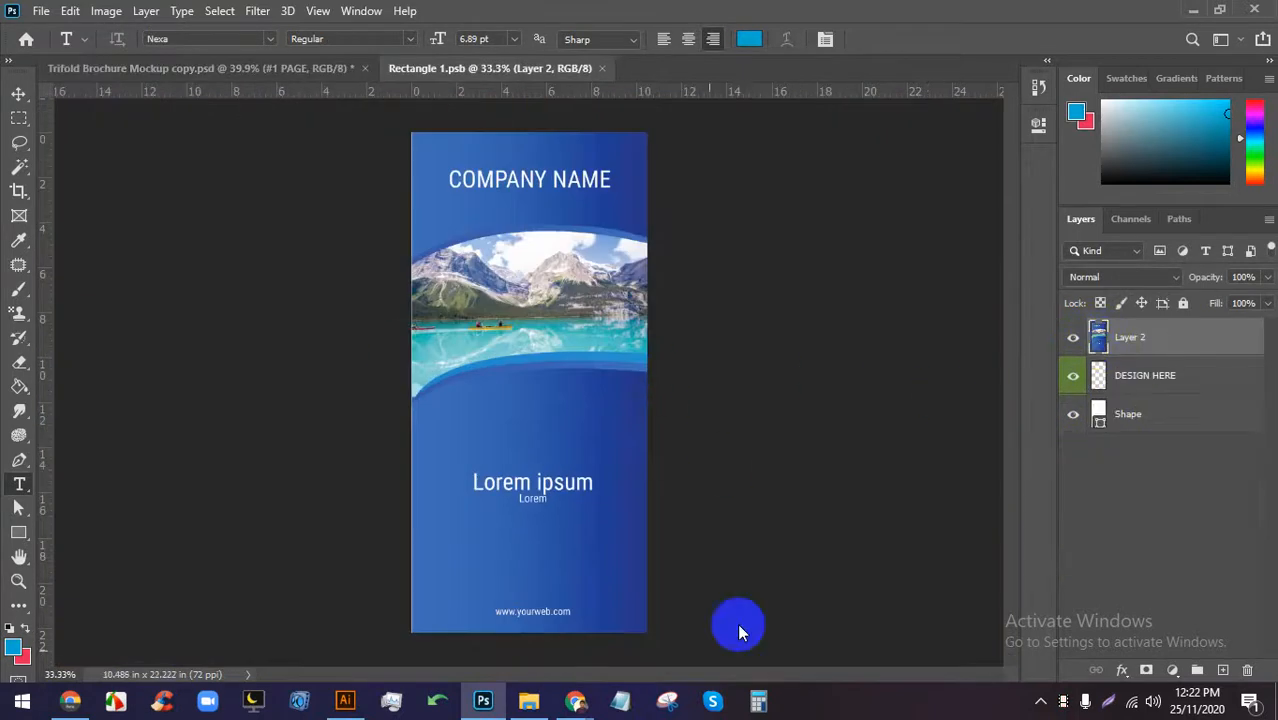
# Return to Illustrator and review the inside spread next to the cover spread.
pyautogui.click(345, 700)
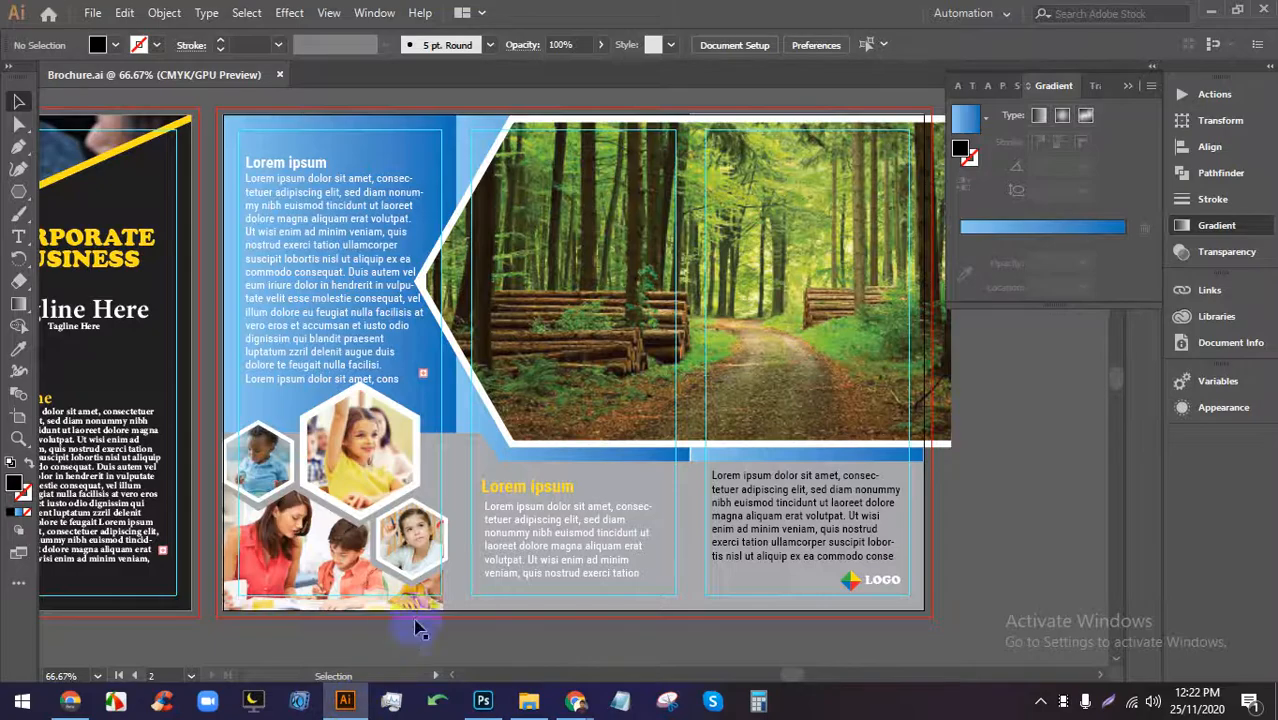
pyautogui.scroll(-4, 499, 491)
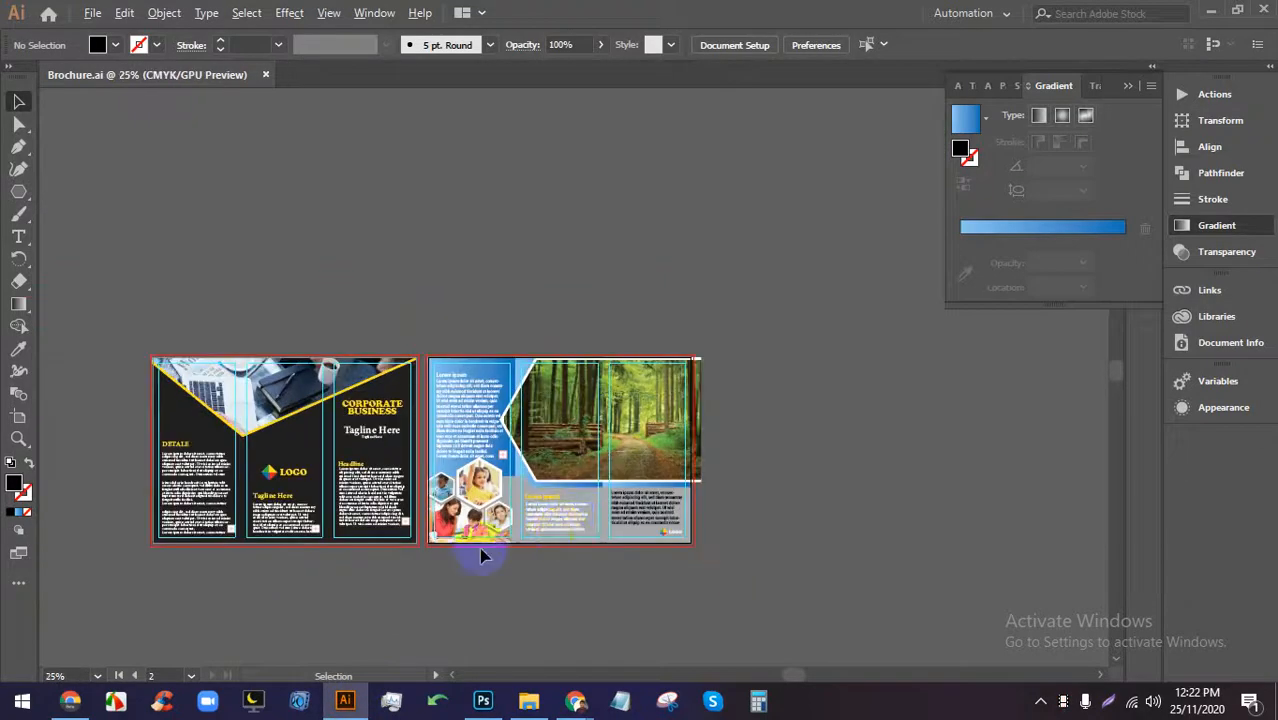
pyautogui.scroll(2, 481, 556)
pyautogui.scroll(-1, 481, 553)
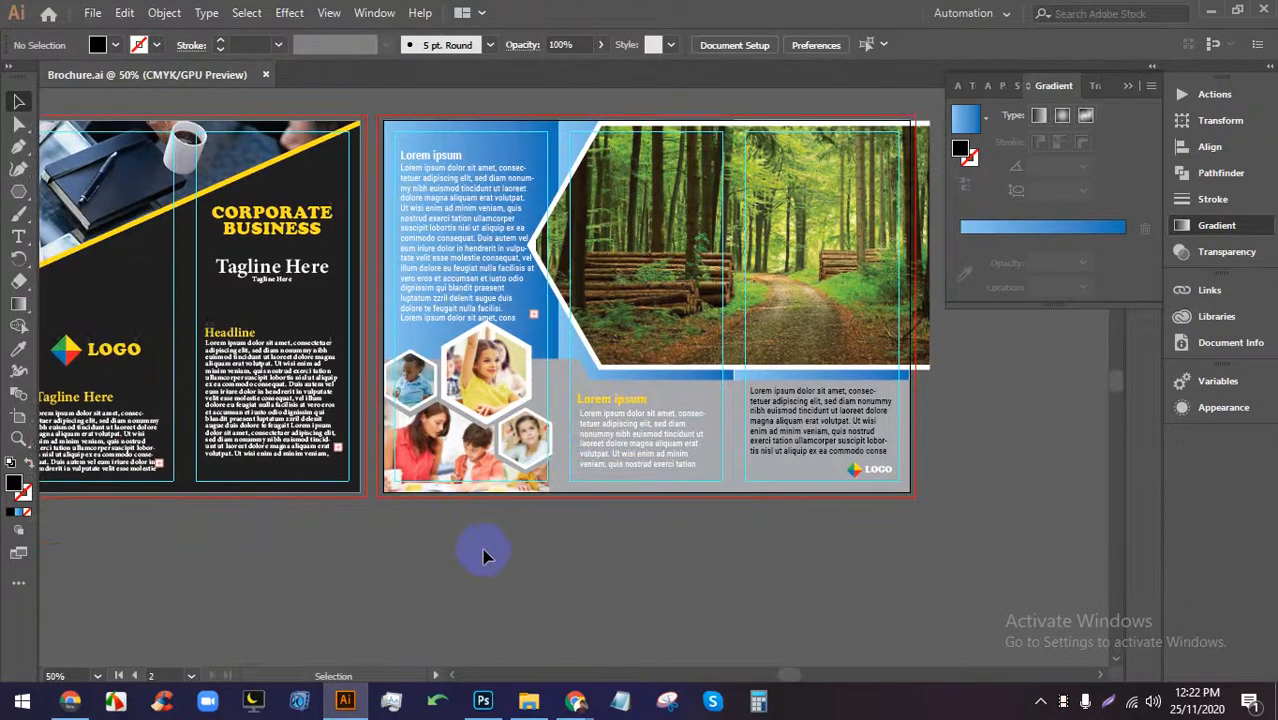
pyautogui.scroll(1, 465, 556)
pyautogui.moveTo(465, 556); pyautogui.dragTo(456, 602)
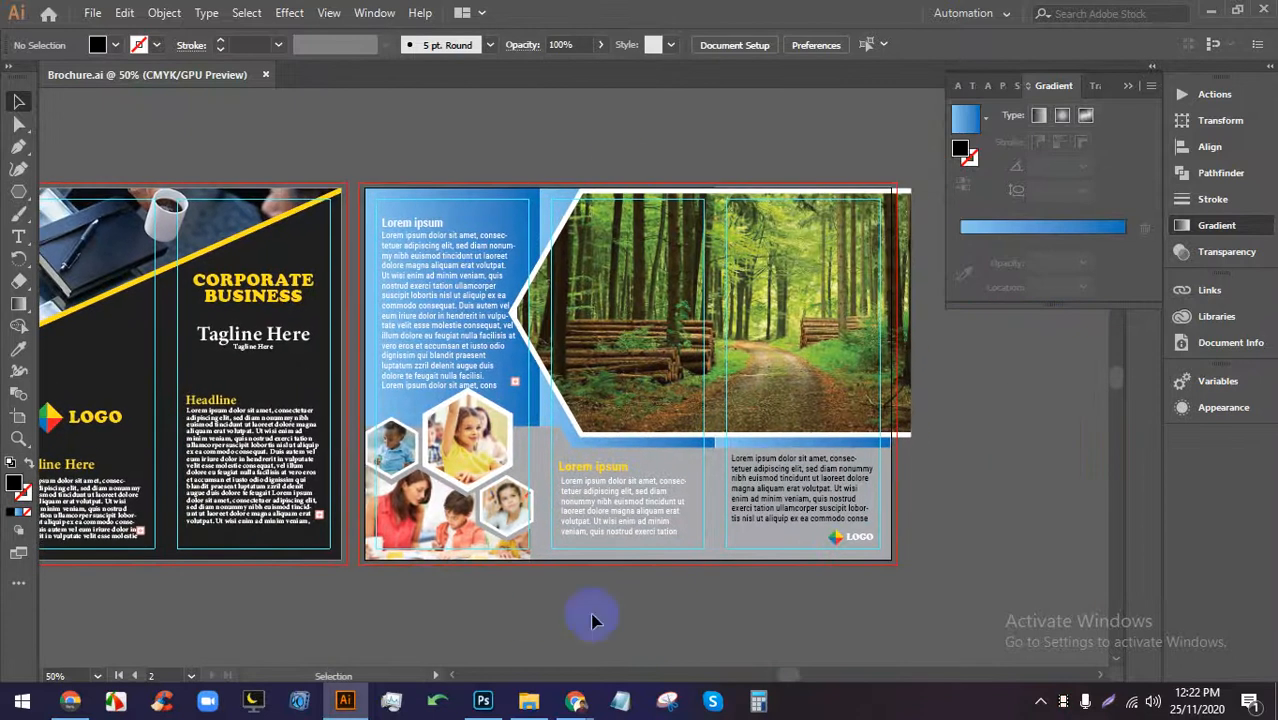
pyautogui.click(428, 207)
pyautogui.click(620, 701)
pyautogui.scroll(1, 530, 467)
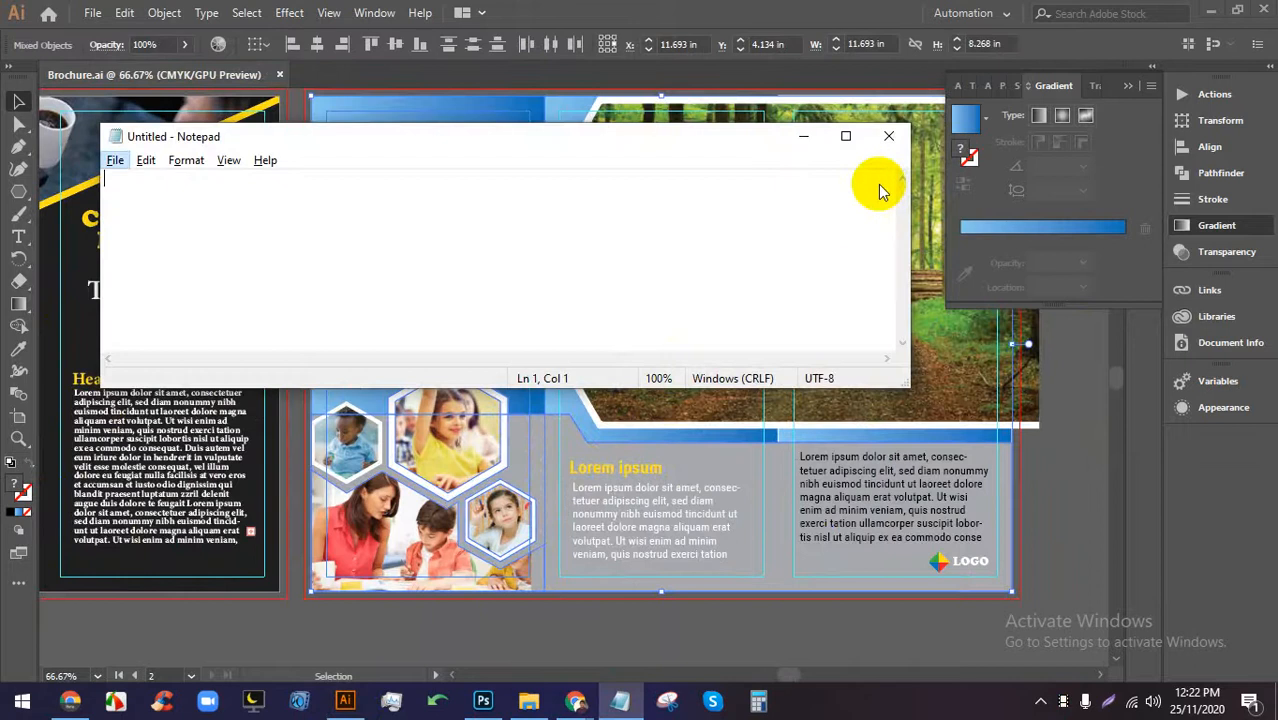
pyautogui.click(886, 136)
pyautogui.moveTo(605, 479); pyautogui.dragTo(541, 503)
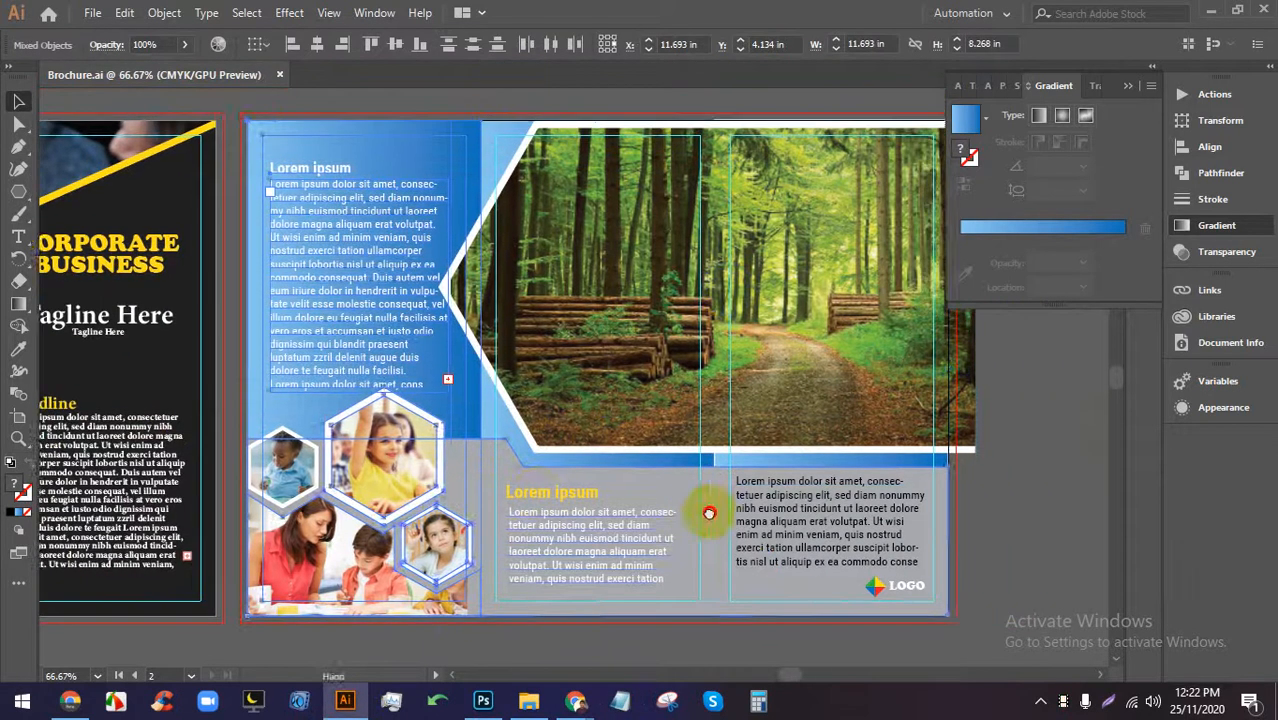
pyautogui.click(1010, 499)
# Draw a black rectangle about 3.9 by 8.27 in covering the whole left panel of the inside spread.
pyautogui.moveTo(19, 200); pyautogui.dragTo(80, 180)
pyautogui.moveTo(246, 118); pyautogui.dragTo(479, 618)
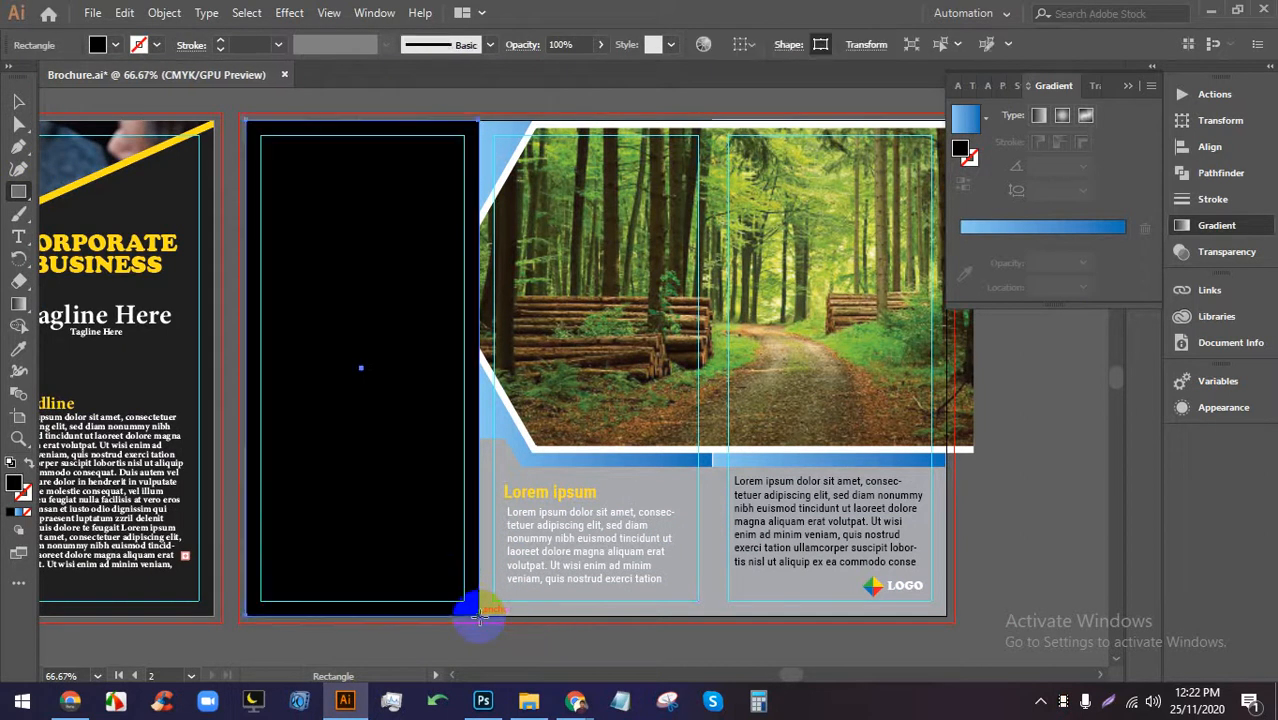
pyautogui.click(18, 101)
pyautogui.scroll(-1, 452, 548)
pyautogui.click(440, 640)
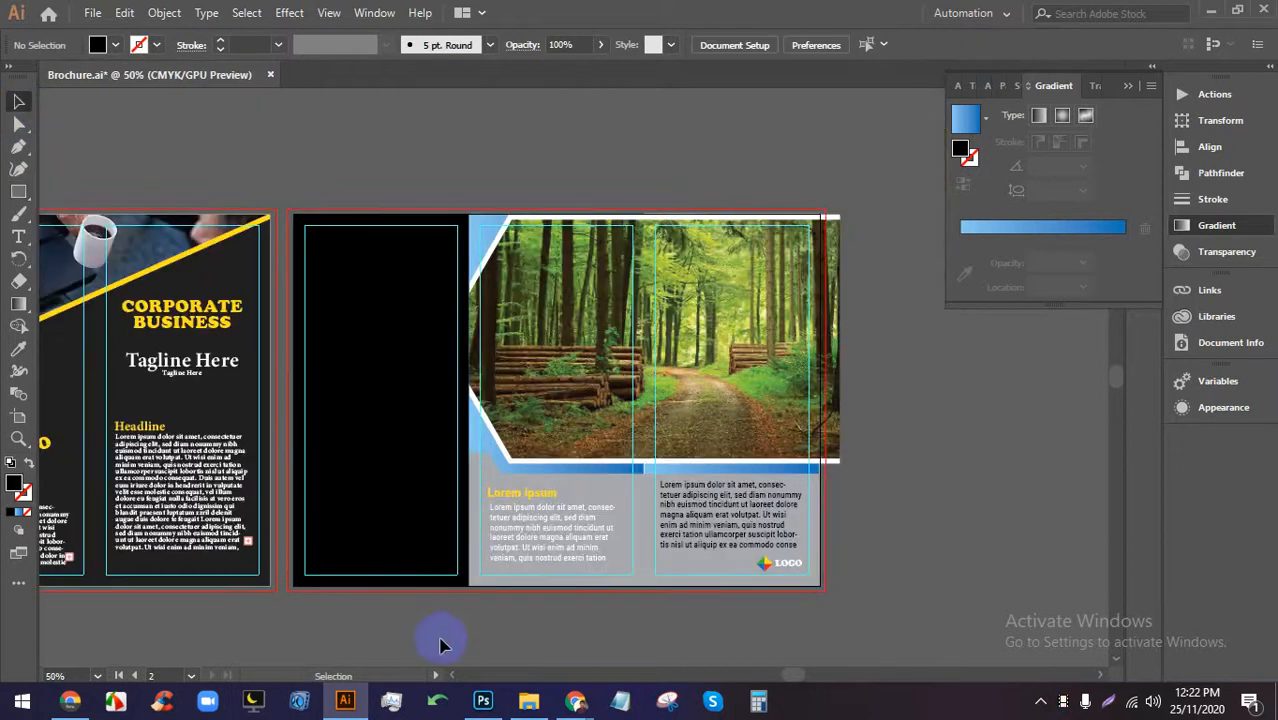
# Try clipping the inside spread's artwork to the black rectangle on the left panel, and undo the clipping mask.
pyautogui.click(325, 268)
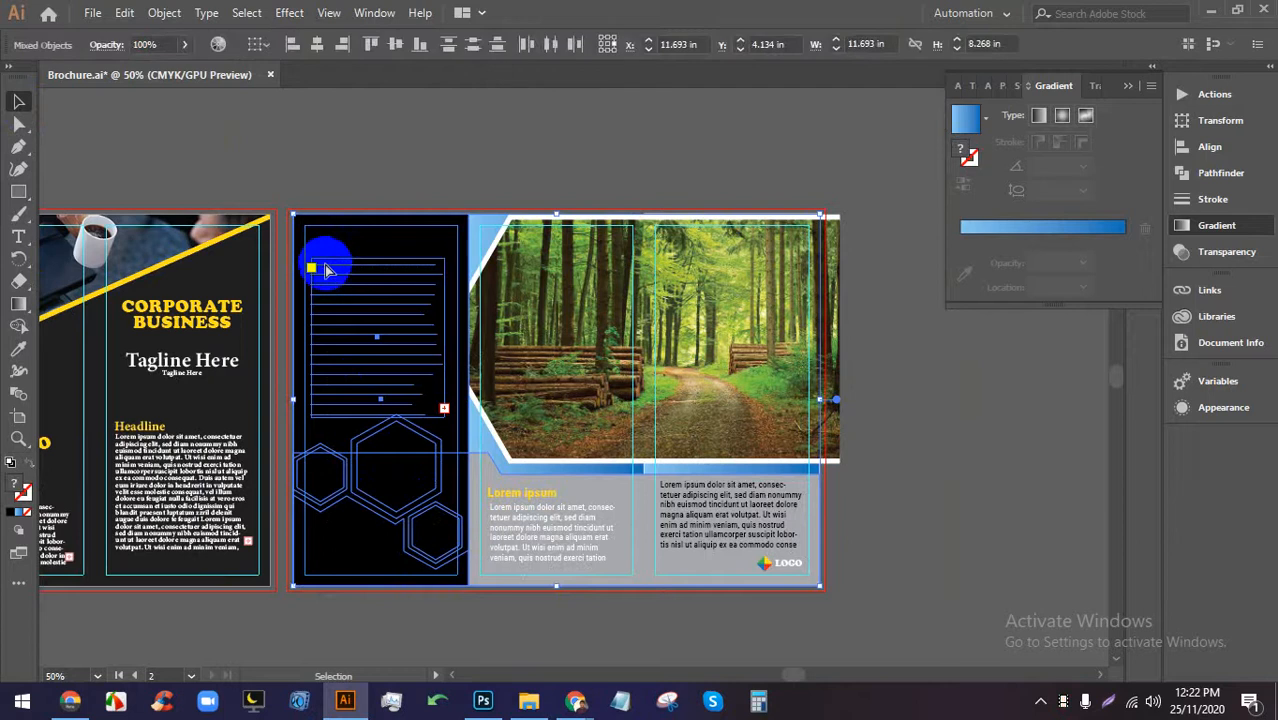
pyautogui.hotkey('ctrl', 'z')
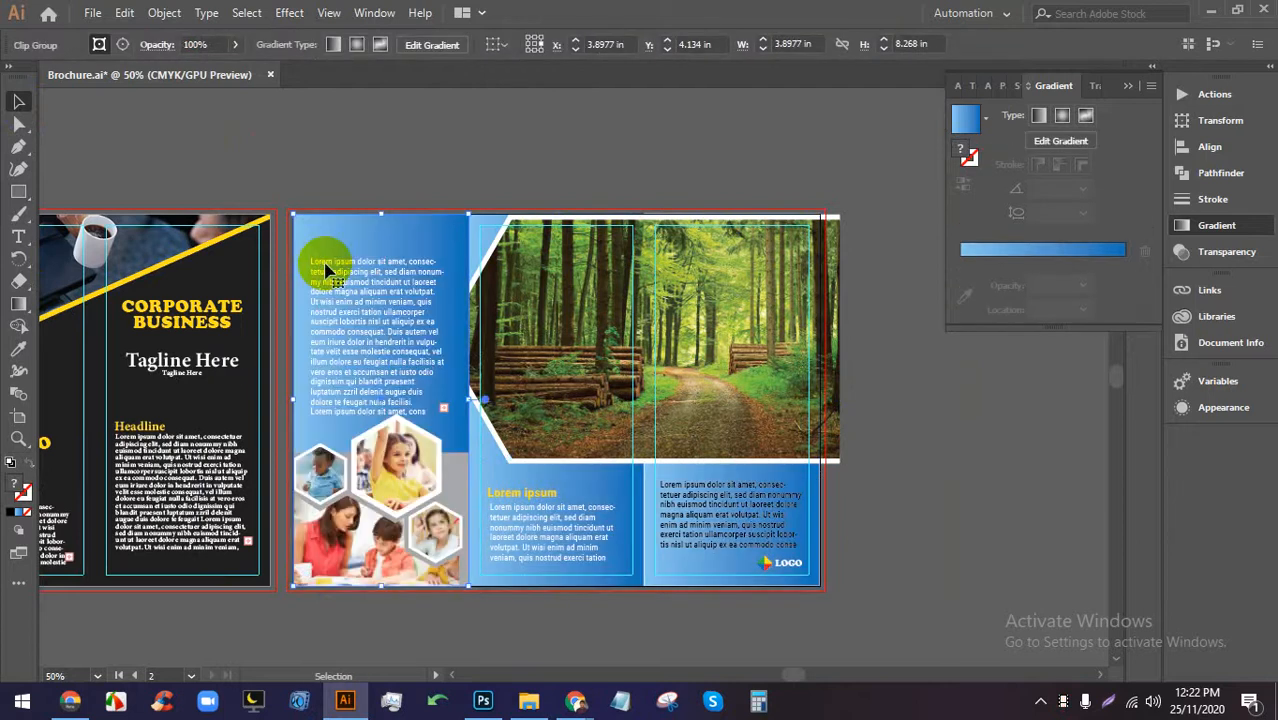
pyautogui.click(435, 174)
pyautogui.click(419, 285)
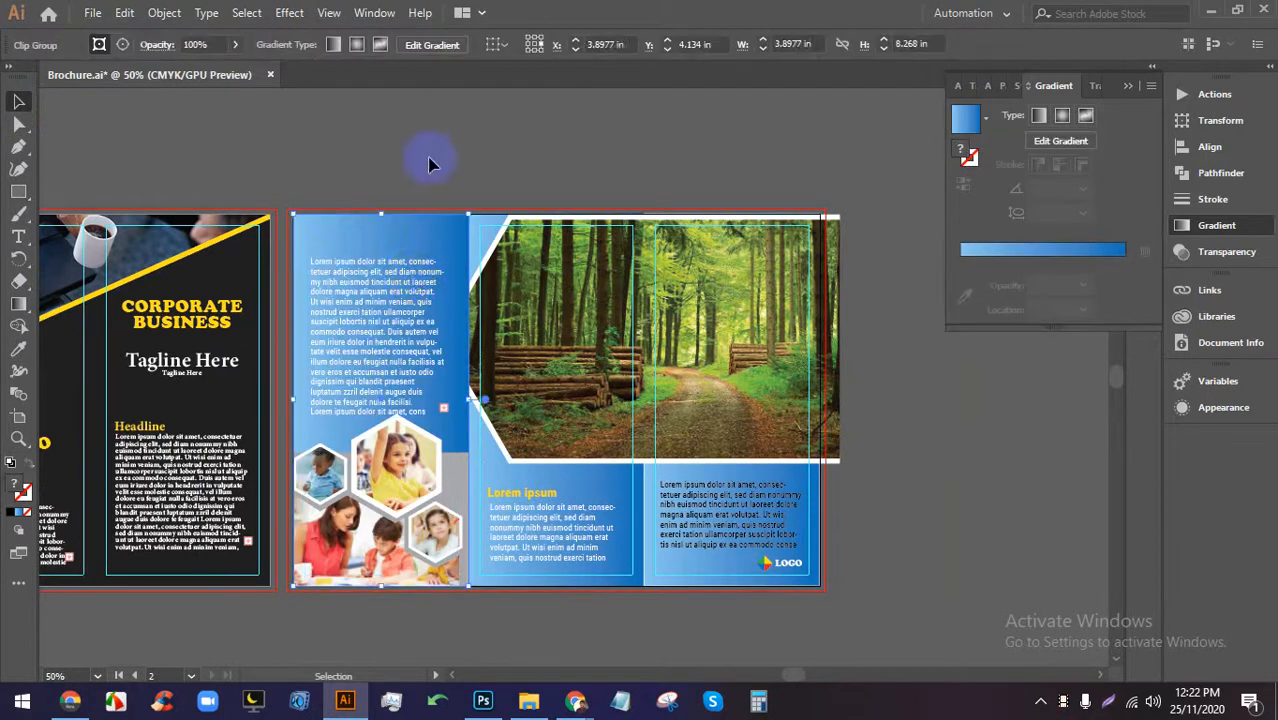
pyautogui.click(428, 150)
pyautogui.click(416, 288)
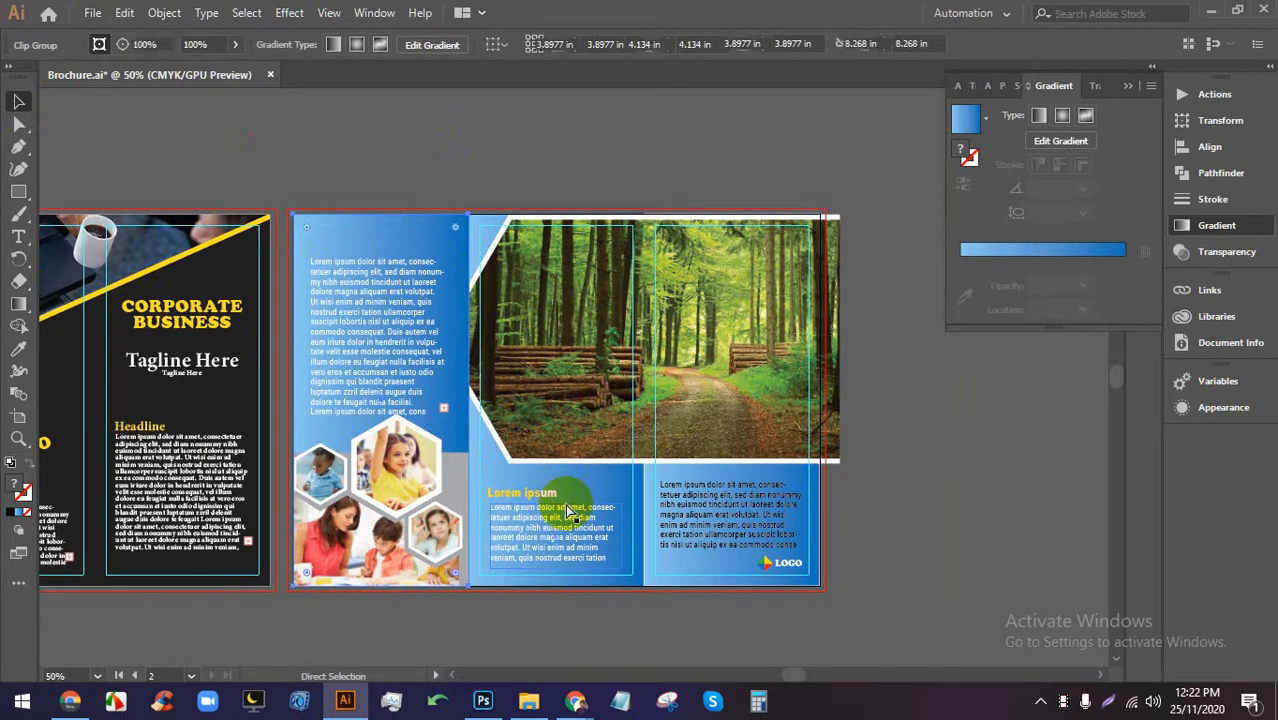
pyautogui.hotkey('ctrl', 'alt', '7')
pyautogui.click(910, 553)
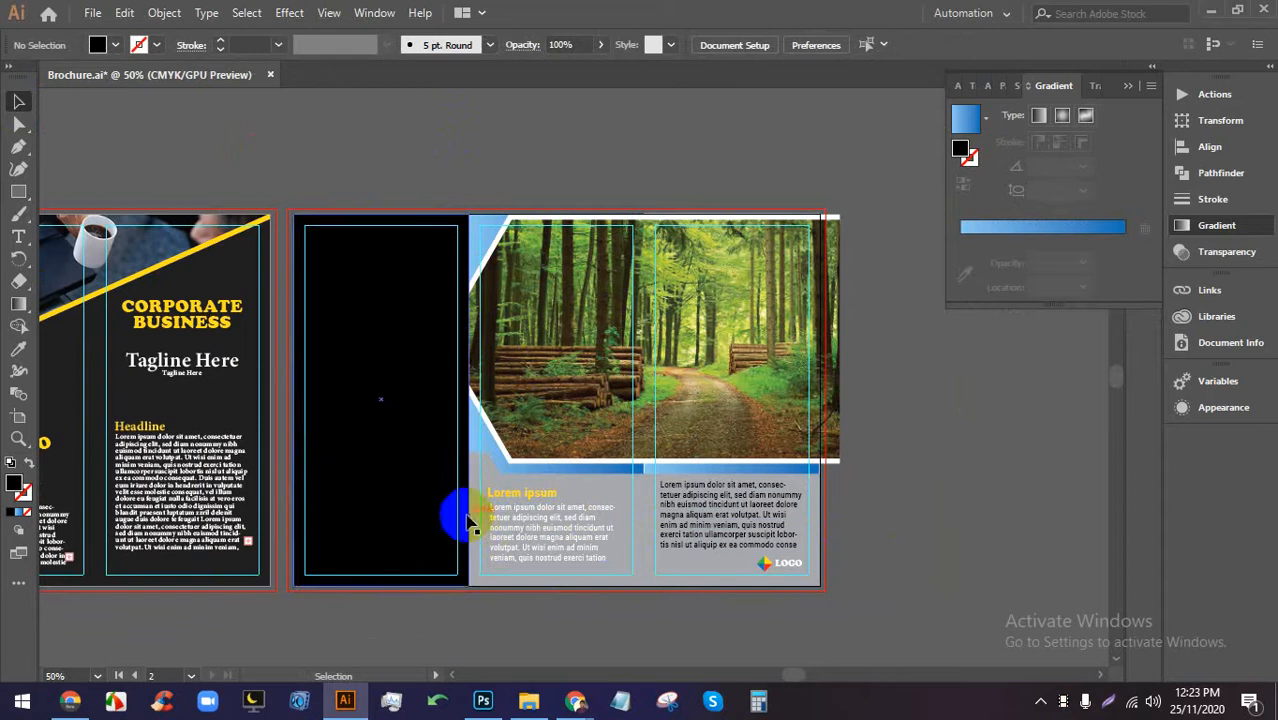
# Move the black rectangle off the inside spread to the empty area on its right.
pyautogui.hotkey('ctrl', '-')
pyautogui.moveTo(357, 471); pyautogui.dragTo(918, 471)
pyautogui.hotkey('ctrl', '+')
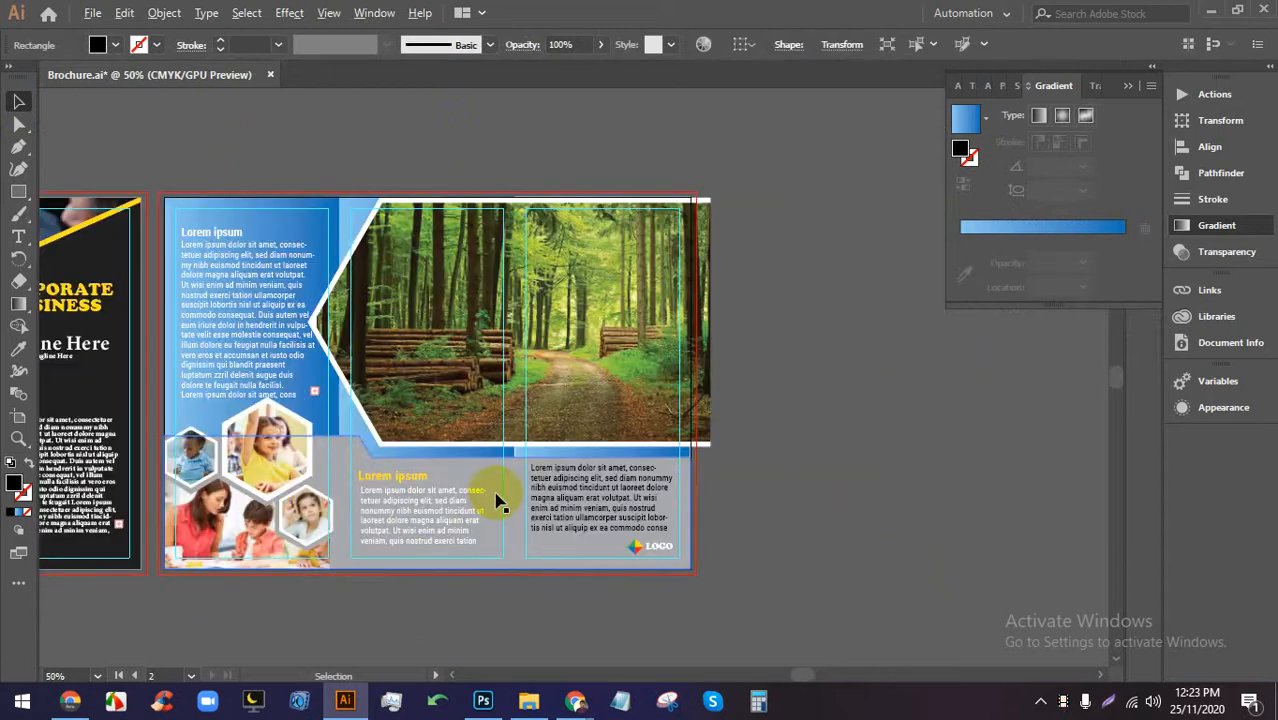
# Group all of the inside spread's artwork into one object.
pyautogui.moveTo(803, 578); pyautogui.dragTo(263, 557)
pyautogui.moveTo(655, 635); pyautogui.dragTo(163, 170)
pyautogui.hotkey('ctrl', 'g')
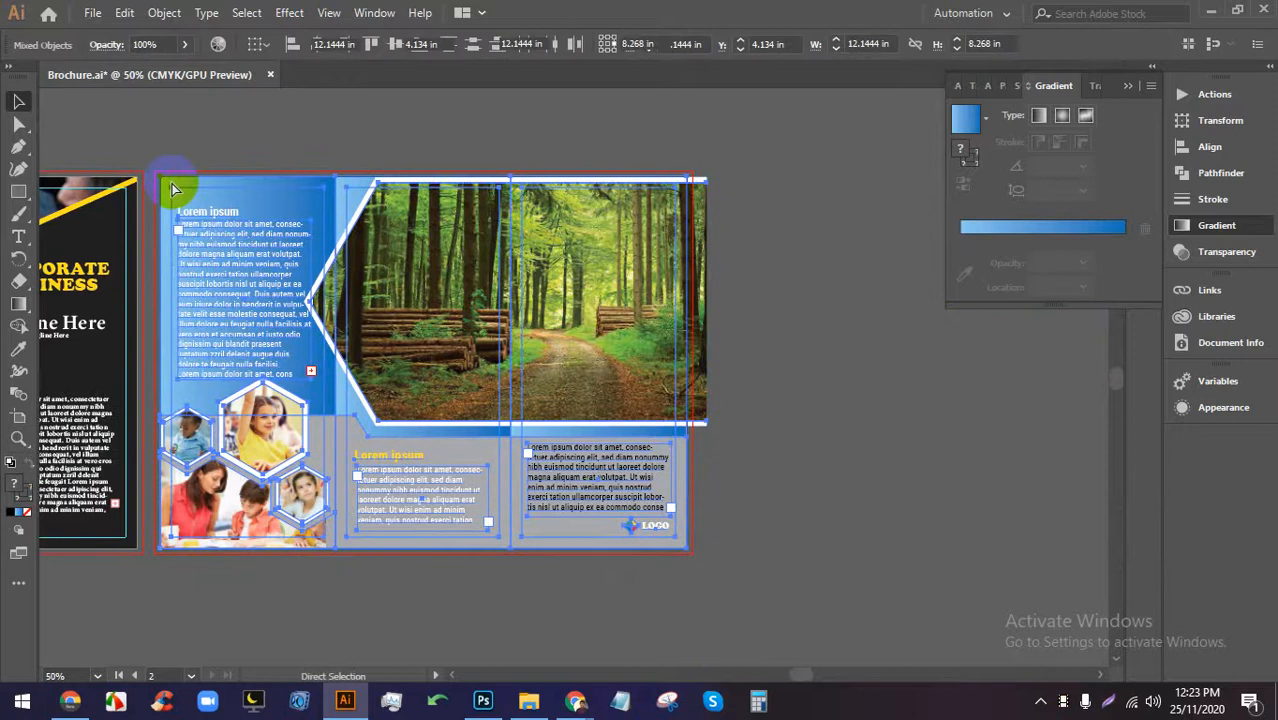
pyautogui.click(713, 415)
pyautogui.click(305, 292)
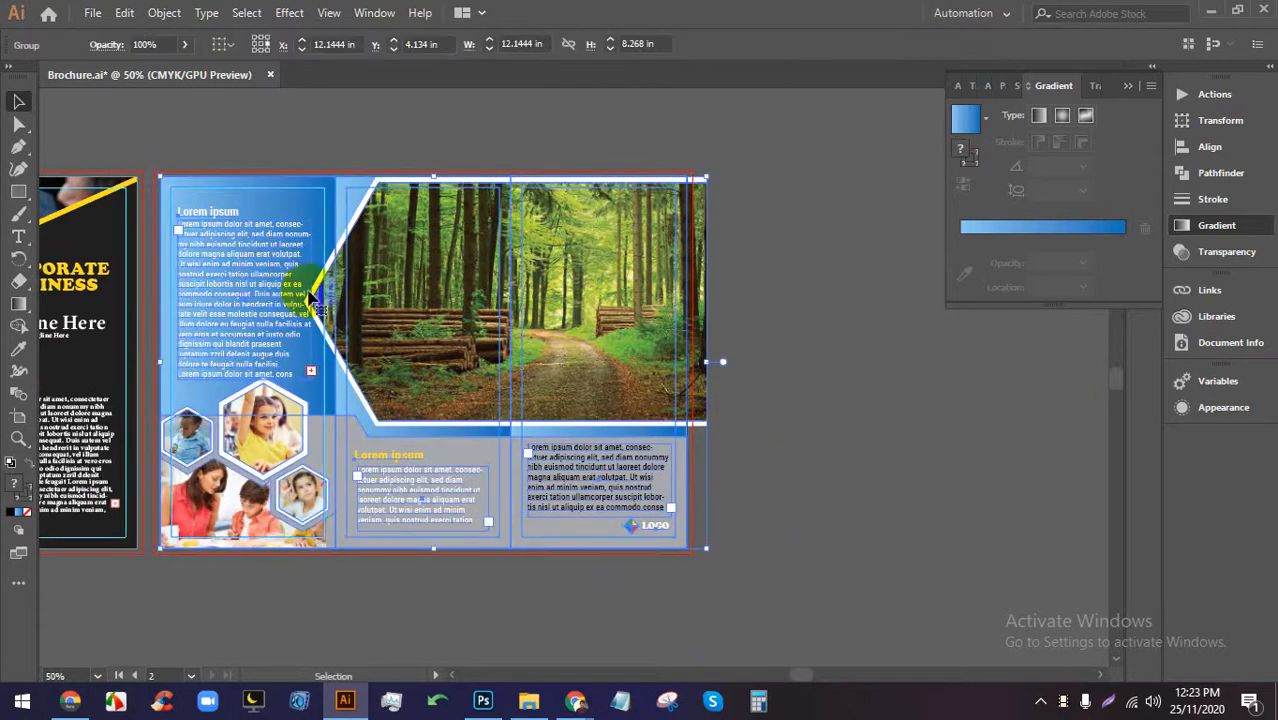
pyautogui.click(500, 335)
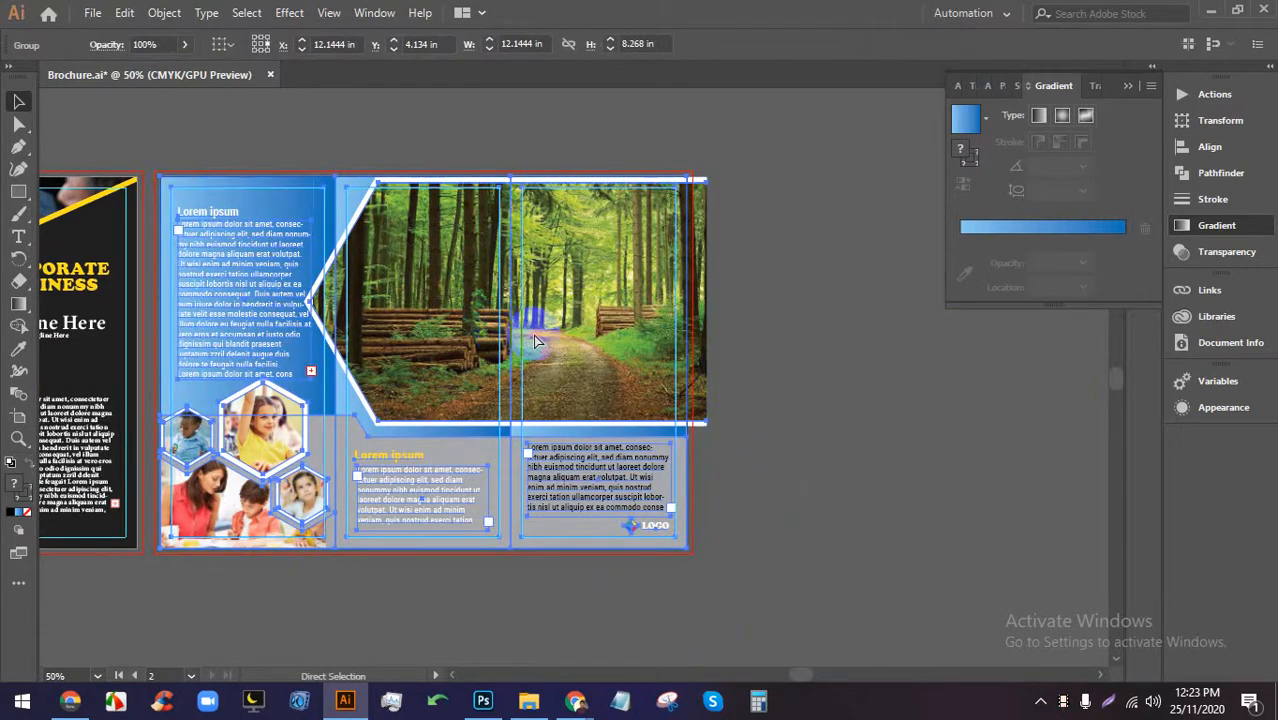
pyautogui.click(824, 374)
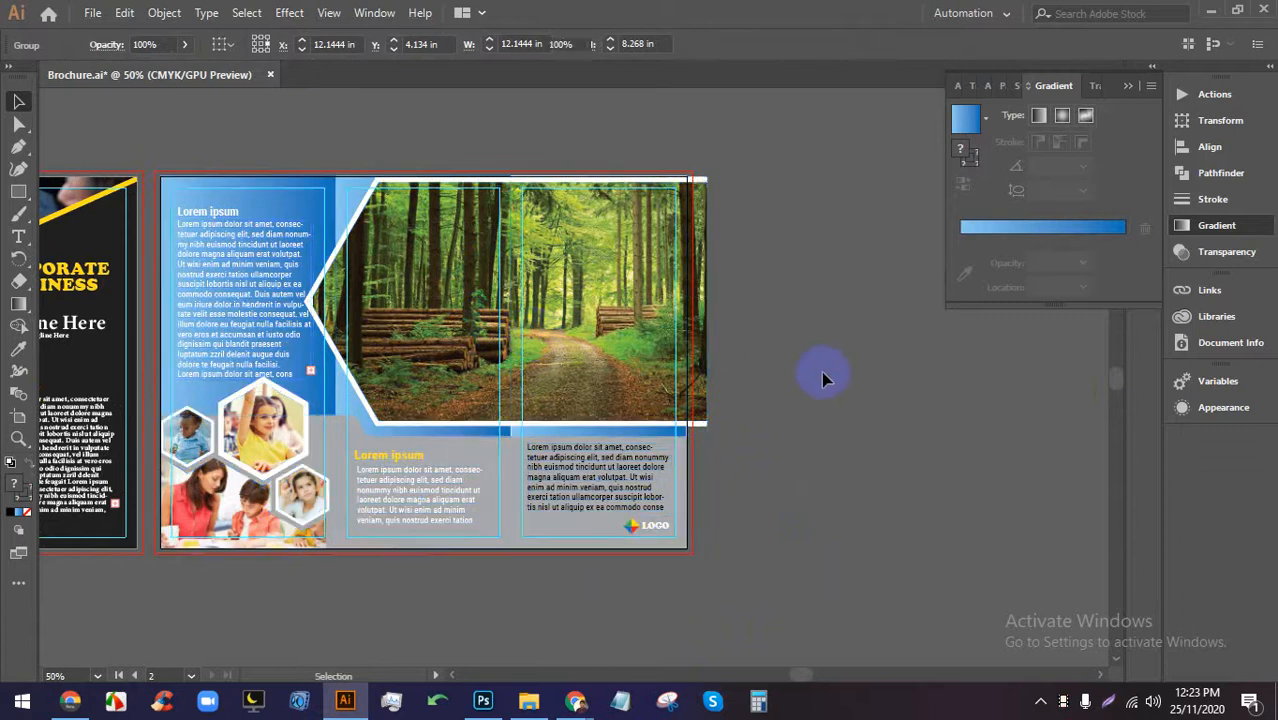
# Place the black rectangle back over the inside spread's left panel and put a copy of it over the spread's right edge.
pyautogui.scroll(-2, 561, 280)
pyautogui.click(895, 349)
pyautogui.moveTo(895, 349); pyautogui.dragTo(455, 365)
pyautogui.scroll(2, 443, 343)
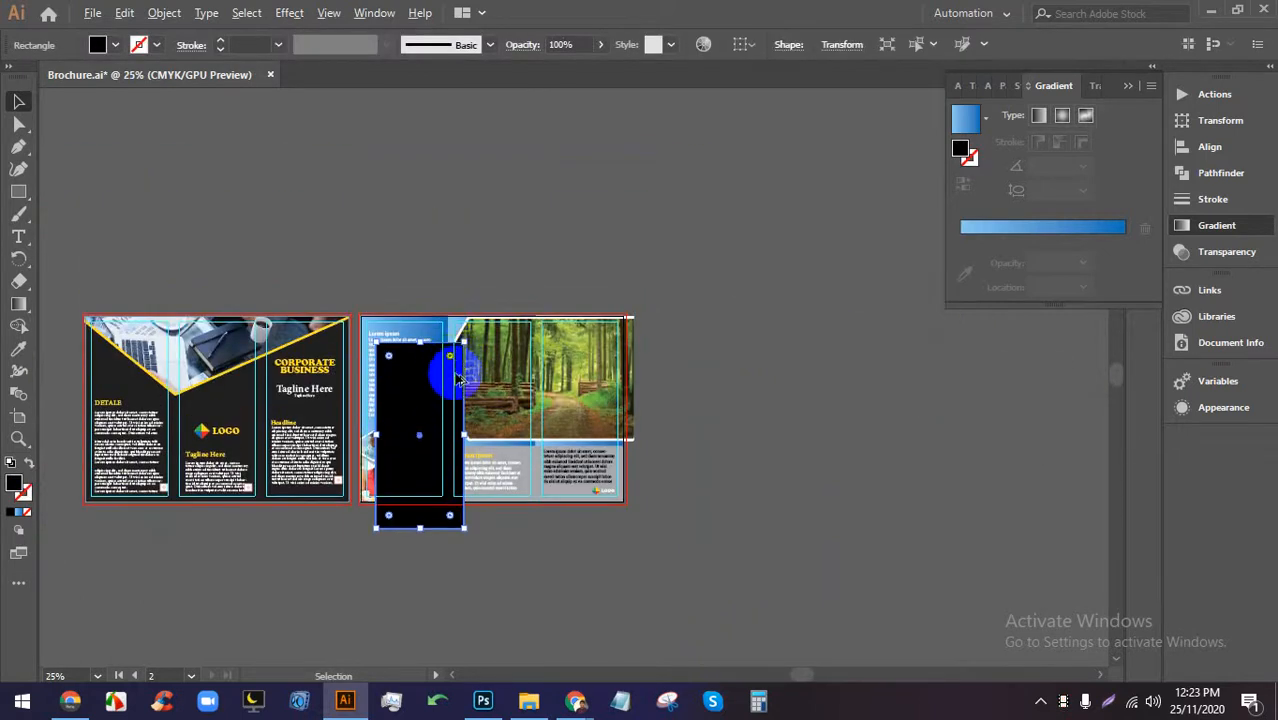
pyautogui.click(799, 380)
pyautogui.scroll(2, 432, 390)
pyautogui.scroll(1, 437, 412)
pyautogui.moveTo(451, 370); pyautogui.dragTo(932, 380)
pyautogui.scroll(-2, 390, 300)
pyautogui.scroll(2, 400, 345)
pyautogui.scroll(-3, 442, 385)
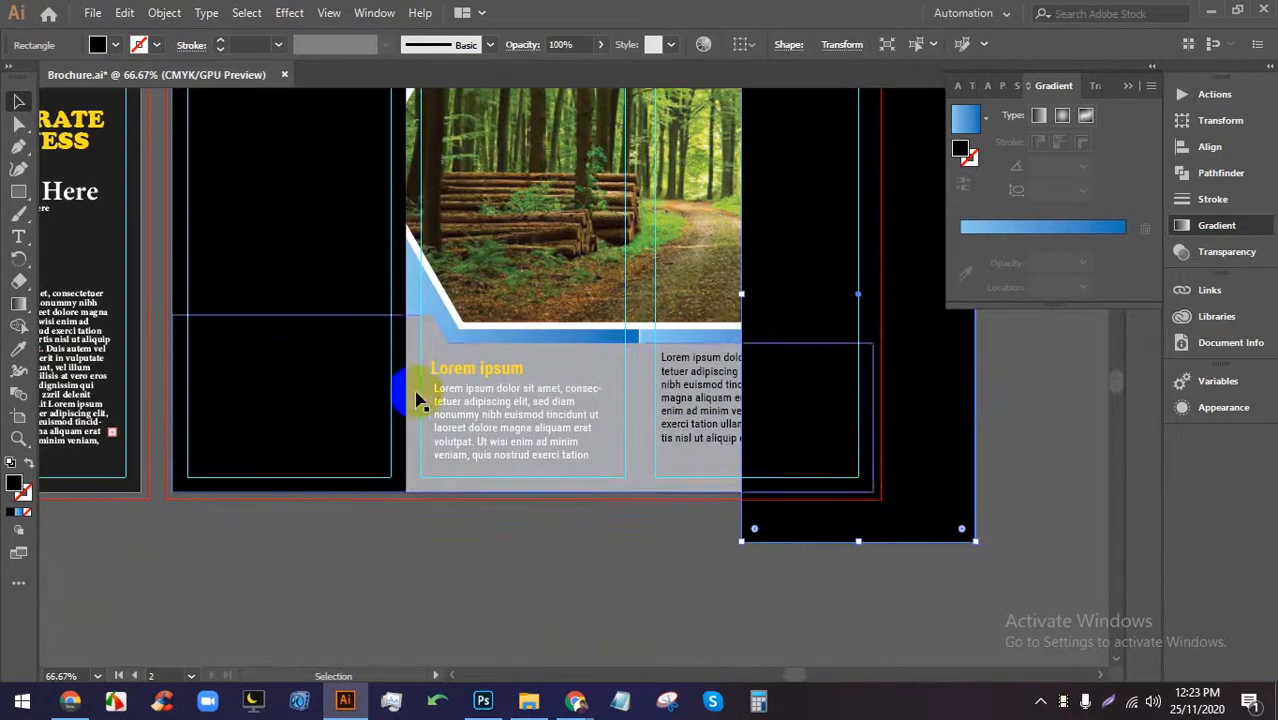
# Clip the grouped inside spread artwork to the black rectangle on the left panel with a clipping mask.
pyautogui.click(431, 531)
pyautogui.moveTo(354, 541); pyautogui.dragTo(256, 437)
pyautogui.click(453, 556)
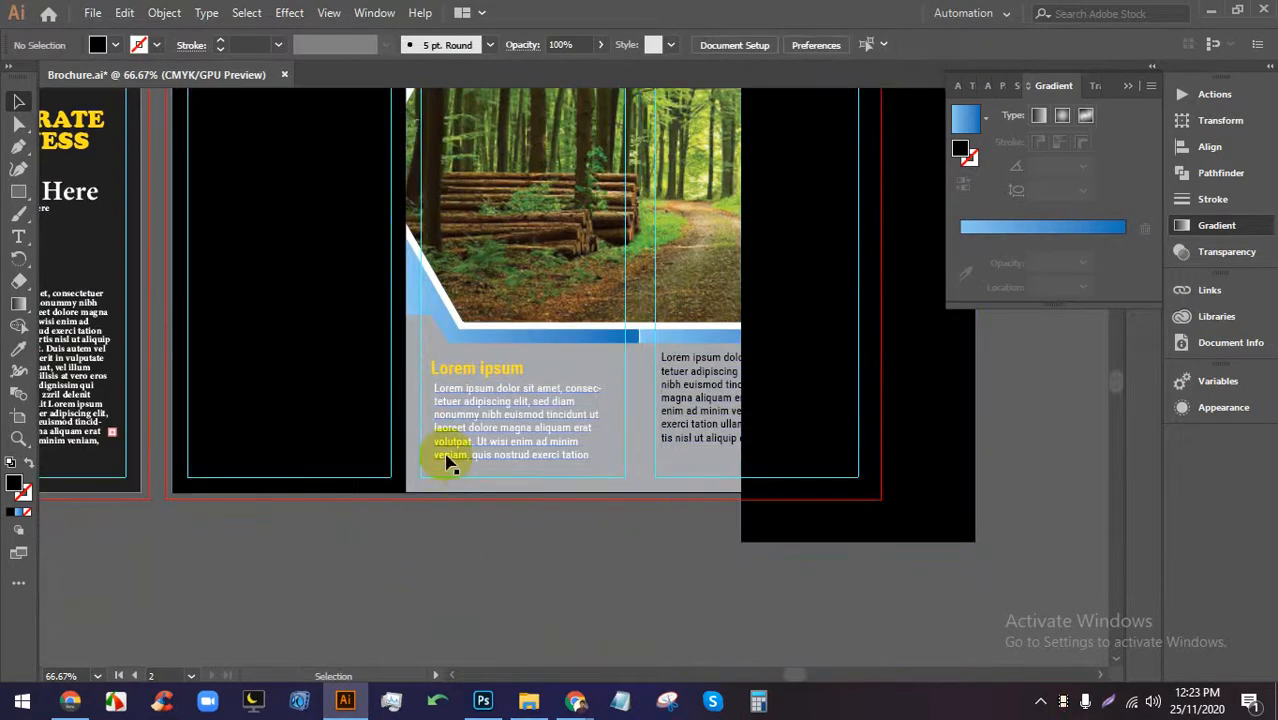
pyautogui.hotkey('ctrl', 'a')
pyautogui.click(228, 452)
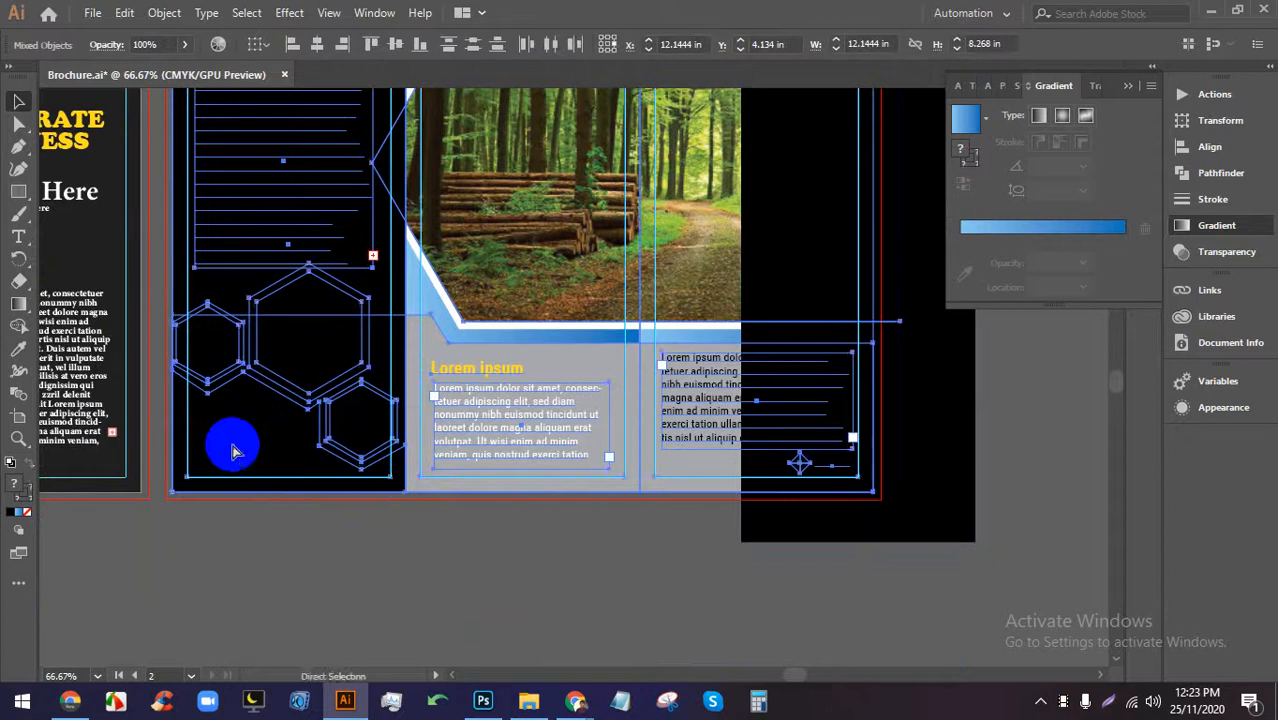
pyautogui.scroll(-1, 279, 557)
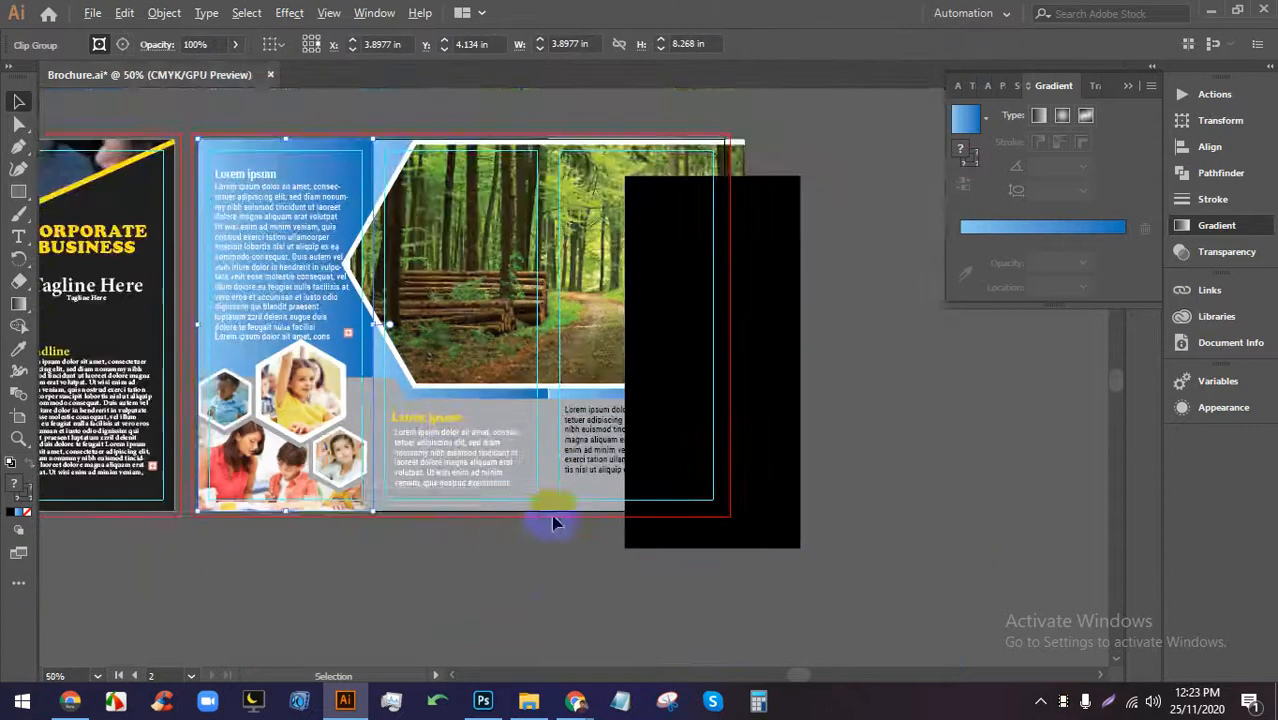
# Align the remaining black rectangle exactly over the middle panel of the inside spread.
pyautogui.scroll(2, 556, 516)
pyautogui.moveTo(643, 527); pyautogui.dragTo(525, 628)
pyautogui.scroll(-2, 525, 625)
pyautogui.click(708, 524)
pyautogui.moveTo(708, 524); pyautogui.dragTo(428, 490)
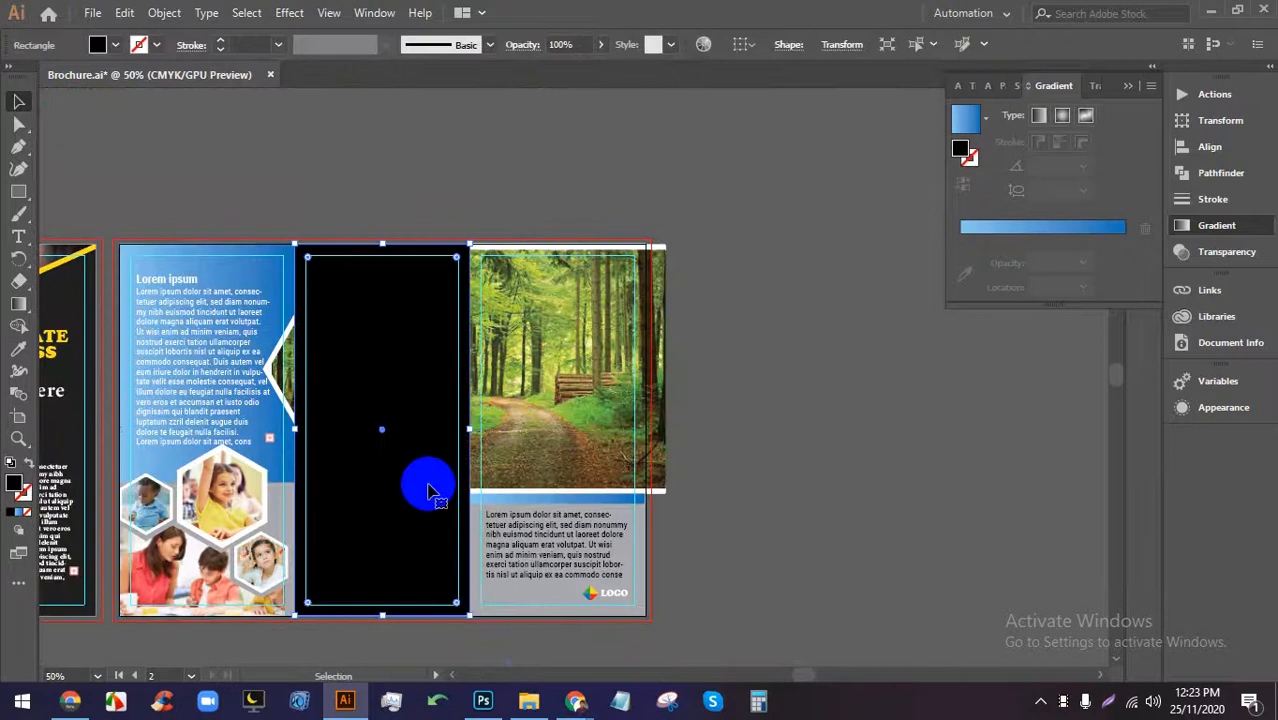
# Try to make a clipping mask from the inside spread group and the middle panel's black rectangle.
pyautogui.keyDown('shift'); pyautogui.click(519, 617); pyautogui.keyUp('shift')
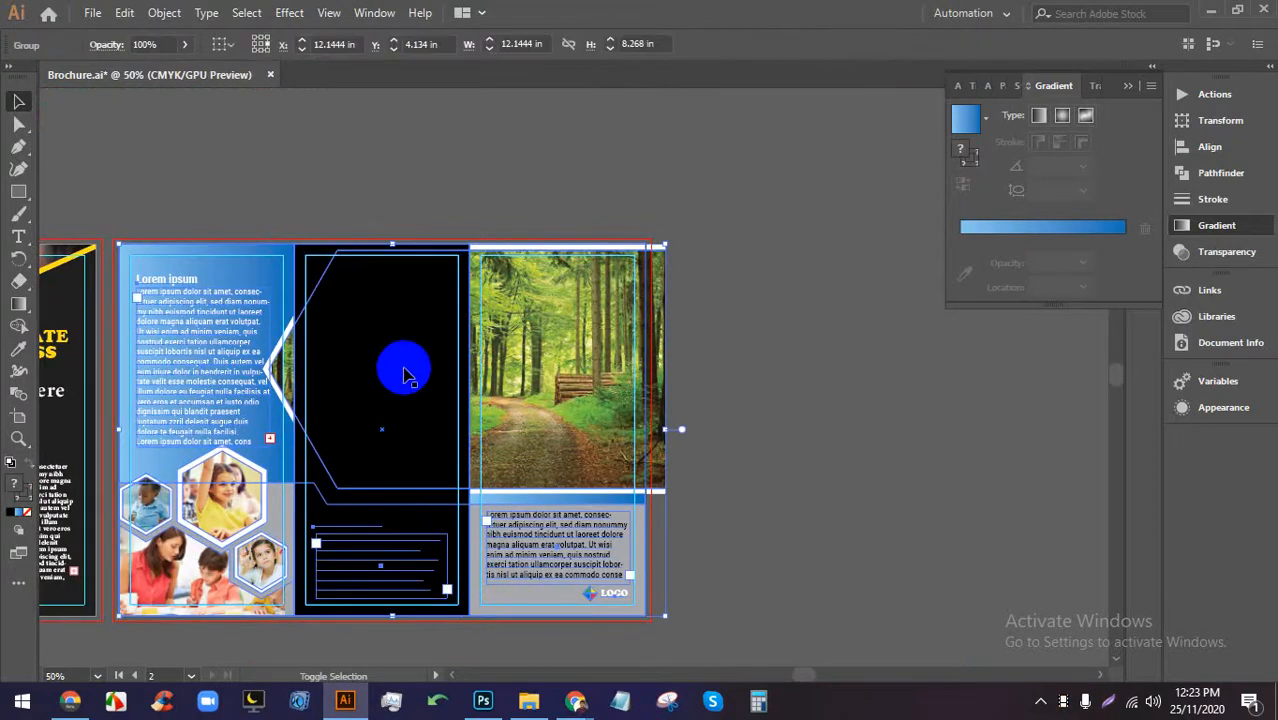
pyautogui.hotkey('ctrl', '7')
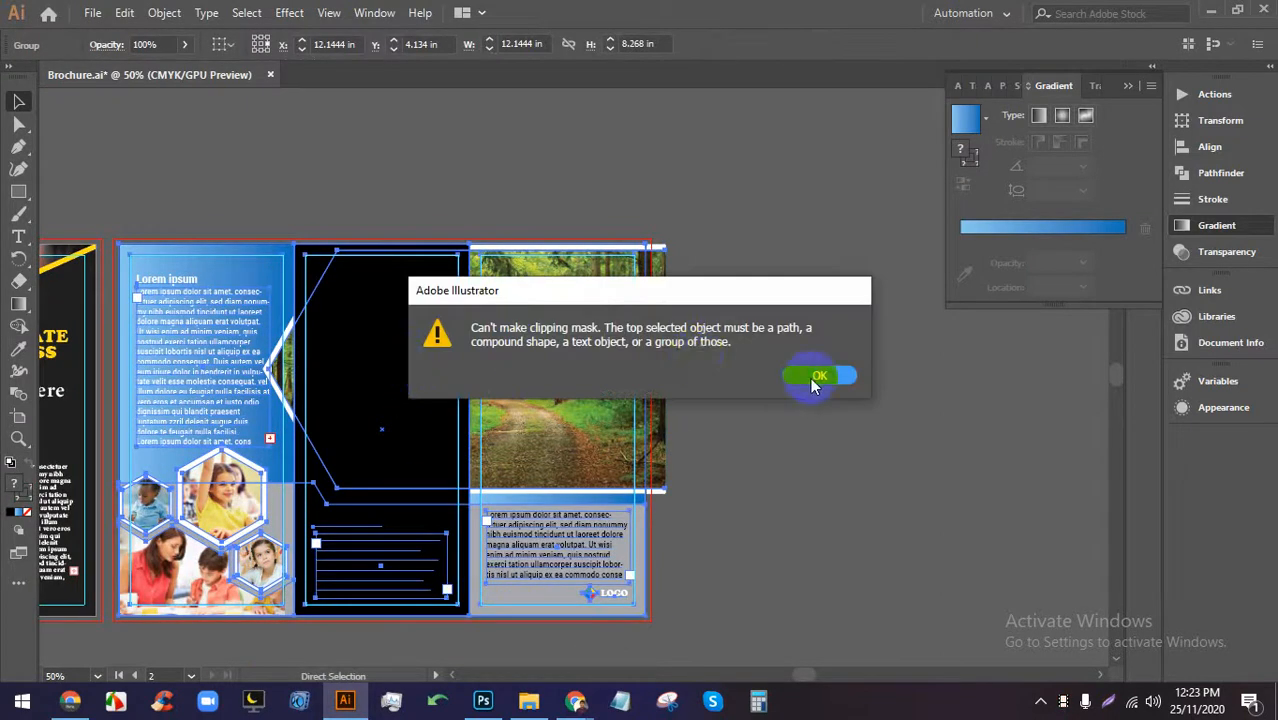
pyautogui.click(812, 386)
pyautogui.click(845, 488)
# Clip the inside spread group to the black rectangle on the middle panel and check the clipped panel's selection.
pyautogui.click(565, 421)
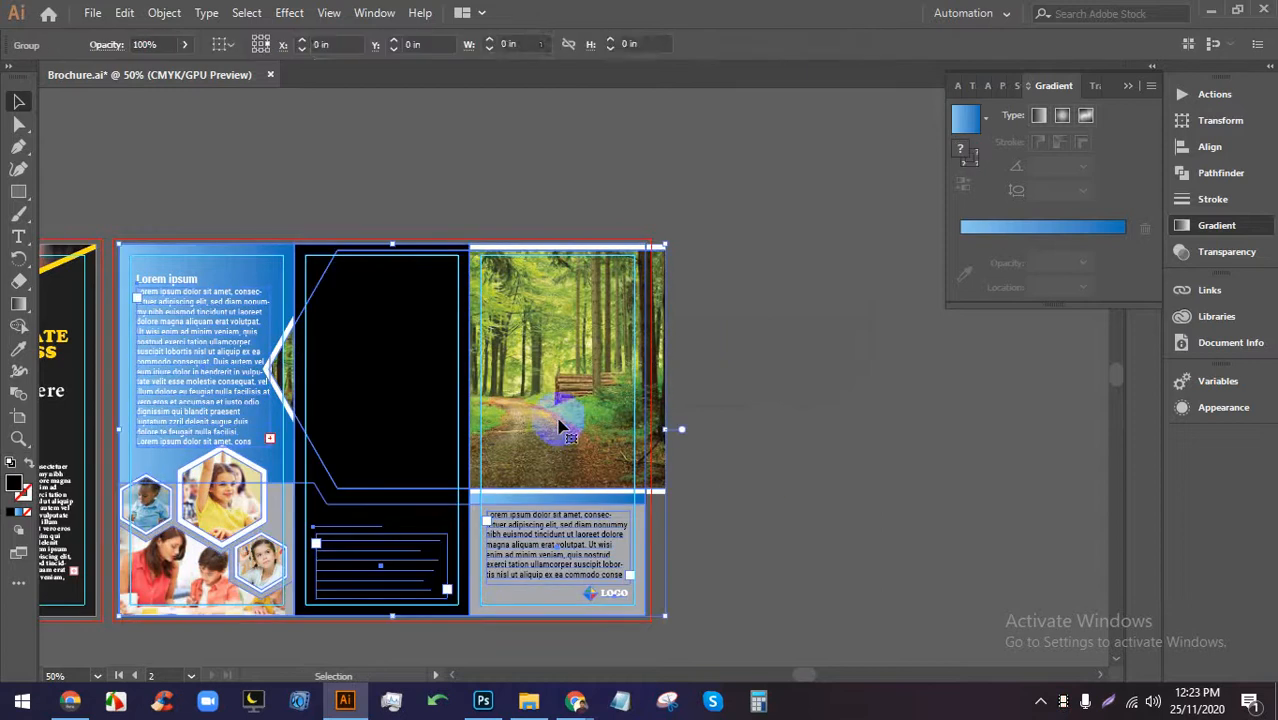
pyautogui.keyDown('shift'); pyautogui.click(396, 402); pyautogui.keyUp('shift')
pyautogui.hotkey('ctrl', '7')
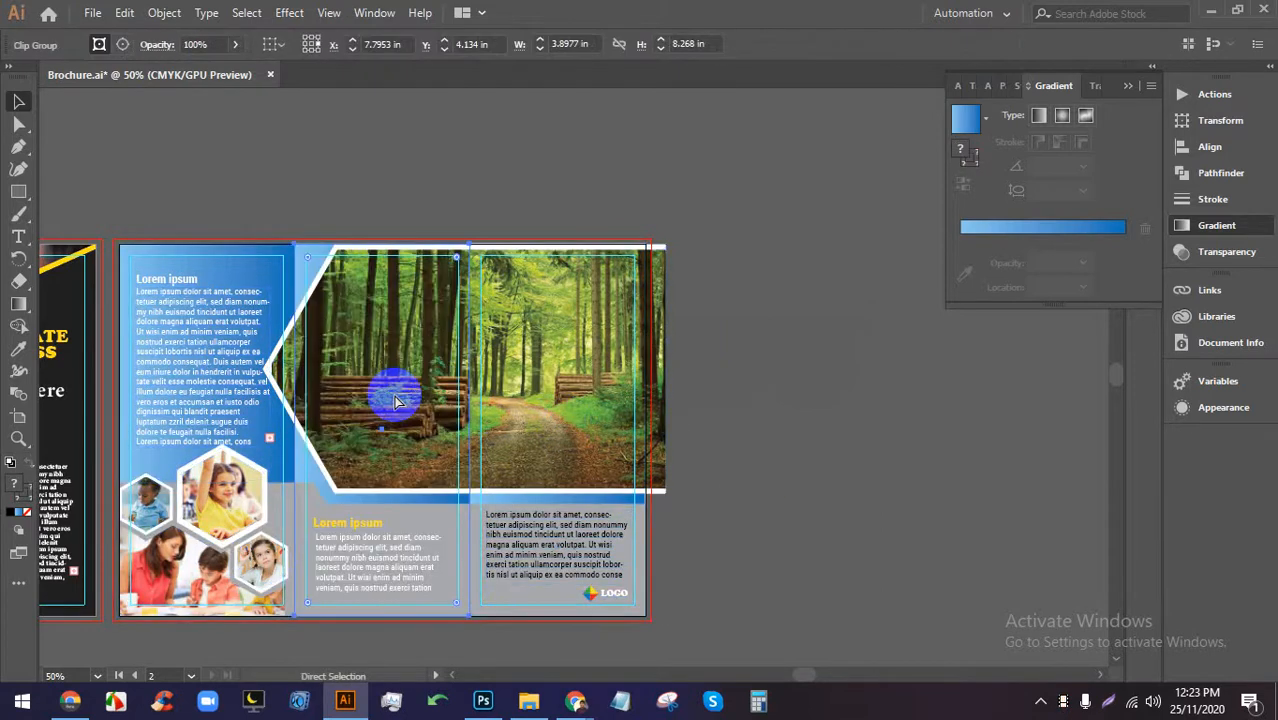
pyautogui.click(827, 477)
pyautogui.click(335, 434)
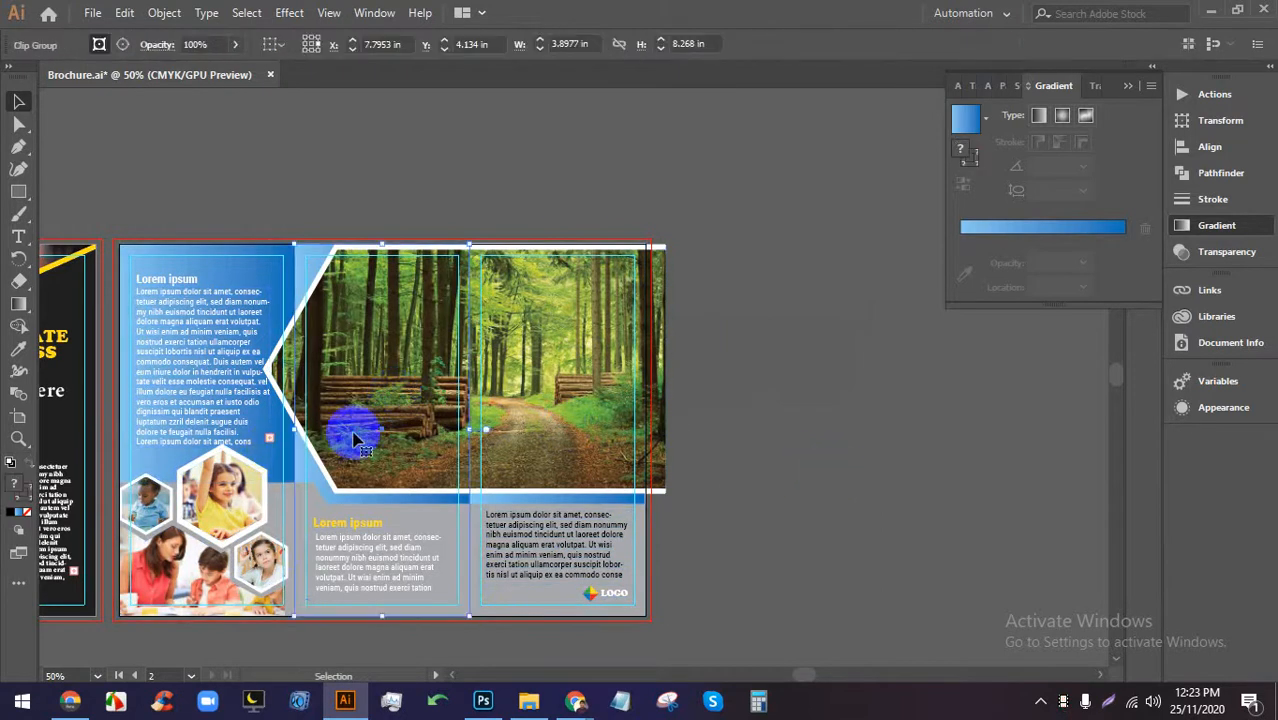
pyautogui.click(705, 490)
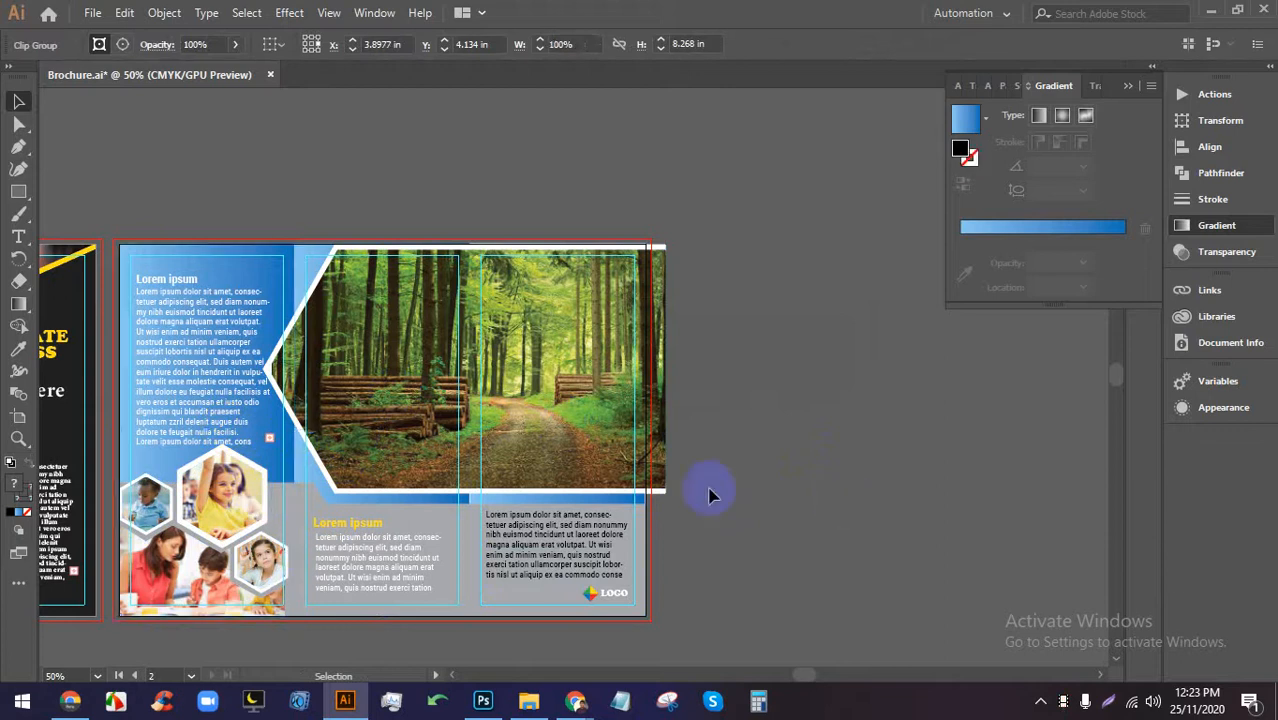
# Draw a black rectangle about 3.9 by 8.27 in covering the whole right panel of the inside spread.
pyautogui.scroll(2, 710, 540)
pyautogui.click(528, 570)
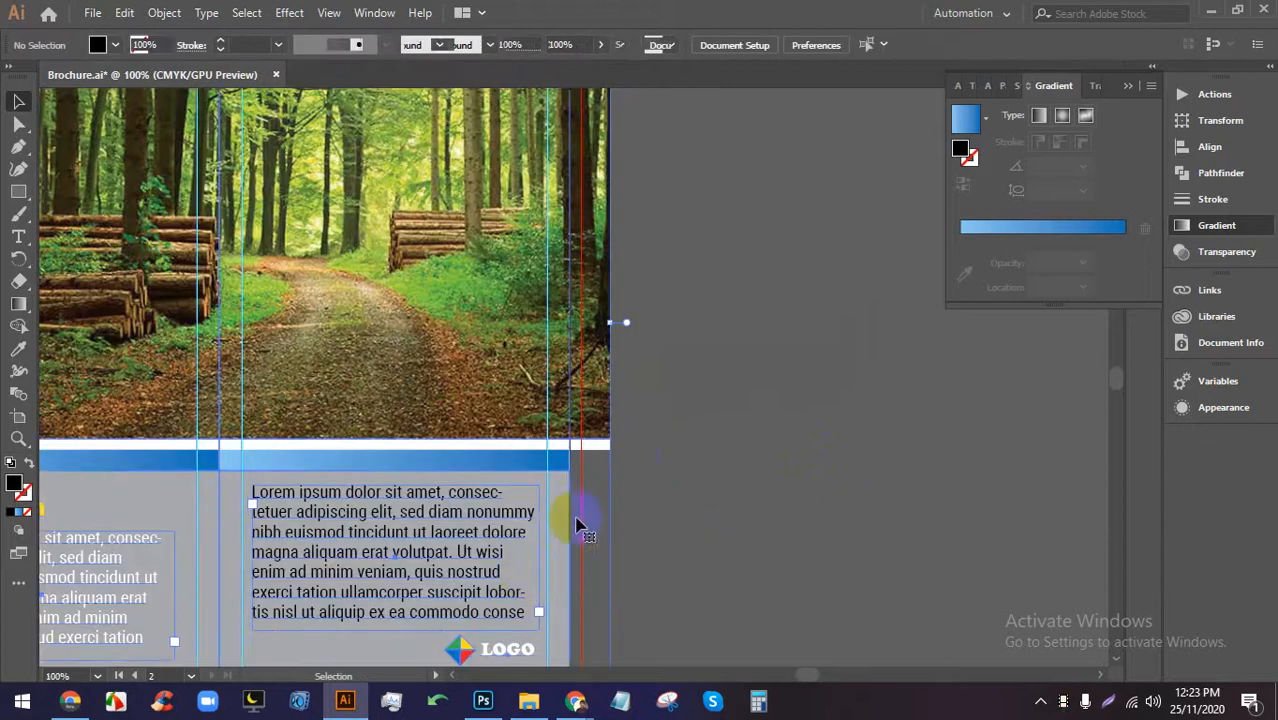
pyautogui.click(685, 460)
pyautogui.scroll(-2, 685, 457)
pyautogui.scroll(-1, 671, 462)
pyautogui.scroll(1, 650, 478)
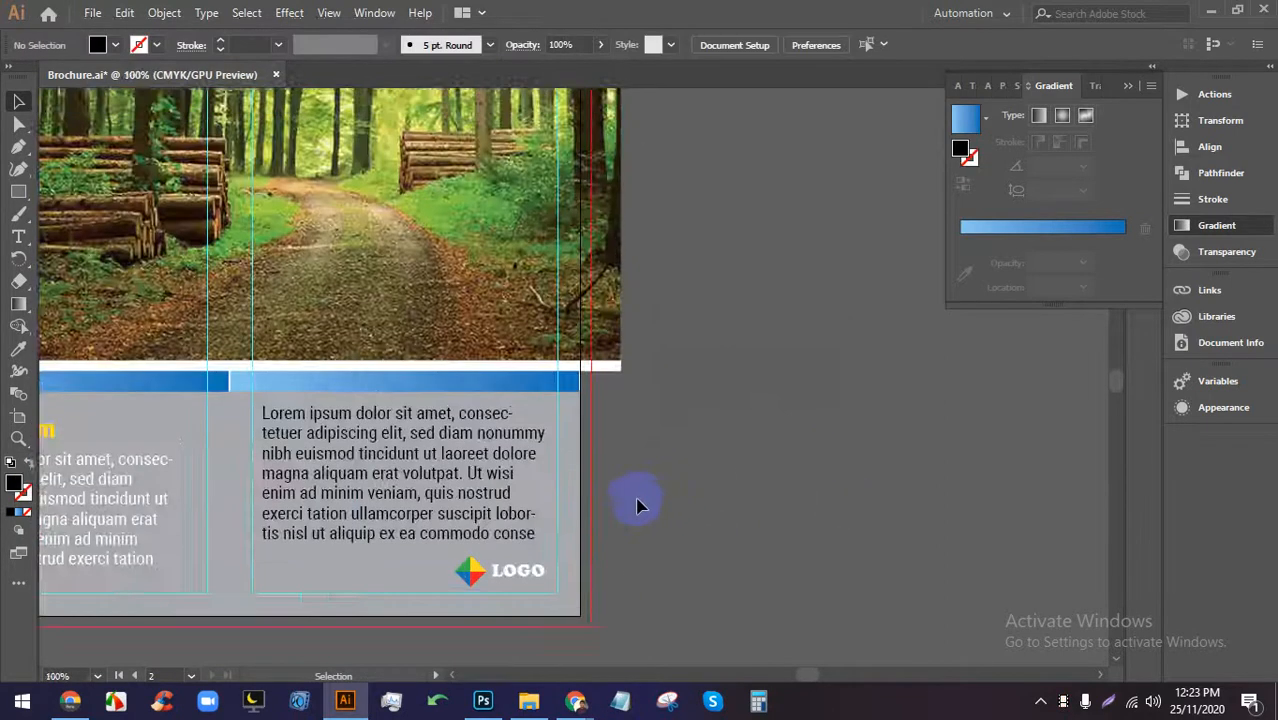
pyautogui.scroll(2, 635, 515)
pyautogui.scroll(-2, 620, 520)
pyautogui.scroll(2, 608, 480)
pyautogui.scroll(3, 608, 462)
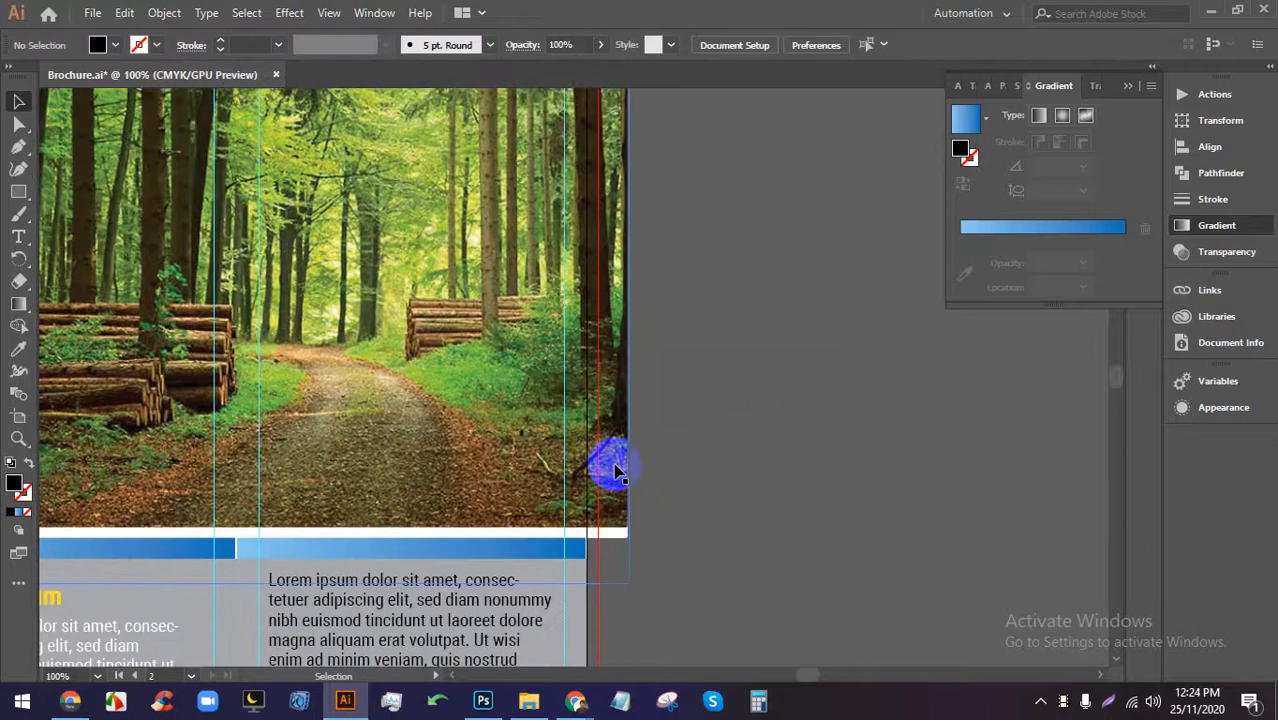
pyautogui.scroll(-1, 612, 468)
pyautogui.scroll(-2, 268, 300)
pyautogui.click(18, 190)
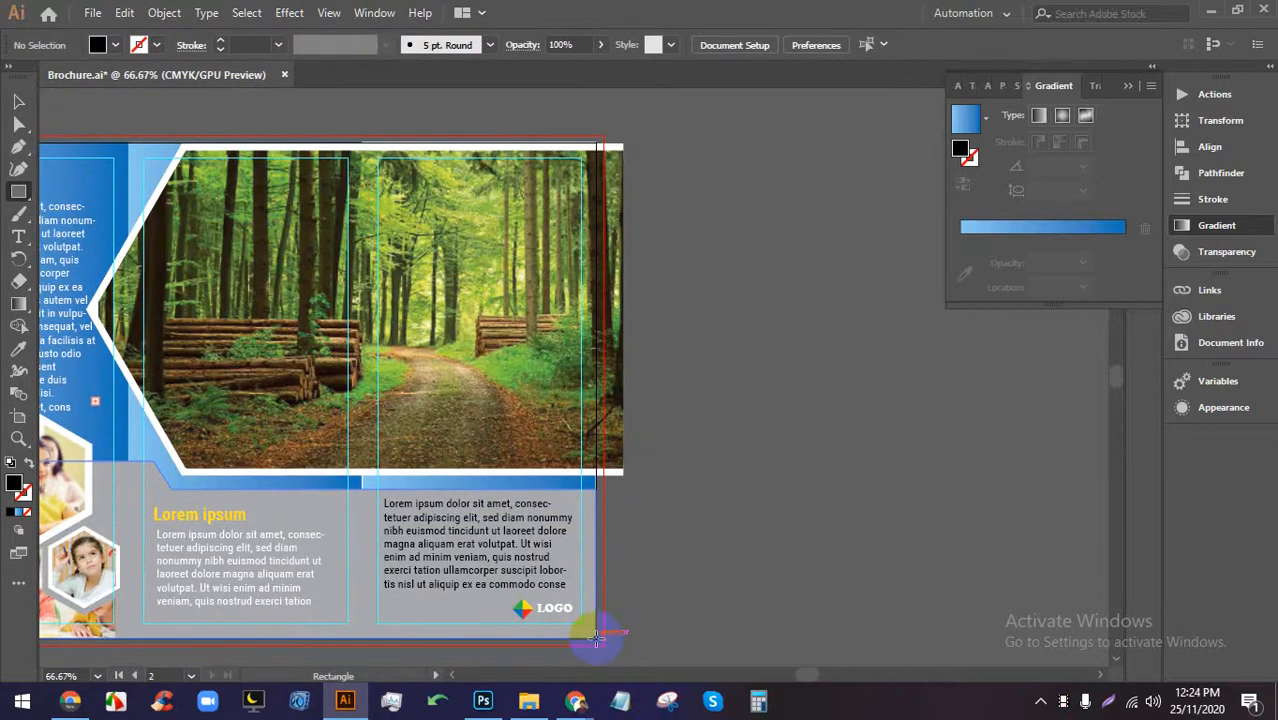
pyautogui.moveTo(594, 637); pyautogui.dragTo(364, 145)
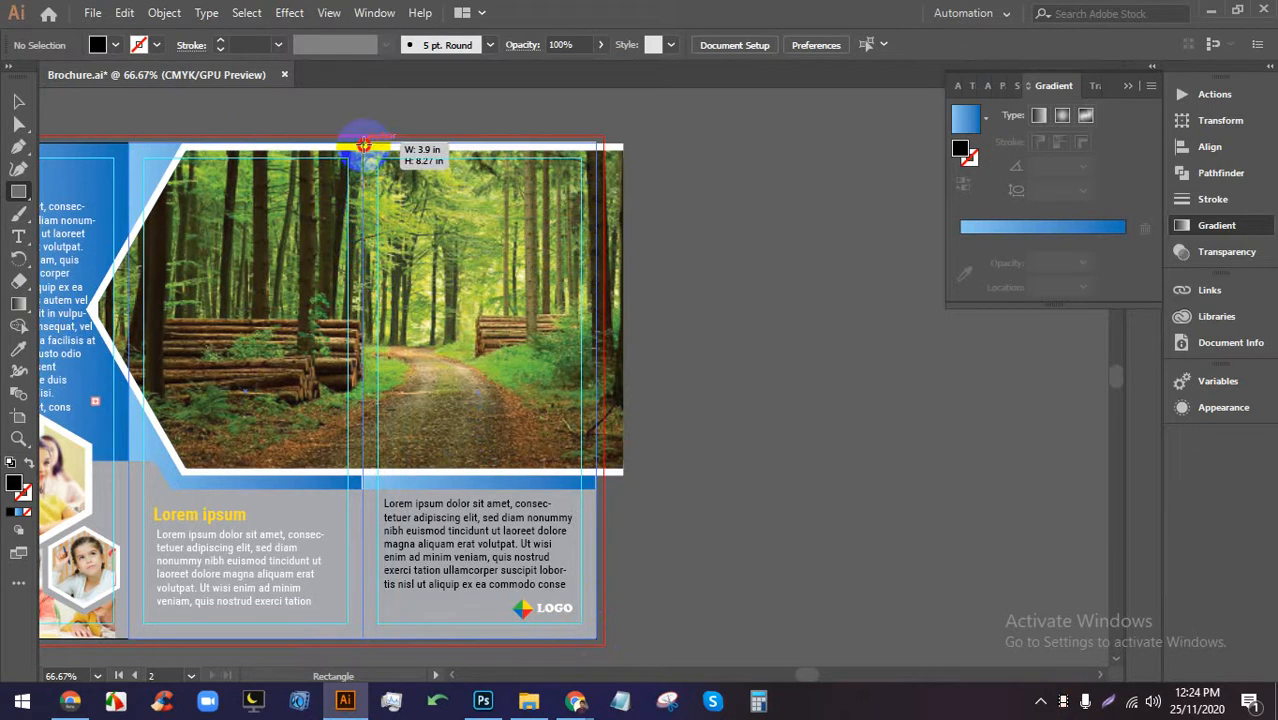
pyautogui.moveTo(362, 145); pyautogui.dragTo(362, 144)
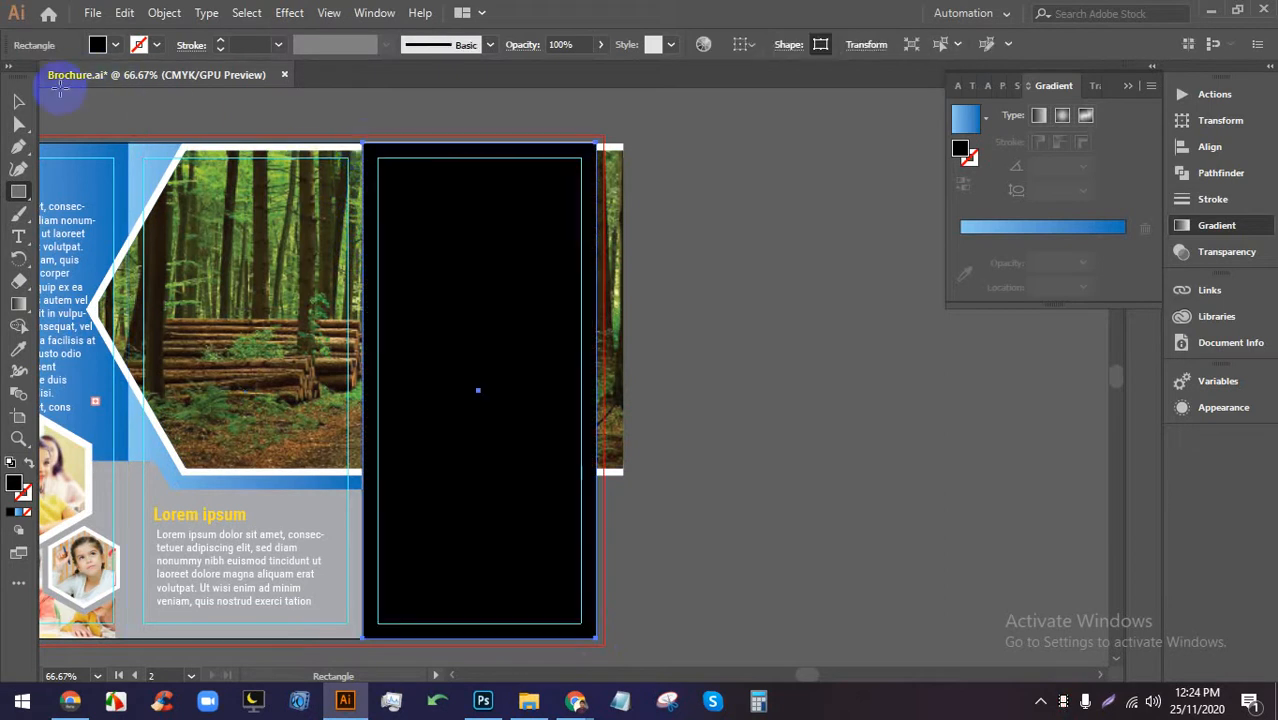
# Clip the inside spread group to the black rectangle on the right panel.
pyautogui.click(18, 101)
pyautogui.click(787, 428)
pyautogui.click(608, 322)
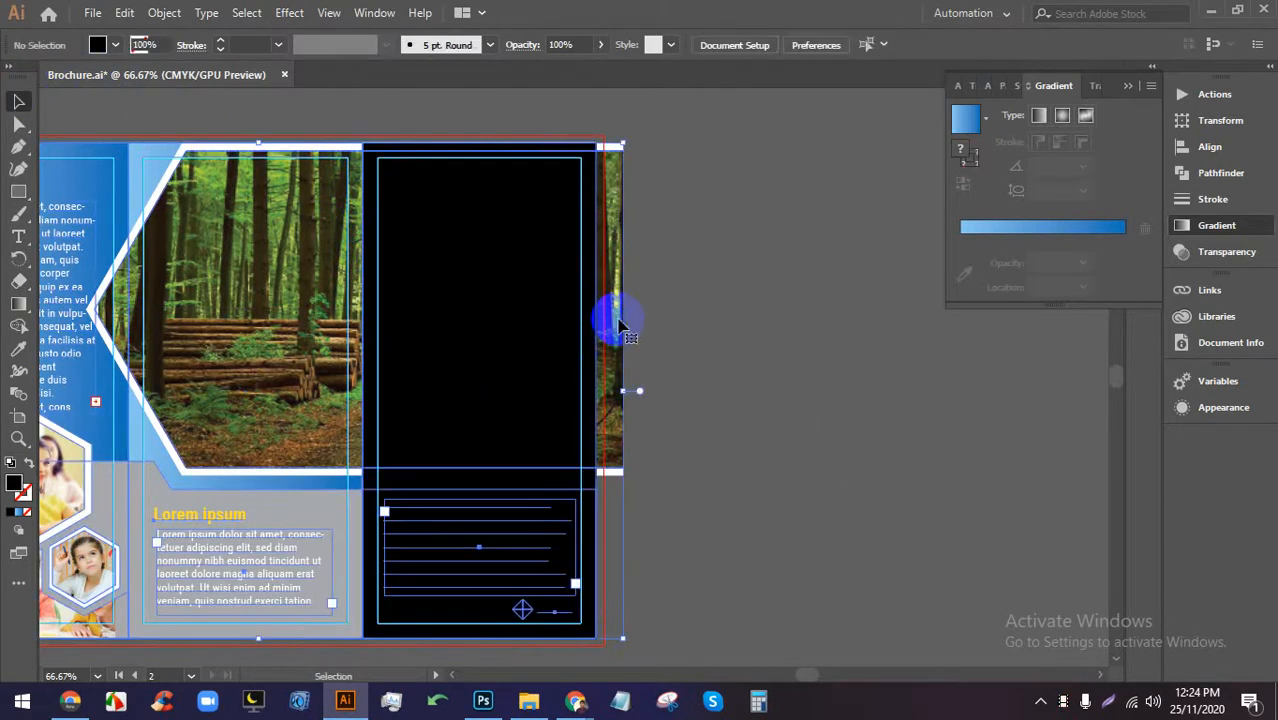
pyautogui.keyDown('shift'); pyautogui.click(548, 323); pyautogui.keyUp('shift')
pyautogui.hotkey('ctrl', '7')
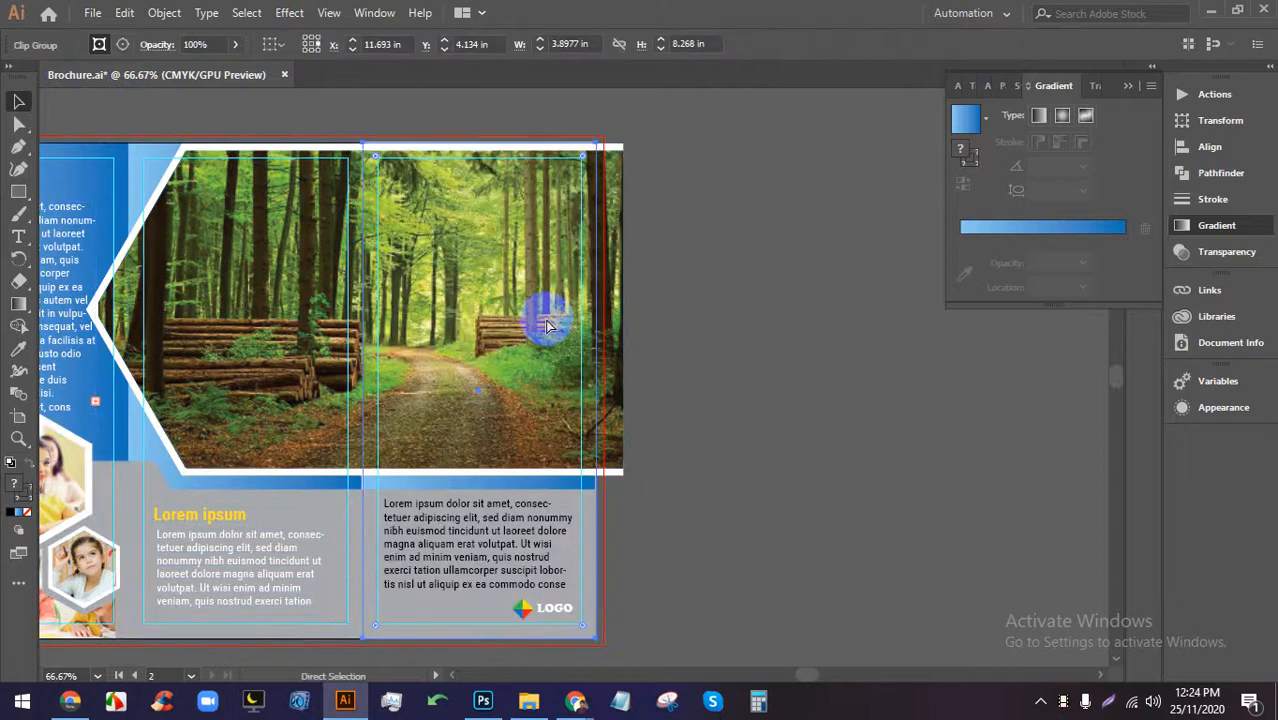
# Try moving the clipped panels one at a time to test their separation, undoing each move.
pyautogui.click(770, 337)
pyautogui.moveTo(477, 338); pyautogui.dragTo(677, 353)
pyautogui.hotkey('ctrl', 'z')
pyautogui.moveTo(262, 365); pyautogui.dragTo(286, 260)
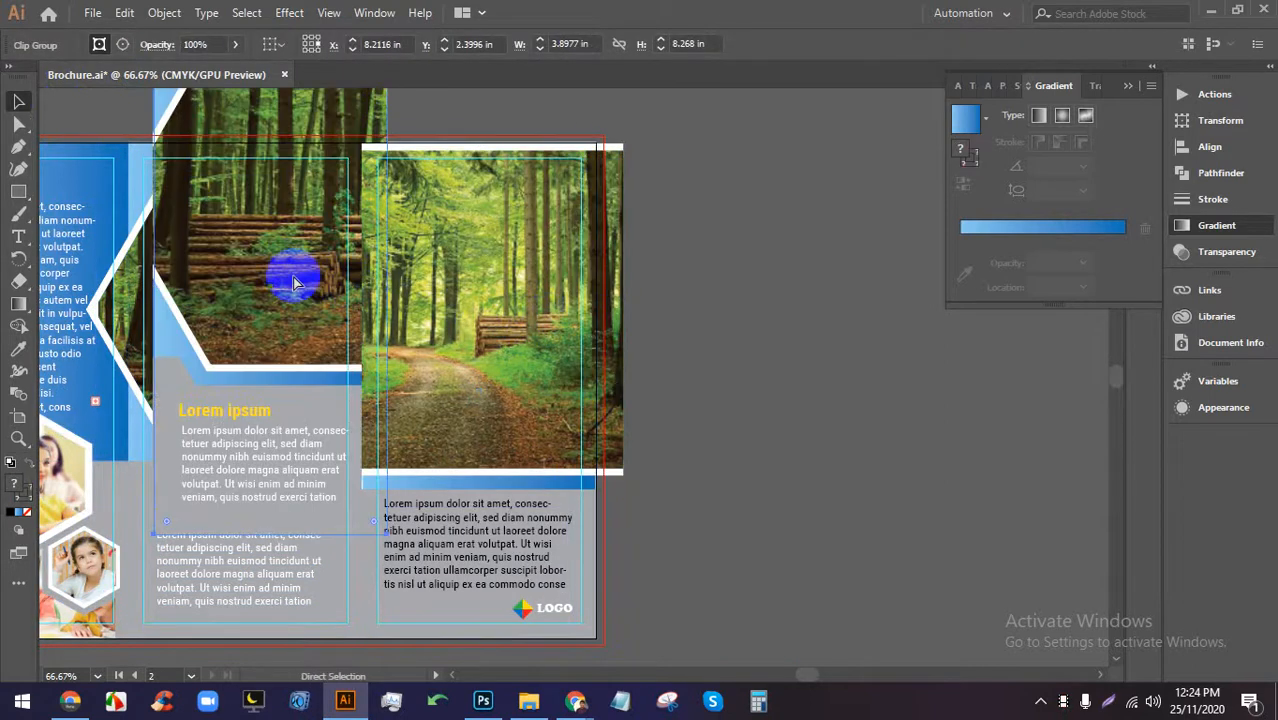
pyautogui.hotkey('ctrl', 'z')
pyautogui.scroll(-2, 392, 298)
pyautogui.moveTo(204, 368); pyautogui.dragTo(561, 371)
pyautogui.hotkey('ctrl', 'z')
pyautogui.click(685, 380)
# Copy the clipped left panel into Photoshop's Rectangle 1.psb as a smart object and position it at the canvas's top-left corner.
pyautogui.click(194, 323)
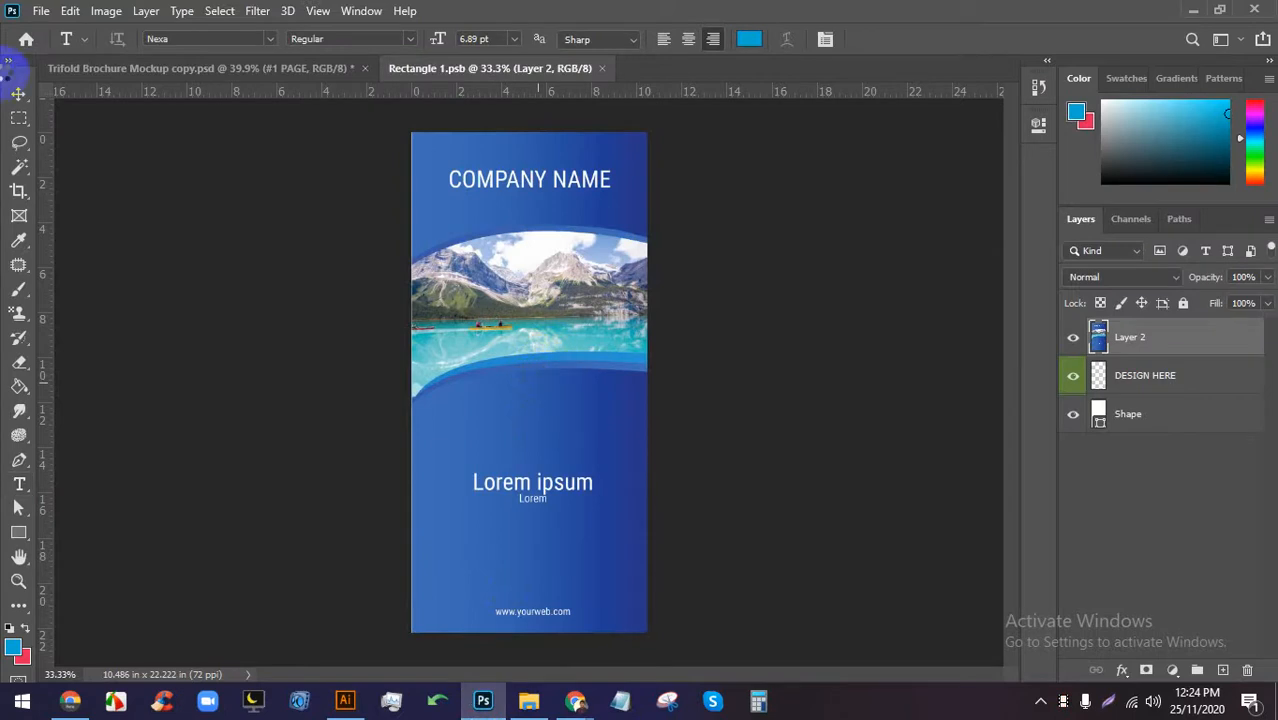
pyautogui.click(574, 245)
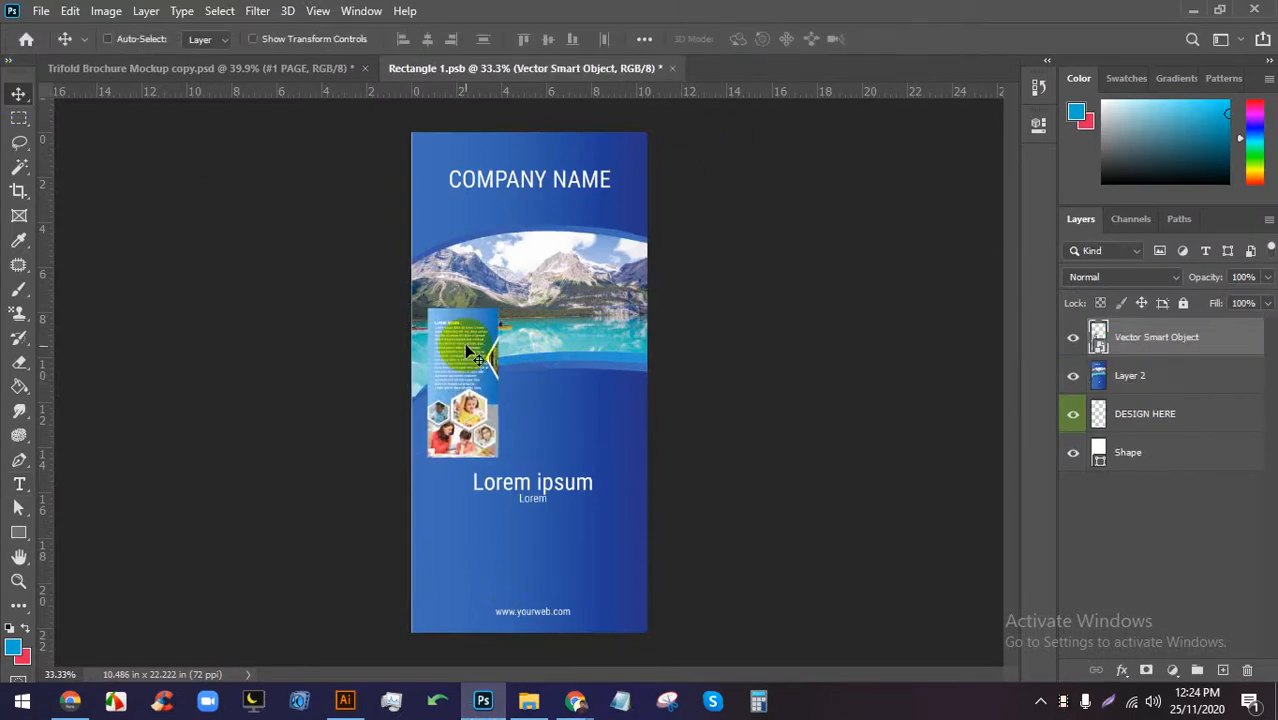
pyautogui.moveTo(466, 346); pyautogui.dragTo(452, 197)
pyautogui.hotkey('ctrl', 't')
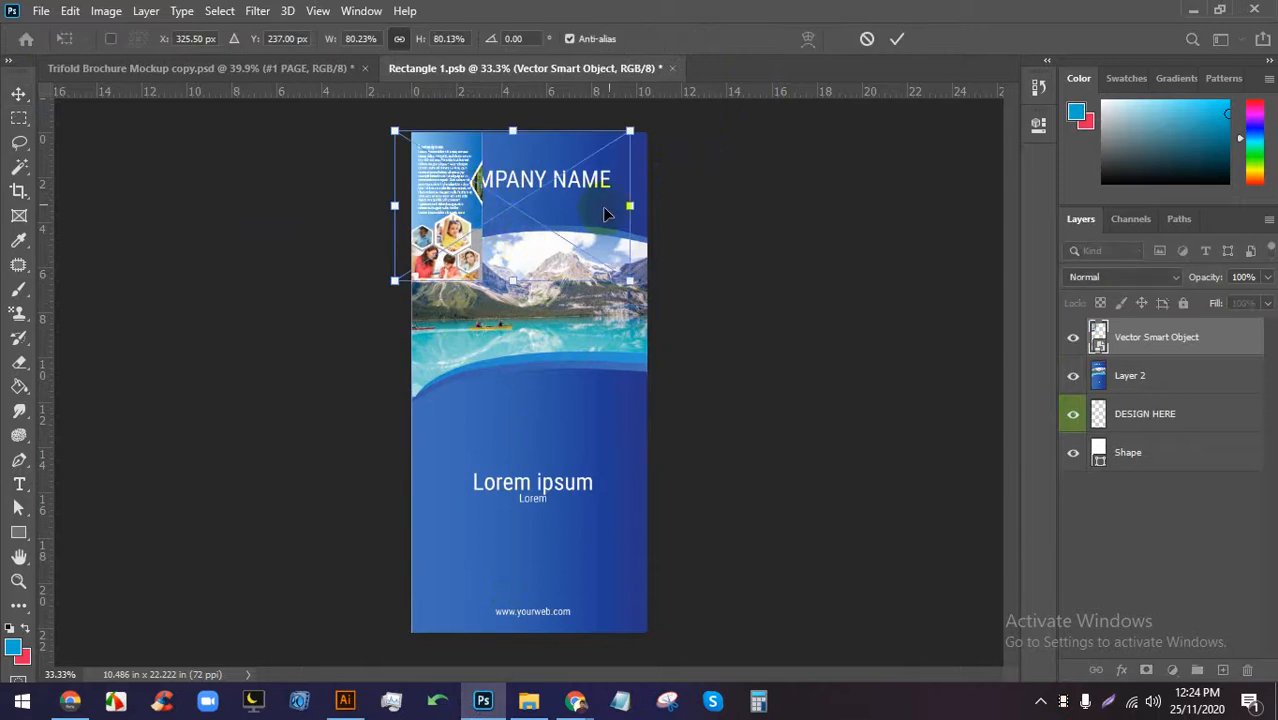
pyautogui.click(896, 40)
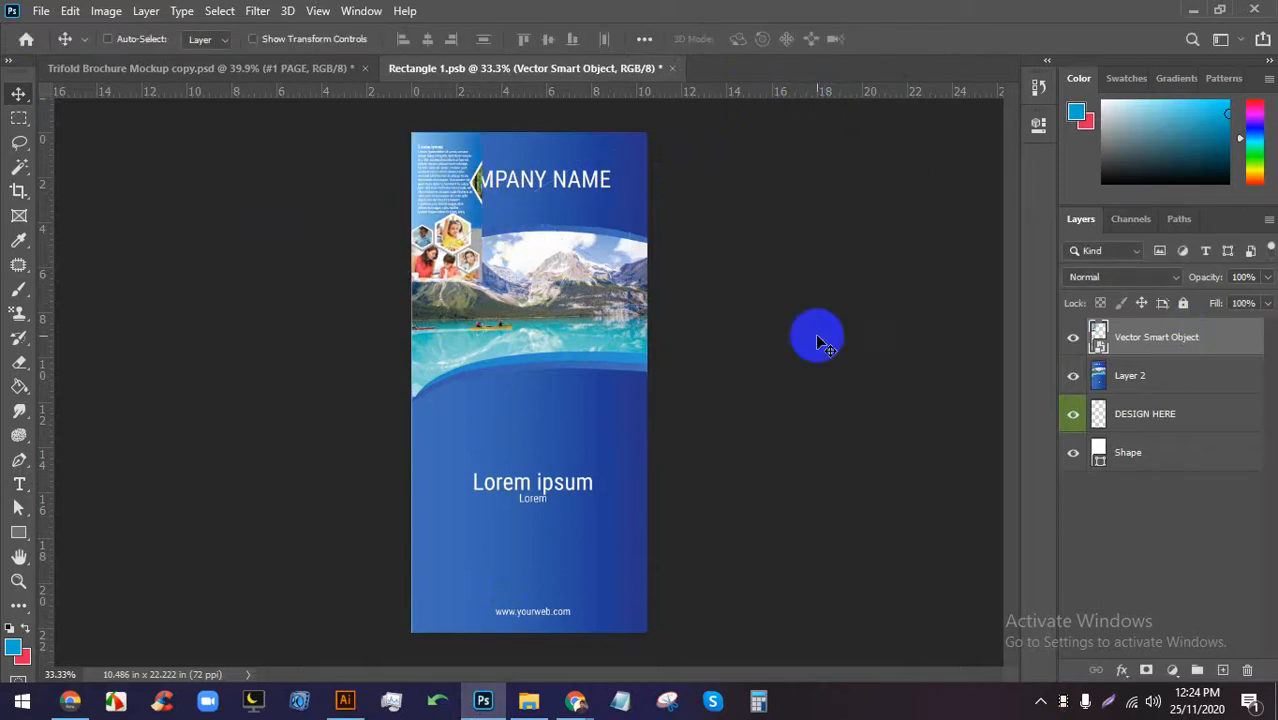
# Scale the pasted panel up to cover the whole canvas and rasterize its layer.
pyautogui.hotkey('ctrl', 't')
pyautogui.moveTo(528, 318); pyautogui.dragTo(520, 605)
pyautogui.moveTo(545, 425); pyautogui.dragTo(593, 443)
pyautogui.click(899, 39)
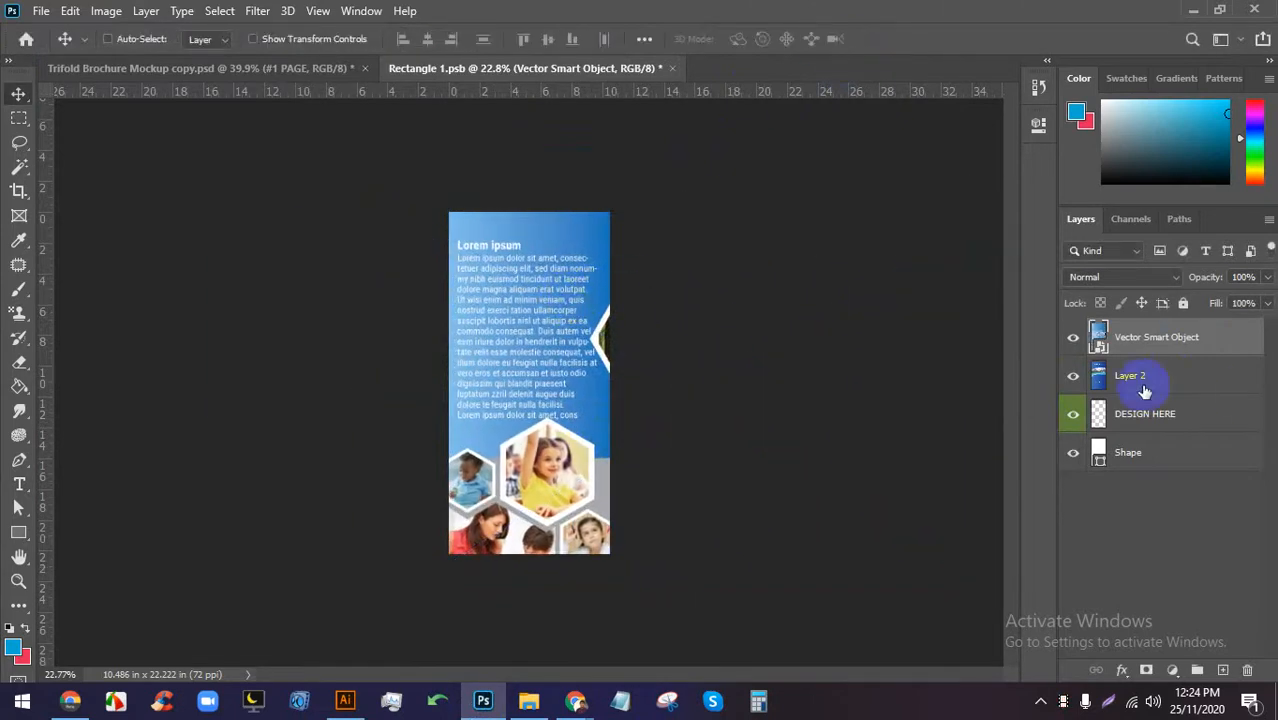
pyautogui.rightClick(1169, 339)
pyautogui.click(993, 349)
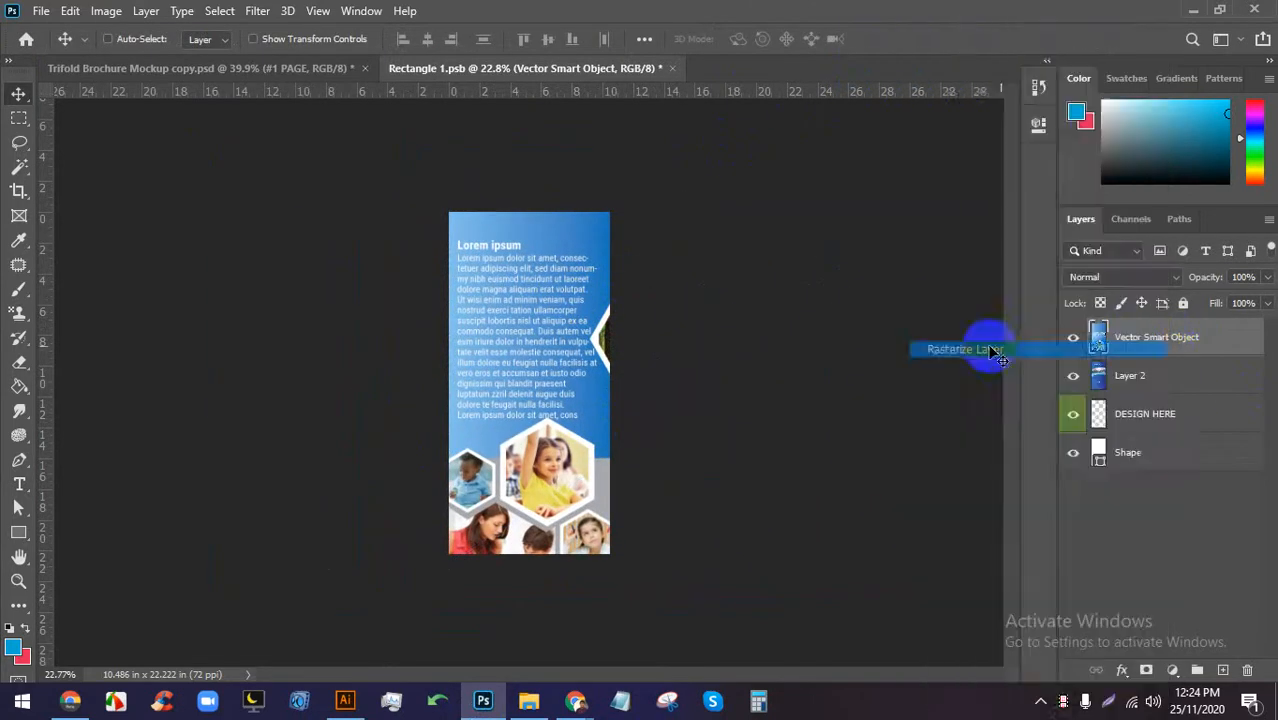
# Scale the rasterized left panel down to about 87.27% so that its edges fit the canvas.
pyautogui.scroll(1, 621, 304)
pyautogui.hotkey('ctrl', 't')
pyautogui.scroll(2, 542, 295)
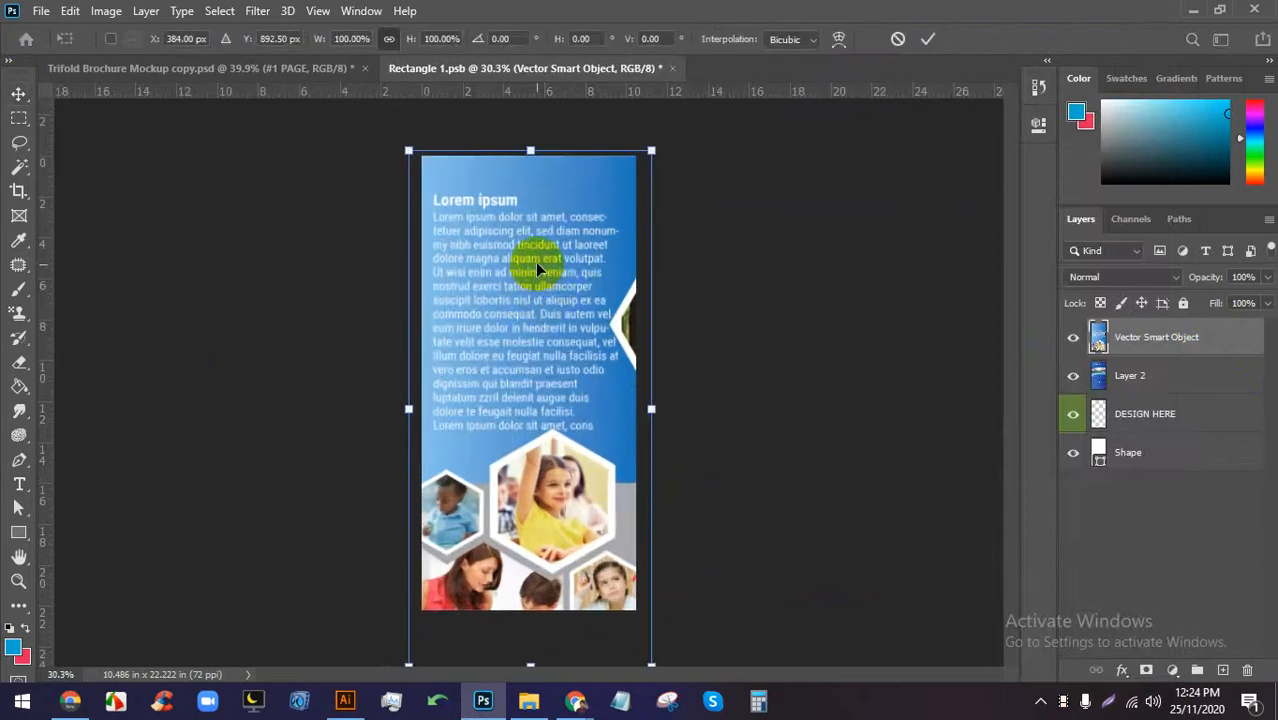
pyautogui.scroll(-2, 535, 262)
pyautogui.moveTo(530, 615); pyautogui.dragTo(528, 573)
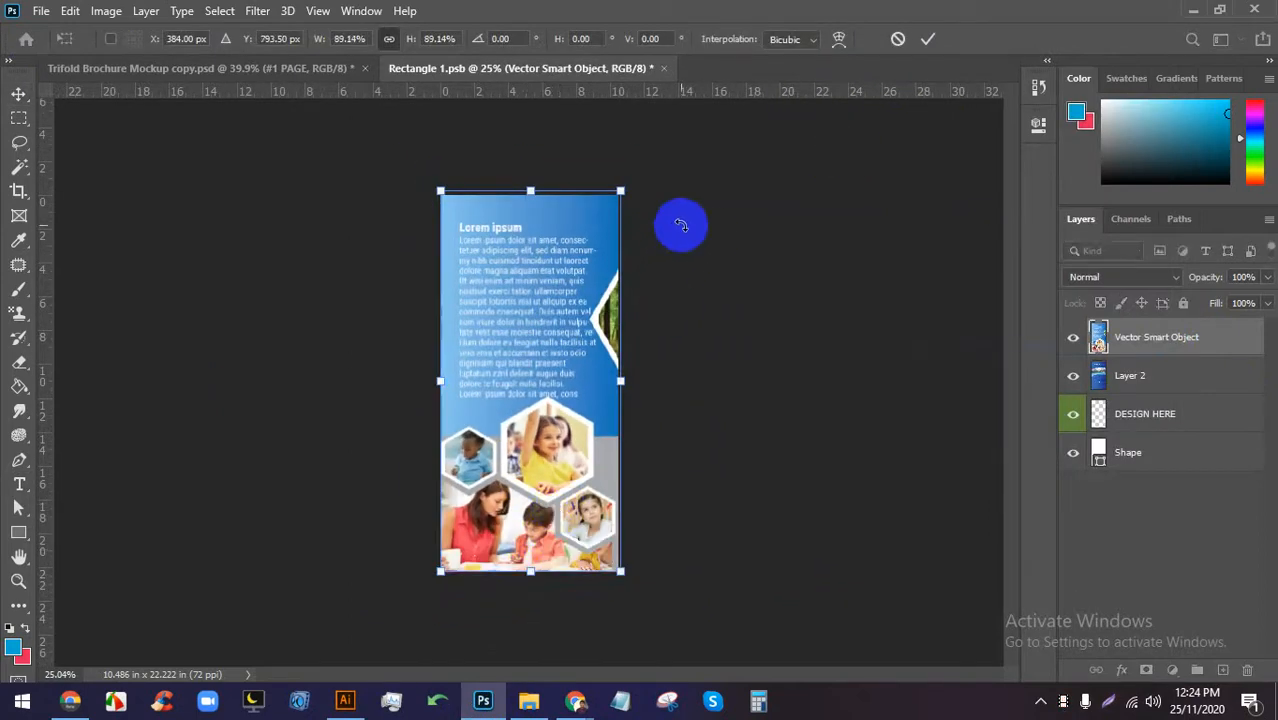
pyautogui.scroll(4, 540, 175)
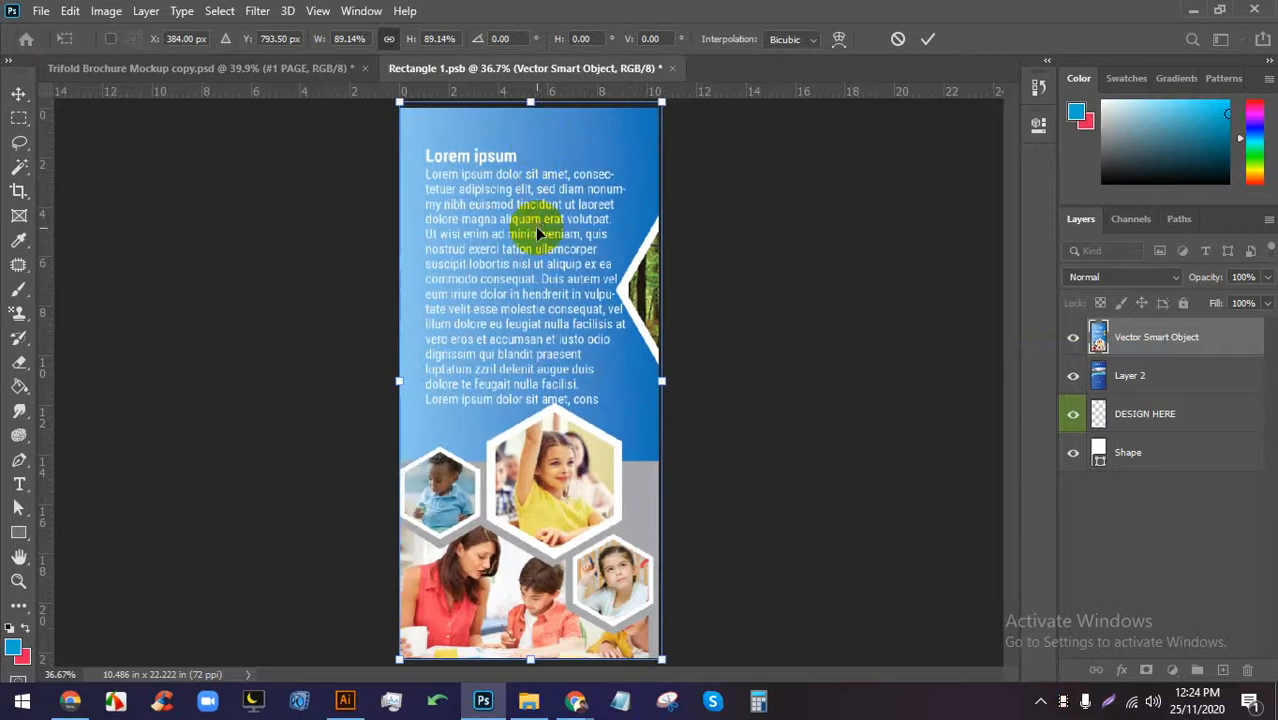
pyautogui.scroll(3, 535, 235)
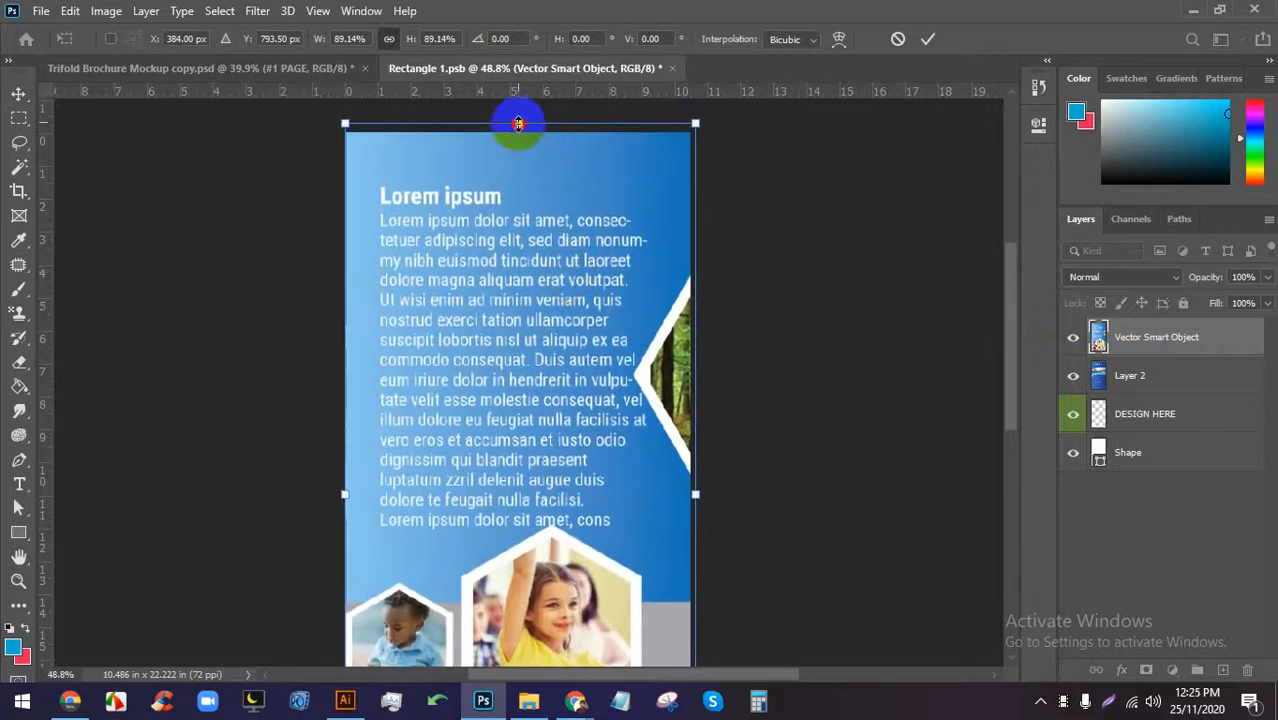
pyautogui.moveTo(518, 123); pyautogui.dragTo(518, 130)
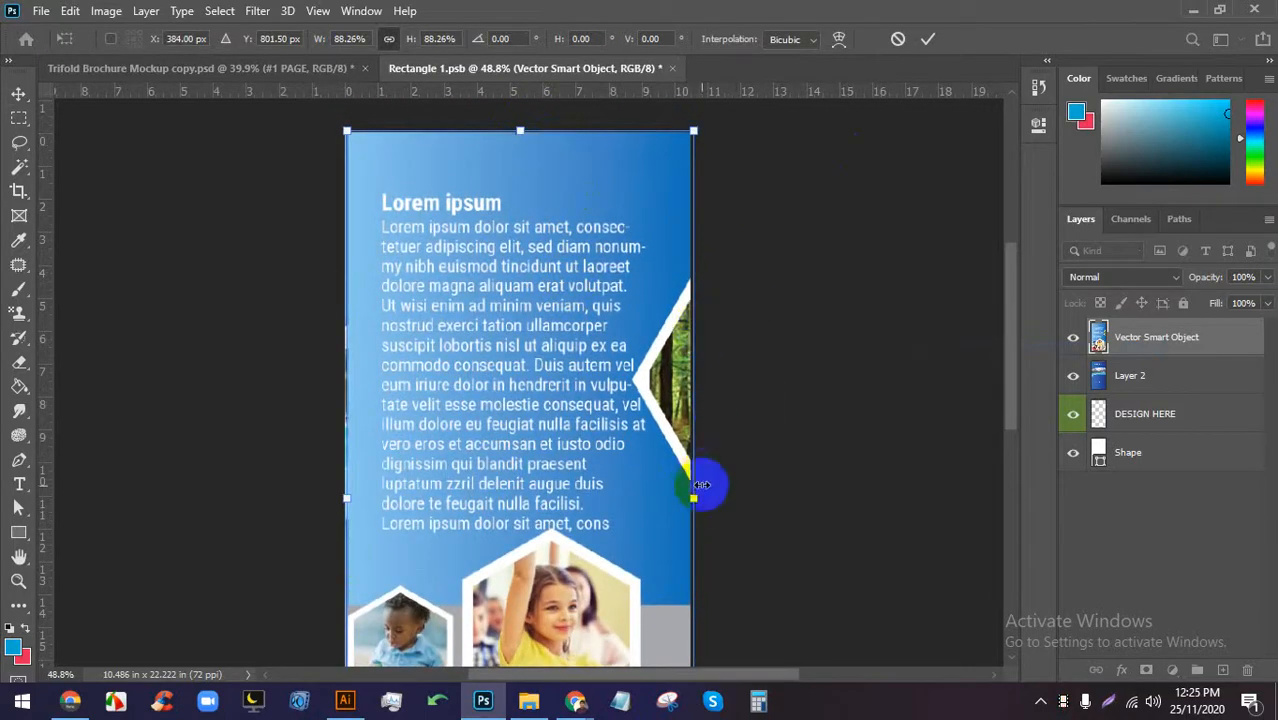
pyautogui.moveTo(698, 498); pyautogui.dragTo(694, 497)
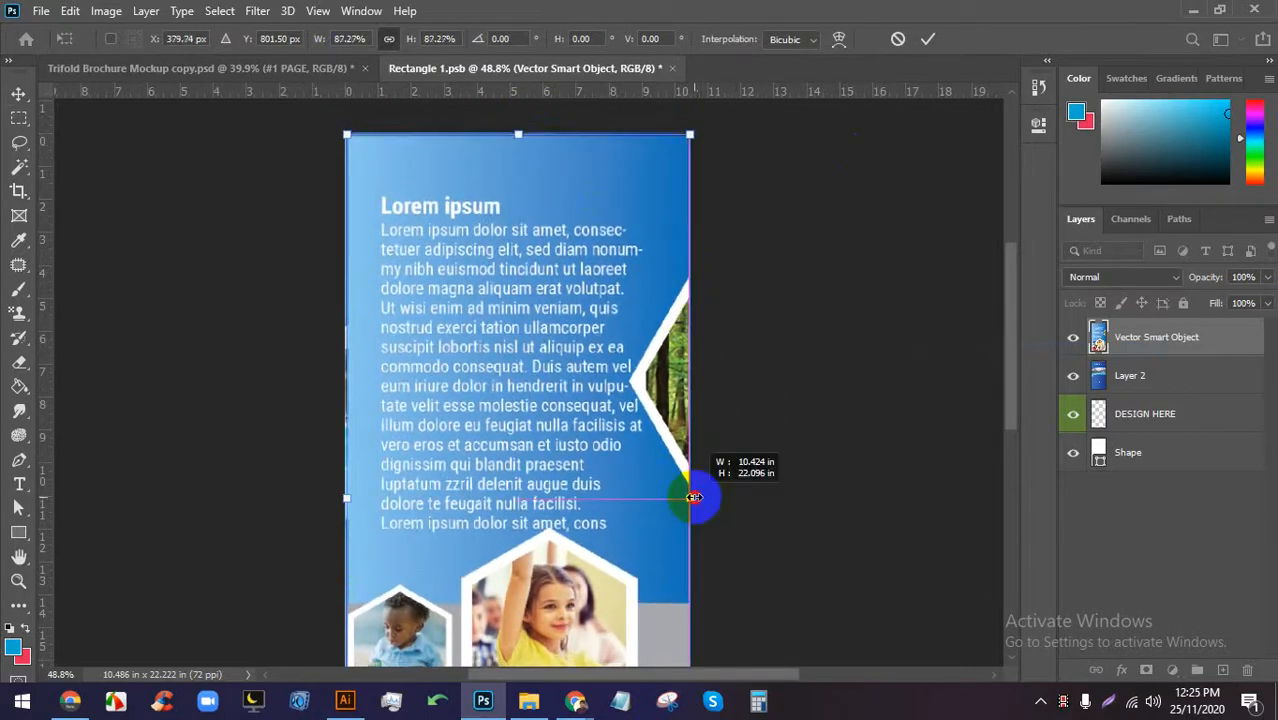
pyautogui.click(928, 41)
# Save Rectangle 1.psb and inspect the updated left panel in the trifold brochure mockup.
pyautogui.scroll(2, 421, 120)
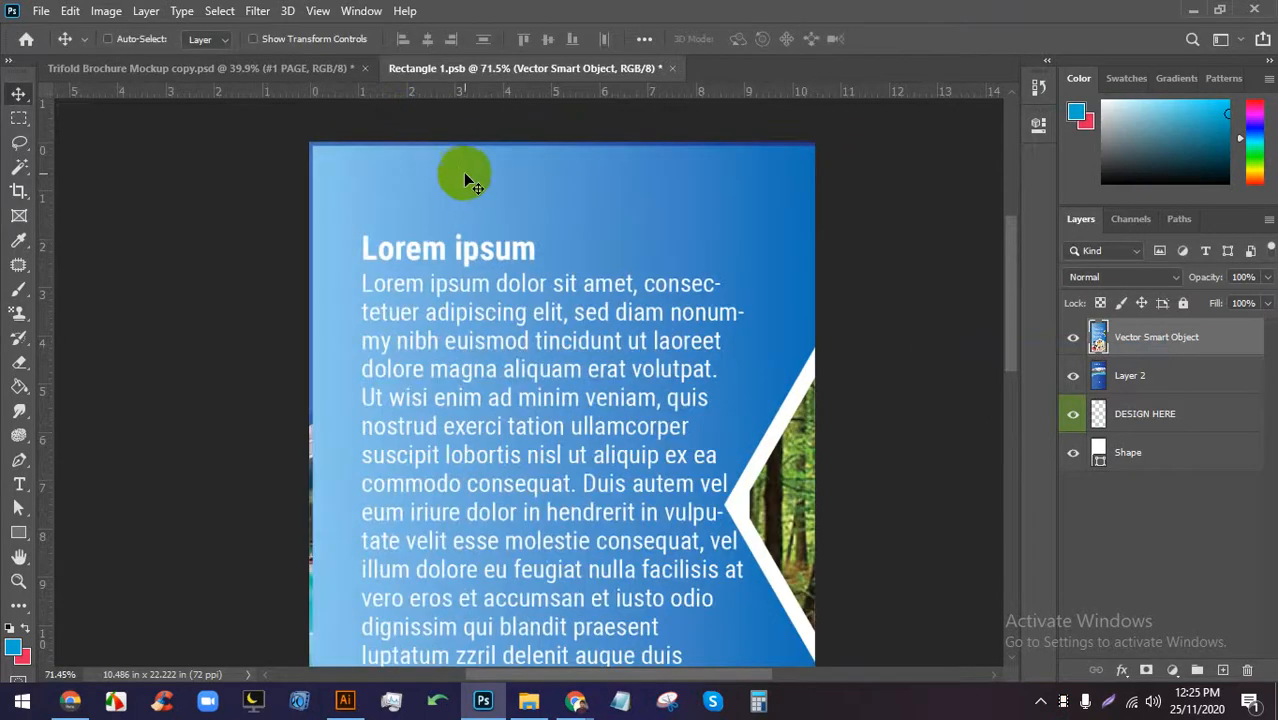
pyautogui.scroll(-2, 463, 172)
pyautogui.hotkey('ctrl', 's')
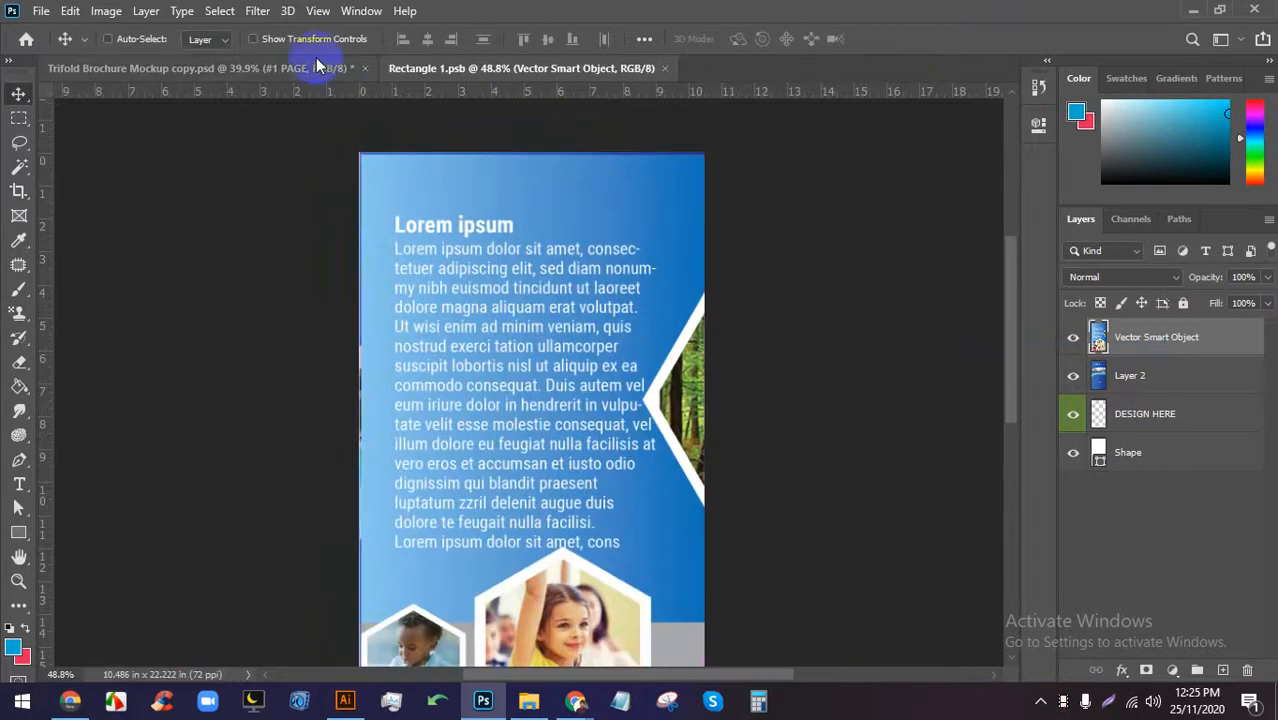
pyautogui.click(316, 67)
pyautogui.scroll(-1, 560, 318)
pyautogui.scroll(2, 560, 318)
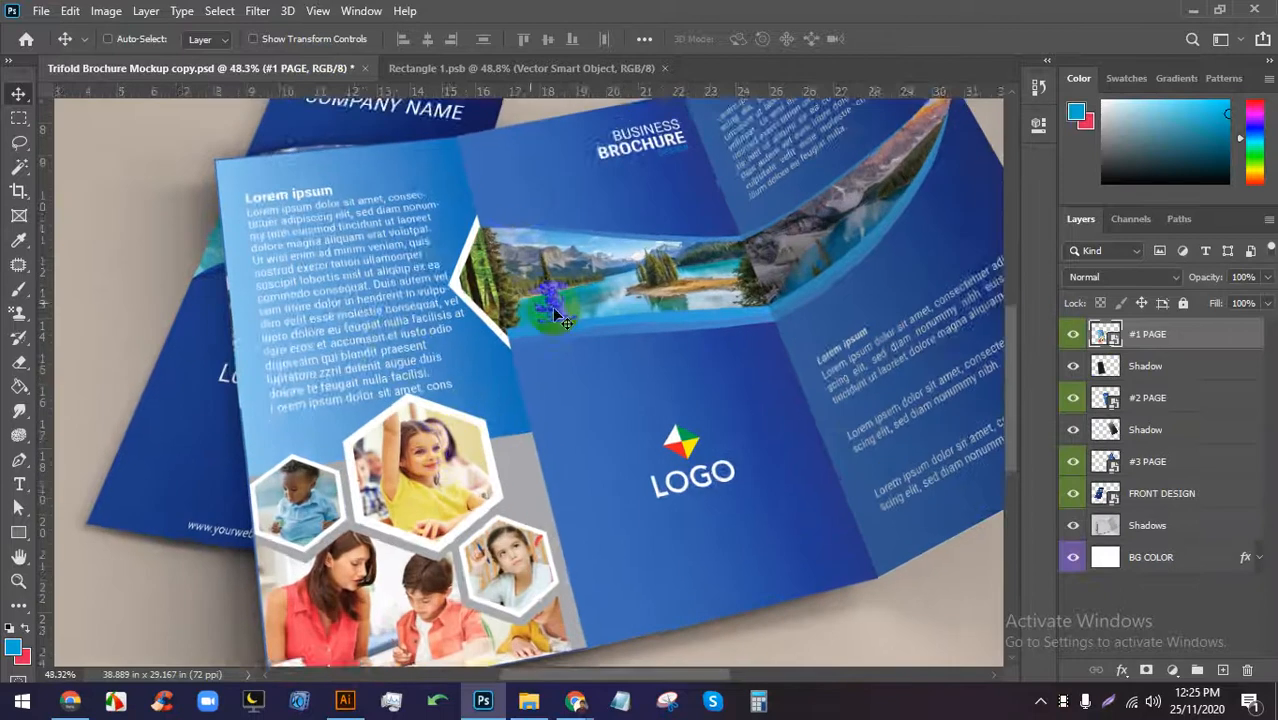
pyautogui.scroll(-1, 506, 262)
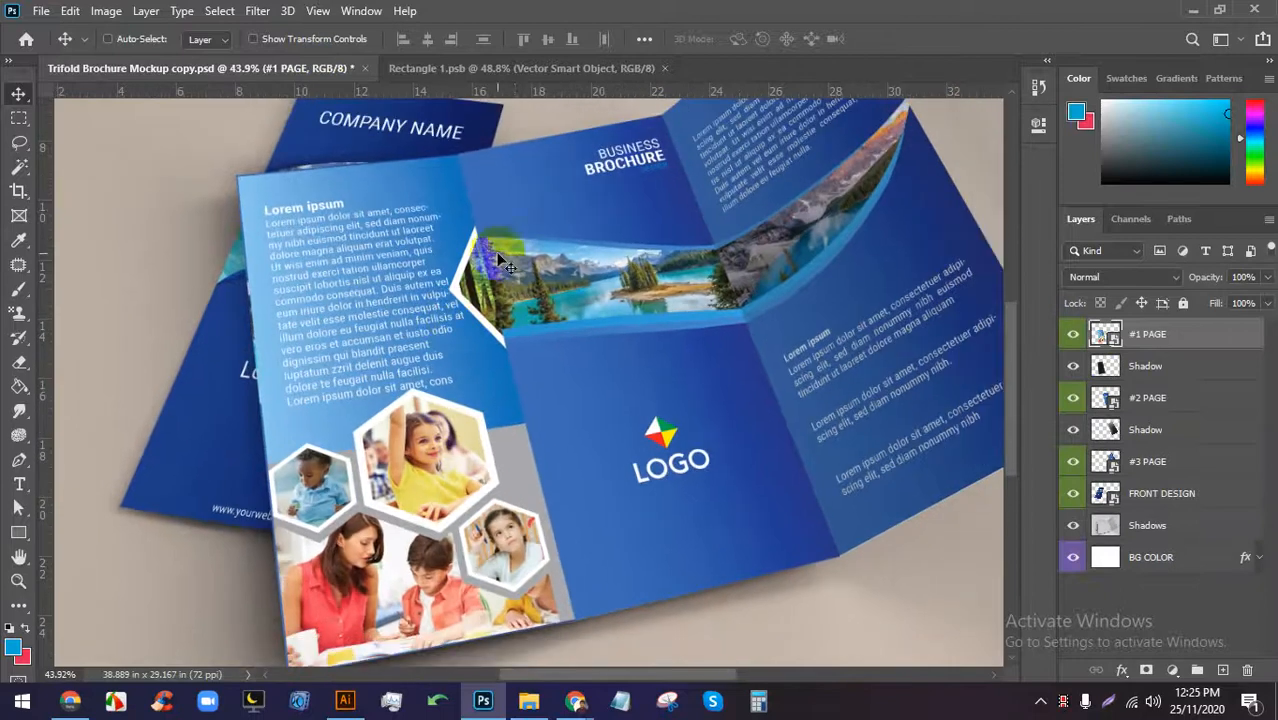
# Try moving the clipped middle panel away from the Illustrator spread, undo the move, and return to Photoshop.
pyautogui.click(345, 701)
pyautogui.click(322, 366)
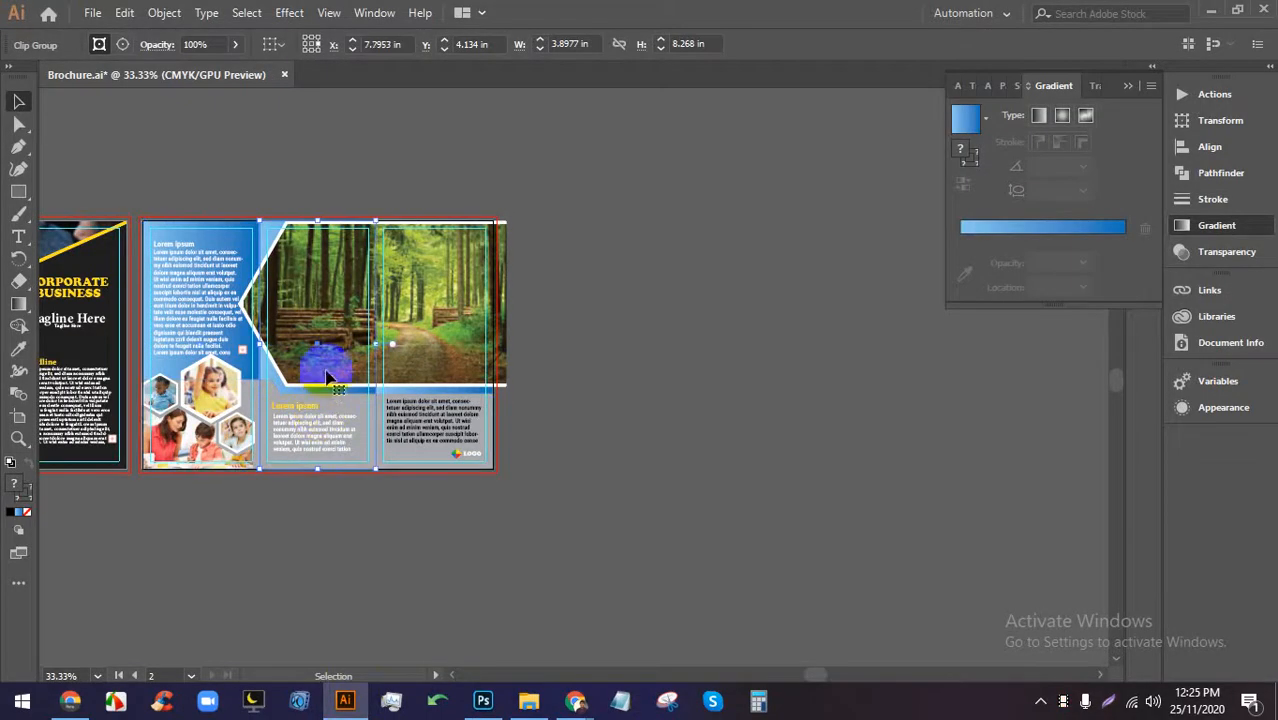
pyautogui.moveTo(327, 378); pyautogui.dragTo(657, 594)
pyautogui.click(794, 530)
pyautogui.hotkey('ctrl', 'z')
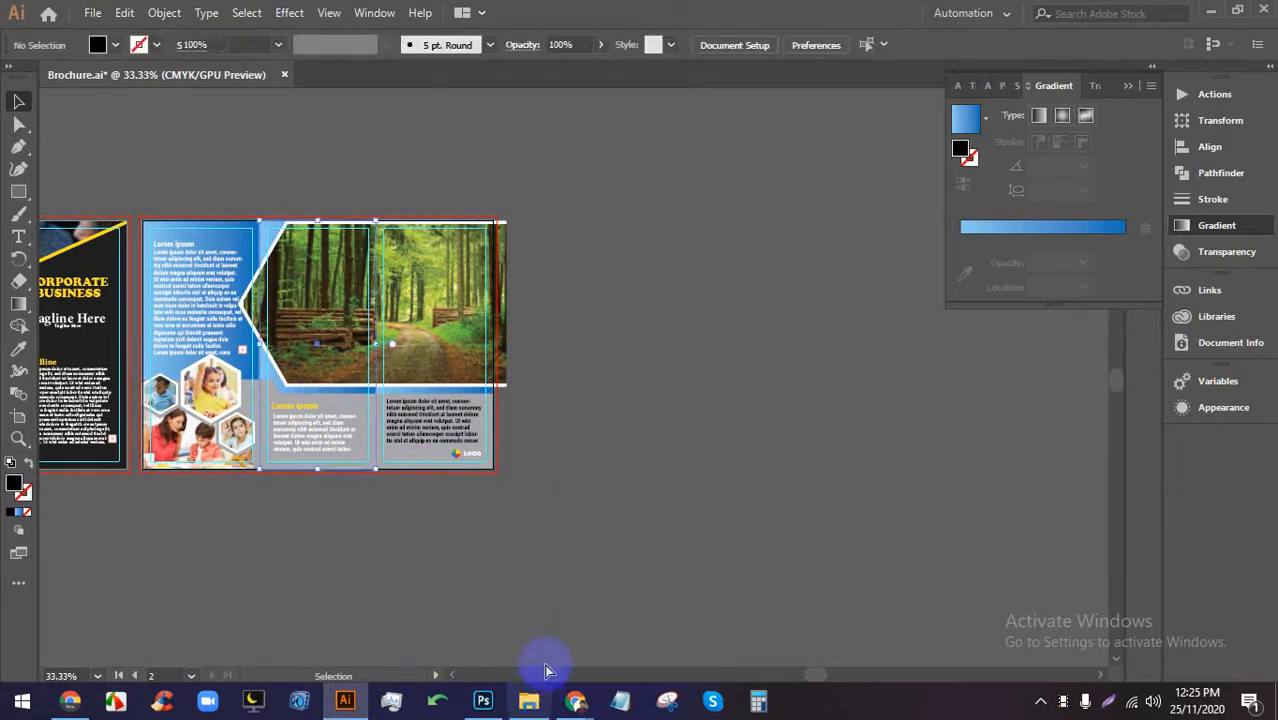
pyautogui.click(562, 625)
pyautogui.click(488, 703)
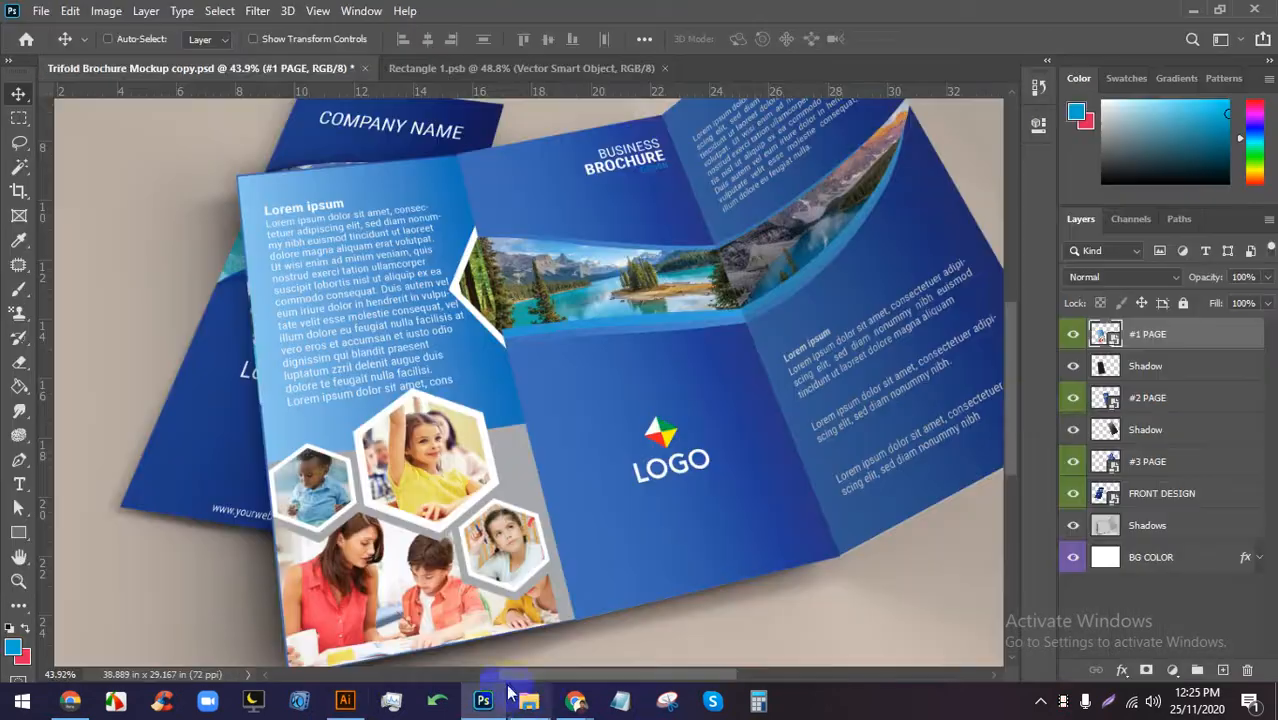
# Open the #2 PAGE smart object and bring the clipped middle panel in from Illustrator as a smart object.
pyautogui.doubleClick(1105, 400)
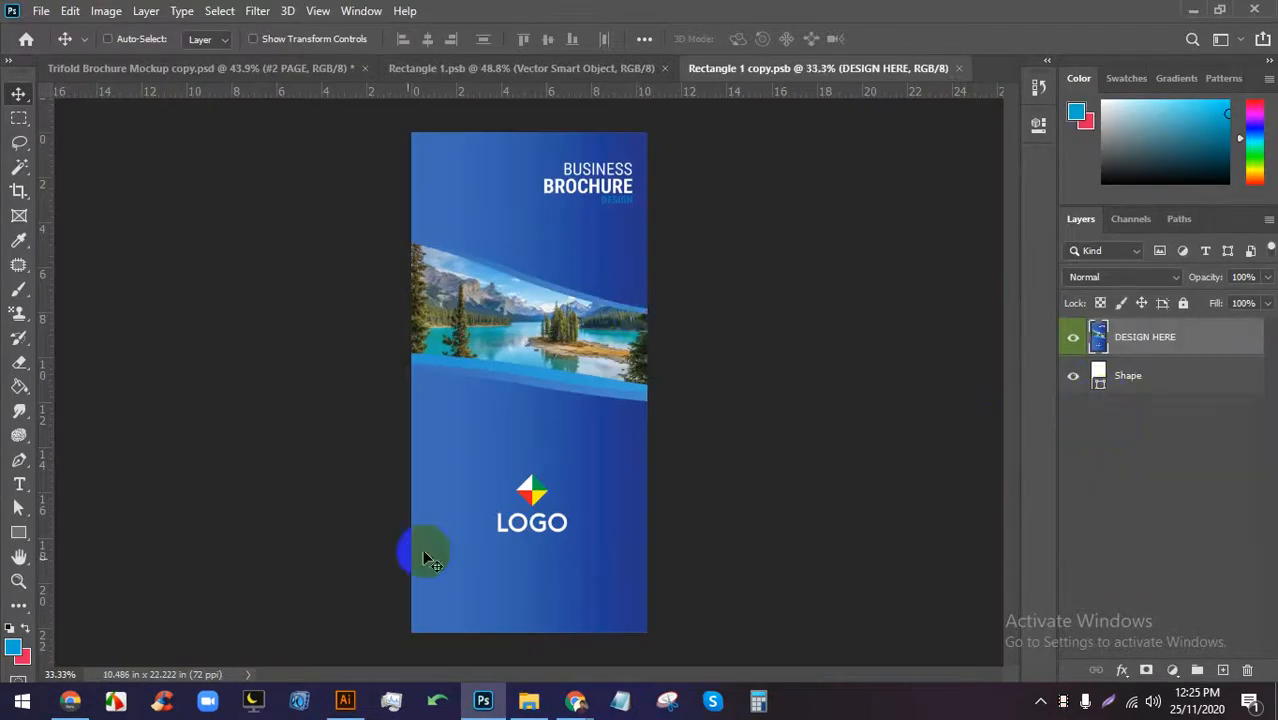
pyautogui.click(344, 700)
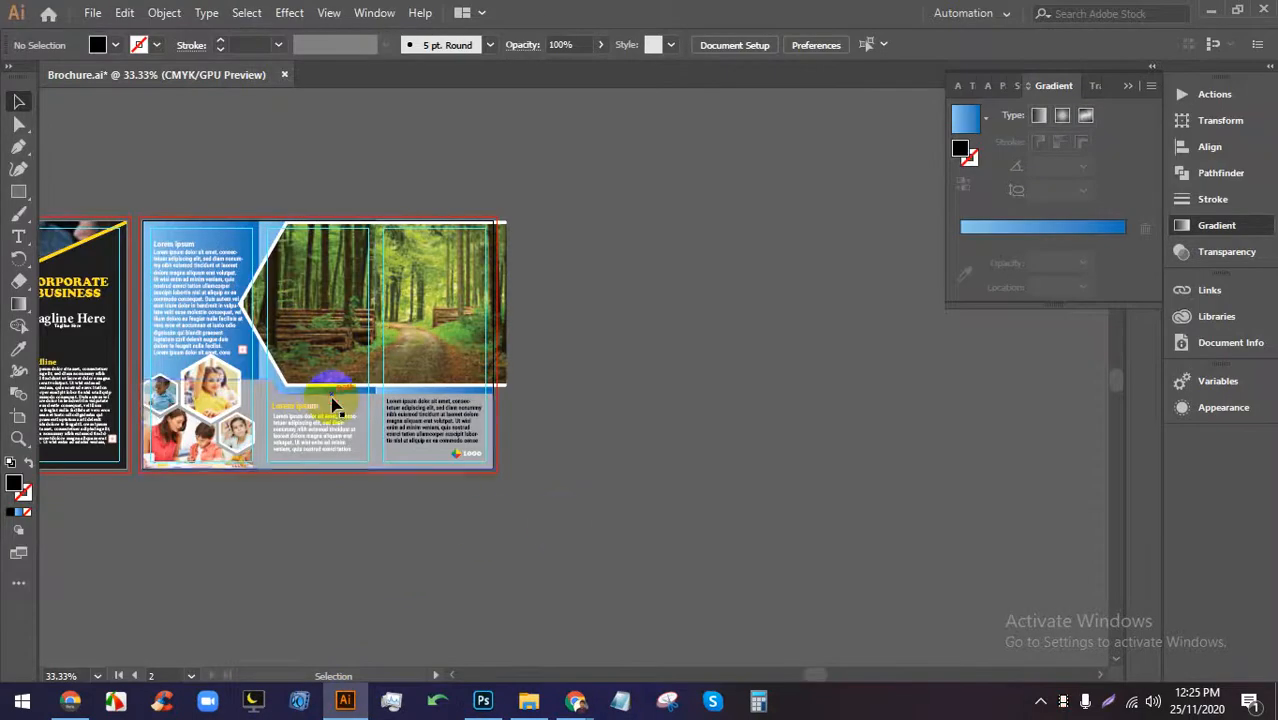
pyautogui.moveTo(333, 404); pyautogui.dragTo(506, 376)
pyautogui.click(897, 39)
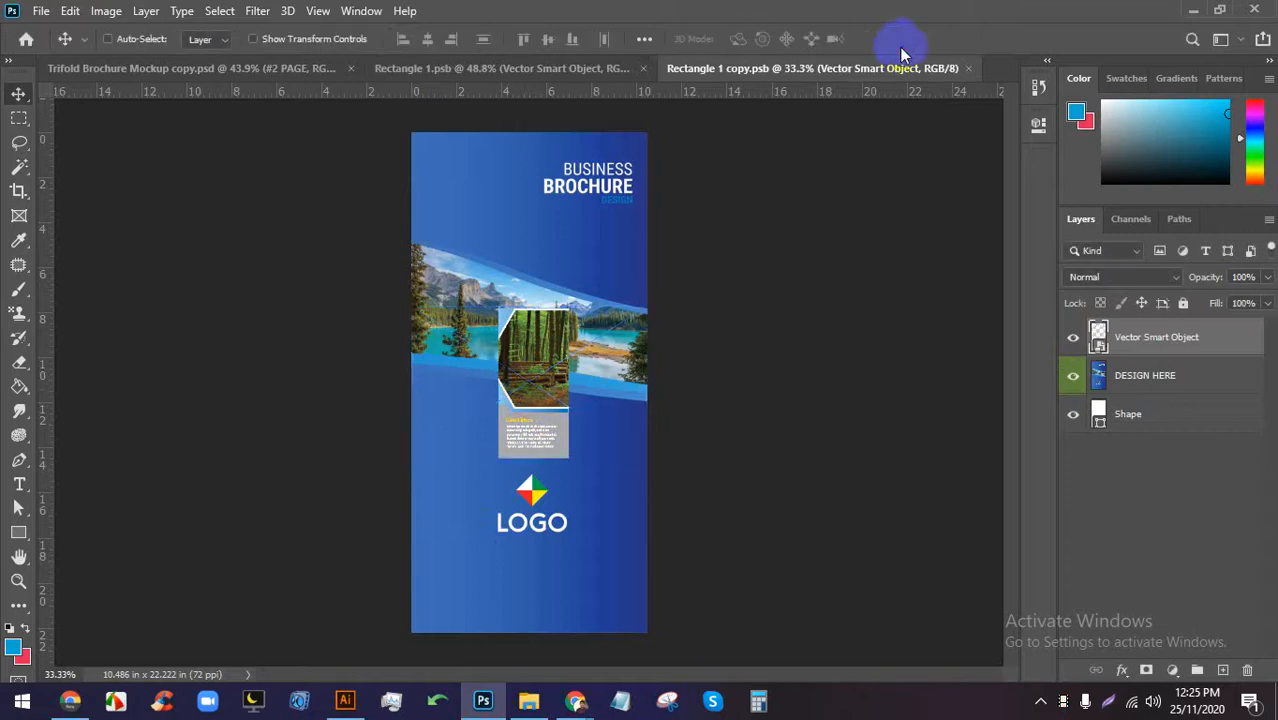
# Rasterize the pasted middle panel's layer and move the panel to the canvas's top-left corner.
pyautogui.rightClick(1156, 343)
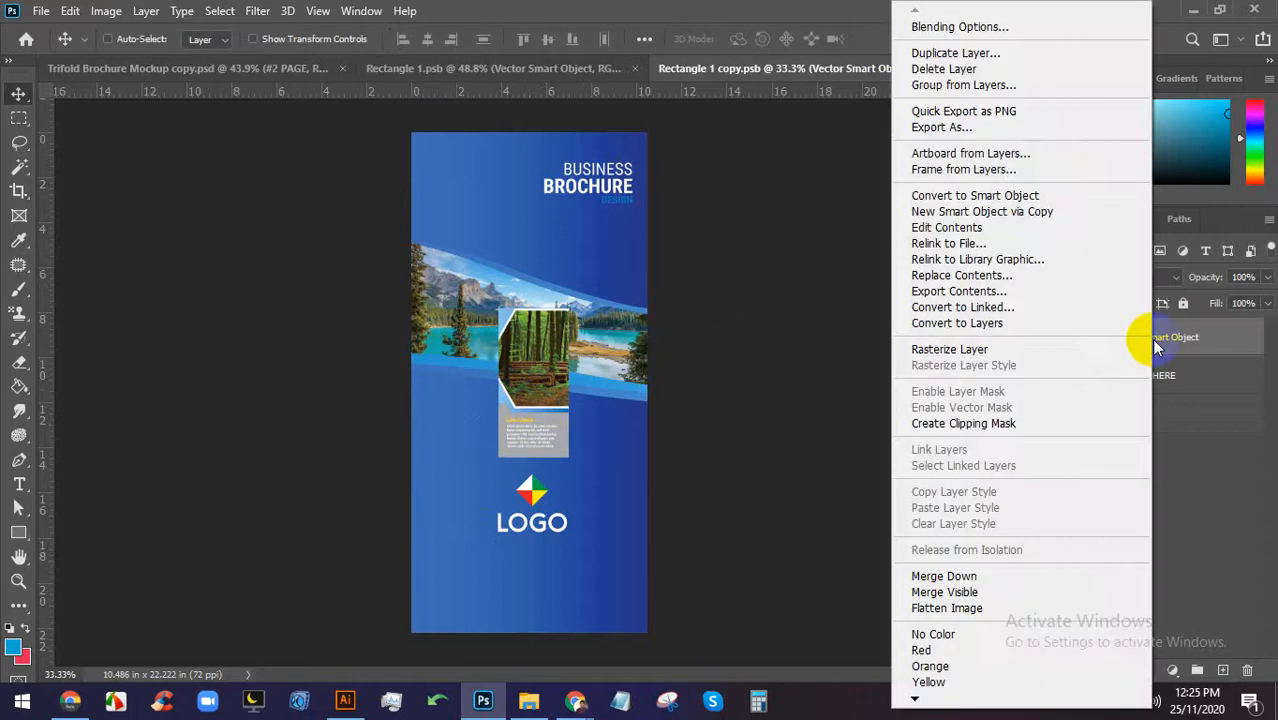
pyautogui.click(1012, 346)
pyautogui.moveTo(546, 393); pyautogui.dragTo(466, 227)
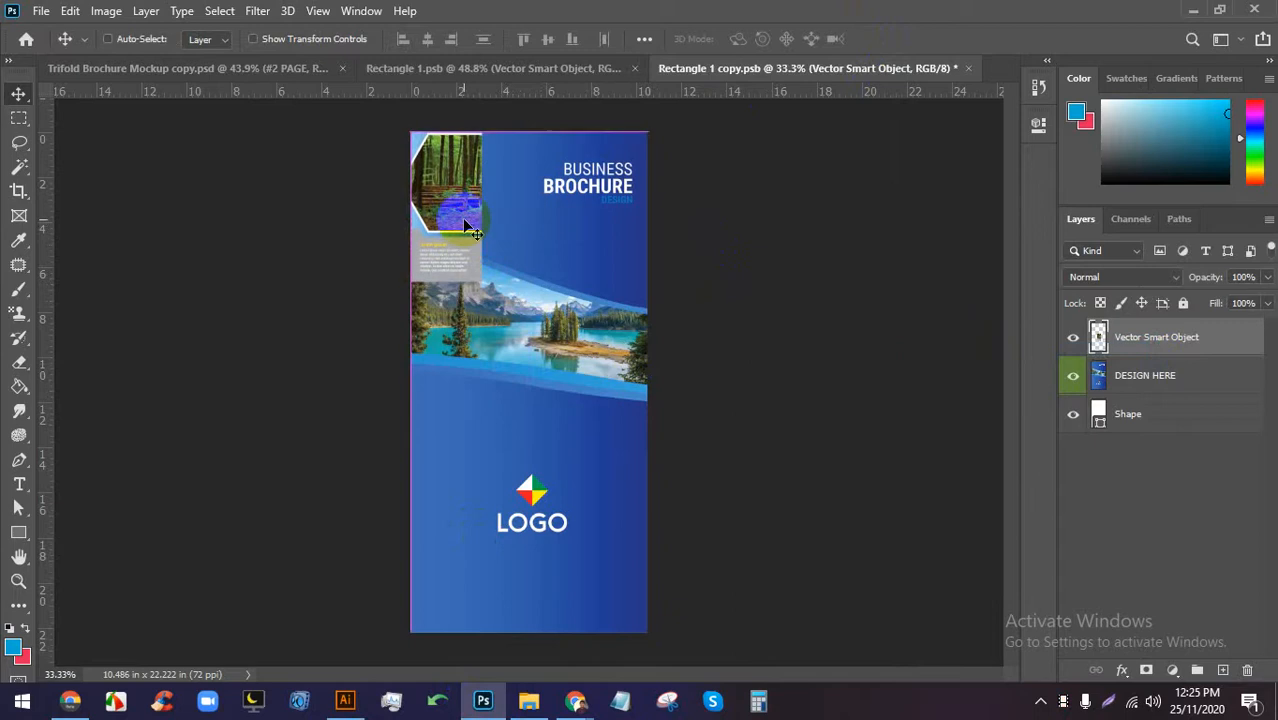
# Scale the middle panel up proportionally until it covers the whole canvas of Rectangle 1 copy.psb.
pyautogui.hotkey('ctrl', 't')
pyautogui.hotkey('ctrl', '-')
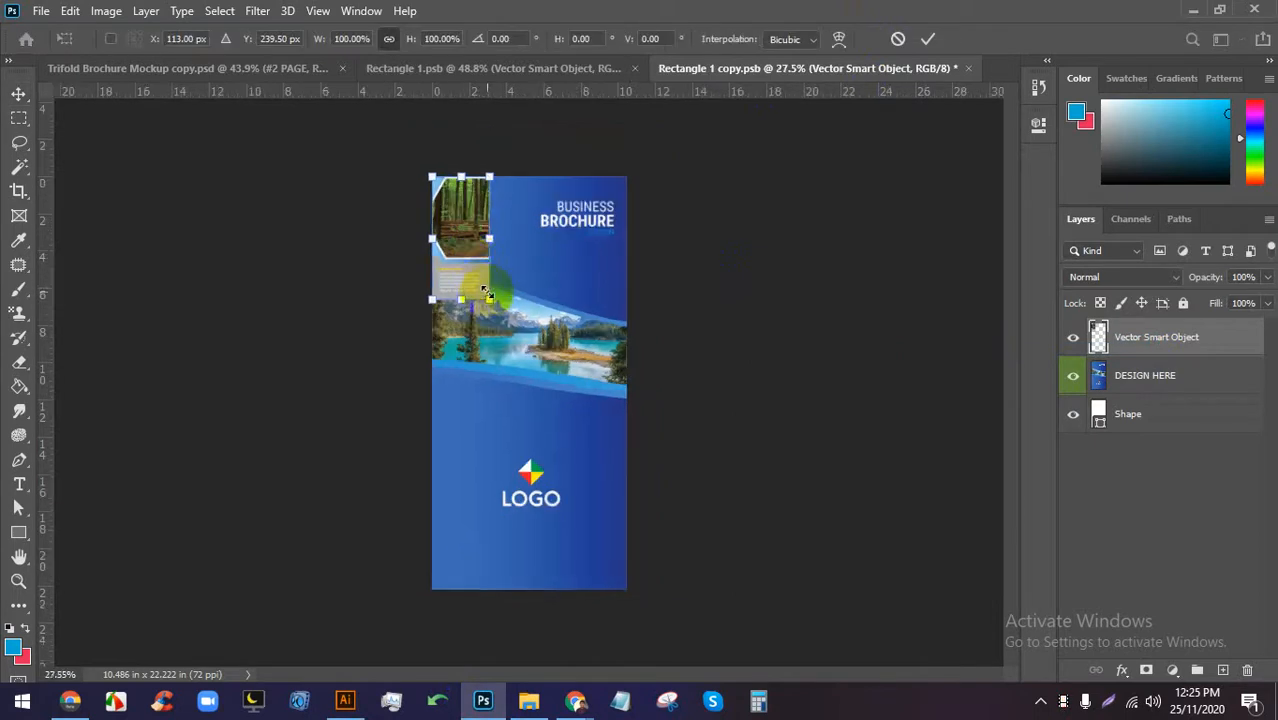
pyautogui.moveTo(487, 293); pyautogui.dragTo(620, 587)
pyautogui.click(927, 40)
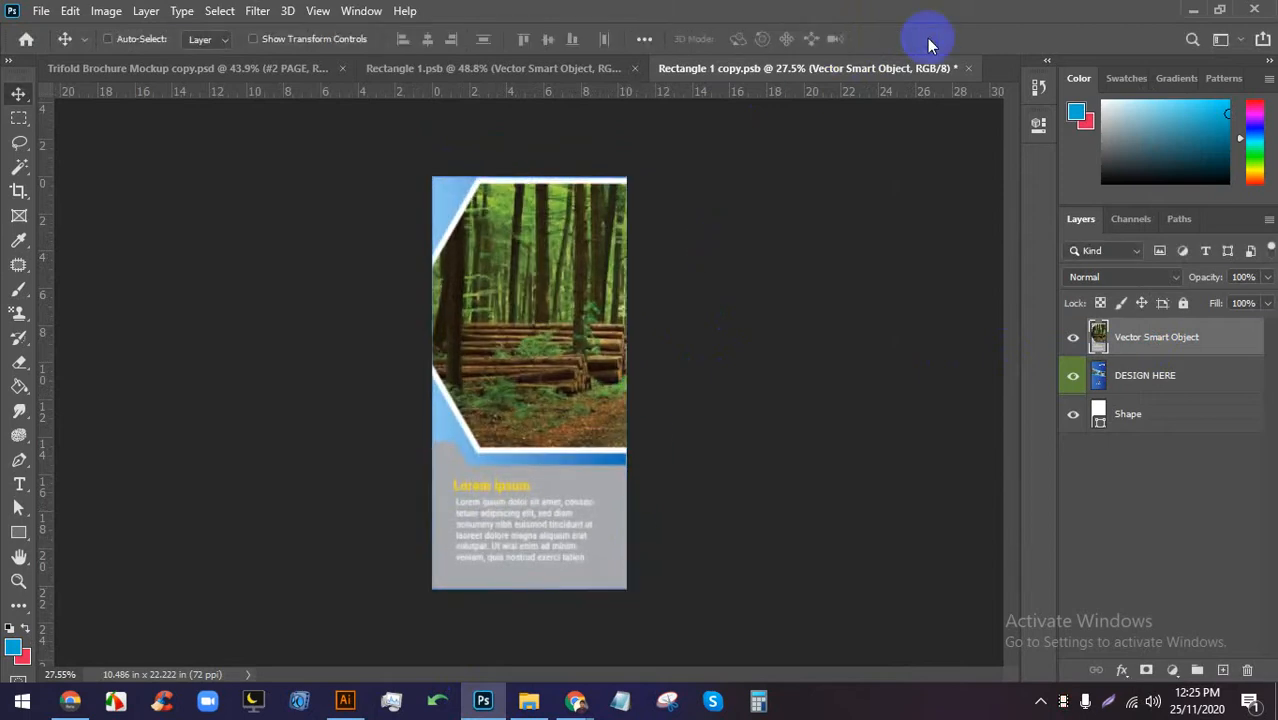
# Save Rectangle 1 copy.psb, close Rectangle 1.psb and inspect the fold between the left and middle panels in the mockup.
pyautogui.hotkey('ctrl', 's')
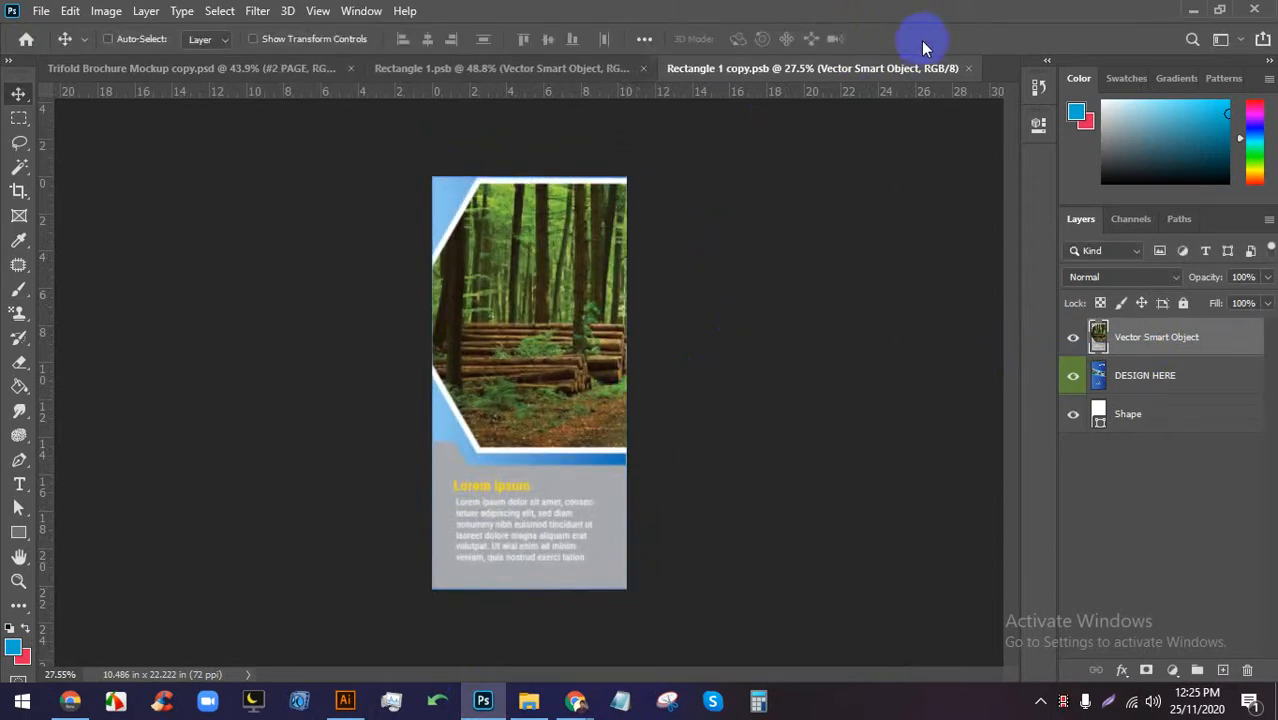
pyautogui.click(640, 68)
pyautogui.click(280, 70)
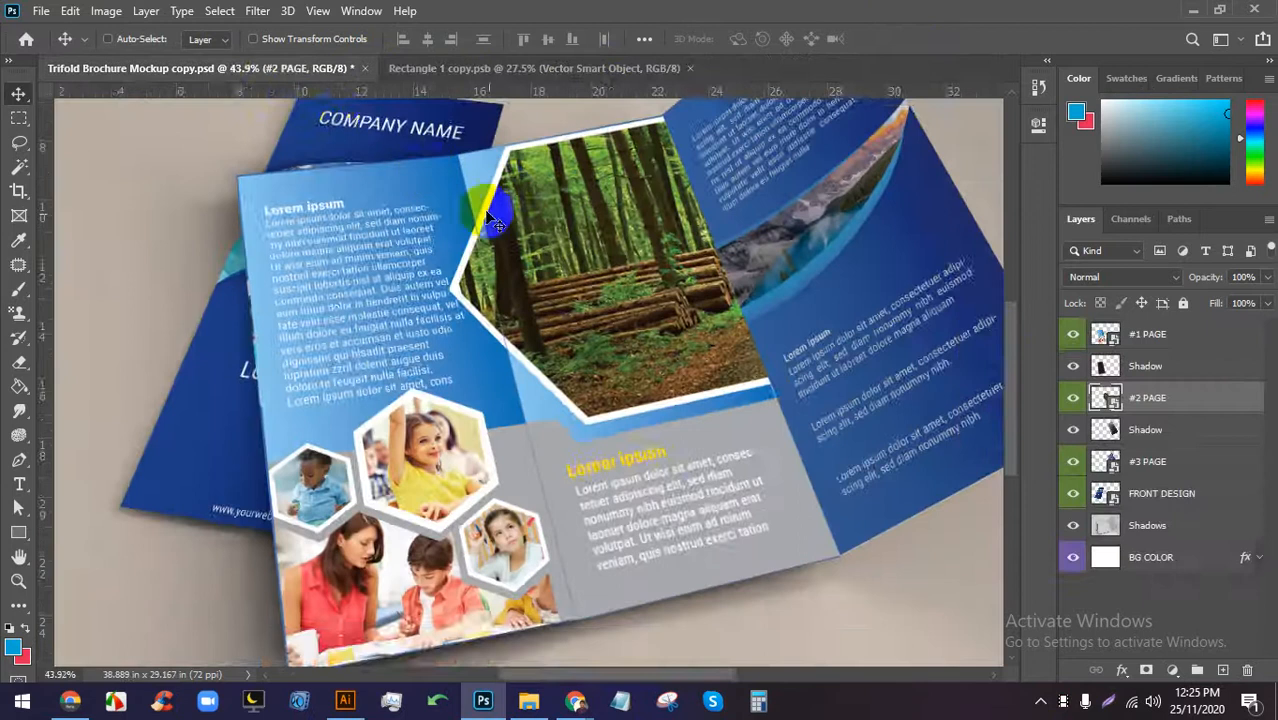
pyautogui.scroll(5, 516, 197)
pyautogui.scroll(-5, 451, 251)
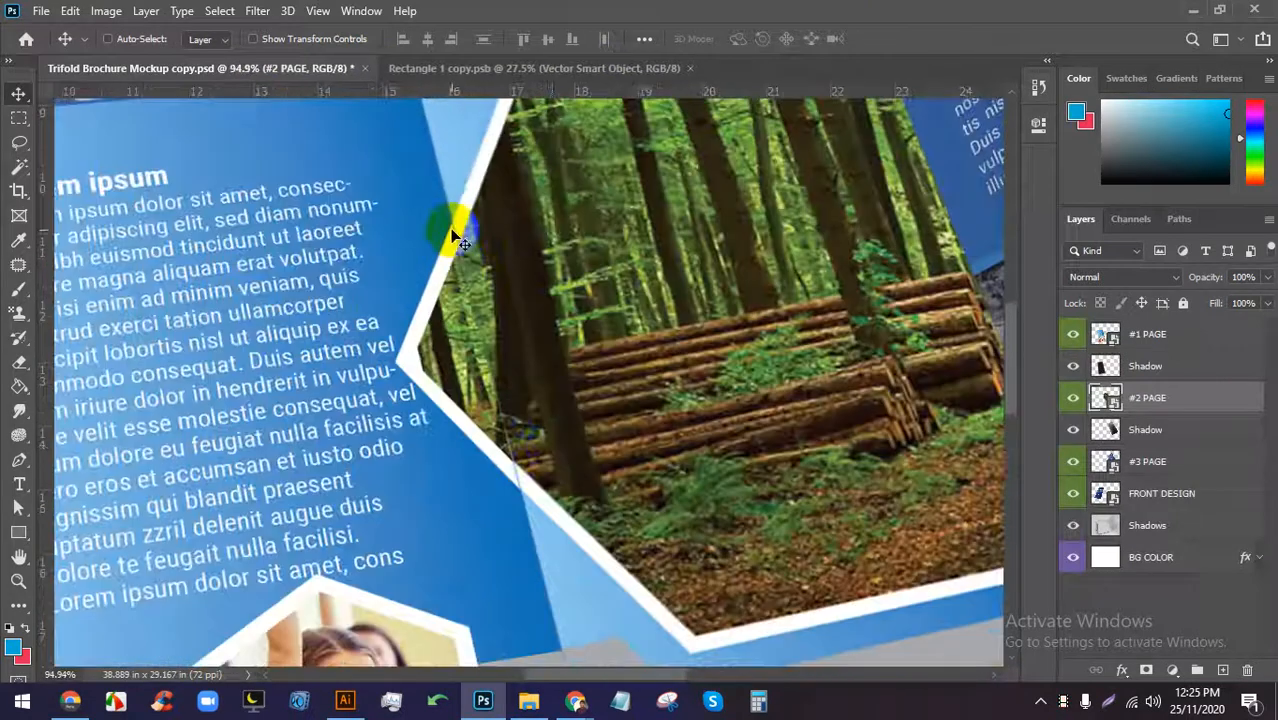
pyautogui.scroll(5, 542, 442)
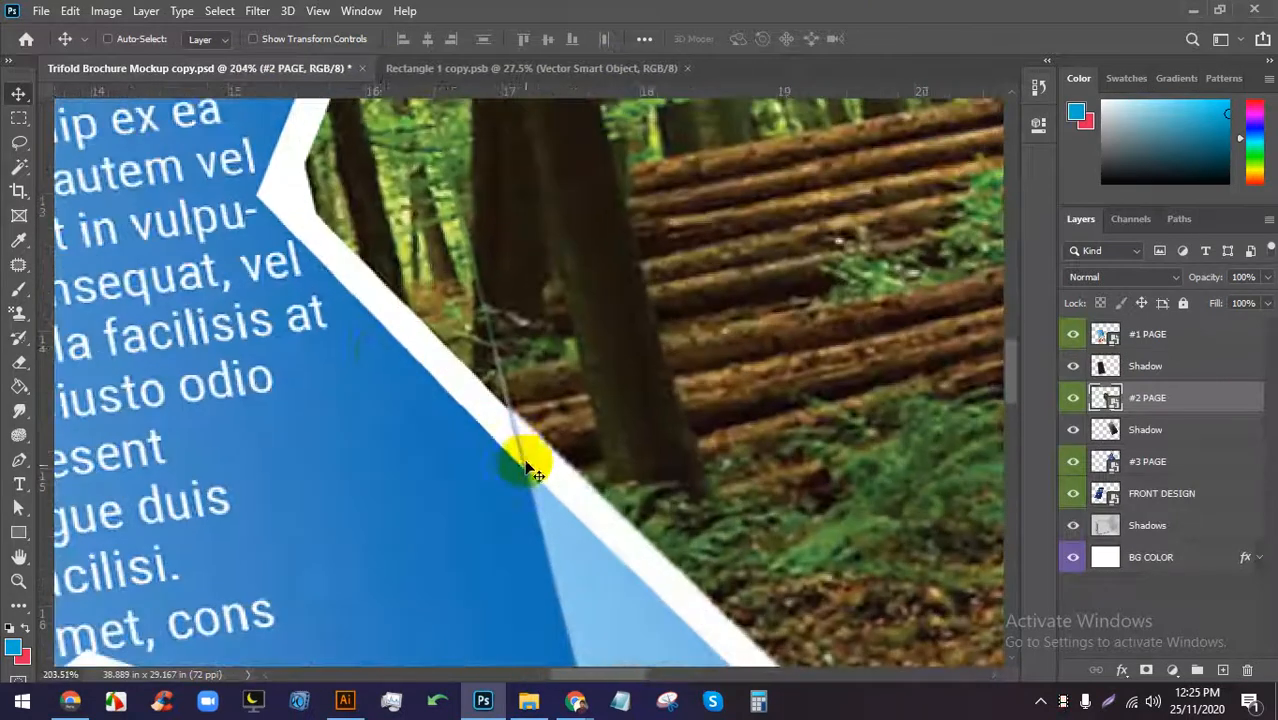
pyautogui.scroll(-5, 571, 498)
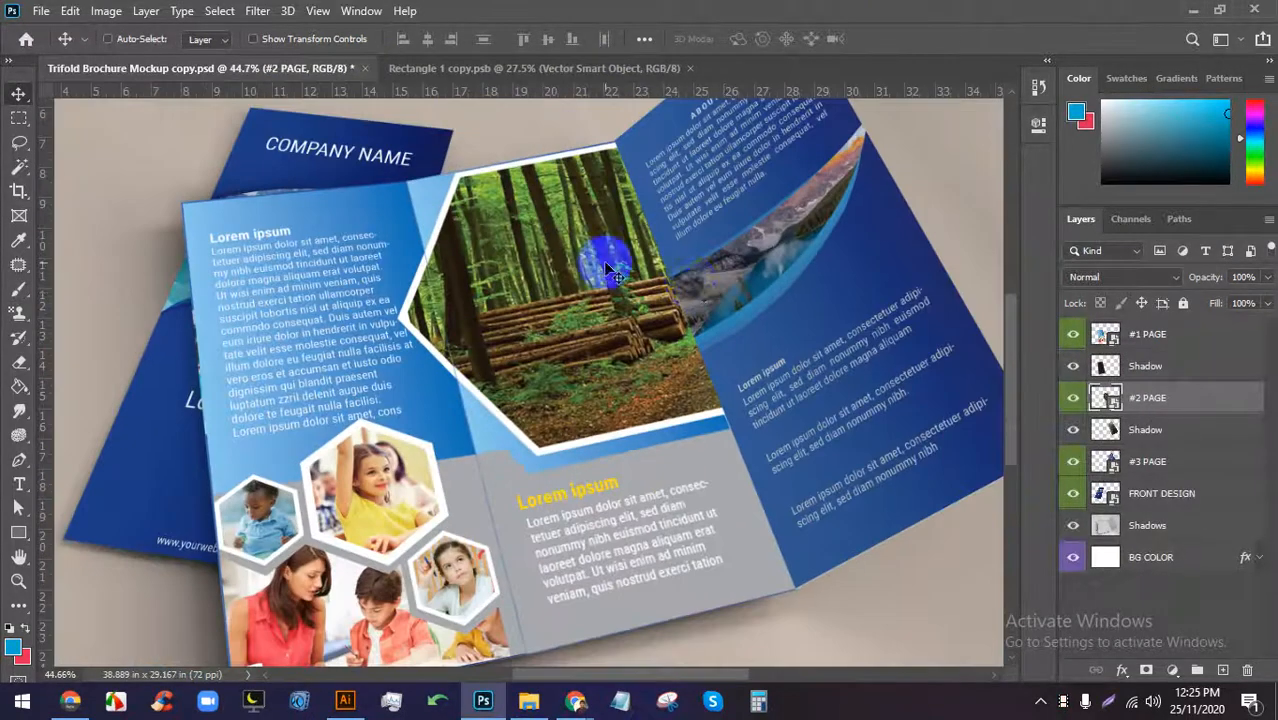
pyautogui.scroll(-1, 605, 265)
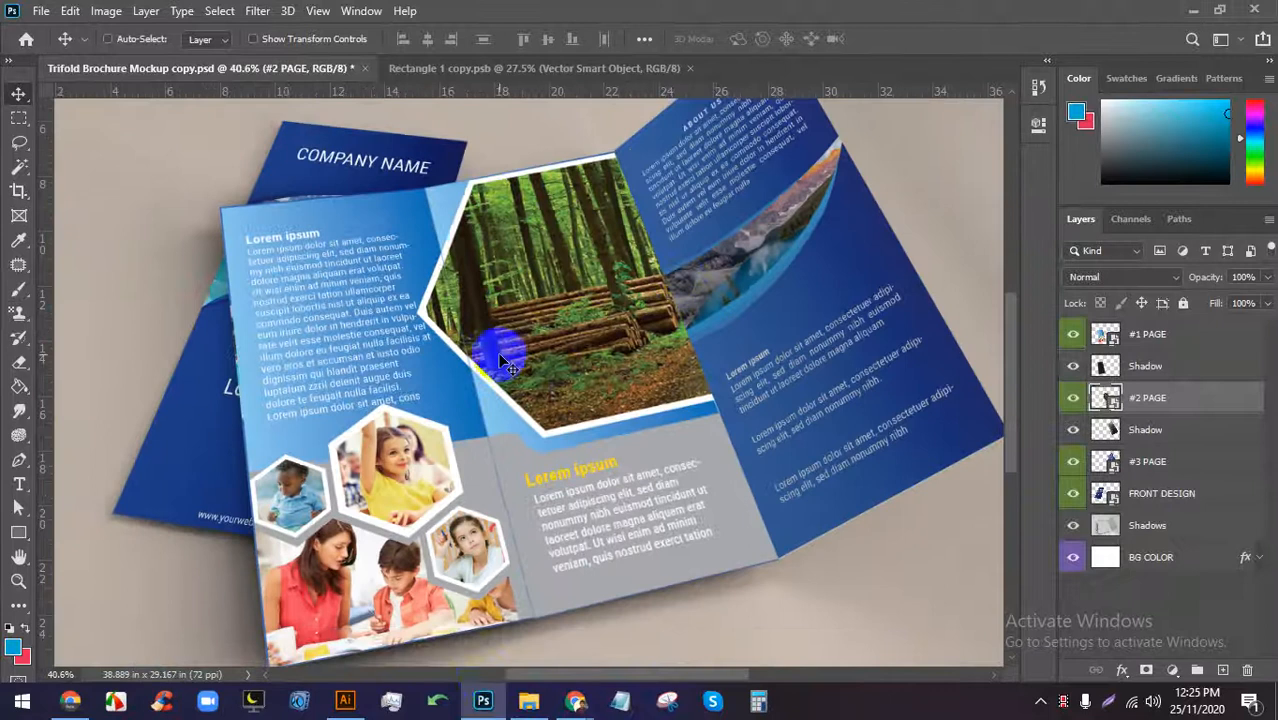
# Open the #3 PAGE smart object and bring the clipped right panel in from Illustrator as a smart object.
pyautogui.doubleClick(1105, 461)
pyautogui.scroll(2, 468, 344)
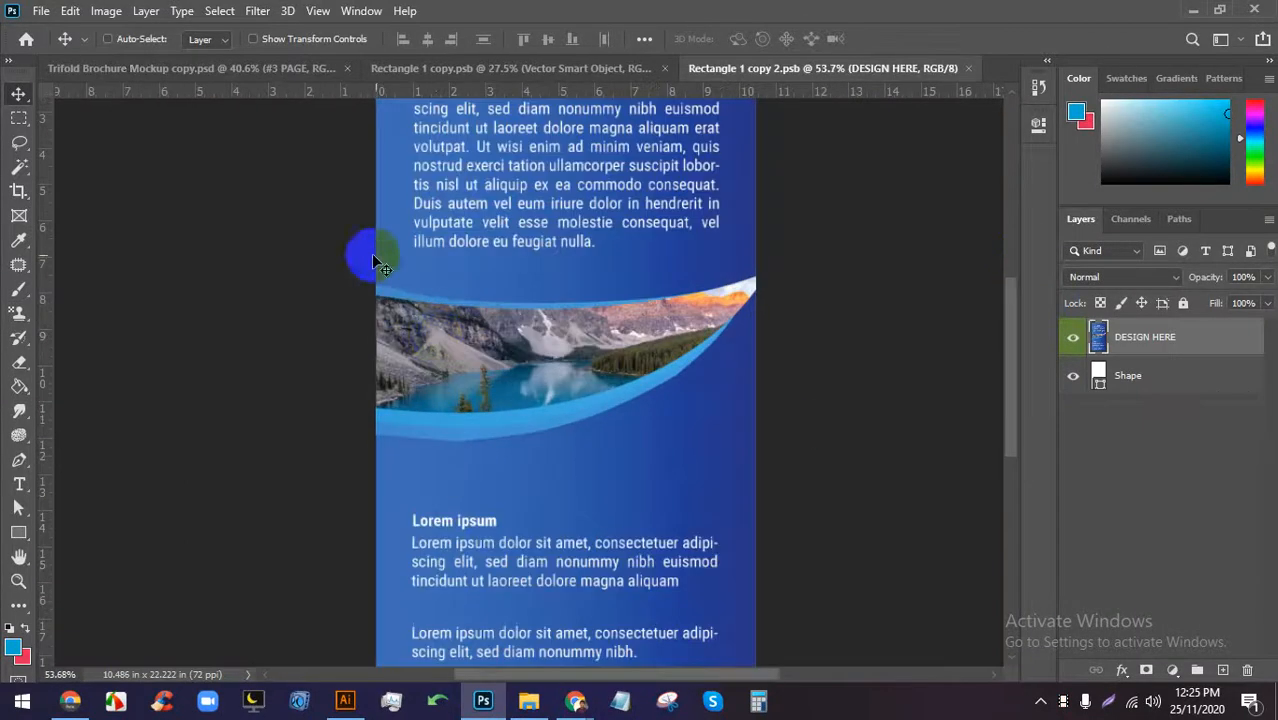
pyautogui.scroll(-2, 685, 428)
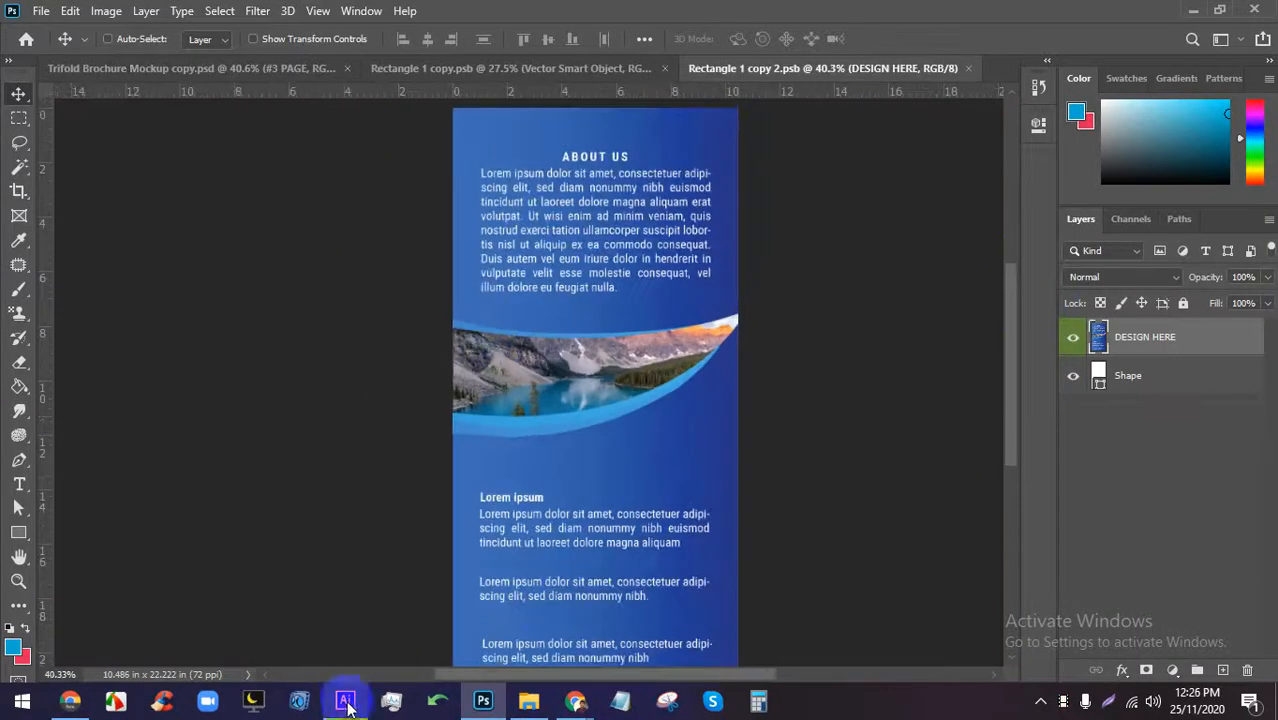
pyautogui.click(345, 702)
pyautogui.moveTo(502, 500); pyautogui.dragTo(612, 352)
pyautogui.click(548, 536)
pyautogui.click(439, 434)
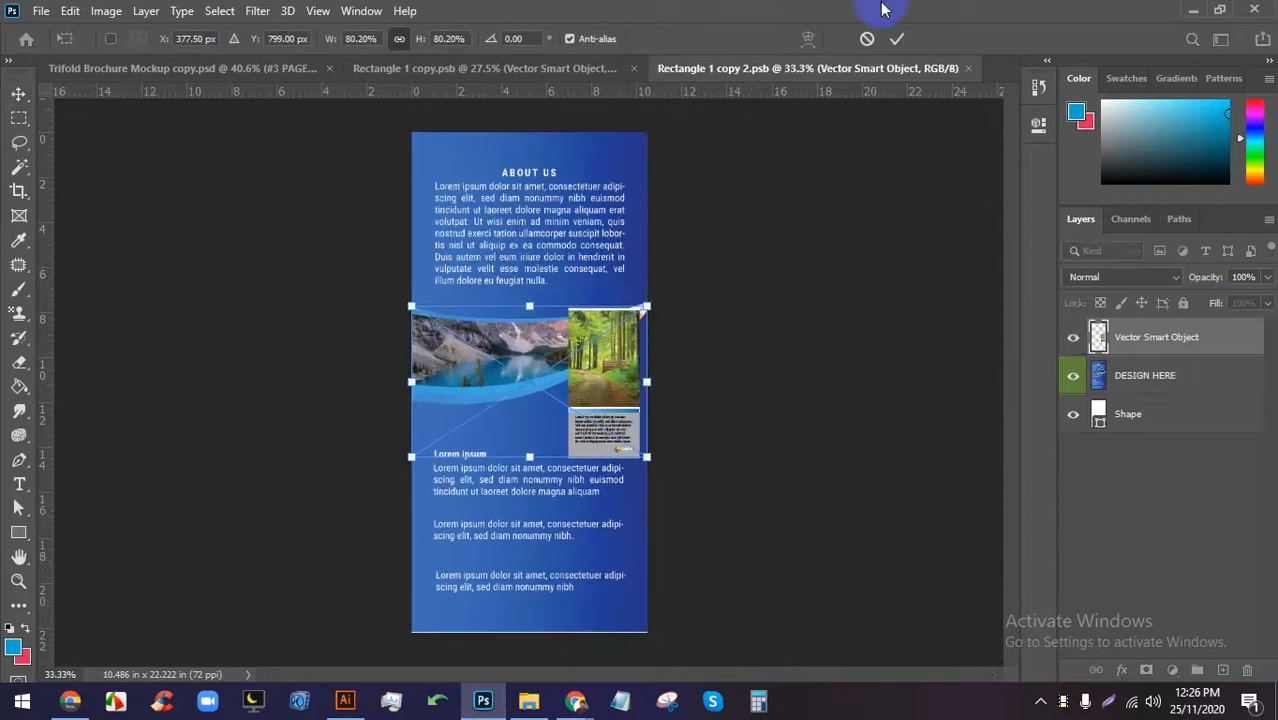
pyautogui.click(895, 37)
# Rasterize the pasted right panel's layer and align the panel with the canvas's top-left corner.
pyautogui.rightClick(1200, 340)
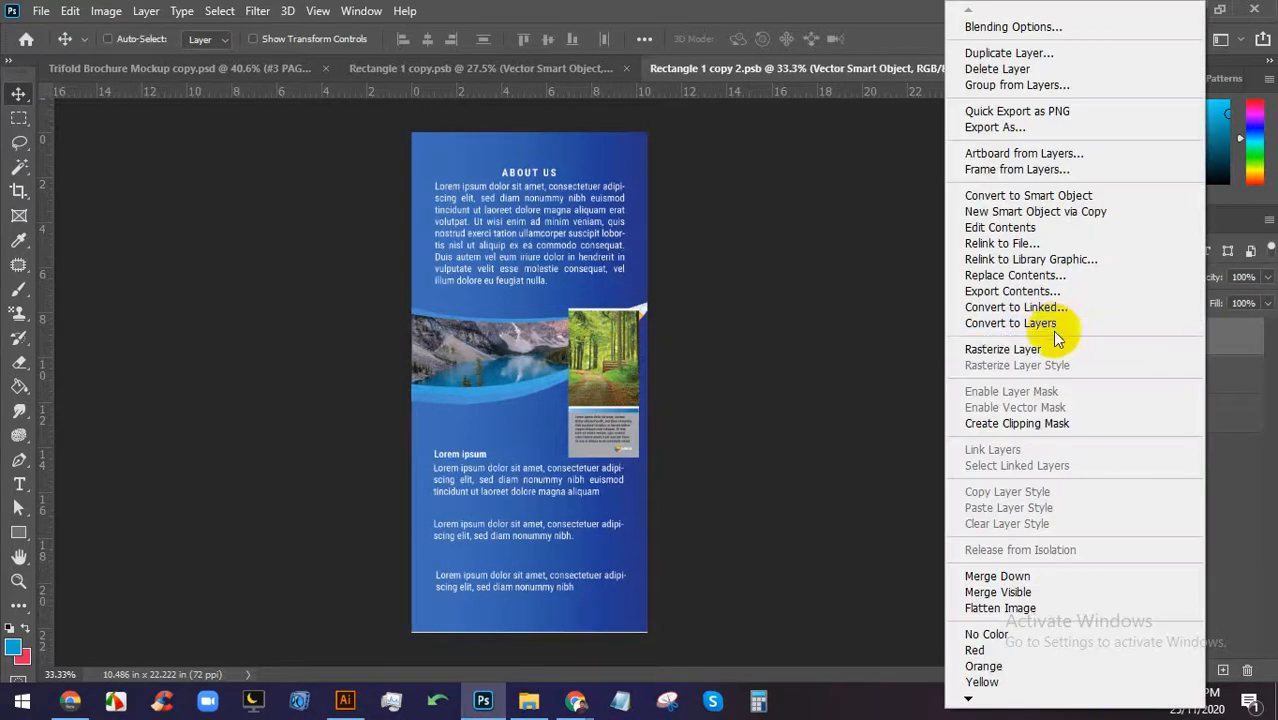
pyautogui.click(1000, 349)
pyautogui.scroll(-2, 714, 346)
pyautogui.moveTo(604, 370); pyautogui.dragTo(472, 223)
# Scale the right panel to about 334% to cover the canvas, then save it and view the whole mockup.
pyautogui.hotkey('ctrl', 't')
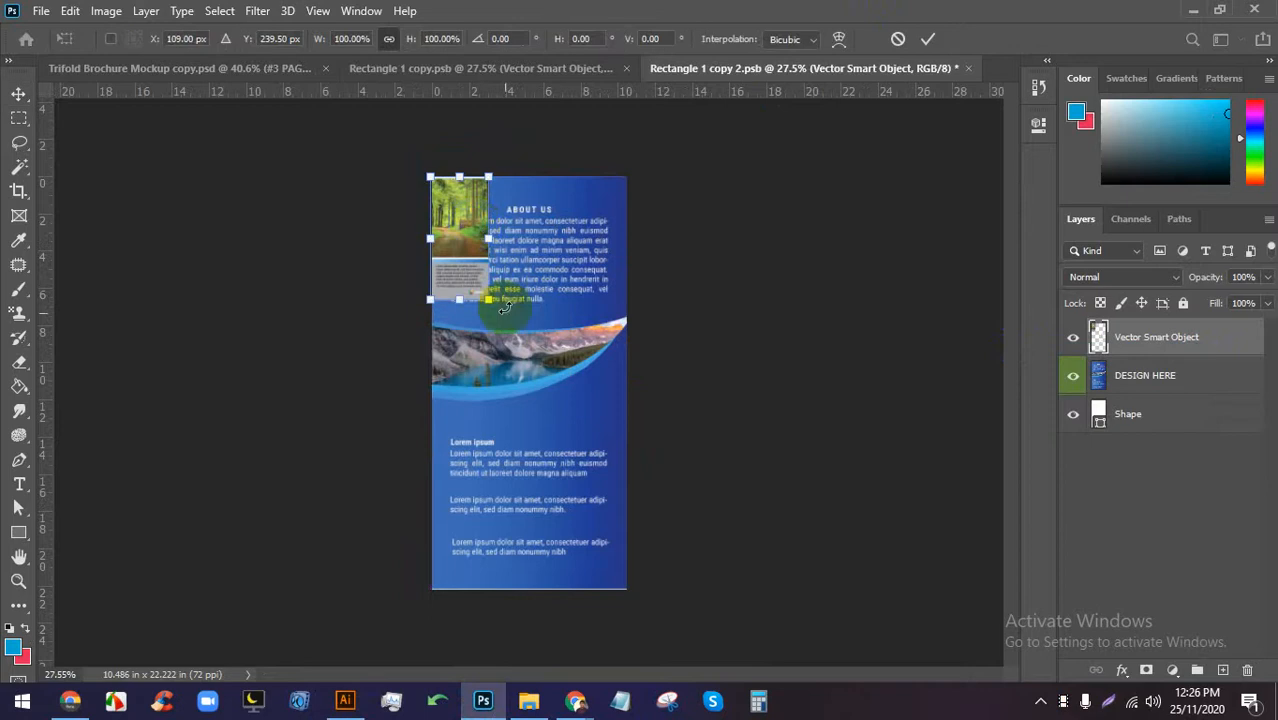
pyautogui.moveTo(488, 300); pyautogui.dragTo(624, 588)
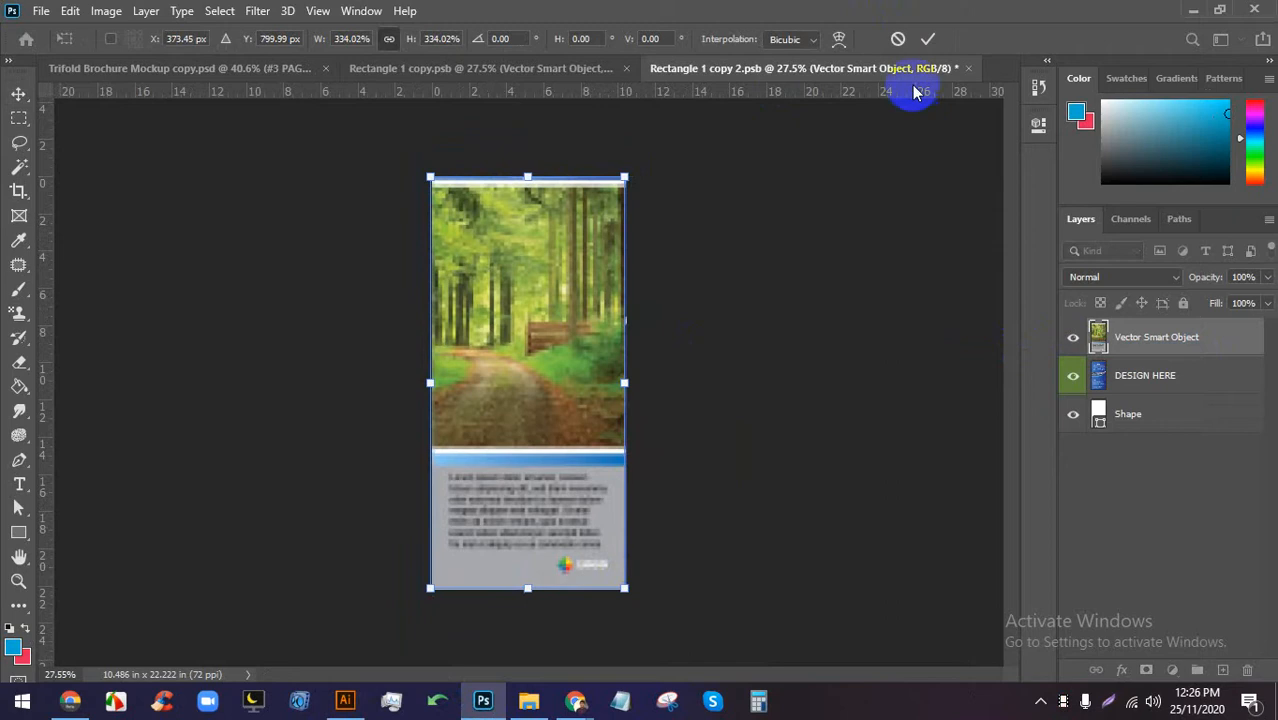
pyautogui.click(924, 40)
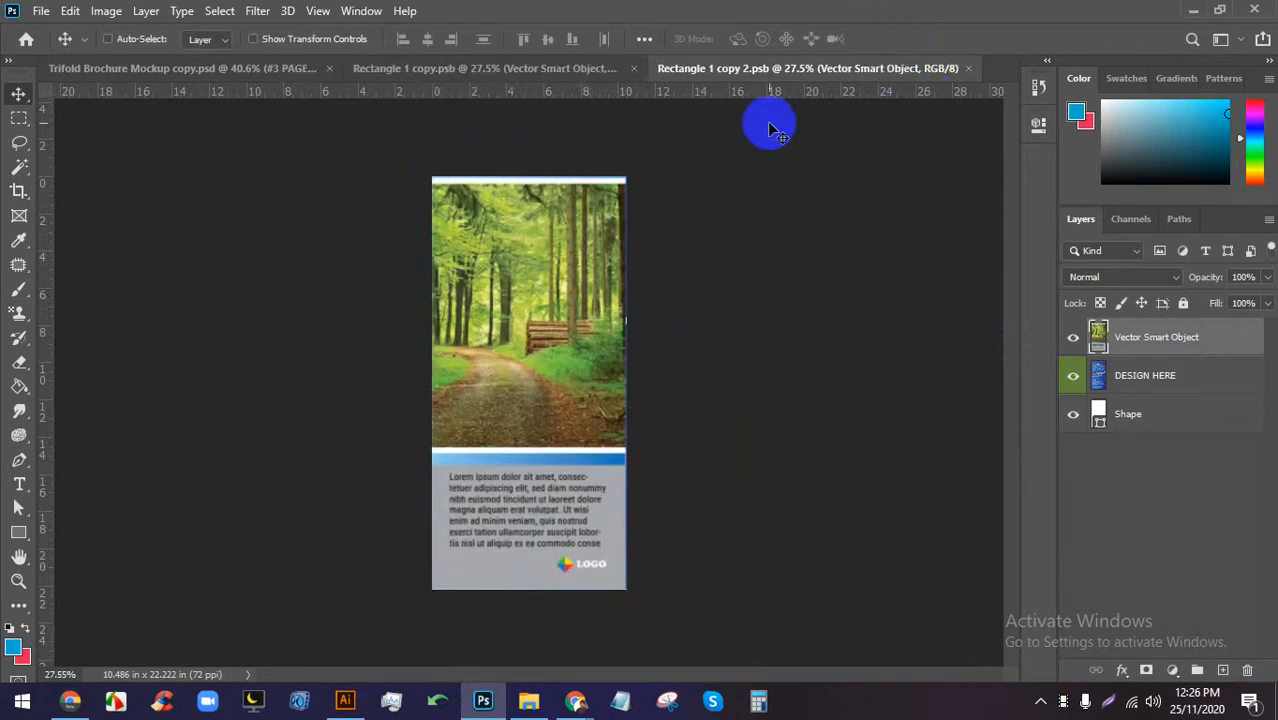
pyautogui.click(275, 70)
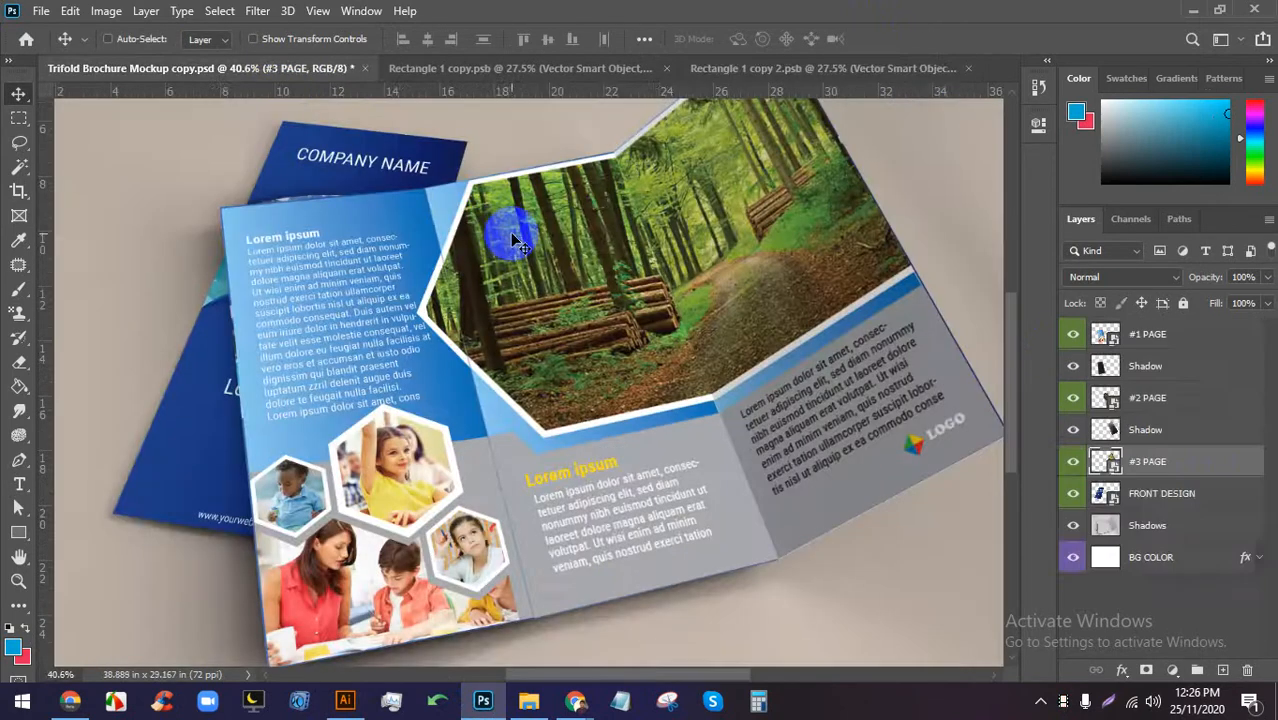
pyautogui.scroll(-4, 512, 240)
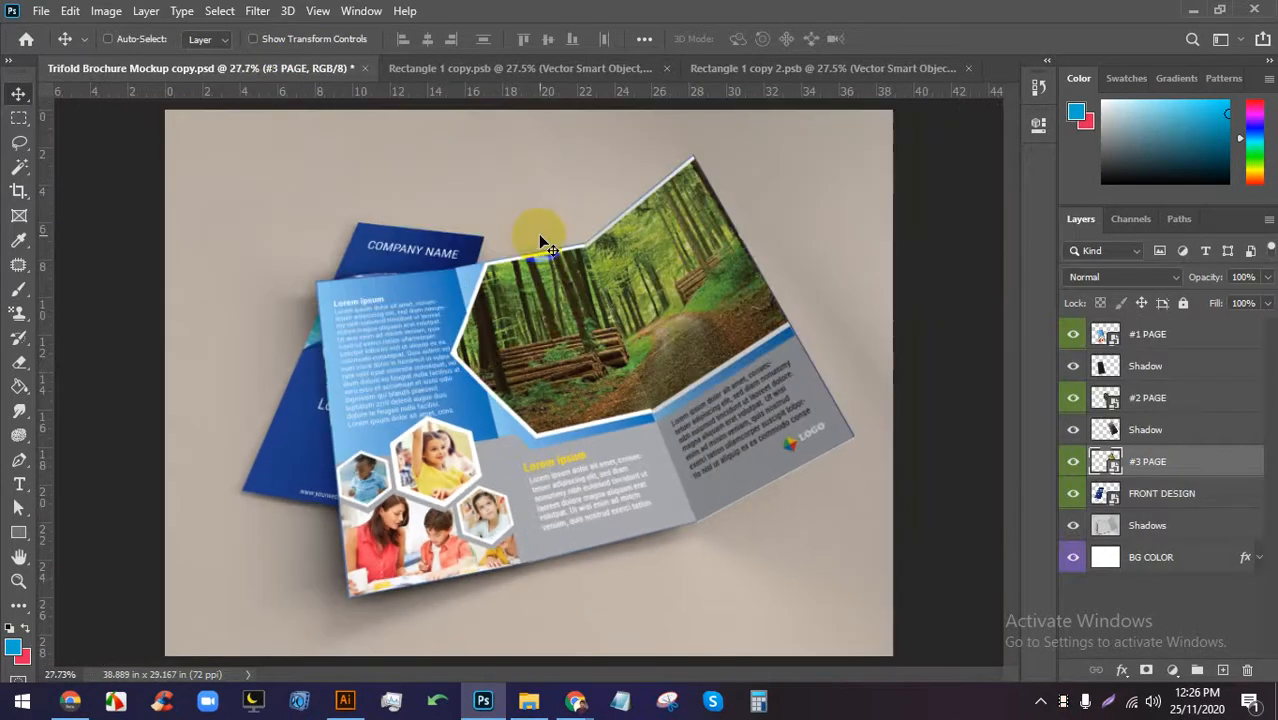
# Open the FRONT DESIGN smart object and bring the clipped left panel in from Illustrator as a smart object.
pyautogui.scroll(1, 539, 239)
pyautogui.scroll(-1, 542, 240)
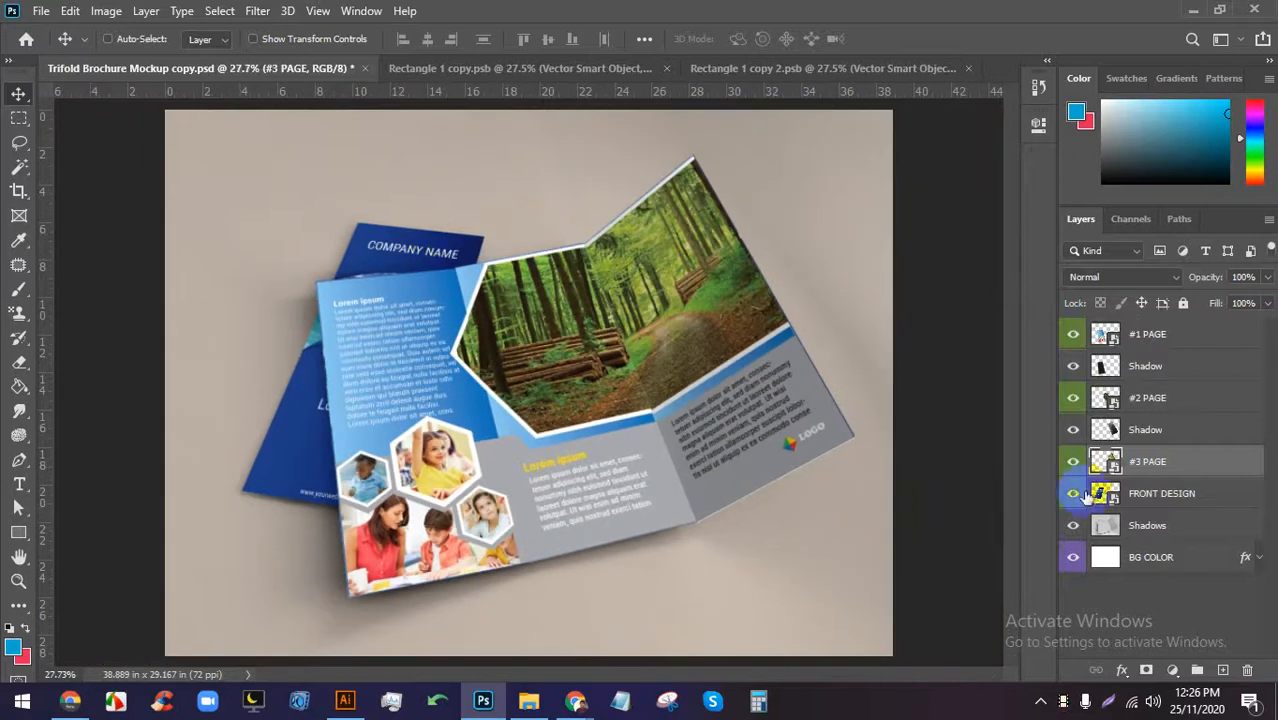
pyautogui.doubleClick(1100, 494)
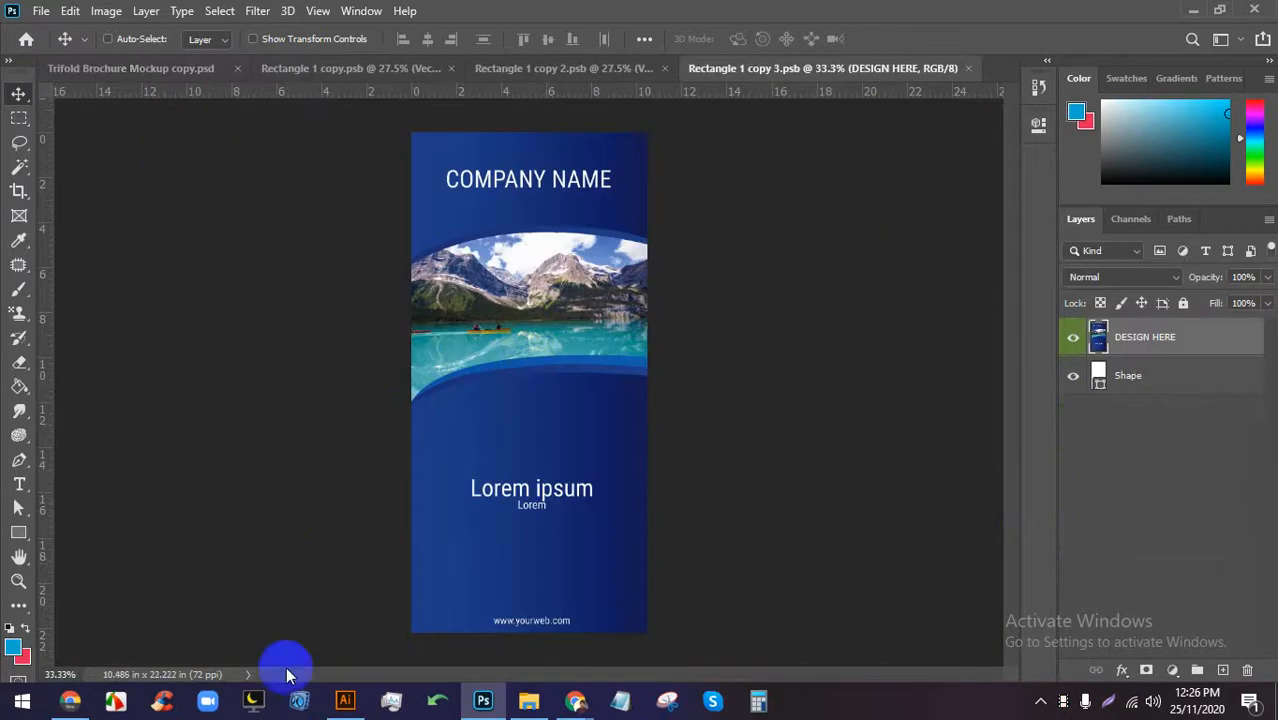
pyautogui.click(344, 701)
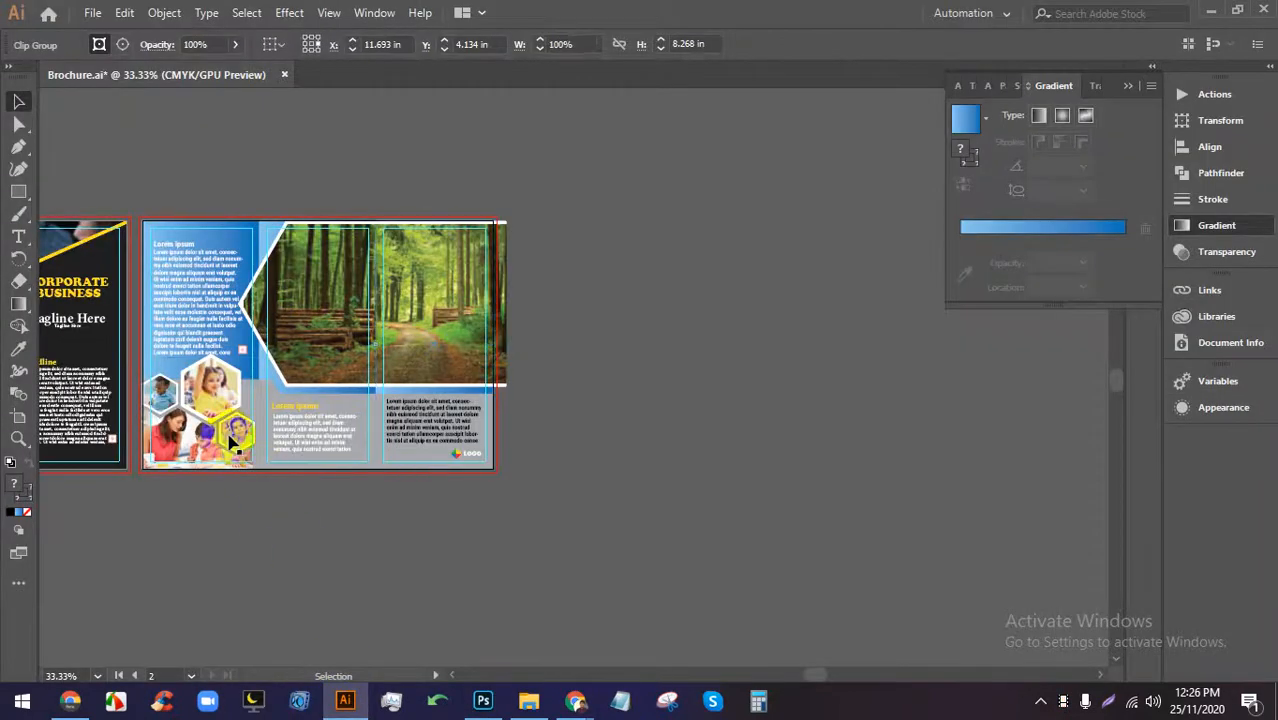
pyautogui.click(222, 428)
pyautogui.moveTo(191, 350); pyautogui.dragTo(453, 636)
pyautogui.moveTo(481, 700); pyautogui.dragTo(533, 393)
pyautogui.press('Return')
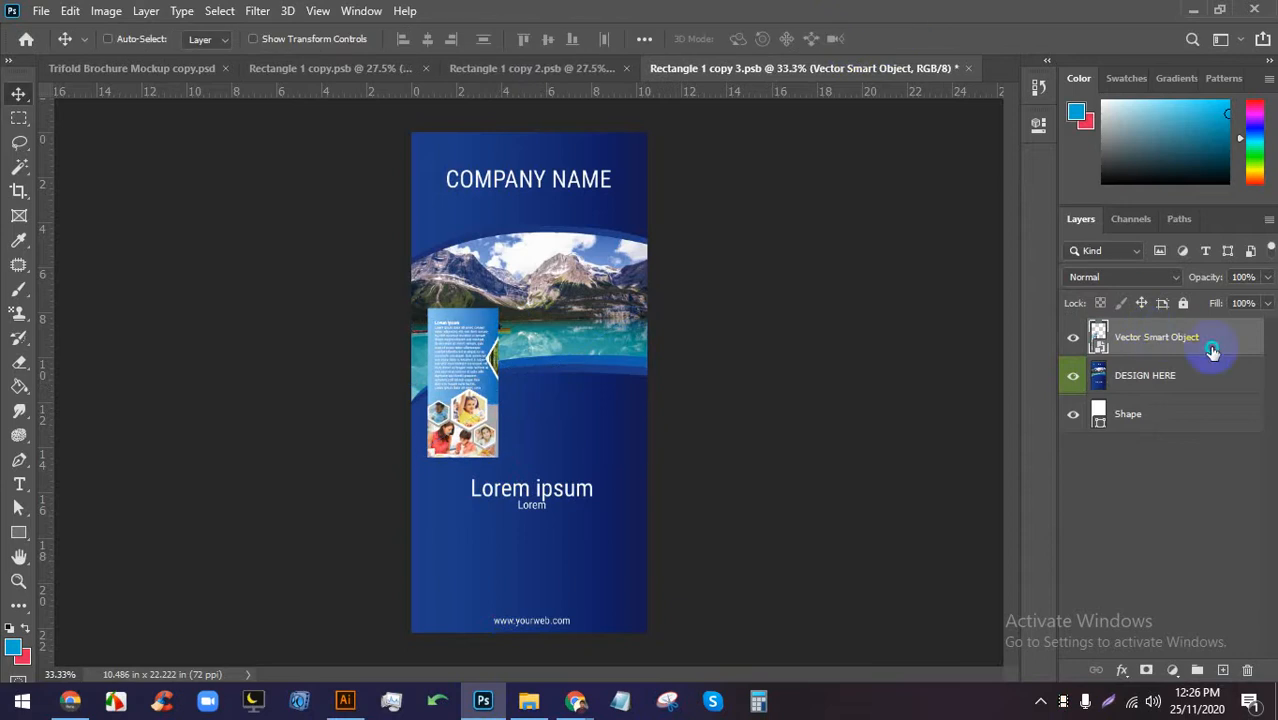
# Rasterize the pasted left panel's layer and align the panel with the canvas's top-left corner.
pyautogui.rightClick(1160, 338)
pyautogui.click(1121, 350)
pyautogui.moveTo(450, 385); pyautogui.dragTo(443, 212)
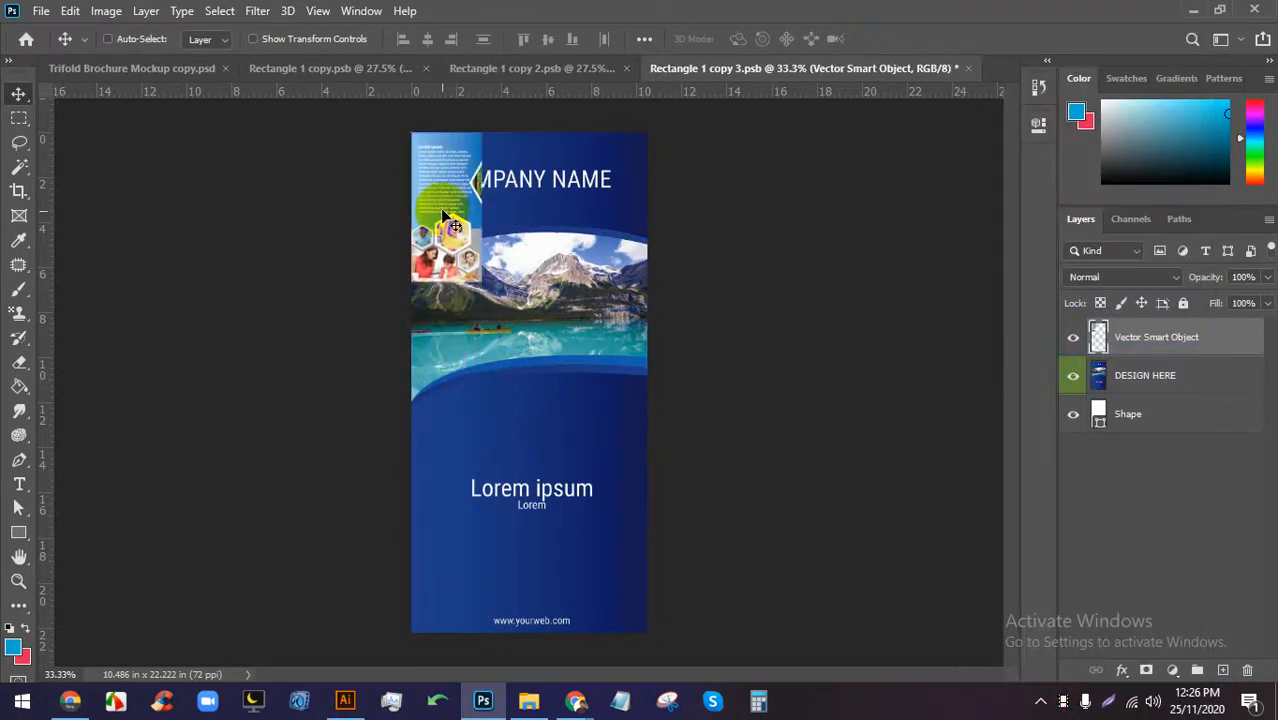
# Scale the left panel up to cover the whole front canvas and save the smart object.
pyautogui.hotkey('ctrl', 't')
pyautogui.moveTo(482, 283); pyautogui.dragTo(674, 619)
pyautogui.click(920, 38)
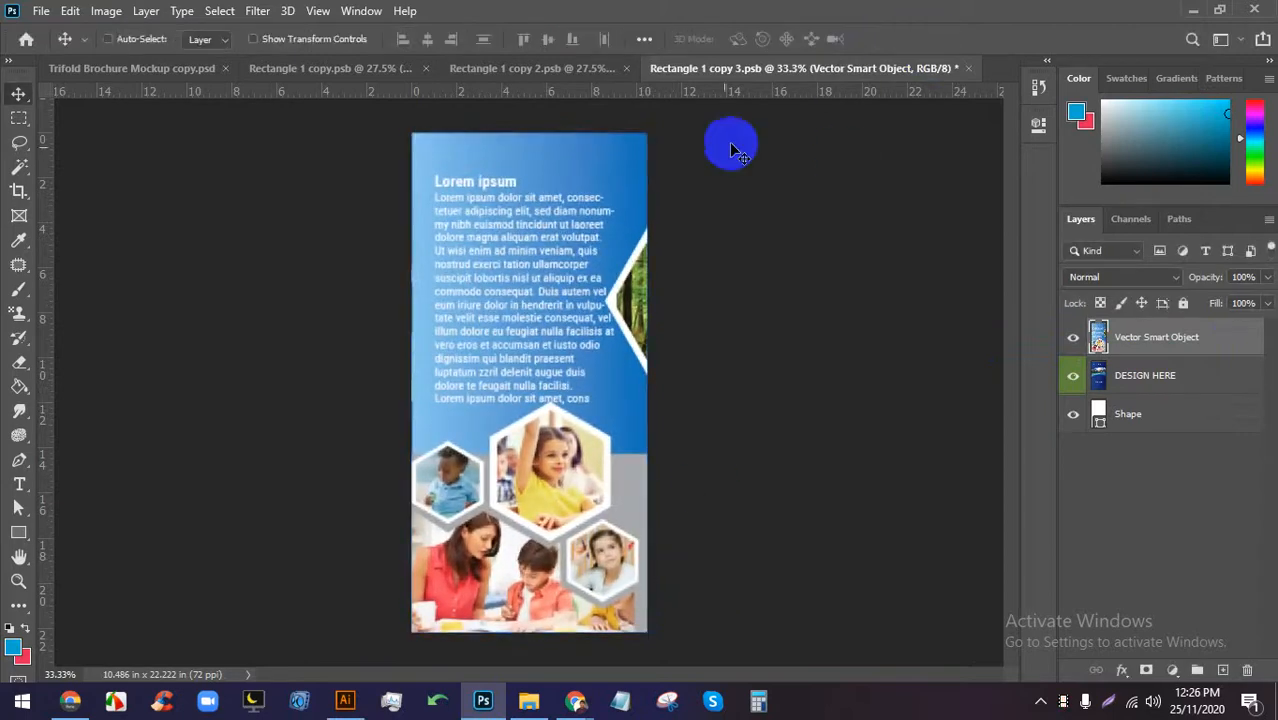
pyautogui.hotkey('ctrl', 's')
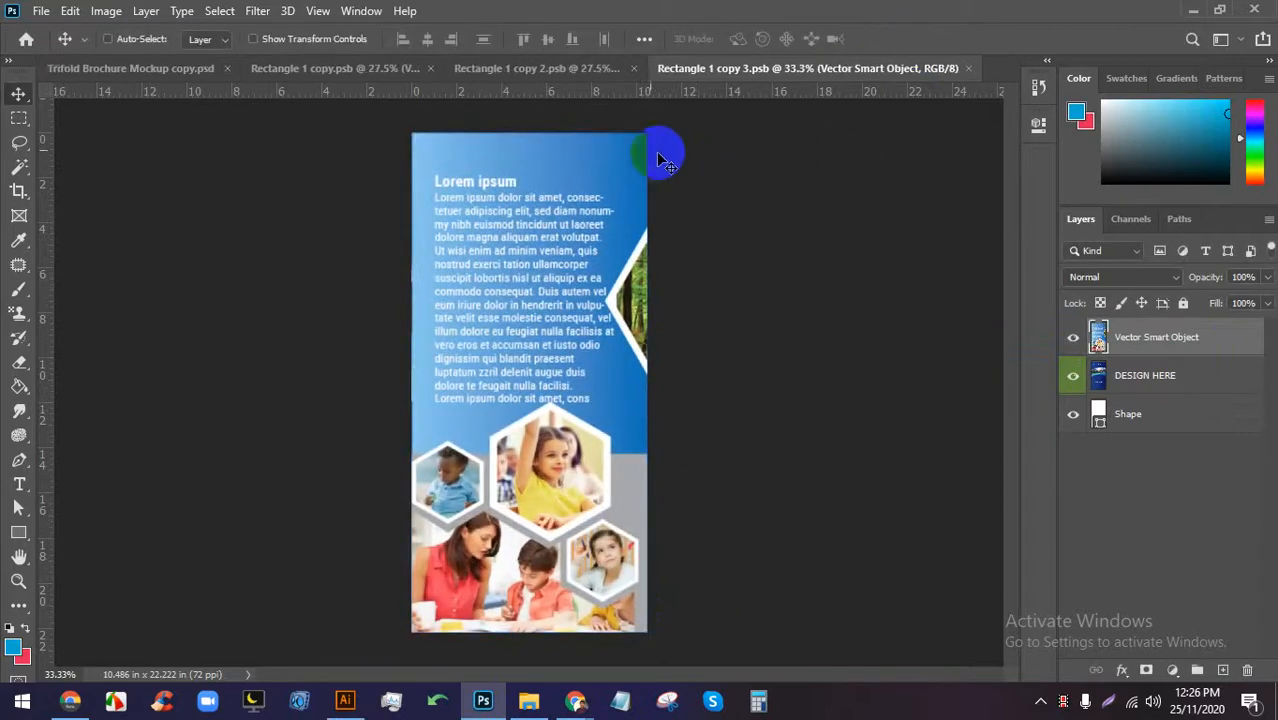
# Inspect the updated front design in the mockup and compare the scene with the Shadows layer hidden and shown.
pyautogui.click(171, 68)
pyautogui.scroll(2, 520, 430)
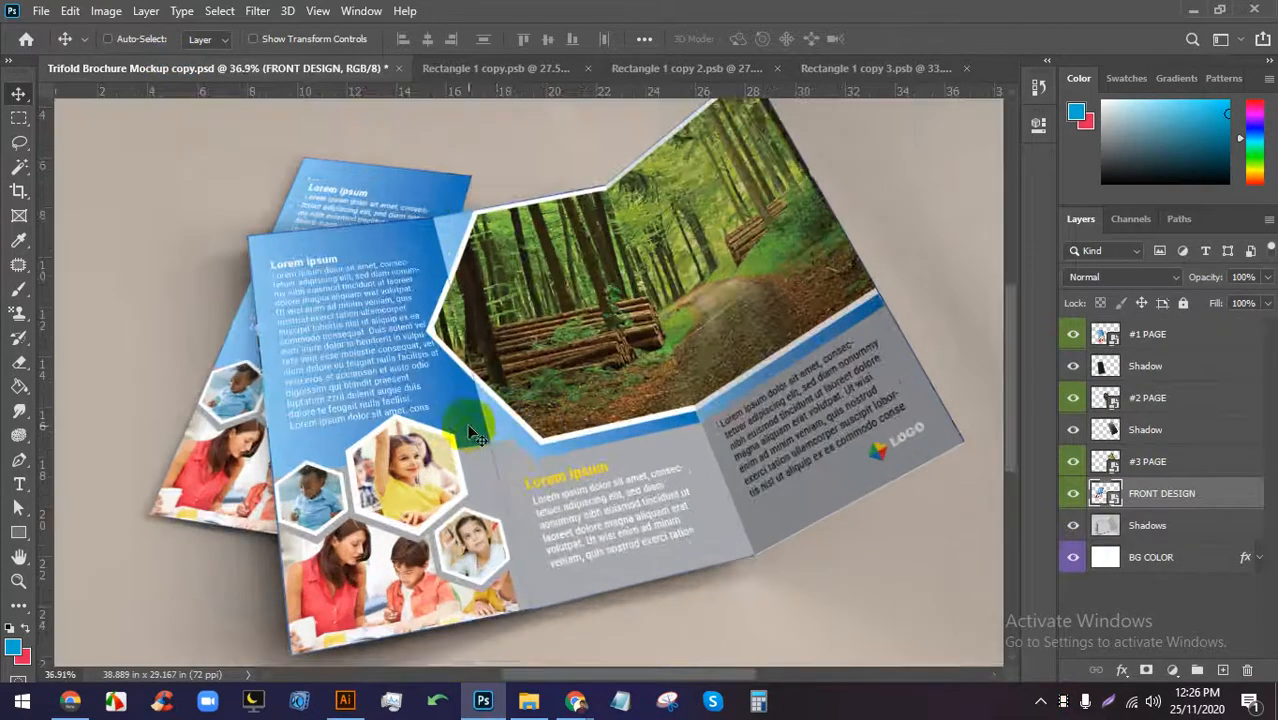
pyautogui.scroll(2, 468, 426)
pyautogui.scroll(-1, 588, 404)
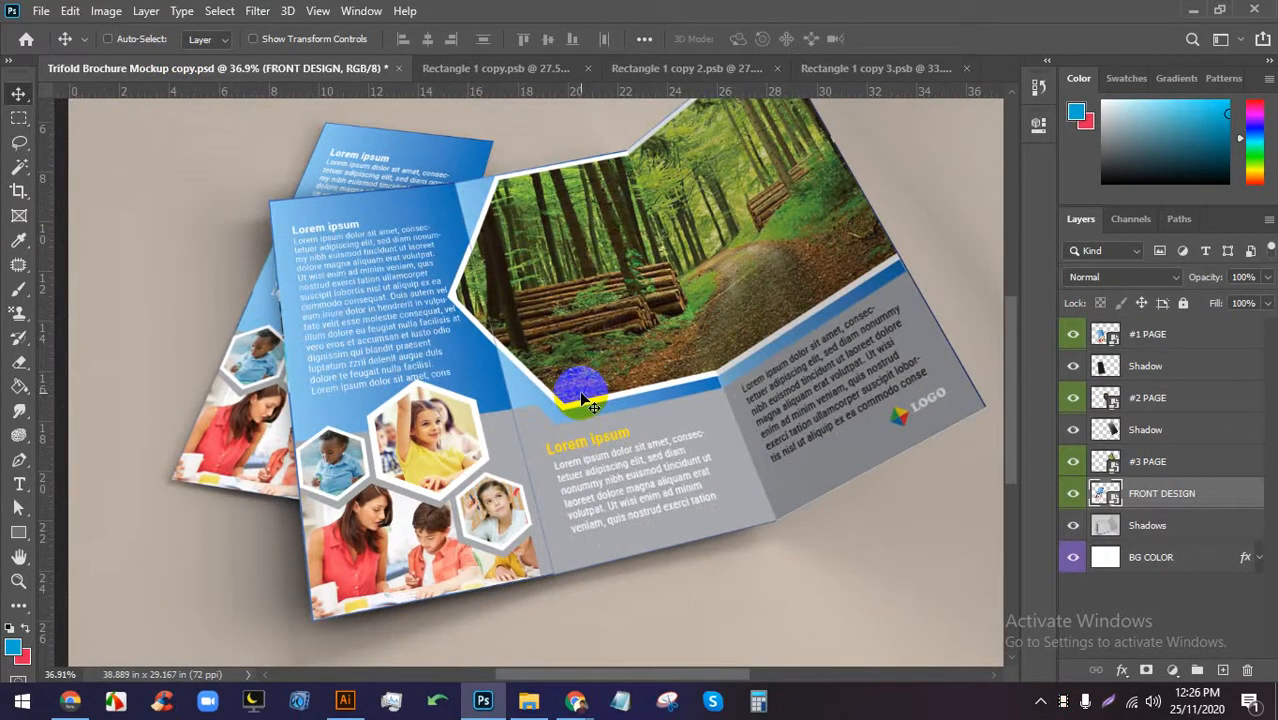
pyautogui.scroll(-1, 591, 402)
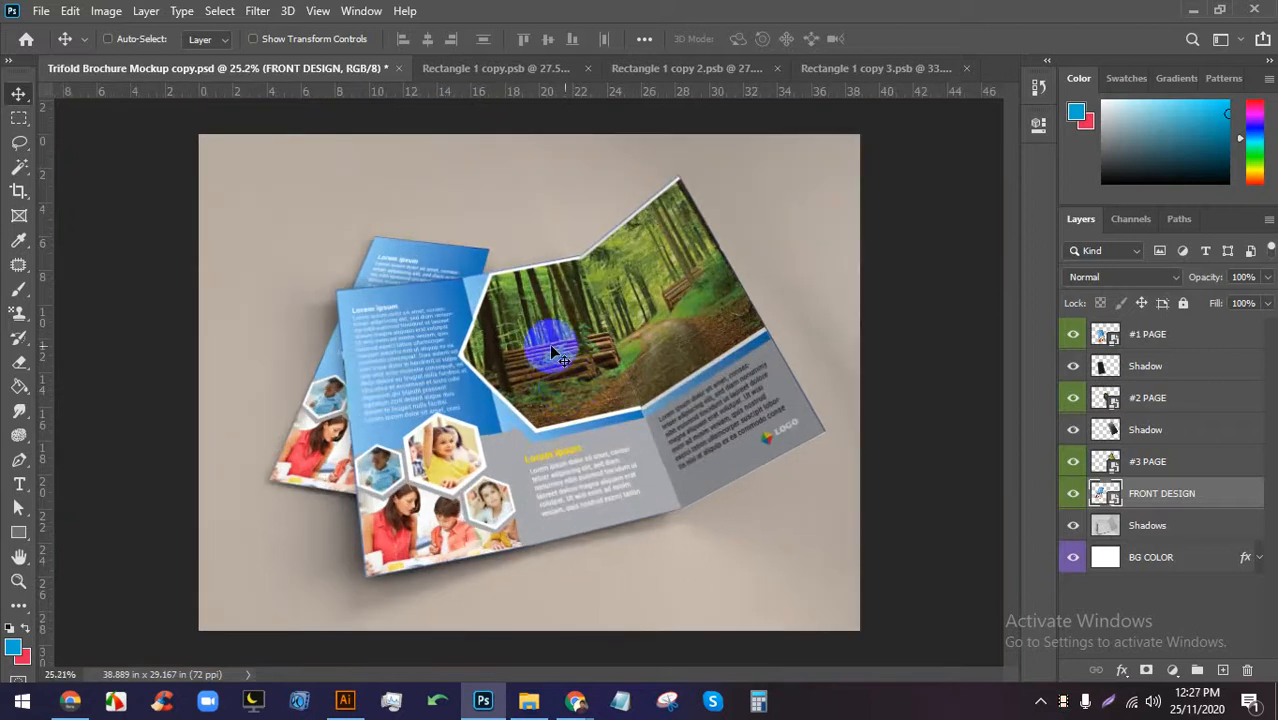
pyautogui.click(1073, 556)
pyautogui.click(1074, 526)
pyautogui.click(1074, 526)
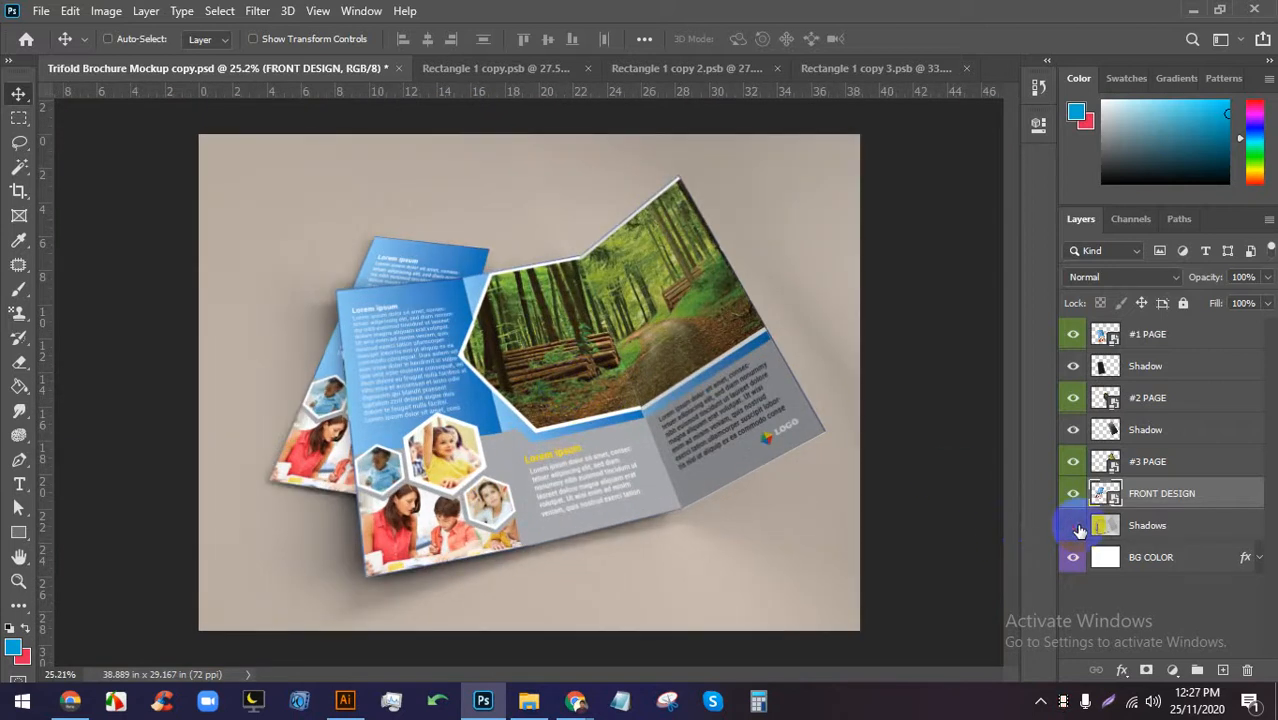
pyautogui.click(1074, 526)
pyautogui.click(1074, 526)
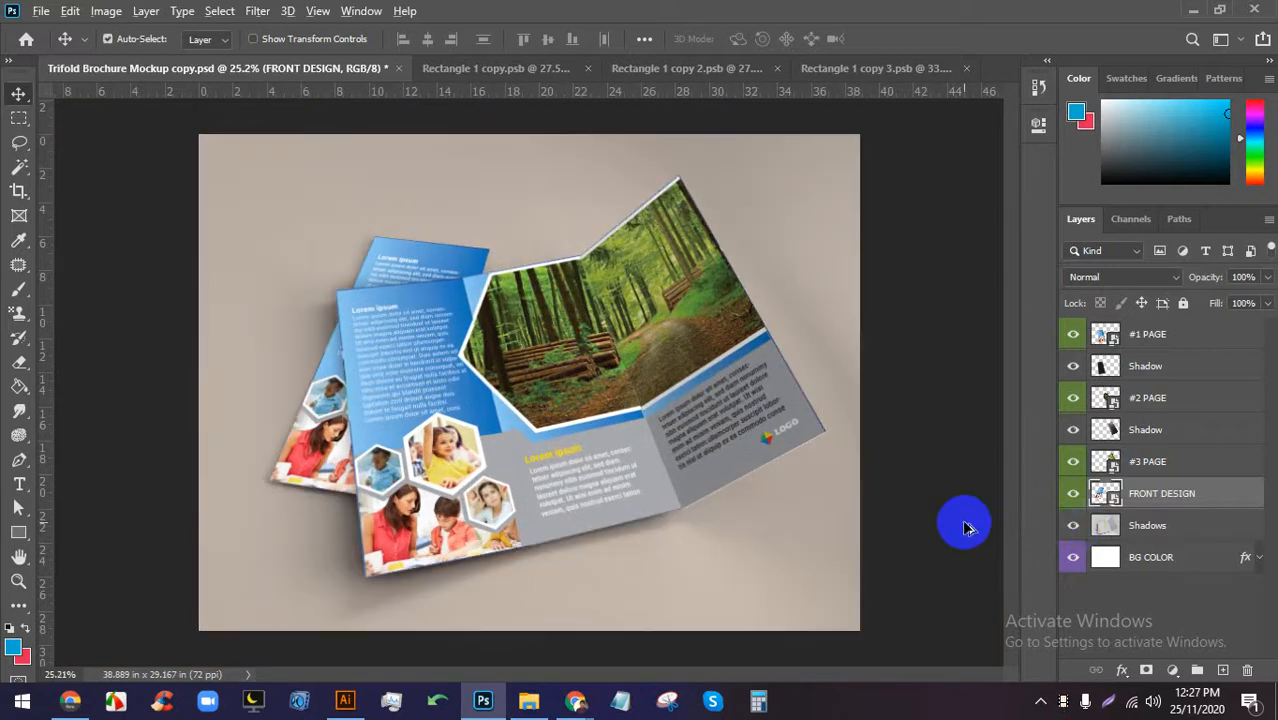
# Save a layered PSD copy of the mockup in LEDP (E:) > LEDP > 44-46 > 44 > Class-48(44).
pyautogui.hotkey('ctrl', 'shift', 's')
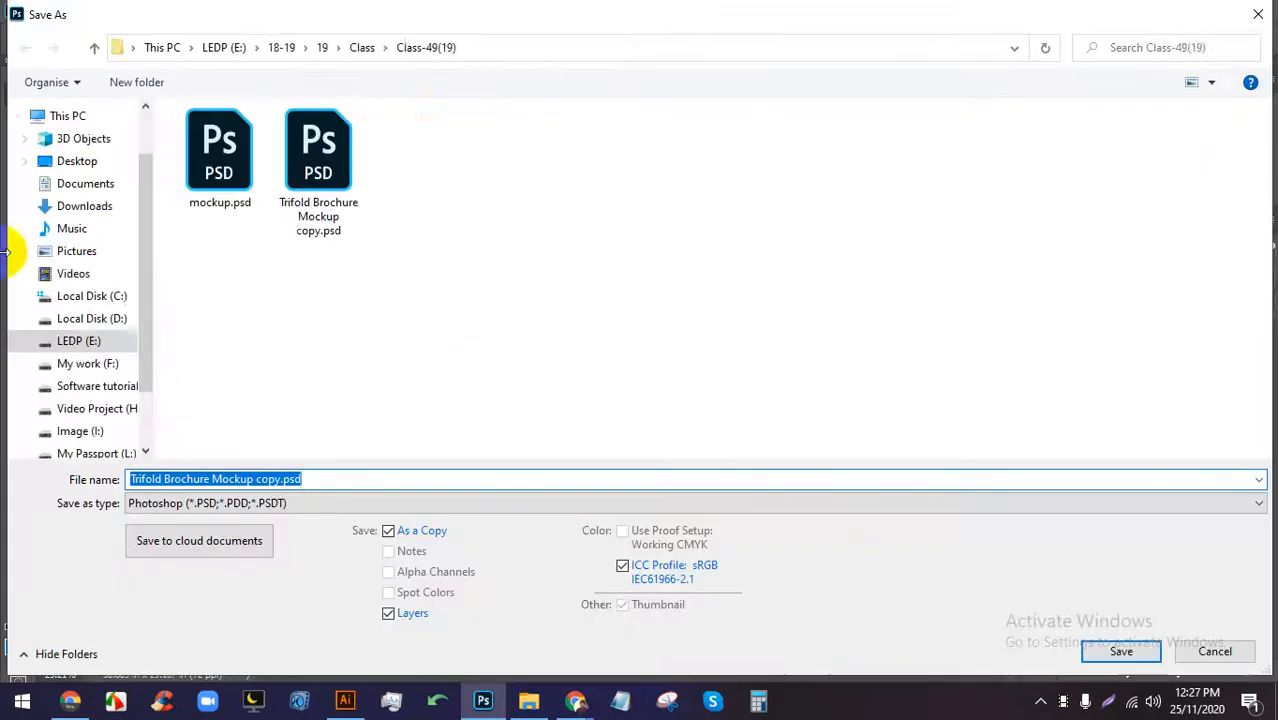
pyautogui.click(80, 340)
pyautogui.doubleClick(215, 205)
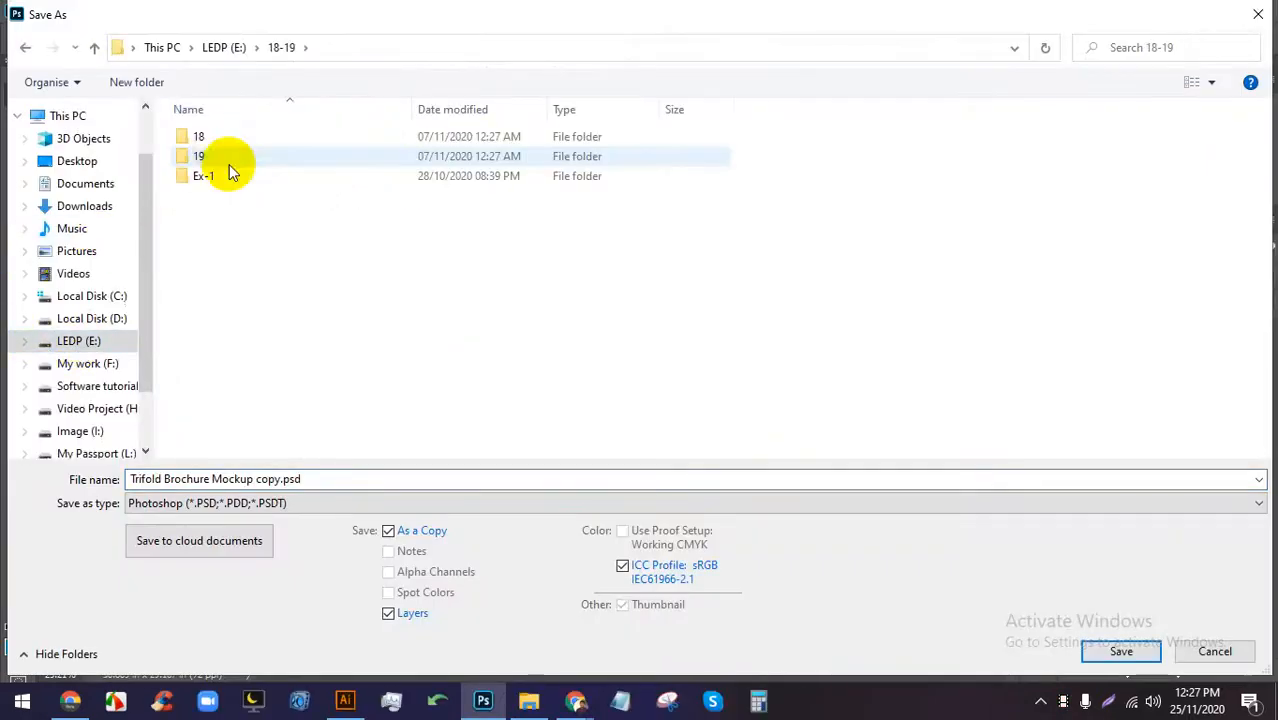
pyautogui.click(218, 47)
pyautogui.doubleClick(408, 175)
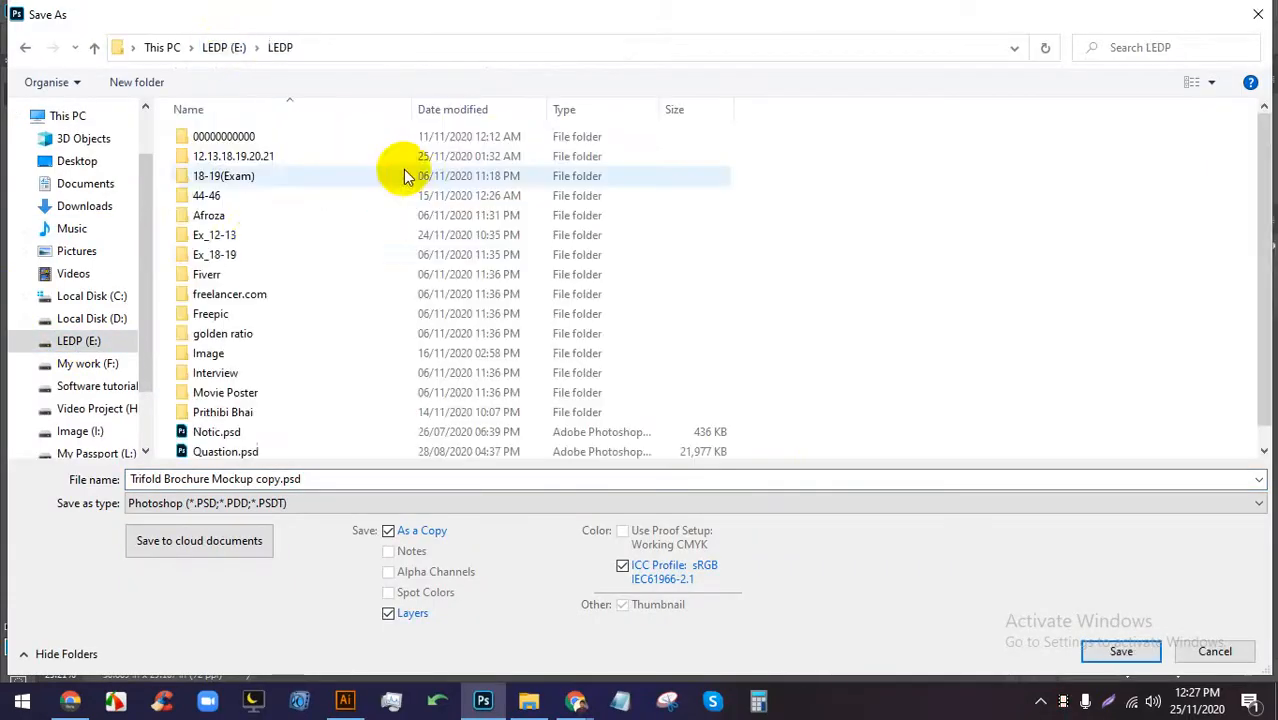
pyautogui.doubleClick(208, 197)
pyautogui.click(260, 160)
pyautogui.doubleClick(260, 158)
pyautogui.scroll(-10, 362, 318)
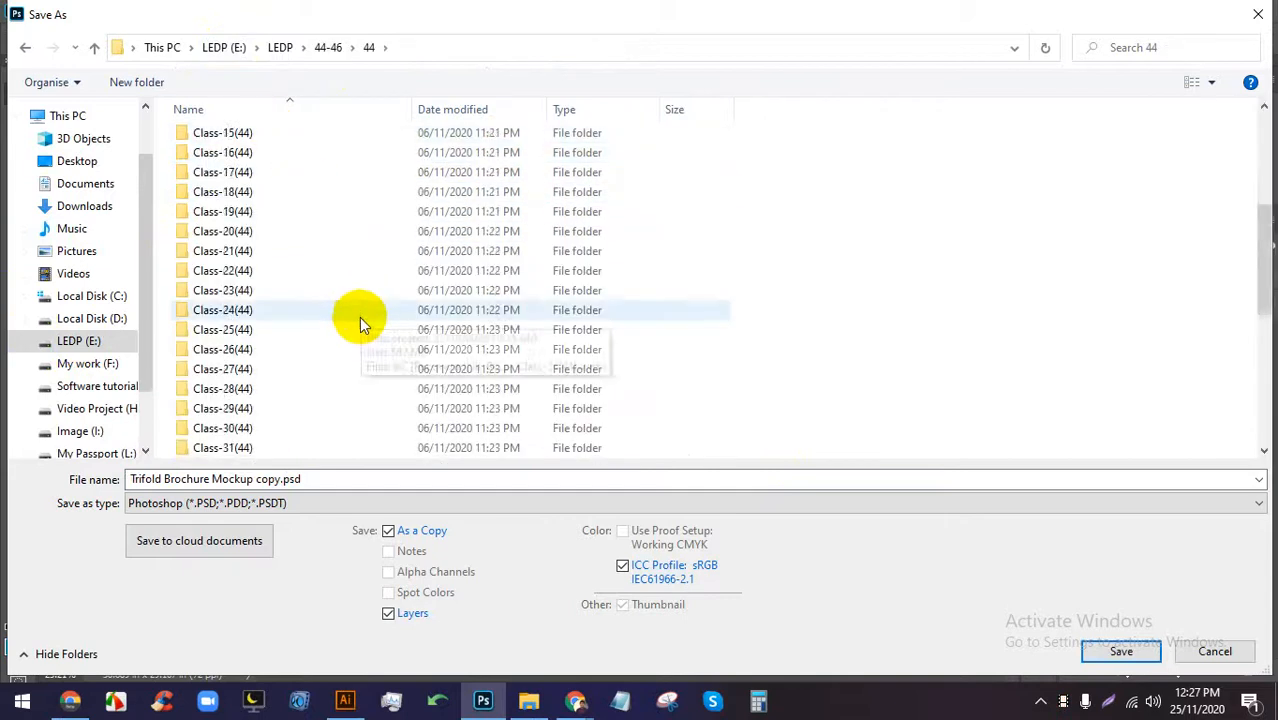
pyautogui.doubleClick(277, 408)
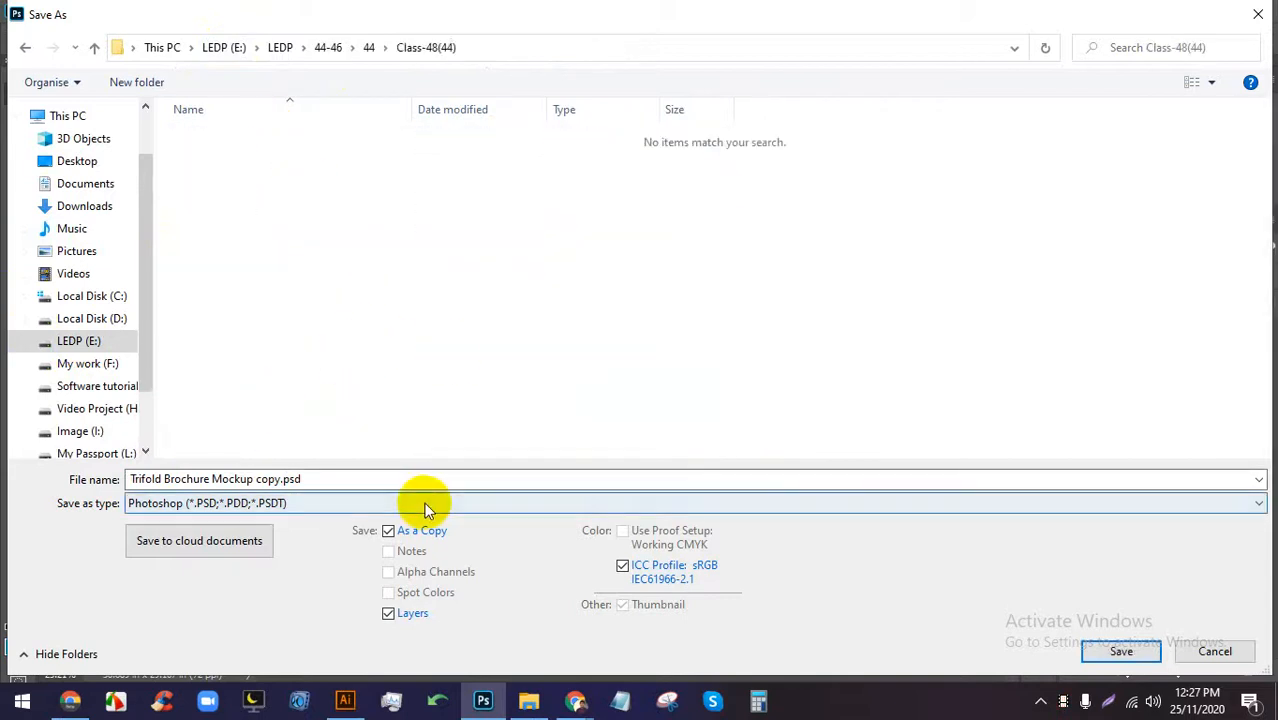
pyautogui.click(1123, 651)
pyautogui.click(840, 187)
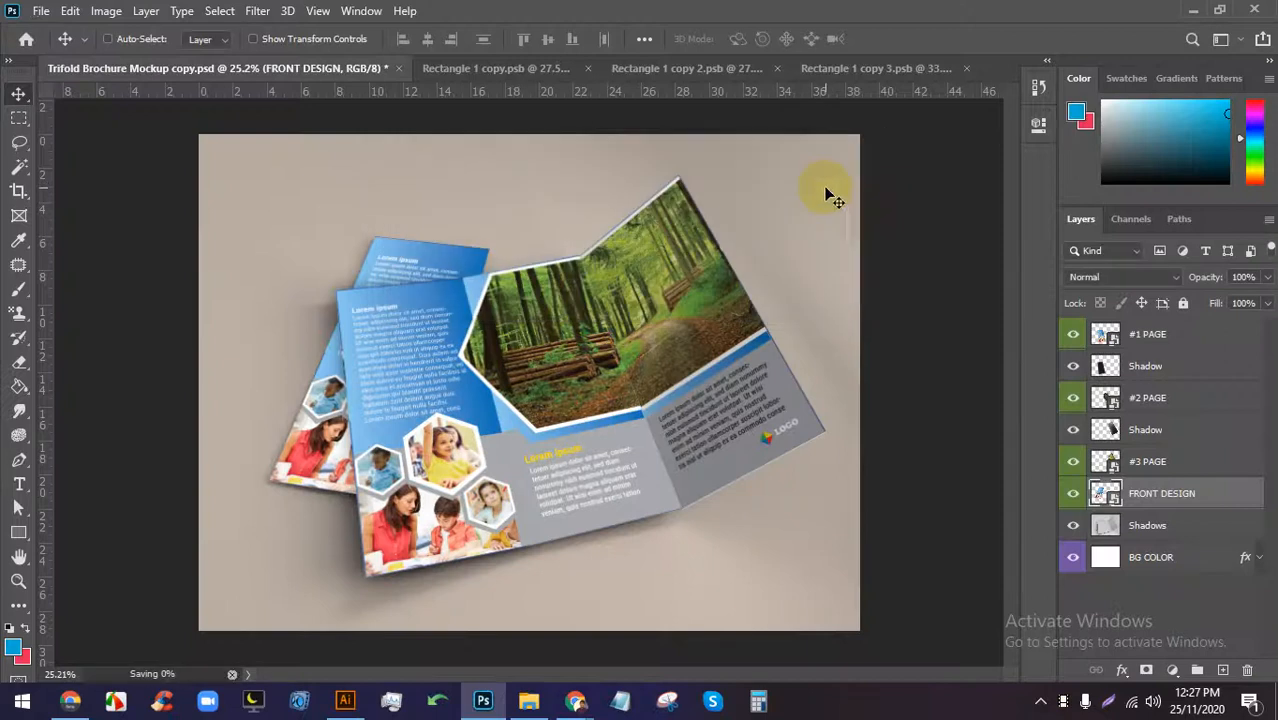
# Save the mockup as Trifold Brochure Mockup copy.jpg in JPEG format in the same Class-48(44) folder.
pyautogui.hotkey('ctrl', 'shift', 's')
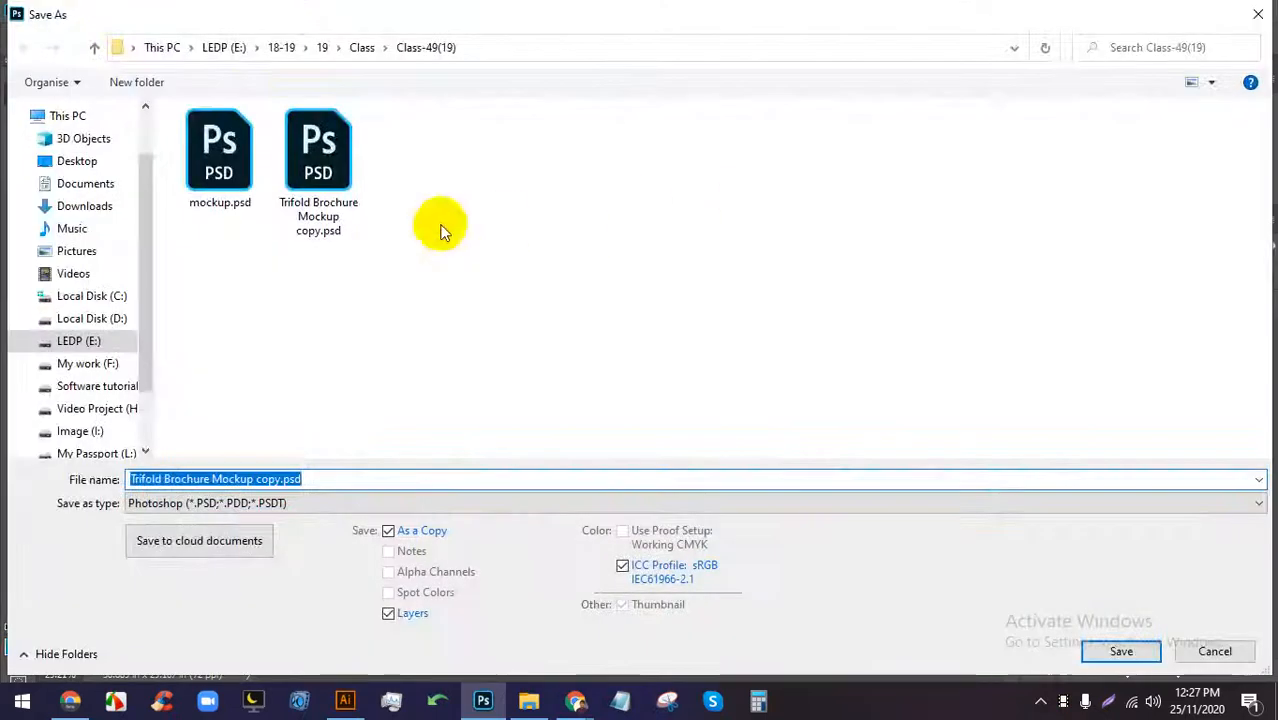
pyautogui.click(84, 340)
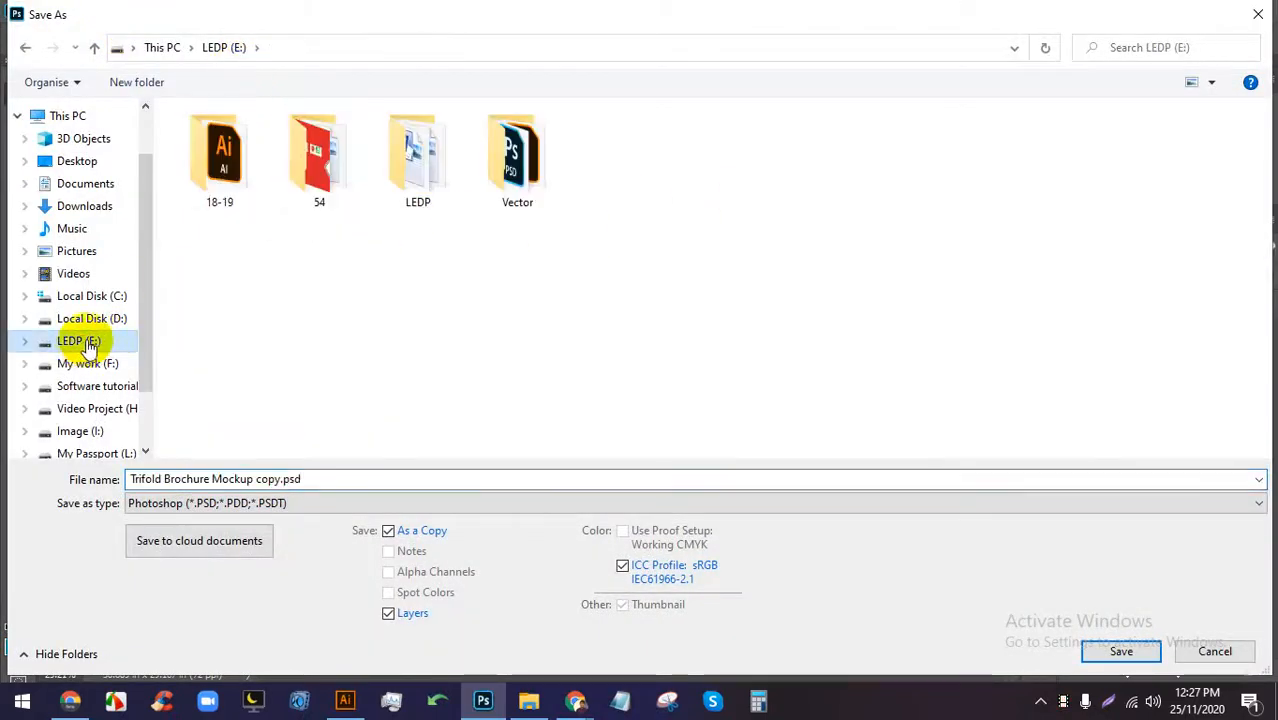
pyautogui.doubleClick(330, 163)
pyautogui.press('BackSpace')
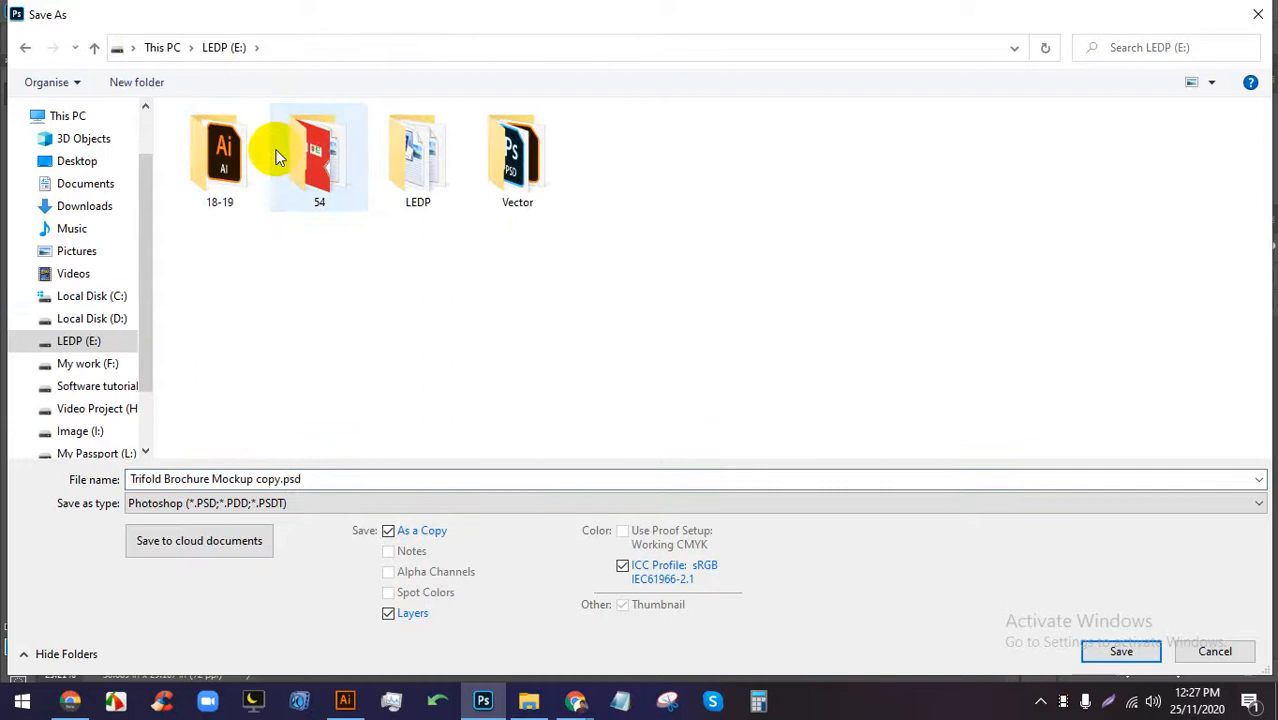
pyautogui.doubleClick(432, 171)
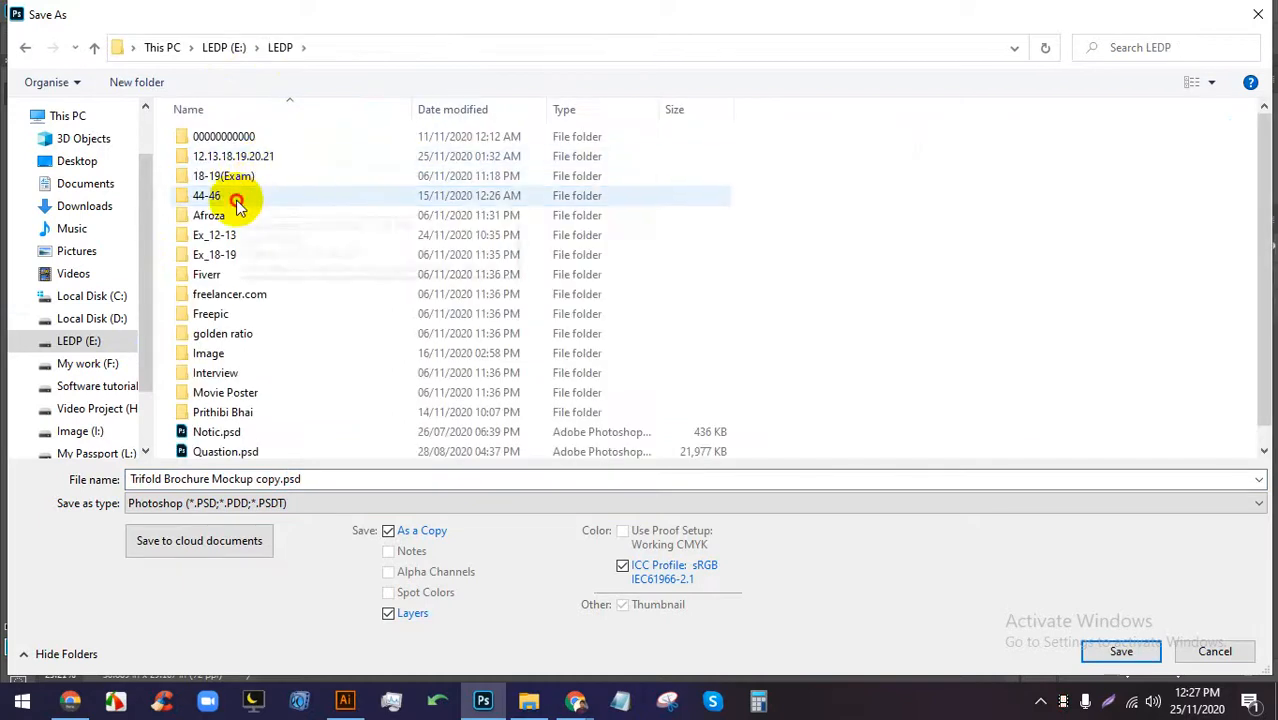
pyautogui.doubleClick(240, 196)
pyautogui.doubleClick(247, 157)
pyautogui.scroll(-11, 285, 420)
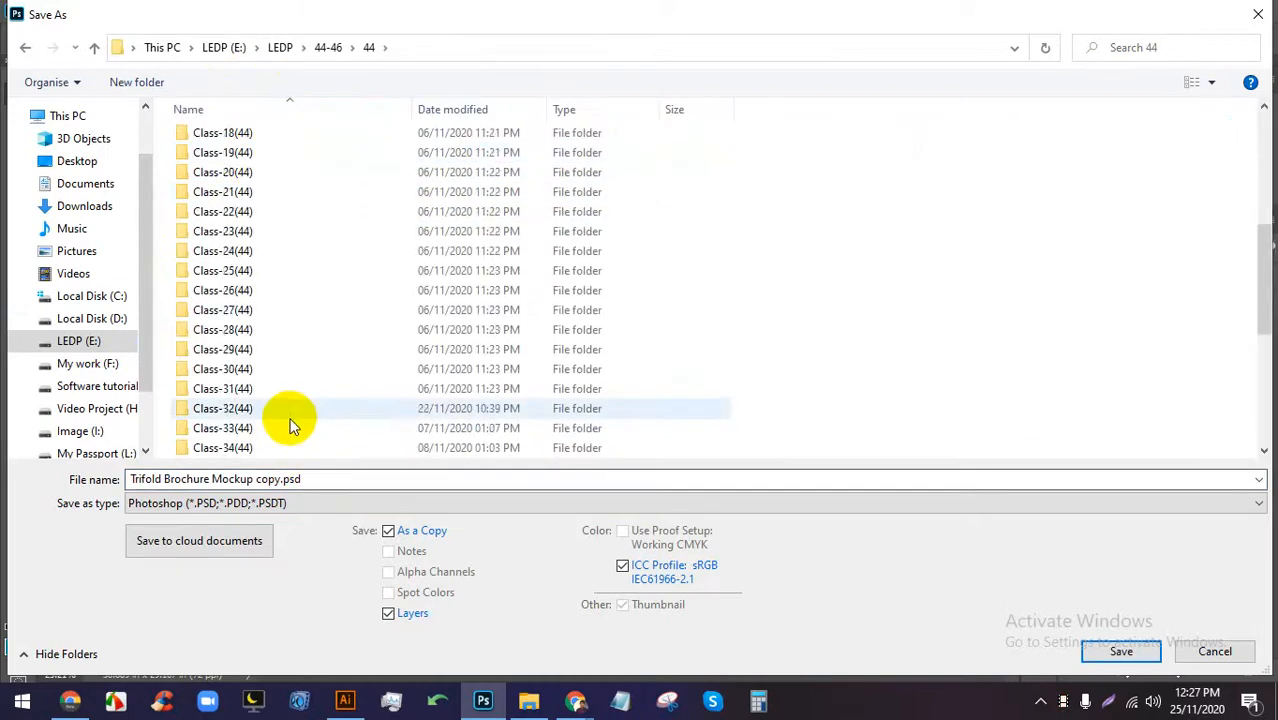
pyautogui.doubleClick(258, 415)
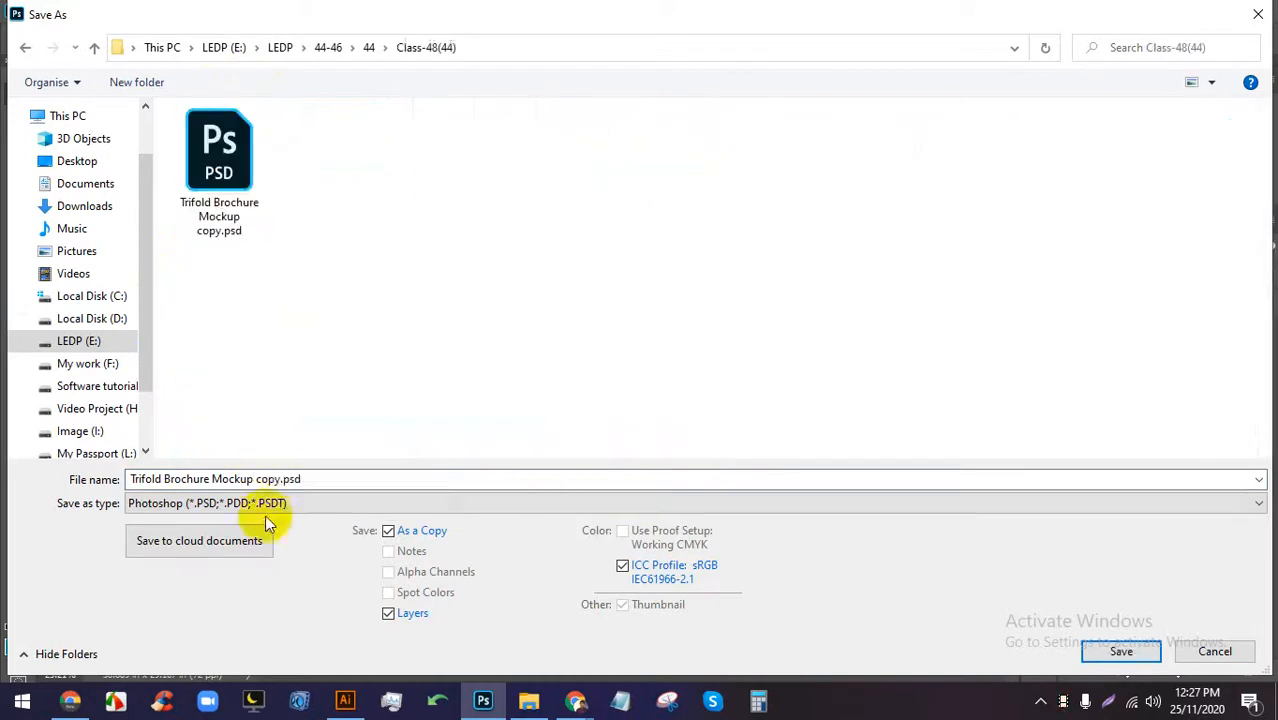
pyautogui.click(271, 503)
pyautogui.click(303, 328)
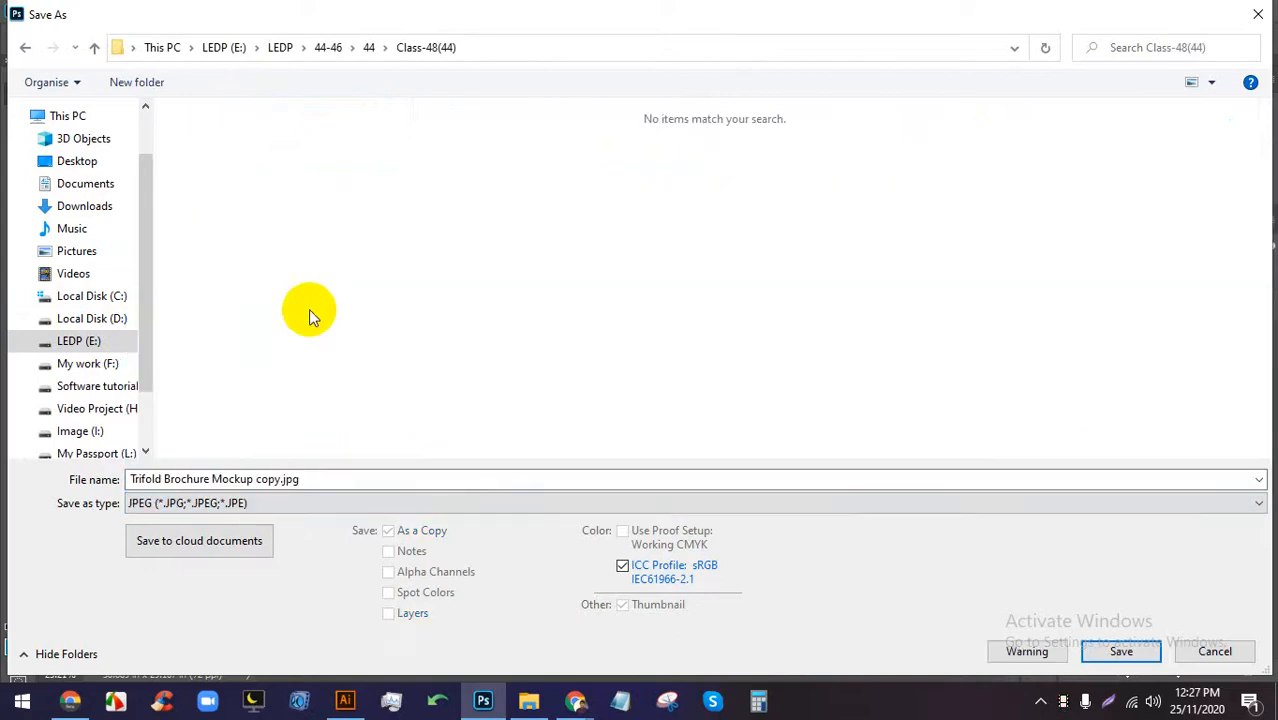
pyautogui.press('Return')
pyautogui.press('Return')
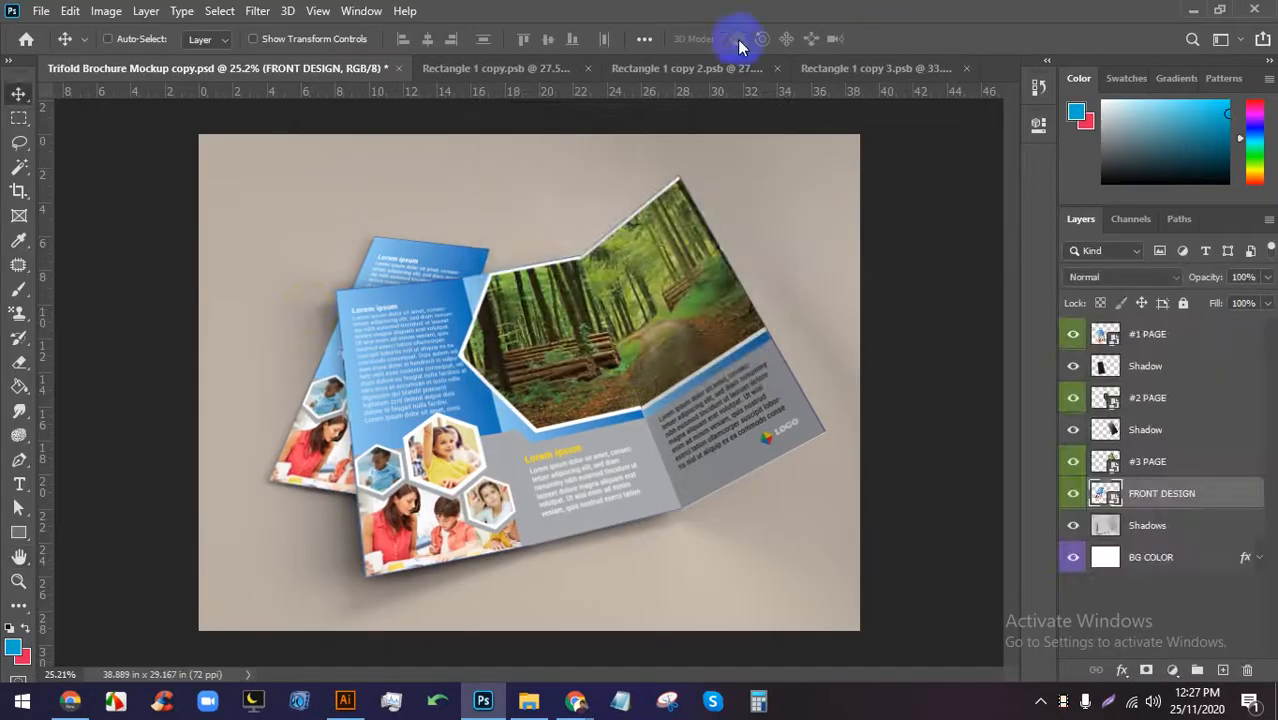
# Close the Rectangle 1 copy, copy 2 and copy 3 smart object documents, keeping the mockup open.
pyautogui.click(590, 66)
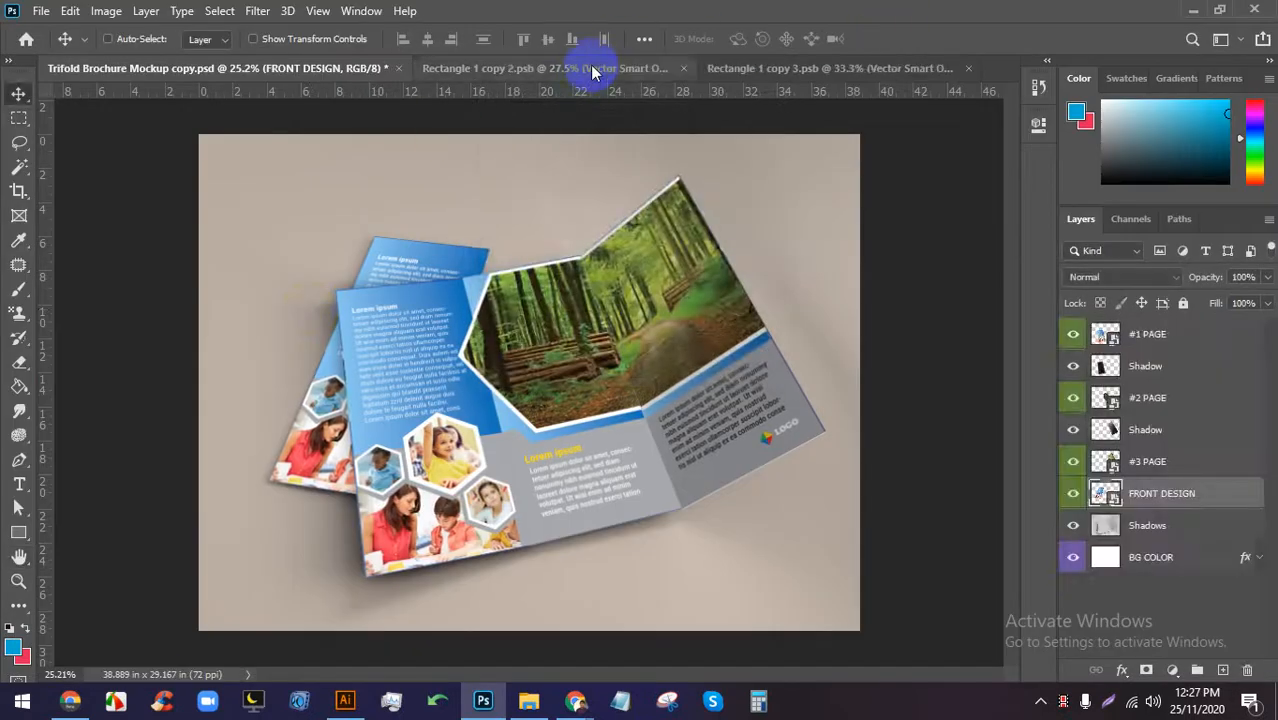
pyautogui.click(688, 68)
pyautogui.click(730, 68)
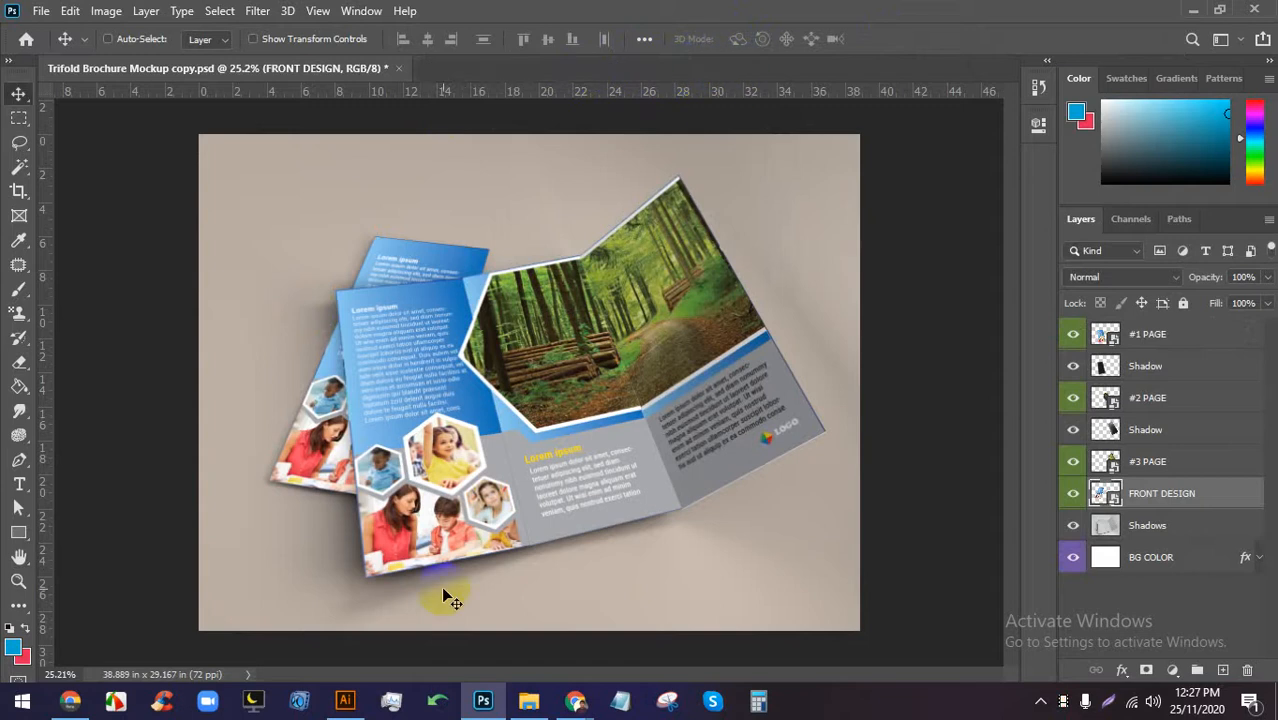
# Switch to Illustrator and export all artboards of the brochure as Brochure.jpg in JPEG format to the Class-48(44) folder.
pyautogui.click(345, 701)
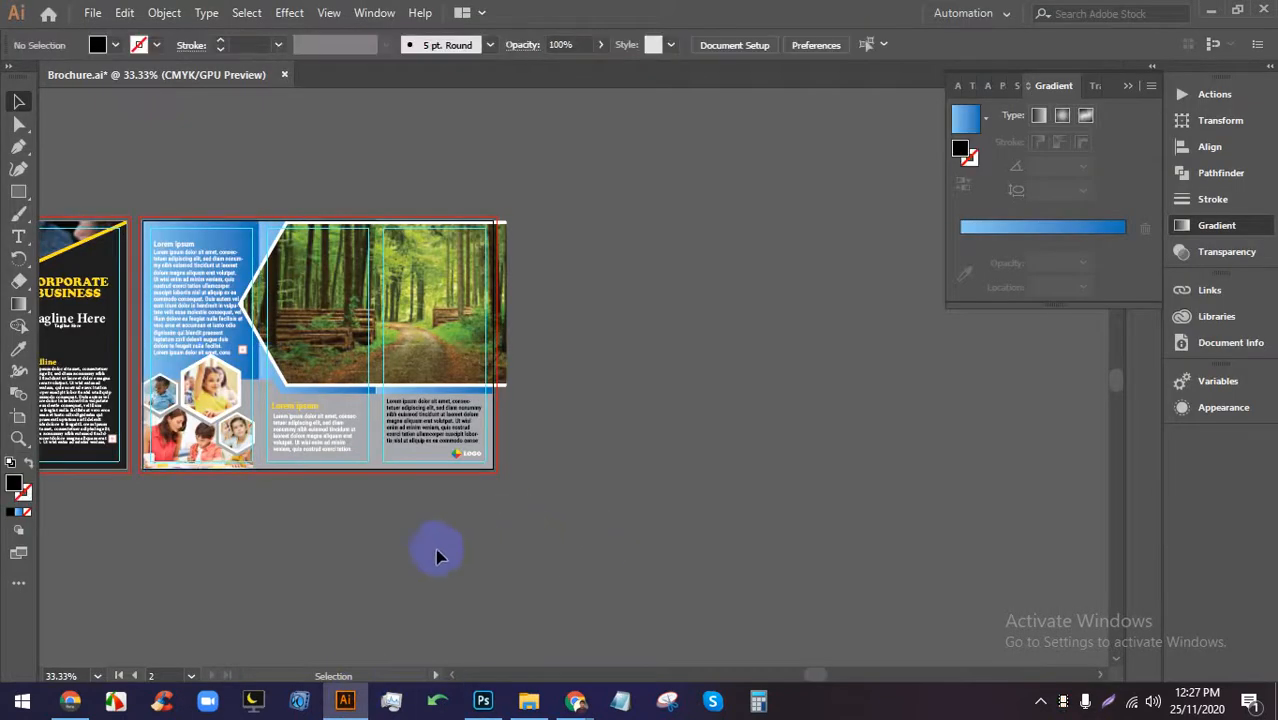
pyautogui.moveTo(436, 556); pyautogui.dragTo(816, 590)
pyautogui.scroll(2, 346, 335)
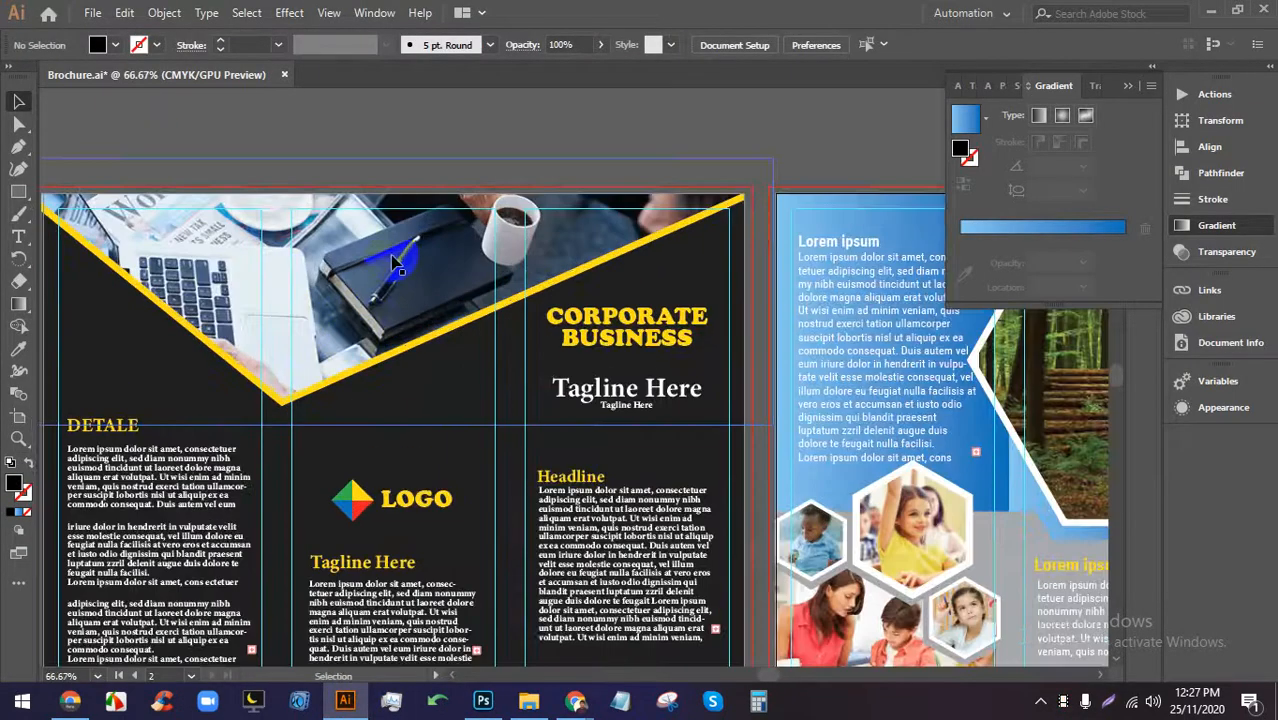
pyautogui.scroll(-1, 397, 262)
pyautogui.click(92, 12)
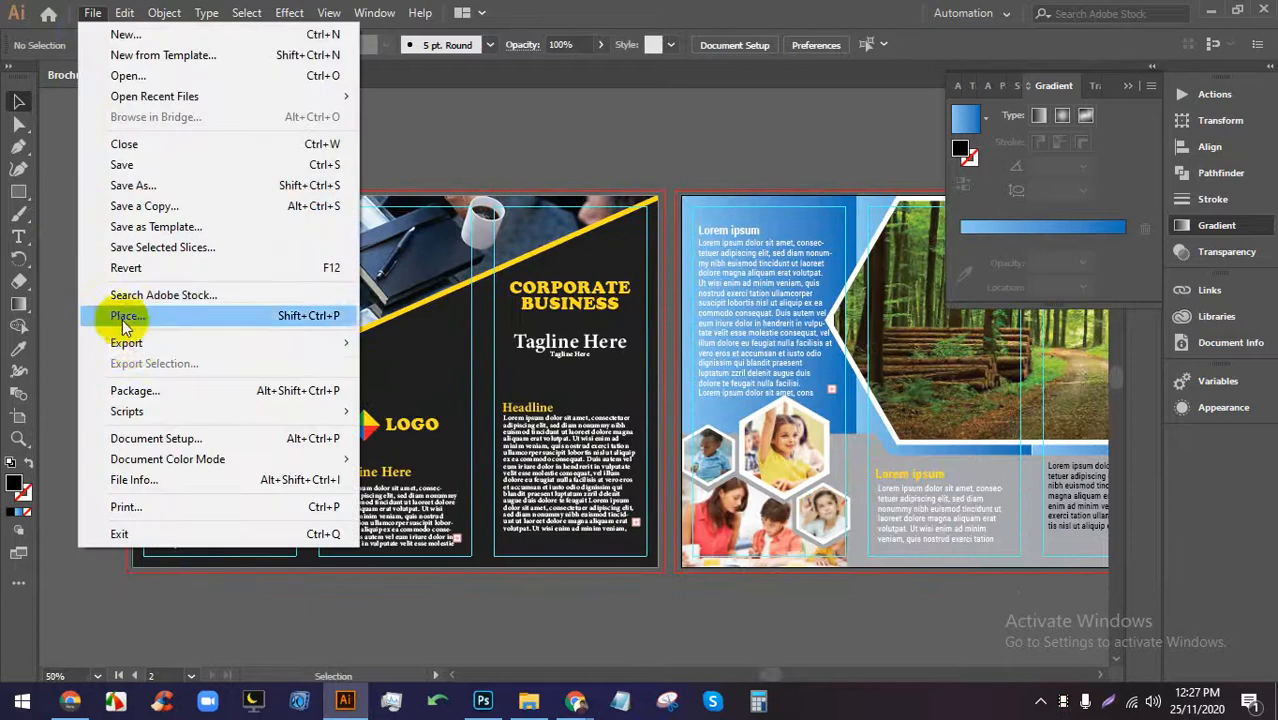
pyautogui.moveTo(322, 343)
pyautogui.click(462, 364)
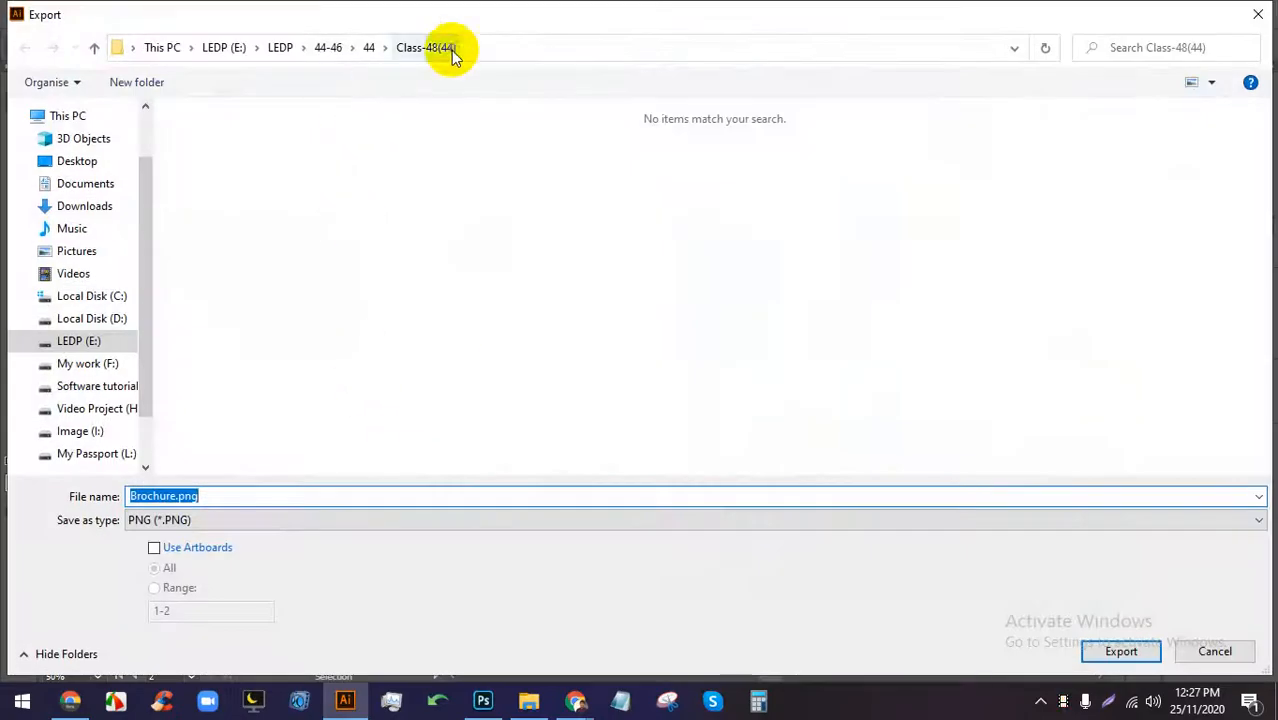
pyautogui.click(608, 518)
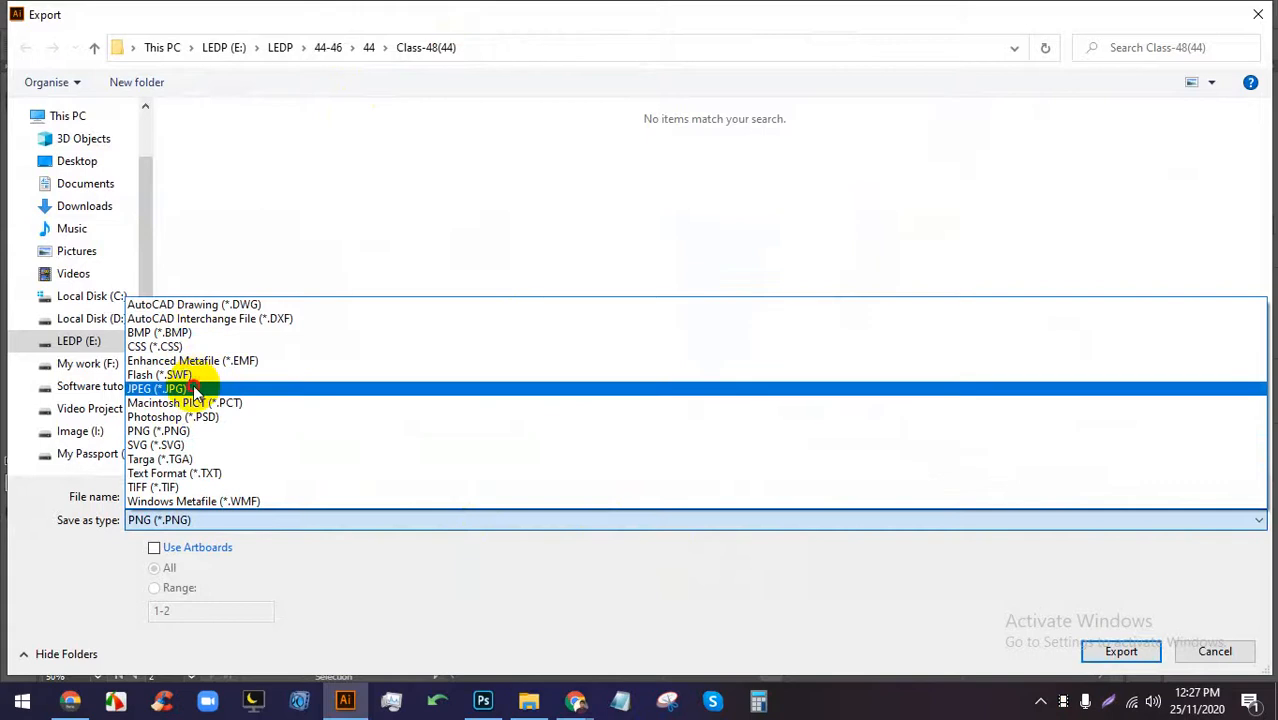
pyautogui.click(197, 389)
pyautogui.click(197, 548)
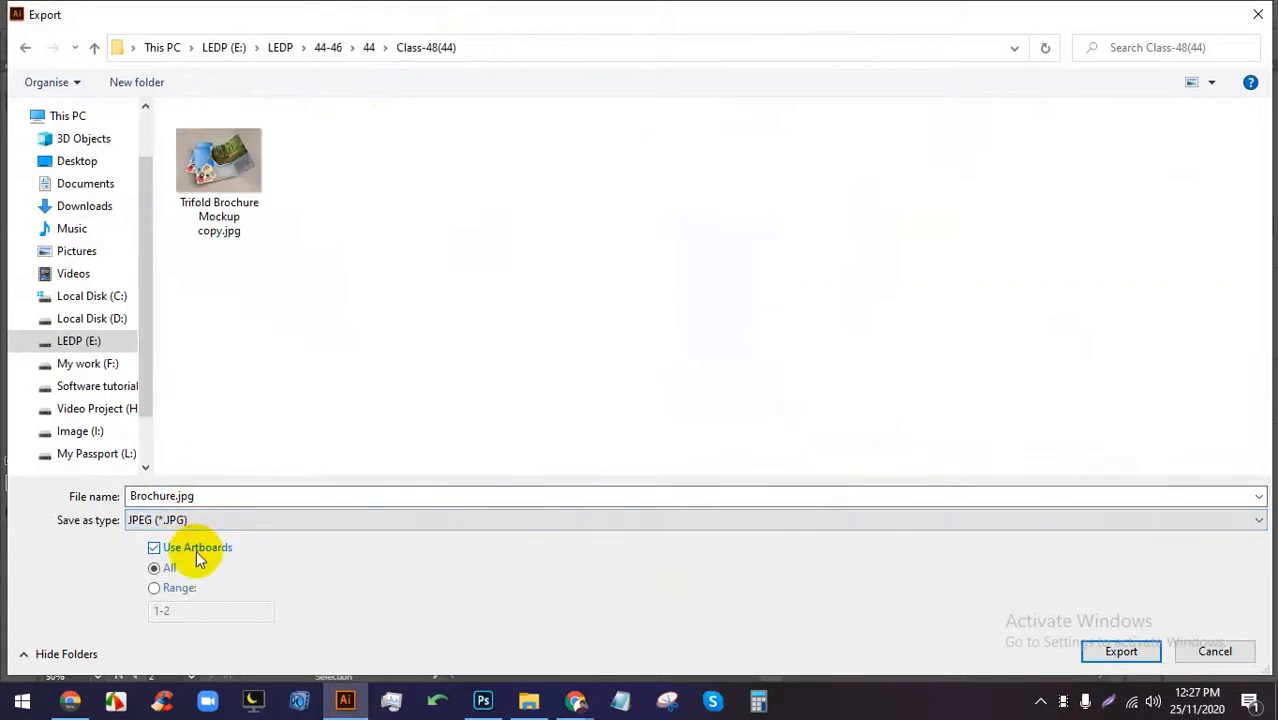
pyautogui.click(1120, 652)
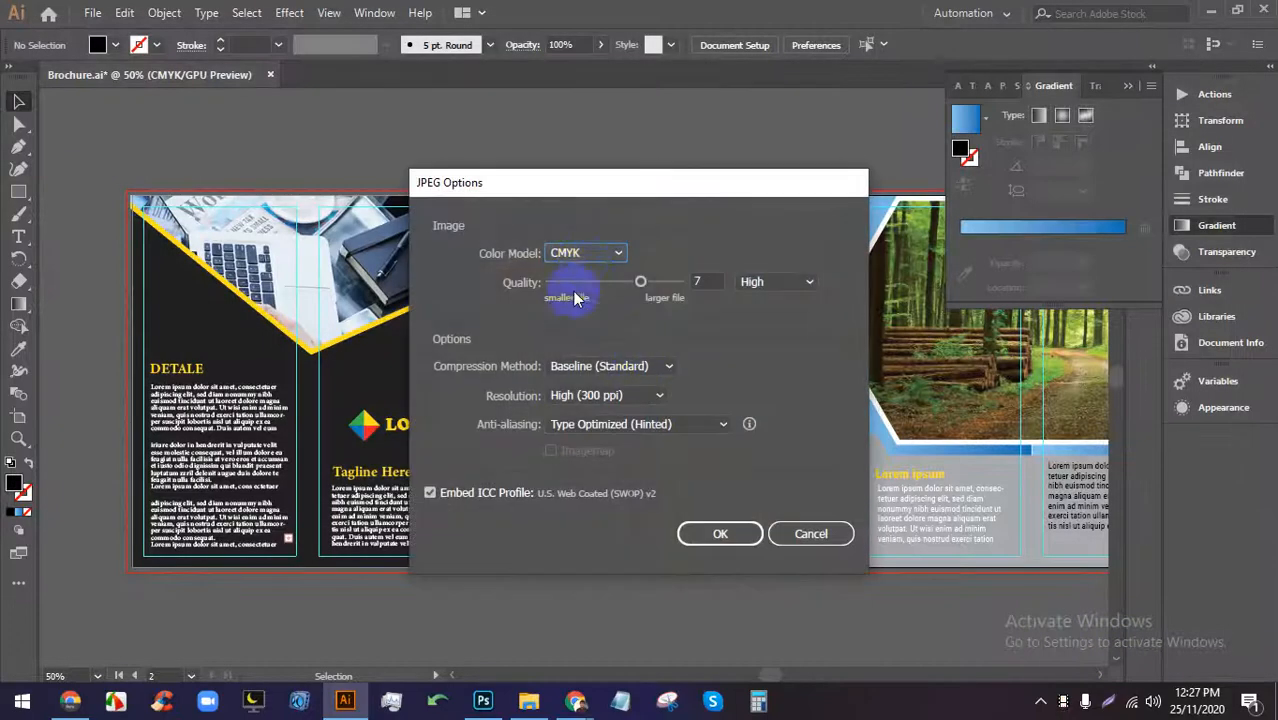
# Set the JPEG color model to RGB and complete the export.
pyautogui.click(587, 252)
pyautogui.click(587, 280)
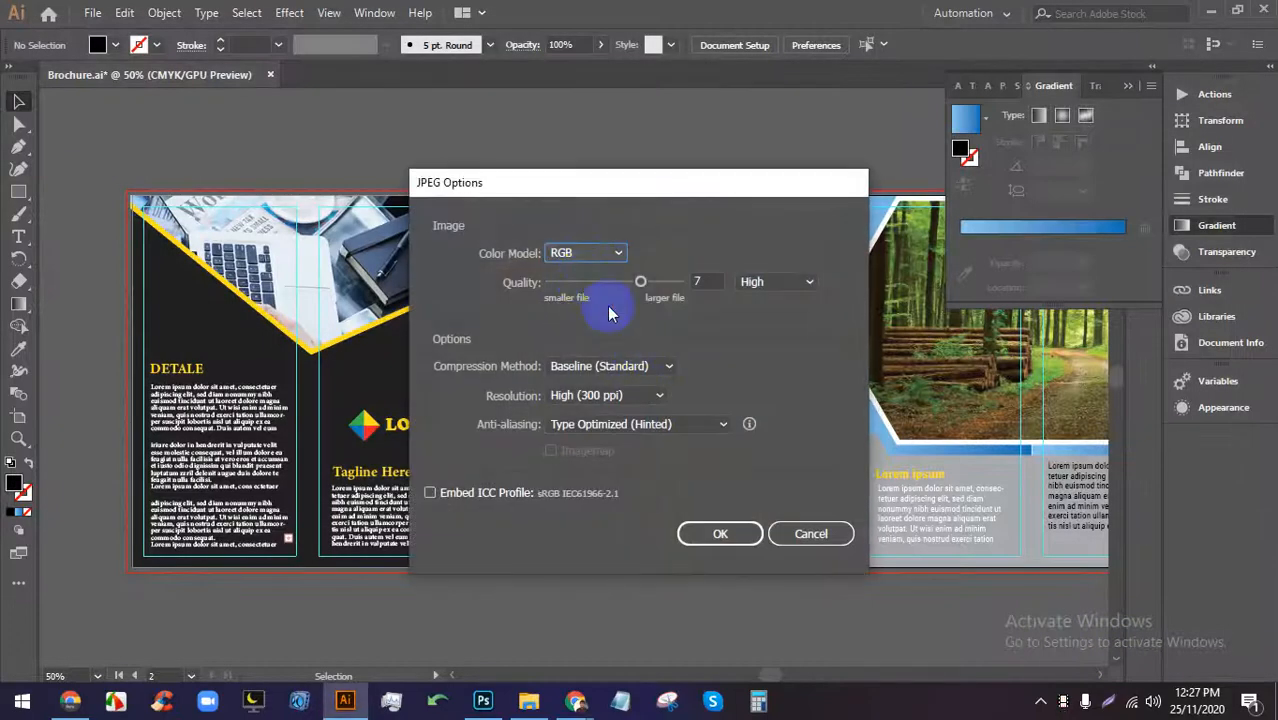
pyautogui.click(705, 533)
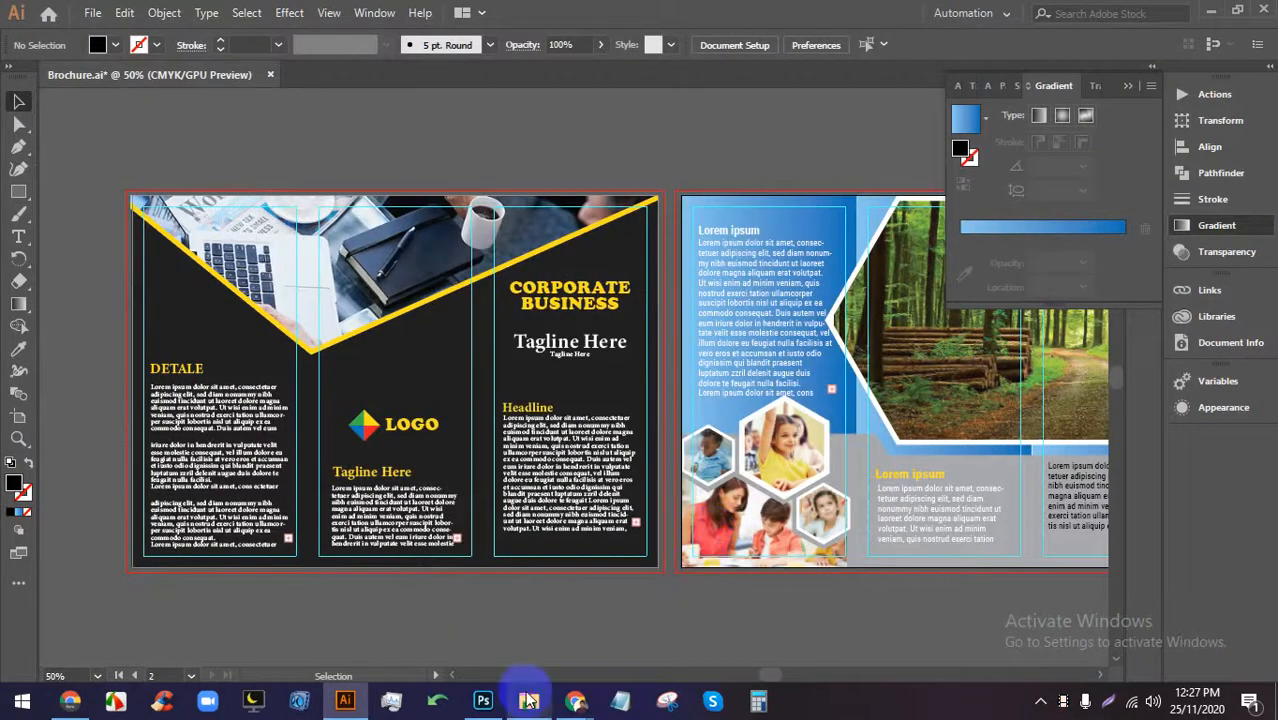
# Open the folder LEDP (E:) > LEDP > 44-46 > 44 > Class-48(44) in File Explorer.
pyautogui.click(529, 700)
pyautogui.click(17, 148)
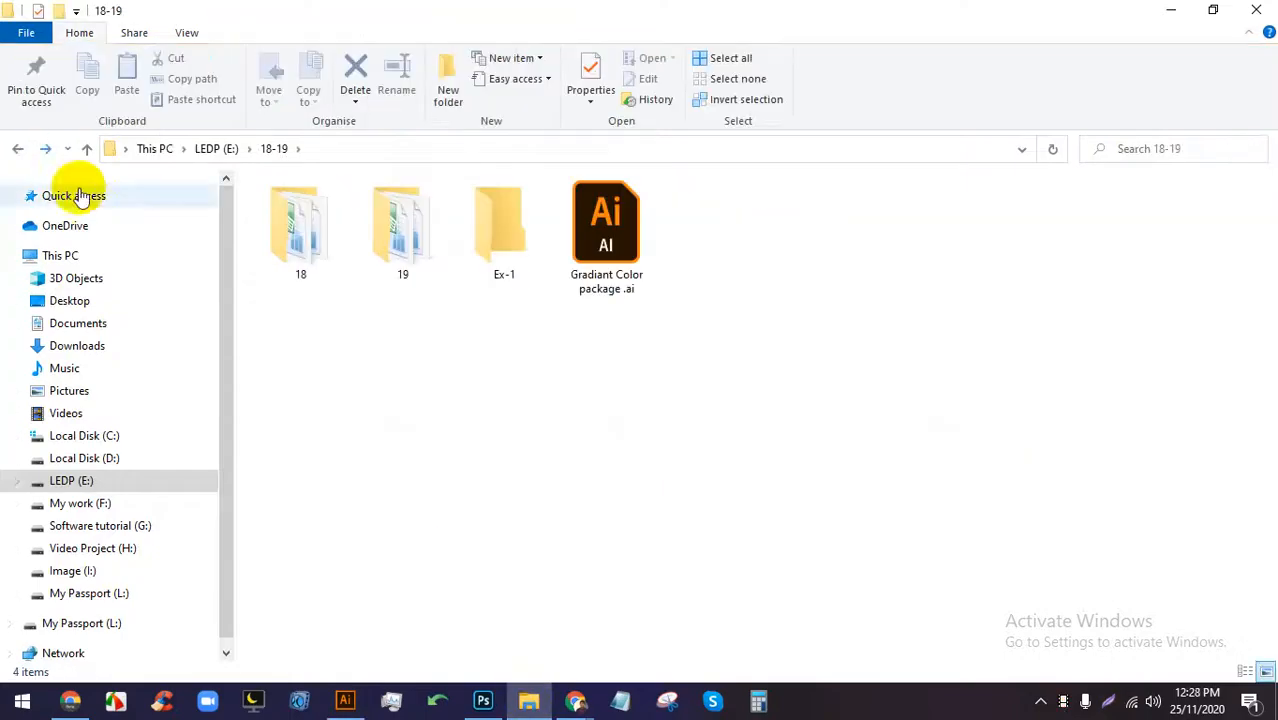
pyautogui.click(145, 478)
pyautogui.click(418, 222)
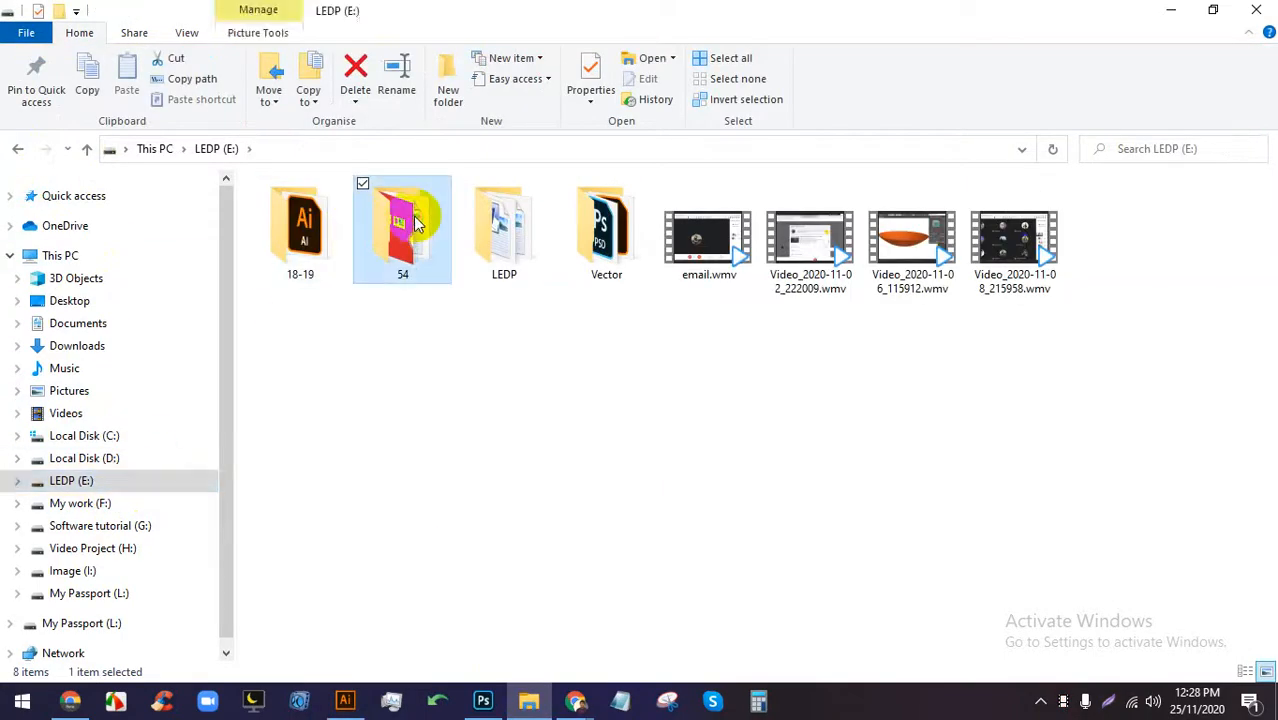
pyautogui.doubleClick(493, 228)
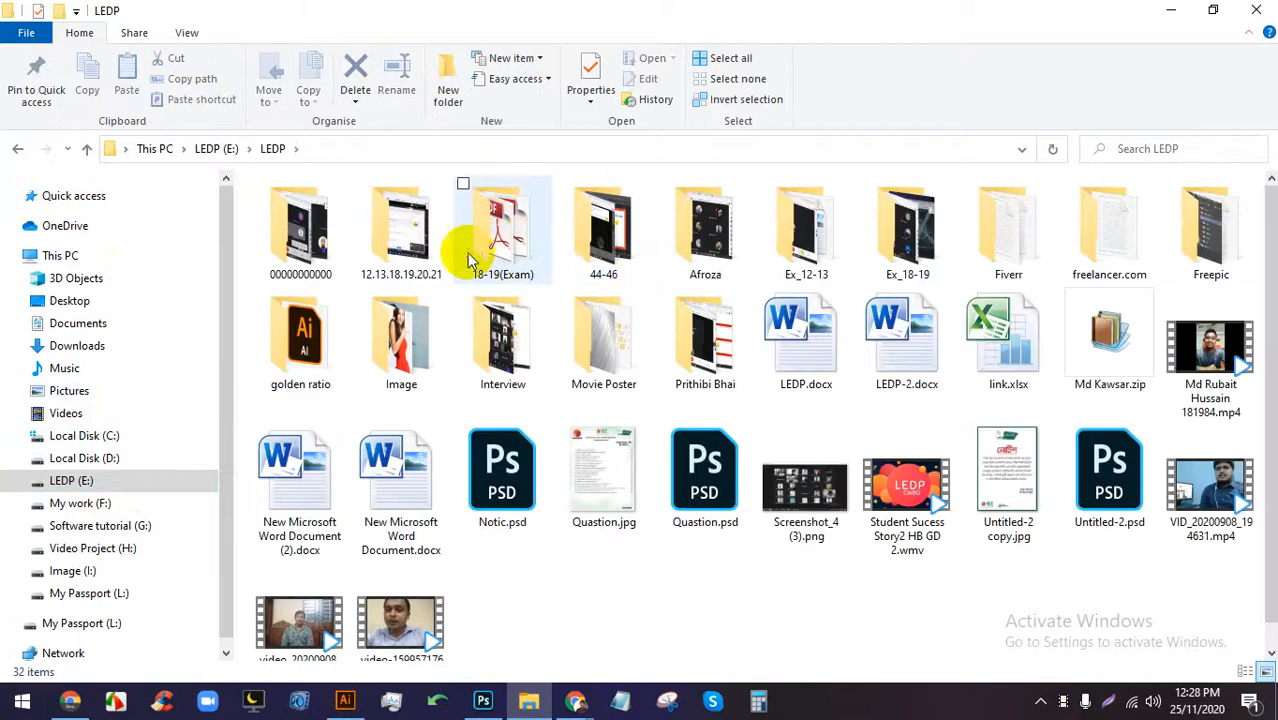
pyautogui.doubleClick(603, 230)
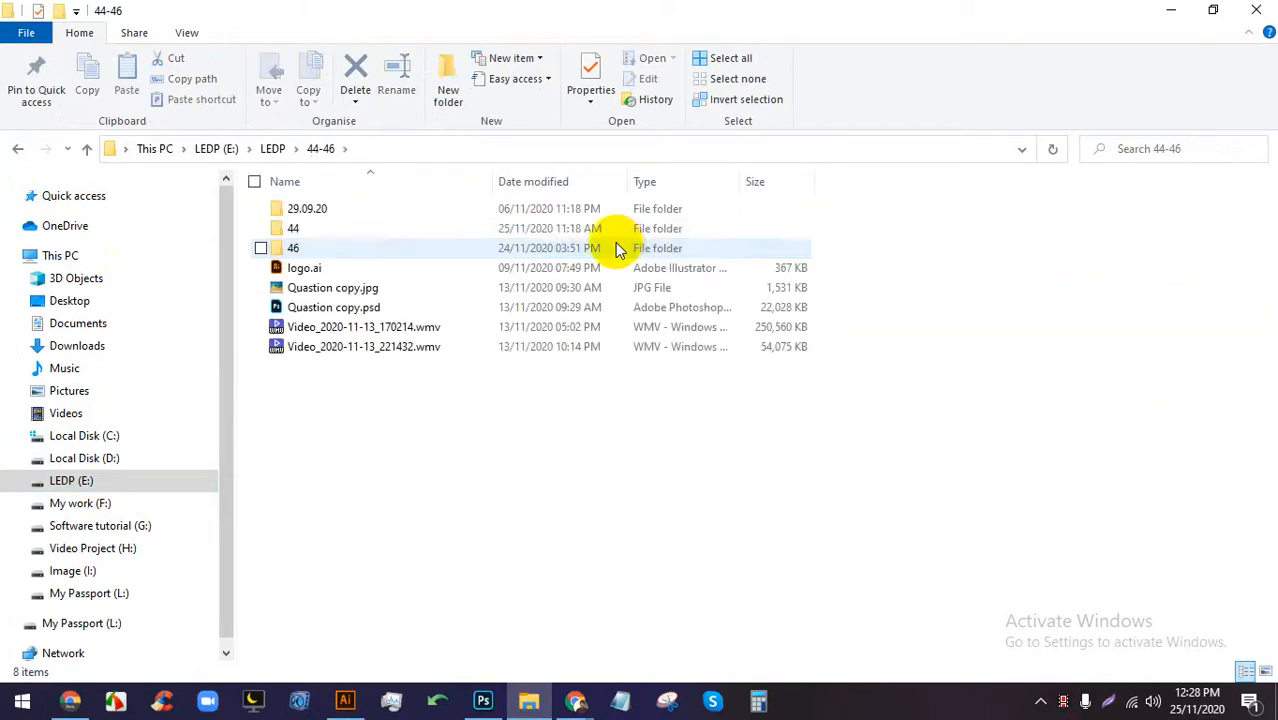
pyautogui.doubleClick(394, 228)
pyautogui.scroll(-5, 480, 330)
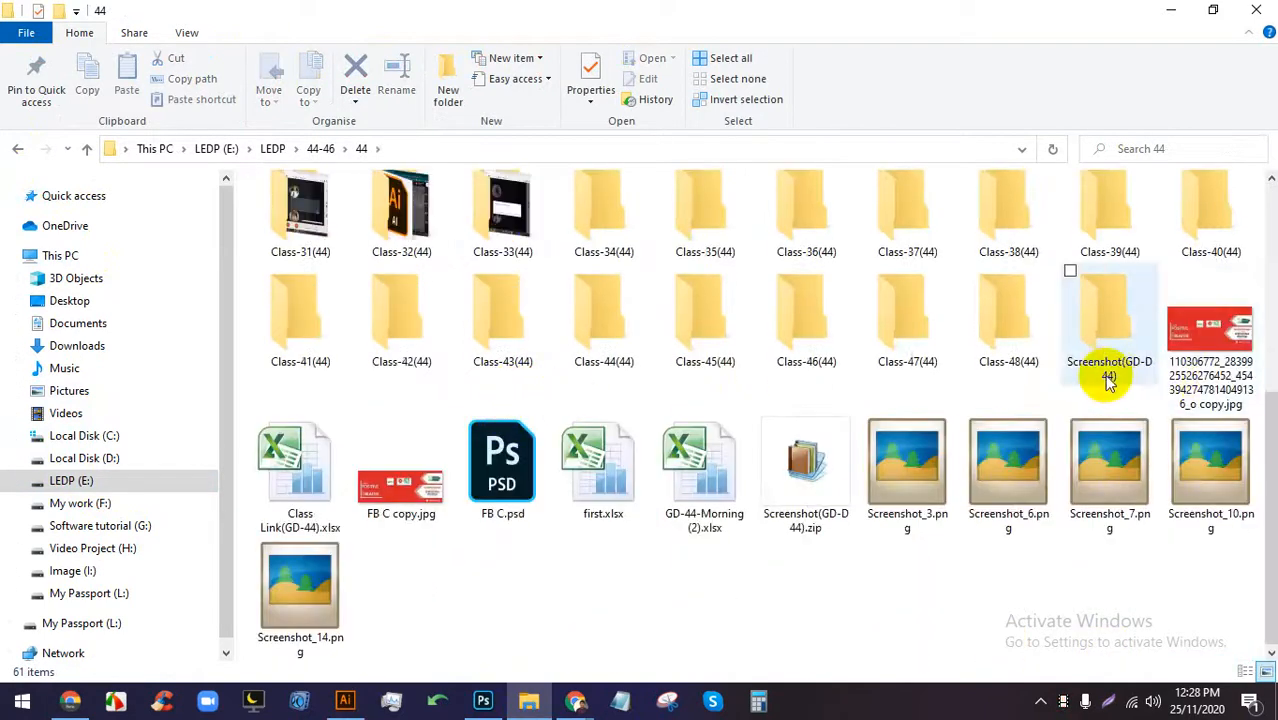
pyautogui.doubleClick(1008, 312)
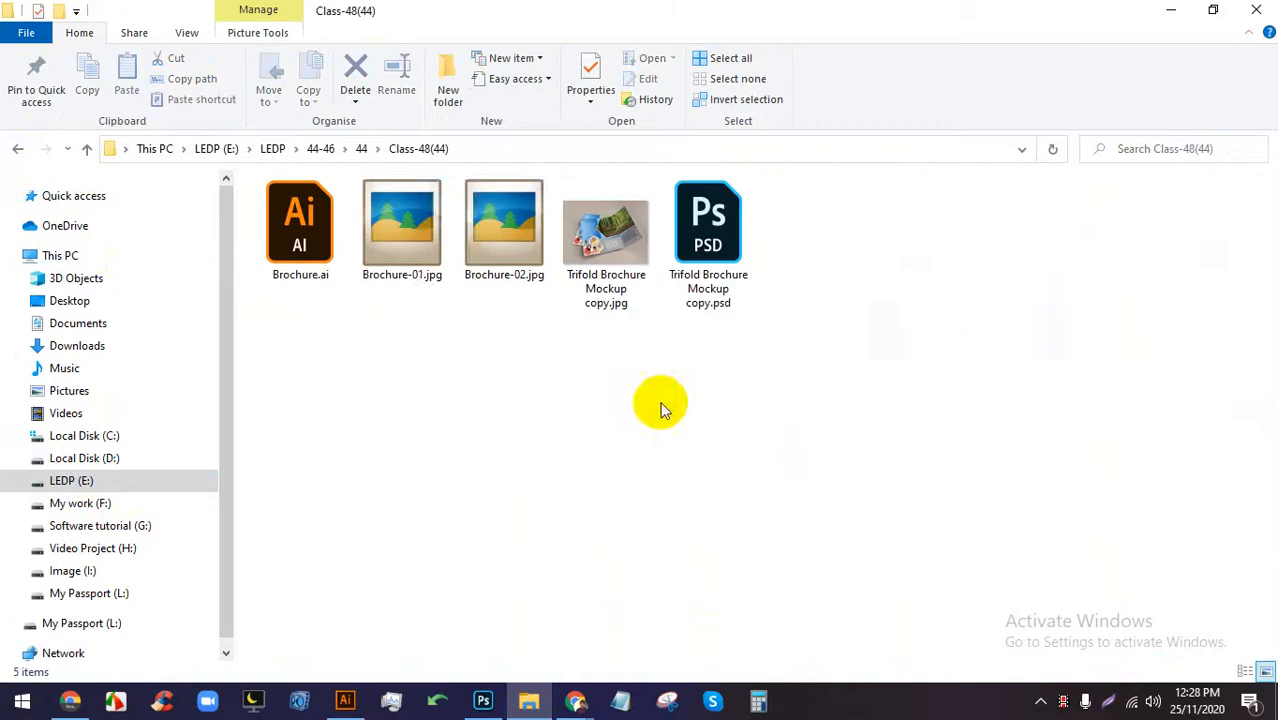
# View the exported Brochure-01.jpg and Brochure-02.jpg at close range and check their text and images.
pyautogui.doubleClick(402, 240)
pyautogui.press('Right')
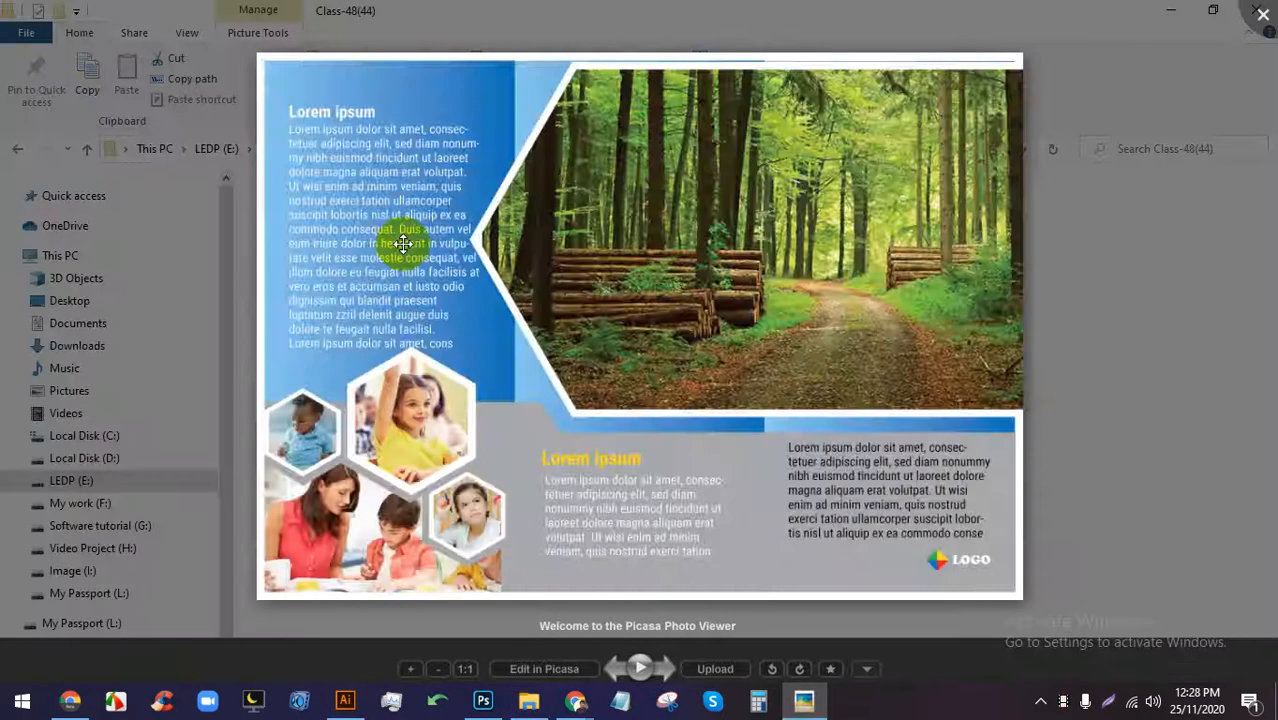
pyautogui.click(403, 243)
pyautogui.press('Right')
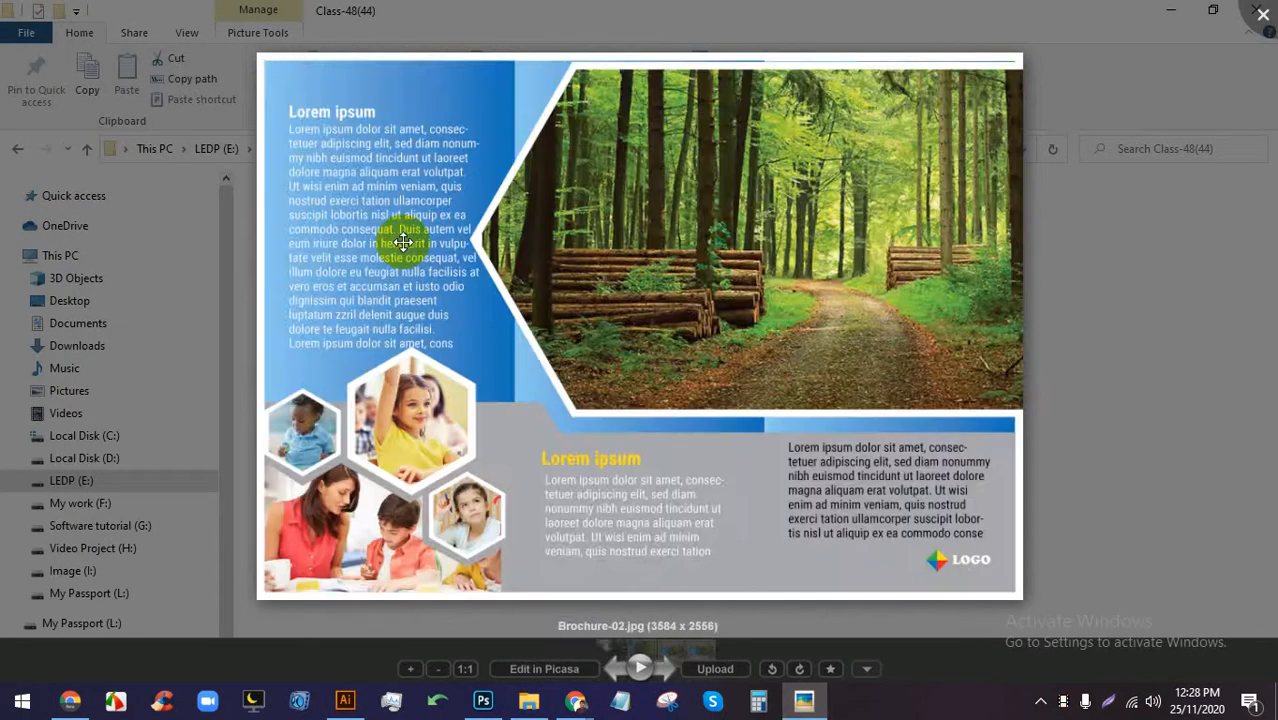
pyautogui.scroll(3, 456, 294)
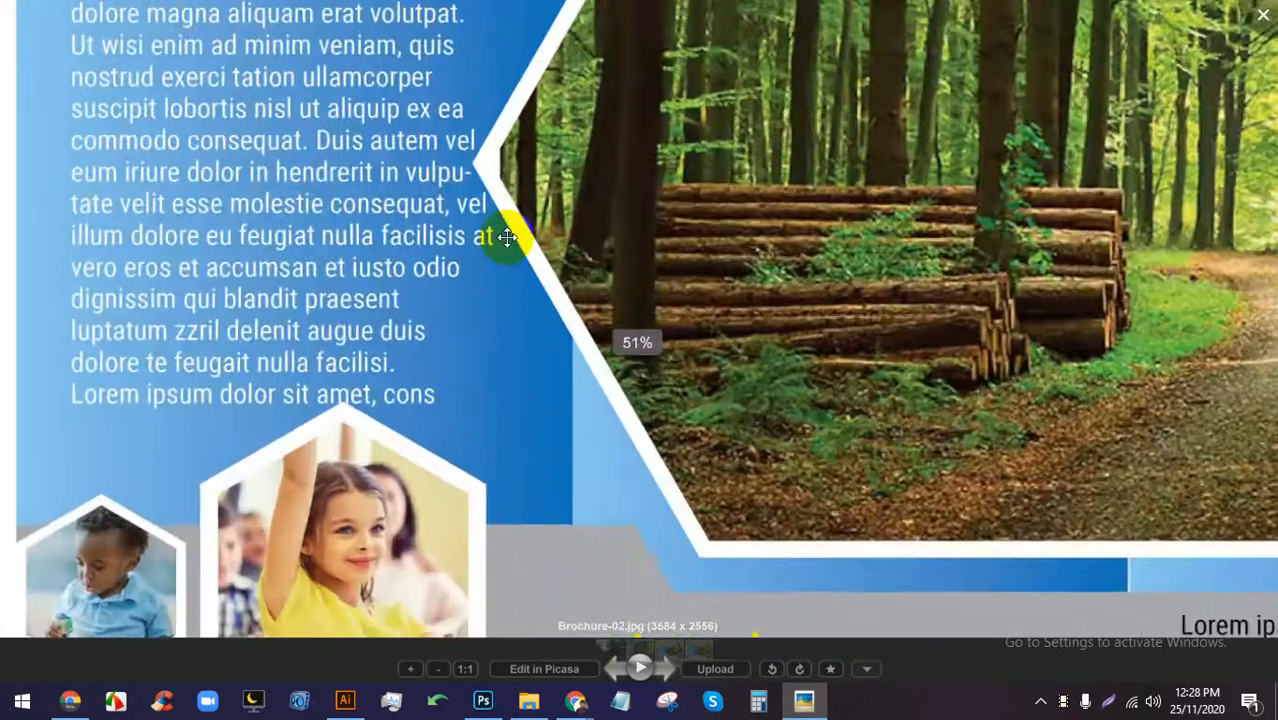
pyautogui.scroll(-1, 492, 146)
pyautogui.press('Left')
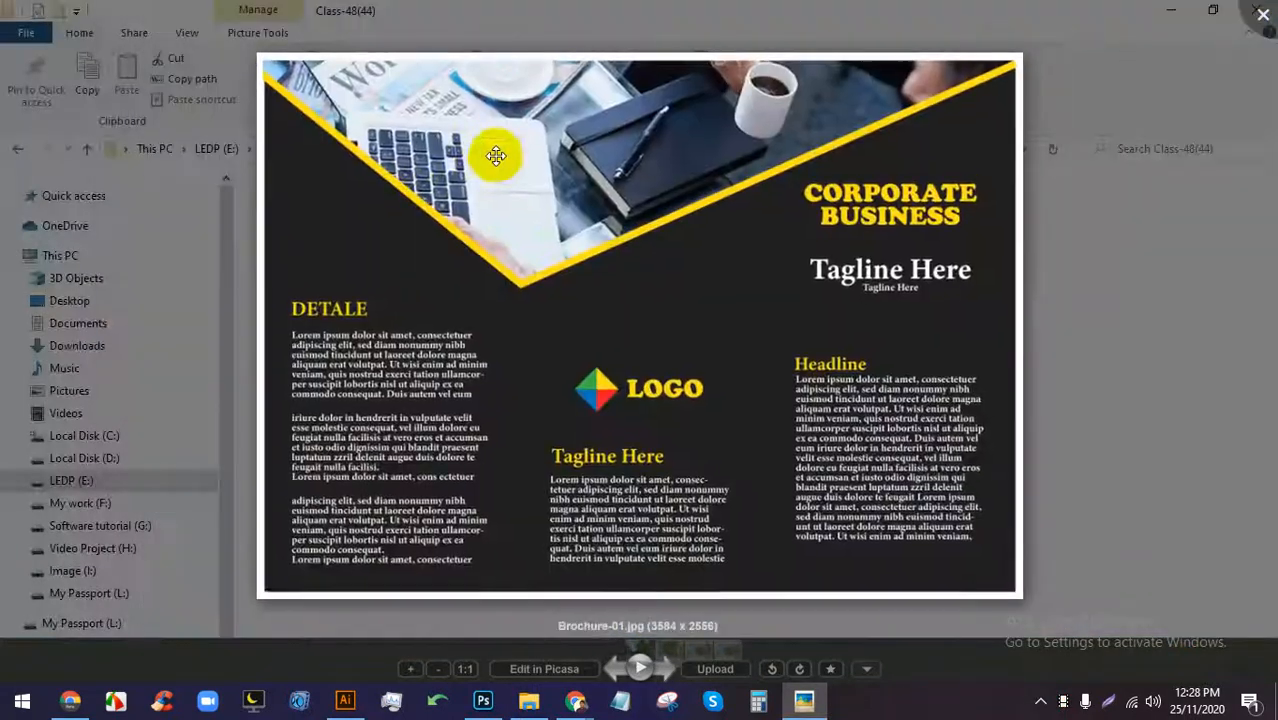
pyautogui.scroll(3, 496, 154)
pyautogui.scroll(-3, 513, 211)
pyautogui.scroll(-1, 670, 308)
pyautogui.moveTo(670, 308); pyautogui.dragTo(578, 346)
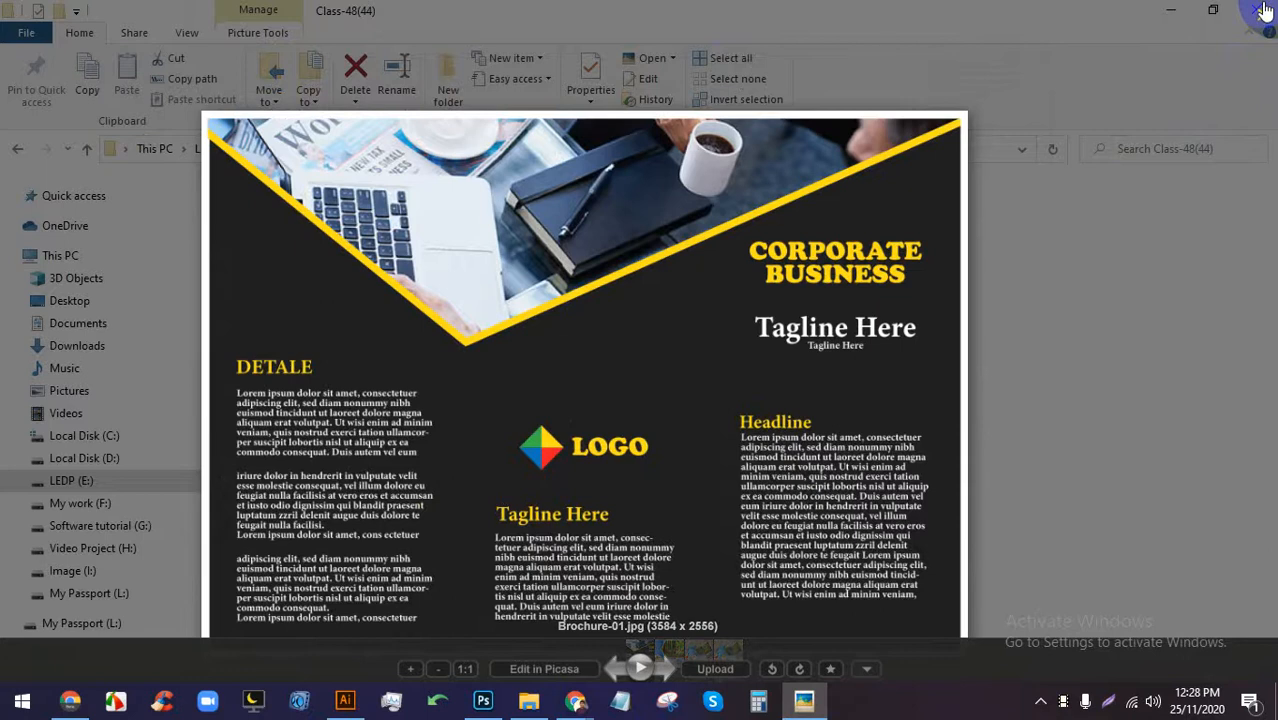
pyautogui.scroll(6, 533, 514)
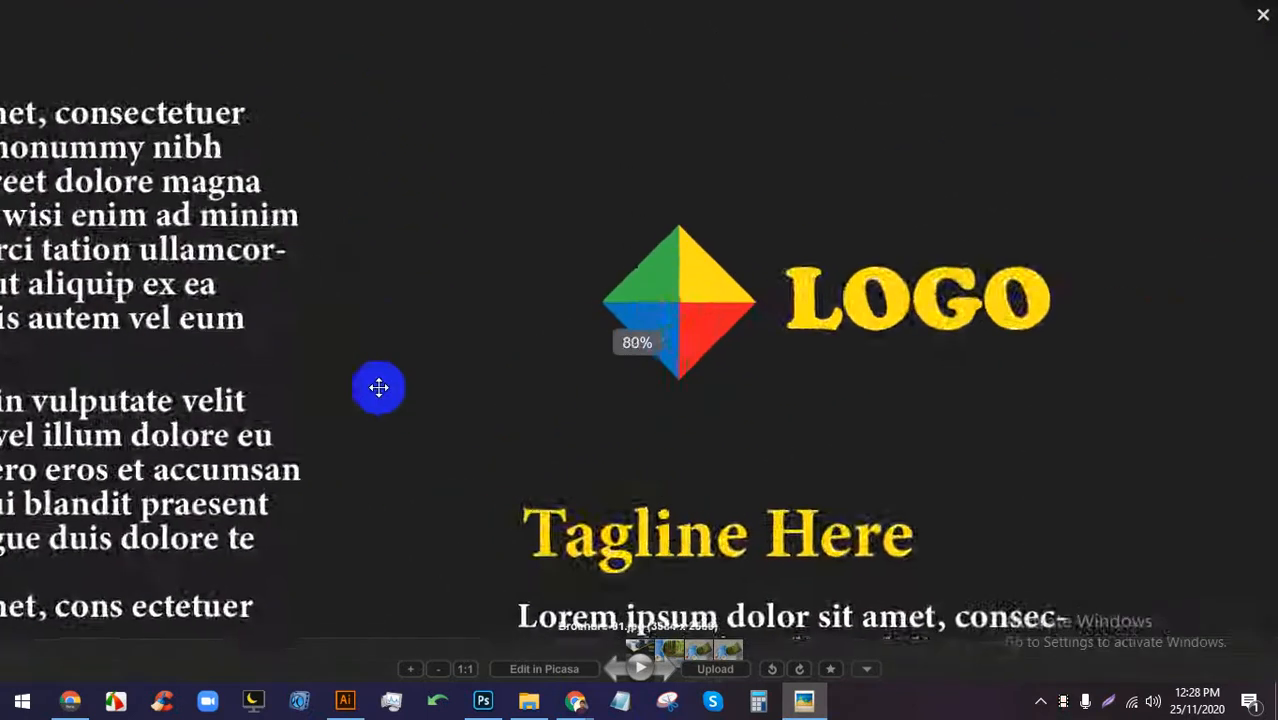
pyautogui.scroll(-6, 400, 340)
pyautogui.click(1250, 16)
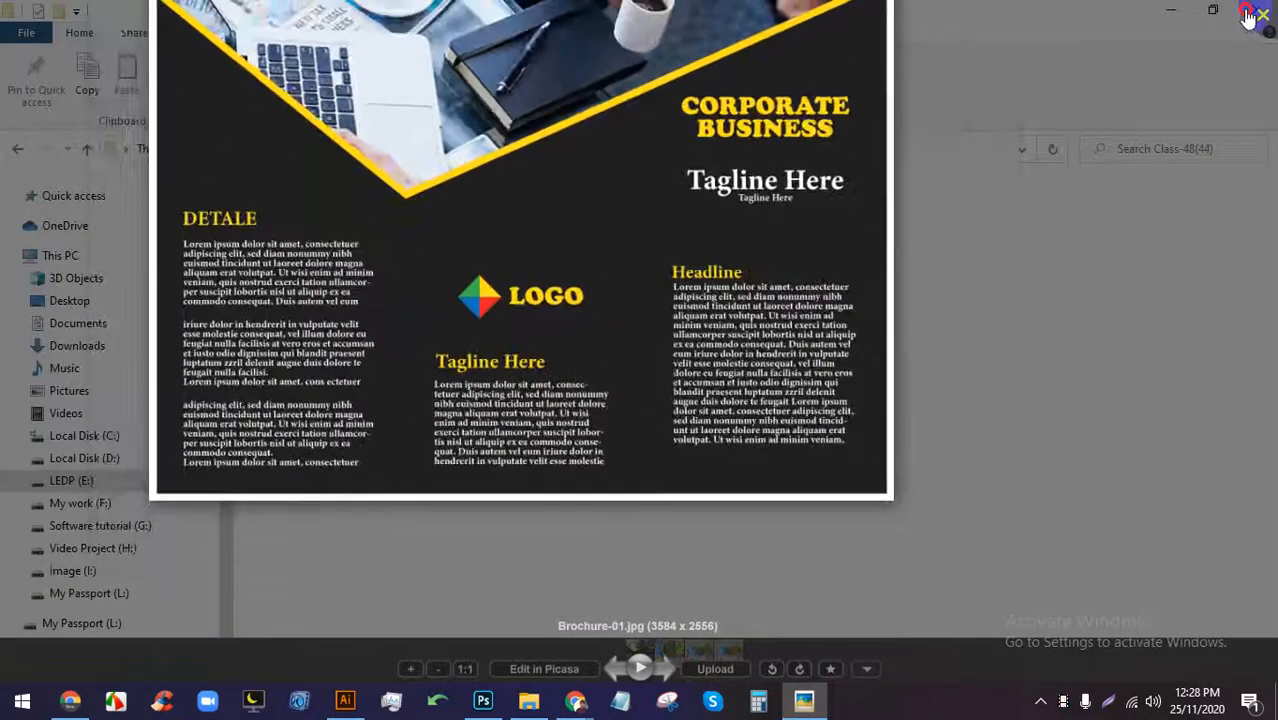
# Open Brochure-01.jpg in Photoshop and open the contents of the mockup's #1 PAGE smart object.
pyautogui.moveTo(395, 235); pyautogui.dragTo(458, 500)
pyautogui.moveTo(487, 290); pyautogui.dragTo(635, 72)
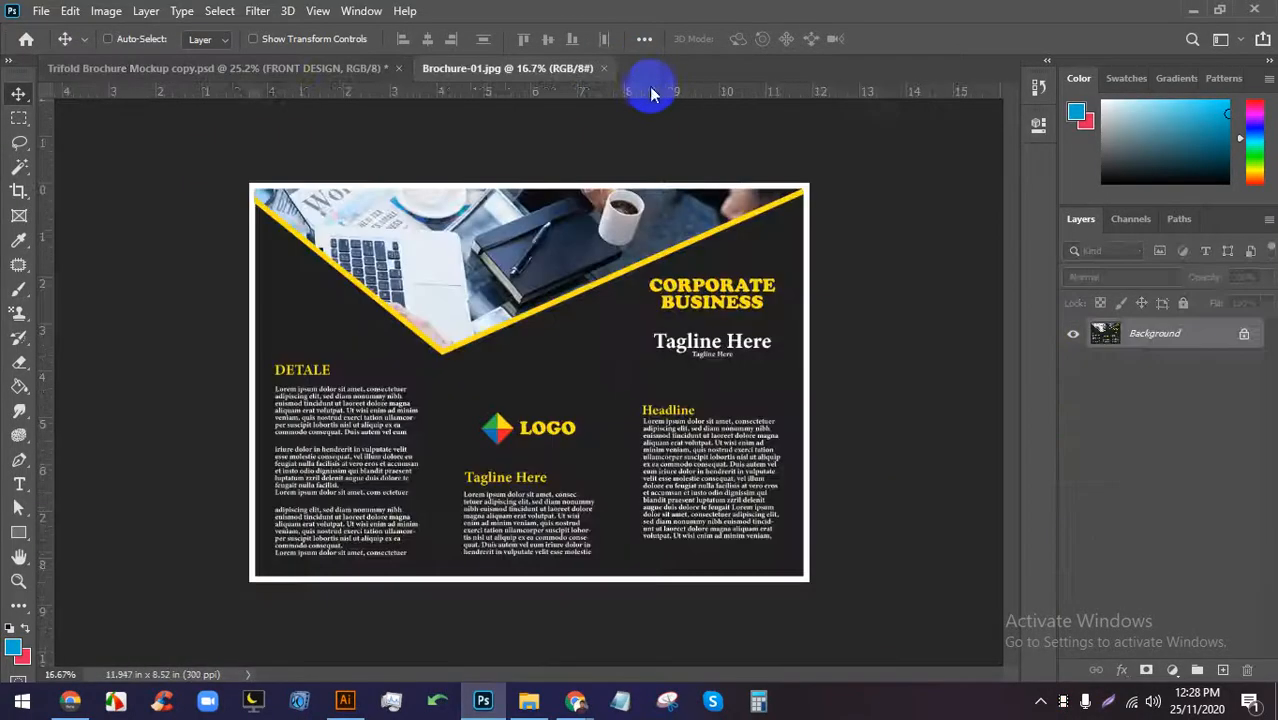
pyautogui.click(320, 69)
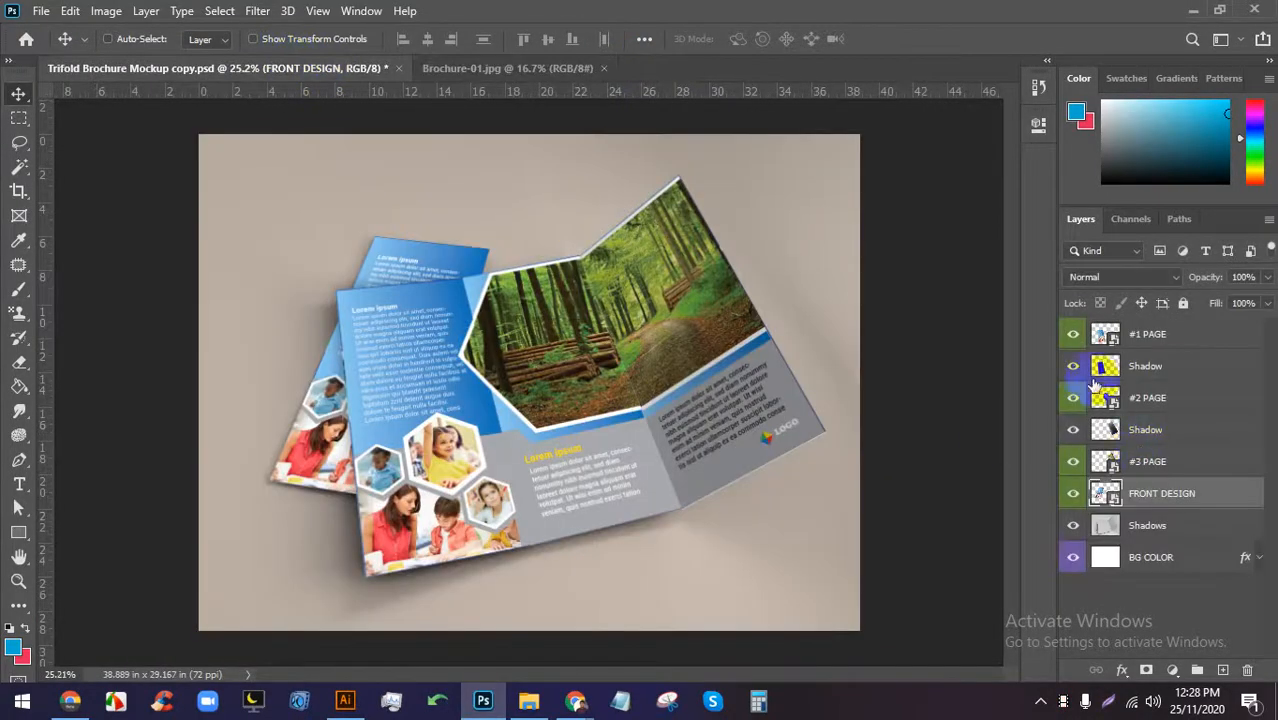
pyautogui.click(1108, 398)
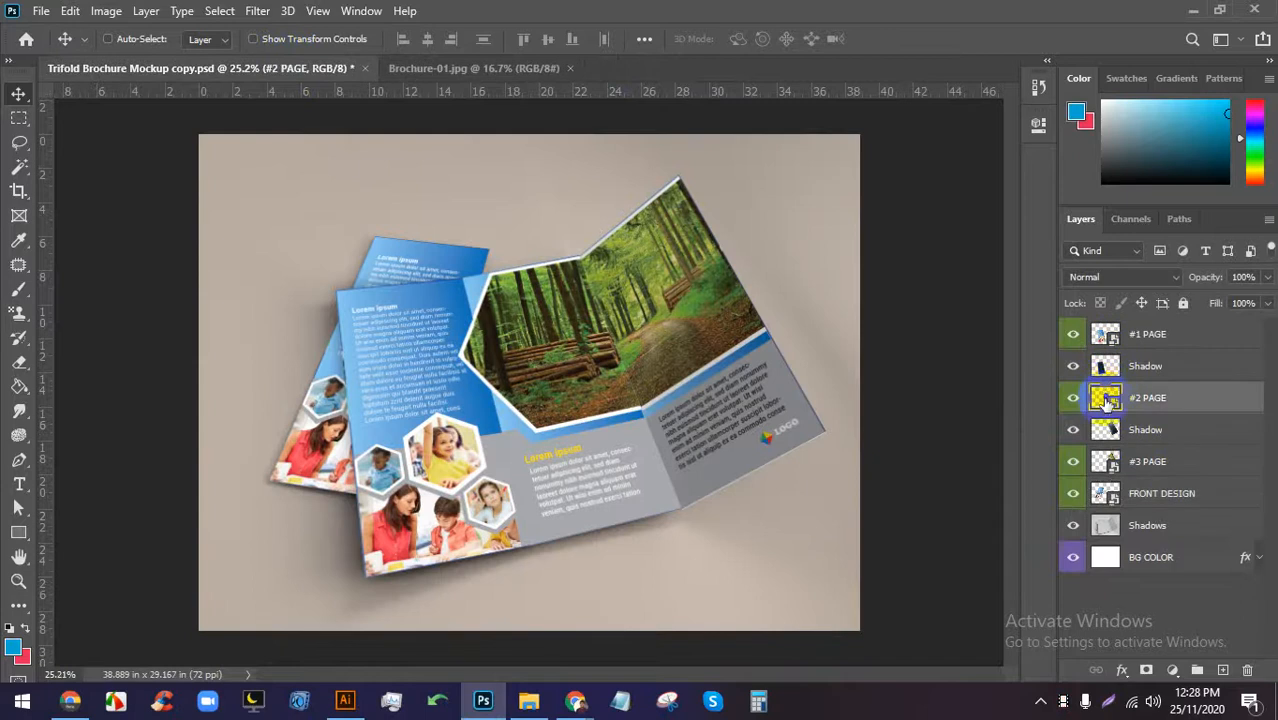
pyautogui.click(1104, 336)
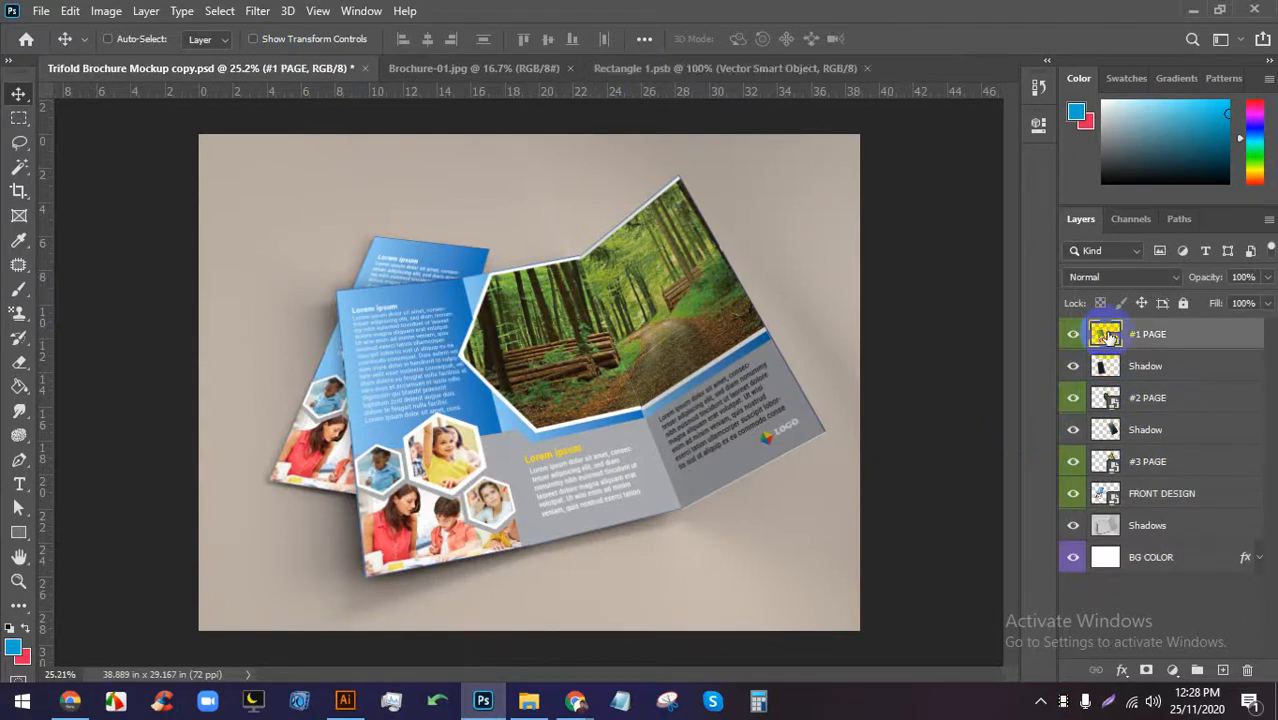
pyautogui.doubleClick(1107, 338)
# Copy the whole Brochure-01.jpg artwork into Rectangle 1.psb and shift it so its first panel covers the page.
pyautogui.click(535, 67)
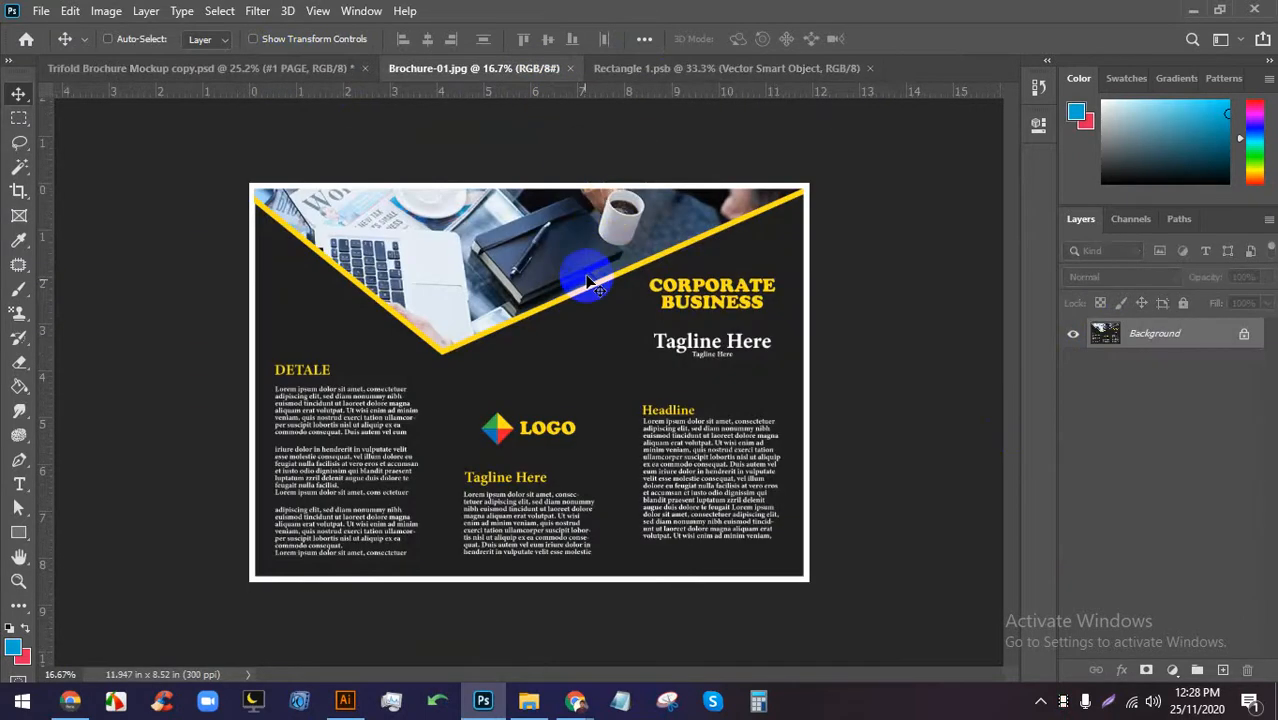
pyautogui.moveTo(590, 285); pyautogui.dragTo(660, 250)
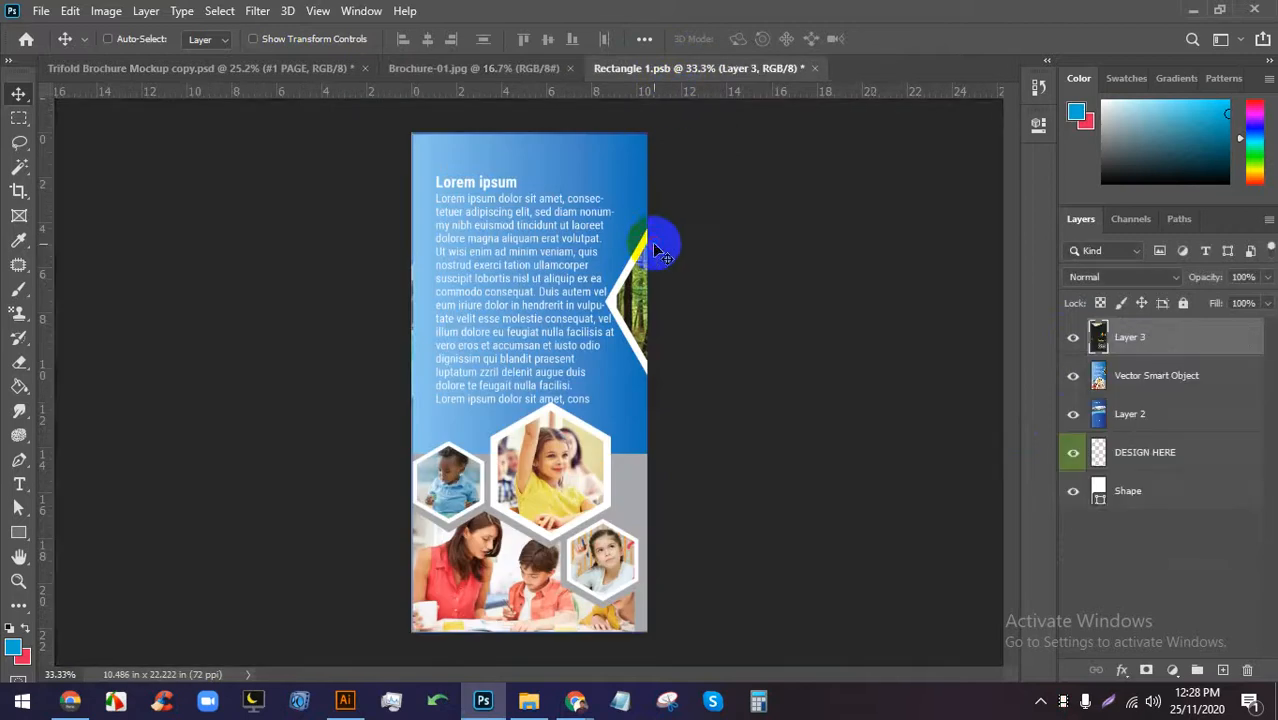
pyautogui.scroll(-2, 649, 252)
pyautogui.moveTo(532, 336); pyautogui.dragTo(656, 347)
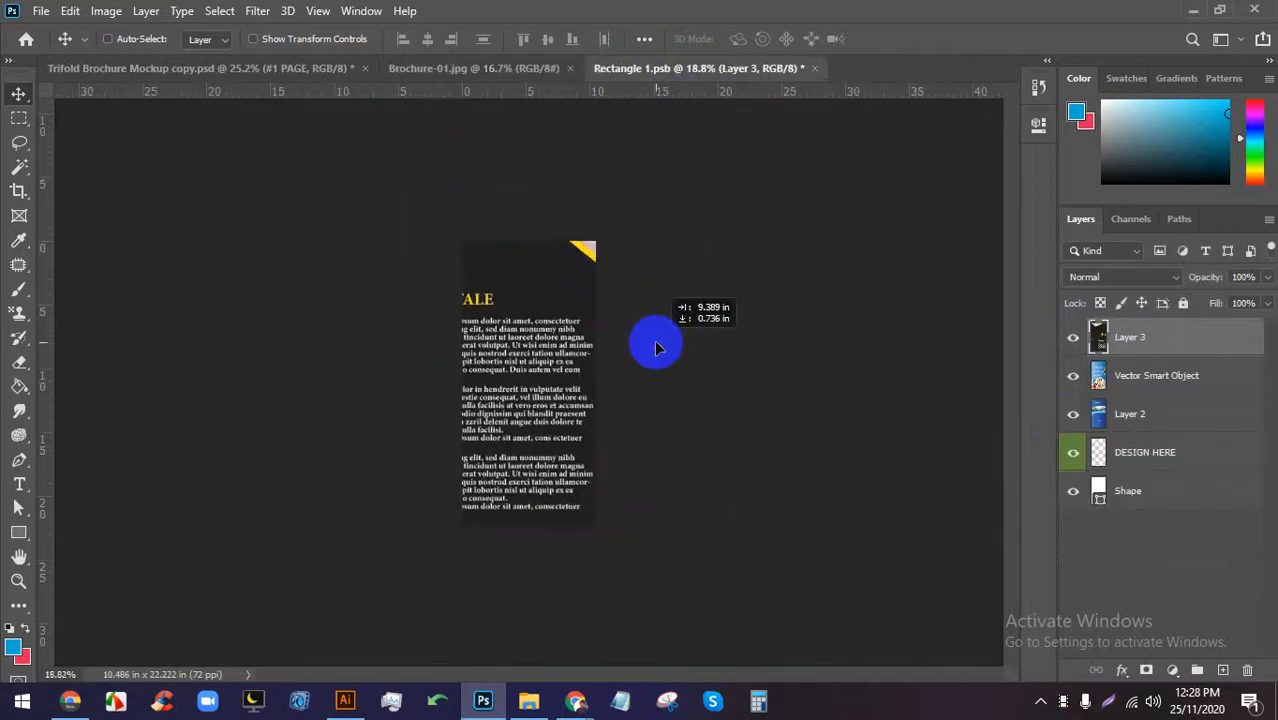
pyautogui.scroll(-2, 562, 328)
pyautogui.hotkey('ctrl', 't')
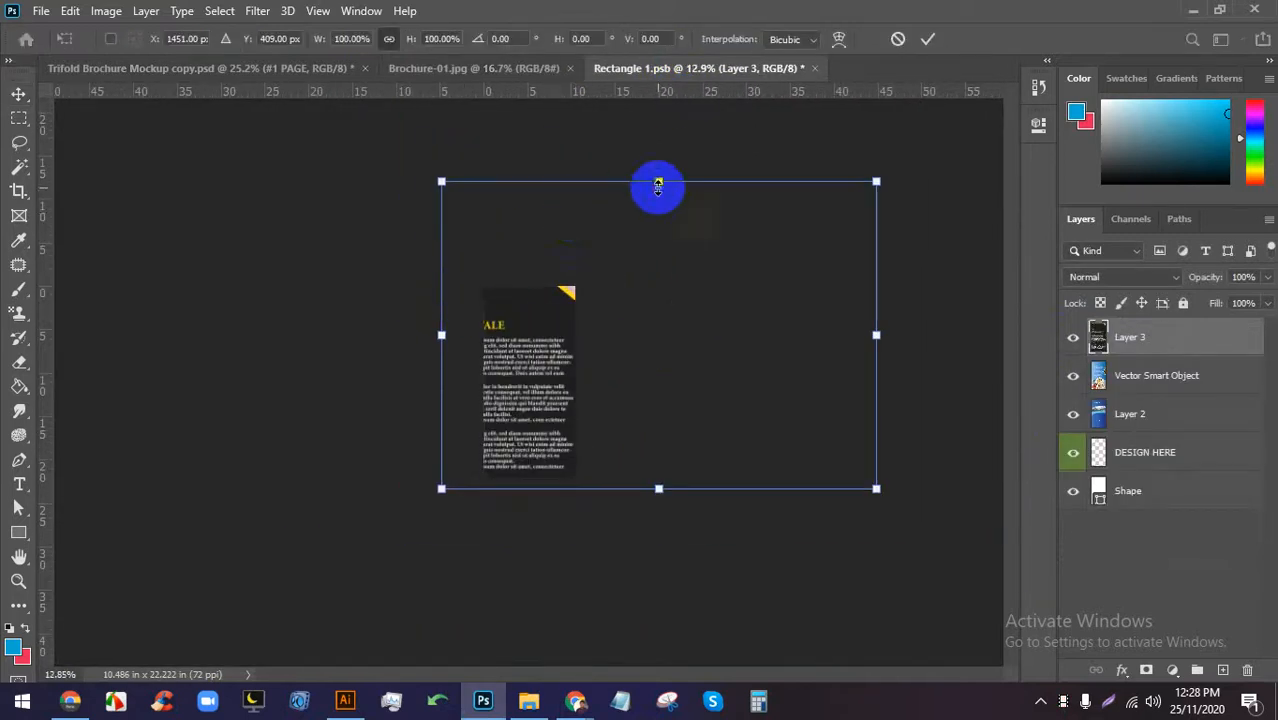
pyautogui.moveTo(659, 185); pyautogui.dragTo(656, 248)
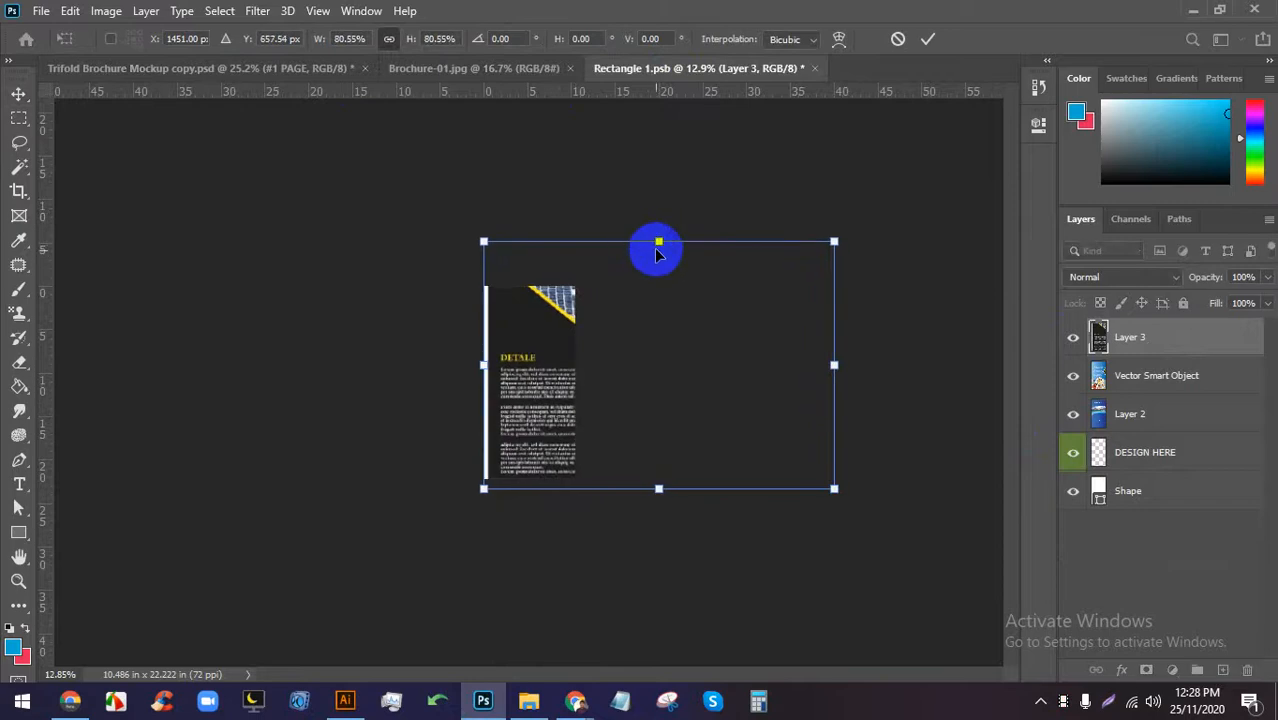
pyautogui.click(897, 38)
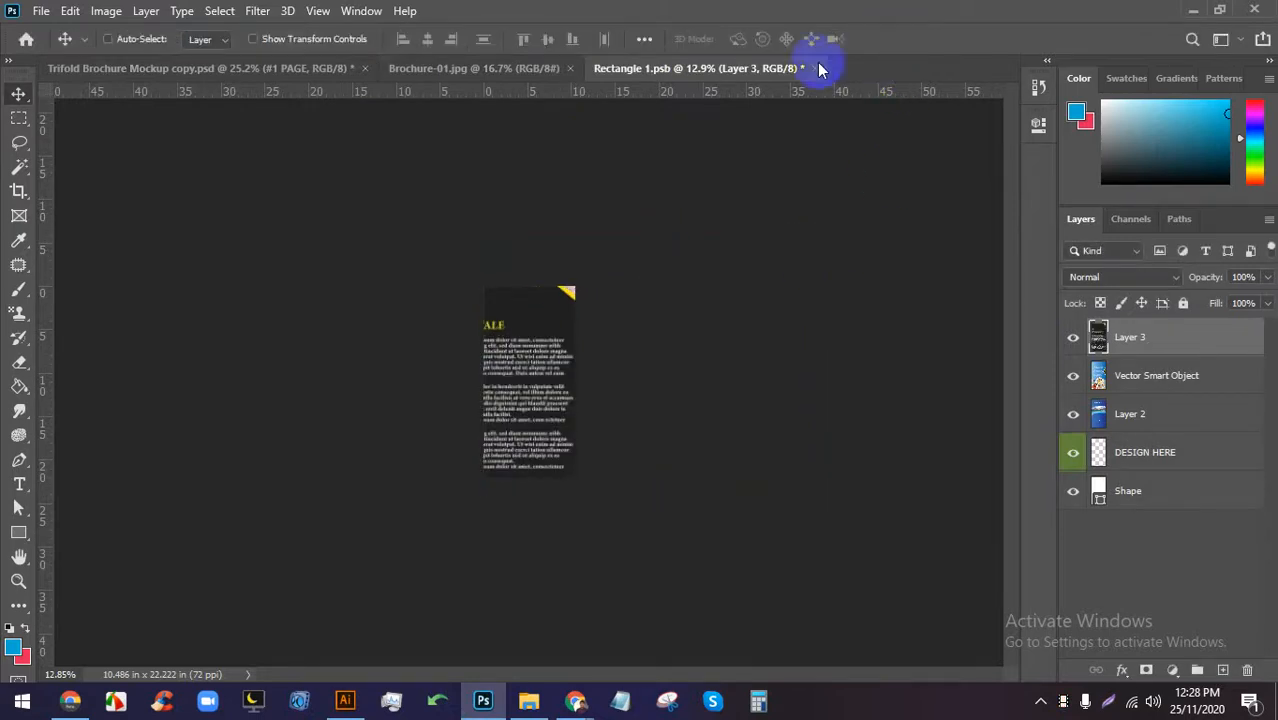
# Delete the copied brochure artwork layer from Rectangle 1.psb.
pyautogui.click(557, 70)
pyautogui.click(711, 70)
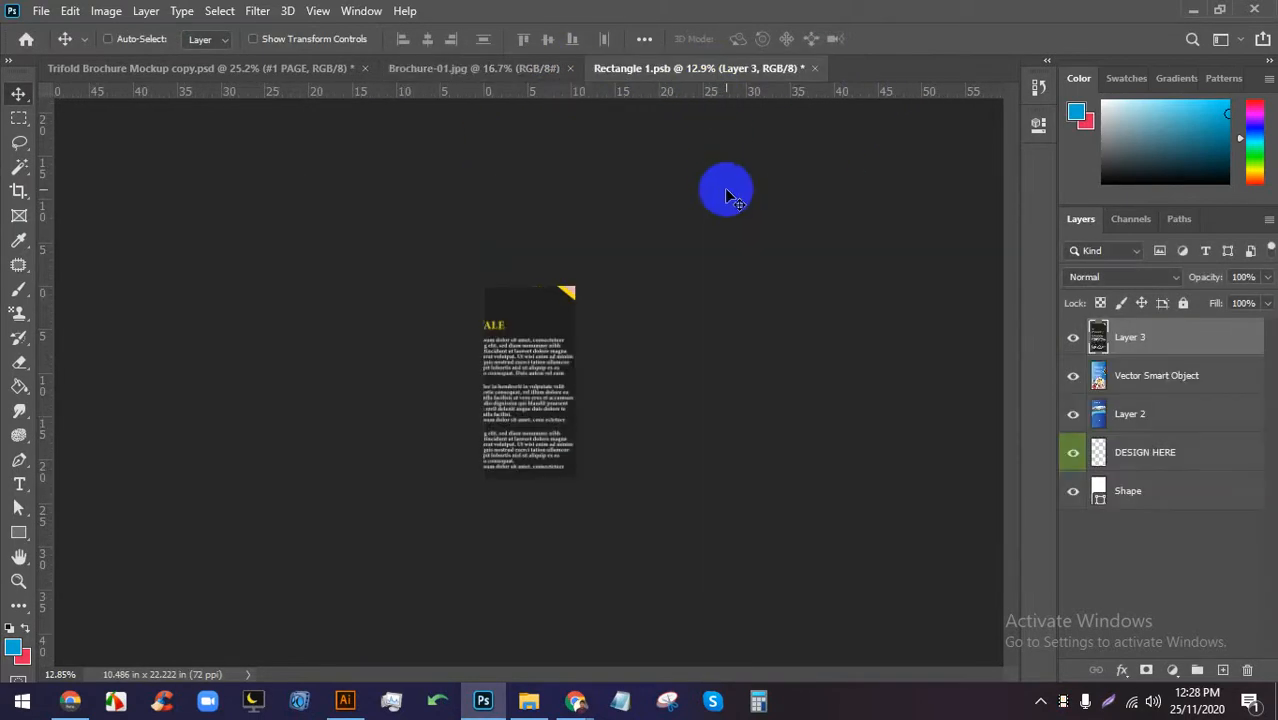
pyautogui.press('Delete')
# Select the DETALE panel of Brochure-01.jpg inside its white border with the Rectangular Marquee and copy it into Rectangle 1.psb.
pyautogui.click(508, 70)
pyautogui.scroll(2, 394, 257)
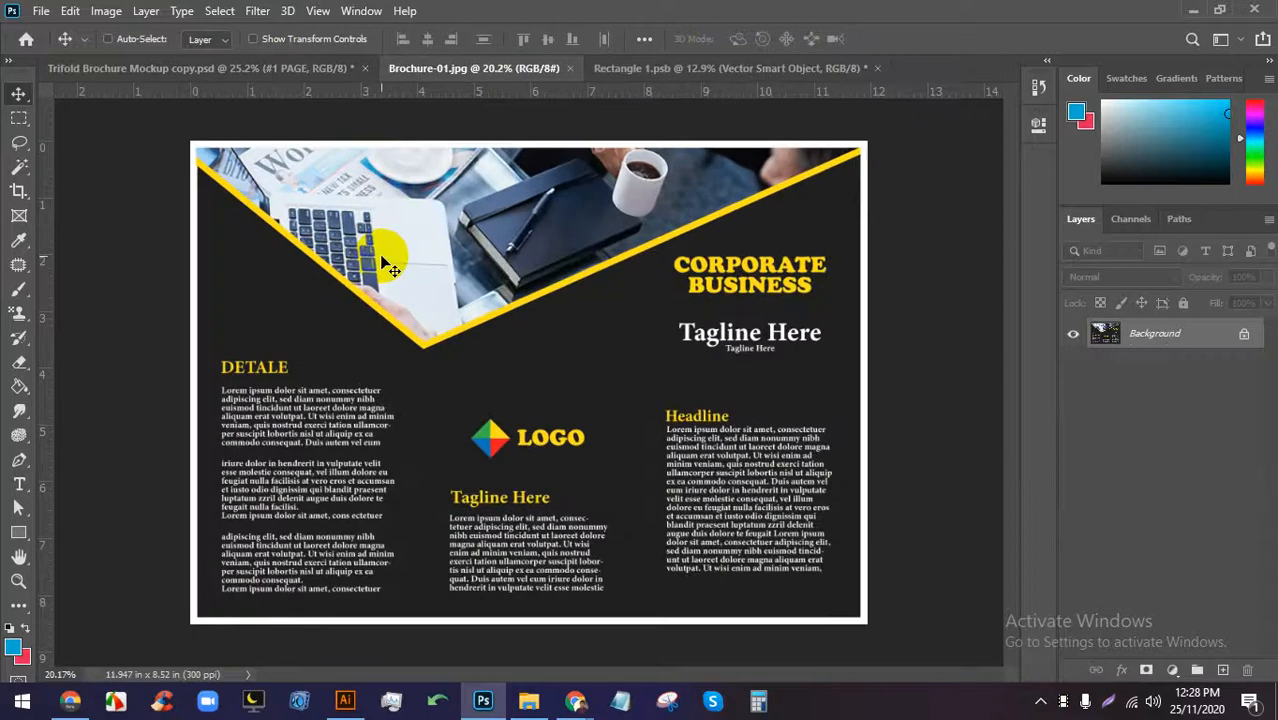
pyautogui.rightClick(13, 127)
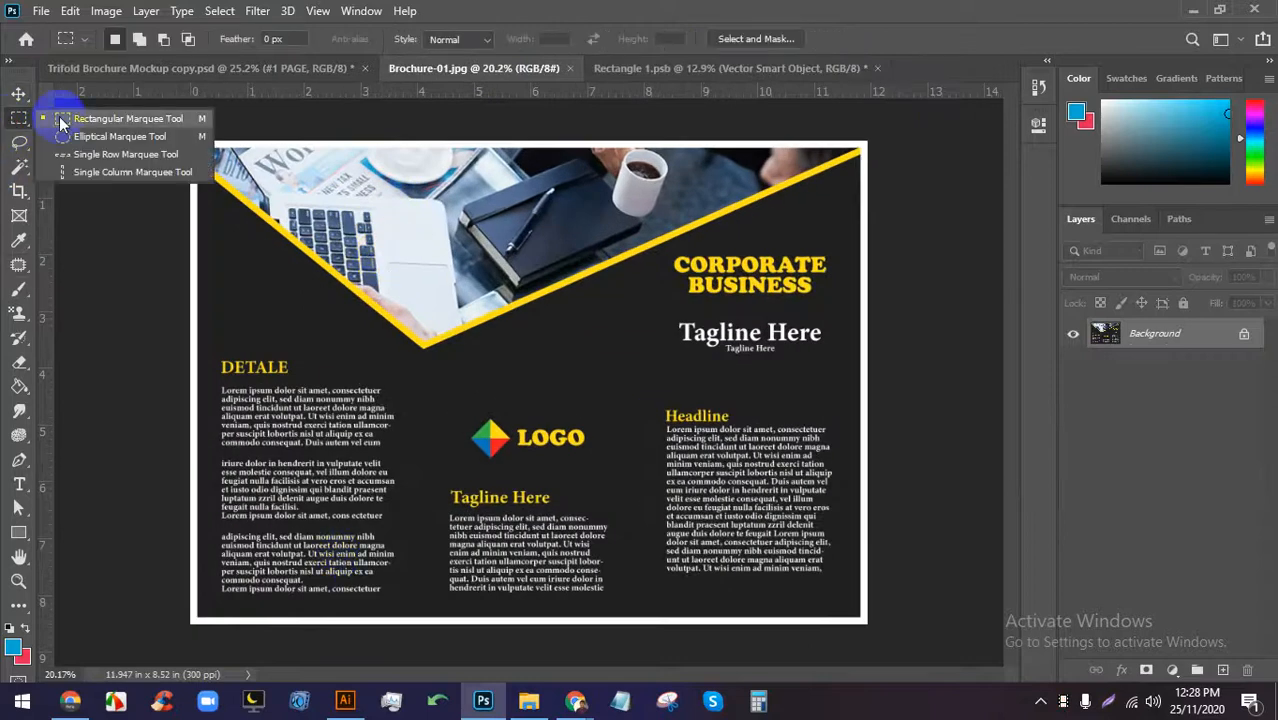
pyautogui.click(70, 119)
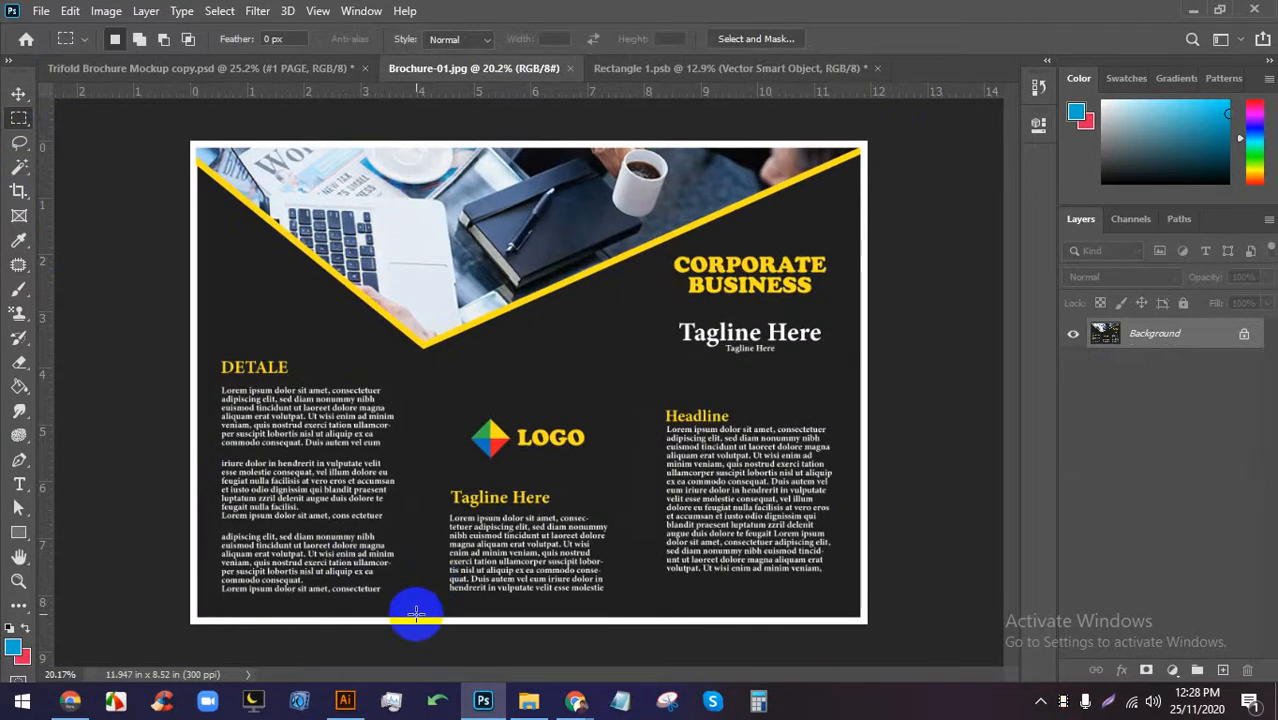
pyautogui.moveTo(418, 614); pyautogui.dragTo(195, 150)
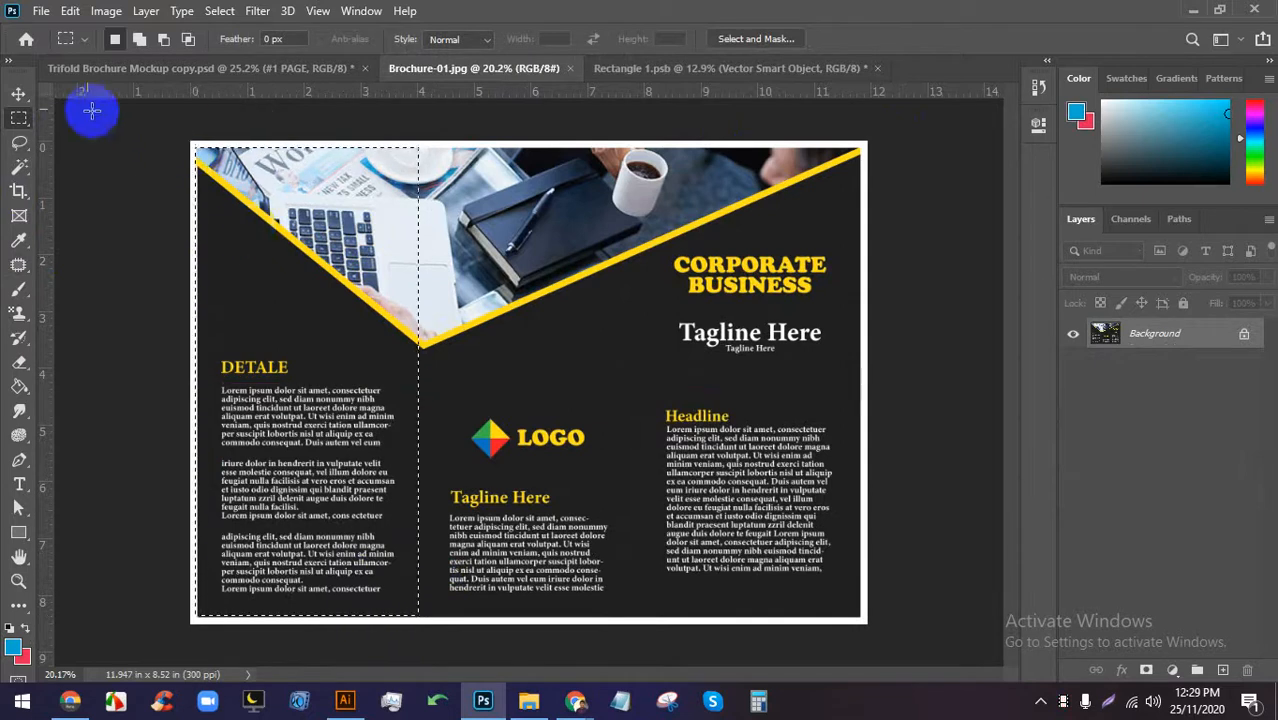
pyautogui.click(22, 95)
pyautogui.moveTo(410, 250); pyautogui.dragTo(550, 390)
# Scale the copied DETALE panel proportionally to about 65%, fit it over the whole page and save Rectangle 1.psb.
pyautogui.scroll(2, 540, 388)
pyautogui.hotkey('ctrl', 't')
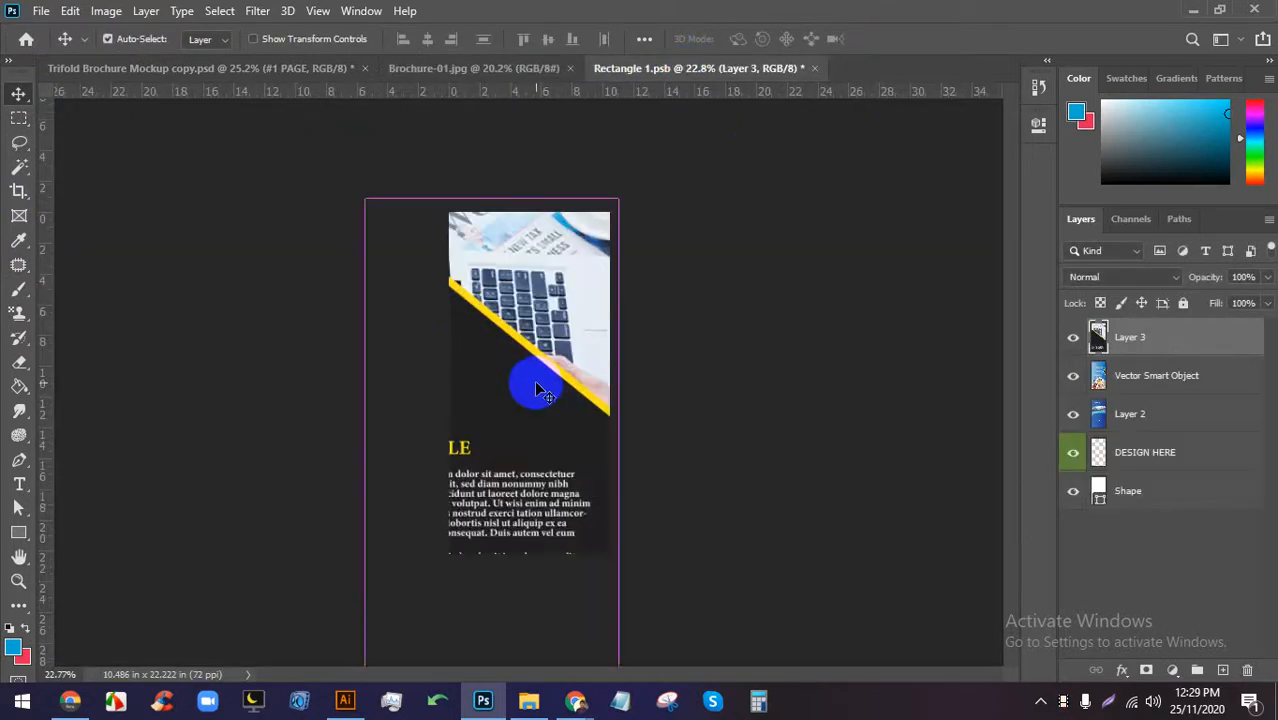
pyautogui.scroll(-2, 535, 388)
pyautogui.moveTo(442, 556); pyautogui.dragTo(471, 466)
pyautogui.scroll(2, 518, 385)
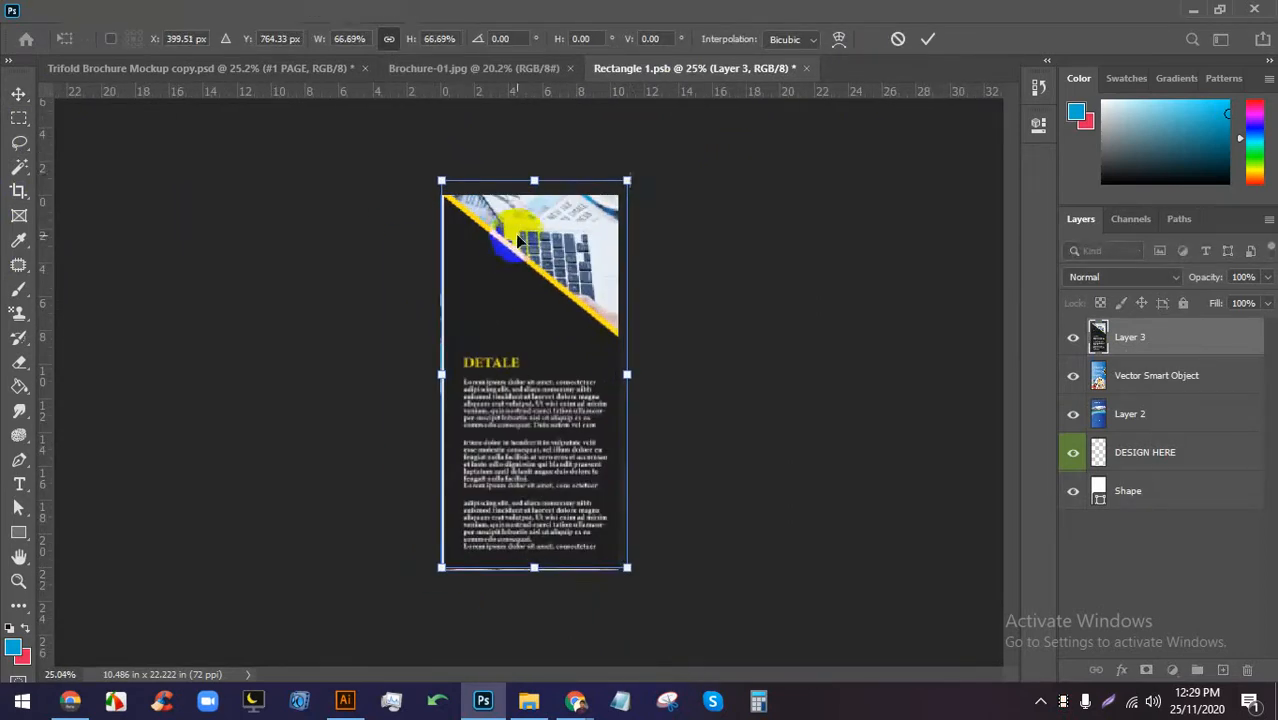
pyautogui.moveTo(630, 177); pyautogui.dragTo(613, 180)
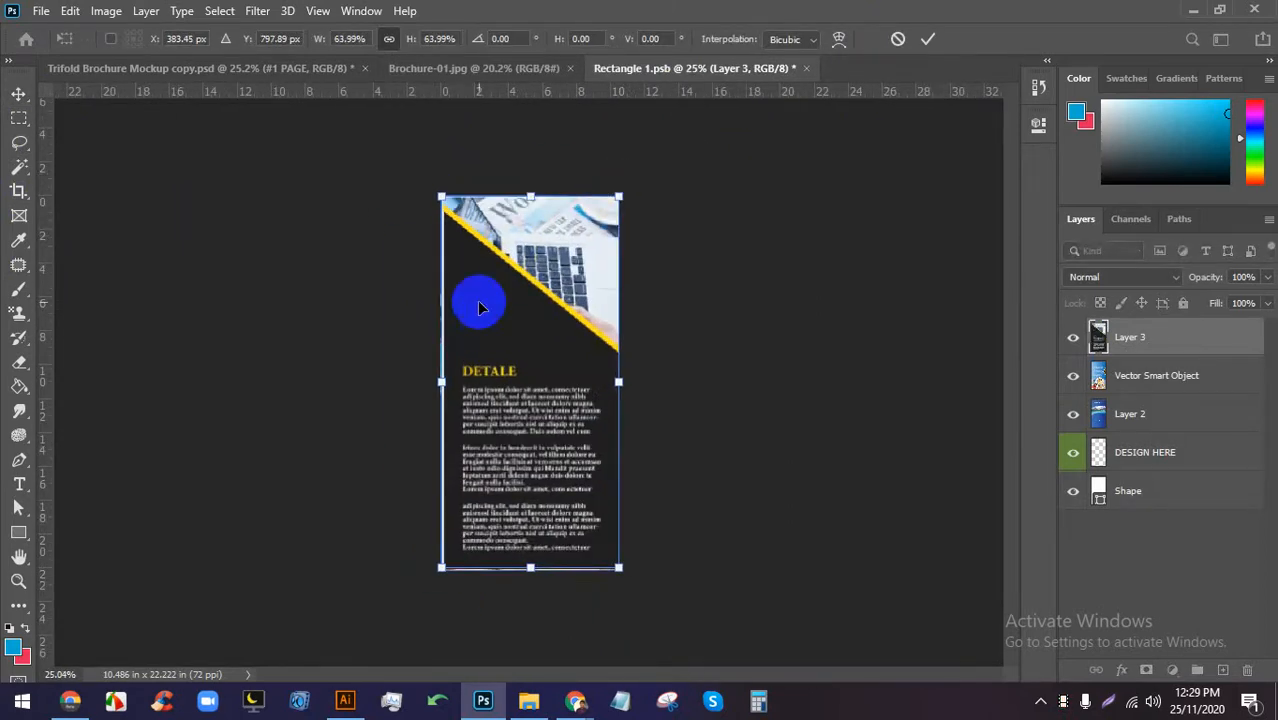
pyautogui.scroll(1, 478, 304)
pyautogui.moveTo(485, 314); pyautogui.dragTo(491, 277)
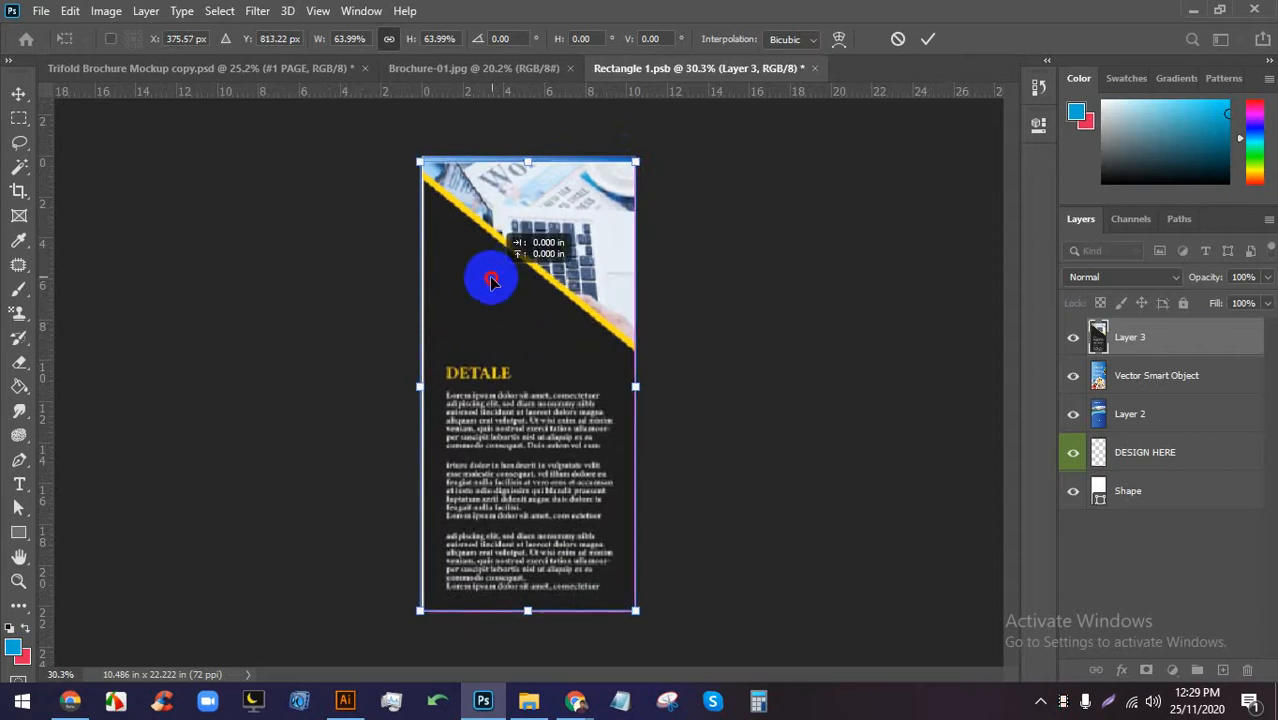
pyautogui.moveTo(634, 161); pyautogui.dragTo(639, 155)
pyautogui.moveTo(576, 229); pyautogui.dragTo(573, 232)
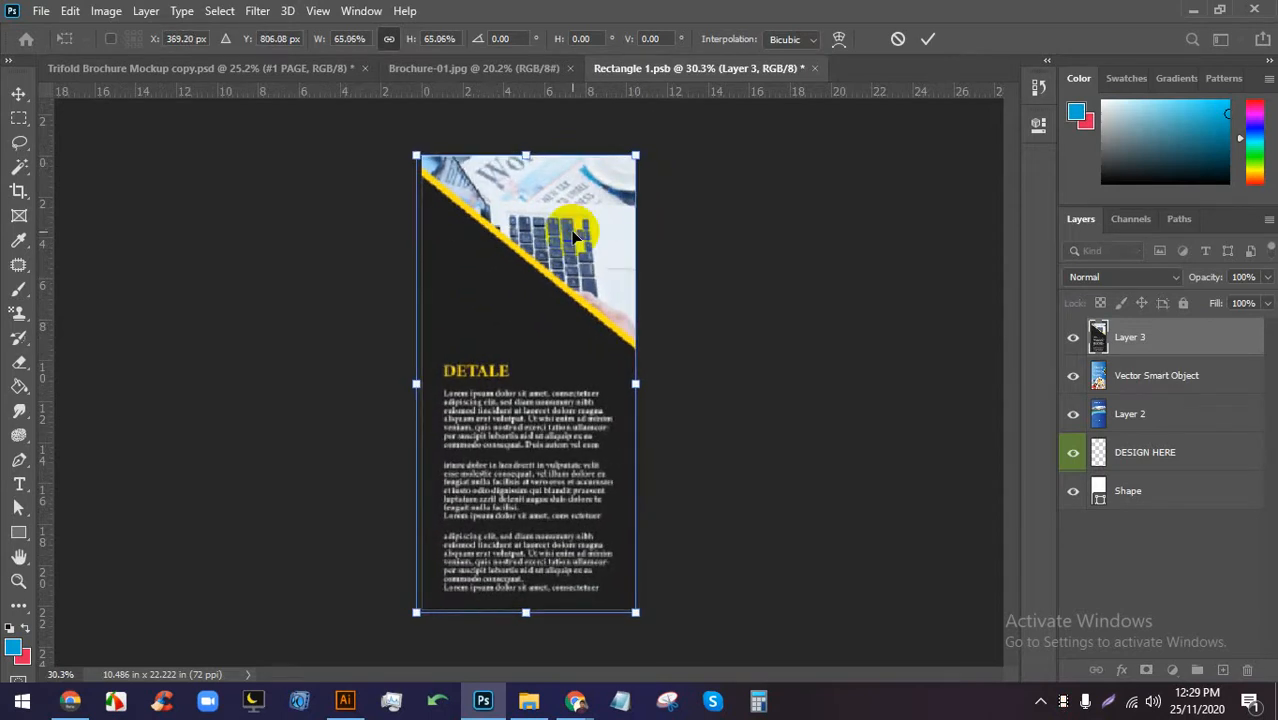
pyautogui.click(927, 40)
pyautogui.hotkey('ctrl', '+')
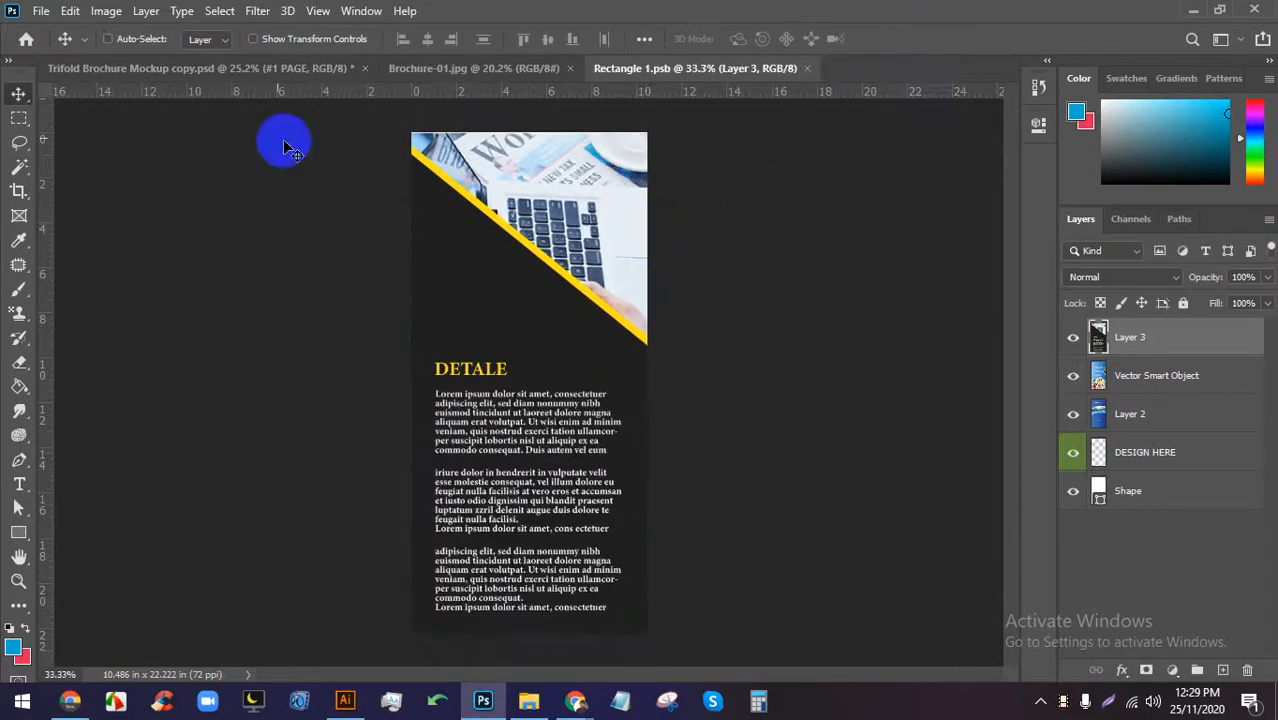
# Check the updated #1 PAGE panel in the trifold mockup at close range and compare it with Rectangle 1.psb.
pyautogui.click(257, 70)
pyautogui.scroll(2, 456, 400)
pyautogui.scroll(4, 456, 392)
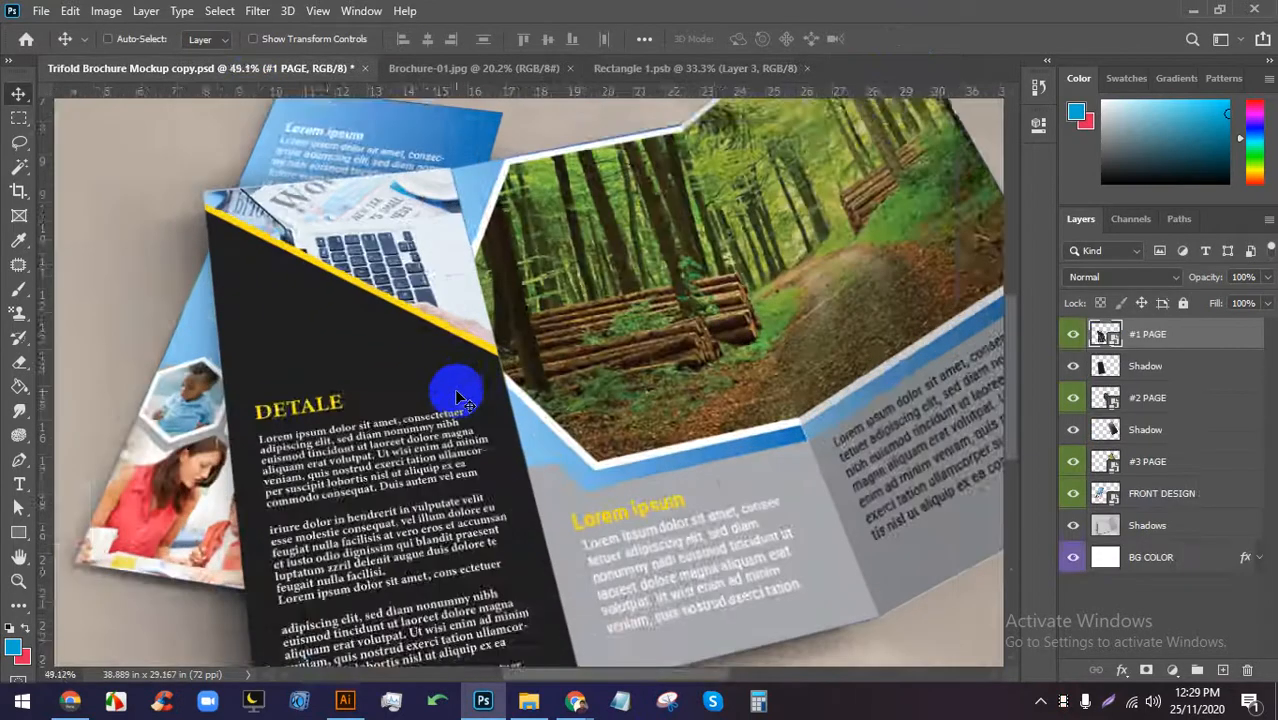
pyautogui.scroll(-4, 456, 392)
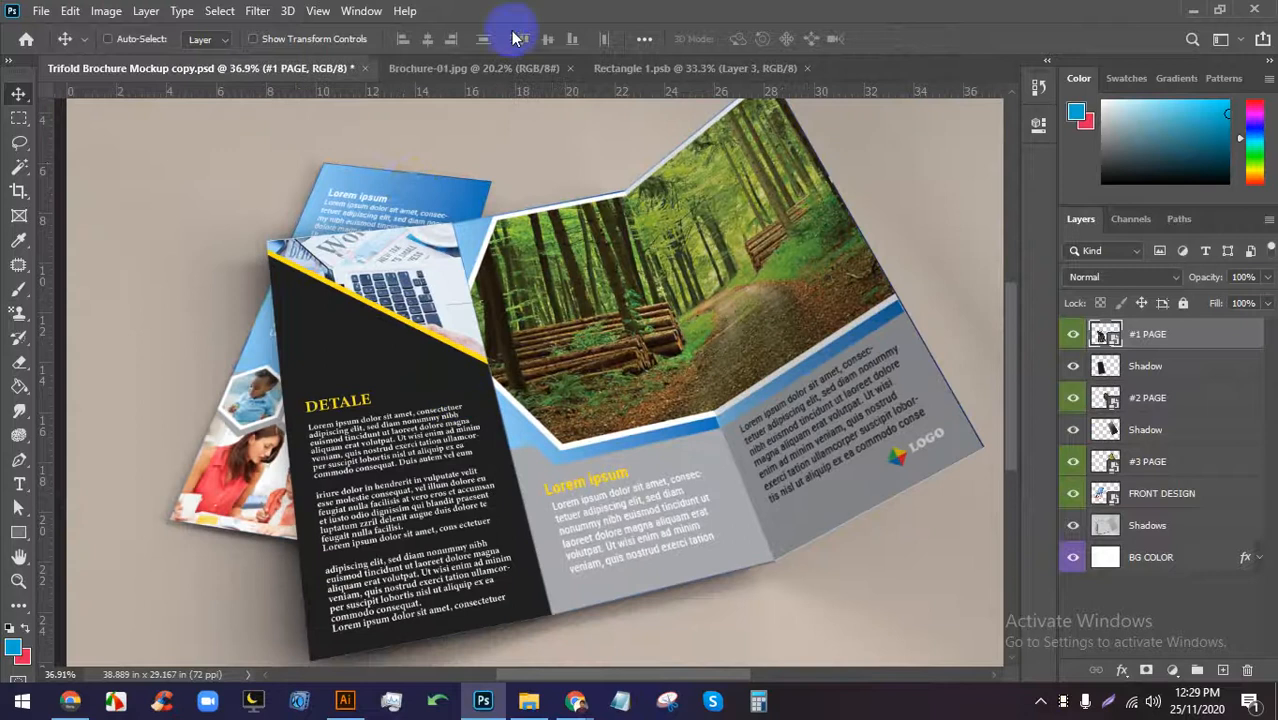
pyautogui.click(558, 69)
pyautogui.click(659, 69)
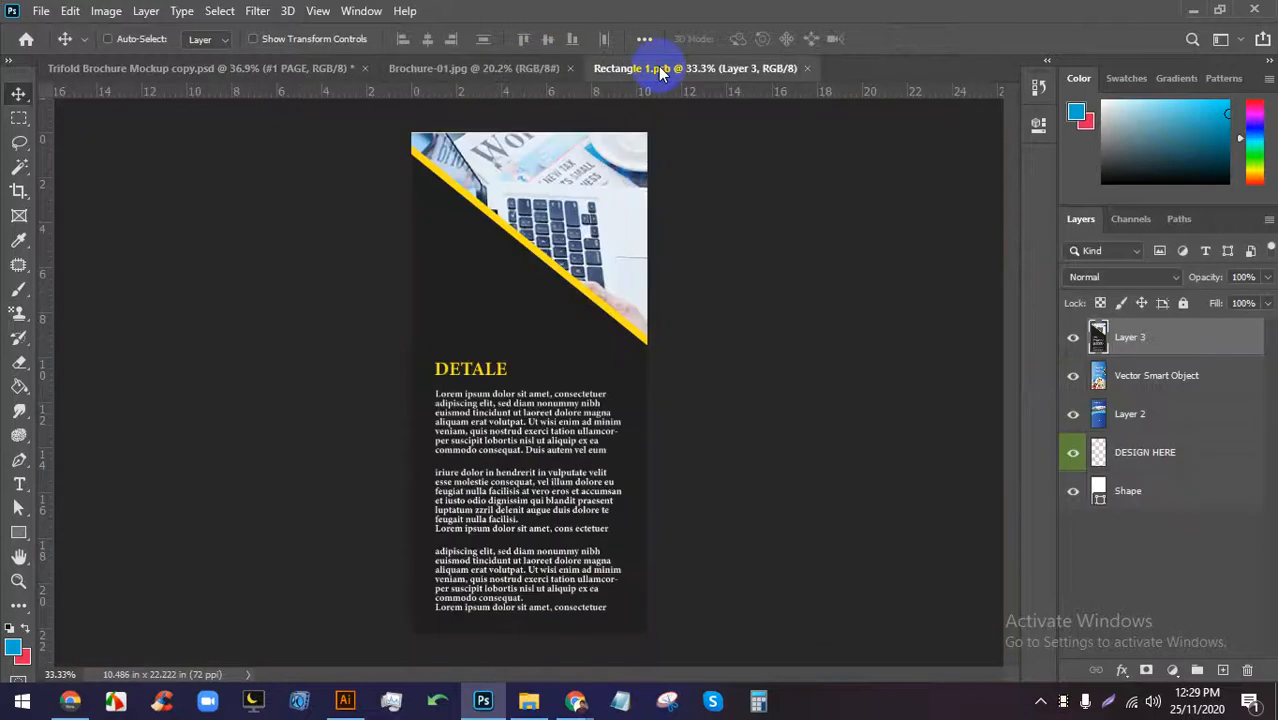
pyautogui.click(288, 70)
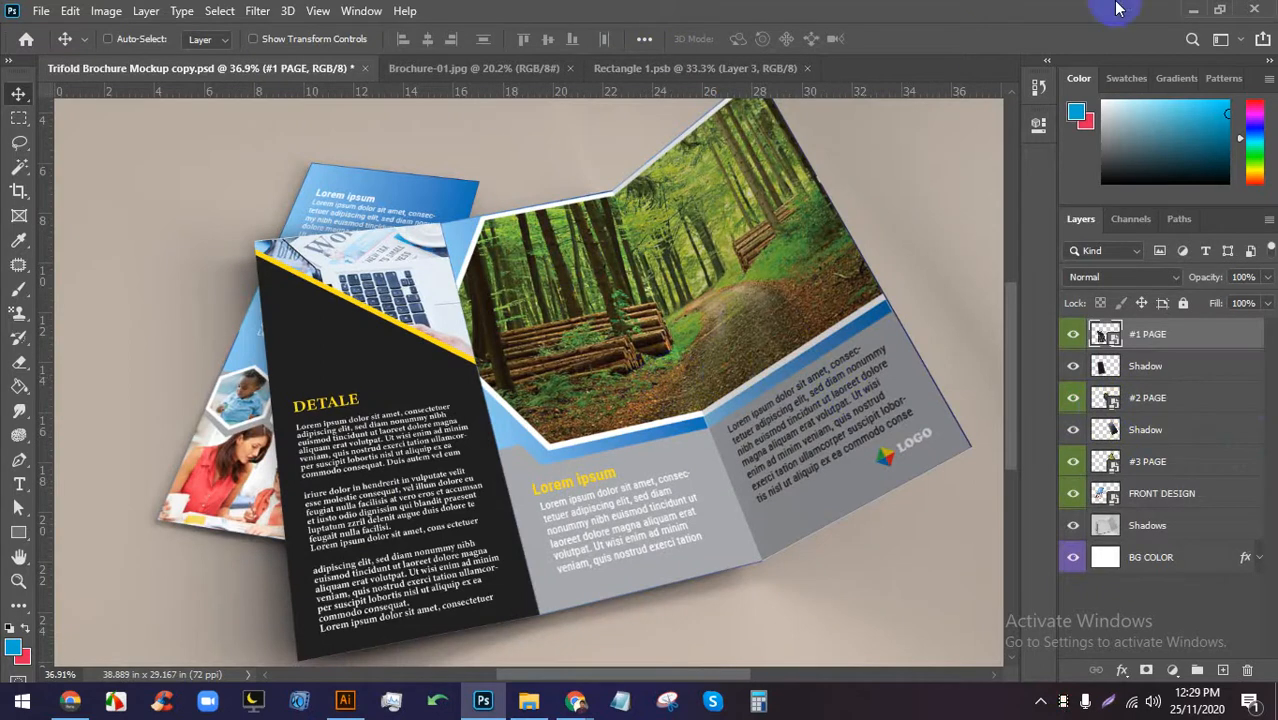
# Switch to the Google Meet call, stop presenting the screen and dismiss the browser's downloads bar.
pyautogui.click(1188, 9)
pyautogui.click(578, 702)
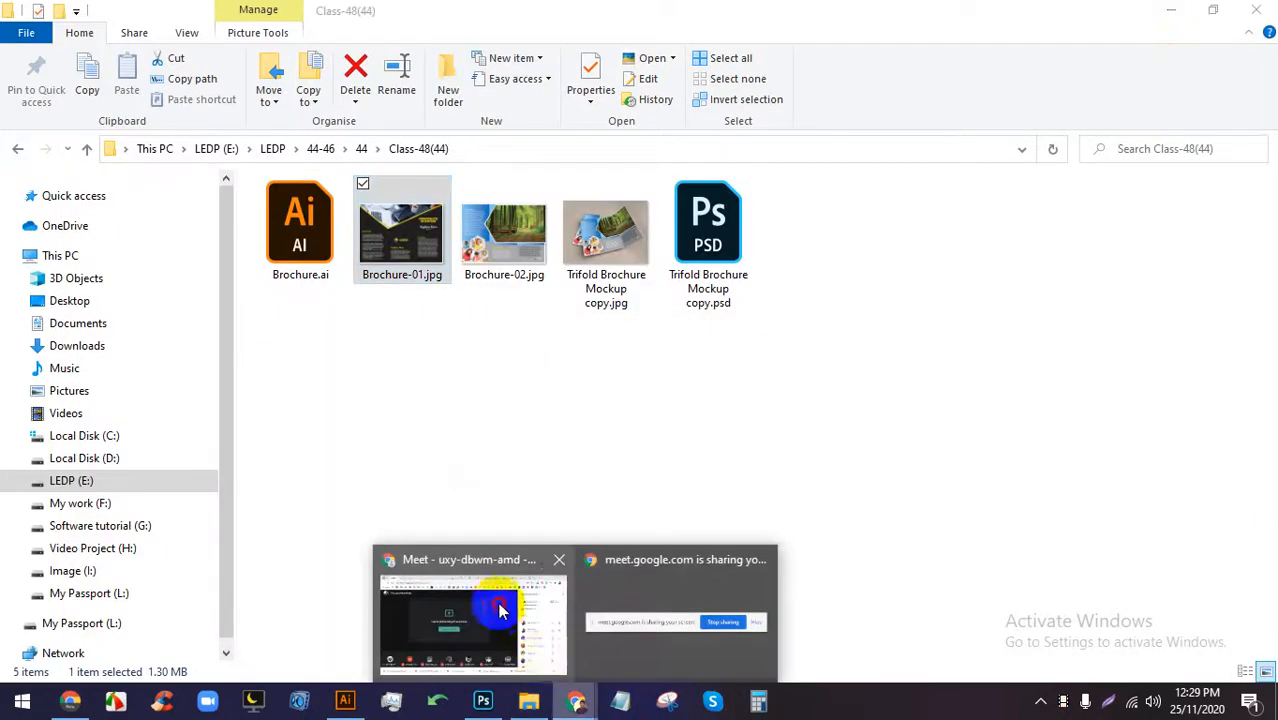
pyautogui.click(499, 608)
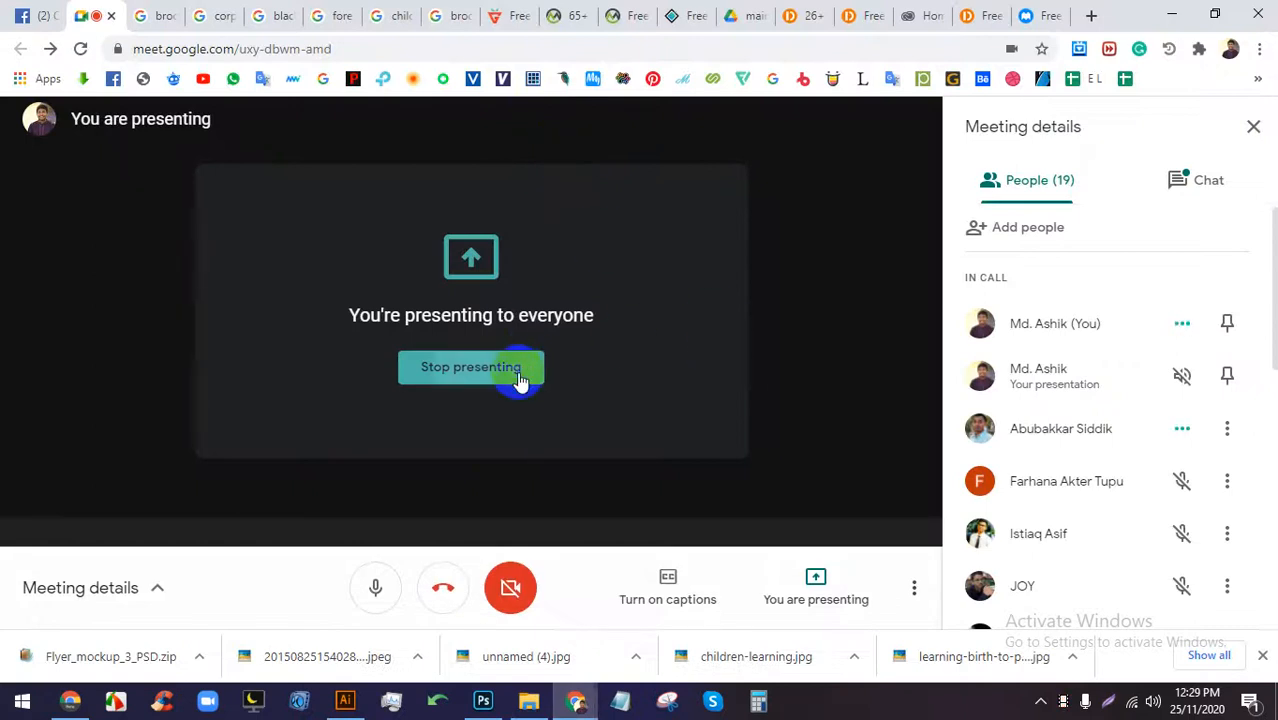
pyautogui.click(519, 378)
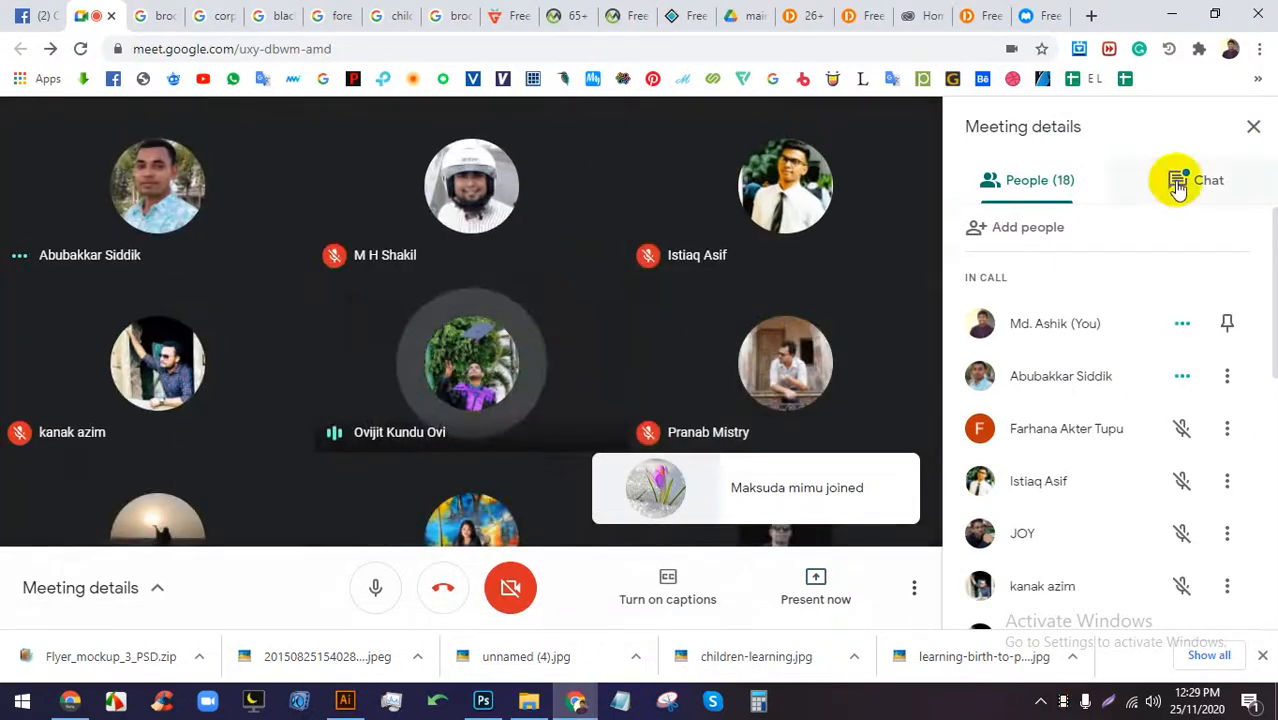
pyautogui.click(1262, 656)
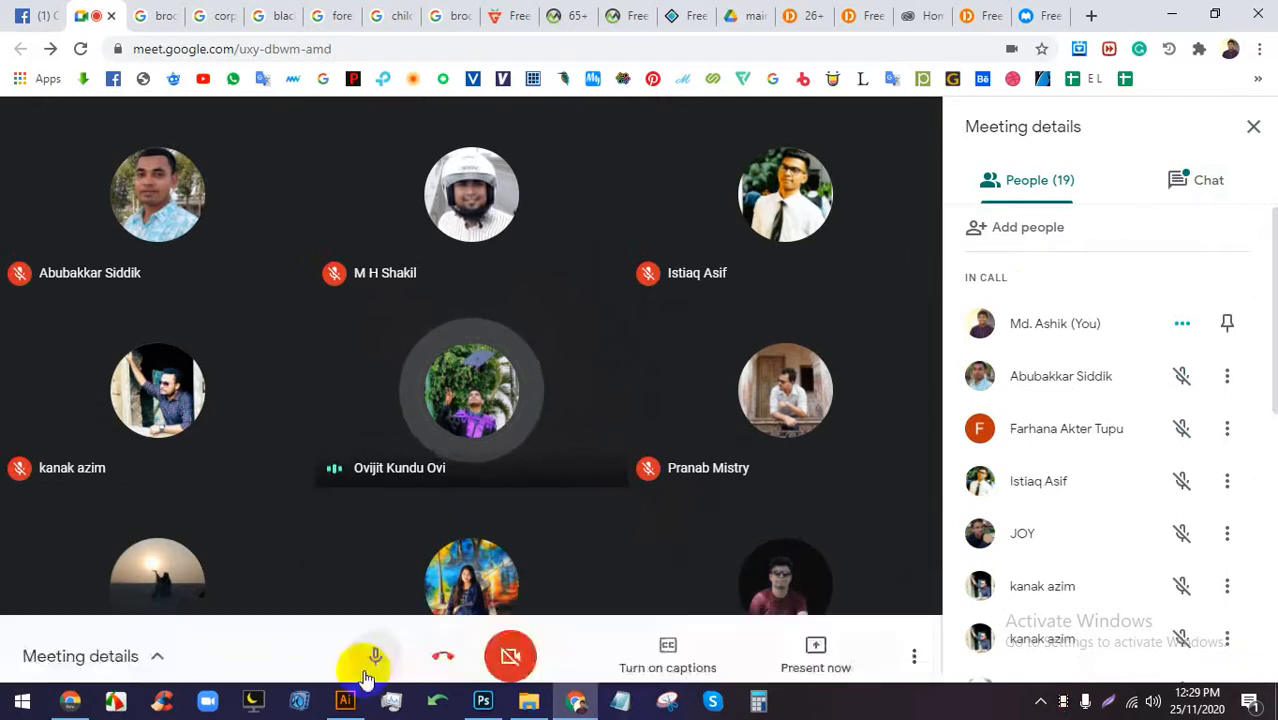
# Open Brochure-01.jpg from the Class-48(44) folder in the photo viewer and examine the white border around the artwork.
pyautogui.click(347, 700)
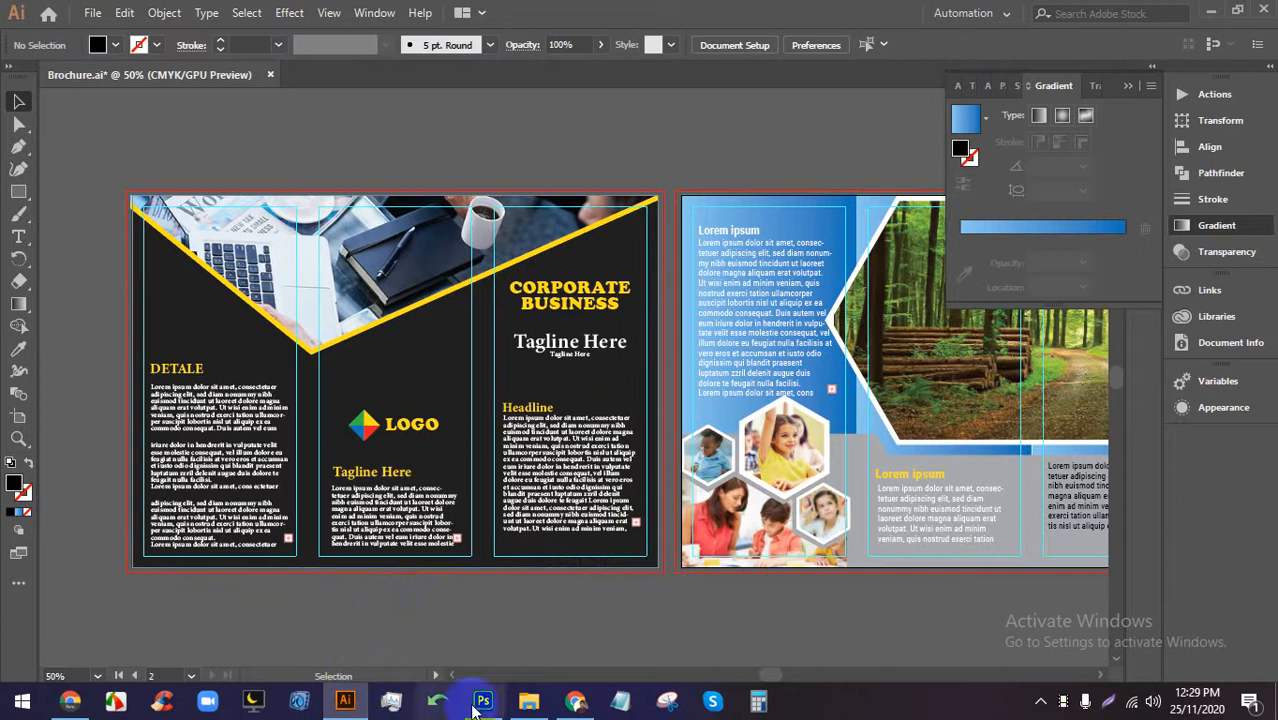
pyautogui.click(528, 702)
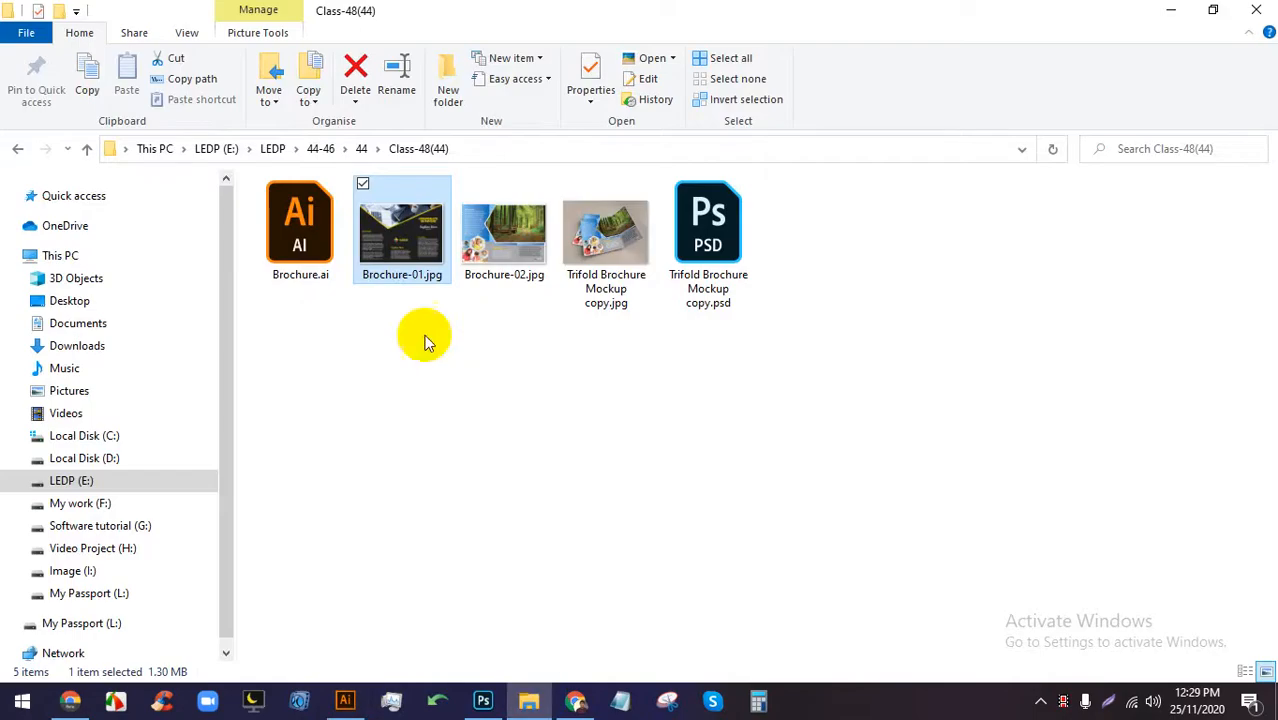
pyautogui.doubleClick(442, 251)
pyautogui.scroll(3, 960, 145)
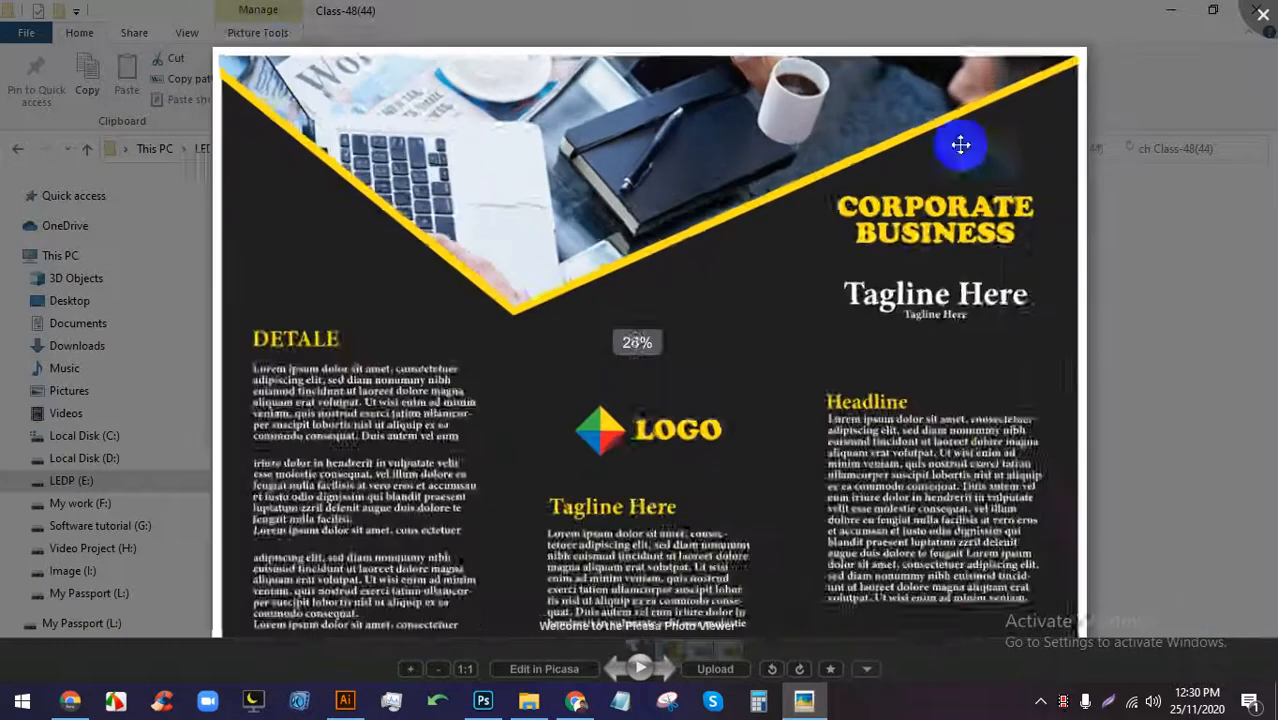
pyautogui.scroll(-4, 960, 145)
pyautogui.click(1260, 14)
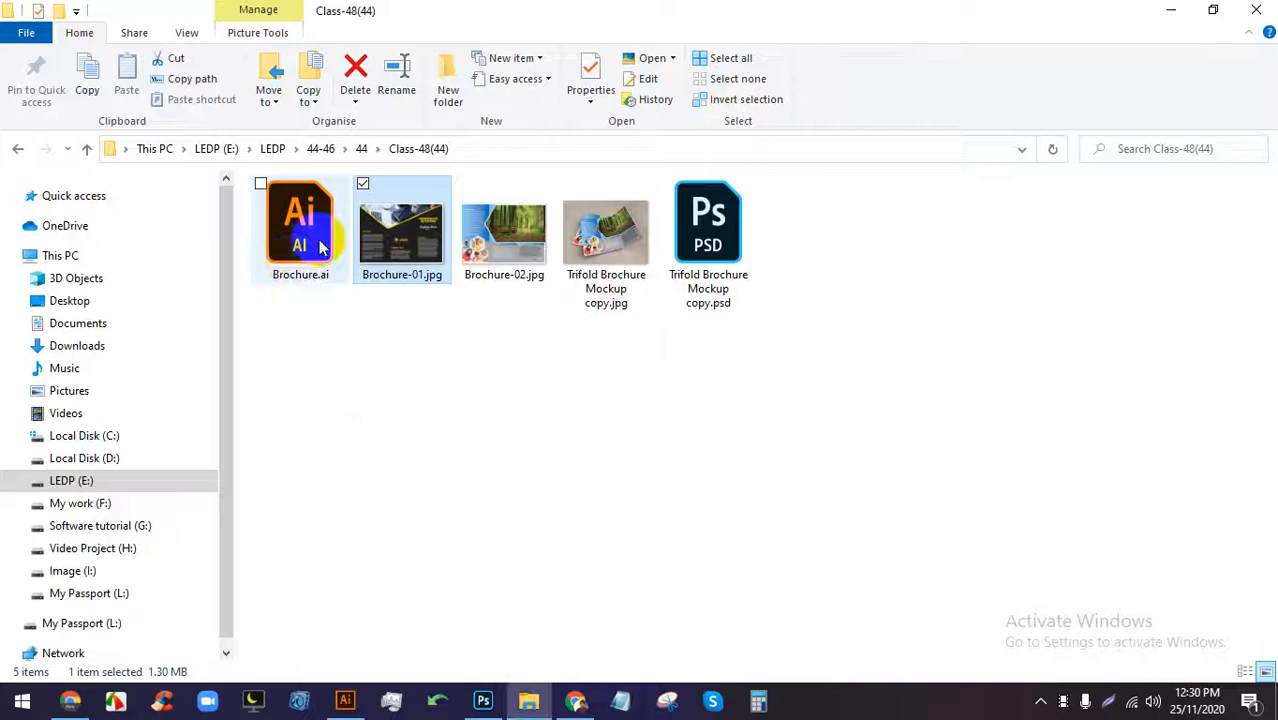
pyautogui.moveTo(380, 225); pyautogui.dragTo(840, 28)
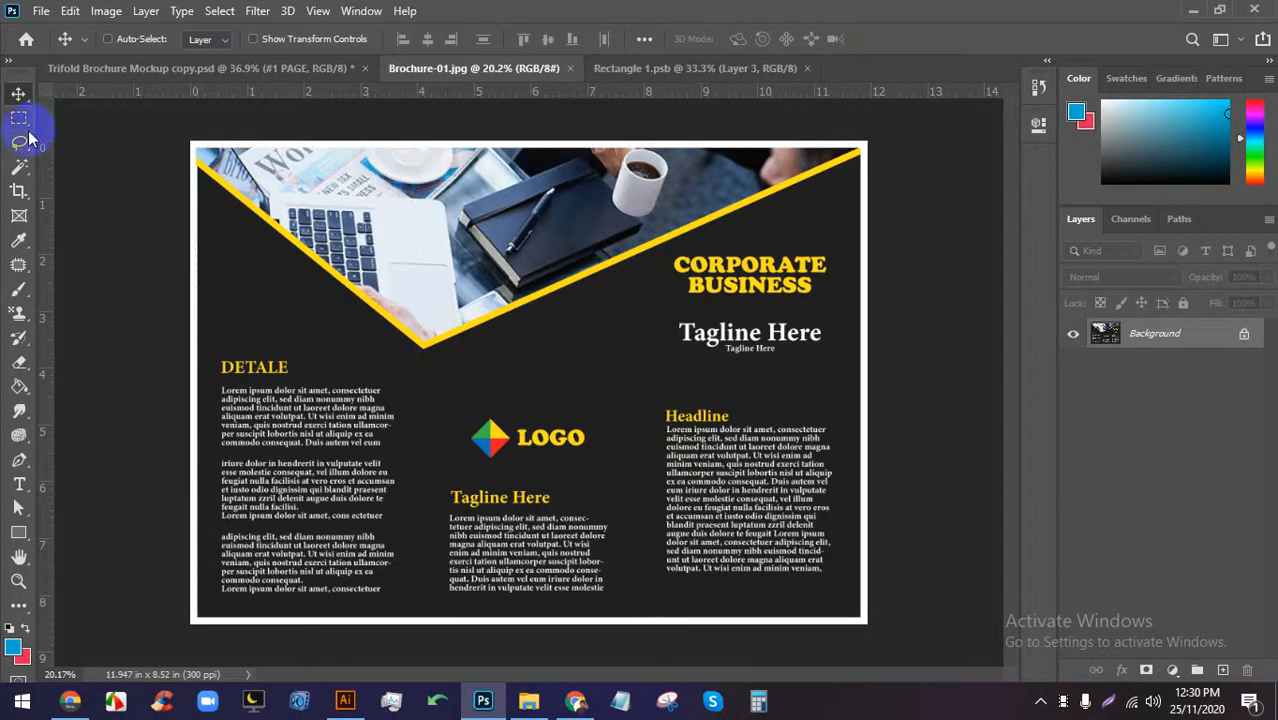
pyautogui.click(30, 192)
pyautogui.click(60, 191)
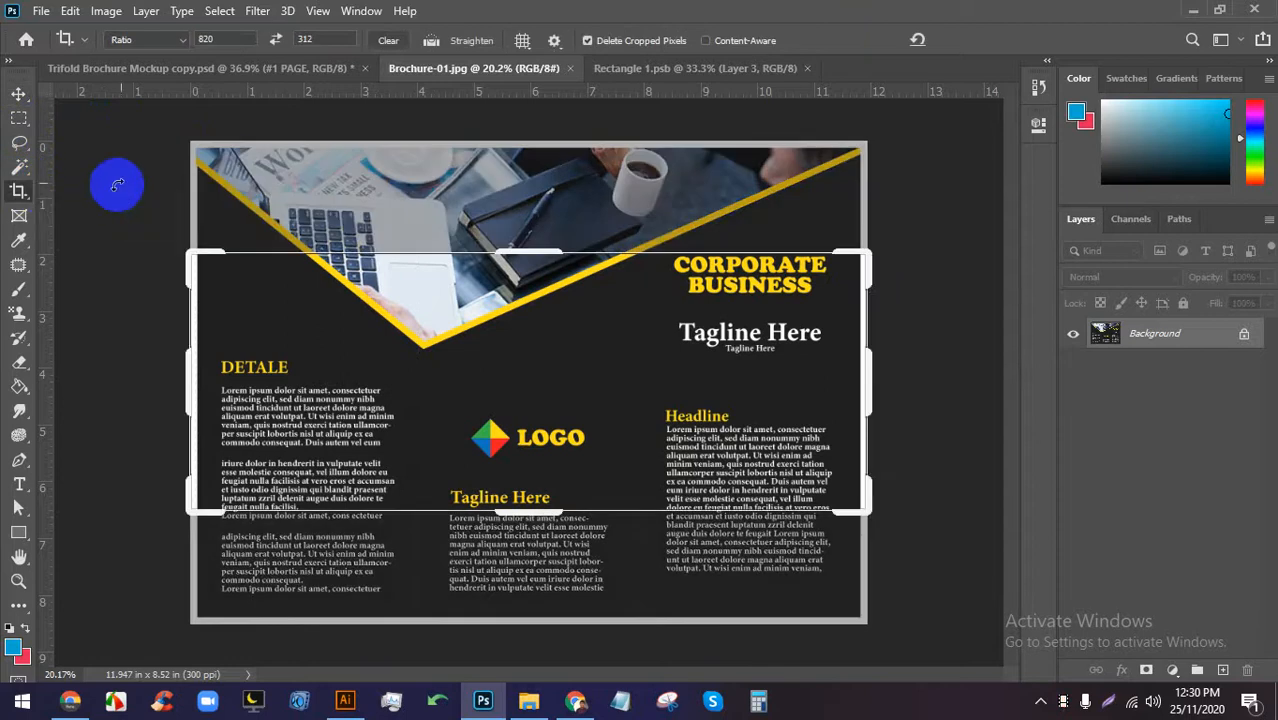
pyautogui.moveTo(185, 243); pyautogui.dragTo(190, 200)
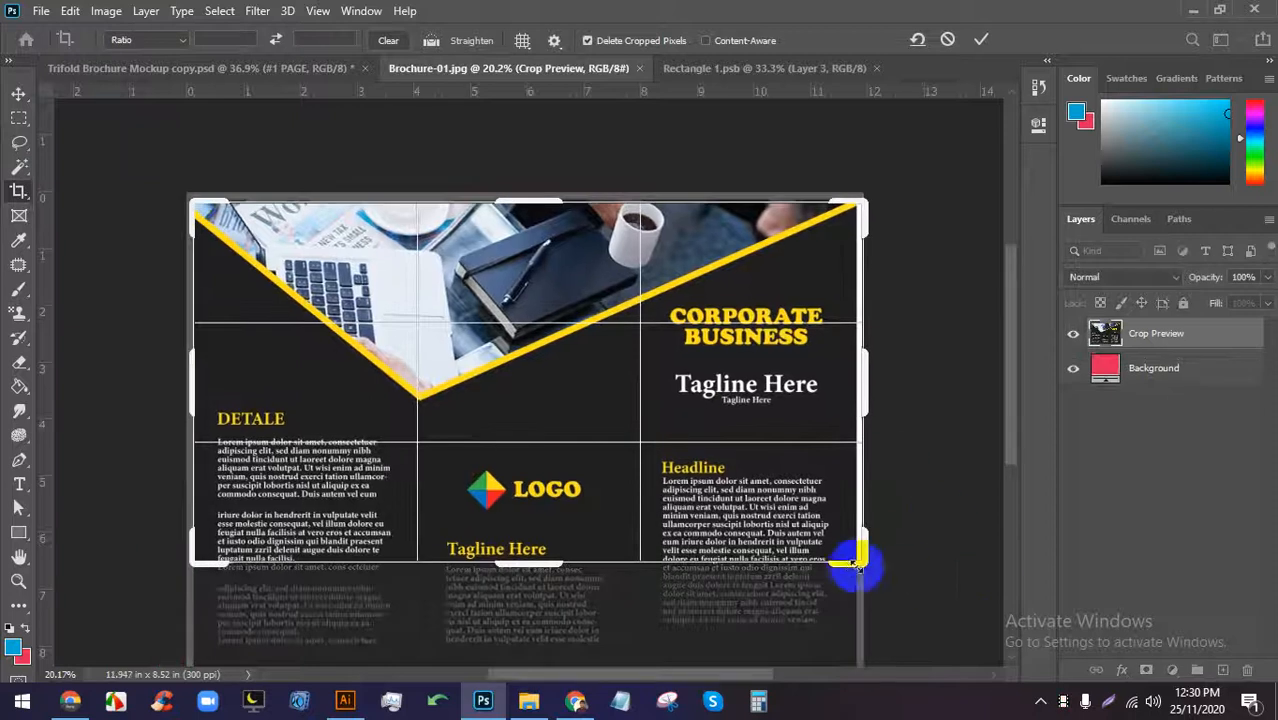
pyautogui.moveTo(853, 561); pyautogui.dragTo(848, 613)
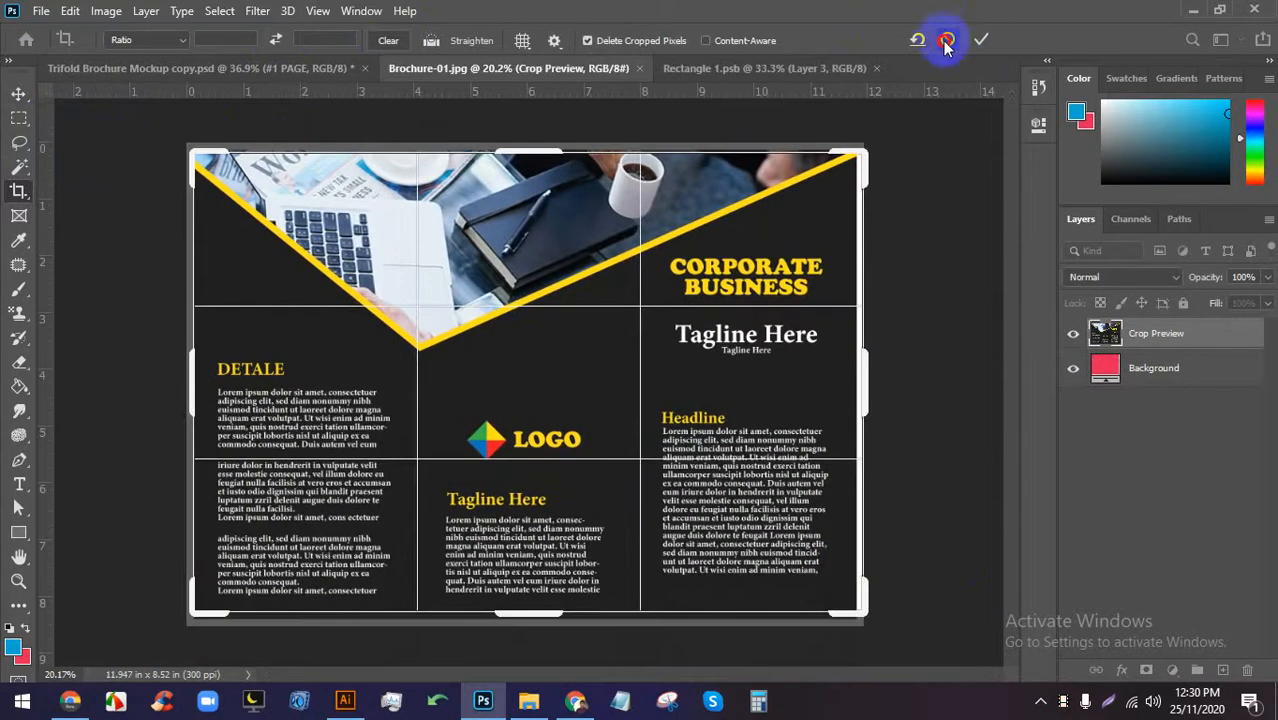
pyautogui.click(946, 42)
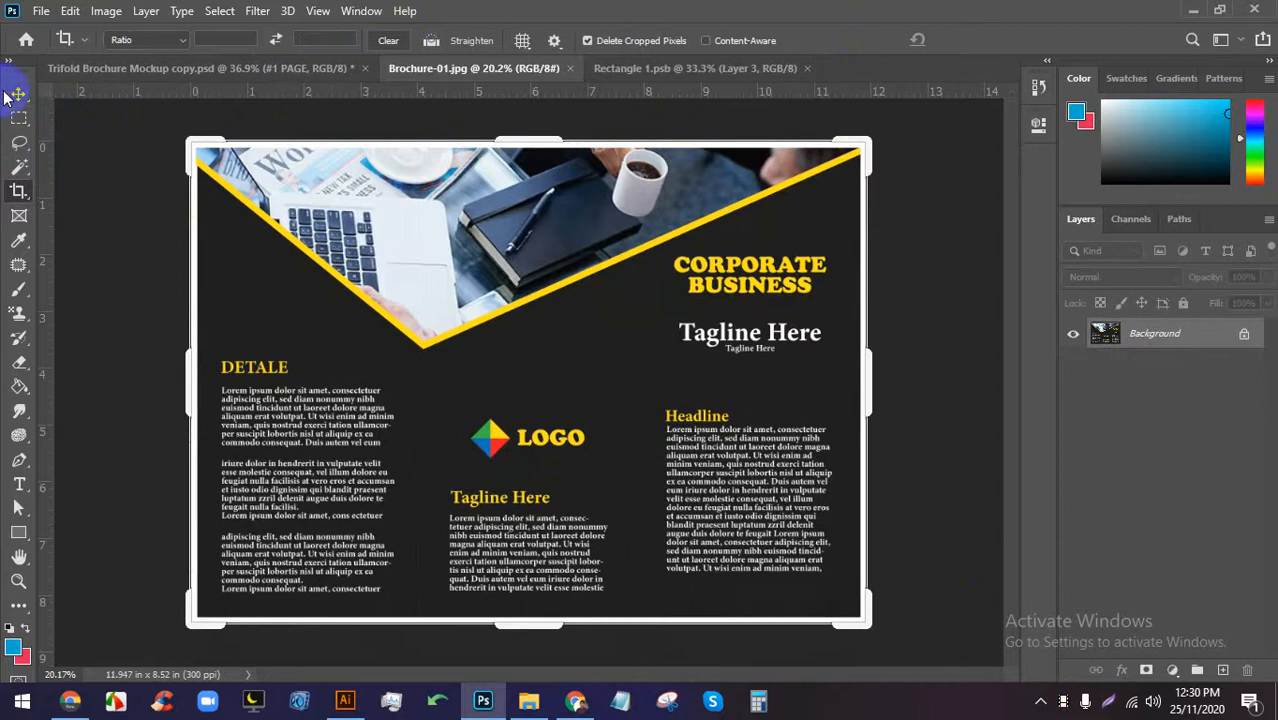
# Crop Brochure-01.jpg to the artwork inside the white border, about 11.72 × 8.27 in.
pyautogui.scroll(8, 130, 108)
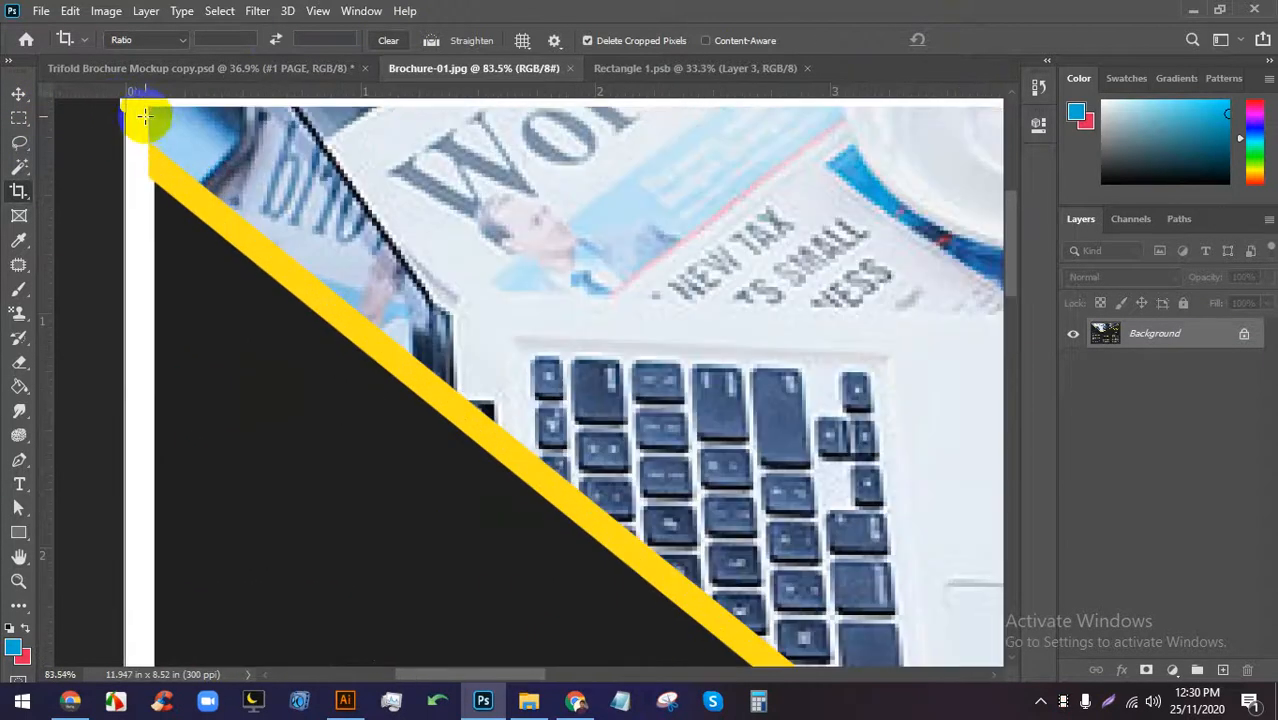
pyautogui.moveTo(147, 107); pyautogui.dragTo(722, 382)
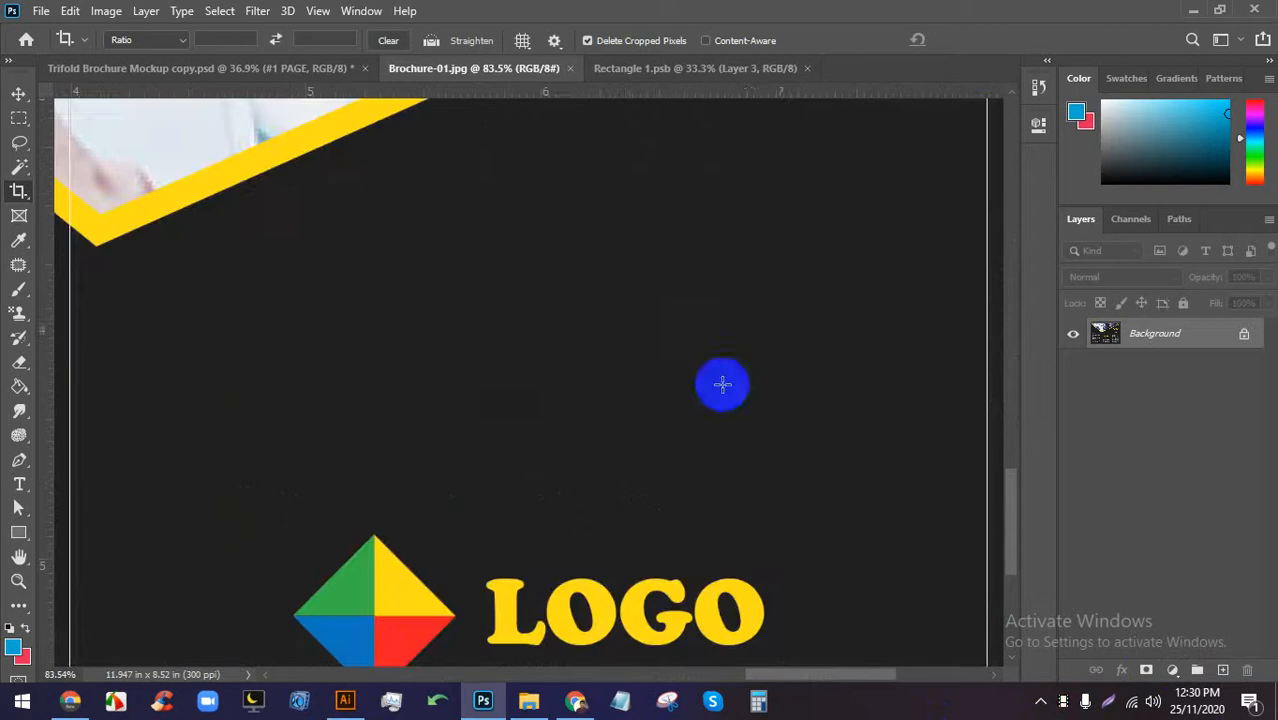
pyautogui.click(979, 47)
pyautogui.hotkey('ctrl', '0')
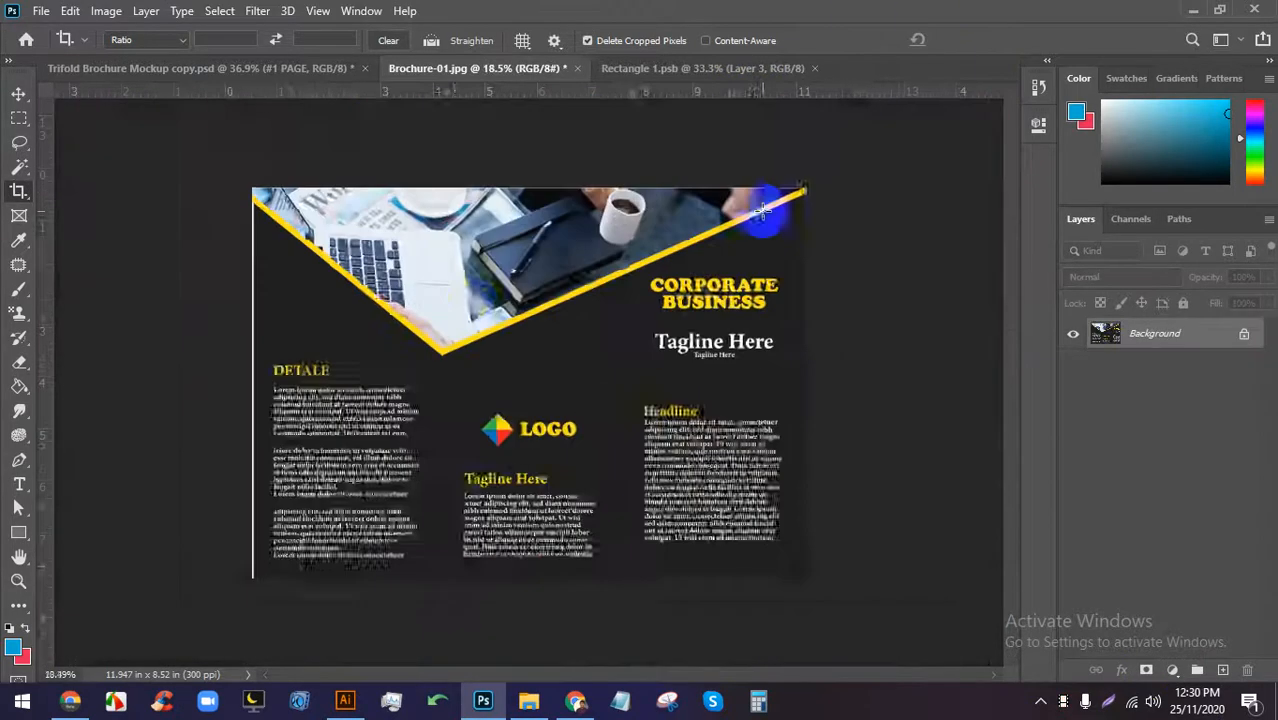
# Crop the remaining white strip off the left edge of Brochure-01.jpg, leaving a width of about 11.68 in.
pyautogui.click(17, 193)
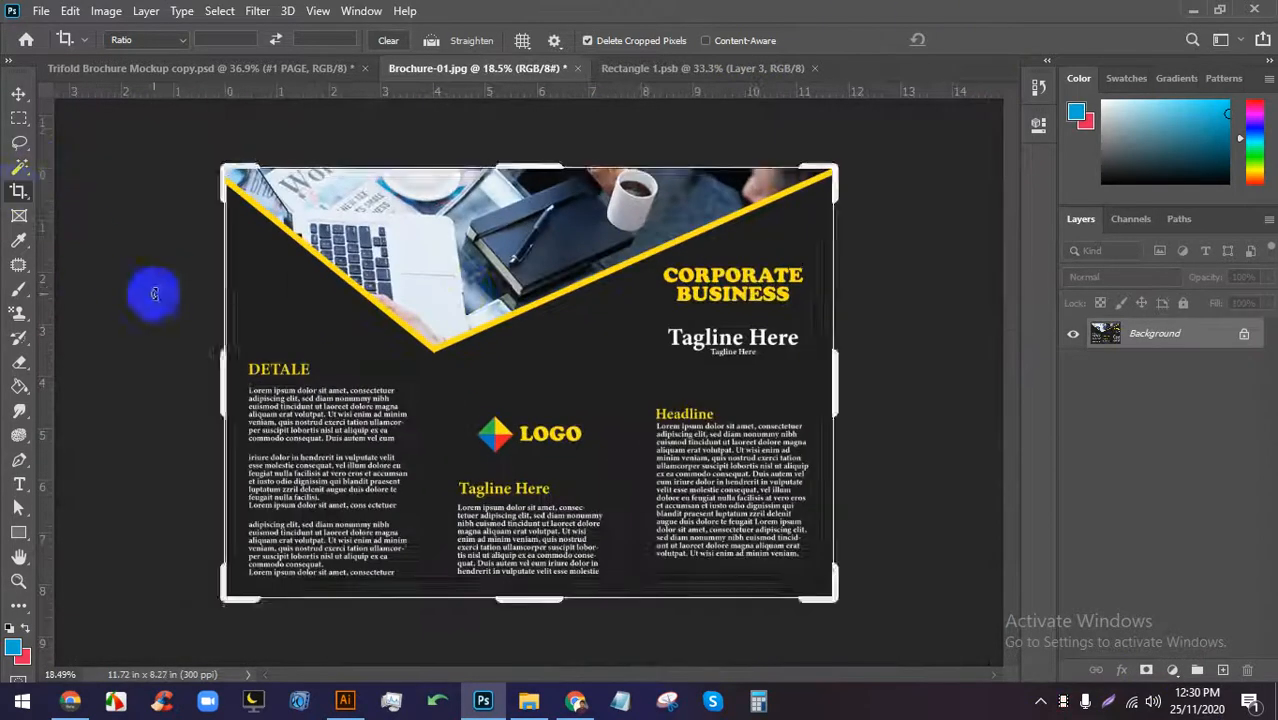
pyautogui.scroll(12, 165, 405)
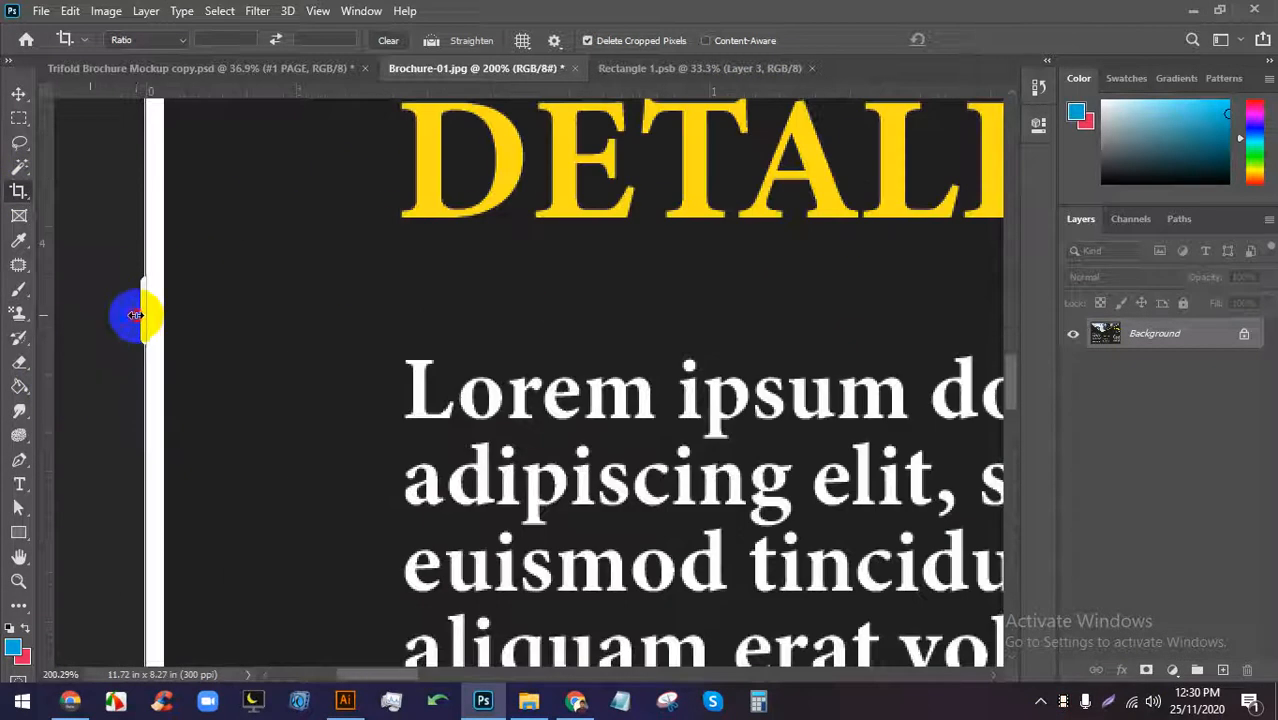
pyautogui.moveTo(135, 315); pyautogui.dragTo(148, 300)
pyautogui.click(979, 40)
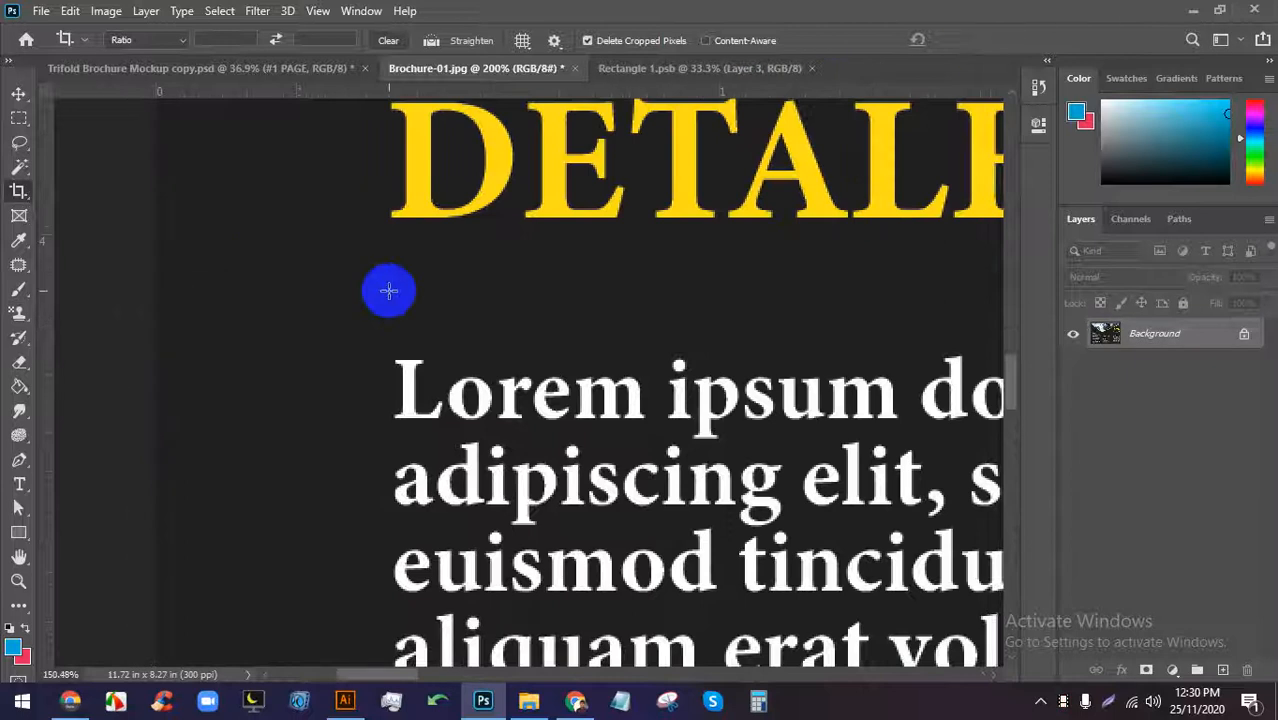
pyautogui.scroll(-8, 389, 290)
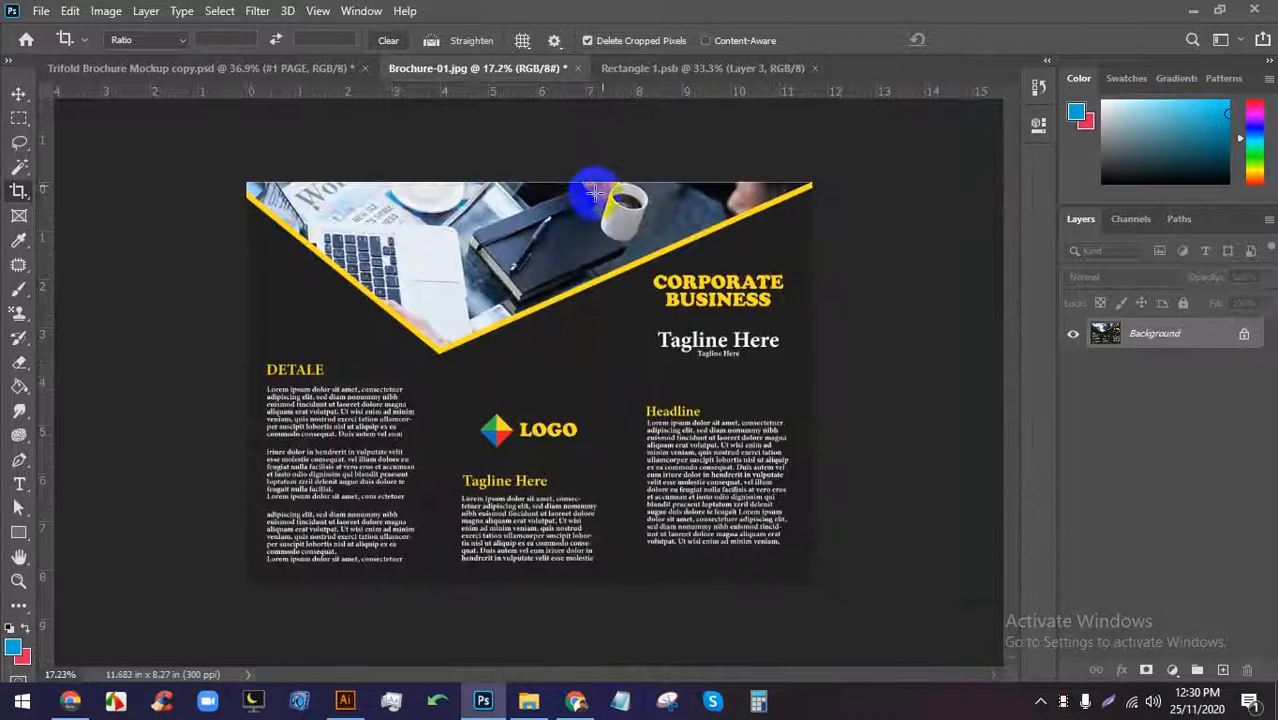
# Quit Photoshop without saving the changes to the open documents.
pyautogui.click(1254, 9)
pyautogui.click(630, 272)
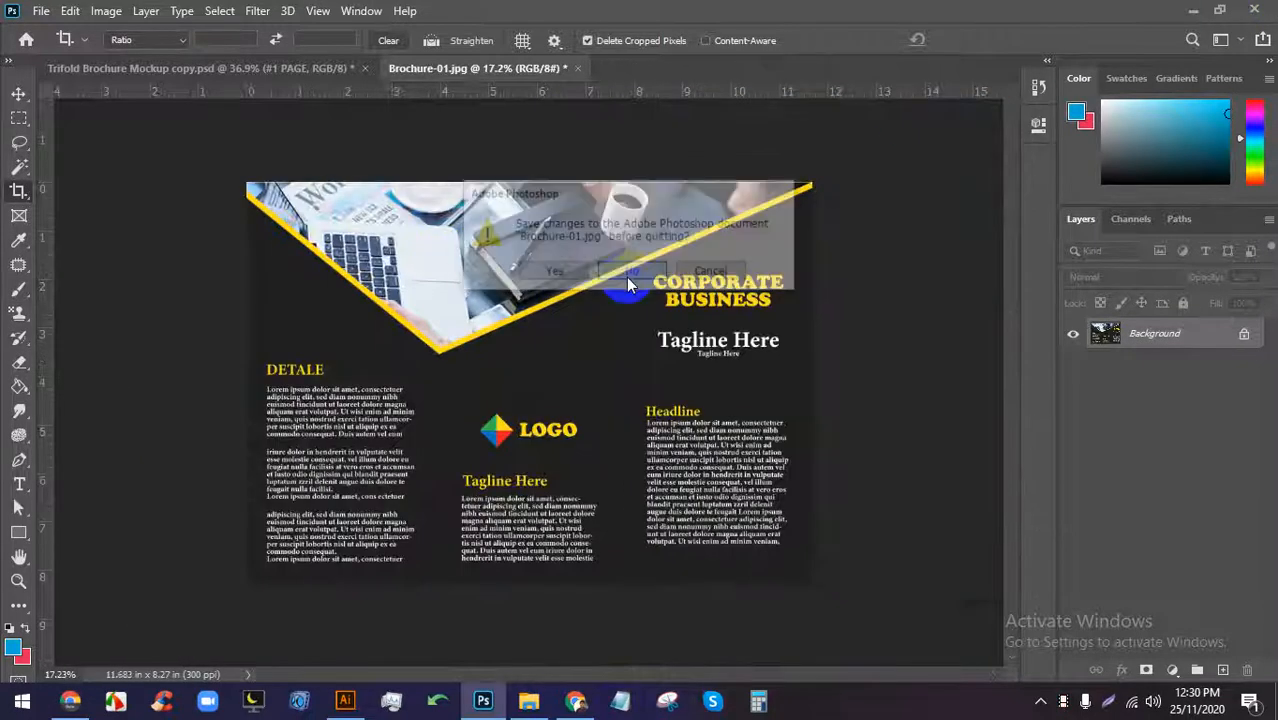
pyautogui.click(632, 273)
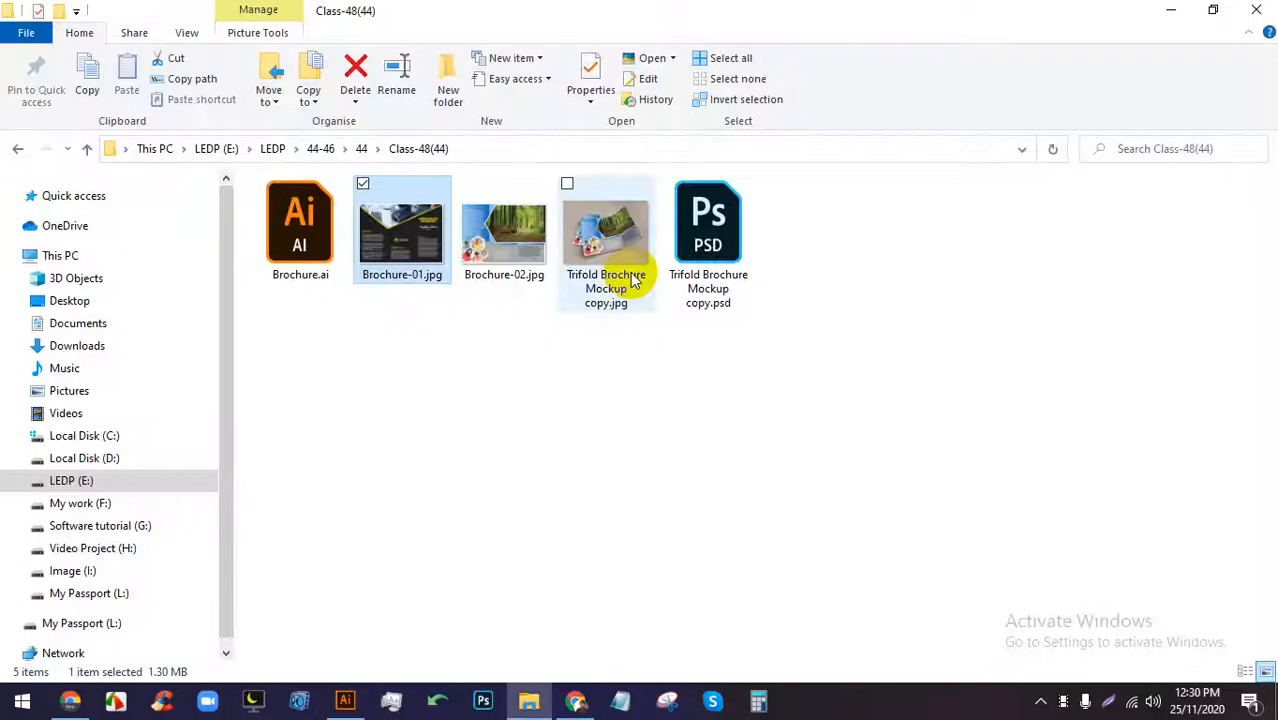
# View the mockup JPEG and Brochure-01.jpg in the photo viewer, and return to the Google Meet call.
pyautogui.doubleClick(580, 287)
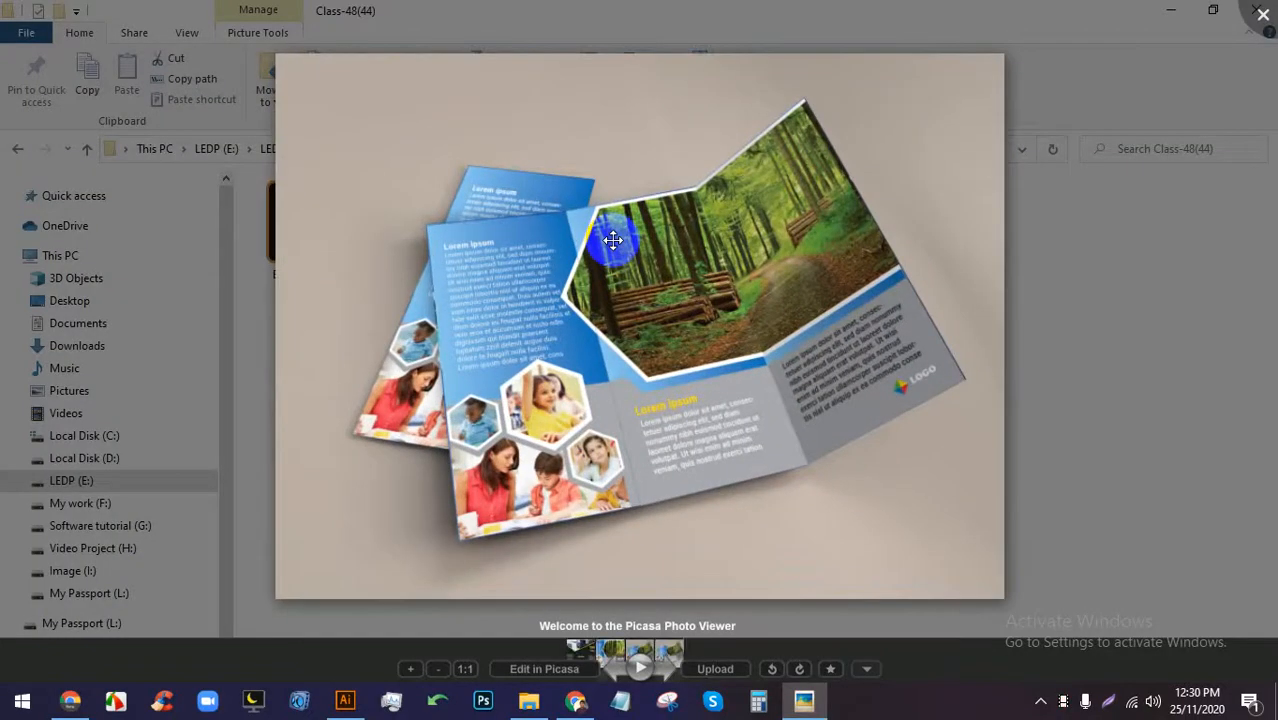
pyautogui.press('Left')
pyautogui.press('Left')
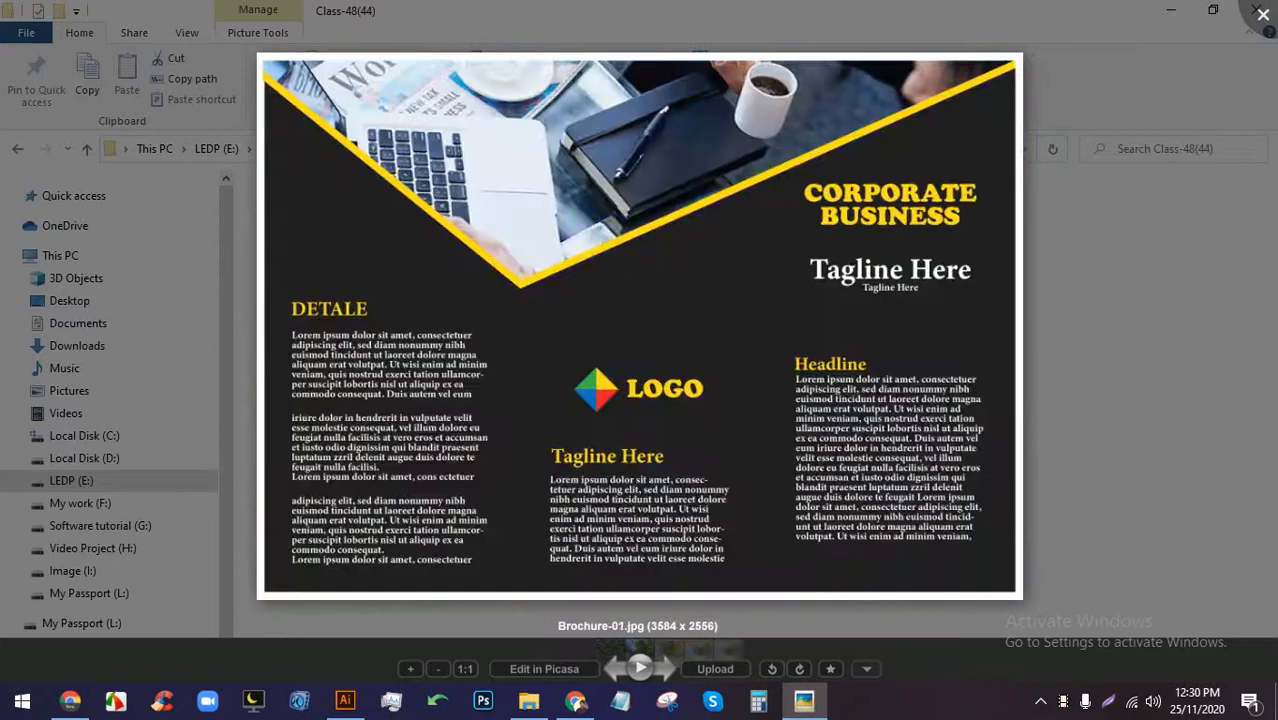
pyautogui.click(1261, 13)
pyautogui.click(1261, 11)
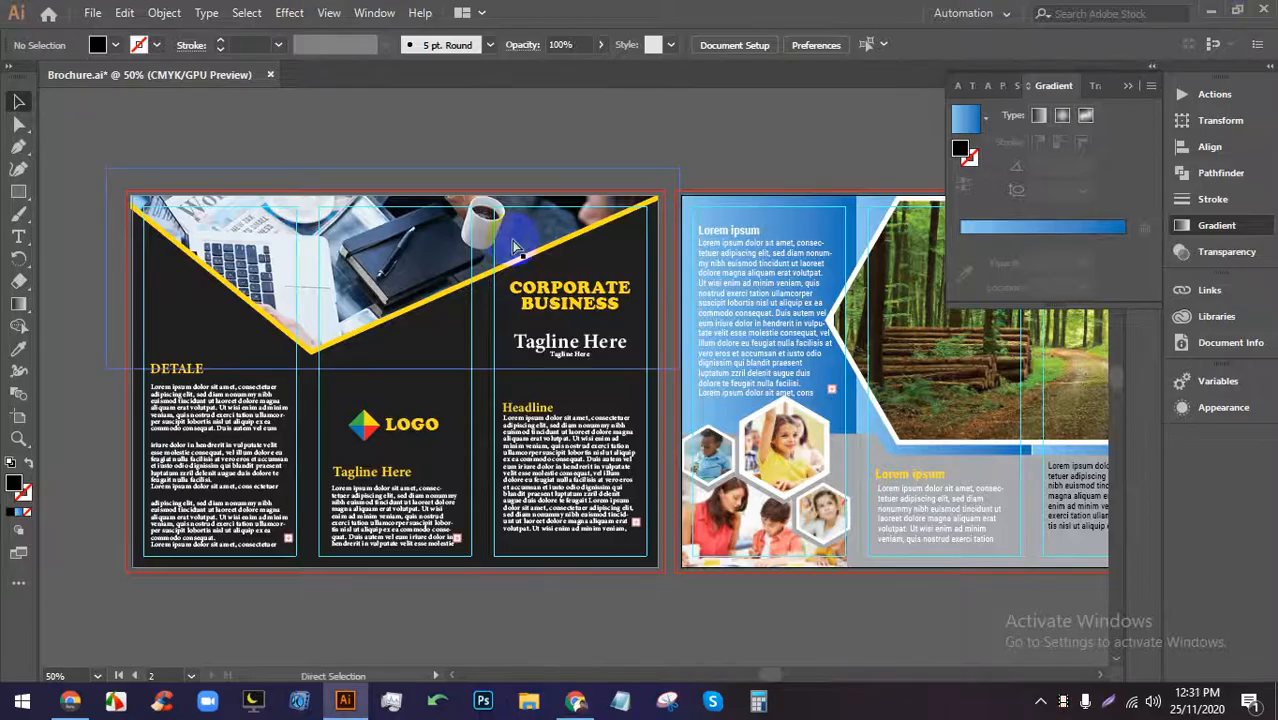
pyautogui.click(575, 700)
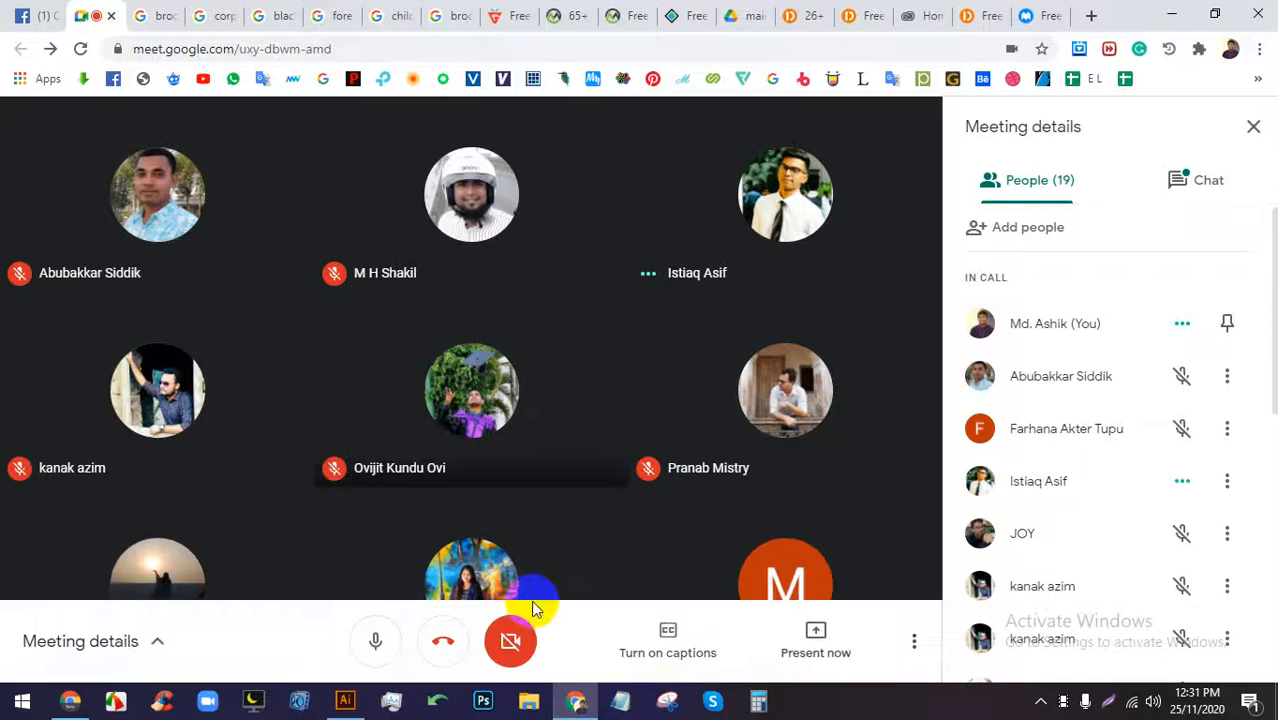